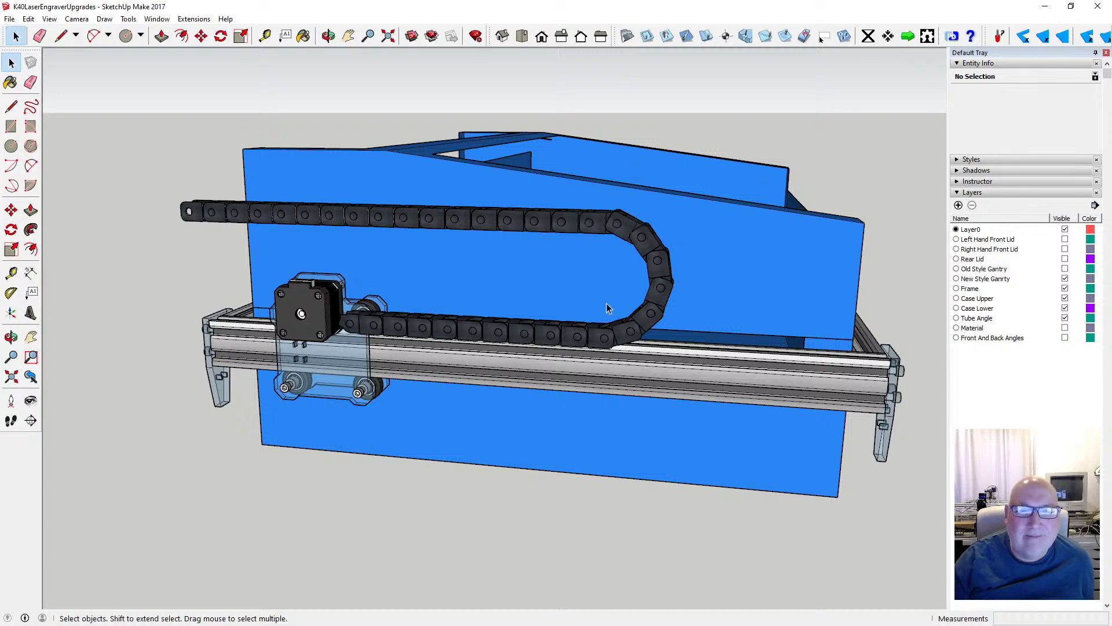
- Measure the vertical gap between the lower and upper runs of the cable chain
{"action": "scroll", "coordinate": [612, 261], "scroll_direction": "up", "scroll_amount": 2}
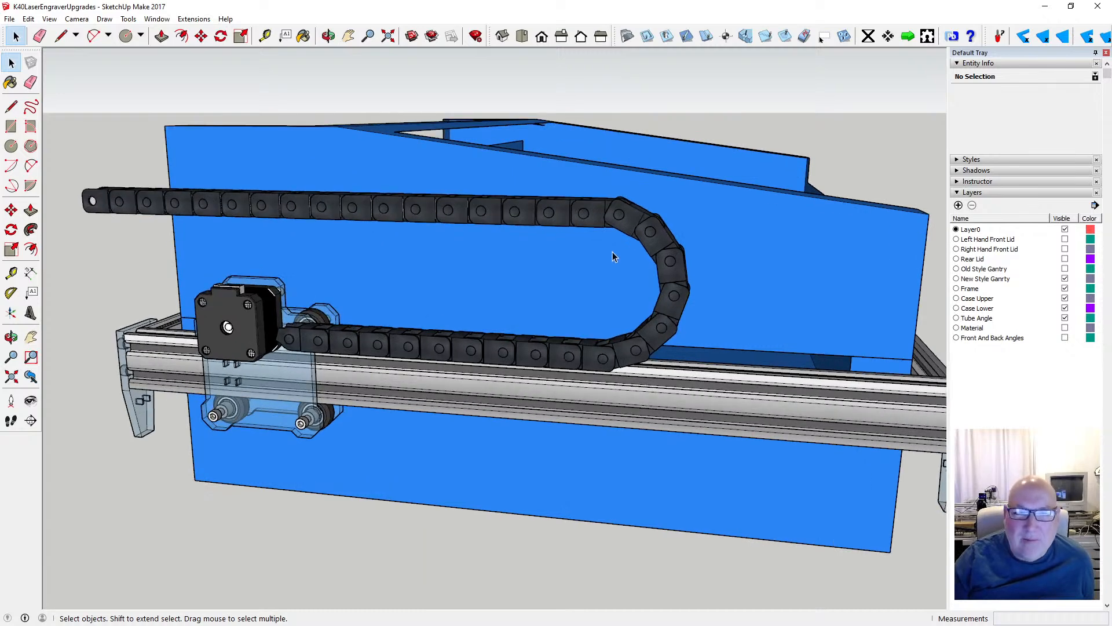
{"action": "scroll", "coordinate": [523, 250], "scroll_direction": "up", "scroll_amount": 2}
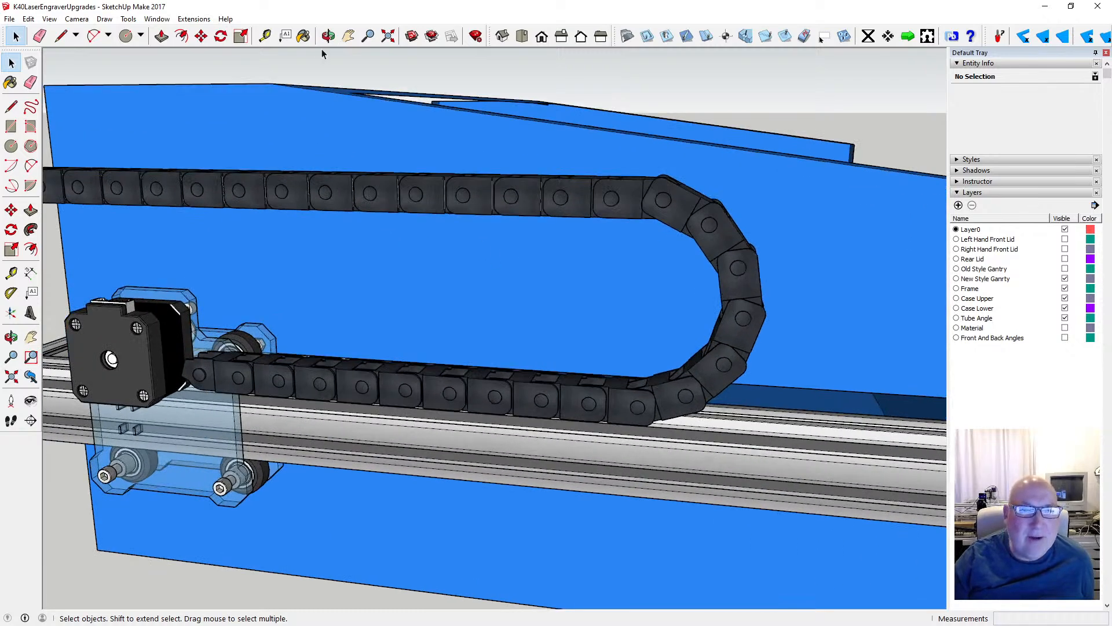
{"action": "left_click", "coordinate": [267, 37]}
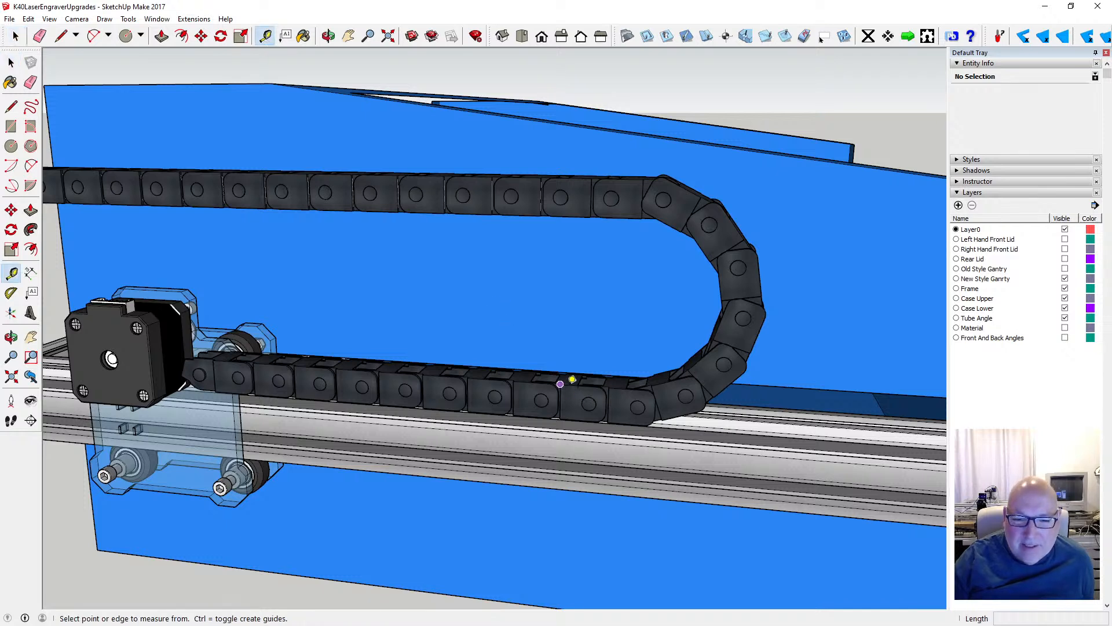
{"action": "left_click", "coordinate": [573, 378]}
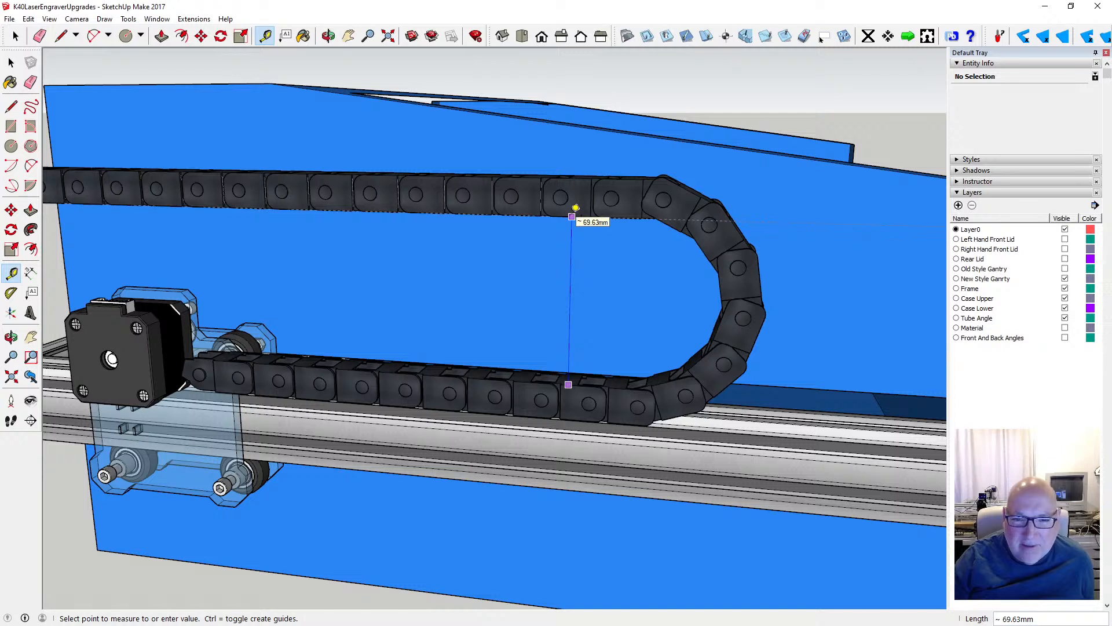
{"action": "type", "text": "131"}
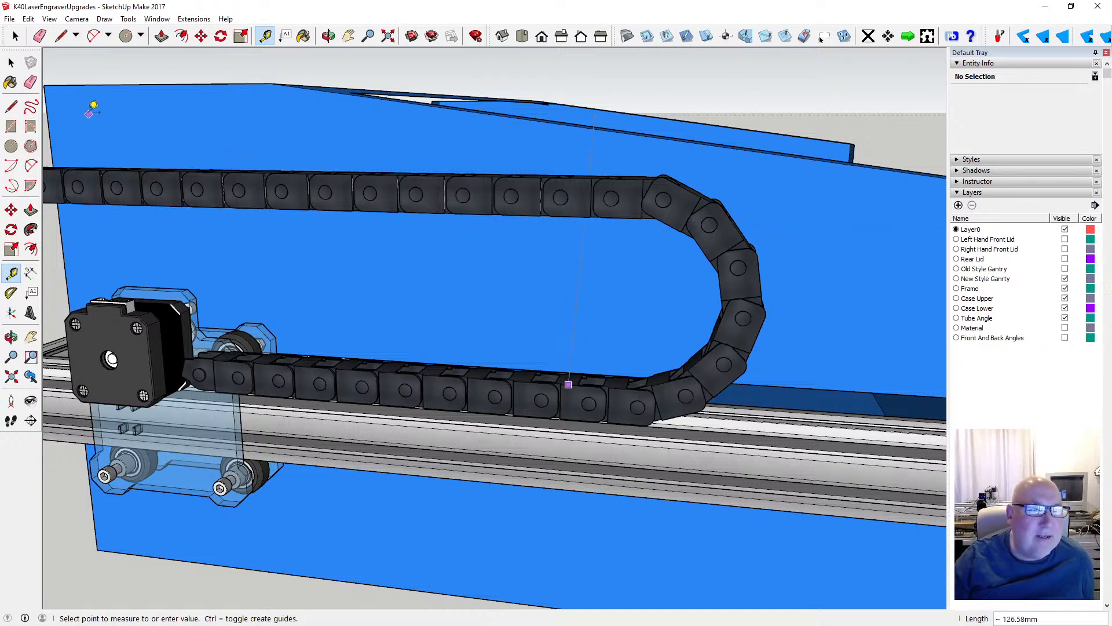
{"action": "key", "text": "Return"}
{"action": "left_click", "coordinate": [12, 63]}
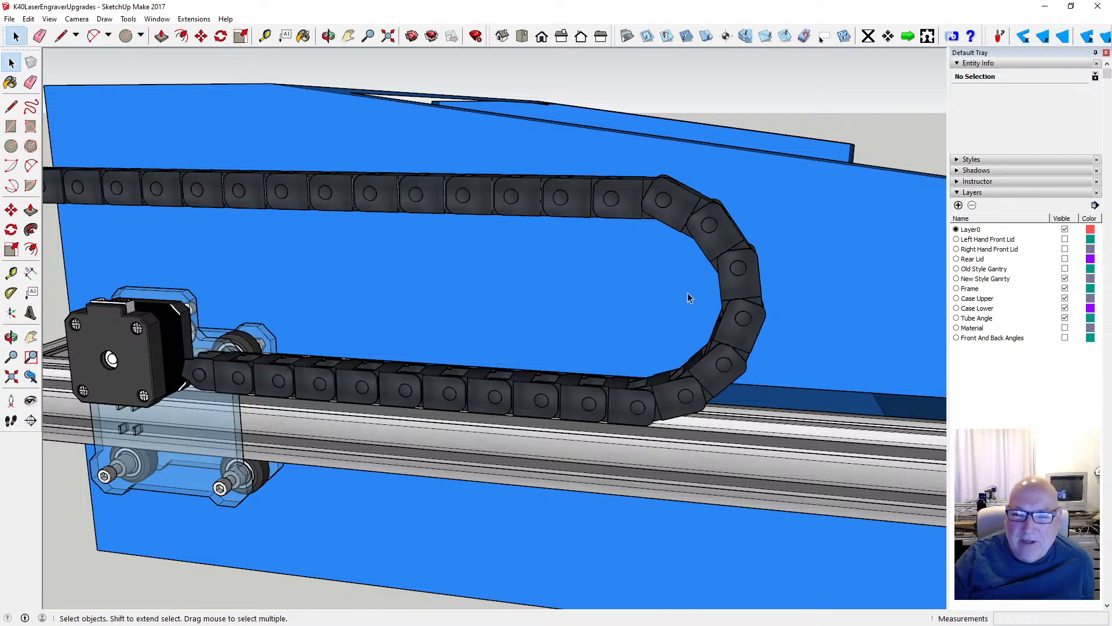
- Examine the cable chain and the gantry rails from several sides of the blue laser case
{"action": "scroll", "coordinate": [693, 282], "scroll_direction": "down", "scroll_amount": 1}
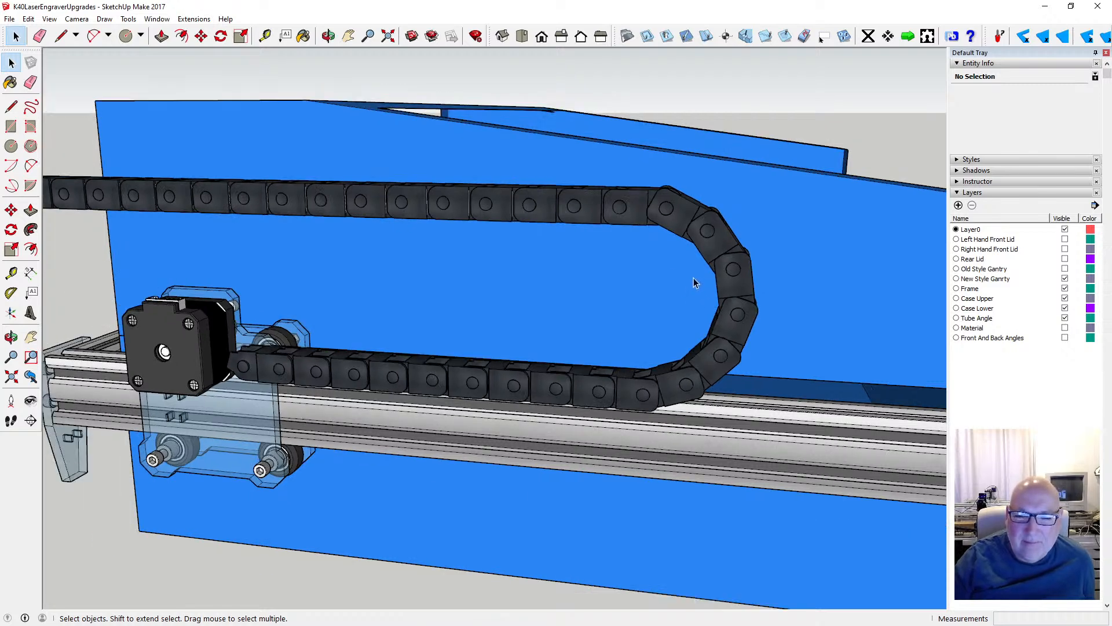
{"action": "scroll", "coordinate": [707, 282], "scroll_direction": "down", "scroll_amount": 5}
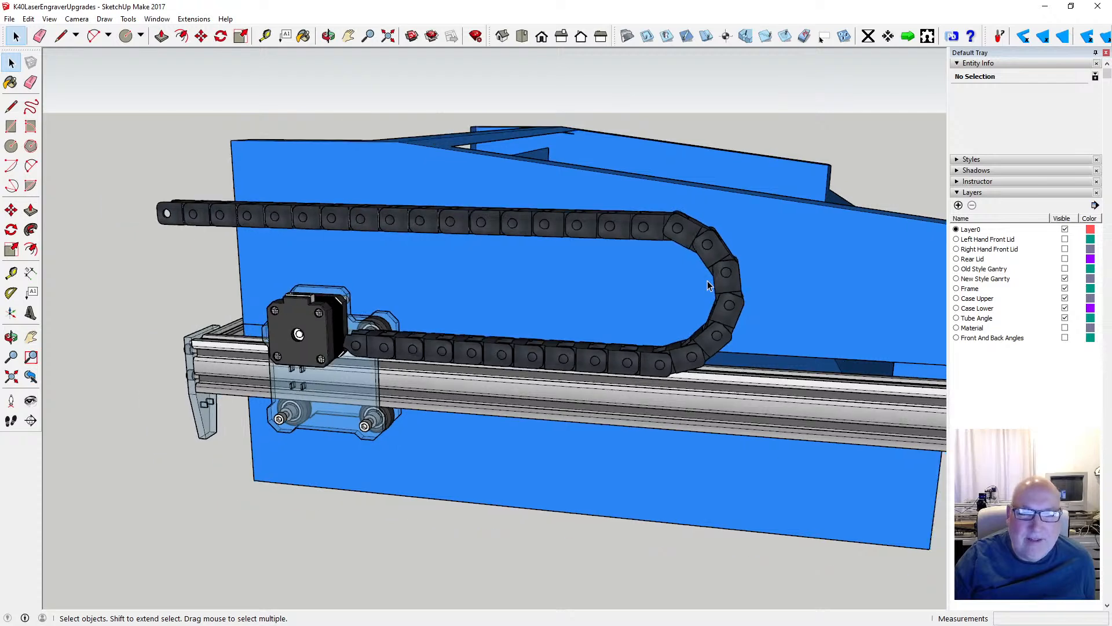
{"action": "scroll", "coordinate": [664, 301], "scroll_direction": "up", "scroll_amount": 1}
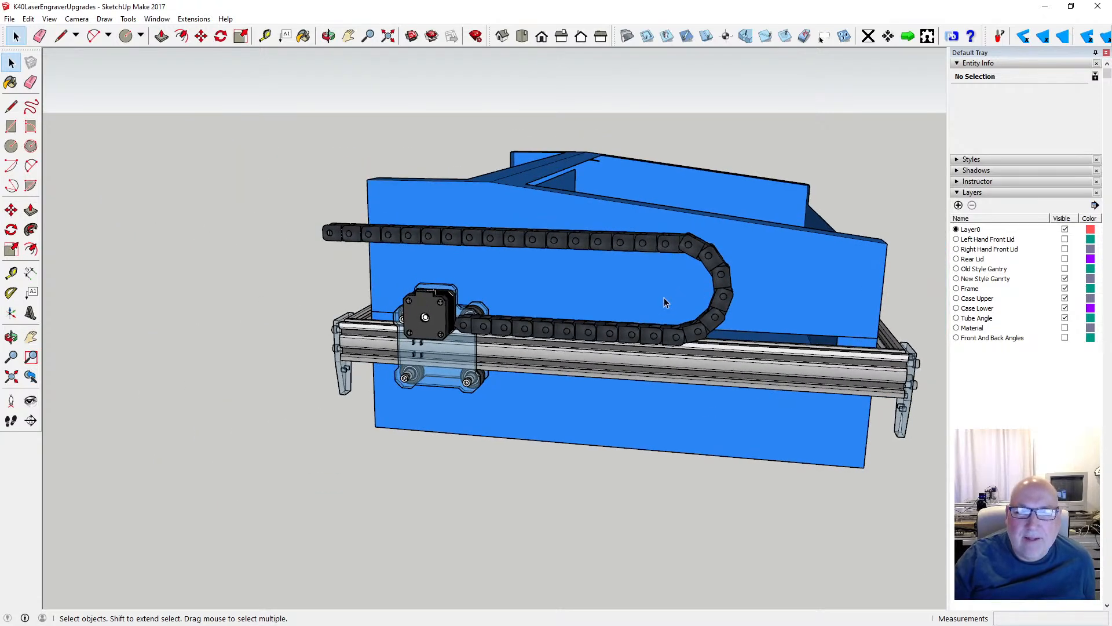
{"action": "left_click", "coordinate": [328, 36]}
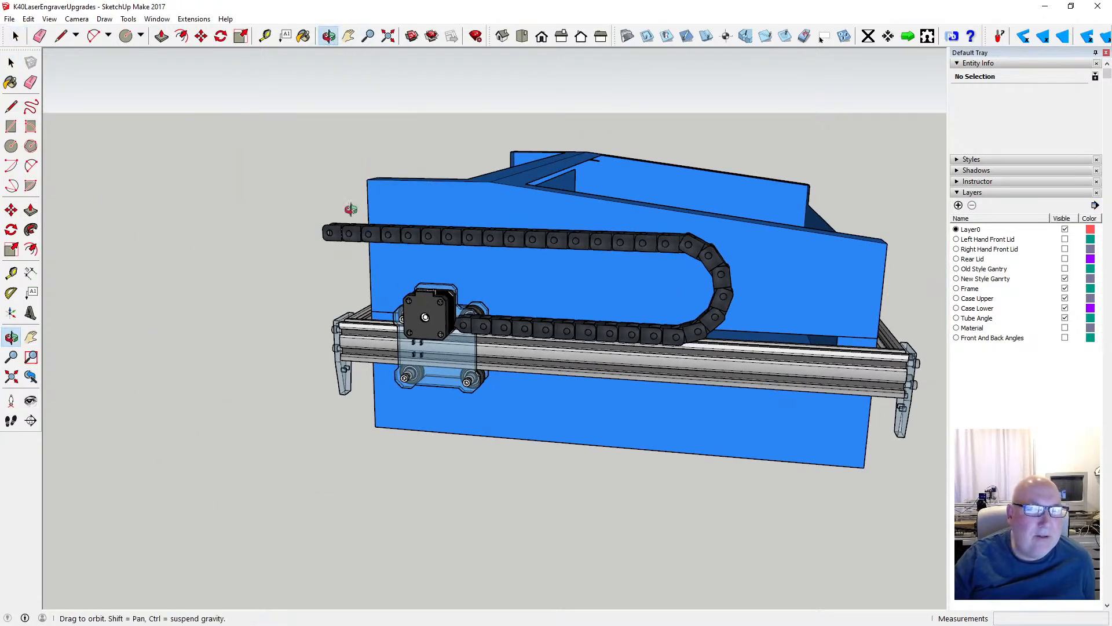
{"action": "left_click_drag", "start_coordinate": [348, 245], "coordinate": [682, 294]}
{"action": "left_click_drag", "start_coordinate": [360, 316], "coordinate": [253, 249]}
{"action": "left_click_drag", "start_coordinate": [320, 247], "coordinate": [352, 267]}
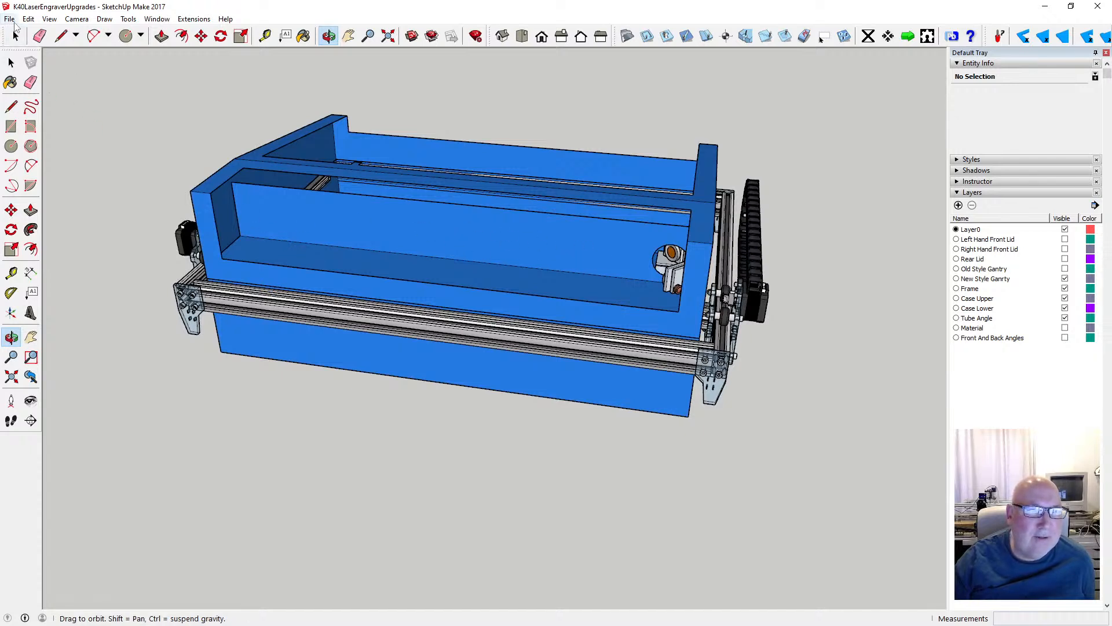
- Save the current engraver model and start a new, empty model
{"action": "left_click", "coordinate": [10, 19]}
{"action": "left_click", "coordinate": [23, 60]}
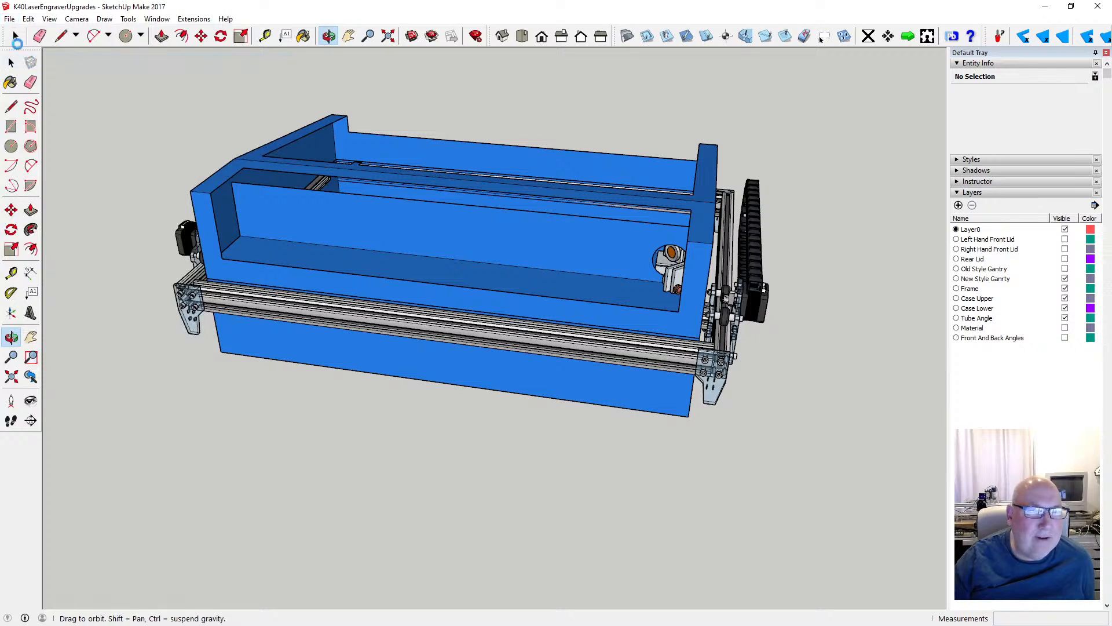
{"action": "left_click", "coordinate": [10, 19]}
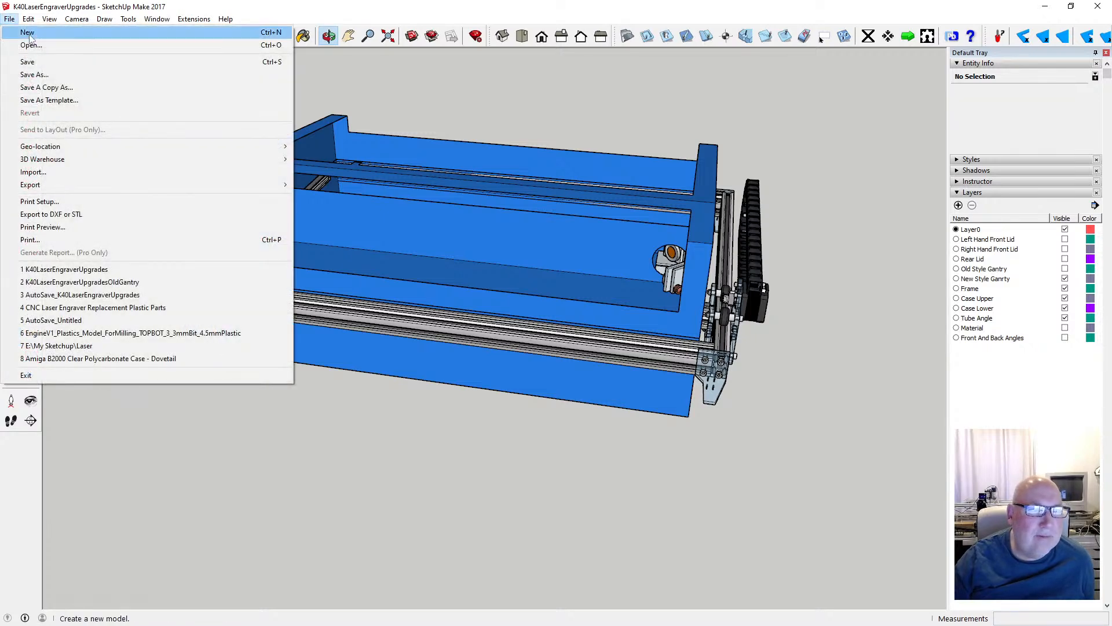
{"action": "left_click", "coordinate": [29, 35]}
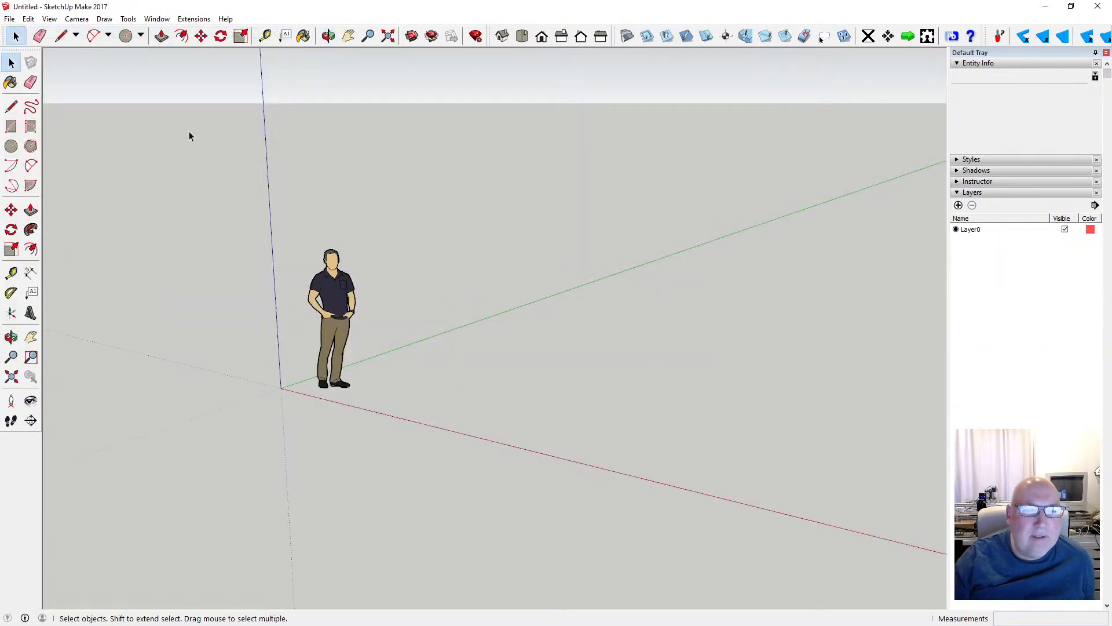
- Save the new model as K40LaserEngraverUpgrades_Tube in the K40LaserEngraverUpgrades folder
{"action": "left_click", "coordinate": [10, 19]}
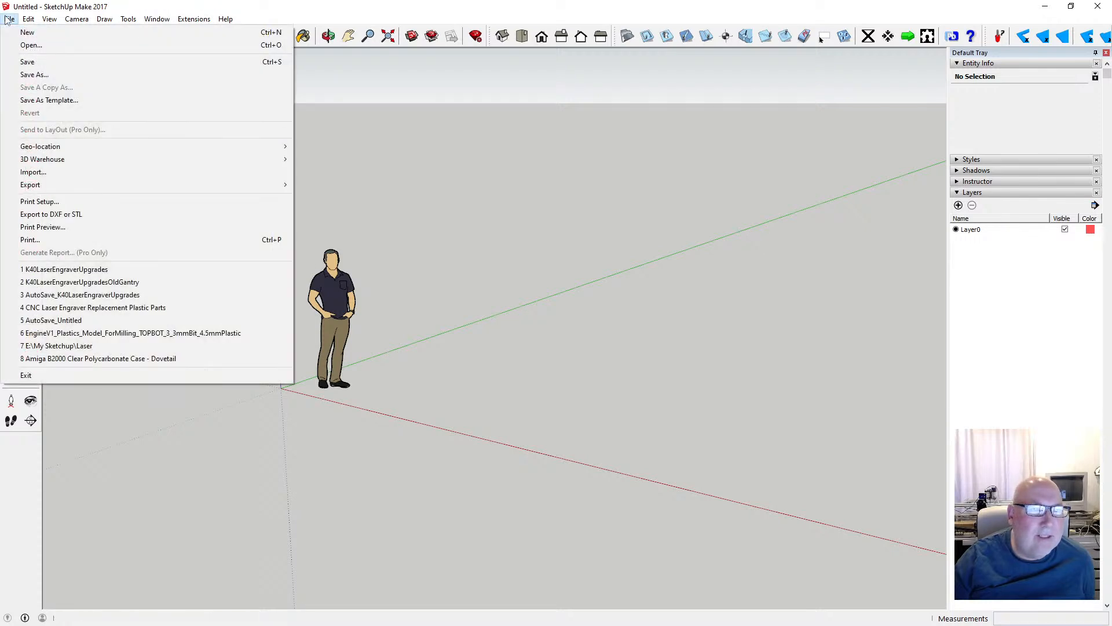
{"action": "left_click", "coordinate": [51, 75]}
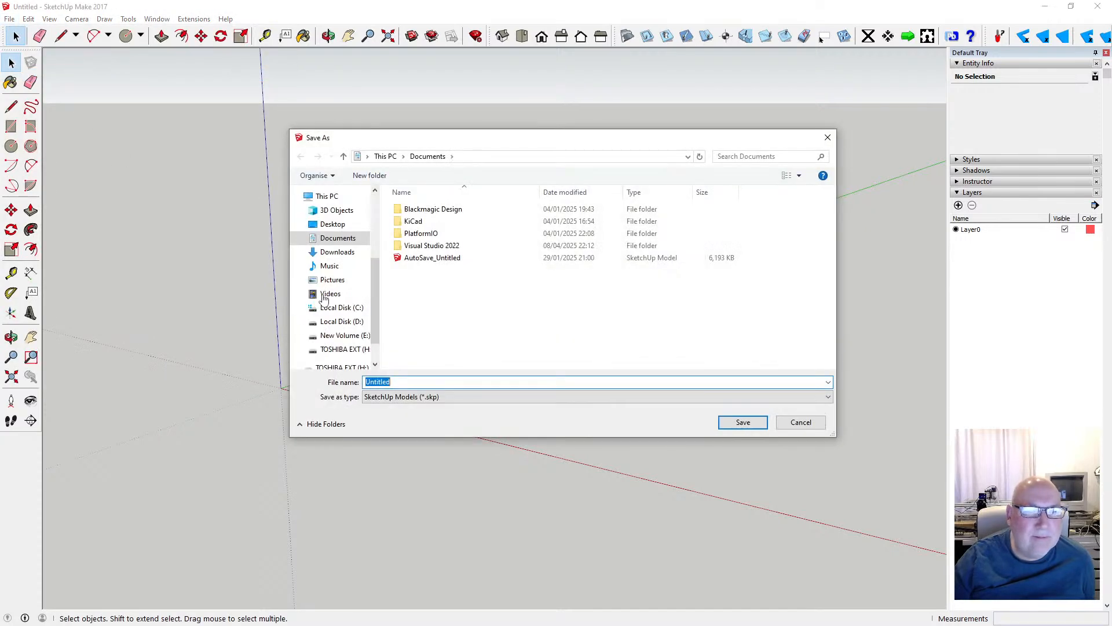
{"action": "scroll", "coordinate": [347, 290], "scroll_direction": "up", "scroll_amount": 5}
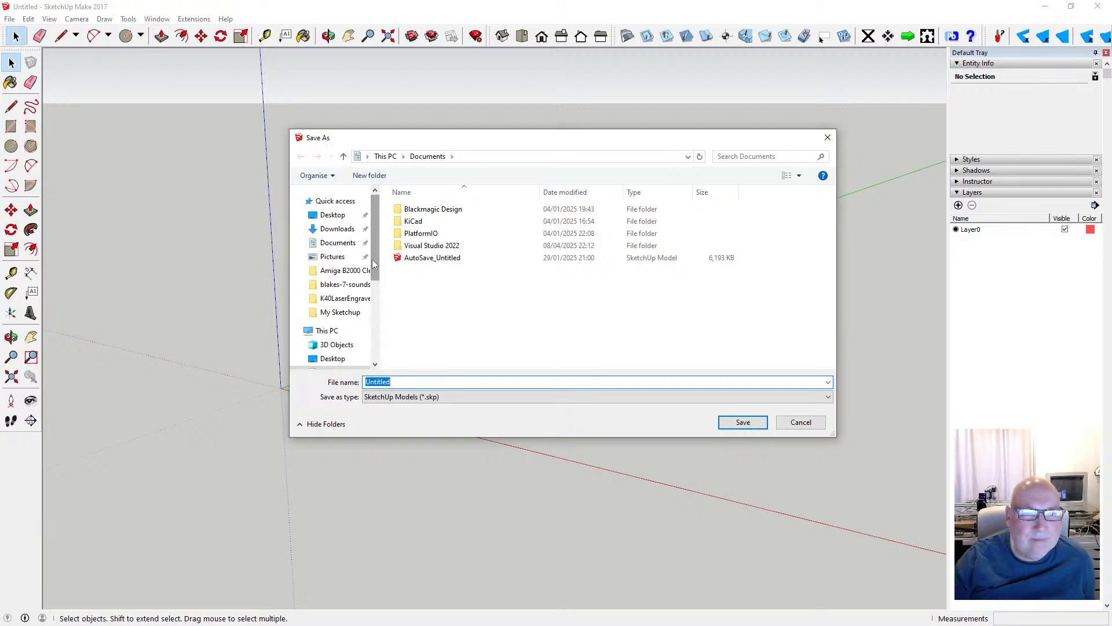
{"action": "left_click", "coordinate": [357, 299]}
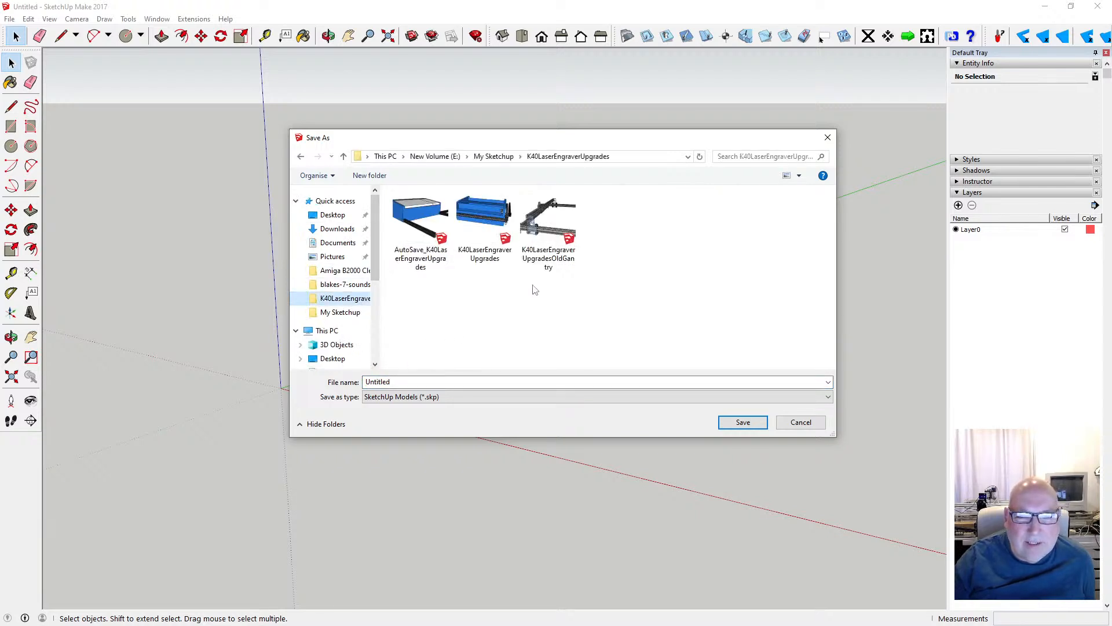
{"action": "left_click", "coordinate": [435, 274]}
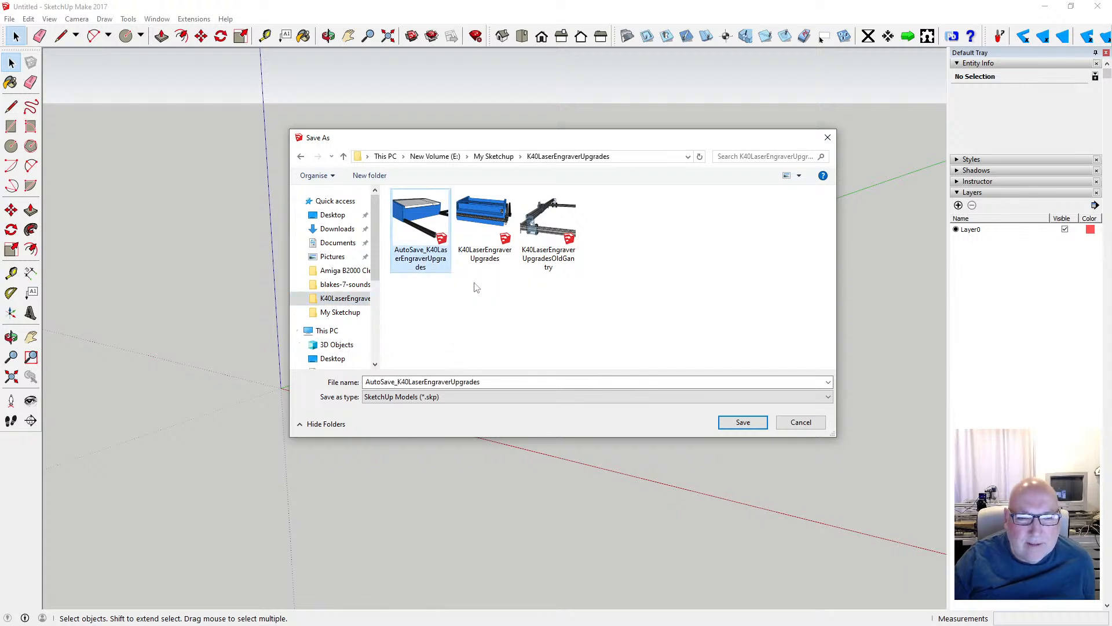
{"action": "left_click", "coordinate": [475, 255]}
{"action": "left_click", "coordinate": [496, 383]}
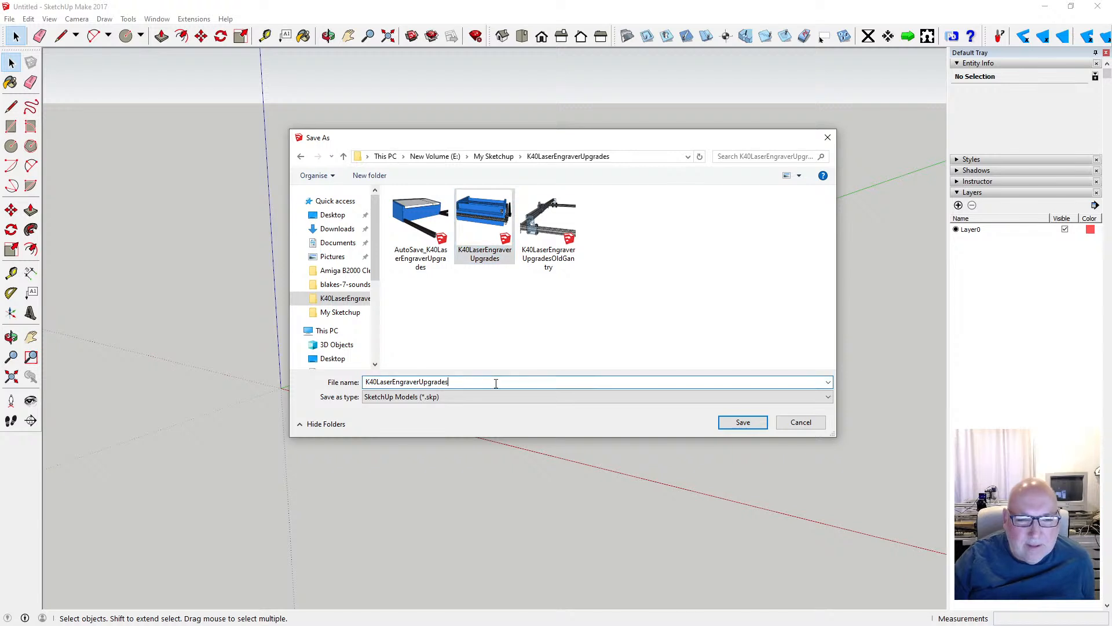
{"action": "type", "text": "_"}
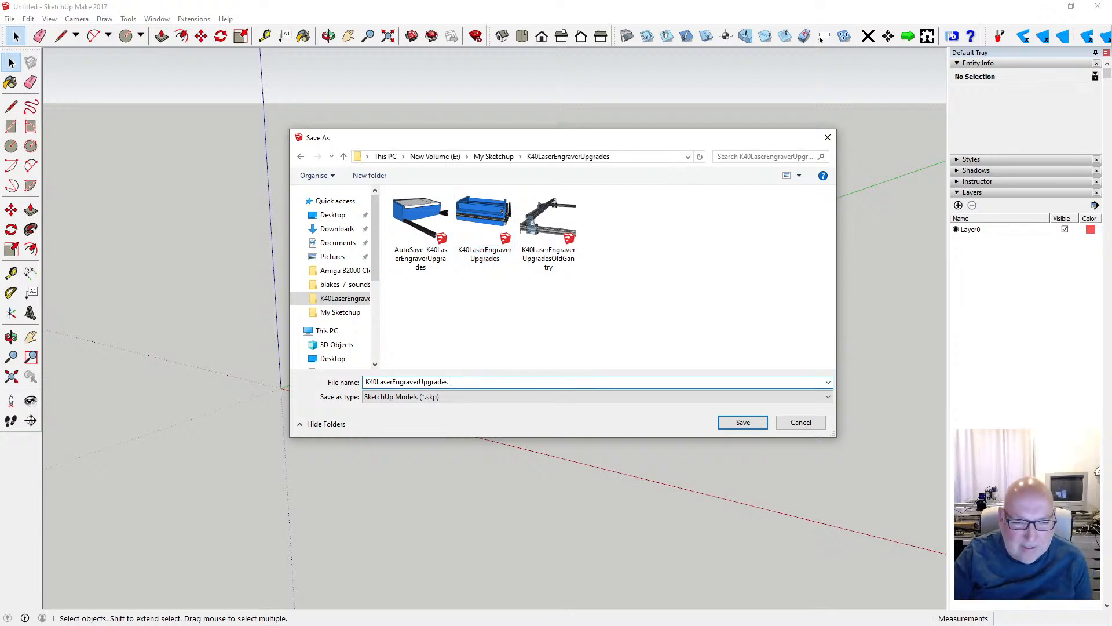
{"action": "type", "text": "Tub"}
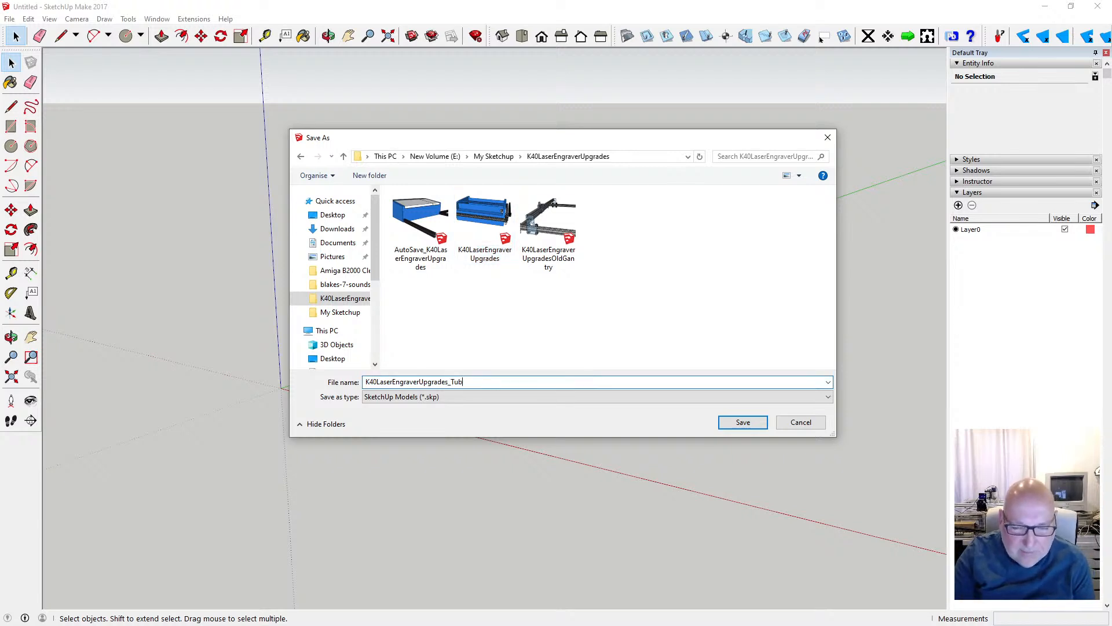
{"action": "type", "text": "e"}
{"action": "key", "text": "Return"}
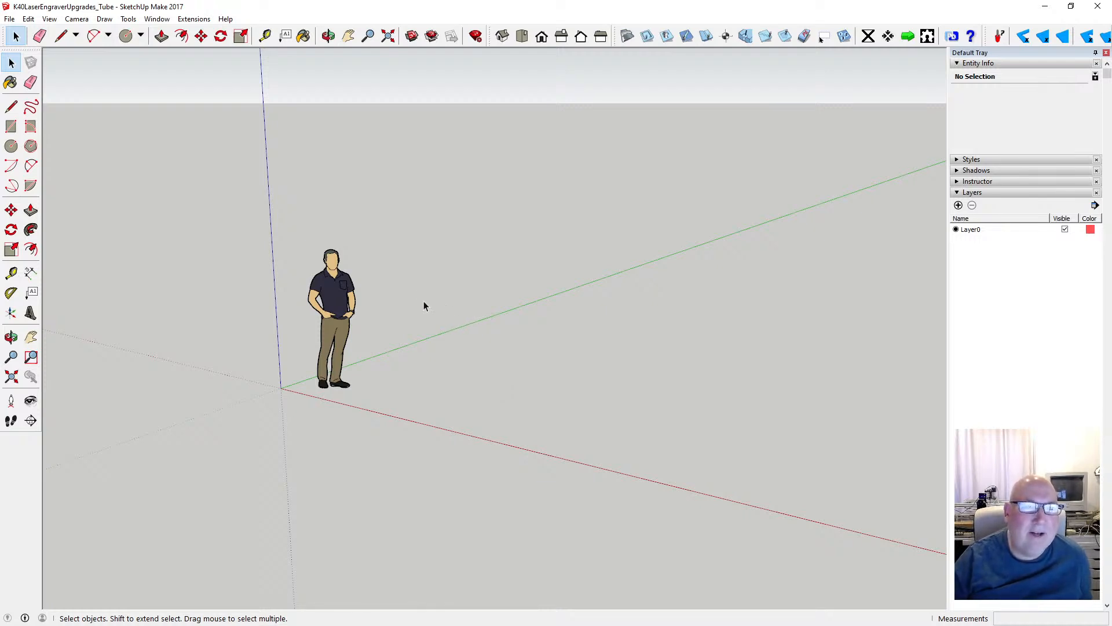
- Delete the default person figure standing near the origin
{"action": "left_click", "coordinate": [331, 315]}
{"action": "key", "text": "Delete"}
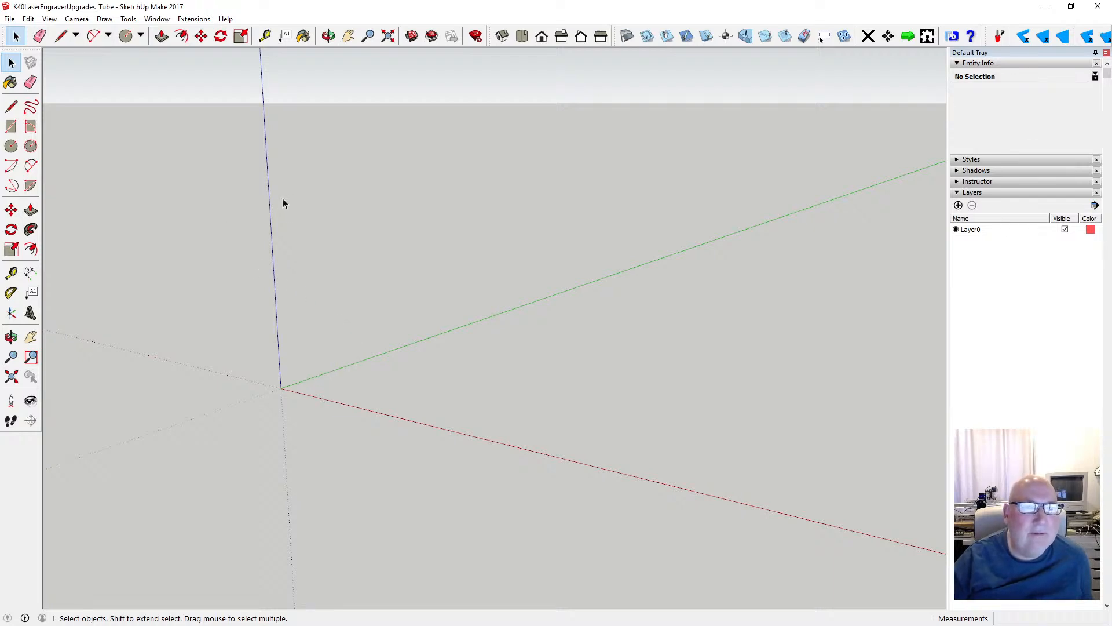
- Hide the drawing axes and draw an upright circle with a 14 mm radius, its plane locked perpendicular to the red axis
{"action": "left_click", "coordinate": [328, 36]}
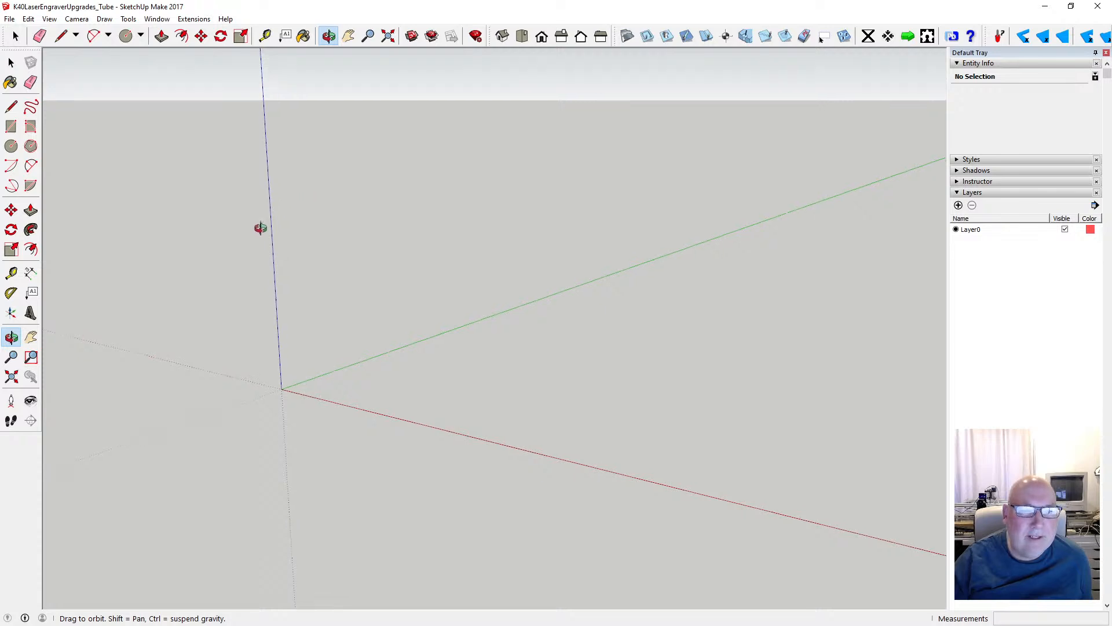
{"action": "left_click_drag", "start_coordinate": [261, 229], "coordinate": [349, 364]}
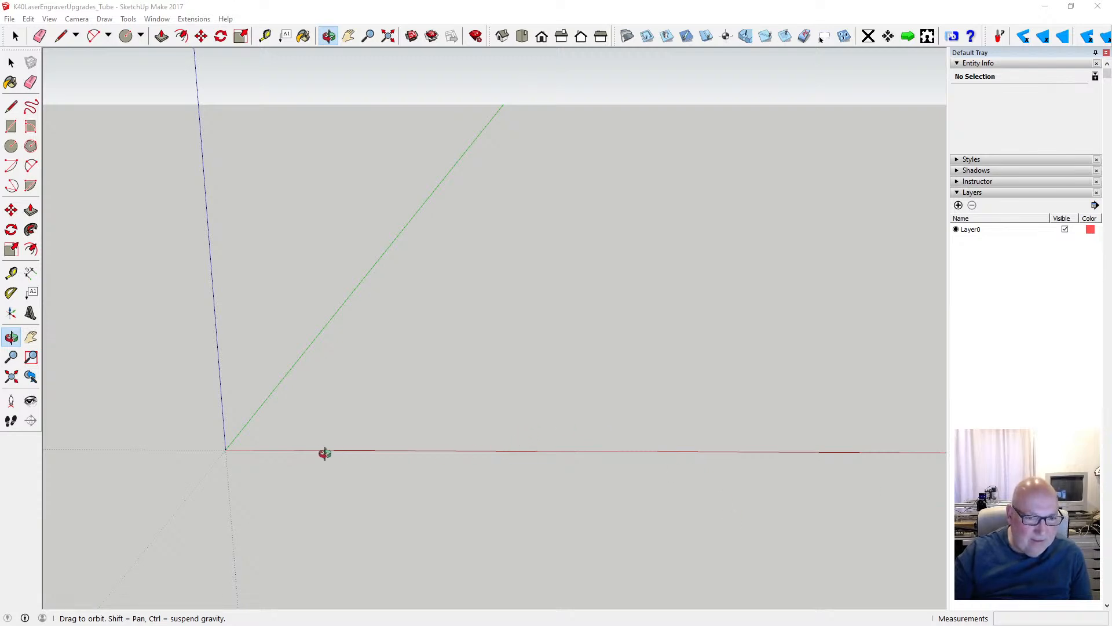
{"action": "left_click_drag", "start_coordinate": [325, 453], "coordinate": [576, 442]}
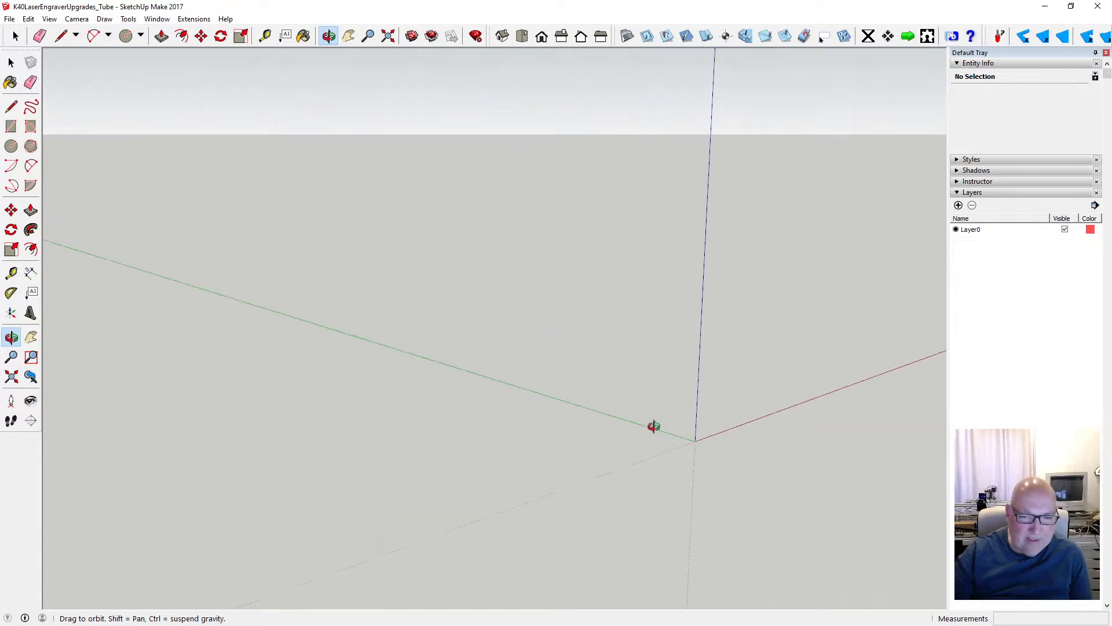
{"action": "scroll", "coordinate": [669, 406], "scroll_direction": "up", "scroll_amount": 2}
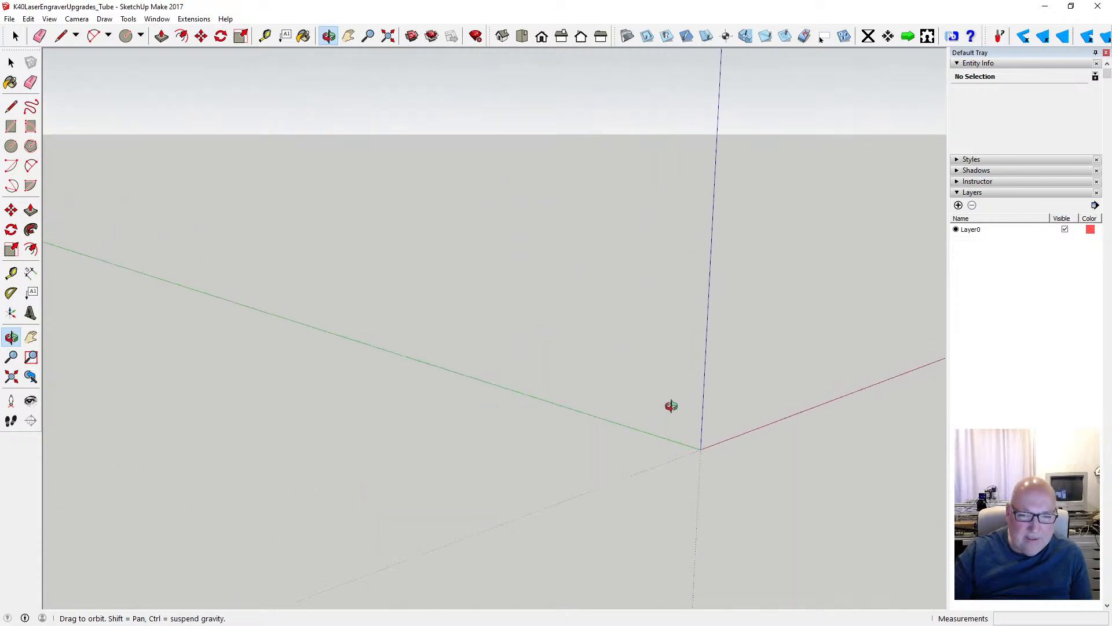
{"action": "left_click", "coordinate": [12, 147]}
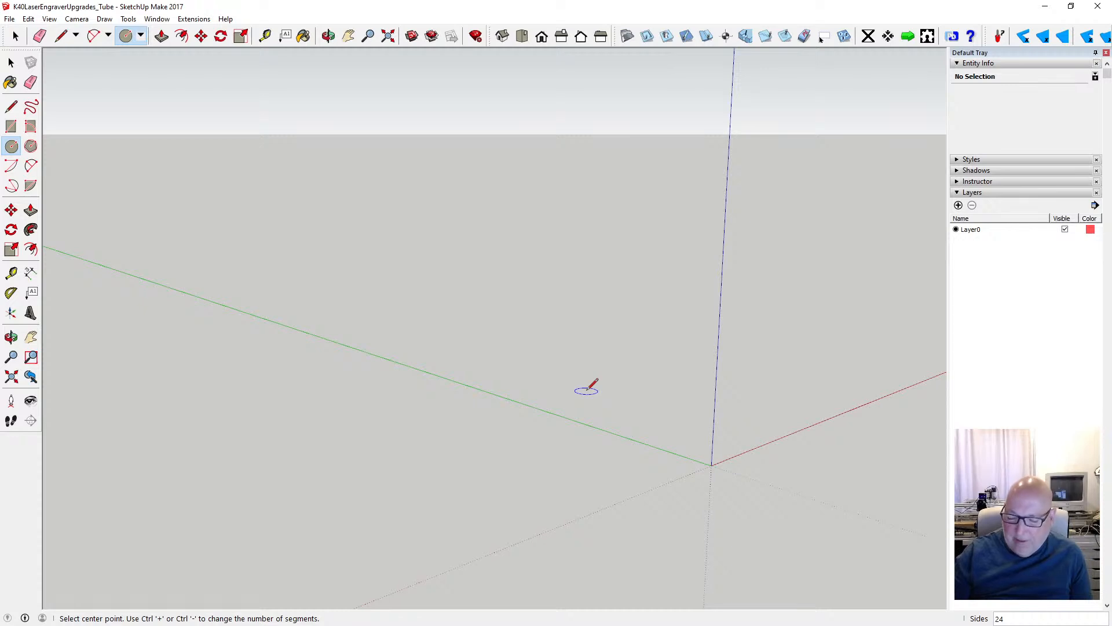
{"action": "key", "text": "Left"}
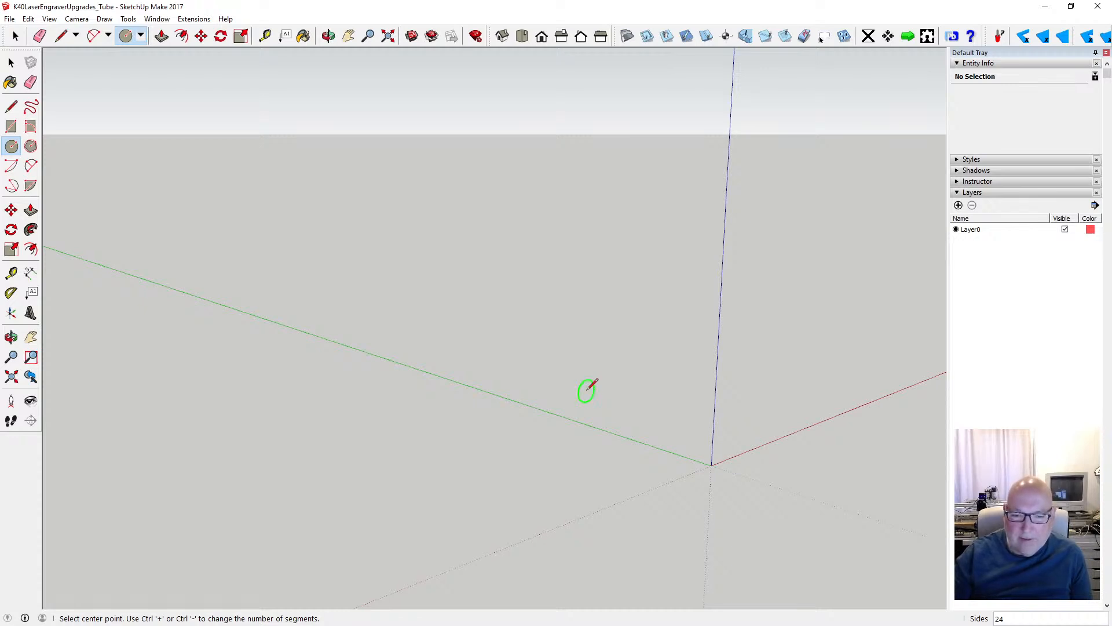
{"action": "key", "text": "Right"}
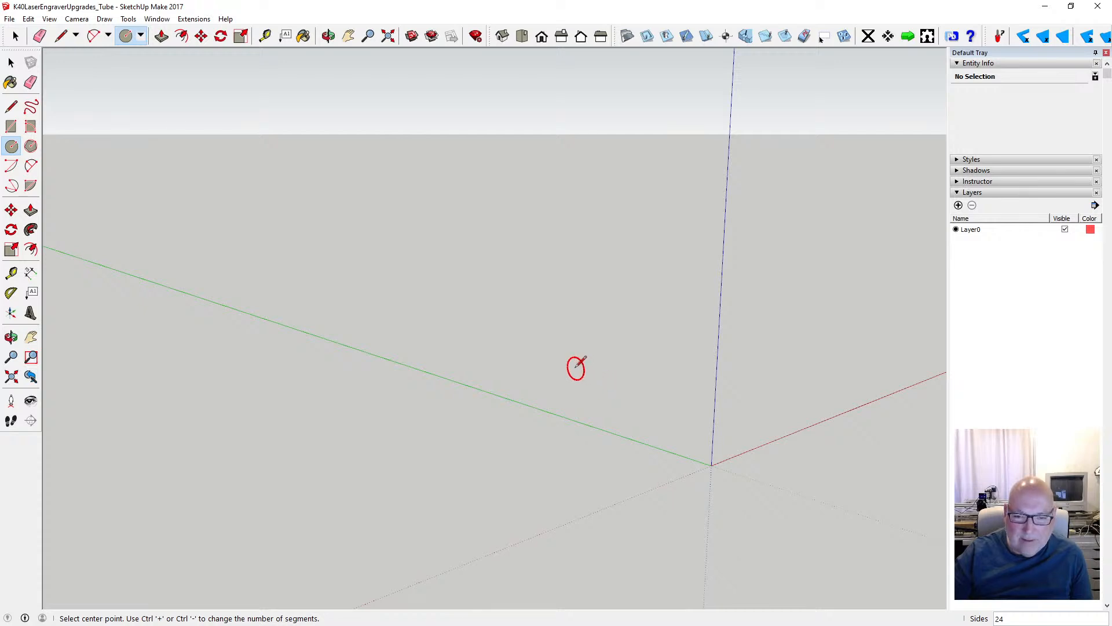
{"action": "left_click", "coordinate": [49, 19]}
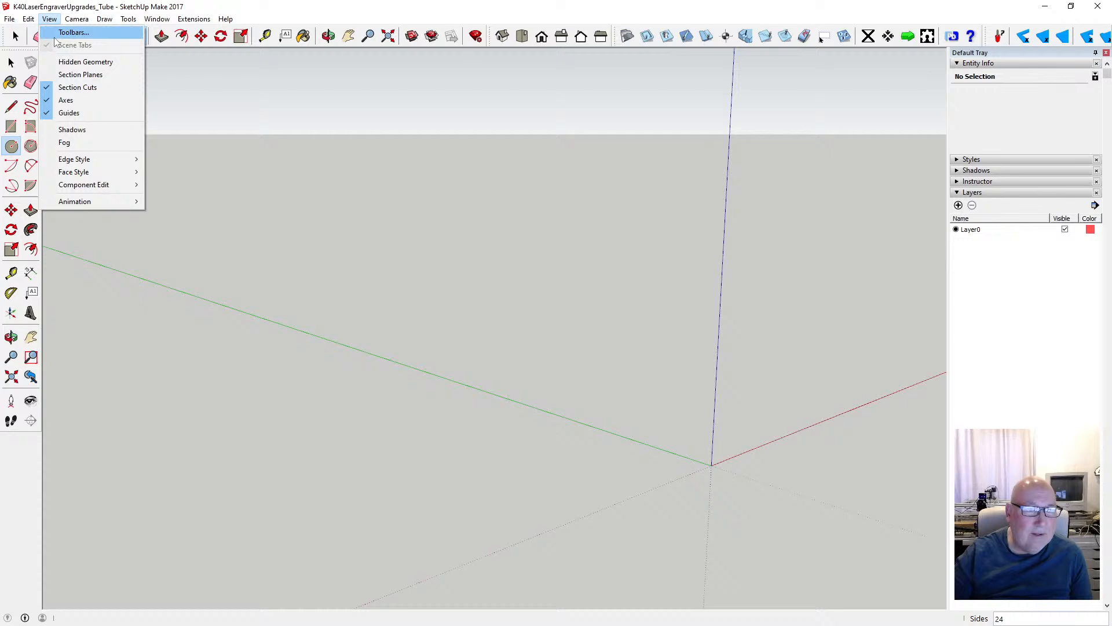
{"action": "left_click", "coordinate": [69, 99]}
{"action": "left_click", "coordinate": [559, 382]}
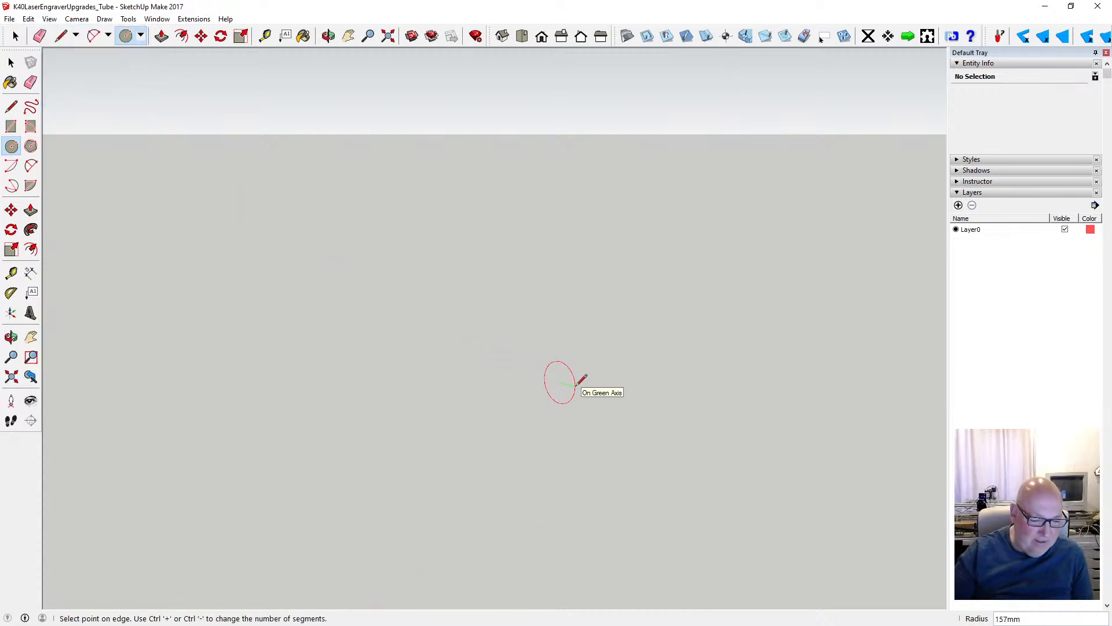
{"action": "type", "text": "14"}
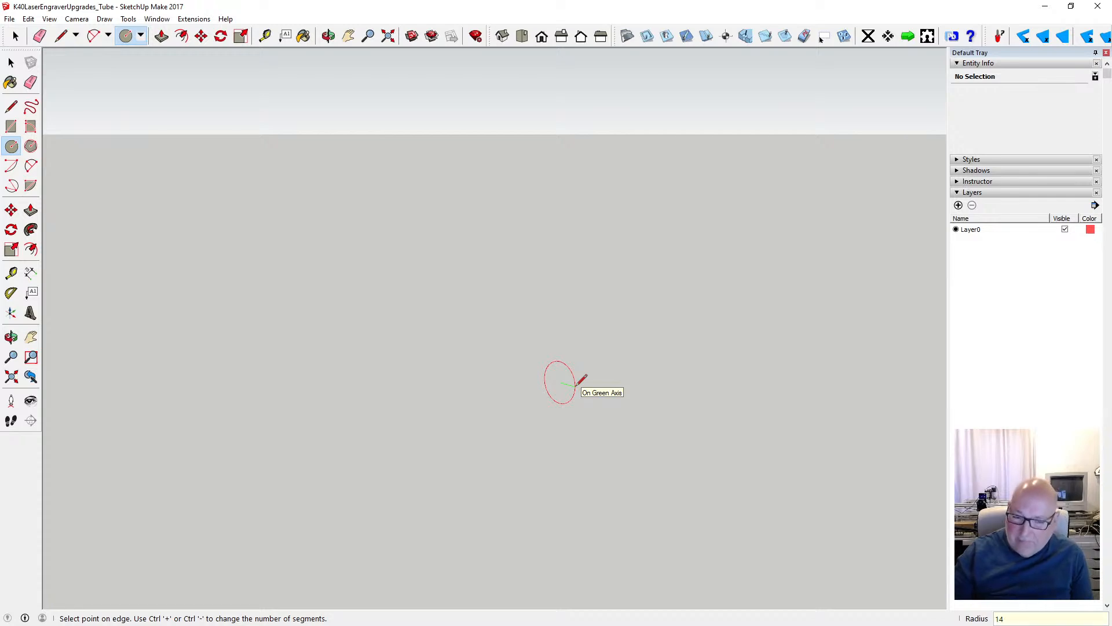
{"action": "key", "text": "Return"}
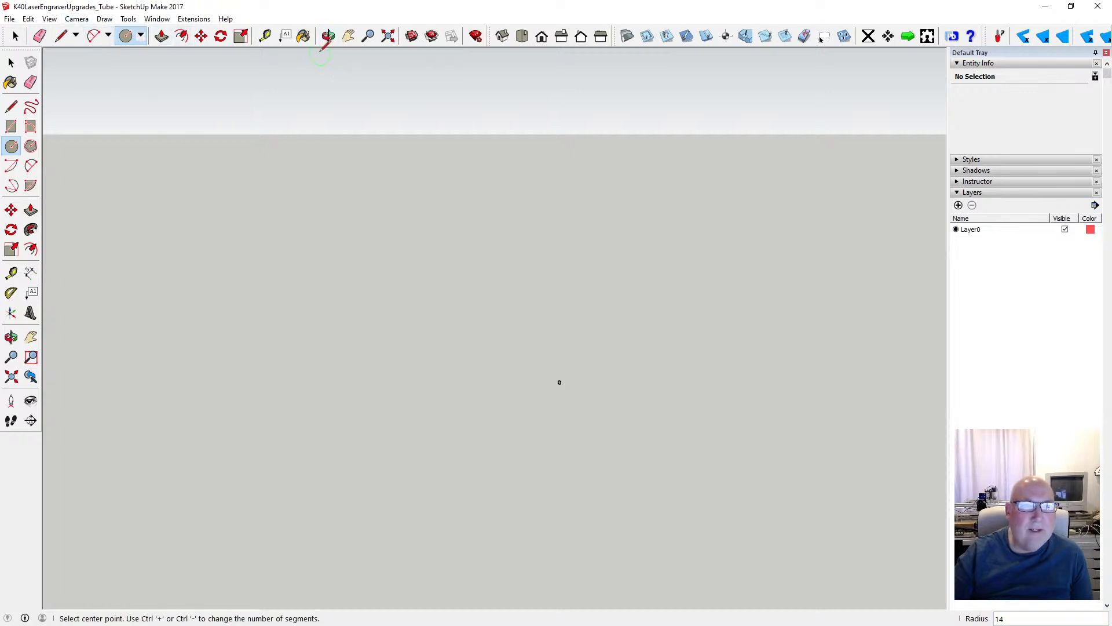
- Extrude the 14 mm radius circle 10 mm into a solid disc with Push/Pull
{"action": "left_click", "coordinate": [387, 37]}
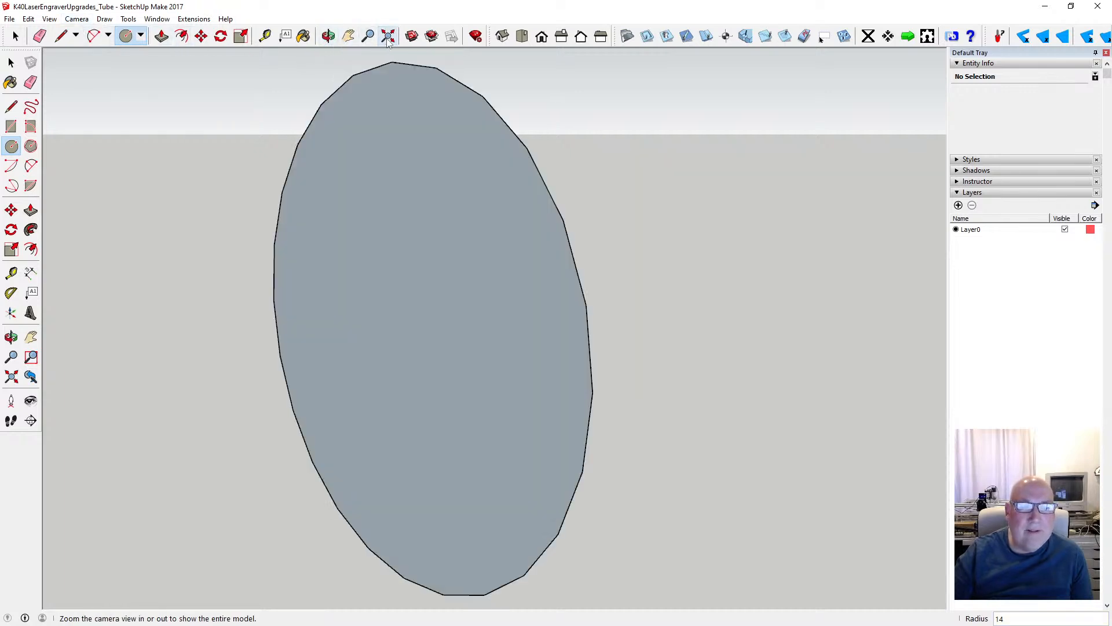
{"action": "scroll", "coordinate": [601, 341], "scroll_direction": "down", "scroll_amount": 2}
{"action": "scroll", "coordinate": [600, 341], "scroll_direction": "down", "scroll_amount": 2}
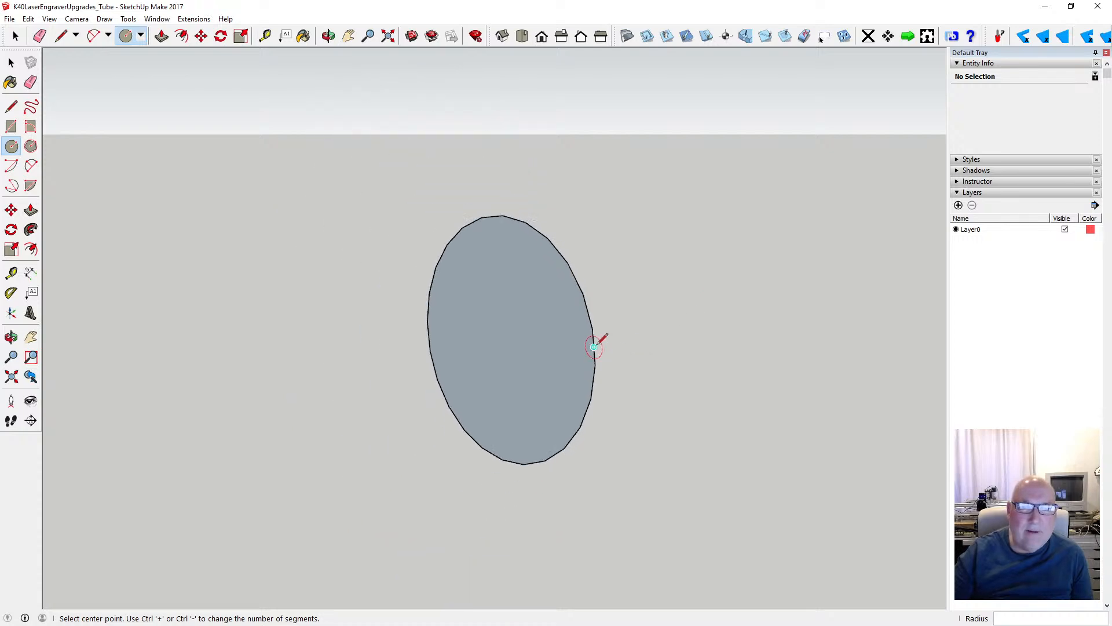
{"action": "key", "text": "space"}
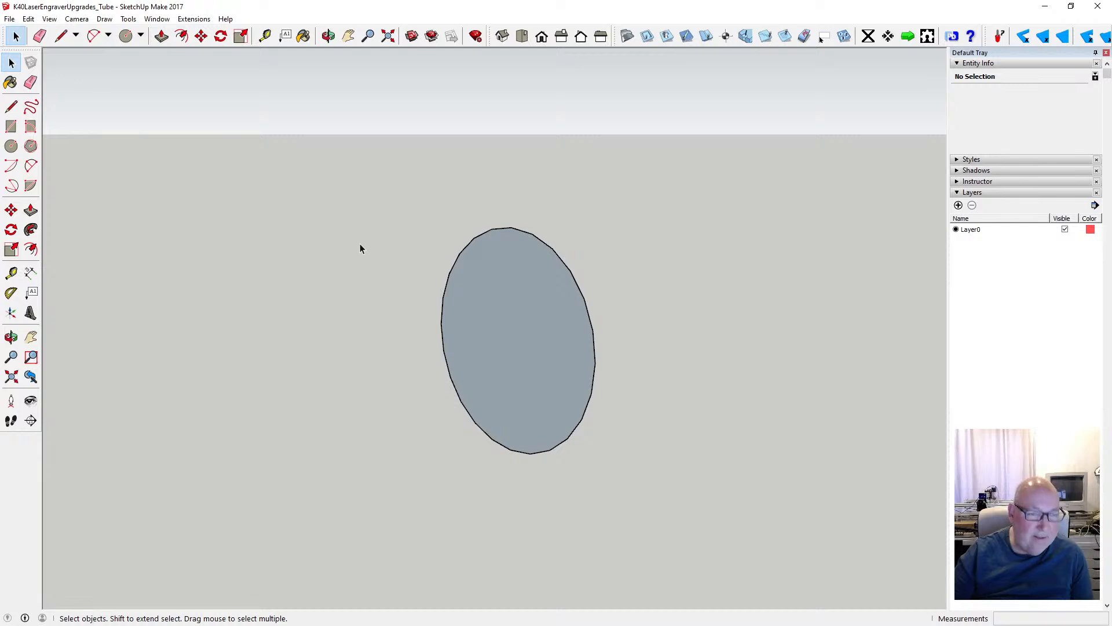
{"action": "left_click", "coordinate": [162, 36]}
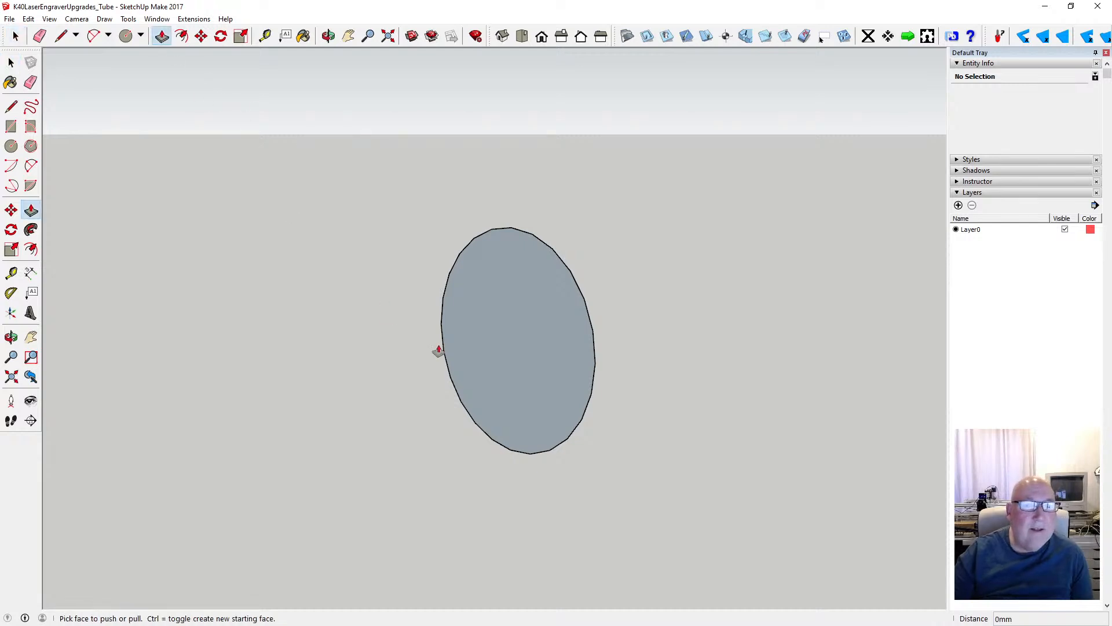
{"action": "left_click", "coordinate": [479, 335]}
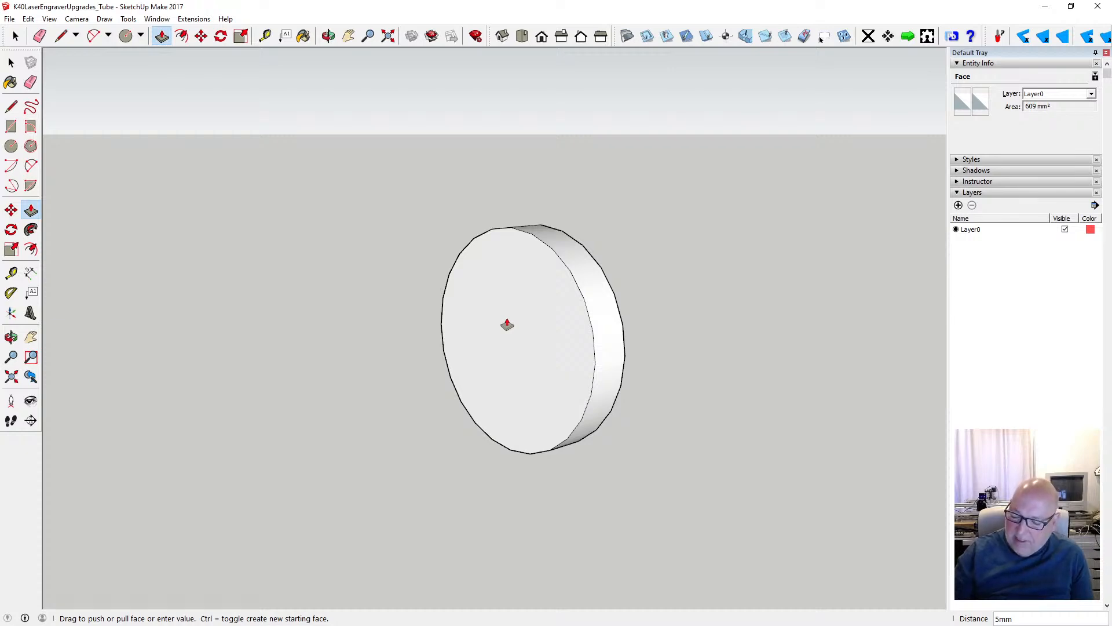
{"action": "key", "text": "Return"}
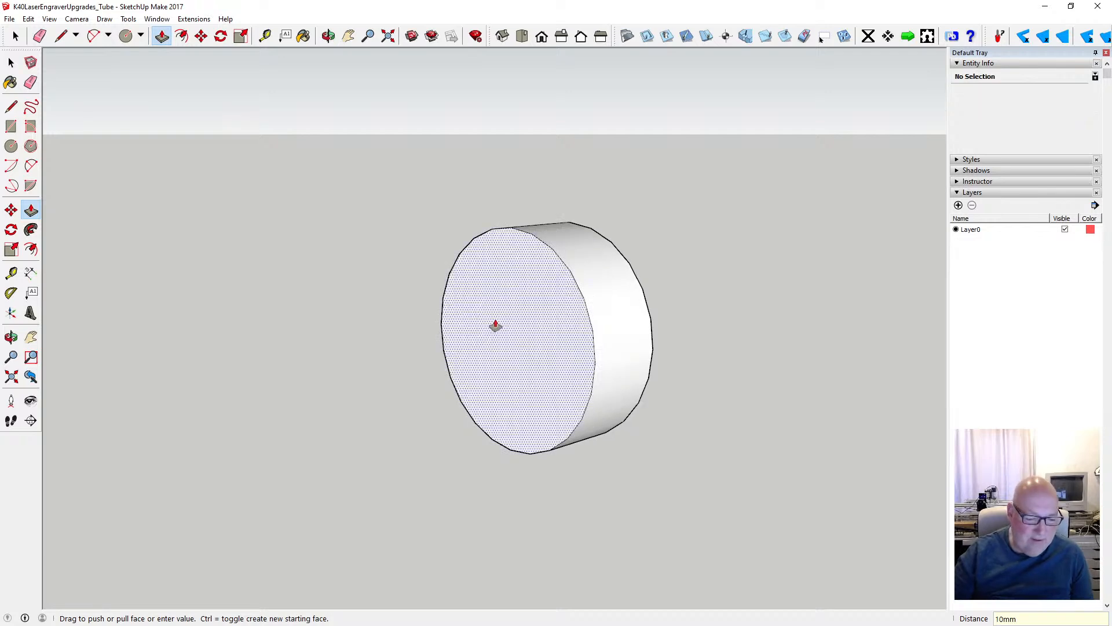
{"action": "key", "text": "space"}
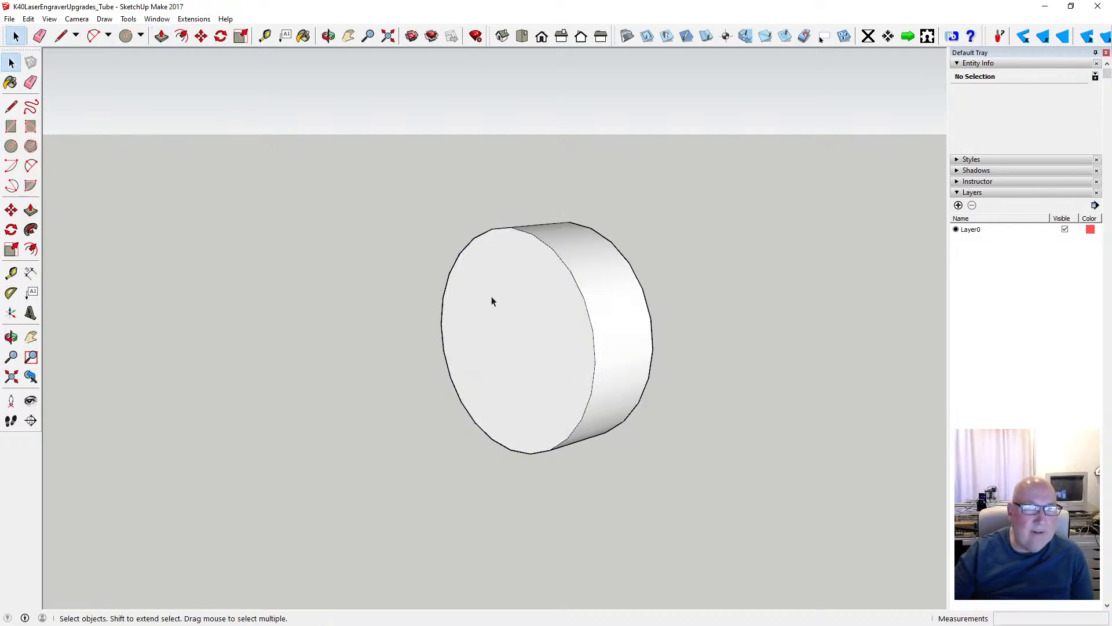
- Select the whole disc and make it a group
{"action": "left_click_drag", "start_coordinate": [409, 192], "coordinate": [683, 486]}
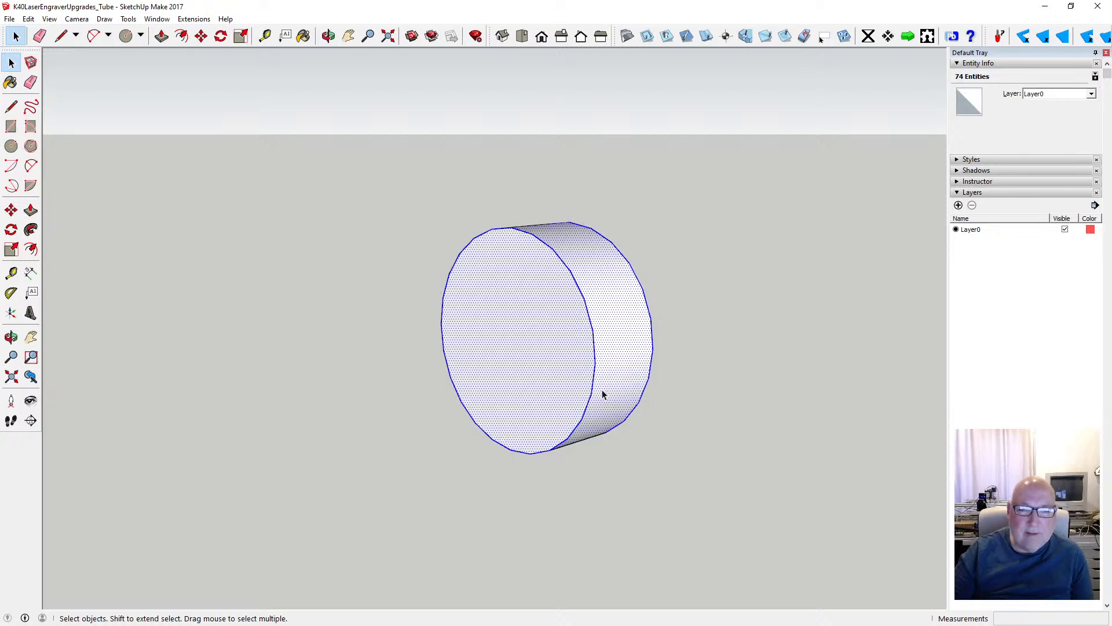
{"action": "right_click", "coordinate": [603, 390]}
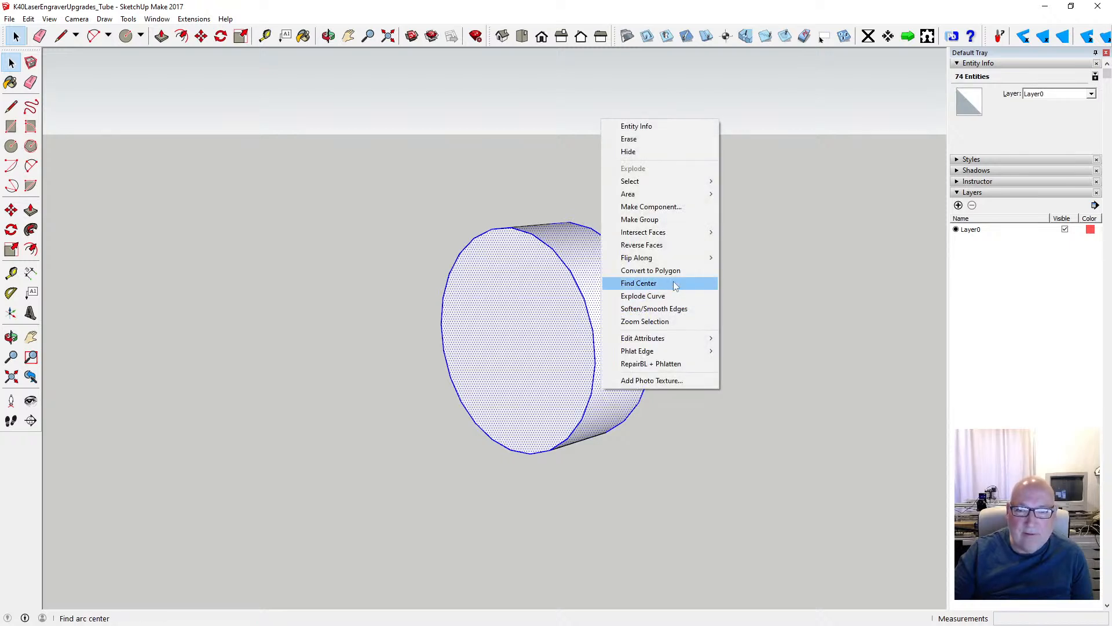
{"action": "left_click", "coordinate": [666, 219]}
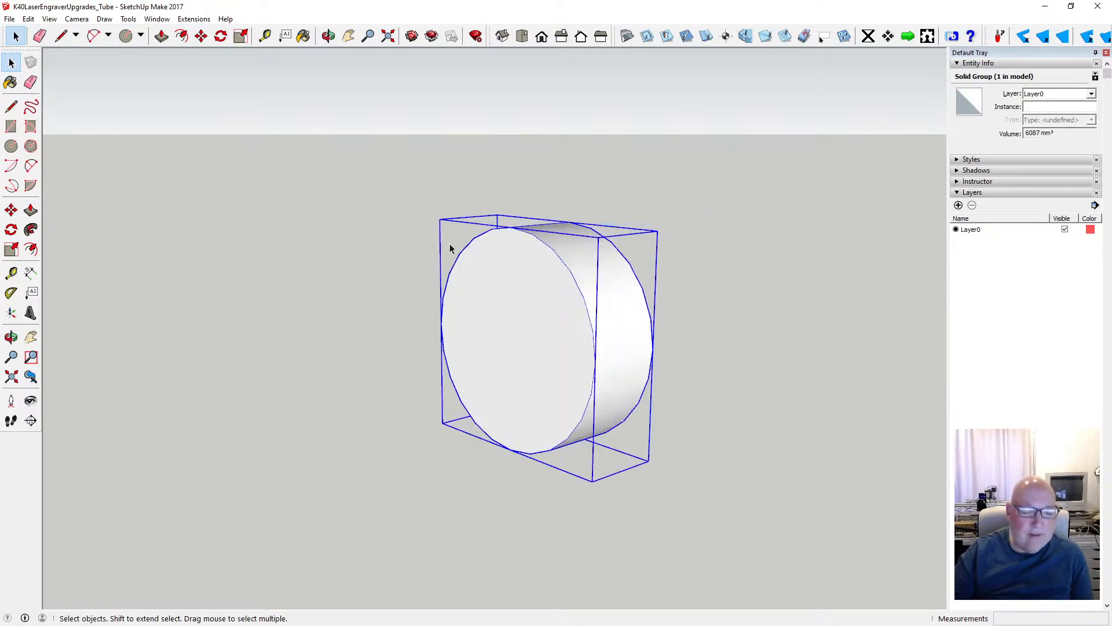
- Copy the disc group 10 mm along the red axis so the two discs sit end to end
{"action": "left_click", "coordinate": [198, 40]}
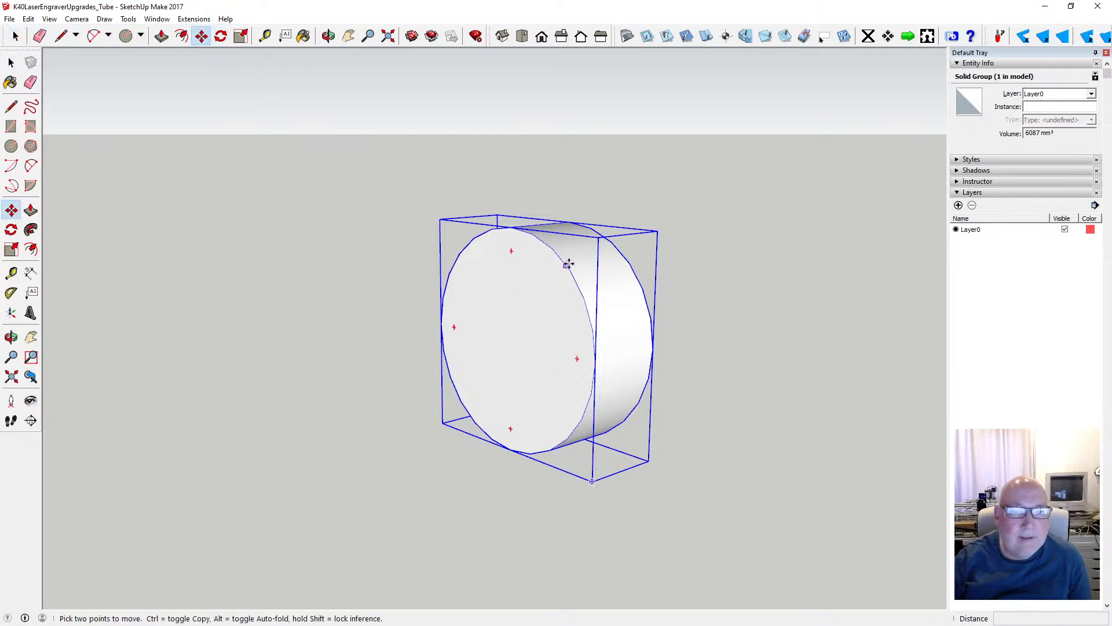
{"action": "key", "text": "ctrl"}
{"action": "left_click", "coordinate": [511, 227]}
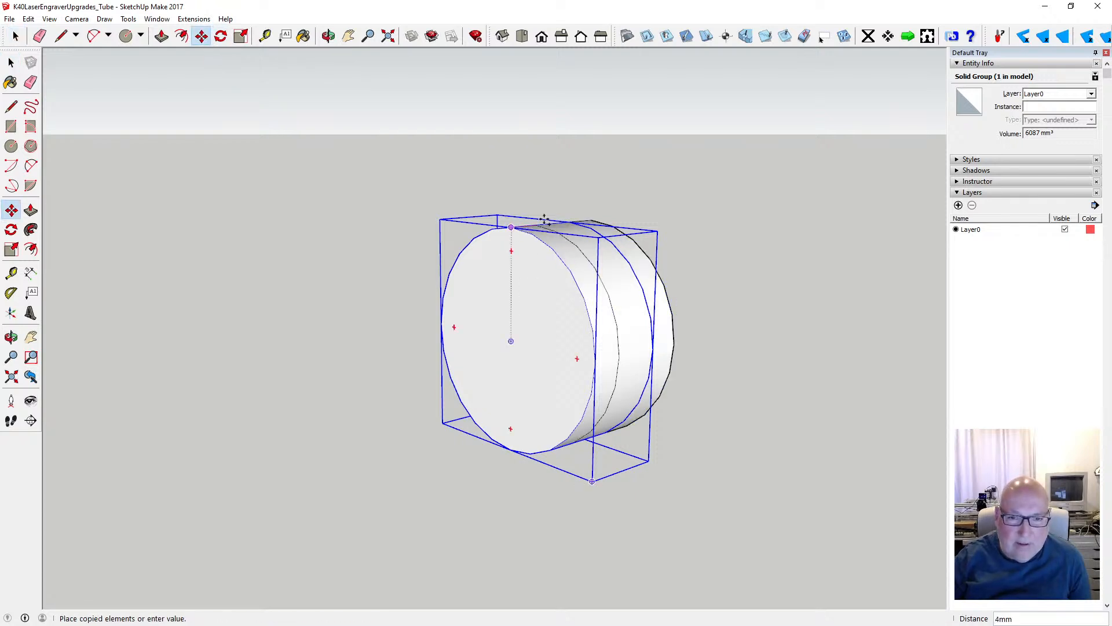
{"action": "left_click", "coordinate": [576, 221]}
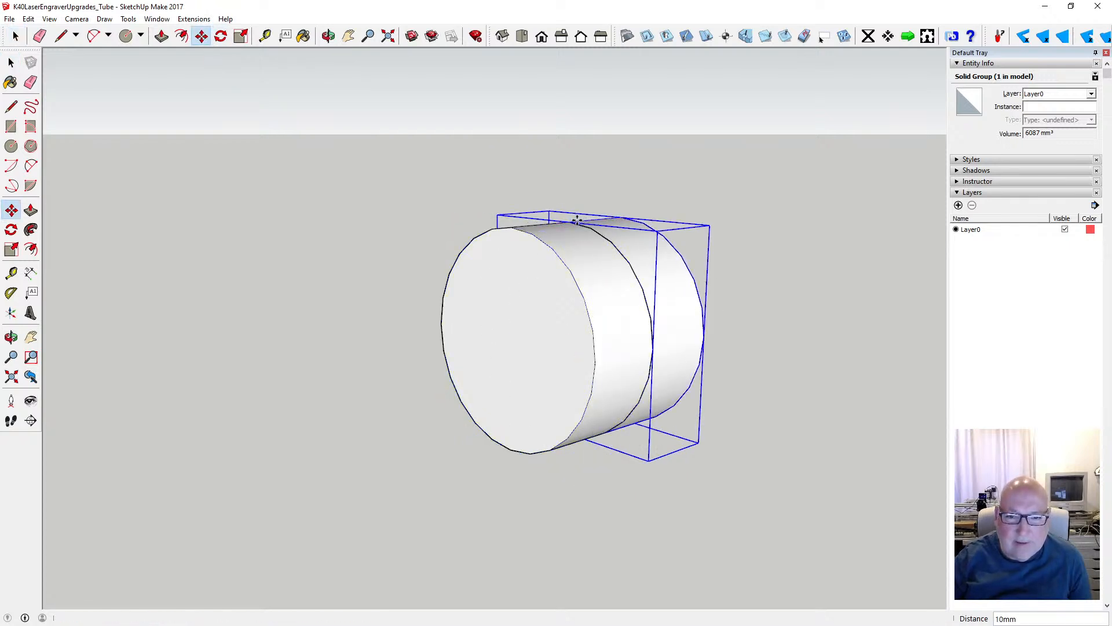
{"action": "left_click", "coordinate": [328, 37]}
{"action": "left_click_drag", "start_coordinate": [342, 91], "coordinate": [390, 218]}
{"action": "key", "text": "space"}
{"action": "scroll", "coordinate": [347, 240], "scroll_direction": "down", "scroll_amount": 3}
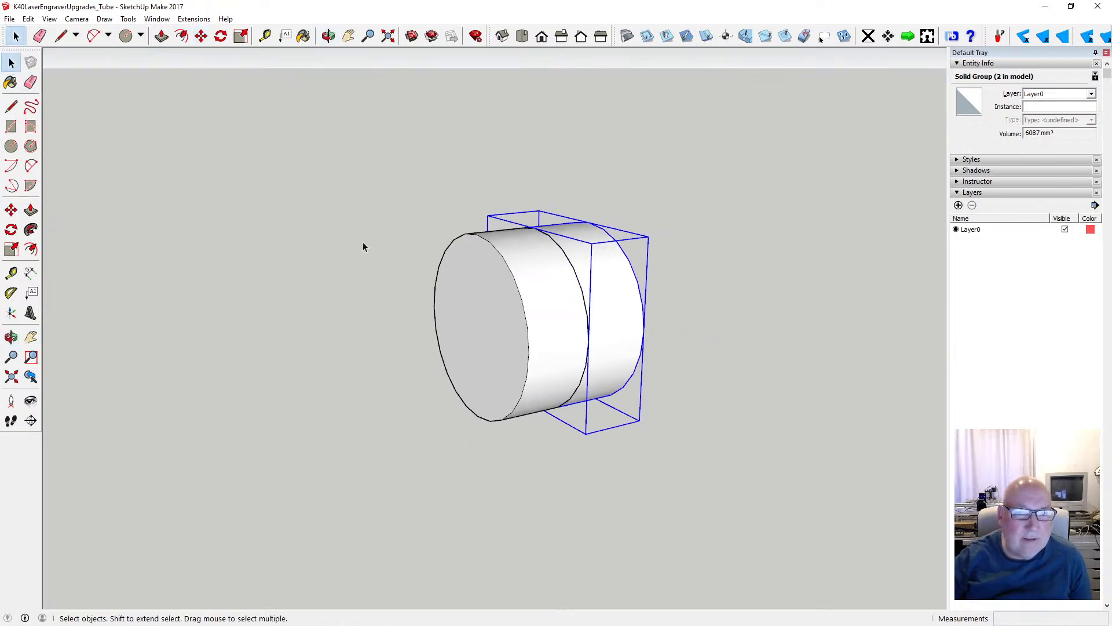
{"action": "scroll", "coordinate": [446, 296], "scroll_direction": "down", "scroll_amount": 1}
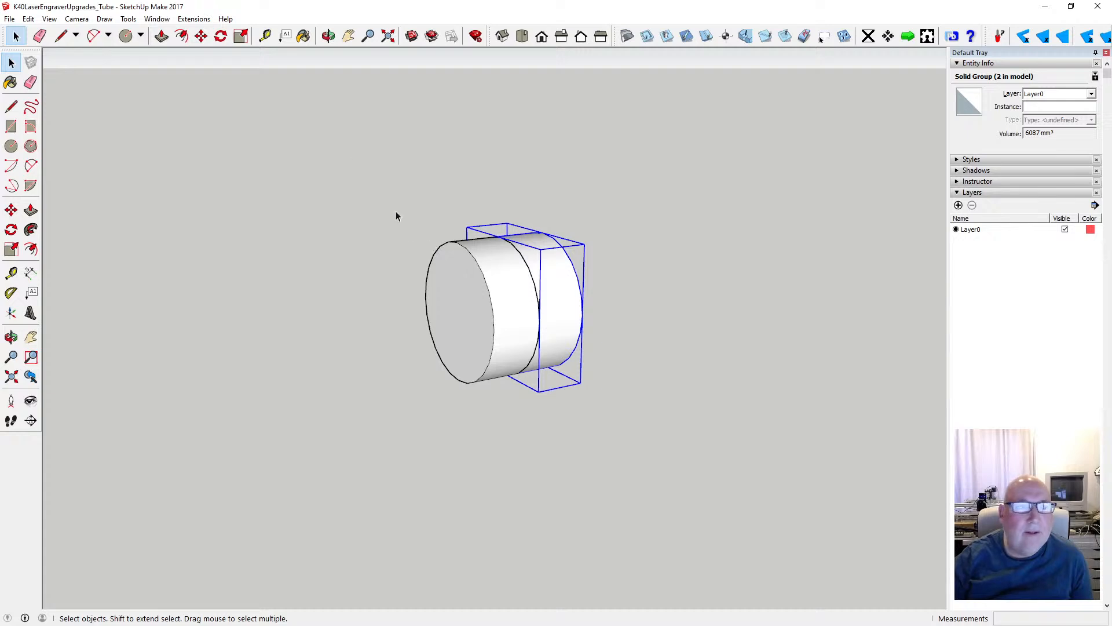
- Turn the drawing axes display back on
{"action": "left_click", "coordinate": [50, 18]}
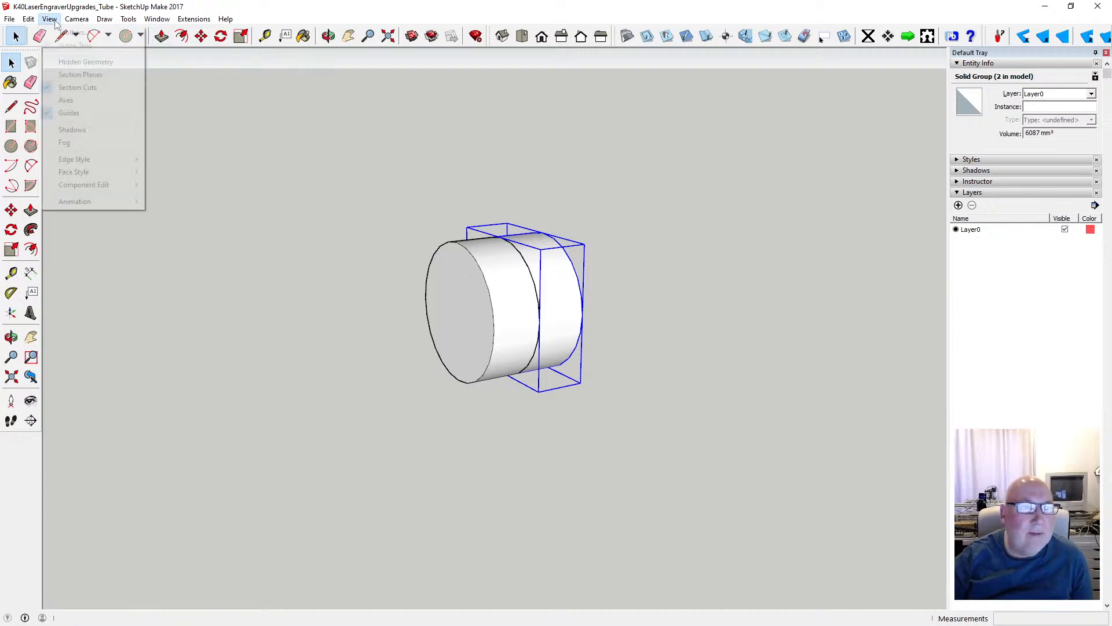
{"action": "left_click", "coordinate": [86, 101]}
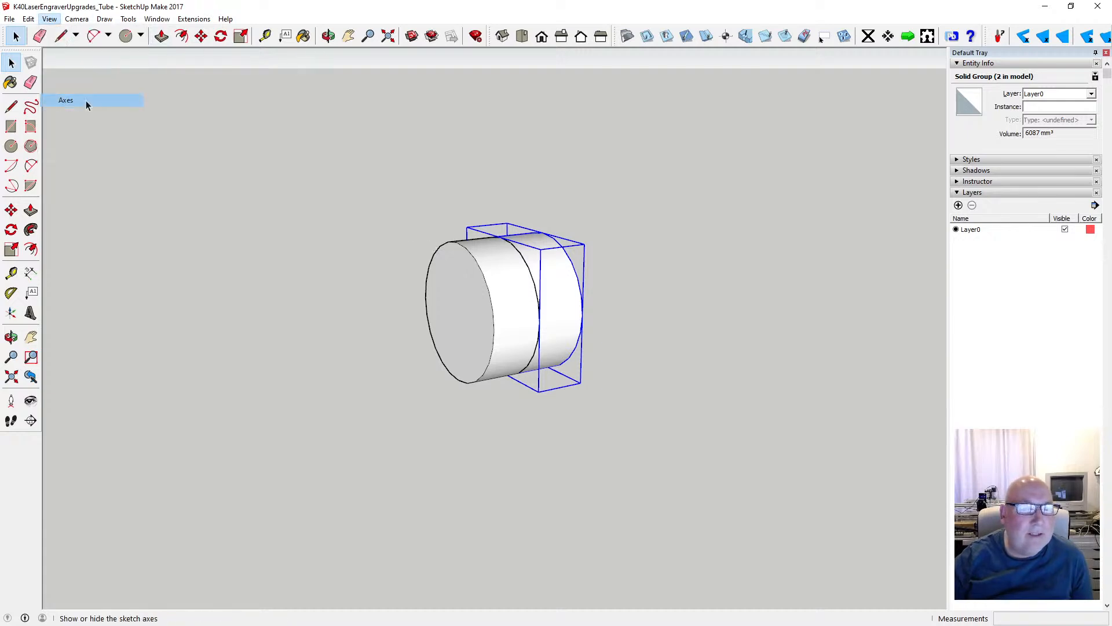
{"action": "left_click", "coordinate": [50, 19]}
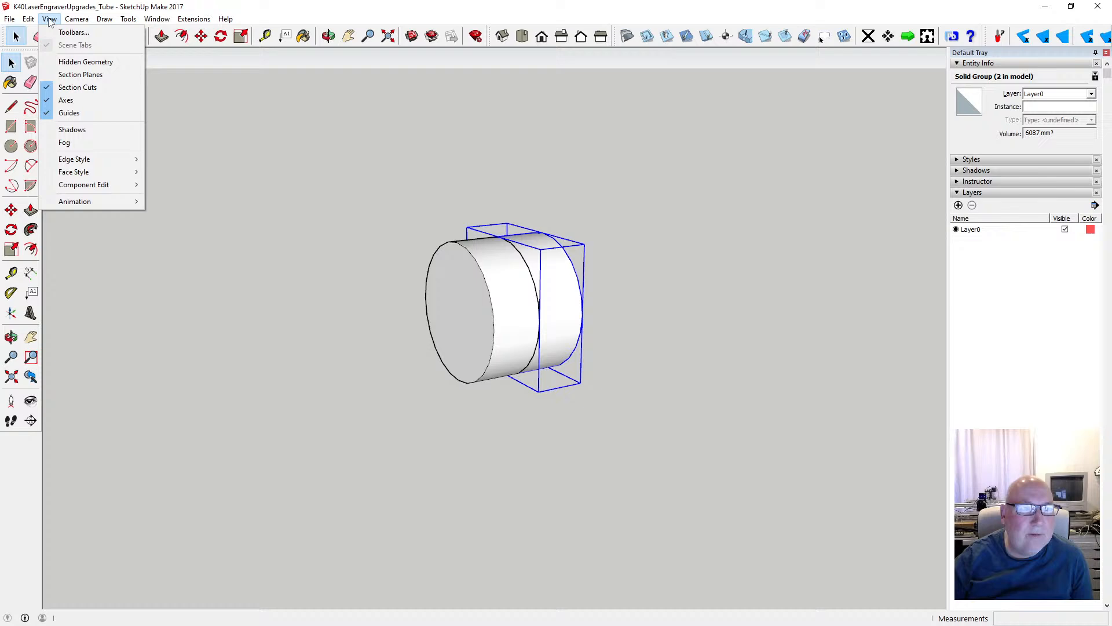
{"action": "left_click", "coordinate": [372, 9]}
- Select both disc groups and move them together close to the axes origin
{"action": "left_click", "coordinate": [387, 37]}
{"action": "scroll", "coordinate": [489, 217], "scroll_direction": "down", "scroll_amount": 3}
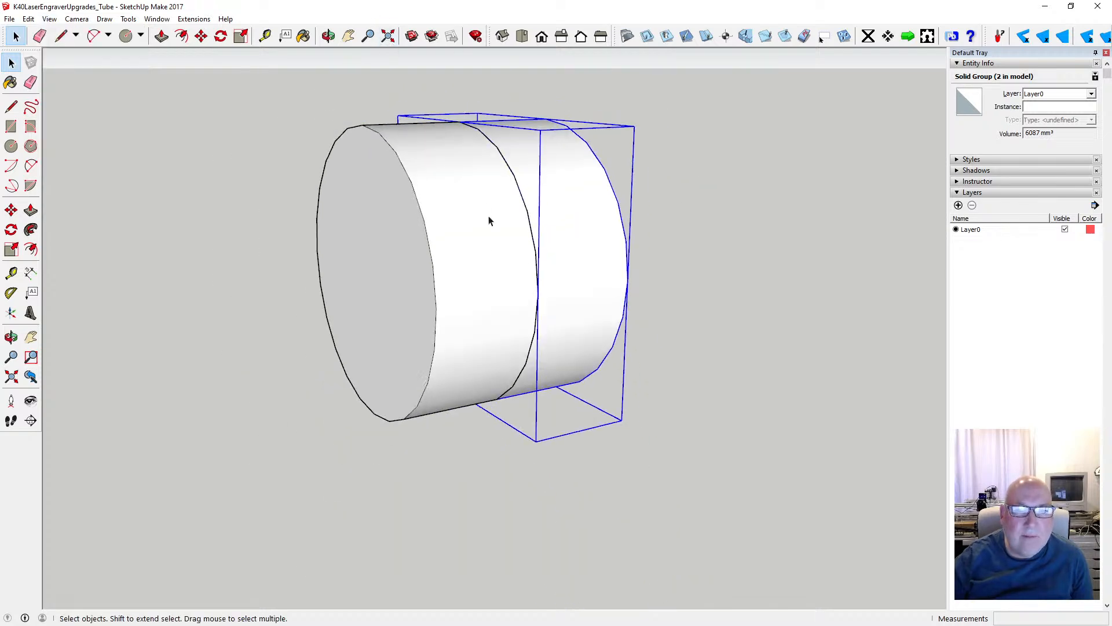
{"action": "scroll", "coordinate": [489, 220], "scroll_direction": "down", "scroll_amount": 10}
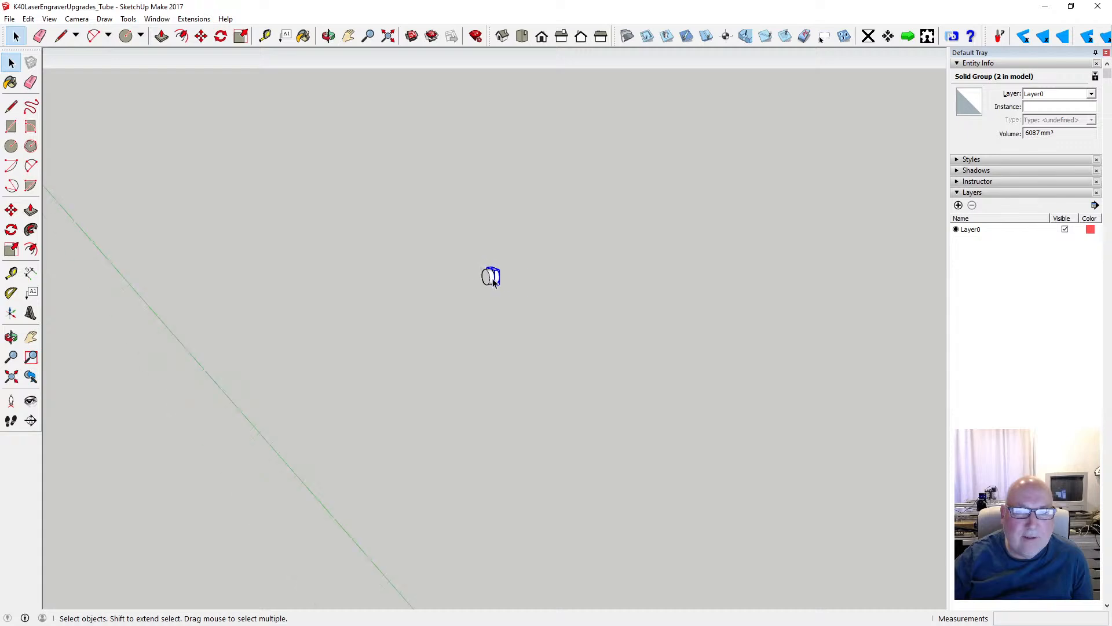
{"action": "scroll", "coordinate": [493, 280], "scroll_direction": "down", "scroll_amount": 5}
{"action": "scroll", "coordinate": [492, 280], "scroll_direction": "up", "scroll_amount": 5}
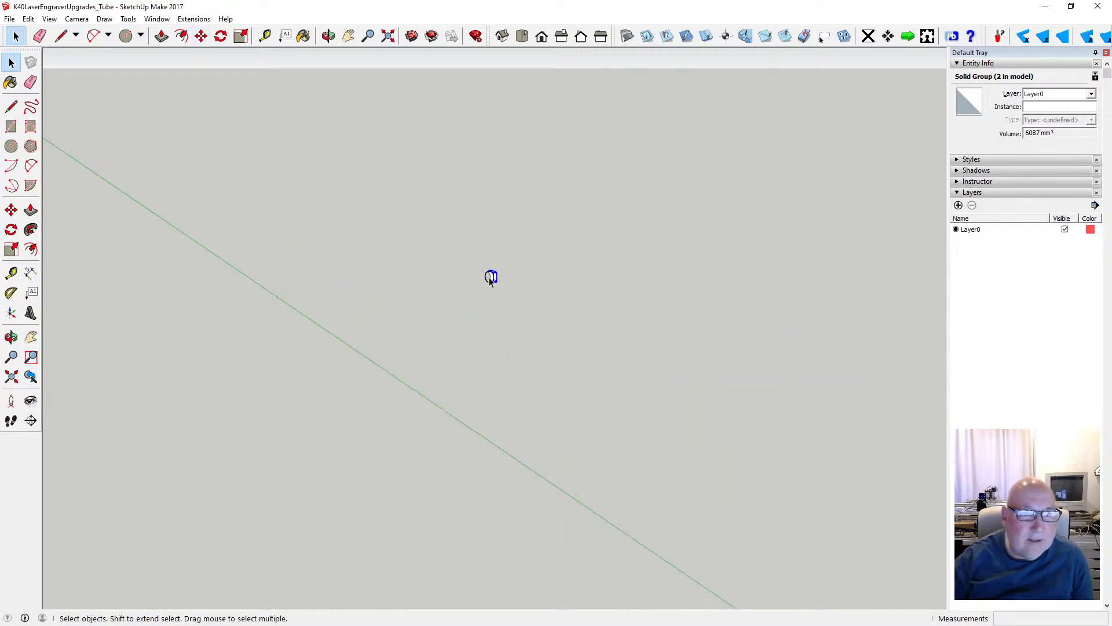
{"action": "left_click_drag", "start_coordinate": [460, 249], "coordinate": [520, 297]}
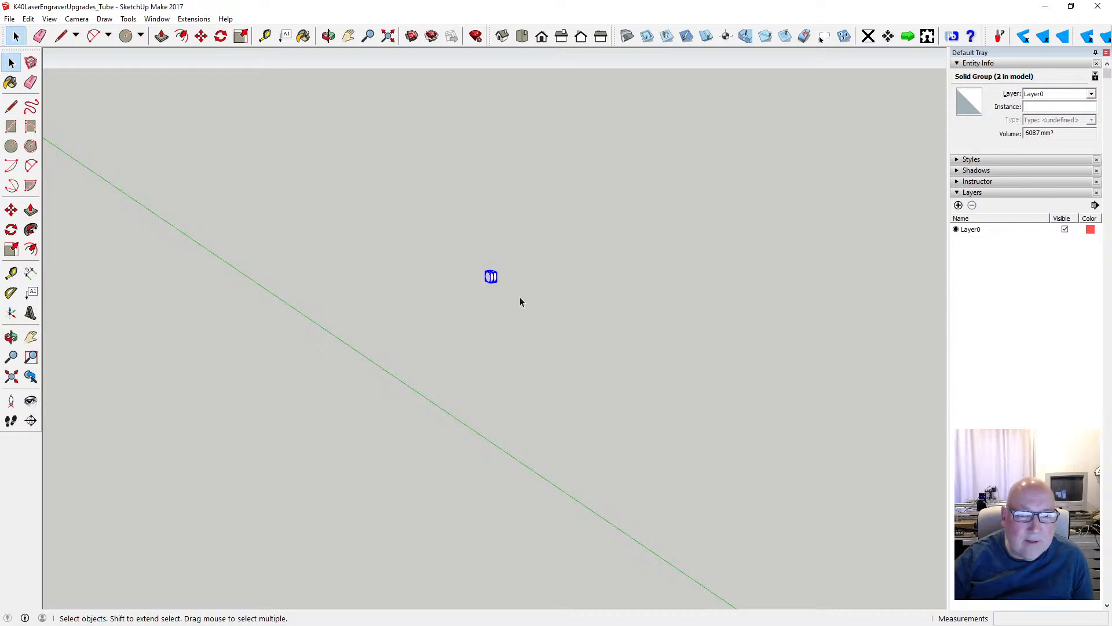
{"action": "left_click", "coordinate": [201, 37]}
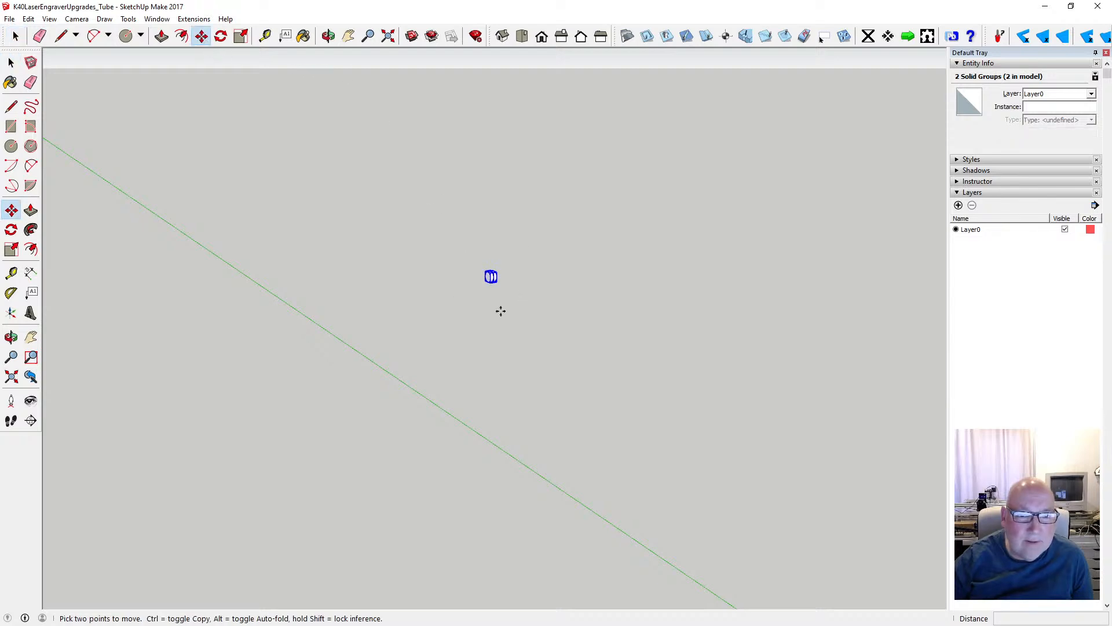
{"action": "left_click", "coordinate": [491, 276]}
{"action": "scroll", "coordinate": [467, 280], "scroll_direction": "down", "scroll_amount": 4}
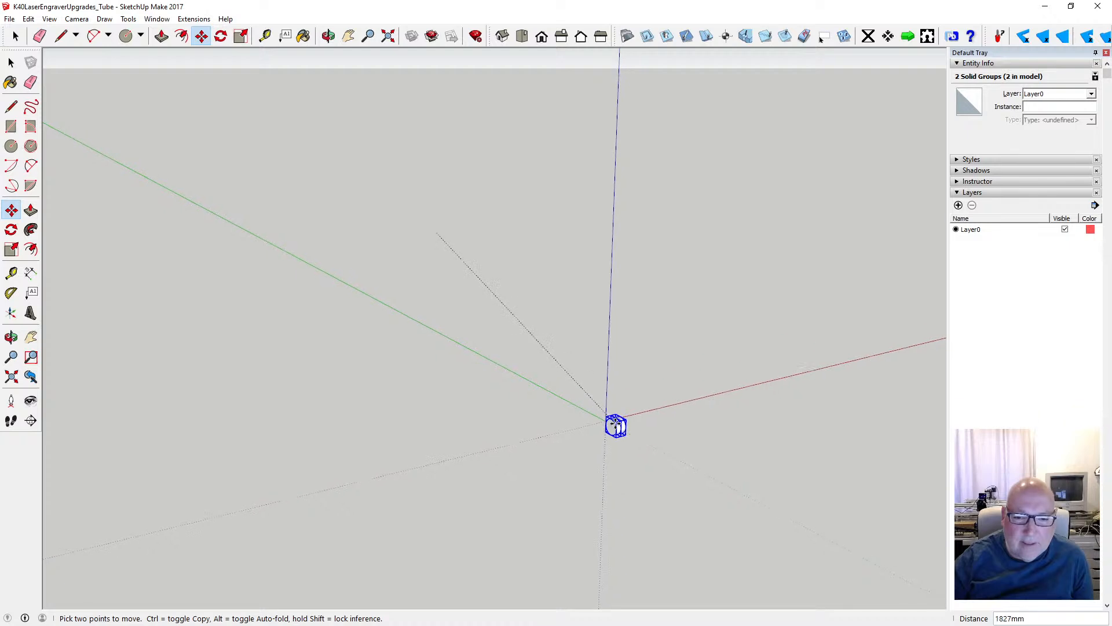
{"action": "scroll", "coordinate": [616, 426], "scroll_direction": "up", "scroll_amount": 8}
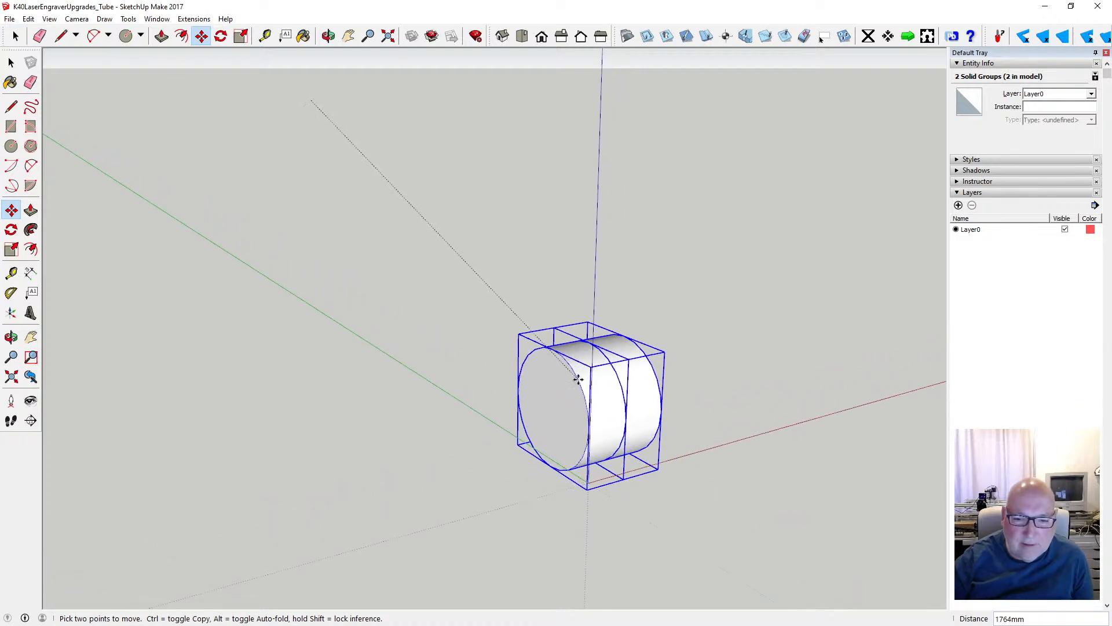
{"action": "scroll", "coordinate": [578, 379], "scroll_direction": "up", "scroll_amount": 4}
{"action": "scroll", "coordinate": [576, 359], "scroll_direction": "down", "scroll_amount": 2}
{"action": "scroll", "coordinate": [568, 355], "scroll_direction": "up", "scroll_amount": 1}
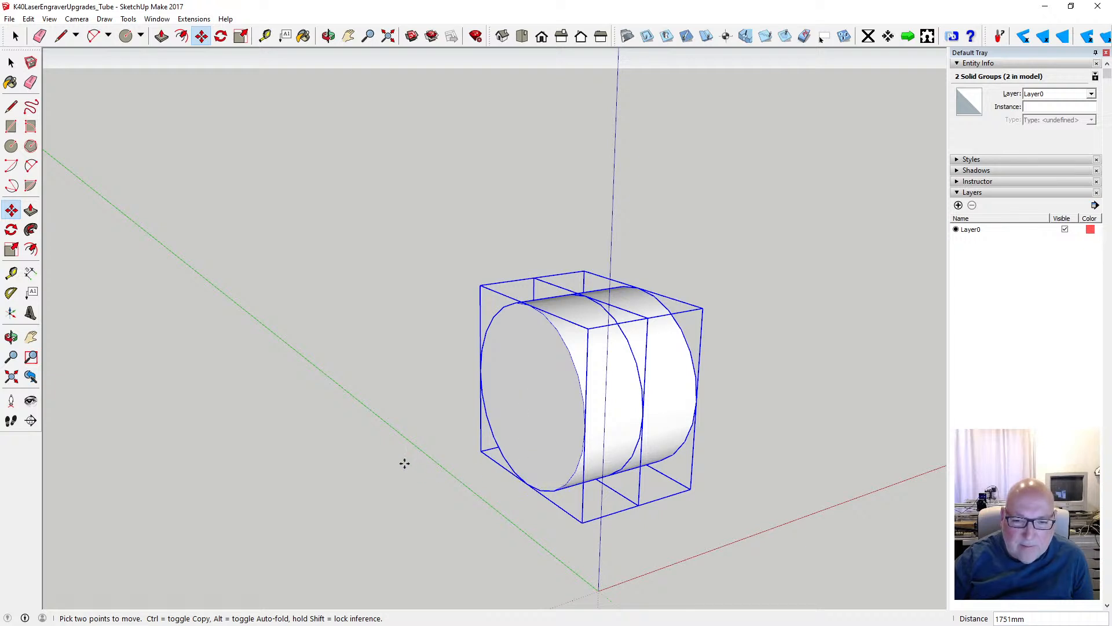
{"action": "scroll", "coordinate": [405, 464], "scroll_direction": "down", "scroll_amount": 4}
- Create two guide lines, one parallel to the green axis and one parallel to the red axis, each offset 50 mm
{"action": "key", "text": "t"}
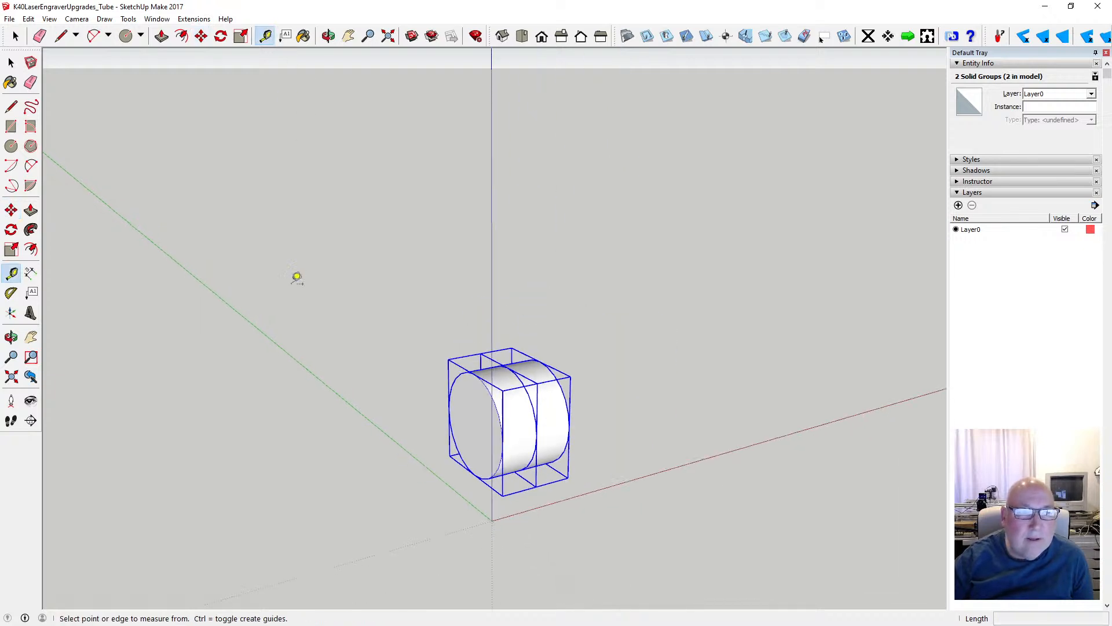
{"action": "left_click", "coordinate": [254, 324]}
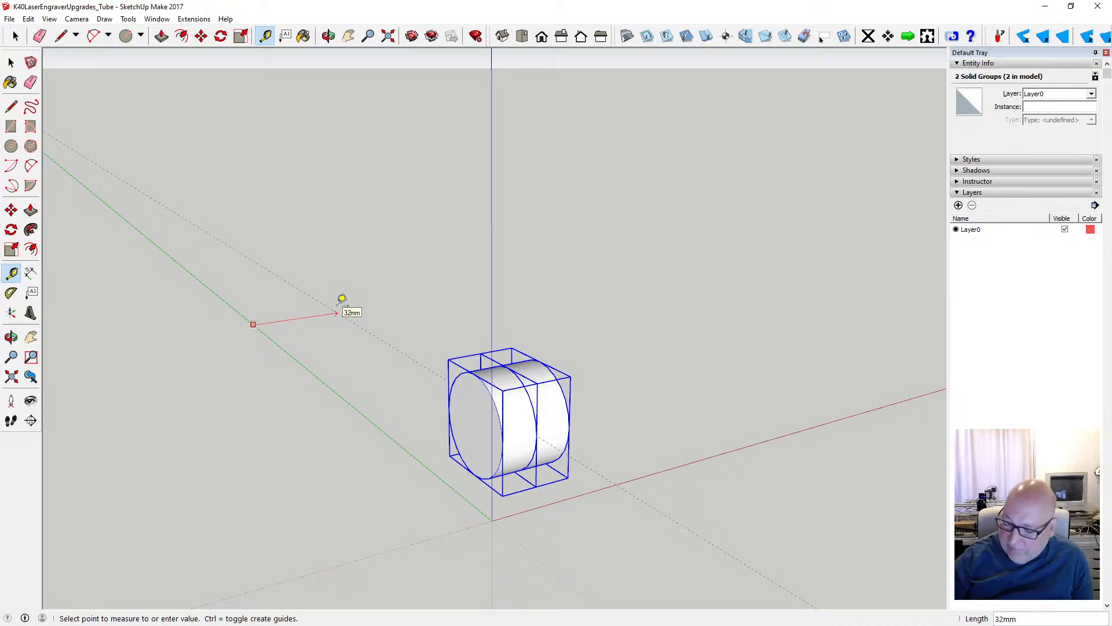
{"action": "type", "text": "50"}
{"action": "key", "text": "Return"}
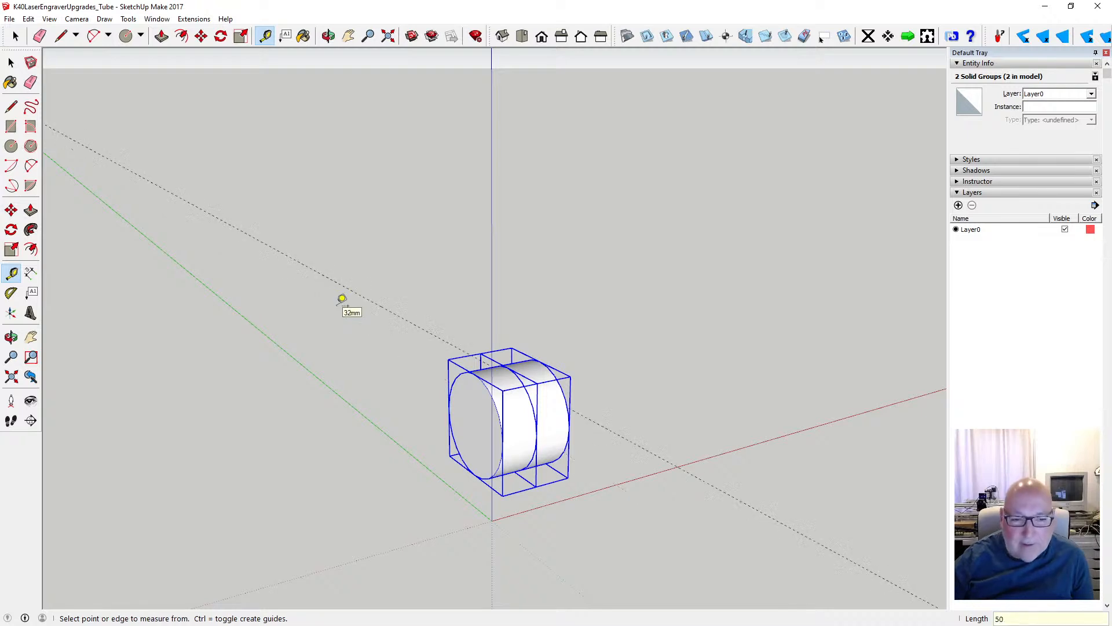
{"action": "left_click", "coordinate": [736, 450]}
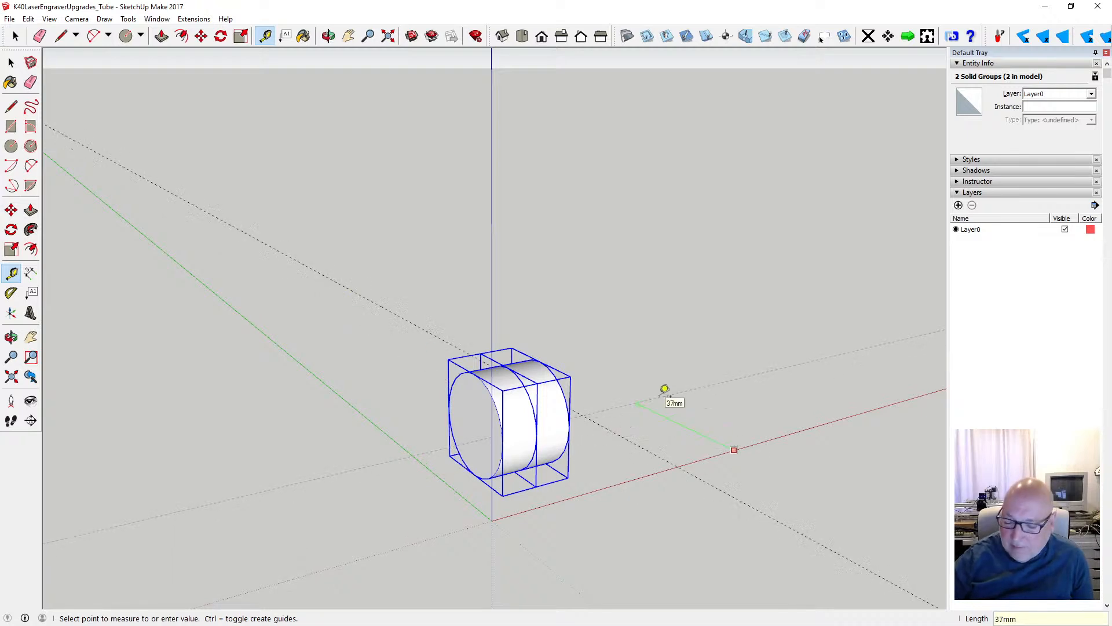
{"action": "type", "text": "50"}
{"action": "key", "text": "Return"}
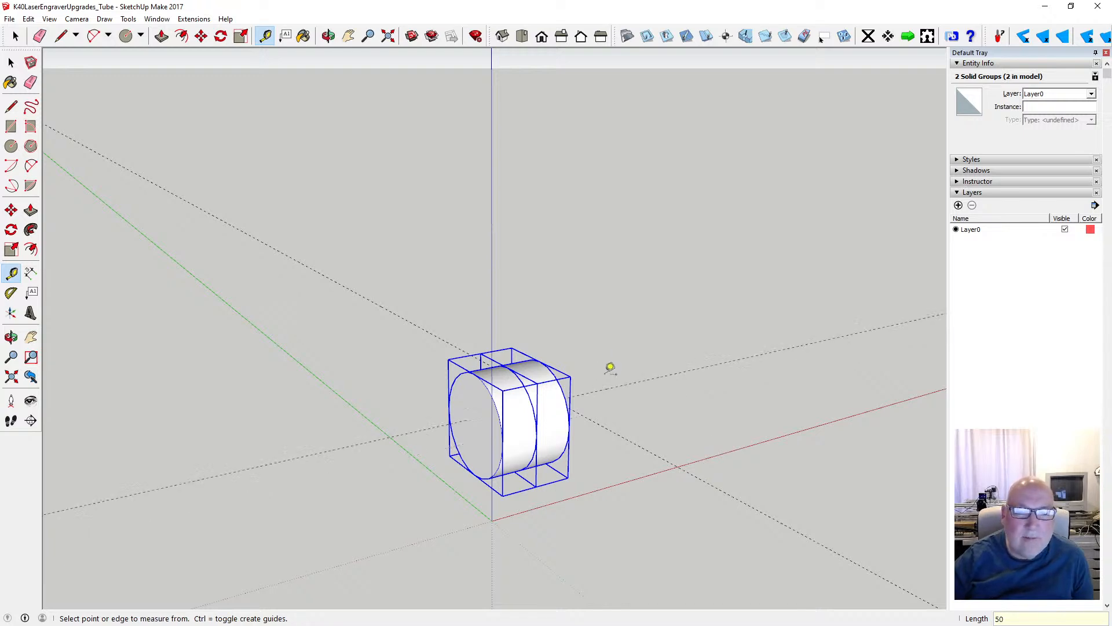
- Move both disc groups by a lower edge endpoint of the front face onto the intersection of the two guides
{"action": "left_click", "coordinate": [201, 36]}
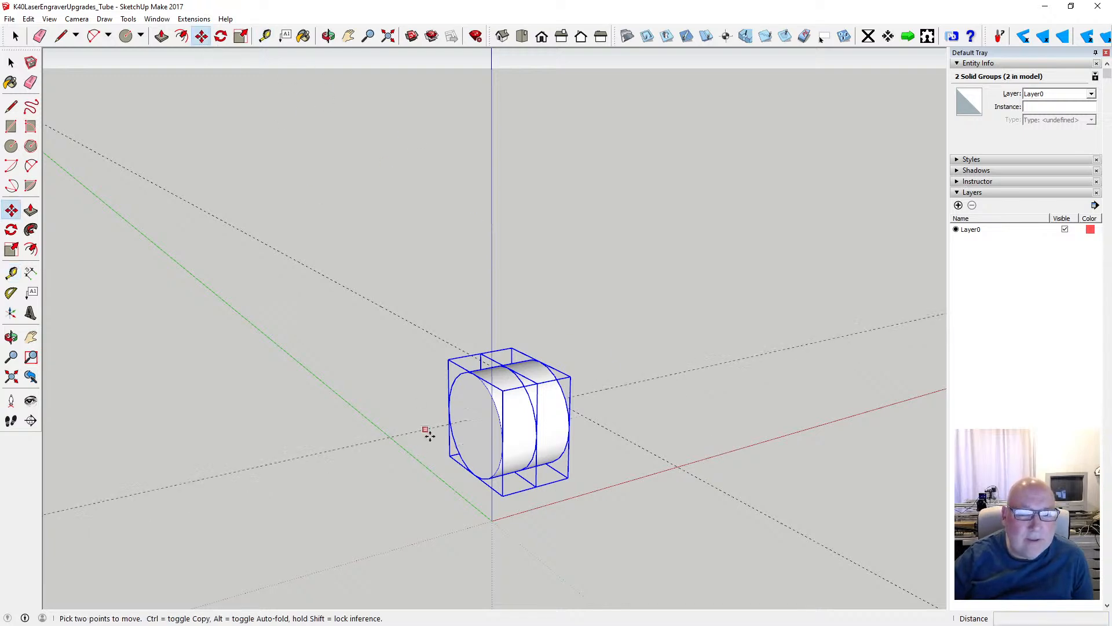
{"action": "left_click", "coordinate": [474, 477]}
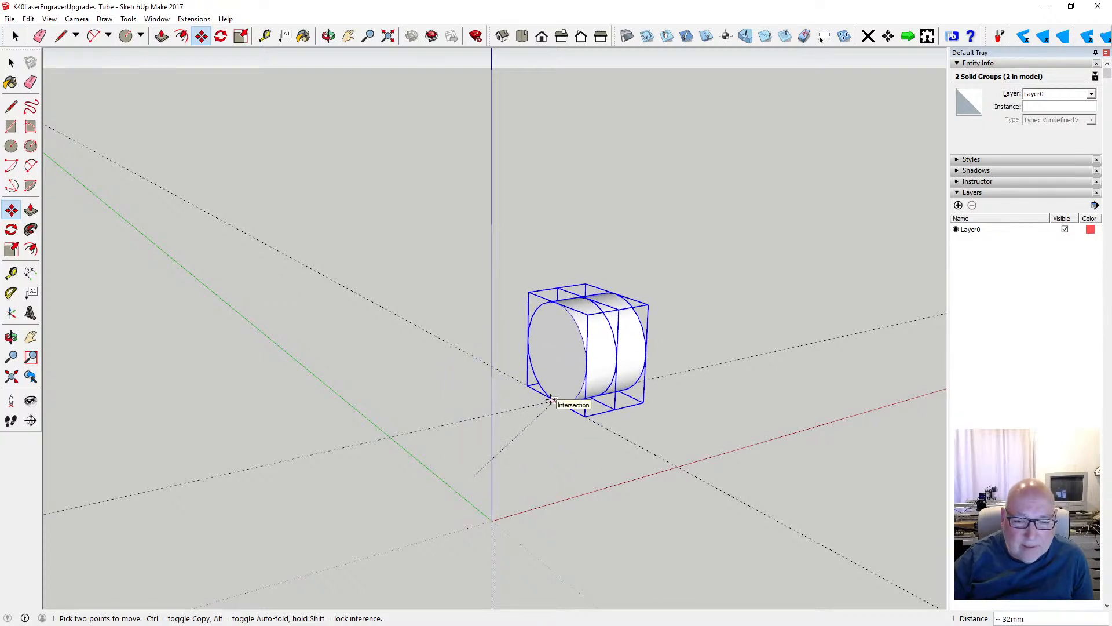
{"action": "left_click", "coordinate": [551, 402]}
{"action": "scroll", "coordinate": [559, 415], "scroll_direction": "up", "scroll_amount": 6}
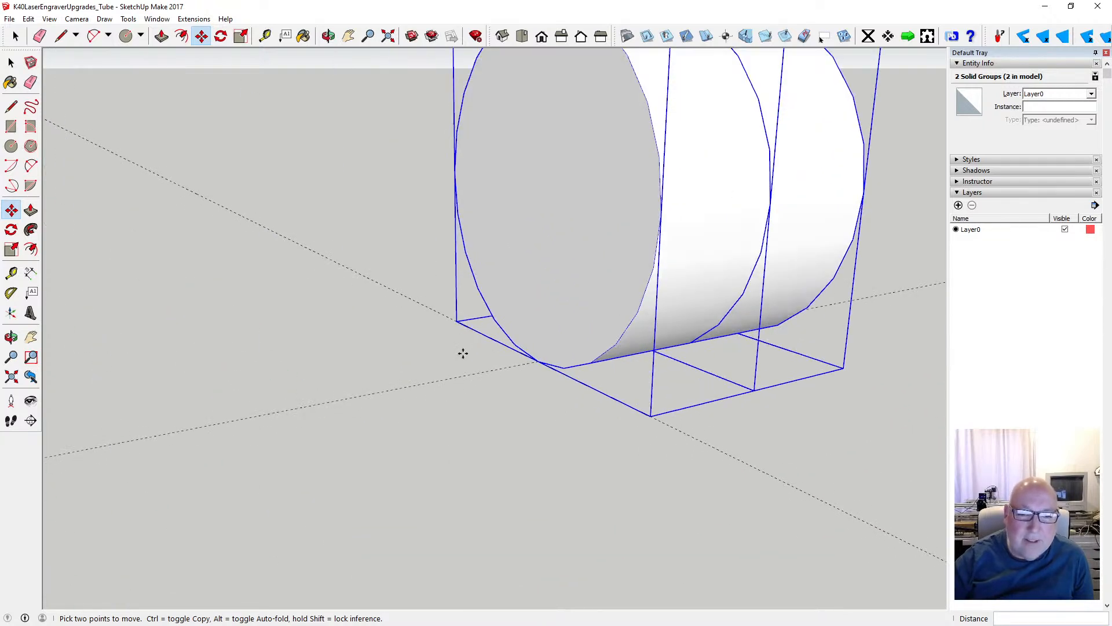
{"action": "left_click", "coordinate": [328, 36]}
{"action": "left_click_drag", "start_coordinate": [323, 162], "coordinate": [407, 217]}
{"action": "scroll", "coordinate": [405, 214], "scroll_direction": "down", "scroll_amount": 5}
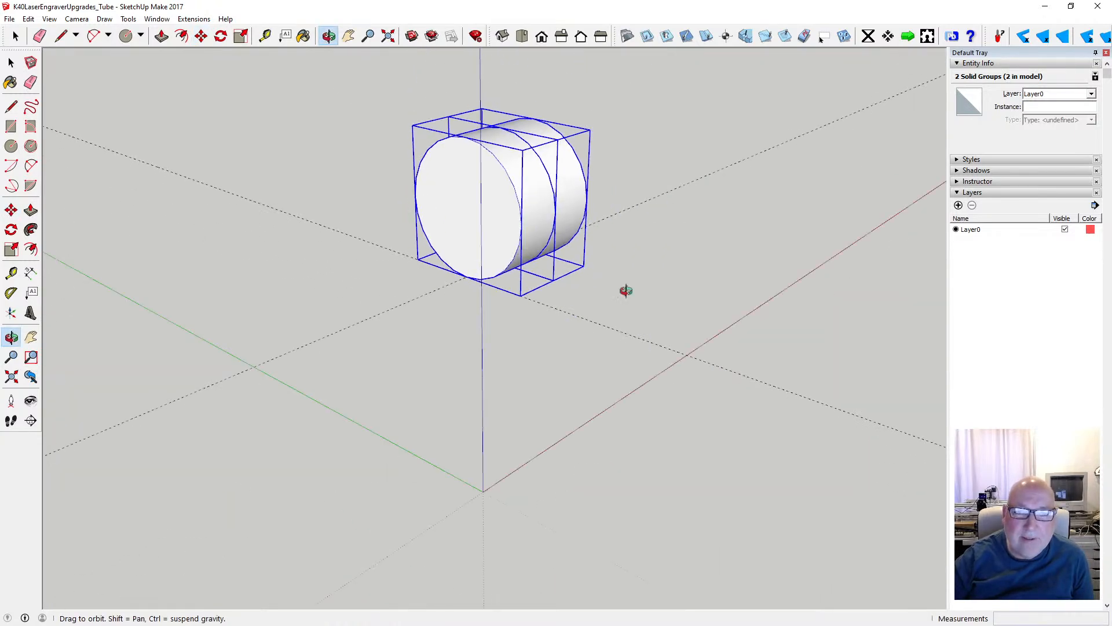
- Turn off the drawing axes display
{"action": "left_click_drag", "start_coordinate": [625, 290], "coordinate": [560, 371]}
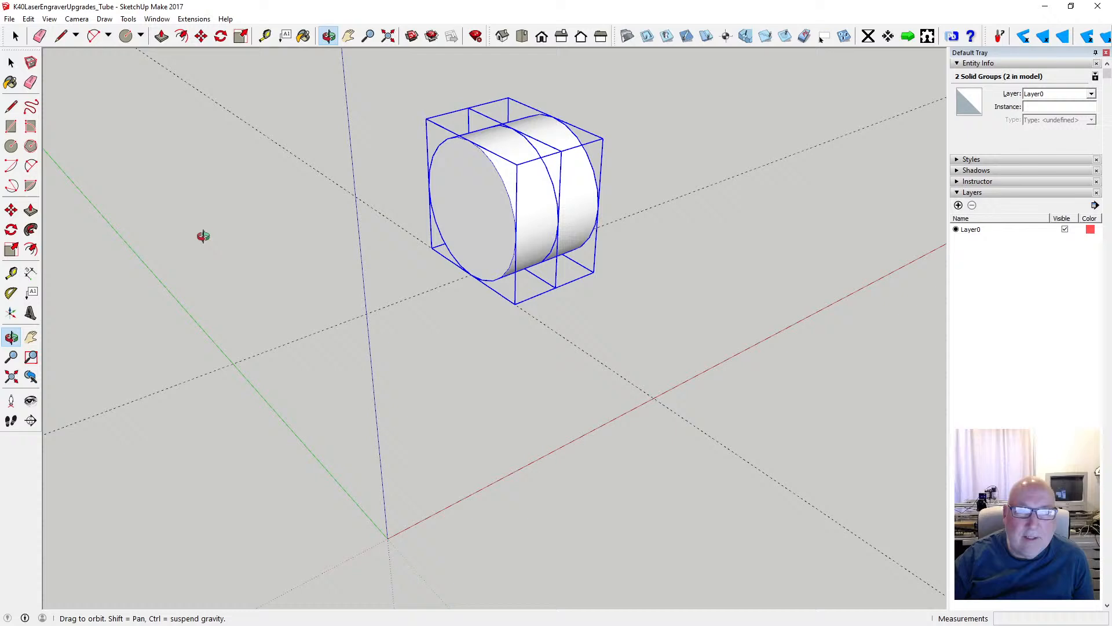
{"action": "left_click", "coordinate": [50, 20]}
{"action": "left_click", "coordinate": [86, 99]}
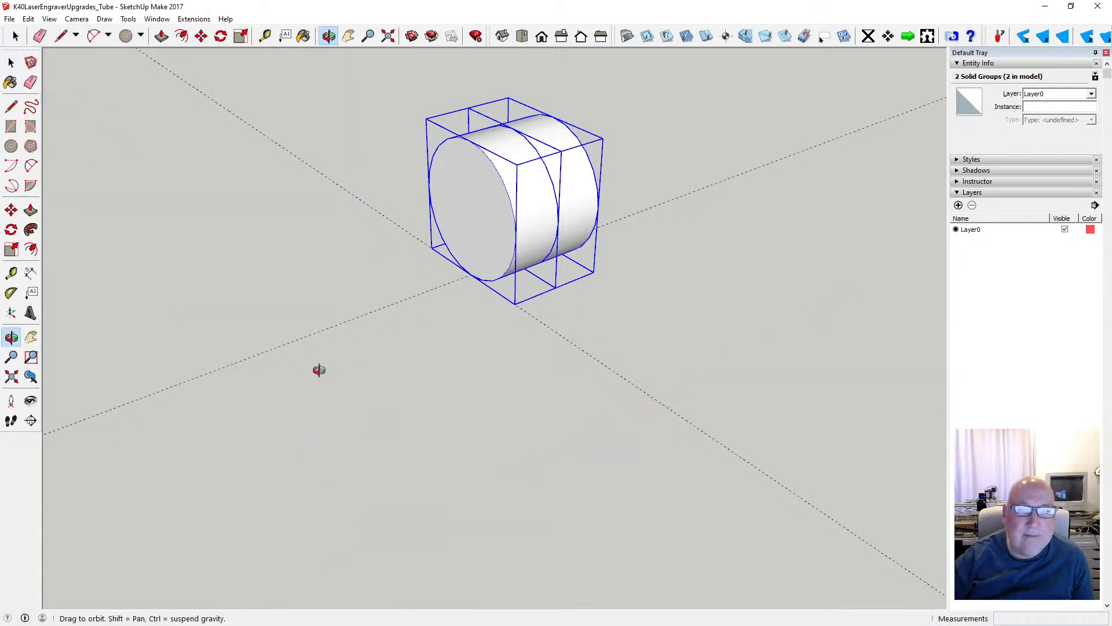
- Save the tube model under its existing file name
{"action": "scroll", "coordinate": [304, 373], "scroll_direction": "down", "scroll_amount": 5}
{"action": "scroll", "coordinate": [464, 278], "scroll_direction": "up", "scroll_amount": 5}
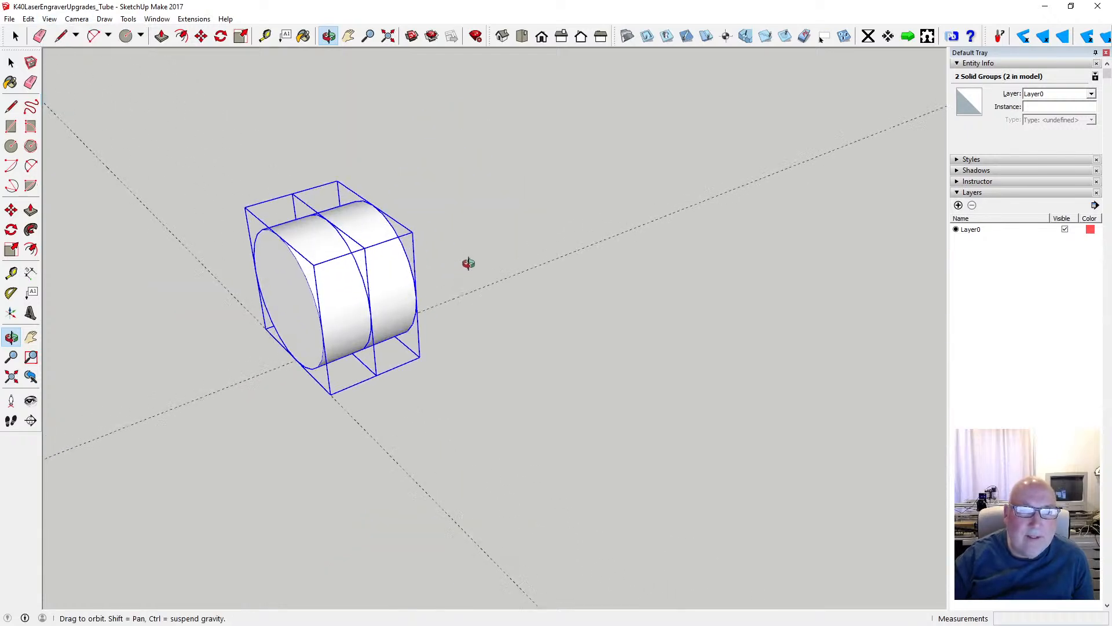
{"action": "left_click_drag", "start_coordinate": [468, 263], "coordinate": [422, 256]}
{"action": "scroll", "coordinate": [423, 255], "scroll_direction": "up", "scroll_amount": 4}
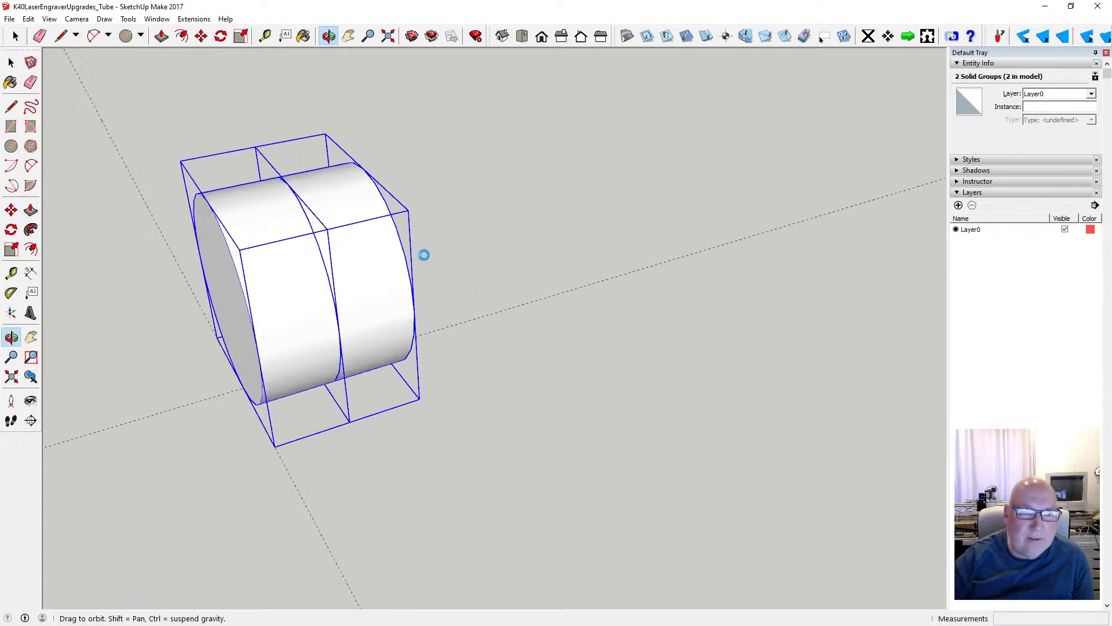
{"action": "scroll", "coordinate": [423, 254], "scroll_direction": "down", "scroll_amount": 3}
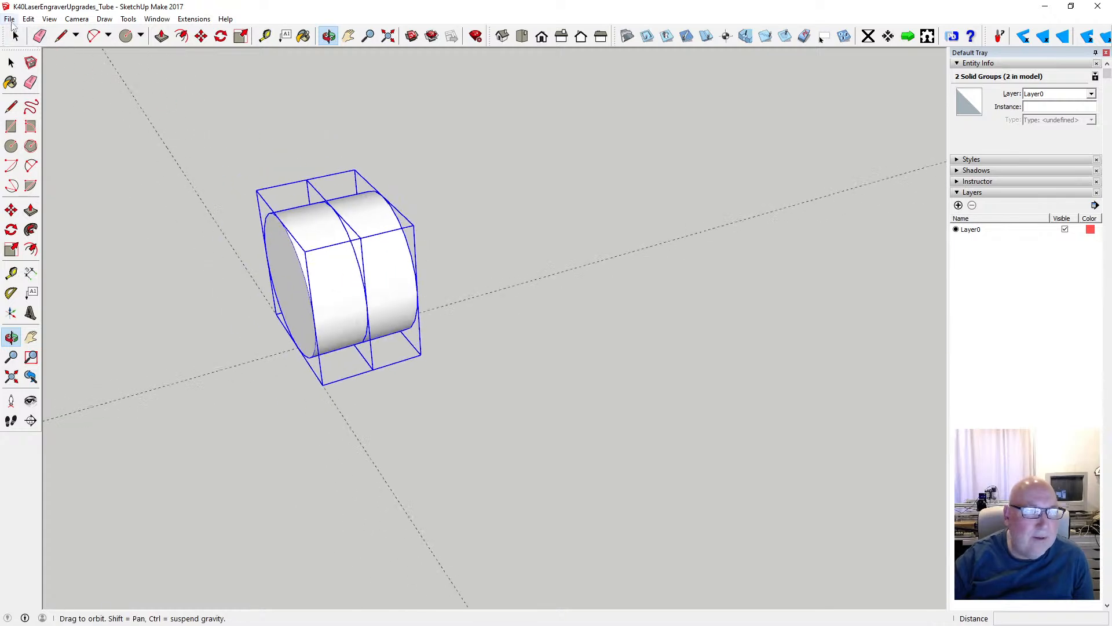
{"action": "left_click", "coordinate": [12, 20]}
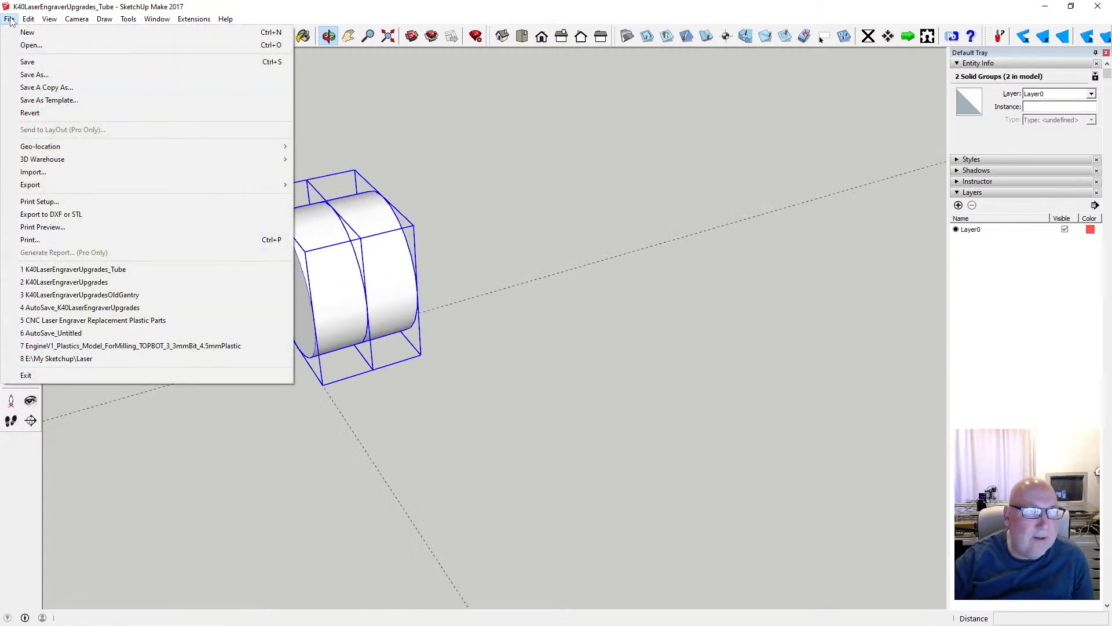
{"action": "left_click", "coordinate": [28, 62]}
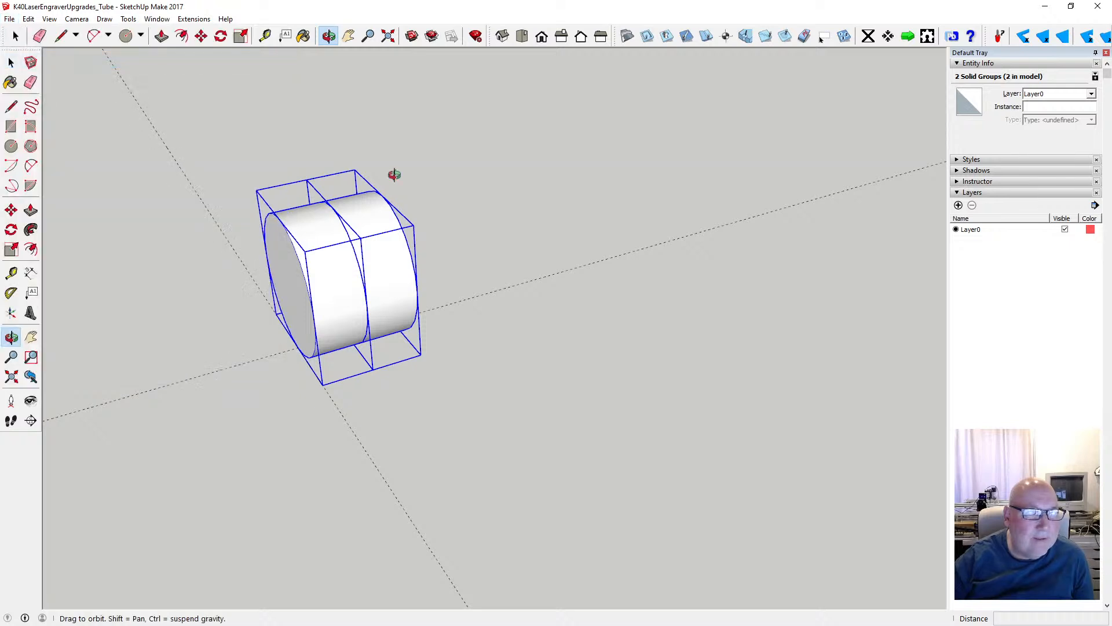
{"action": "key", "text": "space"}
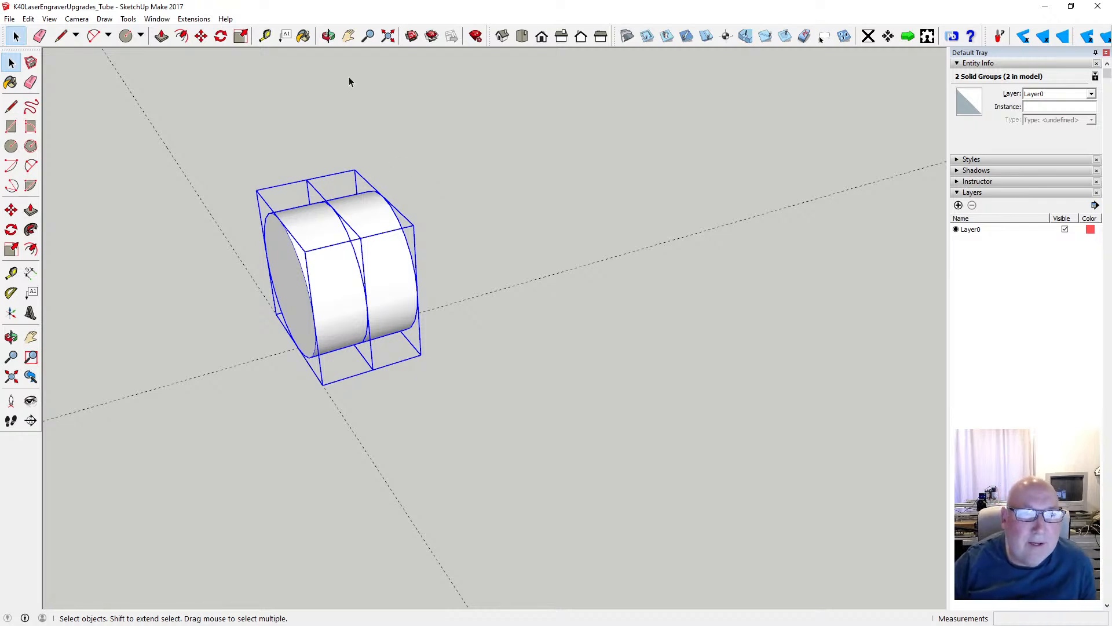
- Draw a circle with a 9.5 mm radius centred on the outer end face of the second disc
{"action": "left_click", "coordinate": [328, 36]}
{"action": "left_click_drag", "start_coordinate": [478, 220], "coordinate": [488, 224]}
{"action": "left_click_drag", "start_coordinate": [428, 280], "coordinate": [303, 249]}
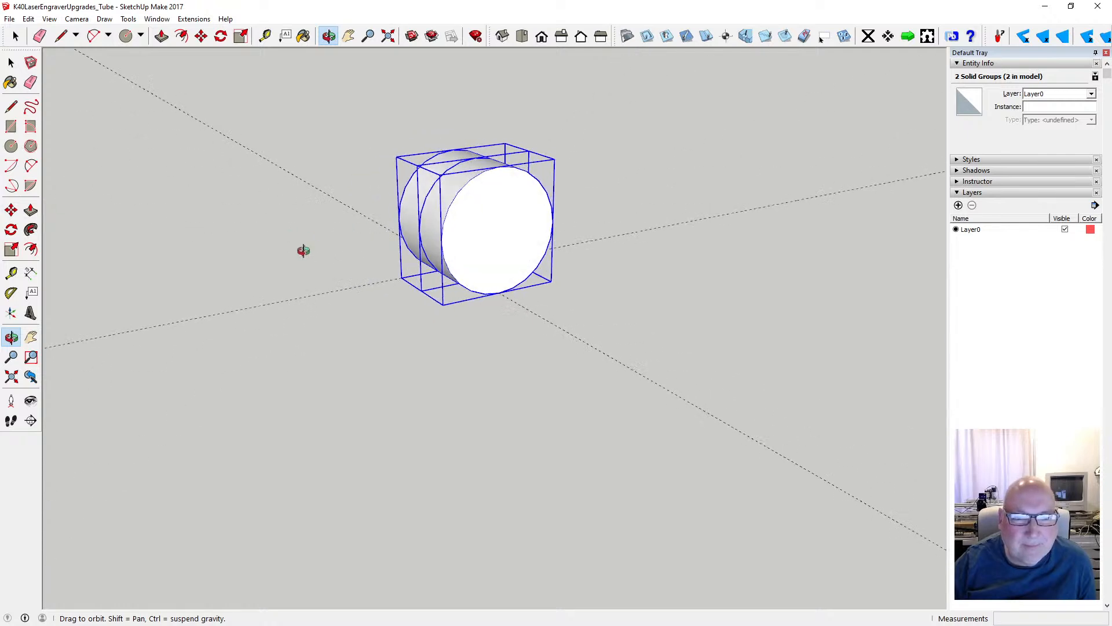
{"action": "left_click", "coordinate": [12, 147]}
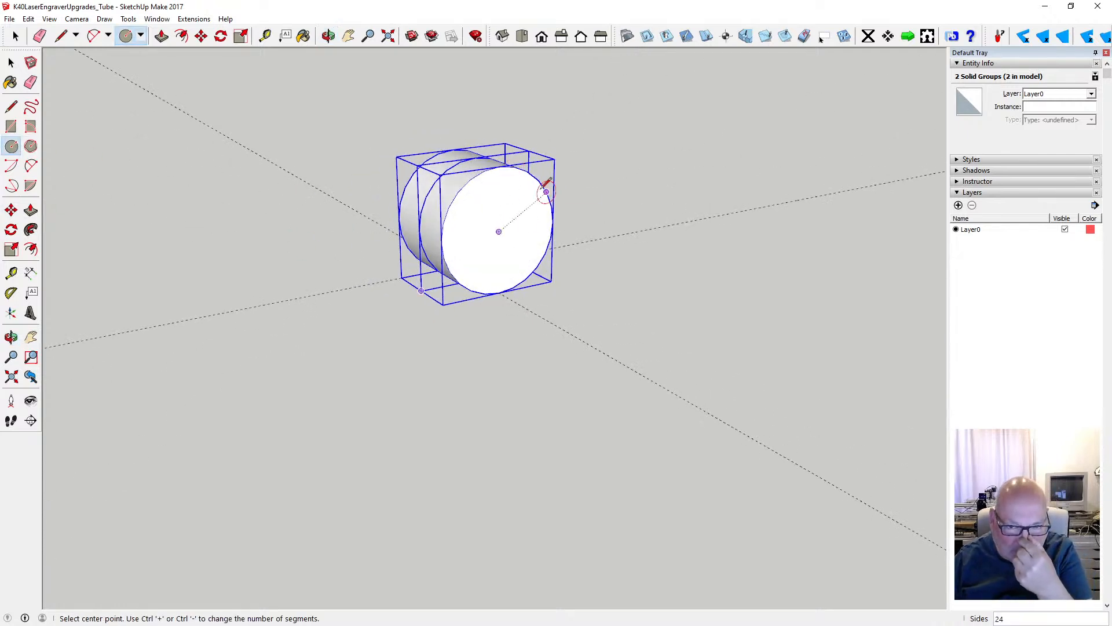
{"action": "left_click", "coordinate": [499, 232]}
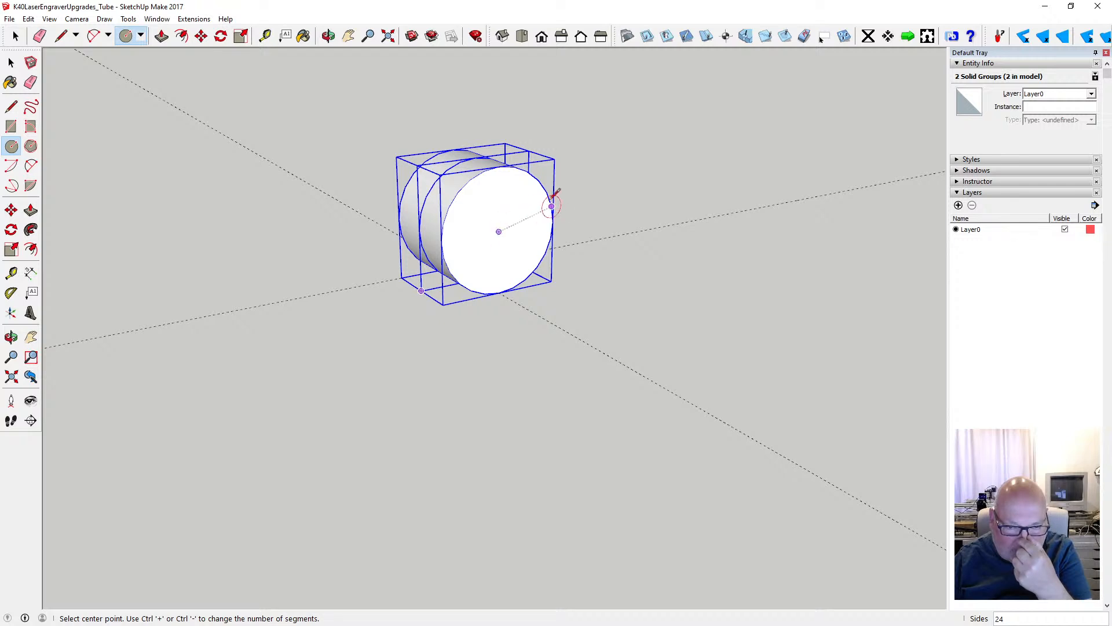
{"action": "left_click", "coordinate": [498, 231]}
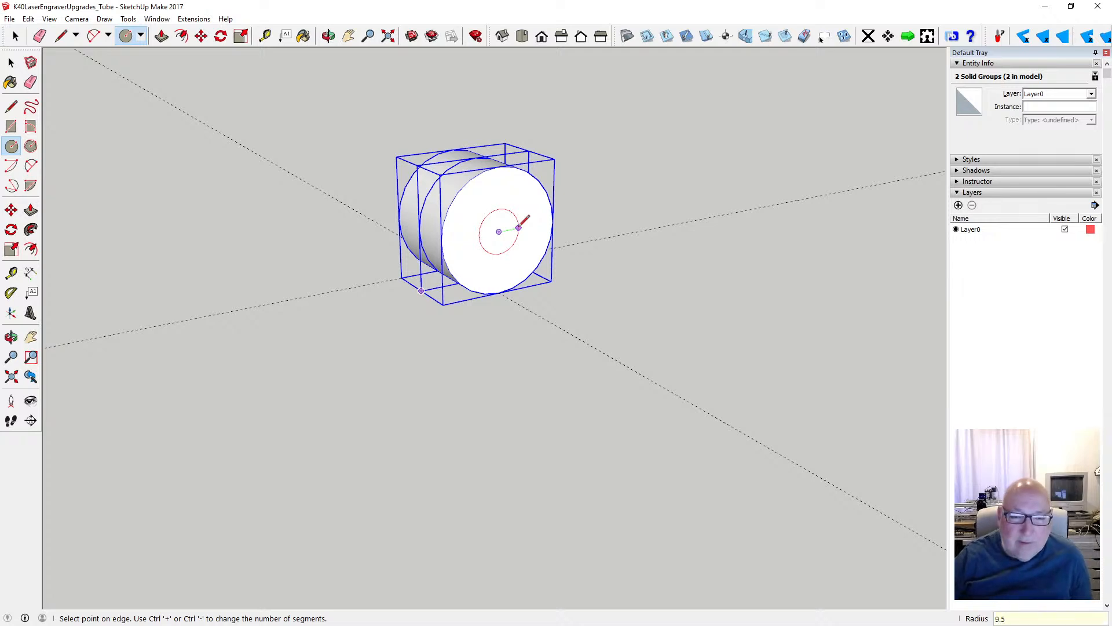
{"action": "key", "text": "Return"}
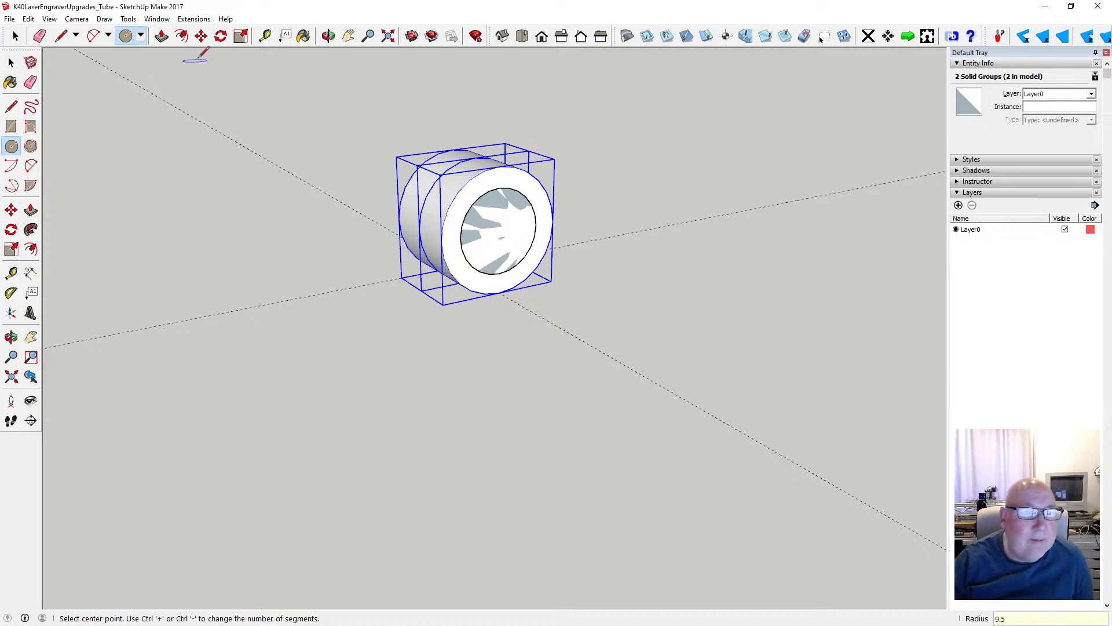
- Push/Pull the 9.5 mm radius circle outward by 19 mm to form a narrower cylinder
{"action": "left_click", "coordinate": [162, 36]}
{"action": "left_click", "coordinate": [498, 238]}
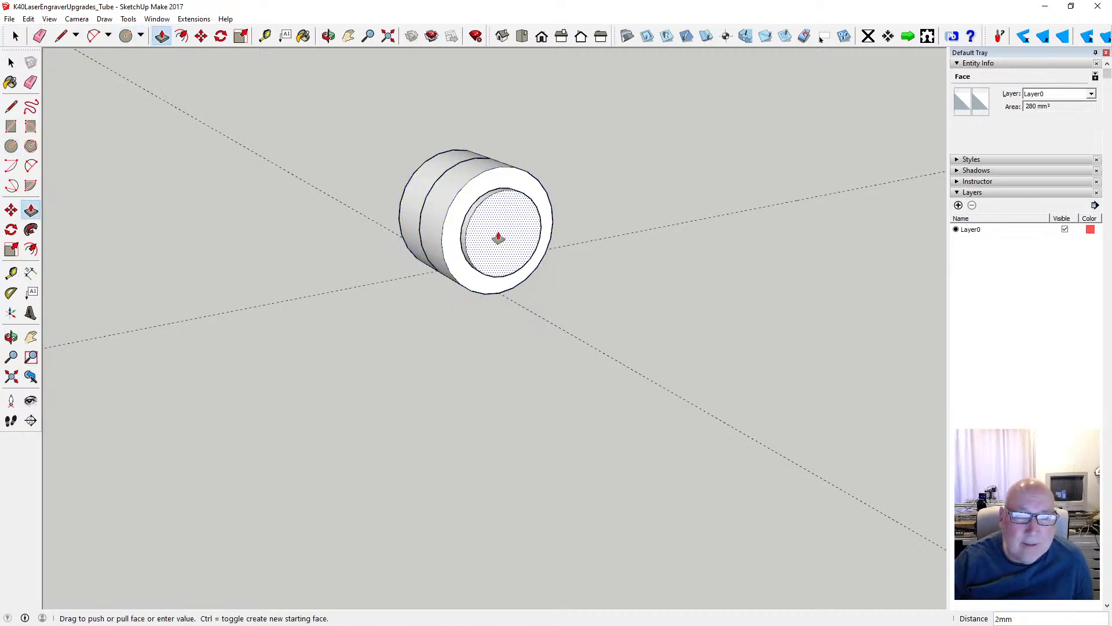
{"action": "key", "text": "Return"}
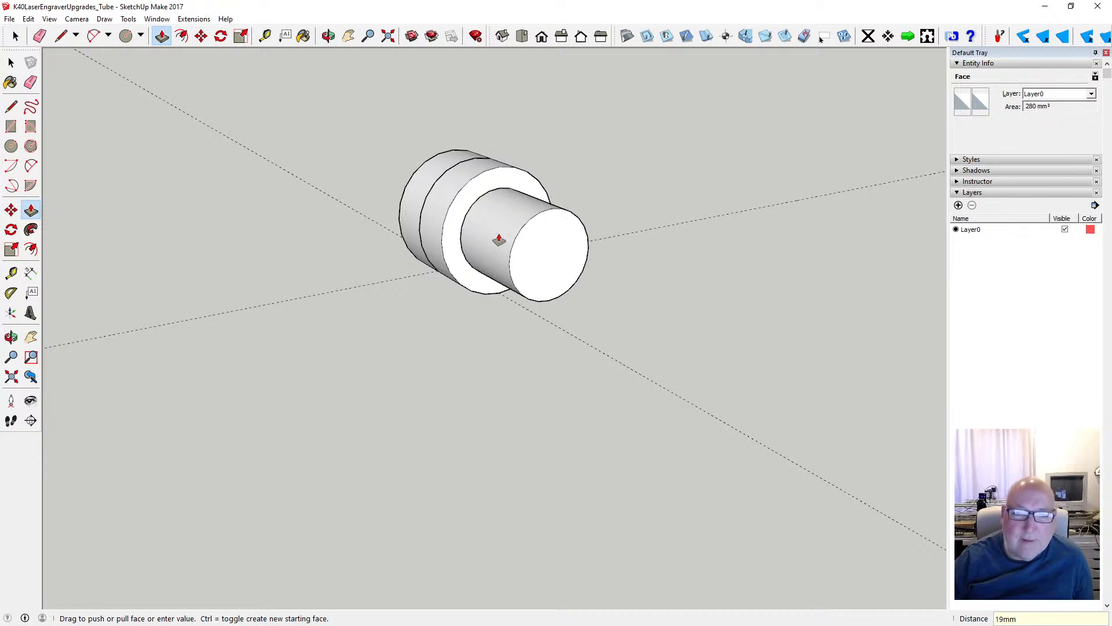
{"action": "key", "text": "space"}
- Draw a circle with a 13.5 mm radius centred on the ungrouped narrow cylinder's end face
{"action": "left_click", "coordinate": [328, 36]}
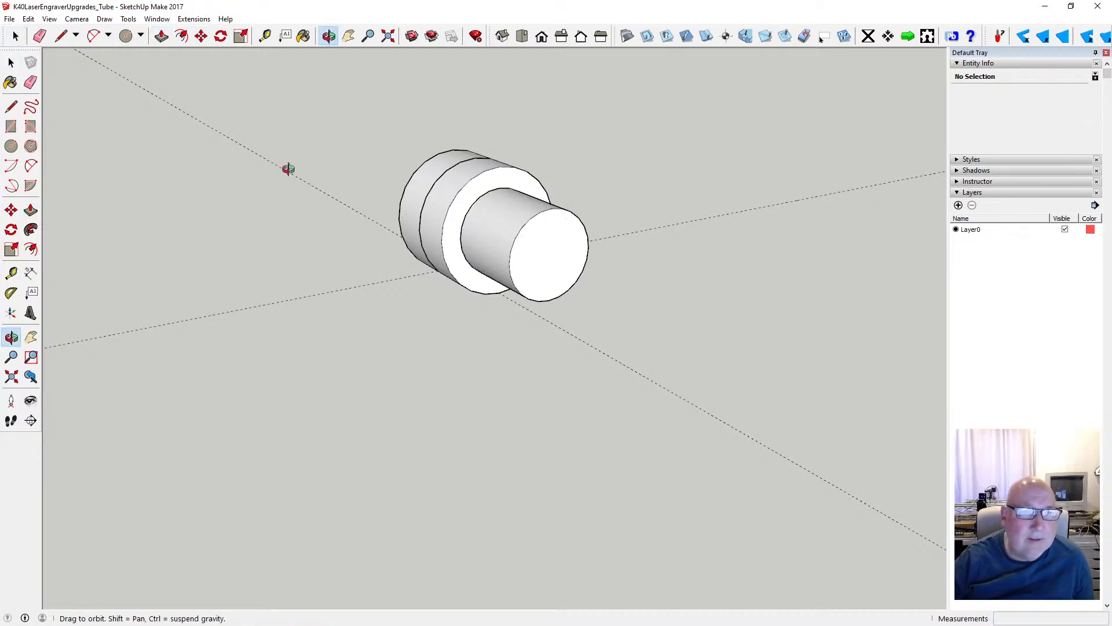
{"action": "left_click_drag", "start_coordinate": [261, 185], "coordinate": [440, 247]}
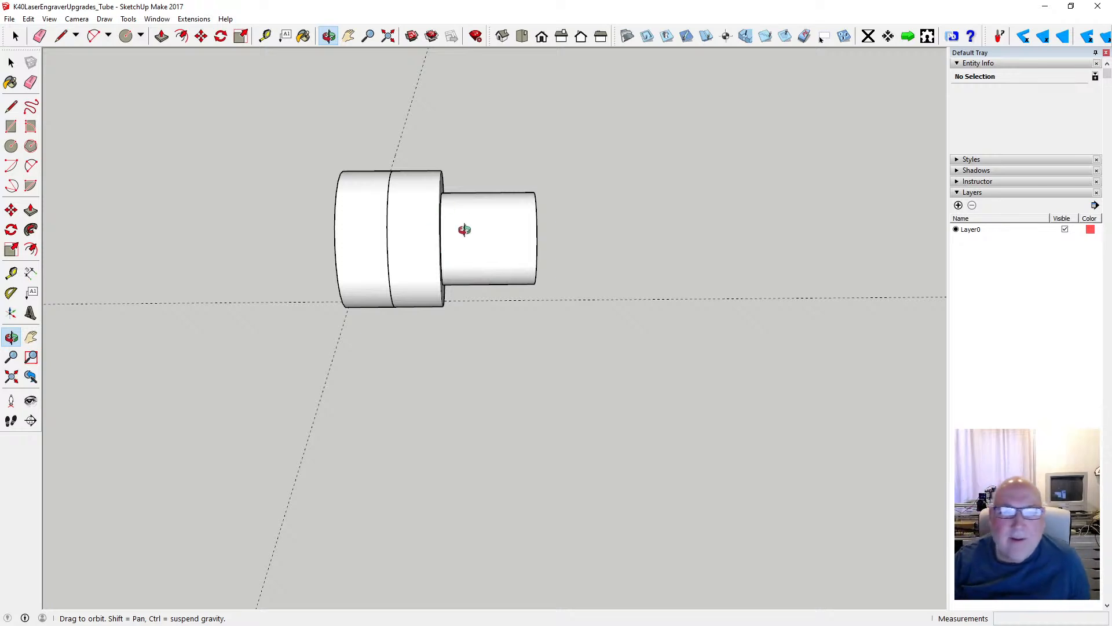
{"action": "left_click_drag", "start_coordinate": [422, 263], "coordinate": [308, 258]}
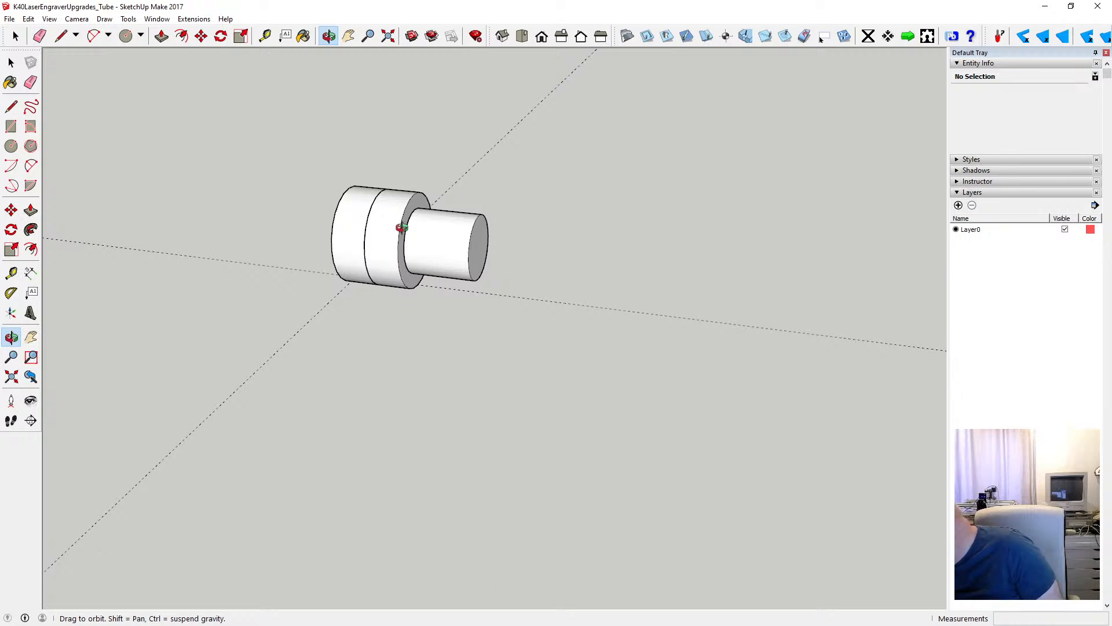
{"action": "left_click_drag", "start_coordinate": [333, 191], "coordinate": [370, 247]}
{"action": "left_click", "coordinate": [11, 145]}
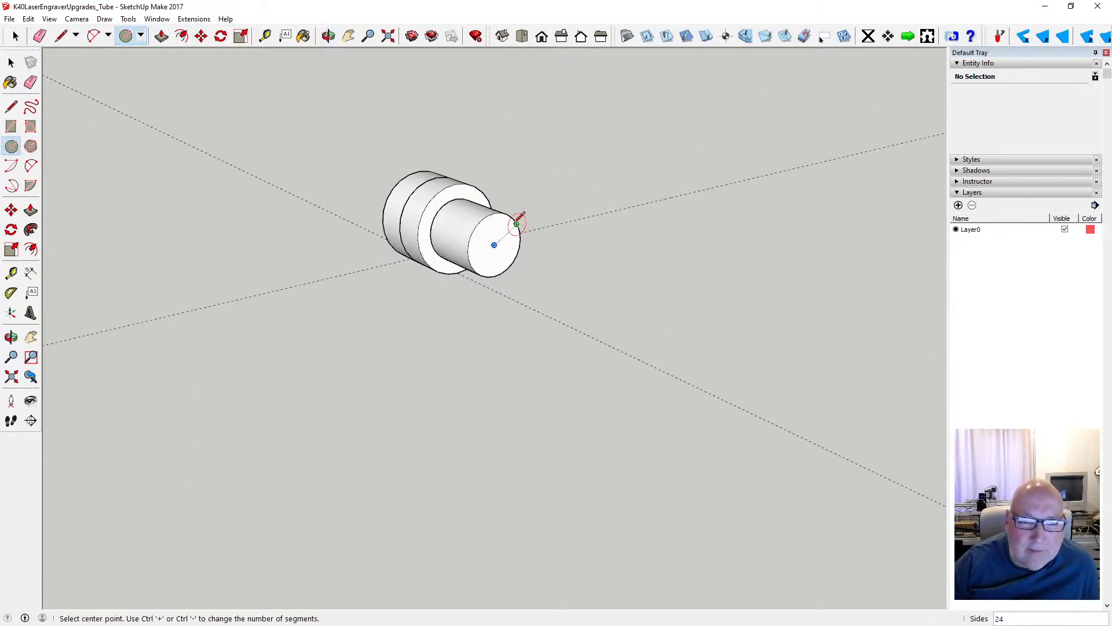
{"action": "left_click", "coordinate": [495, 244]}
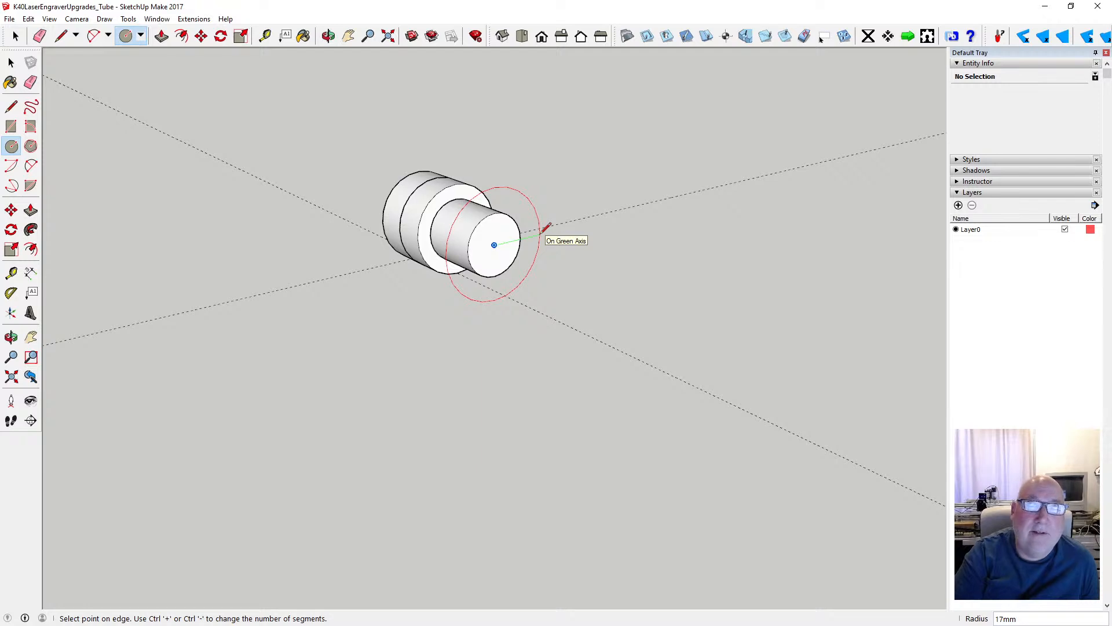
{"action": "type", "text": "1"}
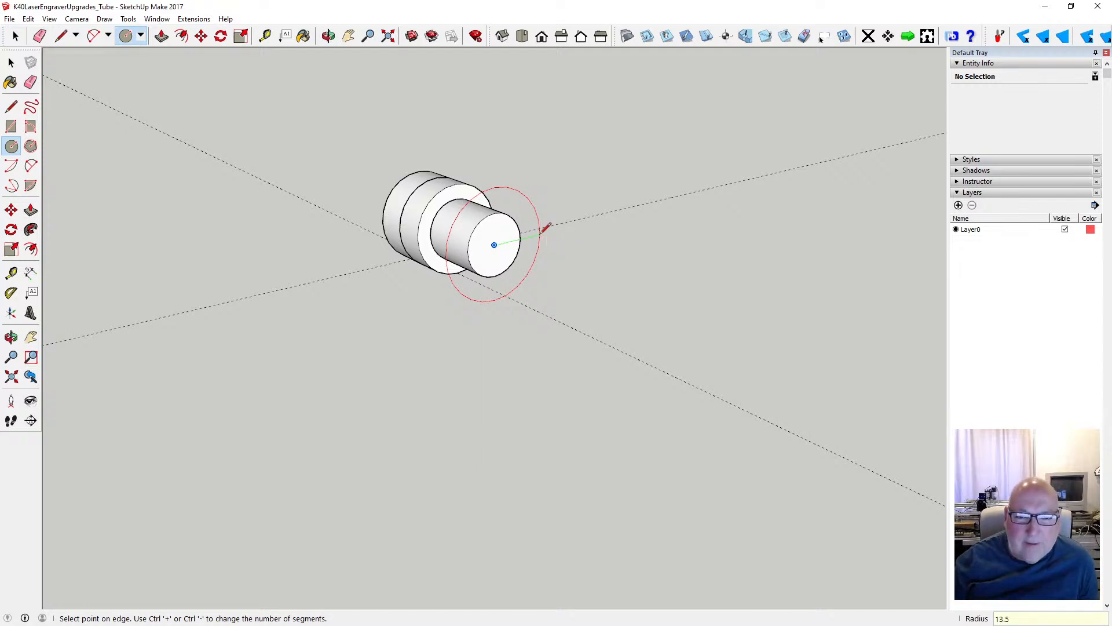
{"action": "type", "text": "3.5"}
{"action": "key", "text": "Return"}
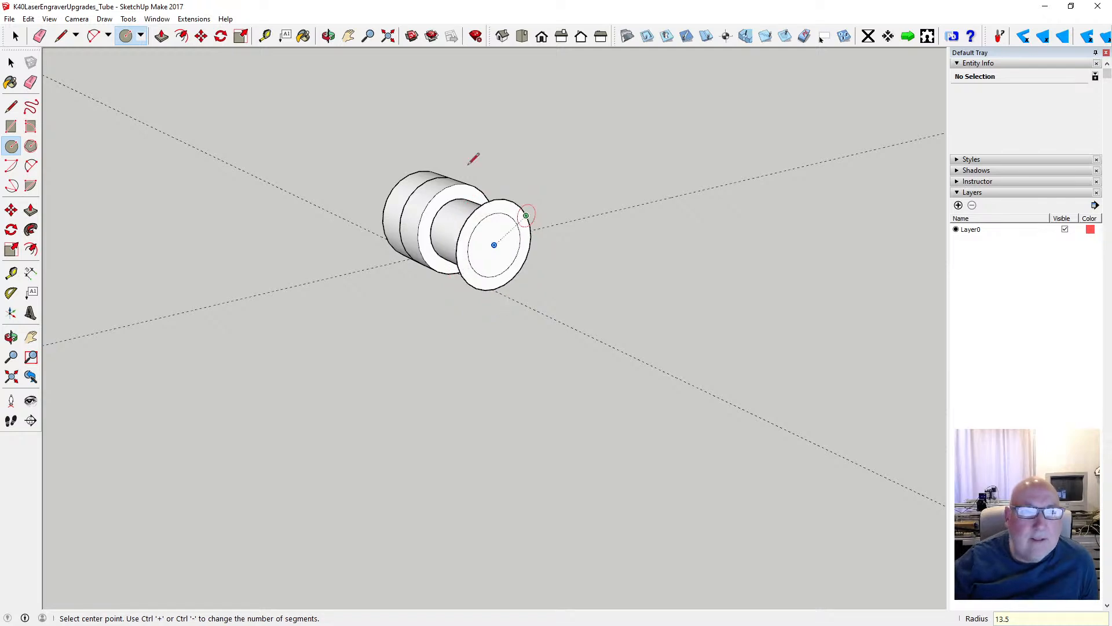
- Measure the diameter of the larger circle around the narrow cylinder's end face
{"action": "key", "text": "t"}
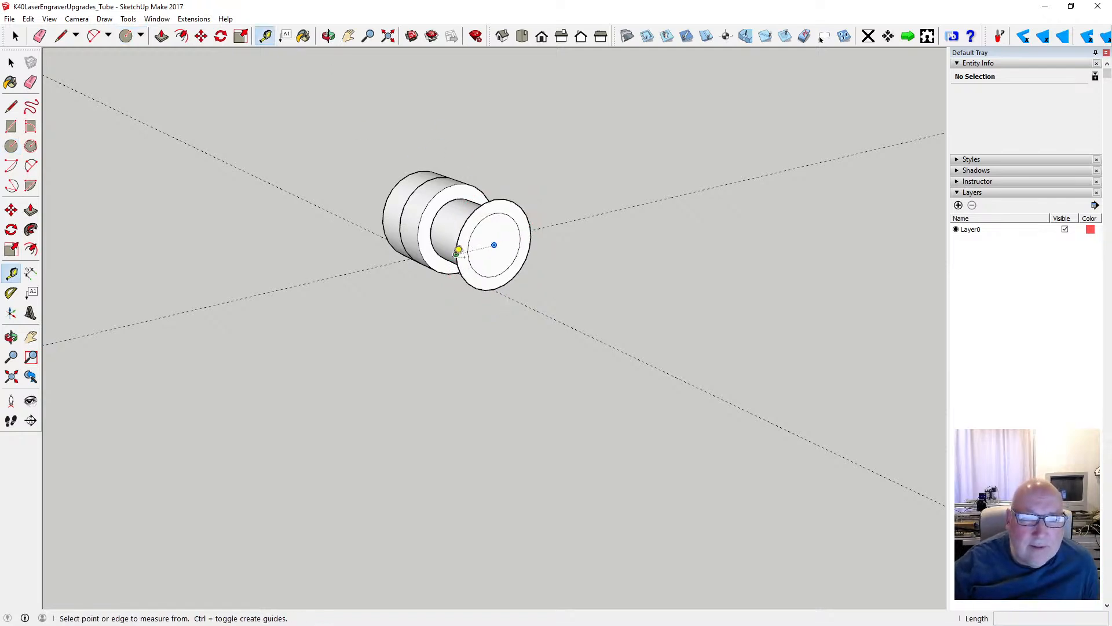
{"action": "left_click", "coordinate": [456, 254]}
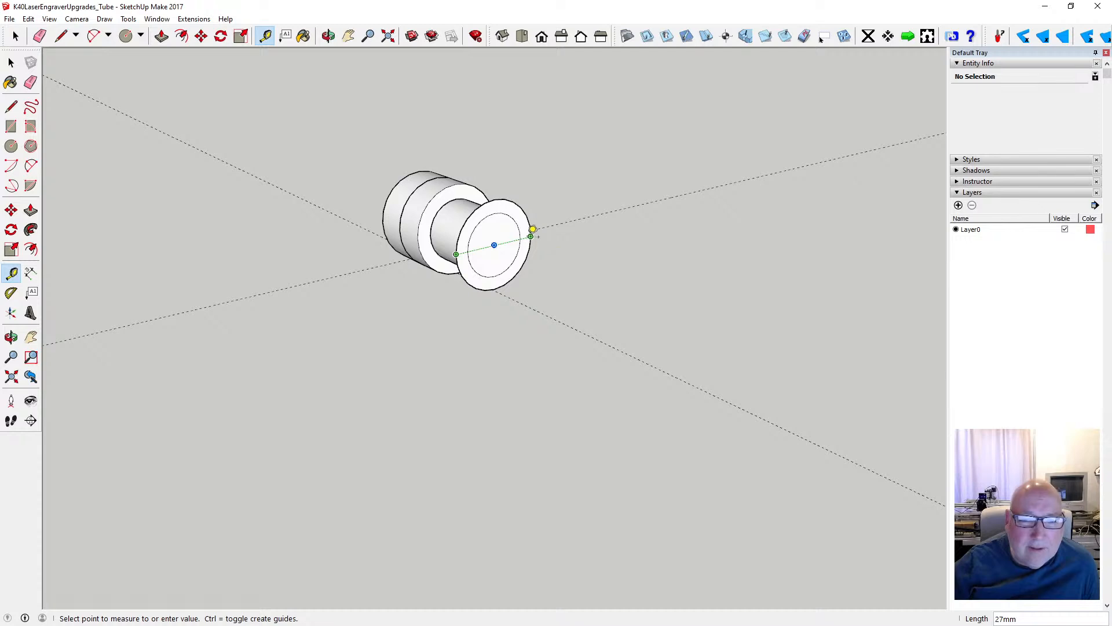
{"action": "key", "text": "space"}
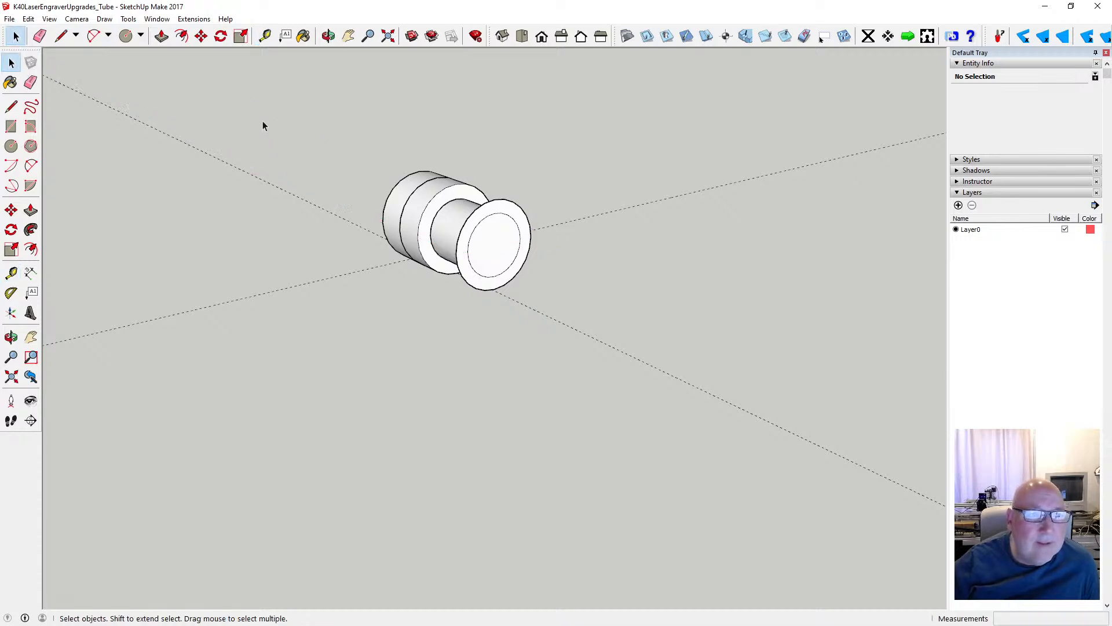
- Undo the larger circle drawn on the end of the ungrouped narrow cylinder
{"action": "left_click", "coordinate": [162, 36]}
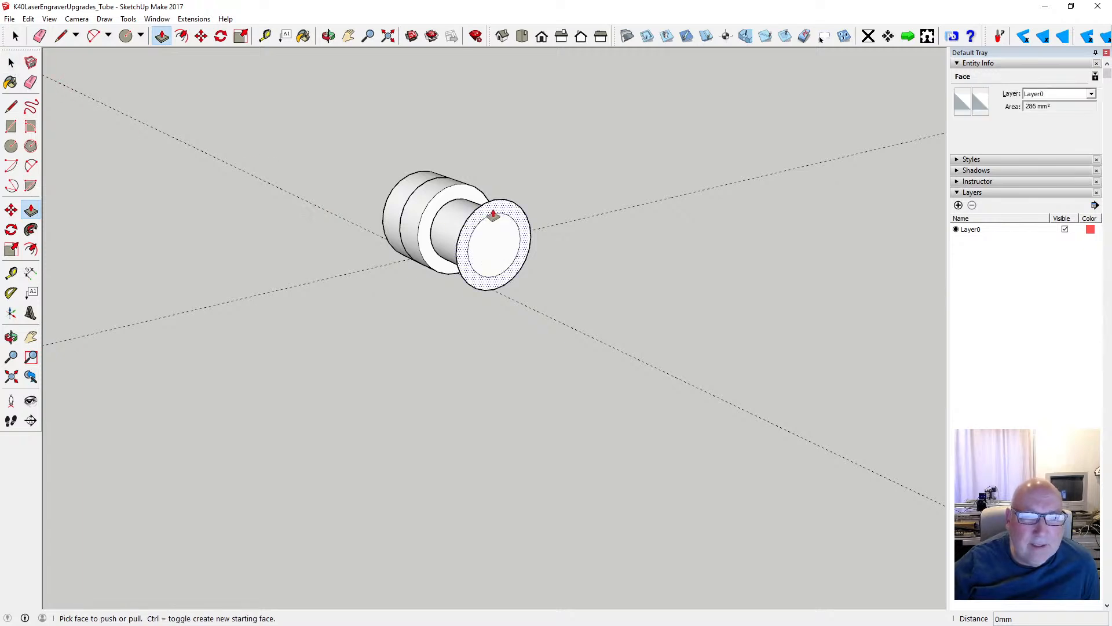
{"action": "left_click", "coordinate": [28, 19]}
{"action": "left_click", "coordinate": [57, 32]}
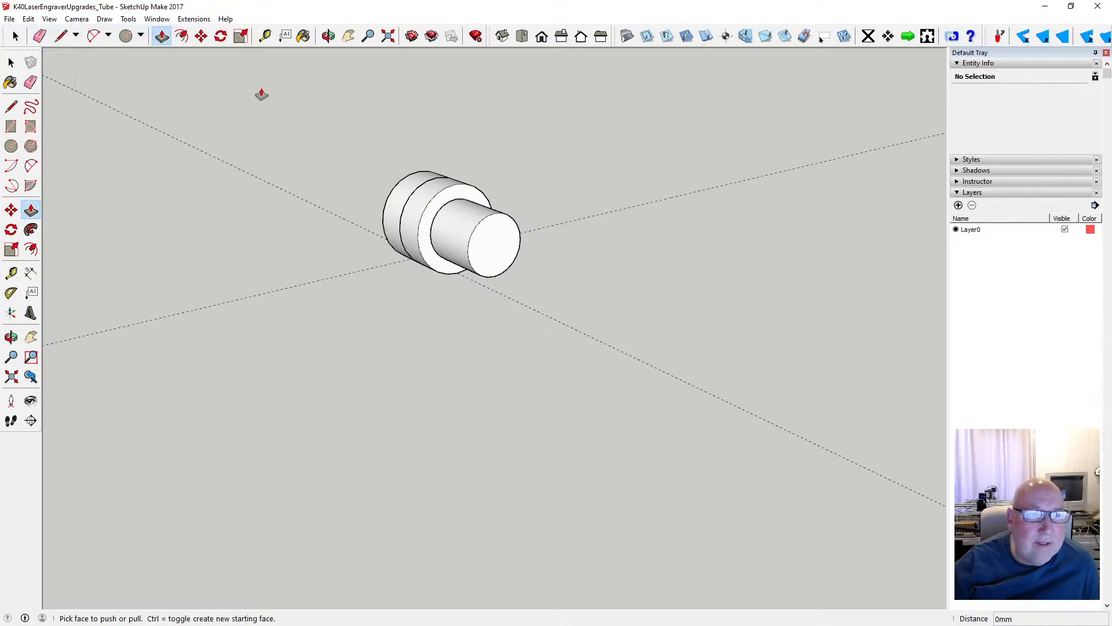
- Select all the geometry of the narrow cylinder and make it a group
{"action": "left_click", "coordinate": [329, 36]}
{"action": "left_click_drag", "start_coordinate": [289, 115], "coordinate": [334, 132]}
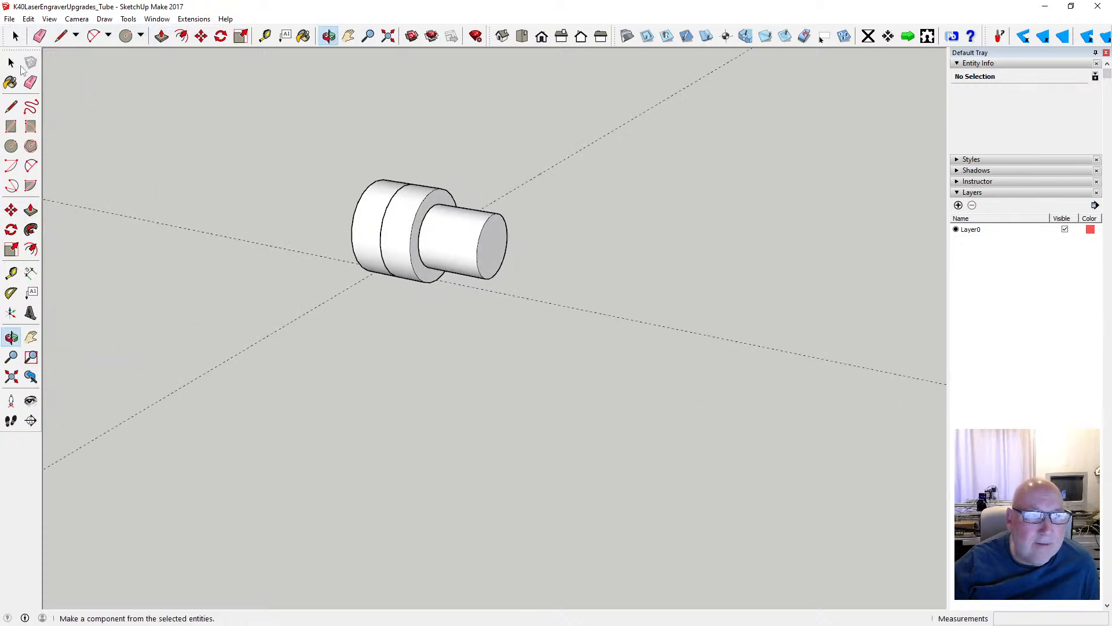
{"action": "left_click", "coordinate": [11, 62]}
{"action": "left_click_drag", "start_coordinate": [411, 176], "coordinate": [517, 297]}
{"action": "right_click", "coordinate": [461, 261]}
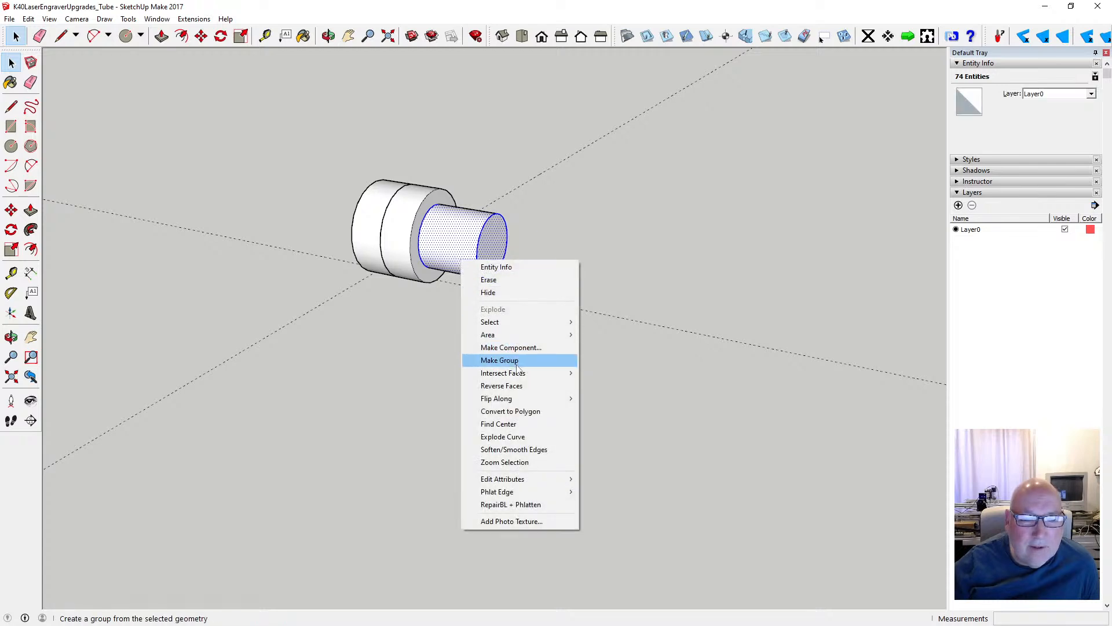
{"action": "left_click", "coordinate": [469, 359]}
- Draw a circle with a 13.5 mm radius centred on the grouped narrow cylinder's end face
{"action": "left_click", "coordinate": [329, 36]}
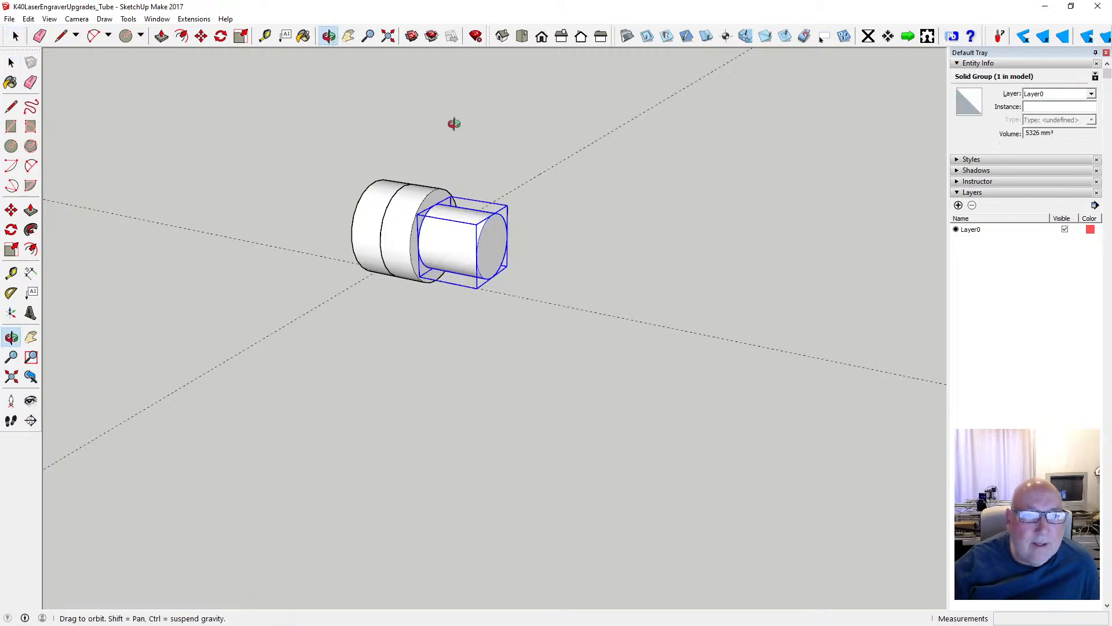
{"action": "left_click_drag", "start_coordinate": [454, 121], "coordinate": [285, 125]}
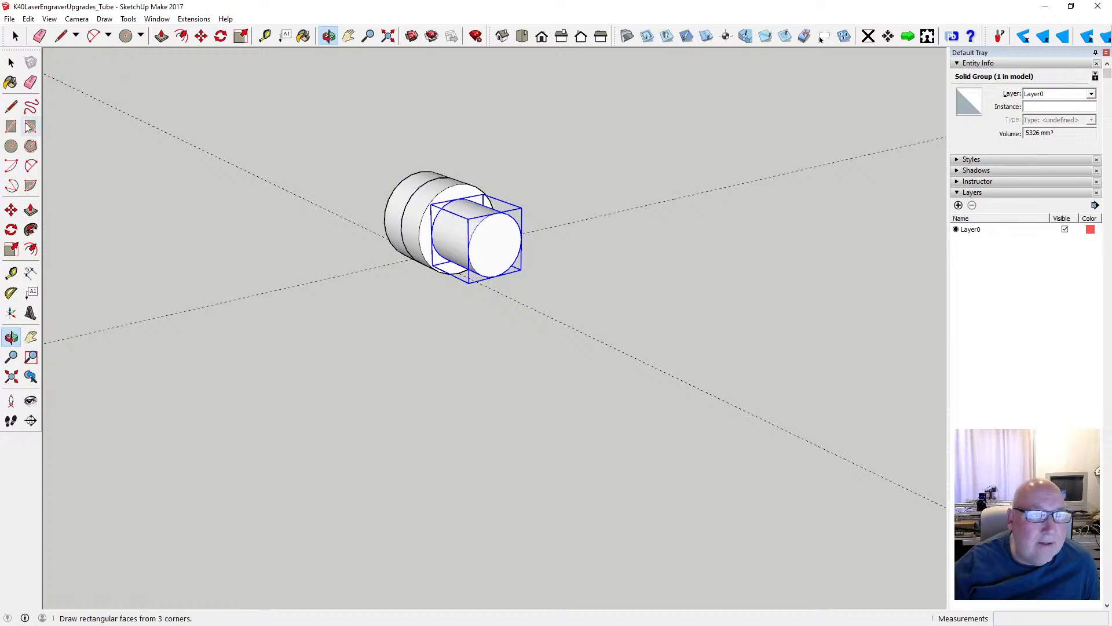
{"action": "left_click", "coordinate": [12, 145]}
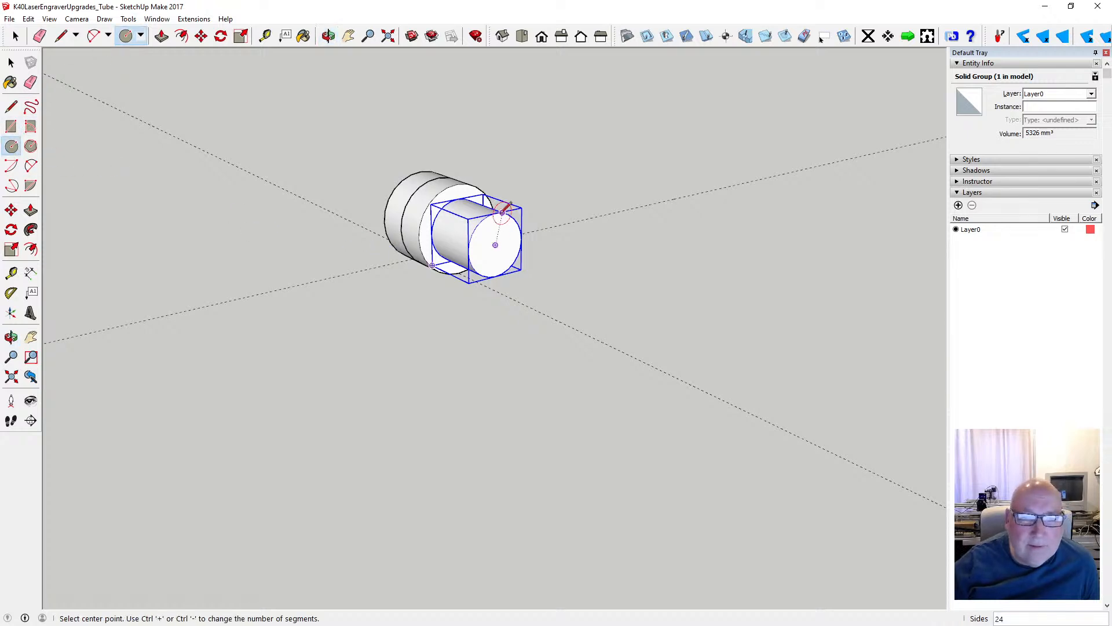
{"action": "left_click", "coordinate": [495, 245]}
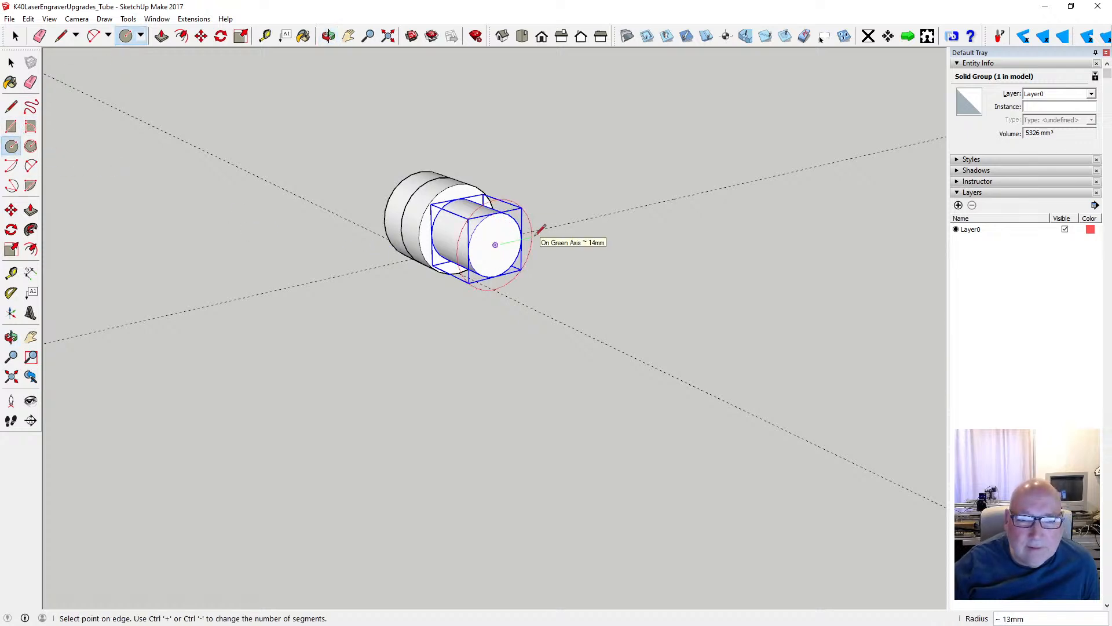
{"action": "type", "text": "13.5"}
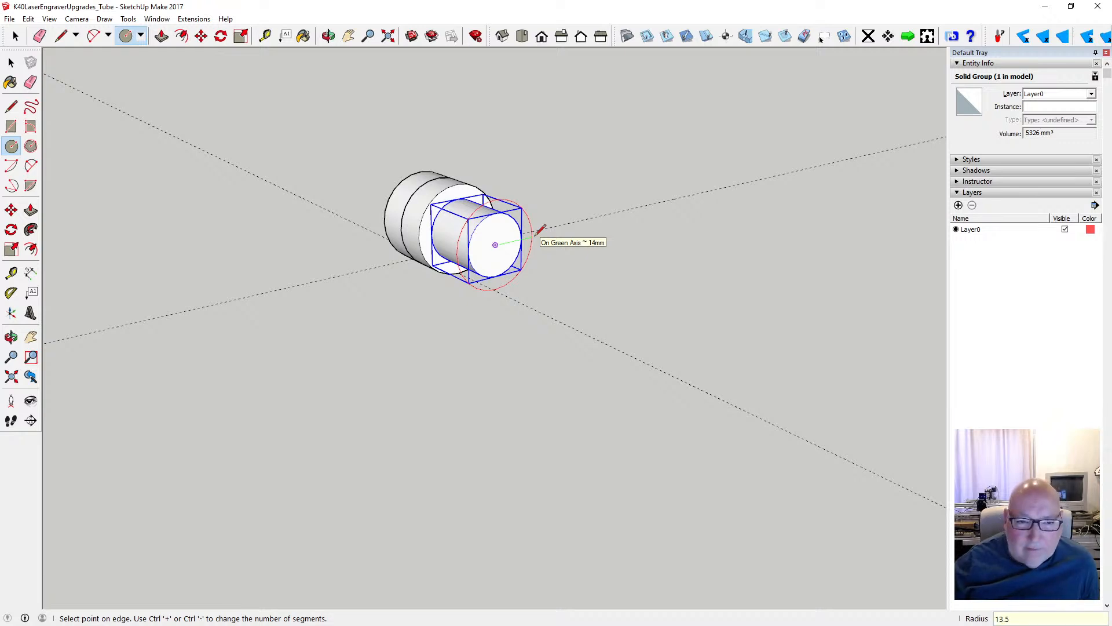
{"action": "key", "text": "Return"}
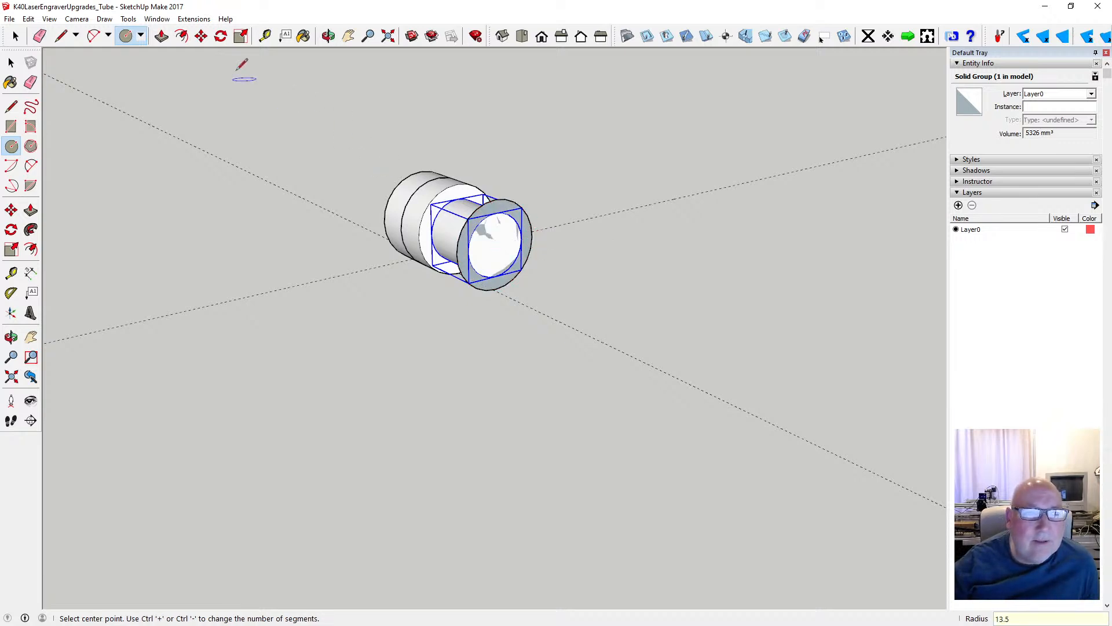
- Measure across the 13.5 mm radius circle on the narrow cylinder's end face
{"action": "left_click", "coordinate": [265, 36]}
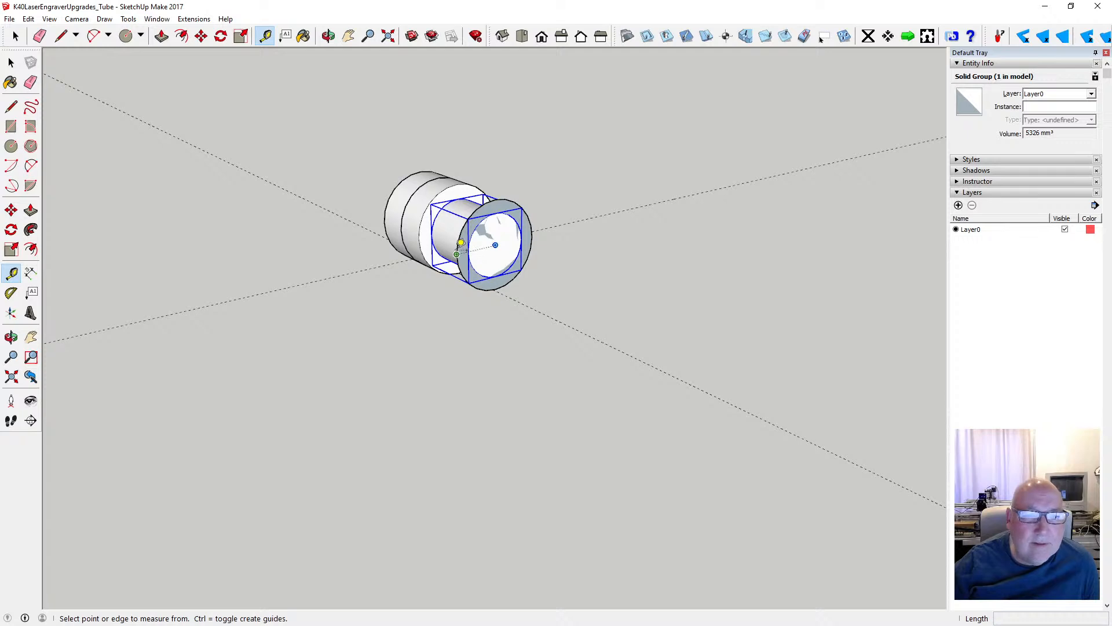
{"action": "left_click", "coordinate": [457, 253]}
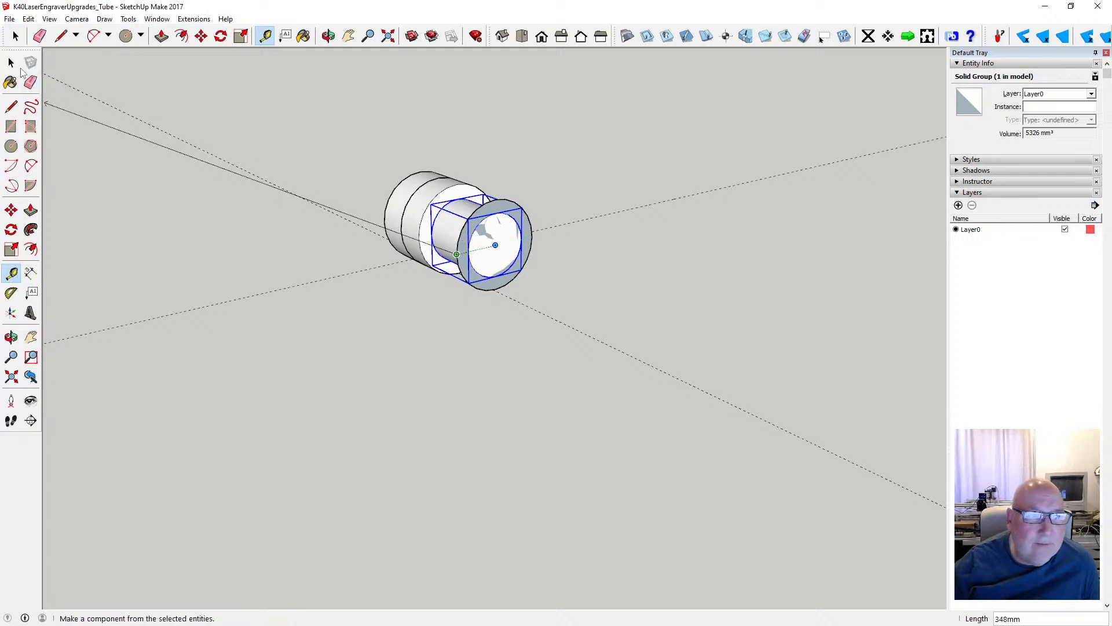
{"action": "left_click", "coordinate": [11, 62]}
- Extrude the 13.5 mm radius circle on the narrow cylinder's end outward by 47 mm
{"action": "left_click", "coordinate": [161, 36]}
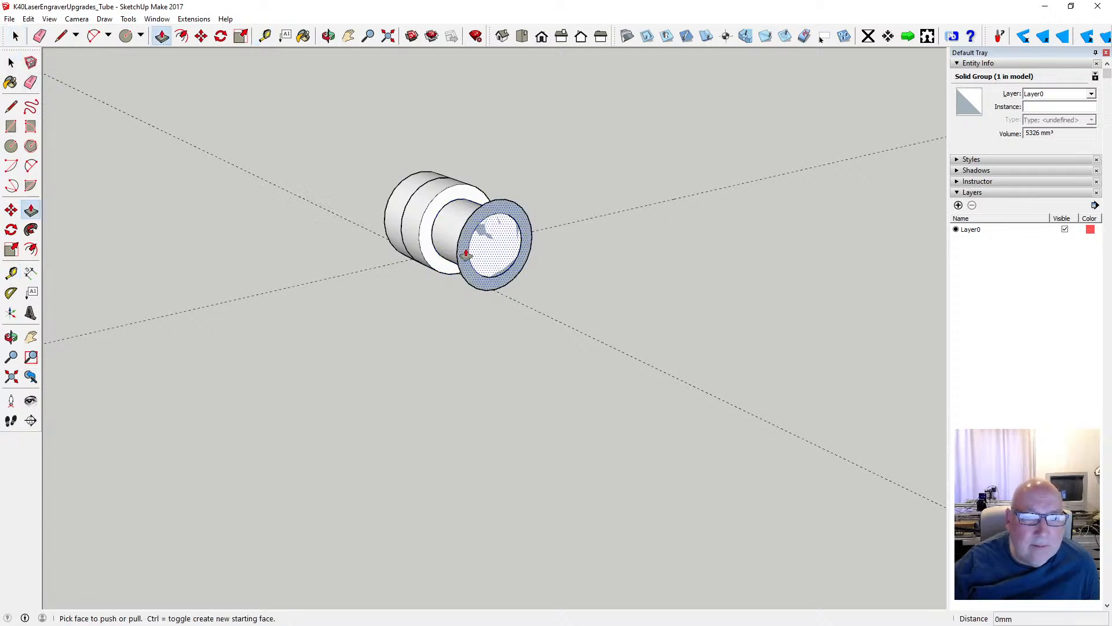
{"action": "left_click", "coordinate": [484, 259]}
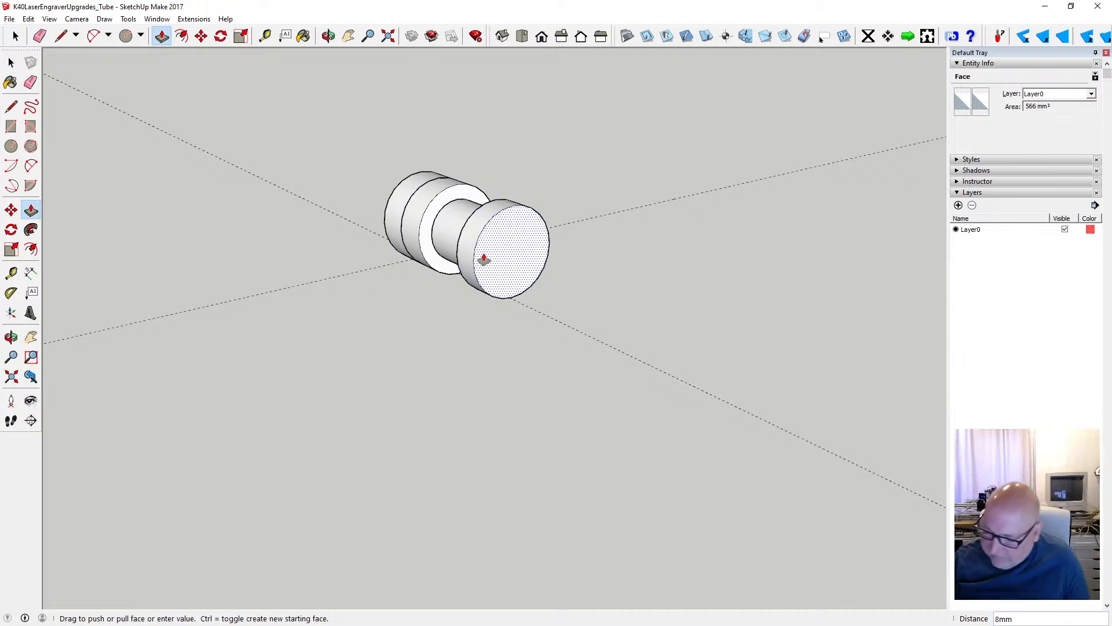
{"action": "type", "text": "47"}
{"action": "key", "text": "Return"}
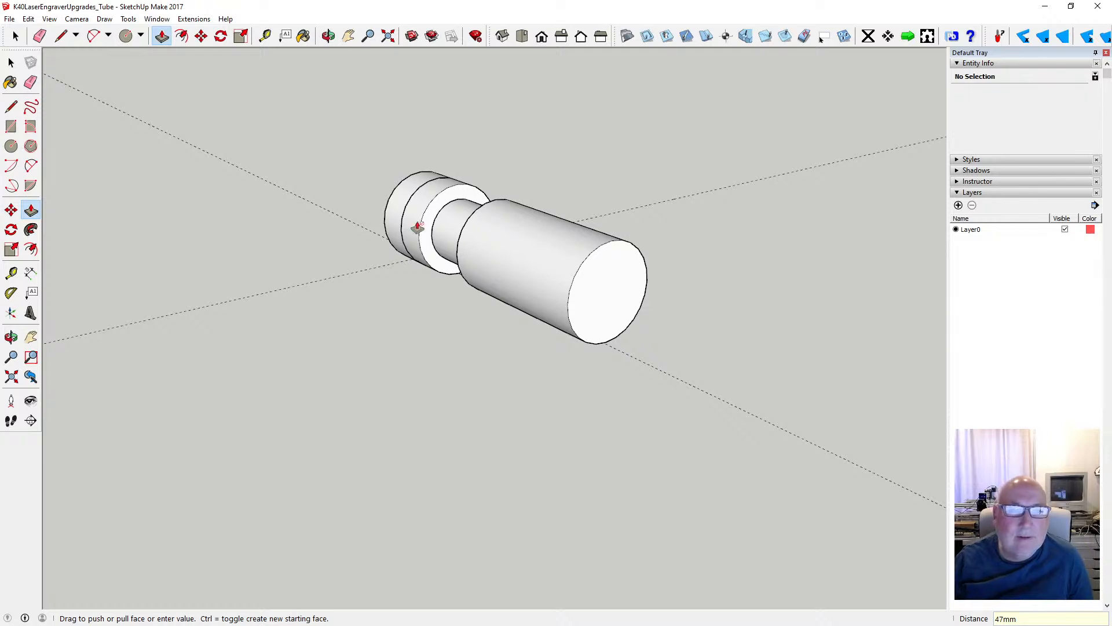
{"action": "left_click", "coordinate": [11, 62]}
{"action": "left_click", "coordinate": [13, 63]}
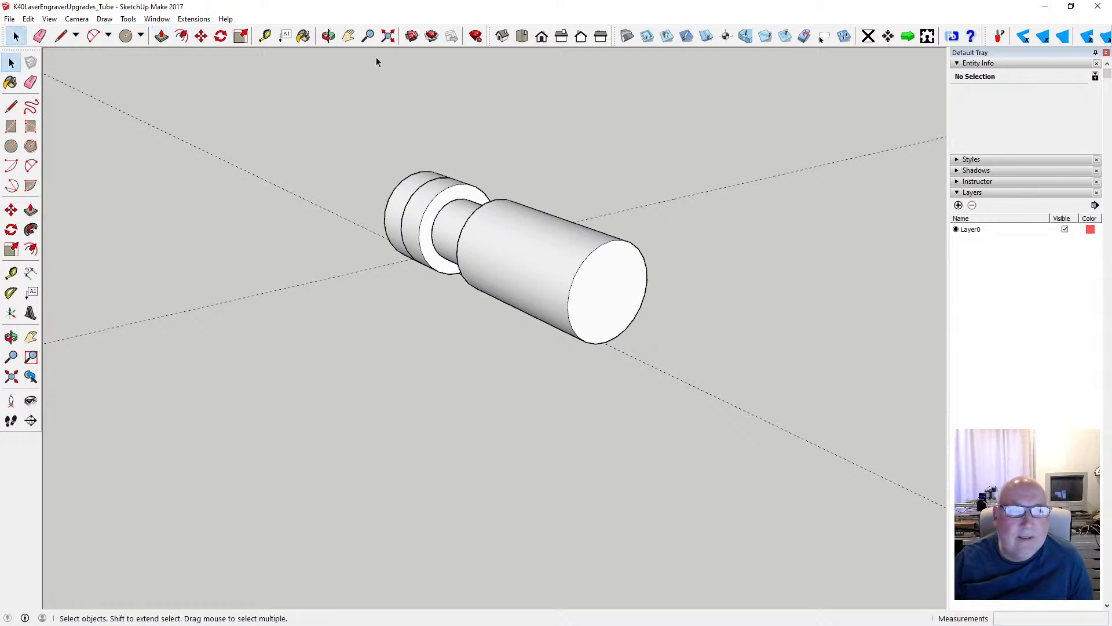
- Select all the geometry of the new 47 mm long cylinder and make it a group
{"action": "key", "text": "o"}
{"action": "left_click_drag", "start_coordinate": [368, 158], "coordinate": [663, 214]}
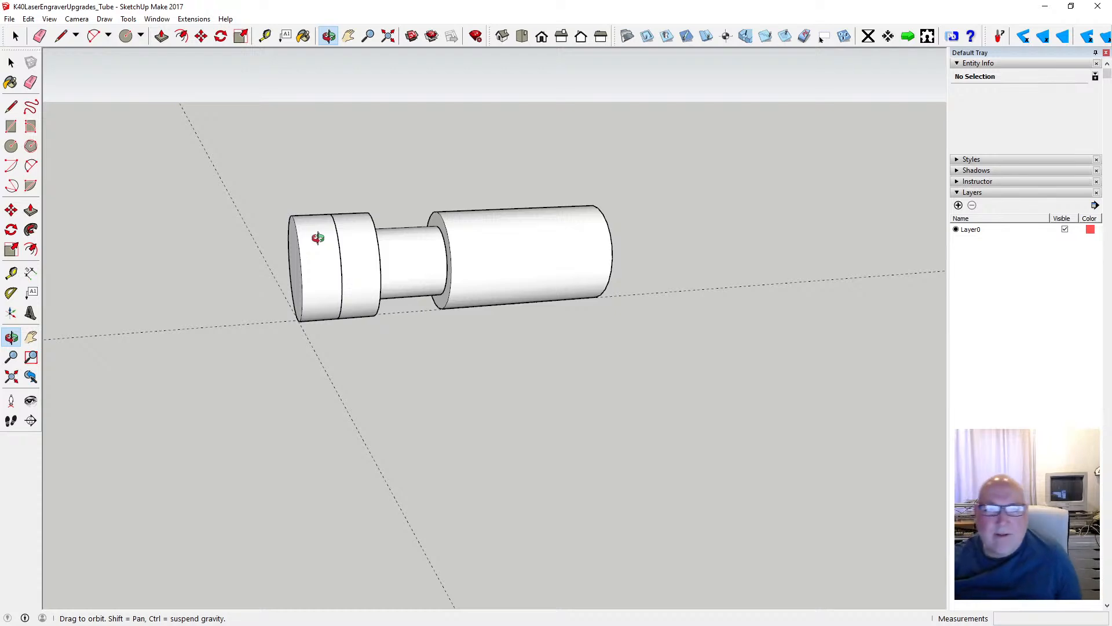
{"action": "left_click_drag", "start_coordinate": [325, 248], "coordinate": [299, 290]}
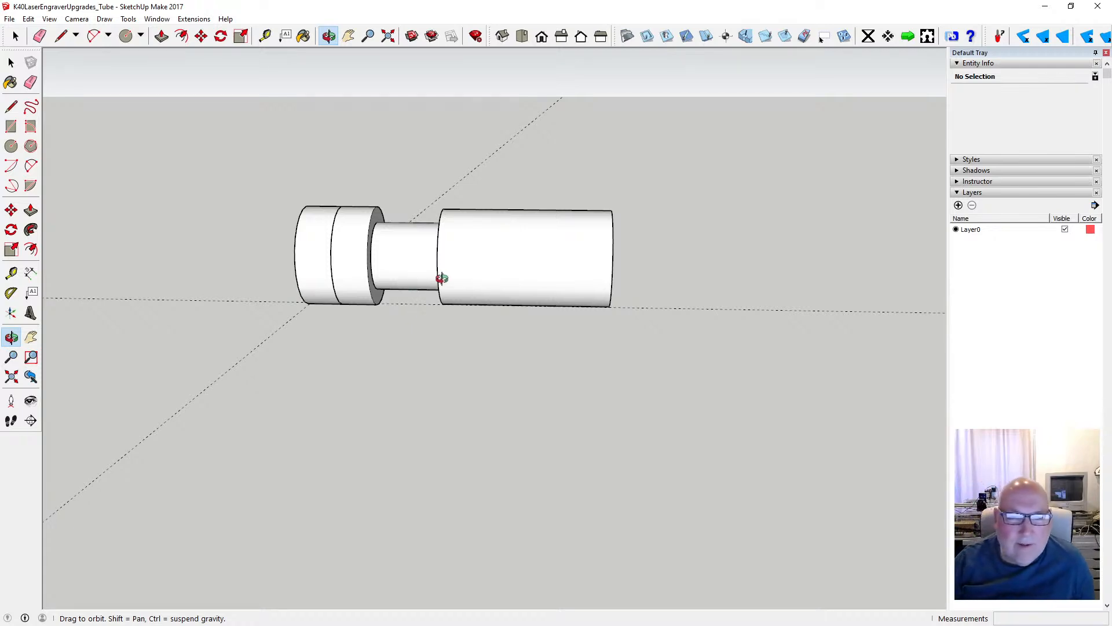
{"action": "left_click_drag", "start_coordinate": [424, 281], "coordinate": [501, 291]}
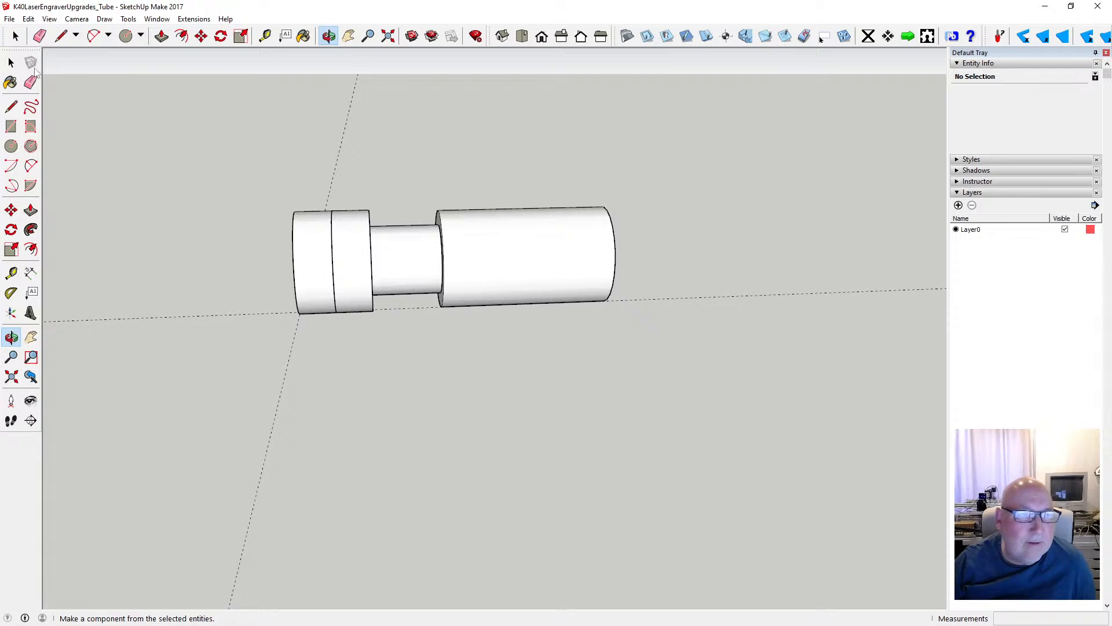
{"action": "left_click", "coordinate": [11, 62]}
{"action": "left_click_drag", "start_coordinate": [423, 189], "coordinate": [641, 322]}
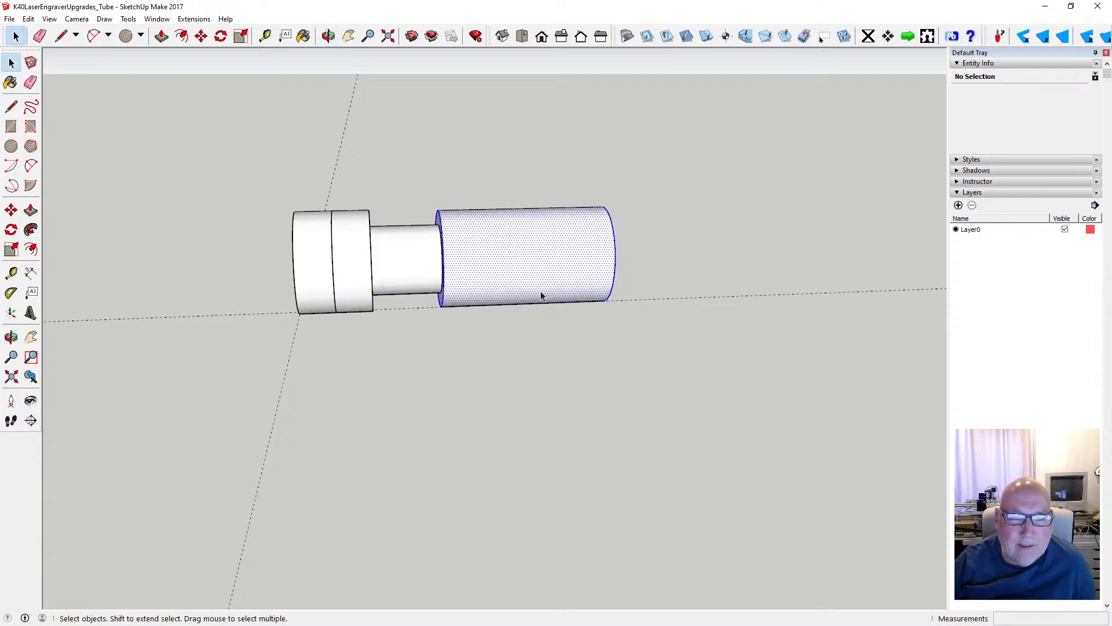
{"action": "right_click", "coordinate": [535, 287]}
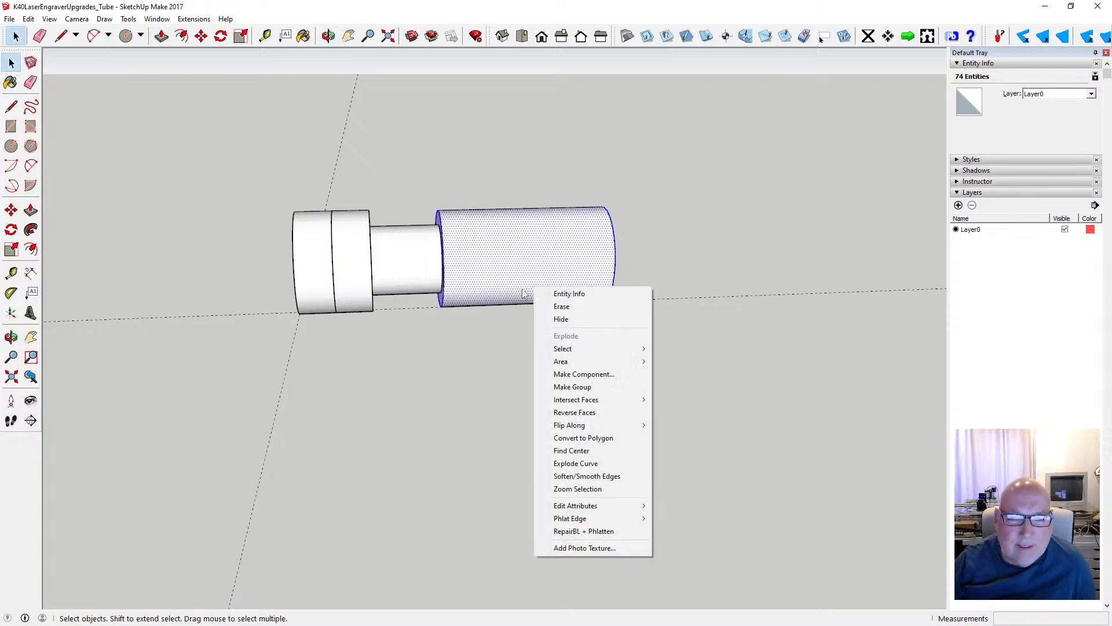
{"action": "left_click", "coordinate": [613, 386]}
- Copy the grouped 47 mm cylinder about 58 mm along the red axis, beyond the end of the original
{"action": "left_click", "coordinate": [201, 36]}
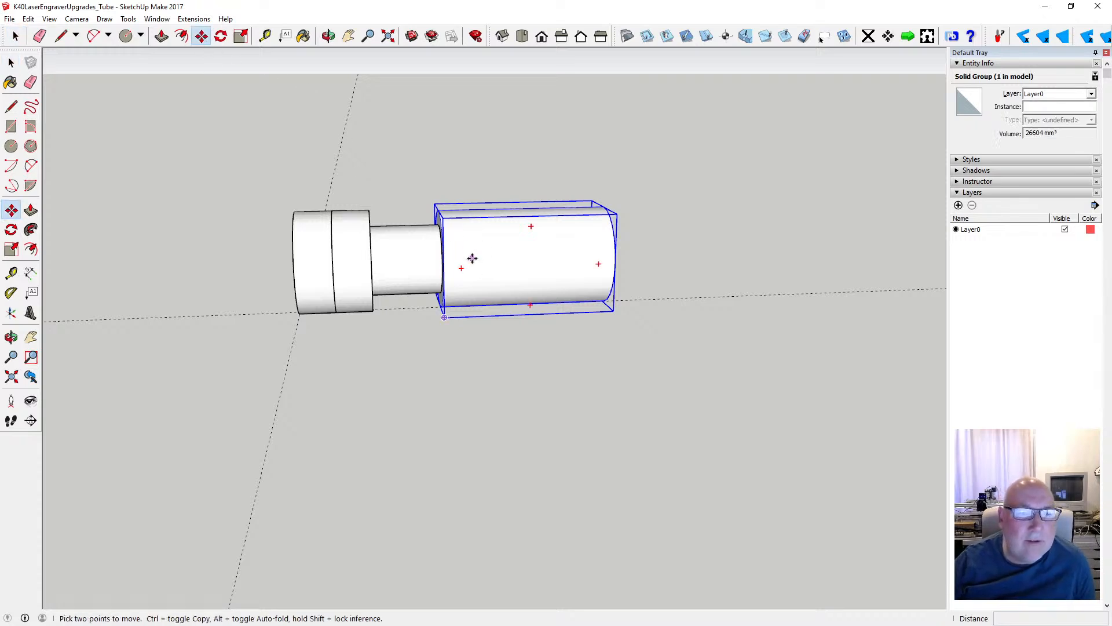
{"action": "left_click", "coordinate": [444, 239]}
{"action": "key", "text": "ctrl"}
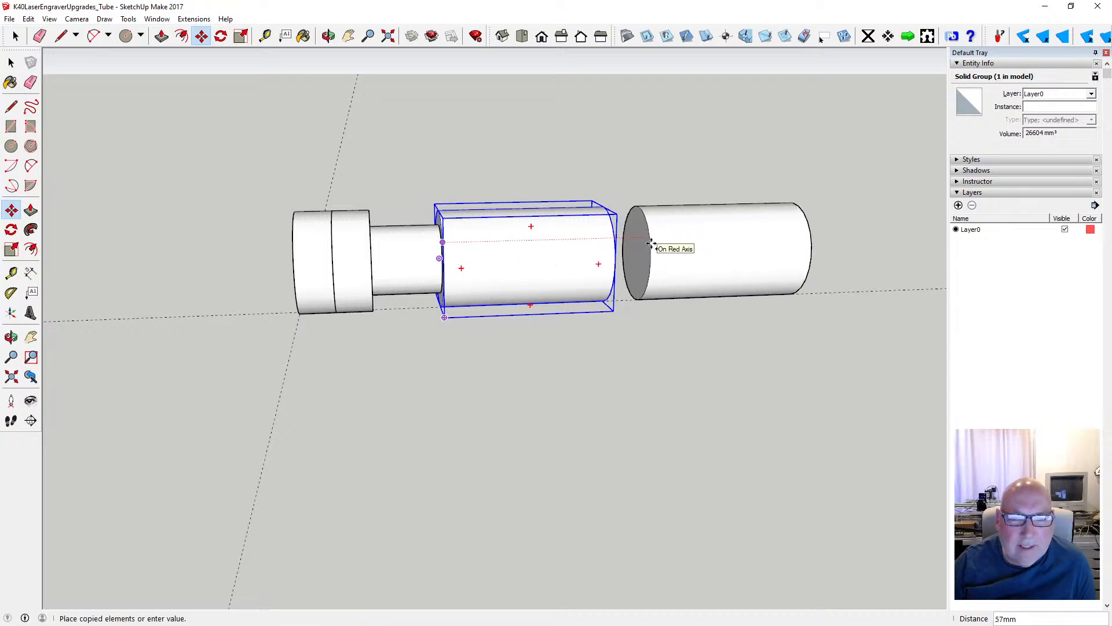
{"action": "left_click", "coordinate": [652, 243]}
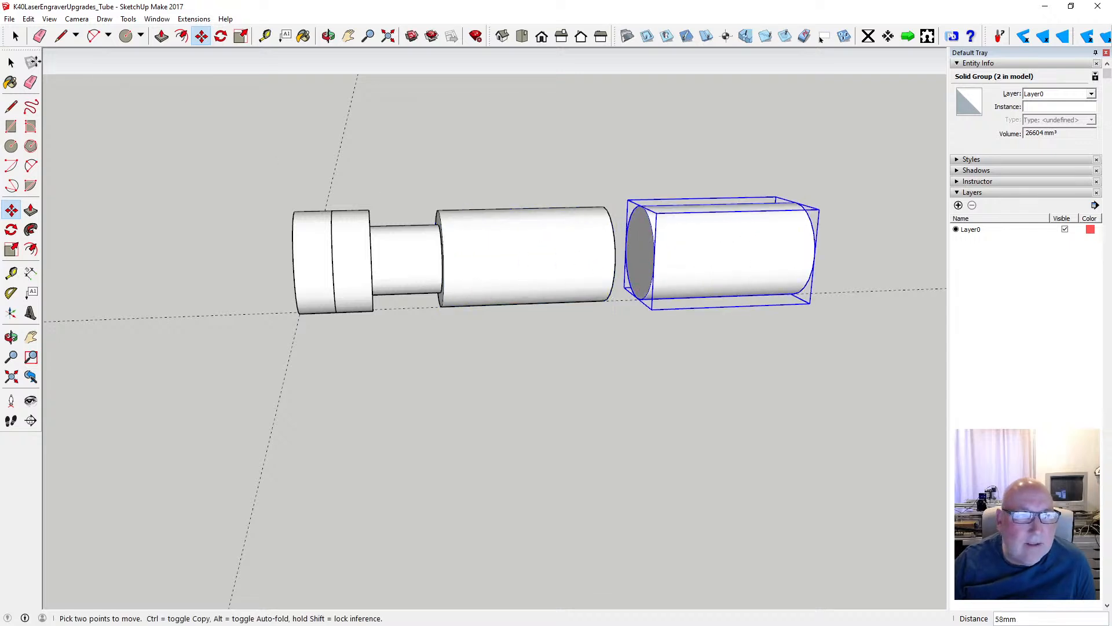
{"action": "key", "text": "space"}
- Shorten the original 47 mm cylinder by pushing its free end face inward 39 mm inside its group
{"action": "left_click", "coordinate": [502, 243]}
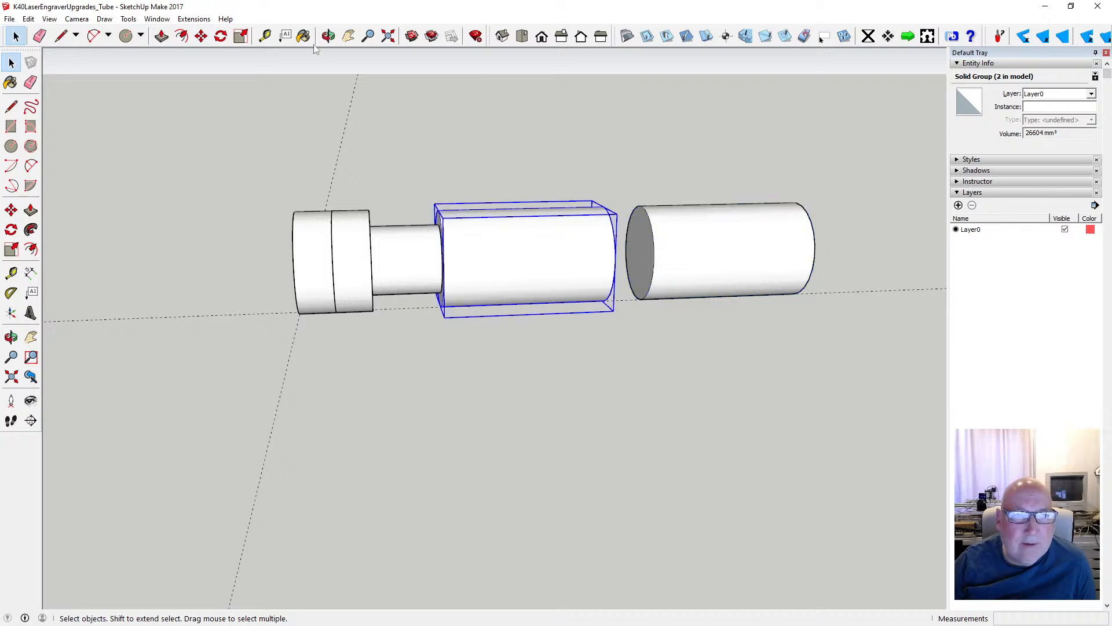
{"action": "key", "text": "o"}
{"action": "left_click_drag", "start_coordinate": [534, 188], "coordinate": [399, 226]}
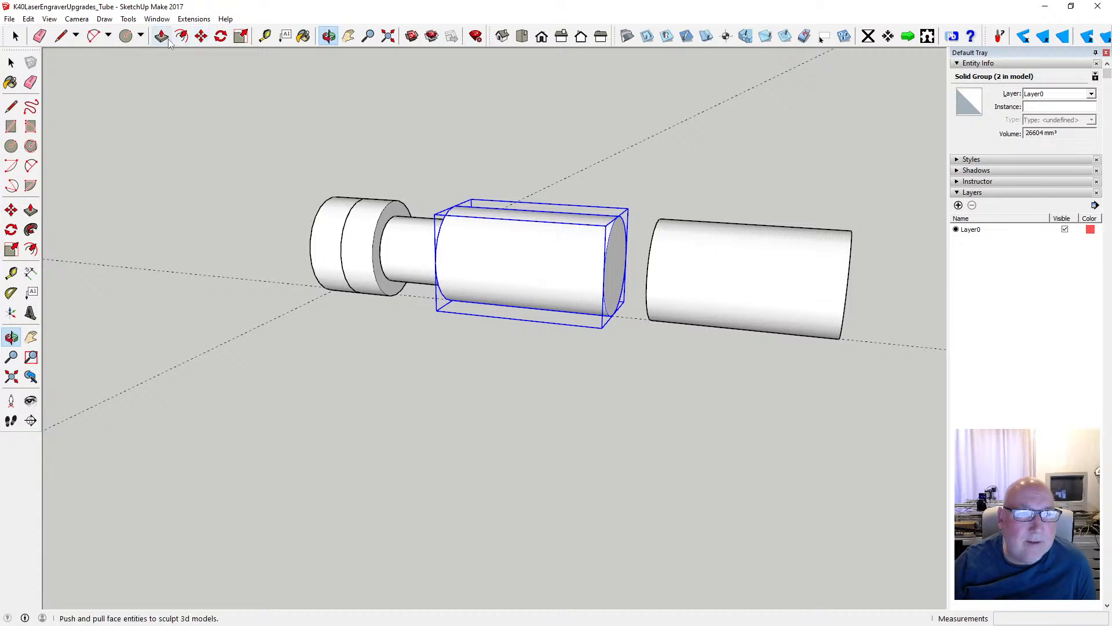
{"action": "left_click", "coordinate": [11, 62]}
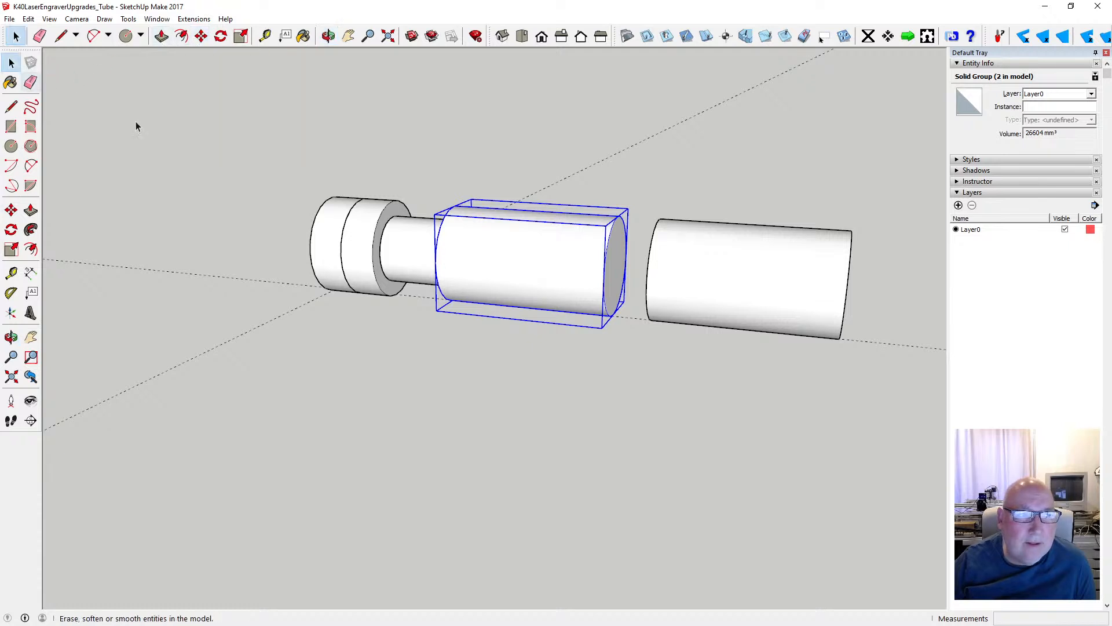
{"action": "double_click", "coordinate": [577, 276]}
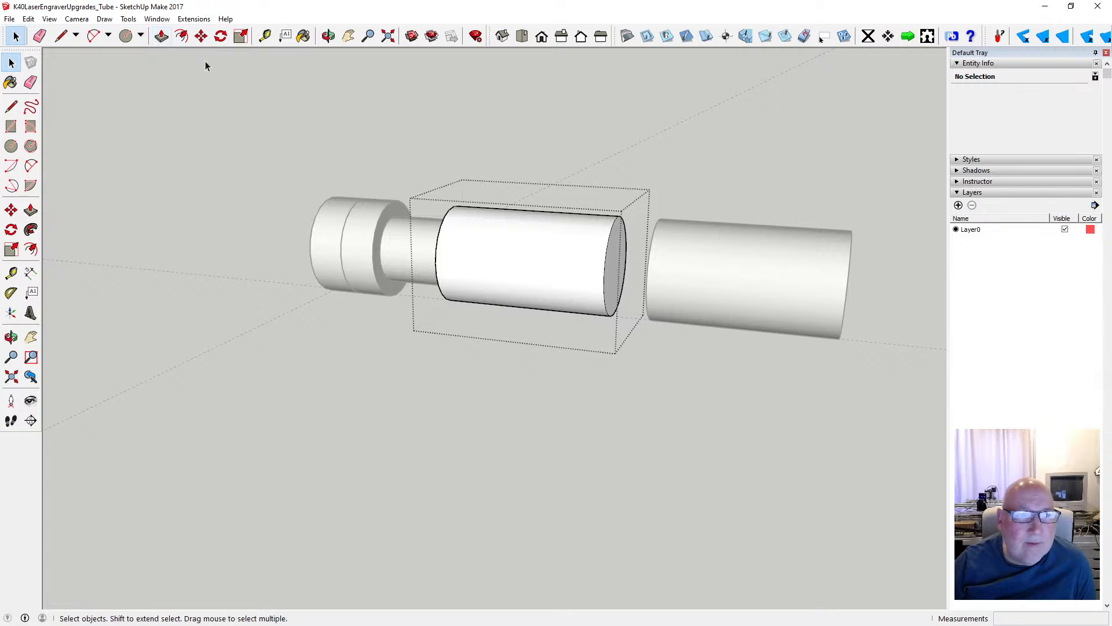
{"action": "left_click", "coordinate": [163, 37]}
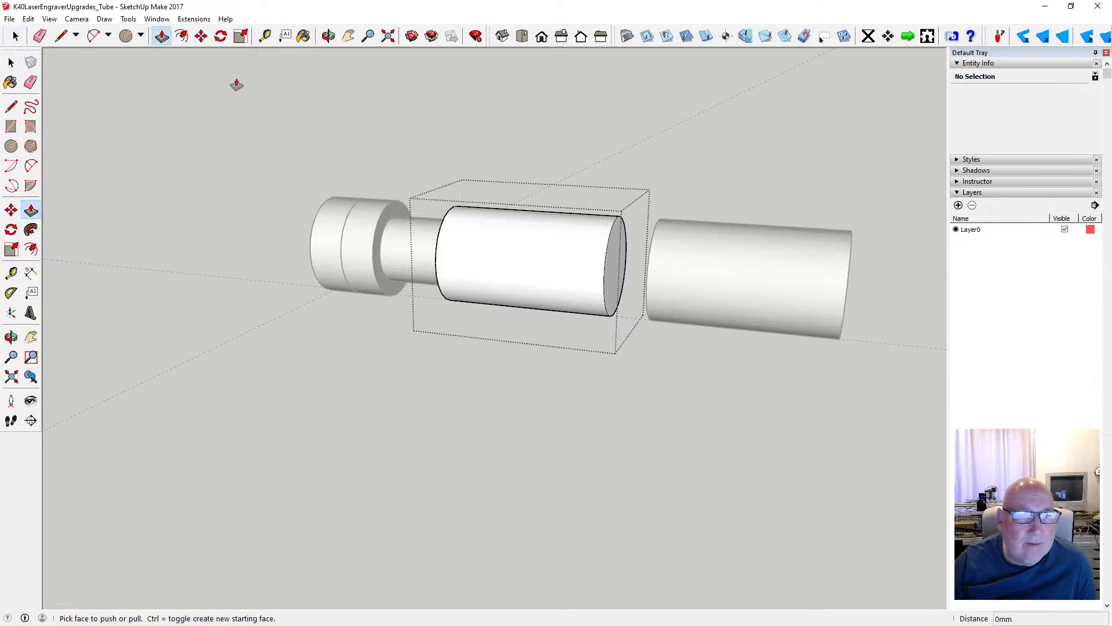
{"action": "left_click", "coordinate": [615, 261]}
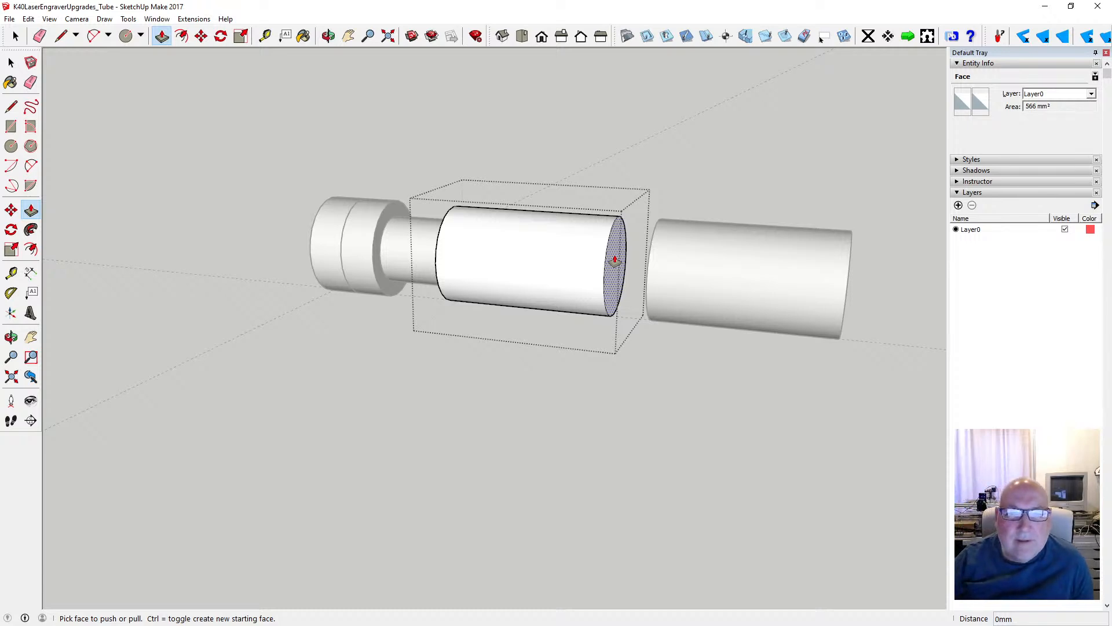
{"action": "left_click", "coordinate": [615, 260]}
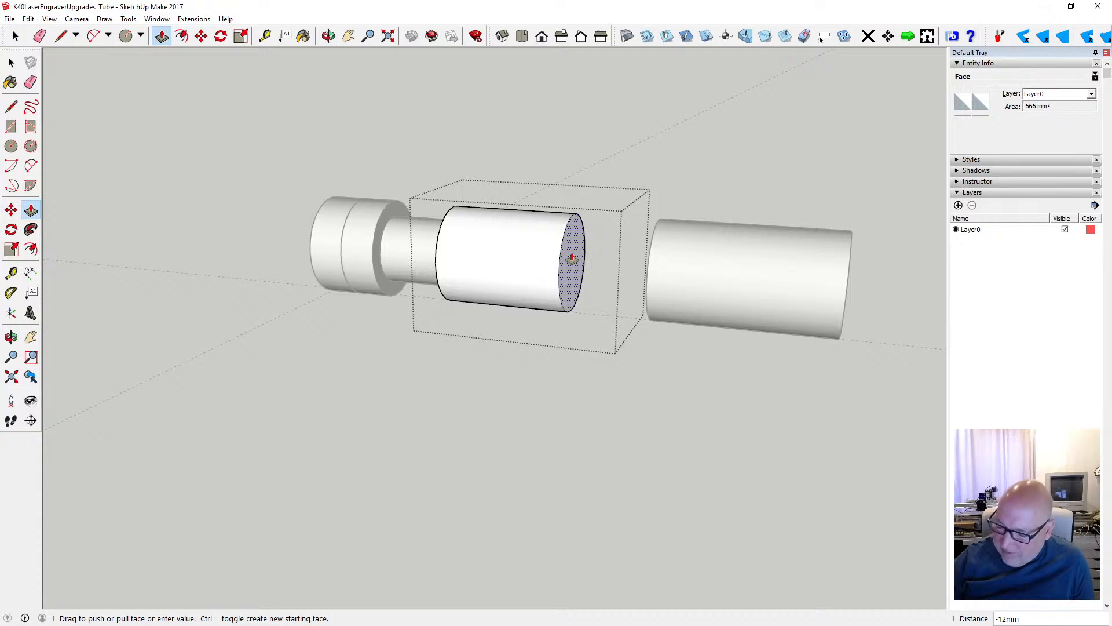
{"action": "key", "text": "Return"}
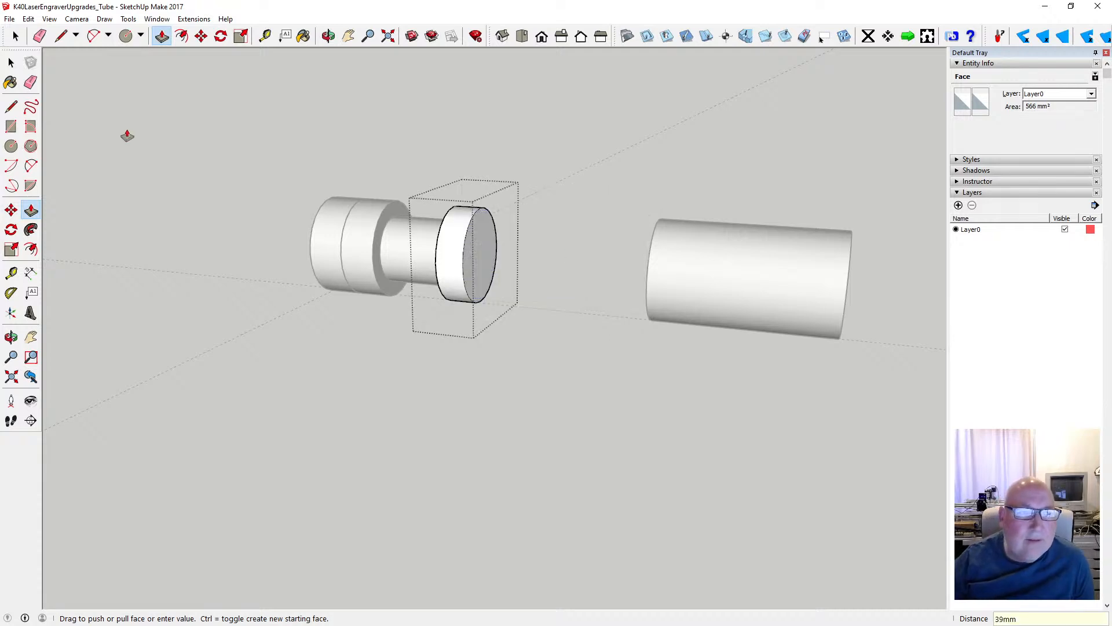
{"action": "left_click", "coordinate": [11, 63]}
{"action": "left_click", "coordinate": [164, 111]}
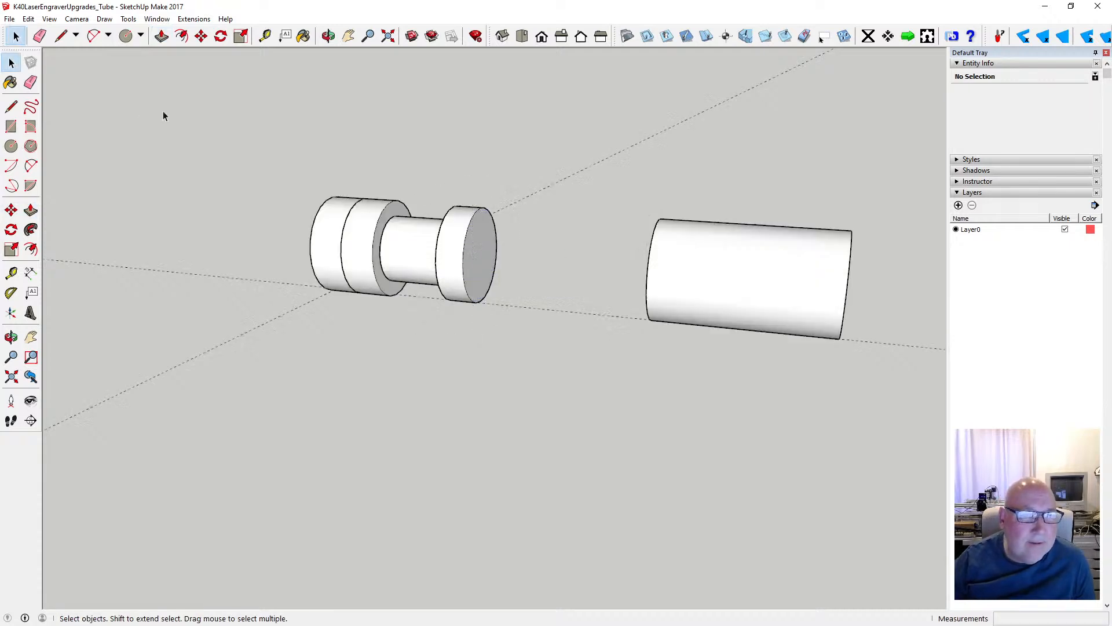
- Delete the shortened disc group attached to the end of the narrow cylinder
{"action": "left_click", "coordinate": [328, 36]}
{"action": "left_click_drag", "start_coordinate": [398, 211], "coordinate": [470, 251]}
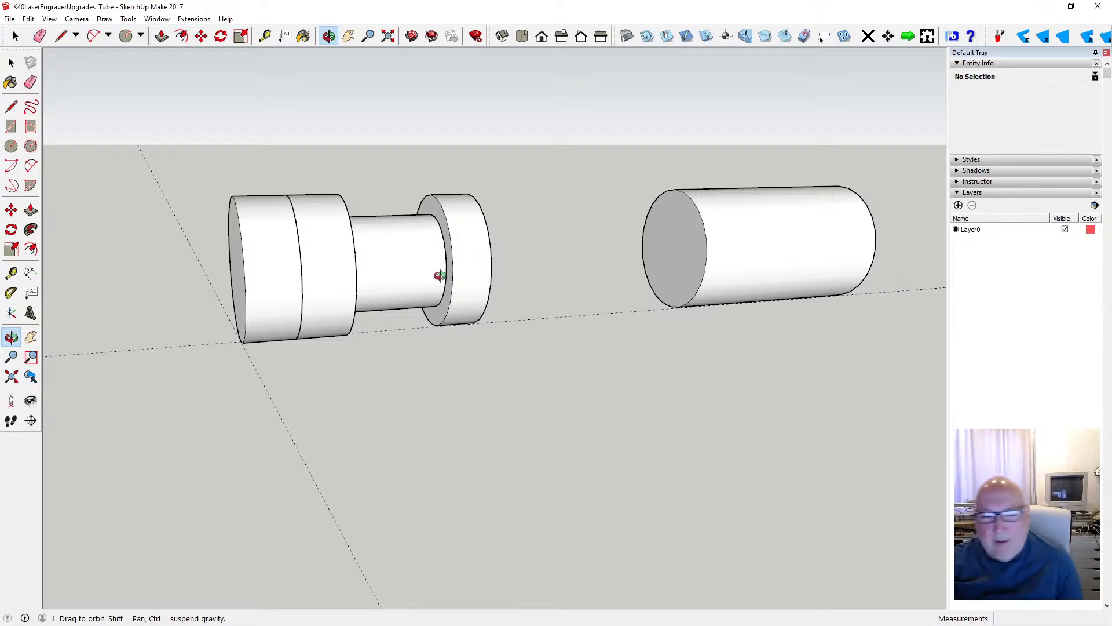
{"action": "scroll", "coordinate": [446, 268], "scroll_direction": "up", "scroll_amount": 4}
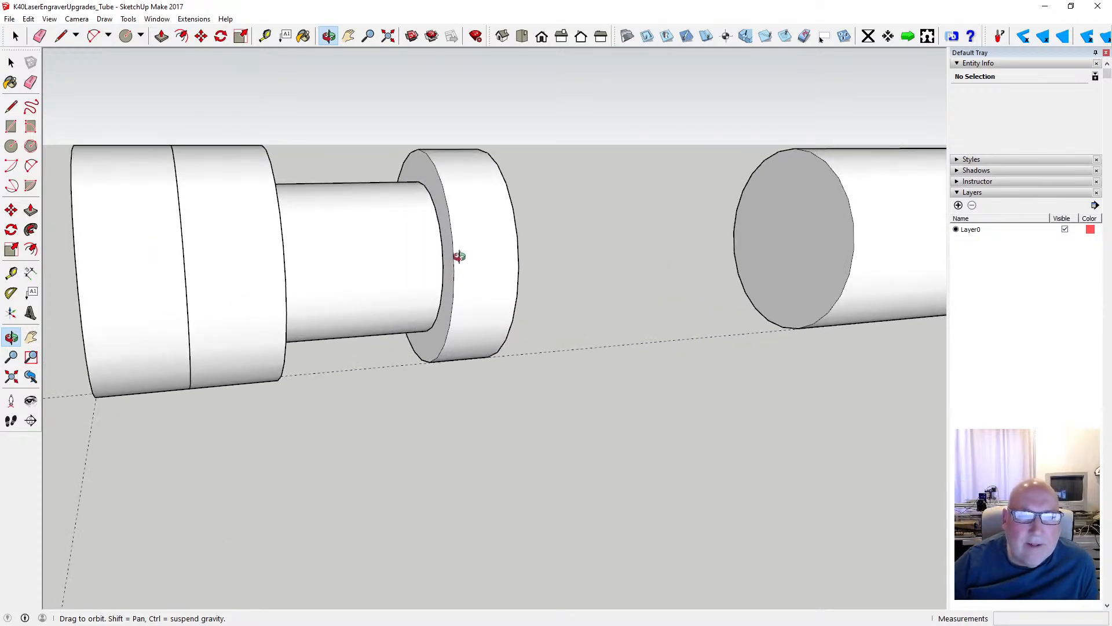
{"action": "left_click_drag", "start_coordinate": [459, 256], "coordinate": [474, 244]}
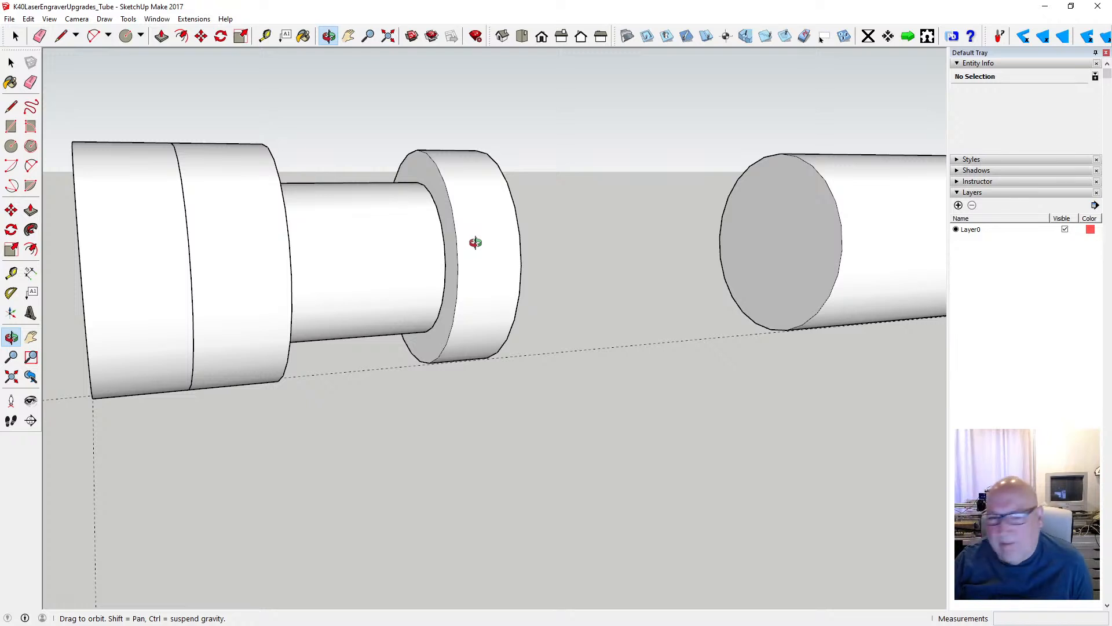
{"action": "left_click_drag", "start_coordinate": [482, 243], "coordinate": [434, 249]}
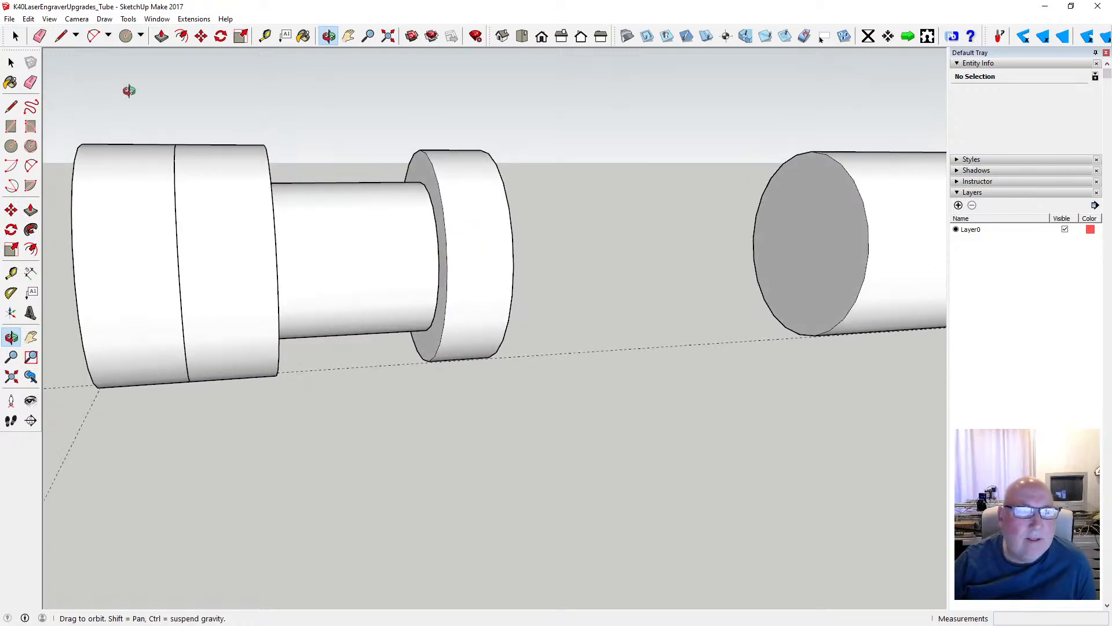
{"action": "left_click", "coordinate": [28, 19]}
{"action": "left_click", "coordinate": [14, 36]}
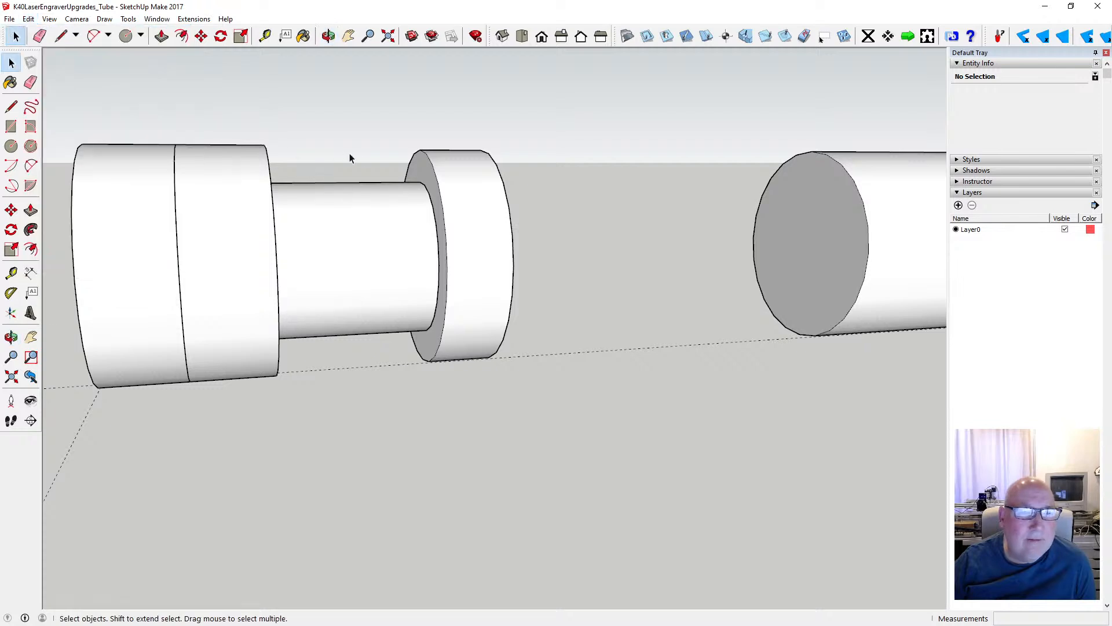
{"action": "left_click", "coordinate": [440, 179]}
{"action": "key", "text": "Delete"}
{"action": "left_click", "coordinate": [440, 175]}
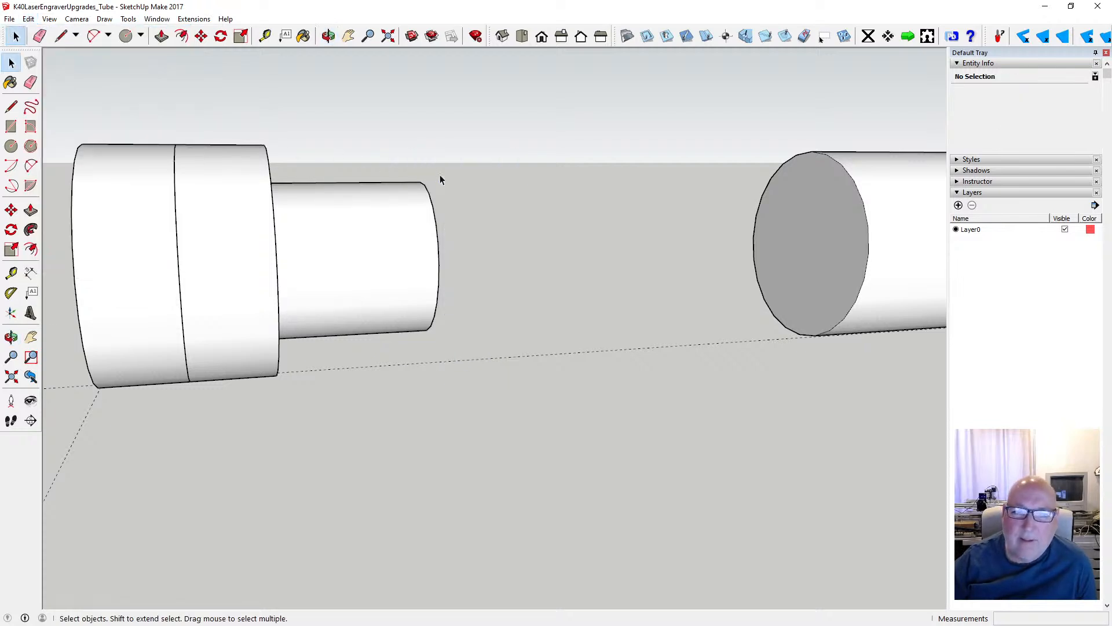
- Open the copied 47 mm cylinder's group for editing
{"action": "scroll", "coordinate": [515, 246], "scroll_direction": "down", "scroll_amount": 3}
{"action": "scroll", "coordinate": [694, 223], "scroll_direction": "up", "scroll_amount": 3}
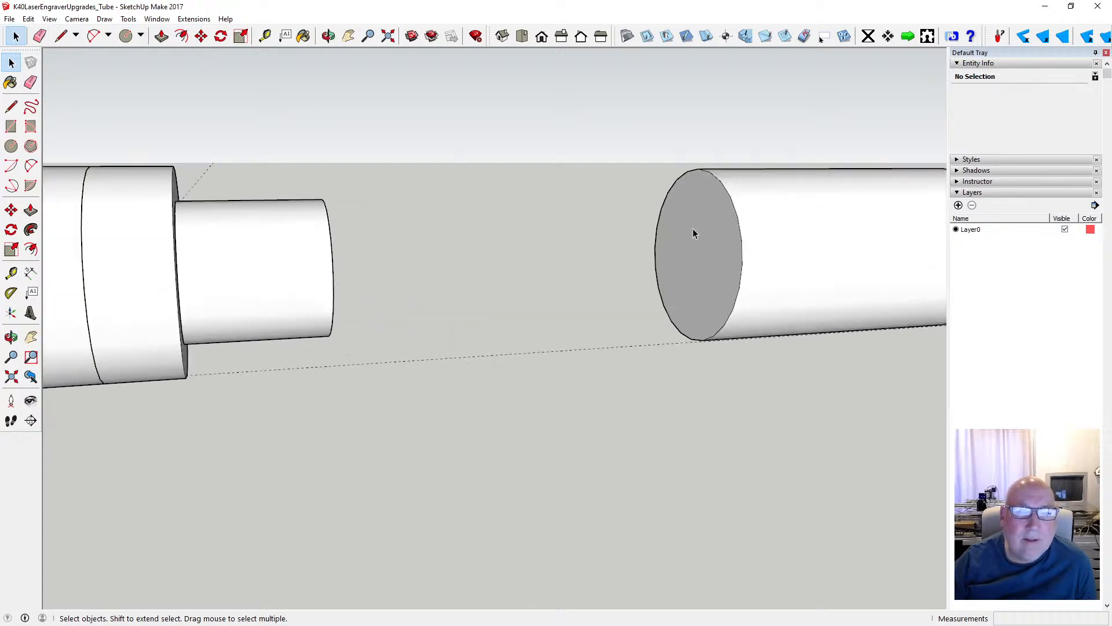
{"action": "double_click", "coordinate": [694, 233]}
- Try an inward offset of the outline on the copied cylinder's end face, and undo it
{"action": "key", "text": "f"}
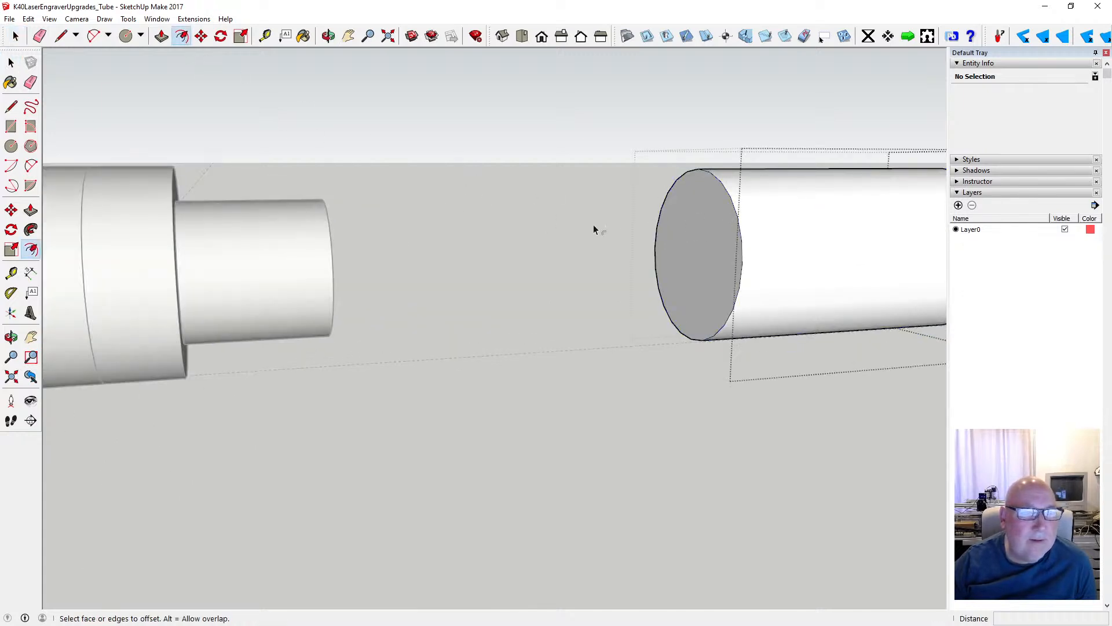
{"action": "left_click", "coordinate": [710, 185]}
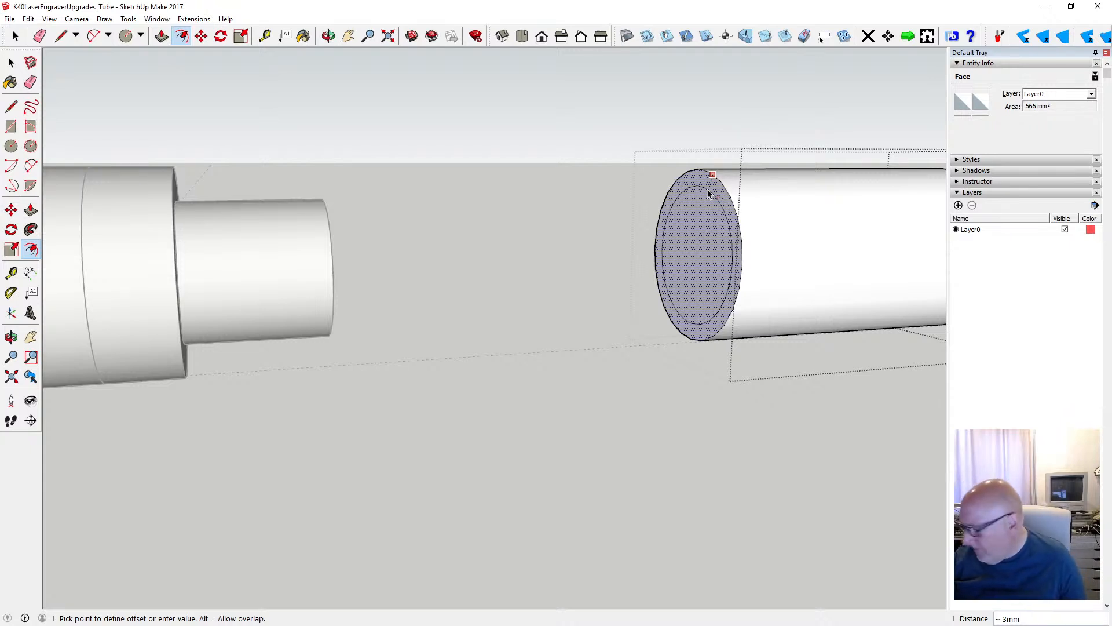
{"action": "key", "text": "Return"}
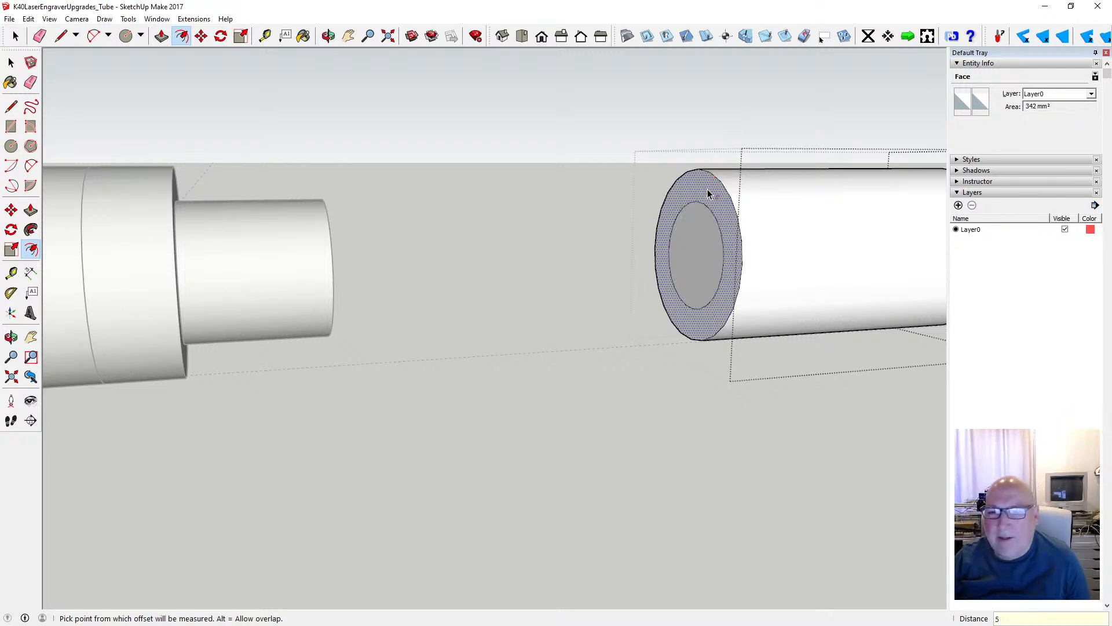
{"action": "left_click", "coordinate": [50, 19]}
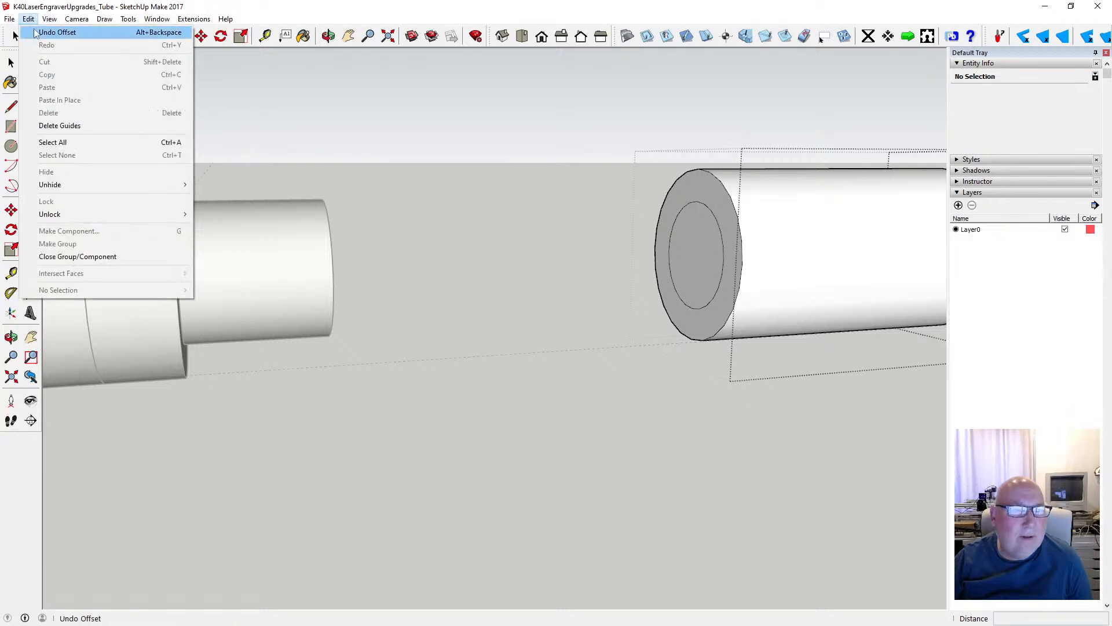
{"action": "left_click", "coordinate": [36, 32]}
- Offset the outline of the copied cylinder's end face inward by 4 mm
{"action": "left_click", "coordinate": [264, 36]}
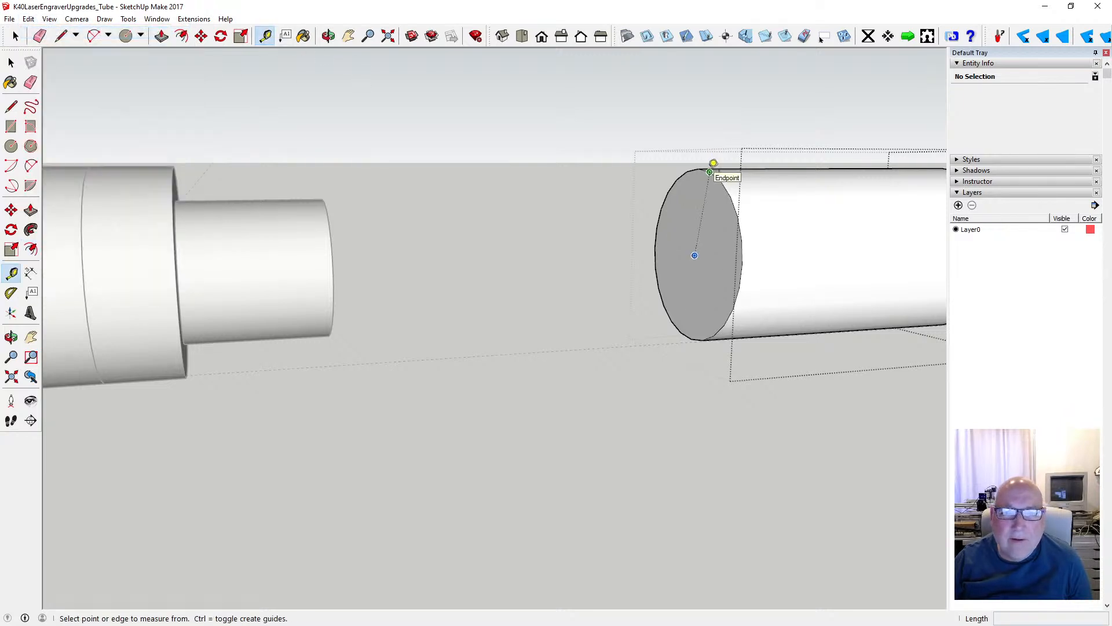
{"action": "left_click", "coordinate": [710, 172]}
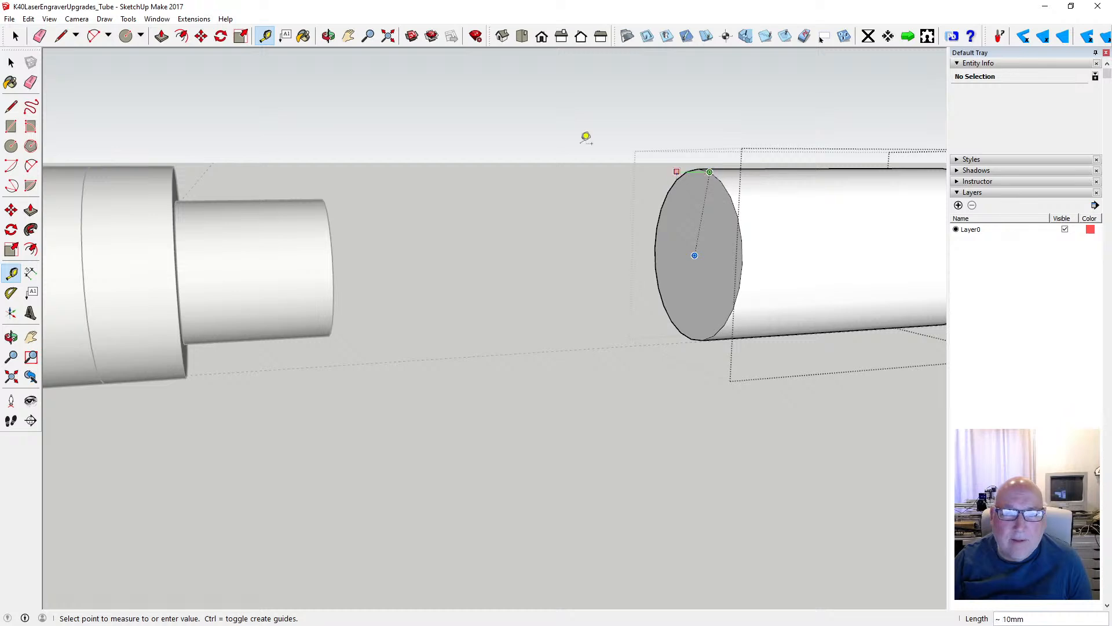
{"action": "left_click", "coordinate": [182, 36]}
{"action": "left_click", "coordinate": [712, 177]}
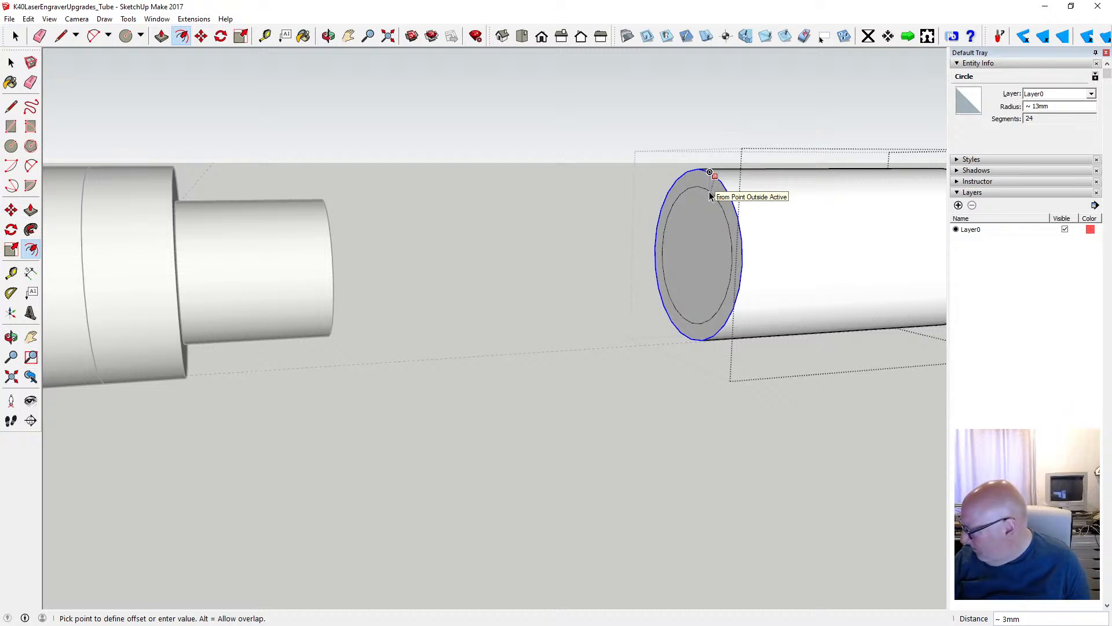
{"action": "type", "text": "4"}
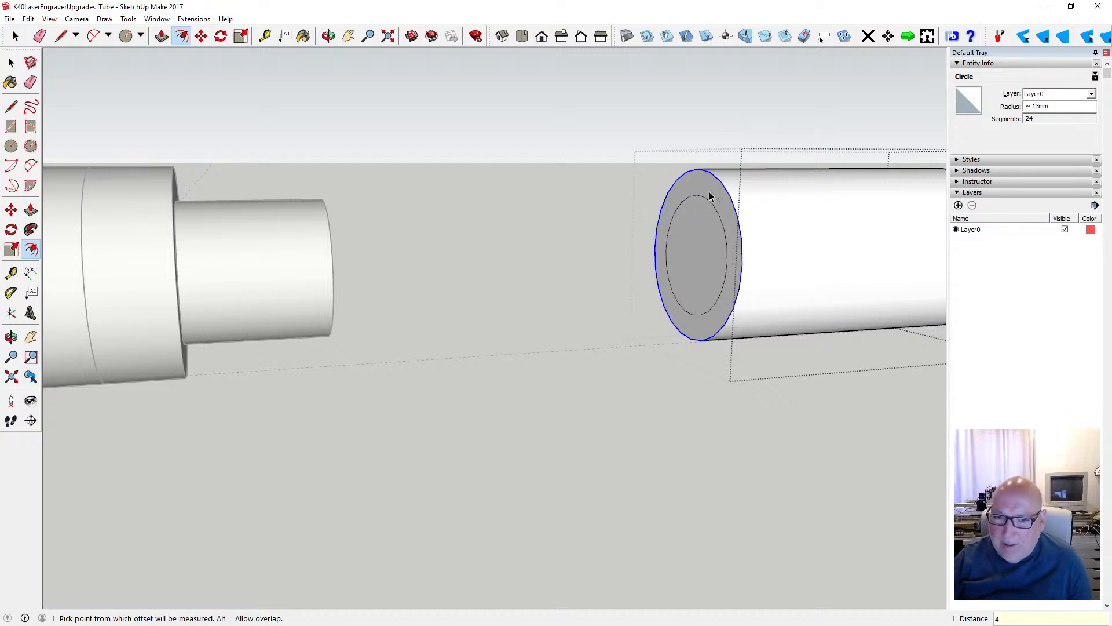
{"action": "key", "text": "Return"}
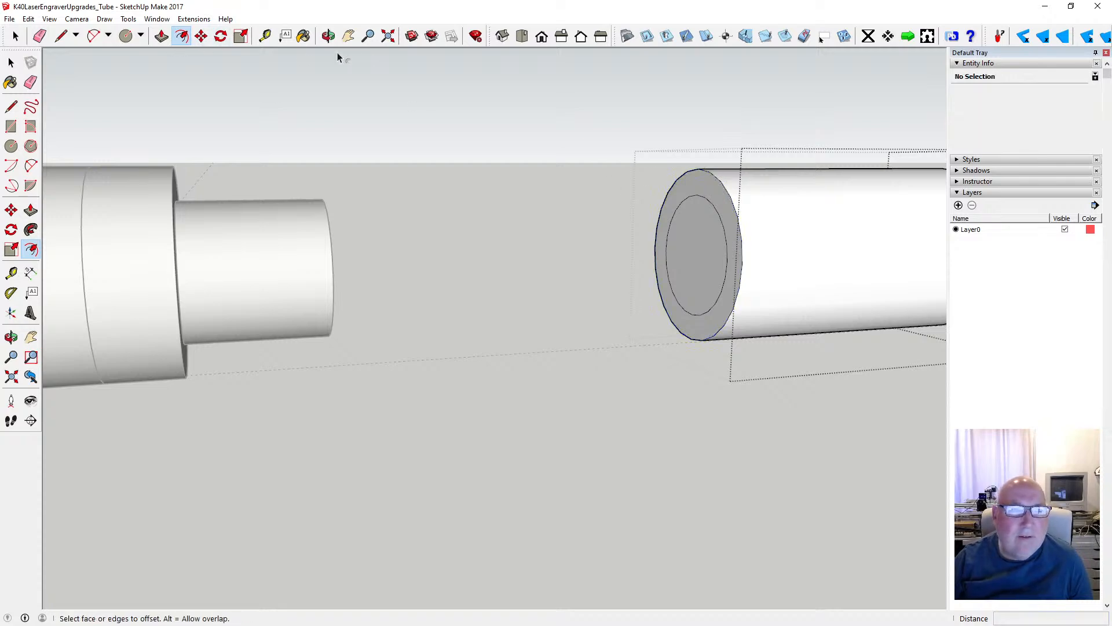
- Try to bevel the copied cylinder's end by moving its outer rim 8 mm along the axis, and undo it
{"action": "left_click", "coordinate": [328, 37]}
{"action": "left_click_drag", "start_coordinate": [536, 263], "coordinate": [450, 422]}
{"action": "scroll", "coordinate": [568, 448], "scroll_direction": "up", "scroll_amount": 2}
{"action": "scroll", "coordinate": [457, 412], "scroll_direction": "up", "scroll_amount": 3}
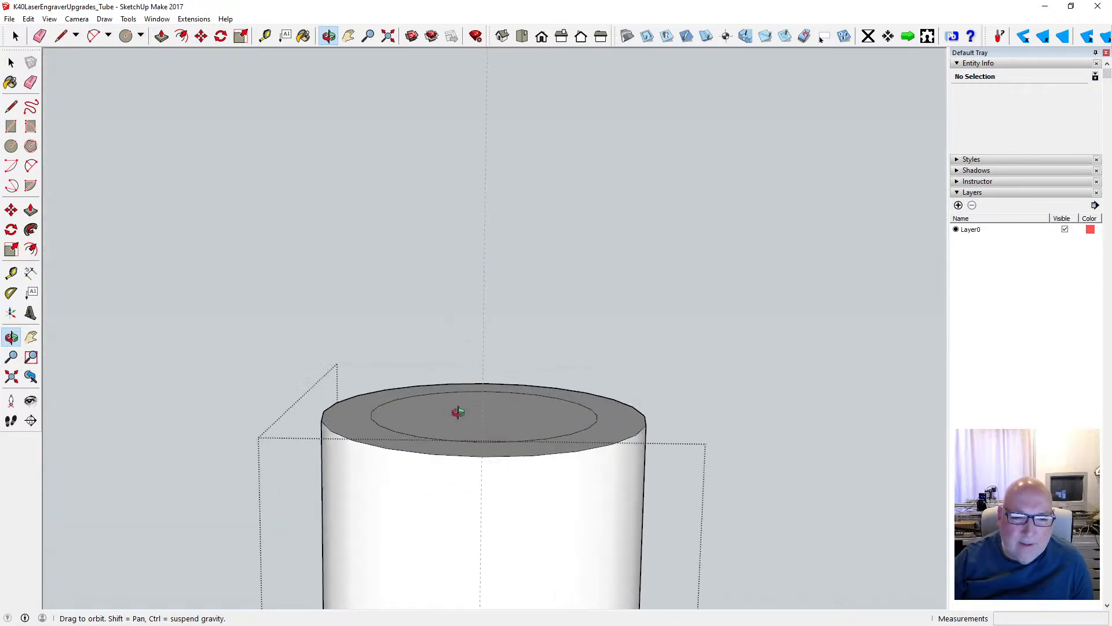
{"action": "scroll", "coordinate": [483, 380], "scroll_direction": "down", "scroll_amount": 2}
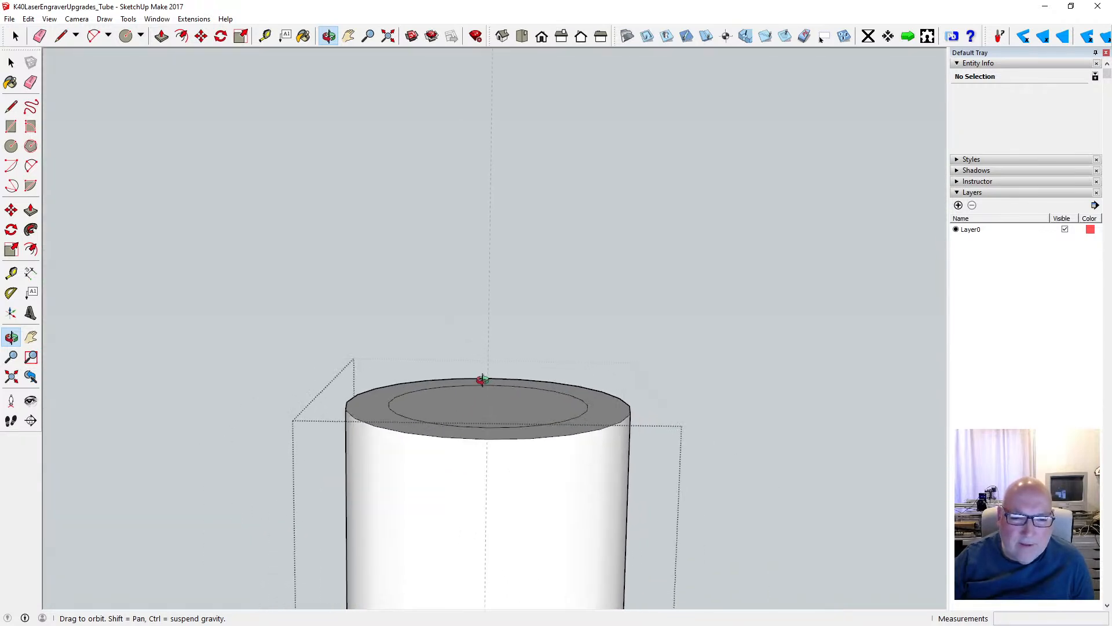
{"action": "left_click", "coordinate": [201, 36]}
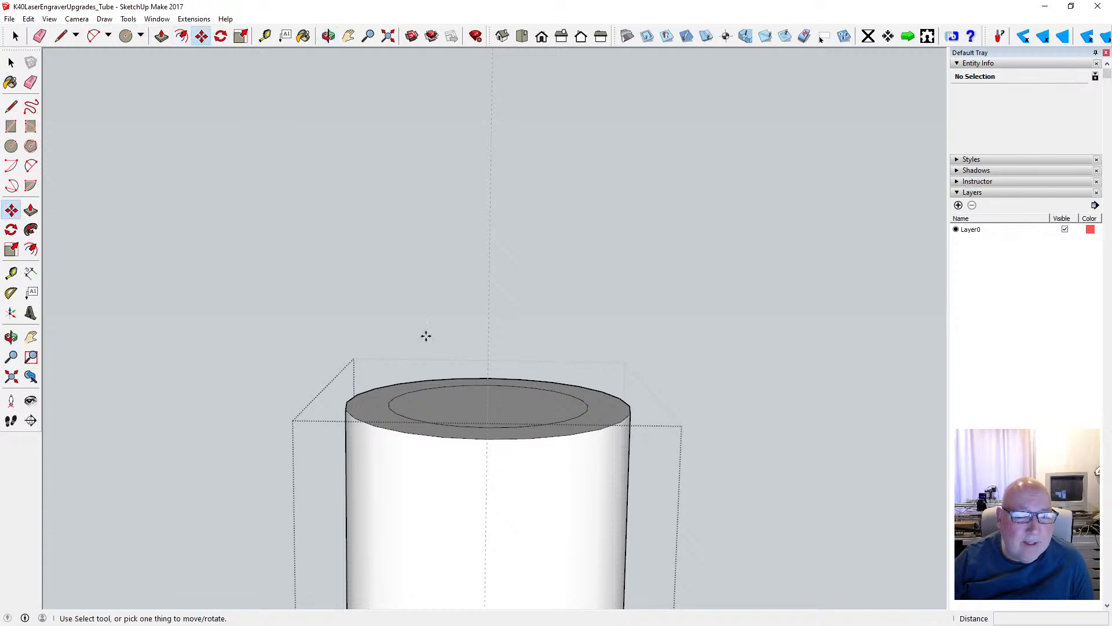
{"action": "left_click", "coordinate": [466, 438]}
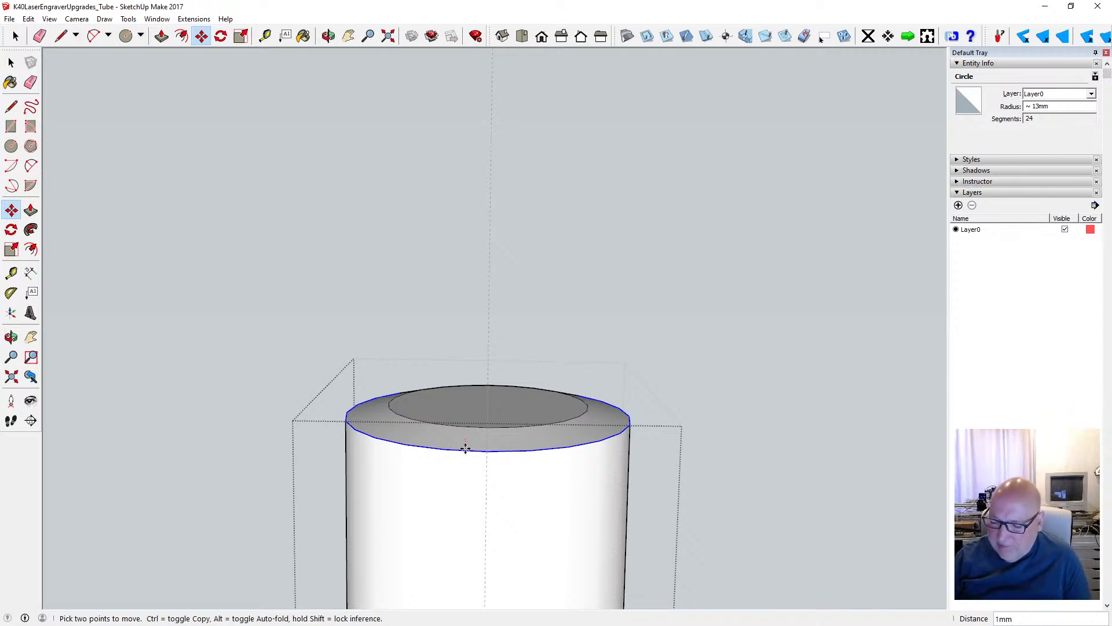
{"action": "key", "text": "Return"}
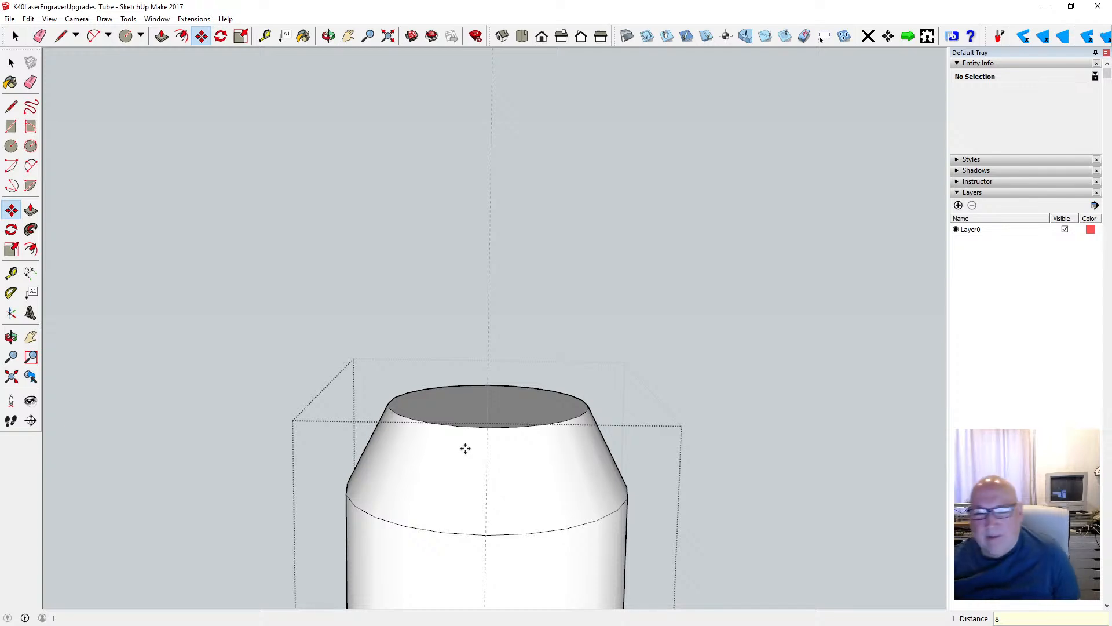
{"action": "left_click", "coordinate": [28, 19]}
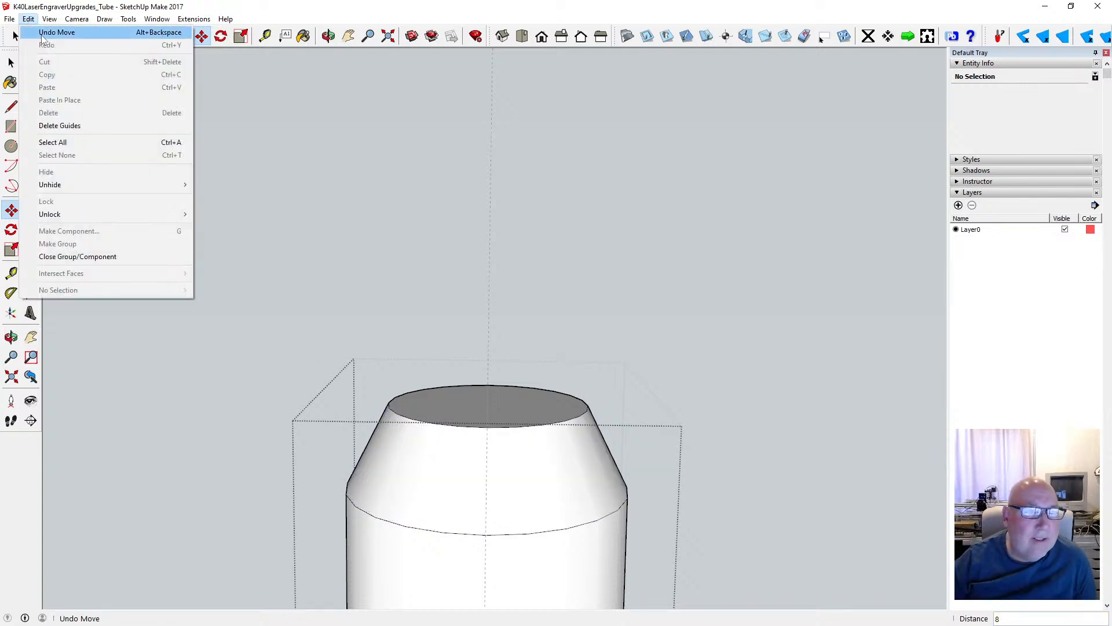
{"action": "left_click", "coordinate": [57, 32]}
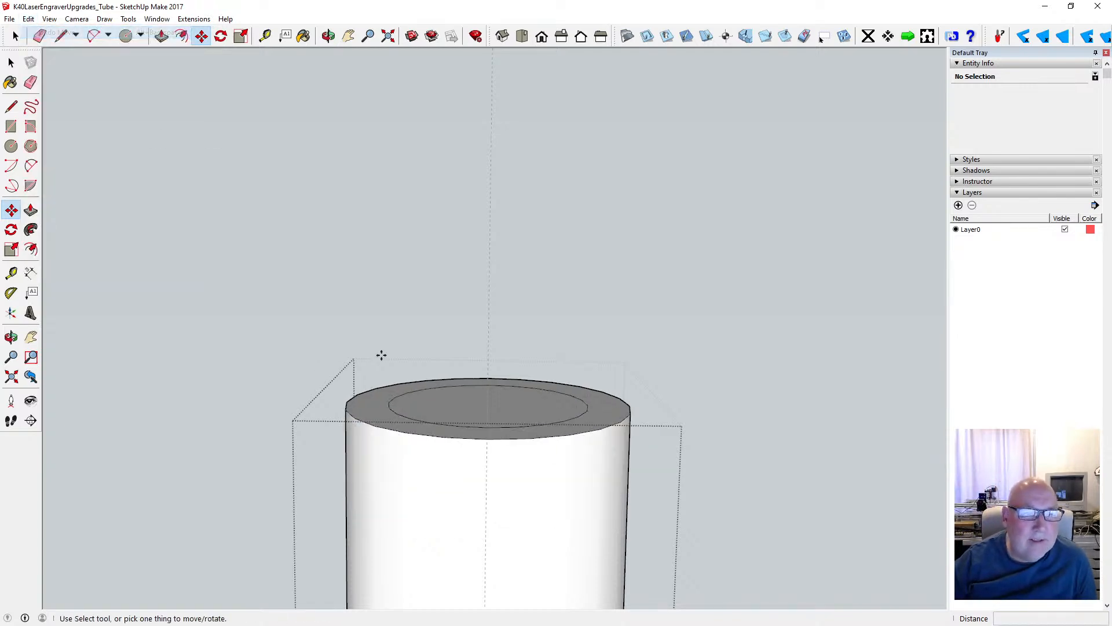
- Bevel the copied cylinder's end by moving its outer rim back 4 mm, and delete the guide line running along its axis
{"action": "left_click", "coordinate": [480, 436]}
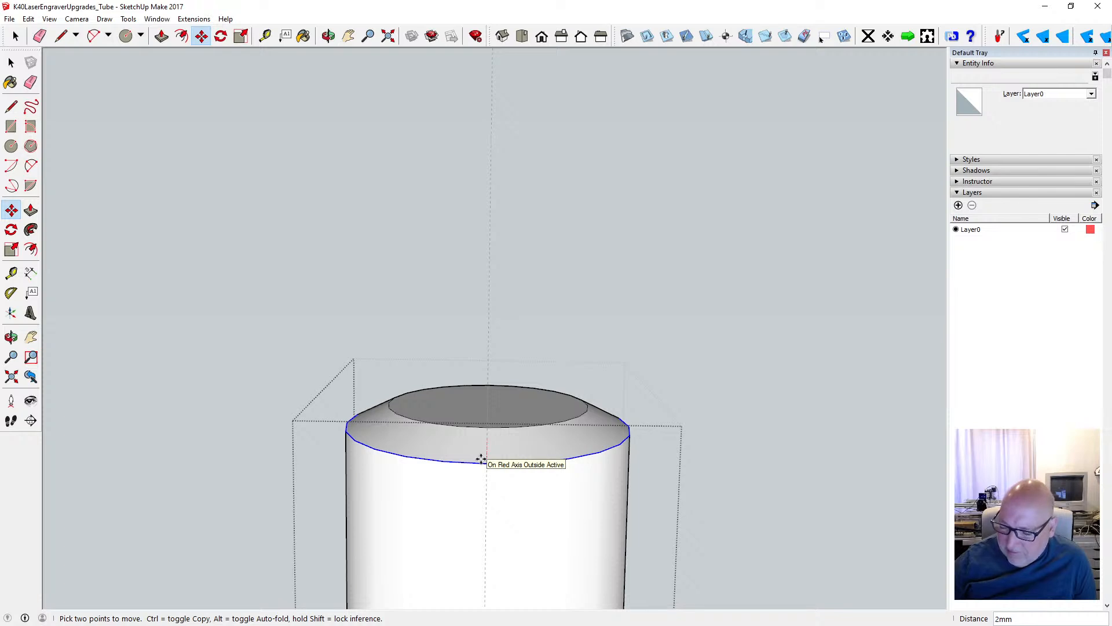
{"action": "type", "text": "4"}
{"action": "key", "text": "Return"}
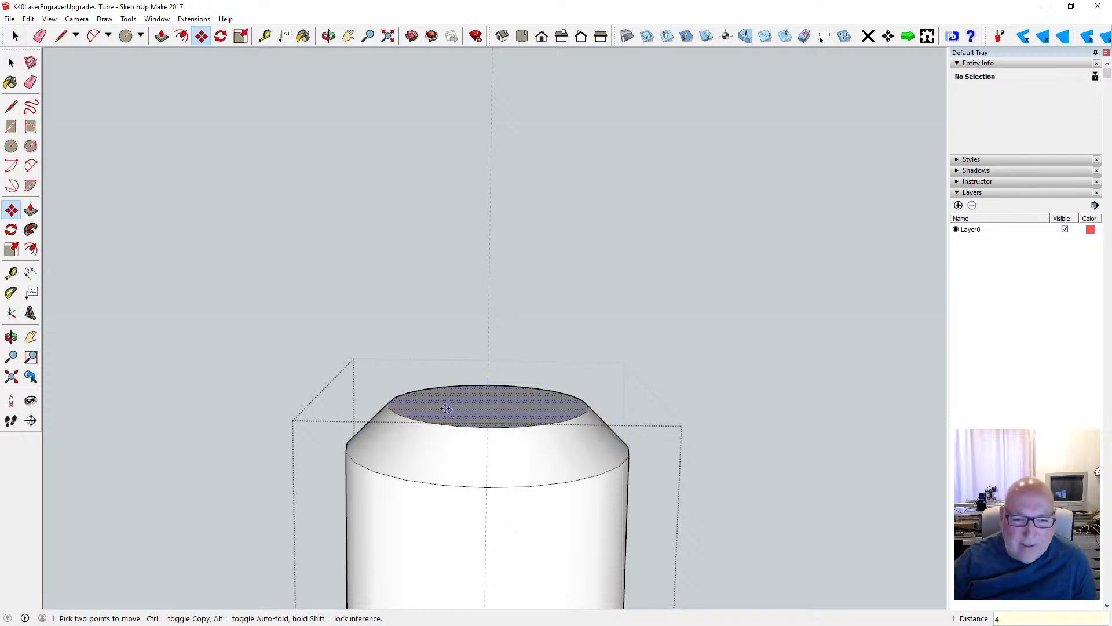
{"action": "key", "text": "space"}
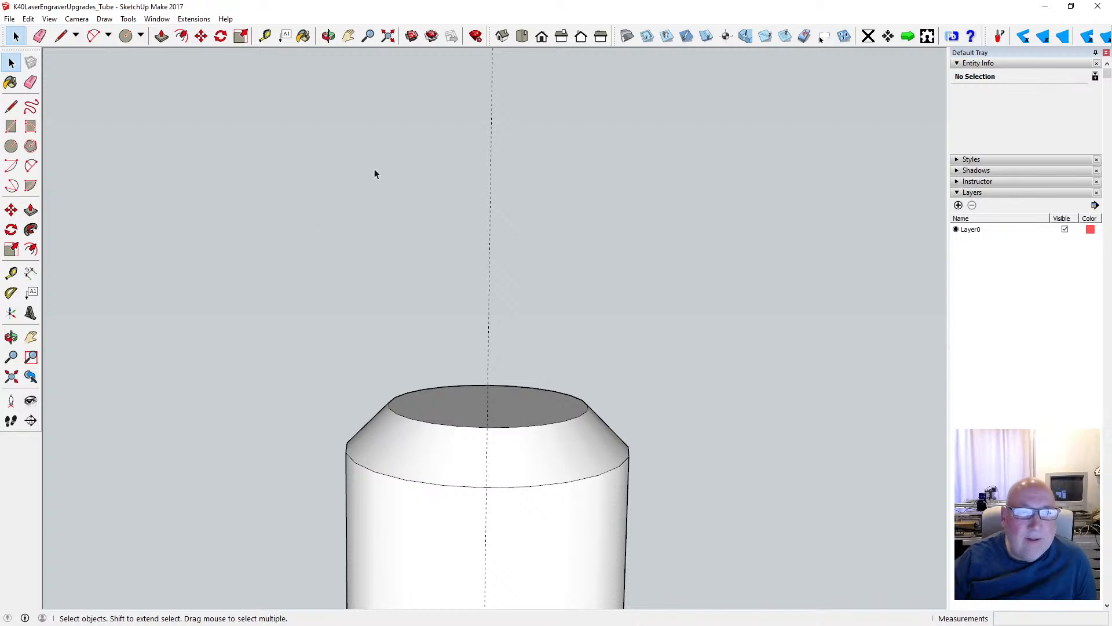
{"action": "left_click", "coordinate": [512, 146]}
{"action": "key", "text": "Delete"}
- Move the bevelled cylinder group along the red axis until its bevelled end meets the free end of the narrow cylinder
{"action": "key", "text": "o"}
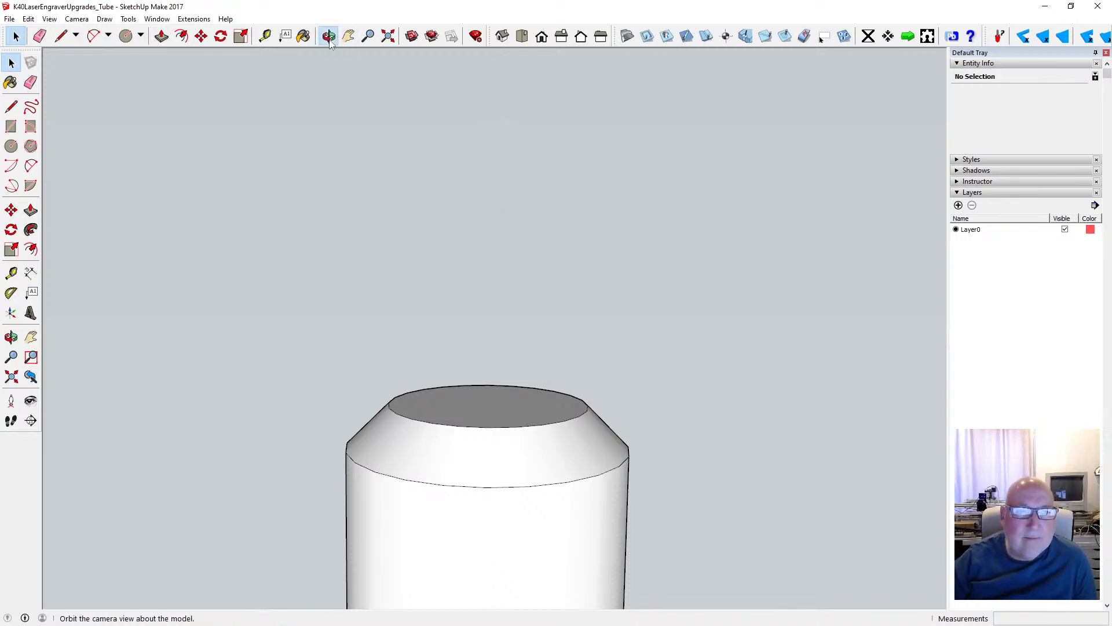
{"action": "left_click_drag", "start_coordinate": [299, 243], "coordinate": [304, 200]}
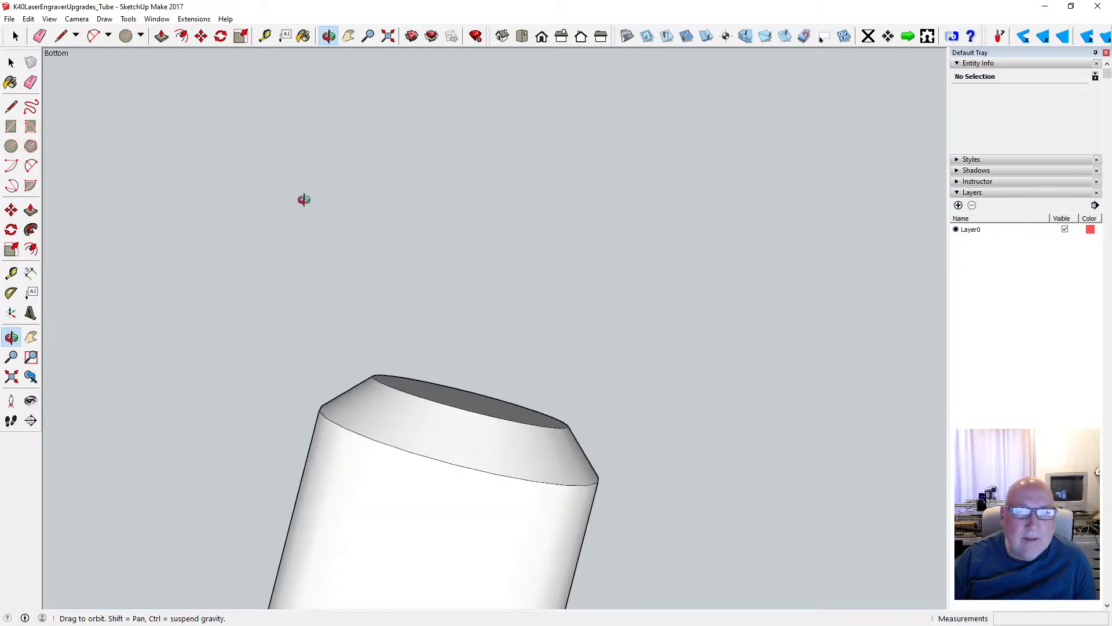
{"action": "left_click", "coordinate": [543, 39]}
{"action": "scroll", "coordinate": [717, 397], "scroll_direction": "down", "scroll_amount": 6}
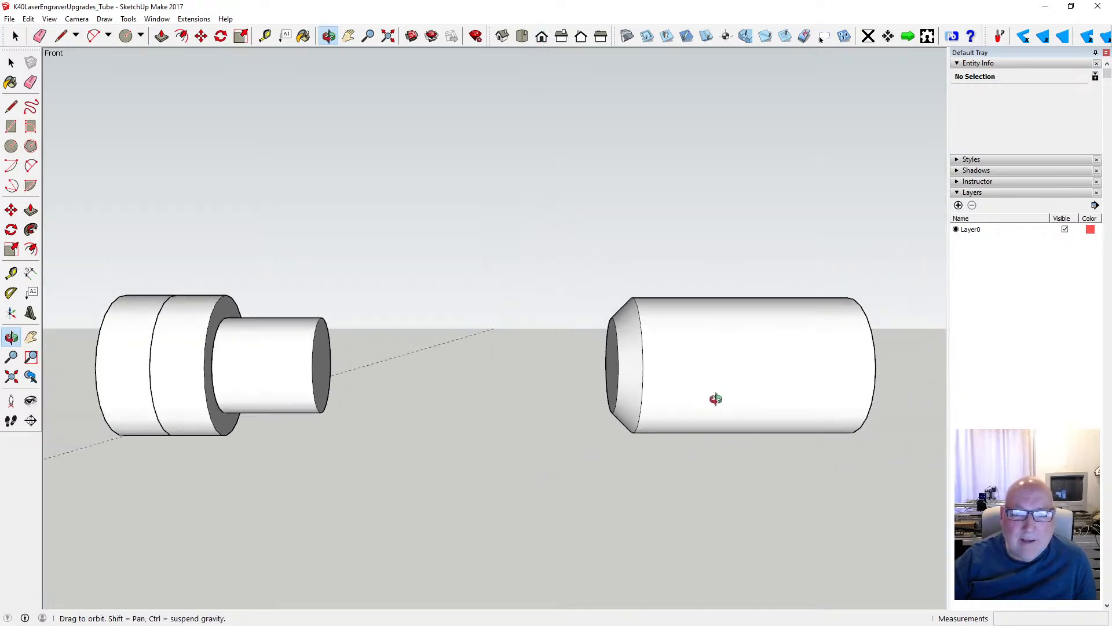
{"action": "key", "text": "space"}
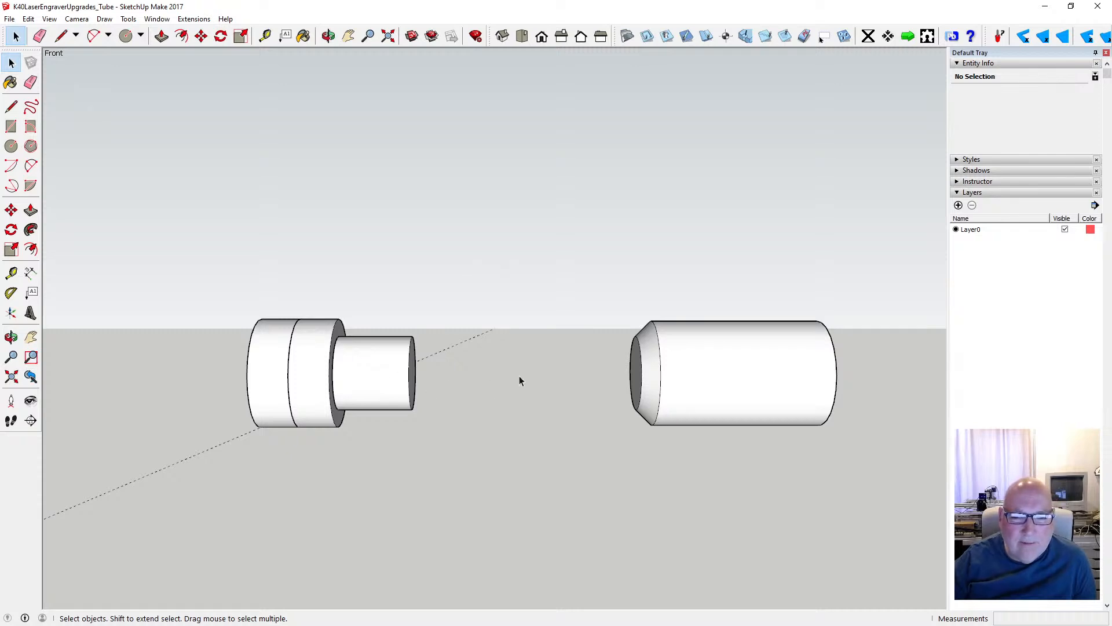
{"action": "left_click", "coordinate": [201, 36]}
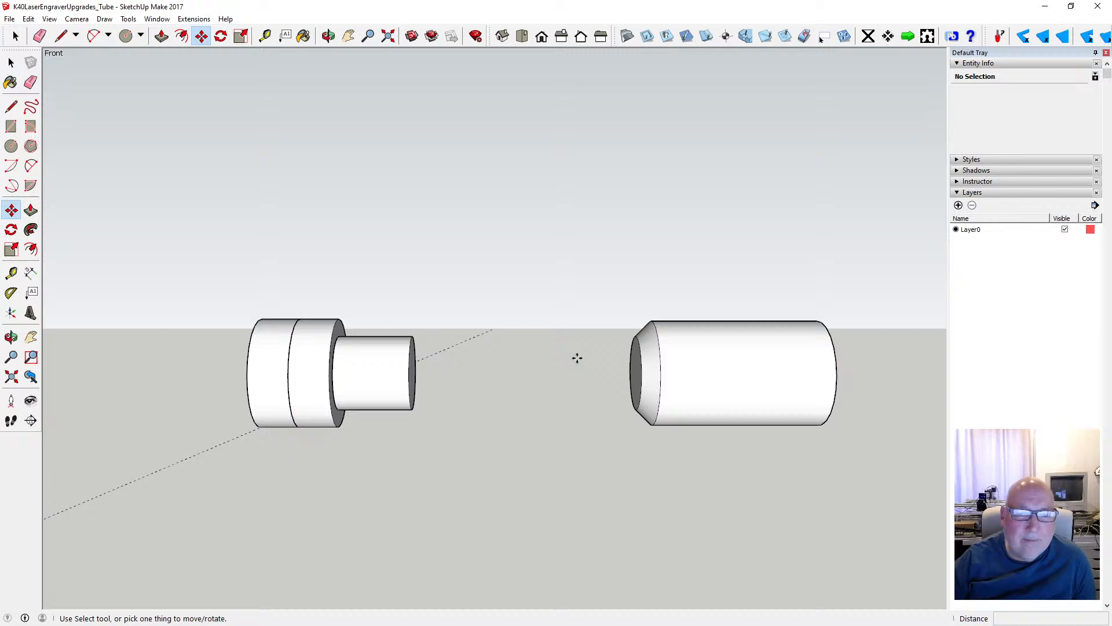
{"action": "left_click", "coordinate": [640, 374]}
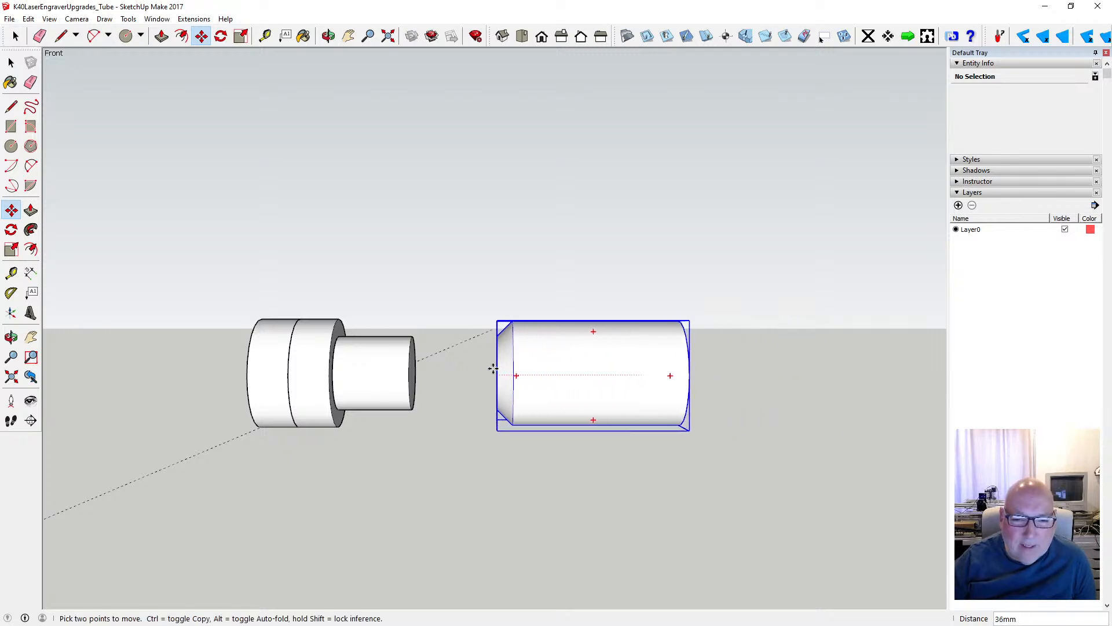
{"action": "left_click", "coordinate": [409, 369]}
- Delete the remaining guide line beside the outer end disc of the assembled tube
{"action": "left_click", "coordinate": [328, 35]}
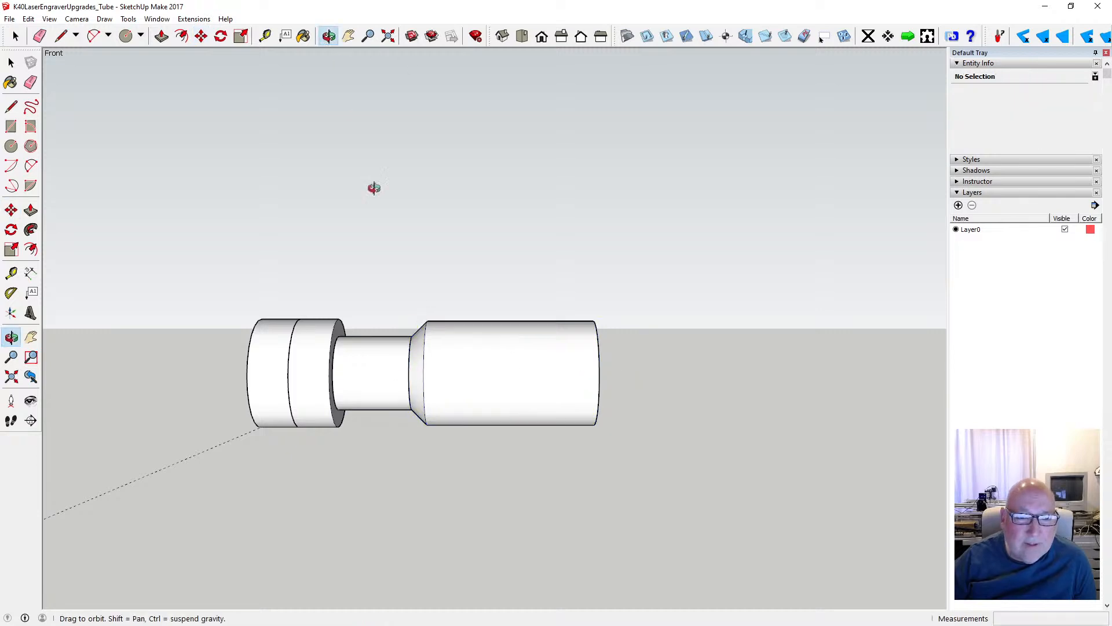
{"action": "left_click_drag", "start_coordinate": [372, 186], "coordinate": [600, 322]}
{"action": "middle_click_drag", "start_coordinate": [600, 322], "coordinate": [534, 241]}
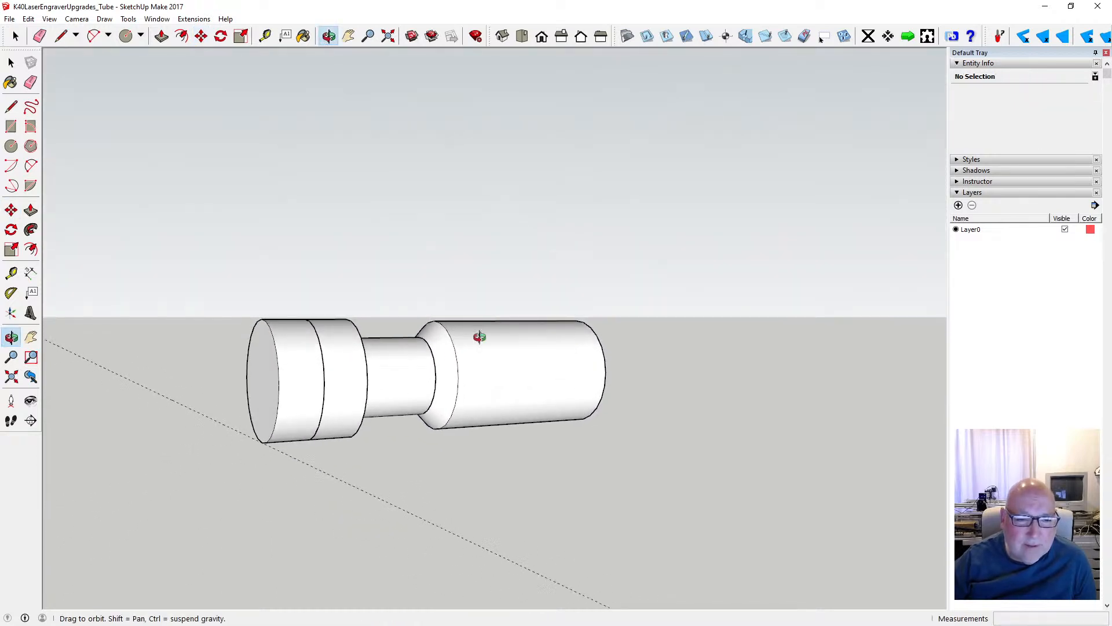
{"action": "middle_click_drag", "start_coordinate": [458, 340], "coordinate": [568, 236]}
{"action": "left_click_drag", "start_coordinate": [567, 237], "coordinate": [355, 346]}
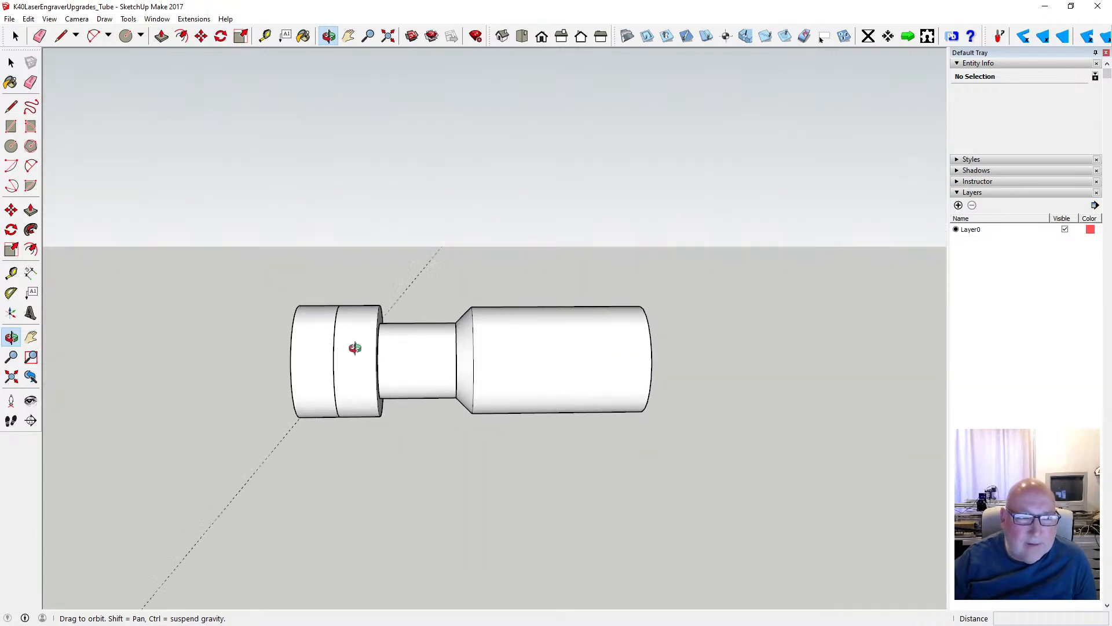
{"action": "key", "text": "space"}
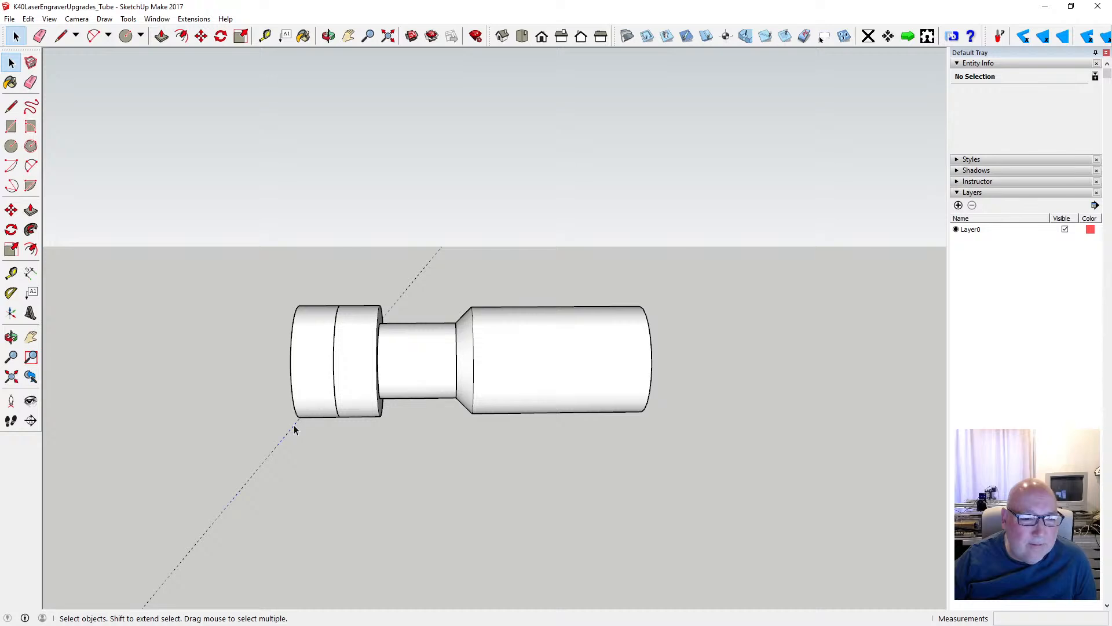
{"action": "left_click", "coordinate": [294, 428]}
{"action": "scroll", "coordinate": [415, 398], "scroll_direction": "down", "scroll_amount": 4}
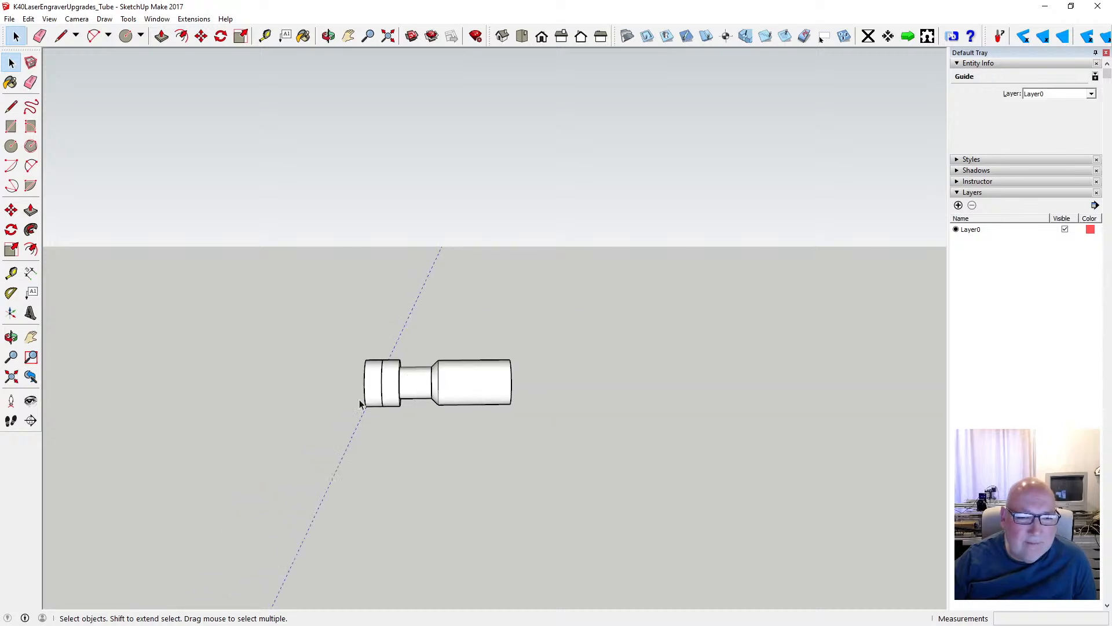
{"action": "key", "text": "o"}
{"action": "left_click_drag", "start_coordinate": [318, 233], "coordinate": [372, 241]}
{"action": "left_click", "coordinate": [11, 62]}
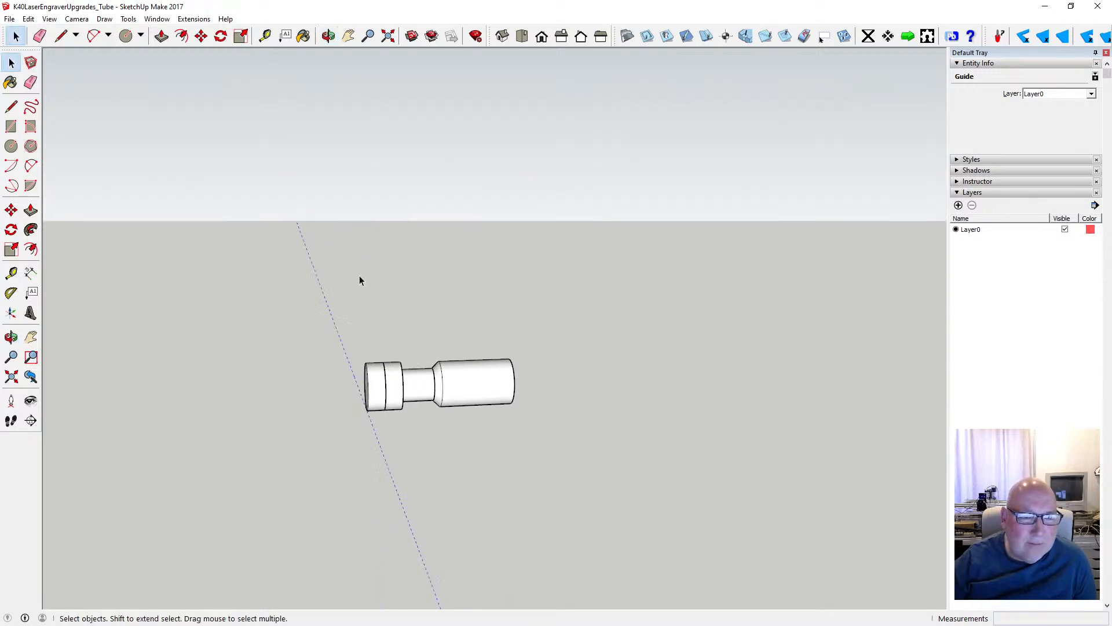
{"action": "key", "text": "Delete"}
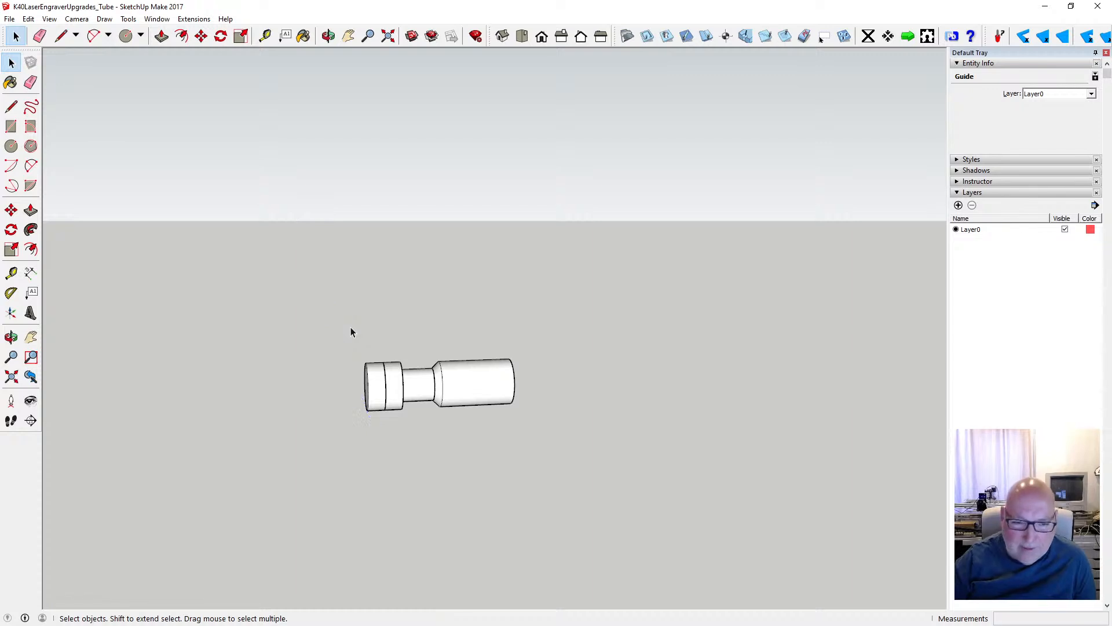
- Save the tube model under its existing file name
{"action": "scroll", "coordinate": [422, 397], "scroll_direction": "up", "scroll_amount": 1}
{"action": "scroll", "coordinate": [422, 396], "scroll_direction": "up", "scroll_amount": 2}
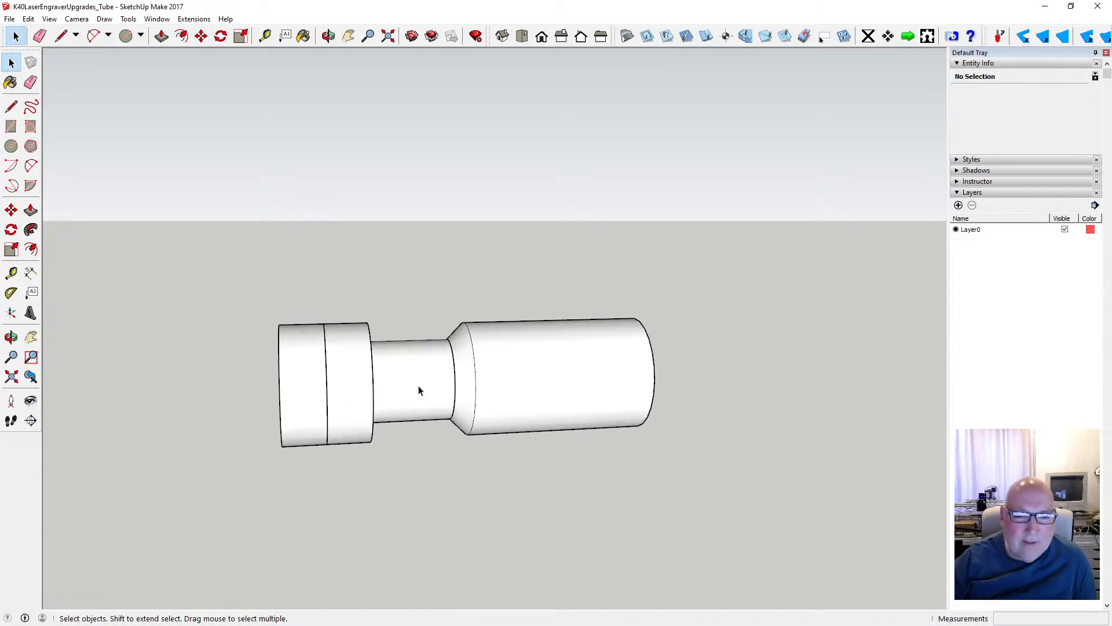
{"action": "left_click", "coordinate": [9, 19]}
{"action": "left_click", "coordinate": [32, 62]}
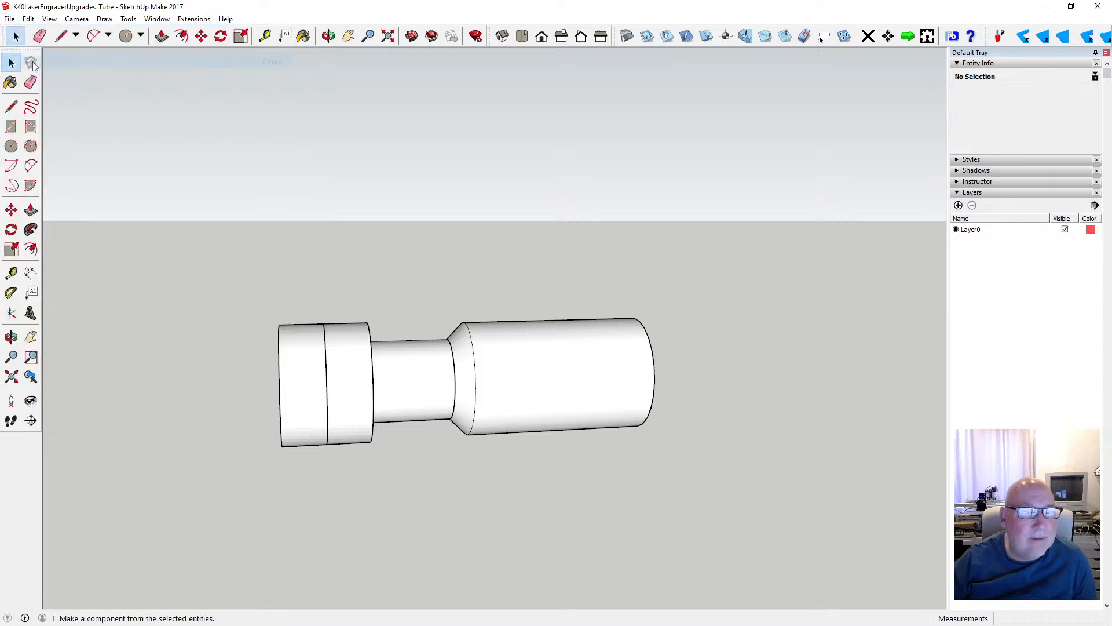
- Draw a circle of 25 mm radius centred on the free end of the bevelled cylinder
{"action": "left_click", "coordinate": [328, 37]}
{"action": "scroll", "coordinate": [494, 318], "scroll_direction": "down", "scroll_amount": 3}
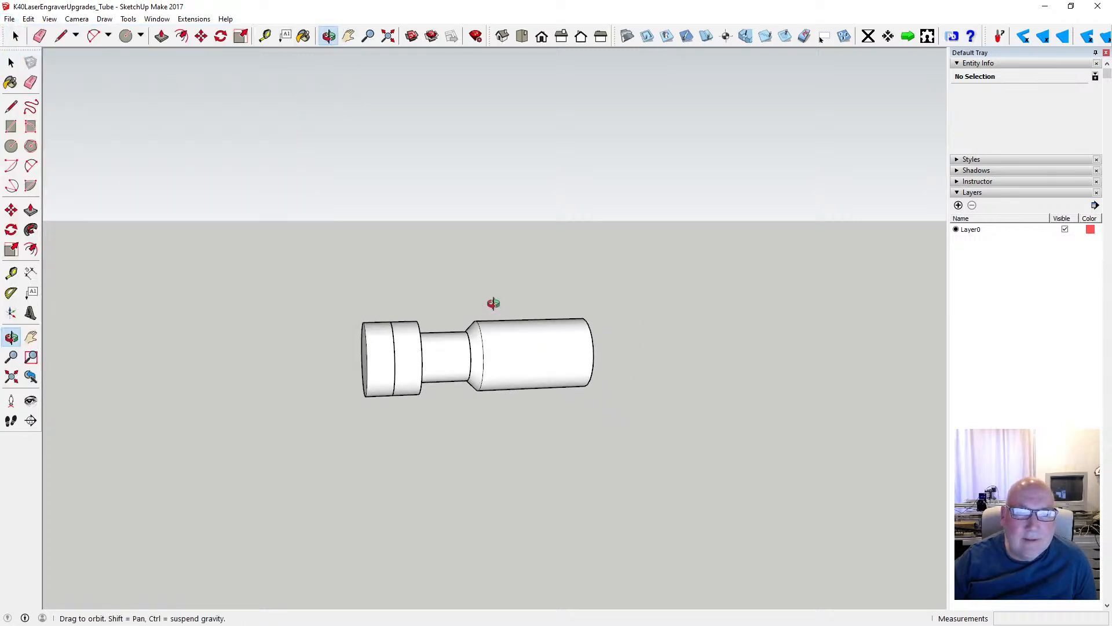
{"action": "left_click_drag", "start_coordinate": [492, 303], "coordinate": [399, 377]}
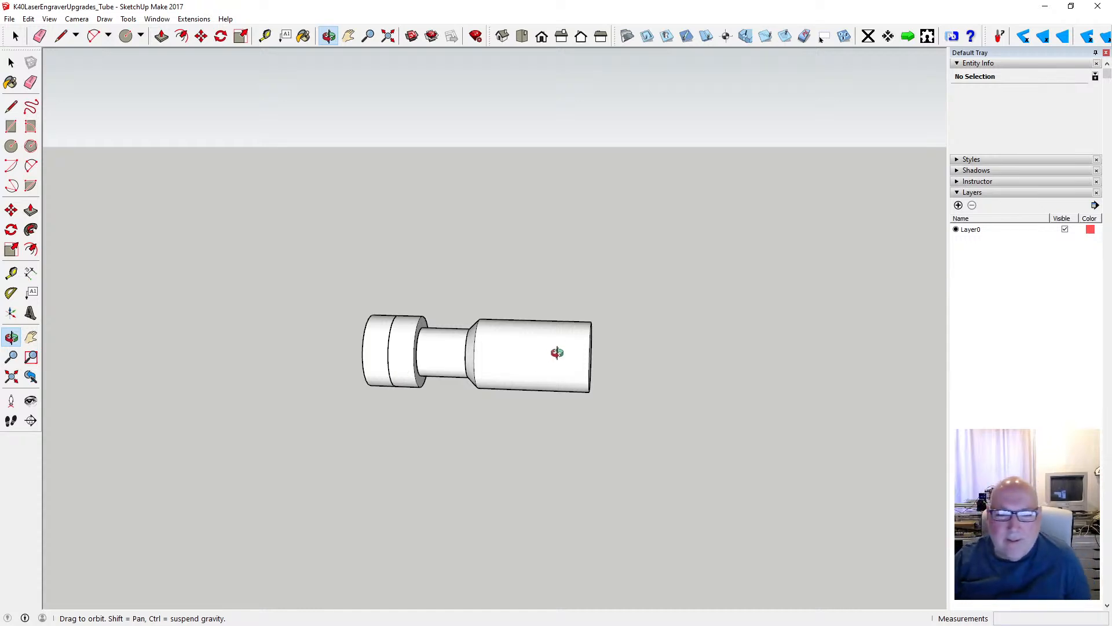
{"action": "left_click_drag", "start_coordinate": [557, 353], "coordinate": [347, 358]}
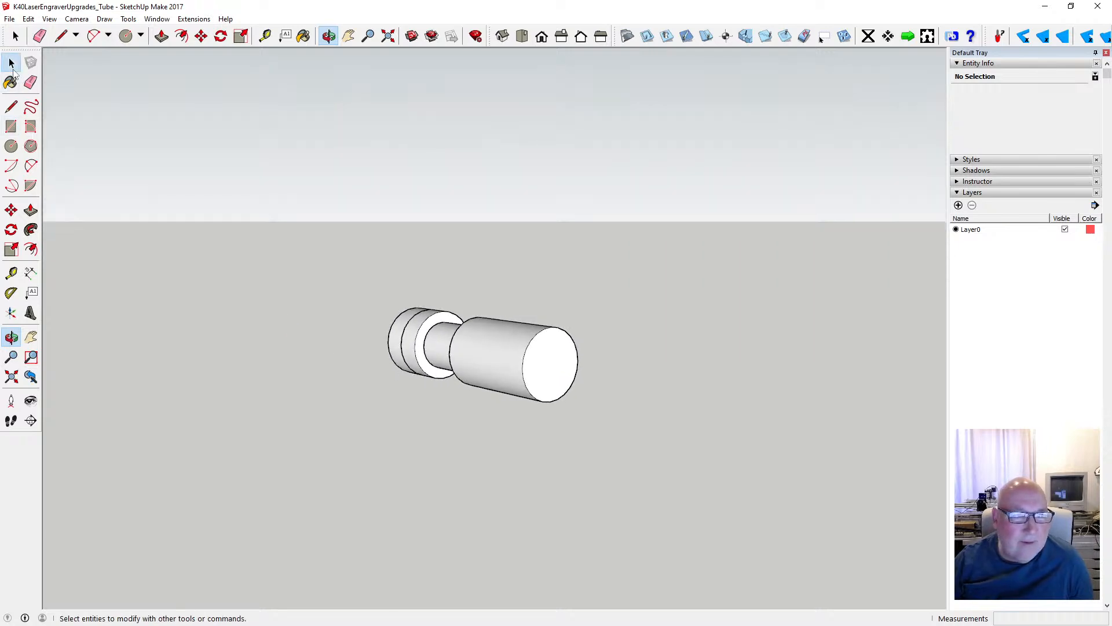
{"action": "left_click", "coordinate": [11, 146]}
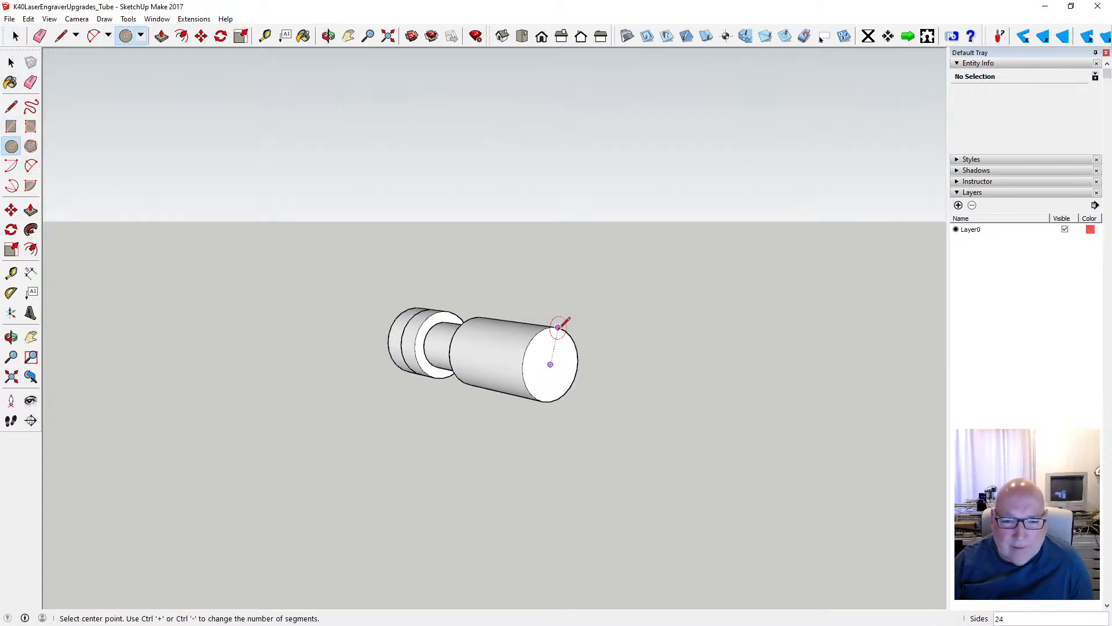
{"action": "left_click", "coordinate": [551, 363]}
{"action": "type", "text": "2"}
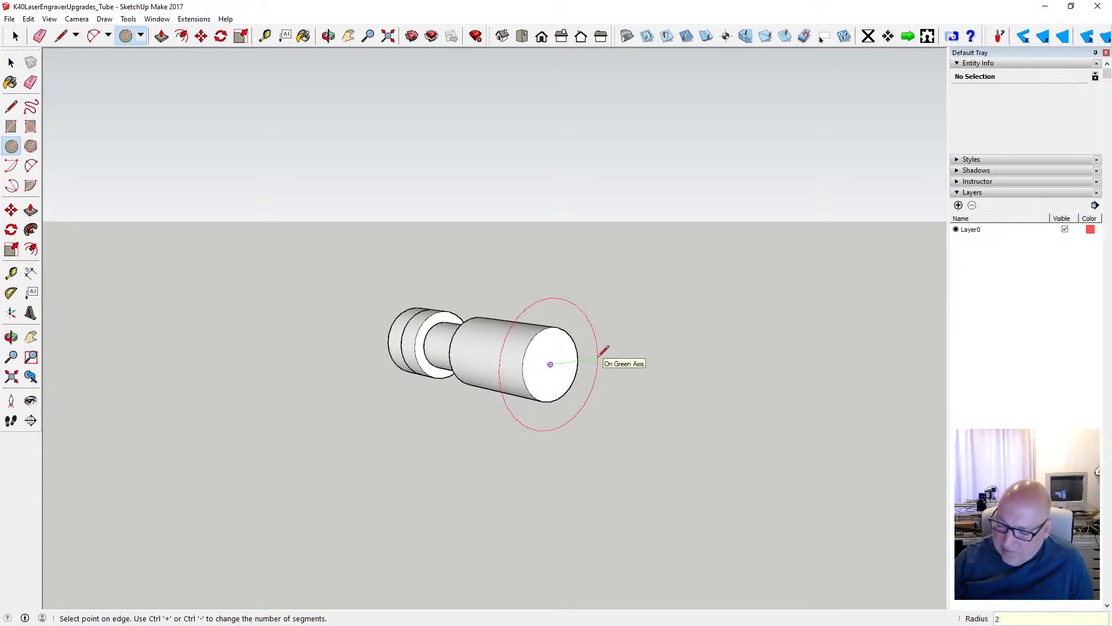
{"action": "type", "text": "5"}
{"action": "key", "text": "Return"}
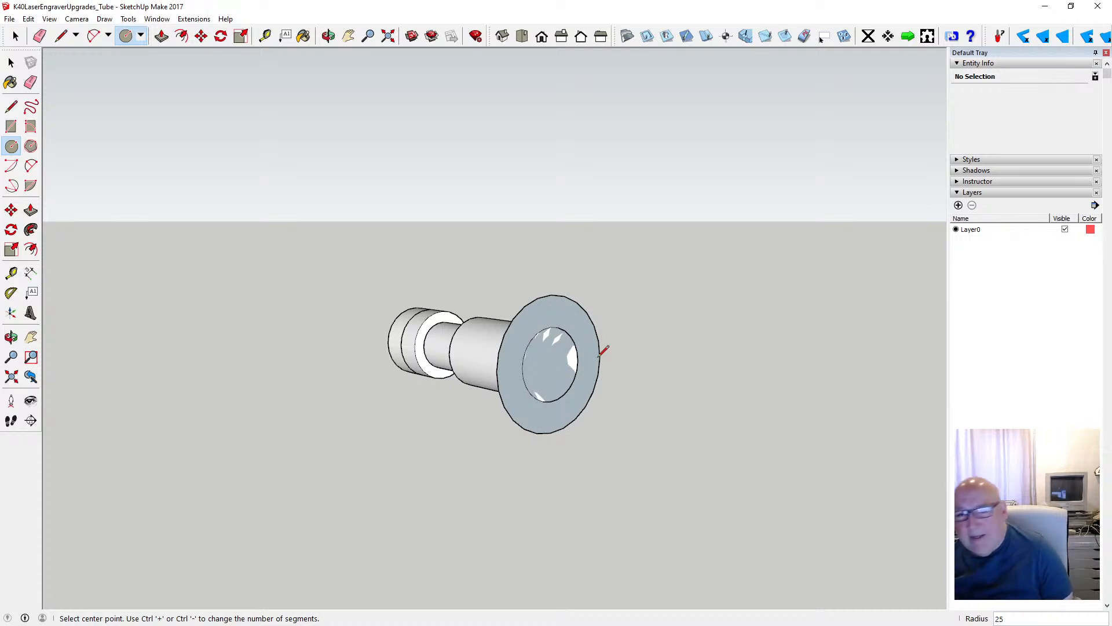
- Try to extrude the new end disc outward by 3050 mm, and undo the extrusion
{"action": "left_click", "coordinate": [328, 36]}
{"action": "left_click_drag", "start_coordinate": [350, 263], "coordinate": [440, 262]}
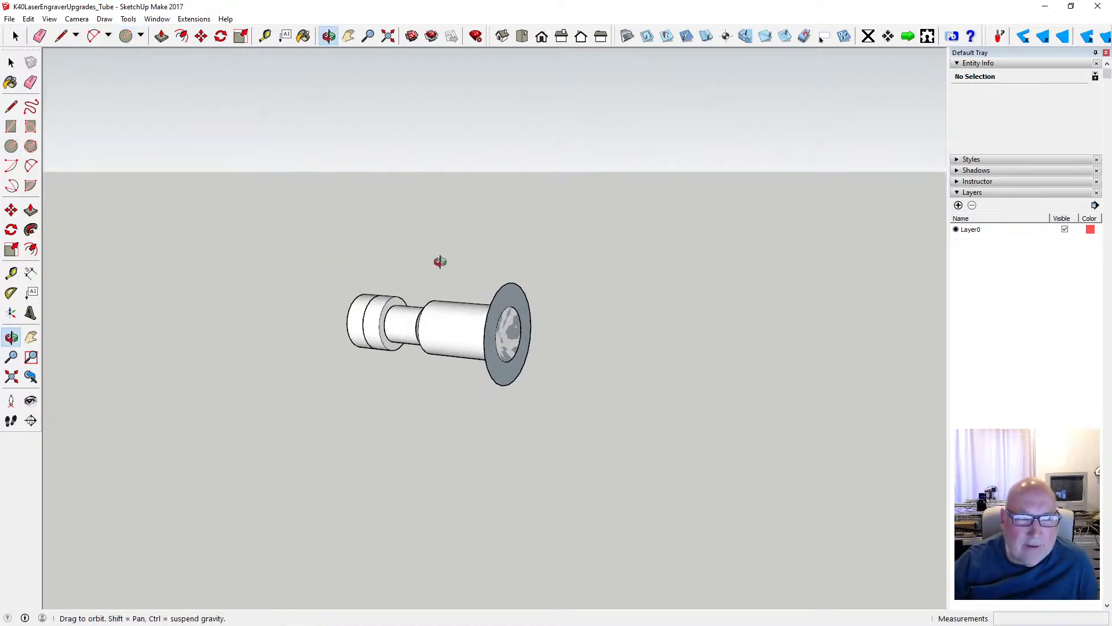
{"action": "left_click", "coordinate": [201, 35]}
{"action": "left_click", "coordinate": [161, 36]}
{"action": "left_click", "coordinate": [509, 303]}
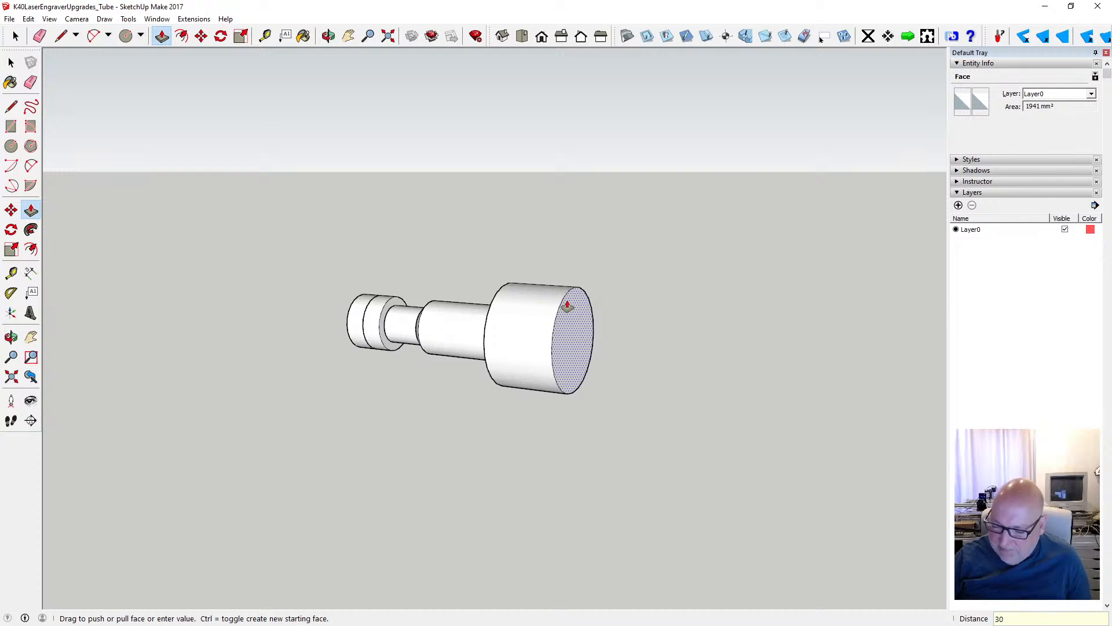
{"action": "key", "text": "Return"}
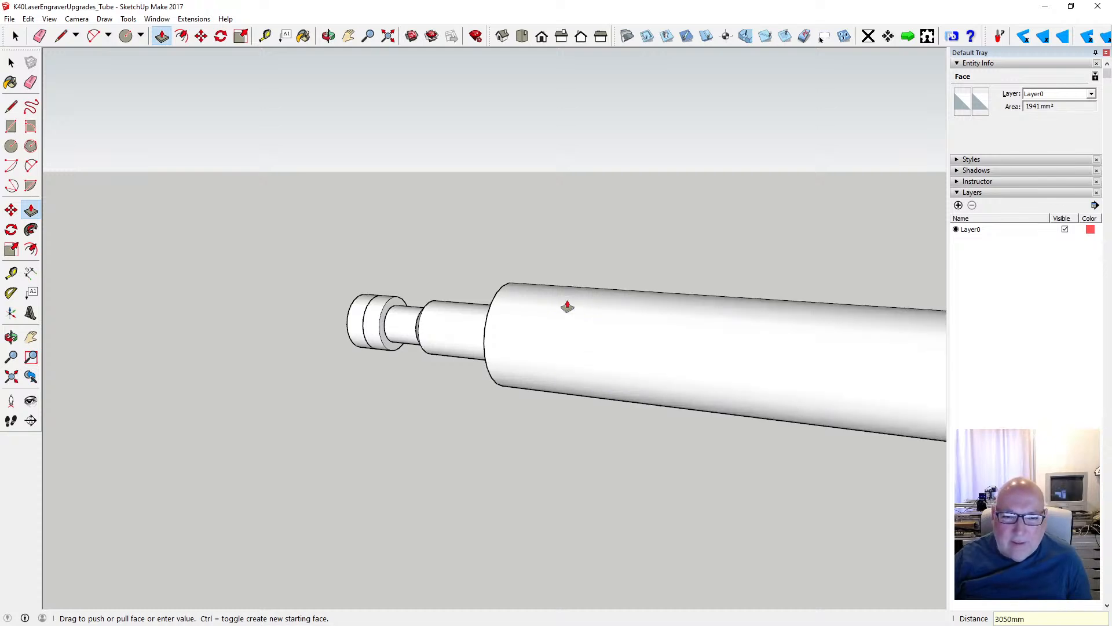
{"action": "scroll", "coordinate": [364, 355], "scroll_direction": "down", "scroll_amount": 1}
{"action": "scroll", "coordinate": [364, 355], "scroll_direction": "down", "scroll_amount": 4}
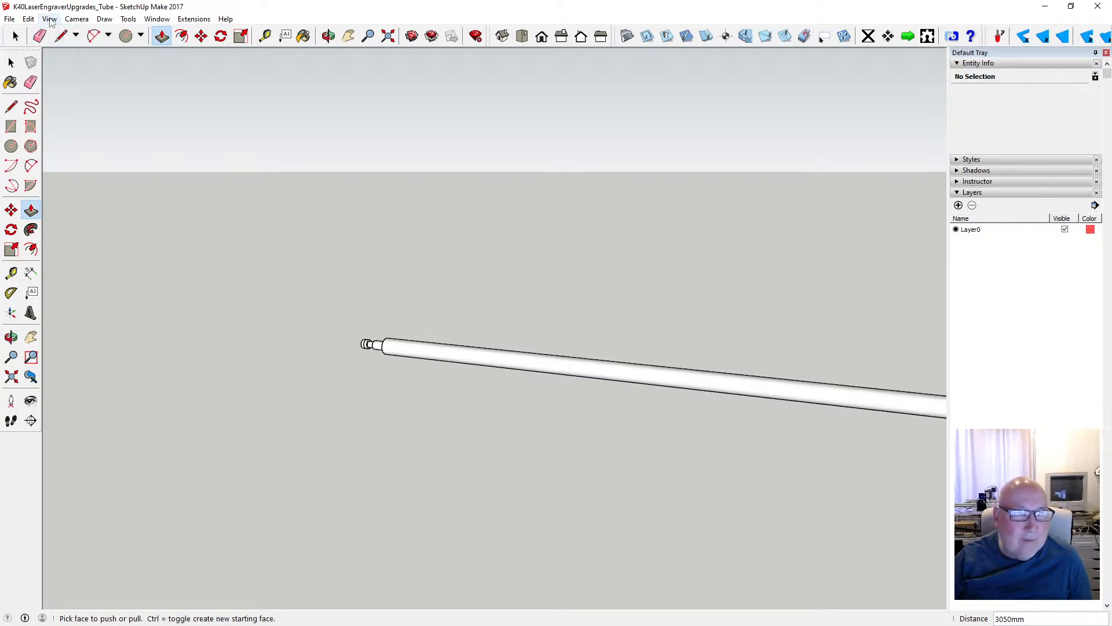
{"action": "left_click", "coordinate": [29, 19]}
{"action": "left_click", "coordinate": [52, 30]}
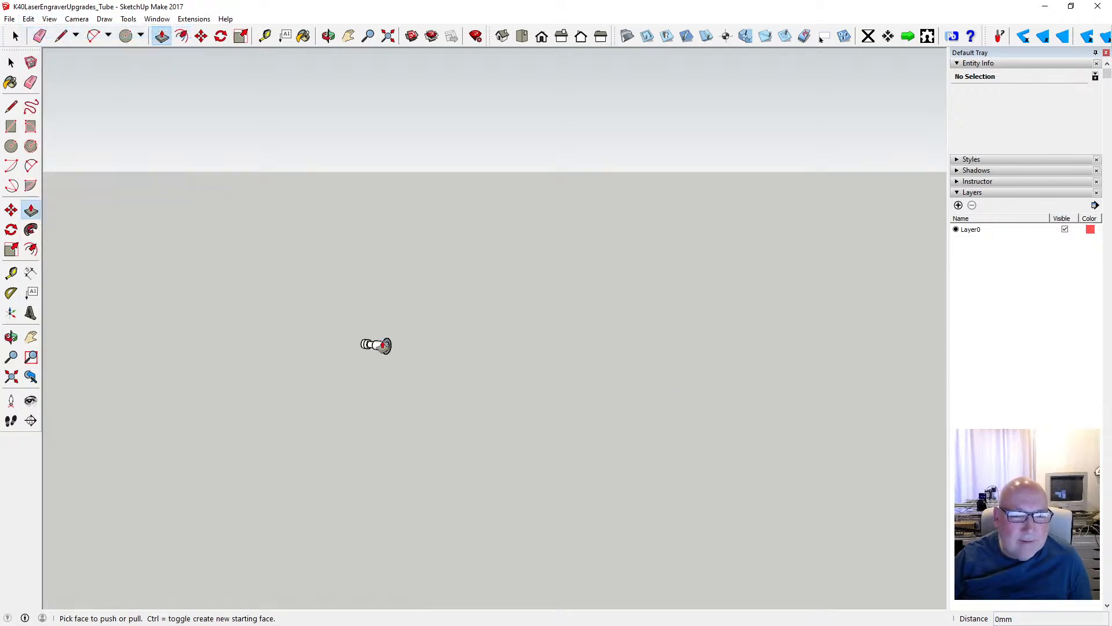
- Extrude the 25 mm radius disc 50 mm outward from the tube's end
{"action": "key", "text": "shift+z"}
{"action": "scroll", "coordinate": [278, 307], "scroll_direction": "down", "scroll_amount": 4}
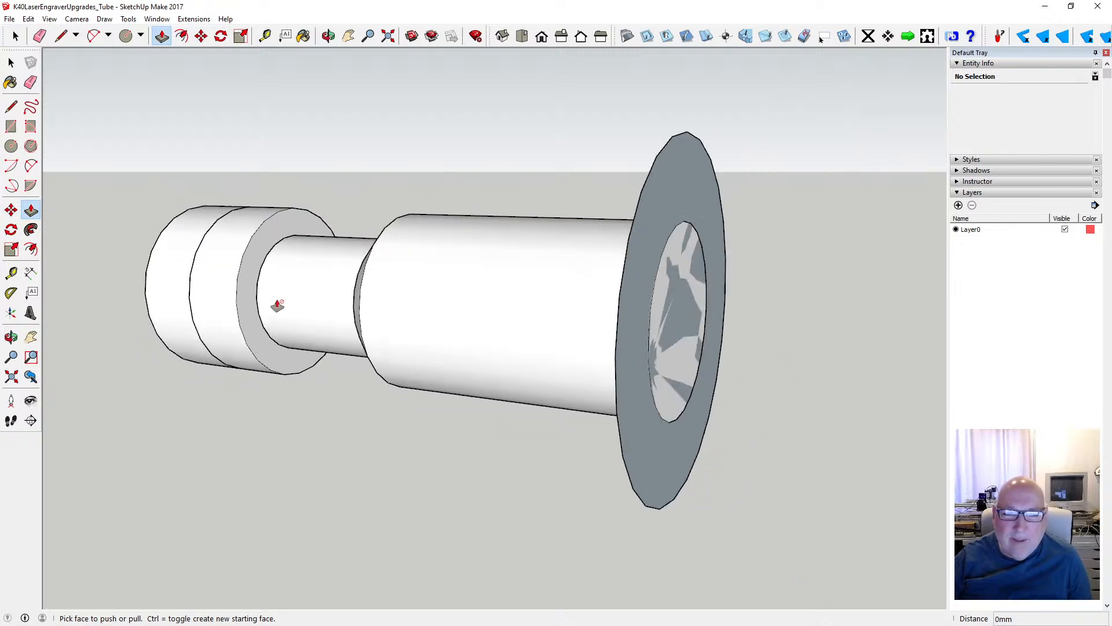
{"action": "left_click", "coordinate": [563, 309]}
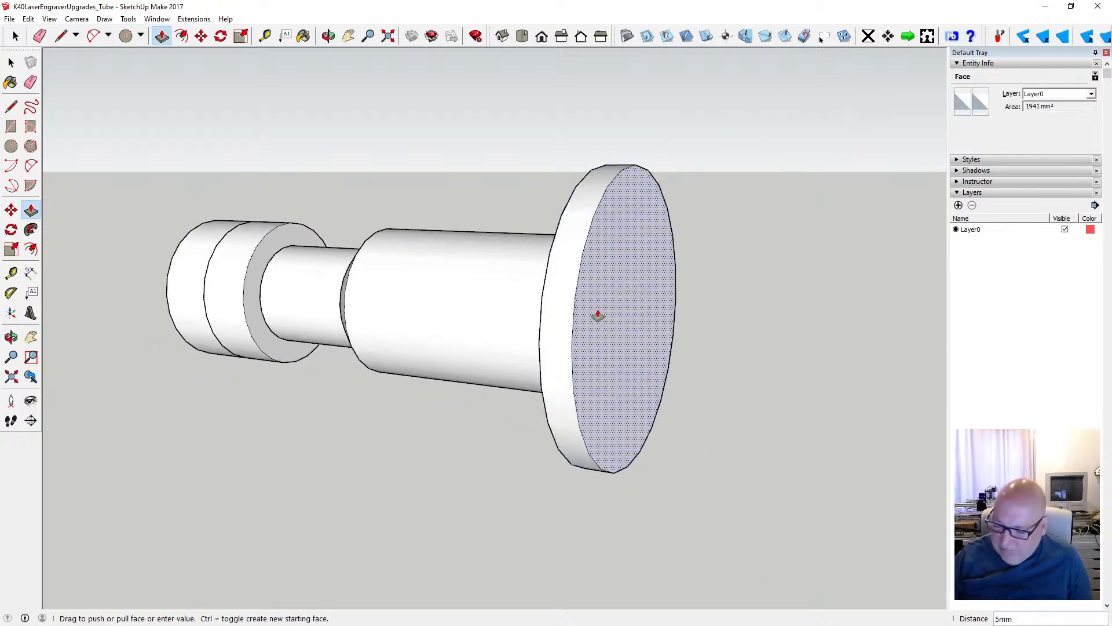
{"action": "type", "text": "50"}
{"action": "key", "text": "Return"}
{"action": "scroll", "coordinate": [394, 356], "scroll_direction": "down", "scroll_amount": 3}
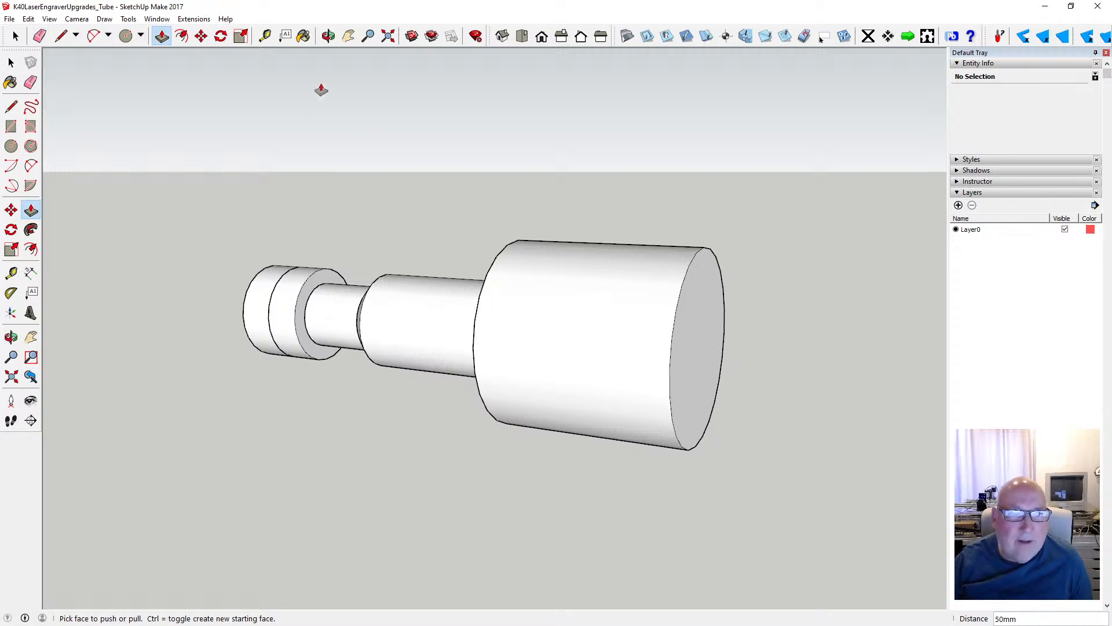
- Select all of the wide end cylinder's geometry and make it a group
{"action": "left_click", "coordinate": [329, 36]}
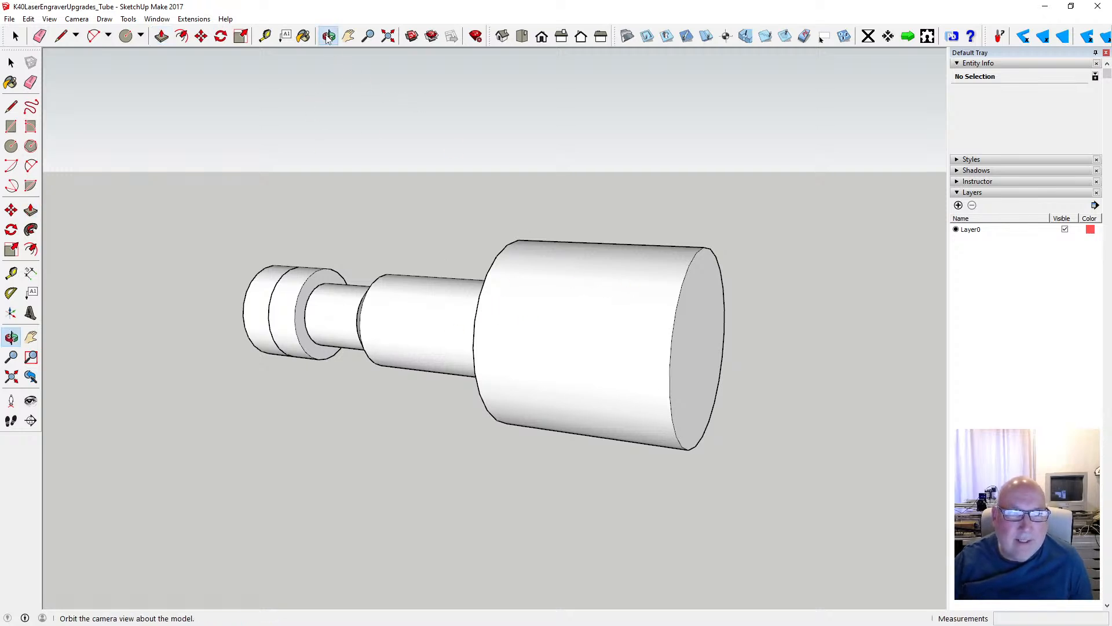
{"action": "left_click_drag", "start_coordinate": [375, 251], "coordinate": [597, 256]}
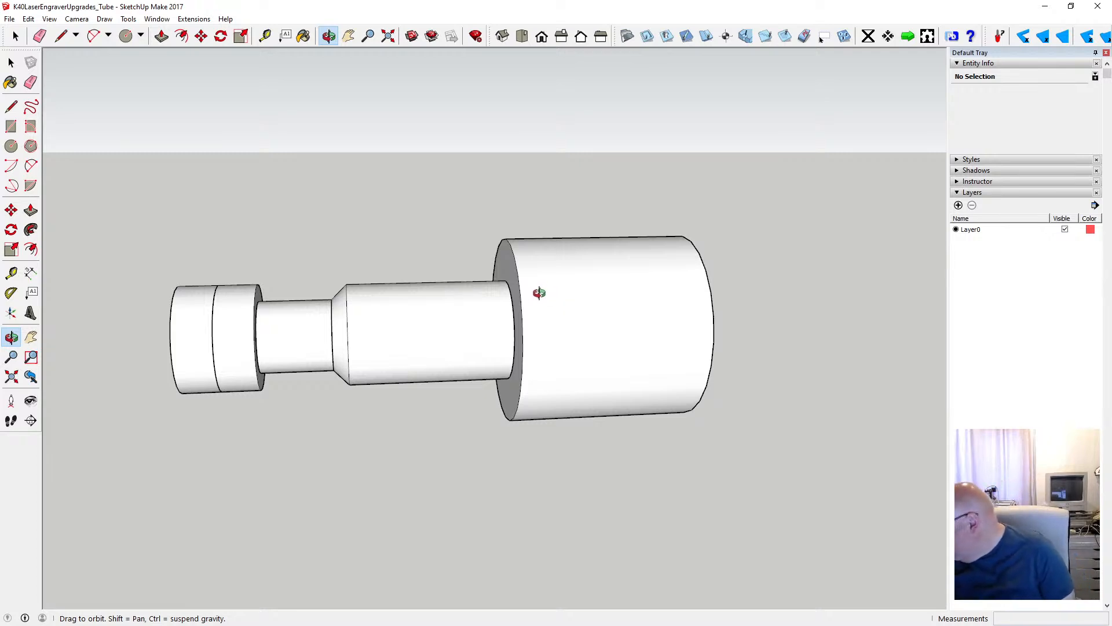
{"action": "key", "text": "space"}
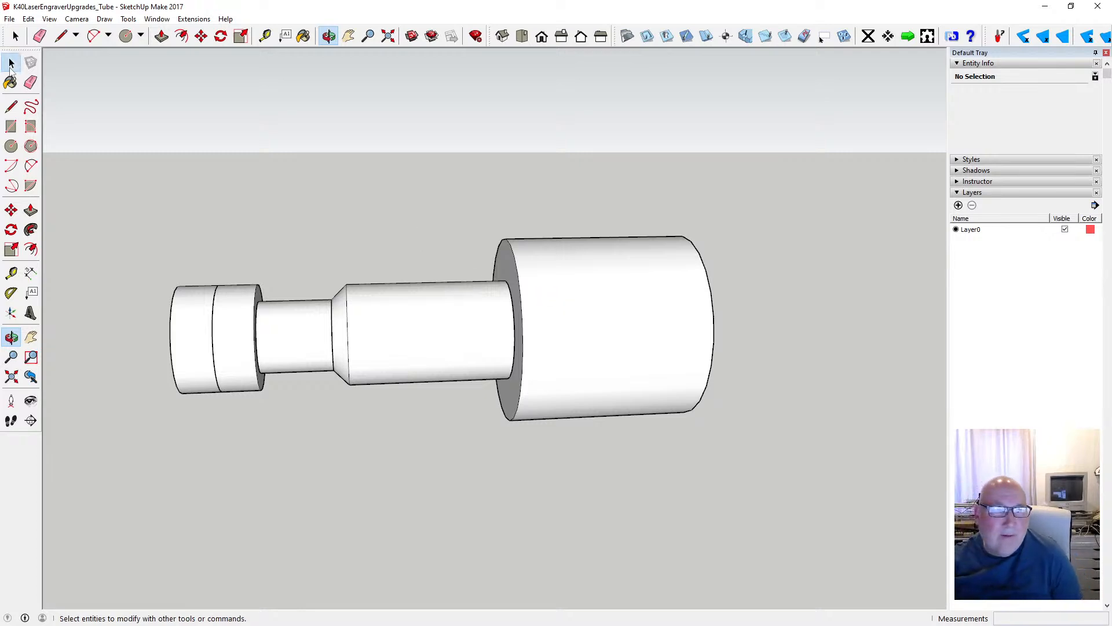
{"action": "left_click_drag", "start_coordinate": [452, 199], "coordinate": [785, 428]}
{"action": "right_click", "coordinate": [652, 399]}
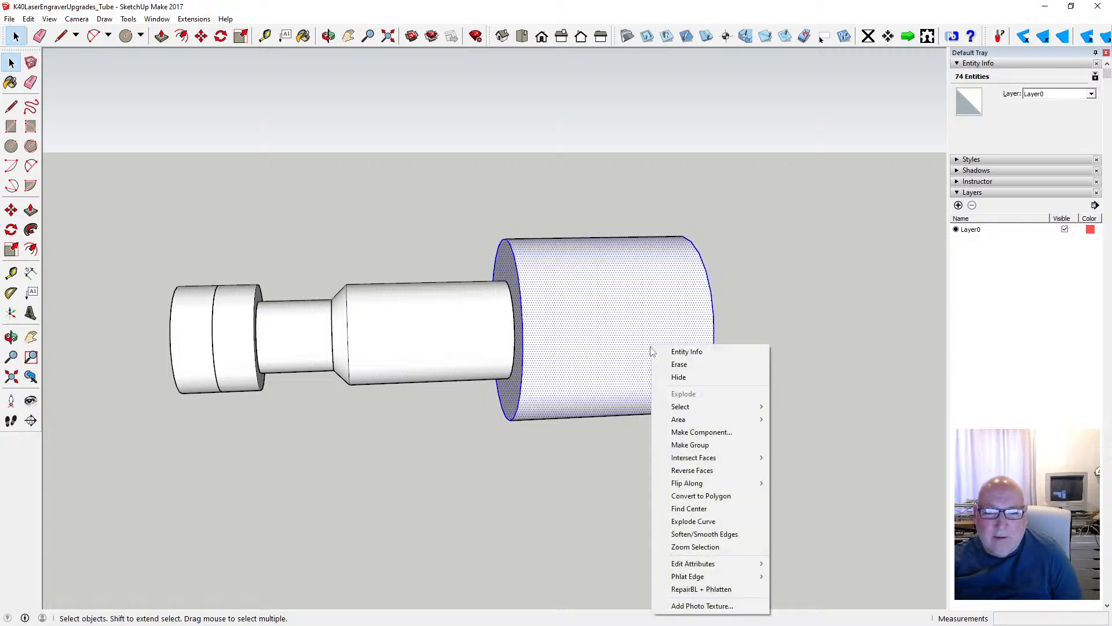
{"action": "left_click", "coordinate": [732, 440]}
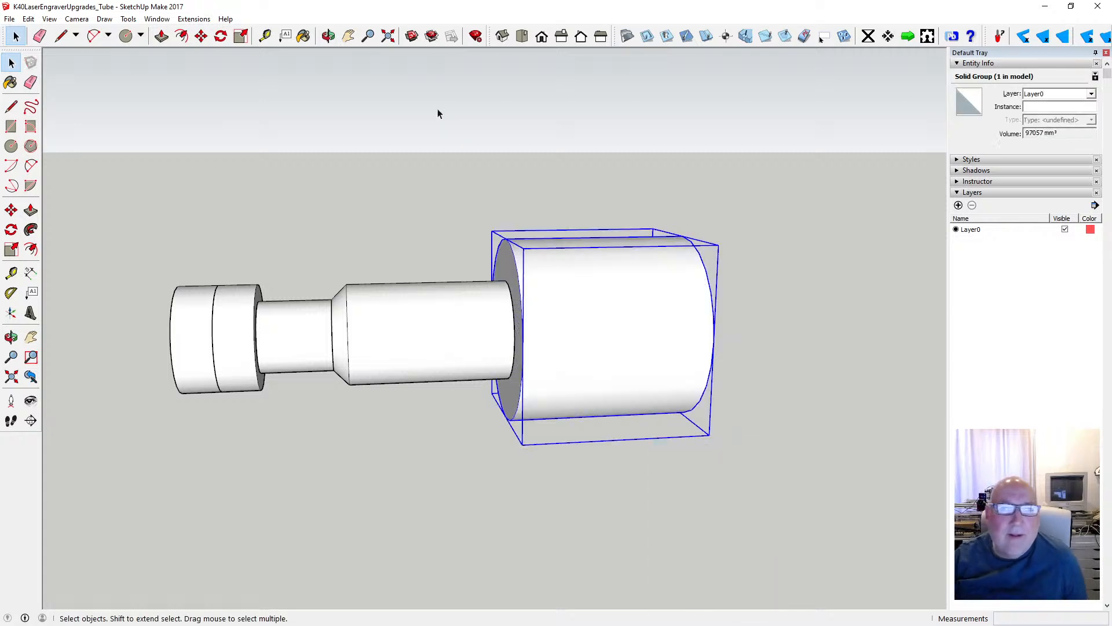
- Open the wide cylinder's group for editing
{"action": "double_click", "coordinate": [573, 294]}
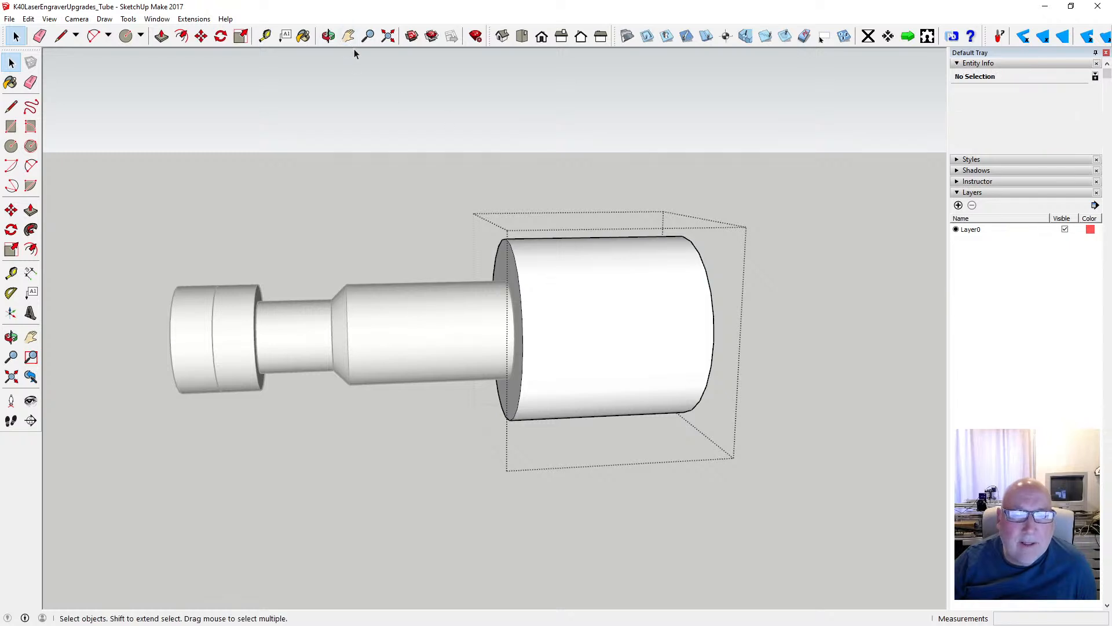
{"action": "left_click", "coordinate": [329, 37]}
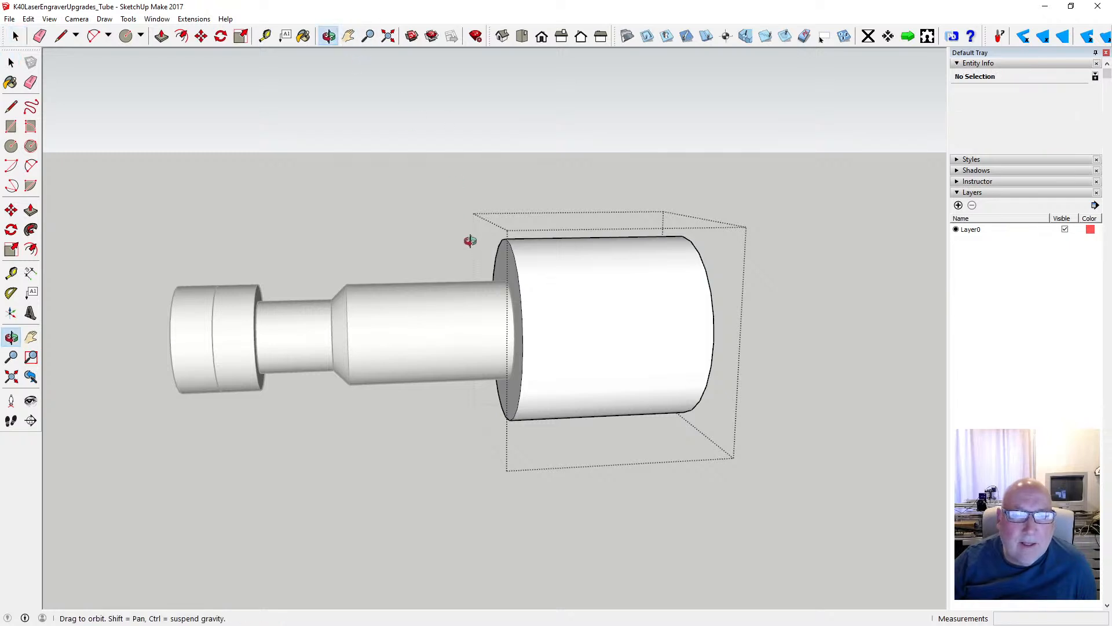
{"action": "left_click_drag", "start_coordinate": [469, 241], "coordinate": [328, 507]}
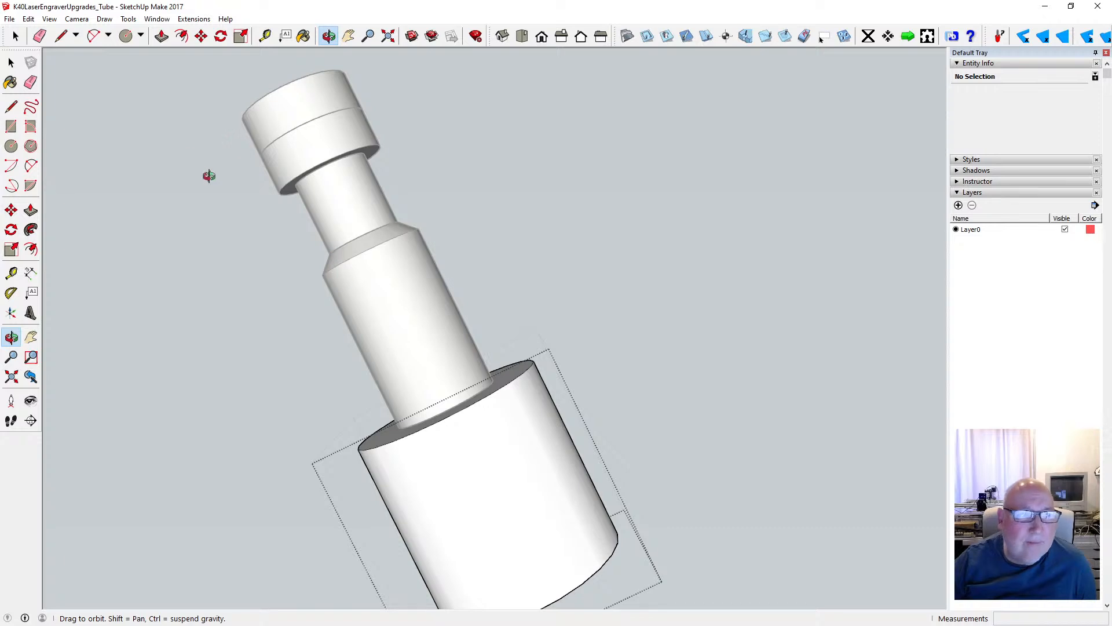
{"action": "left_click_drag", "start_coordinate": [538, 505], "coordinate": [528, 319]}
{"action": "left_click_drag", "start_coordinate": [672, 365], "coordinate": [318, 551]}
{"action": "left_click_drag", "start_coordinate": [642, 416], "coordinate": [618, 464]}
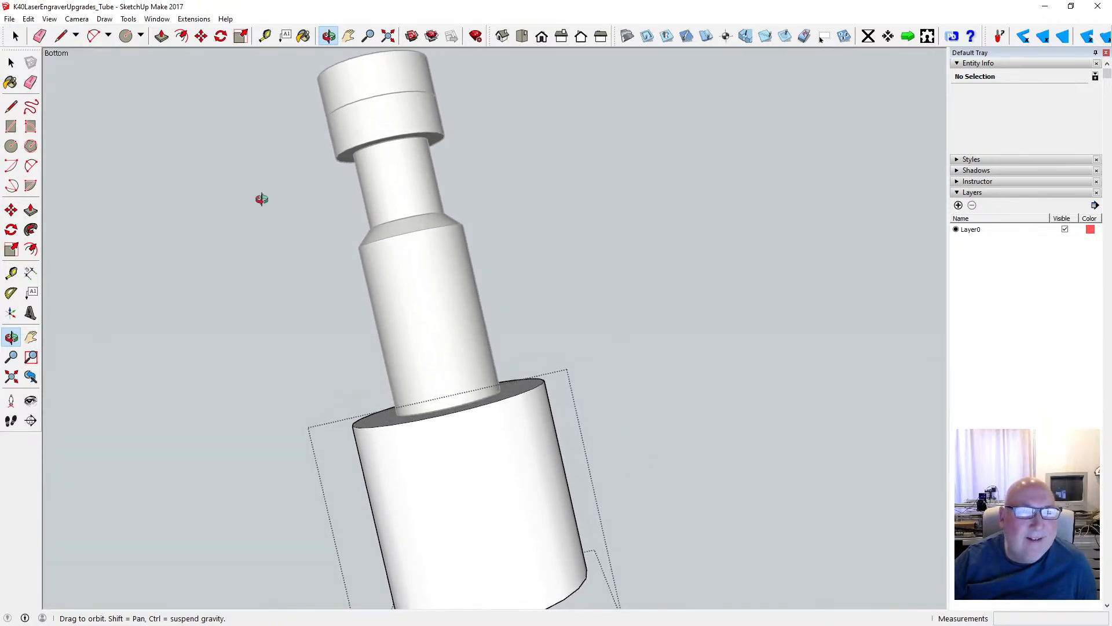
{"action": "left_click", "coordinate": [201, 36]}
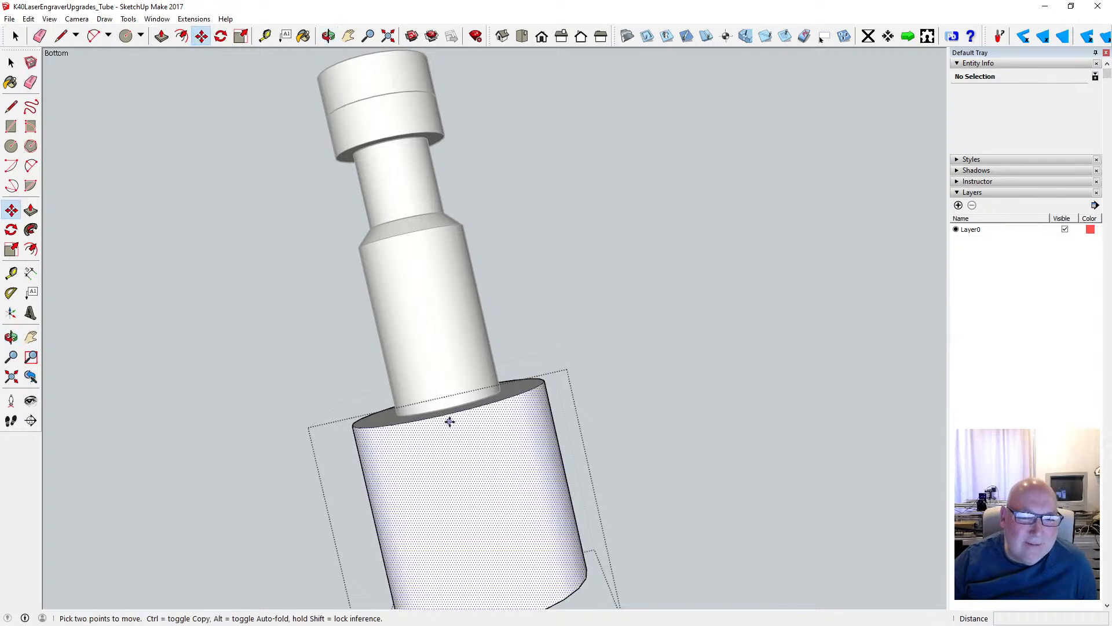
{"action": "key", "text": "space"}
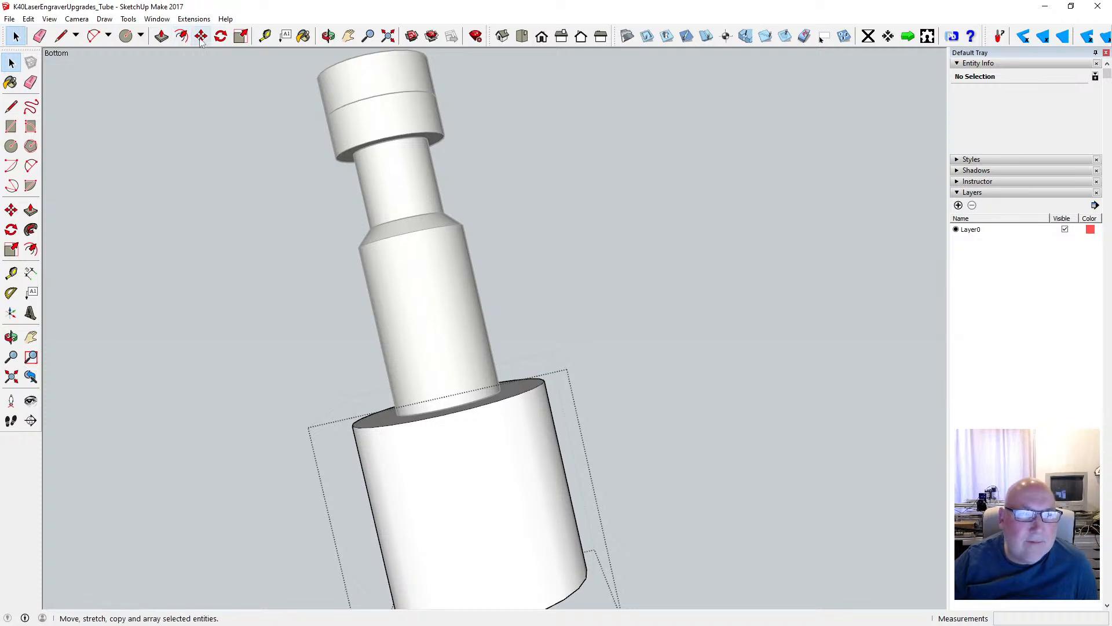
{"action": "left_click", "coordinate": [181, 36]}
{"action": "left_click", "coordinate": [422, 424]}
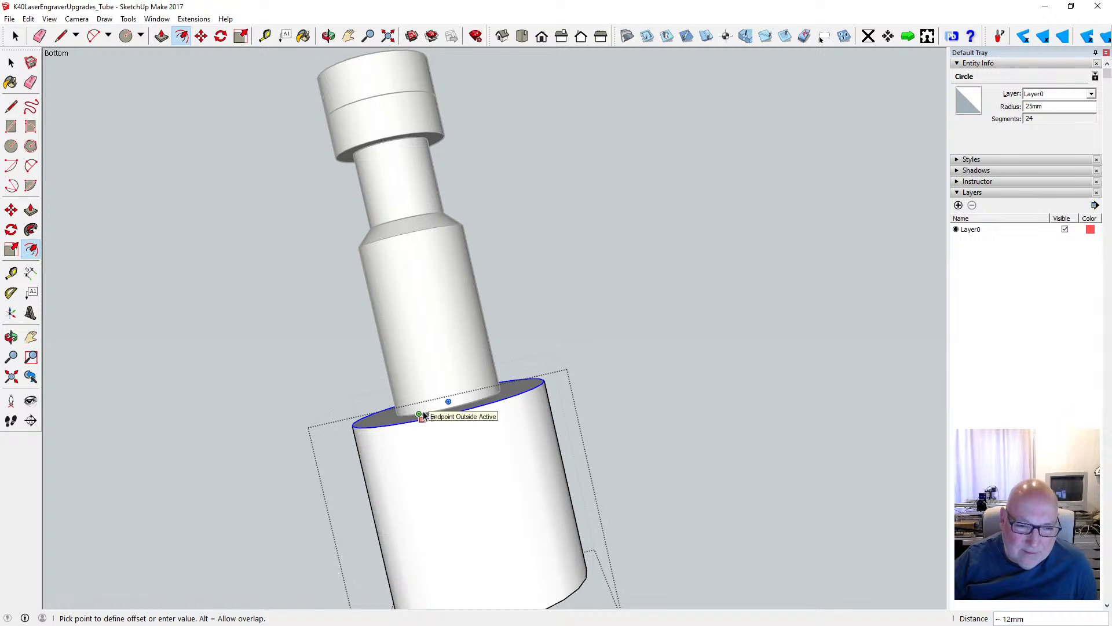
{"action": "key", "text": "Escape"}
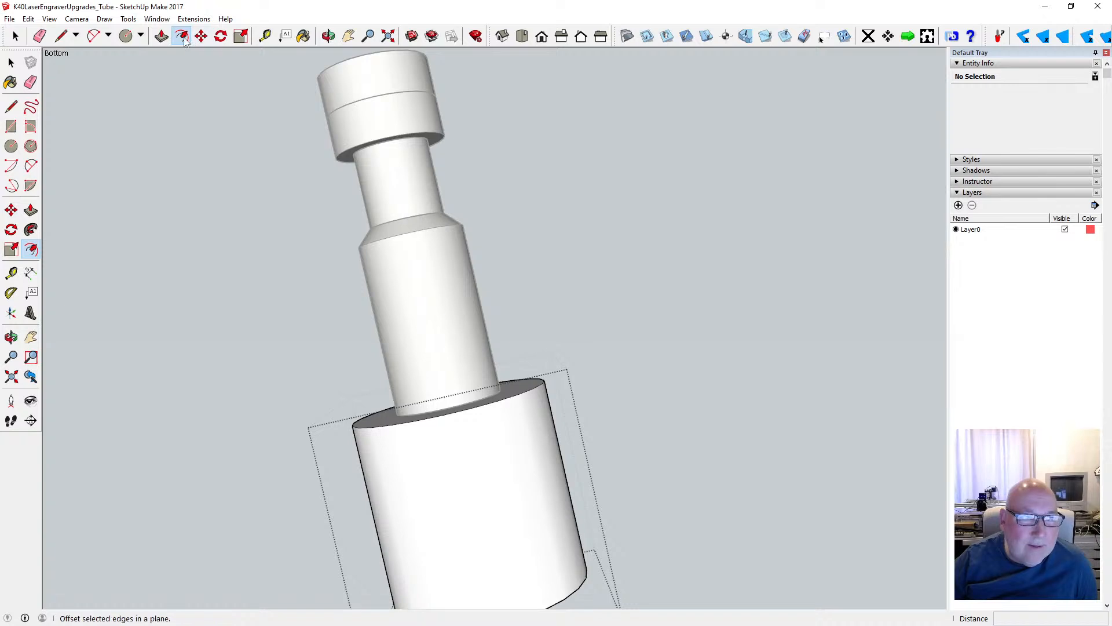
- Bevel the wide cylinder's end next to the narrower section by moving its outer rim 8 mm back along the red axis
{"action": "left_click", "coordinate": [201, 36]}
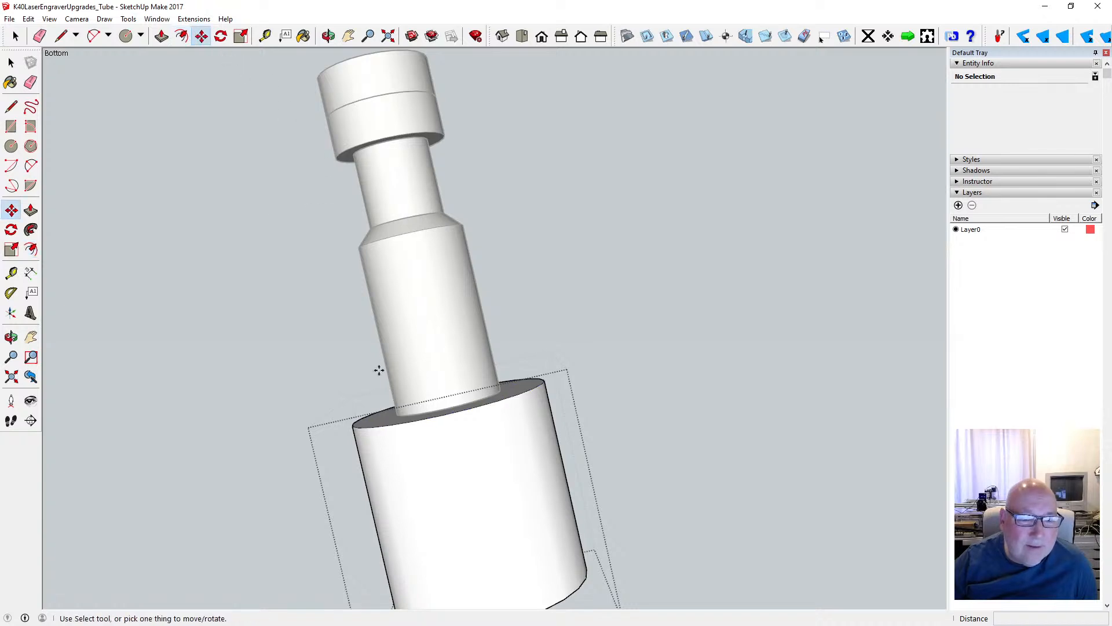
{"action": "left_click", "coordinate": [428, 419]}
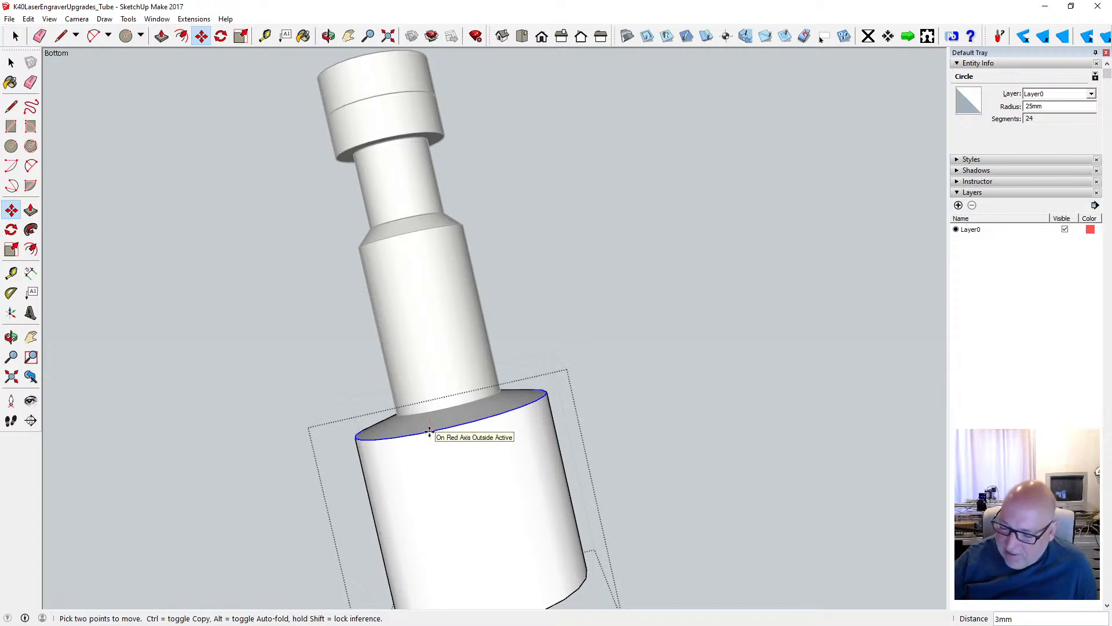
{"action": "type", "text": "8"}
{"action": "key", "text": "Return"}
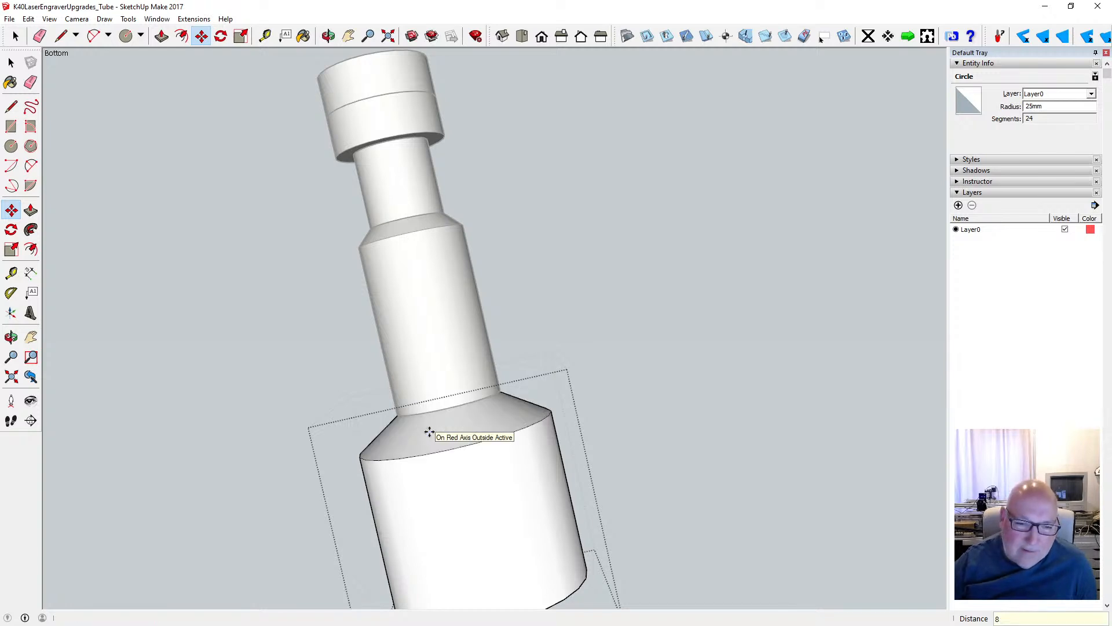
- Draw a 13.5 mm radius circle centred on the wide cylinder's free end face
{"action": "left_click", "coordinate": [329, 36]}
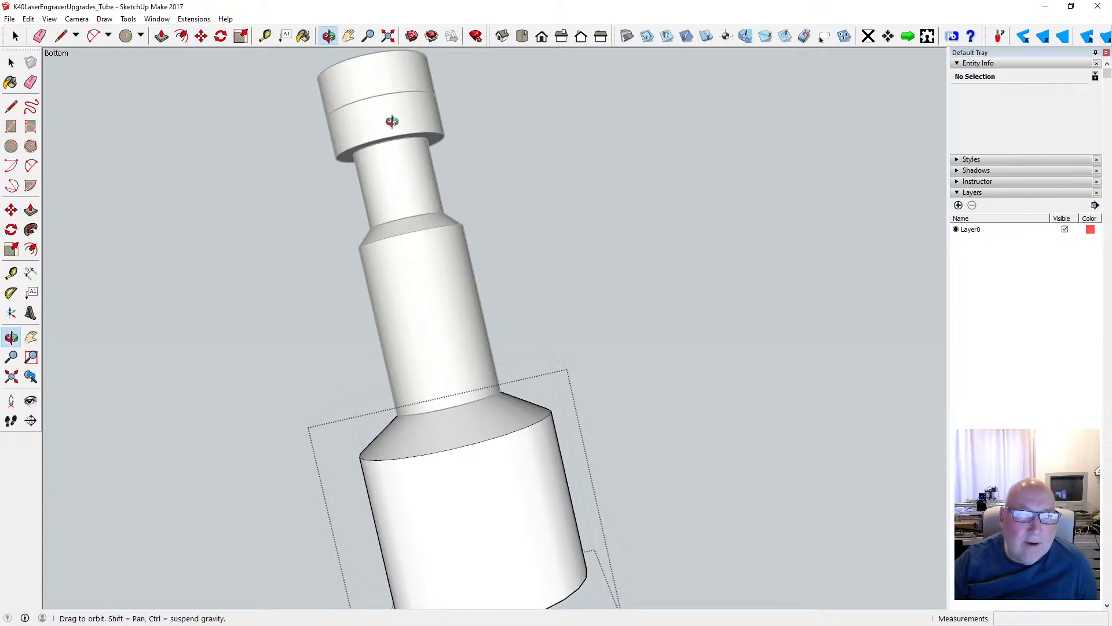
{"action": "left_click_drag", "start_coordinate": [393, 120], "coordinate": [430, 232]}
{"action": "left_click_drag", "start_coordinate": [385, 354], "coordinate": [604, 326]}
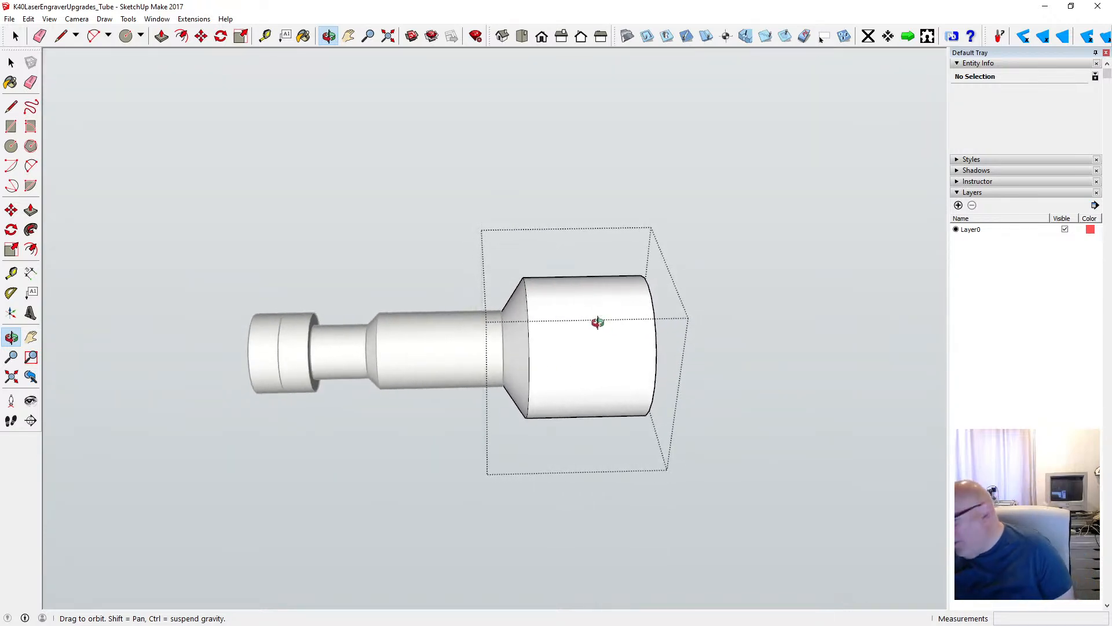
{"action": "left_click_drag", "start_coordinate": [371, 330], "coordinate": [499, 342]}
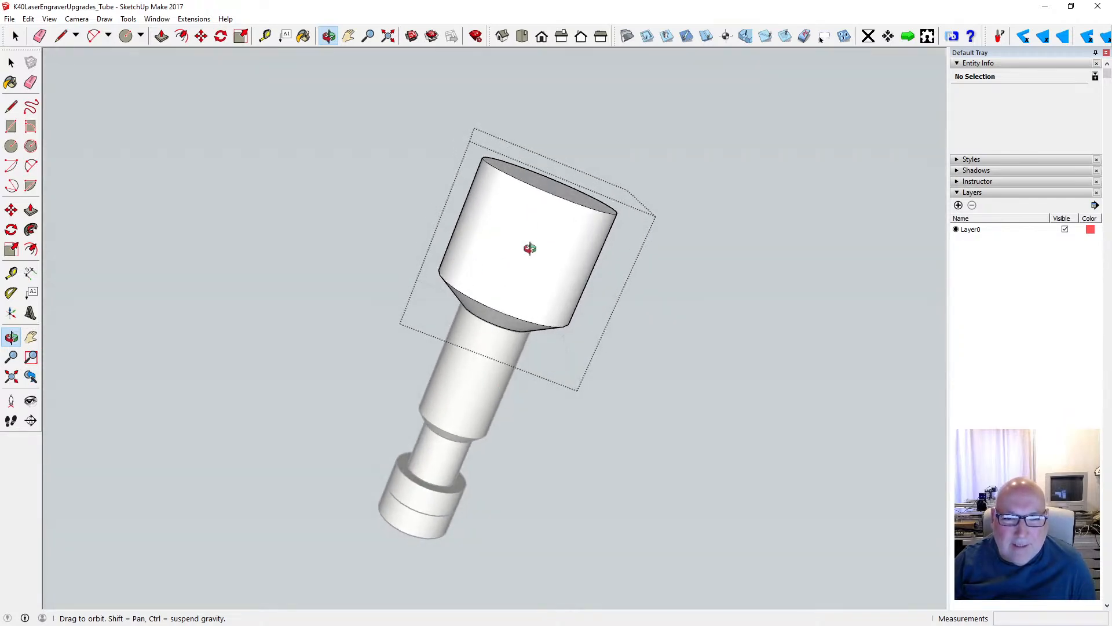
{"action": "left_click_drag", "start_coordinate": [530, 248], "coordinate": [380, 246]}
{"action": "scroll", "coordinate": [484, 196], "scroll_direction": "up", "scroll_amount": 2}
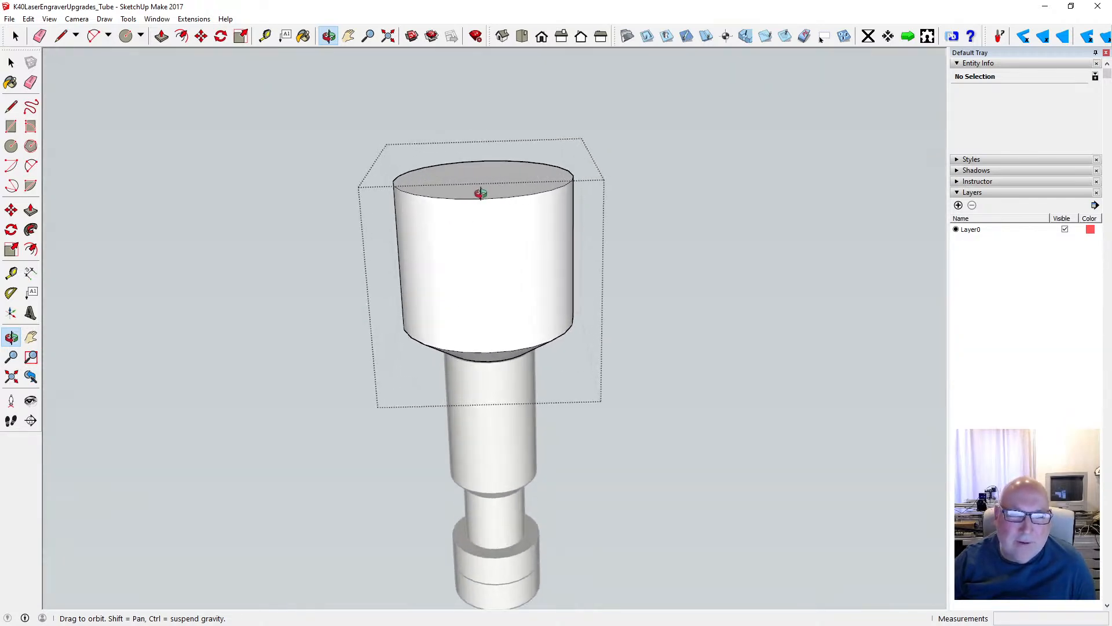
{"action": "scroll", "coordinate": [481, 193], "scroll_direction": "up", "scroll_amount": 2}
{"action": "left_click", "coordinate": [11, 146]}
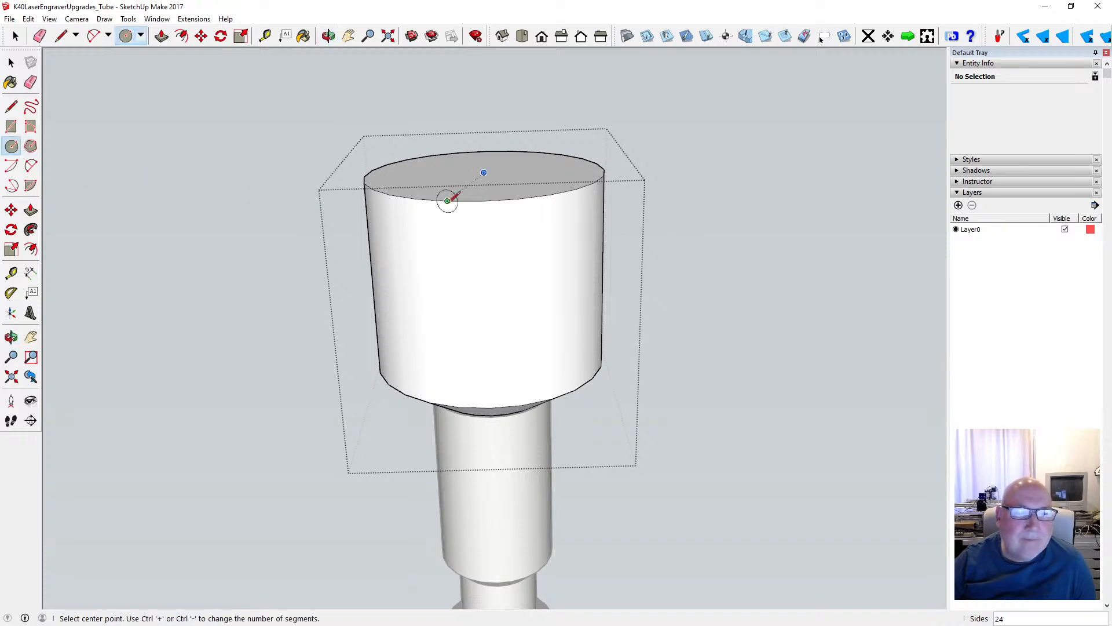
{"action": "left_click", "coordinate": [483, 173]}
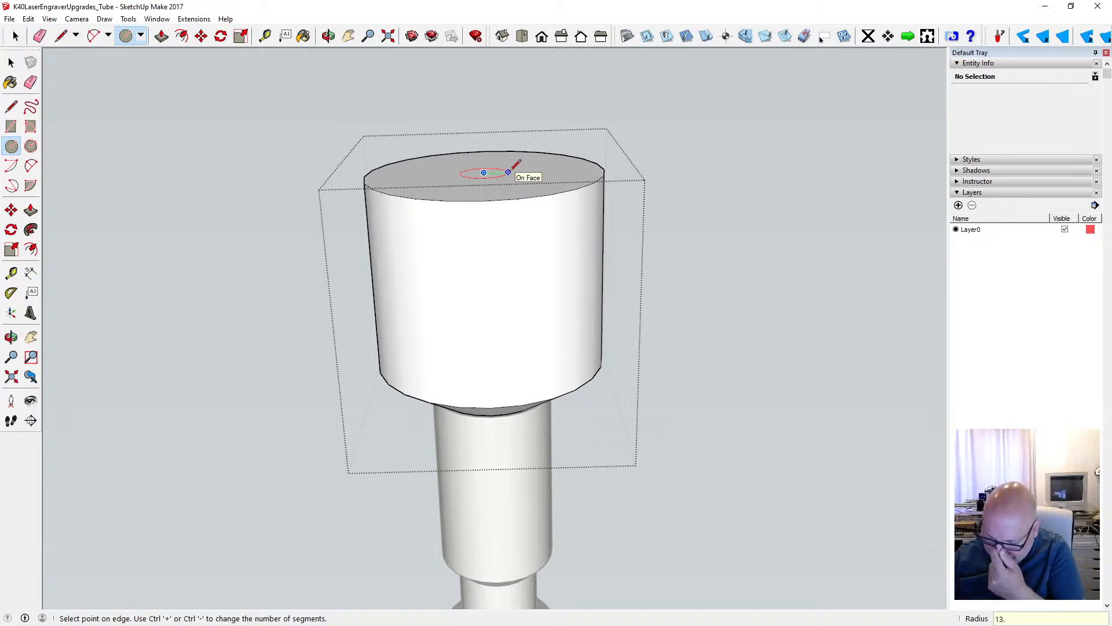
{"action": "key", "text": "Return"}
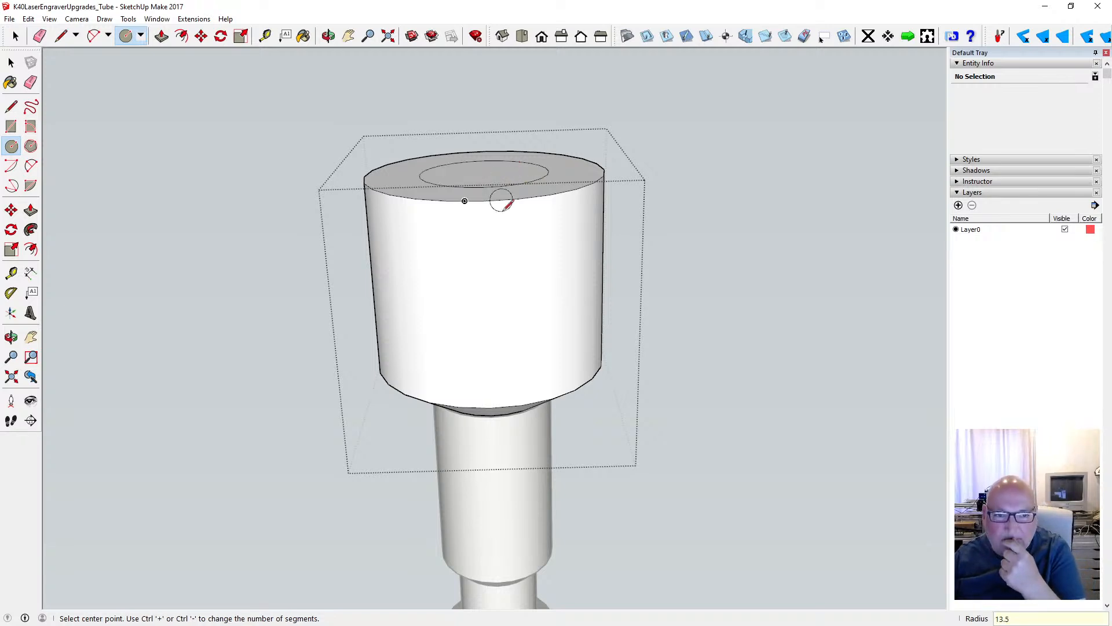
- Bevel the wide cylinder's free end by moving its outer rim 8 mm back along the red axis, and close the group
{"action": "left_click", "coordinate": [201, 36]}
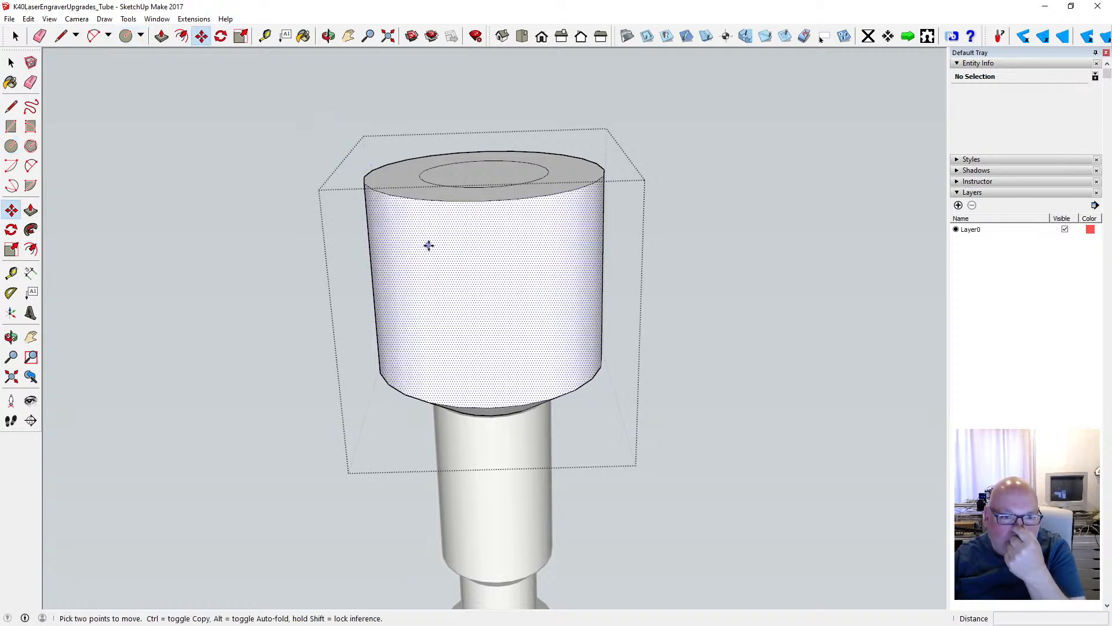
{"action": "left_click", "coordinate": [482, 203]}
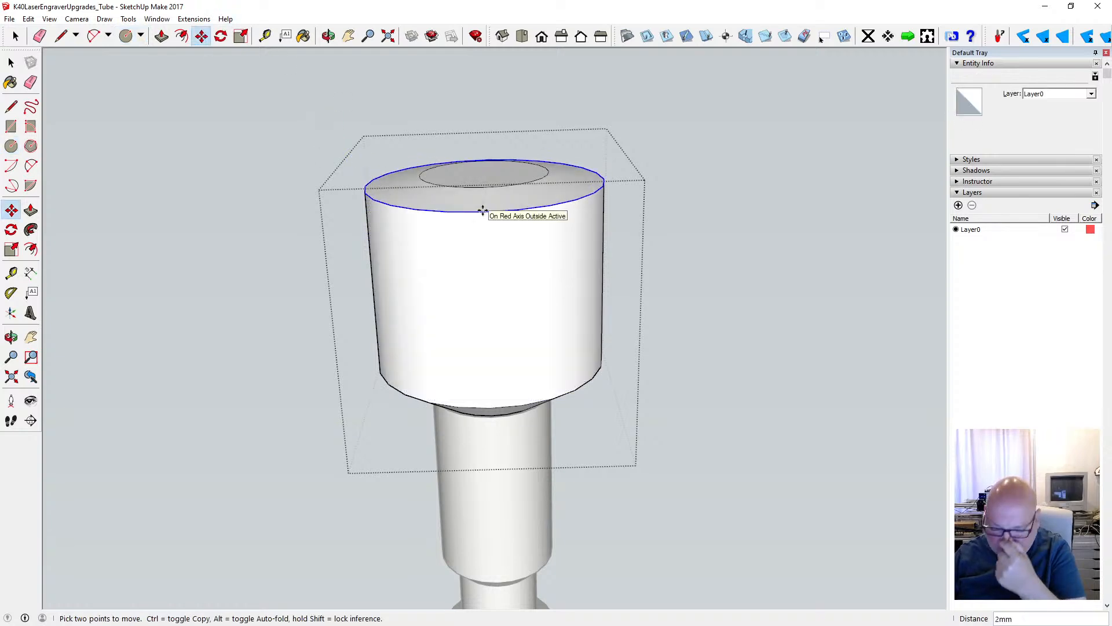
{"action": "type", "text": "8"}
{"action": "key", "text": "Return"}
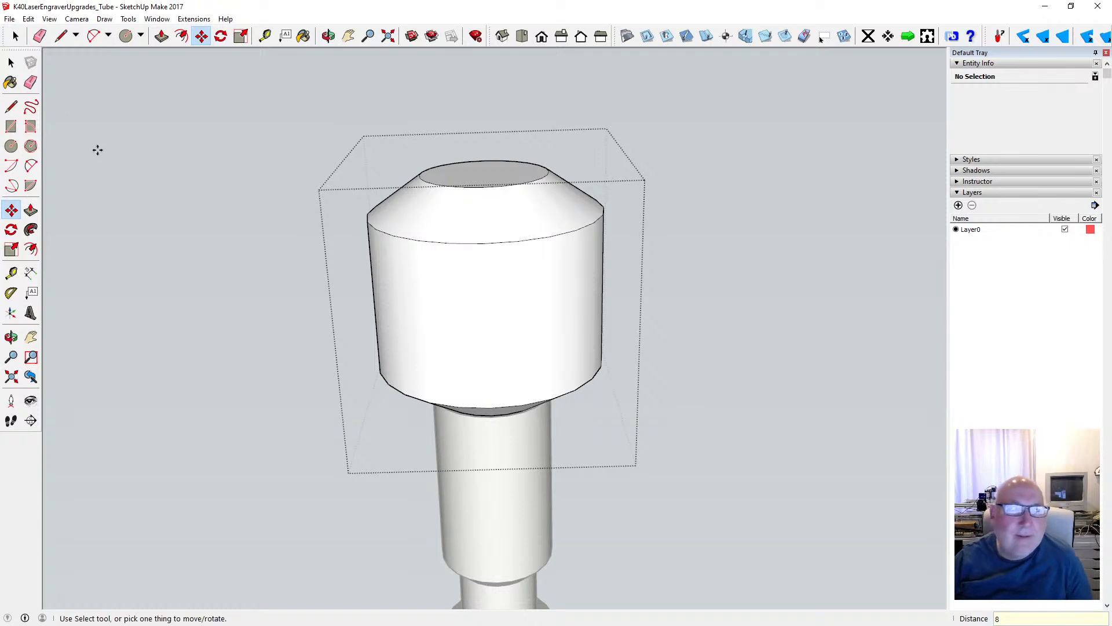
{"action": "left_click", "coordinate": [13, 64]}
- Save the tube model
{"action": "key", "text": "o"}
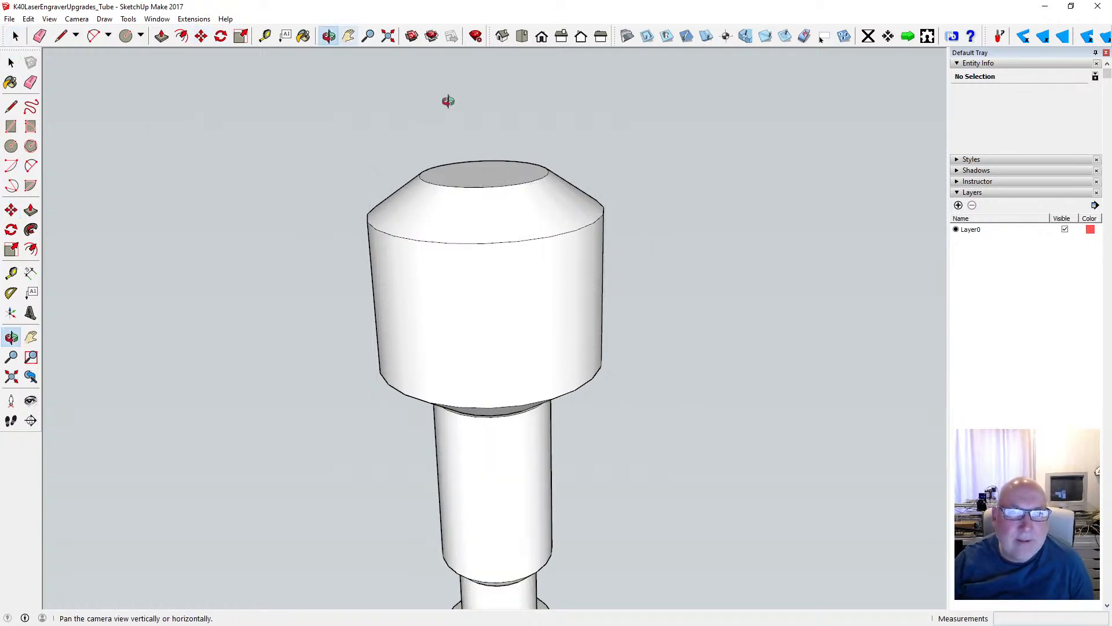
{"action": "scroll", "coordinate": [553, 305], "scroll_direction": "down", "scroll_amount": 5}
{"action": "left_click_drag", "start_coordinate": [587, 417], "coordinate": [445, 375]}
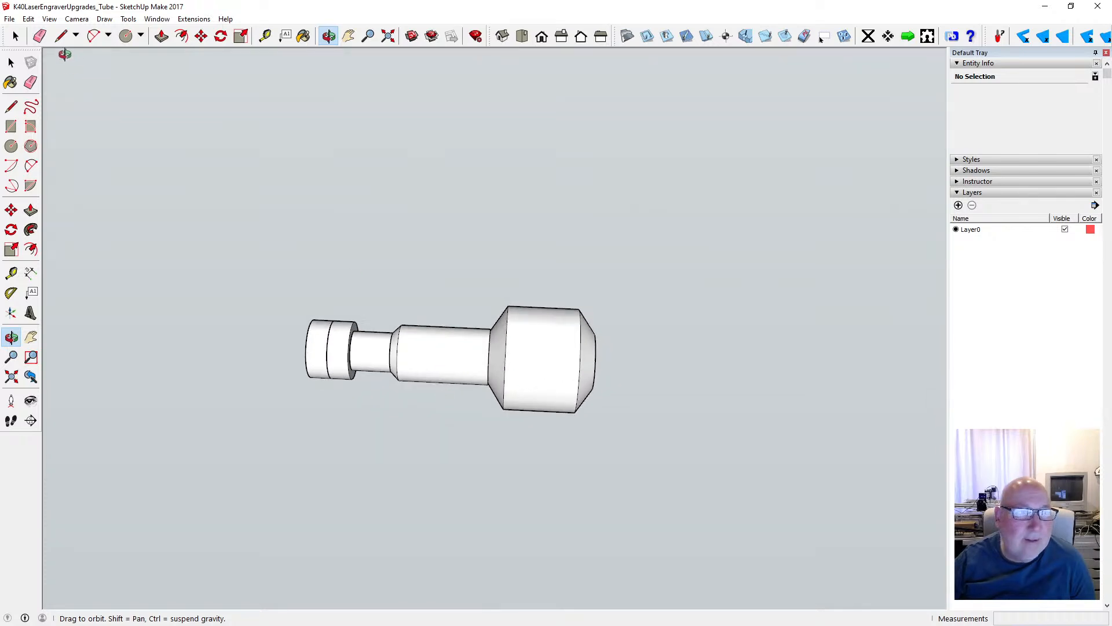
{"action": "left_click", "coordinate": [9, 19]}
{"action": "left_click", "coordinate": [29, 60]}
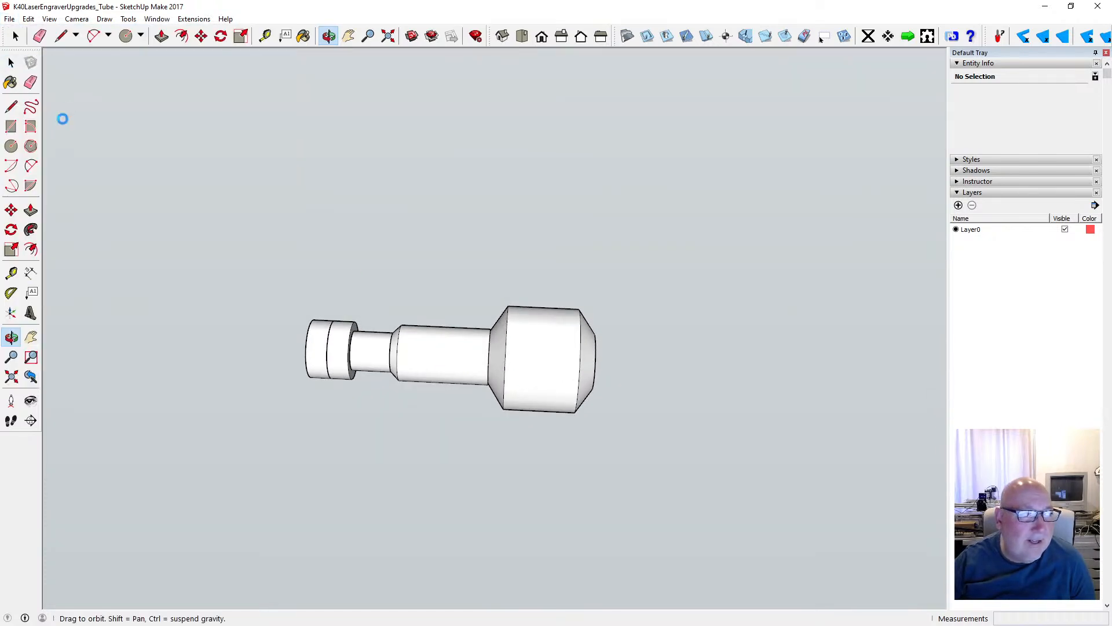
- Draw a circle centred on the wide cylinder's bevelled end face, matching the face's 13.5 mm radius edge
{"action": "scroll", "coordinate": [596, 377], "scroll_direction": "down", "scroll_amount": 2}
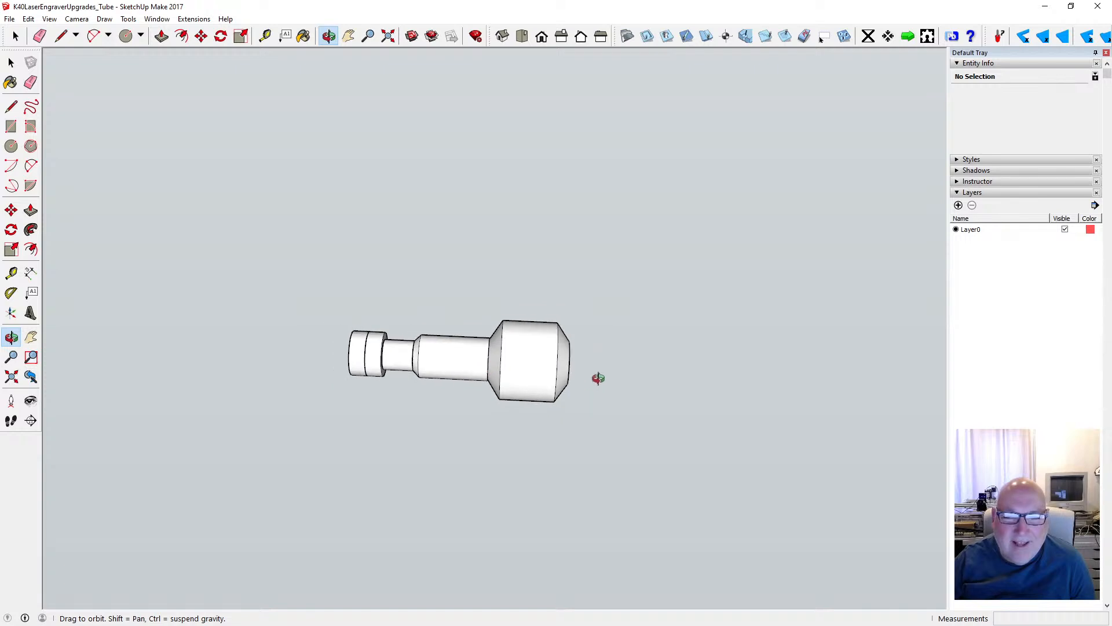
{"action": "scroll", "coordinate": [581, 375], "scroll_direction": "up", "scroll_amount": 5}
{"action": "left_click_drag", "start_coordinate": [555, 349], "coordinate": [512, 382]}
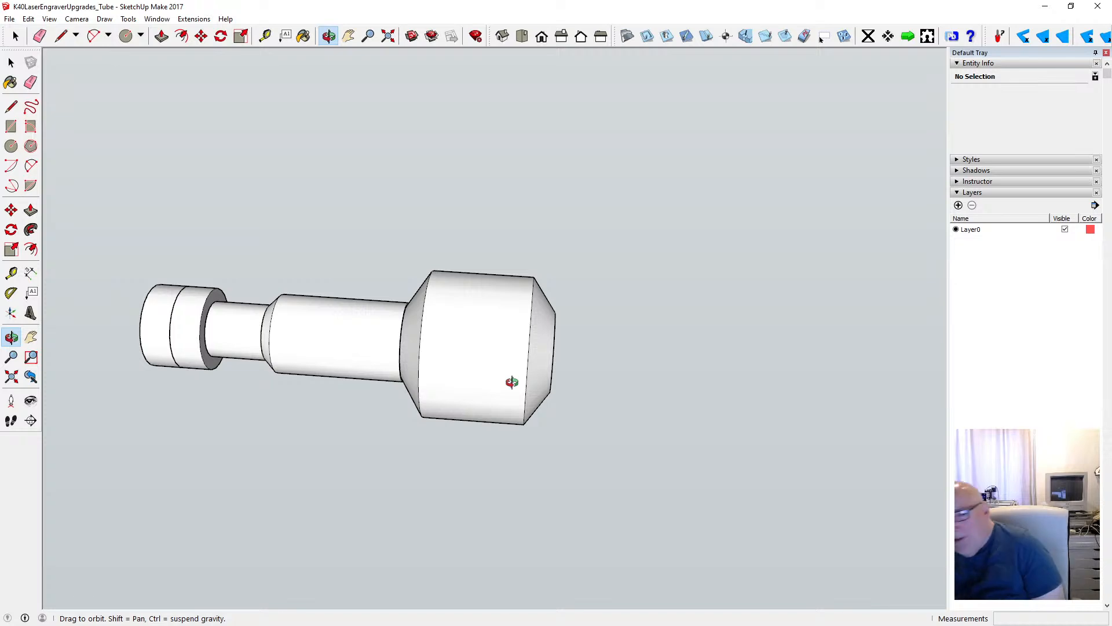
{"action": "left_click_drag", "start_coordinate": [512, 383], "coordinate": [306, 248]}
{"action": "left_click", "coordinate": [11, 146]}
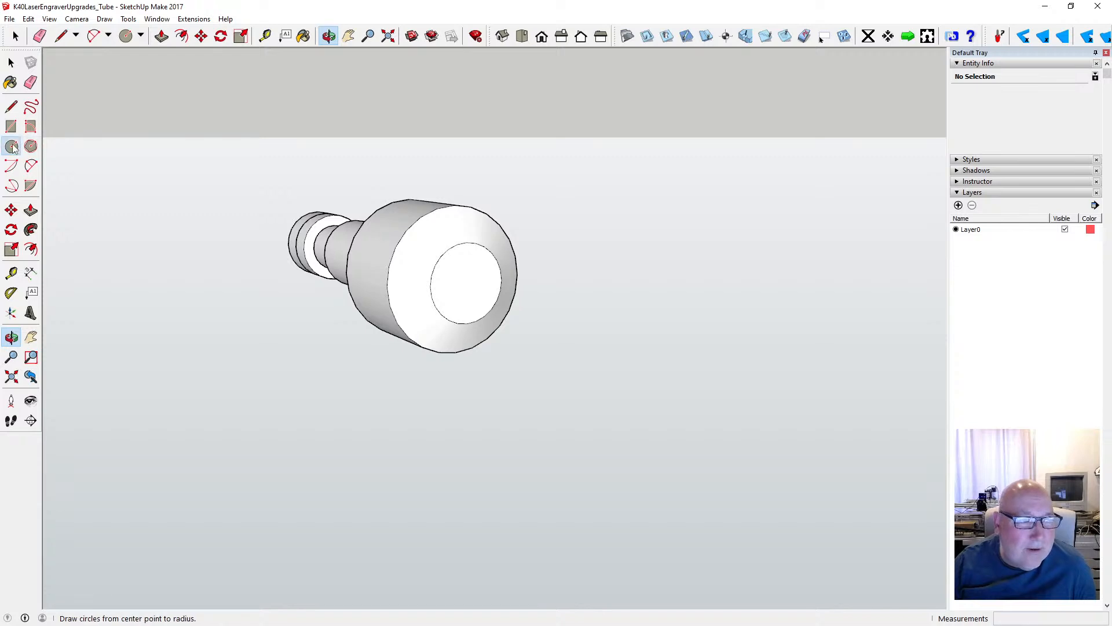
{"action": "left_click", "coordinate": [467, 283]}
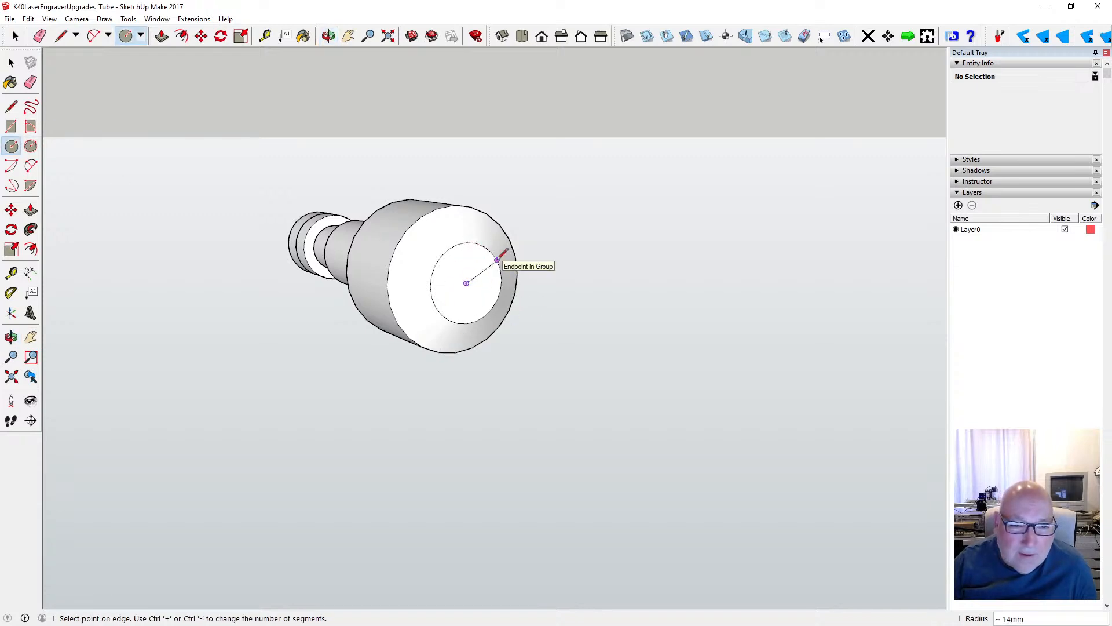
{"action": "left_click", "coordinate": [497, 260]}
- Extrude the circle on the bevelled end 47 mm outward with Push/Pull
{"action": "left_click", "coordinate": [161, 36]}
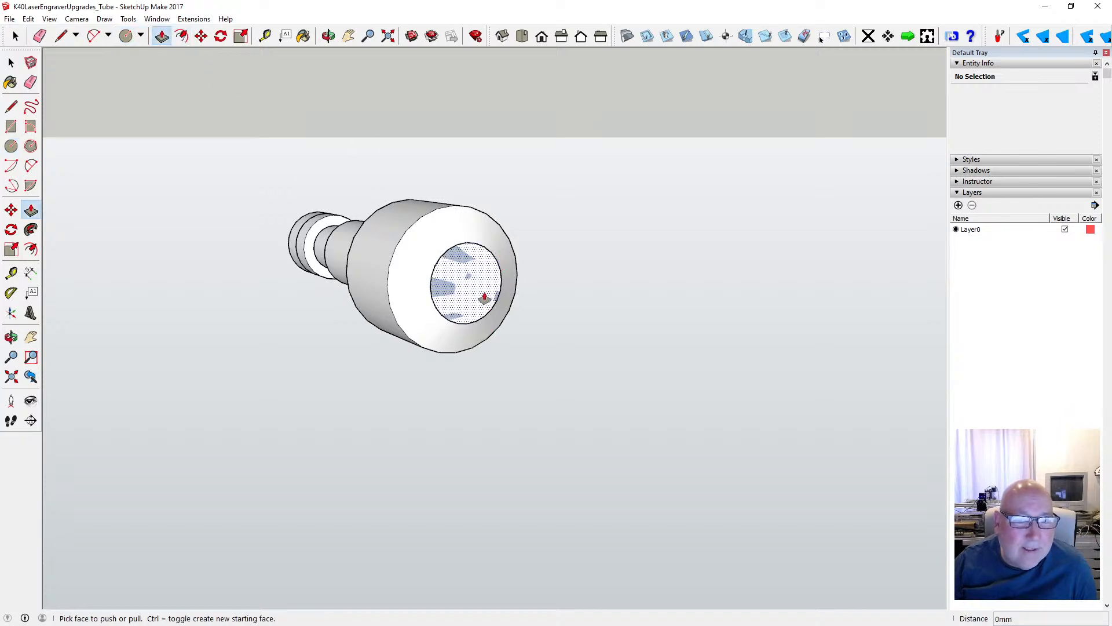
{"action": "left_click", "coordinate": [484, 297]}
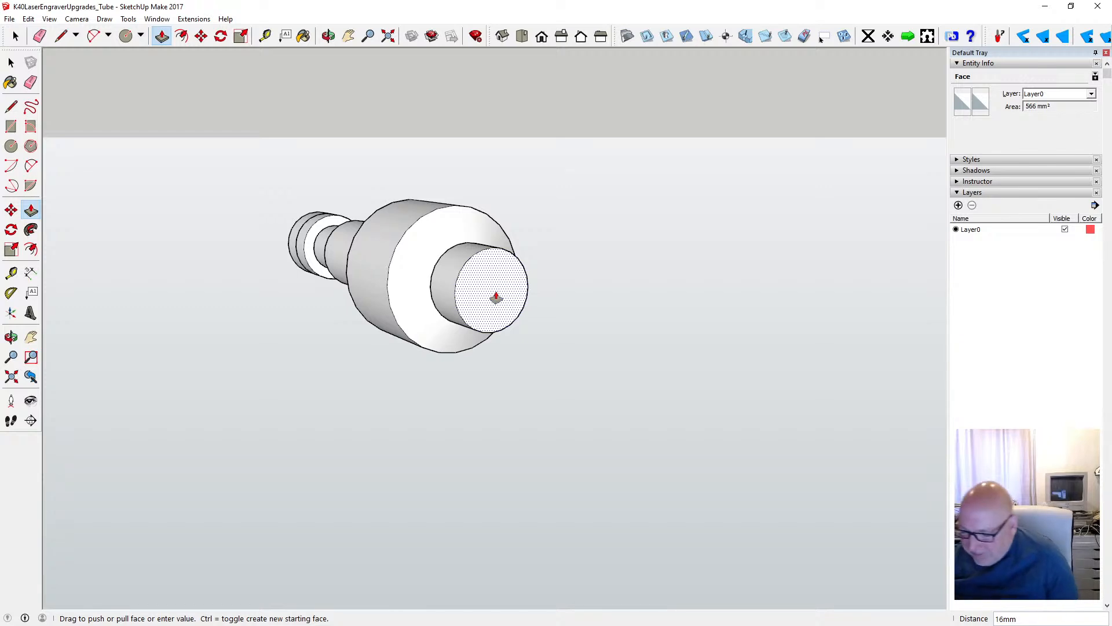
{"action": "type", "text": "47"}
{"action": "key", "text": "Return"}
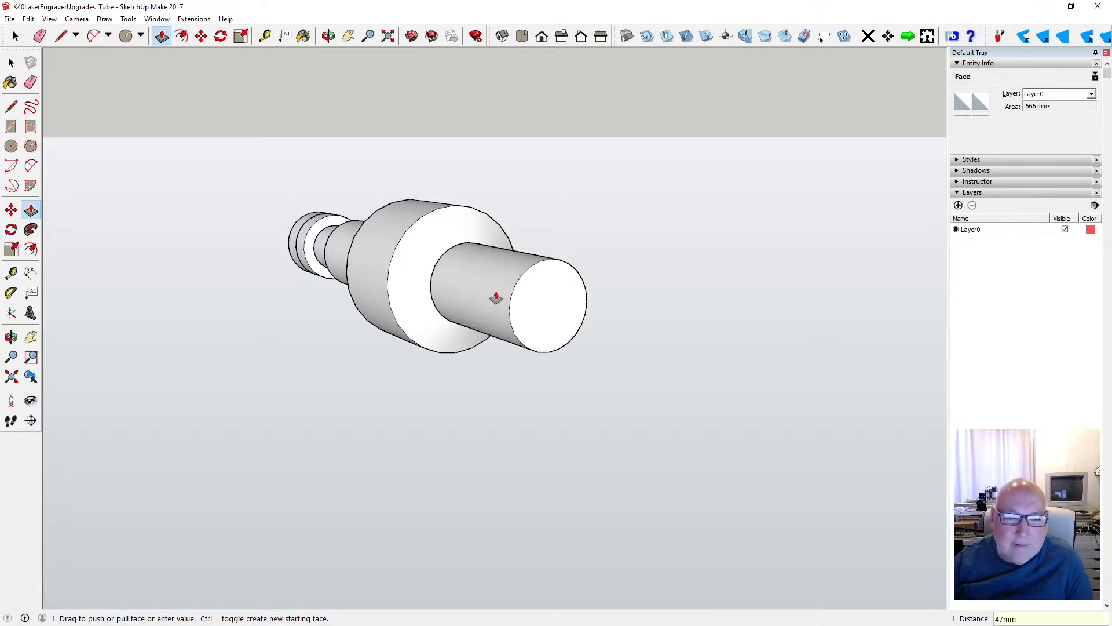
- Select all of the new 47 mm cylinder's geometry and make it a group
{"action": "left_click", "coordinate": [328, 36]}
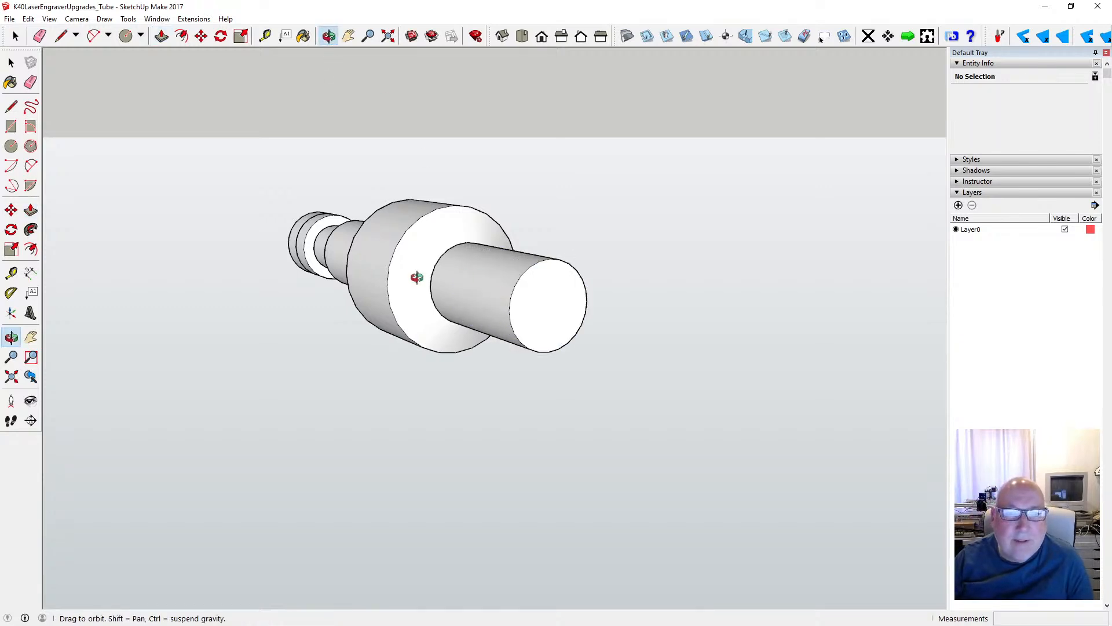
{"action": "mouse_move", "coordinate": [417, 273]}
{"action": "left_mouse_down"}
{"action": "mouse_move", "coordinate": [568, 246]}
{"action": "mouse_move", "coordinate": [409, 249]}
{"action": "mouse_move", "coordinate": [410, 267]}
{"action": "left_mouse_up"}
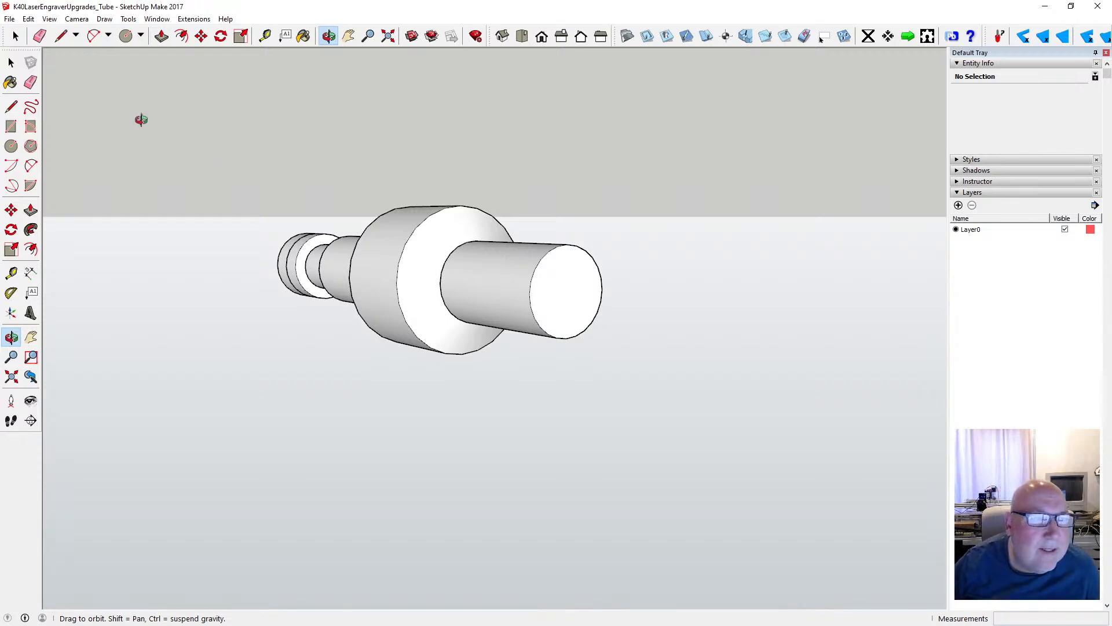
{"action": "left_click", "coordinate": [12, 63]}
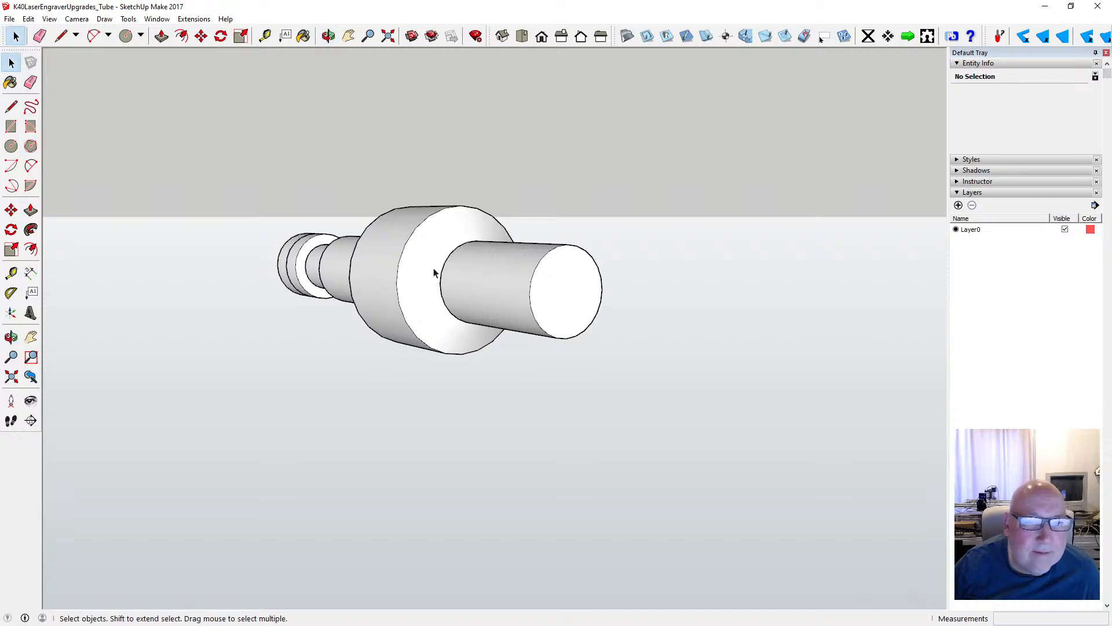
{"action": "left_click_drag", "start_coordinate": [423, 208], "coordinate": [608, 363]}
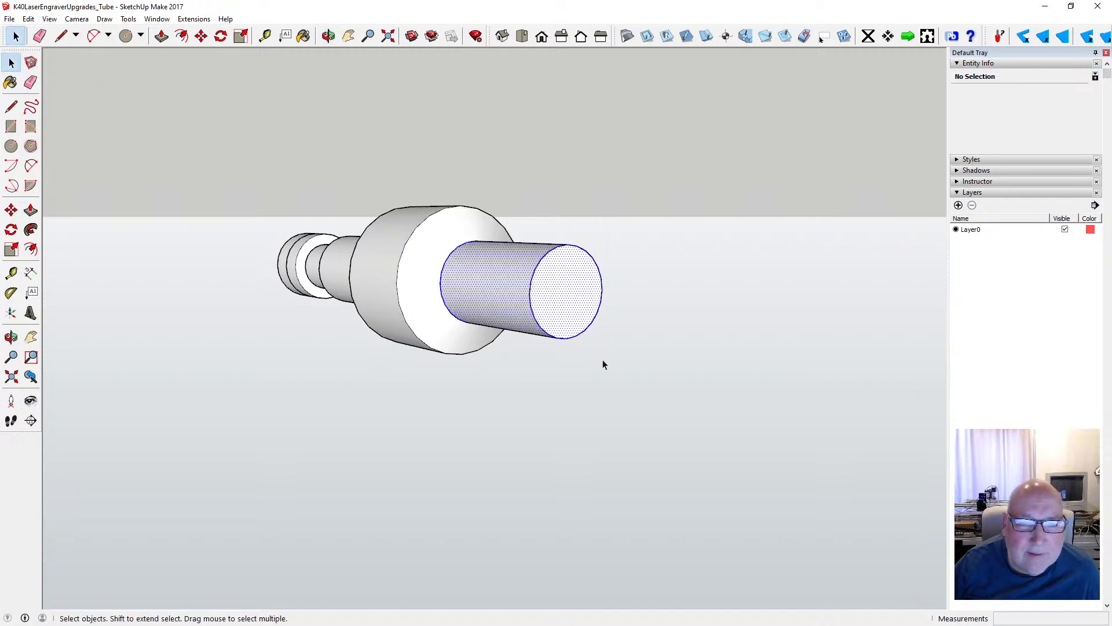
{"action": "right_click", "coordinate": [539, 327]}
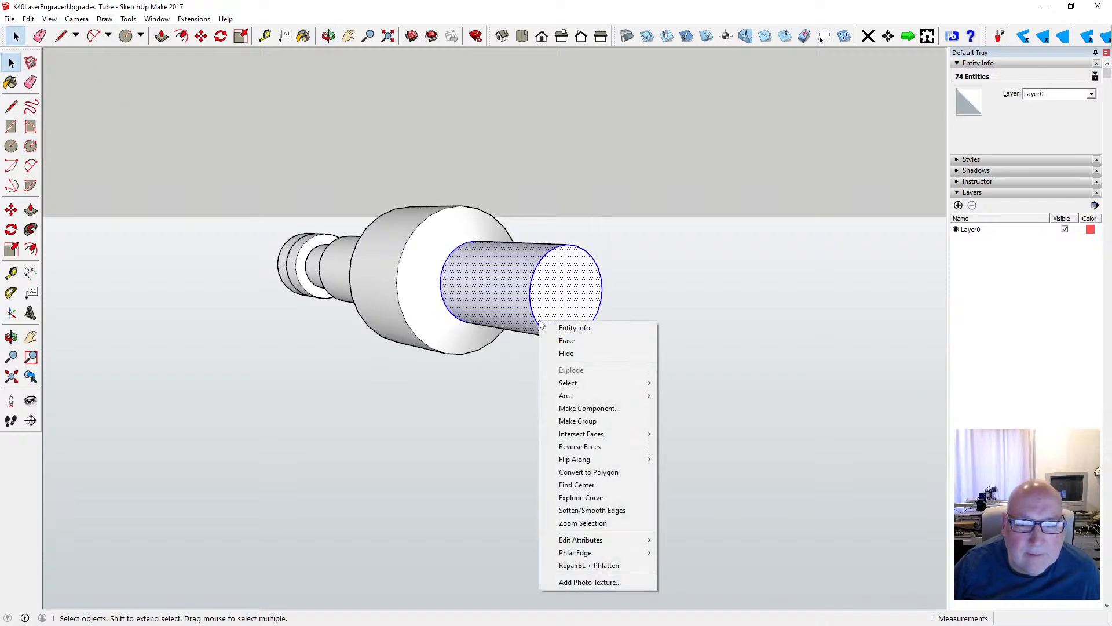
{"action": "left_click", "coordinate": [604, 421]}
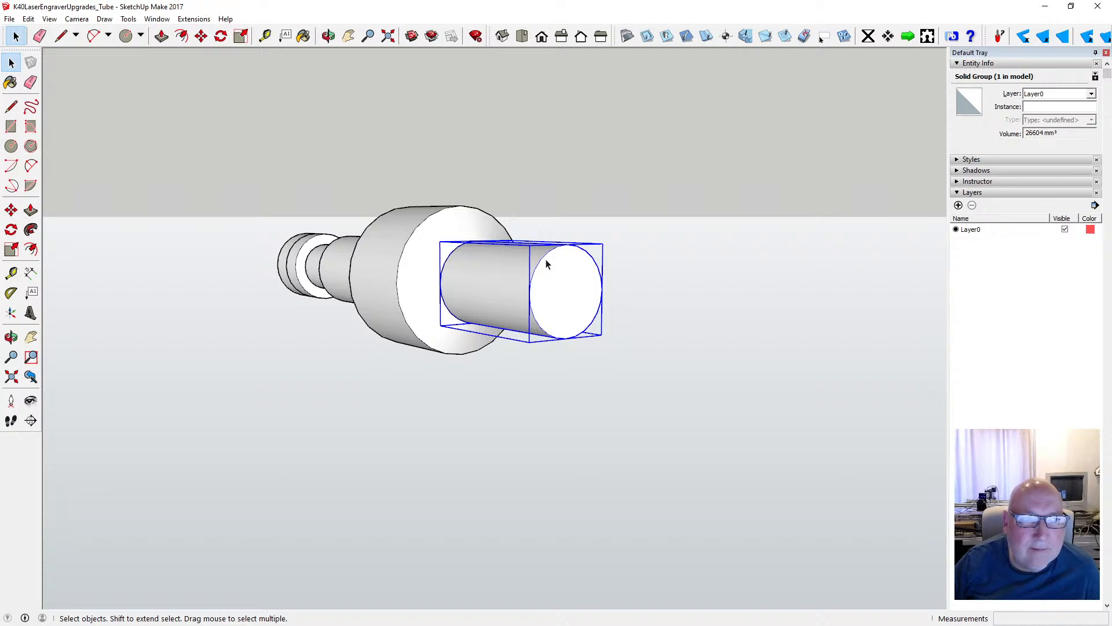
- Open the 47 mm cylinder's group for editing
{"action": "left_click", "coordinate": [181, 36]}
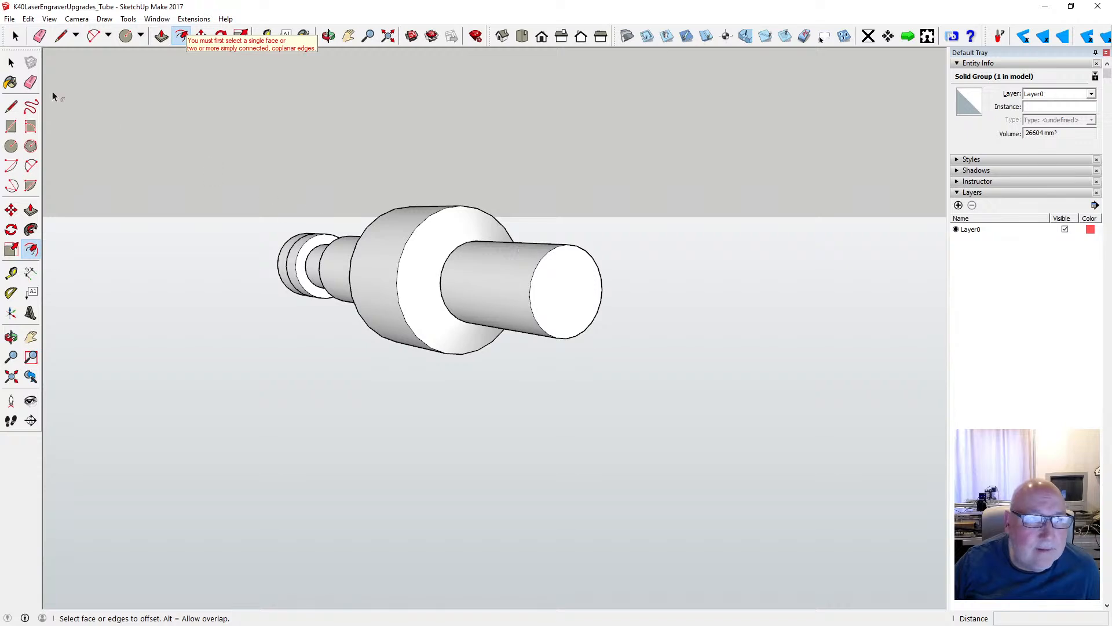
{"action": "left_click", "coordinate": [11, 62]}
{"action": "double_click", "coordinate": [564, 279]}
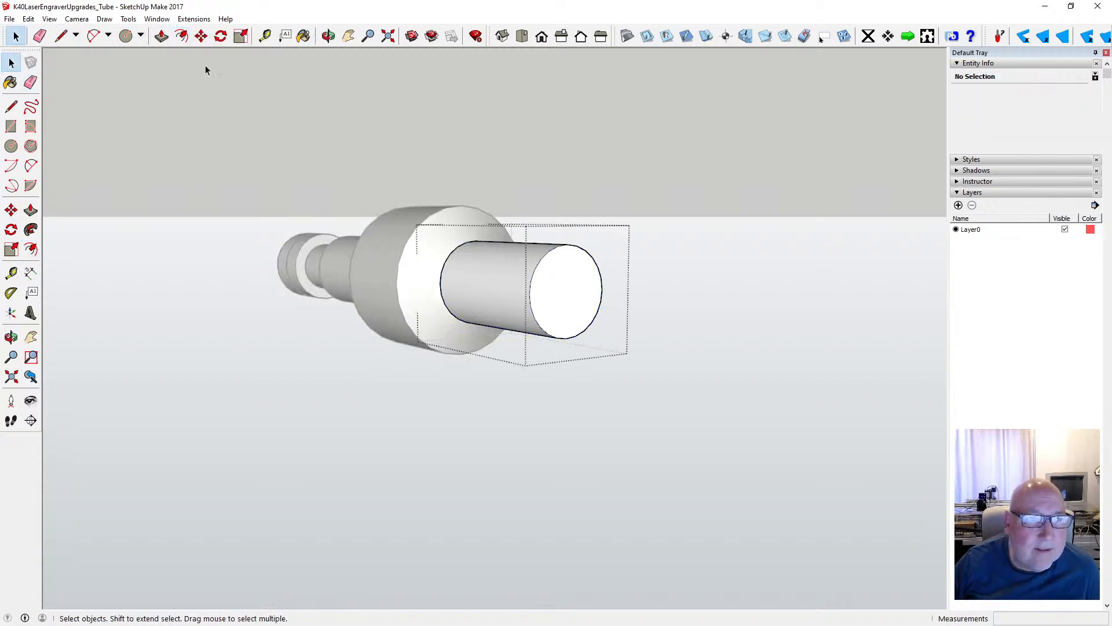
- Try to offset the 47 mm cylinder's end face edge inward by 9.5 mm, and undo the offset
{"action": "left_click", "coordinate": [181, 36]}
{"action": "left_click", "coordinate": [542, 257]}
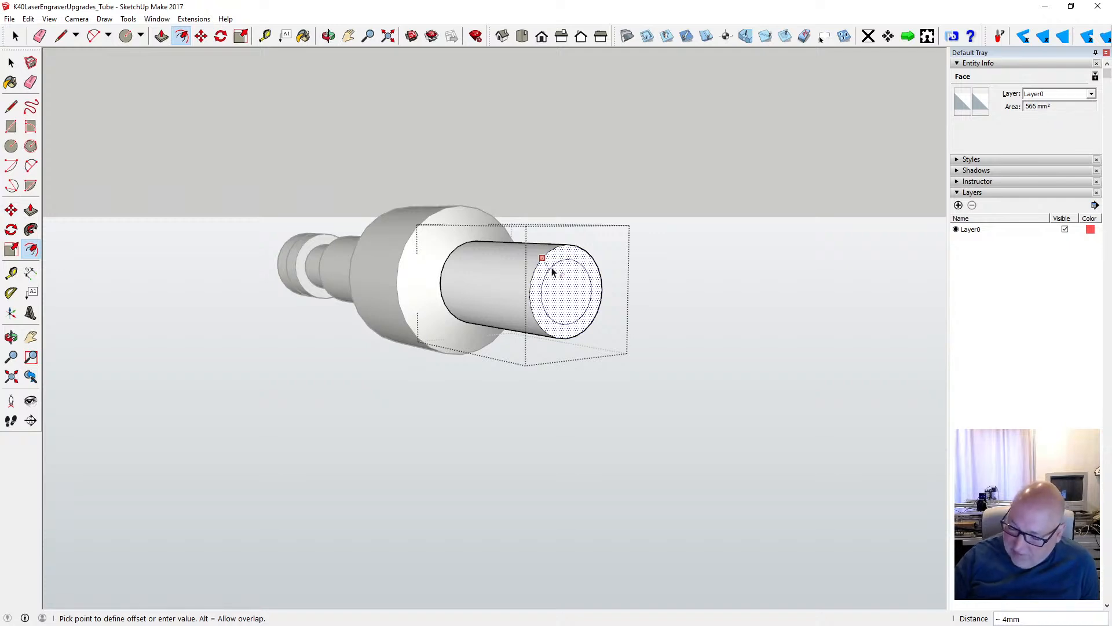
{"action": "type", "text": "9.5"}
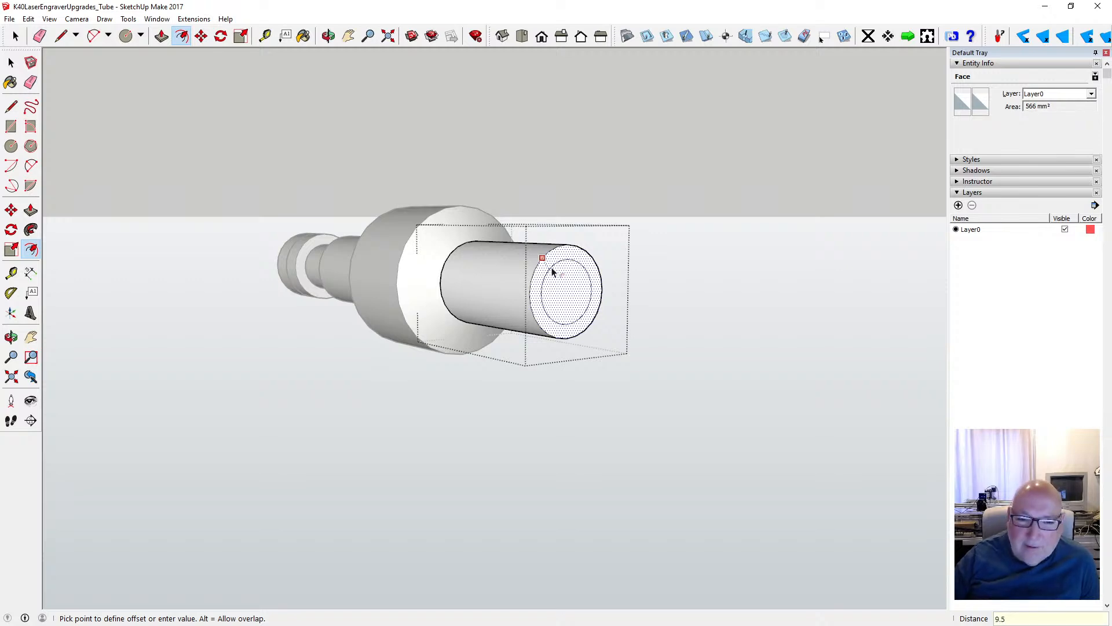
{"action": "key", "text": "Return"}
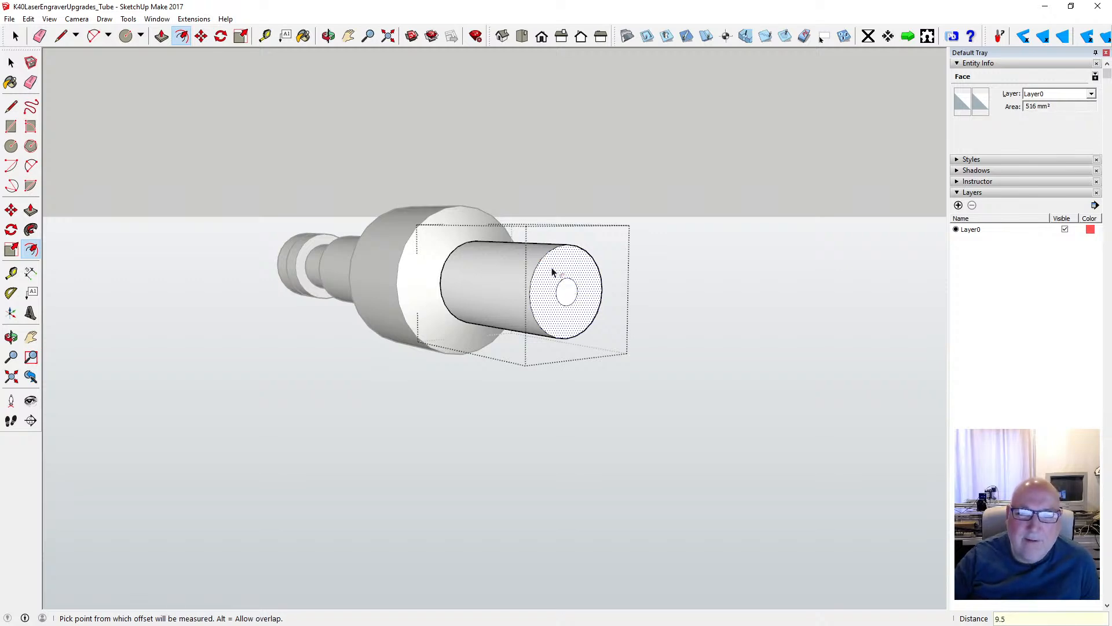
{"action": "left_click", "coordinate": [28, 19]}
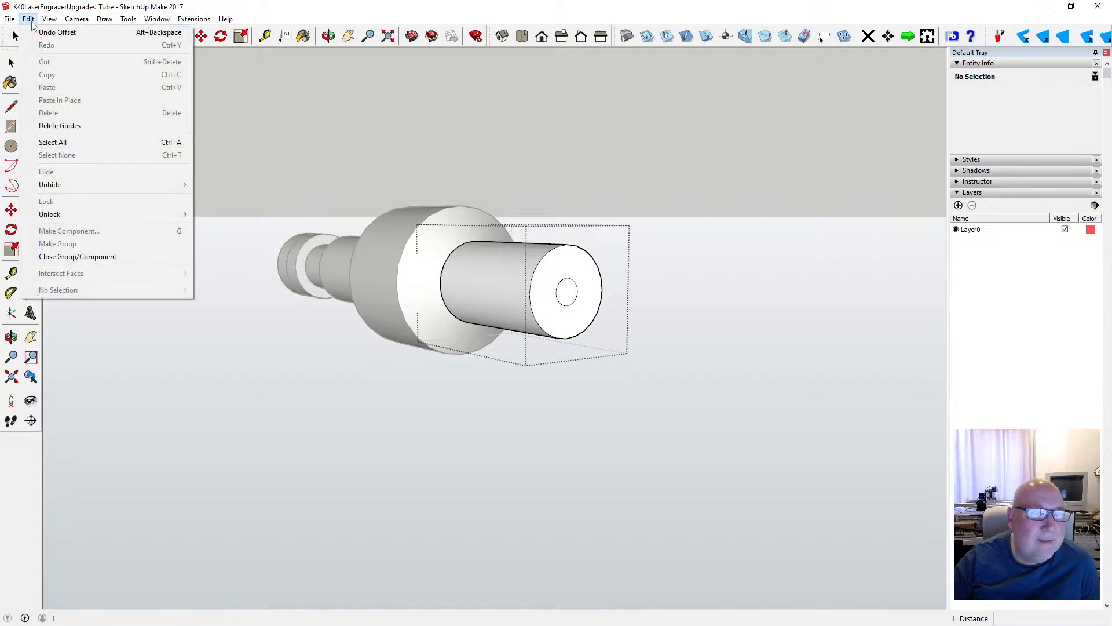
{"action": "left_click", "coordinate": [47, 33]}
- Draw a circle with a 9.5 mm radius centred on the 47 mm cylinder's end face
{"action": "left_click", "coordinate": [11, 146]}
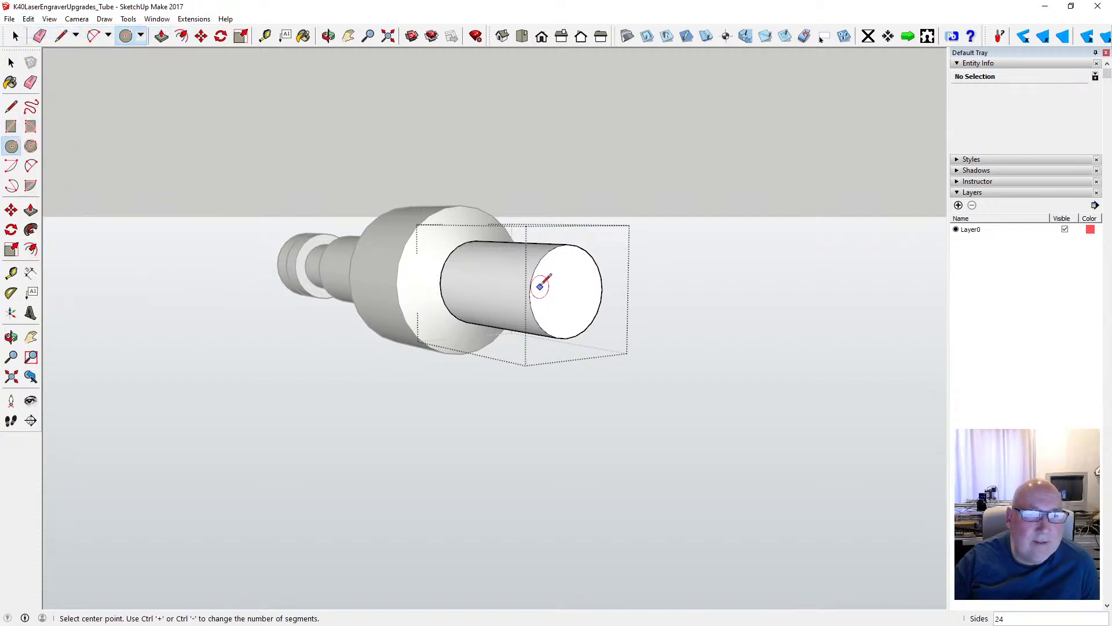
{"action": "left_click", "coordinate": [566, 291]}
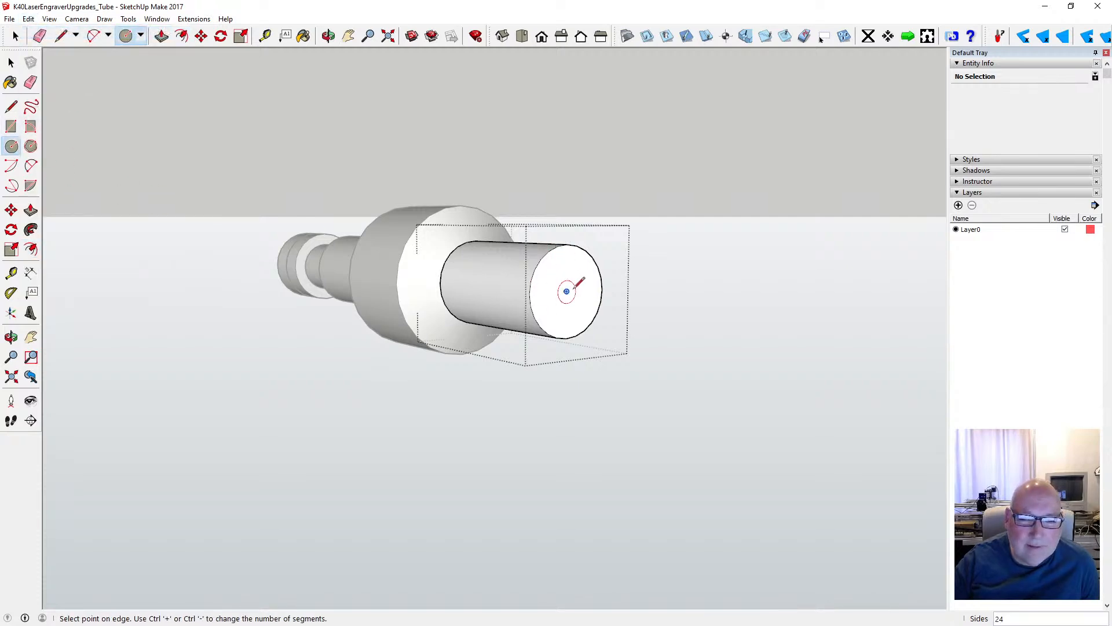
{"action": "type", "text": "9."}
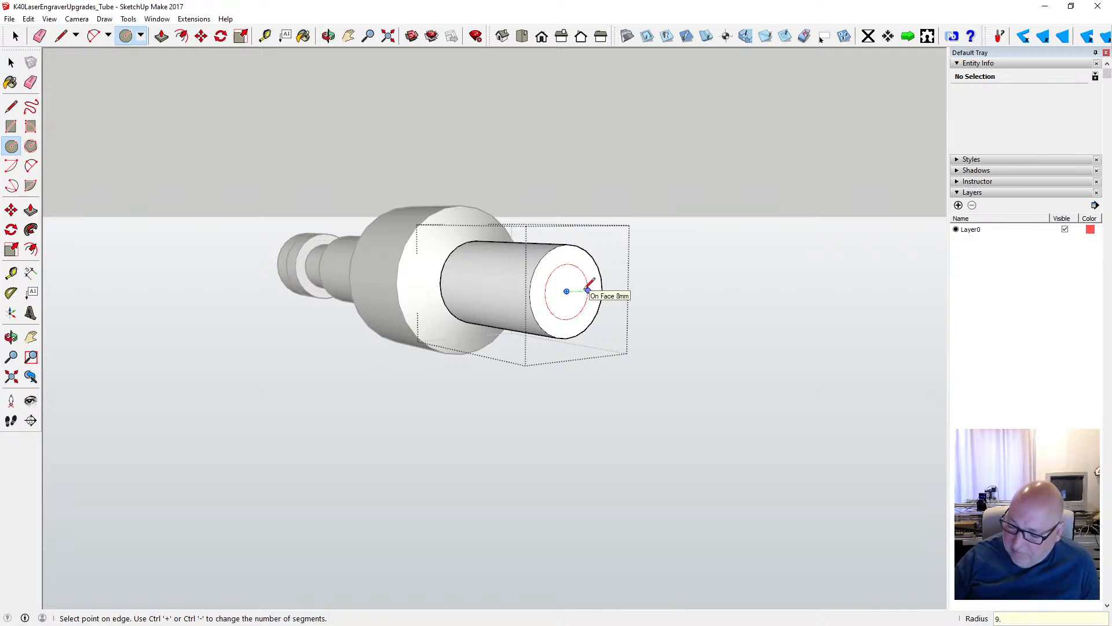
{"action": "type", "text": "5"}
{"action": "key", "text": "Return"}
- Measure the diameter of the inner circle on the 47 mm cylinder's end face
{"action": "left_click", "coordinate": [264, 36]}
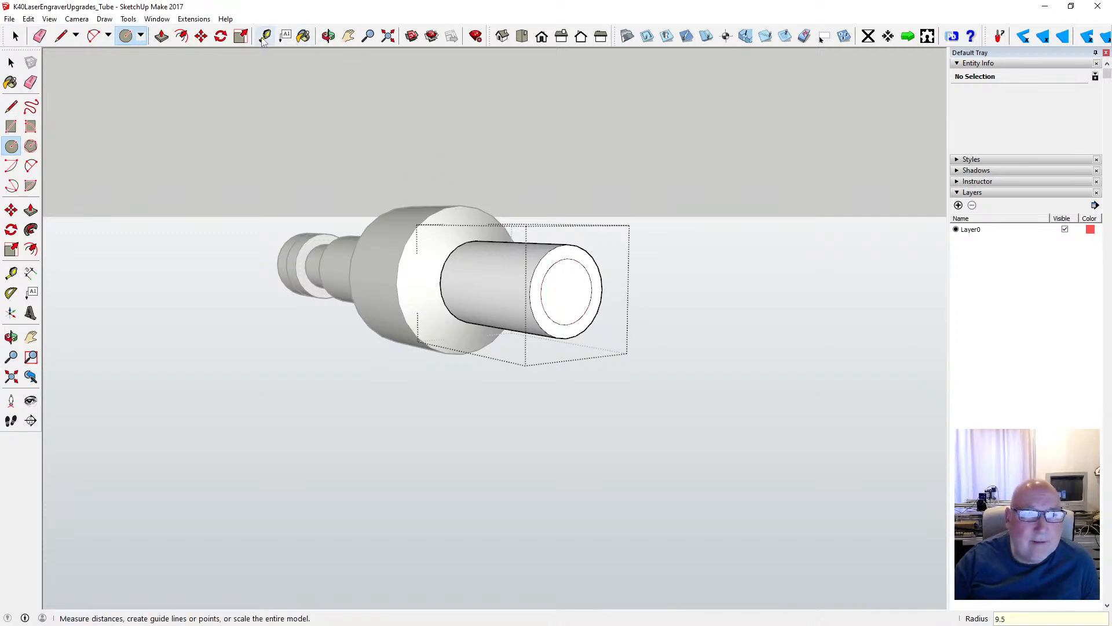
{"action": "left_click", "coordinate": [541, 292]}
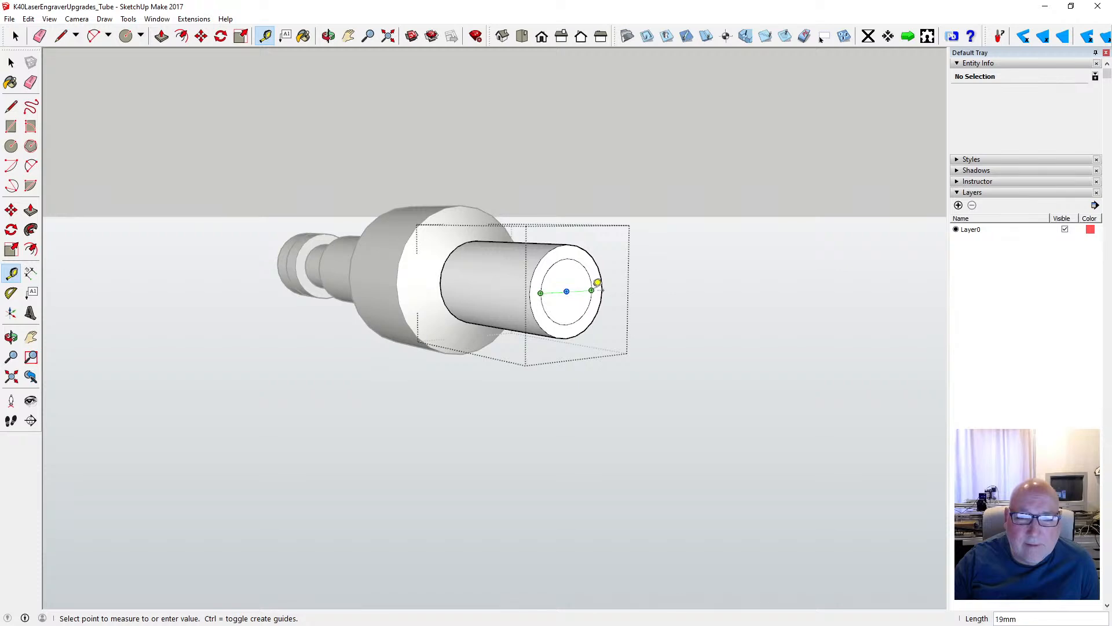
{"action": "key", "text": "space"}
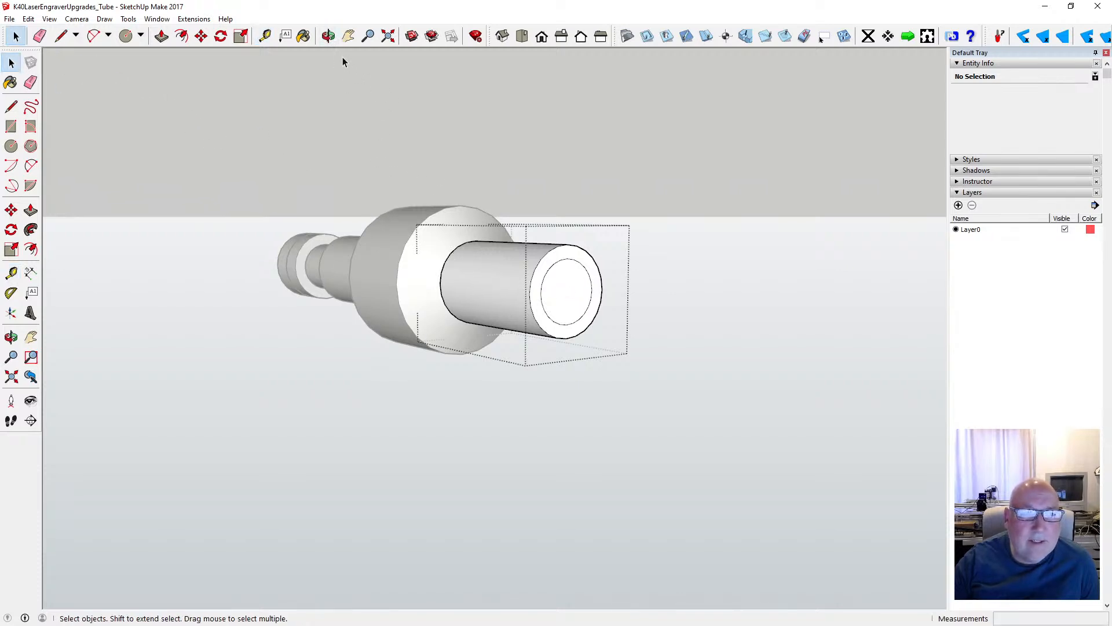
- Try to move the end face's outer edge 8 mm back along the 47 mm cylinder, and undo the move
{"action": "left_click", "coordinate": [328, 36]}
{"action": "left_click_drag", "start_coordinate": [452, 133], "coordinate": [411, 152]}
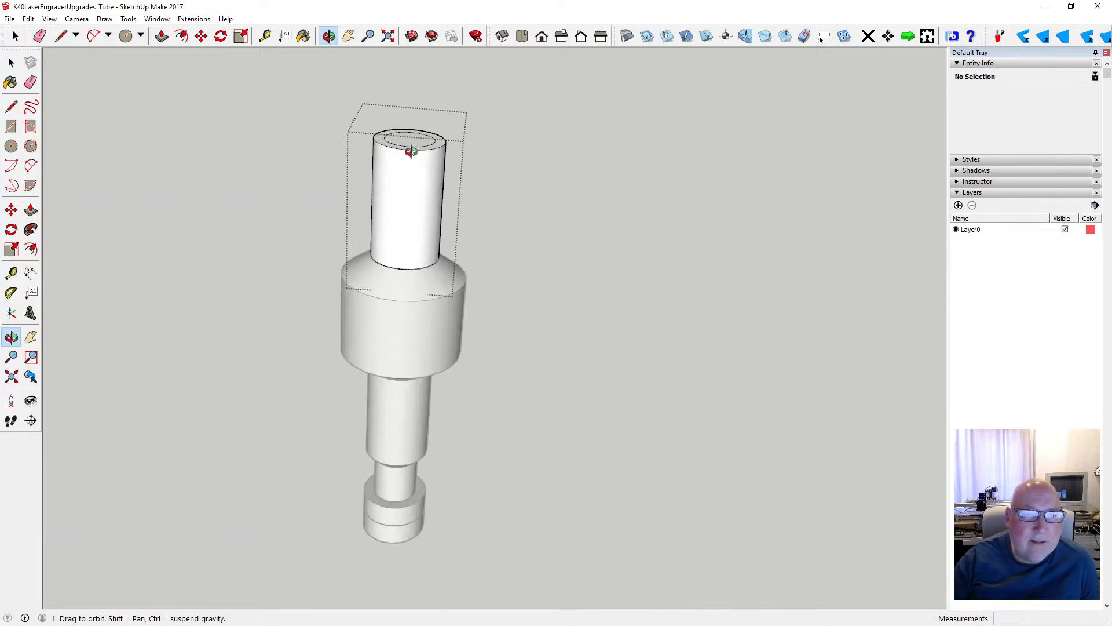
{"action": "scroll", "coordinate": [398, 152], "scroll_direction": "up", "scroll_amount": 5}
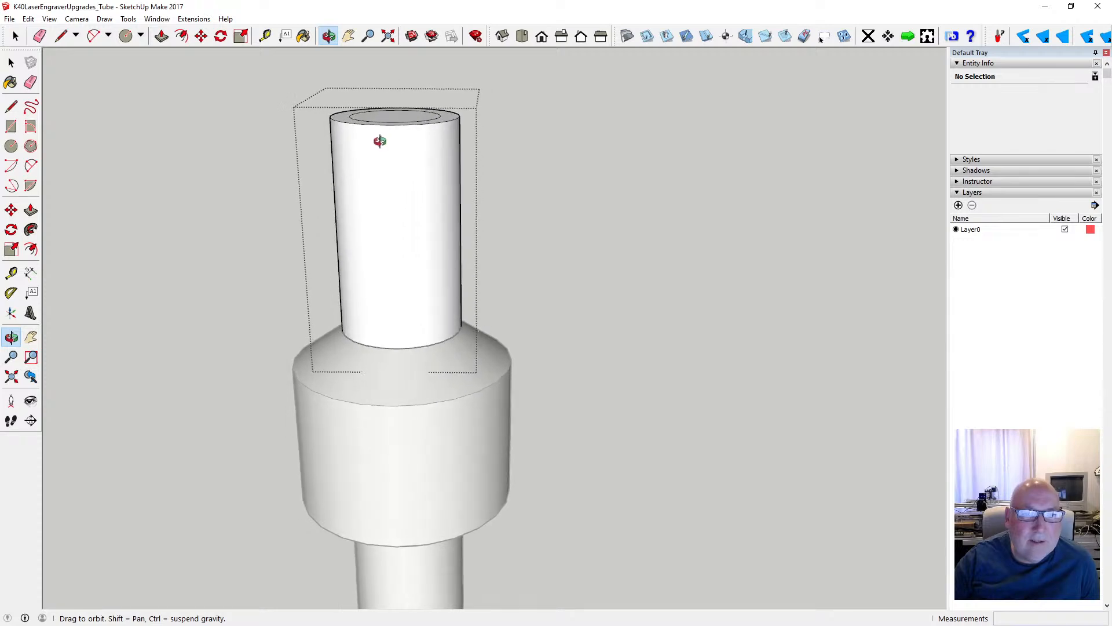
{"action": "key", "text": "space"}
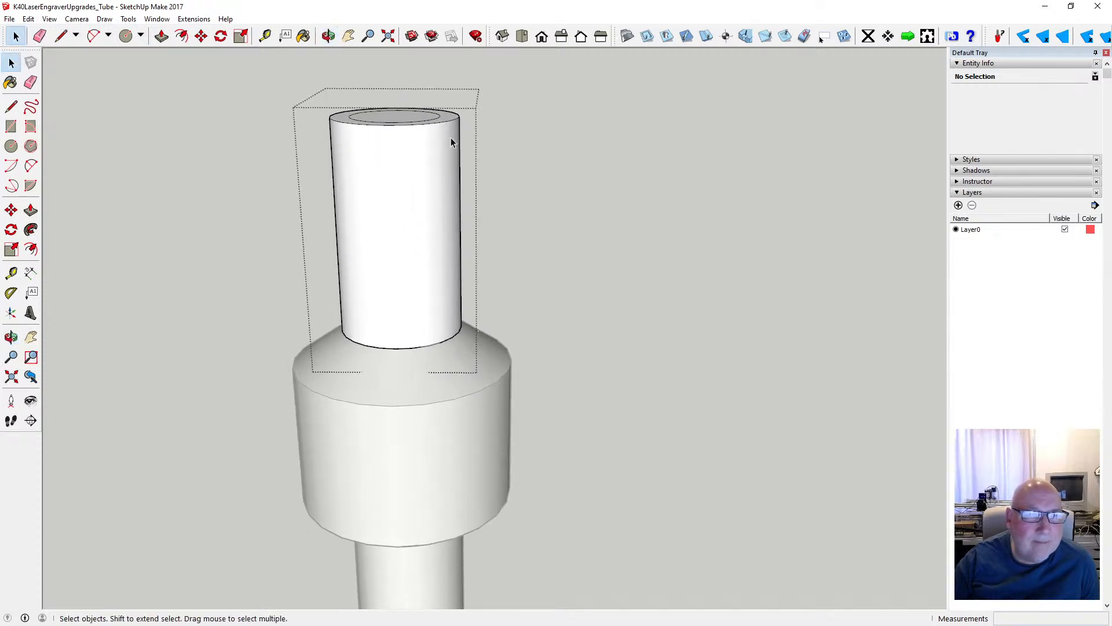
{"action": "left_click", "coordinate": [400, 130]}
{"action": "key", "text": "m"}
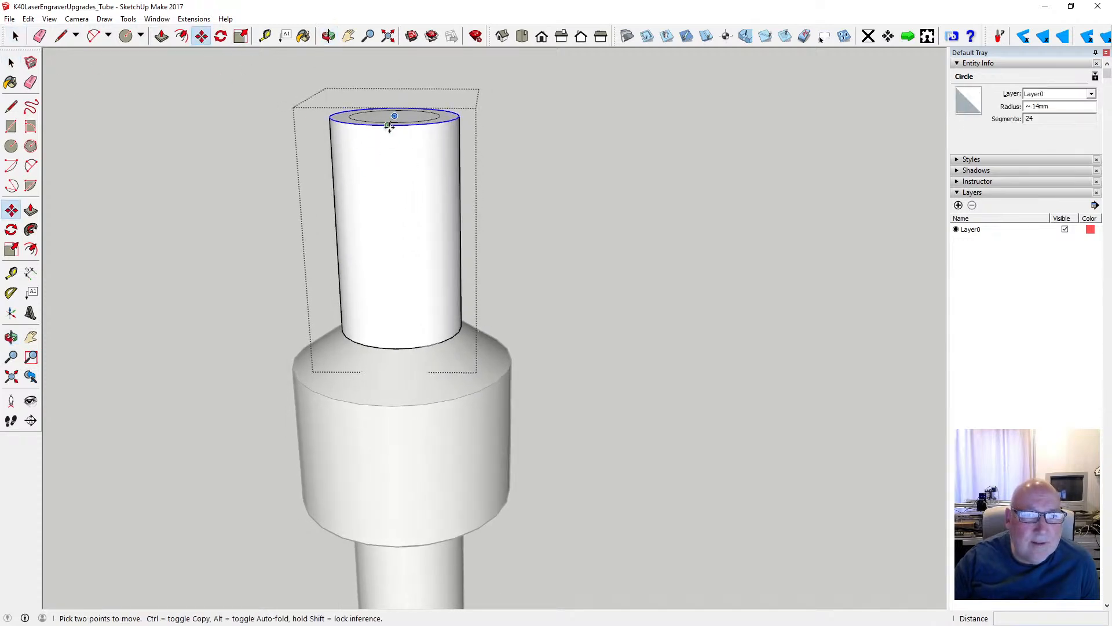
{"action": "left_click", "coordinate": [389, 127]}
{"action": "type", "text": "8"}
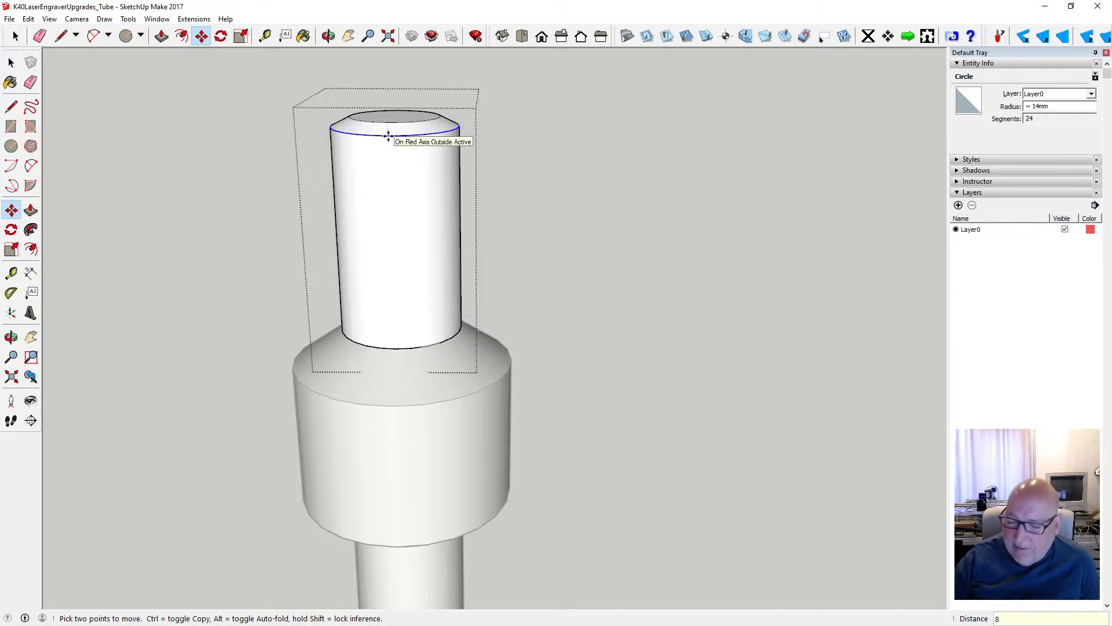
{"action": "key", "text": "Return"}
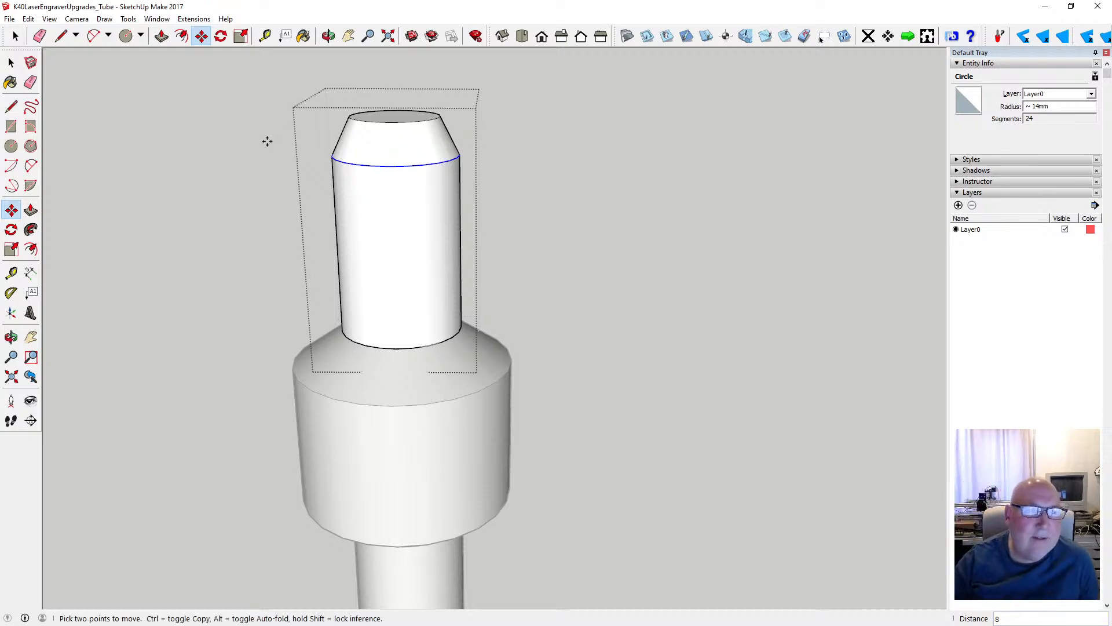
{"action": "left_click", "coordinate": [28, 18]}
{"action": "left_click", "coordinate": [44, 29]}
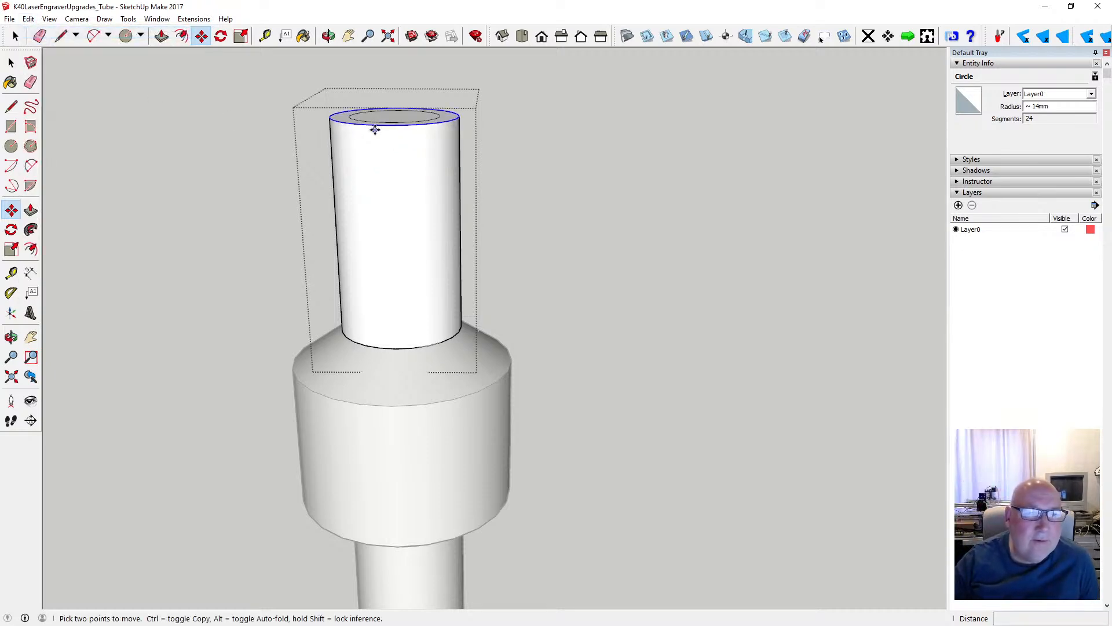
- Bevel the 47 mm cylinder's end by moving its outer edge 4 mm back along the axis, and close the group
{"action": "left_click", "coordinate": [388, 124]}
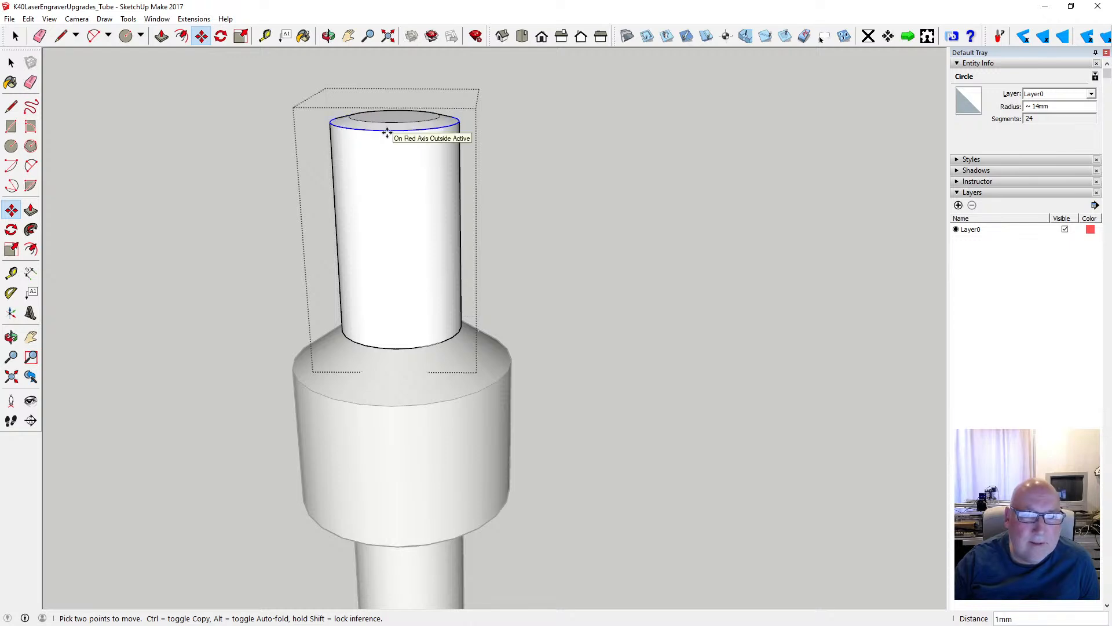
{"action": "type", "text": "4"}
{"action": "key", "text": "Return"}
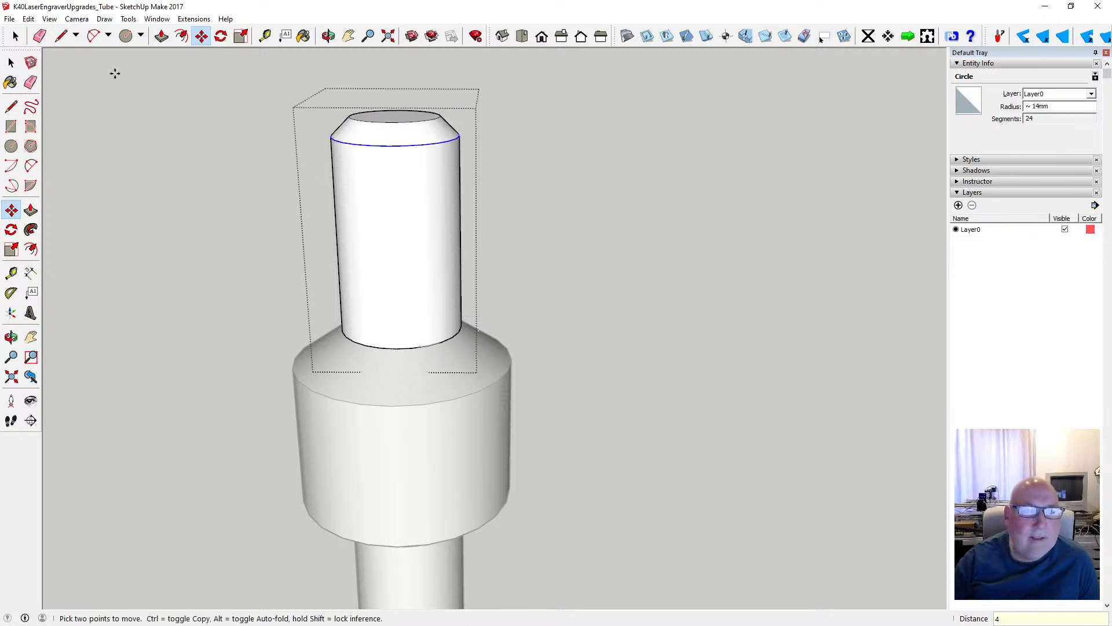
{"action": "key", "text": "space"}
{"action": "left_click", "coordinate": [231, 137]}
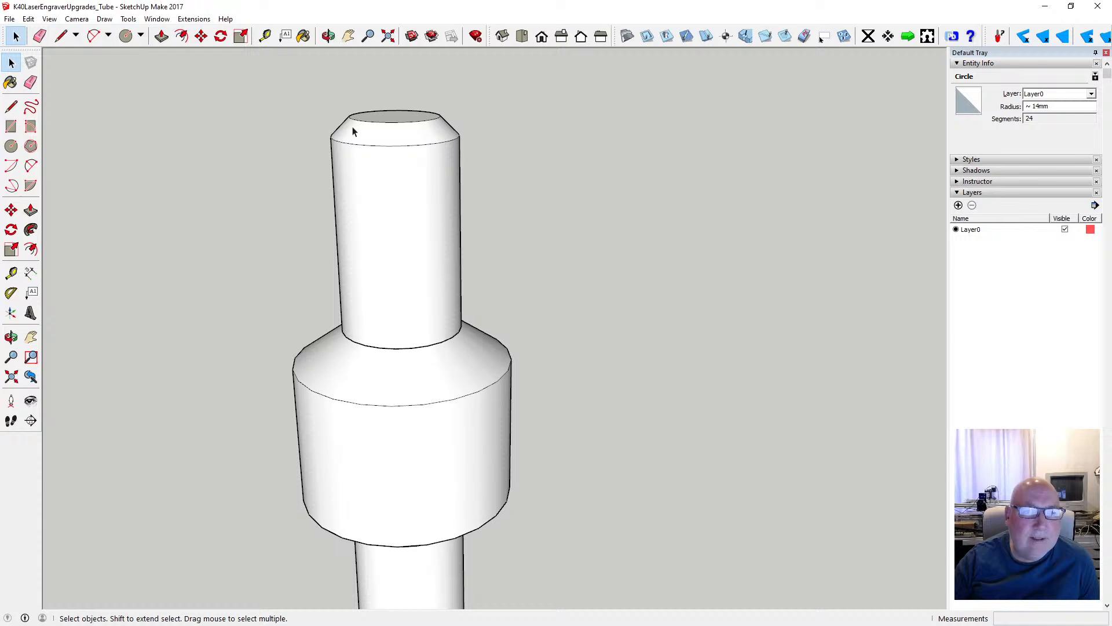
- Draw a circle on the 47 mm cylinder's bevelled end, from its centre out to the end face's edge
{"action": "left_click", "coordinate": [328, 36]}
{"action": "scroll", "coordinate": [486, 289], "scroll_direction": "down", "scroll_amount": 3}
{"action": "left_click_drag", "start_coordinate": [484, 289], "coordinate": [263, 315]}
{"action": "scroll", "coordinate": [270, 310], "scroll_direction": "down", "scroll_amount": 1}
{"action": "scroll", "coordinate": [539, 310], "scroll_direction": "up", "scroll_amount": 4}
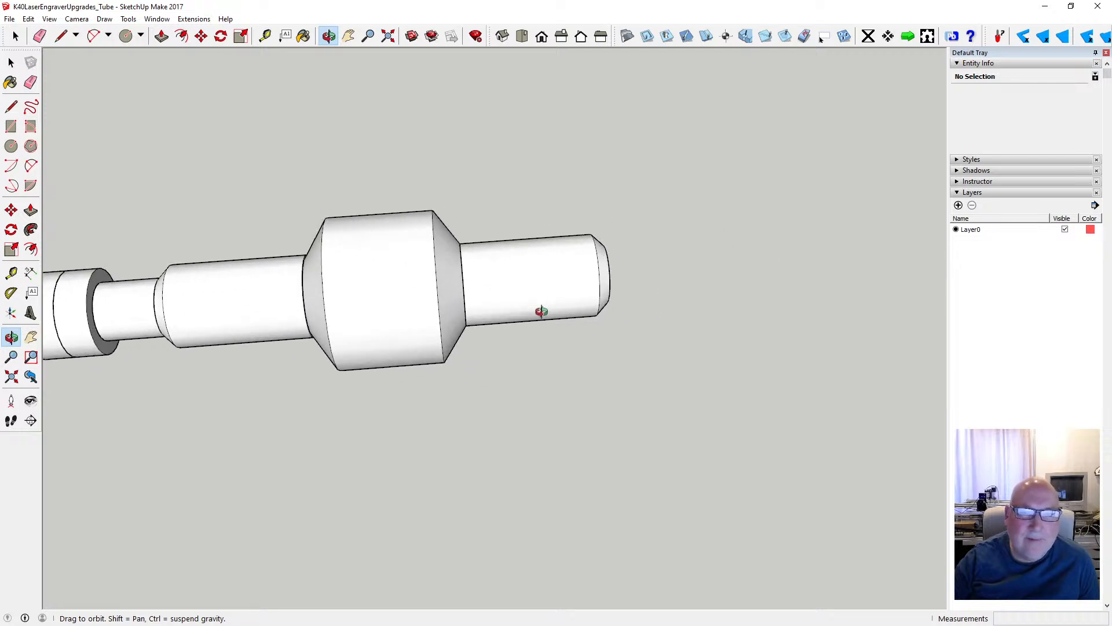
{"action": "left_click_drag", "start_coordinate": [502, 284], "coordinate": [651, 315]}
{"action": "scroll", "coordinate": [650, 313], "scroll_direction": "up", "scroll_amount": 1}
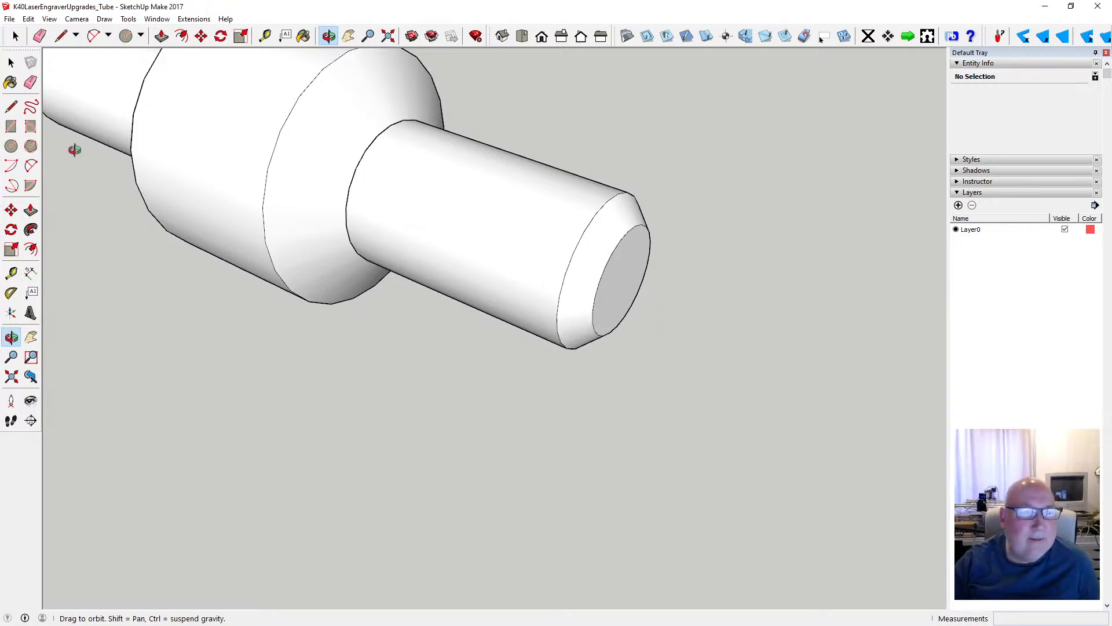
{"action": "left_click", "coordinate": [11, 146]}
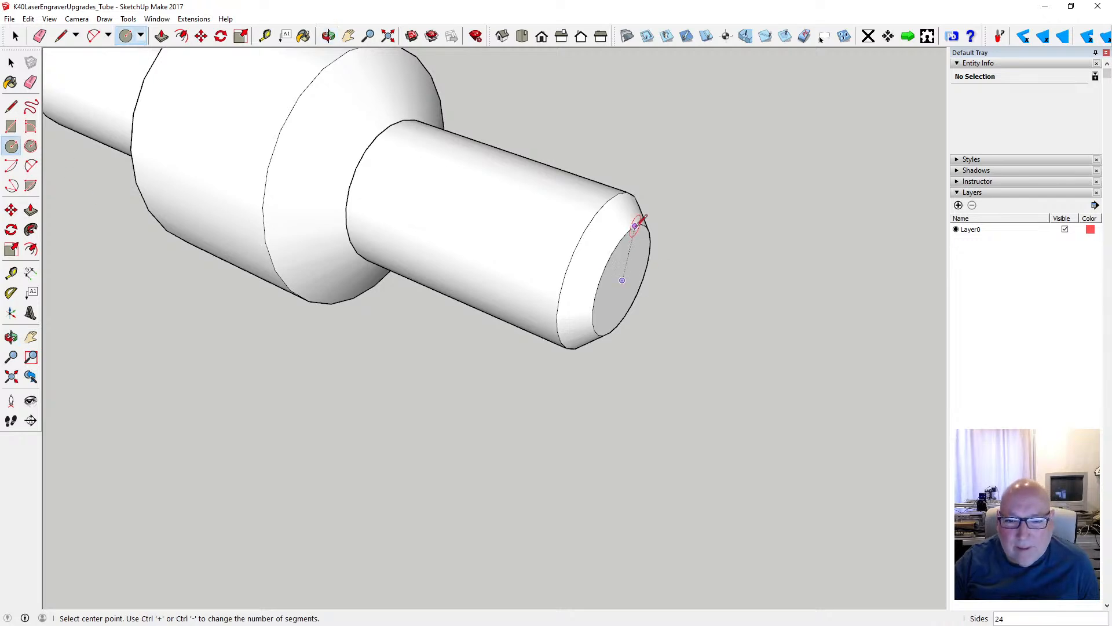
{"action": "left_click", "coordinate": [622, 281]}
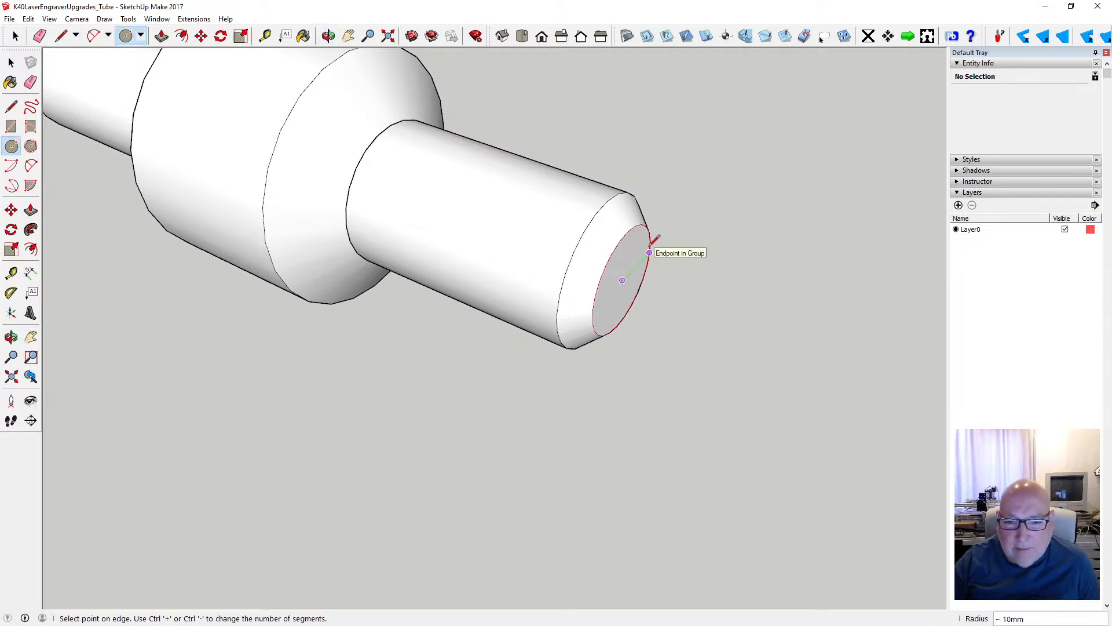
{"action": "left_click", "coordinate": [647, 243]}
- Extrude the new end circle 20 mm outward with Push/Pull
{"action": "left_click", "coordinate": [161, 36]}
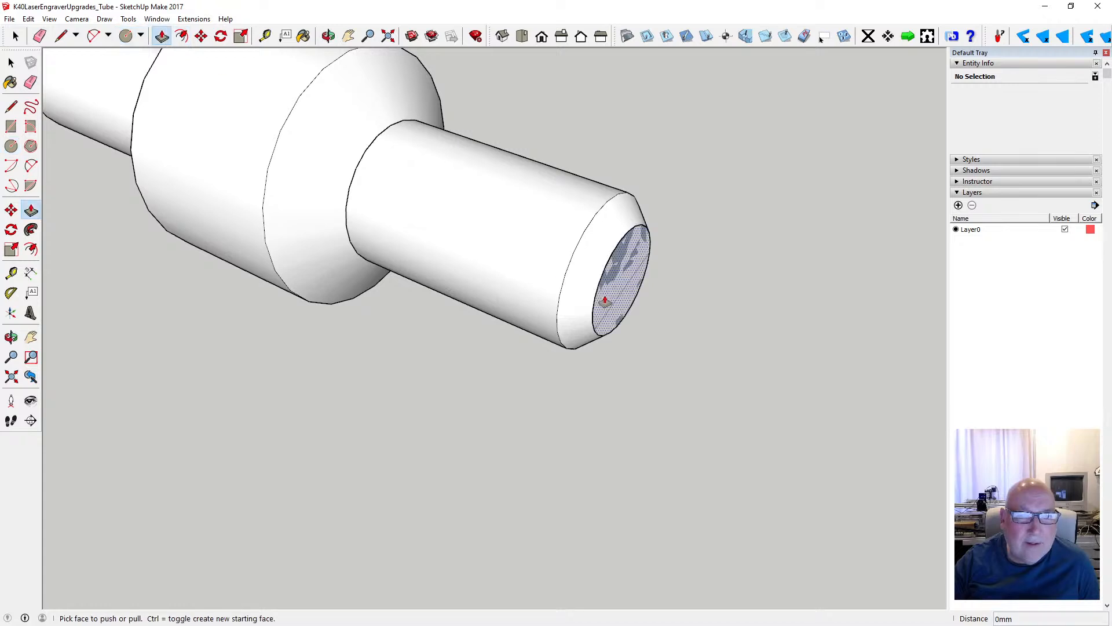
{"action": "left_click", "coordinate": [604, 303]}
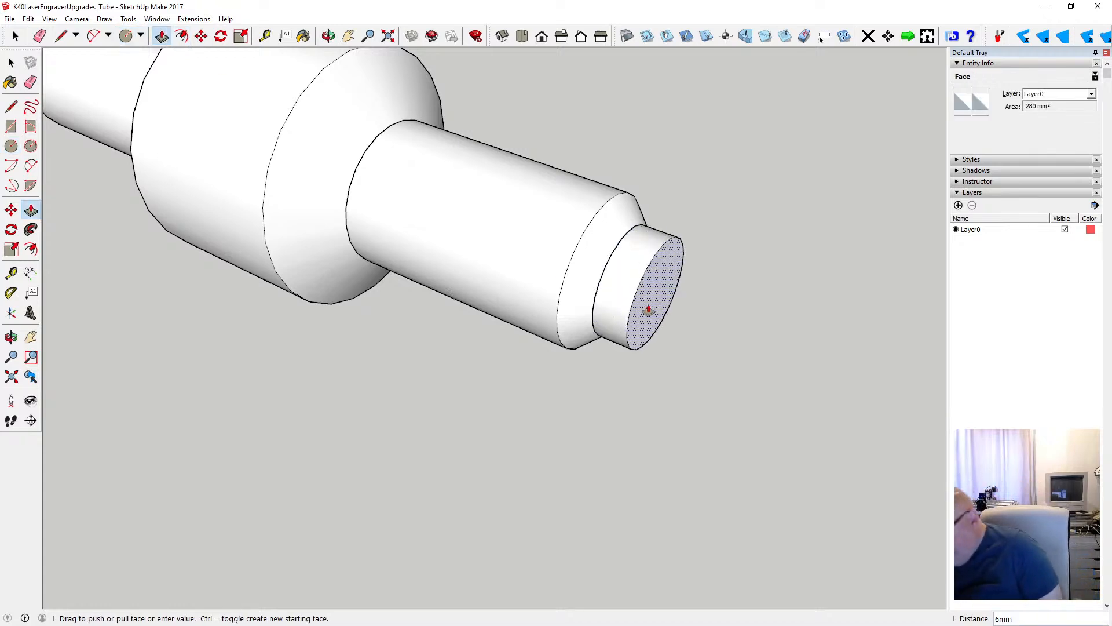
{"action": "type", "text": "20"}
{"action": "key", "text": "Return"}
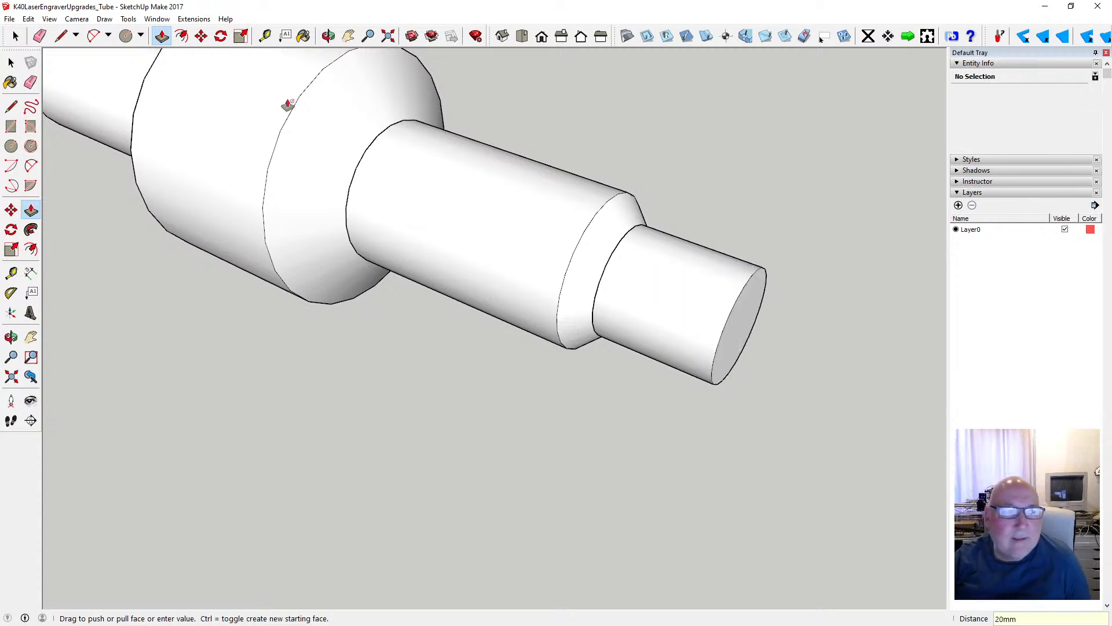
- Select all of the new 20 mm cylinder's geometry, make it a group, and clear the selection
{"action": "left_click", "coordinate": [15, 35]}
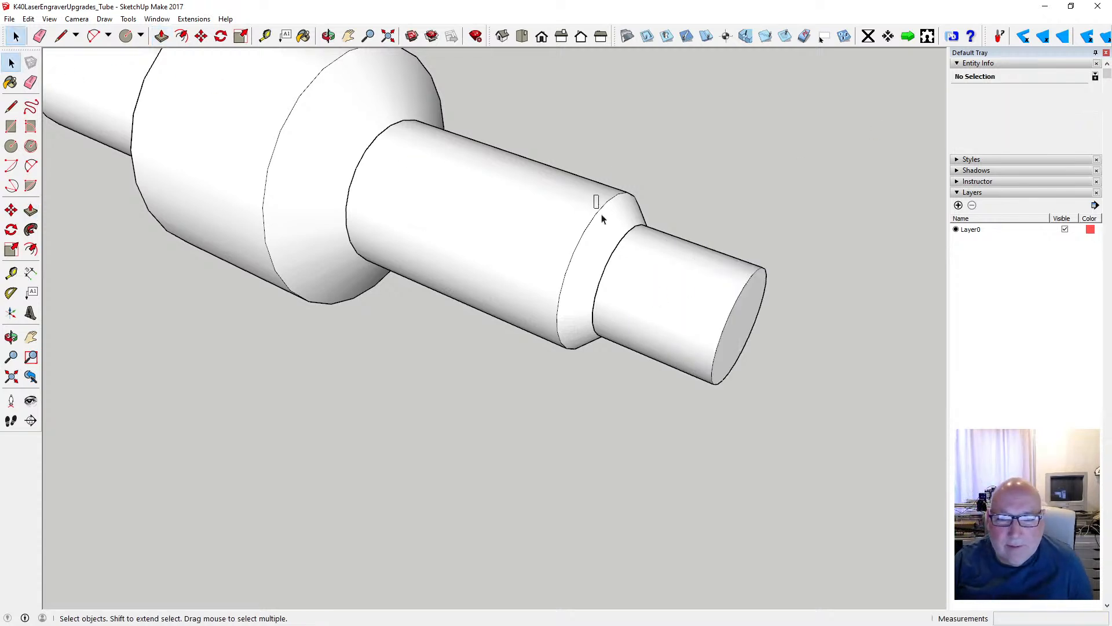
{"action": "left_click_drag", "start_coordinate": [597, 198], "coordinate": [783, 402]}
{"action": "right_click", "coordinate": [717, 329]}
{"action": "left_click", "coordinate": [774, 426]}
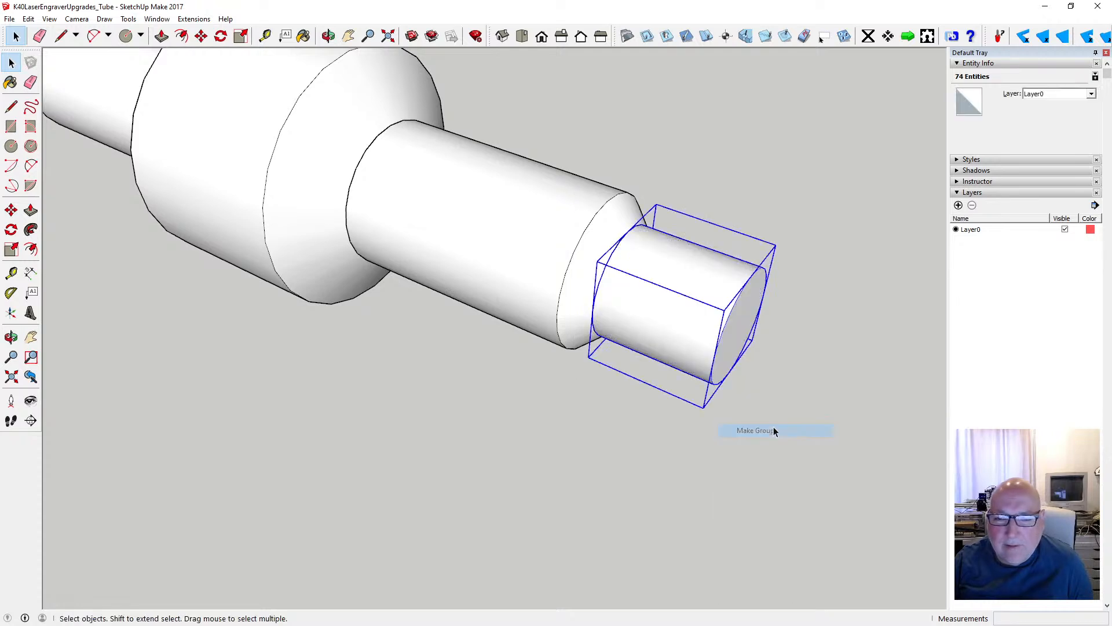
{"action": "left_click", "coordinate": [620, 410]}
- Copy the two short wide end groups about 203 mm along the tube onto the free end of the 20 mm cylinder
{"action": "left_click", "coordinate": [329, 36]}
{"action": "mouse_move", "coordinate": [416, 150]}
{"action": "left_mouse_down"}
{"action": "mouse_move", "coordinate": [422, 174]}
{"action": "mouse_move", "coordinate": [531, 184]}
{"action": "left_mouse_up"}
{"action": "scroll", "coordinate": [423, 147], "scroll_direction": "down", "scroll_amount": 4}
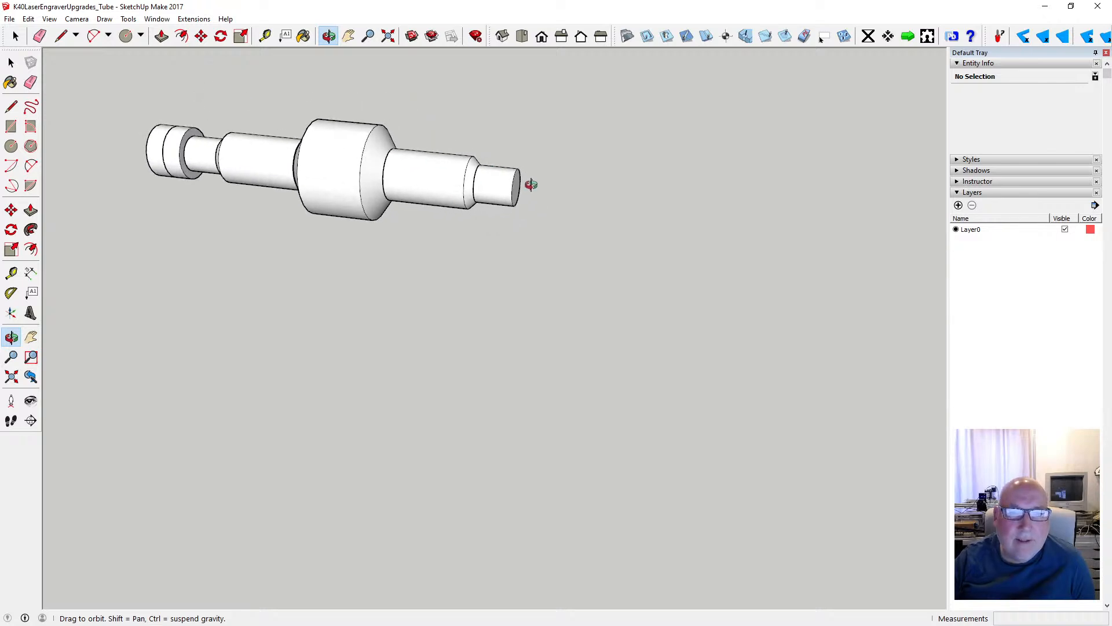
{"action": "scroll", "coordinate": [528, 183], "scroll_direction": "up", "scroll_amount": 3}
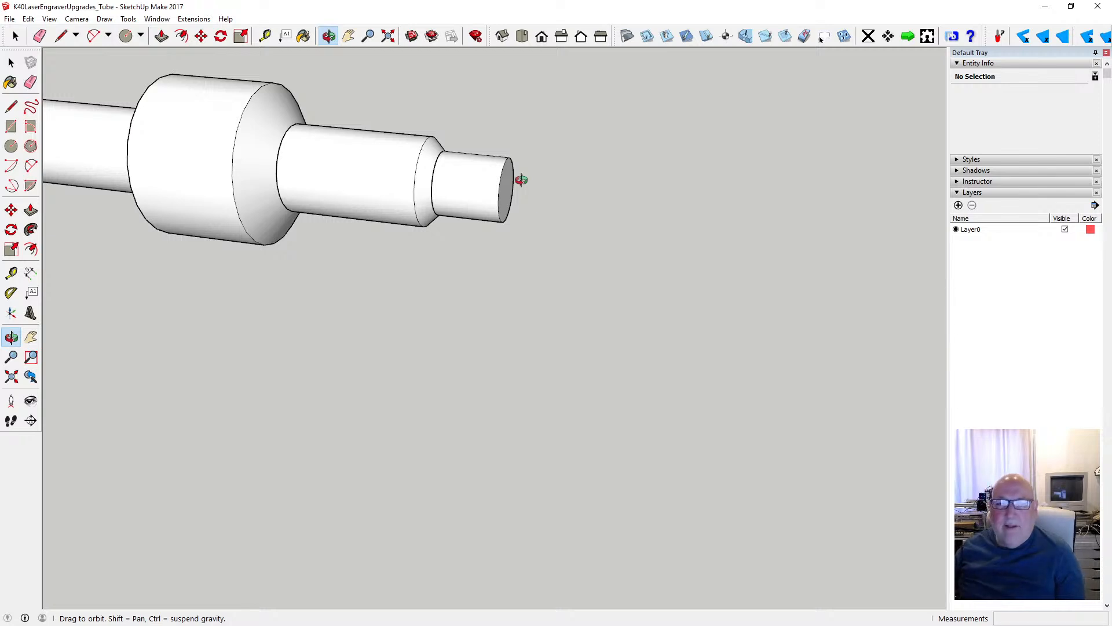
{"action": "left_click_drag", "start_coordinate": [690, 310], "coordinate": [678, 296]}
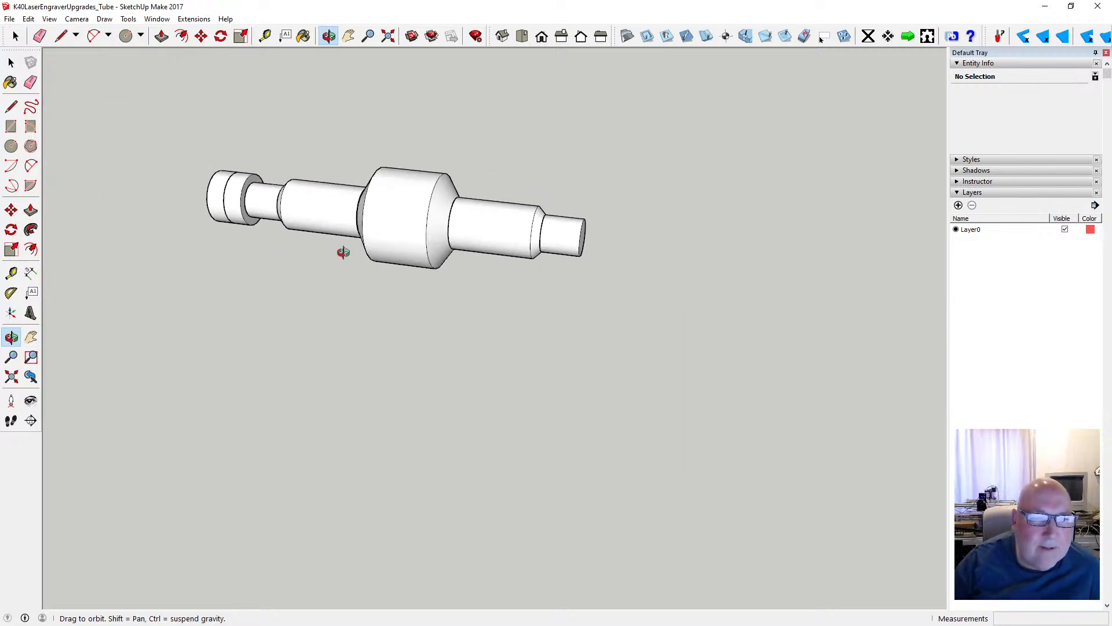
{"action": "left_click", "coordinate": [11, 62]}
{"action": "left_click", "coordinate": [210, 198]}
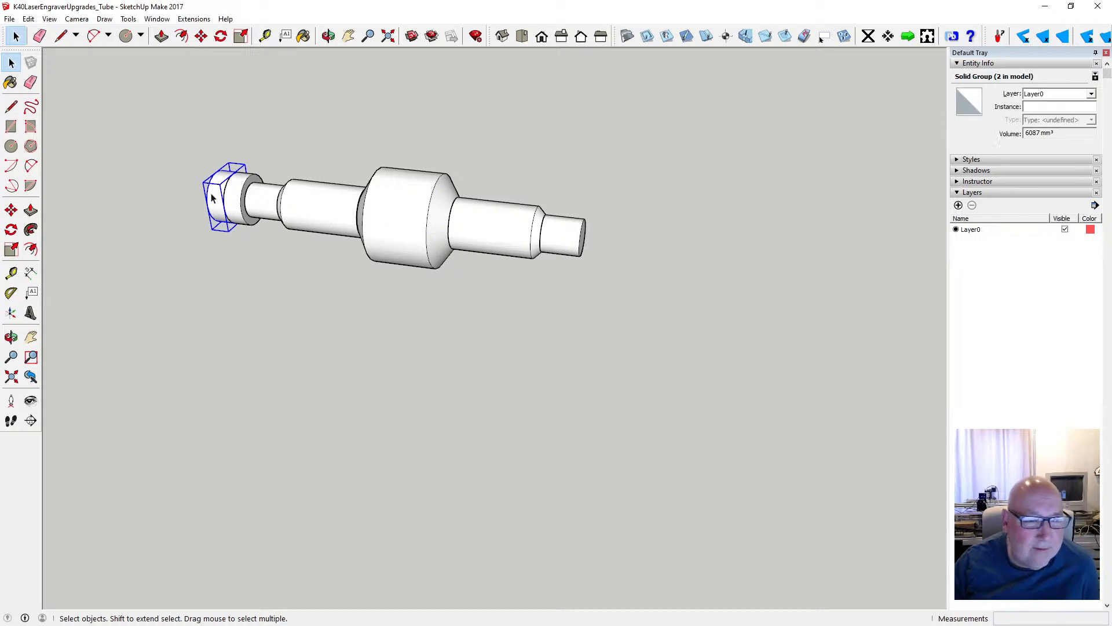
{"action": "left_click", "coordinate": [241, 200], "text": "shift"}
{"action": "left_click", "coordinate": [201, 36]}
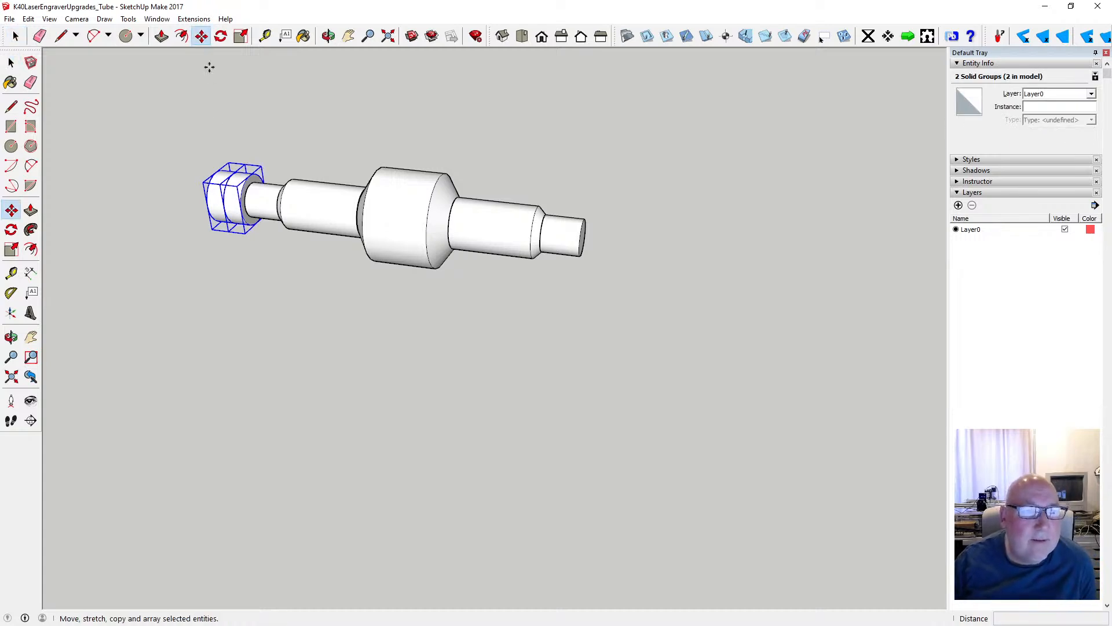
{"action": "key", "text": "ctrl"}
{"action": "left_click", "coordinate": [206, 192]}
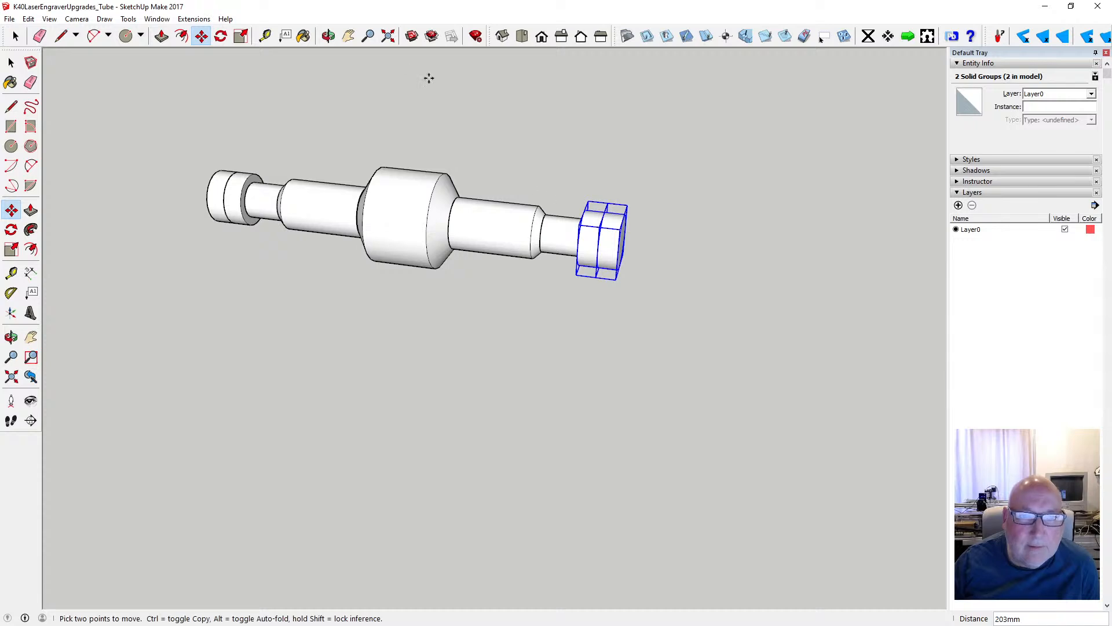
- Examine the copied end groups' fit and the whole tube from several angles, and clear the selection
{"action": "left_click", "coordinate": [328, 36]}
{"action": "left_click_drag", "start_coordinate": [472, 206], "coordinate": [587, 220]}
{"action": "scroll", "coordinate": [587, 220], "scroll_direction": "up", "scroll_amount": 5}
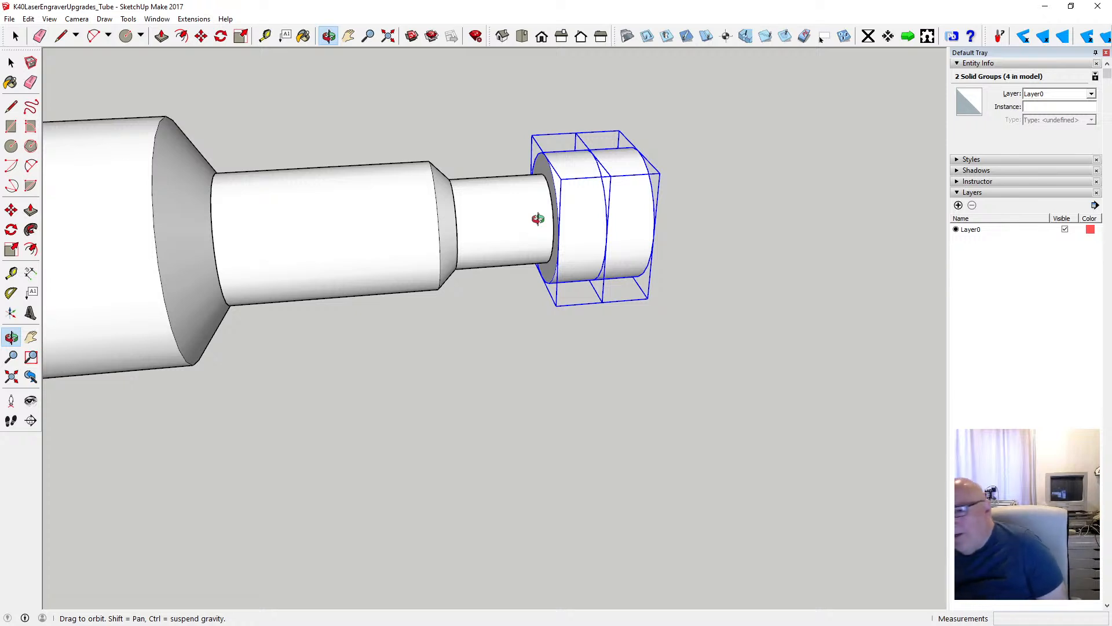
{"action": "scroll", "coordinate": [442, 209], "scroll_direction": "down", "scroll_amount": 3}
{"action": "scroll", "coordinate": [442, 209], "scroll_direction": "down", "scroll_amount": 2}
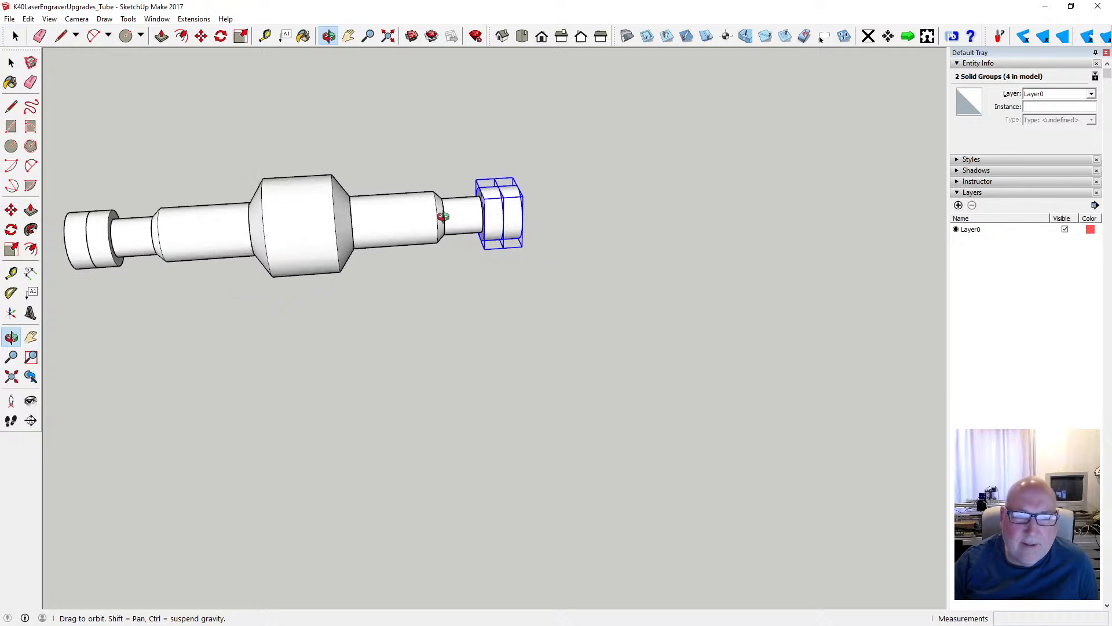
{"action": "left_click_drag", "start_coordinate": [465, 255], "coordinate": [363, 248]}
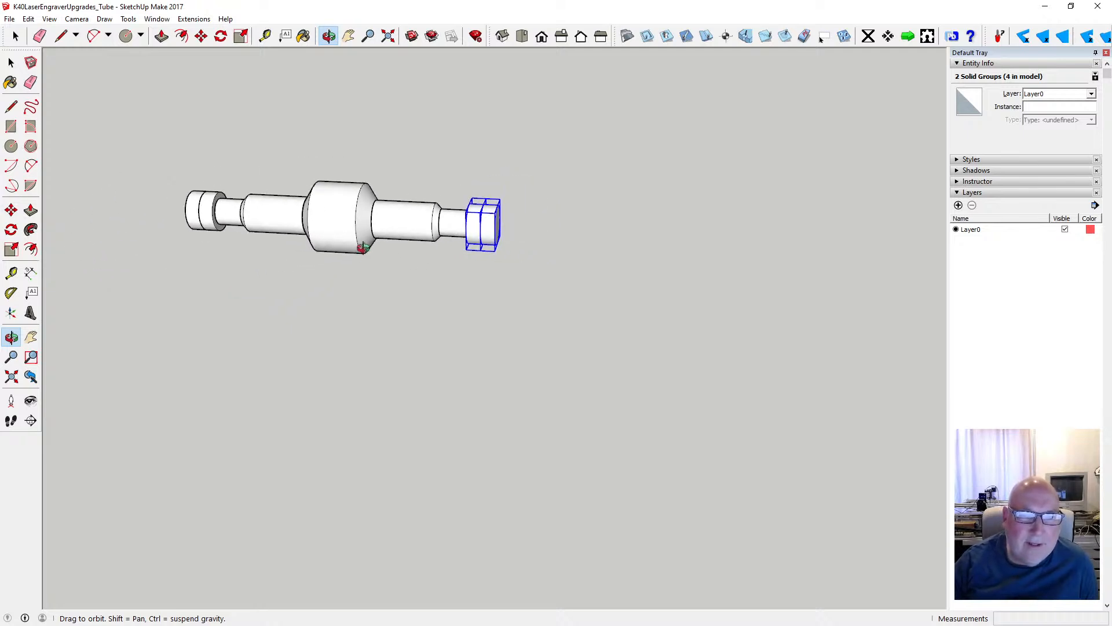
{"action": "left_click", "coordinate": [11, 62]}
{"action": "left_click", "coordinate": [222, 154]}
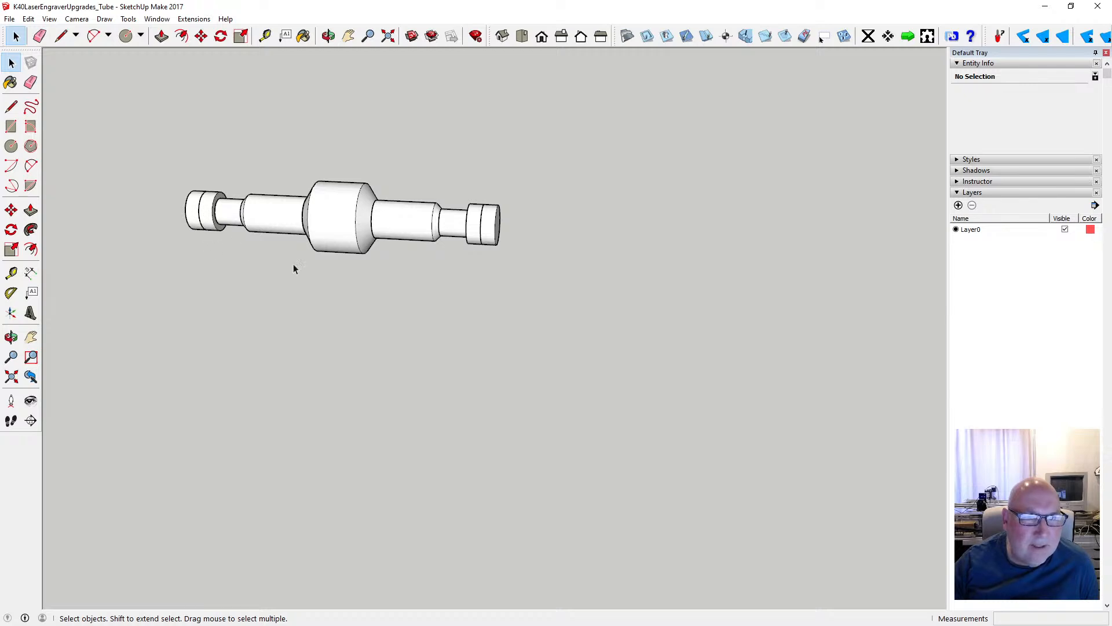
- Try to measure the assembled tube's overall length with the Tape Measure, starting from the outer edge of one end cylinder
{"action": "scroll", "coordinate": [438, 280], "scroll_direction": "down", "scroll_amount": 2}
{"action": "scroll", "coordinate": [377, 273], "scroll_direction": "up", "scroll_amount": 2}
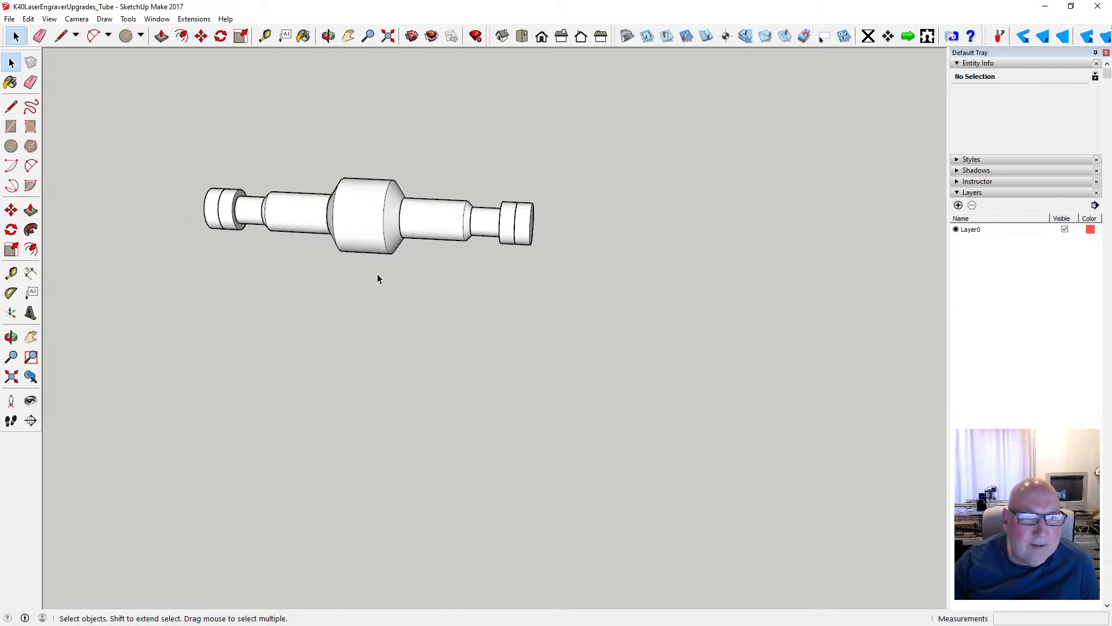
{"action": "left_click", "coordinate": [265, 36]}
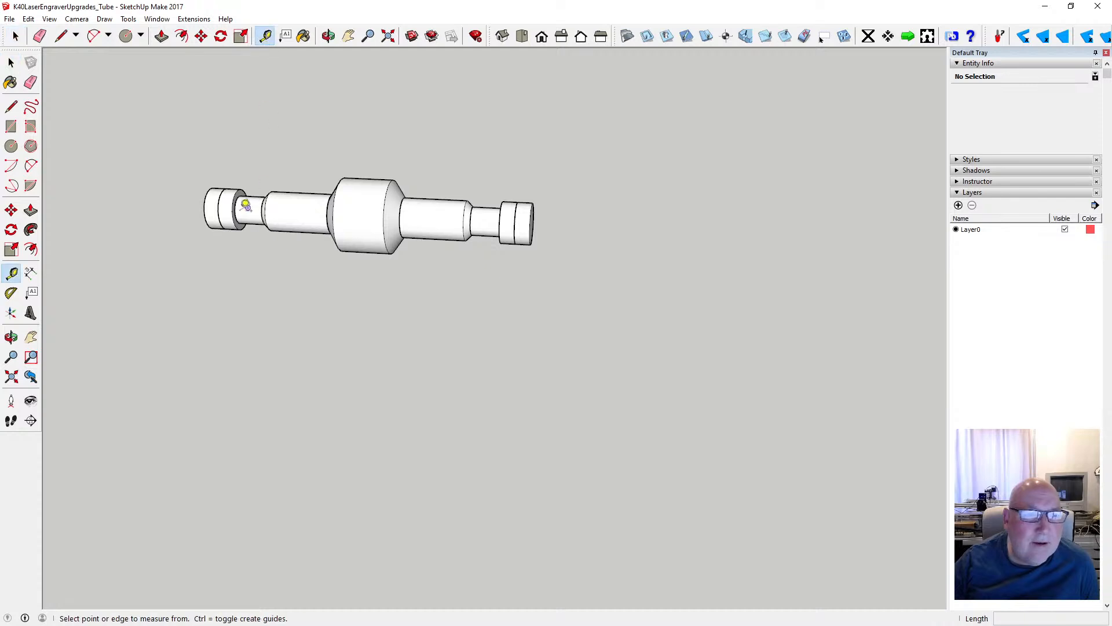
{"action": "left_click", "coordinate": [204, 199]}
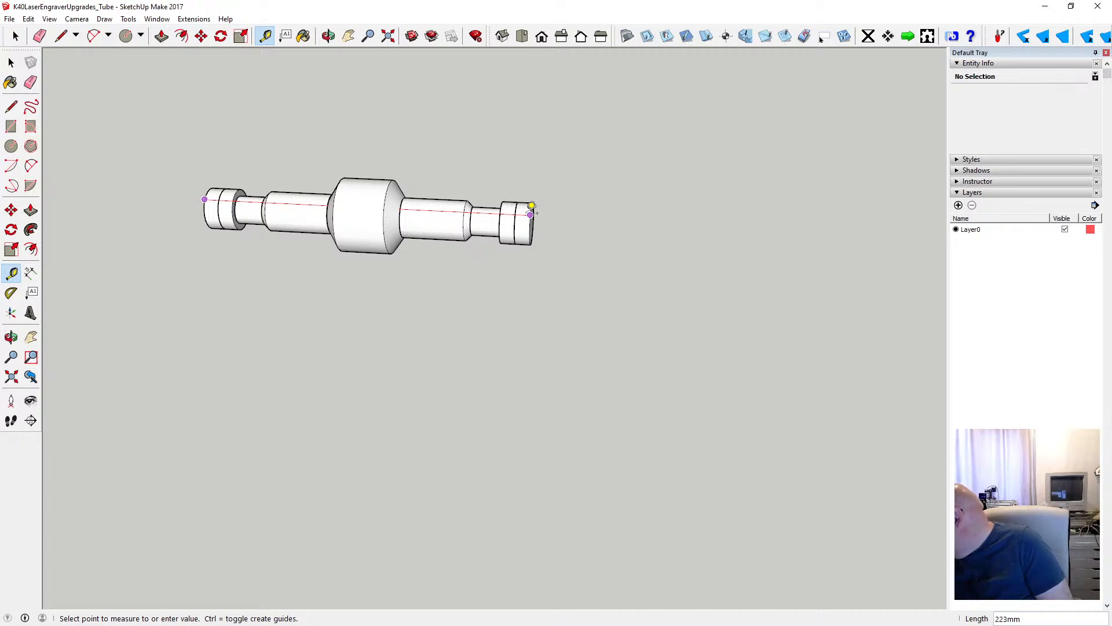
{"action": "left_click", "coordinate": [597, 237]}
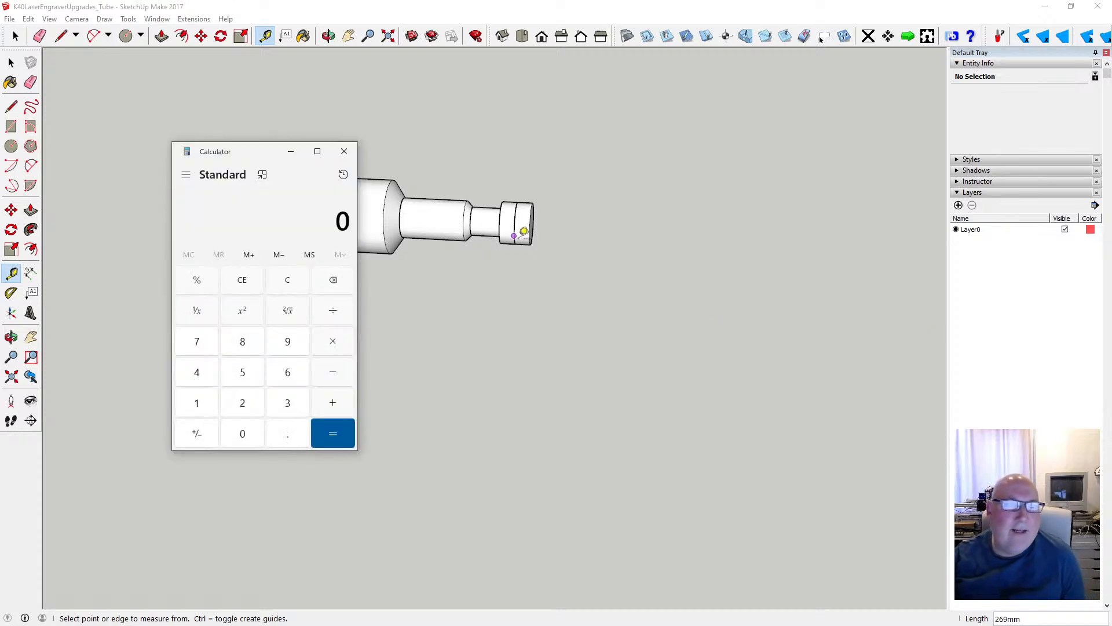
- Switch to Calculator, place its window beside the tube, and add up 415 + 20 + 197.5
{"action": "left_click_drag", "start_coordinate": [251, 151], "coordinate": [637, 109]}
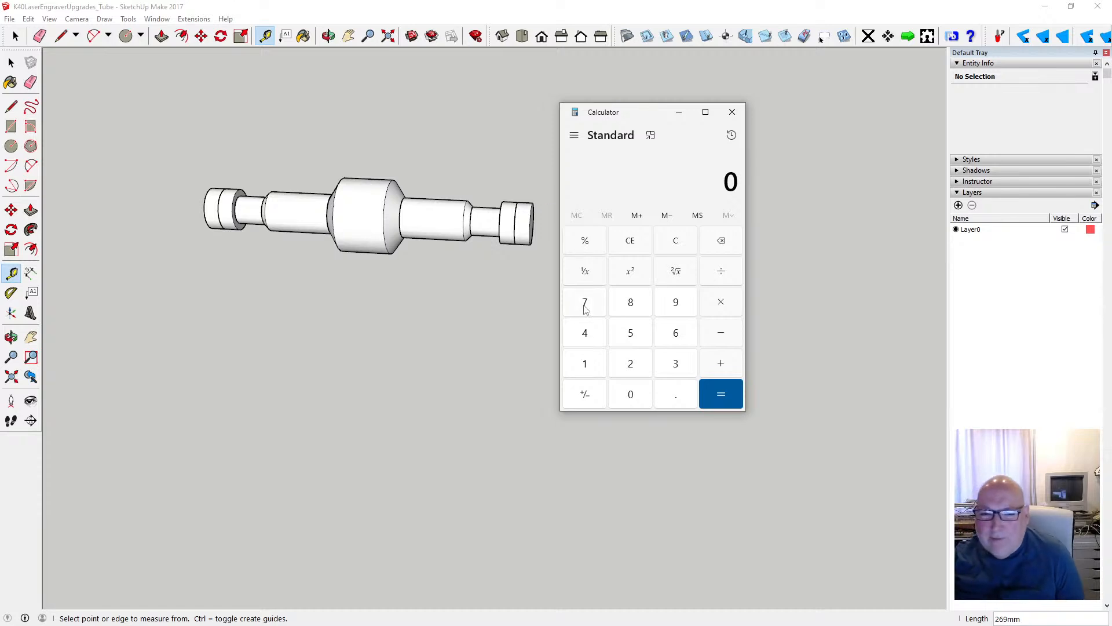
{"action": "left_click", "coordinate": [591, 332]}
{"action": "left_click", "coordinate": [601, 364]}
{"action": "left_click", "coordinate": [637, 329]}
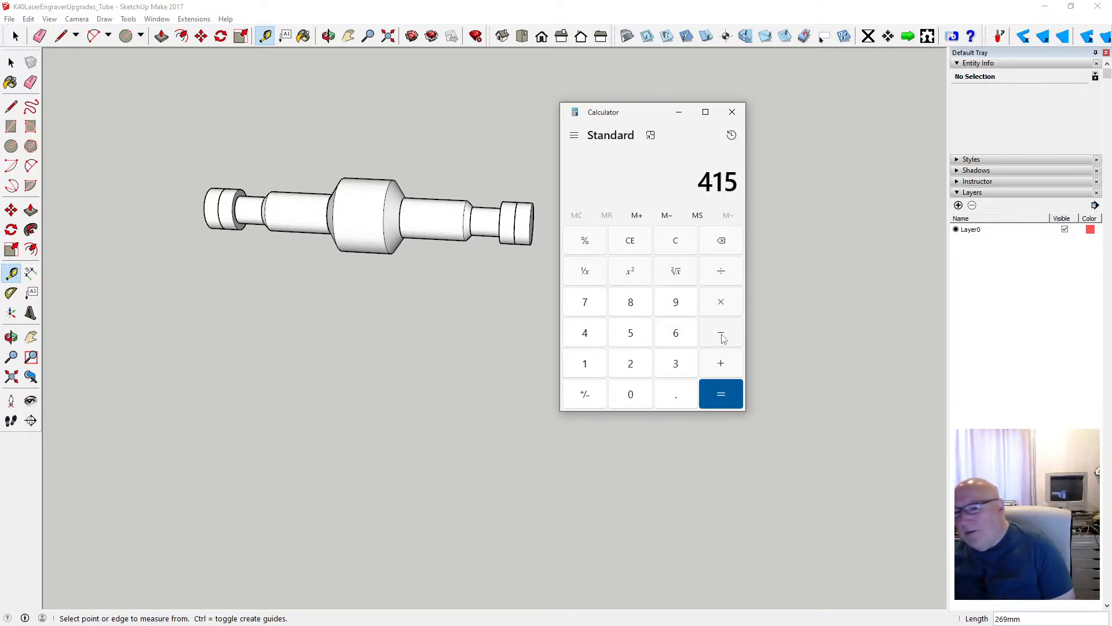
{"action": "left_click", "coordinate": [721, 365]}
{"action": "left_click", "coordinate": [641, 359]}
{"action": "left_click", "coordinate": [629, 395]}
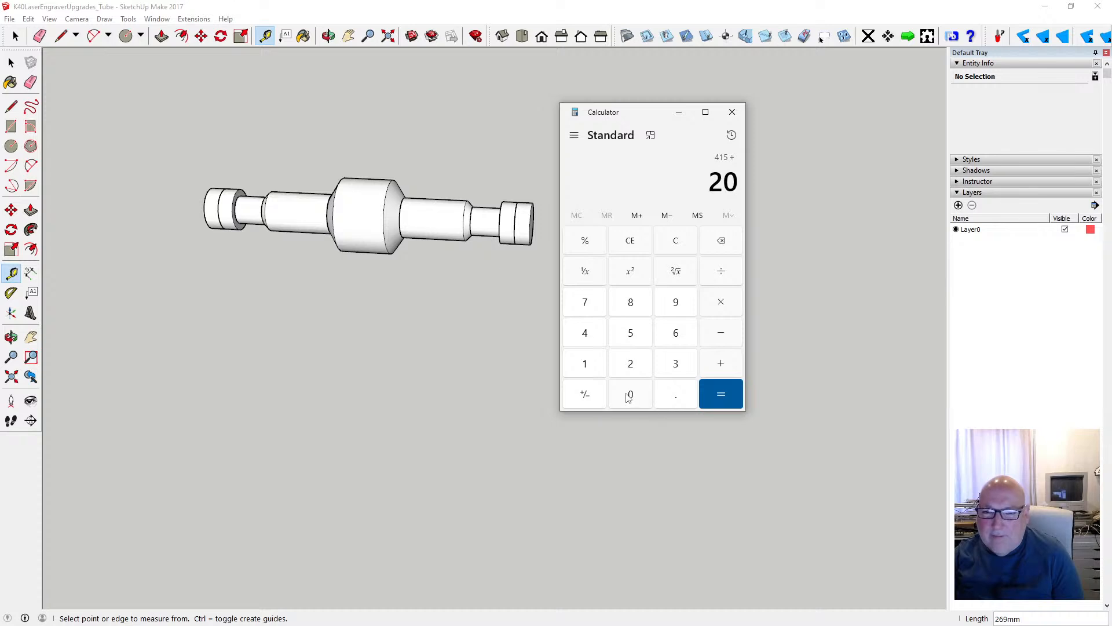
{"action": "left_click", "coordinate": [723, 364]}
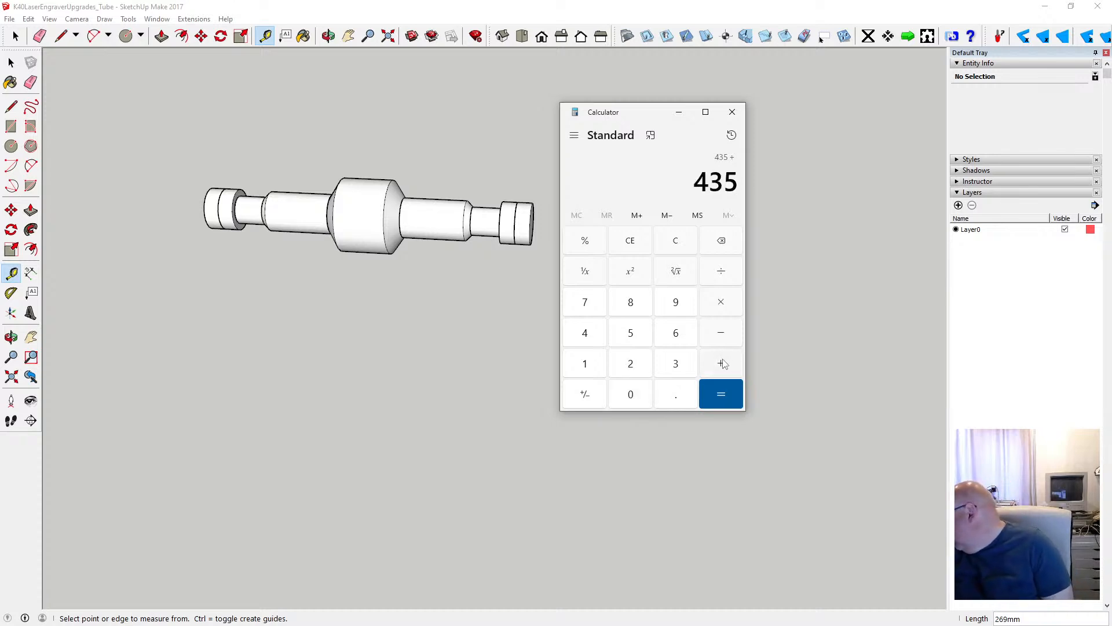
{"action": "left_click", "coordinate": [603, 363]}
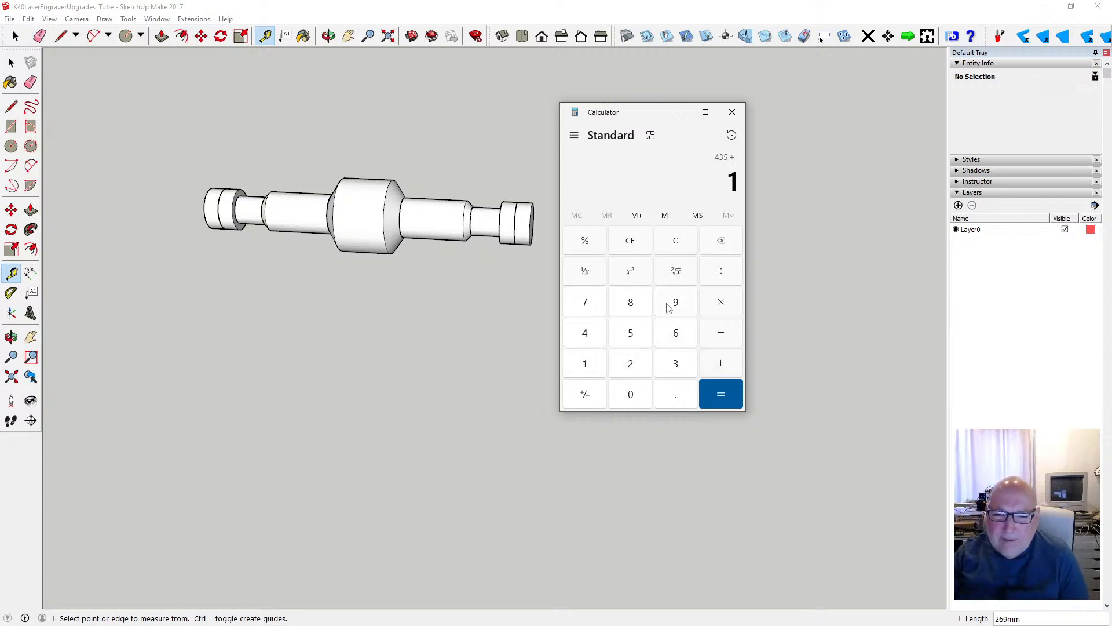
{"action": "left_click", "coordinate": [668, 304]}
{"action": "left_click", "coordinate": [585, 309]}
{"action": "left_click", "coordinate": [675, 397]}
{"action": "left_click", "coordinate": [632, 332]}
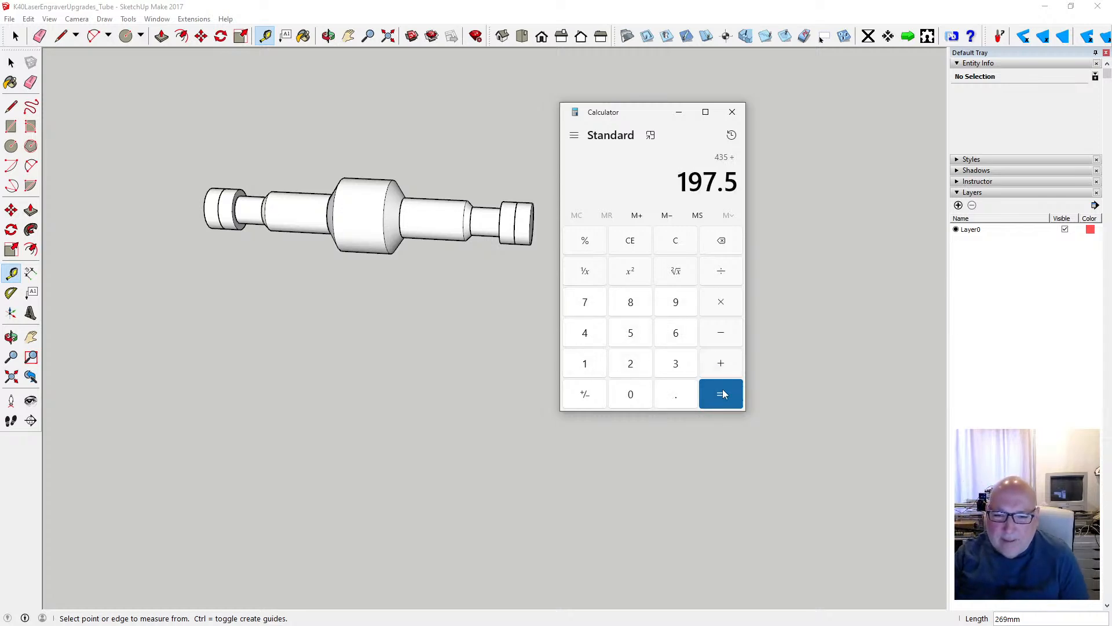
{"action": "left_click", "coordinate": [722, 395]}
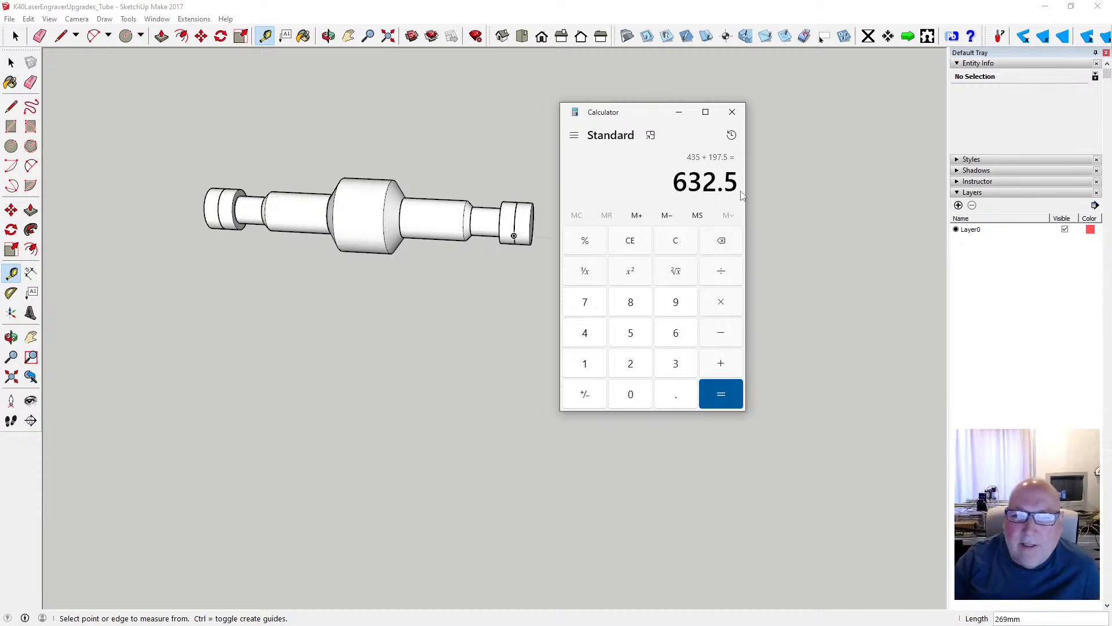
- Move the calculator clear of the tube and measure between the tube's two outer end faces with the Tape Measure
{"action": "left_click_drag", "start_coordinate": [657, 117], "coordinate": [832, 146]}
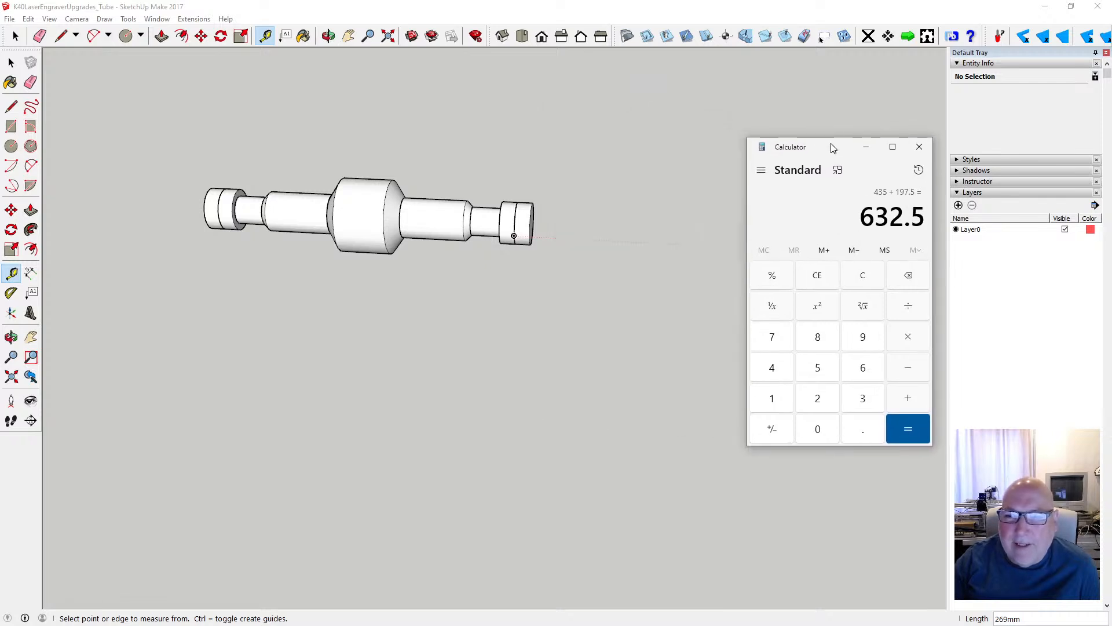
{"action": "left_click", "coordinate": [260, 51]}
{"action": "left_click", "coordinate": [204, 199]}
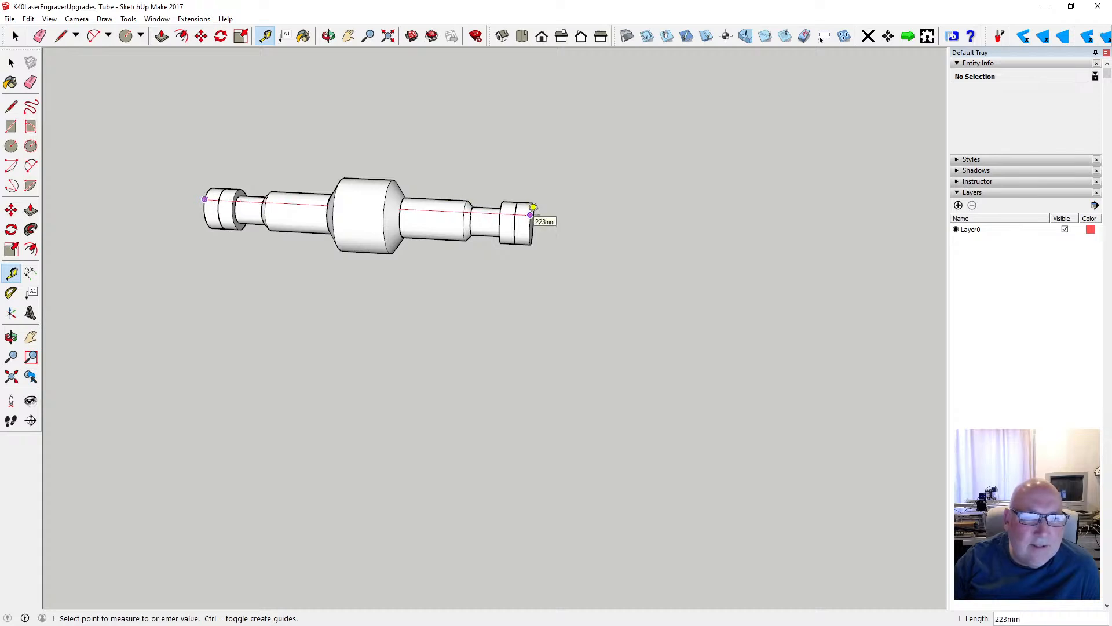
{"action": "left_click", "coordinate": [11, 62]}
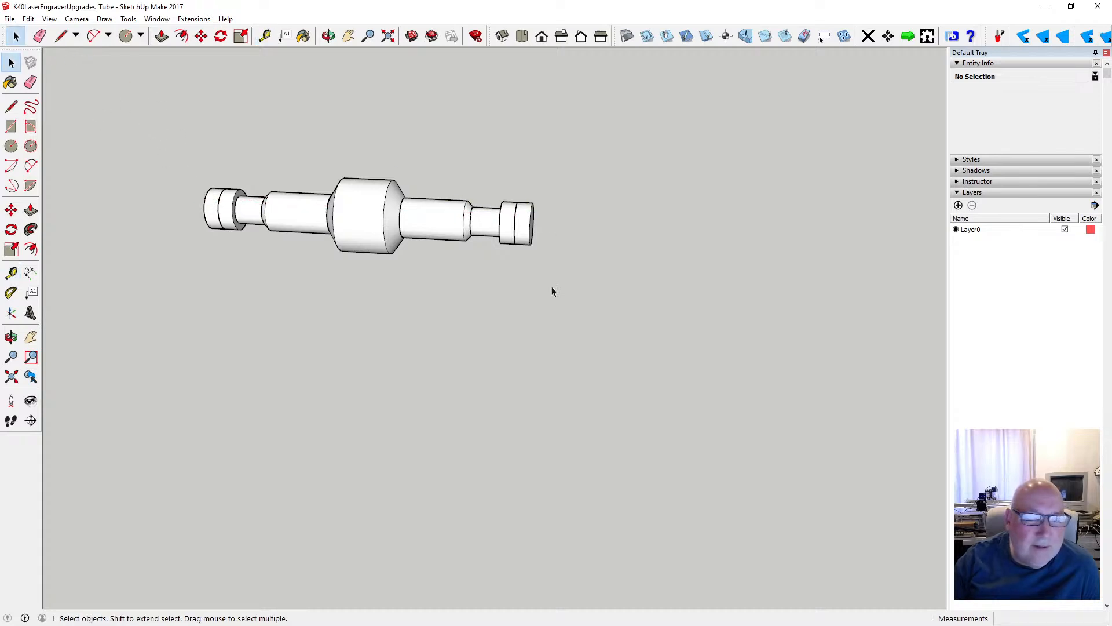
- Switch back to Calculator and place its window well clear of the tube for reading the calculated sum
{"action": "key", "text": "alt+Tab"}
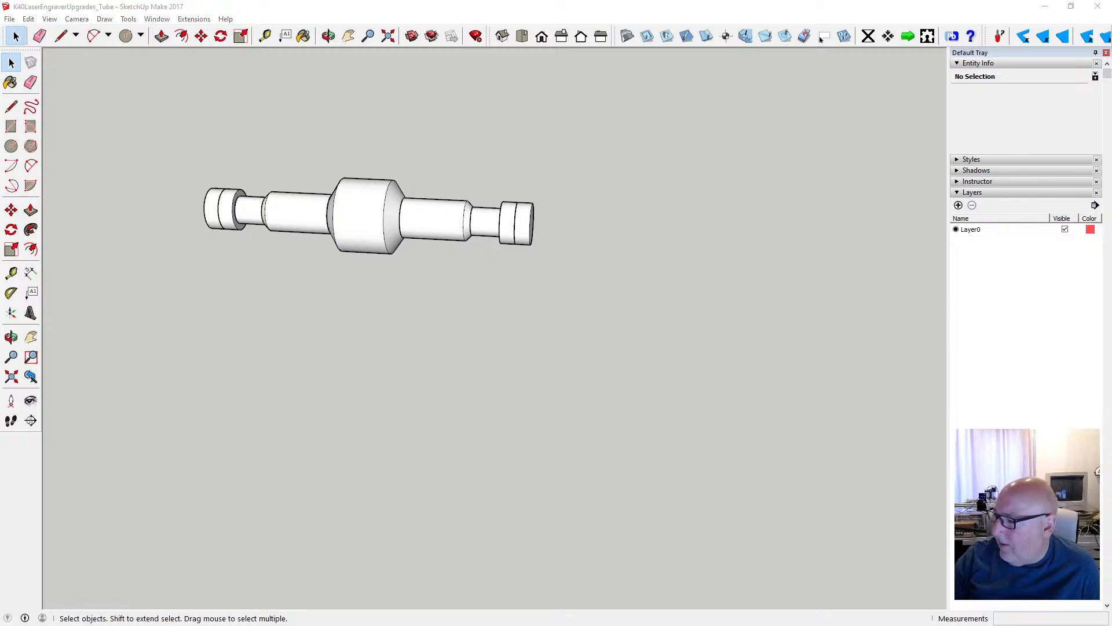
{"action": "left_click_drag", "start_coordinate": [811, 158], "coordinate": [701, 132]}
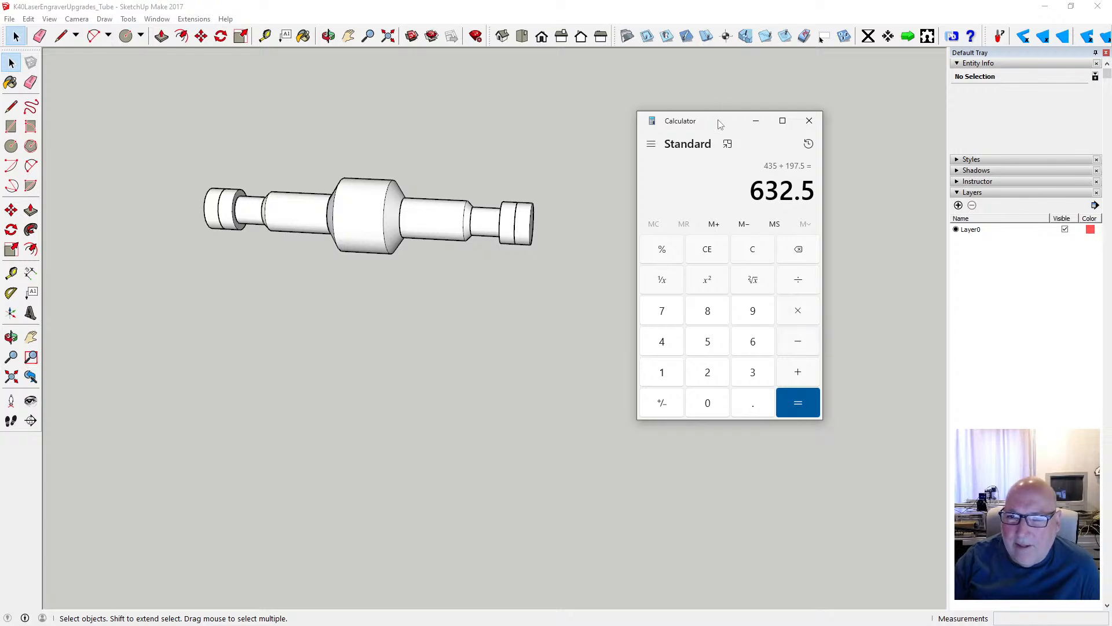
{"action": "left_click_drag", "start_coordinate": [718, 120], "coordinate": [855, 106]}
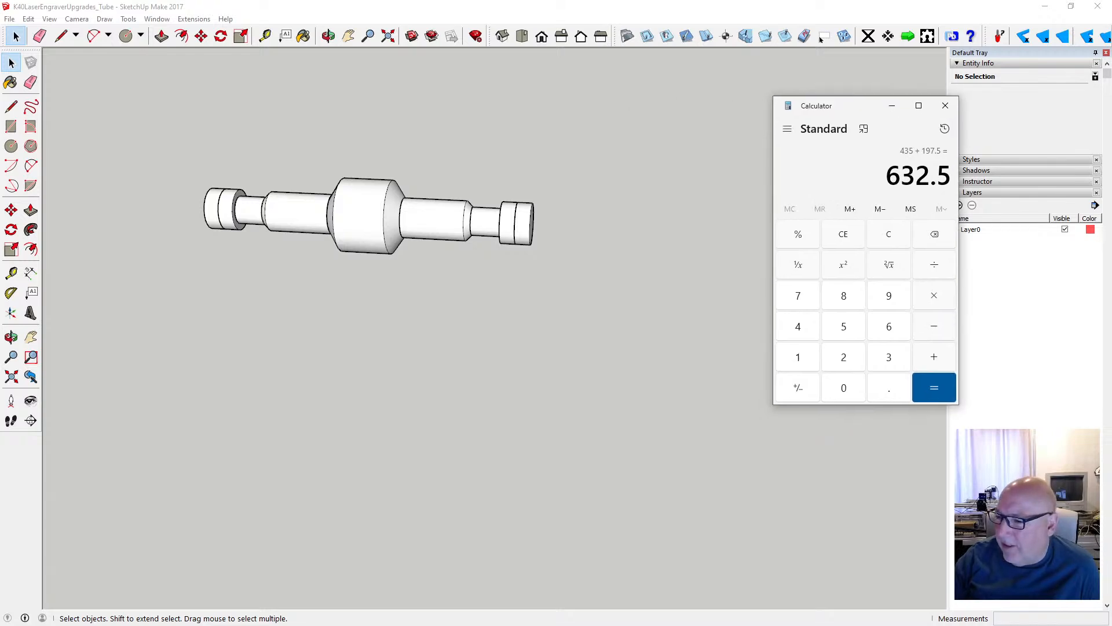
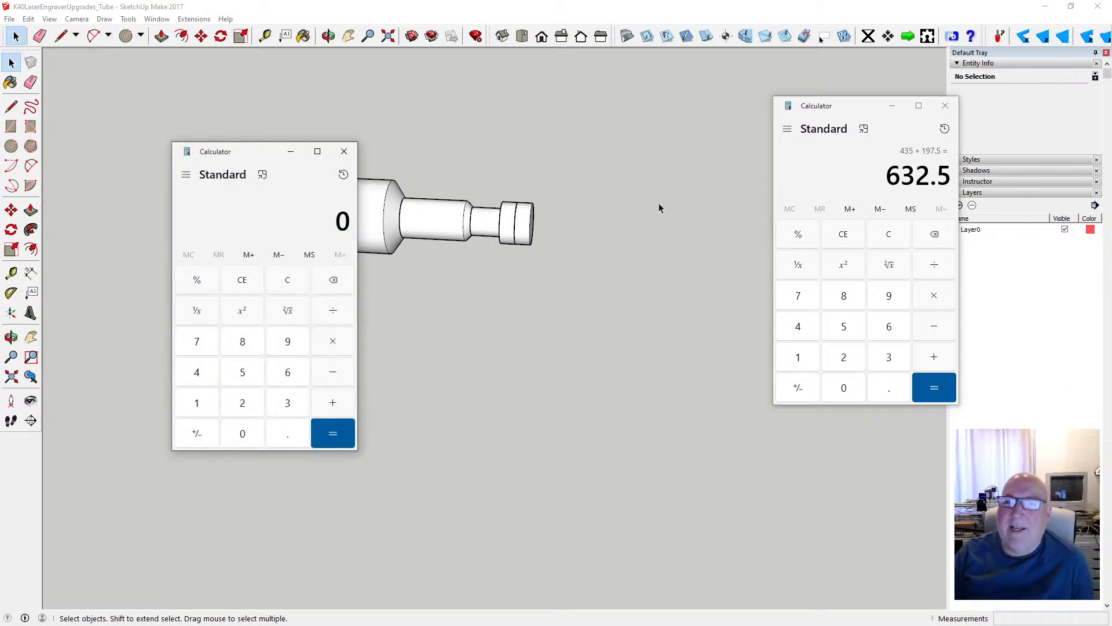
- Place the empty calculator window next to the other one and measure between the tube's two outer end faces with the Tape Measure
{"action": "left_click_drag", "start_coordinate": [252, 153], "coordinate": [644, 106]}
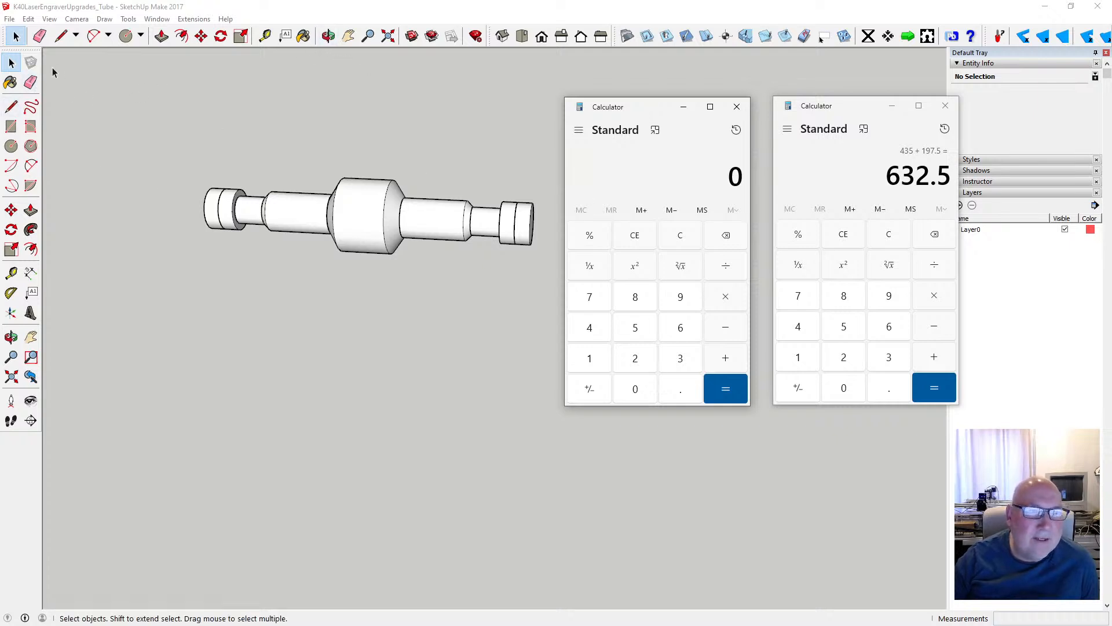
{"action": "left_click", "coordinate": [266, 36]}
{"action": "left_click", "coordinate": [204, 210]}
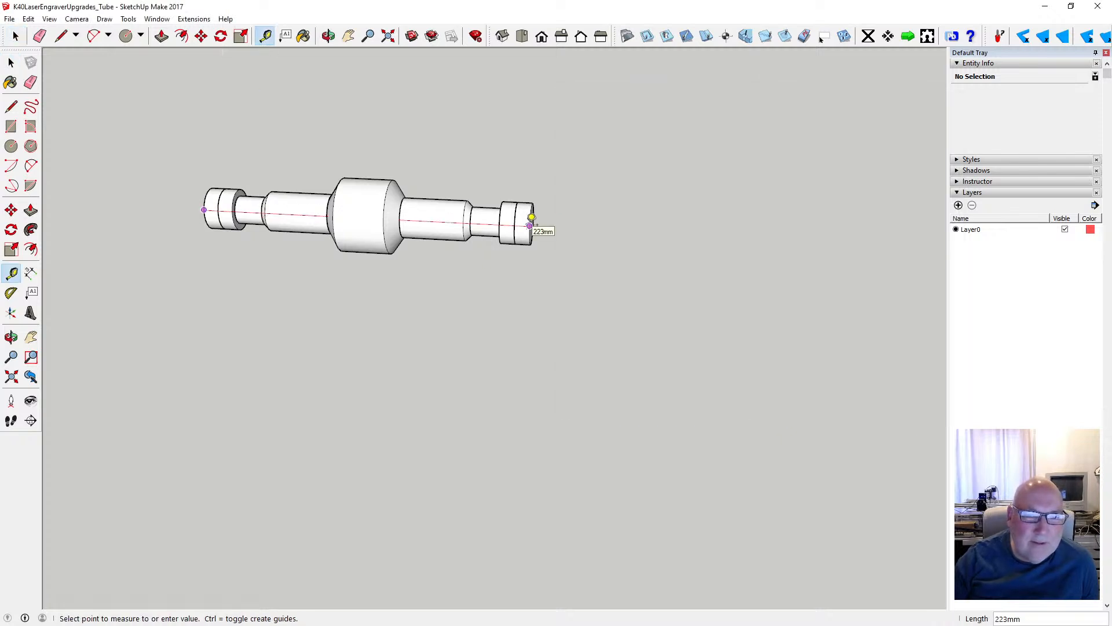
{"action": "left_click", "coordinate": [11, 63]}
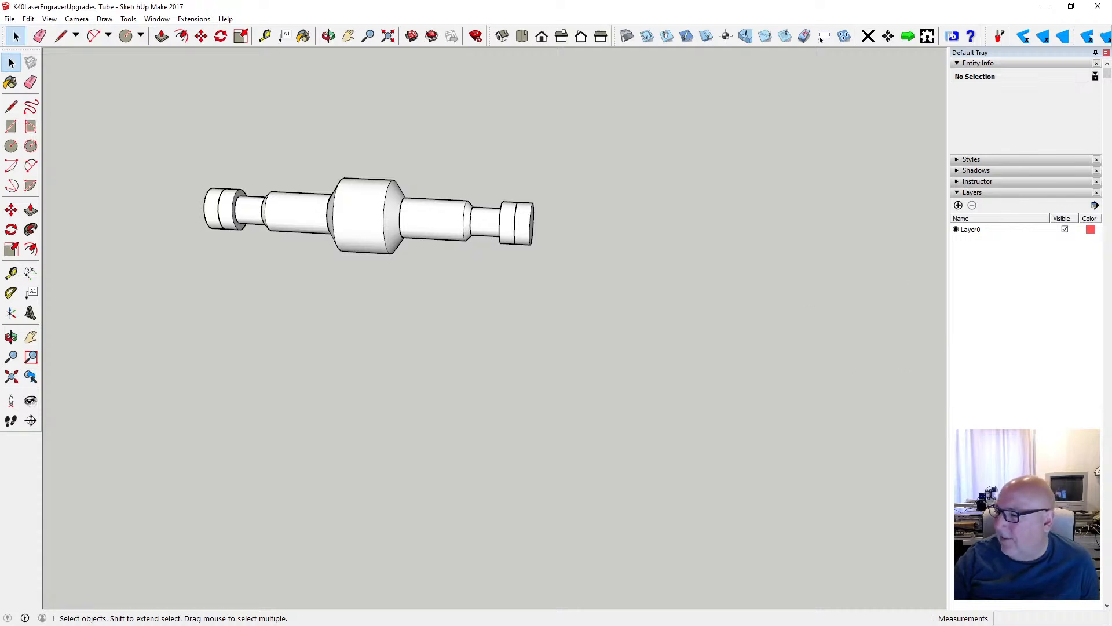
- Switch to Calculator and enter the subtraction of 223 from the 632.5 sum
{"action": "key", "text": "alt+Tab"}
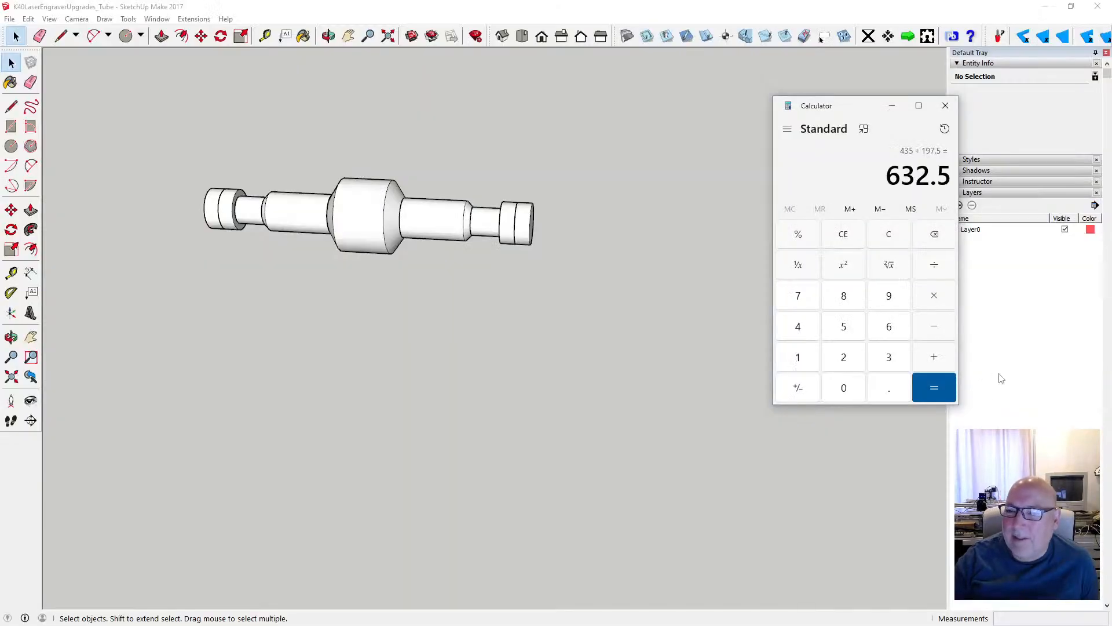
{"action": "left_click", "coordinate": [934, 326]}
{"action": "left_click", "coordinate": [845, 358]}
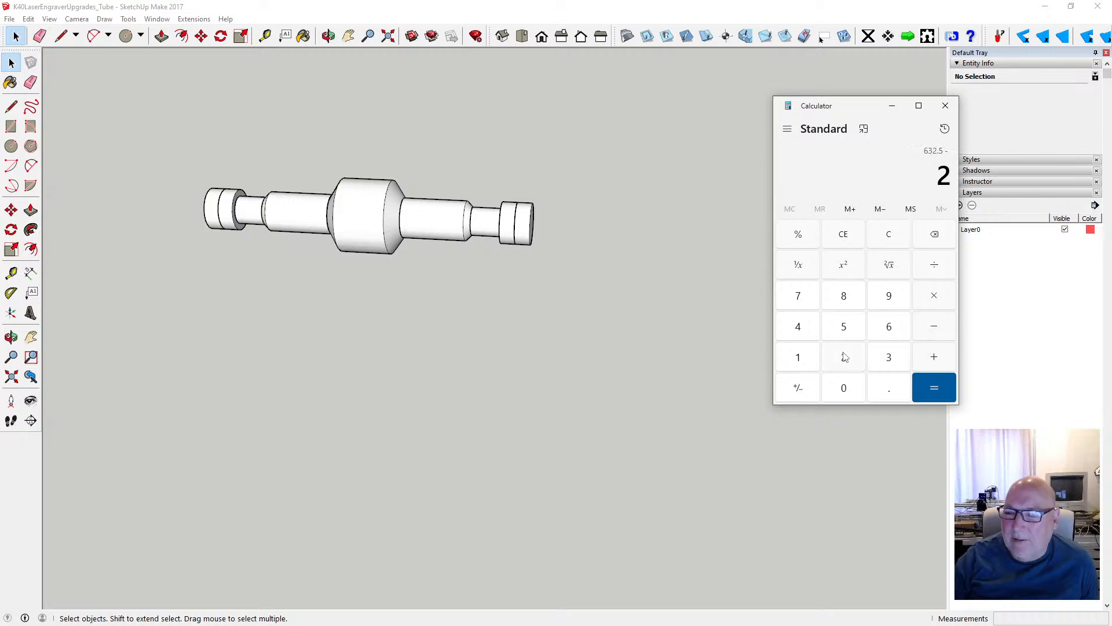
{"action": "left_click", "coordinate": [844, 358]}
{"action": "left_click", "coordinate": [876, 359]}
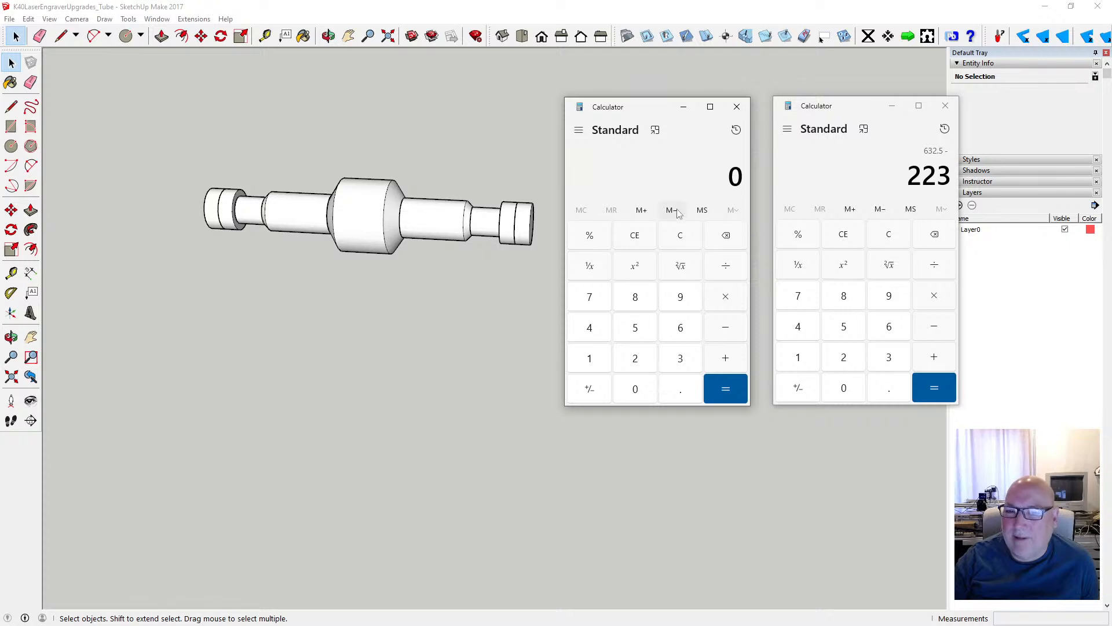
- Enter 632.5 in the second calculator and complete the 632.5 - 223 subtraction in the first
{"action": "left_click", "coordinate": [679, 330]}
{"action": "left_click", "coordinate": [679, 360]}
{"action": "left_click", "coordinate": [636, 359]}
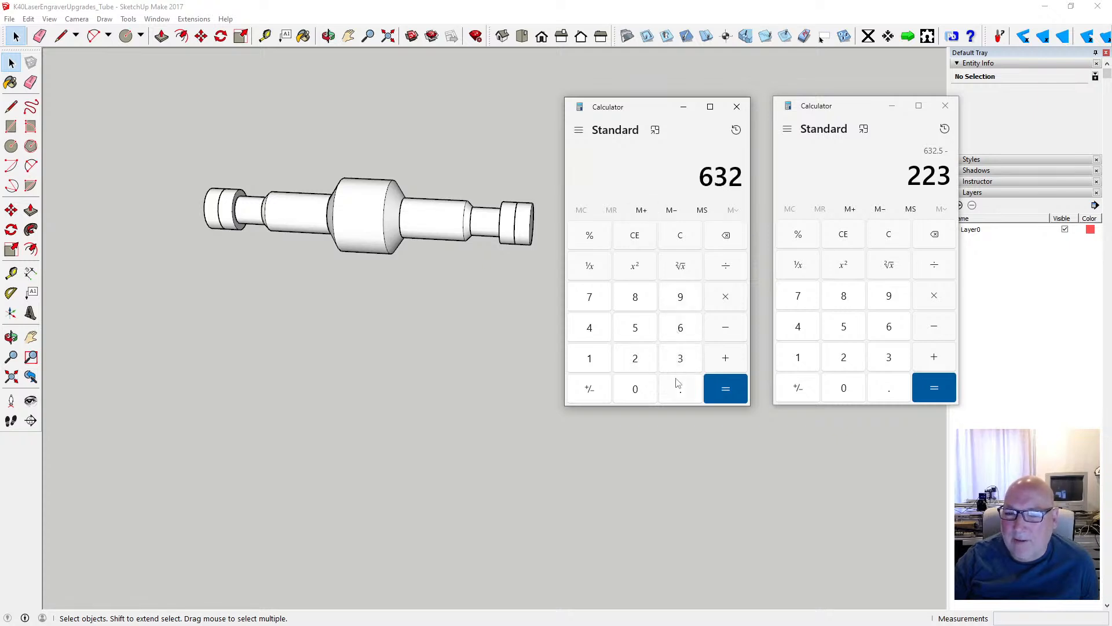
{"action": "left_click", "coordinate": [679, 388]}
{"action": "left_click", "coordinate": [648, 331]}
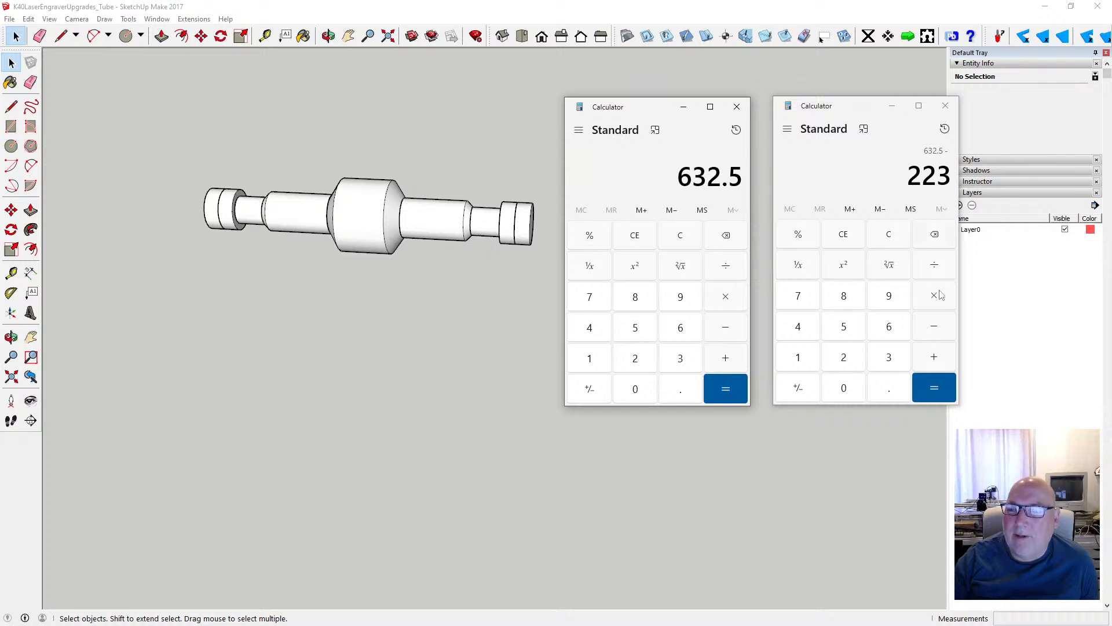
{"action": "left_click", "coordinate": [948, 392]}
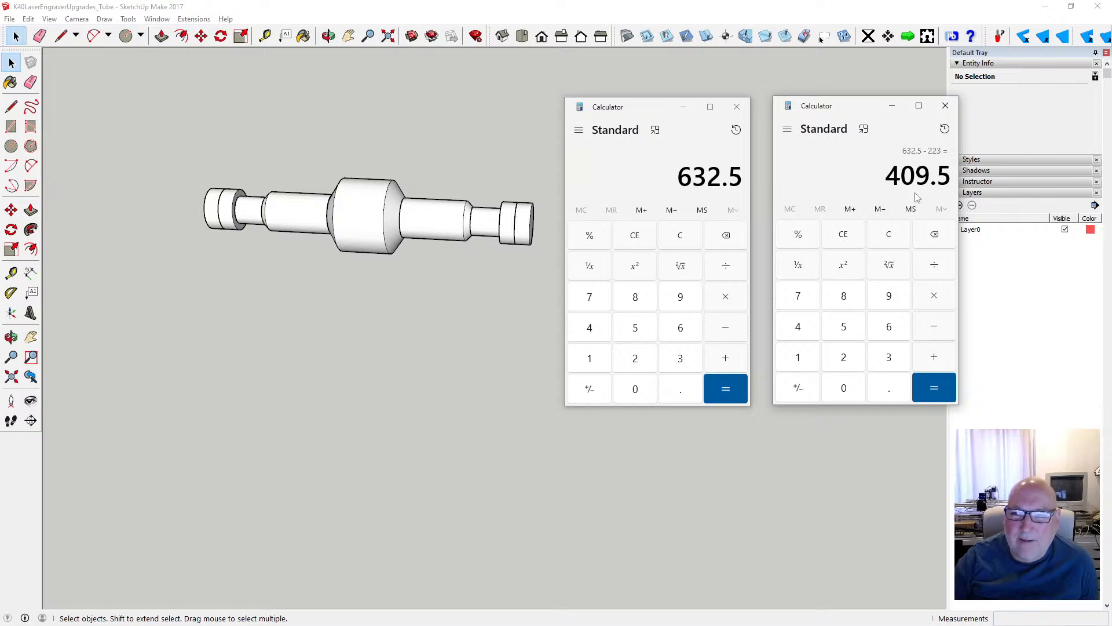
{"action": "left_click", "coordinate": [366, 206]}
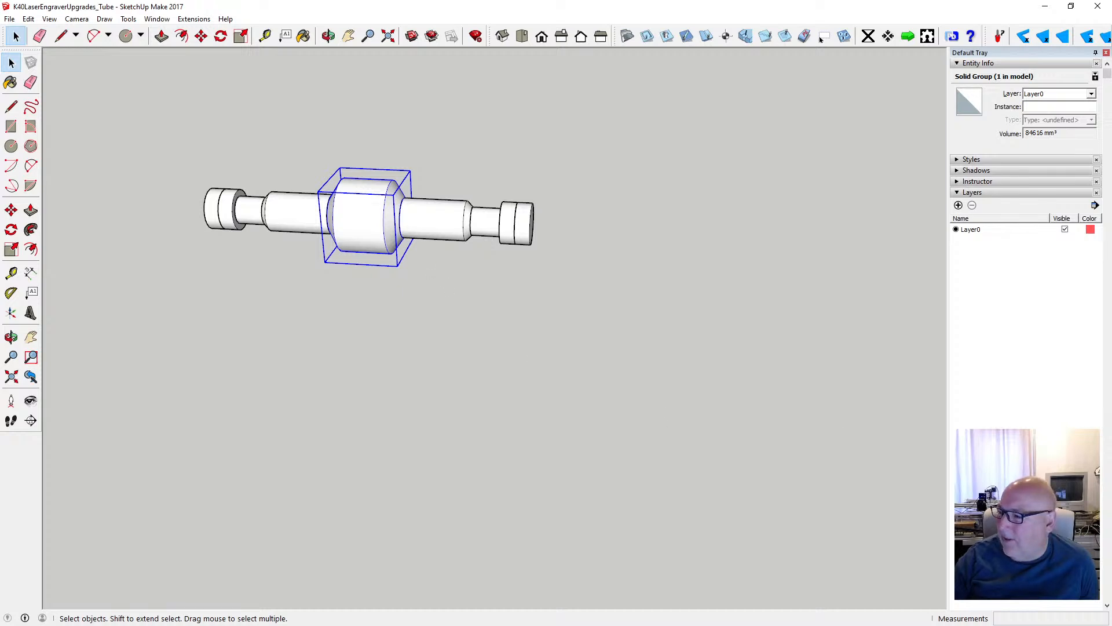
{"action": "key", "text": "alt+Tab"}
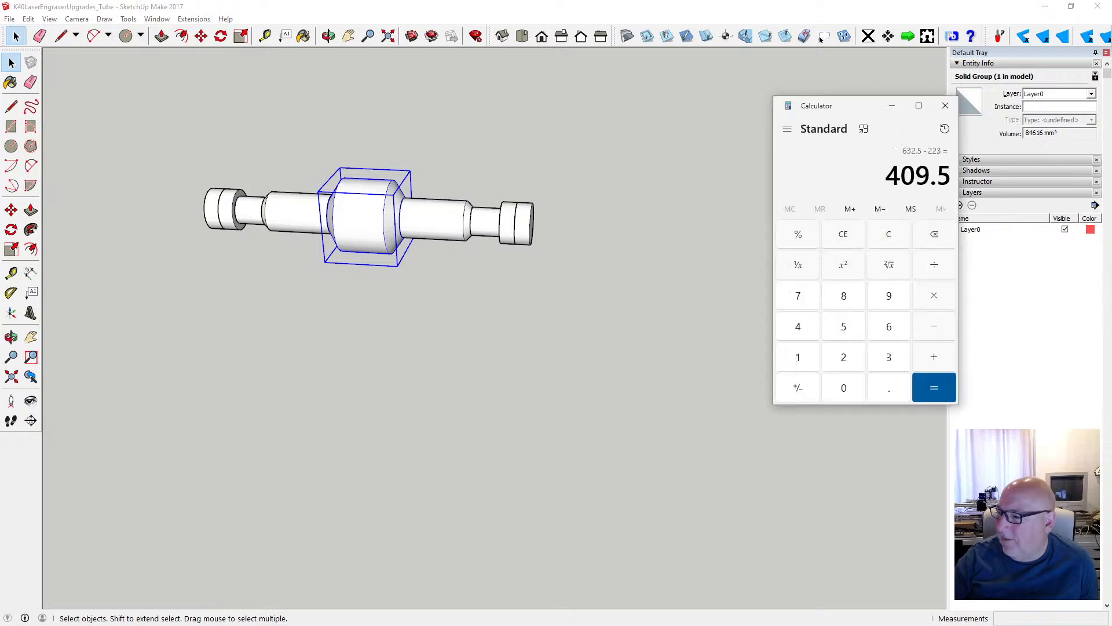
{"action": "key", "text": "alt+Tab"}
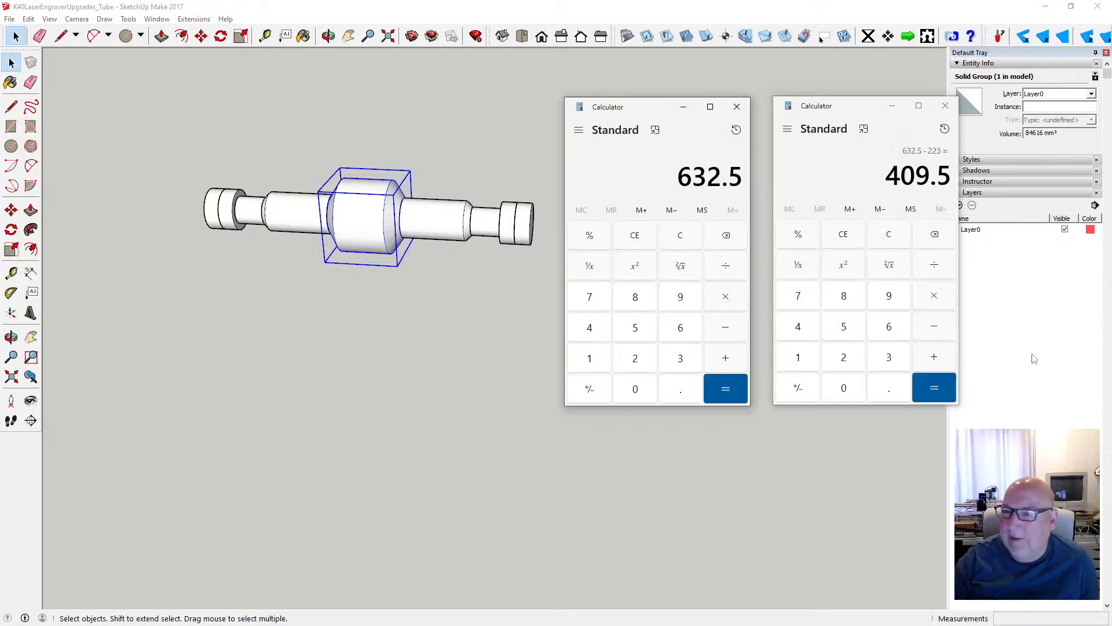
{"action": "left_click", "coordinate": [579, 132]}
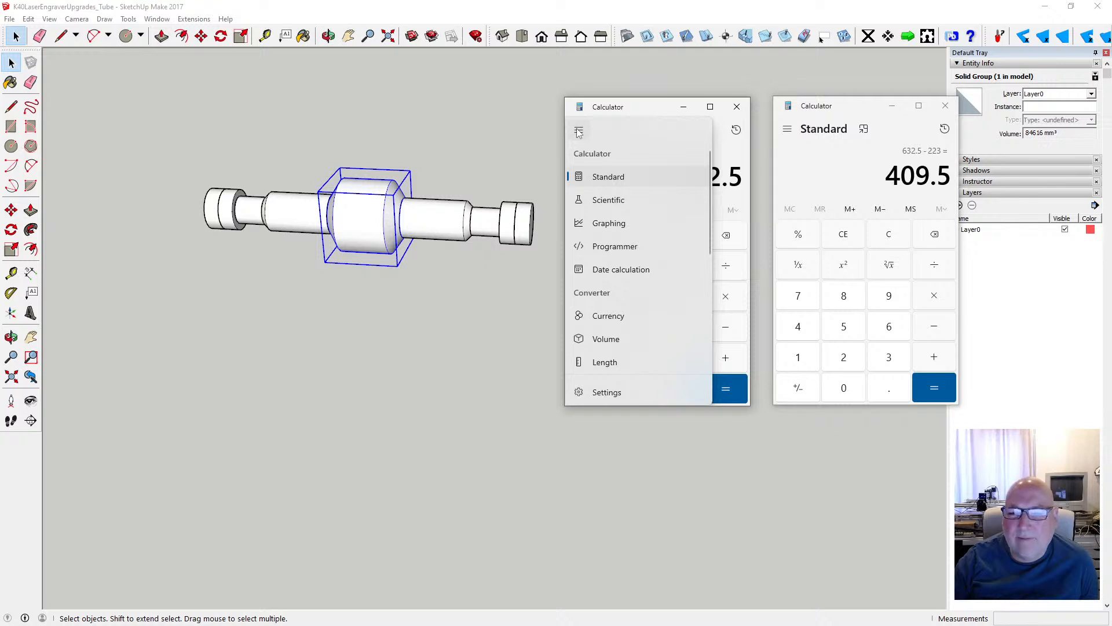
{"action": "left_click", "coordinate": [632, 392]}
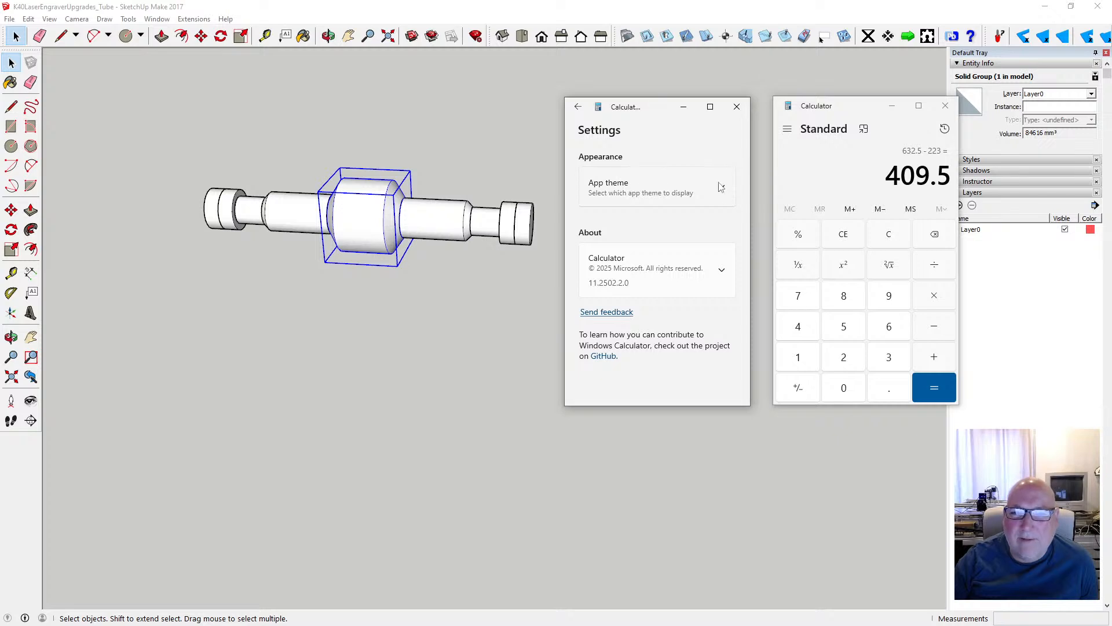
{"action": "left_click", "coordinate": [577, 106]}
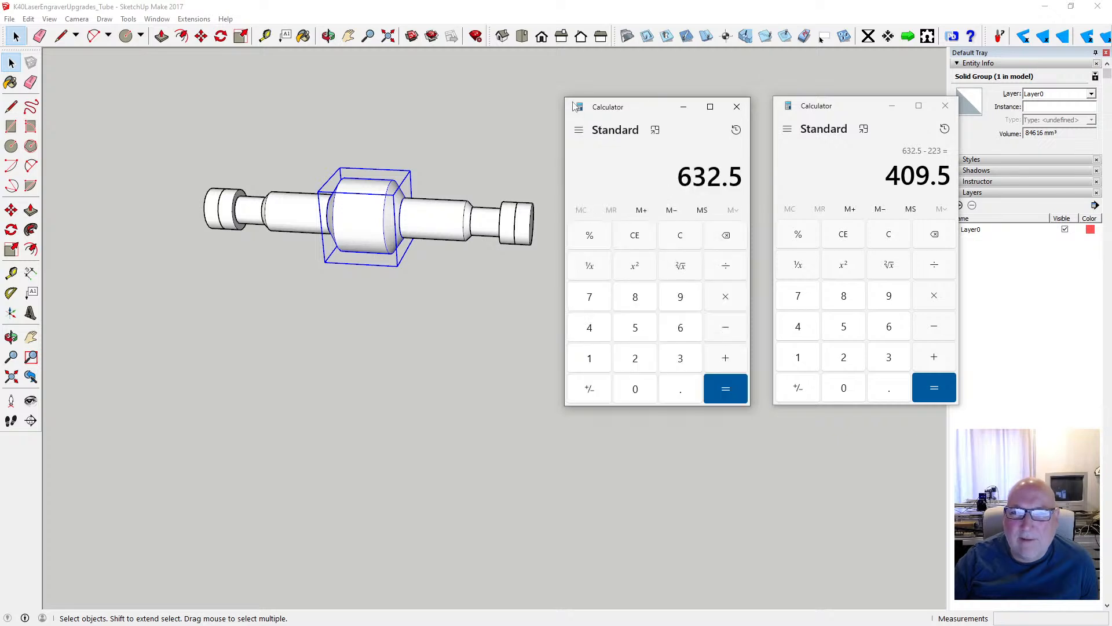
- Keep both calculators on top of other windows and line them up side by side clear of the tube, with no part of the model selected
{"action": "left_click", "coordinate": [656, 131]}
{"action": "left_click", "coordinate": [865, 129]}
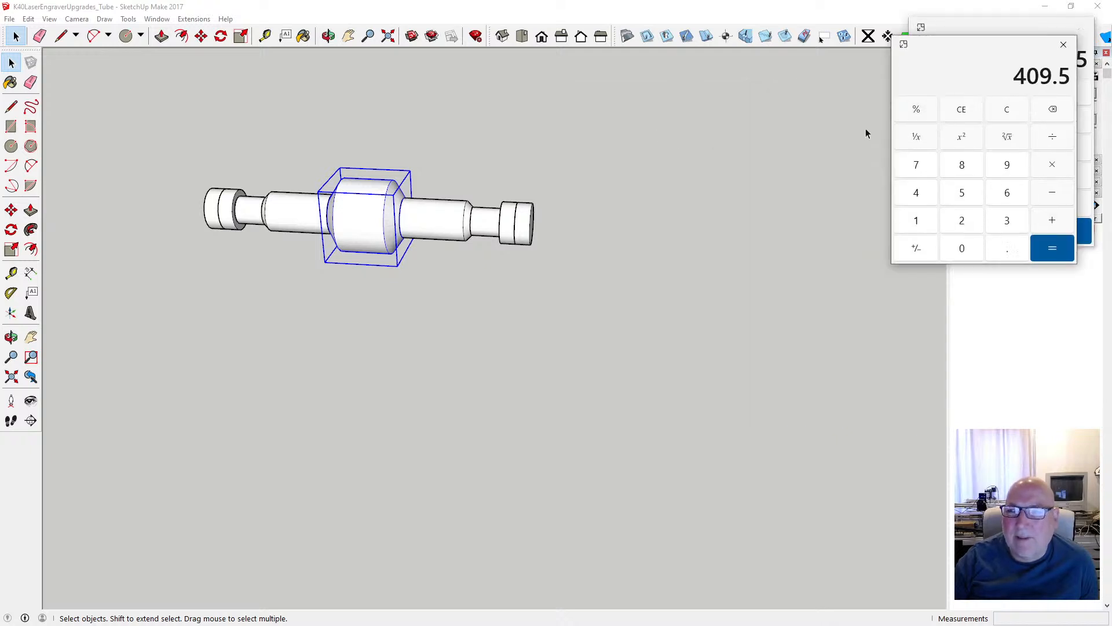
{"action": "left_click_drag", "start_coordinate": [943, 51], "coordinate": [773, 32]}
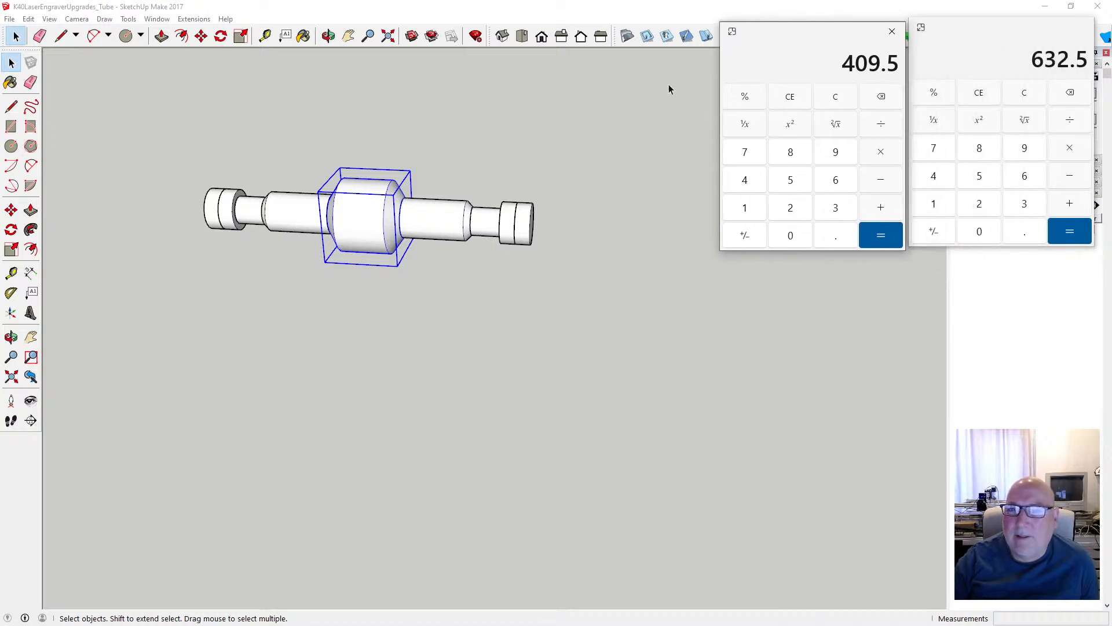
{"action": "left_click", "coordinate": [634, 116]}
{"action": "left_click", "coordinate": [796, 38]}
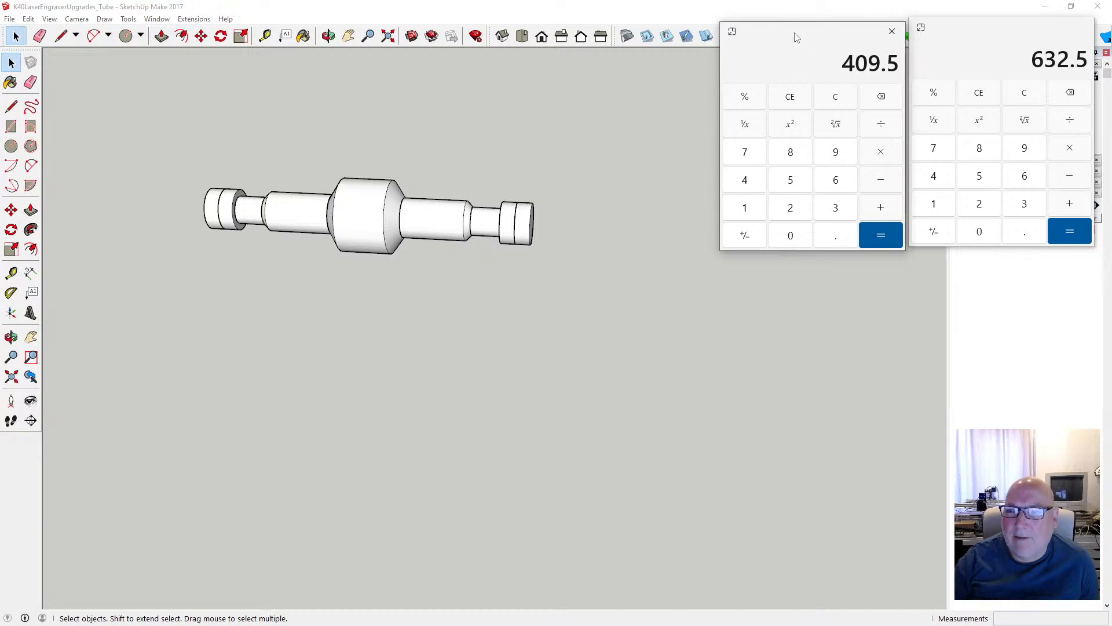
{"action": "left_click_drag", "start_coordinate": [795, 37], "coordinate": [793, 34]}
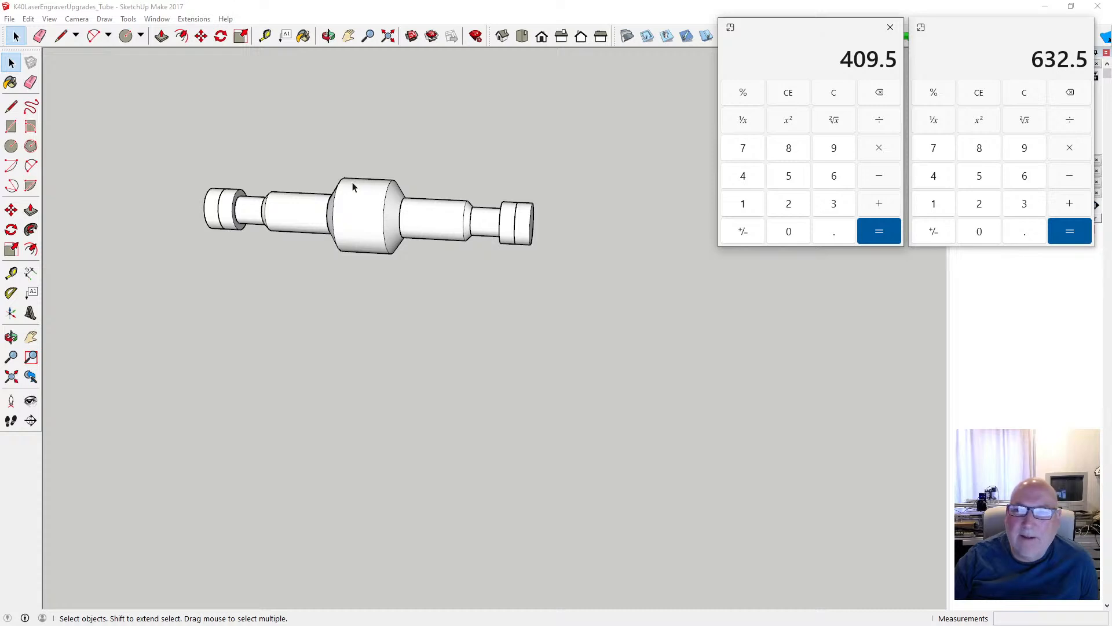
- Create a 632.5 mm guide along the tube's axis from one outer end face, extending past the opposite end
{"action": "scroll", "coordinate": [248, 289], "scroll_direction": "down", "scroll_amount": 5}
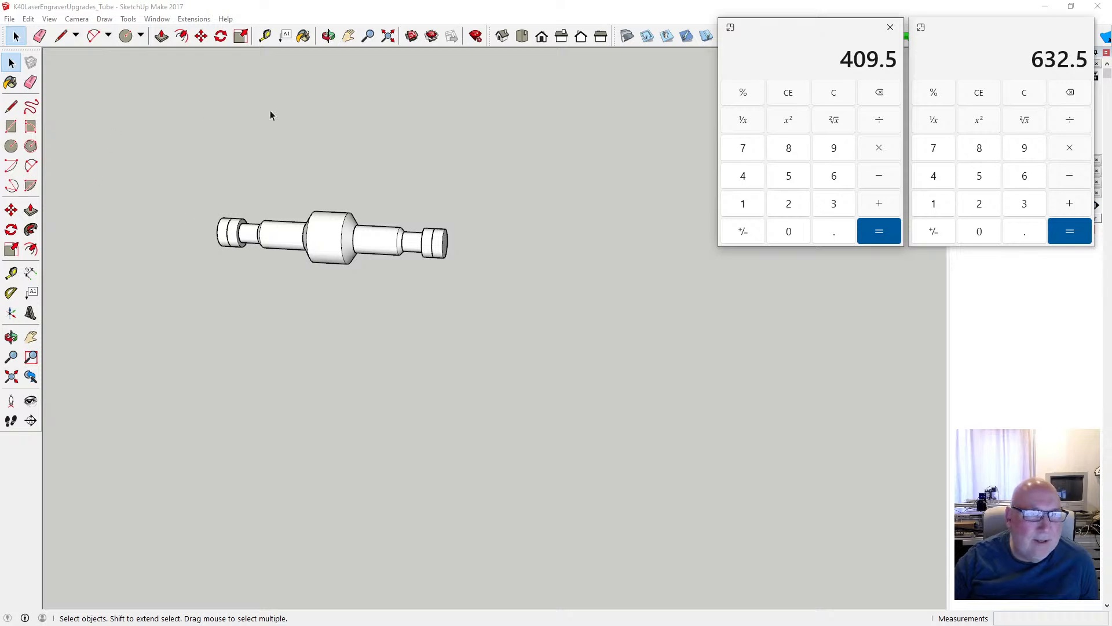
{"action": "left_click", "coordinate": [265, 36]}
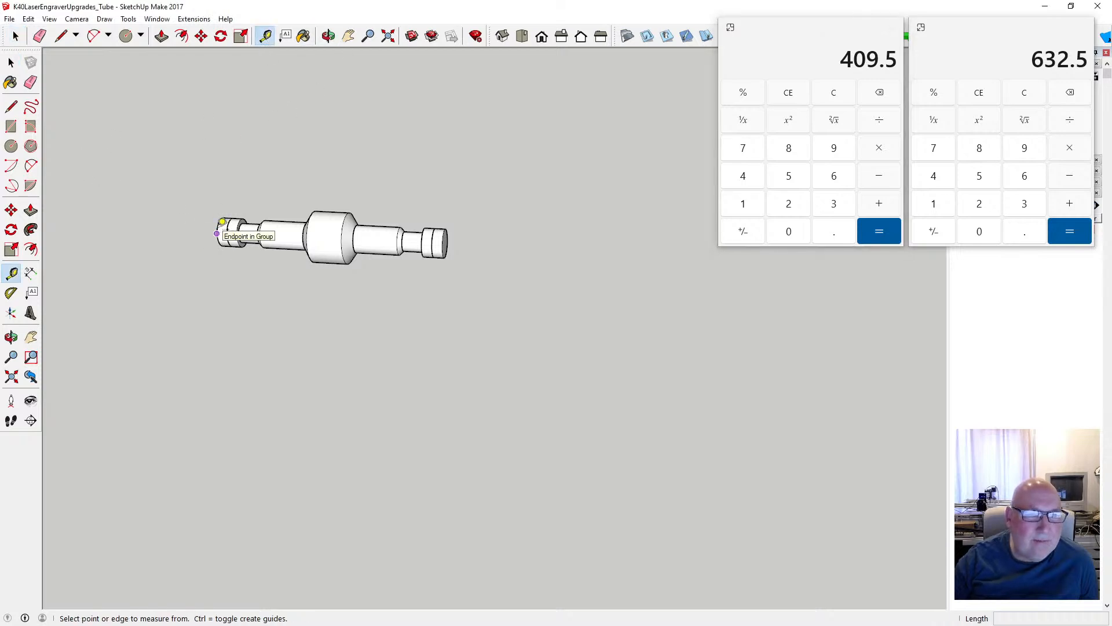
{"action": "left_click", "coordinate": [217, 233]}
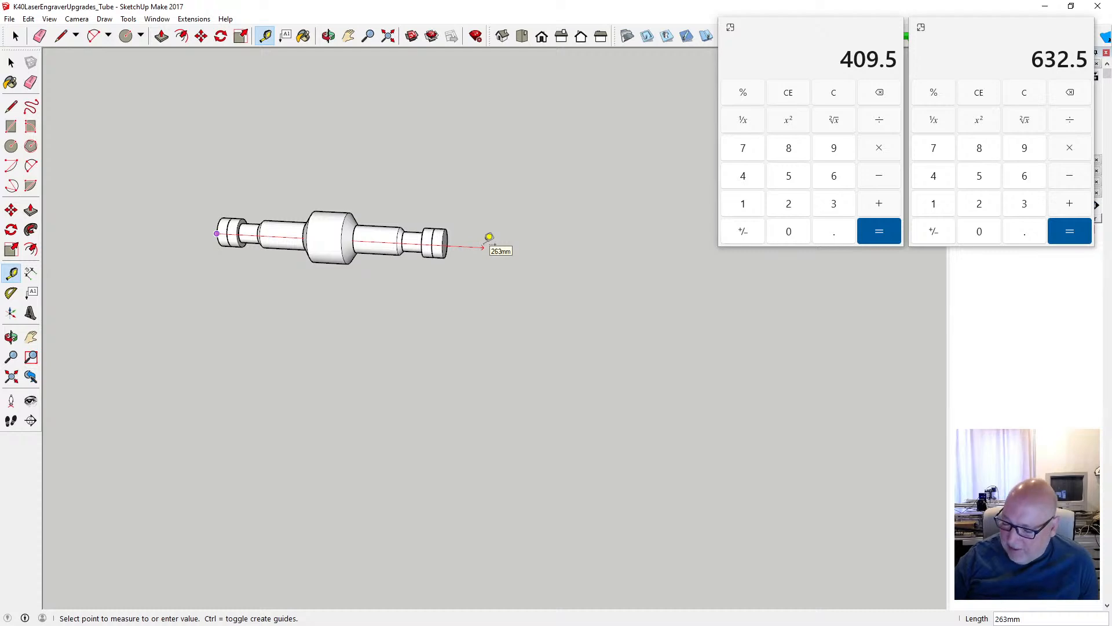
{"action": "type", "text": "632.5"}
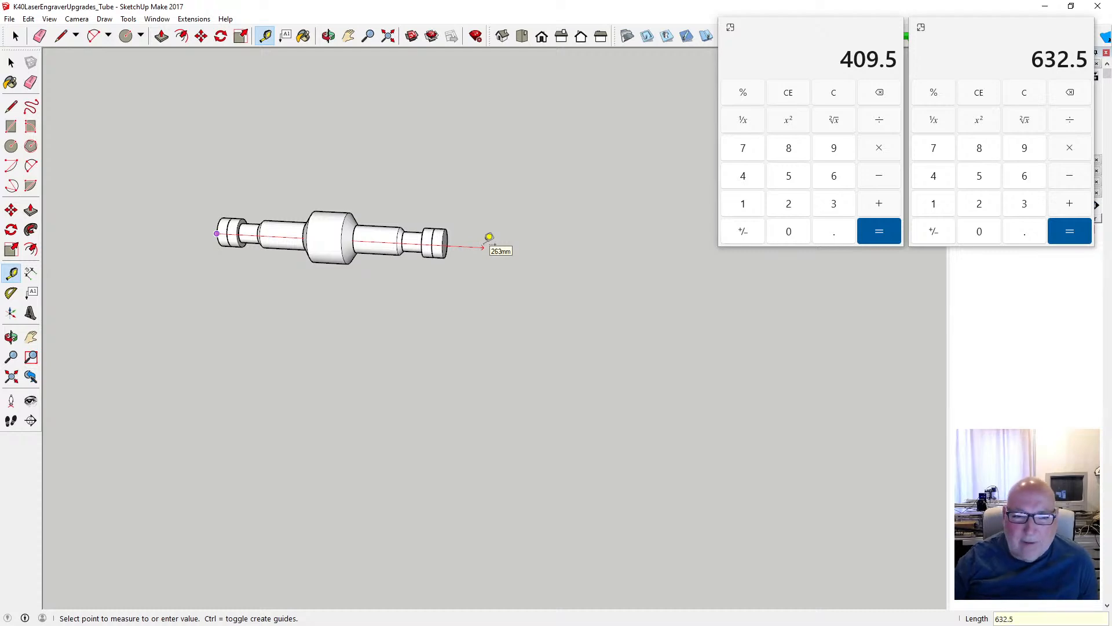
{"action": "key", "text": "Return"}
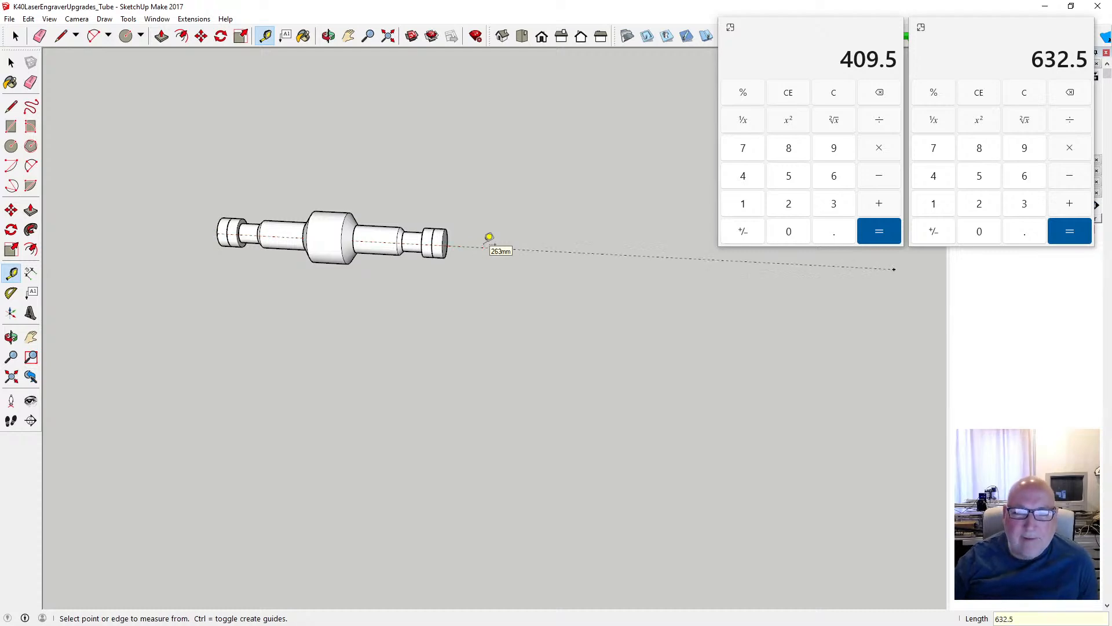
{"action": "left_click", "coordinate": [11, 62]}
- Move the narrower sections at the tube's guide-side end along the axis so their outer end face meets the guide point
{"action": "scroll", "coordinate": [93, 242], "scroll_direction": "down", "scroll_amount": 1}
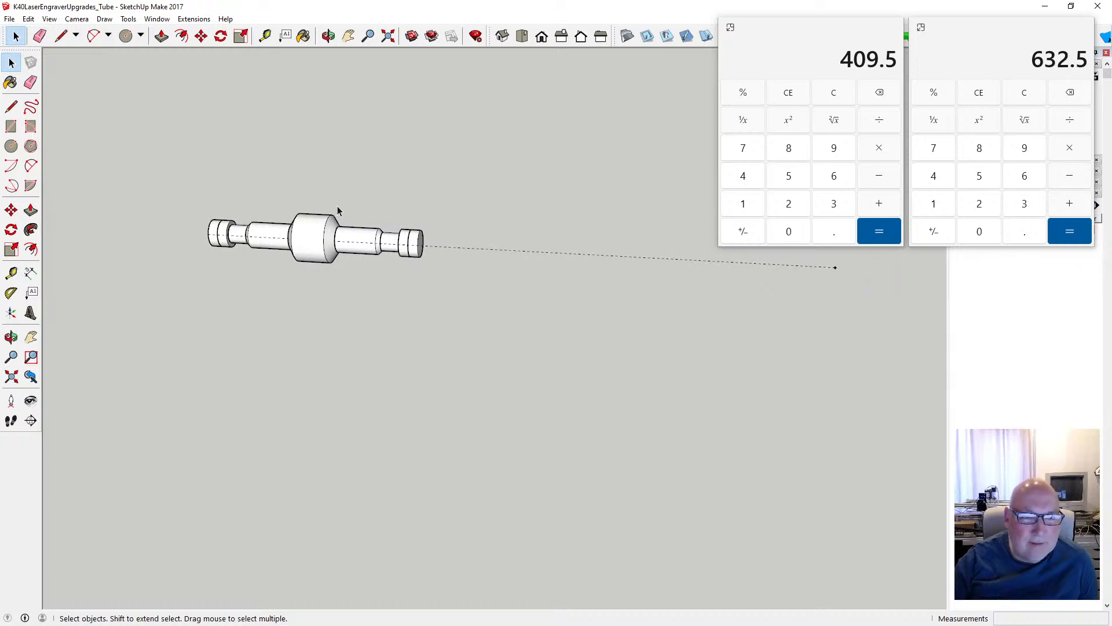
{"action": "left_click_drag", "start_coordinate": [336, 206], "coordinate": [430, 283]}
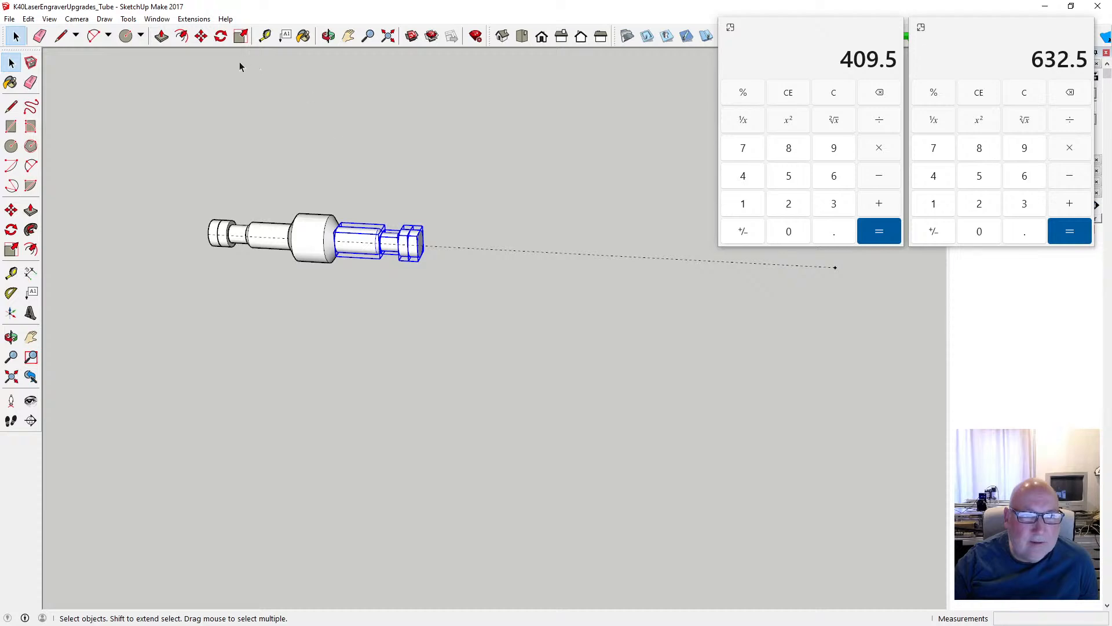
{"action": "left_click", "coordinate": [201, 36]}
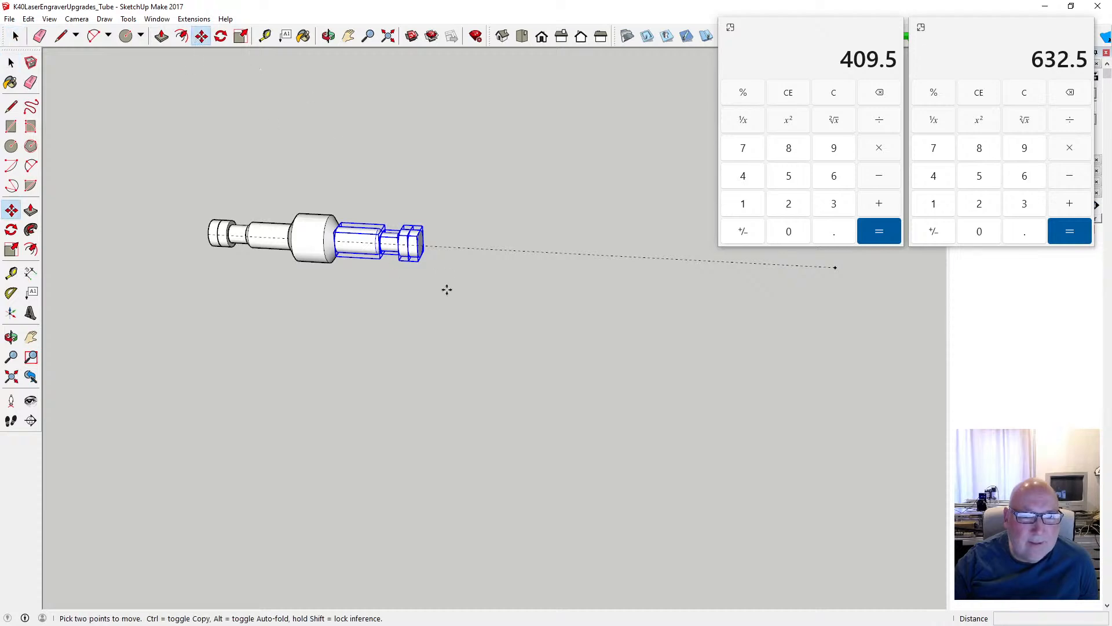
{"action": "left_click", "coordinate": [422, 249]}
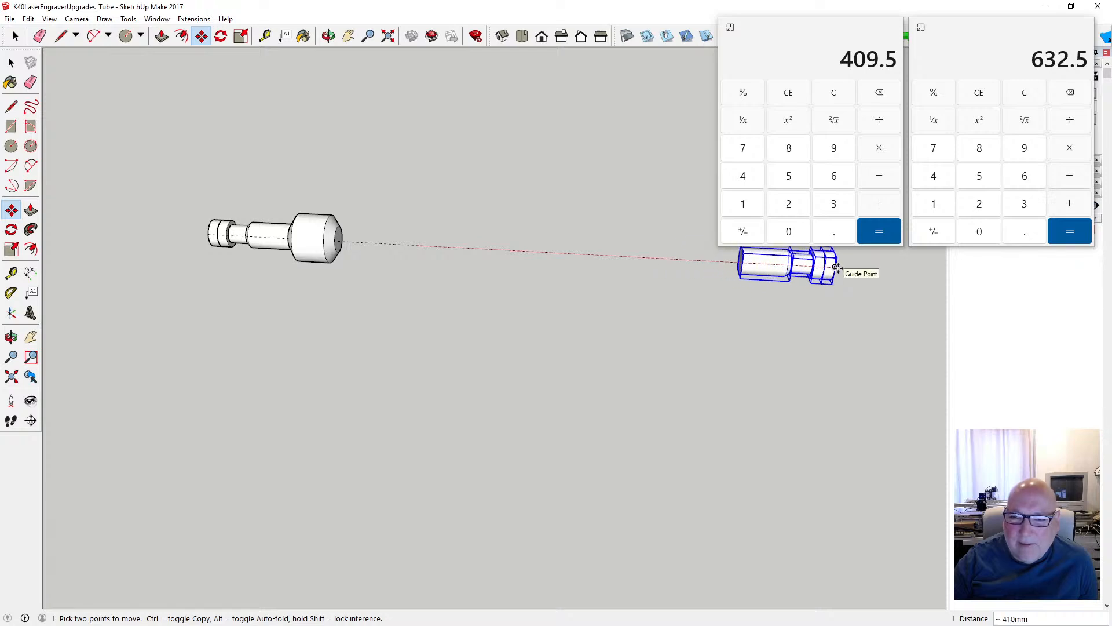
{"action": "left_click", "coordinate": [836, 267]}
- Stretch the thick middle section along the tube's axis, moving its chamfered end to meet the relocated narrow sections, and leave its group
{"action": "left_click", "coordinate": [328, 36]}
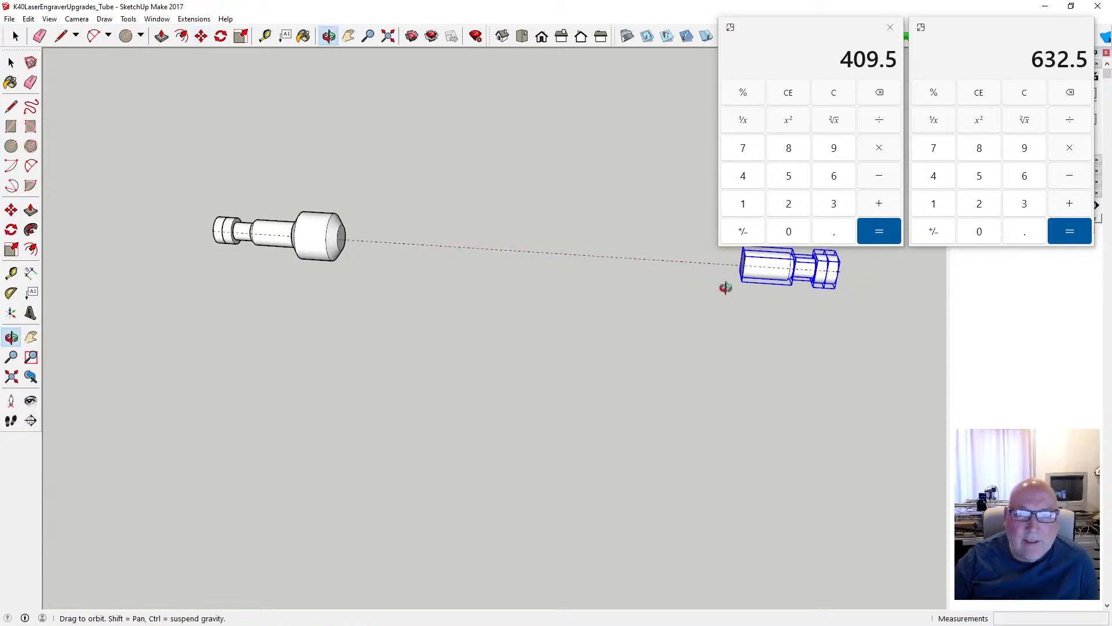
{"action": "left_click_drag", "start_coordinate": [728, 286], "coordinate": [743, 255]}
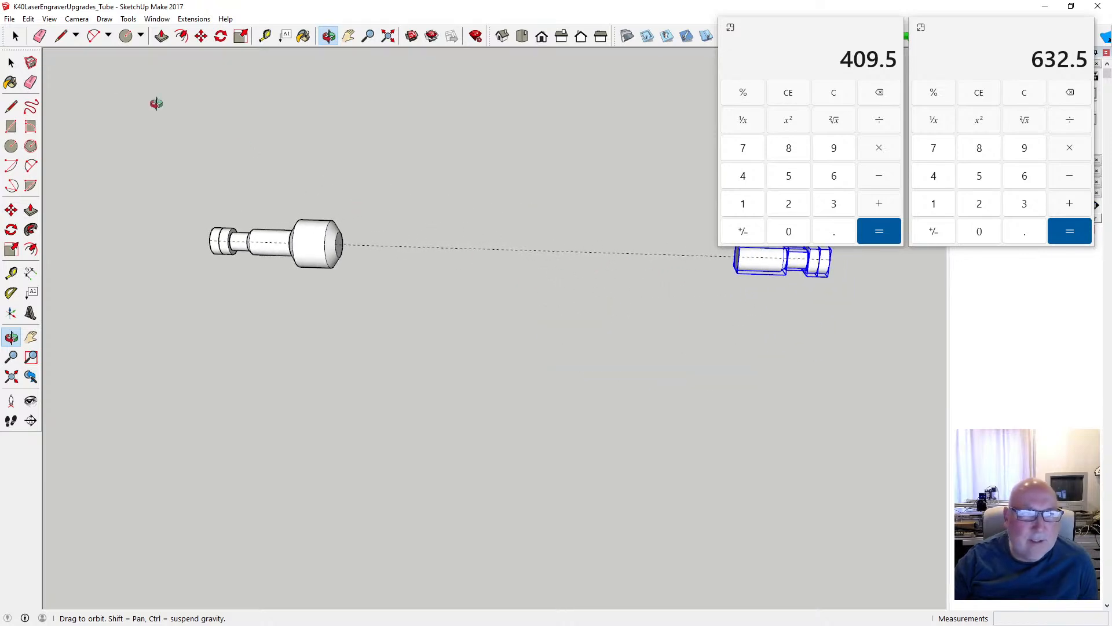
{"action": "left_click", "coordinate": [11, 62]}
{"action": "left_click", "coordinate": [307, 238]}
{"action": "double_click", "coordinate": [308, 238]}
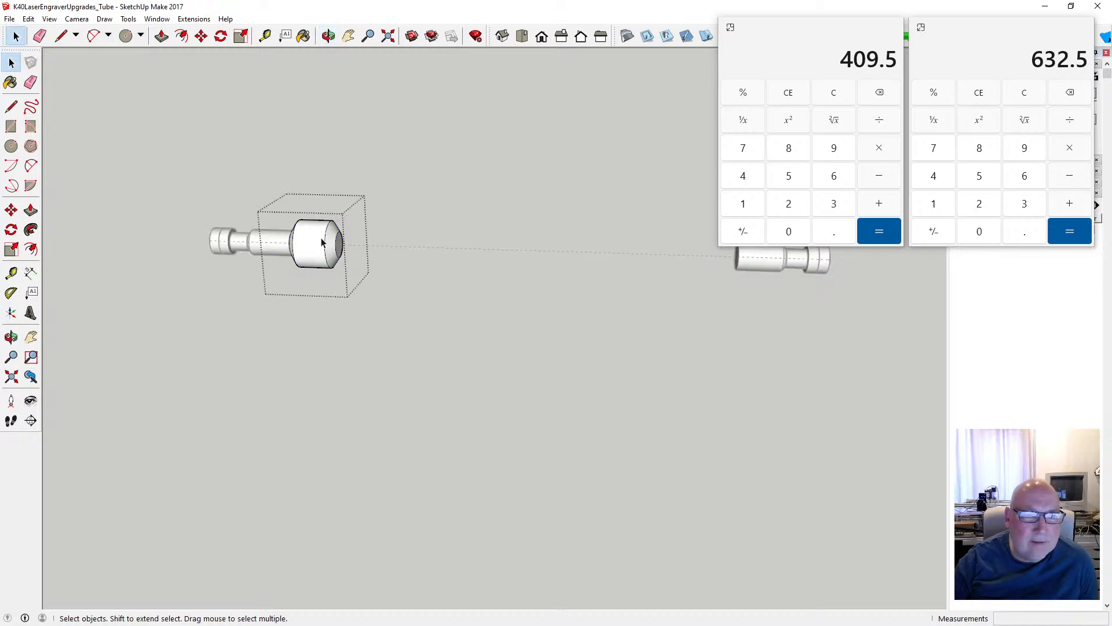
{"action": "left_click", "coordinate": [333, 244]}
{"action": "key", "text": "m"}
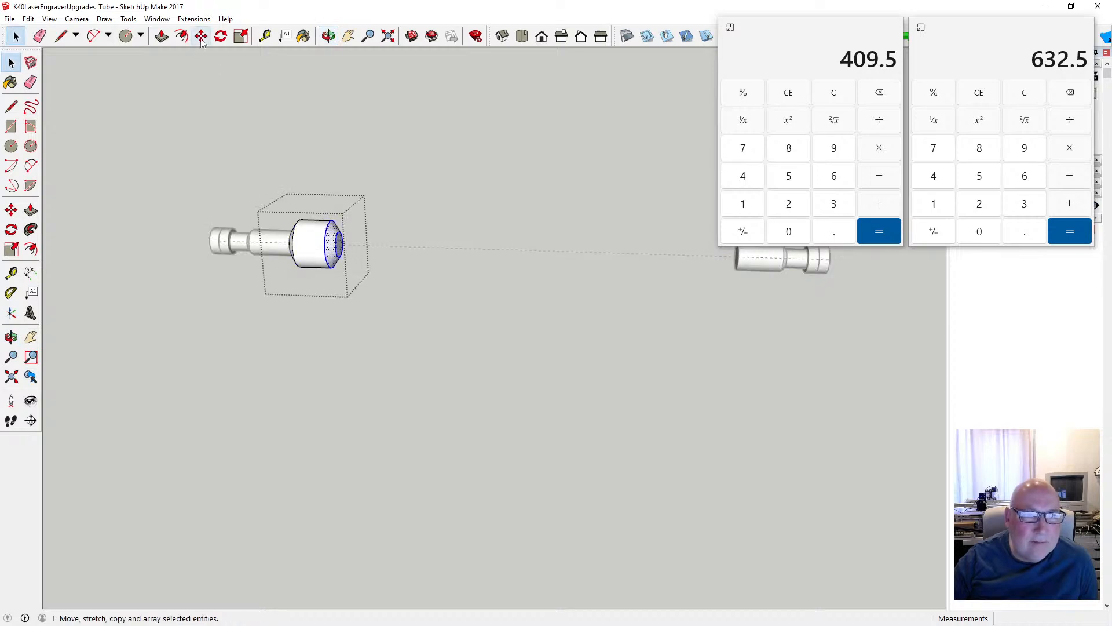
{"action": "left_click", "coordinate": [336, 245]}
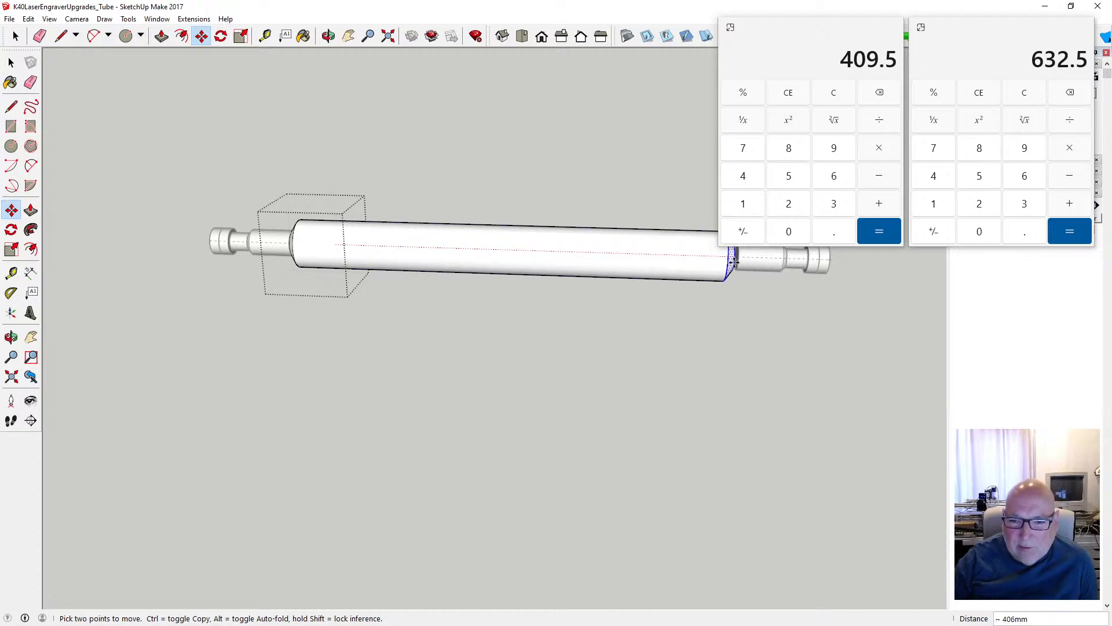
{"action": "scroll", "coordinate": [736, 269], "scroll_direction": "up", "scroll_amount": 1}
{"action": "scroll", "coordinate": [736, 271], "scroll_direction": "up", "scroll_amount": 3}
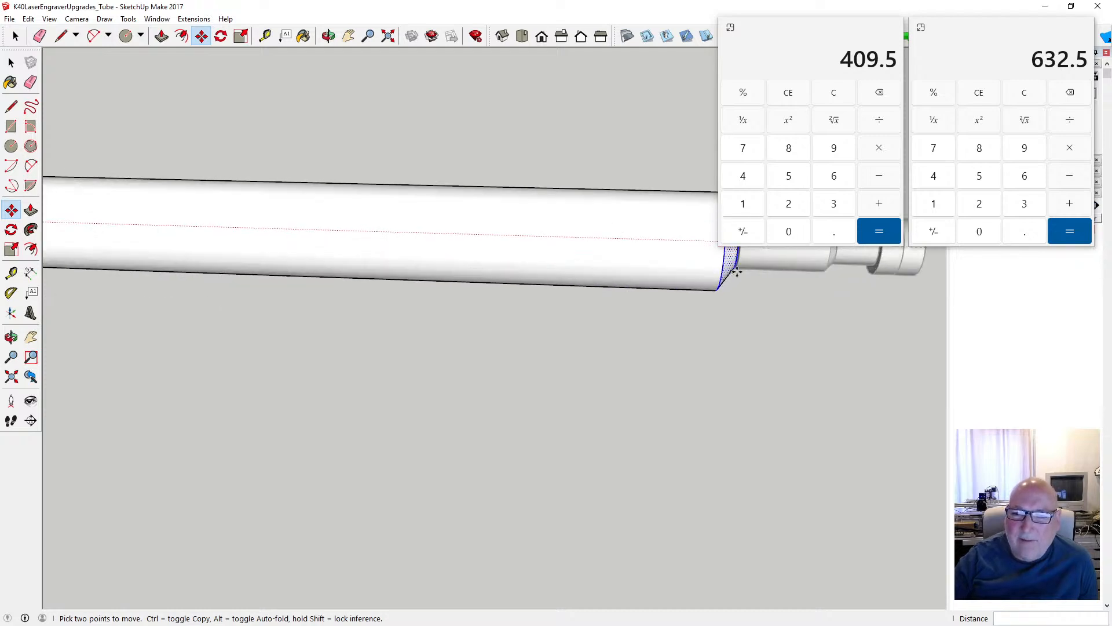
{"action": "scroll", "coordinate": [705, 284], "scroll_direction": "down", "scroll_amount": 5}
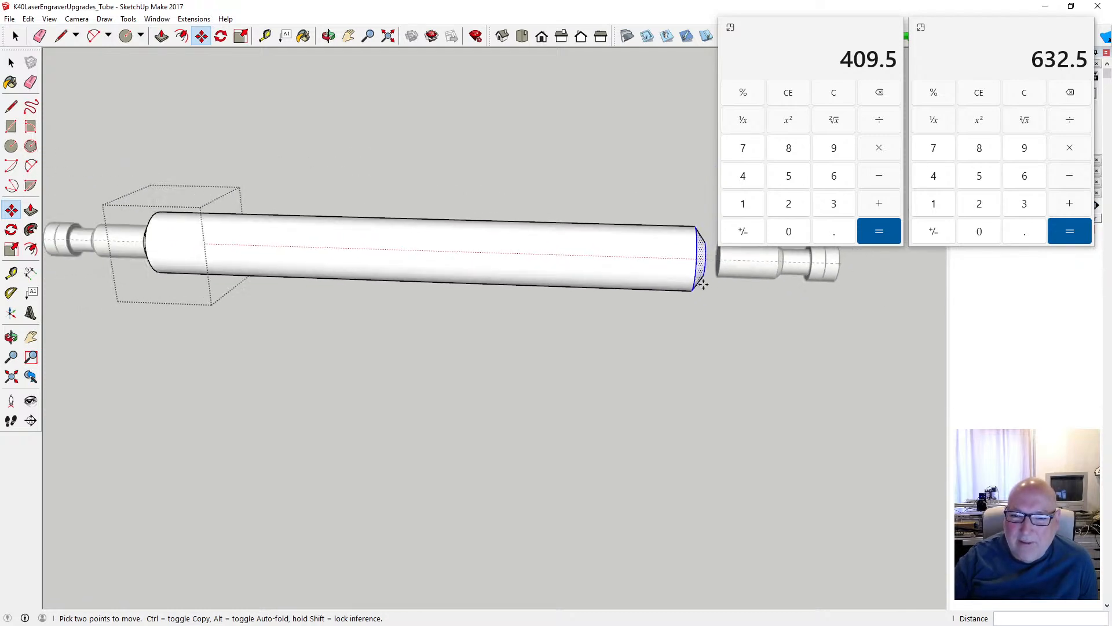
{"action": "scroll", "coordinate": [666, 284], "scroll_direction": "up", "scroll_amount": 2}
{"action": "scroll", "coordinate": [665, 284], "scroll_direction": "up", "scroll_amount": 5}
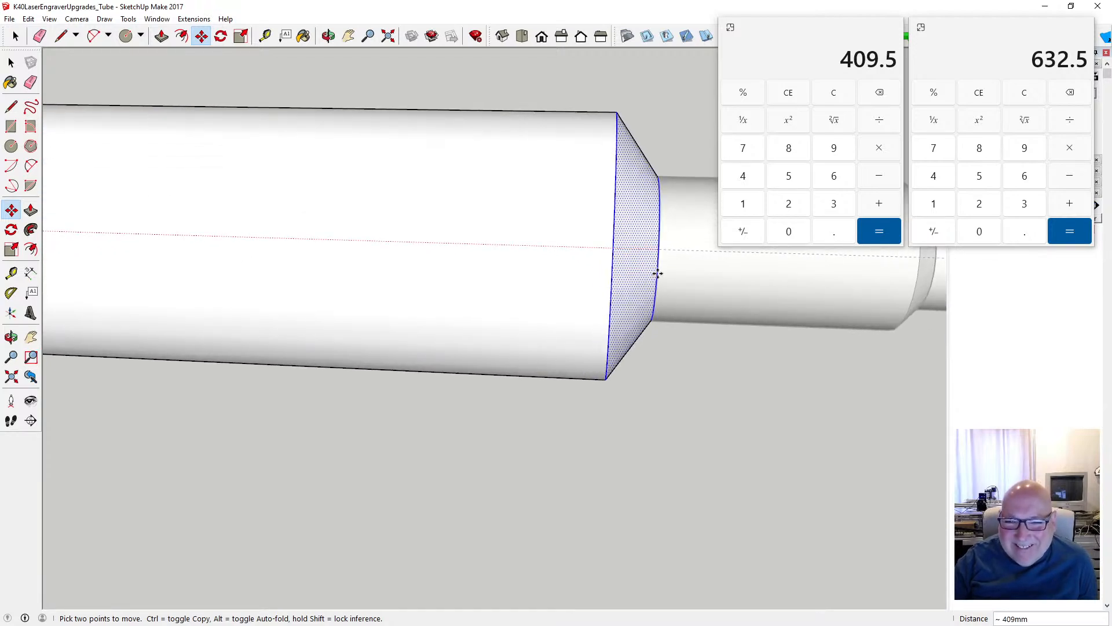
{"action": "left_click", "coordinate": [657, 248]}
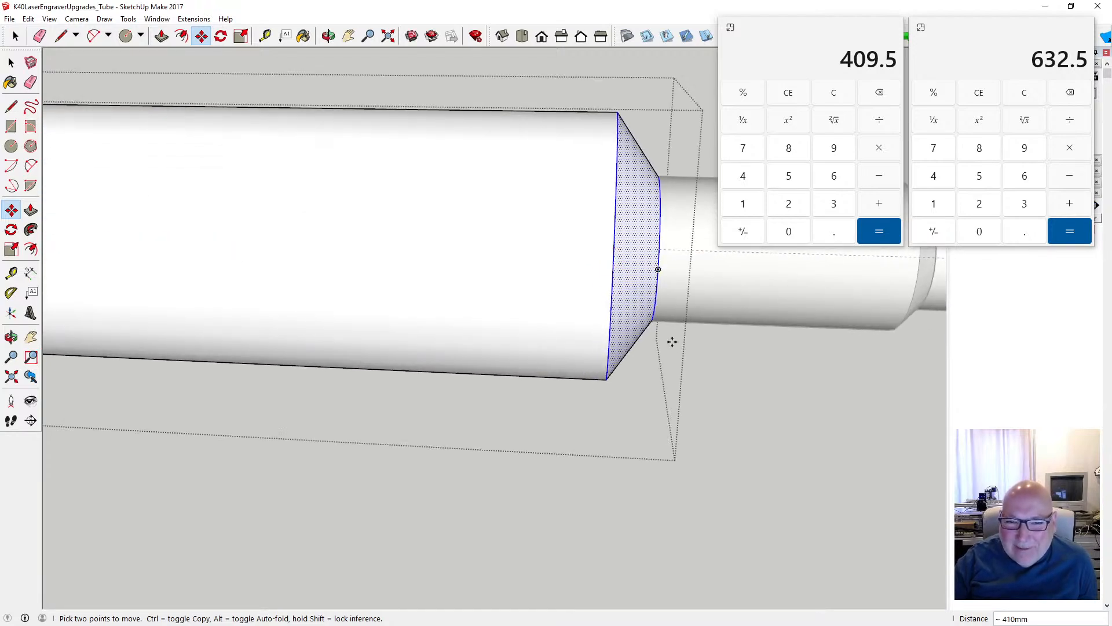
{"action": "scroll", "coordinate": [678, 359], "scroll_direction": "down", "scroll_amount": 4}
{"action": "scroll", "coordinate": [682, 375], "scroll_direction": "down", "scroll_amount": 3}
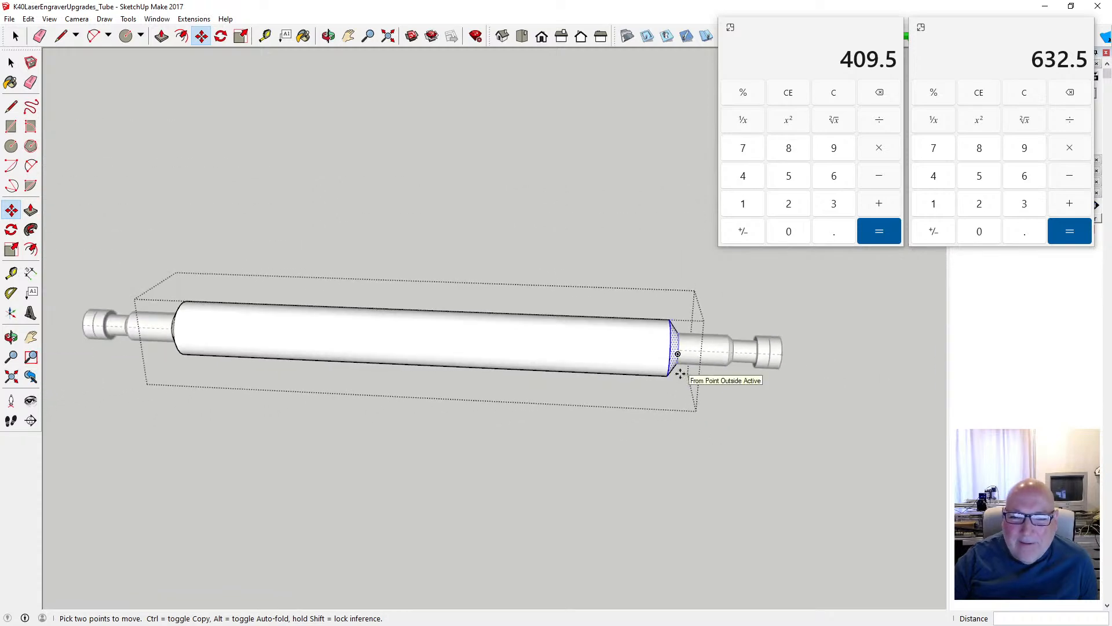
{"action": "left_click", "coordinate": [11, 62]}
{"action": "left_click", "coordinate": [262, 174]}
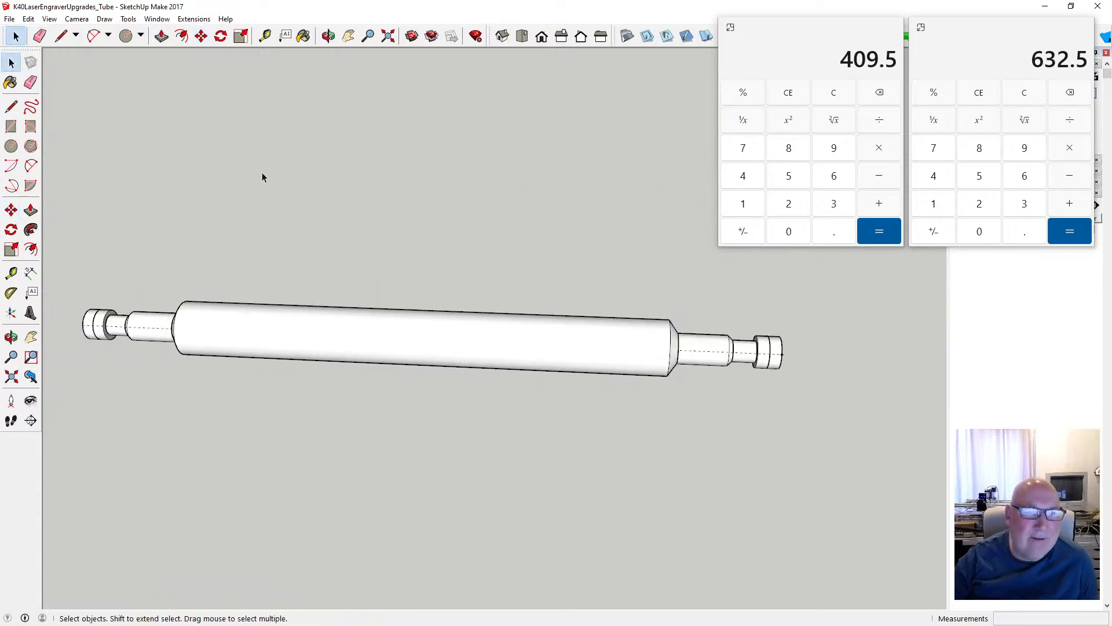
- Close both calculators and delete the guide running along the tube's axis
{"action": "left_click", "coordinate": [891, 27]}
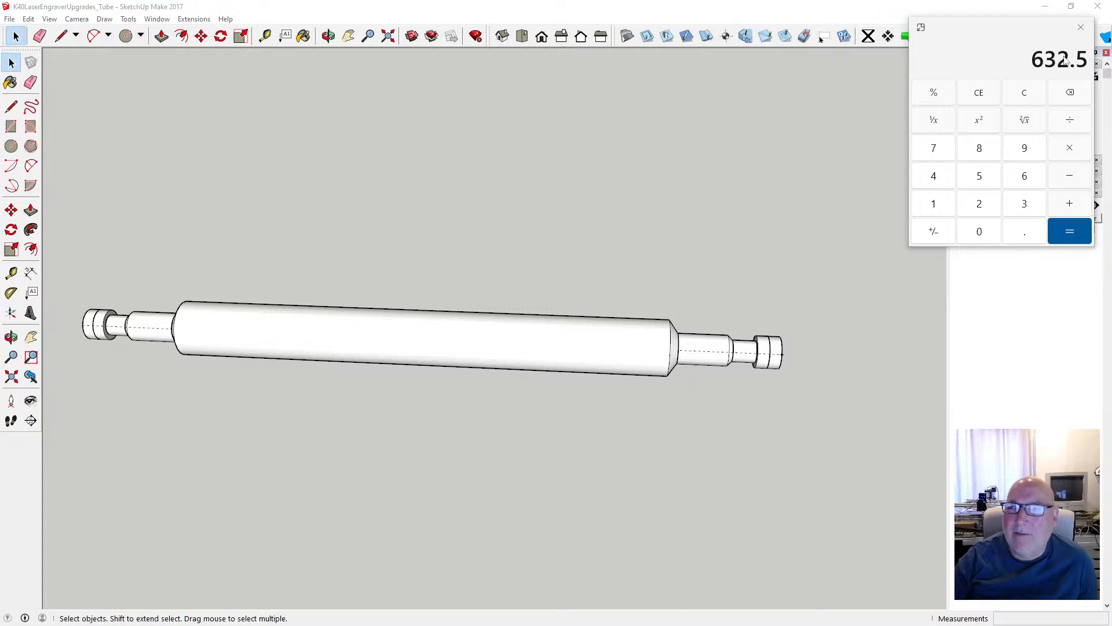
{"action": "left_click", "coordinate": [1082, 28]}
{"action": "scroll", "coordinate": [828, 270], "scroll_direction": "down", "scroll_amount": 1}
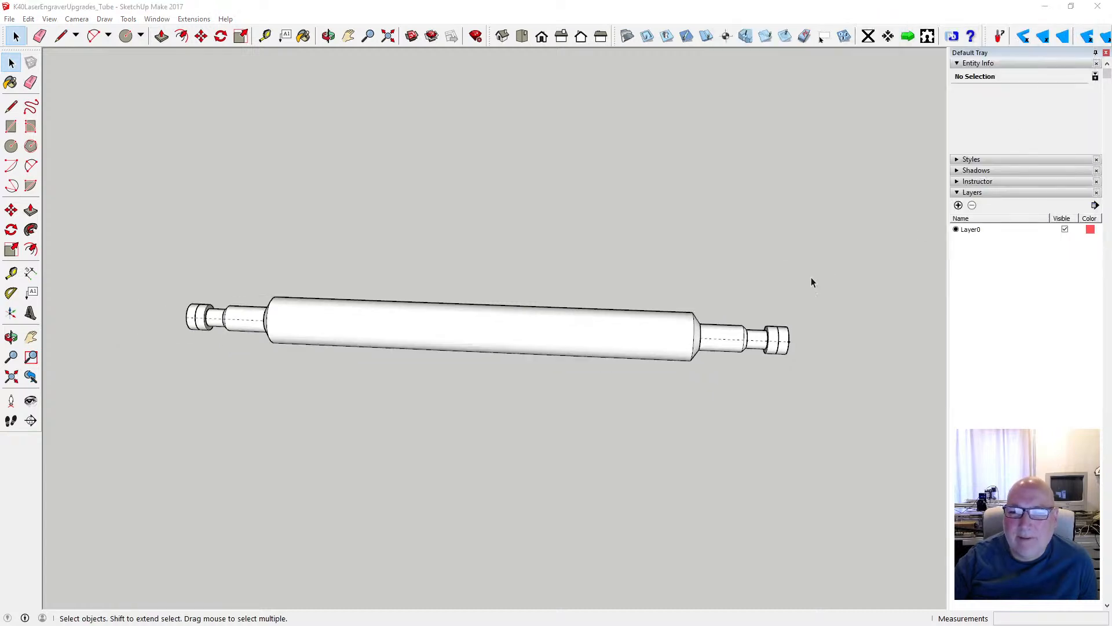
{"action": "left_click", "coordinate": [753, 345]}
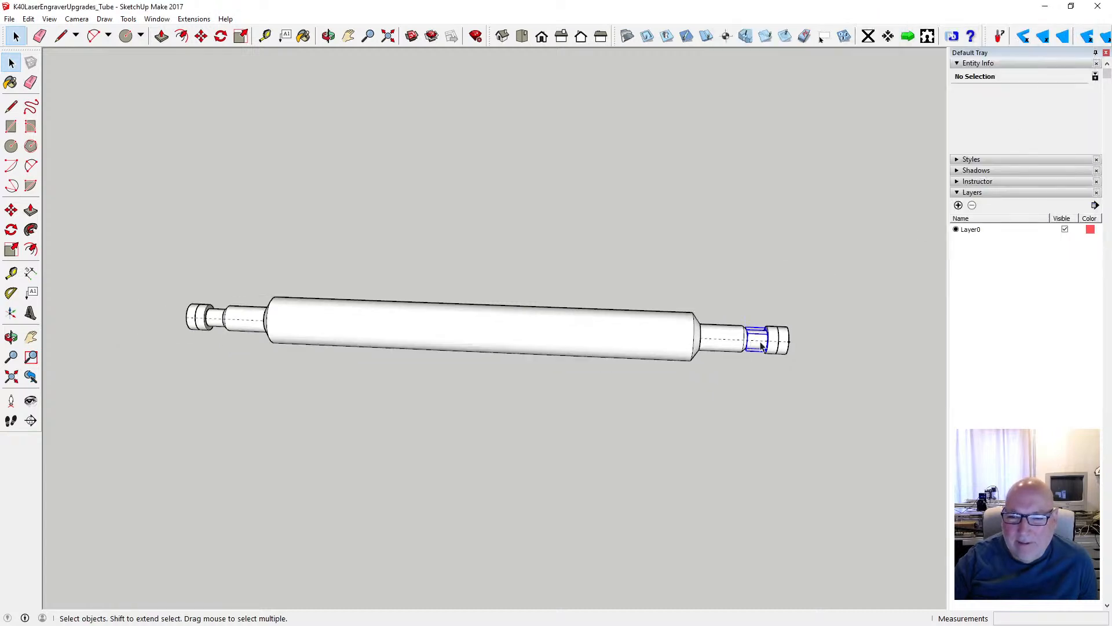
{"action": "left_click", "coordinate": [790, 342]}
{"action": "key", "text": "Delete"}
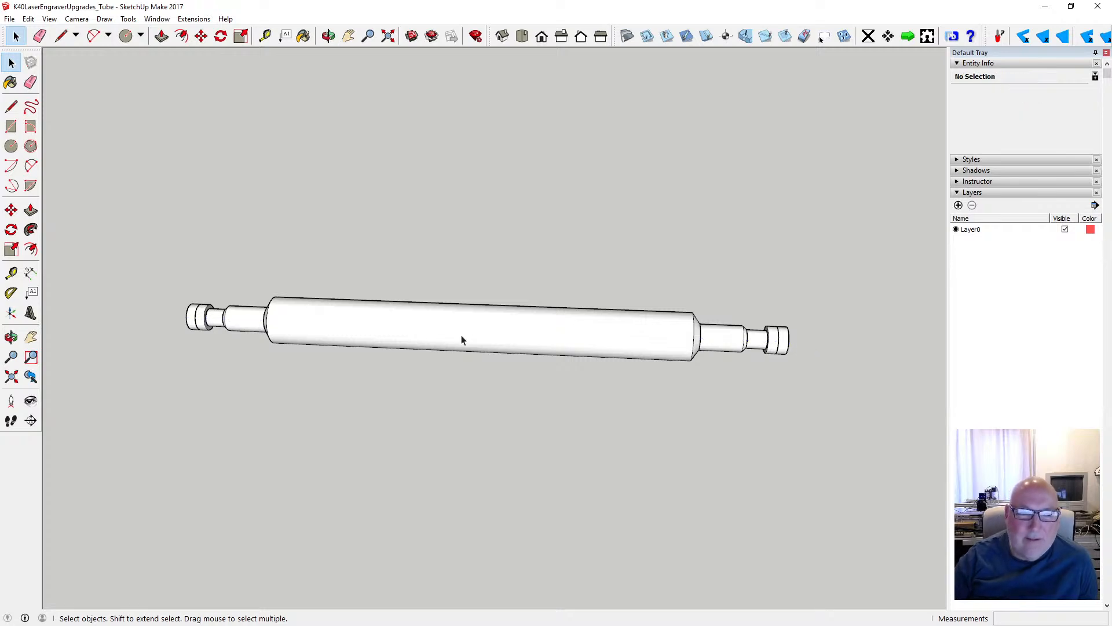
- Measure the tube's overall length along its axis from one outer end face to the other
{"action": "left_click", "coordinate": [328, 36]}
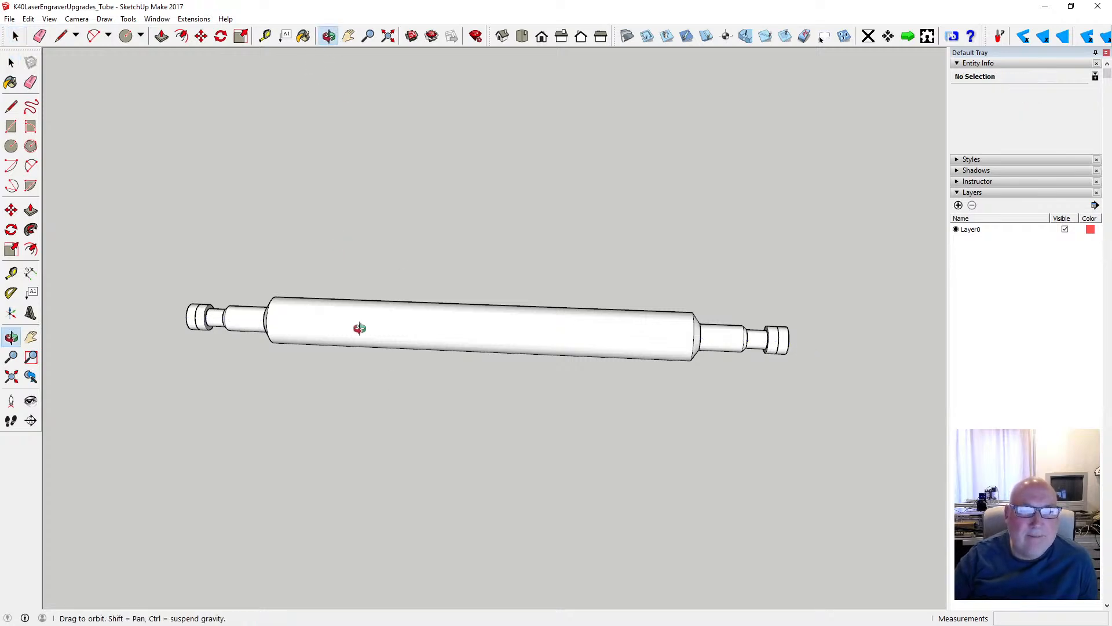
{"action": "left_click_drag", "start_coordinate": [360, 328], "coordinate": [375, 359]}
{"action": "scroll", "coordinate": [343, 360], "scroll_direction": "up", "scroll_amount": 6}
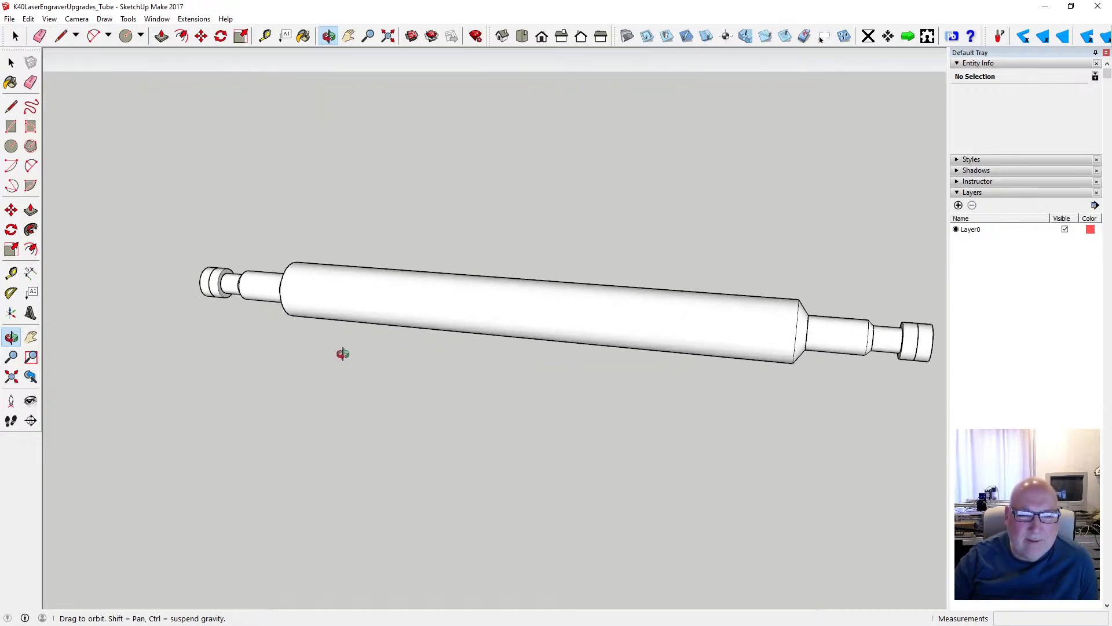
{"action": "left_click_drag", "start_coordinate": [412, 328], "coordinate": [402, 307]}
{"action": "scroll", "coordinate": [467, 323], "scroll_direction": "down", "scroll_amount": 4}
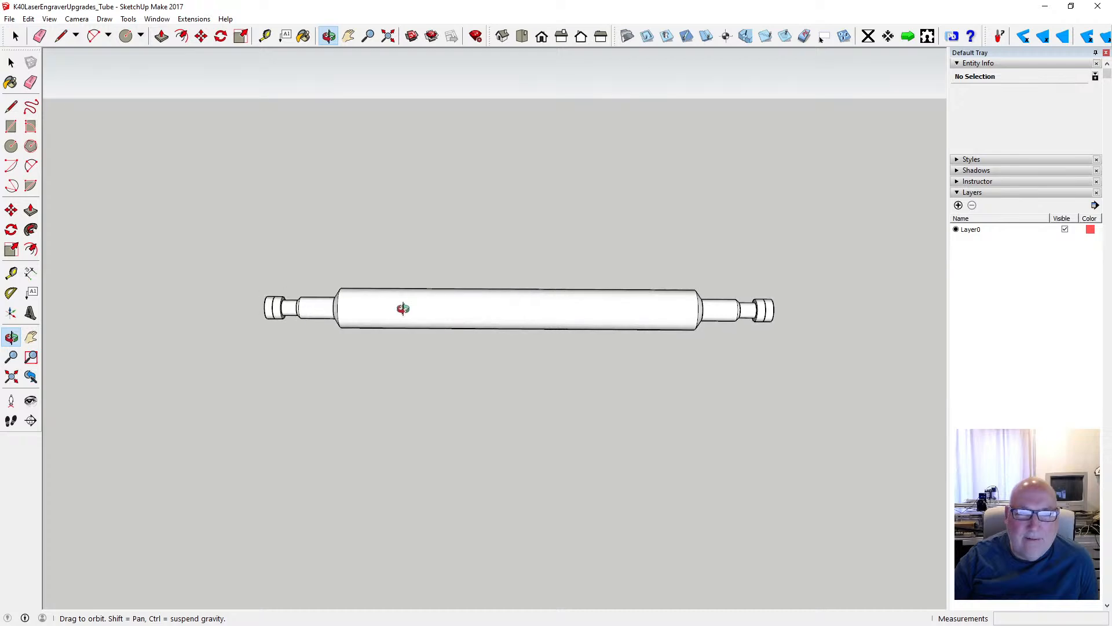
{"action": "left_click", "coordinate": [265, 36]}
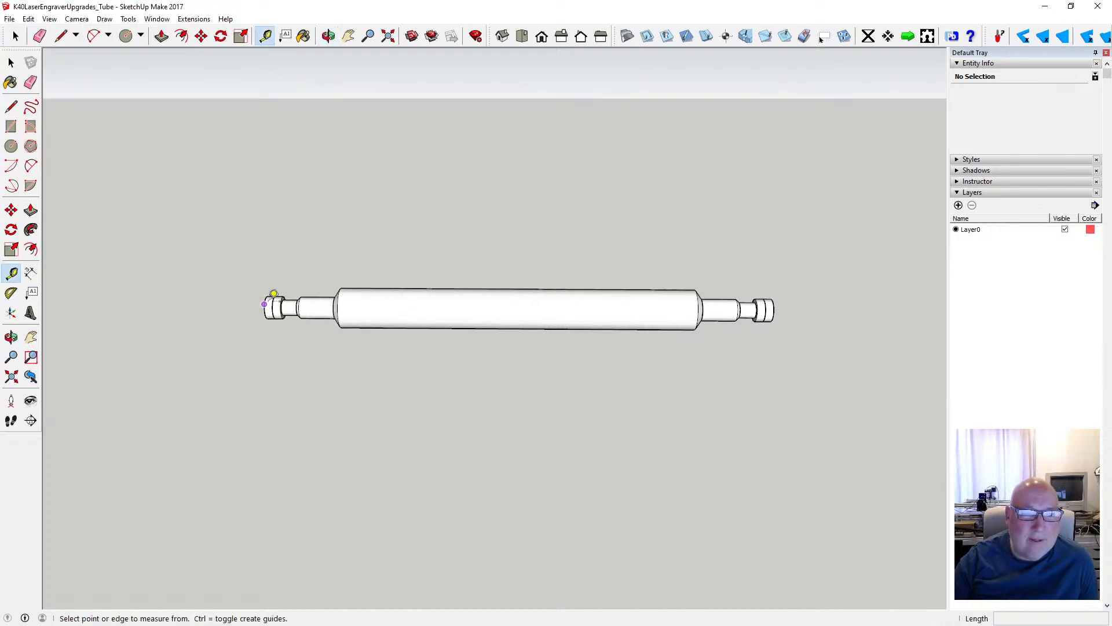
{"action": "left_click", "coordinate": [264, 304]}
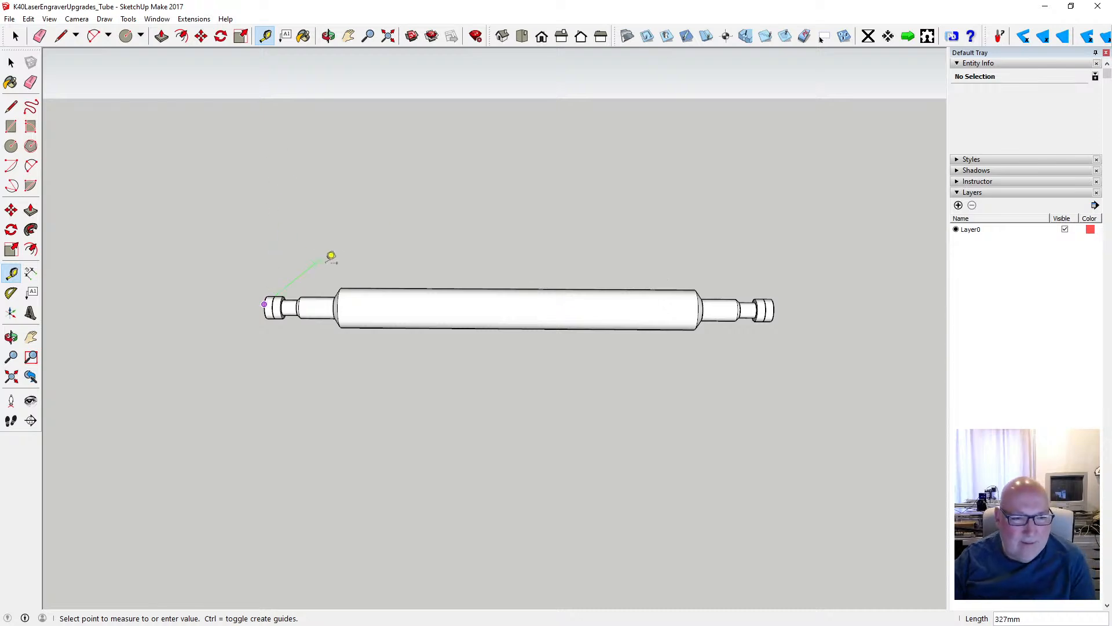
{"action": "key", "text": "Escape"}
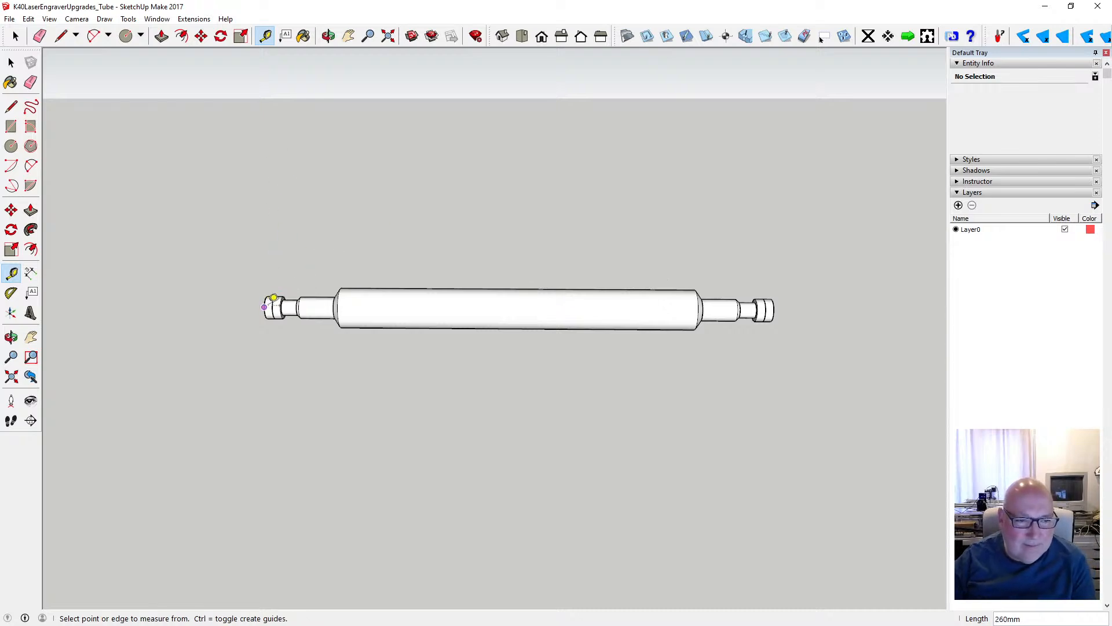
{"action": "left_click", "coordinate": [273, 307]}
{"action": "key", "text": "Escape"}
{"action": "left_click", "coordinate": [264, 307]}
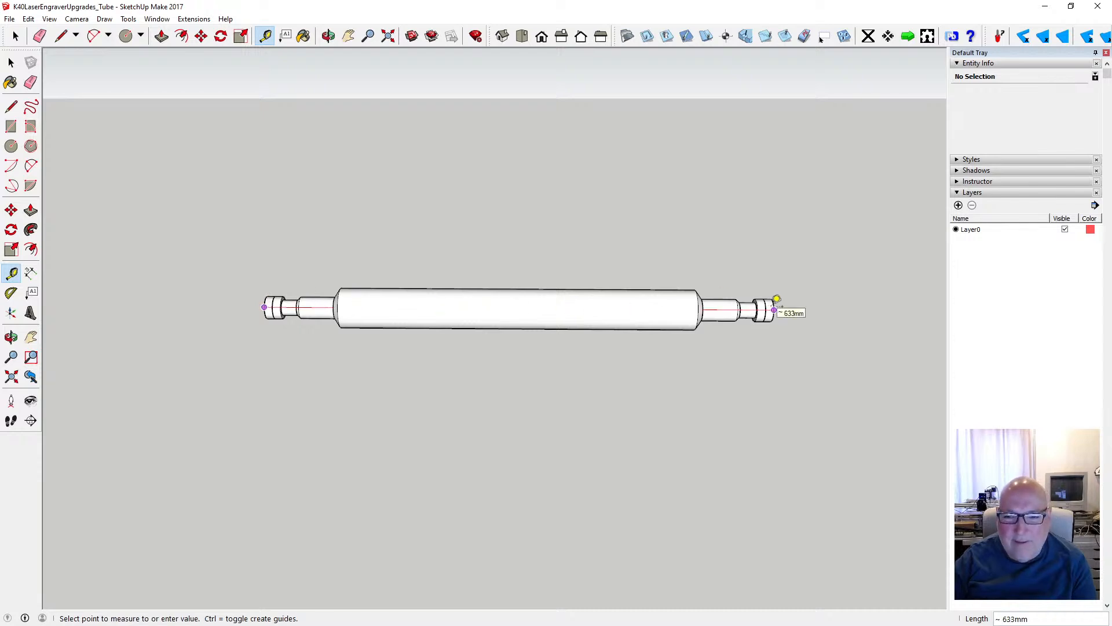
{"action": "left_click", "coordinate": [769, 298]}
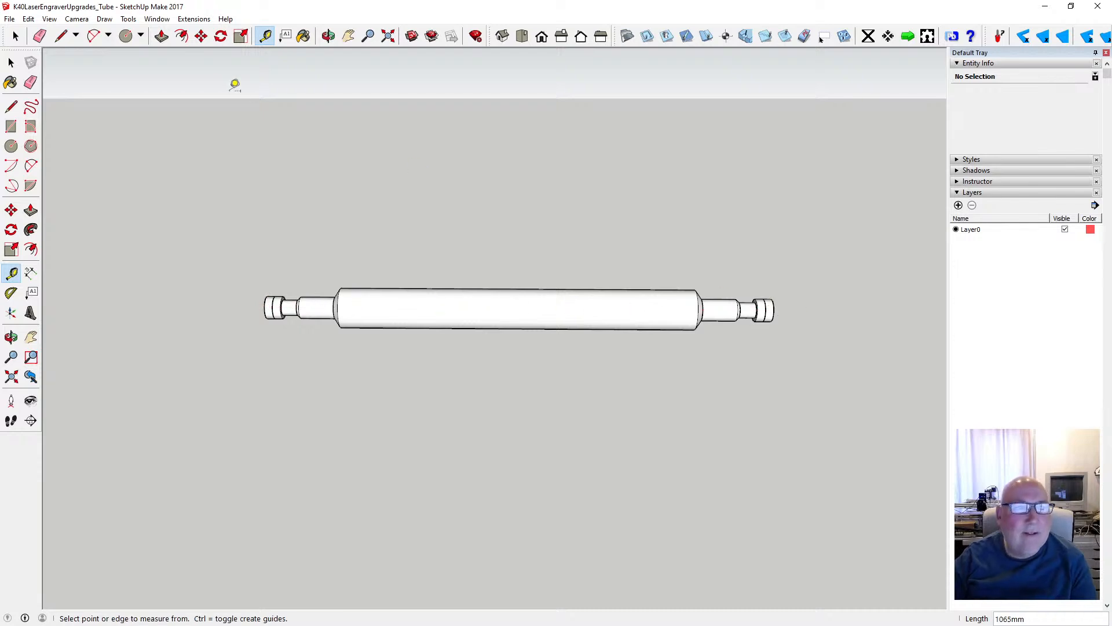
- Set the model's length precision to 0.00mm and angle precision to 0.00, and measure the tube's overall length again
{"action": "left_click", "coordinate": [185, 19]}
{"action": "mouse_move", "coordinate": [156, 20]}
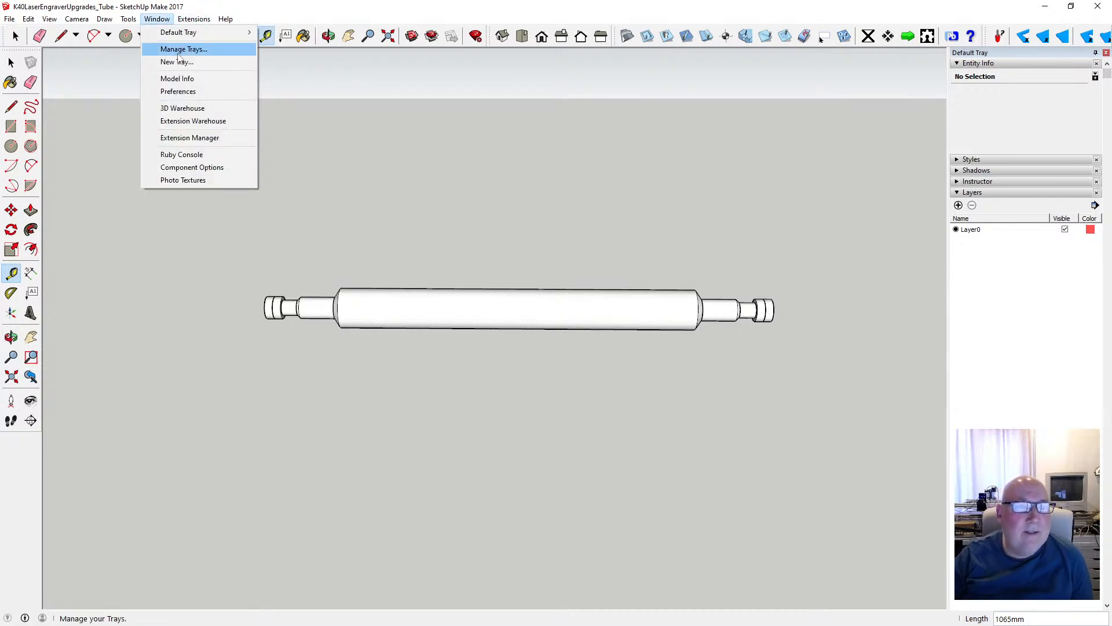
{"action": "left_click", "coordinate": [179, 78]}
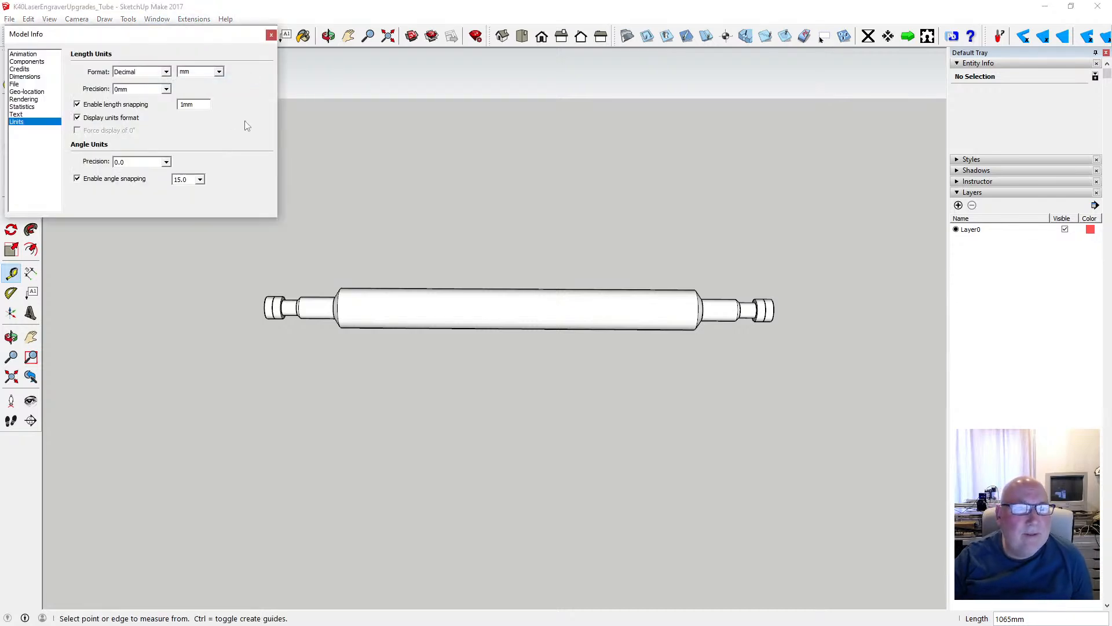
{"action": "left_click", "coordinate": [167, 89]}
{"action": "left_click", "coordinate": [150, 113]}
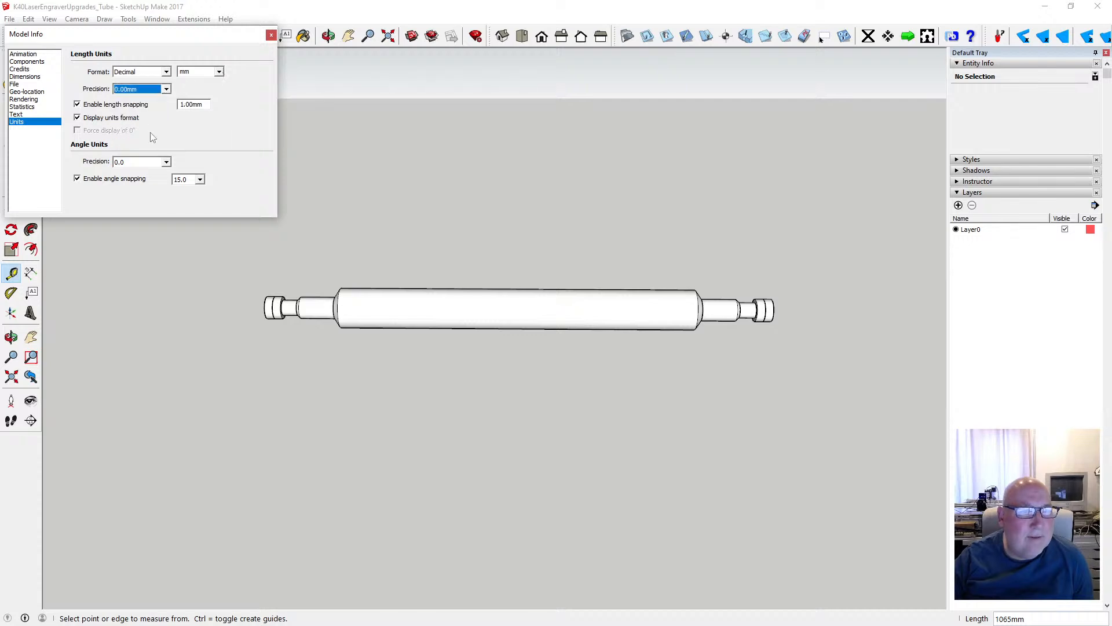
{"action": "left_click", "coordinate": [168, 163]}
{"action": "left_click", "coordinate": [144, 189]}
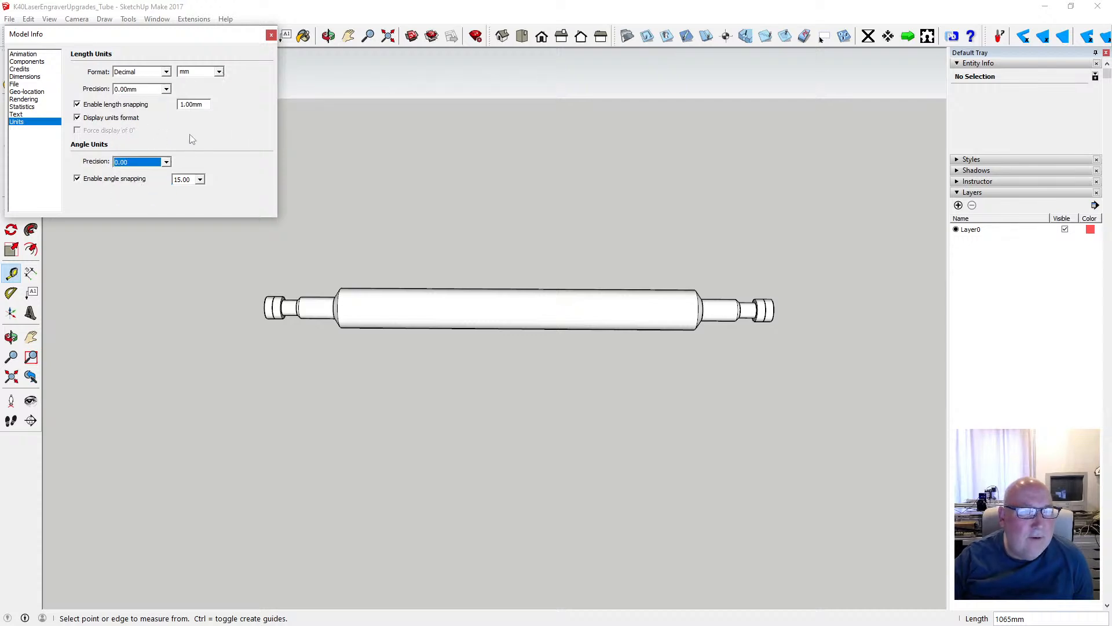
{"action": "left_click", "coordinate": [271, 36]}
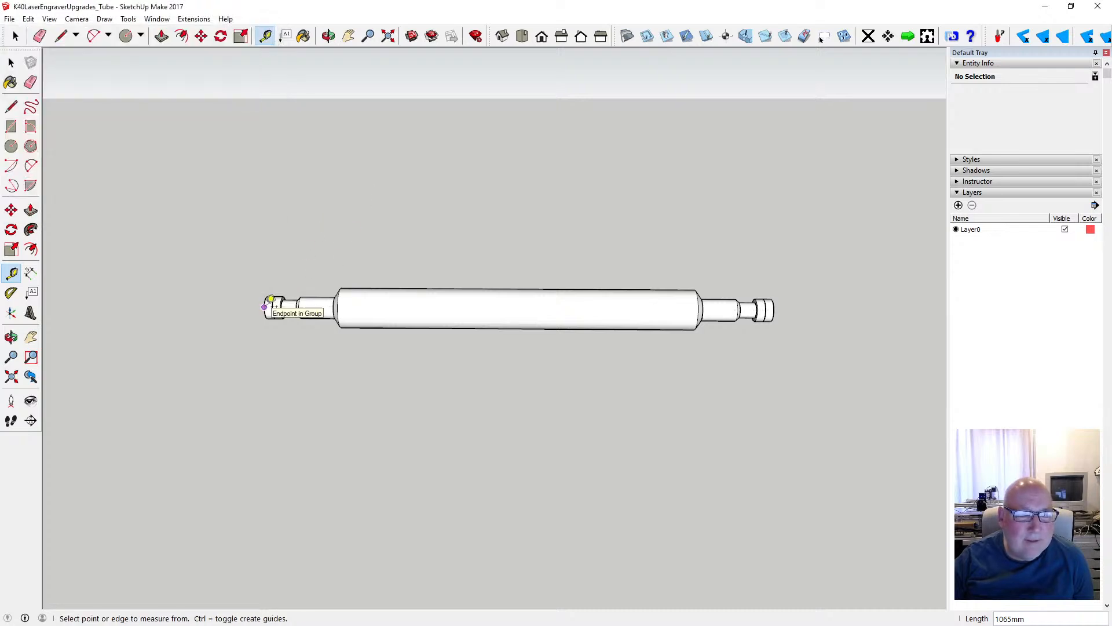
{"action": "left_click", "coordinate": [264, 304]}
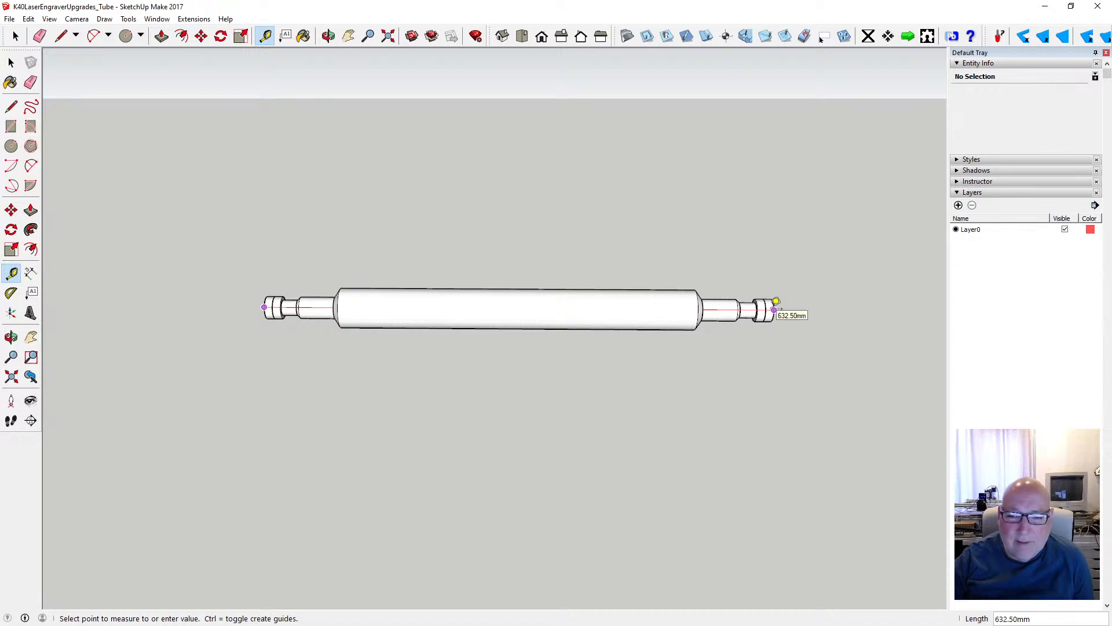
{"action": "left_click", "coordinate": [11, 62]}
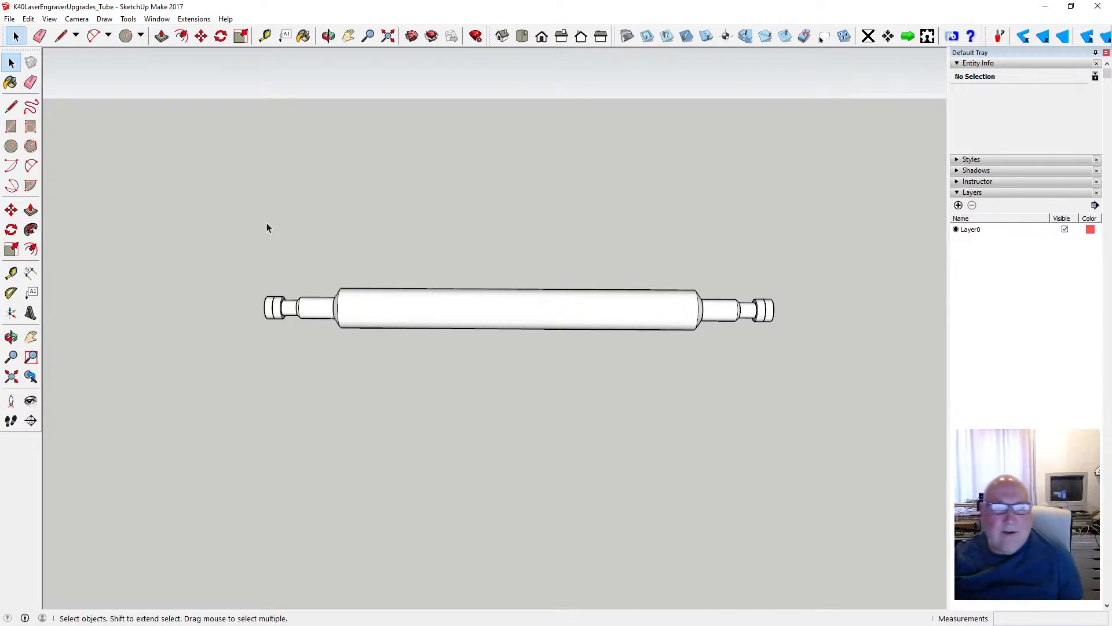
- Open the group of the outermost cylindrical section at the tube's near end for editing
{"action": "left_click", "coordinate": [328, 36]}
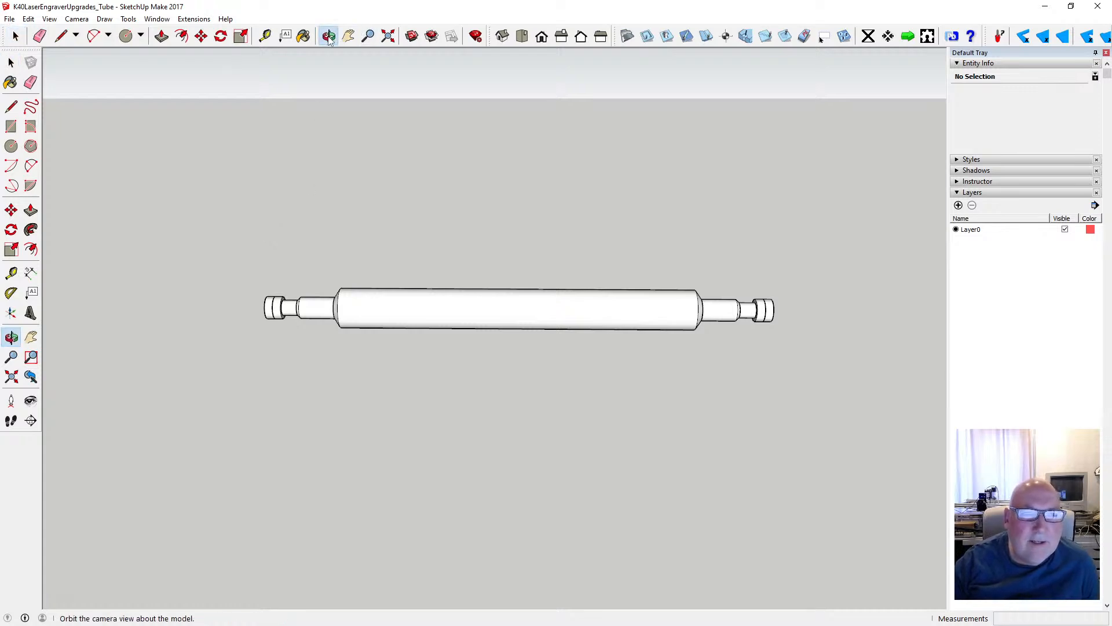
{"action": "left_click_drag", "start_coordinate": [281, 335], "coordinate": [290, 358]}
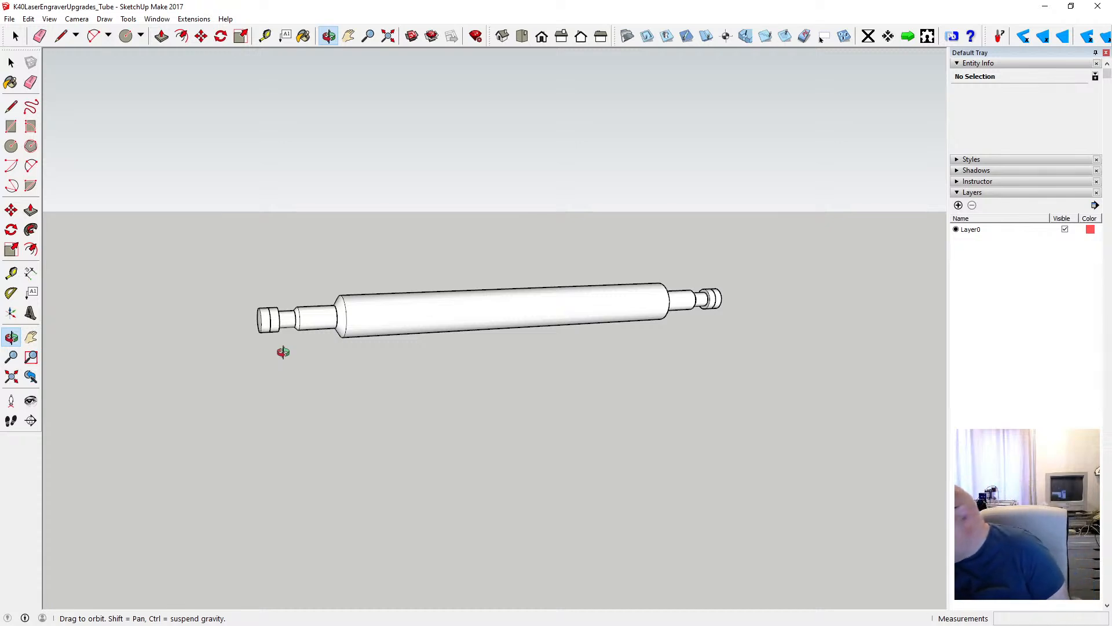
{"action": "left_click_drag", "start_coordinate": [270, 365], "coordinate": [271, 337]}
{"action": "scroll", "coordinate": [271, 337], "scroll_direction": "up", "scroll_amount": 1}
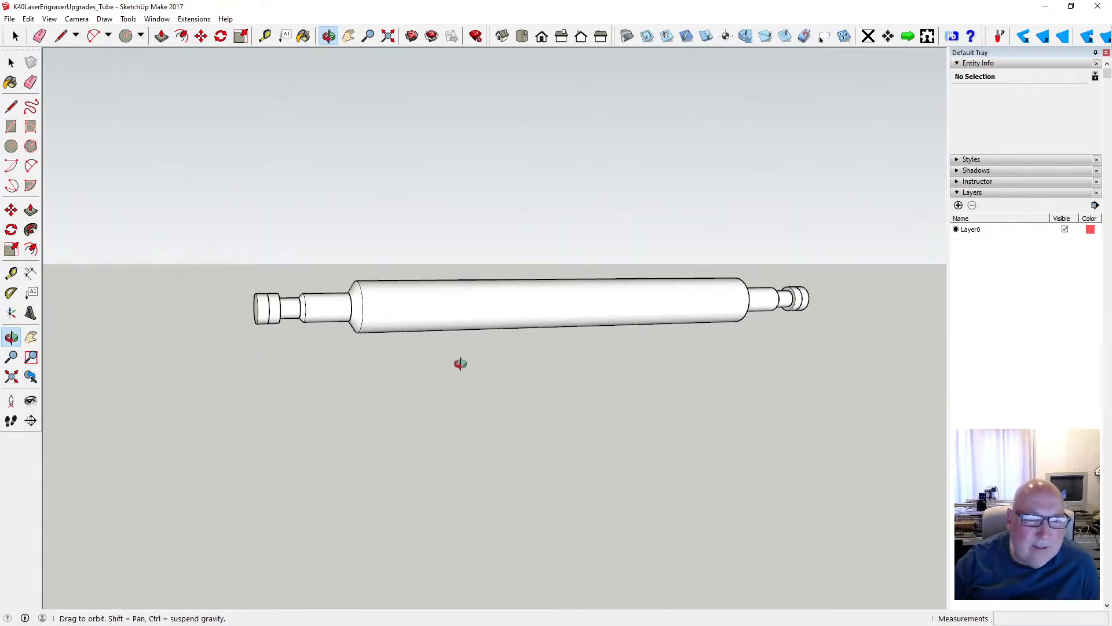
{"action": "scroll", "coordinate": [461, 364], "scroll_direction": "down", "scroll_amount": 2}
{"action": "scroll", "coordinate": [311, 329], "scroll_direction": "up", "scroll_amount": 8}
{"action": "scroll", "coordinate": [312, 330], "scroll_direction": "up", "scroll_amount": 1}
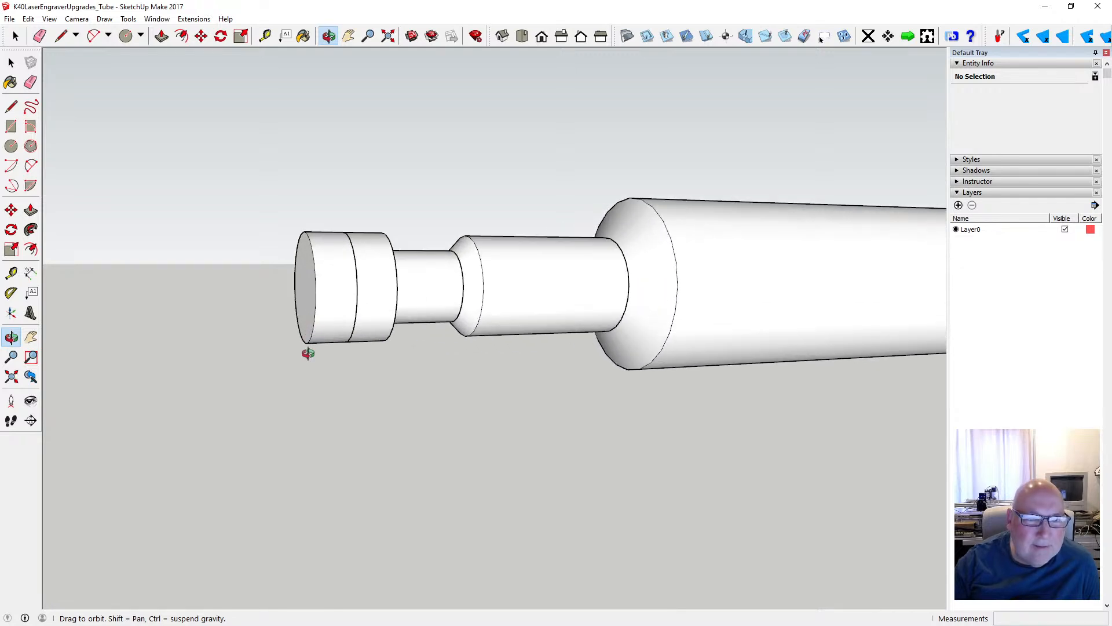
{"action": "key", "text": "space"}
{"action": "left_click", "coordinate": [333, 281]}
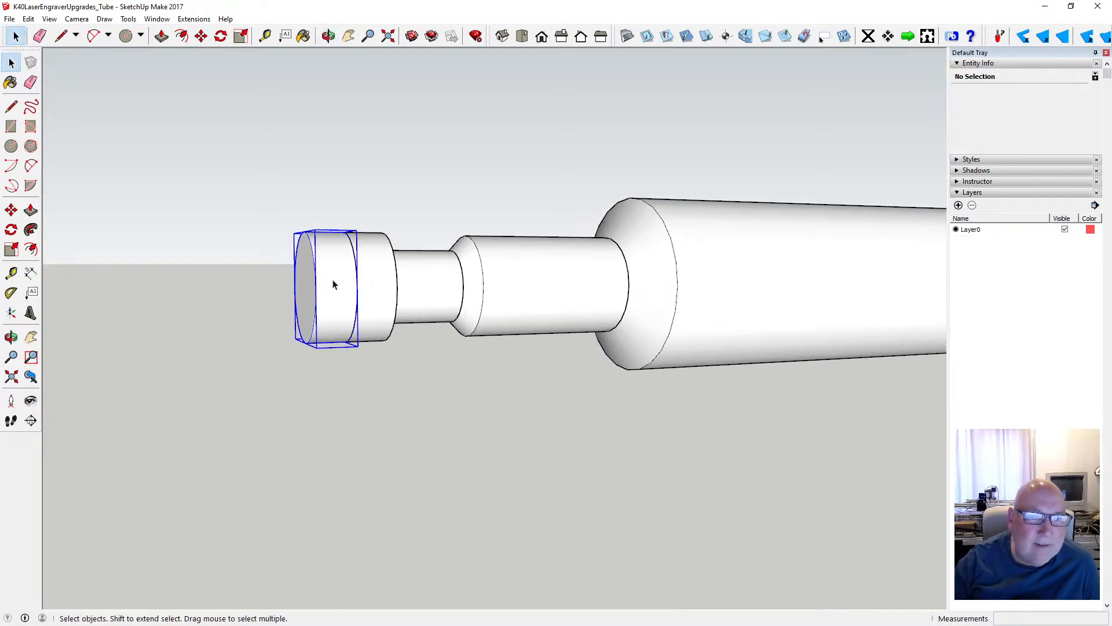
{"action": "double_click", "coordinate": [329, 290]}
{"action": "left_click", "coordinate": [332, 42]}
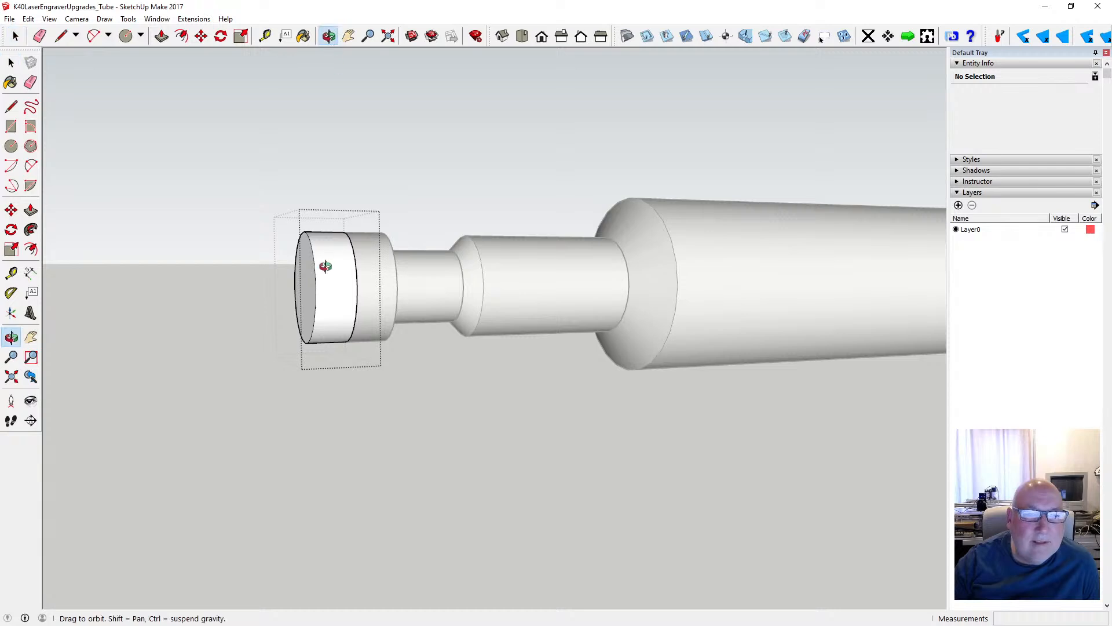
{"action": "left_click_drag", "start_coordinate": [323, 256], "coordinate": [358, 318]}
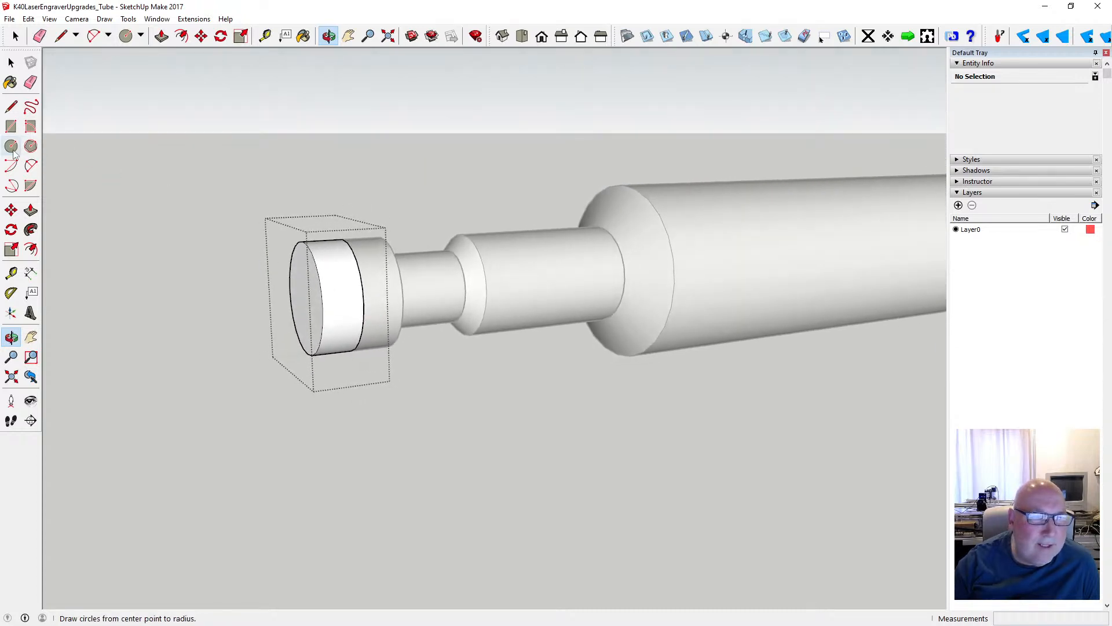
- Draw a circle of 4 mm radius on the curved side of the end section, reaching out to its inner edge
{"action": "key", "text": "c"}
{"action": "scroll", "coordinate": [348, 272], "scroll_direction": "up", "scroll_amount": 2}
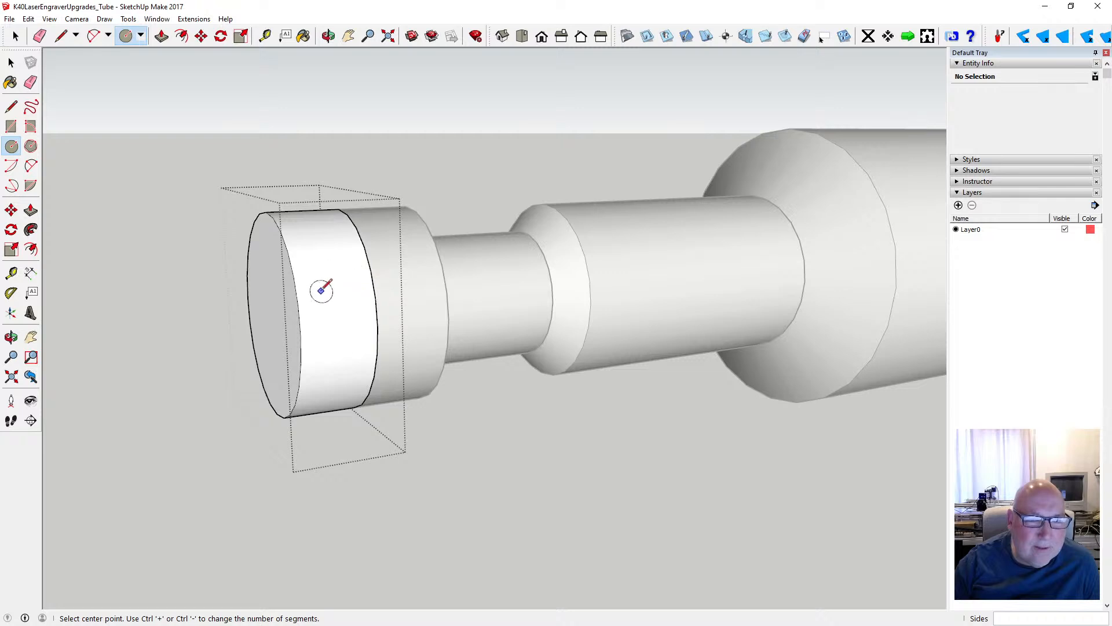
{"action": "left_click", "coordinate": [287, 252]}
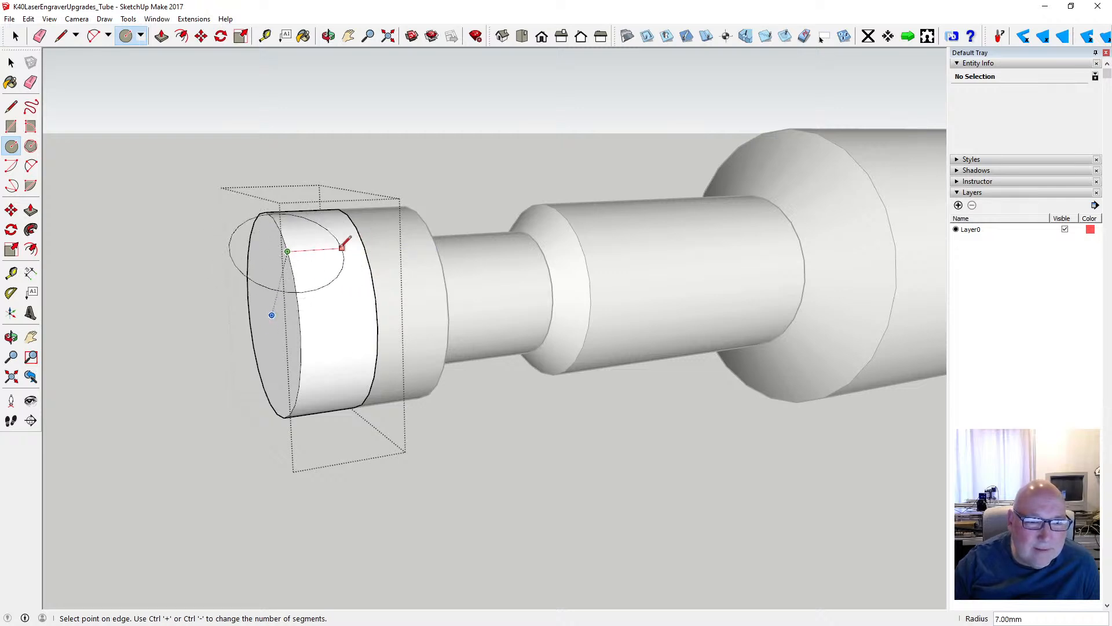
{"action": "key", "text": "Escape"}
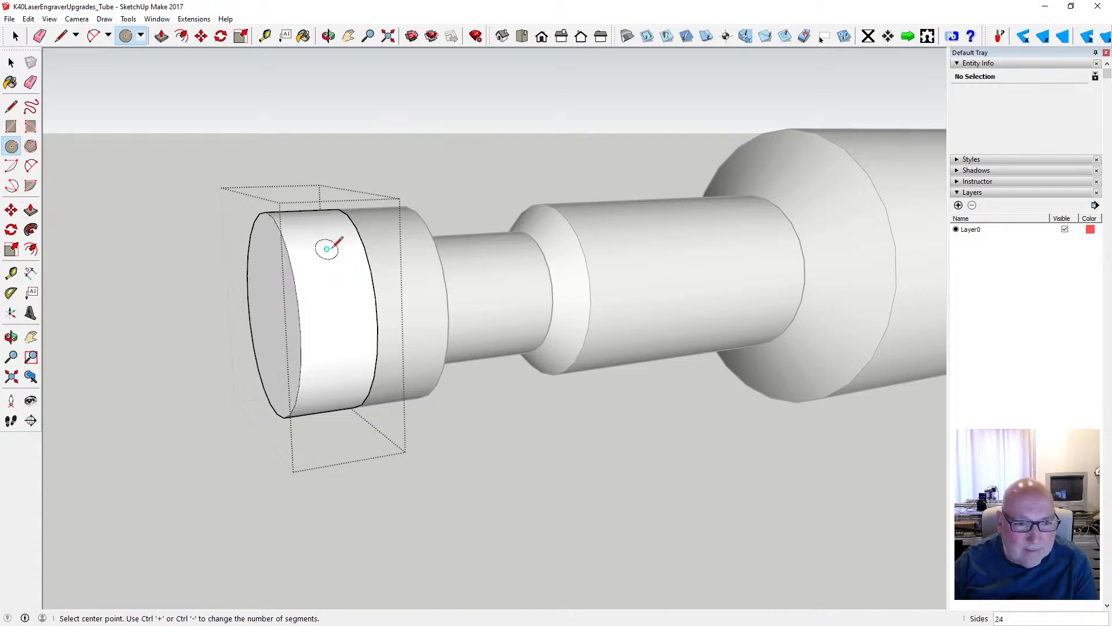
{"action": "left_click", "coordinate": [327, 249]}
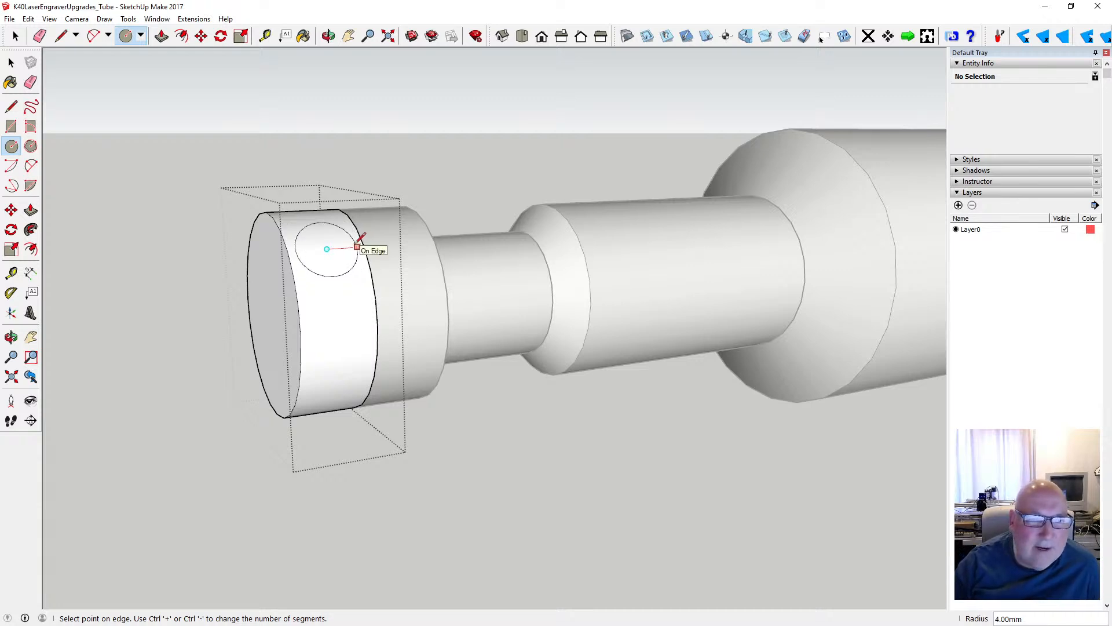
{"action": "left_click", "coordinate": [356, 247]}
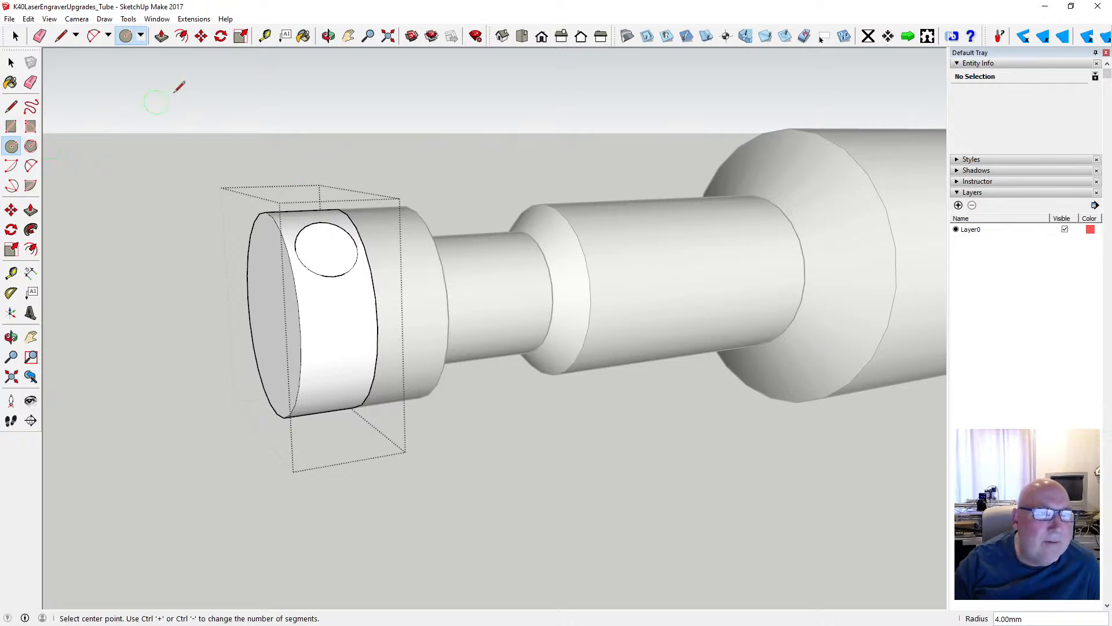
- Try to push/pull the circular area on the end section's curved side
{"action": "left_click", "coordinate": [162, 38]}
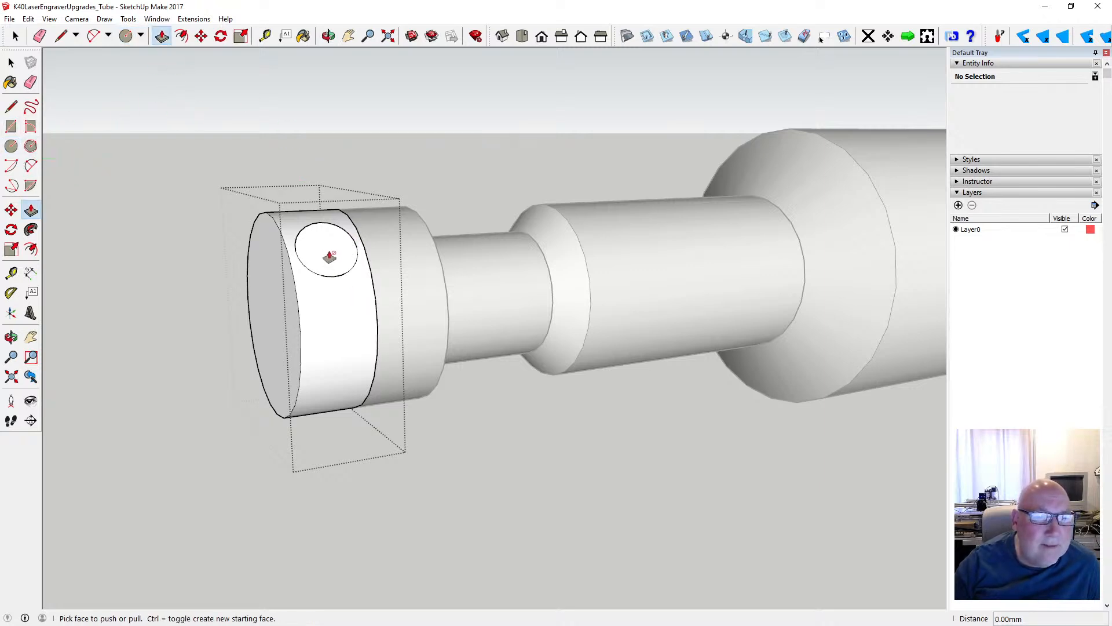
{"action": "key", "text": "space"}
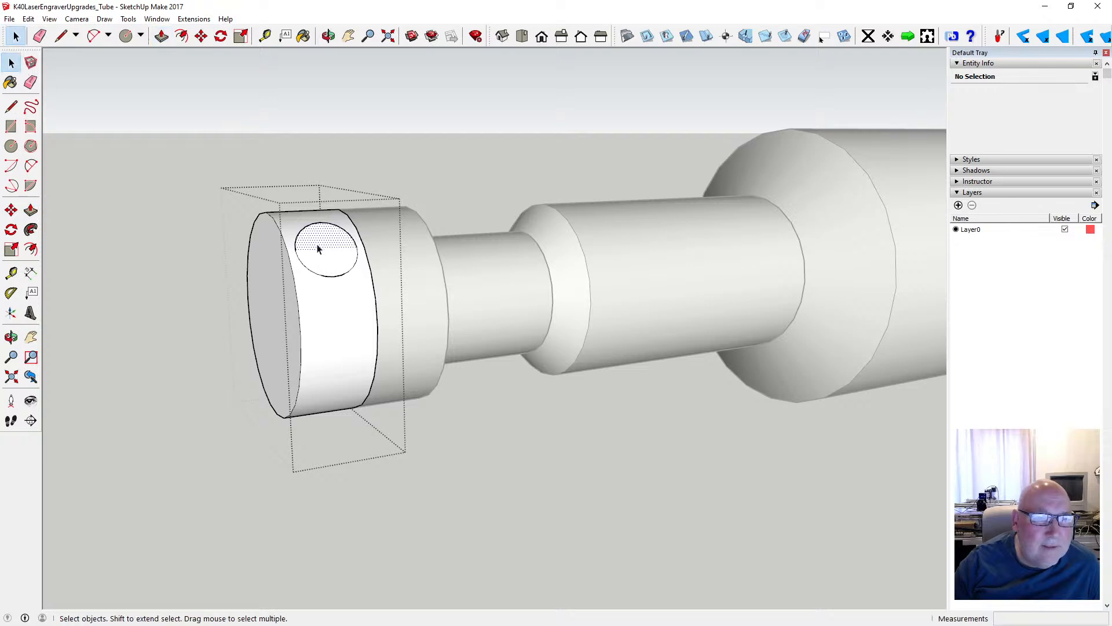
{"action": "left_click", "coordinate": [322, 246]}
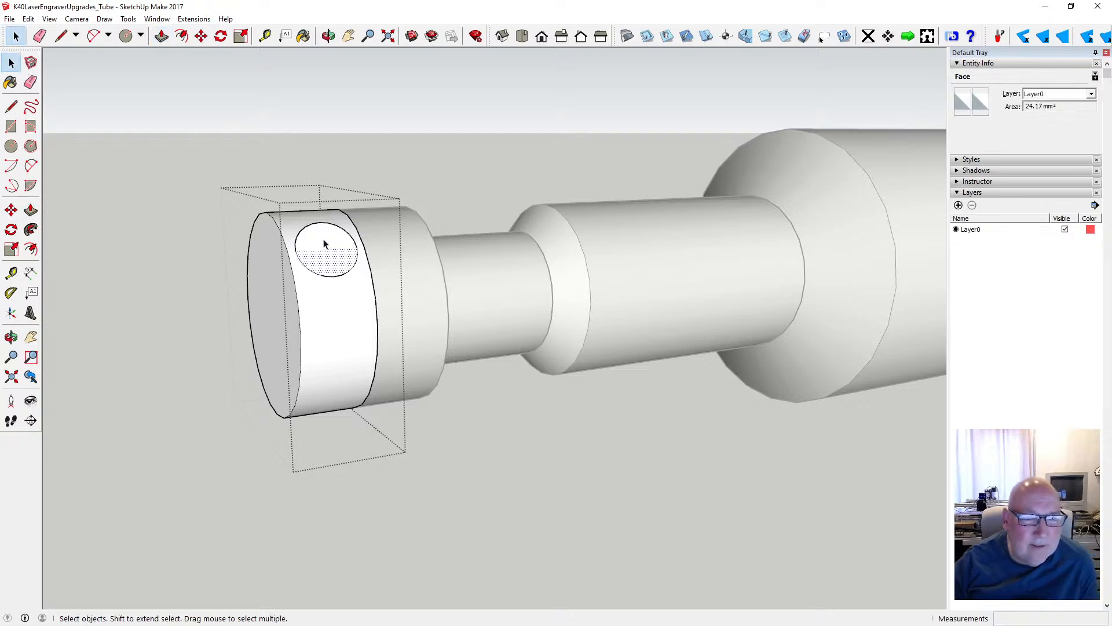
{"action": "left_click", "coordinate": [324, 243]}
{"action": "key", "text": "p"}
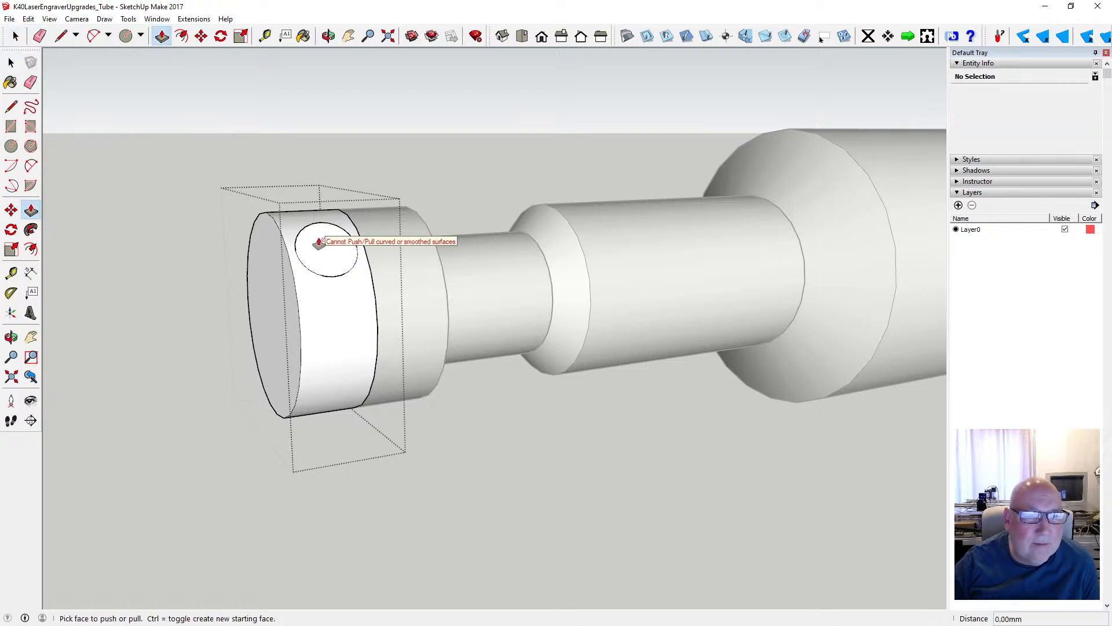
- Extrude the upper half of the circle 20 mm outward from the end section's curved side
{"action": "key", "text": "o"}
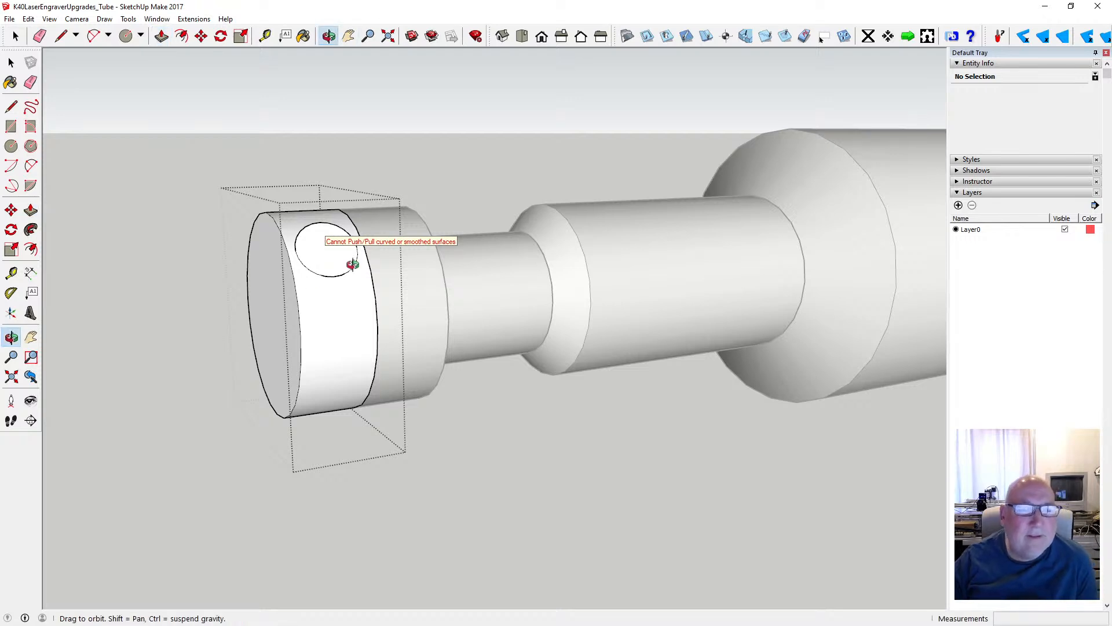
{"action": "left_click_drag", "start_coordinate": [354, 259], "coordinate": [435, 250]}
{"action": "scroll", "coordinate": [411, 246], "scroll_direction": "up", "scroll_amount": 5}
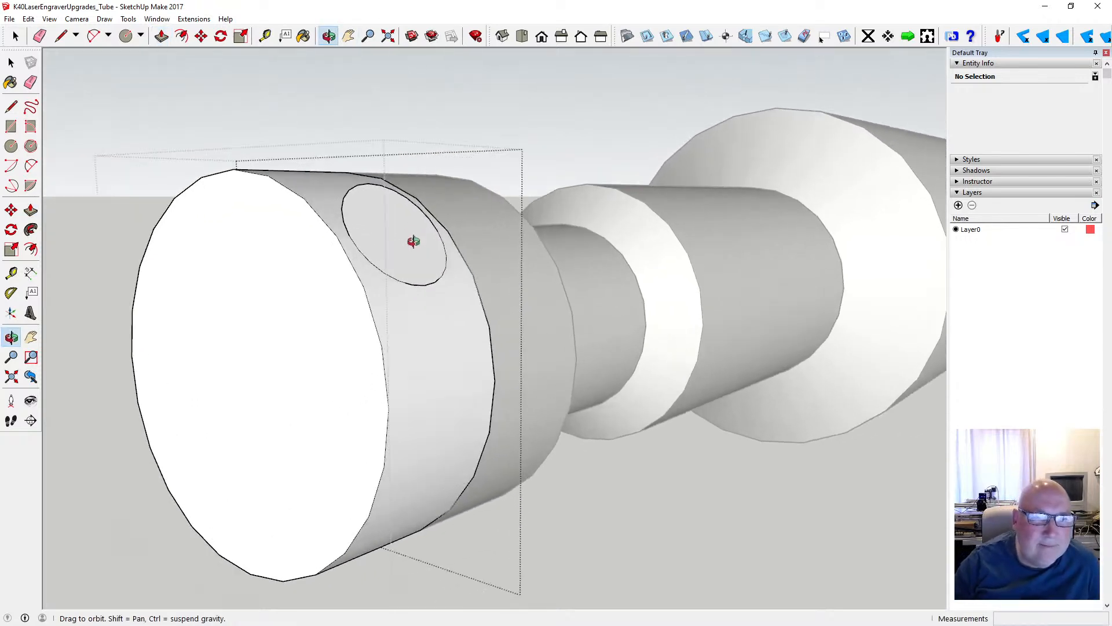
{"action": "left_click", "coordinate": [12, 62]}
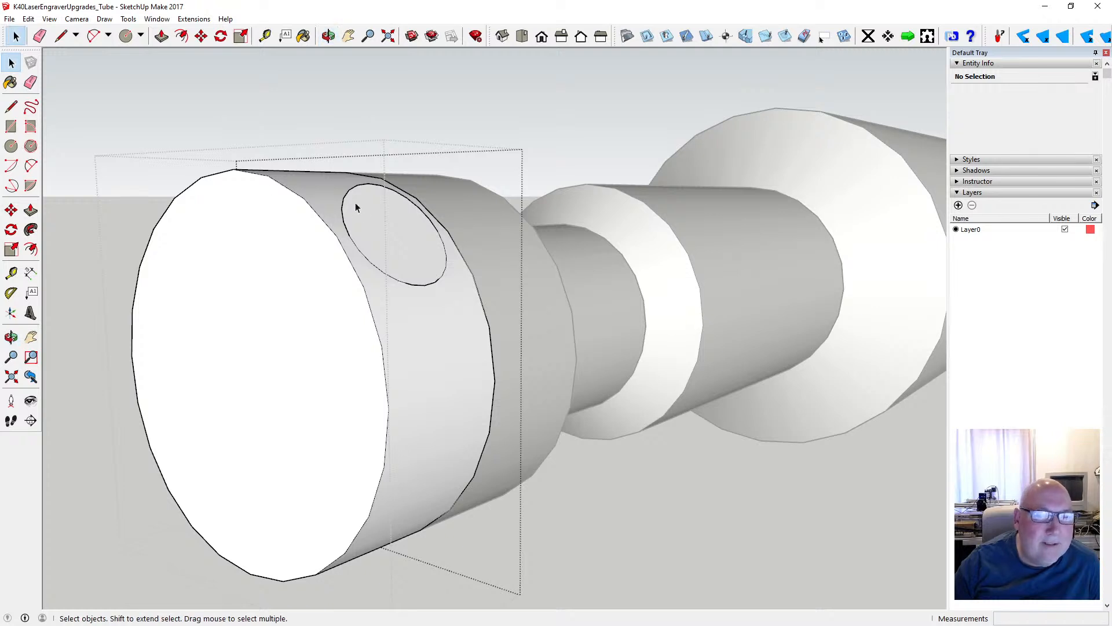
{"action": "left_click", "coordinate": [355, 205]}
{"action": "key", "text": "p"}
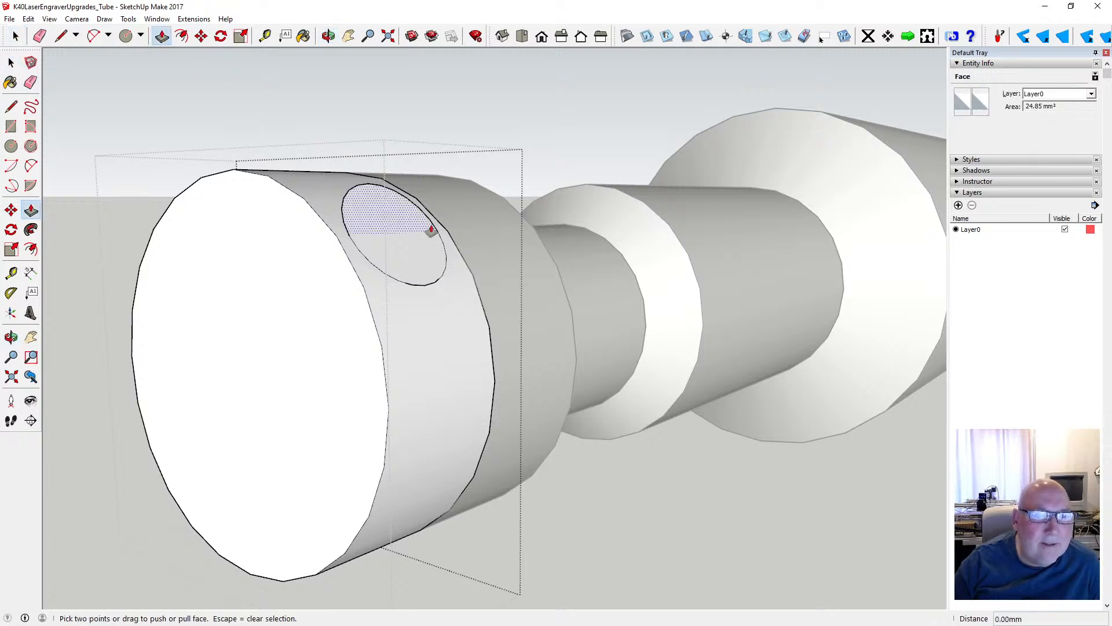
{"action": "left_click", "coordinate": [375, 209]}
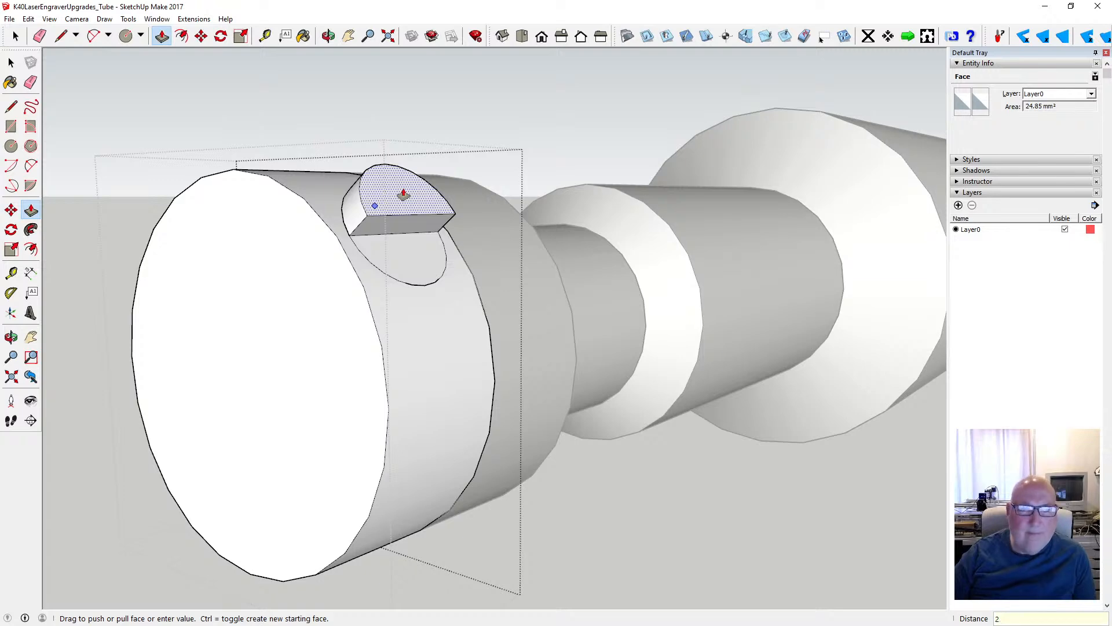
{"action": "key", "text": "Return"}
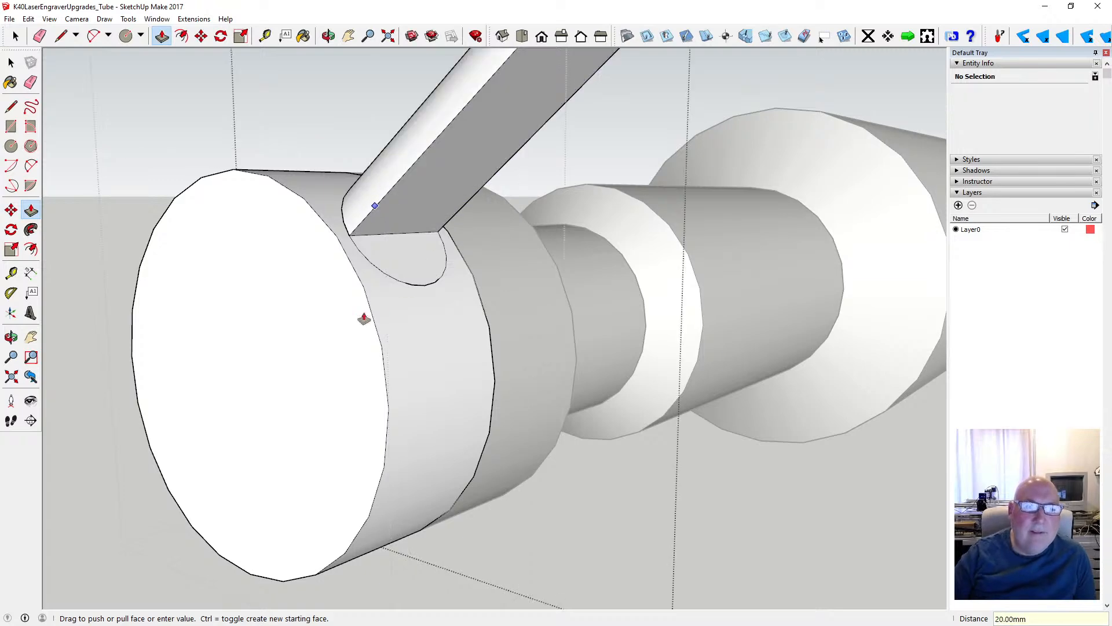
{"action": "scroll", "coordinate": [333, 345], "scroll_direction": "down", "scroll_amount": 2}
{"action": "scroll", "coordinate": [333, 345], "scroll_direction": "down", "scroll_amount": 1}
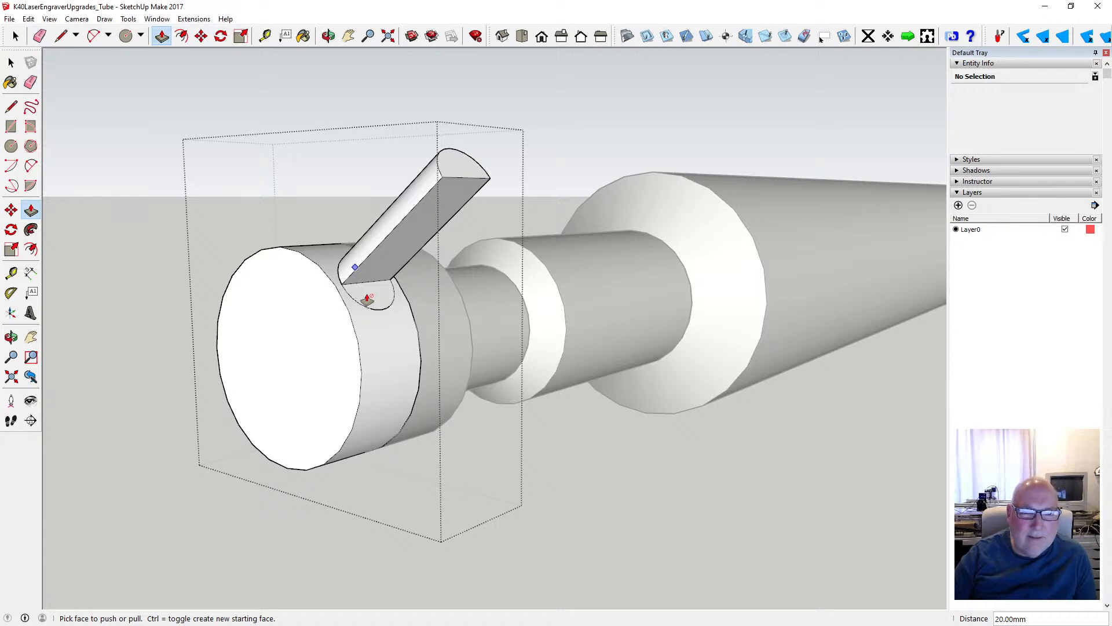
- Extrude the lower half of the circle outward to the end of the upper half
{"action": "key", "text": "space"}
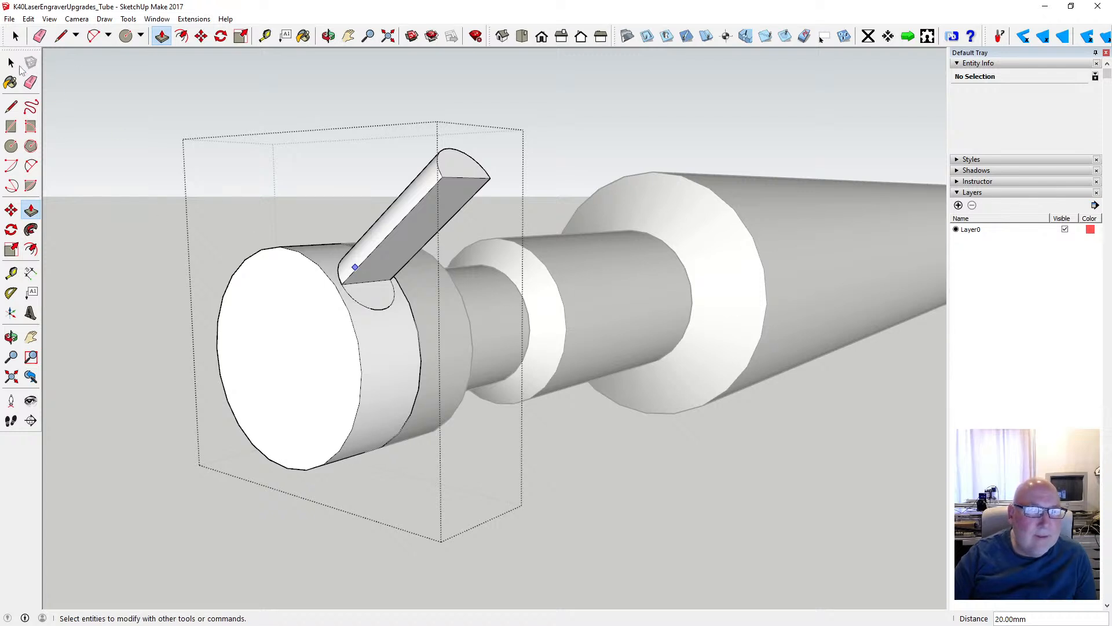
{"action": "left_click", "coordinate": [372, 295]}
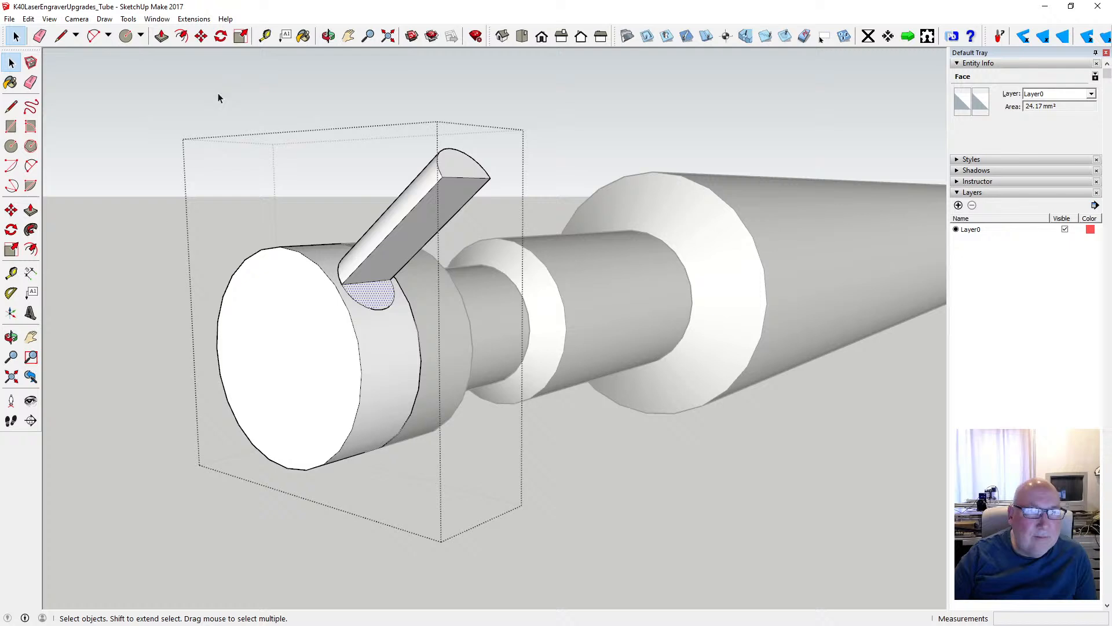
{"action": "left_click", "coordinate": [161, 38]}
{"action": "left_click", "coordinate": [380, 299]}
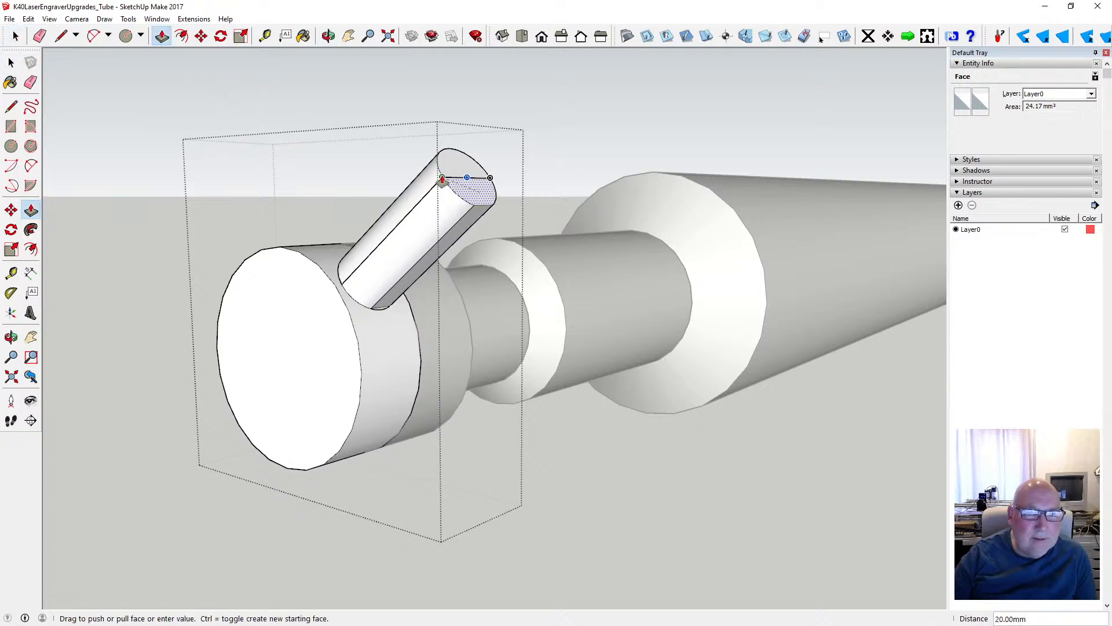
{"action": "left_click", "coordinate": [442, 180]}
{"action": "key", "text": "space"}
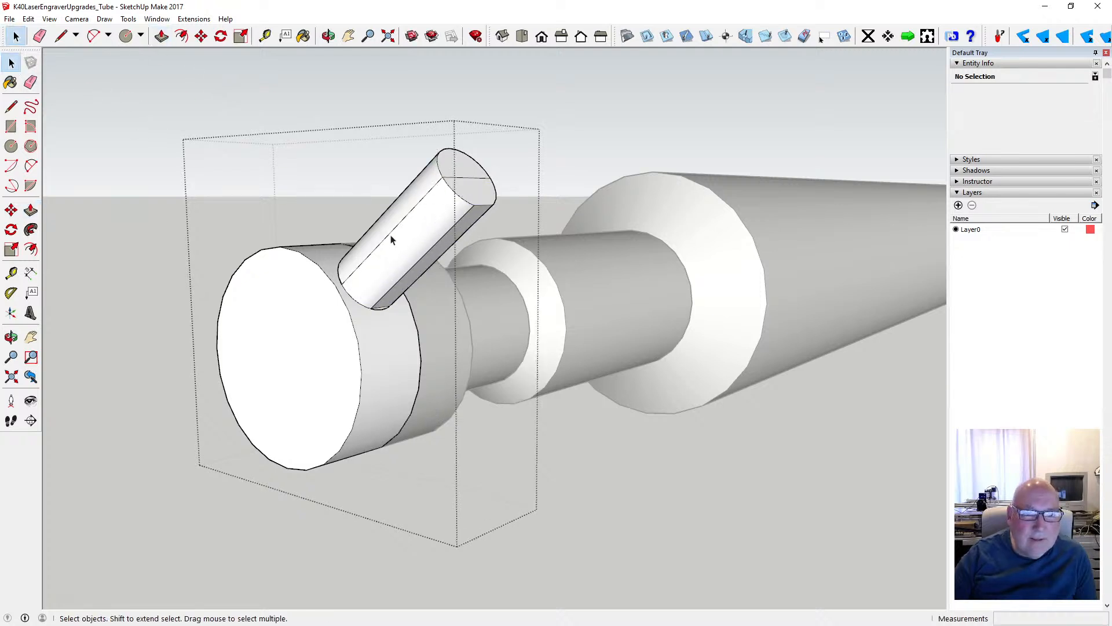
- Delete a side face of the extruded stub, and undo the erasures and the extrusion of the circle's lower half
{"action": "left_click", "coordinate": [391, 240]}
{"action": "key", "text": "Delete"}
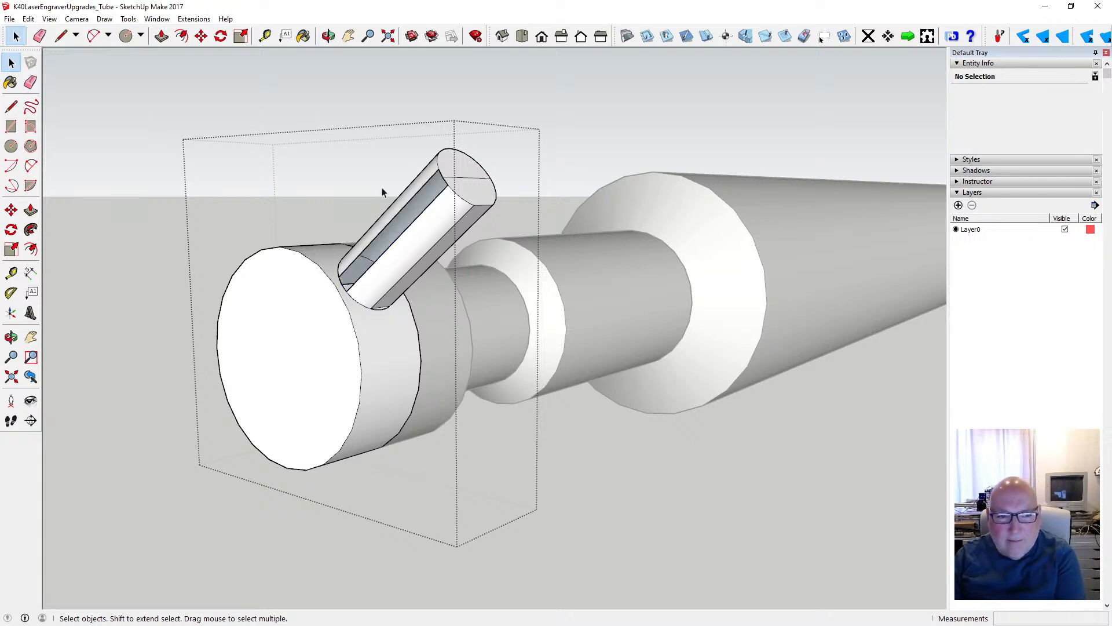
{"action": "left_click", "coordinate": [28, 18]}
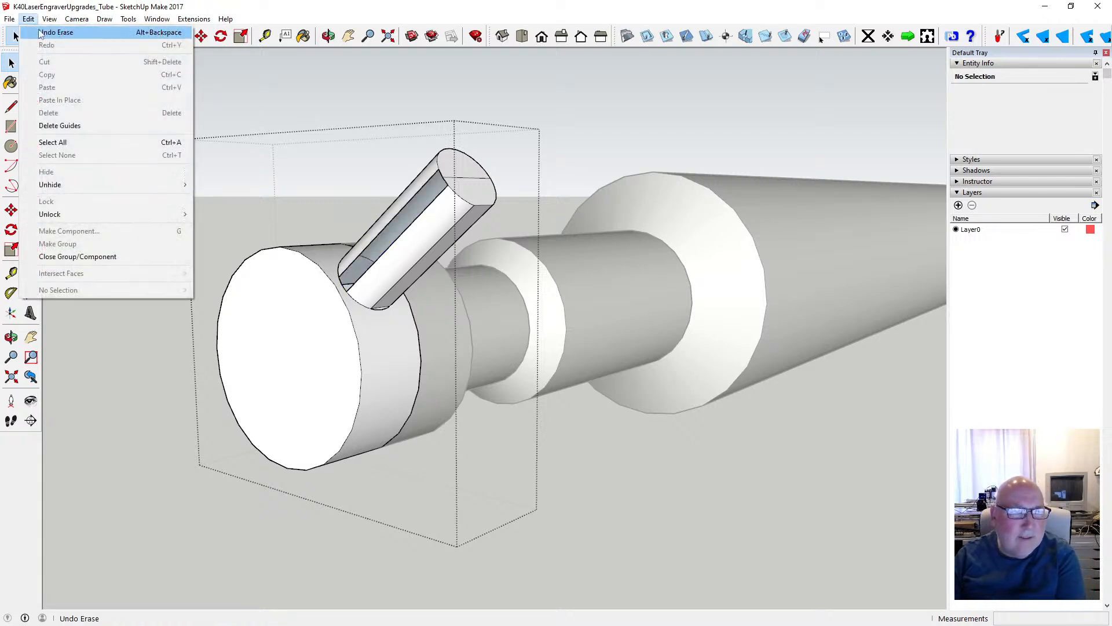
{"action": "left_click", "coordinate": [45, 36]}
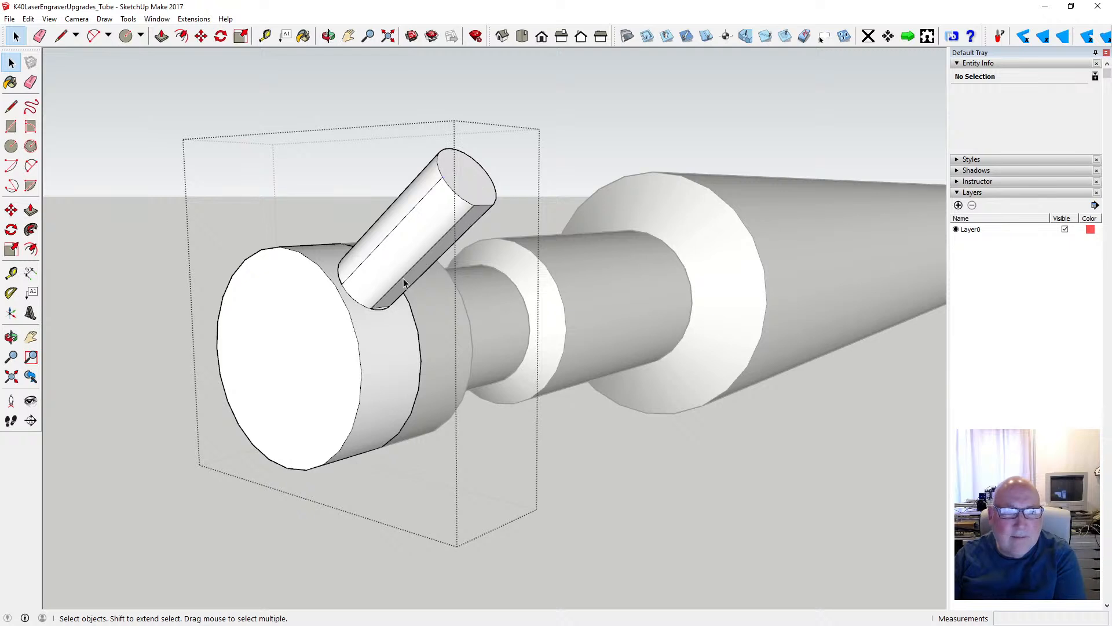
{"action": "left_click", "coordinate": [29, 18]}
{"action": "left_click", "coordinate": [37, 32]}
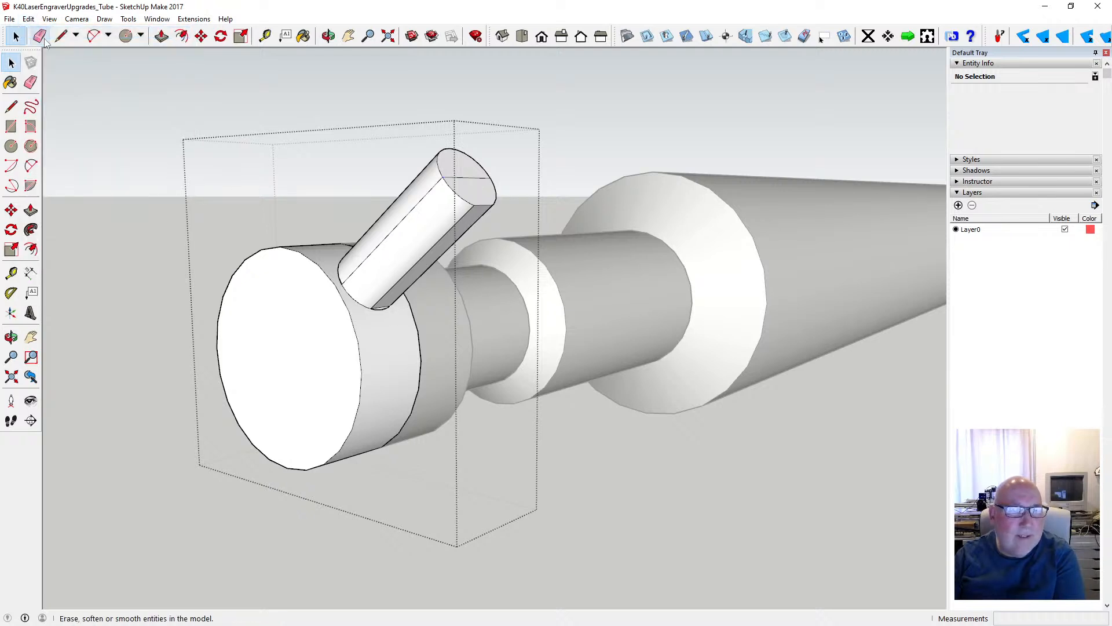
{"action": "left_click", "coordinate": [28, 18]}
{"action": "left_click", "coordinate": [37, 33]}
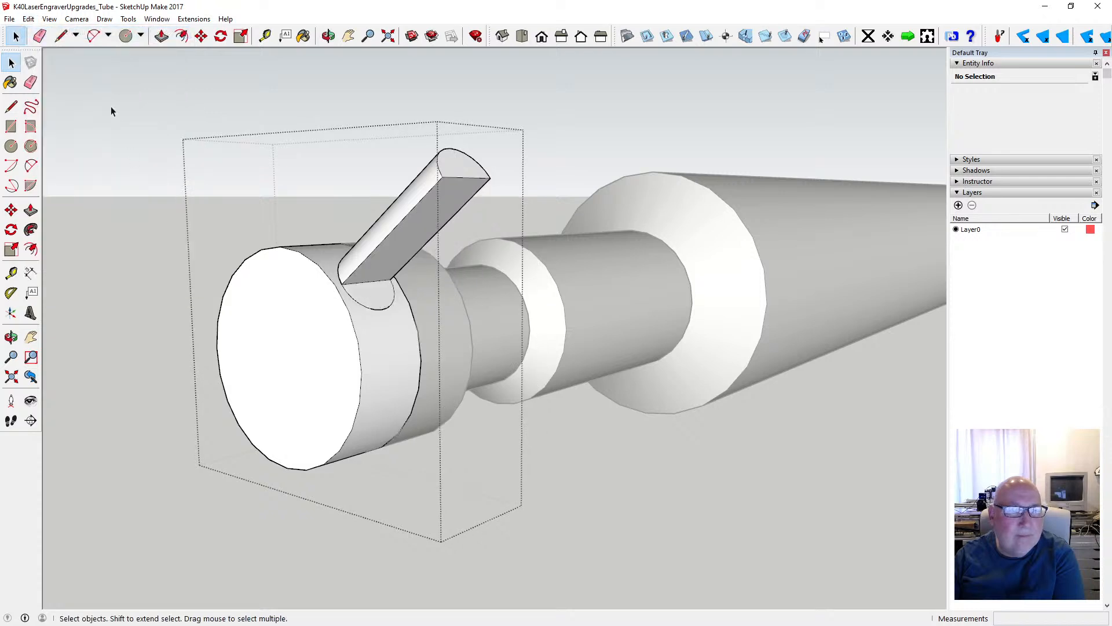
- Undo the extrusion of the circle's upper half on the end section's curved side
{"action": "key", "text": "p"}
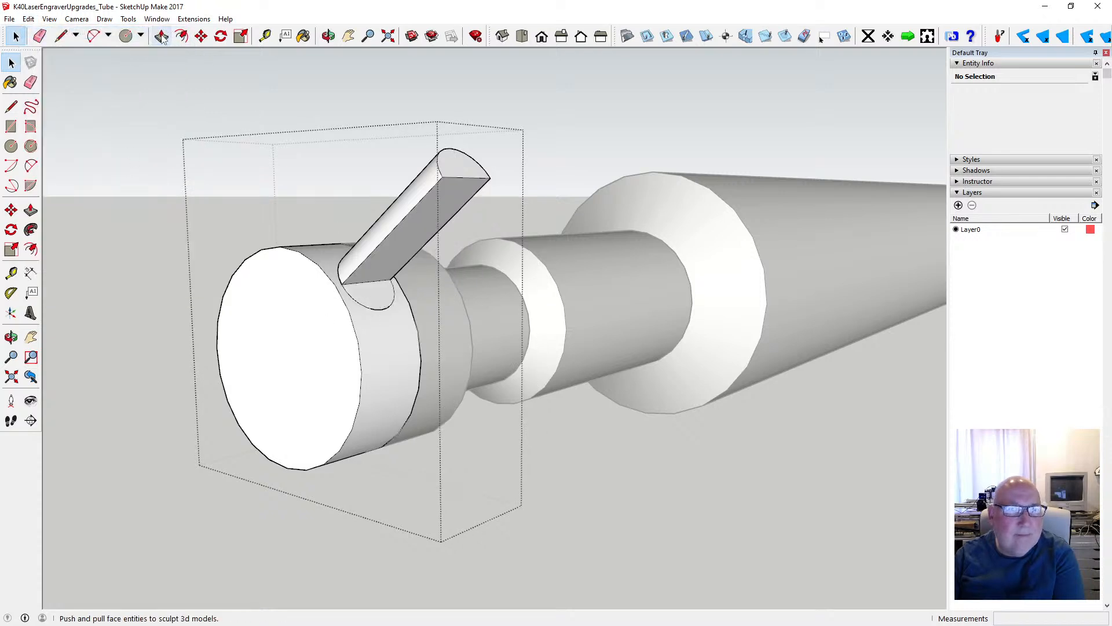
{"action": "key", "text": "space"}
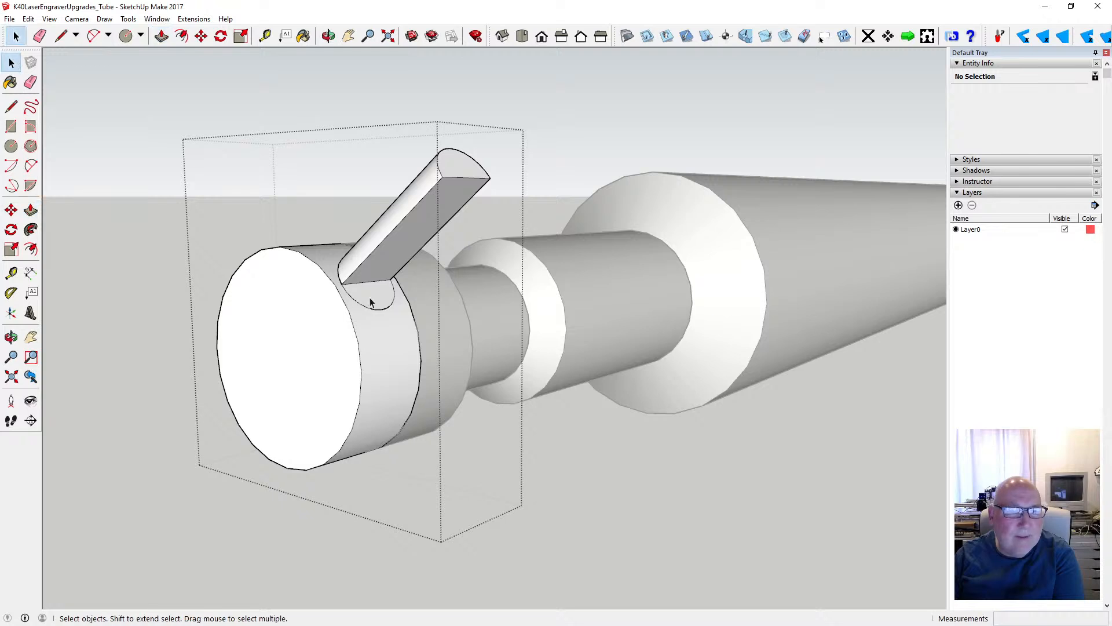
{"action": "left_click", "coordinate": [371, 297]}
{"action": "scroll", "coordinate": [359, 292], "scroll_direction": "up", "scroll_amount": 4}
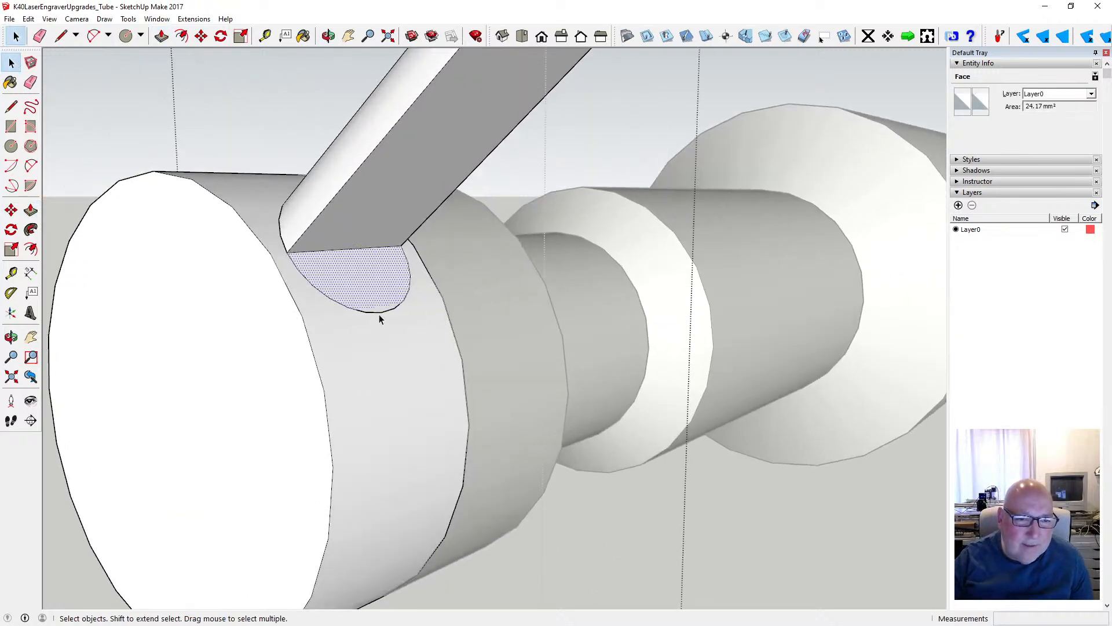
{"action": "scroll", "coordinate": [379, 314], "scroll_direction": "down", "scroll_amount": 3}
{"action": "scroll", "coordinate": [378, 312], "scroll_direction": "down", "scroll_amount": 2}
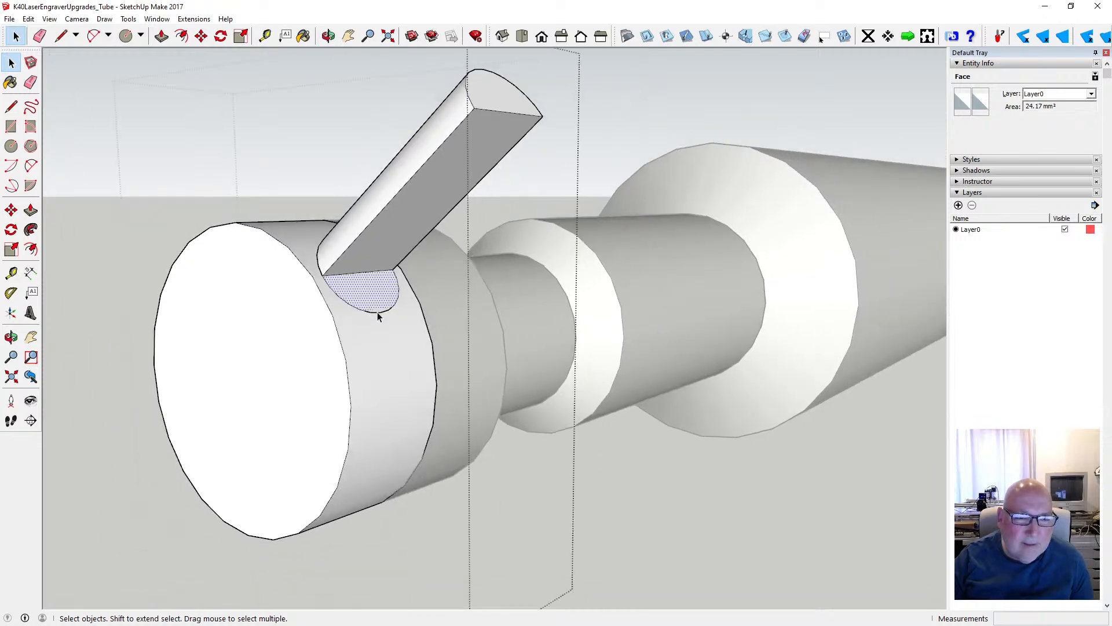
{"action": "scroll", "coordinate": [377, 311], "scroll_direction": "down", "scroll_amount": 1}
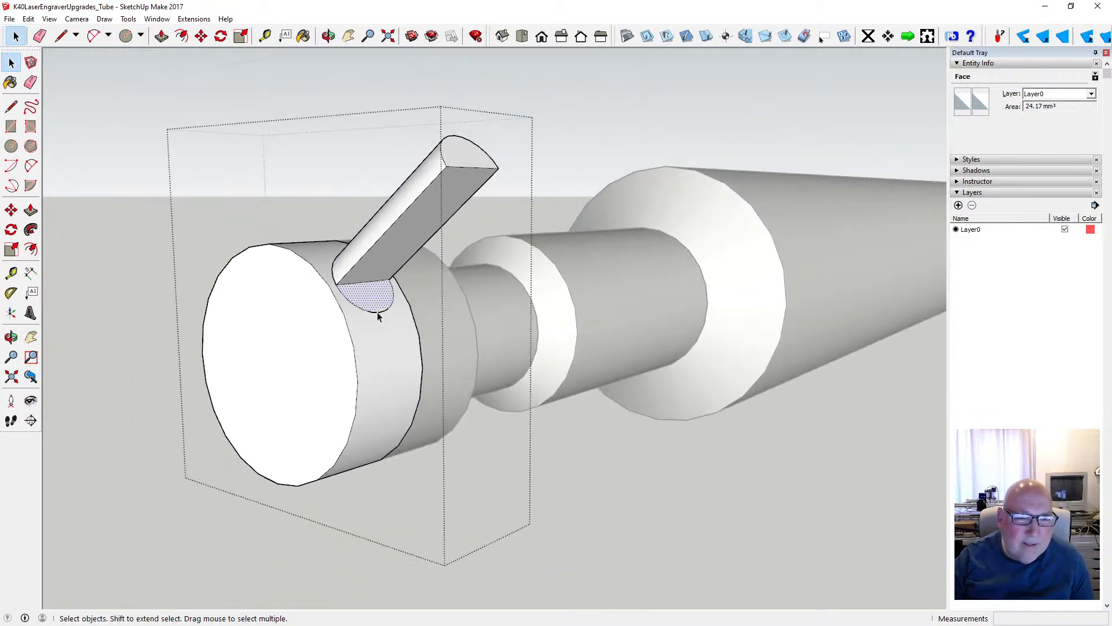
{"action": "scroll", "coordinate": [377, 311], "scroll_direction": "down", "scroll_amount": 1}
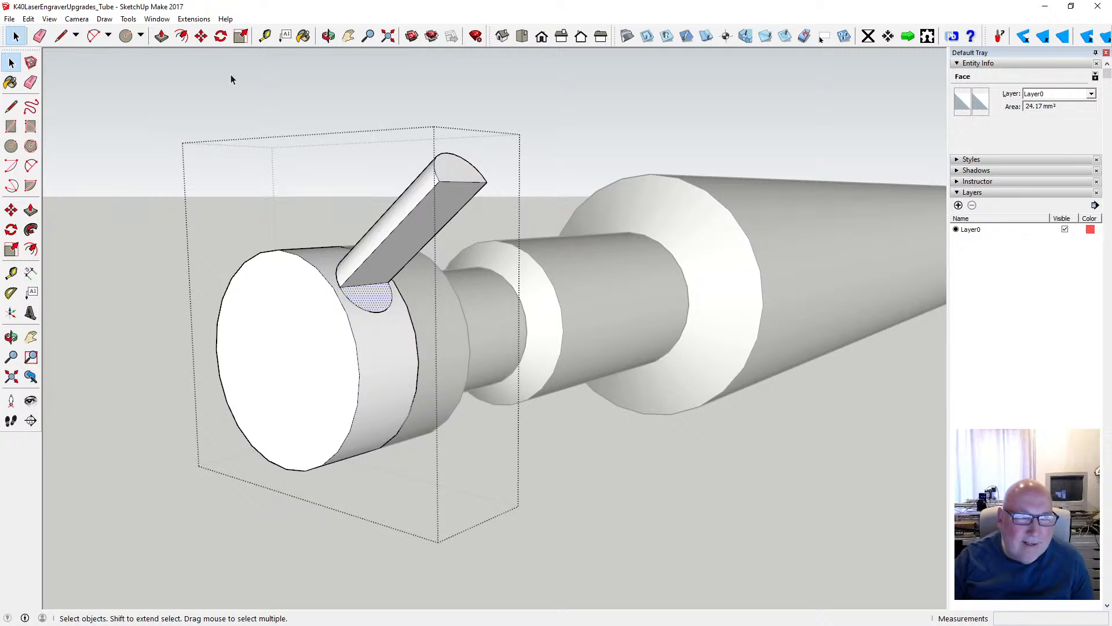
{"action": "left_click", "coordinate": [29, 19]}
{"action": "left_click", "coordinate": [35, 32]}
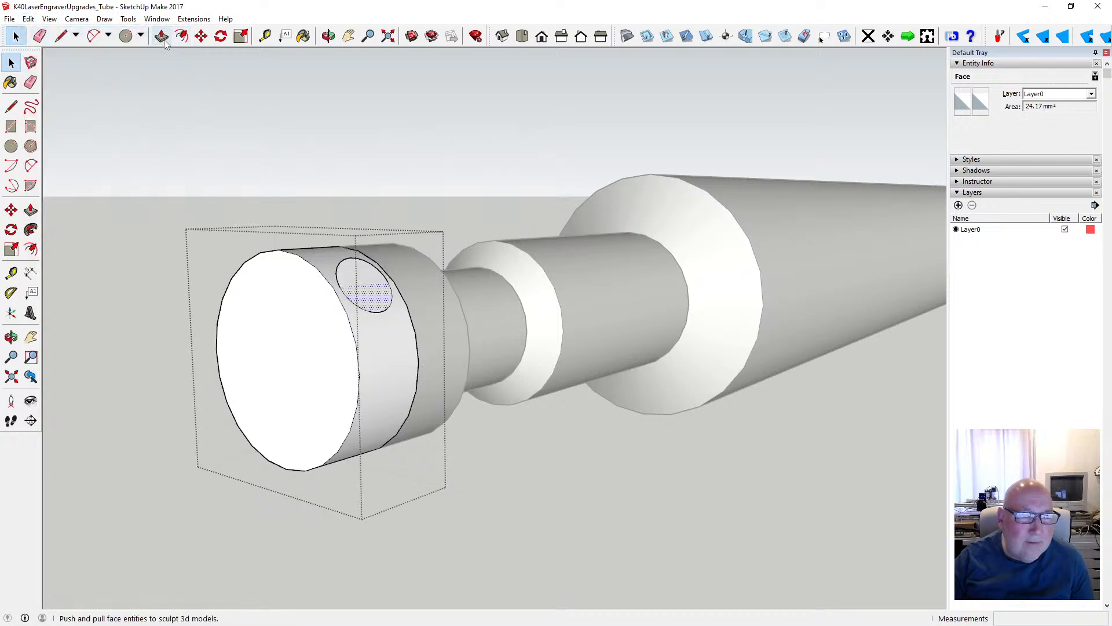
- Try to move the whole circle off its place on the end section's curved side
{"action": "left_click", "coordinate": [201, 36]}
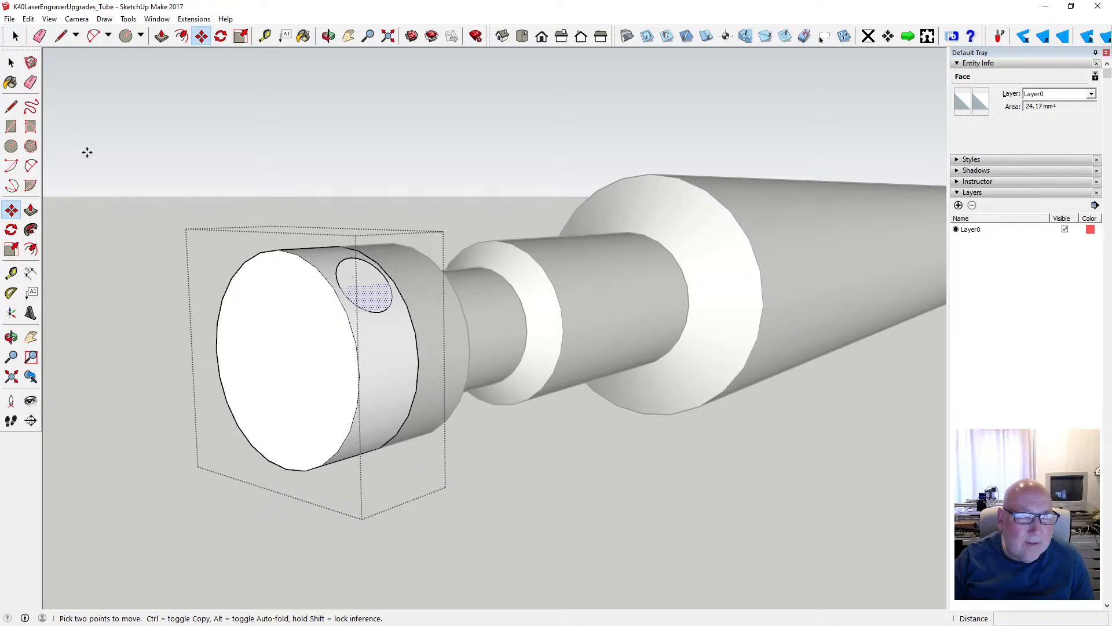
{"action": "key", "text": "space"}
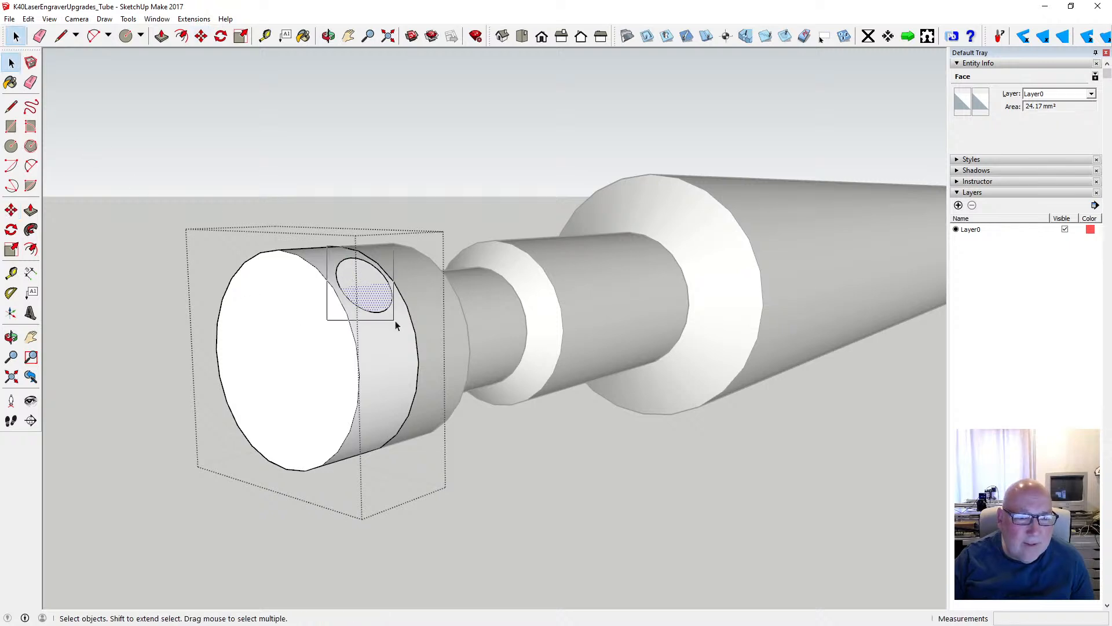
{"action": "left_click_drag", "start_coordinate": [395, 325], "coordinate": [401, 321]}
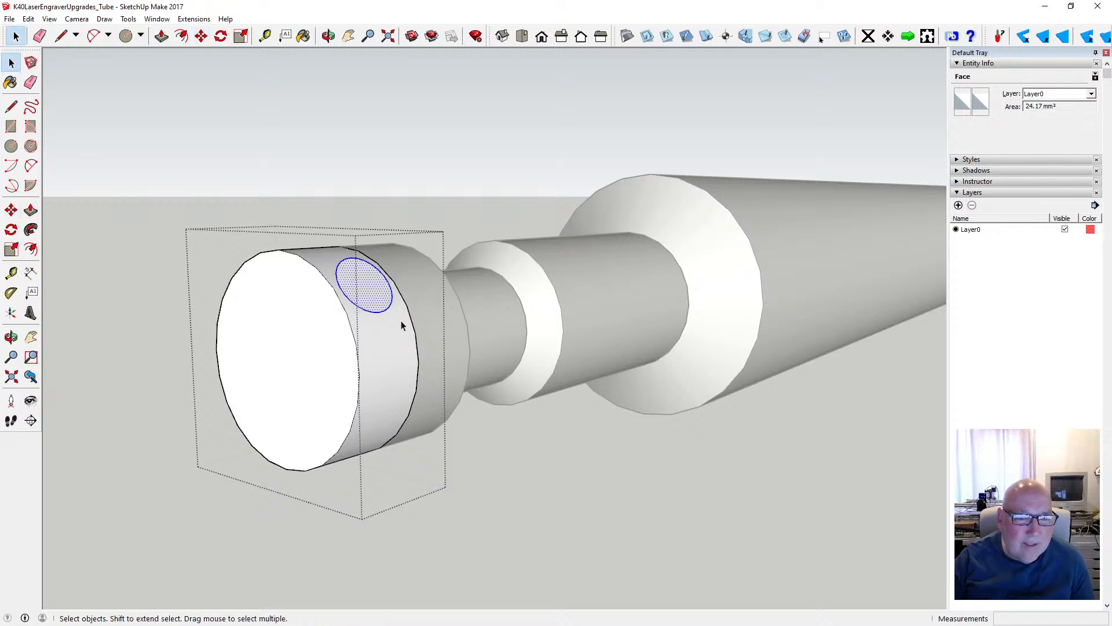
{"action": "left_click", "coordinate": [201, 36]}
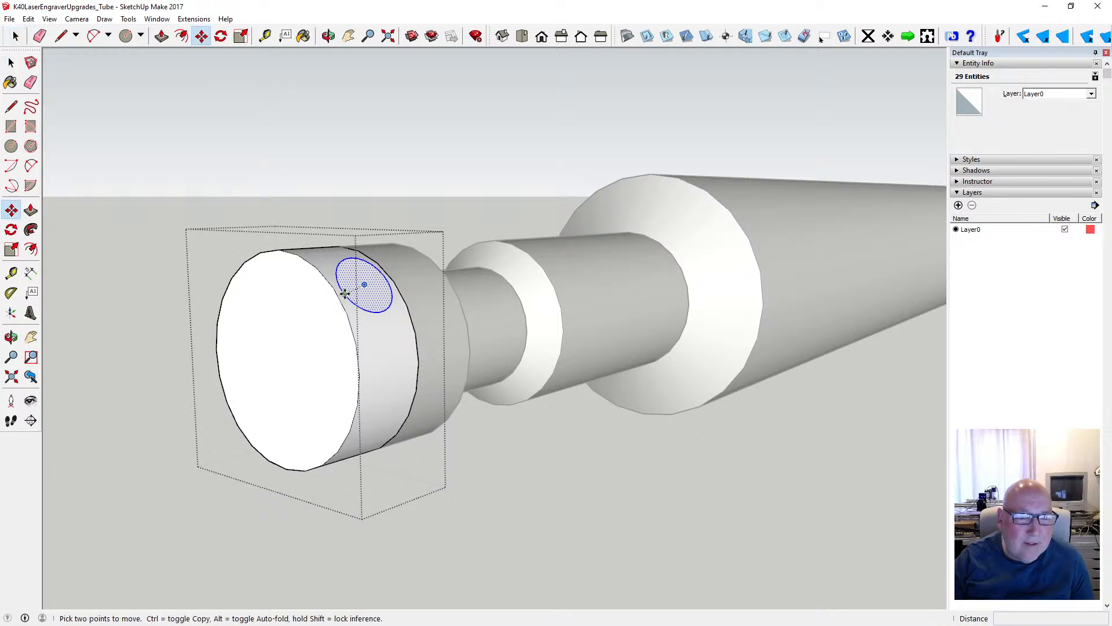
{"action": "left_click", "coordinate": [345, 294]}
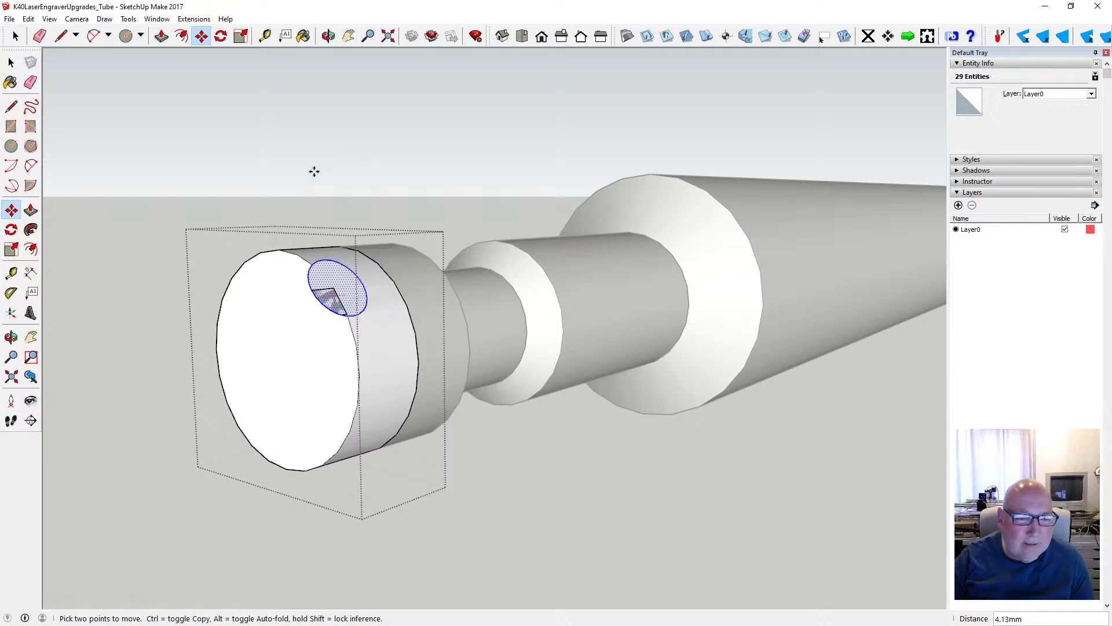
{"action": "left_click", "coordinate": [369, 231]}
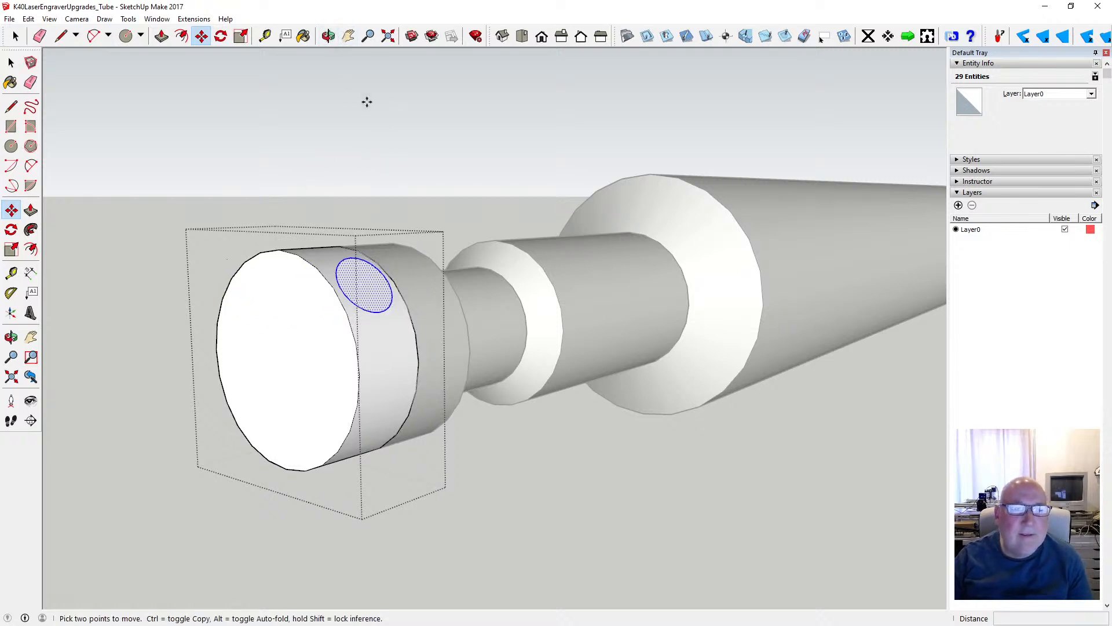
- Undo the circle on the end section's side and draw a 4 mm radius circle on top of the section instead
{"action": "left_click", "coordinate": [27, 19]}
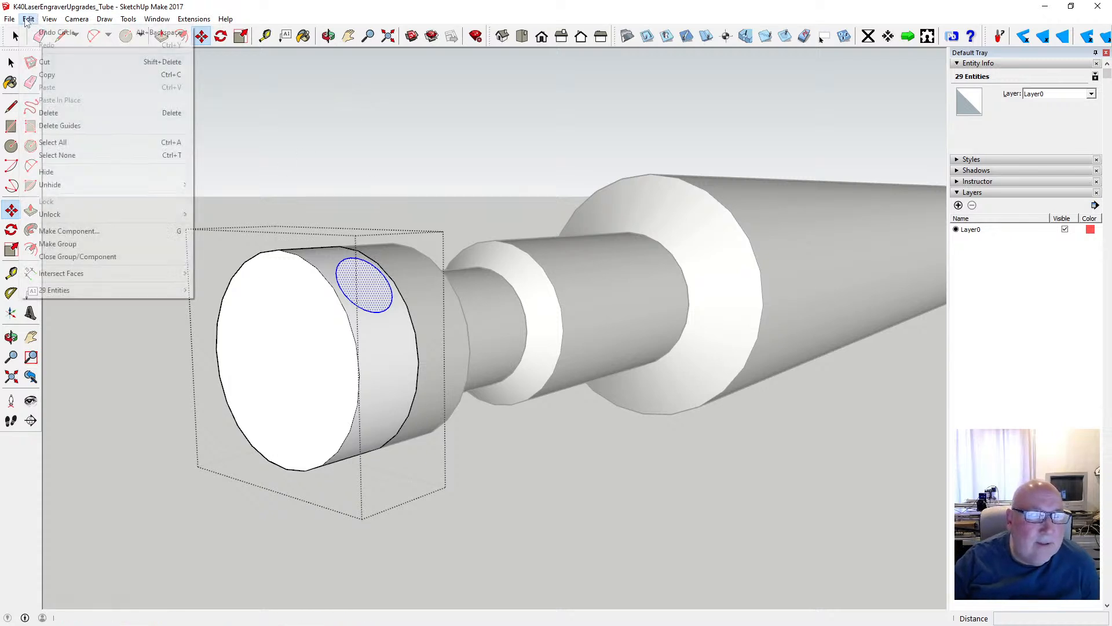
{"action": "left_click", "coordinate": [57, 32]}
{"action": "left_click", "coordinate": [329, 36]}
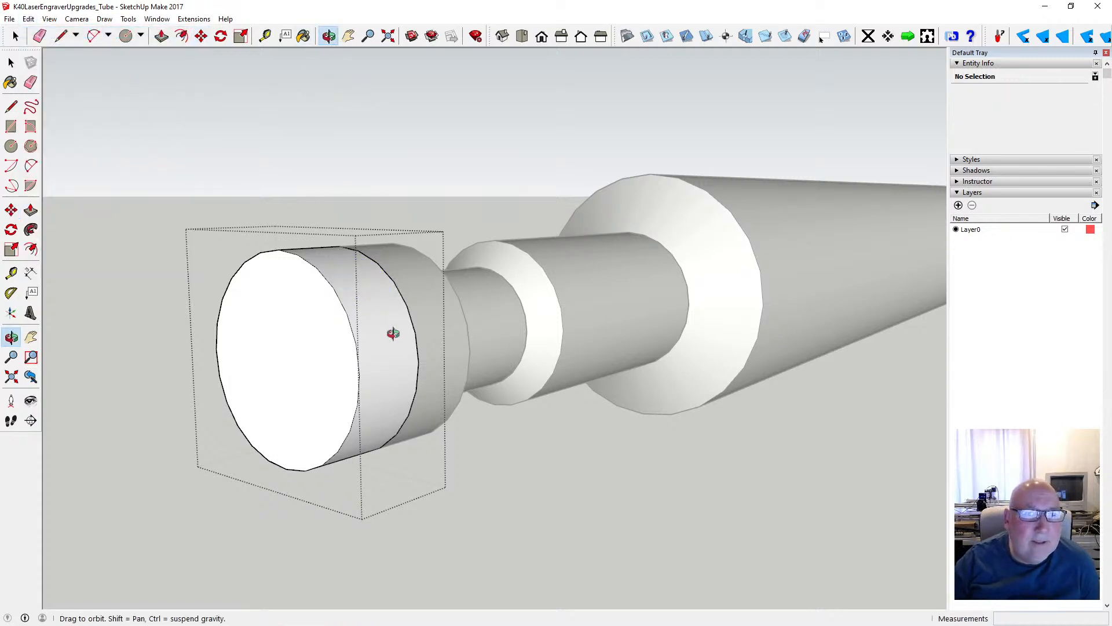
{"action": "left_click_drag", "start_coordinate": [393, 334], "coordinate": [307, 346]}
{"action": "left_click_drag", "start_coordinate": [301, 284], "coordinate": [348, 307]}
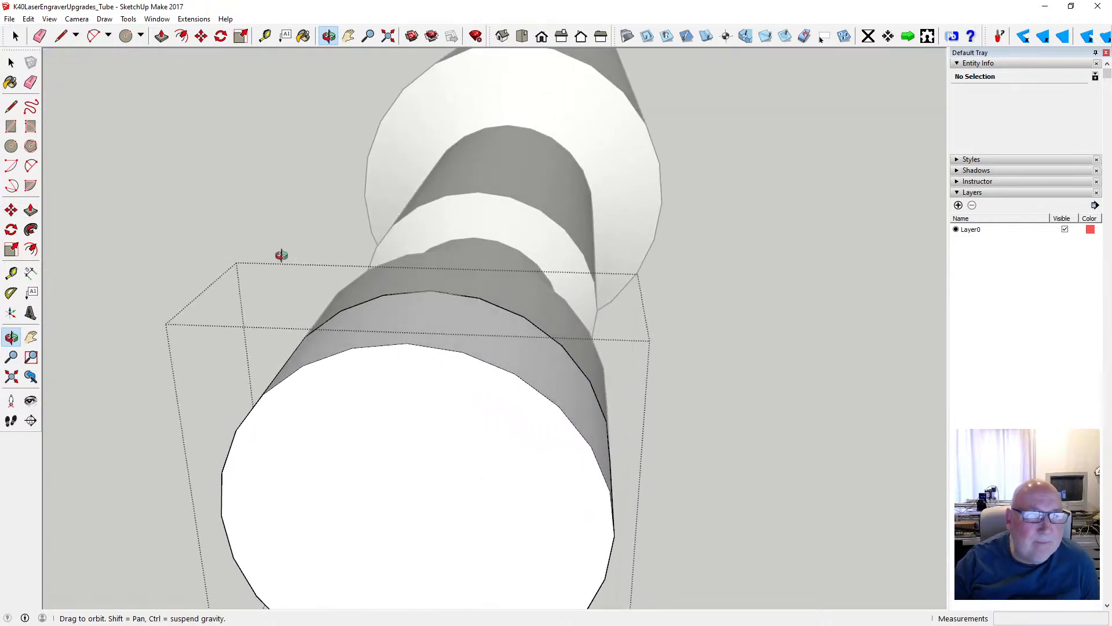
{"action": "key", "text": "c"}
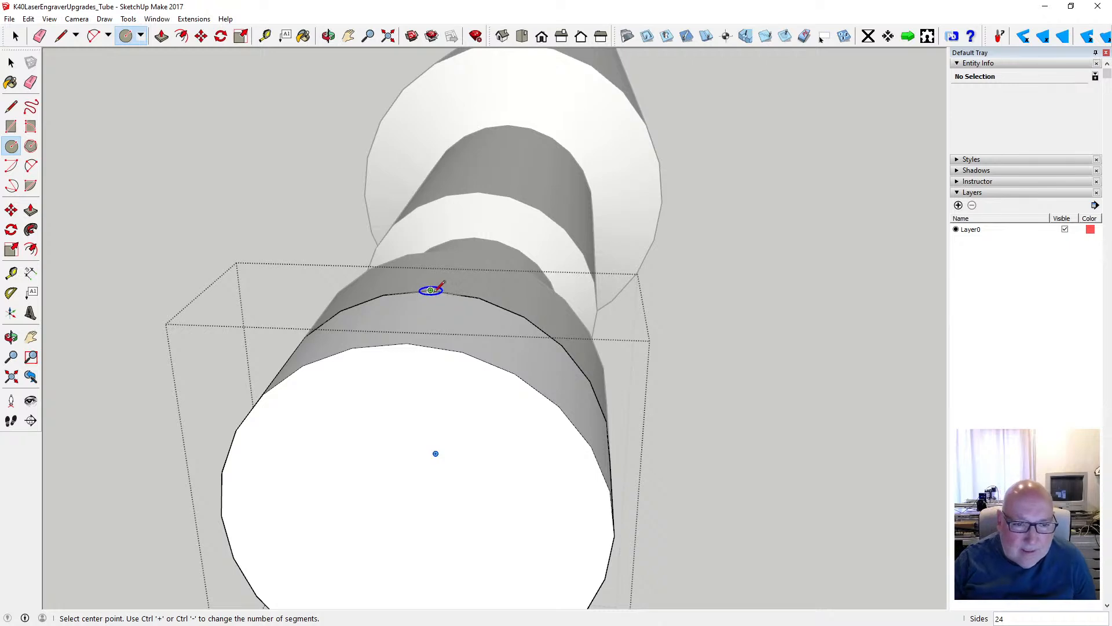
{"action": "left_click", "coordinate": [419, 315]}
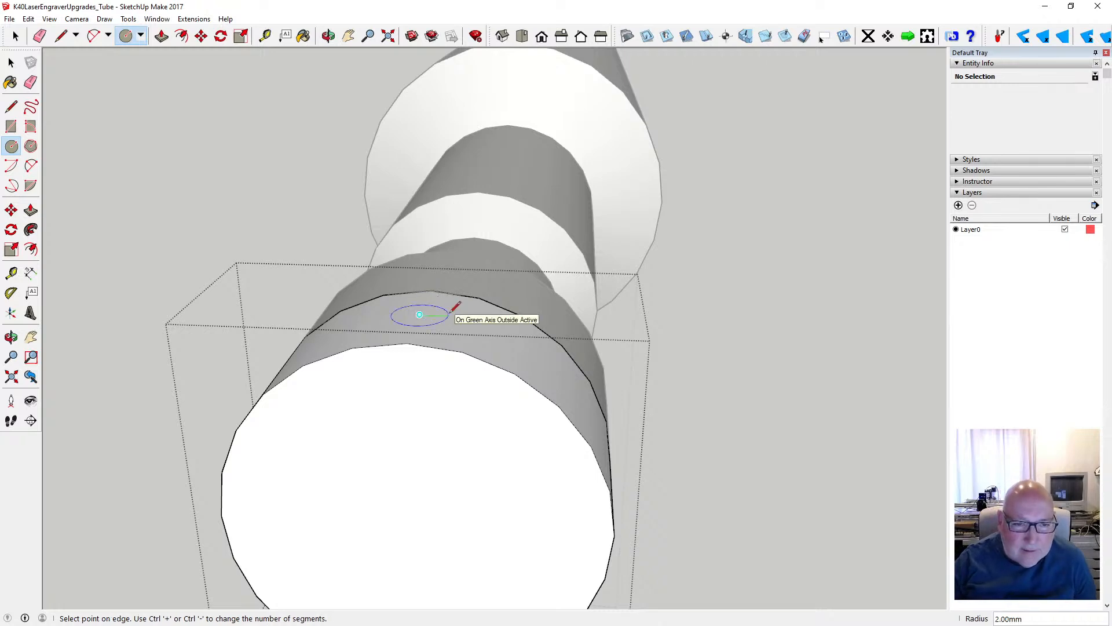
{"action": "type", "text": "4"}
{"action": "key", "text": "Return"}
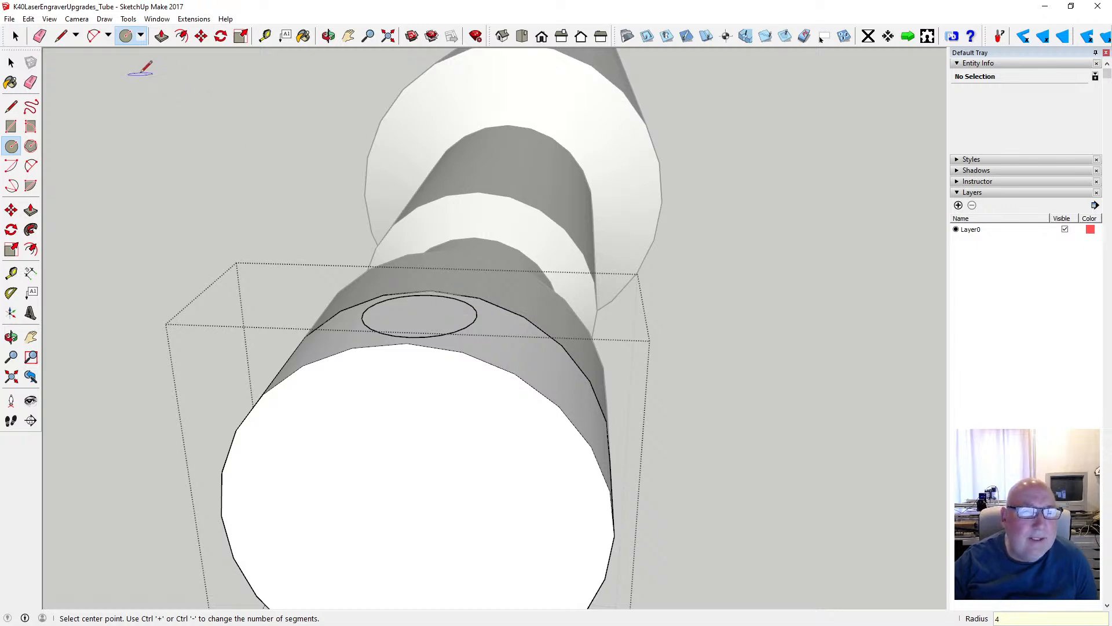
- Extrude one half of the circle on top of the end section 15 mm upward
{"action": "left_click", "coordinate": [161, 36]}
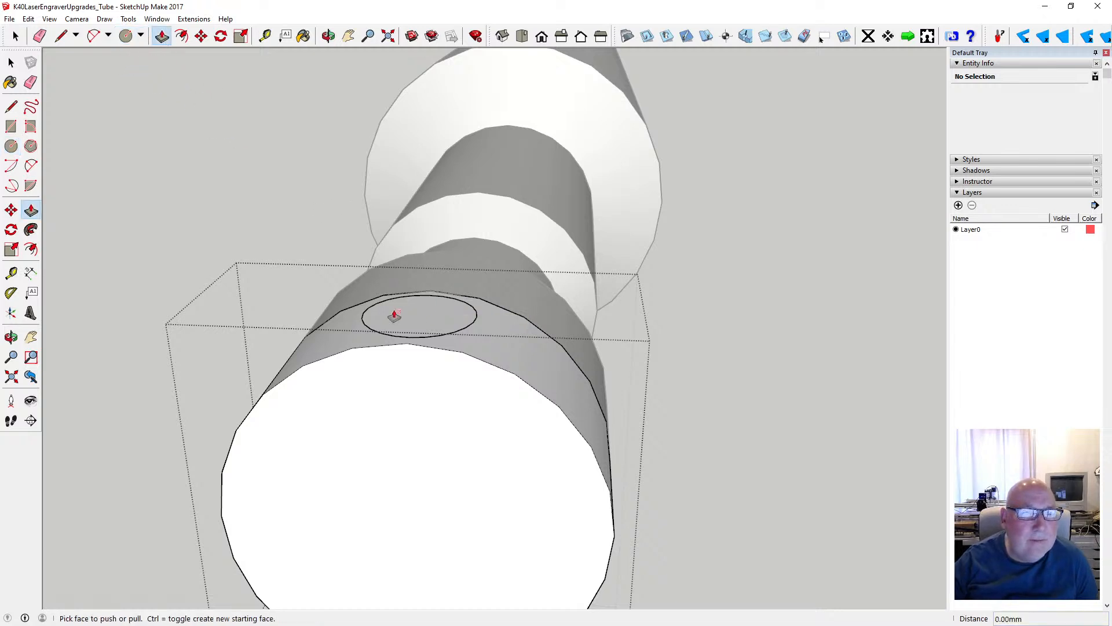
{"action": "key", "text": "space"}
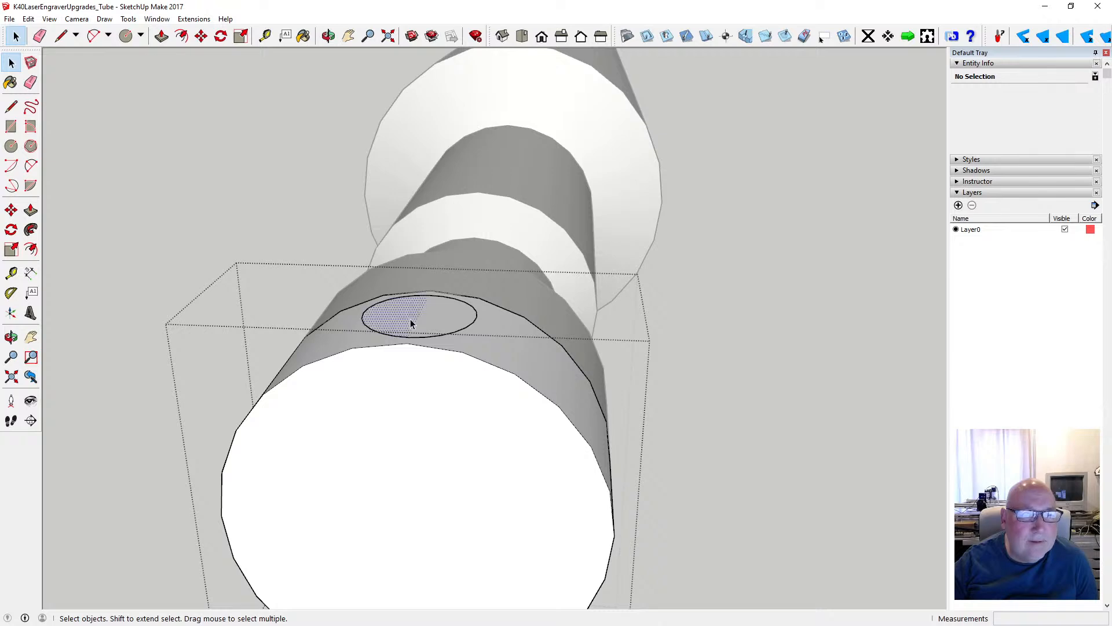
{"action": "left_click", "coordinate": [411, 322]}
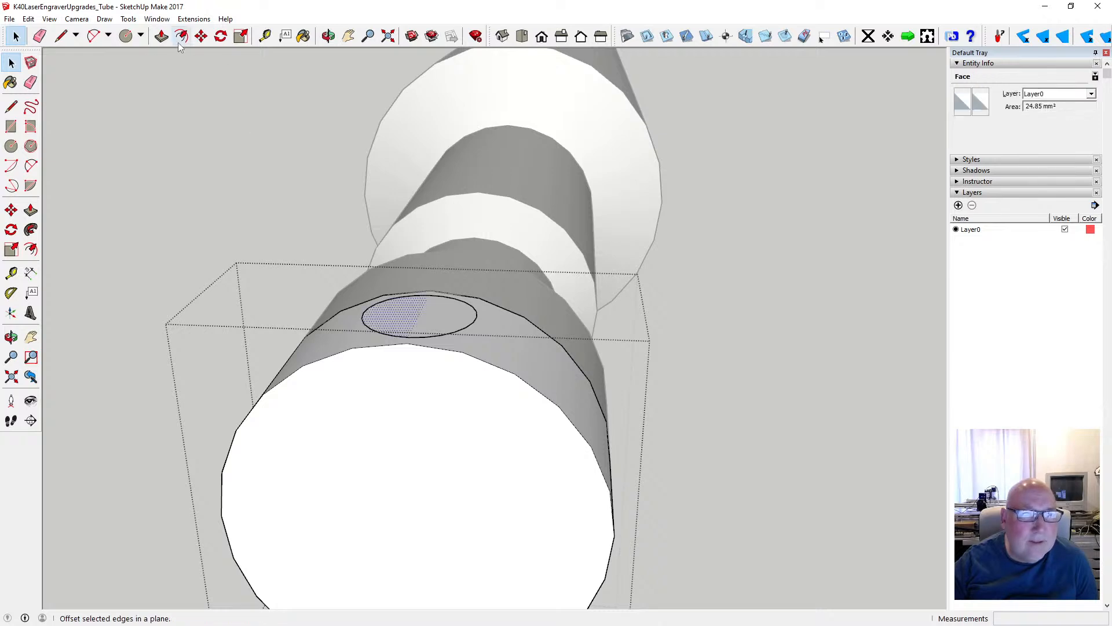
{"action": "left_click", "coordinate": [161, 36]}
{"action": "left_click", "coordinate": [394, 319]}
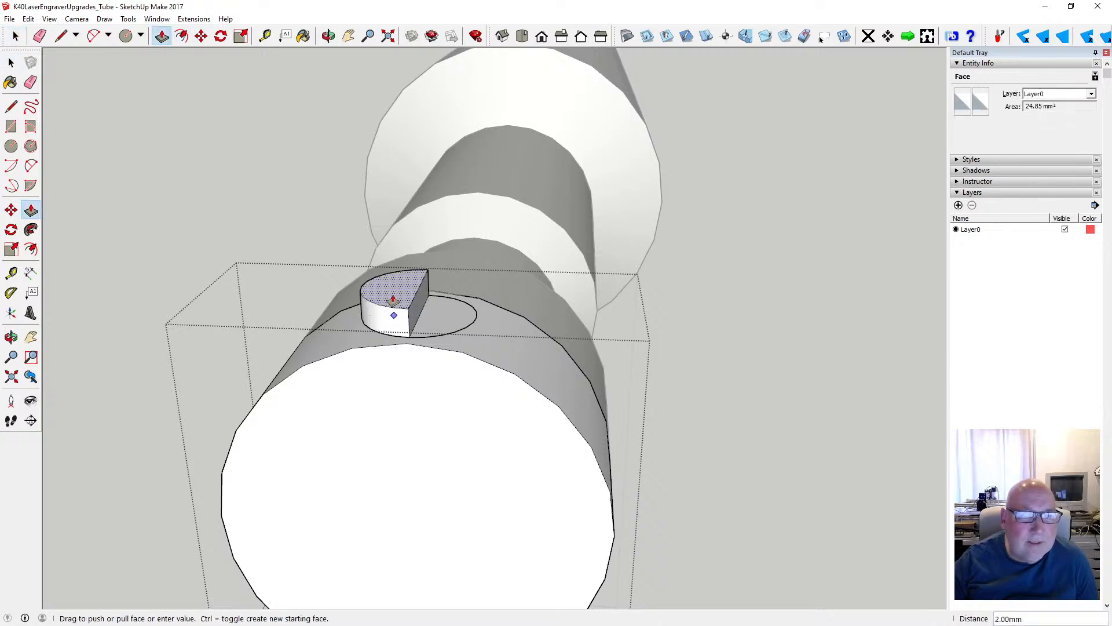
{"action": "type", "text": "15"}
{"action": "key", "text": "Return"}
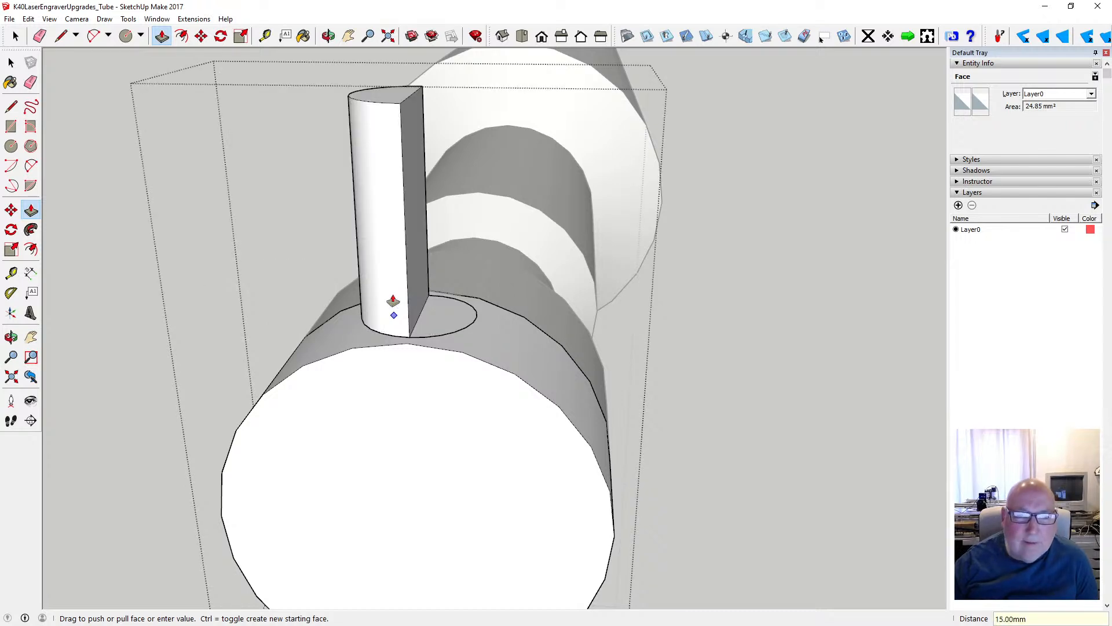
- Extrude the remaining half of the circle 15 mm upward to complete the cylindrical stub
{"action": "left_click", "coordinate": [442, 299]}
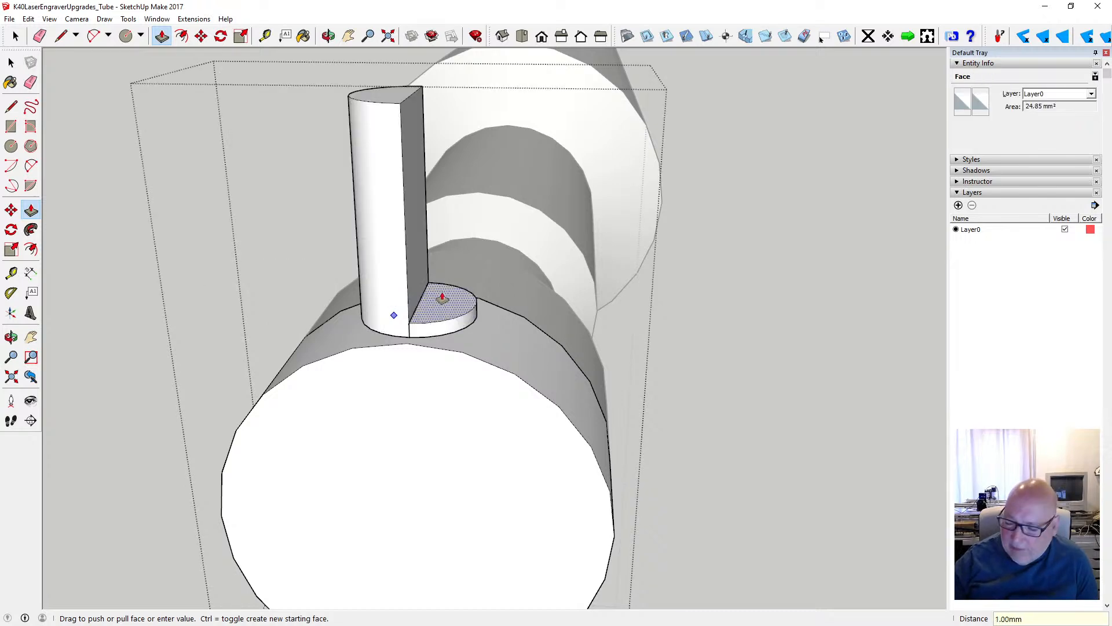
{"action": "type", "text": "15"}
{"action": "key", "text": "Return"}
- Delete the dividing edge across the stub's top face, and try deleting the vertical seam edge, undoing that erasure
{"action": "key", "text": "space"}
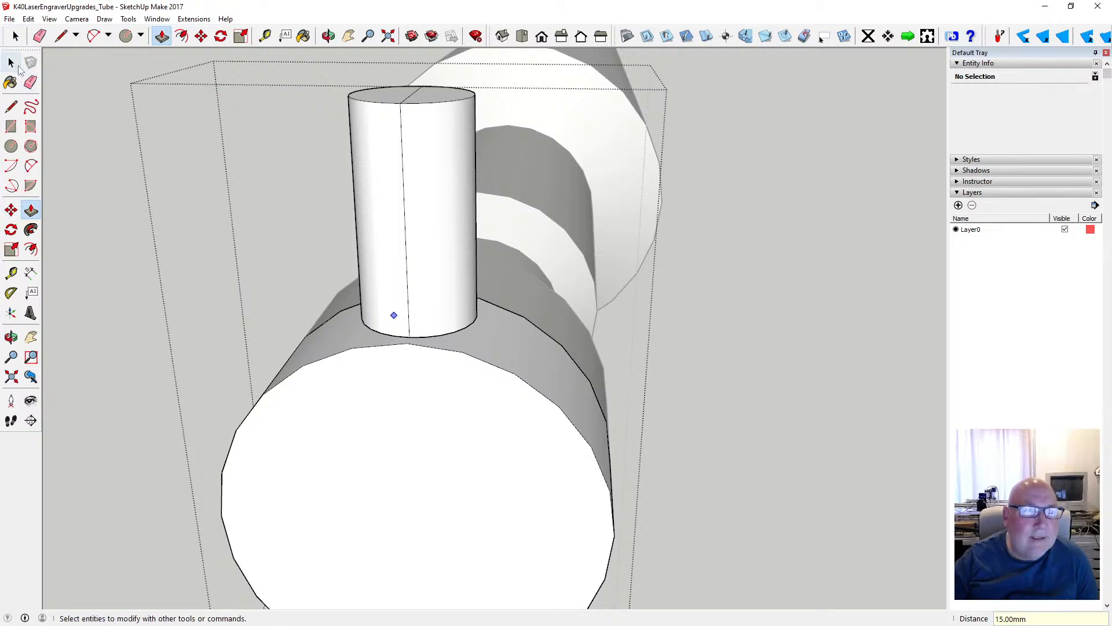
{"action": "left_click", "coordinate": [409, 102]}
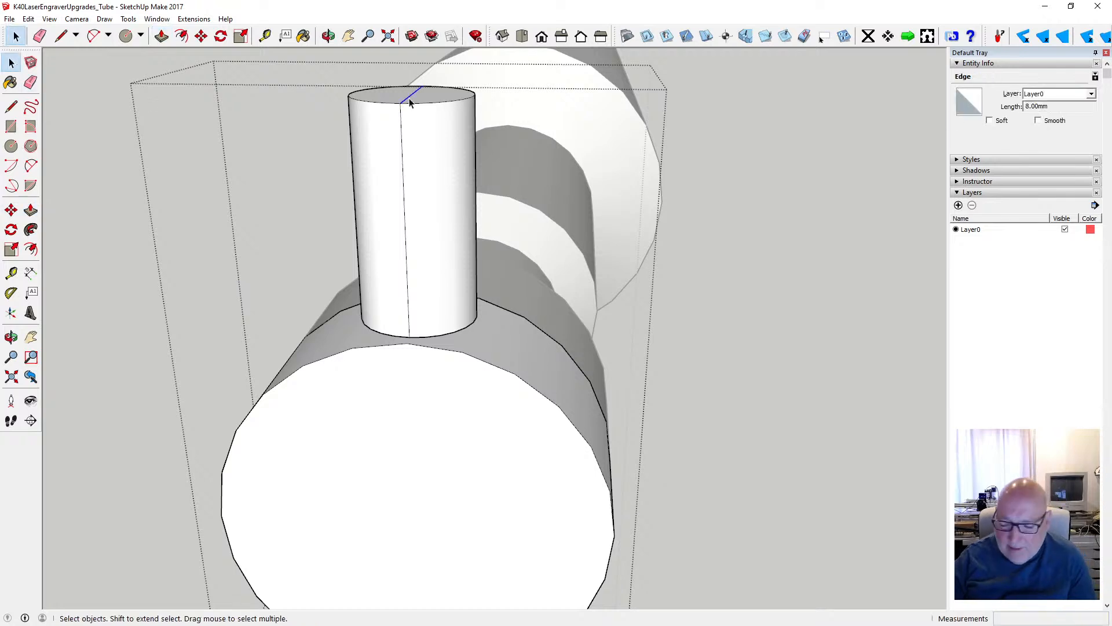
{"action": "left_click", "coordinate": [404, 117]}
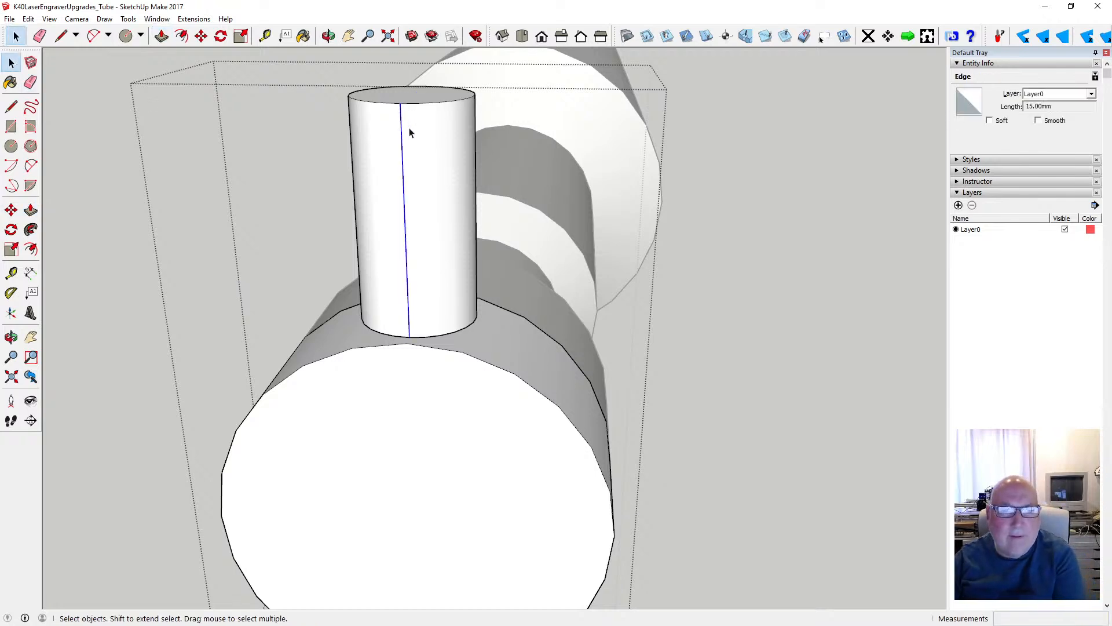
{"action": "key", "text": "Delete"}
{"action": "left_click", "coordinate": [29, 18]}
{"action": "left_click", "coordinate": [40, 29]}
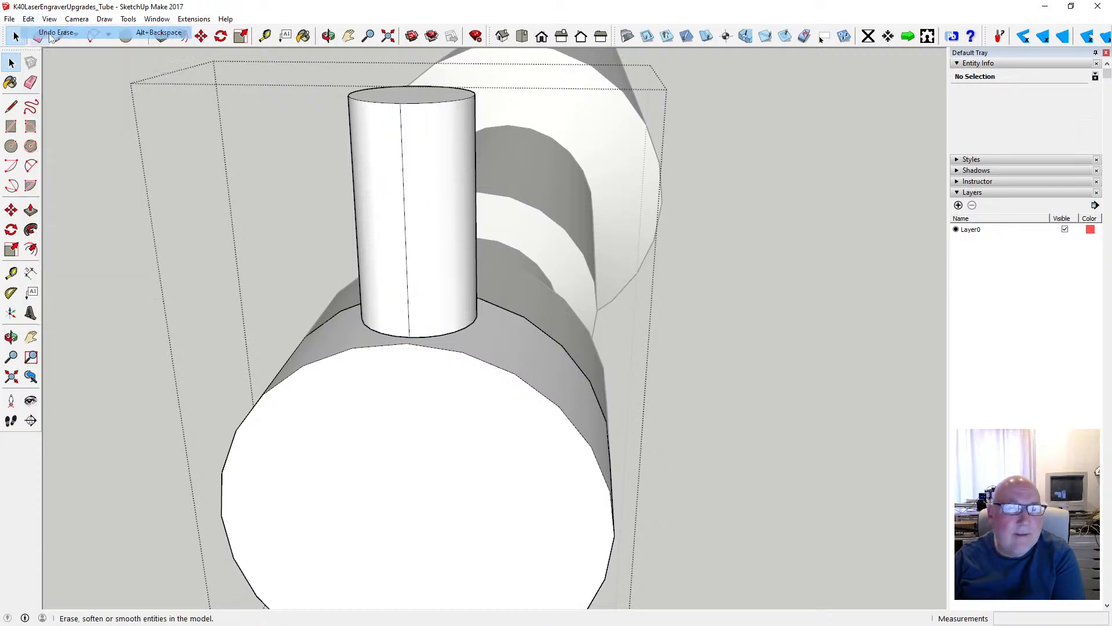
- Extend the stub by pulling its top face 1 mm upward
{"action": "left_click", "coordinate": [328, 36]}
{"action": "left_click_drag", "start_coordinate": [404, 139], "coordinate": [286, 240]}
{"action": "left_click_drag", "start_coordinate": [106, 226], "coordinate": [592, 134]}
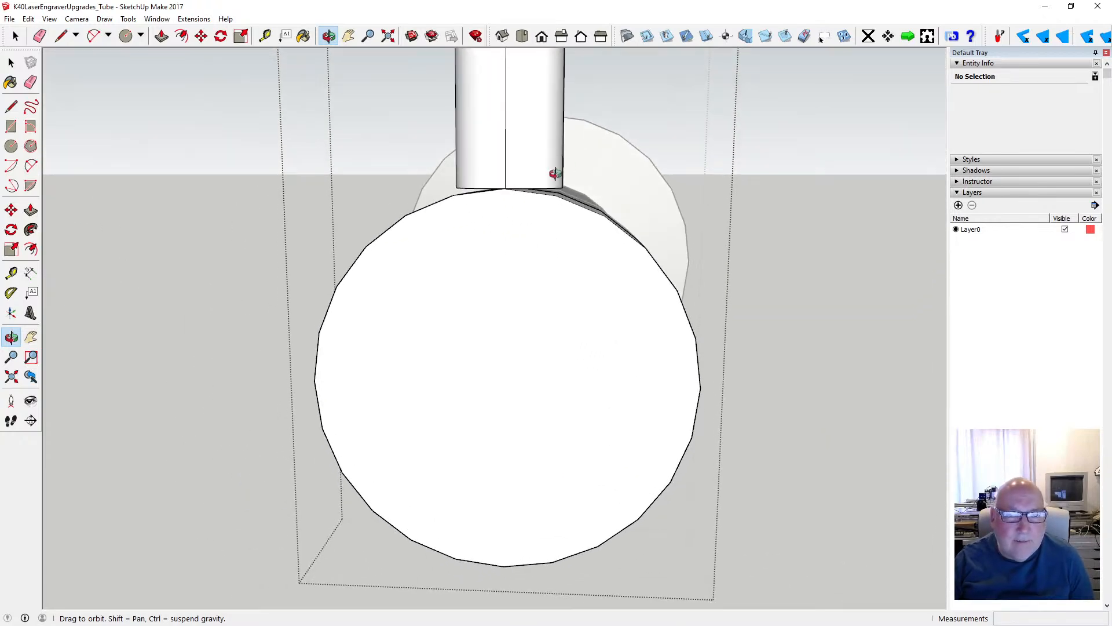
{"action": "scroll", "coordinate": [540, 173], "scroll_direction": "up", "scroll_amount": 2}
{"action": "left_click_drag", "start_coordinate": [529, 173], "coordinate": [491, 219]}
{"action": "scroll", "coordinate": [491, 220], "scroll_direction": "down", "scroll_amount": 5}
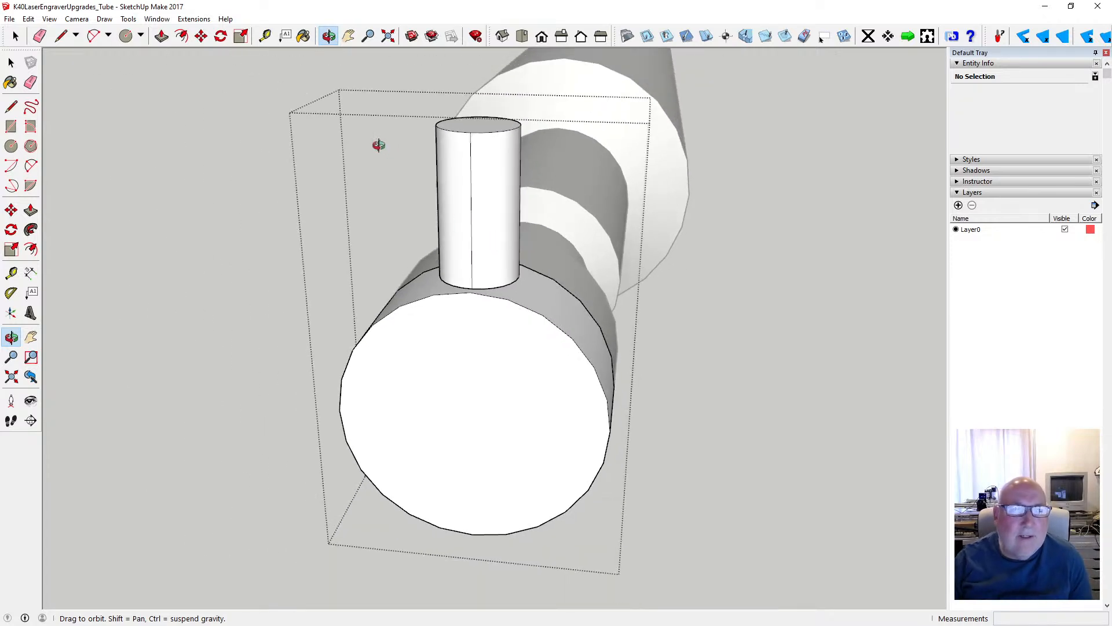
{"action": "left_click", "coordinate": [11, 63]}
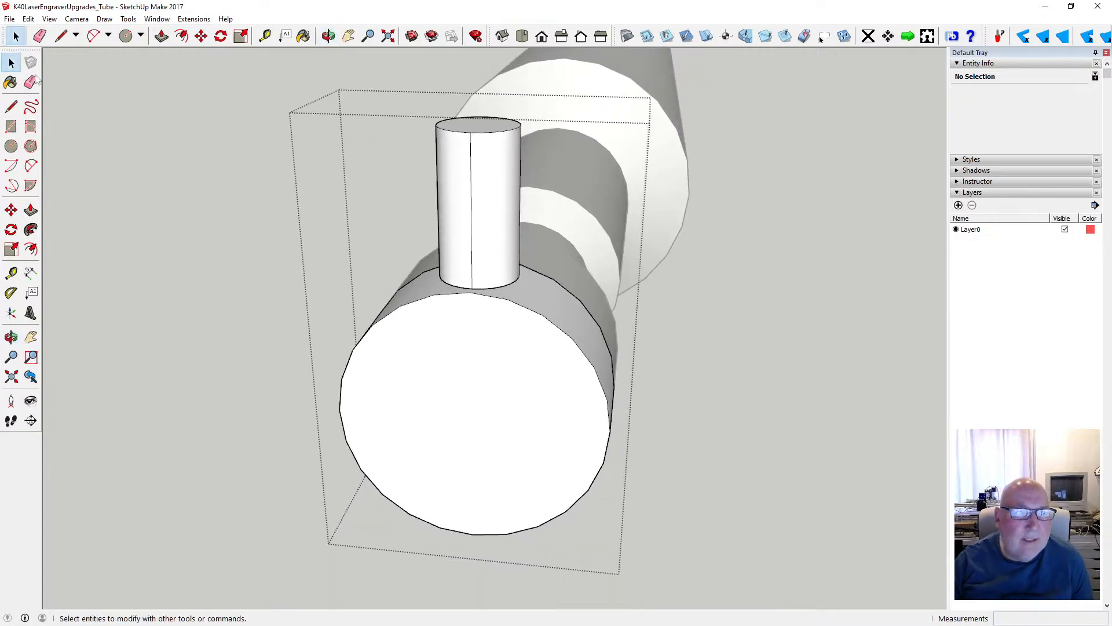
{"action": "left_click", "coordinate": [458, 130]}
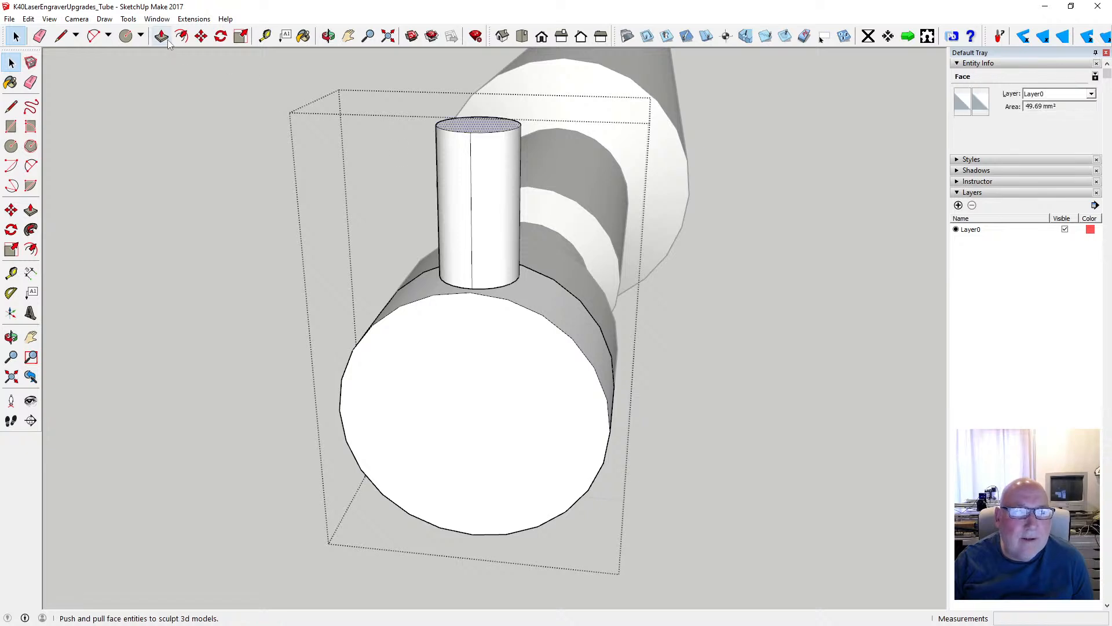
{"action": "left_click", "coordinate": [162, 36]}
{"action": "left_click", "coordinate": [484, 129]}
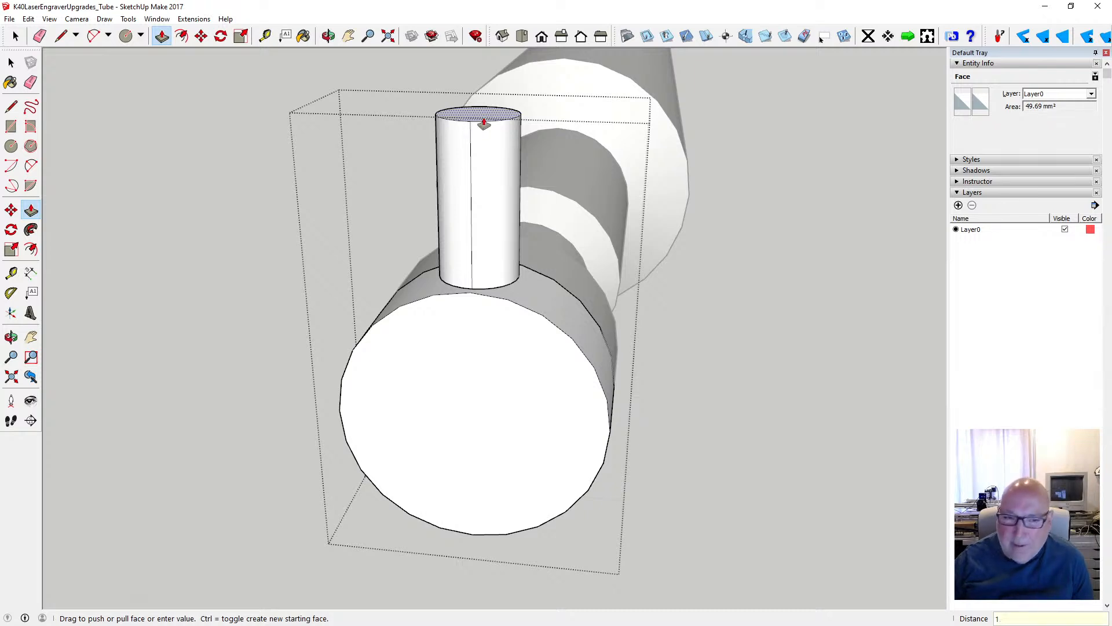
{"action": "key", "text": "Return"}
{"action": "key", "text": "b"}
{"action": "key", "text": "space"}
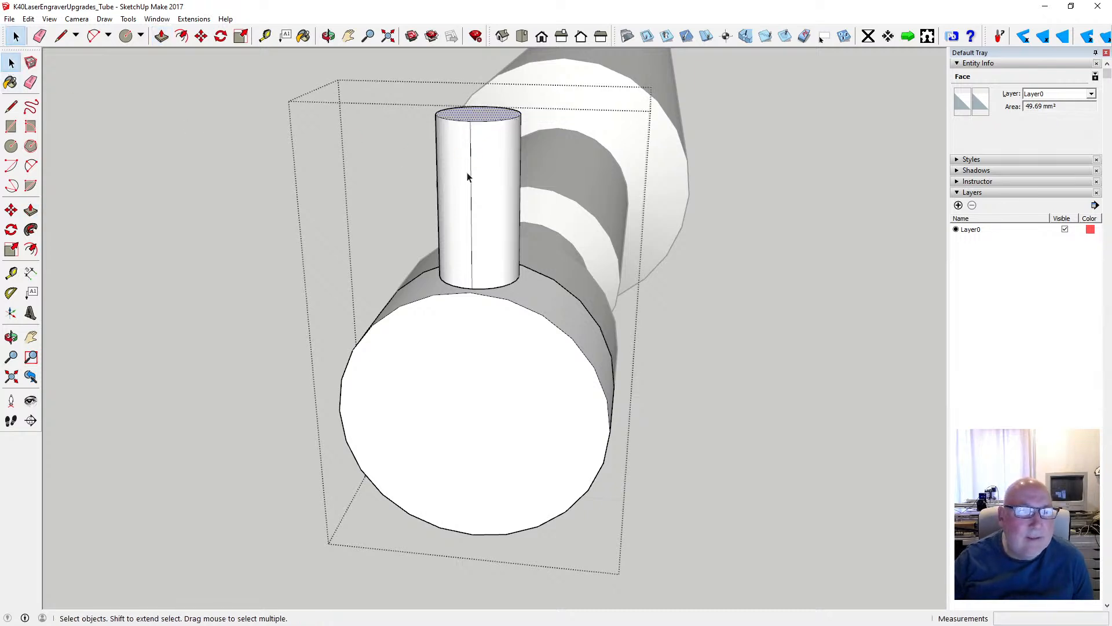
- Try to move the whole stub 1 mm down along the blue axis into the end section
{"action": "left_click_drag", "start_coordinate": [415, 97], "coordinate": [542, 295]}
{"action": "key", "text": "m"}
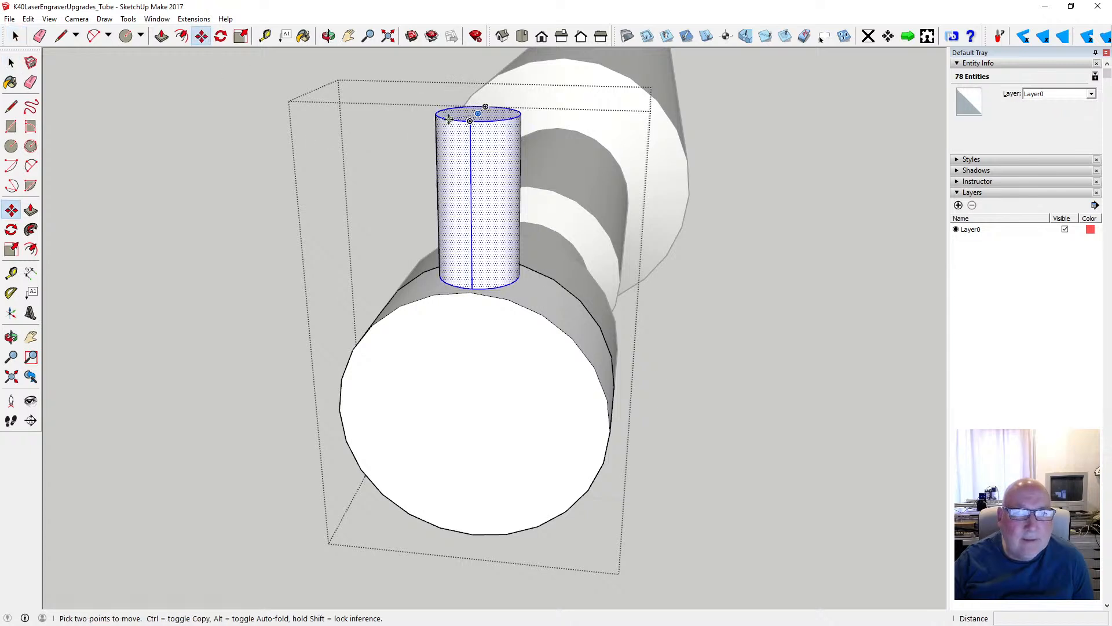
{"action": "left_click", "coordinate": [452, 117]}
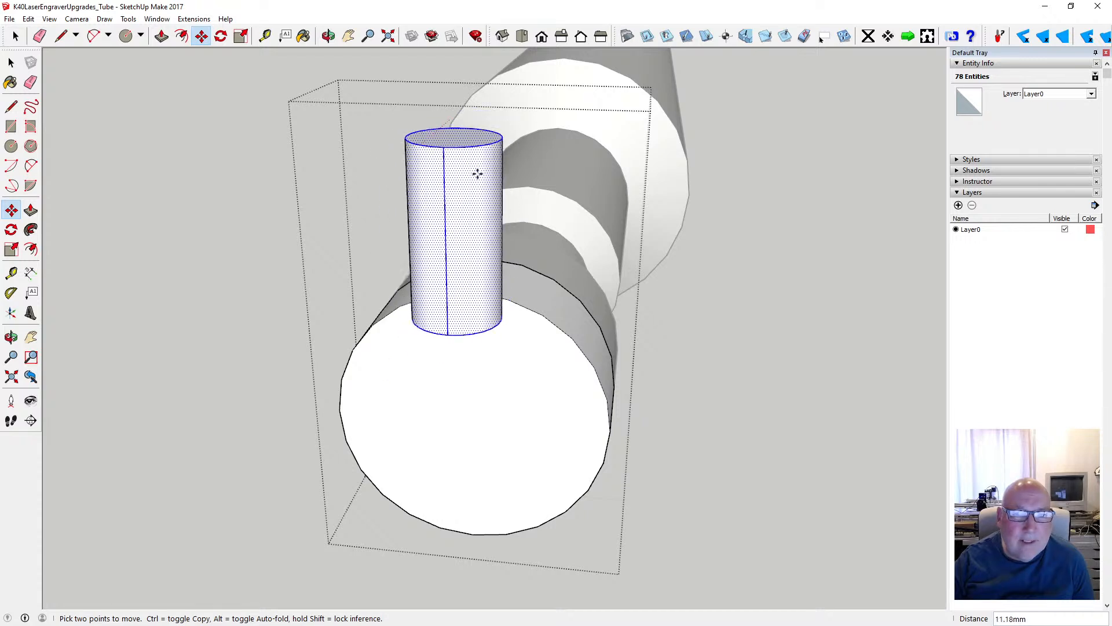
{"action": "key", "text": "Left"}
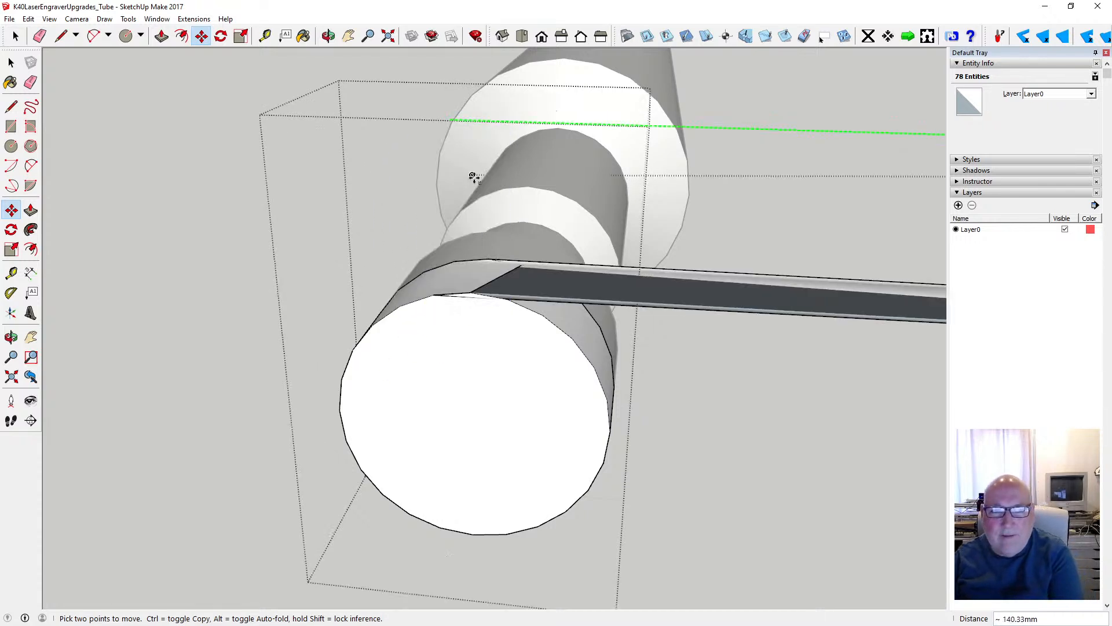
{"action": "key", "text": "Up"}
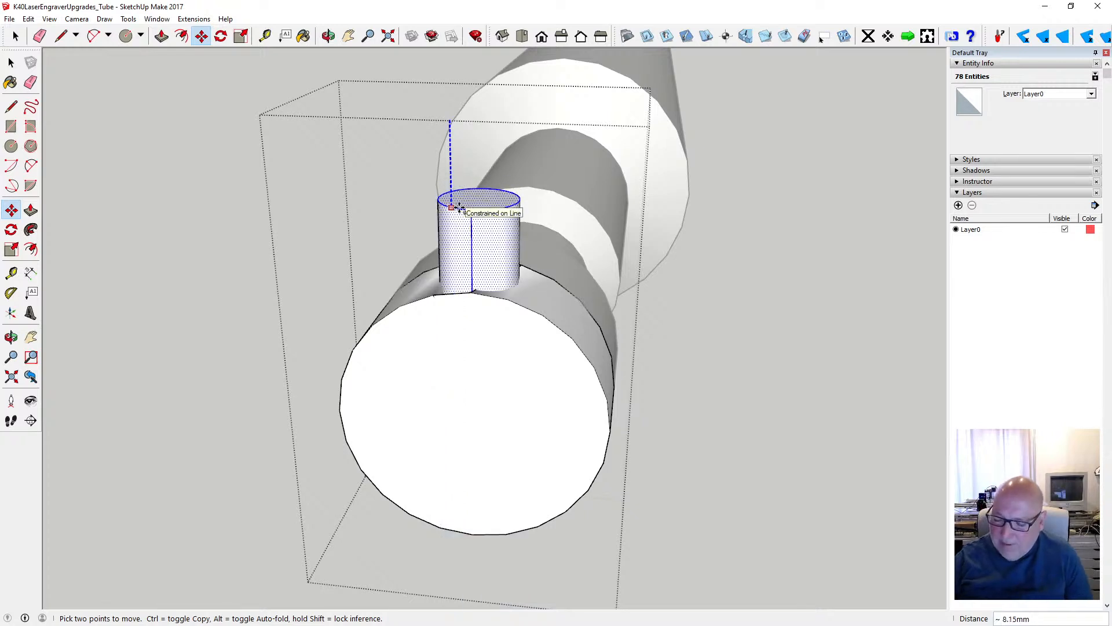
{"action": "type", "text": "1"}
{"action": "key", "text": "Return"}
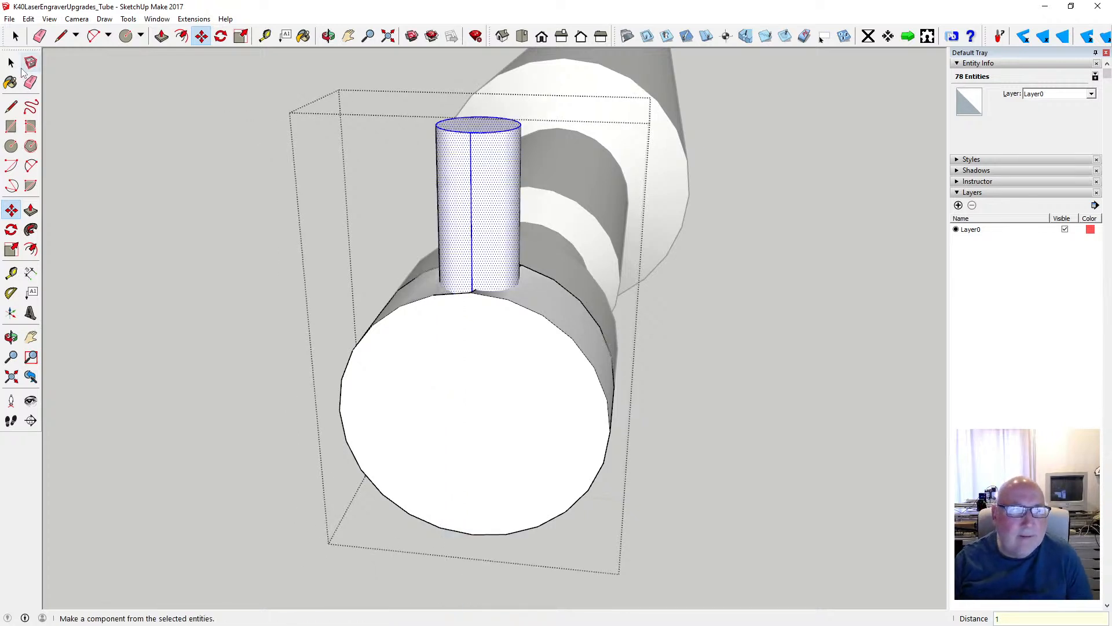
- Check the joint between the stub and the end section, and undo the stub's downward move
{"action": "left_click", "coordinate": [329, 36]}
{"action": "left_click_drag", "start_coordinate": [451, 219], "coordinate": [413, 283]}
{"action": "scroll", "coordinate": [487, 380], "scroll_direction": "up", "scroll_amount": 5}
{"action": "left_click", "coordinate": [28, 18]}
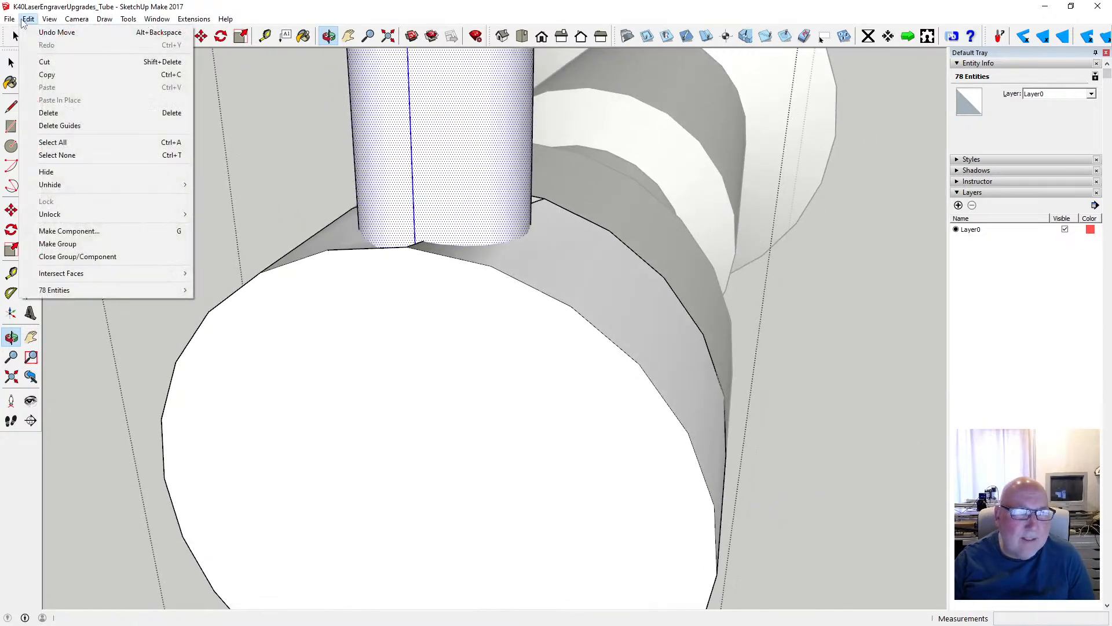
{"action": "left_click", "coordinate": [52, 30]}
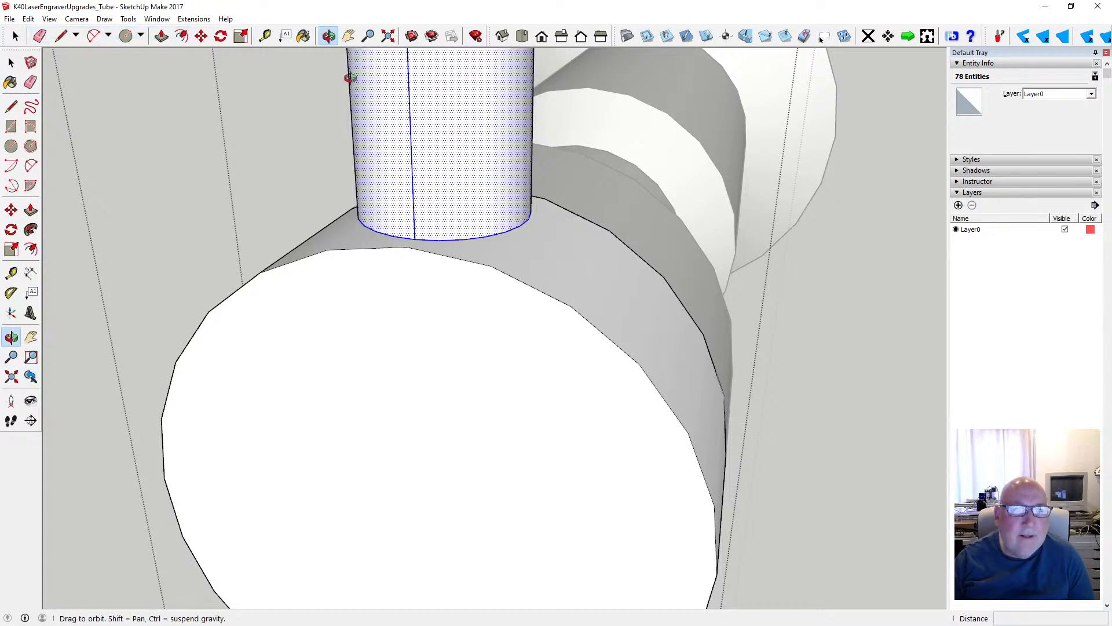
{"action": "left_click_drag", "start_coordinate": [391, 208], "coordinate": [247, 248]}
{"action": "scroll", "coordinate": [383, 204], "scroll_direction": "down", "scroll_amount": 5}
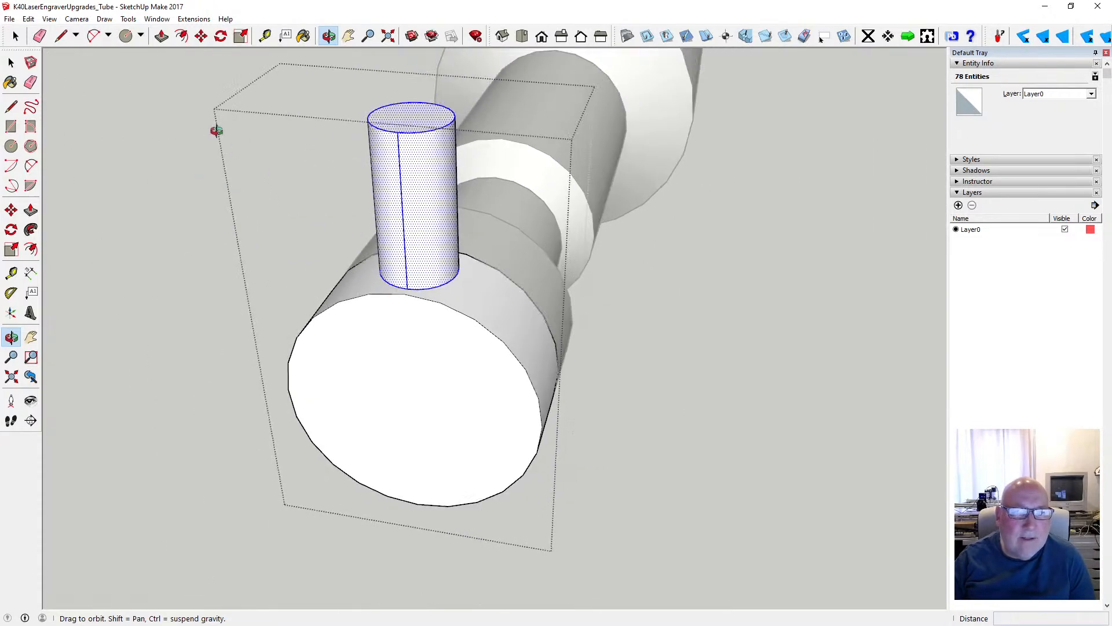
- Cut the stub out of the end section, and undo the cut
{"action": "left_click", "coordinate": [30, 20]}
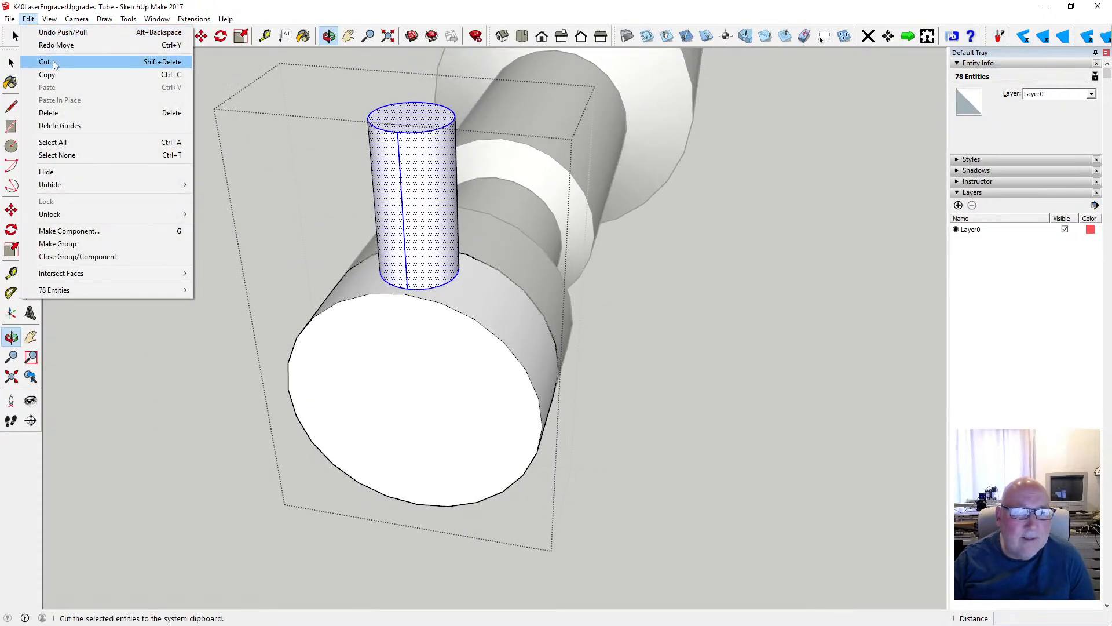
{"action": "left_click", "coordinate": [53, 60]}
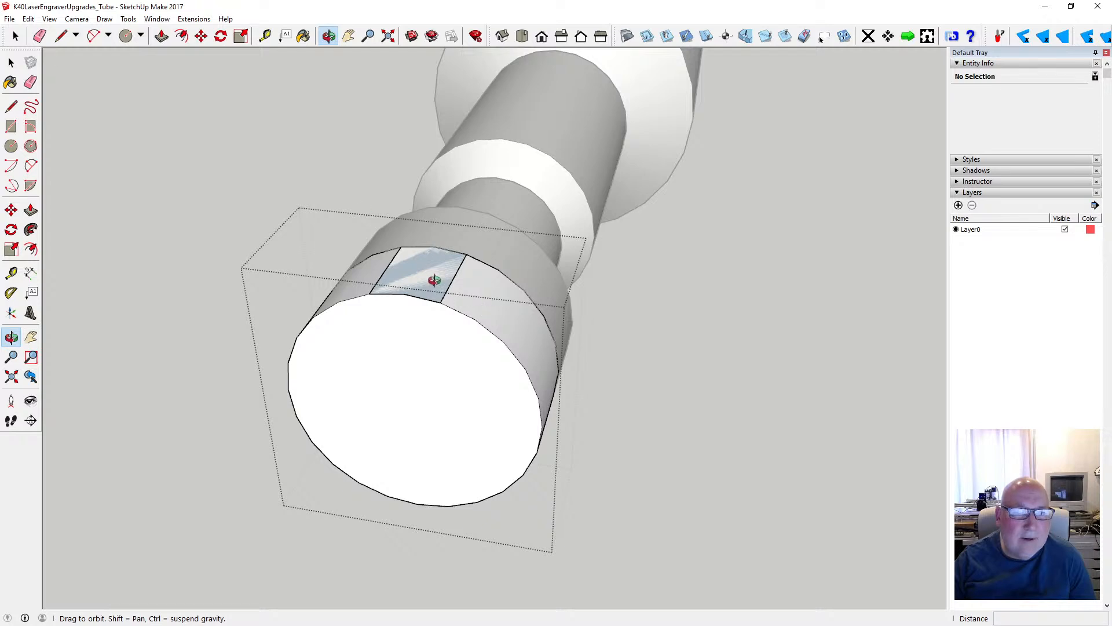
{"action": "left_click", "coordinate": [29, 18]}
{"action": "left_click", "coordinate": [39, 34]}
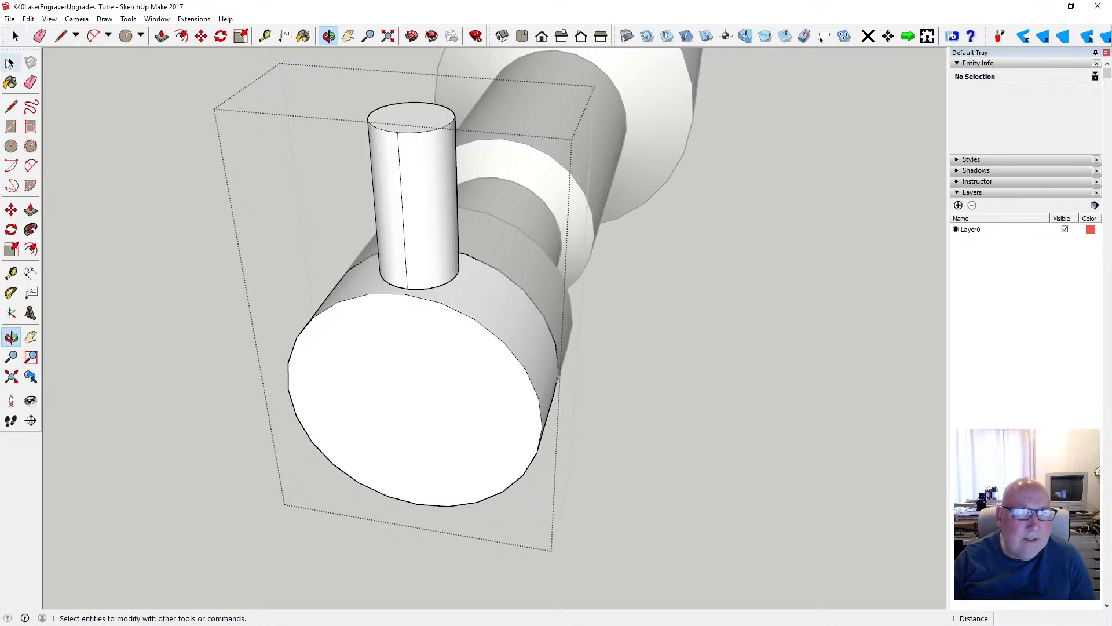
- Copy the whole stub, close the end section's group, and paste the copy in place outside it
{"action": "left_click", "coordinate": [11, 63]}
{"action": "left_click_drag", "start_coordinate": [331, 95], "coordinate": [479, 300]}
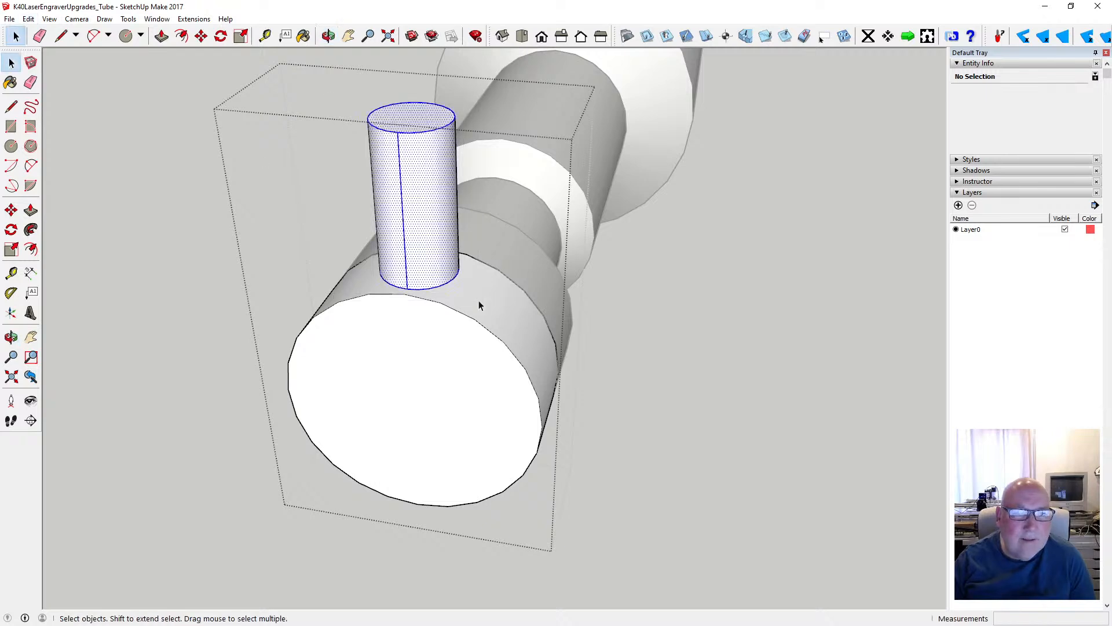
{"action": "left_click", "coordinate": [29, 18]}
{"action": "left_click", "coordinate": [38, 75]}
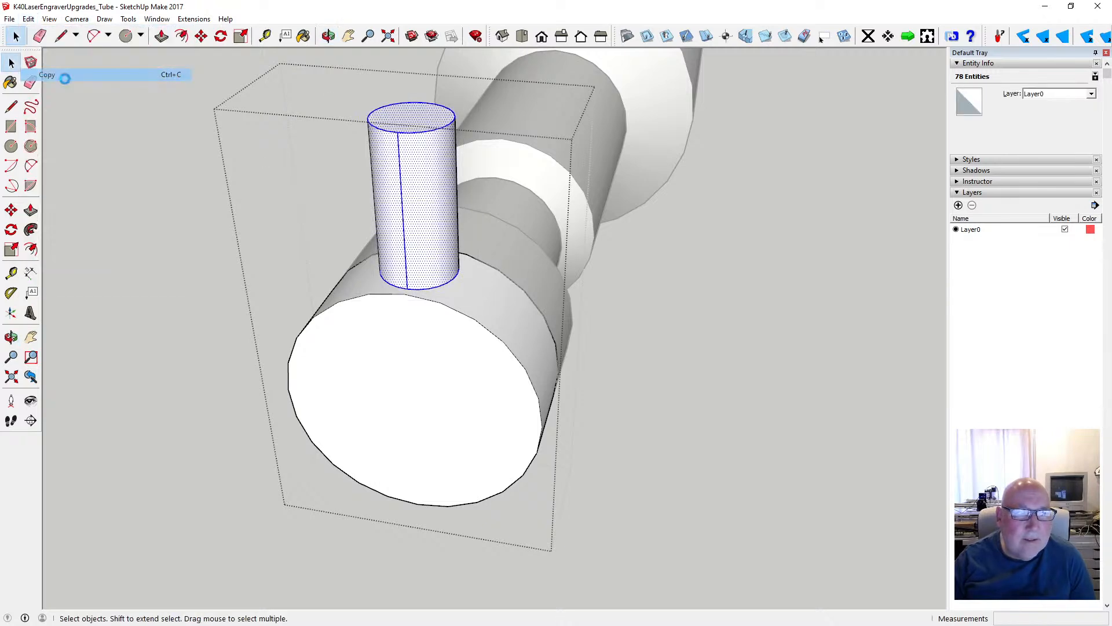
{"action": "left_click", "coordinate": [89, 130]}
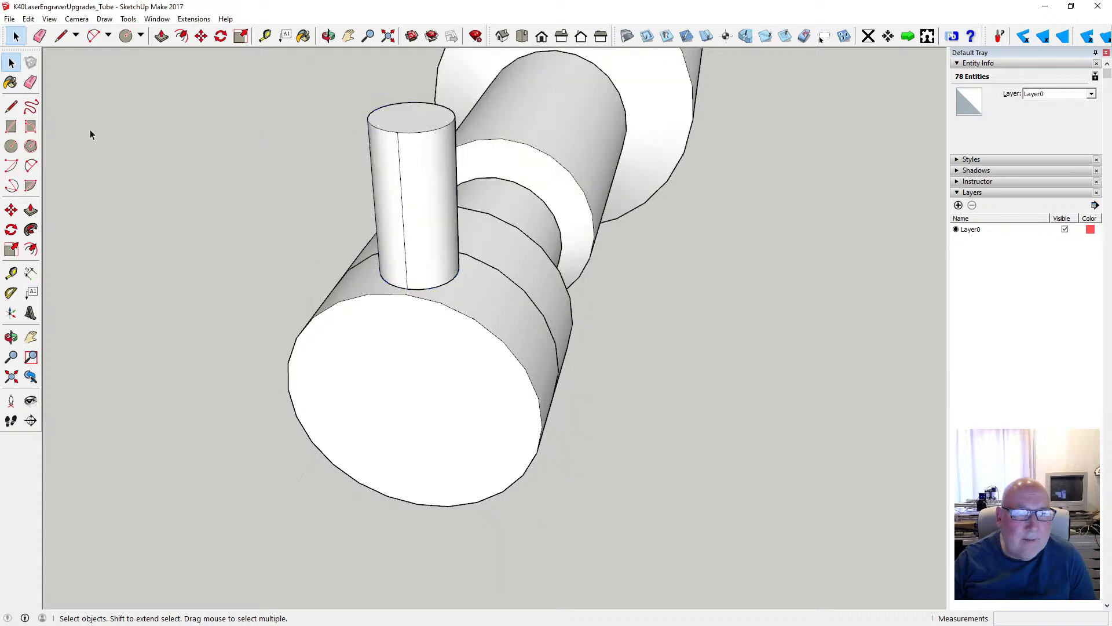
{"action": "left_click", "coordinate": [29, 19]}
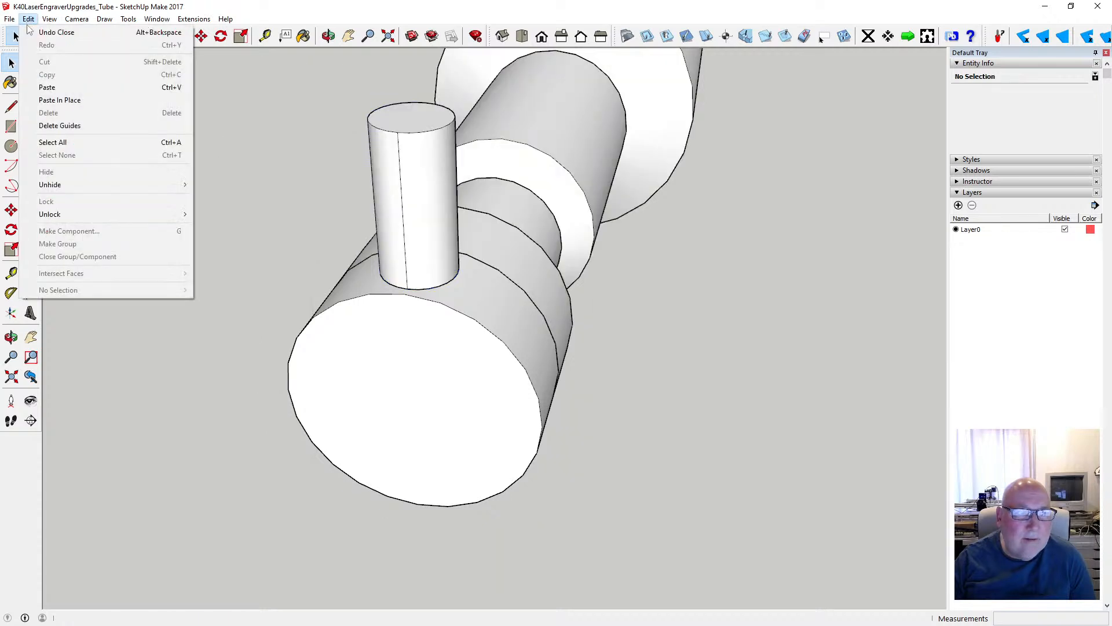
{"action": "left_click", "coordinate": [82, 100]}
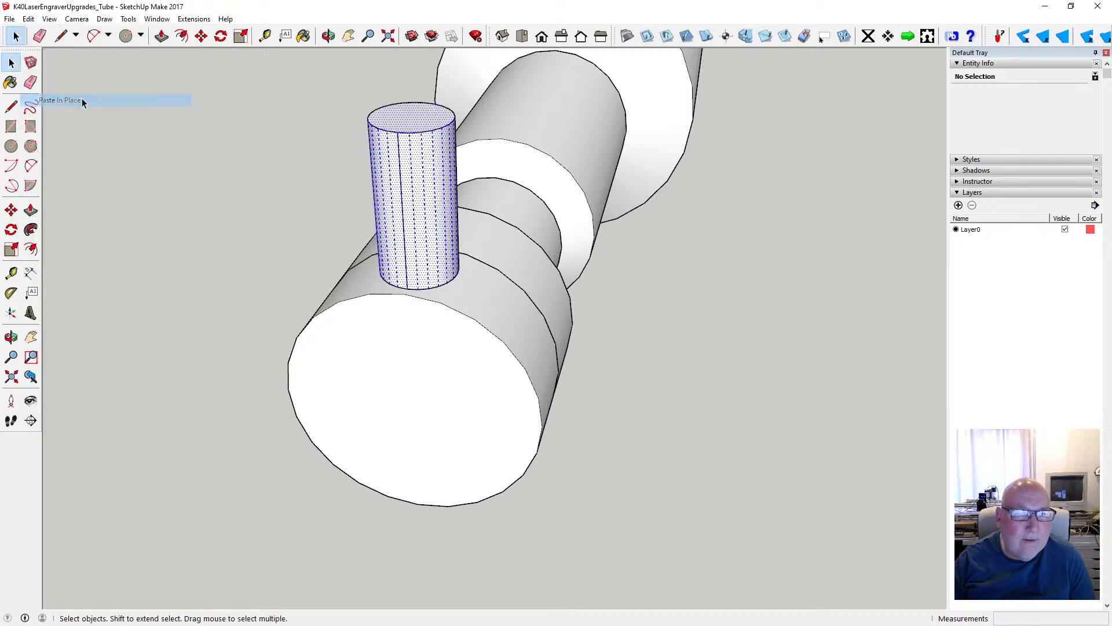
- Reopen the end section's group and delete the original stub's geometry from inside it
{"action": "double_click", "coordinate": [488, 329]}
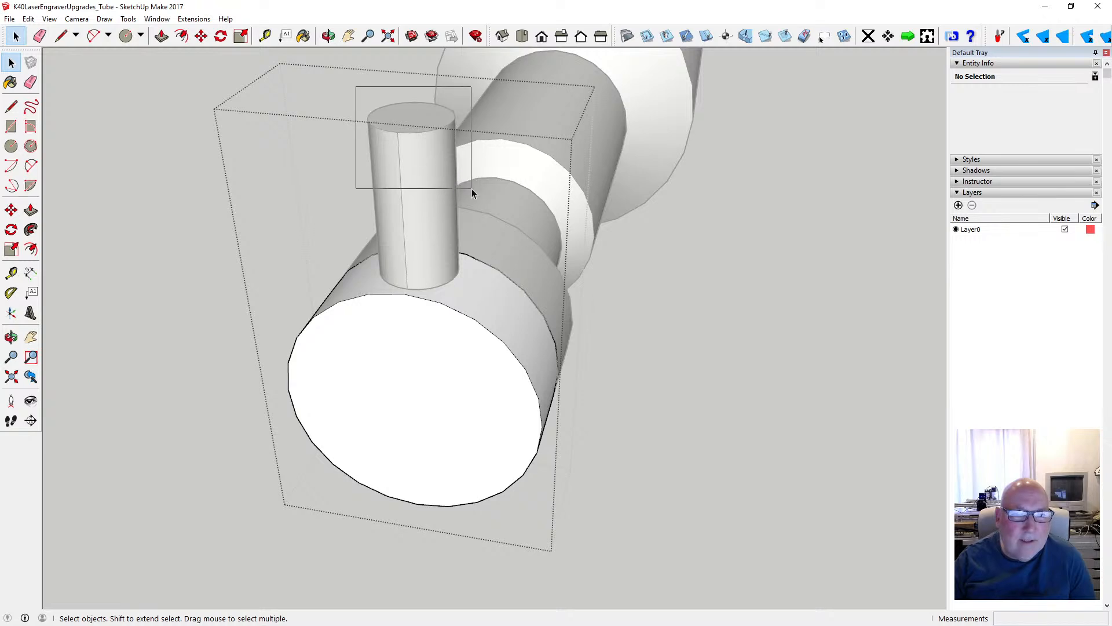
{"action": "left_click_drag", "start_coordinate": [471, 189], "coordinate": [471, 189]}
{"action": "key", "text": "Delete"}
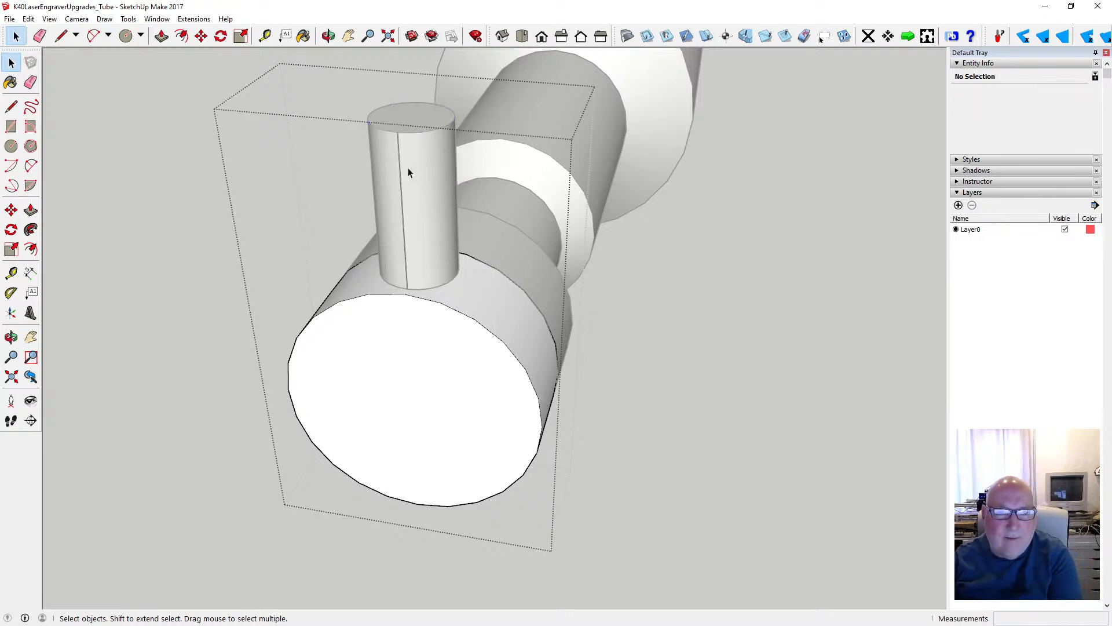
- Hide the rest of the model while the end section's group is being edited
{"action": "left_click", "coordinate": [415, 288]}
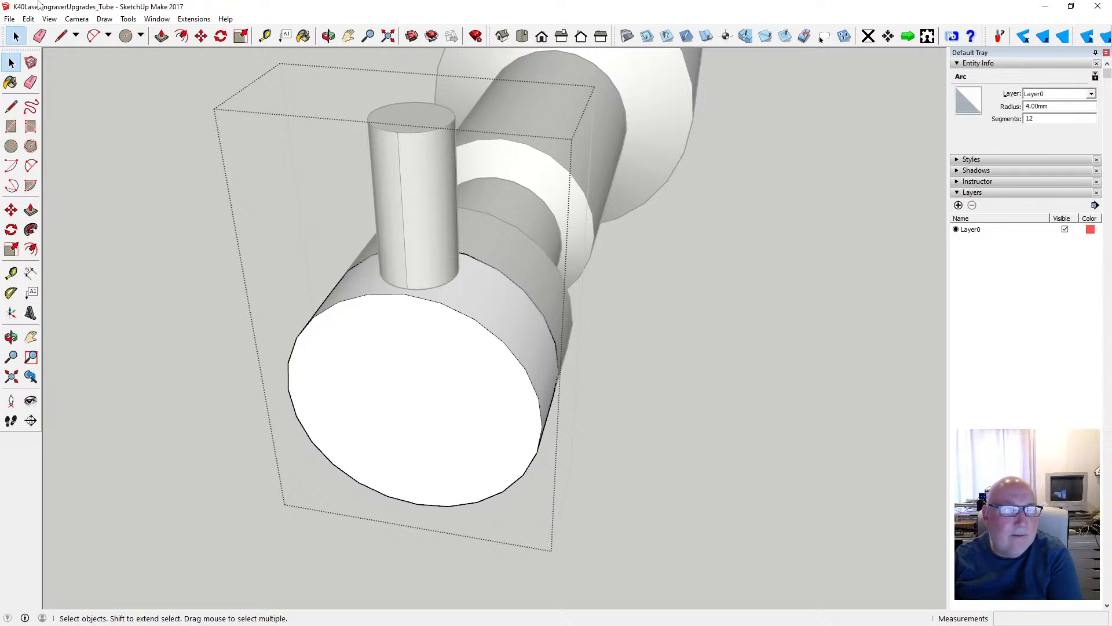
{"action": "left_click", "coordinate": [34, 19]}
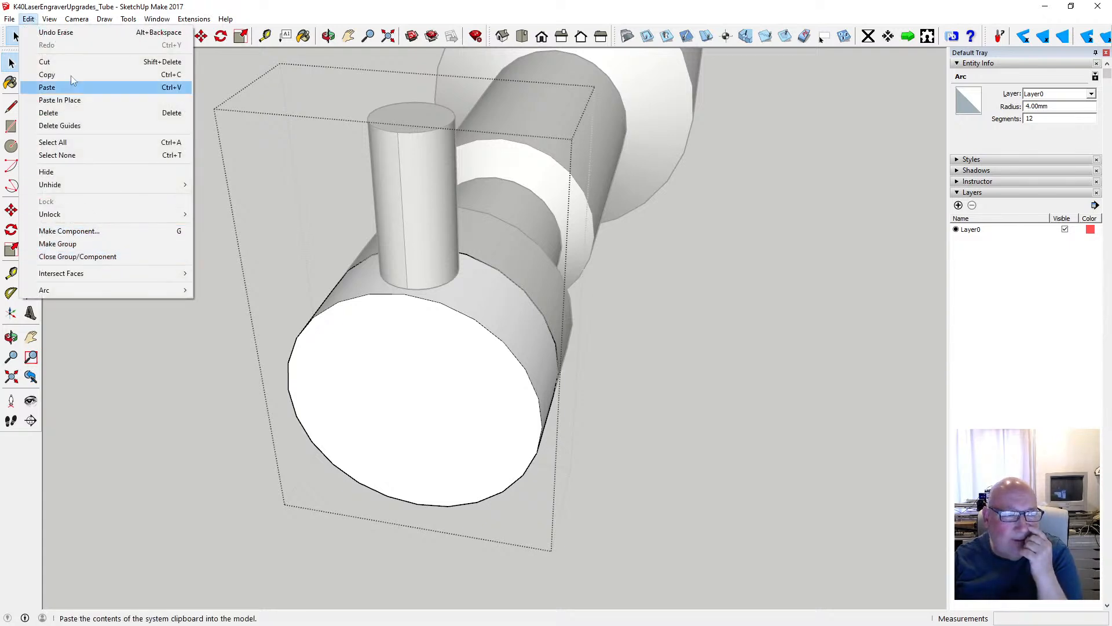
{"action": "mouse_move", "coordinate": [49, 19]}
{"action": "mouse_move", "coordinate": [96, 189]}
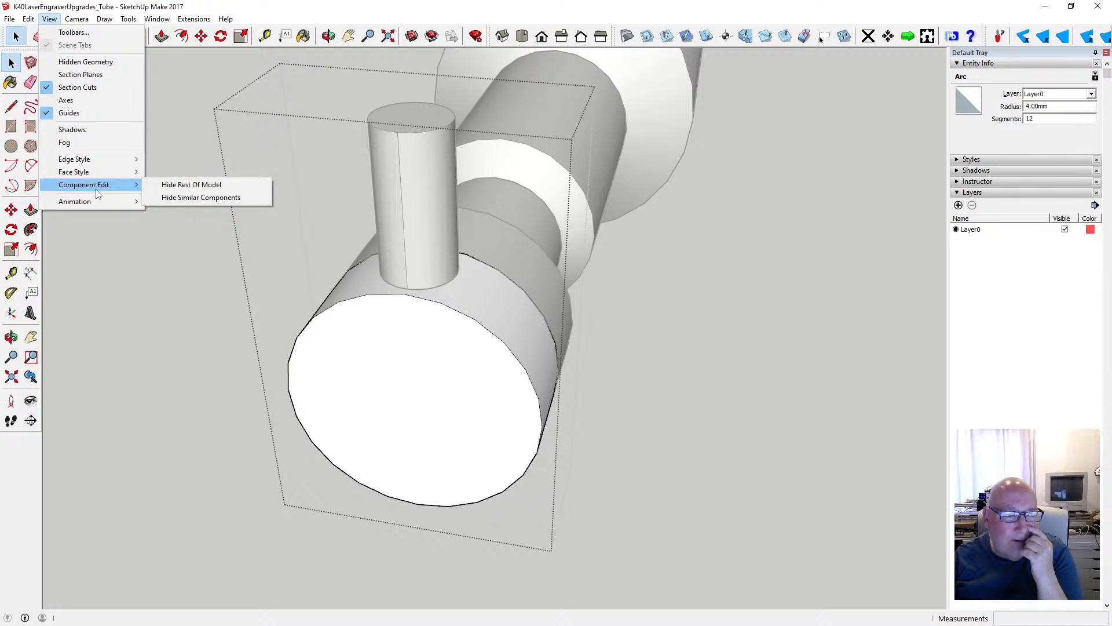
{"action": "left_click", "coordinate": [199, 185]}
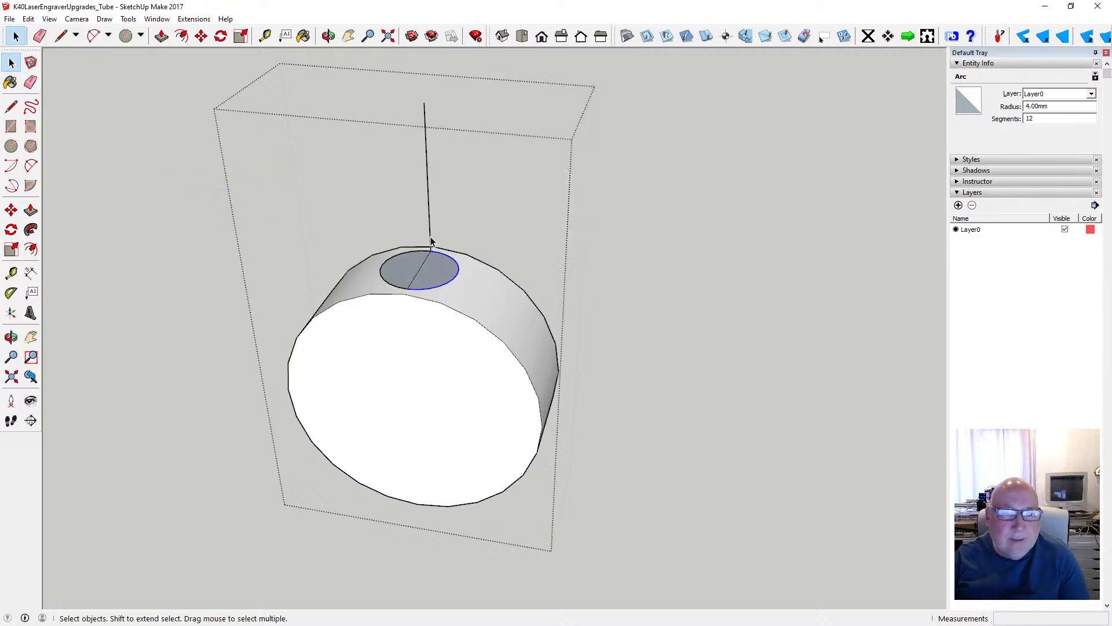
- Delete the leftover vertical line and circle edges from the end section, and close the group
{"action": "left_click", "coordinate": [430, 248]}
{"action": "key", "text": "Delete"}
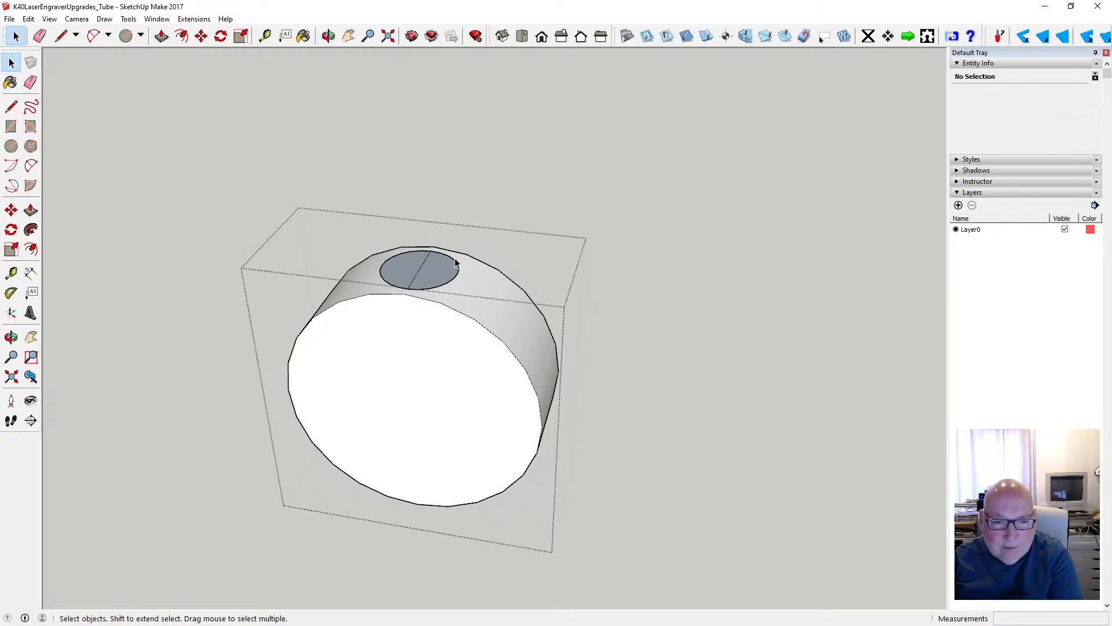
{"action": "key", "text": "Delete"}
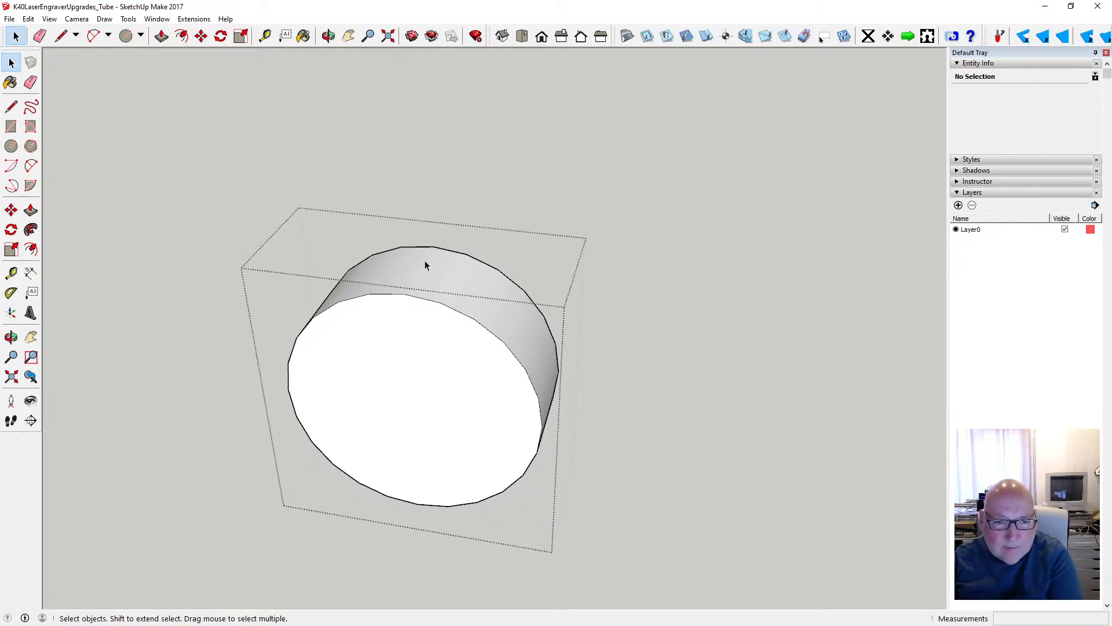
{"action": "left_click", "coordinate": [223, 331]}
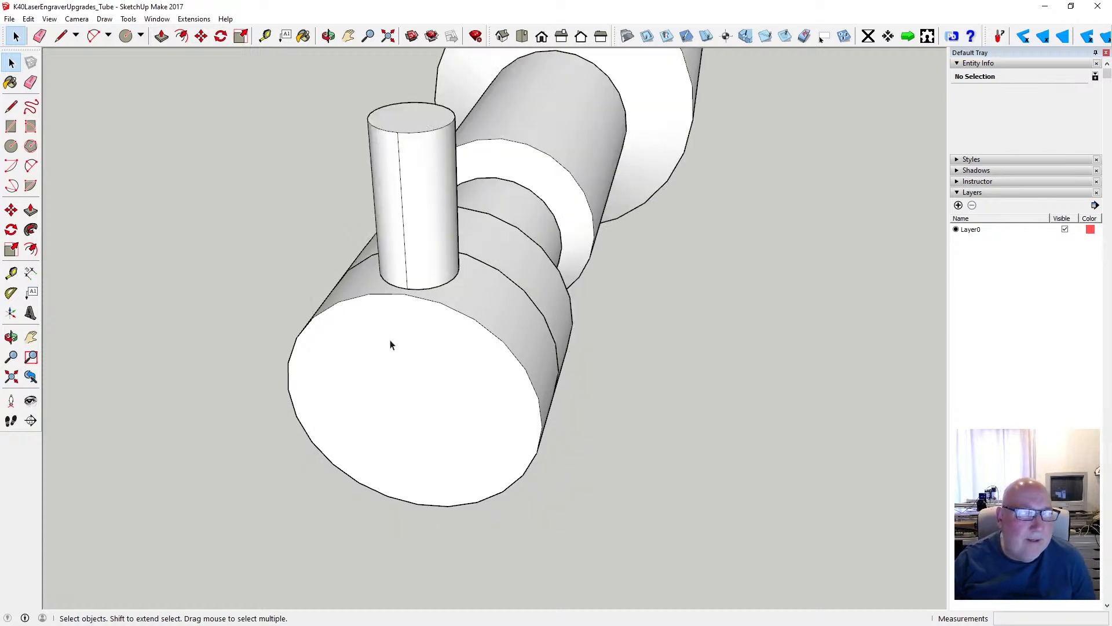
- Move the whole loose stub 1 mm down along the blue axis so it sinks into the end section
{"action": "scroll", "coordinate": [400, 319], "scroll_direction": "down", "scroll_amount": 1}
{"action": "scroll", "coordinate": [438, 255], "scroll_direction": "up", "scroll_amount": 3}
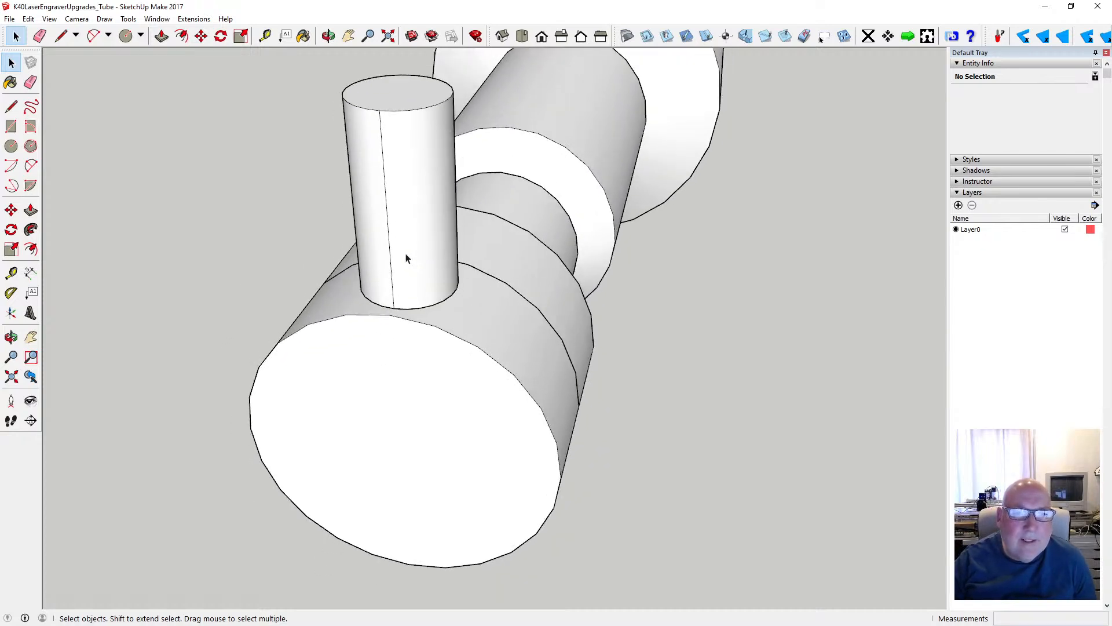
{"action": "left_click_drag", "start_coordinate": [330, 60], "coordinate": [471, 324]}
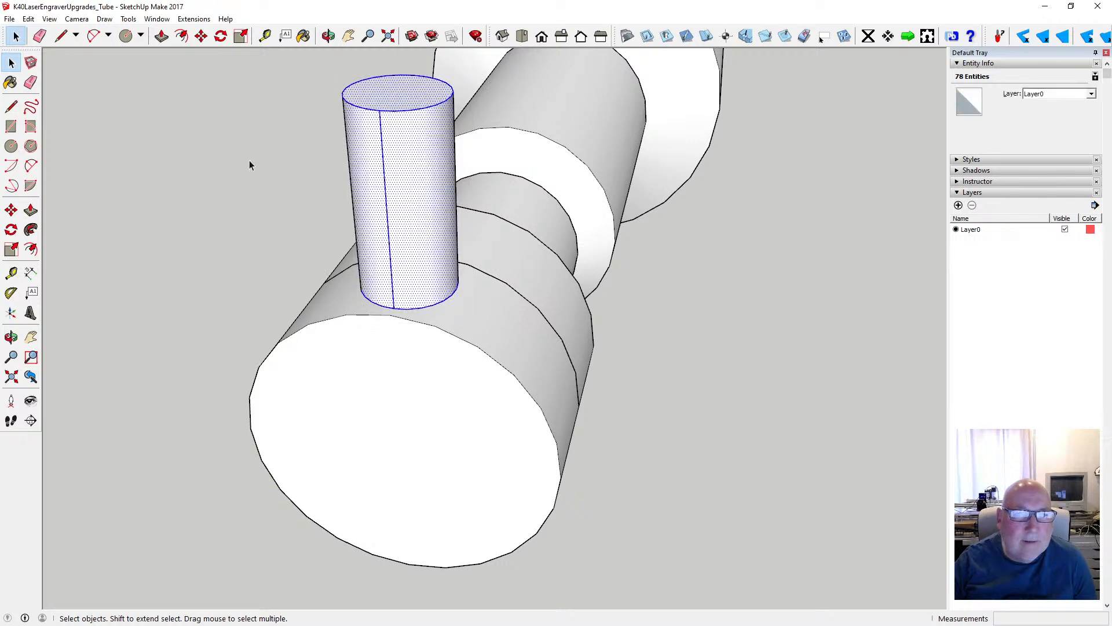
{"action": "left_click", "coordinate": [29, 19]}
{"action": "left_click", "coordinate": [290, 15]}
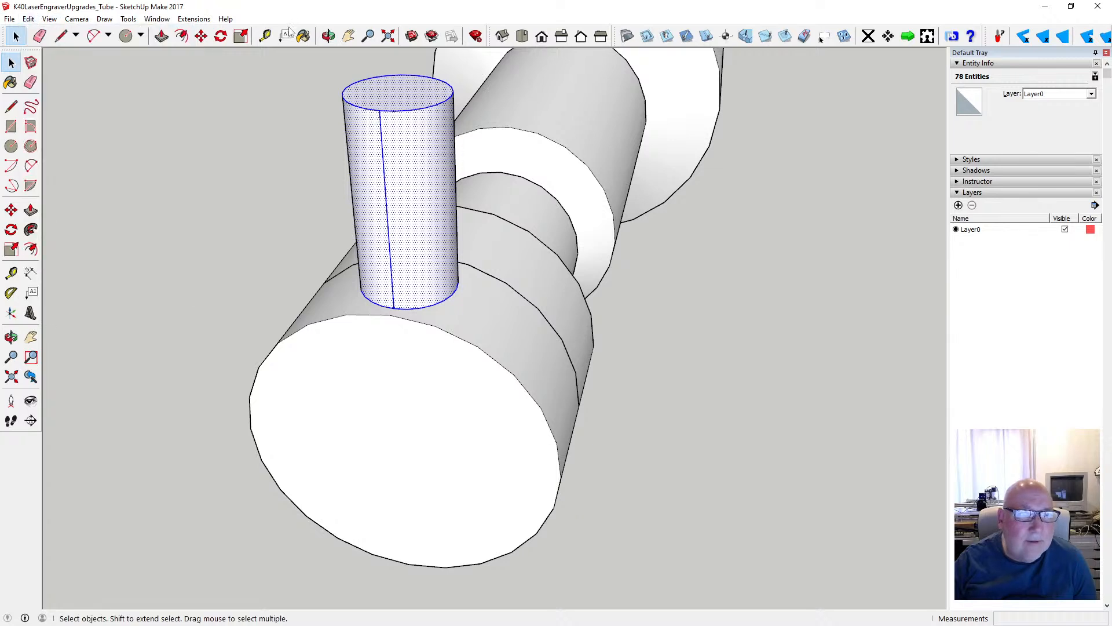
{"action": "left_click", "coordinate": [201, 36]}
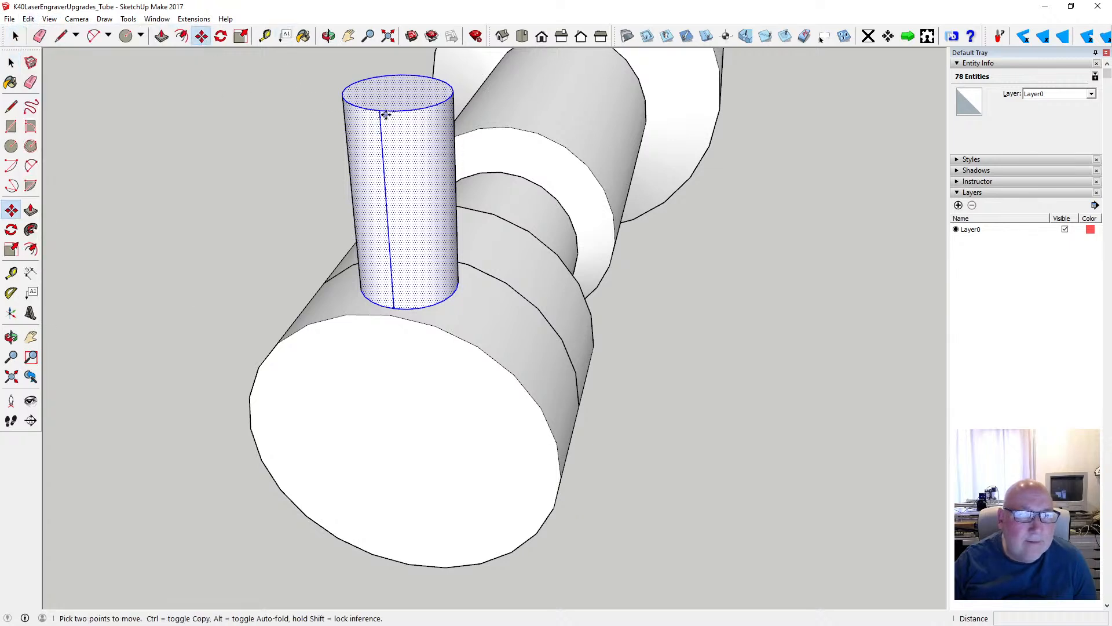
{"action": "left_click", "coordinate": [382, 111]}
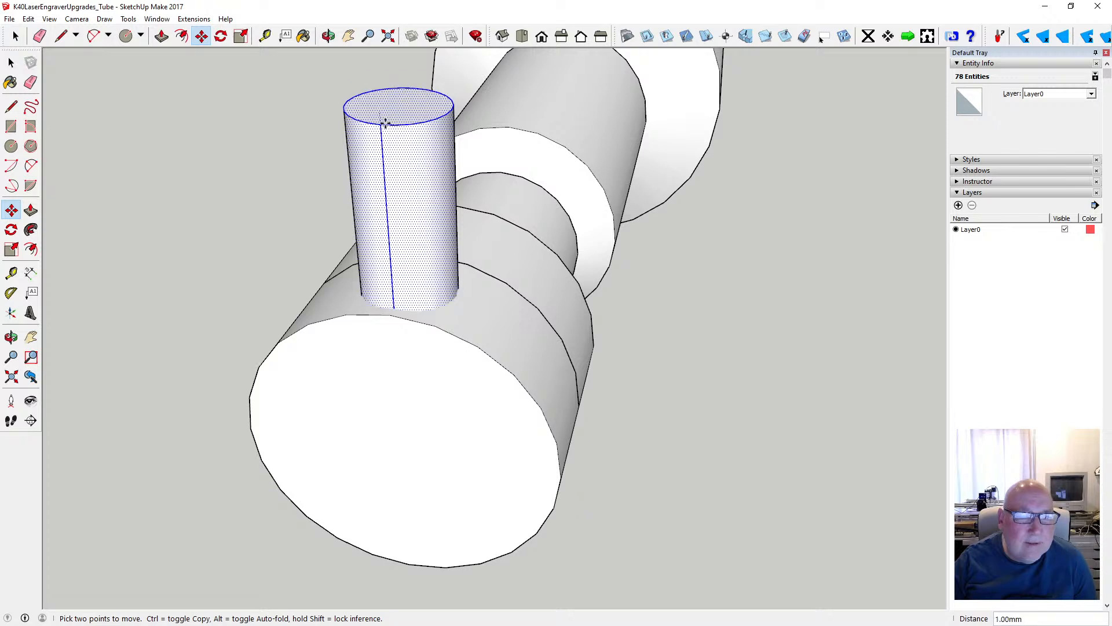
{"action": "type", "text": "1."}
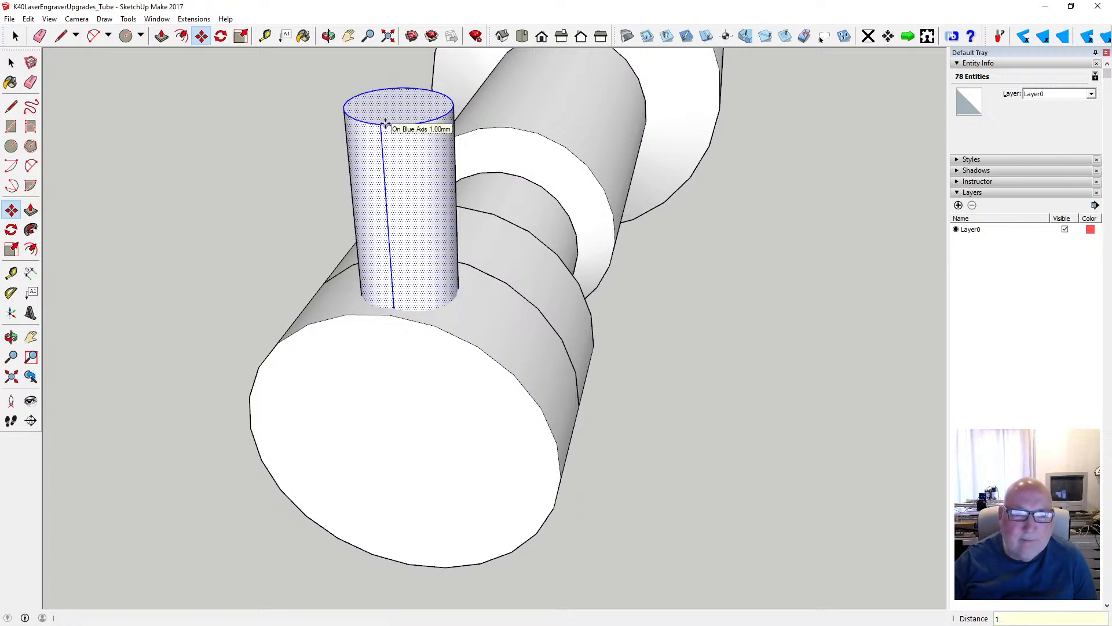
- Cut the lowered stub and paste it in place inside the end section's group
{"action": "left_click", "coordinate": [29, 19]}
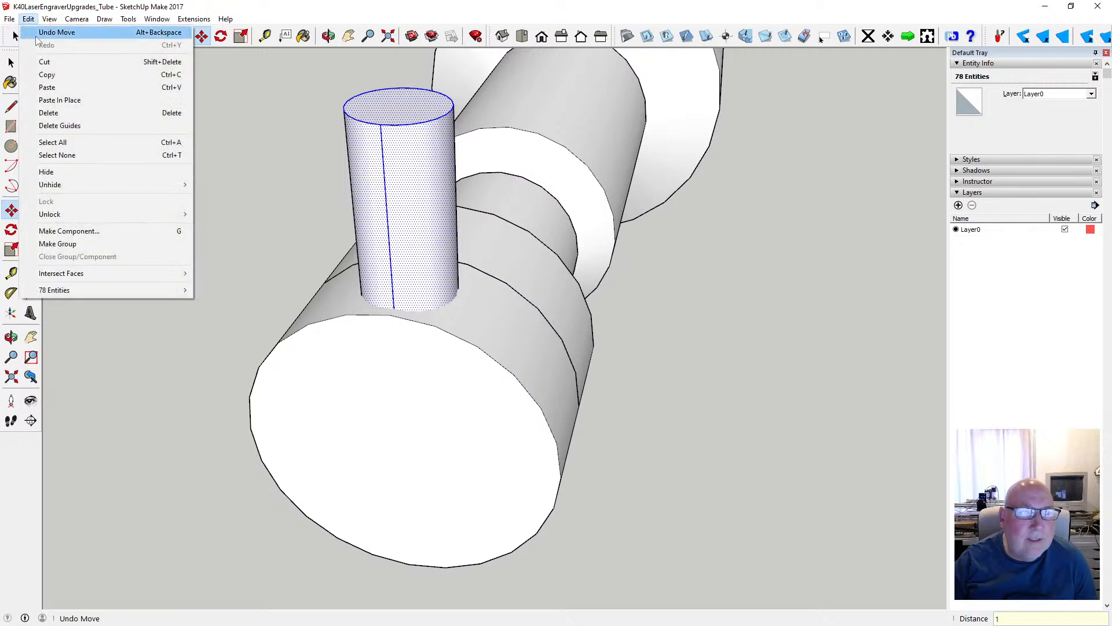
{"action": "left_click", "coordinate": [47, 63]}
{"action": "left_click", "coordinate": [11, 62]}
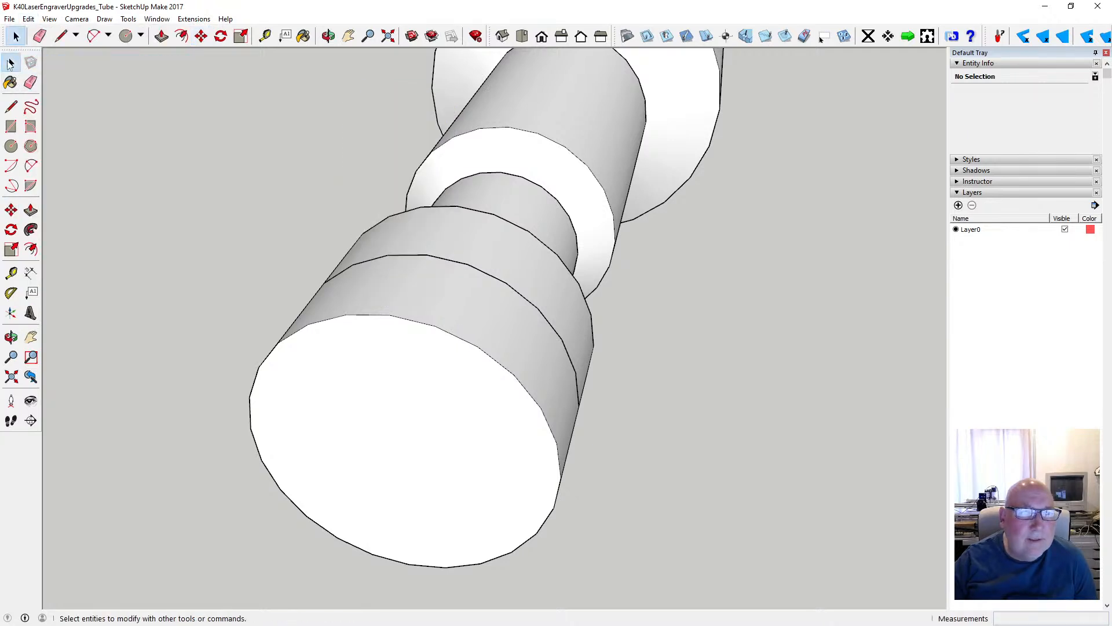
{"action": "double_click", "coordinate": [388, 299]}
{"action": "left_click", "coordinate": [50, 19]}
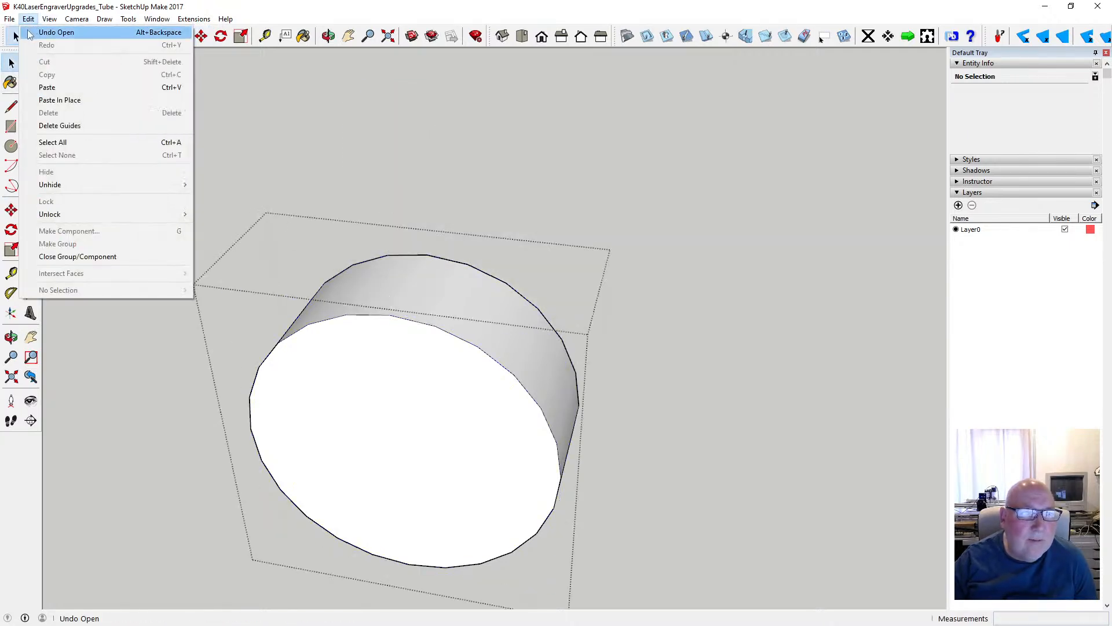
{"action": "left_click", "coordinate": [70, 102]}
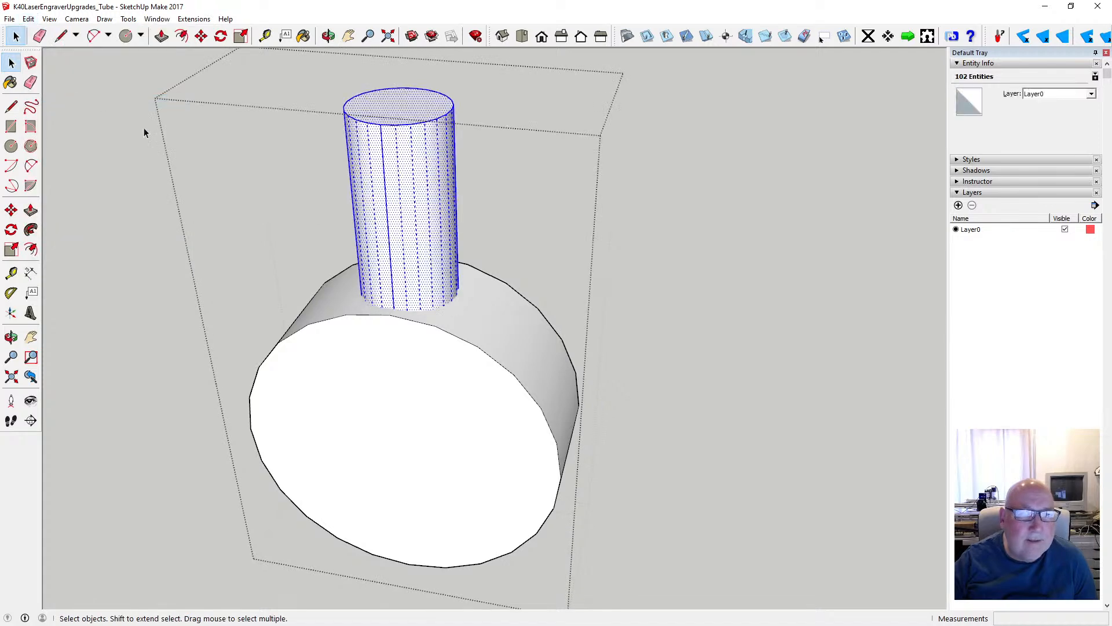
{"action": "scroll", "coordinate": [405, 310], "scroll_direction": "down", "scroll_amount": 2}
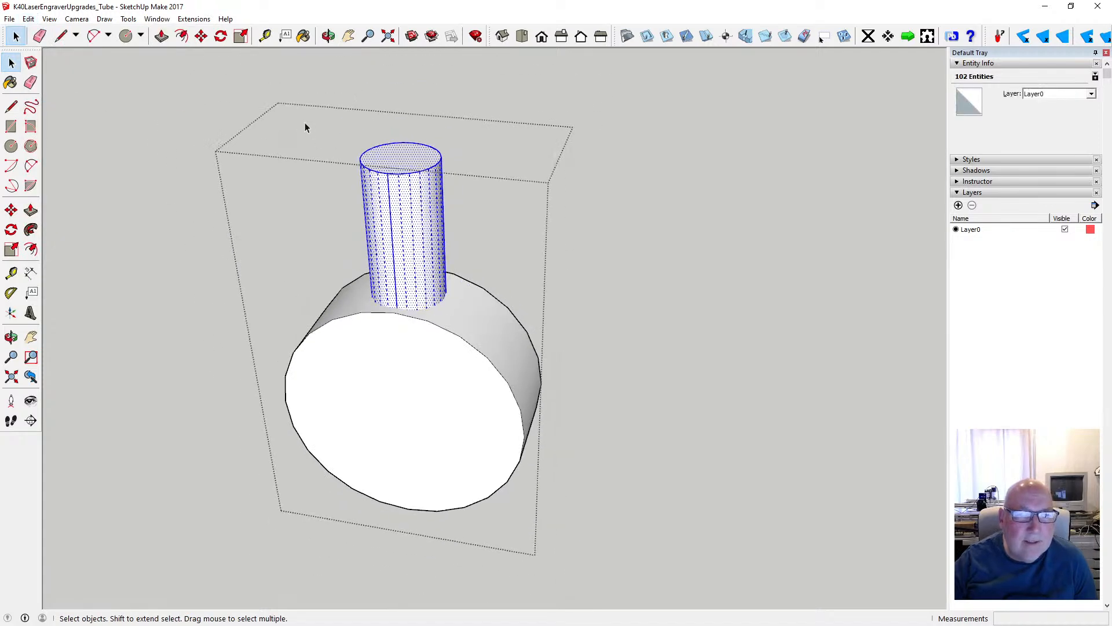
- Select the whole stub inside the end section's group and intersect its faces with the model
{"action": "left_click_drag", "start_coordinate": [306, 124], "coordinate": [462, 355]}
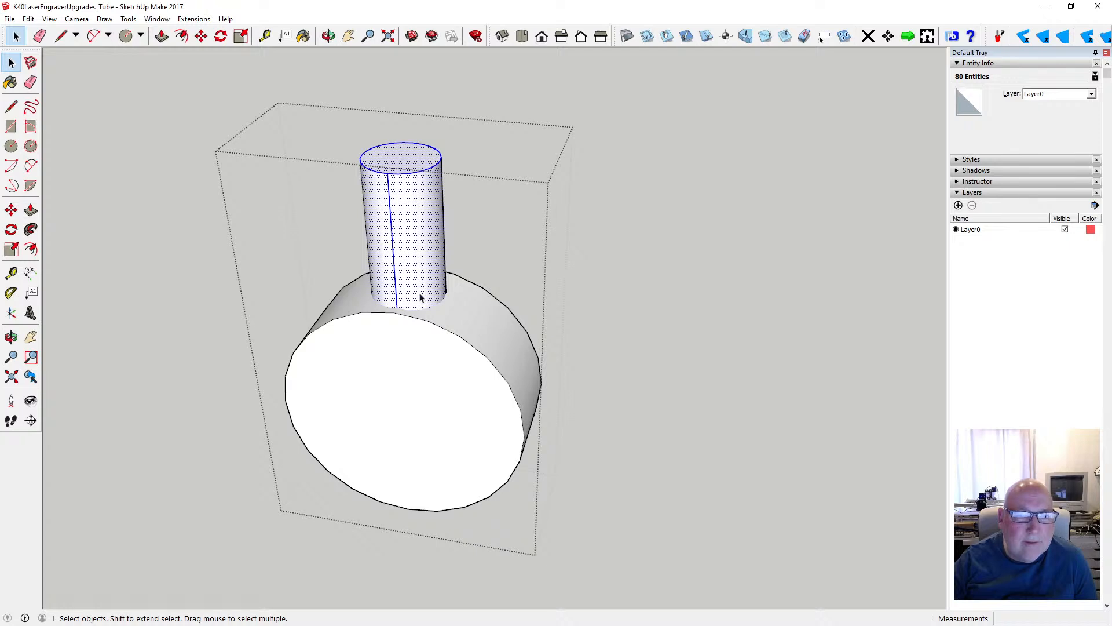
{"action": "scroll", "coordinate": [422, 272], "scroll_direction": "down", "scroll_amount": 2}
{"action": "right_click", "coordinate": [406, 238]}
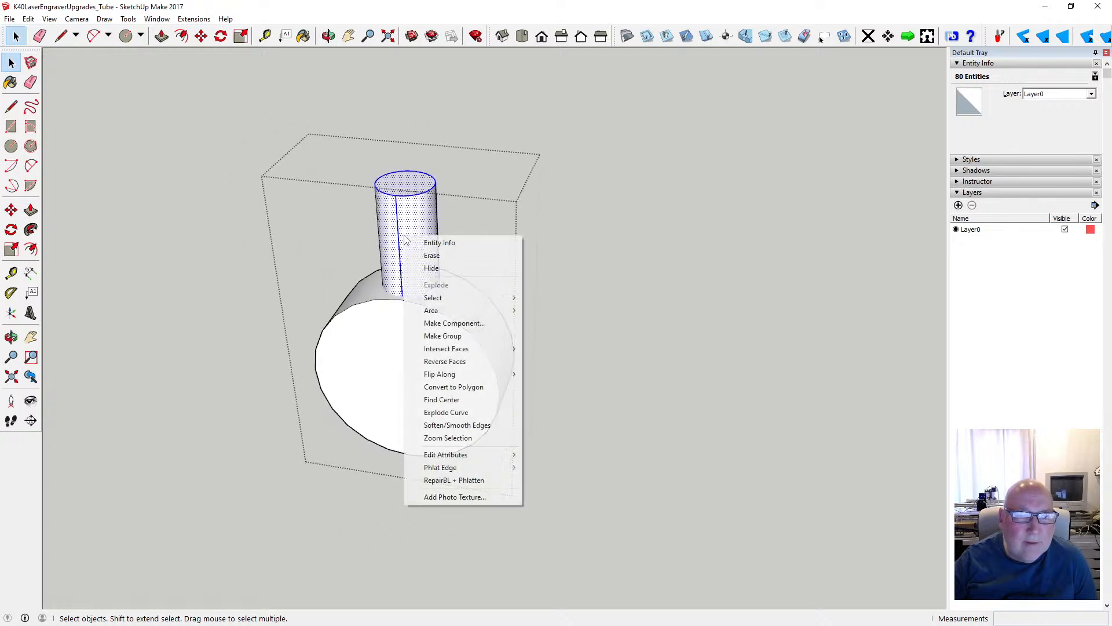
{"action": "mouse_move", "coordinate": [485, 347]}
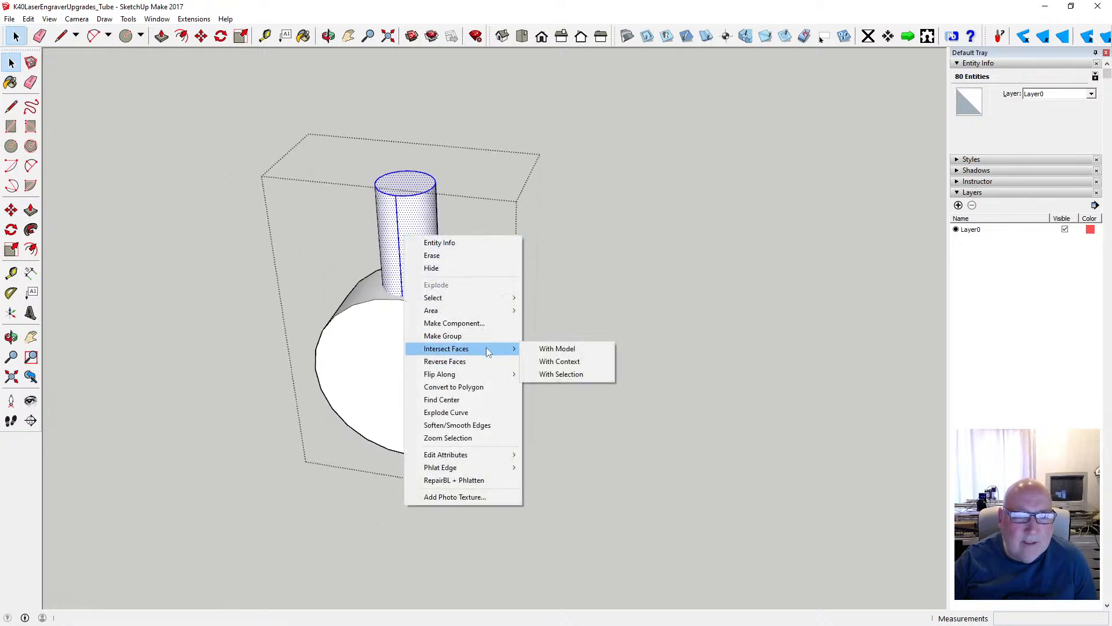
{"action": "left_click", "coordinate": [541, 348]}
{"action": "scroll", "coordinate": [441, 297], "scroll_direction": "up", "scroll_amount": 3}
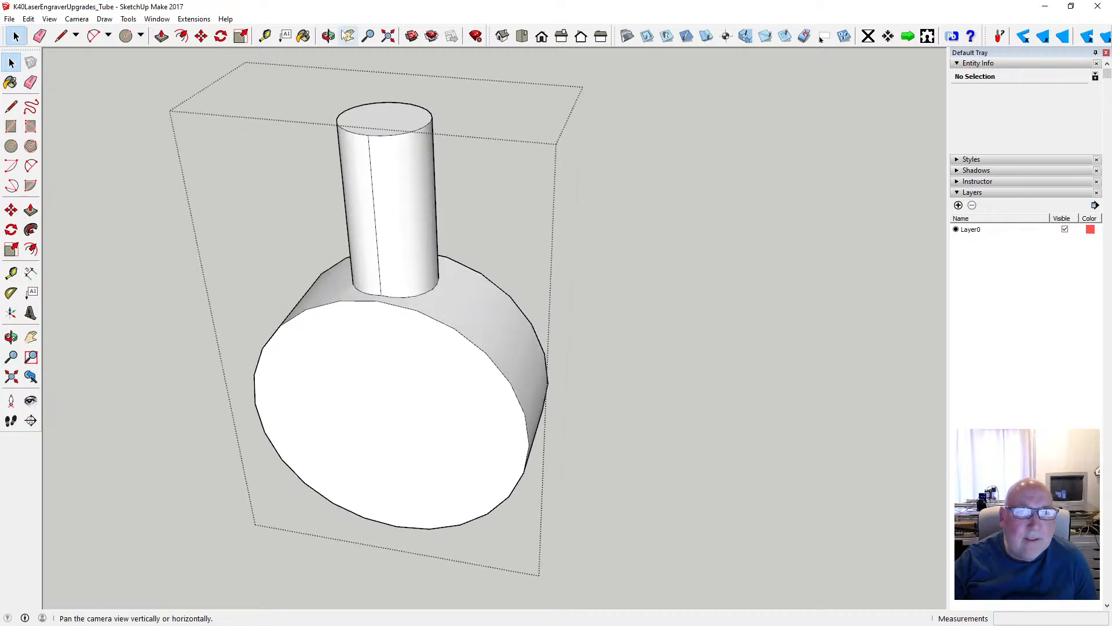
- Examine how the stub sits inside the end section using X-ray faces, and restore the solid face display
{"action": "key", "text": "o"}
{"action": "left_click_drag", "start_coordinate": [380, 144], "coordinate": [481, 146]}
{"action": "left_click", "coordinate": [27, 18]}
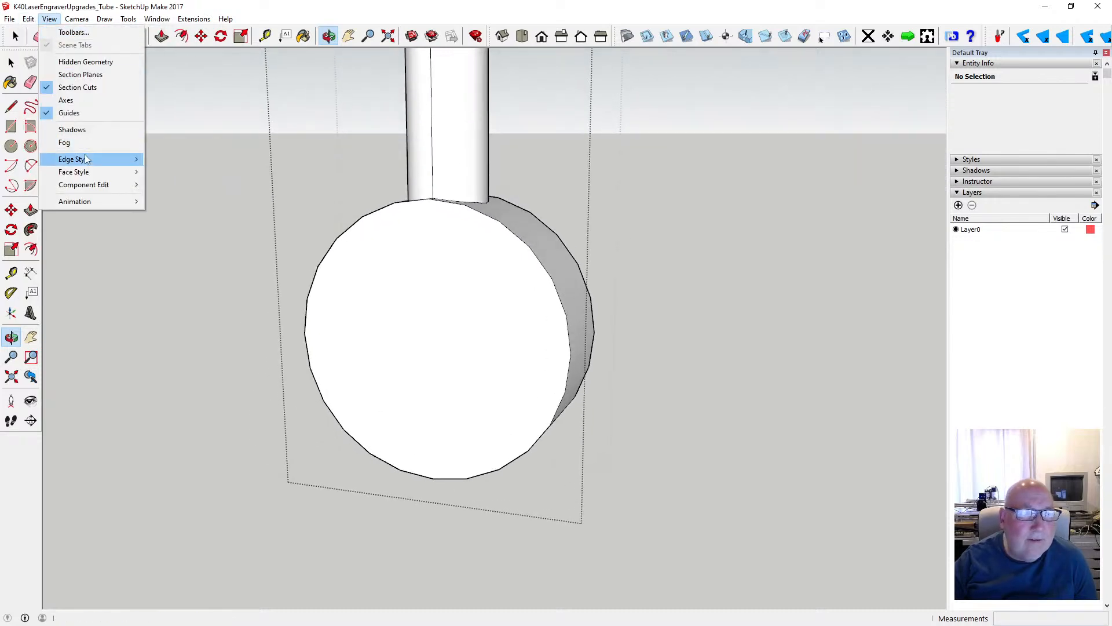
{"action": "mouse_move", "coordinate": [88, 171]}
{"action": "left_click", "coordinate": [166, 170]}
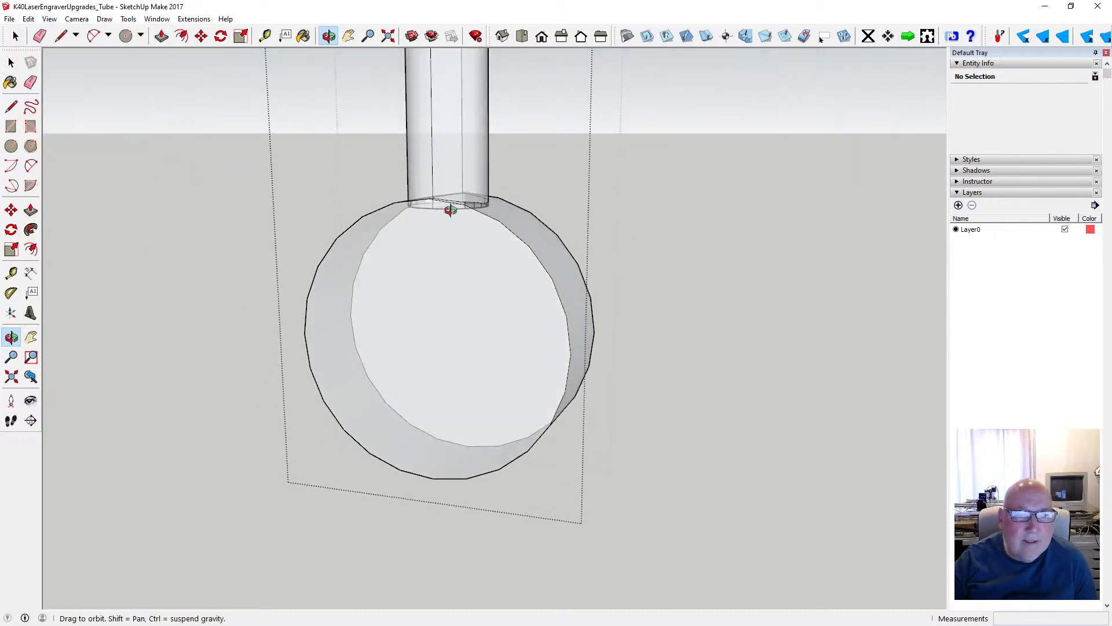
{"action": "left_click_drag", "start_coordinate": [450, 209], "coordinate": [407, 321]}
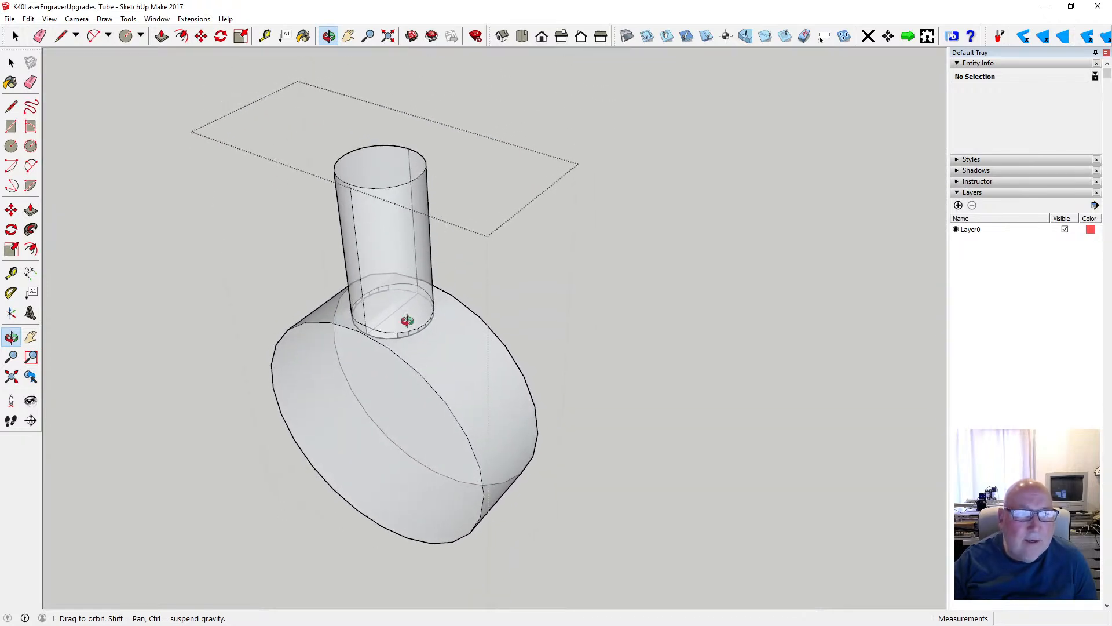
{"action": "left_click", "coordinate": [11, 62]}
{"action": "left_click", "coordinate": [49, 18]}
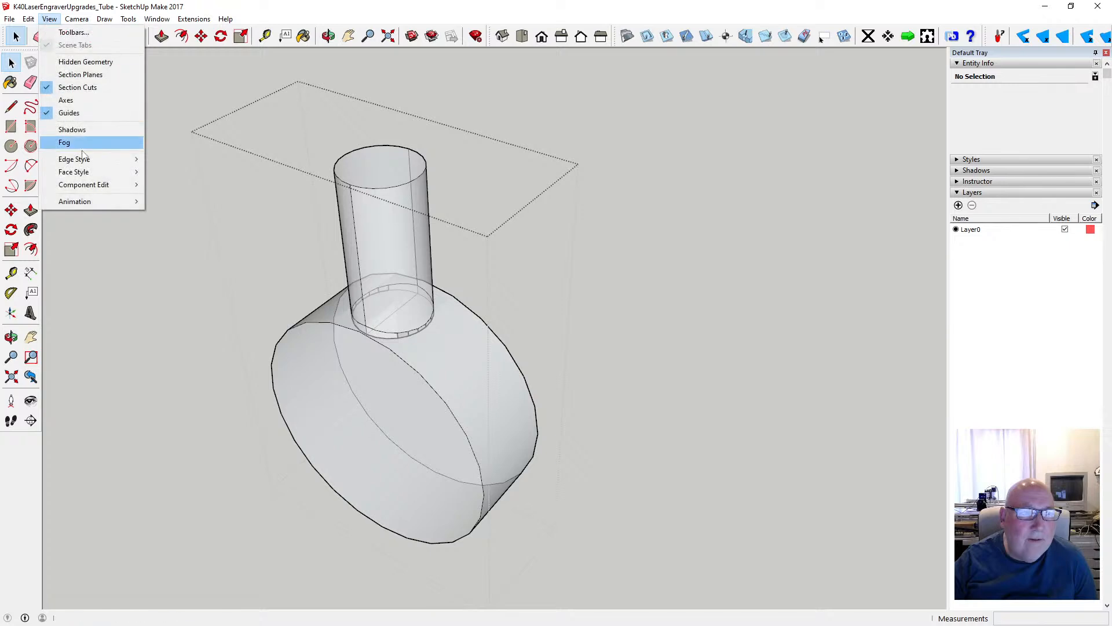
{"action": "mouse_move", "coordinate": [106, 174]}
{"action": "left_click", "coordinate": [174, 173]}
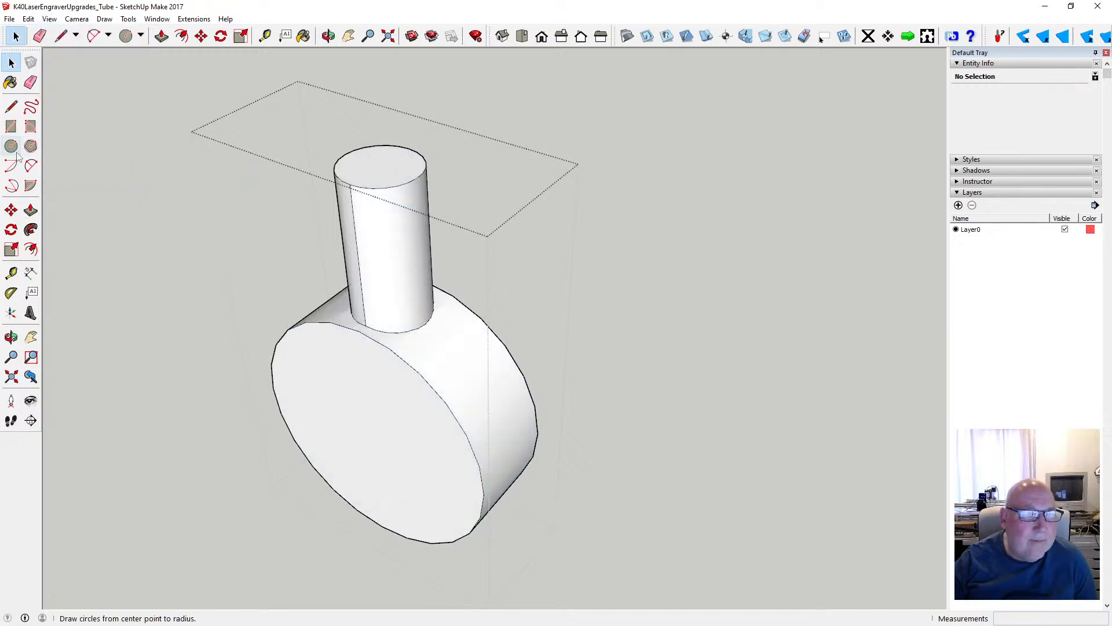
- Offset the edge of the stub's top face 1 mm inward to outline the bore
{"action": "left_click", "coordinate": [183, 36]}
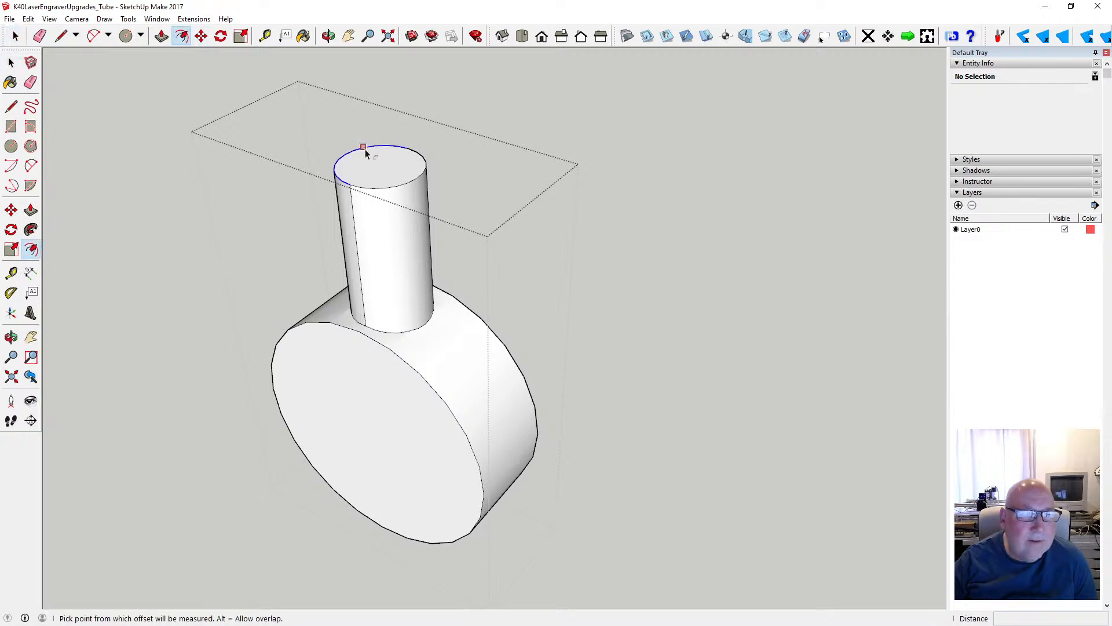
{"action": "left_click", "coordinate": [392, 179]}
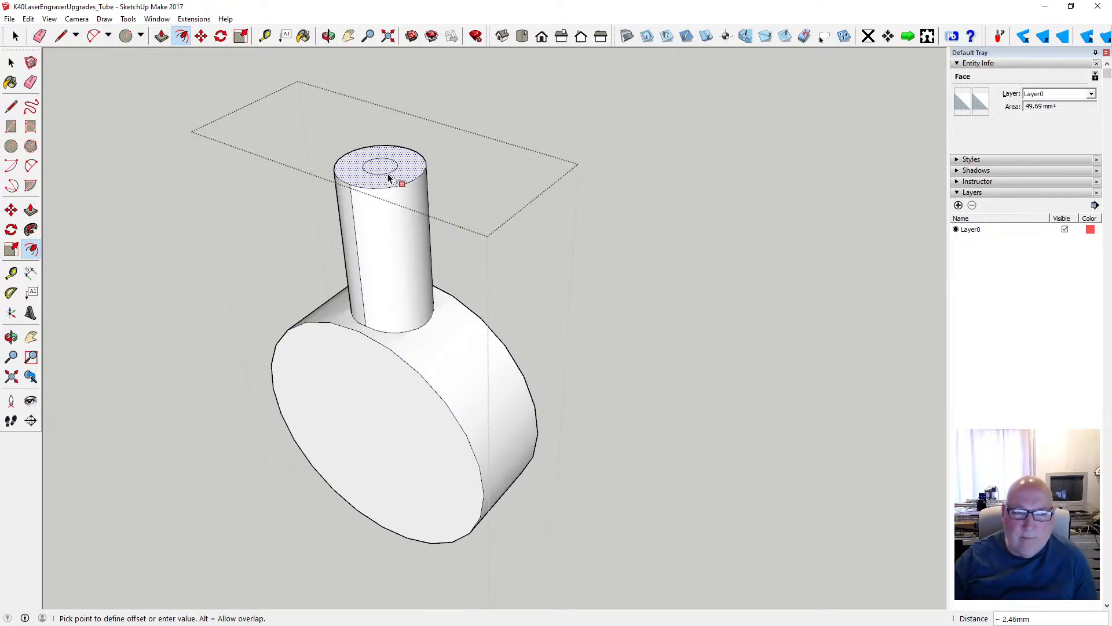
{"action": "type", "text": "1"}
{"action": "key", "text": "Return"}
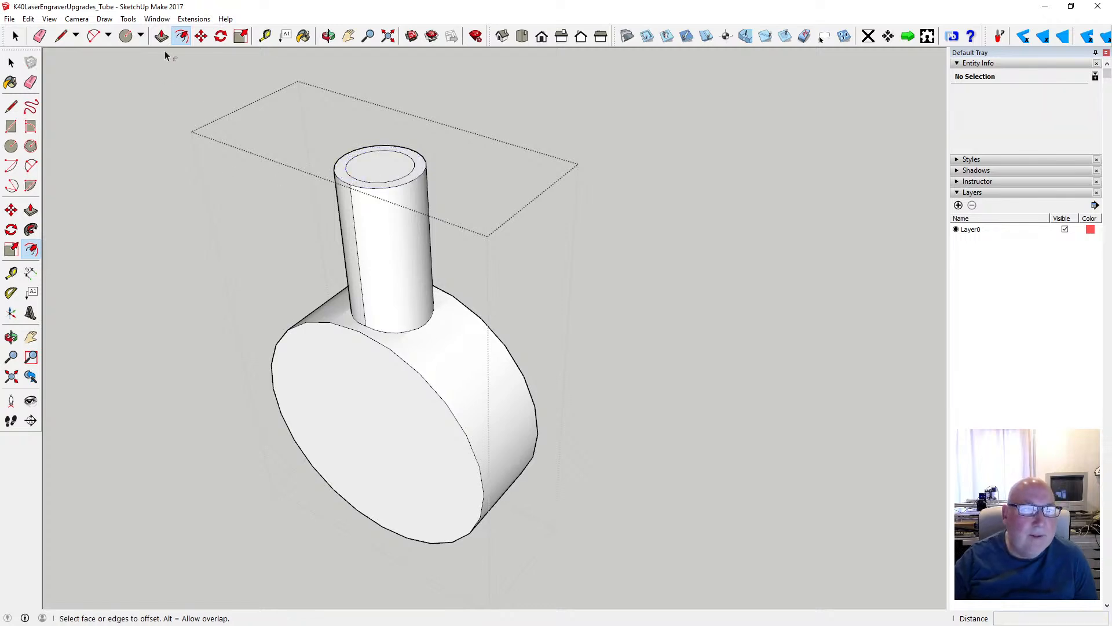
- Try to push the stub's inner circle down about 15.14 mm to the edge of the end section
{"action": "left_click", "coordinate": [162, 36]}
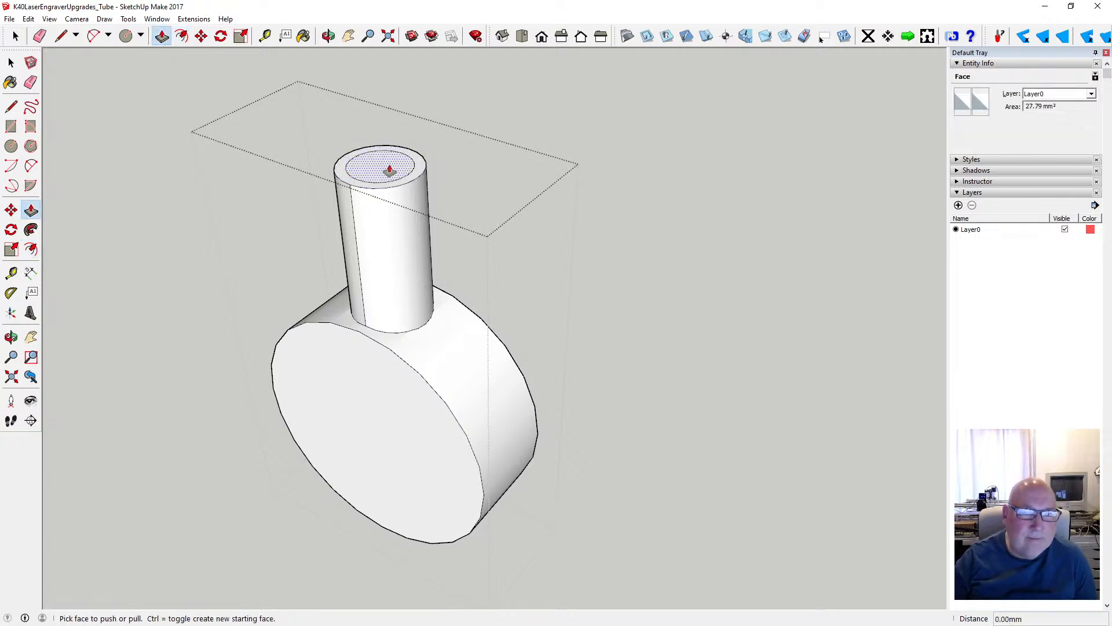
{"action": "left_click", "coordinate": [390, 170]}
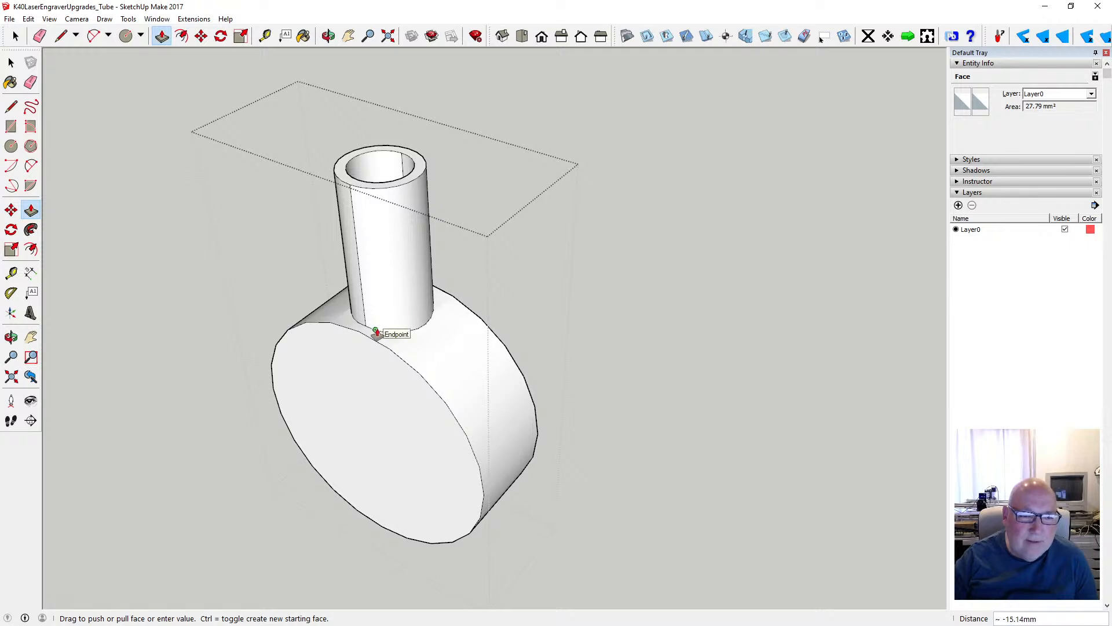
{"action": "left_click", "coordinate": [375, 333]}
- Show the faces in X-ray and measure the stub's full height from its sunken base to its rim
{"action": "middle_click_drag", "start_coordinate": [298, 75], "coordinate": [206, 114]}
{"action": "left_click", "coordinate": [28, 19]}
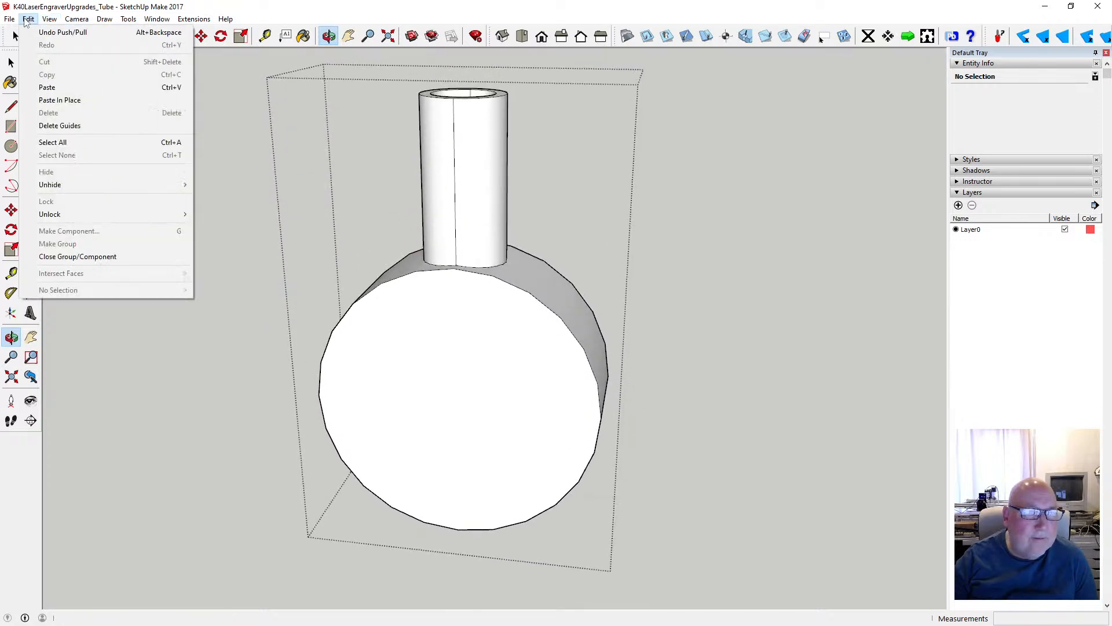
{"action": "mouse_move", "coordinate": [49, 19]}
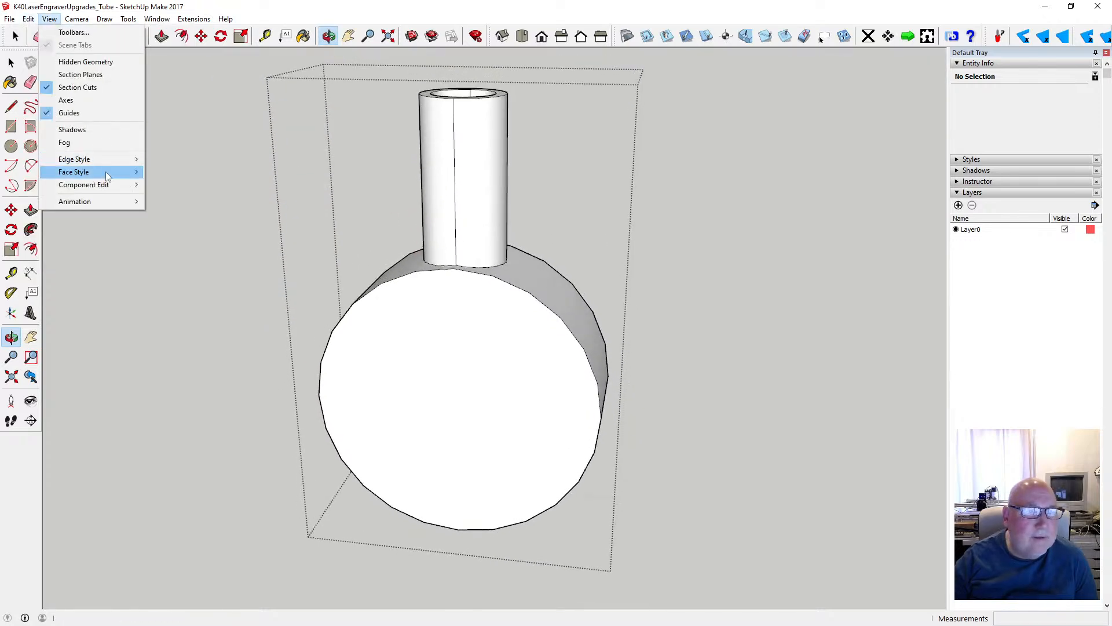
{"action": "mouse_move", "coordinate": [105, 172]}
{"action": "left_click", "coordinate": [170, 174]}
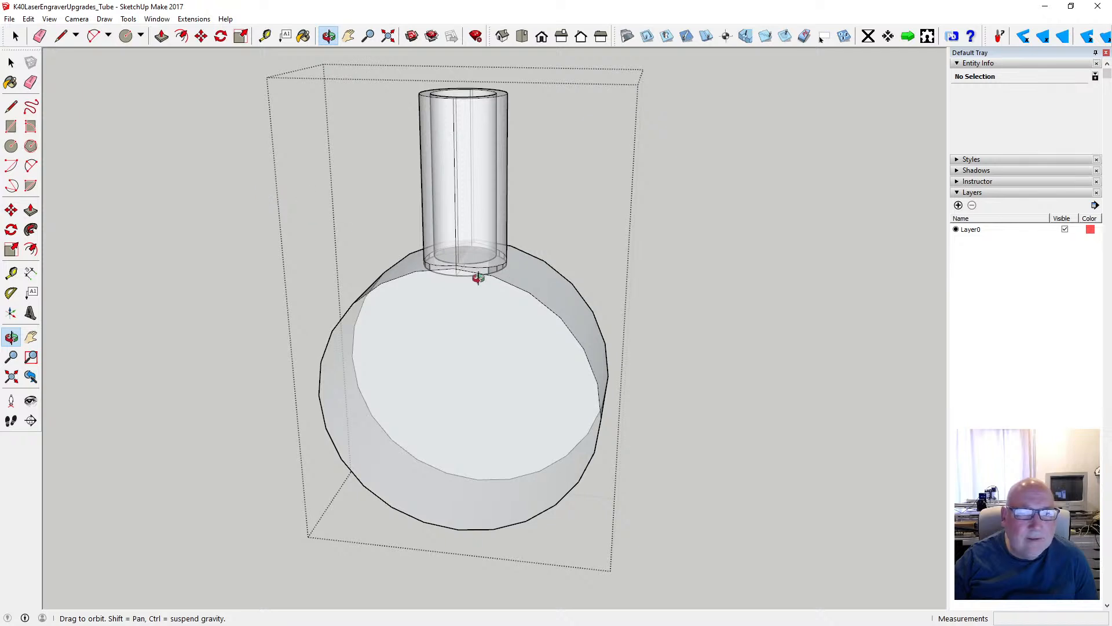
{"action": "mouse_move", "coordinate": [478, 278]}
{"action": "left_mouse_down"}
{"action": "mouse_move", "coordinate": [492, 166]}
{"action": "mouse_move", "coordinate": [404, 193]}
{"action": "mouse_move", "coordinate": [429, 197]}
{"action": "mouse_move", "coordinate": [435, 154]}
{"action": "mouse_move", "coordinate": [428, 364]}
{"action": "left_mouse_up"}
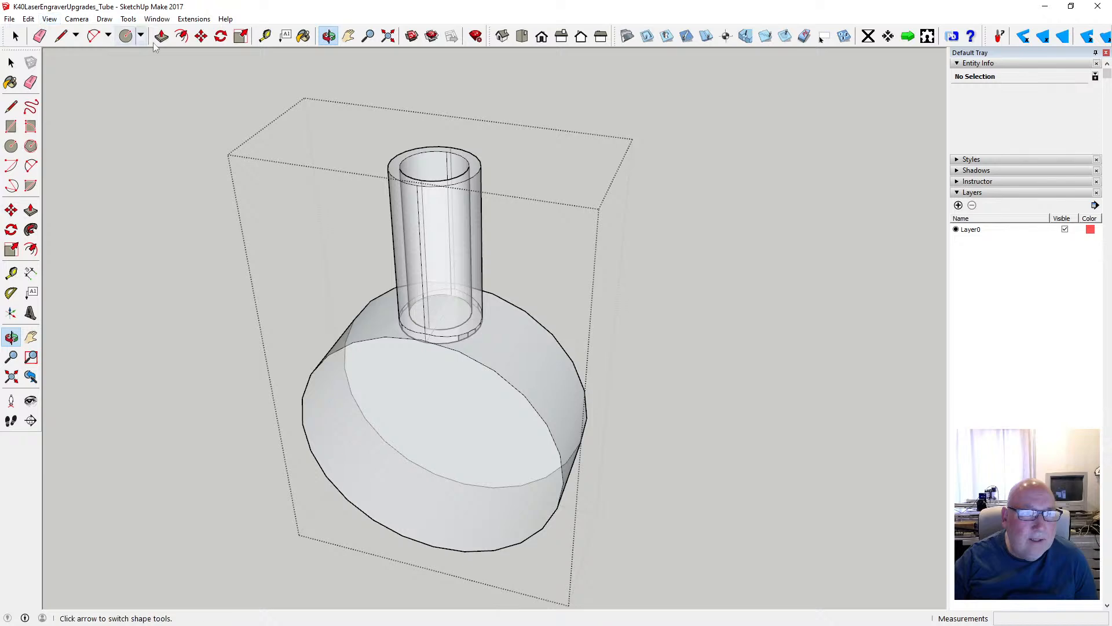
{"action": "left_click", "coordinate": [264, 36]}
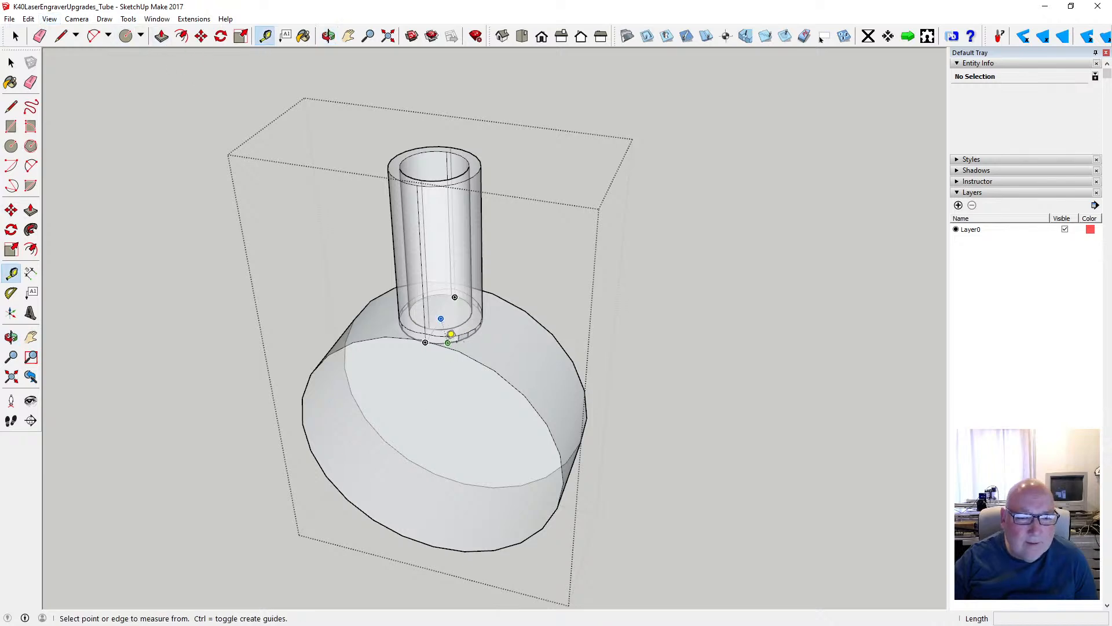
{"action": "left_click", "coordinate": [433, 337]}
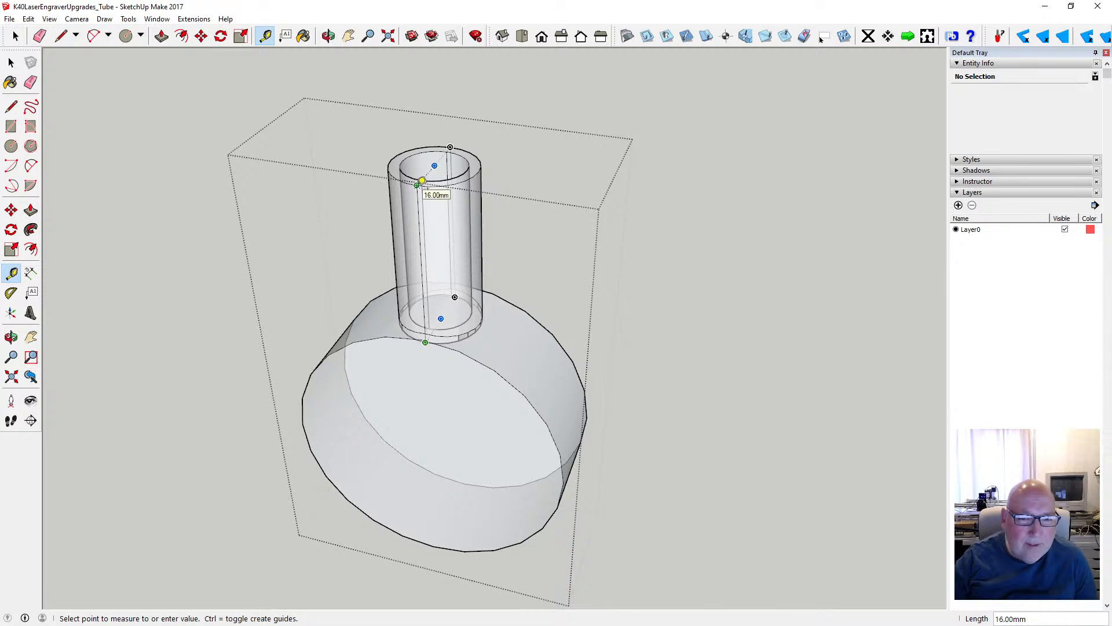
{"action": "key", "text": "space"}
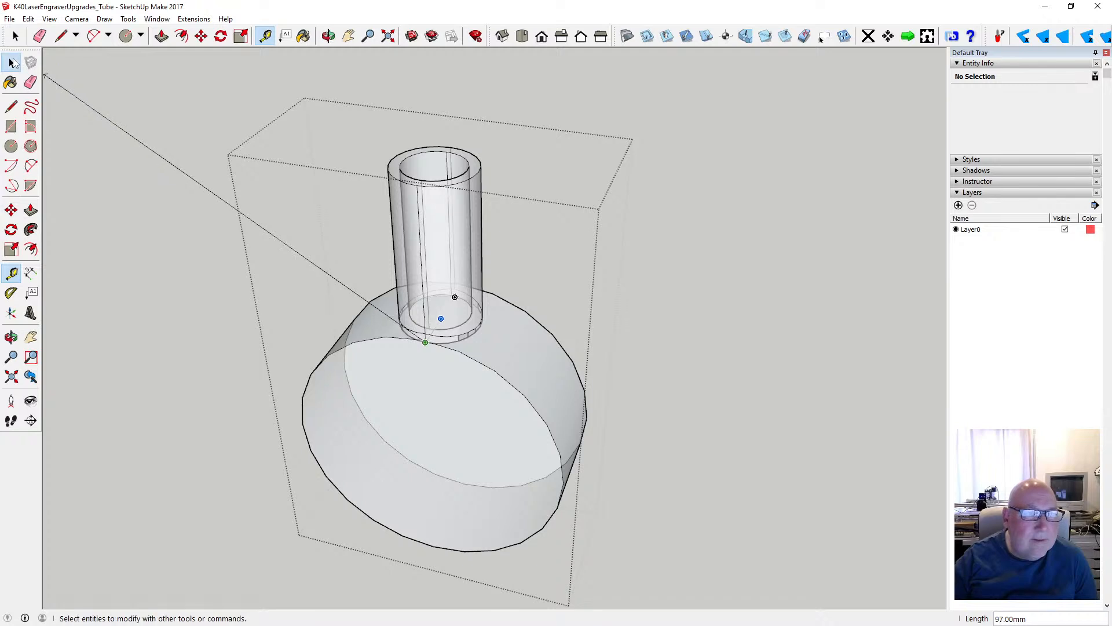
- Undo the last push/pull of the stub's bore
{"action": "left_click", "coordinate": [28, 19]}
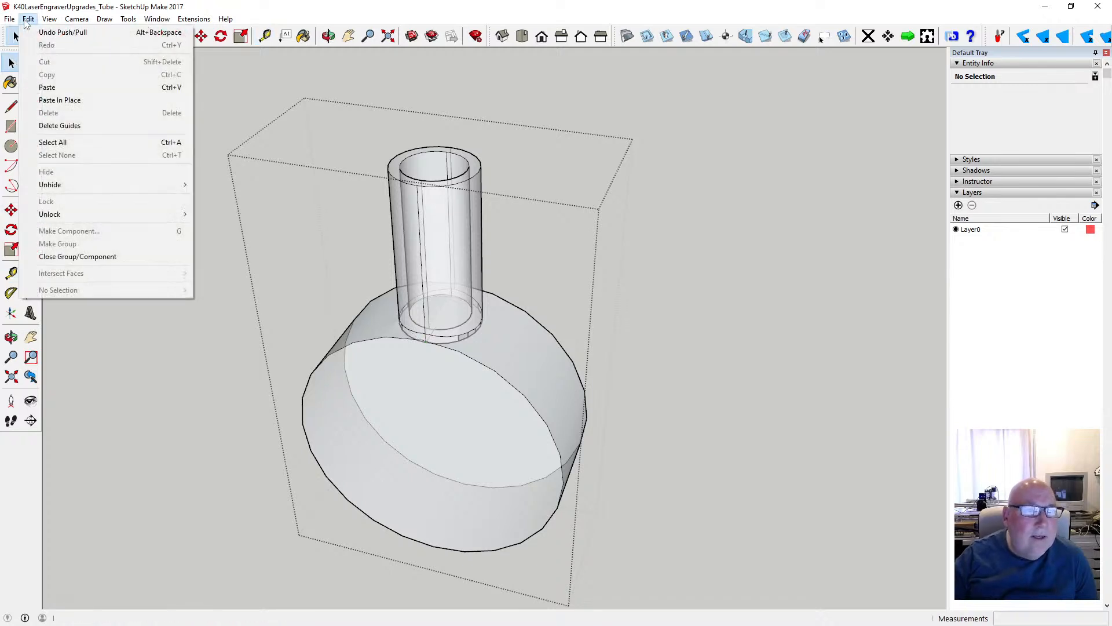
{"action": "left_click", "coordinate": [36, 27]}
- Turn off the X-ray faces and push the stub's inner circle down 16 mm to hollow it
{"action": "left_click", "coordinate": [48, 19]}
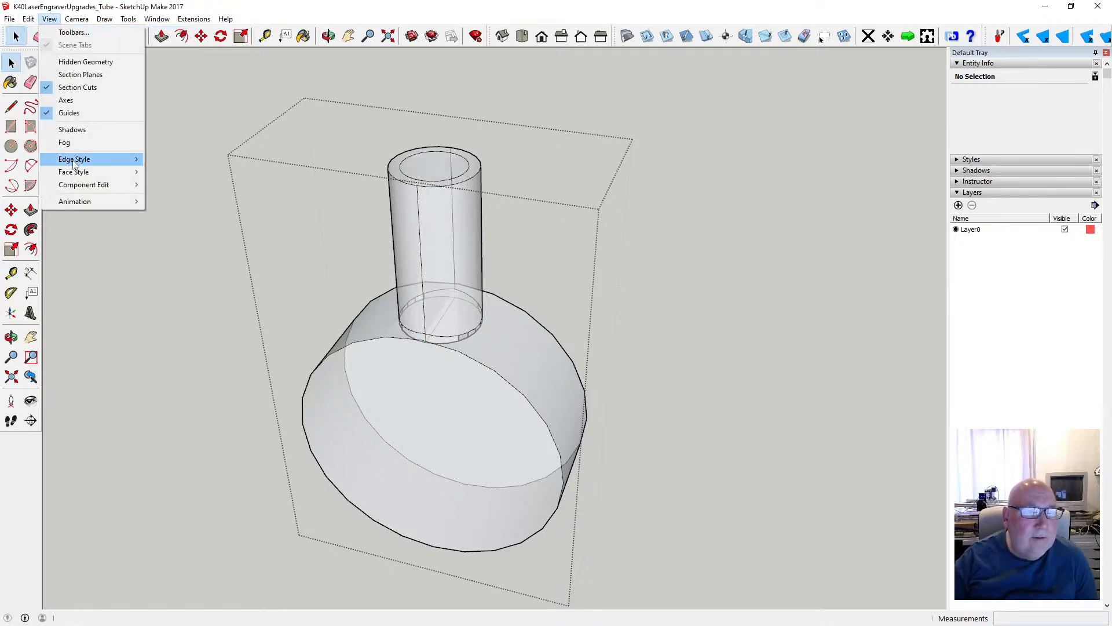
{"action": "mouse_move", "coordinate": [87, 173]}
{"action": "left_click", "coordinate": [168, 172]}
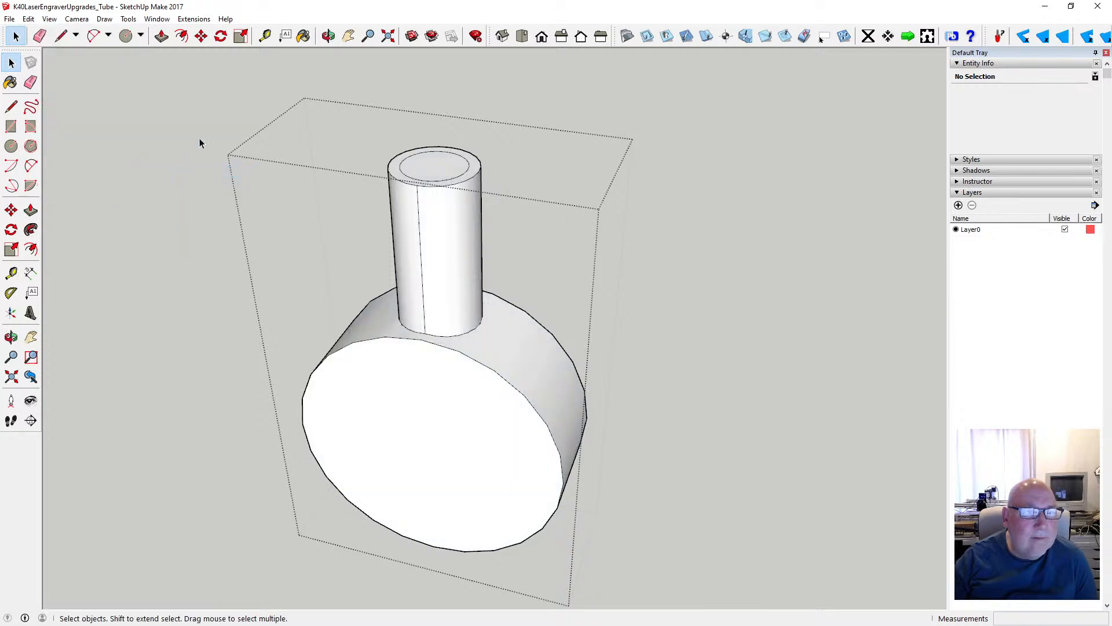
{"action": "left_click", "coordinate": [161, 36]}
{"action": "left_click", "coordinate": [413, 173]}
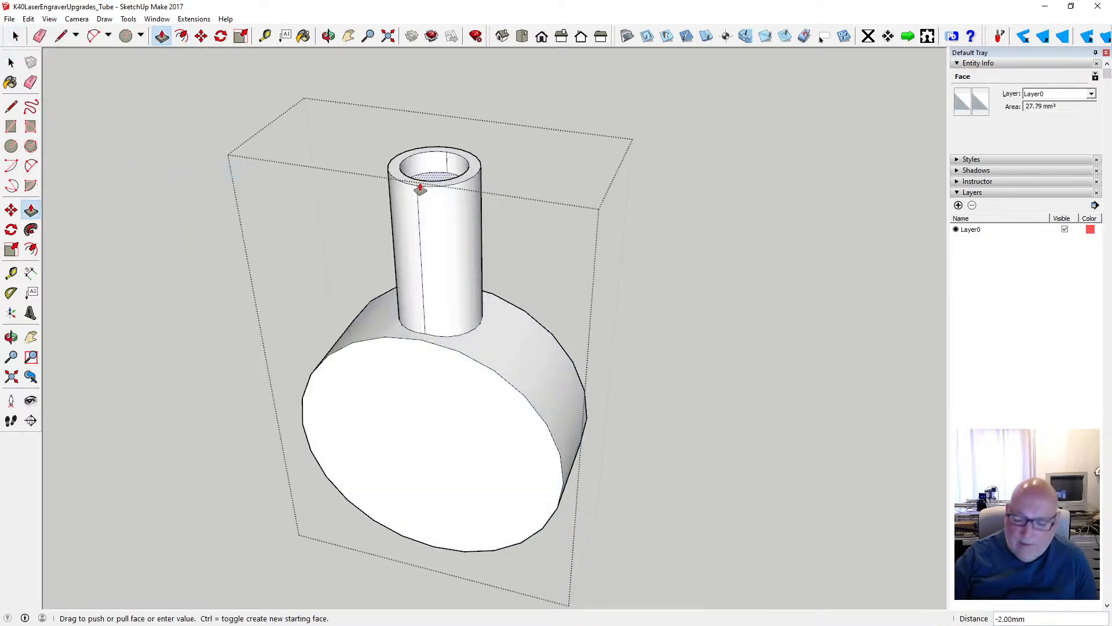
{"action": "type", "text": "16"}
{"action": "key", "text": "Return"}
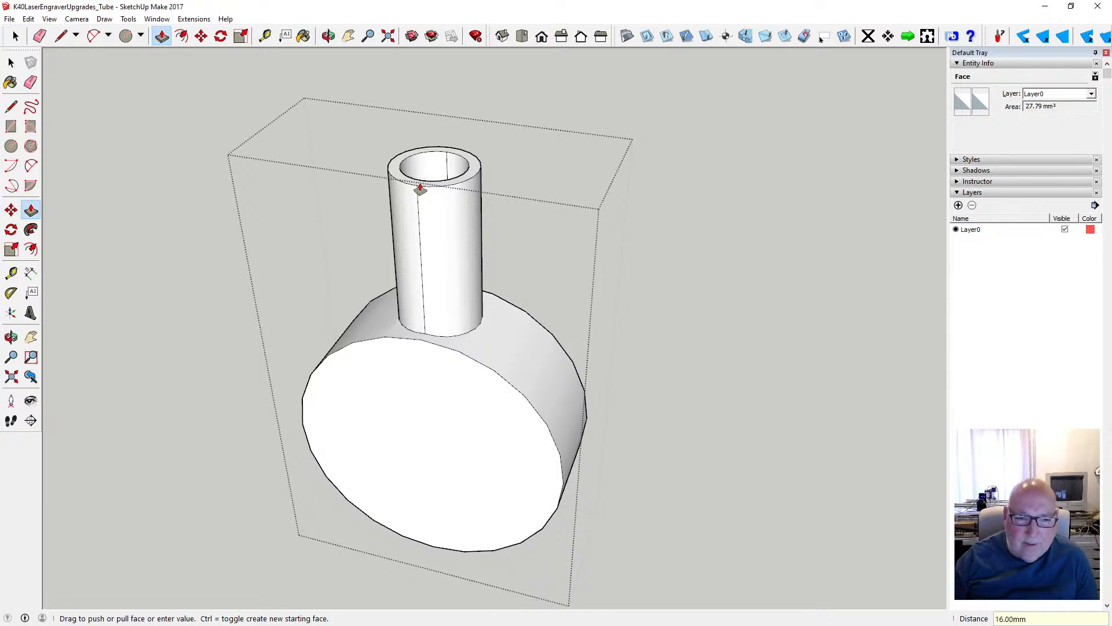
- Delete the face closing the bottom of the bore and the two half faces beneath it, opening the stub into the end section
{"action": "left_click", "coordinate": [329, 36]}
{"action": "left_click_drag", "start_coordinate": [367, 110], "coordinate": [428, 370]}
{"action": "key", "text": "space"}
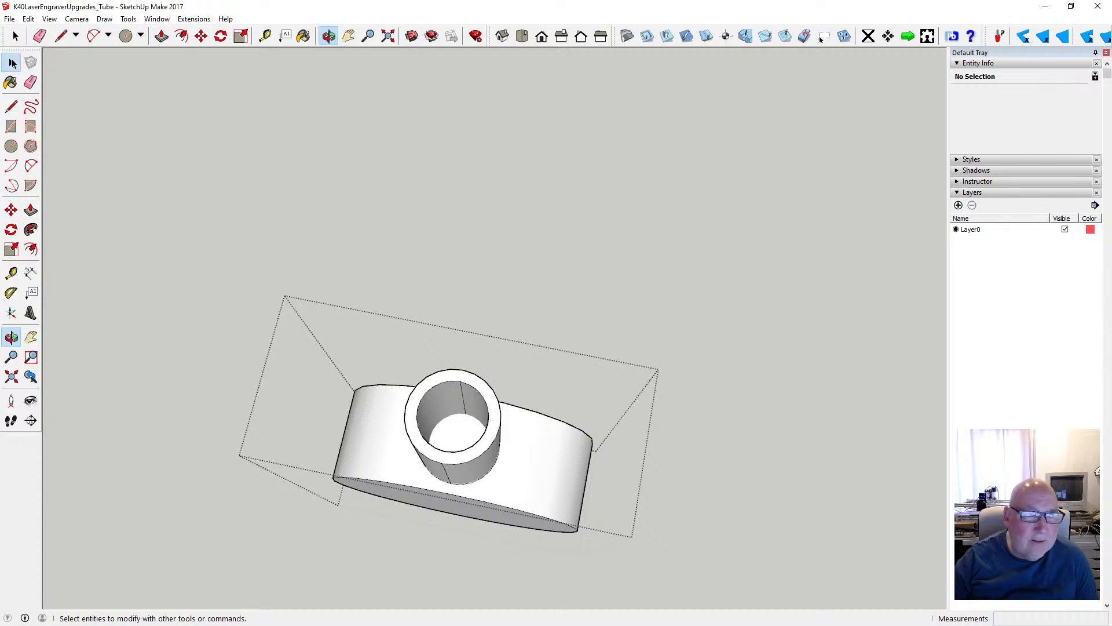
{"action": "left_click", "coordinate": [474, 441]}
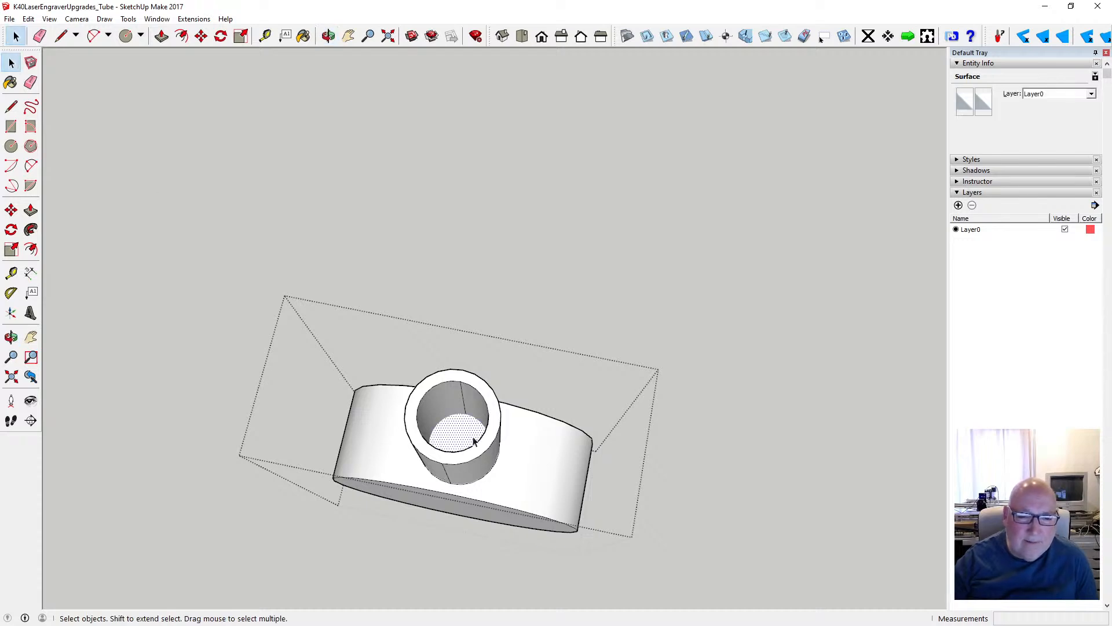
{"action": "key", "text": "Delete"}
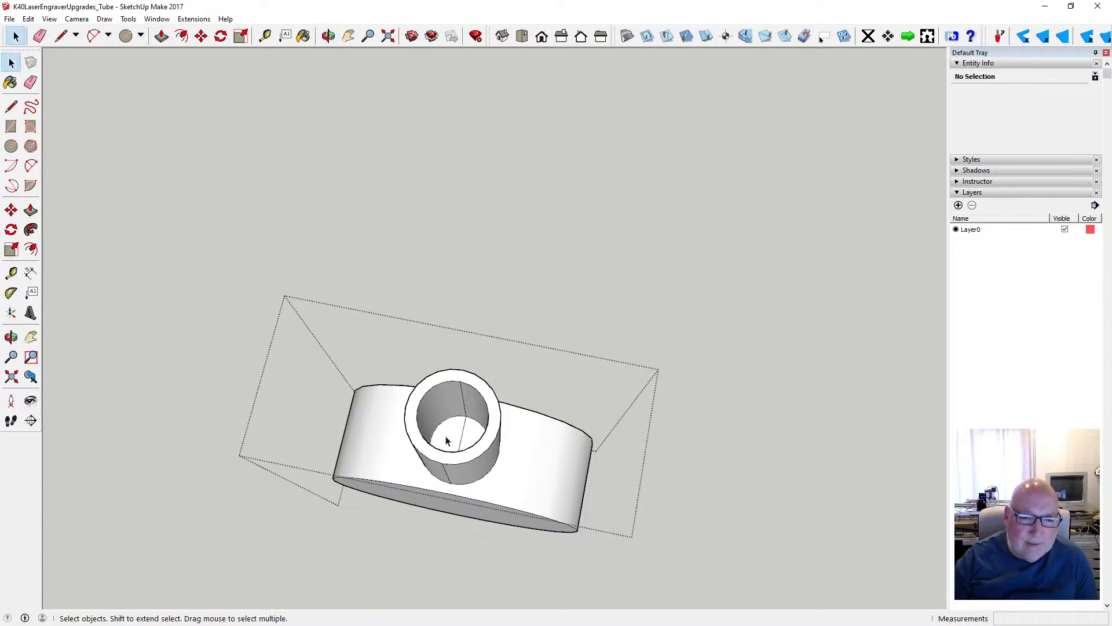
{"action": "left_click", "coordinate": [446, 441]}
{"action": "key", "text": "Delete"}
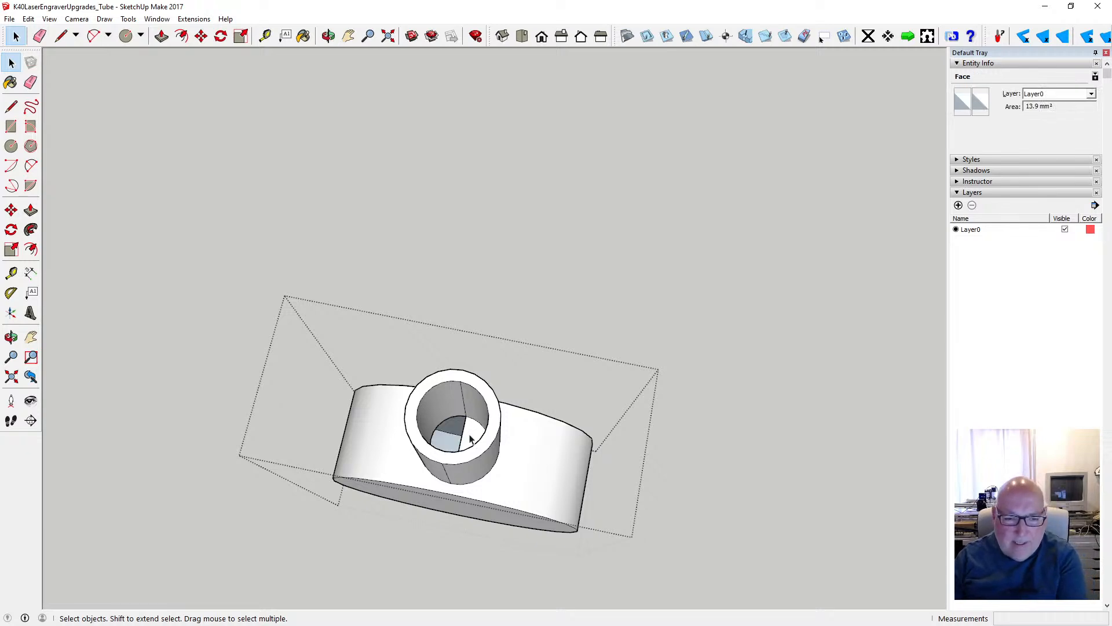
{"action": "key", "text": "Delete"}
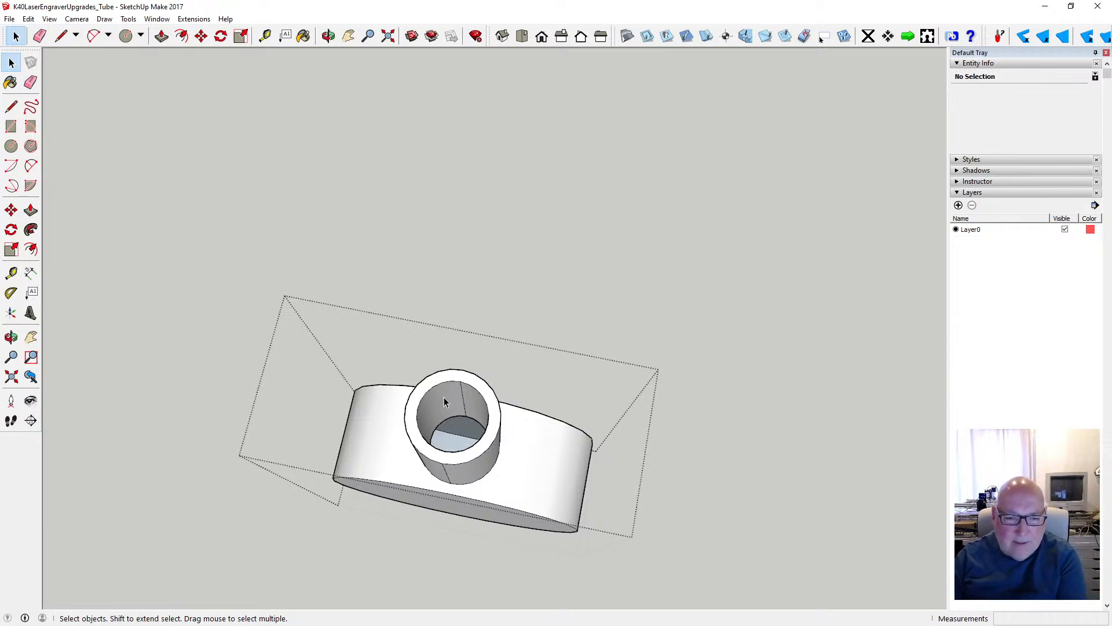
- Examine the end section and its opened stub from above and from the front
{"action": "left_click", "coordinate": [328, 36]}
{"action": "scroll", "coordinate": [432, 258], "scroll_direction": "down", "scroll_amount": 3}
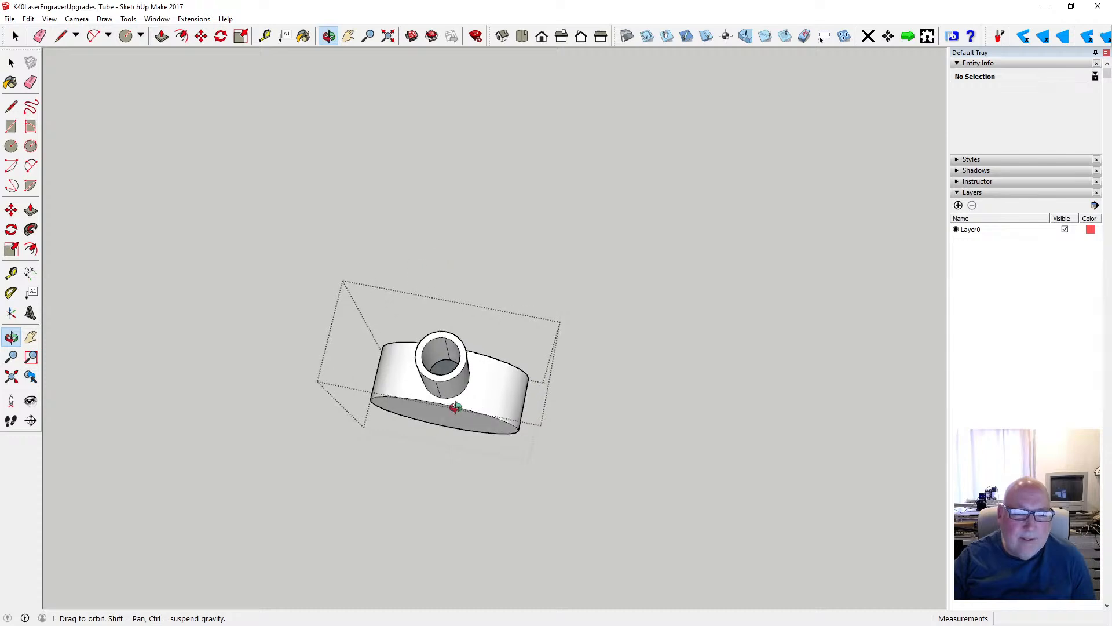
{"action": "left_click_drag", "start_coordinate": [454, 409], "coordinate": [526, 384]}
{"action": "scroll", "coordinate": [403, 400], "scroll_direction": "down", "scroll_amount": 2}
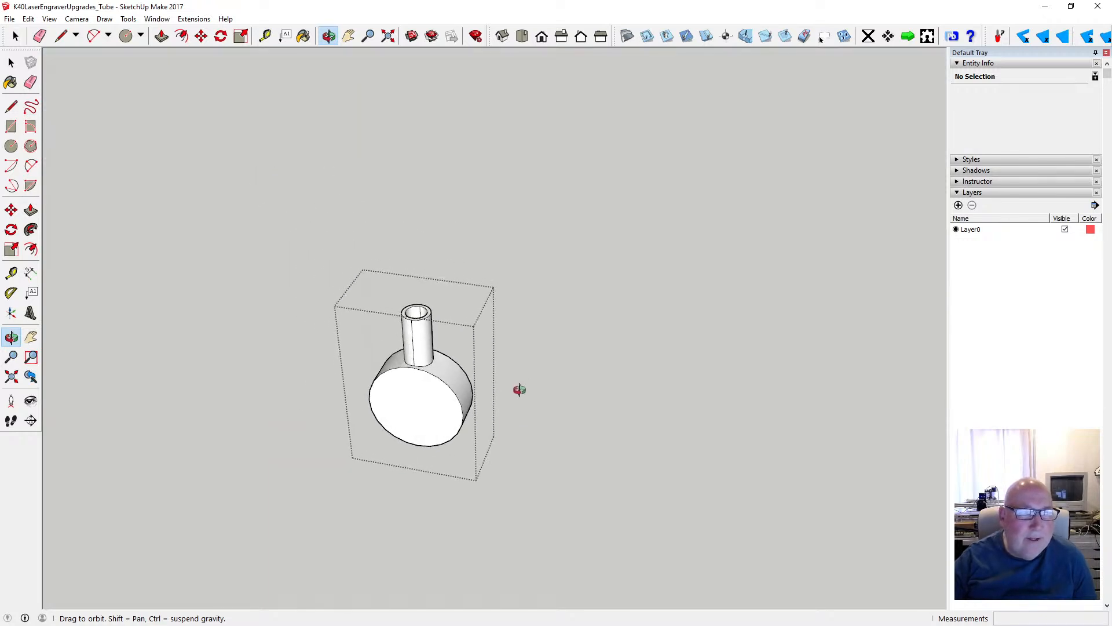
{"action": "left_click_drag", "start_coordinate": [479, 419], "coordinate": [432, 338]}
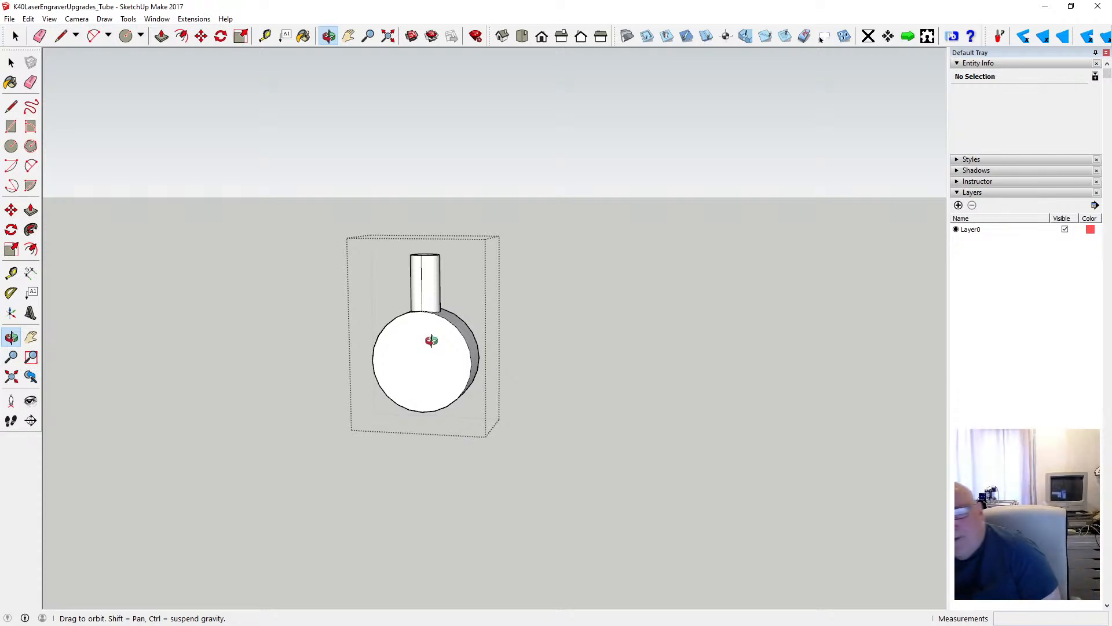
{"action": "scroll", "coordinate": [425, 338], "scroll_direction": "up", "scroll_amount": 2}
{"action": "scroll", "coordinate": [425, 338], "scroll_direction": "up", "scroll_amount": 2}
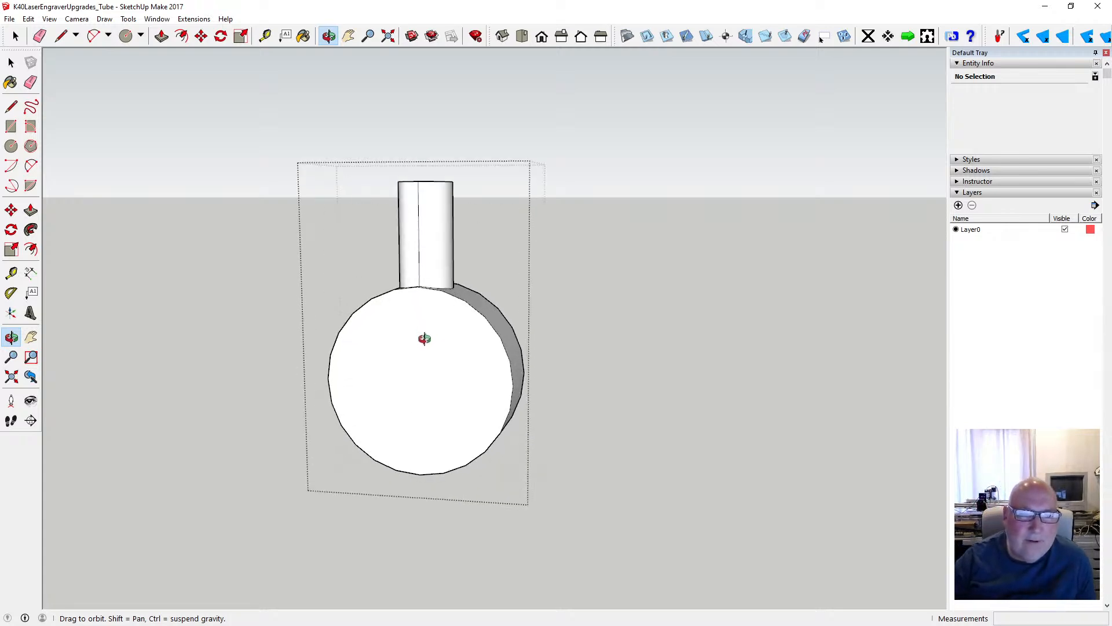
- Copy the hollow vertical stub from the end section's group, leave the group, and paste the copy in place
{"action": "left_click_drag", "start_coordinate": [424, 338], "coordinate": [460, 365]}
{"action": "middle_click_drag", "start_coordinate": [460, 365], "coordinate": [458, 343]}
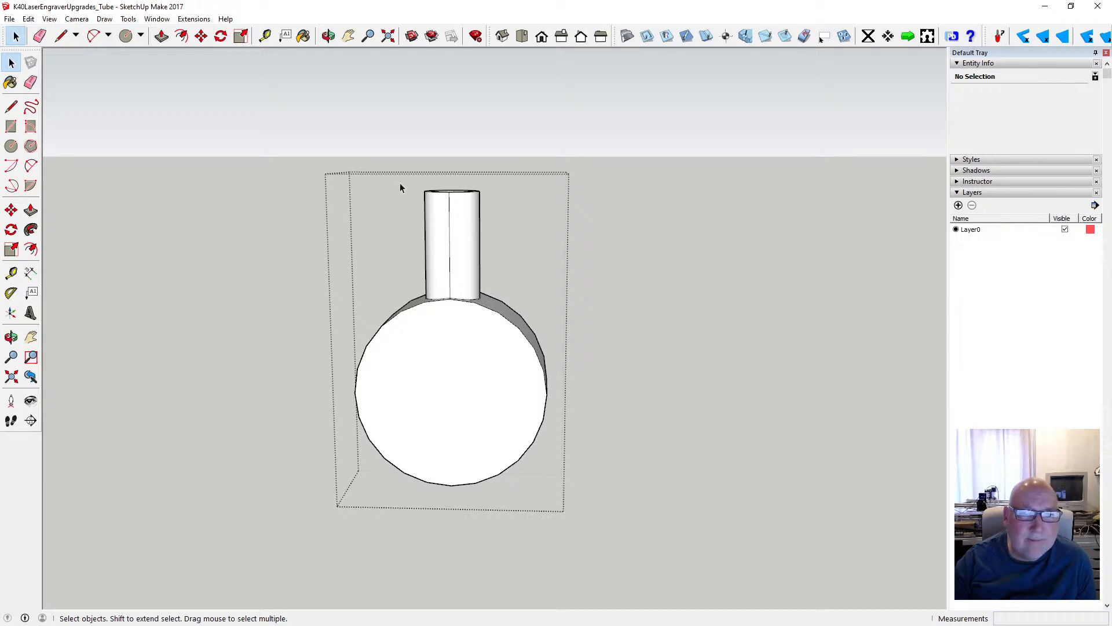
{"action": "left_click_drag", "start_coordinate": [476, 295], "coordinate": [498, 327]}
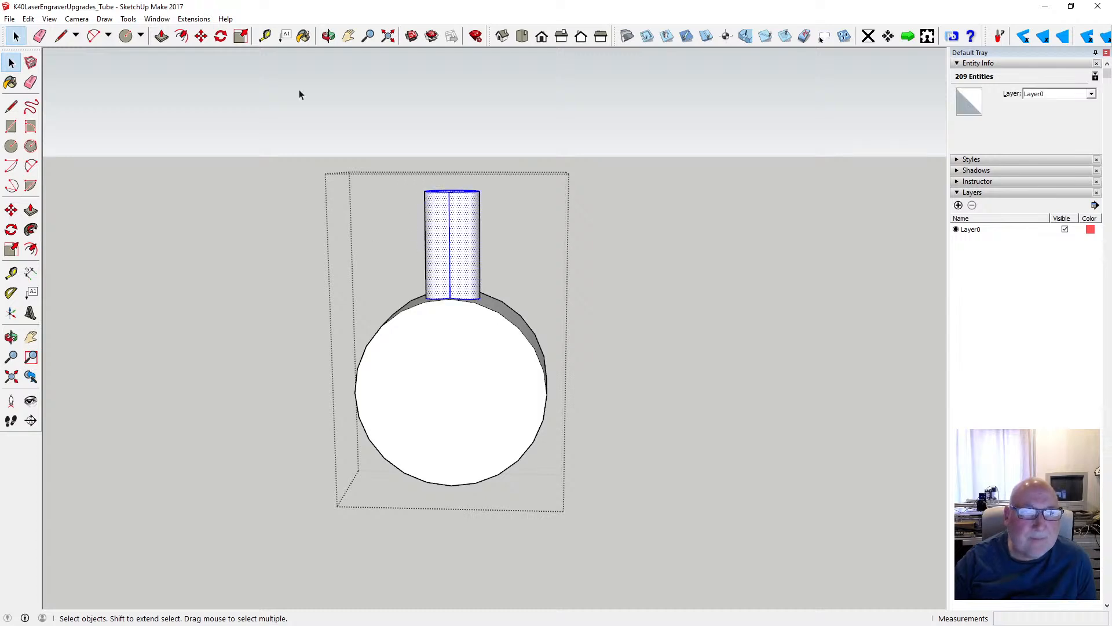
{"action": "left_click", "coordinate": [201, 36]}
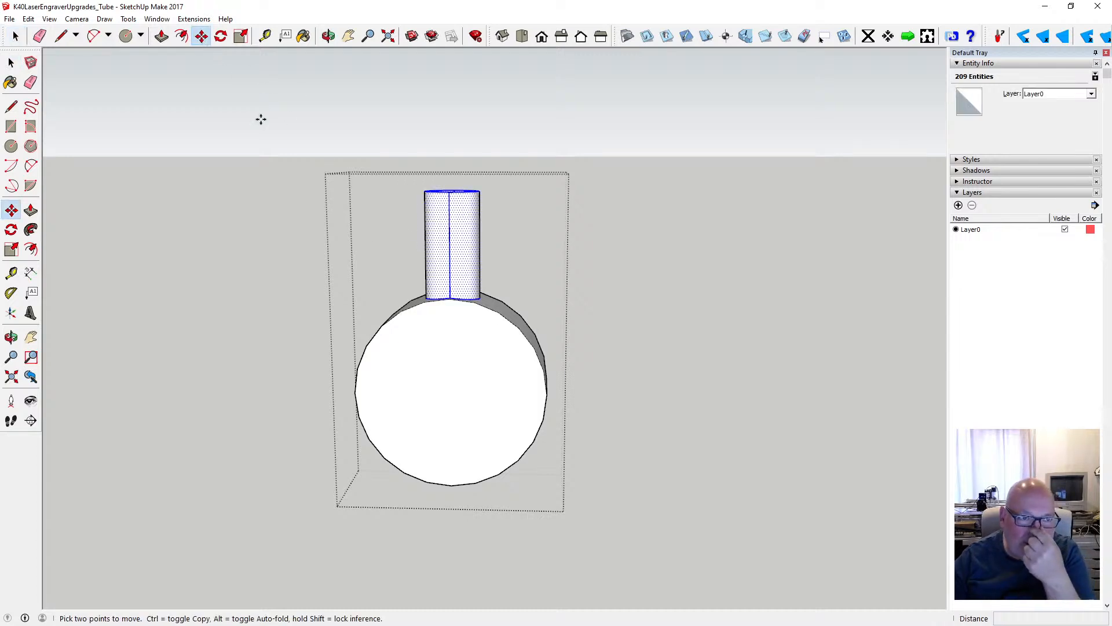
{"action": "left_click", "coordinate": [220, 35]}
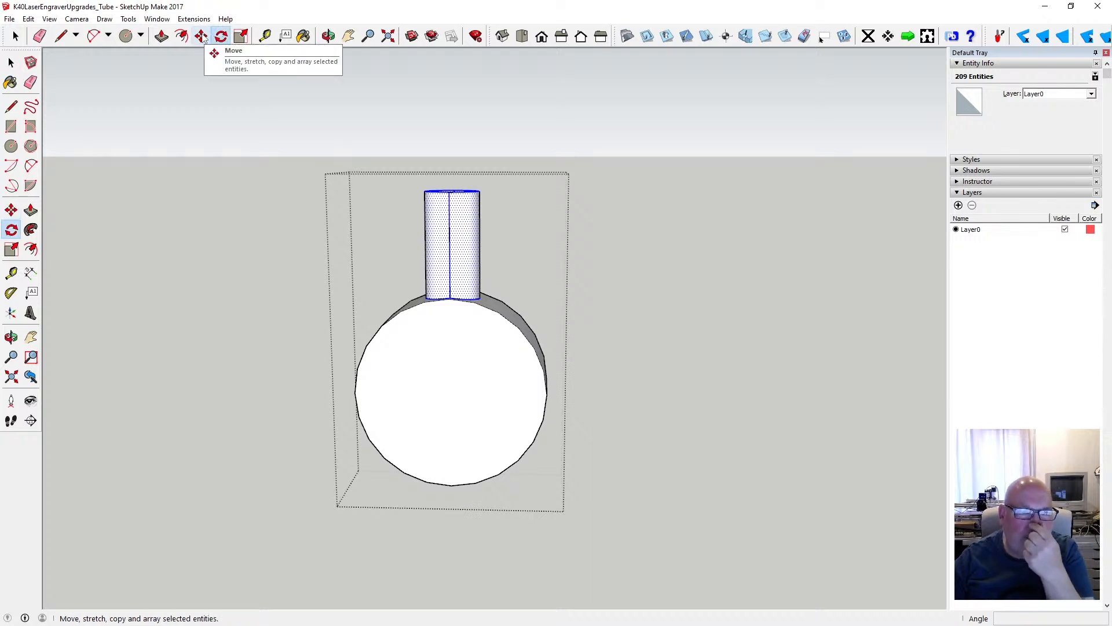
{"action": "left_click", "coordinate": [28, 18]}
{"action": "left_click", "coordinate": [52, 74]}
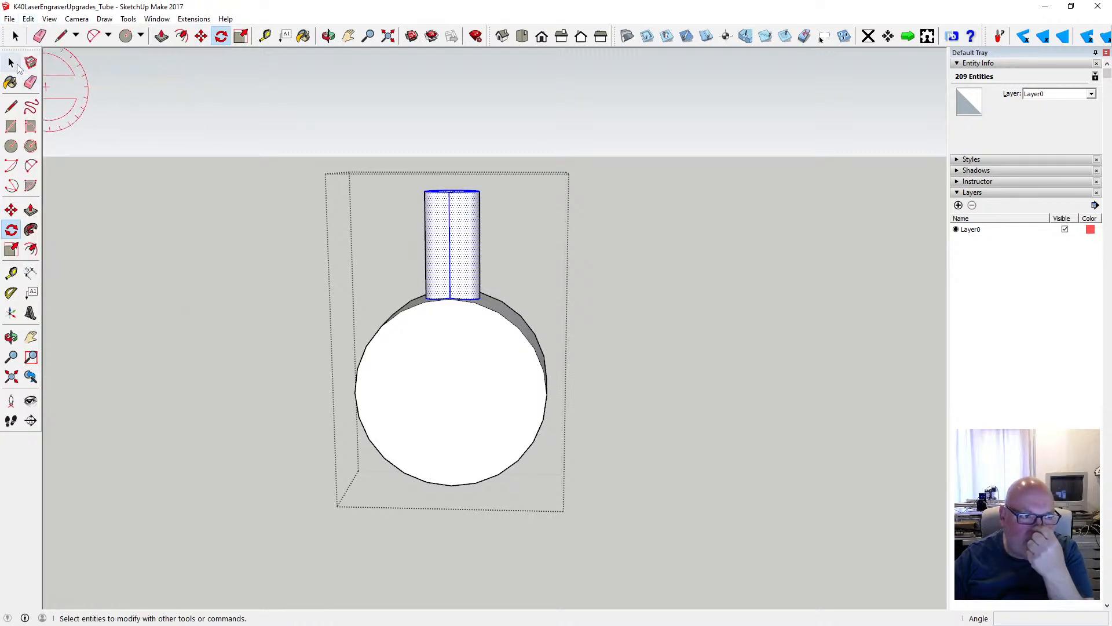
{"action": "left_click", "coordinate": [11, 62]}
{"action": "left_click", "coordinate": [226, 207]}
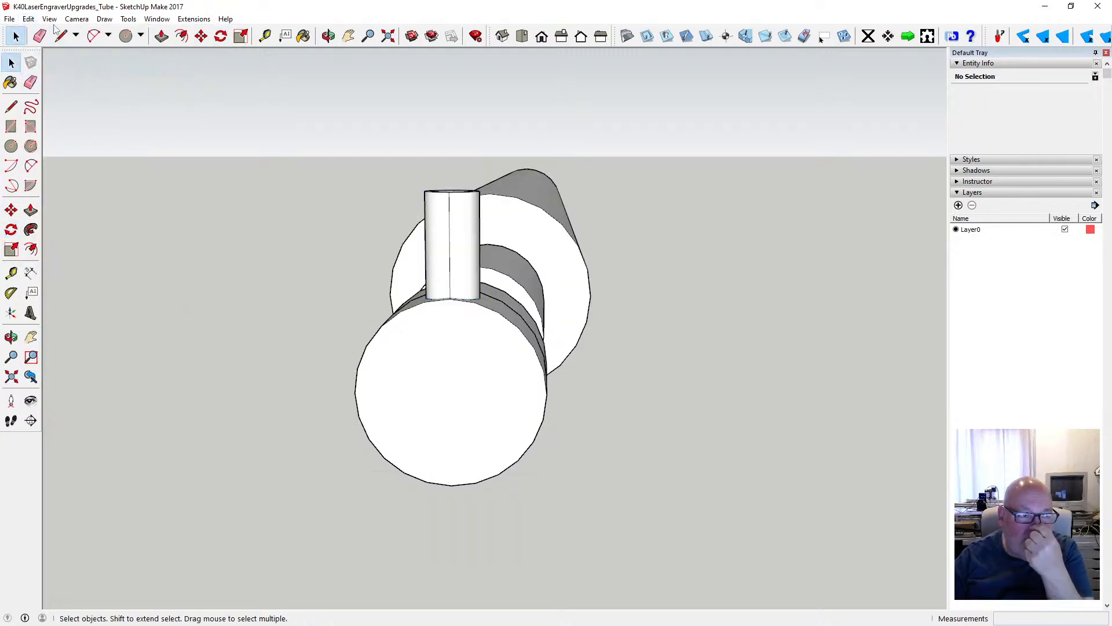
{"action": "left_click", "coordinate": [28, 18]}
{"action": "left_click", "coordinate": [72, 102]}
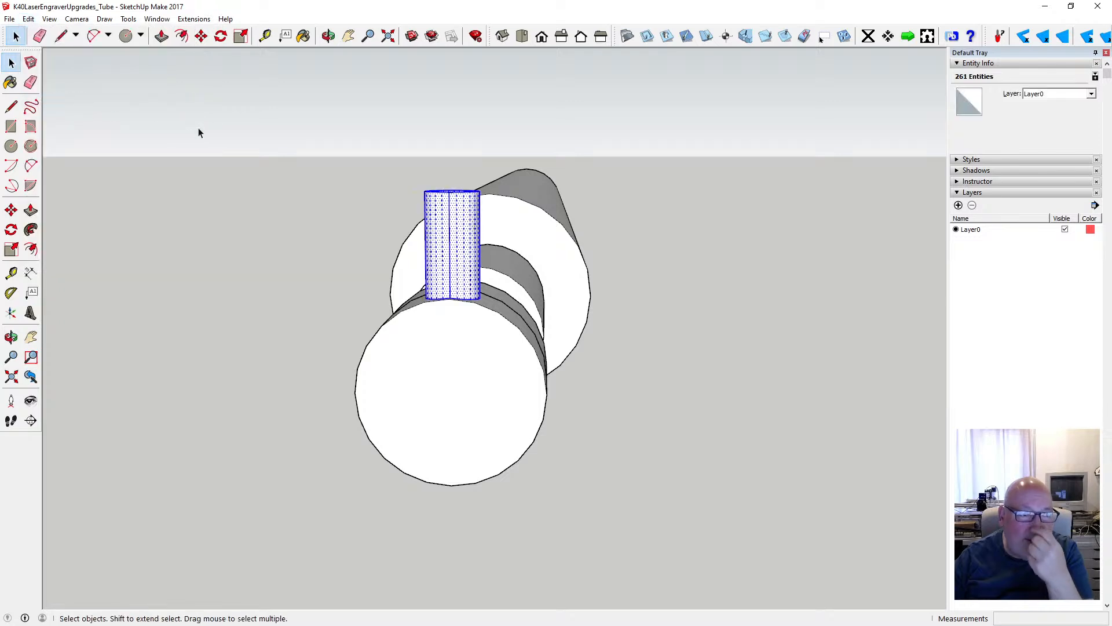
- Rotate the copied stub 45° clockwise about the centre of the end section's circular face
{"action": "left_click", "coordinate": [221, 36]}
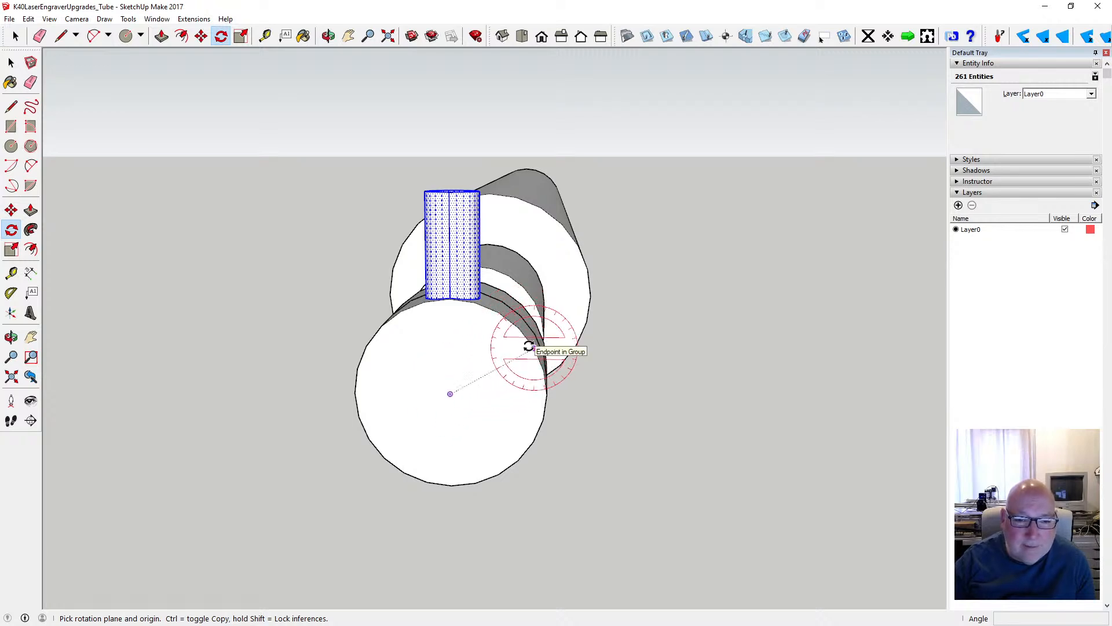
{"action": "left_click_drag", "start_coordinate": [450, 394], "coordinate": [449, 363]}
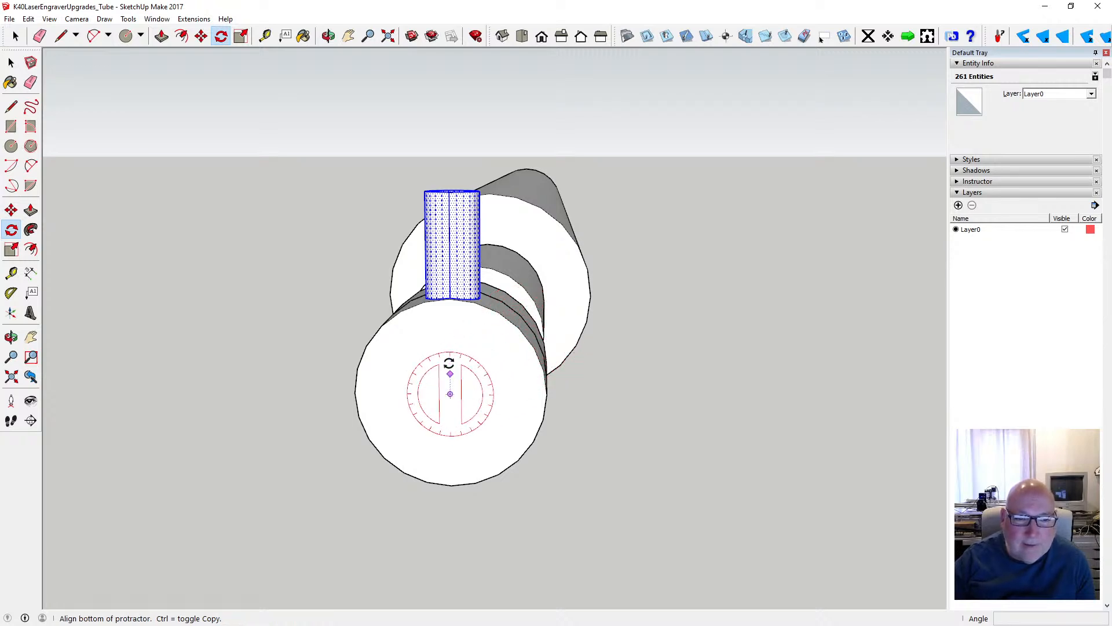
{"action": "mouse_move", "coordinate": [449, 301]}
{"action": "left_mouse_down"}
{"action": "mouse_move", "coordinate": [450, 246]}
{"action": "mouse_move", "coordinate": [445, 315]}
{"action": "left_mouse_up"}
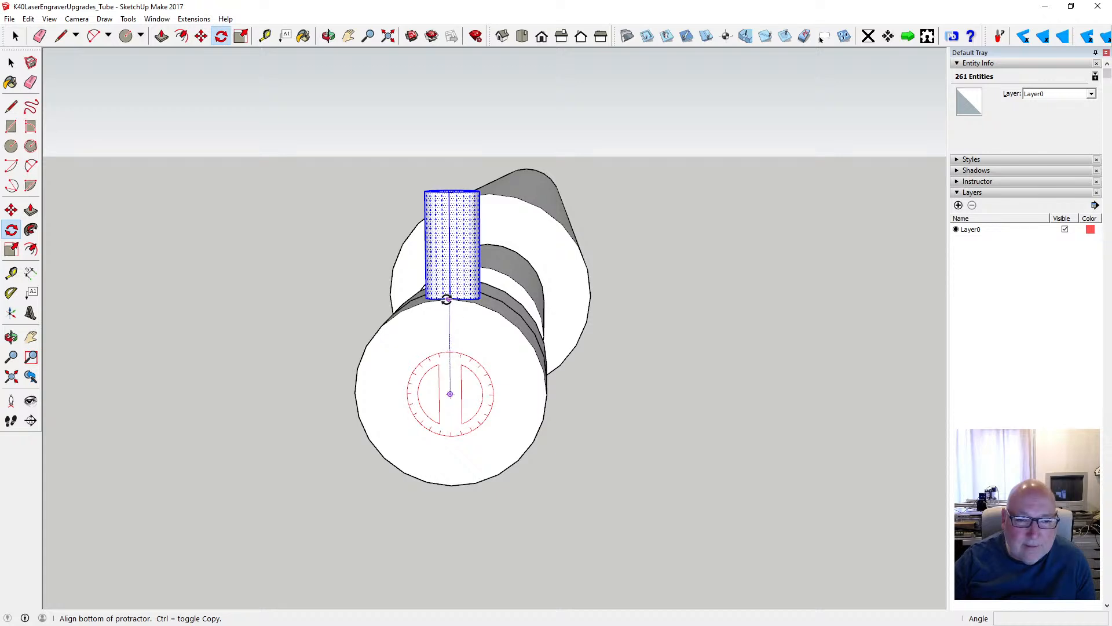
{"action": "left_click", "coordinate": [449, 299]}
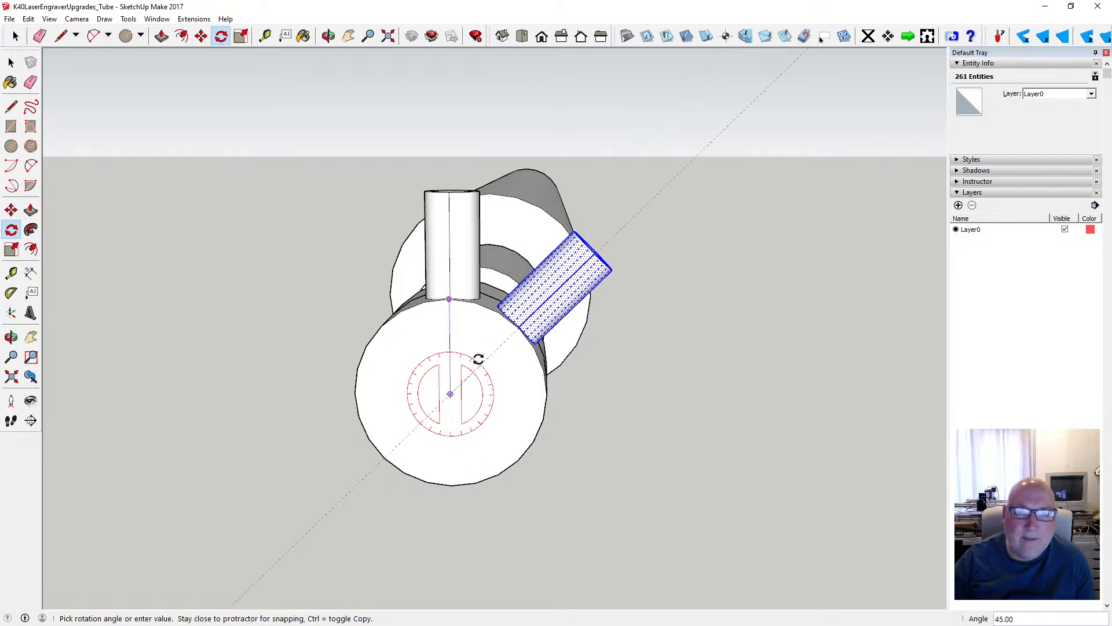
{"action": "left_click", "coordinate": [482, 361]}
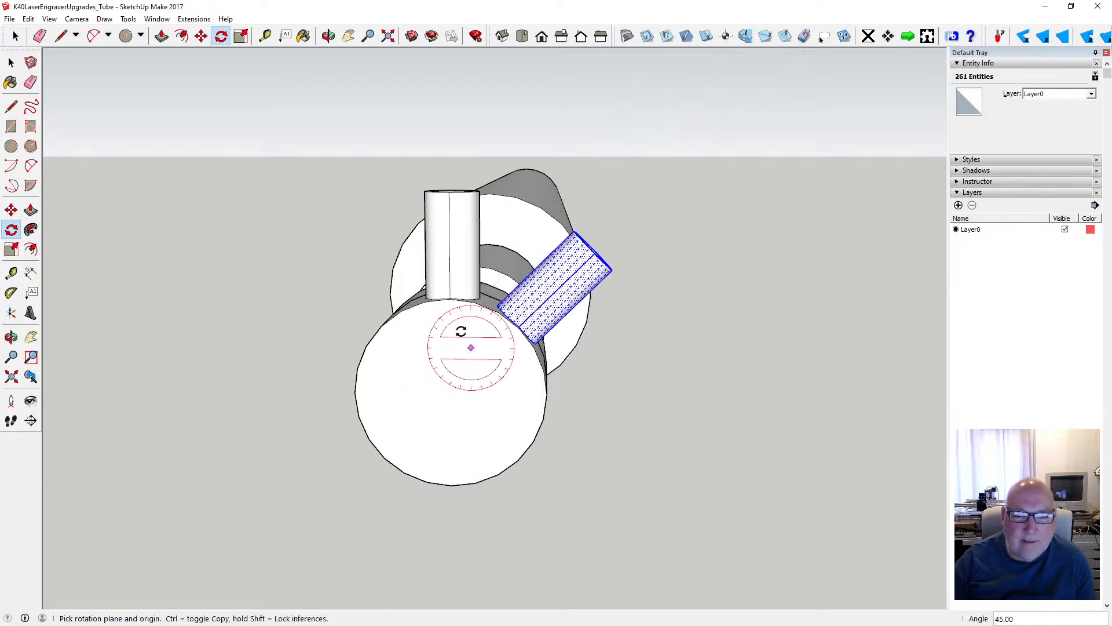
- Cut the rotated stub and paste it in place inside the end section's group
{"action": "left_click", "coordinate": [11, 62]}
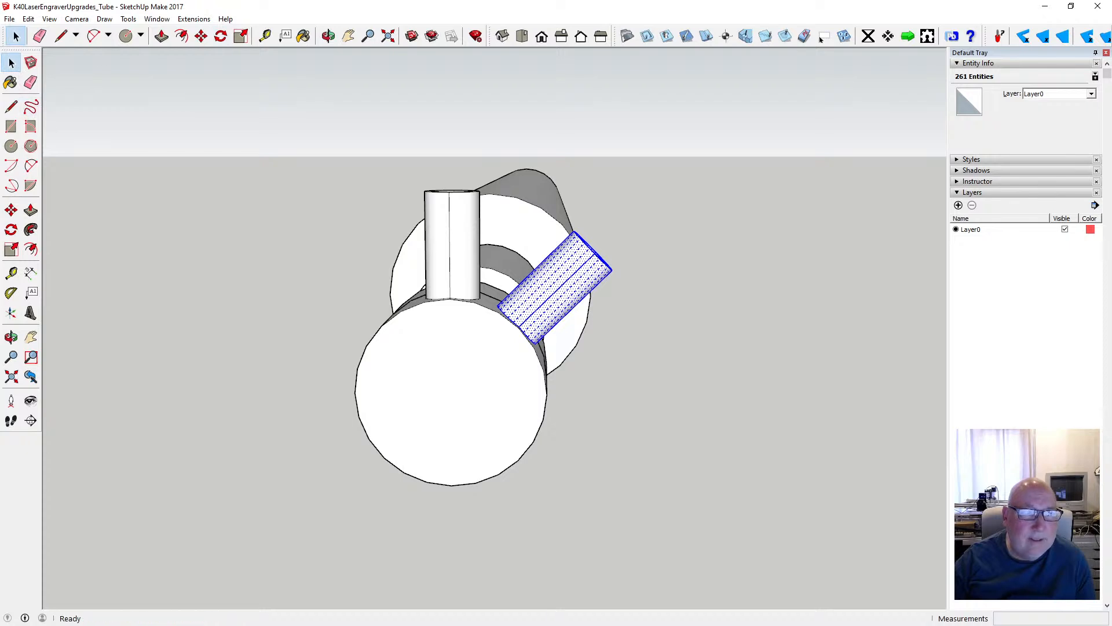
{"action": "left_click", "coordinate": [27, 18]}
{"action": "left_click", "coordinate": [52, 62]}
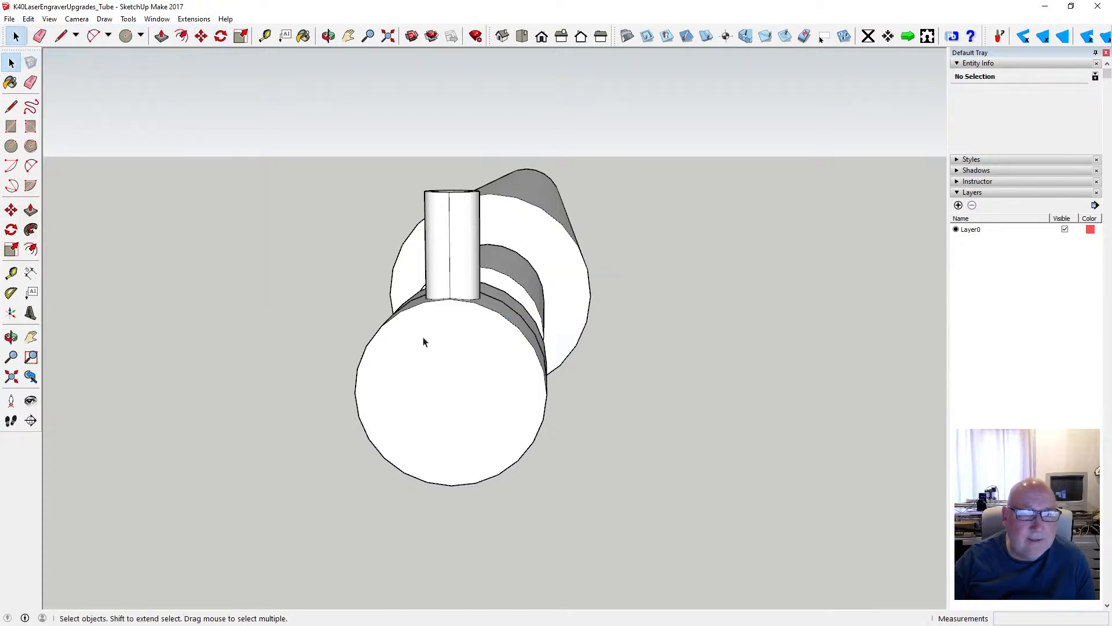
{"action": "left_click", "coordinate": [28, 18]}
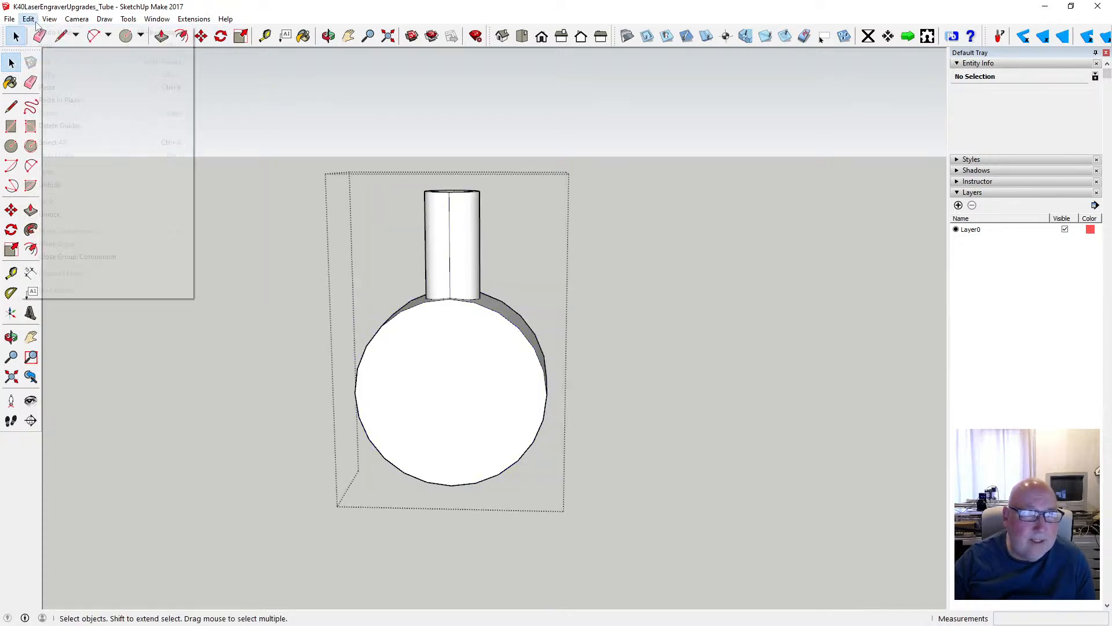
{"action": "left_click", "coordinate": [71, 102]}
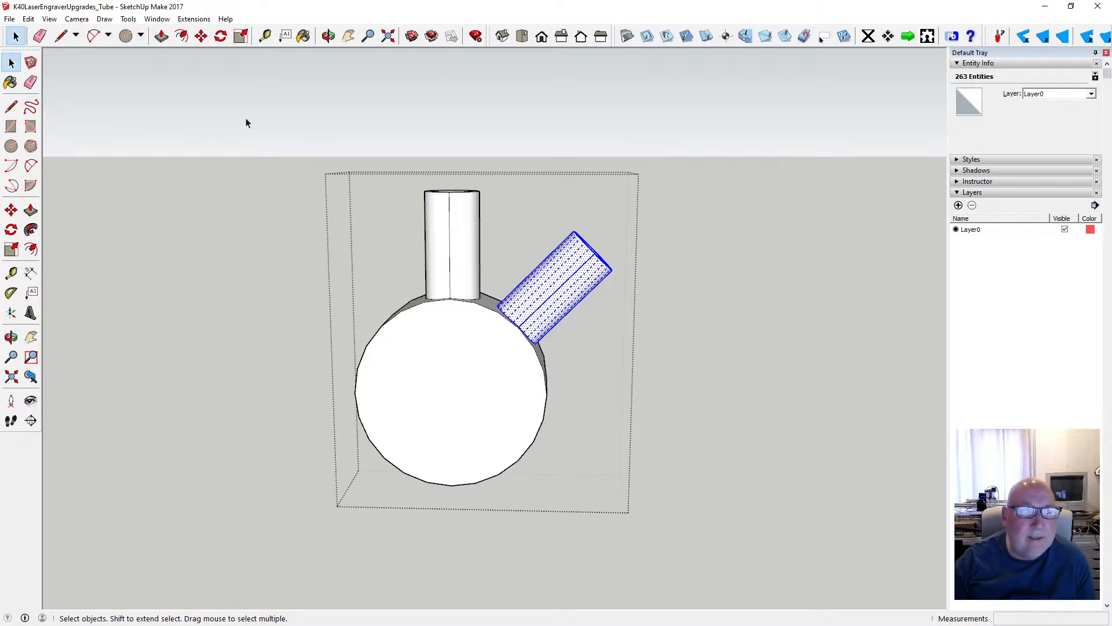
- Intersect the faces of the pasted angled stub with the end section
{"action": "left_click", "coordinate": [328, 36]}
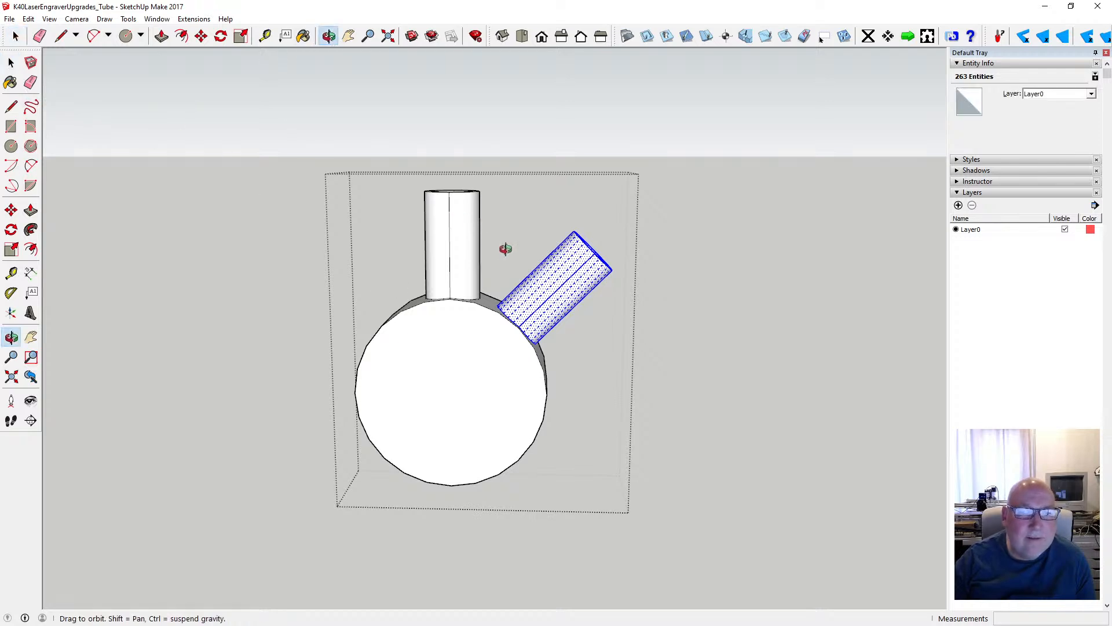
{"action": "left_click_drag", "start_coordinate": [499, 250], "coordinate": [469, 256]}
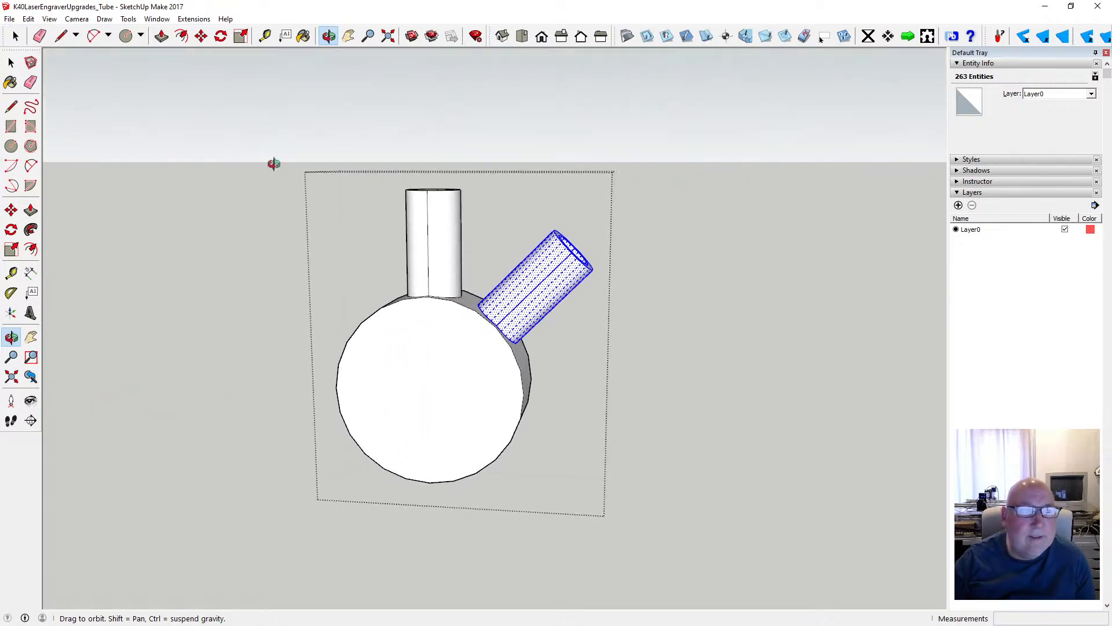
{"action": "key", "text": "space"}
{"action": "right_click", "coordinate": [512, 320]}
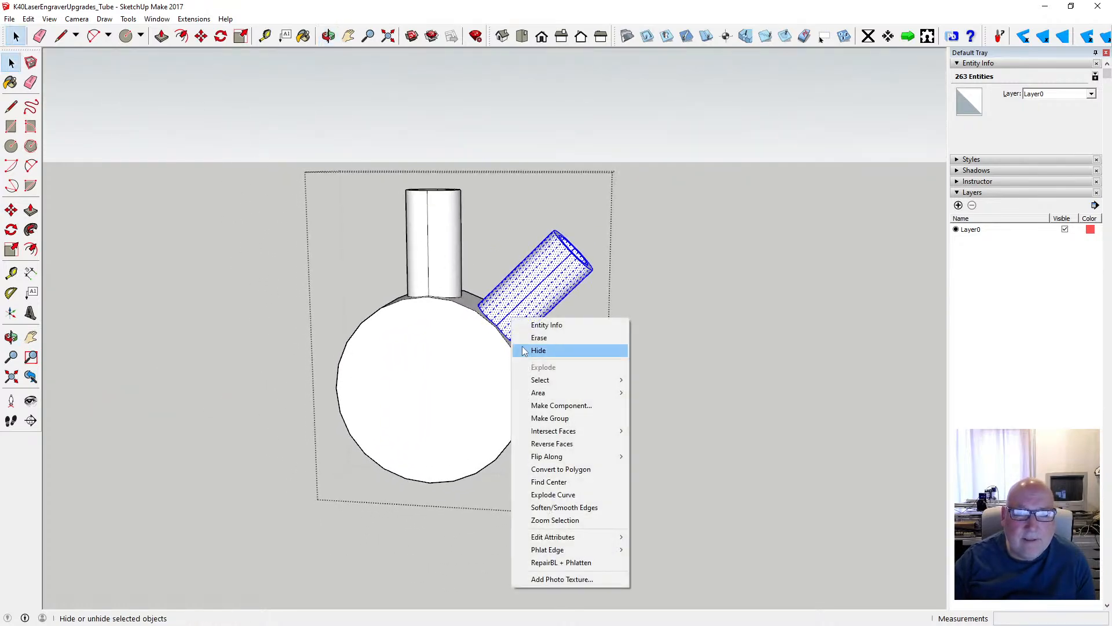
{"action": "mouse_move", "coordinate": [573, 430]}
{"action": "left_click", "coordinate": [660, 430]}
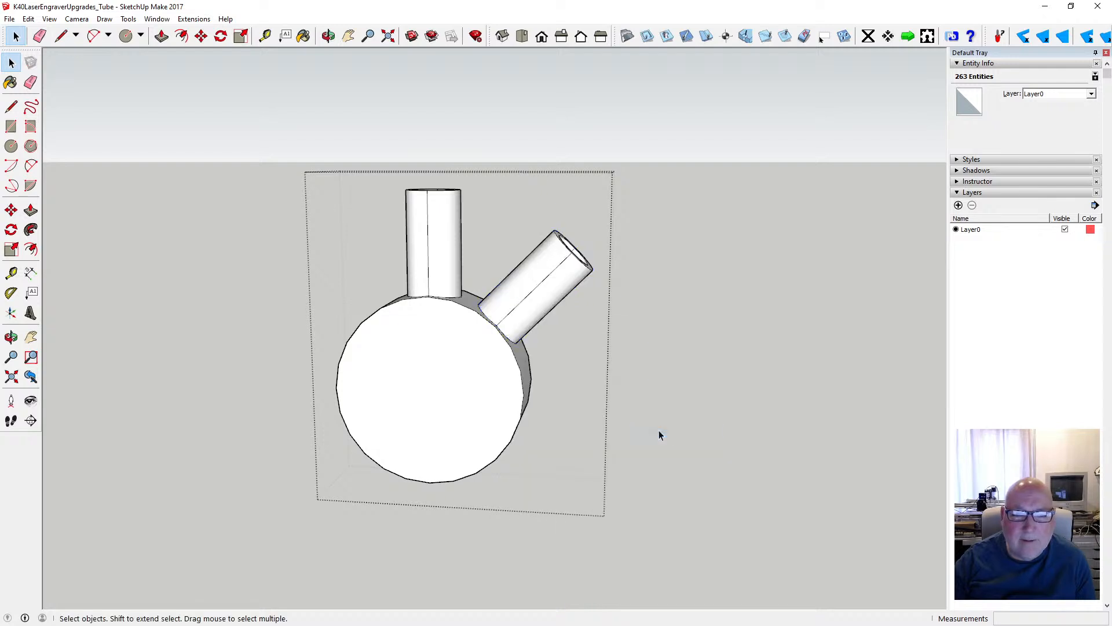
- Delete the face closing the bottom of the angled stub's bore and close the end section's group
{"action": "key", "text": "o"}
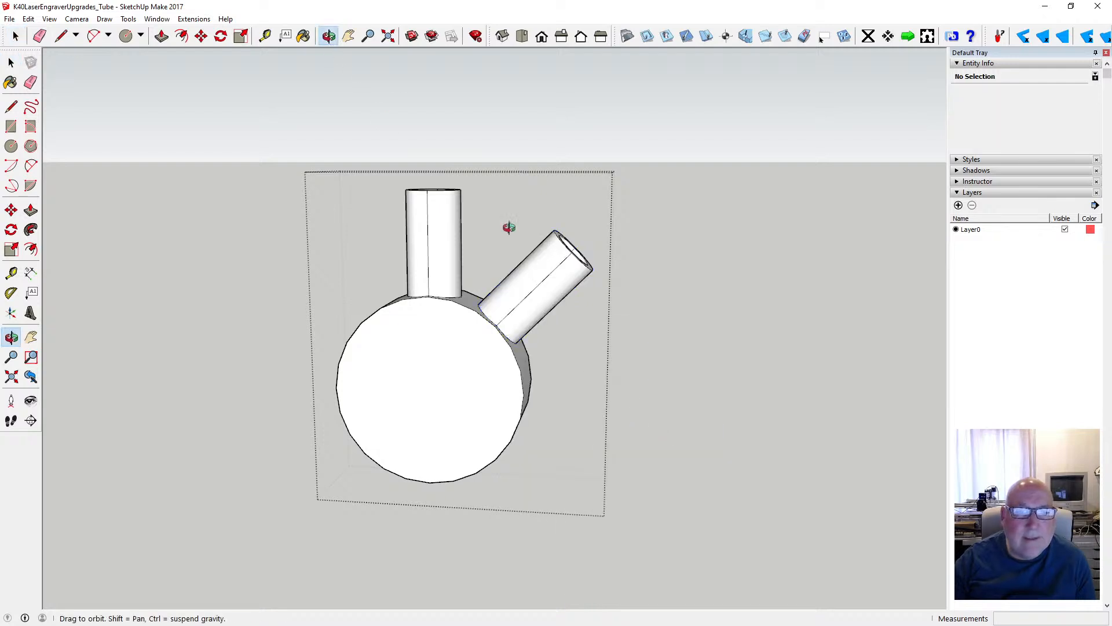
{"action": "left_click_drag", "start_coordinate": [509, 228], "coordinate": [223, 282]}
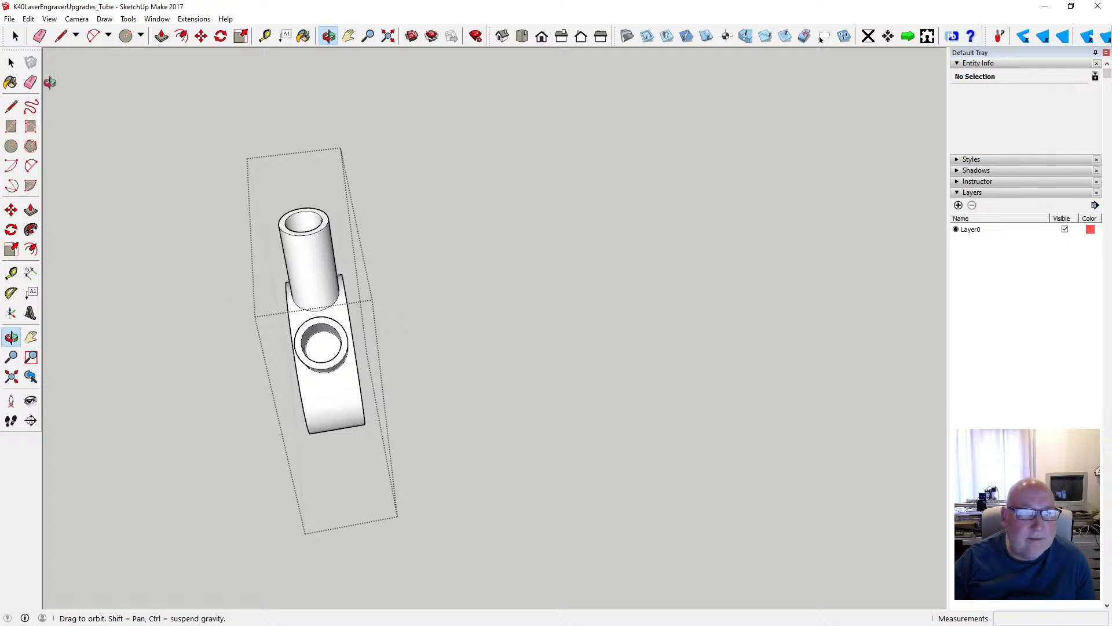
{"action": "key", "text": "space"}
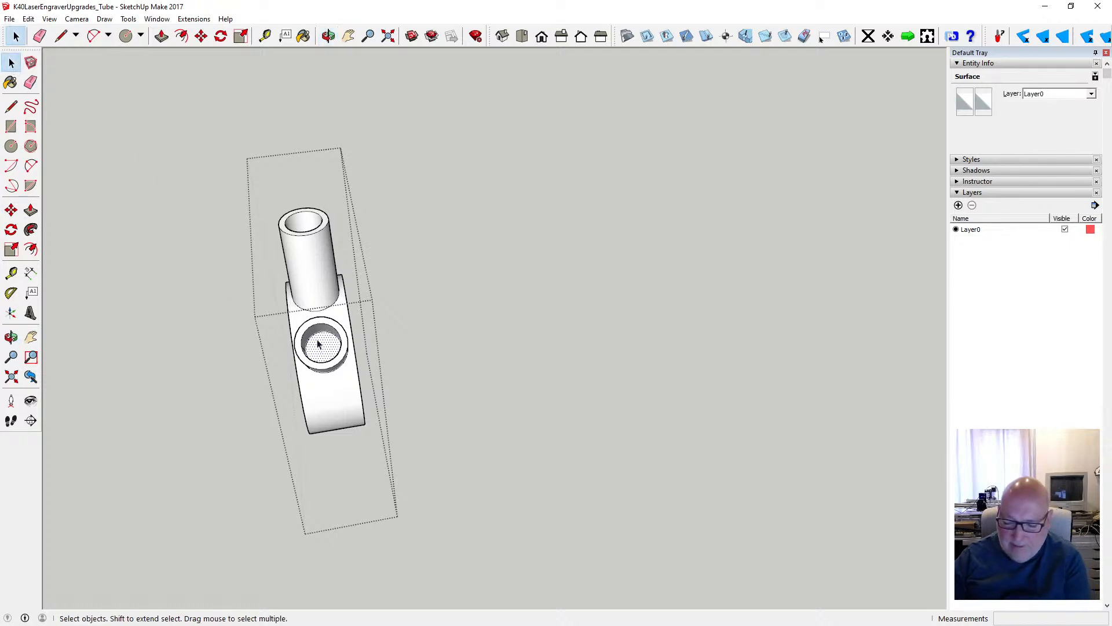
{"action": "key", "text": "Delete"}
{"action": "scroll", "coordinate": [323, 348], "scroll_direction": "up", "scroll_amount": 4}
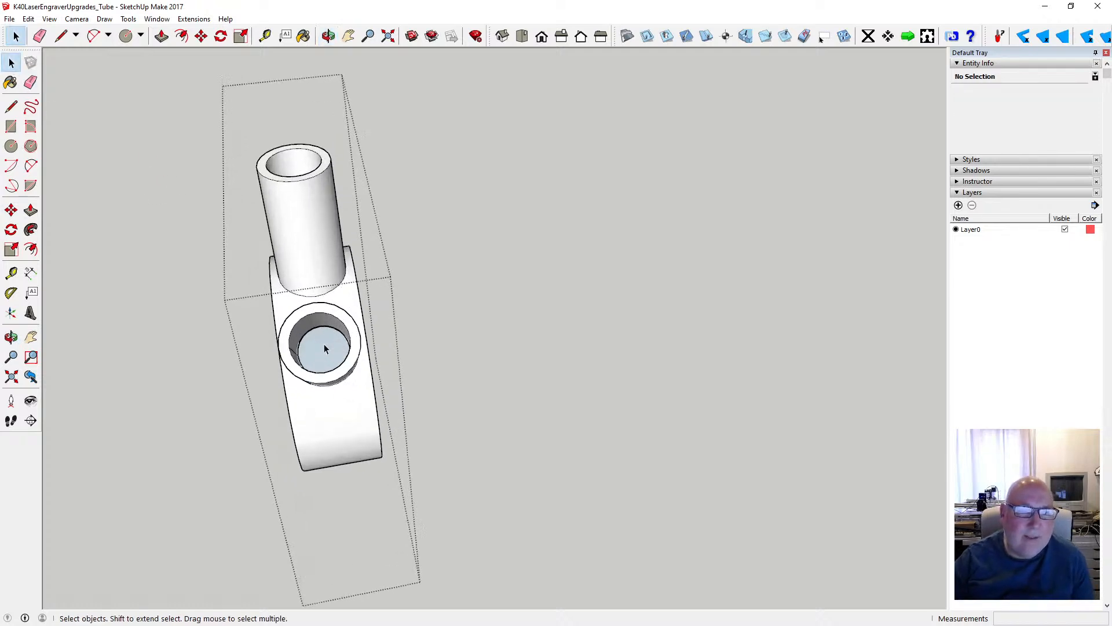
{"action": "left_click", "coordinate": [329, 37]}
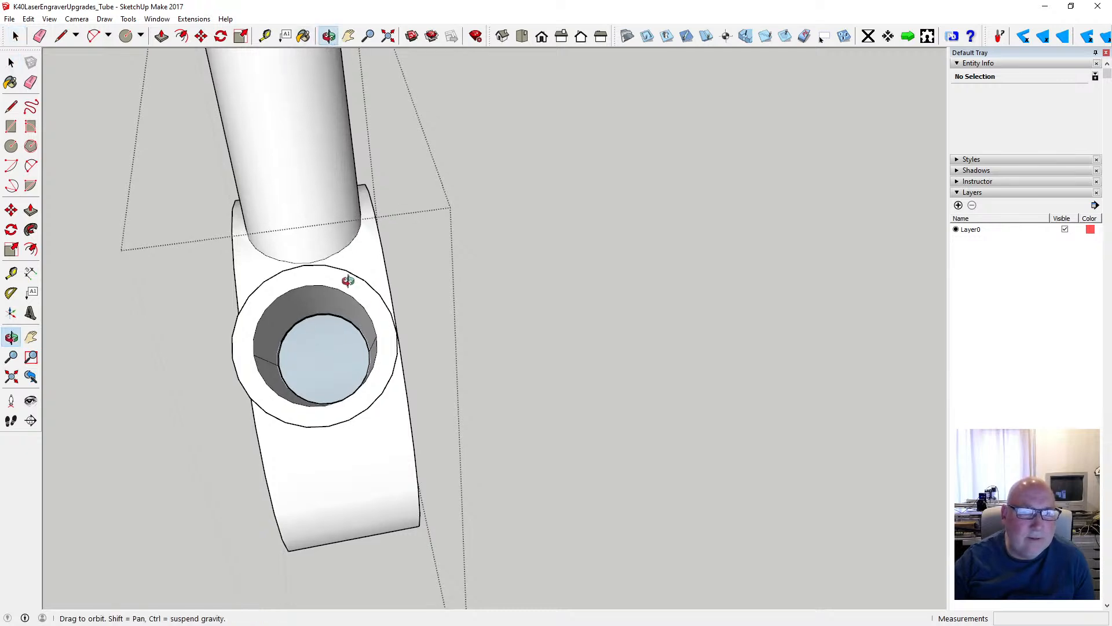
{"action": "left_click_drag", "start_coordinate": [348, 280], "coordinate": [697, 222]}
{"action": "scroll", "coordinate": [697, 222], "scroll_direction": "down", "scroll_amount": 5}
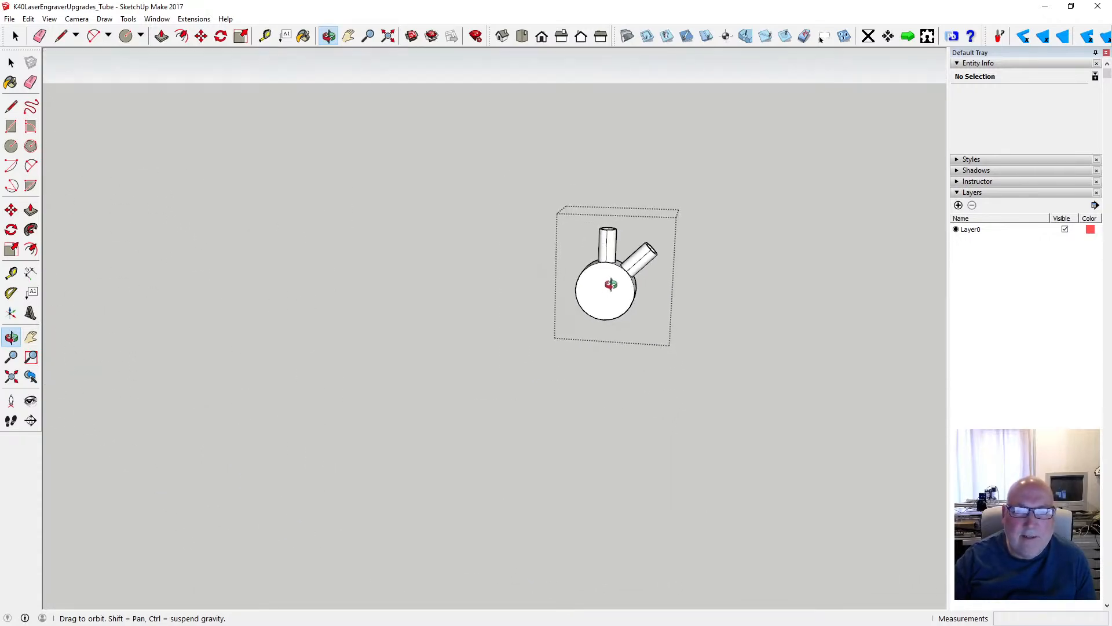
{"action": "scroll", "coordinate": [622, 276], "scroll_direction": "up", "scroll_amount": 4}
{"action": "left_click_drag", "start_coordinate": [651, 288], "coordinate": [330, 346]}
{"action": "key", "text": "space"}
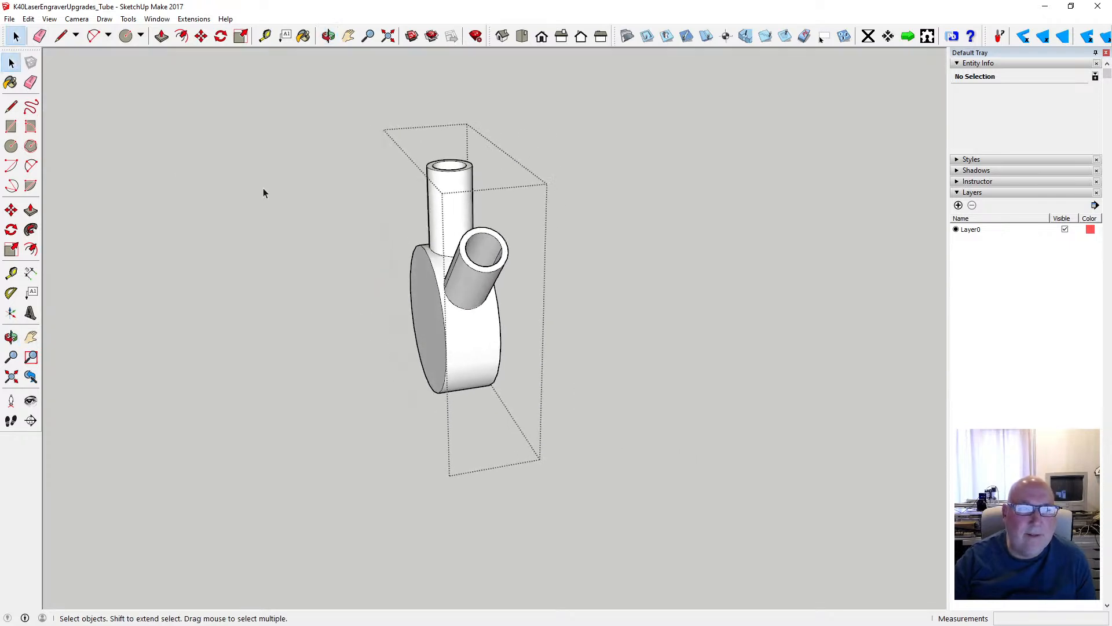
- Rotate the end section group with its two stubs 75° clockwise about the centre of its circular face
{"action": "left_click", "coordinate": [329, 36]}
{"action": "left_click_drag", "start_coordinate": [399, 106], "coordinate": [613, 181]}
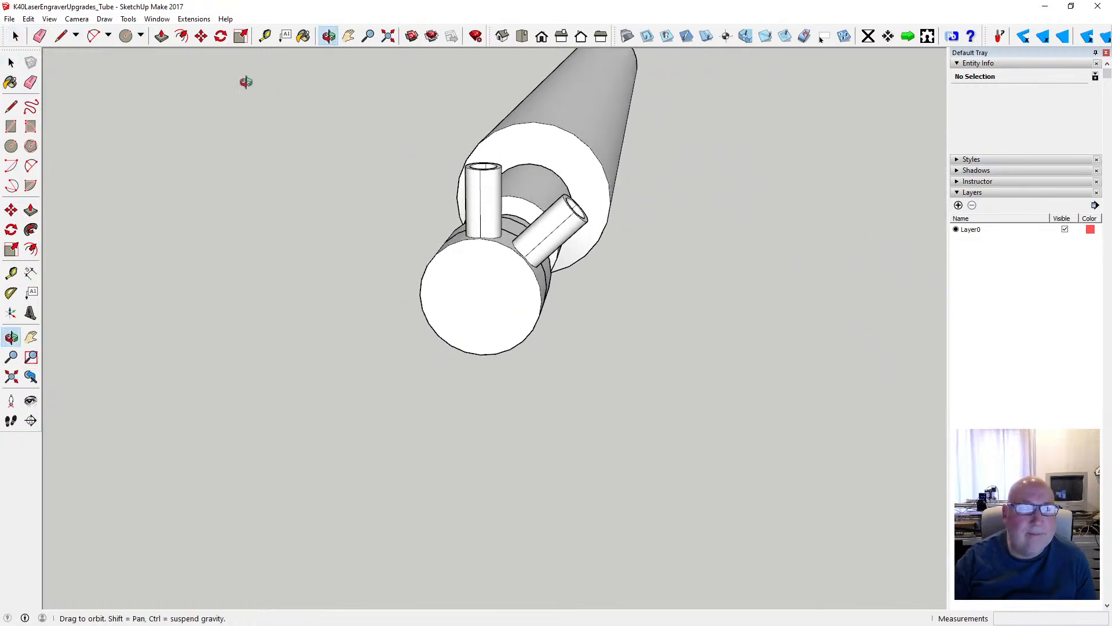
{"action": "left_click", "coordinate": [11, 62]}
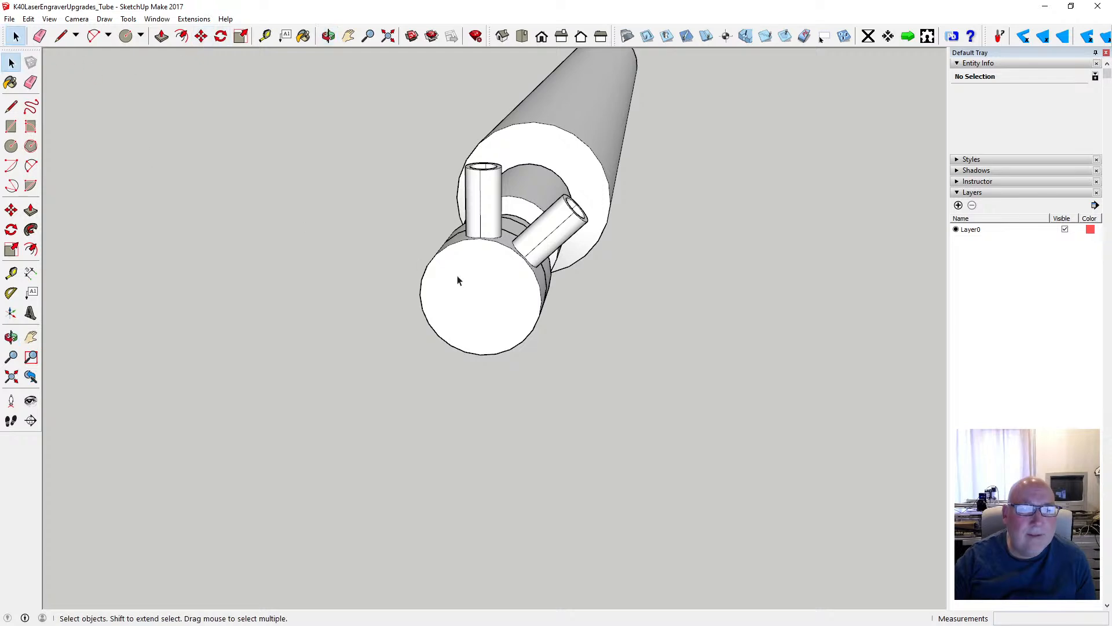
{"action": "left_click", "coordinate": [458, 280]}
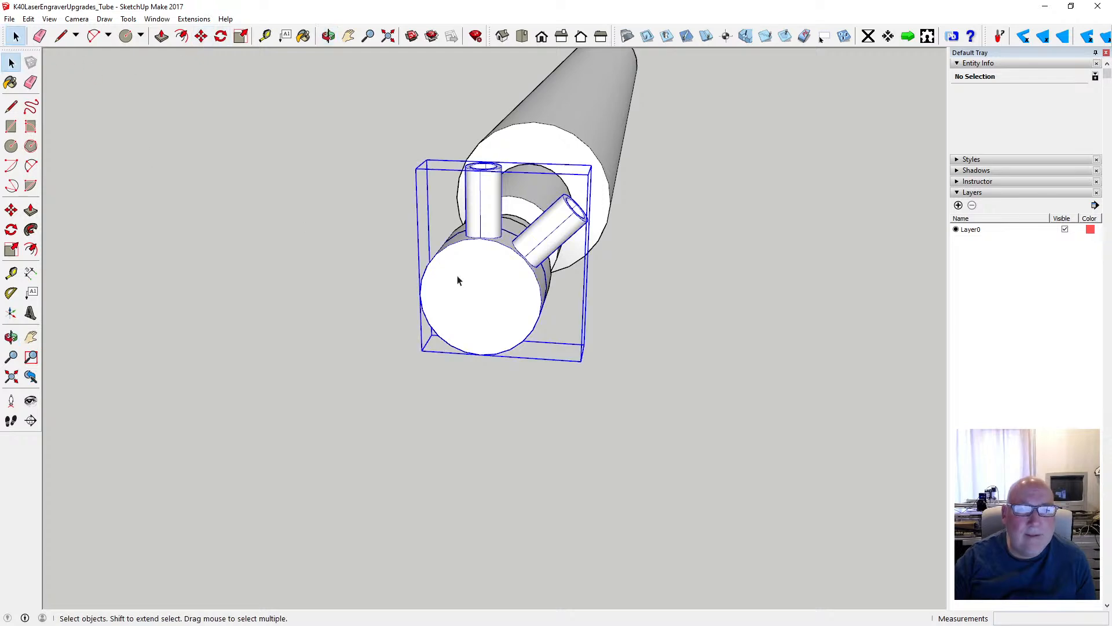
{"action": "left_click", "coordinate": [220, 42]}
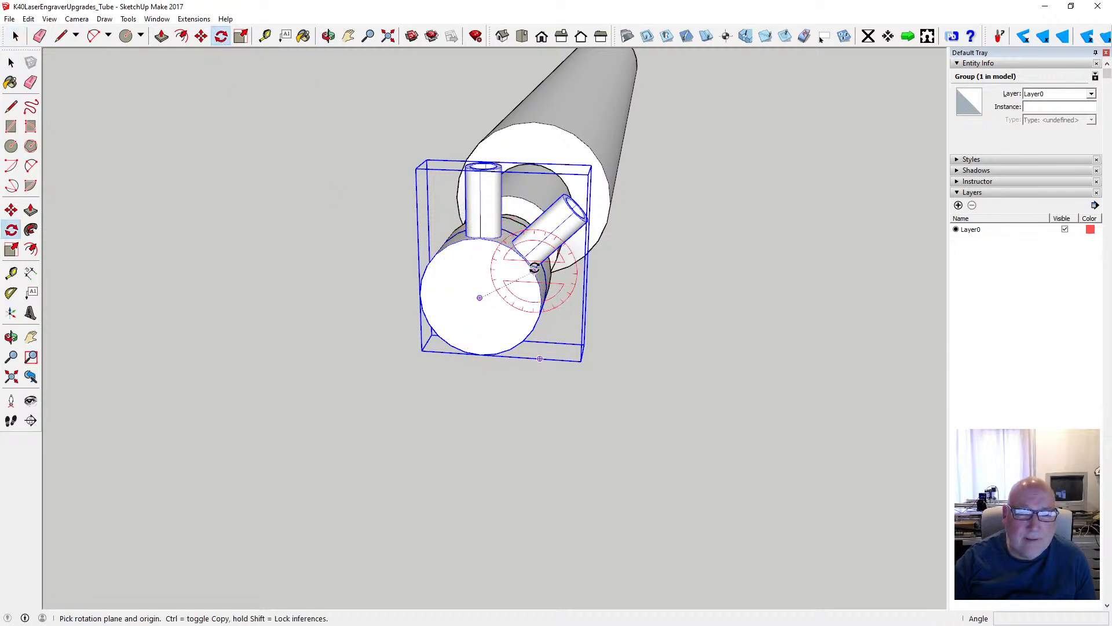
{"action": "left_click", "coordinate": [481, 298]}
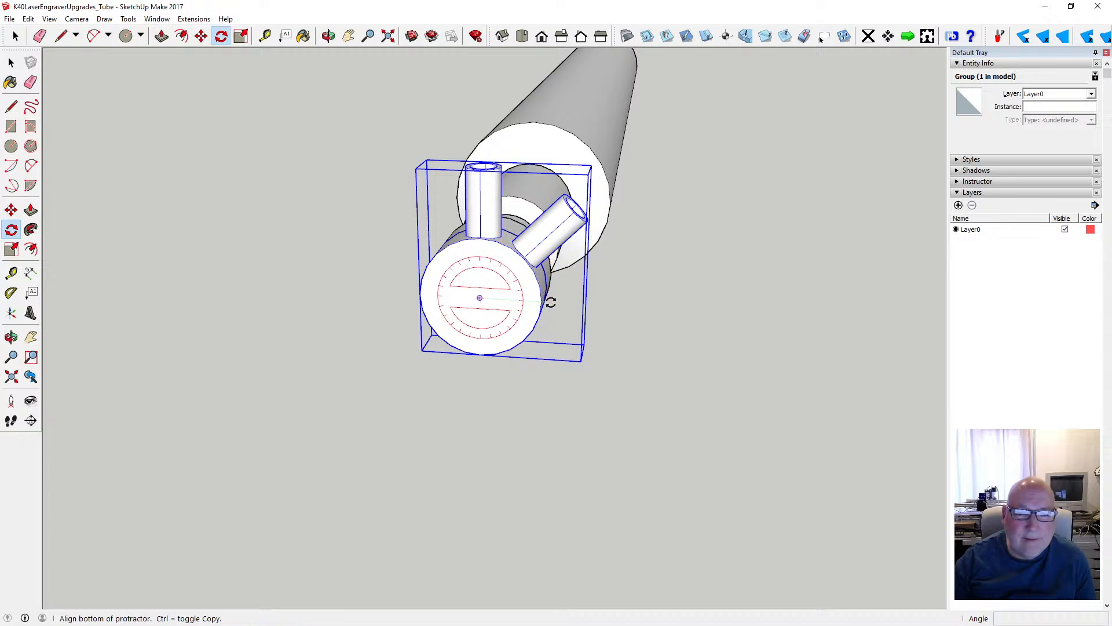
{"action": "left_click", "coordinate": [639, 302]}
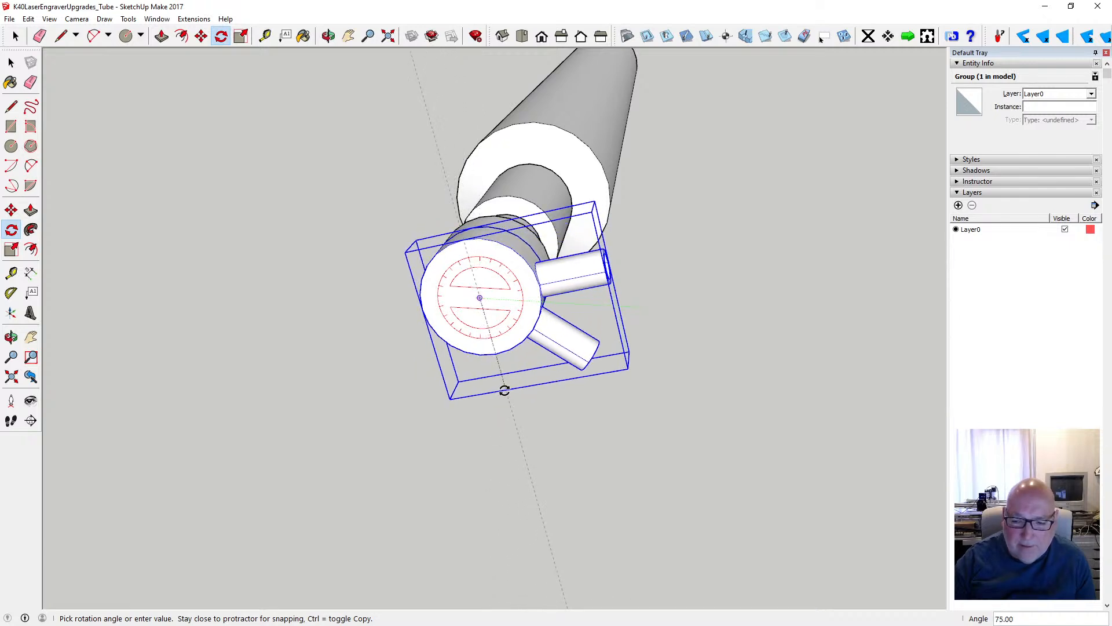
{"action": "left_click", "coordinate": [504, 390]}
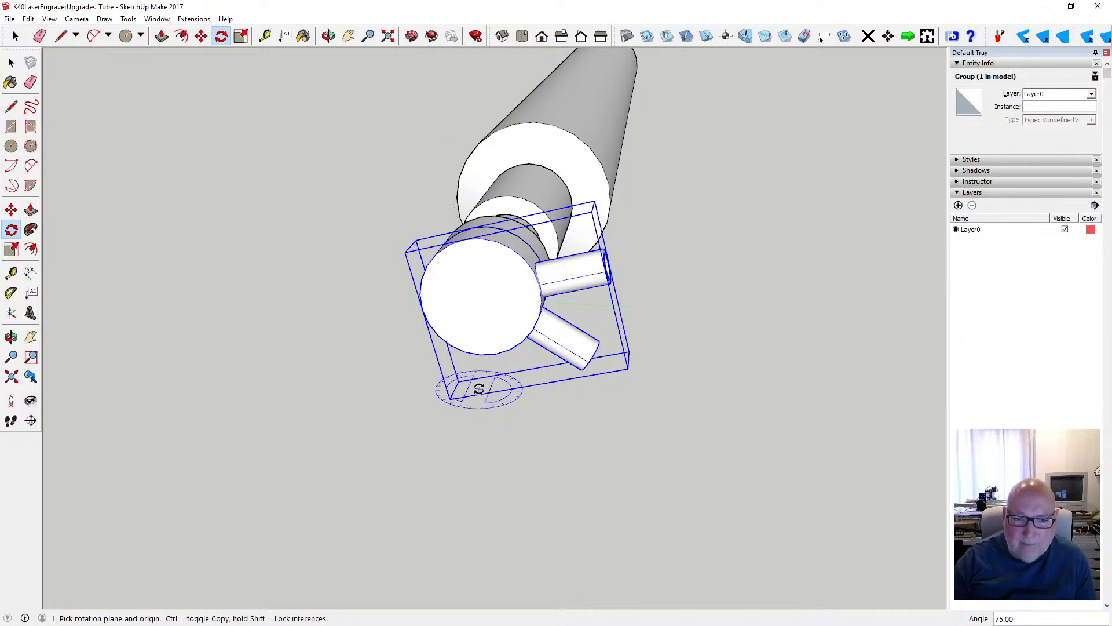
{"action": "left_click", "coordinate": [11, 62]}
{"action": "left_click", "coordinate": [264, 166]}
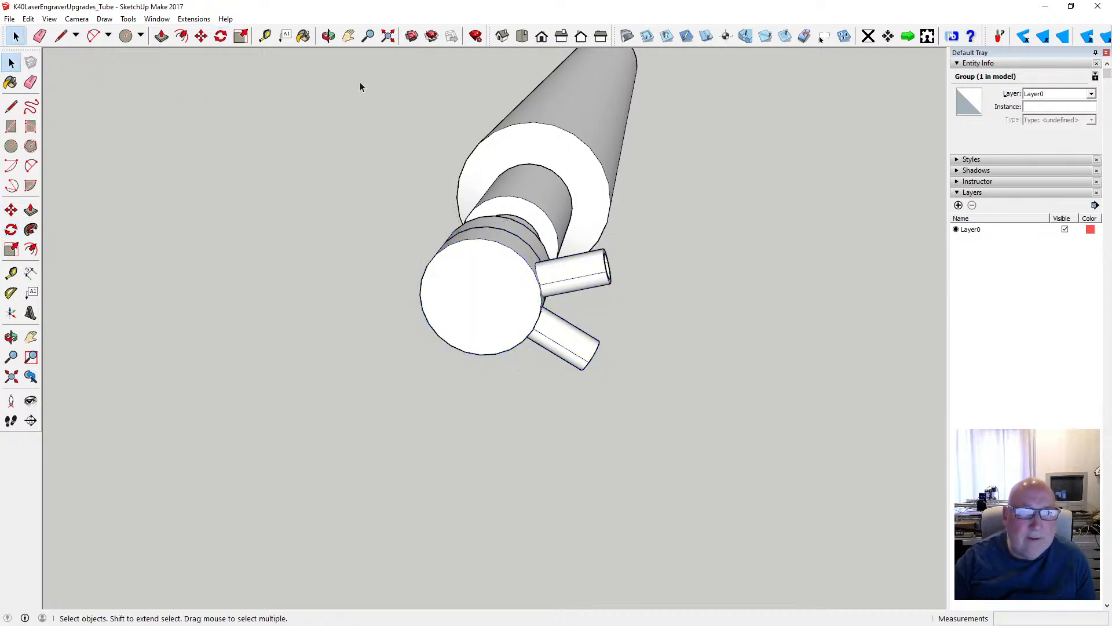
- Examine the rotated stubs on the end section and the whole tube from the side
{"action": "key", "text": "o"}
{"action": "left_click_drag", "start_coordinate": [507, 262], "coordinate": [357, 299]}
{"action": "scroll", "coordinate": [358, 304], "scroll_direction": "down", "scroll_amount": 5}
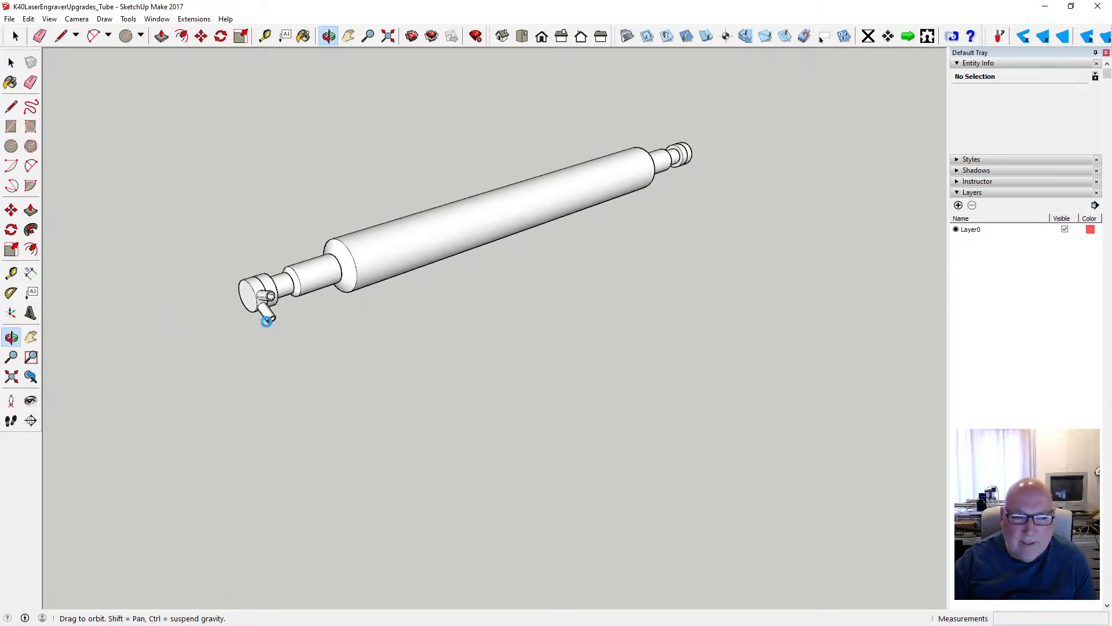
{"action": "scroll", "coordinate": [266, 321], "scroll_direction": "up", "scroll_amount": 3}
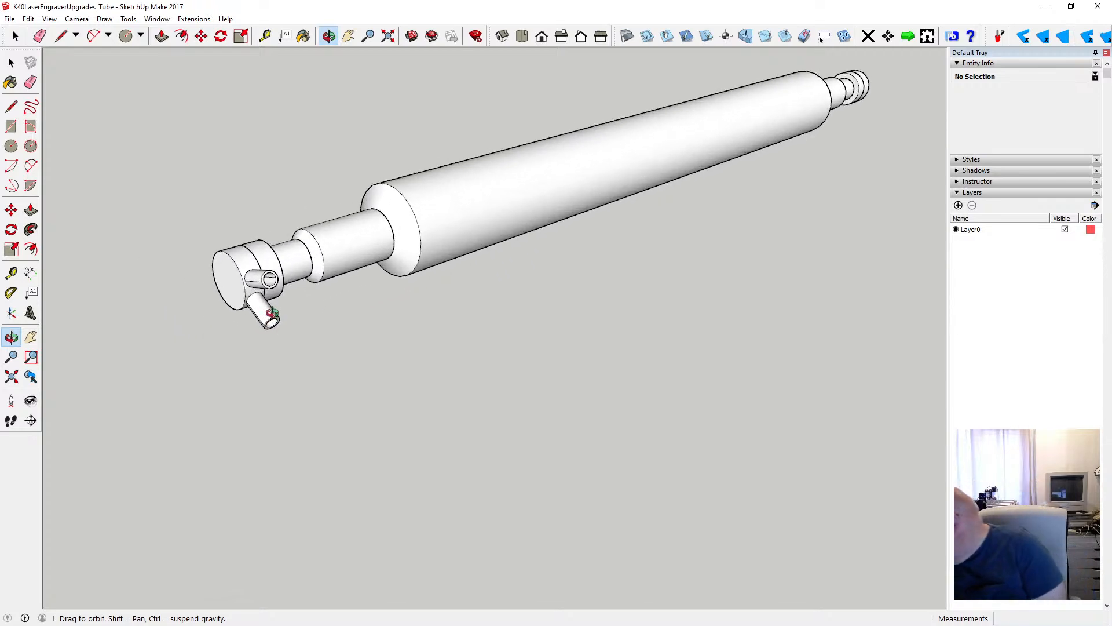
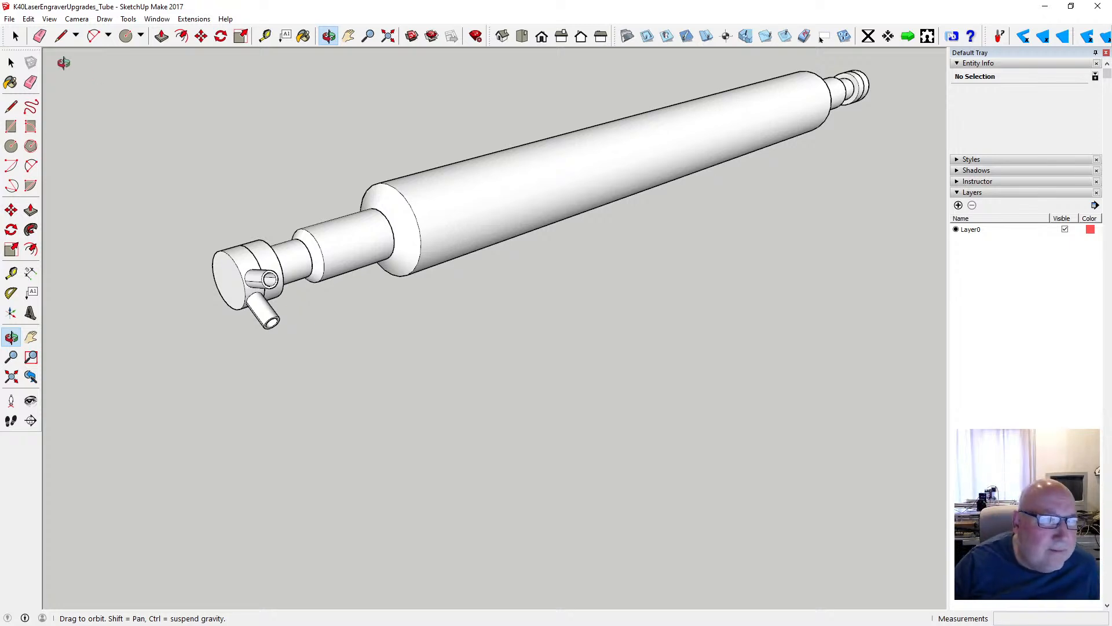
- Save the tube model
{"action": "left_click", "coordinate": [9, 19]}
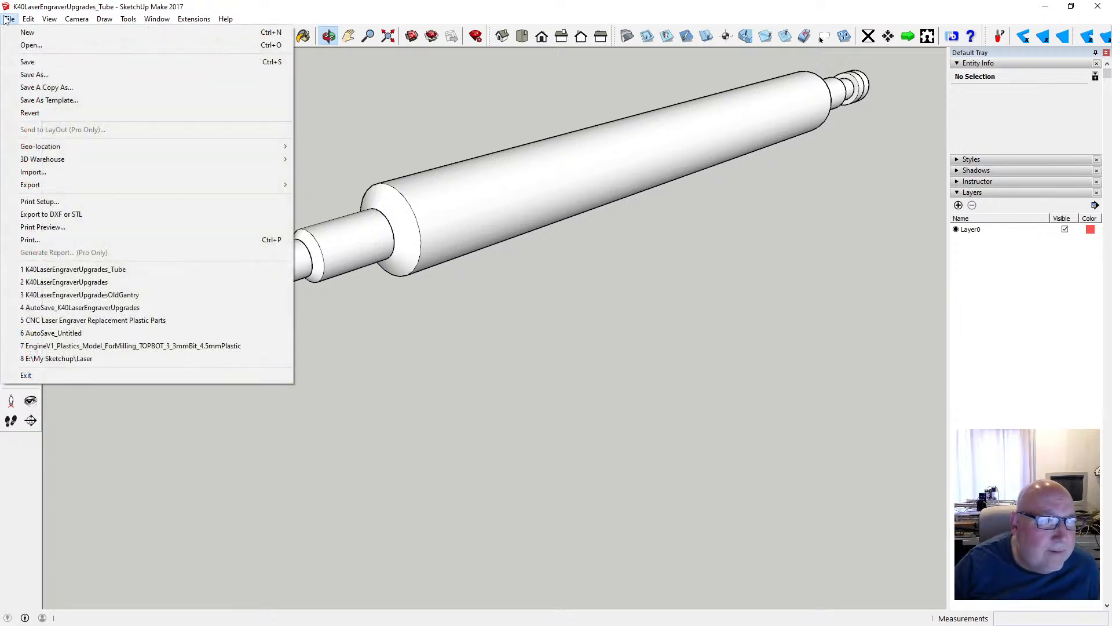
{"action": "left_click", "coordinate": [44, 65]}
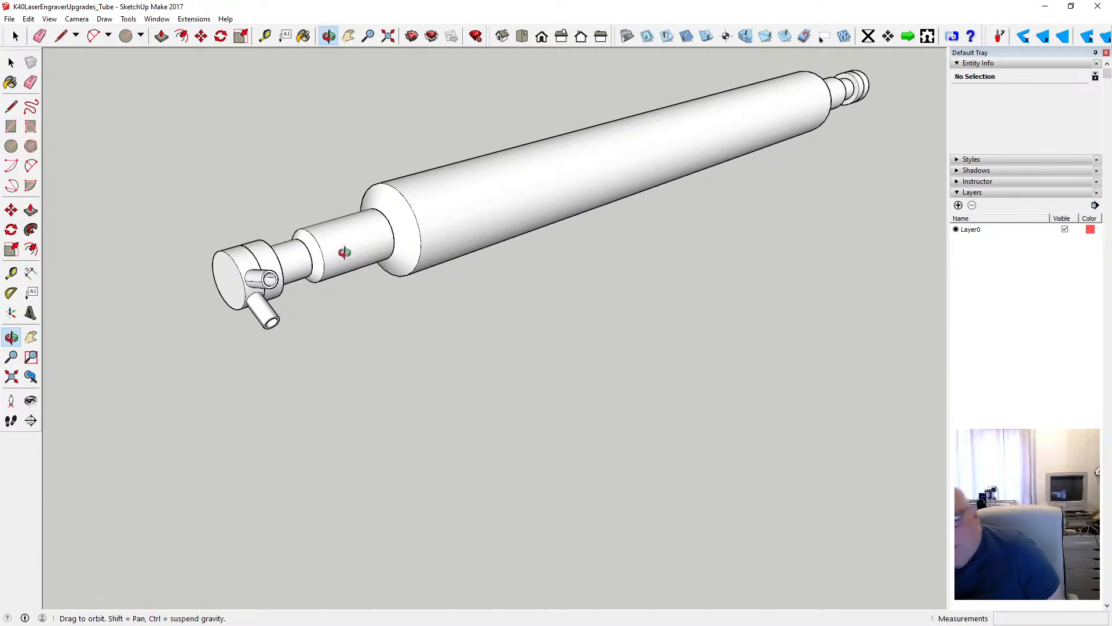
- Paste a copy of the hollow connector stub into empty space beside the tube
{"action": "left_click_drag", "start_coordinate": [370, 249], "coordinate": [398, 283]}
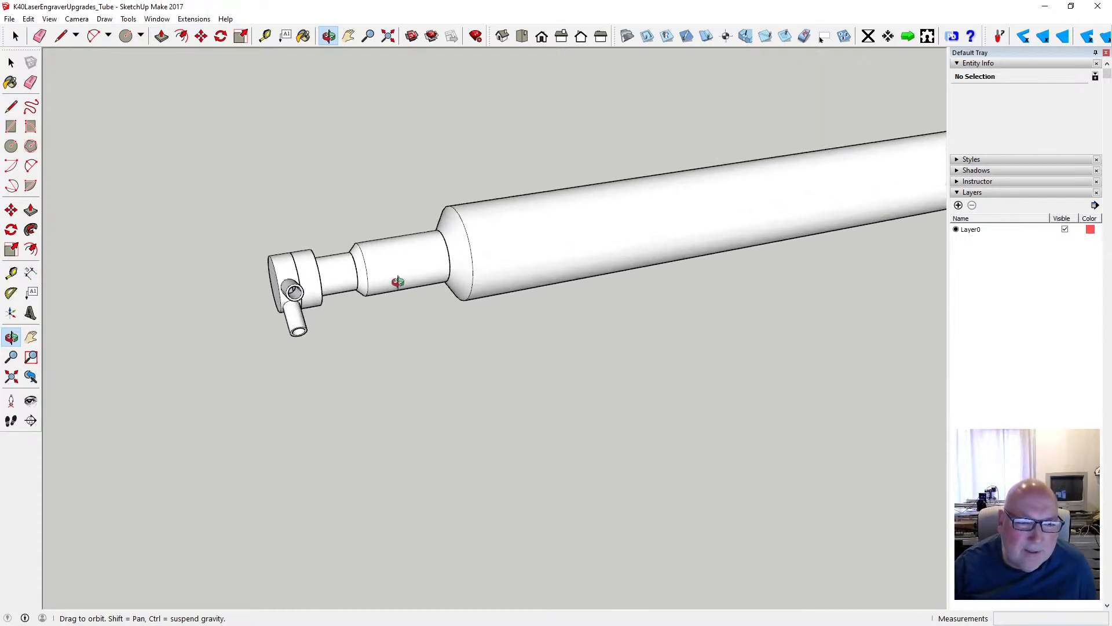
{"action": "scroll", "coordinate": [398, 282], "scroll_direction": "up", "scroll_amount": 2}
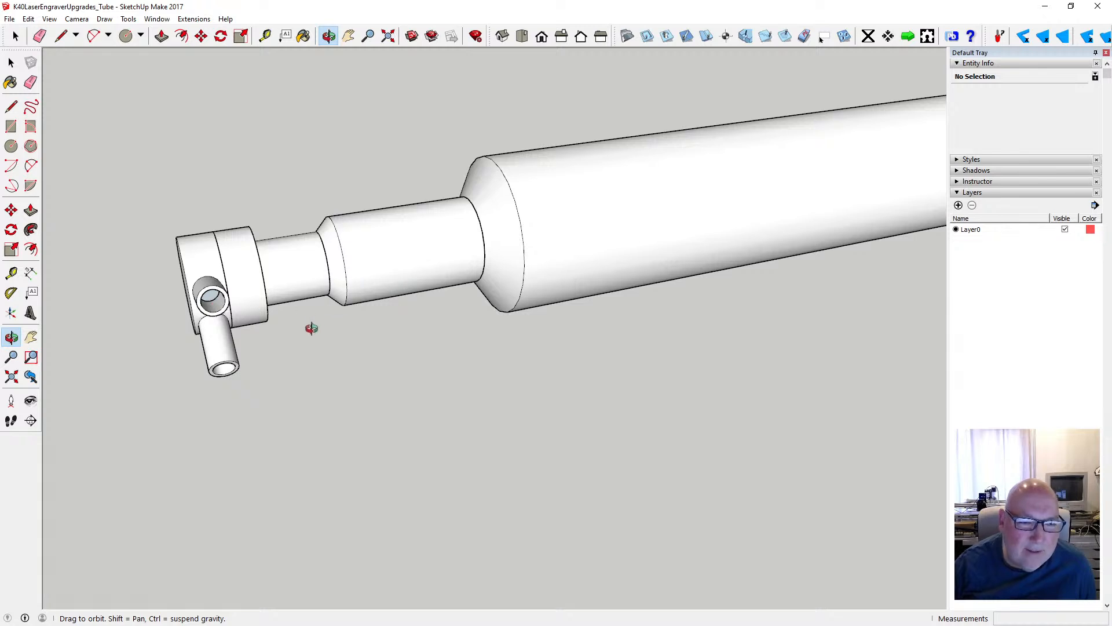
{"action": "left_click_drag", "start_coordinate": [311, 328], "coordinate": [503, 339]}
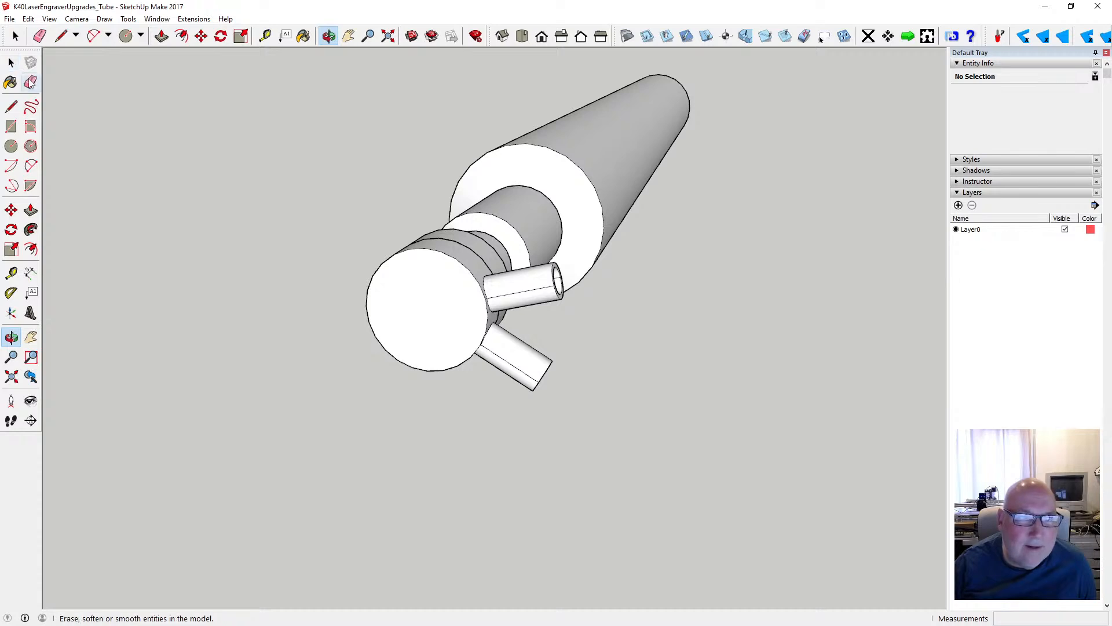
{"action": "left_click", "coordinate": [28, 19]}
{"action": "left_click", "coordinate": [48, 88]}
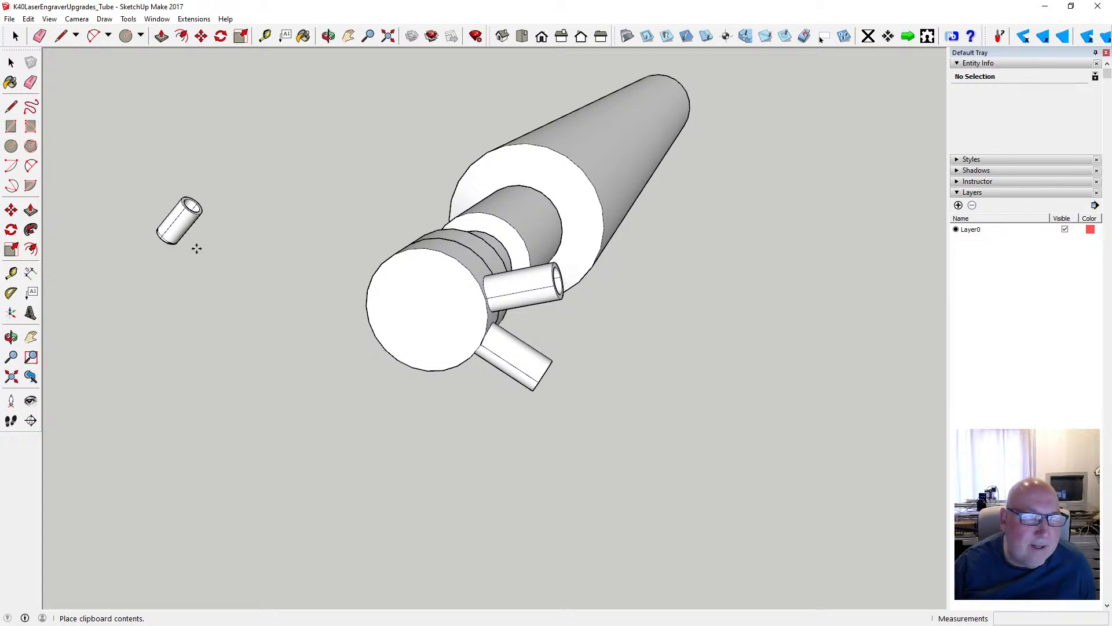
{"action": "scroll", "coordinate": [192, 252], "scroll_direction": "down", "scroll_amount": 5}
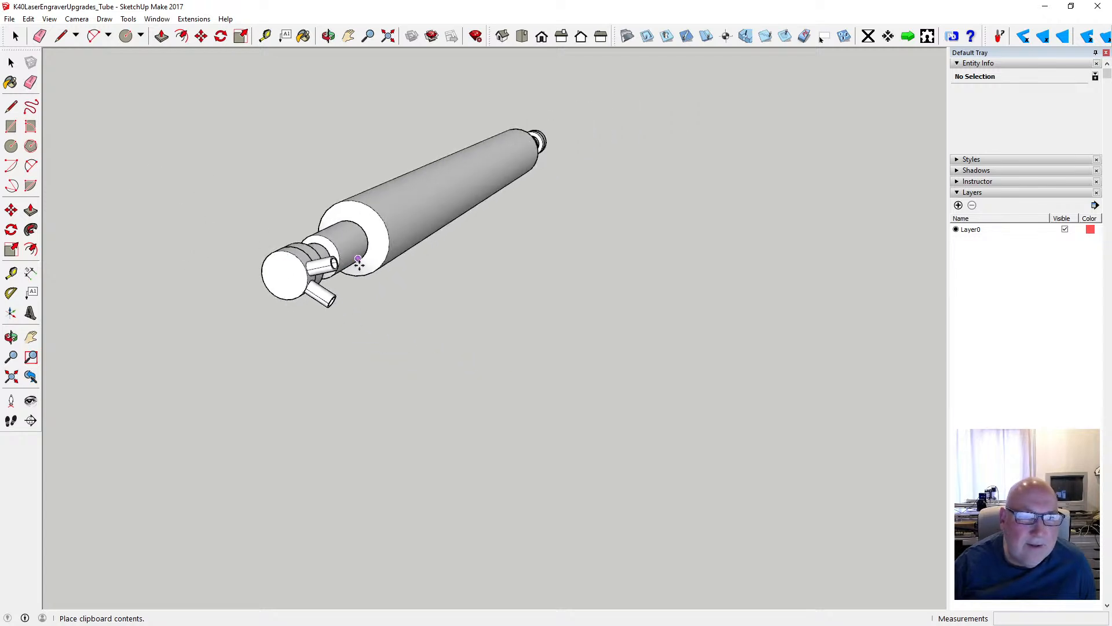
{"action": "scroll", "coordinate": [365, 287], "scroll_direction": "up", "scroll_amount": 5}
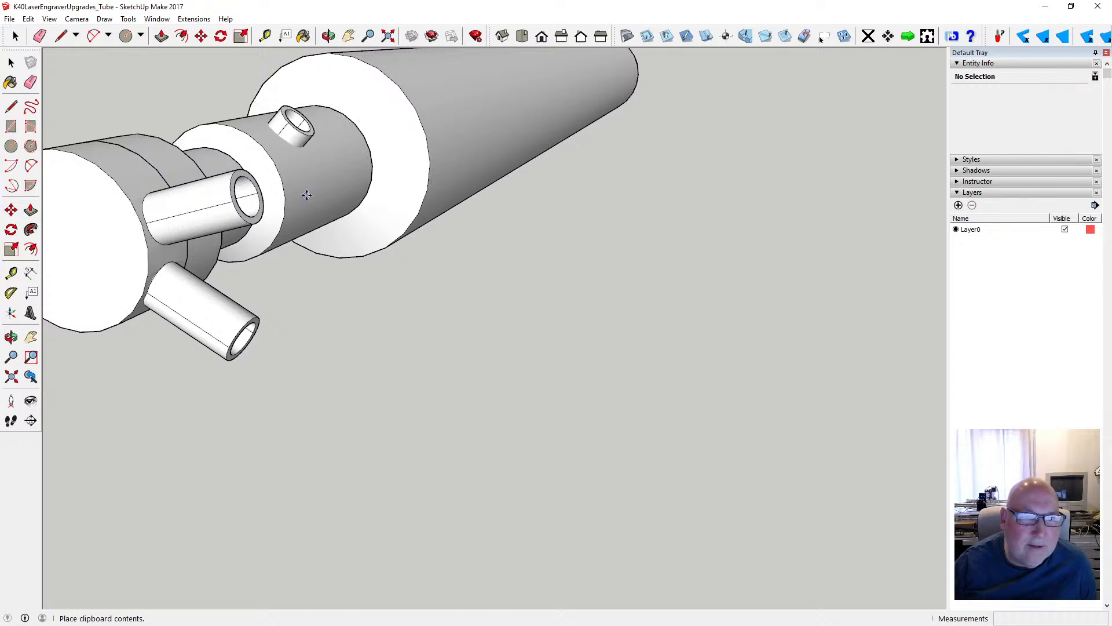
{"action": "left_click", "coordinate": [506, 295]}
- Move the pasted stub about 41 mm onto the chamfered cylindrical section between the narrow neck and the main tube body
{"action": "key", "text": "m"}
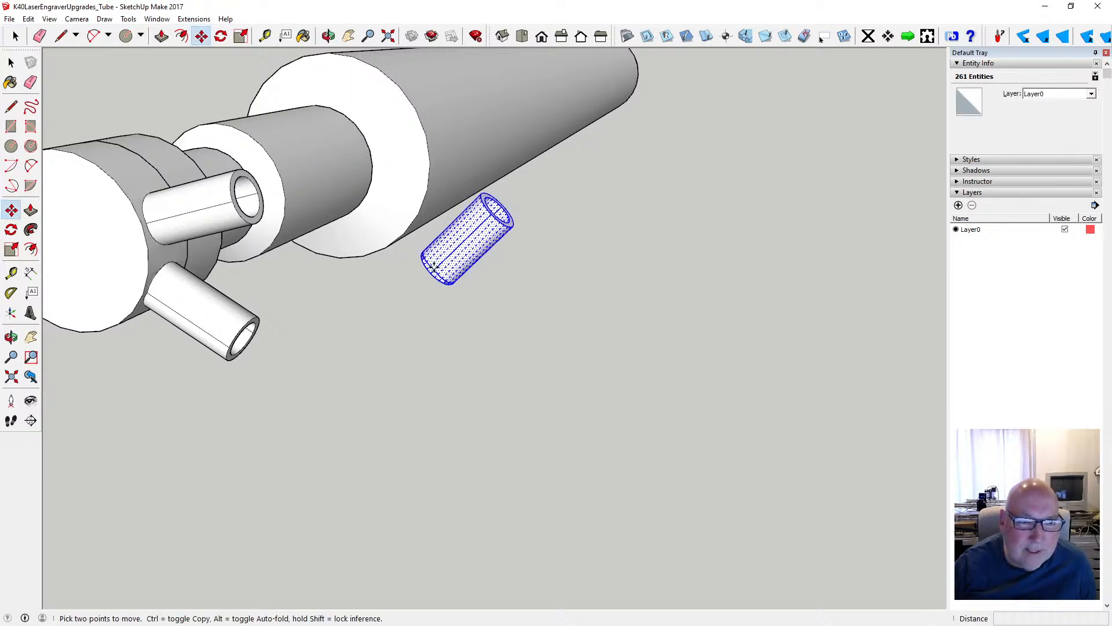
{"action": "left_click", "coordinate": [433, 268]}
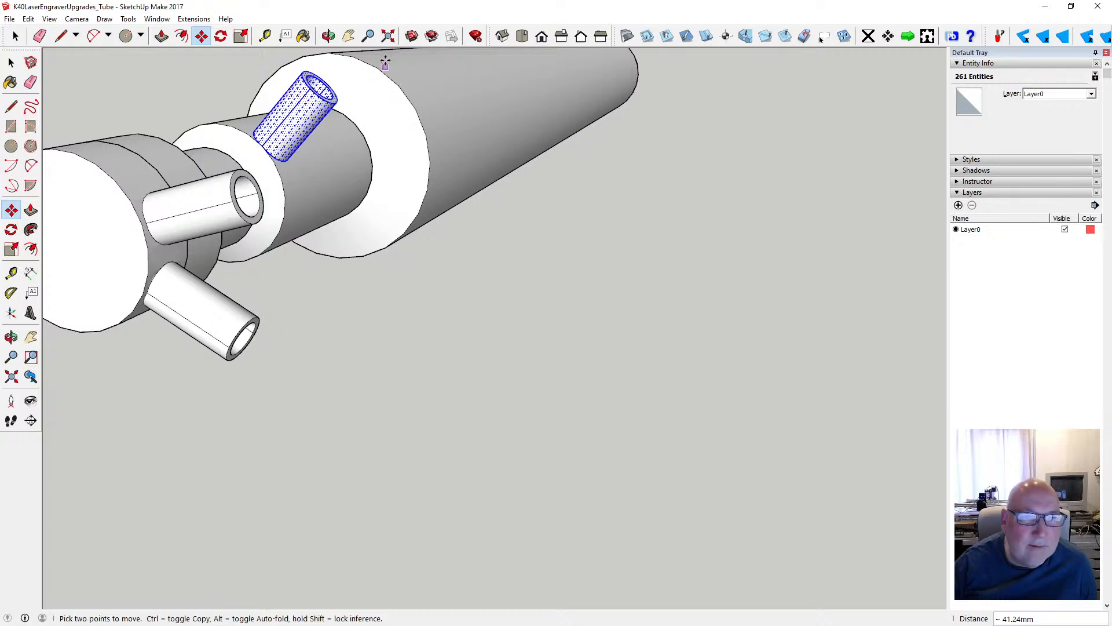
{"action": "left_click", "coordinate": [388, 35]}
{"action": "scroll", "coordinate": [619, 282], "scroll_direction": "down", "scroll_amount": 1}
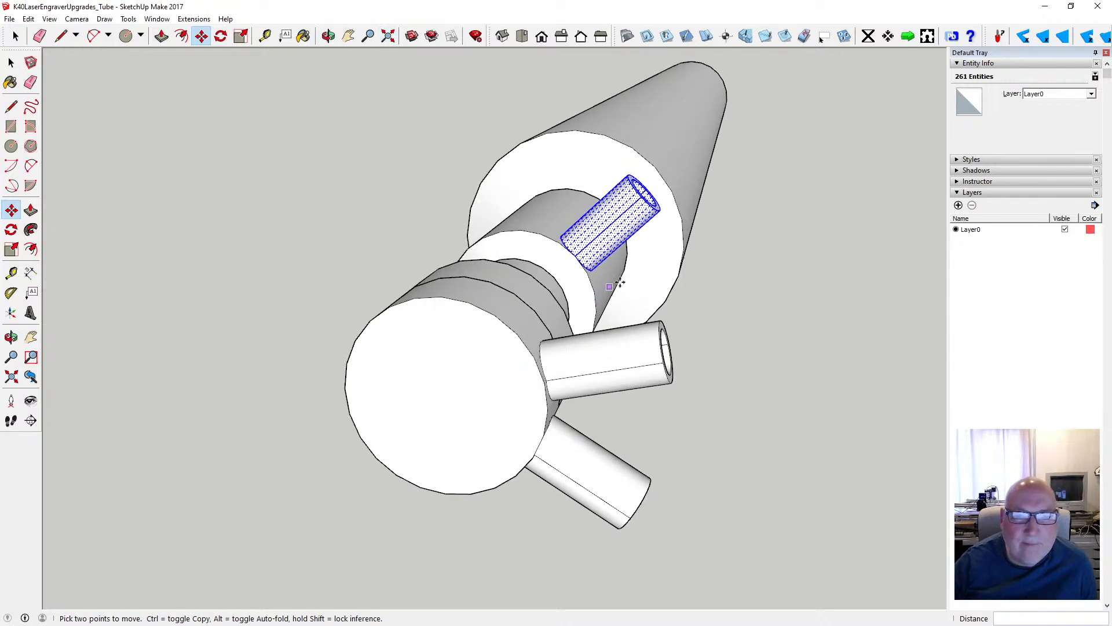
{"action": "left_click", "coordinate": [678, 279]}
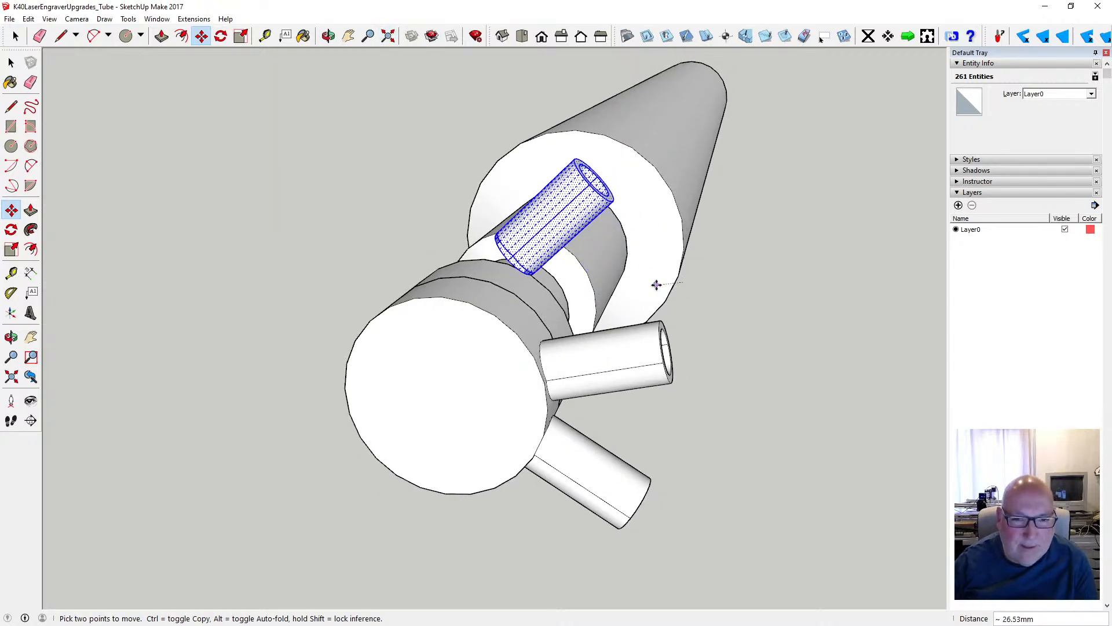
{"action": "key", "text": "Escape"}
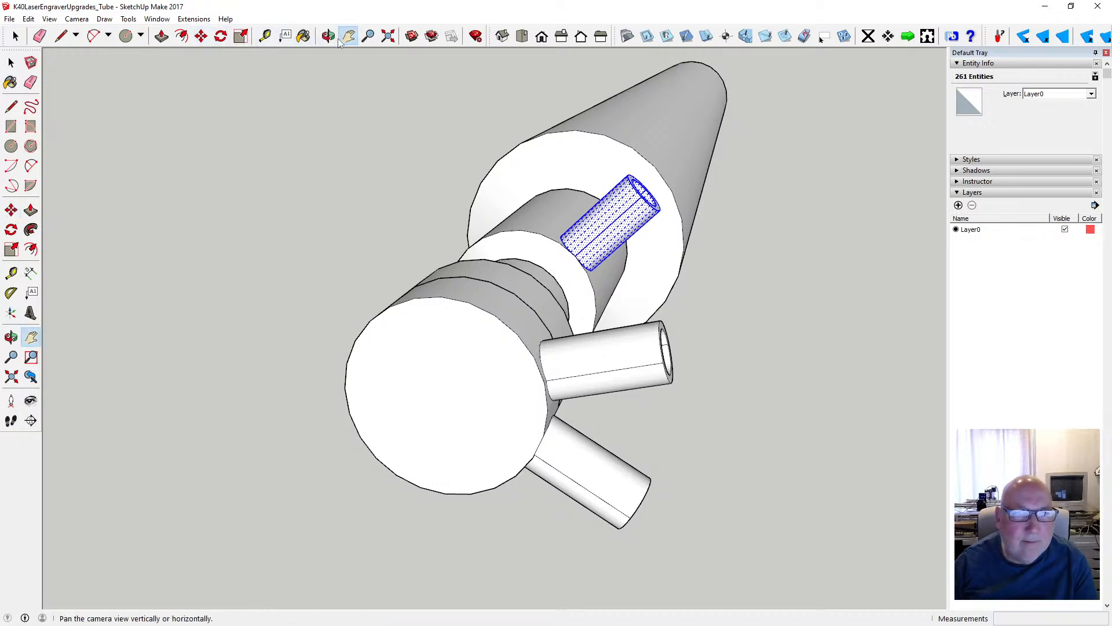
- Measure the straight length of the chamfered section carrying the pasted stub
{"action": "left_click", "coordinate": [328, 35]}
{"action": "left_click_drag", "start_coordinate": [459, 206], "coordinate": [422, 296]}
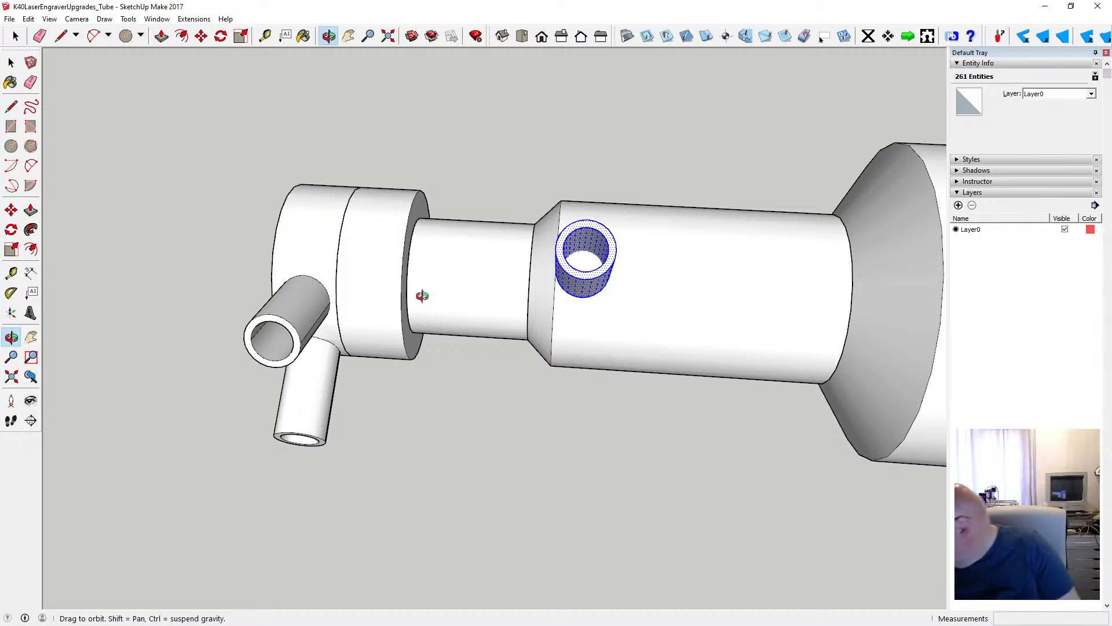
{"action": "scroll", "coordinate": [382, 275], "scroll_direction": "down", "scroll_amount": 3}
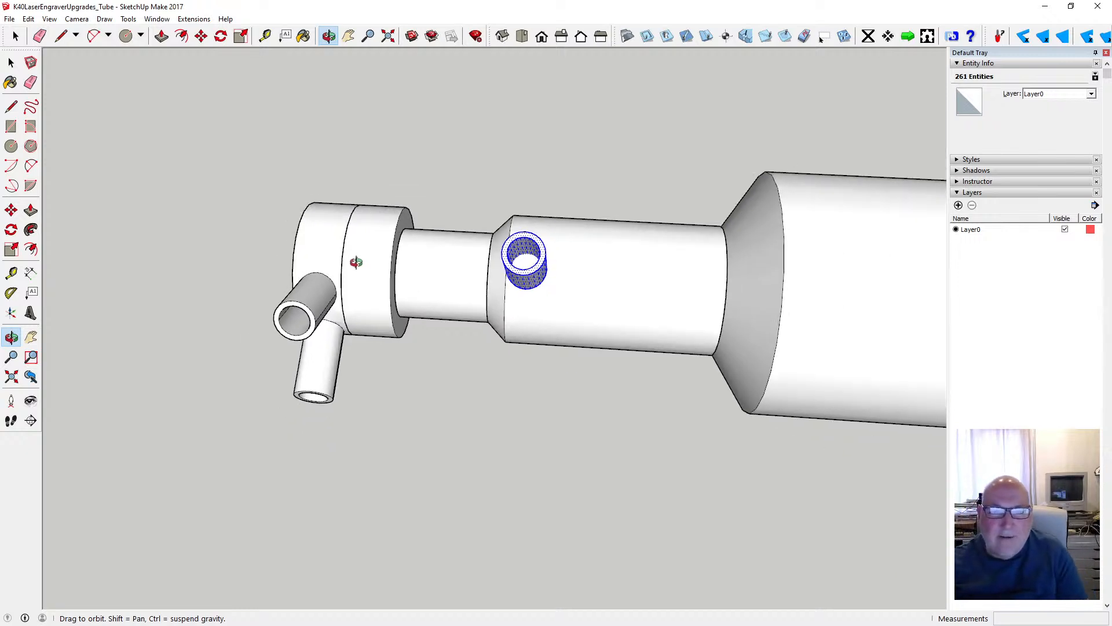
{"action": "left_click", "coordinate": [265, 36]}
{"action": "left_click", "coordinate": [480, 295]}
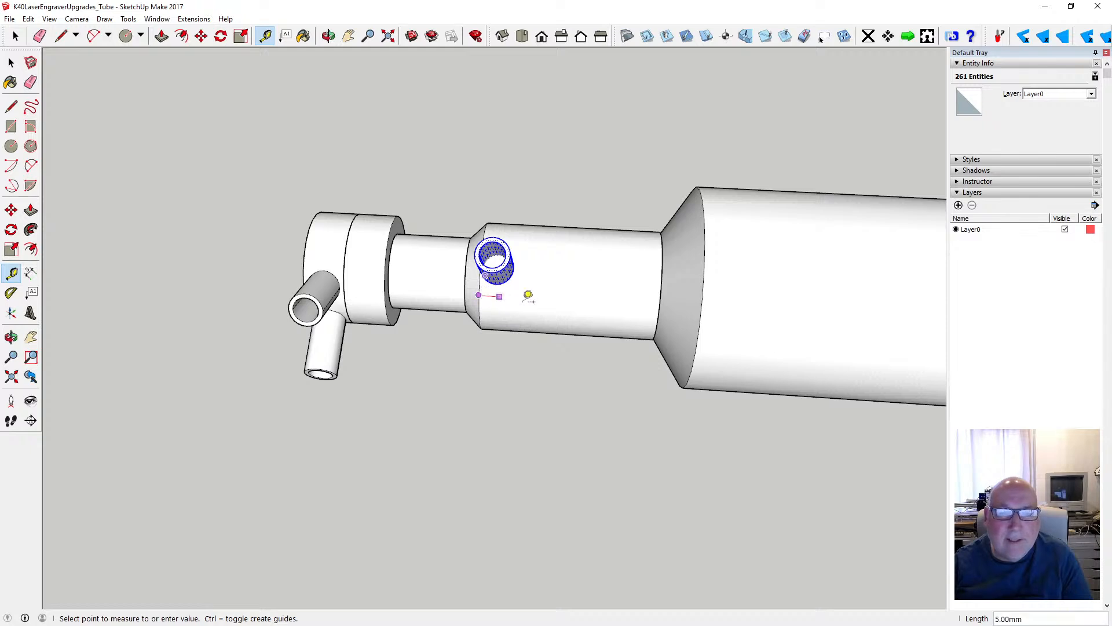
{"action": "left_click", "coordinate": [663, 298]}
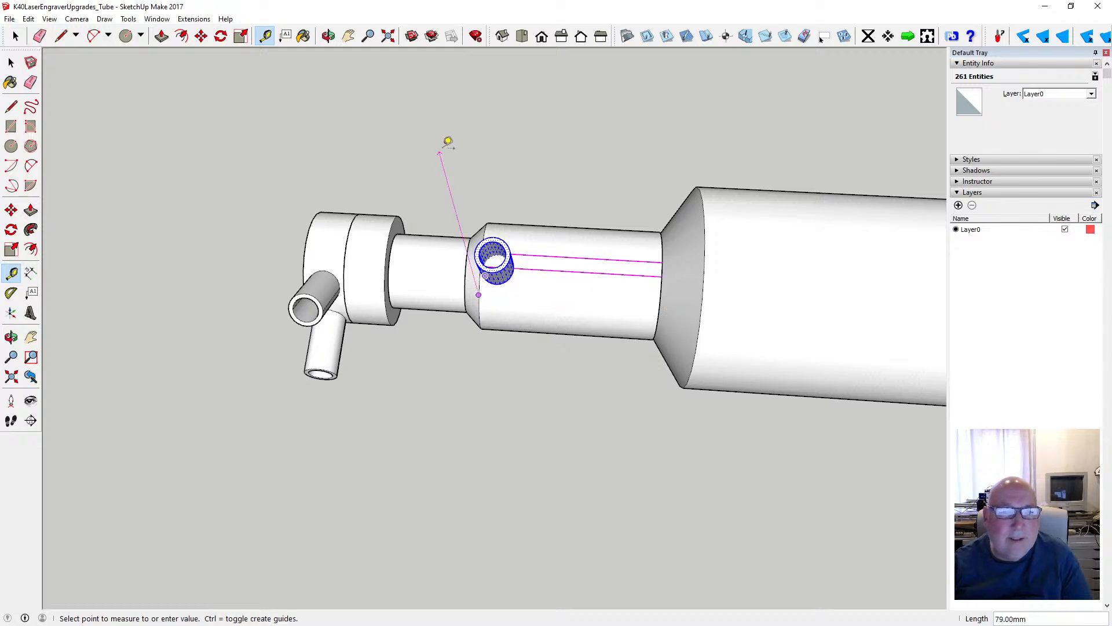
- Move the stub 16 mm along the tube's axis towards the main body
{"action": "left_click", "coordinate": [329, 36]}
{"action": "left_click_drag", "start_coordinate": [364, 109], "coordinate": [388, 133]}
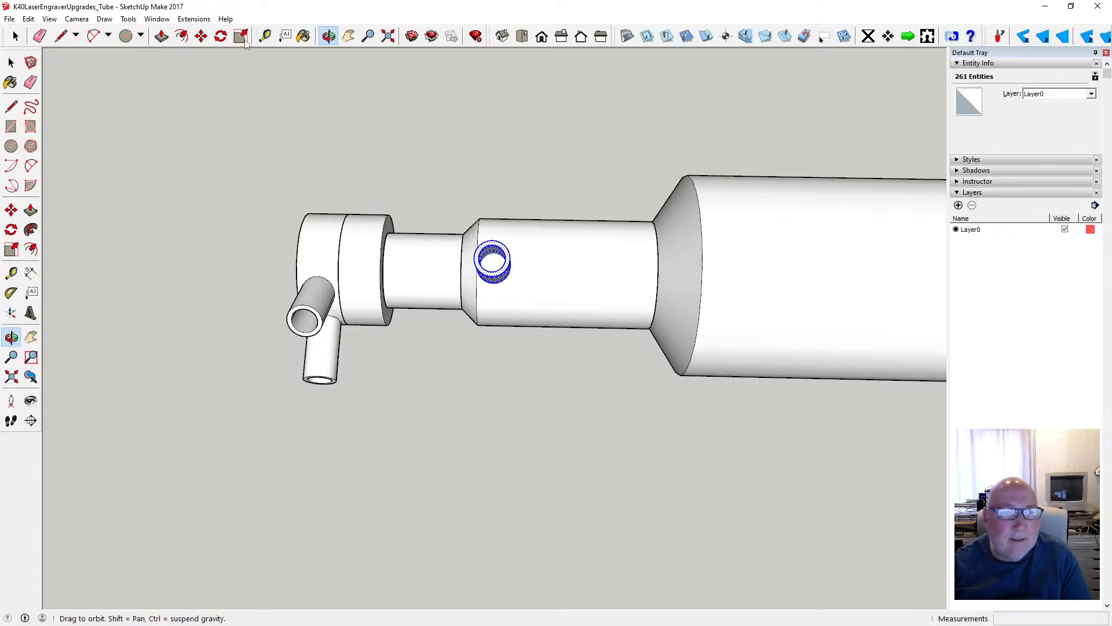
{"action": "left_click", "coordinate": [201, 36]}
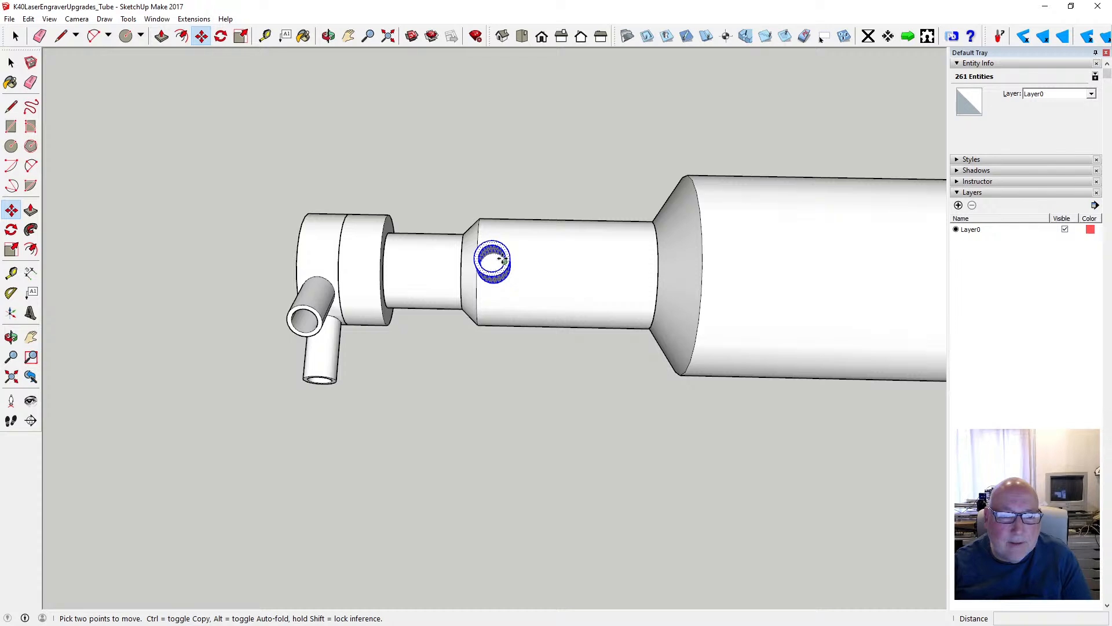
{"action": "scroll", "coordinate": [501, 258], "scroll_direction": "up", "scroll_amount": 3}
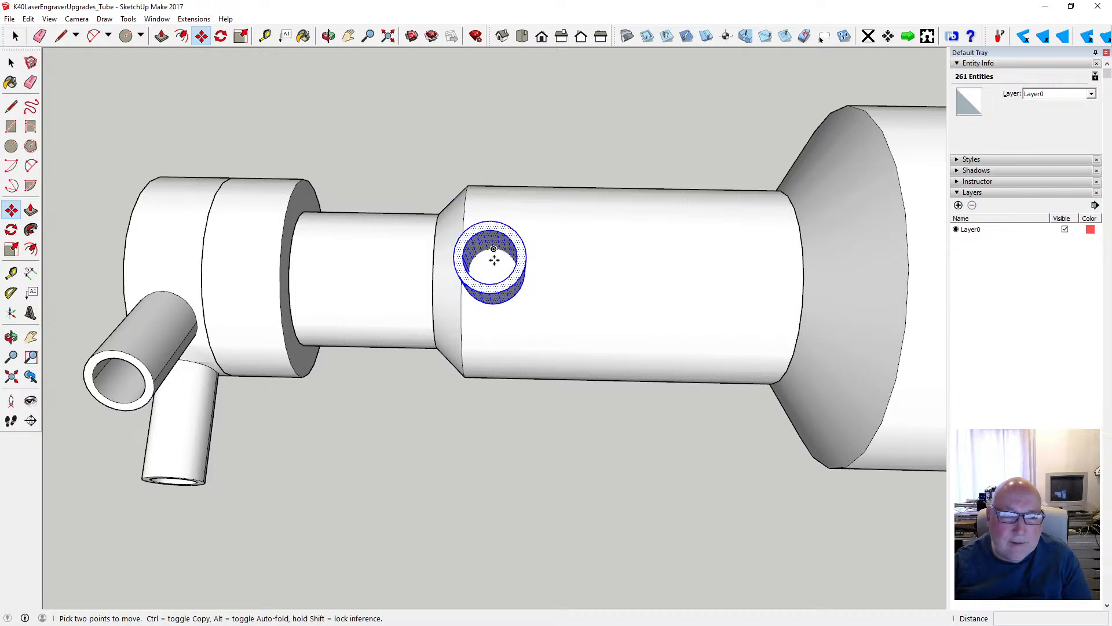
{"action": "left_click", "coordinate": [488, 270]}
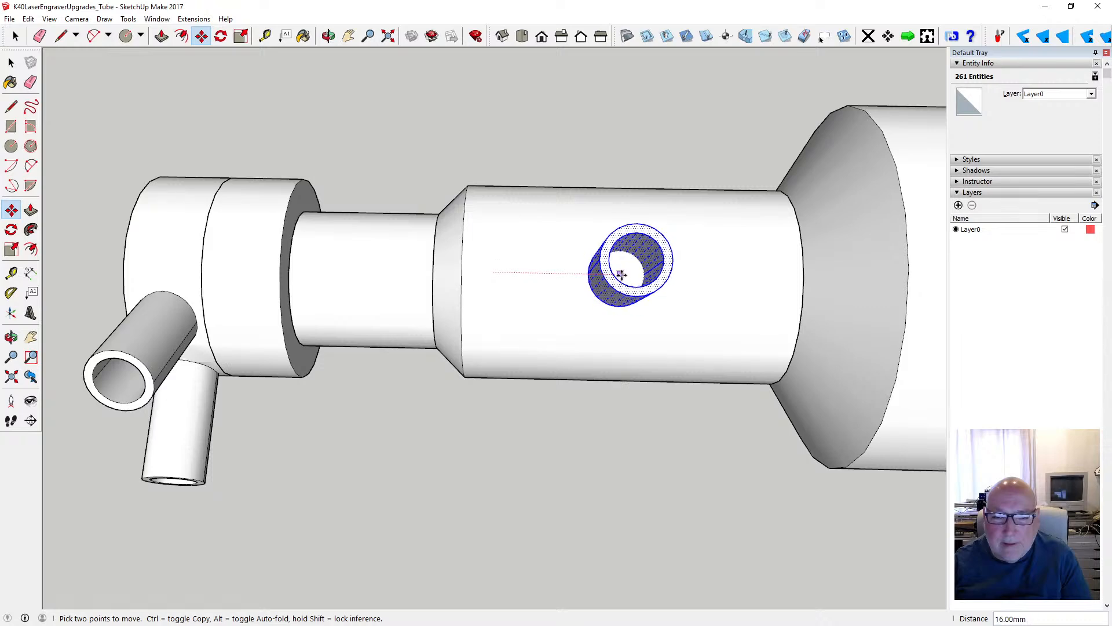
{"action": "left_click", "coordinate": [619, 275]}
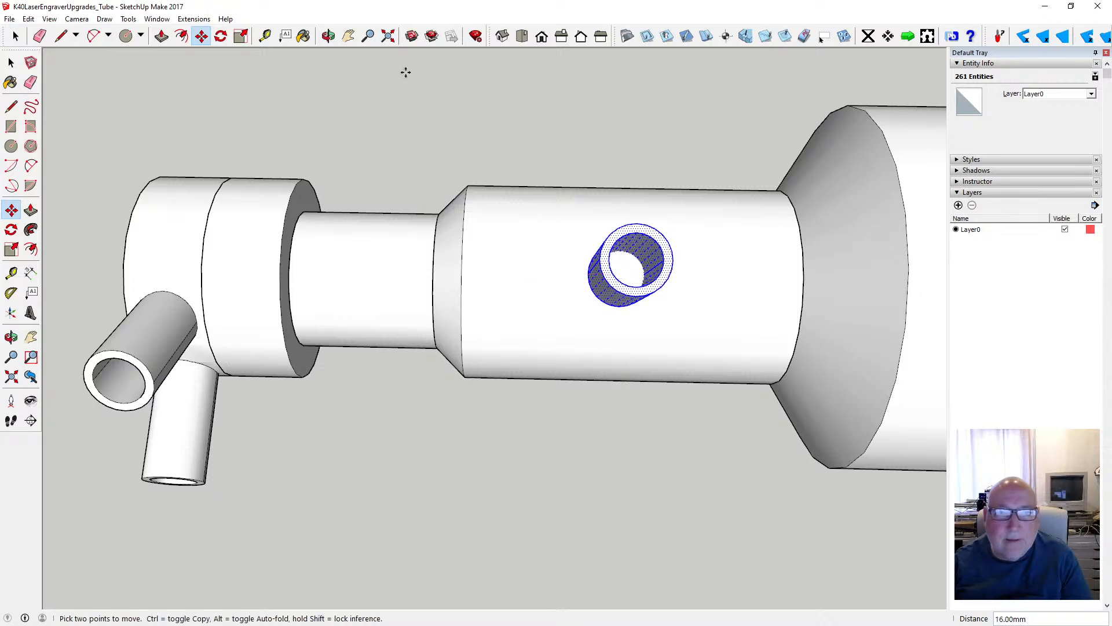
- Cut the loose stub and paste it in place inside the chamfered section's group
{"action": "left_click", "coordinate": [328, 36]}
{"action": "left_click_drag", "start_coordinate": [587, 232], "coordinate": [595, 257]}
{"action": "scroll", "coordinate": [524, 261], "scroll_direction": "down", "scroll_amount": 5}
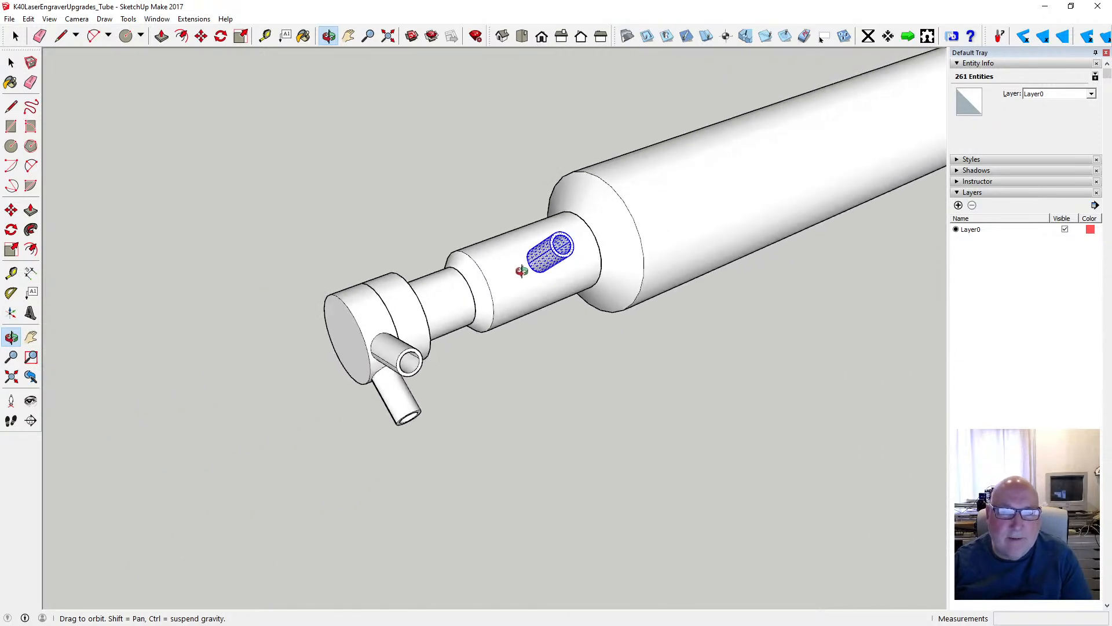
{"action": "left_click_drag", "start_coordinate": [507, 273], "coordinate": [591, 256]}
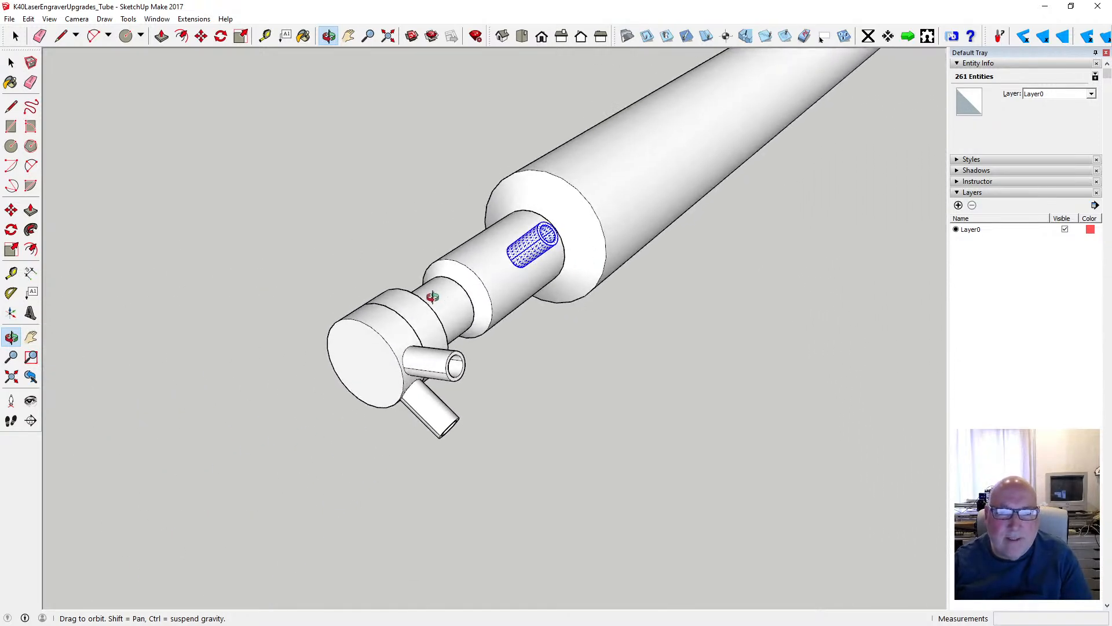
{"action": "left_click_drag", "start_coordinate": [433, 296], "coordinate": [531, 277]}
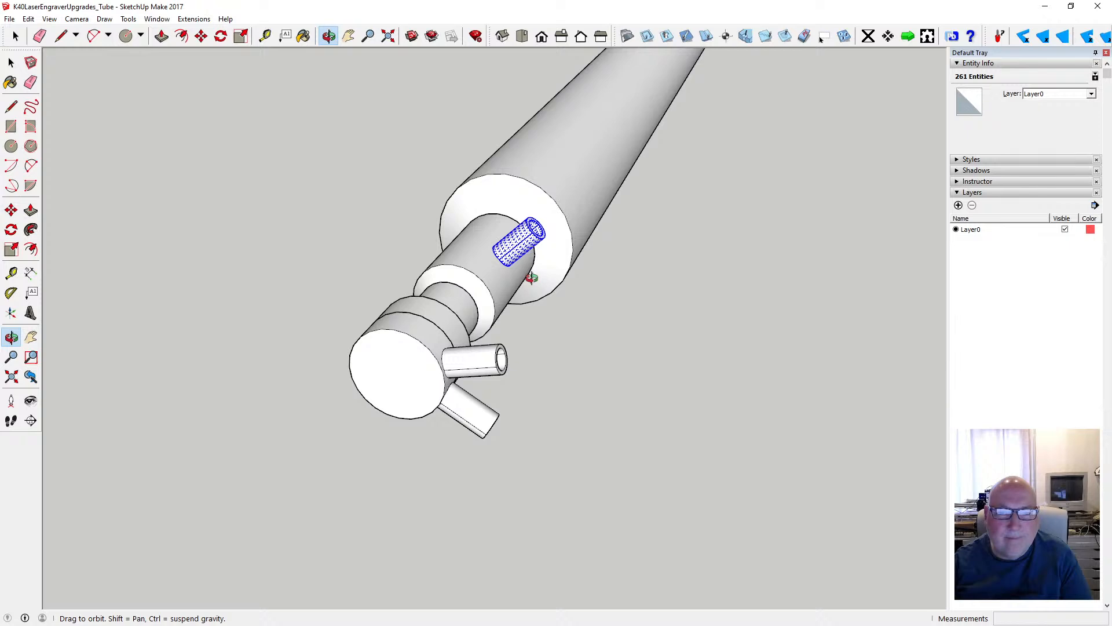
{"action": "scroll", "coordinate": [472, 277], "scroll_direction": "up", "scroll_amount": 3}
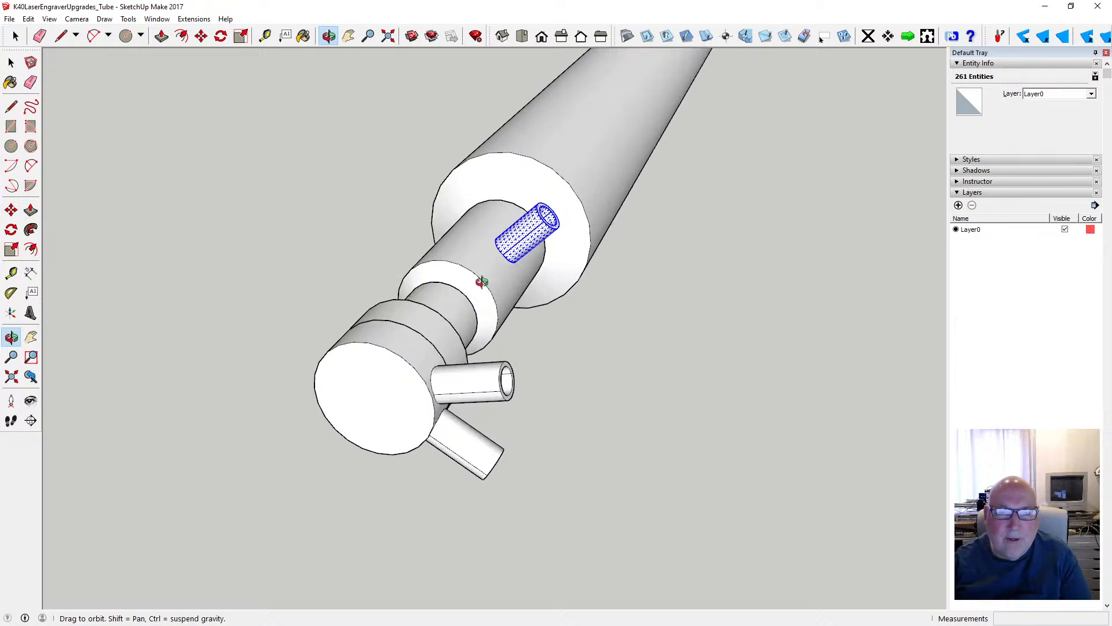
{"action": "scroll", "coordinate": [489, 282], "scroll_direction": "up", "scroll_amount": 2}
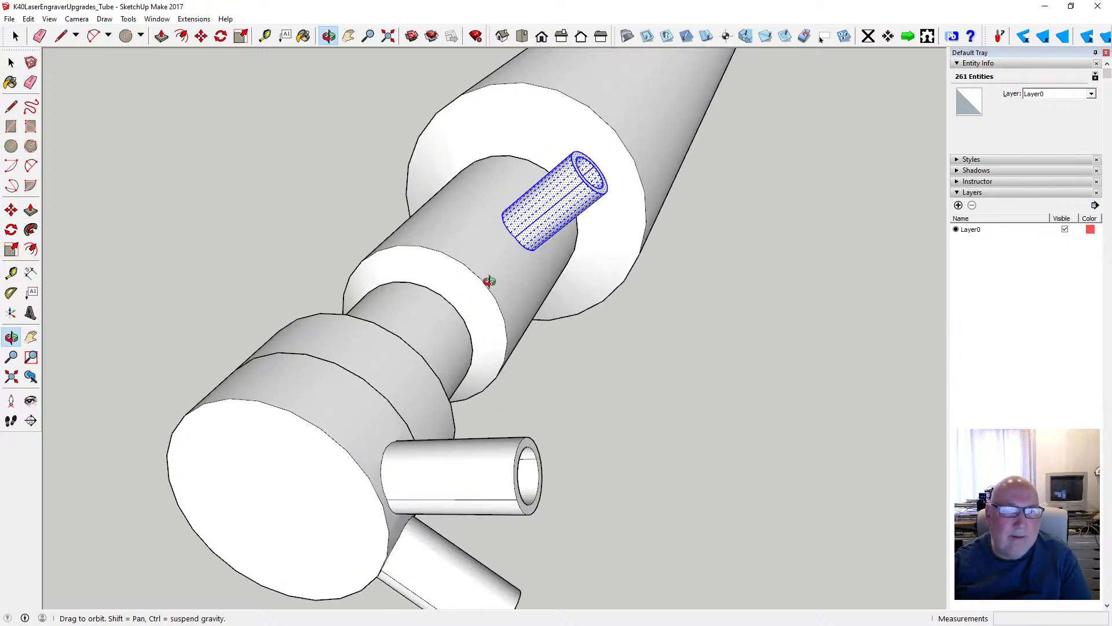
{"action": "key", "text": "space"}
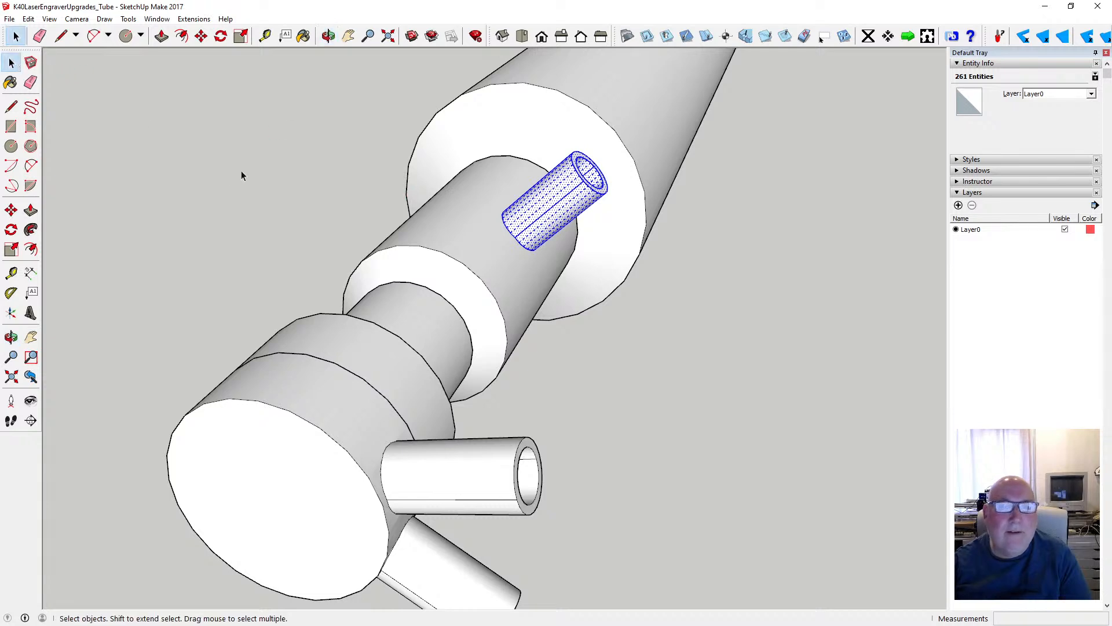
{"action": "left_click", "coordinate": [28, 19]}
{"action": "left_click", "coordinate": [64, 68]}
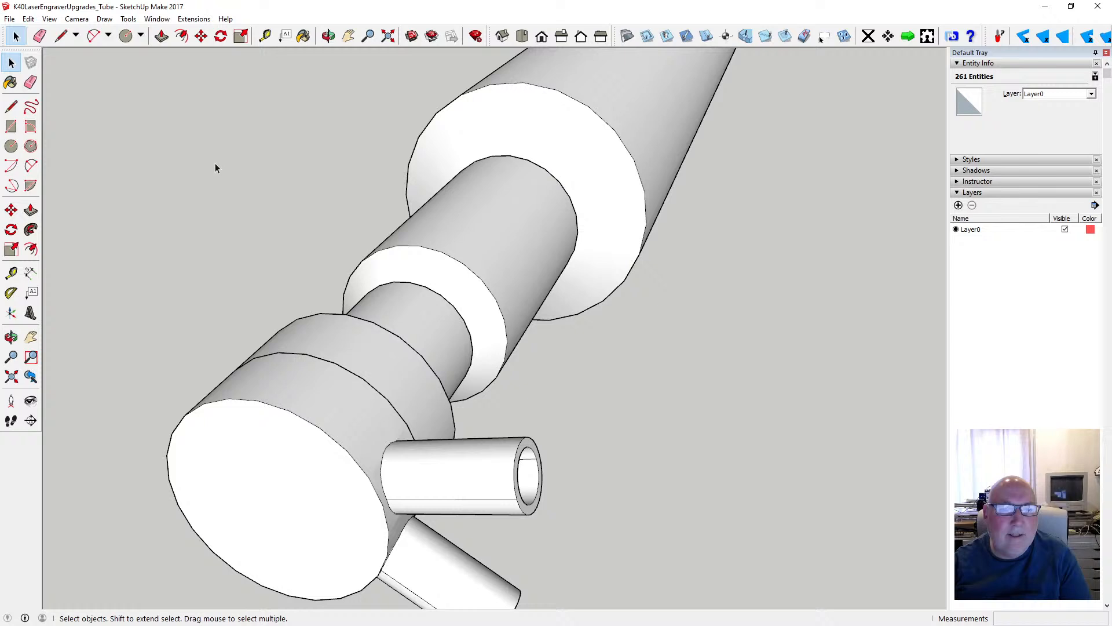
{"action": "double_click", "coordinate": [452, 245]}
{"action": "left_click", "coordinate": [28, 19]}
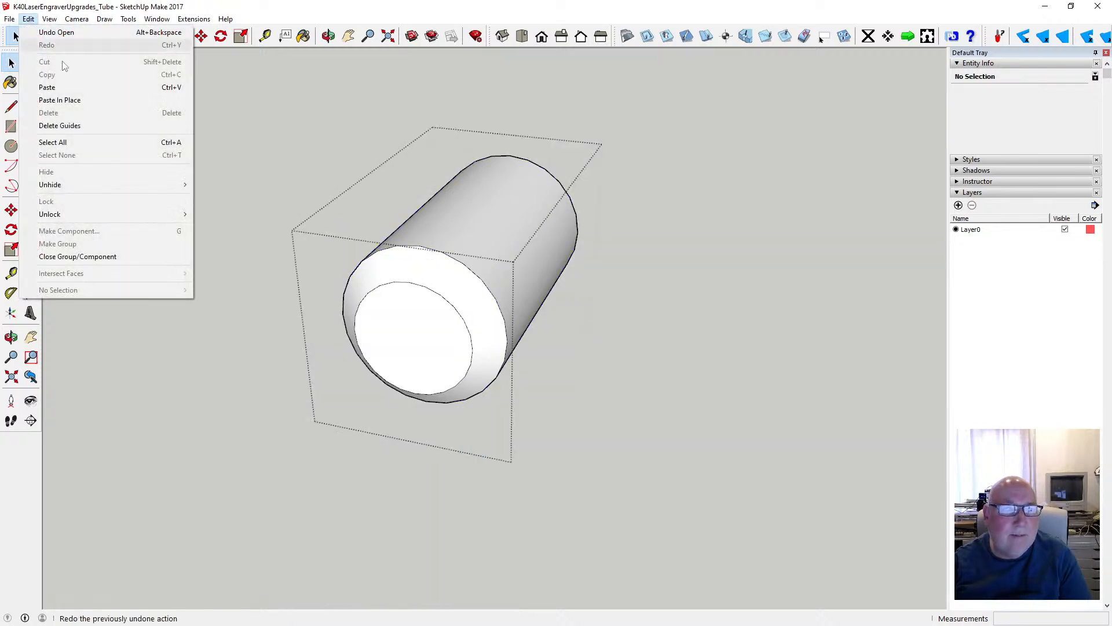
{"action": "left_click", "coordinate": [77, 101]}
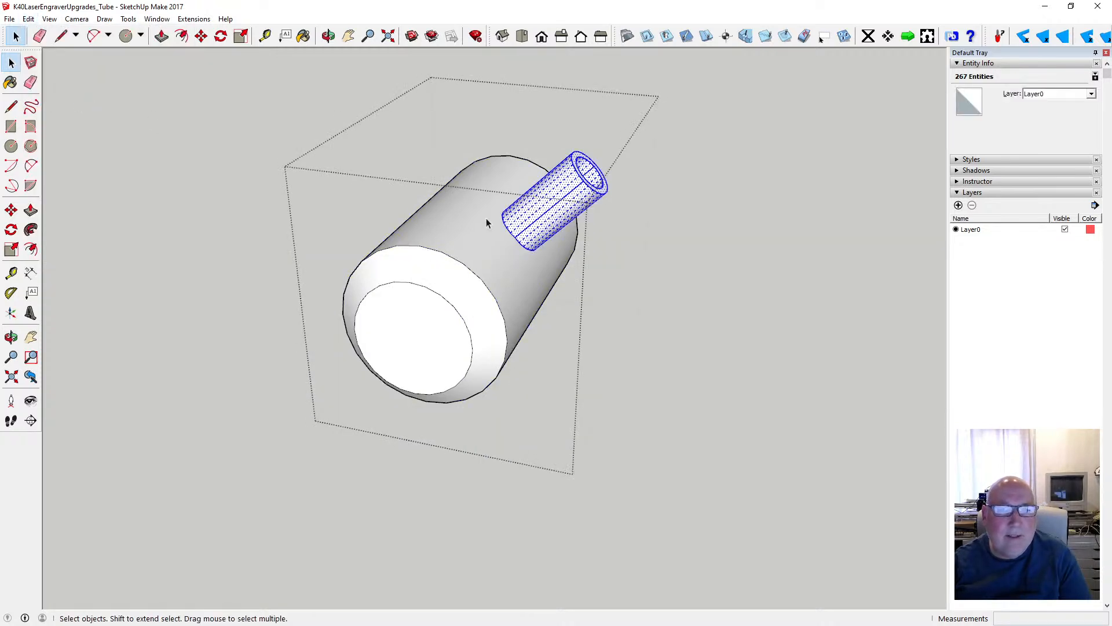
- Intersect the faces of the pasted stub with the model and clear the selection
{"action": "right_click", "coordinate": [526, 226]}
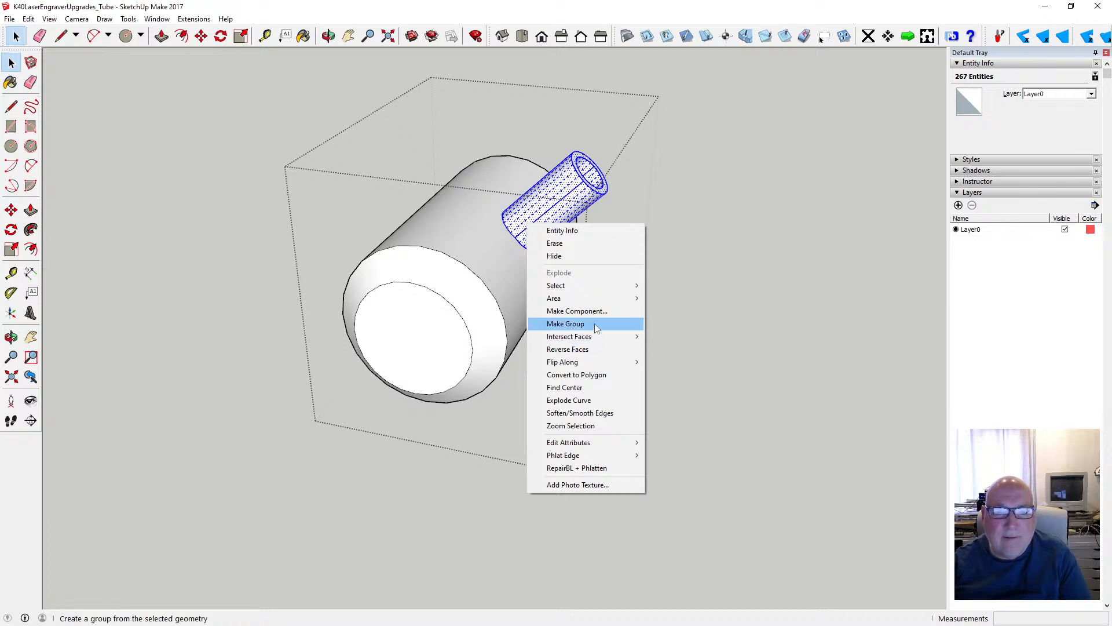
{"action": "mouse_move", "coordinate": [594, 336]}
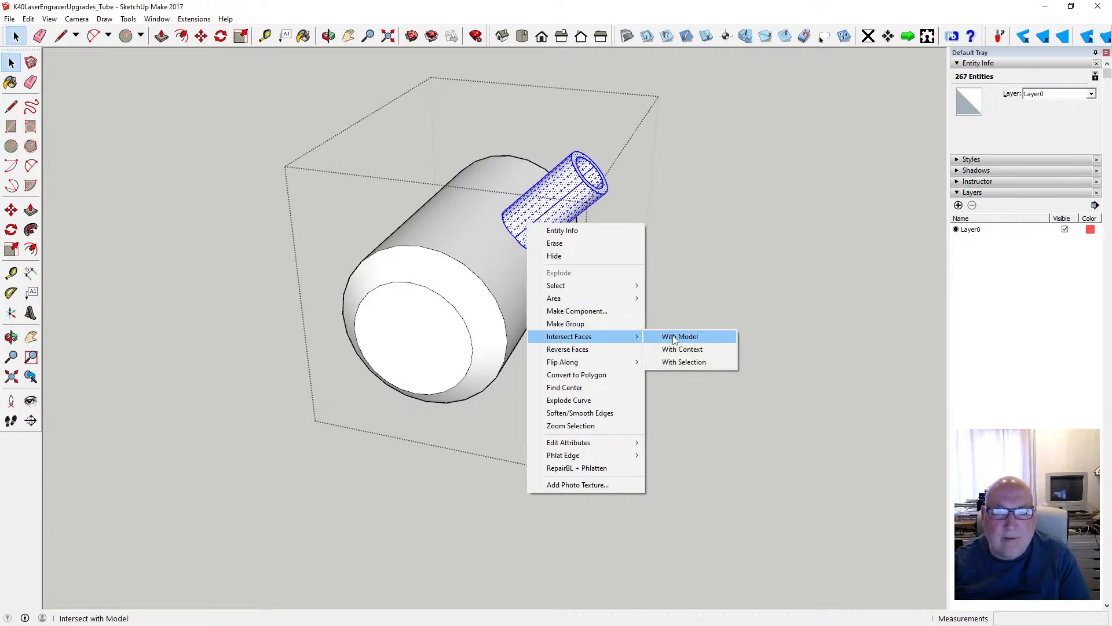
{"action": "left_click", "coordinate": [674, 339]}
{"action": "left_click", "coordinate": [338, 106]}
- Delete the section's surface closing off the pasted stub's bore and leave the chamfered section's group
{"action": "left_click", "coordinate": [327, 36]}
{"action": "mouse_move", "coordinate": [464, 214]}
{"action": "left_mouse_down"}
{"action": "mouse_move", "coordinate": [474, 220]}
{"action": "mouse_move", "coordinate": [423, 258]}
{"action": "mouse_move", "coordinate": [427, 323]}
{"action": "mouse_move", "coordinate": [400, 332]}
{"action": "left_mouse_up"}
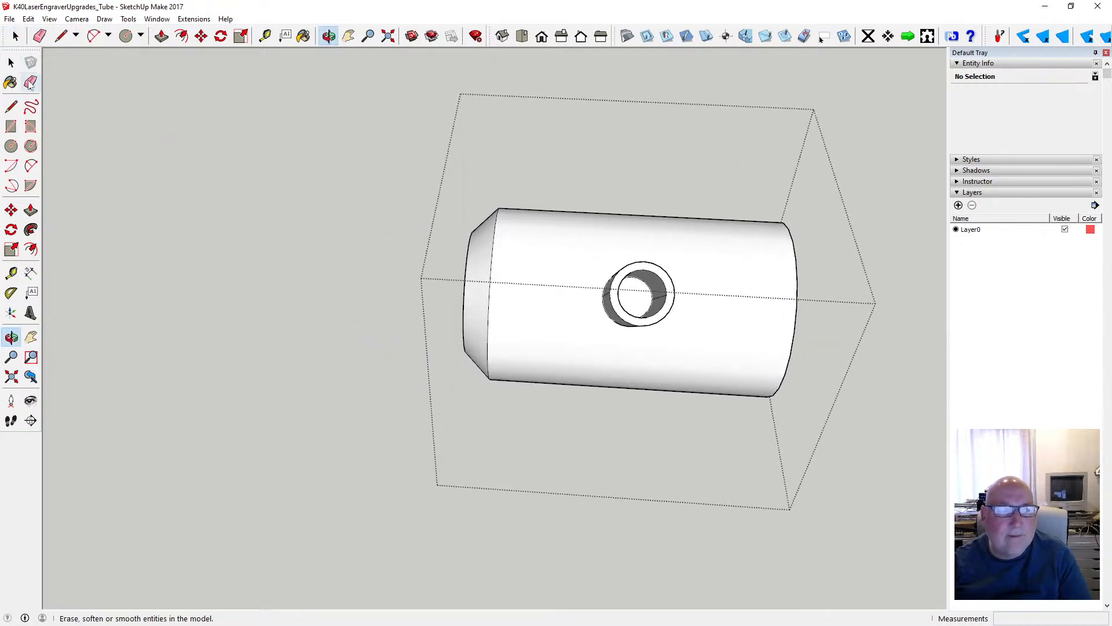
{"action": "left_click", "coordinate": [11, 62]}
{"action": "left_click", "coordinate": [637, 301]}
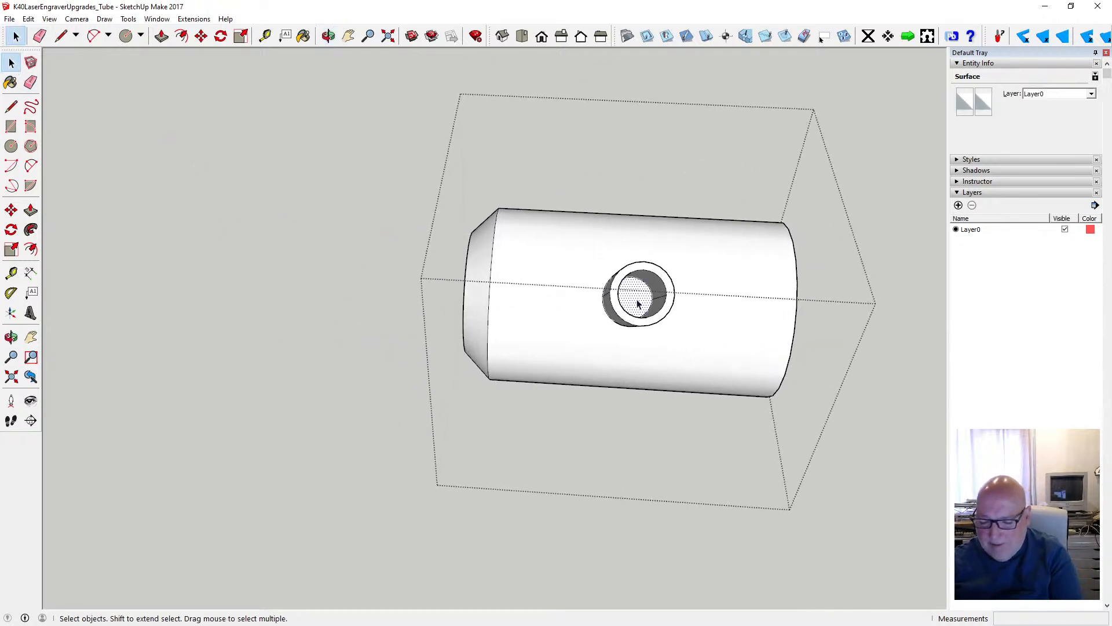
{"action": "key", "text": "Delete"}
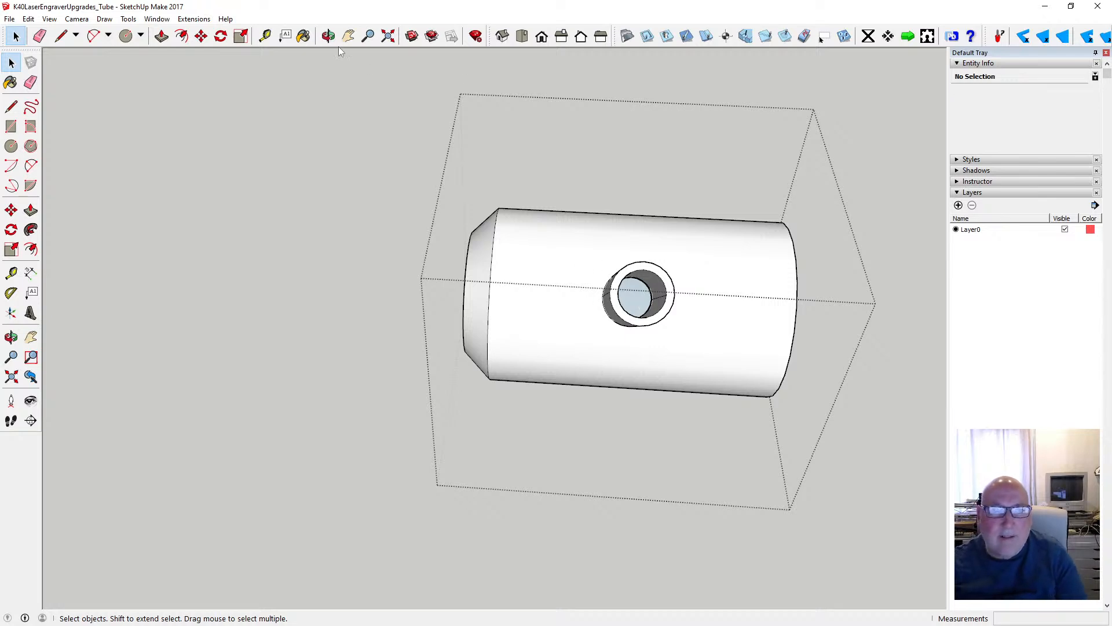
{"action": "key", "text": "o"}
{"action": "left_click_drag", "start_coordinate": [467, 249], "coordinate": [488, 316]}
{"action": "key", "text": "space"}
{"action": "left_click", "coordinate": [216, 162]}
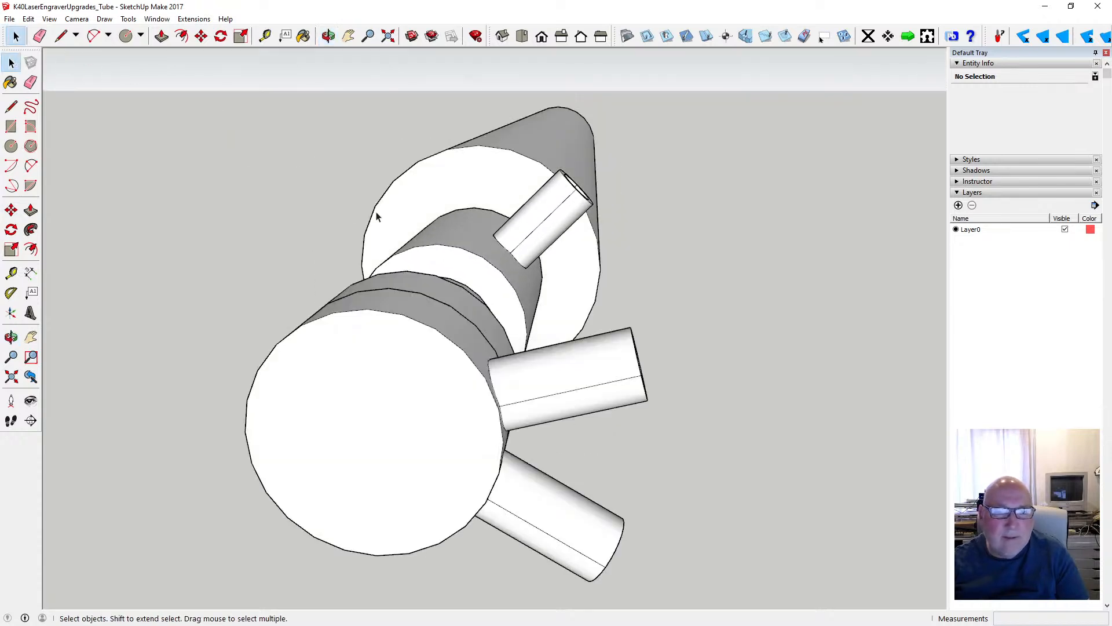
{"action": "left_click", "coordinate": [464, 265]}
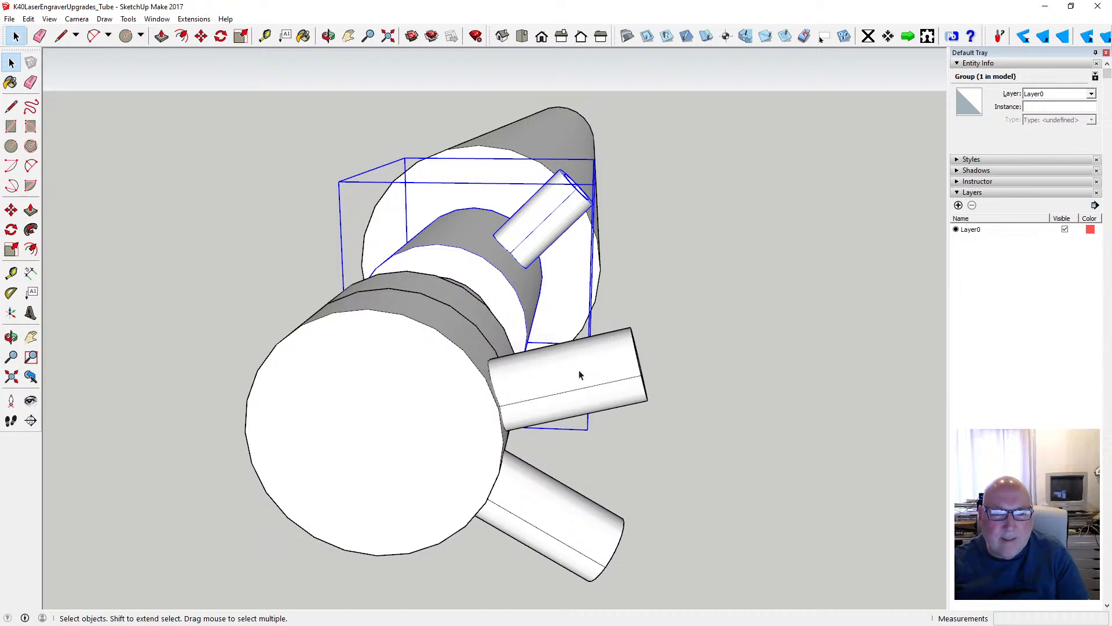
{"action": "double_click", "coordinate": [497, 283]}
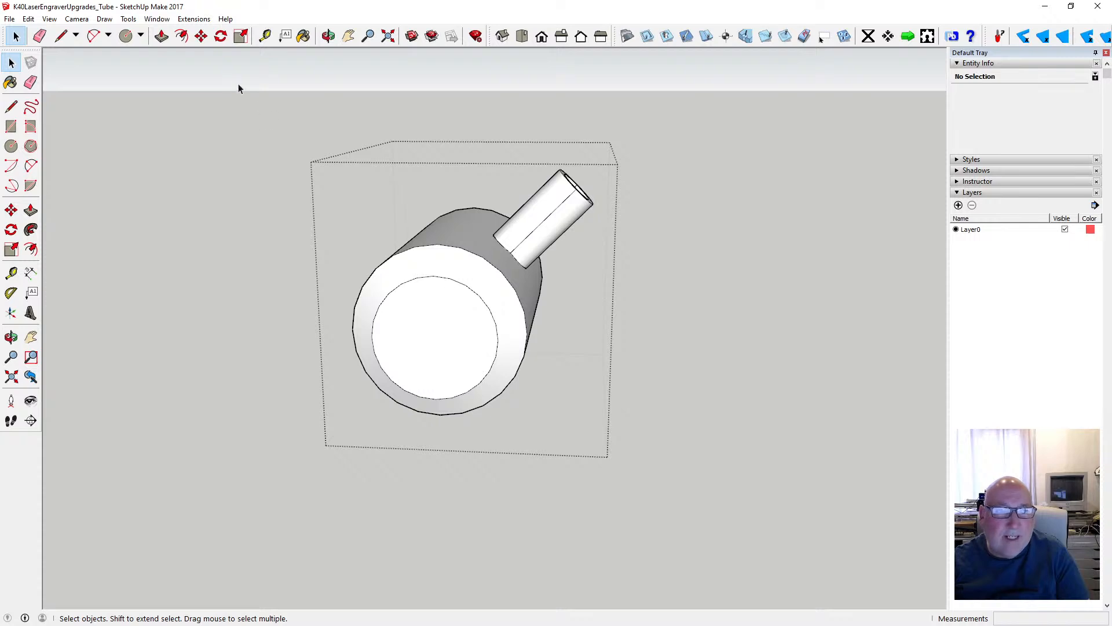
{"action": "left_click", "coordinate": [221, 36]}
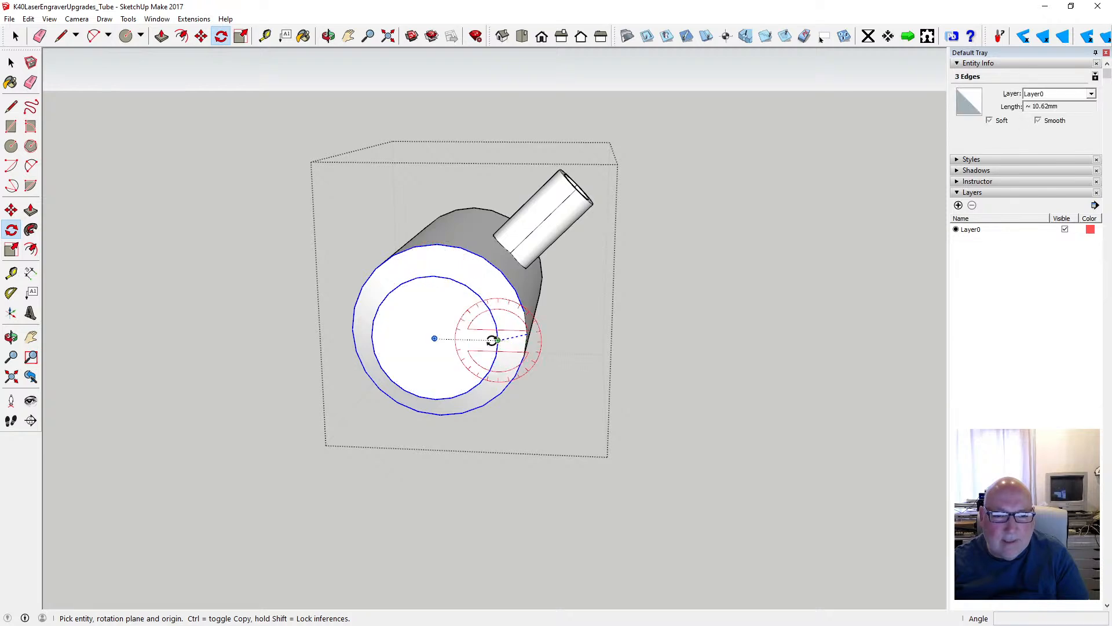
{"action": "left_click", "coordinate": [492, 340]}
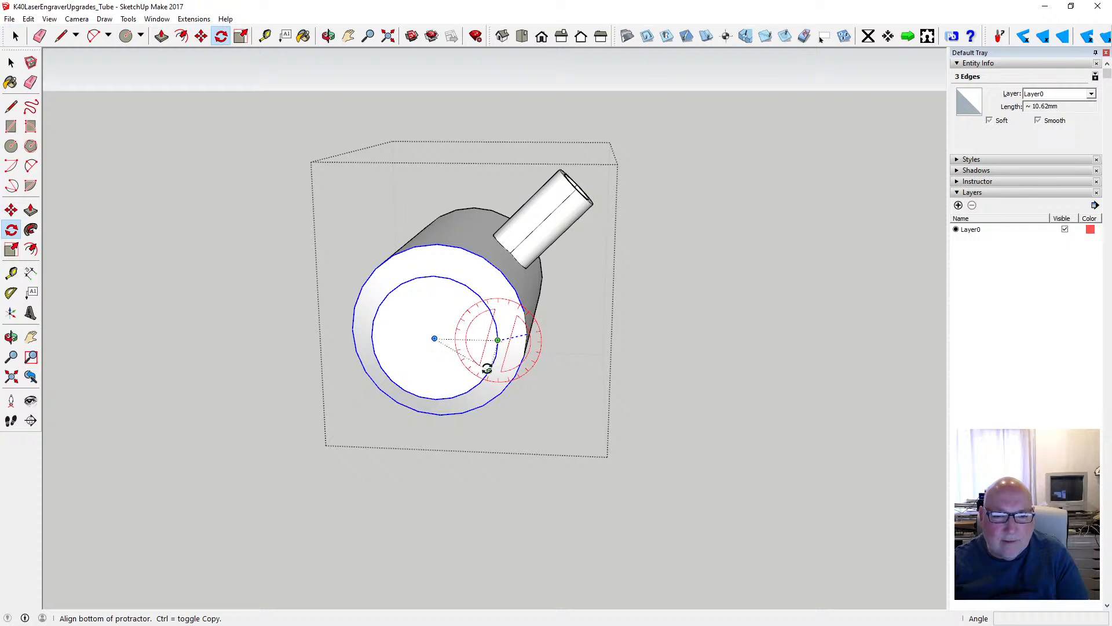
{"action": "key", "text": "Escape"}
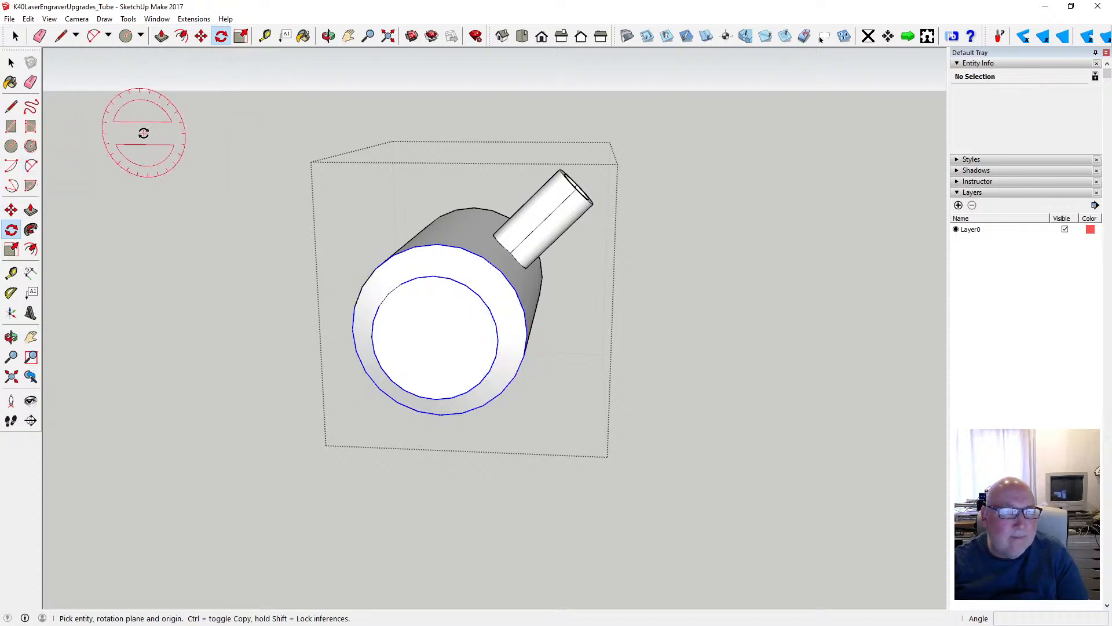
{"action": "left_click", "coordinate": [202, 36]}
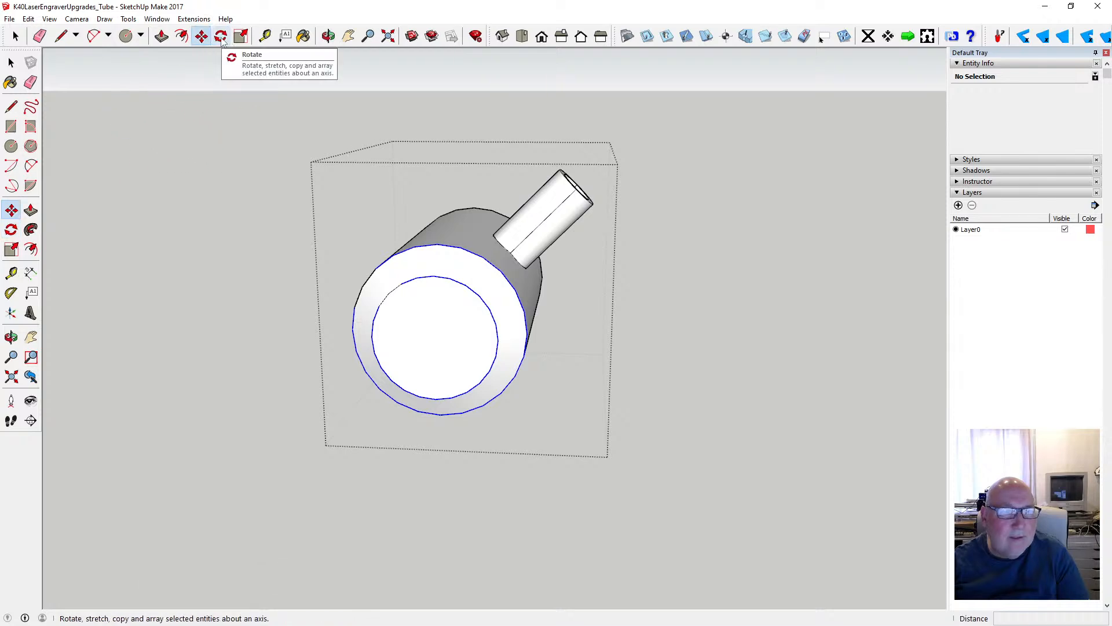
{"action": "left_click", "coordinate": [221, 37]}
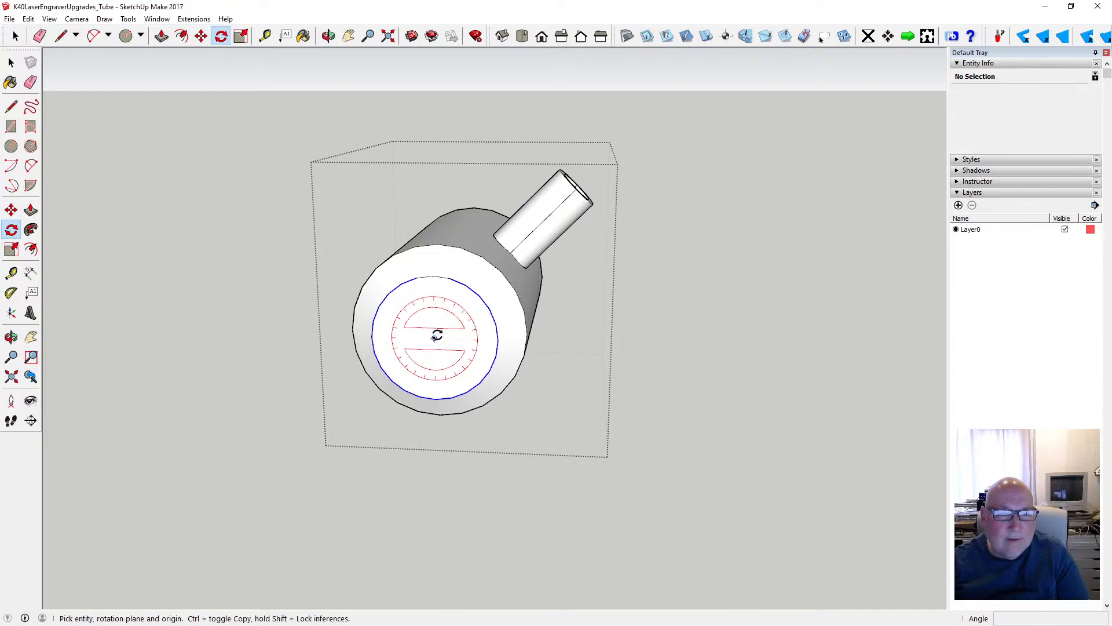
{"action": "left_click", "coordinate": [11, 62]}
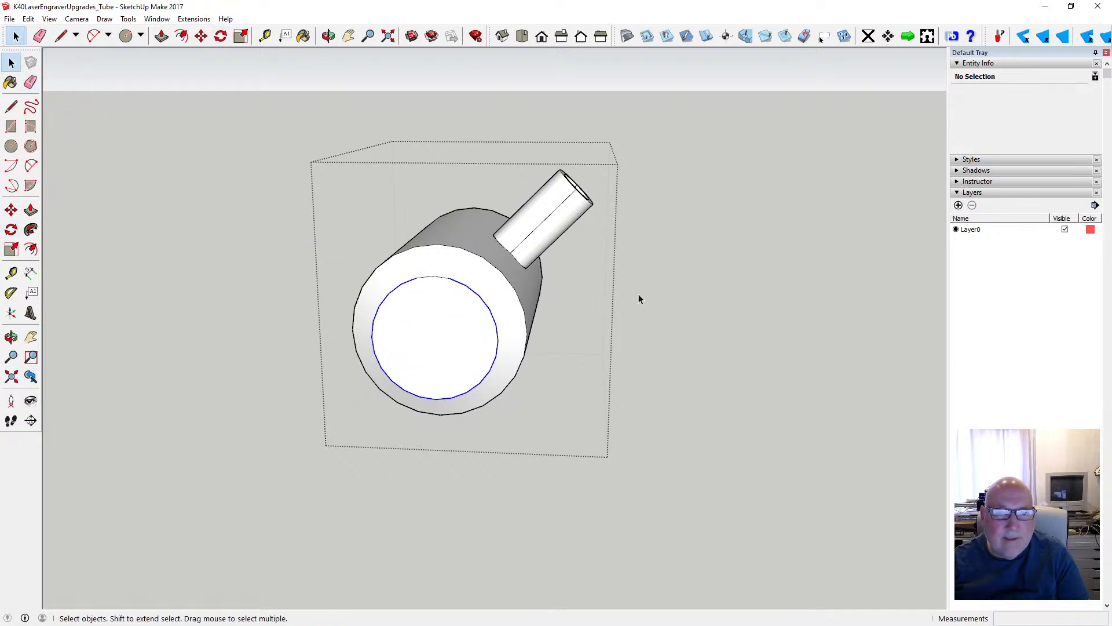
{"action": "left_click", "coordinate": [655, 296]}
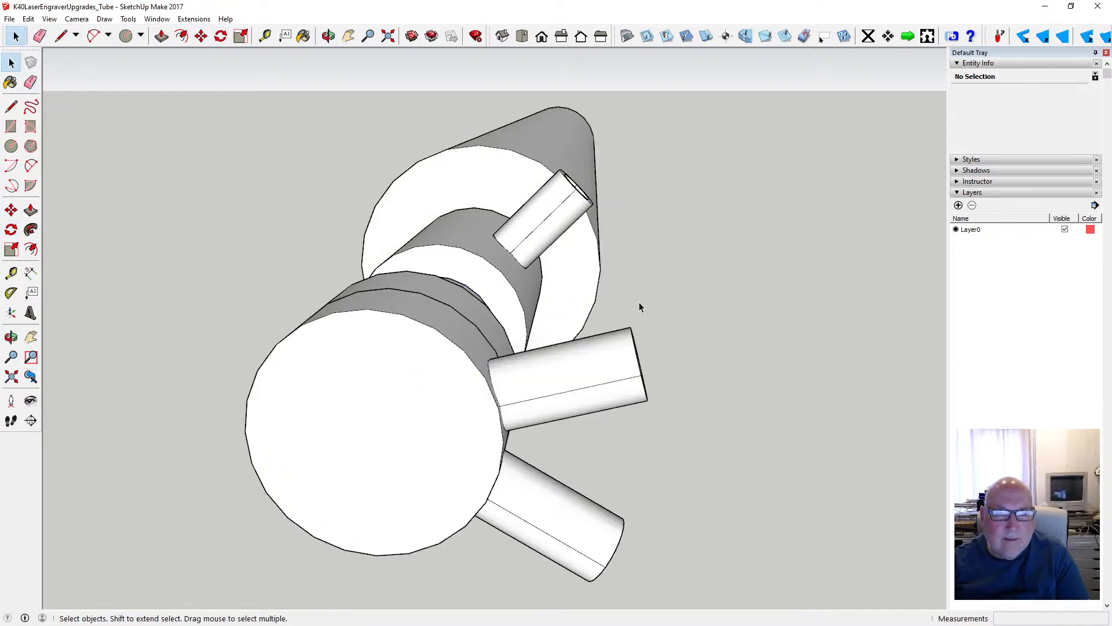
- Select the chamfered section's group and check the Component Edit setting for hiding the rest of the model
{"action": "left_click", "coordinate": [479, 280]}
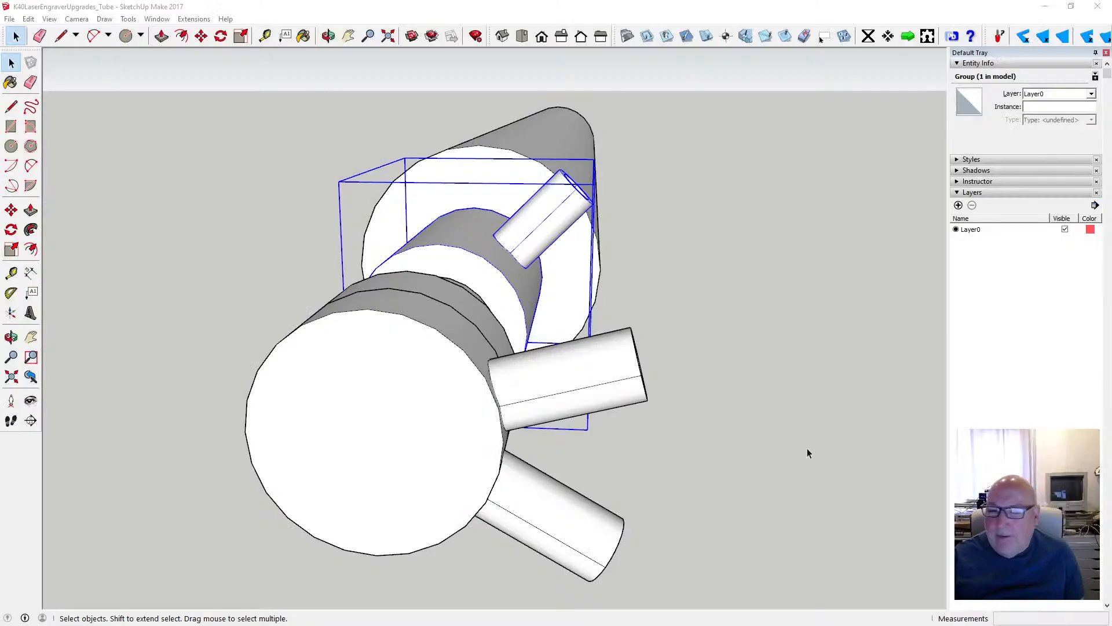
{"action": "left_click", "coordinate": [328, 36]}
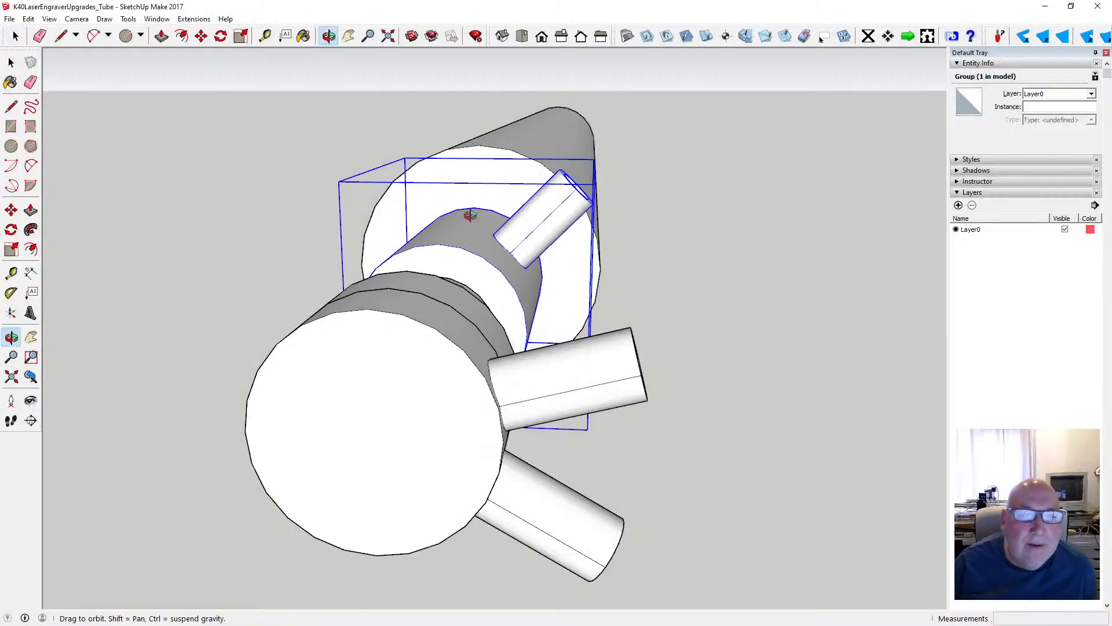
{"action": "left_click_drag", "start_coordinate": [497, 293], "coordinate": [469, 301]}
{"action": "scroll", "coordinate": [469, 301], "scroll_direction": "up", "scroll_amount": 2}
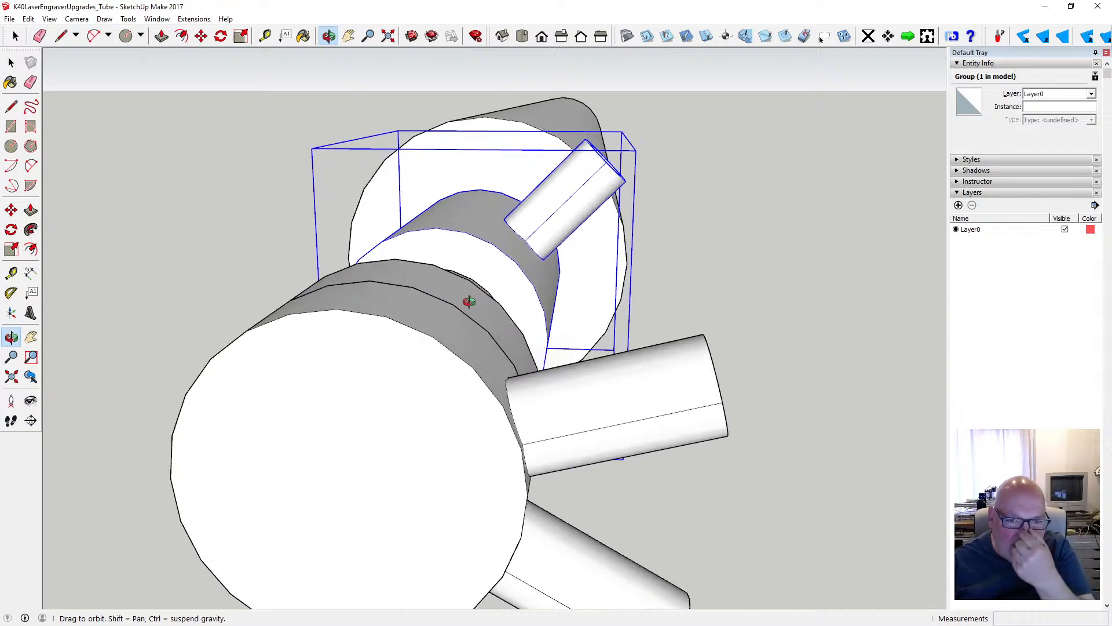
{"action": "scroll", "coordinate": [469, 298], "scroll_direction": "down", "scroll_amount": 1}
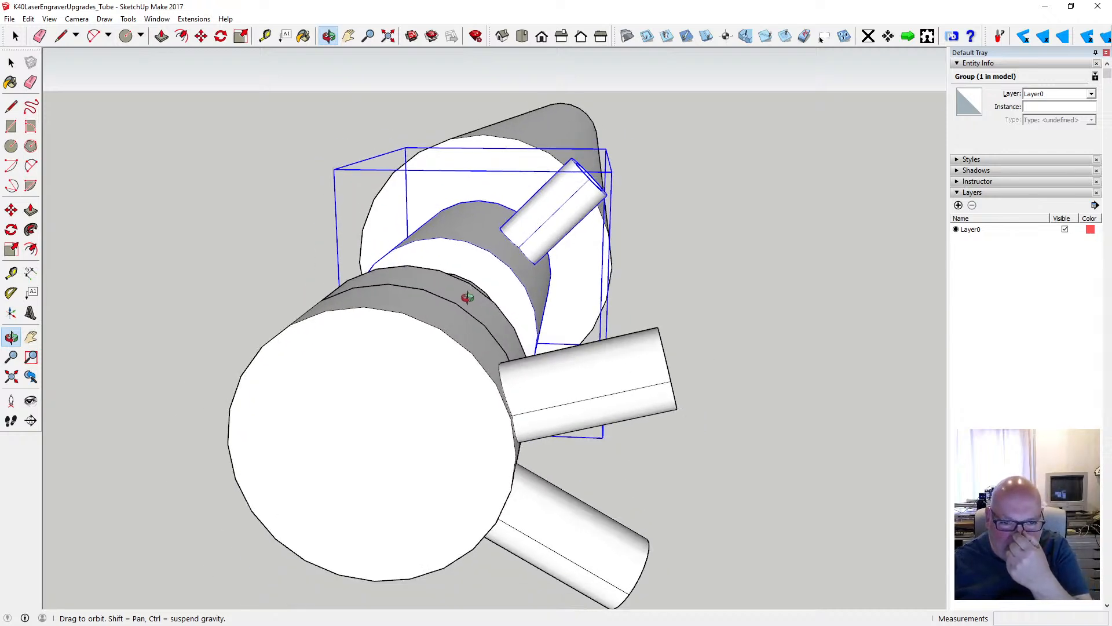
{"action": "scroll", "coordinate": [371, 316], "scroll_direction": "down", "scroll_amount": 3}
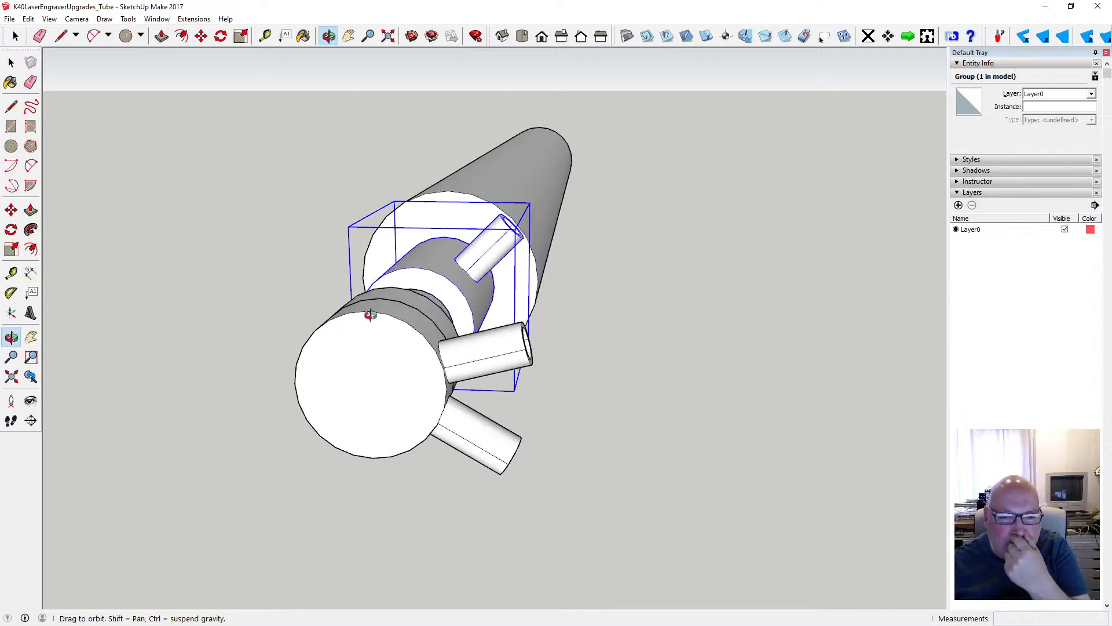
{"action": "scroll", "coordinate": [371, 314], "scroll_direction": "down", "scroll_amount": 1}
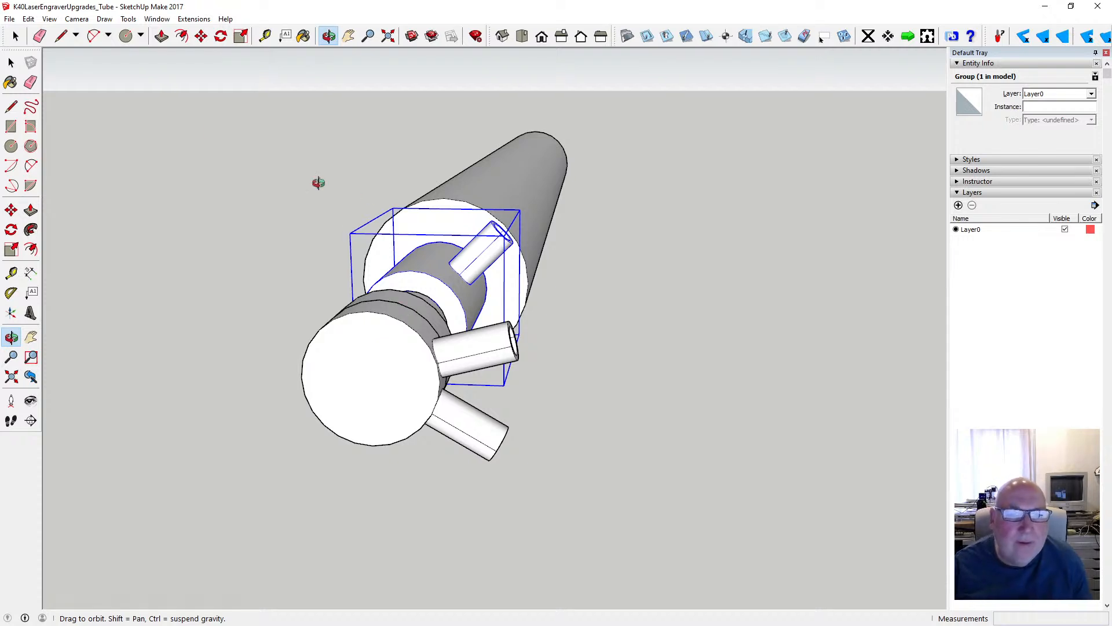
{"action": "left_click", "coordinate": [49, 18]}
{"action": "mouse_move", "coordinate": [119, 185]}
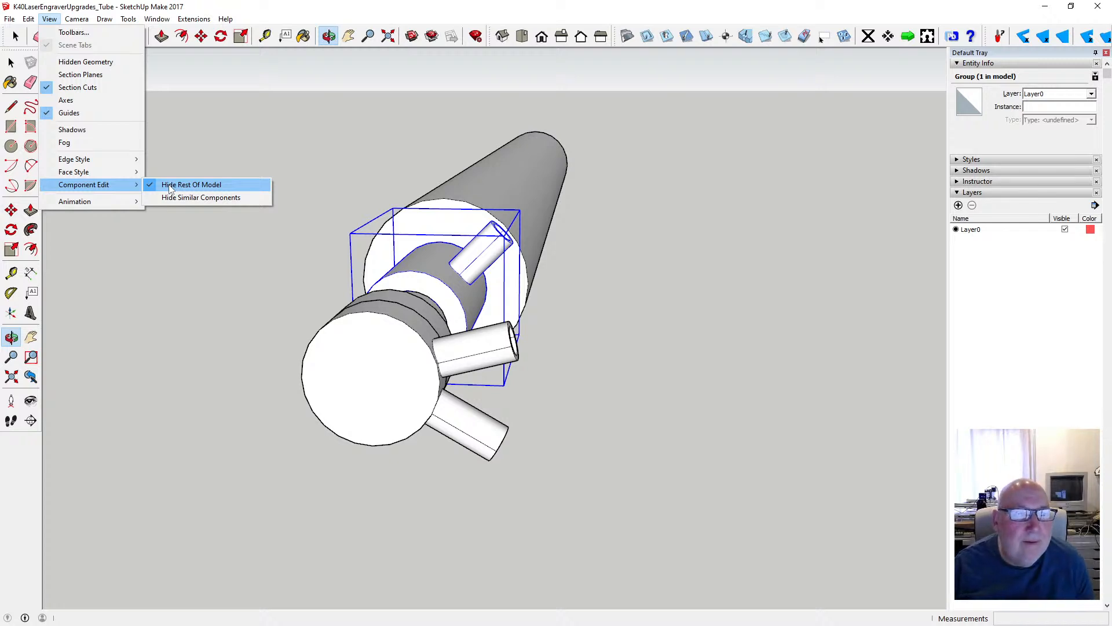
{"action": "left_click", "coordinate": [11, 62]}
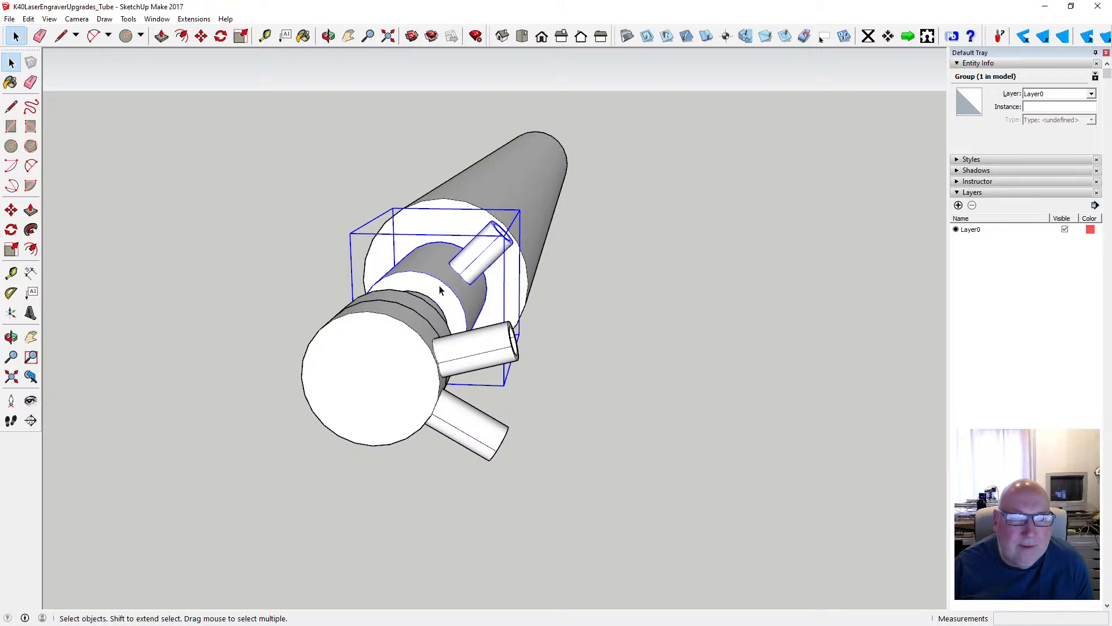
- Rotate the chamfered section's group 30° about the tube's axis, lining its stub up with the end cap's upper stub, and clear the selection
{"action": "left_click", "coordinate": [221, 37]}
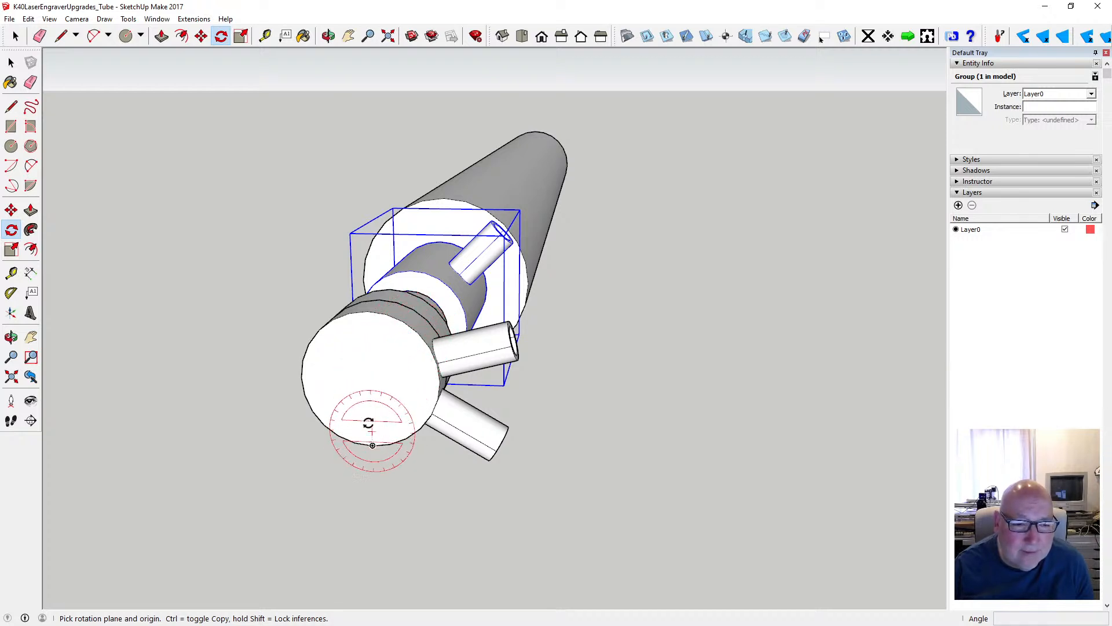
{"action": "left_click", "coordinate": [370, 380]}
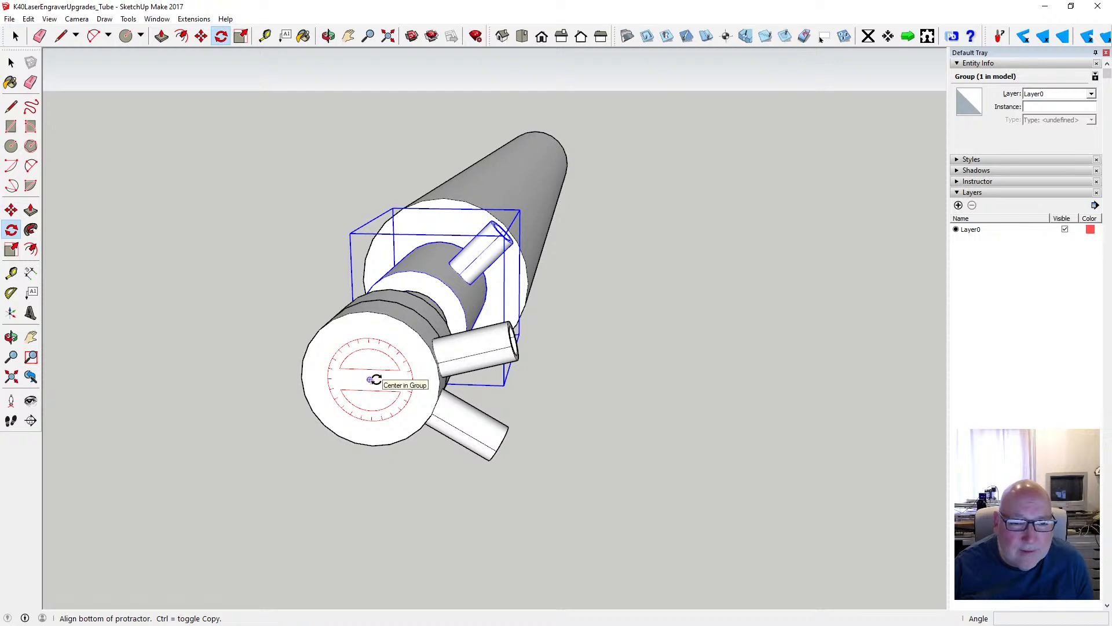
{"action": "left_click", "coordinate": [416, 334]}
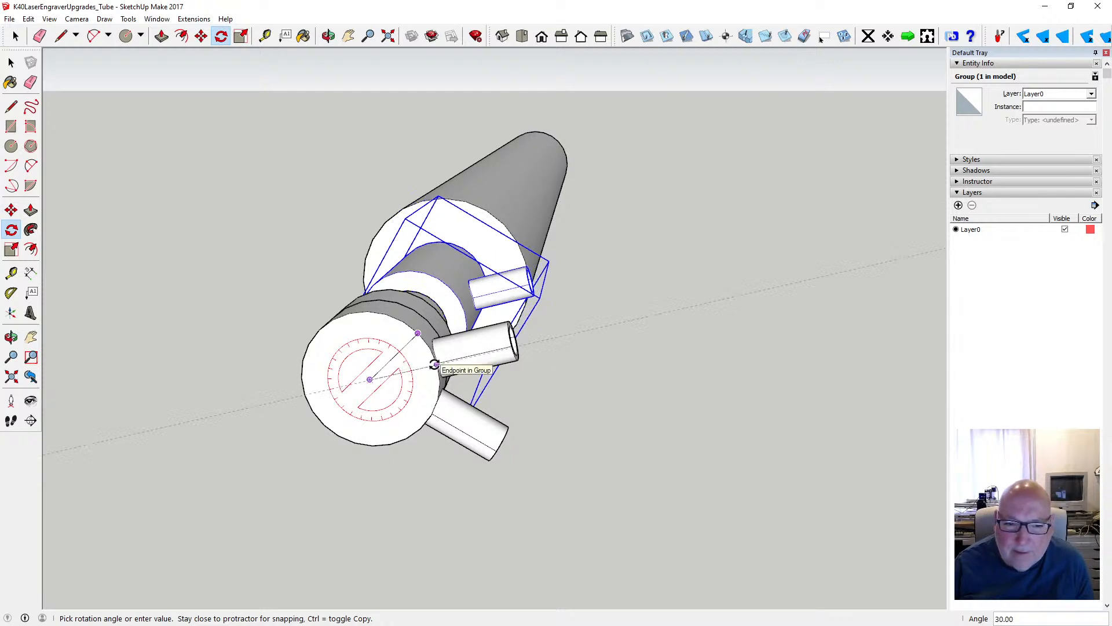
{"action": "left_click", "coordinate": [435, 365]}
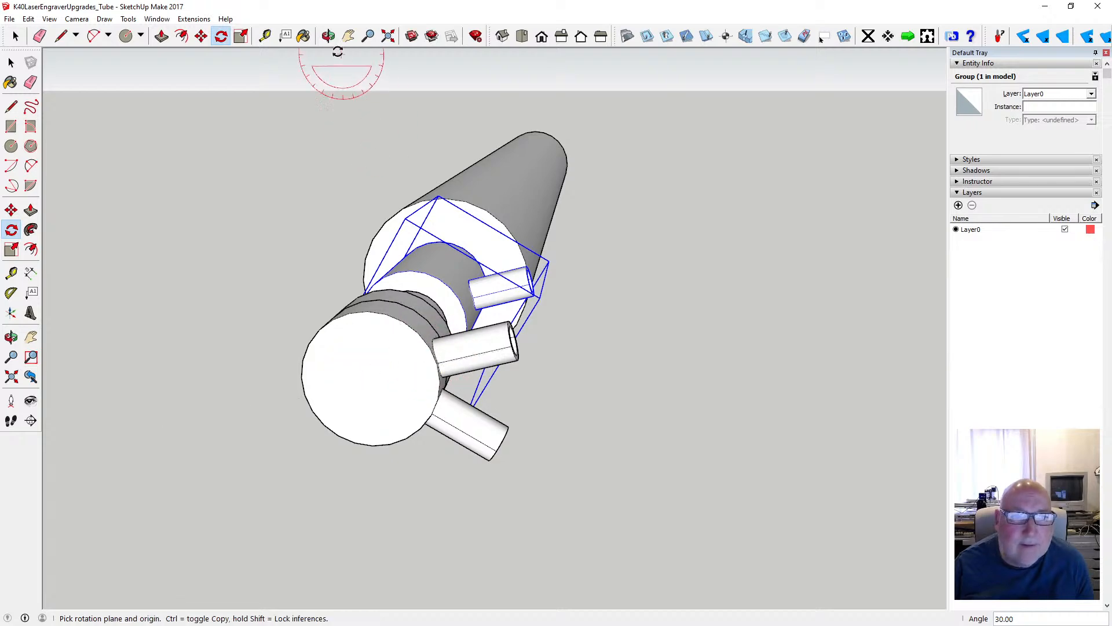
{"action": "left_click", "coordinate": [329, 36]}
{"action": "left_click_drag", "start_coordinate": [494, 229], "coordinate": [281, 246]}
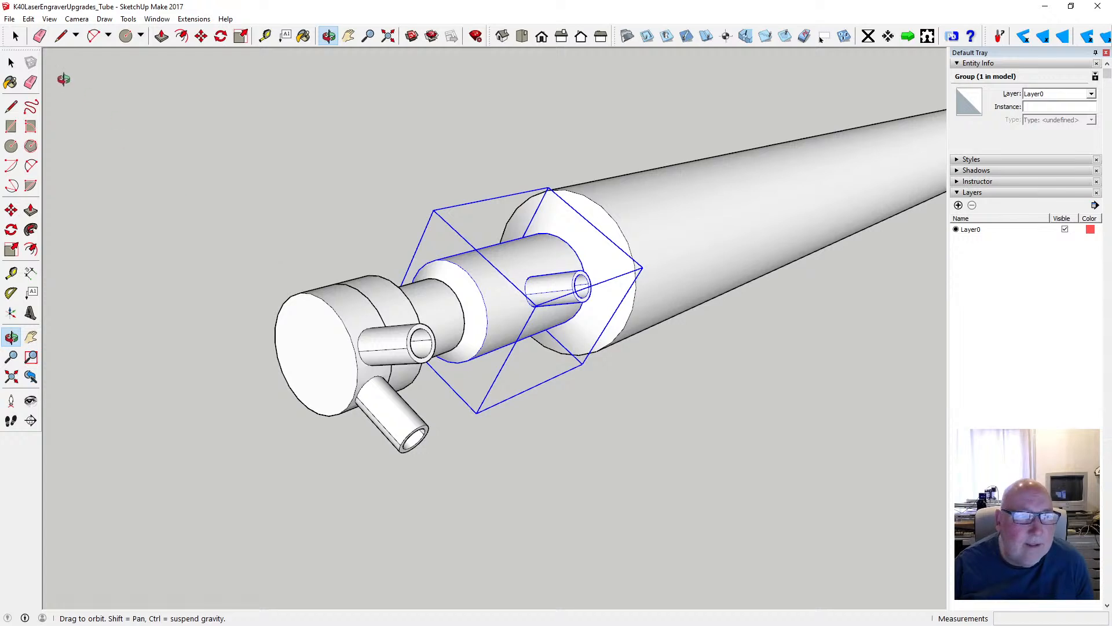
{"action": "left_click", "coordinate": [12, 63]}
{"action": "left_click", "coordinate": [16, 65]}
{"action": "left_click", "coordinate": [281, 179]}
- Examine the alignment of the three connector stubs and the complete tube from several angles
{"action": "left_click", "coordinate": [332, 38]}
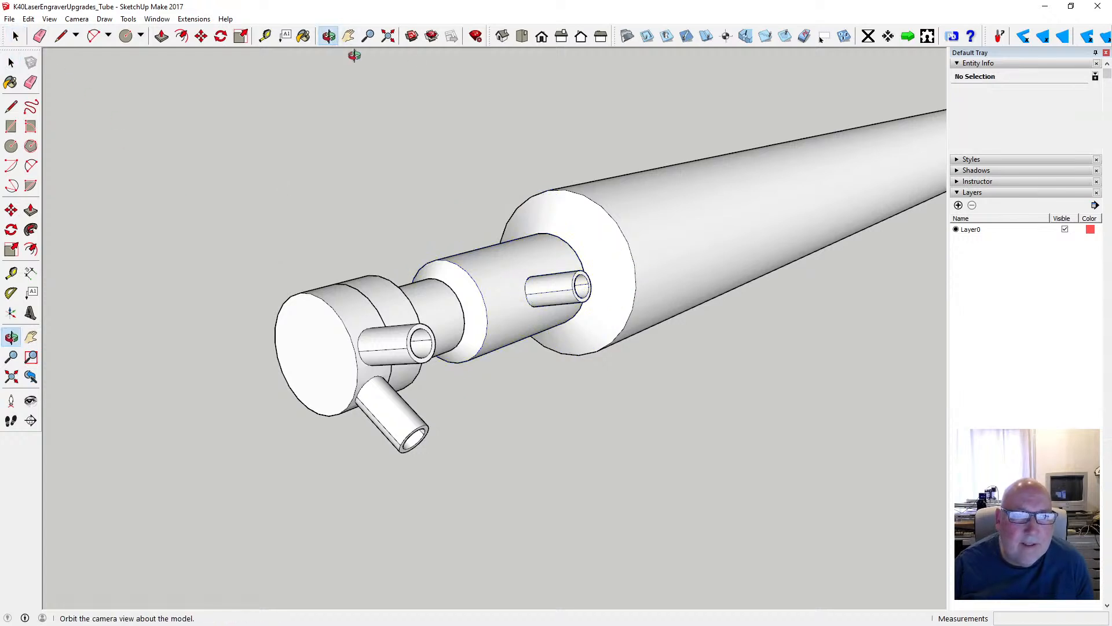
{"action": "scroll", "coordinate": [506, 297], "scroll_direction": "down", "scroll_amount": 2}
{"action": "scroll", "coordinate": [505, 297], "scroll_direction": "down", "scroll_amount": 2}
{"action": "left_click_drag", "start_coordinate": [529, 281], "coordinate": [459, 340]}
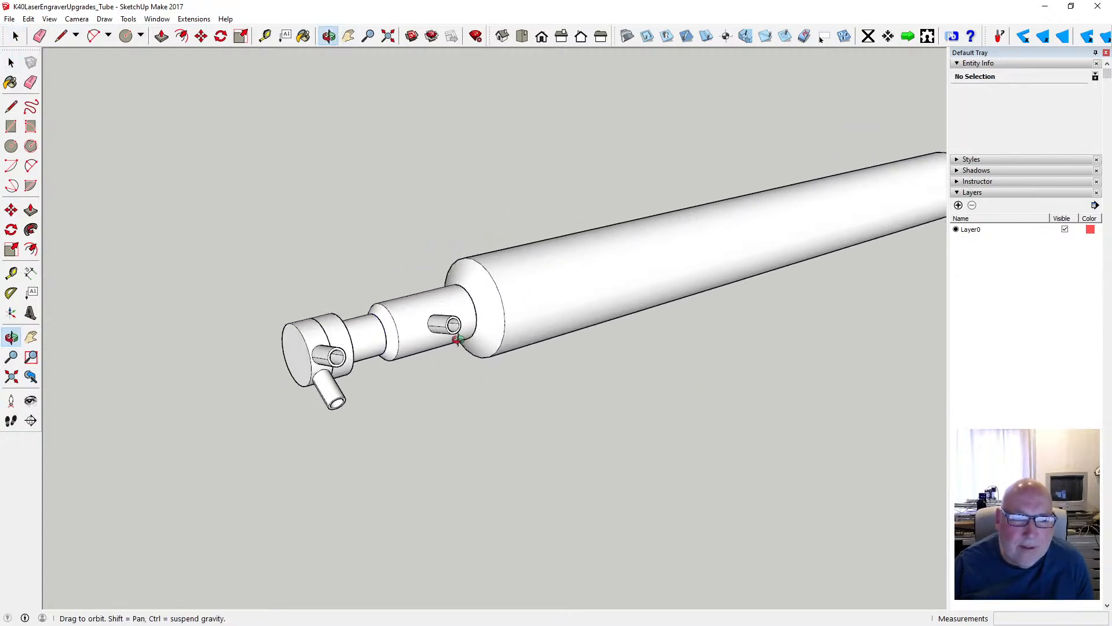
{"action": "scroll", "coordinate": [430, 335], "scroll_direction": "down", "scroll_amount": 3}
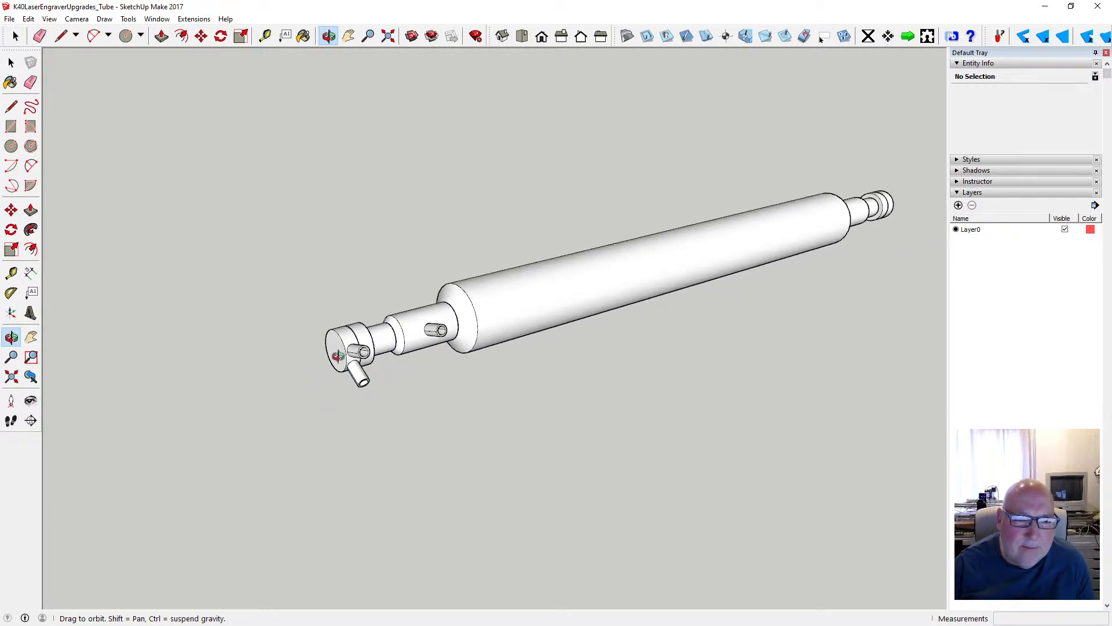
{"action": "scroll", "coordinate": [366, 359], "scroll_direction": "up", "scroll_amount": 3}
{"action": "scroll", "coordinate": [366, 360], "scroll_direction": "up", "scroll_amount": 1}
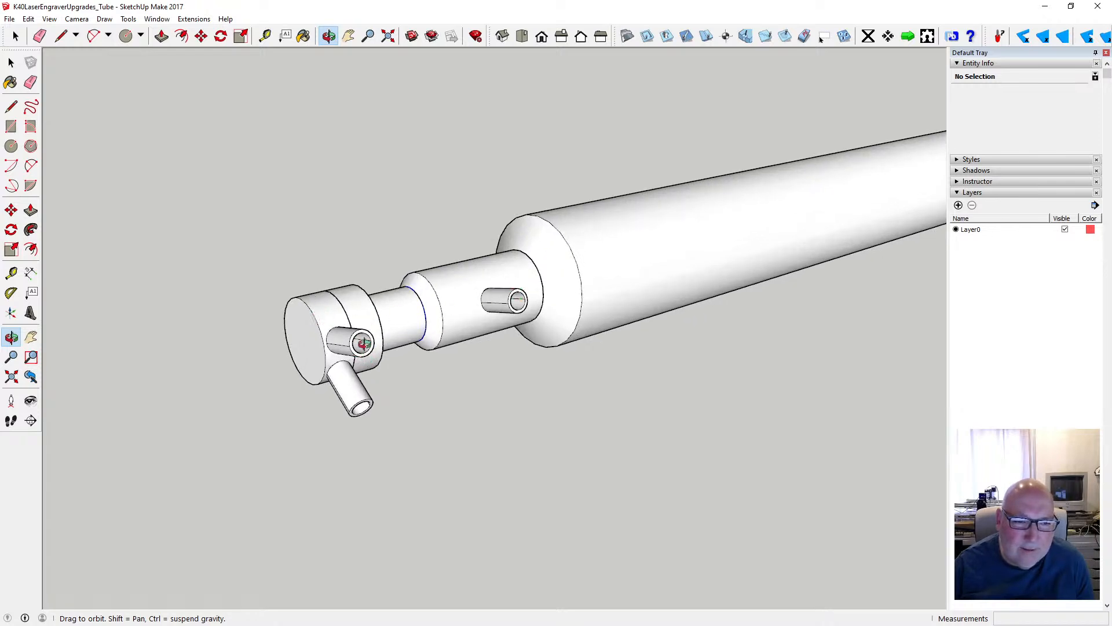
{"action": "left_click_drag", "start_coordinate": [453, 340], "coordinate": [355, 375]}
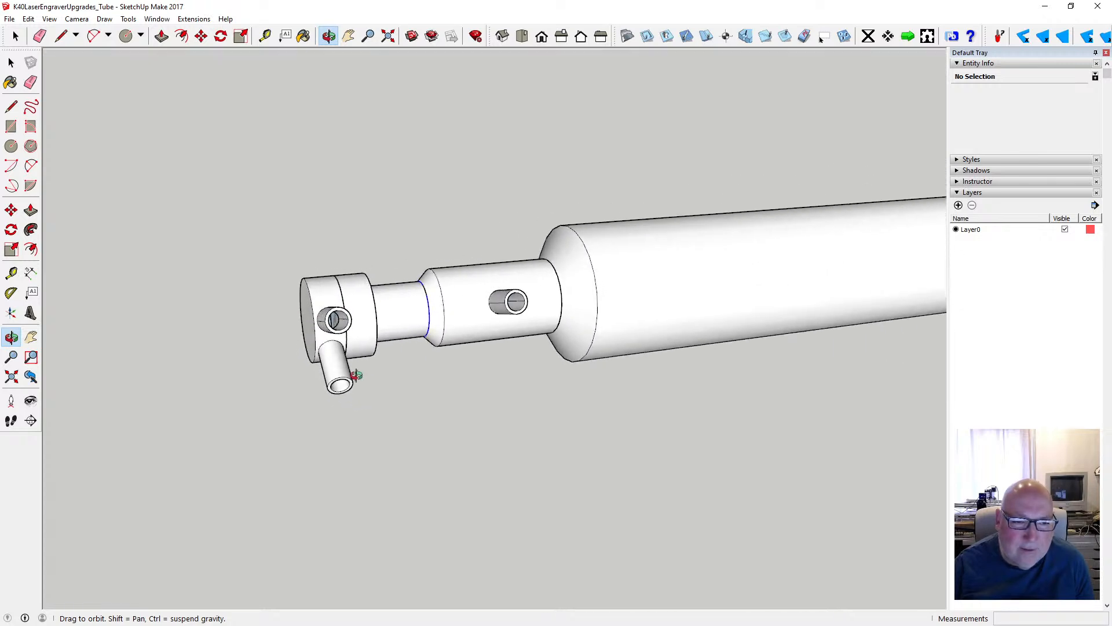
{"action": "left_click_drag", "start_coordinate": [492, 308], "coordinate": [368, 383]}
{"action": "scroll", "coordinate": [362, 380], "scroll_direction": "down", "scroll_amount": 2}
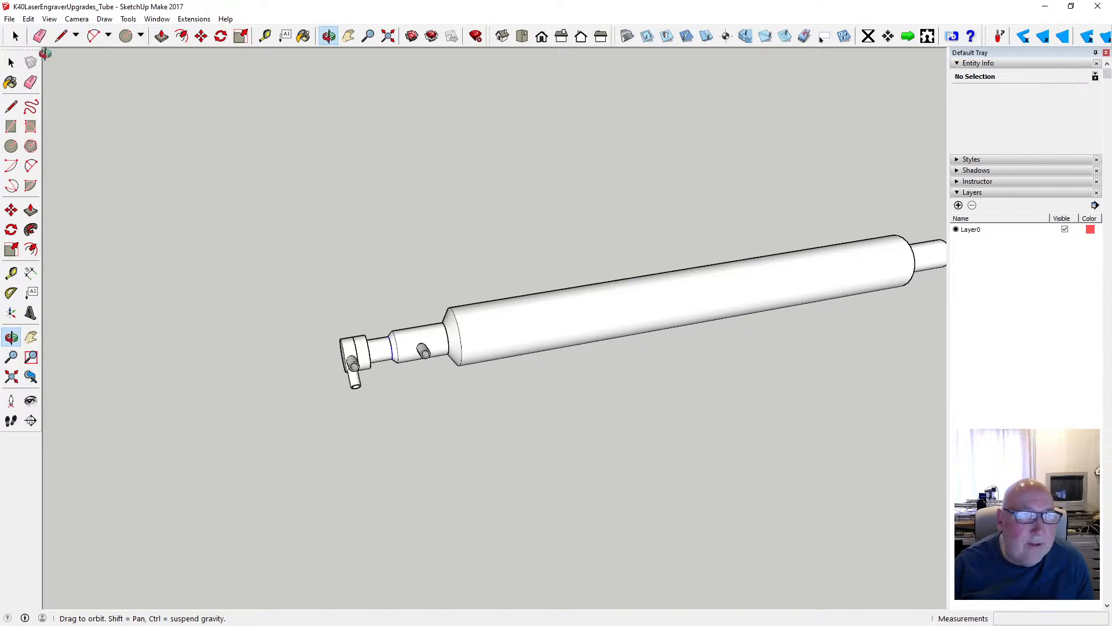
- Save the model
{"action": "left_click", "coordinate": [8, 19]}
{"action": "left_click", "coordinate": [28, 62]}
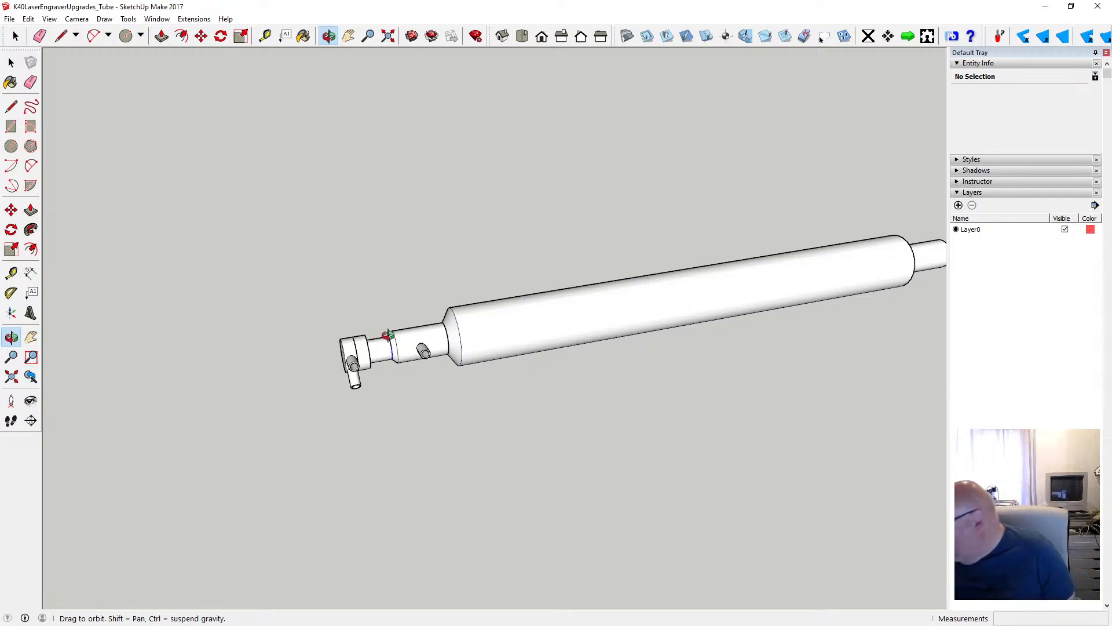
{"action": "left_click_drag", "start_coordinate": [387, 347], "coordinate": [706, 337]}
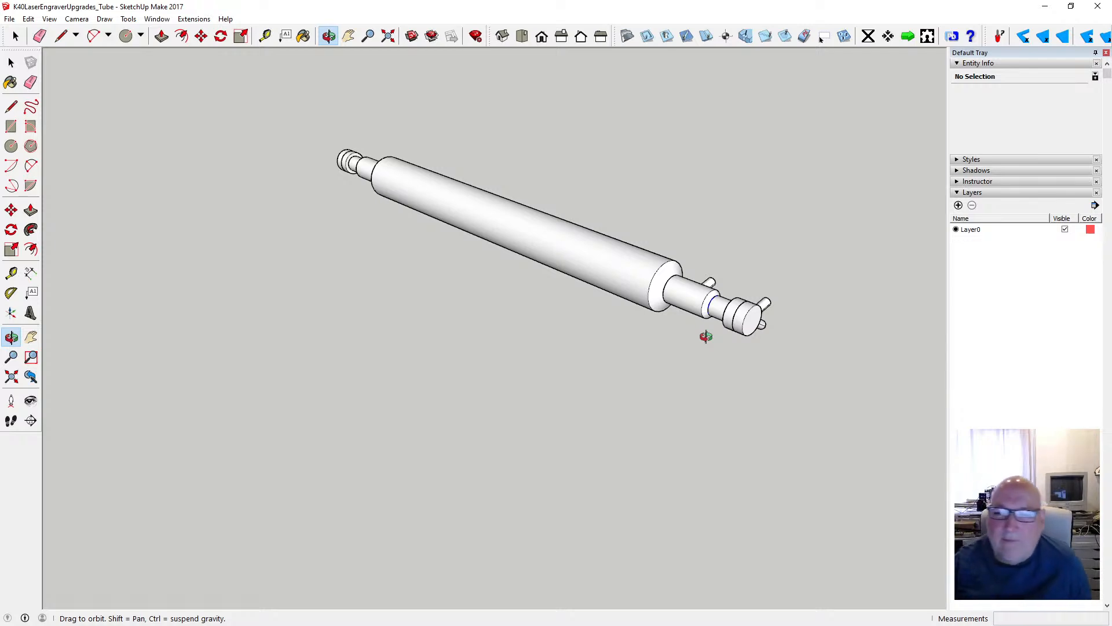
{"action": "scroll", "coordinate": [556, 333], "scroll_direction": "down", "scroll_amount": 1}
{"action": "scroll", "coordinate": [662, 317], "scroll_direction": "up", "scroll_amount": 3}
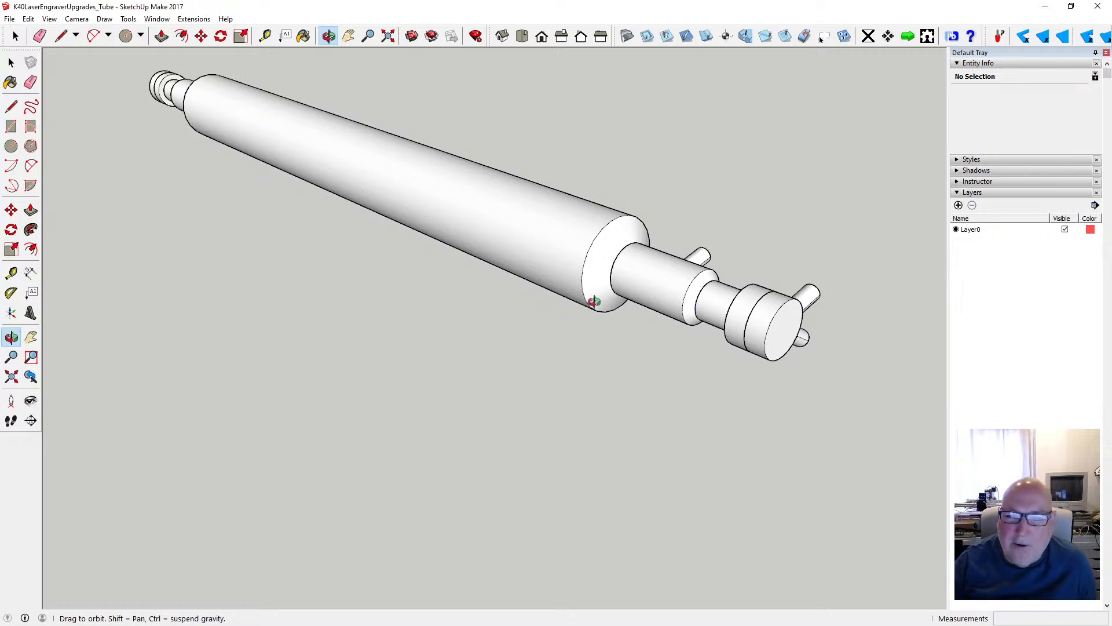
{"action": "left_click_drag", "start_coordinate": [589, 316], "coordinate": [296, 292]}
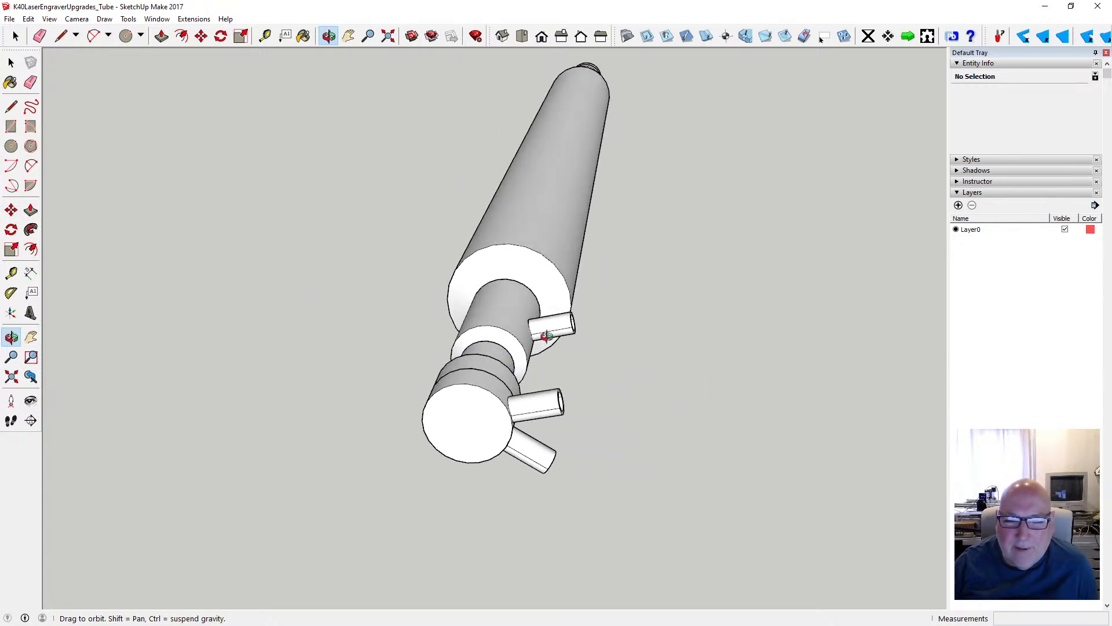
{"action": "left_click_drag", "start_coordinate": [457, 330], "coordinate": [643, 326]}
{"action": "scroll", "coordinate": [670, 322], "scroll_direction": "down", "scroll_amount": 2}
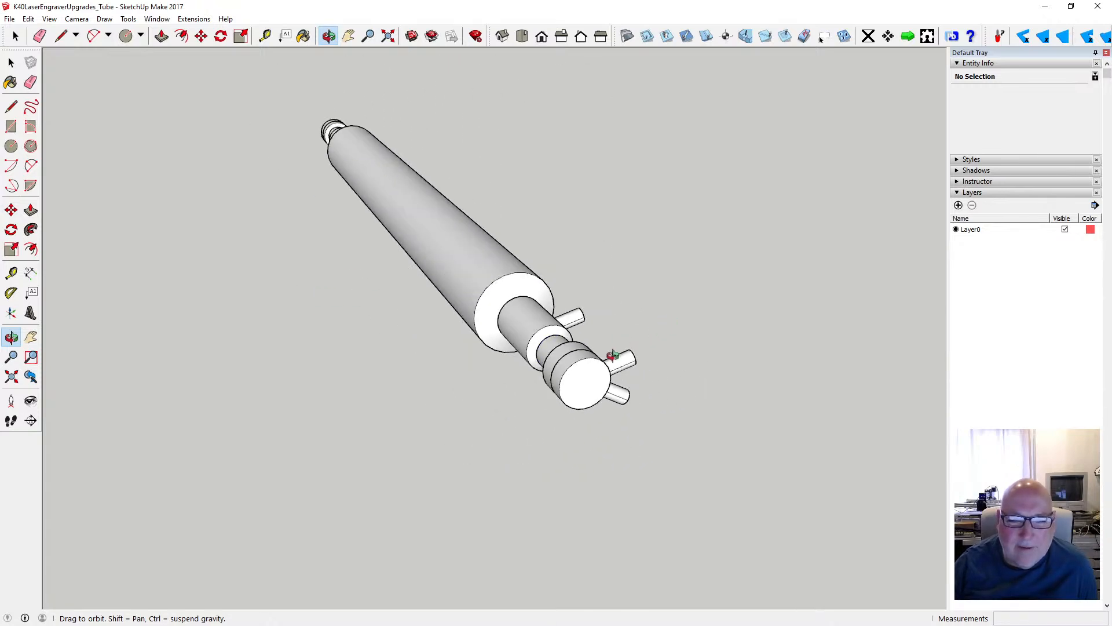
{"action": "key", "text": "space"}
{"action": "left_click", "coordinate": [28, 19]}
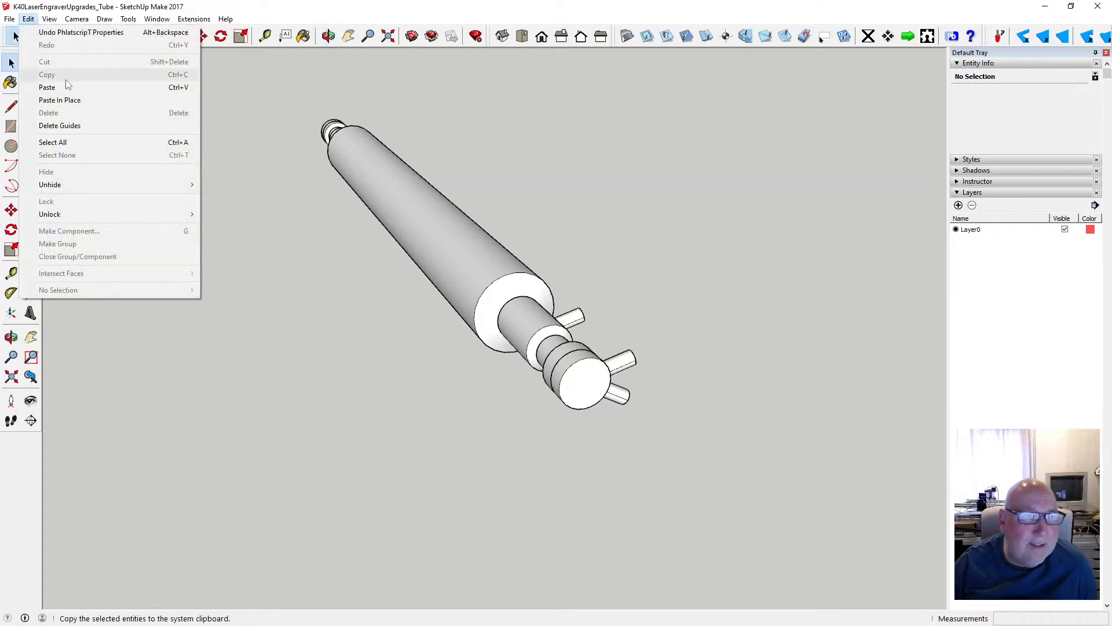
{"action": "left_click", "coordinate": [63, 87]}
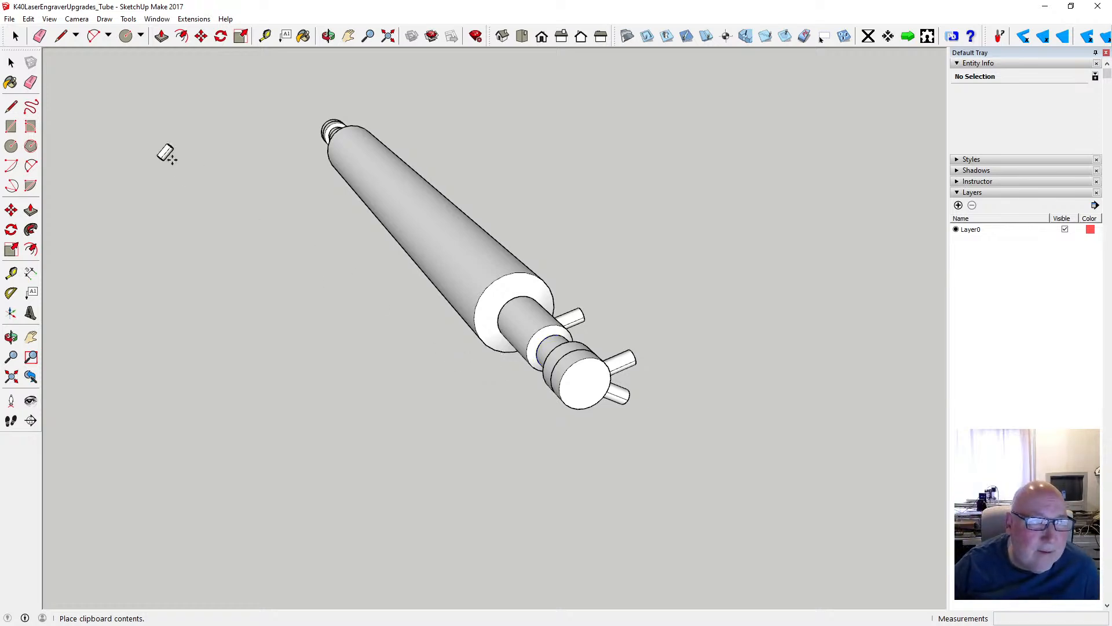
{"action": "key", "text": "Escape"}
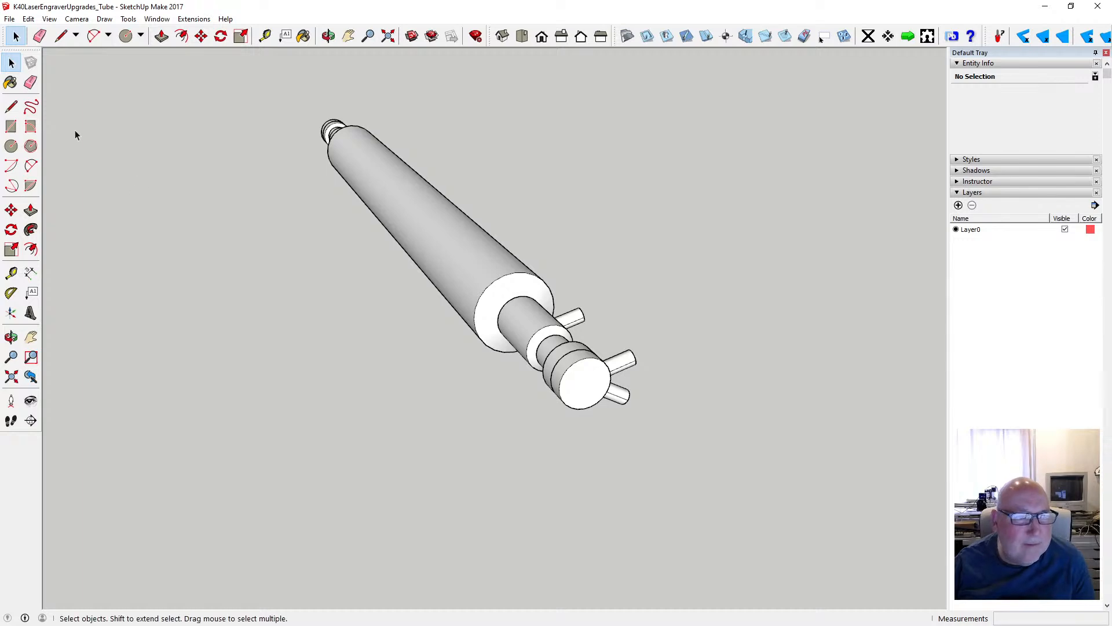
- Draw a circle with a 4 mm radius in the empty area beside the tube
{"action": "left_click", "coordinate": [14, 147]}
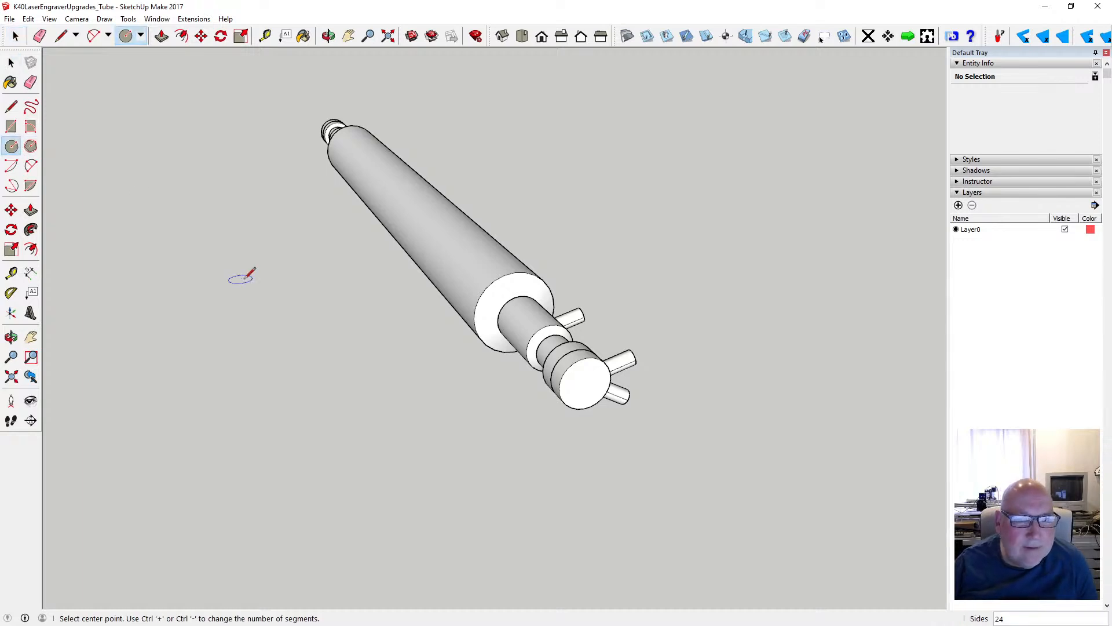
{"action": "left_click", "coordinate": [443, 380]}
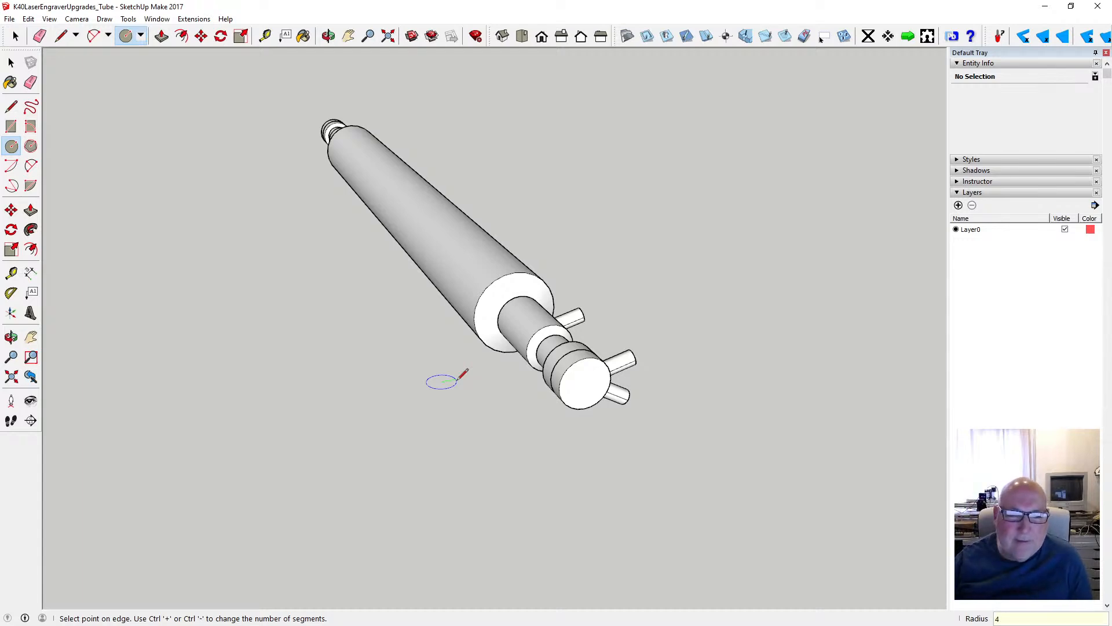
{"action": "key", "text": "Return"}
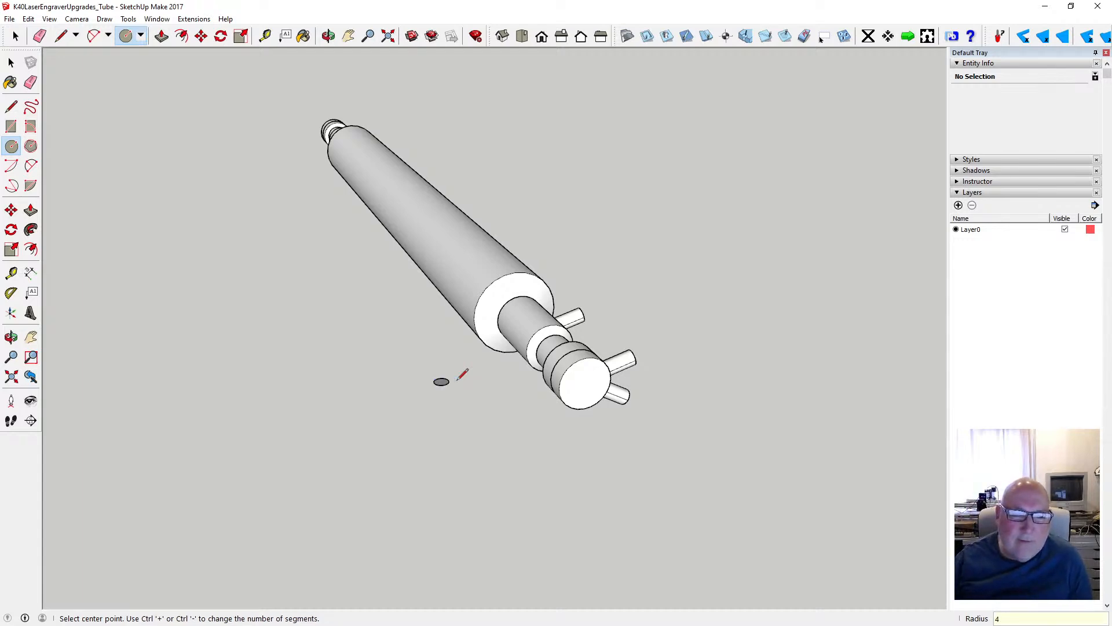
{"action": "scroll", "coordinate": [443, 388], "scroll_direction": "up", "scroll_amount": 6}
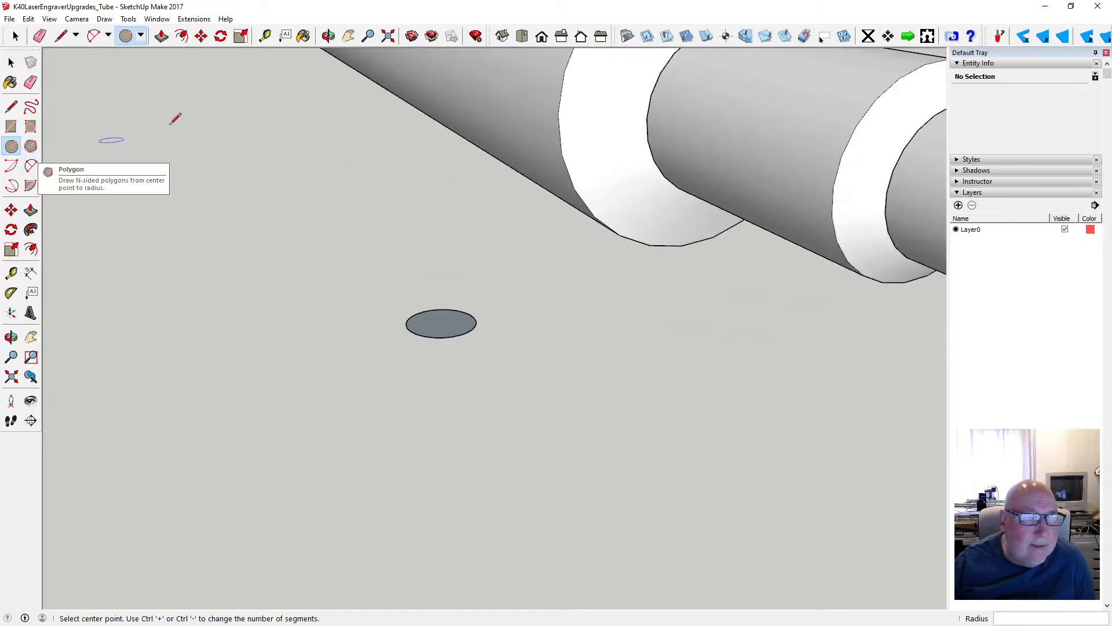
- Try to offset the circle's edge 1 mm inward, and undo the offset
{"action": "left_click", "coordinate": [183, 39]}
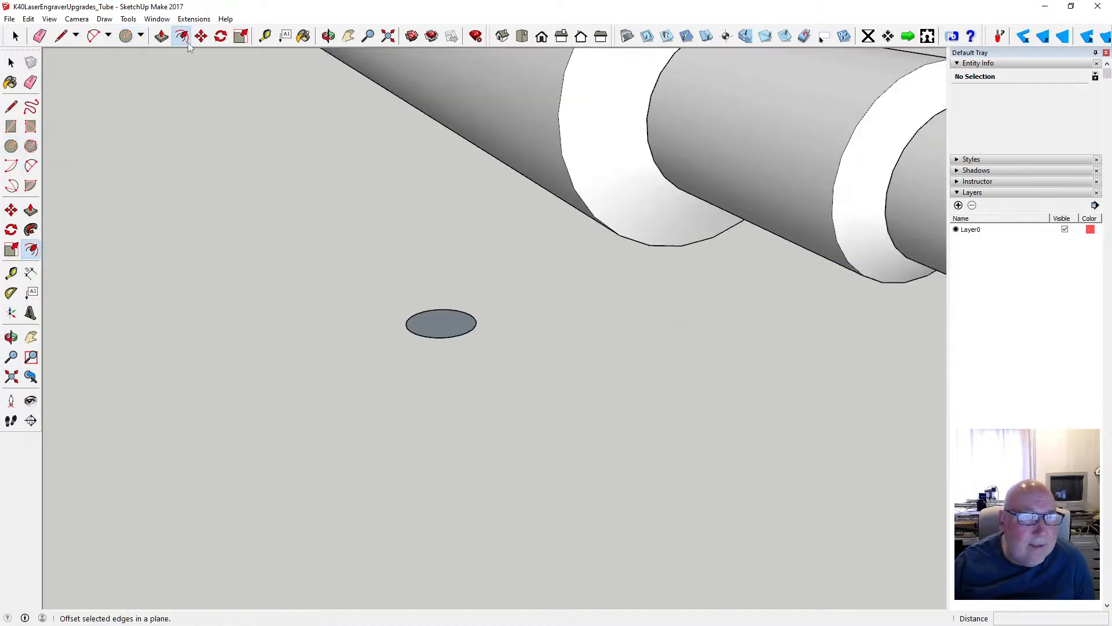
{"action": "left_click", "coordinate": [435, 318]}
{"action": "type", "text": "1"}
{"action": "key", "text": "Return"}
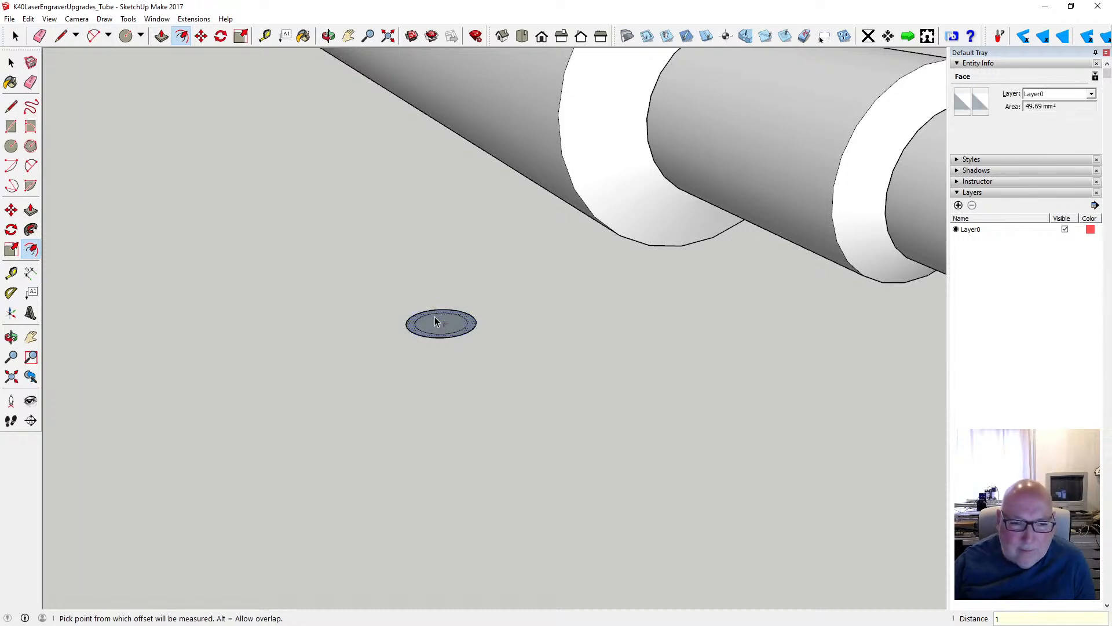
{"action": "key", "text": "Escape"}
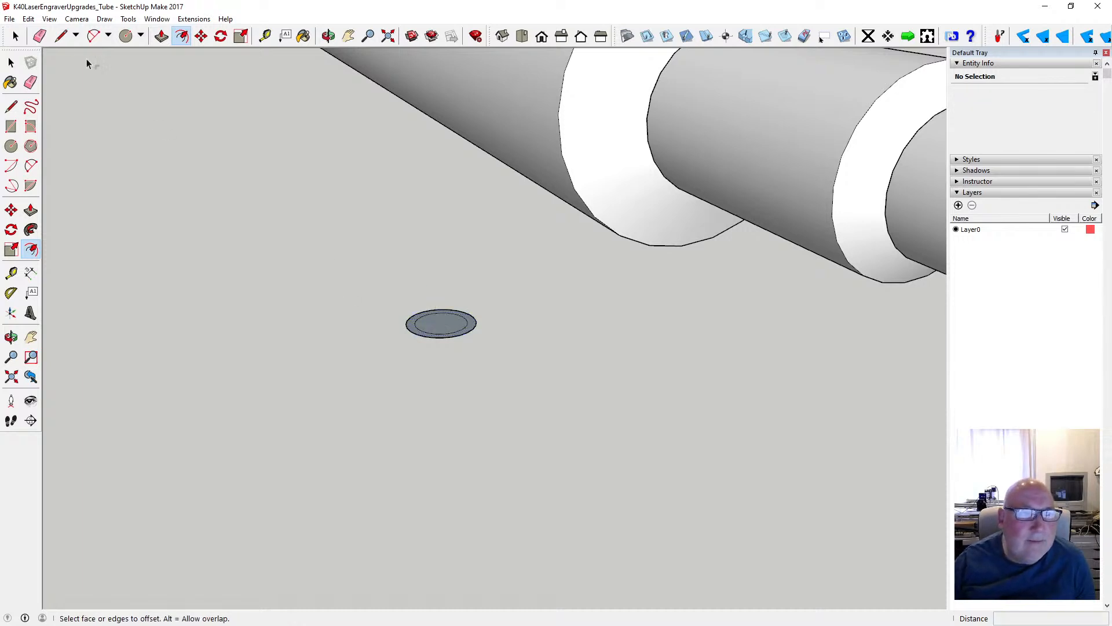
{"action": "left_click", "coordinate": [28, 19]}
{"action": "left_click", "coordinate": [52, 32]}
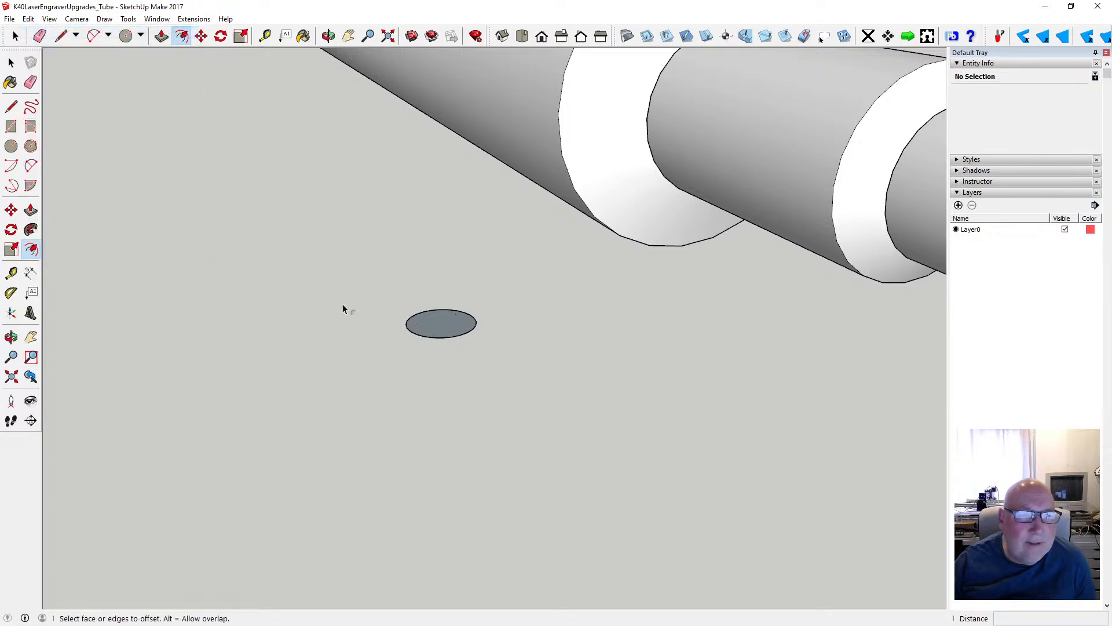
- Extrude the circle 10 mm upward into a solid cylinder
{"action": "left_click", "coordinate": [161, 36]}
{"action": "left_click", "coordinate": [440, 322]}
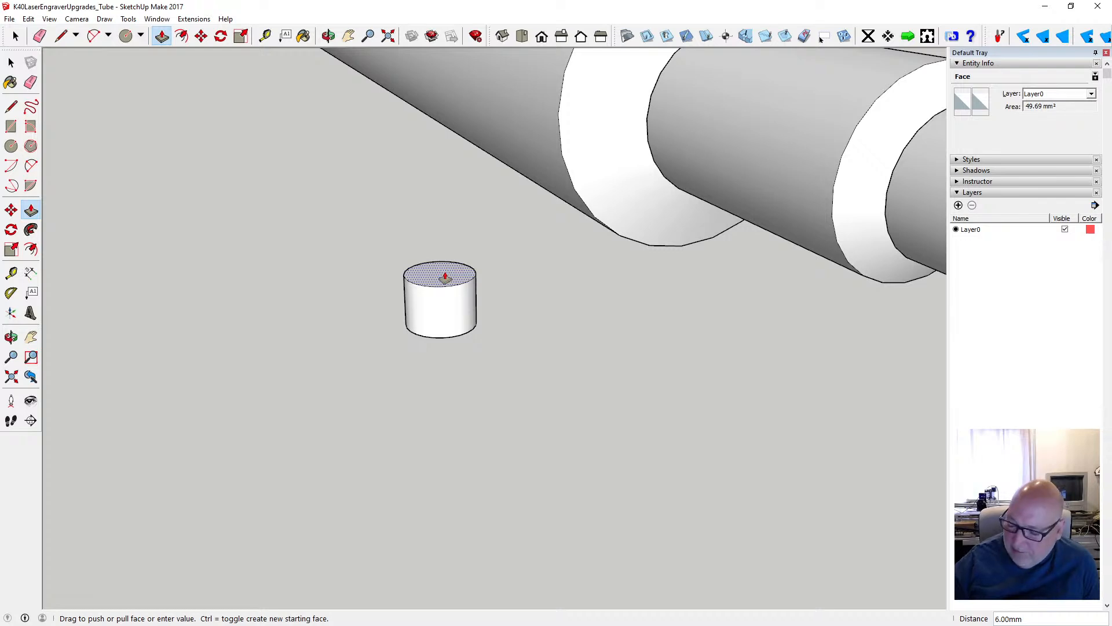
{"action": "key", "text": "Return"}
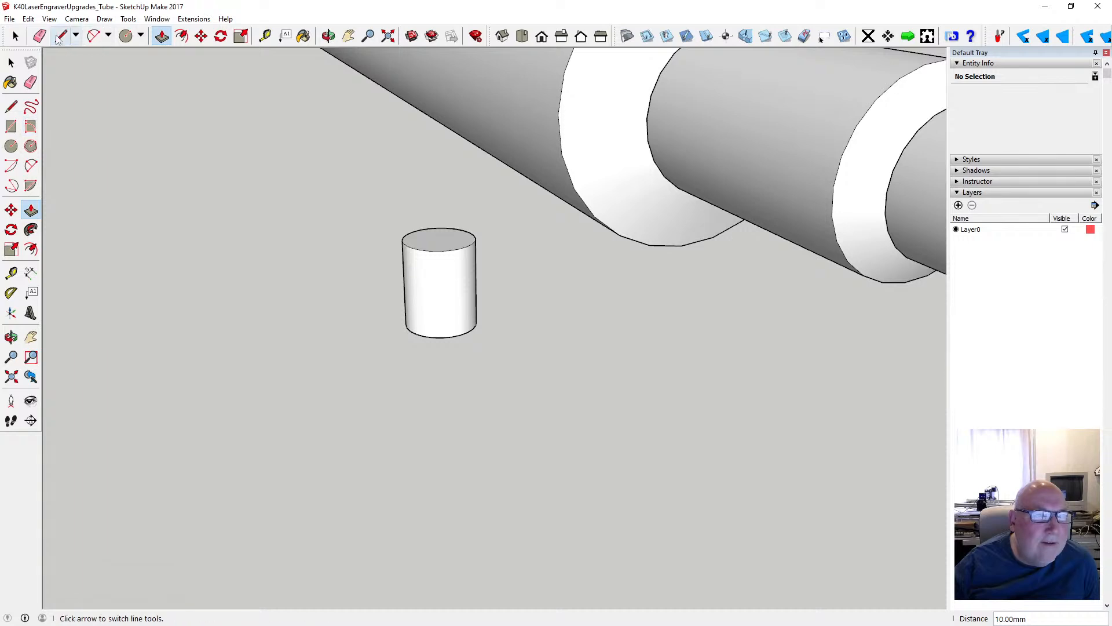
{"action": "left_click", "coordinate": [128, 19]}
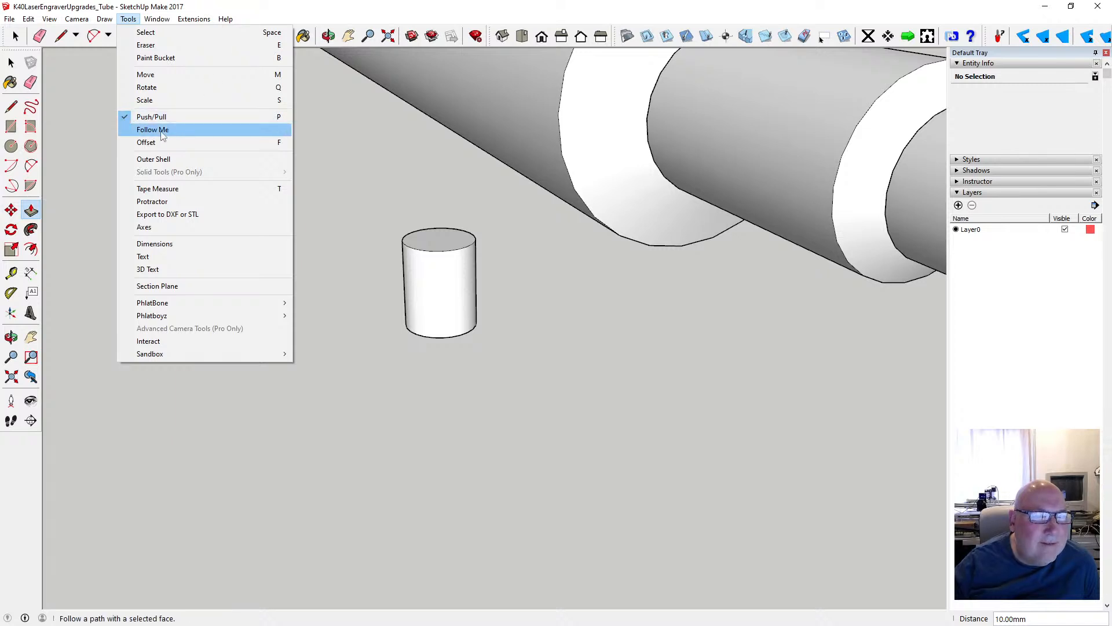
{"action": "left_click", "coordinate": [152, 117]}
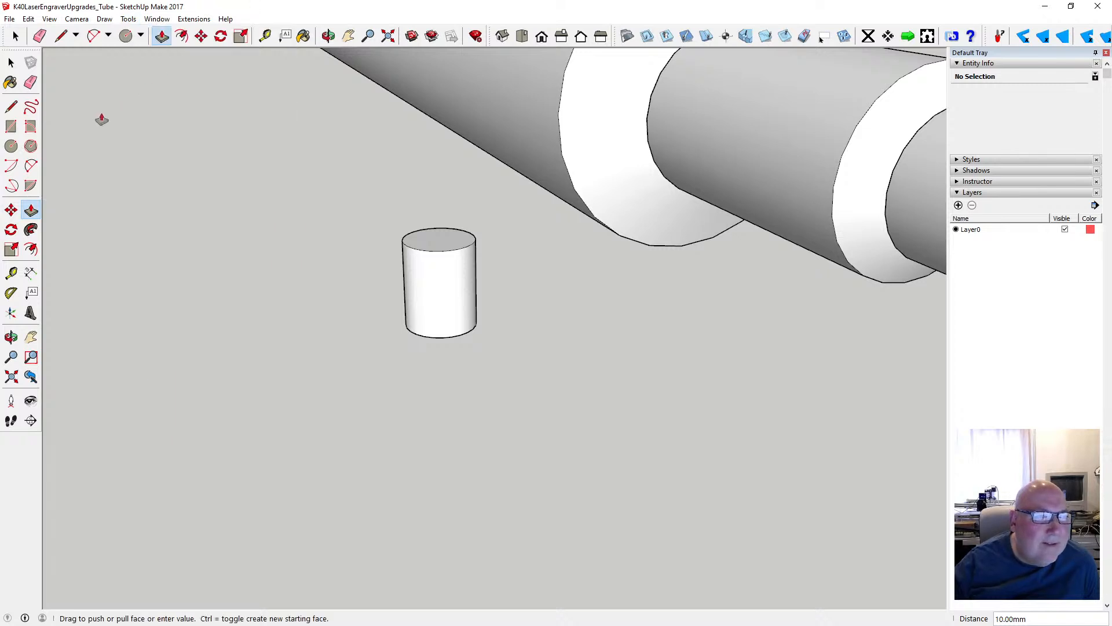
{"action": "left_click", "coordinate": [31, 167]}
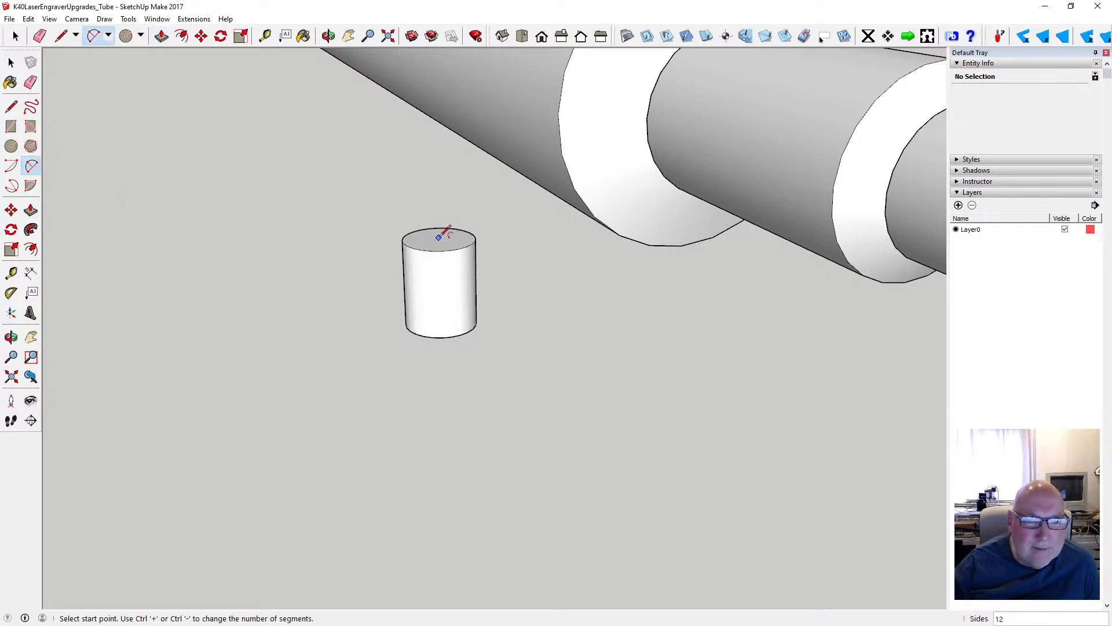
{"action": "left_click", "coordinate": [438, 238]}
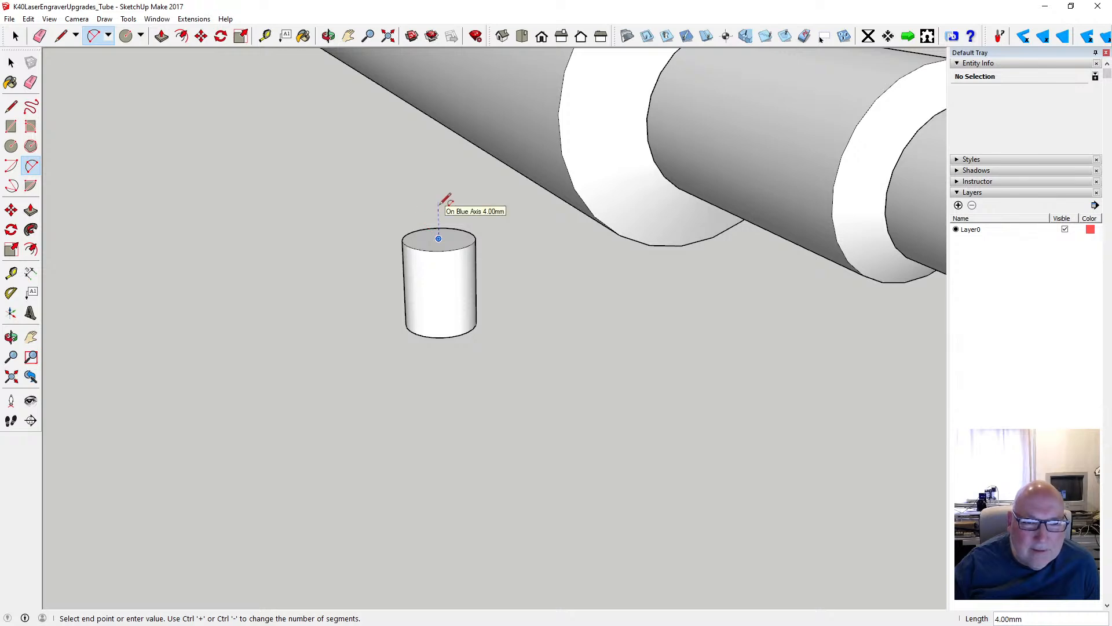
{"action": "key", "text": "Escape"}
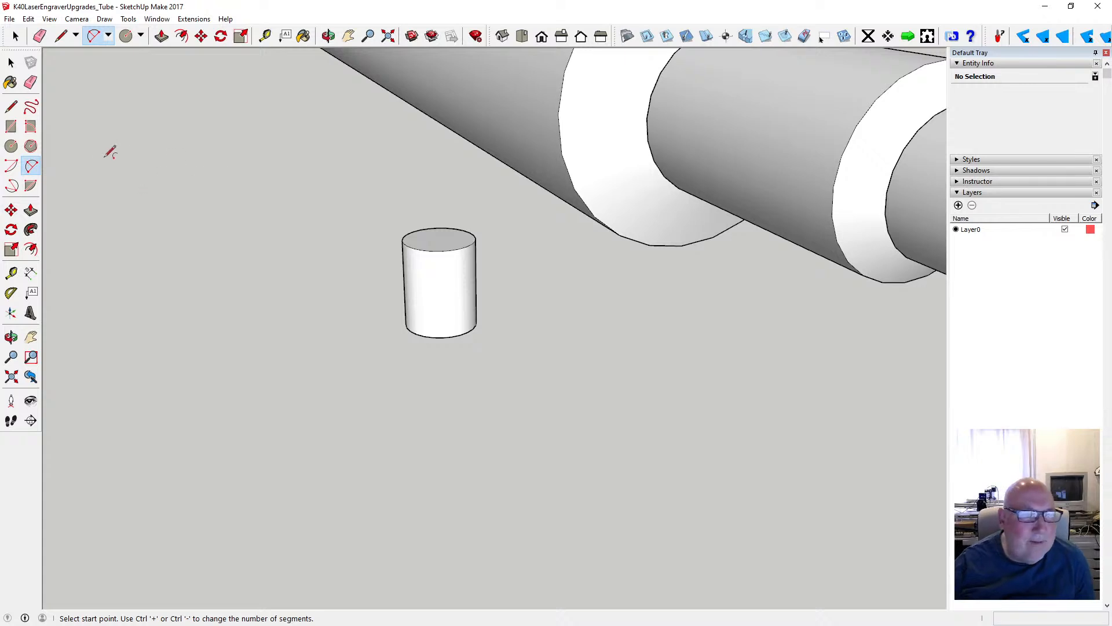
- Add a 10 mm vertical guide from the centre of the cylinder's top face and a 10 mm guide along the green axis from its end
{"action": "left_click", "coordinate": [265, 37]}
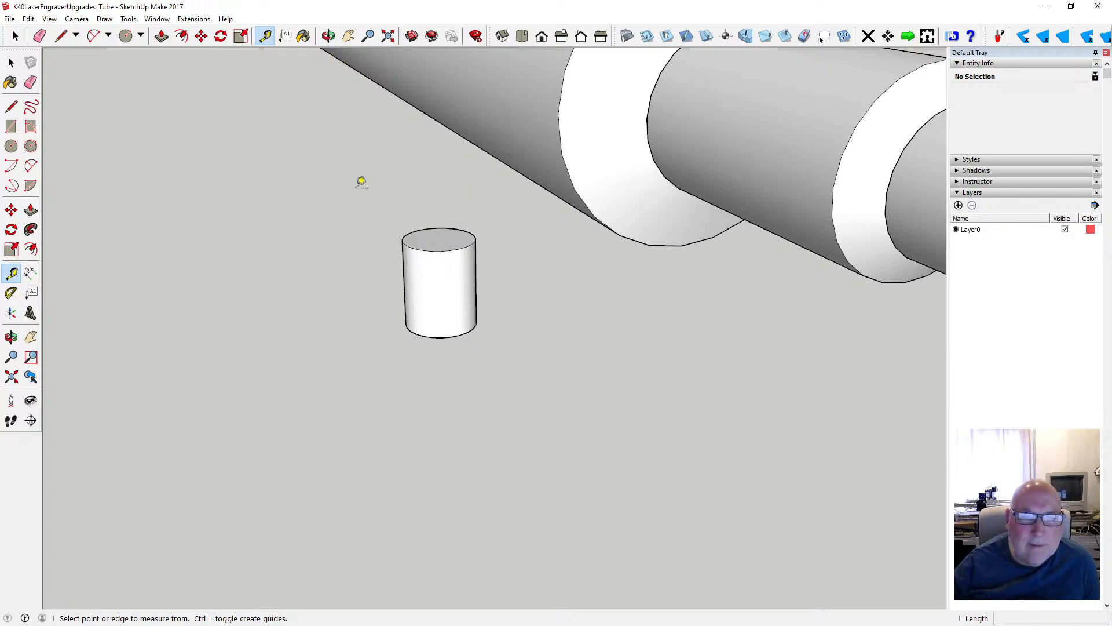
{"action": "left_click", "coordinate": [439, 239]}
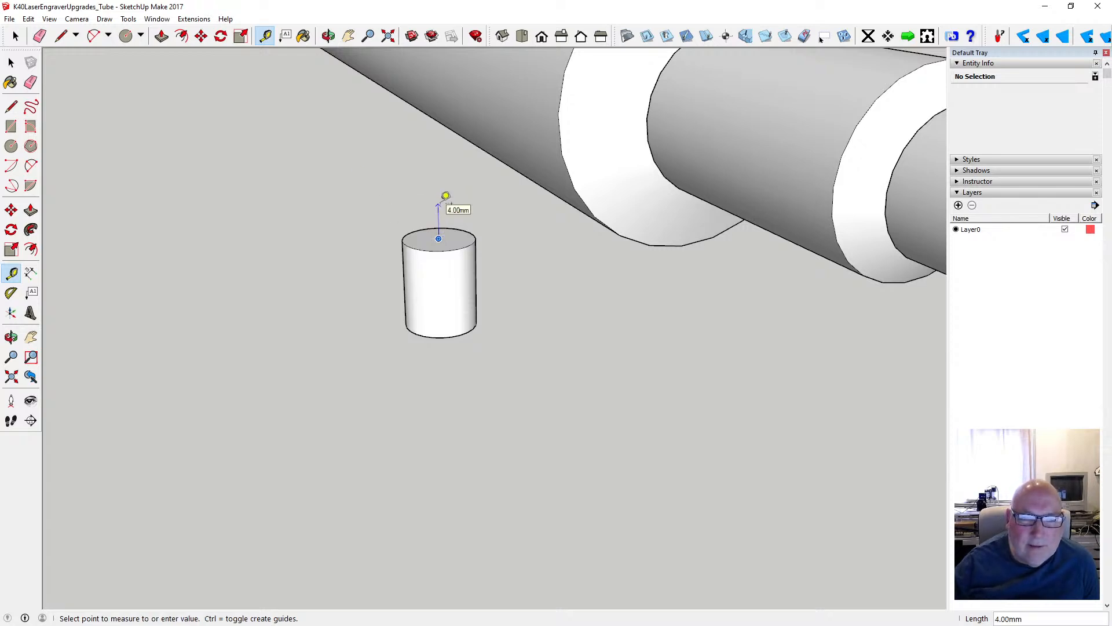
{"action": "type", "text": "10"}
{"action": "key", "text": "Return"}
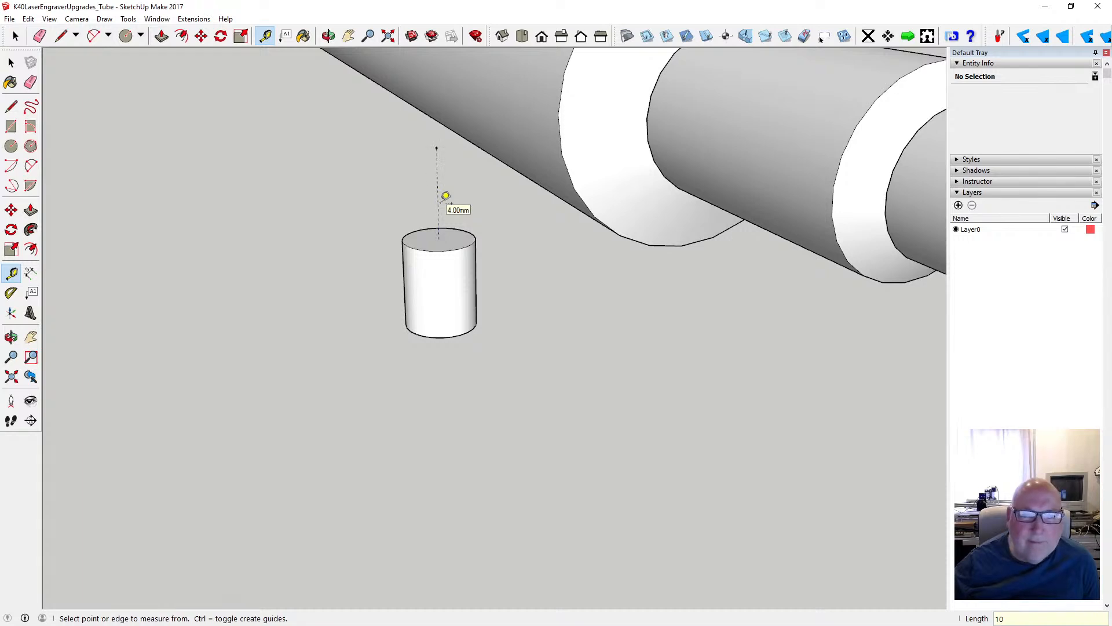
{"action": "left_click", "coordinate": [437, 148]}
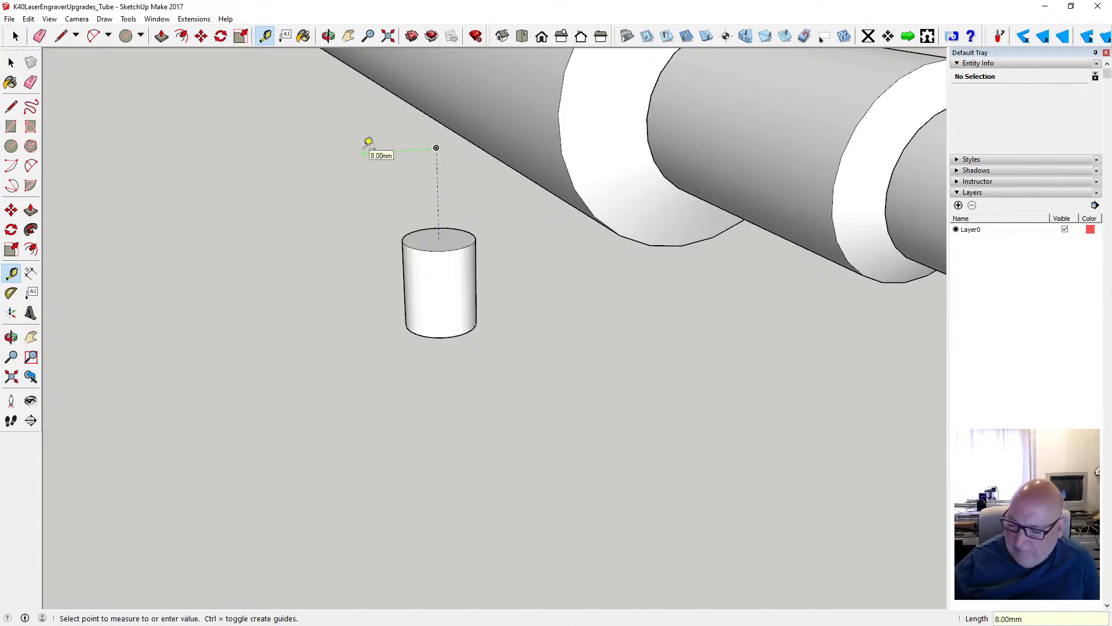
{"action": "type", "text": "10"}
{"action": "key", "text": "Return"}
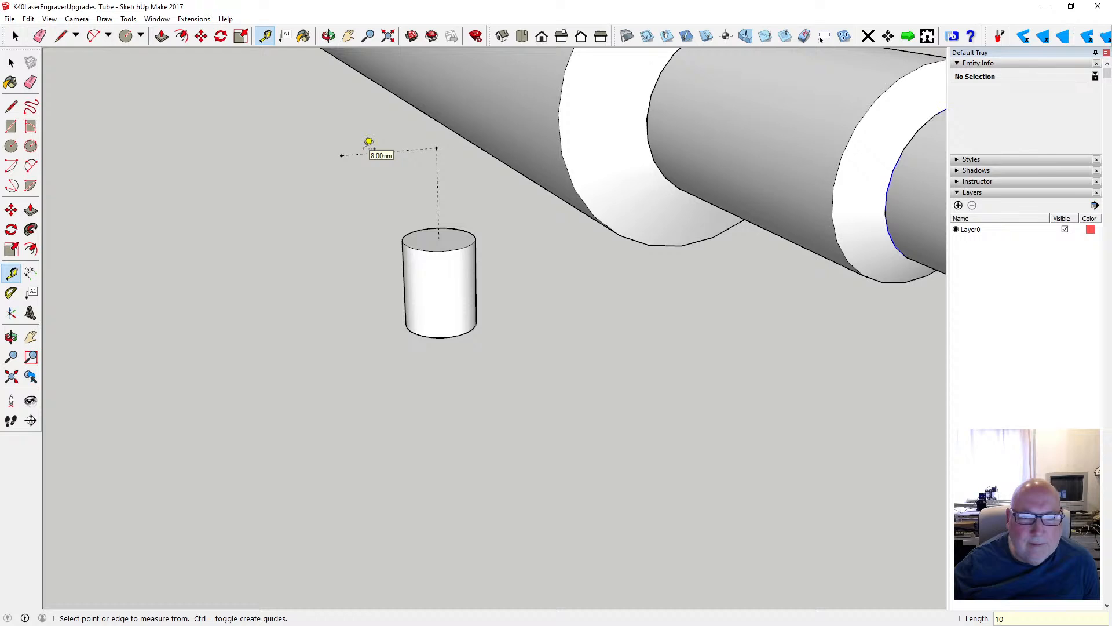
{"action": "left_click", "coordinate": [30, 166]}
{"action": "left_click", "coordinate": [438, 238]}
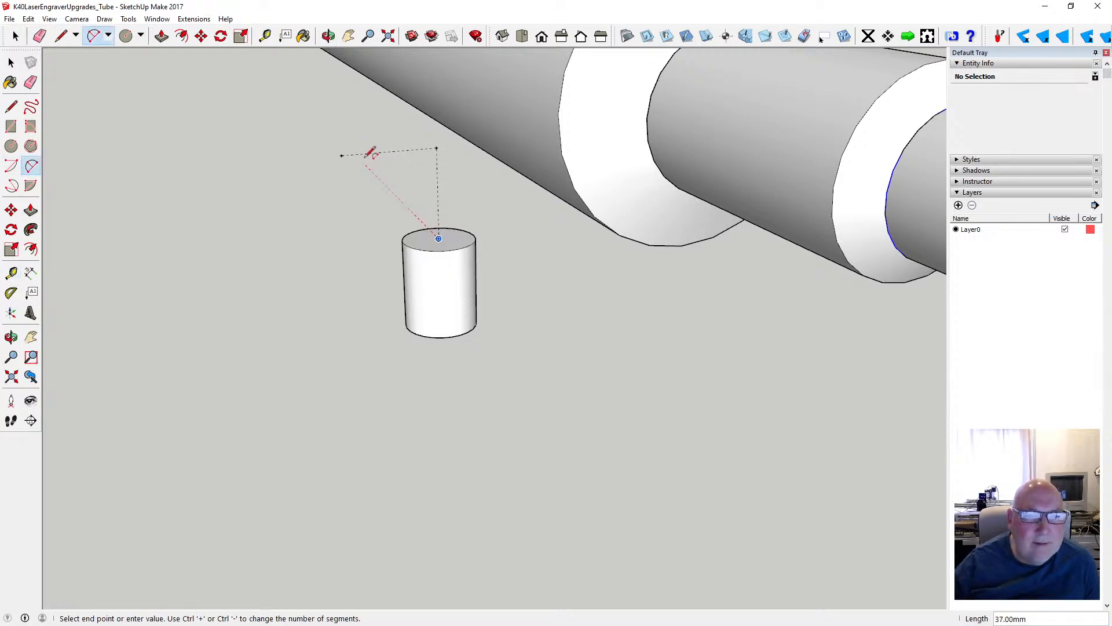
{"action": "left_click", "coordinate": [341, 155]}
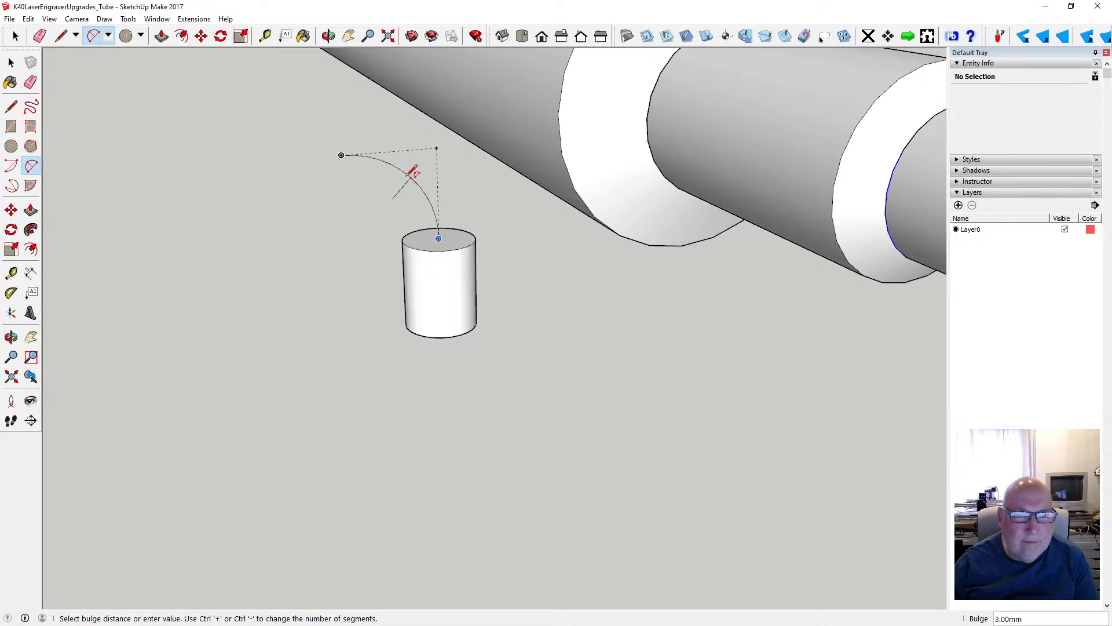
{"action": "key", "text": "Escape"}
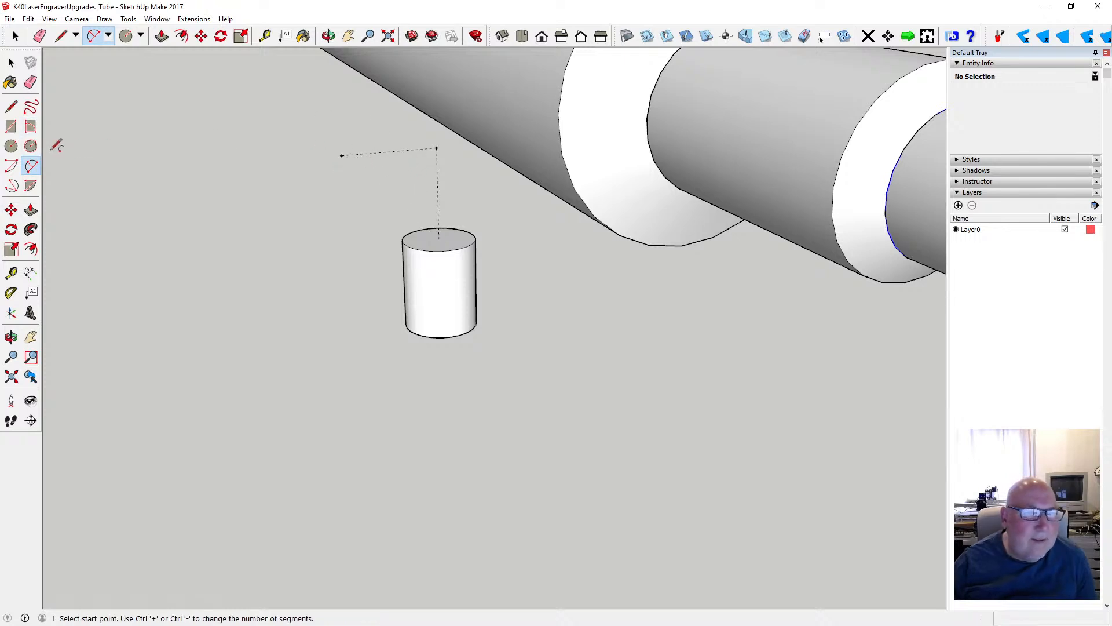
{"action": "left_click", "coordinate": [14, 129]}
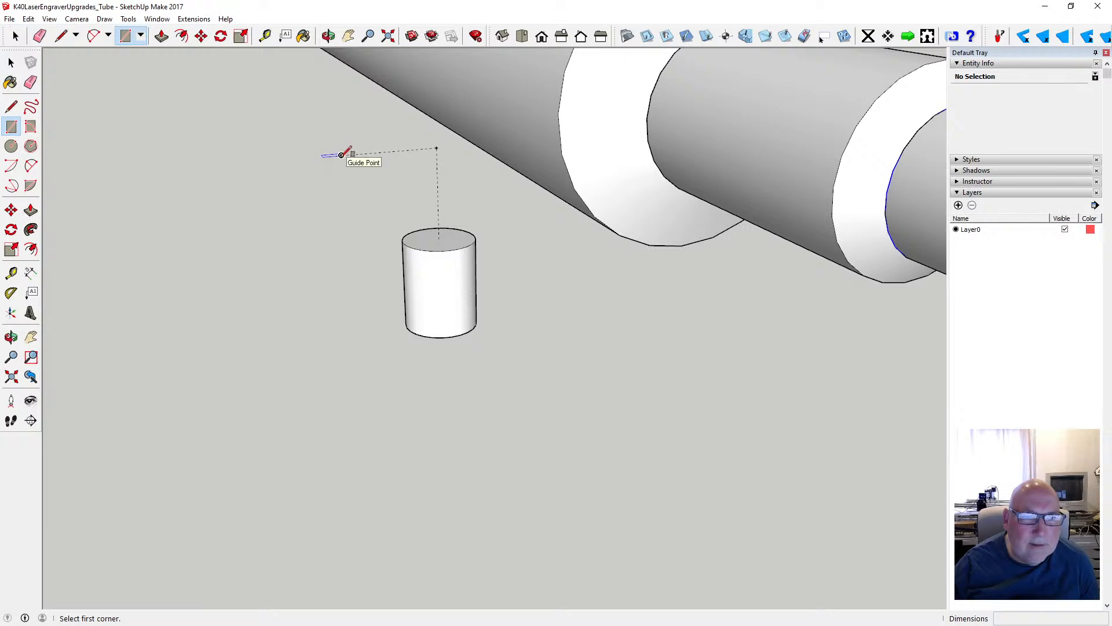
- Select the whole cylinder, make it a group, and clear the selection
{"action": "left_click", "coordinate": [11, 63]}
{"action": "left_click_drag", "start_coordinate": [387, 214], "coordinate": [505, 353]}
{"action": "right_click", "coordinate": [457, 308]}
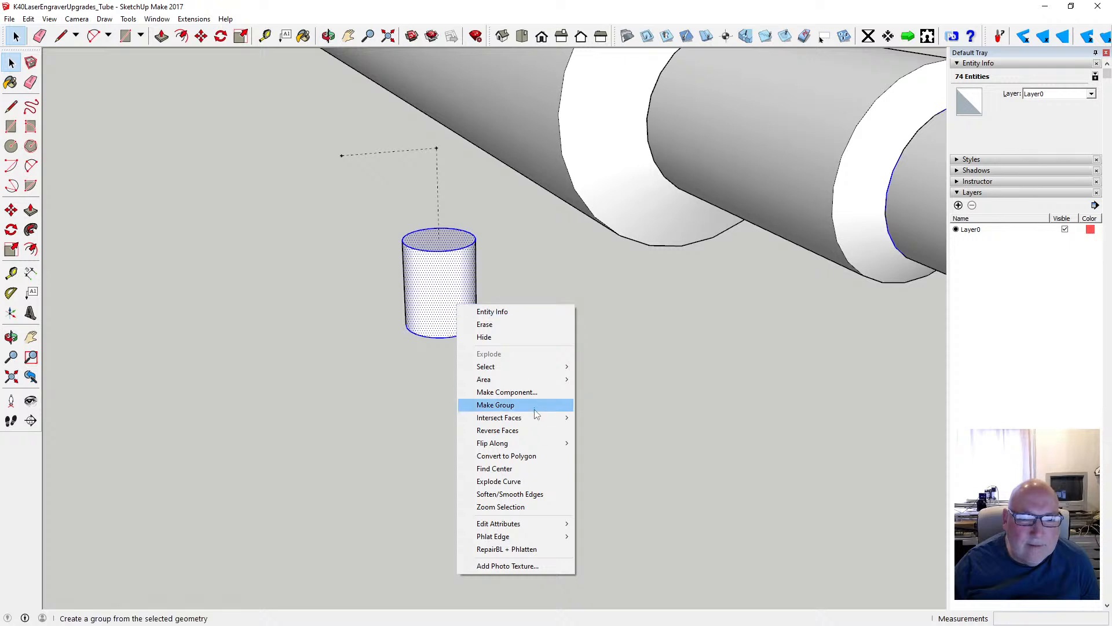
{"action": "left_click", "coordinate": [524, 399]}
{"action": "left_click", "coordinate": [516, 371]}
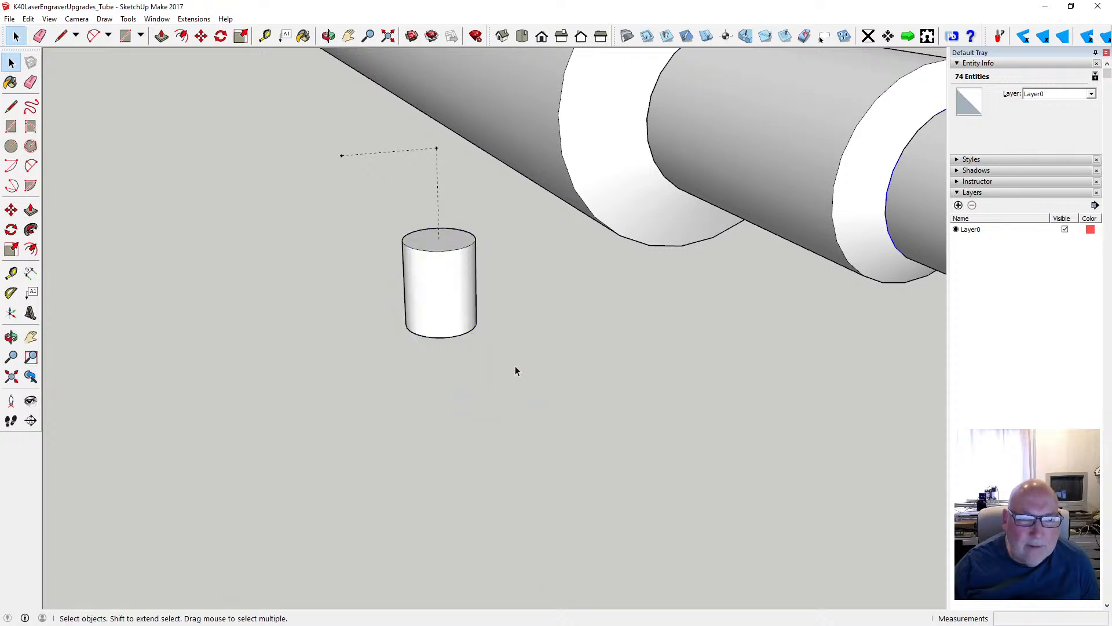
- Draw a vertical 10 × 10 mm square from the outer guide point to the centre of the cylinder's top face
{"action": "left_click", "coordinate": [11, 126]}
{"action": "left_click", "coordinate": [341, 155]}
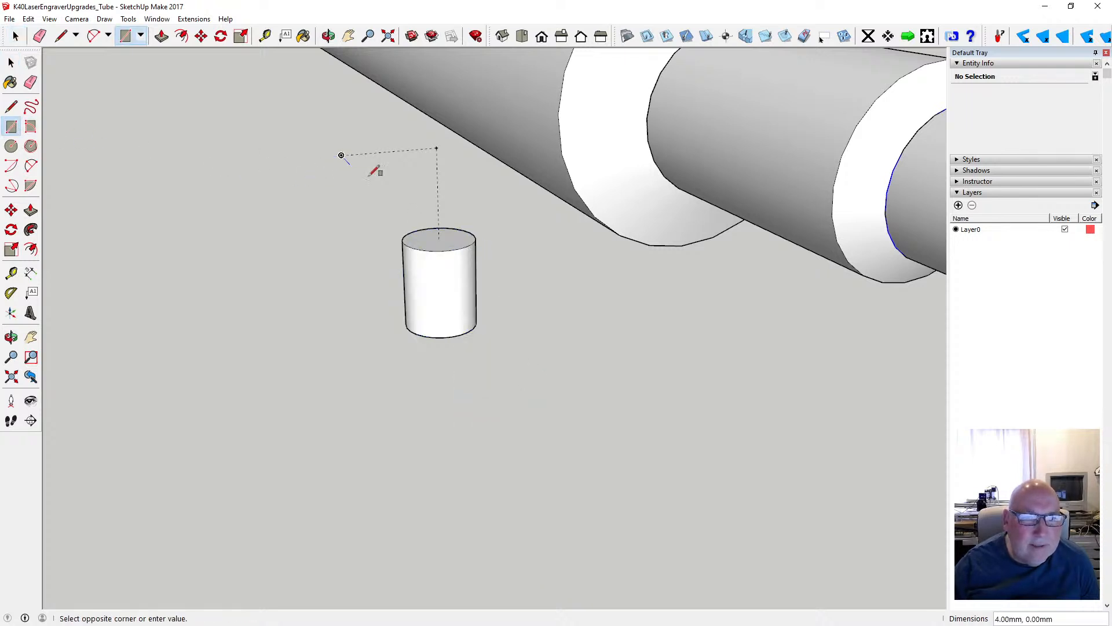
{"action": "left_click", "coordinate": [438, 237]}
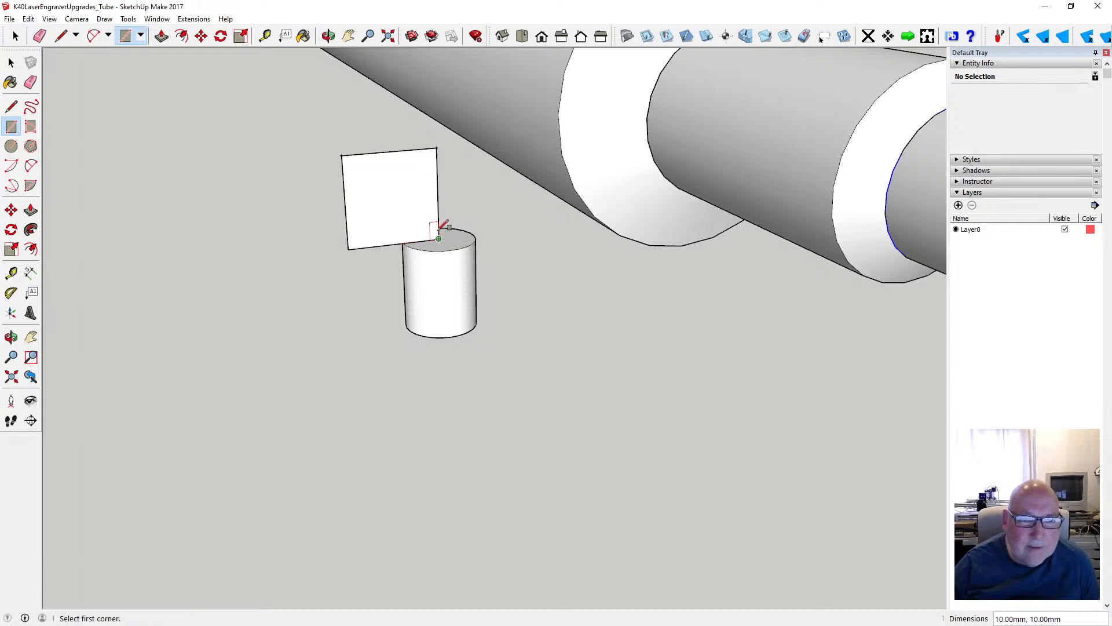
- Draw a two-point arc with a 3 mm bulge from the cylinder's top centre to the square's diagonally opposite corner
{"action": "left_click", "coordinate": [31, 166]}
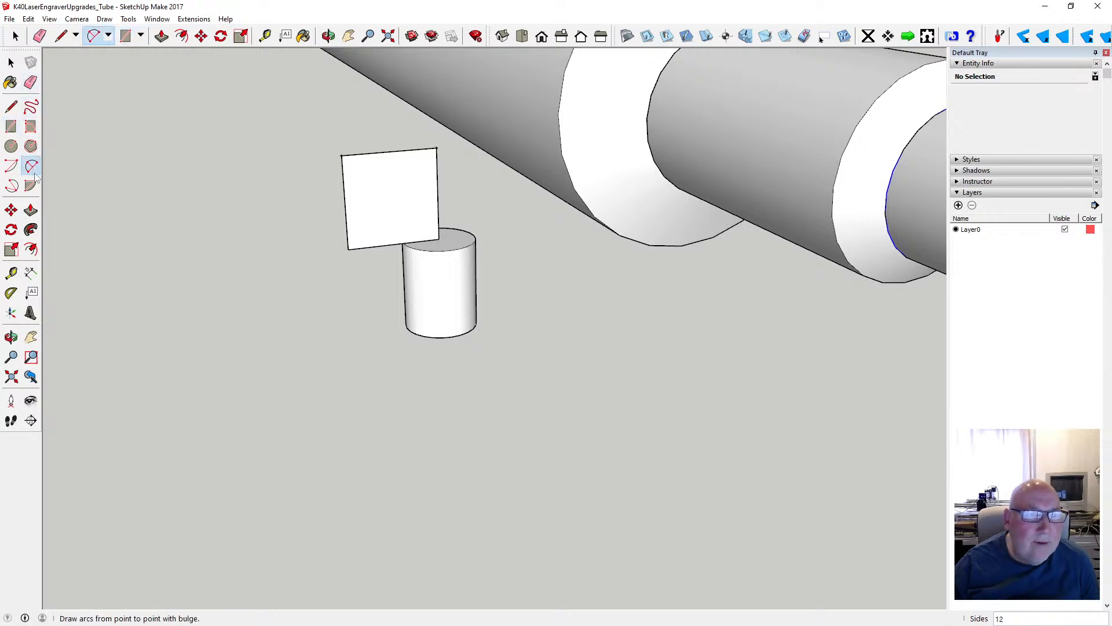
{"action": "left_click", "coordinate": [438, 238]}
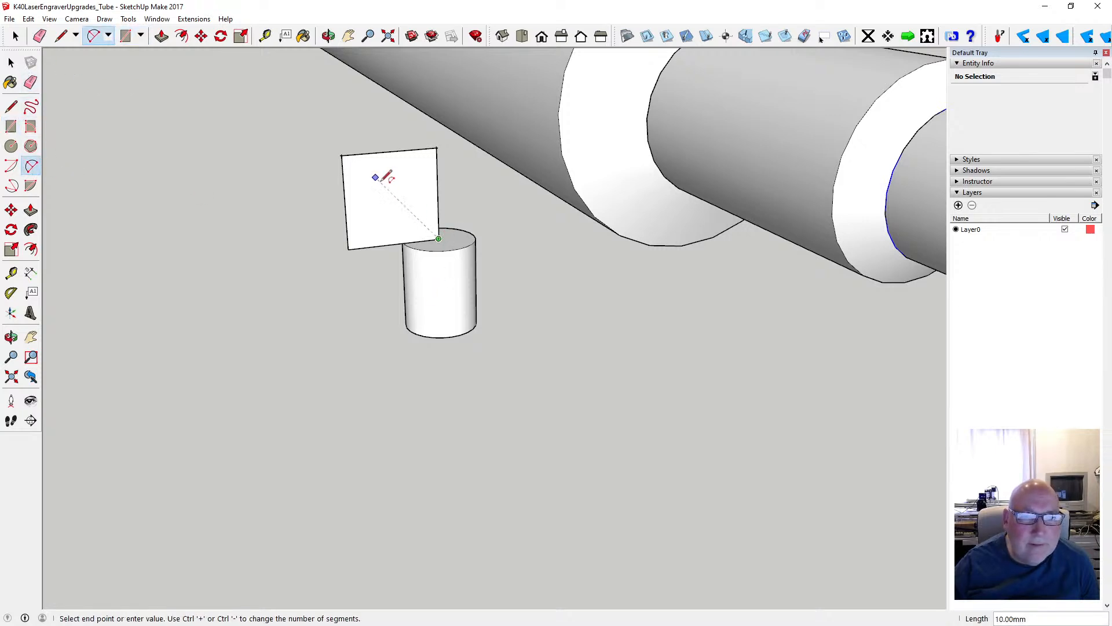
{"action": "left_click", "coordinate": [342, 155]}
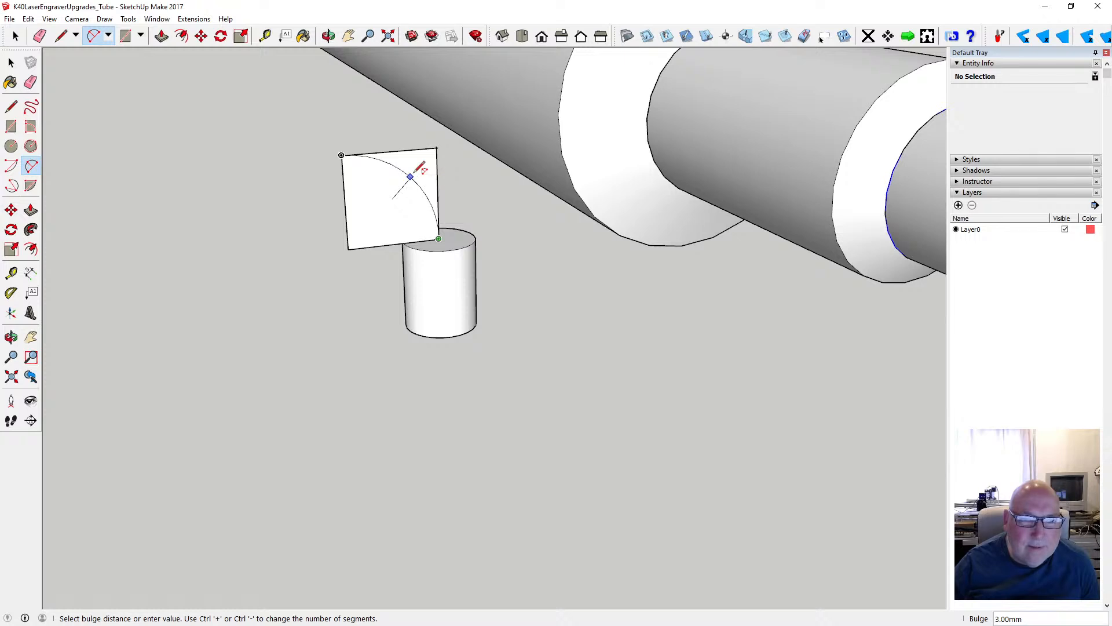
{"action": "left_click", "coordinate": [415, 173]}
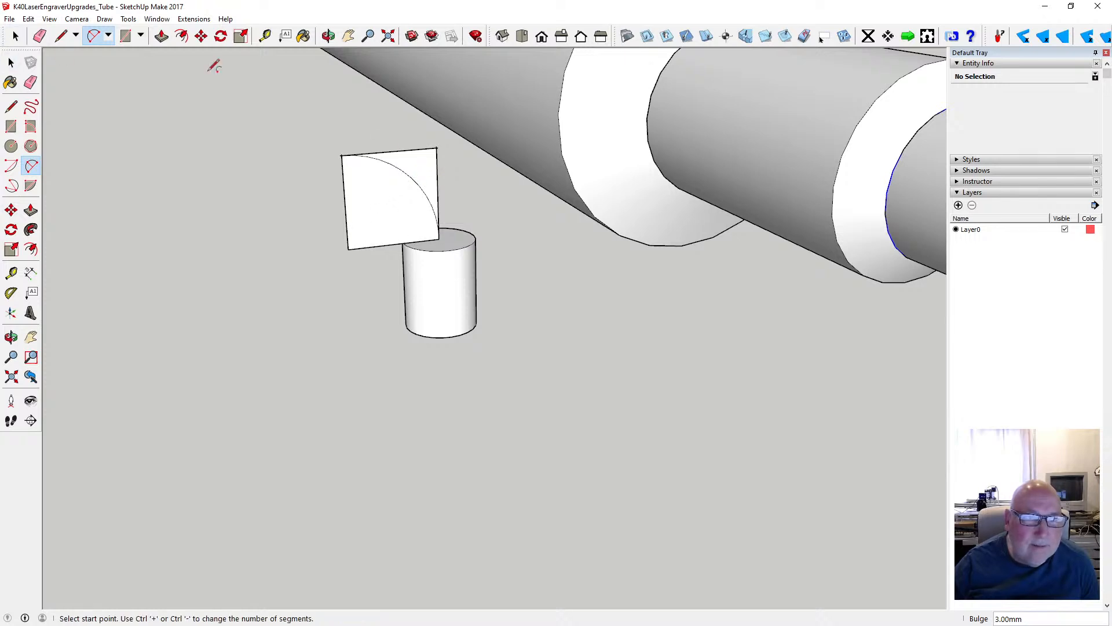
- Delete all four edges of the construction square, keeping only the arc above the cylinder
{"action": "left_click", "coordinate": [328, 35]}
{"action": "left_click_drag", "start_coordinate": [359, 87], "coordinate": [77, 87]}
{"action": "left_click", "coordinate": [11, 62]}
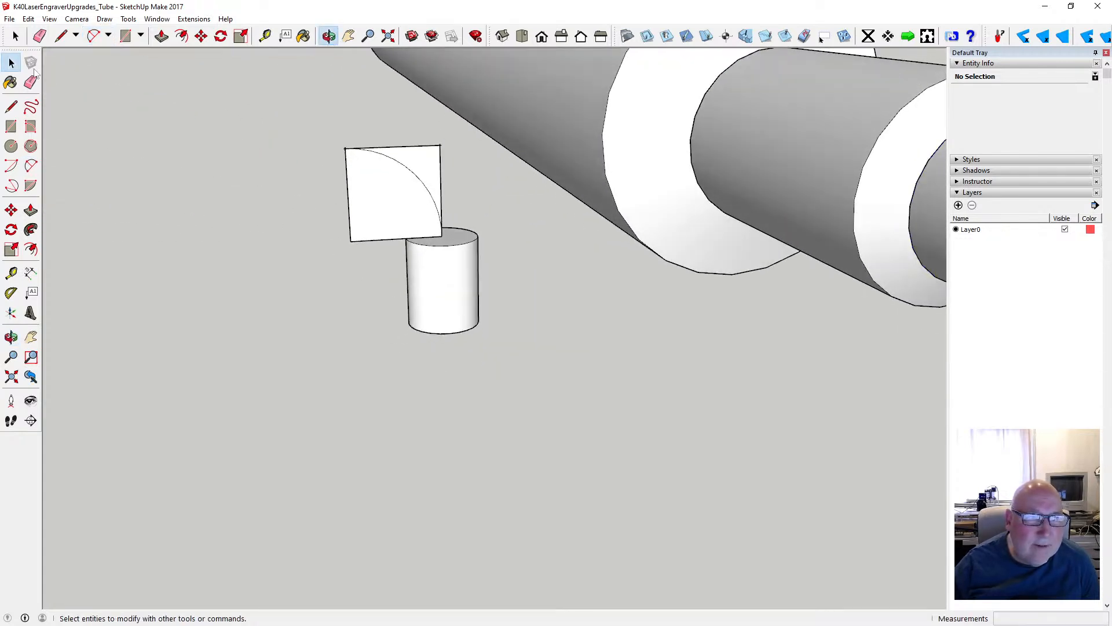
{"action": "left_click", "coordinate": [409, 152]}
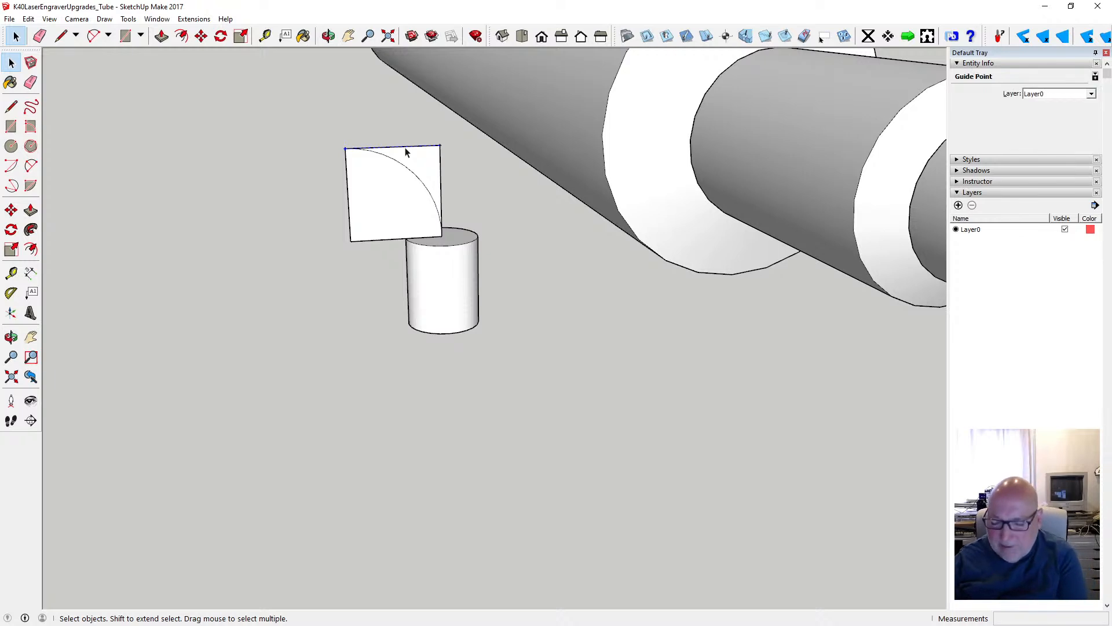
{"action": "left_click", "coordinate": [412, 146]}
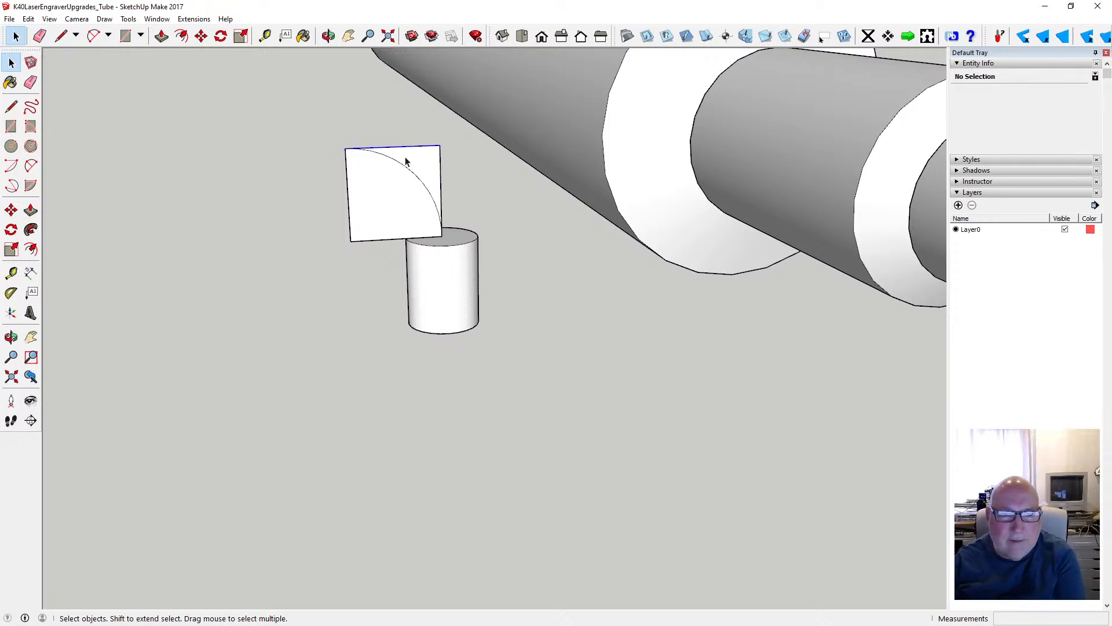
{"action": "key", "text": "Delete"}
{"action": "left_click", "coordinate": [362, 184]}
{"action": "key", "text": "Delete"}
{"action": "left_click", "coordinate": [442, 180]}
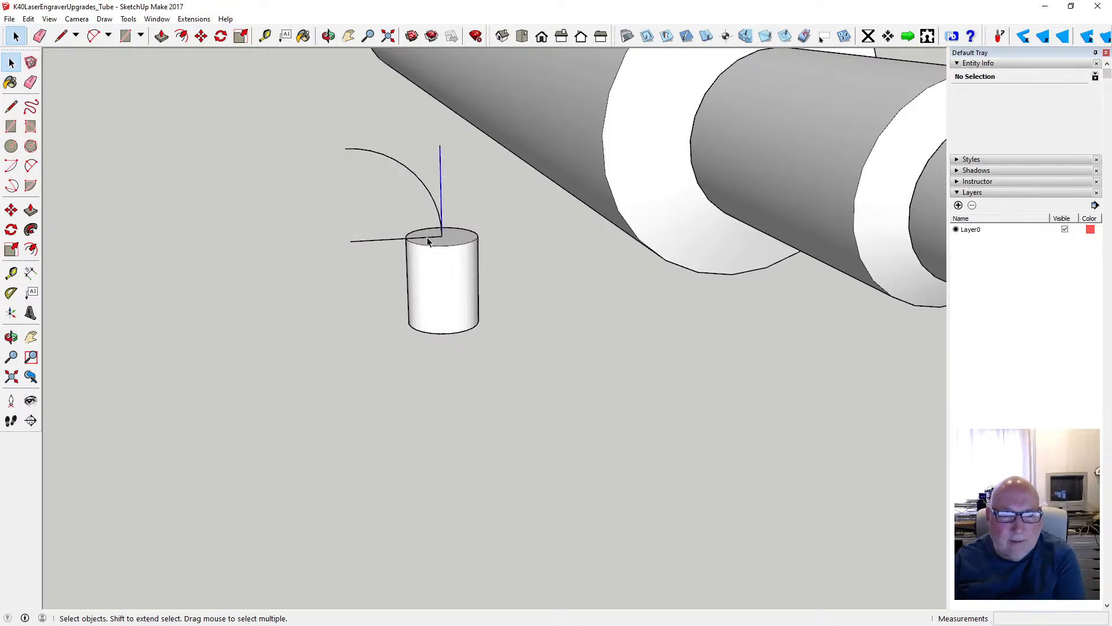
{"action": "key", "text": "Delete"}
{"action": "left_click", "coordinate": [398, 239]}
{"action": "key", "text": "Delete"}
- Cut the arc and paste it in place inside the cylinder's group
{"action": "scroll", "coordinate": [415, 281], "scroll_direction": "down", "scroll_amount": 3}
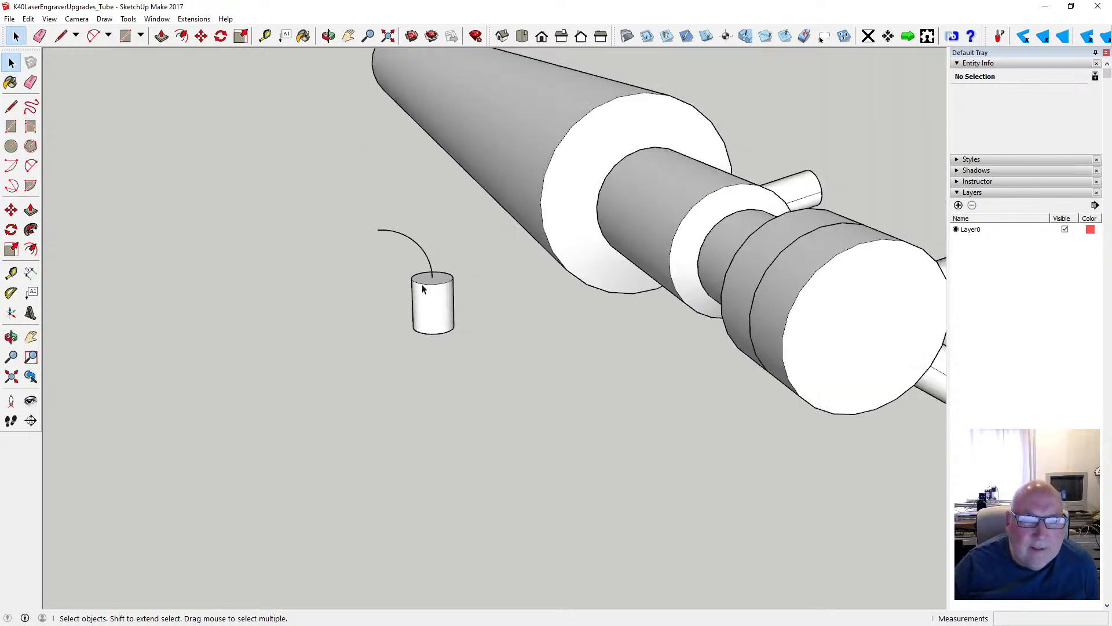
{"action": "scroll", "coordinate": [432, 289], "scroll_direction": "up", "scroll_amount": 3}
{"action": "left_click", "coordinate": [435, 289]}
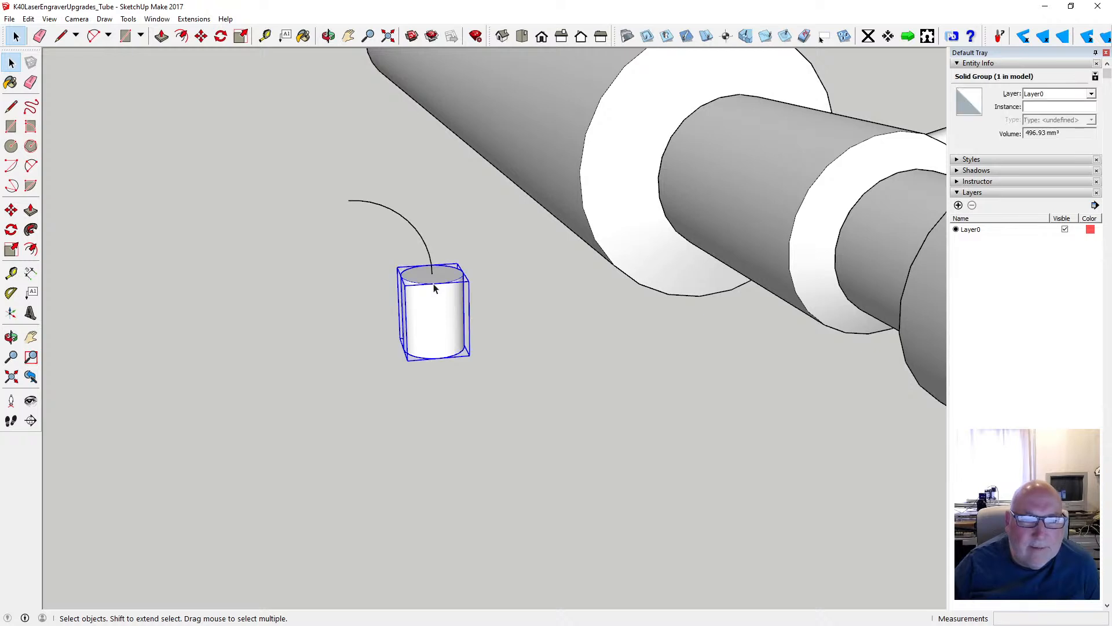
{"action": "left_click", "coordinate": [426, 248]}
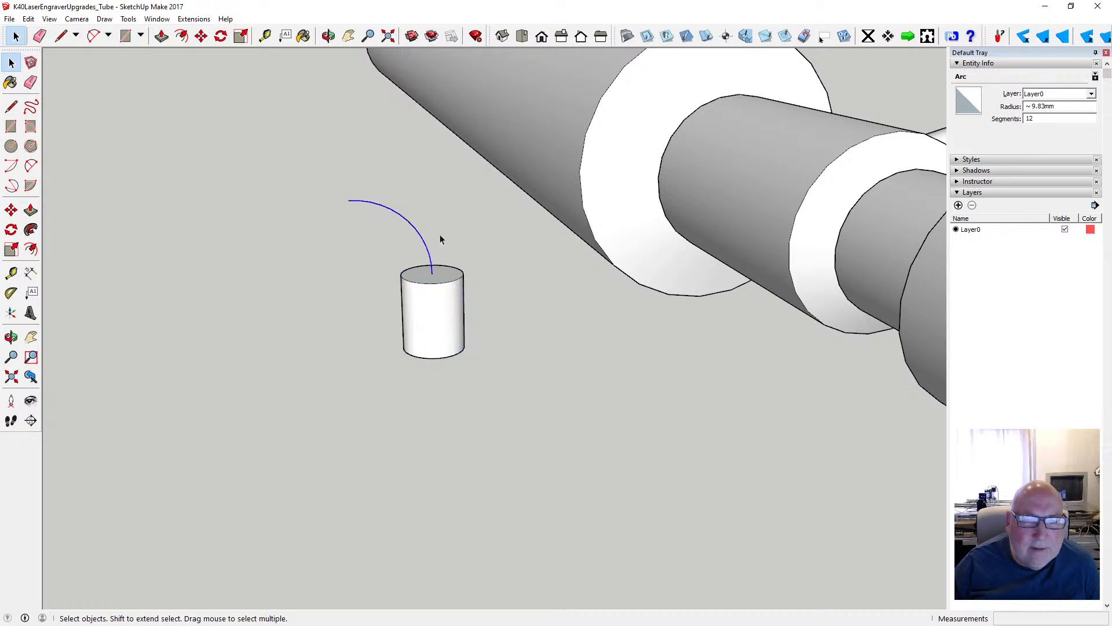
{"action": "left_click", "coordinate": [29, 19]}
{"action": "left_click", "coordinate": [56, 59]}
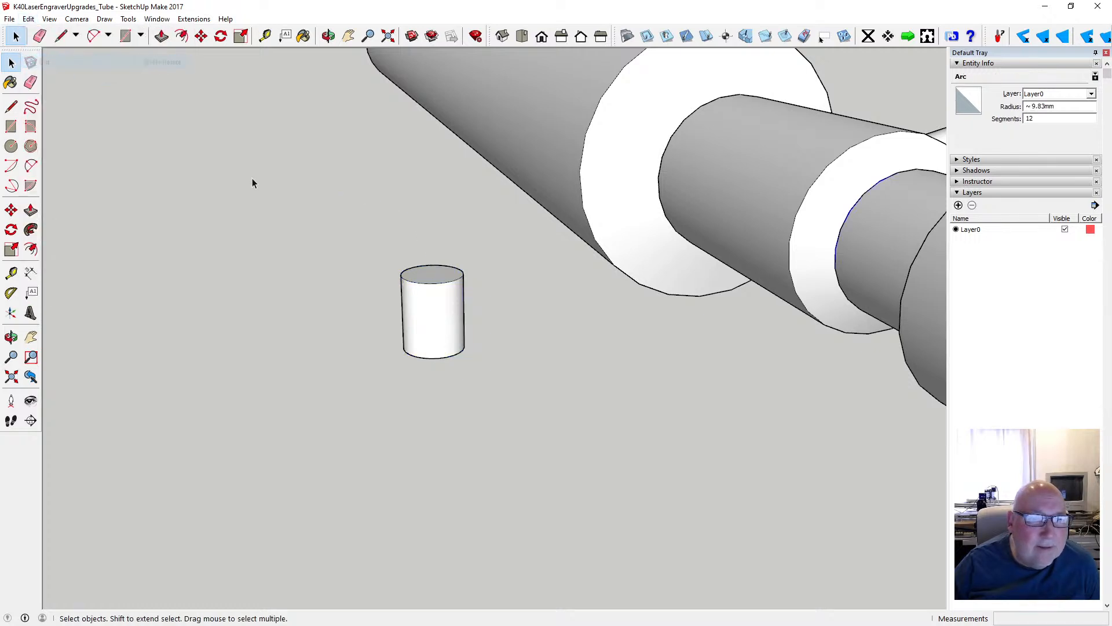
{"action": "double_click", "coordinate": [445, 293]}
{"action": "left_click", "coordinate": [28, 19]}
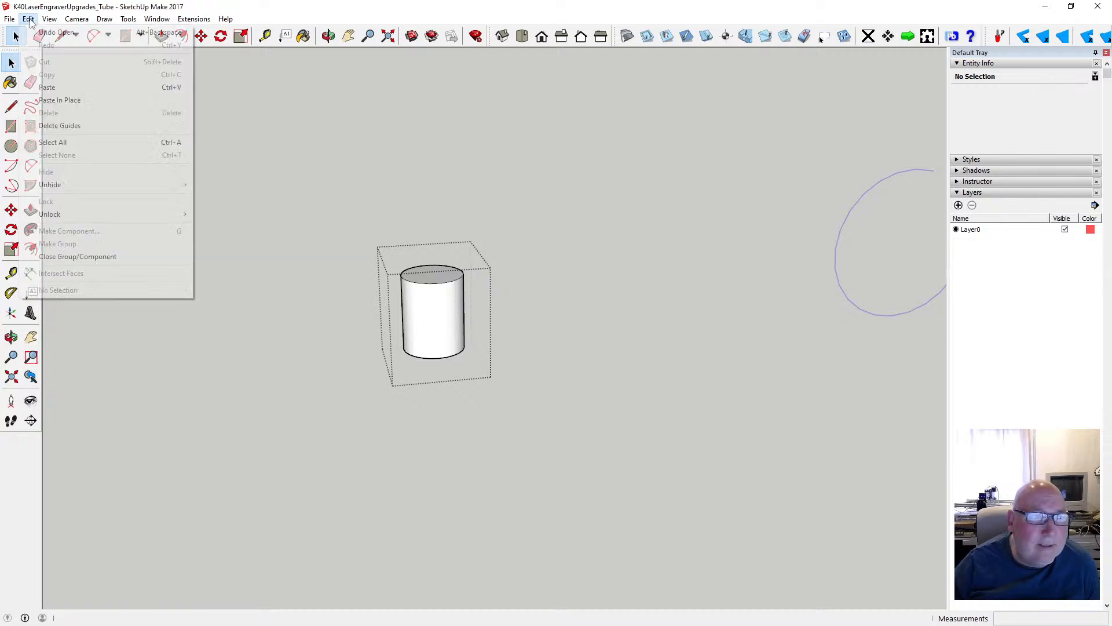
{"action": "left_click", "coordinate": [87, 101]}
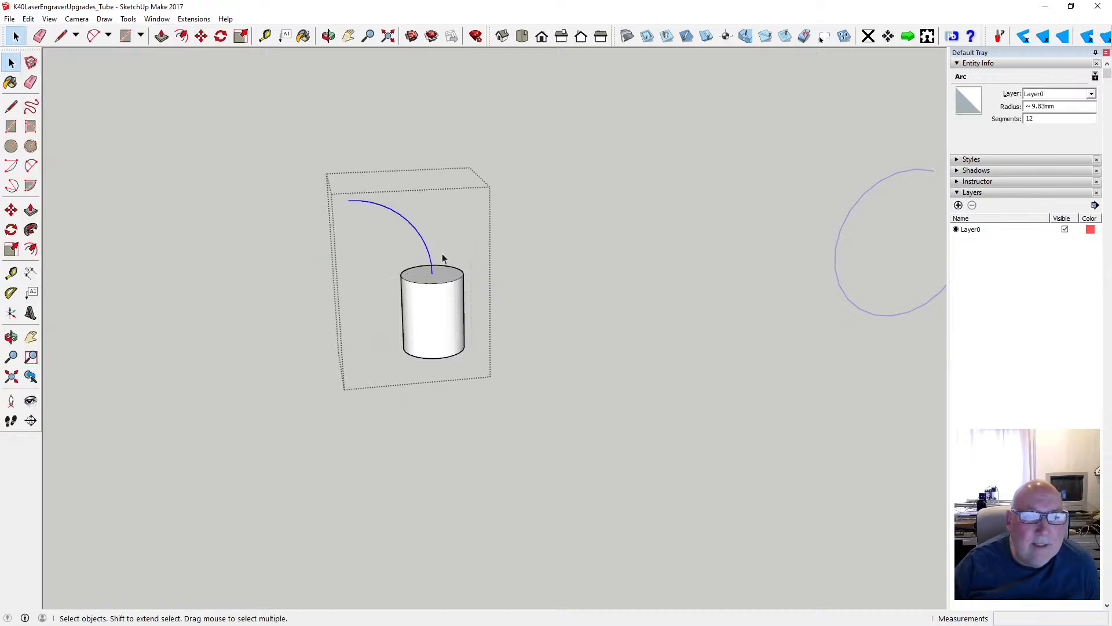
- Sweep the cylinder's top circular face along the arc to its far endpoint with Follow Me, and close the group
{"action": "left_click", "coordinate": [420, 271]}
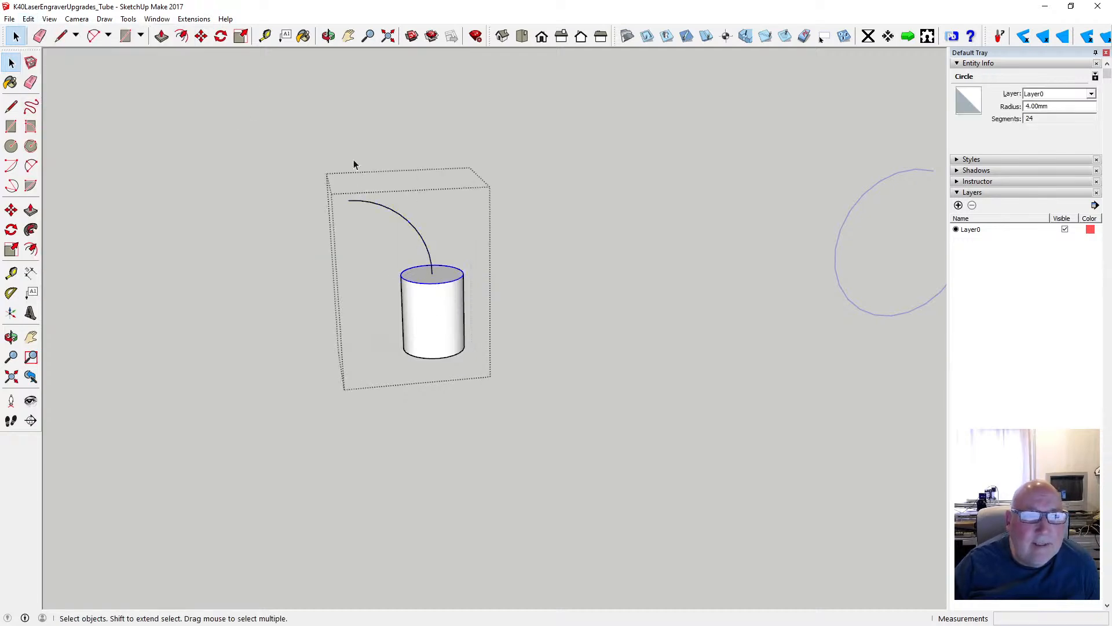
{"action": "left_click", "coordinate": [128, 19]}
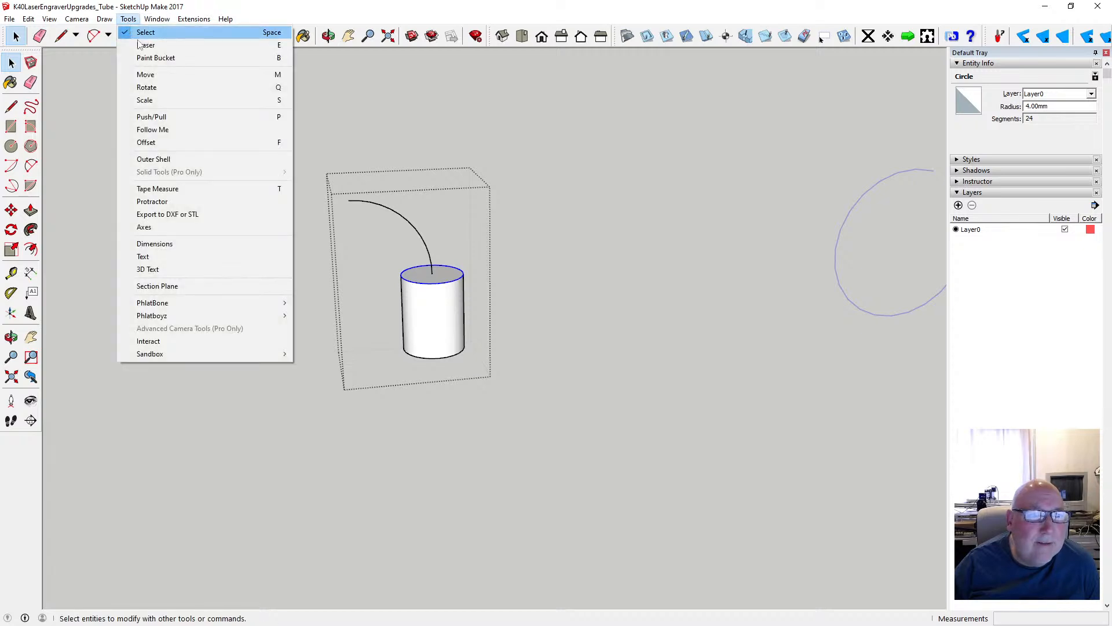
{"action": "left_click", "coordinate": [185, 129]}
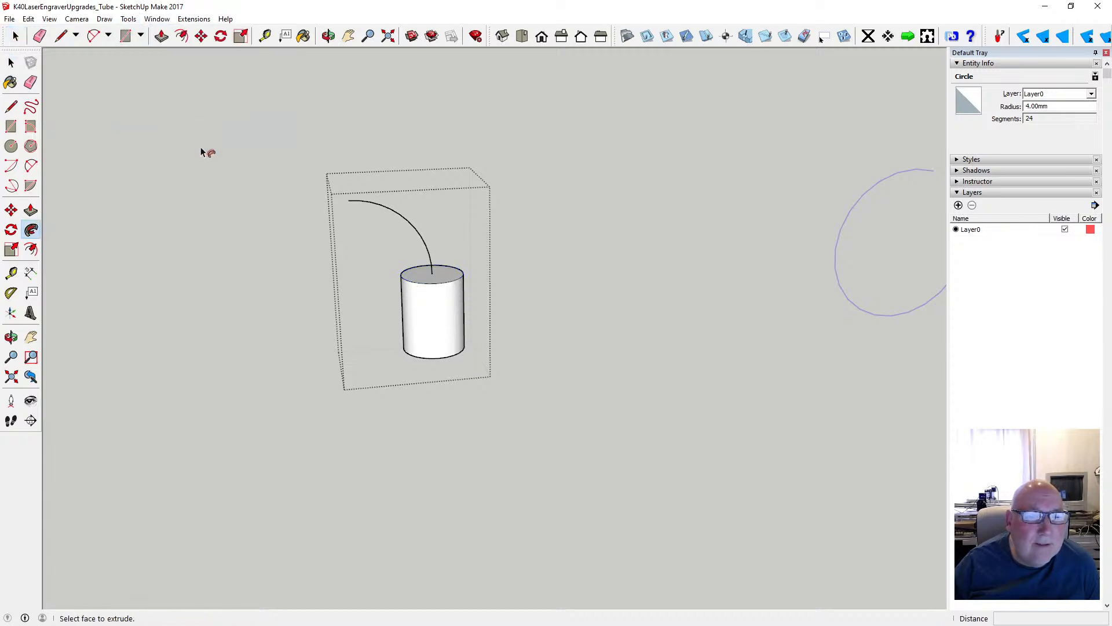
{"action": "left_click", "coordinate": [427, 285]}
{"action": "key", "text": "ctrl+z"}
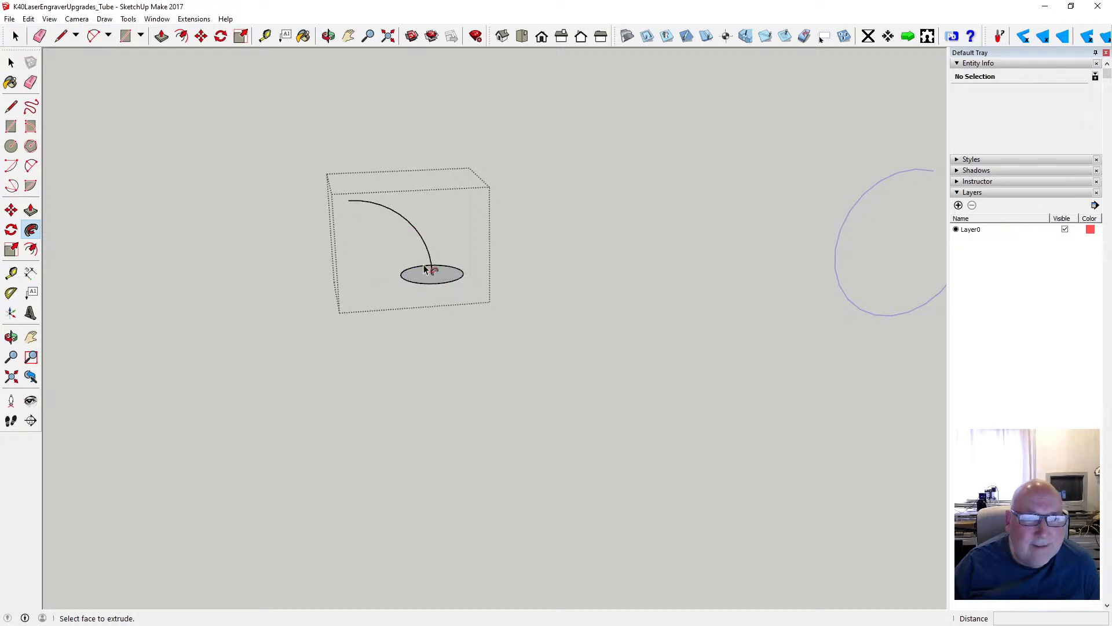
{"action": "mouse_move", "coordinate": [439, 276]}
{"action": "left_mouse_down"}
{"action": "mouse_move", "coordinate": [414, 231]}
{"action": "mouse_move", "coordinate": [347, 201]}
{"action": "left_mouse_up"}
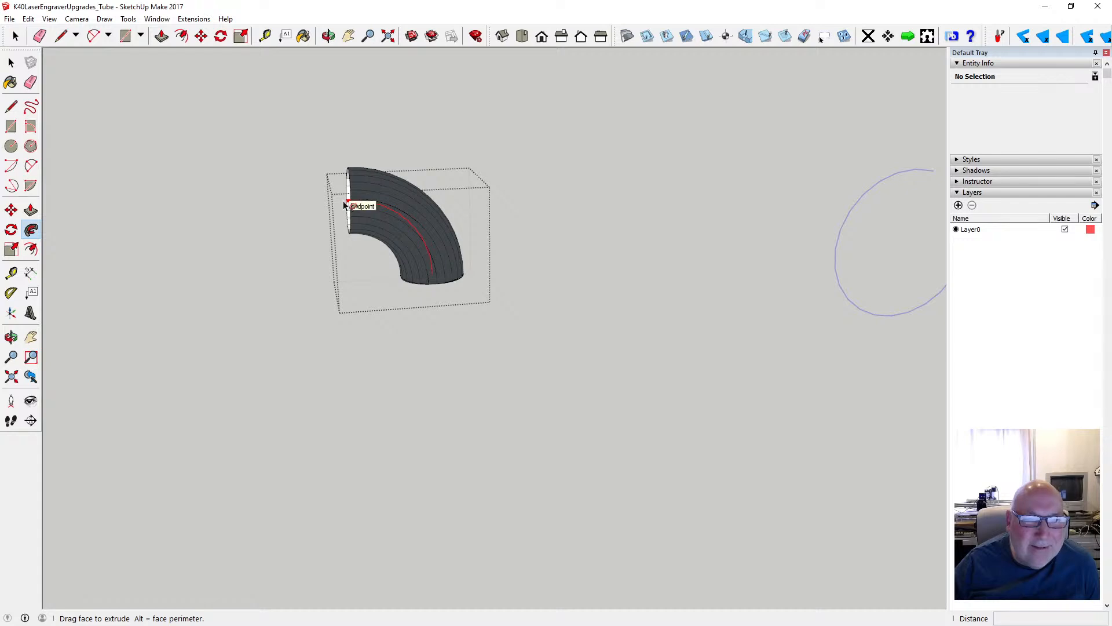
{"action": "left_click", "coordinate": [344, 205]}
{"action": "key", "text": "space"}
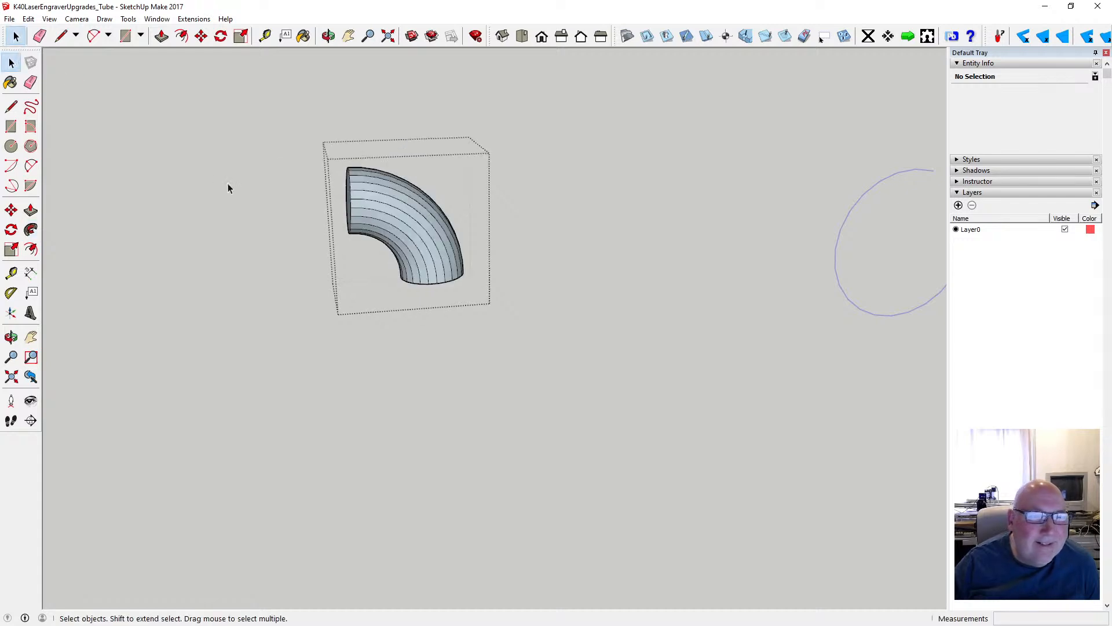
{"action": "left_click", "coordinate": [229, 183]}
- Switch the camera to parallel projection and show the model in the right standard view
{"action": "key", "text": "o"}
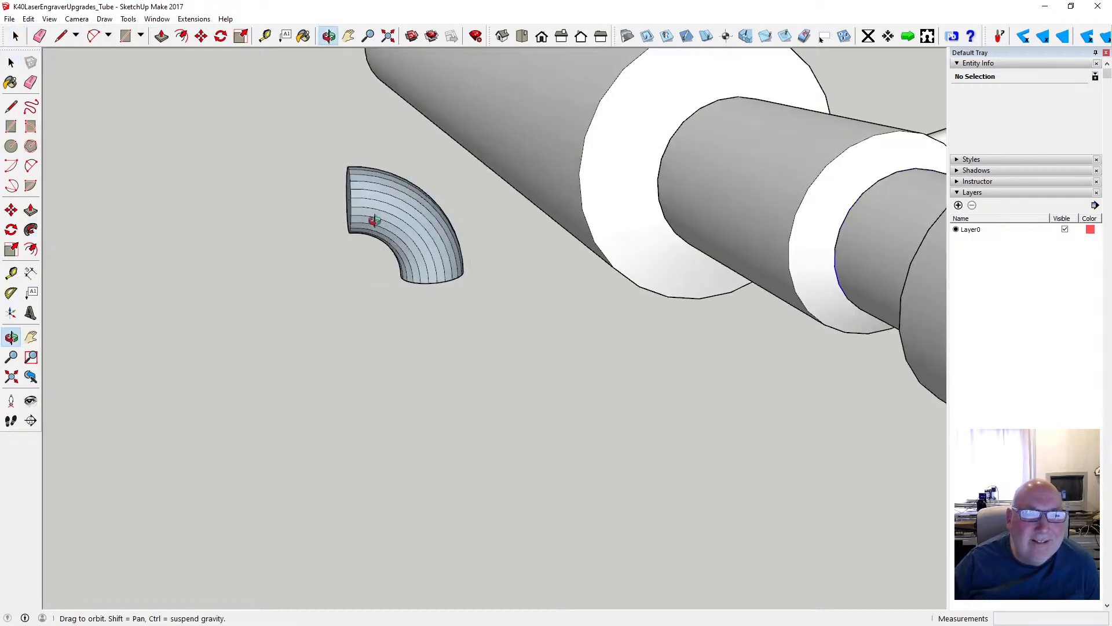
{"action": "left_click_drag", "start_coordinate": [373, 219], "coordinate": [423, 228]}
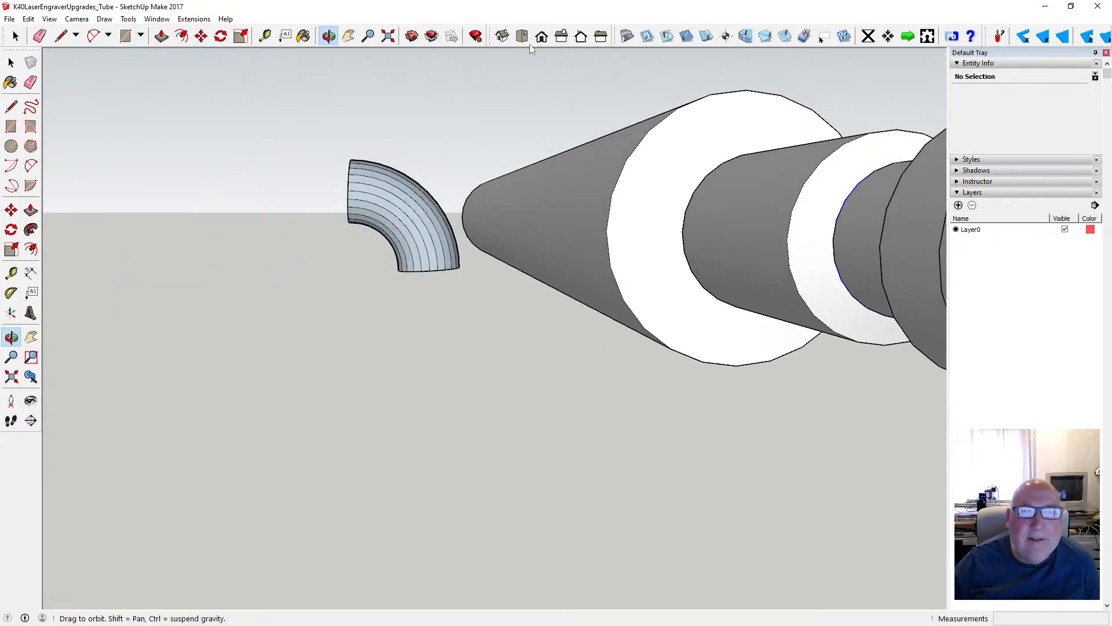
{"action": "left_click", "coordinate": [77, 18]}
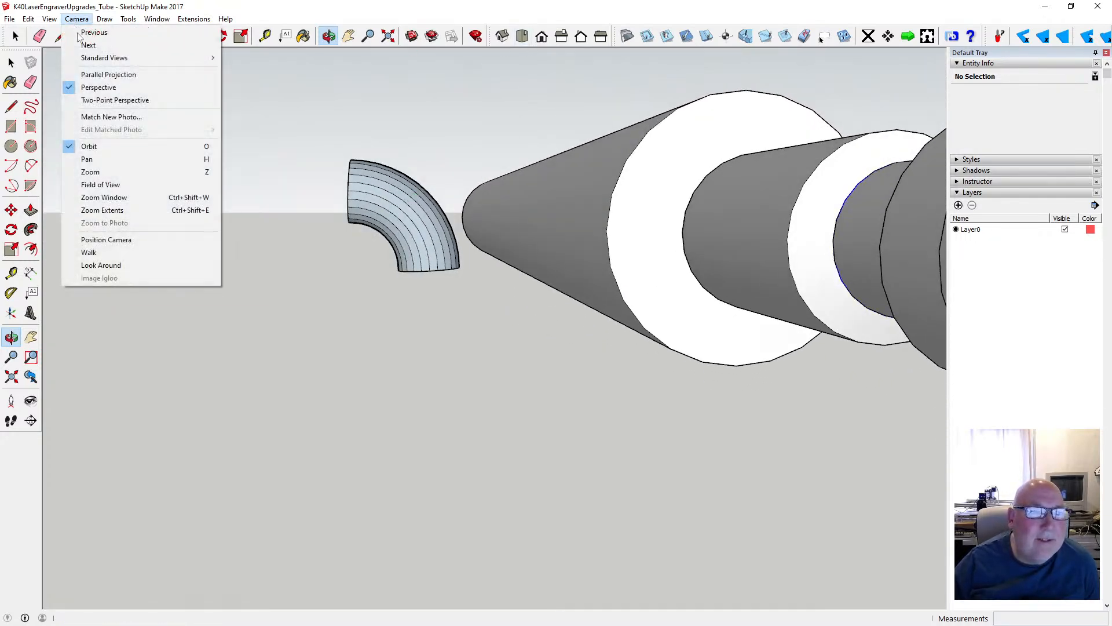
{"action": "left_click", "coordinate": [103, 77]}
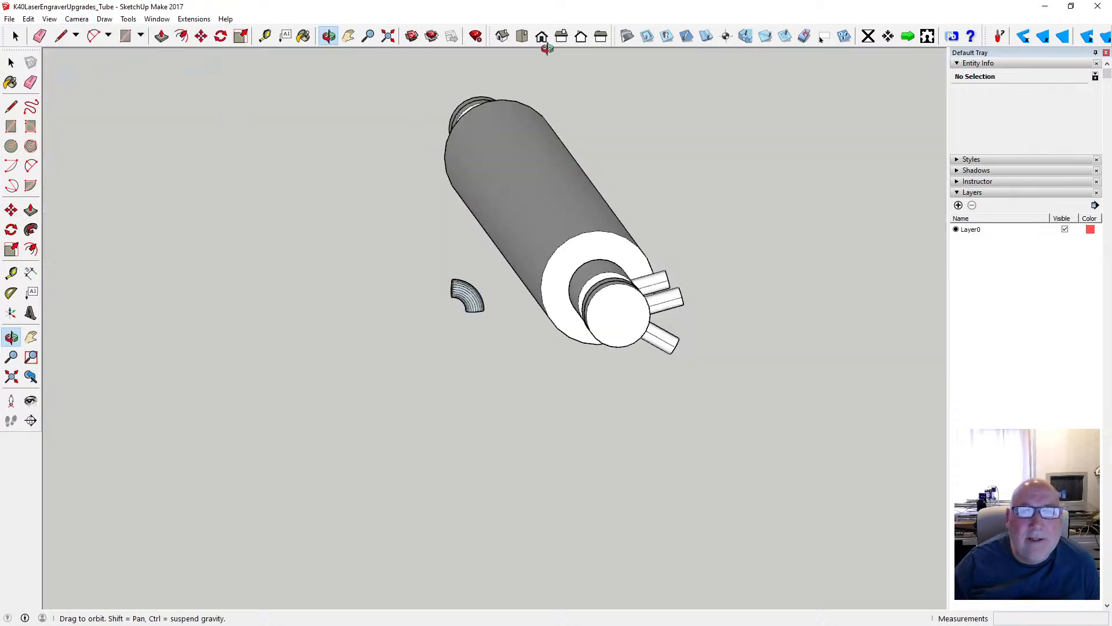
{"action": "left_click", "coordinate": [543, 38]}
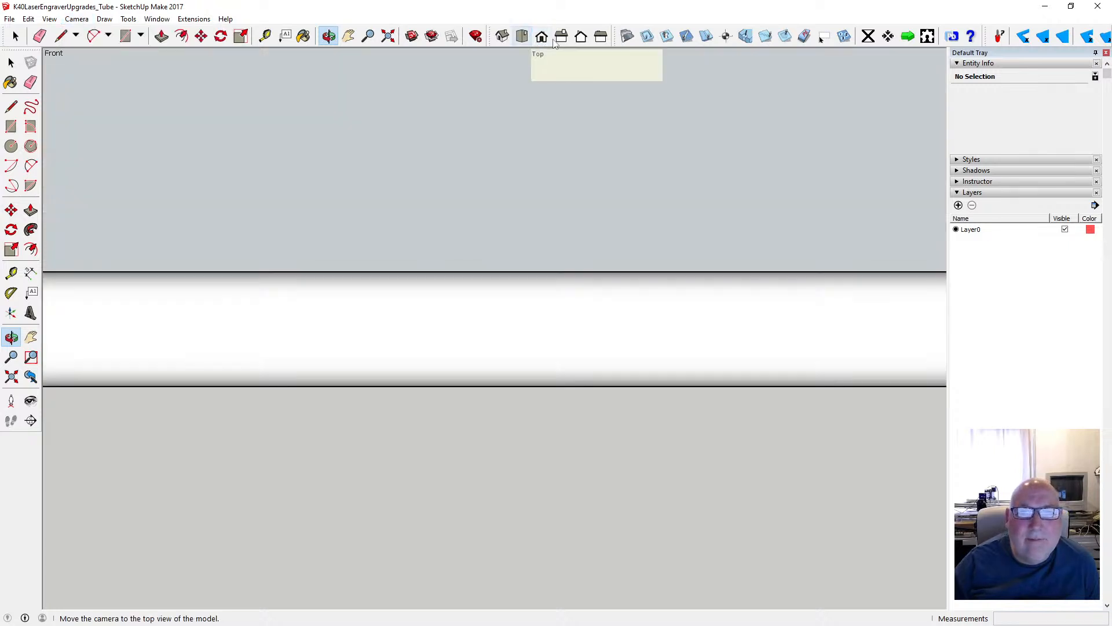
{"action": "left_click", "coordinate": [562, 36]}
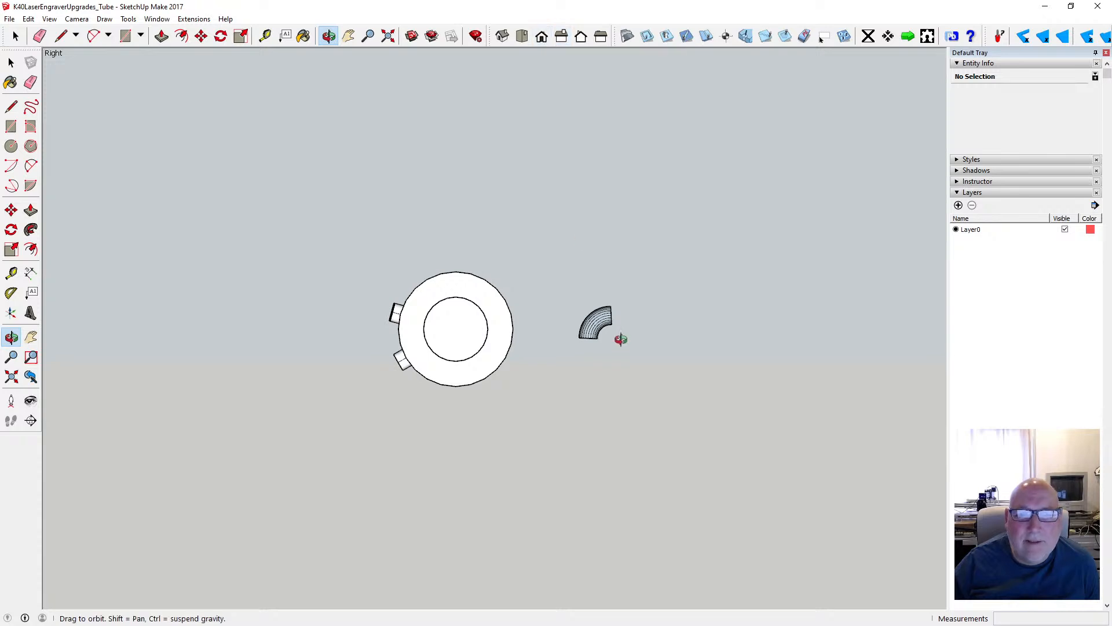
- Examine the swept elbow up close from several angles and beside the laser tube
{"action": "scroll", "coordinate": [611, 325], "scroll_direction": "up", "scroll_amount": 8}
{"action": "scroll", "coordinate": [605, 325], "scroll_direction": "up", "scroll_amount": 6}
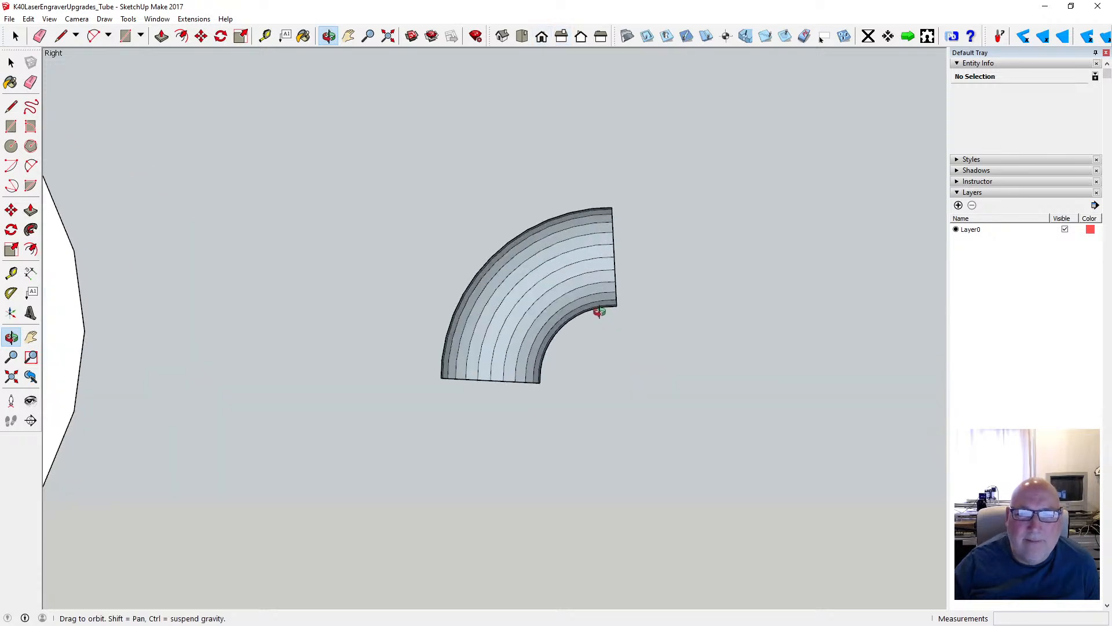
{"action": "left_click_drag", "start_coordinate": [573, 326], "coordinate": [545, 378]}
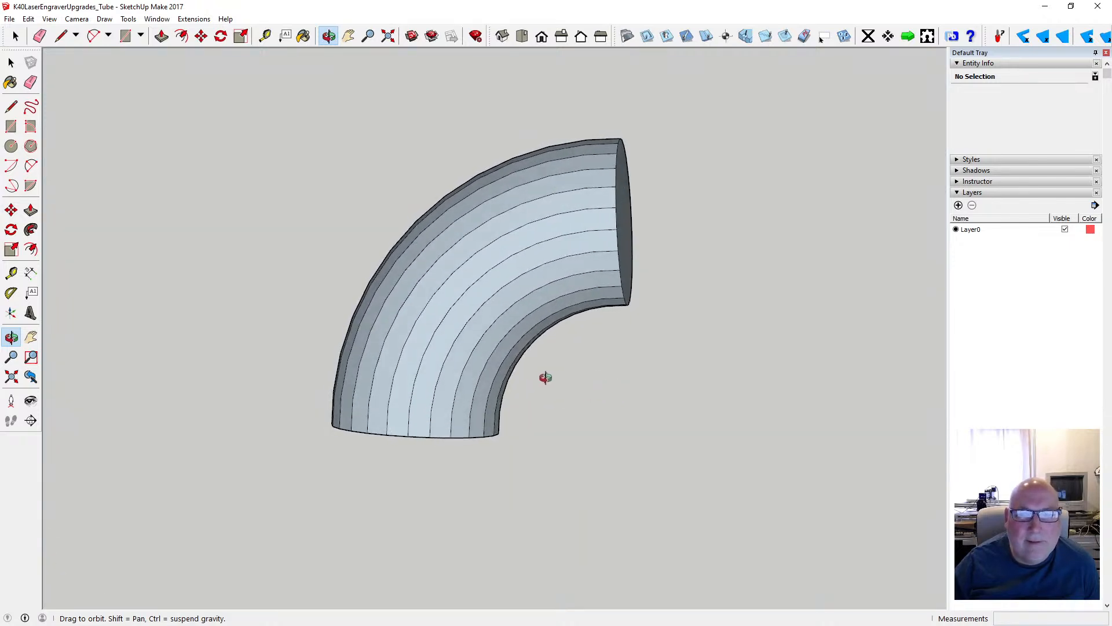
{"action": "scroll", "coordinate": [545, 377], "scroll_direction": "down", "scroll_amount": 8}
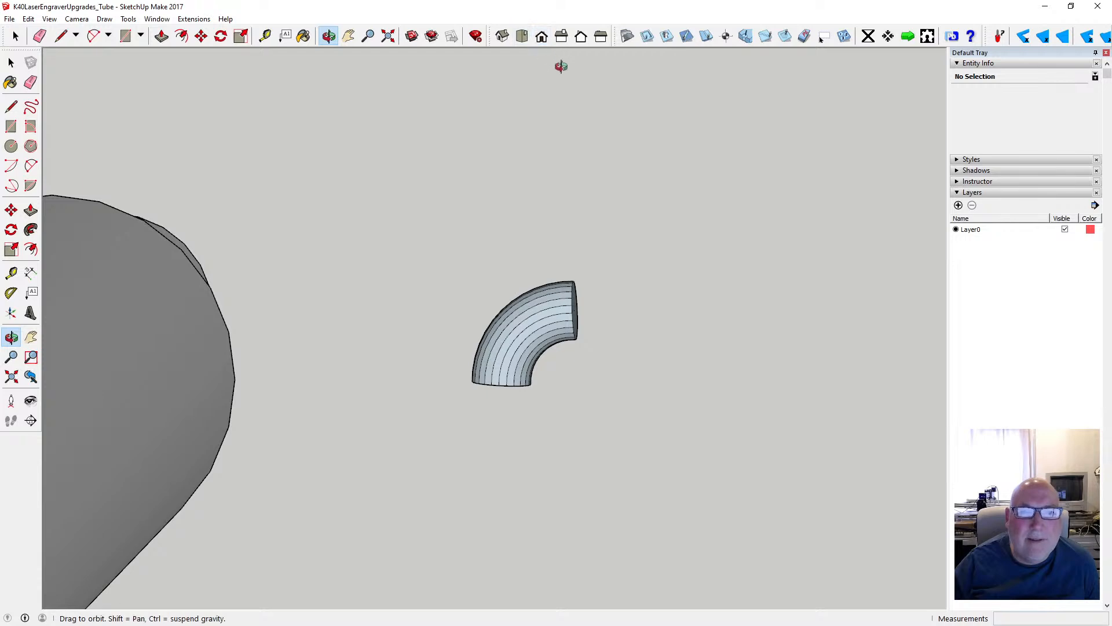
{"action": "left_click_drag", "start_coordinate": [588, 159], "coordinate": [651, 386]}
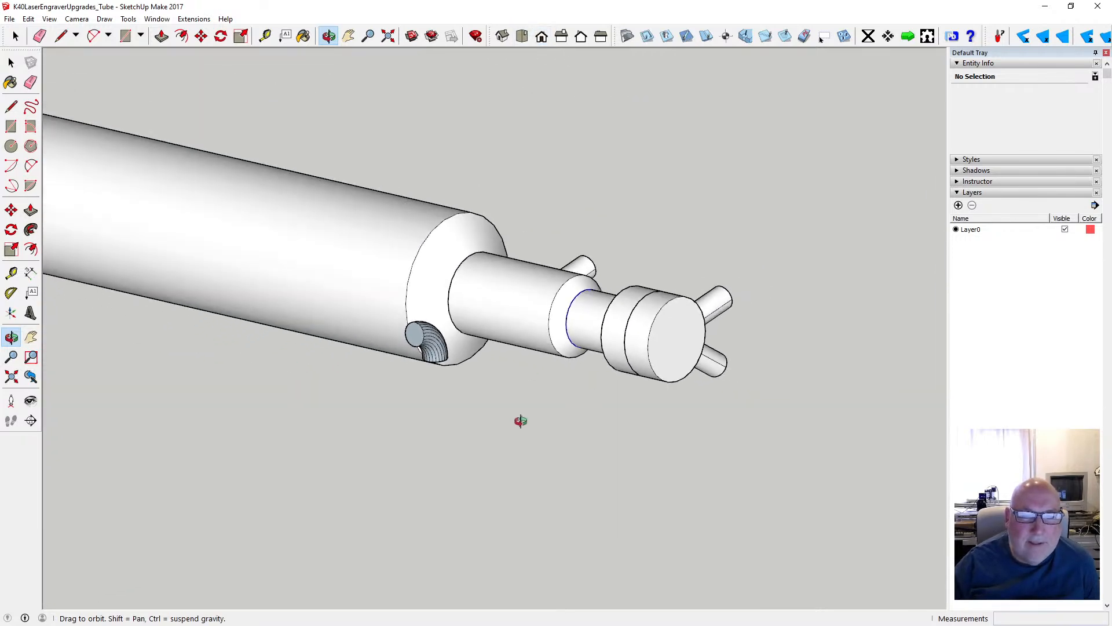
{"action": "left_click_drag", "start_coordinate": [521, 421], "coordinate": [361, 313]}
{"action": "scroll", "coordinate": [290, 262], "scroll_direction": "up", "scroll_amount": 2}
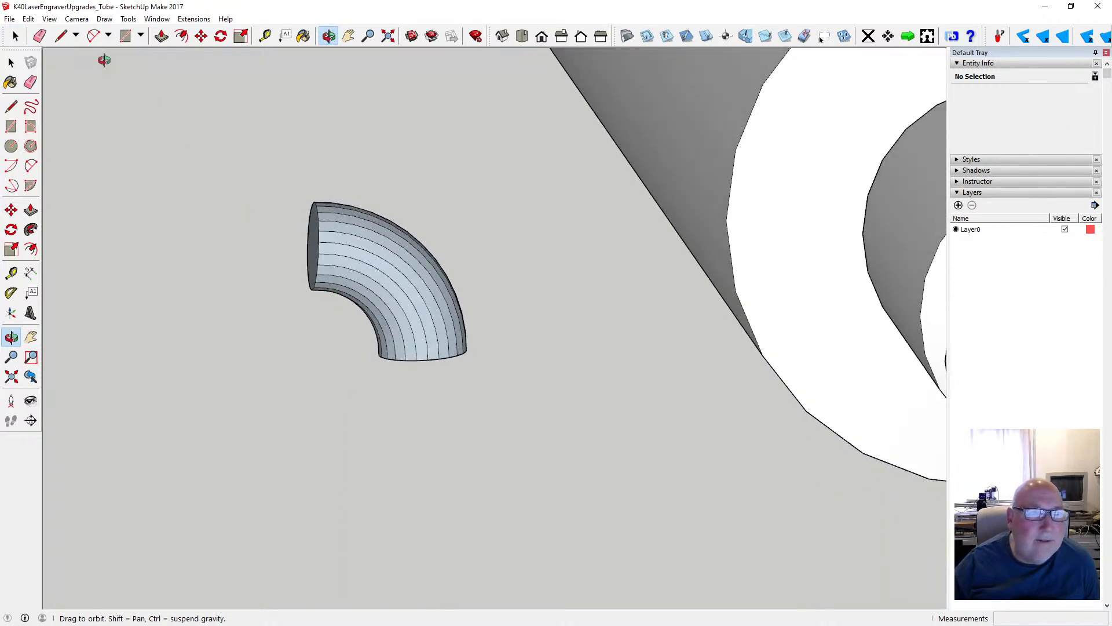
- Undo the closing of the group and the Follow Me sweep along the arc
{"action": "left_click", "coordinate": [49, 18]}
{"action": "mouse_move", "coordinate": [28, 19]}
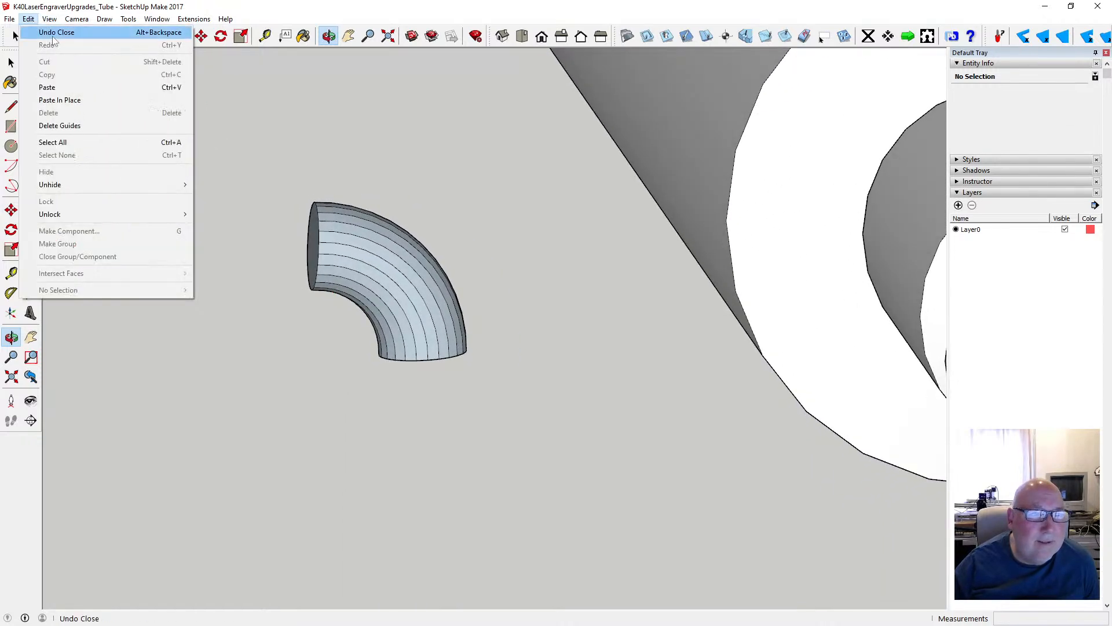
{"action": "left_click", "coordinate": [55, 33]}
{"action": "left_click", "coordinate": [28, 18]}
{"action": "left_click", "coordinate": [43, 32]}
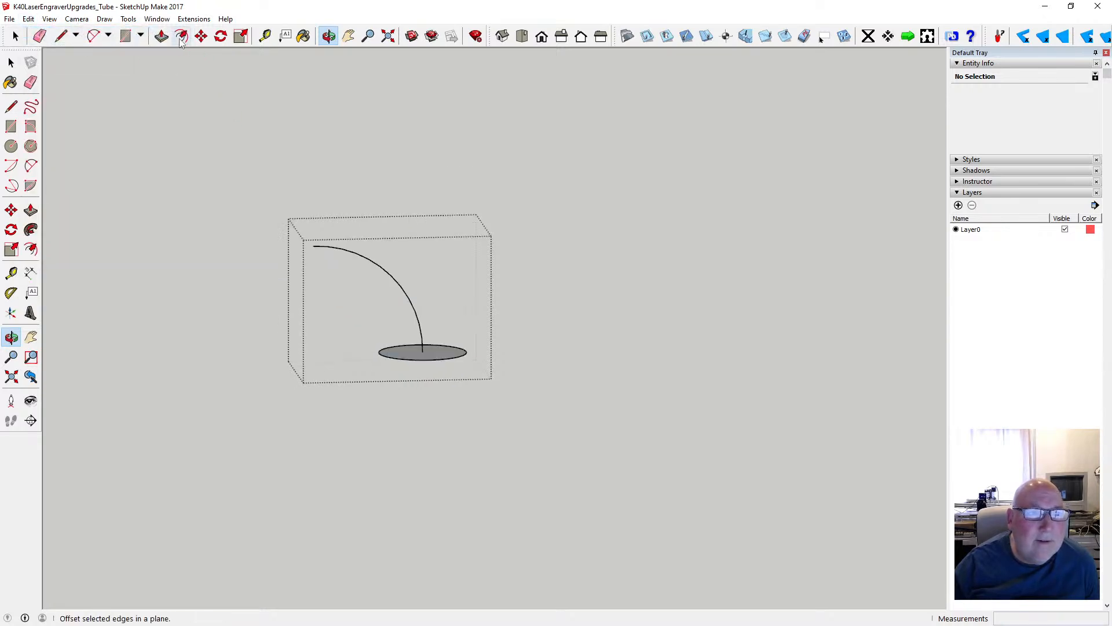
- Try to extrude the circular face upward into a cylinder with Push/Pull, and undo the extrusion
{"action": "left_click", "coordinate": [128, 19]}
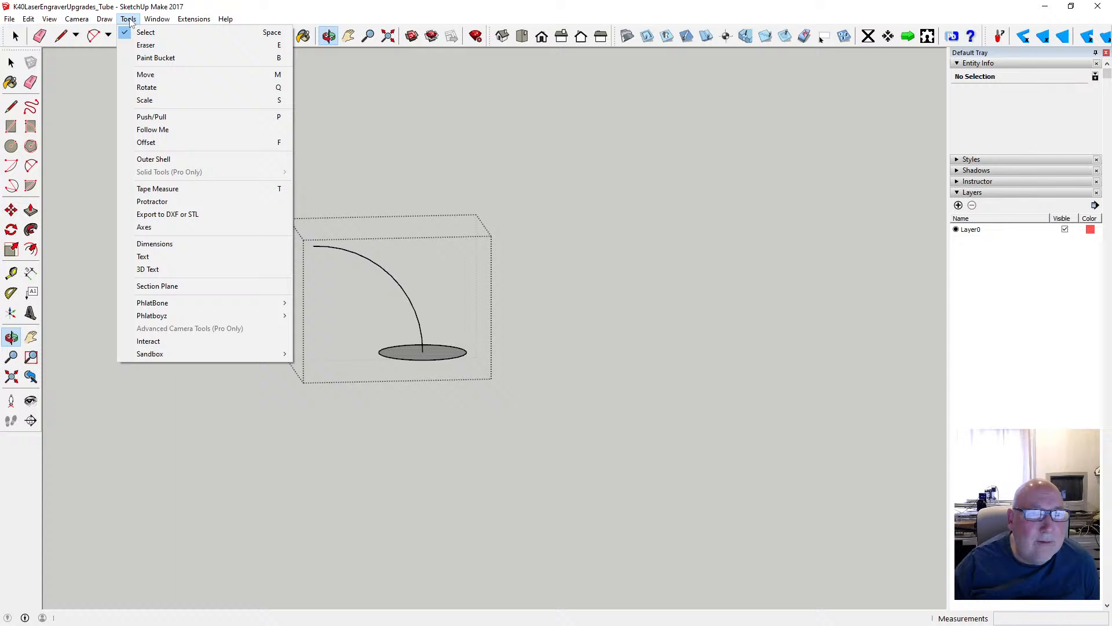
{"action": "left_click", "coordinate": [195, 130]}
{"action": "key", "text": "p"}
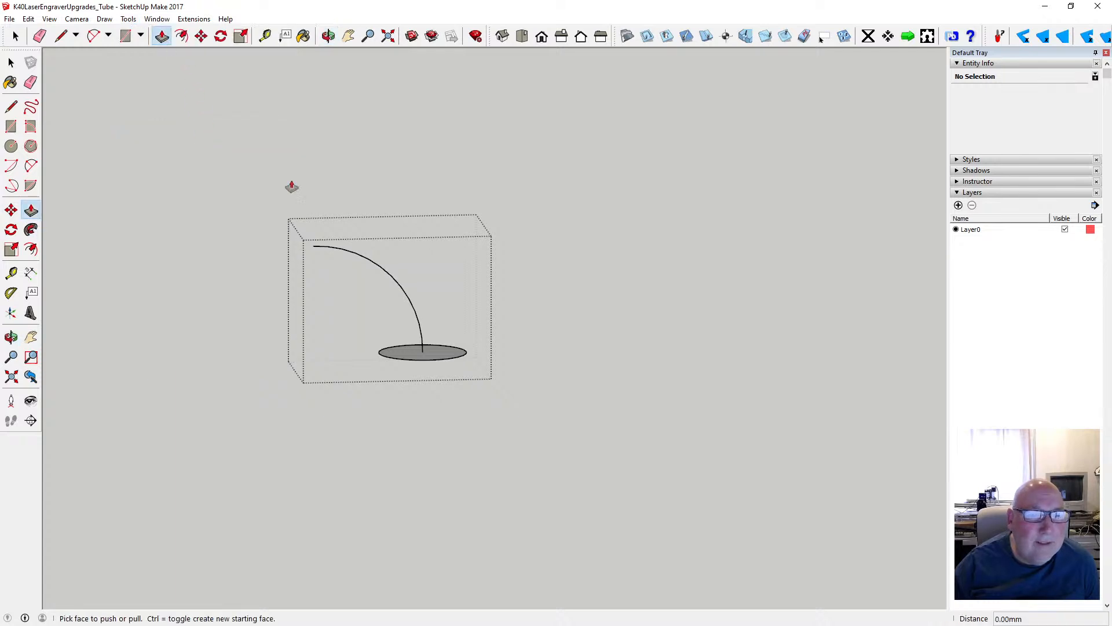
{"action": "left_click", "coordinate": [417, 360]}
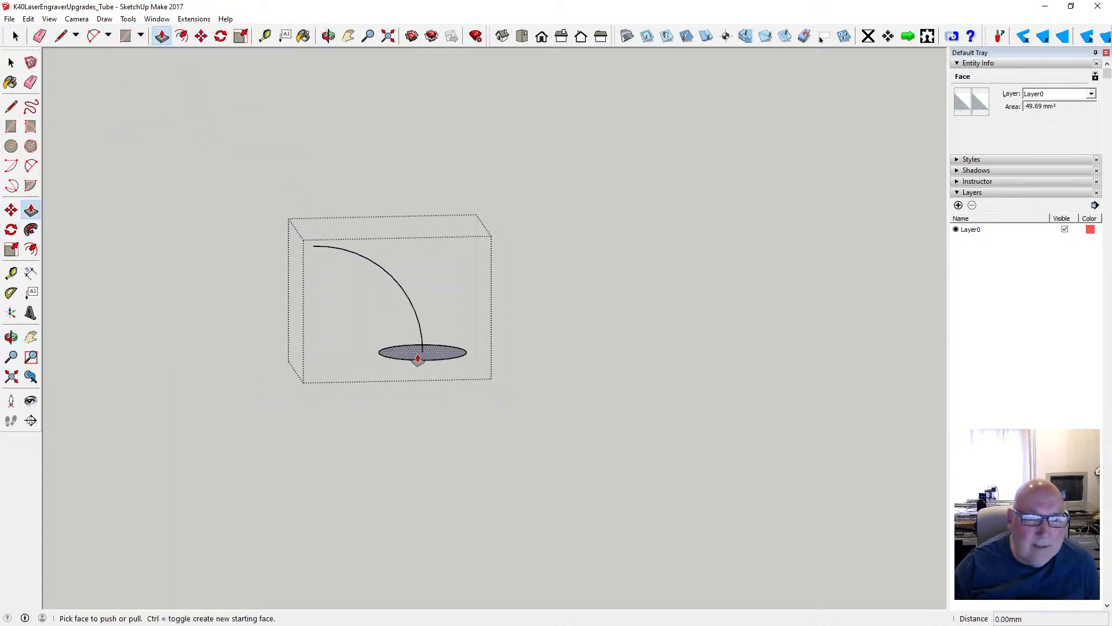
{"action": "left_click", "coordinate": [419, 357]}
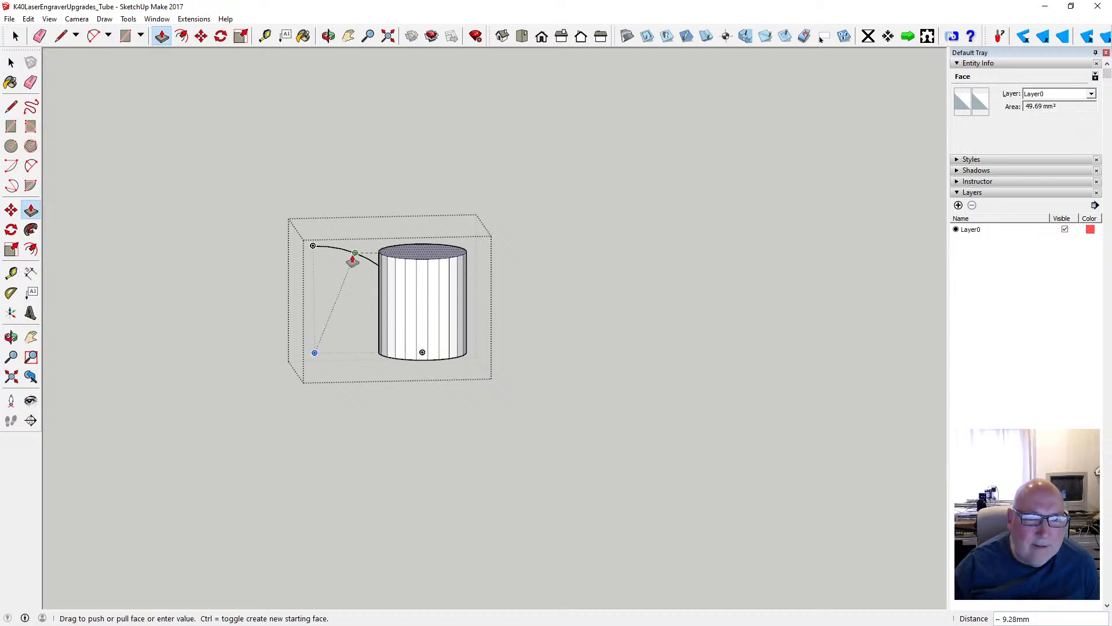
{"action": "type", "text": "21"}
{"action": "key", "text": "Return"}
{"action": "left_click", "coordinate": [11, 64]}
{"action": "key", "text": "ctrl+z"}
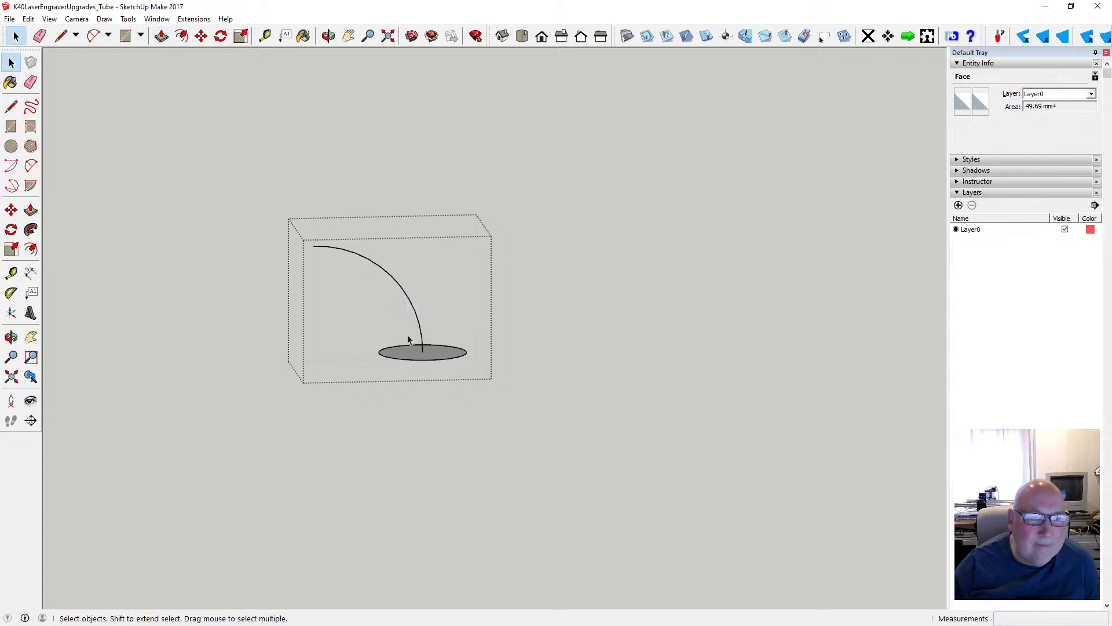
{"action": "left_click", "coordinate": [396, 282]}
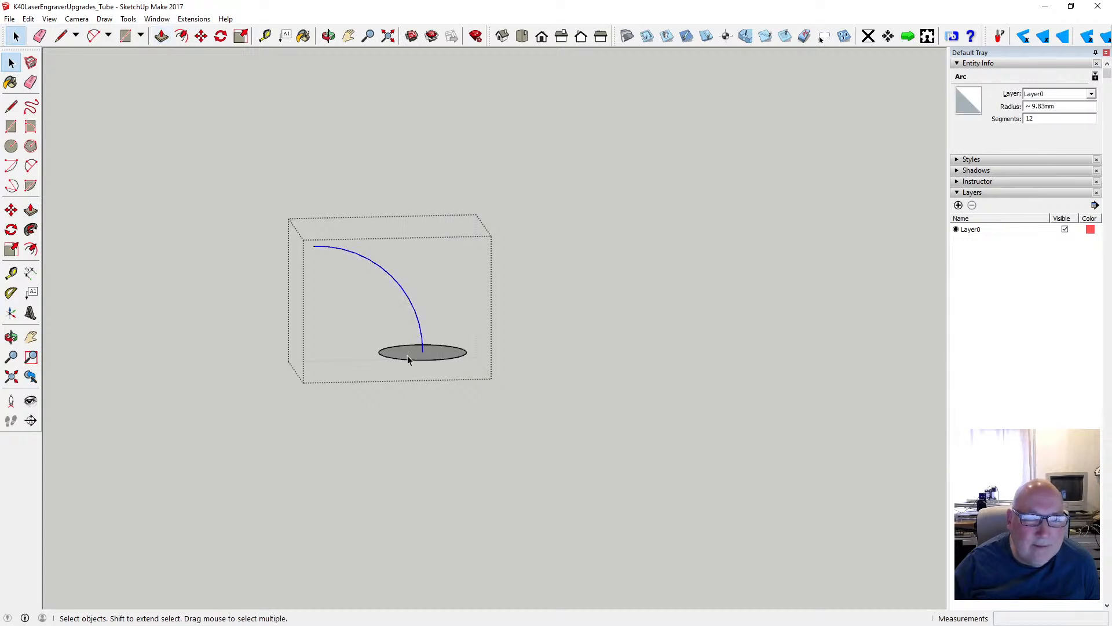
{"action": "left_click", "coordinate": [408, 355]}
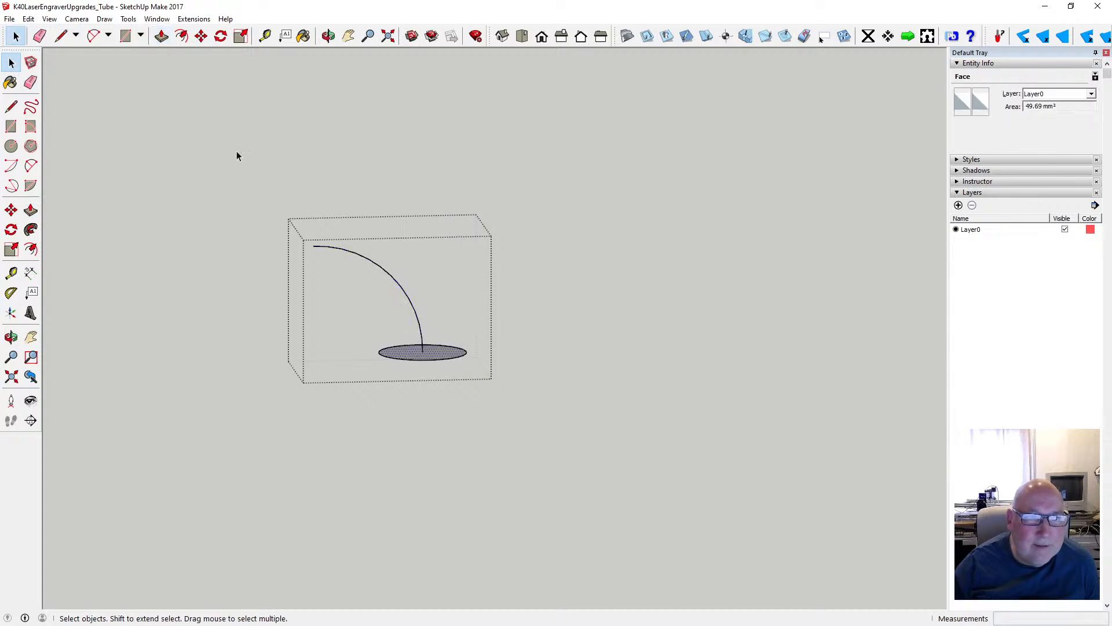
{"action": "key", "text": "p"}
{"action": "left_click", "coordinate": [409, 355]}
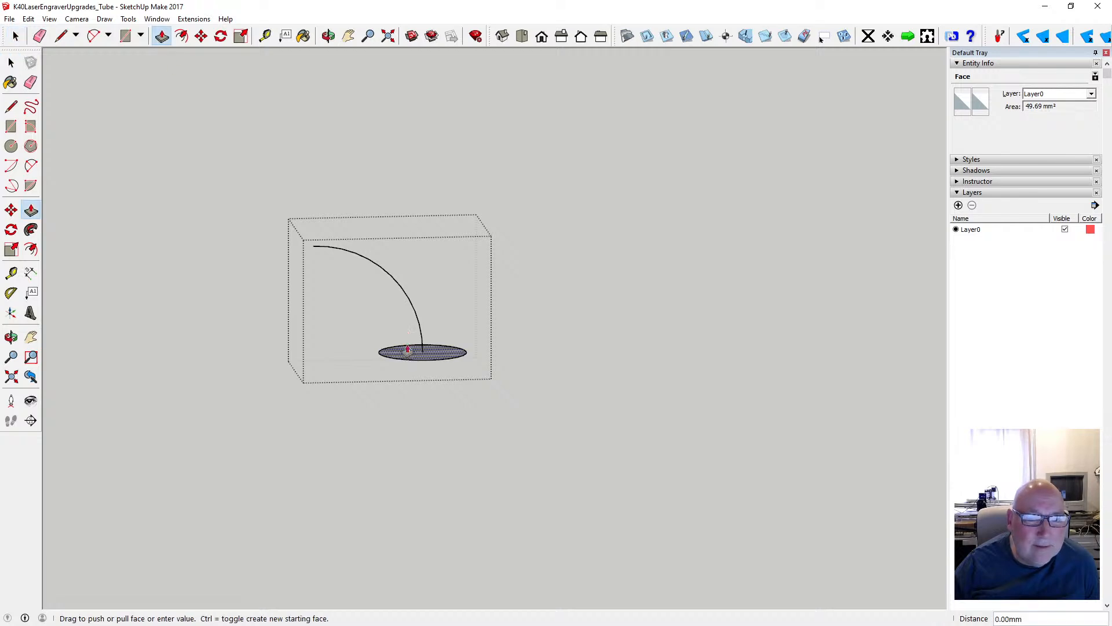
{"action": "key", "text": "Escape"}
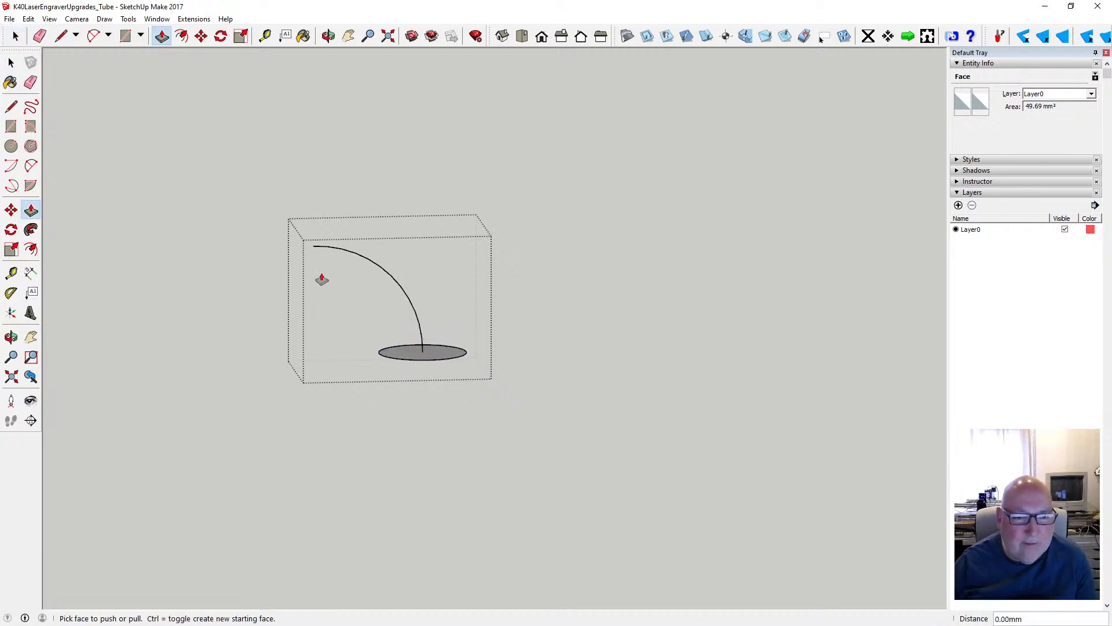
- Sweep the full circular face along the arc to its far endpoint with Follow Me
{"action": "left_click", "coordinate": [128, 19]}
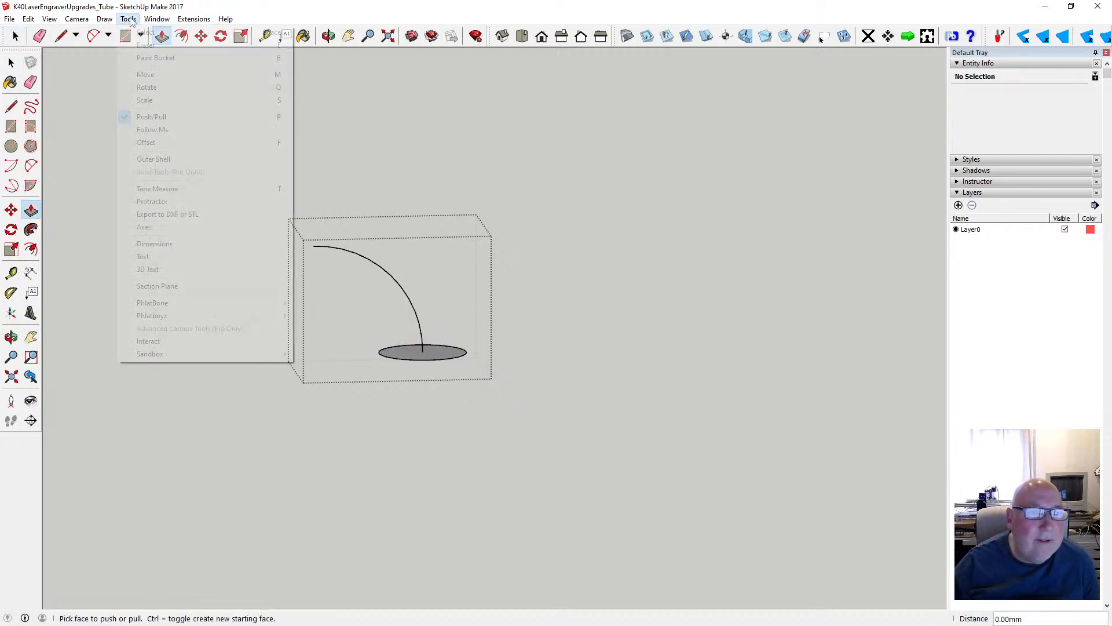
{"action": "left_click", "coordinate": [164, 131]}
{"action": "left_click", "coordinate": [409, 358]}
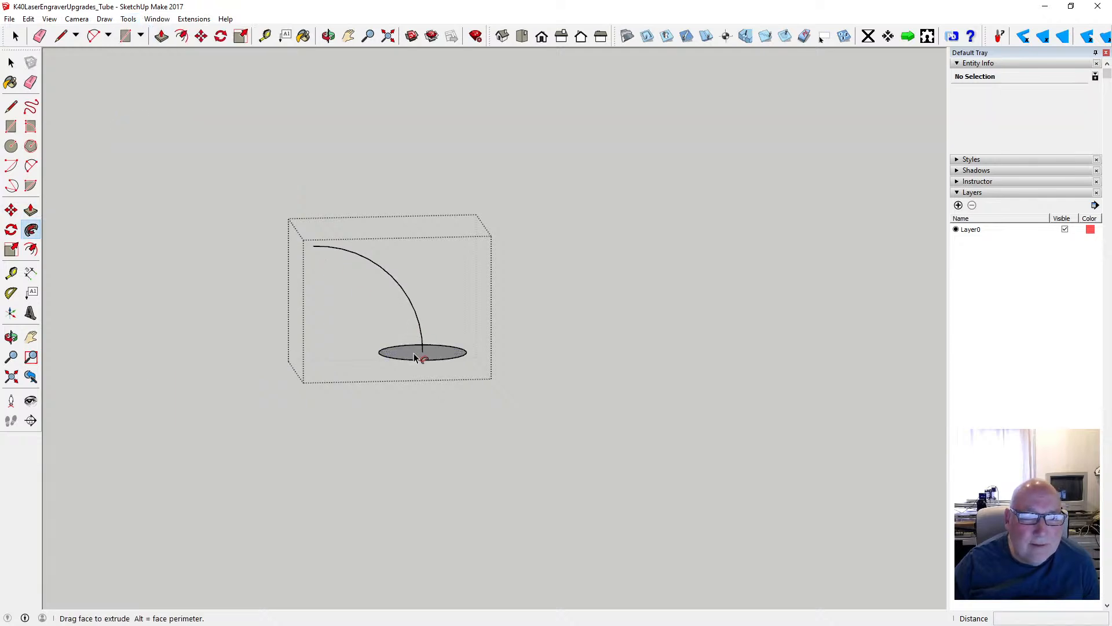
{"action": "left_click", "coordinate": [415, 353]}
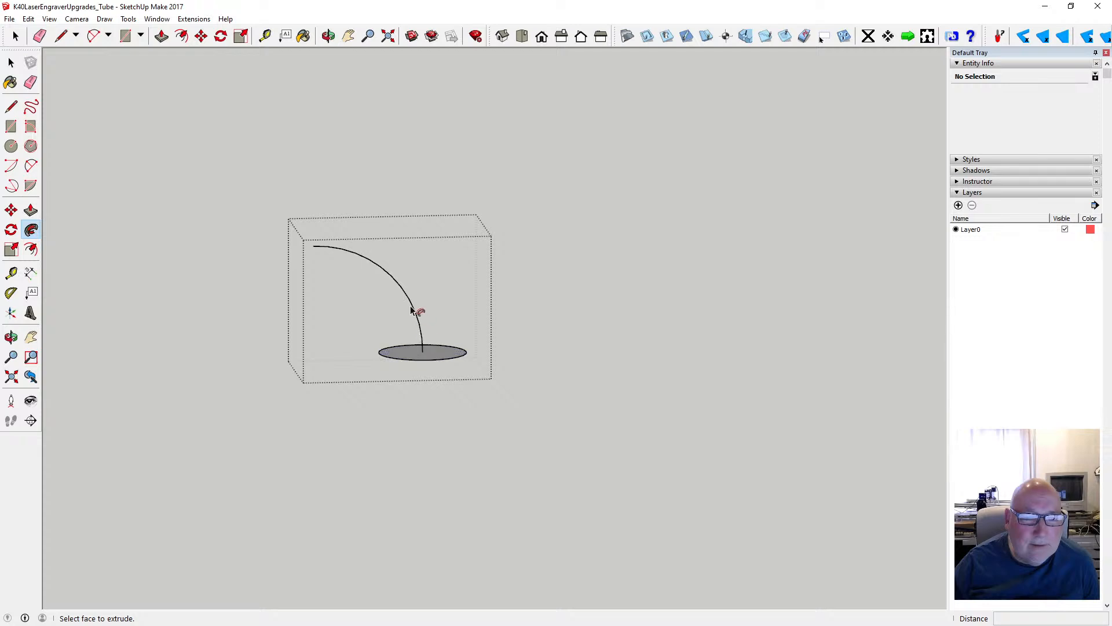
{"action": "left_click", "coordinate": [428, 354]}
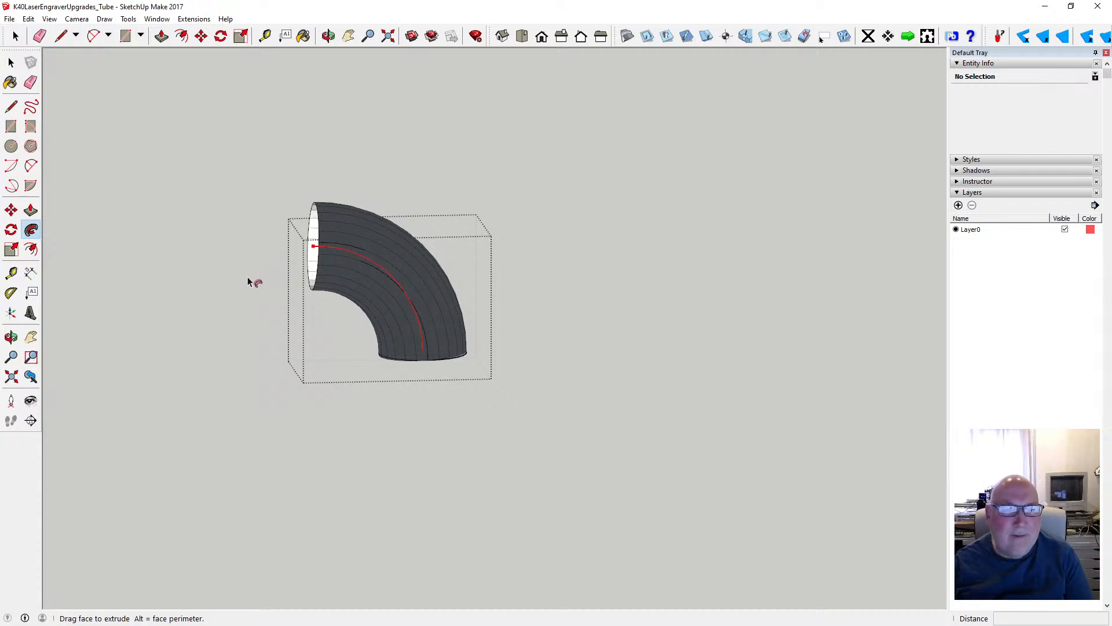
{"action": "left_click", "coordinate": [277, 285]}
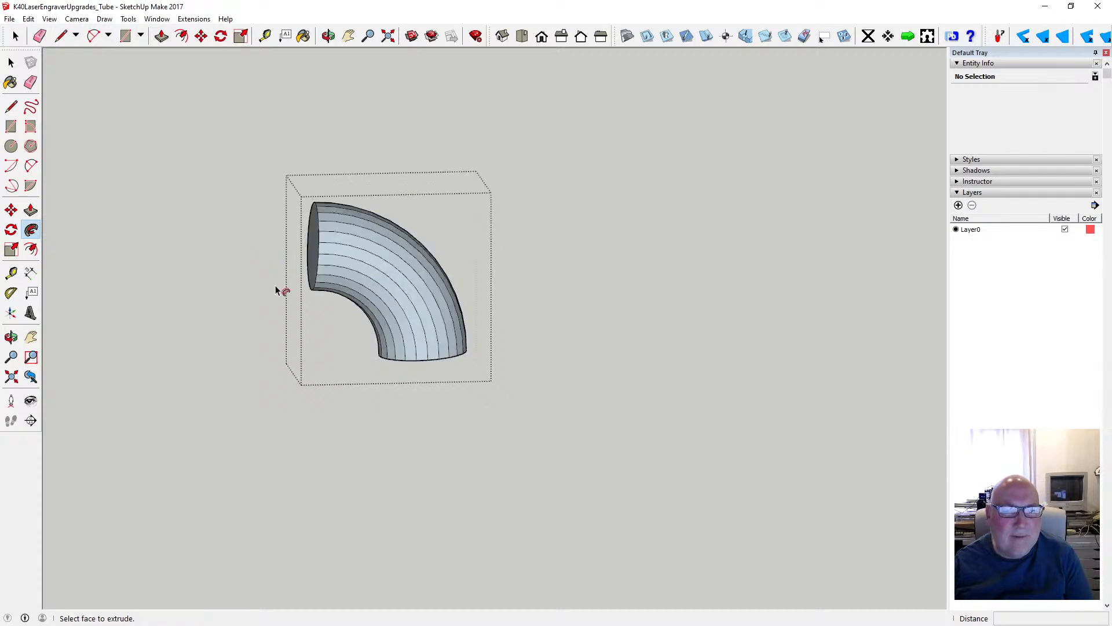
- Switch the camera to perspective projection and view the solid elbow up close from the side
{"action": "left_click", "coordinate": [325, 38]}
{"action": "left_click_drag", "start_coordinate": [394, 272], "coordinate": [343, 329]}
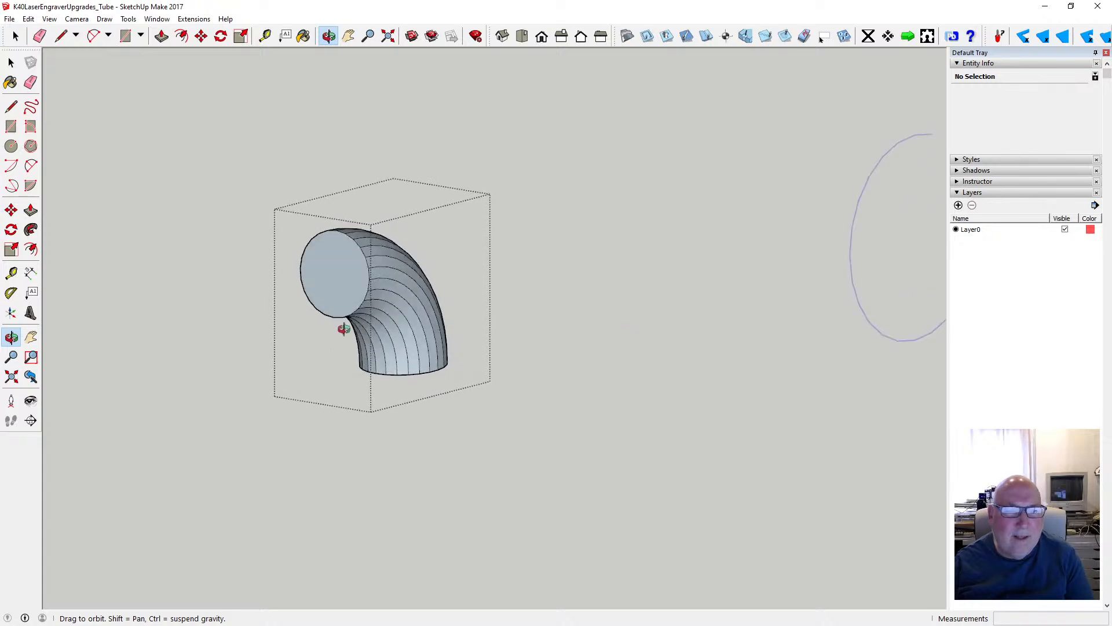
{"action": "left_click", "coordinate": [77, 19]}
{"action": "left_click", "coordinate": [93, 87]}
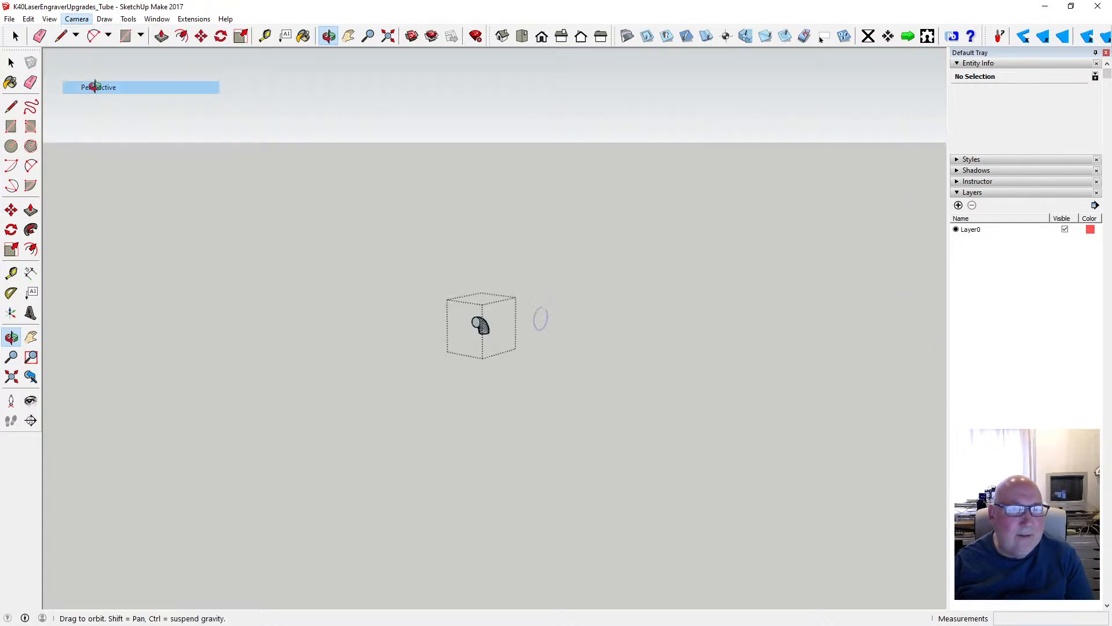
{"action": "left_click_drag", "start_coordinate": [509, 363], "coordinate": [358, 264]}
{"action": "scroll", "coordinate": [379, 330], "scroll_direction": "up", "scroll_amount": 8}
{"action": "scroll", "coordinate": [365, 317], "scroll_direction": "down", "scroll_amount": 5}
{"action": "scroll", "coordinate": [322, 264], "scroll_direction": "up", "scroll_amount": 5}
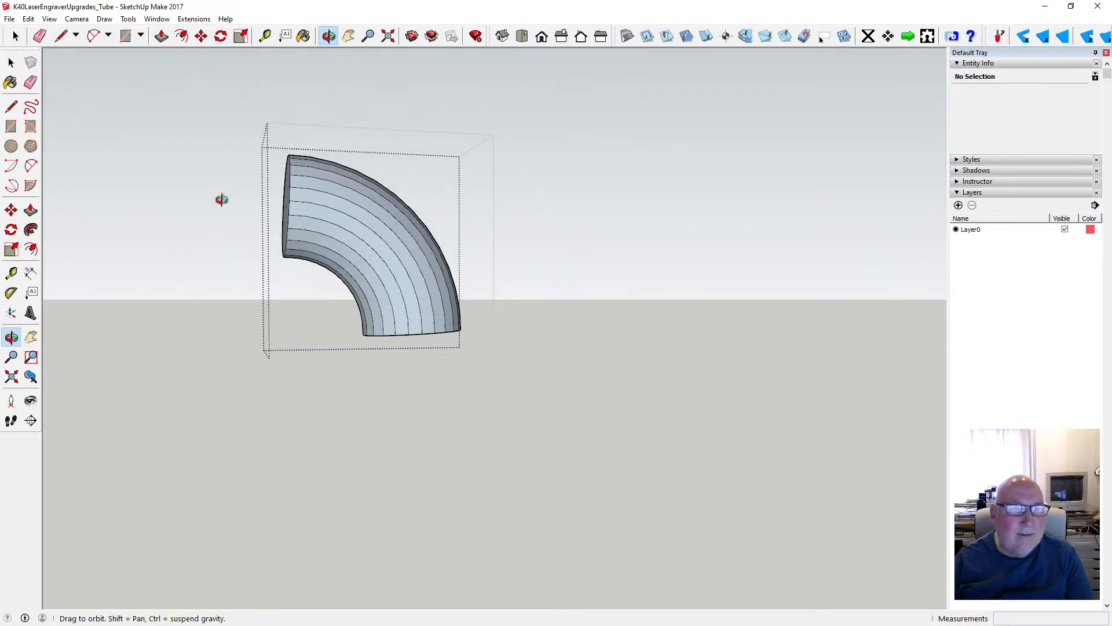
- Try to measure an angle at the elbow's lower end with the Protractor, and close the elbow group
{"action": "left_click", "coordinate": [11, 293]}
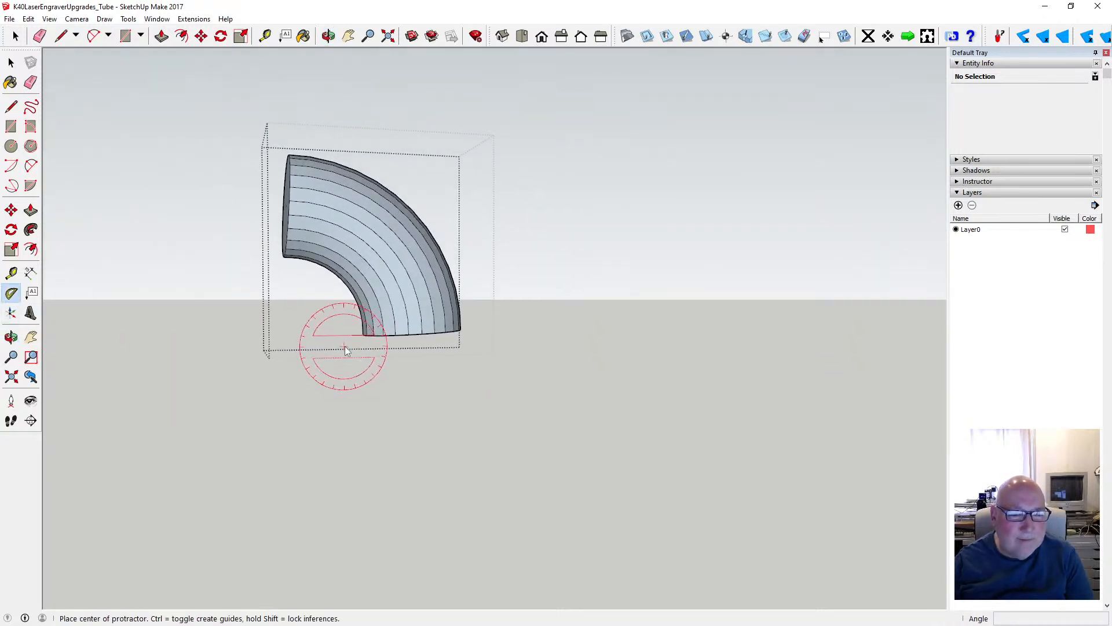
{"action": "left_click", "coordinate": [383, 335]}
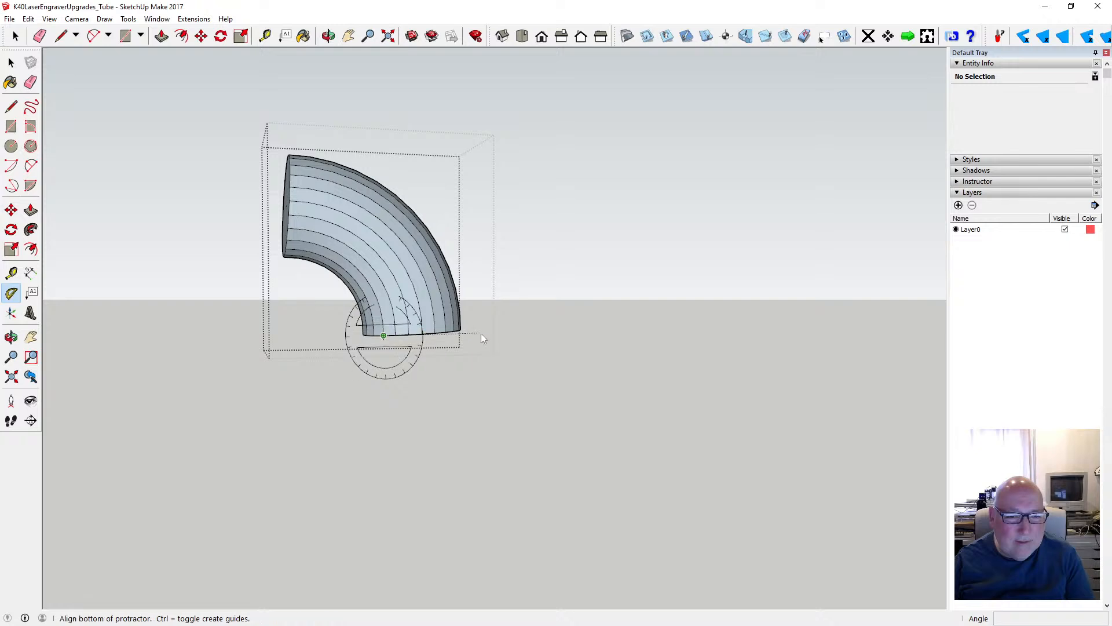
{"action": "left_click", "coordinate": [422, 334]}
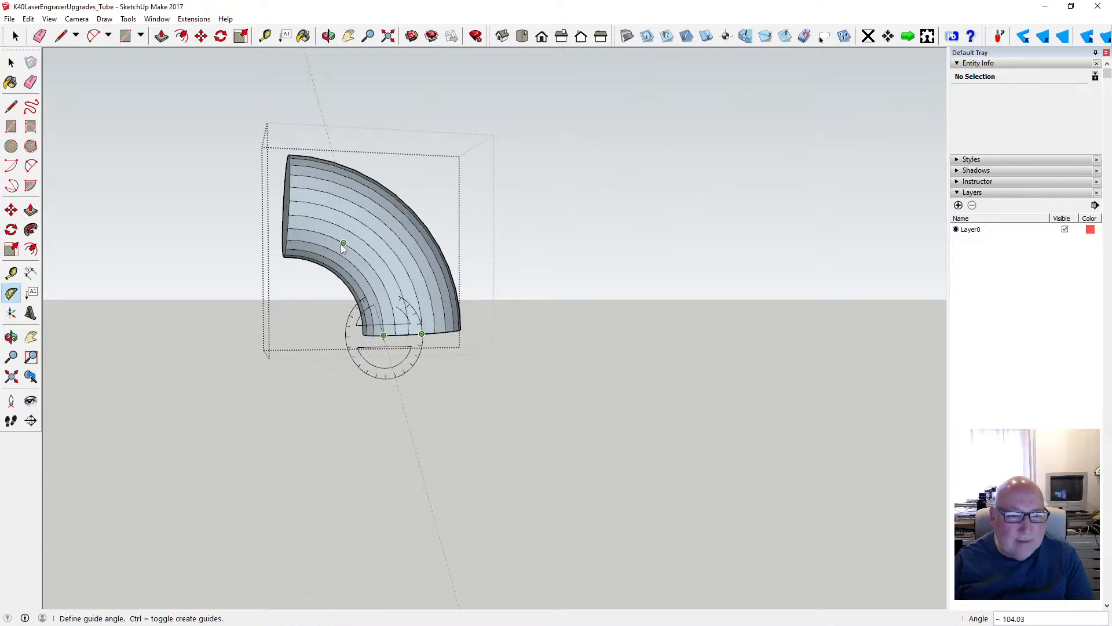
{"action": "left_click", "coordinate": [11, 62]}
{"action": "left_click", "coordinate": [182, 166]}
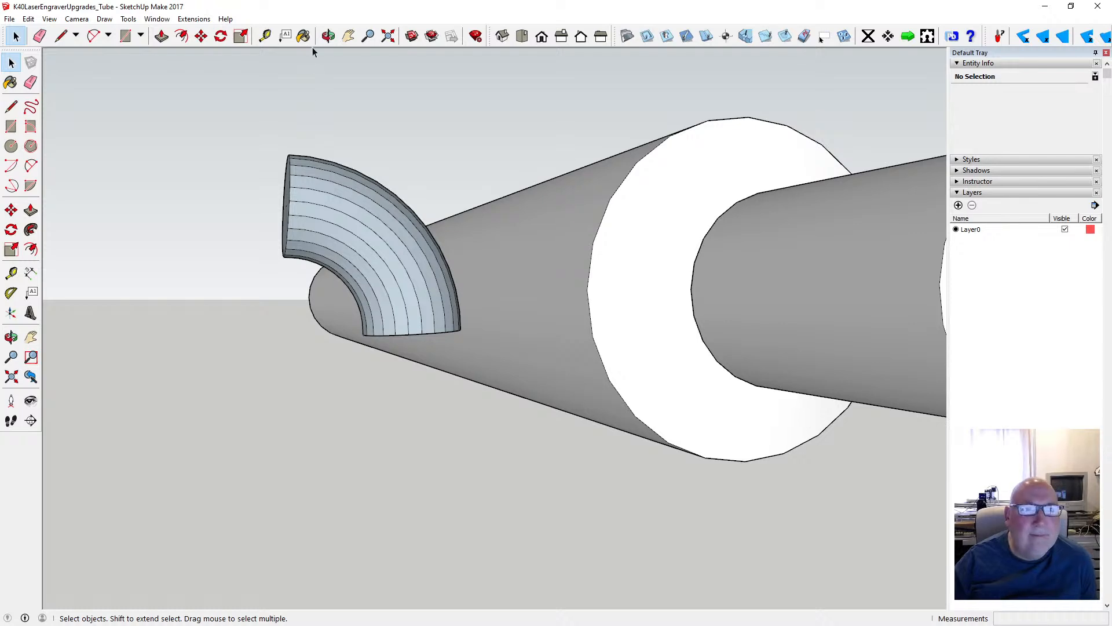
- Undo the closing of the group and the solid Follow Me sweep, leaving only the circle and arc
{"action": "left_click", "coordinate": [328, 37]}
{"action": "left_click_drag", "start_coordinate": [316, 133], "coordinate": [489, 216]}
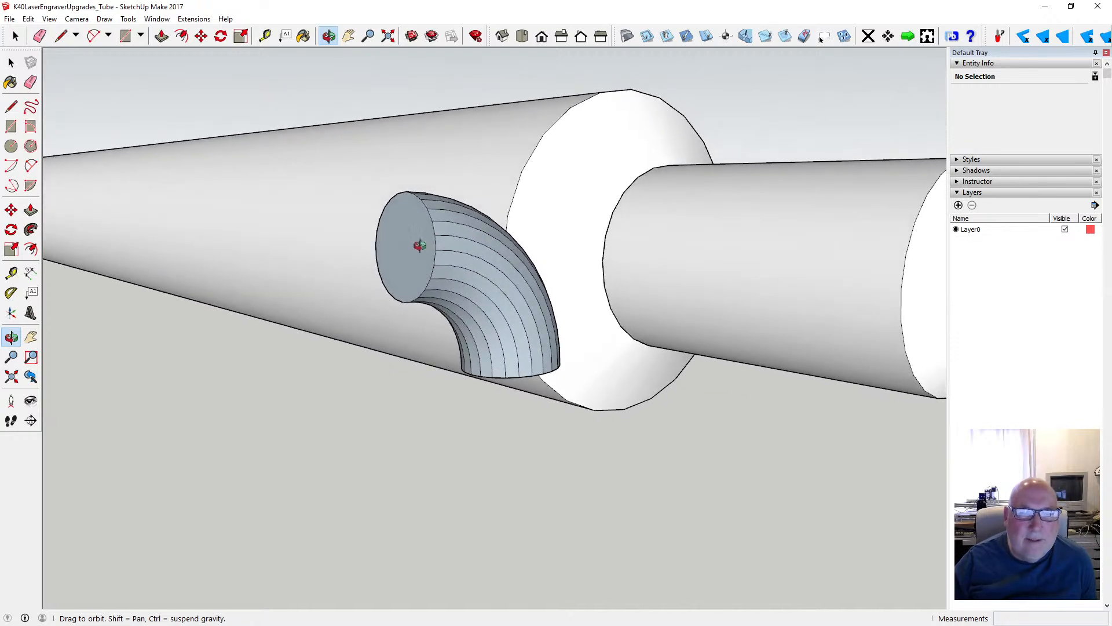
{"action": "left_click", "coordinate": [28, 19]}
{"action": "left_click", "coordinate": [47, 33]}
{"action": "left_click", "coordinate": [29, 18]}
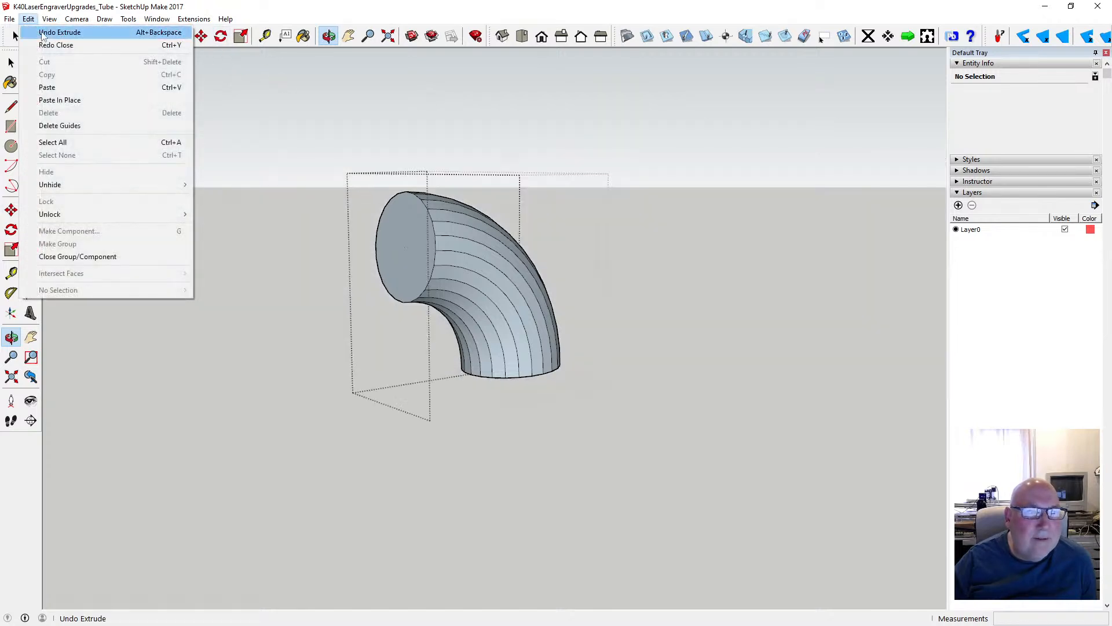
{"action": "left_click", "coordinate": [60, 32]}
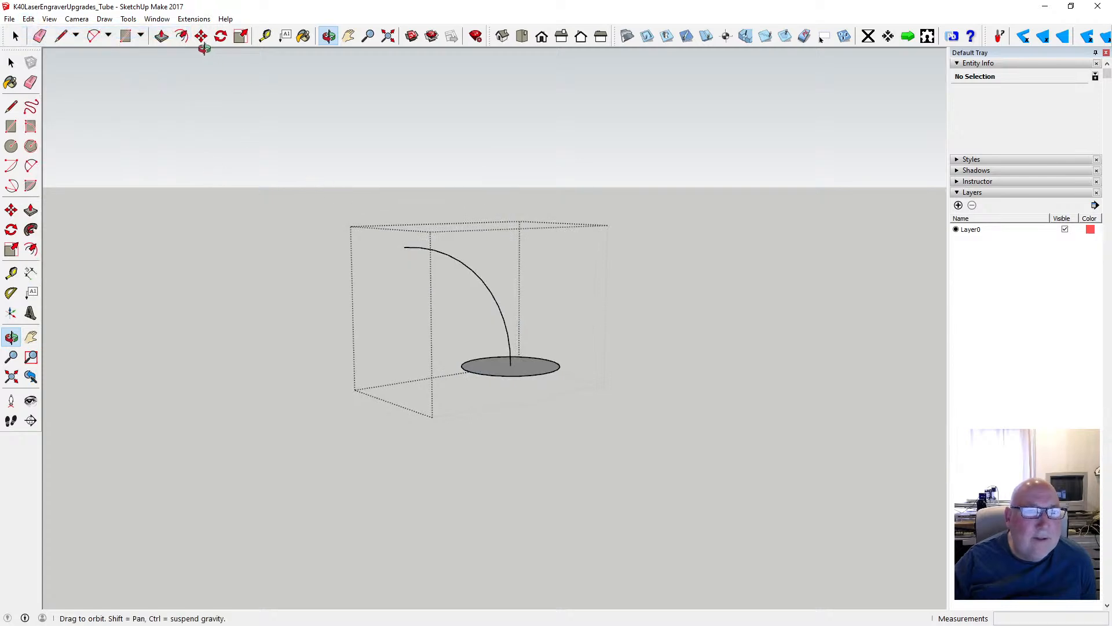
- Offset the circle's edge inward by 1 mm to form a ring-shaped wall profile
{"action": "left_click", "coordinate": [181, 36]}
{"action": "left_click", "coordinate": [533, 366]}
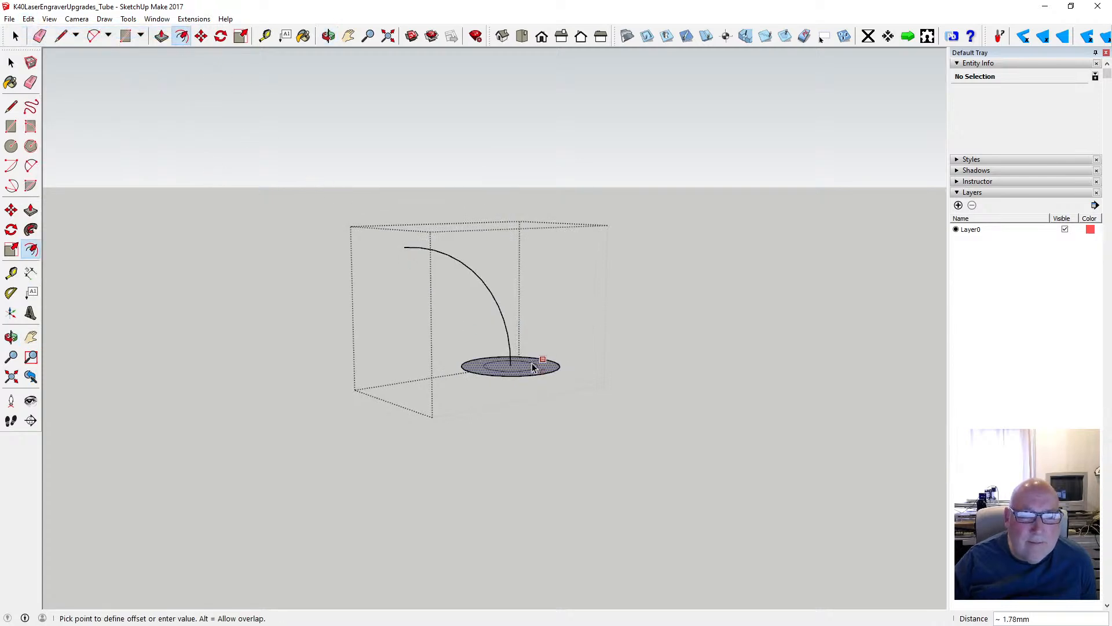
{"action": "type", "text": "1"}
{"action": "key", "text": "Return"}
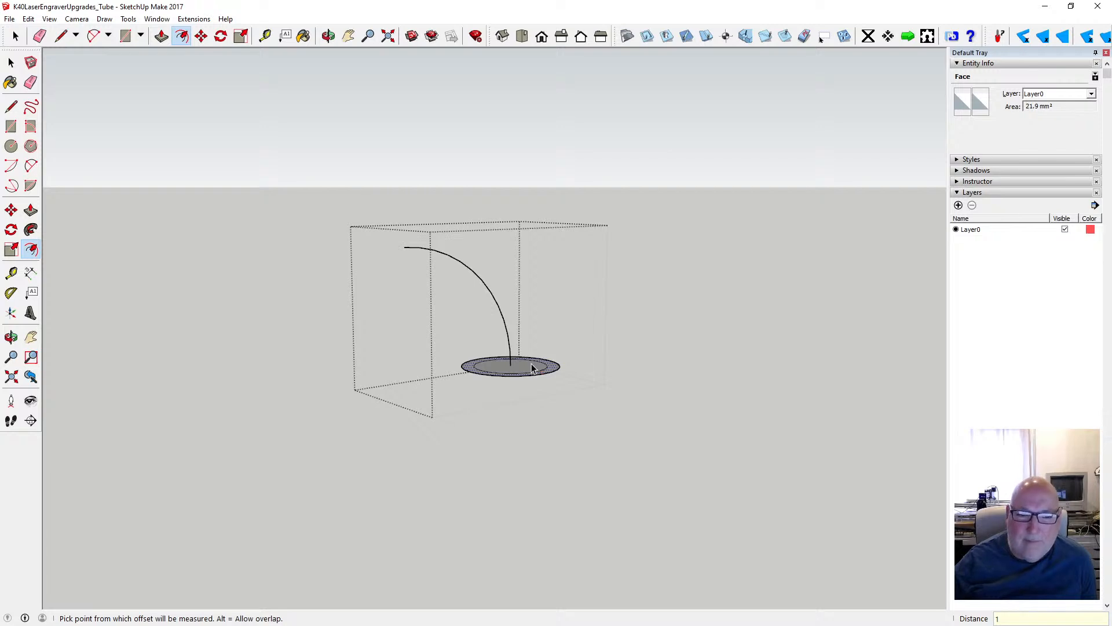
- Sweep the outer ring face along the arc to its far endpoint with Follow Me to make a hollow elbow
{"action": "left_click", "coordinate": [157, 19]}
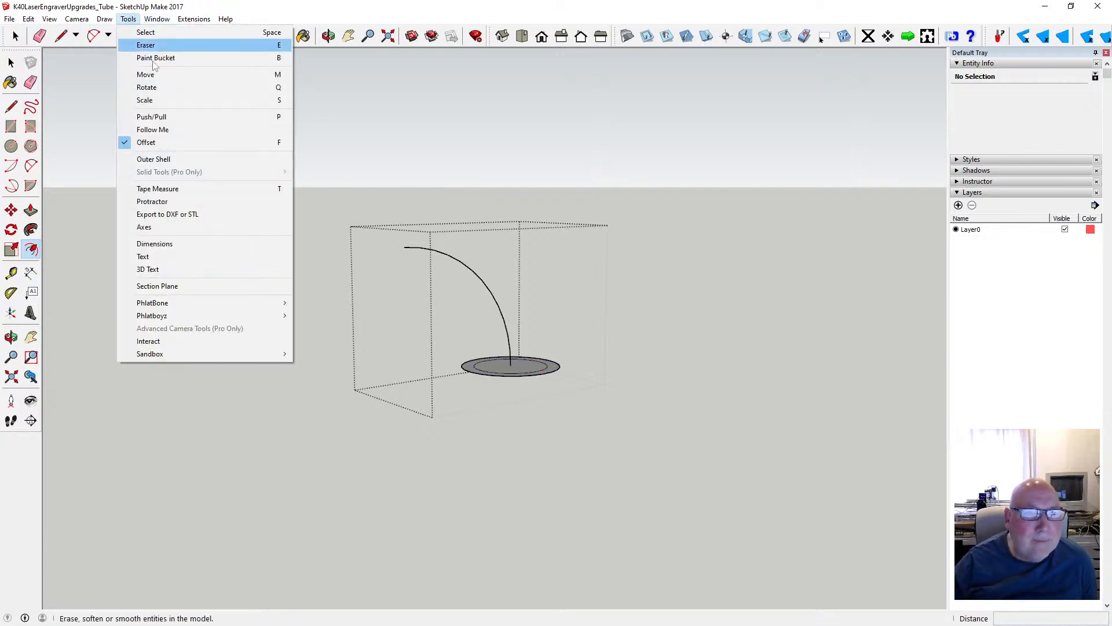
{"action": "left_click", "coordinate": [171, 130]}
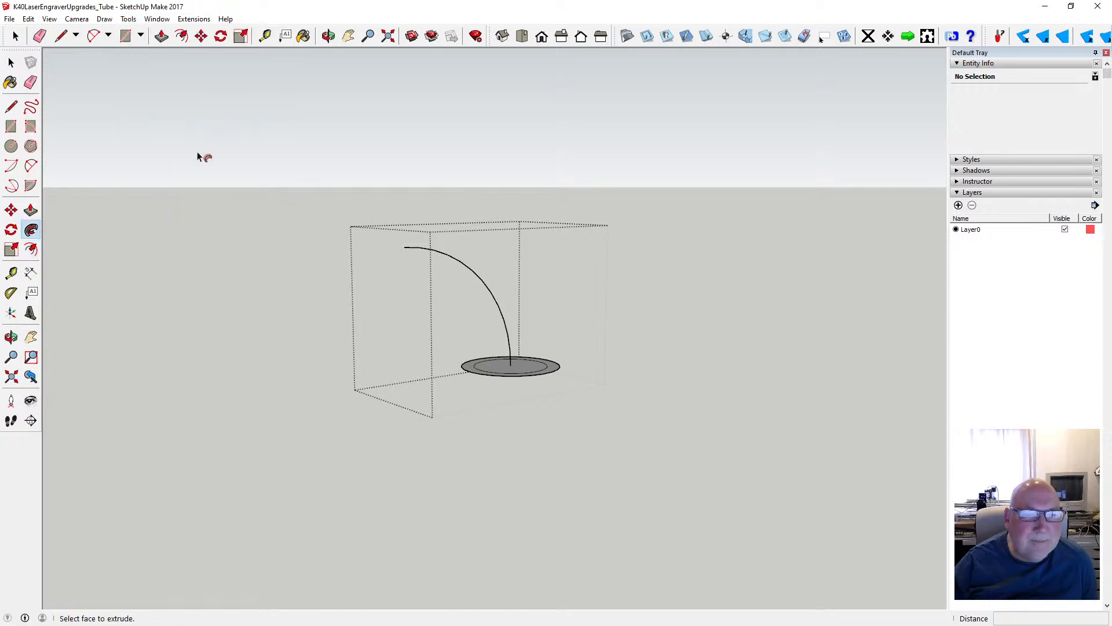
{"action": "left_click", "coordinate": [552, 373]}
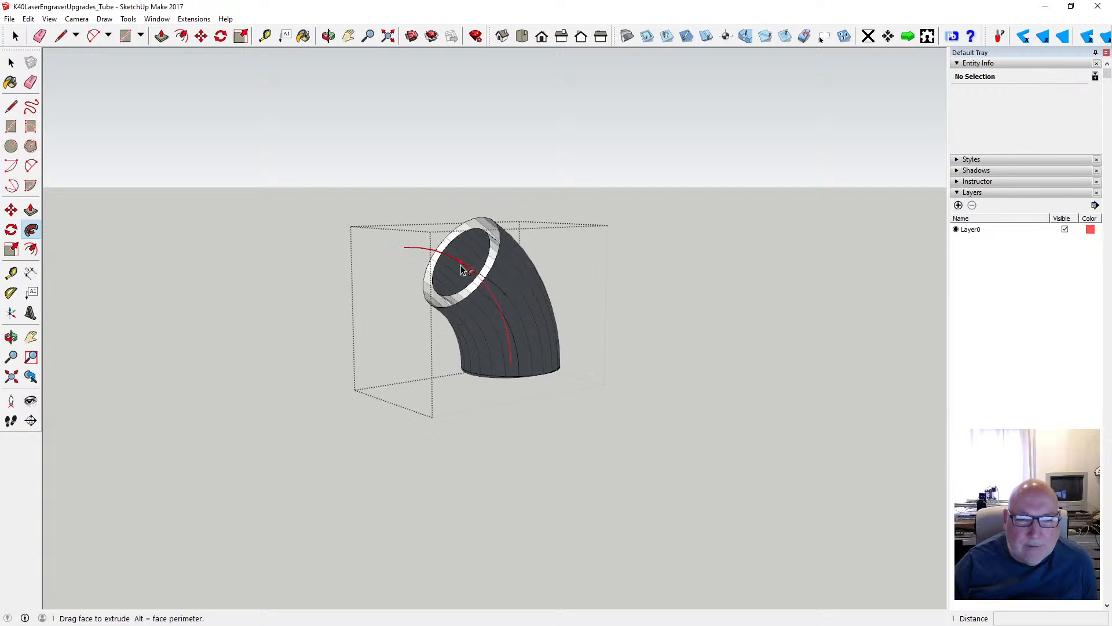
{"action": "left_click", "coordinate": [374, 254]}
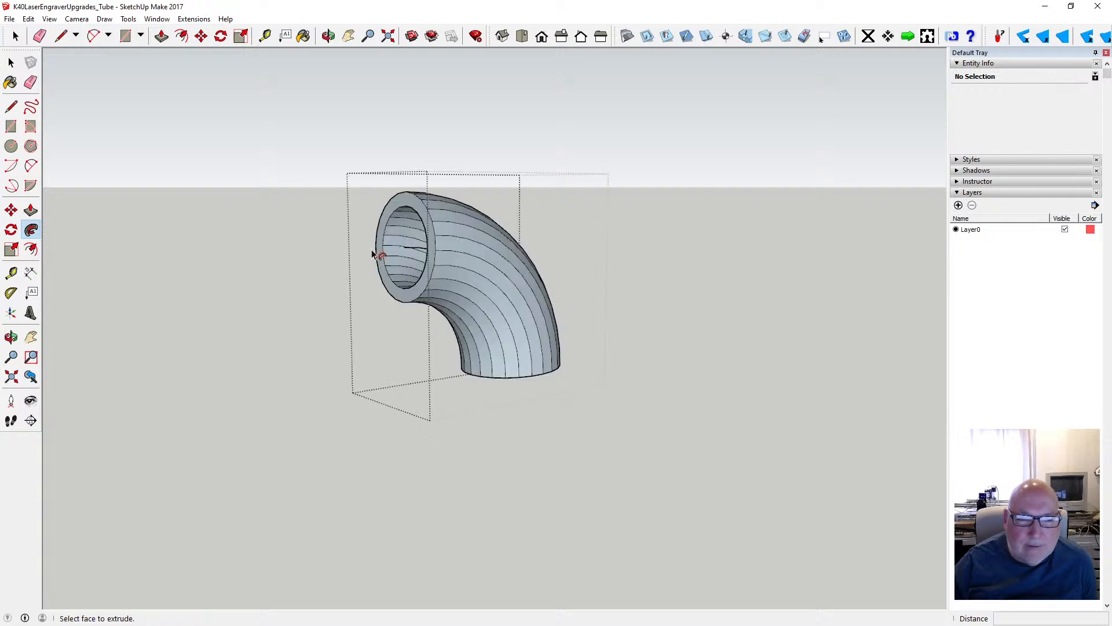
- Examine the hollow elbow's open ends and the inner circular face from below and several other angles
{"action": "key", "text": "o"}
{"action": "left_click_drag", "start_coordinate": [378, 194], "coordinate": [301, 121]}
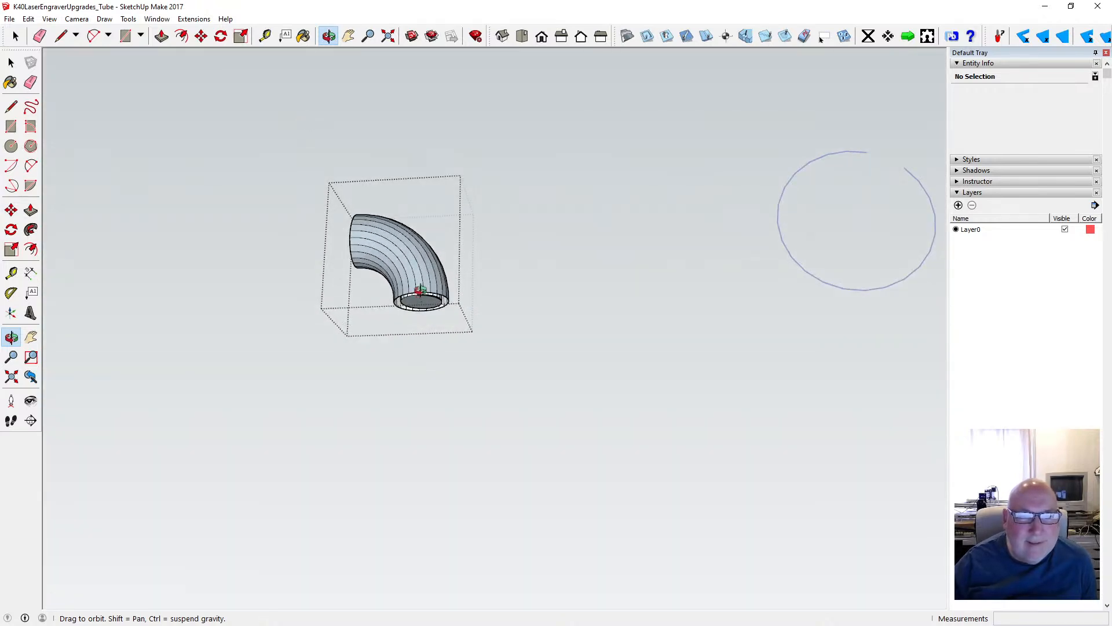
{"action": "scroll", "coordinate": [420, 290], "scroll_direction": "up", "scroll_amount": 3}
{"action": "left_click_drag", "start_coordinate": [425, 284], "coordinate": [159, 127]}
{"action": "scroll", "coordinate": [402, 271], "scroll_direction": "up", "scroll_amount": 3}
{"action": "scroll", "coordinate": [400, 266], "scroll_direction": "up", "scroll_amount": 3}
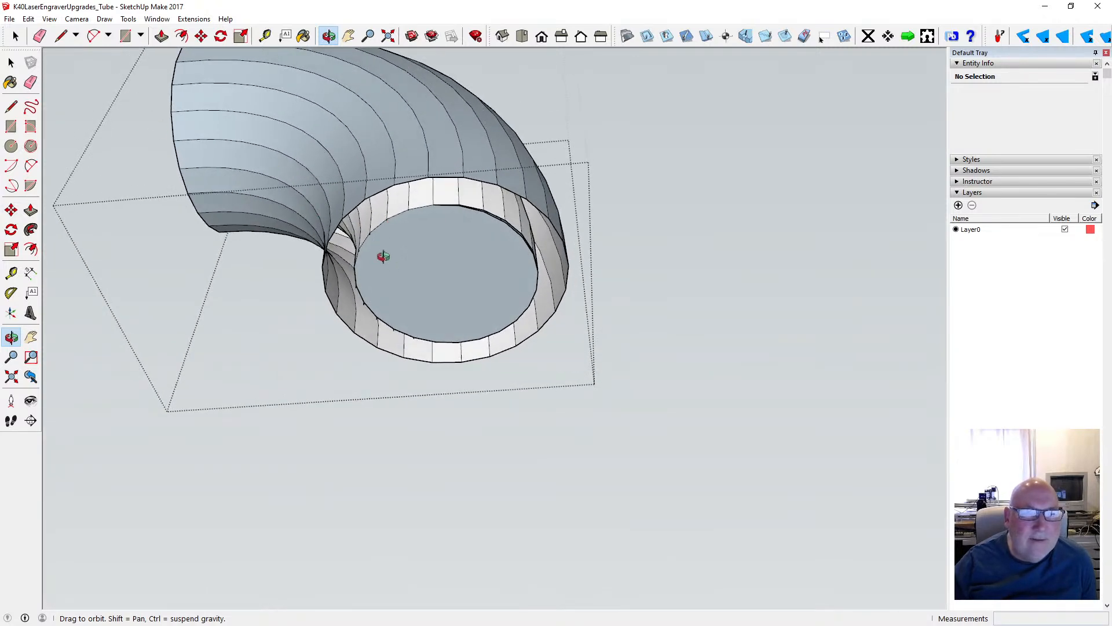
{"action": "left_click_drag", "start_coordinate": [383, 256], "coordinate": [383, 390]}
{"action": "scroll", "coordinate": [416, 316], "scroll_direction": "down", "scroll_amount": 2}
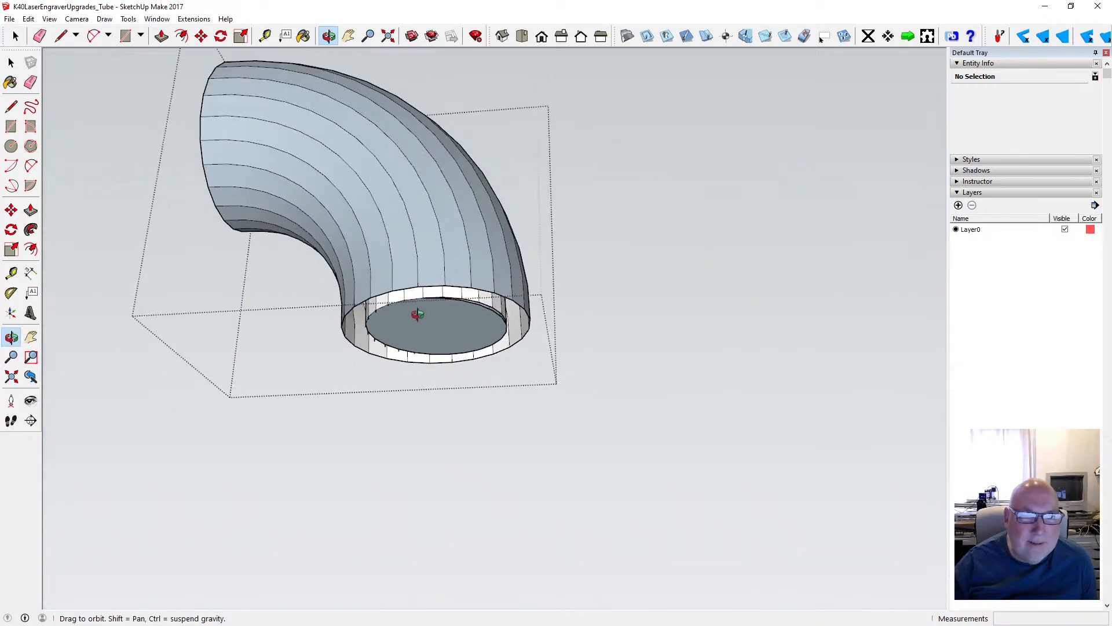
{"action": "left_click_drag", "start_coordinate": [417, 315], "coordinate": [417, 251]}
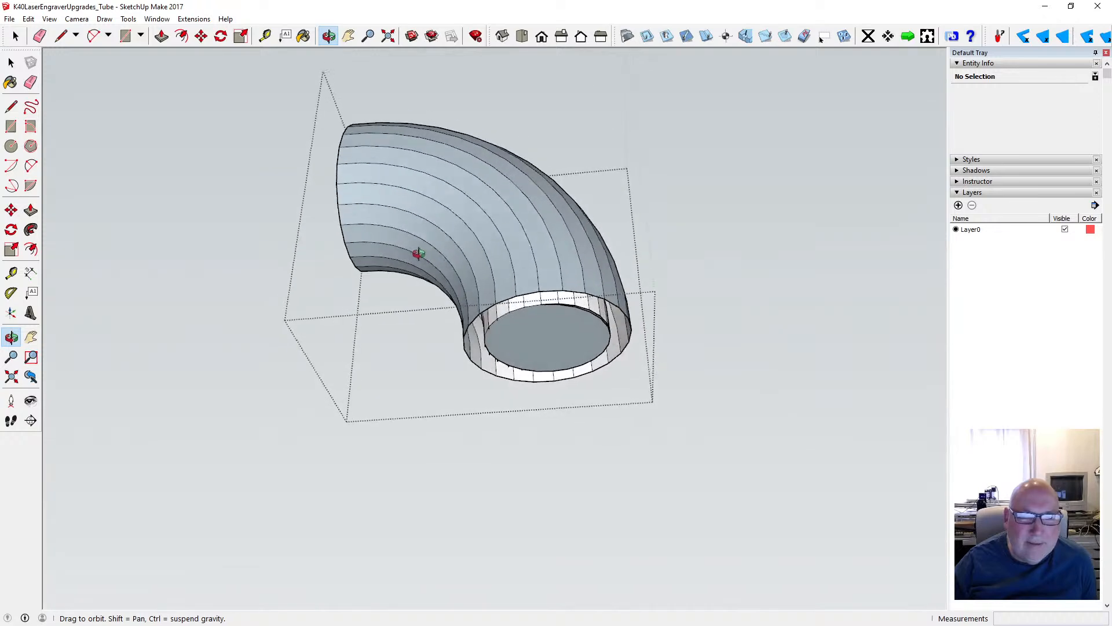
{"action": "scroll", "coordinate": [541, 325], "scroll_direction": "up", "scroll_amount": 5}
{"action": "left_click_drag", "start_coordinate": [542, 326], "coordinate": [338, 326]}
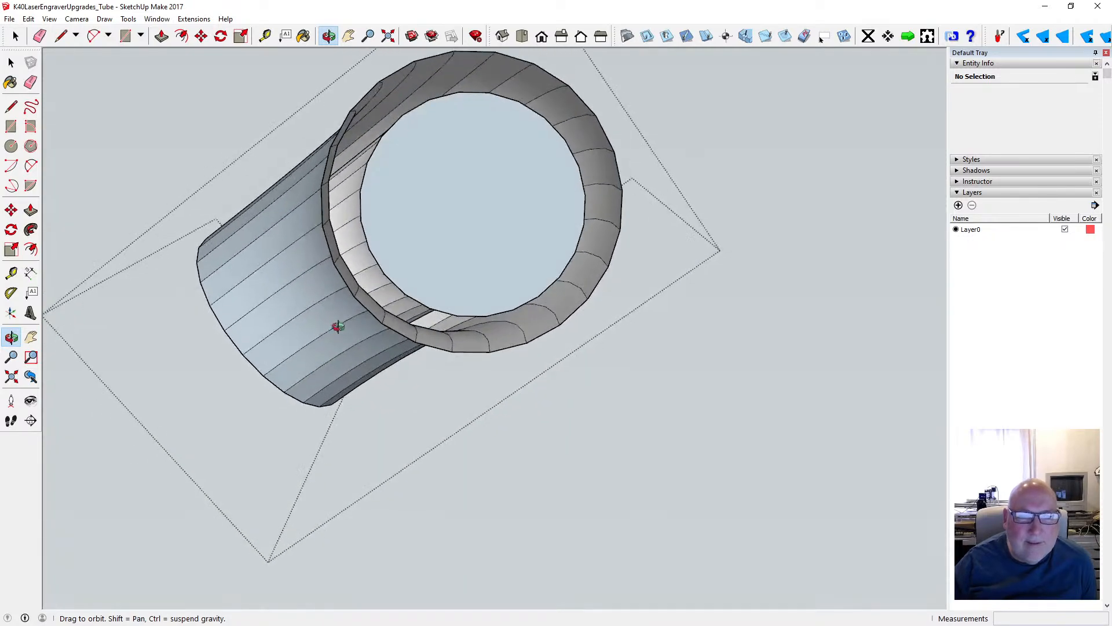
- Delete the inner circular face that closes the bore at the elbow's end
{"action": "left_click", "coordinate": [11, 62]}
{"action": "left_click", "coordinate": [473, 193]}
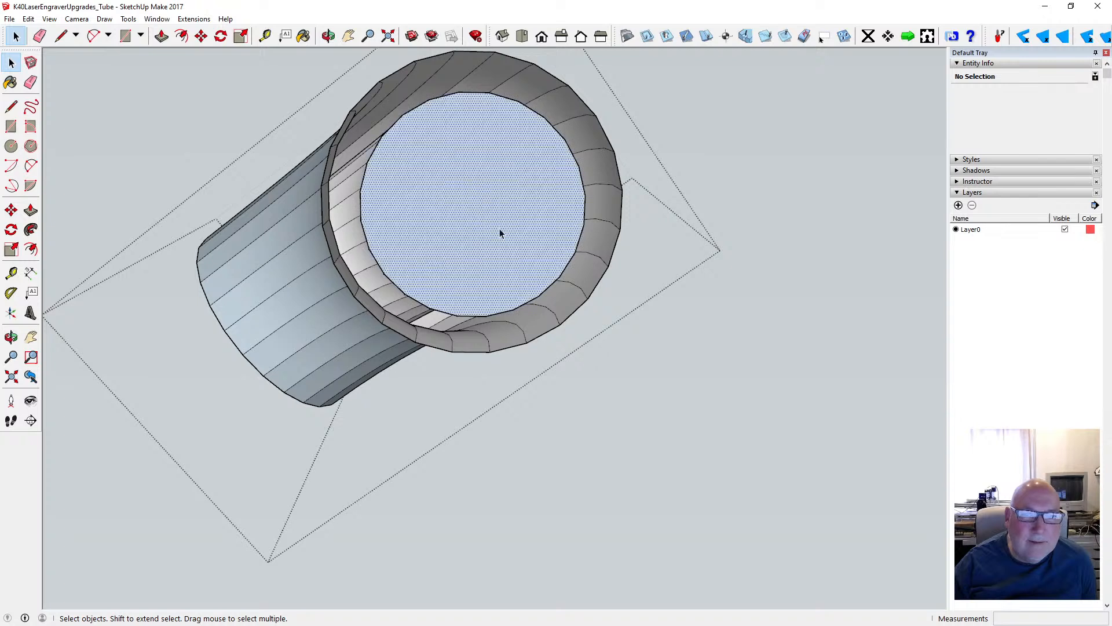
{"action": "key", "text": "Delete"}
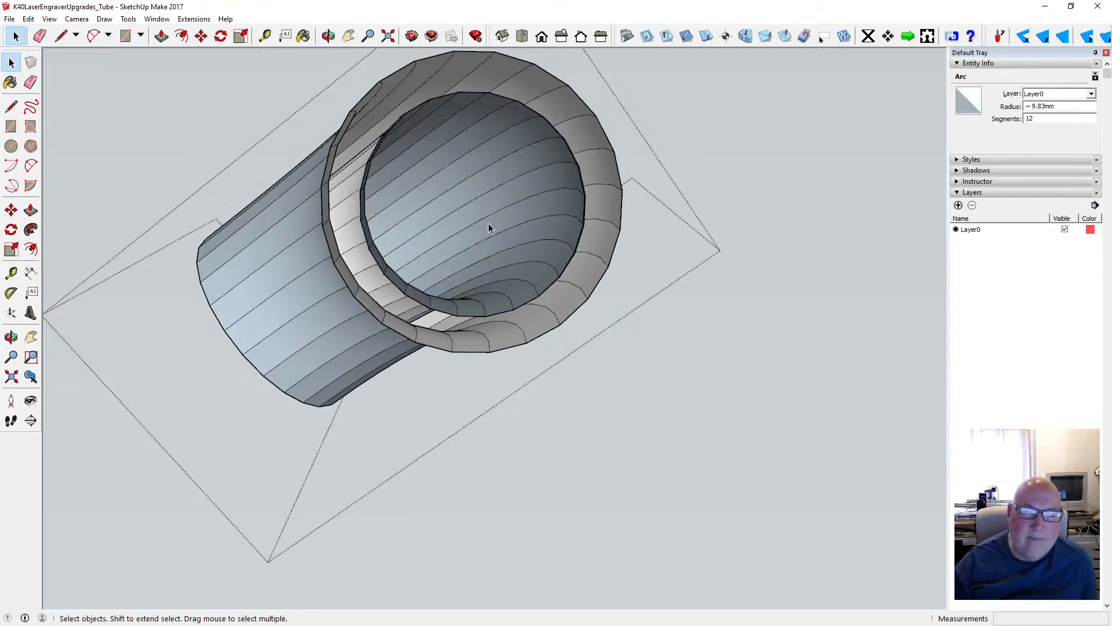
- Inspect the elbow's bore, inner wall and open ends from several angles, and close the elbow group
{"action": "left_click", "coordinate": [328, 36]}
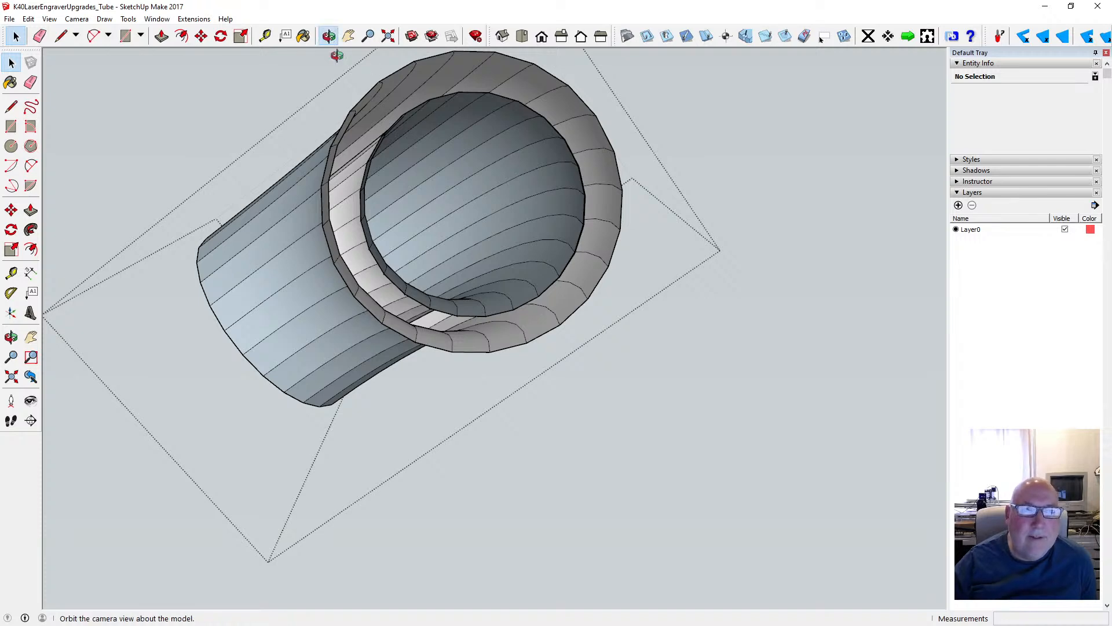
{"action": "left_click_drag", "start_coordinate": [376, 81], "coordinate": [451, 189]}
{"action": "scroll", "coordinate": [466, 191], "scroll_direction": "up", "scroll_amount": 5}
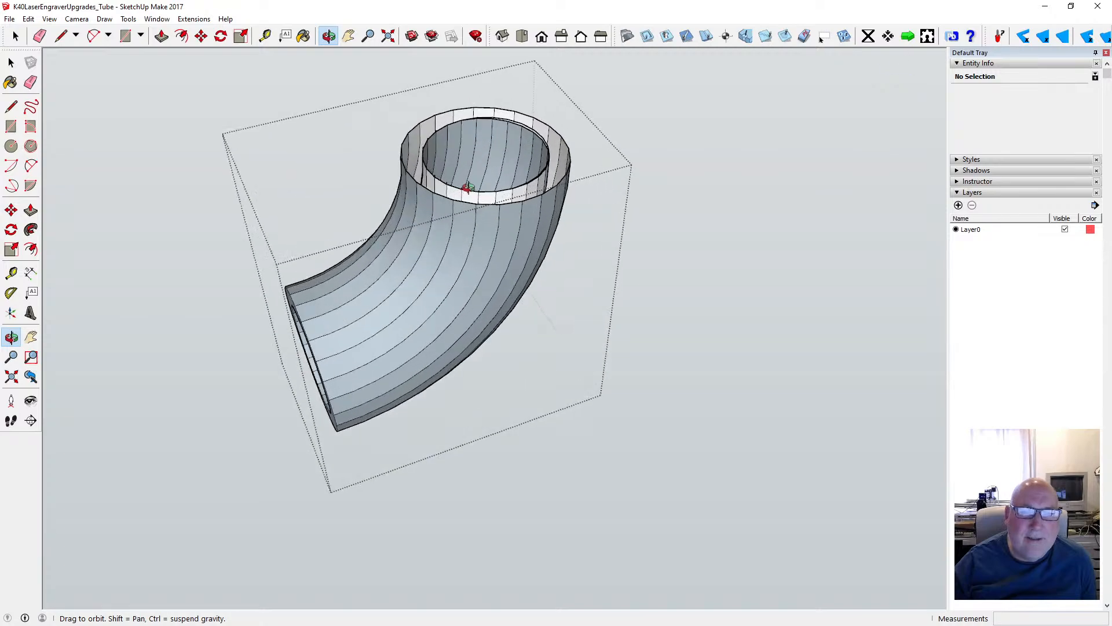
{"action": "left_click_drag", "start_coordinate": [462, 166], "coordinate": [436, 268]}
{"action": "scroll", "coordinate": [437, 268], "scroll_direction": "up", "scroll_amount": 3}
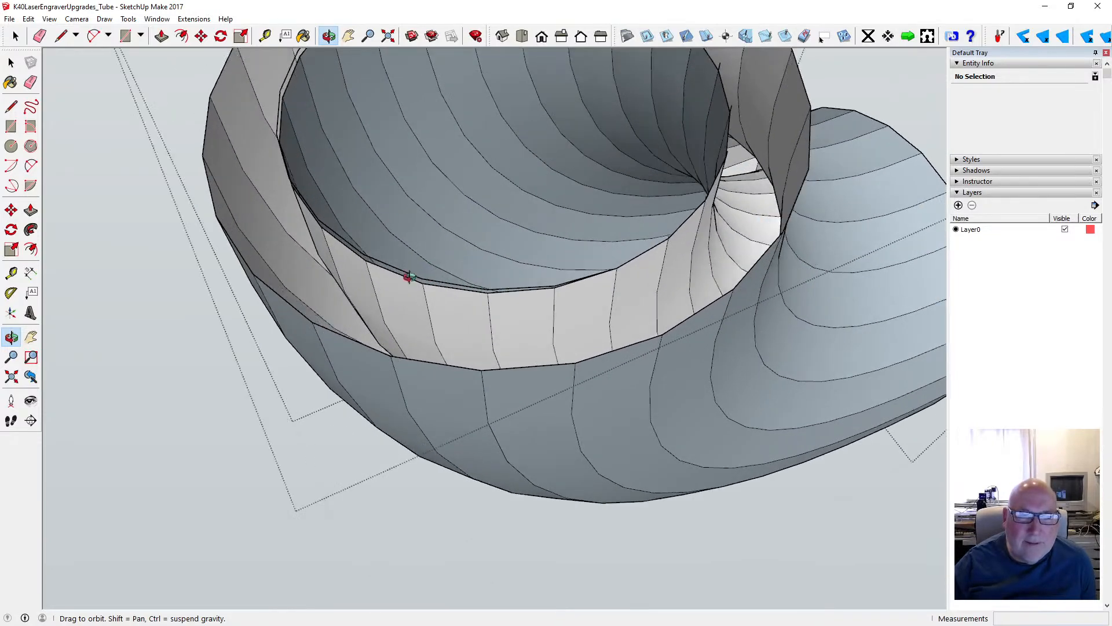
{"action": "scroll", "coordinate": [410, 271], "scroll_direction": "up", "scroll_amount": 2}
{"action": "scroll", "coordinate": [452, 243], "scroll_direction": "down", "scroll_amount": 8}
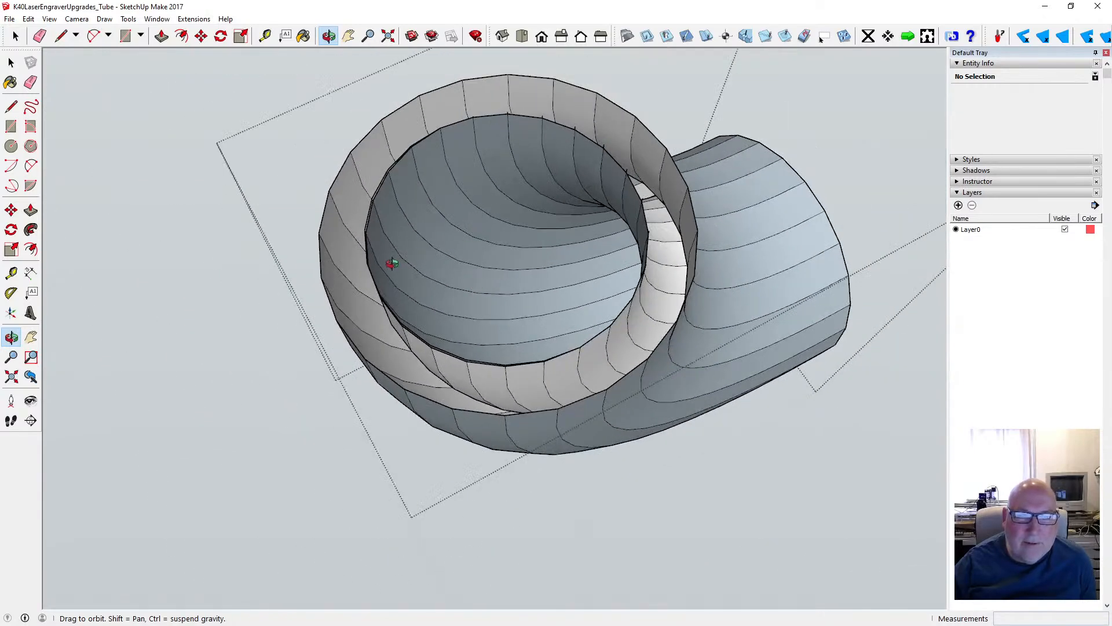
{"action": "scroll", "coordinate": [391, 264], "scroll_direction": "up", "scroll_amount": 1}
{"action": "left_click_drag", "start_coordinate": [425, 216], "coordinate": [626, 299]}
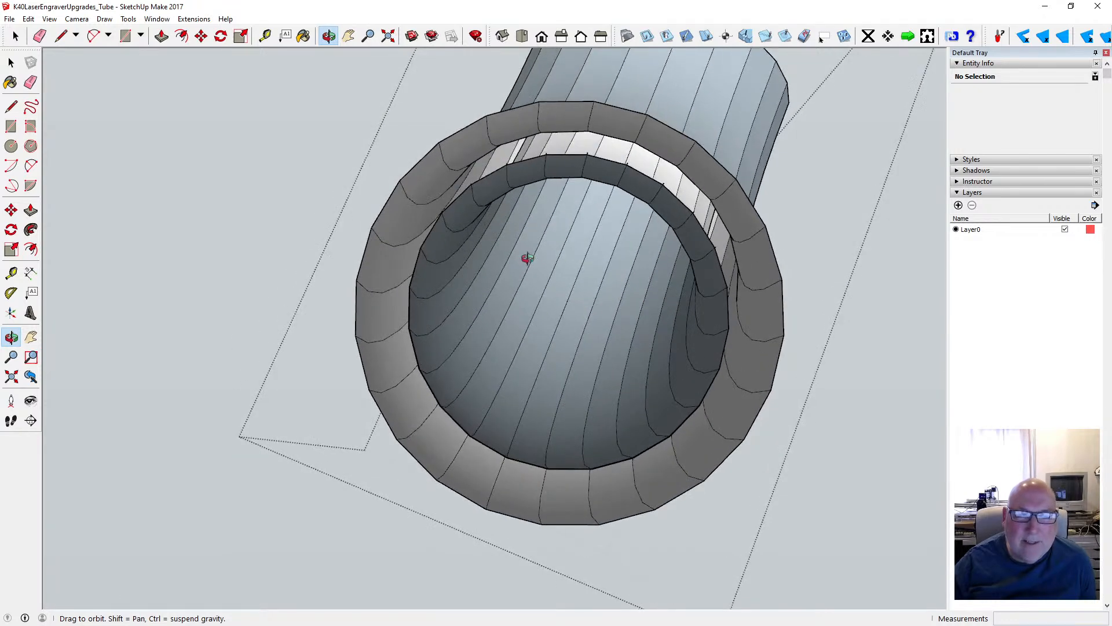
{"action": "scroll", "coordinate": [524, 249], "scroll_direction": "down", "scroll_amount": 4}
{"action": "left_click_drag", "start_coordinate": [521, 246], "coordinate": [234, 173]}
{"action": "left_click", "coordinate": [12, 64]}
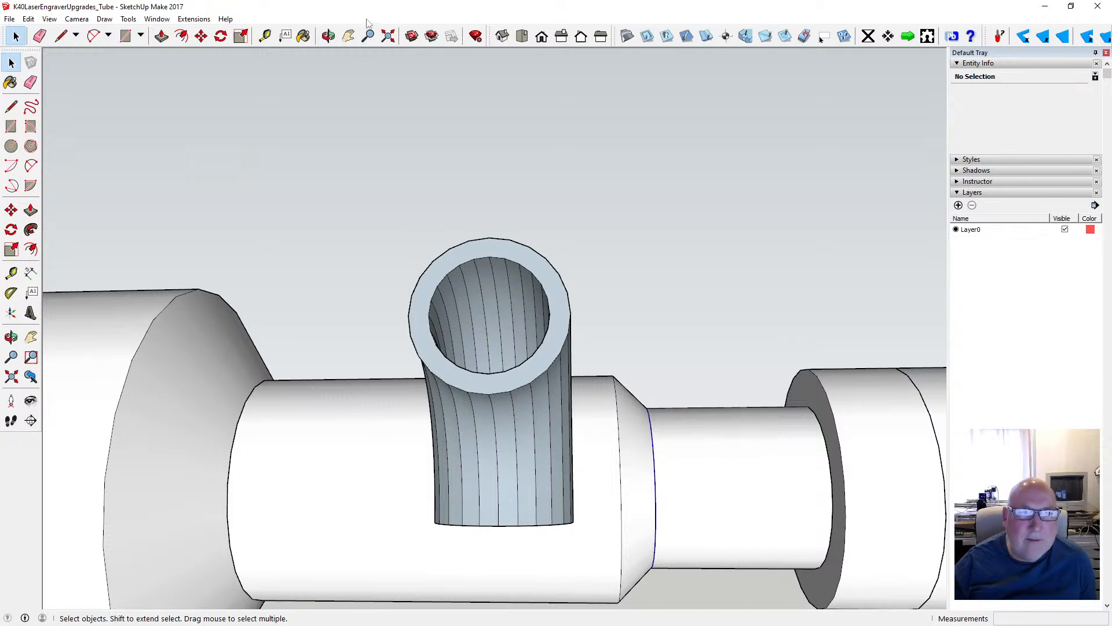
- View the finished elbow beside the laser tube from several angles
{"action": "left_click", "coordinate": [329, 36]}
{"action": "scroll", "coordinate": [474, 144], "scroll_direction": "down", "scroll_amount": 3}
{"action": "left_click_drag", "start_coordinate": [509, 155], "coordinate": [310, 314]}
{"action": "scroll", "coordinate": [310, 313], "scroll_direction": "up", "scroll_amount": 6}
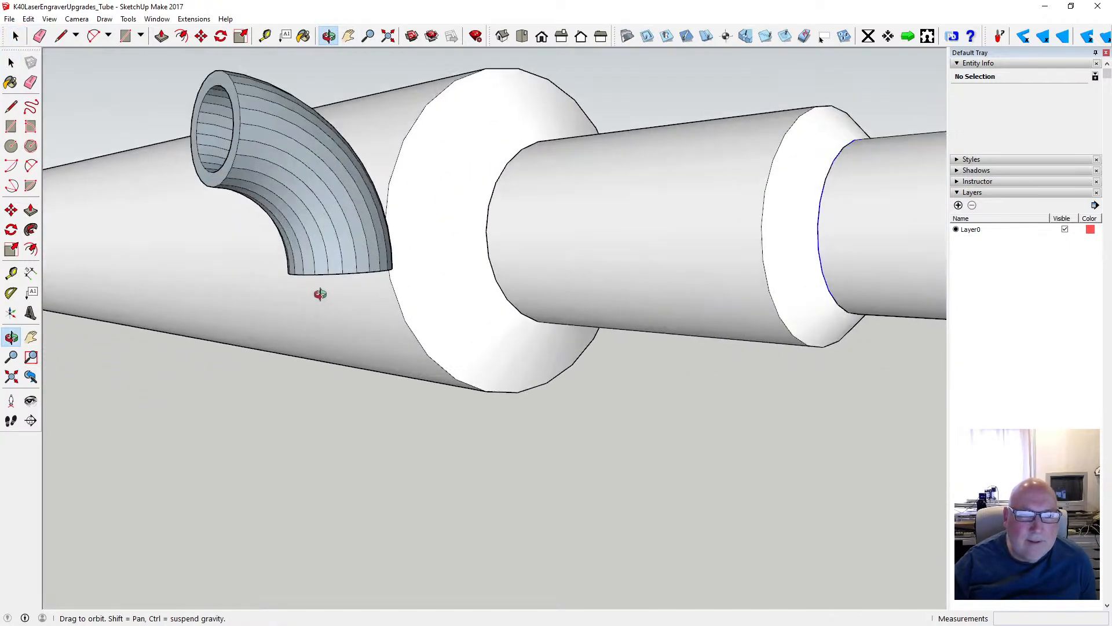
{"action": "left_click_drag", "start_coordinate": [340, 265], "coordinate": [320, 328]}
{"action": "scroll", "coordinate": [372, 322], "scroll_direction": "down", "scroll_amount": 5}
{"action": "left_click_drag", "start_coordinate": [379, 305], "coordinate": [331, 306]}
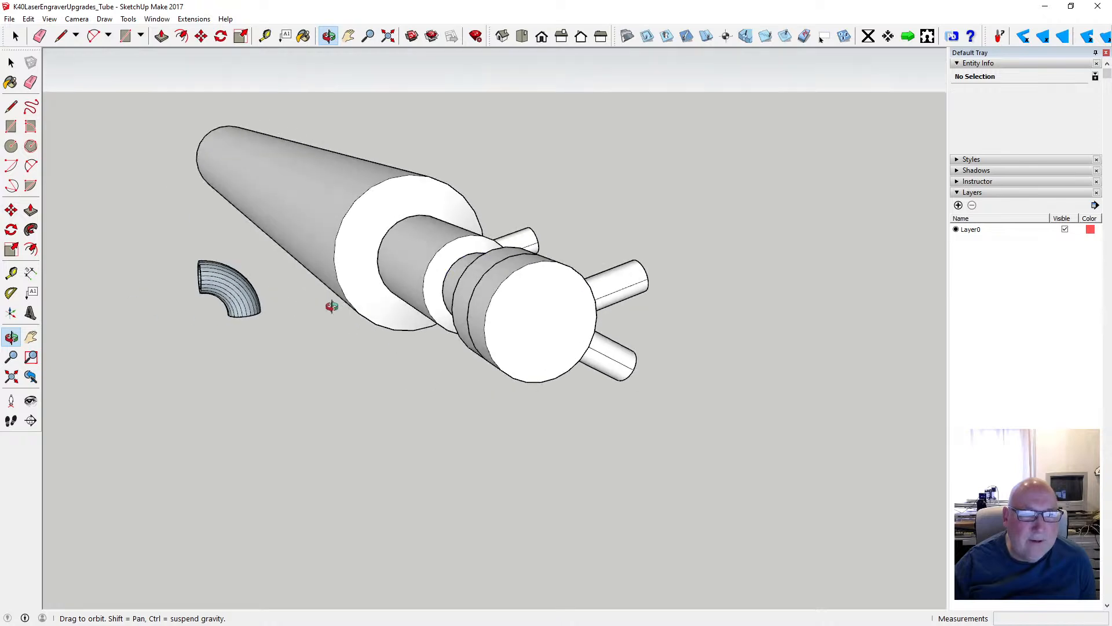
{"action": "left_click", "coordinate": [11, 62]}
{"action": "left_click_drag", "start_coordinate": [173, 235], "coordinate": [269, 345]}
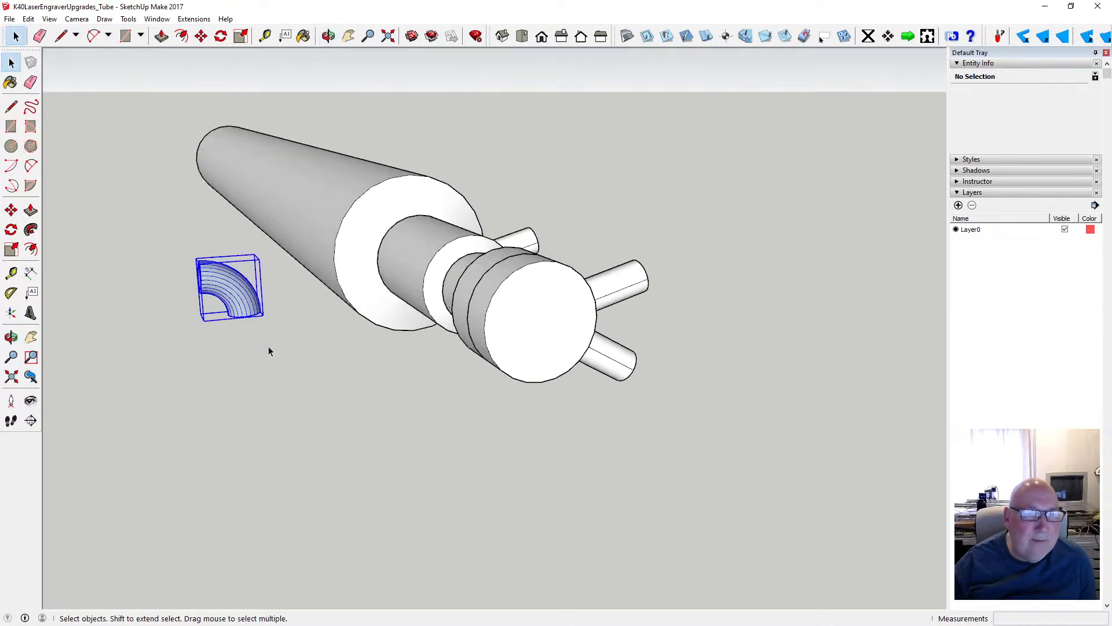
{"action": "right_click", "coordinate": [239, 303]}
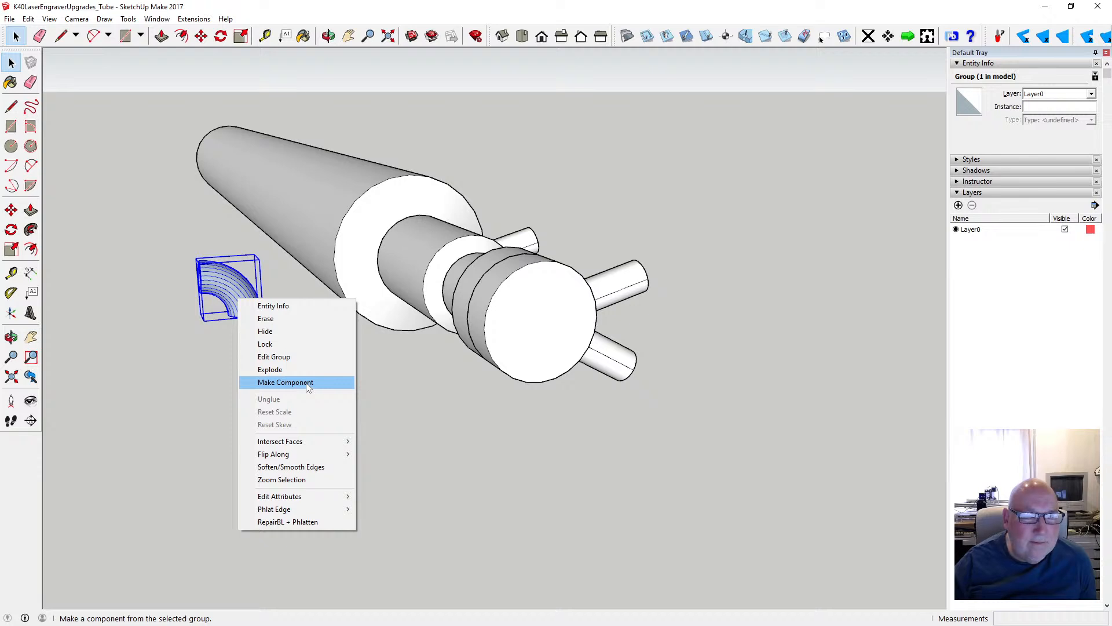
{"action": "left_click", "coordinate": [194, 367]}
{"action": "left_click", "coordinate": [238, 300]}
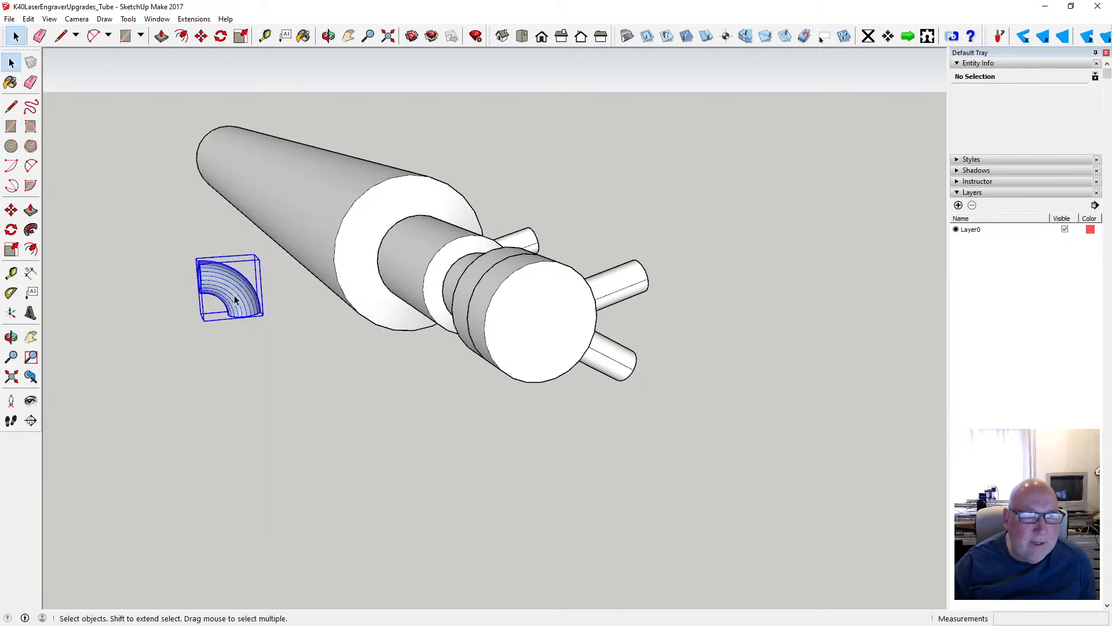
{"action": "left_click", "coordinate": [293, 375]}
- Draw a horizontal circle with a 4 mm radius in the free space below the elbow
{"action": "scroll", "coordinate": [468, 364], "scroll_direction": "down", "scroll_amount": 3}
{"action": "scroll", "coordinate": [309, 340], "scroll_direction": "up", "scroll_amount": 5}
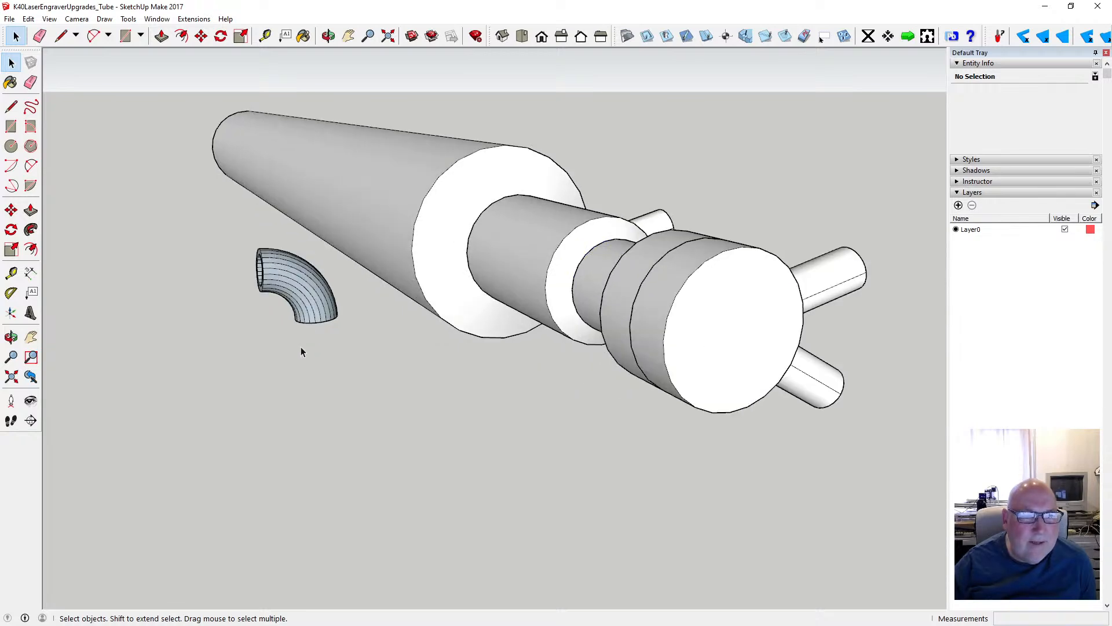
{"action": "left_click", "coordinate": [11, 146]}
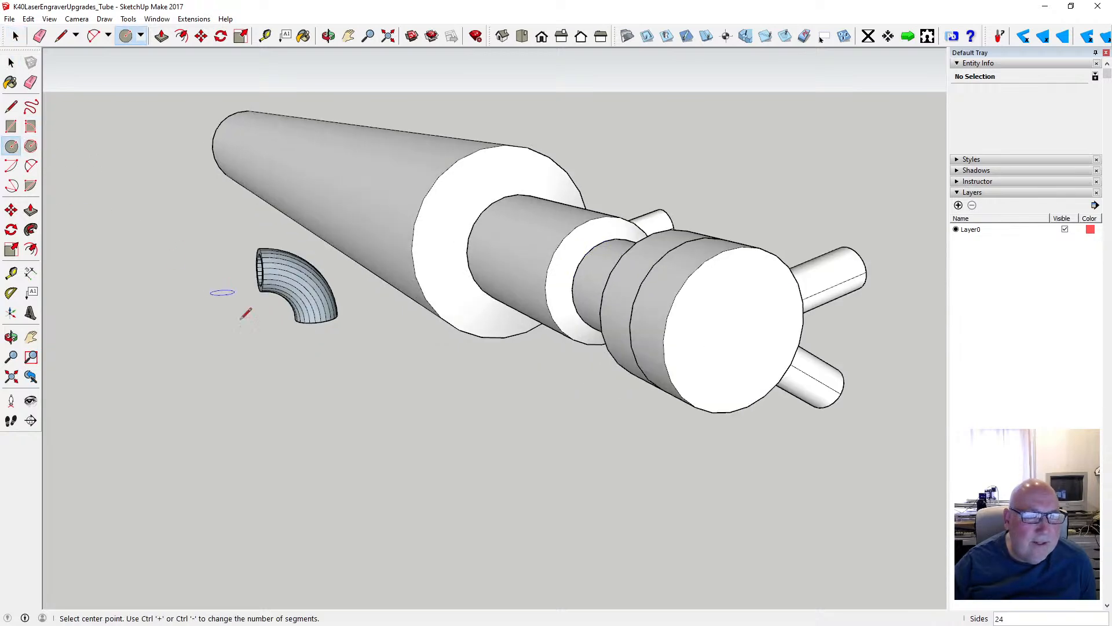
{"action": "left_click", "coordinate": [306, 372]}
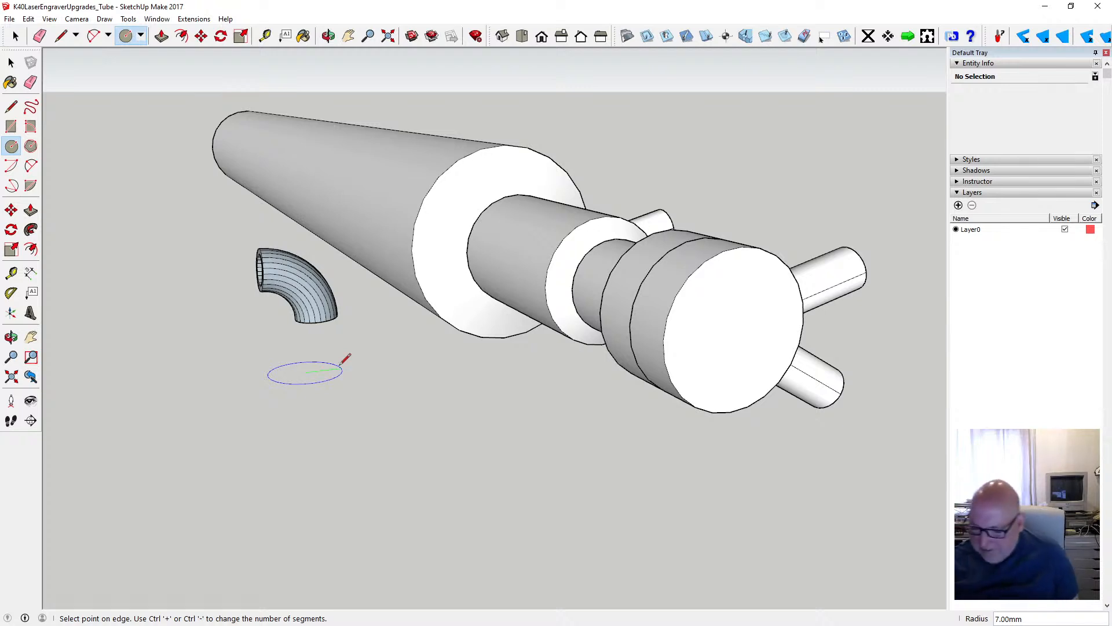
{"action": "type", "text": "4"}
{"action": "key", "text": "Return"}
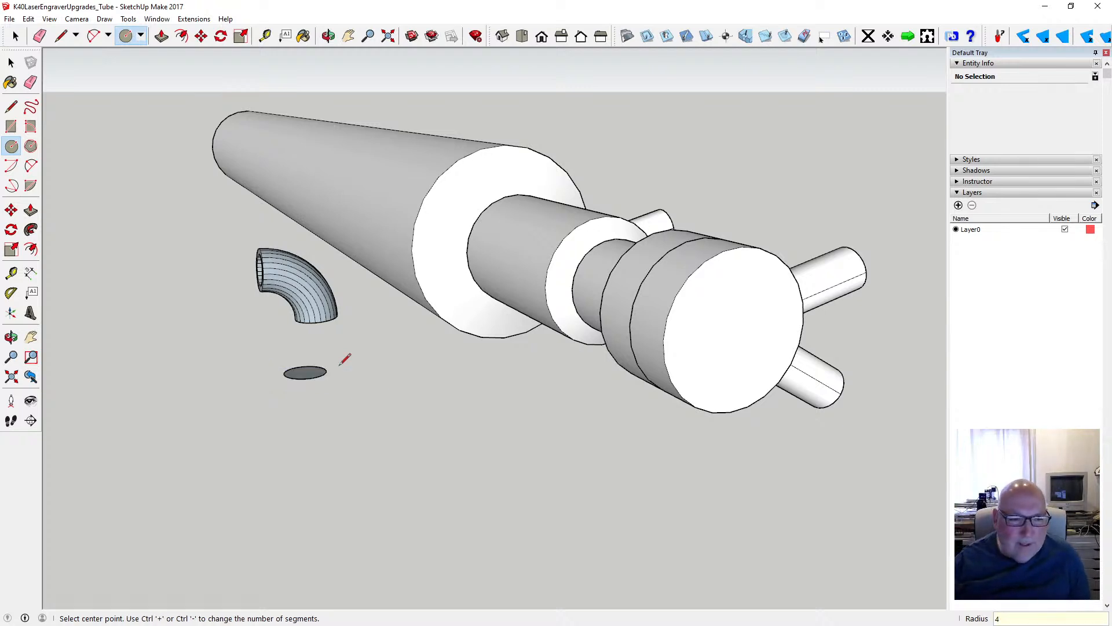
- Extrude the new circle 10 mm downward into a cylinder with Push/Pull
{"action": "left_click", "coordinate": [161, 36]}
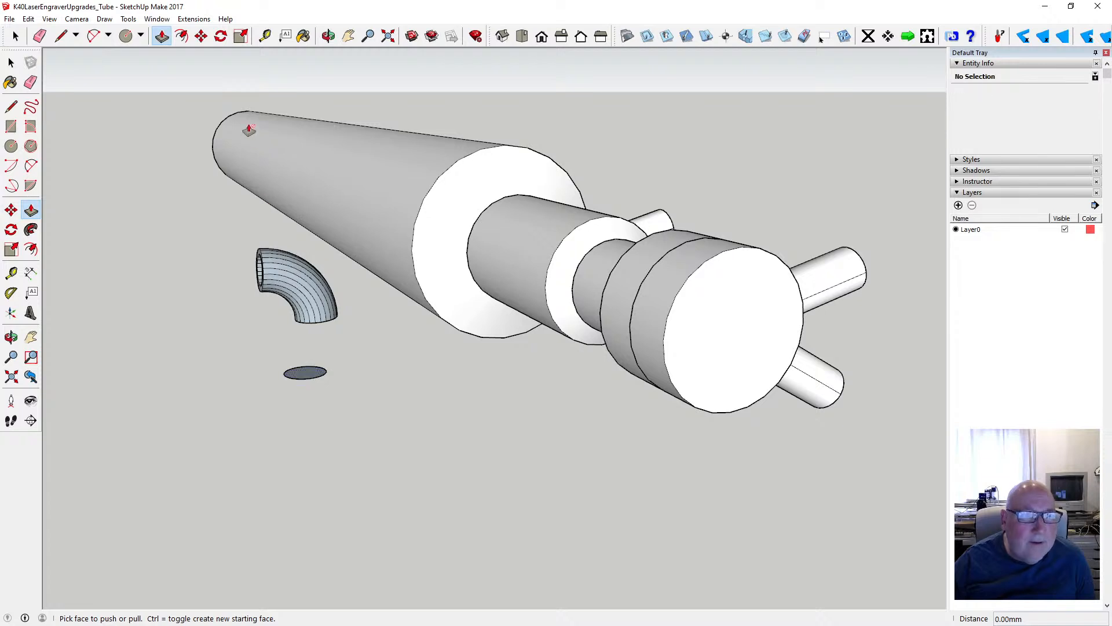
{"action": "left_click", "coordinate": [308, 376]}
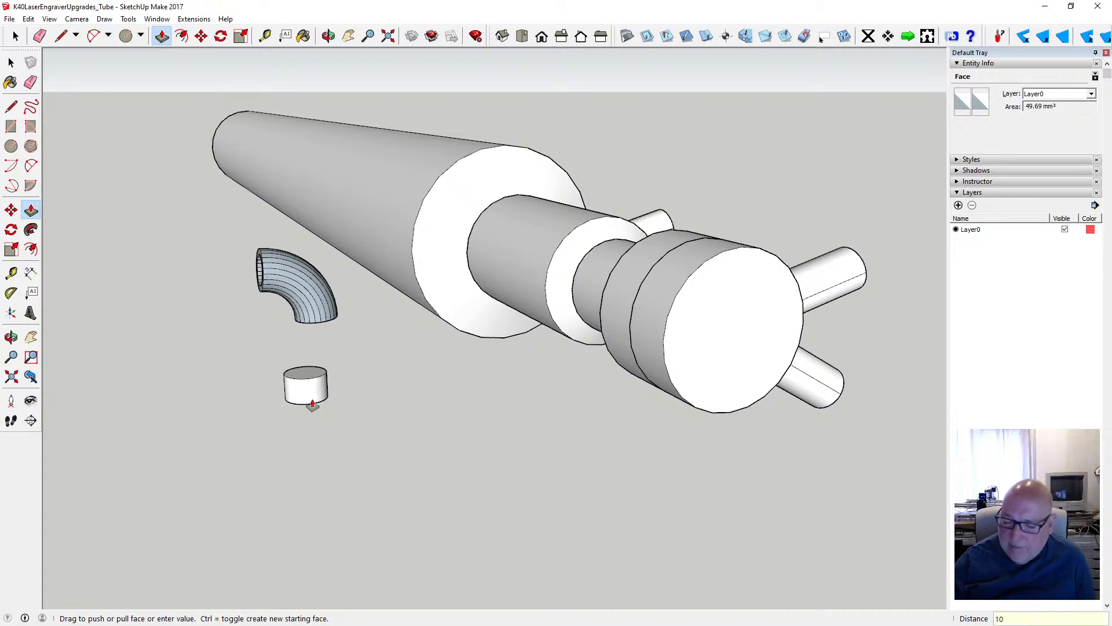
{"action": "key", "text": "Return"}
- Offset the cylinder's top edge inward by 1 mm and push the inner face 10 mm down through the cylinder to hollow it
{"action": "key", "text": "f"}
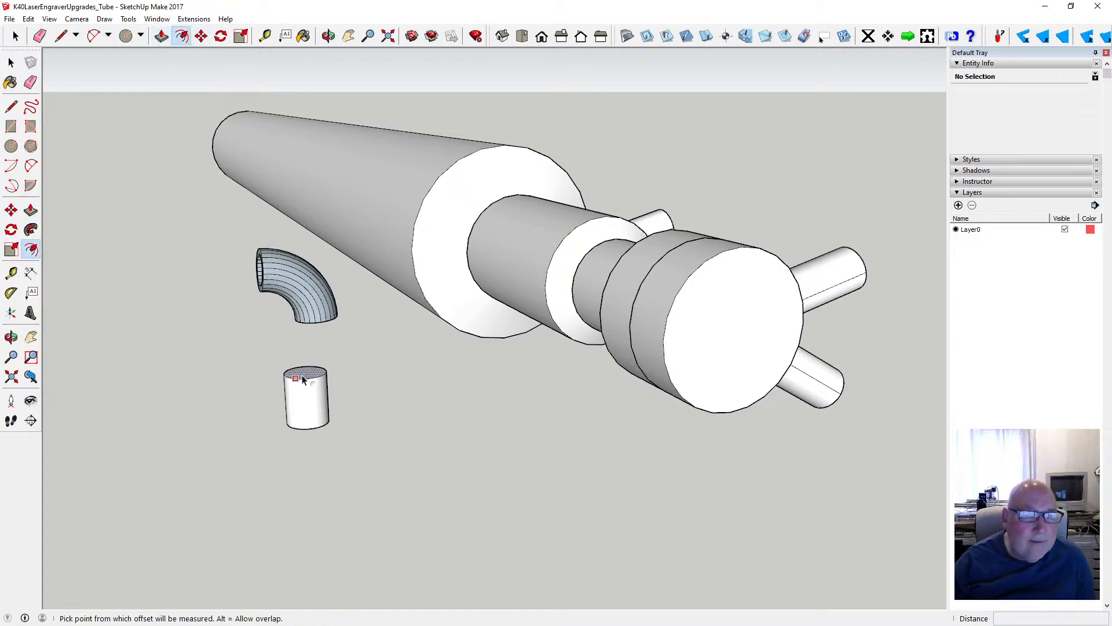
{"action": "left_click", "coordinate": [304, 369]}
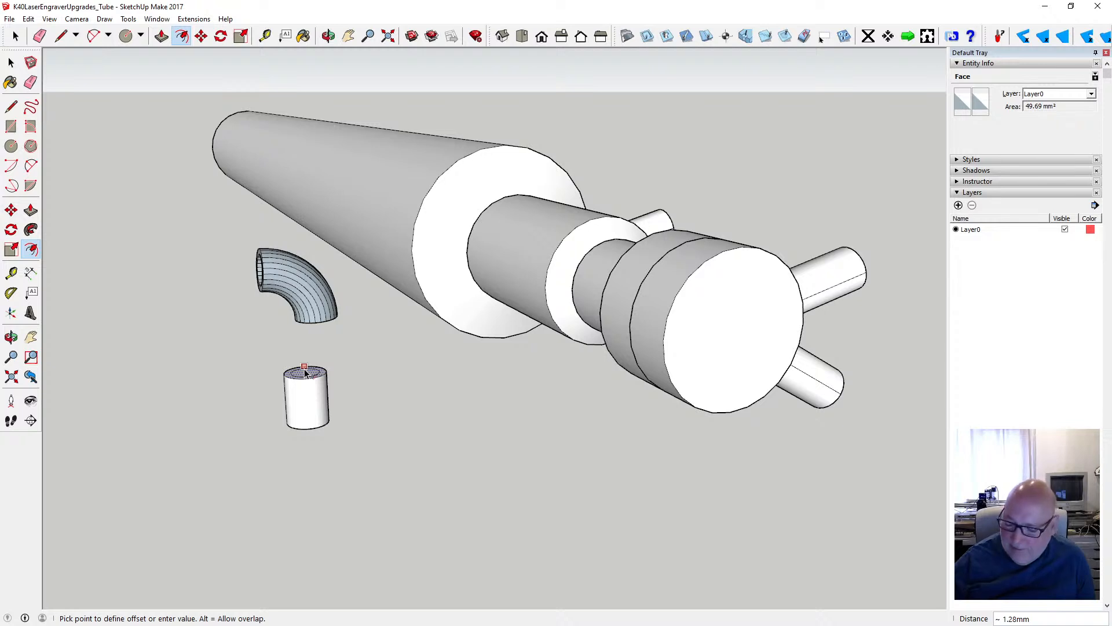
{"action": "type", "text": "1"}
{"action": "key", "text": "Return"}
{"action": "key", "text": "p"}
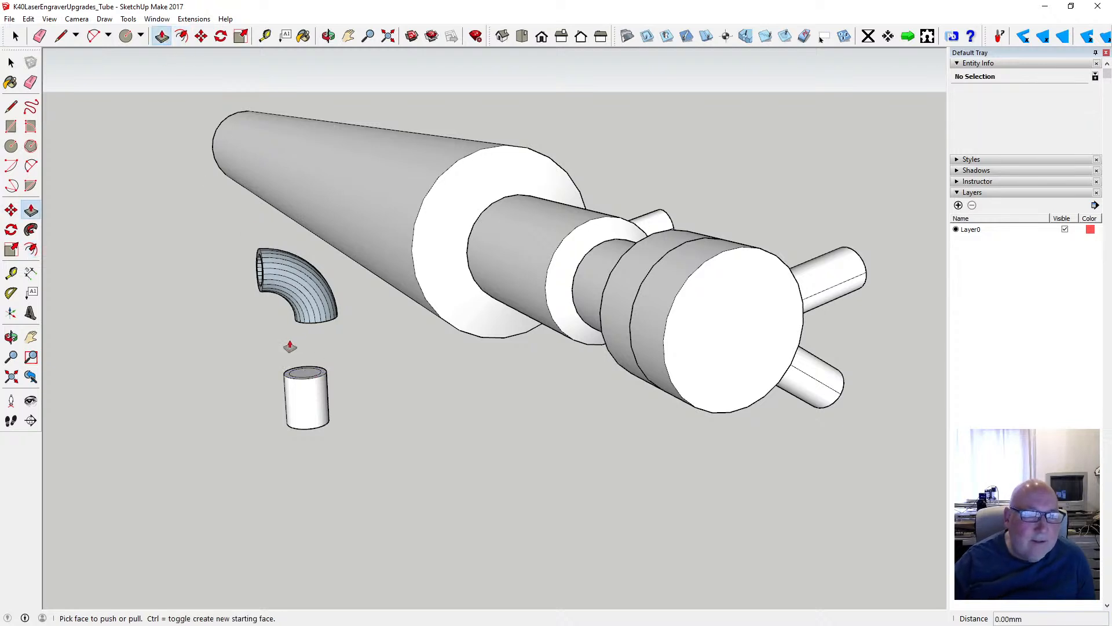
{"action": "left_click", "coordinate": [311, 377]}
{"action": "left_click", "coordinate": [301, 434]}
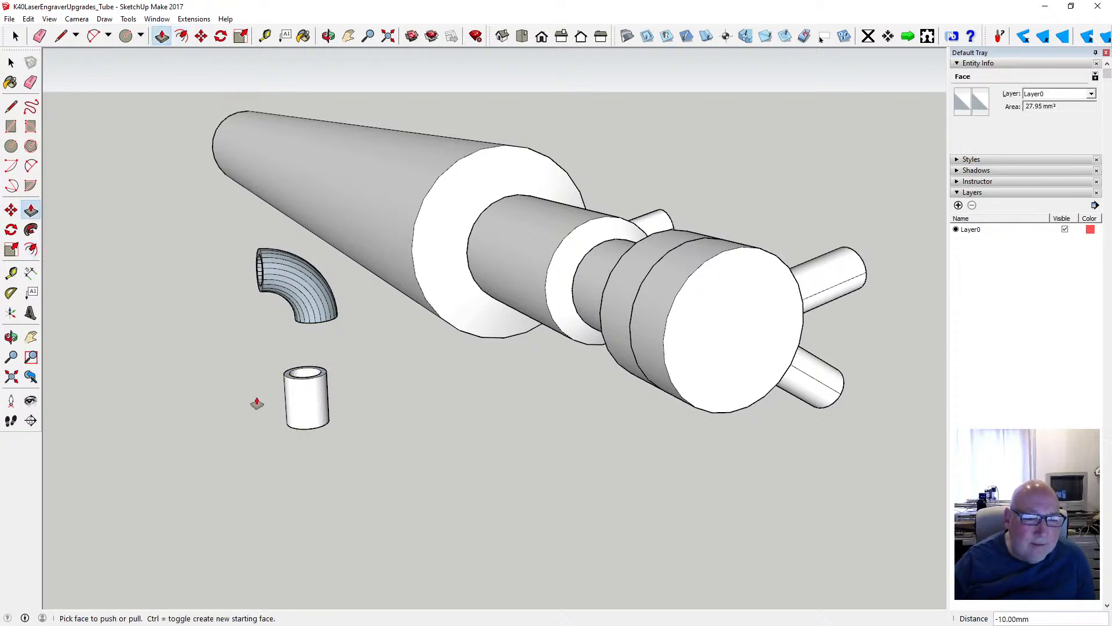
- Select the whole hollow cylinder and make it a group
{"action": "key", "text": "space"}
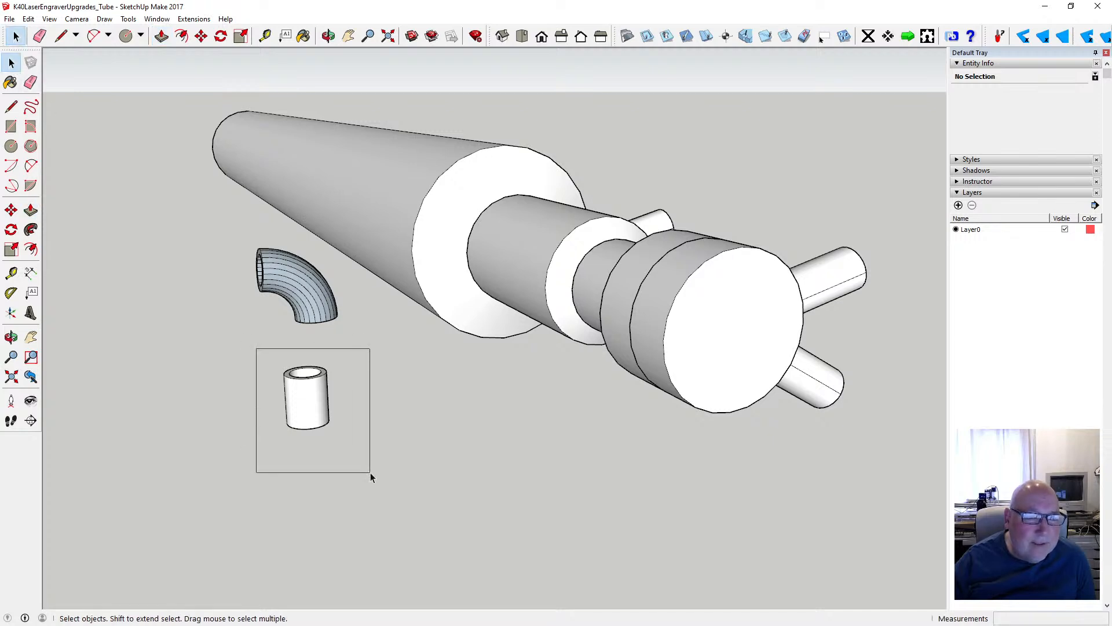
{"action": "left_click_drag", "start_coordinate": [371, 472], "coordinate": [370, 472]}
{"action": "right_click", "coordinate": [322, 424]}
{"action": "left_click", "coordinate": [361, 244]}
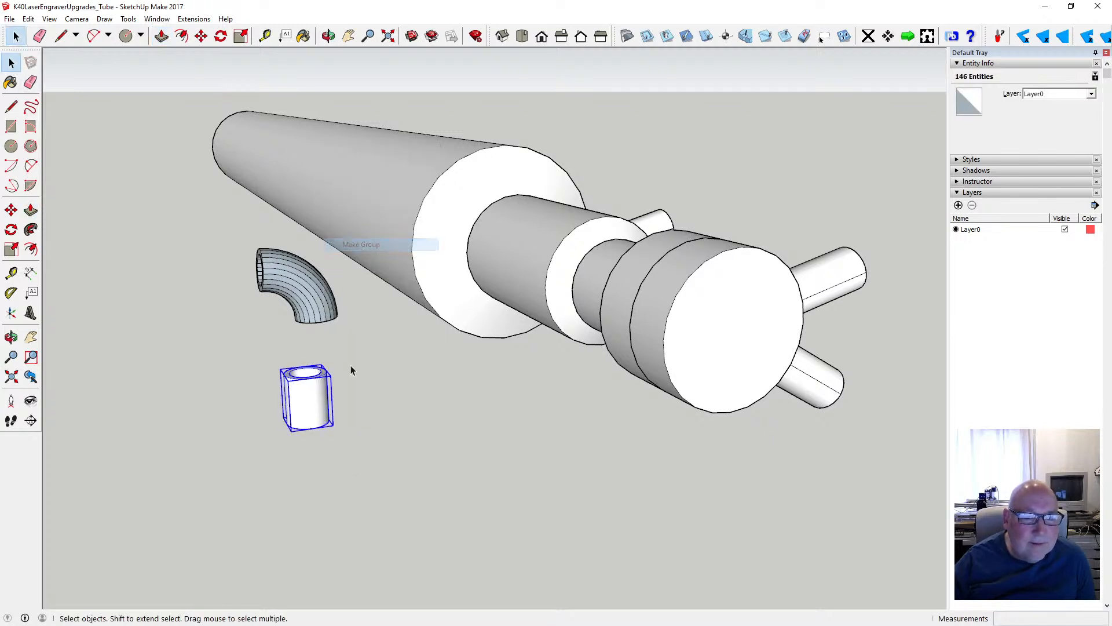
- Move the straight tube group by its top rim onto the matching endpoint of the elbow's lower end, and deselect it
{"action": "key", "text": "m"}
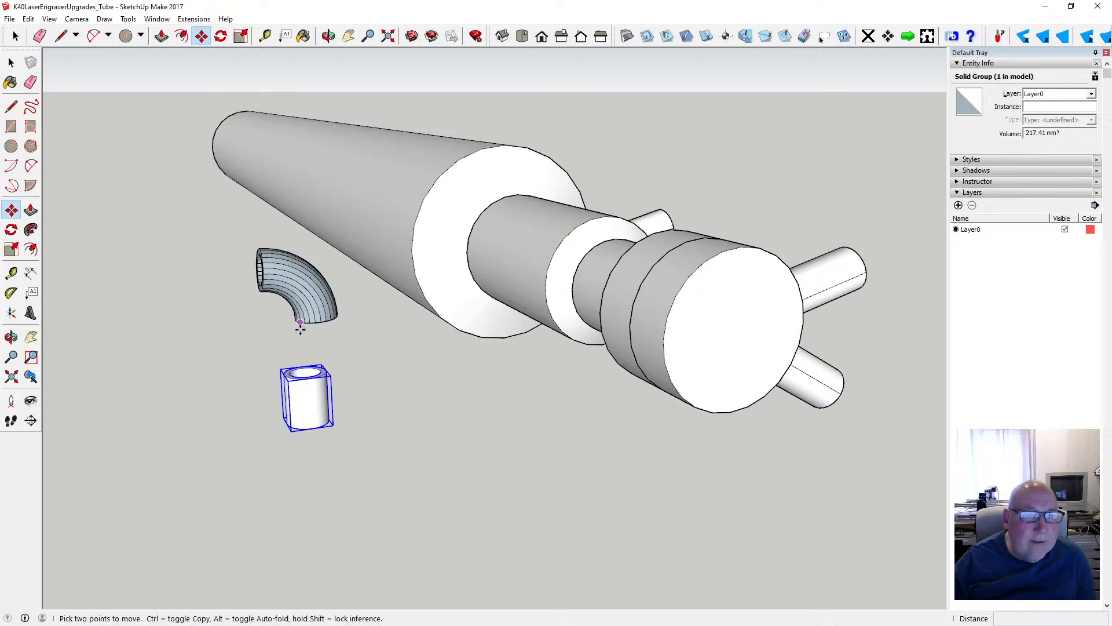
{"action": "left_click", "coordinate": [303, 380]}
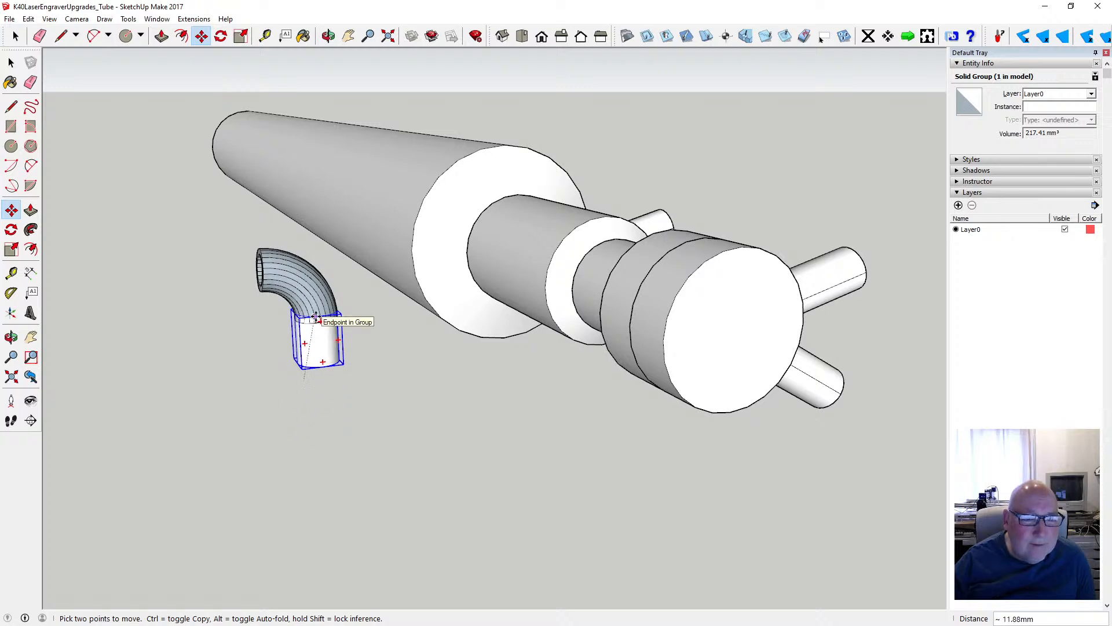
{"action": "left_click", "coordinate": [316, 323]}
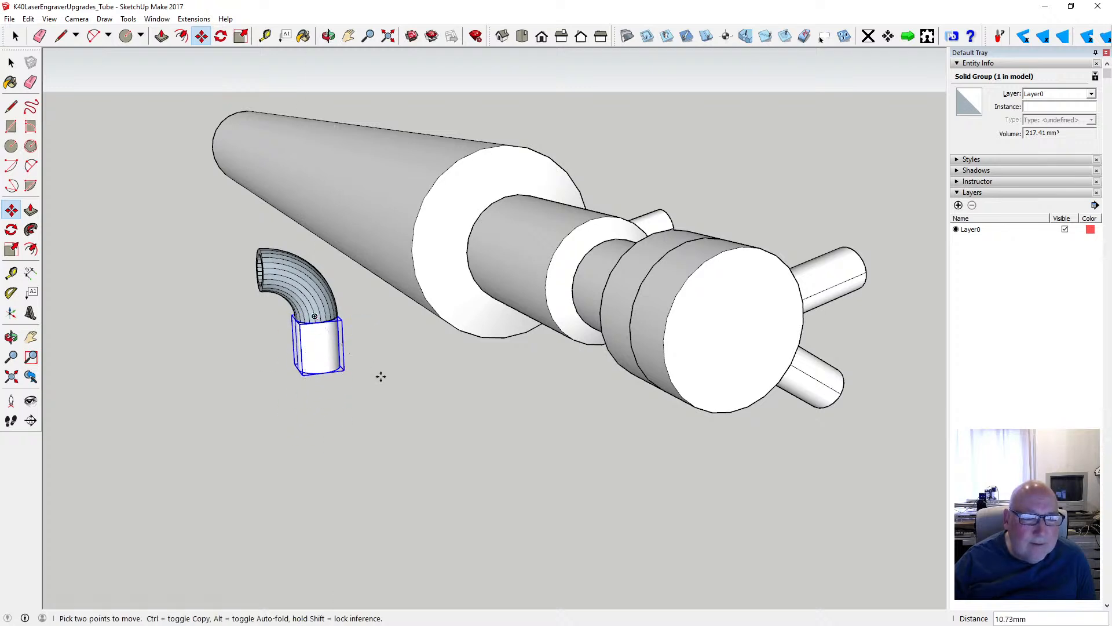
{"action": "scroll", "coordinate": [379, 353], "scroll_direction": "up", "scroll_amount": 3}
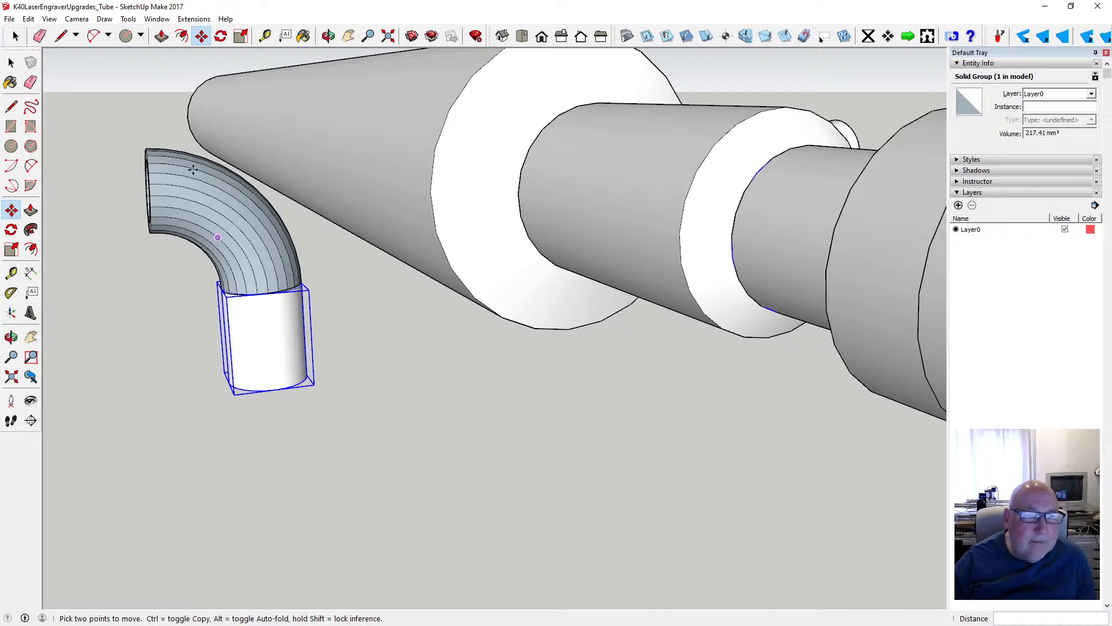
{"action": "left_click", "coordinate": [11, 62]}
{"action": "left_click", "coordinate": [93, 110]}
- Examine the joint between the elbow's lower end and the straight tube closely for alignment and gaps
{"action": "left_click", "coordinate": [328, 36]}
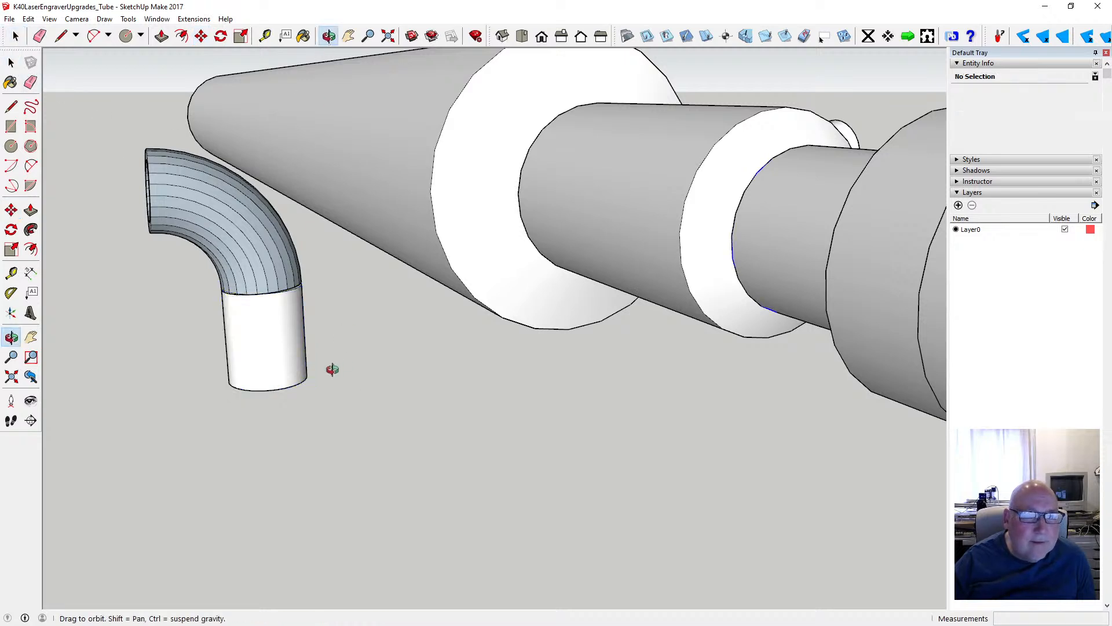
{"action": "left_click_drag", "start_coordinate": [330, 369], "coordinate": [375, 368]}
{"action": "scroll", "coordinate": [551, 330], "scroll_direction": "up", "scroll_amount": 5}
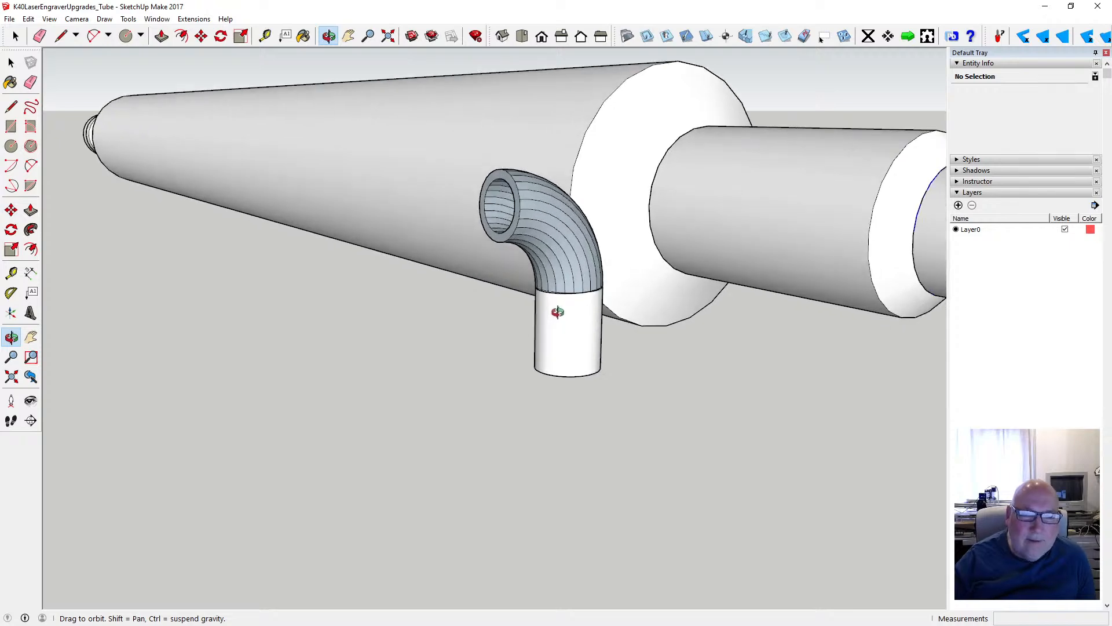
{"action": "left_click_drag", "start_coordinate": [562, 318], "coordinate": [427, 258]}
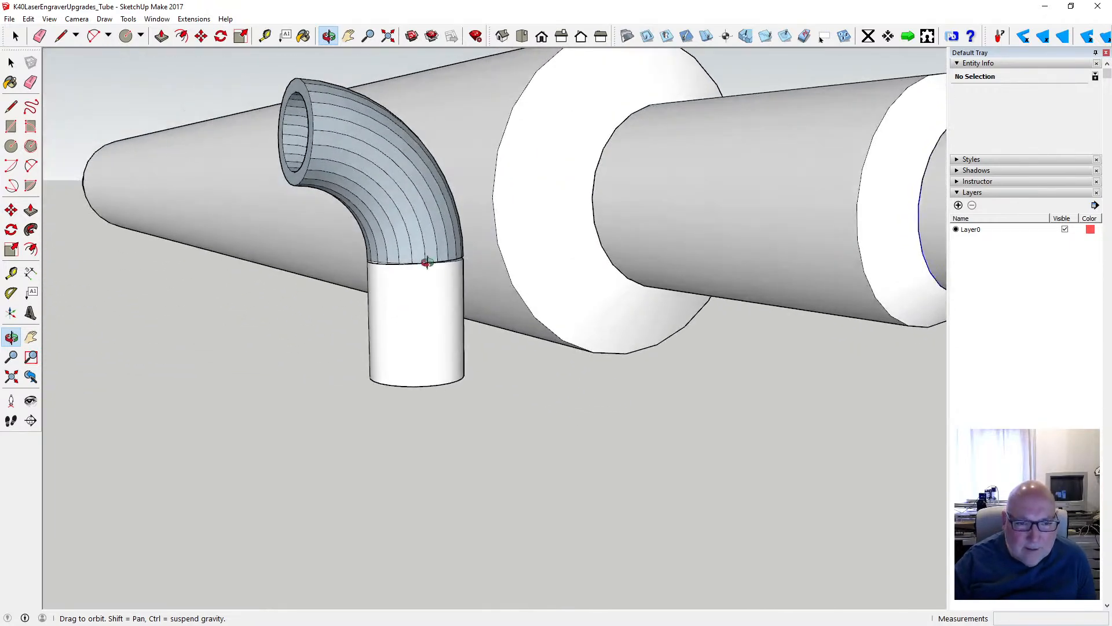
{"action": "scroll", "coordinate": [427, 258], "scroll_direction": "up", "scroll_amount": 6}
{"action": "left_click_drag", "start_coordinate": [425, 301], "coordinate": [376, 276]}
{"action": "scroll", "coordinate": [394, 262], "scroll_direction": "down", "scroll_amount": 2}
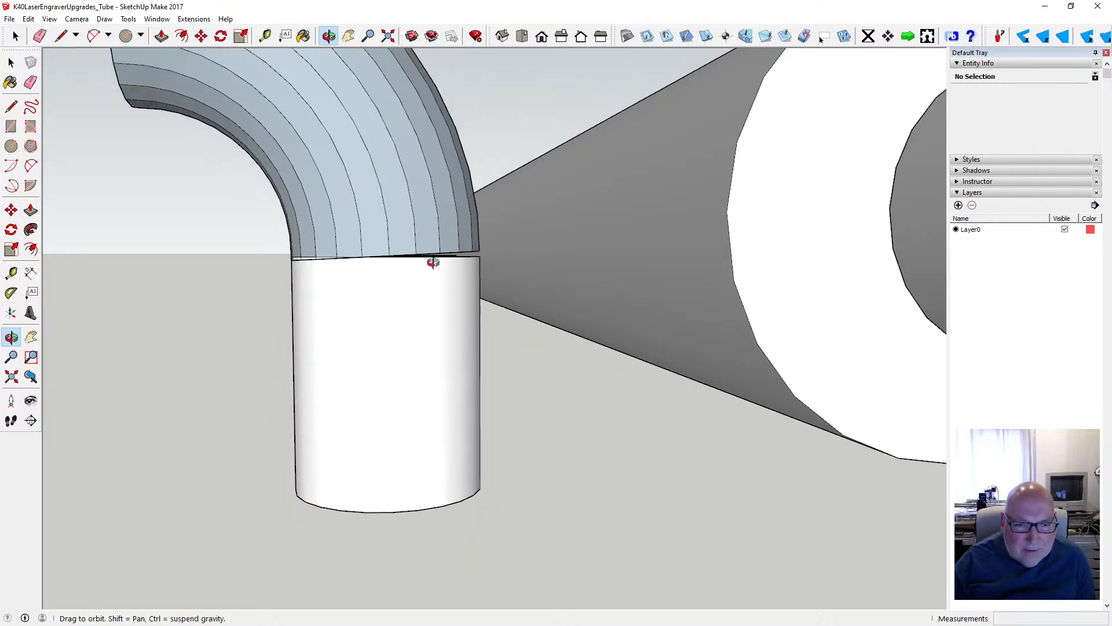
{"action": "scroll", "coordinate": [433, 259], "scroll_direction": "up", "scroll_amount": 5}
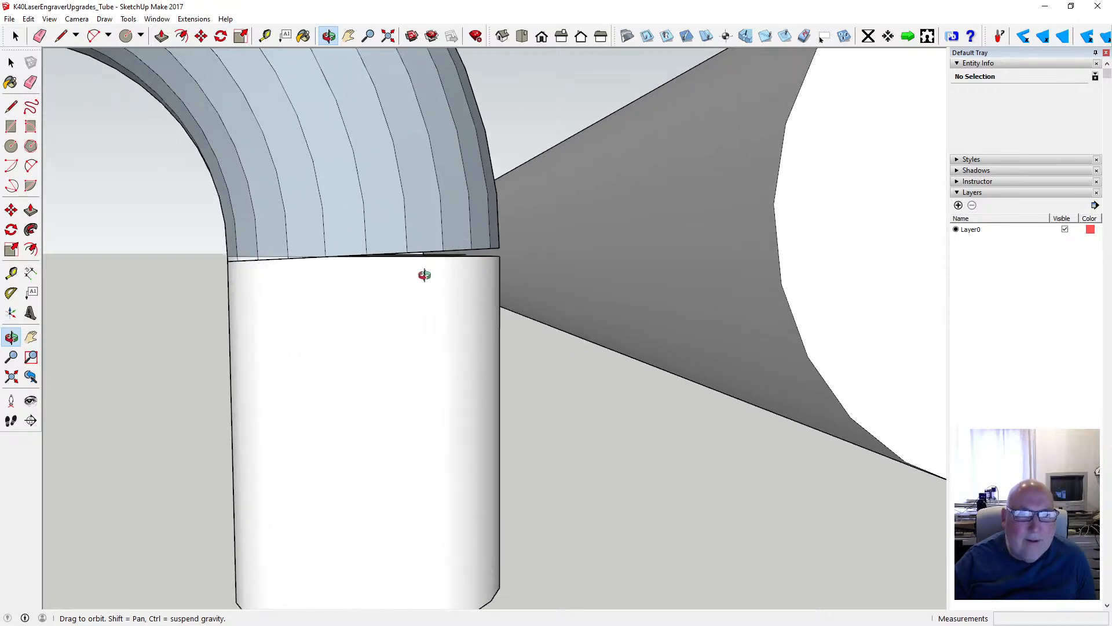
{"action": "left_click_drag", "start_coordinate": [412, 279], "coordinate": [402, 328]}
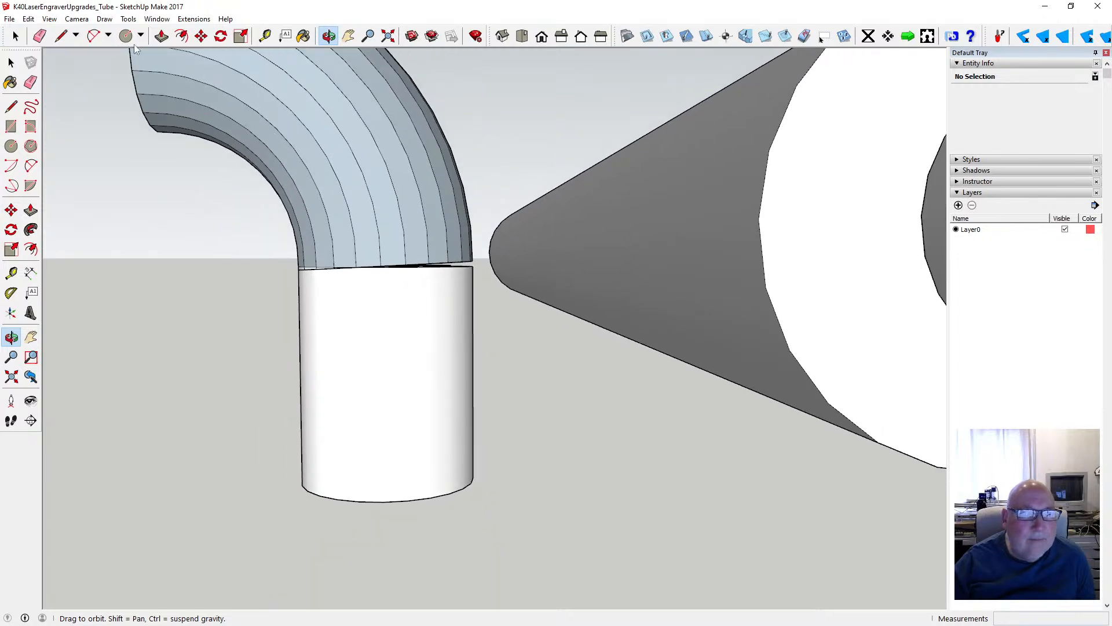
- Move the lower straight tube group 0.5 mm upward so it overlaps the elbow's lower end, and deselect it
{"action": "left_click", "coordinate": [13, 62]}
{"action": "left_click", "coordinate": [366, 287]}
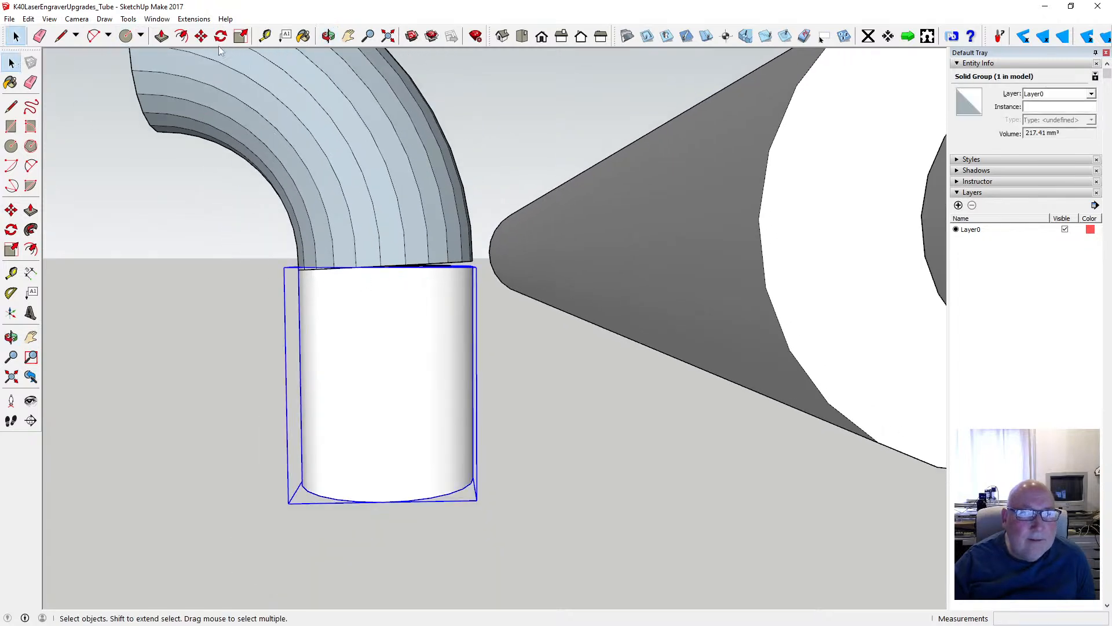
{"action": "key", "text": "m"}
{"action": "left_click", "coordinate": [383, 268]}
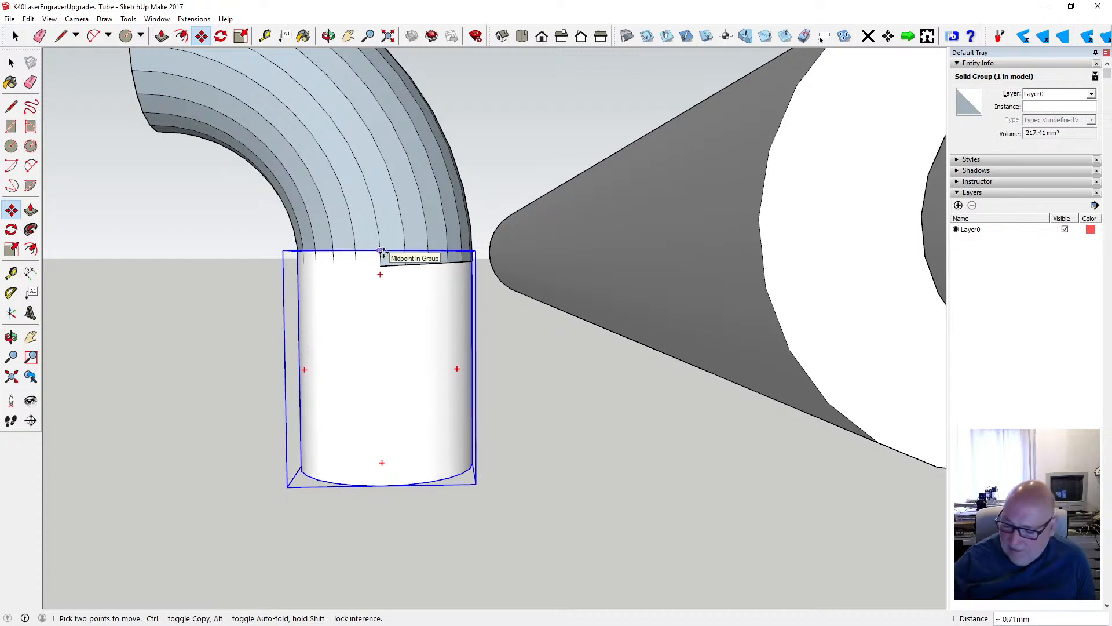
{"action": "type", "text": ".5"}
{"action": "key", "text": "Return"}
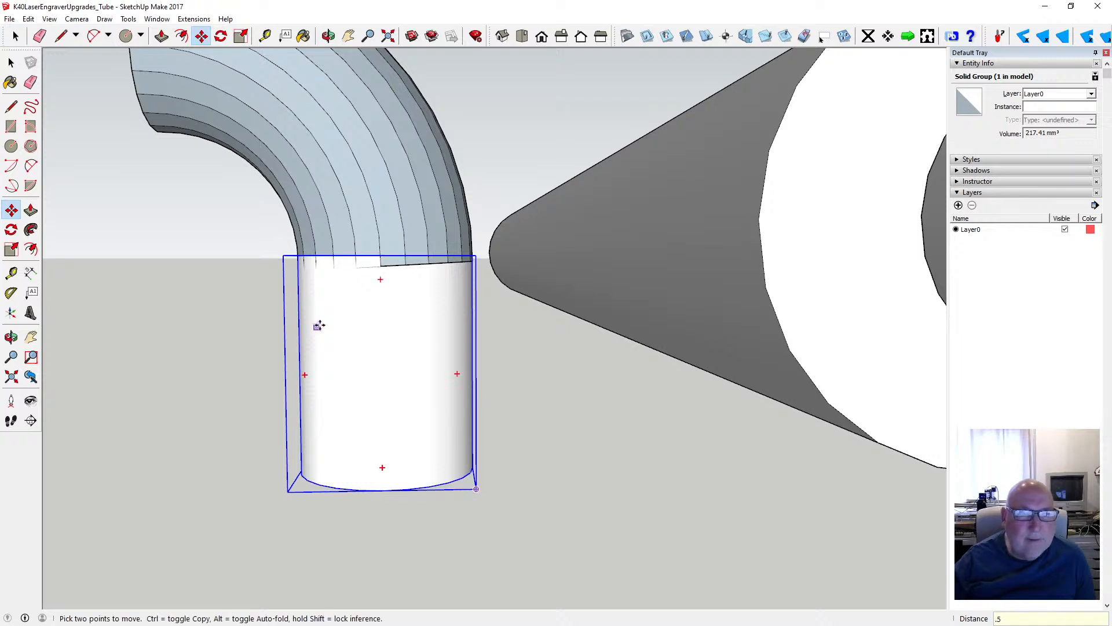
{"action": "key", "text": "space"}
{"action": "left_click", "coordinate": [223, 214]}
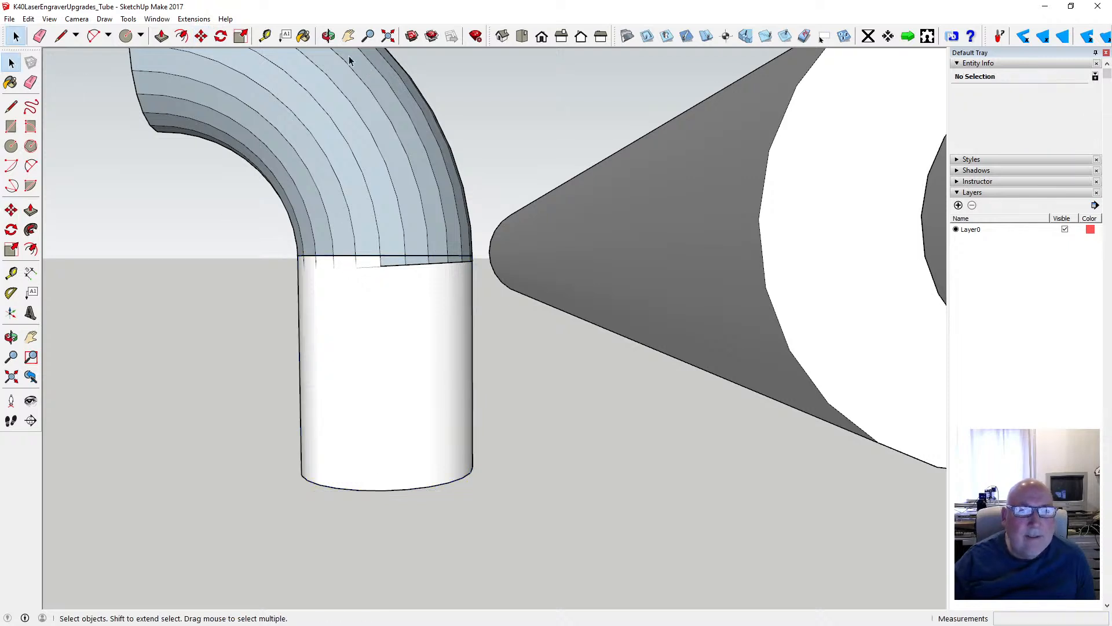
- Copy the straight tube group about 22 mm away from the elbow, into the free space beside it
{"action": "key", "text": "o"}
{"action": "left_click_drag", "start_coordinate": [365, 174], "coordinate": [470, 318]}
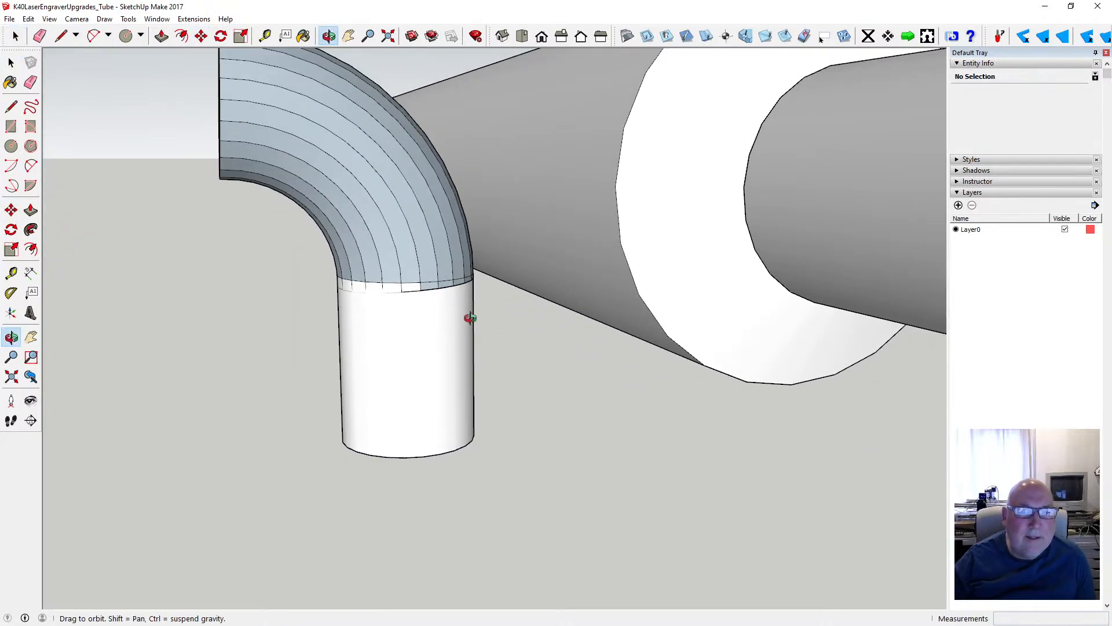
{"action": "scroll", "coordinate": [470, 318], "scroll_direction": "down", "scroll_amount": 3}
{"action": "key", "text": "space"}
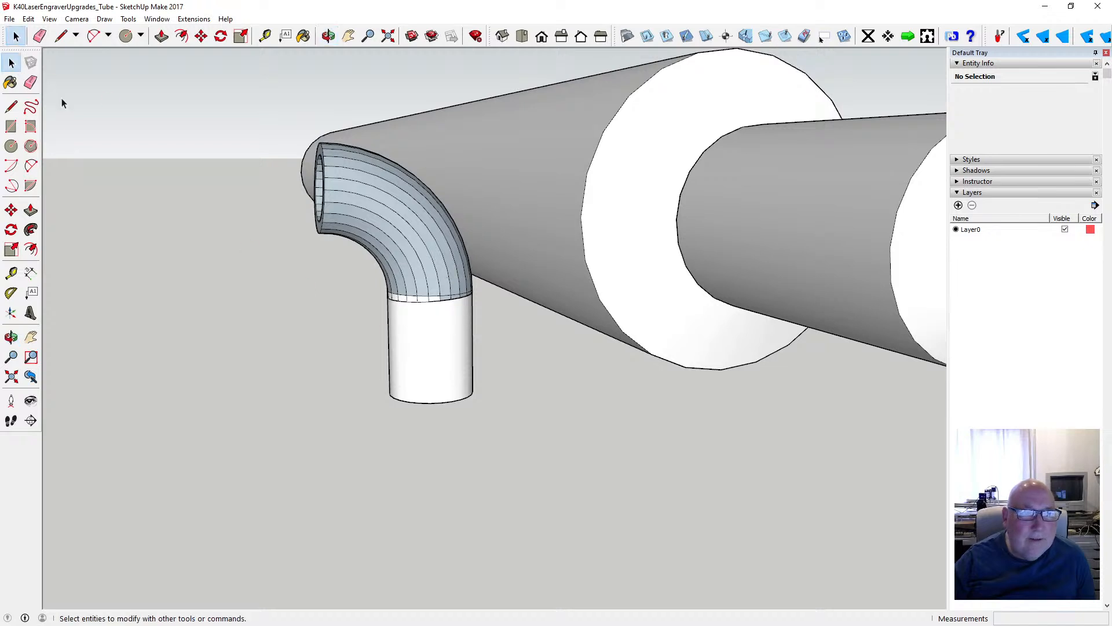
{"action": "left_click", "coordinate": [418, 337]}
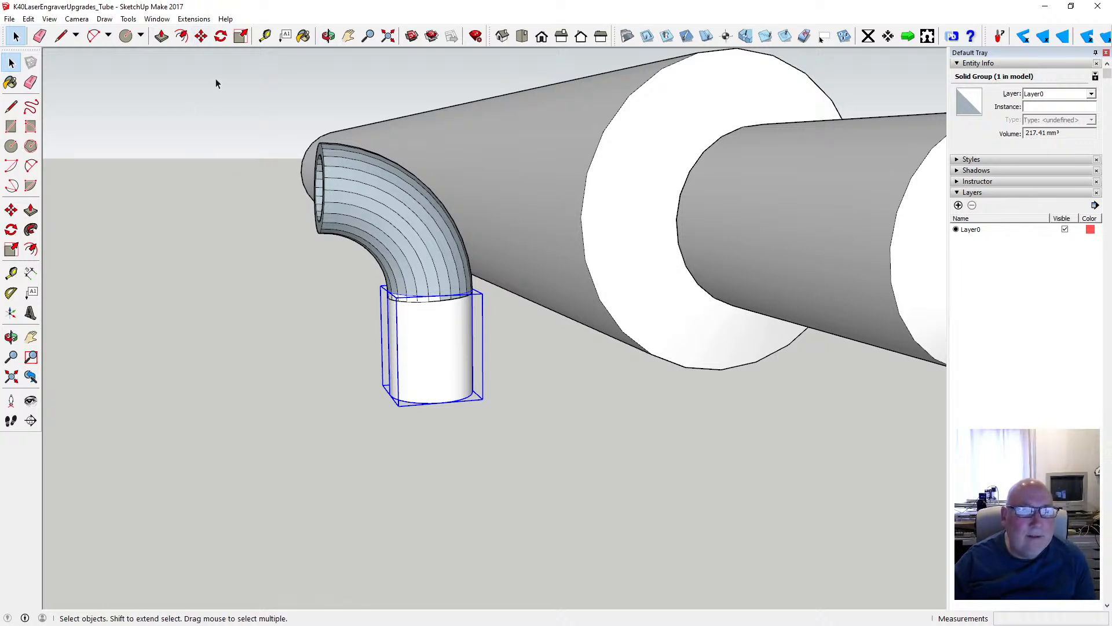
{"action": "left_click", "coordinate": [201, 36]}
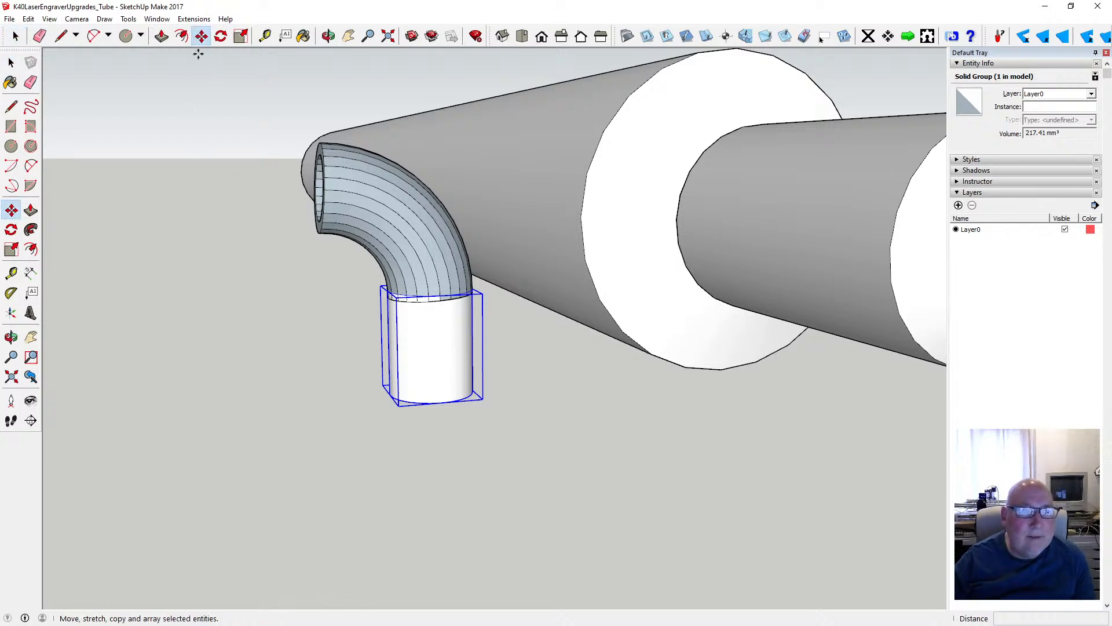
{"action": "left_click", "coordinate": [440, 401]}
{"action": "key", "text": "ctrl"}
{"action": "left_click", "coordinate": [218, 392]}
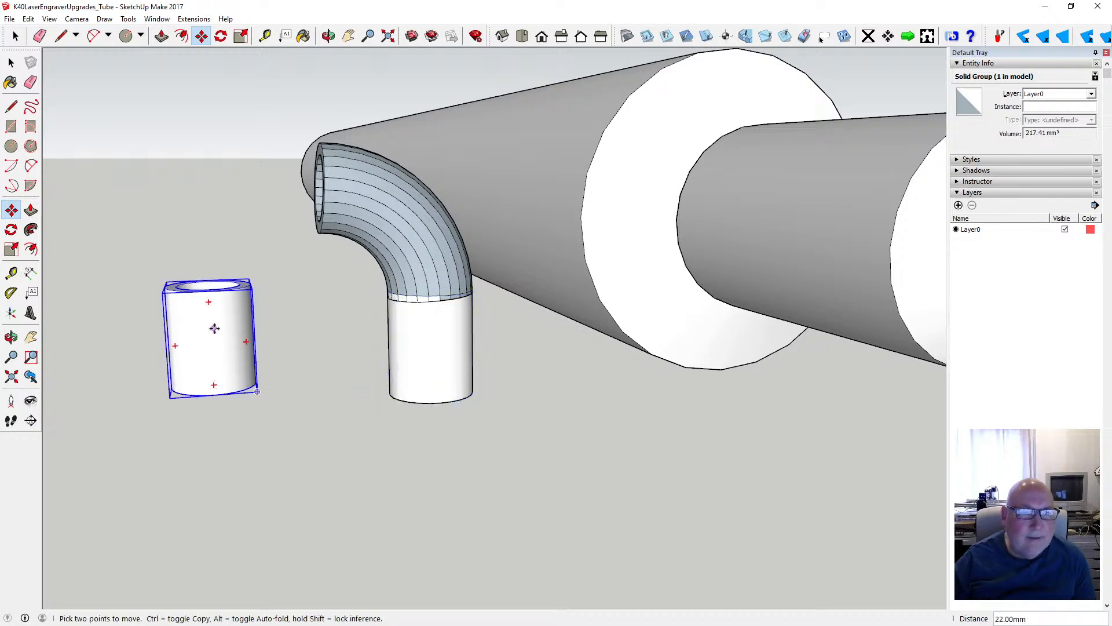
- Rotate the copied straight tube 90 degrees about its midpoint so that it lies horizontally, in line with the elbow's open upper end
{"action": "left_click", "coordinate": [221, 36]}
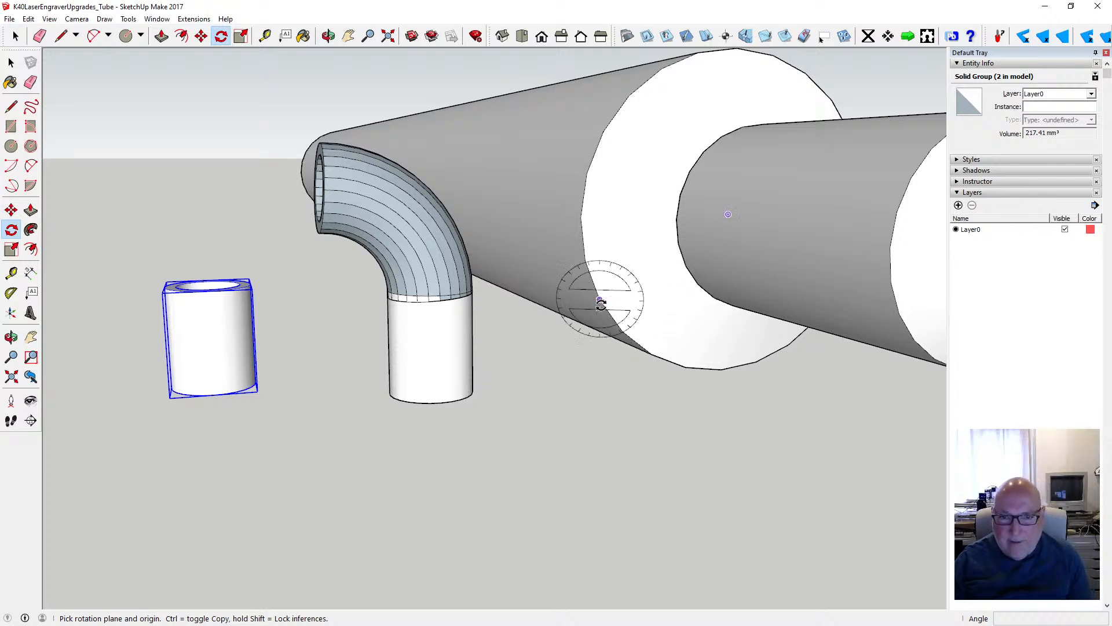
{"action": "scroll", "coordinate": [573, 347], "scroll_direction": "down", "scroll_amount": 3}
{"action": "scroll", "coordinate": [535, 354], "scroll_direction": "down", "scroll_amount": 4}
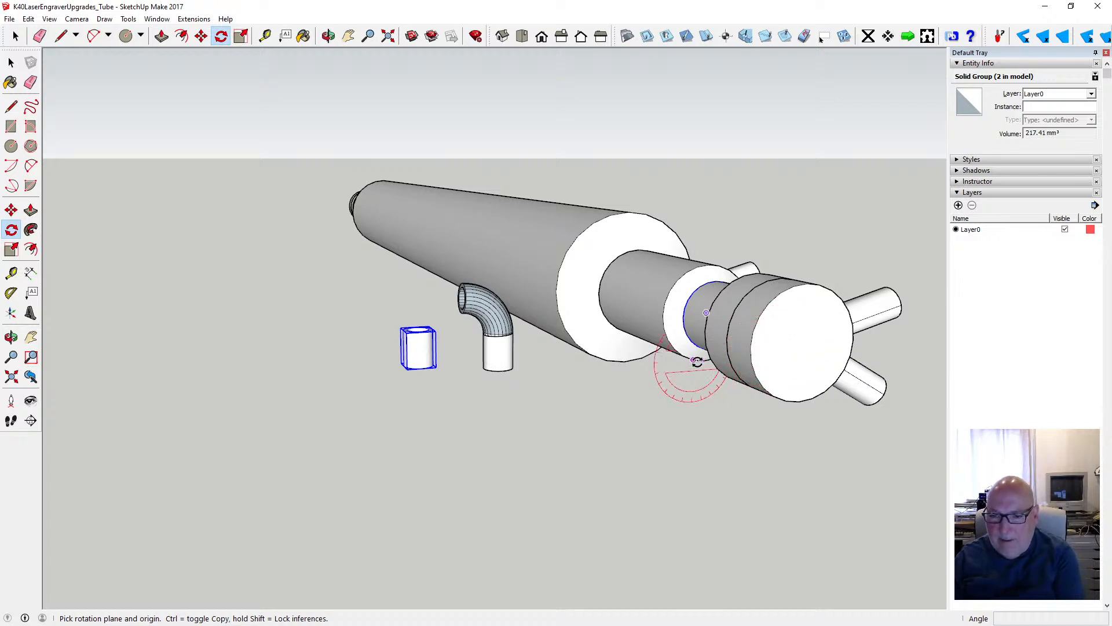
{"action": "scroll", "coordinate": [418, 349], "scroll_direction": "up", "scroll_amount": 2}
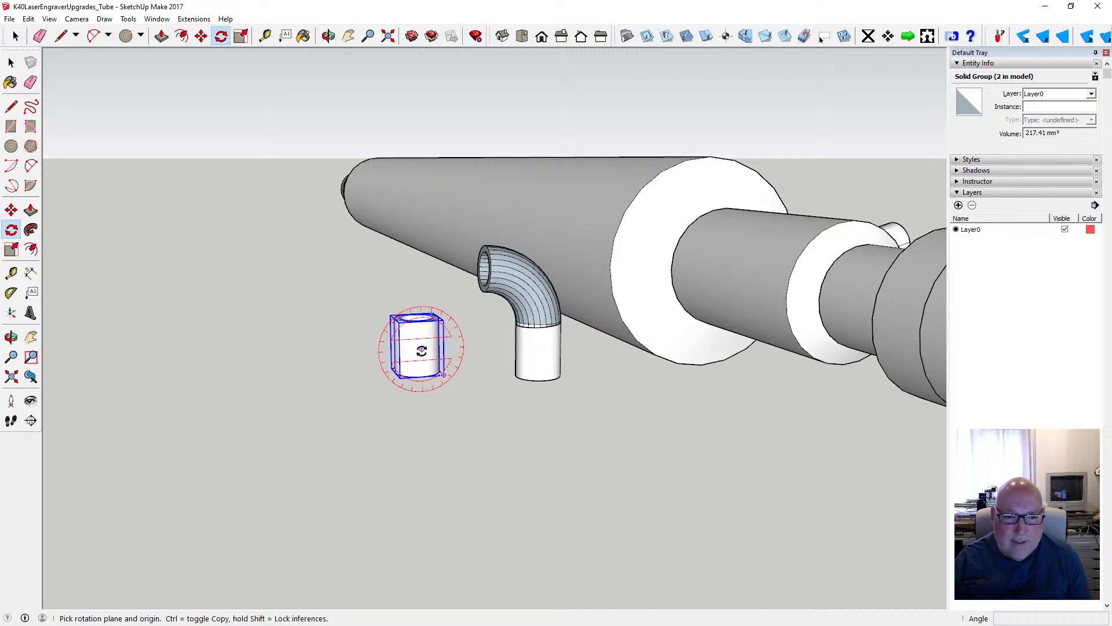
{"action": "left_click", "coordinate": [421, 350]}
{"action": "left_click", "coordinate": [348, 354]}
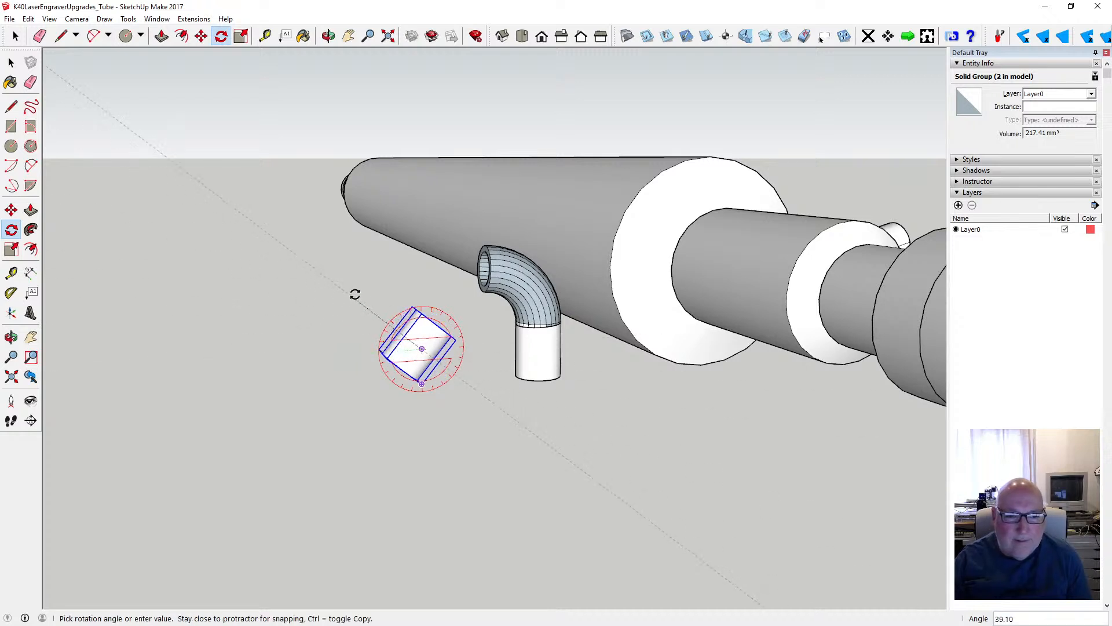
{"action": "left_click", "coordinate": [415, 269]}
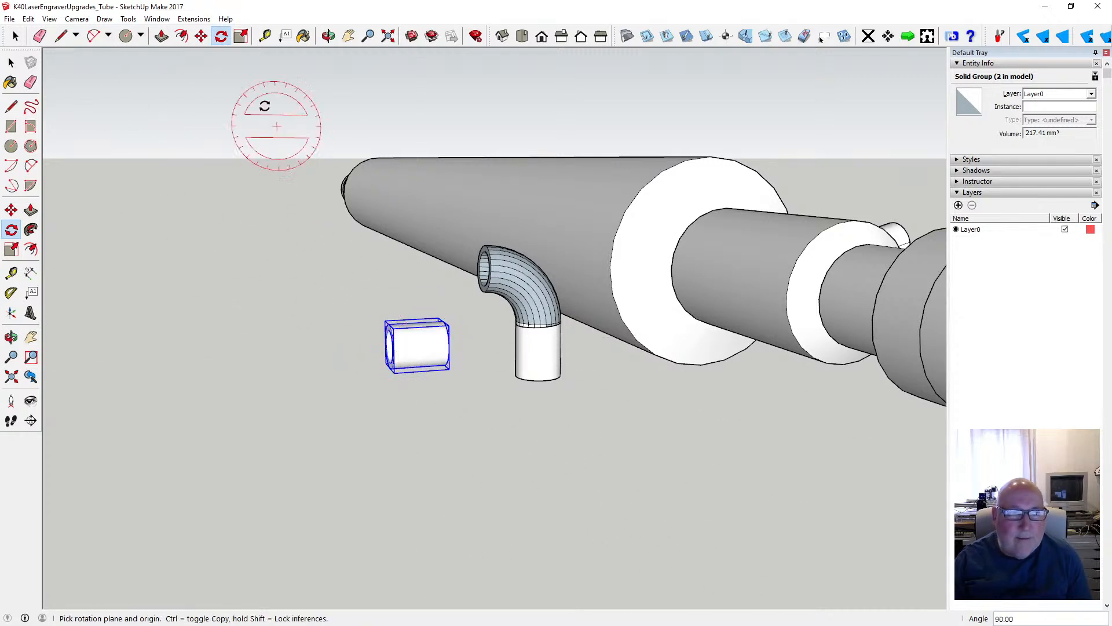
- Move the horizontal tube by its end rim onto the elbow's open upper end, and deselect it
{"action": "left_click", "coordinate": [201, 36]}
{"action": "left_click", "coordinate": [451, 346]}
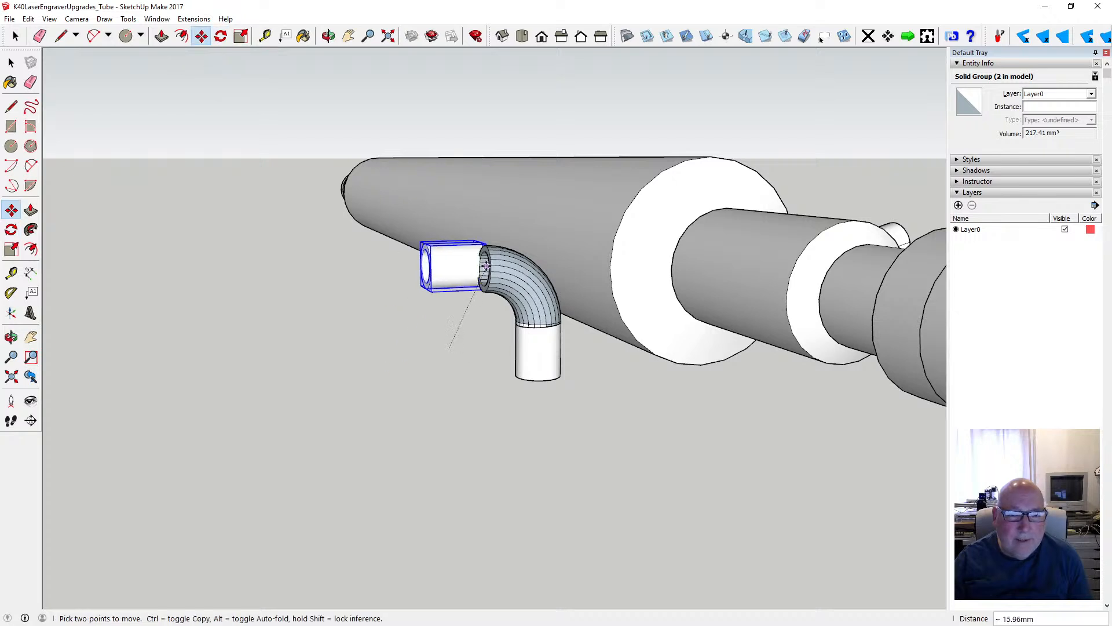
{"action": "left_click", "coordinate": [490, 270]}
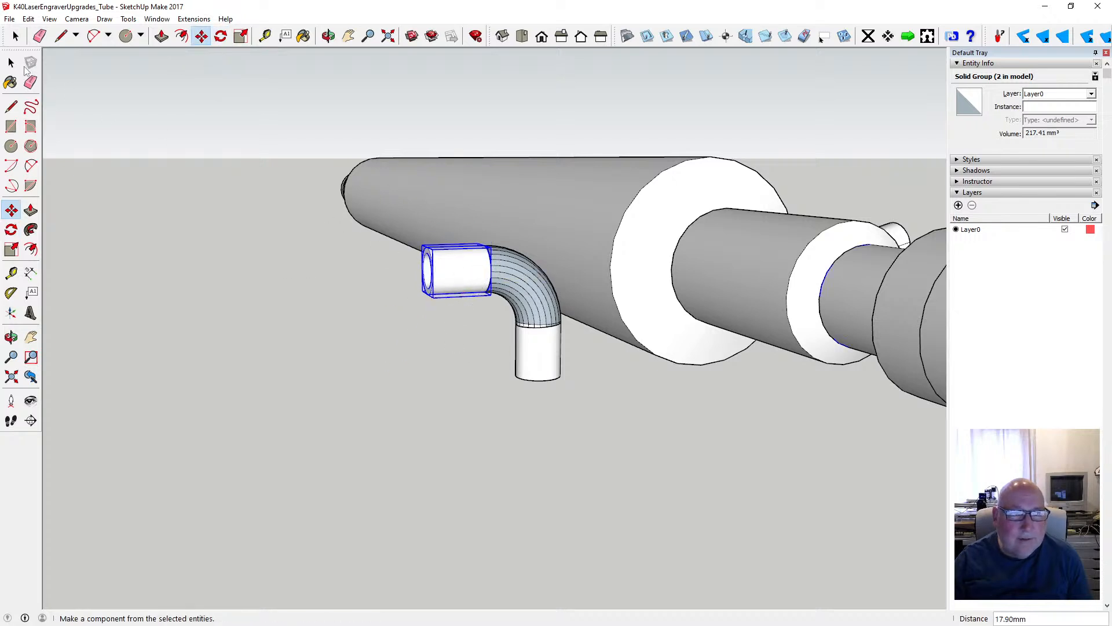
{"action": "key", "text": "space"}
{"action": "left_click", "coordinate": [380, 268]}
- Examine the joint between the horizontal tube and the elbow's upper end for alignment and gaps
{"action": "key", "text": "o"}
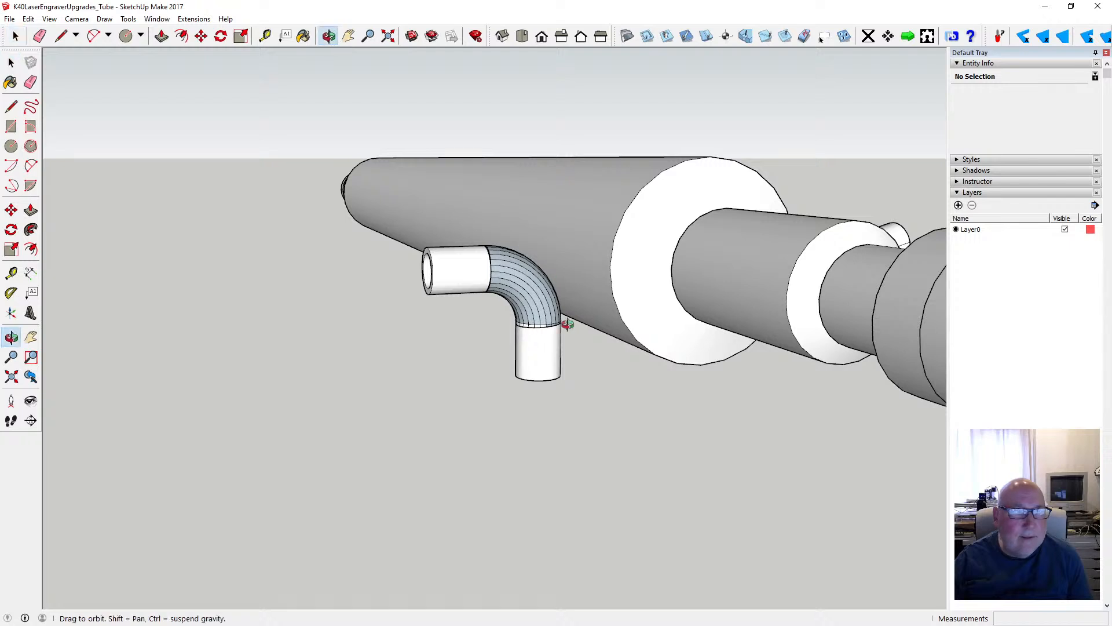
{"action": "scroll", "coordinate": [499, 316], "scroll_direction": "up", "scroll_amount": 3}
{"action": "scroll", "coordinate": [503, 315], "scroll_direction": "up", "scroll_amount": 2}
{"action": "scroll", "coordinate": [512, 284], "scroll_direction": "down", "scroll_amount": 2}
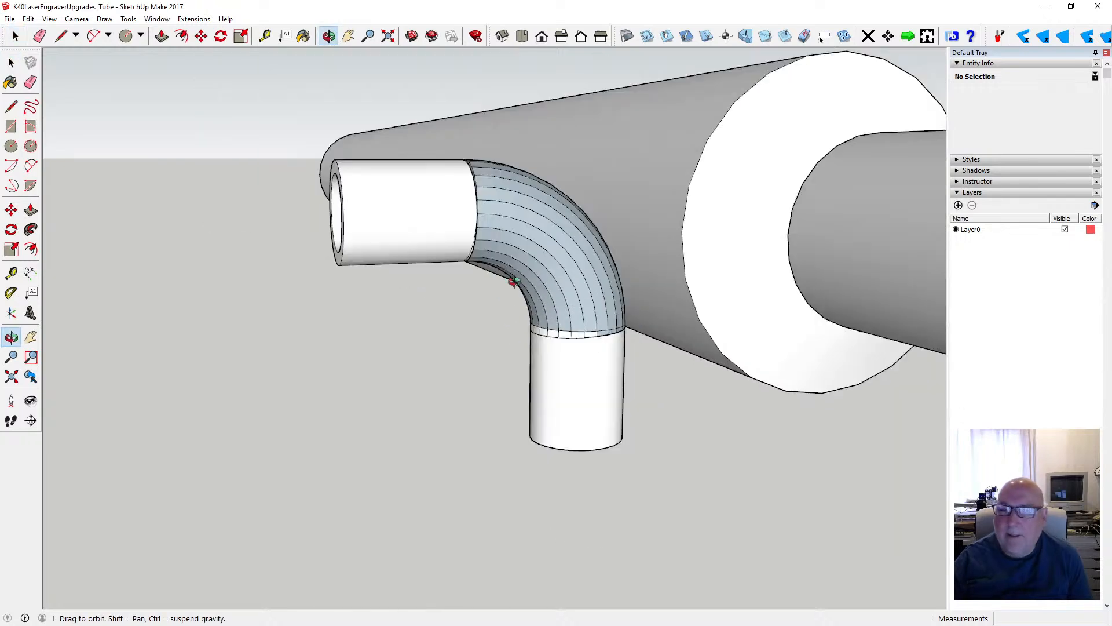
{"action": "scroll", "coordinate": [399, 286], "scroll_direction": "up", "scroll_amount": 2}
{"action": "left_click_drag", "start_coordinate": [399, 286], "coordinate": [423, 286]}
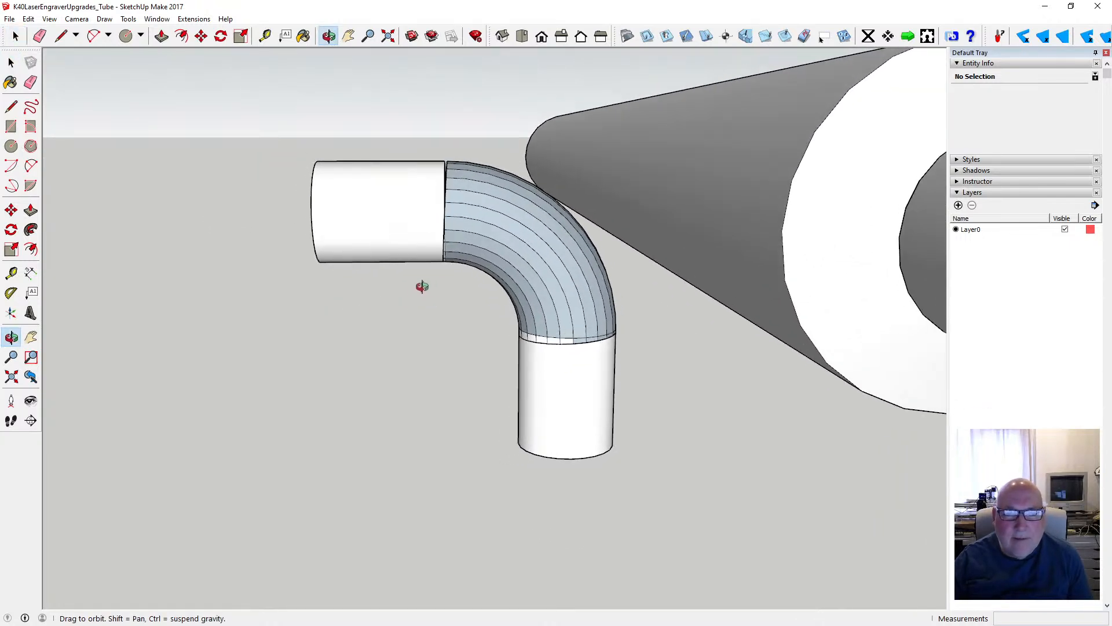
{"action": "scroll", "coordinate": [427, 243], "scroll_direction": "up", "scroll_amount": 2}
{"action": "mouse_move", "coordinate": [433, 244]}
{"action": "left_mouse_down"}
{"action": "mouse_move", "coordinate": [385, 196]}
{"action": "mouse_move", "coordinate": [435, 247]}
{"action": "mouse_move", "coordinate": [423, 249]}
{"action": "mouse_move", "coordinate": [442, 241]}
{"action": "mouse_move", "coordinate": [424, 269]}
{"action": "mouse_move", "coordinate": [410, 241]}
{"action": "mouse_move", "coordinate": [444, 237]}
{"action": "left_mouse_up"}
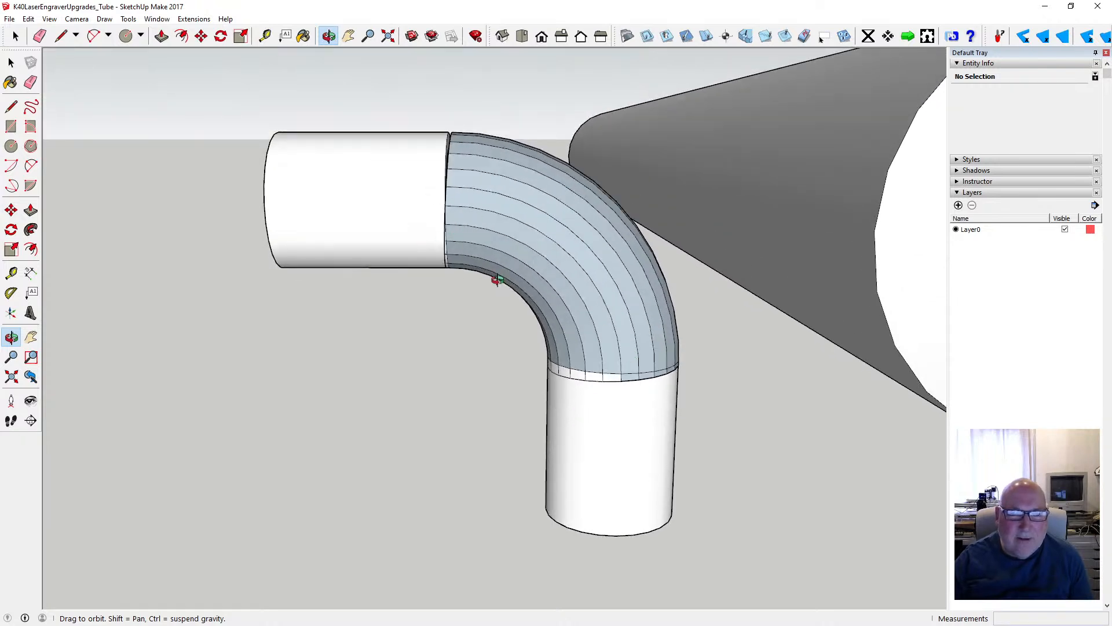
{"action": "left_click_drag", "start_coordinate": [497, 280], "coordinate": [507, 350]}
{"action": "scroll", "coordinate": [519, 312], "scroll_direction": "up", "scroll_amount": 3}
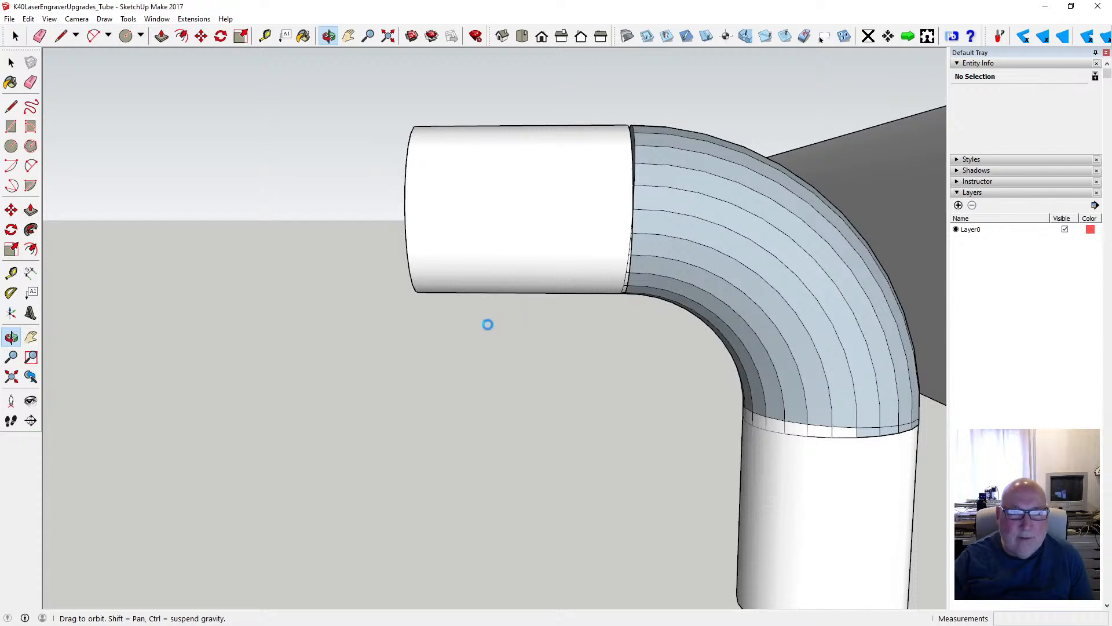
- Move the horizontal tube group 0.5 mm along the green axis into the elbow's upper end
{"action": "key", "text": "space"}
{"action": "left_click", "coordinate": [516, 216]}
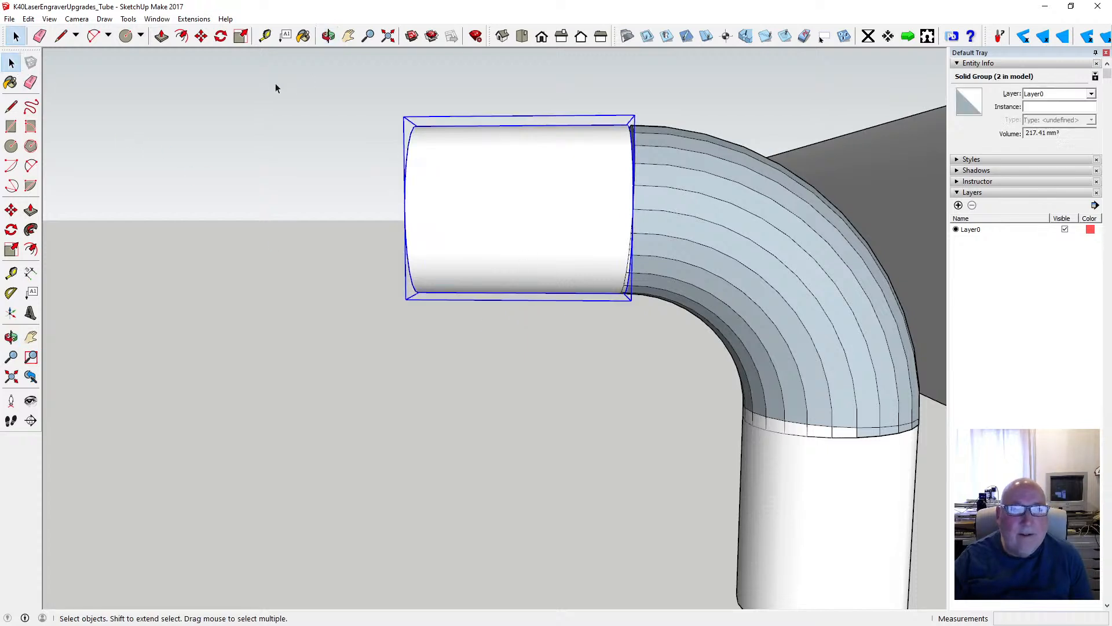
{"action": "left_click", "coordinate": [202, 38]}
{"action": "left_click", "coordinate": [555, 219]}
{"action": "scroll", "coordinate": [564, 219], "scroll_direction": "up", "scroll_amount": 4}
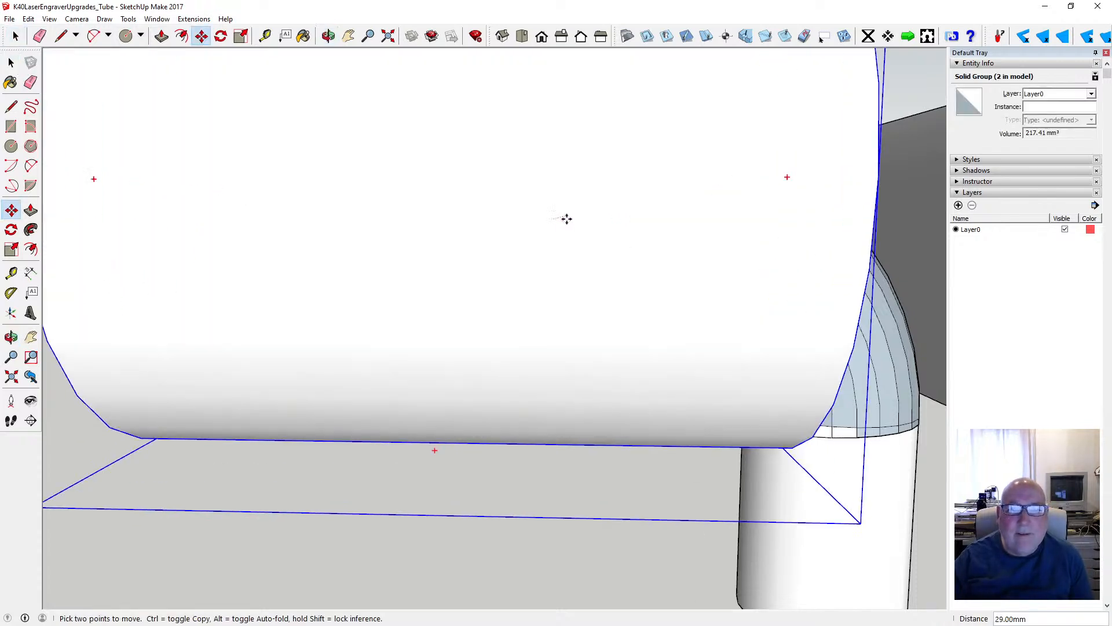
{"action": "scroll", "coordinate": [579, 219], "scroll_direction": "down", "scroll_amount": 4}
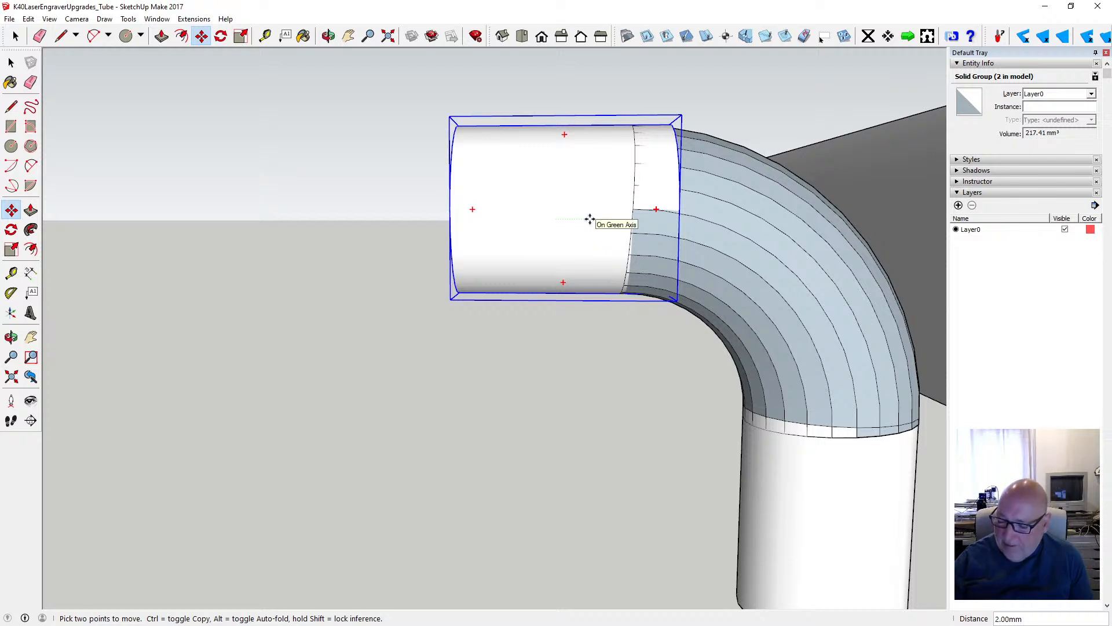
{"action": "key", "text": "Return"}
{"action": "key", "text": "space"}
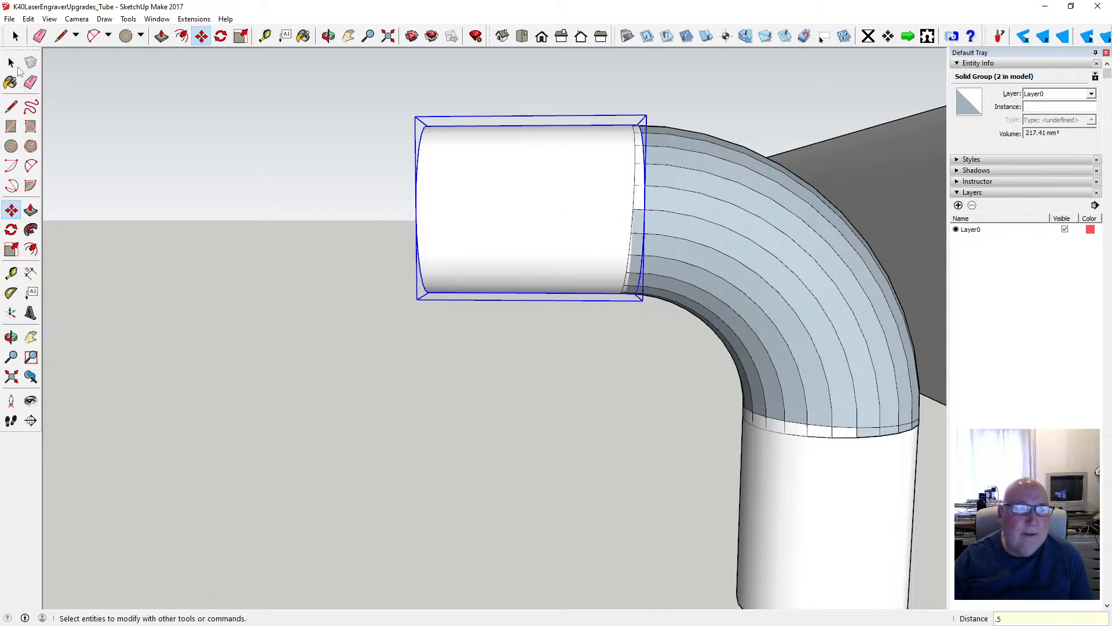
- Explode the horizontal straight tube group and the vertical straight tube group
{"action": "scroll", "coordinate": [264, 236], "scroll_direction": "down", "scroll_amount": 4}
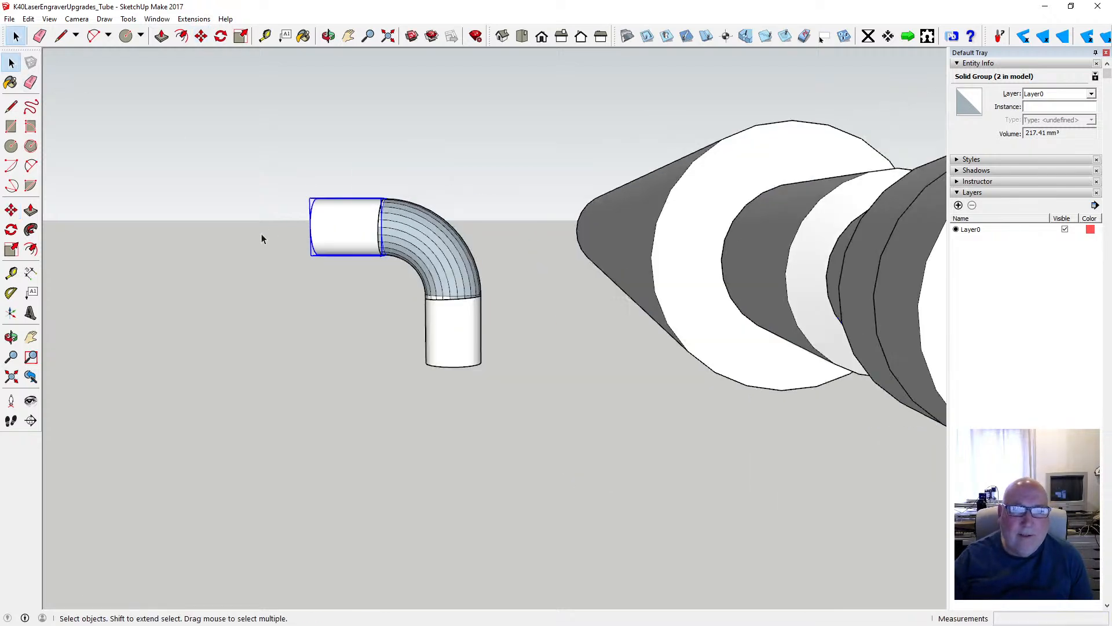
{"action": "left_click", "coordinate": [317, 237]}
{"action": "left_click", "coordinate": [445, 322]}
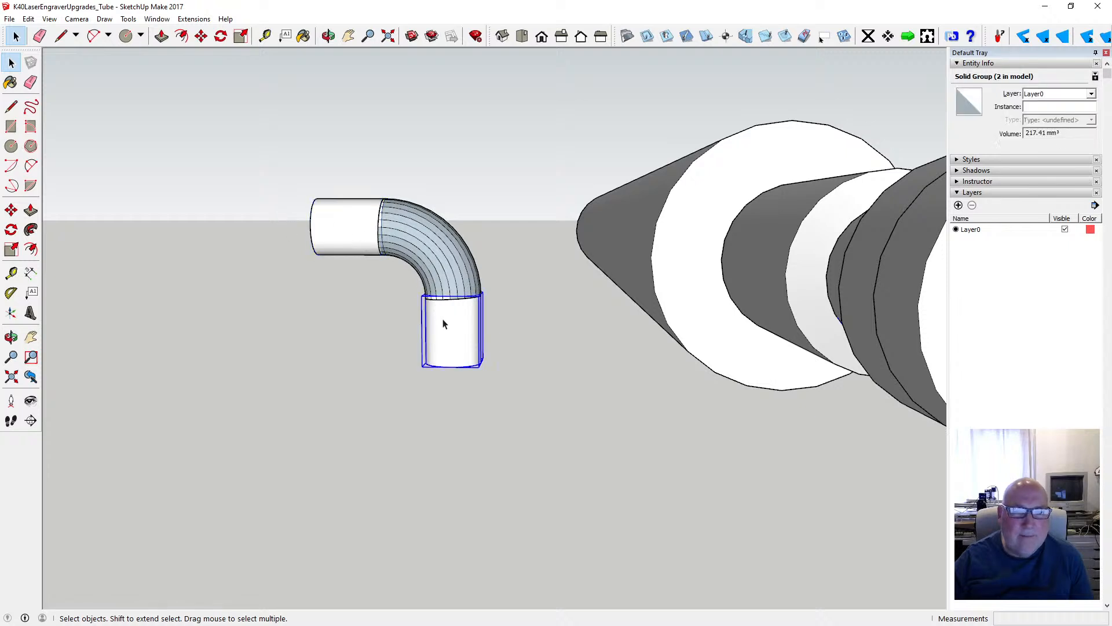
{"action": "left_click", "coordinate": [360, 248]}
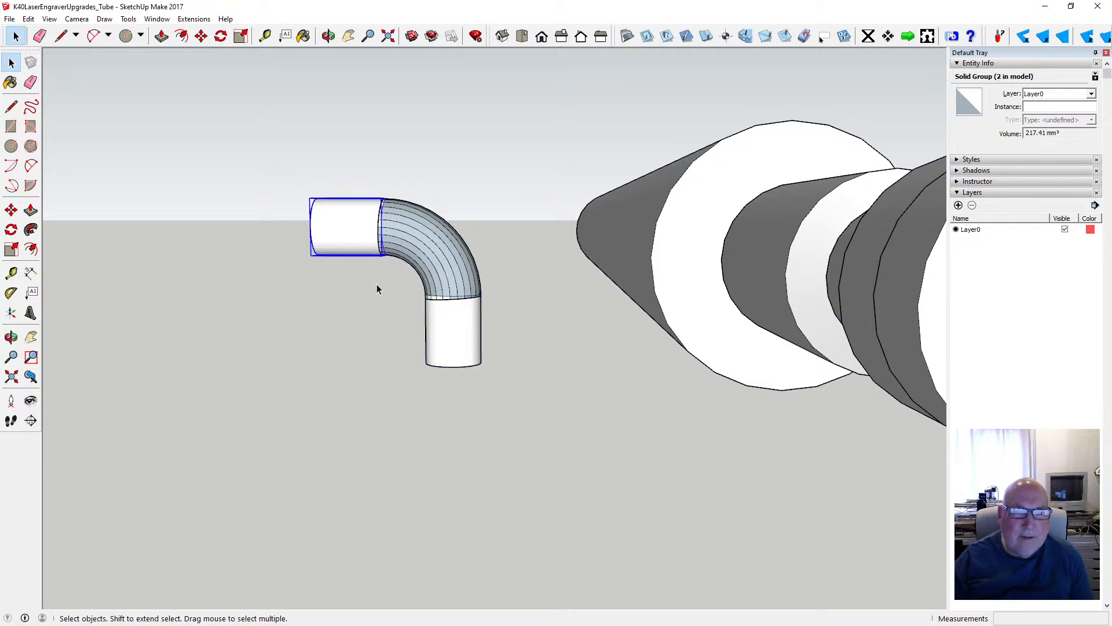
{"action": "right_click", "coordinate": [358, 244]}
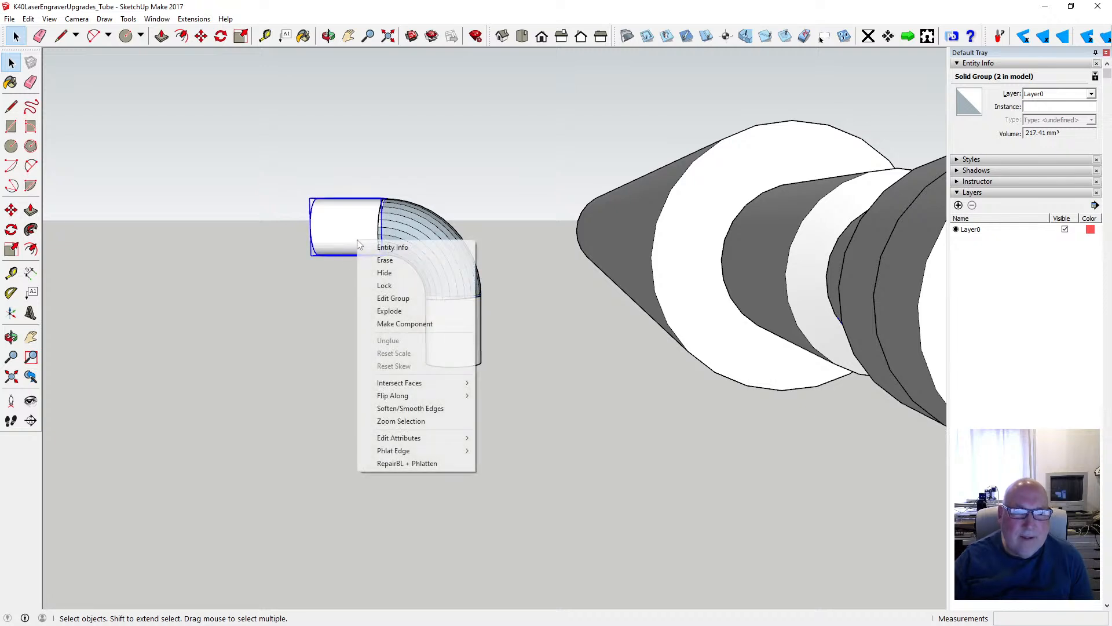
{"action": "left_click", "coordinate": [390, 310]}
{"action": "left_click", "coordinate": [446, 331]}
{"action": "right_click", "coordinate": [446, 334]}
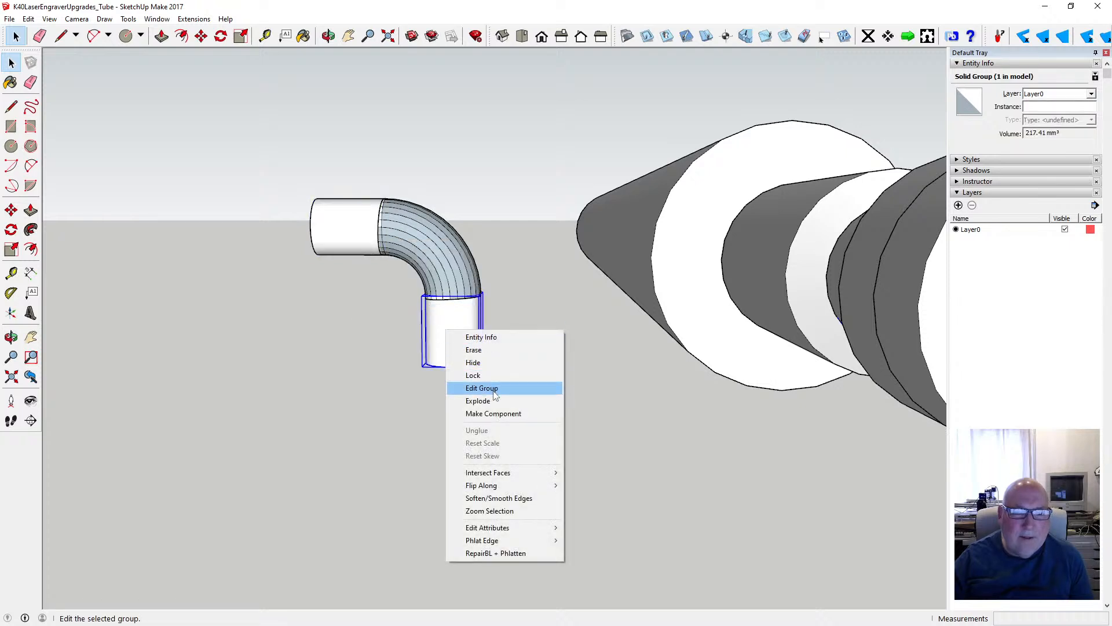
{"action": "left_click", "coordinate": [509, 400]}
- Explode the elbow group between the two straight tubes, and clear the selection
{"action": "left_click", "coordinate": [534, 366]}
{"action": "left_click", "coordinate": [450, 266]}
{"action": "right_click", "coordinate": [450, 266]}
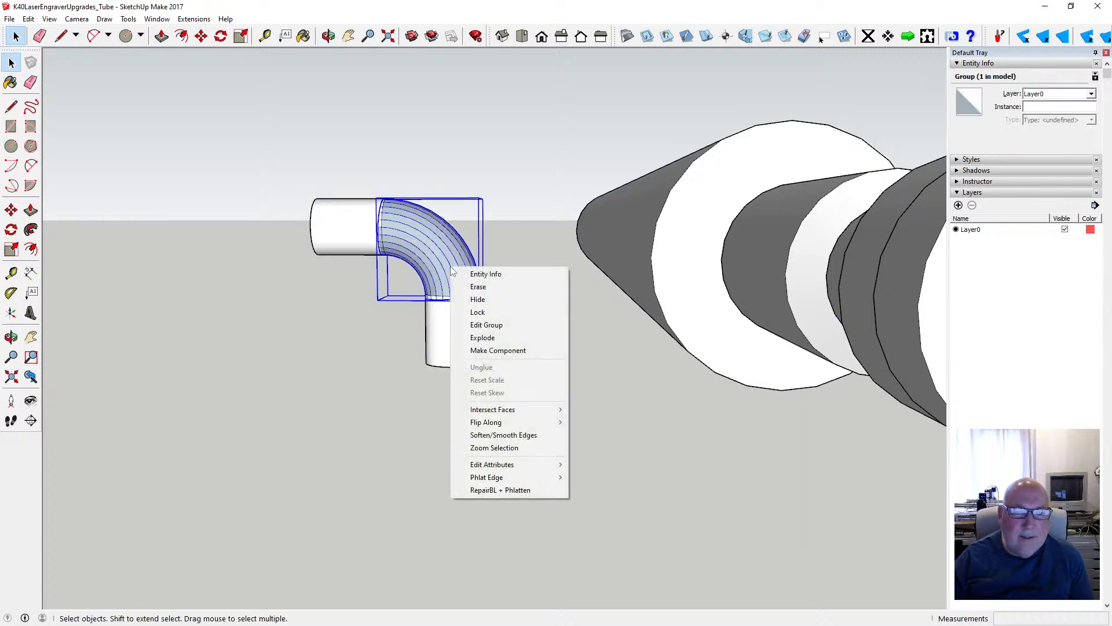
{"action": "left_click", "coordinate": [513, 334]}
{"action": "left_click", "coordinate": [526, 310]}
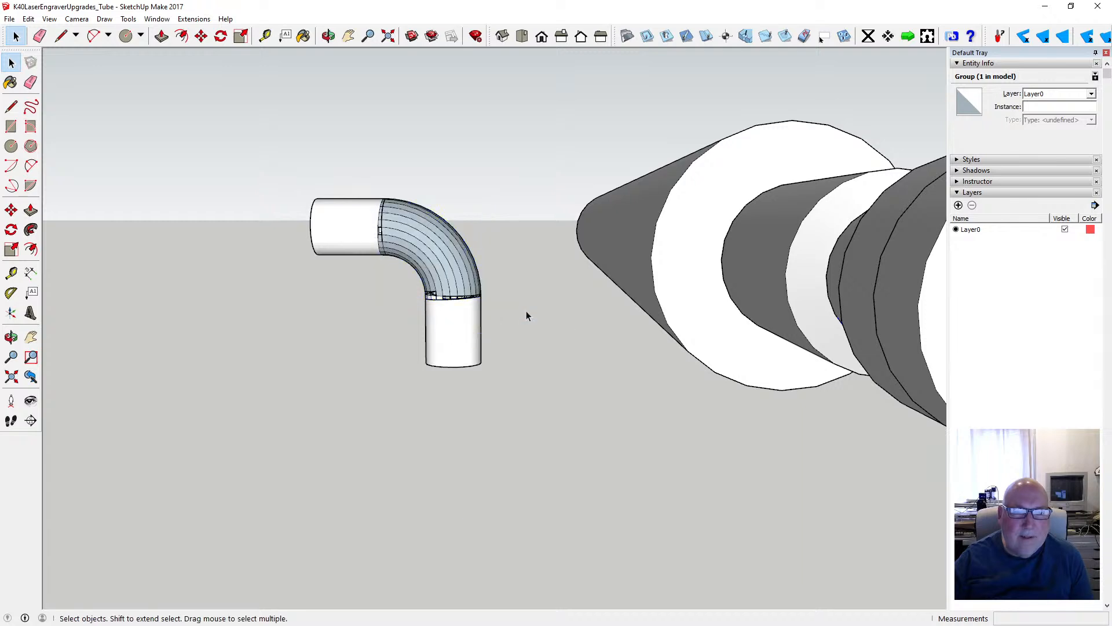
- Fill the rectangular gap where the horizontal tube meets the elbow by drawing a line about 1.04 mm long along its tube-side edge
{"action": "scroll", "coordinate": [464, 285], "scroll_direction": "up", "scroll_amount": 2}
{"action": "scroll", "coordinate": [443, 281], "scroll_direction": "up", "scroll_amount": 3}
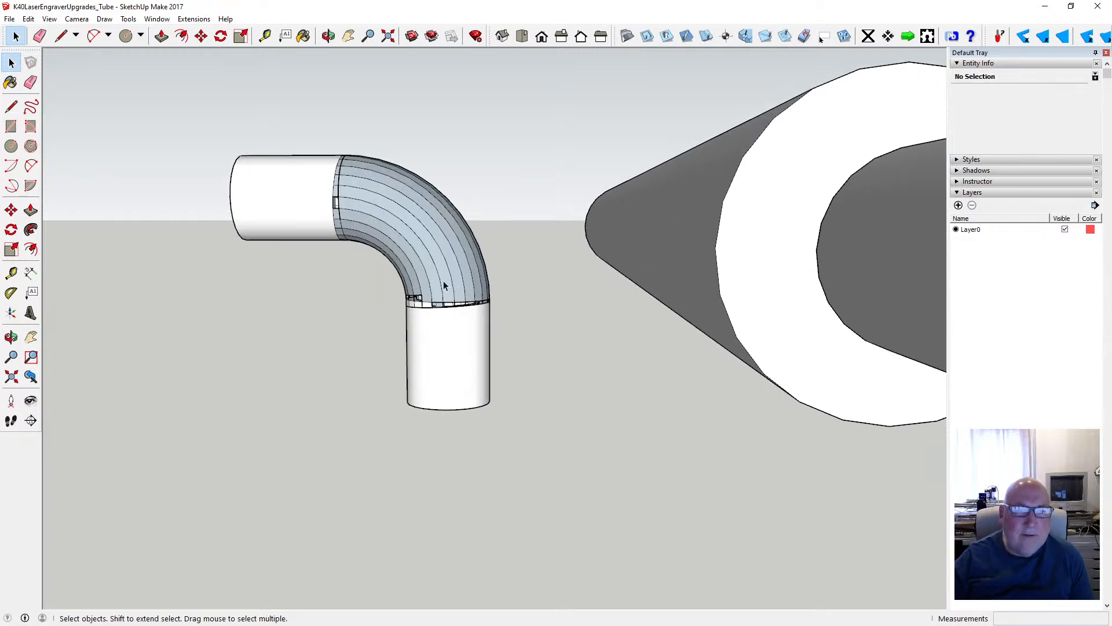
{"action": "left_click", "coordinate": [330, 37]}
{"action": "mouse_move", "coordinate": [429, 261]}
{"action": "left_mouse_down"}
{"action": "mouse_move", "coordinate": [462, 290]}
{"action": "mouse_move", "coordinate": [588, 284]}
{"action": "mouse_move", "coordinate": [400, 282]}
{"action": "mouse_move", "coordinate": [437, 330]}
{"action": "mouse_move", "coordinate": [412, 206]}
{"action": "mouse_move", "coordinate": [378, 209]}
{"action": "mouse_move", "coordinate": [385, 256]}
{"action": "mouse_move", "coordinate": [355, 209]}
{"action": "mouse_move", "coordinate": [318, 207]}
{"action": "mouse_move", "coordinate": [382, 244]}
{"action": "mouse_move", "coordinate": [440, 327]}
{"action": "mouse_move", "coordinate": [487, 365]}
{"action": "mouse_move", "coordinate": [407, 308]}
{"action": "mouse_move", "coordinate": [360, 315]}
{"action": "mouse_move", "coordinate": [476, 311]}
{"action": "mouse_move", "coordinate": [367, 314]}
{"action": "mouse_move", "coordinate": [497, 267]}
{"action": "mouse_move", "coordinate": [437, 203]}
{"action": "mouse_move", "coordinate": [121, 305]}
{"action": "mouse_move", "coordinate": [181, 293]}
{"action": "mouse_move", "coordinate": [409, 299]}
{"action": "mouse_move", "coordinate": [331, 283]}
{"action": "mouse_move", "coordinate": [331, 237]}
{"action": "mouse_move", "coordinate": [276, 269]}
{"action": "left_mouse_up"}
{"action": "scroll", "coordinate": [409, 299], "scroll_direction": "up", "scroll_amount": 7}
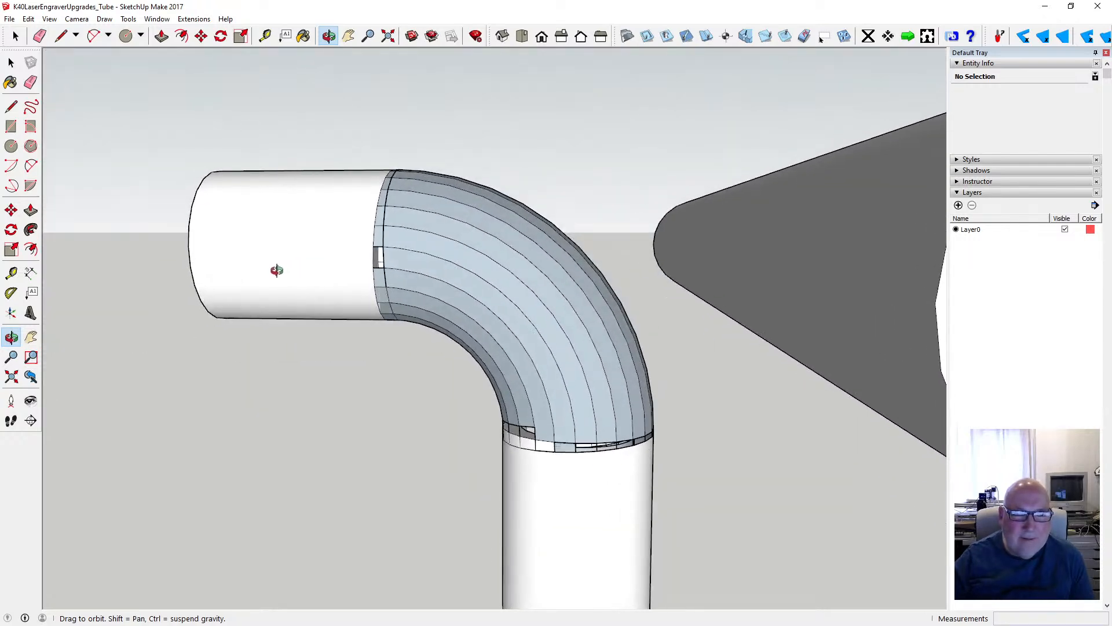
{"action": "scroll", "coordinate": [373, 255], "scroll_direction": "up", "scroll_amount": 8}
{"action": "left_click_drag", "start_coordinate": [374, 254], "coordinate": [386, 274]}
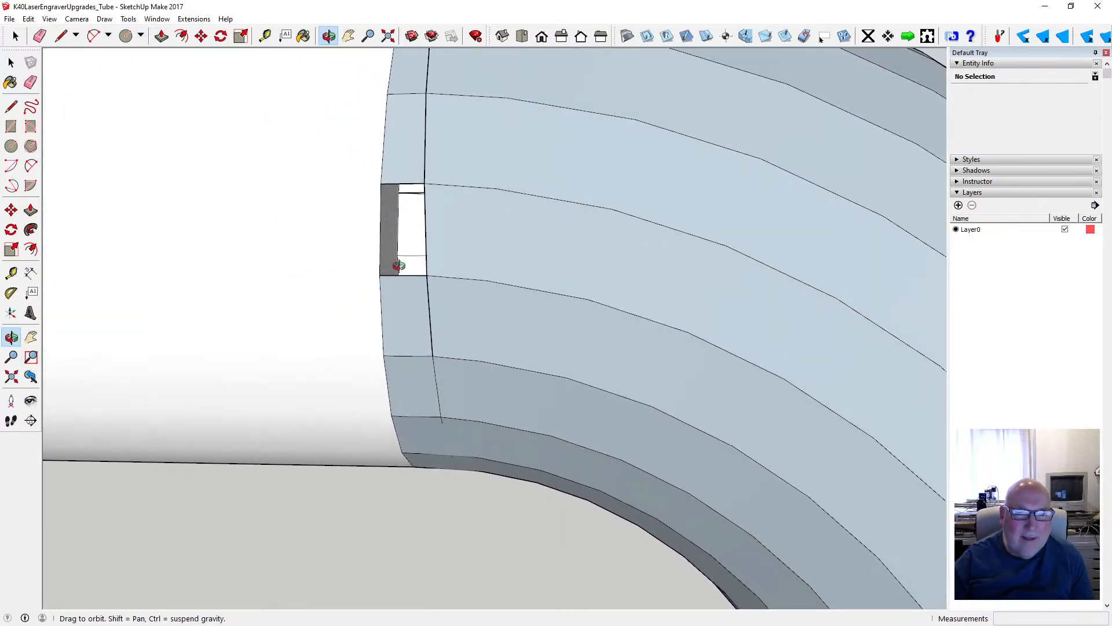
{"action": "left_click", "coordinate": [11, 106]}
{"action": "left_click", "coordinate": [381, 184]}
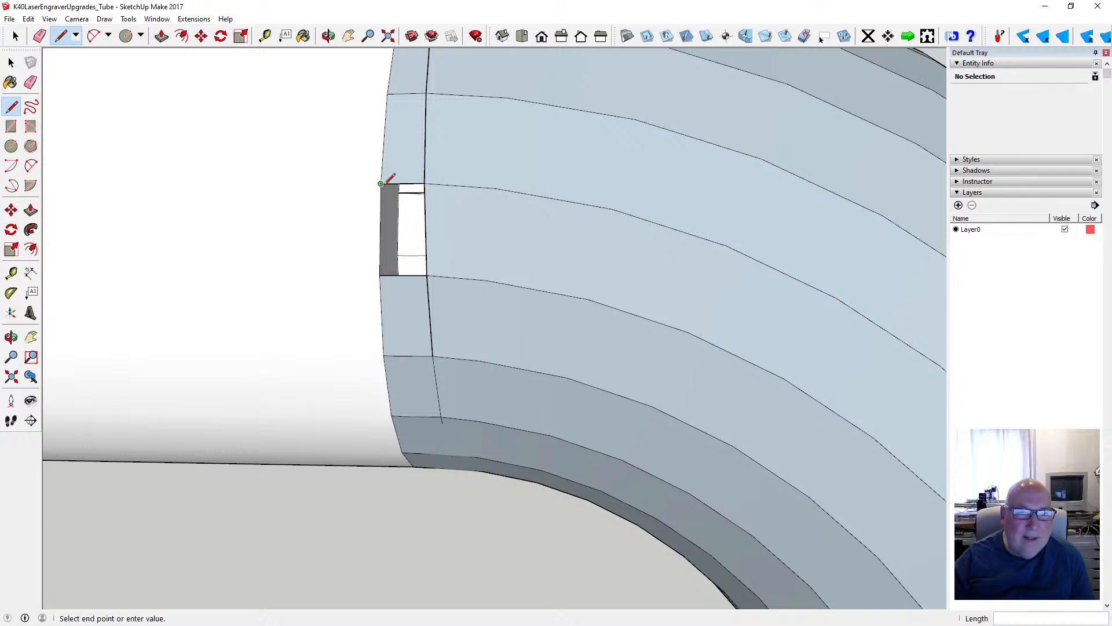
{"action": "left_click", "coordinate": [380, 275]}
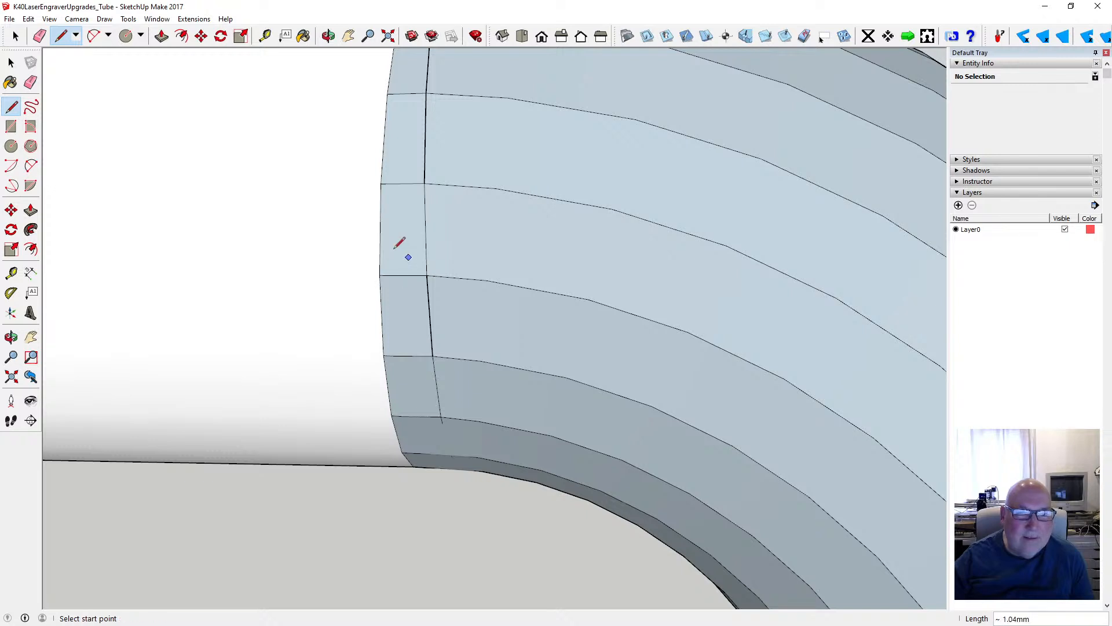
- Fill the gaps on the inner-bend side of the vertical tube's joint by drawing edge lines about 1.04 mm long between neighbouring seam endpoints
{"action": "scroll", "coordinate": [396, 247], "scroll_direction": "down", "scroll_amount": 5}
{"action": "scroll", "coordinate": [627, 490], "scroll_direction": "up", "scroll_amount": 5}
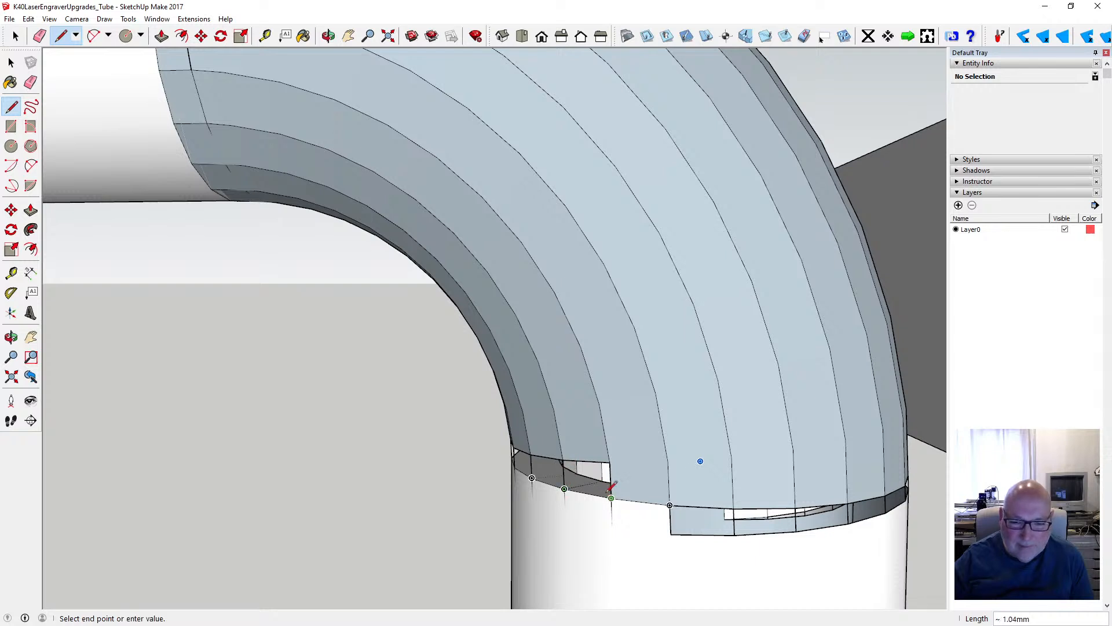
{"action": "left_click", "coordinate": [611, 497]}
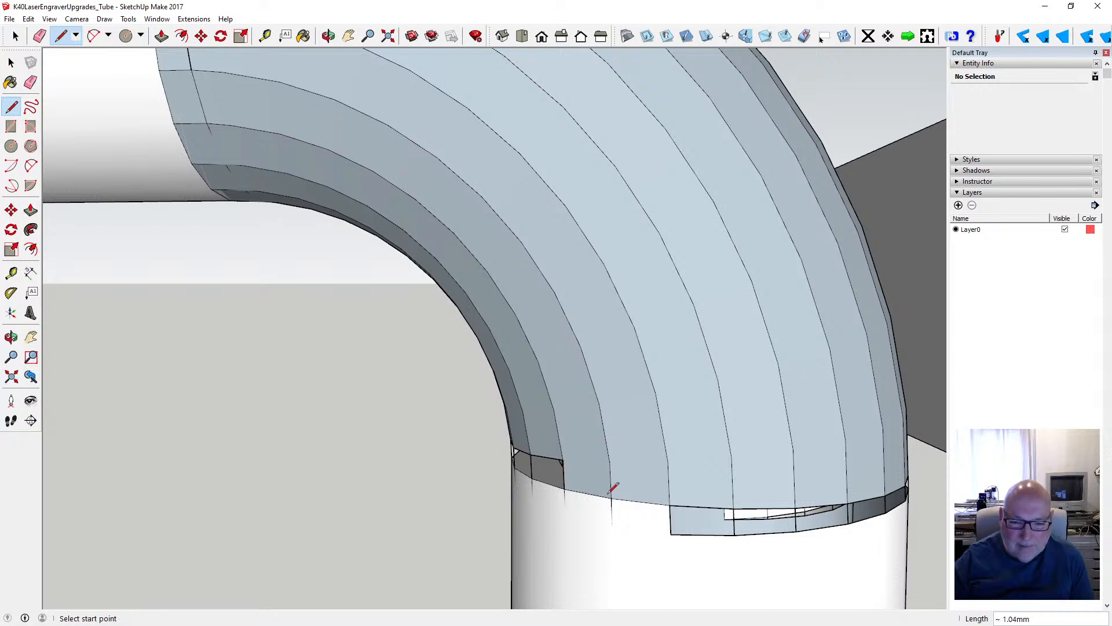
{"action": "left_click", "coordinate": [564, 488]}
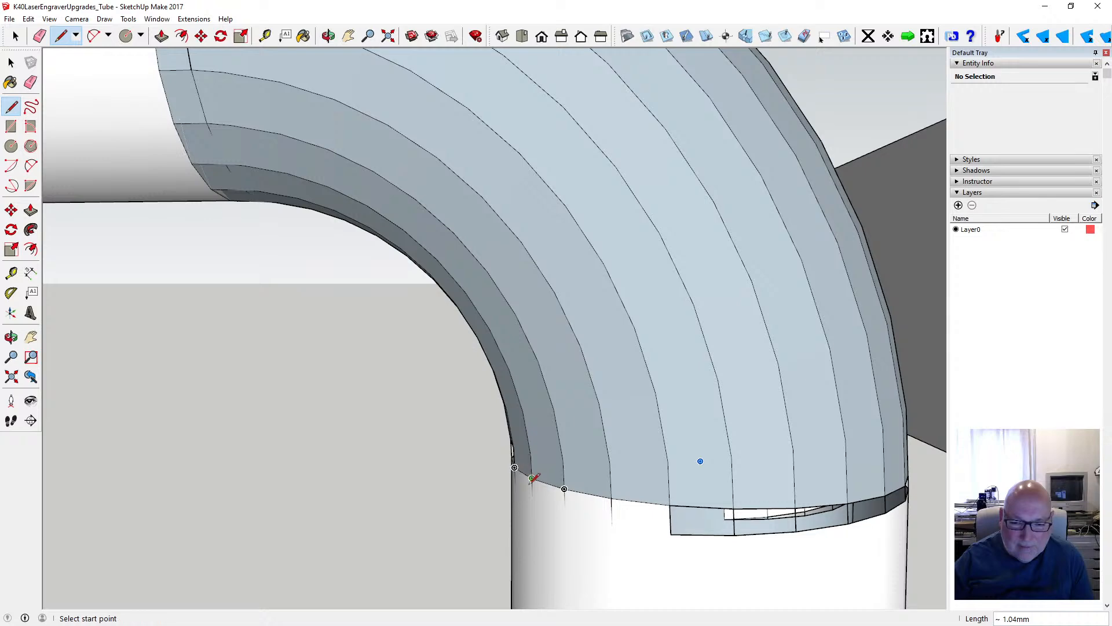
- Draw edge lines between neighbouring seam endpoints on the opposite side of the vertical tube's joint to fill the open facets
{"action": "left_click", "coordinate": [328, 35]}
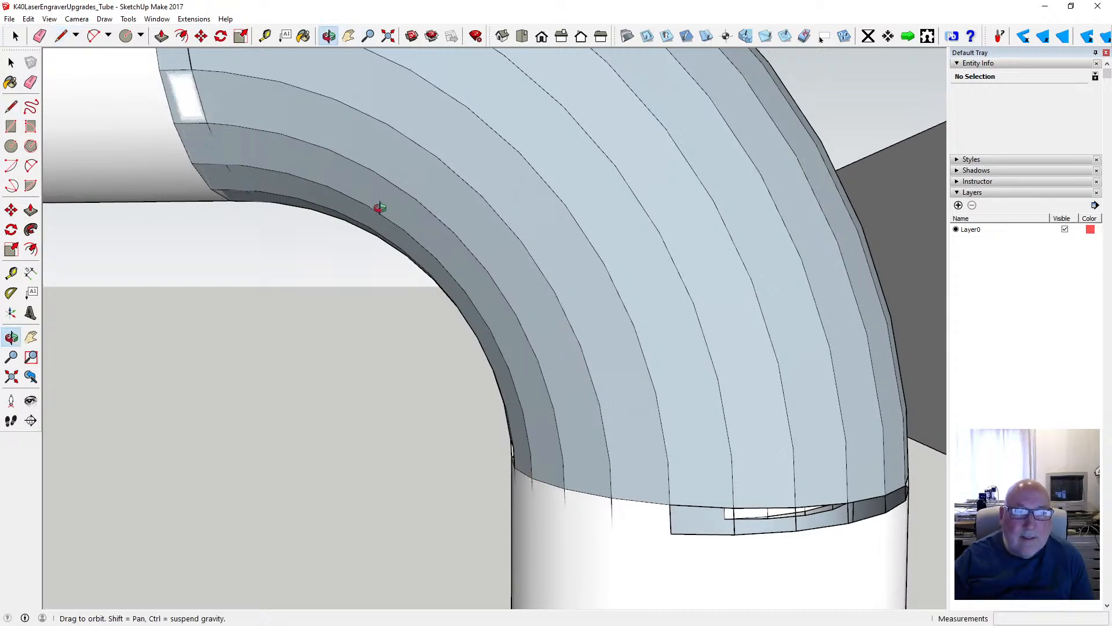
{"action": "left_click_drag", "start_coordinate": [377, 206], "coordinate": [546, 279]}
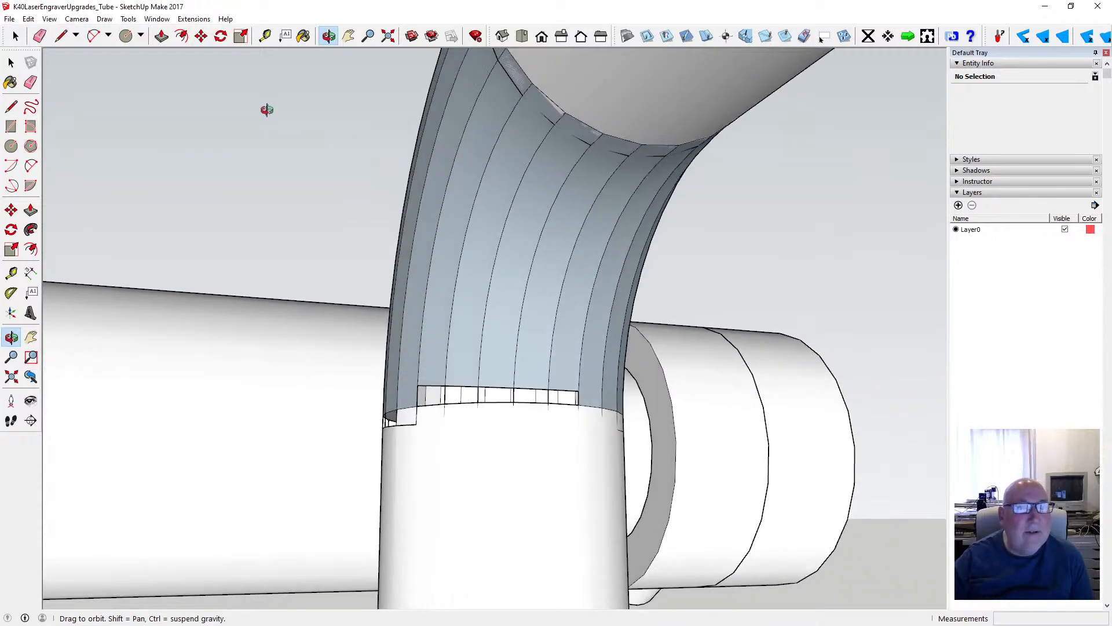
{"action": "left_click", "coordinate": [11, 106]}
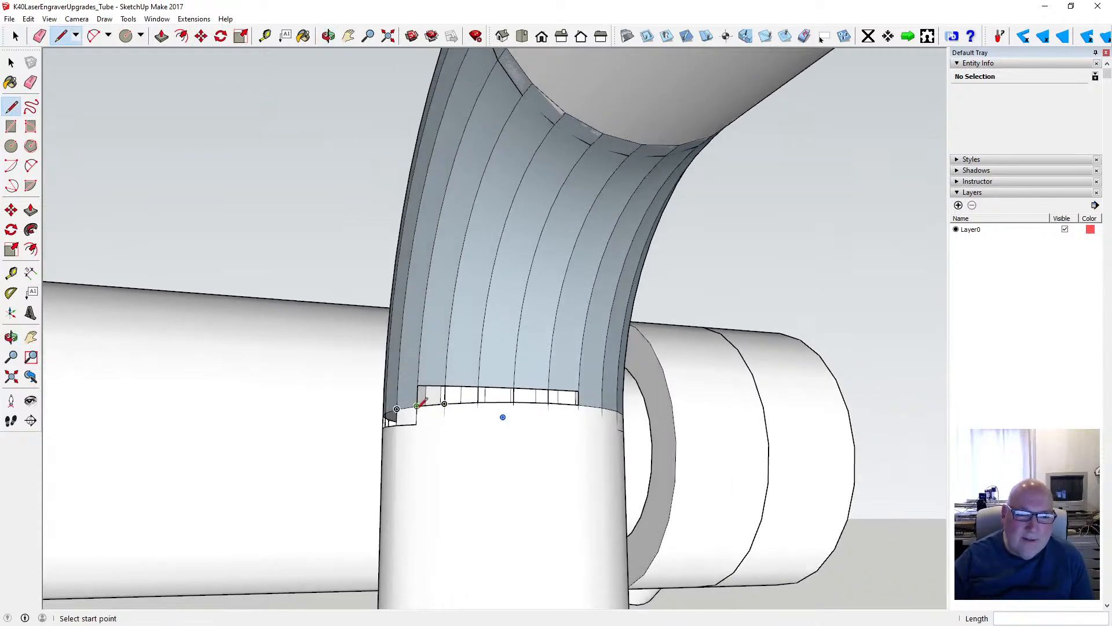
{"action": "left_click", "coordinate": [445, 403]}
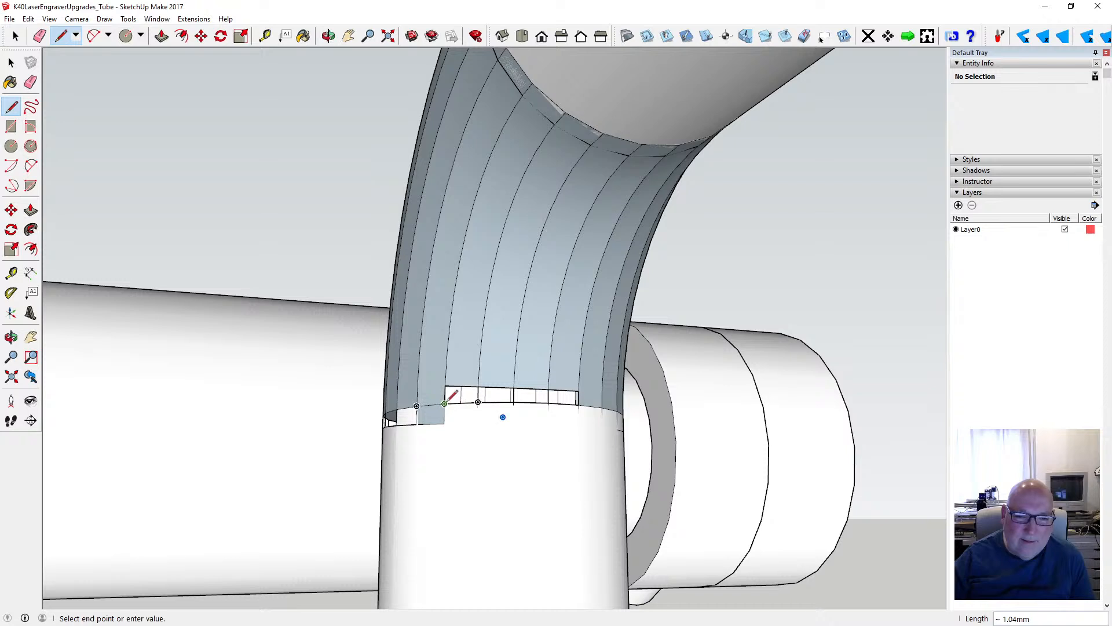
{"action": "left_click", "coordinate": [477, 402]}
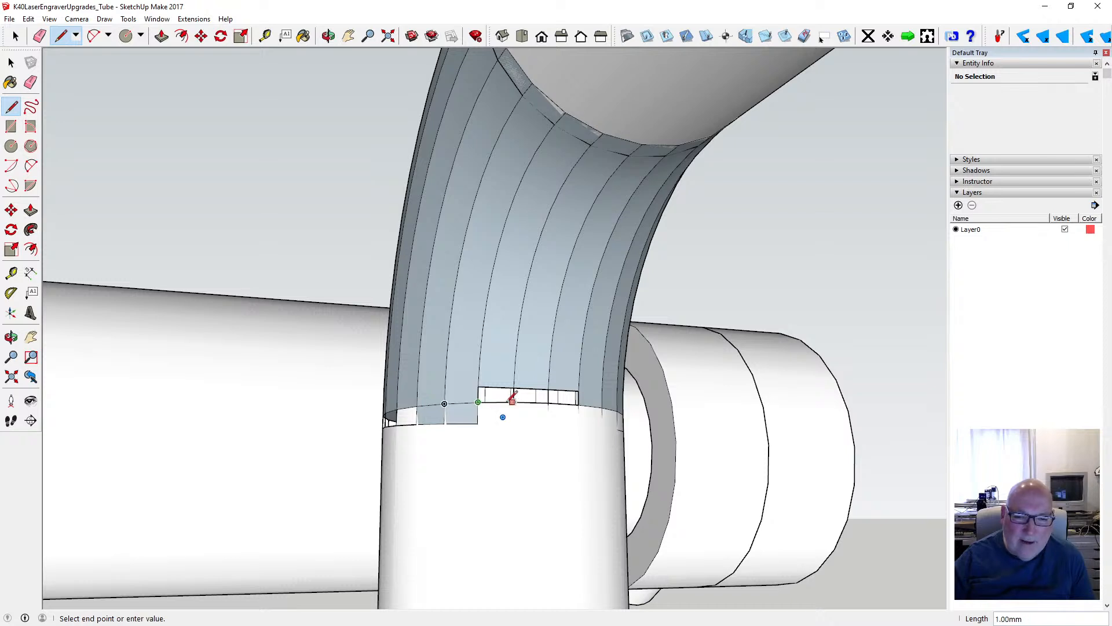
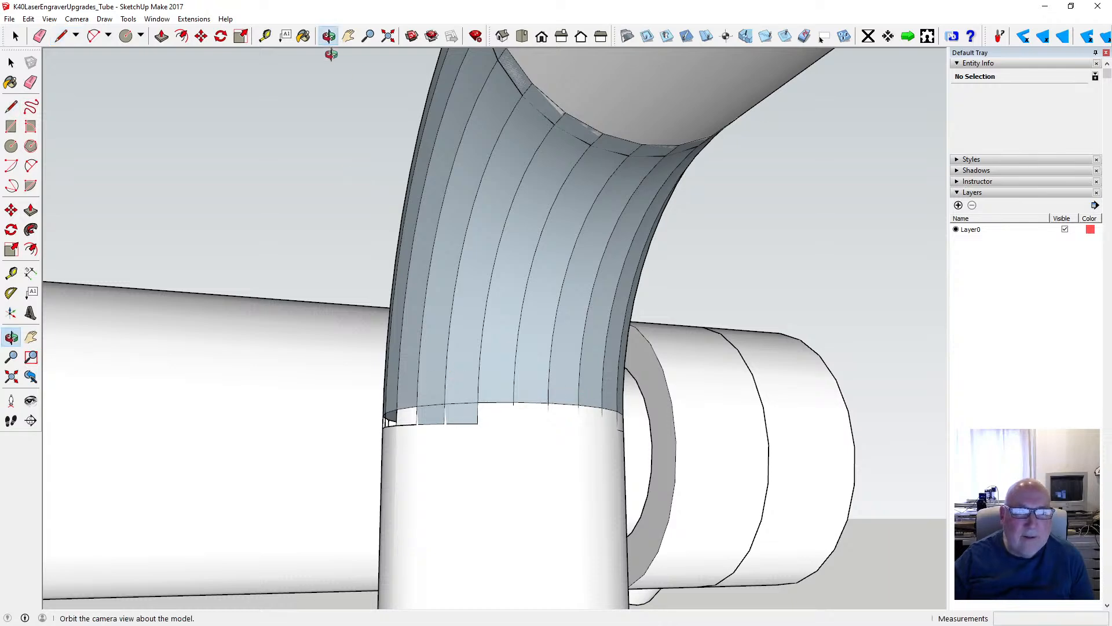
- Try to erase the lower edge of the open facet at the vertical tube's joint, and undo the erasure
{"action": "left_click", "coordinate": [329, 36]}
{"action": "left_click_drag", "start_coordinate": [428, 249], "coordinate": [648, 288]}
{"action": "left_click_drag", "start_coordinate": [470, 343], "coordinate": [538, 290]}
{"action": "left_click_drag", "start_coordinate": [445, 334], "coordinate": [442, 337]}
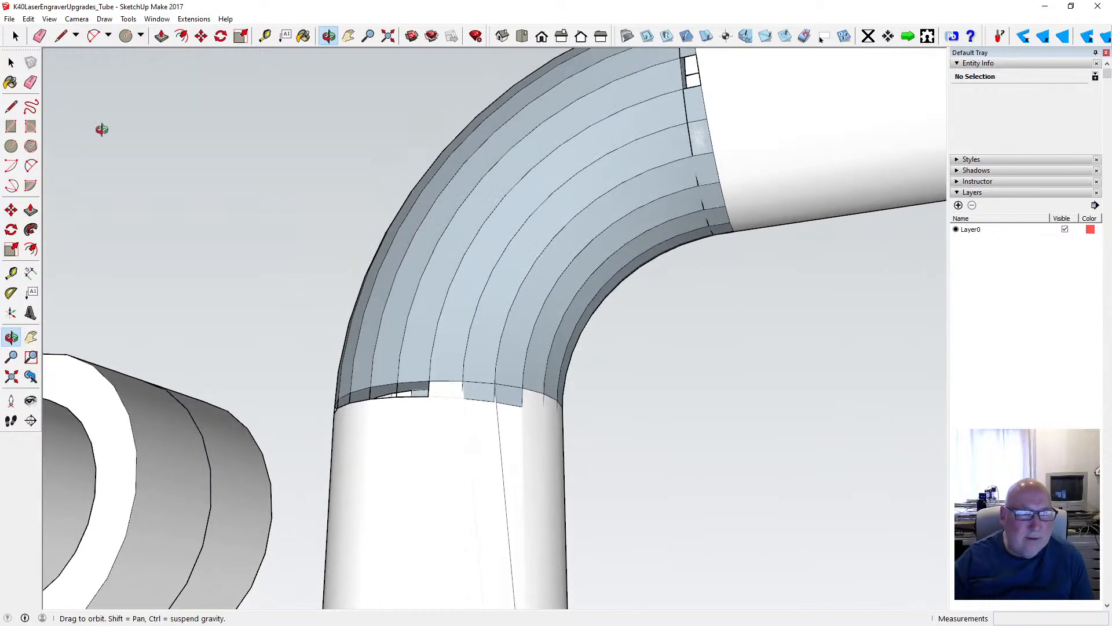
{"action": "left_click", "coordinate": [11, 63]}
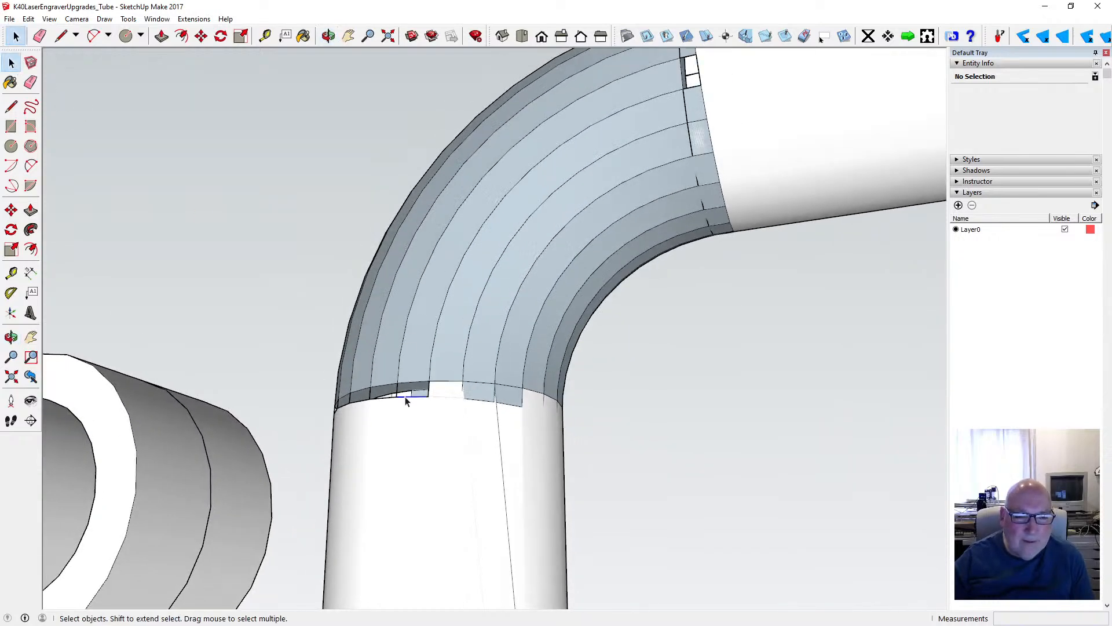
{"action": "left_click", "coordinate": [406, 397]}
{"action": "key", "text": "Delete"}
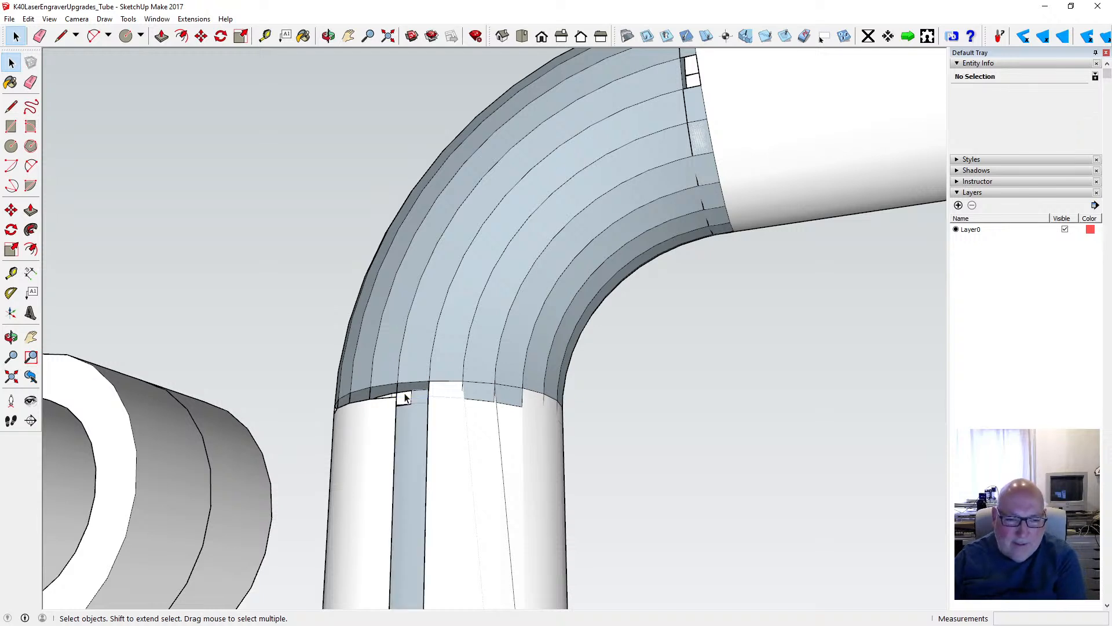
{"action": "left_click", "coordinate": [28, 18]}
{"action": "left_click", "coordinate": [46, 28]}
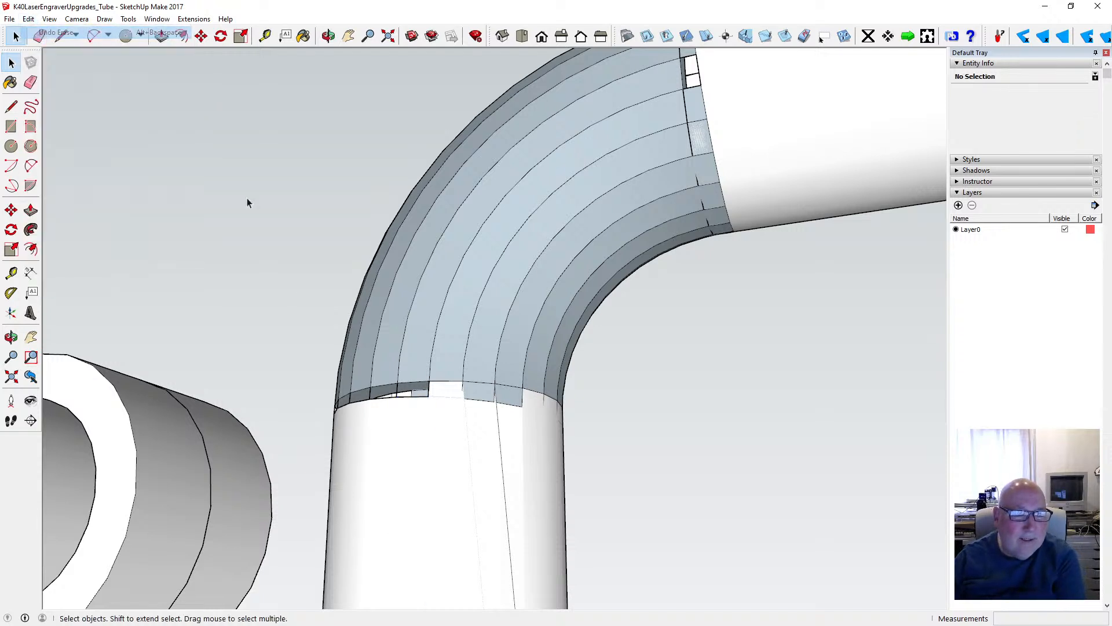
- Fill the open facets on the side face of the vertical tube's joint by drawing lines about 1.04 mm long between neighbouring seam endpoints
{"action": "scroll", "coordinate": [429, 419], "scroll_direction": "up", "scroll_amount": 1}
{"action": "scroll", "coordinate": [458, 400], "scroll_direction": "down", "scroll_amount": 2}
{"action": "scroll", "coordinate": [427, 392], "scroll_direction": "up", "scroll_amount": 4}
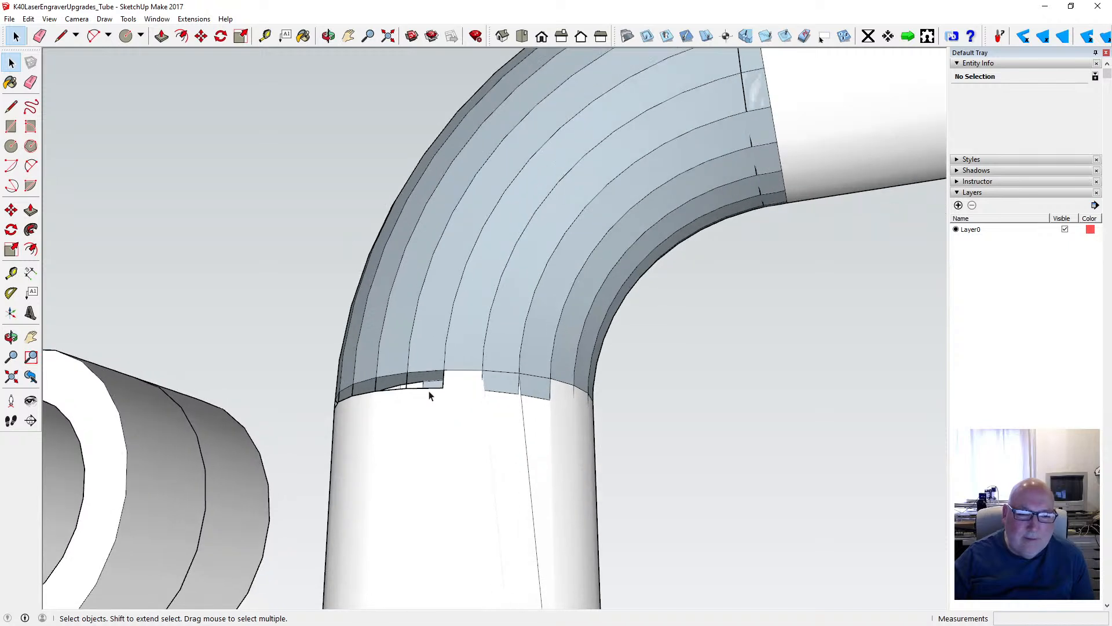
{"action": "scroll", "coordinate": [422, 384], "scroll_direction": "up", "scroll_amount": 1}
{"action": "left_click", "coordinate": [11, 106]}
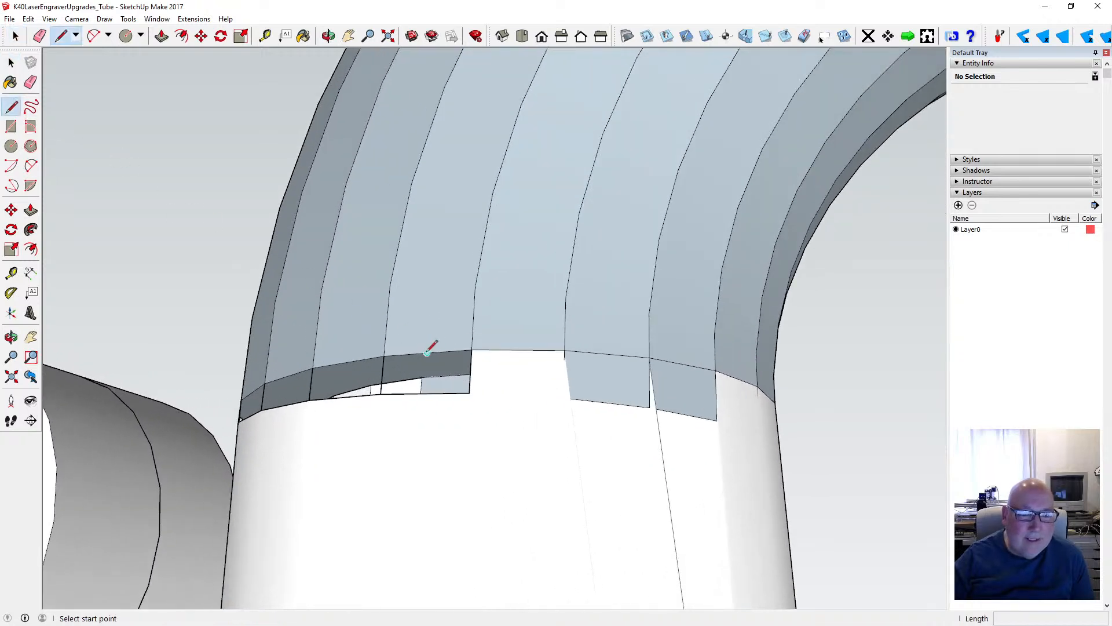
{"action": "left_click", "coordinate": [384, 355]}
{"action": "left_click", "coordinate": [472, 349]}
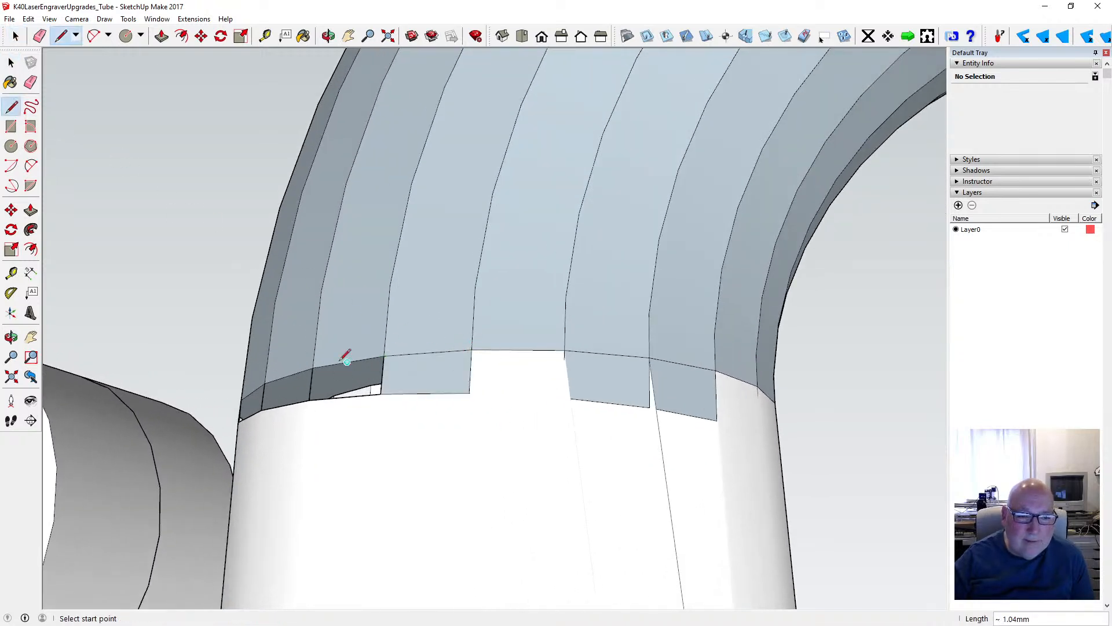
{"action": "left_click", "coordinate": [384, 355]}
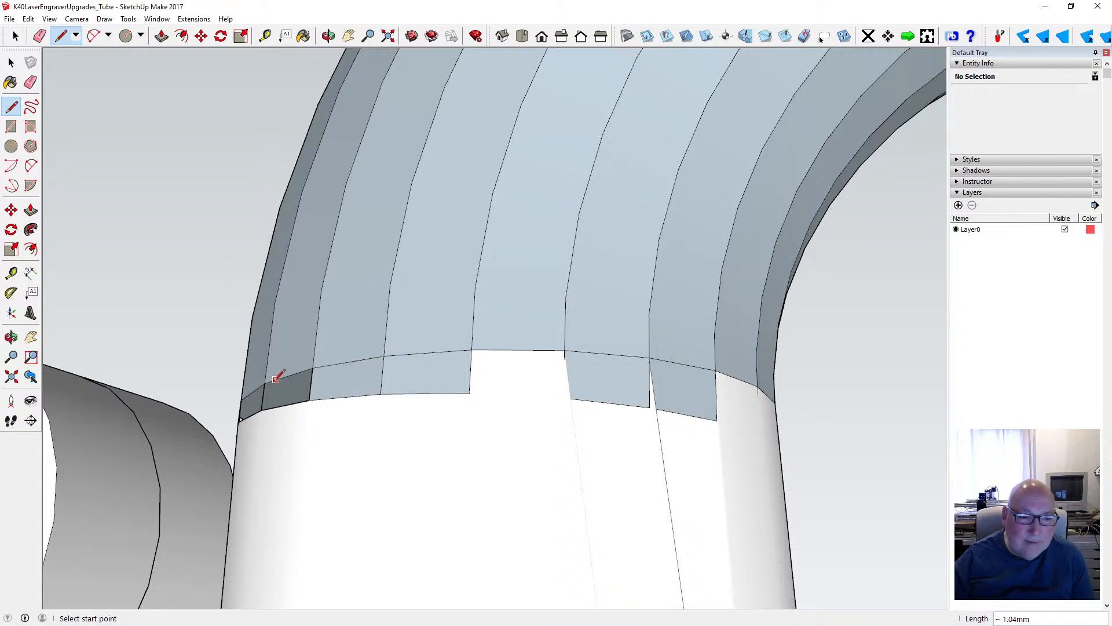
{"action": "left_click", "coordinate": [313, 368]}
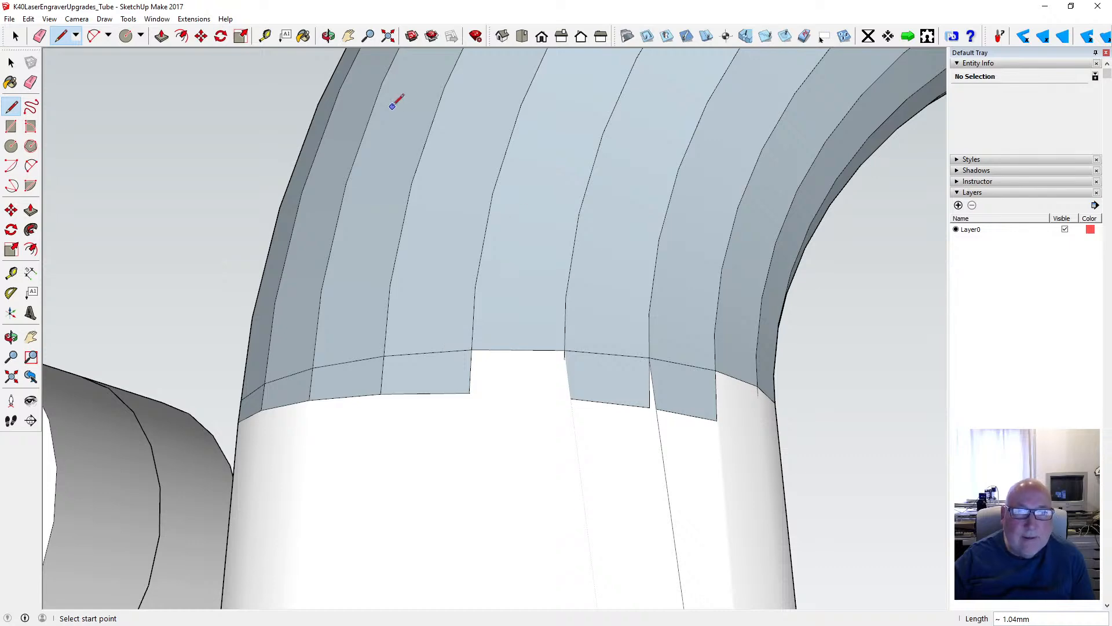
- Fill the open facets on the outer-bend side of the vertical tube's joint by drawing short lines at the seam endpoints
{"action": "left_click", "coordinate": [329, 36]}
{"action": "left_click_drag", "start_coordinate": [512, 213], "coordinate": [473, 314]}
{"action": "left_click", "coordinate": [11, 106]}
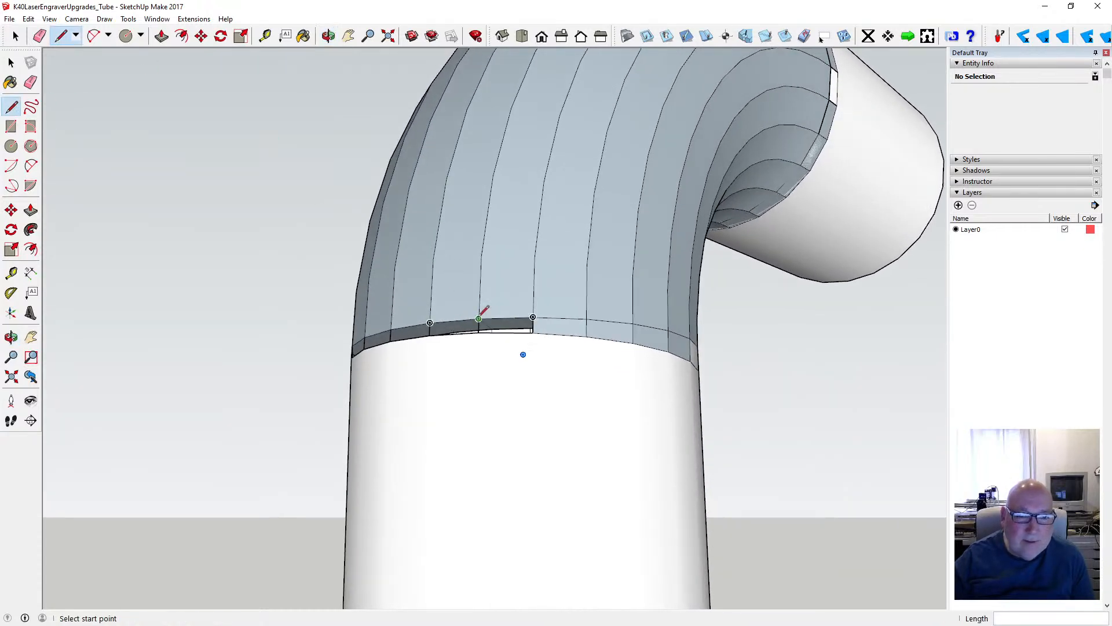
{"action": "left_click", "coordinate": [481, 332]}
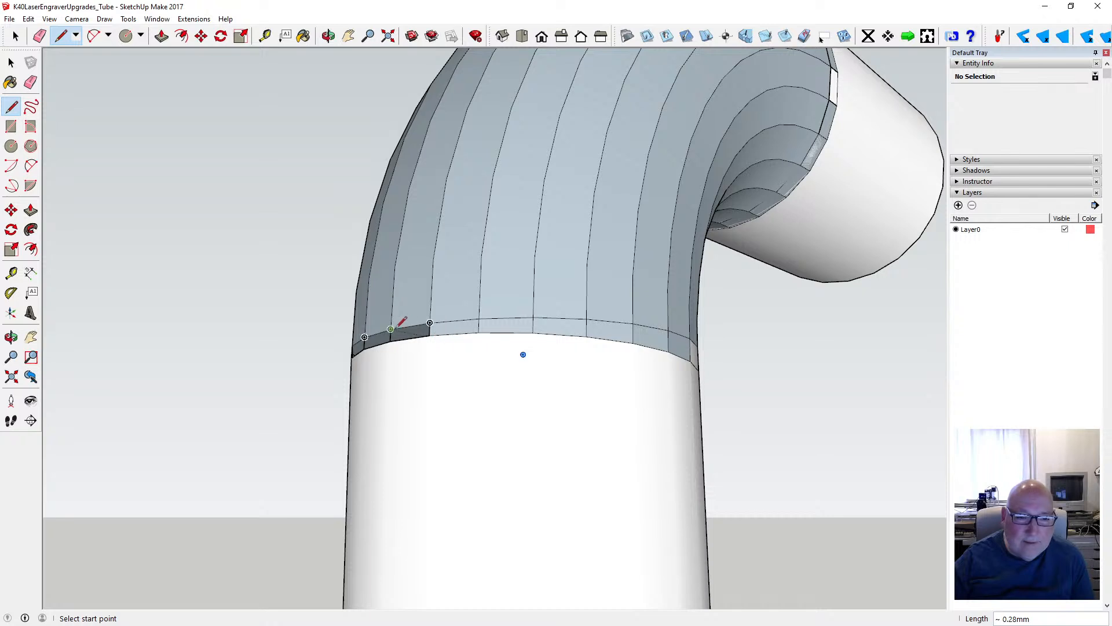
- Fill the remaining open facets around the far side of the vertical tube's joint with short lines at the seam endpoints
{"action": "left_click", "coordinate": [329, 36]}
{"action": "left_click_drag", "start_coordinate": [337, 242], "coordinate": [760, 279]}
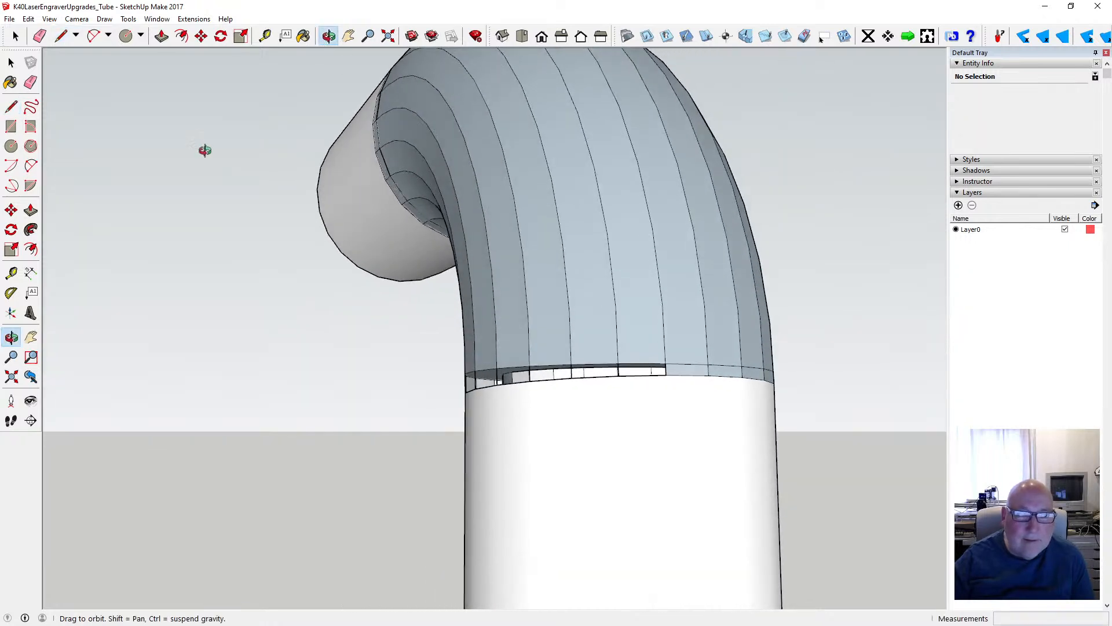
{"action": "left_click", "coordinate": [14, 108]}
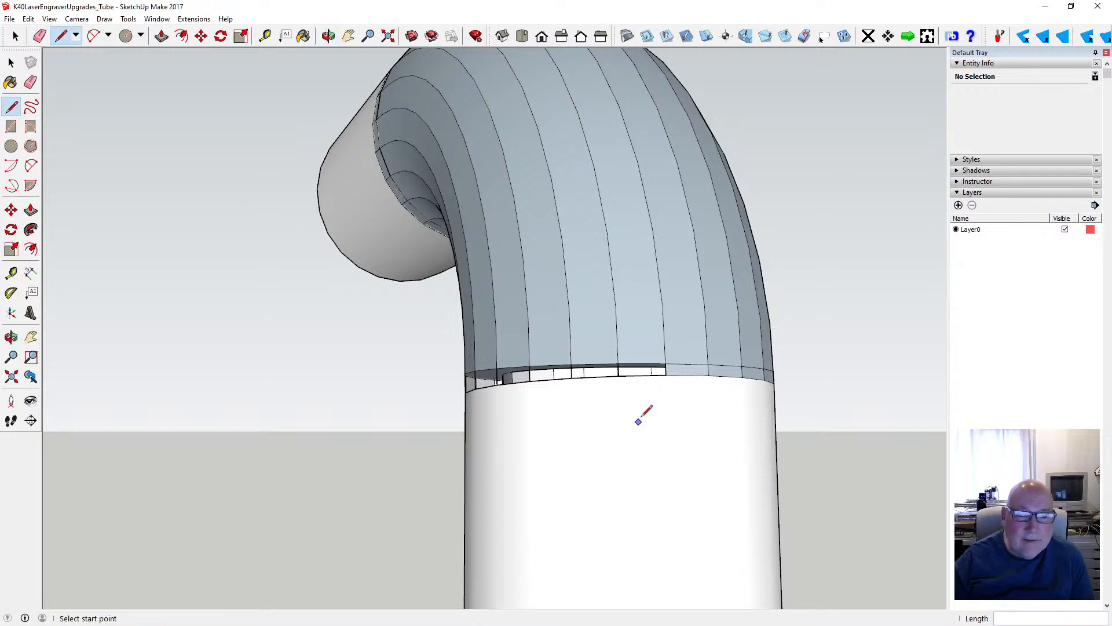
{"action": "left_click", "coordinate": [618, 364]}
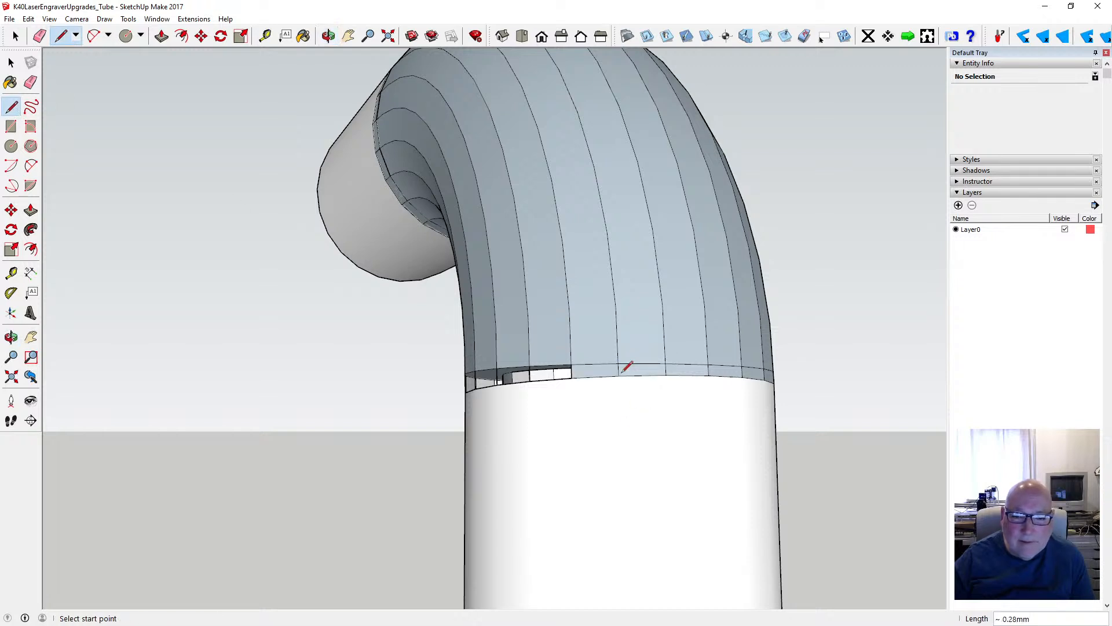
{"action": "left_click", "coordinate": [530, 380]}
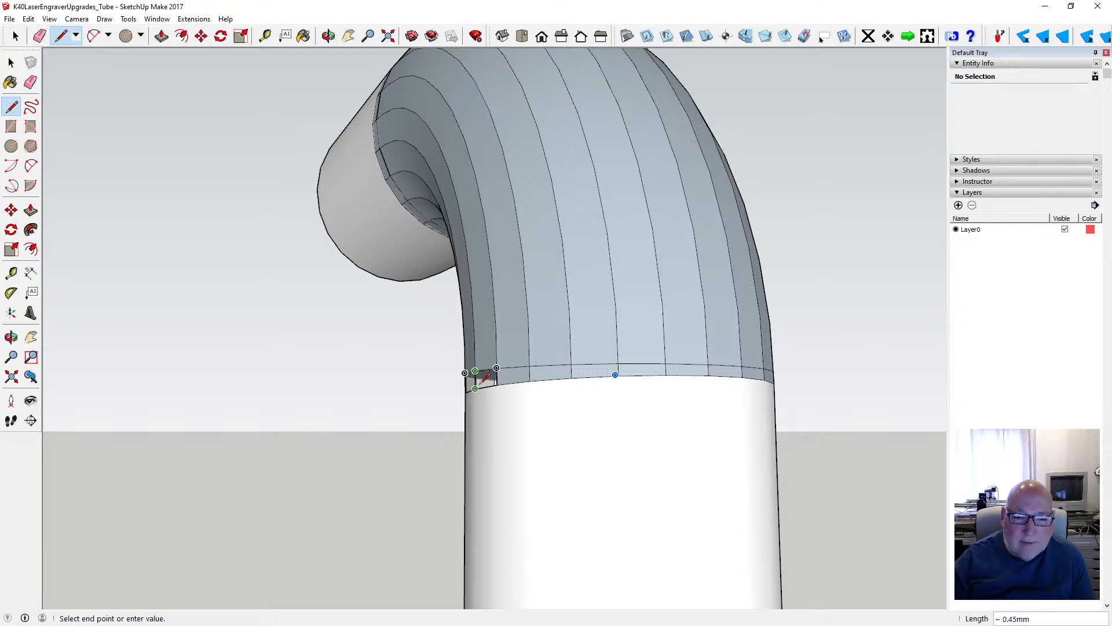
- Close the remaining rectangular gap at the horizontal tube's joint with a line about 1.04 mm long along its elbow-side edge
{"action": "left_click", "coordinate": [328, 36]}
{"action": "left_click_drag", "start_coordinate": [348, 69], "coordinate": [654, 304]}
{"action": "scroll", "coordinate": [655, 304], "scroll_direction": "down", "scroll_amount": 5}
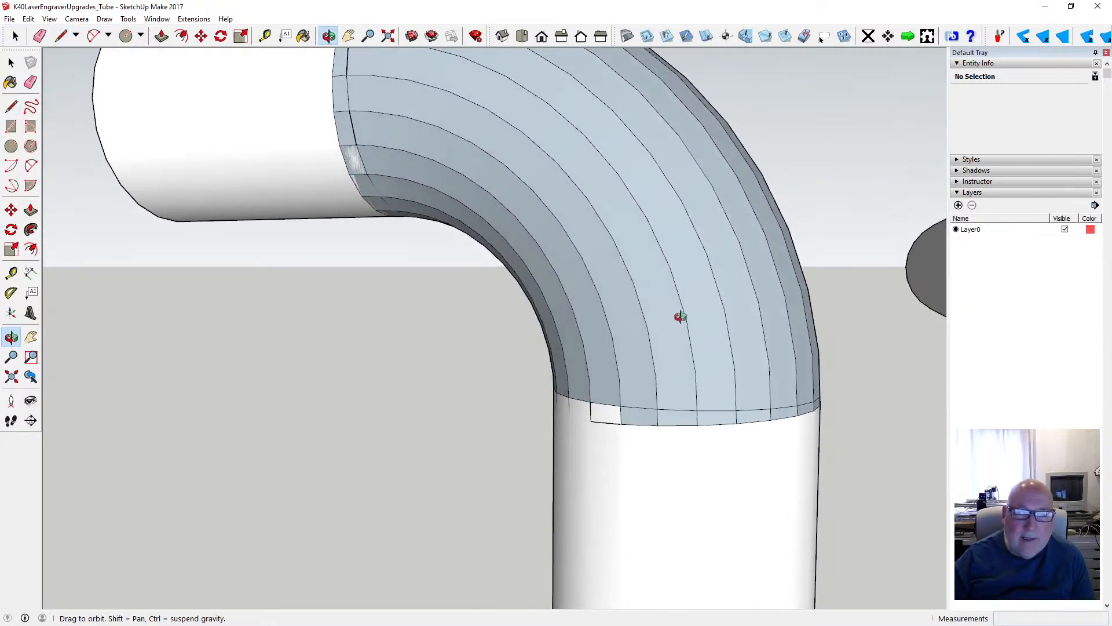
{"action": "left_click_drag", "start_coordinate": [558, 190], "coordinate": [658, 169]}
{"action": "scroll", "coordinate": [603, 194], "scroll_direction": "up", "scroll_amount": 5}
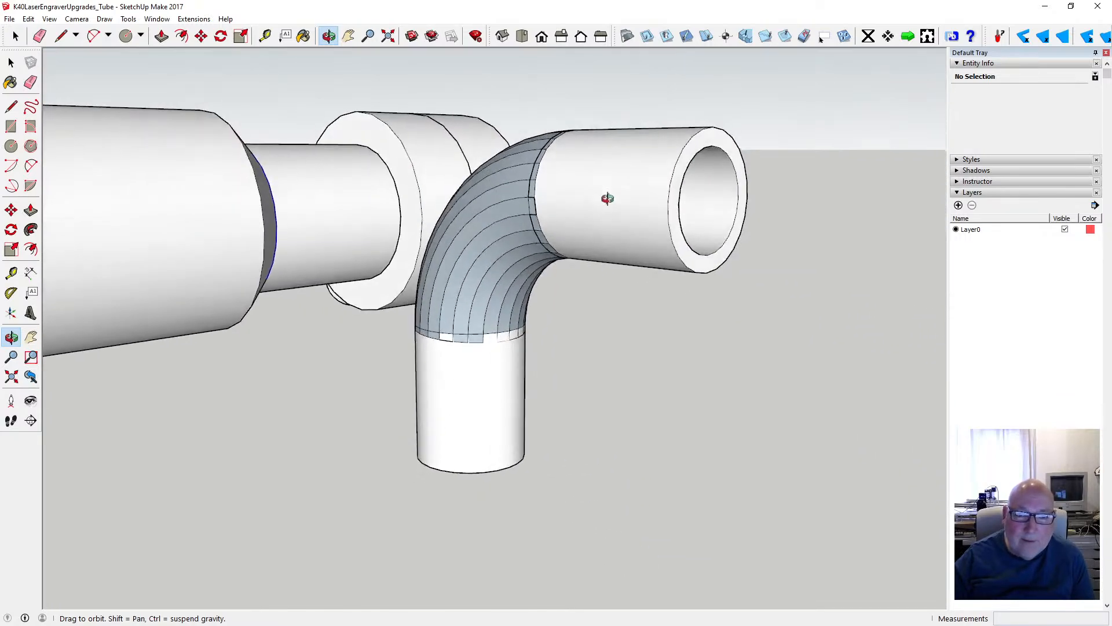
{"action": "scroll", "coordinate": [538, 201], "scroll_direction": "up", "scroll_amount": 6}
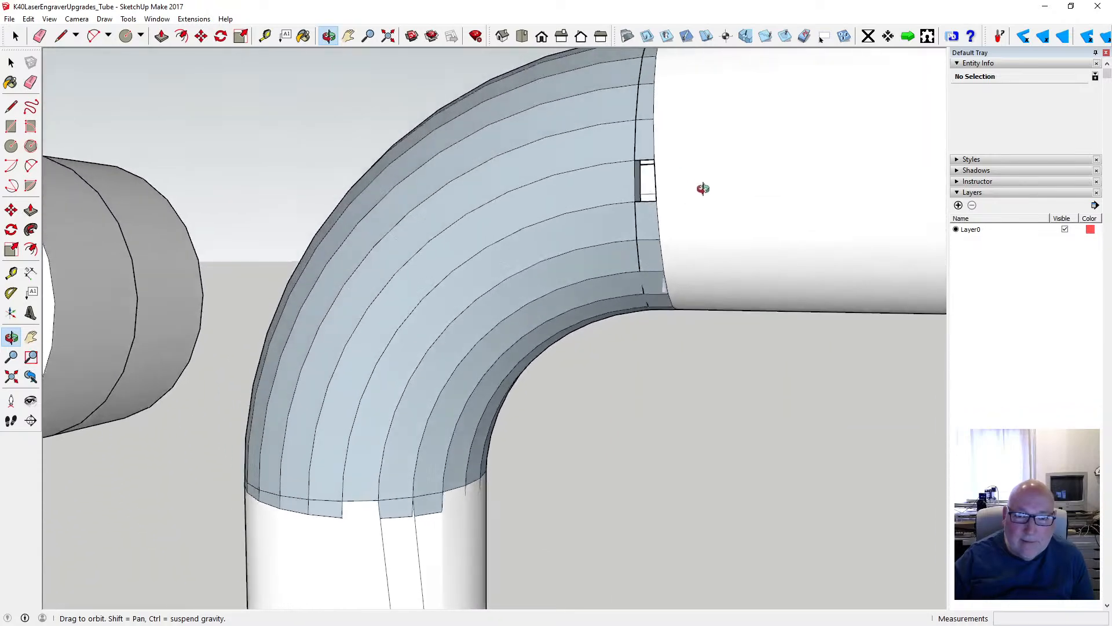
{"action": "left_click_drag", "start_coordinate": [702, 188], "coordinate": [550, 190]}
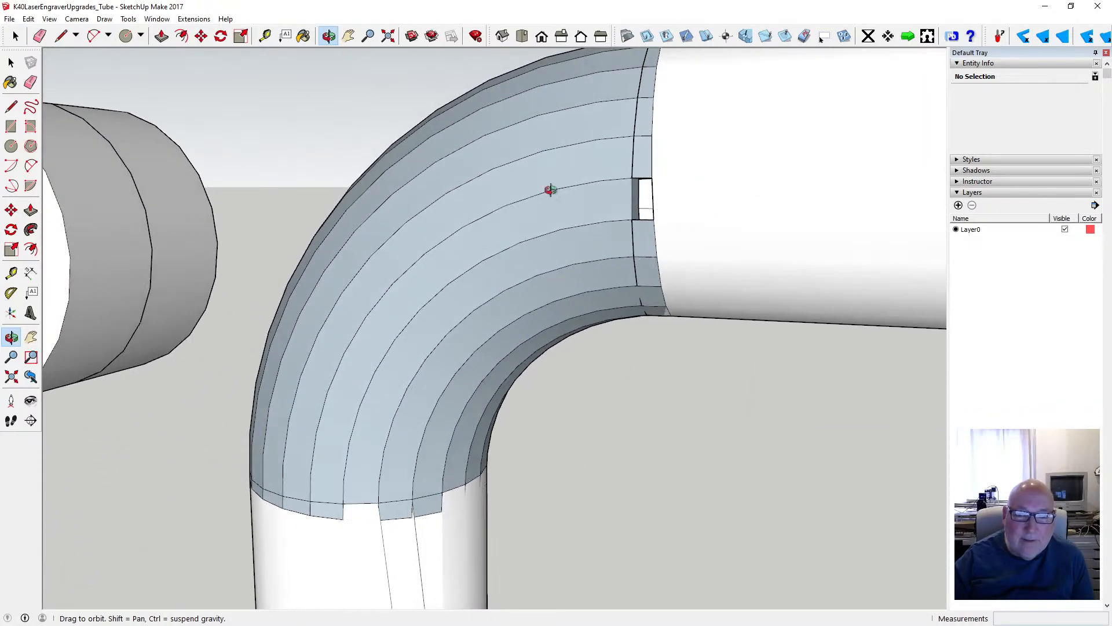
{"action": "left_click", "coordinate": [11, 106]}
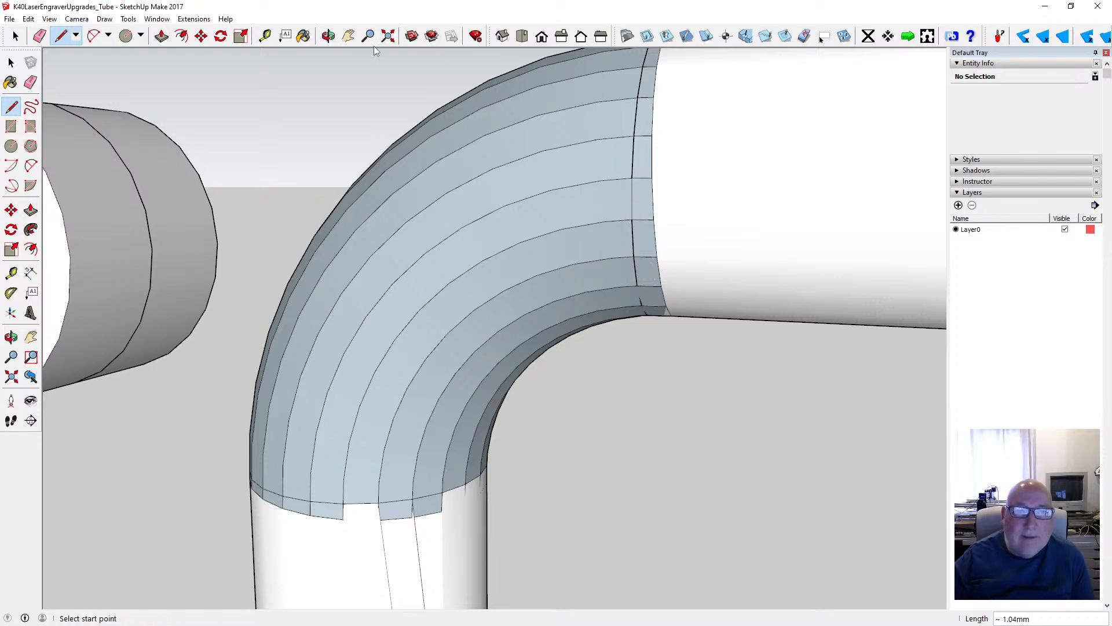
- Check the elbow and both tube joints from several sides, and save the model
{"action": "left_click", "coordinate": [328, 36]}
{"action": "left_click_drag", "start_coordinate": [461, 111], "coordinate": [433, 197]}
{"action": "scroll", "coordinate": [542, 243], "scroll_direction": "down", "scroll_amount": 3}
{"action": "scroll", "coordinate": [496, 247], "scroll_direction": "down", "scroll_amount": 3}
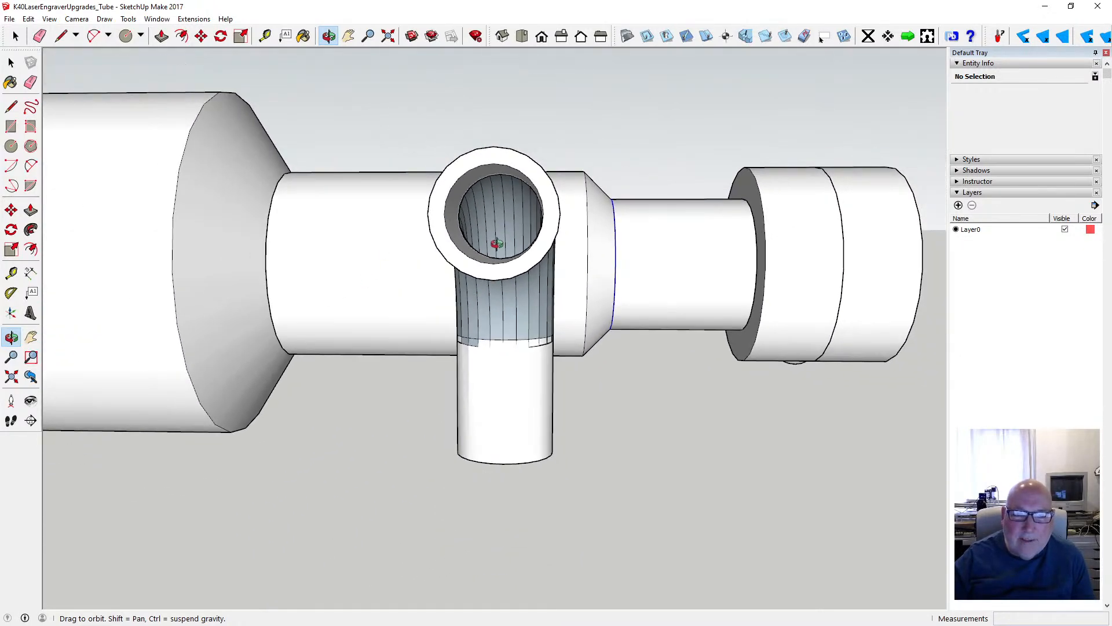
{"action": "left_click_drag", "start_coordinate": [488, 258], "coordinate": [190, 135]}
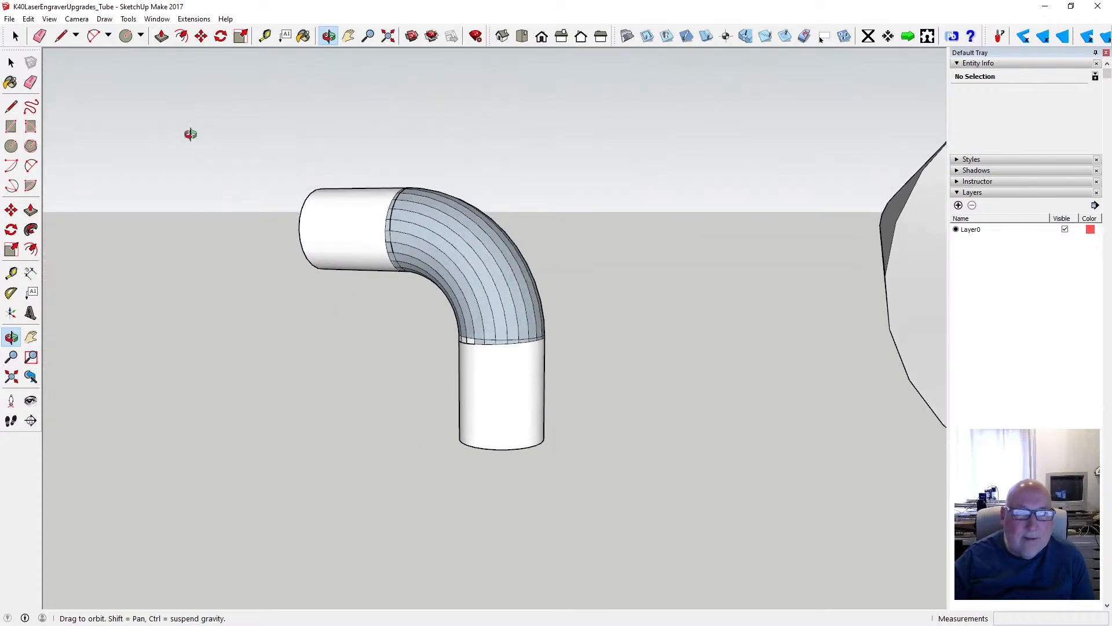
{"action": "left_click", "coordinate": [12, 19]}
{"action": "left_click", "coordinate": [25, 62]}
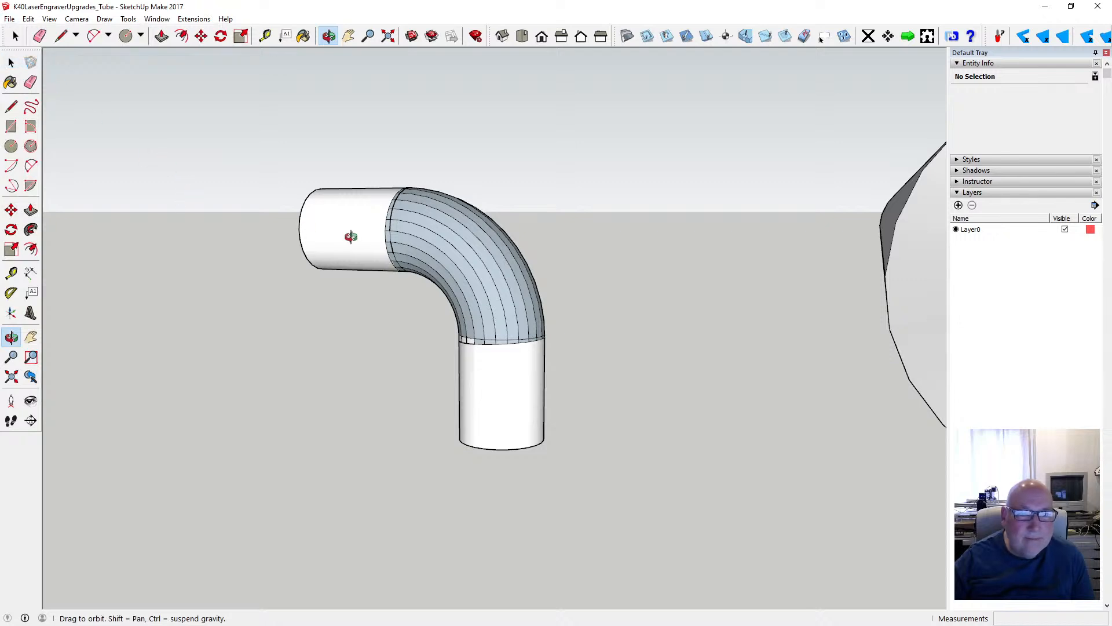
- Examine the vertical tube's joint up close and in the X-ray face style, and switch X-ray off again
{"action": "left_click_drag", "start_coordinate": [444, 260], "coordinate": [467, 281]}
{"action": "scroll", "coordinate": [489, 283], "scroll_direction": "up", "scroll_amount": 3}
{"action": "scroll", "coordinate": [458, 255], "scroll_direction": "down", "scroll_amount": 3}
{"action": "scroll", "coordinate": [504, 349], "scroll_direction": "up", "scroll_amount": 5}
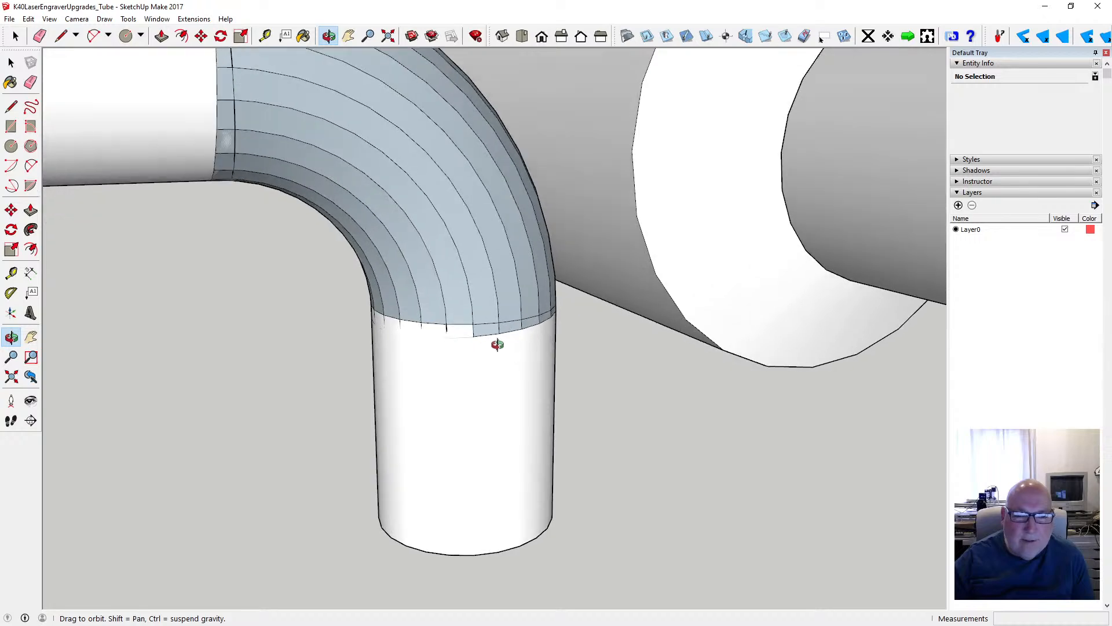
{"action": "left_click_drag", "start_coordinate": [496, 345], "coordinate": [446, 389]}
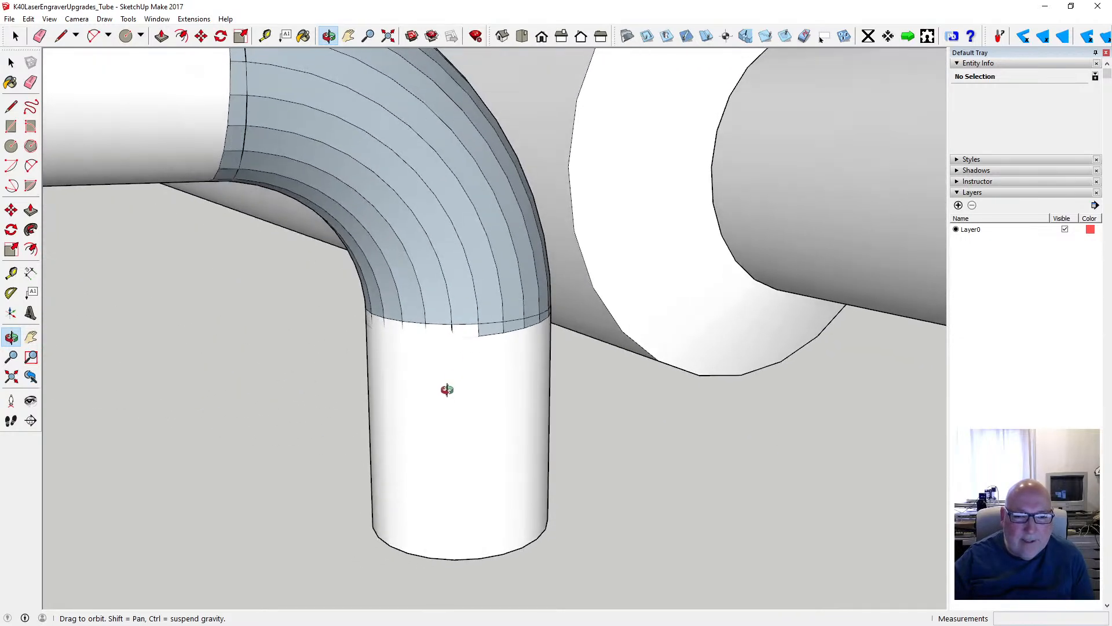
{"action": "left_click_drag", "start_coordinate": [455, 336], "coordinate": [449, 334]}
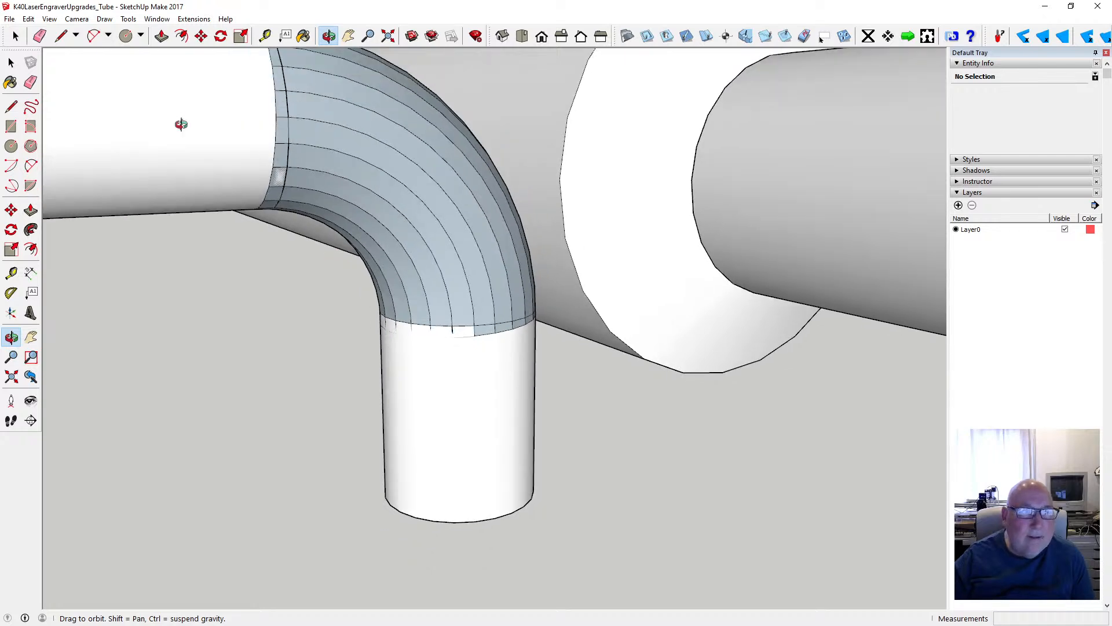
{"action": "left_click", "coordinate": [50, 18]}
{"action": "mouse_move", "coordinate": [118, 172]}
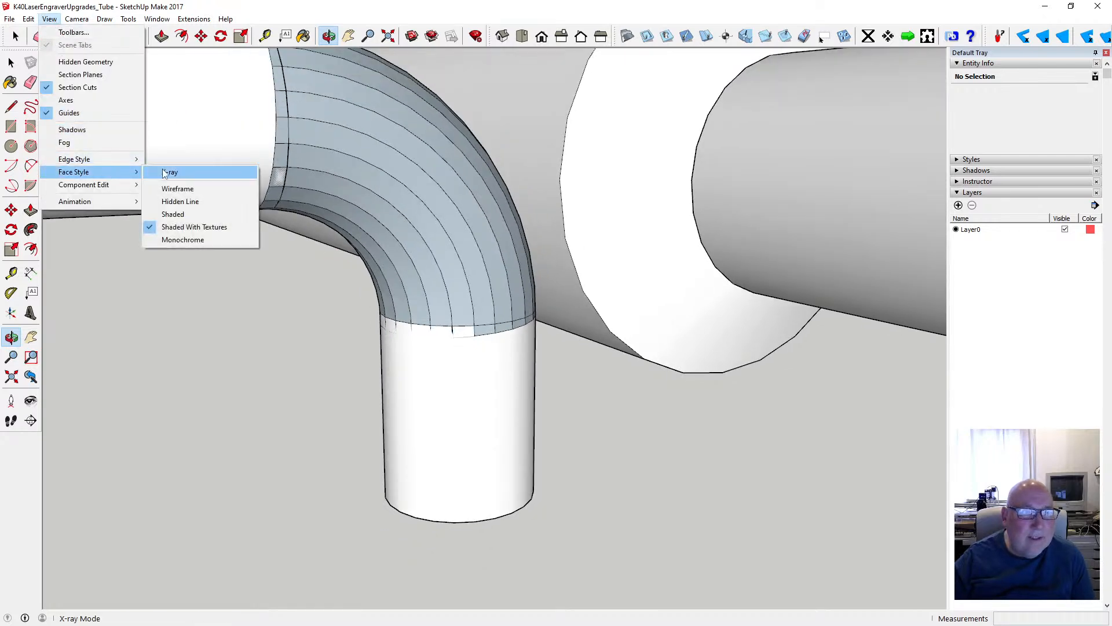
{"action": "left_click", "coordinate": [168, 172]}
{"action": "left_click_drag", "start_coordinate": [418, 240], "coordinate": [529, 268]}
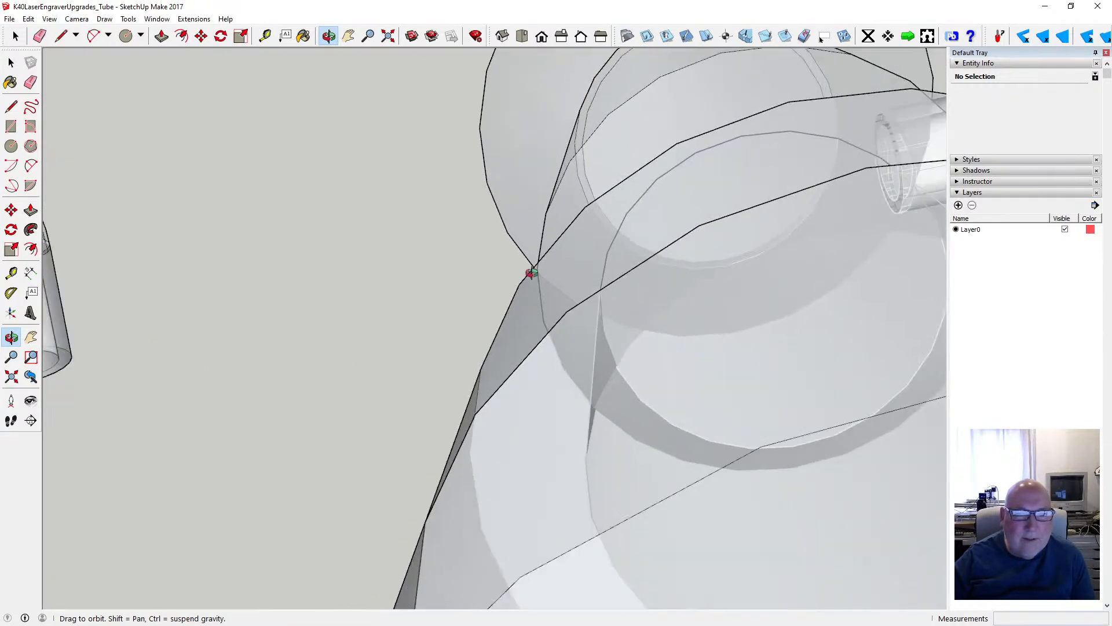
{"action": "left_click", "coordinate": [49, 18]}
{"action": "mouse_move", "coordinate": [105, 172]}
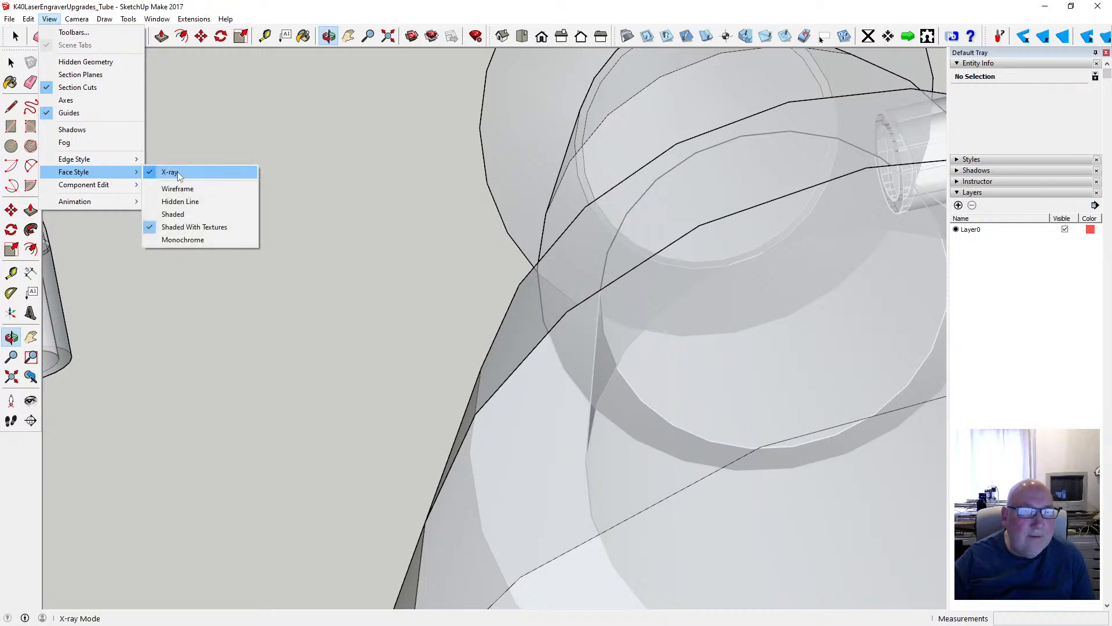
{"action": "left_click", "coordinate": [178, 171]}
- Make the whole elbow with its two straight tubes a component, keeping the default name Component#1 and replacing the selection
{"action": "scroll", "coordinate": [666, 372], "scroll_direction": "down", "scroll_amount": 7}
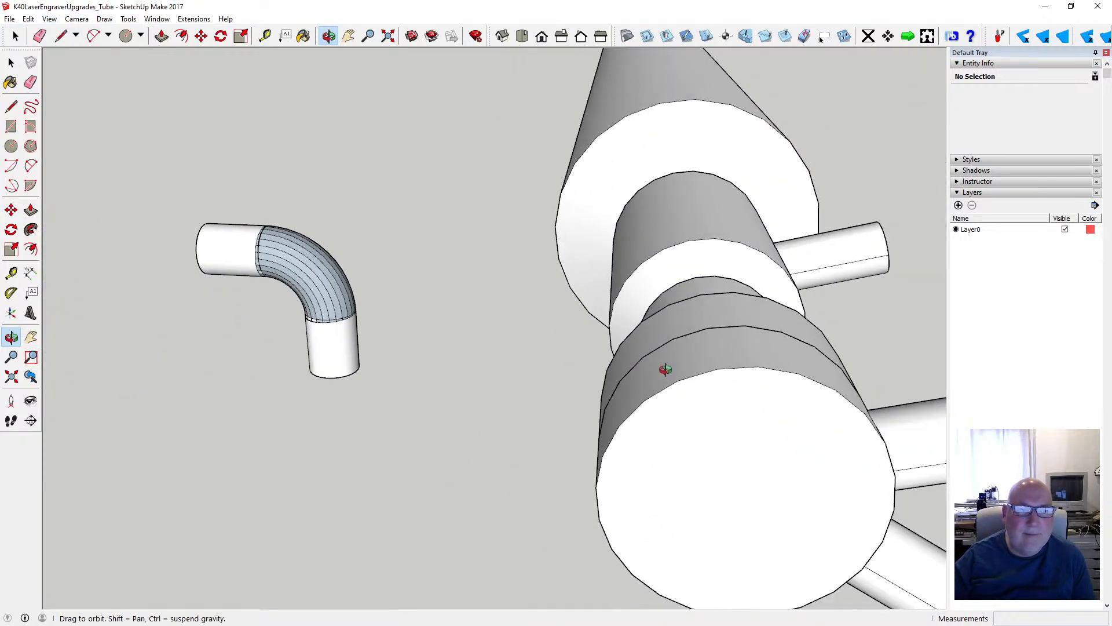
{"action": "scroll", "coordinate": [489, 380], "scroll_direction": "up", "scroll_amount": 5}
{"action": "scroll", "coordinate": [763, 379], "scroll_direction": "down", "scroll_amount": 5}
{"action": "scroll", "coordinate": [713, 369], "scroll_direction": "up", "scroll_amount": 3}
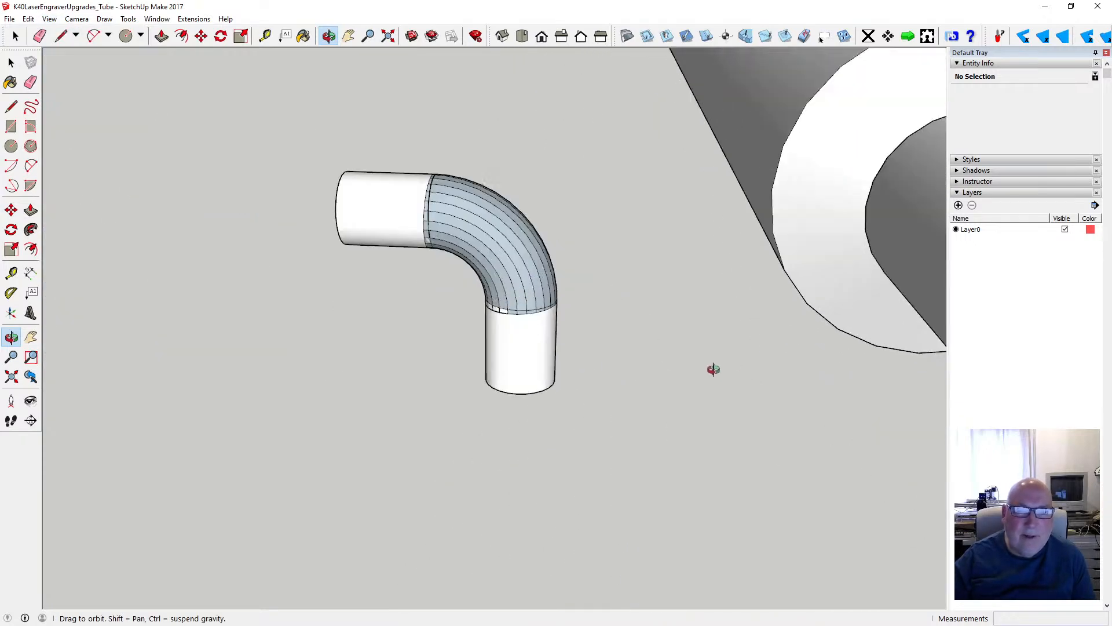
{"action": "key", "text": "space"}
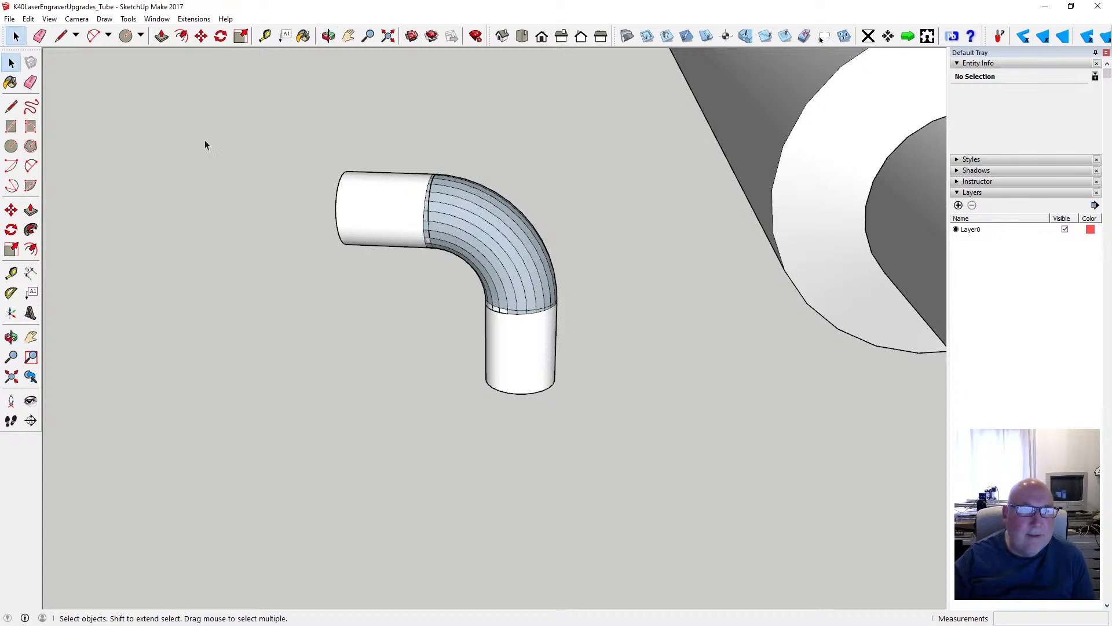
{"action": "left_click_drag", "start_coordinate": [527, 353], "coordinate": [587, 425]}
{"action": "right_click", "coordinate": [528, 350]}
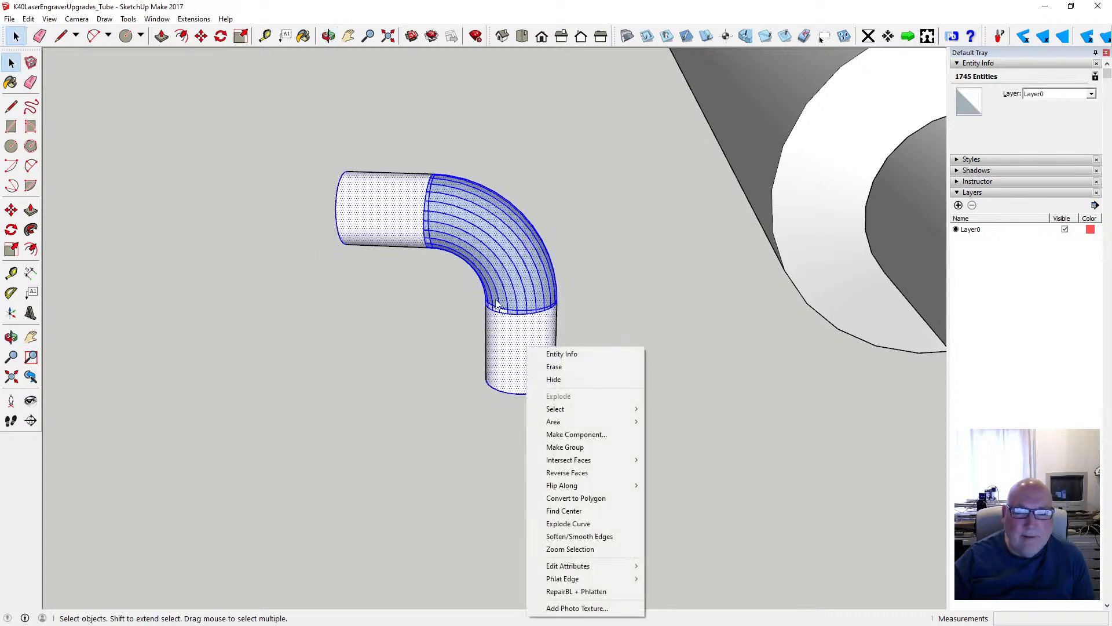
{"action": "left_click", "coordinate": [612, 434]}
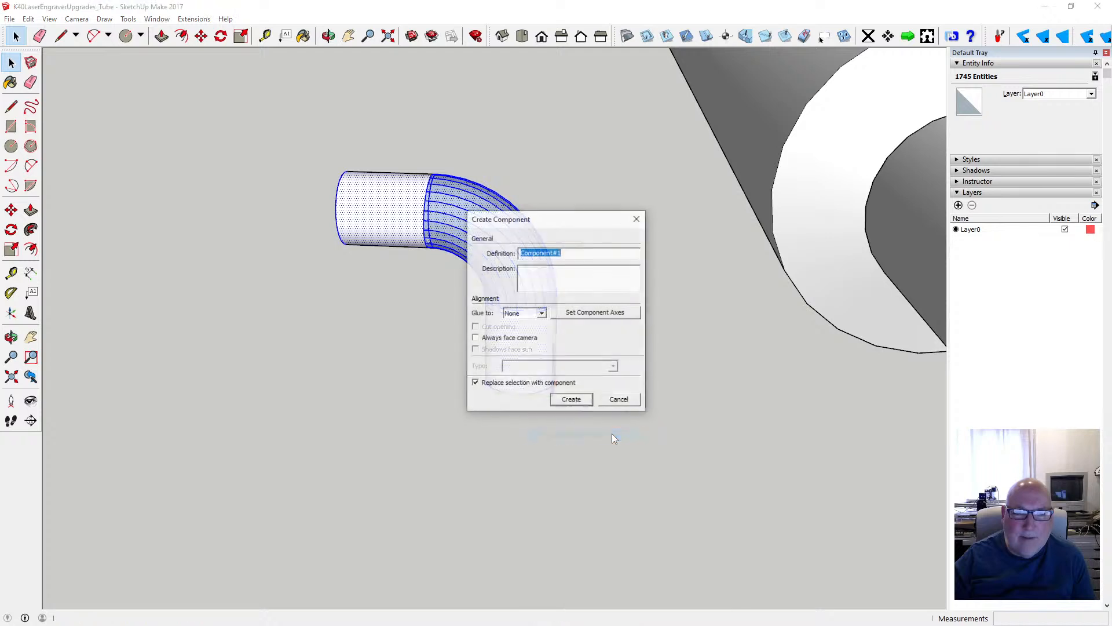
{"action": "left_click", "coordinate": [571, 399]}
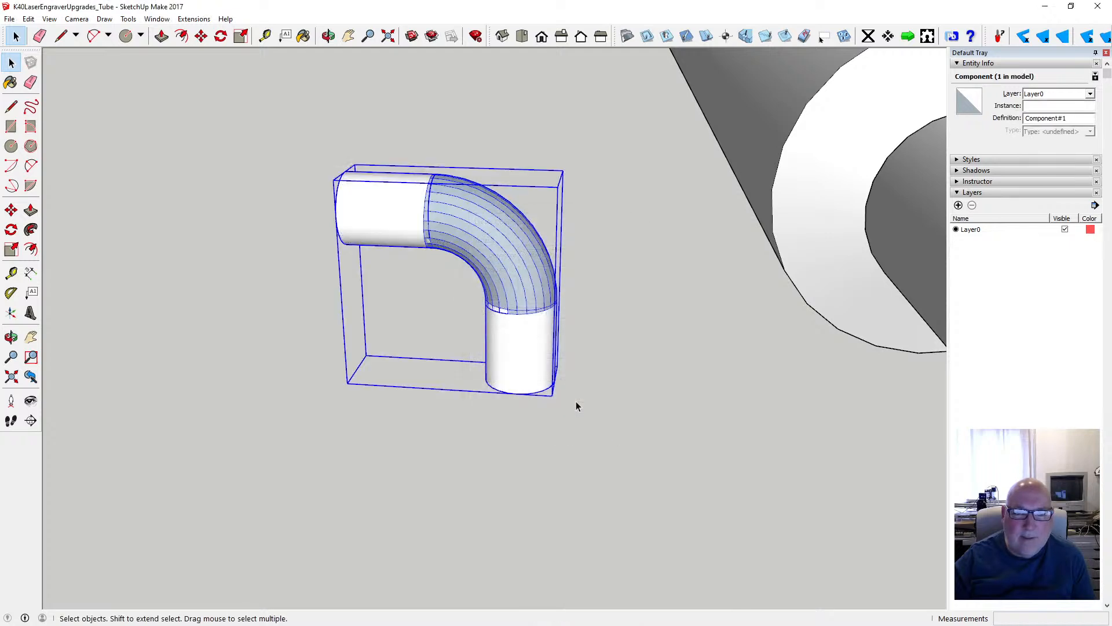
- Open the elbow component for editing and reverse the outer faces of both straight tubes
{"action": "left_click", "coordinate": [579, 356]}
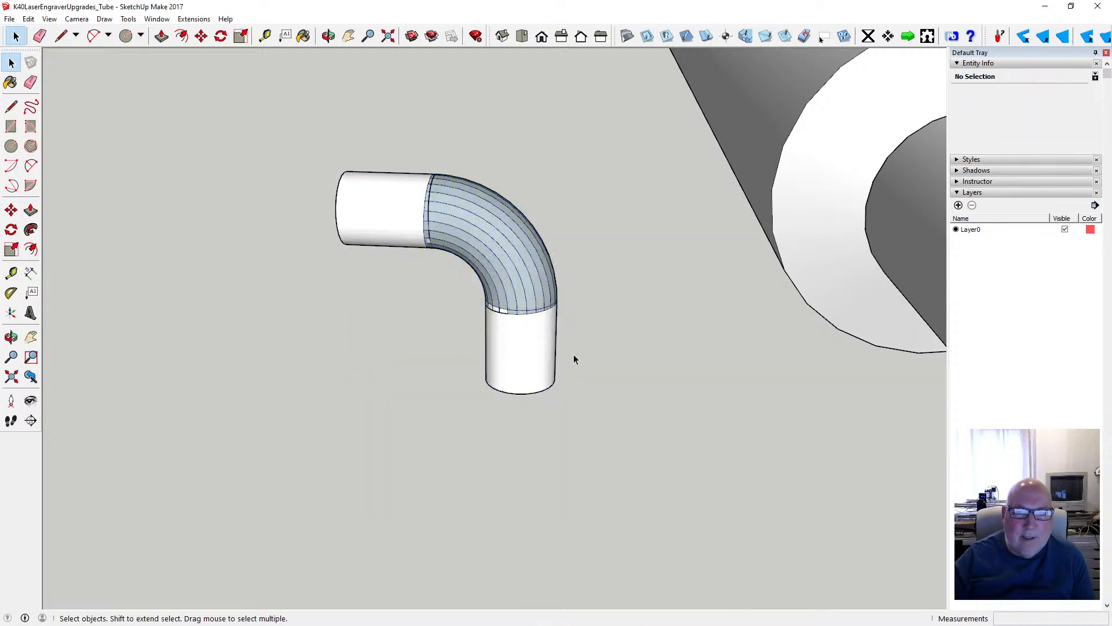
{"action": "scroll", "coordinate": [572, 360], "scroll_direction": "up", "scroll_amount": 3}
{"action": "scroll", "coordinate": [572, 359], "scroll_direction": "down", "scroll_amount": 2}
{"action": "scroll", "coordinate": [572, 359], "scroll_direction": "up", "scroll_amount": 1}
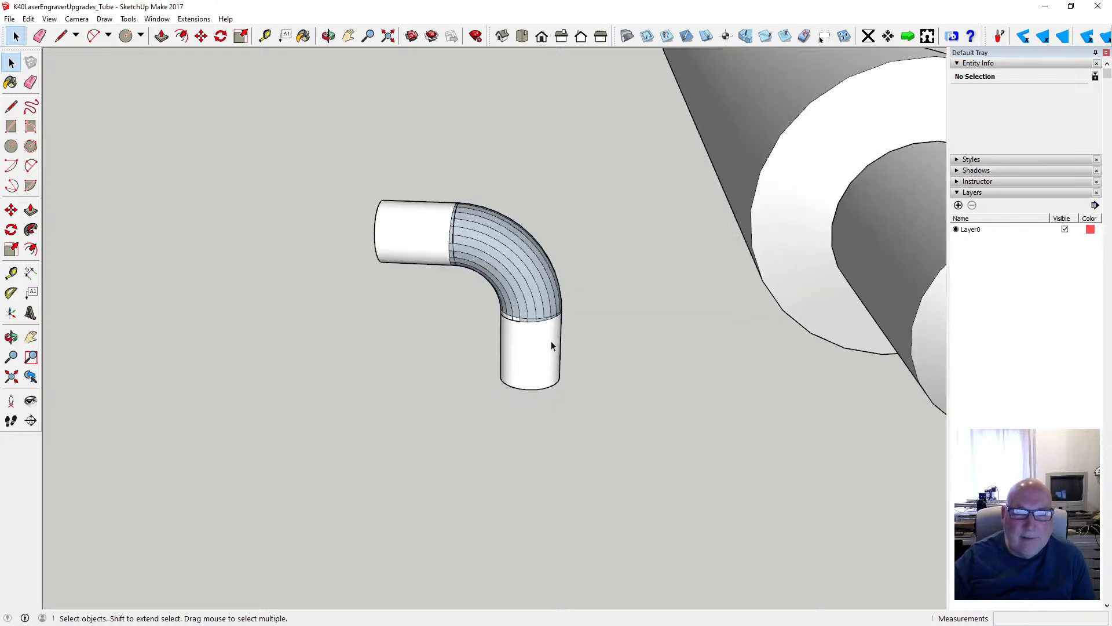
{"action": "left_click", "coordinate": [423, 244]}
{"action": "double_click", "coordinate": [411, 228]}
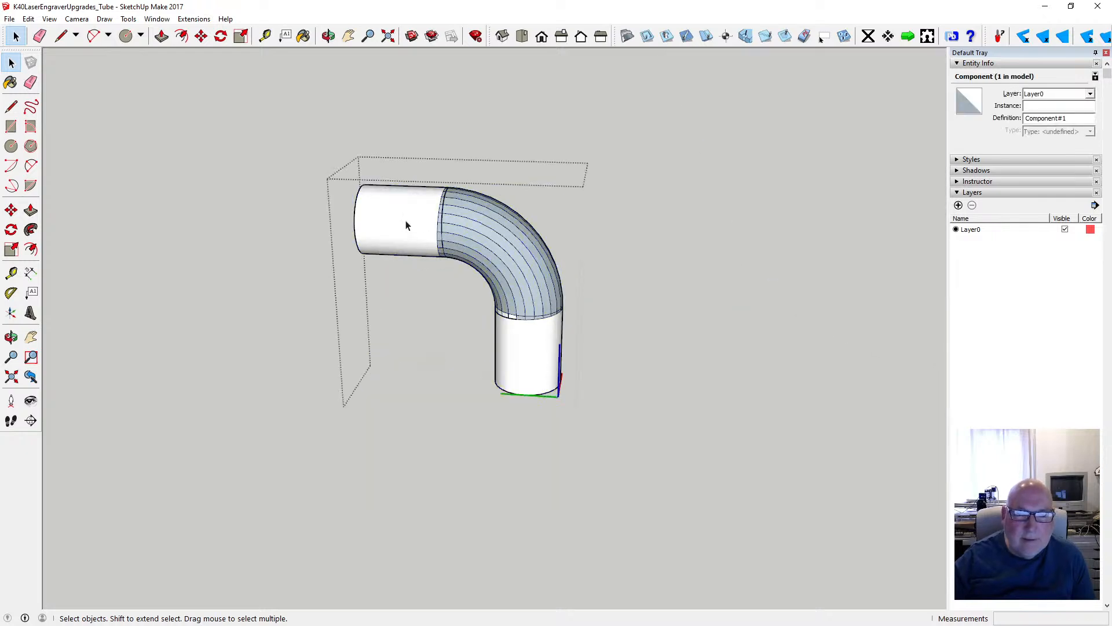
{"action": "left_click", "coordinate": [407, 223]}
{"action": "left_click", "coordinate": [522, 342], "text": "shift"}
{"action": "right_click", "coordinate": [525, 341]}
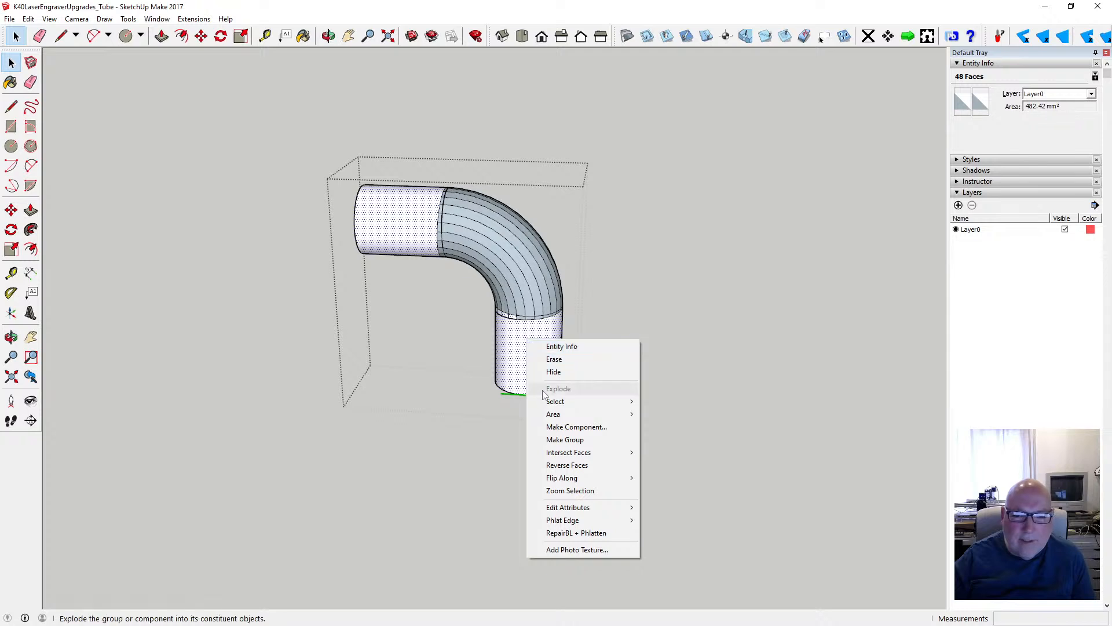
{"action": "left_click", "coordinate": [583, 467]}
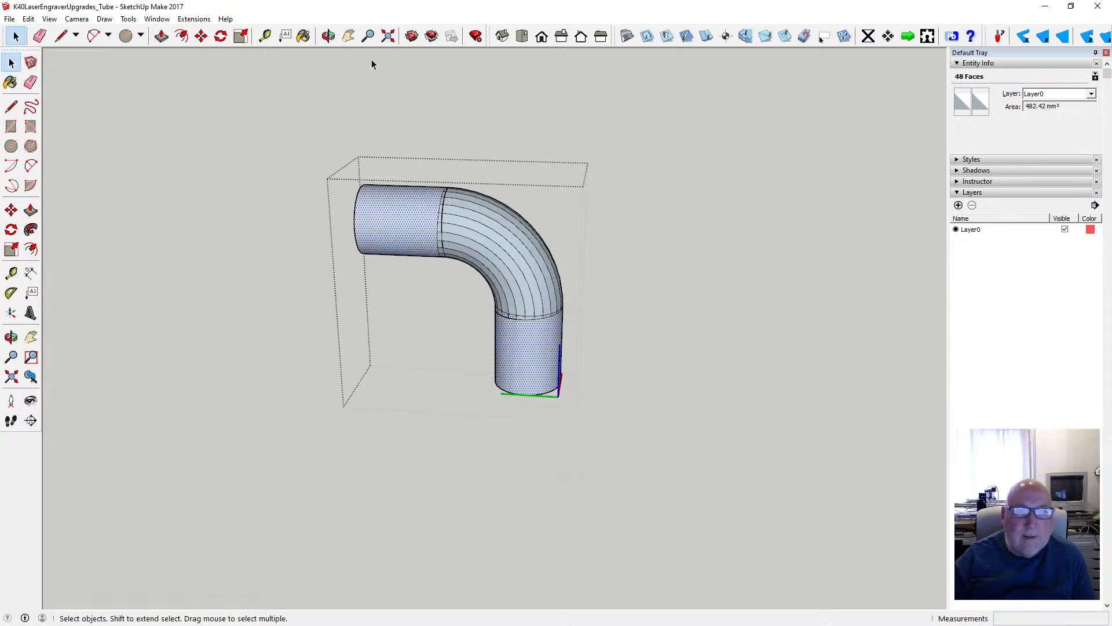
- Close the elbow component and examine it from the other side, next to the laser tube's connector end
{"action": "key", "text": "o"}
{"action": "left_click_drag", "start_coordinate": [372, 92], "coordinate": [497, 316]}
{"action": "left_click_drag", "start_coordinate": [614, 381], "coordinate": [575, 369]}
{"action": "scroll", "coordinate": [575, 369], "scroll_direction": "down", "scroll_amount": 3}
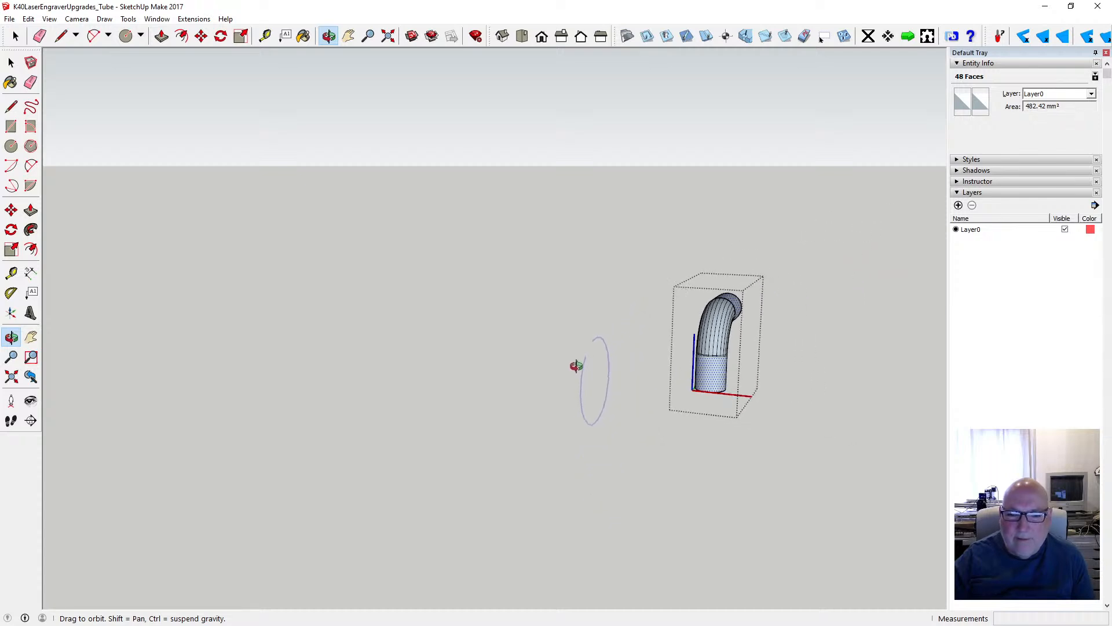
{"action": "scroll", "coordinate": [576, 371], "scroll_direction": "down", "scroll_amount": 2}
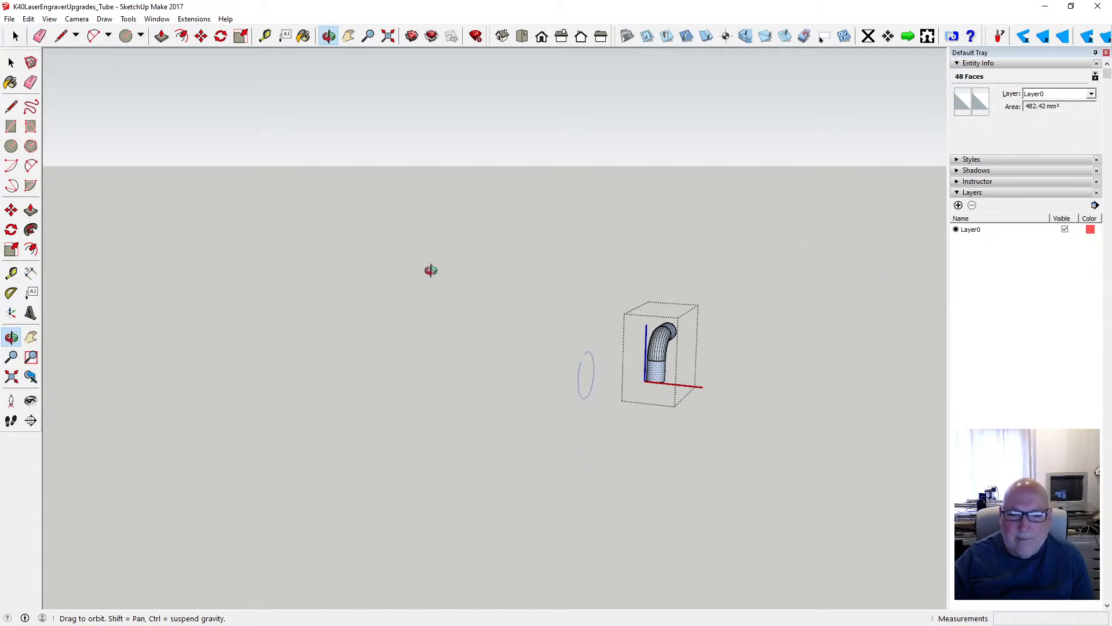
{"action": "left_click", "coordinate": [12, 64]}
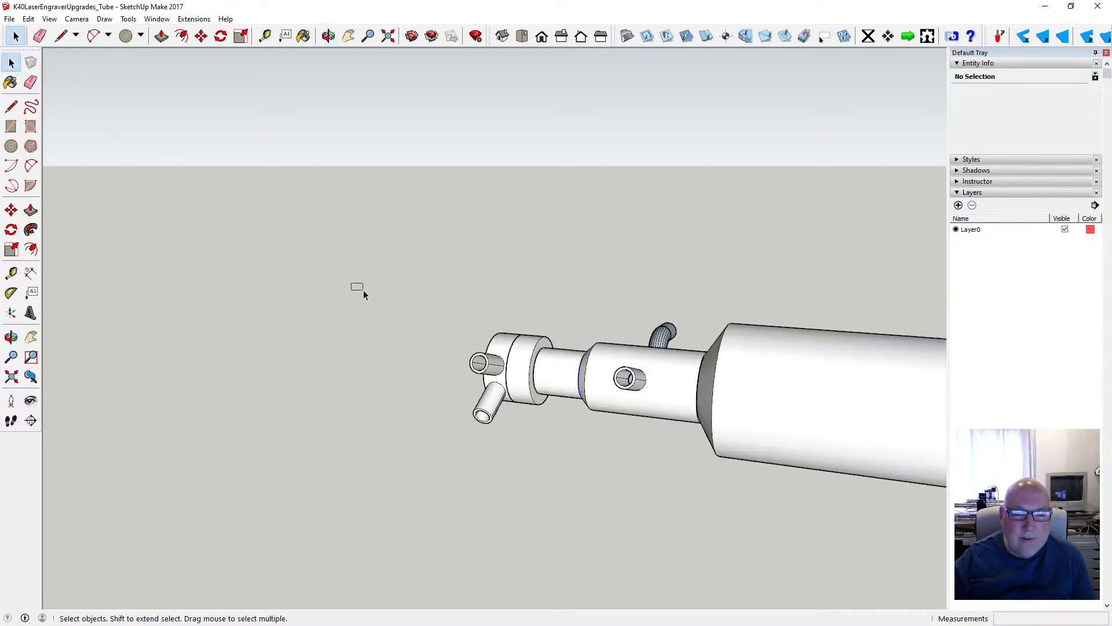
{"action": "left_click", "coordinate": [559, 372]}
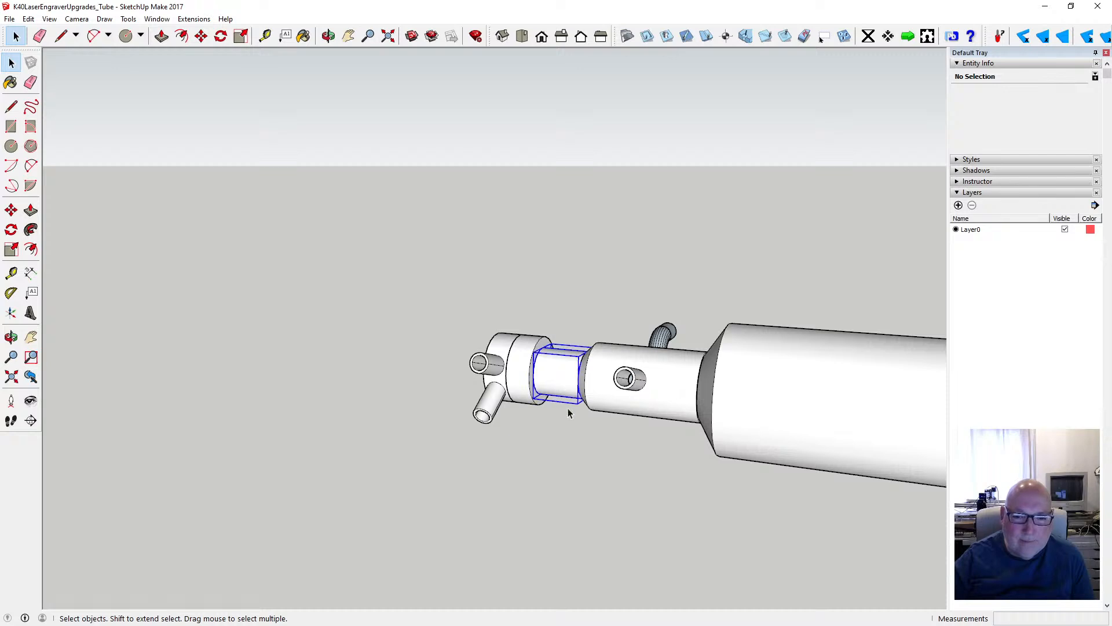
{"action": "left_click", "coordinate": [597, 393]}
{"action": "left_click", "coordinate": [560, 437]}
{"action": "scroll", "coordinate": [662, 349], "scroll_direction": "up", "scroll_amount": 3}
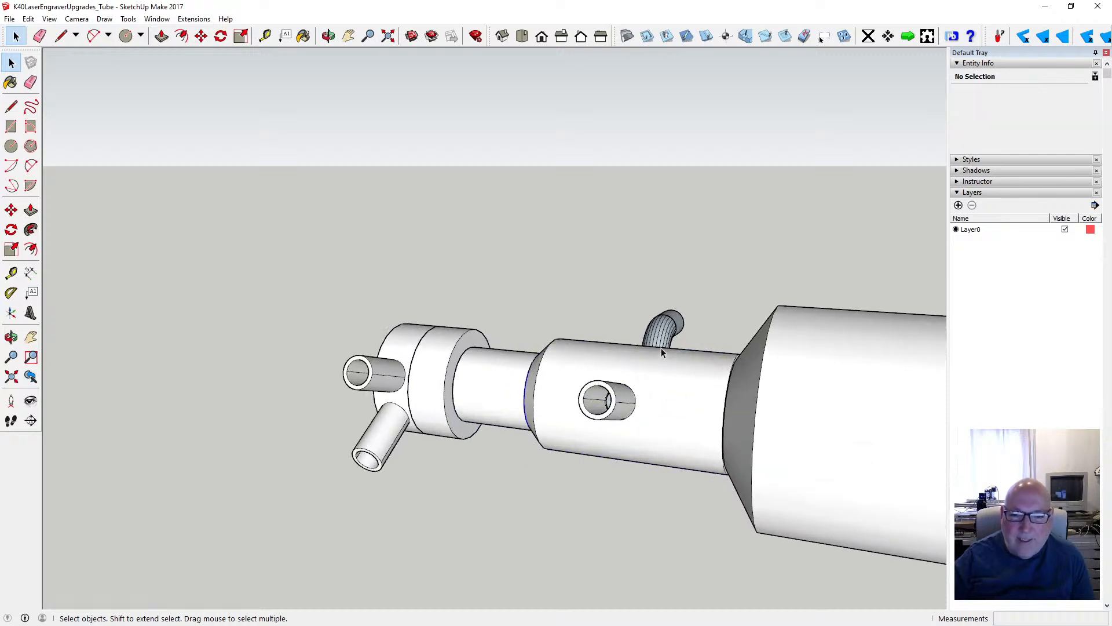
{"action": "left_click", "coordinate": [596, 383]}
{"action": "left_click", "coordinate": [489, 292]}
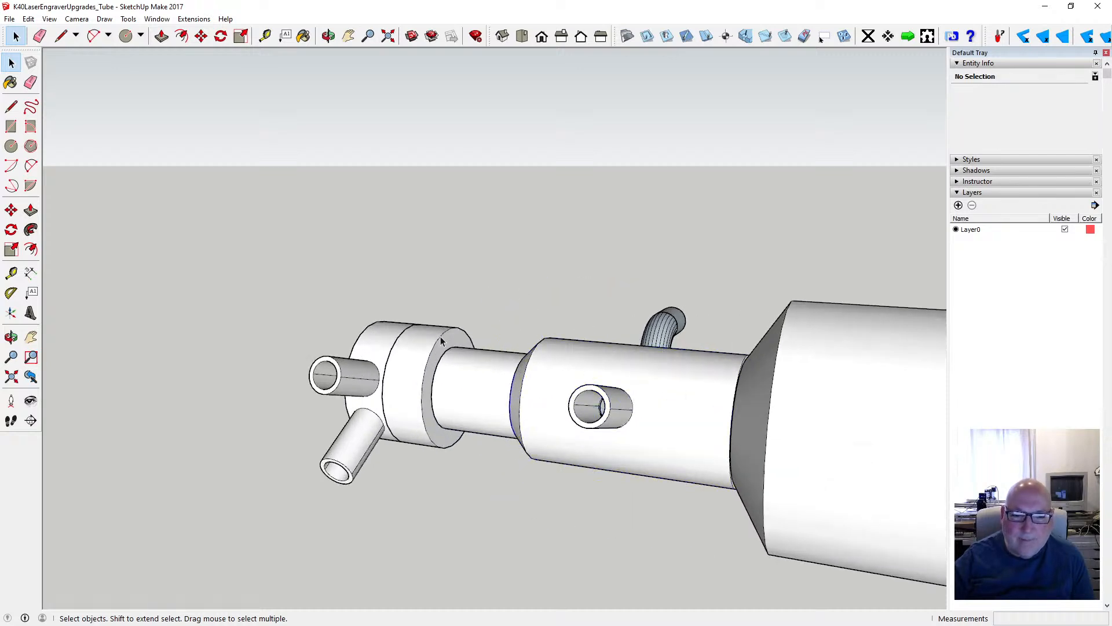
- Reopen the elbow component and reverse the inner bore faces and ring-shaped end faces of both straight tubes
{"action": "double_click", "coordinate": [669, 330]}
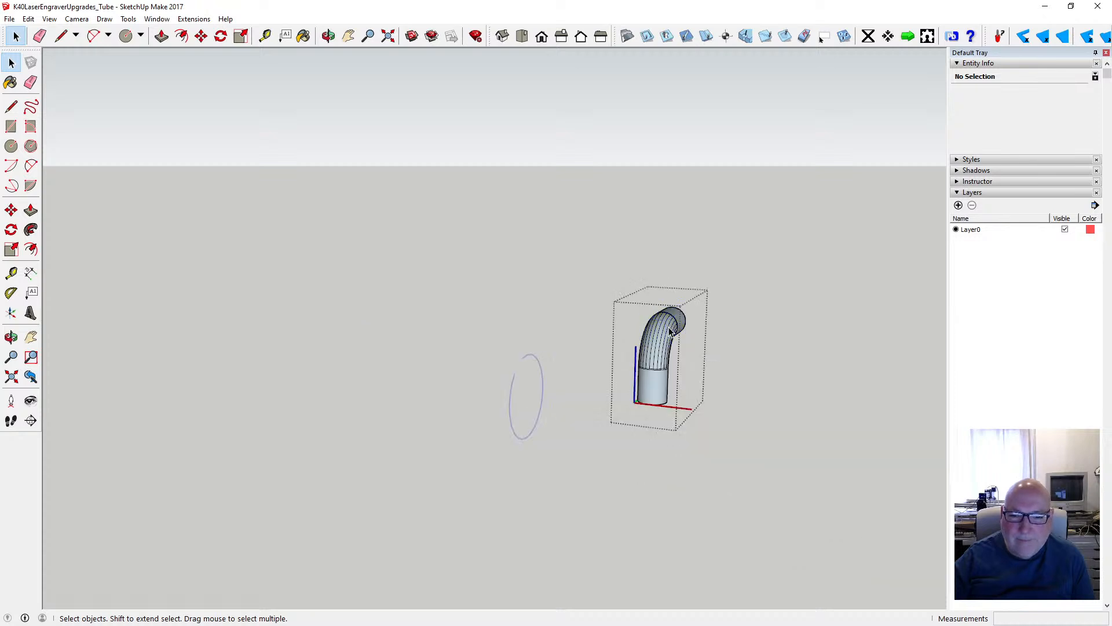
{"action": "scroll", "coordinate": [652, 331], "scroll_direction": "up", "scroll_amount": 2}
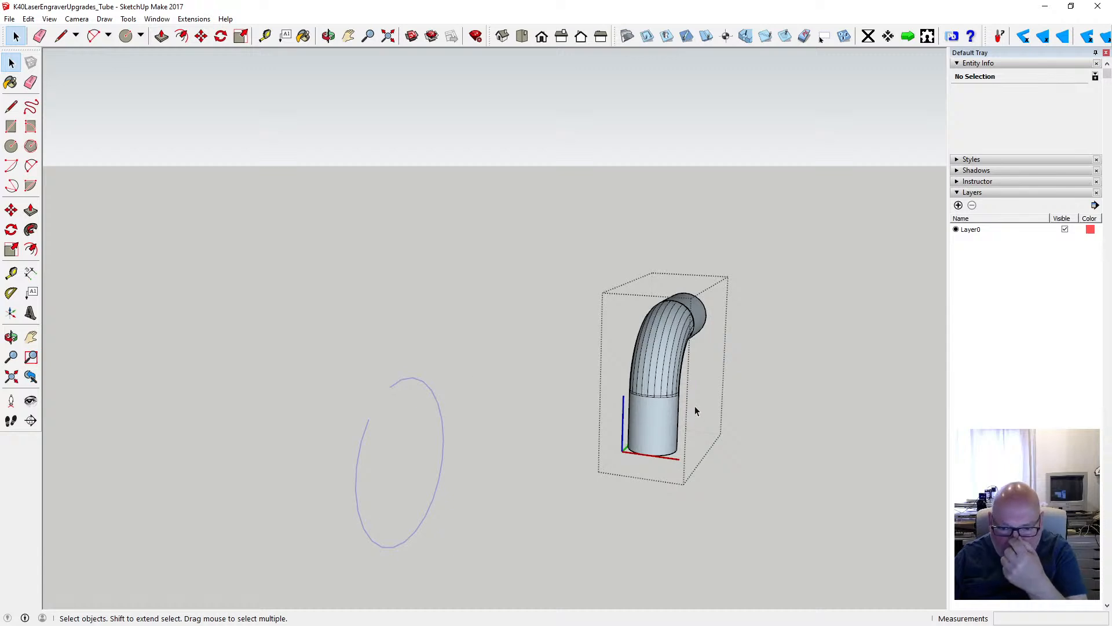
{"action": "scroll", "coordinate": [690, 351], "scroll_direction": "up", "scroll_amount": 4}
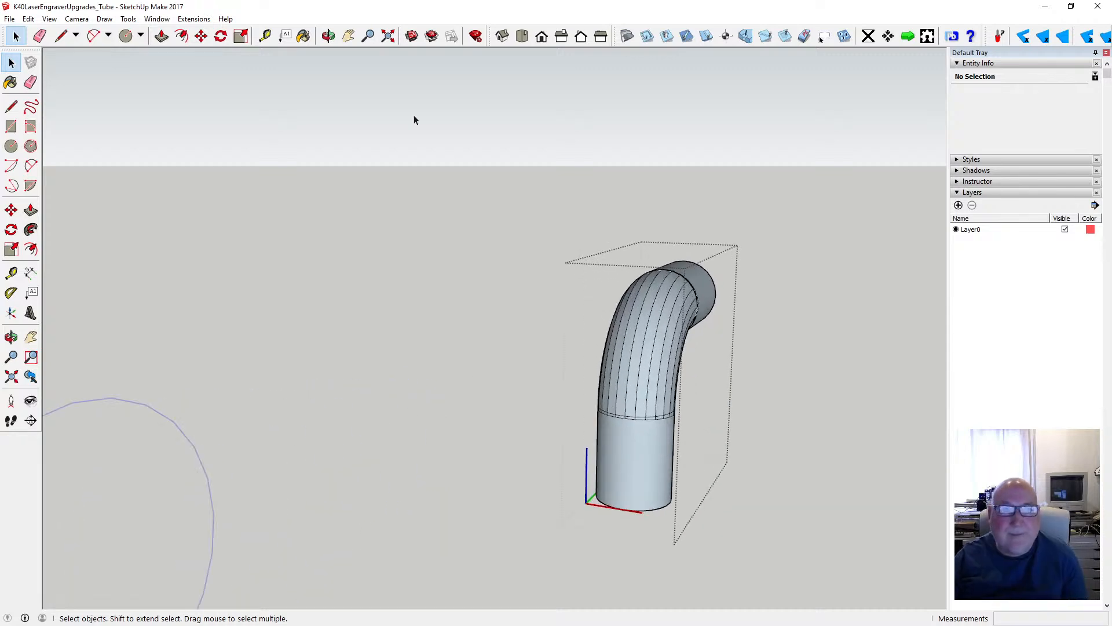
{"action": "left_click", "coordinate": [328, 36]}
{"action": "left_click_drag", "start_coordinate": [643, 253], "coordinate": [410, 219]}
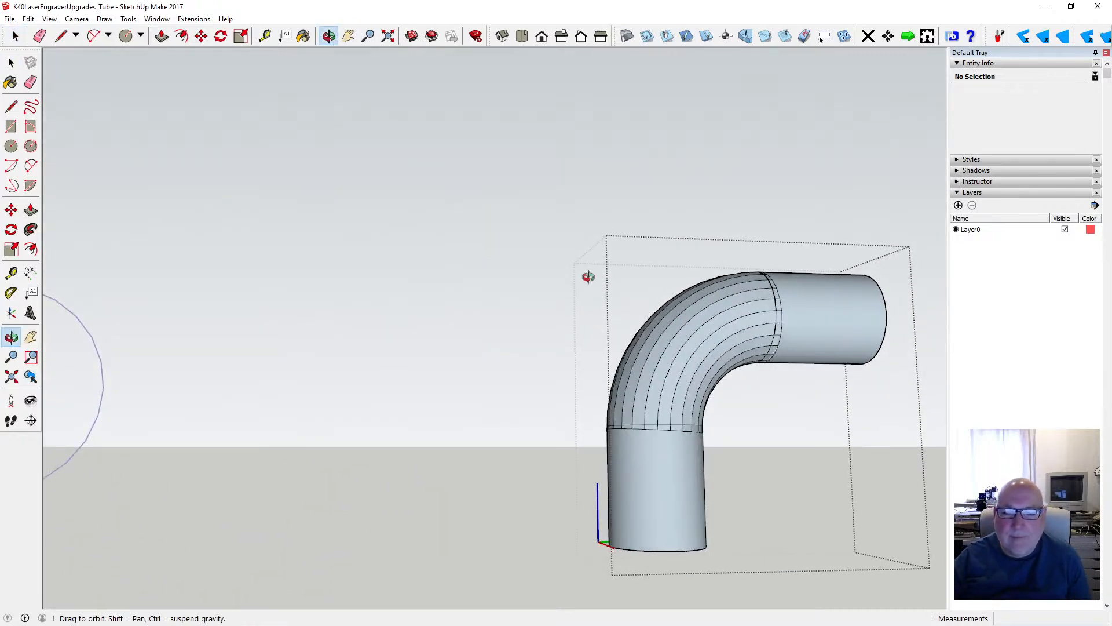
{"action": "left_click_drag", "start_coordinate": [693, 343], "coordinate": [269, 103]}
{"action": "key", "text": "space"}
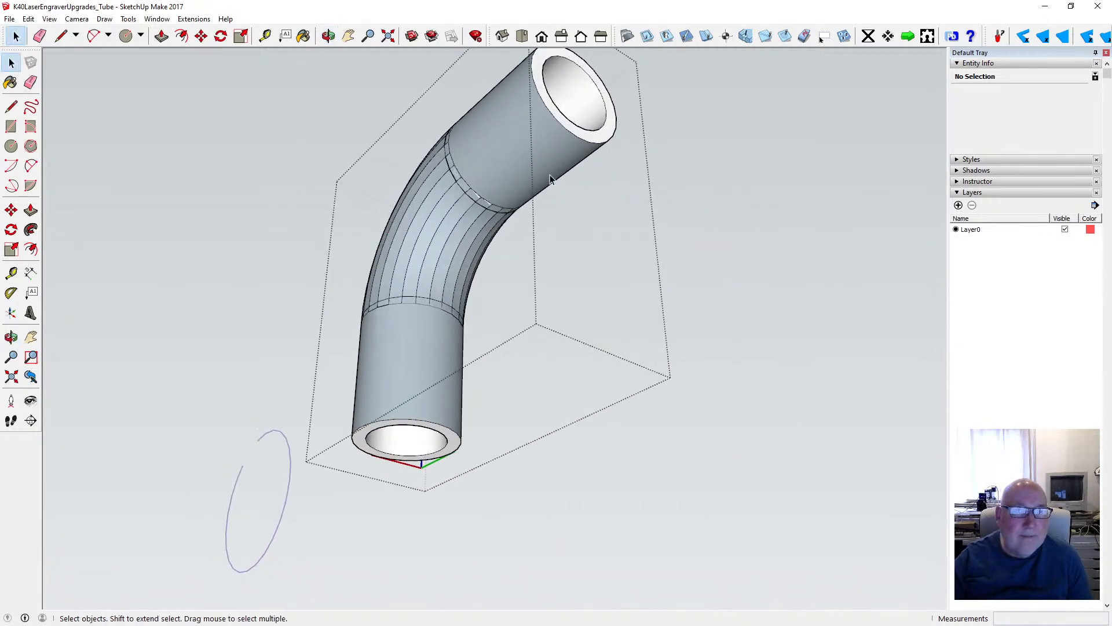
{"action": "left_click", "coordinate": [583, 103]}
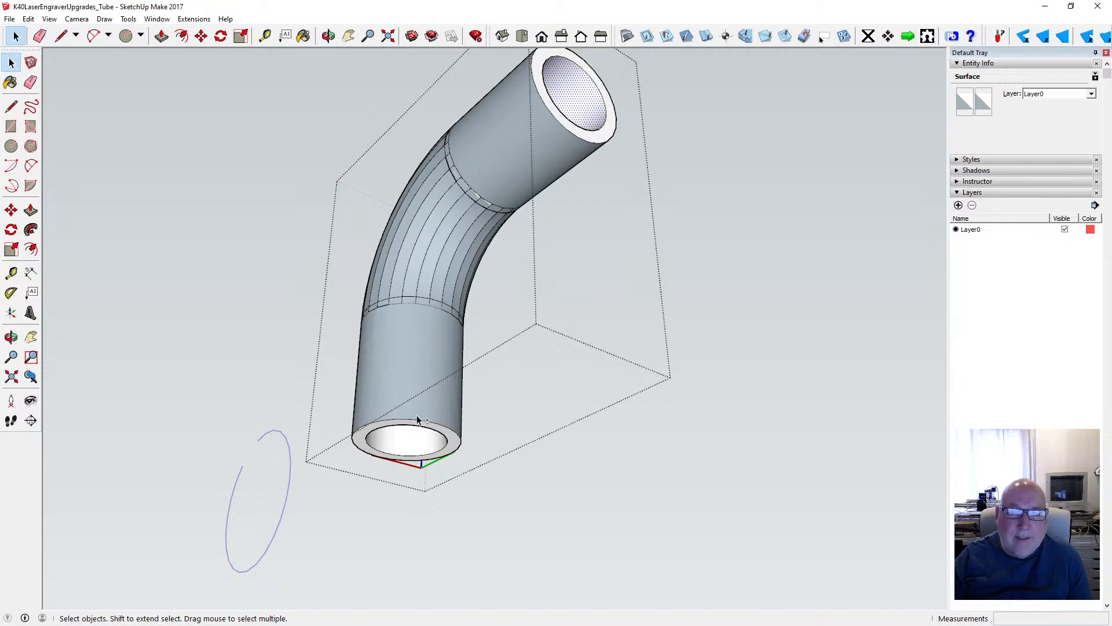
{"action": "left_click", "coordinate": [410, 446], "text": "shift"}
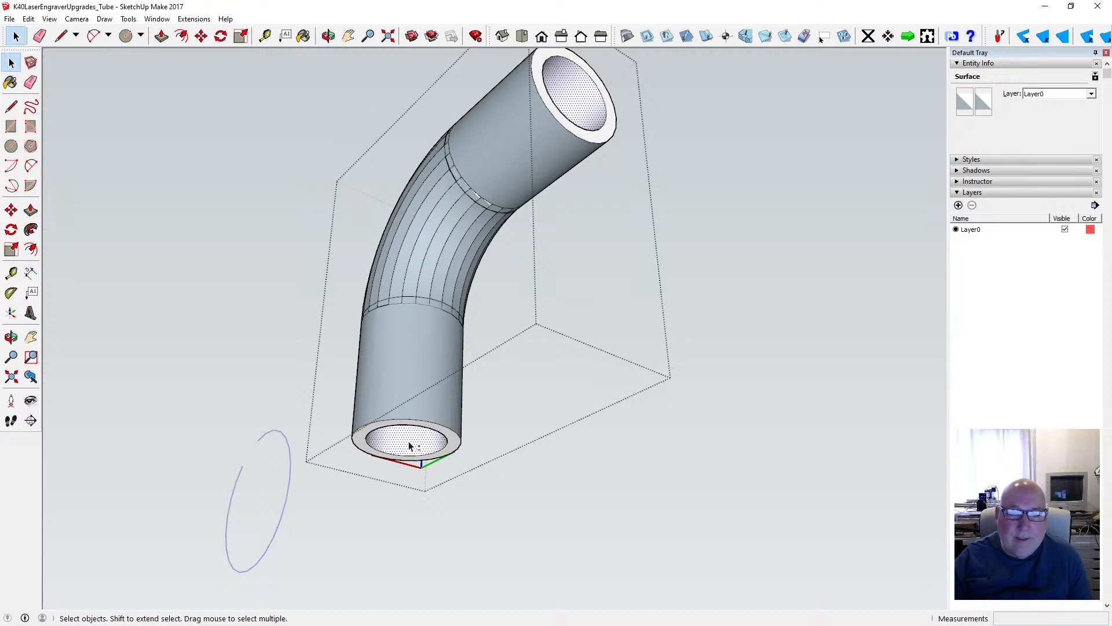
{"action": "left_click", "coordinate": [453, 444], "text": "shift"}
{"action": "left_click", "coordinate": [605, 139], "text": "shift"}
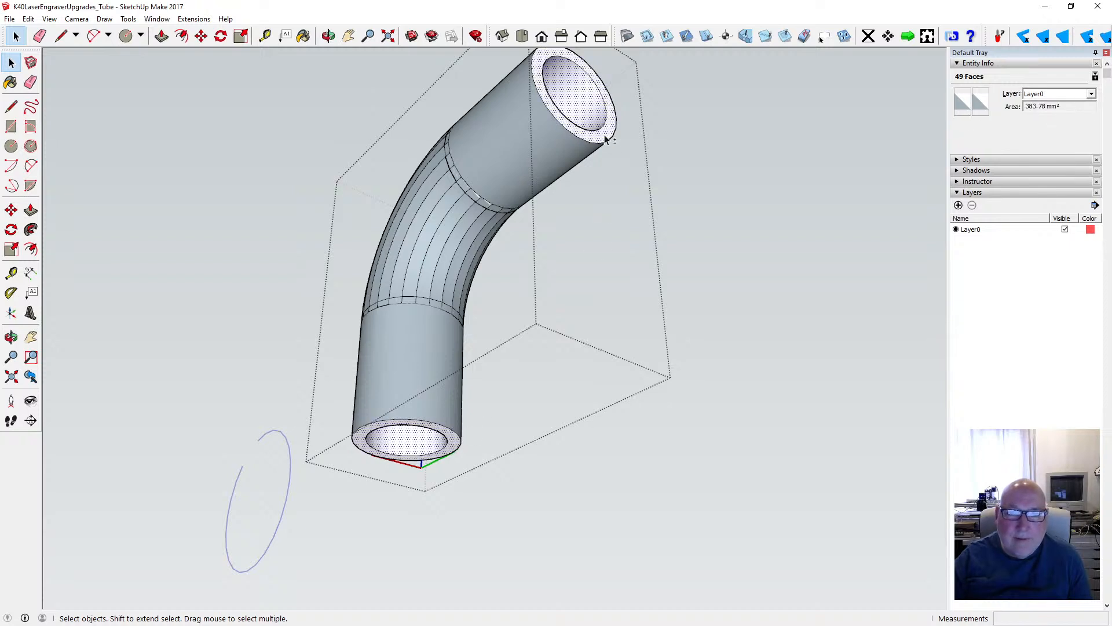
{"action": "right_click", "coordinate": [605, 138]}
{"action": "left_click", "coordinate": [654, 262]}
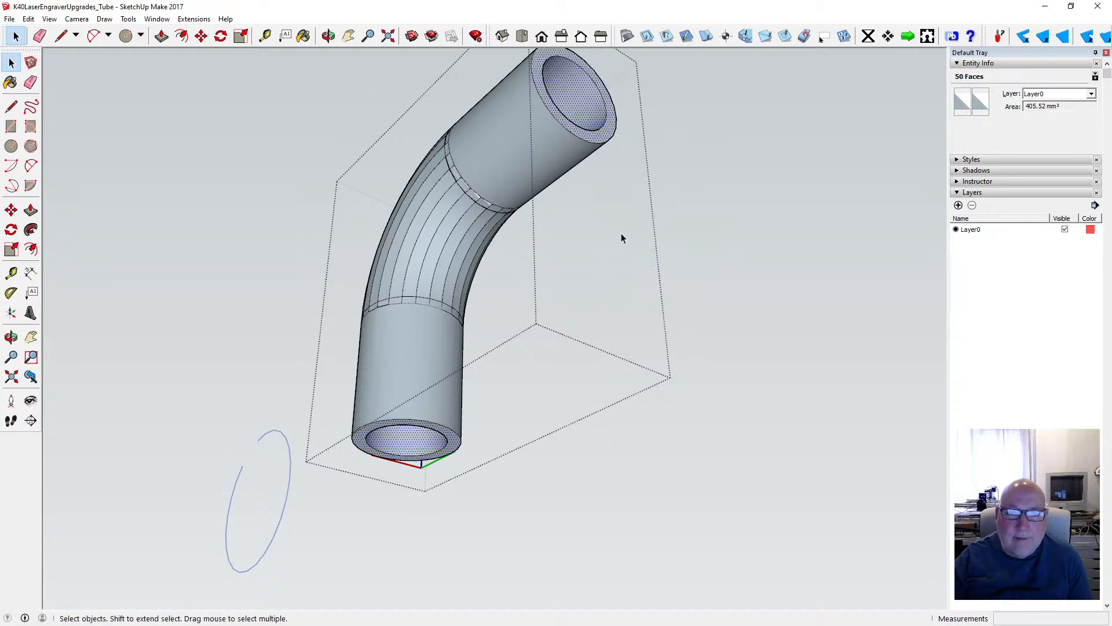
- Try to delete the stray edge at the elbow's joint with the vertical tube, and undo the deletion
{"action": "left_click", "coordinate": [328, 36]}
{"action": "left_click_drag", "start_coordinate": [627, 116], "coordinate": [555, 267]}
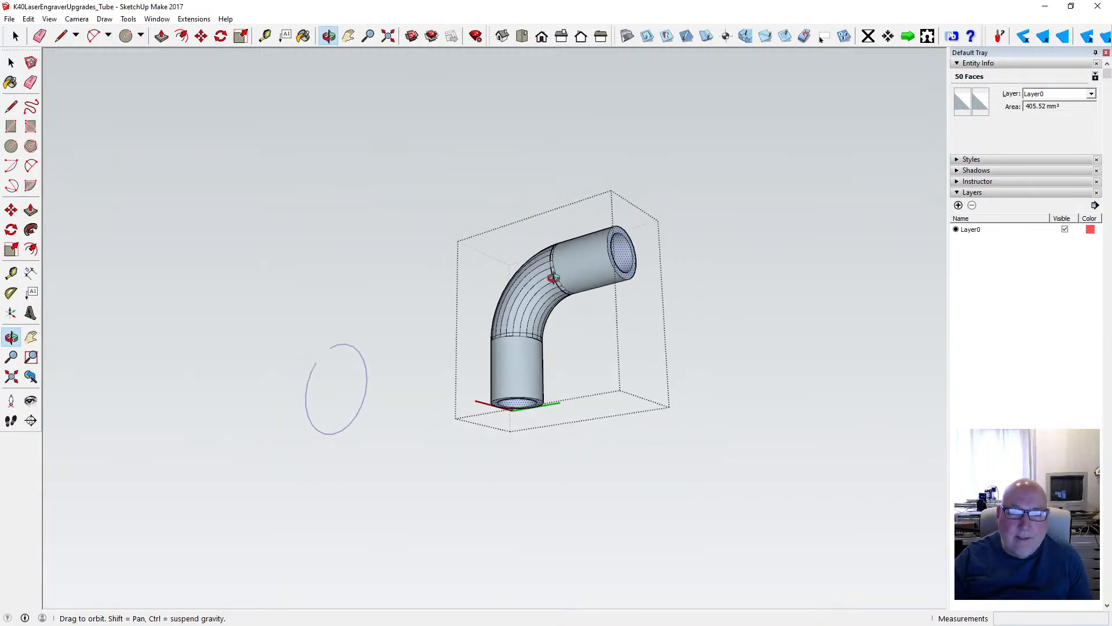
{"action": "scroll", "coordinate": [556, 275], "scroll_direction": "up", "scroll_amount": 3}
{"action": "scroll", "coordinate": [556, 275], "scroll_direction": "up", "scroll_amount": 3}
{"action": "left_click_drag", "start_coordinate": [515, 305], "coordinate": [527, 382]}
{"action": "left_click", "coordinate": [25, 68]}
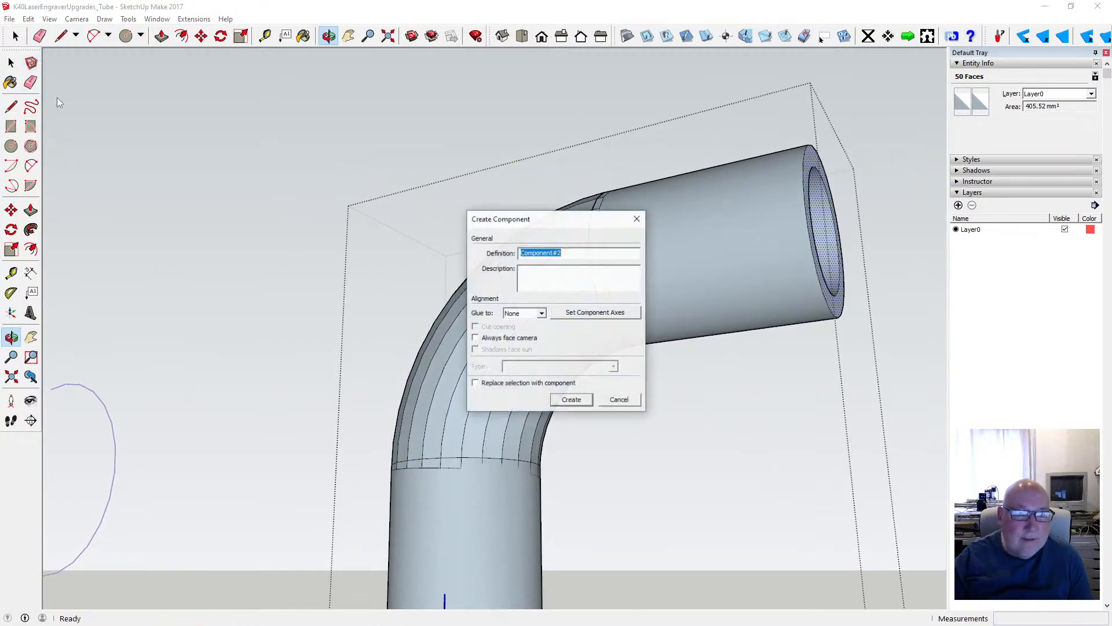
{"action": "left_click", "coordinate": [619, 400]}
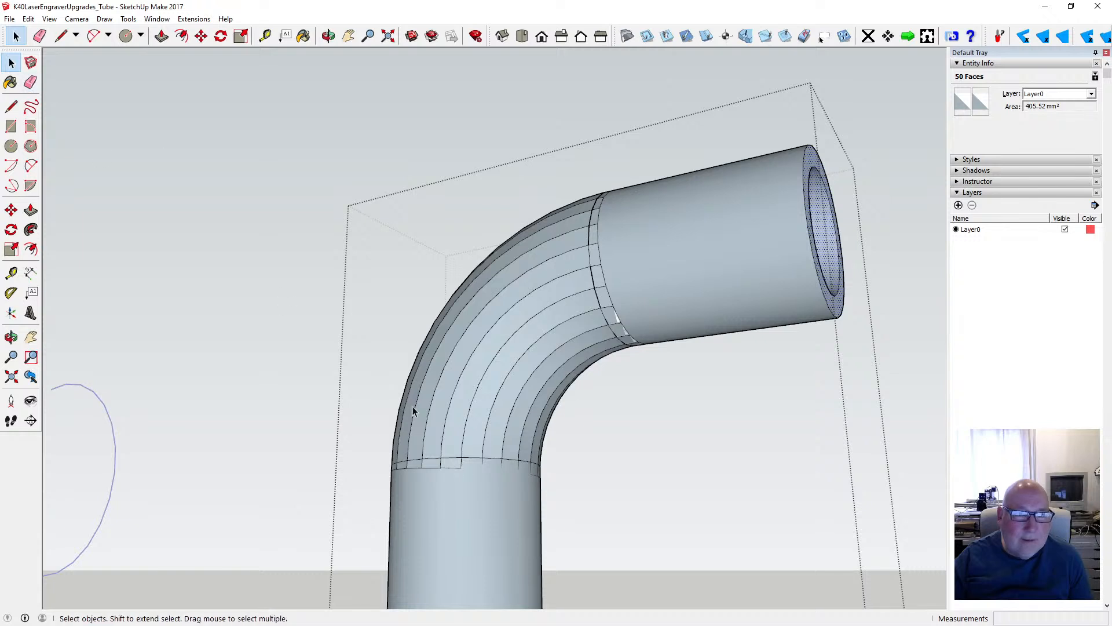
{"action": "left_click", "coordinate": [449, 462]}
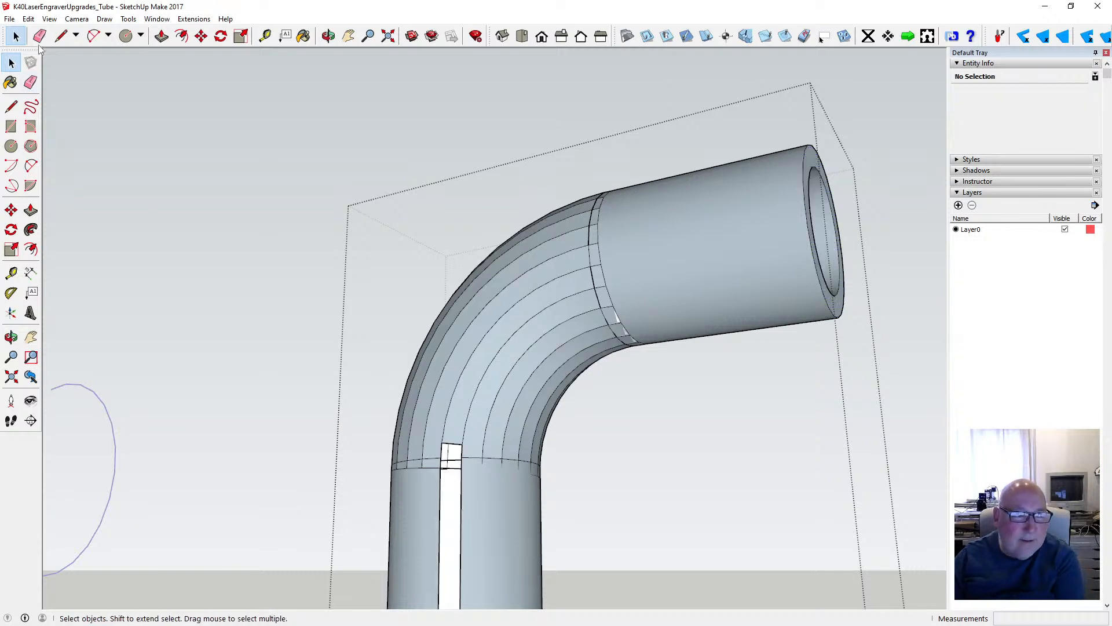
{"action": "left_click", "coordinate": [28, 19]}
{"action": "left_click", "coordinate": [47, 33]}
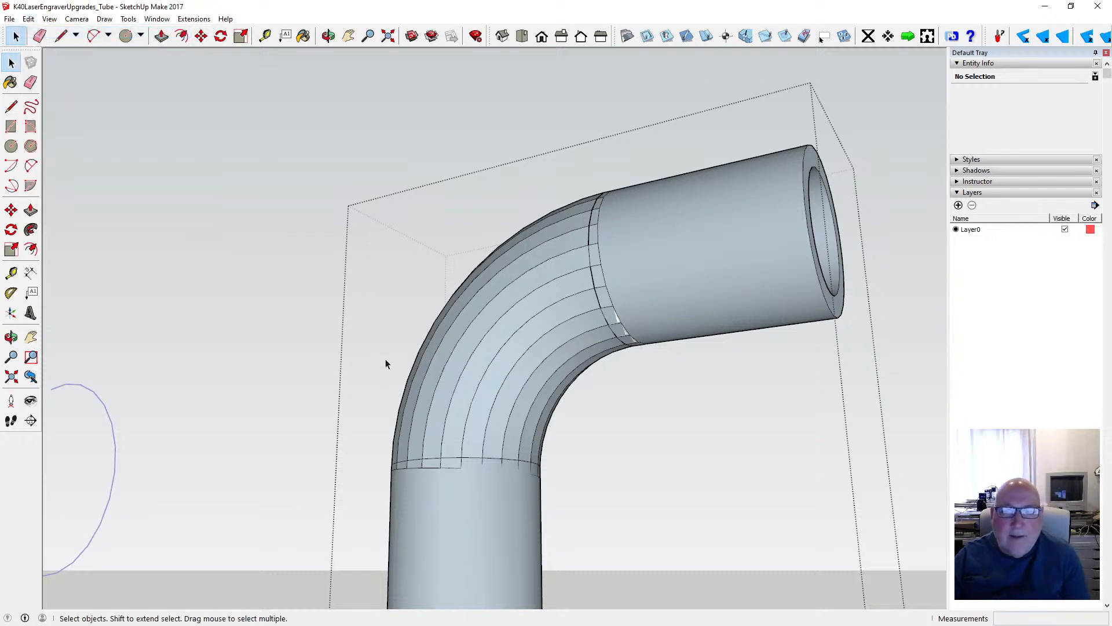
- Inspect the horizontal tube's joint up close, and run RepairBL + Phlatten on all geometry of the elbow component
{"action": "scroll", "coordinate": [518, 362], "scroll_direction": "down", "scroll_amount": 3}
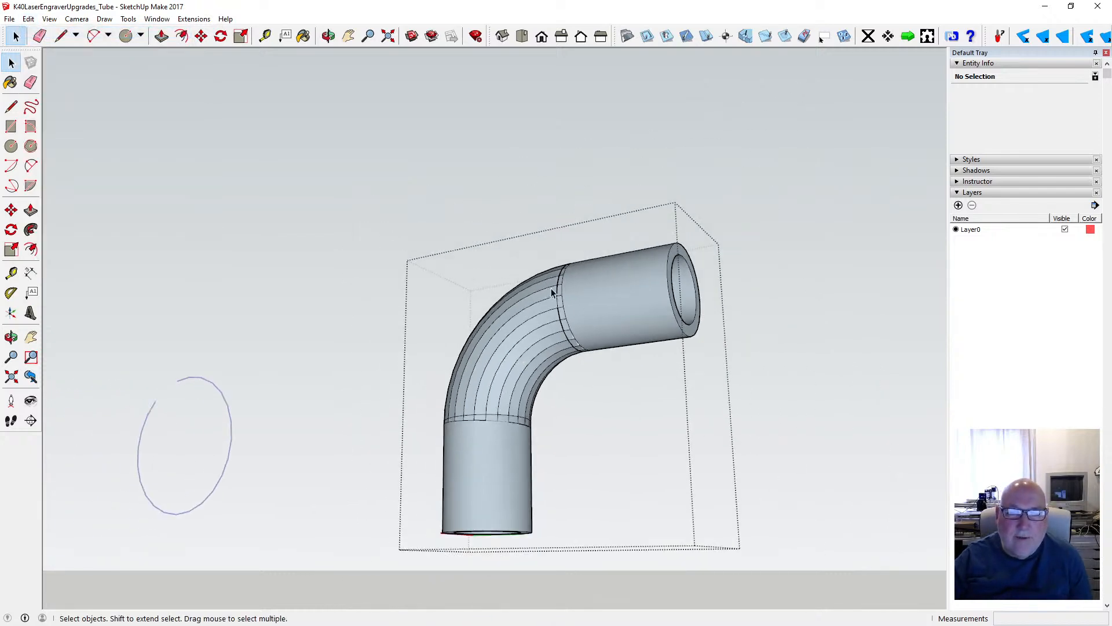
{"action": "scroll", "coordinate": [551, 288], "scroll_direction": "up", "scroll_amount": 5}
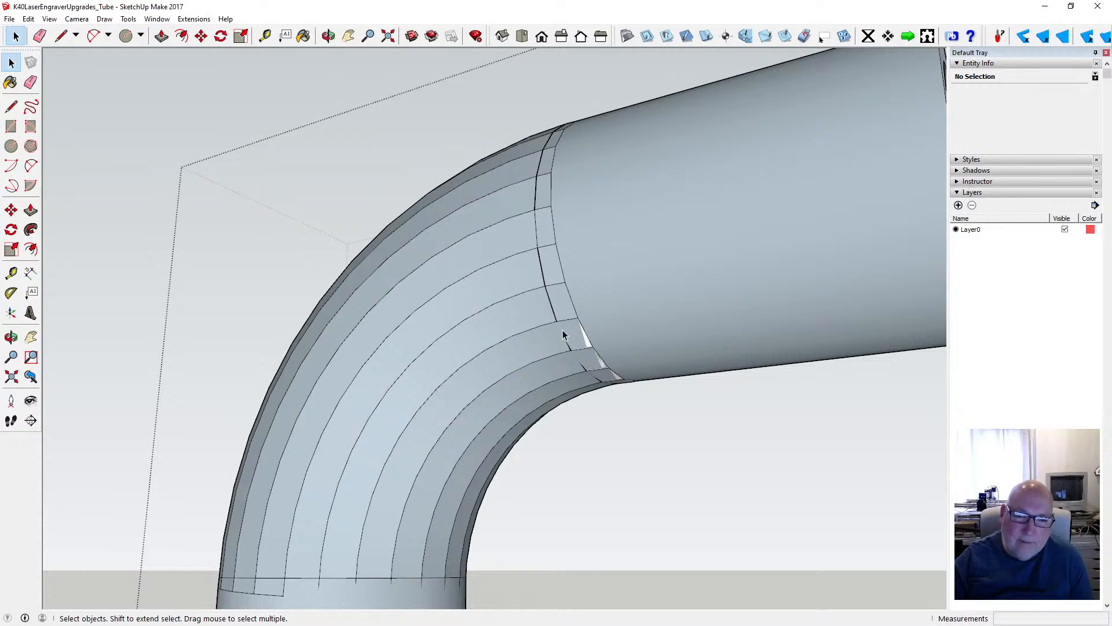
{"action": "scroll", "coordinate": [554, 322], "scroll_direction": "down", "scroll_amount": 3}
{"action": "scroll", "coordinate": [554, 322], "scroll_direction": "down", "scroll_amount": 3}
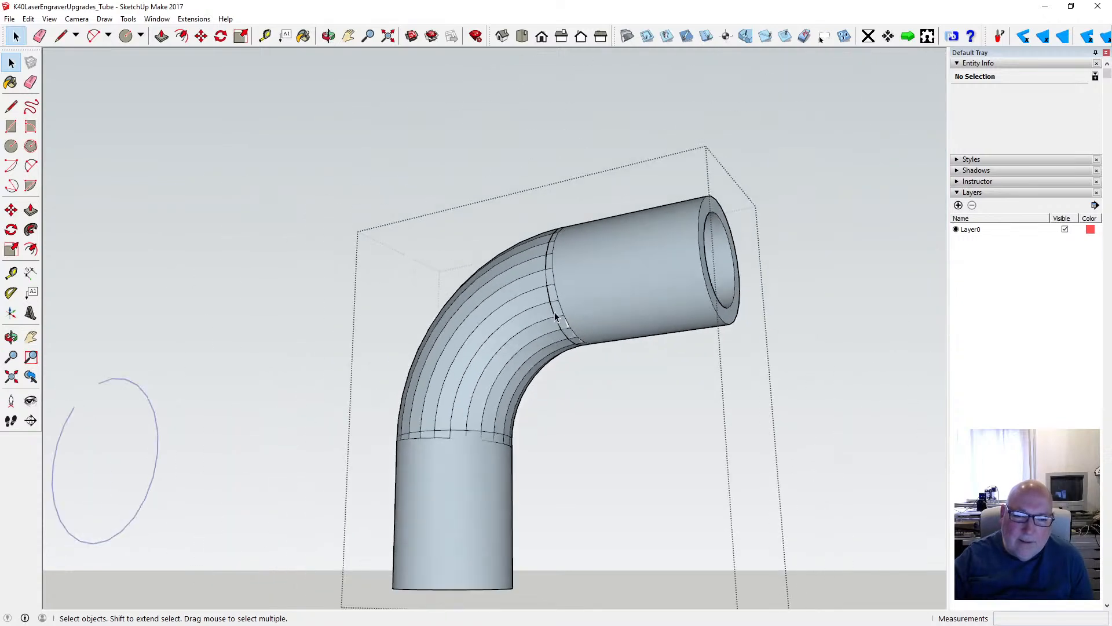
{"action": "scroll", "coordinate": [464, 287], "scroll_direction": "down", "scroll_amount": 2}
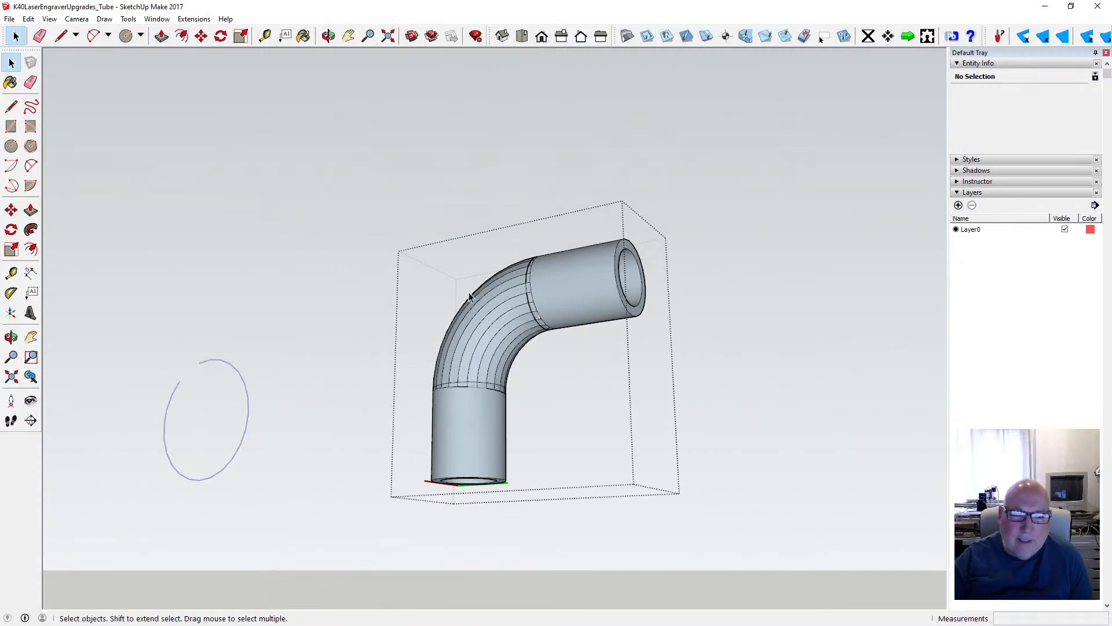
{"action": "left_click_drag", "start_coordinate": [401, 232], "coordinate": [662, 496]}
{"action": "right_click", "coordinate": [496, 396]}
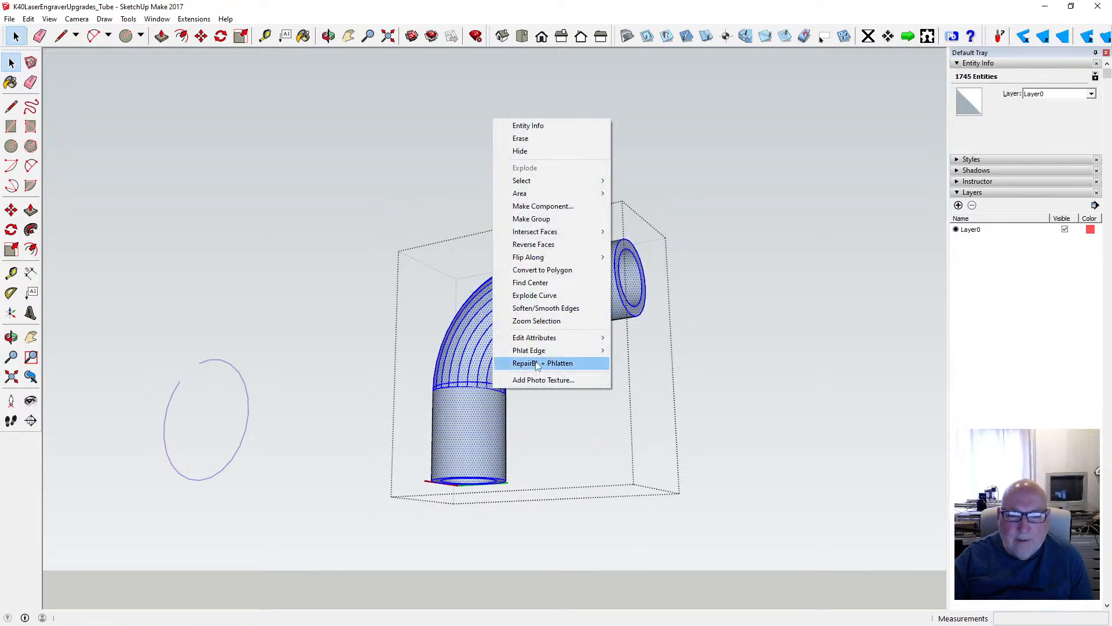
{"action": "mouse_move", "coordinate": [547, 355]}
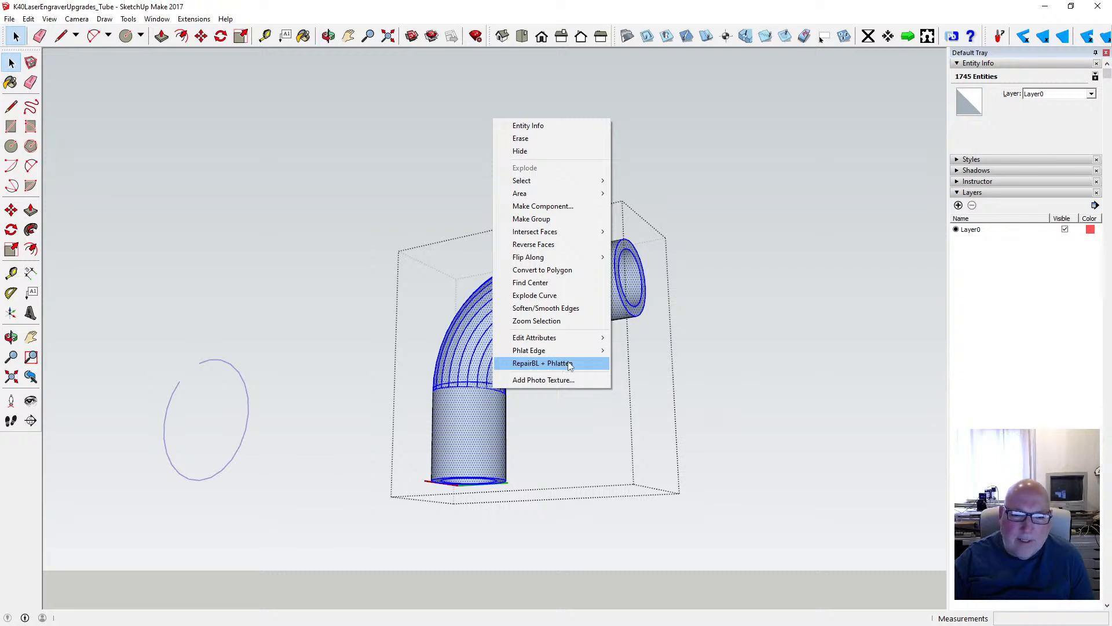
{"action": "left_click", "coordinate": [569, 365]}
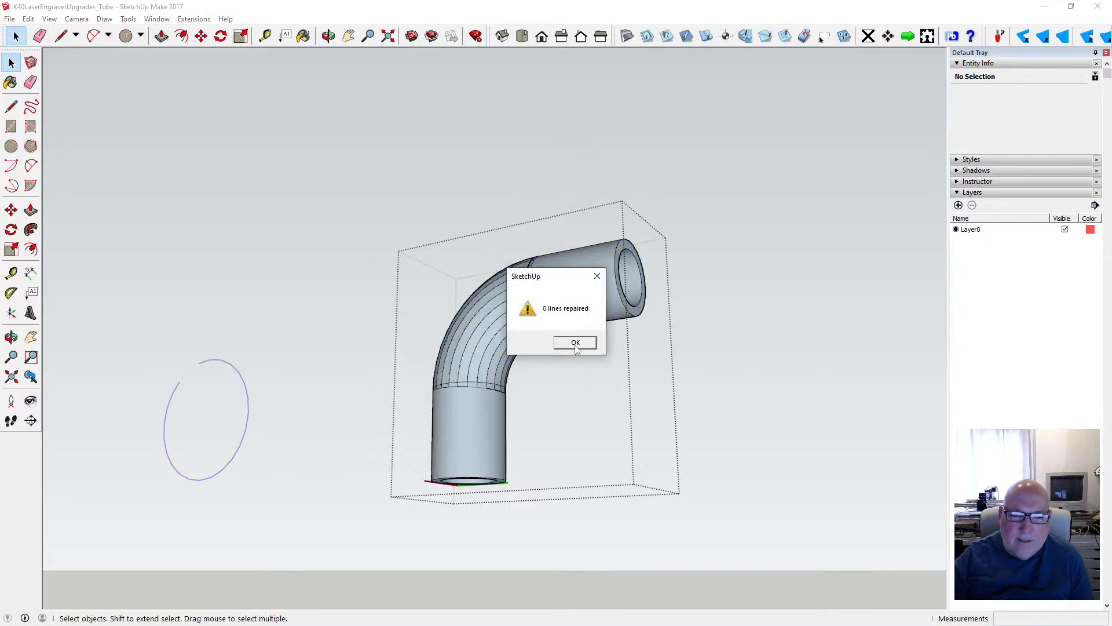
{"action": "left_click", "coordinate": [575, 345]}
- Soften and smooth the edges of the complete elbow with its two straight tubes, and clear the selection
{"action": "left_click_drag", "start_coordinate": [403, 239], "coordinate": [662, 502]}
{"action": "right_click", "coordinate": [516, 334]}
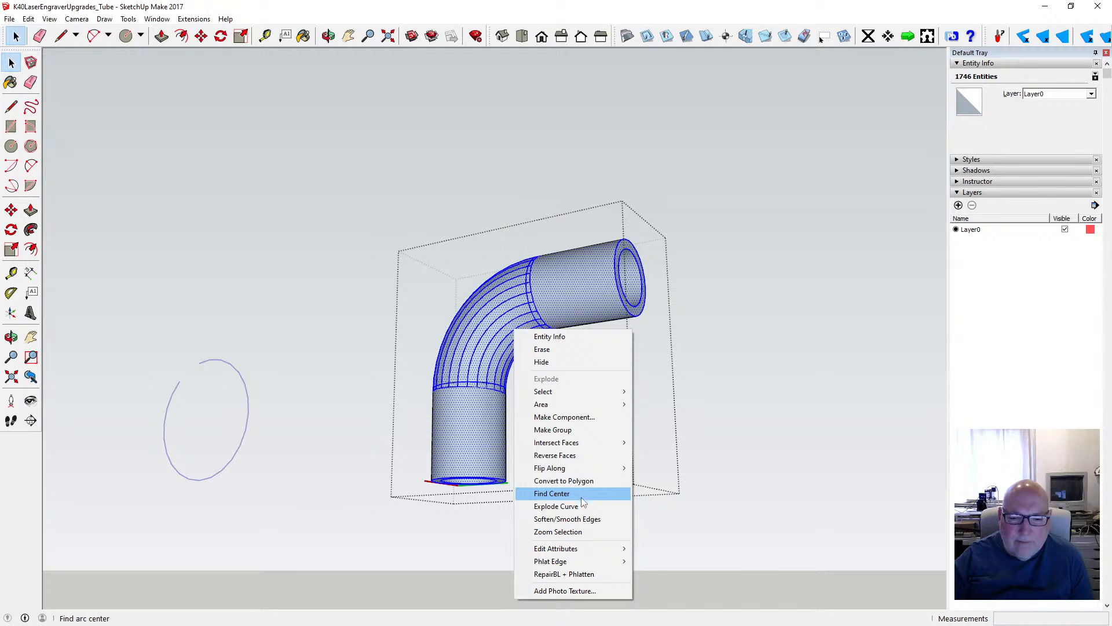
{"action": "left_click", "coordinate": [600, 521]}
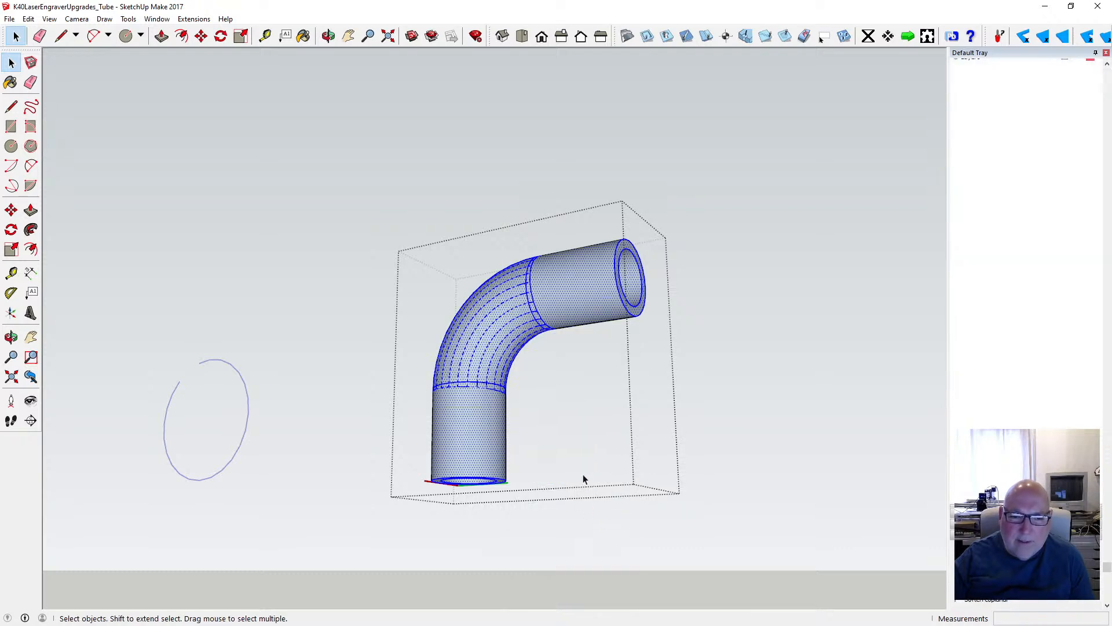
{"action": "left_click", "coordinate": [569, 386]}
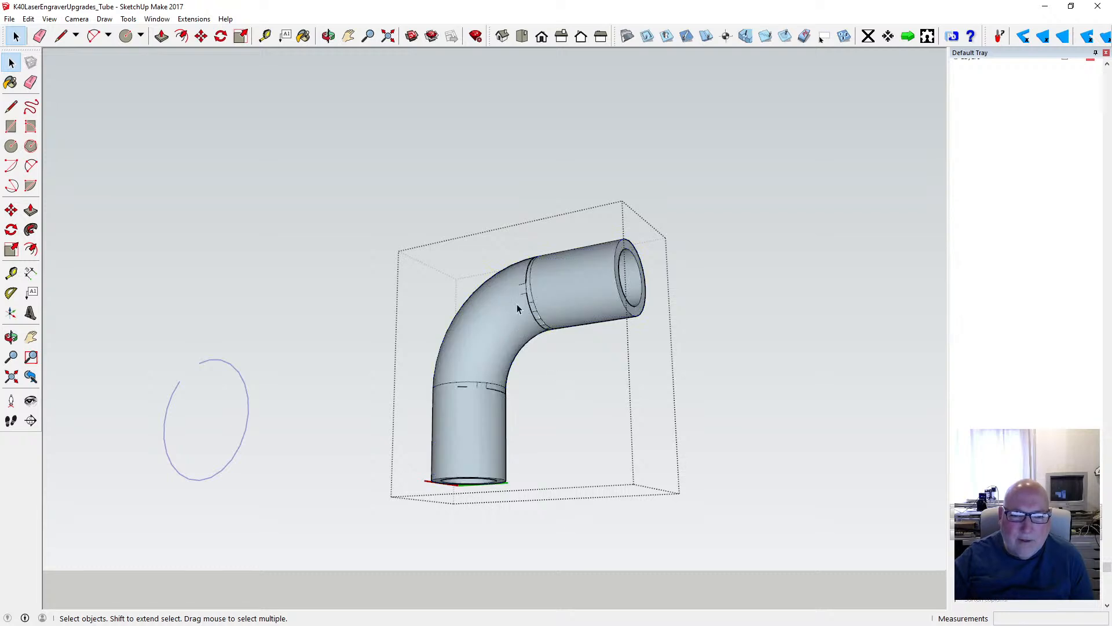
- Try to soften and smooth the leftover edges at the bend's joints with the horizontal and the vertical tube
{"action": "left_click_drag", "start_coordinate": [577, 347], "coordinate": [585, 349]}
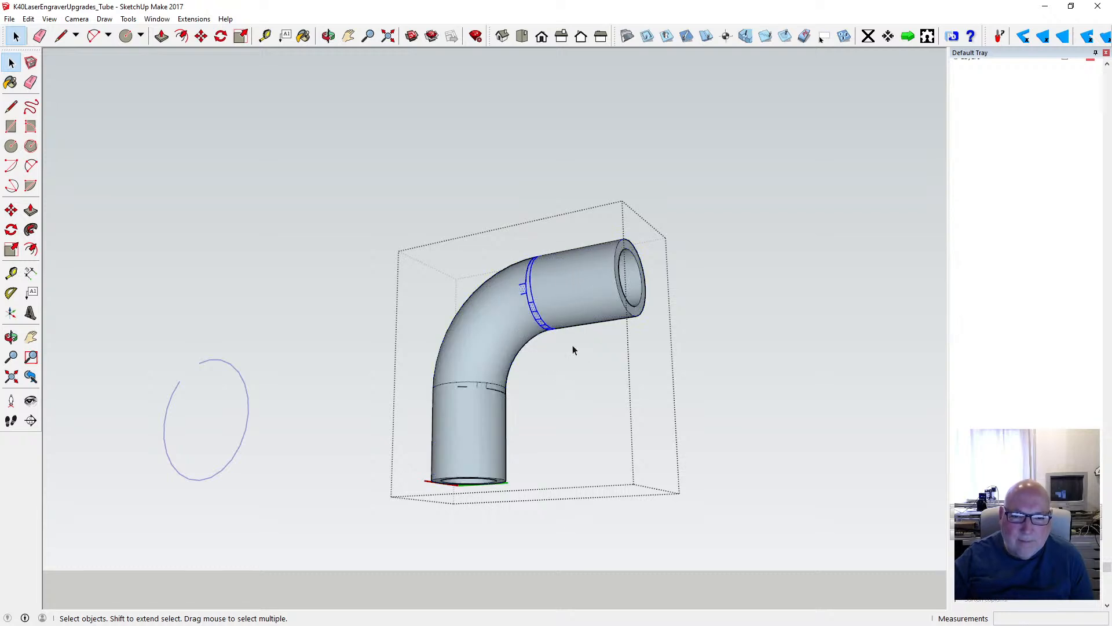
{"action": "right_click", "coordinate": [542, 325]}
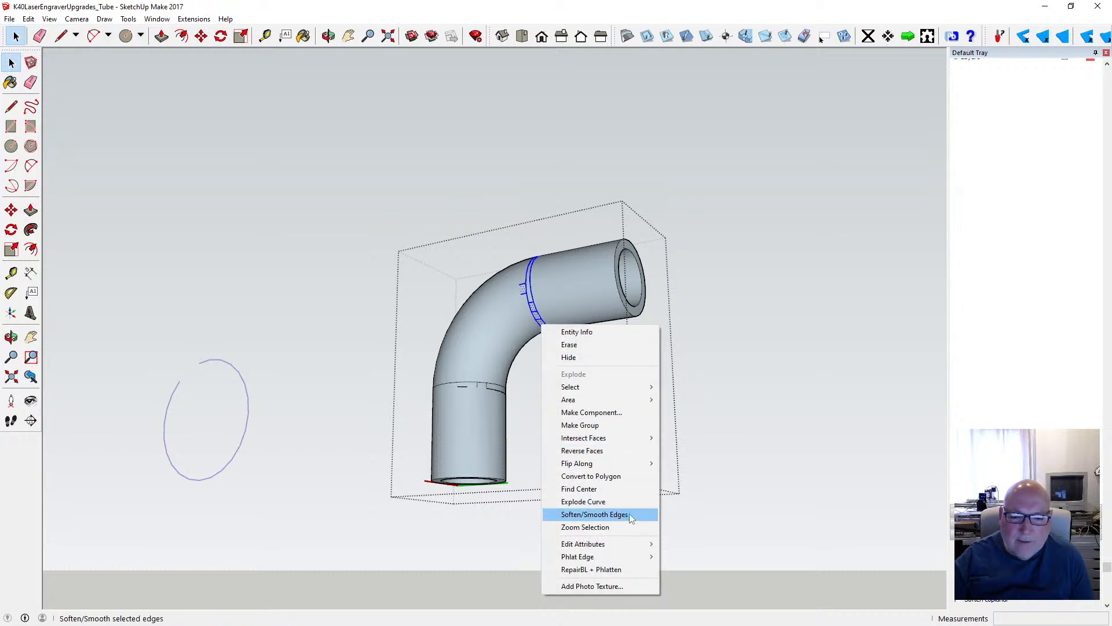
{"action": "left_click", "coordinate": [595, 514]}
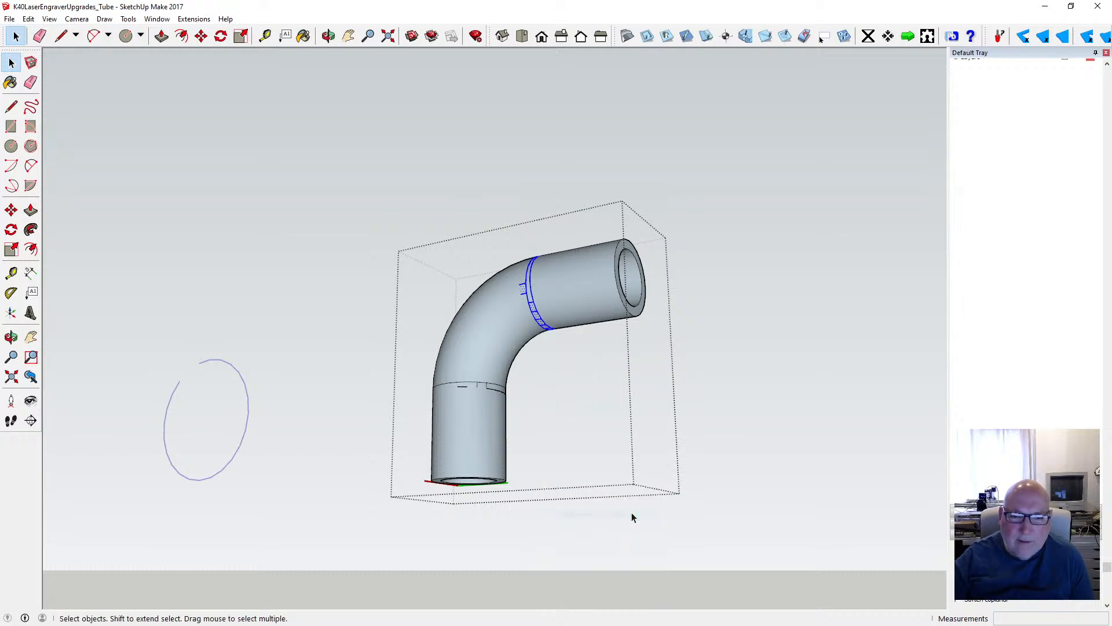
{"action": "left_click_drag", "start_coordinate": [544, 419], "coordinate": [545, 419]}
{"action": "right_click", "coordinate": [493, 391]}
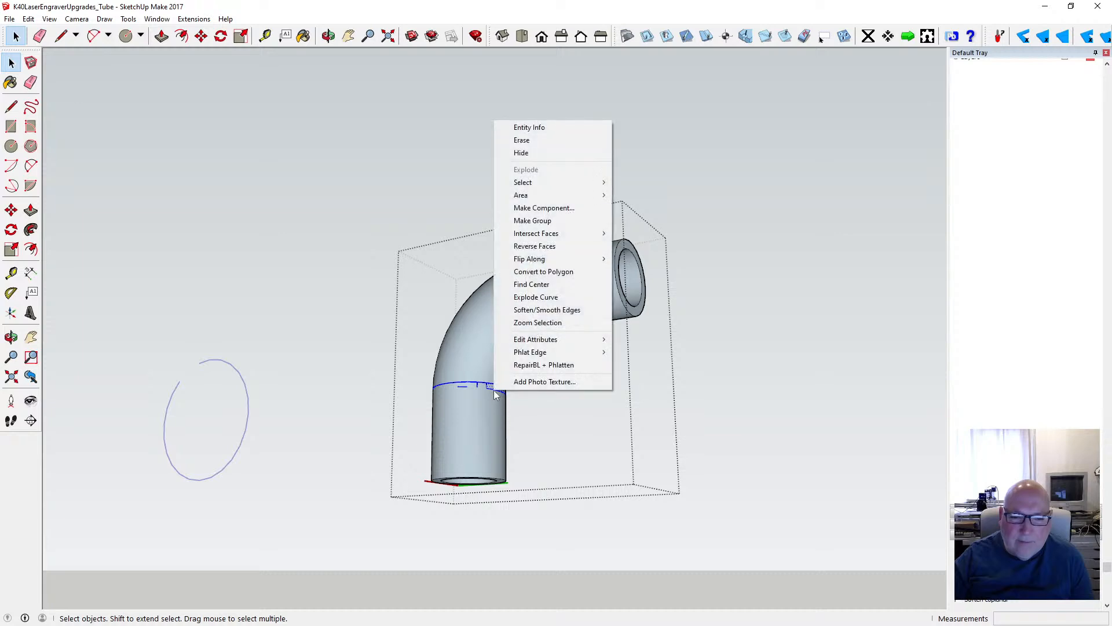
{"action": "left_click", "coordinate": [571, 311]}
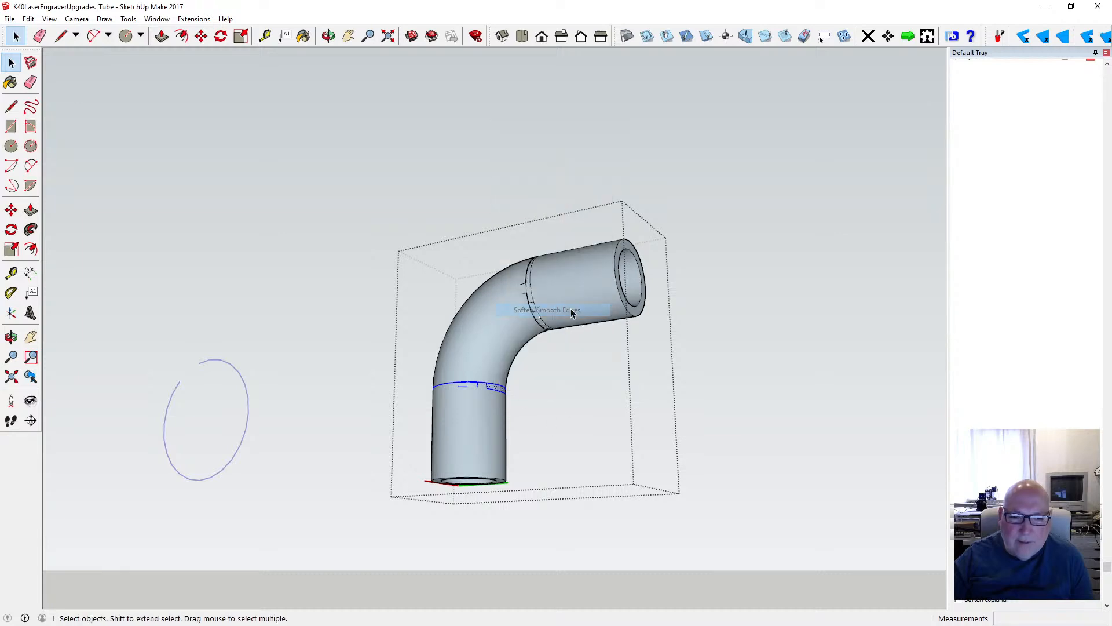
- Examine the back and outer side of the elbow's bend up close for missing faces and leftover edges
{"action": "key", "text": "o"}
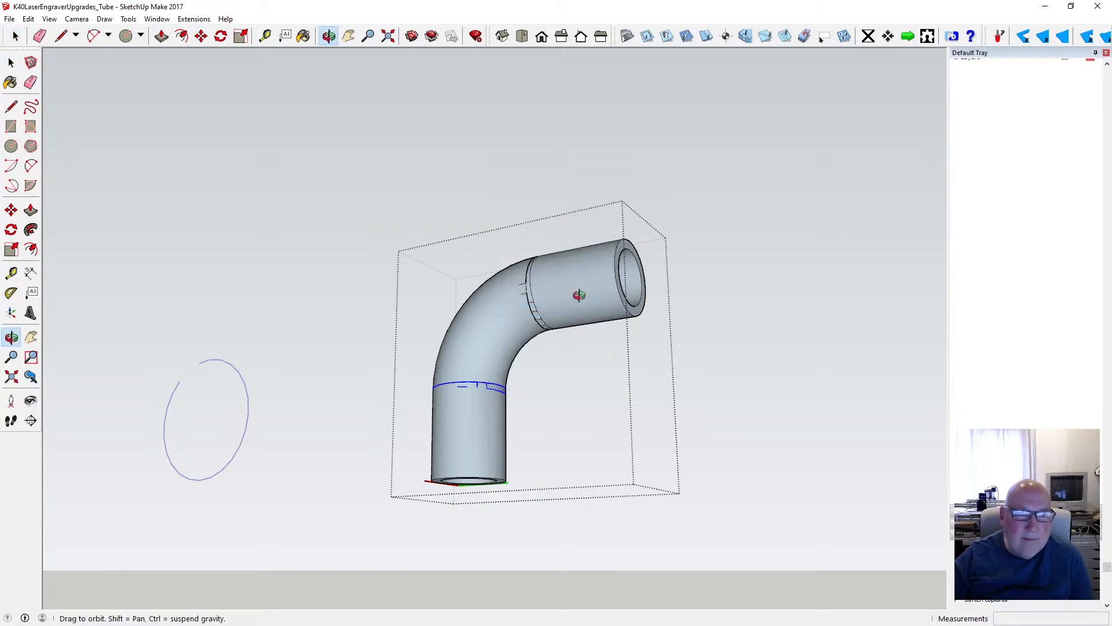
{"action": "left_click_drag", "start_coordinate": [579, 296], "coordinate": [545, 317]}
{"action": "scroll", "coordinate": [477, 375], "scroll_direction": "down", "scroll_amount": 5}
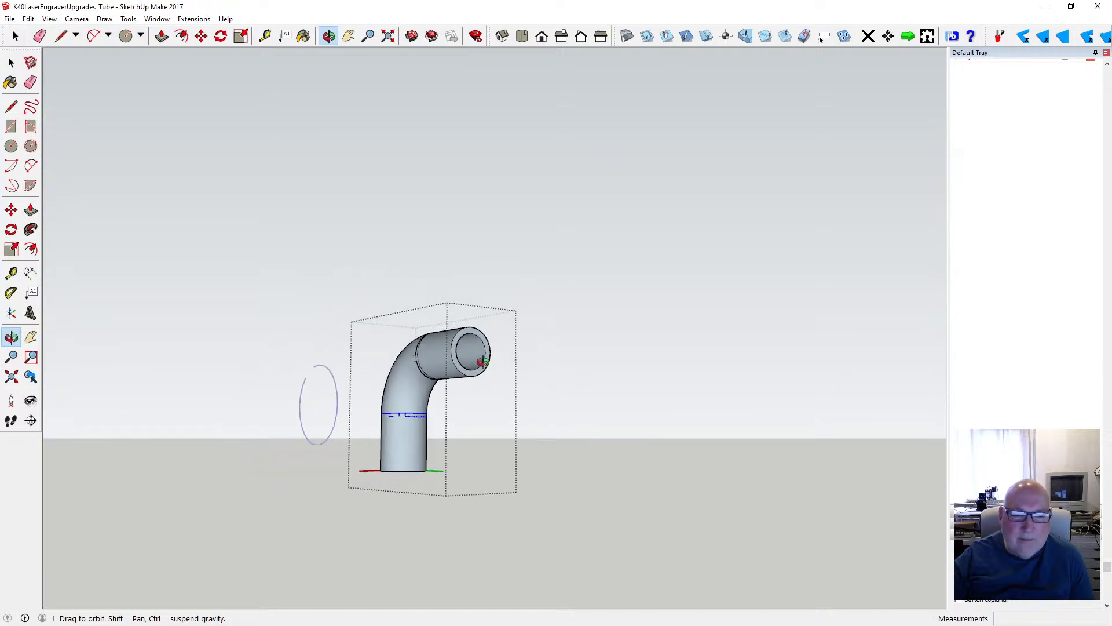
{"action": "left_click_drag", "start_coordinate": [477, 376], "coordinate": [297, 390]}
{"action": "scroll", "coordinate": [298, 389], "scroll_direction": "up", "scroll_amount": 5}
{"action": "left_click_drag", "start_coordinate": [377, 339], "coordinate": [345, 323]}
{"action": "scroll", "coordinate": [336, 330], "scroll_direction": "up", "scroll_amount": 3}
{"action": "scroll", "coordinate": [336, 329], "scroll_direction": "up", "scroll_amount": 5}
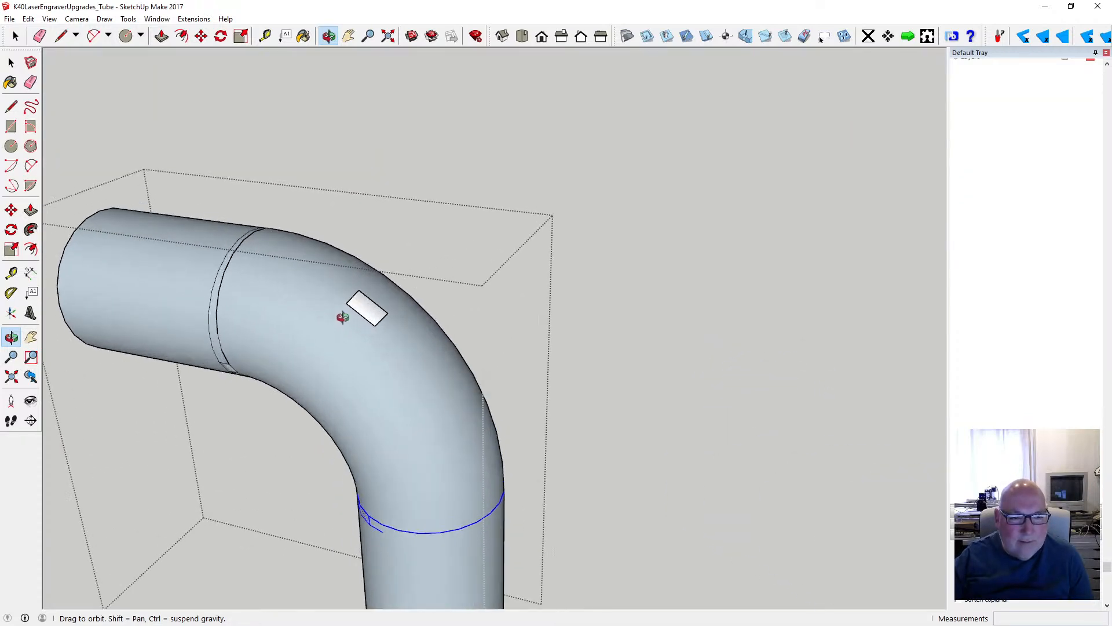
{"action": "left_click_drag", "start_coordinate": [266, 322], "coordinate": [266, 248]}
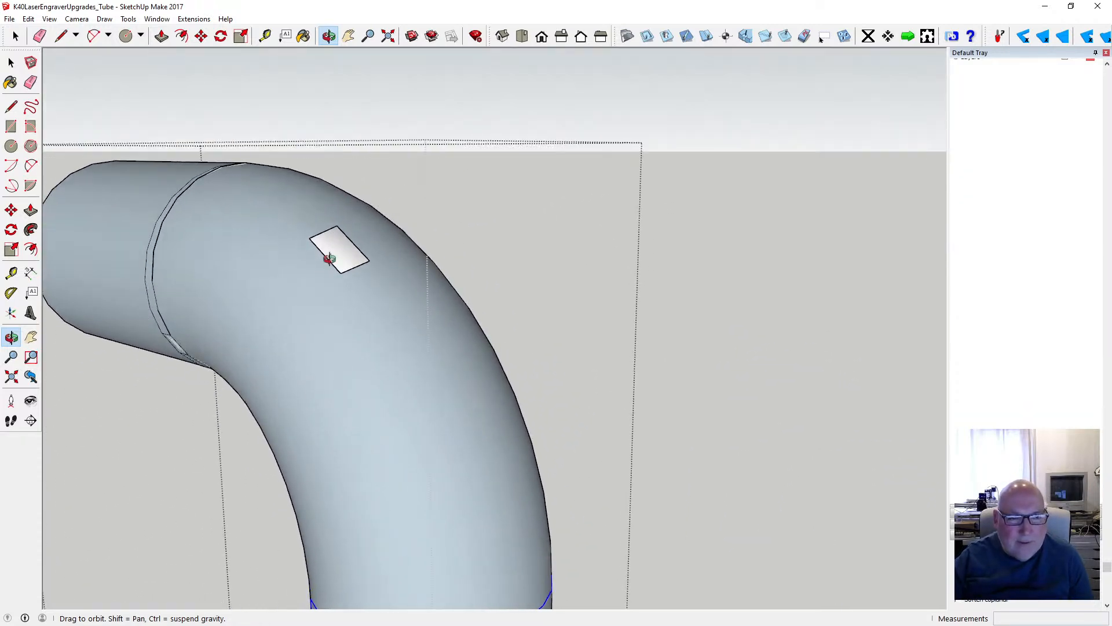
{"action": "scroll", "coordinate": [332, 253], "scroll_direction": "up", "scroll_amount": 4}
{"action": "left_click_drag", "start_coordinate": [334, 266], "coordinate": [348, 286]}
{"action": "scroll", "coordinate": [429, 268], "scroll_direction": "down", "scroll_amount": 5}
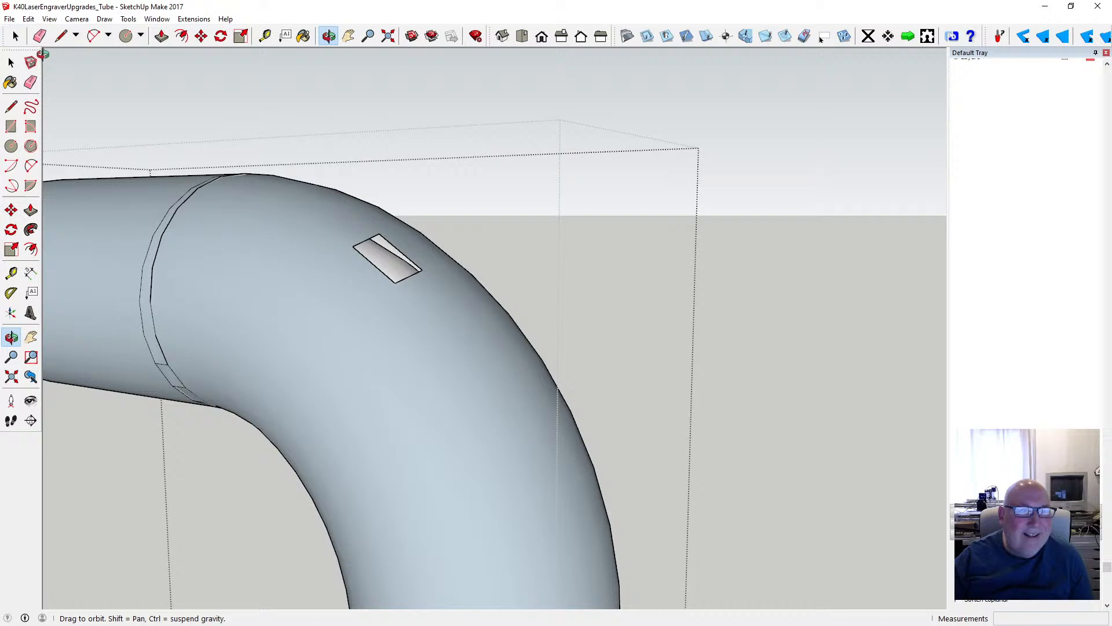
- Undo the edge softening and the RepairBL + Phlatten operation on the elbow component
{"action": "left_click", "coordinate": [27, 19]}
{"action": "left_click", "coordinate": [69, 30]}
{"action": "left_click", "coordinate": [28, 19]}
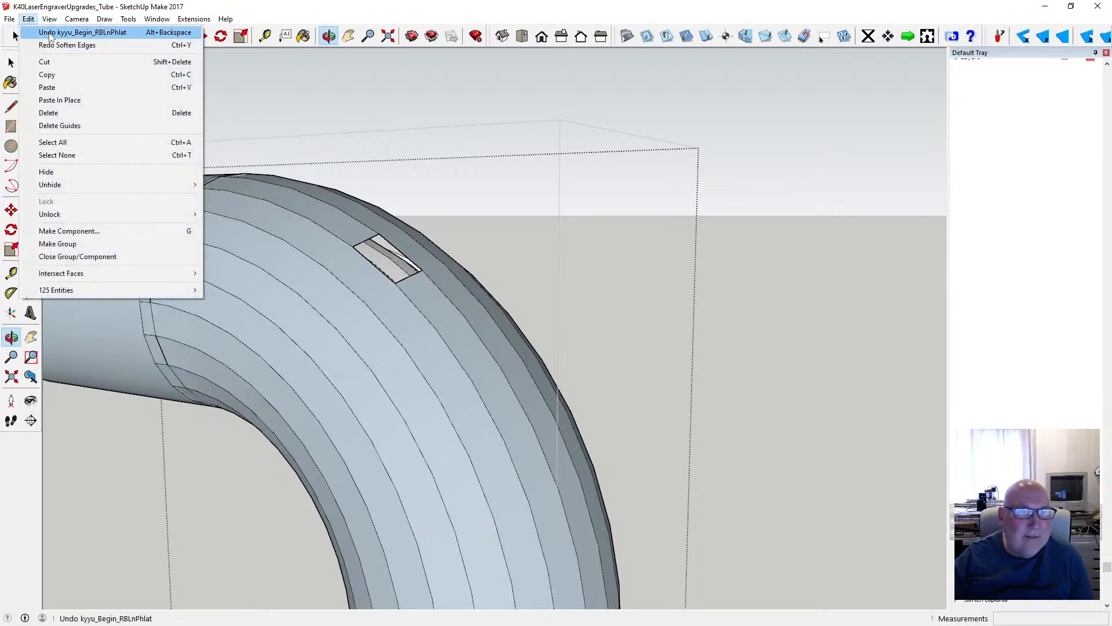
{"action": "left_click", "coordinate": [51, 33]}
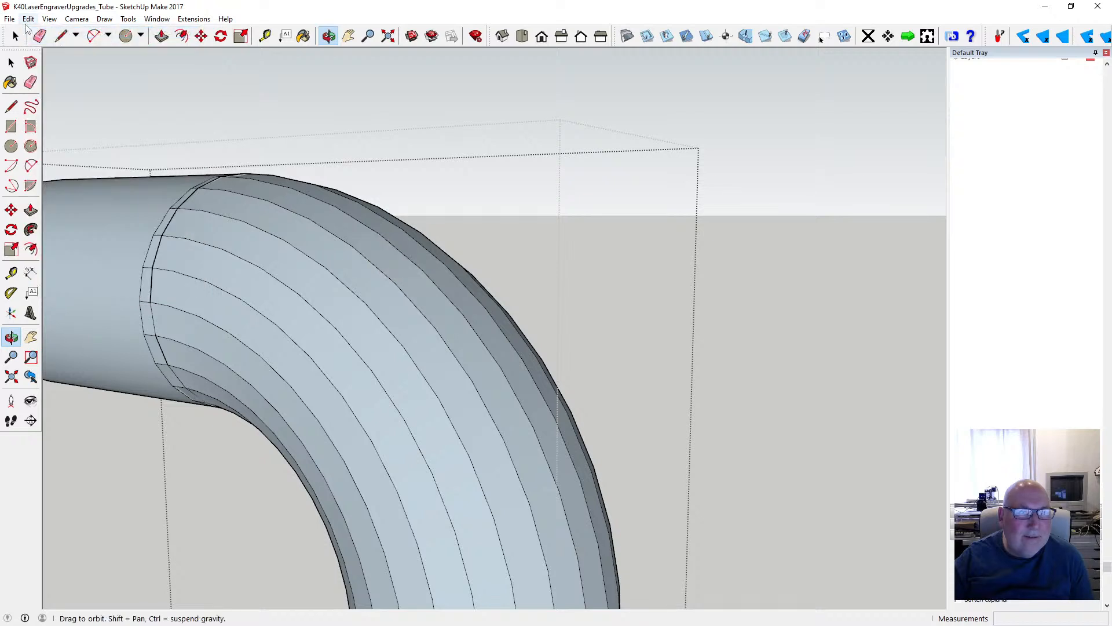
{"action": "left_click", "coordinate": [27, 19]}
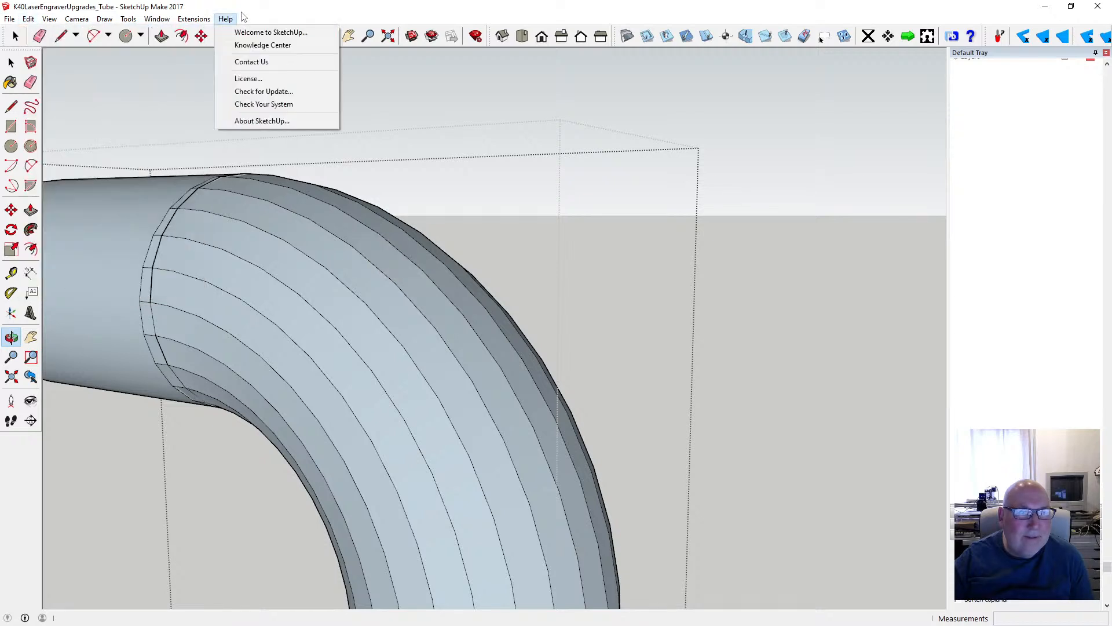
{"action": "left_click", "coordinate": [390, 280]}
{"action": "scroll", "coordinate": [390, 280], "scroll_direction": "down", "scroll_amount": 5}
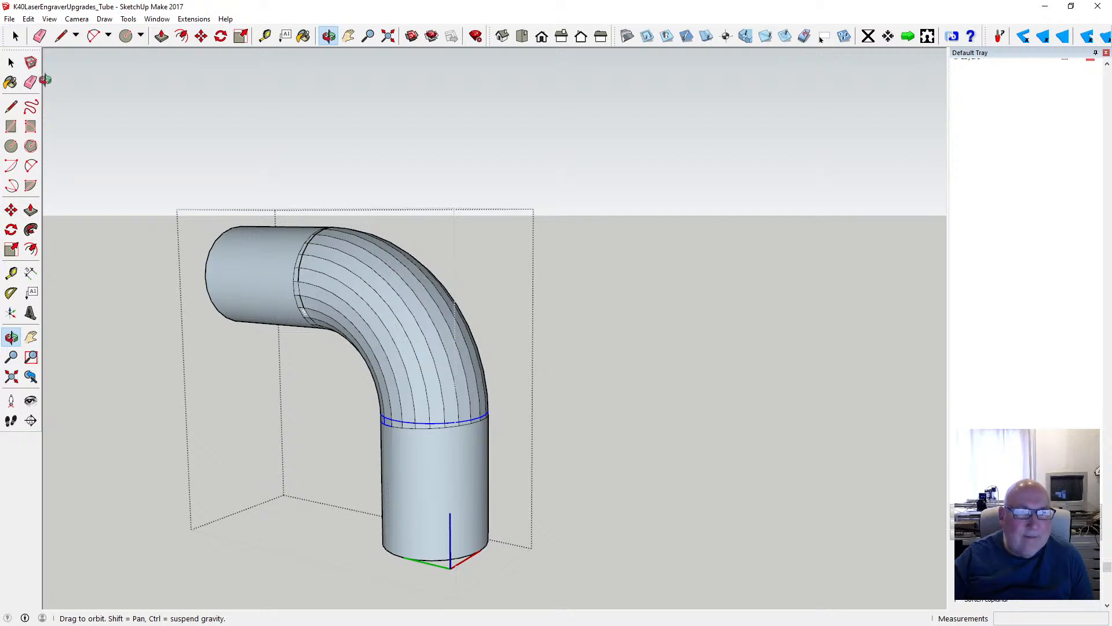
- Soften and smooth the edges of the curved bend section including both tube joints, and clear the selection
{"action": "key", "text": "space"}
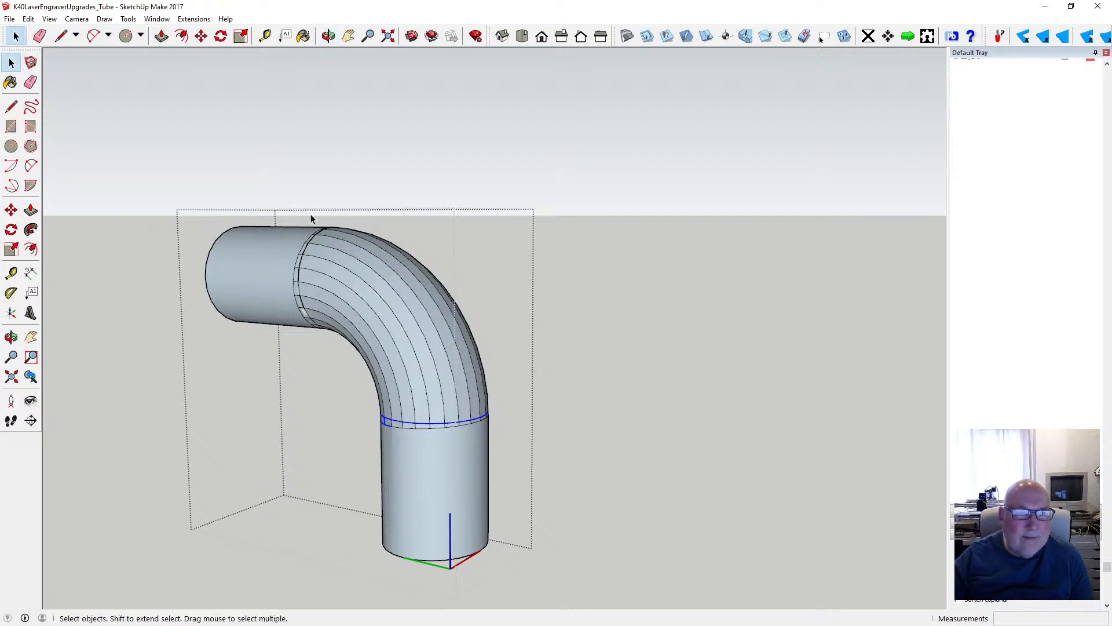
{"action": "key", "text": "o"}
{"action": "left_click_drag", "start_coordinate": [370, 216], "coordinate": [559, 174]}
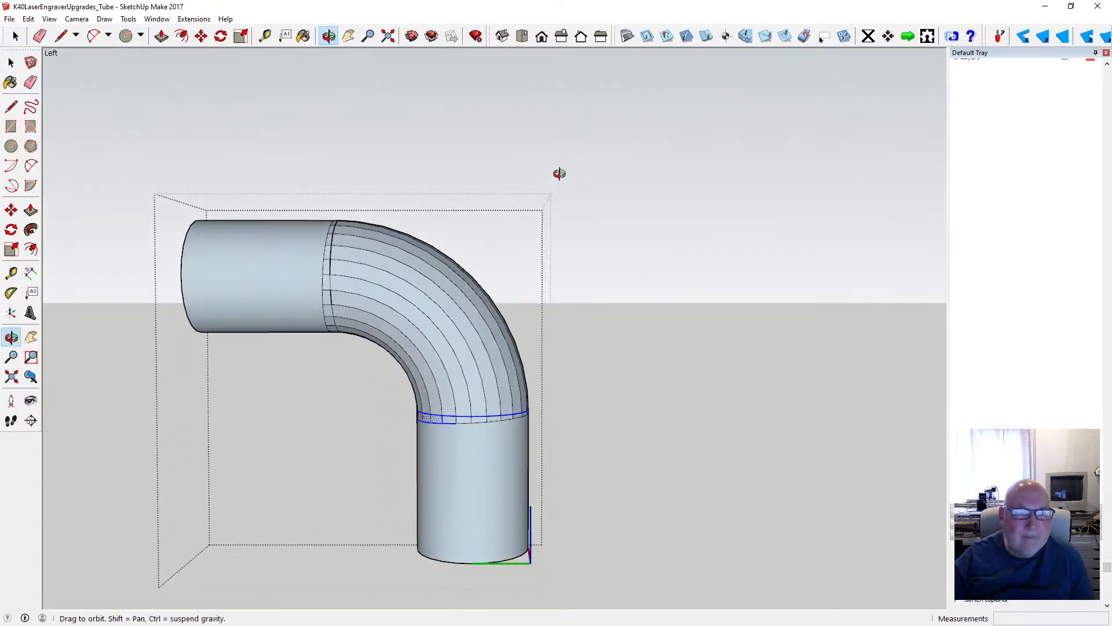
{"action": "left_click", "coordinate": [11, 62]}
{"action": "left_click_drag", "start_coordinate": [279, 198], "coordinate": [561, 460]}
{"action": "right_click", "coordinate": [465, 395]}
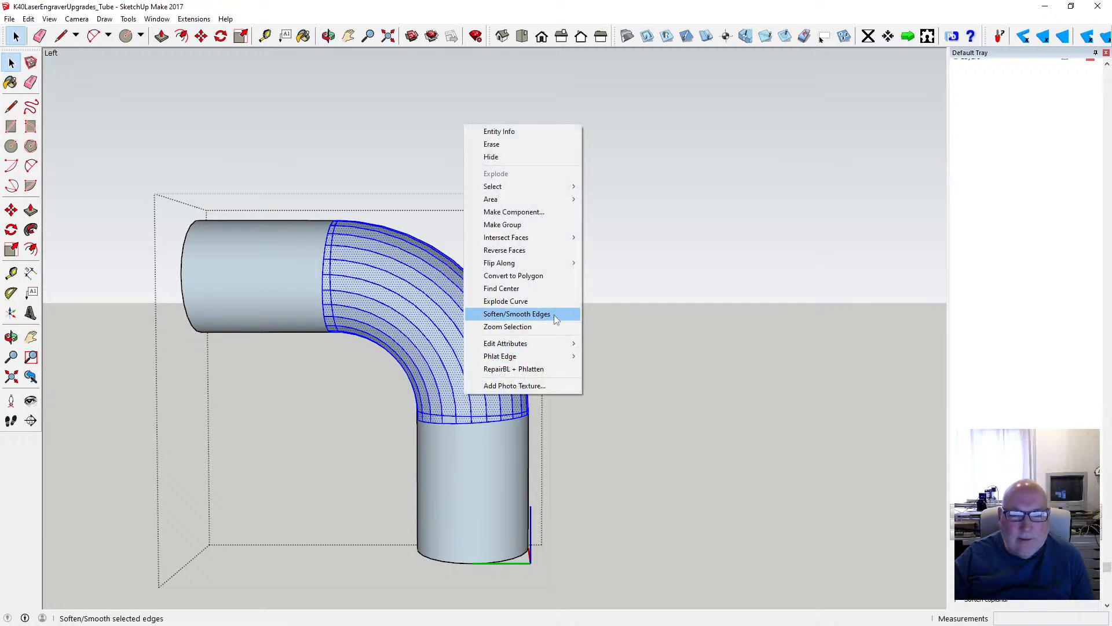
{"action": "left_click", "coordinate": [516, 314]}
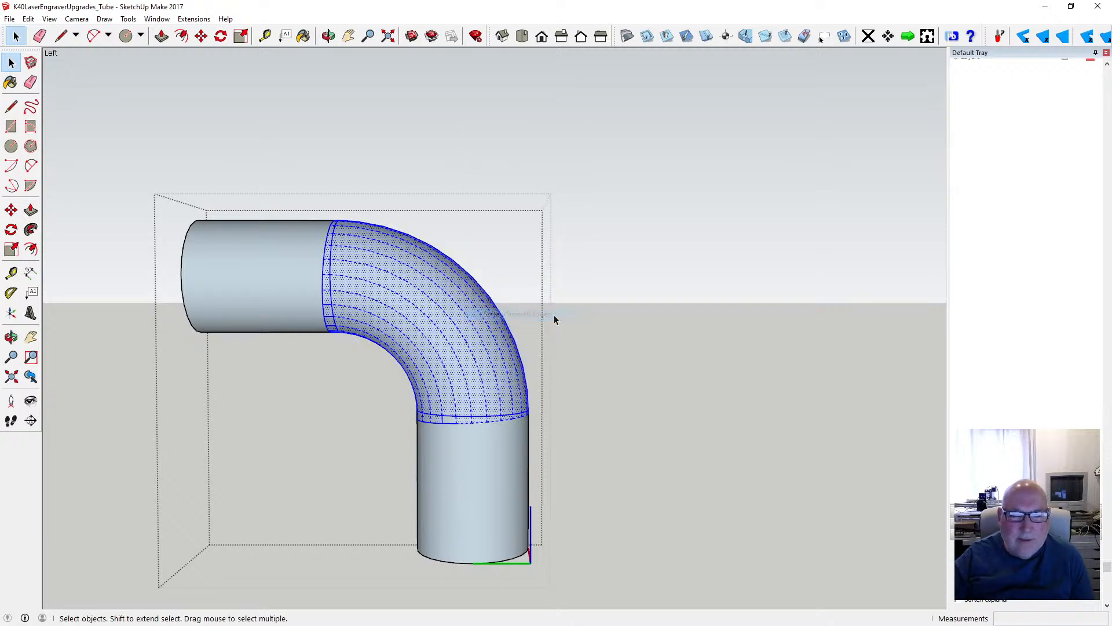
{"action": "left_click", "coordinate": [327, 36]}
{"action": "mouse_move", "coordinate": [423, 149]}
{"action": "left_mouse_down"}
{"action": "mouse_move", "coordinate": [199, 278]}
{"action": "mouse_move", "coordinate": [328, 281]}
{"action": "mouse_move", "coordinate": [280, 269]}
{"action": "mouse_move", "coordinate": [430, 256]}
{"action": "mouse_move", "coordinate": [281, 241]}
{"action": "left_mouse_up"}
{"action": "left_click", "coordinate": [11, 62]}
{"action": "left_click", "coordinate": [447, 355]}
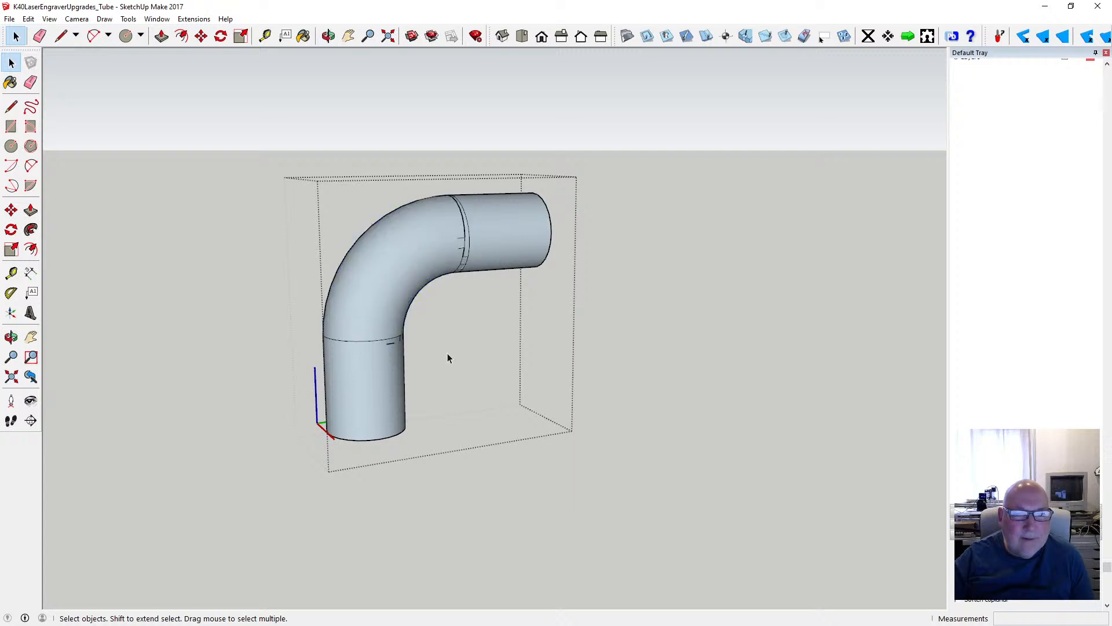
- Try to delete the short stray edge beside the bend's joint with the horizontal tube, and undo the deletion
{"action": "scroll", "coordinate": [450, 279], "scroll_direction": "up", "scroll_amount": 6}
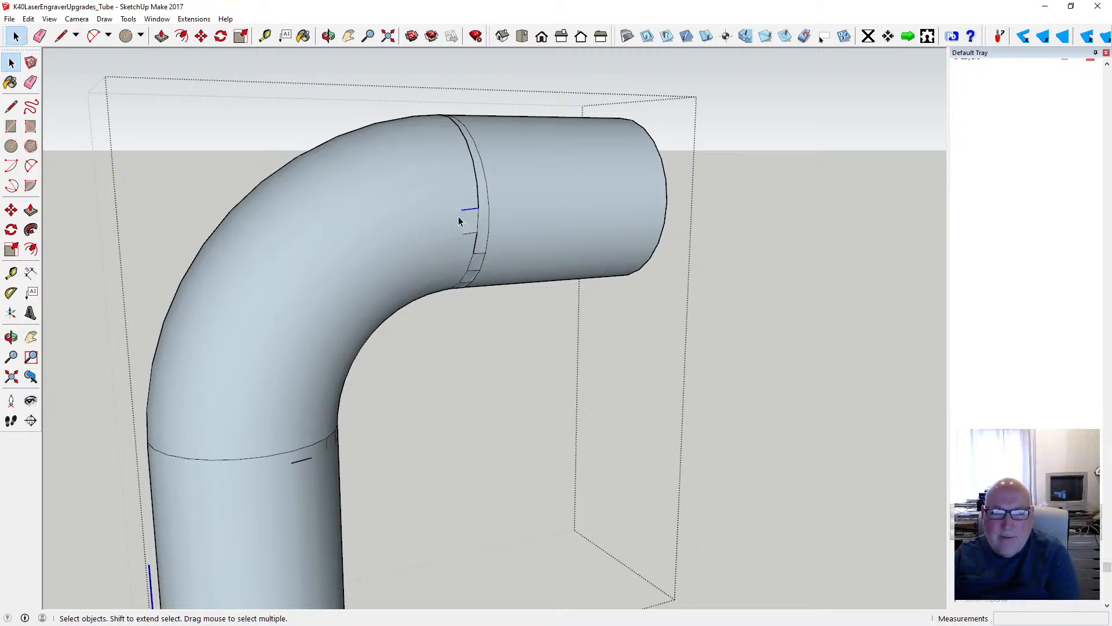
{"action": "key", "text": "Delete"}
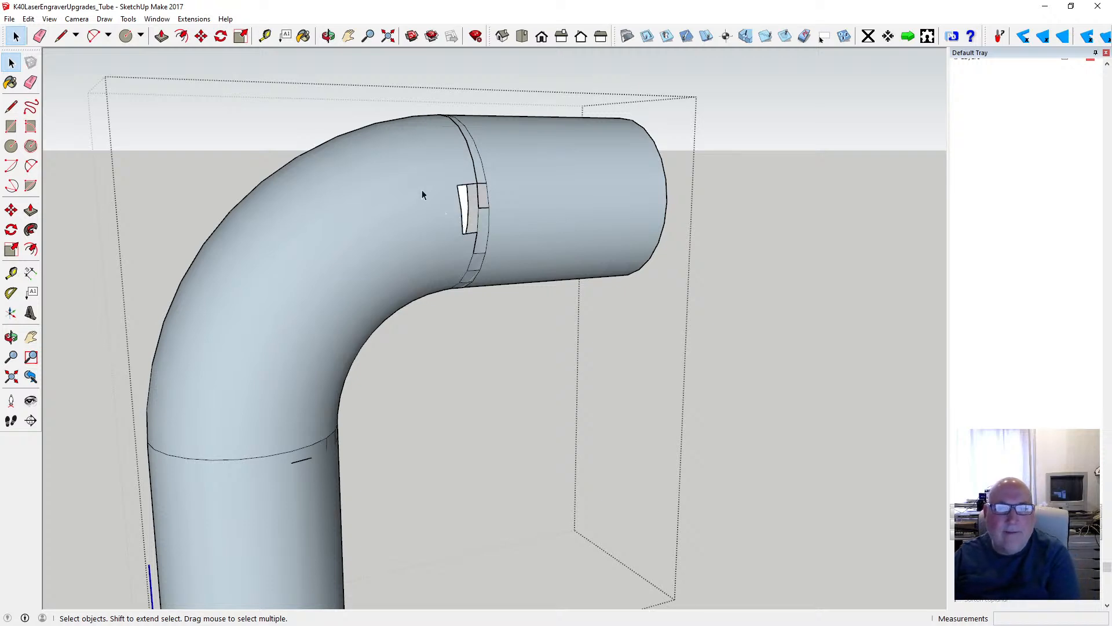
{"action": "left_click", "coordinate": [28, 18]}
{"action": "left_click", "coordinate": [39, 32]}
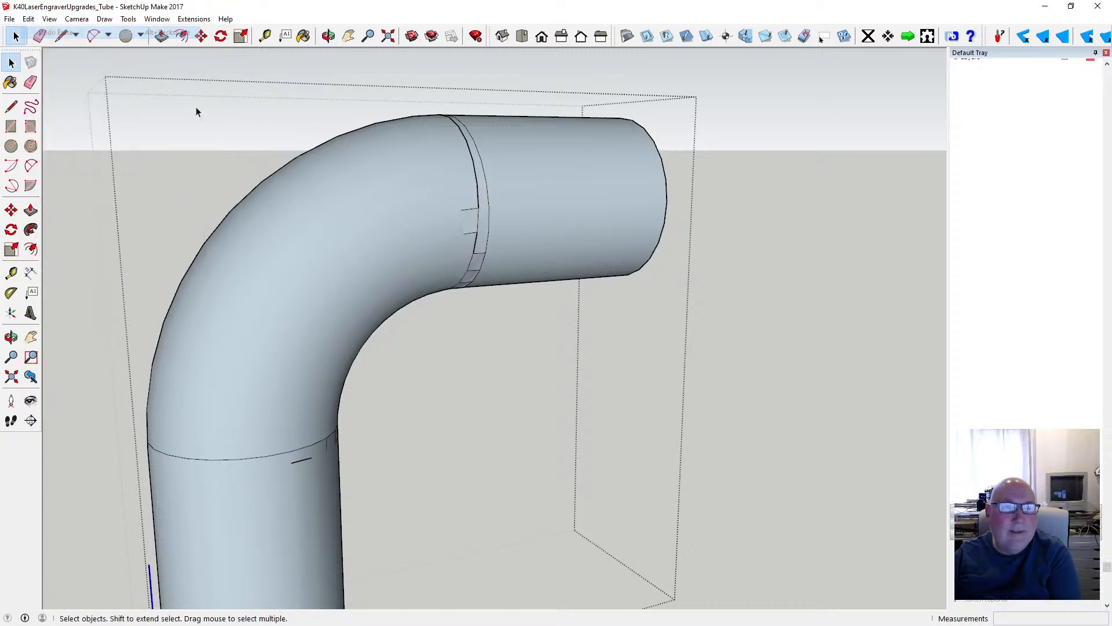
- Examine the underside of the bend's joint with the horizontal tube up close for gaps and stray edges
{"action": "left_click", "coordinate": [329, 36]}
{"action": "scroll", "coordinate": [405, 204], "scroll_direction": "down", "scroll_amount": 5}
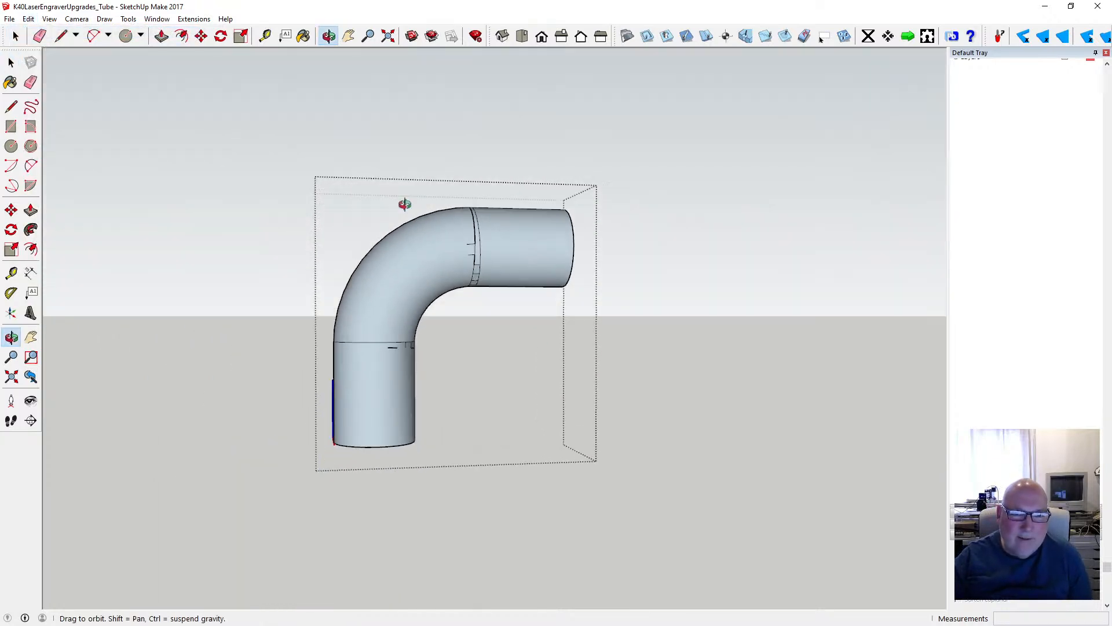
{"action": "left_click_drag", "start_coordinate": [404, 203], "coordinate": [498, 263]}
{"action": "scroll", "coordinate": [448, 242], "scroll_direction": "up", "scroll_amount": 6}
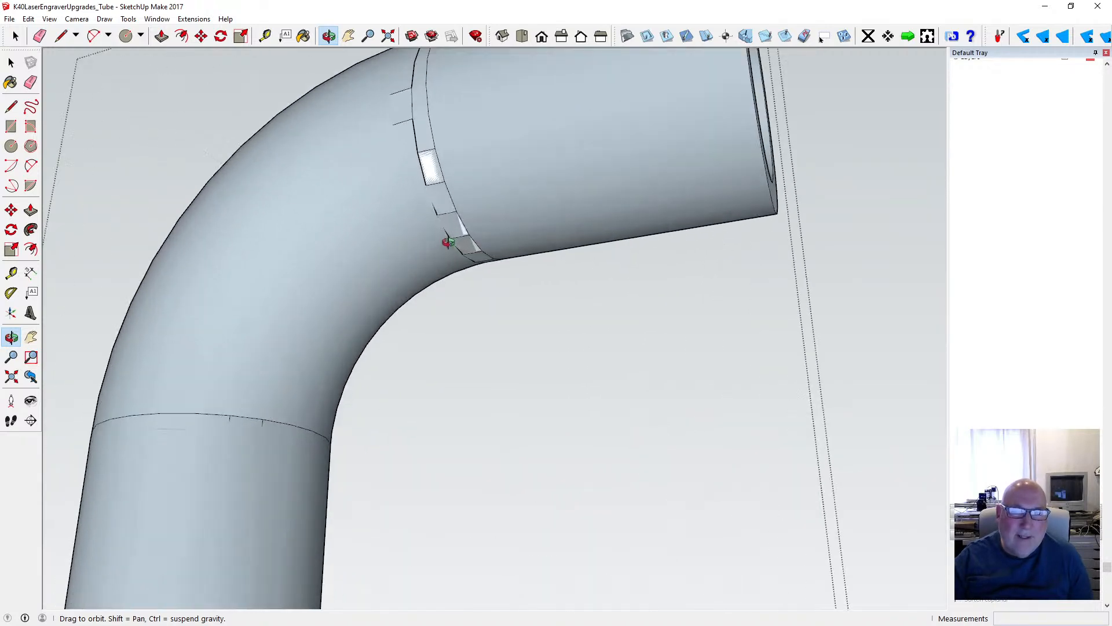
{"action": "scroll", "coordinate": [449, 242], "scroll_direction": "up", "scroll_amount": 4}
{"action": "left_click_drag", "start_coordinate": [450, 242], "coordinate": [429, 310]}
{"action": "scroll", "coordinate": [454, 297], "scroll_direction": "down", "scroll_amount": 6}
{"action": "scroll", "coordinate": [456, 289], "scroll_direction": "down", "scroll_amount": 3}
{"action": "scroll", "coordinate": [284, 333], "scroll_direction": "up", "scroll_amount": 3}
{"action": "scroll", "coordinate": [285, 332], "scroll_direction": "up", "scroll_amount": 2}
{"action": "scroll", "coordinate": [480, 281], "scroll_direction": "down", "scroll_amount": 4}
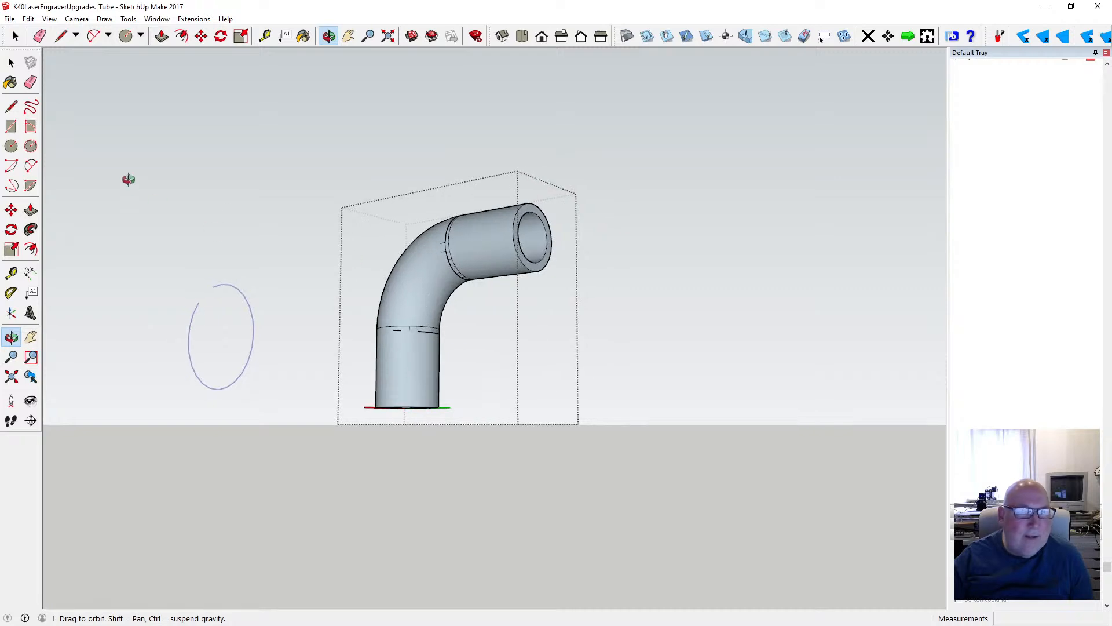
- Finish editing the elbow component and return to the complete laser tube model
{"action": "key", "text": "space"}
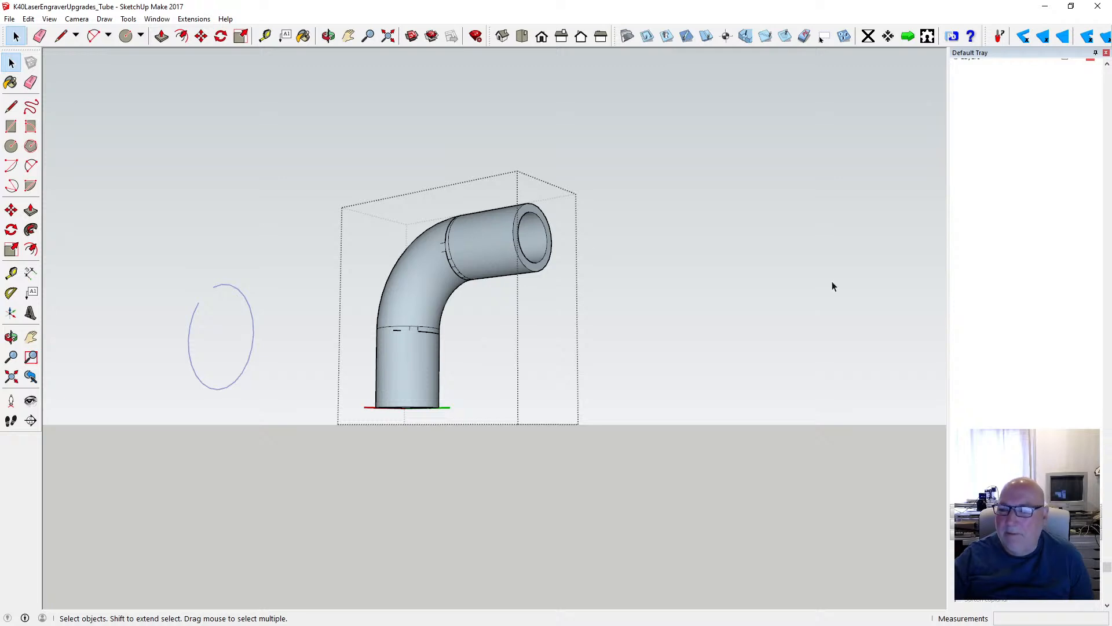
{"action": "left_click", "coordinate": [601, 266]}
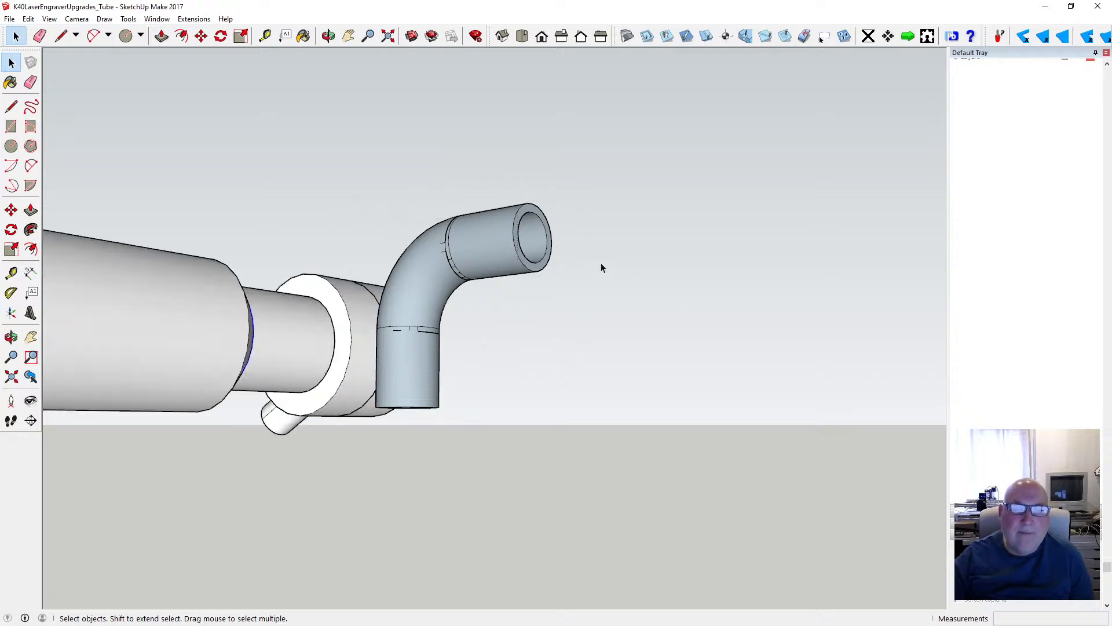
{"action": "left_click", "coordinate": [328, 36]}
{"action": "scroll", "coordinate": [509, 222], "scroll_direction": "down", "scroll_amount": 5}
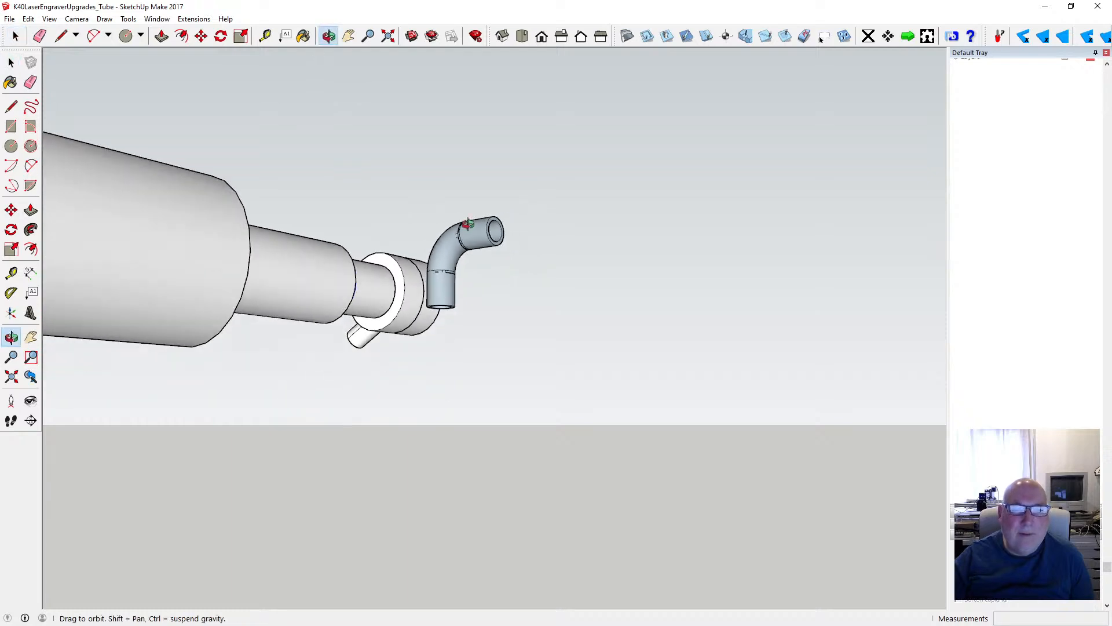
{"action": "left_click_drag", "start_coordinate": [509, 221], "coordinate": [287, 297]}
{"action": "left_click_drag", "start_coordinate": [304, 296], "coordinate": [347, 308]}
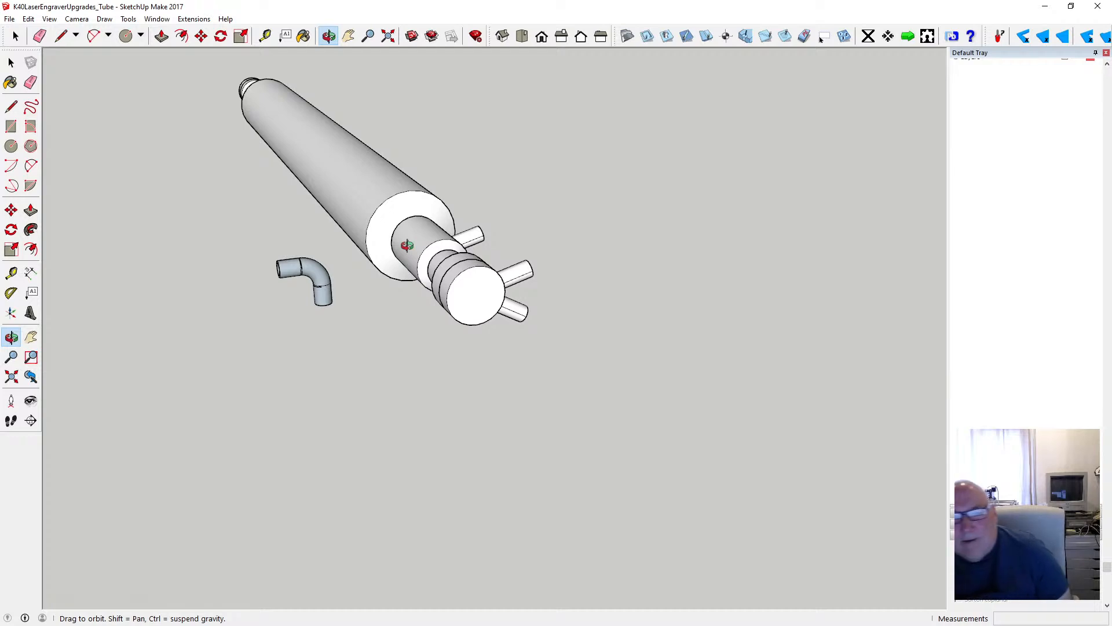
{"action": "left_click_drag", "start_coordinate": [412, 273], "coordinate": [526, 285]}
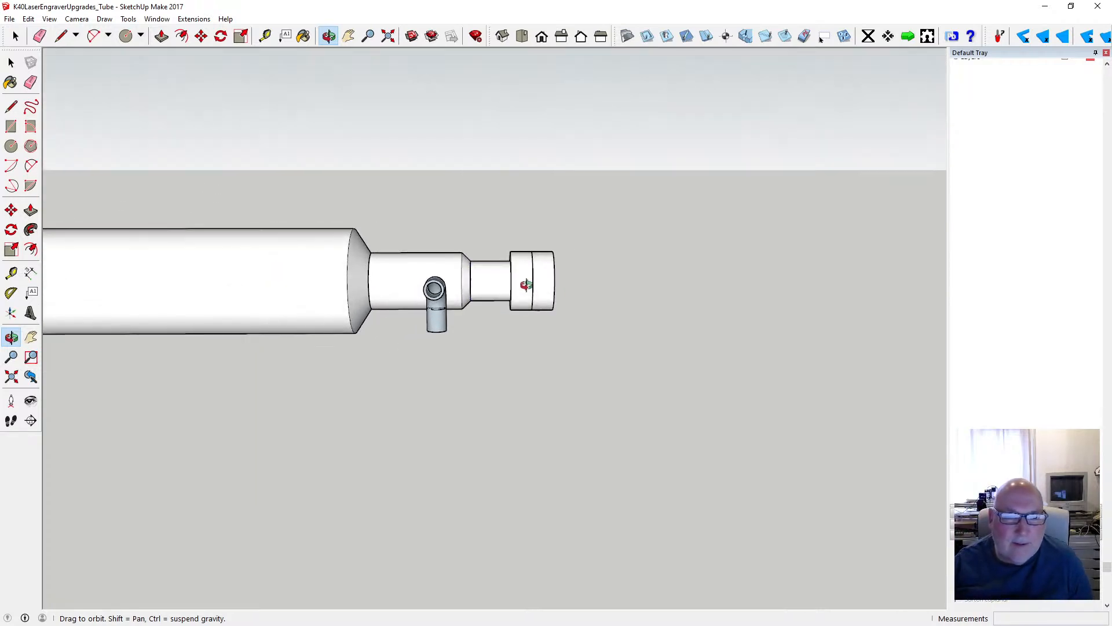
- Rotate the elbow component 90 degrees about the green axis so that both of its legs lie horizontally
{"action": "left_click", "coordinate": [221, 36]}
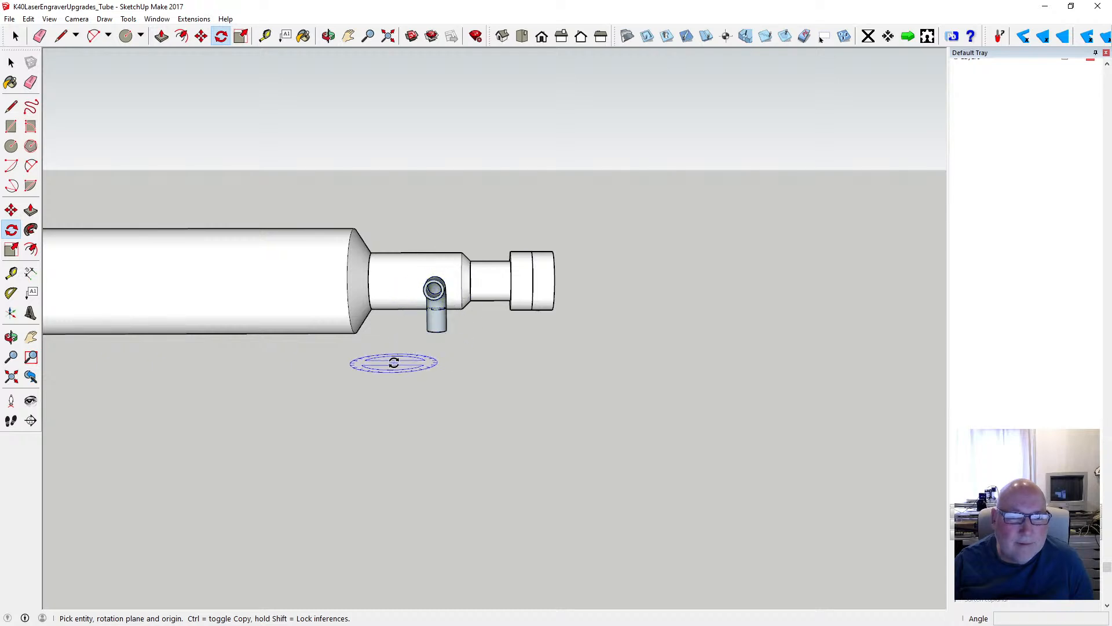
{"action": "scroll", "coordinate": [486, 387], "scroll_direction": "down", "scroll_amount": 1}
{"action": "scroll", "coordinate": [474, 385], "scroll_direction": "up", "scroll_amount": 3}
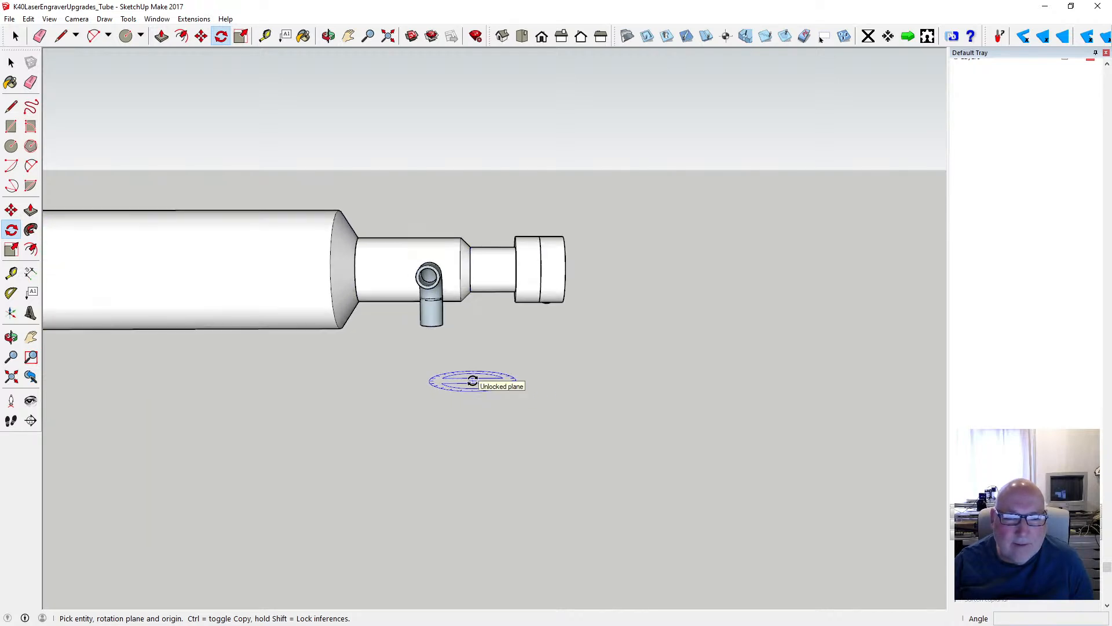
{"action": "key", "text": "shift"}
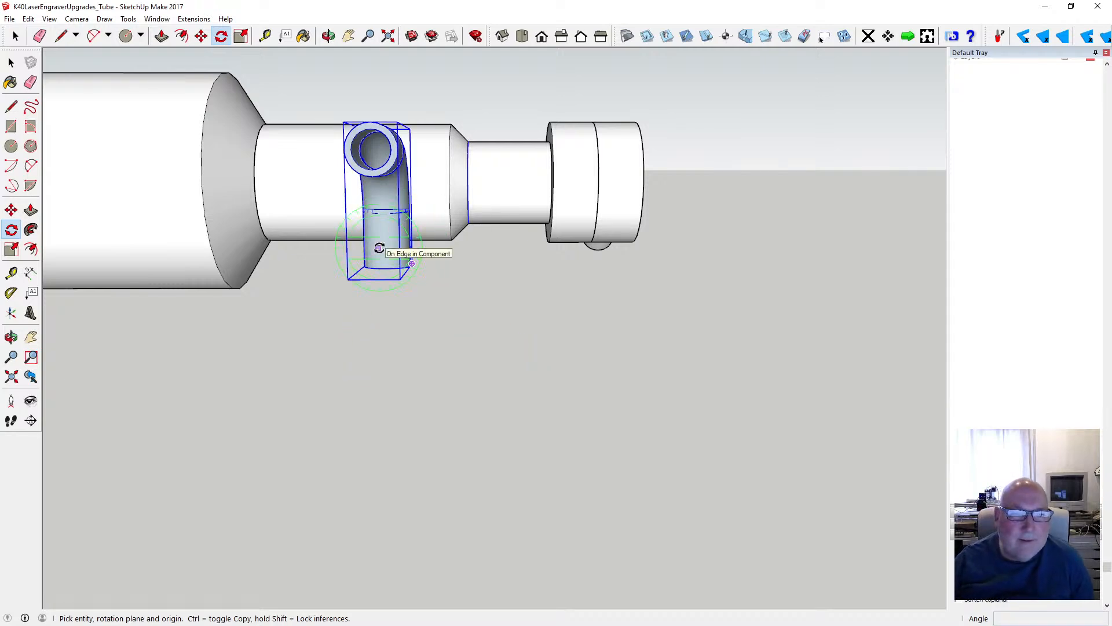
{"action": "left_click", "coordinate": [377, 214]}
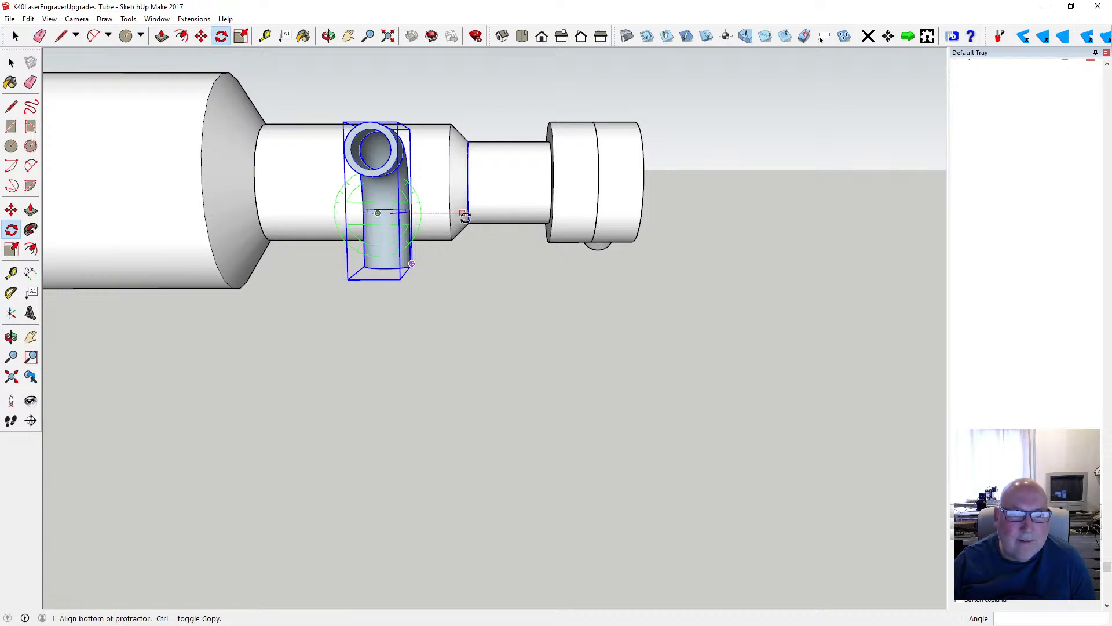
{"action": "left_click", "coordinate": [465, 217]}
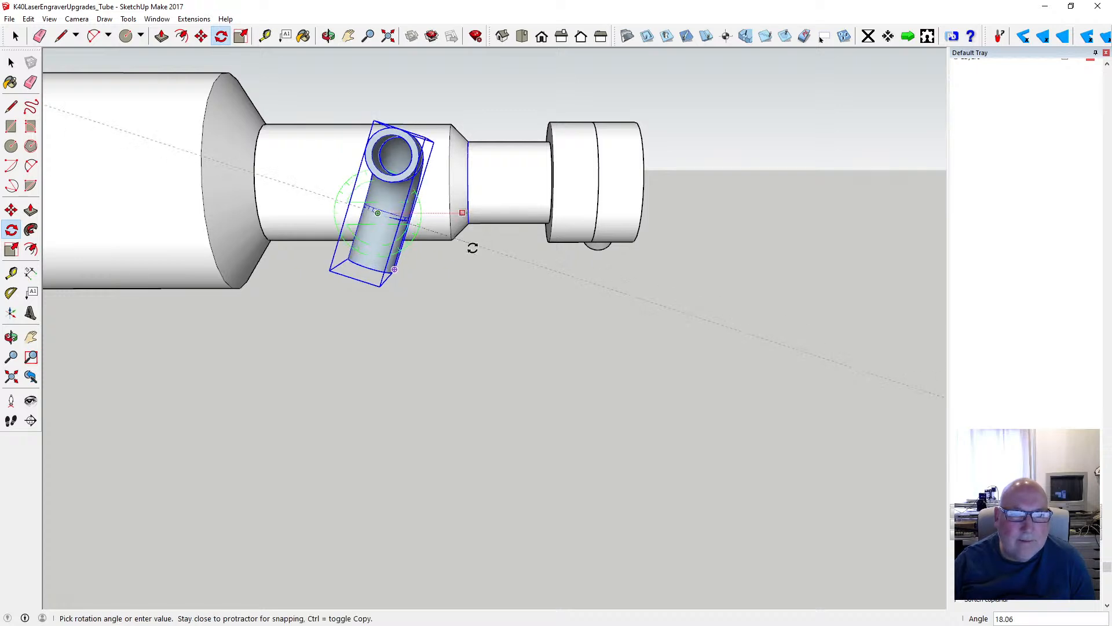
{"action": "left_click", "coordinate": [380, 329]}
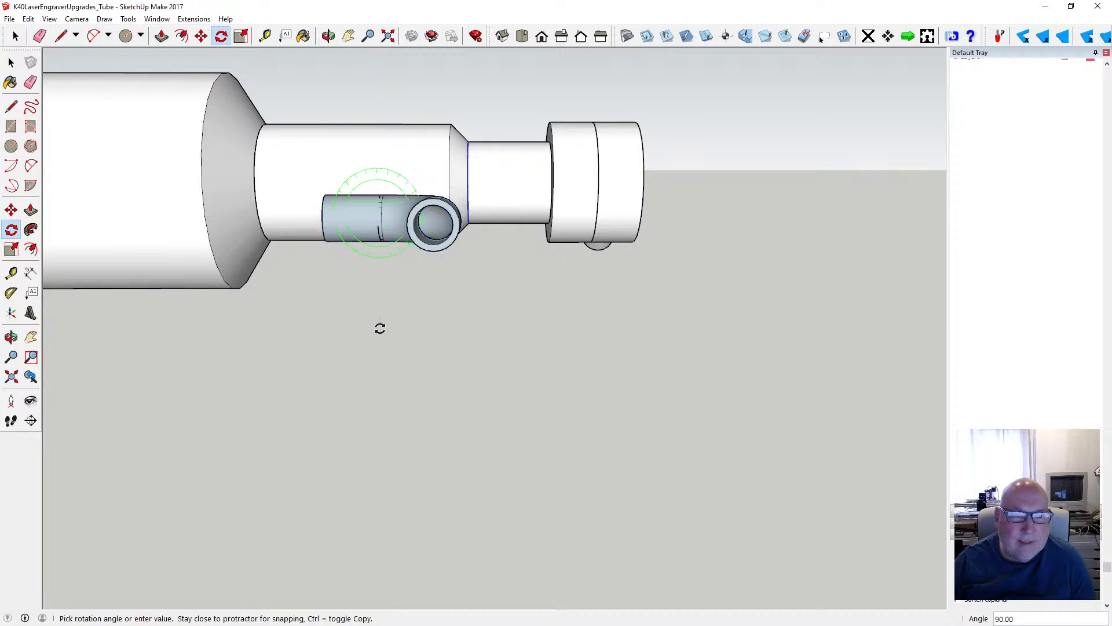
- Rotate the elbow 90 degrees about the vertical blue axis so that one leg points toward the laser tube
{"action": "left_click", "coordinate": [329, 36]}
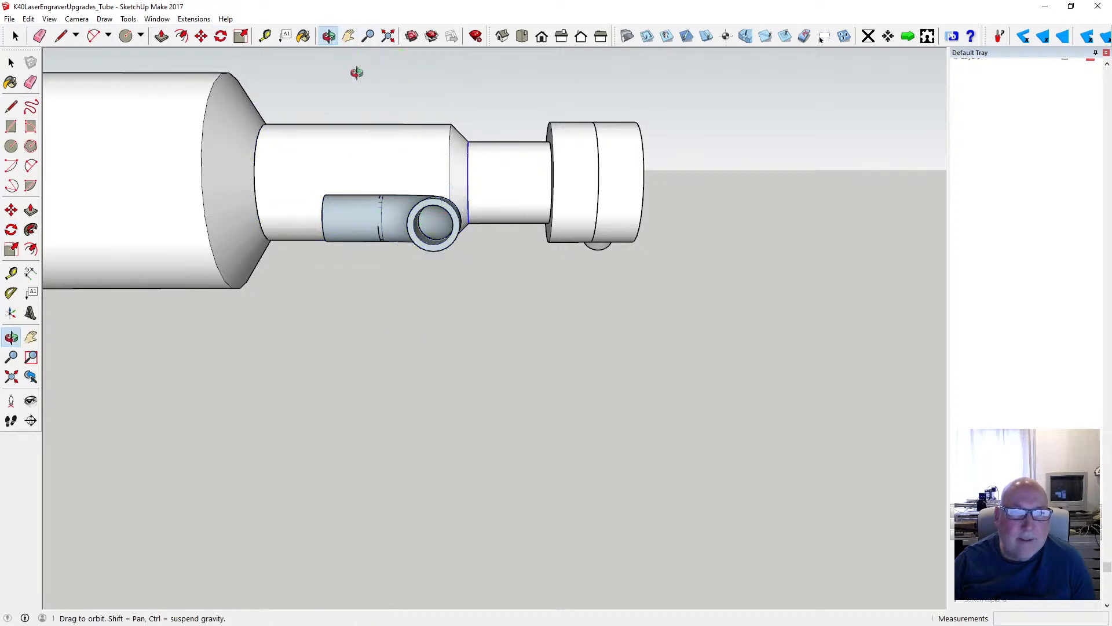
{"action": "left_click_drag", "start_coordinate": [355, 72], "coordinate": [379, 185]}
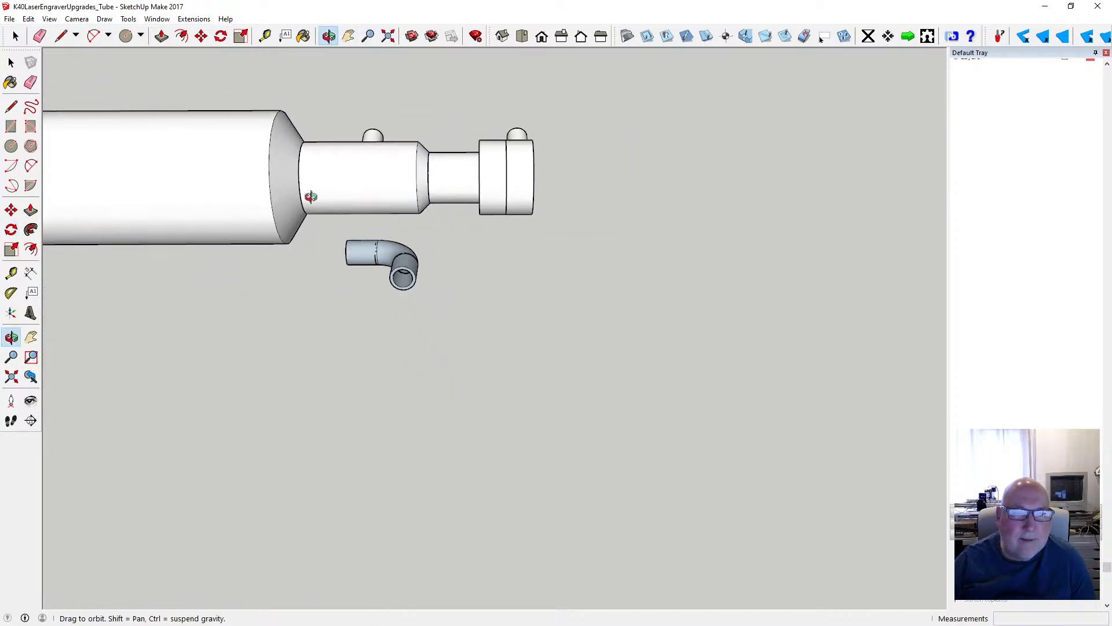
{"action": "left_click", "coordinate": [220, 37]}
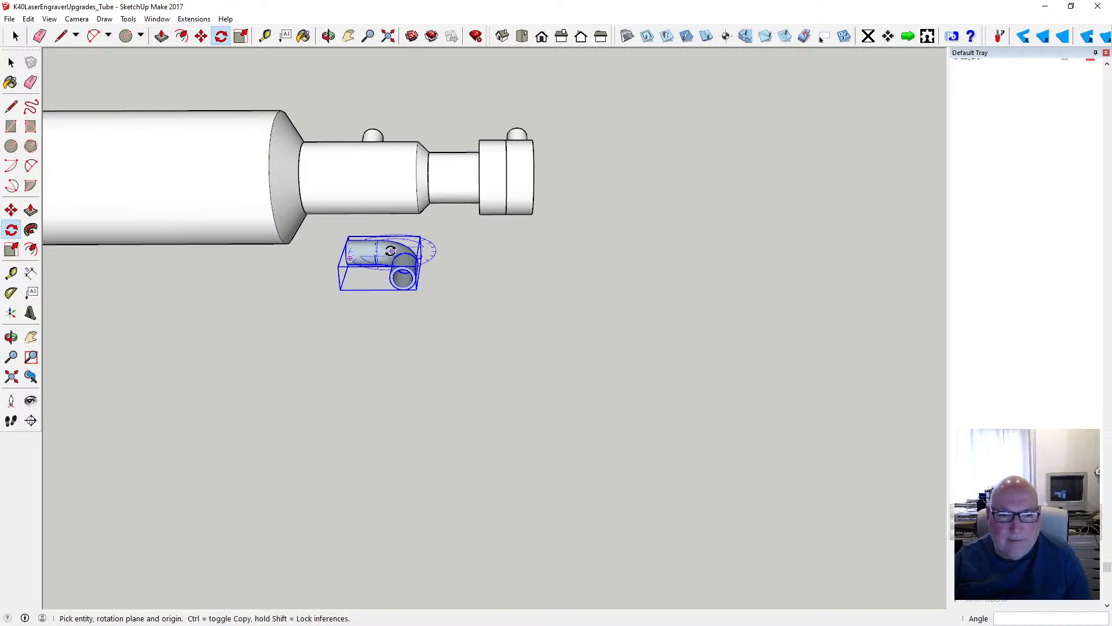
{"action": "left_click_drag", "start_coordinate": [384, 248], "coordinate": [470, 252]}
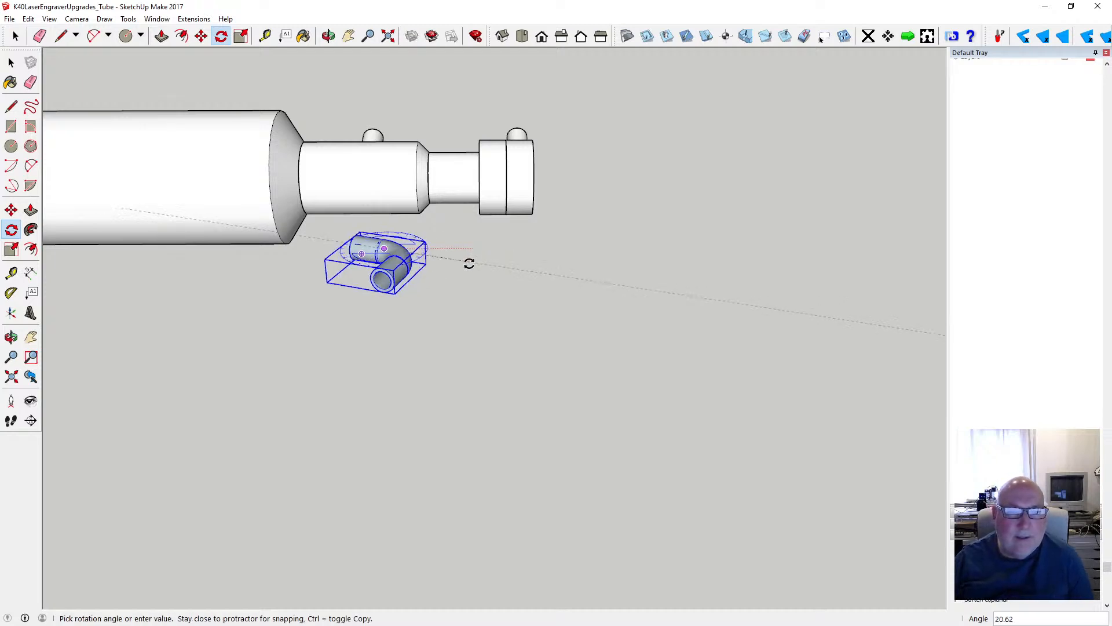
{"action": "left_click", "coordinate": [368, 320]}
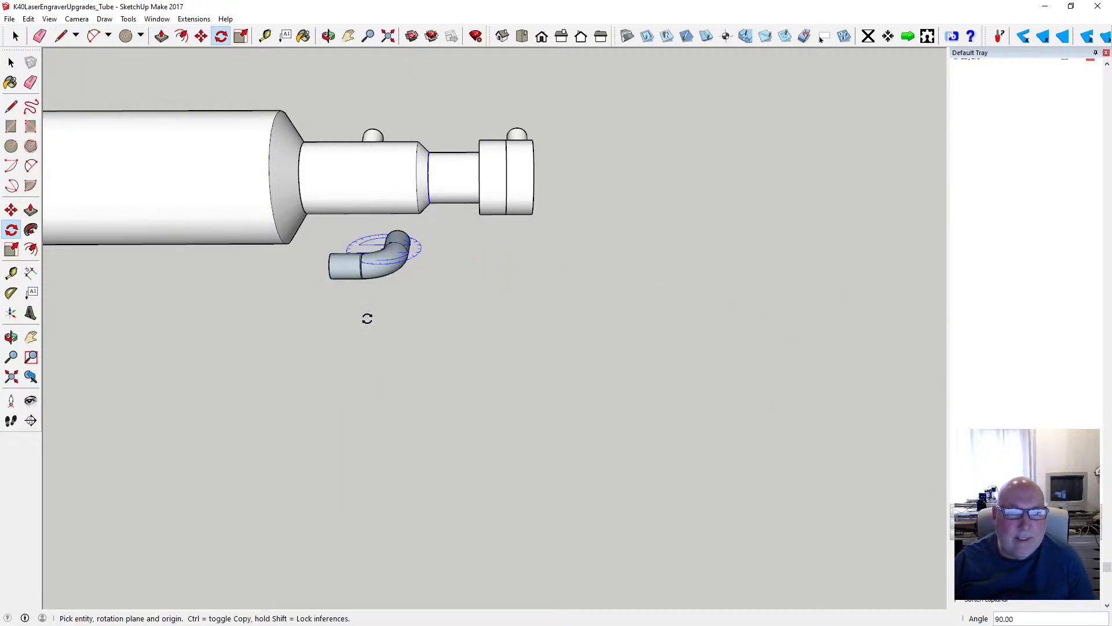
{"action": "left_click", "coordinate": [12, 64]}
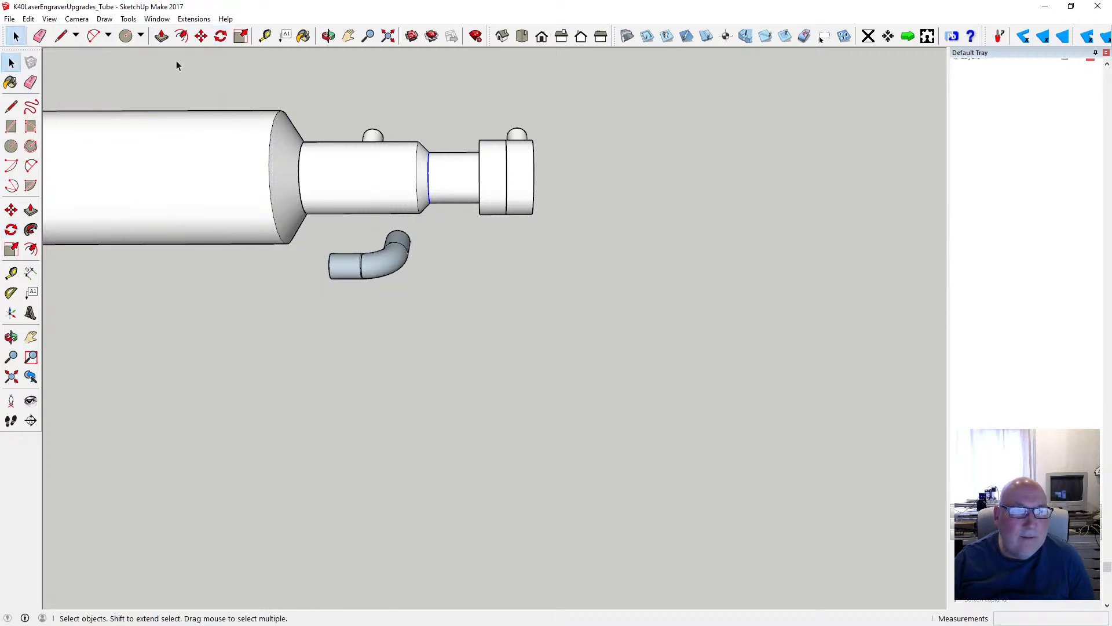
- Copy the elbow 38 mm along the red axis toward the wide body of the laser tube
{"action": "key", "text": "m"}
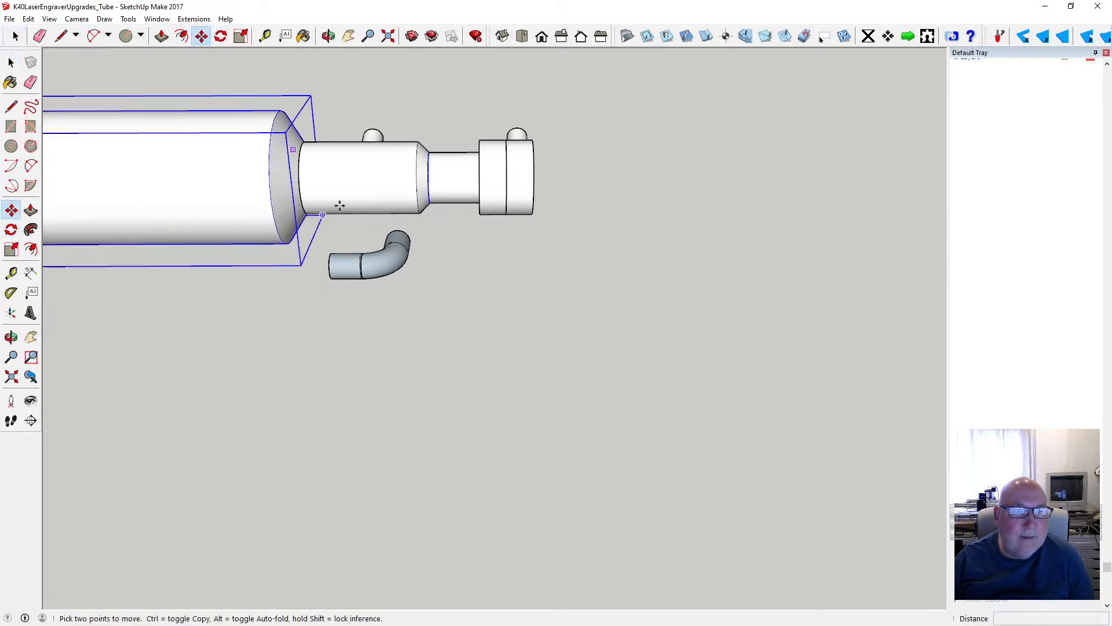
{"action": "left_click", "coordinate": [347, 268]}
{"action": "key", "text": "ctrl"}
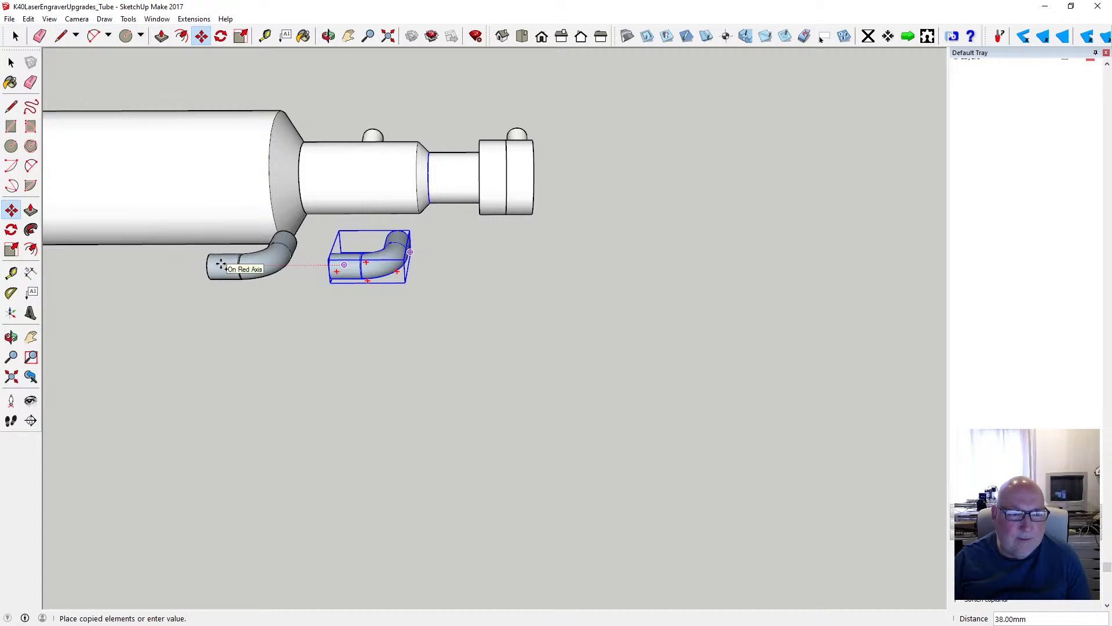
{"action": "left_click", "coordinate": [226, 265]}
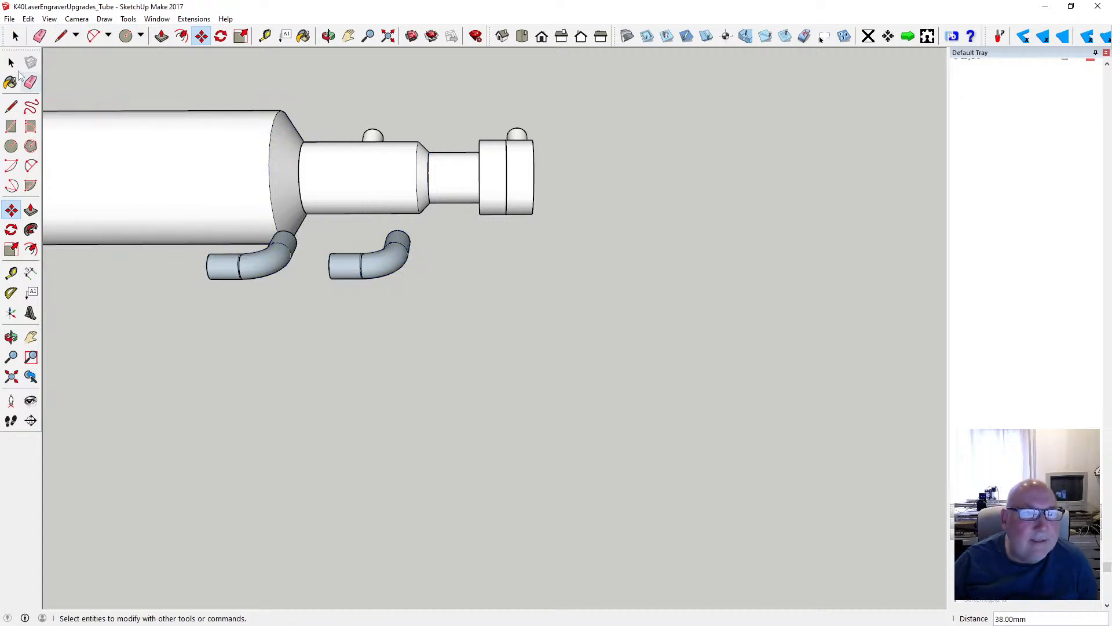
- Try to flip the copied elbow along the component's red axis
{"action": "left_click", "coordinate": [11, 62]}
{"action": "right_click", "coordinate": [248, 256]}
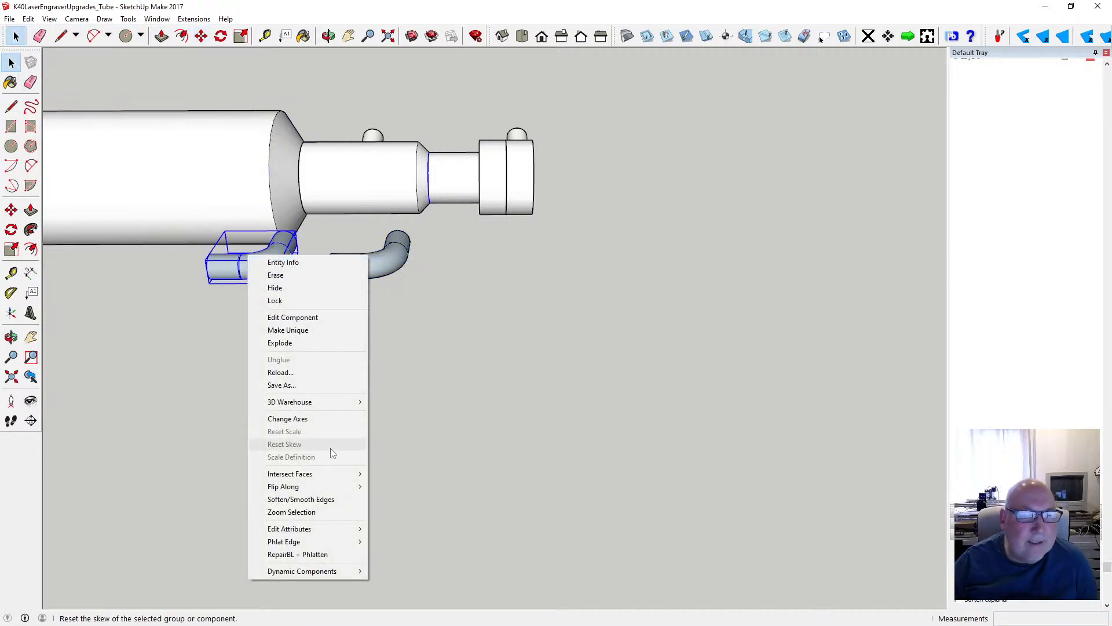
{"action": "mouse_move", "coordinate": [362, 487]}
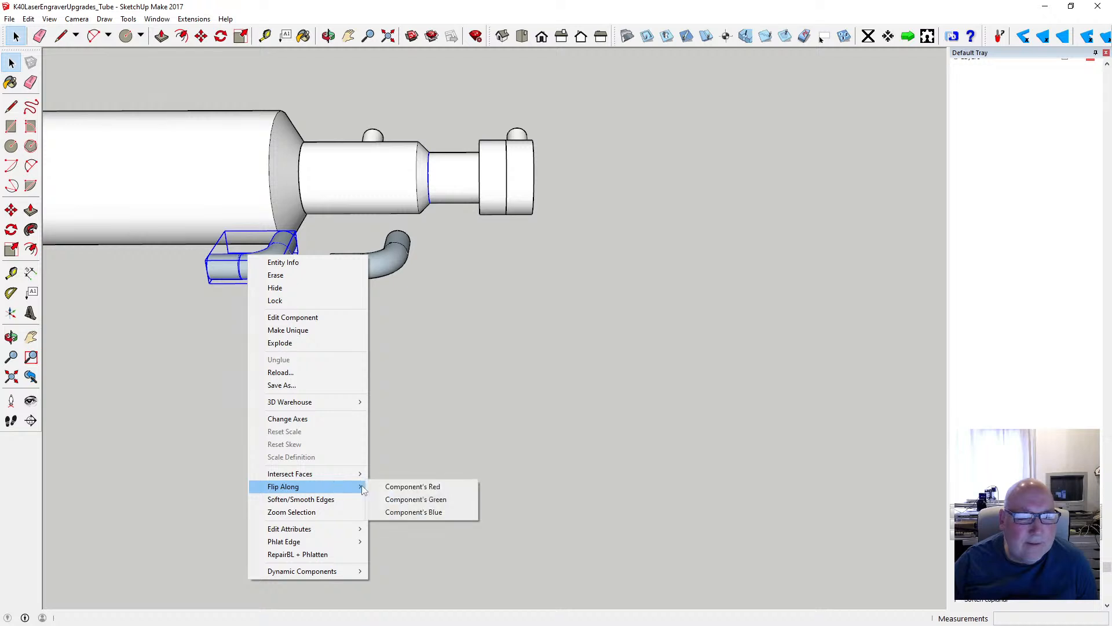
{"action": "left_click", "coordinate": [398, 489]}
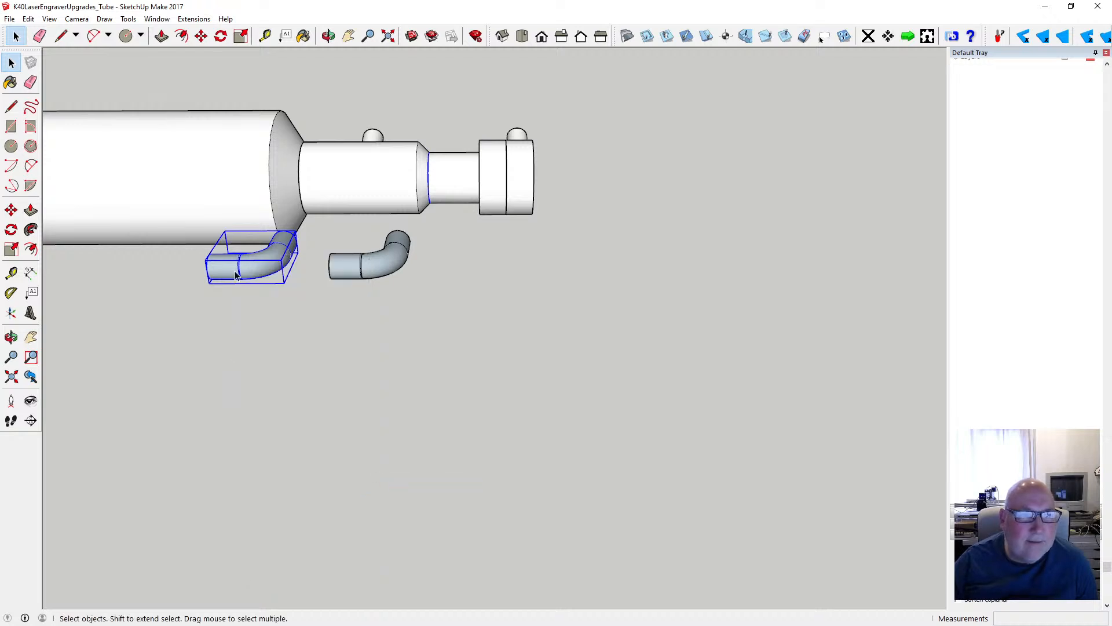
{"action": "left_click", "coordinate": [28, 19]}
{"action": "left_click", "coordinate": [276, 308]}
- Flip the copied elbow along the component's green axis so its open end faces the original elbow, and clear the selection
{"action": "right_click", "coordinate": [250, 270]}
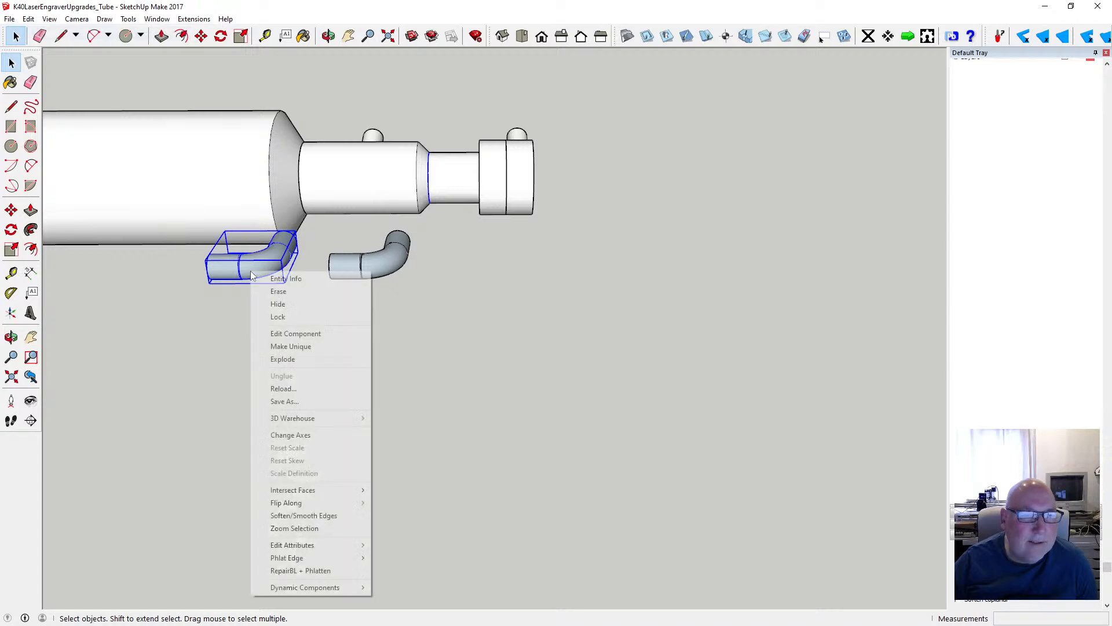
{"action": "mouse_move", "coordinate": [340, 503]}
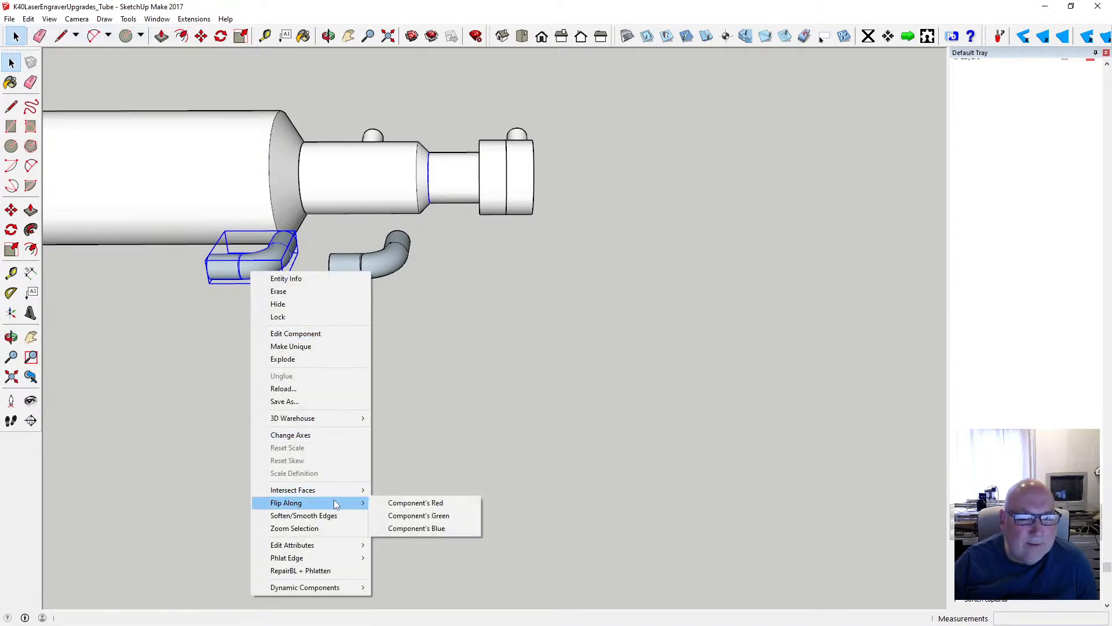
{"action": "left_click", "coordinate": [436, 515]}
{"action": "left_click", "coordinate": [377, 316]}
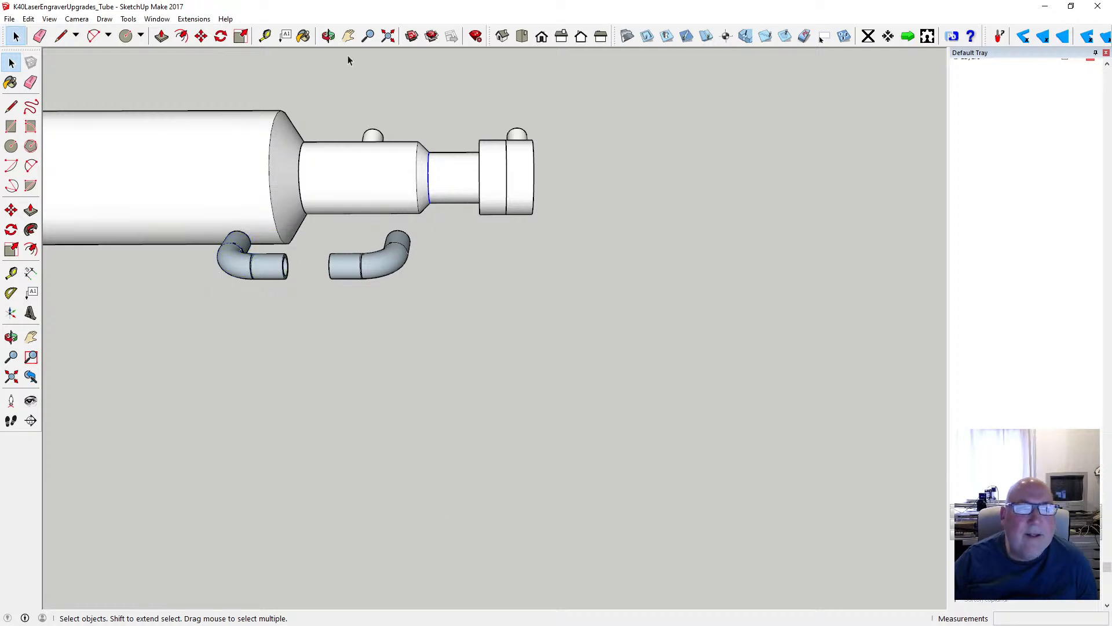
- Move the original elbow about 43 mm to the narrow neck beside the laser tube's end cap
{"action": "left_click", "coordinate": [328, 36]}
{"action": "left_click_drag", "start_coordinate": [579, 369], "coordinate": [436, 295]}
{"action": "left_click_drag", "start_coordinate": [489, 250], "coordinate": [456, 301]}
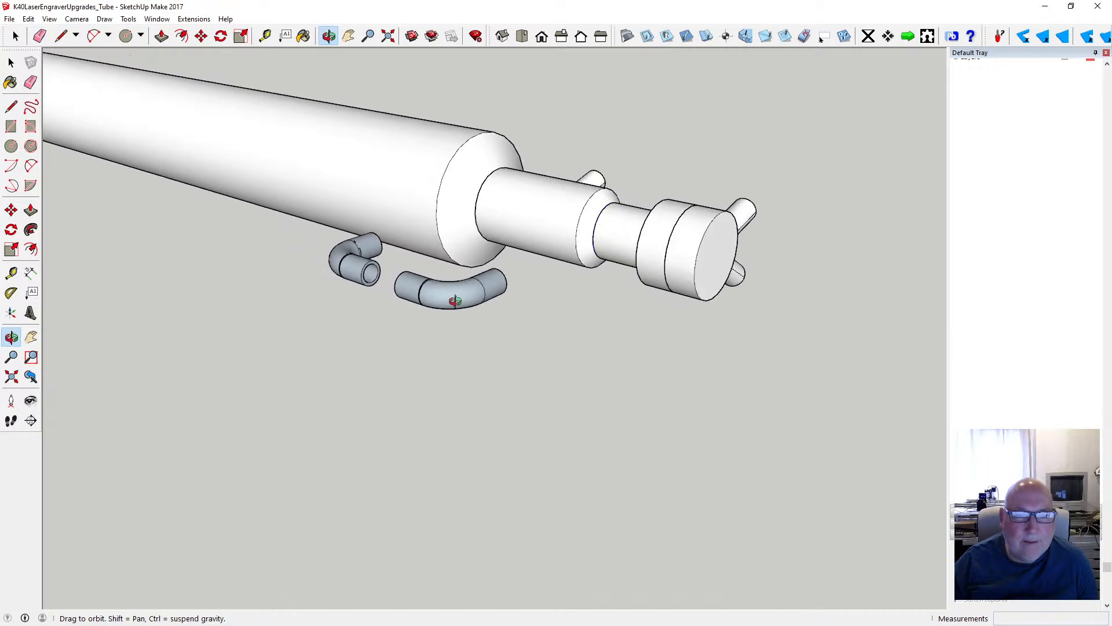
{"action": "left_click", "coordinate": [198, 38]}
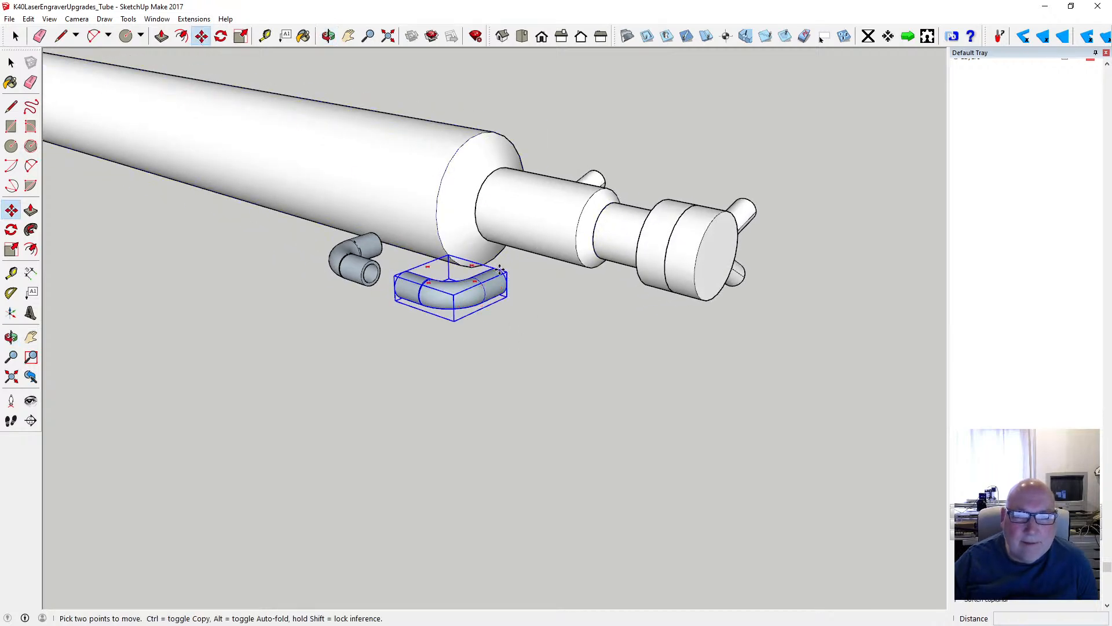
{"action": "left_click", "coordinate": [499, 270]}
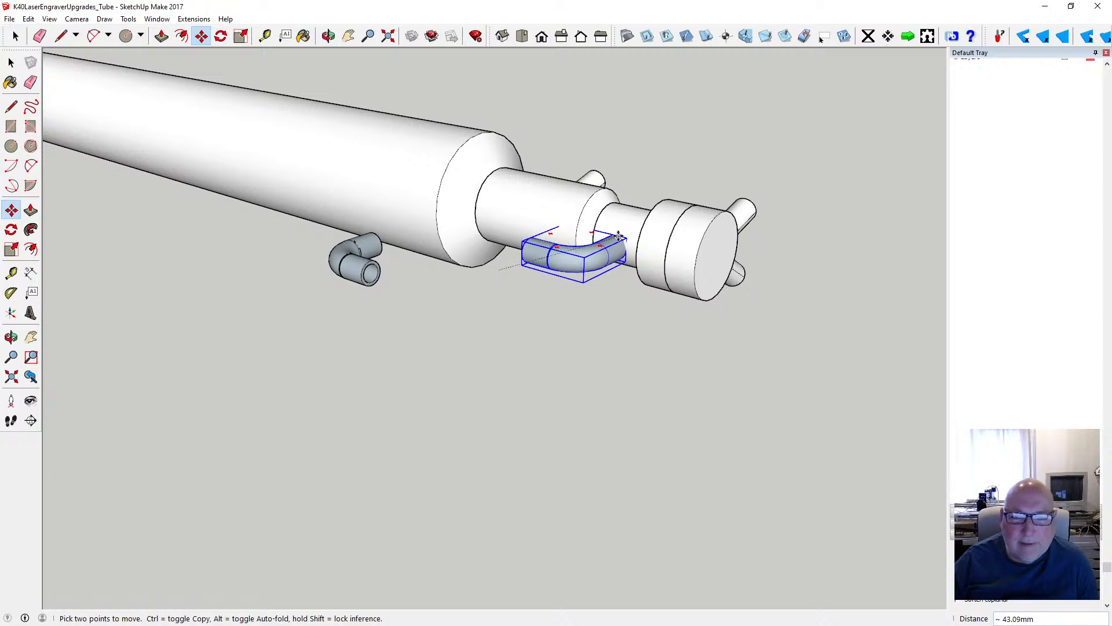
{"action": "left_click", "coordinate": [622, 238]}
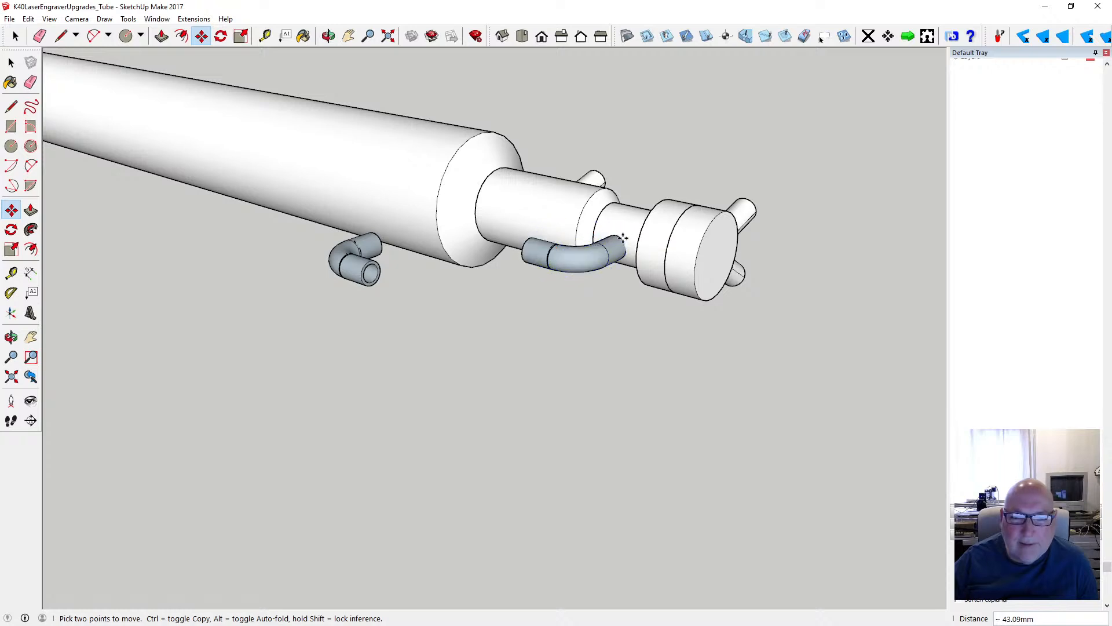
- Move the mirrored elbow about 24.5 mm to the tapered shoulder of the laser tube's main body
{"action": "key", "text": "o"}
{"action": "left_click_drag", "start_coordinate": [610, 215], "coordinate": [400, 272]}
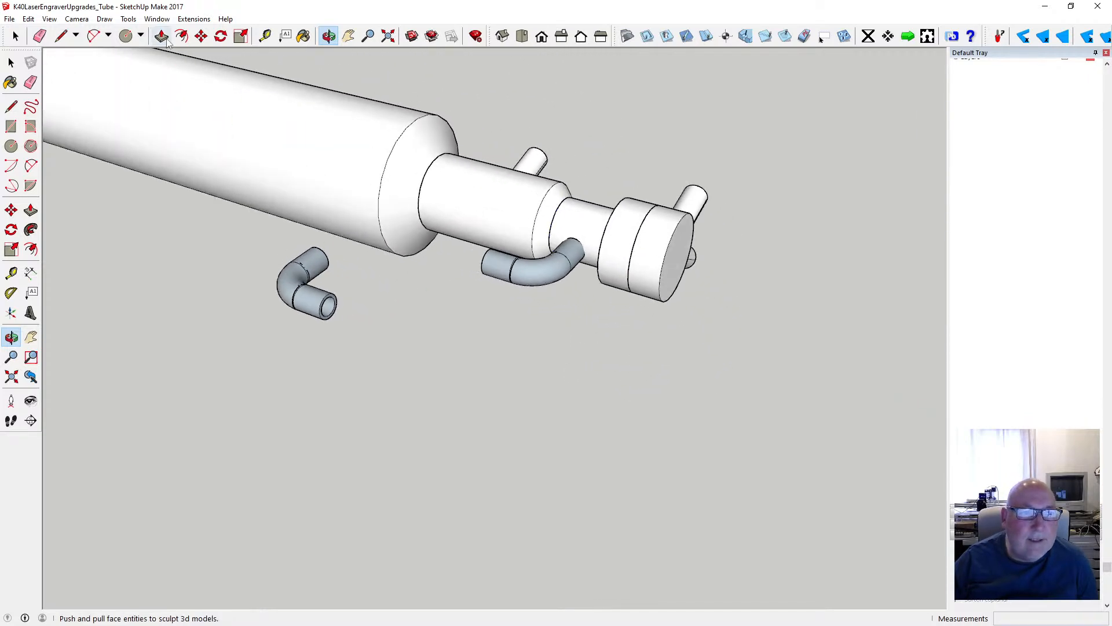
{"action": "left_click", "coordinate": [199, 37]}
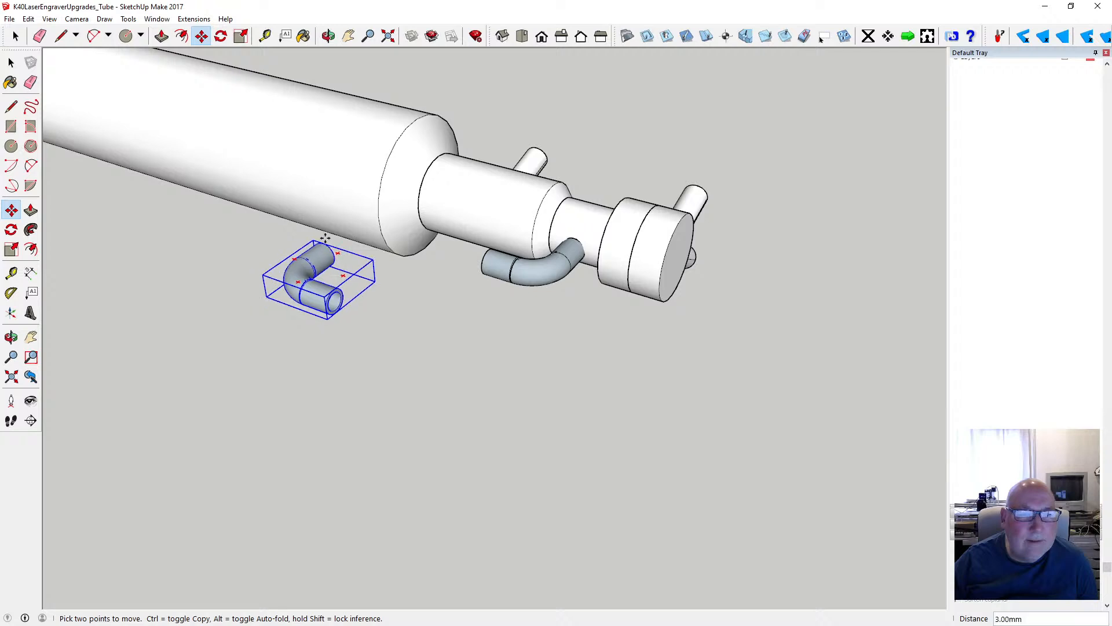
{"action": "left_click", "coordinate": [320, 255]}
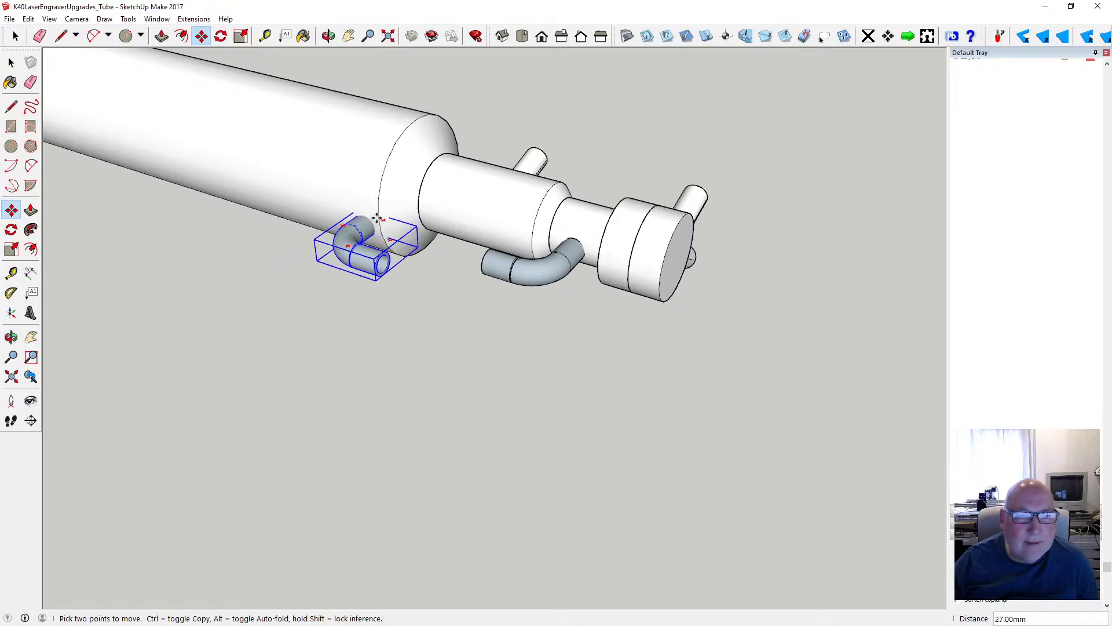
{"action": "type", "text": "15"}
{"action": "key", "text": "Return"}
{"action": "type", "text": "0.5"}
{"action": "key", "text": "Return"}
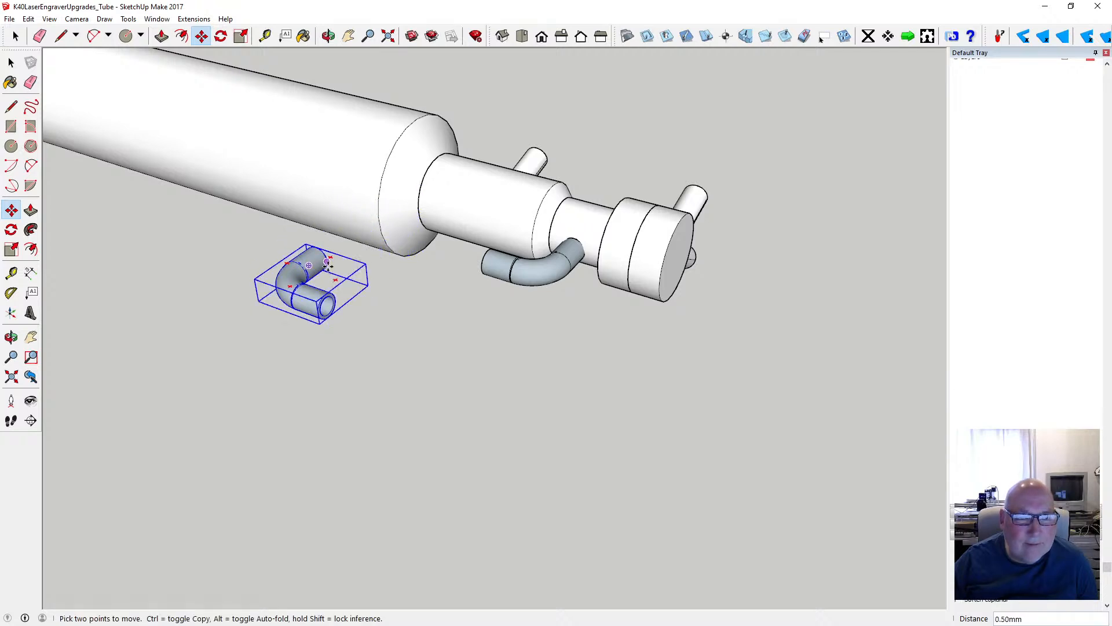
{"action": "left_click", "coordinate": [326, 265]}
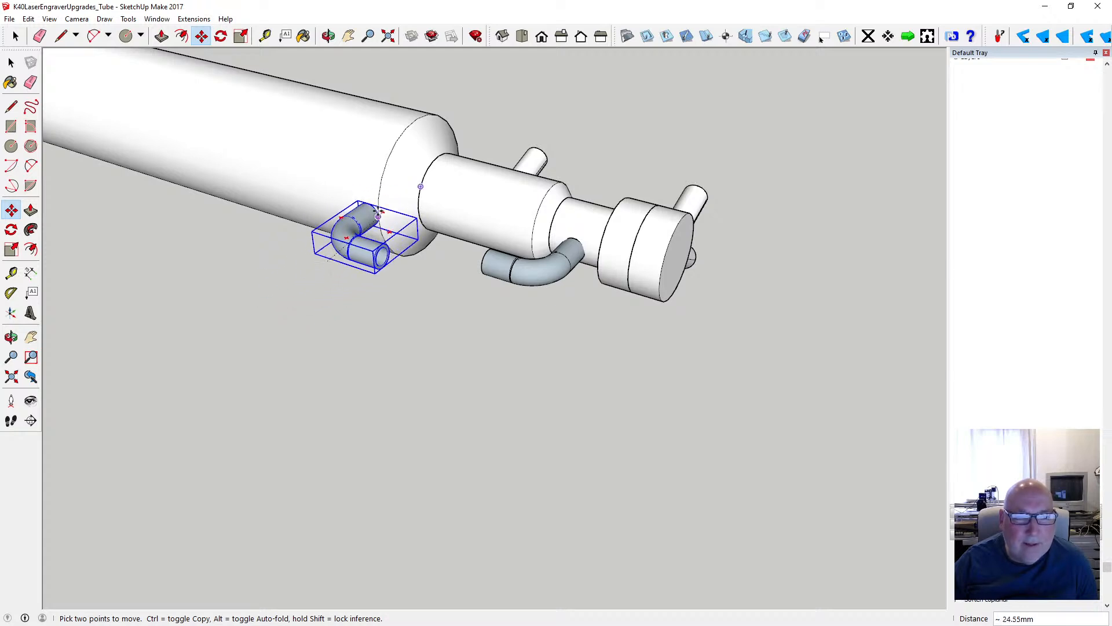
{"action": "left_click", "coordinate": [378, 216]}
- Move the mirrored elbow about 28 mm so its open end sits close to the original elbow's open end
{"action": "middle_click_drag", "start_coordinate": [400, 67], "coordinate": [392, 335]}
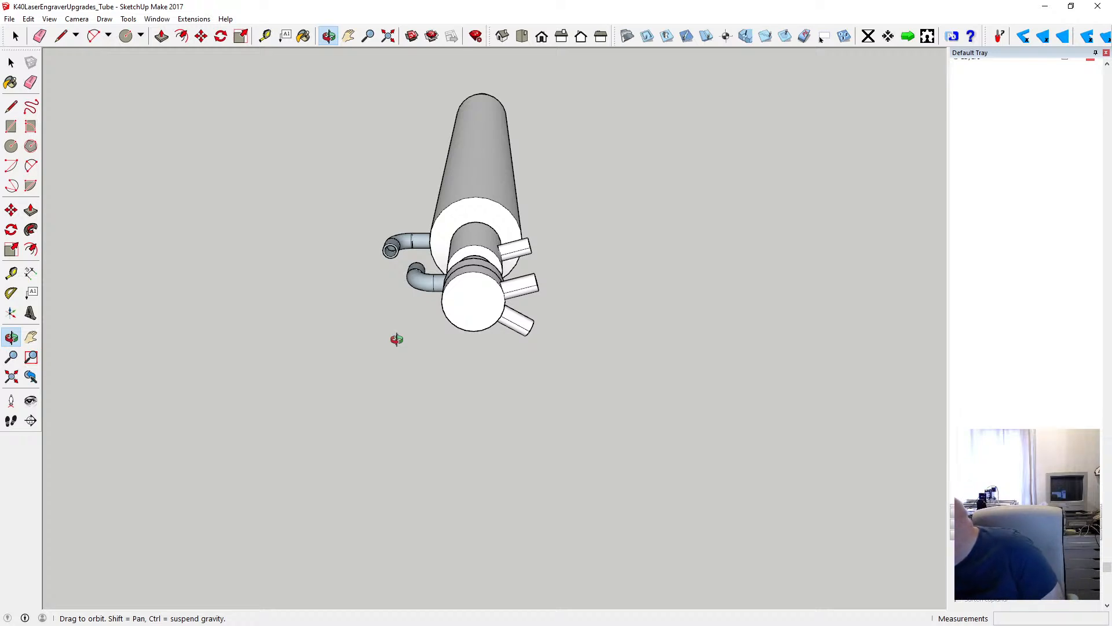
{"action": "scroll", "coordinate": [416, 257], "scroll_direction": "up", "scroll_amount": 3}
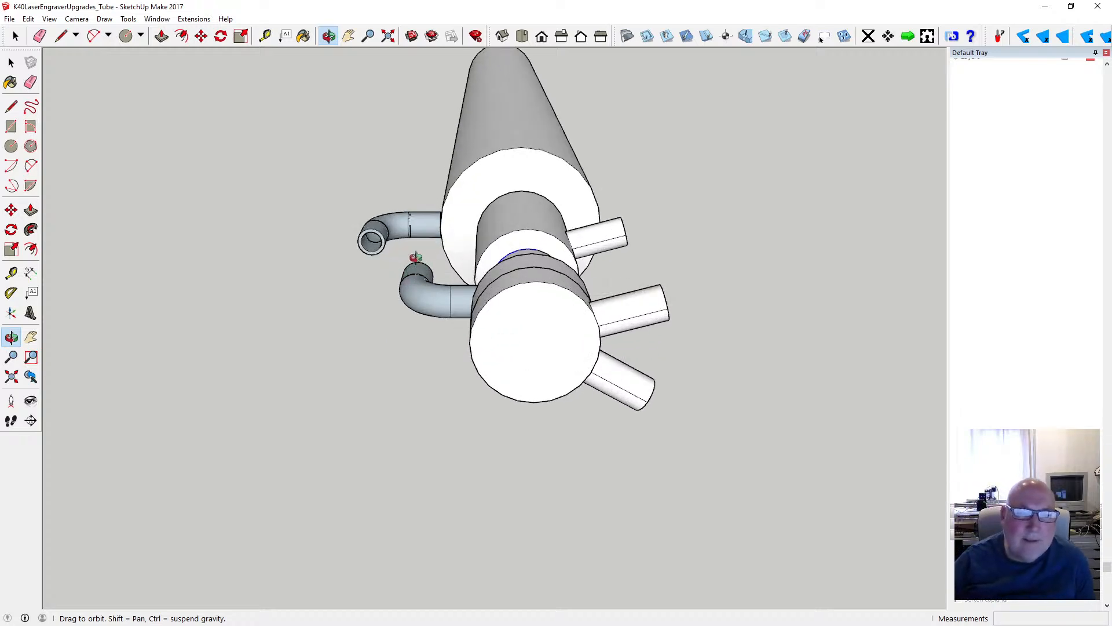
{"action": "scroll", "coordinate": [415, 256], "scroll_direction": "up", "scroll_amount": 5}
{"action": "middle_click_drag", "start_coordinate": [415, 255], "coordinate": [437, 284]}
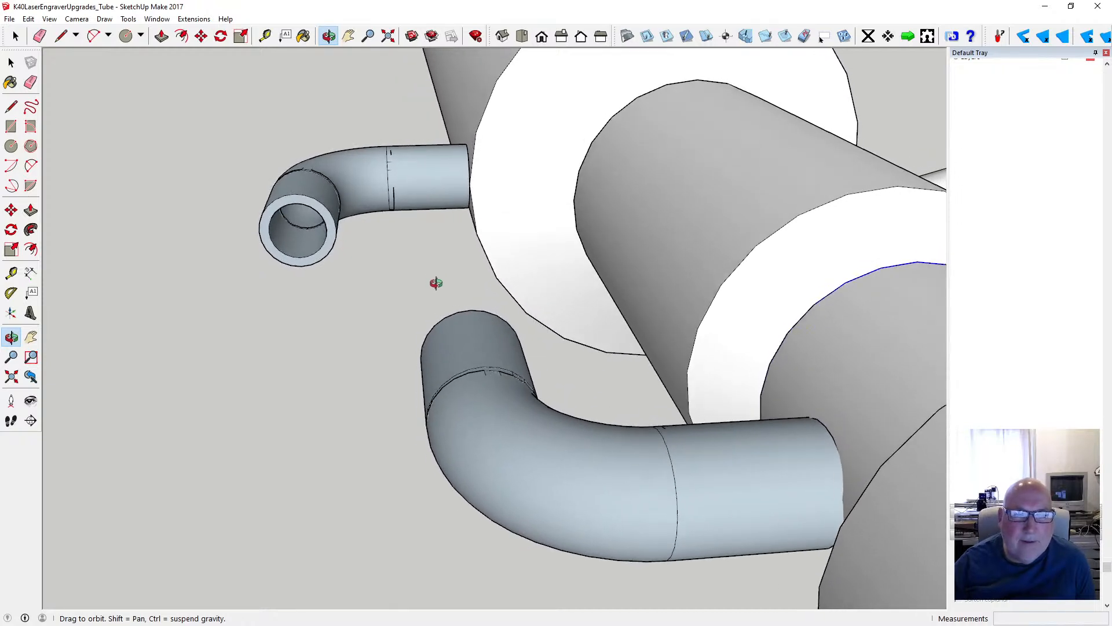
{"action": "left_click", "coordinate": [204, 40]}
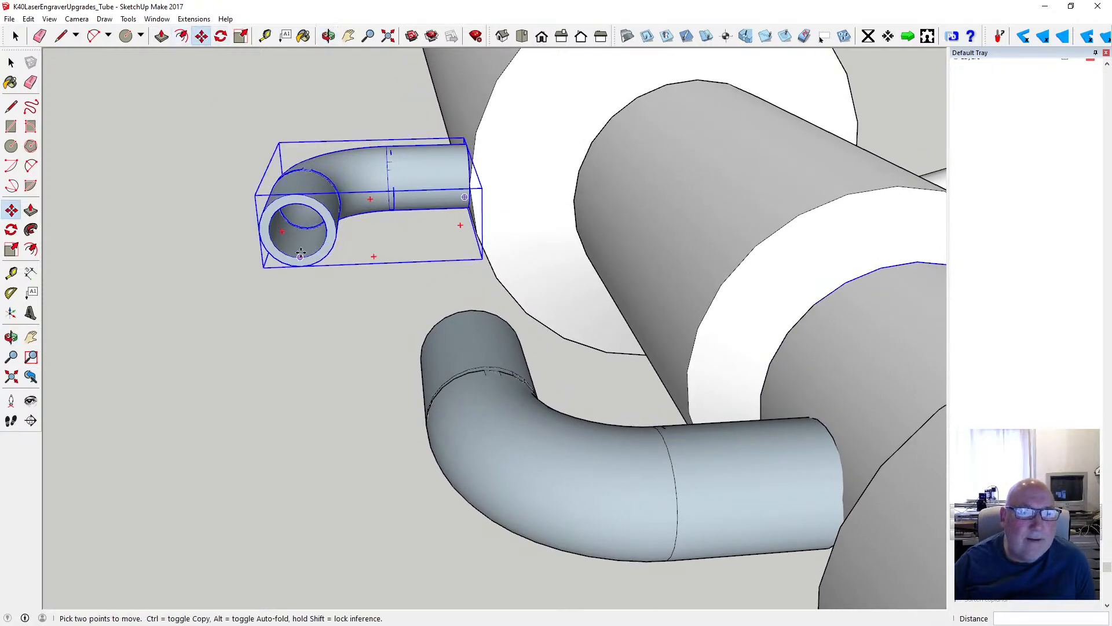
{"action": "left_click", "coordinate": [259, 232]}
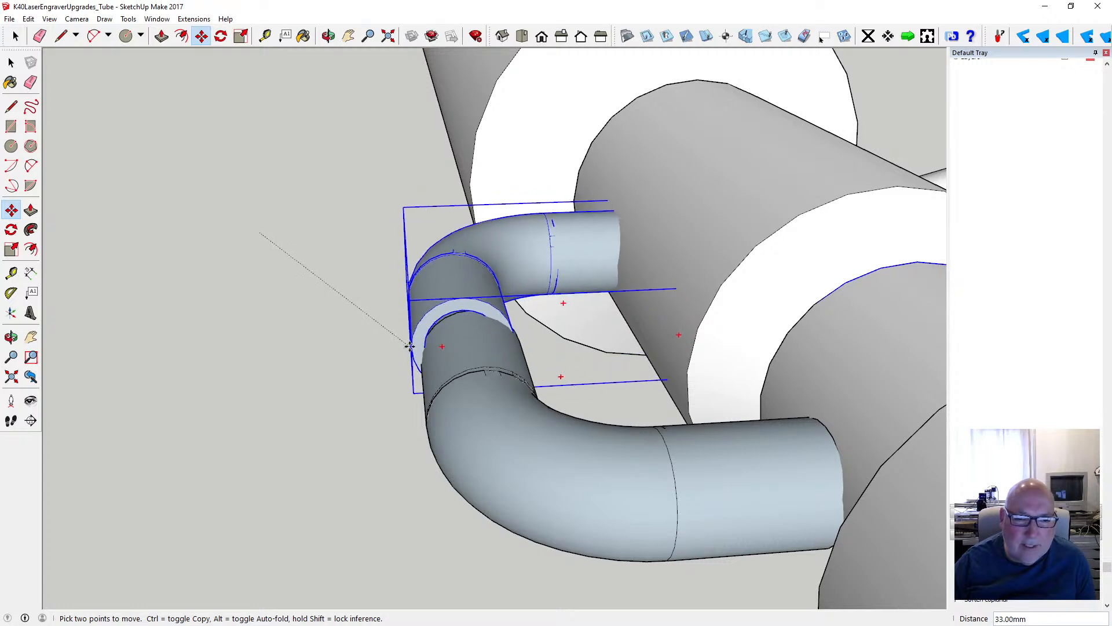
{"action": "left_click", "coordinate": [388, 339]}
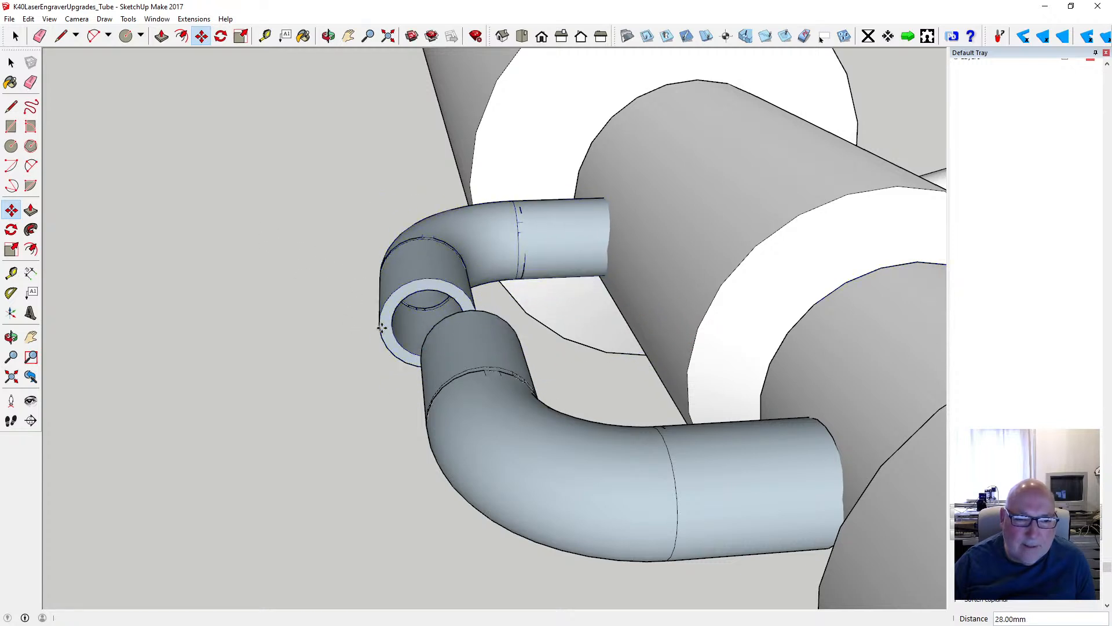
{"action": "left_click", "coordinate": [429, 282]}
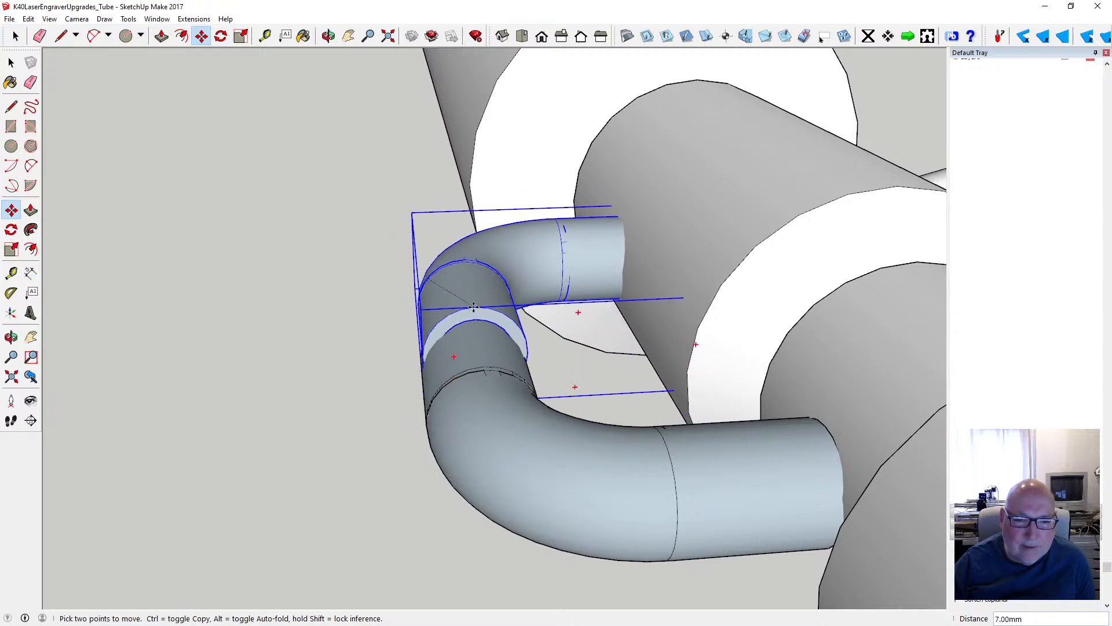
{"action": "left_click", "coordinate": [396, 278]}
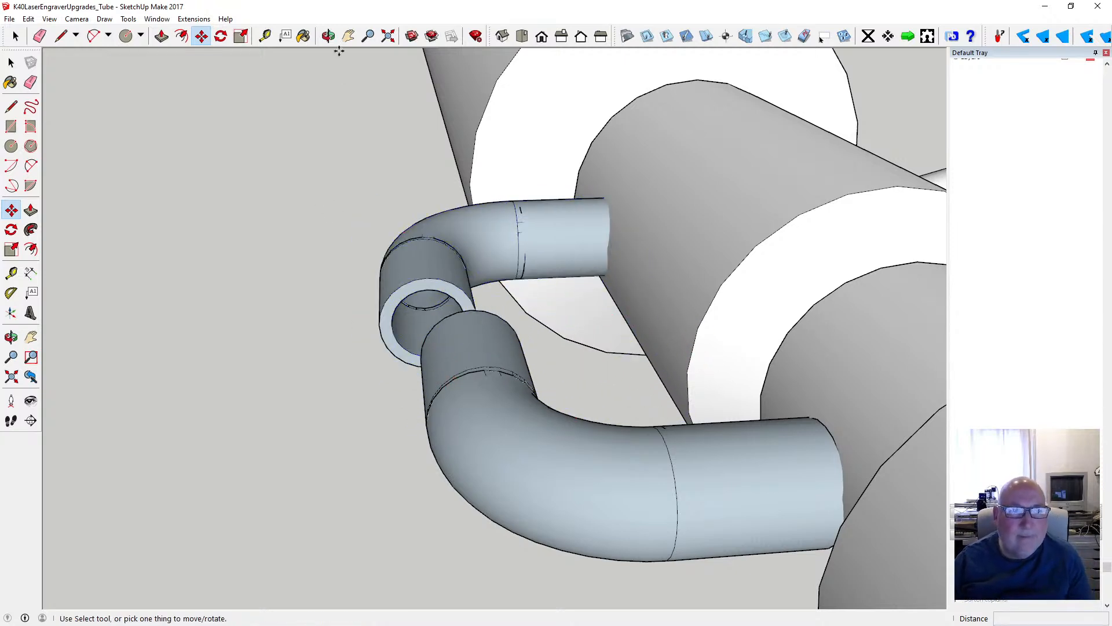
- Move the mirrored elbow about 5 mm so its open end meets the original elbow's open end edge to edge
{"action": "left_click", "coordinate": [329, 36]}
{"action": "left_click_drag", "start_coordinate": [313, 162], "coordinate": [501, 282]}
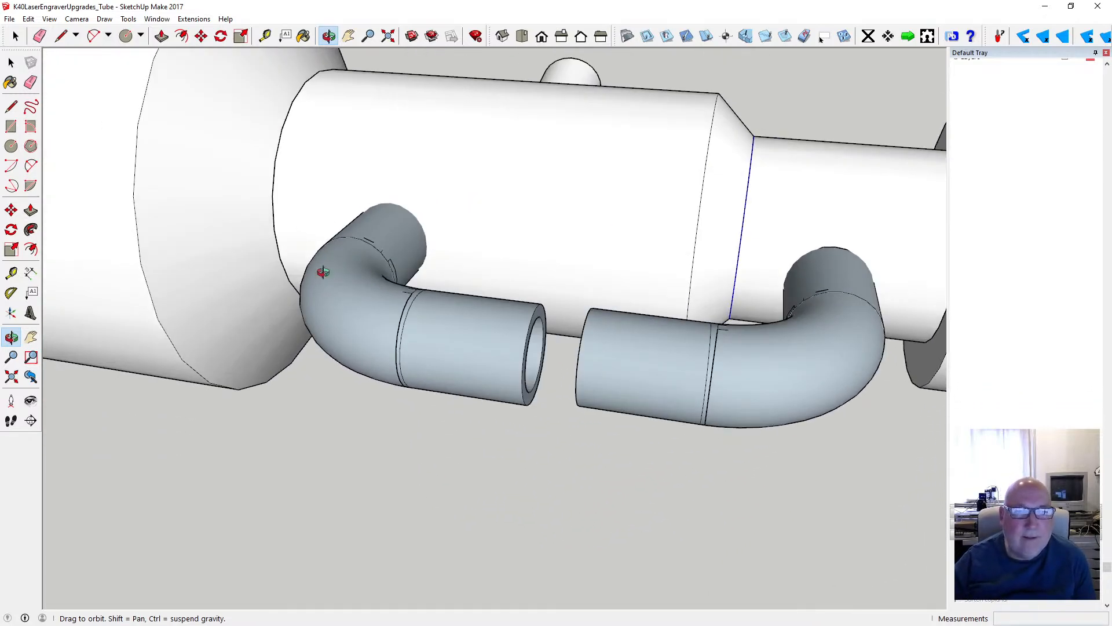
{"action": "left_click_drag", "start_coordinate": [323, 273], "coordinate": [442, 272]}
{"action": "left_click", "coordinate": [201, 37]}
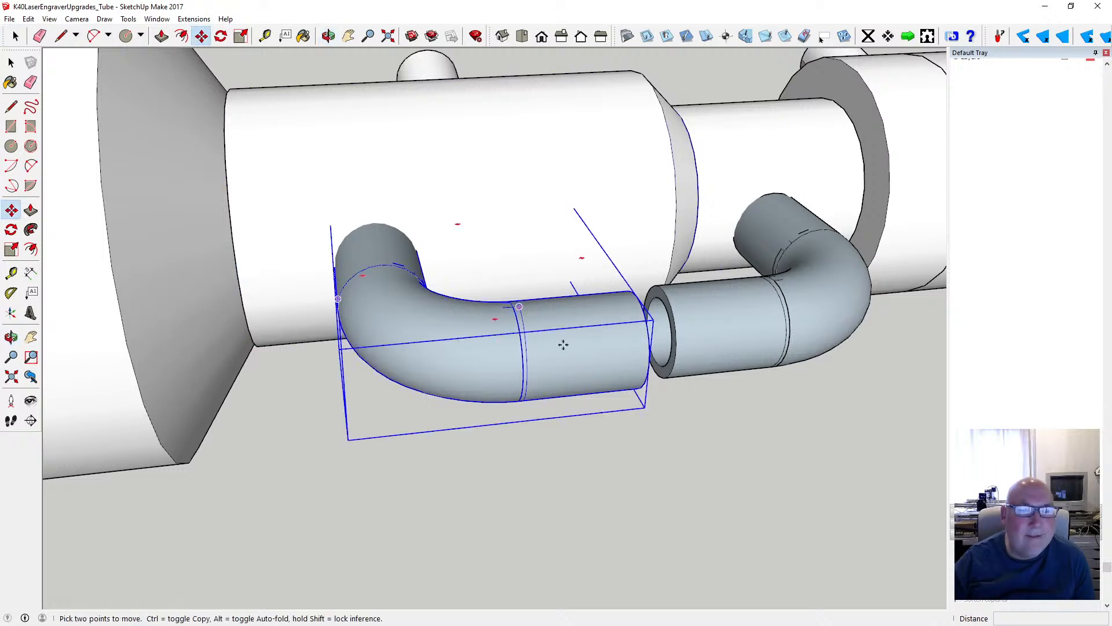
{"action": "left_click", "coordinate": [646, 321]}
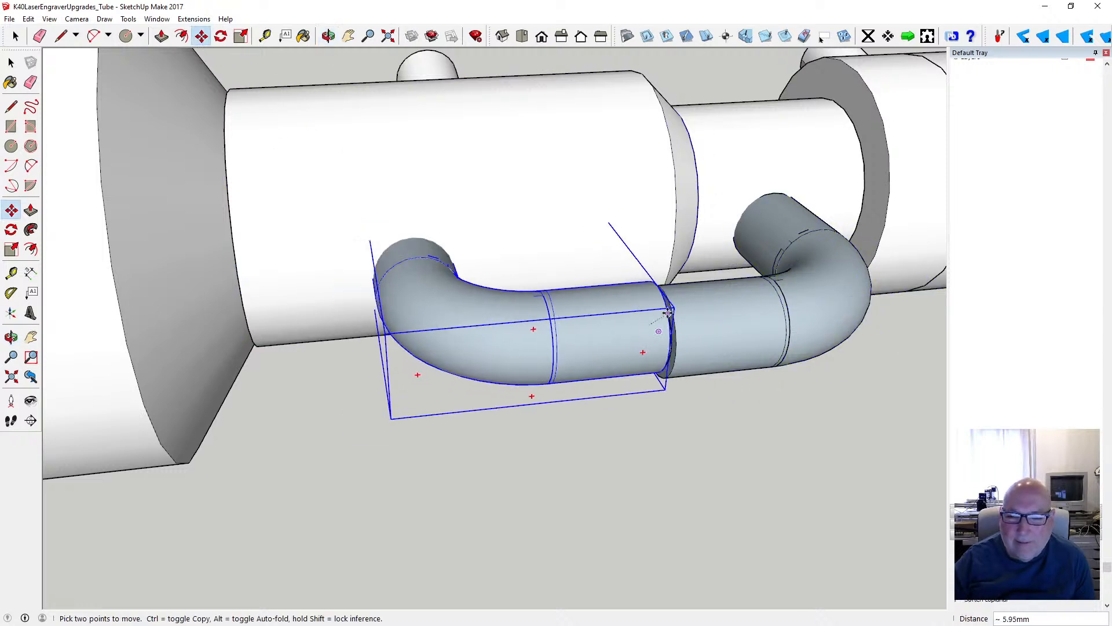
{"action": "left_click", "coordinate": [674, 317]}
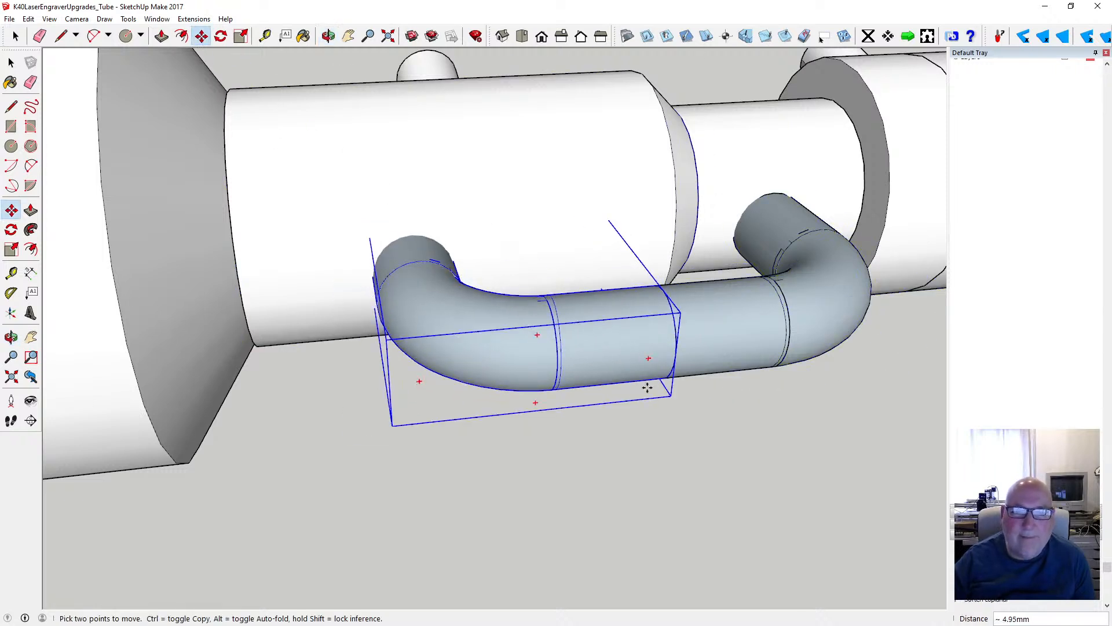
- Move the mirrored elbow 32 mm straight back along the laser tube's axis, leaving a gap between the aligned elbows
{"action": "scroll", "coordinate": [647, 387], "scroll_direction": "down", "scroll_amount": 3}
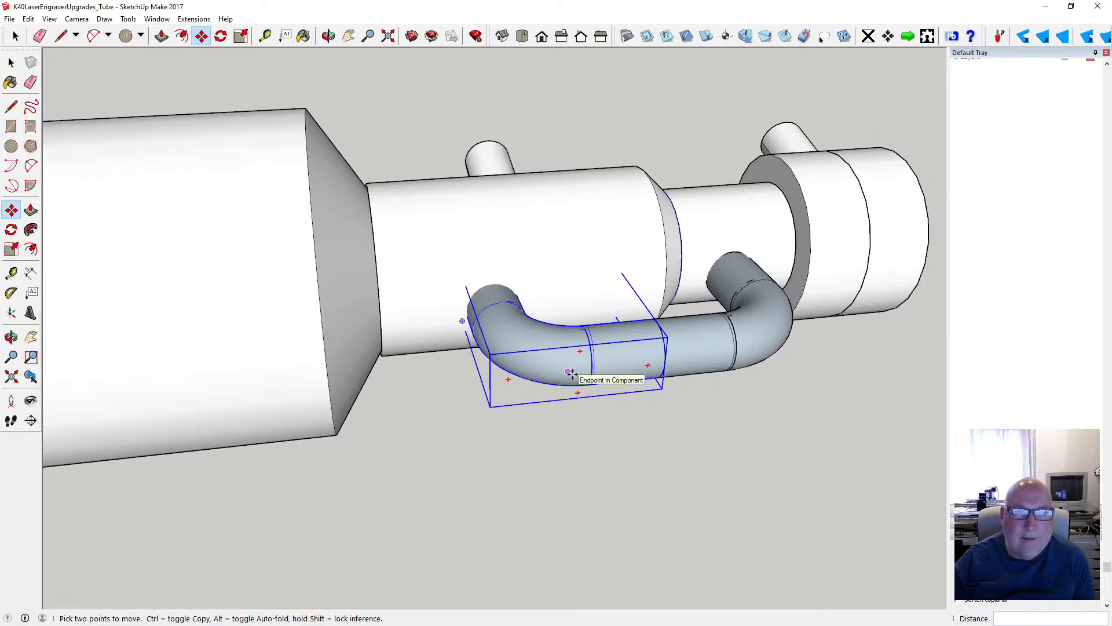
{"action": "left_click", "coordinate": [571, 374]}
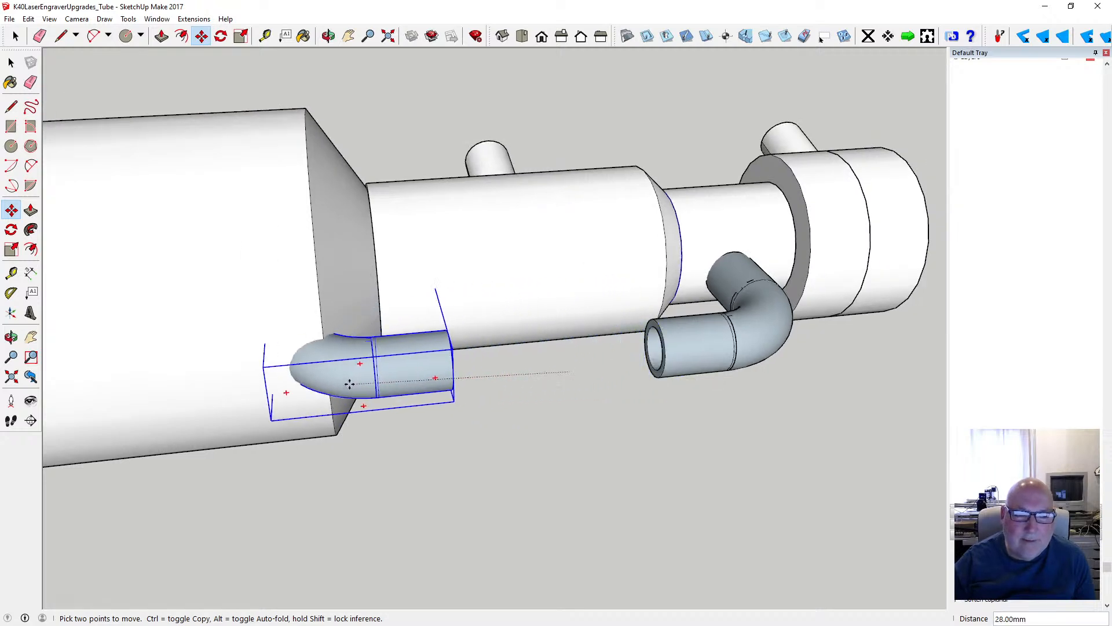
{"action": "scroll", "coordinate": [522, 388], "scroll_direction": "down", "scroll_amount": 5}
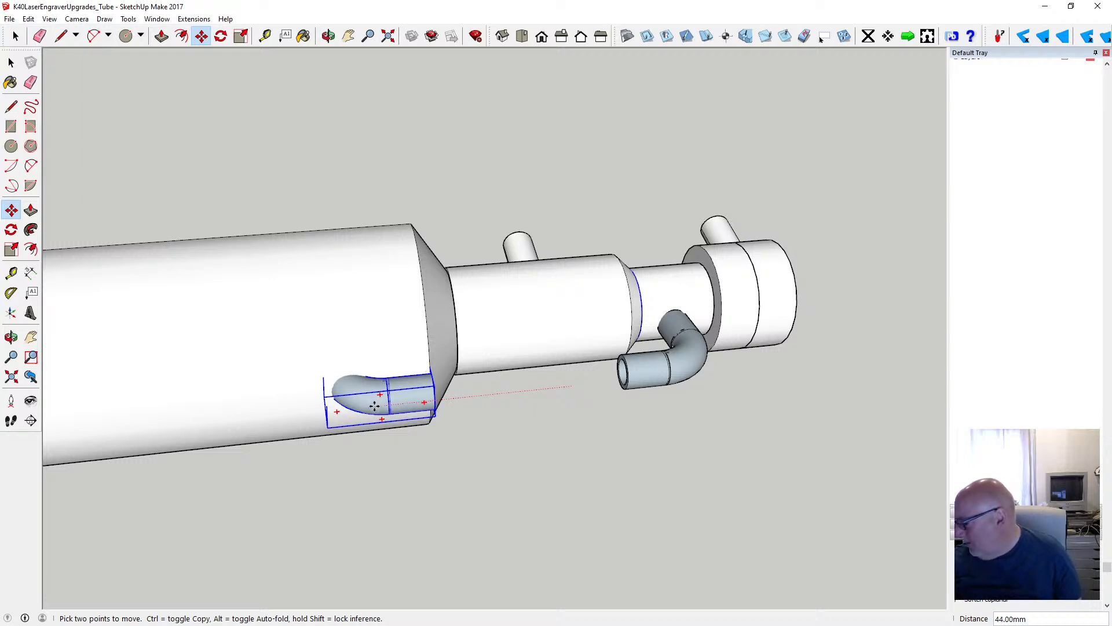
{"action": "scroll", "coordinate": [376, 405], "scroll_direction": "down", "scroll_amount": 5}
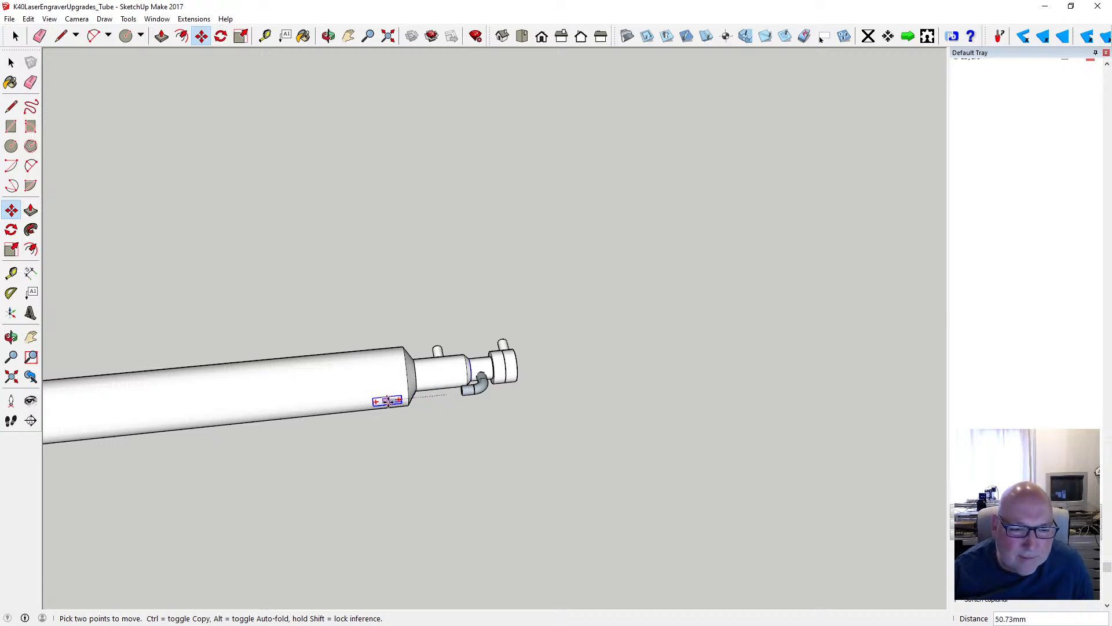
{"action": "scroll", "coordinate": [404, 401], "scroll_direction": "up", "scroll_amount": 4}
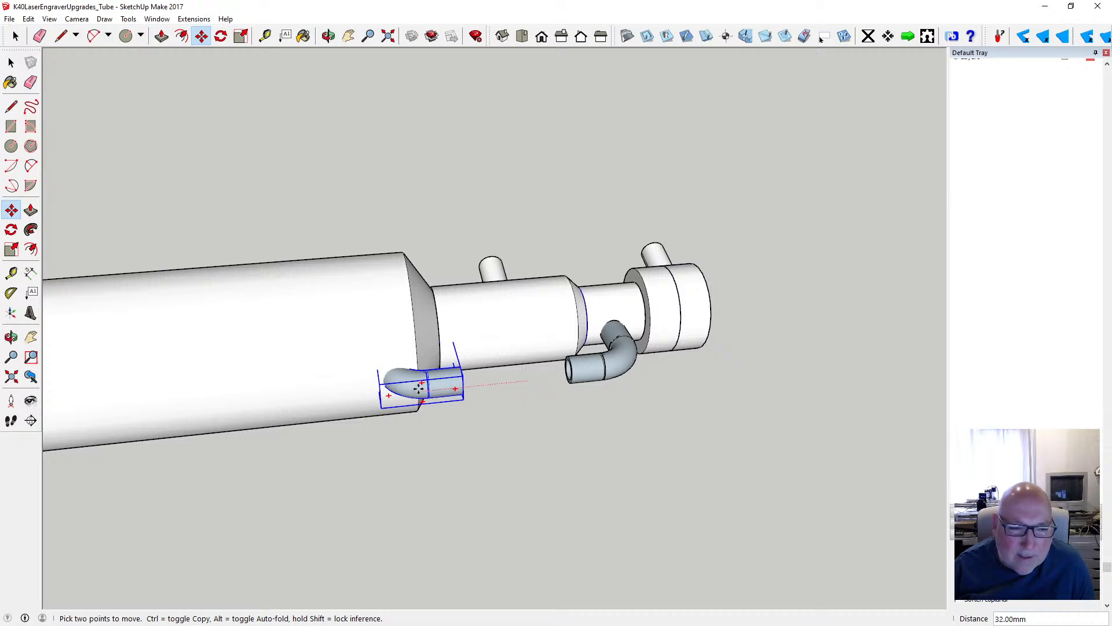
{"action": "left_click", "coordinate": [418, 388]}
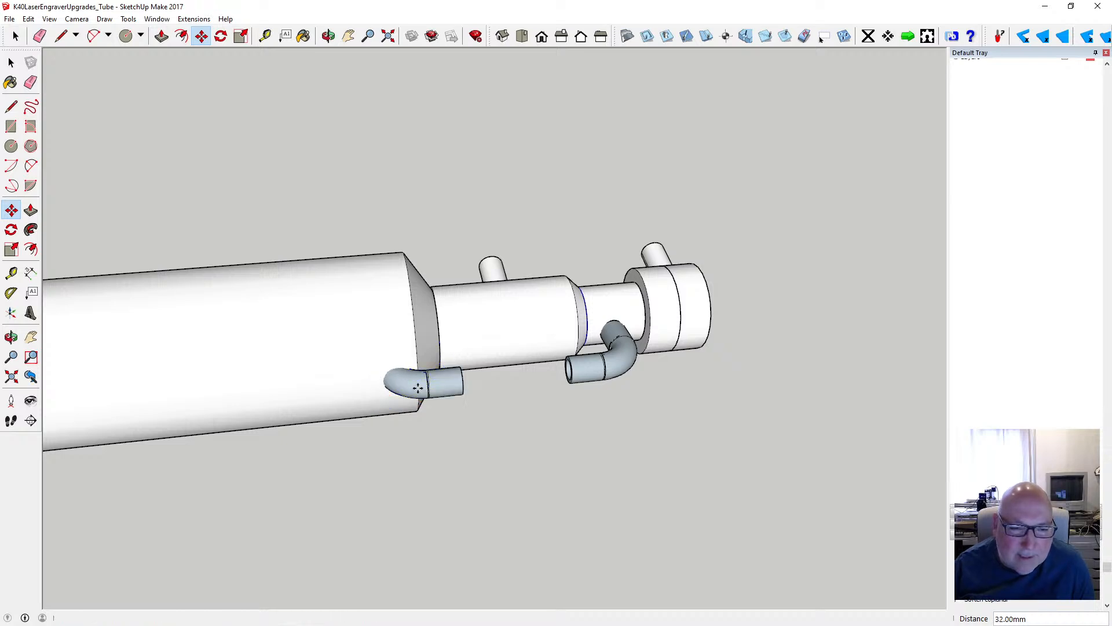
- Examine how the two separated elbows line up with each other and with the shoulder of the laser tube's main body
{"action": "key", "text": "o"}
{"action": "left_click_drag", "start_coordinate": [504, 260], "coordinate": [647, 291]}
{"action": "key", "text": "space"}
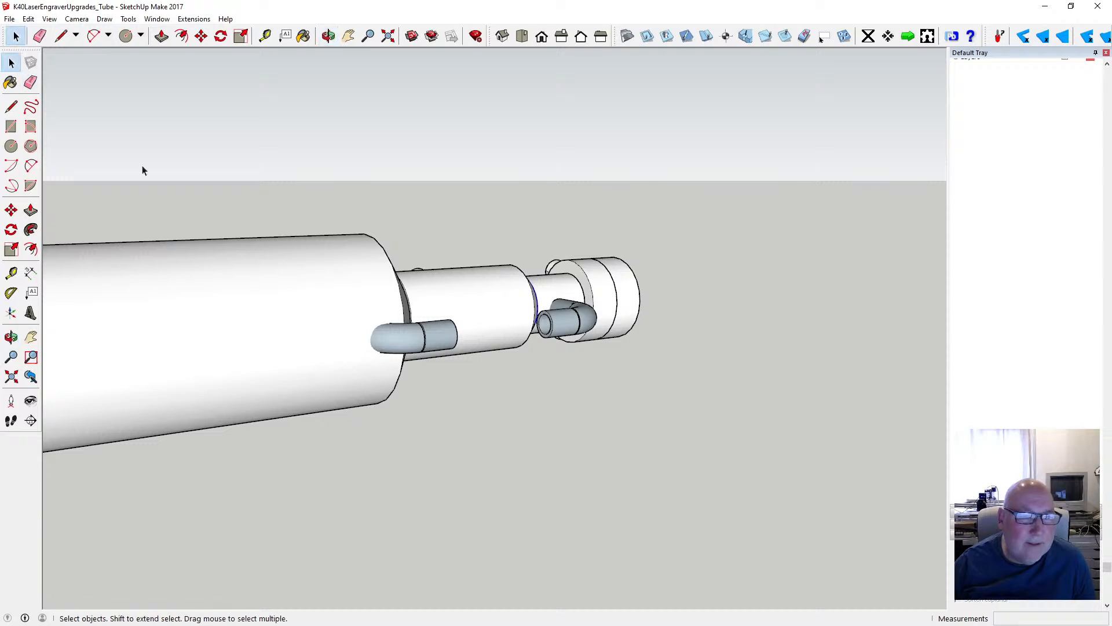
{"action": "left_click", "coordinate": [380, 339]}
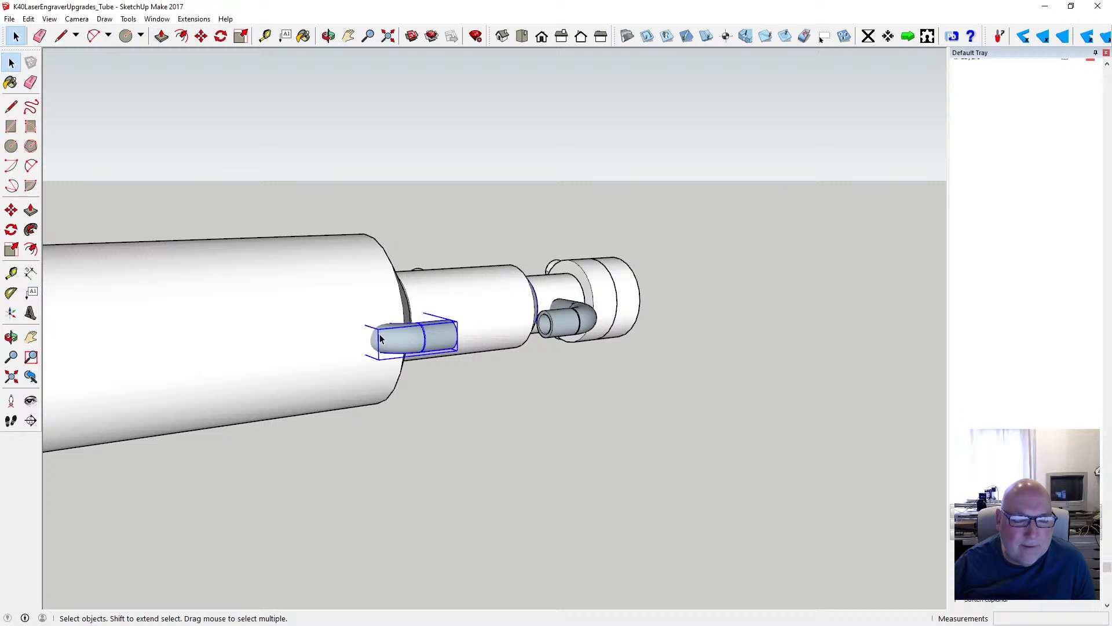
{"action": "left_click", "coordinate": [347, 328], "text": "shift"}
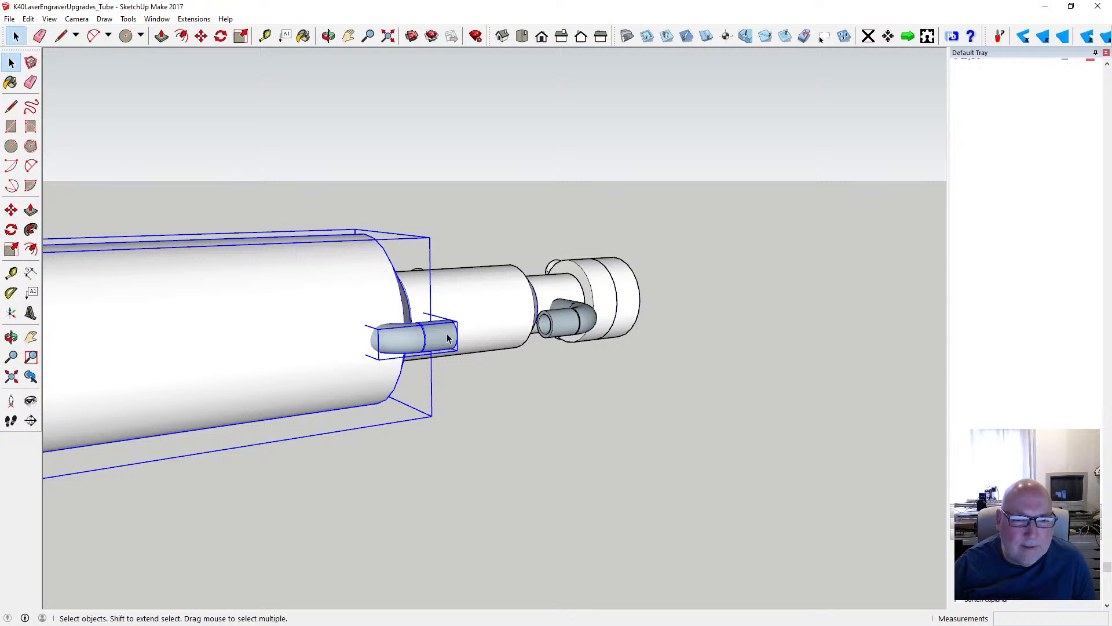
{"action": "left_click", "coordinate": [328, 36]}
{"action": "left_click_drag", "start_coordinate": [486, 213], "coordinate": [374, 316]}
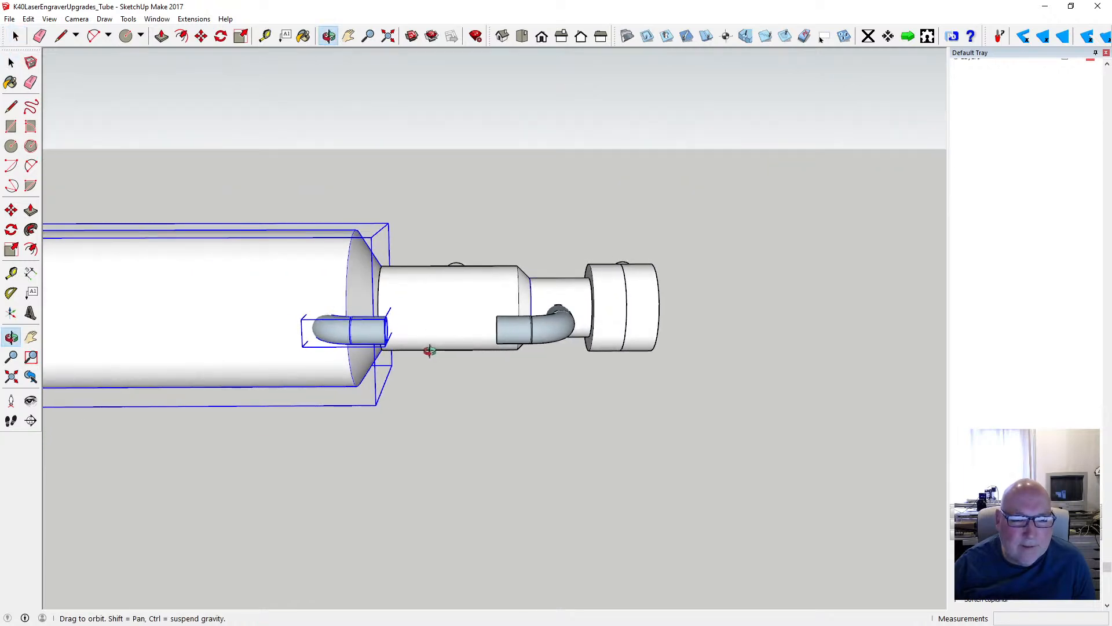
{"action": "scroll", "coordinate": [427, 347], "scroll_direction": "up", "scroll_amount": 5}
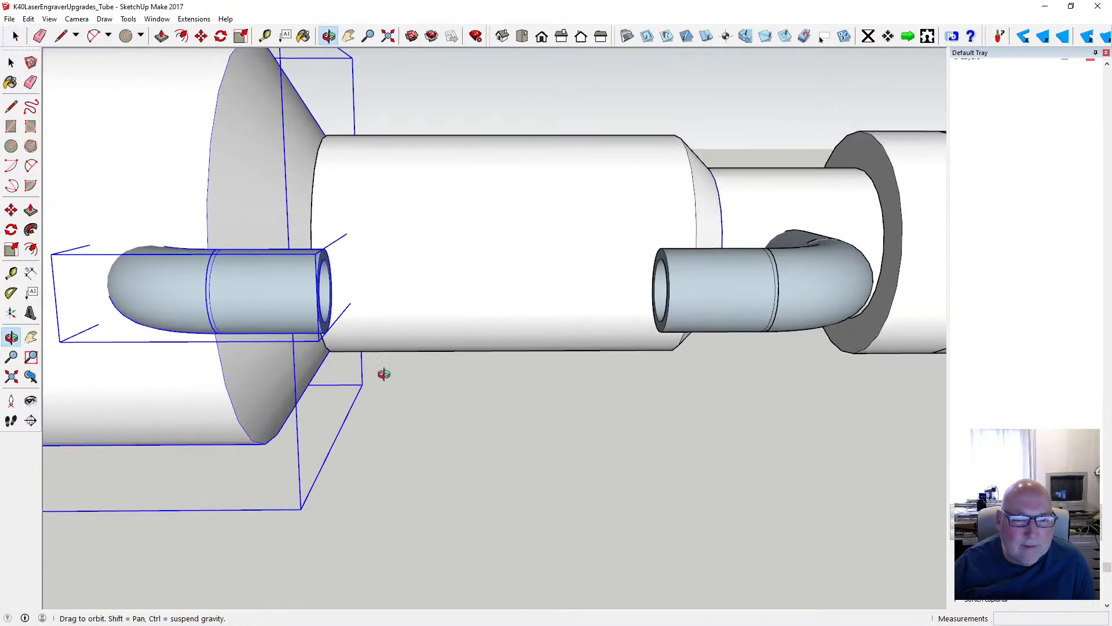
{"action": "scroll", "coordinate": [384, 374], "scroll_direction": "down", "scroll_amount": 5}
{"action": "left_click", "coordinate": [11, 63]}
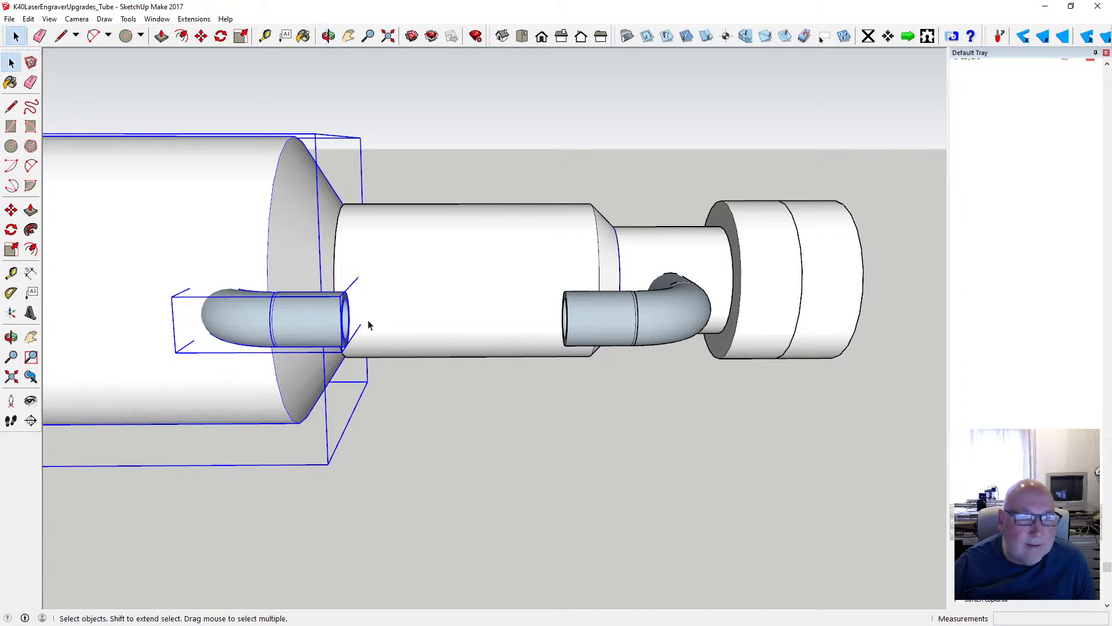
{"action": "scroll", "coordinate": [371, 331], "scroll_direction": "down", "scroll_amount": 3}
{"action": "scroll", "coordinate": [383, 343], "scroll_direction": "up", "scroll_amount": 2}
{"action": "left_click", "coordinate": [385, 346]}
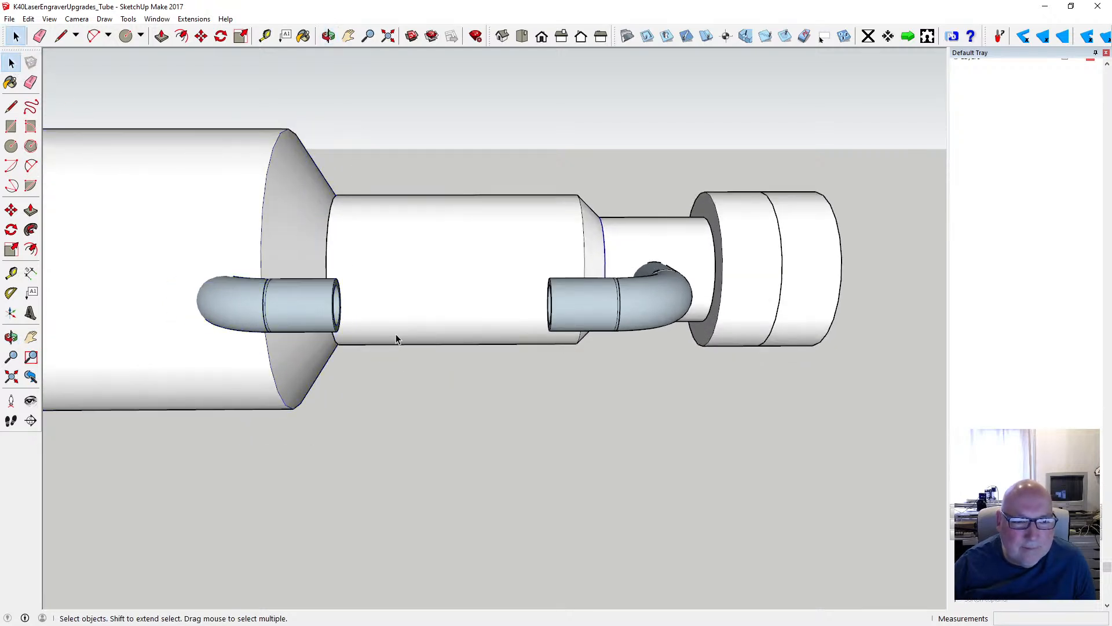
- Draw a flat circle with a 4 mm radius in the empty space below the gap between the elbows
{"action": "scroll", "coordinate": [396, 335], "scroll_direction": "down", "scroll_amount": 1}
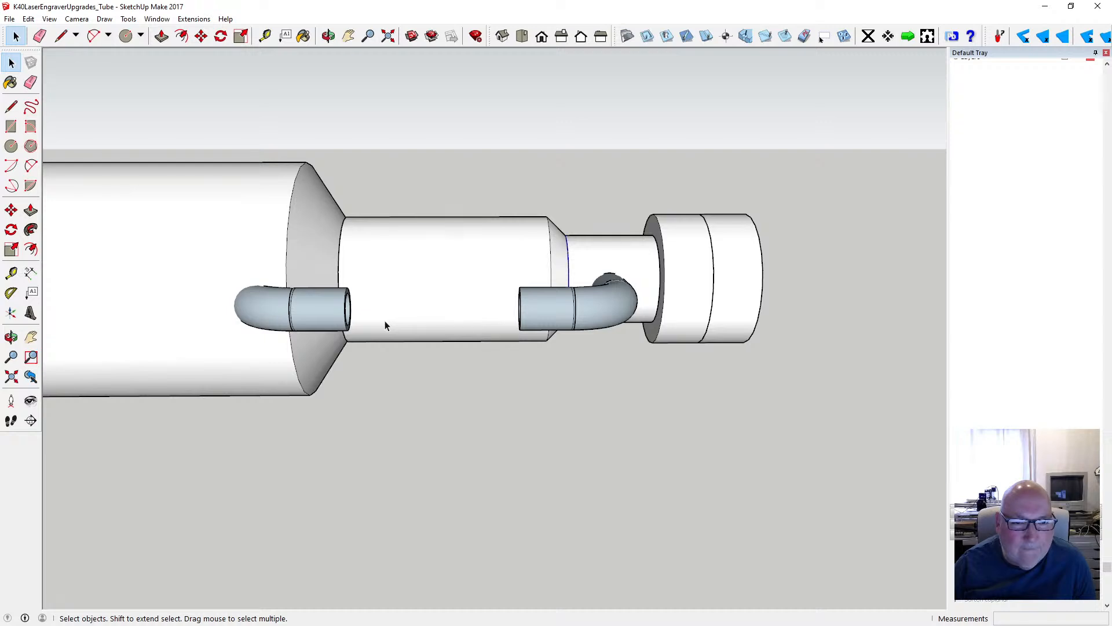
{"action": "left_click", "coordinate": [11, 146]}
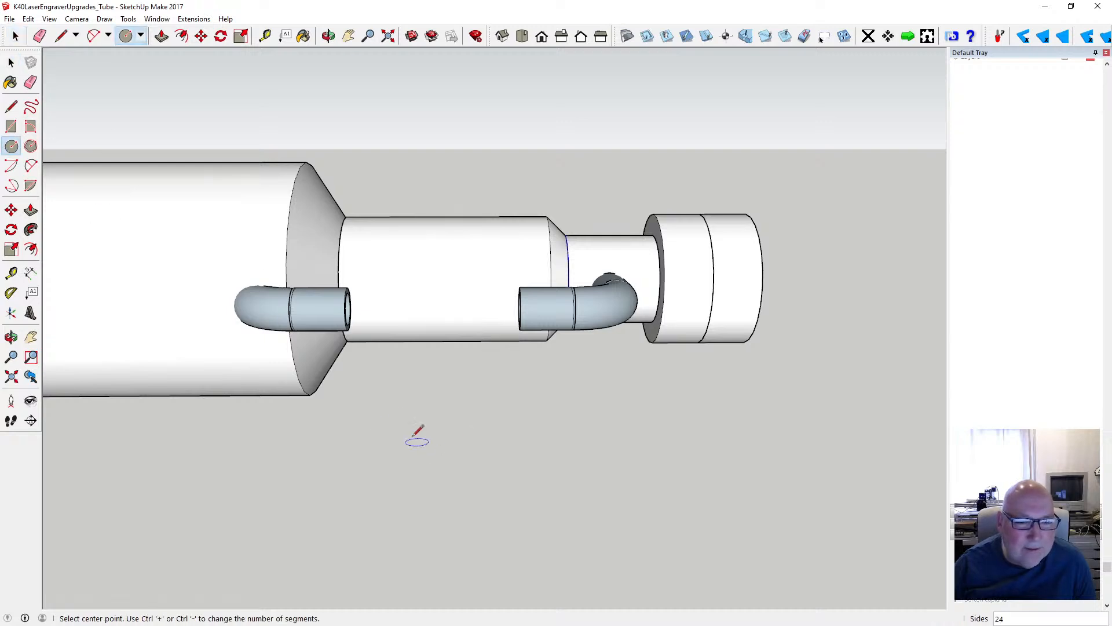
{"action": "left_click", "coordinate": [383, 435]}
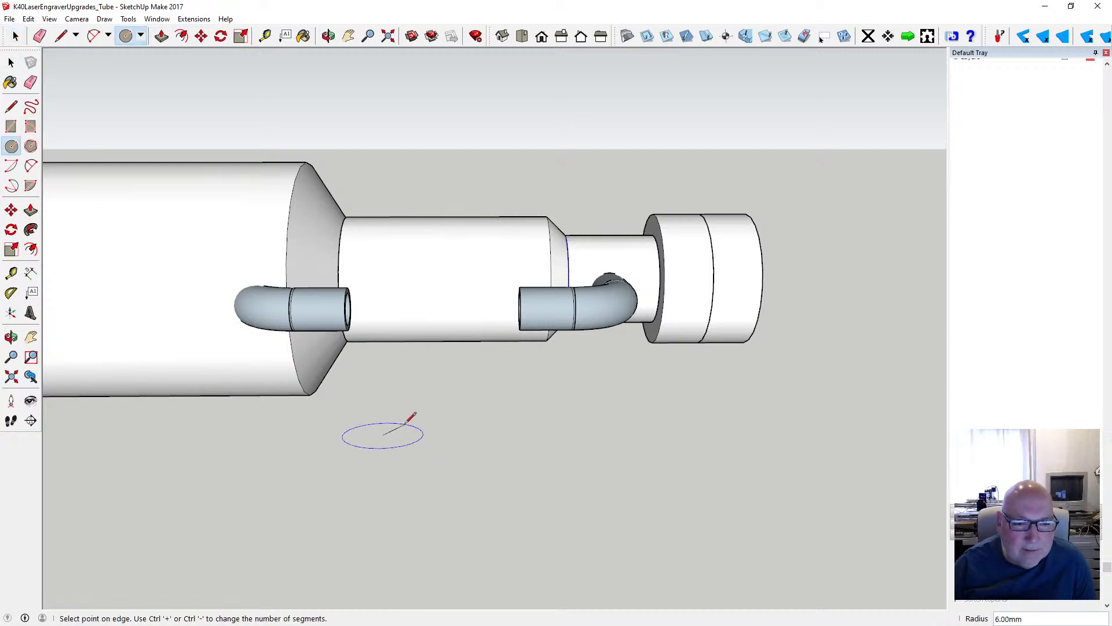
{"action": "type", "text": "4"}
{"action": "key", "text": "Return"}
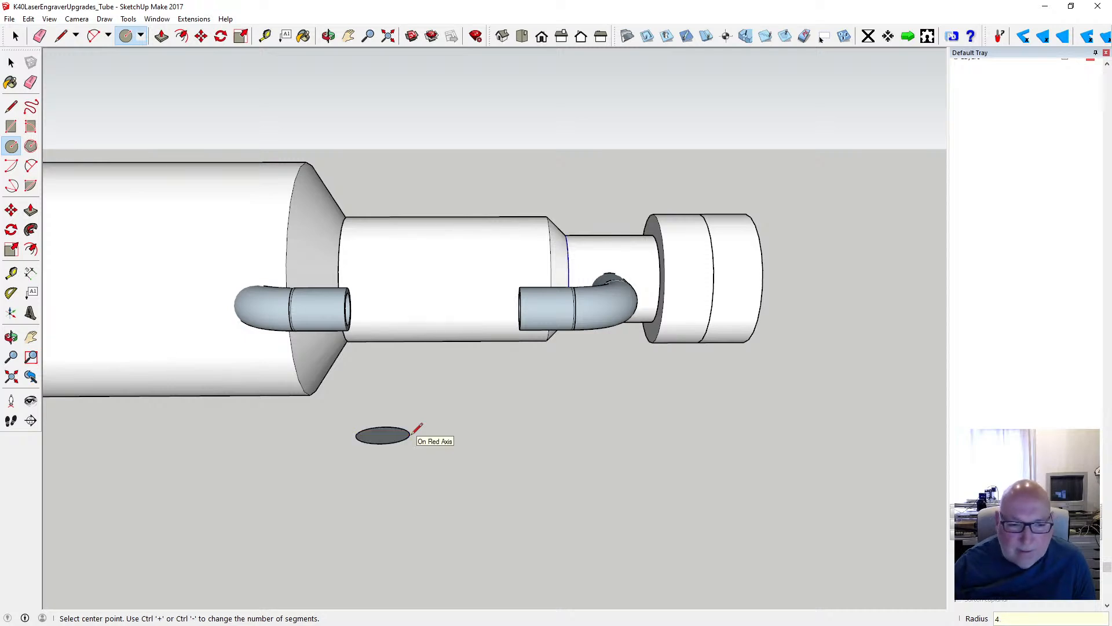
- Offset the circle's edge about 1 mm inward and delete the inner face to leave a ring
{"action": "left_click", "coordinate": [181, 36]}
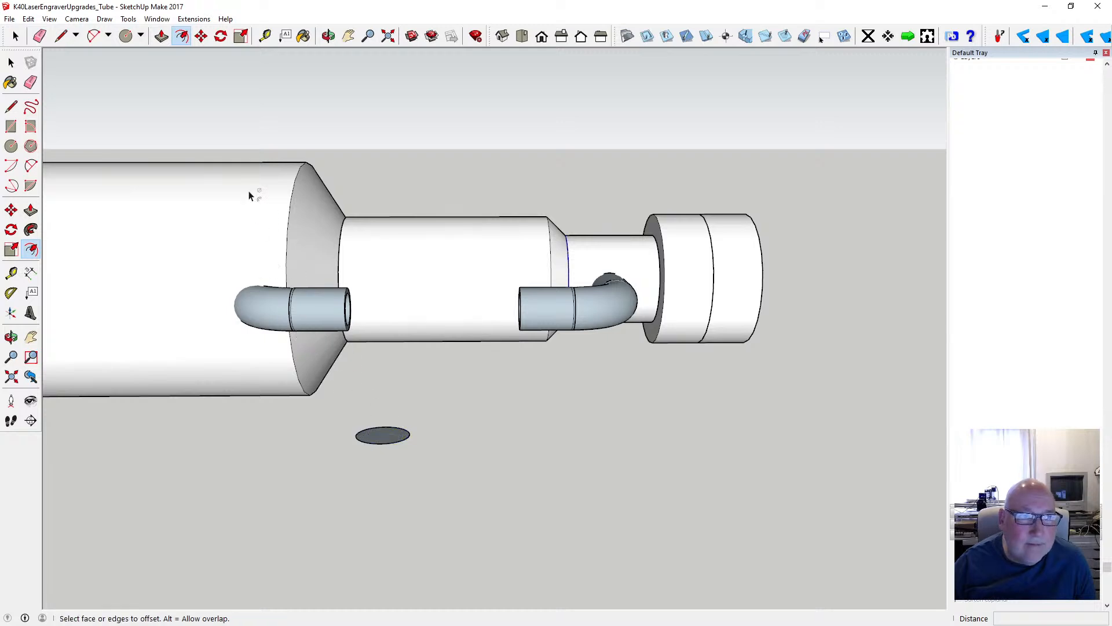
{"action": "left_click", "coordinate": [376, 429]}
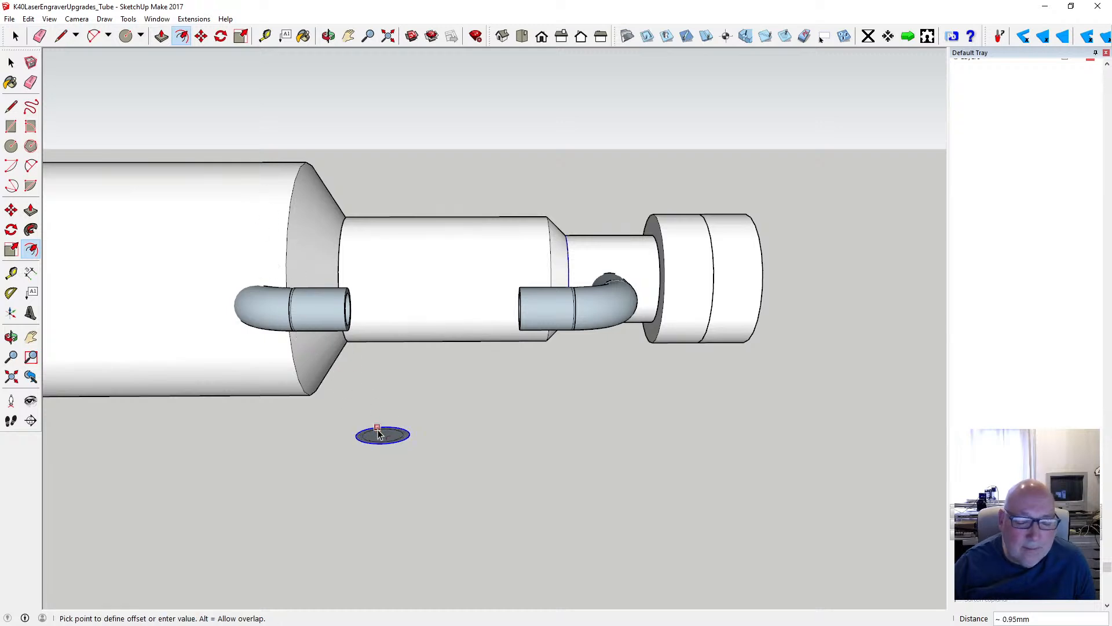
{"action": "key", "text": "Escape"}
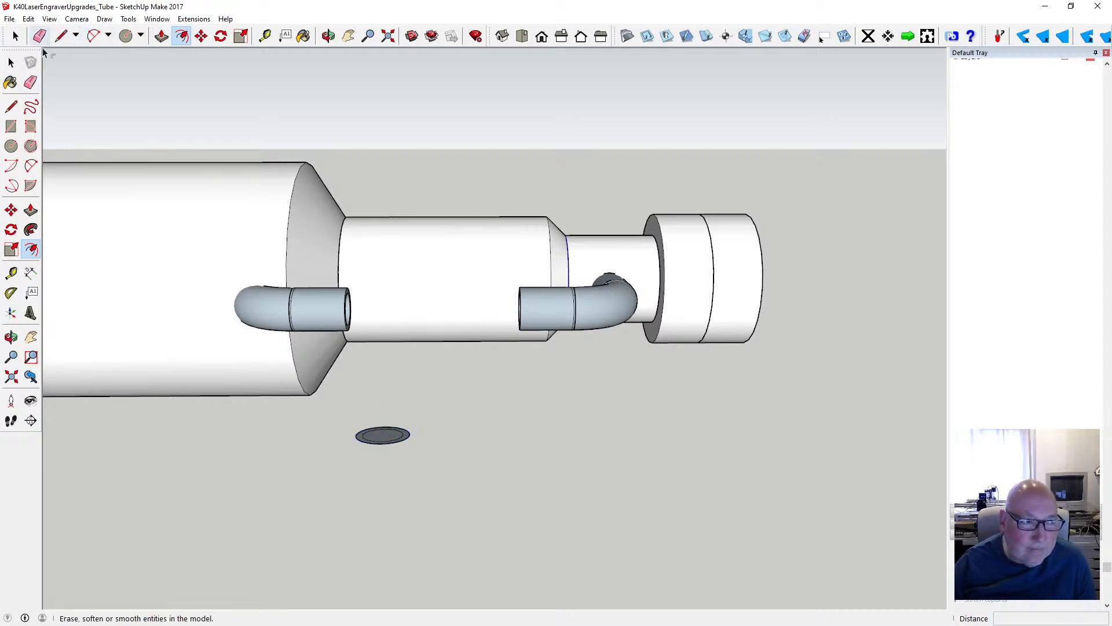
{"action": "key", "text": "space"}
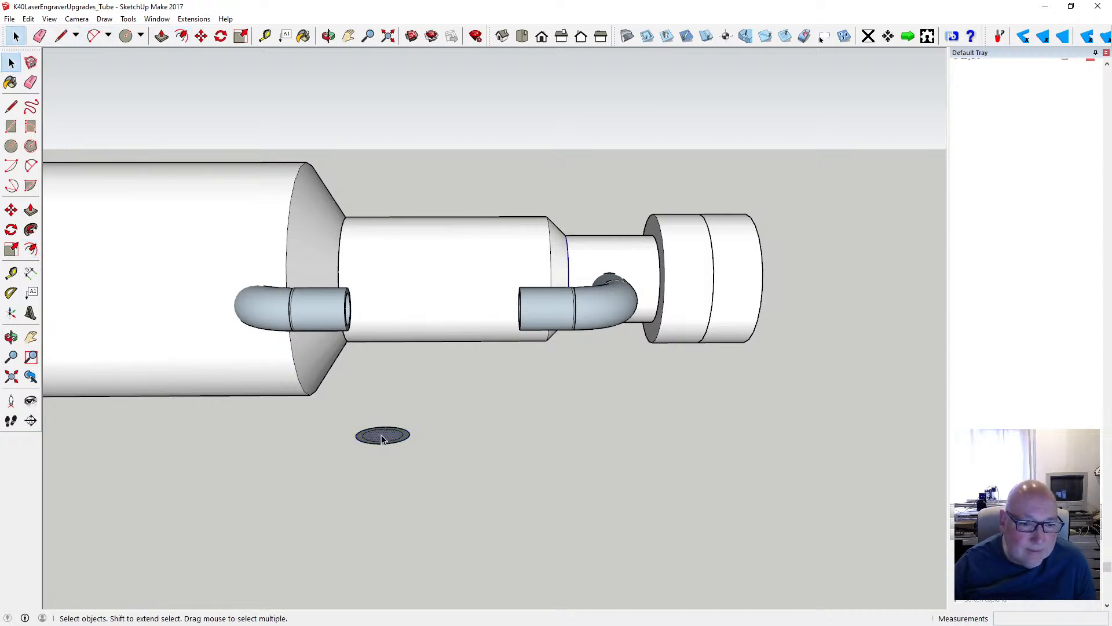
{"action": "left_click", "coordinate": [375, 397]}
- Extrude the ring upward 20 mm into an upright hollow tube
{"action": "left_click", "coordinate": [162, 35]}
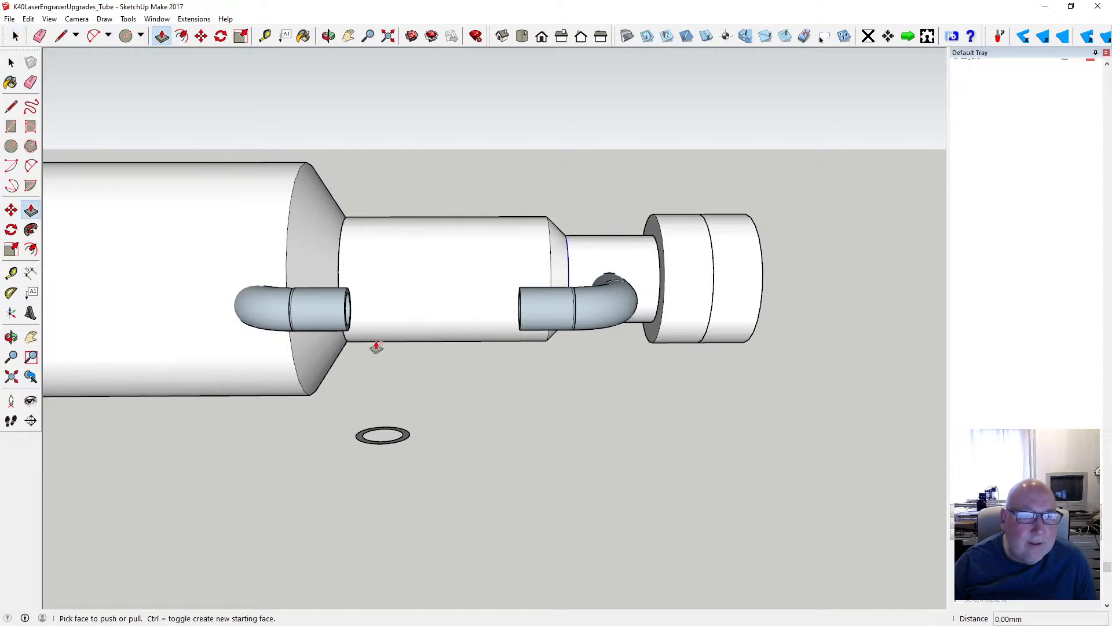
{"action": "left_click_drag", "start_coordinate": [359, 442], "coordinate": [358, 379]}
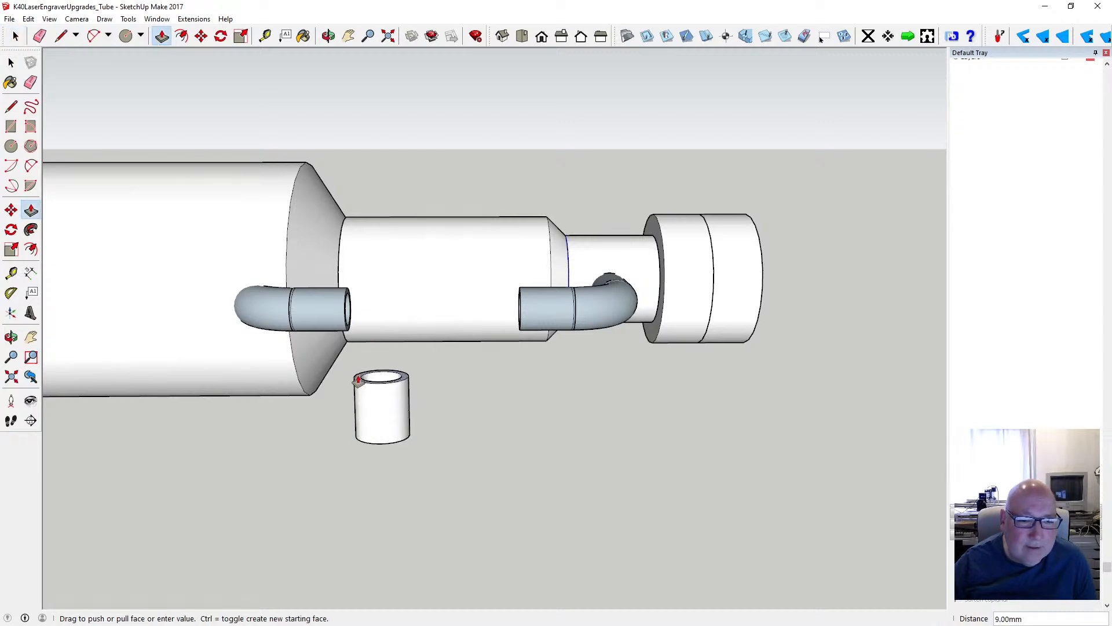
{"action": "type", "text": "20"}
{"action": "key", "text": "Return"}
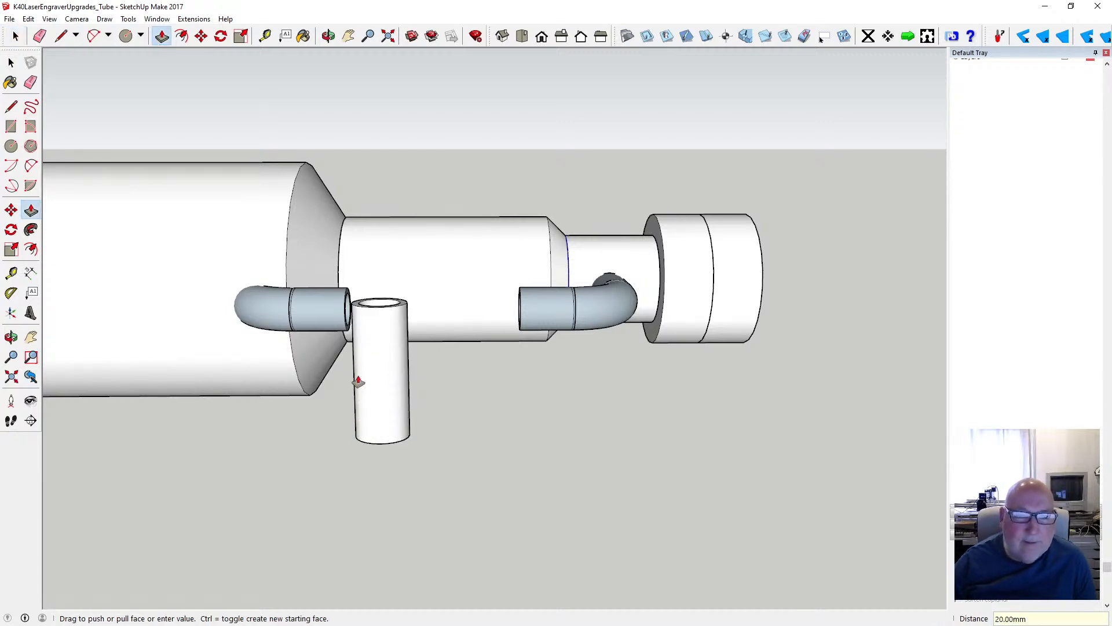
- Rotate the whole upright hollow tube 90° about its middle so it lies parallel to the laser tube's axis
{"action": "left_click", "coordinate": [221, 36]}
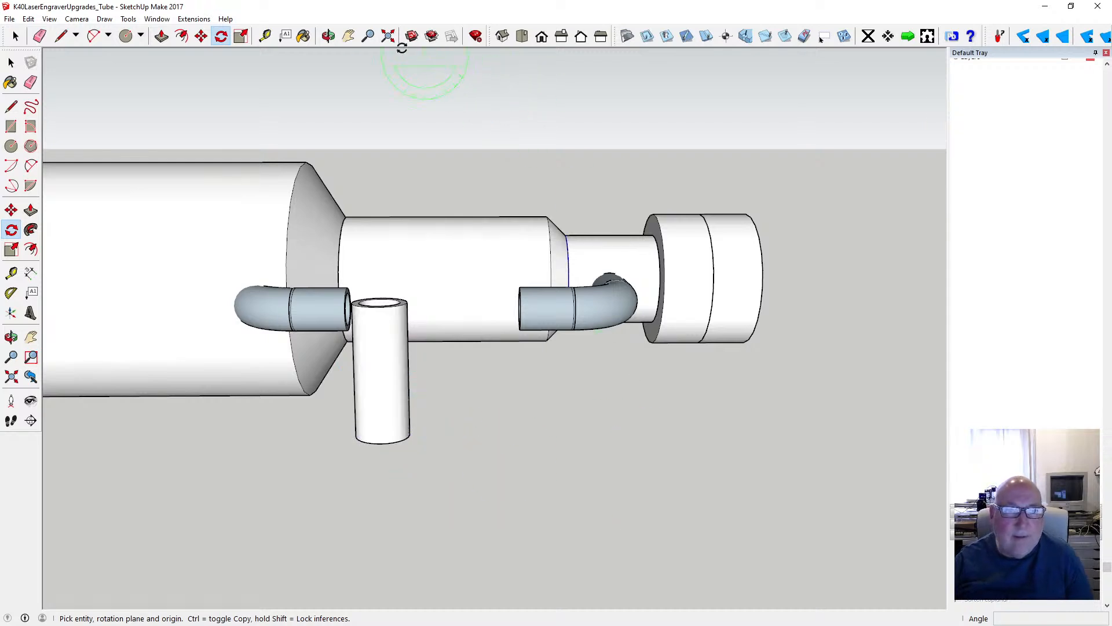
{"action": "left_click", "coordinate": [388, 36]}
{"action": "scroll", "coordinate": [697, 398], "scroll_direction": "down", "scroll_amount": 4}
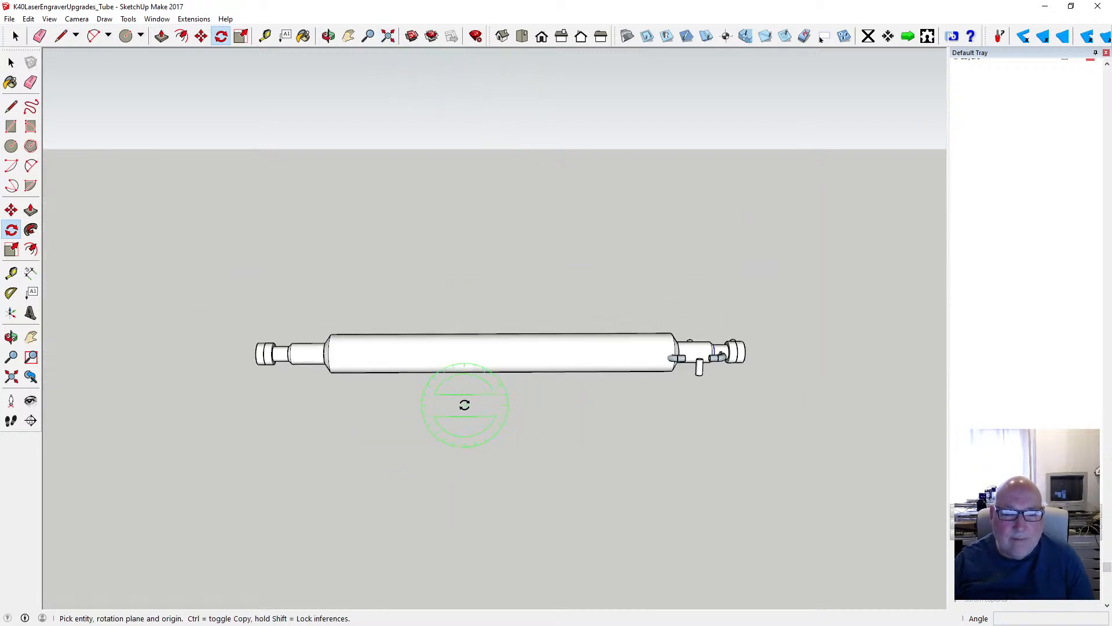
{"action": "left_click", "coordinate": [12, 62]}
{"action": "scroll", "coordinate": [704, 365], "scroll_direction": "up", "scroll_amount": 3}
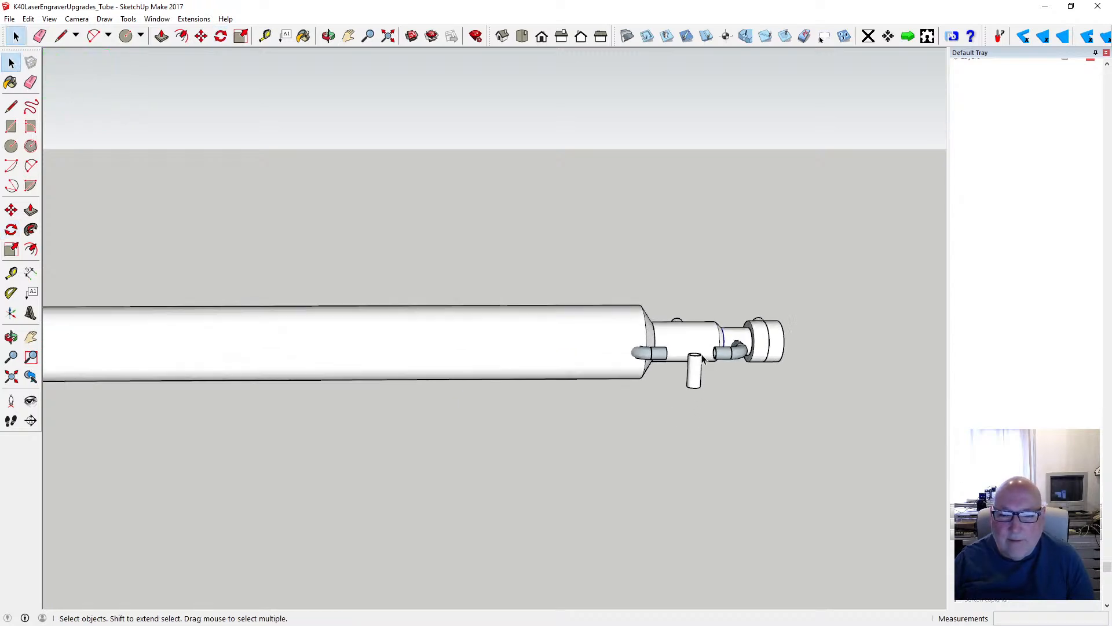
{"action": "left_click_drag", "start_coordinate": [680, 341], "coordinate": [706, 399]}
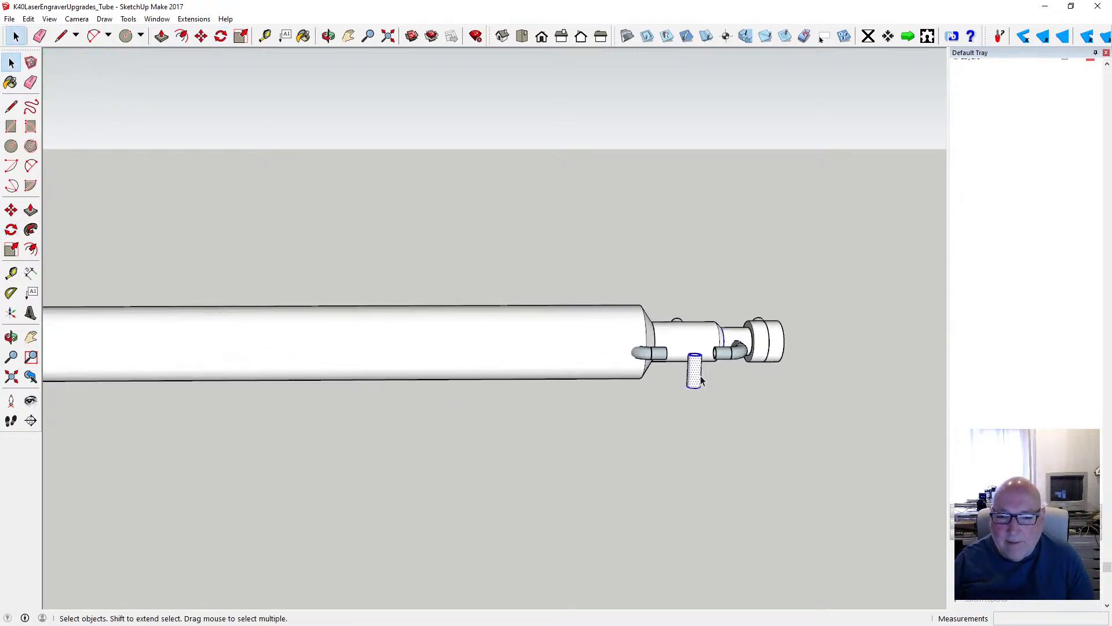
{"action": "left_click", "coordinate": [329, 38]}
{"action": "left_click_drag", "start_coordinate": [655, 302], "coordinate": [630, 306]}
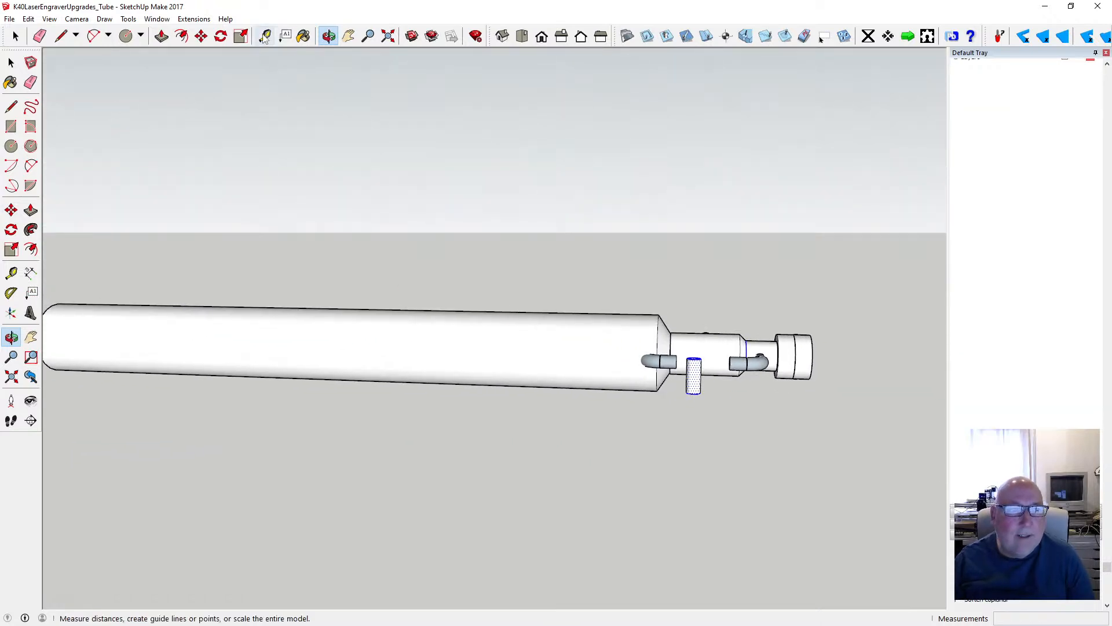
{"action": "left_click", "coordinate": [221, 36]}
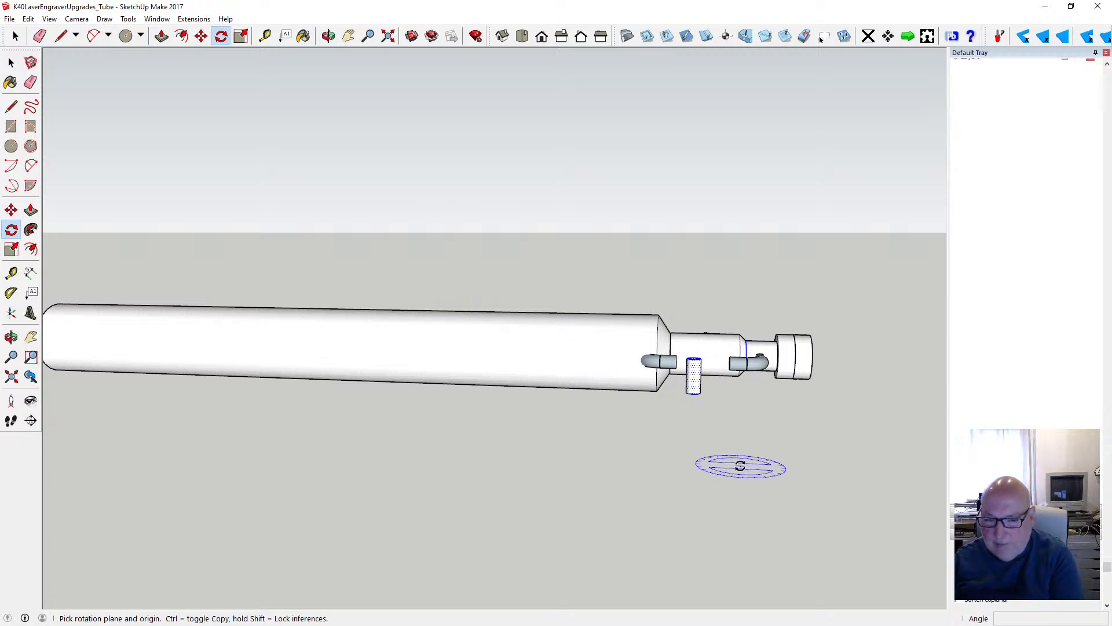
{"action": "key", "text": "Left"}
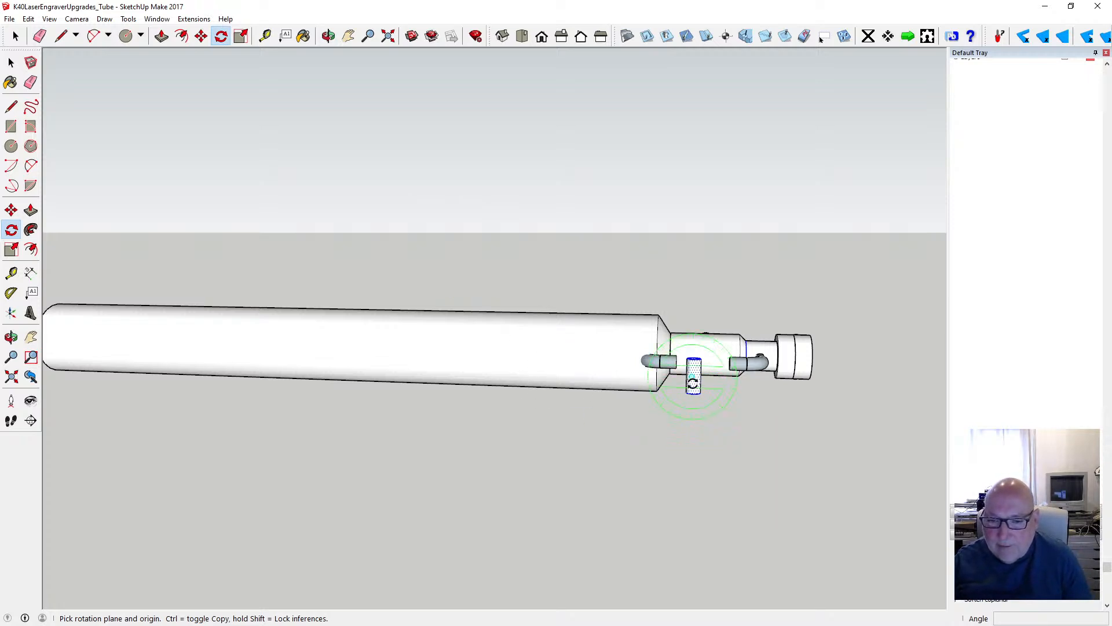
{"action": "left_click", "coordinate": [694, 382]}
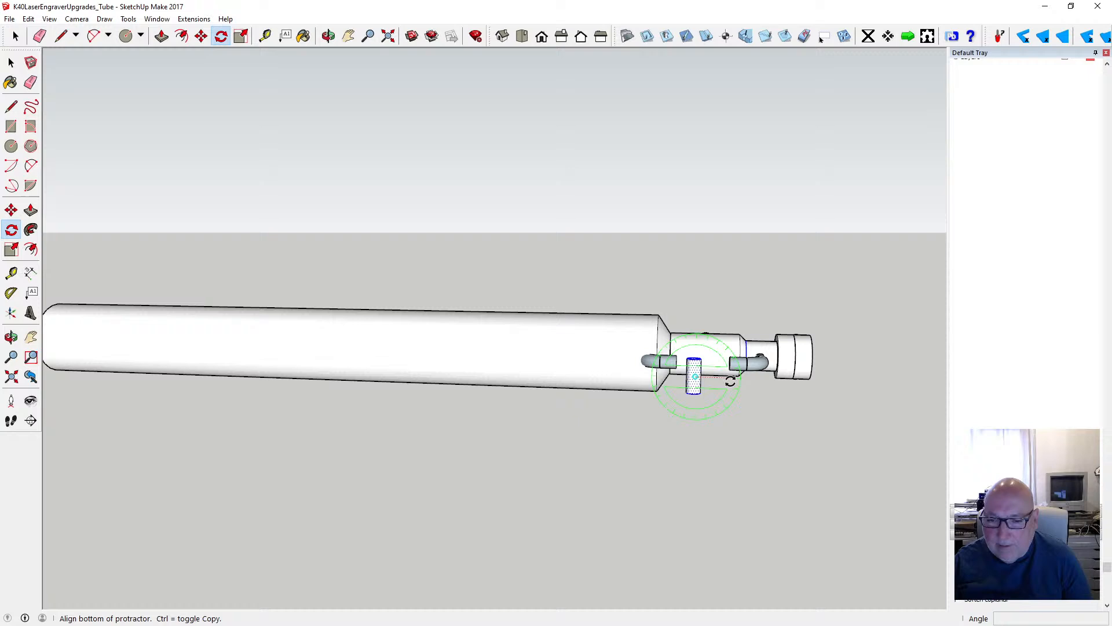
{"action": "left_click", "coordinate": [765, 378]}
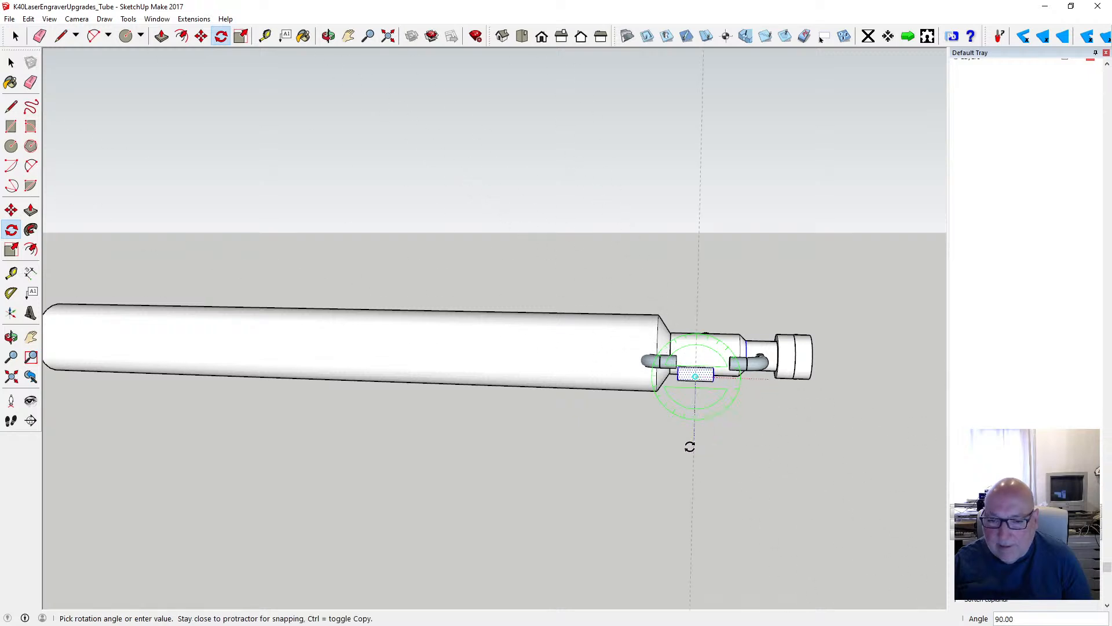
{"action": "left_click", "coordinate": [689, 446]}
- Make the selected horizontal hollow tube a group
{"action": "left_click", "coordinate": [11, 62]}
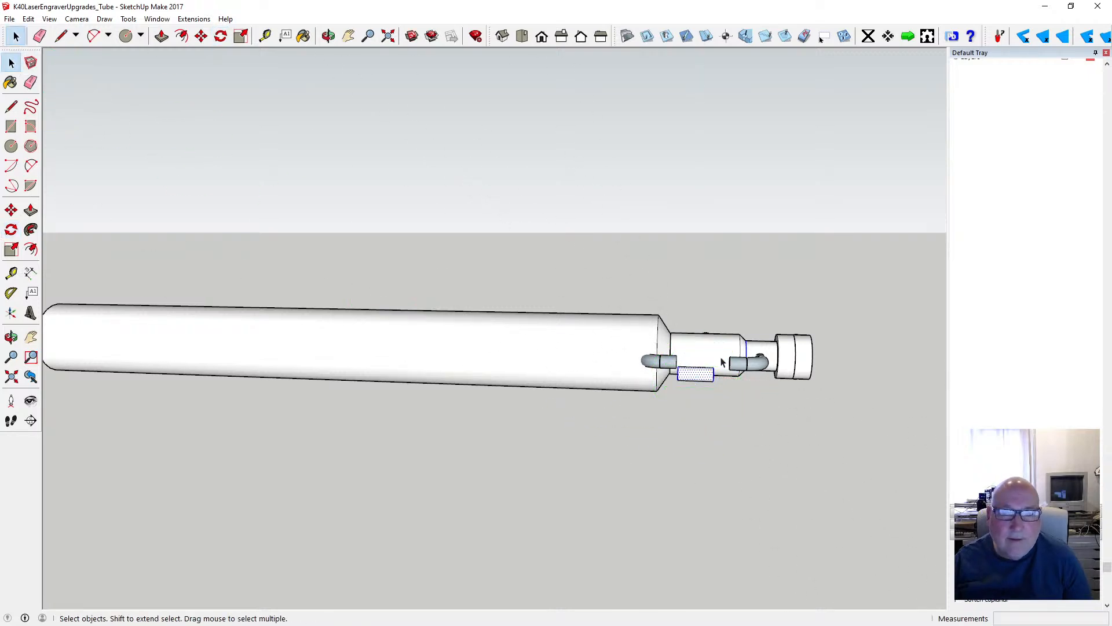
{"action": "scroll", "coordinate": [693, 381], "scroll_direction": "up", "scroll_amount": 3}
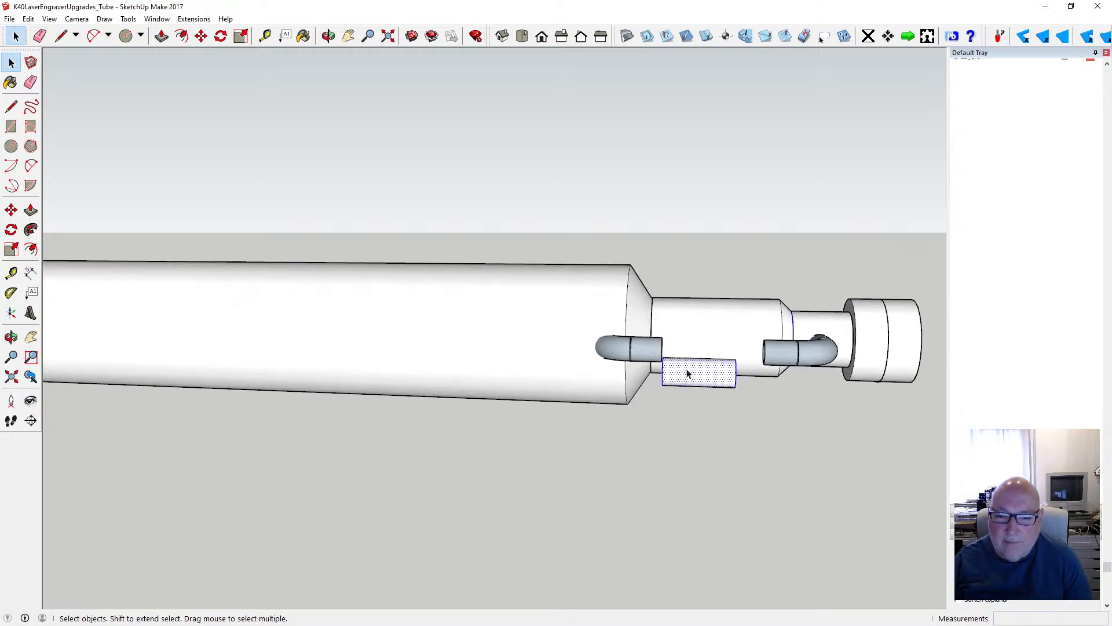
{"action": "right_click", "coordinate": [688, 374]}
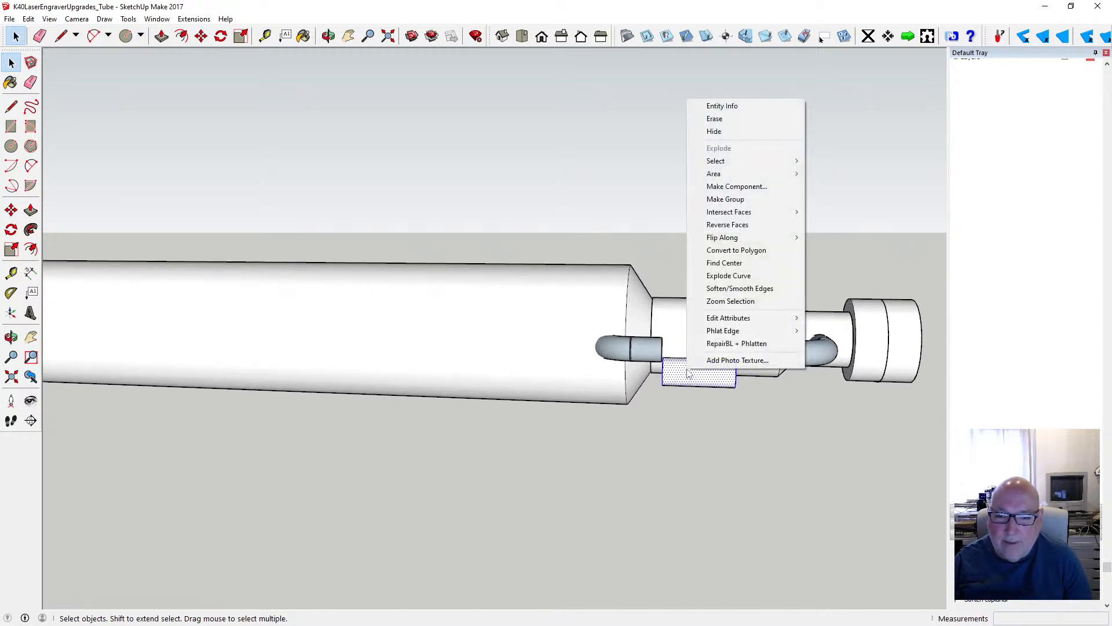
{"action": "left_click", "coordinate": [754, 199]}
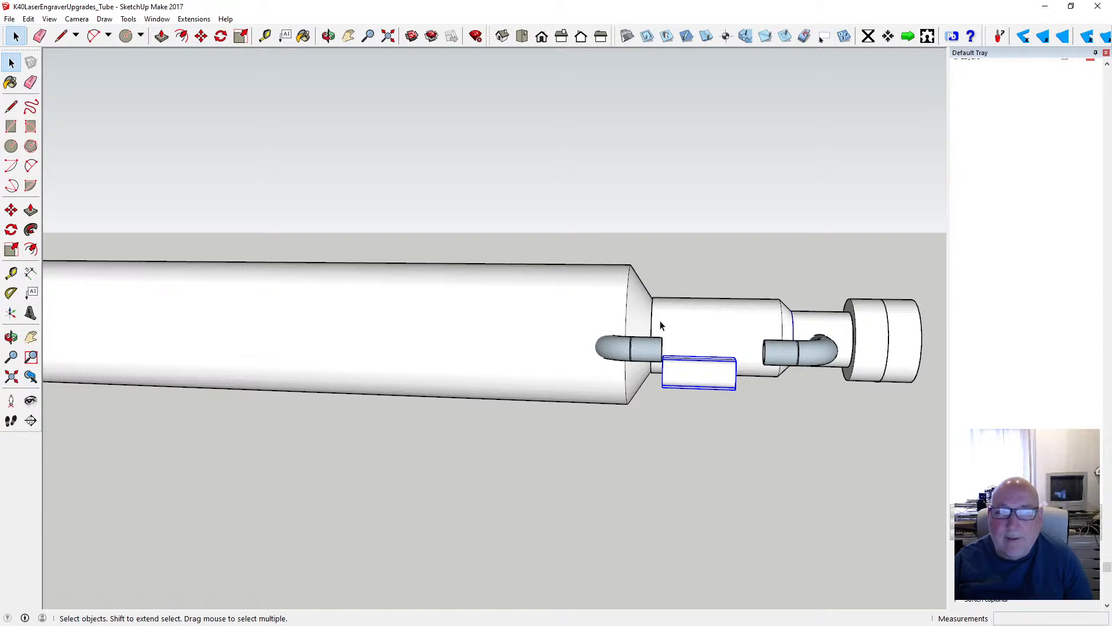
- Move the grouped tube by its end centre onto the open end of the elbow beside the main body's shoulder
{"action": "left_click", "coordinate": [201, 36]}
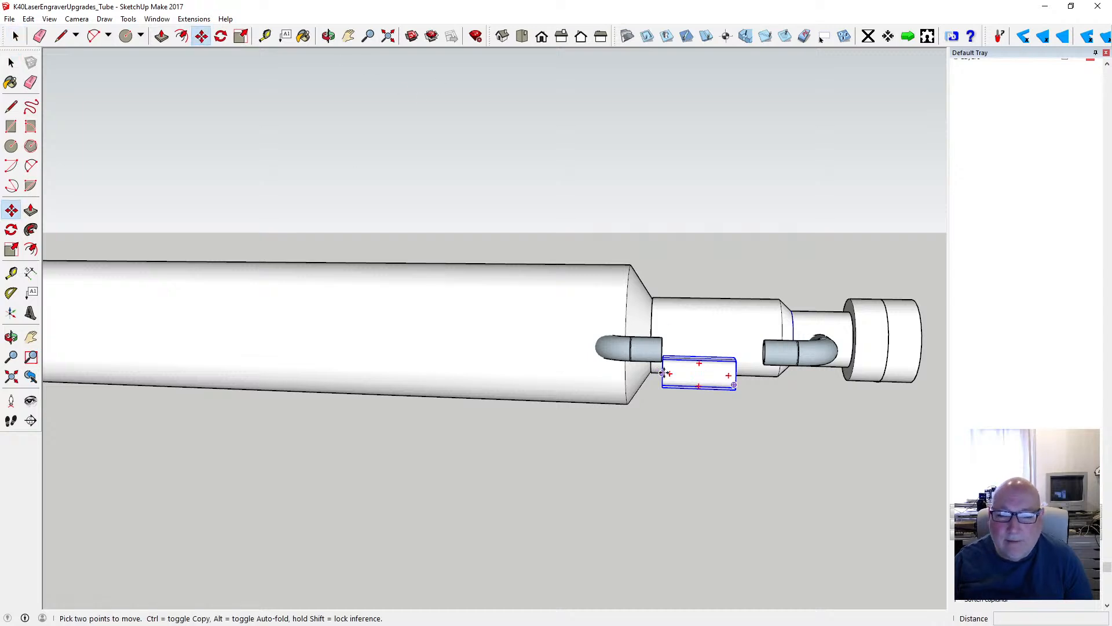
{"action": "left_click", "coordinate": [664, 372]}
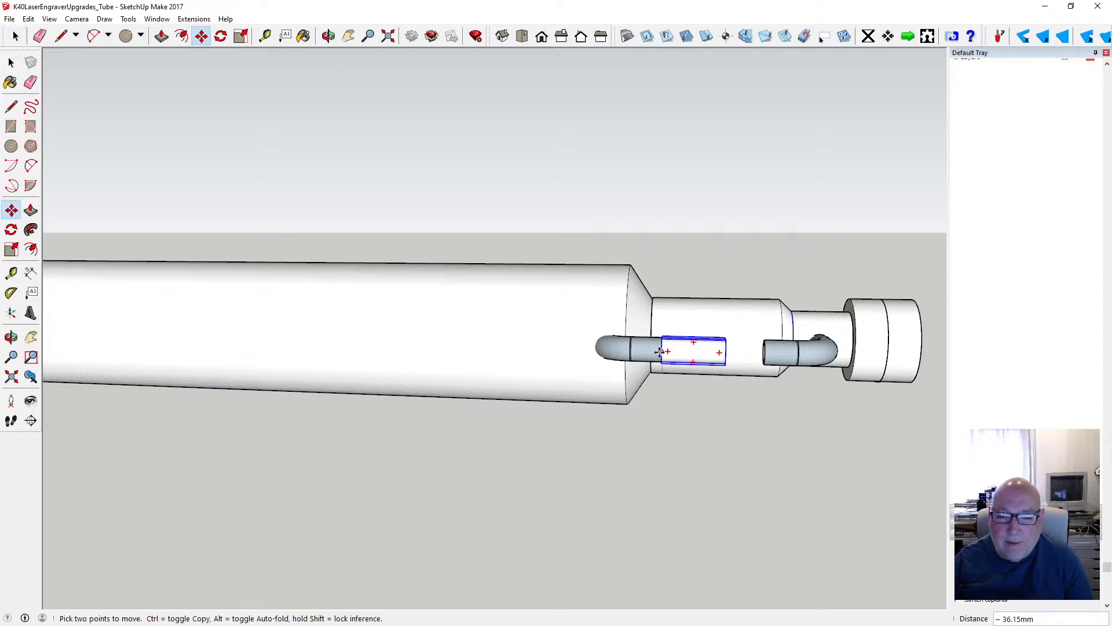
{"action": "left_click", "coordinate": [656, 352]}
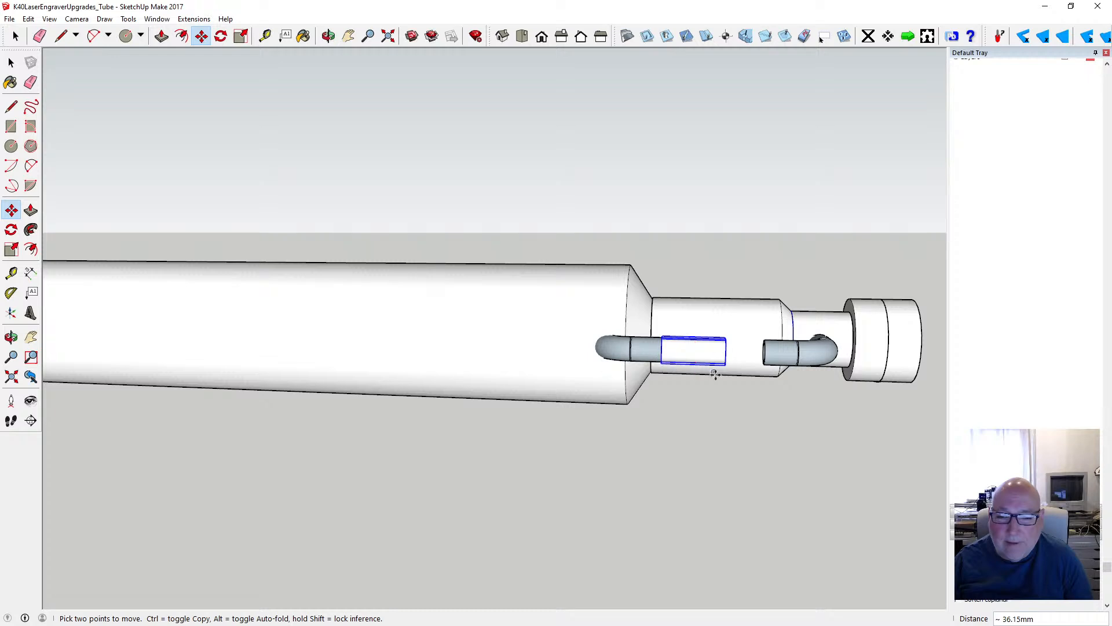
- Open the straight tube's group for editing and turn off hiding the rest of the model during component edits
{"action": "left_click", "coordinate": [328, 36]}
{"action": "left_click_drag", "start_coordinate": [558, 296], "coordinate": [364, 275]}
{"action": "scroll", "coordinate": [686, 367], "scroll_direction": "up", "scroll_amount": 5}
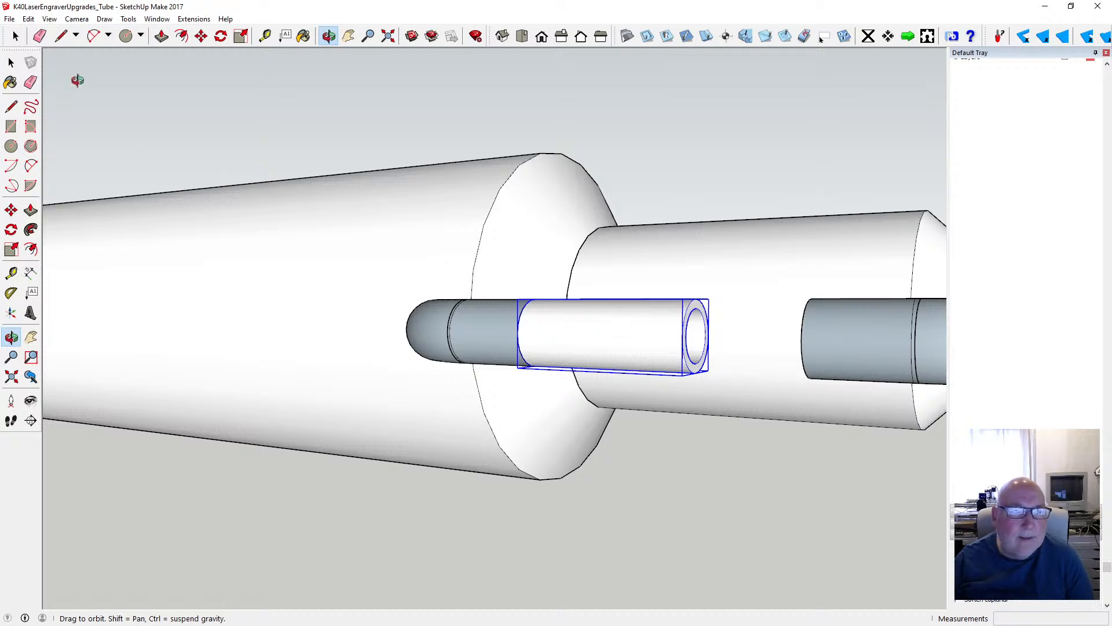
{"action": "key", "text": "space"}
{"action": "double_click", "coordinate": [690, 319]}
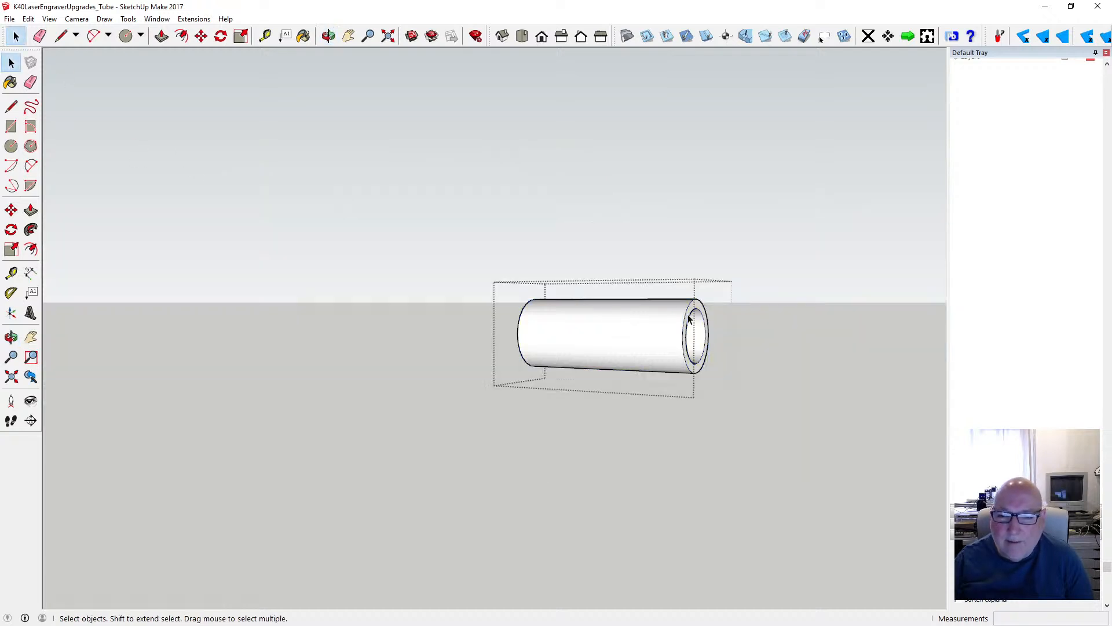
{"action": "left_click", "coordinate": [49, 18]}
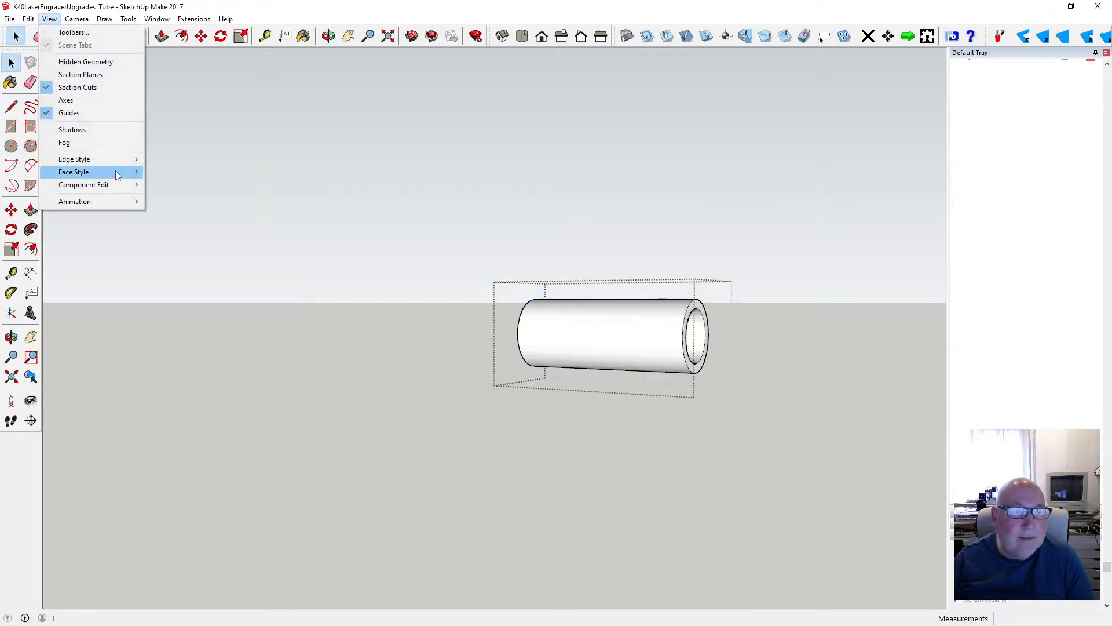
{"action": "mouse_move", "coordinate": [116, 187]}
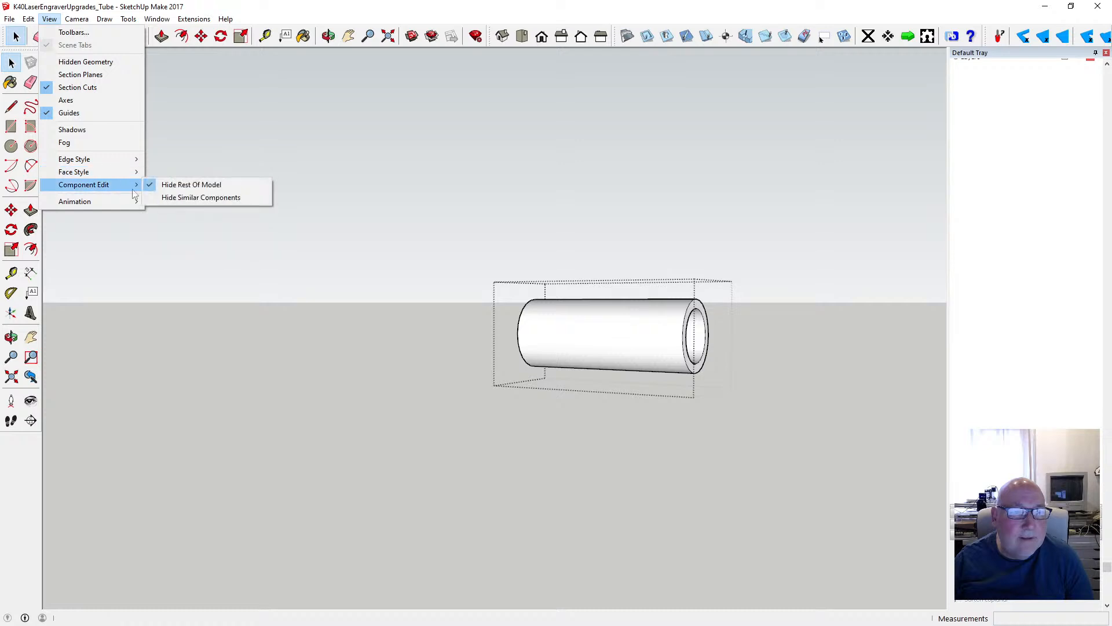
{"action": "left_click", "coordinate": [186, 185]}
- Extend the straight tube's free ring face 12 mm to meet the opposite elbow, and close the group
{"action": "left_click", "coordinate": [161, 37]}
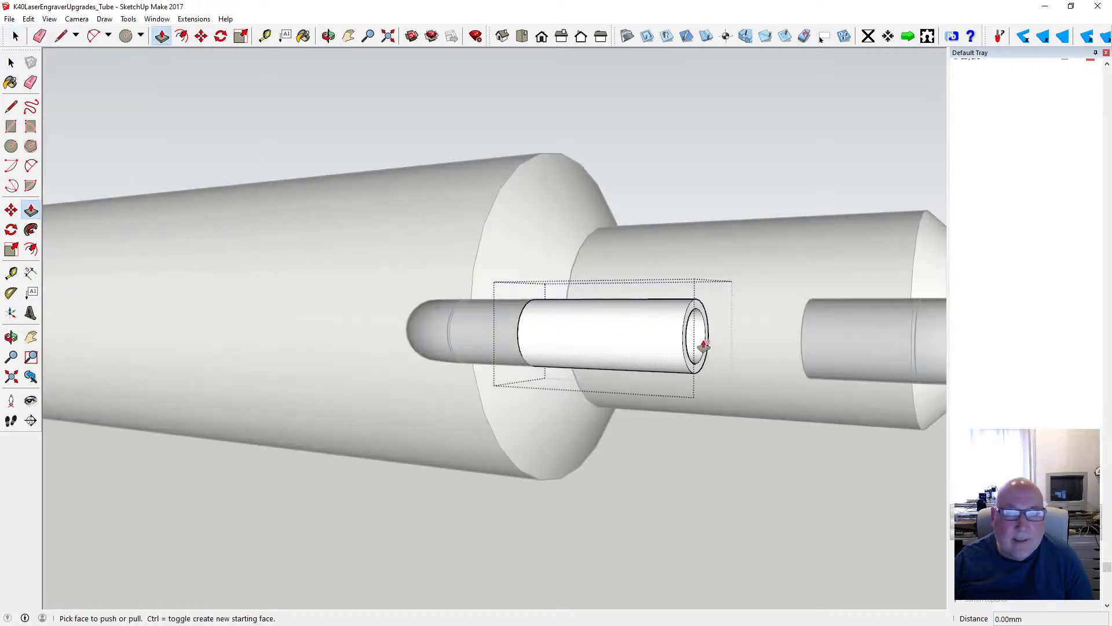
{"action": "left_click", "coordinate": [686, 339]}
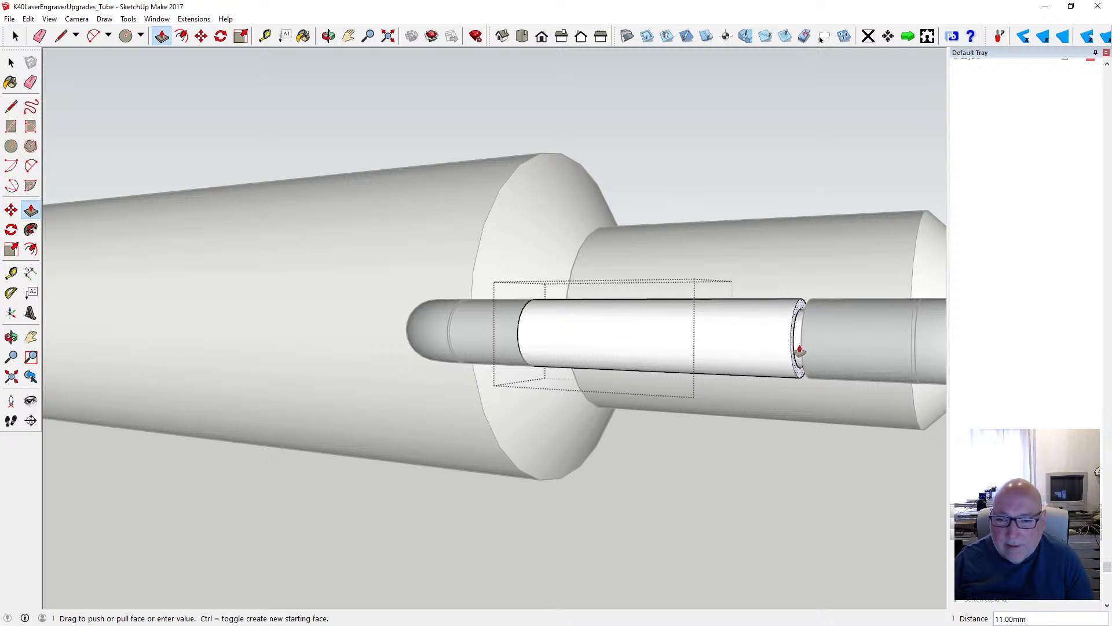
{"action": "left_click", "coordinate": [804, 349]}
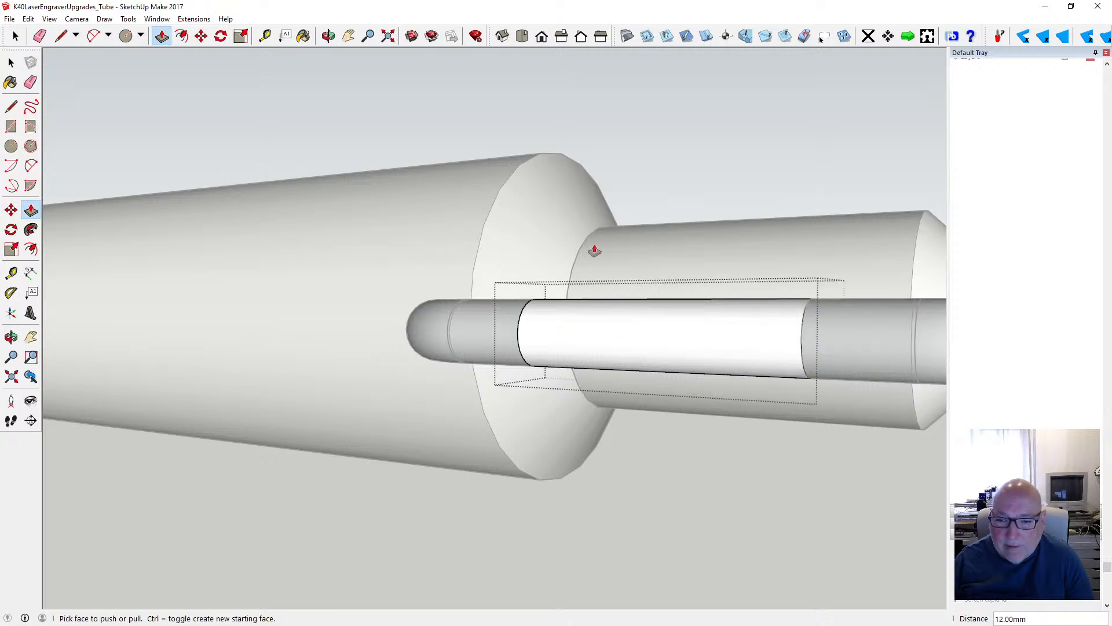
{"action": "left_click", "coordinate": [11, 62]}
{"action": "left_click", "coordinate": [430, 138]}
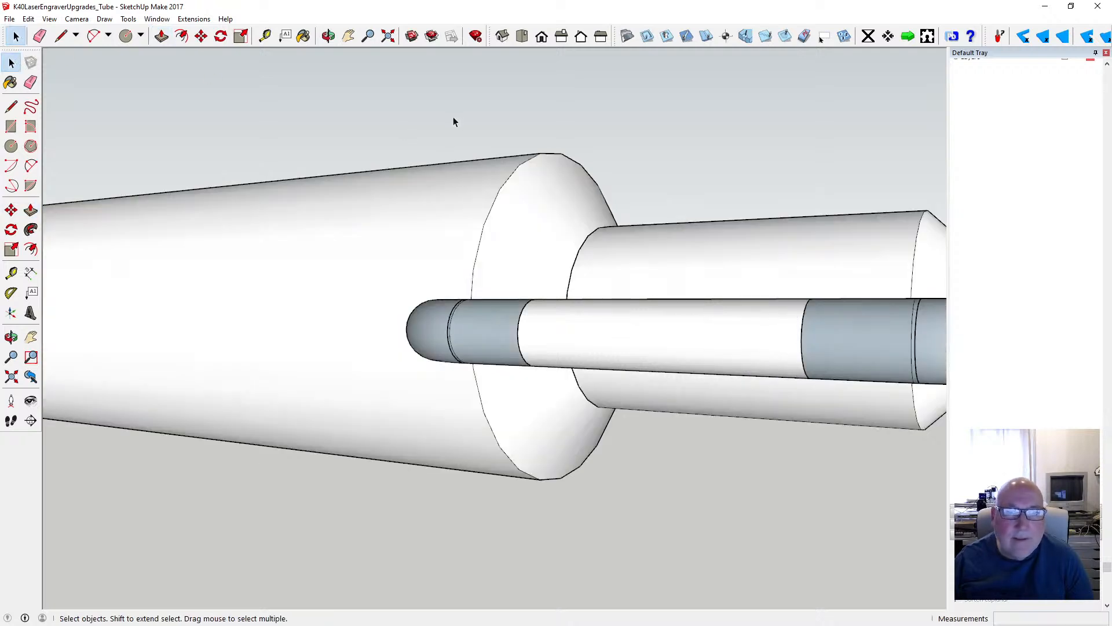
- Reverse the outer face of the straight bridging tube inside its group to match the elbows' colour, and close the group
{"action": "scroll", "coordinate": [446, 115], "scroll_direction": "down", "scroll_amount": 3}
{"action": "double_click", "coordinate": [534, 239]}
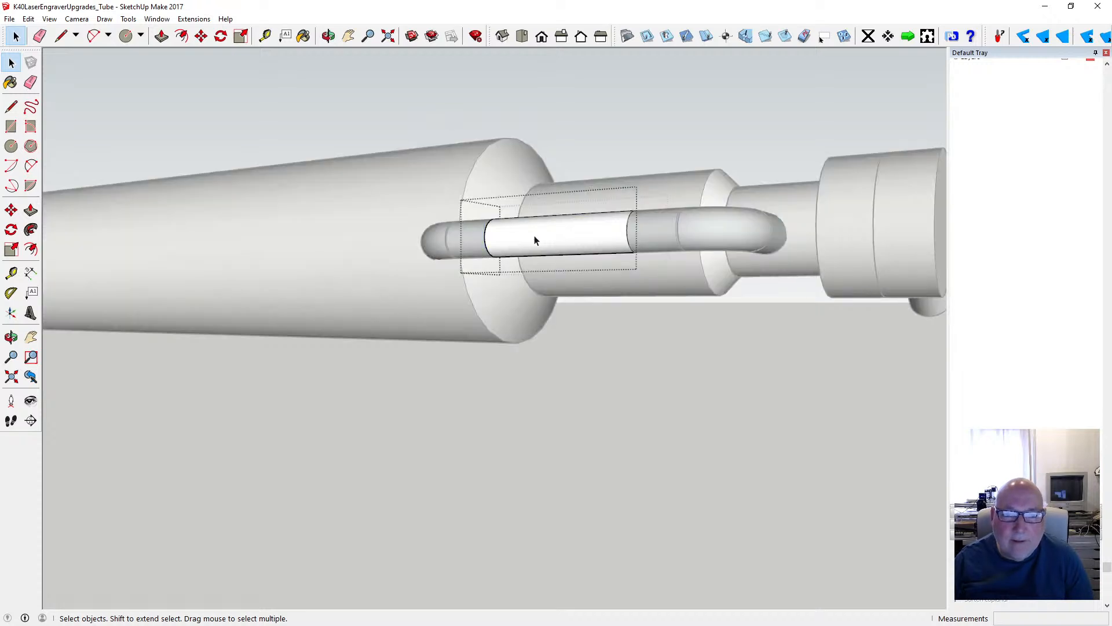
{"action": "left_click", "coordinate": [534, 240]}
{"action": "right_click", "coordinate": [533, 237]}
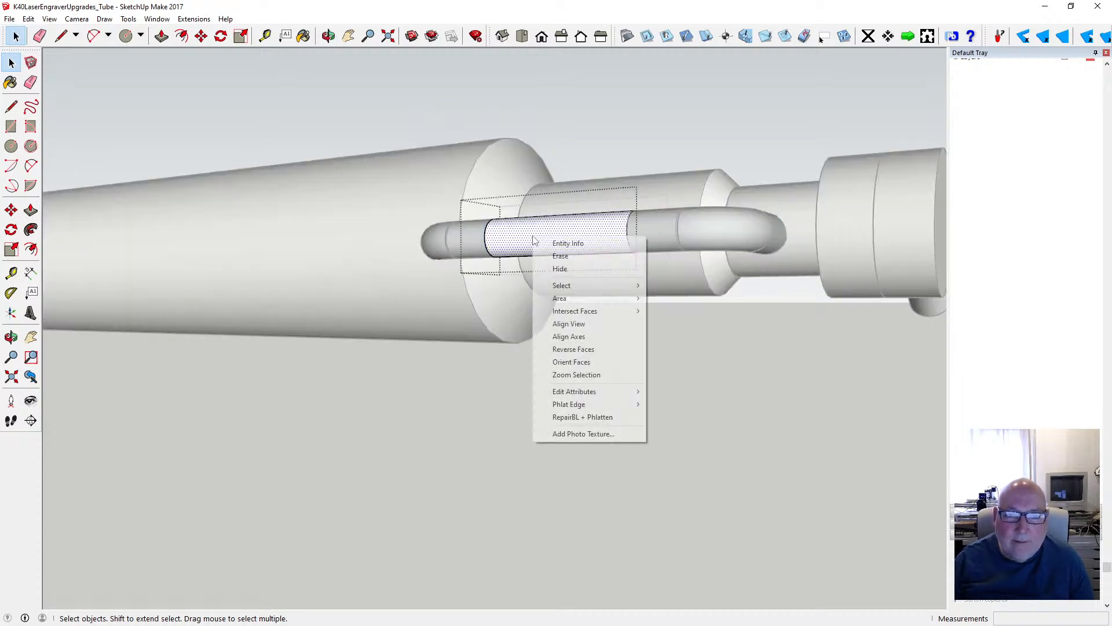
{"action": "left_click", "coordinate": [601, 349]}
{"action": "left_click", "coordinate": [620, 370]}
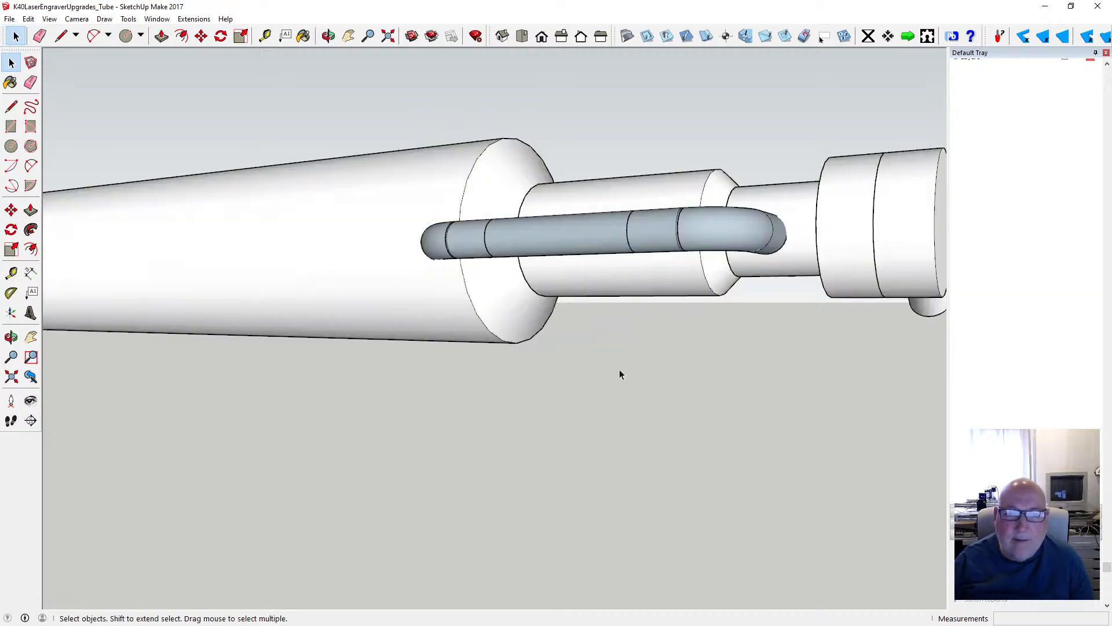
- Examine the bridged elbow pipe and the connector stubs at the laser tube's end from both sides
{"action": "left_click", "coordinate": [328, 36]}
{"action": "left_click_drag", "start_coordinate": [641, 238], "coordinate": [717, 268]}
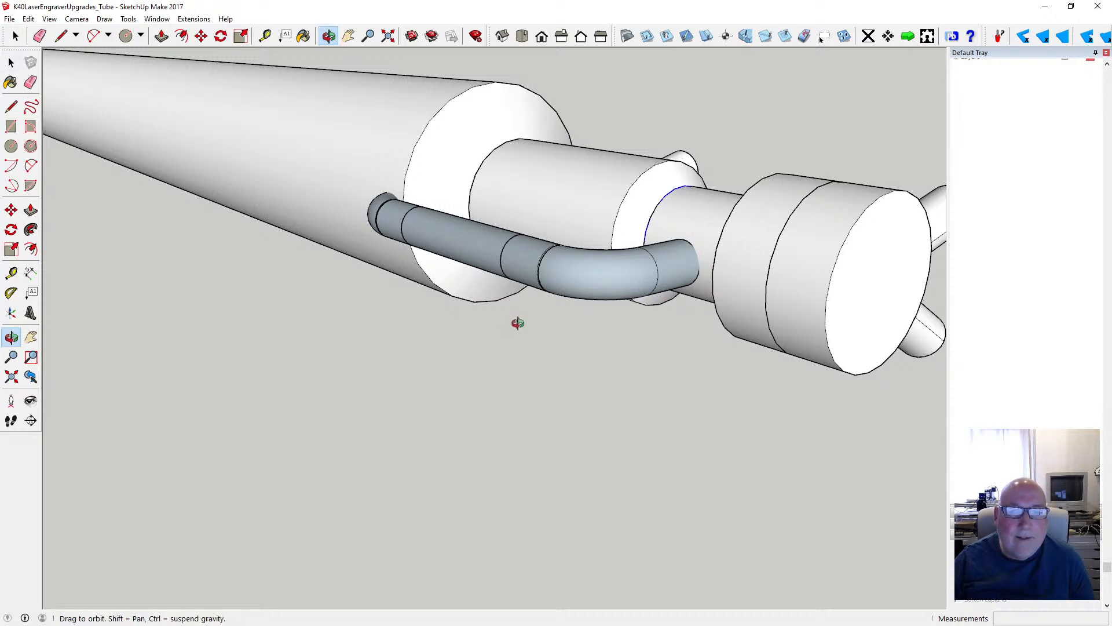
{"action": "scroll", "coordinate": [514, 321], "scroll_direction": "down", "scroll_amount": 4}
{"action": "key", "text": "space"}
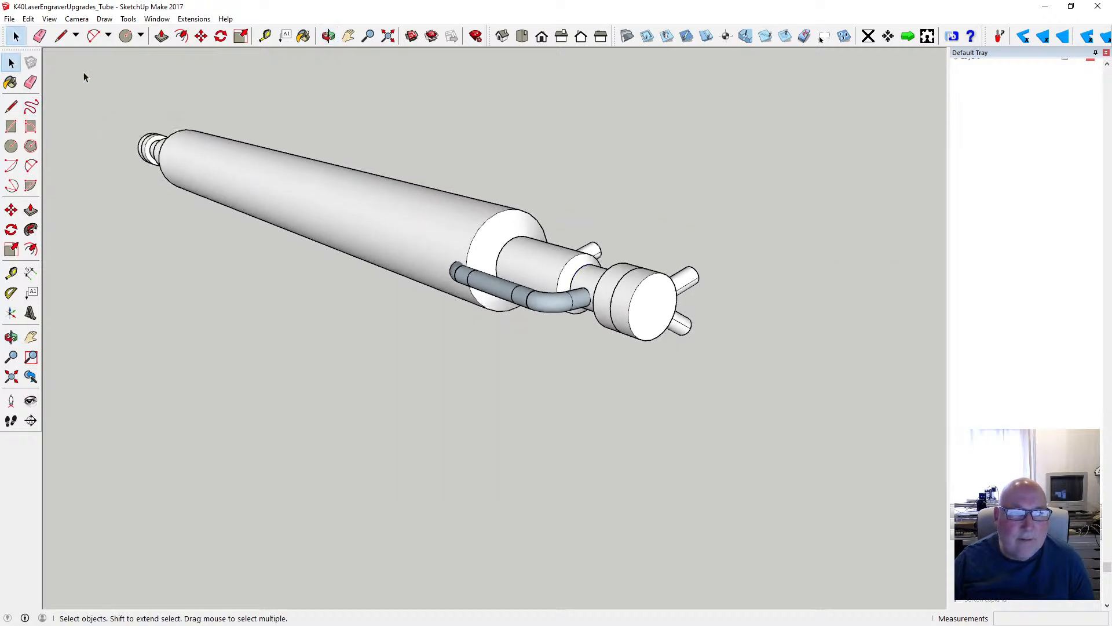
{"action": "key", "text": "o"}
{"action": "left_click_drag", "start_coordinate": [665, 241], "coordinate": [318, 297]}
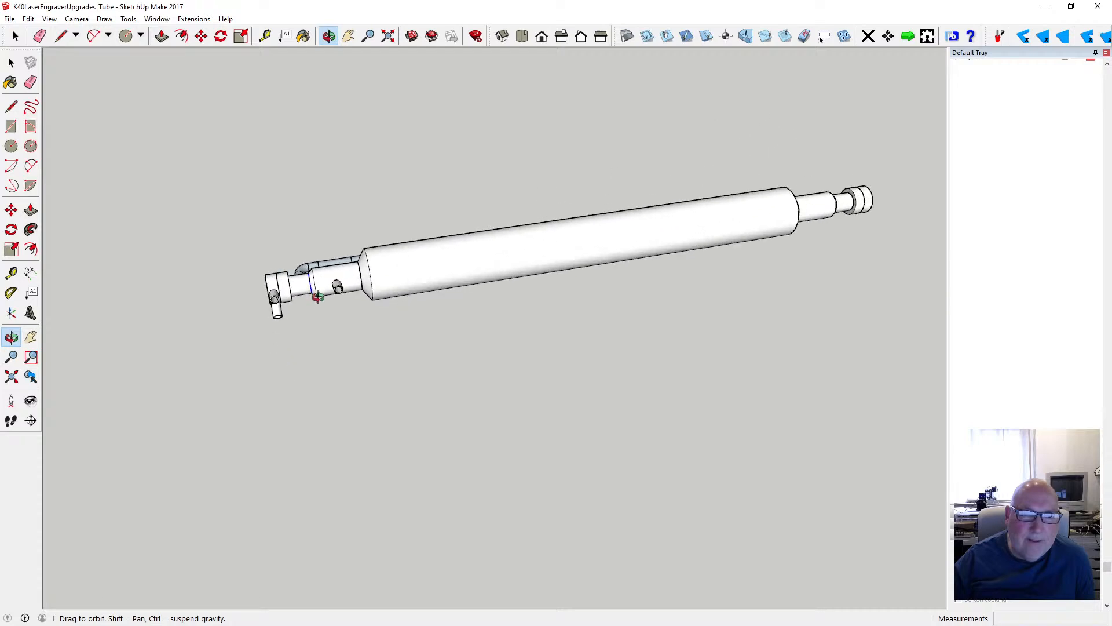
{"action": "scroll", "coordinate": [325, 297], "scroll_direction": "up", "scroll_amount": 2}
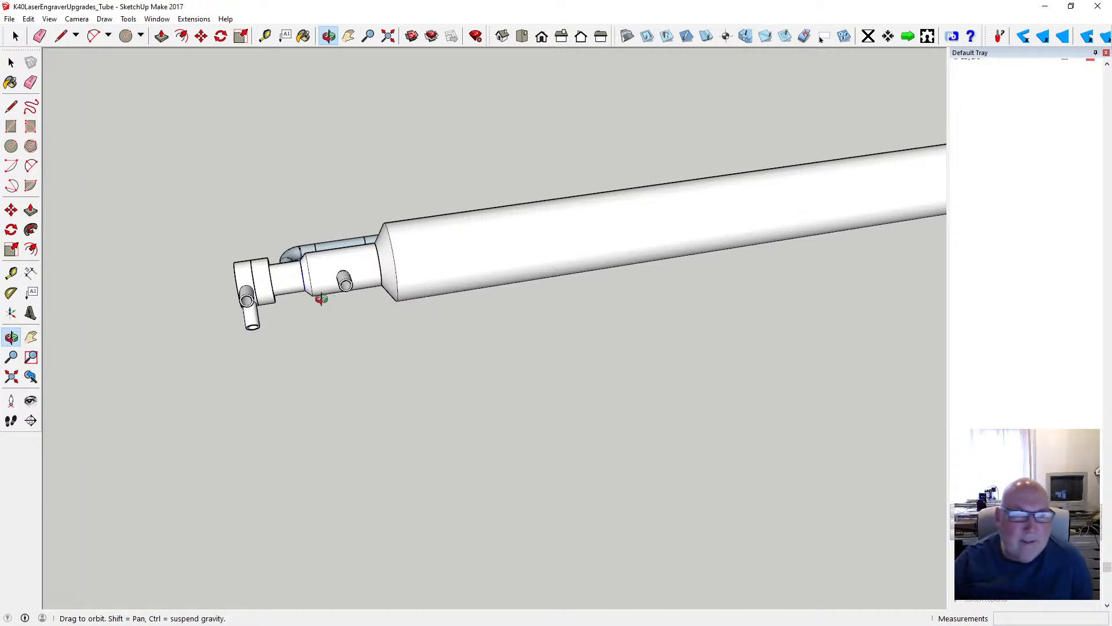
{"action": "scroll", "coordinate": [331, 281], "scroll_direction": "up", "scroll_amount": 3}
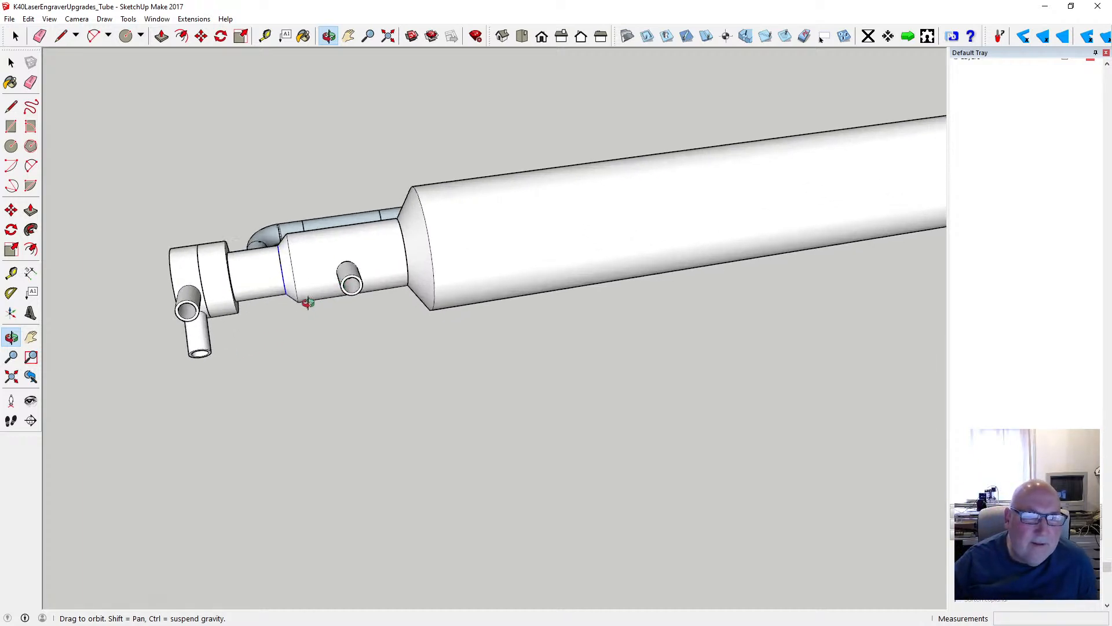
- Inspect the elbow pipe and the three connector stubs close up, along with the full length of the laser tube
{"action": "left_click_drag", "start_coordinate": [308, 302], "coordinate": [530, 332]}
{"action": "scroll", "coordinate": [373, 315], "scroll_direction": "up", "scroll_amount": 4}
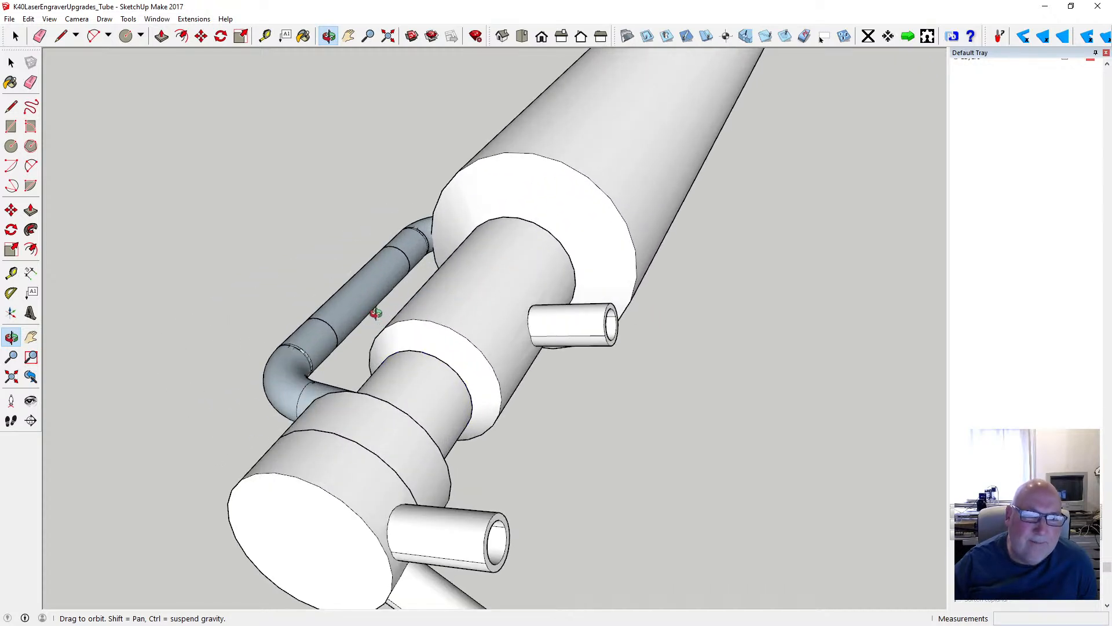
{"action": "scroll", "coordinate": [376, 313], "scroll_direction": "down", "scroll_amount": 2}
{"action": "scroll", "coordinate": [376, 313], "scroll_direction": "down", "scroll_amount": 2}
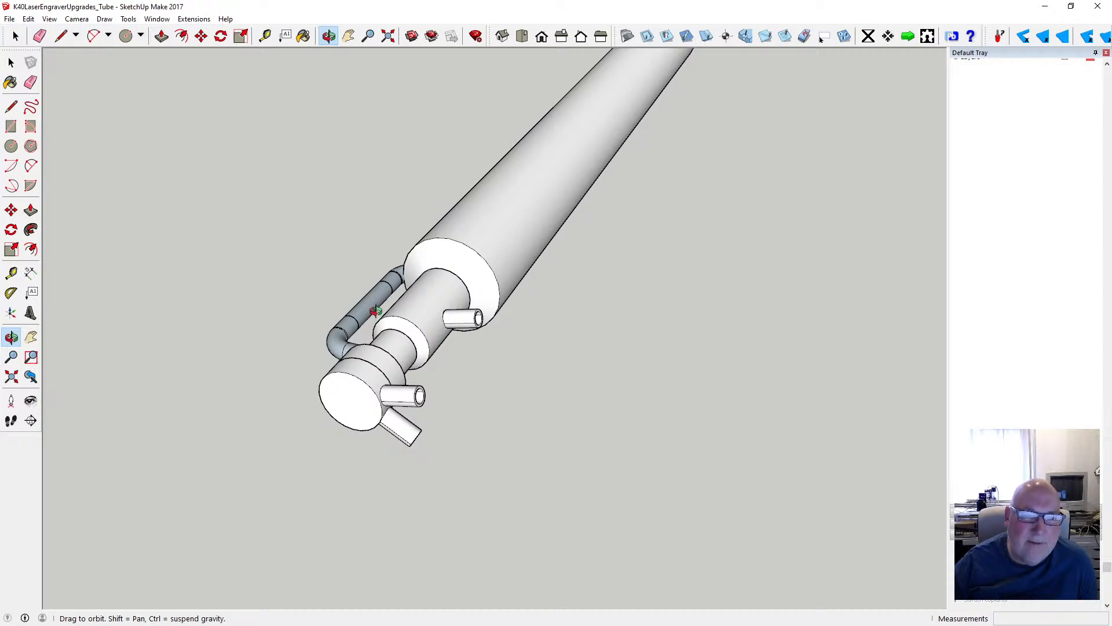
{"action": "left_click_drag", "start_coordinate": [375, 317], "coordinate": [506, 318]}
{"action": "scroll", "coordinate": [506, 319], "scroll_direction": "up", "scroll_amount": 4}
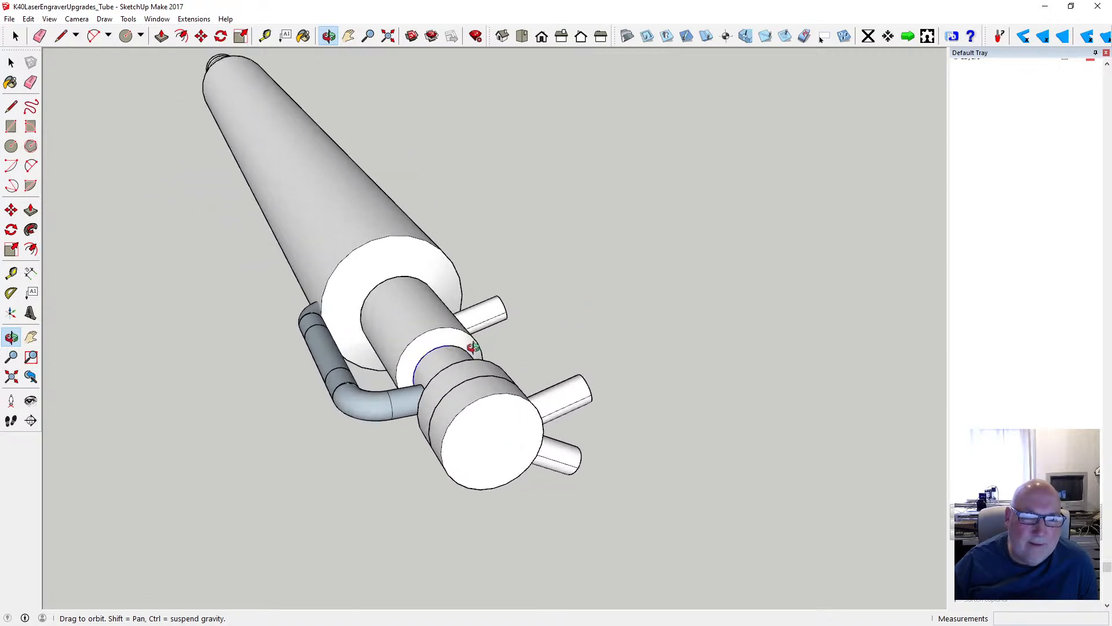
{"action": "left_click_drag", "start_coordinate": [596, 328], "coordinate": [445, 357]}
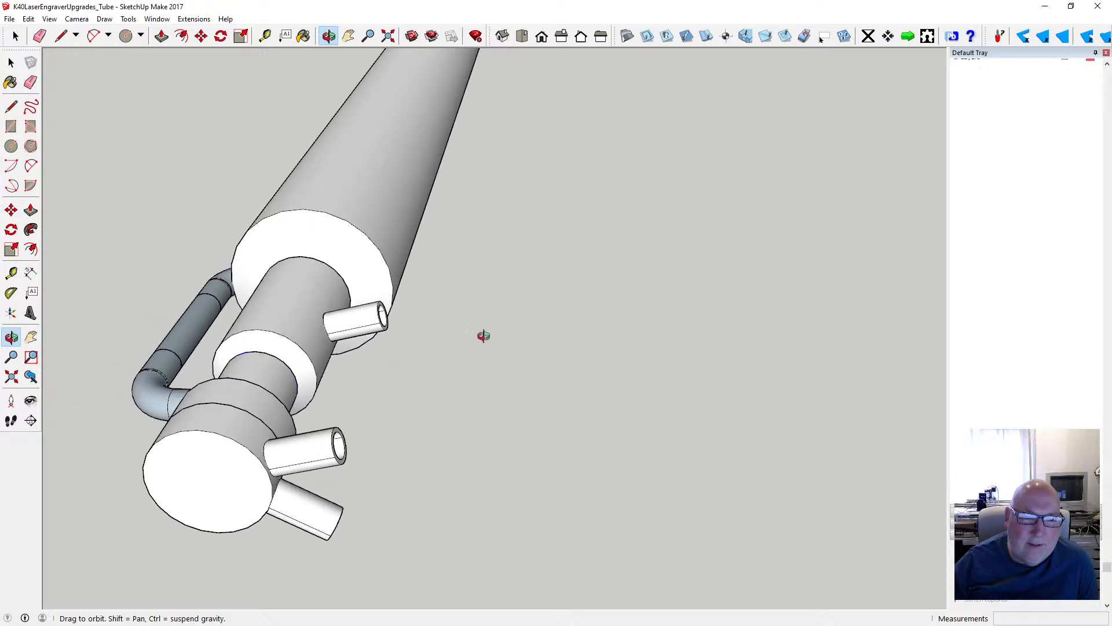
{"action": "scroll", "coordinate": [521, 329], "scroll_direction": "down", "scroll_amount": 4}
{"action": "left_click_drag", "start_coordinate": [586, 343], "coordinate": [207, 347]}
{"action": "scroll", "coordinate": [287, 297], "scroll_direction": "up", "scroll_amount": 3}
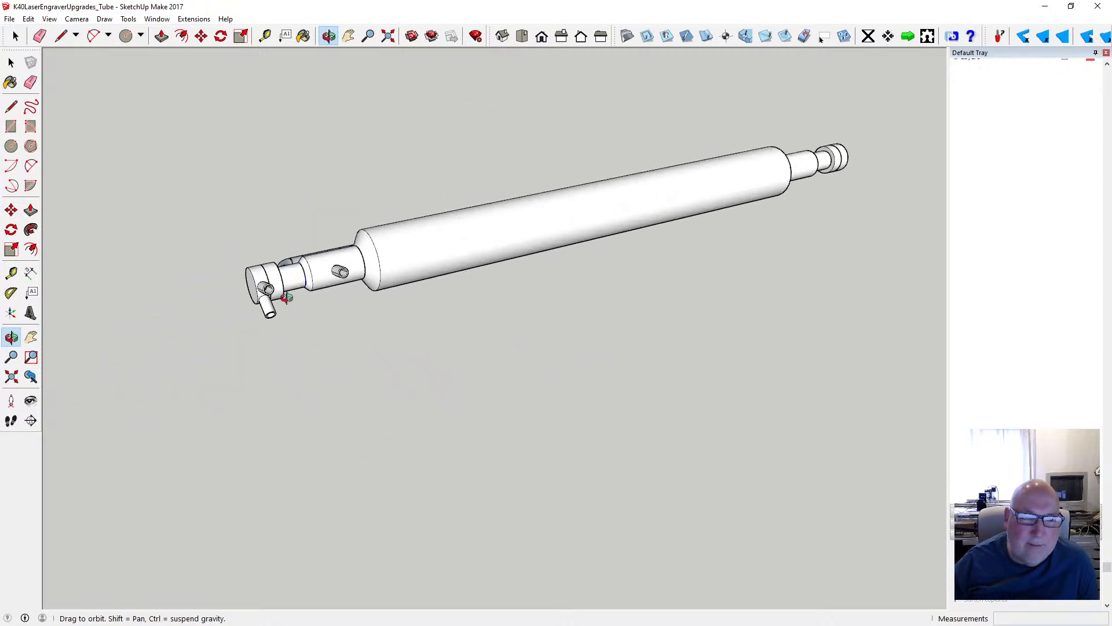
{"action": "scroll", "coordinate": [570, 365], "scroll_direction": "down", "scroll_amount": 2}
{"action": "scroll", "coordinate": [400, 308], "scroll_direction": "up", "scroll_amount": 4}
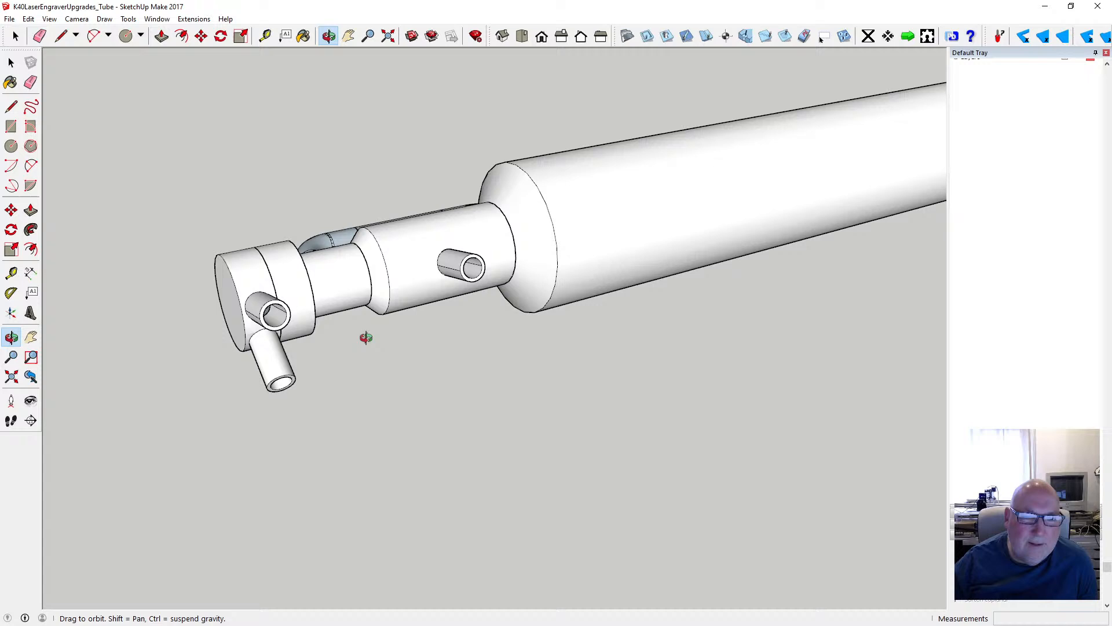
- Save the laser tube model
{"action": "left_click", "coordinate": [9, 19]}
{"action": "left_click", "coordinate": [27, 62]}
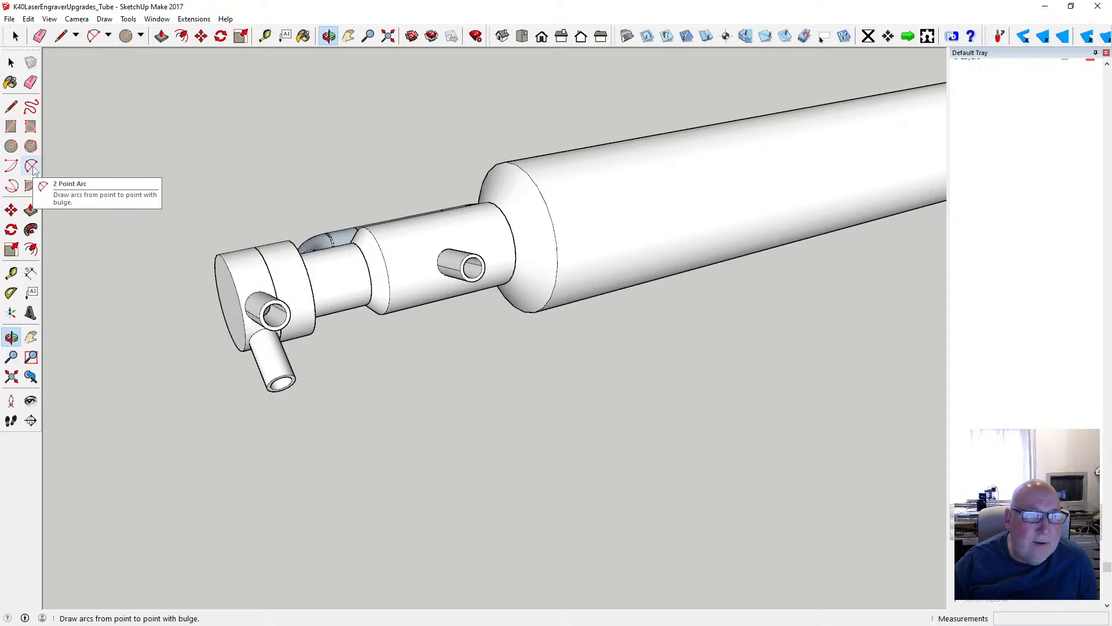
{"action": "left_click", "coordinate": [12, 107]}
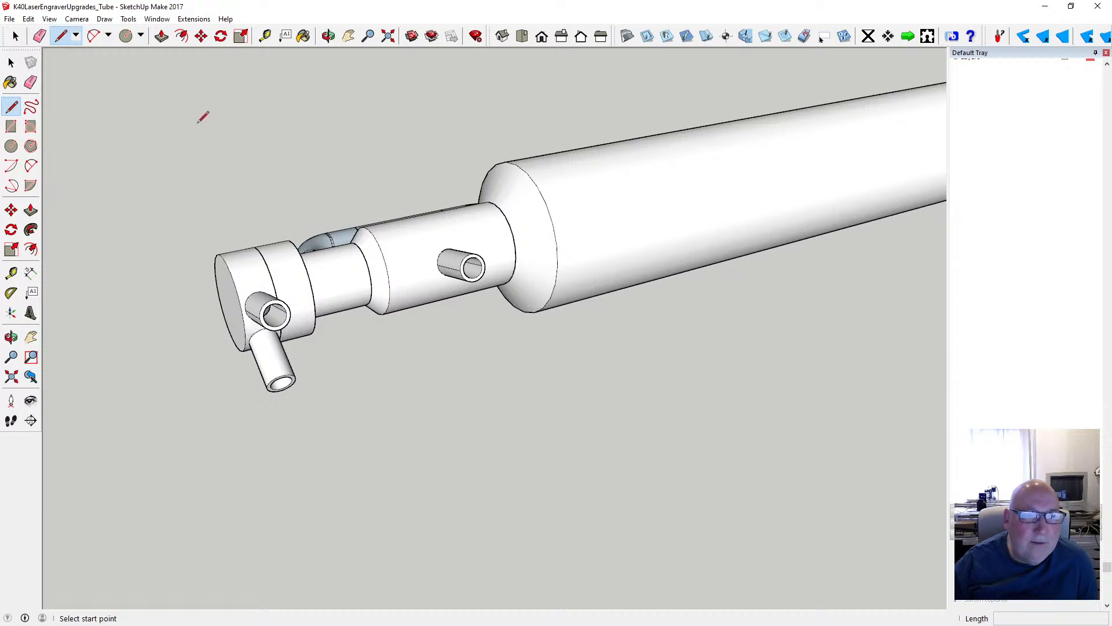
{"action": "left_click", "coordinate": [265, 36]}
{"action": "scroll", "coordinate": [474, 262], "scroll_direction": "up", "scroll_amount": 4}
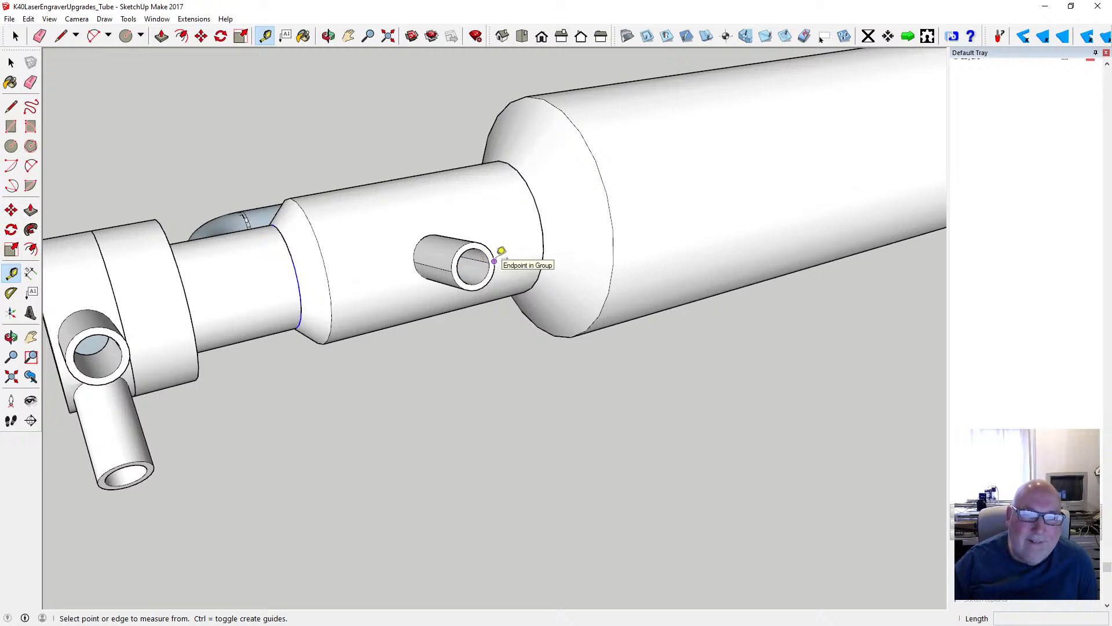
{"action": "left_click", "coordinate": [474, 266]}
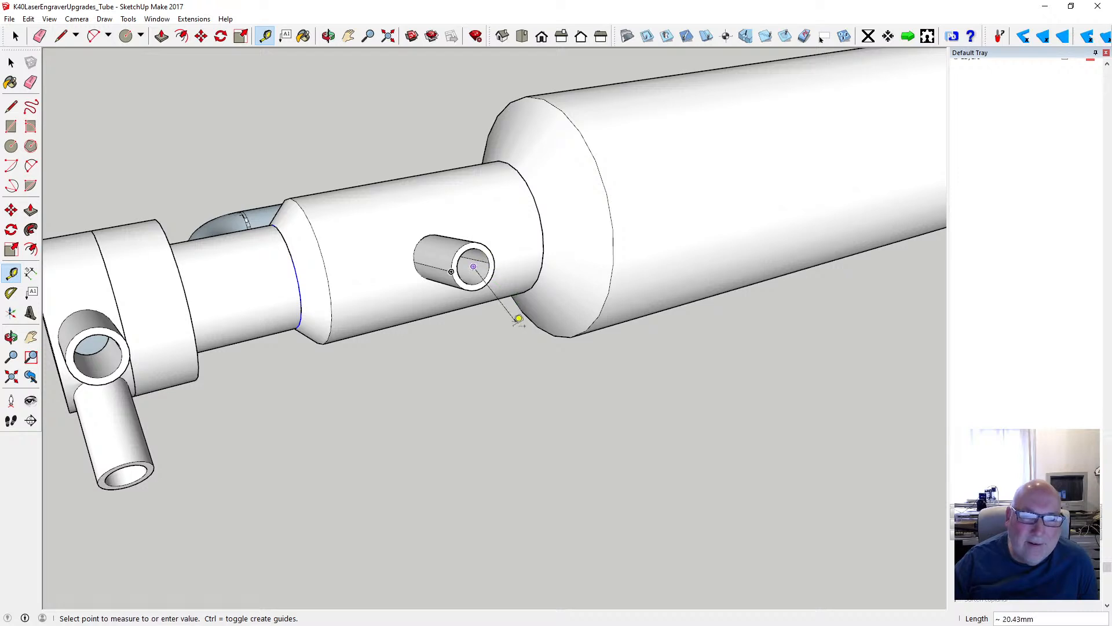
{"action": "scroll", "coordinate": [519, 319], "scroll_direction": "down", "scroll_amount": 3}
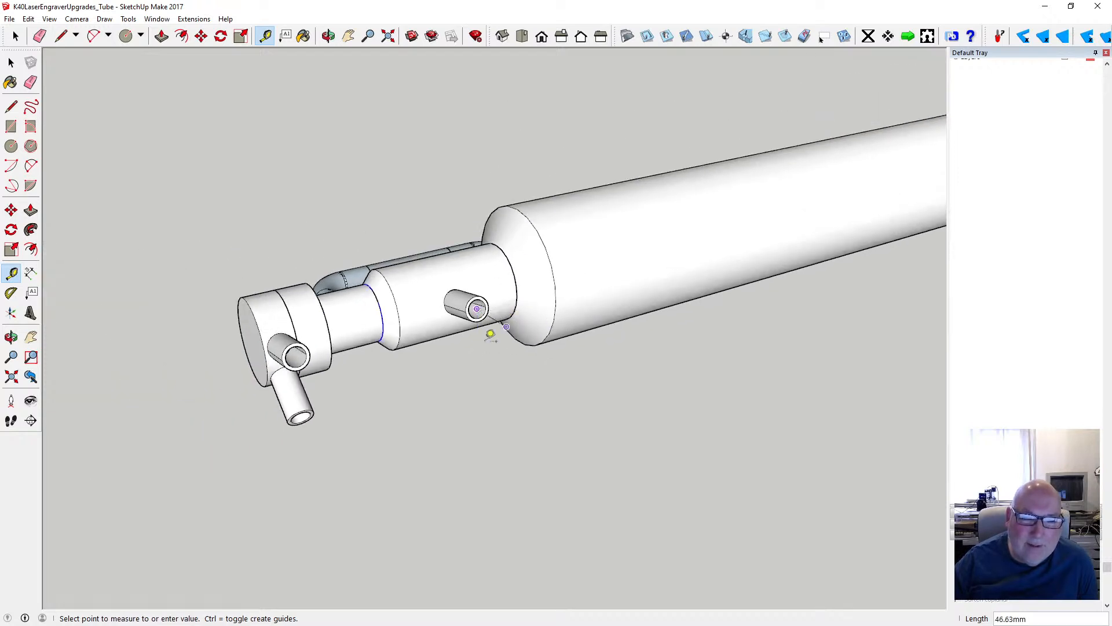
{"action": "scroll", "coordinate": [490, 334], "scroll_direction": "down", "scroll_amount": 4}
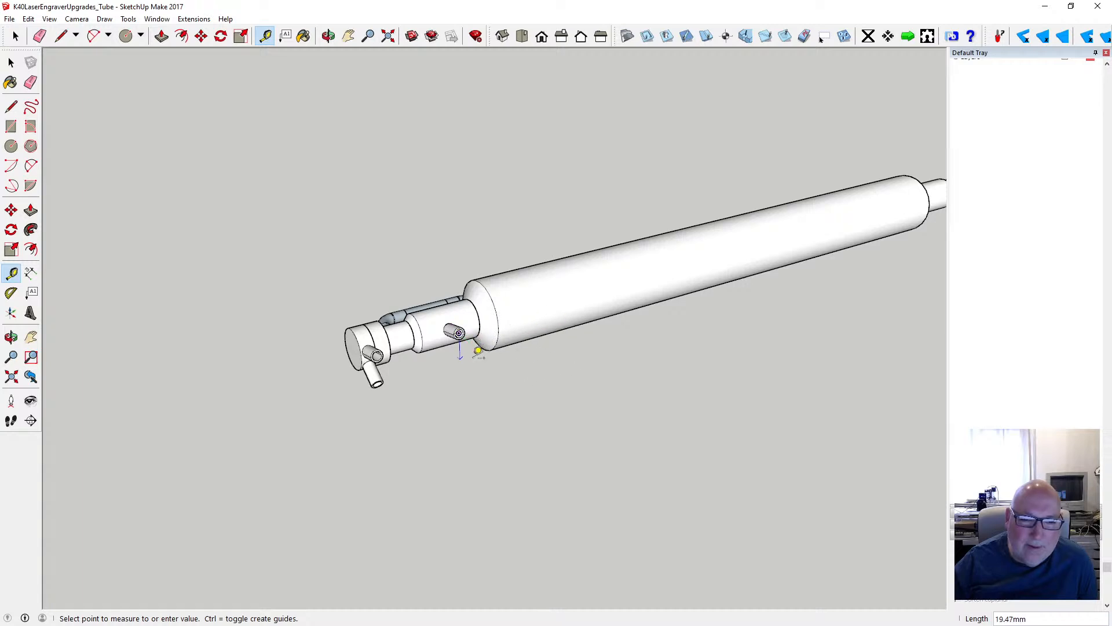
- Place a 33 mm guide line outward along the axis from the open-end centre of the stub nearest the main tube body
{"action": "left_click", "coordinate": [328, 36]}
{"action": "left_click_drag", "start_coordinate": [432, 181], "coordinate": [452, 294]}
{"action": "scroll", "coordinate": [545, 280], "scroll_direction": "up", "scroll_amount": 6}
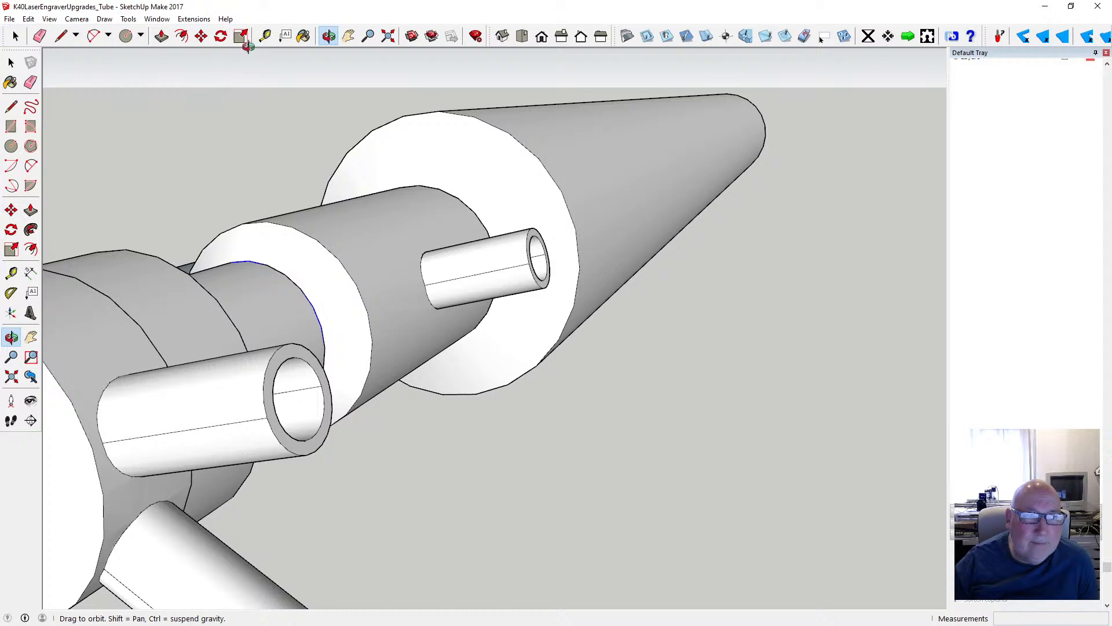
{"action": "left_click", "coordinate": [264, 36]}
{"action": "left_click", "coordinate": [529, 263]}
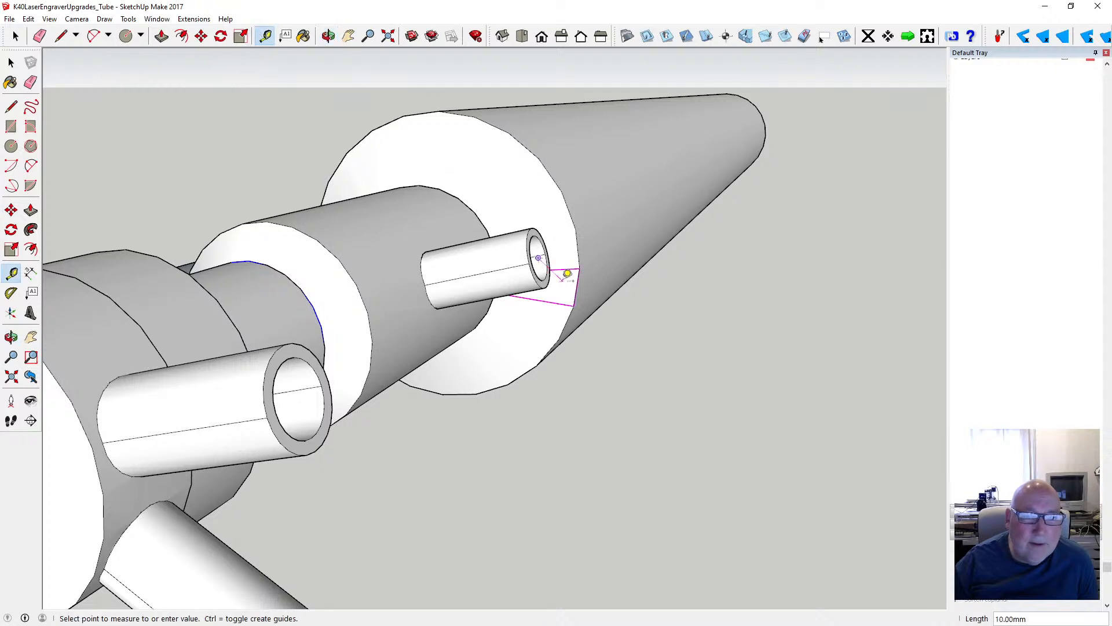
{"action": "left_click", "coordinate": [542, 252]}
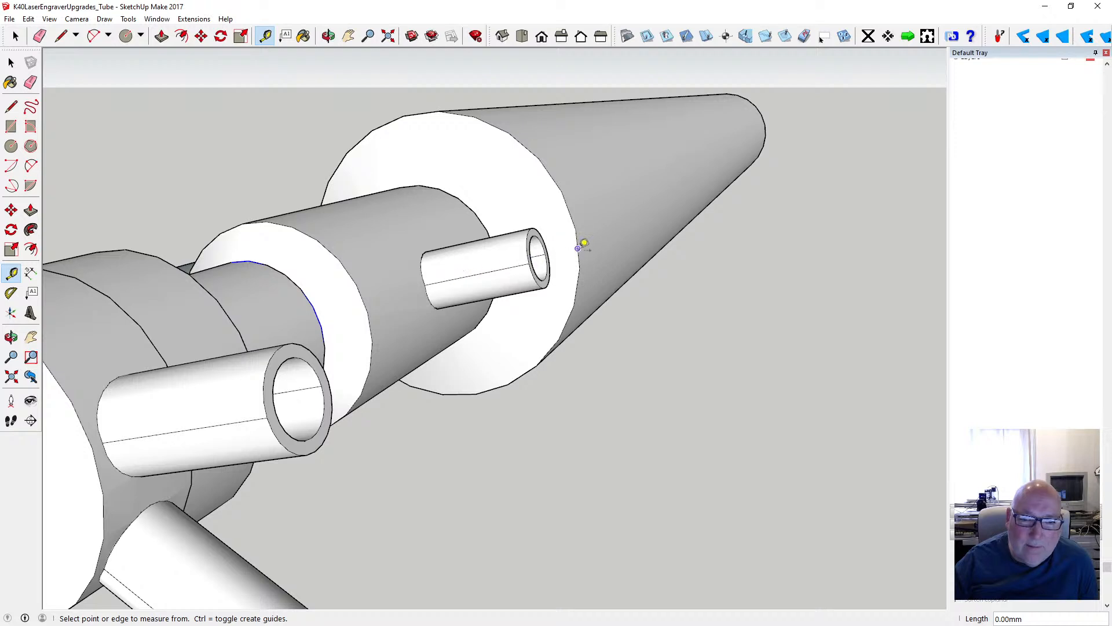
{"action": "left_click", "coordinate": [545, 250]}
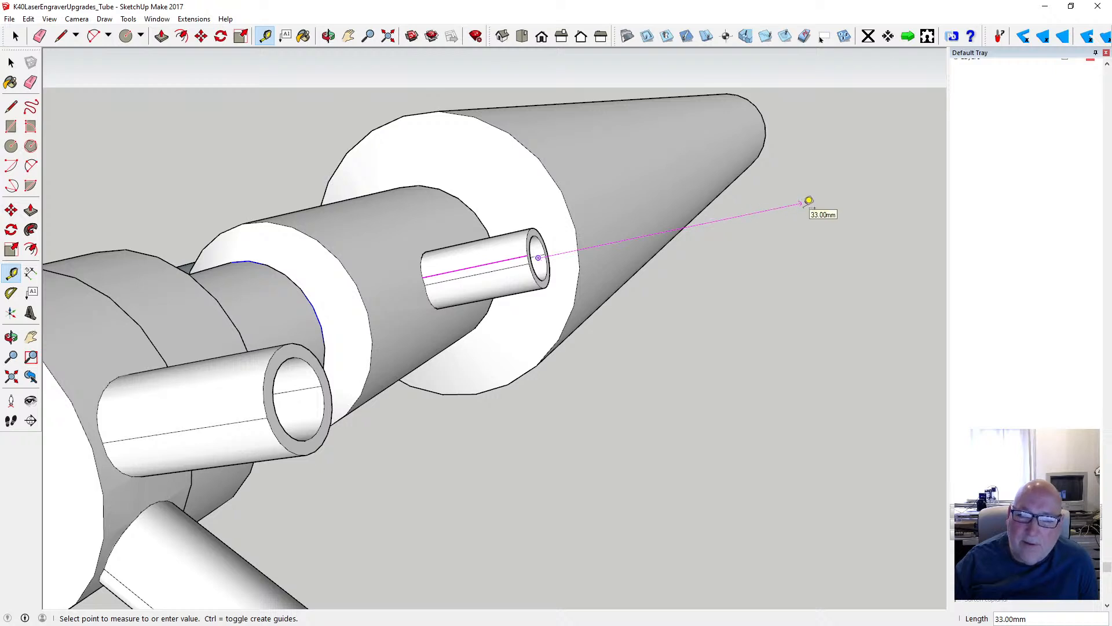
{"action": "left_click", "coordinate": [804, 203]}
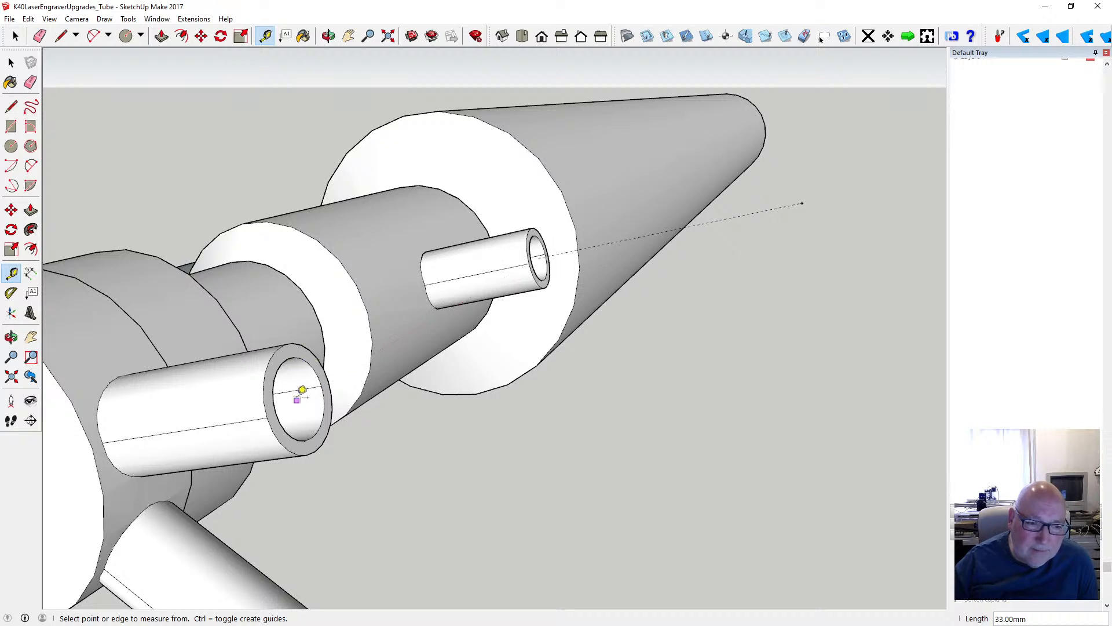
- Place an 18 mm guide line outward along the axis from the open-end centre of the end cap's upper stub
{"action": "left_click", "coordinate": [277, 411]}
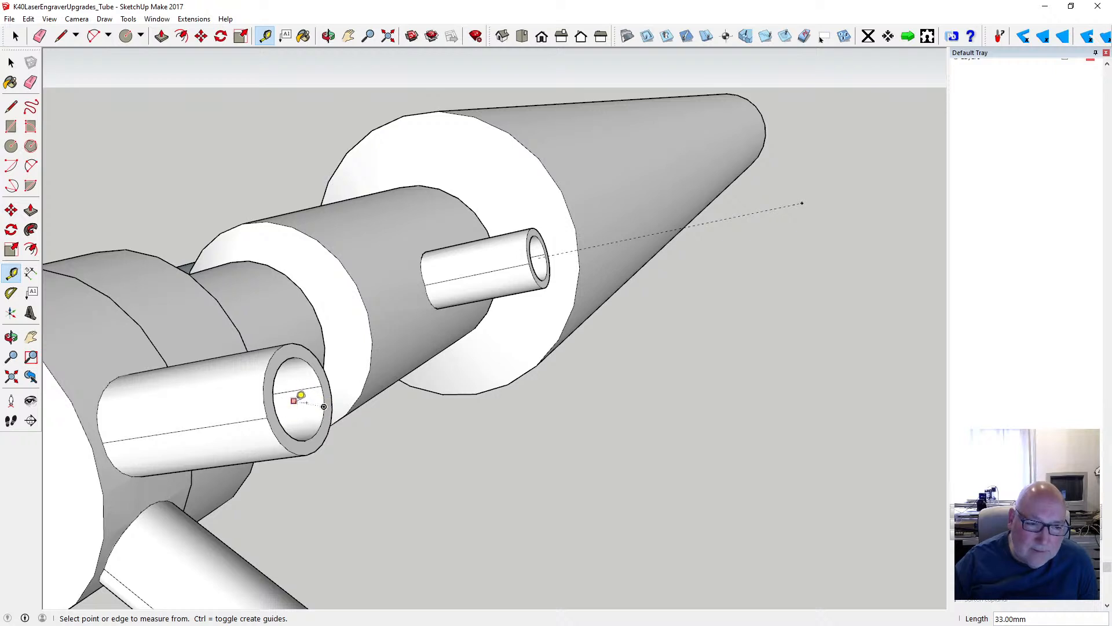
{"action": "left_click", "coordinate": [328, 36]}
{"action": "left_click_drag", "start_coordinate": [449, 229], "coordinate": [460, 213]}
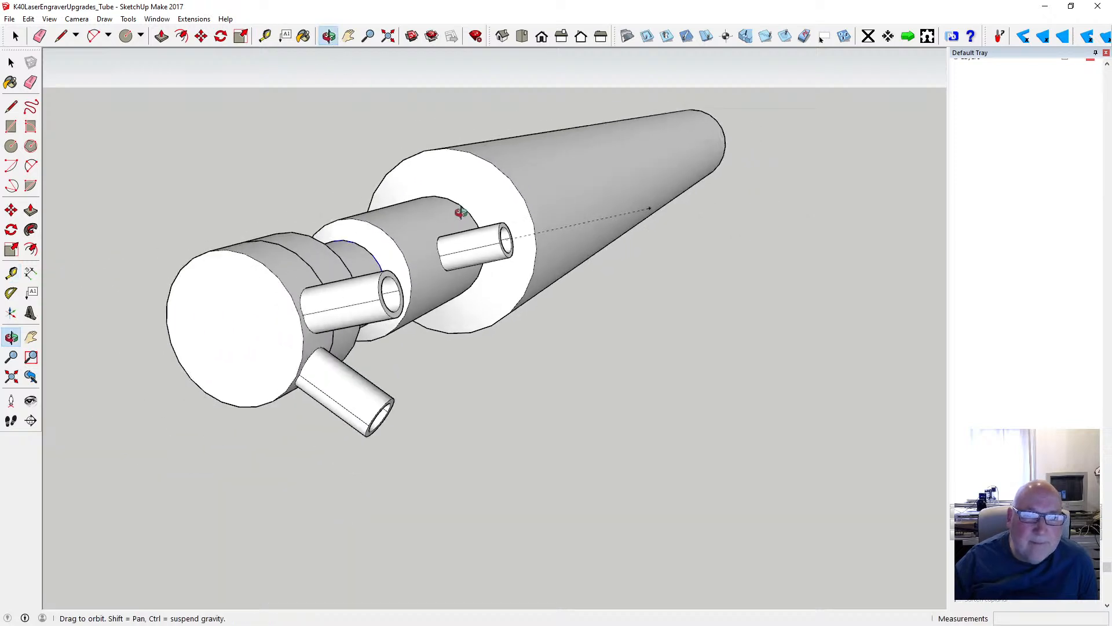
{"action": "left_click_drag", "start_coordinate": [371, 298], "coordinate": [496, 253]}
{"action": "scroll", "coordinate": [481, 254], "scroll_direction": "up", "scroll_amount": 5}
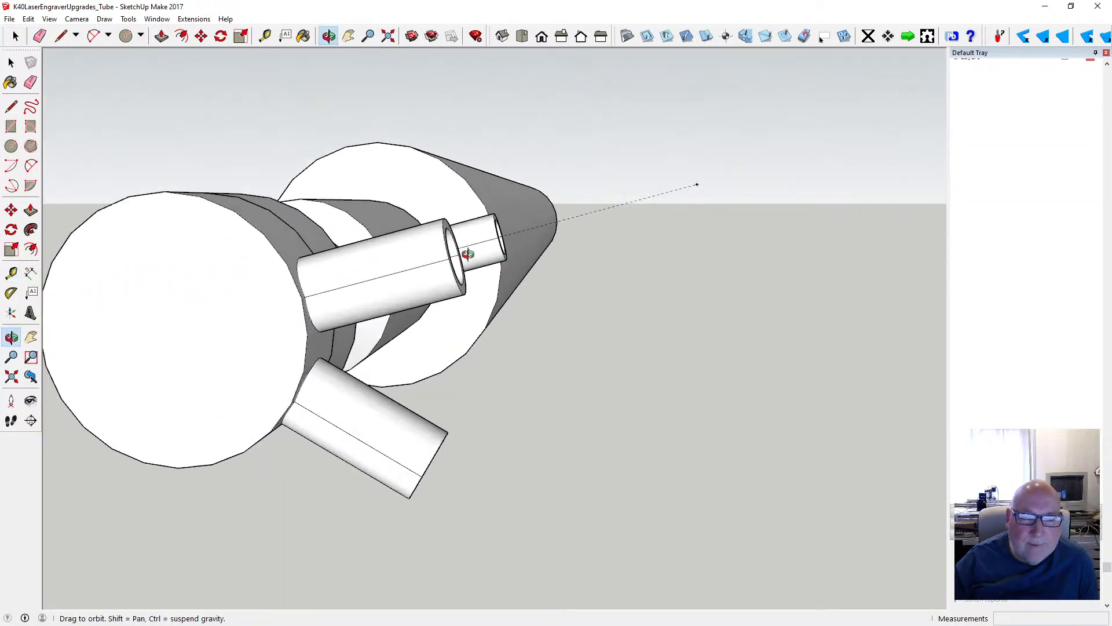
{"action": "left_click", "coordinate": [265, 36]}
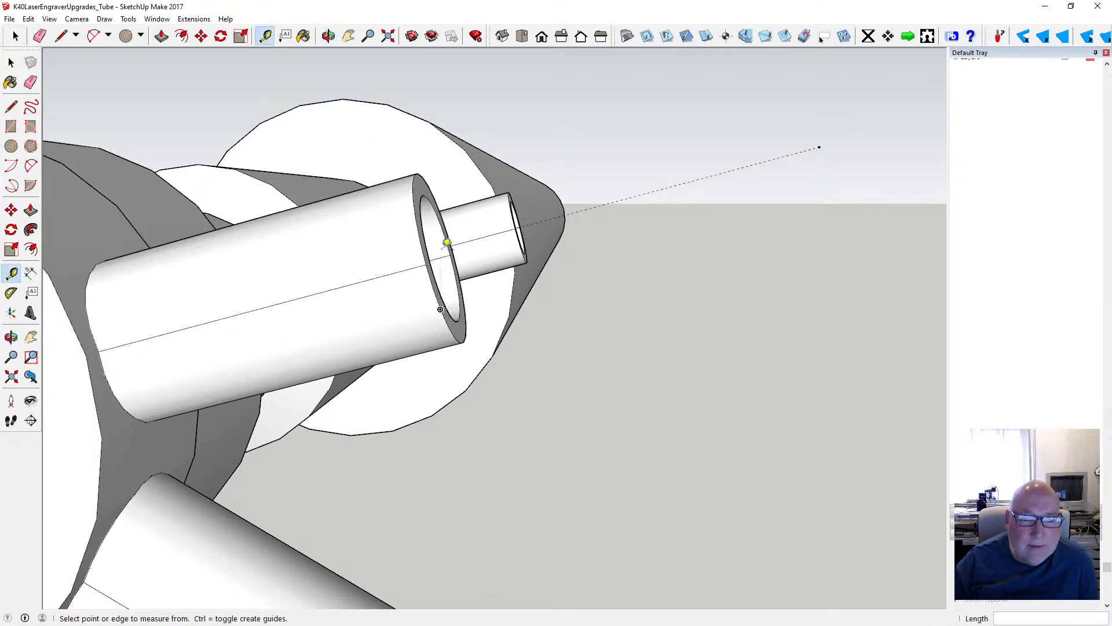
{"action": "left_click", "coordinate": [441, 259]}
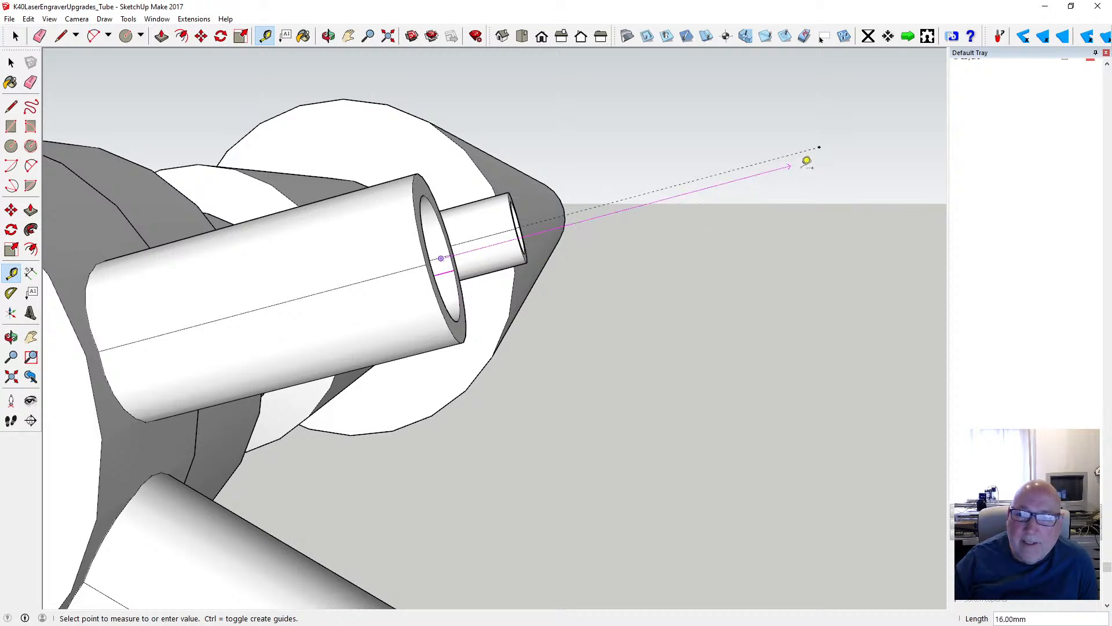
{"action": "left_click", "coordinate": [832, 148]}
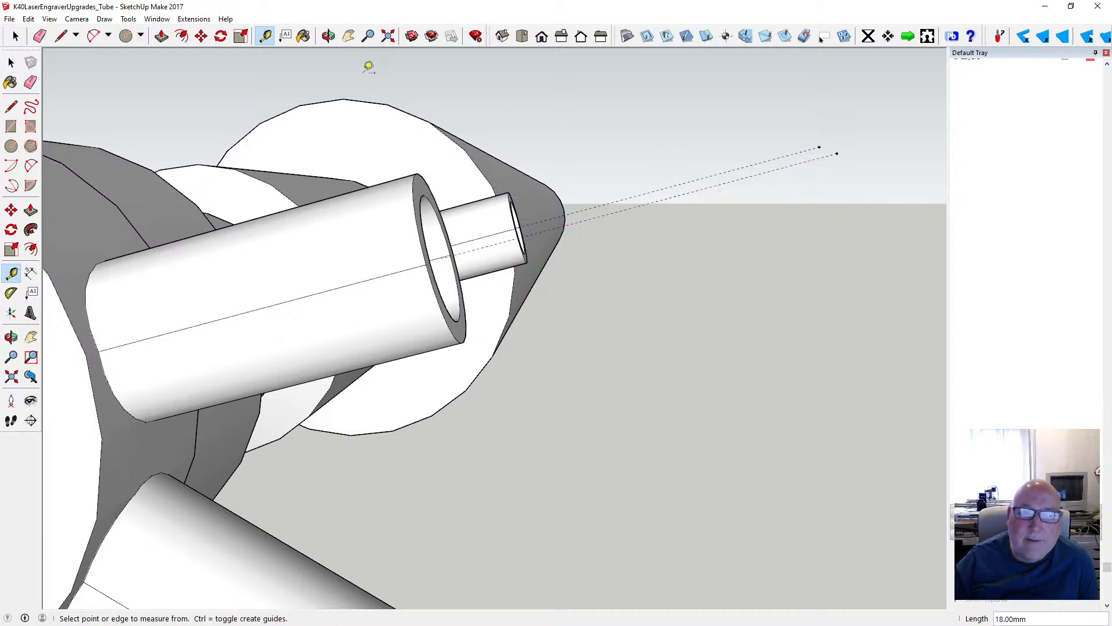
- Try drawing a circle with a 5 mm radius centred on the open end of the end cap's upper stub
{"action": "left_click", "coordinate": [329, 36]}
{"action": "left_click_drag", "start_coordinate": [423, 174], "coordinate": [336, 230]}
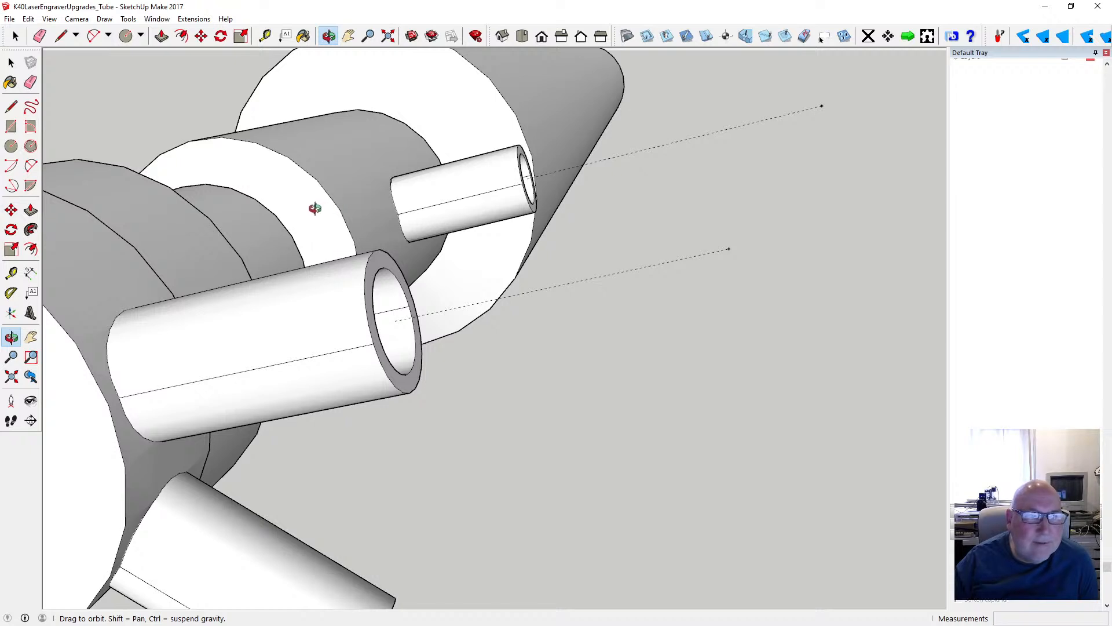
{"action": "left_click", "coordinate": [11, 147]}
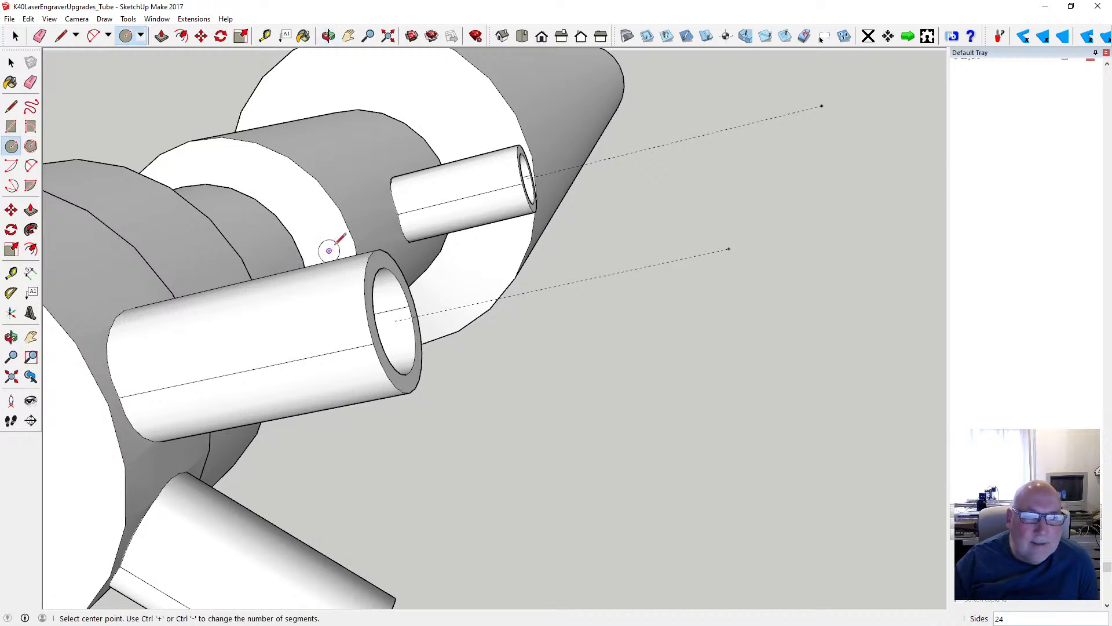
{"action": "left_click", "coordinate": [329, 36]}
{"action": "left_click_drag", "start_coordinate": [472, 253], "coordinate": [323, 322]}
{"action": "scroll", "coordinate": [156, 292], "scroll_direction": "up", "scroll_amount": 5}
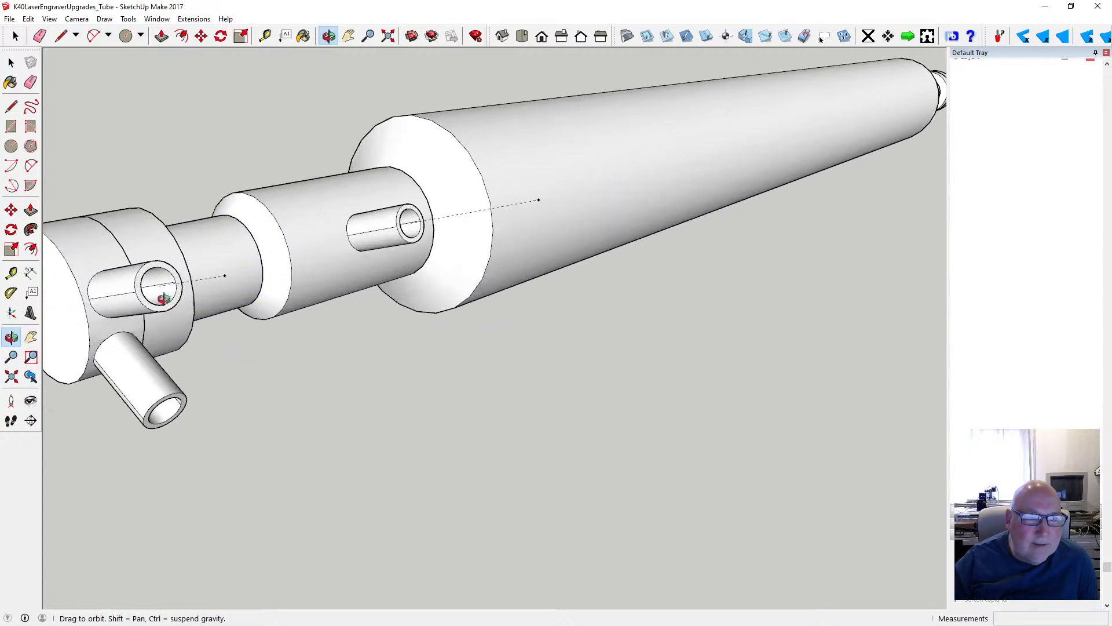
{"action": "left_click", "coordinate": [11, 146]}
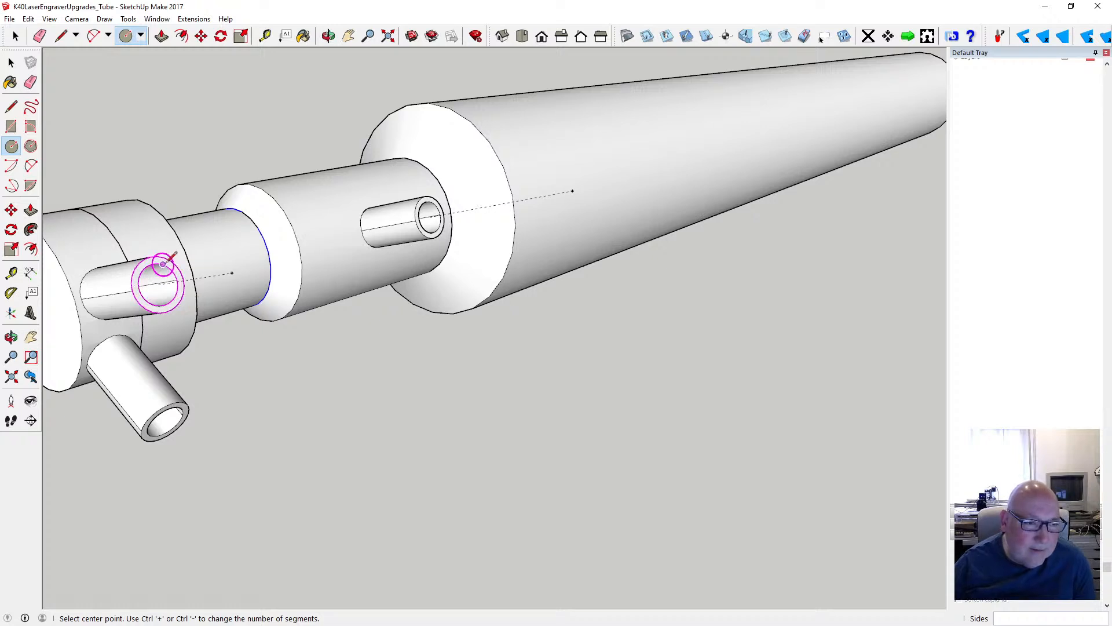
{"action": "left_click", "coordinate": [158, 284]}
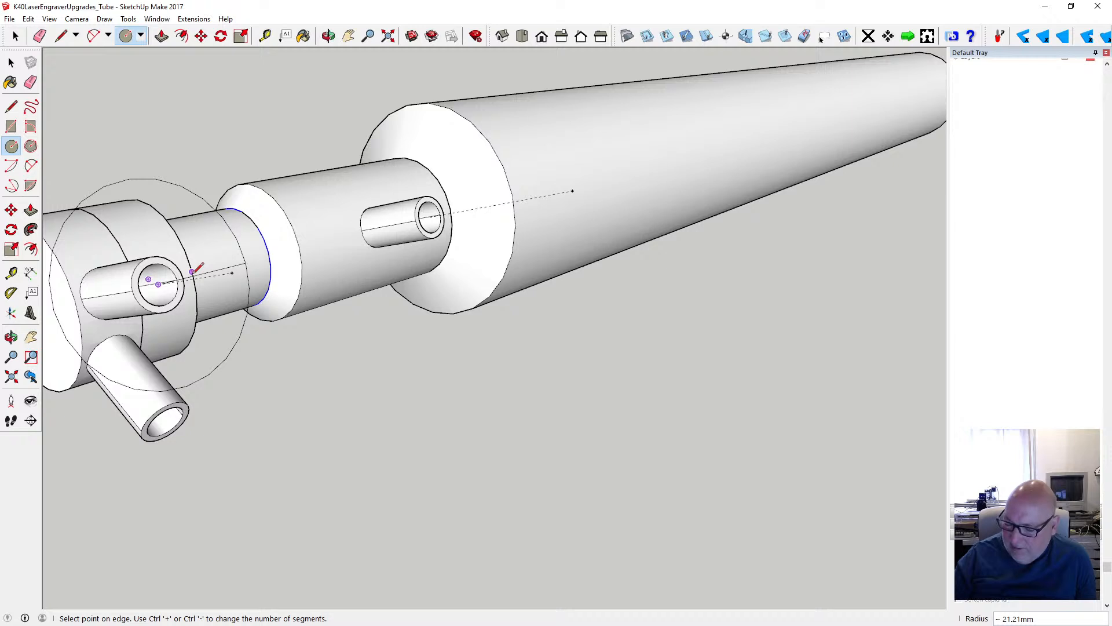
{"action": "type", "text": "5"}
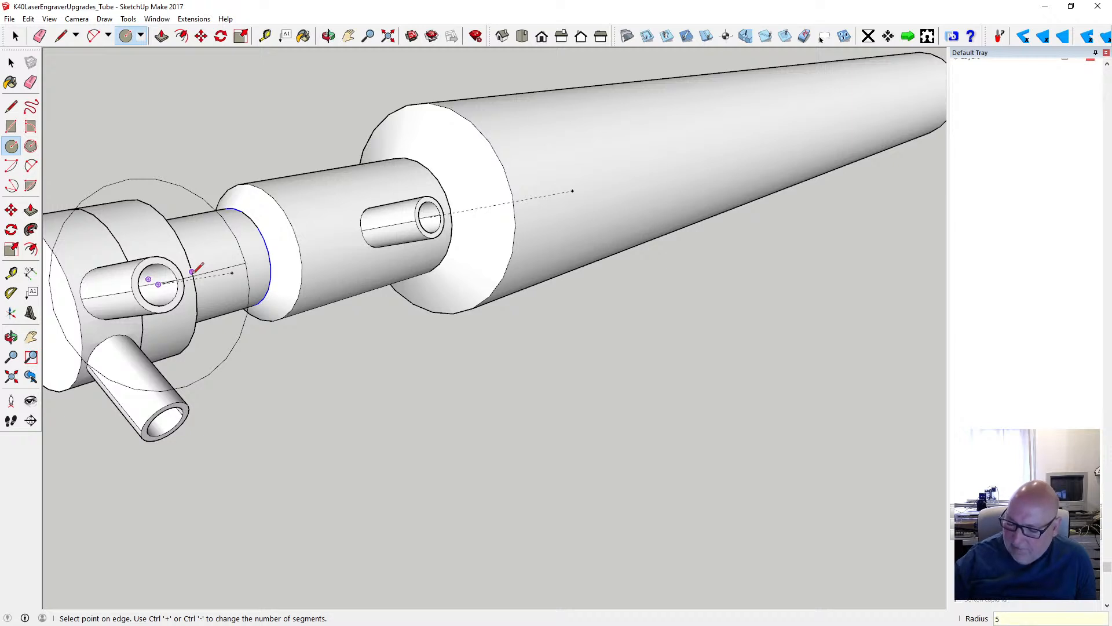
{"action": "key", "text": "Return"}
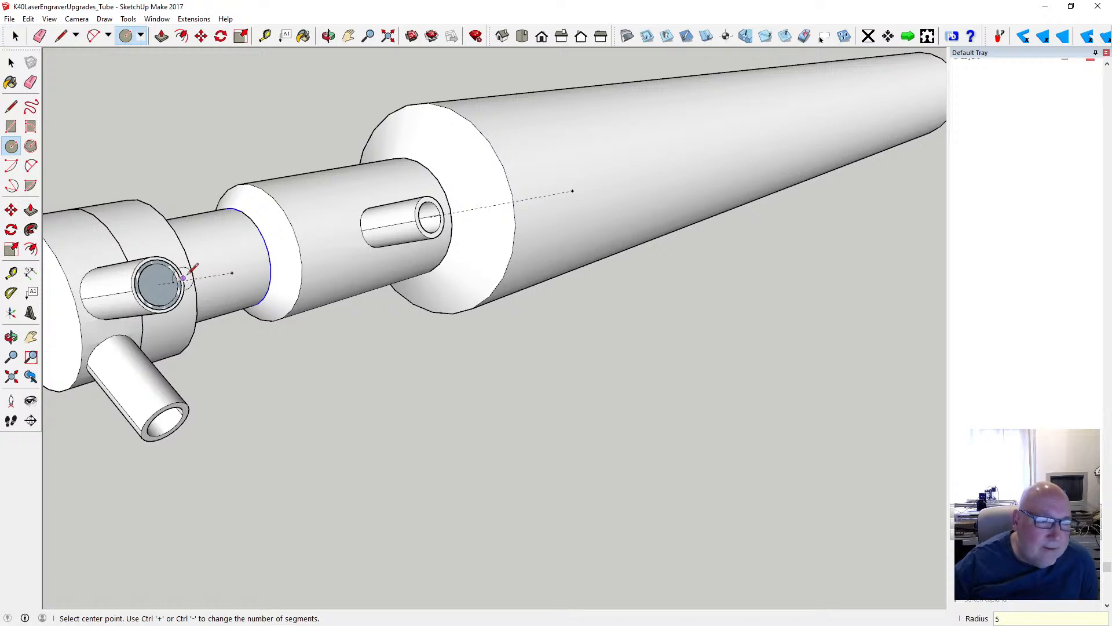
- Remove the 5 mm radius circle from the open end of the end cap's upper stub
{"action": "scroll", "coordinate": [166, 274], "scroll_direction": "up", "scroll_amount": 5}
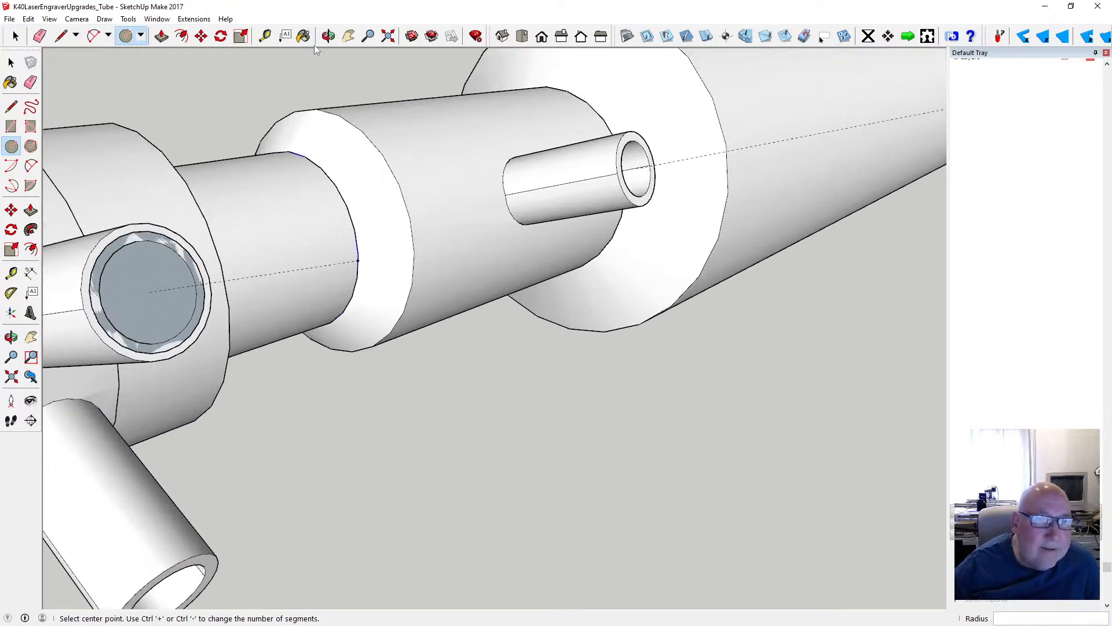
{"action": "left_click", "coordinate": [329, 36]}
{"action": "left_click_drag", "start_coordinate": [176, 213], "coordinate": [275, 160]}
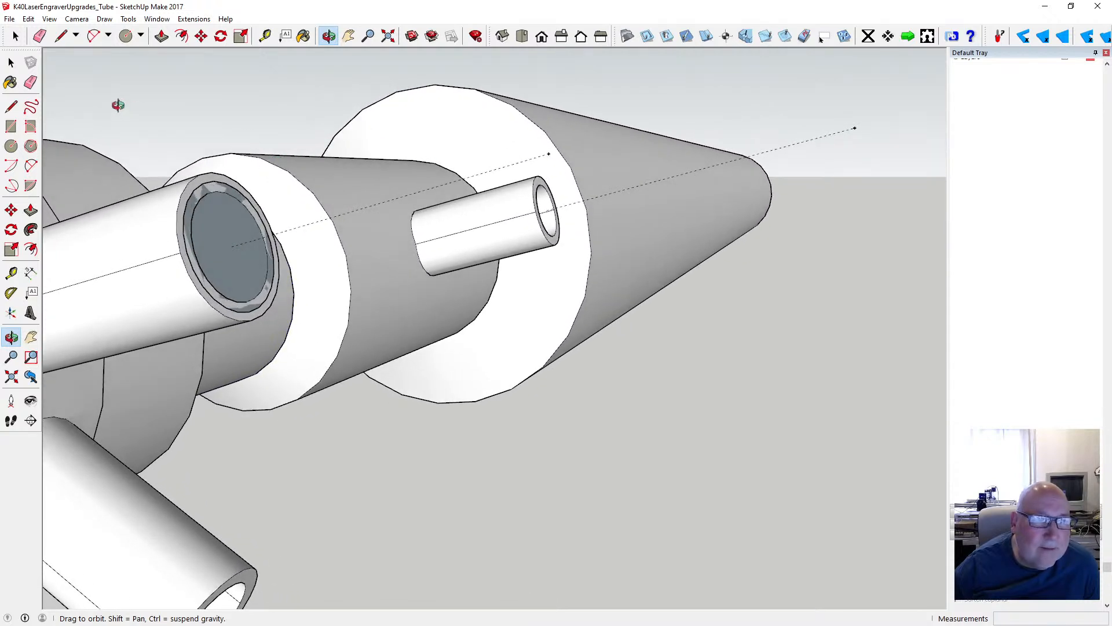
{"action": "left_click", "coordinate": [28, 19]}
{"action": "left_click", "coordinate": [50, 112]}
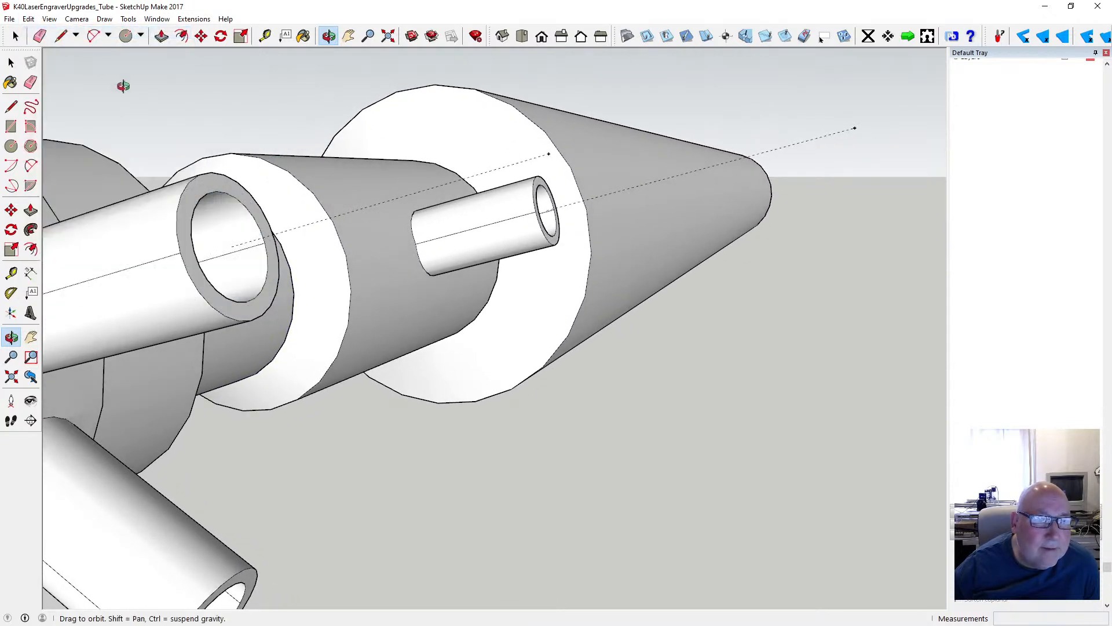
- Measure the outer diameter of the end cap's upper stub at its open end, and return to the Select tool
{"action": "left_click", "coordinate": [265, 36]}
{"action": "left_click", "coordinate": [180, 252]}
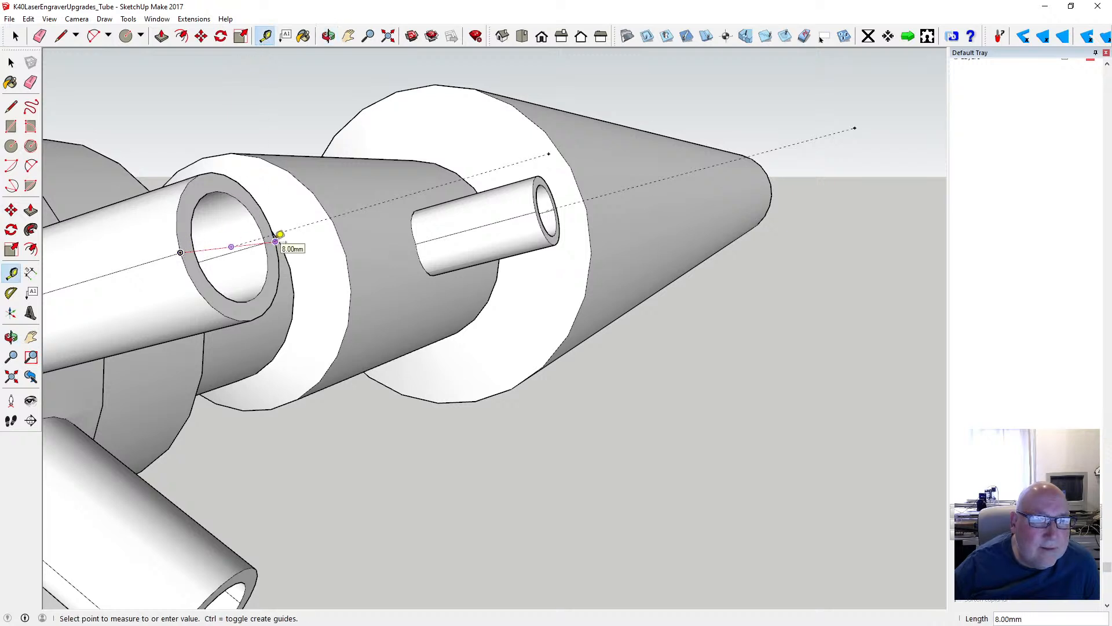
{"action": "left_click", "coordinate": [11, 63]}
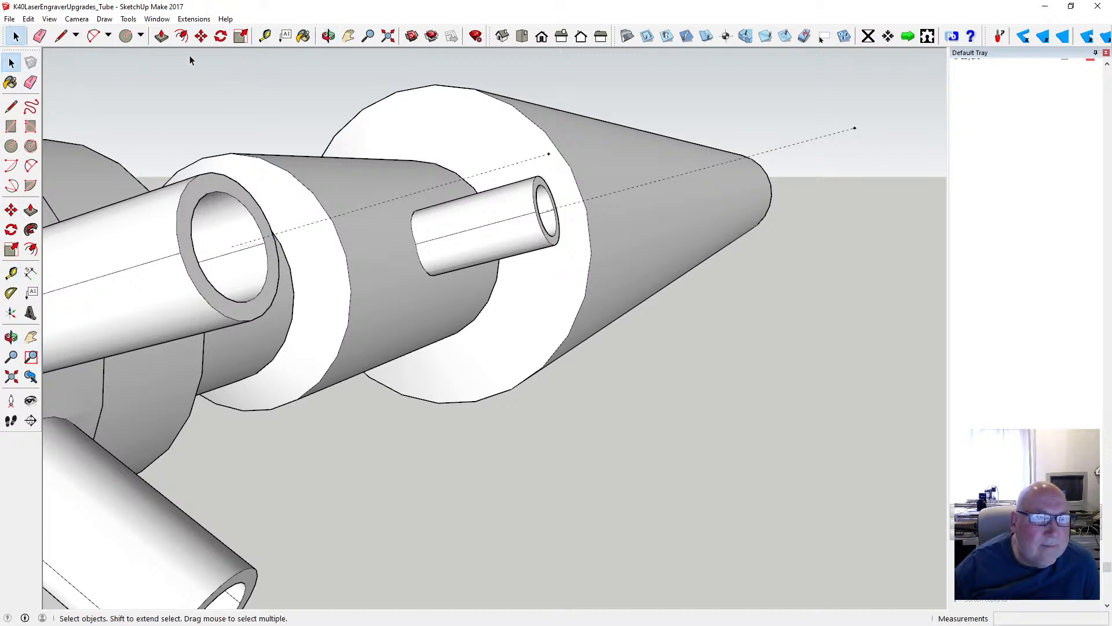
- Draw a circle with a 5 mm radius centred on the open end of the end cap's upper stub, parallel to its end face
{"action": "left_click", "coordinate": [11, 146]}
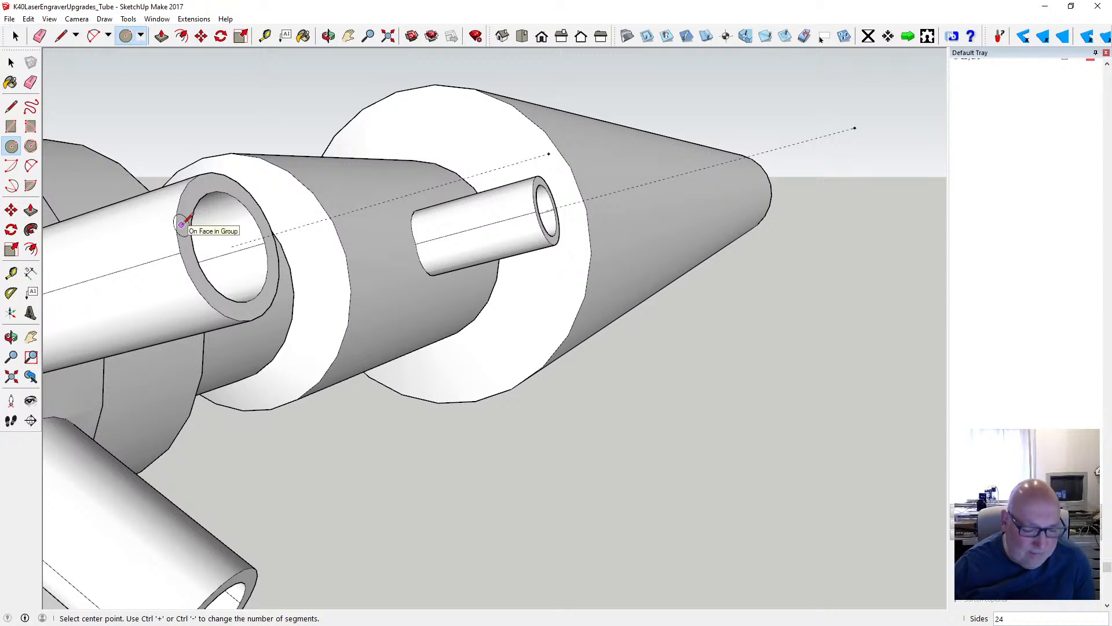
{"action": "key", "text": "shift"}
{"action": "left_click", "coordinate": [231, 246]}
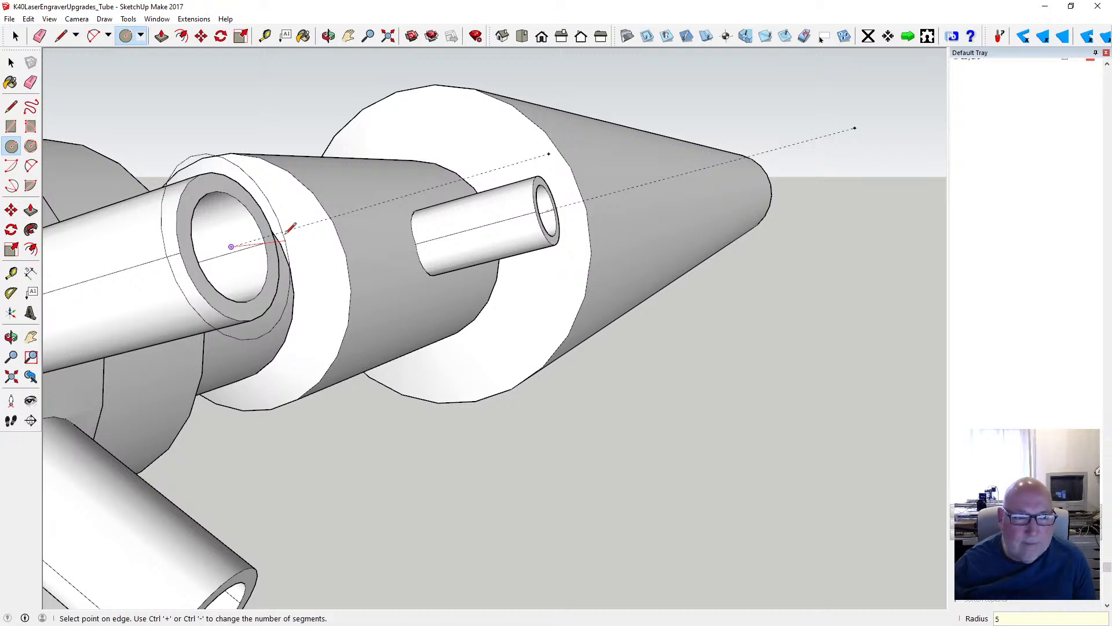
{"action": "type", "text": "5"}
{"action": "key", "text": "Return"}
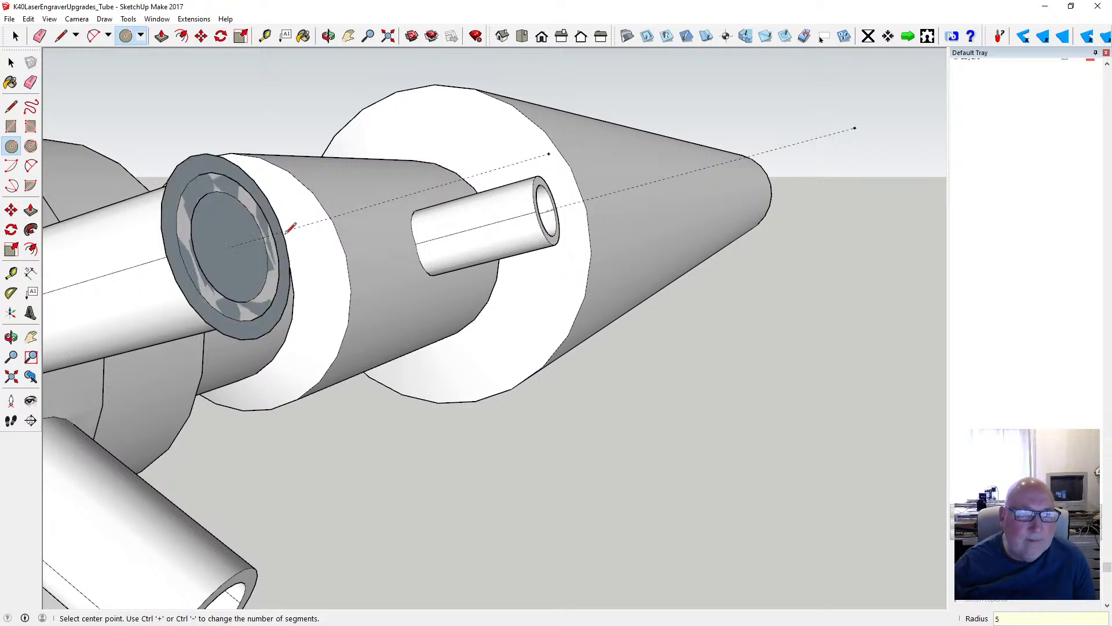
- Offset the circle about 0.99 mm inward to the stub's outer edge and delete the inner face, leaving a flat ring
{"action": "left_click", "coordinate": [329, 36]}
{"action": "scroll", "coordinate": [534, 211], "scroll_direction": "down", "scroll_amount": 1}
{"action": "left_click_drag", "start_coordinate": [430, 223], "coordinate": [373, 254]}
{"action": "scroll", "coordinate": [373, 254], "scroll_direction": "up", "scroll_amount": 2}
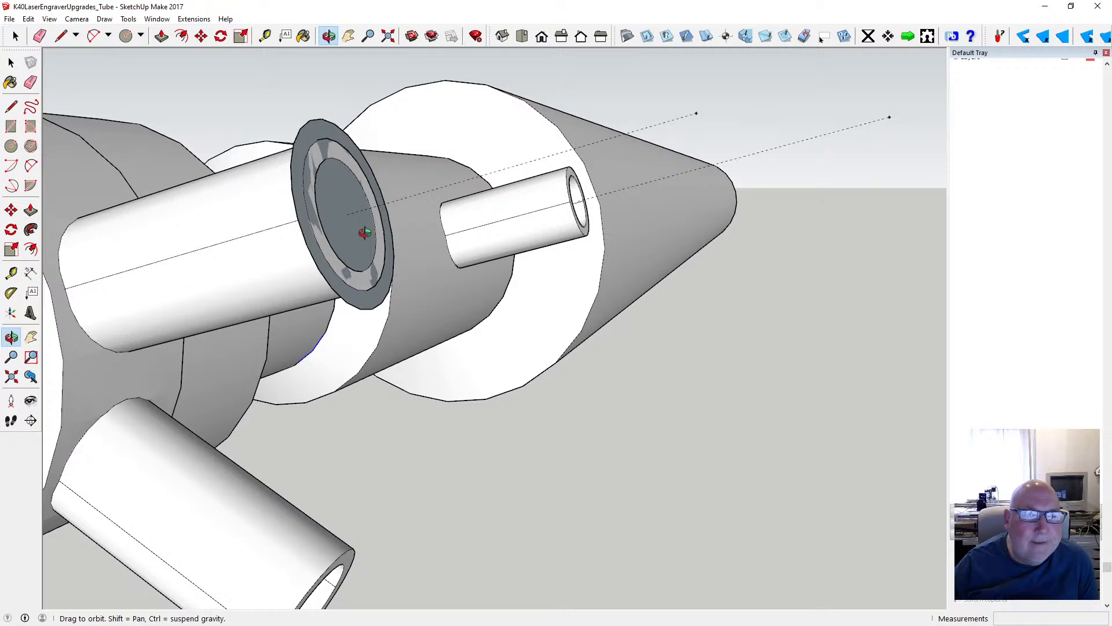
{"action": "left_click", "coordinate": [181, 35]}
{"action": "left_click", "coordinate": [322, 131]}
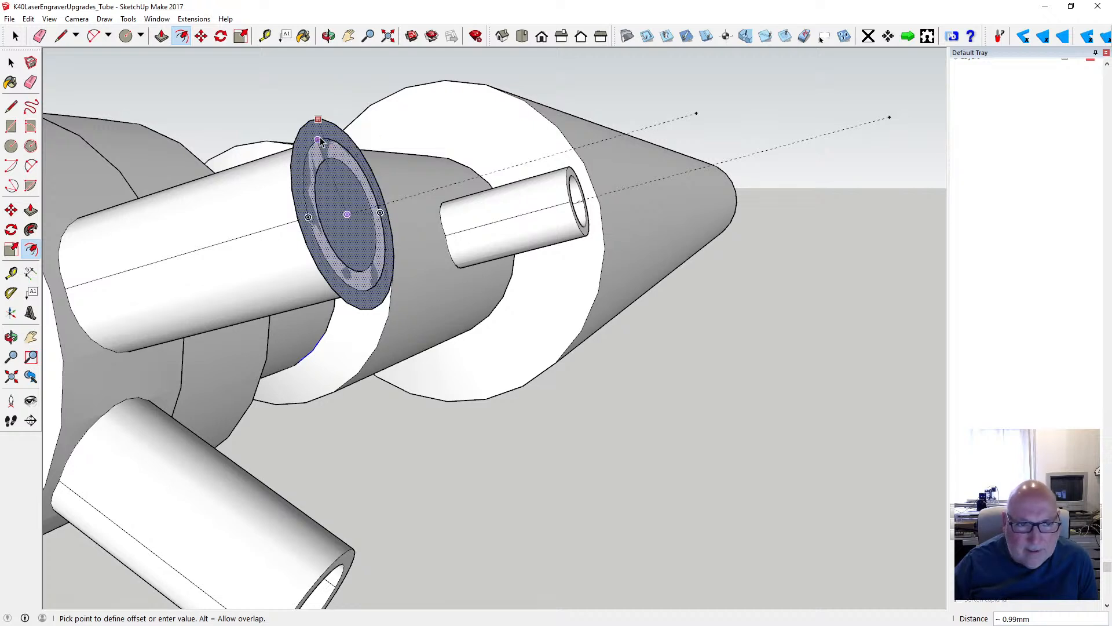
{"action": "left_click", "coordinate": [320, 141]}
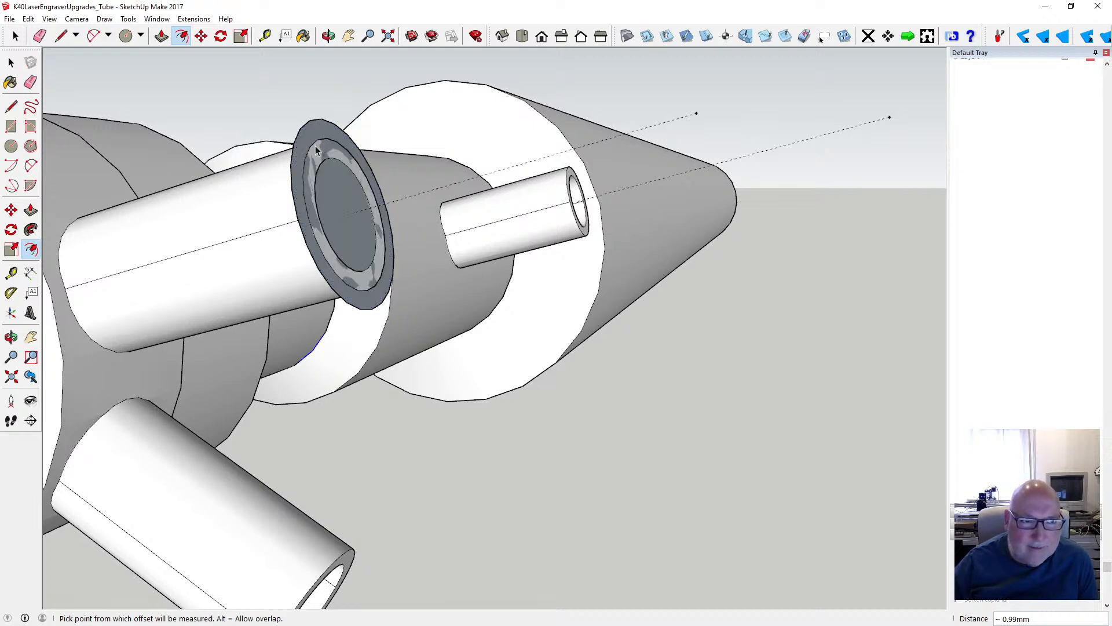
{"action": "key", "text": "space"}
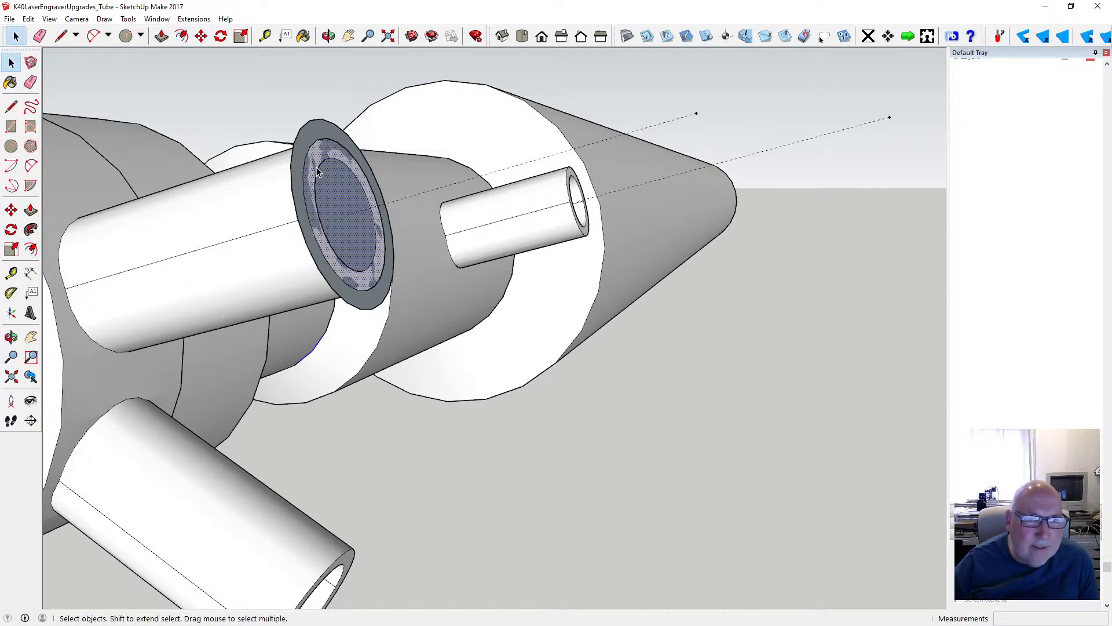
{"action": "key", "text": "Delete"}
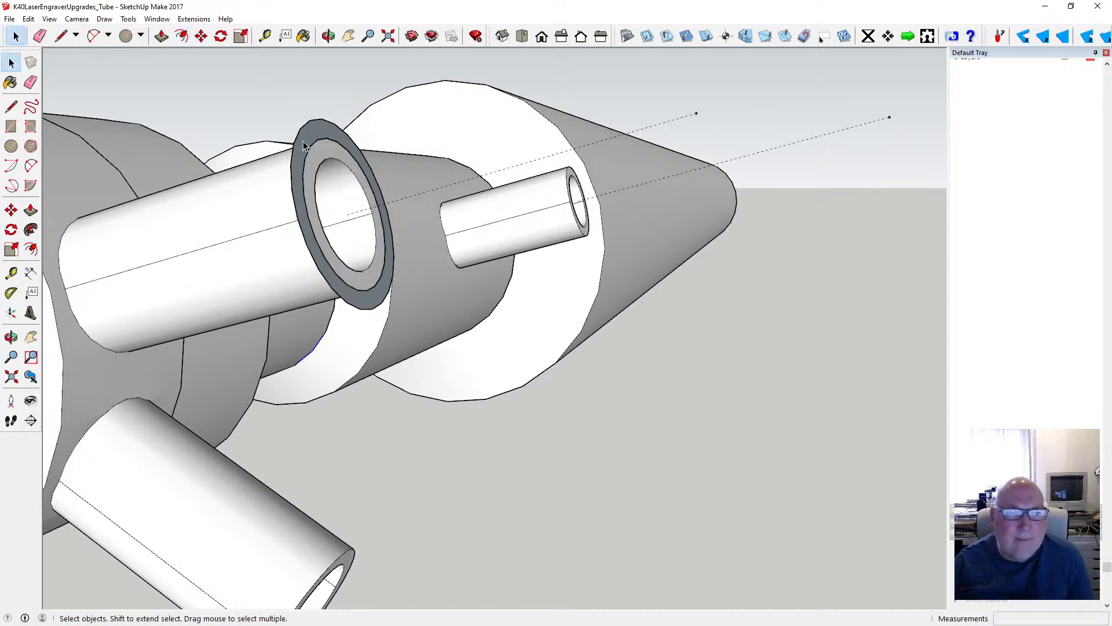
- Move the whole flat ring 10 mm along the upper stub's axis from its open end toward the end cap
{"action": "left_click_drag", "start_coordinate": [267, 112], "coordinate": [410, 314]}
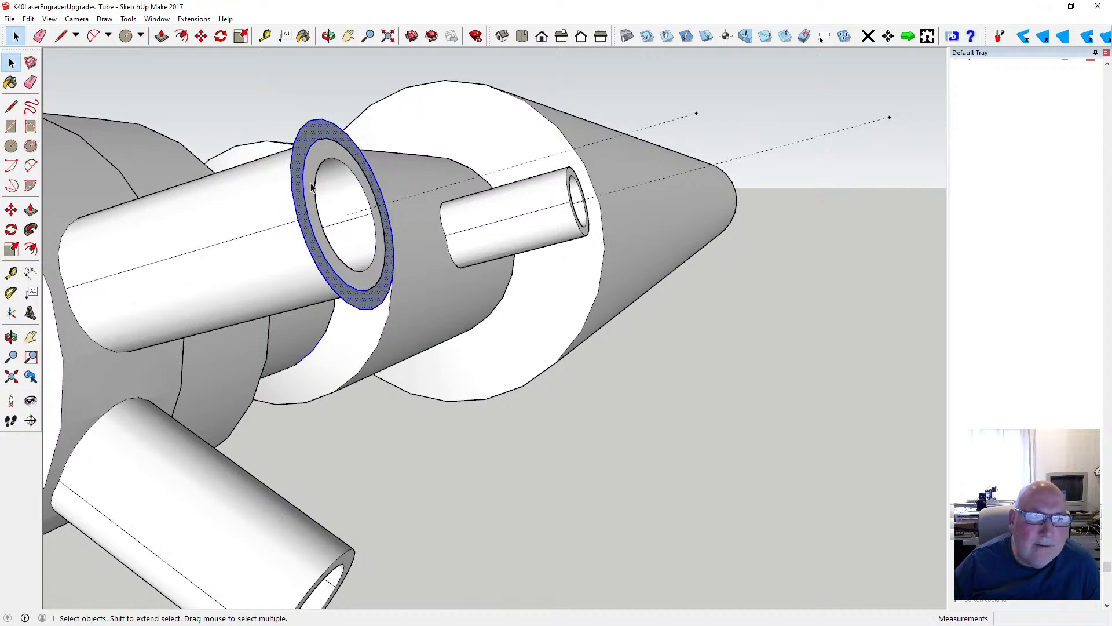
{"action": "left_click", "coordinate": [201, 36]}
{"action": "left_click", "coordinate": [293, 217]}
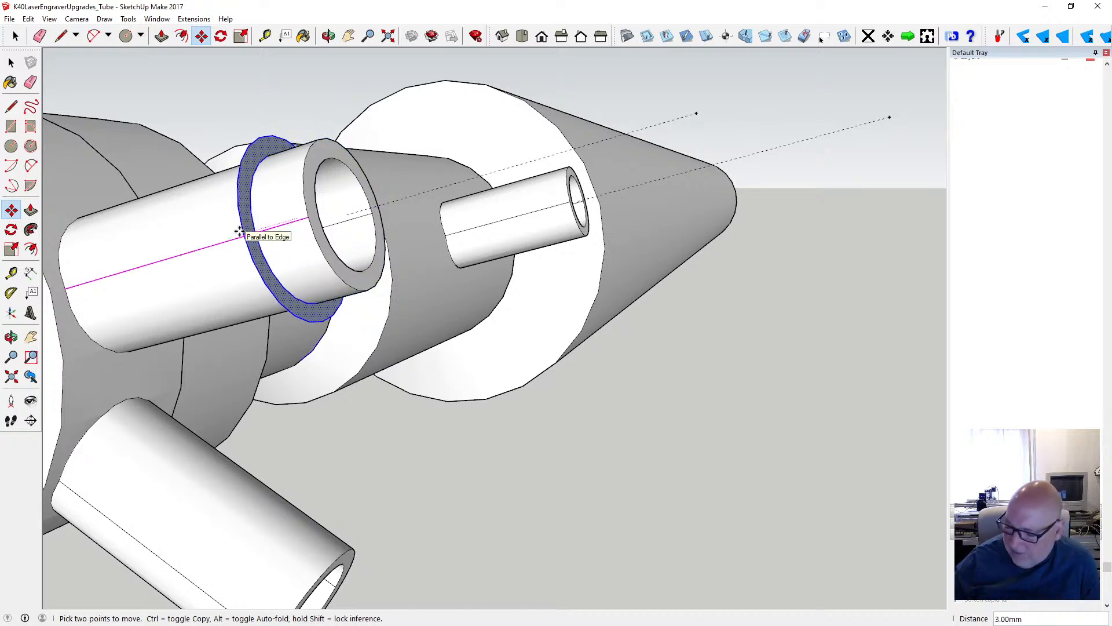
{"action": "type", "text": "10"}
{"action": "key", "text": "Return"}
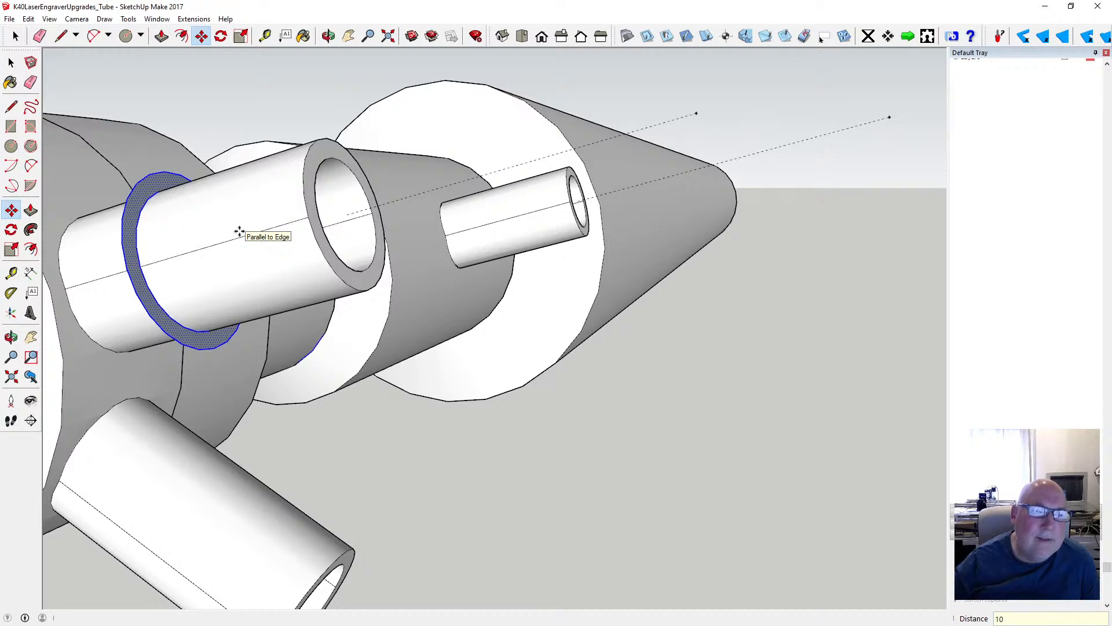
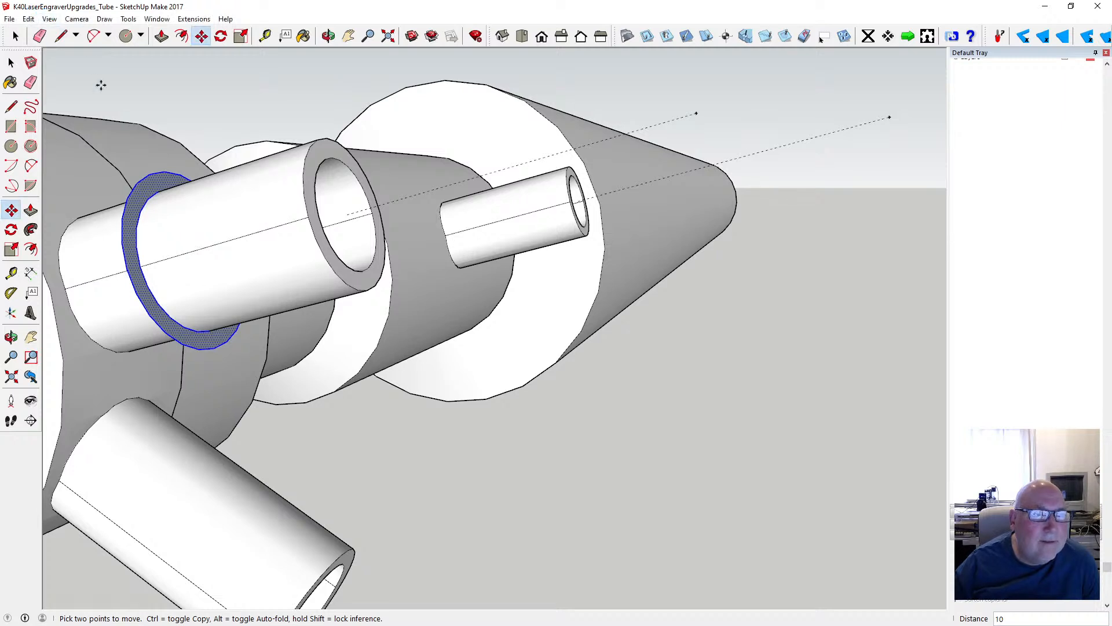
- Undo the ring's last move and move it 5 mm back from the tube's open end along the tube axis
{"action": "left_click", "coordinate": [34, 21]}
{"action": "left_click", "coordinate": [36, 32]}
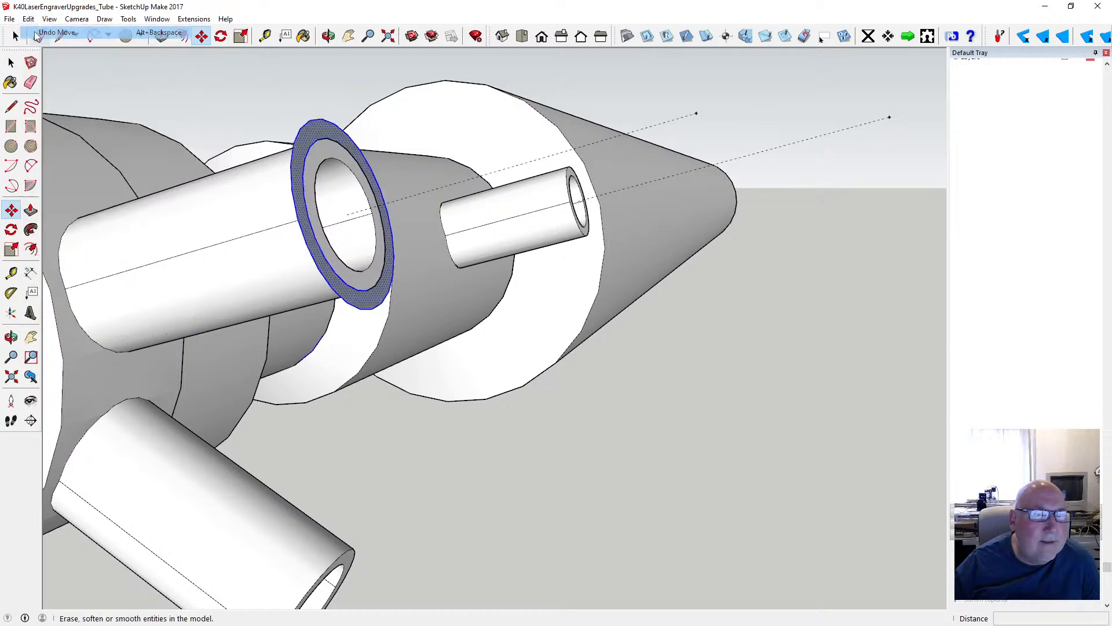
{"action": "left_click", "coordinate": [297, 222]}
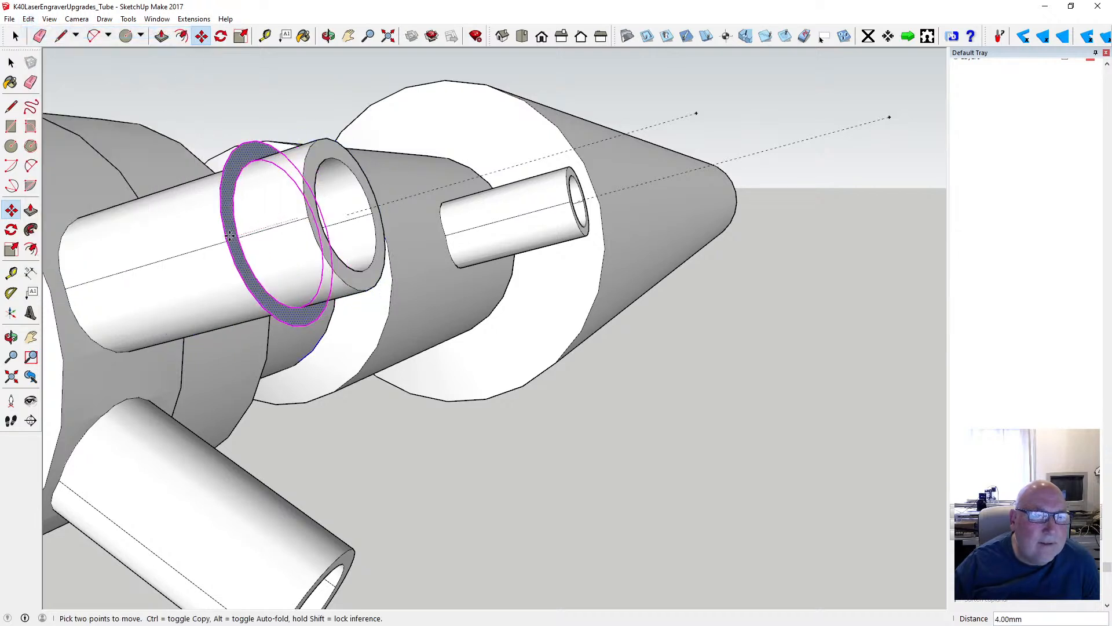
{"action": "type", "text": "5"}
{"action": "key", "text": "Return"}
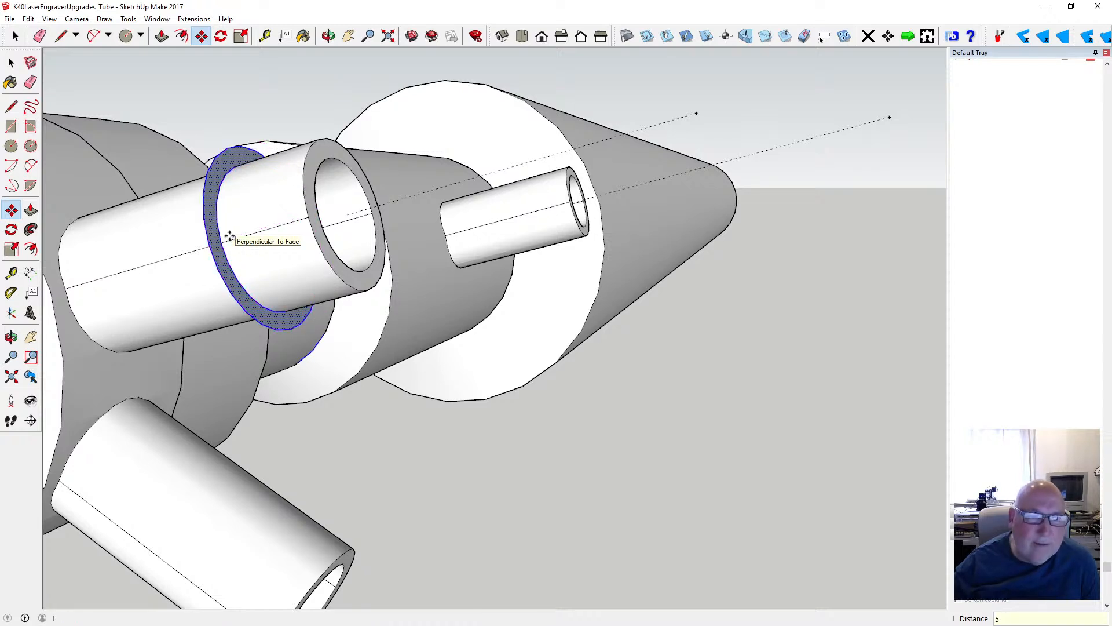
{"action": "key", "text": "space"}
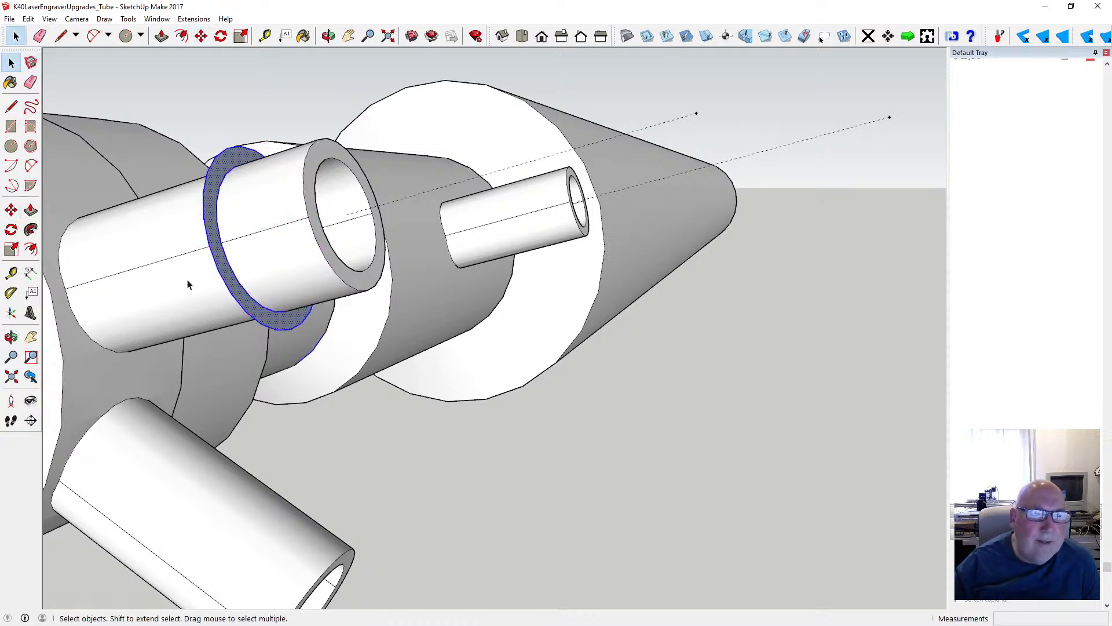
- Select the guide line extending from the ringed tube and move it 5 mm along its axis into the tube
{"action": "scroll", "coordinate": [188, 283], "scroll_direction": "down", "scroll_amount": 1}
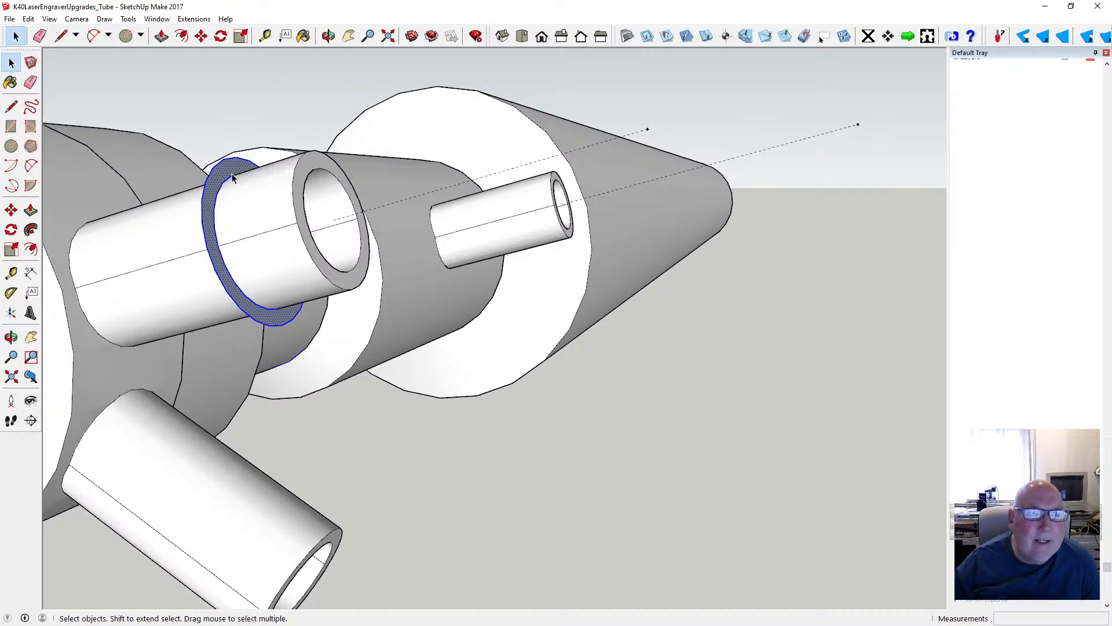
{"action": "left_click", "coordinate": [328, 35]}
{"action": "left_click_drag", "start_coordinate": [380, 139], "coordinate": [239, 208]}
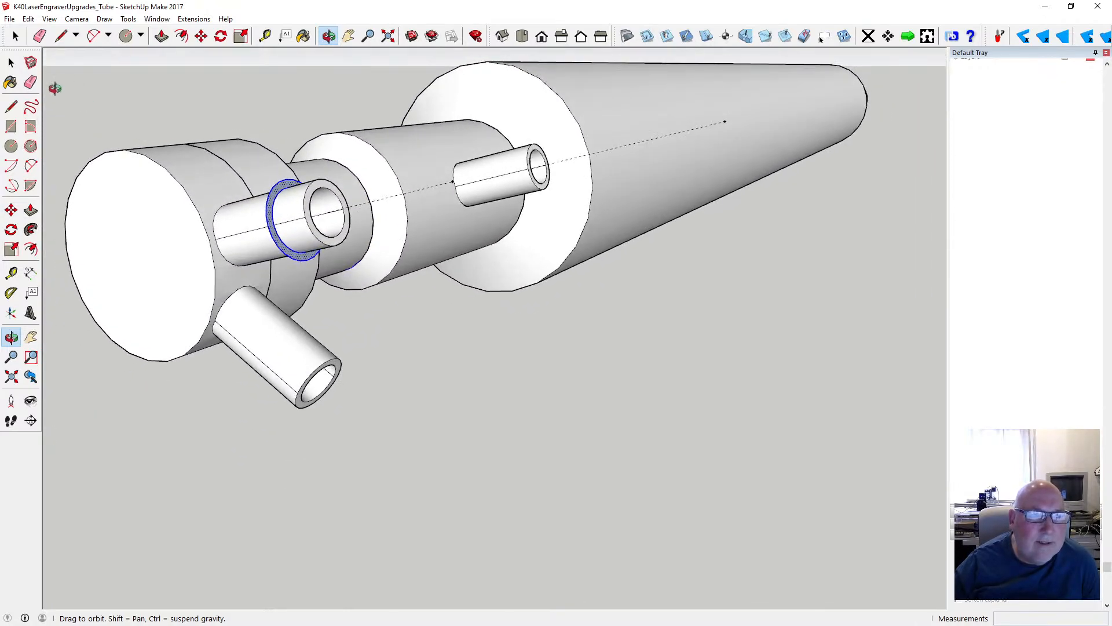
{"action": "left_click", "coordinate": [29, 65]}
{"action": "left_click", "coordinate": [606, 399]}
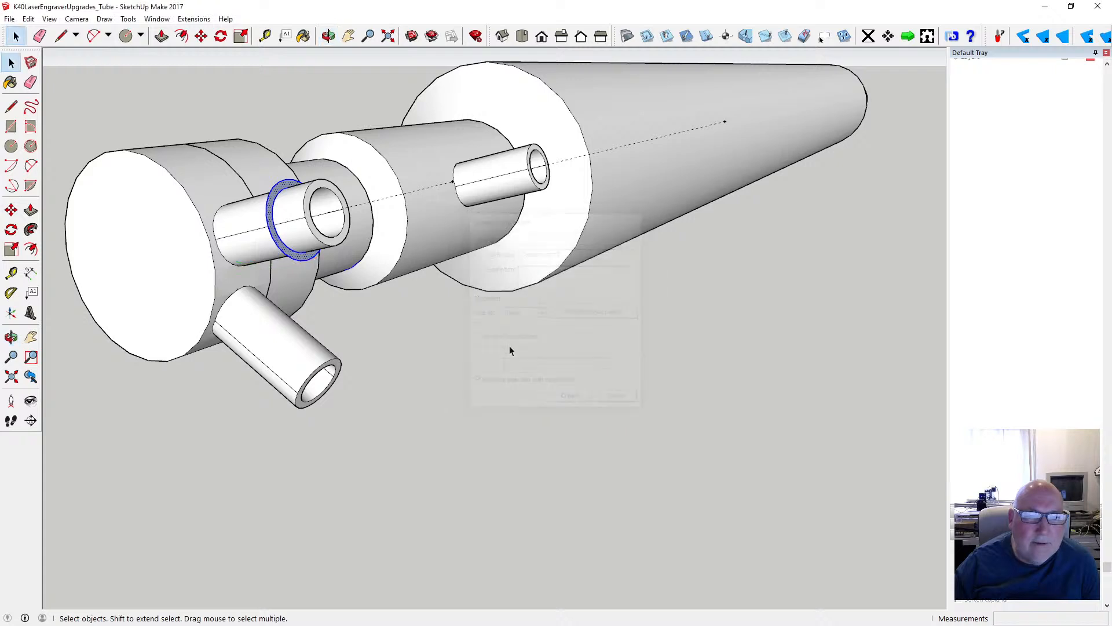
{"action": "left_click", "coordinate": [201, 36]}
{"action": "left_click", "coordinate": [452, 182]}
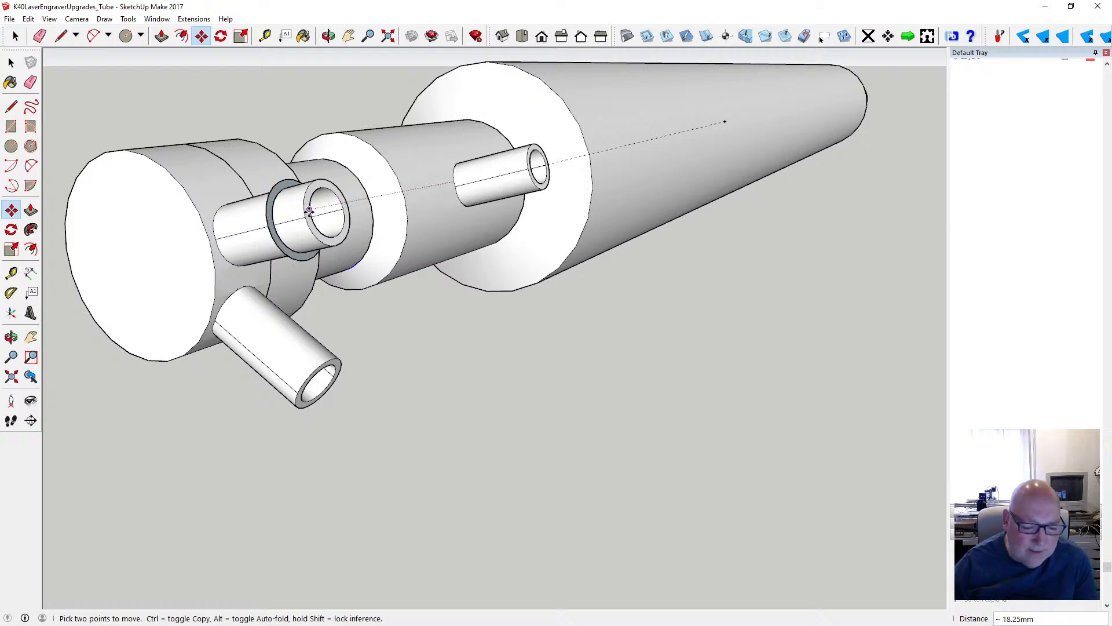
{"action": "key", "text": "o"}
{"action": "left_click_drag", "start_coordinate": [362, 180], "coordinate": [225, 190]}
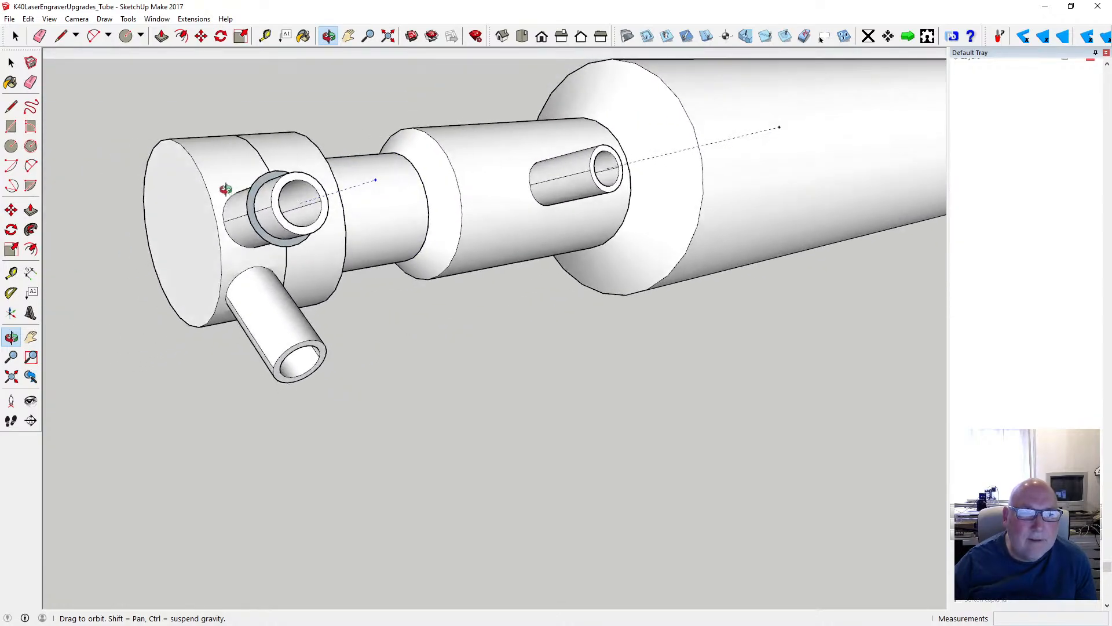
{"action": "scroll", "coordinate": [264, 223], "scroll_direction": "up", "scroll_amount": 6}
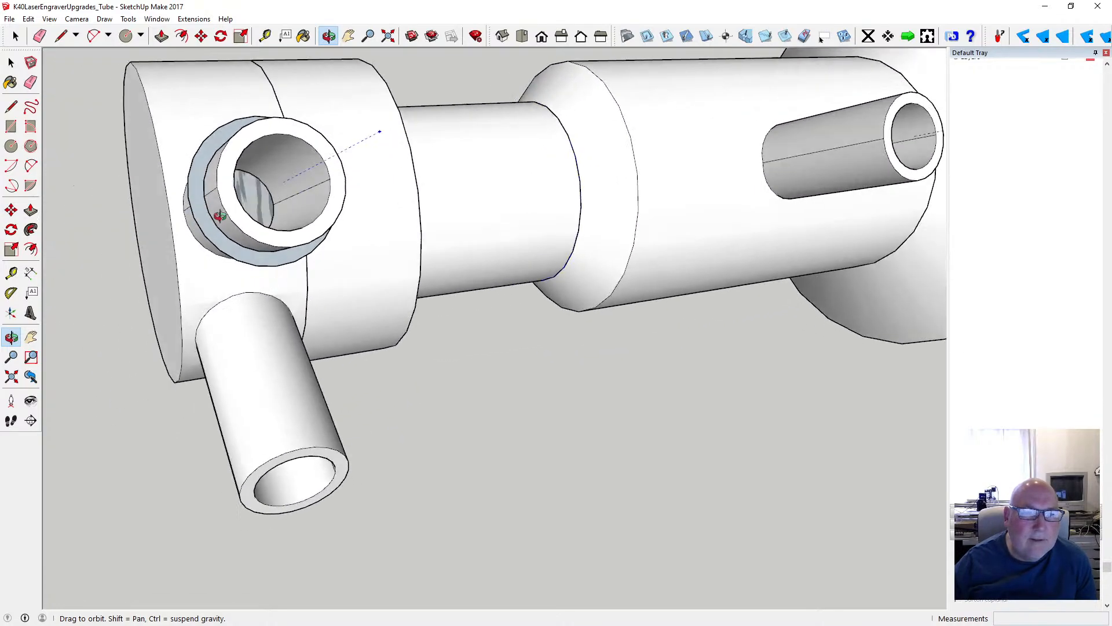
{"action": "left_click_drag", "start_coordinate": [213, 225], "coordinate": [542, 174]}
{"action": "left_click", "coordinate": [202, 37]}
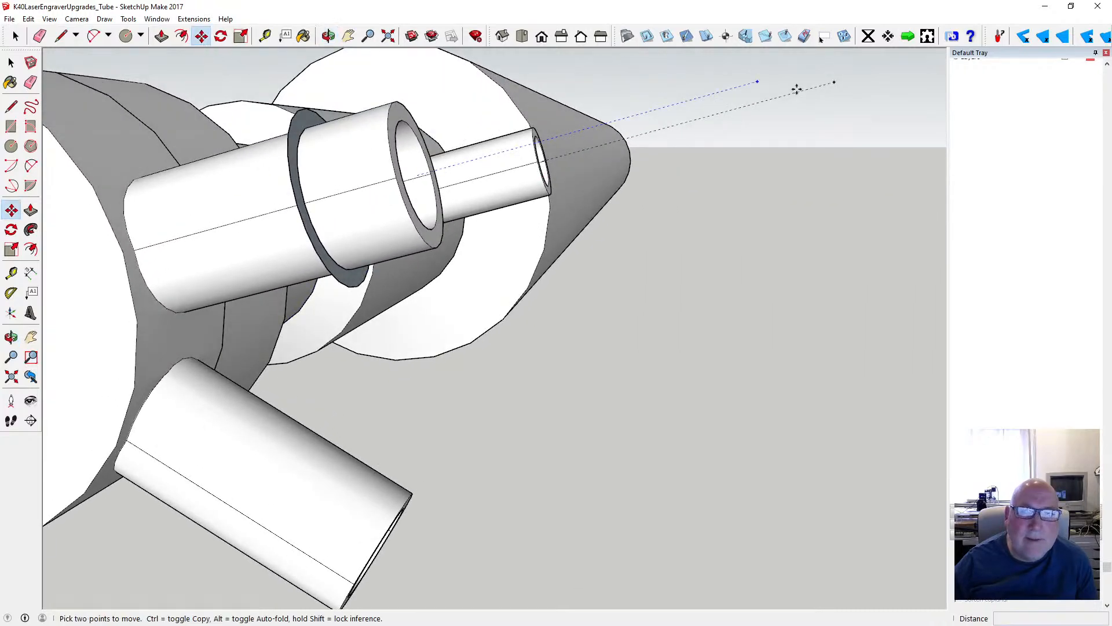
{"action": "left_click", "coordinate": [759, 82]}
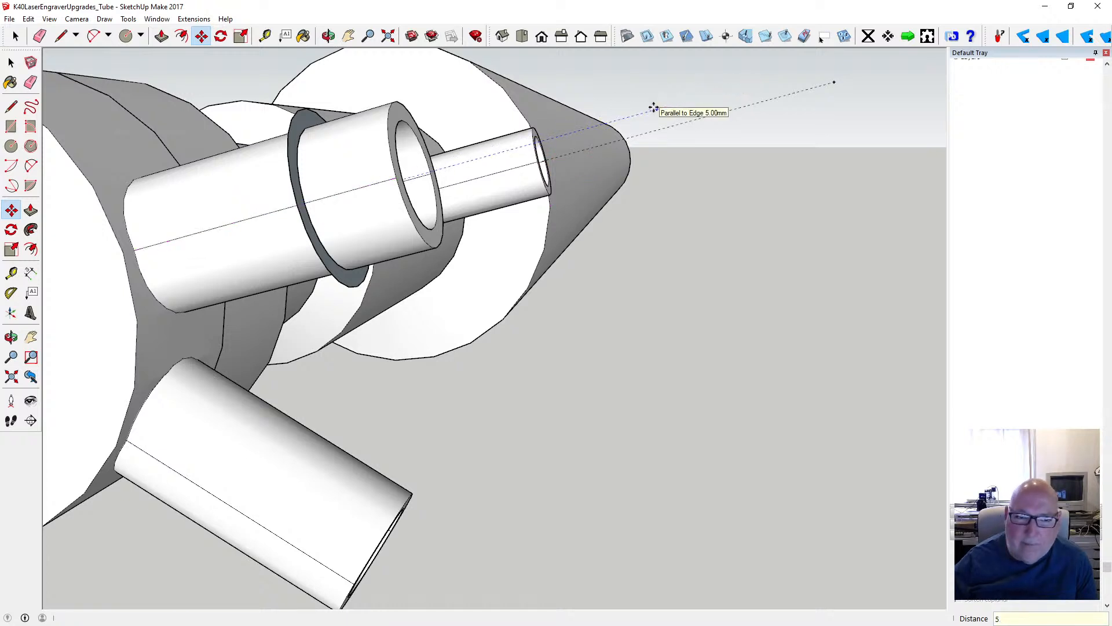
{"action": "left_click", "coordinate": [655, 109]}
- Measure from the outer endpoint of the ringed tube's guide and from its inner part within the tube opening
{"action": "key", "text": "o"}
{"action": "left_click_drag", "start_coordinate": [417, 105], "coordinate": [300, 233]}
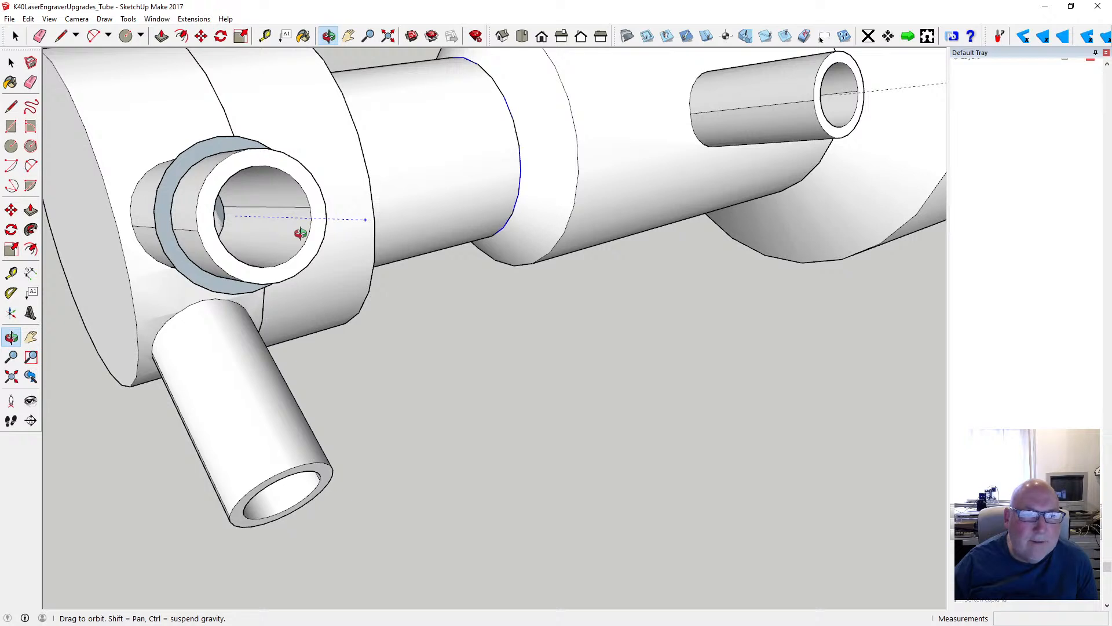
{"action": "left_click", "coordinate": [265, 36]}
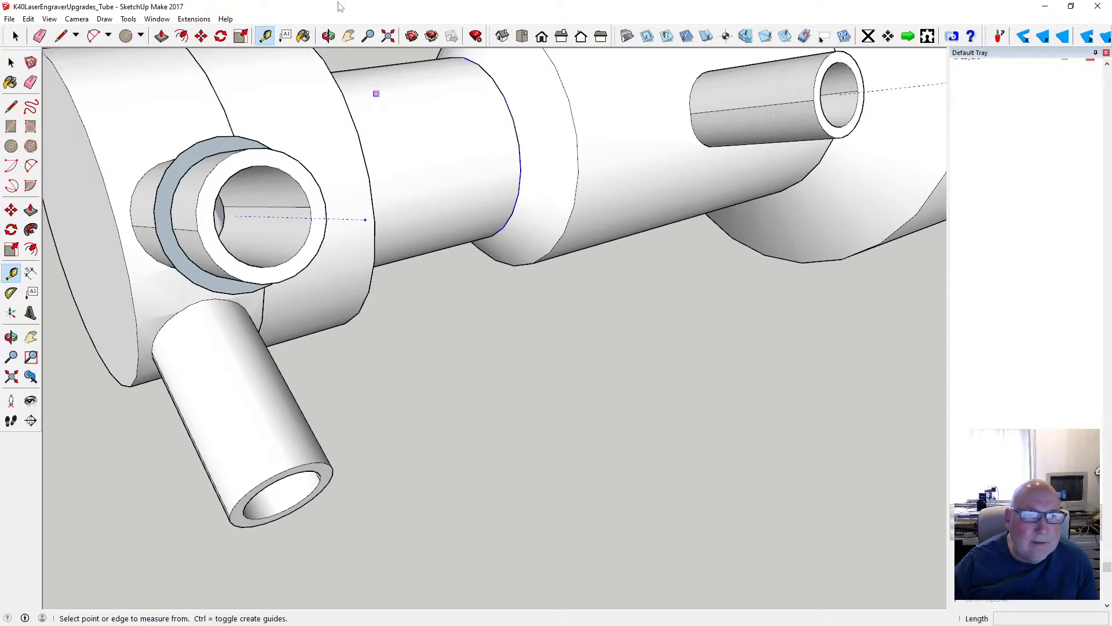
{"action": "left_click", "coordinate": [329, 36]}
{"action": "mouse_move", "coordinate": [340, 218]}
{"action": "left_mouse_down"}
{"action": "mouse_move", "coordinate": [422, 194]}
{"action": "mouse_move", "coordinate": [281, 206]}
{"action": "mouse_move", "coordinate": [417, 273]}
{"action": "mouse_move", "coordinate": [306, 263]}
{"action": "mouse_move", "coordinate": [332, 240]}
{"action": "left_mouse_up"}
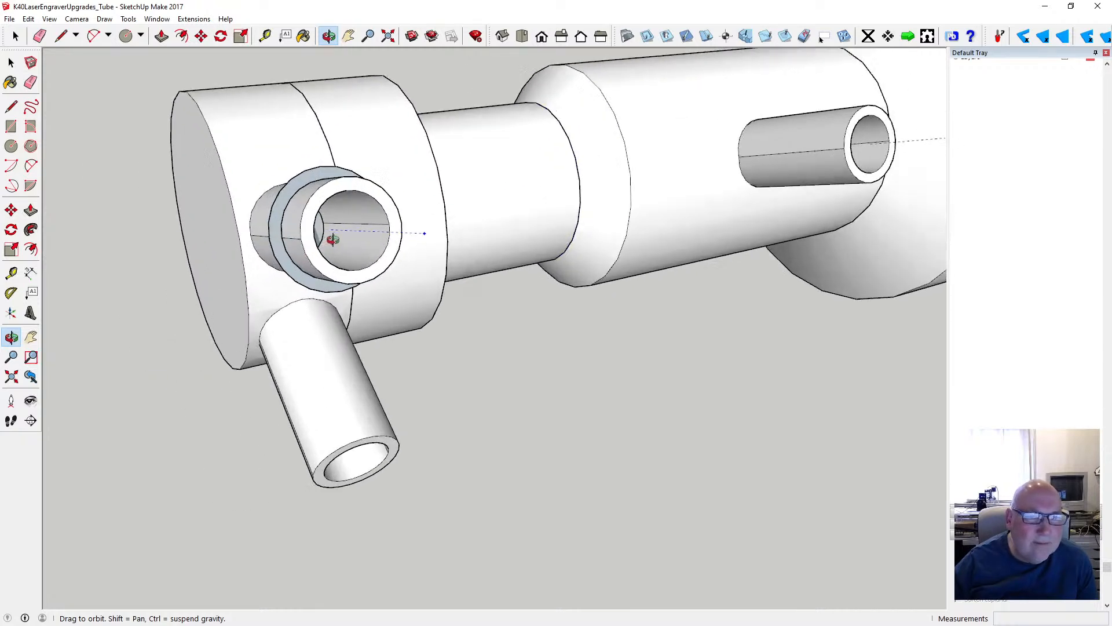
{"action": "scroll", "coordinate": [333, 239], "scroll_direction": "up", "scroll_amount": 5}
{"action": "key", "text": "t"}
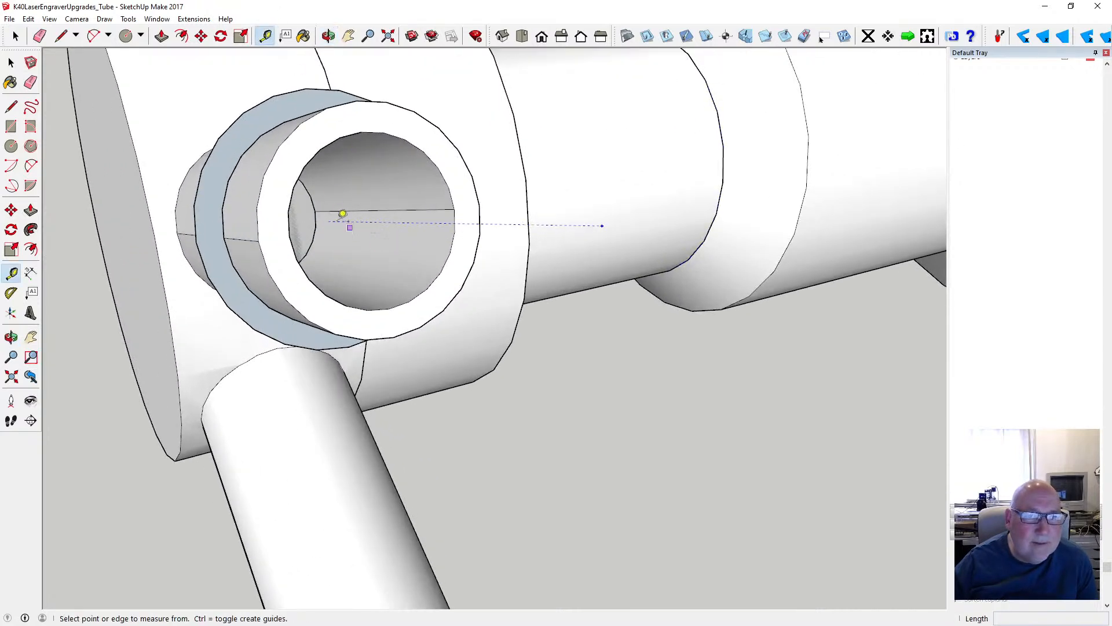
{"action": "left_click", "coordinate": [603, 225]}
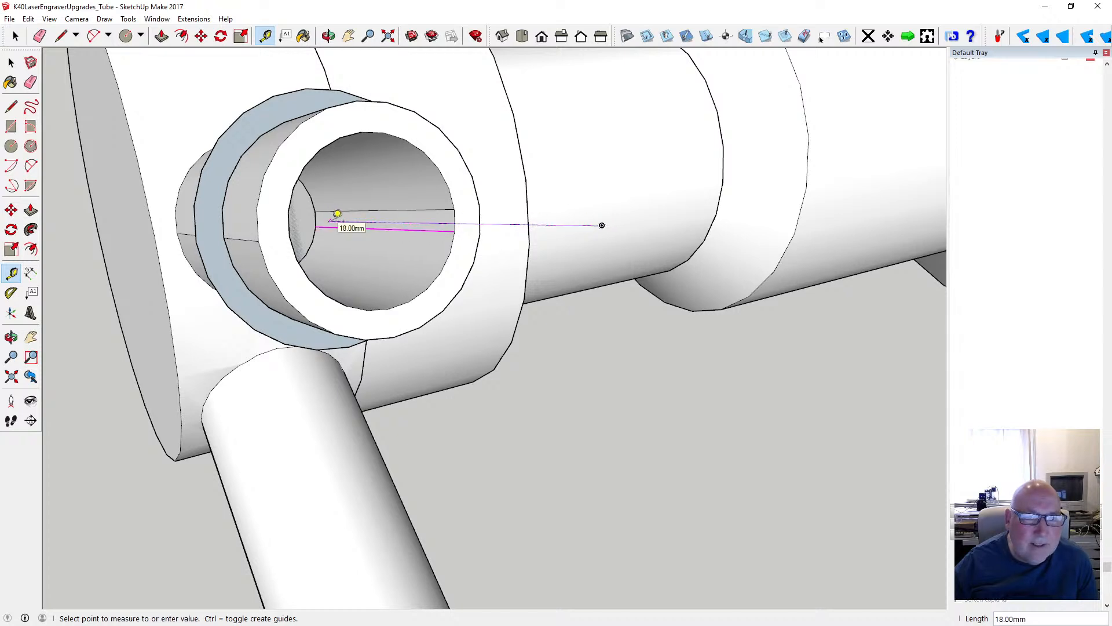
{"action": "left_click", "coordinate": [11, 63]}
{"action": "left_click", "coordinate": [265, 36]}
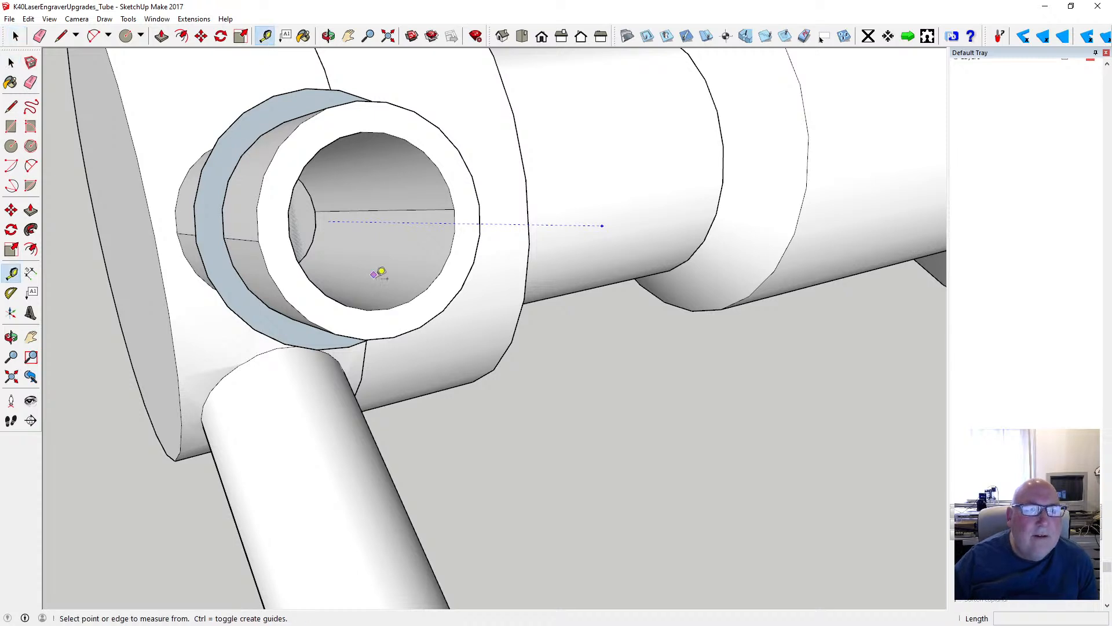
{"action": "left_click", "coordinate": [334, 213]}
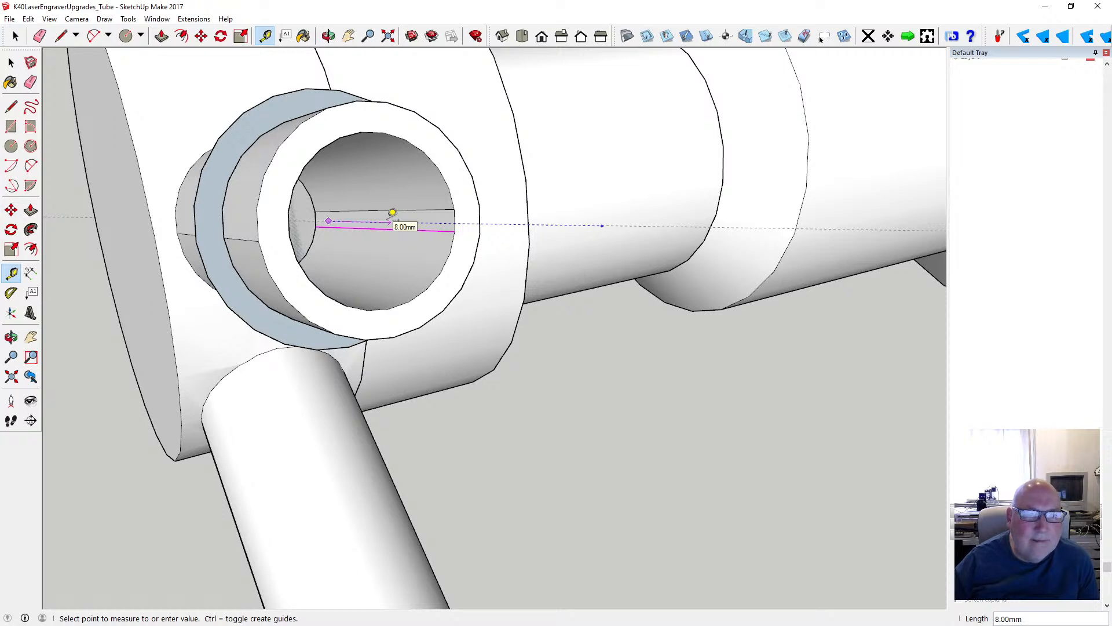
{"action": "left_click", "coordinate": [11, 62]}
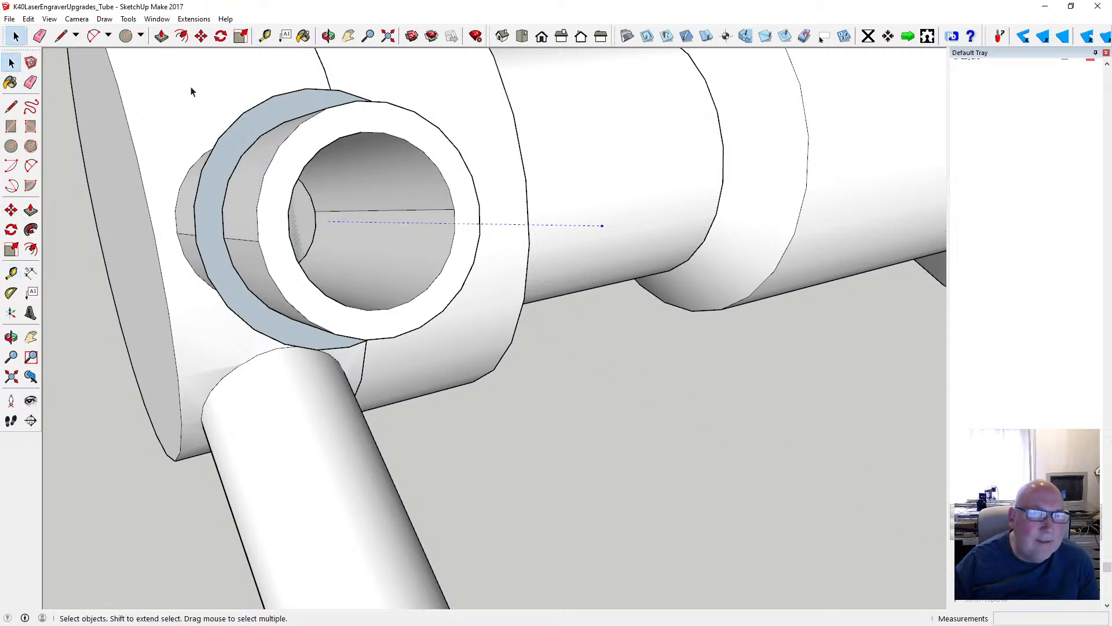
- Copy the guide about 58 mm along the red axis from the ringed tube to the other tube's axis
{"action": "left_click", "coordinate": [327, 36]}
{"action": "left_click_drag", "start_coordinate": [452, 266], "coordinate": [249, 291]}
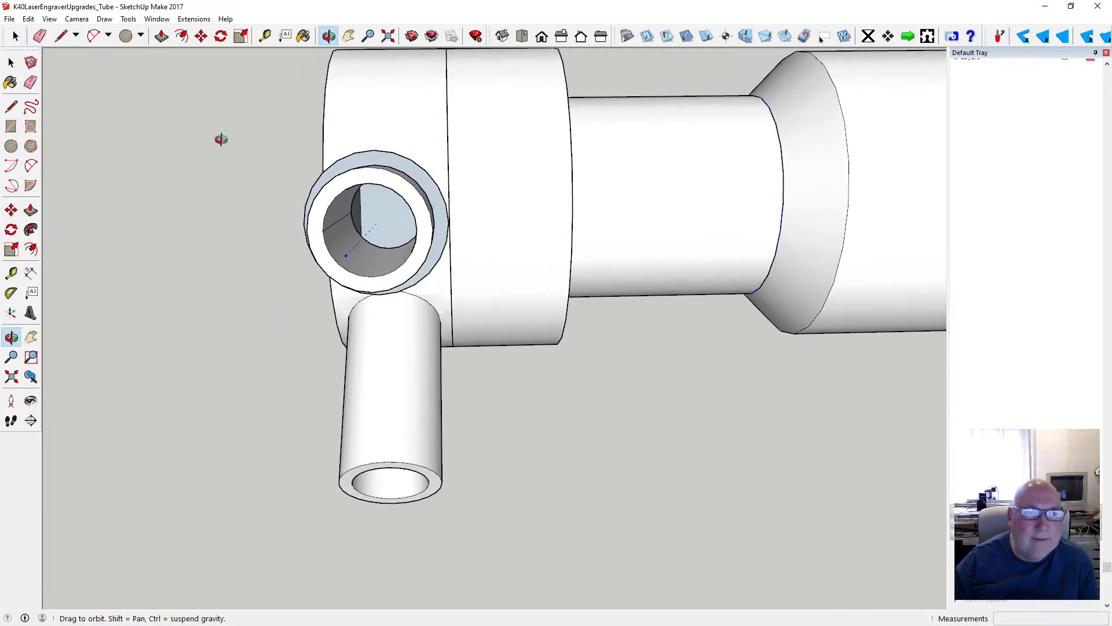
{"action": "left_click", "coordinate": [201, 36]}
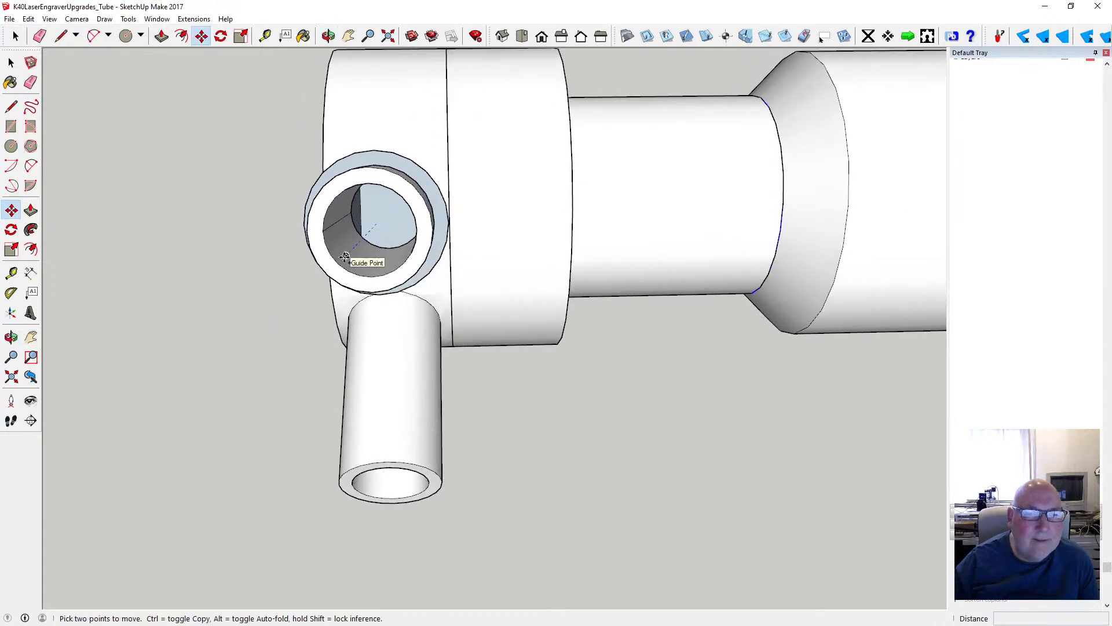
{"action": "left_click", "coordinate": [345, 257]}
{"action": "key", "text": "ctrl"}
{"action": "scroll", "coordinate": [345, 261], "scroll_direction": "down", "scroll_amount": 3}
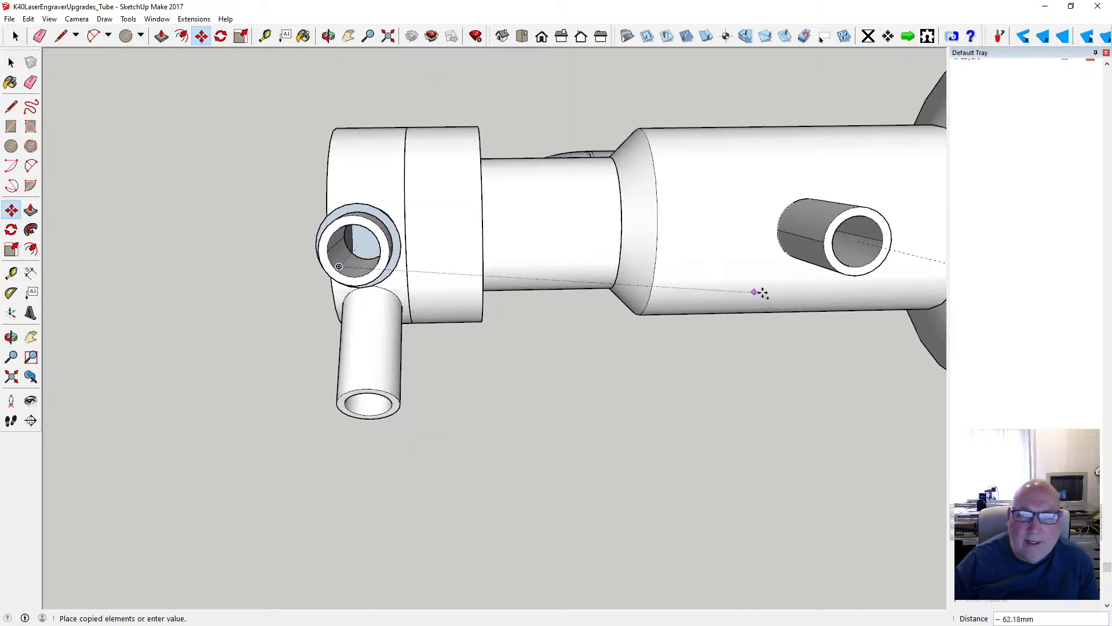
{"action": "scroll", "coordinate": [618, 318], "scroll_direction": "down", "scroll_amount": 2}
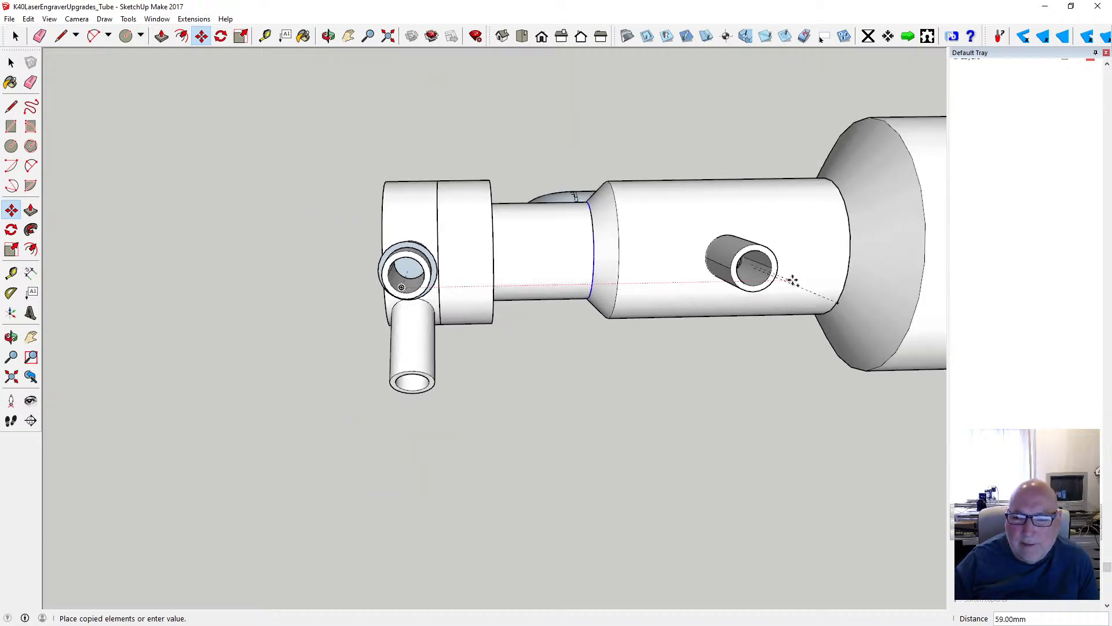
{"action": "scroll", "coordinate": [789, 281], "scroll_direction": "up", "scroll_amount": 5}
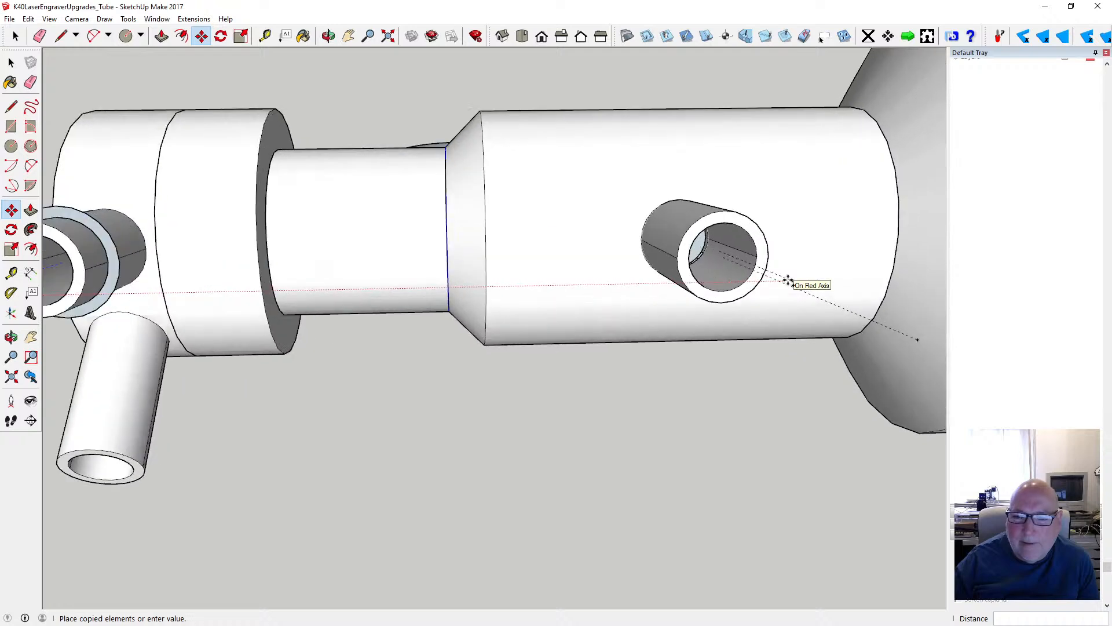
{"action": "scroll", "coordinate": [788, 281], "scroll_direction": "up", "scroll_amount": 3}
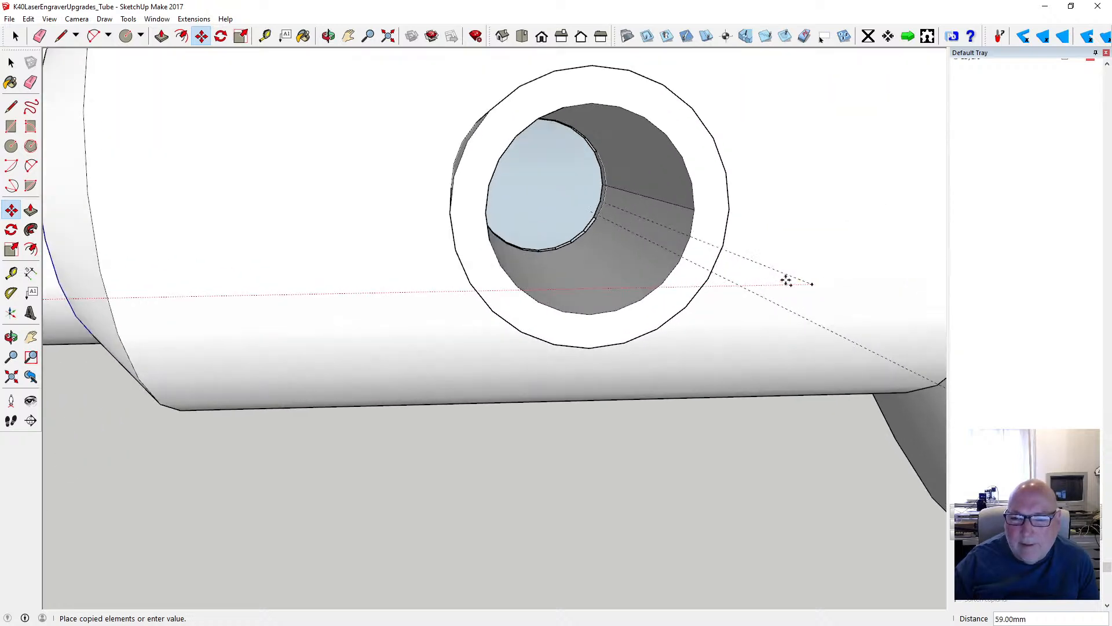
{"action": "left_click", "coordinate": [745, 282]}
{"action": "scroll", "coordinate": [616, 313], "scroll_direction": "down", "scroll_amount": 4}
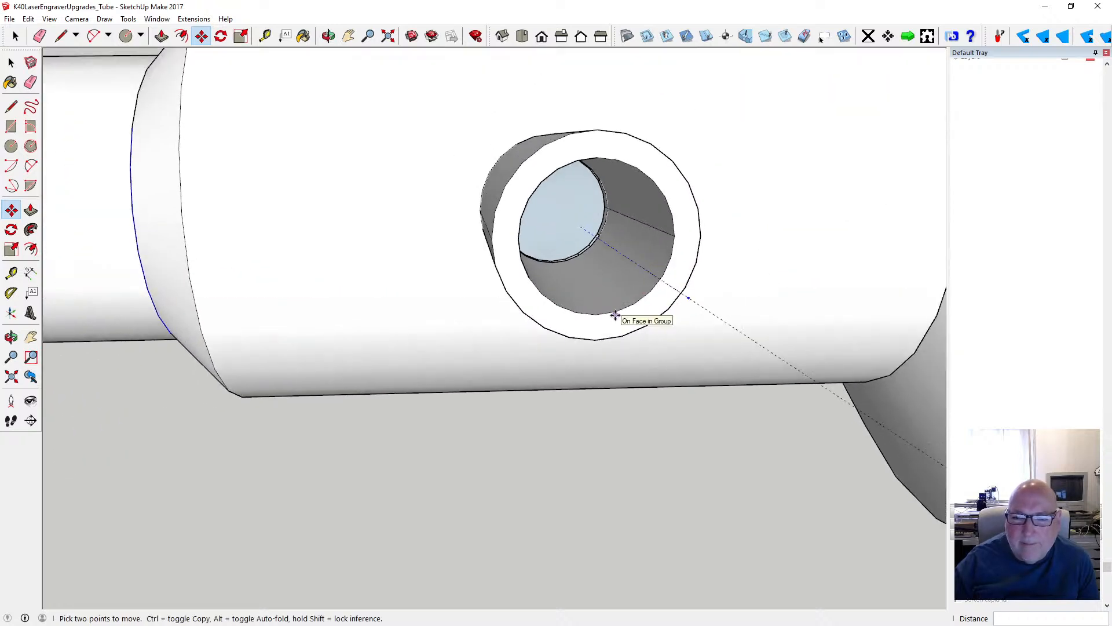
{"action": "scroll", "coordinate": [616, 313], "scroll_direction": "down", "scroll_amount": 1}
{"action": "key", "text": "space"}
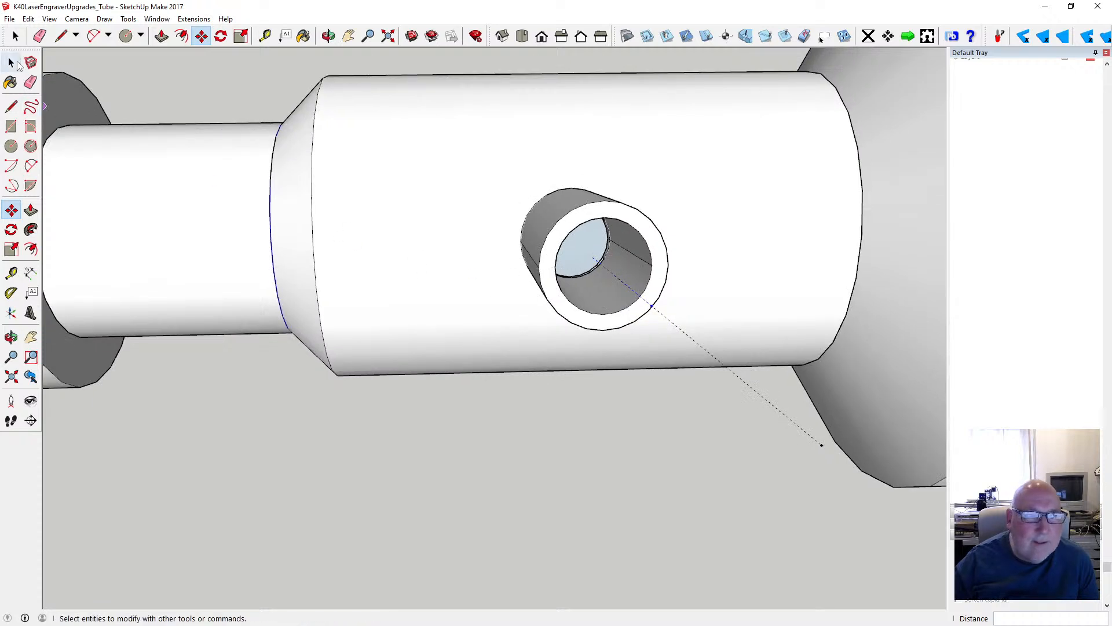
- Create a construction guide line through the outer endpoints of the two tubes' guides with the Tape Measure tool
{"action": "scroll", "coordinate": [570, 307], "scroll_direction": "down", "scroll_amount": 3}
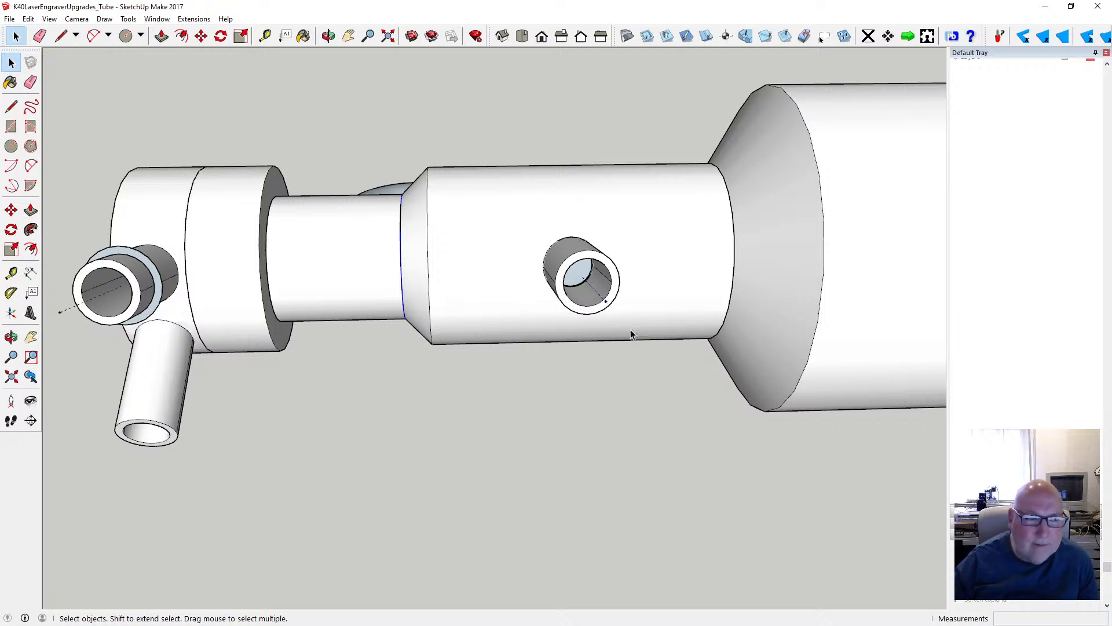
{"action": "scroll", "coordinate": [566, 400], "scroll_direction": "down", "scroll_amount": 2}
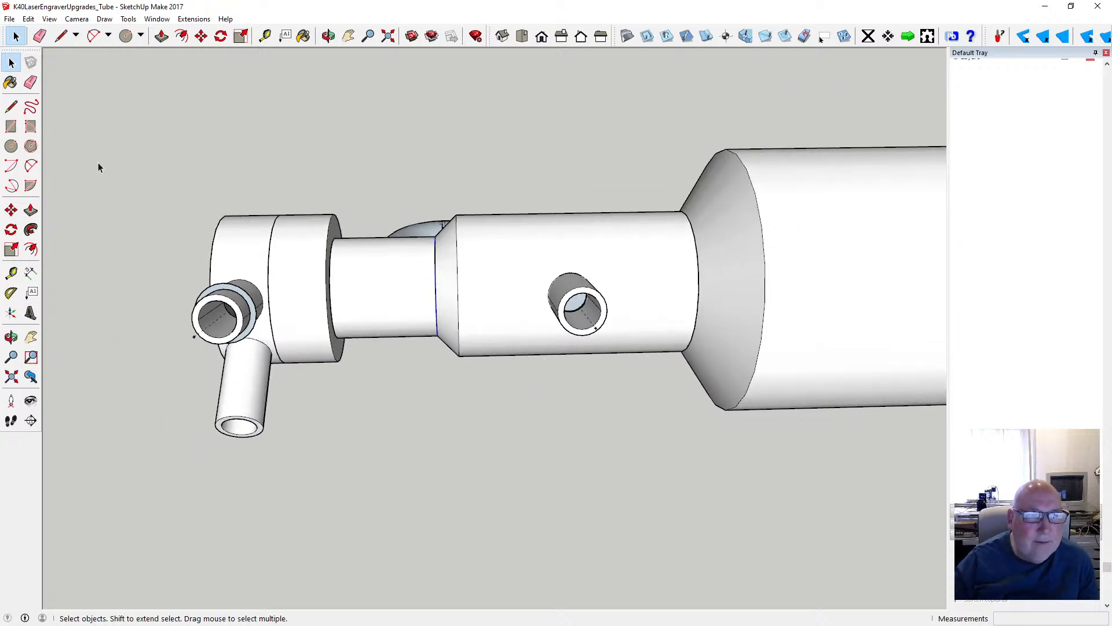
{"action": "left_click", "coordinate": [265, 36]}
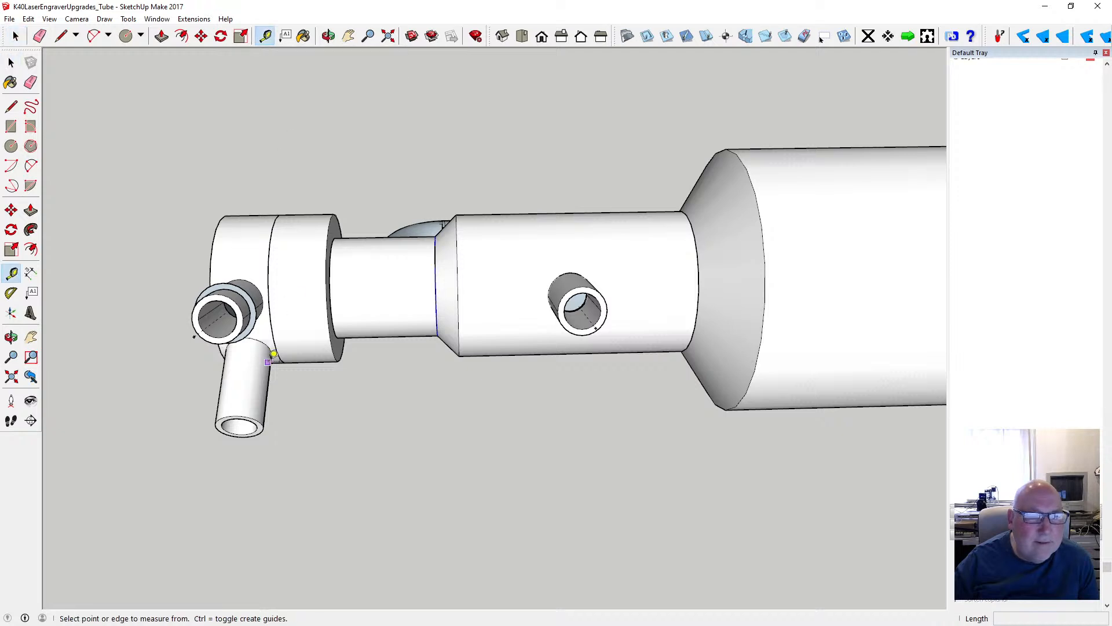
{"action": "left_click", "coordinate": [193, 337]}
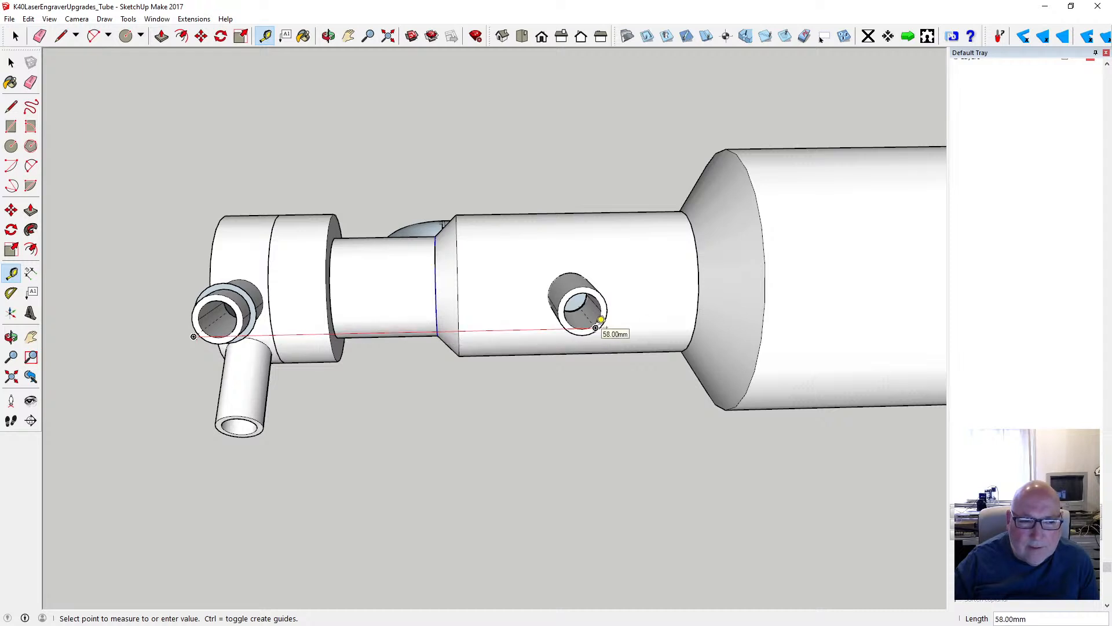
{"action": "left_click", "coordinate": [599, 323]}
{"action": "left_click", "coordinate": [329, 36]}
{"action": "left_click_drag", "start_coordinate": [375, 96], "coordinate": [414, 179]}
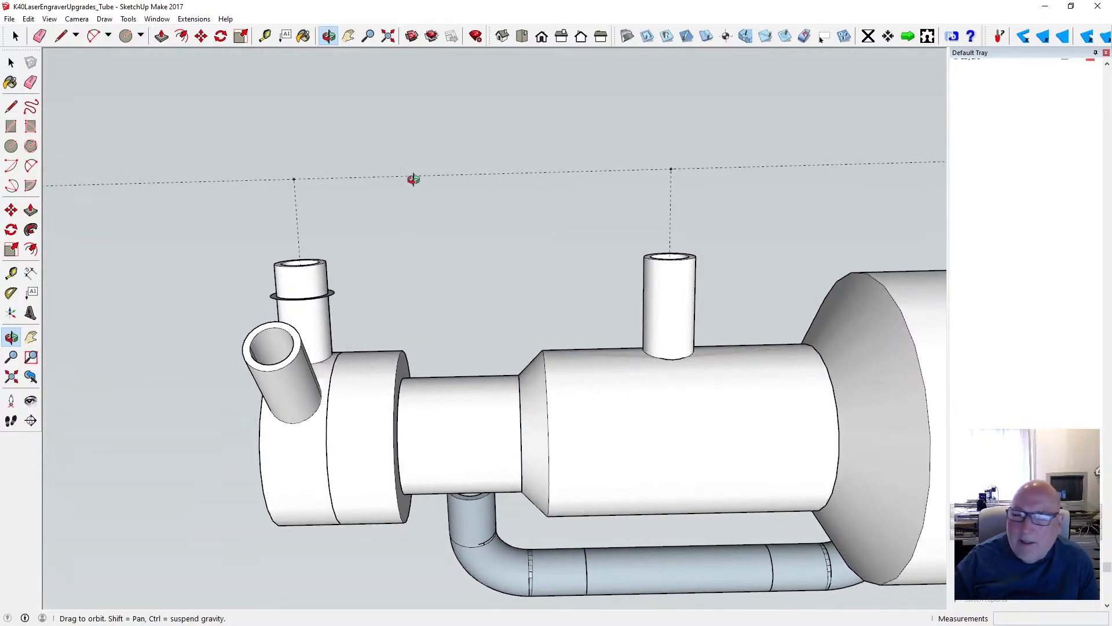
{"action": "left_click_drag", "start_coordinate": [322, 196], "coordinate": [323, 201]}
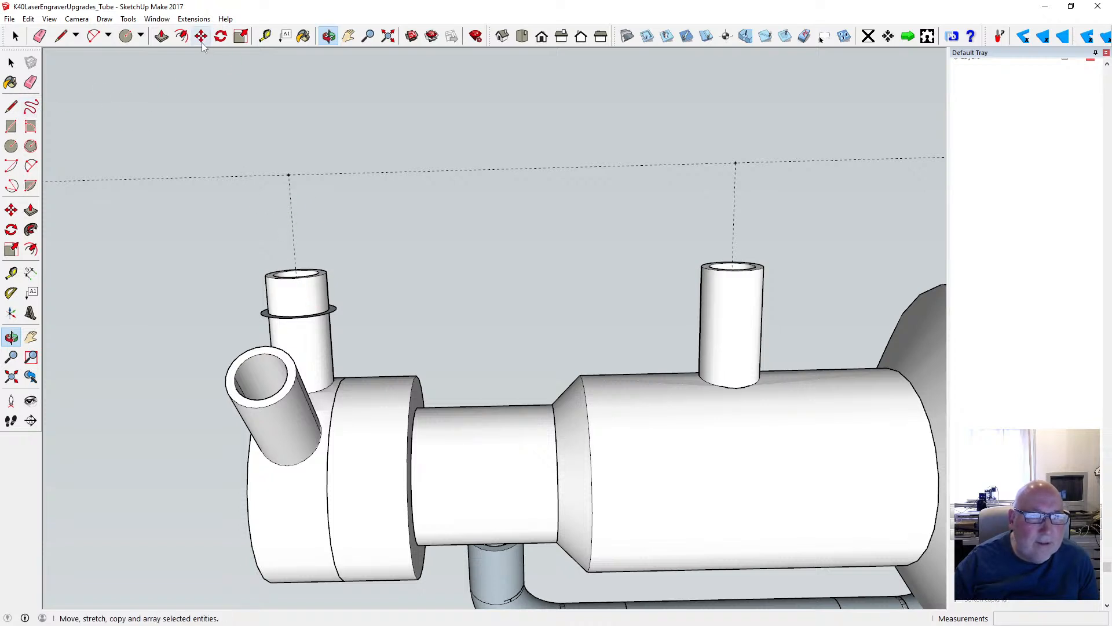
{"action": "left_click", "coordinate": [267, 39]}
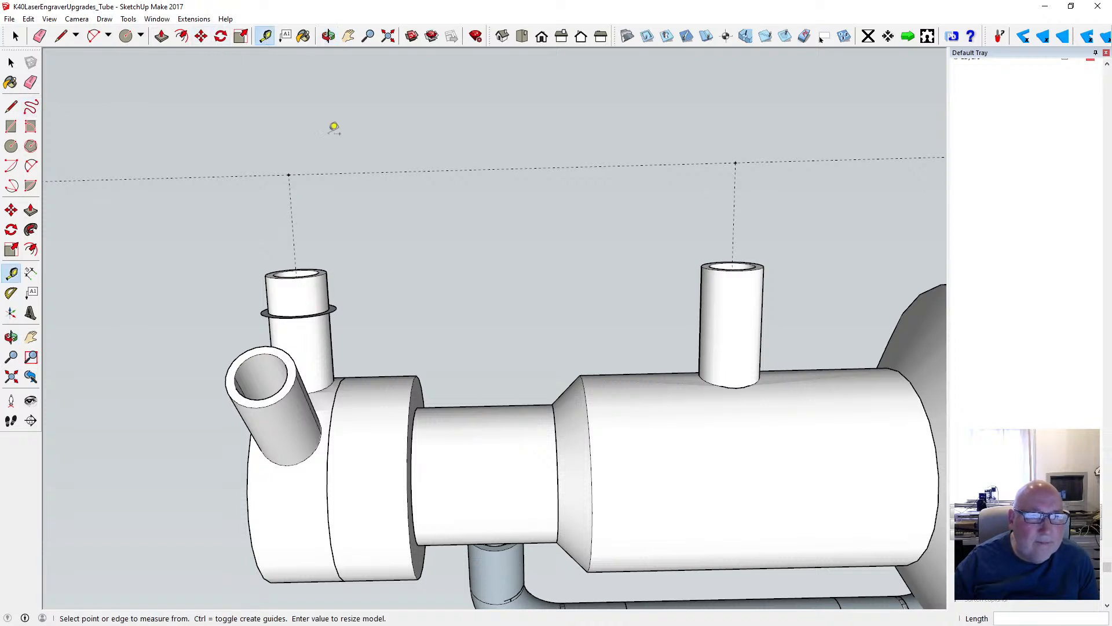
{"action": "left_click", "coordinate": [326, 173]}
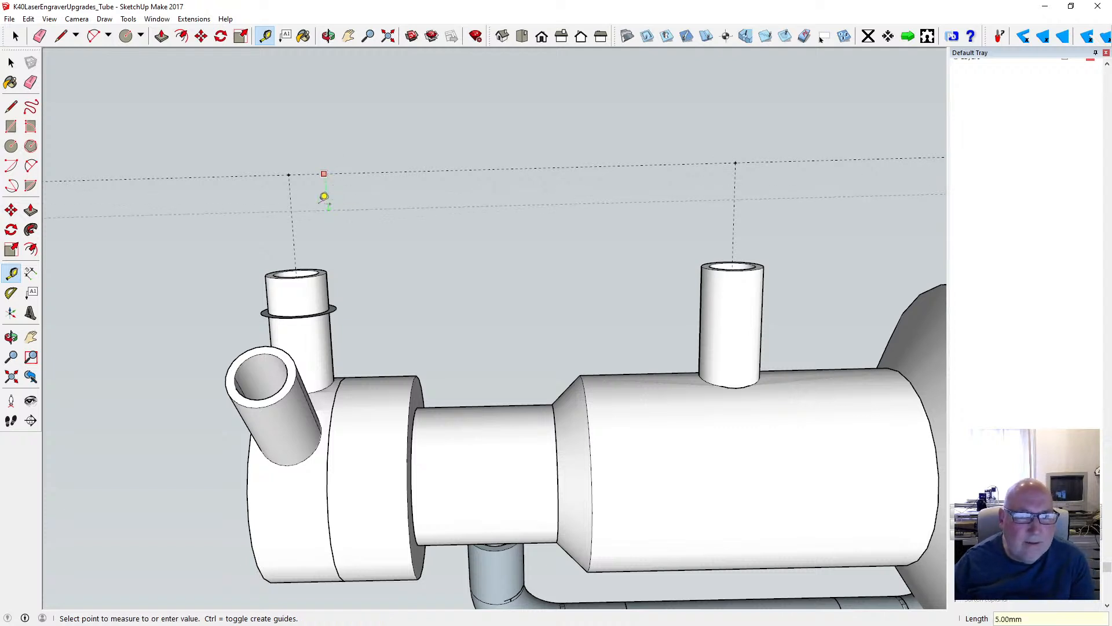
{"action": "key", "text": "Escape"}
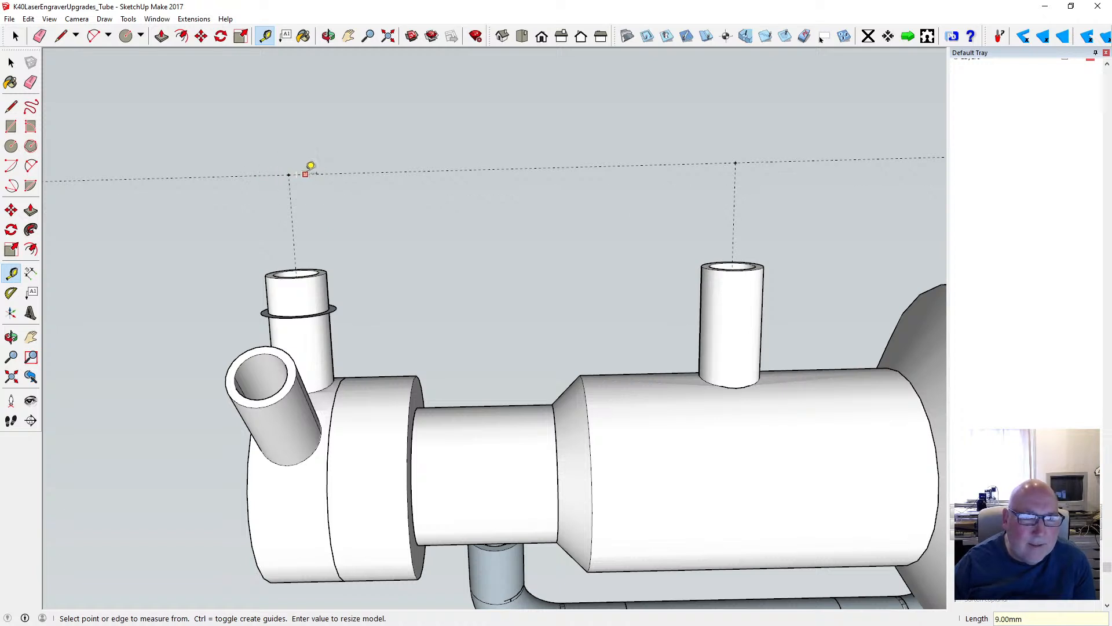
{"action": "left_click", "coordinate": [305, 173]}
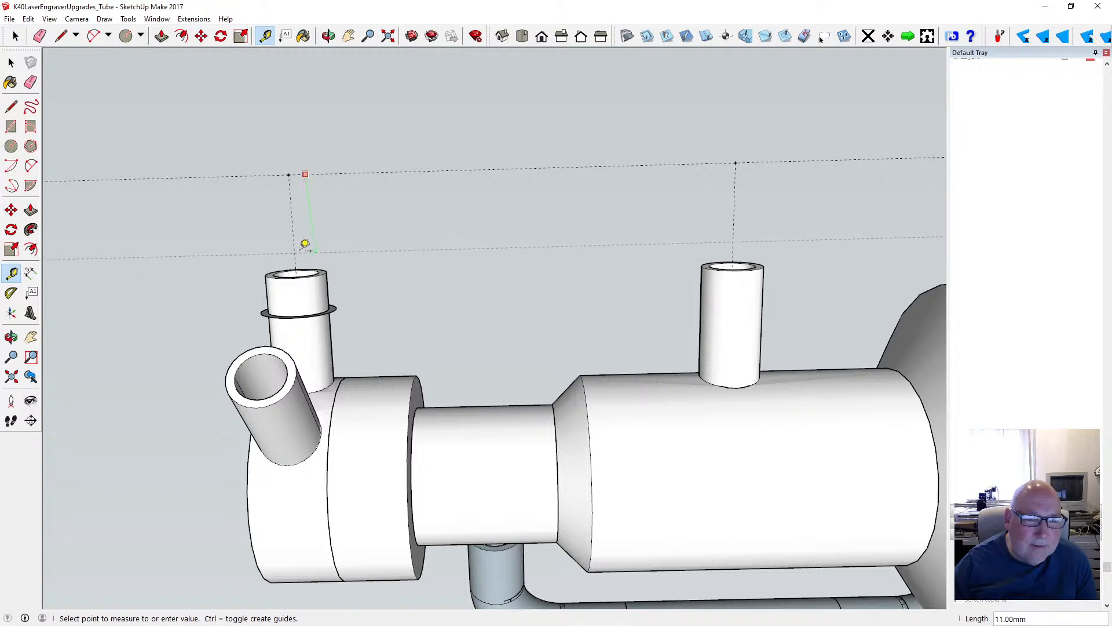
{"action": "key", "text": "Escape"}
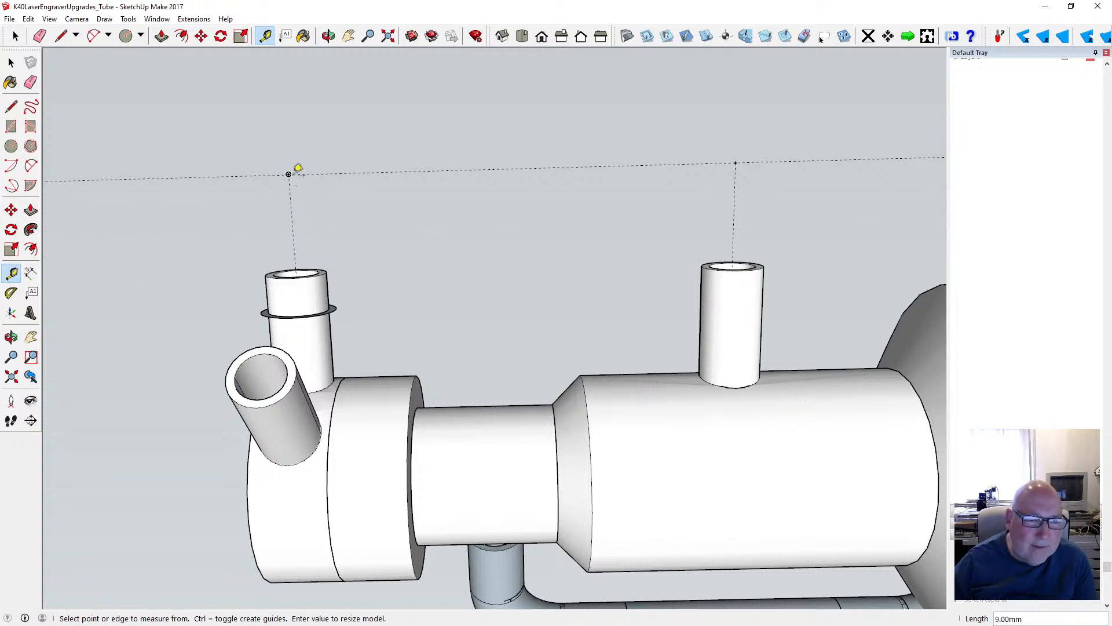
- Place guide points 10 mm from the corner above the ringed tube, one along its axis guide and one along the connecting guide
{"action": "left_click", "coordinate": [297, 169]}
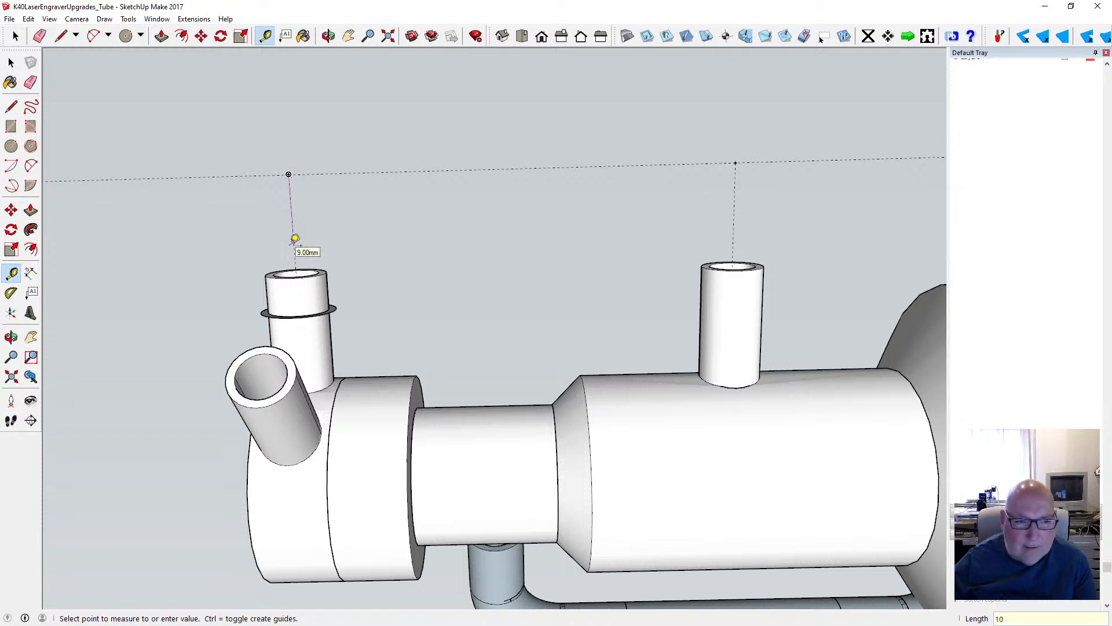
{"action": "type", "text": "10"}
{"action": "key", "text": "Return"}
{"action": "left_click", "coordinate": [296, 169]}
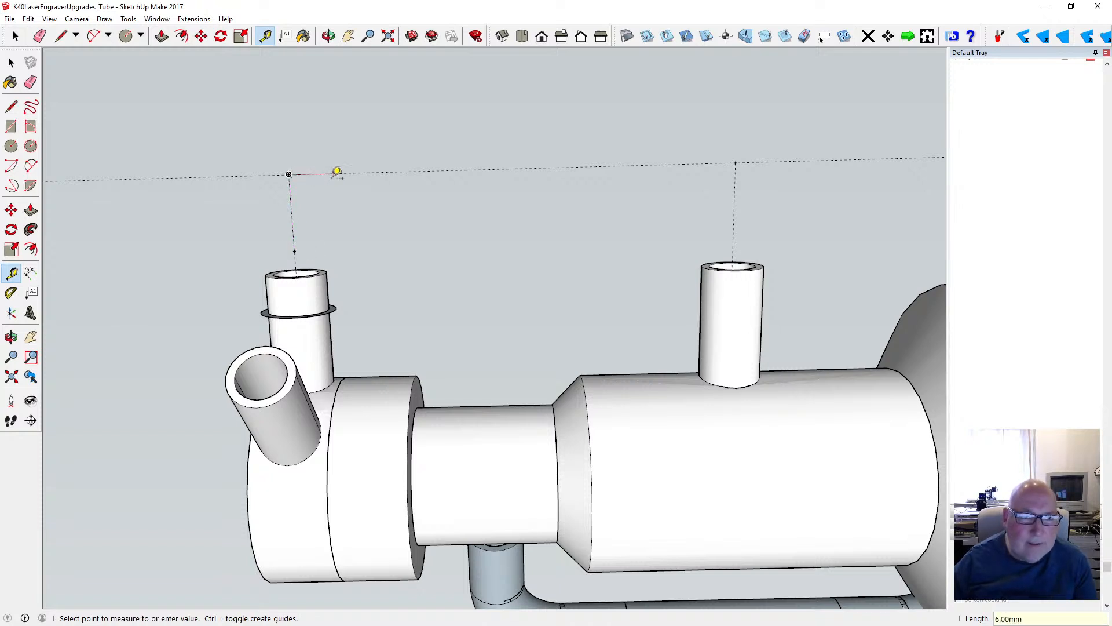
{"action": "type", "text": "10"}
{"action": "key", "text": "Return"}
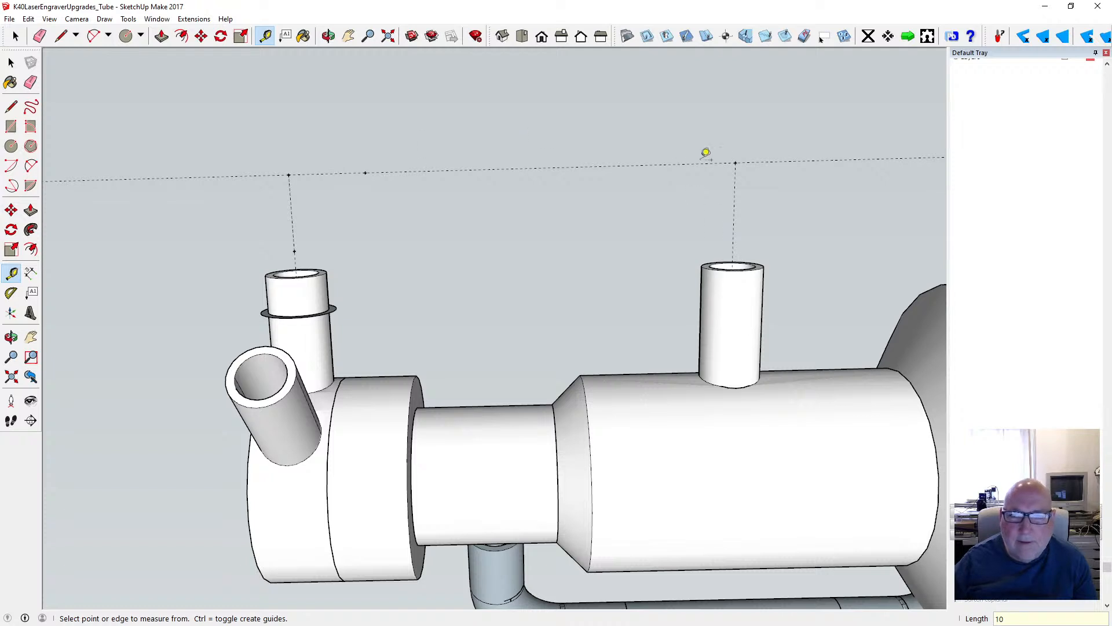
- Place guide points 10 mm from the corner above the second tube, one along its axis guide and one toward the ringed tube
{"action": "left_click", "coordinate": [735, 163]}
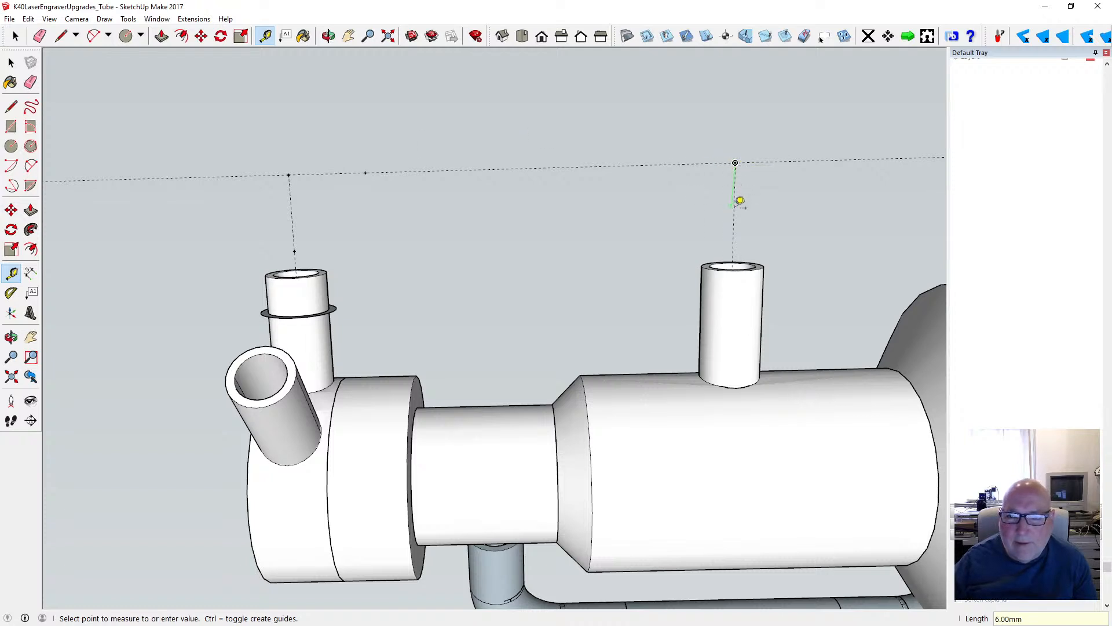
{"action": "type", "text": "1"}
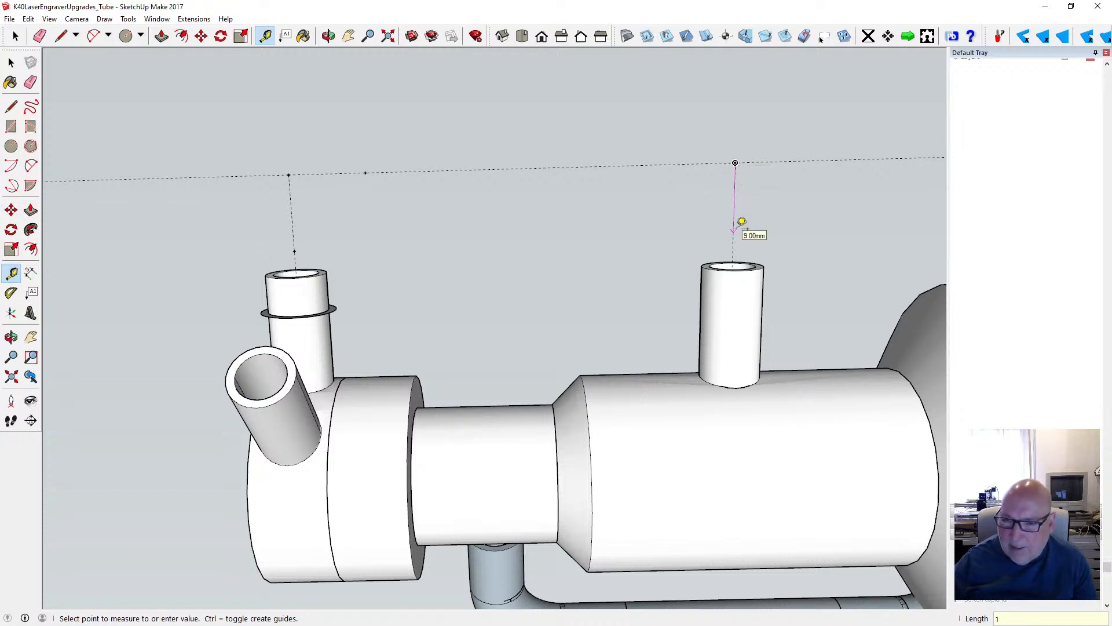
{"action": "type", "text": "0"}
{"action": "key", "text": "Return"}
{"action": "left_click", "coordinate": [736, 162]}
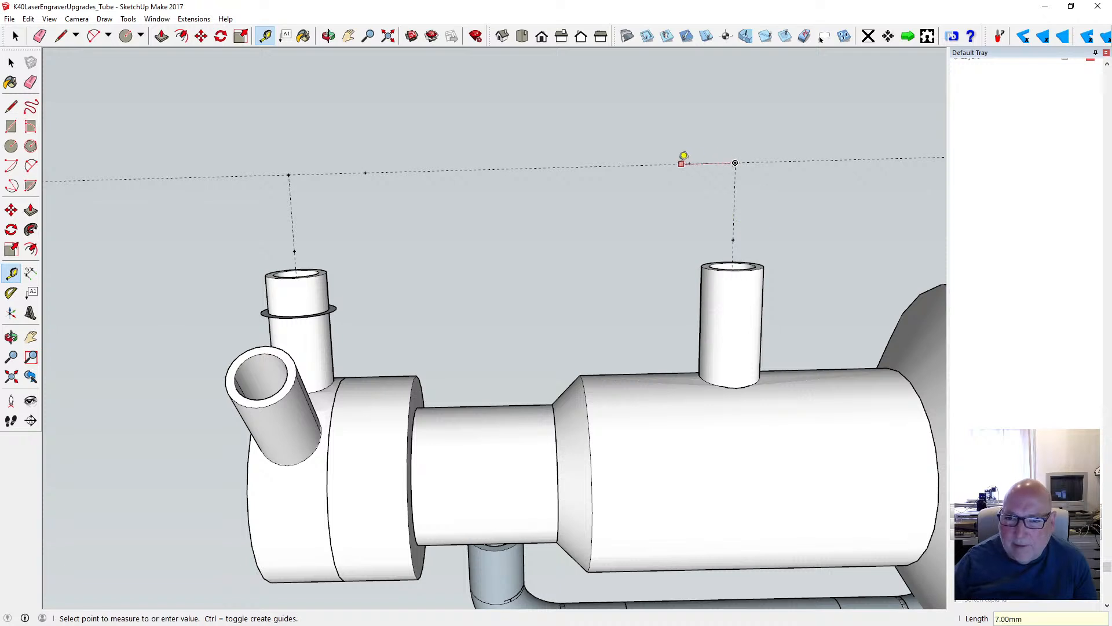
{"action": "type", "text": "10"}
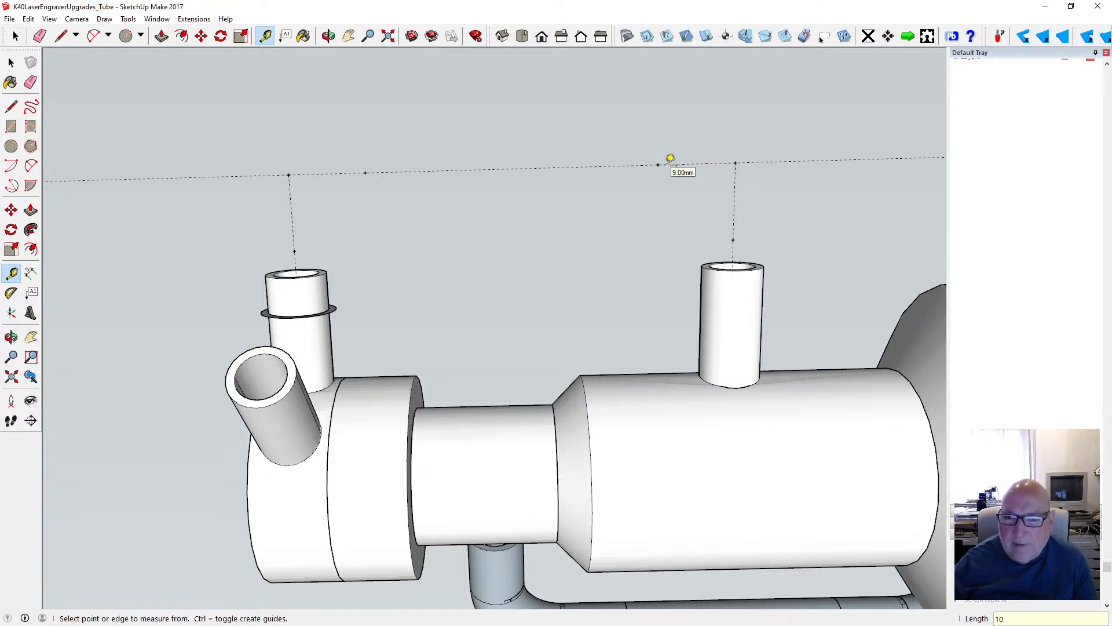
{"action": "key", "text": "Return"}
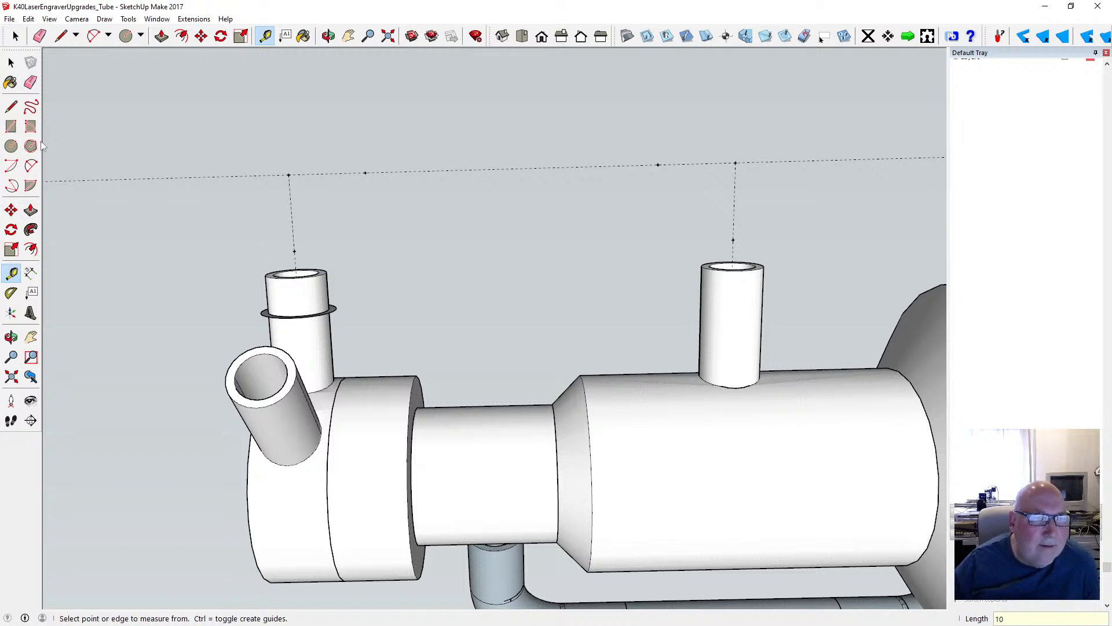
- Draw a line from inside the ringed tube to its outer guide corner and on 58 mm to the corner above the second tube
{"action": "left_click", "coordinate": [329, 36]}
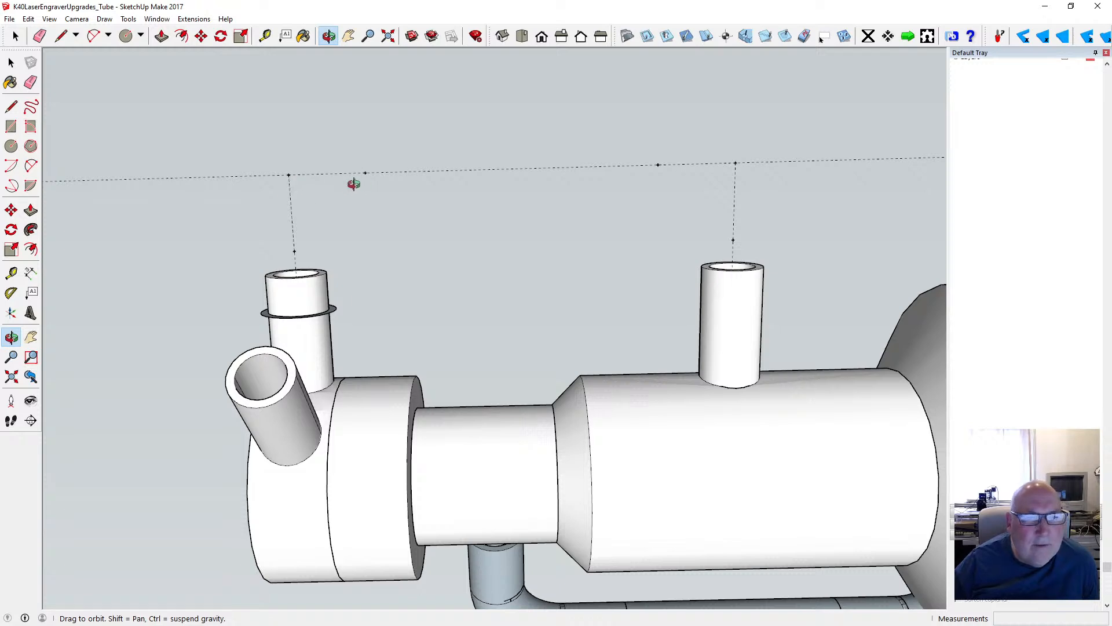
{"action": "left_click_drag", "start_coordinate": [377, 170], "coordinate": [389, 313]}
{"action": "left_click", "coordinate": [11, 107]}
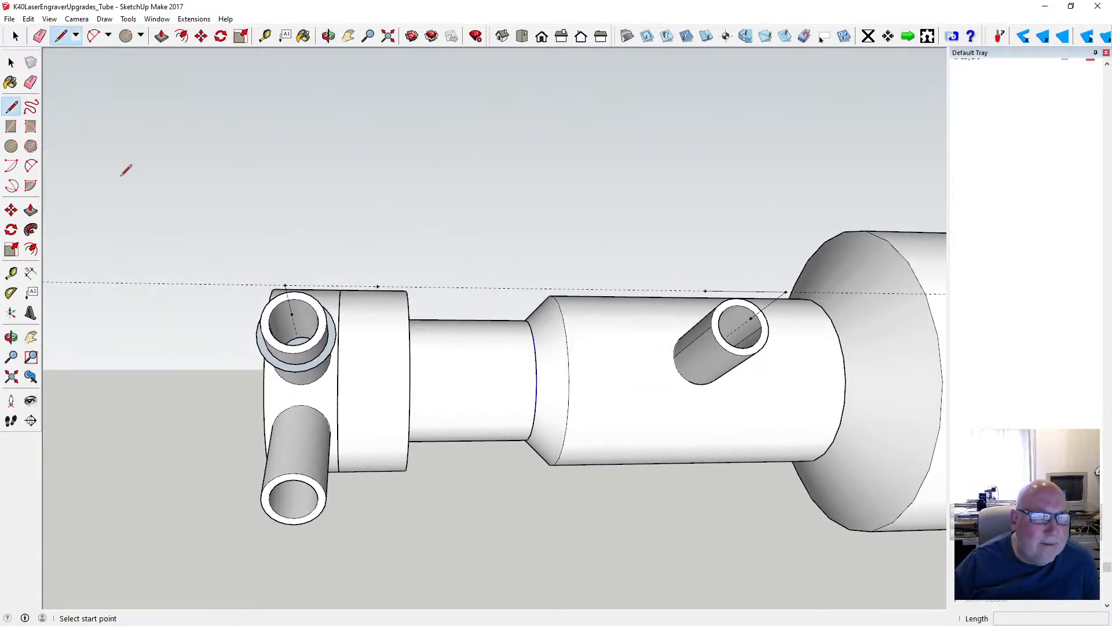
{"action": "left_click", "coordinate": [296, 337]}
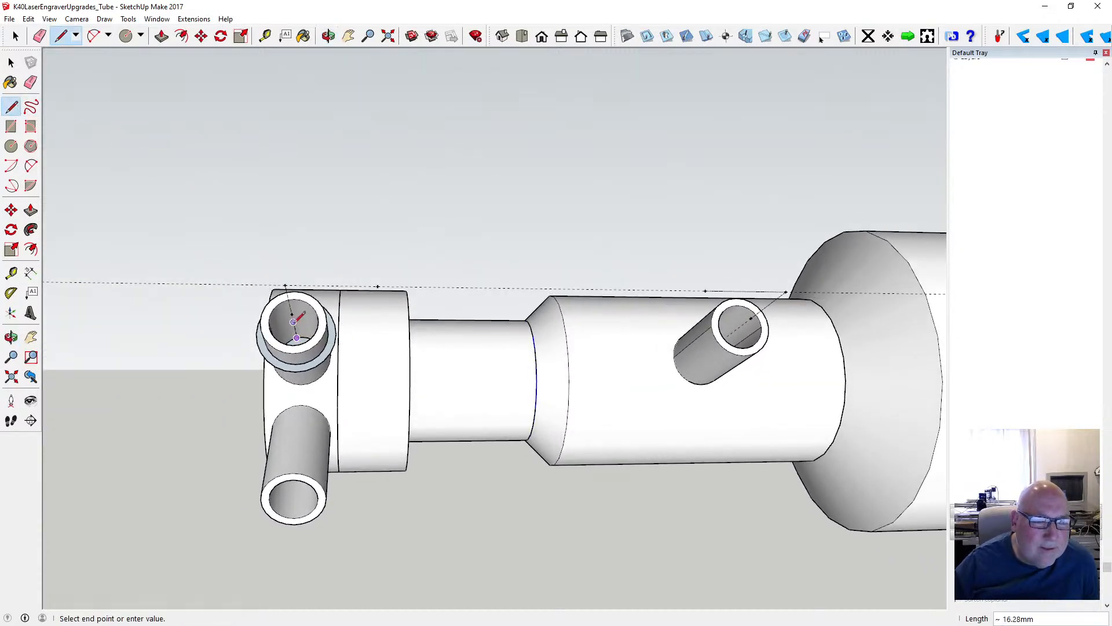
{"action": "left_click", "coordinate": [285, 285]}
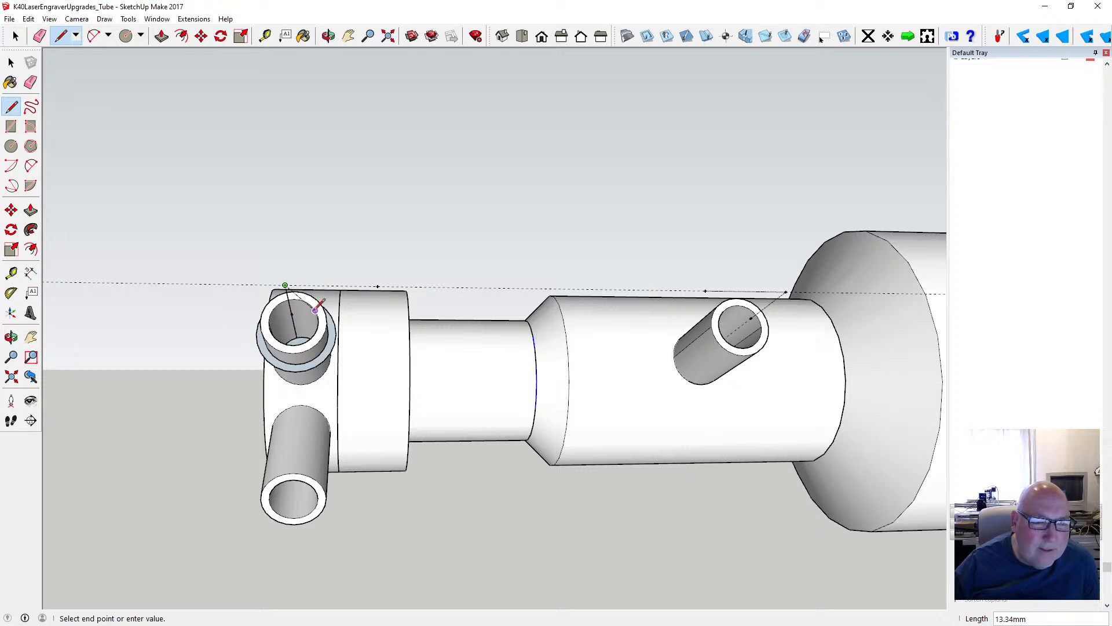
{"action": "left_click", "coordinate": [786, 292]}
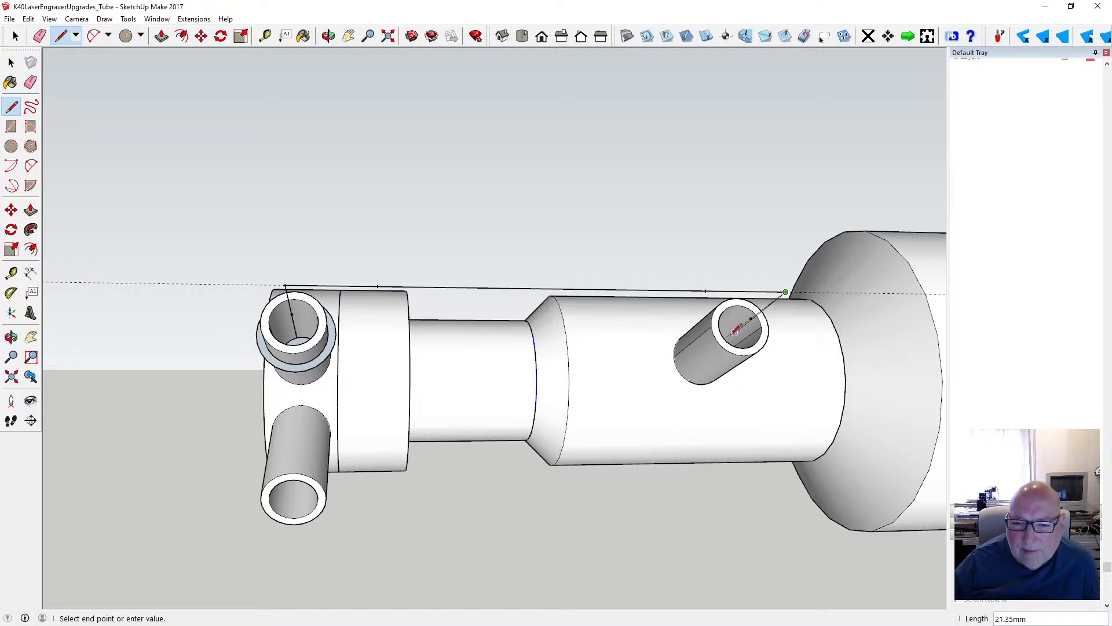
- Continue the line from the corner above the second tube about 29 mm into that tube's opening
{"action": "left_click", "coordinate": [328, 36]}
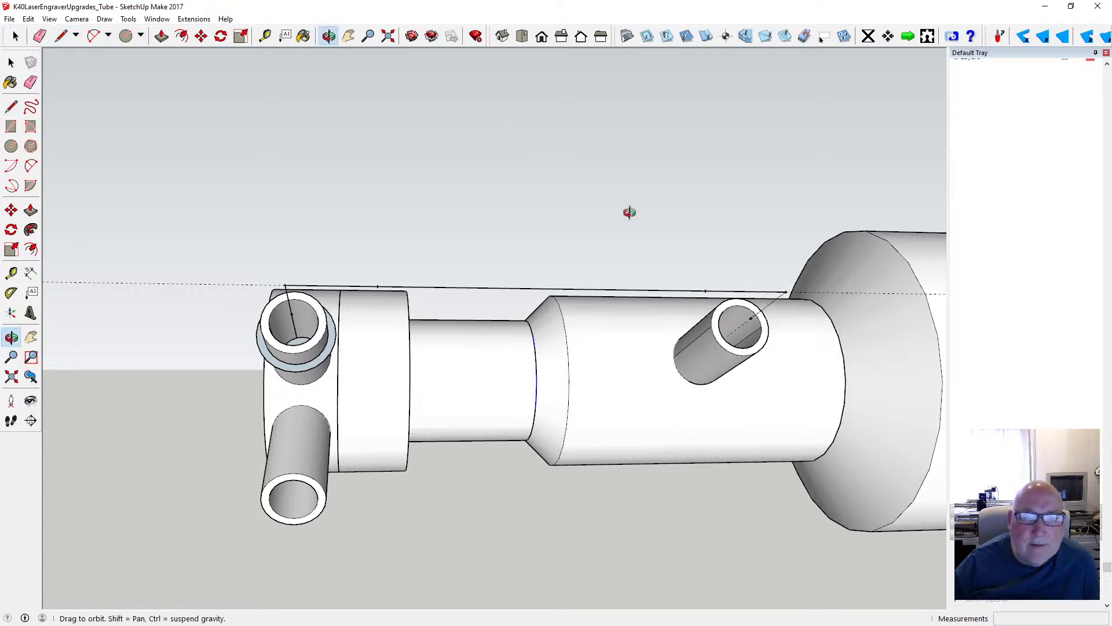
{"action": "left_click_drag", "start_coordinate": [630, 212], "coordinate": [525, 218]}
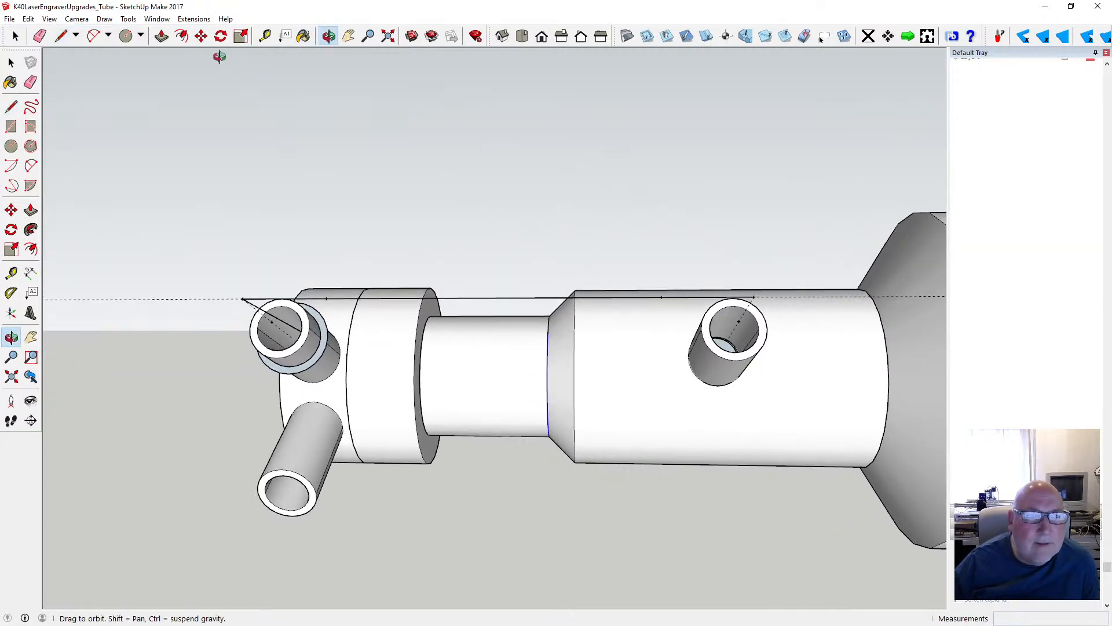
{"action": "left_click", "coordinate": [11, 106]}
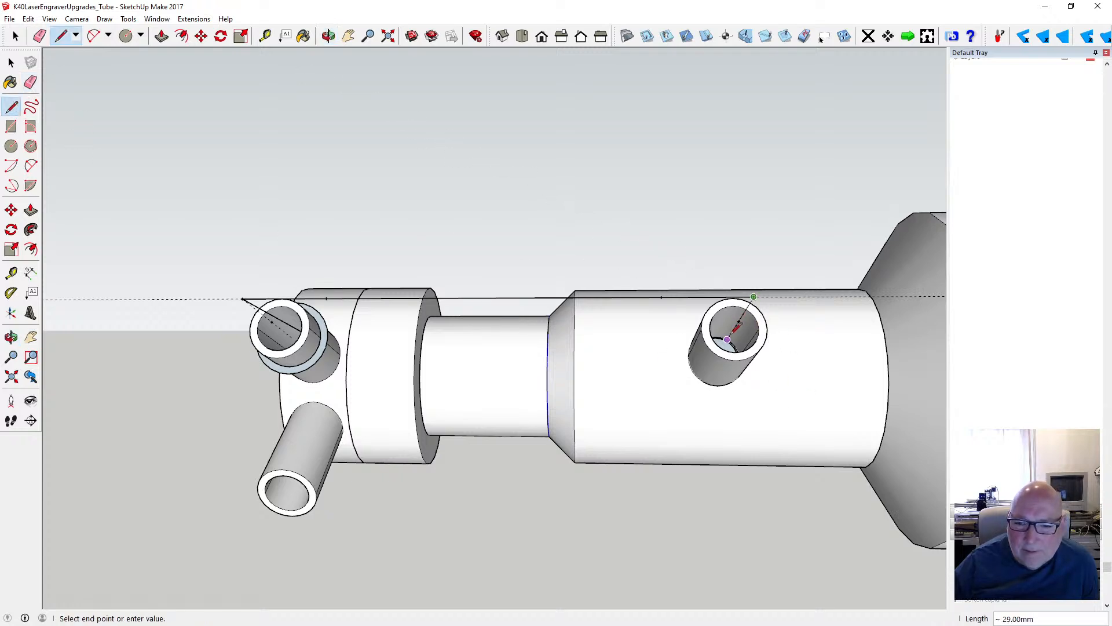
{"action": "left_click", "coordinate": [727, 339]}
{"action": "left_click", "coordinate": [328, 36]}
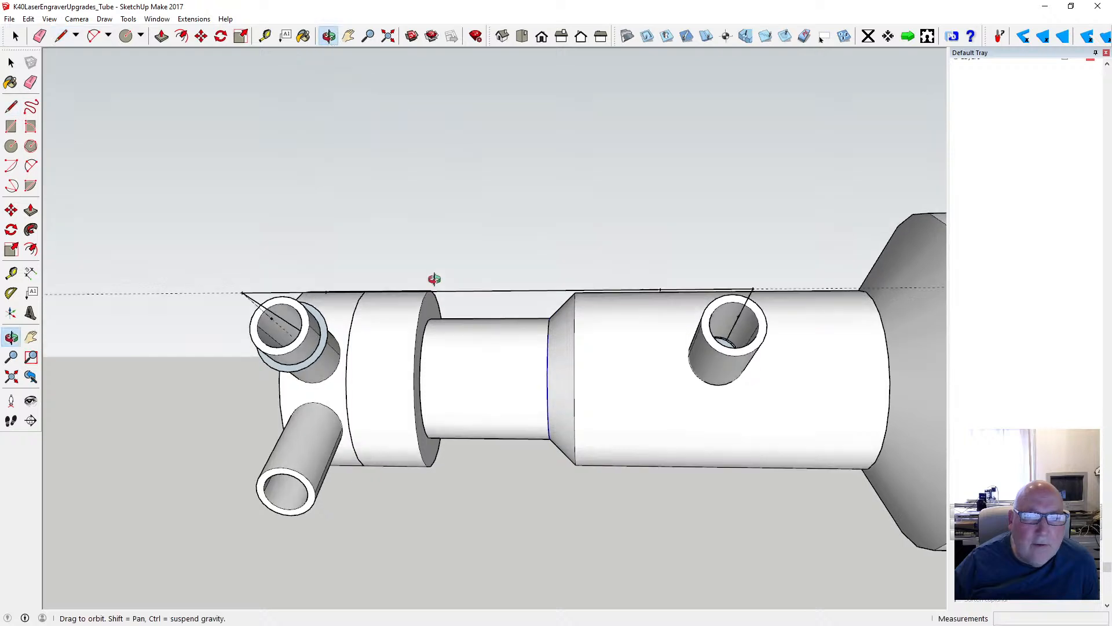
{"action": "left_click_drag", "start_coordinate": [432, 278], "coordinate": [413, 218]}
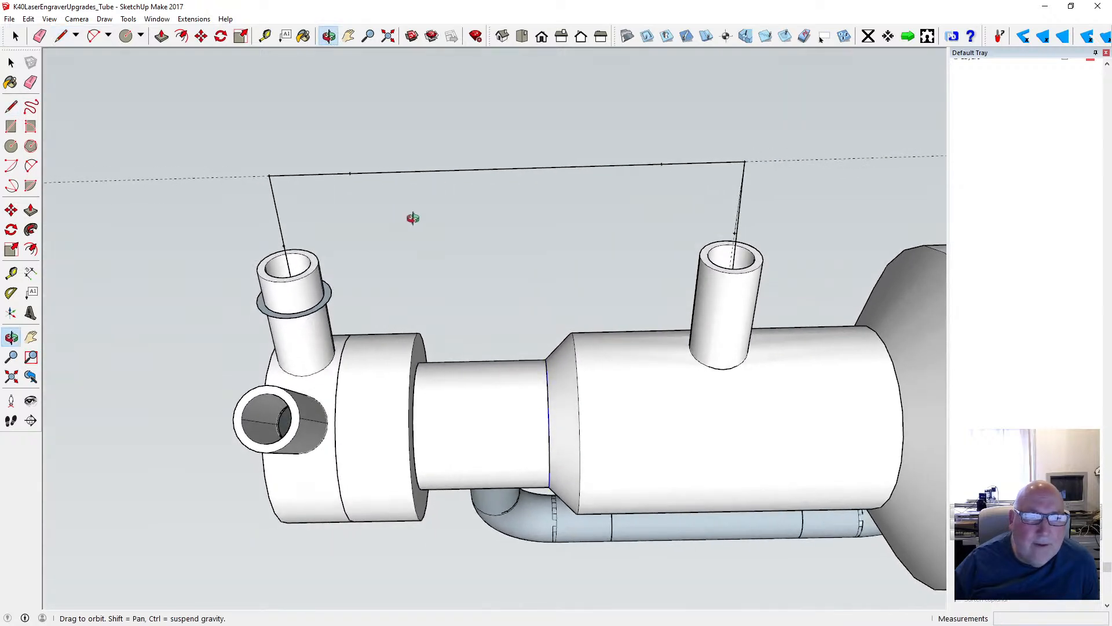
{"action": "left_click", "coordinate": [32, 166]}
{"action": "left_click", "coordinate": [283, 245]}
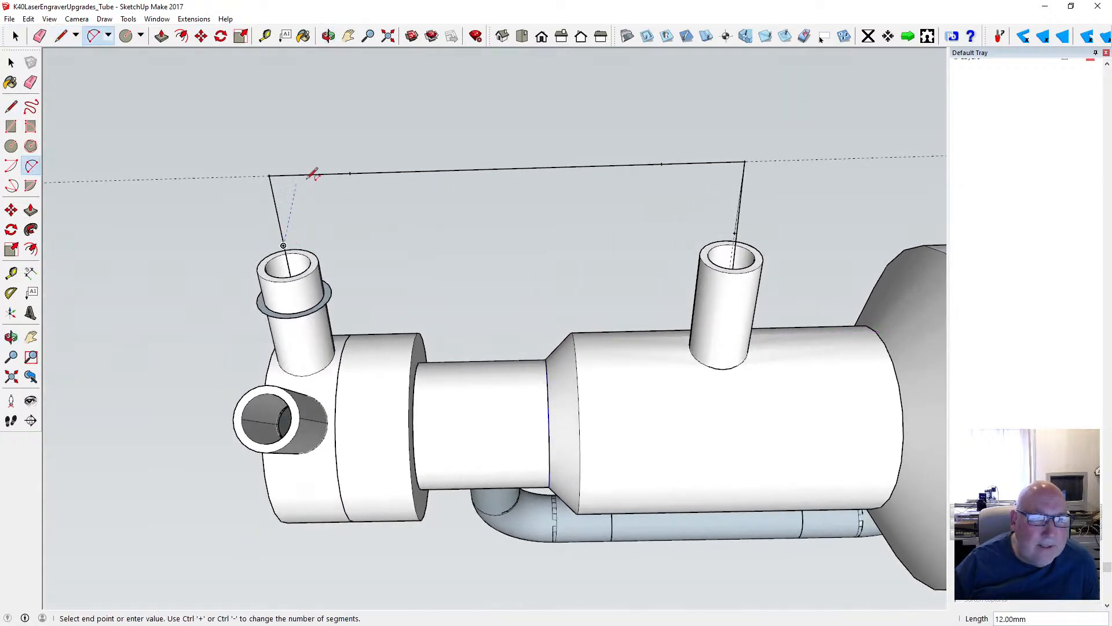
{"action": "left_click", "coordinate": [350, 173]}
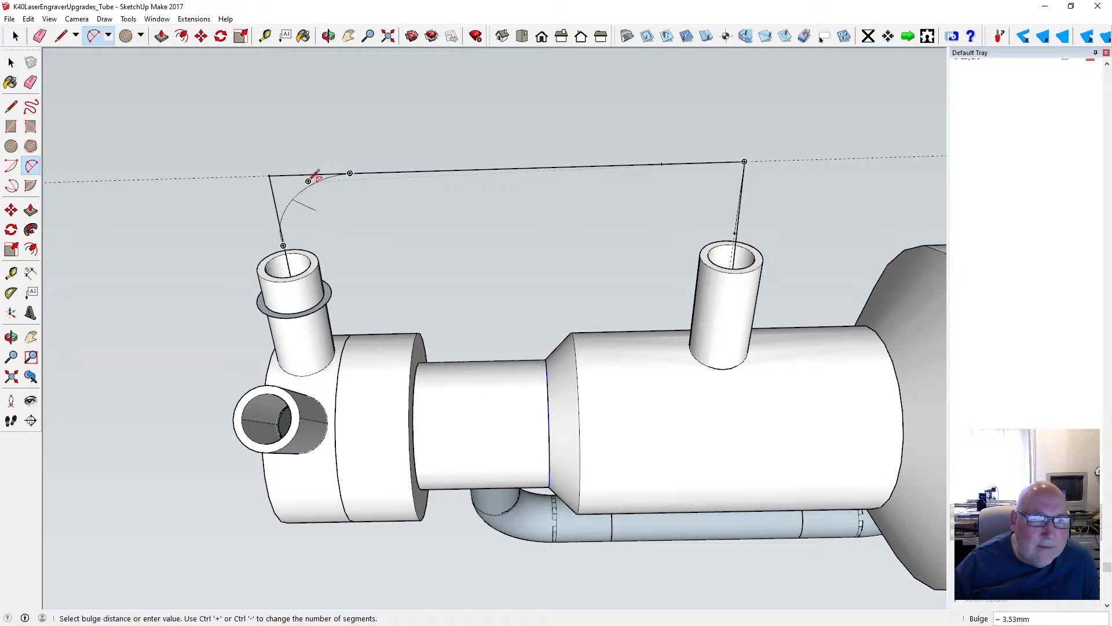
{"action": "left_click", "coordinate": [11, 62]}
{"action": "left_click", "coordinate": [270, 175]}
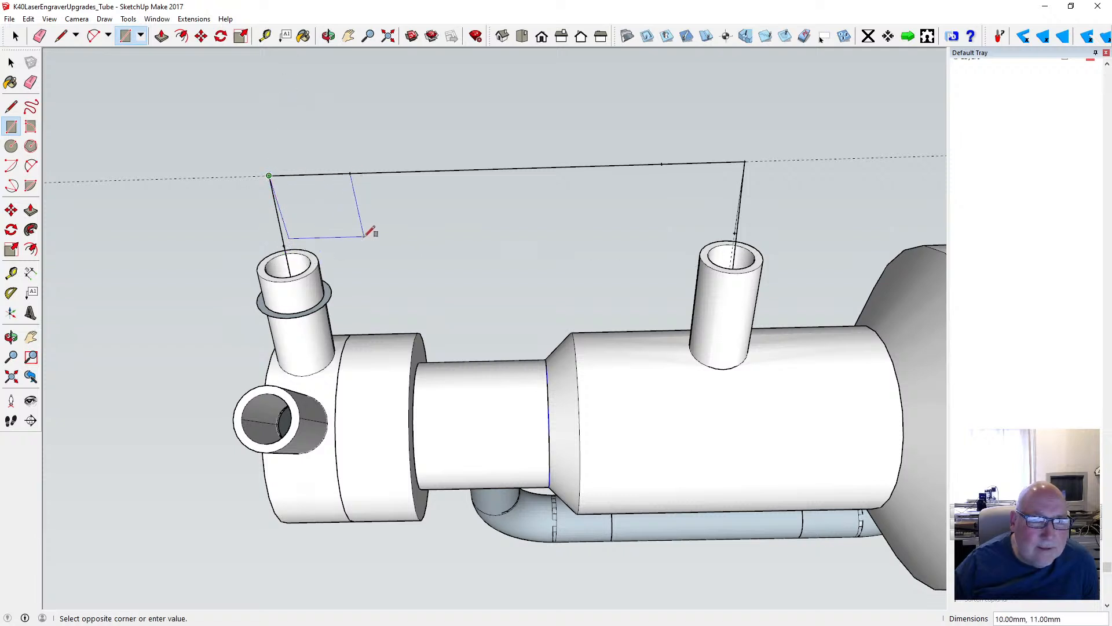
{"action": "key", "text": "Escape"}
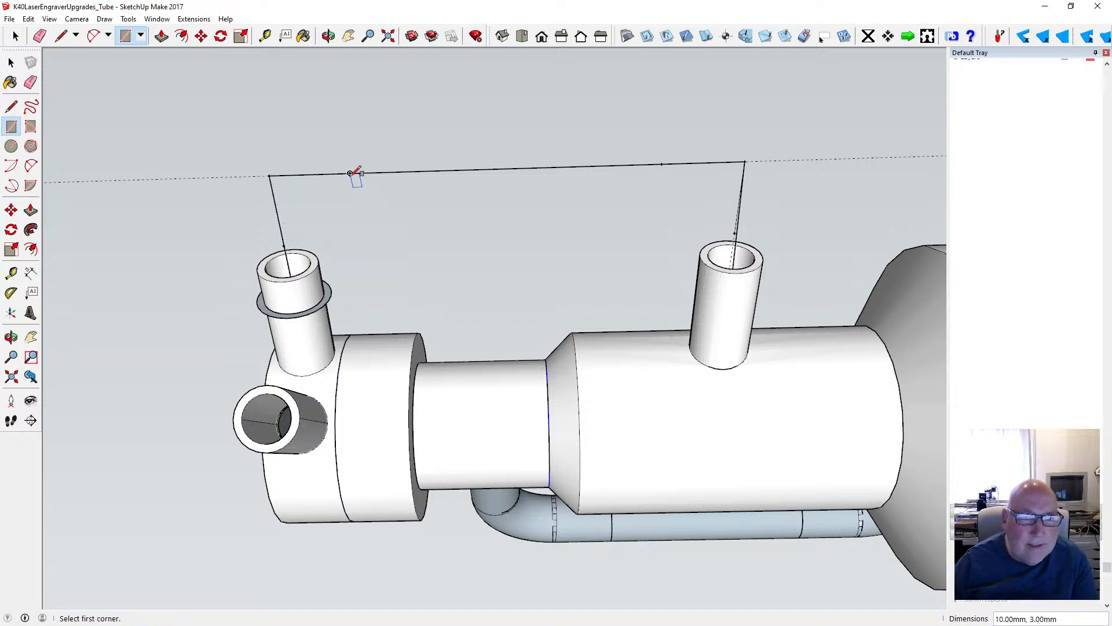
{"action": "left_click", "coordinate": [350, 173]}
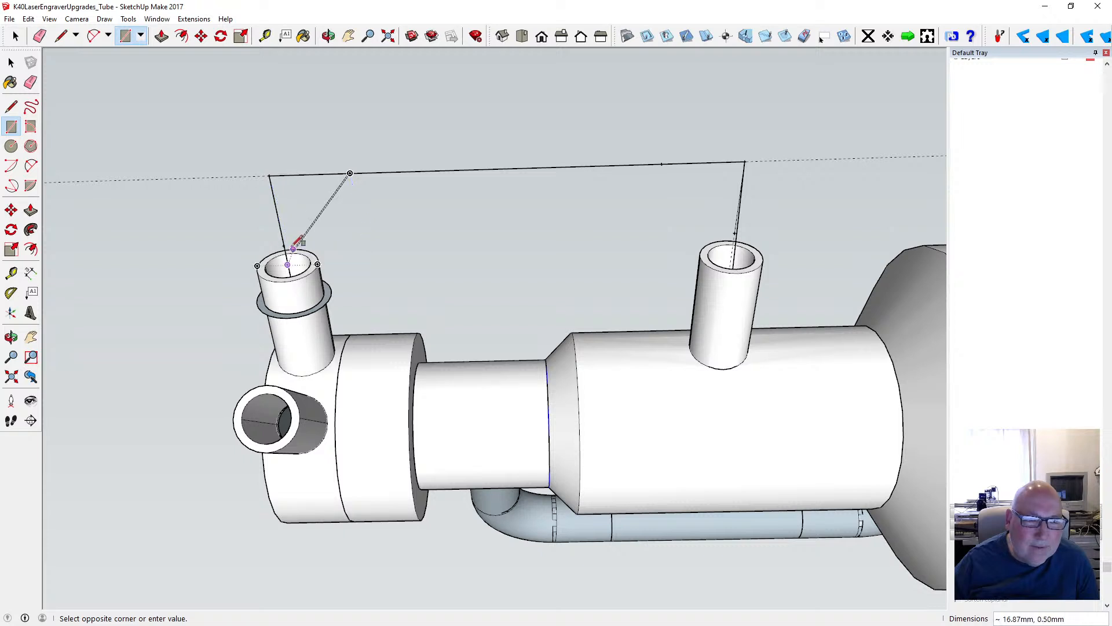
{"action": "key", "text": "space"}
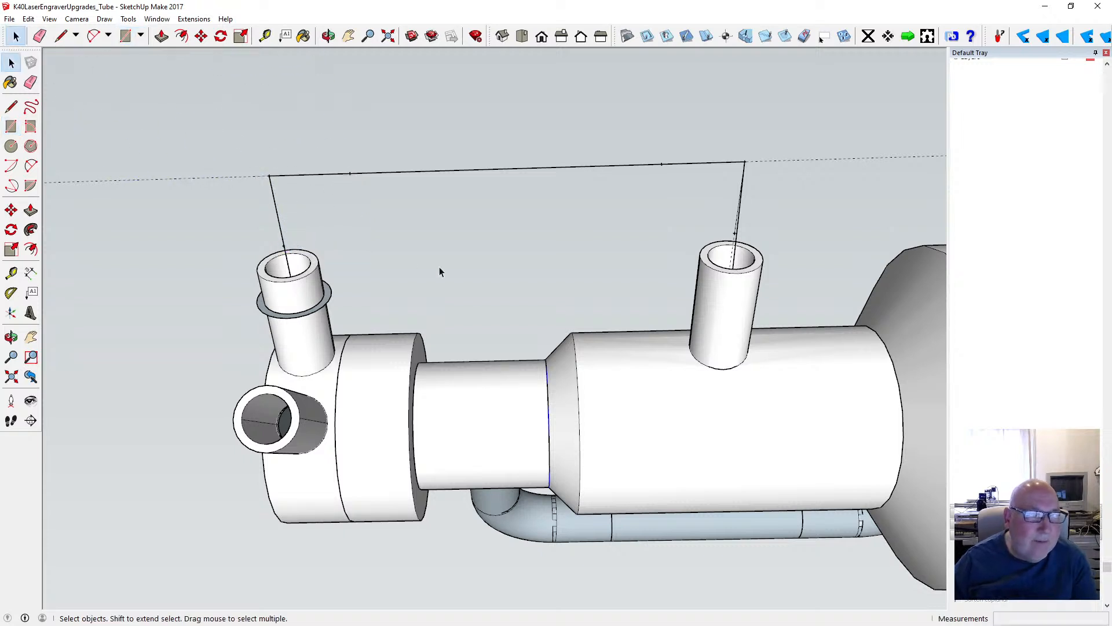
- Delete the line running off the axis guide from the outer corner into the second tube's opening
{"action": "scroll", "coordinate": [494, 278], "scroll_direction": "down", "scroll_amount": 2}
{"action": "left_click", "coordinate": [328, 35]}
{"action": "left_click_drag", "start_coordinate": [390, 164], "coordinate": [532, 296]}
{"action": "scroll", "coordinate": [532, 297], "scroll_direction": "up", "scroll_amount": 8}
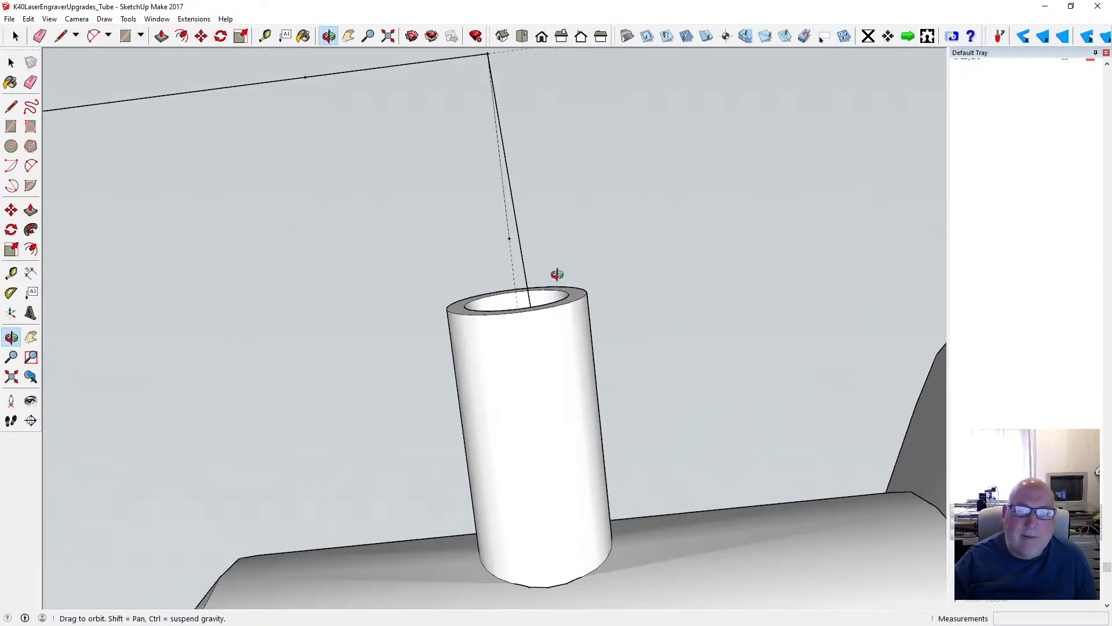
{"action": "key", "text": "space"}
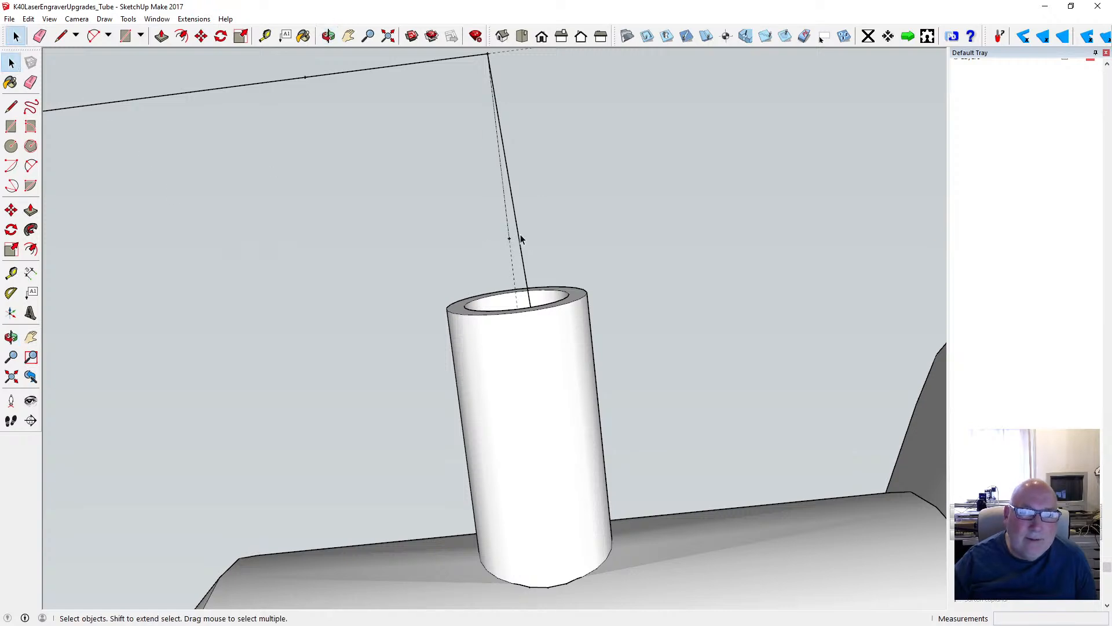
{"action": "left_click", "coordinate": [537, 258]}
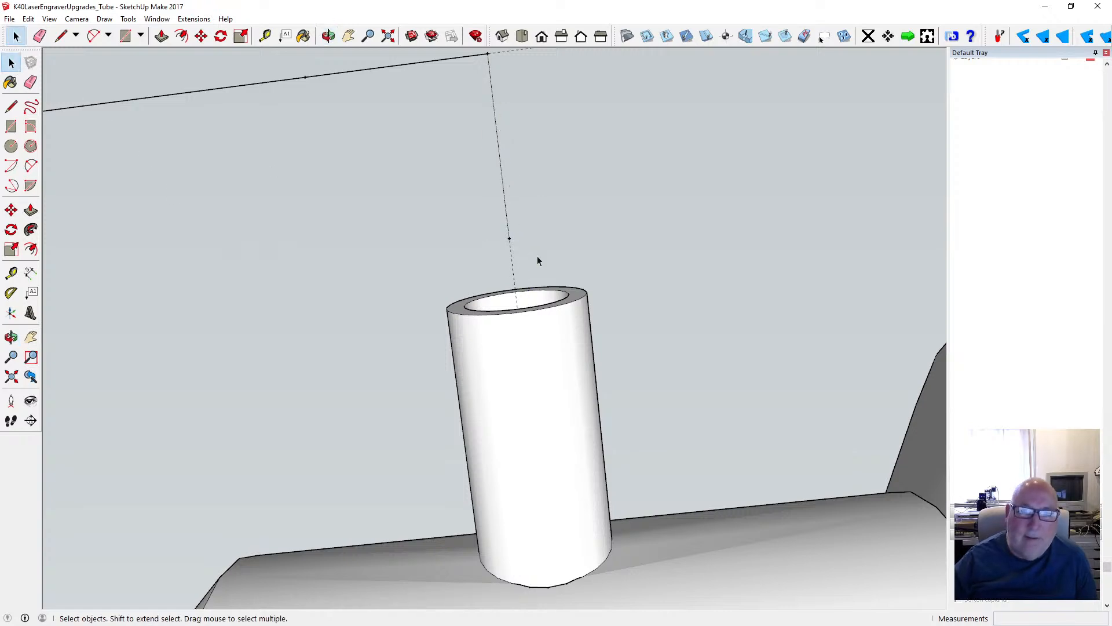
- Draw a 19 mm line from the corner above the second tube along its axis guide into the tube's opening
{"action": "key", "text": "l"}
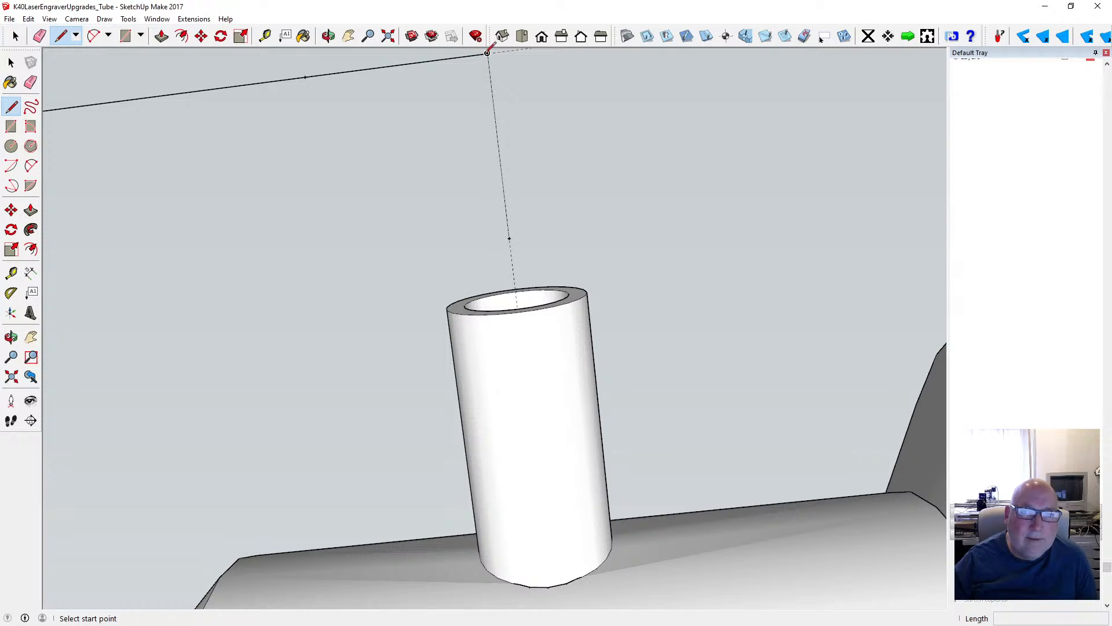
{"action": "left_click", "coordinate": [487, 53]}
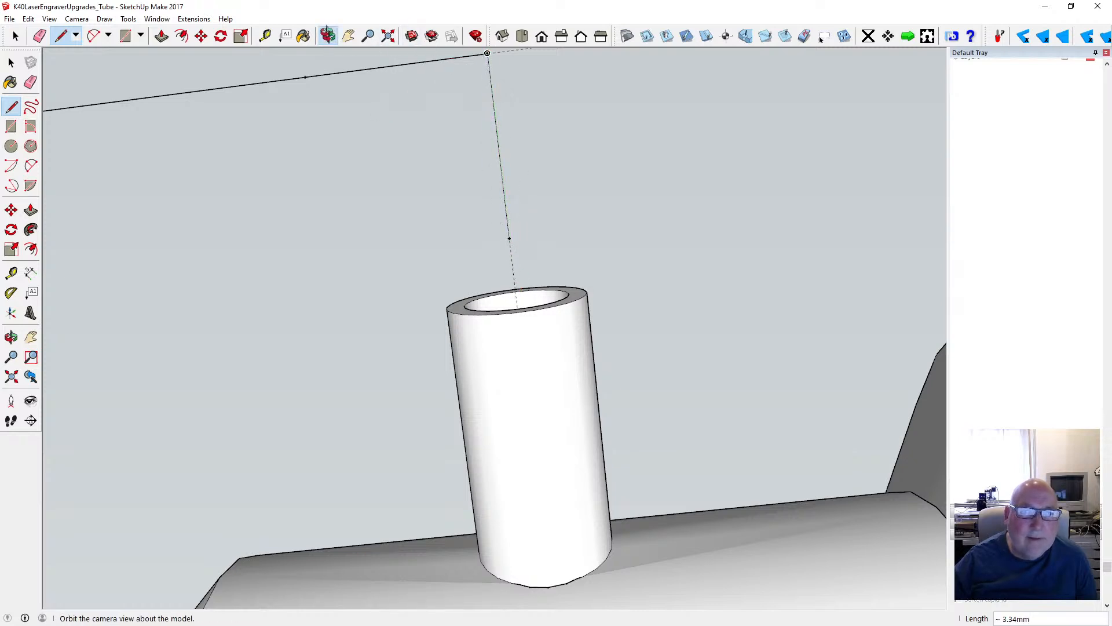
{"action": "left_click", "coordinate": [328, 36]}
{"action": "left_click_drag", "start_coordinate": [489, 156], "coordinate": [522, 476]}
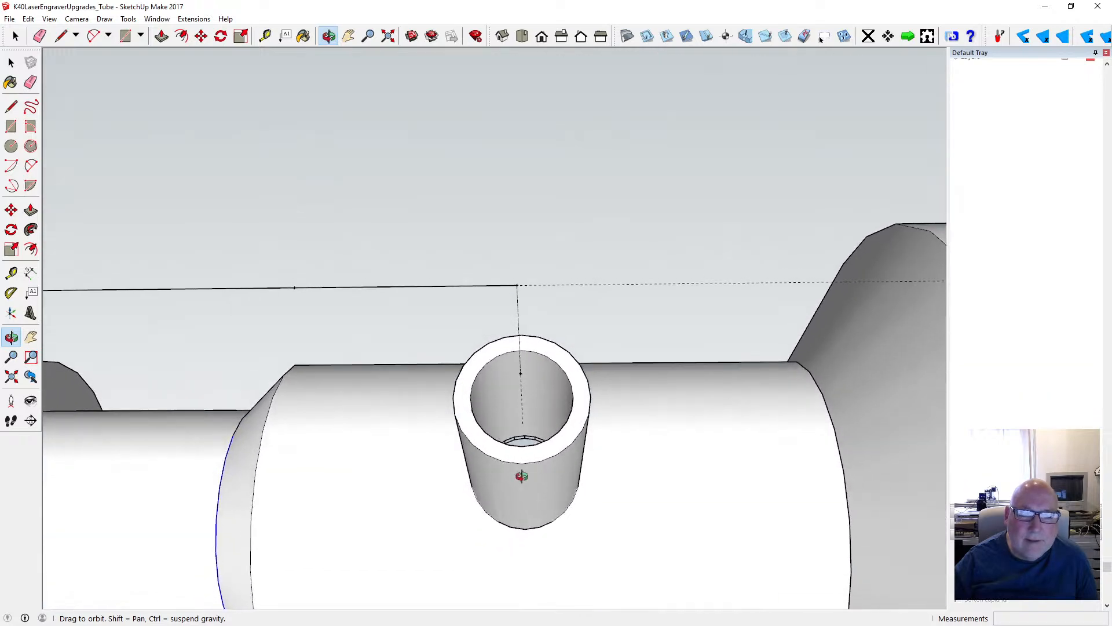
{"action": "left_click", "coordinate": [11, 106]}
{"action": "left_click", "coordinate": [517, 285]}
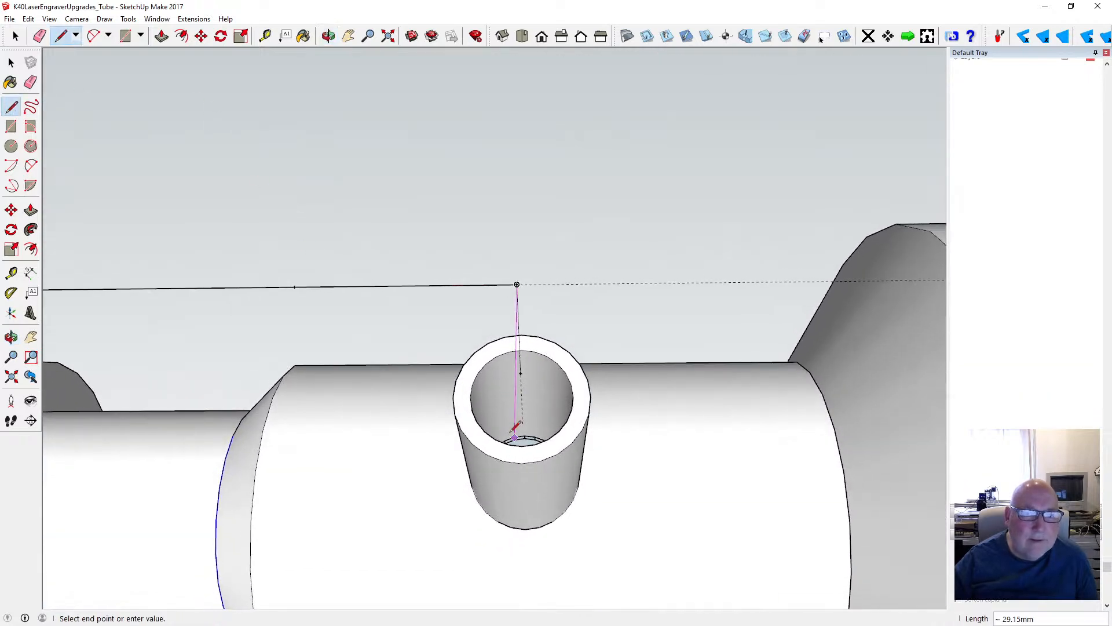
{"action": "scroll", "coordinate": [524, 413], "scroll_direction": "up", "scroll_amount": 5}
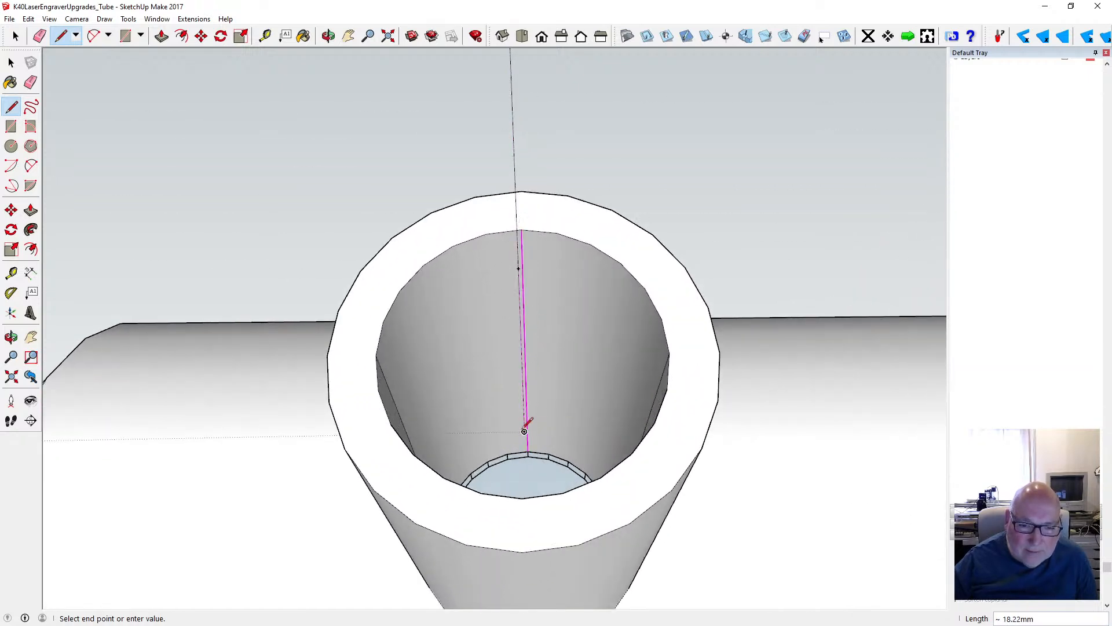
{"action": "type", "text": "19"}
{"action": "key", "text": "Return"}
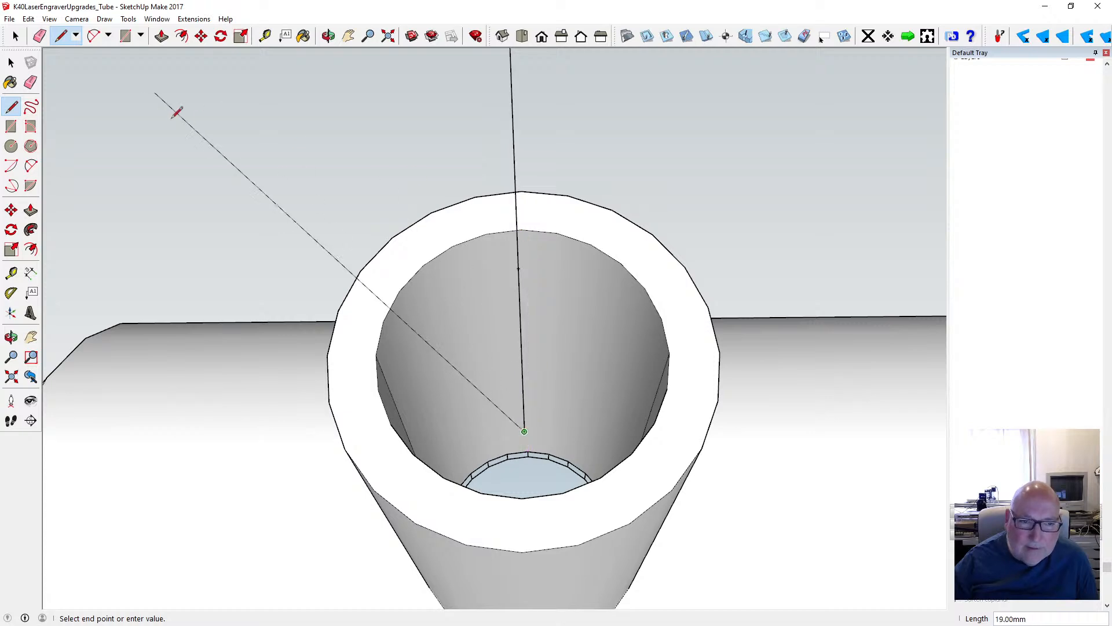
{"action": "left_click", "coordinate": [13, 63]}
- Delete the off-axis line running from the corner above the ringed tube into that tube's opening
{"action": "key", "text": "o"}
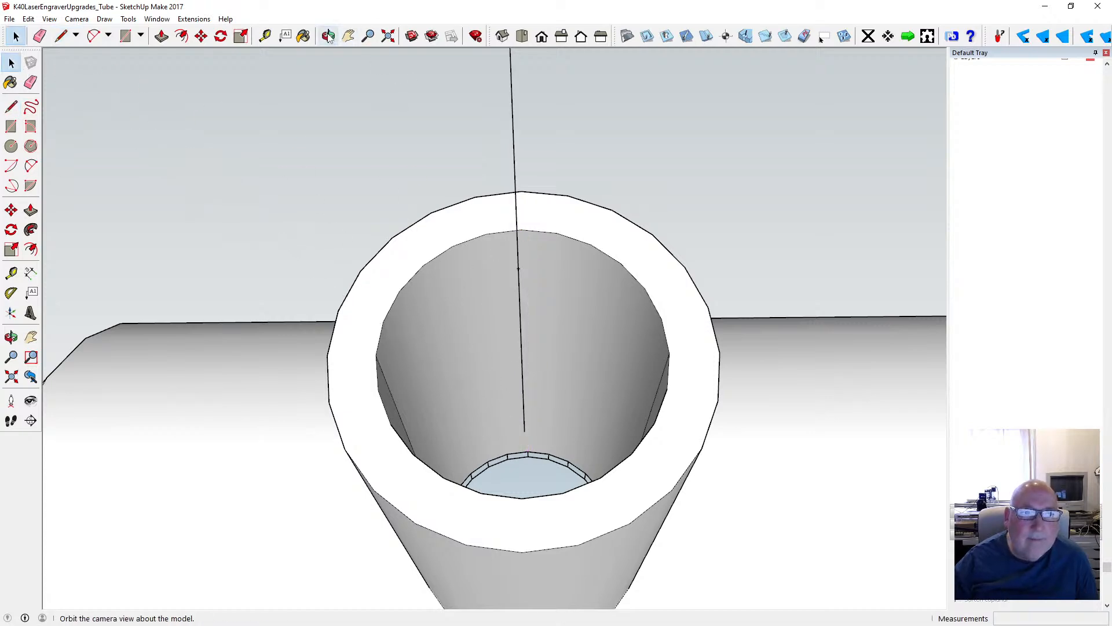
{"action": "left_click_drag", "start_coordinate": [504, 266], "coordinate": [433, 277]}
{"action": "scroll", "coordinate": [596, 342], "scroll_direction": "down", "scroll_amount": 10}
{"action": "scroll", "coordinate": [416, 296], "scroll_direction": "down", "scroll_amount": 3}
{"action": "left_click_drag", "start_coordinate": [399, 313], "coordinate": [388, 226]}
{"action": "scroll", "coordinate": [225, 266], "scroll_direction": "up", "scroll_amount": 3}
{"action": "scroll", "coordinate": [224, 266], "scroll_direction": "up", "scroll_amount": 1}
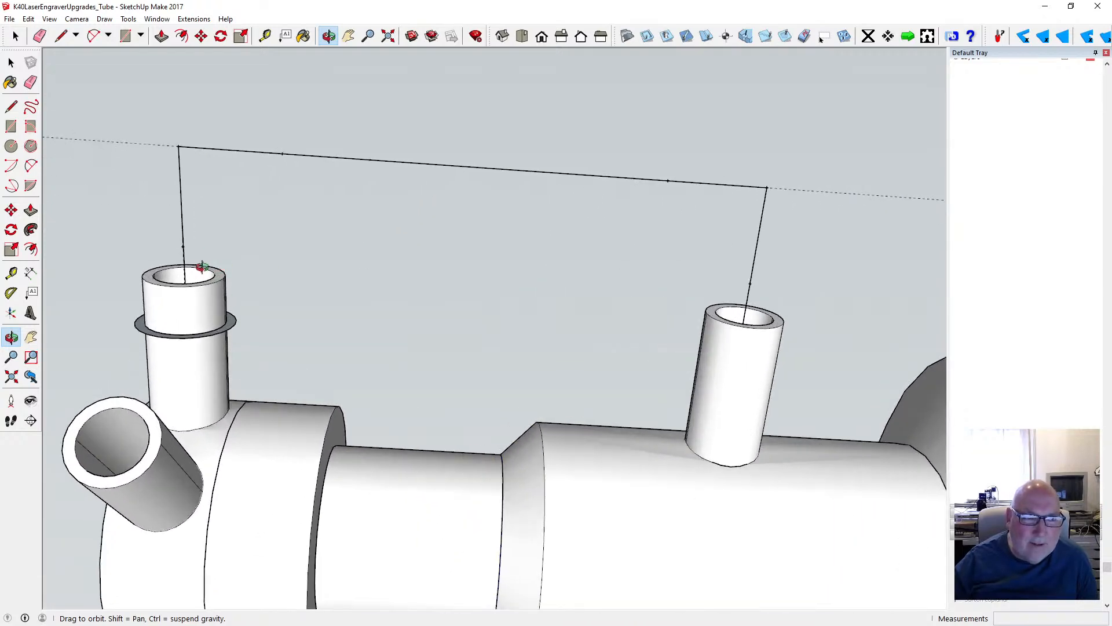
{"action": "scroll", "coordinate": [202, 265], "scroll_direction": "up", "scroll_amount": 2}
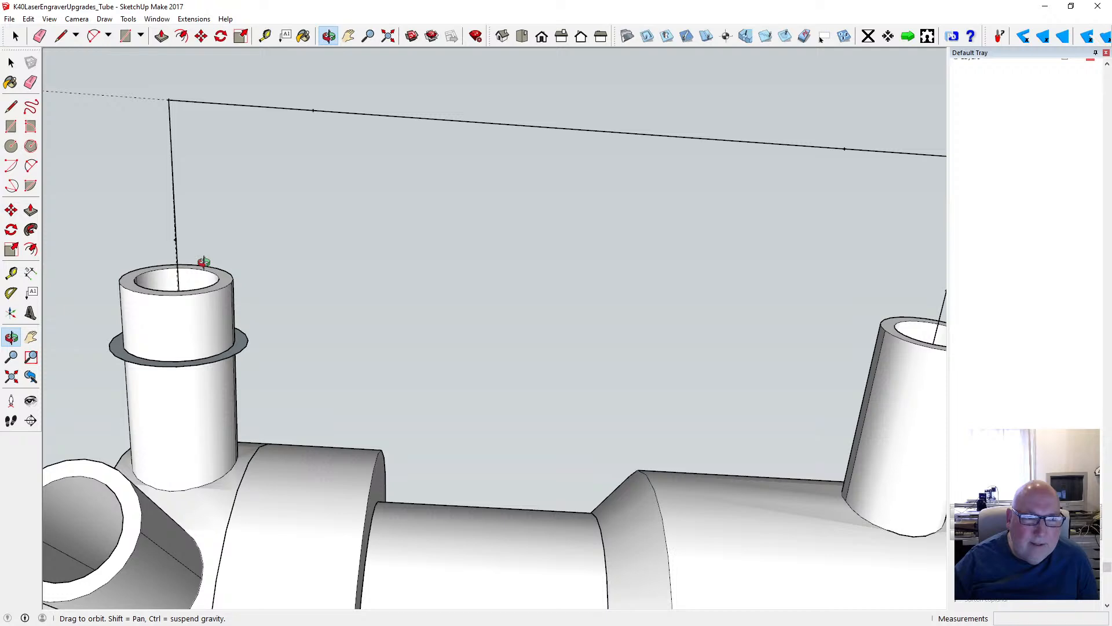
{"action": "left_click_drag", "start_coordinate": [199, 279], "coordinate": [274, 421]}
{"action": "scroll", "coordinate": [261, 394], "scroll_direction": "up", "scroll_amount": 6}
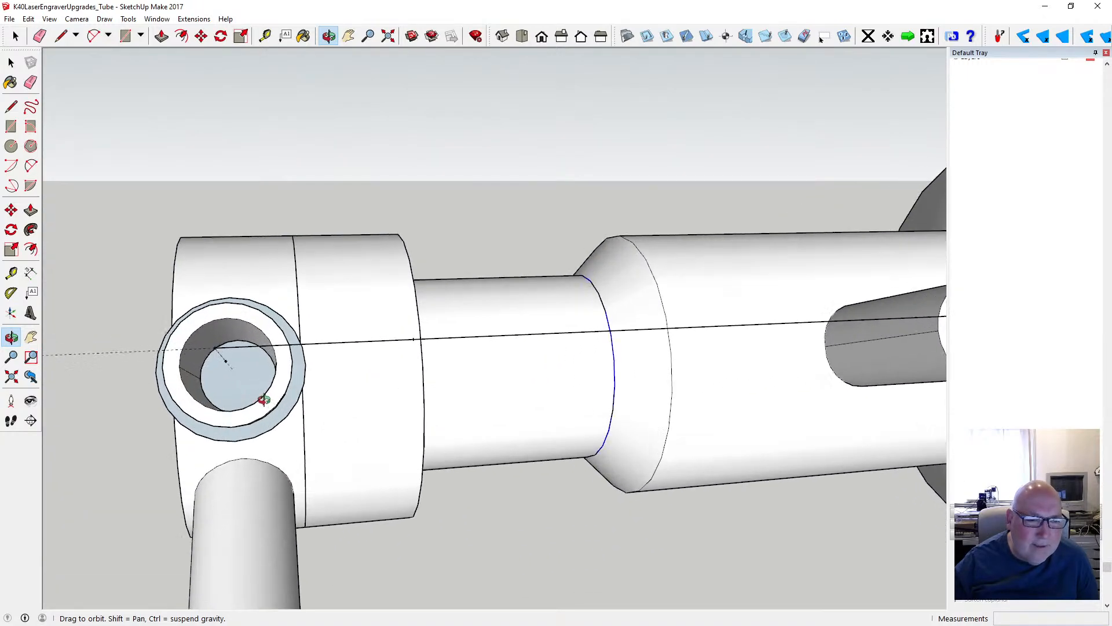
{"action": "left_click", "coordinate": [11, 62]}
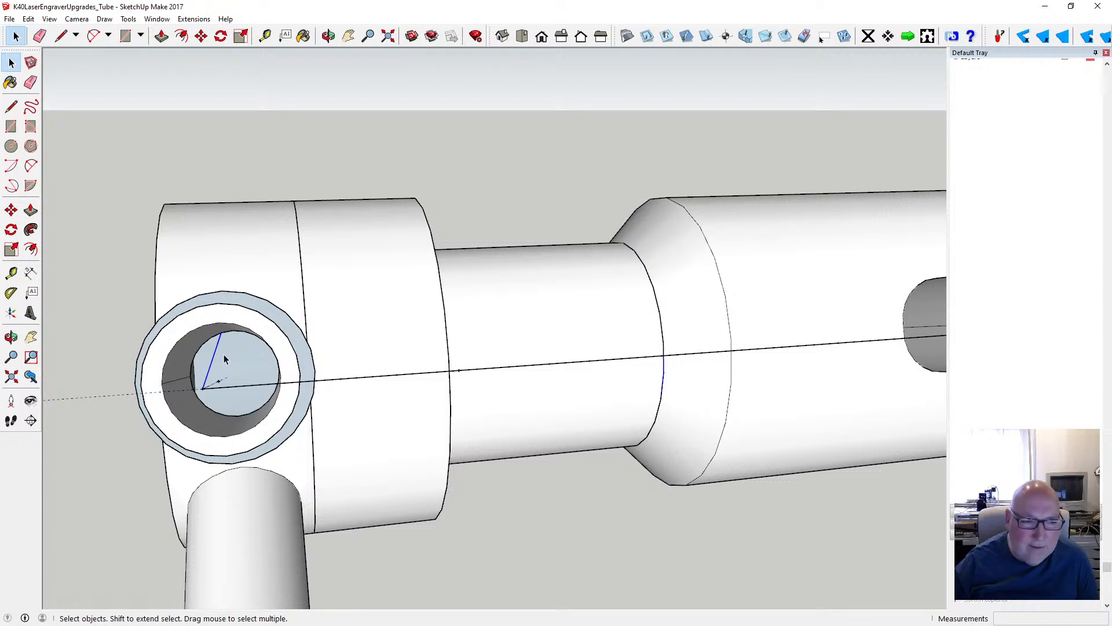
{"action": "key", "text": "Delete"}
- Draw a line about 18 mm long from the corner above the ringed tube to the end of its axis guide inside the opening
{"action": "key", "text": "l"}
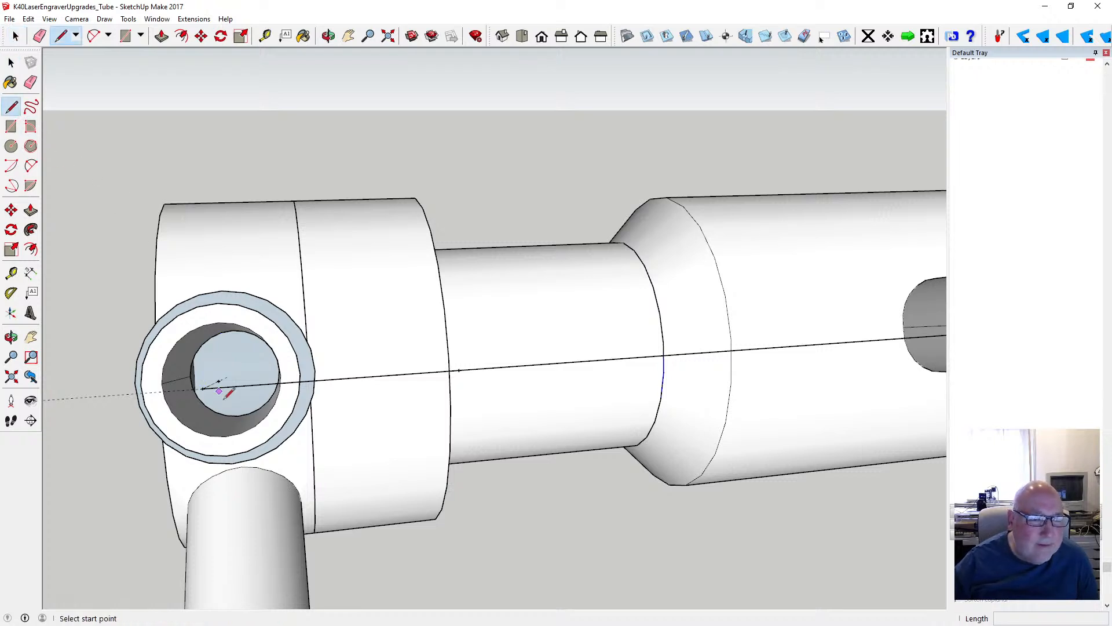
{"action": "left_click", "coordinate": [202, 389]}
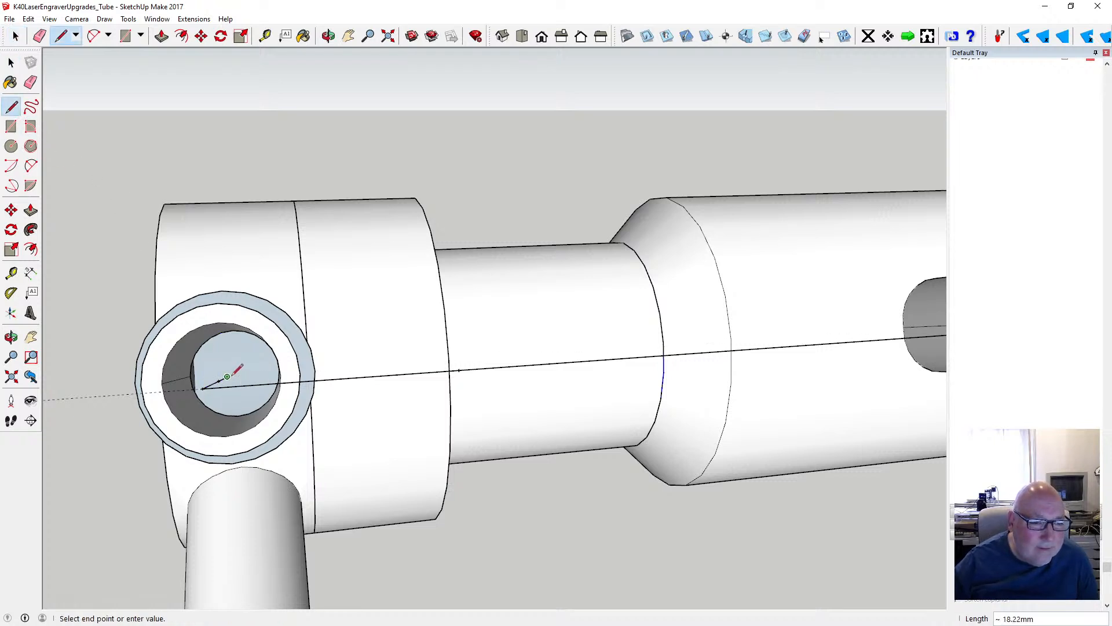
{"action": "key", "text": "space"}
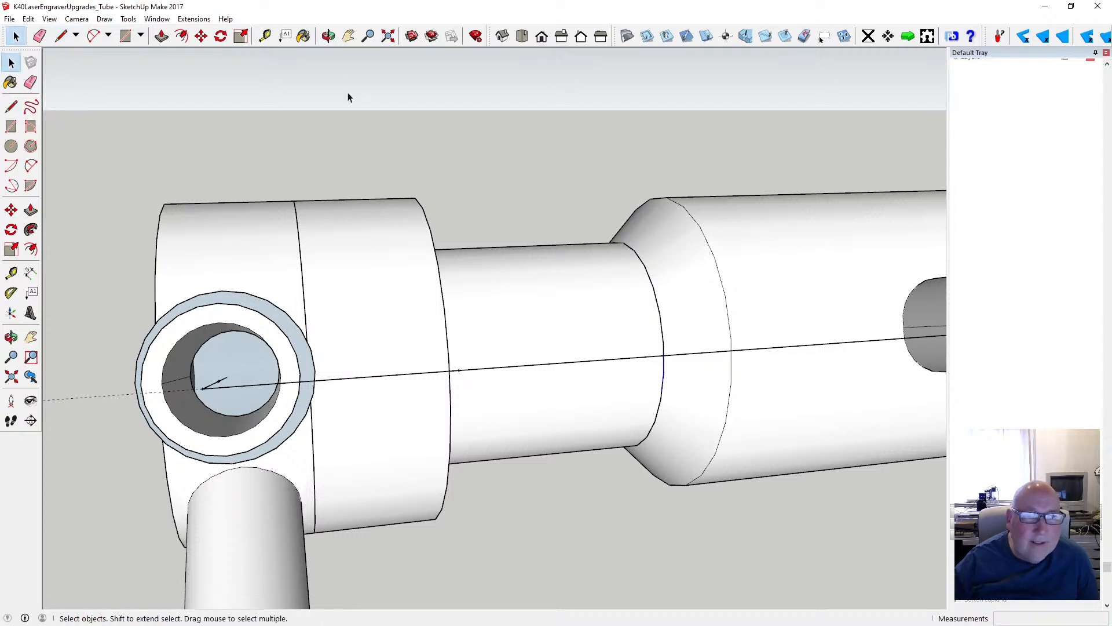
- Delete the long guide line that runs through and past both outer corners of the path
{"action": "left_click", "coordinate": [329, 36]}
{"action": "left_click_drag", "start_coordinate": [406, 275], "coordinate": [285, 244]}
{"action": "left_click", "coordinate": [10, 61]}
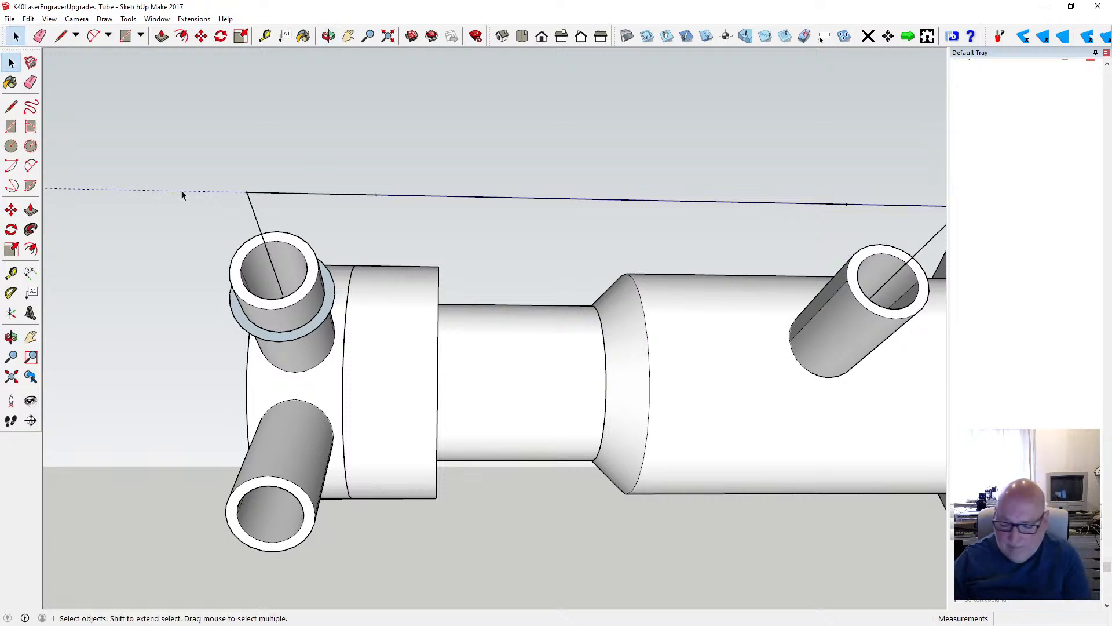
{"action": "scroll", "coordinate": [138, 227], "scroll_direction": "down", "scroll_amount": 1}
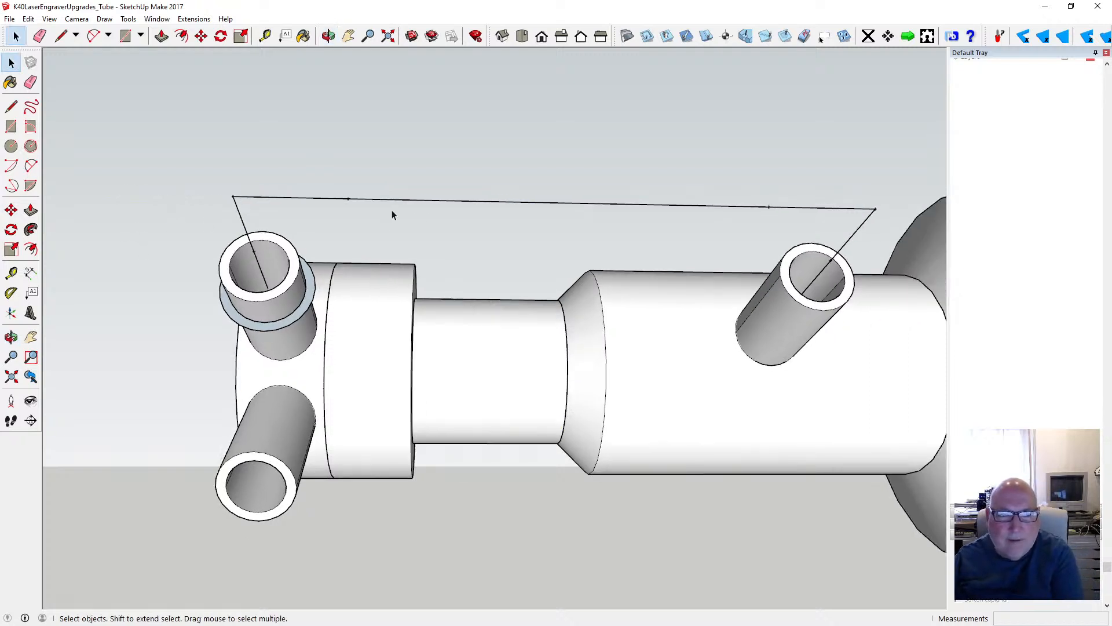
{"action": "scroll", "coordinate": [396, 271], "scroll_direction": "down", "scroll_amount": 2}
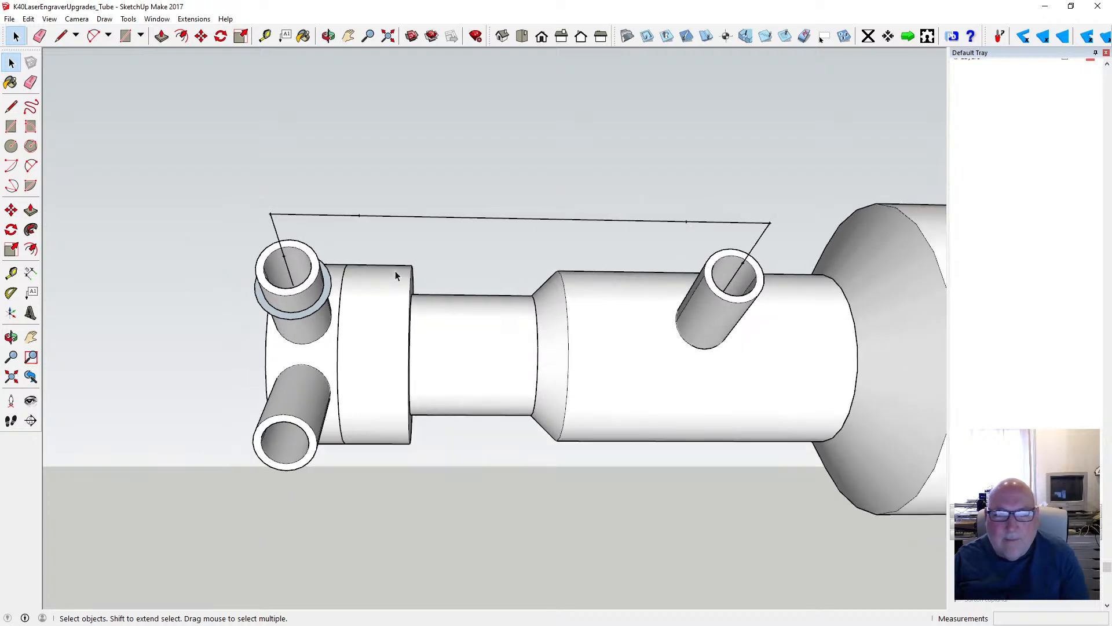
{"action": "scroll", "coordinate": [281, 223], "scroll_direction": "up", "scroll_amount": 3}
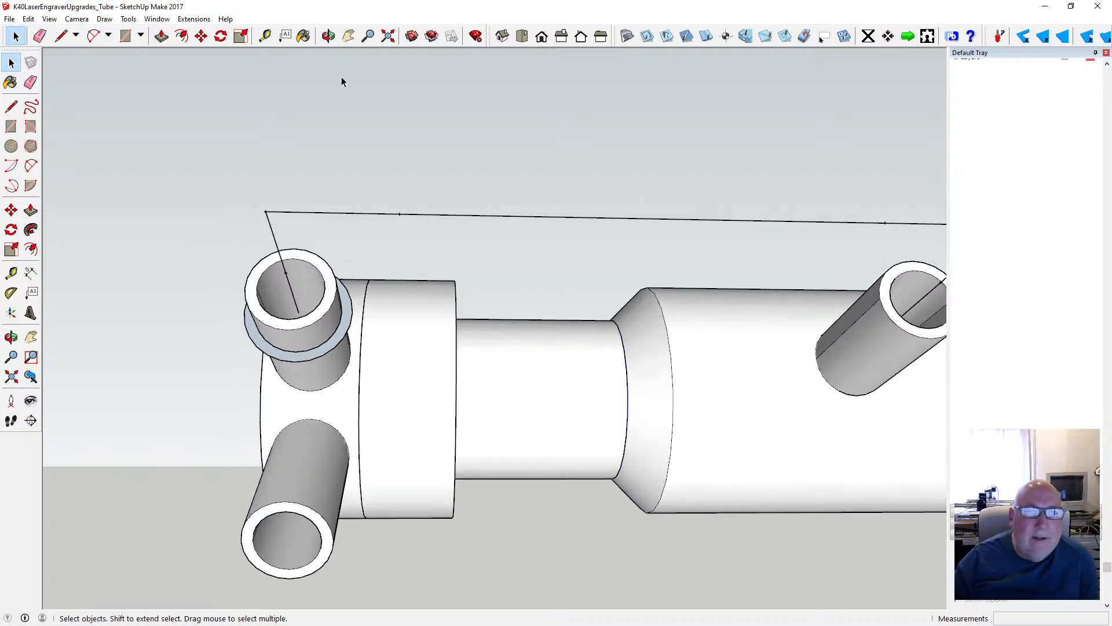
{"action": "left_click", "coordinate": [328, 36]}
{"action": "left_click_drag", "start_coordinate": [367, 282], "coordinate": [312, 123]}
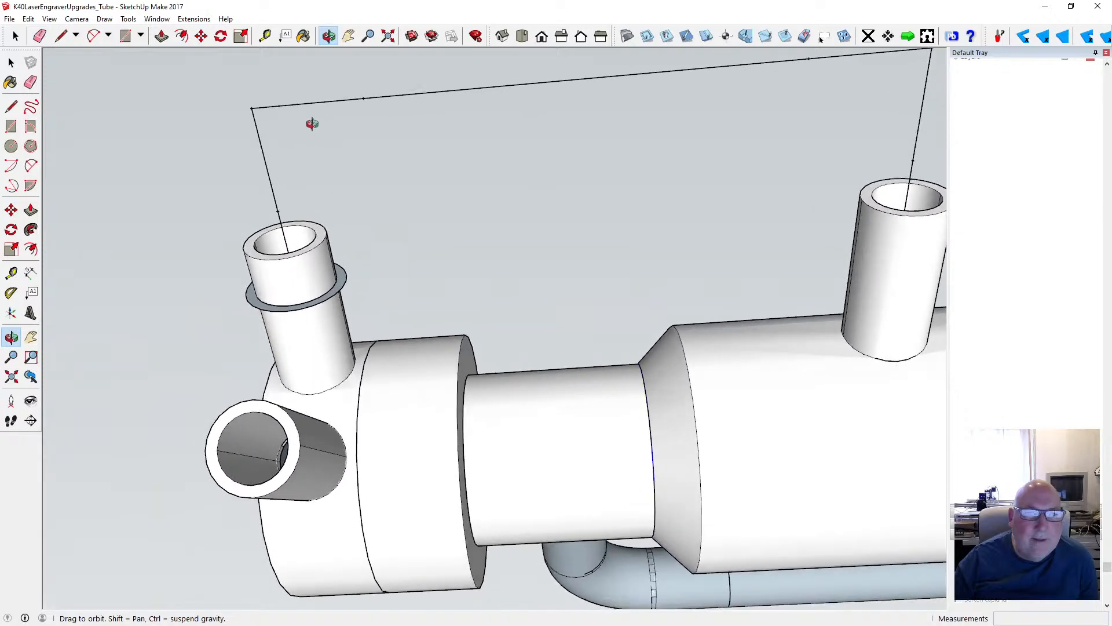
{"action": "left_click_drag", "start_coordinate": [361, 179], "coordinate": [408, 156]}
{"action": "left_click", "coordinate": [11, 126]}
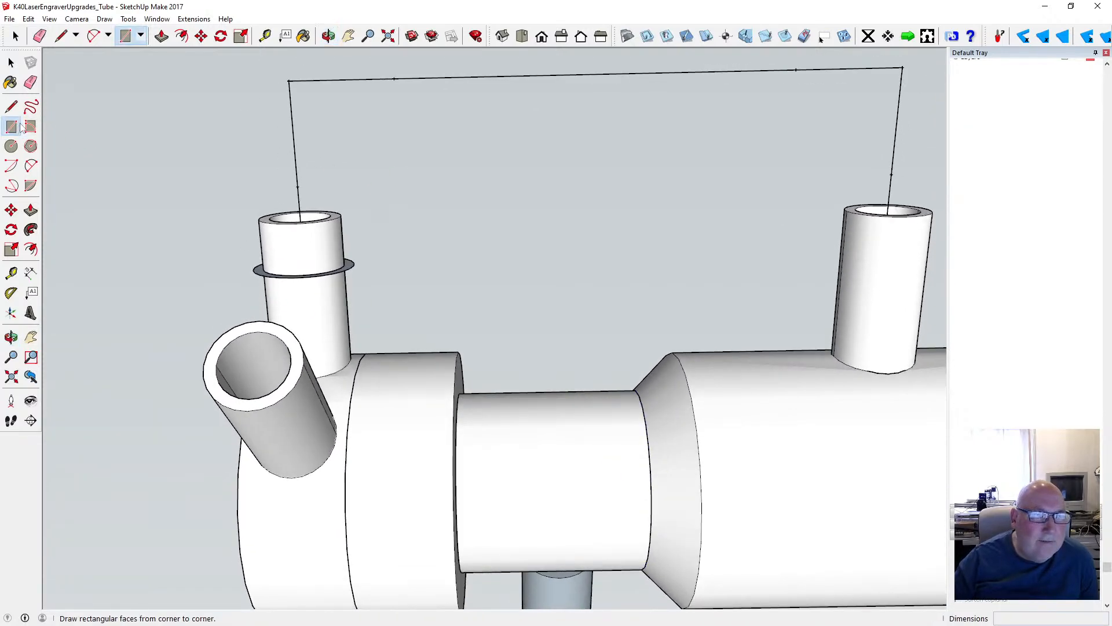
{"action": "left_click", "coordinate": [289, 80]}
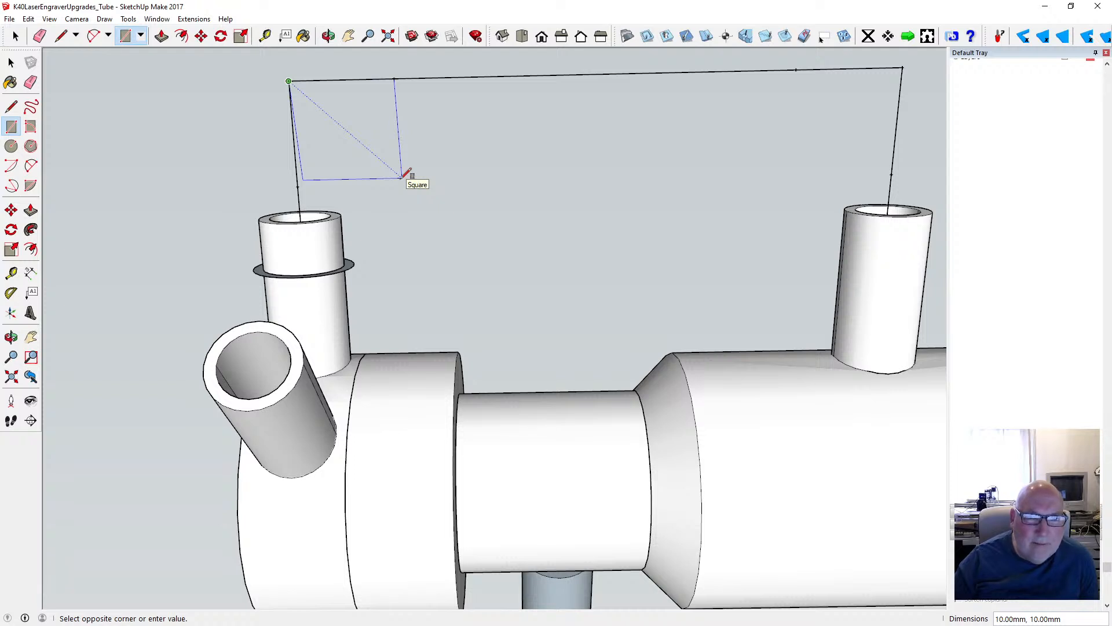
{"action": "key", "text": "space"}
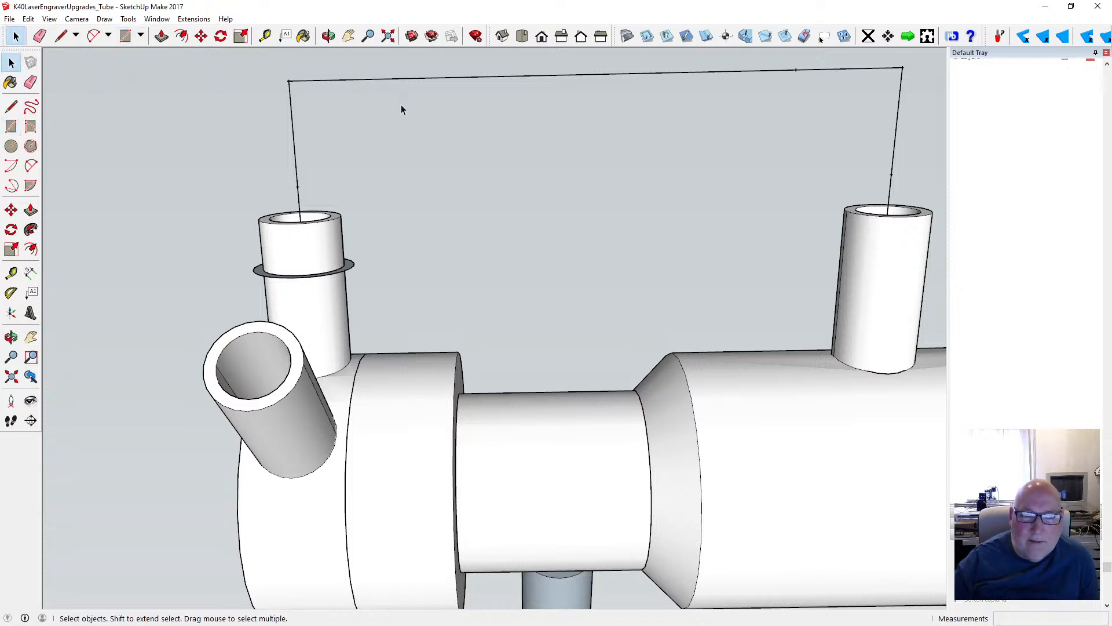
{"action": "left_click", "coordinate": [29, 20]}
{"action": "left_click", "coordinate": [50, 33]}
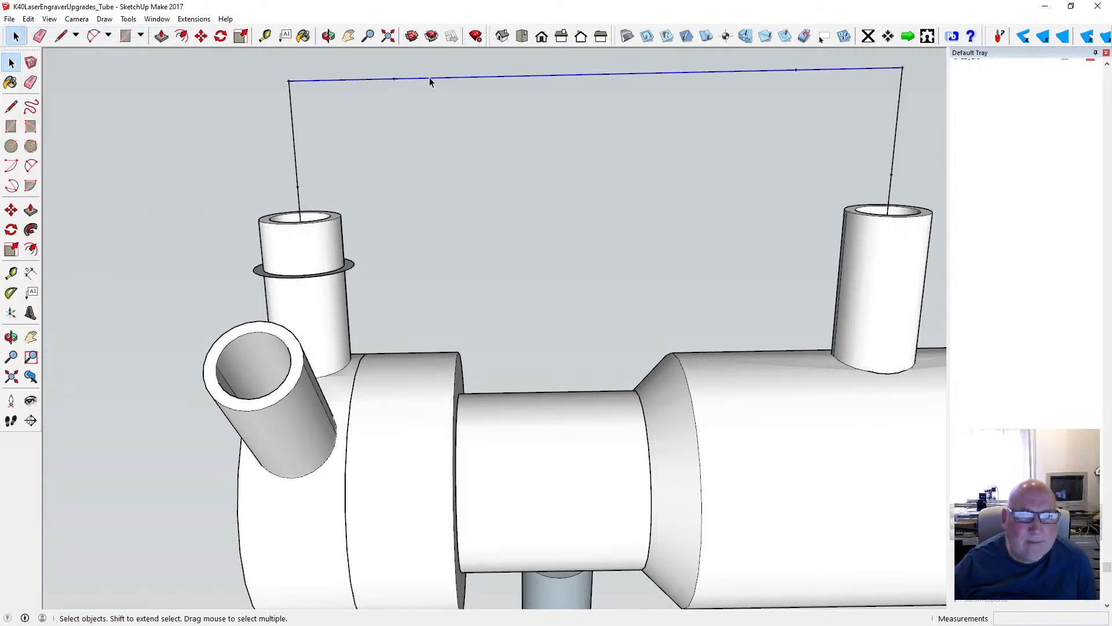
- Delete the line joining the two outer corners and replace it with a new 58 mm line between them
{"action": "key", "text": "Delete"}
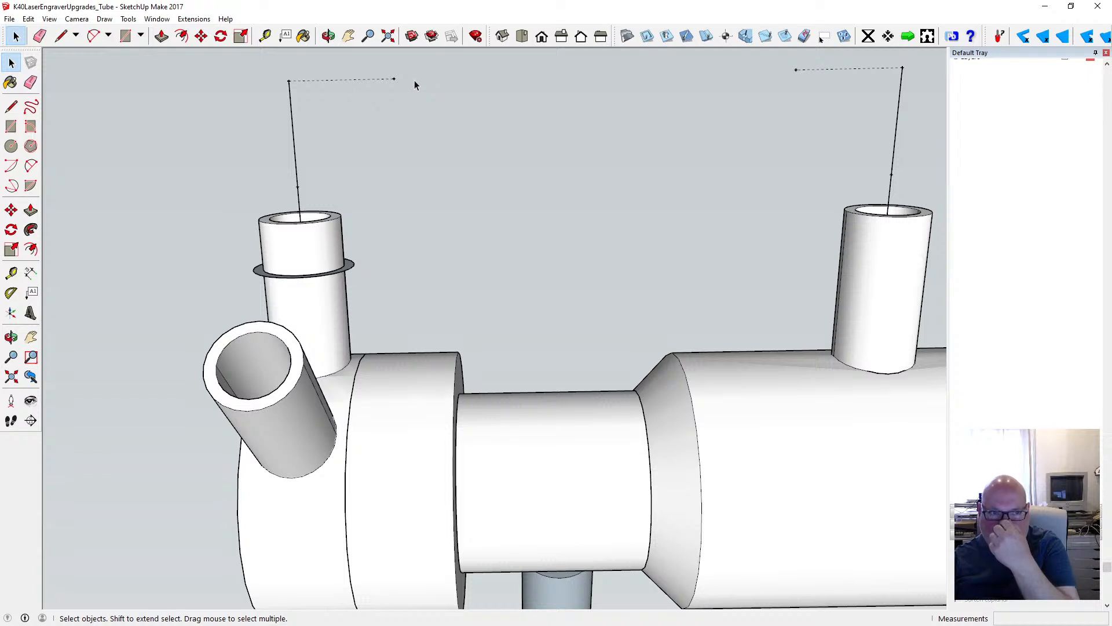
{"action": "left_click", "coordinate": [12, 108]}
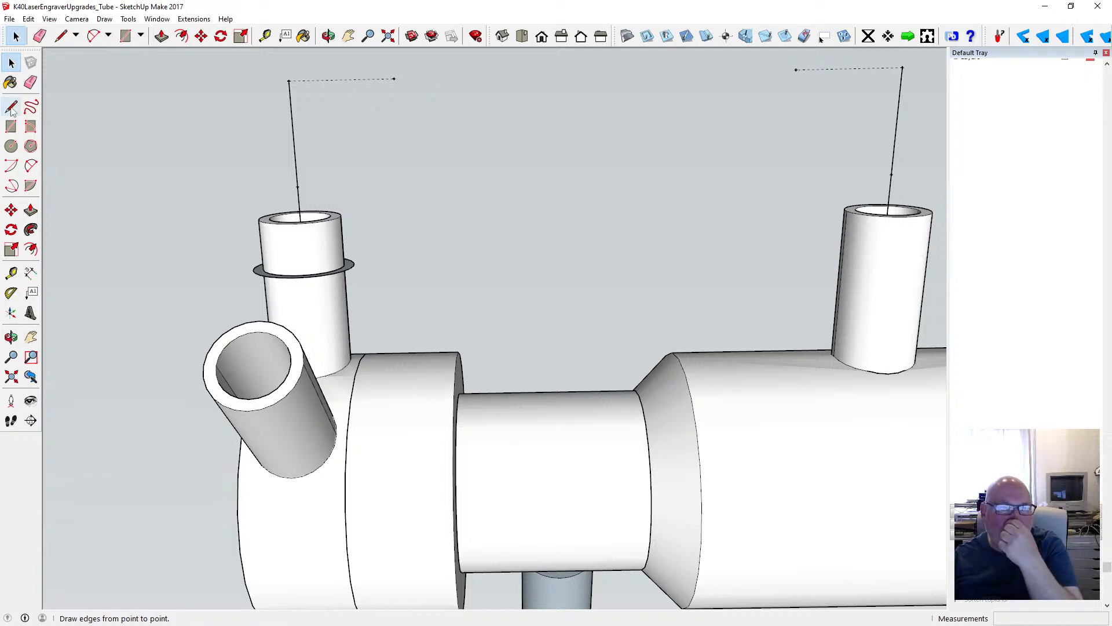
{"action": "left_click", "coordinate": [12, 108]}
{"action": "left_click", "coordinate": [289, 81]}
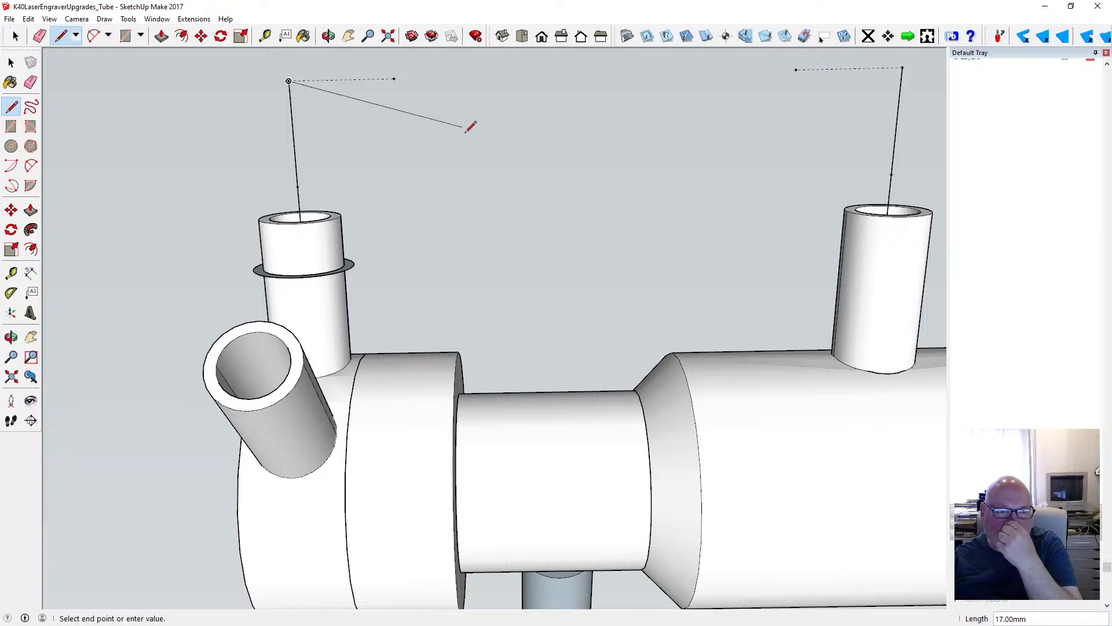
{"action": "left_click", "coordinate": [902, 67]}
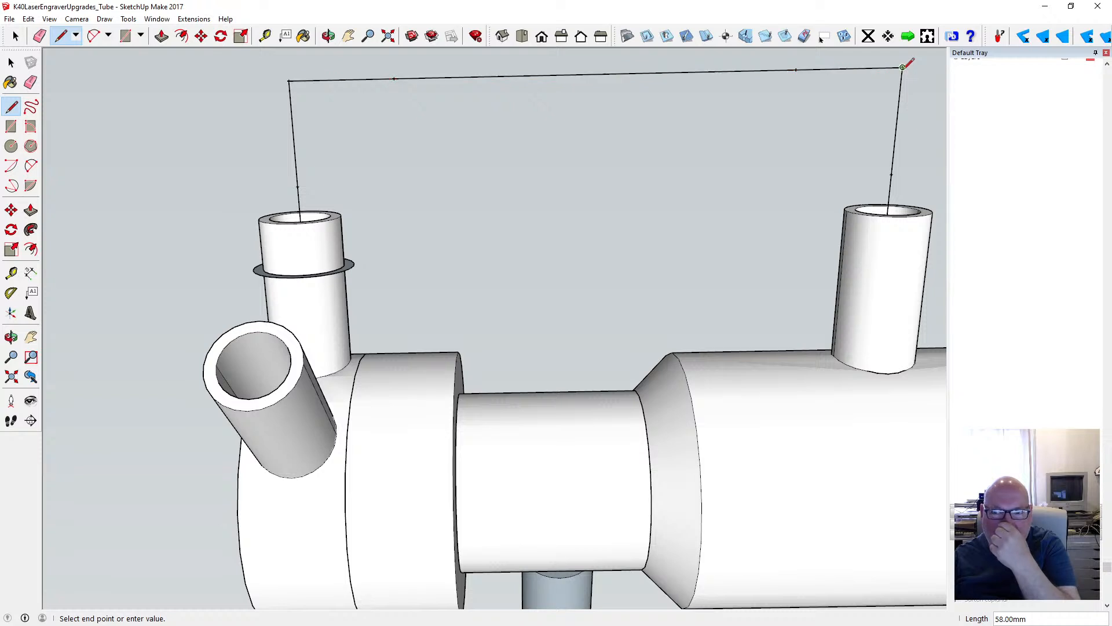
{"action": "key", "text": "space"}
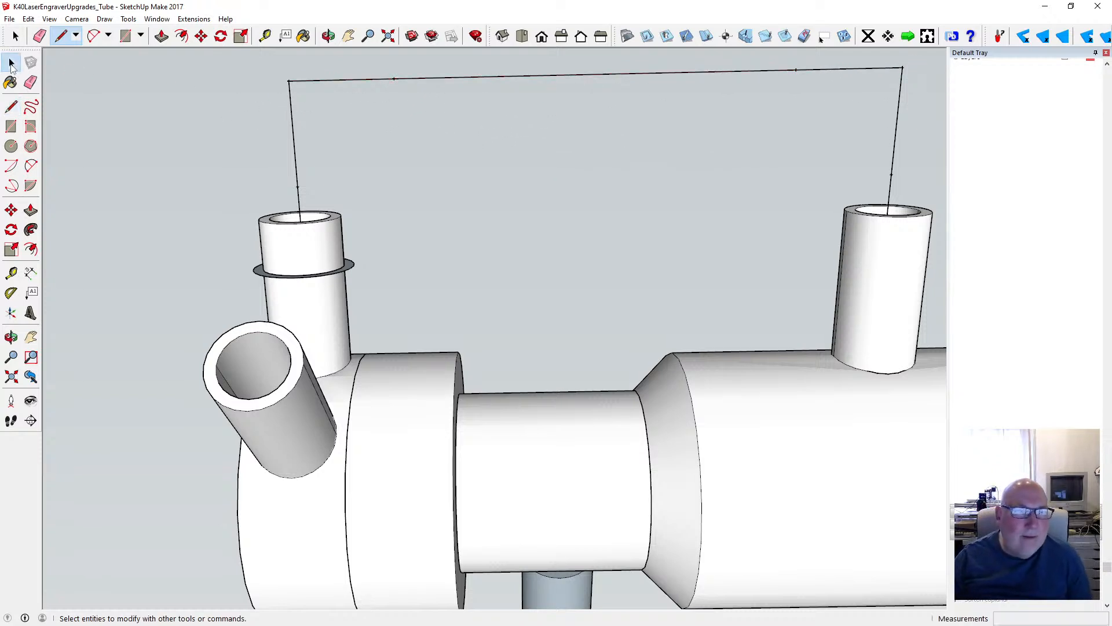
- Measure from the corner above the ringed tube to the guide point on its axis line
{"action": "left_click", "coordinate": [265, 36]}
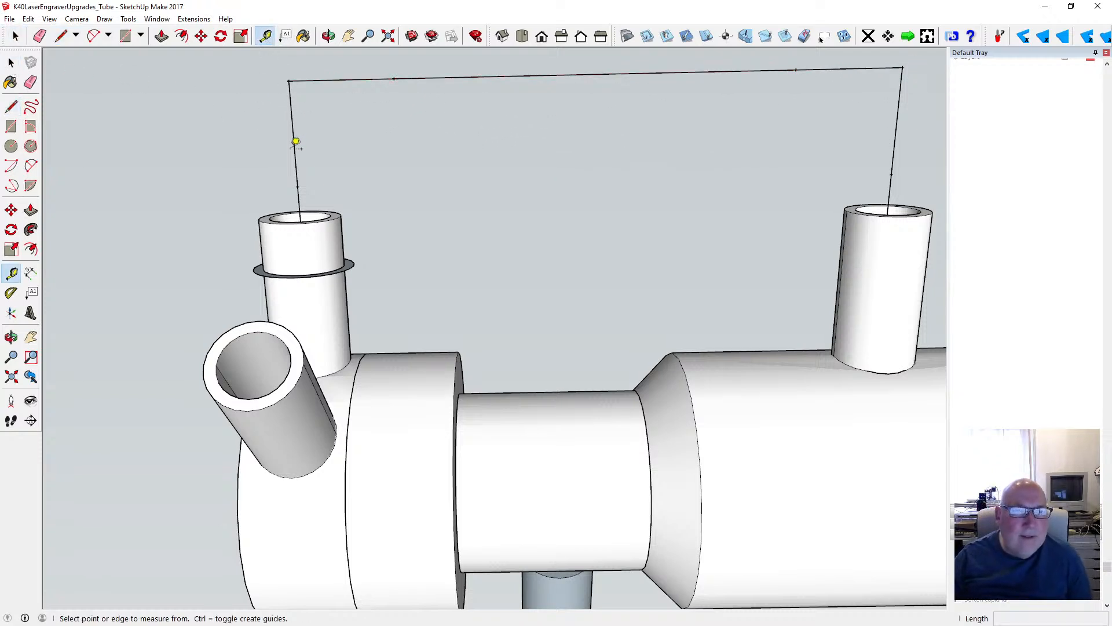
{"action": "left_click", "coordinate": [289, 80]}
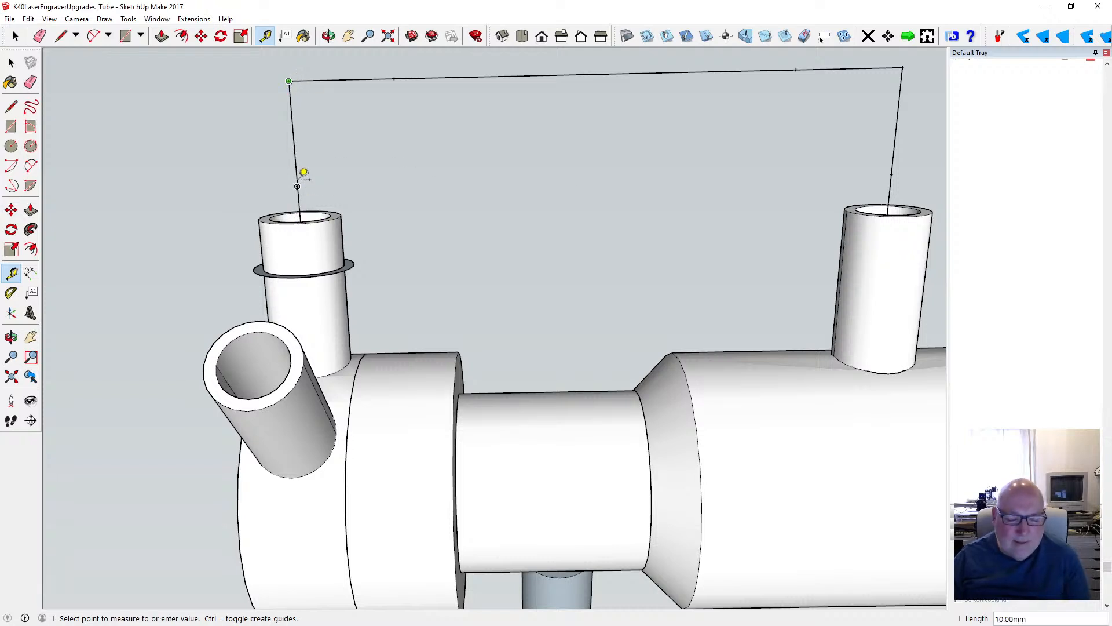
{"action": "left_click", "coordinate": [296, 176]}
- Switch the camera to parallel projection and show the path between the two tubes in top view
{"action": "left_click", "coordinate": [329, 36]}
{"action": "left_click_drag", "start_coordinate": [463, 134], "coordinate": [538, 204]}
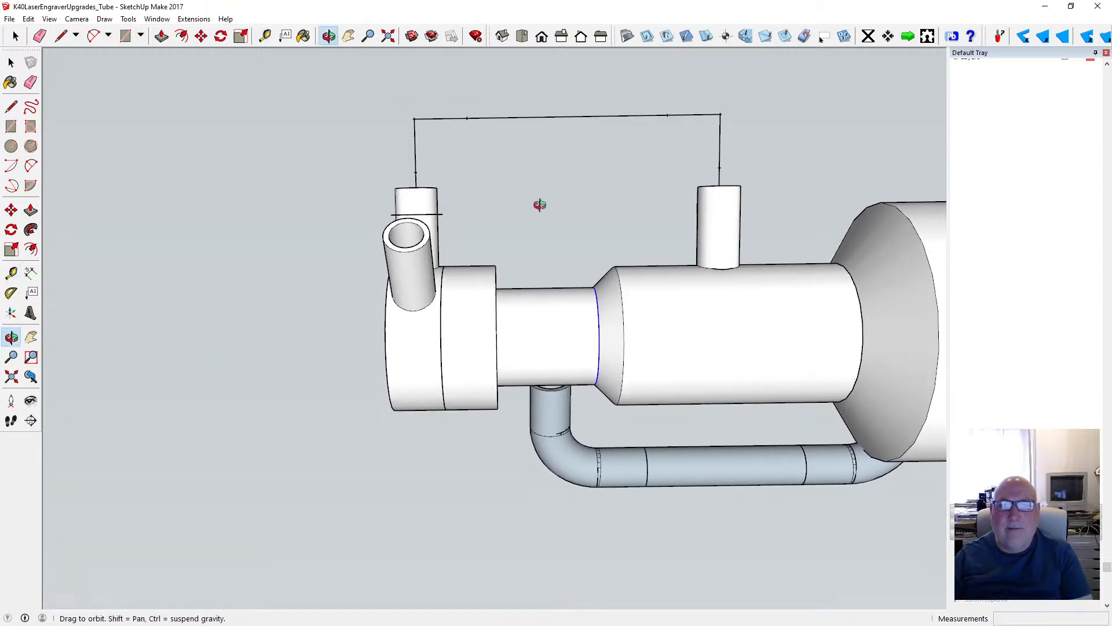
{"action": "left_click", "coordinate": [77, 19]}
{"action": "left_click", "coordinate": [100, 76]}
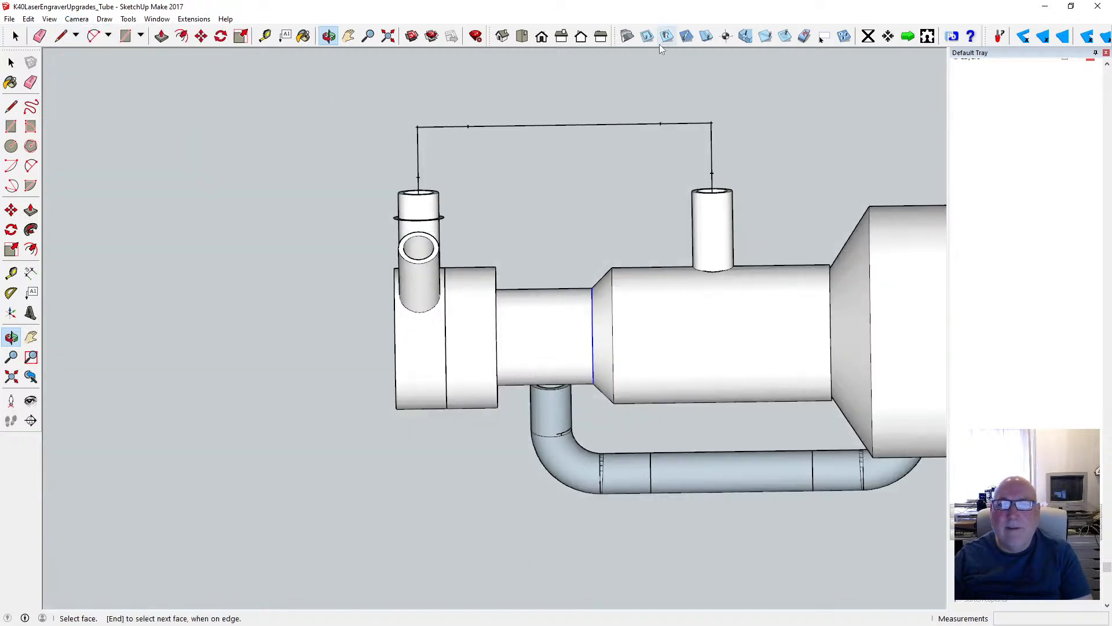
{"action": "left_click", "coordinate": [541, 36]}
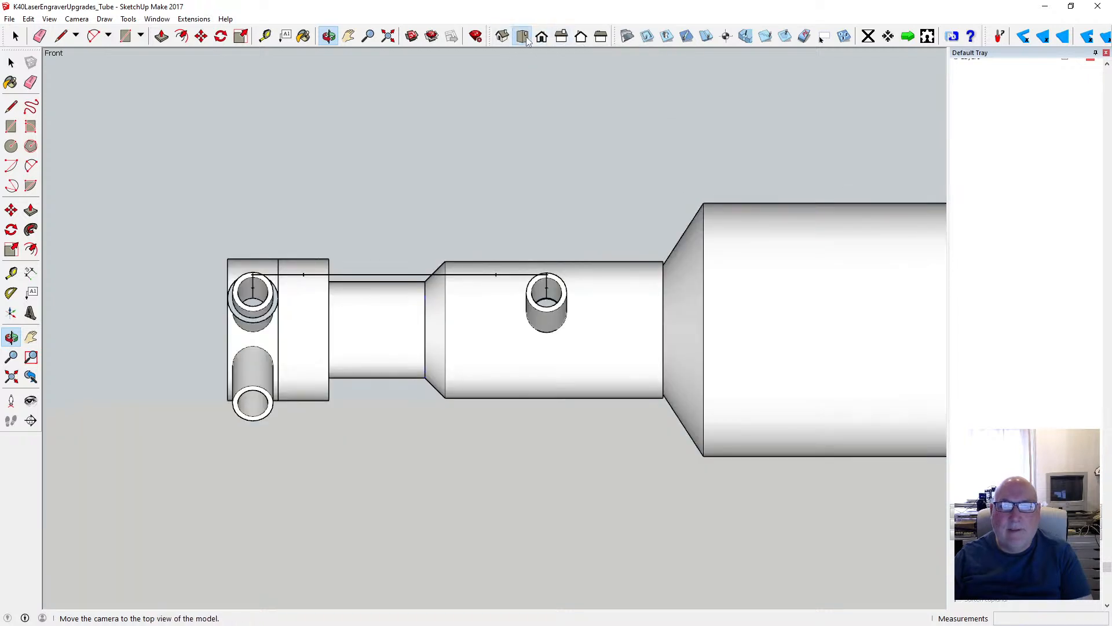
{"action": "left_click", "coordinate": [525, 37]}
{"action": "scroll", "coordinate": [595, 300], "scroll_direction": "down", "scroll_amount": 3}
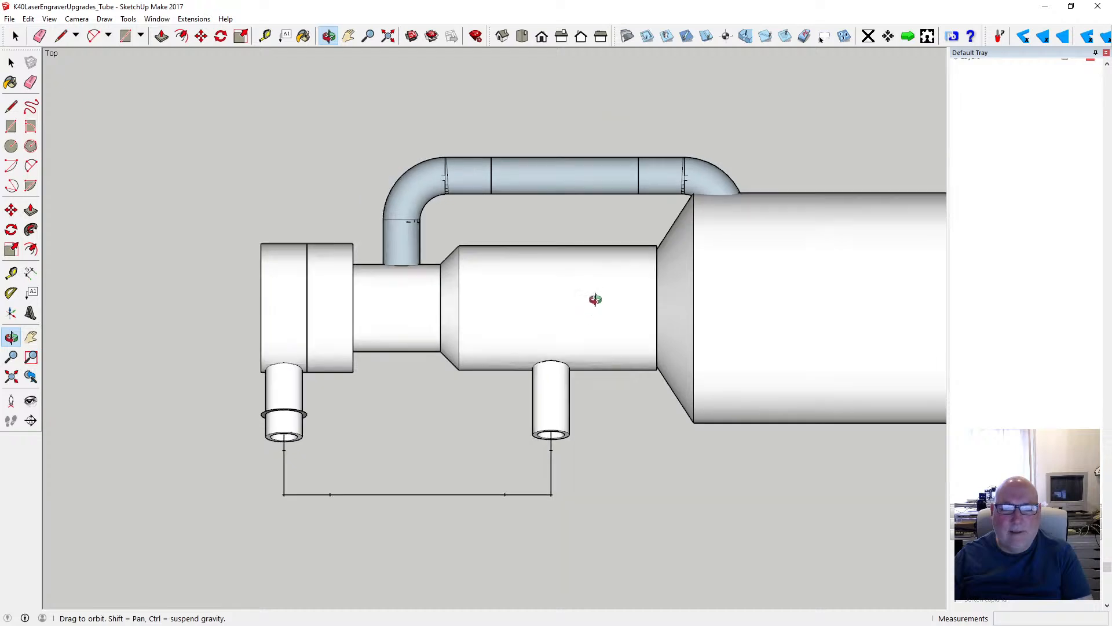
{"action": "scroll", "coordinate": [471, 489], "scroll_direction": "up", "scroll_amount": 4}
{"action": "scroll", "coordinate": [427, 489], "scroll_direction": "up", "scroll_amount": 4}
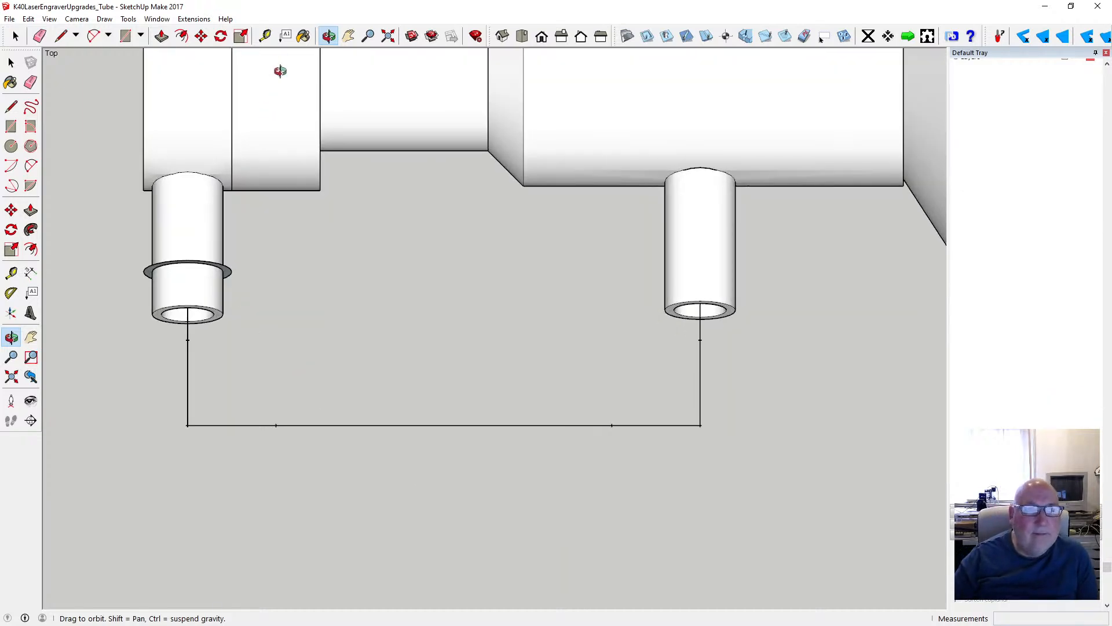
- Measure from the centre of the ringed tube's open end and from the base of the second tube
{"action": "left_click", "coordinate": [265, 36]}
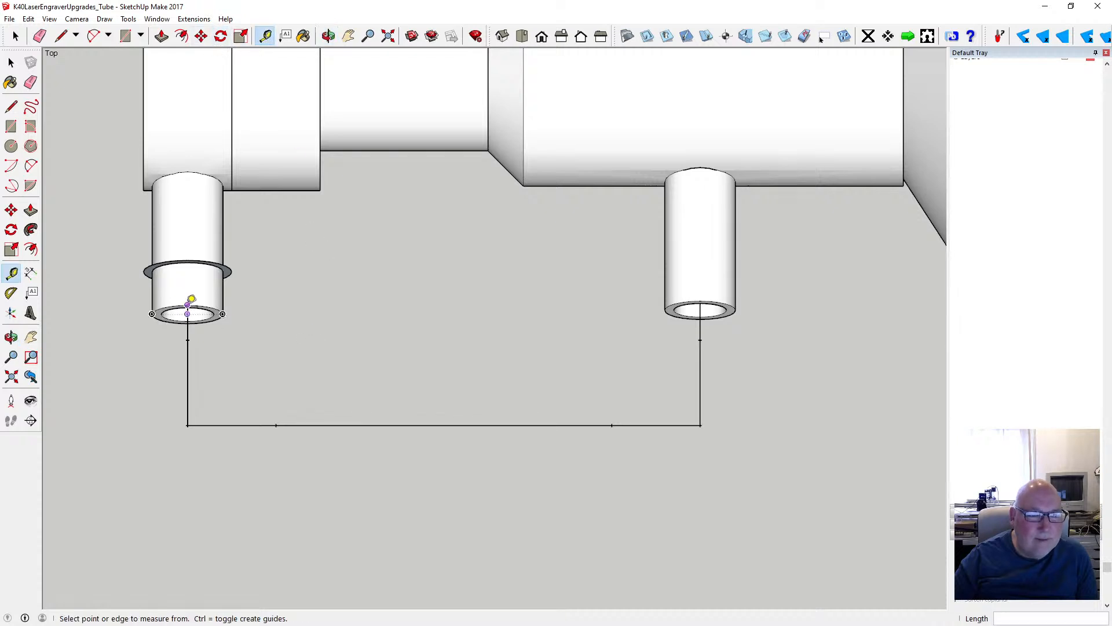
{"action": "left_click", "coordinate": [187, 304]}
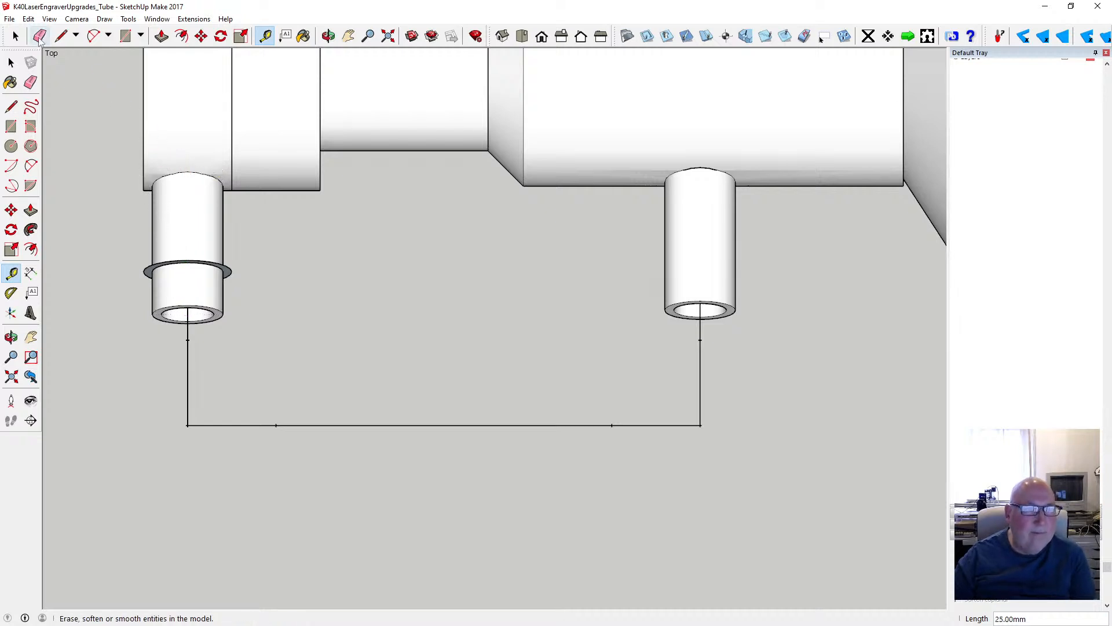
{"action": "left_click", "coordinate": [13, 64]}
{"action": "scroll", "coordinate": [228, 174], "scroll_direction": "down", "scroll_amount": 3}
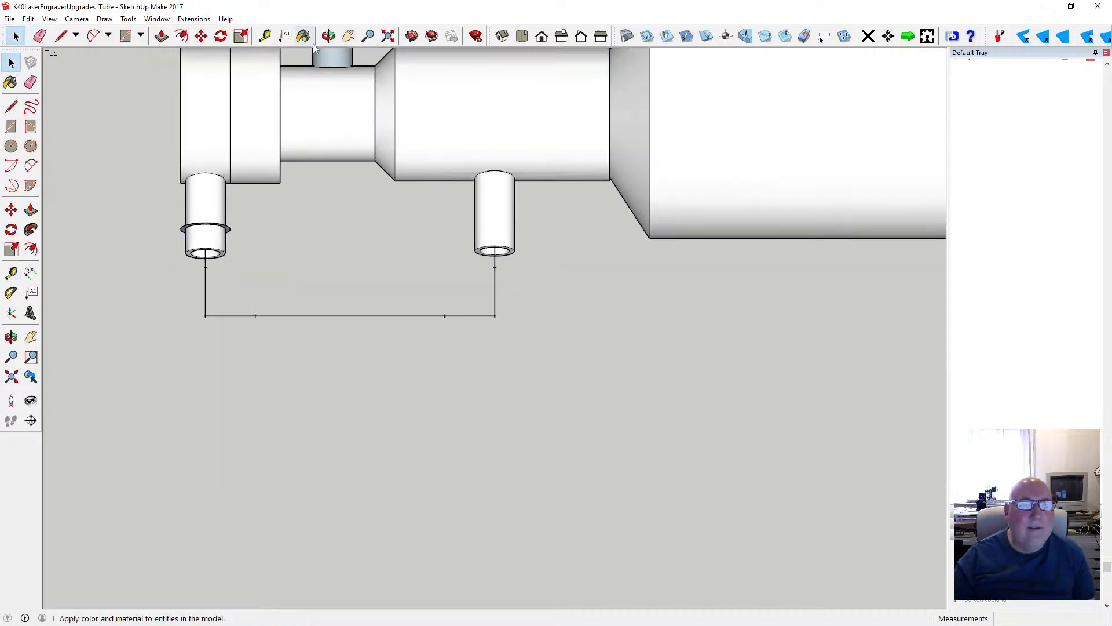
{"action": "left_click", "coordinate": [329, 36]}
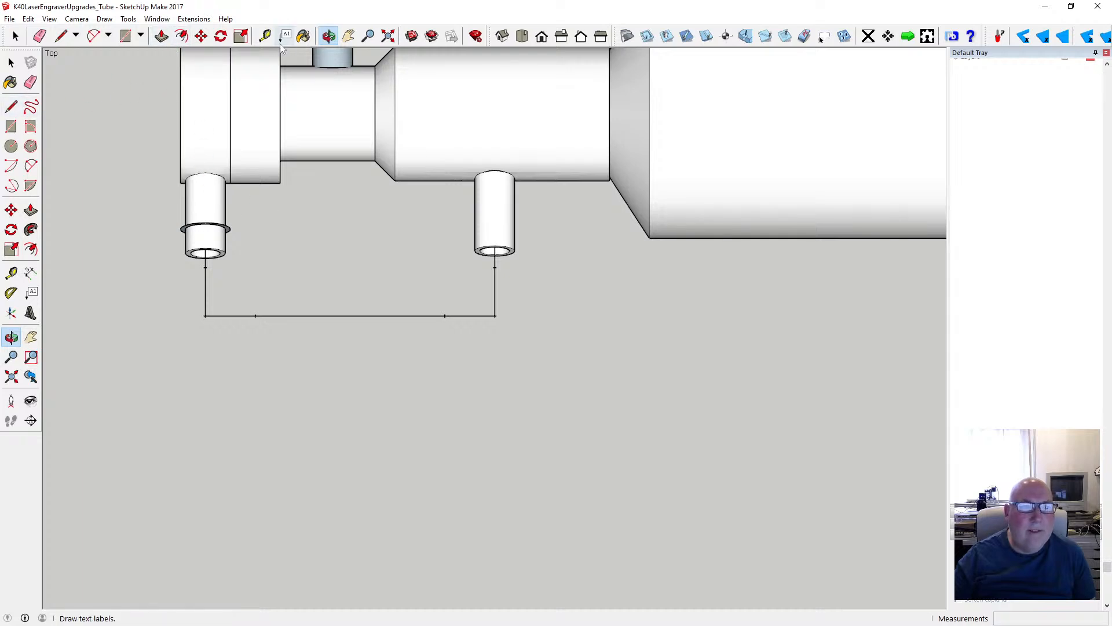
{"action": "left_click", "coordinate": [266, 36]}
{"action": "left_click", "coordinate": [495, 171]}
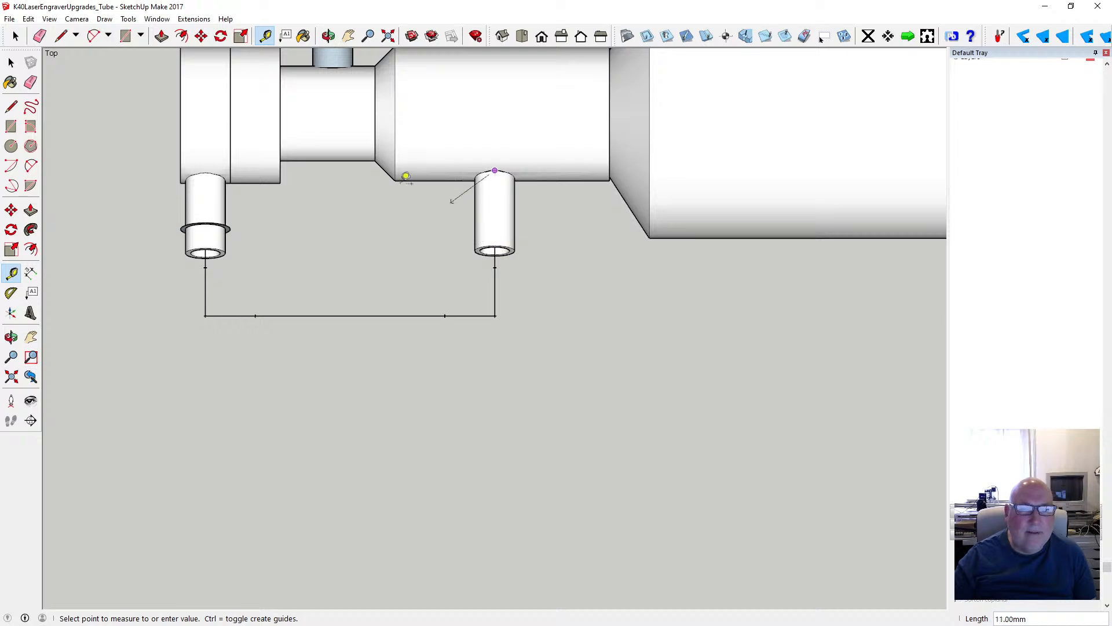
{"action": "left_click", "coordinate": [11, 62]}
{"action": "scroll", "coordinate": [307, 290], "scroll_direction": "down", "scroll_amount": 1}
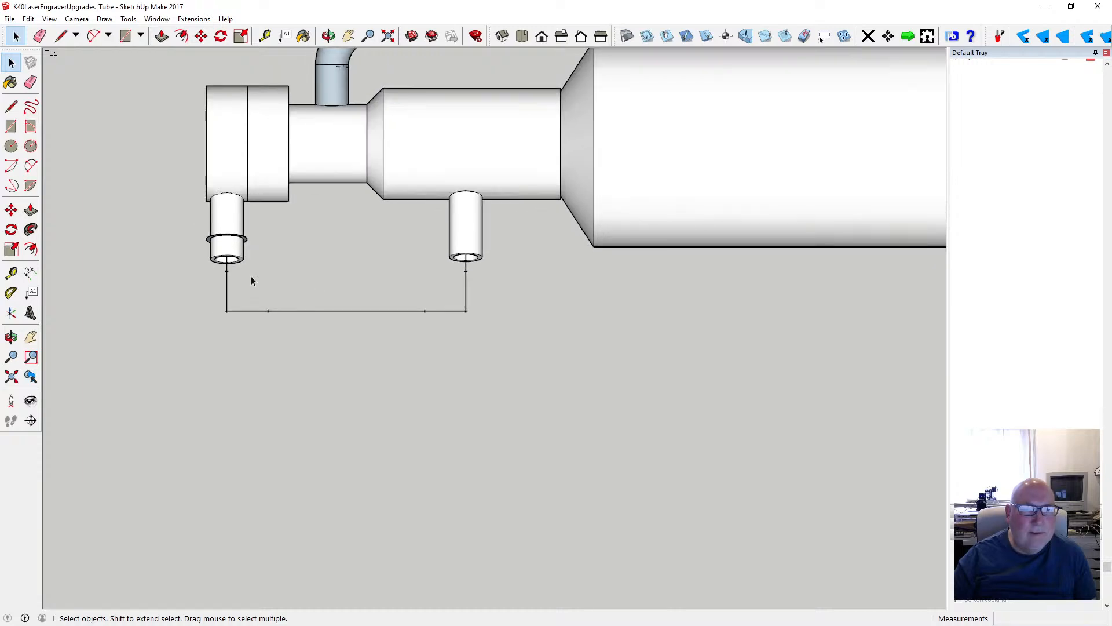
{"action": "scroll", "coordinate": [251, 274], "scroll_direction": "up", "scroll_amount": 5}
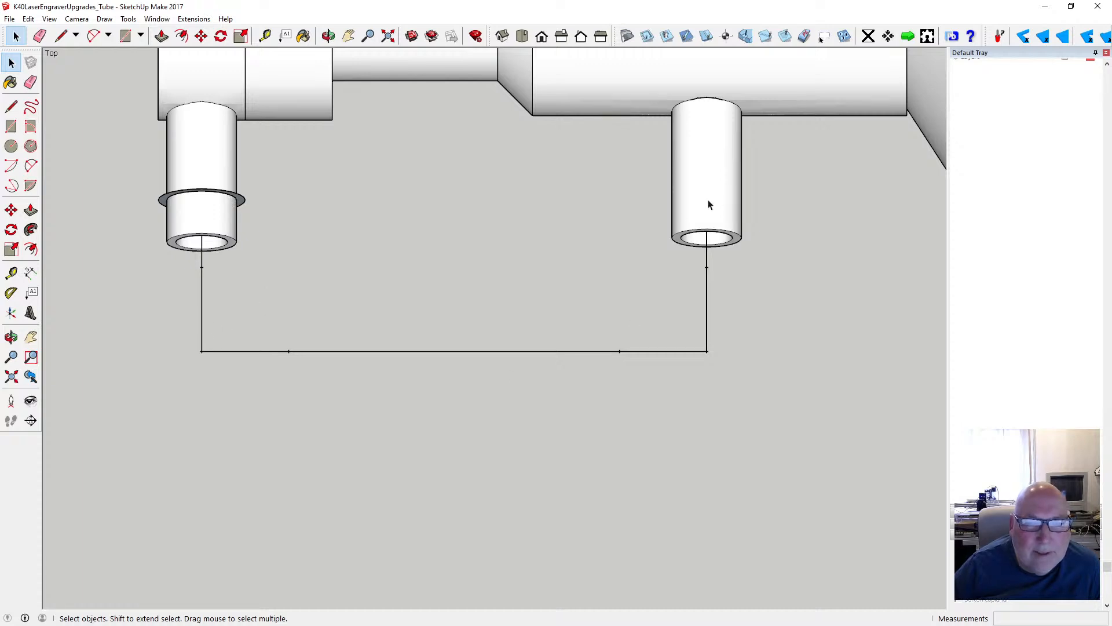
- Switch the camera to perspective, orbit to see the path between both tubes, and save the model
{"action": "key", "text": "o"}
{"action": "left_click_drag", "start_coordinate": [434, 268], "coordinate": [392, 189]}
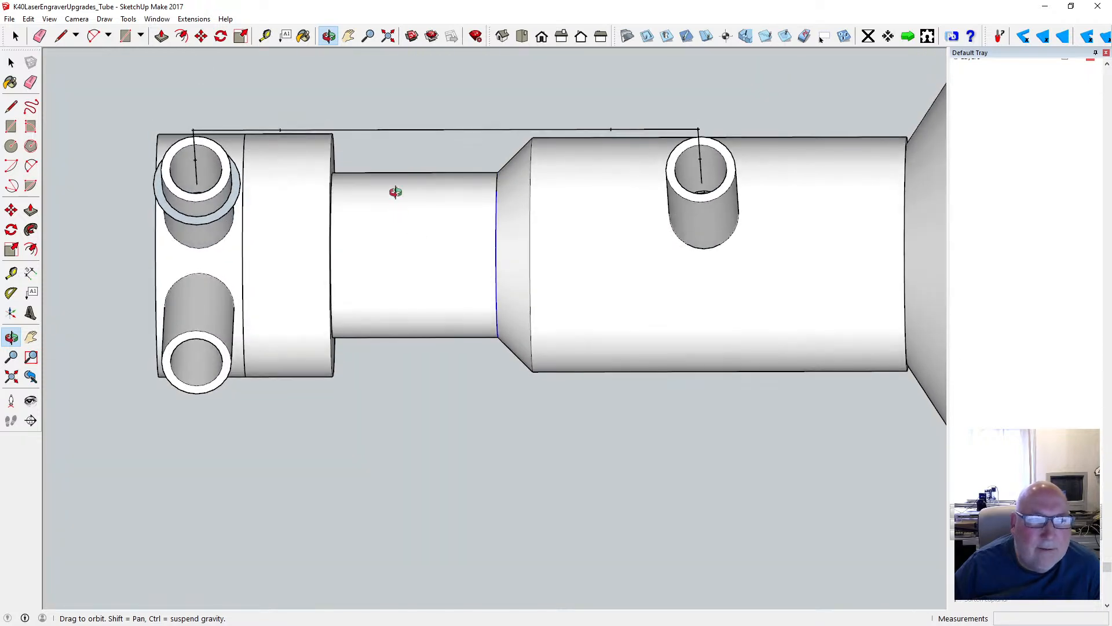
{"action": "left_click", "coordinate": [76, 19]}
{"action": "left_click", "coordinate": [92, 87]}
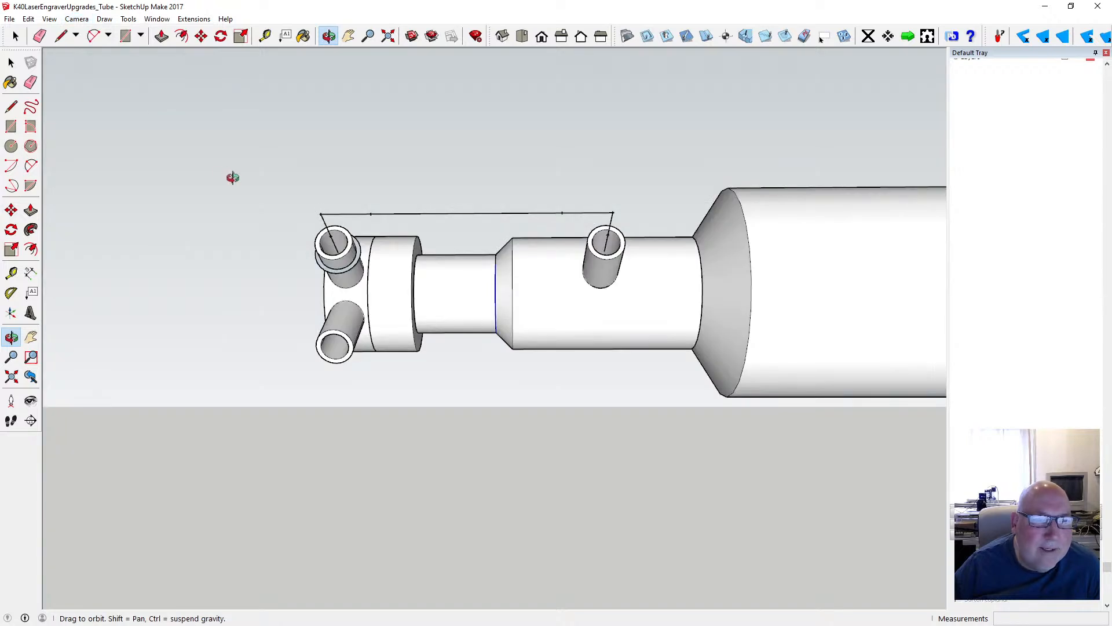
{"action": "left_click_drag", "start_coordinate": [494, 267], "coordinate": [445, 218]}
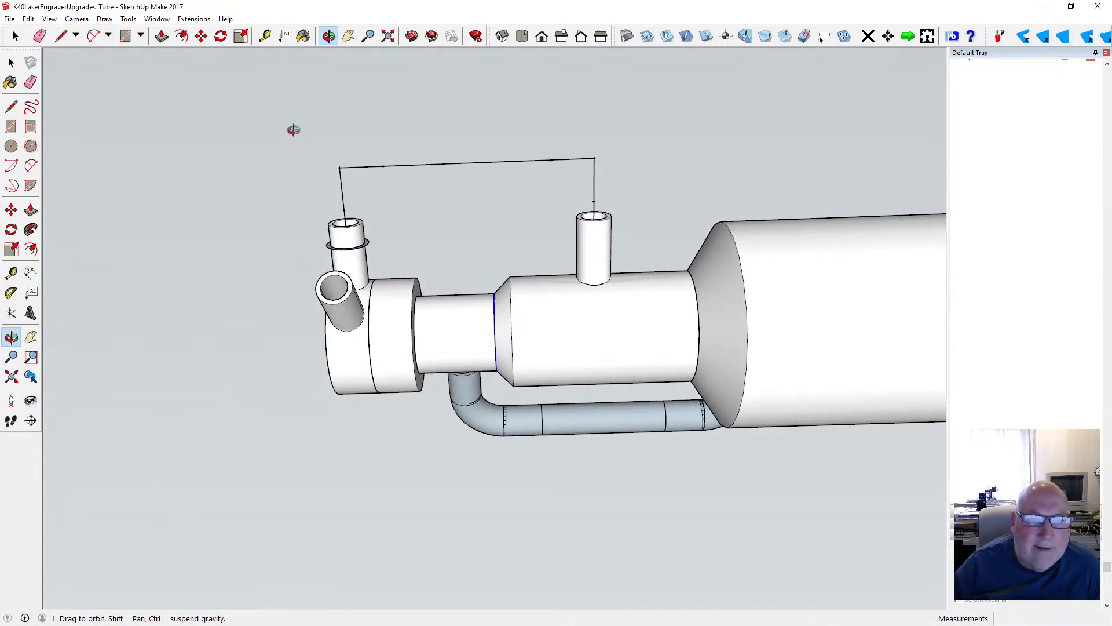
{"action": "left_click", "coordinate": [10, 19]}
{"action": "left_click", "coordinate": [23, 60]}
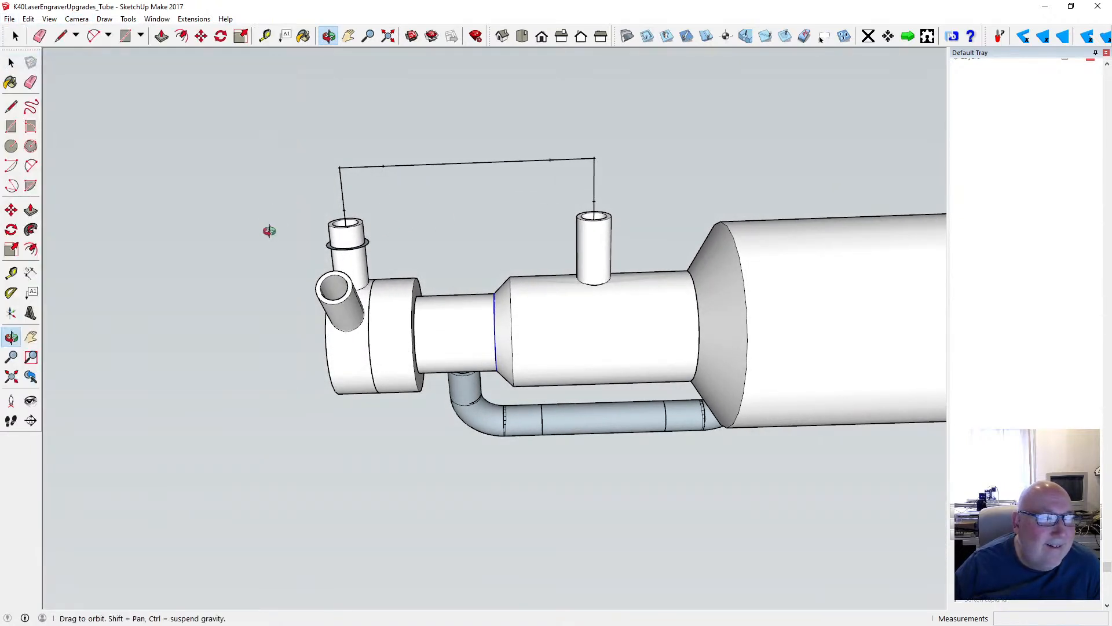
- Try to sweep the ring face along the three-line path to the second tube with Follow Me
{"action": "left_click_drag", "start_coordinate": [484, 279], "coordinate": [489, 243]}
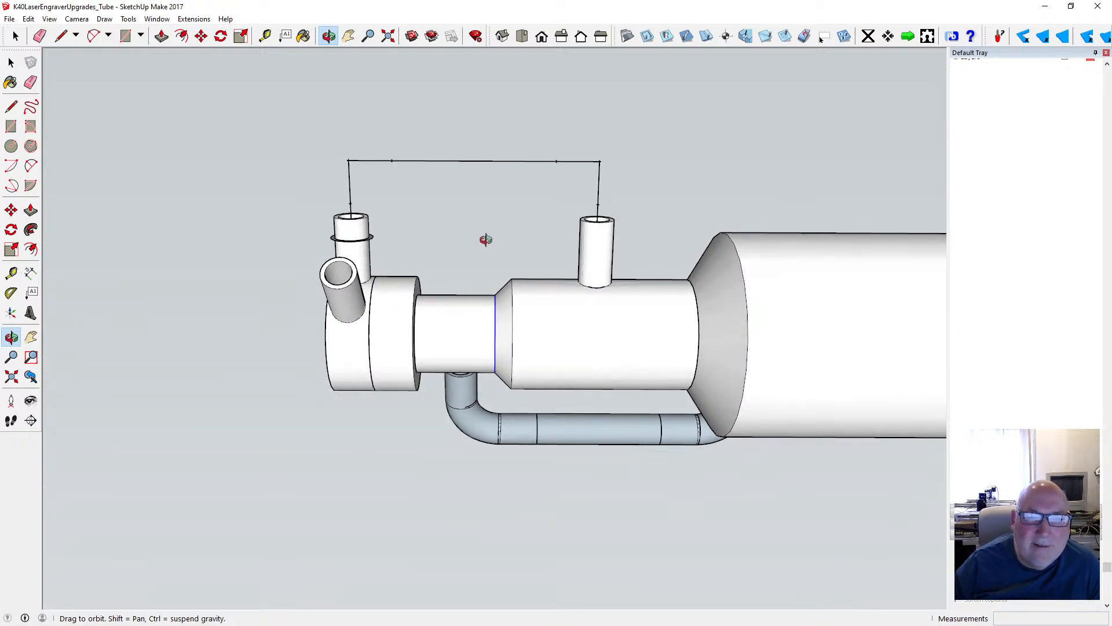
{"action": "scroll", "coordinate": [494, 214], "scroll_direction": "up", "scroll_amount": 5}
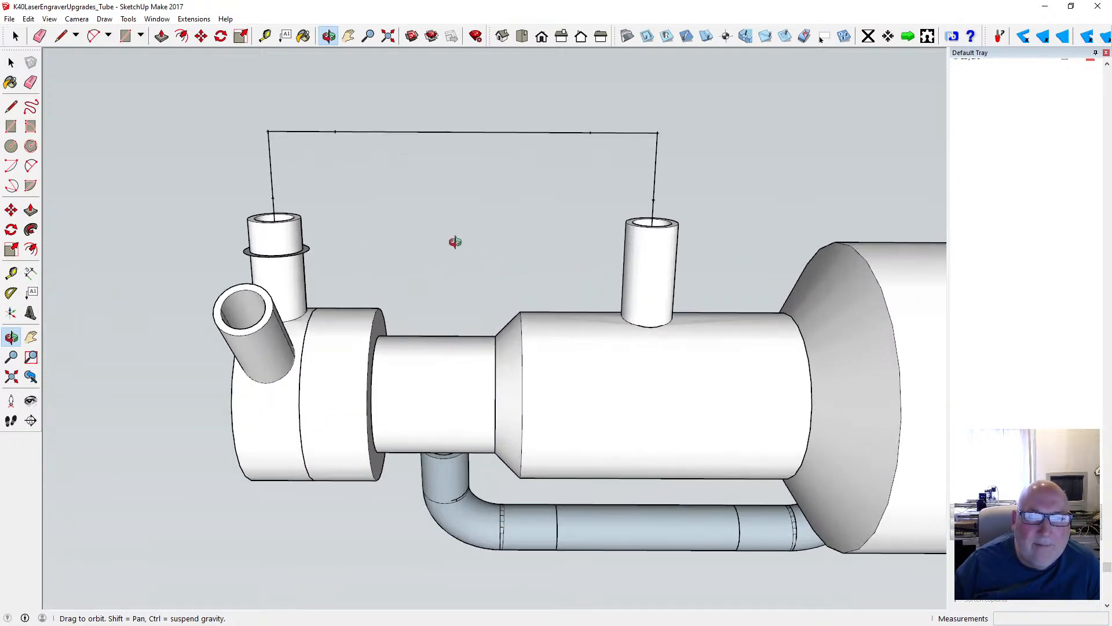
{"action": "left_click_drag", "start_coordinate": [377, 206], "coordinate": [377, 247]}
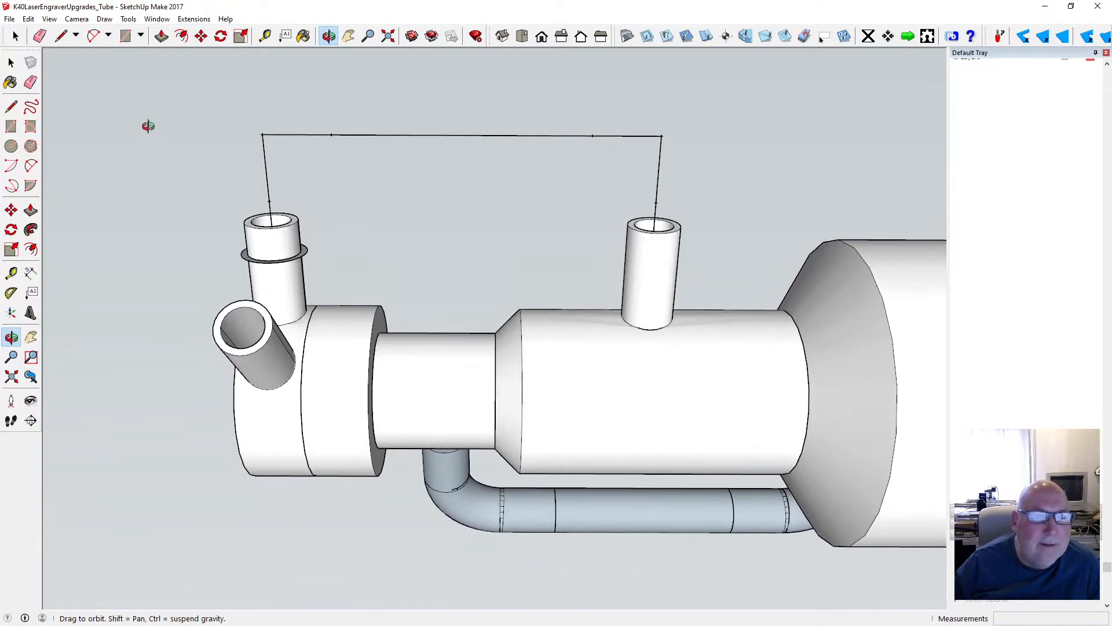
{"action": "left_click", "coordinate": [11, 63]}
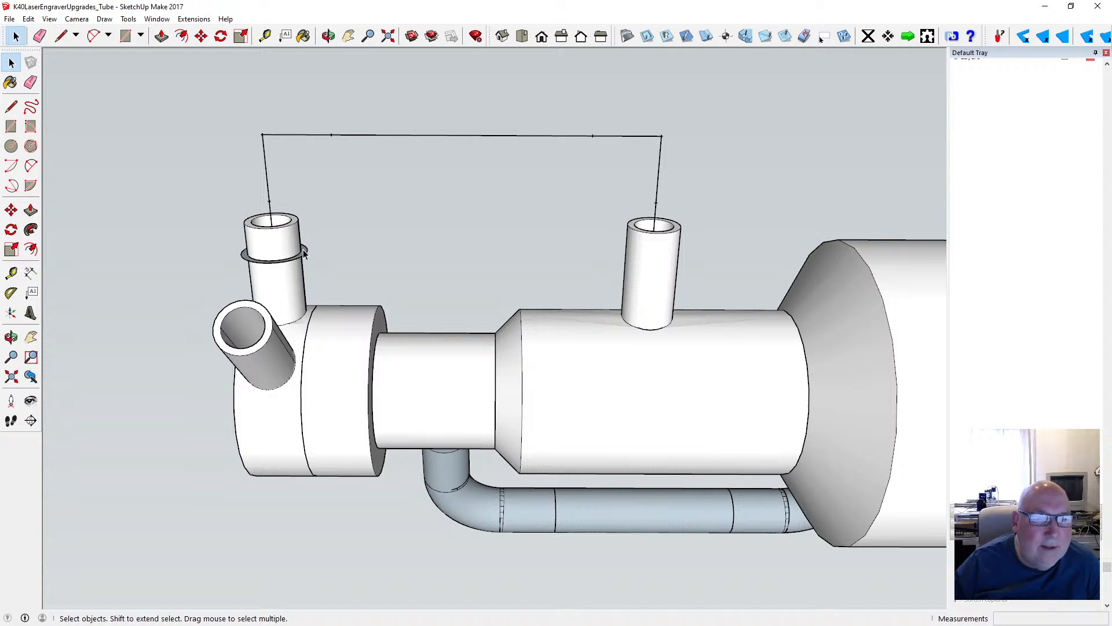
{"action": "left_click", "coordinate": [128, 19]}
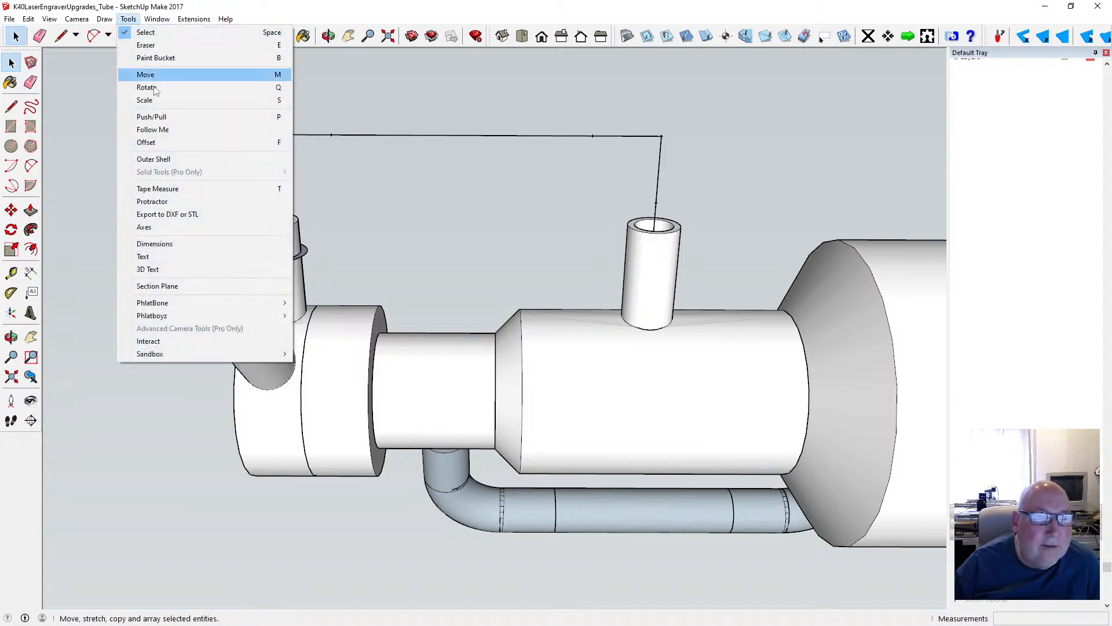
{"action": "left_click", "coordinate": [154, 130]}
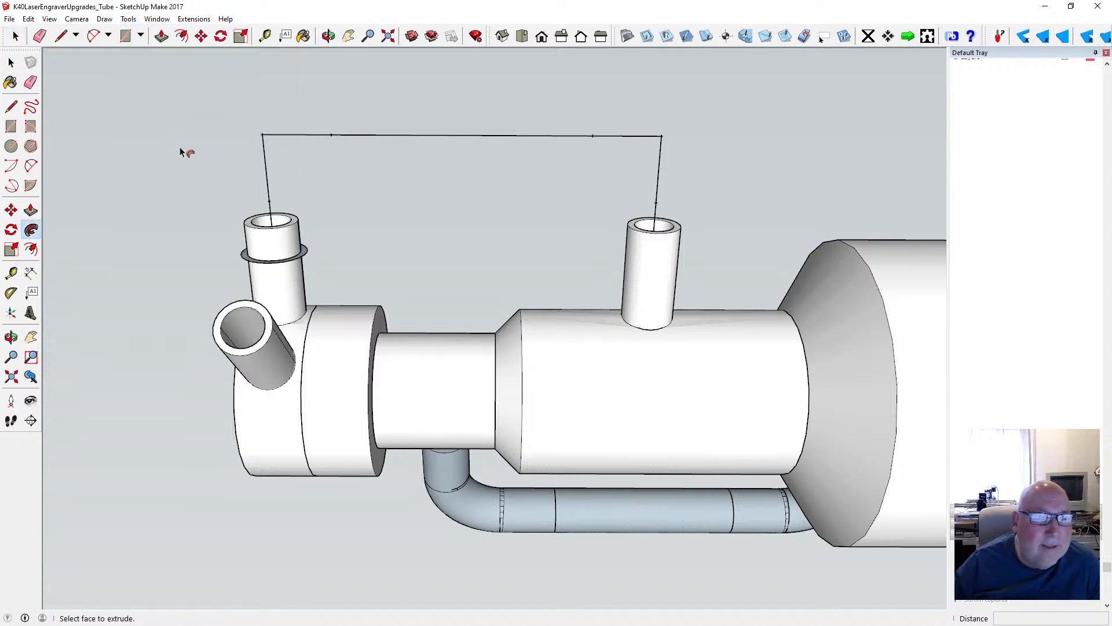
{"action": "left_click", "coordinate": [282, 262]}
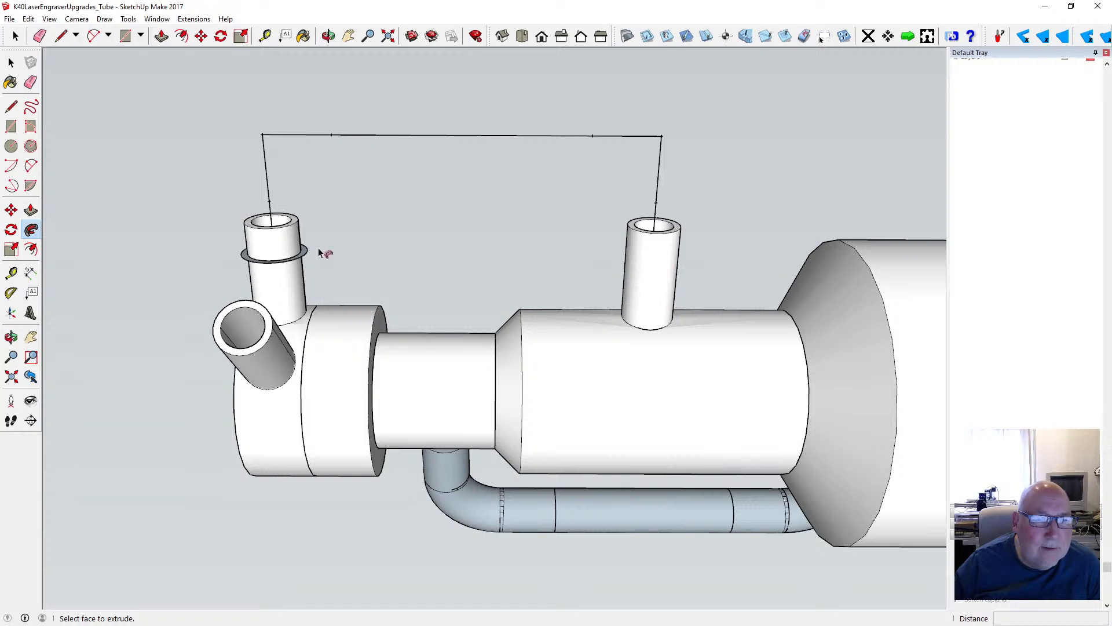
{"action": "left_click_drag", "start_coordinate": [303, 248], "coordinate": [659, 251]}
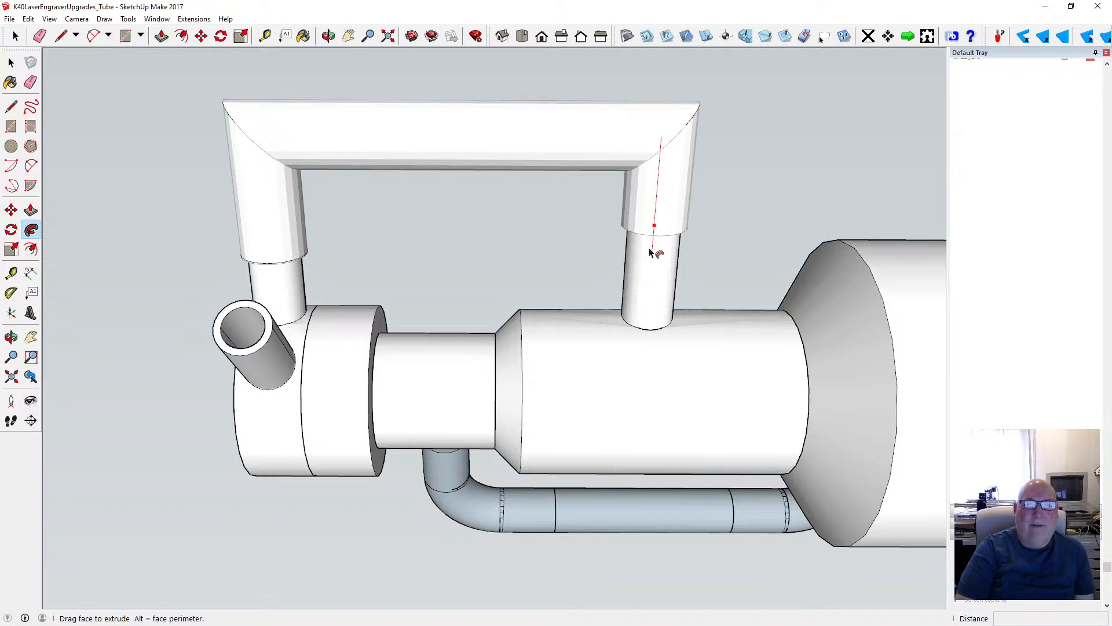
{"action": "key", "text": "Escape"}
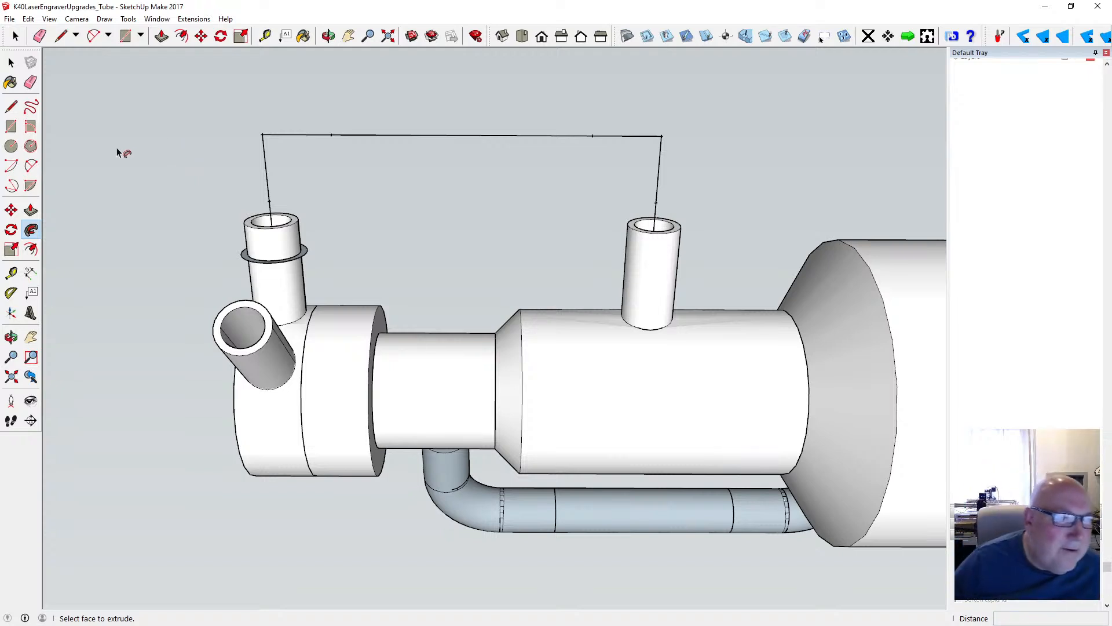
- Close a 10 mm square at the corner above the ringed tube with lines joining the two corner marks
{"action": "left_click", "coordinate": [10, 127]}
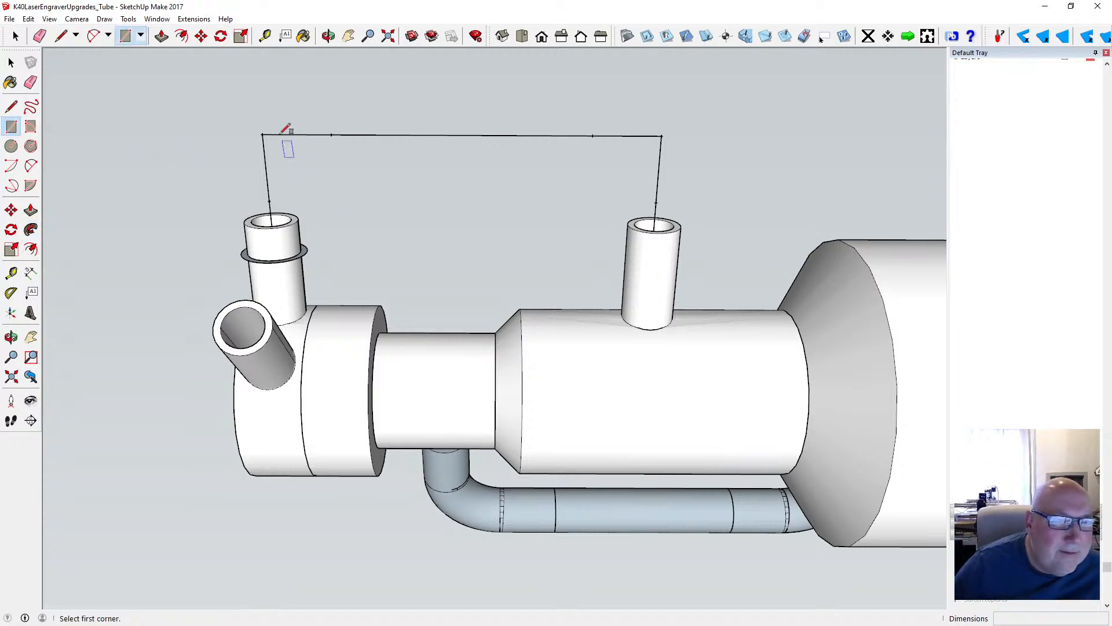
{"action": "left_click", "coordinate": [263, 135]}
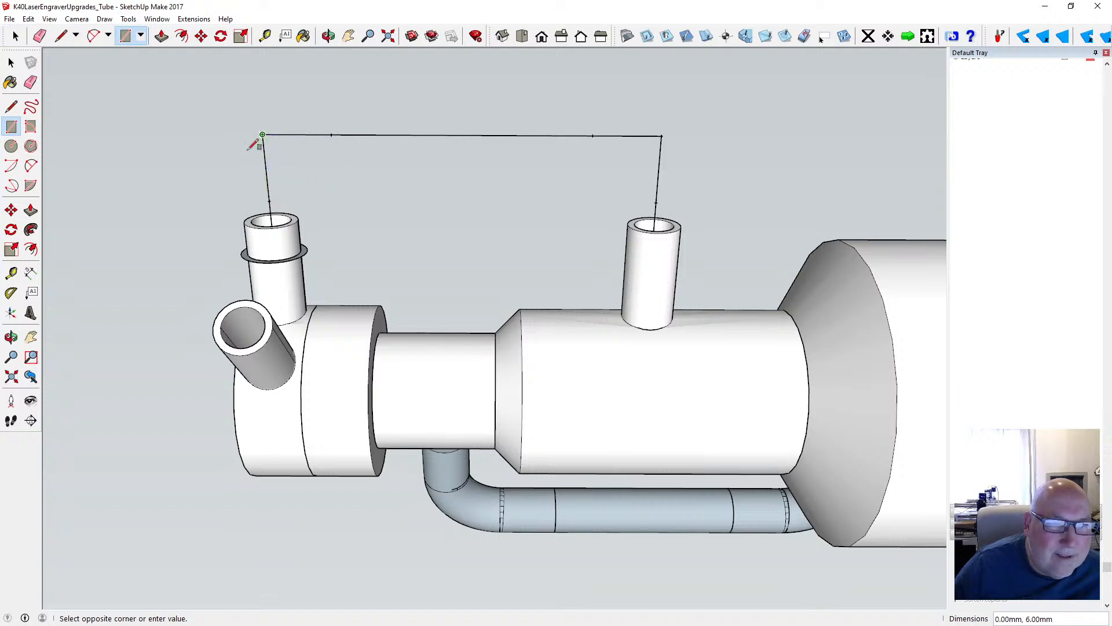
{"action": "key", "text": "l"}
{"action": "left_click", "coordinate": [269, 201]}
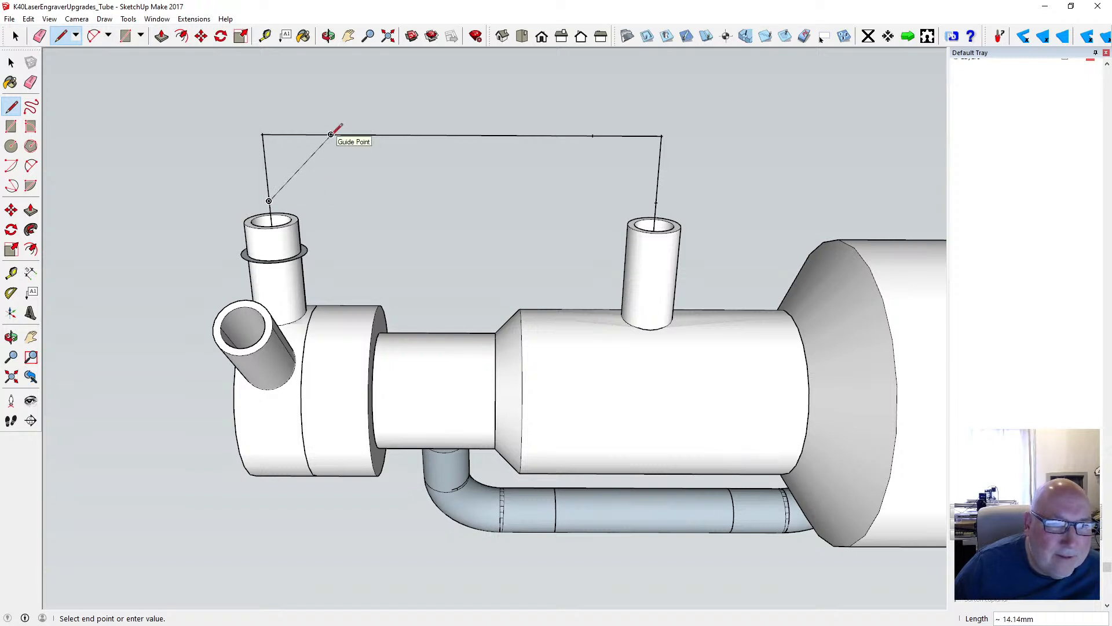
{"action": "left_click", "coordinate": [339, 201]}
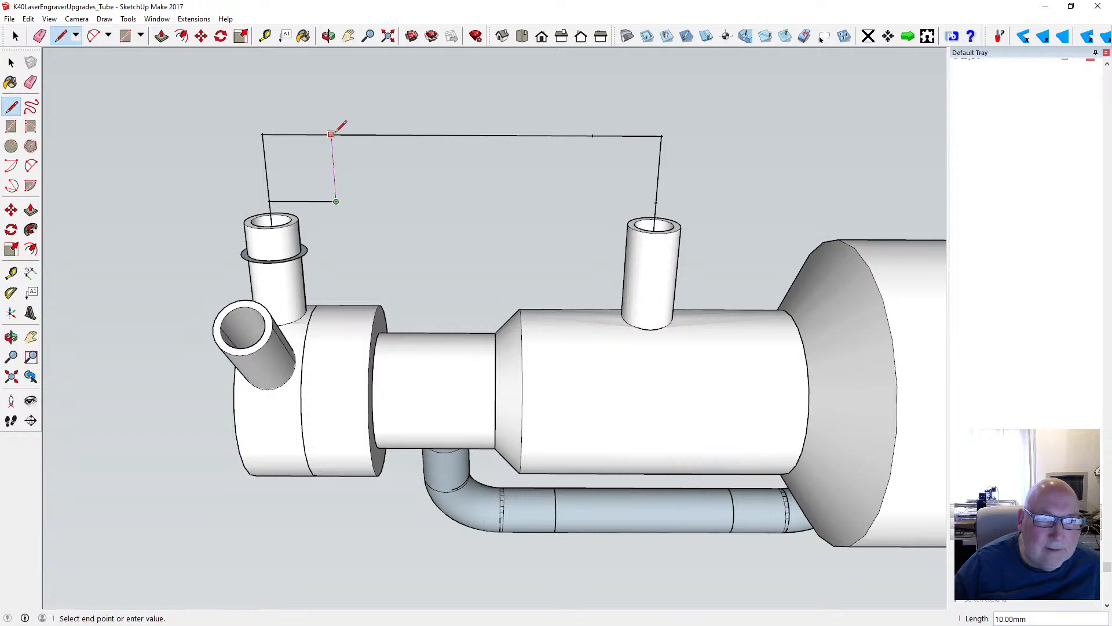
{"action": "left_click", "coordinate": [331, 134]}
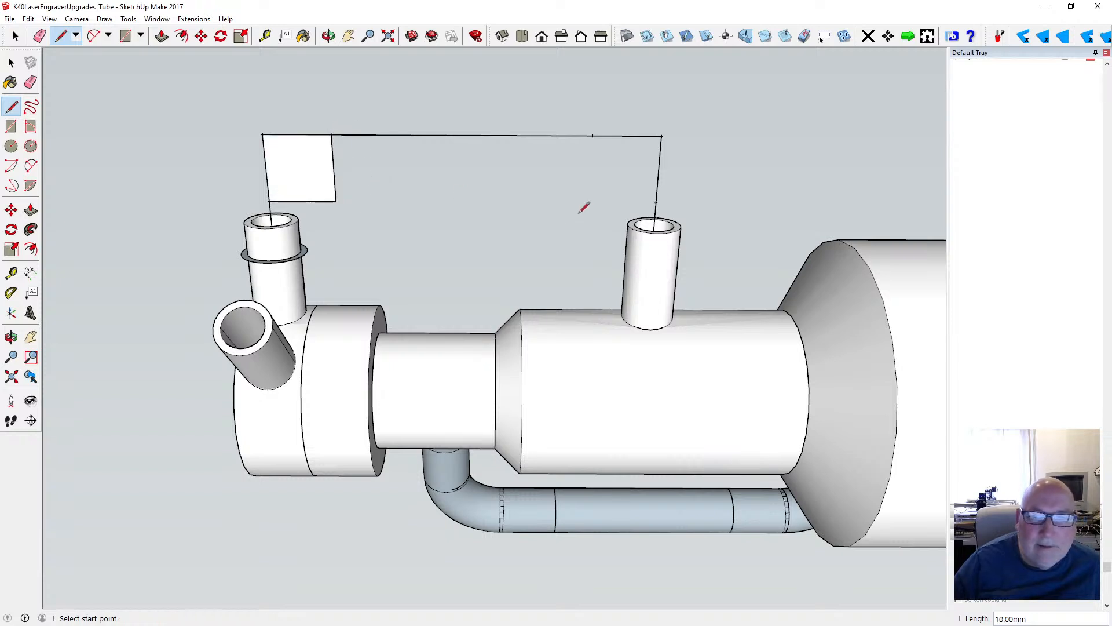
- Close a square at the second tube's corner with a 10 mm inward line joined up to the long line's mark
{"action": "left_click", "coordinate": [653, 201]}
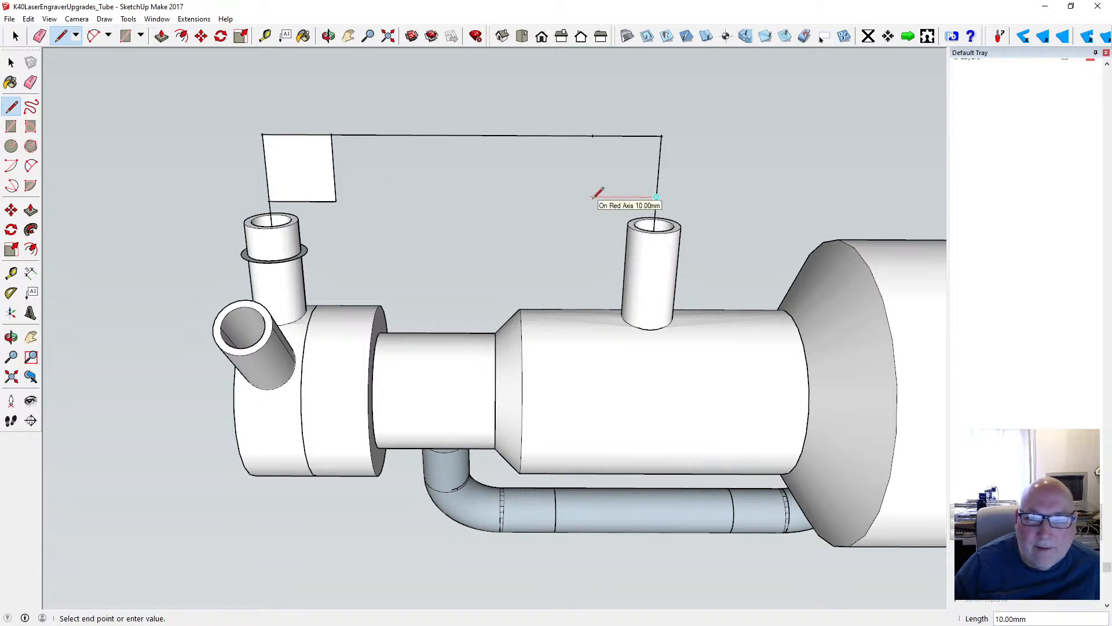
{"action": "type", "text": "10"}
{"action": "key", "text": "Return"}
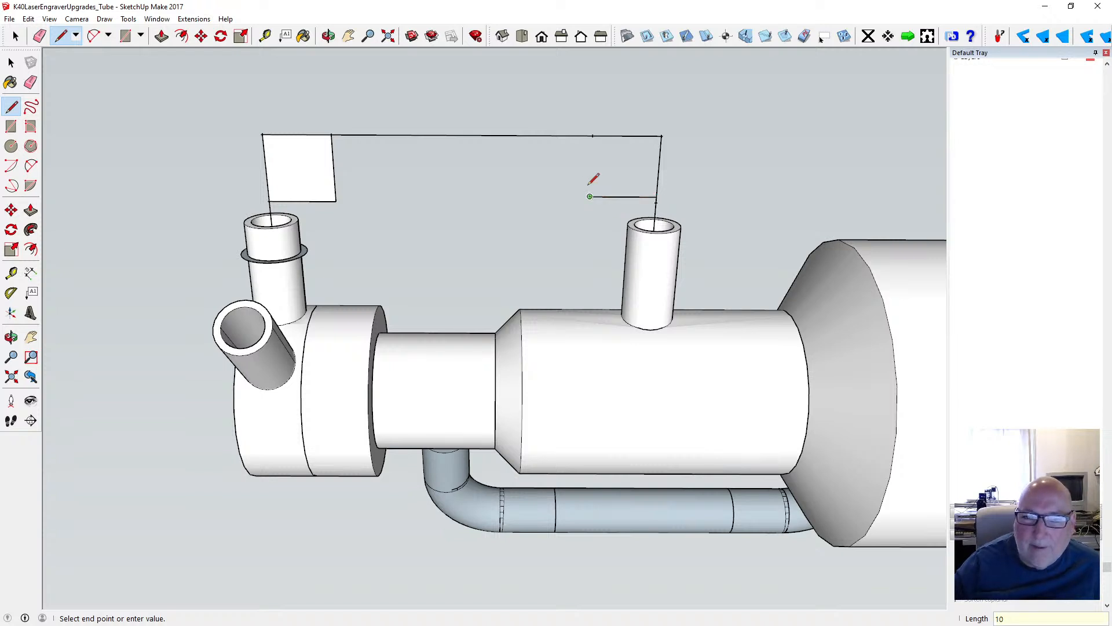
{"action": "left_click", "coordinate": [592, 135]}
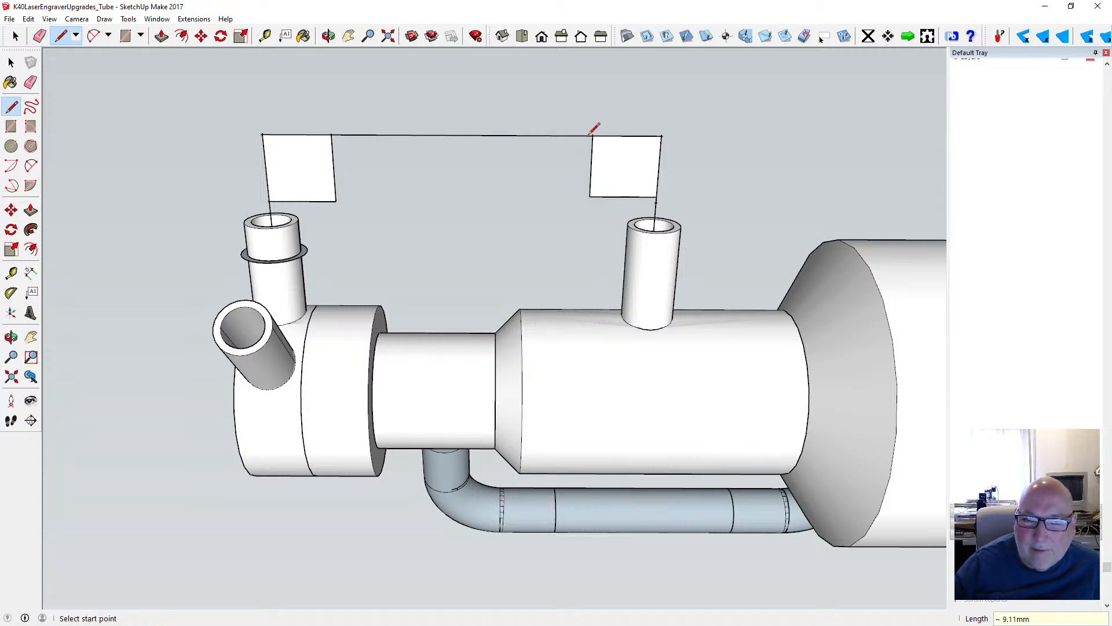
- Draw a two-point arc with a 3 mm bulge toward the outer corner across the square above the ringed tube
{"action": "left_click", "coordinate": [31, 165]}
{"action": "left_click", "coordinate": [269, 201]}
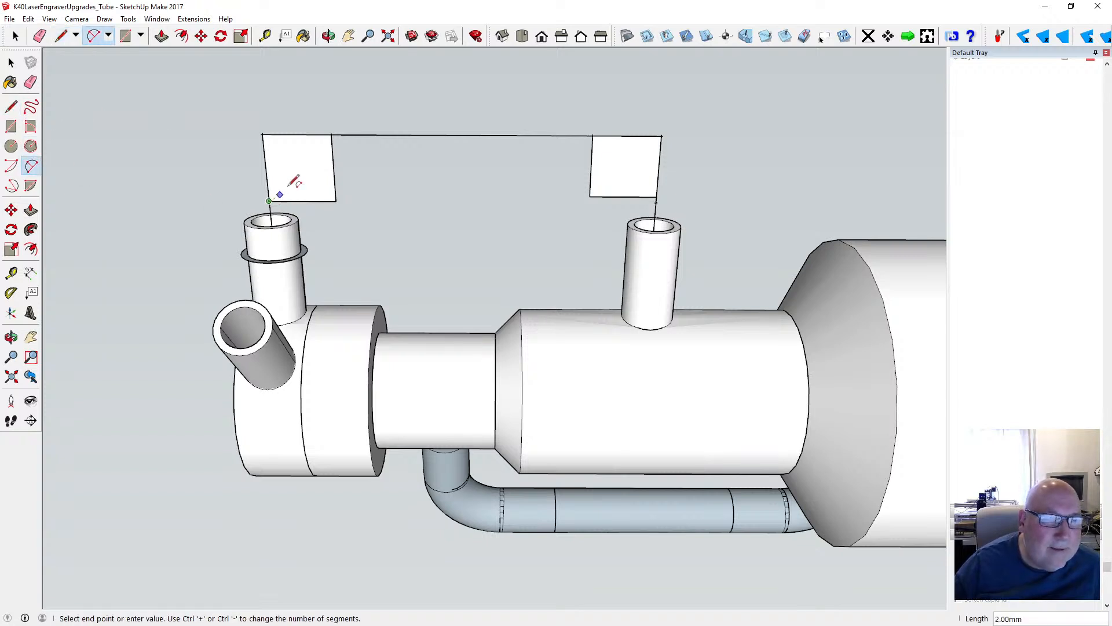
{"action": "left_click", "coordinate": [331, 135]}
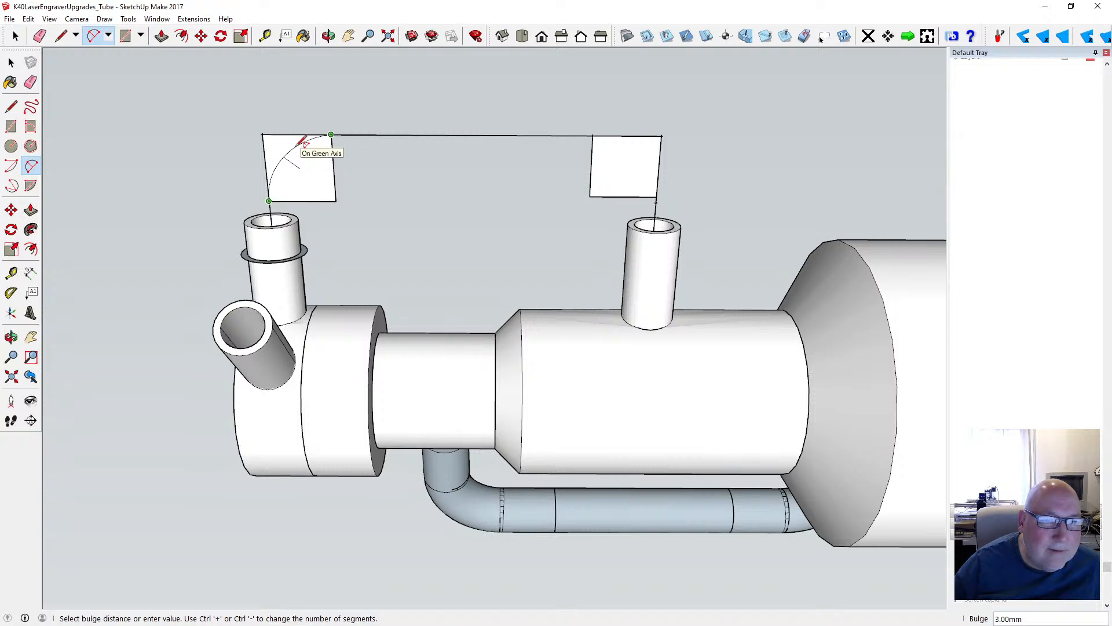
{"action": "left_click", "coordinate": [304, 142]}
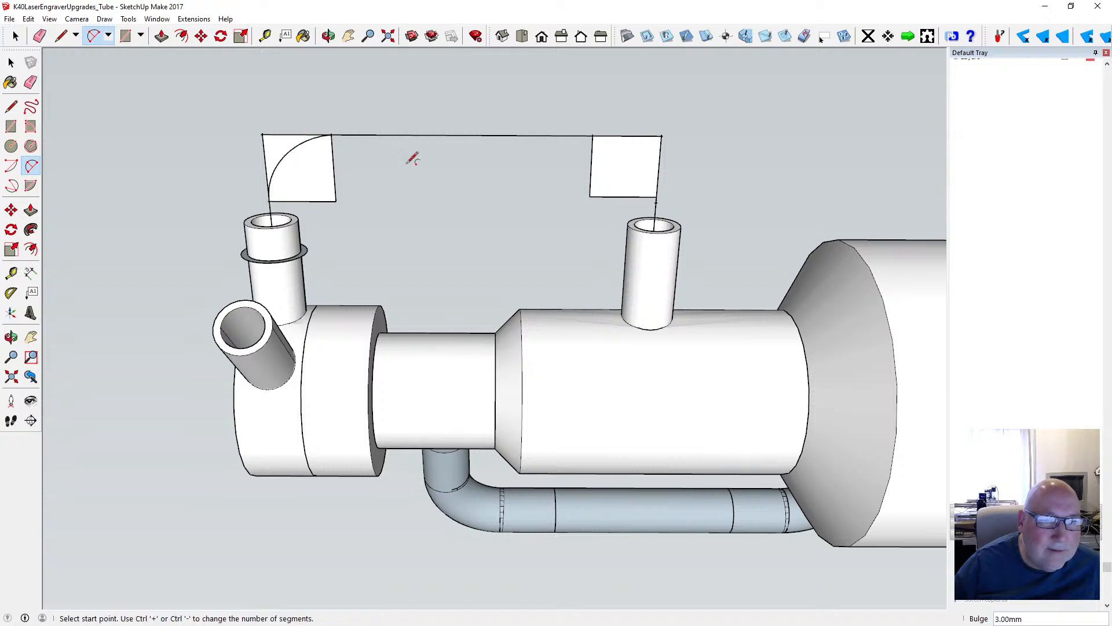
- Draw a matching arc with a 3 mm bulge across the square above the second tube
{"action": "scroll", "coordinate": [343, 135], "scroll_direction": "up", "scroll_amount": 5}
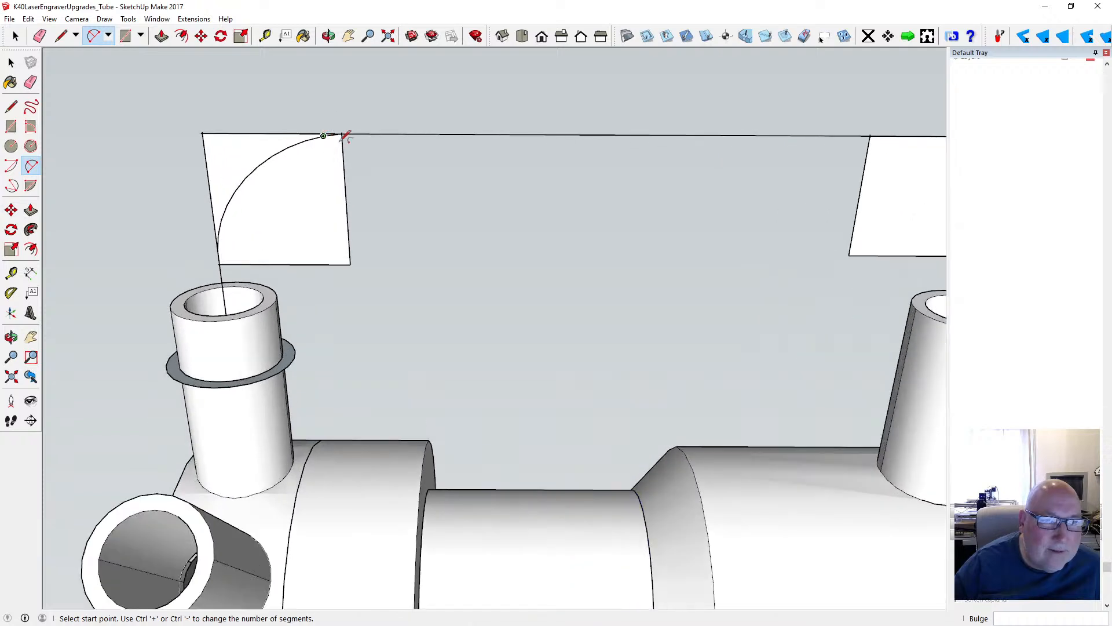
{"action": "scroll", "coordinate": [329, 155], "scroll_direction": "down", "scroll_amount": 3}
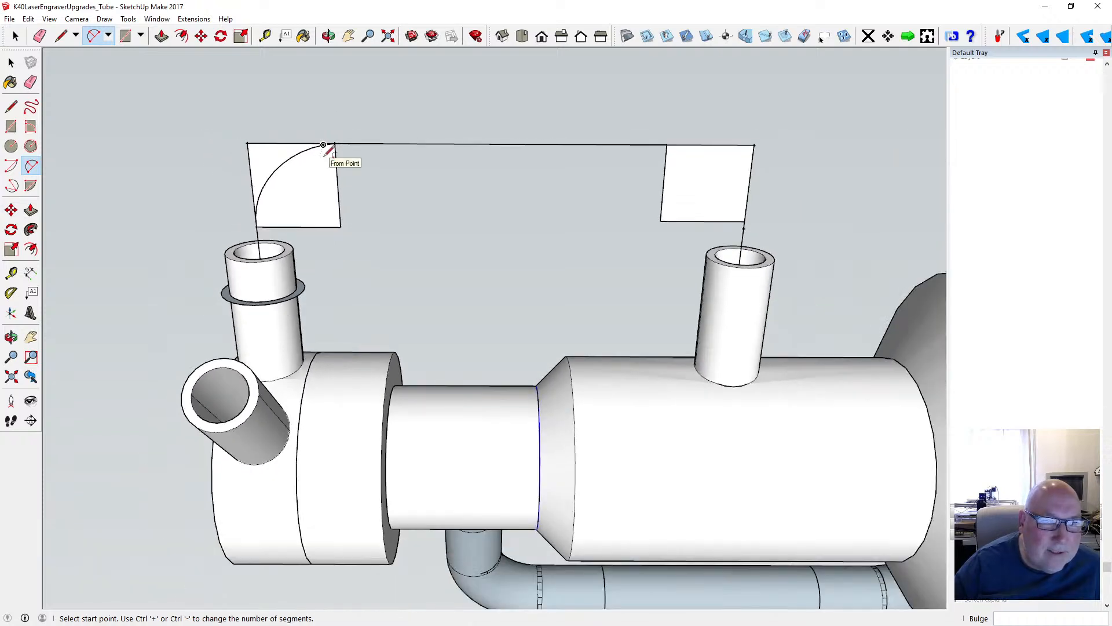
{"action": "left_click", "coordinate": [667, 145]}
{"action": "left_click", "coordinate": [745, 221]}
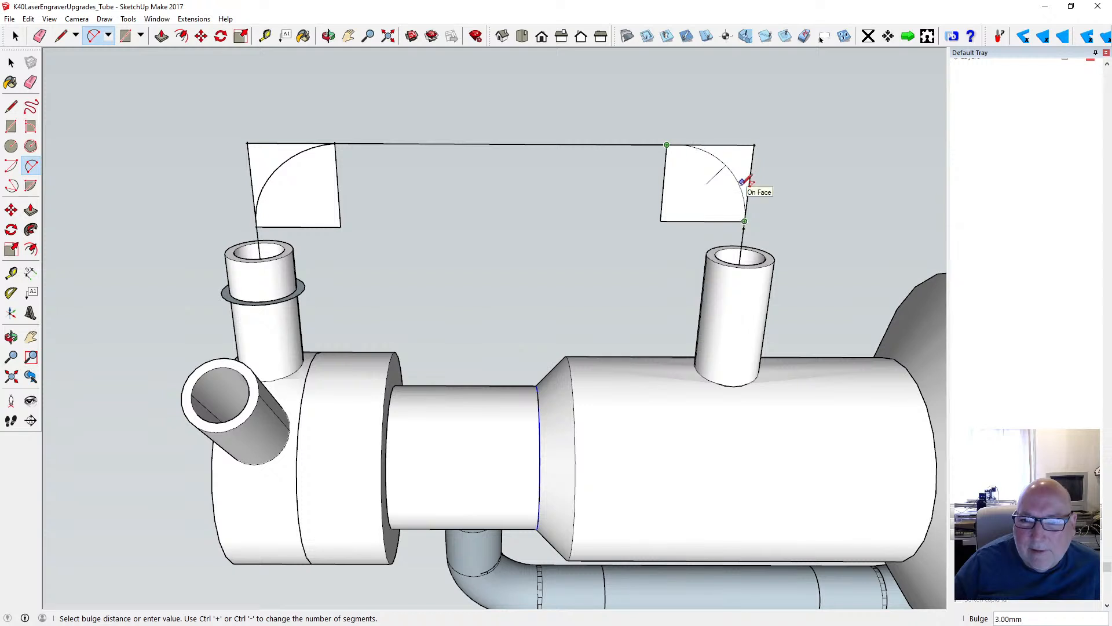
{"action": "left_click", "coordinate": [746, 182]}
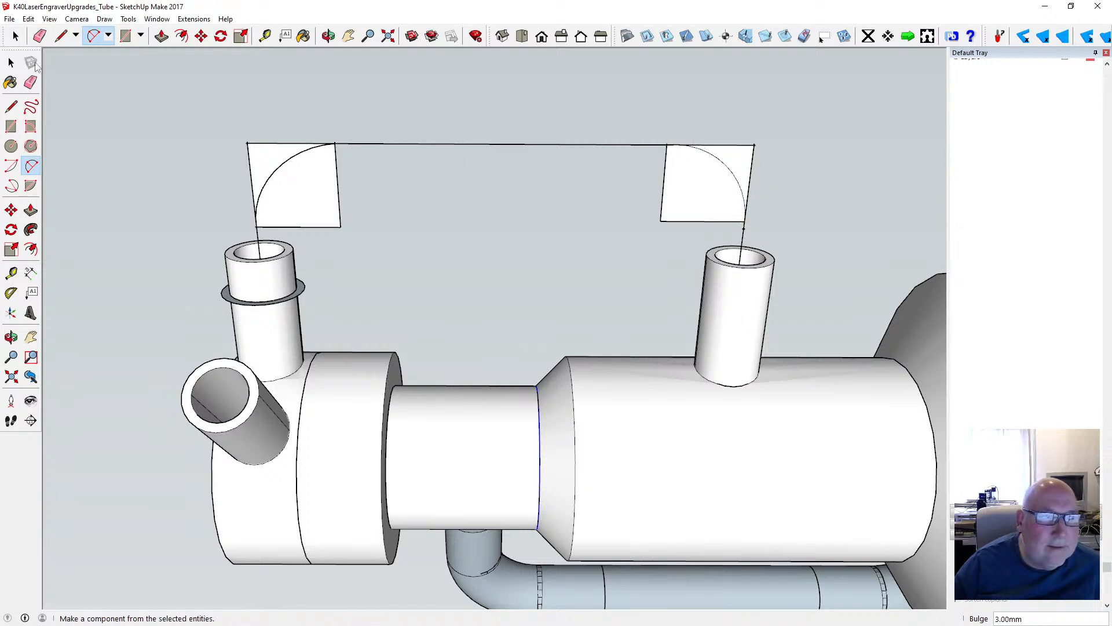
{"action": "key", "text": "space"}
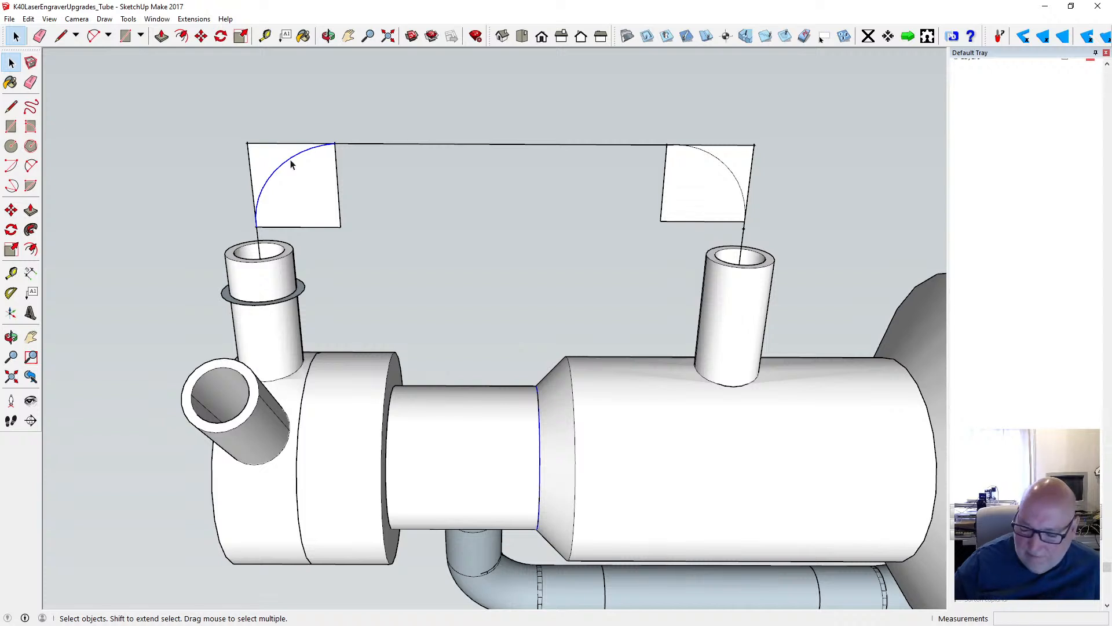
- Replace the arc above the ringed tube with a two-point arc bulging about 3.16 mm toward the square's outer corner
{"action": "key", "text": "Delete"}
{"action": "scroll", "coordinate": [333, 142], "scroll_direction": "up", "scroll_amount": 3}
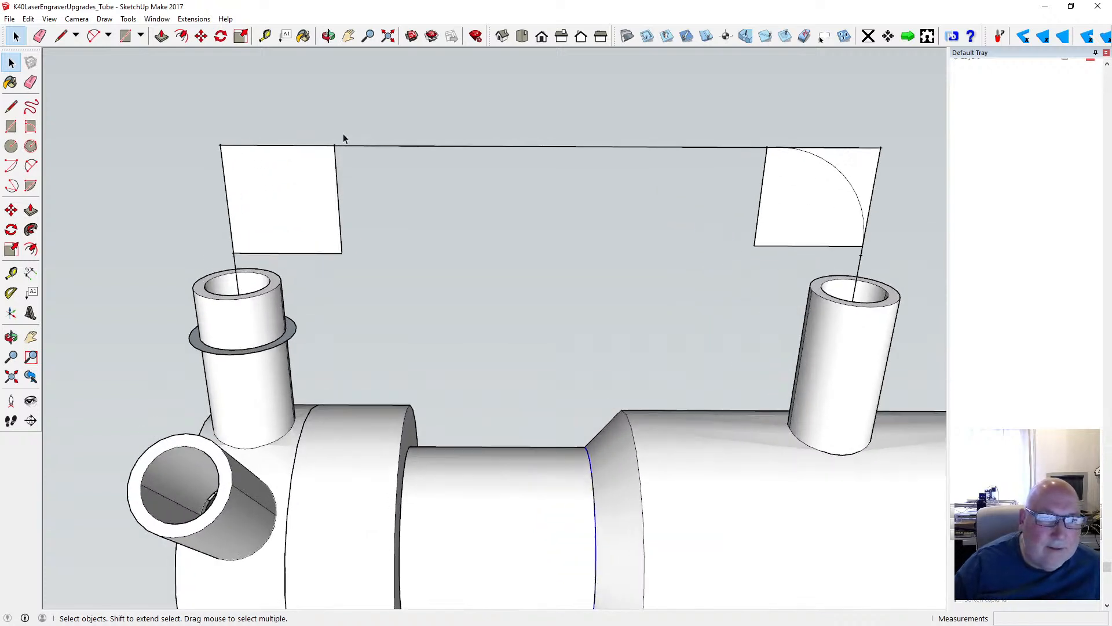
{"action": "key", "text": "a"}
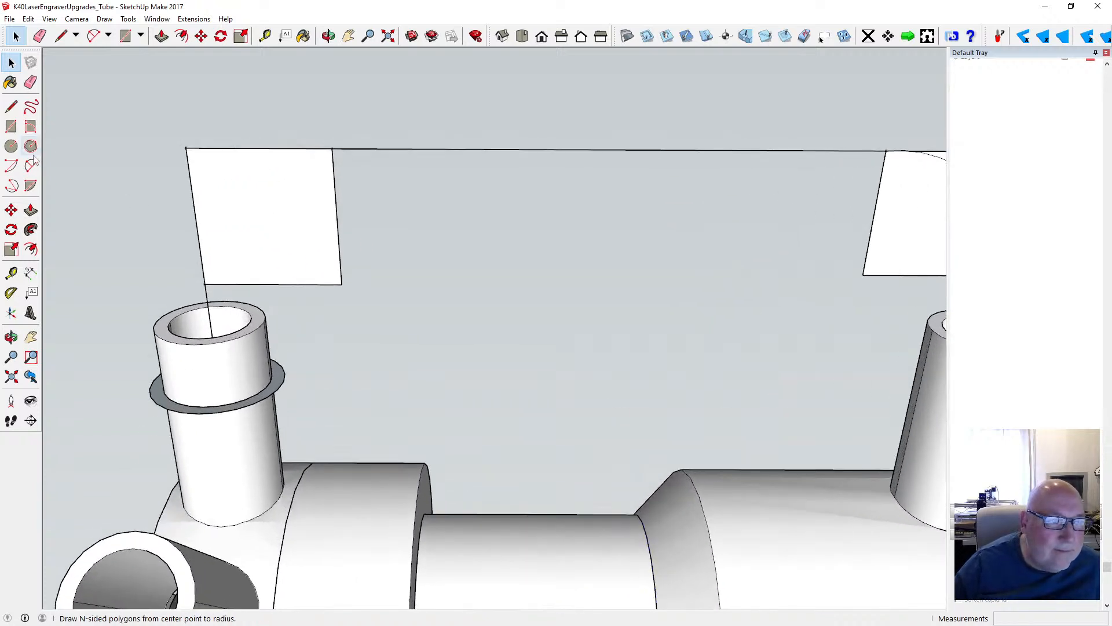
{"action": "left_click", "coordinate": [205, 284]}
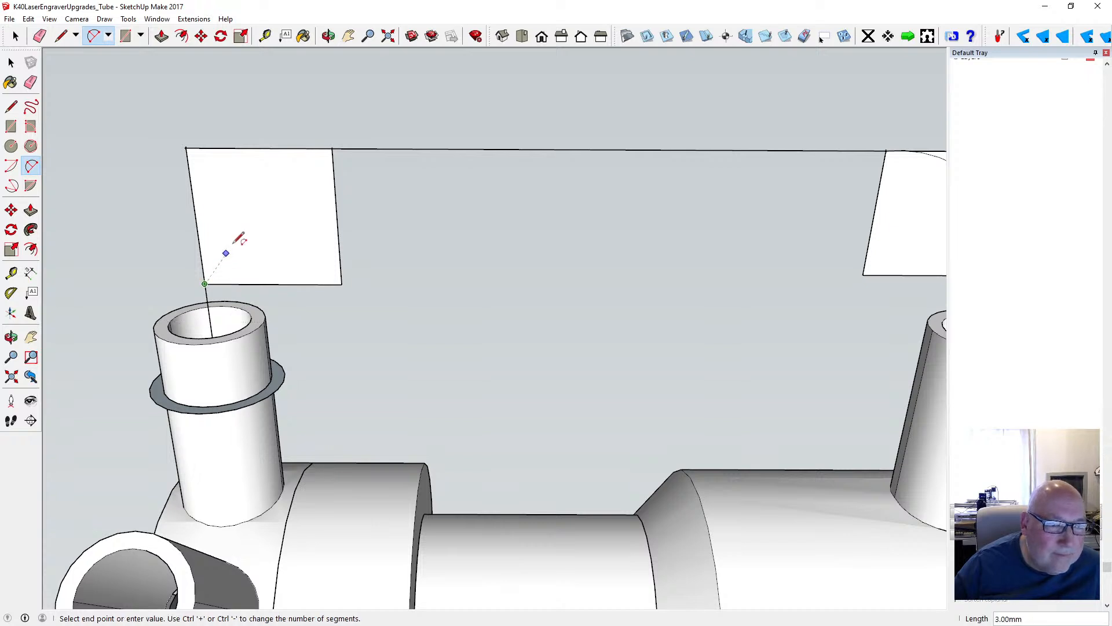
{"action": "left_click", "coordinate": [332, 149]}
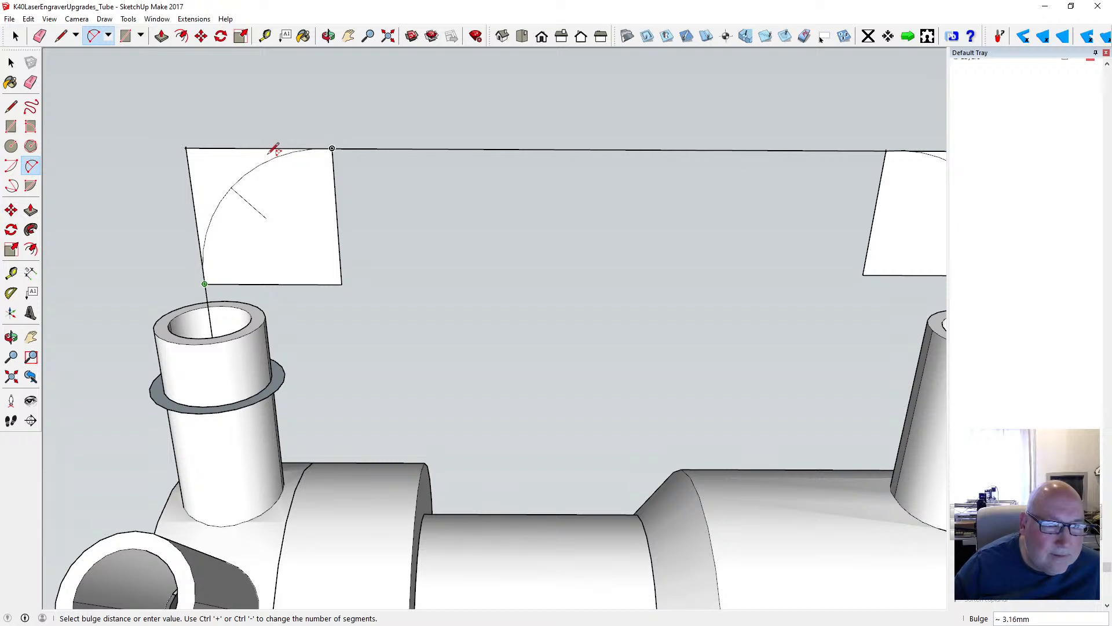
{"action": "left_click", "coordinate": [270, 152]}
{"action": "key", "text": "space"}
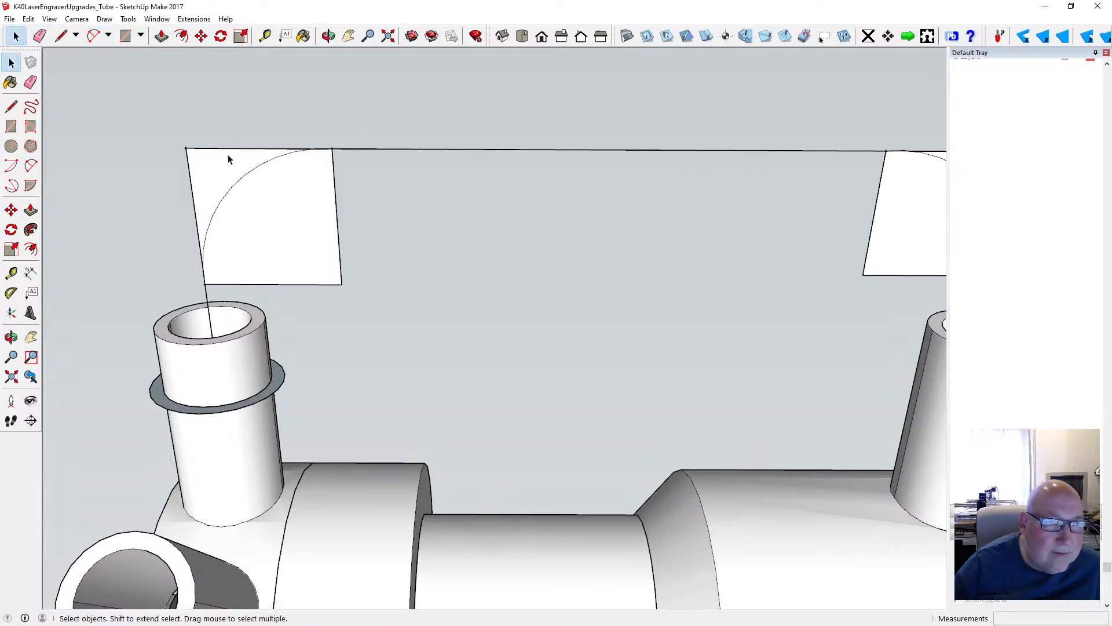
- Delete the outer corner lines and the inner square edges around the arc above the ringed tube
{"action": "key", "text": "Delete"}
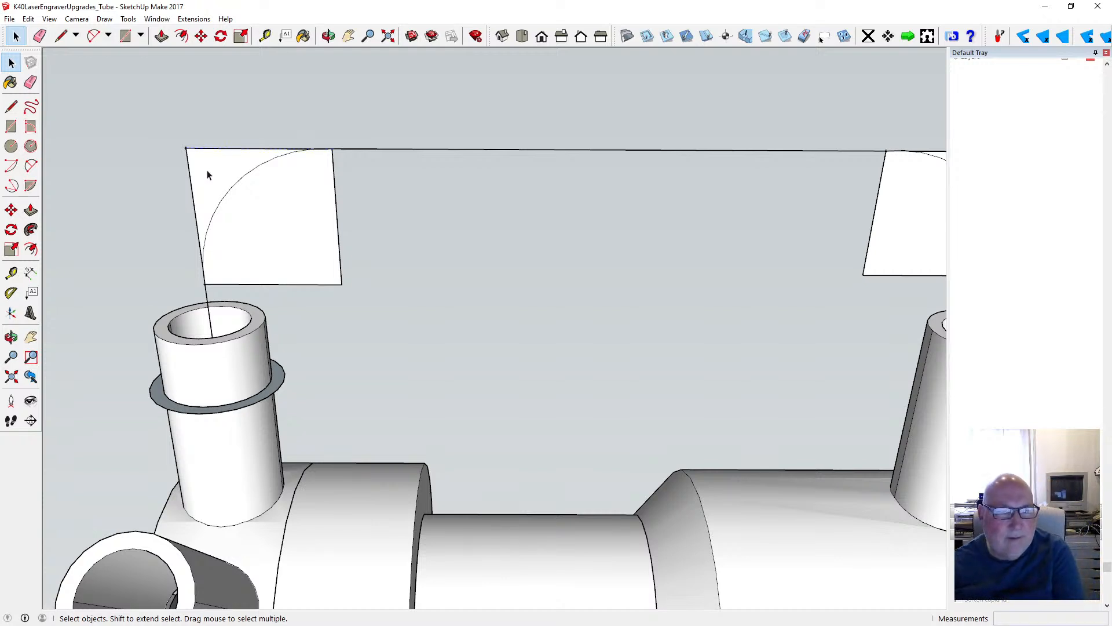
{"action": "left_click", "coordinate": [192, 178]}
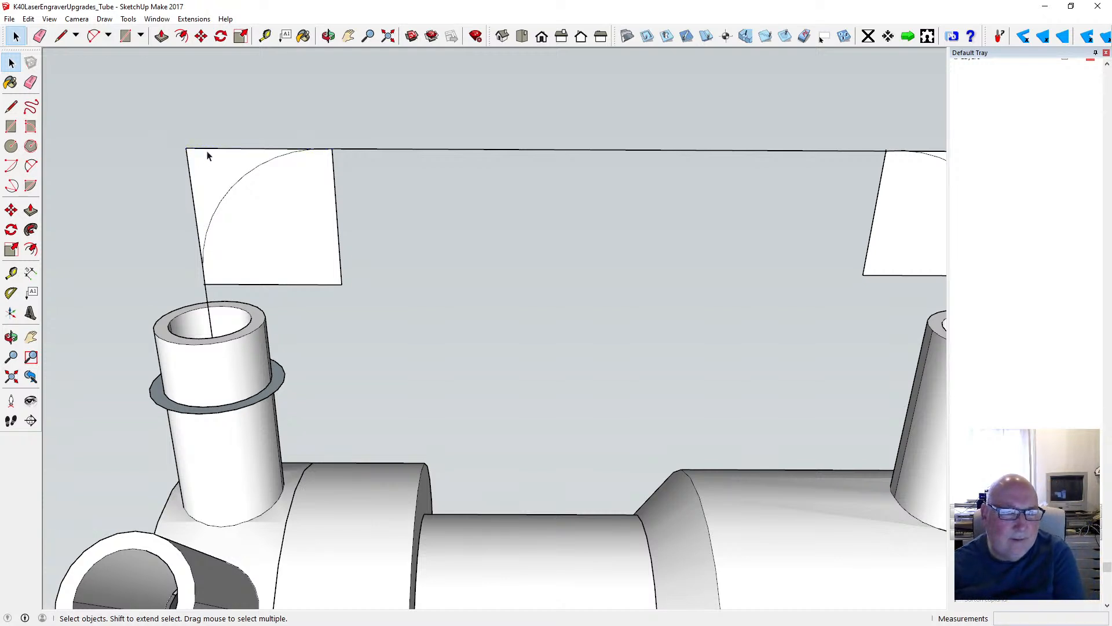
{"action": "key", "text": "Delete"}
{"action": "left_click", "coordinate": [191, 172]}
{"action": "key", "text": "Delete"}
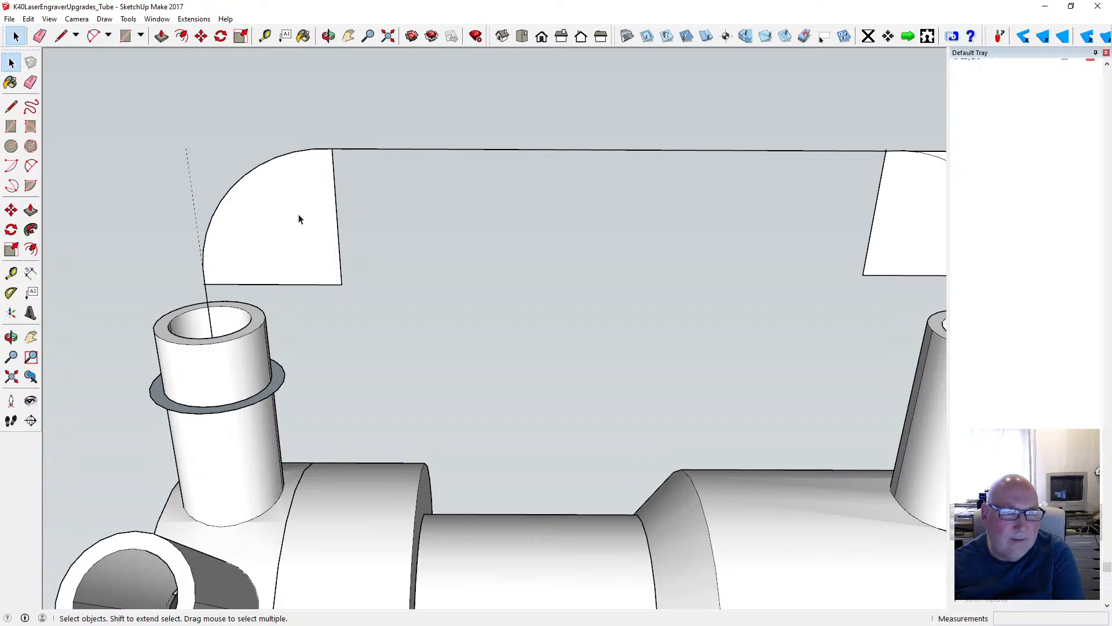
{"action": "left_click", "coordinate": [336, 195]}
{"action": "left_click", "coordinate": [340, 255]}
{"action": "key", "text": "Delete"}
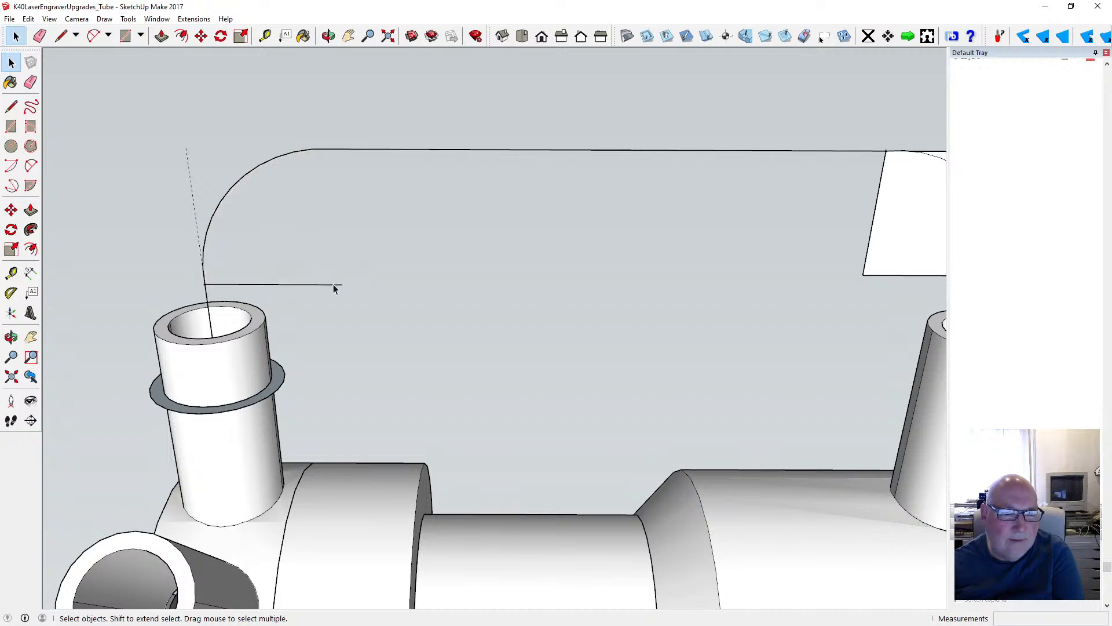
{"action": "left_click", "coordinate": [335, 285]}
{"action": "key", "text": "Delete"}
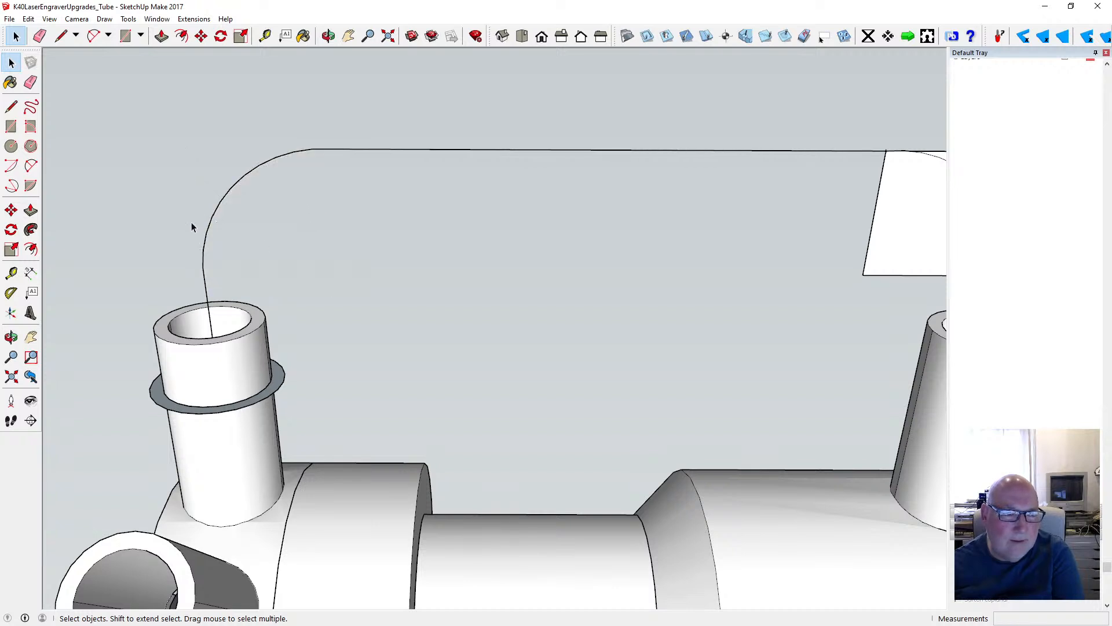
- Delete the square's inner edges, leftover face and outer corner lines around the arc above the second tube
{"action": "scroll", "coordinate": [137, 220], "scroll_direction": "down", "scroll_amount": 4}
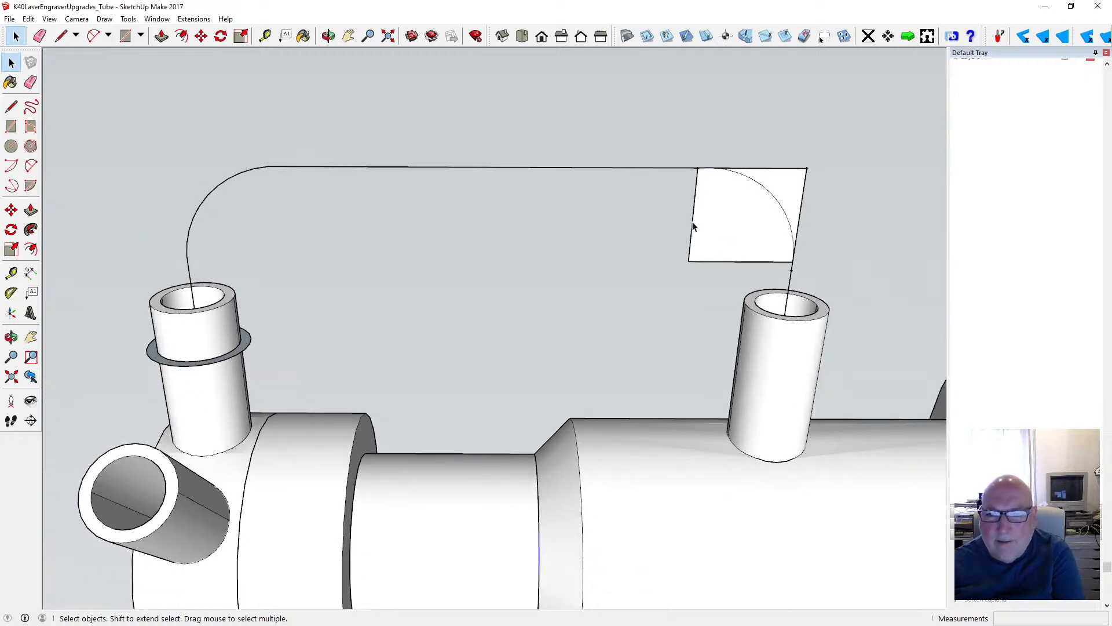
{"action": "key", "text": "Delete"}
{"action": "left_click", "coordinate": [708, 261]}
{"action": "key", "text": "Delete"}
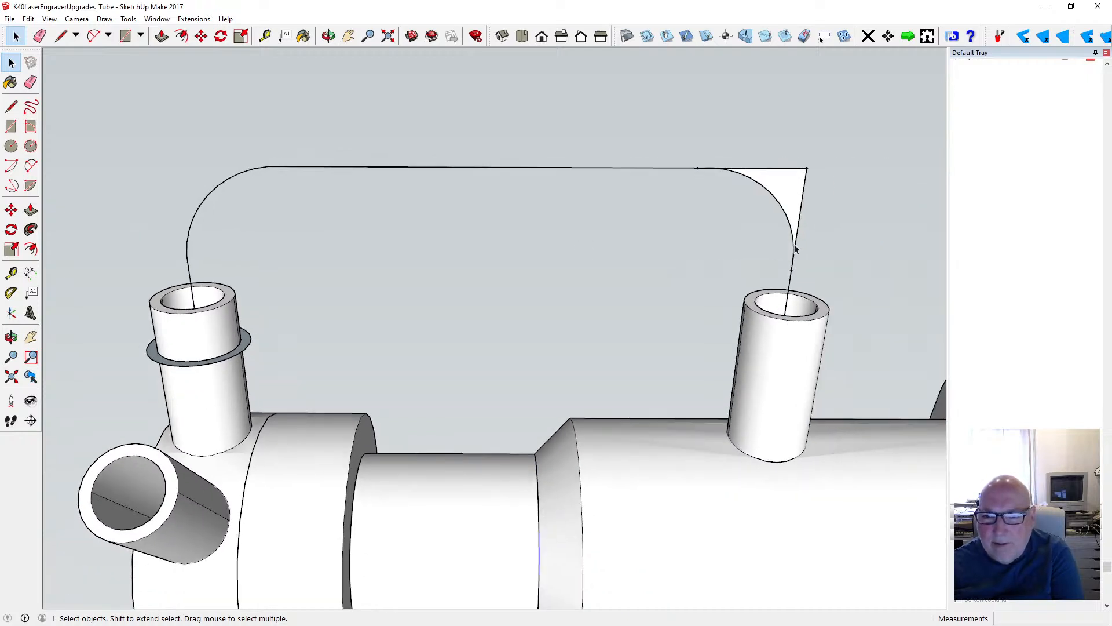
{"action": "left_click", "coordinate": [795, 176]}
{"action": "key", "text": "Delete"}
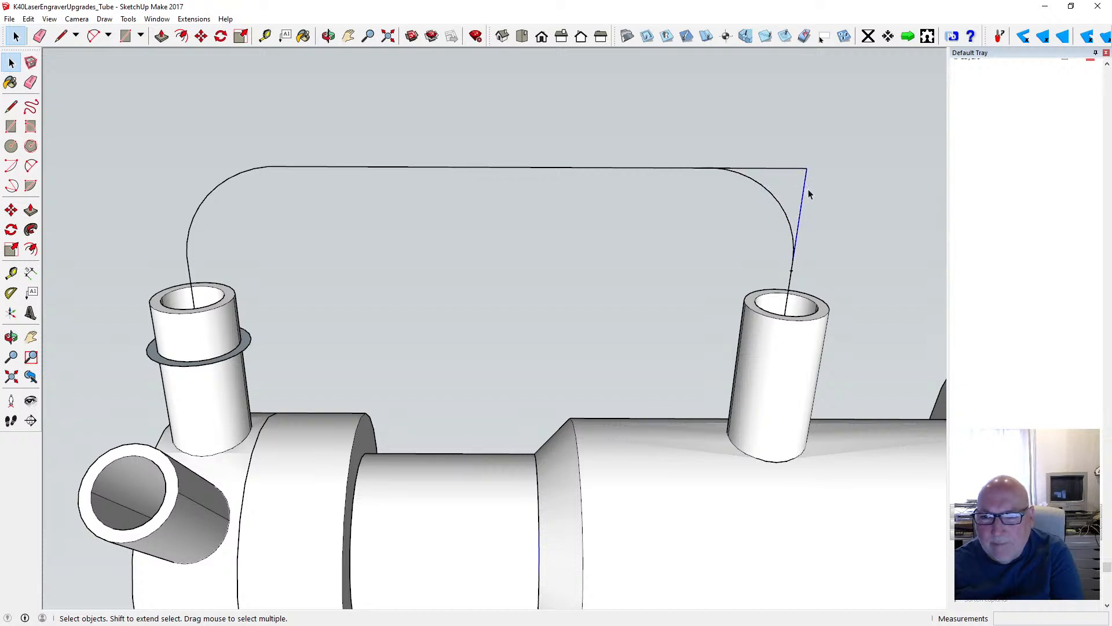
{"action": "key", "text": "Delete"}
{"action": "left_click", "coordinate": [799, 170]}
{"action": "key", "text": "Delete"}
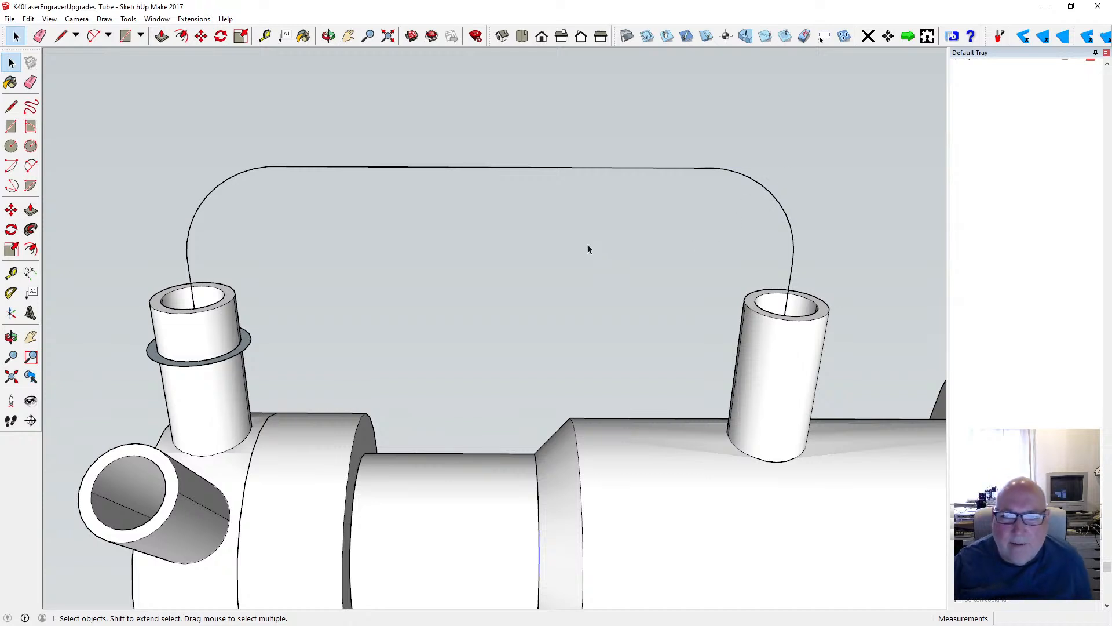
- Delete the stray sliver of edges where the long straight line meets the second tube's arc
{"action": "scroll", "coordinate": [588, 244], "scroll_direction": "down", "scroll_amount": 1}
{"action": "scroll", "coordinate": [718, 195], "scroll_direction": "up", "scroll_amount": 12}
{"action": "scroll", "coordinate": [641, 179], "scroll_direction": "down", "scroll_amount": 3}
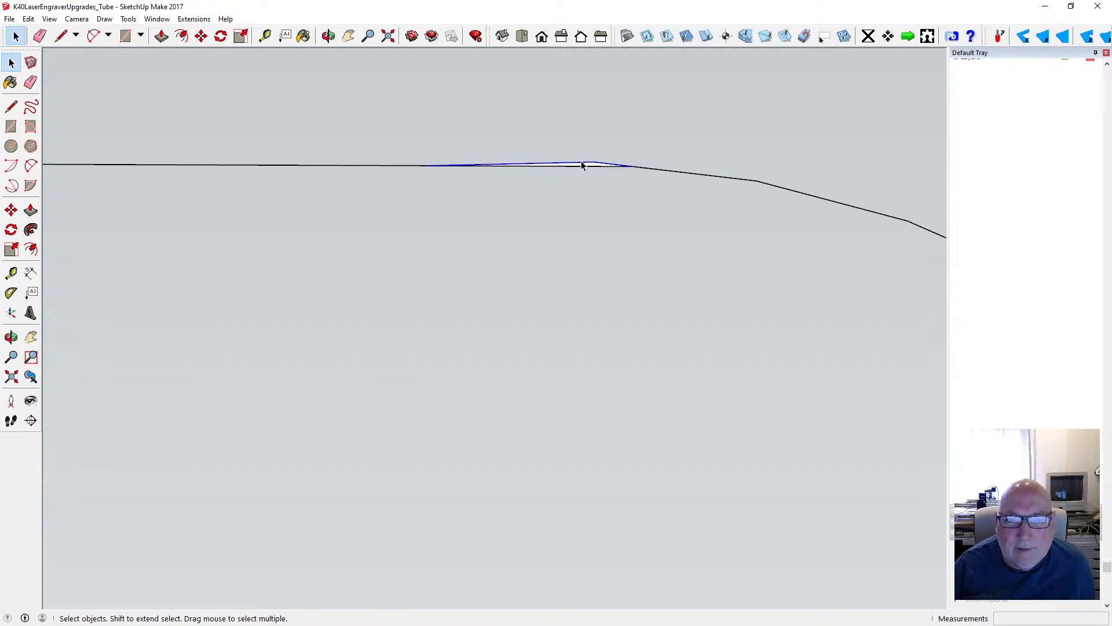
{"action": "key", "text": "Delete"}
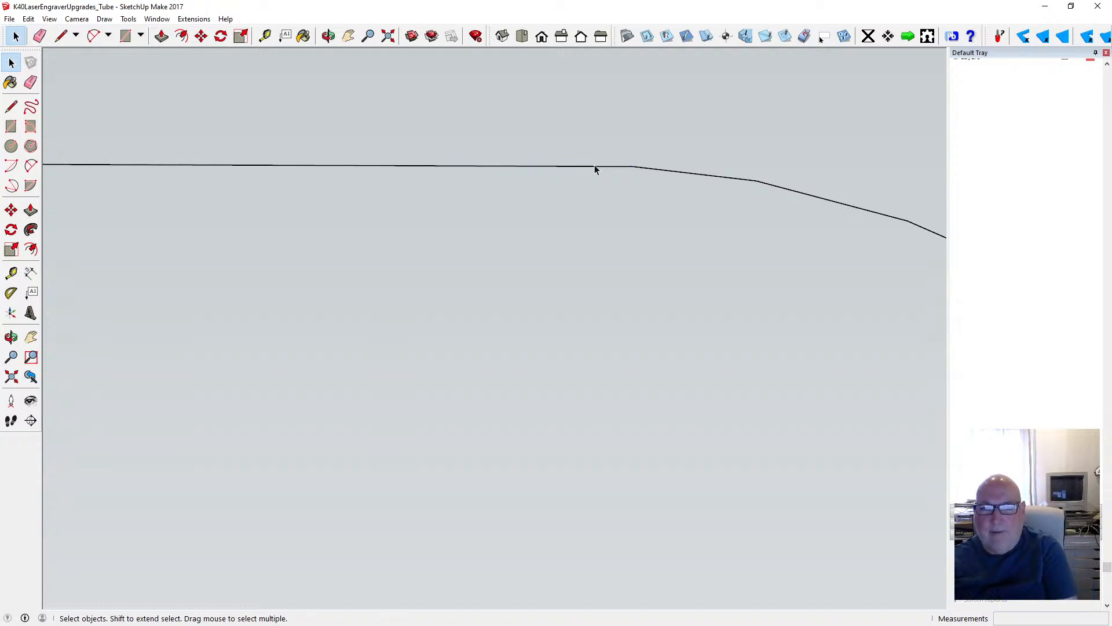
- Check the rounded path between the two tubes and save the model
{"action": "scroll", "coordinate": [627, 203], "scroll_direction": "down", "scroll_amount": 10}
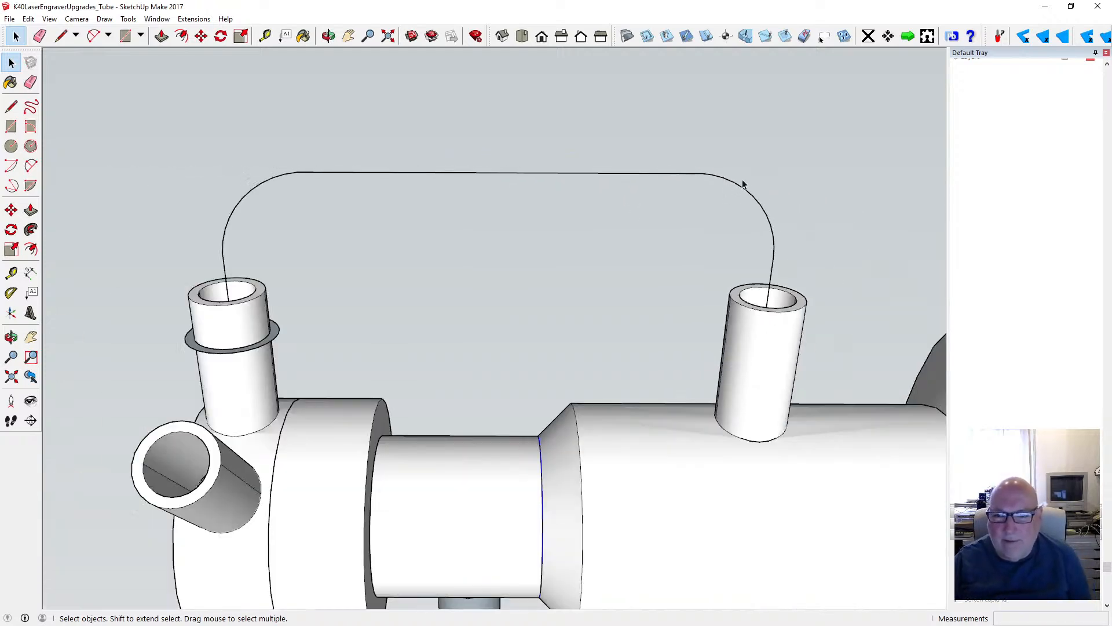
{"action": "scroll", "coordinate": [328, 200], "scroll_direction": "up", "scroll_amount": 8}
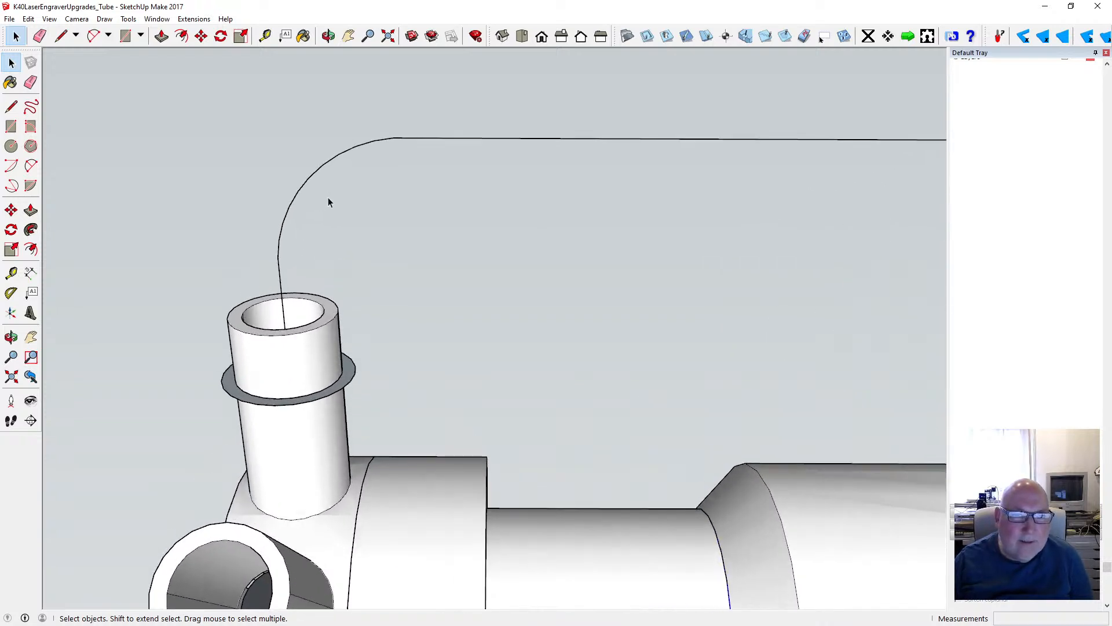
{"action": "scroll", "coordinate": [328, 202], "scroll_direction": "down", "scroll_amount": 5}
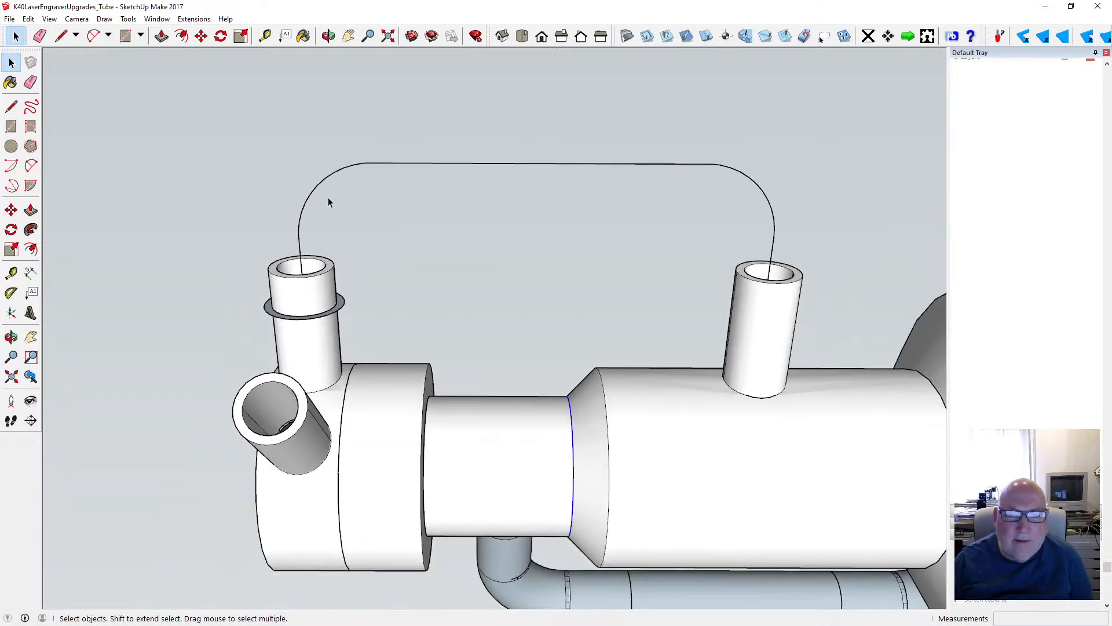
{"action": "left_click", "coordinate": [9, 18]}
{"action": "left_click", "coordinate": [35, 62]}
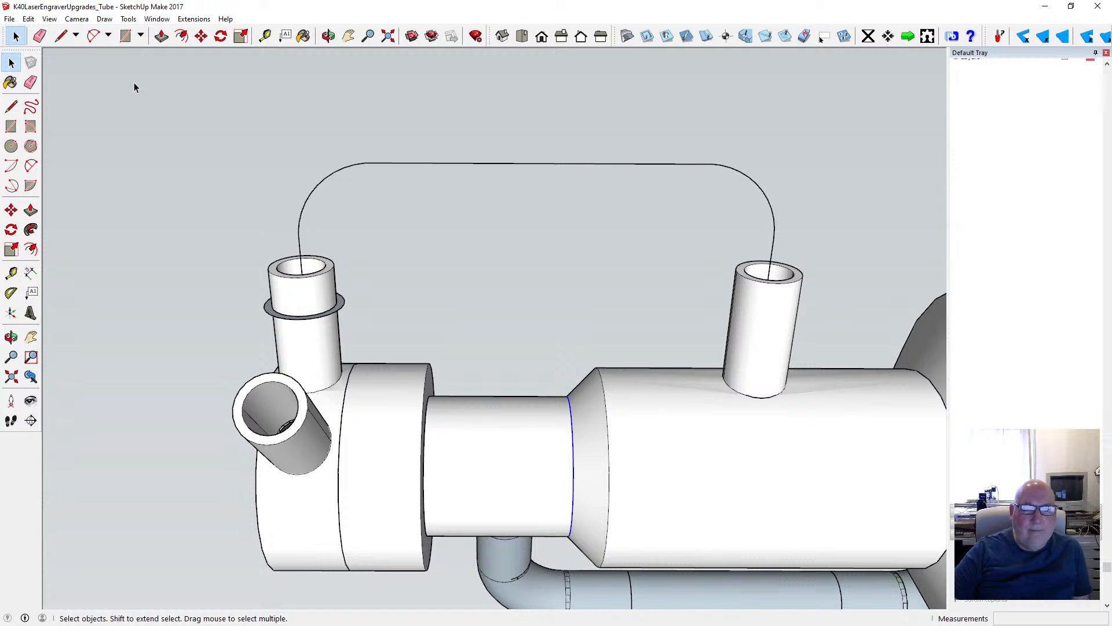
- Sweep the ring face along the rounded path with Follow Me, from the ringed tube over to the second tube
{"action": "left_click", "coordinate": [129, 19]}
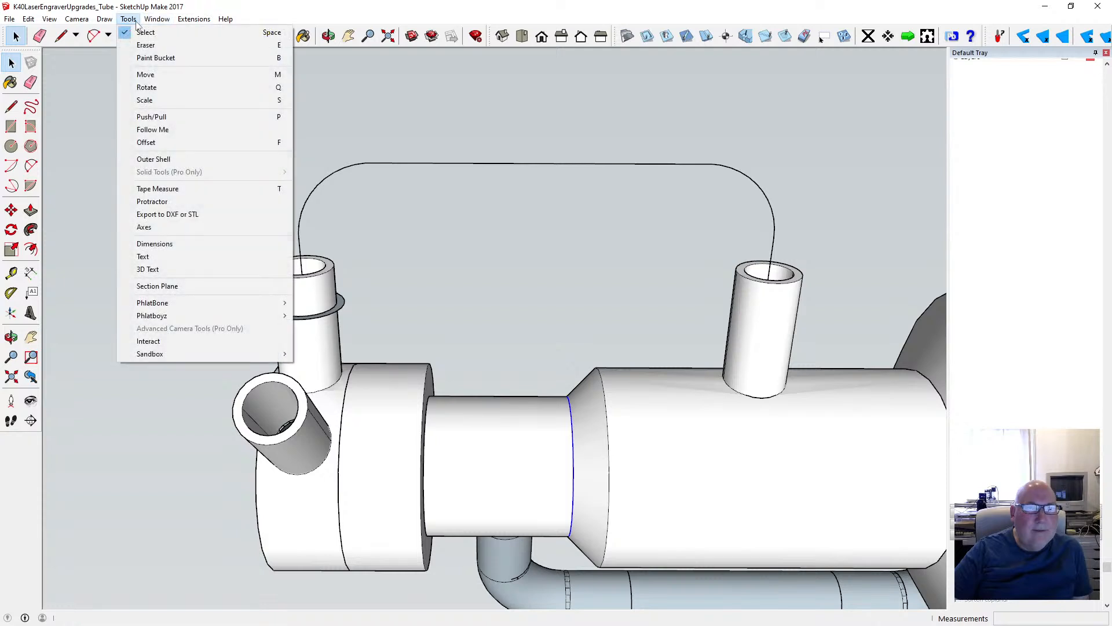
{"action": "left_click", "coordinate": [170, 128]}
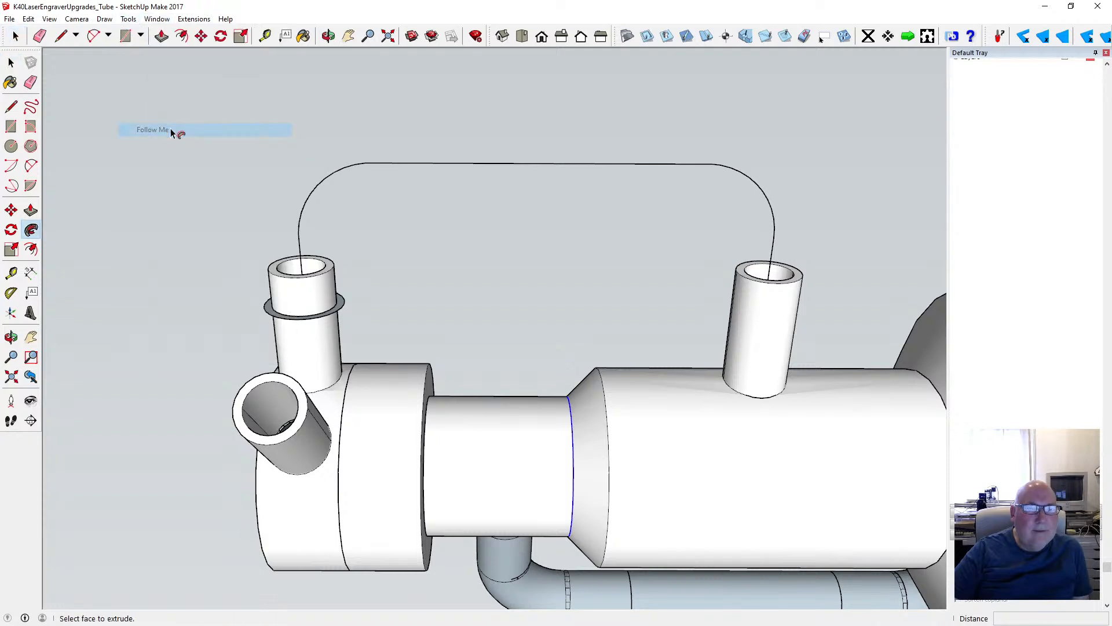
{"action": "left_click", "coordinate": [334, 313]}
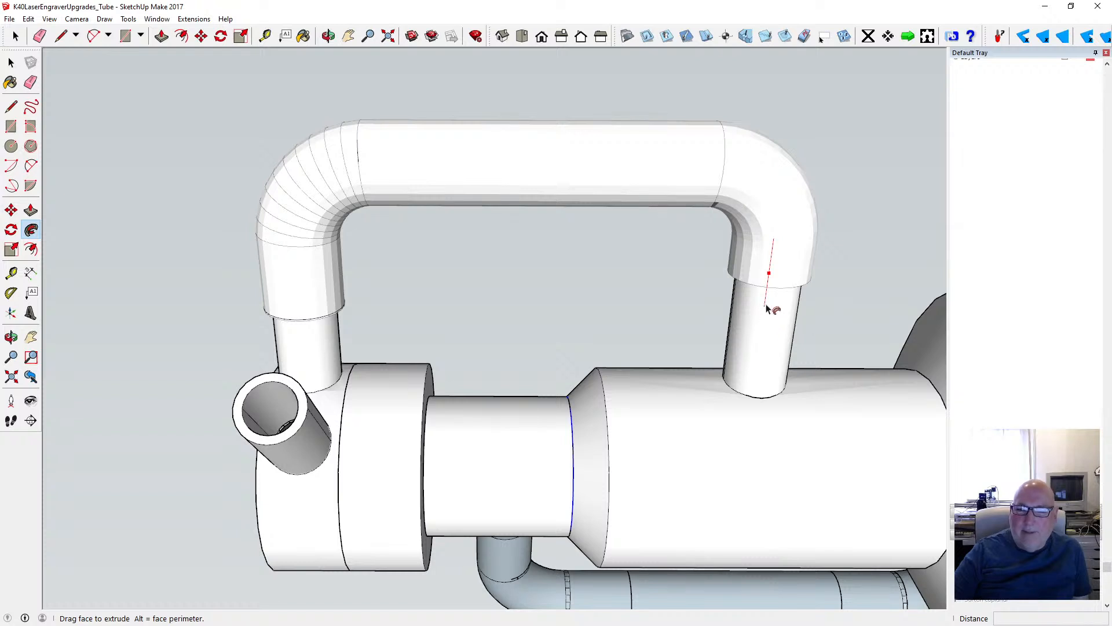
{"action": "left_click", "coordinate": [755, 364]}
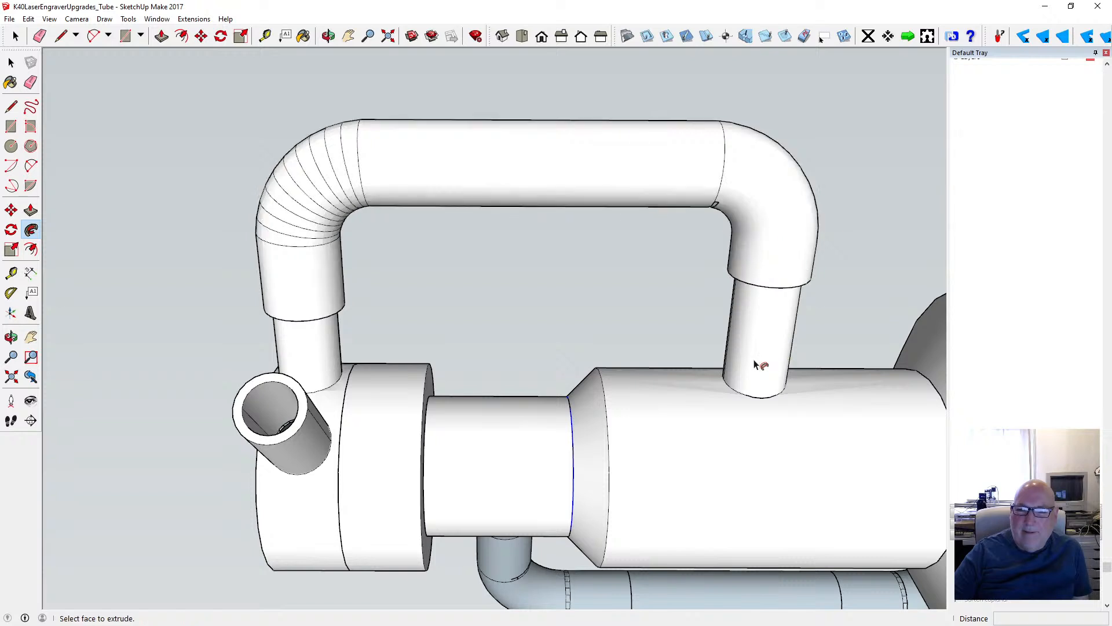
- Examine the hose's inner bend near the second tube, where the straight section meets the curve, from several angles
{"action": "key", "text": "o"}
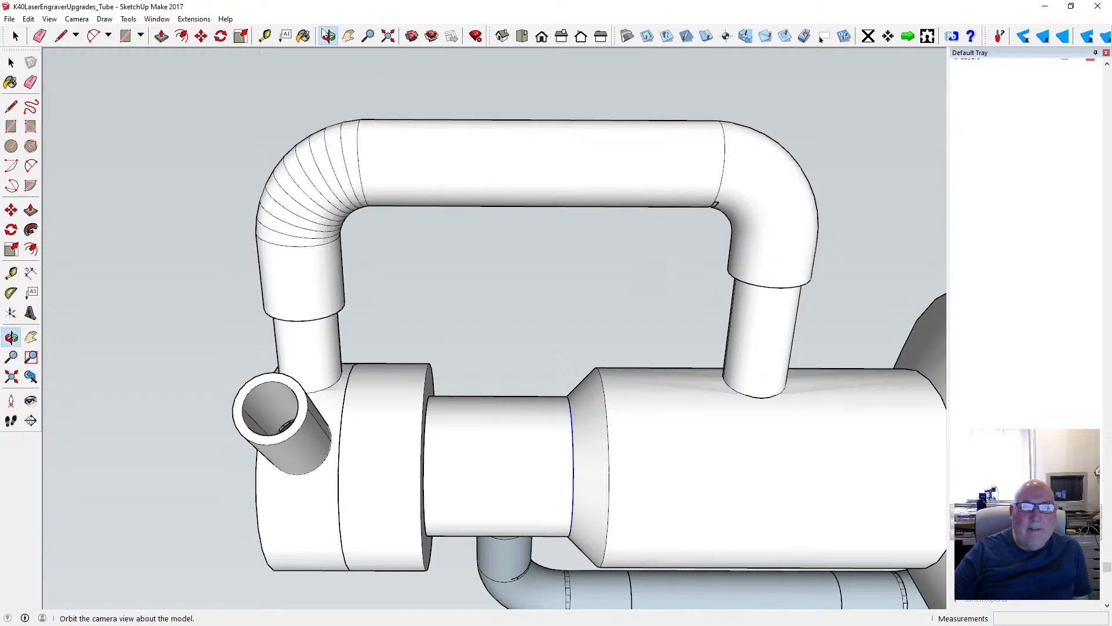
{"action": "left_click_drag", "start_coordinate": [452, 238], "coordinate": [442, 198]}
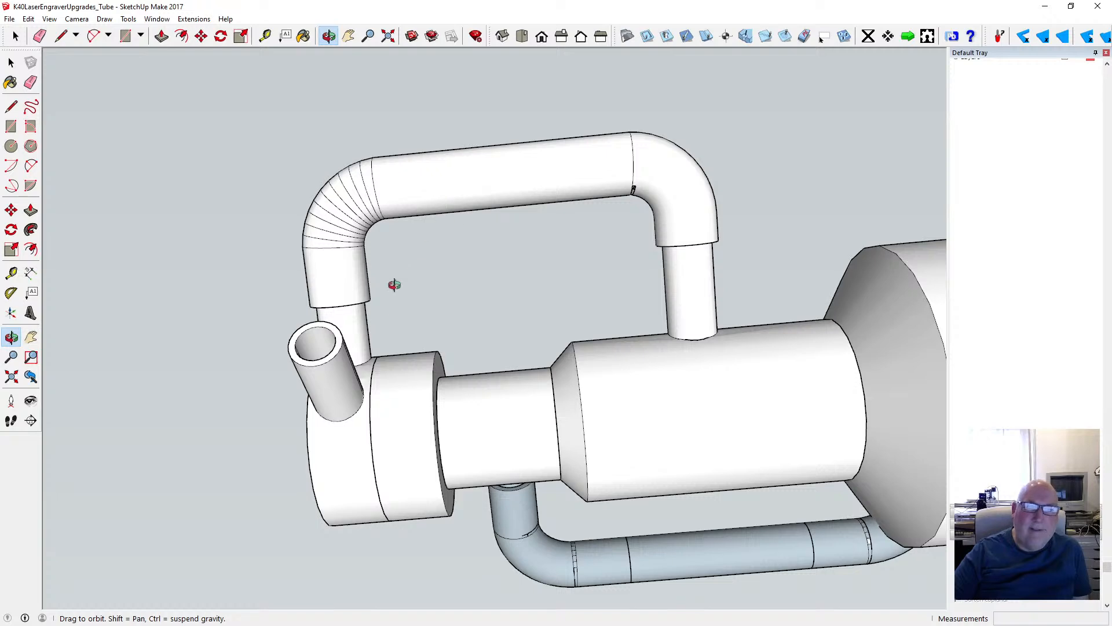
{"action": "left_click_drag", "start_coordinate": [394, 284], "coordinate": [482, 228]}
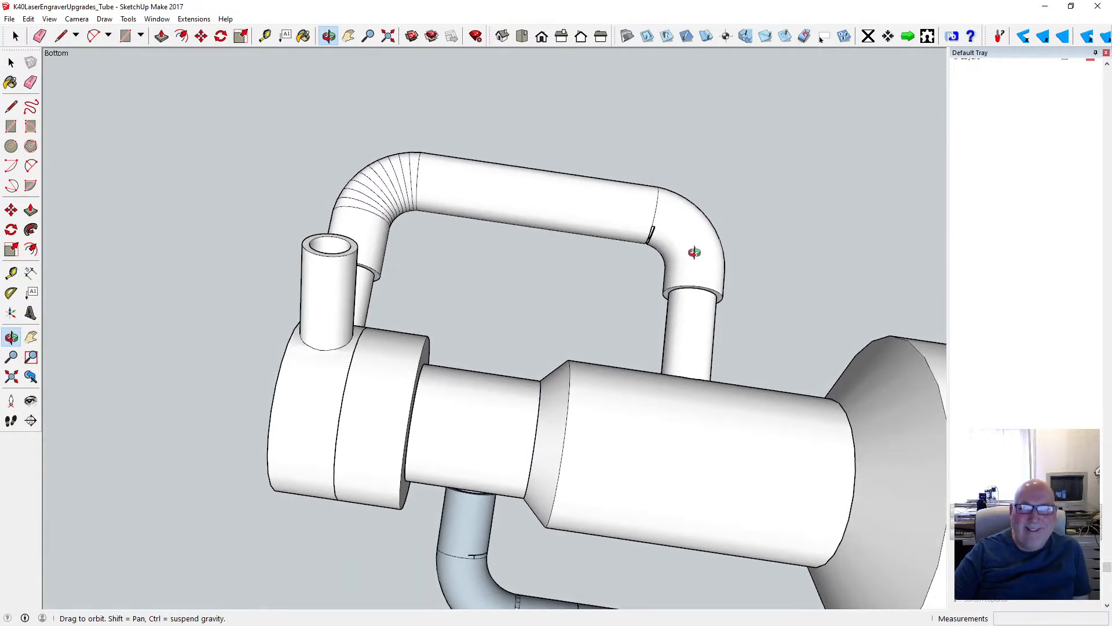
{"action": "scroll", "coordinate": [694, 252], "scroll_direction": "up", "scroll_amount": 8}
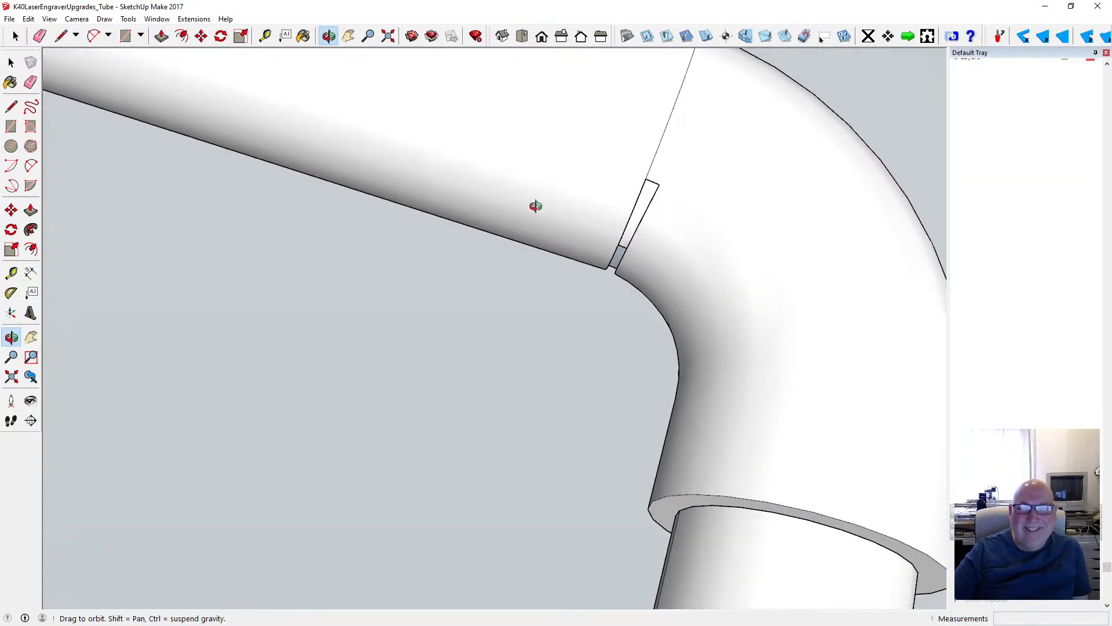
{"action": "left_click_drag", "start_coordinate": [536, 207], "coordinate": [596, 159]}
{"action": "scroll", "coordinate": [625, 207], "scroll_direction": "up", "scroll_amount": 4}
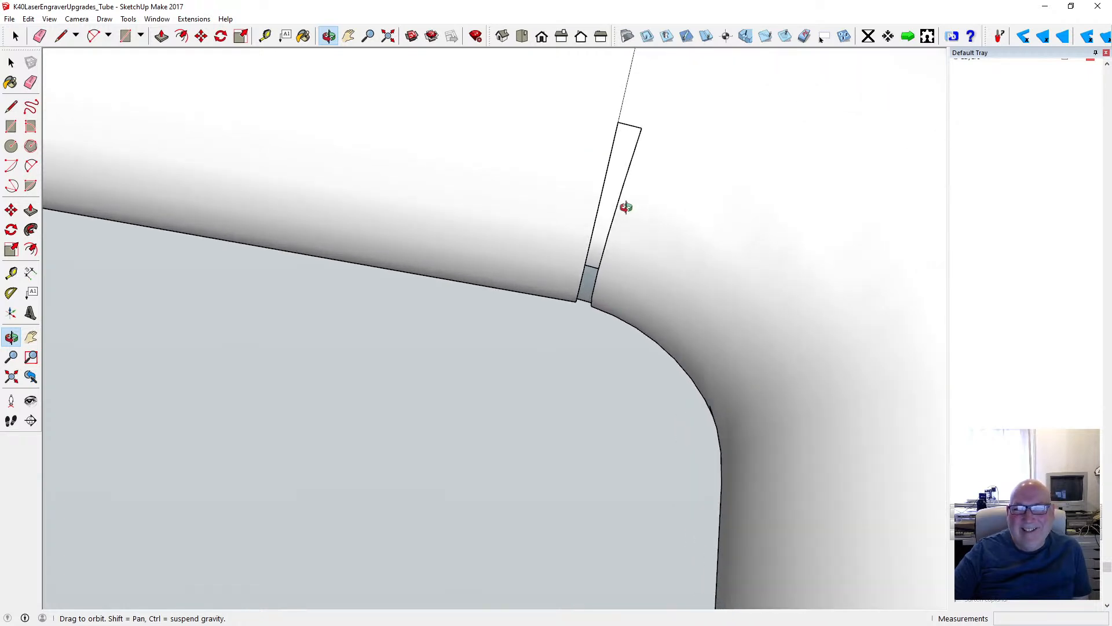
{"action": "left_click_drag", "start_coordinate": [626, 206], "coordinate": [364, 242]}
{"action": "scroll", "coordinate": [375, 186], "scroll_direction": "down", "scroll_amount": 4}
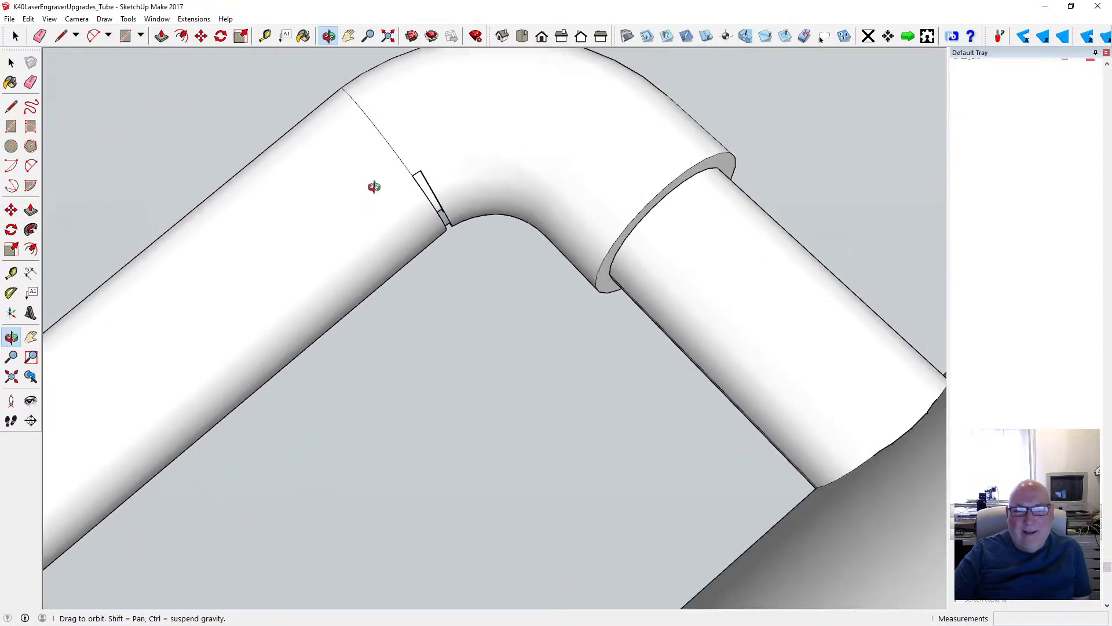
{"action": "scroll", "coordinate": [374, 187], "scroll_direction": "down", "scroll_amount": 3}
{"action": "scroll", "coordinate": [426, 200], "scroll_direction": "up", "scroll_amount": 6}
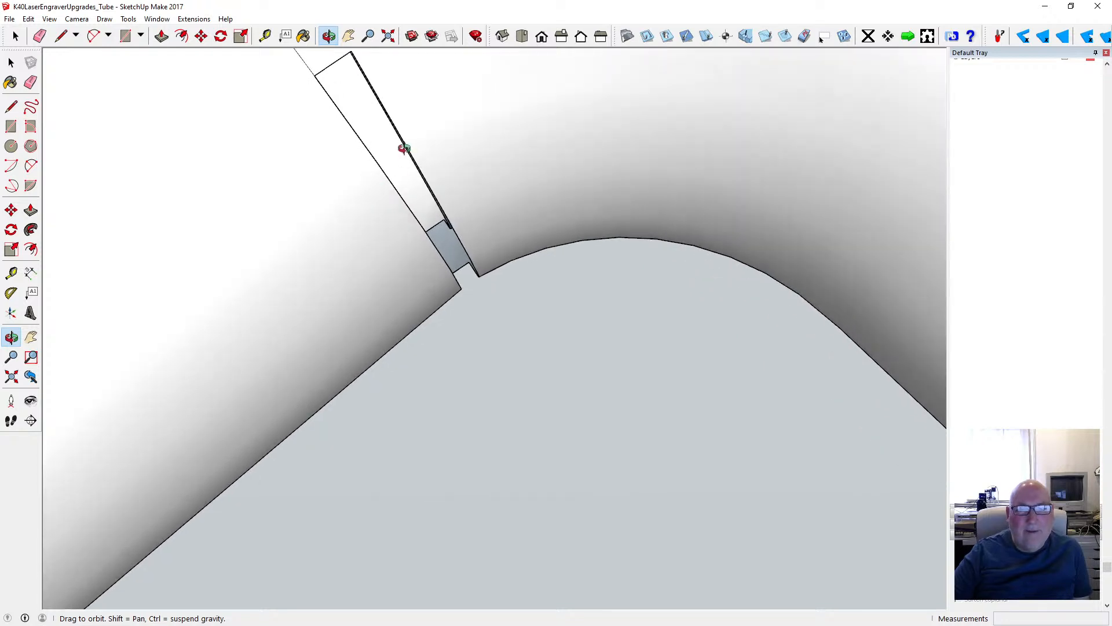
{"action": "left_click_drag", "start_coordinate": [403, 149], "coordinate": [202, 165]}
{"action": "scroll", "coordinate": [268, 200], "scroll_direction": "down", "scroll_amount": 5}
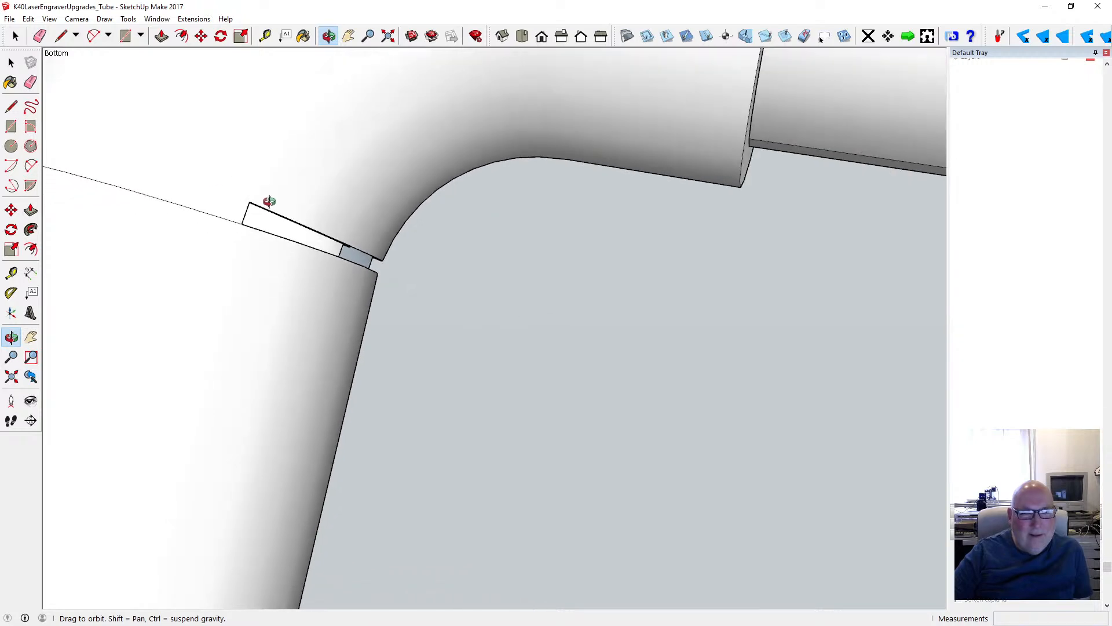
- Inspect the swept hose and its two tube connections from the other side of the laser tube
{"action": "left_click_drag", "start_coordinate": [394, 234], "coordinate": [521, 430]}
{"action": "scroll", "coordinate": [522, 429], "scroll_direction": "down", "scroll_amount": 1}
{"action": "scroll", "coordinate": [276, 413], "scroll_direction": "up", "scroll_amount": 5}
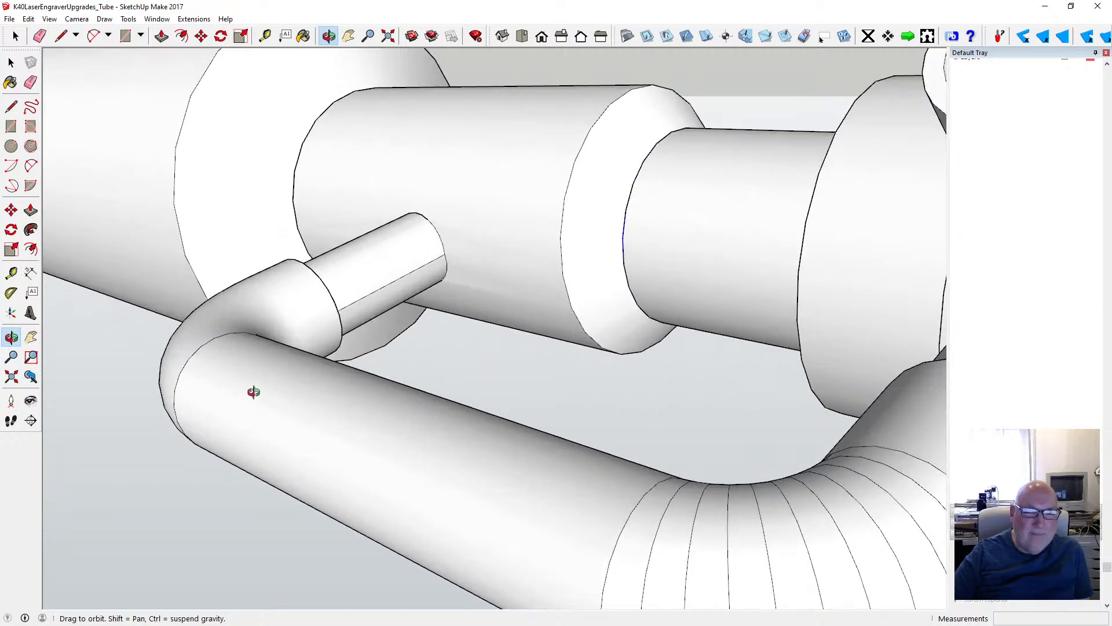
{"action": "left_click_drag", "start_coordinate": [253, 390], "coordinate": [461, 440]}
{"action": "scroll", "coordinate": [461, 439], "scroll_direction": "down", "scroll_amount": 6}
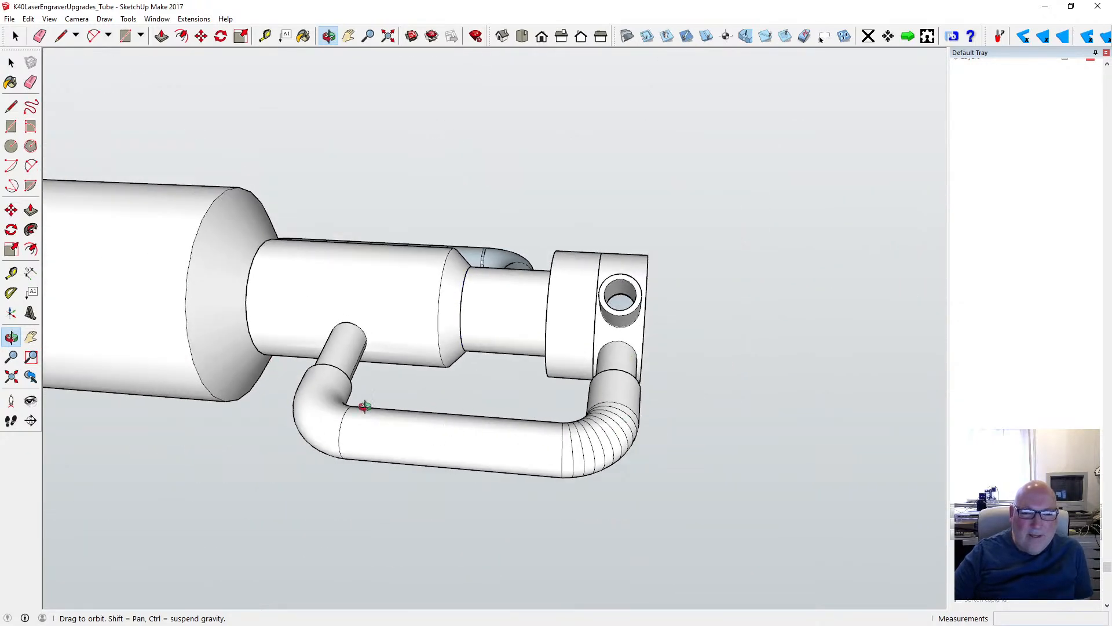
{"action": "left_click_drag", "start_coordinate": [582, 459], "coordinate": [480, 450]}
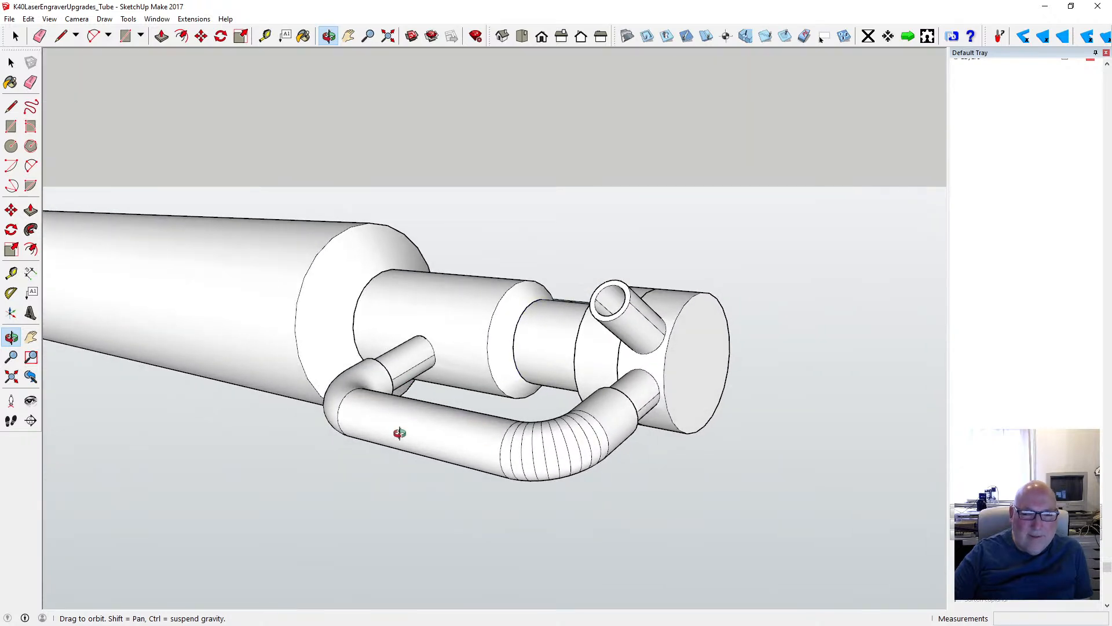
- Select the whole hose and apply Soften/Smooth Edges to it, then clear the selection
{"action": "left_click_drag", "start_coordinate": [399, 434], "coordinate": [273, 471]}
{"action": "key", "text": "space"}
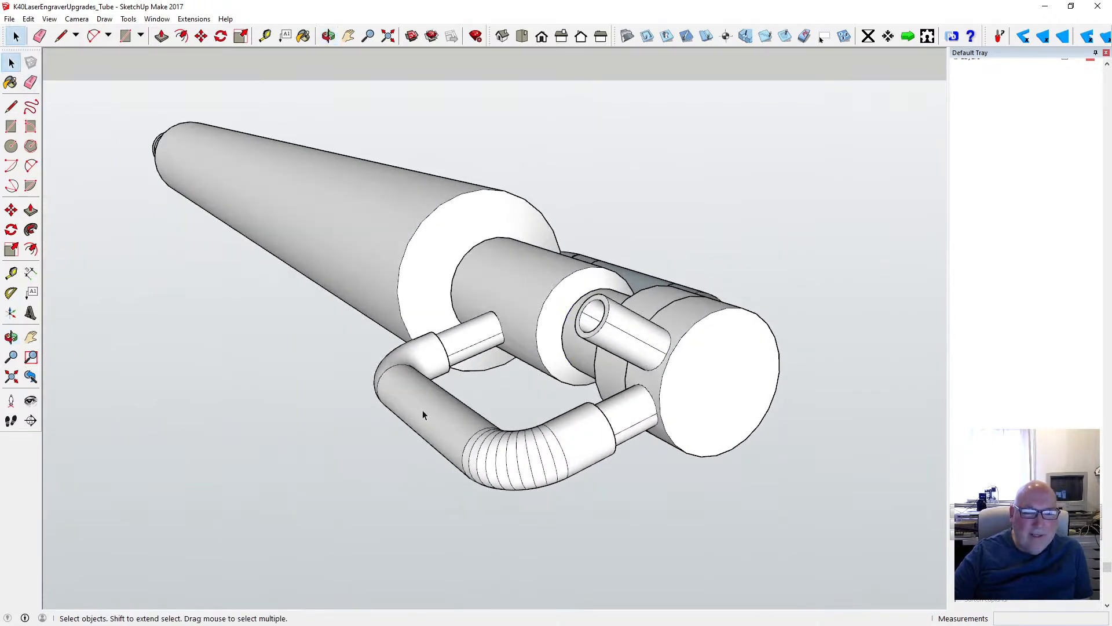
{"action": "left_click_drag", "start_coordinate": [328, 314], "coordinate": [637, 524]}
{"action": "right_click", "coordinate": [541, 467]}
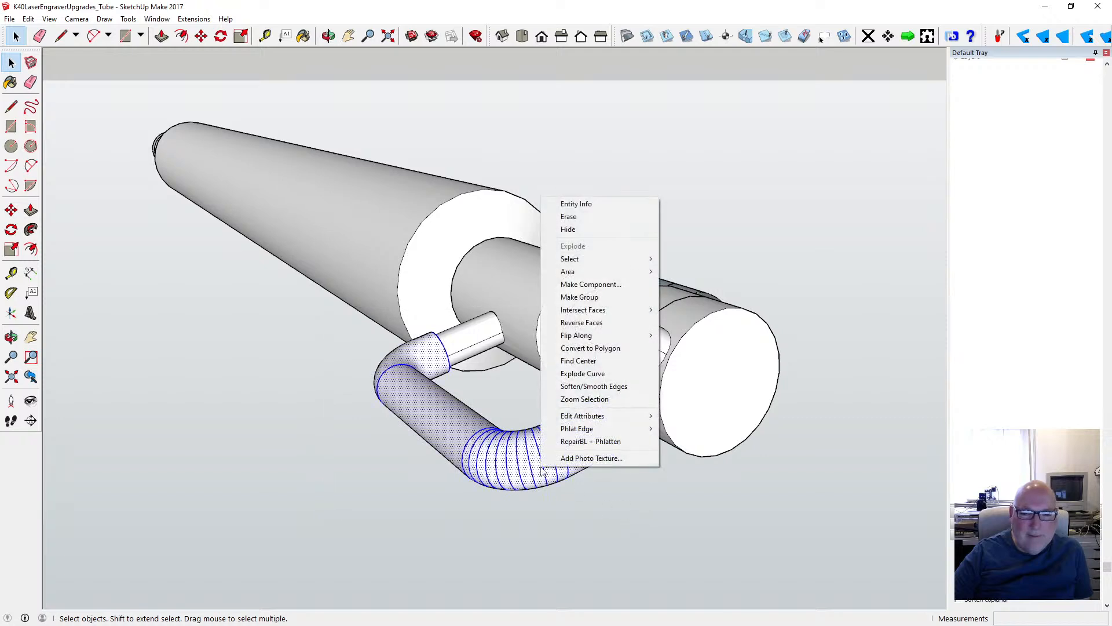
{"action": "left_click", "coordinate": [625, 385]}
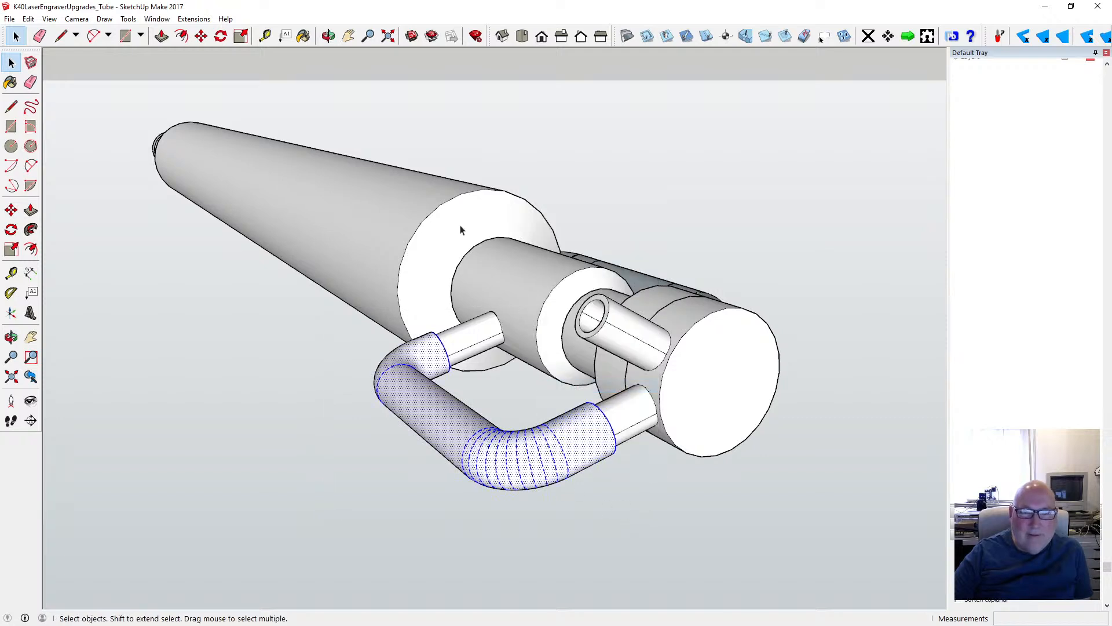
{"action": "left_click", "coordinate": [343, 385]}
- Draw two lines, about 0.47 mm and 0.42 mm long, across the wide end of the slit at the hose's inner bend to fill it
{"action": "left_click", "coordinate": [328, 36]}
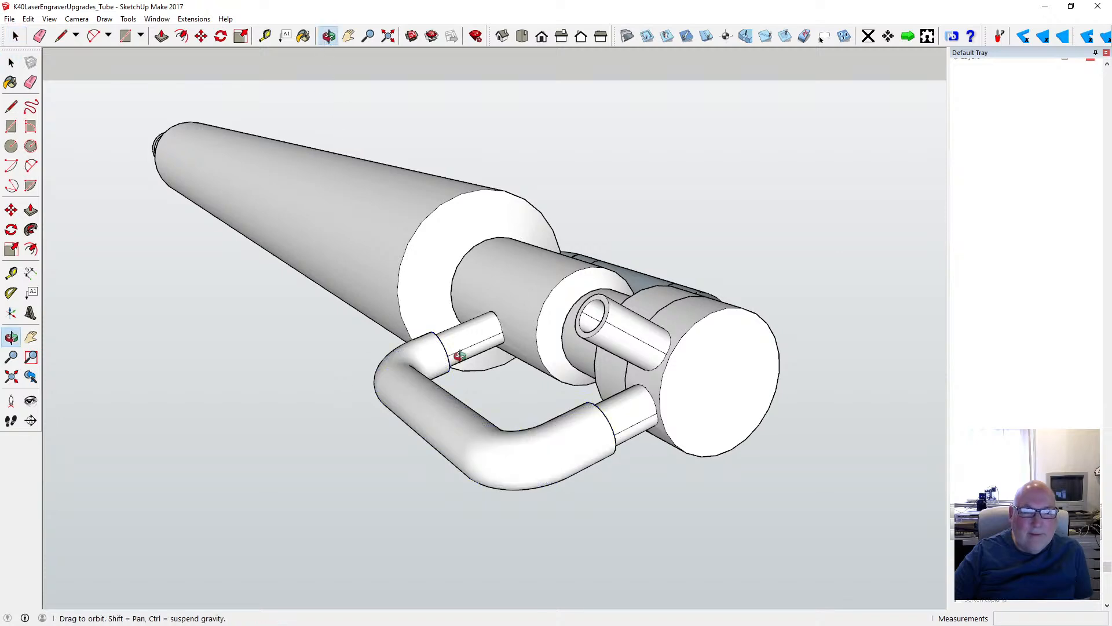
{"action": "left_click_drag", "start_coordinate": [481, 386], "coordinate": [224, 427]}
{"action": "scroll", "coordinate": [539, 348], "scroll_direction": "up", "scroll_amount": 8}
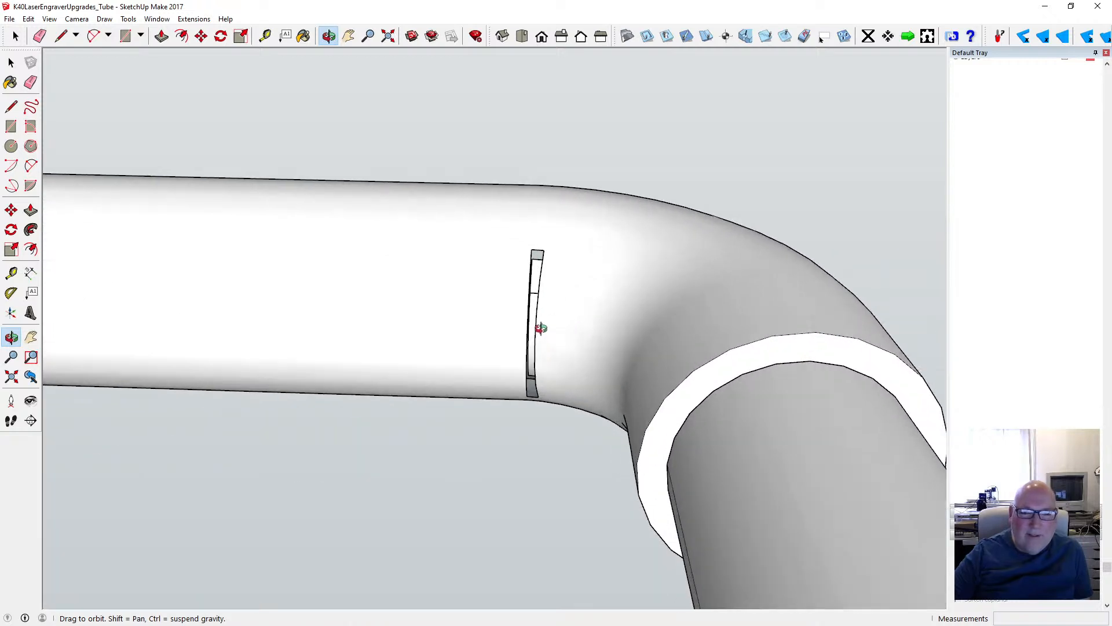
{"action": "scroll", "coordinate": [541, 329], "scroll_direction": "up", "scroll_amount": 2}
{"action": "mouse_move", "coordinate": [543, 337]}
{"action": "left_mouse_down"}
{"action": "mouse_move", "coordinate": [489, 291]}
{"action": "mouse_move", "coordinate": [523, 258]}
{"action": "mouse_move", "coordinate": [538, 304]}
{"action": "mouse_move", "coordinate": [526, 307]}
{"action": "mouse_move", "coordinate": [568, 295]}
{"action": "mouse_move", "coordinate": [618, 303]}
{"action": "mouse_move", "coordinate": [518, 308]}
{"action": "left_mouse_up"}
{"action": "scroll", "coordinate": [539, 284], "scroll_direction": "up", "scroll_amount": 5}
{"action": "left_click", "coordinate": [11, 106]}
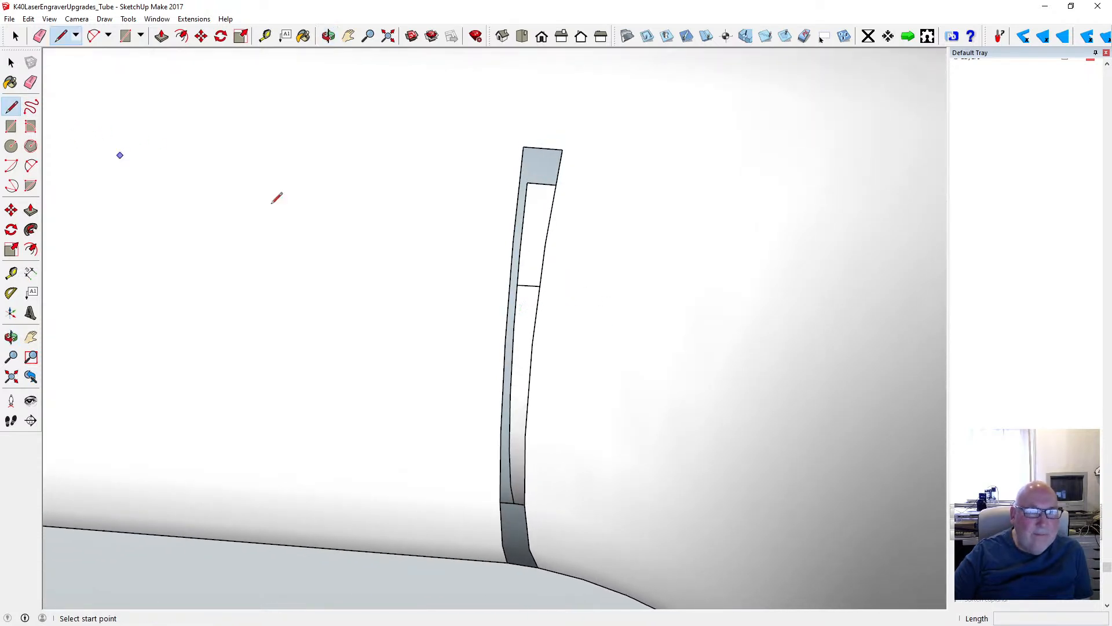
{"action": "left_click", "coordinate": [519, 193]}
{"action": "left_click", "coordinate": [554, 197]}
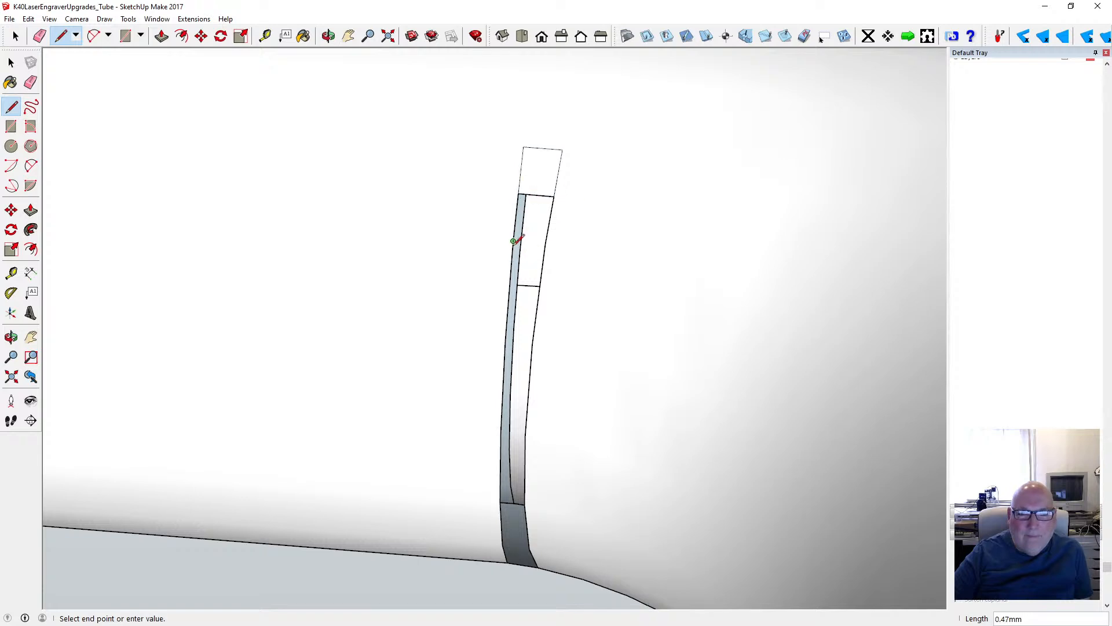
{"action": "left_click", "coordinate": [546, 243]}
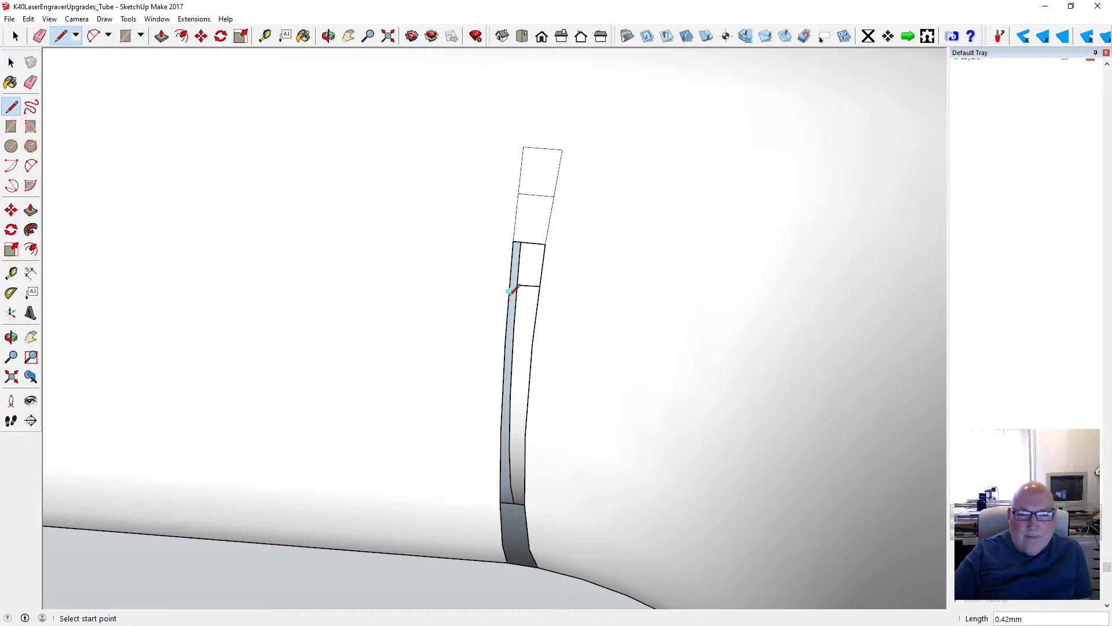
- Continue closing the slit by joining its facing edge points with five cross lines, about 0.39 mm down to 0.35 mm long
{"action": "left_click", "coordinate": [508, 304]}
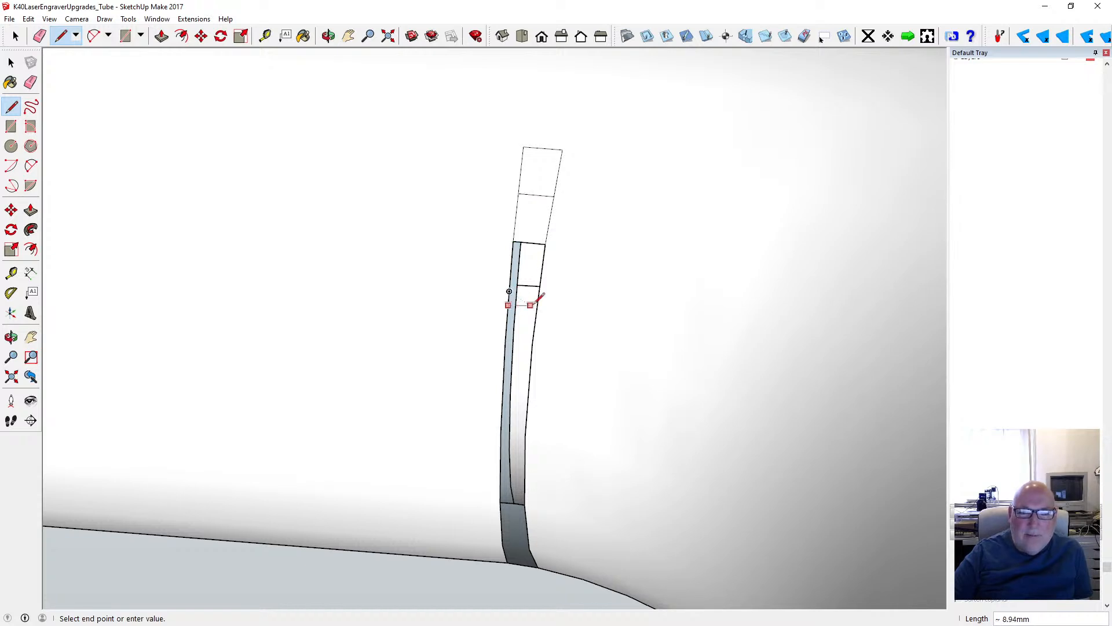
{"action": "key", "text": "Escape"}
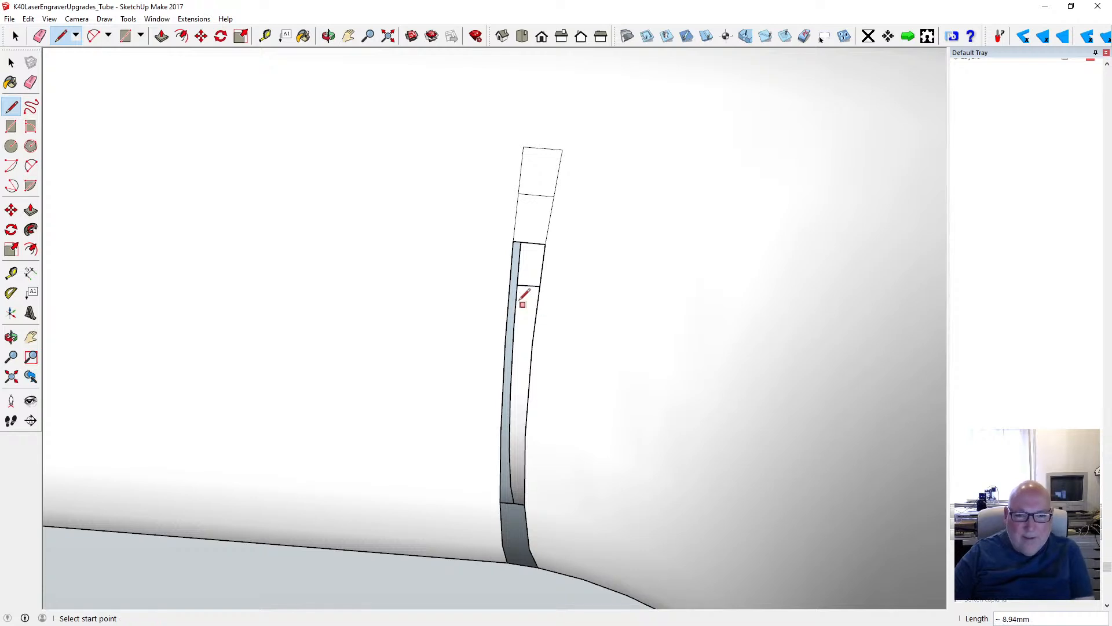
{"action": "left_click", "coordinate": [509, 291]}
{"action": "left_click", "coordinate": [540, 295]}
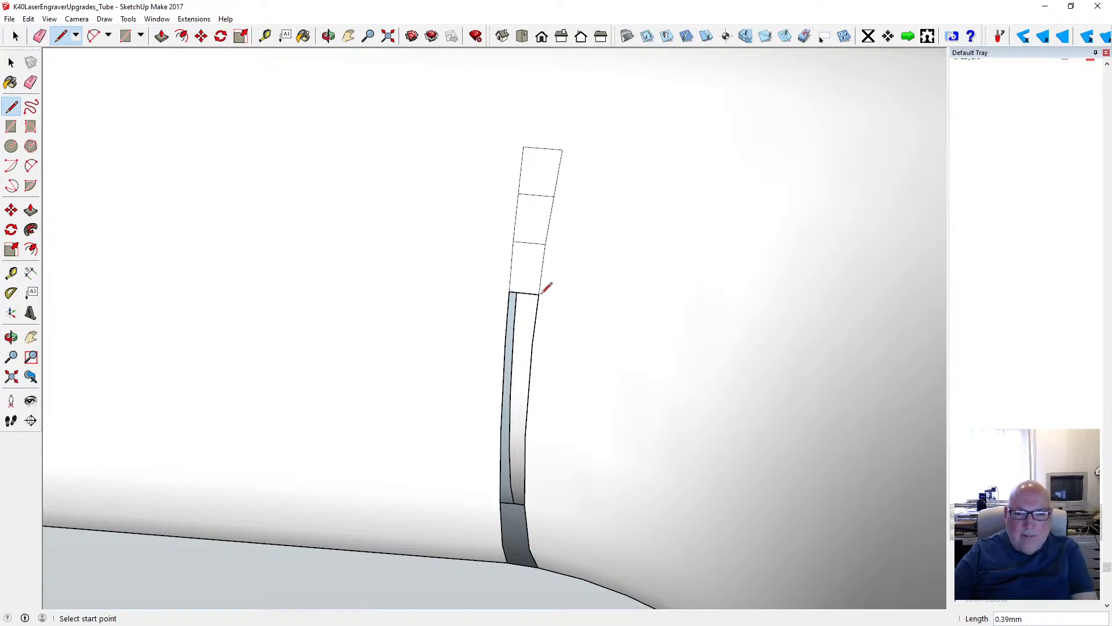
{"action": "left_click", "coordinate": [506, 333]}
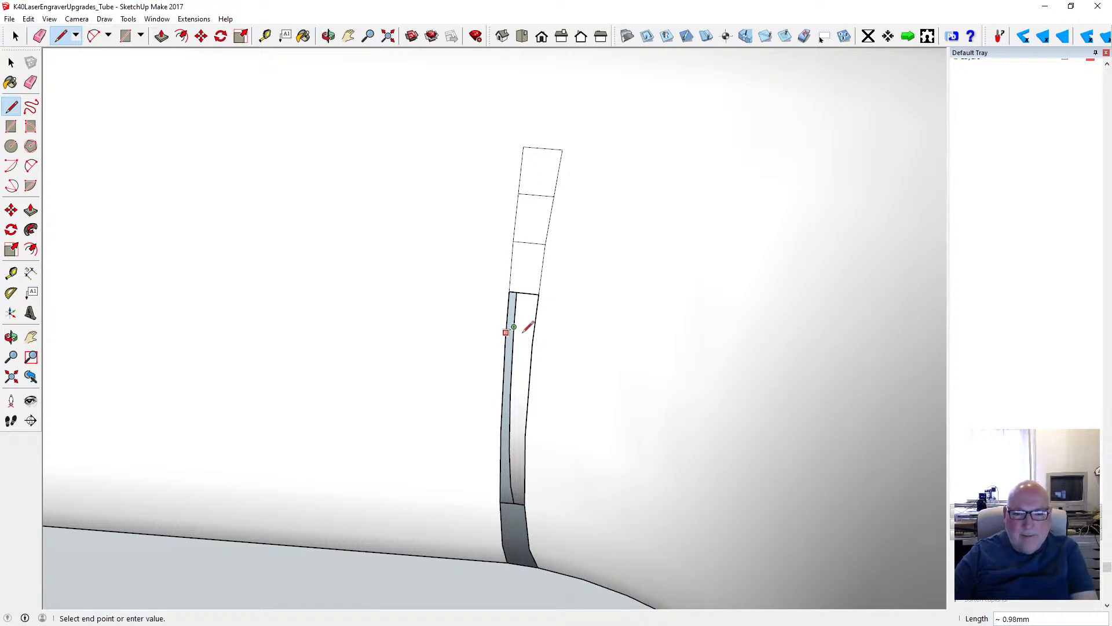
{"action": "key", "text": "Escape"}
{"action": "left_click", "coordinate": [532, 344]}
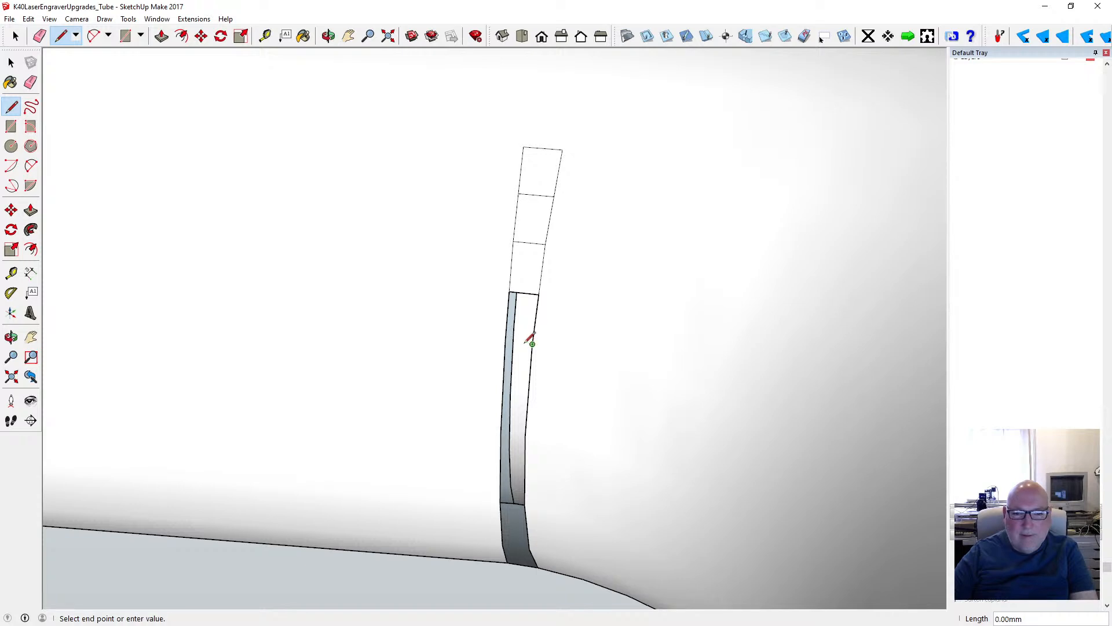
{"action": "left_click", "coordinate": [506, 342]}
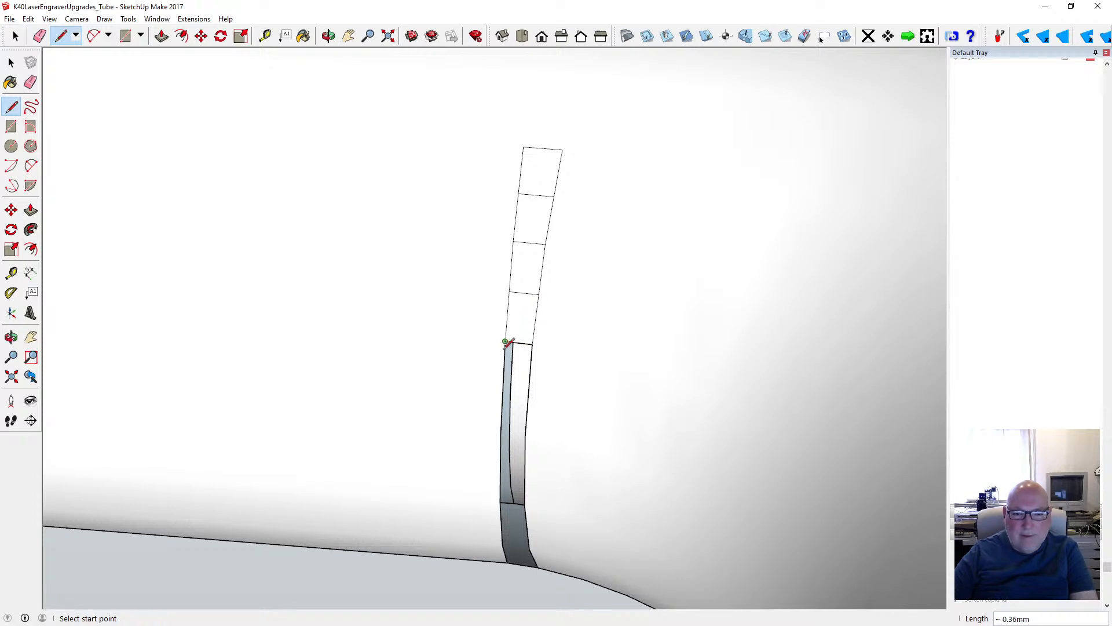
{"action": "left_click", "coordinate": [529, 391]}
{"action": "left_click", "coordinate": [504, 388]}
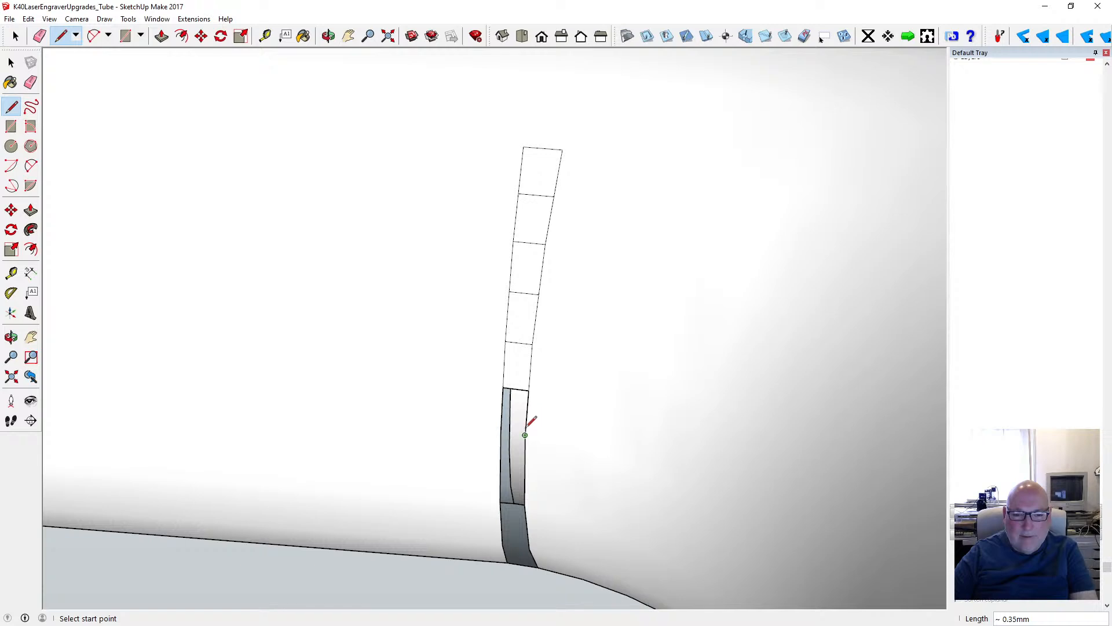
{"action": "left_click", "coordinate": [501, 432]}
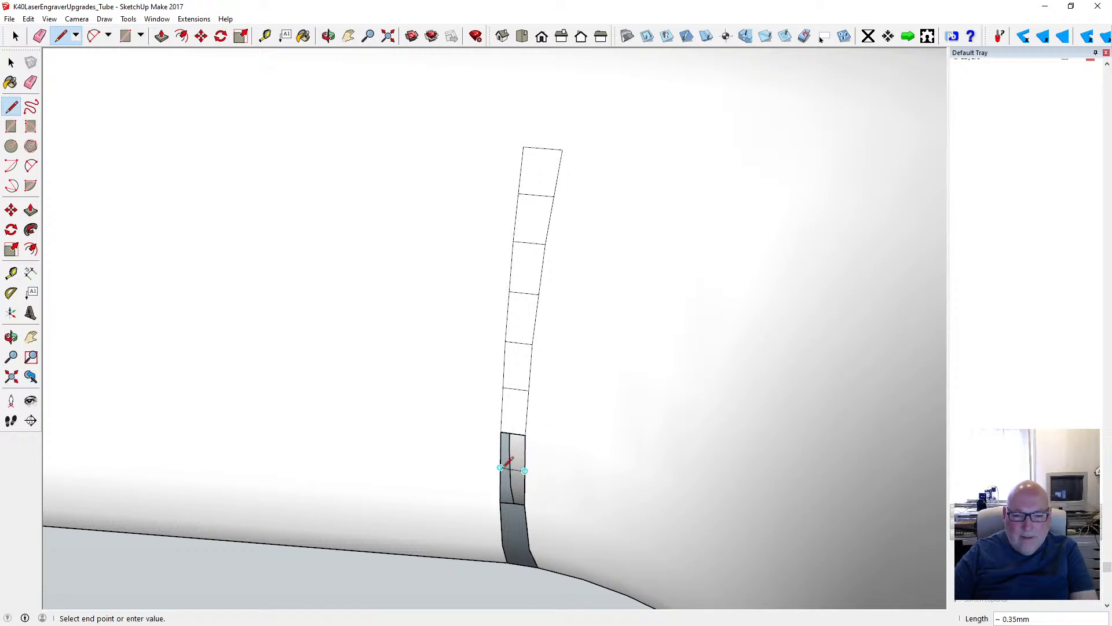
{"action": "left_click", "coordinate": [500, 467]}
- Fill two more narrow strips of the slit with cross lines about 0.35 mm and 0.36 mm long, directly below the closed part
{"action": "scroll", "coordinate": [492, 371], "scroll_direction": "down", "scroll_amount": 3}
{"action": "scroll", "coordinate": [496, 371], "scroll_direction": "up", "scroll_amount": 6}
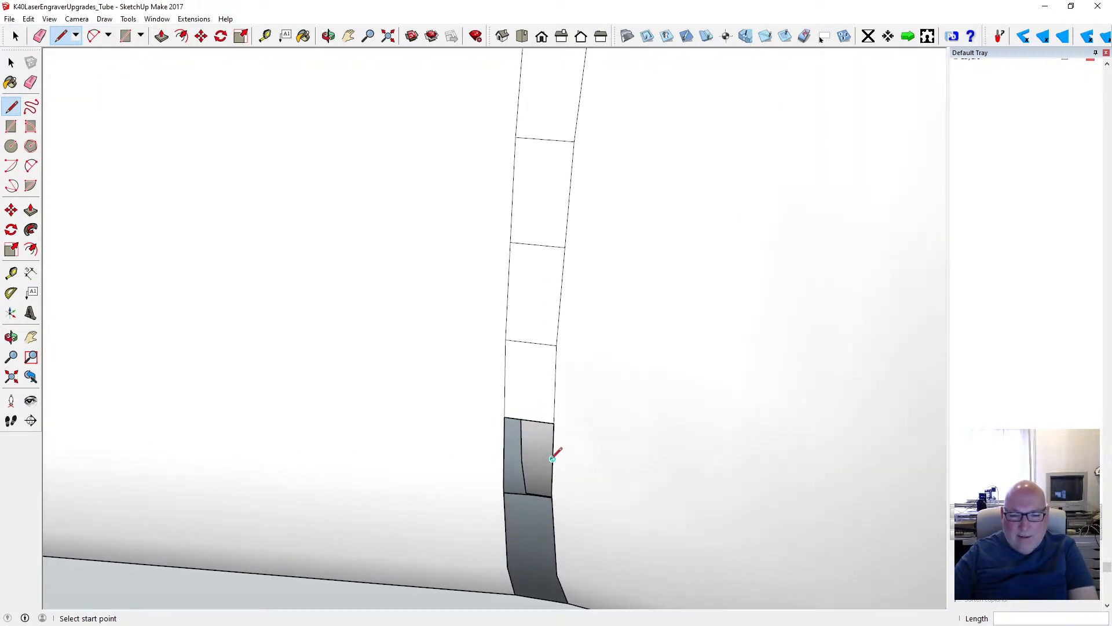
{"action": "left_click", "coordinate": [552, 459]}
{"action": "left_click", "coordinate": [504, 452]}
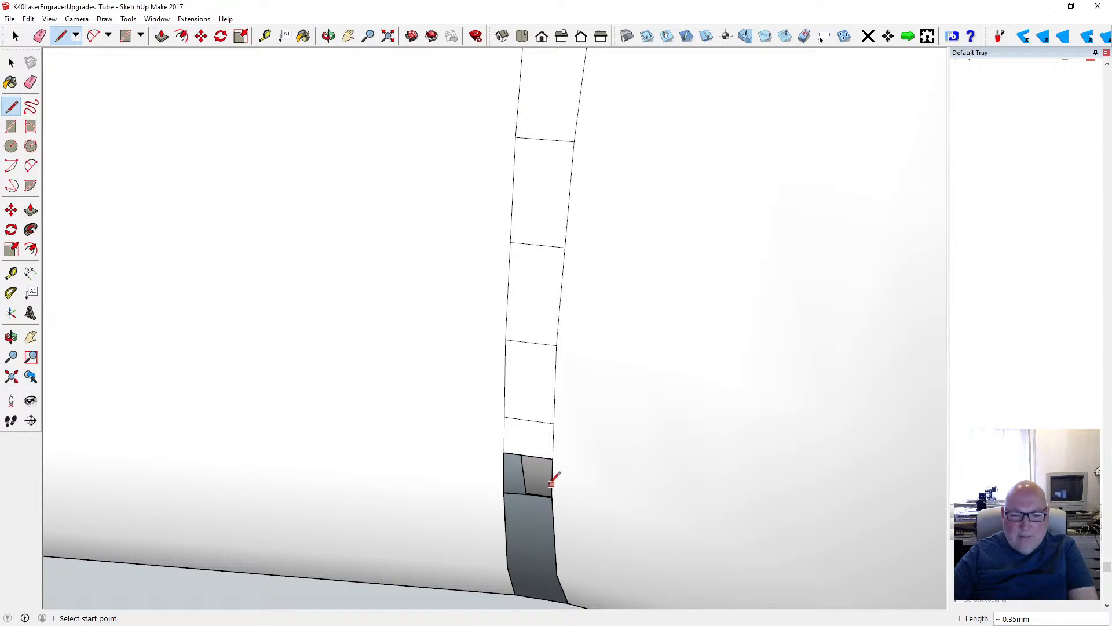
{"action": "left_click", "coordinate": [506, 470]}
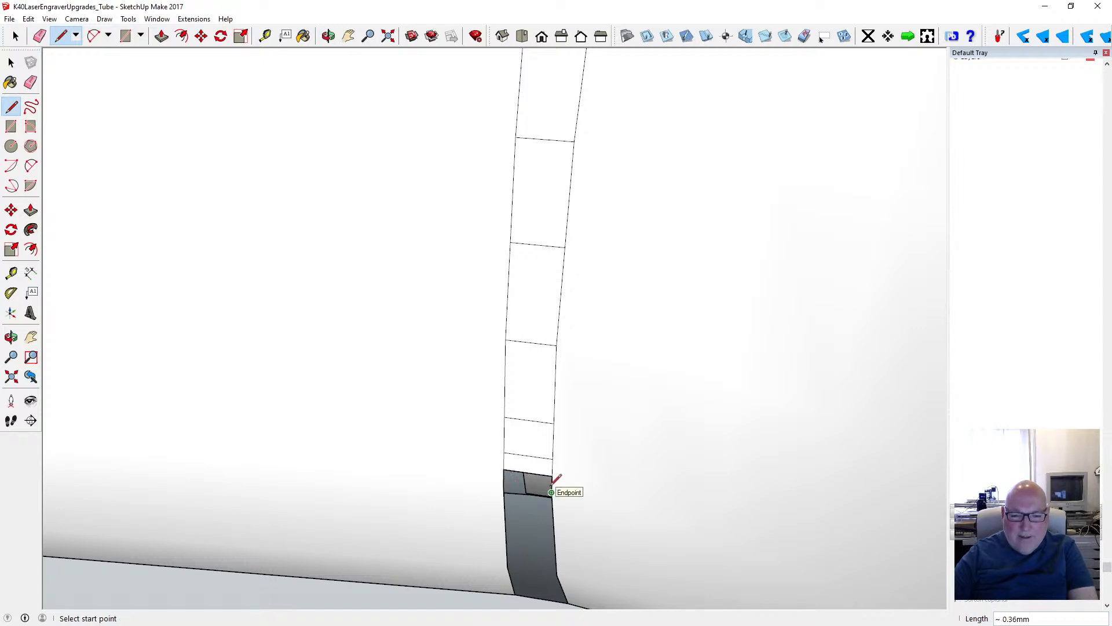
- Try to draw a cross line just below the last closed strip of the slit, undoing each attempted line
{"action": "scroll", "coordinate": [553, 476], "scroll_direction": "up", "scroll_amount": 3}
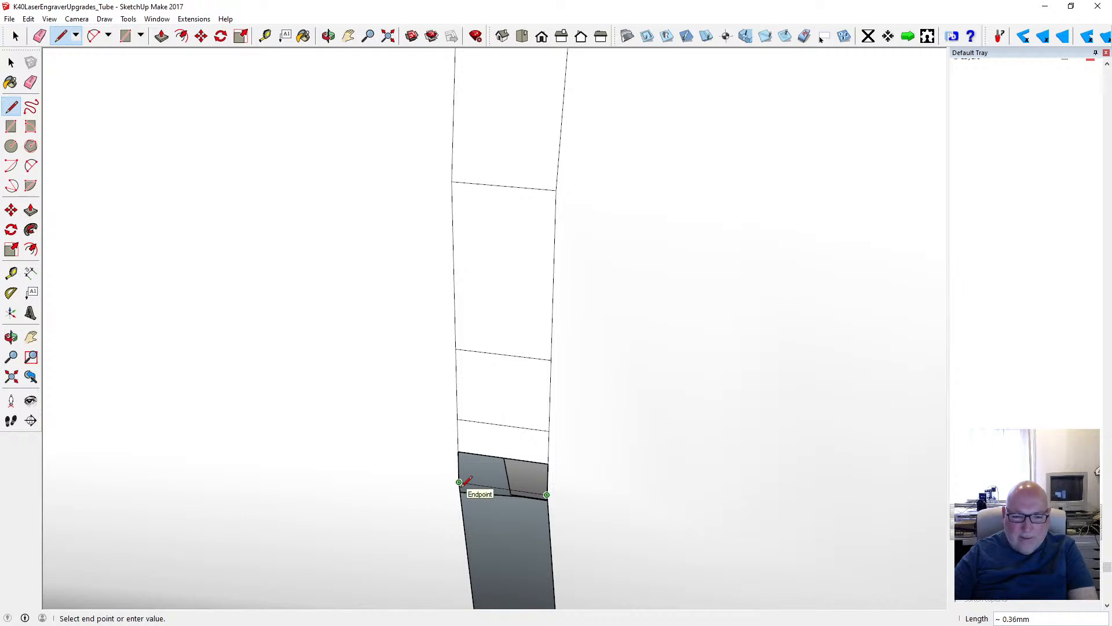
{"action": "left_click", "coordinate": [460, 486]}
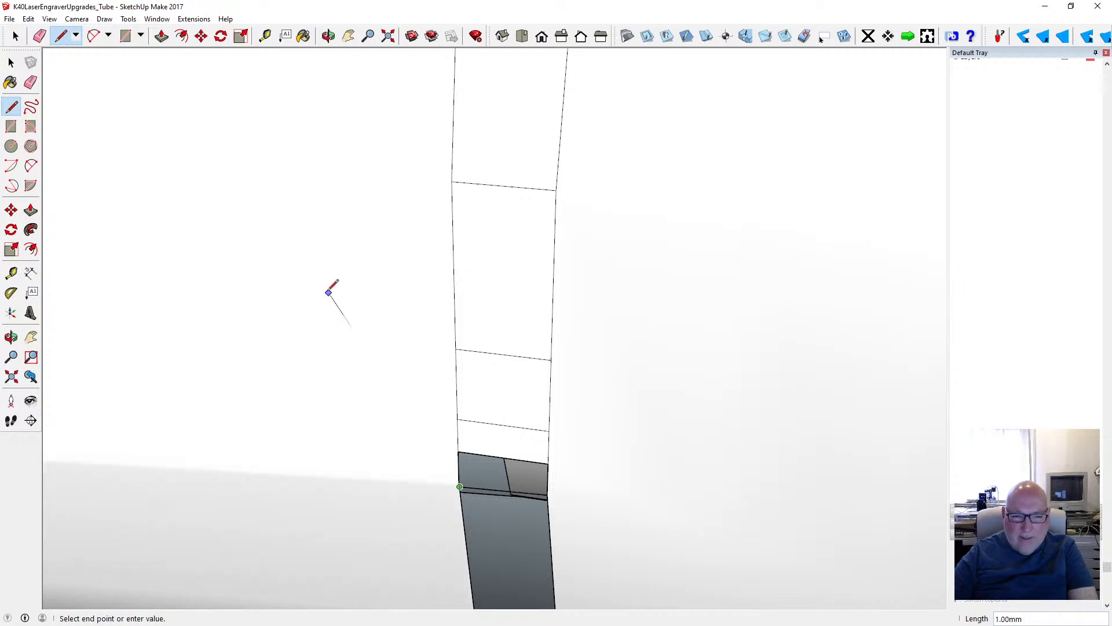
{"action": "left_click", "coordinate": [29, 19]}
{"action": "left_click", "coordinate": [55, 29]}
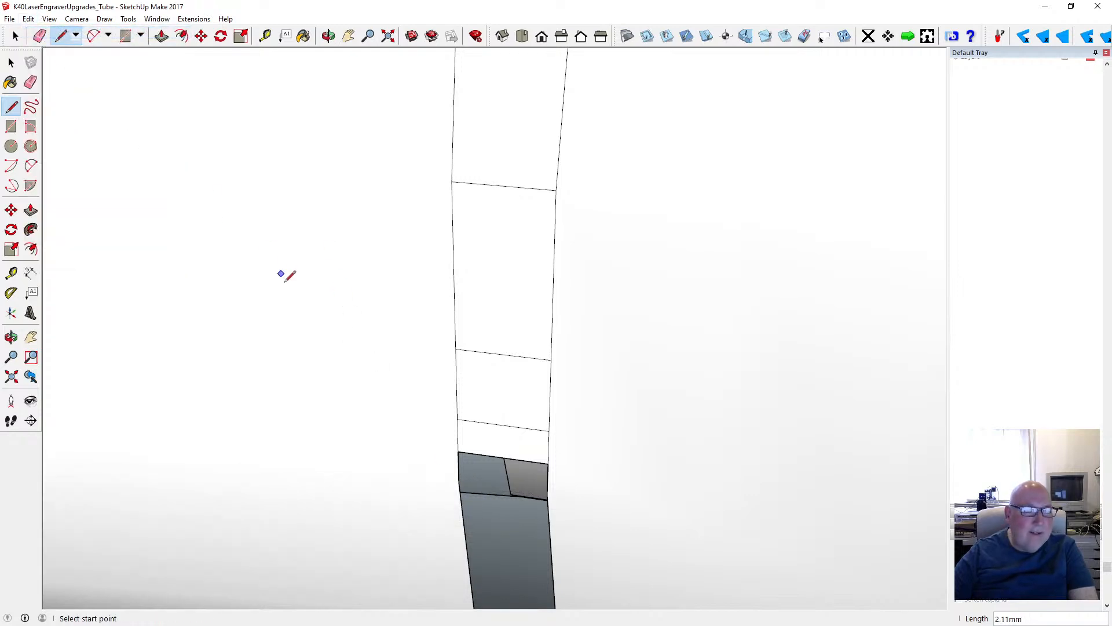
{"action": "left_click", "coordinate": [547, 487]}
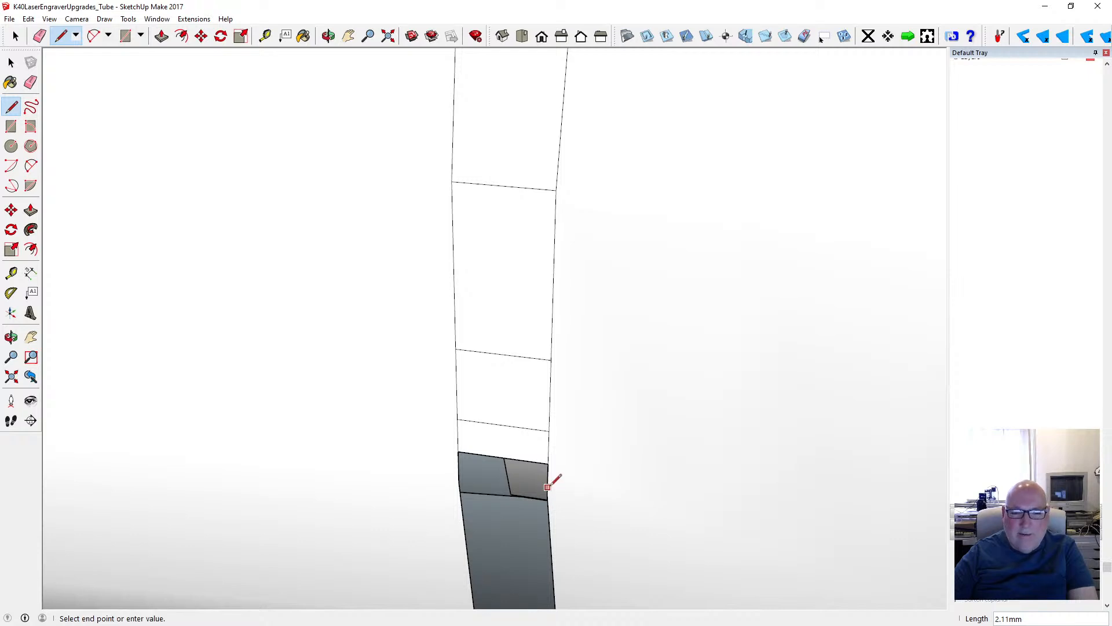
{"action": "left_click", "coordinate": [457, 480]}
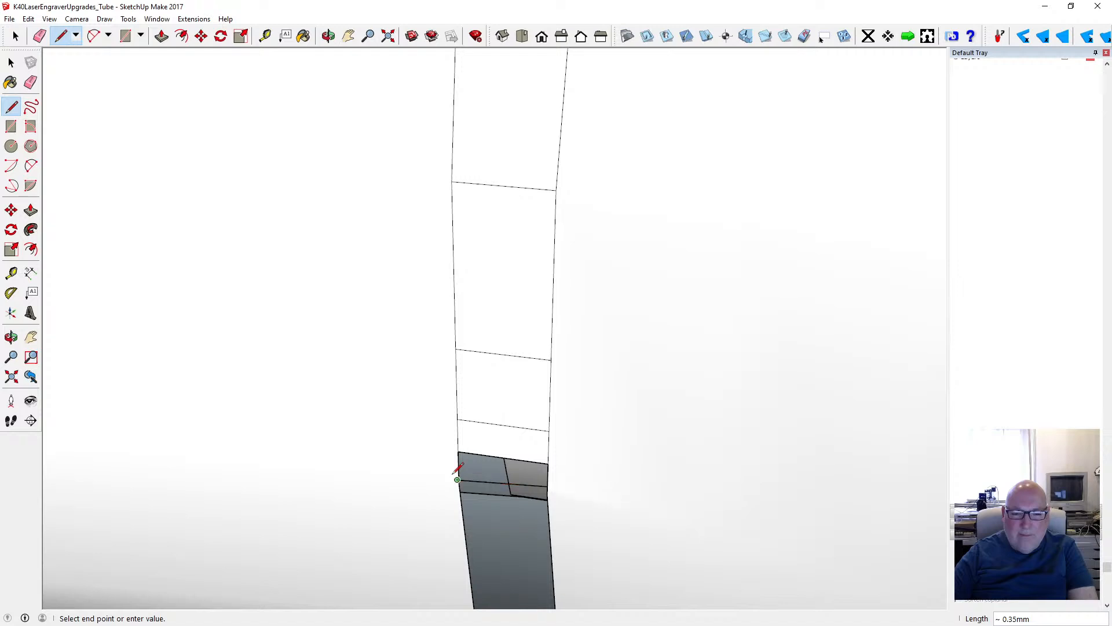
{"action": "left_click", "coordinate": [28, 19]}
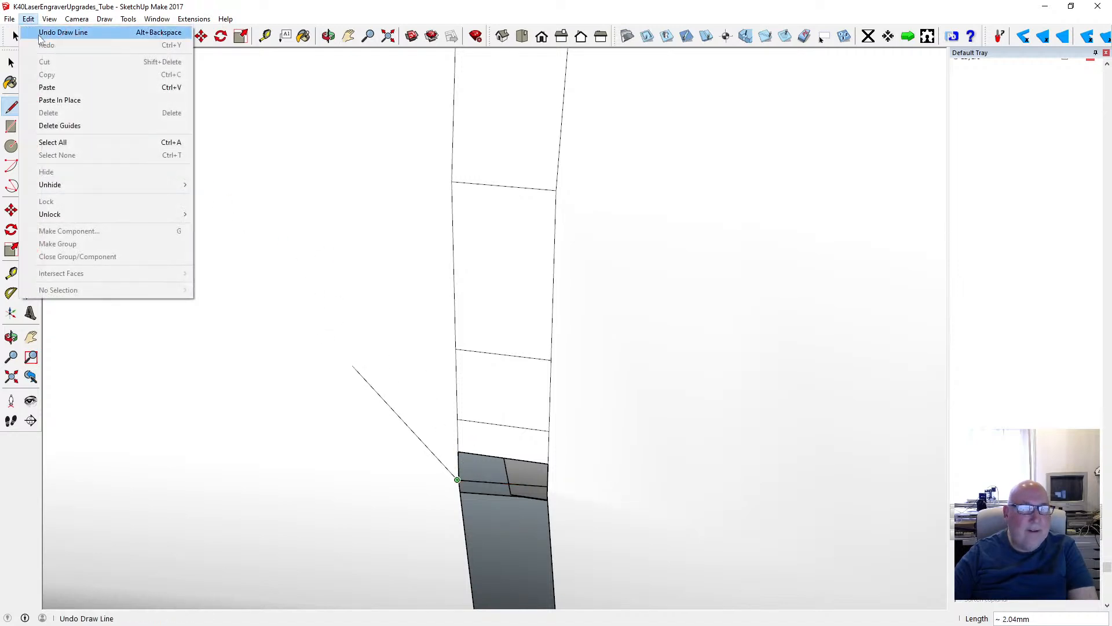
{"action": "left_click", "coordinate": [52, 32]}
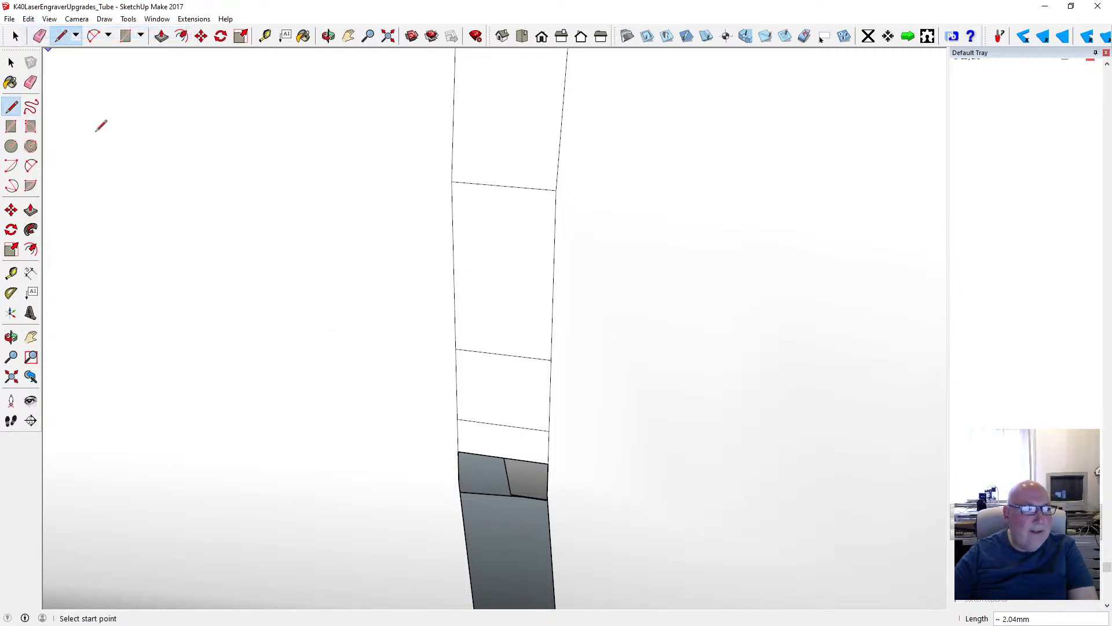
- Draw a line about 0.36 mm long between the two facing endpoints just below the last closed strip of the slit
{"action": "left_click", "coordinate": [459, 482]}
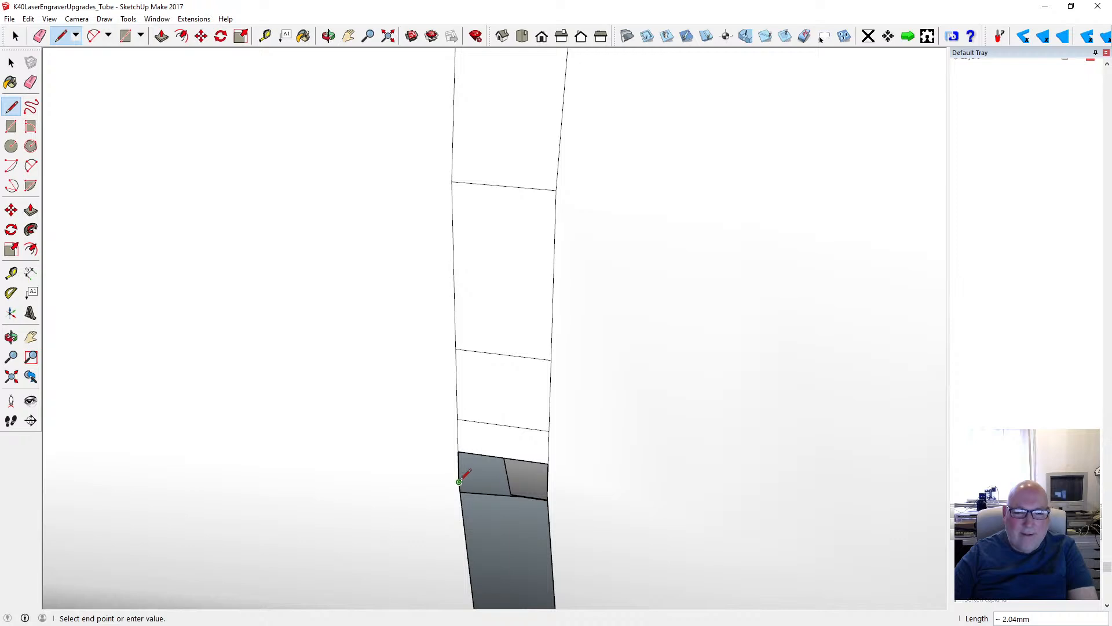
{"action": "left_click", "coordinate": [548, 494]}
{"action": "scroll", "coordinate": [386, 220], "scroll_direction": "down", "scroll_amount": 2}
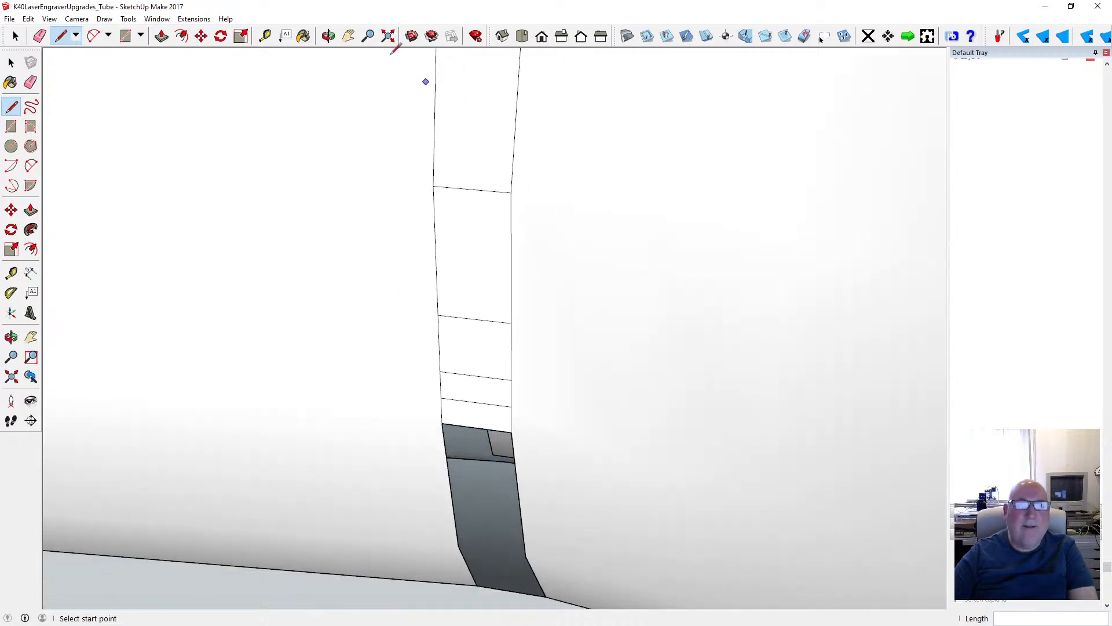
- Try to draw a short cross line near the start of the slit's remaining open part, and undo it
{"action": "left_click", "coordinate": [328, 36]}
{"action": "mouse_move", "coordinate": [484, 249]}
{"action": "left_mouse_down"}
{"action": "mouse_move", "coordinate": [449, 323]}
{"action": "mouse_move", "coordinate": [450, 393]}
{"action": "mouse_move", "coordinate": [422, 380]}
{"action": "mouse_move", "coordinate": [422, 408]}
{"action": "mouse_move", "coordinate": [421, 394]}
{"action": "left_mouse_up"}
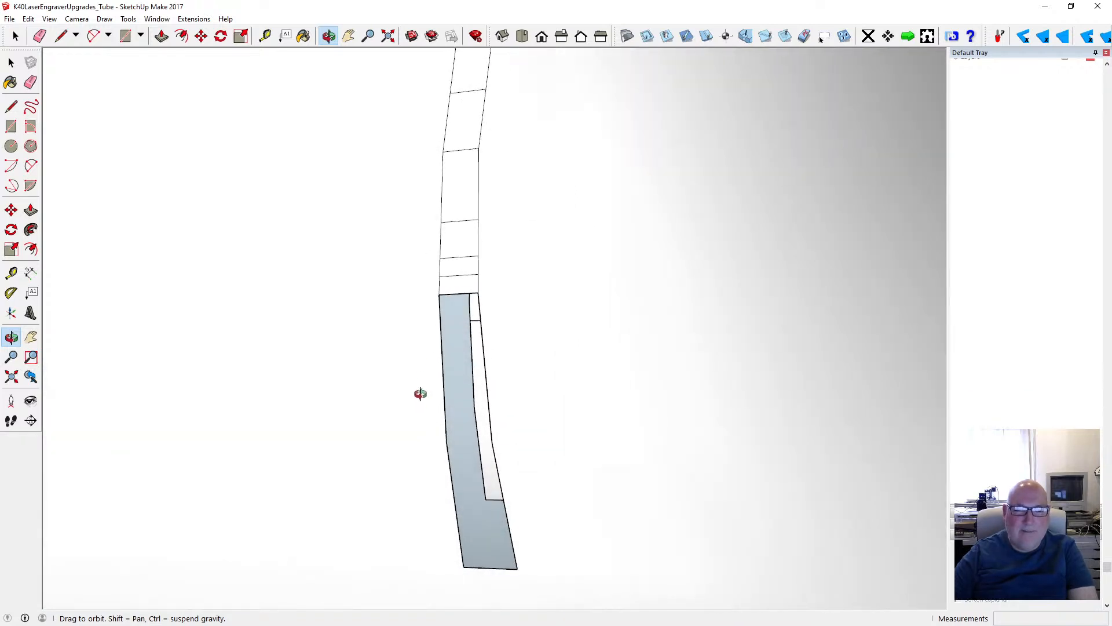
{"action": "key", "text": "l"}
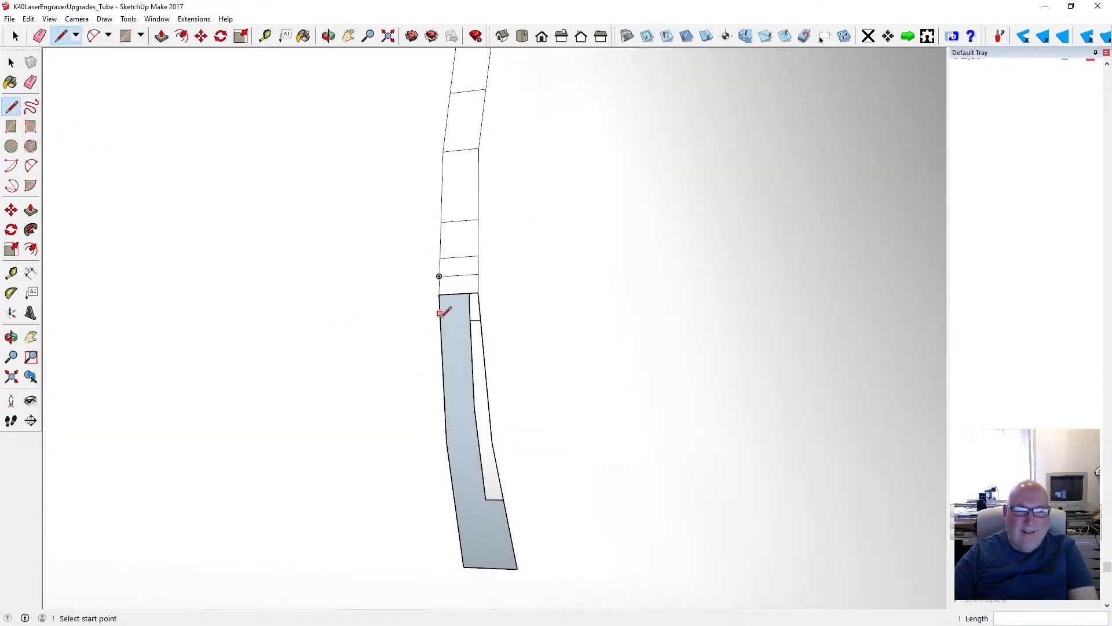
{"action": "left_click", "coordinate": [479, 312]}
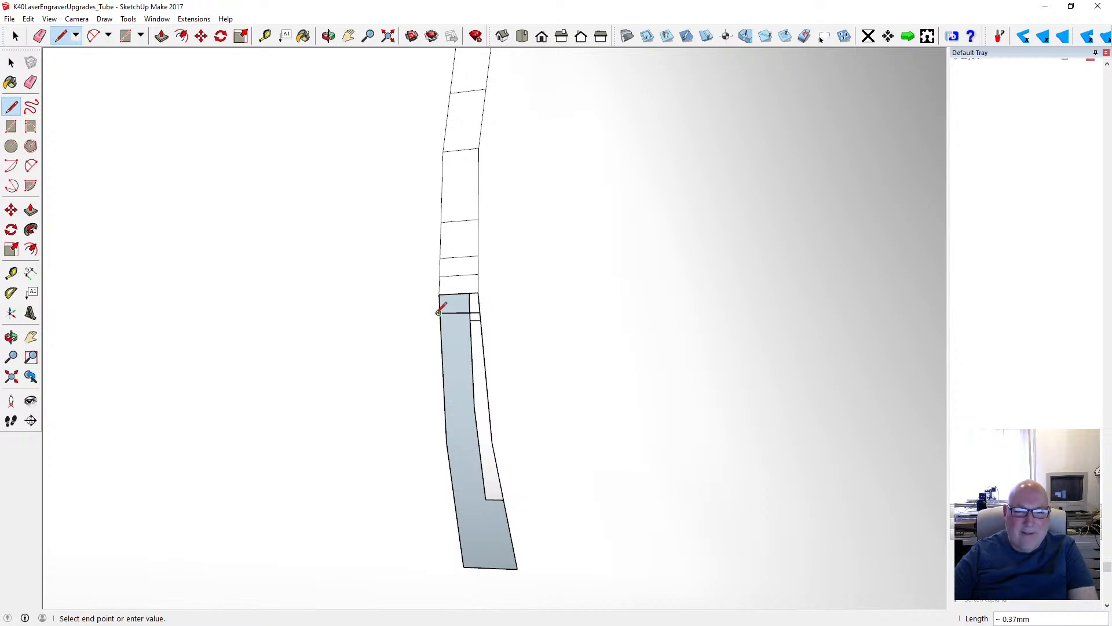
{"action": "key", "text": "Escape"}
{"action": "left_click", "coordinate": [28, 19]}
{"action": "left_click", "coordinate": [58, 32]}
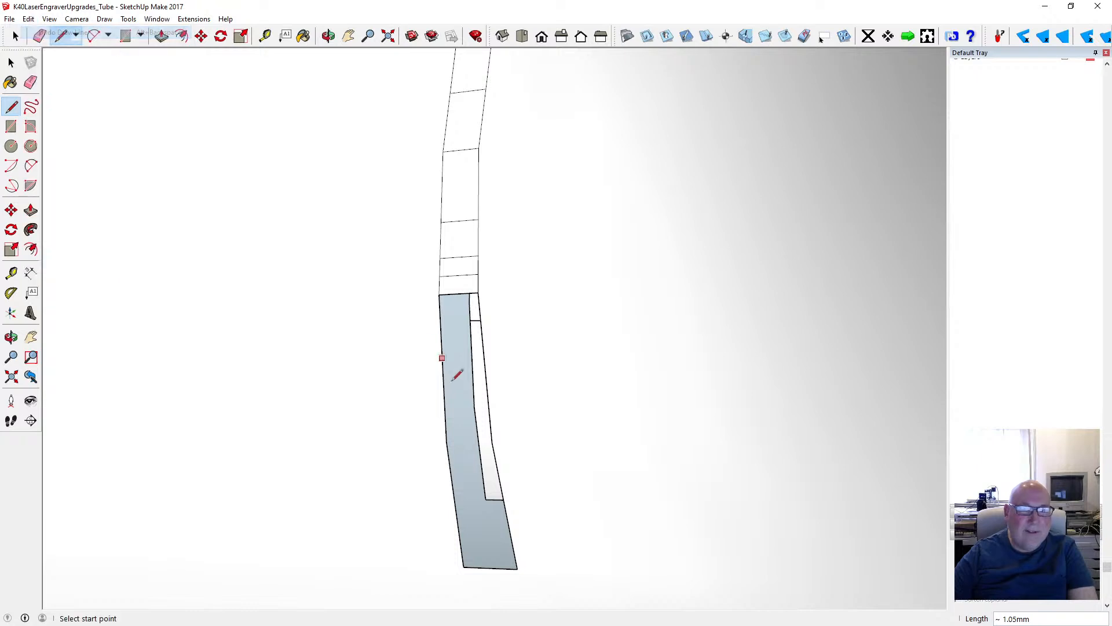
{"action": "left_click", "coordinate": [481, 328]}
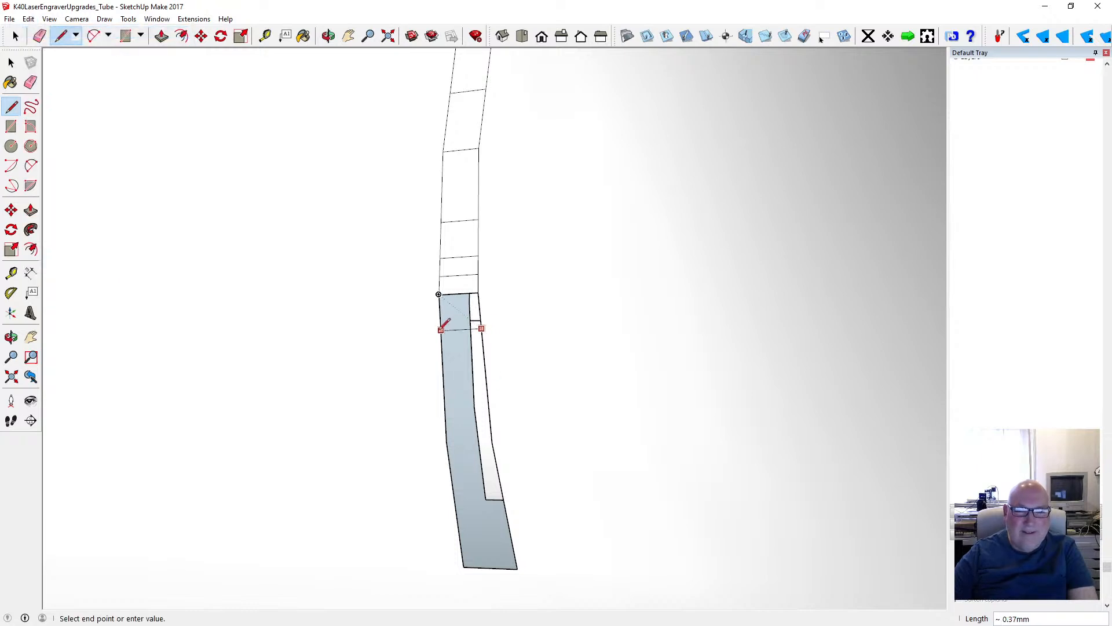
{"action": "key", "text": "Escape"}
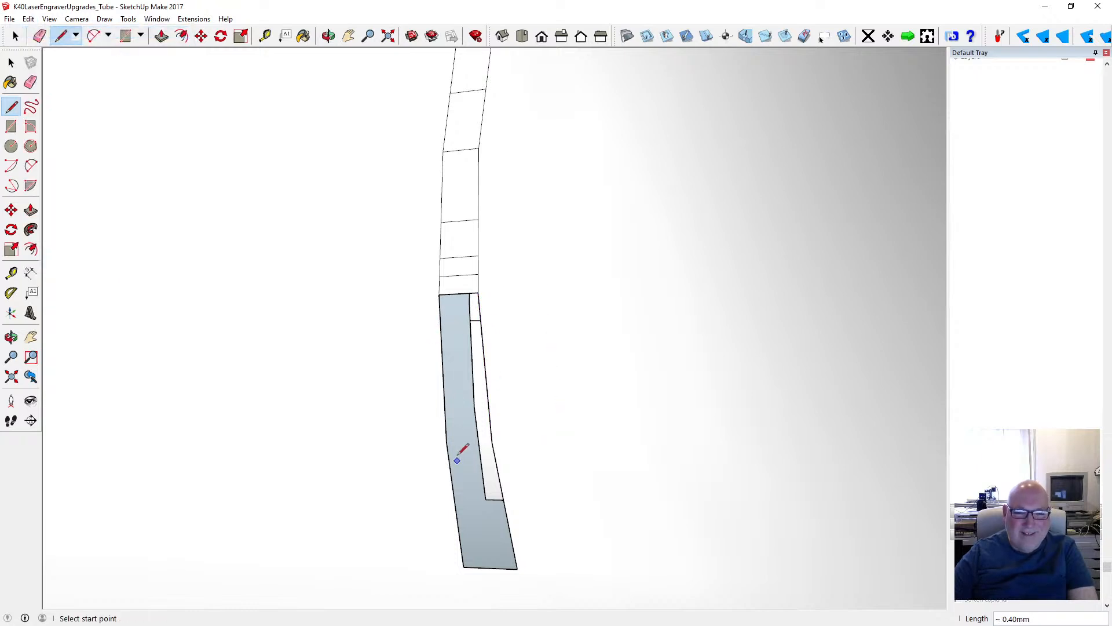
- Draw a line about 0.42 mm long between the two corner points where the slit's remaining opening bends, filling the opening
{"action": "left_click", "coordinate": [446, 441]}
{"action": "left_click", "coordinate": [492, 442]}
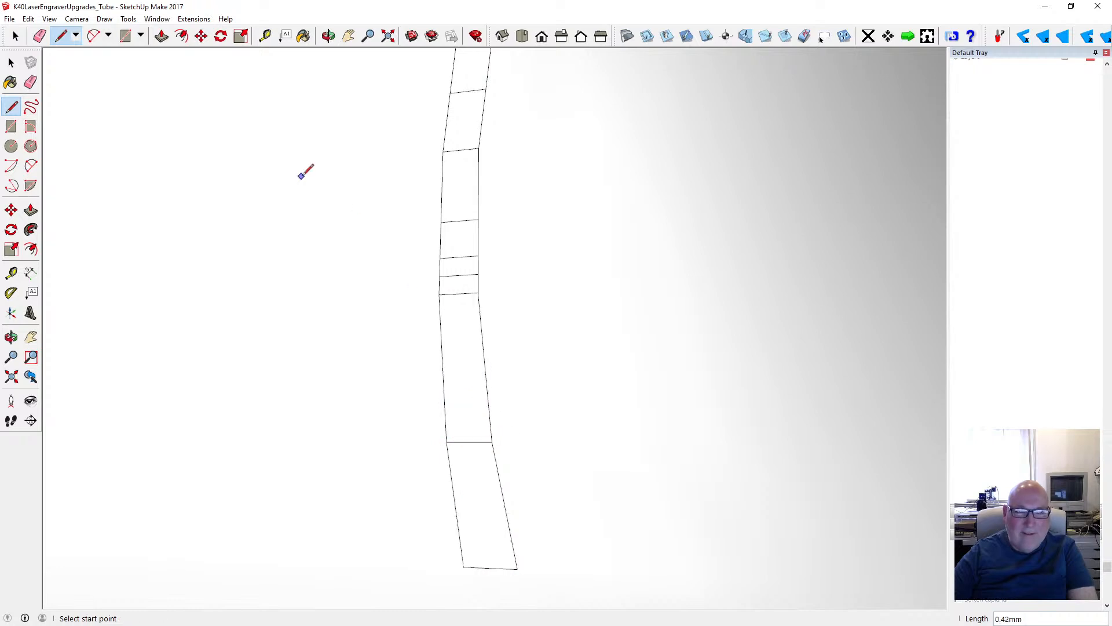
- Select all the patched strips and edges of the repaired slit near the hose bend and soften and smooth their edges
{"action": "key", "text": "o"}
{"action": "scroll", "coordinate": [391, 196], "scroll_direction": "down", "scroll_amount": 5}
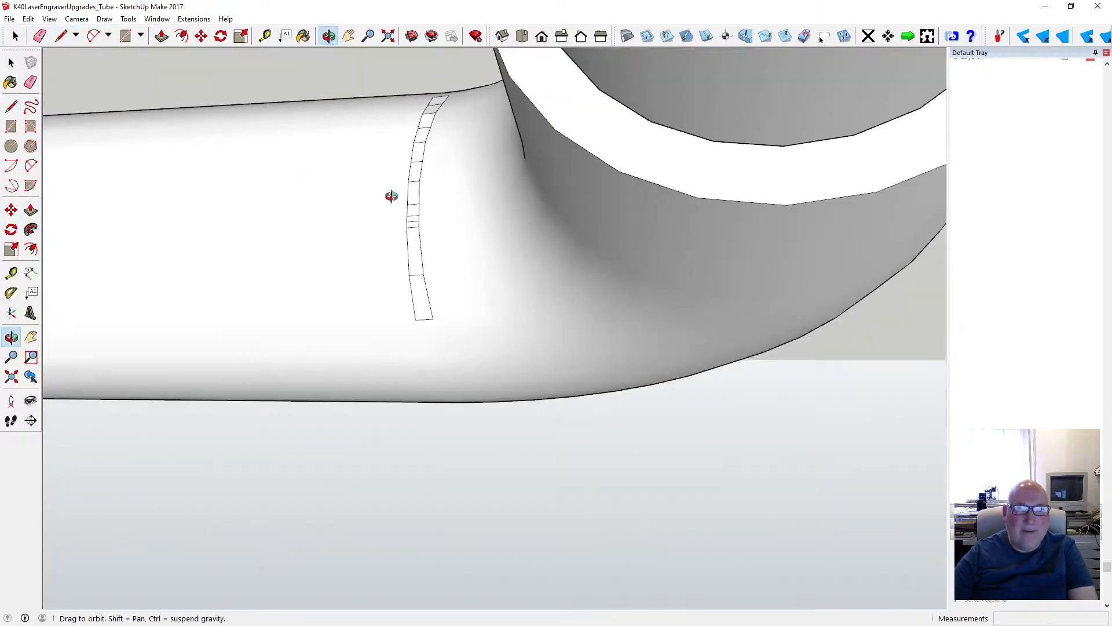
{"action": "left_click_drag", "start_coordinate": [377, 180], "coordinate": [330, 216]}
{"action": "key", "text": "space"}
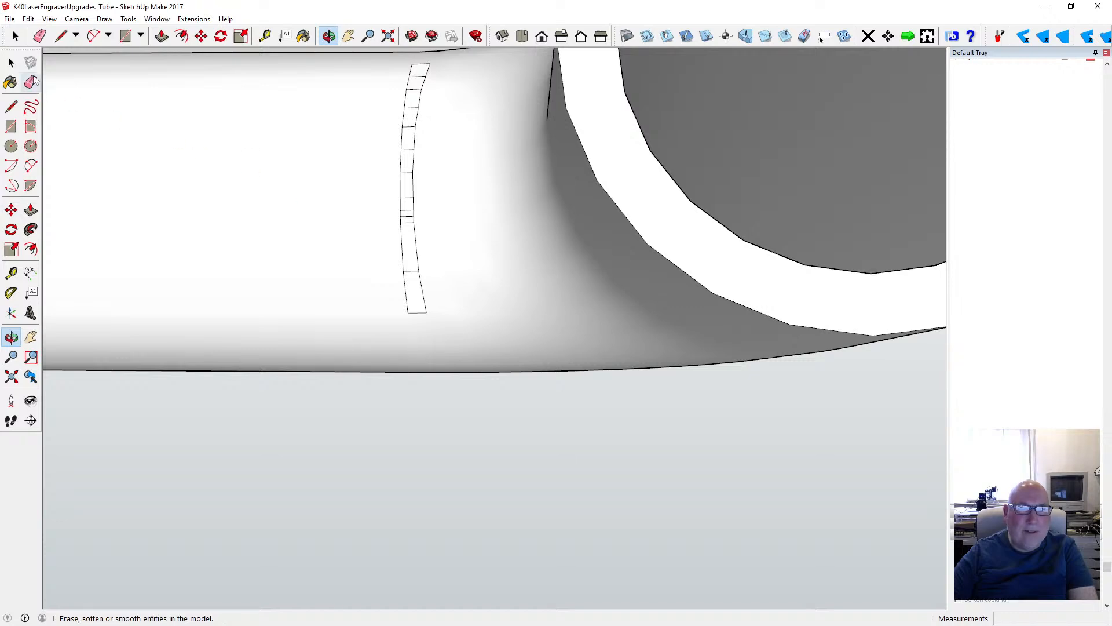
{"action": "scroll", "coordinate": [392, 307], "scroll_direction": "up", "scroll_amount": 3}
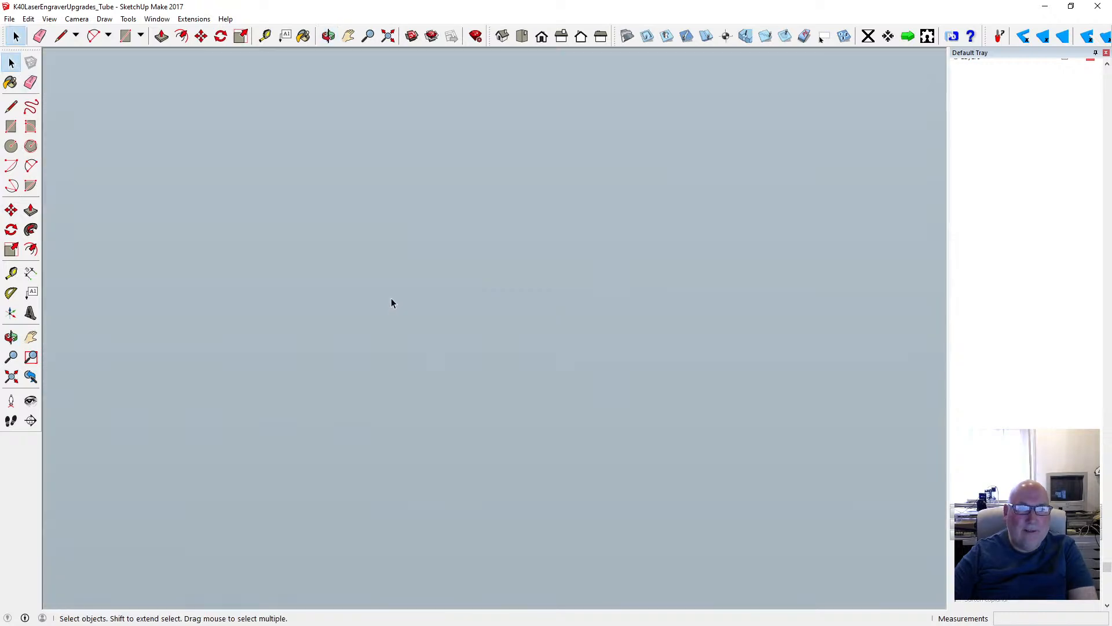
{"action": "key", "text": "shift+z"}
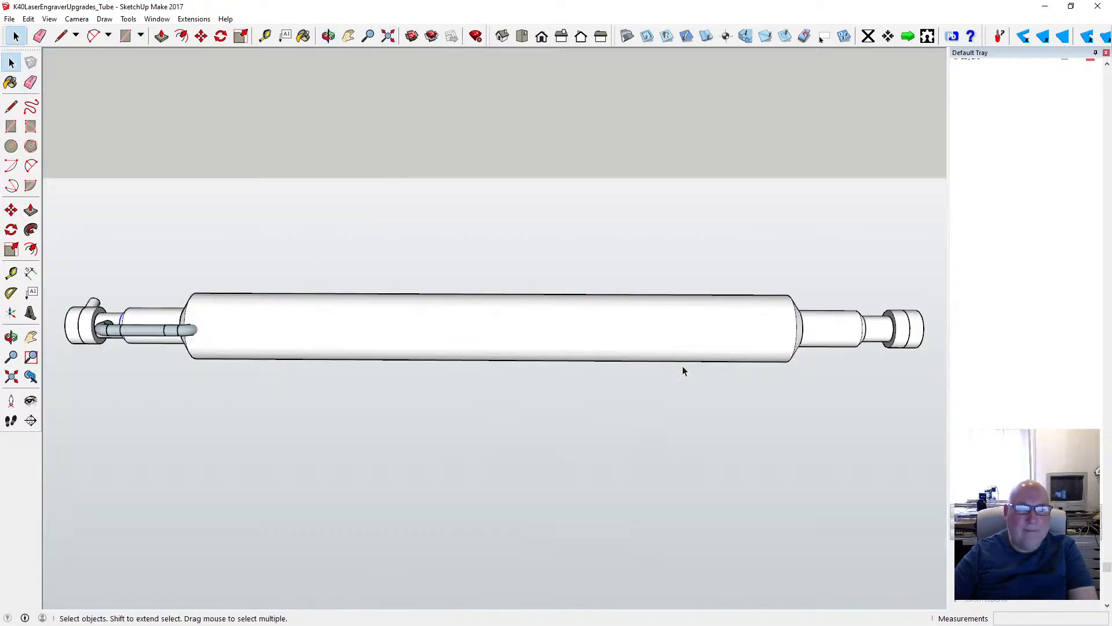
{"action": "scroll", "coordinate": [684, 367], "scroll_direction": "down", "scroll_amount": 1}
{"action": "scroll", "coordinate": [249, 348], "scroll_direction": "up", "scroll_amount": 5}
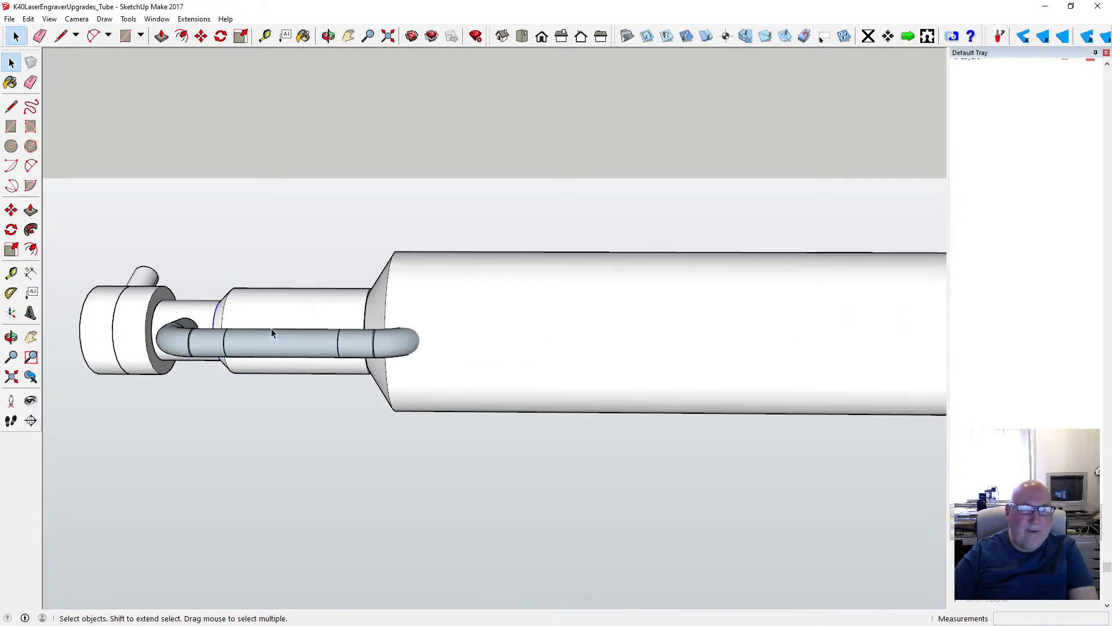
{"action": "scroll", "coordinate": [270, 329], "scroll_direction": "up", "scroll_amount": 1}
{"action": "scroll", "coordinate": [429, 377], "scroll_direction": "down", "scroll_amount": 2}
{"action": "scroll", "coordinate": [313, 368], "scroll_direction": "up", "scroll_amount": 3}
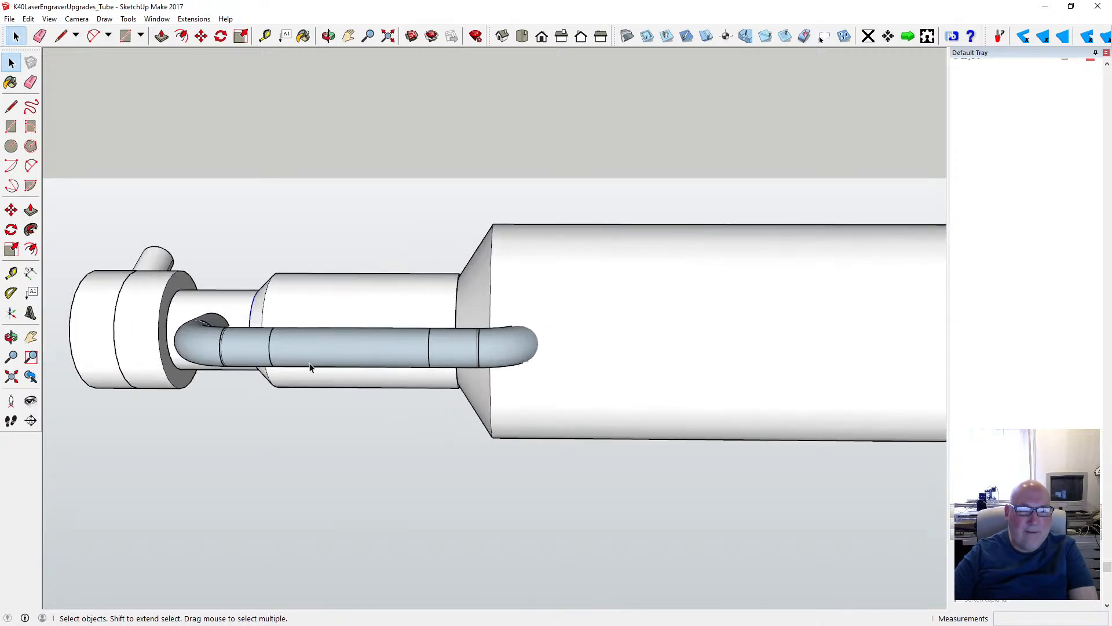
{"action": "left_click", "coordinate": [328, 36]}
{"action": "left_click_drag", "start_coordinate": [315, 110], "coordinate": [453, 311]}
{"action": "scroll", "coordinate": [353, 366], "scroll_direction": "up", "scroll_amount": 8}
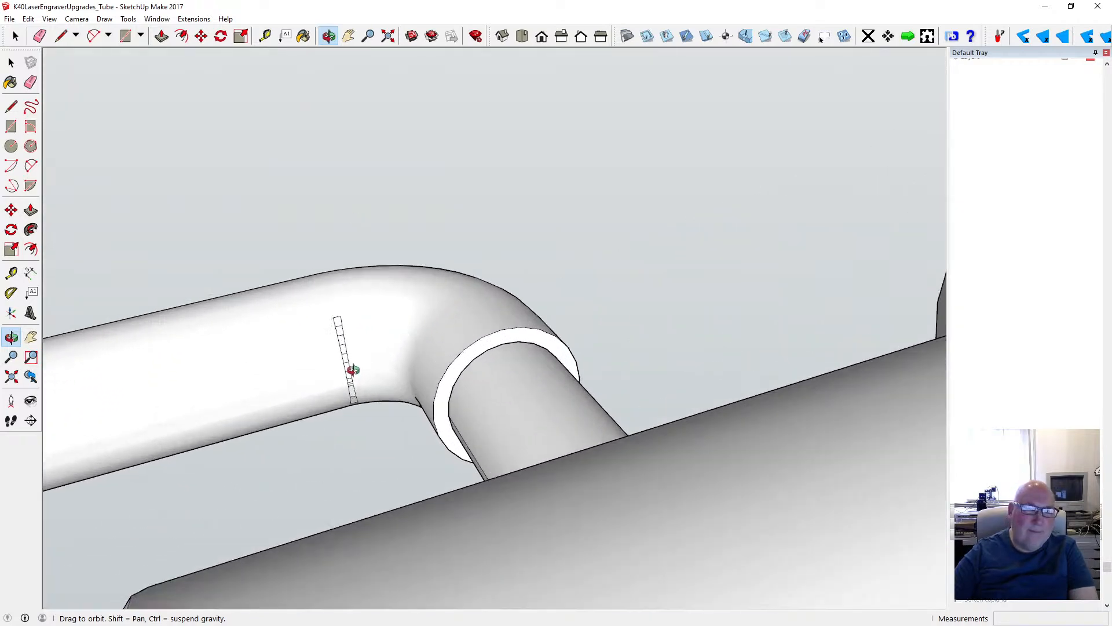
{"action": "scroll", "coordinate": [331, 336], "scroll_direction": "up", "scroll_amount": 2}
{"action": "scroll", "coordinate": [360, 363], "scroll_direction": "down", "scroll_amount": 3}
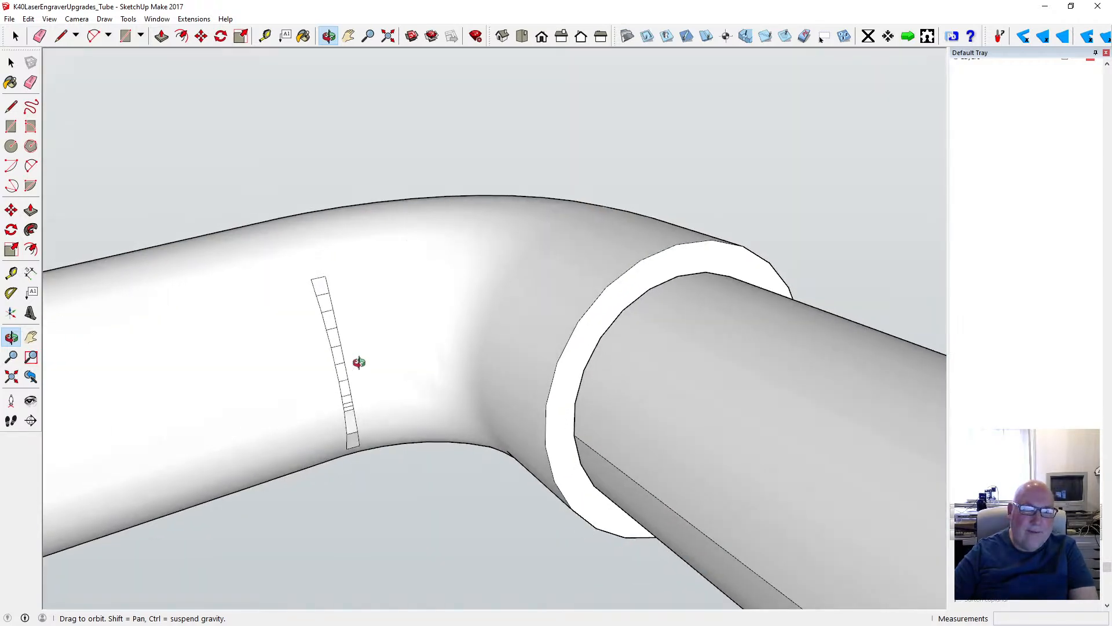
{"action": "scroll", "coordinate": [355, 389], "scroll_direction": "up", "scroll_amount": 3}
{"action": "mouse_move", "coordinate": [354, 387]}
{"action": "left_mouse_down"}
{"action": "mouse_move", "coordinate": [367, 382]}
{"action": "mouse_move", "coordinate": [333, 365]}
{"action": "left_mouse_up"}
{"action": "left_click", "coordinate": [11, 62]}
{"action": "left_click_drag", "start_coordinate": [253, 216], "coordinate": [395, 499]}
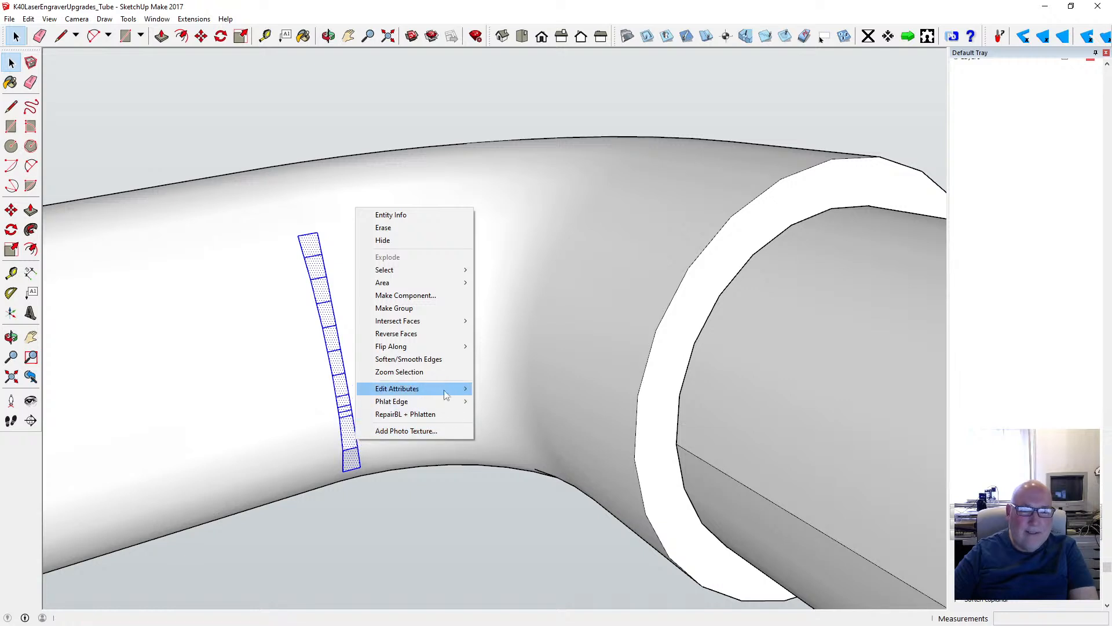
{"action": "left_click", "coordinate": [444, 361]}
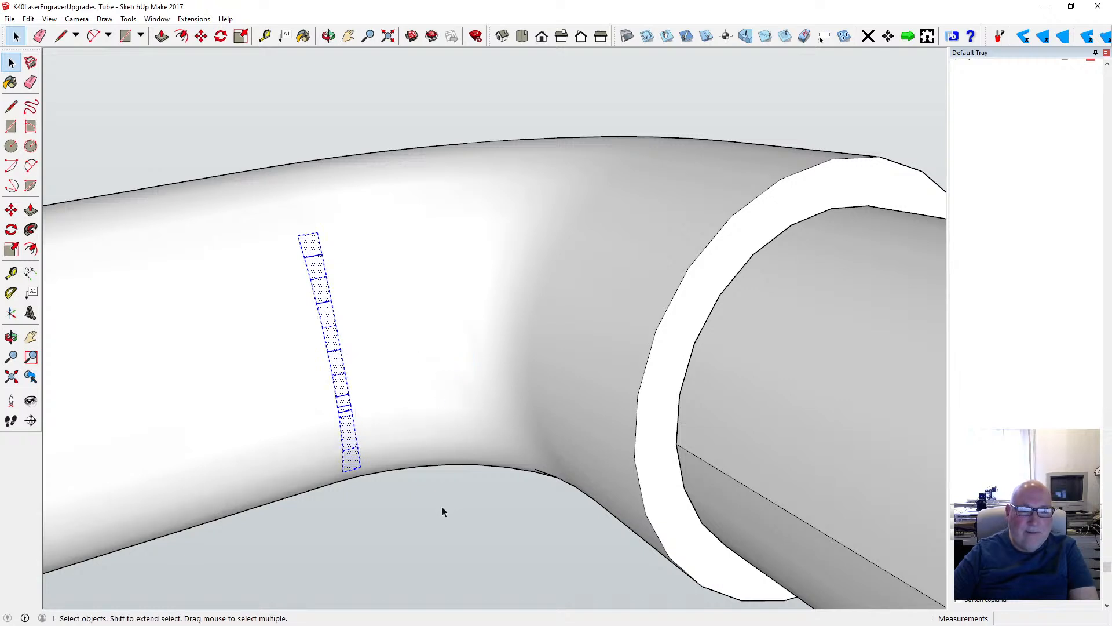
- Delete the short cross lines that remain on the repaired part of the hose near the bend
{"action": "left_click", "coordinate": [404, 127]}
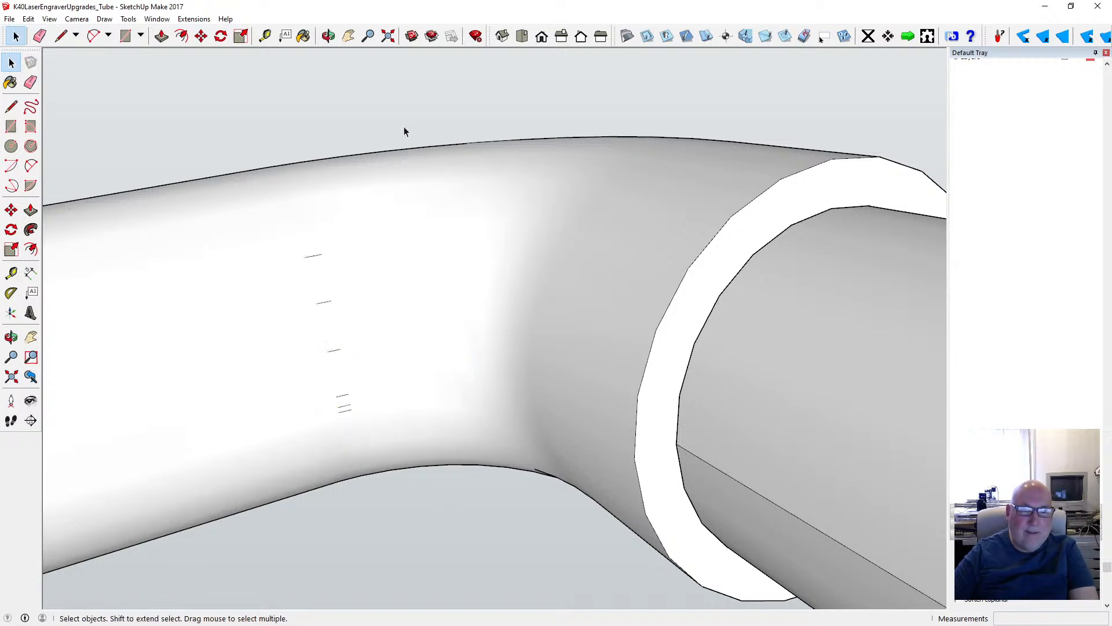
{"action": "left_click", "coordinate": [317, 261]}
{"action": "key", "text": "Delete"}
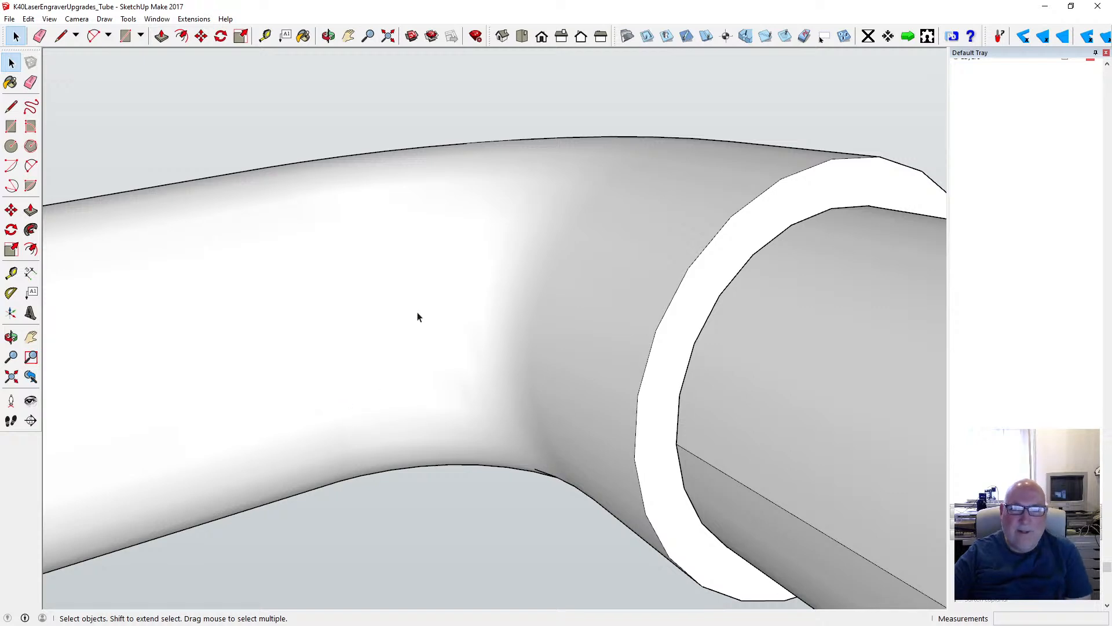
- Examine the whole laser tube and its repaired hose from the top and from several angles
{"action": "scroll", "coordinate": [417, 313], "scroll_direction": "up", "scroll_amount": 4}
{"action": "left_click", "coordinate": [328, 36]}
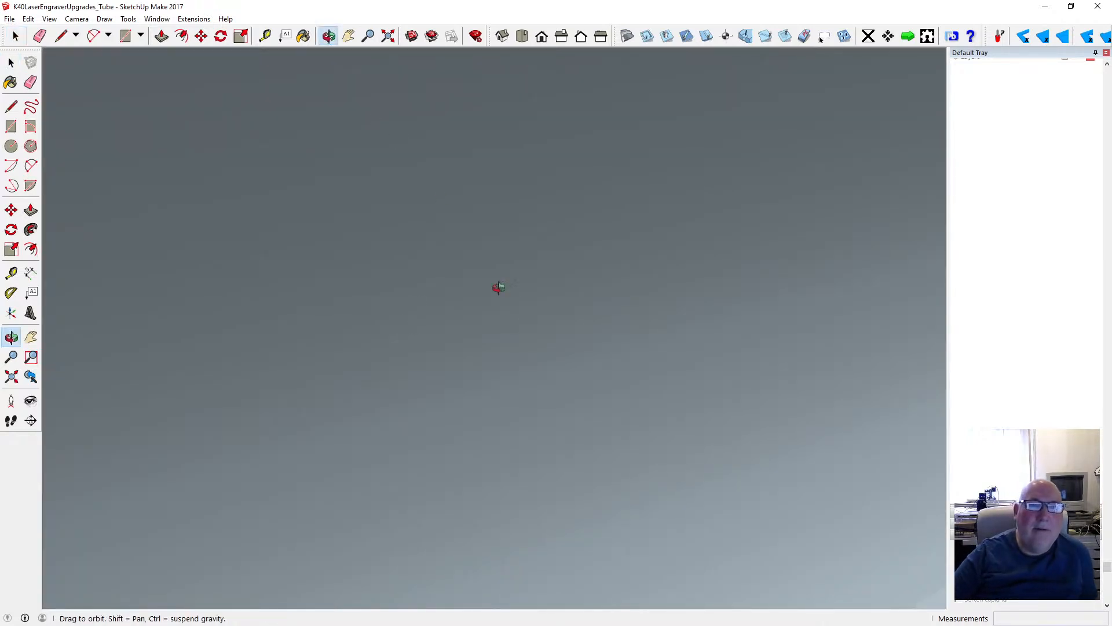
{"action": "left_click", "coordinate": [388, 36]}
{"action": "scroll", "coordinate": [516, 218], "scroll_direction": "down", "scroll_amount": 2}
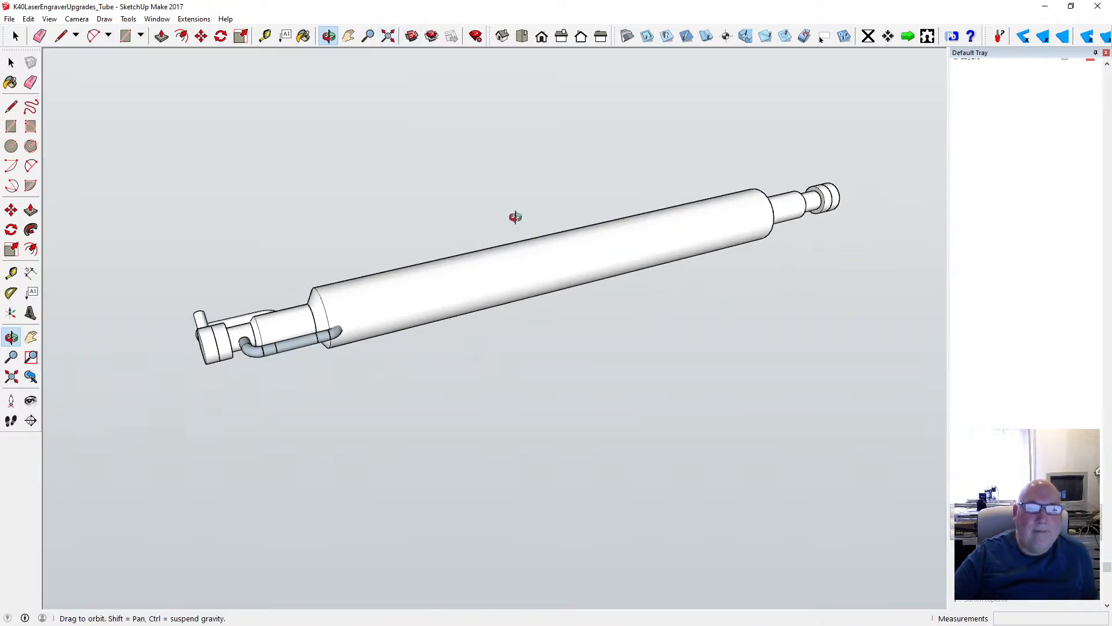
{"action": "left_click_drag", "start_coordinate": [362, 283], "coordinate": [605, 407]}
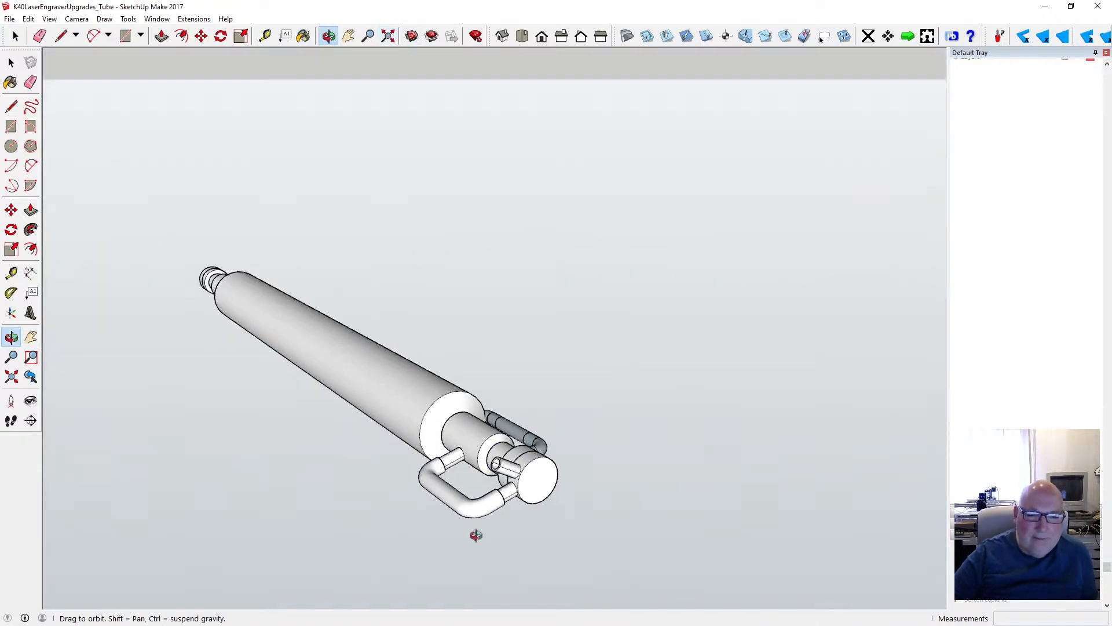
{"action": "scroll", "coordinate": [478, 522], "scroll_direction": "up", "scroll_amount": 5}
{"action": "left_click_drag", "start_coordinate": [482, 513], "coordinate": [681, 377]}
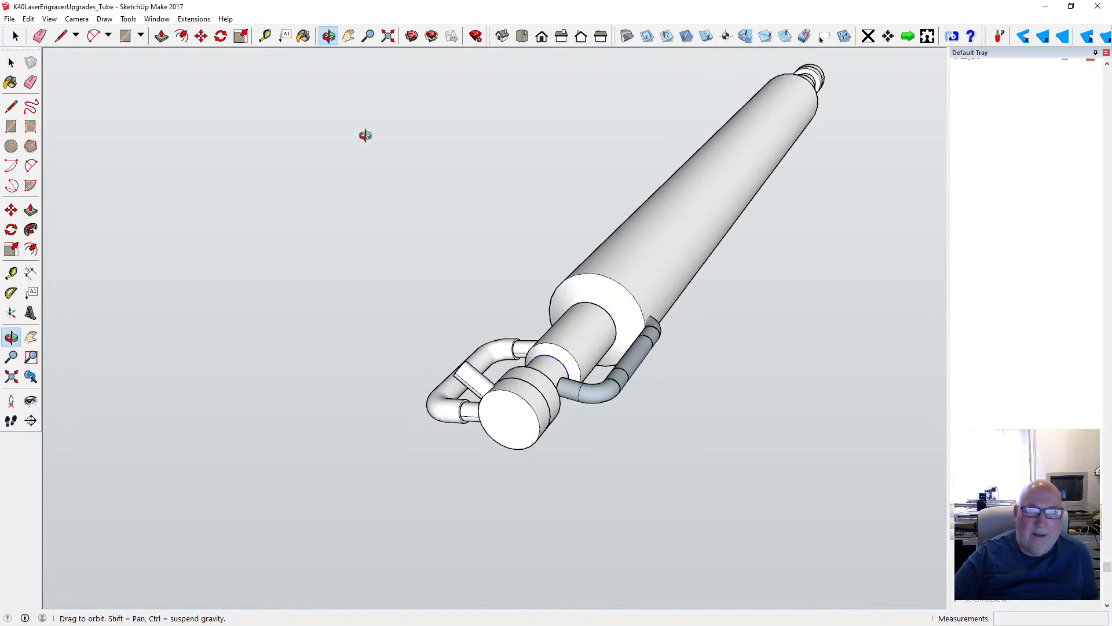
{"action": "left_click", "coordinate": [522, 37]}
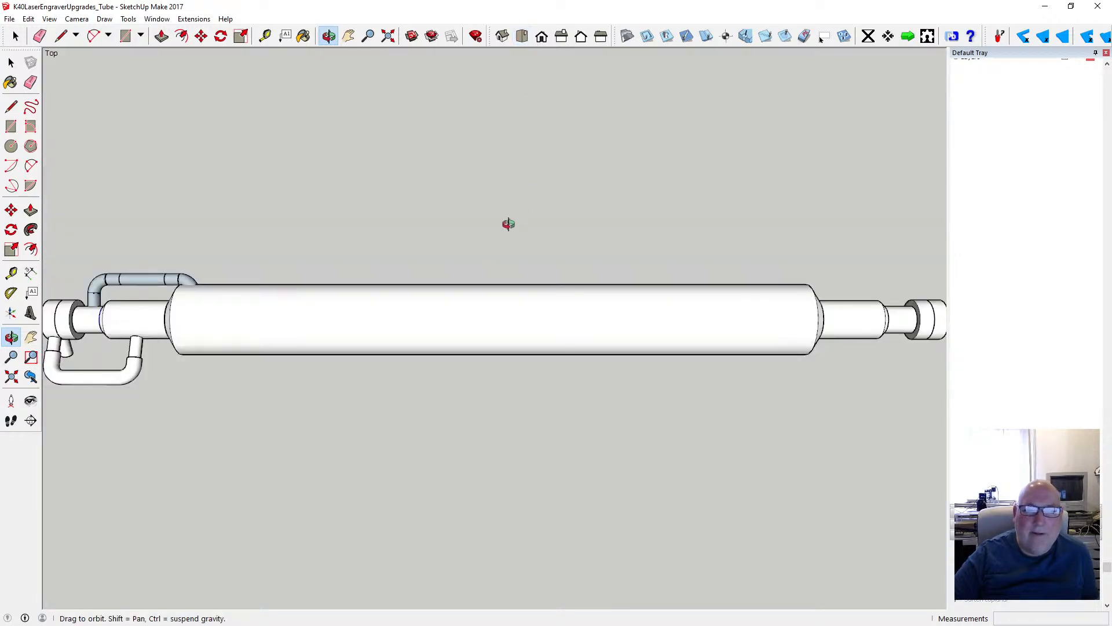
{"action": "left_click_drag", "start_coordinate": [375, 393], "coordinate": [358, 324]}
{"action": "left_click_drag", "start_coordinate": [301, 535], "coordinate": [355, 412]}
{"action": "scroll", "coordinate": [284, 566], "scroll_direction": "up", "scroll_amount": 5}
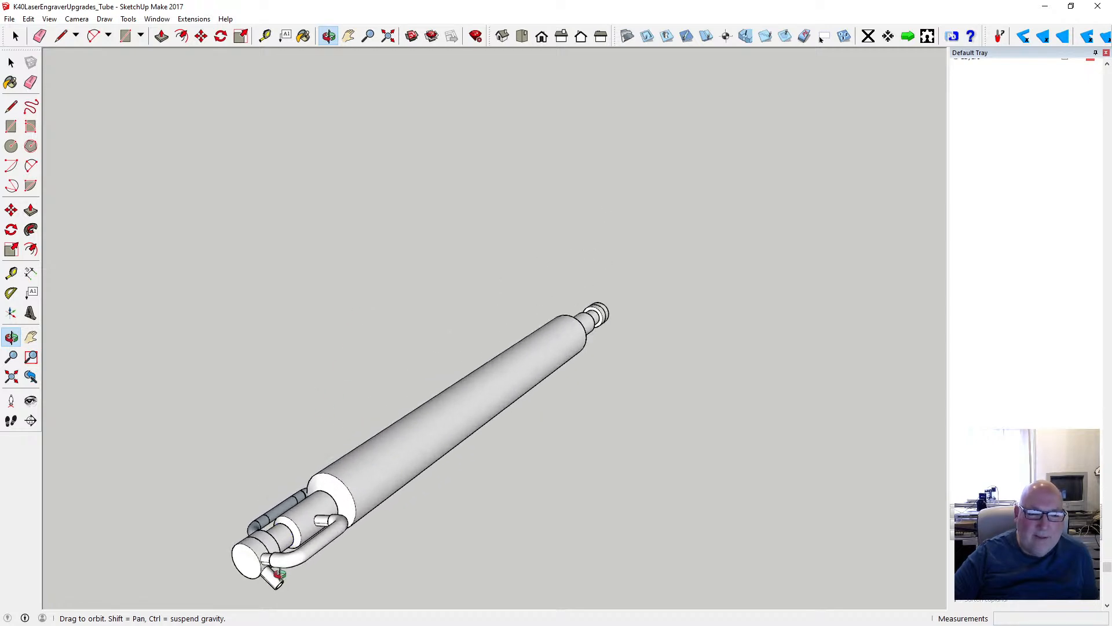
{"action": "scroll", "coordinate": [418, 457], "scroll_direction": "down", "scroll_amount": 2}
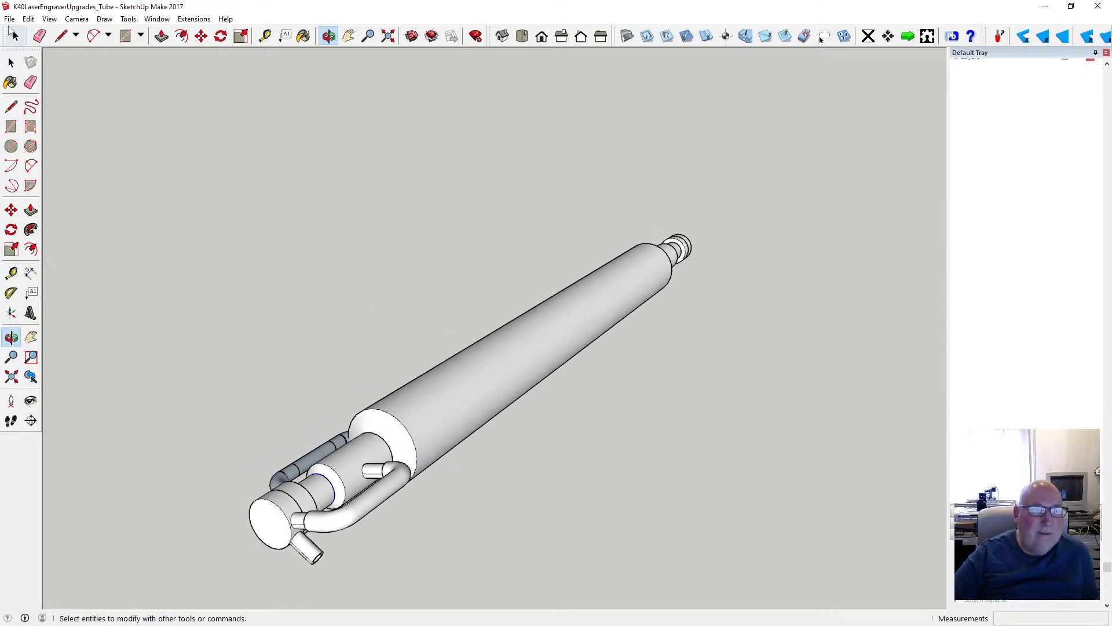
- Save the model
{"action": "left_click", "coordinate": [9, 18]}
{"action": "left_click", "coordinate": [32, 61]}
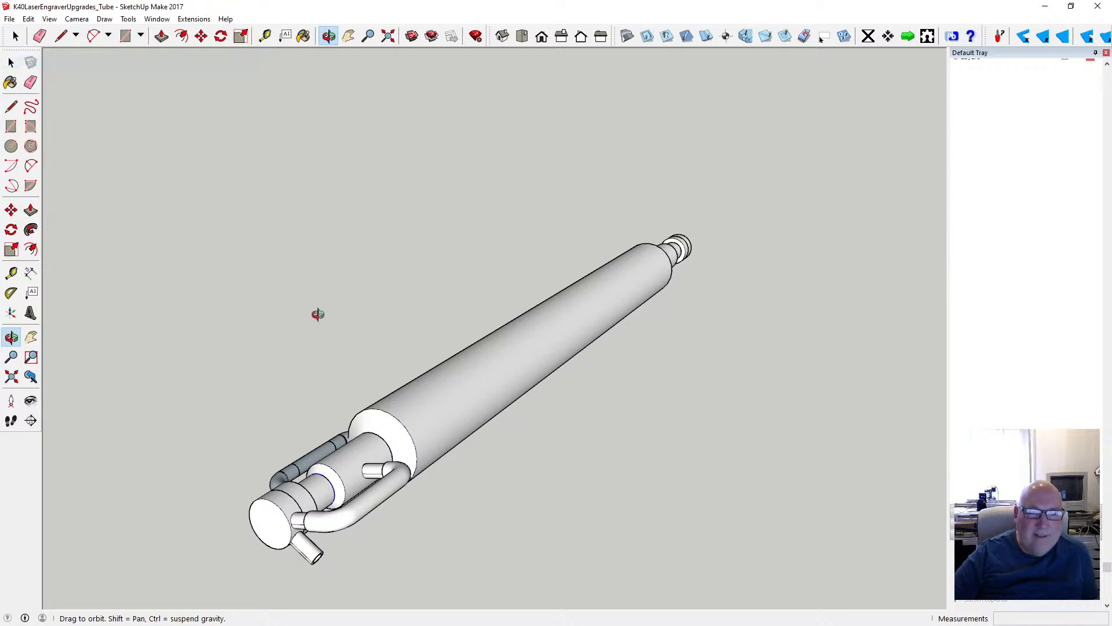
- Examine both ends of the laser tube and the fit of the hose on its two fittings from all sides
{"action": "left_click_drag", "start_coordinate": [315, 507], "coordinate": [452, 424]}
{"action": "scroll", "coordinate": [463, 387], "scroll_direction": "down", "scroll_amount": 5}
{"action": "scroll", "coordinate": [407, 468], "scroll_direction": "up", "scroll_amount": 3}
{"action": "scroll", "coordinate": [414, 447], "scroll_direction": "up", "scroll_amount": 5}
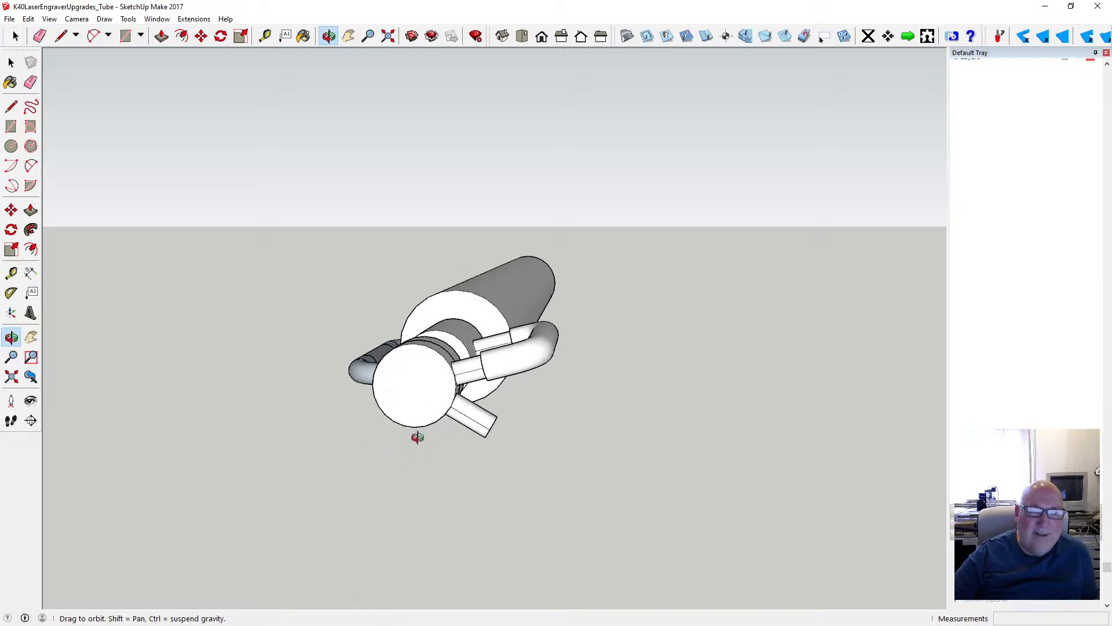
{"action": "left_click_drag", "start_coordinate": [399, 359], "coordinate": [302, 378]}
{"action": "scroll", "coordinate": [301, 379], "scroll_direction": "down", "scroll_amount": 2}
{"action": "left_click_drag", "start_coordinate": [415, 367], "coordinate": [263, 390]}
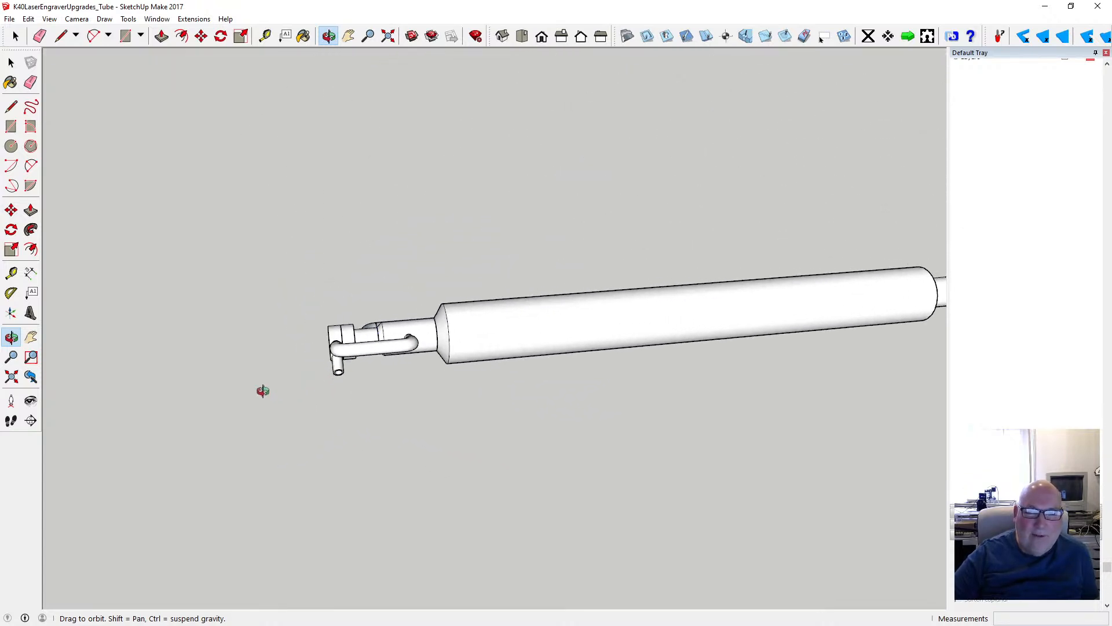
{"action": "scroll", "coordinate": [263, 388], "scroll_direction": "down", "scroll_amount": 4}
{"action": "left_click_drag", "start_coordinate": [455, 360], "coordinate": [536, 412]}
{"action": "scroll", "coordinate": [498, 403], "scroll_direction": "up", "scroll_amount": 3}
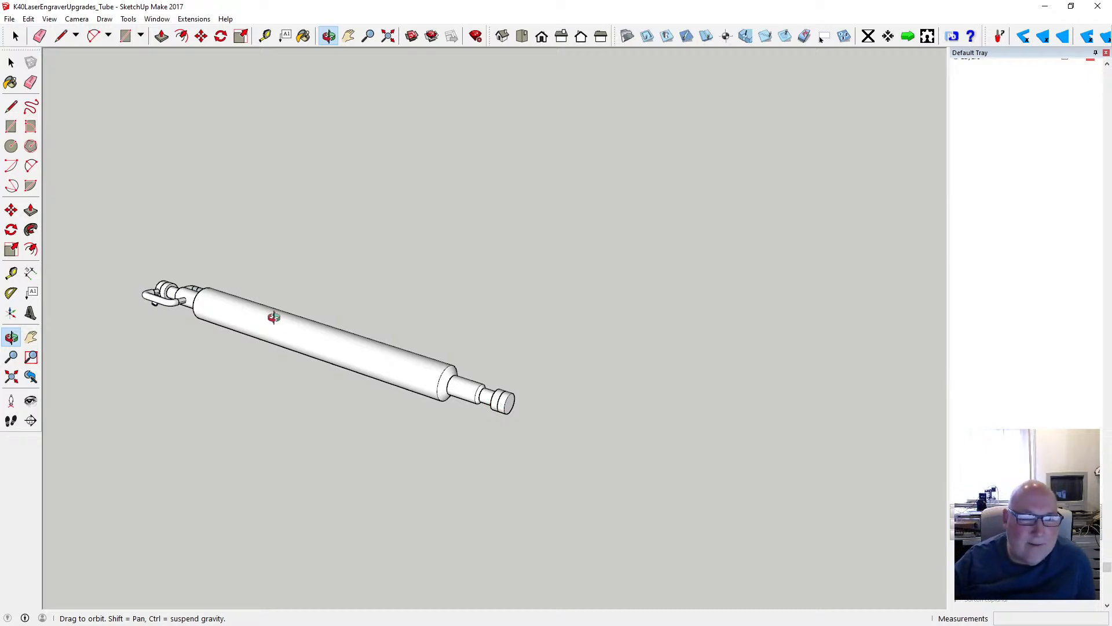
{"action": "left_click_drag", "start_coordinate": [274, 317], "coordinate": [288, 358]}
{"action": "scroll", "coordinate": [290, 355], "scroll_direction": "up", "scroll_amount": 4}
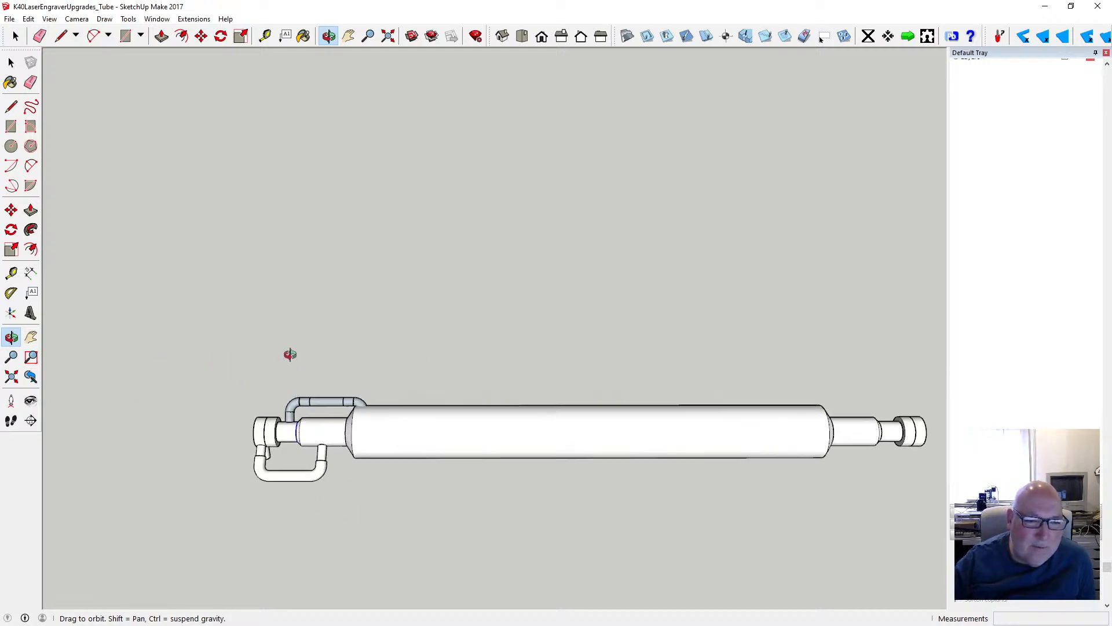
{"action": "scroll", "coordinate": [293, 353], "scroll_direction": "down", "scroll_amount": 3}
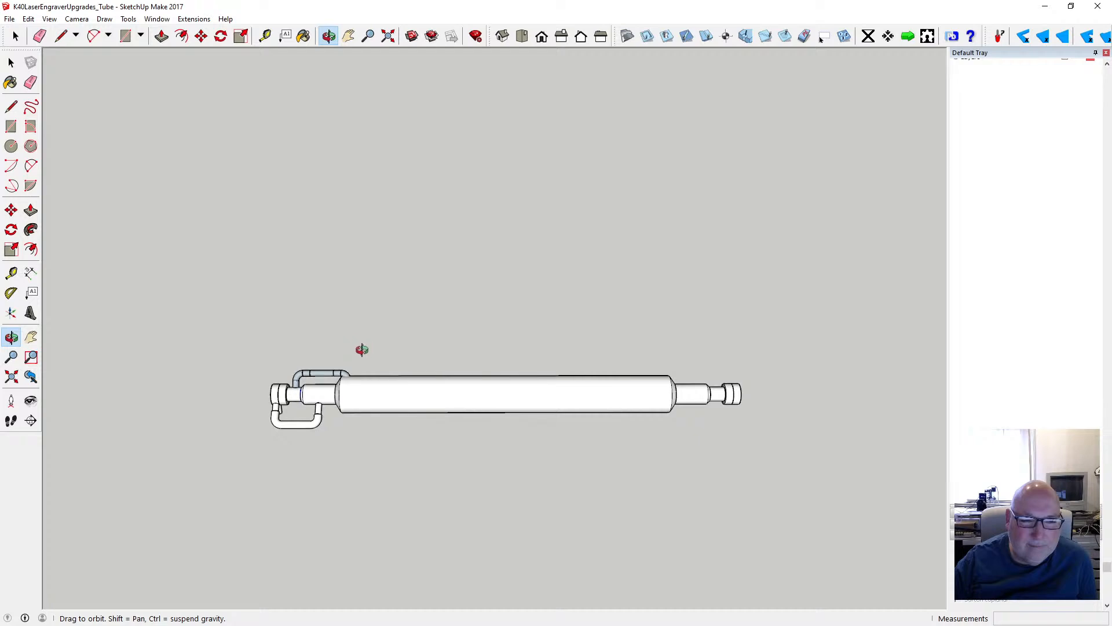
{"action": "left_click_drag", "start_coordinate": [360, 350], "coordinate": [319, 389]}
{"action": "scroll", "coordinate": [322, 376], "scroll_direction": "up", "scroll_amount": 3}
{"action": "scroll", "coordinate": [322, 375], "scroll_direction": "up", "scroll_amount": 4}
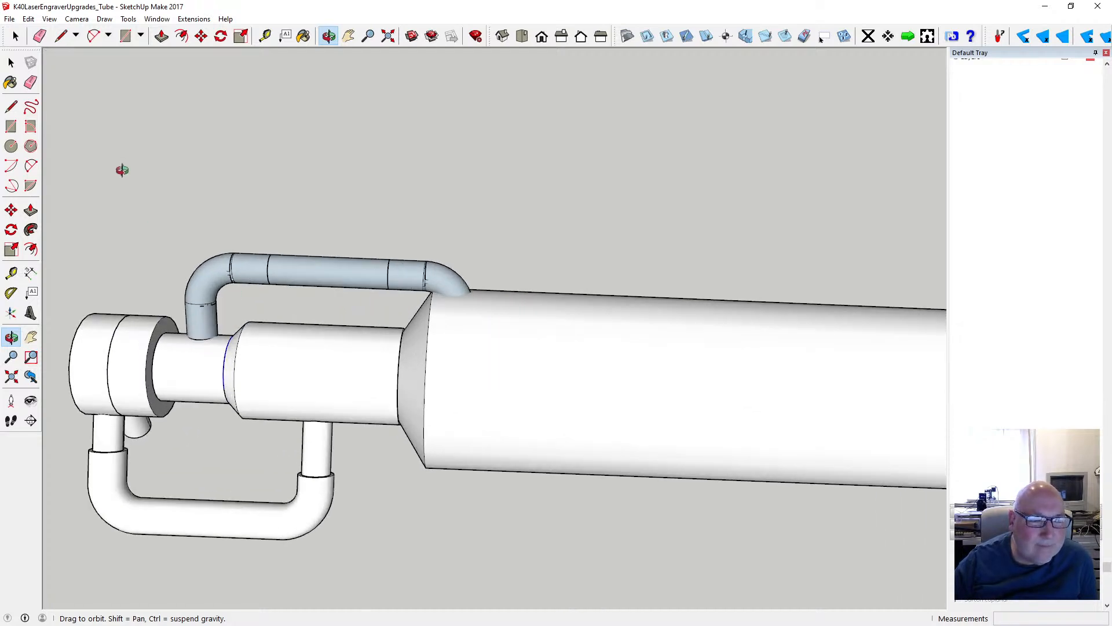
{"action": "scroll", "coordinate": [257, 243], "scroll_direction": "down", "scroll_amount": 3}
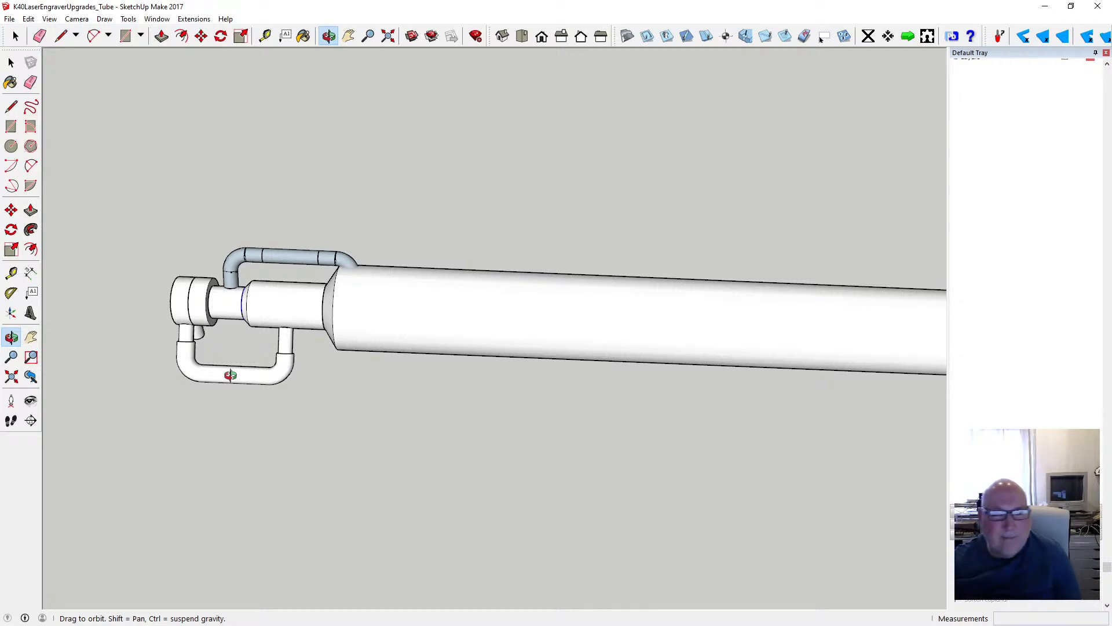
{"action": "scroll", "coordinate": [144, 325], "scroll_direction": "down", "scroll_amount": 3}
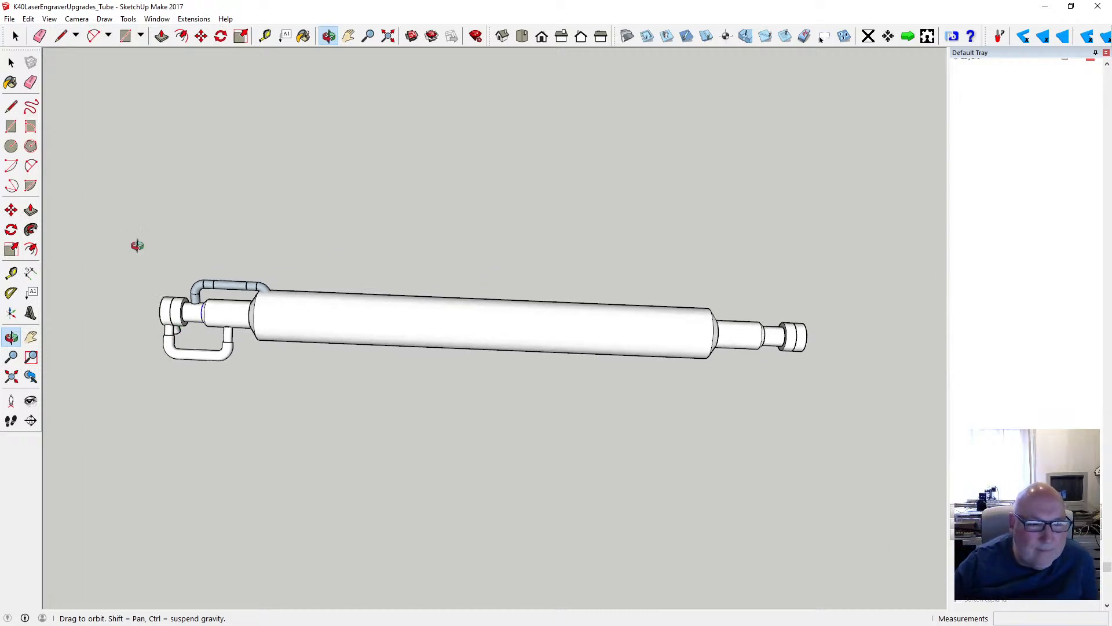
- Select the complete hose without its fittings and make it a group
{"action": "left_click", "coordinate": [11, 62]}
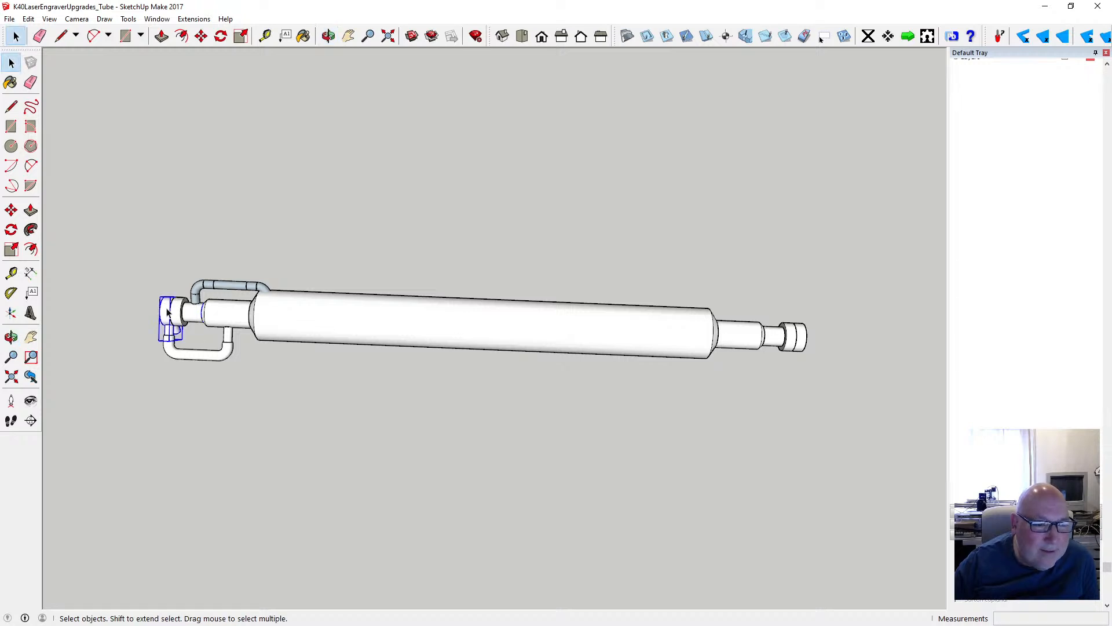
{"action": "left_click", "coordinate": [233, 336], "text": "shift"}
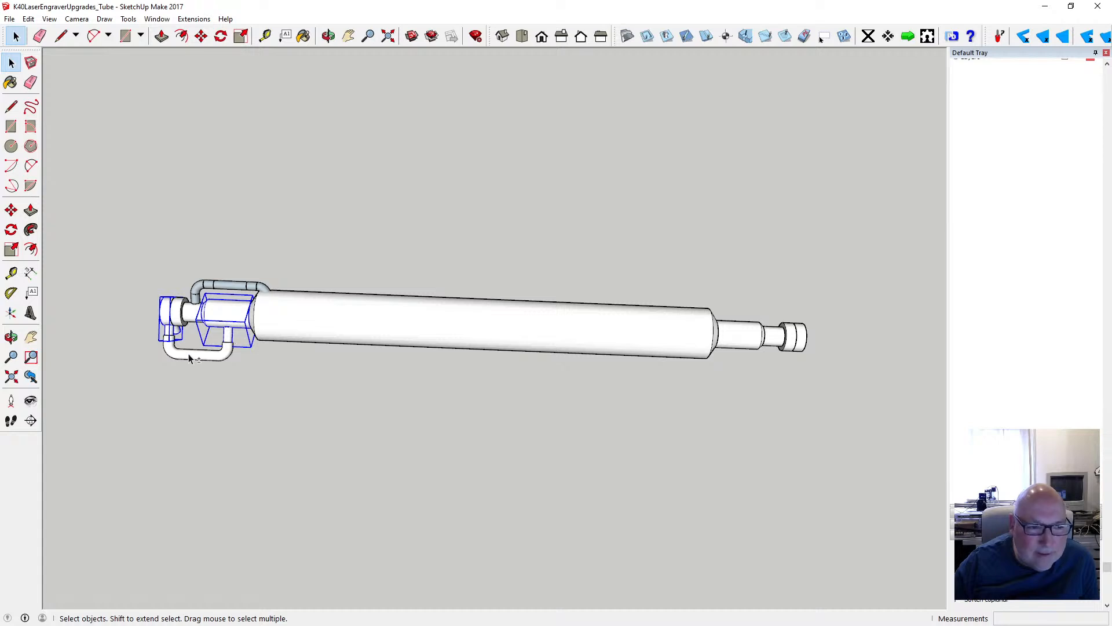
{"action": "left_click", "coordinate": [231, 385]}
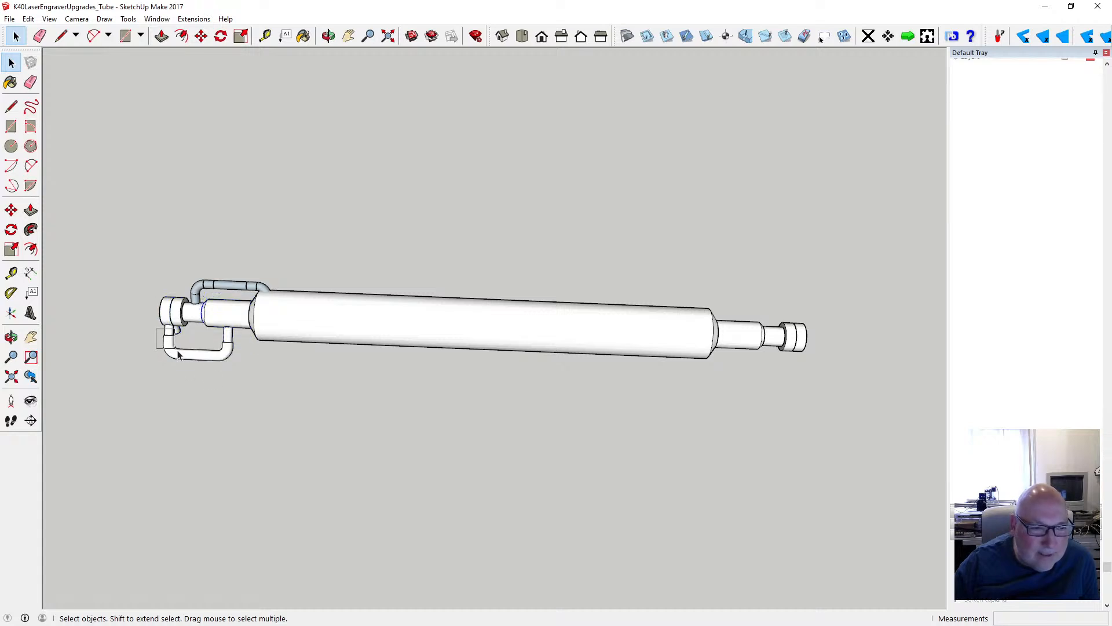
{"action": "left_click_drag", "start_coordinate": [244, 374], "coordinate": [243, 374]}
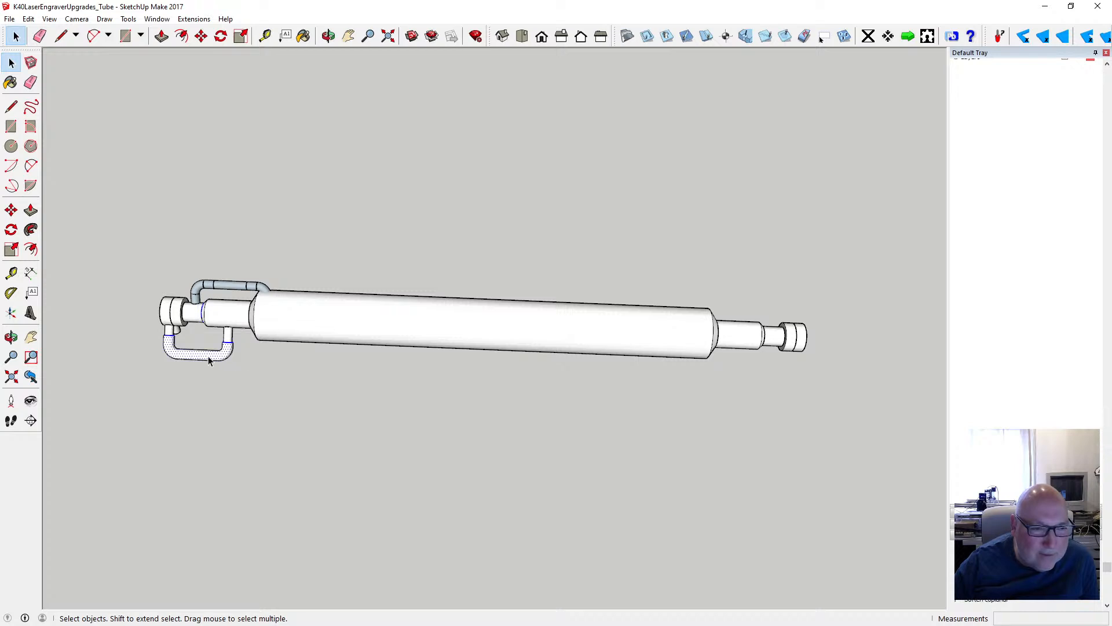
{"action": "right_click", "coordinate": [209, 358]}
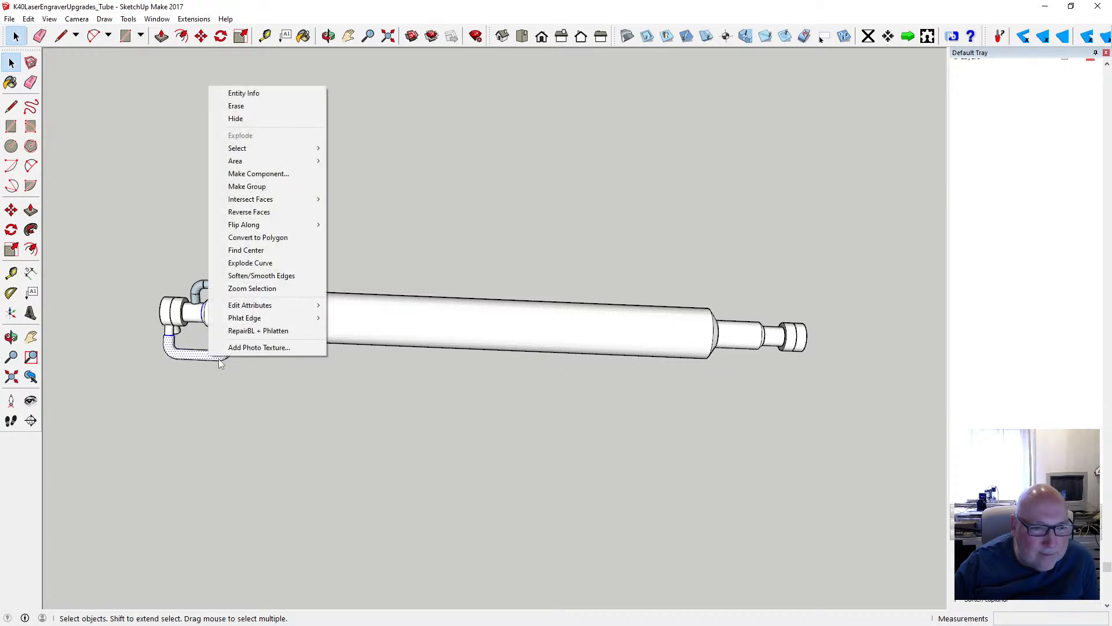
{"action": "left_click", "coordinate": [287, 186]}
{"action": "left_click", "coordinate": [277, 370]}
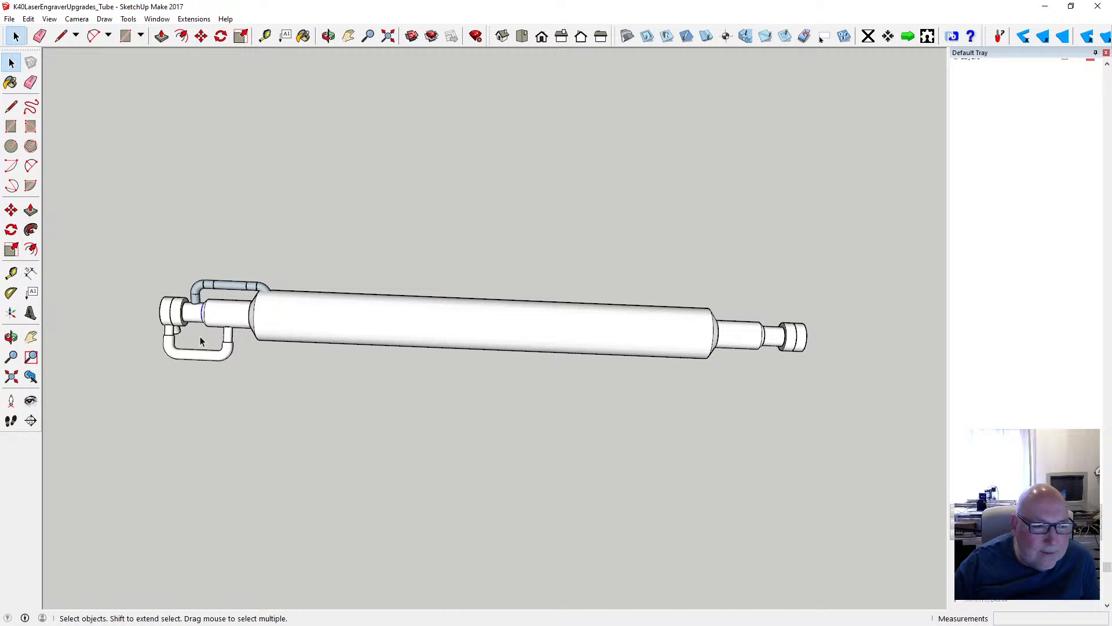
- Copy the hose, its end cap and the adjoining collar, and paste the copy below the far end of the laser tube
{"action": "left_click", "coordinate": [180, 359], "text": "shift"}
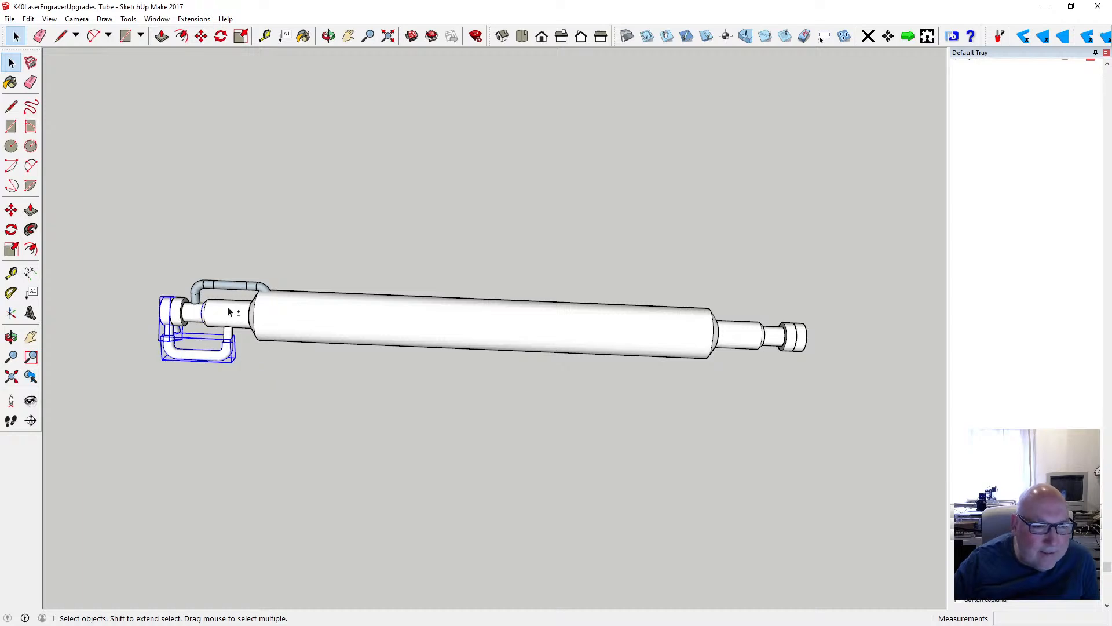
{"action": "left_click", "coordinate": [229, 312], "text": "shift"}
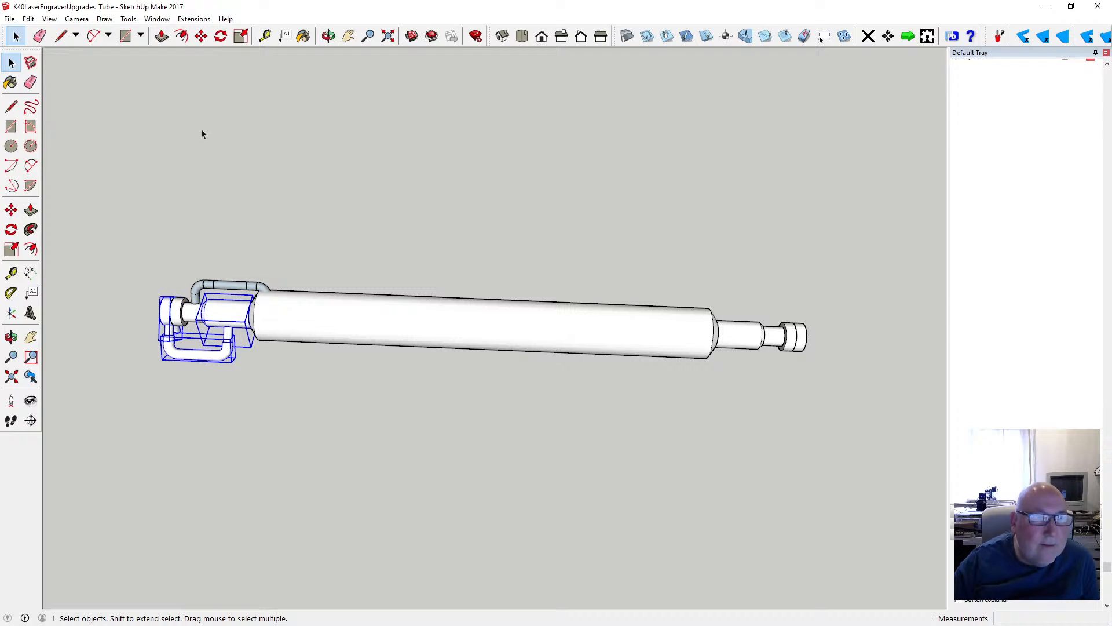
{"action": "left_click", "coordinate": [29, 18]}
{"action": "left_click", "coordinate": [64, 72]}
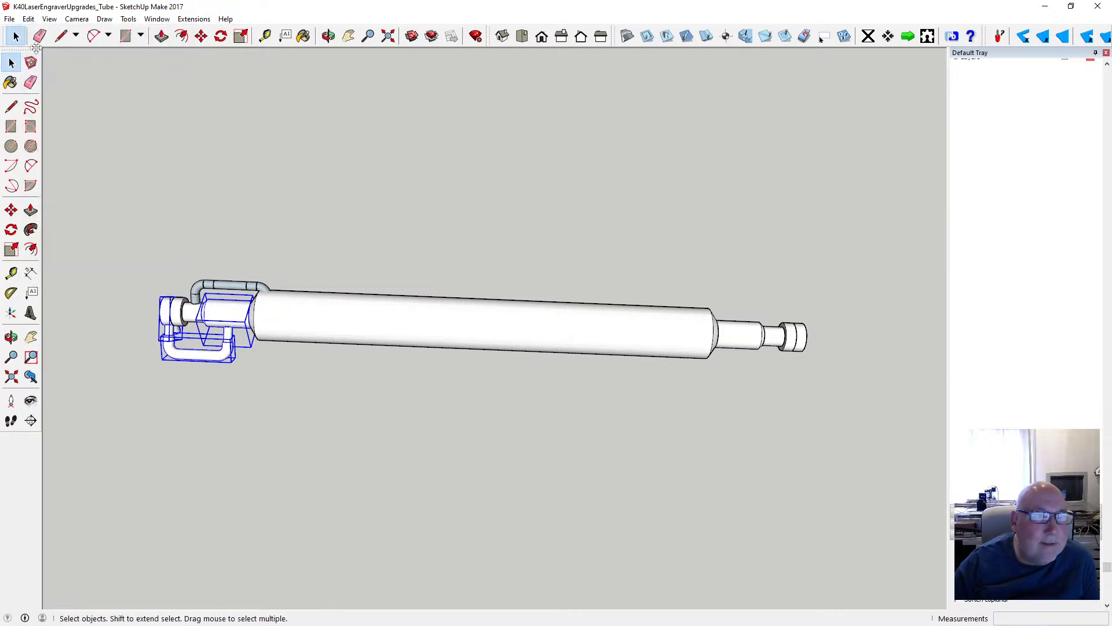
{"action": "left_click", "coordinate": [28, 18]}
{"action": "left_click", "coordinate": [63, 87]}
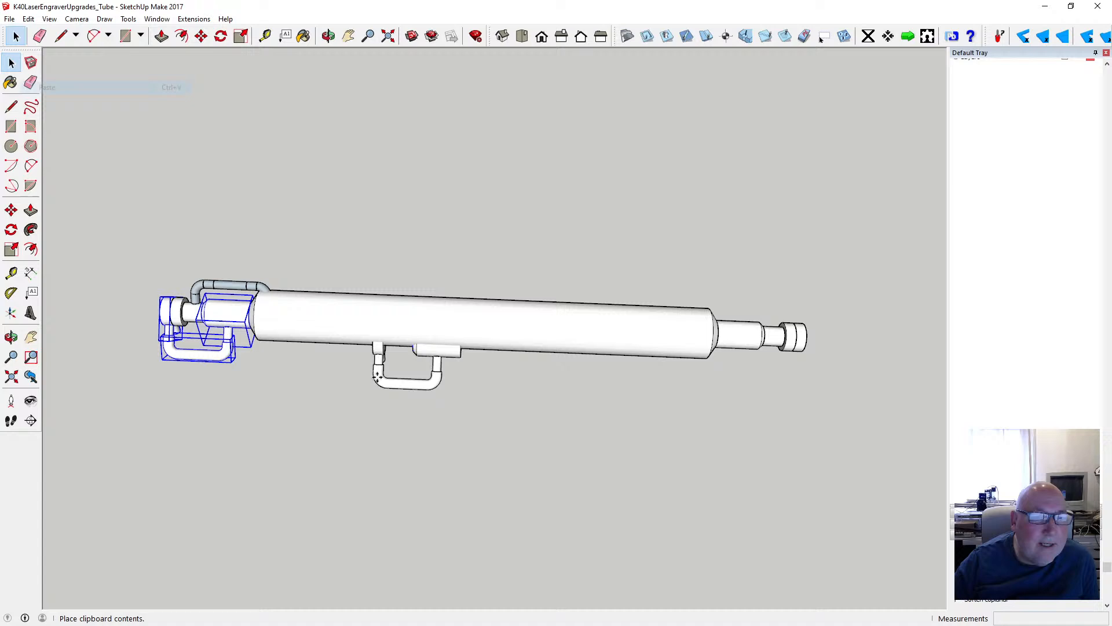
{"action": "left_click", "coordinate": [548, 452]}
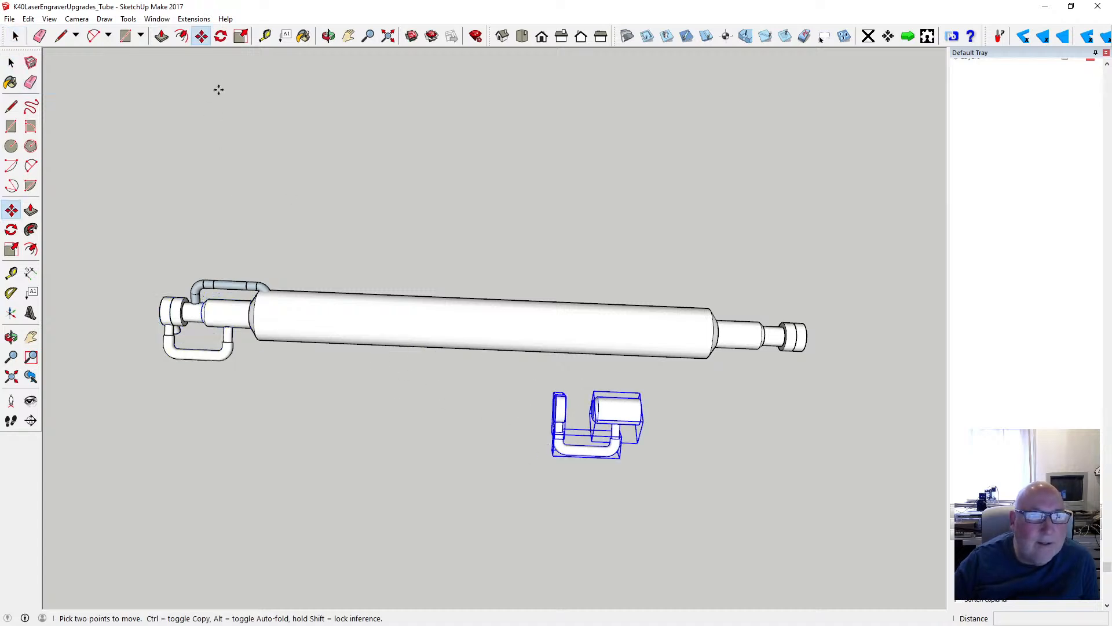
- Try to flip the copied end parts along the green direction and undo the flip
{"action": "left_click", "coordinate": [11, 62]}
{"action": "right_click", "coordinate": [614, 408]}
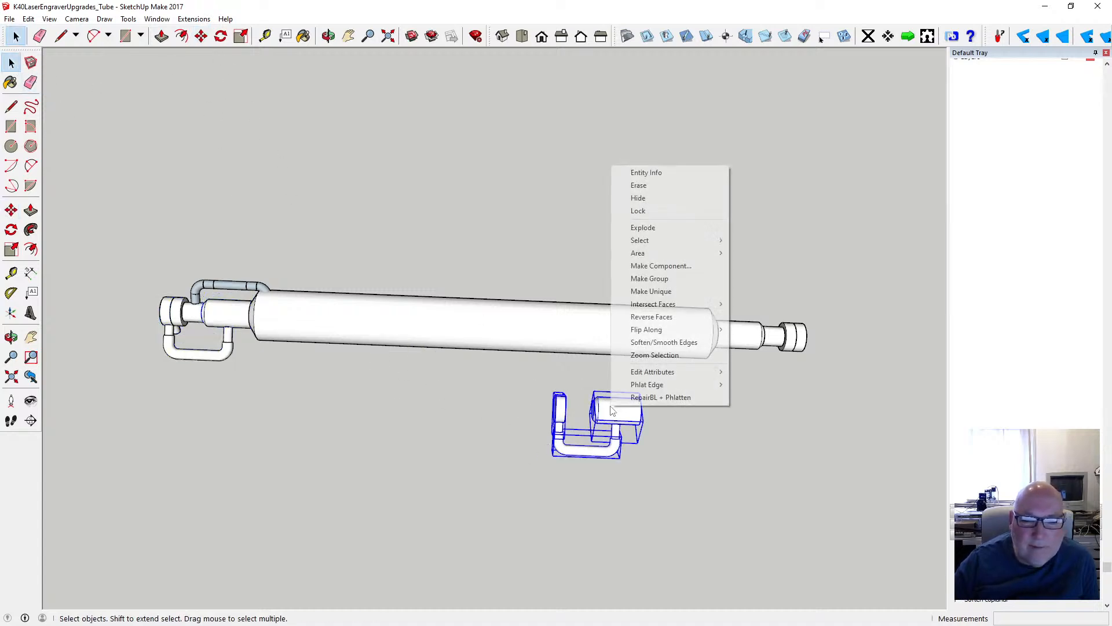
{"action": "mouse_move", "coordinate": [680, 336]}
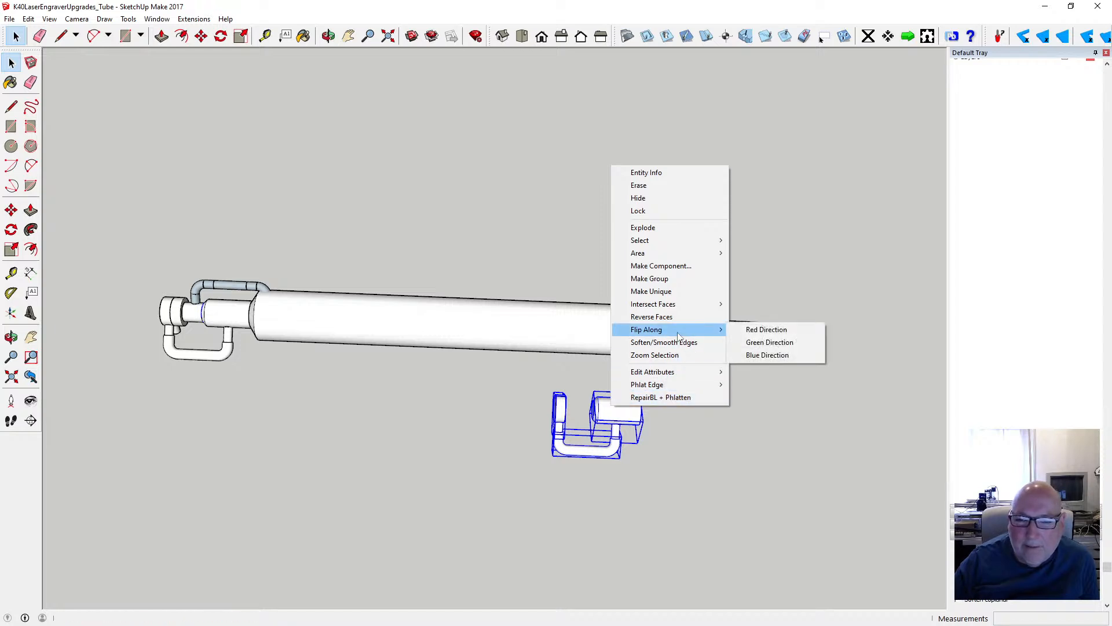
{"action": "left_click", "coordinate": [775, 343]}
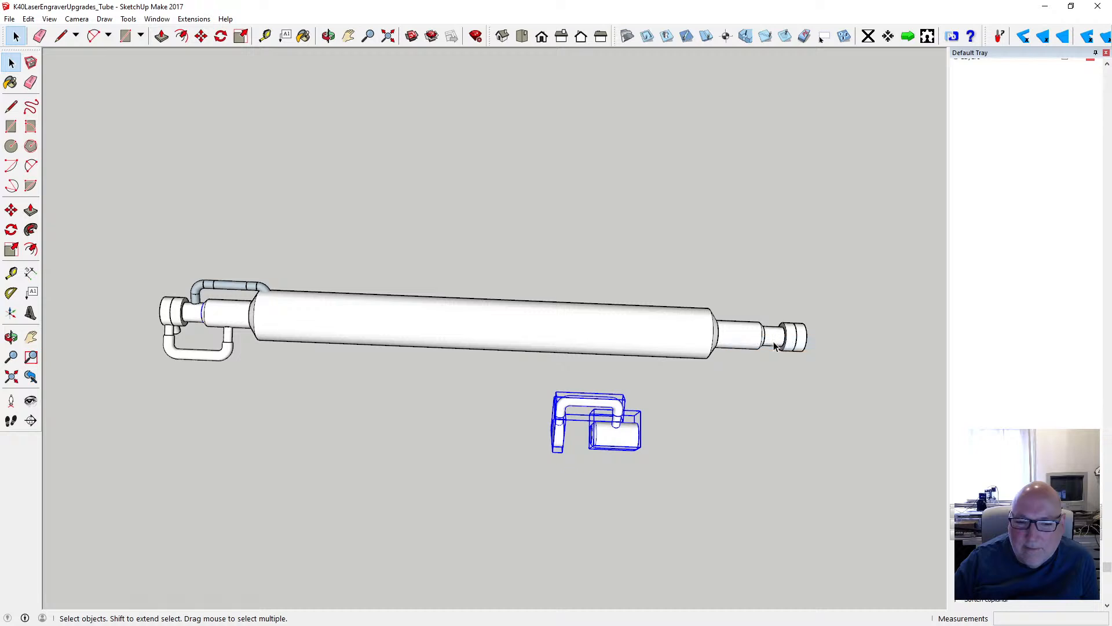
{"action": "left_click", "coordinate": [29, 19]}
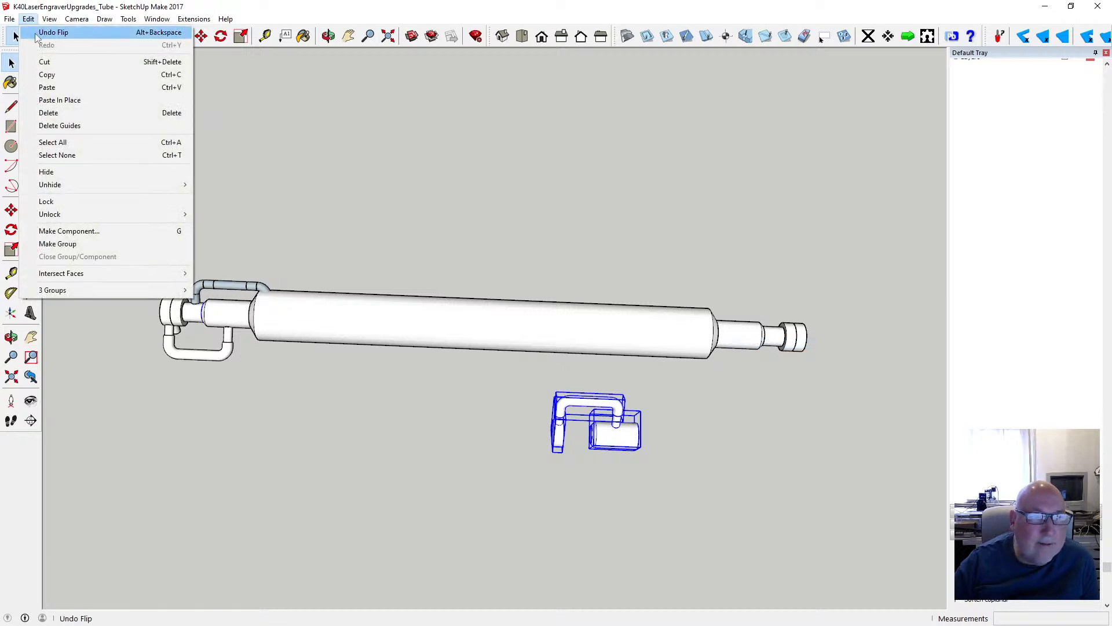
{"action": "left_click", "coordinate": [41, 30]}
- Select all the copied end parts and flip them along the red direction to mirror them for the opposite tube end
{"action": "right_click", "coordinate": [614, 410]}
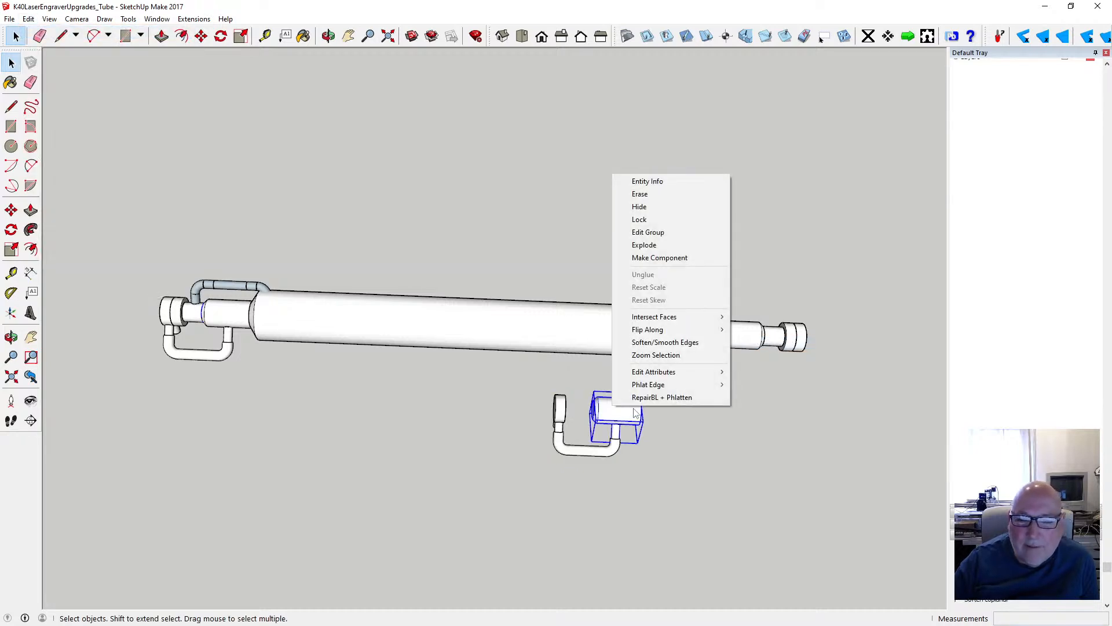
{"action": "left_click_drag", "start_coordinate": [527, 380], "coordinate": [694, 475]}
{"action": "right_click", "coordinate": [619, 181]}
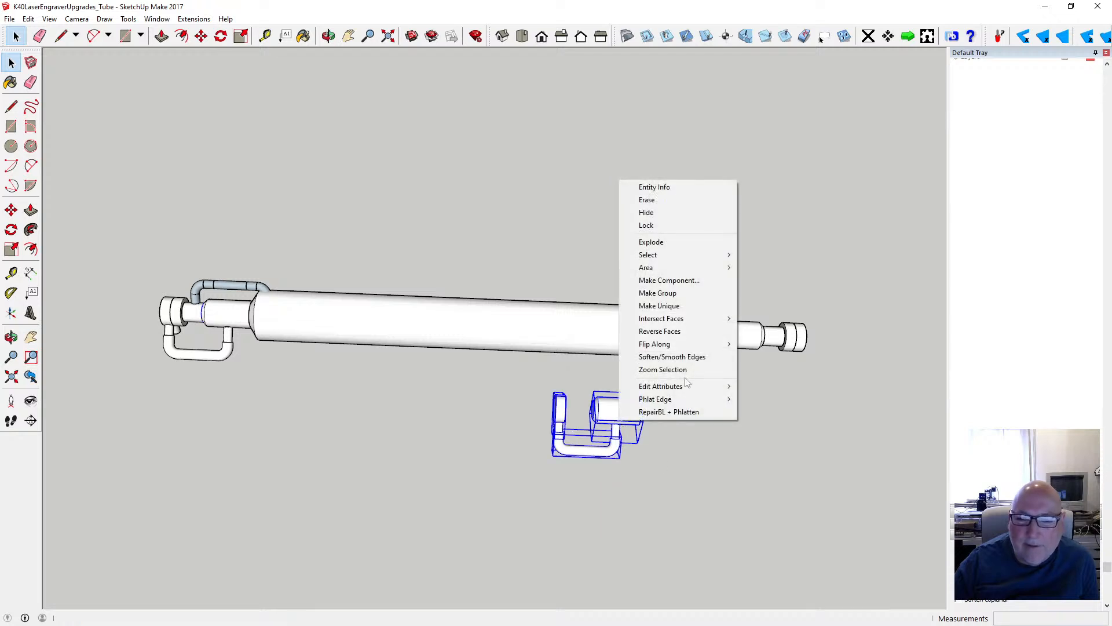
{"action": "mouse_move", "coordinate": [706, 346]}
{"action": "left_click", "coordinate": [763, 345]}
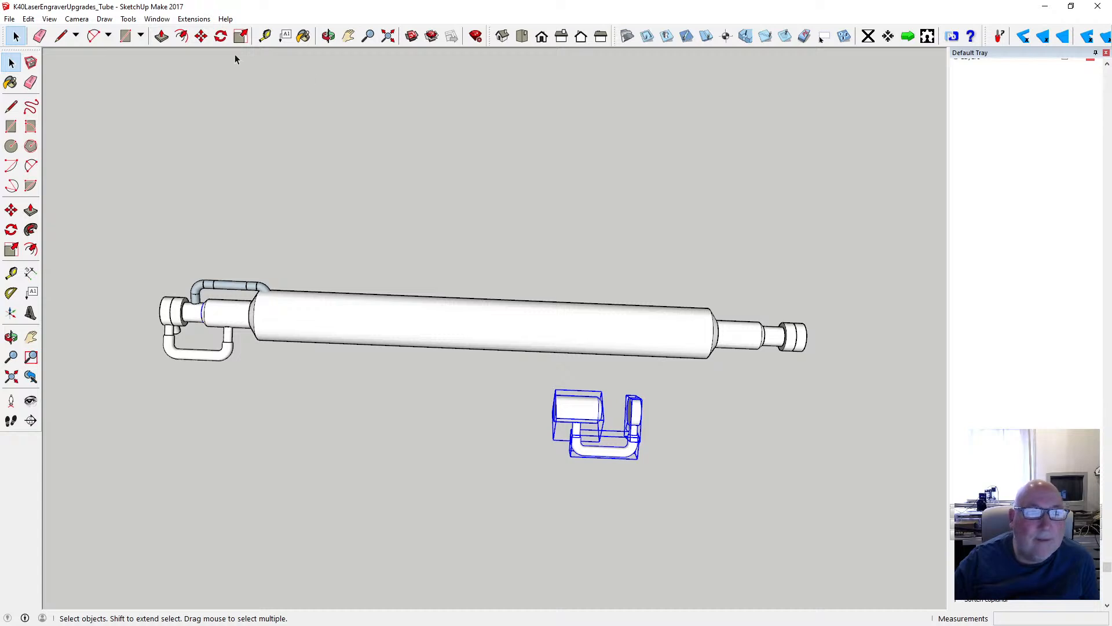
- Delete the old collar and outer end cap at the laser tube end that has no hose
{"action": "left_click", "coordinate": [199, 38]}
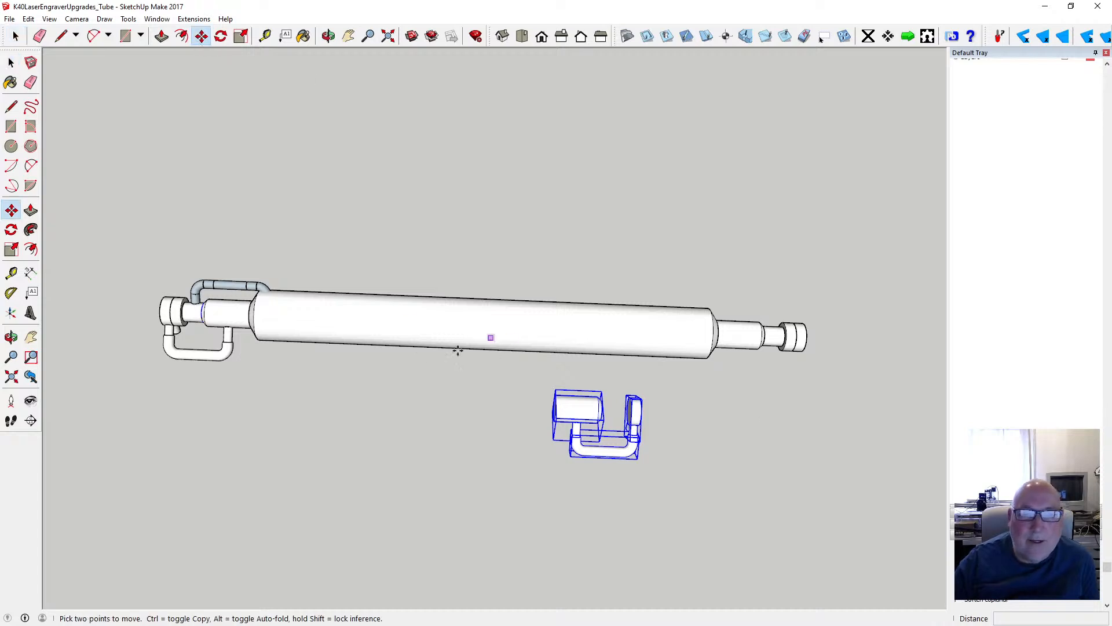
{"action": "scroll", "coordinate": [406, 369], "scroll_direction": "down", "scroll_amount": 1}
{"action": "scroll", "coordinate": [668, 377], "scroll_direction": "up", "scroll_amount": 4}
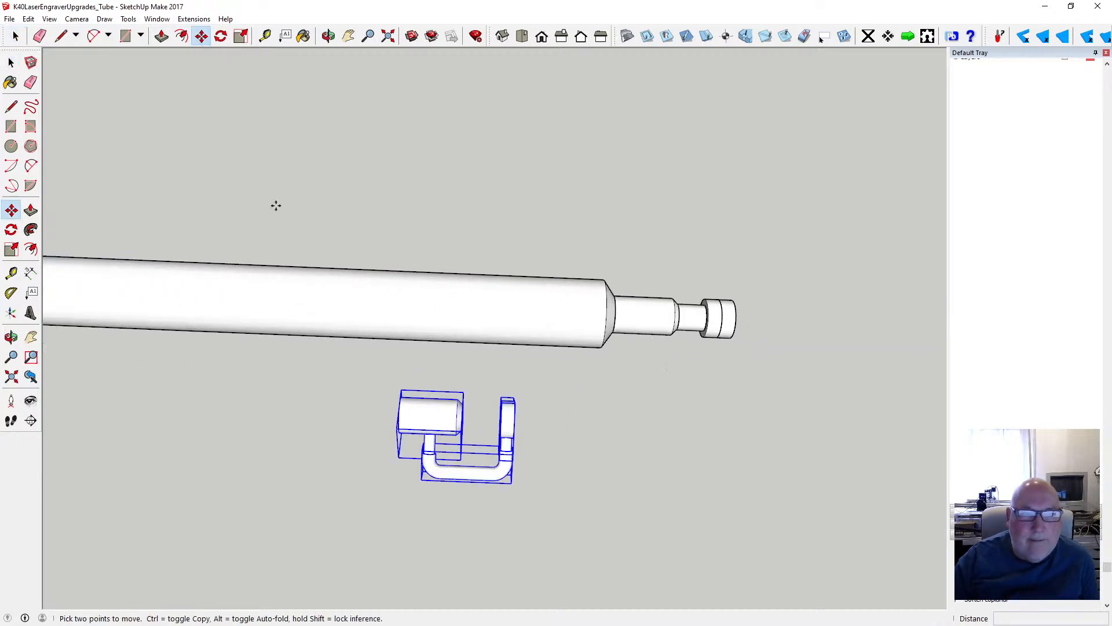
{"action": "key", "text": "space"}
{"action": "left_click", "coordinate": [641, 327]}
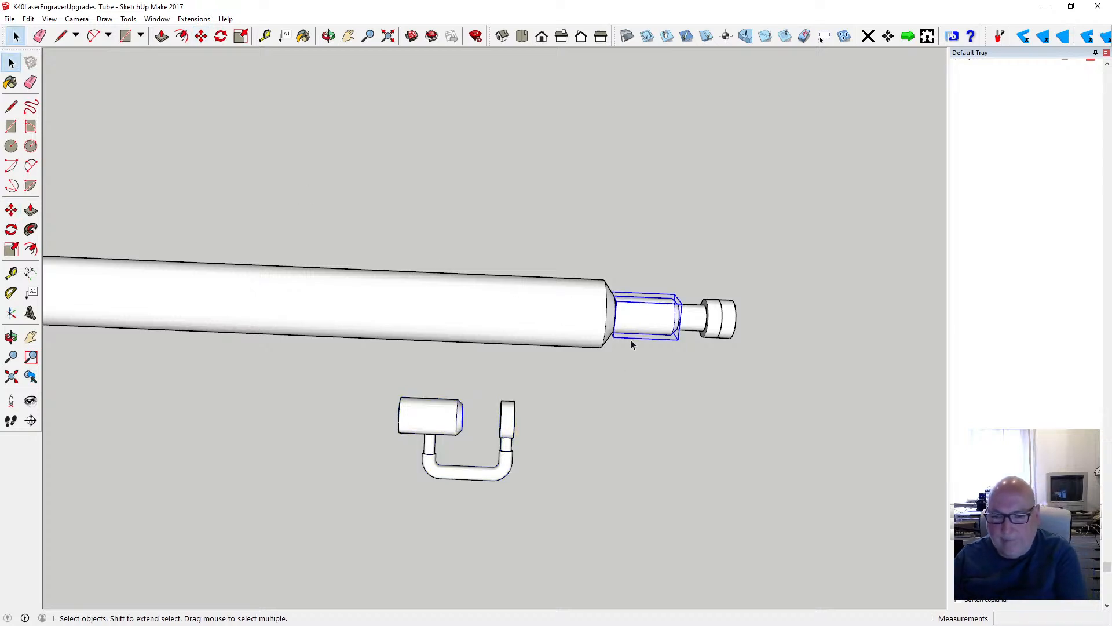
{"action": "key", "text": "Delete"}
{"action": "left_click", "coordinate": [734, 325]}
{"action": "key", "text": "Delete"}
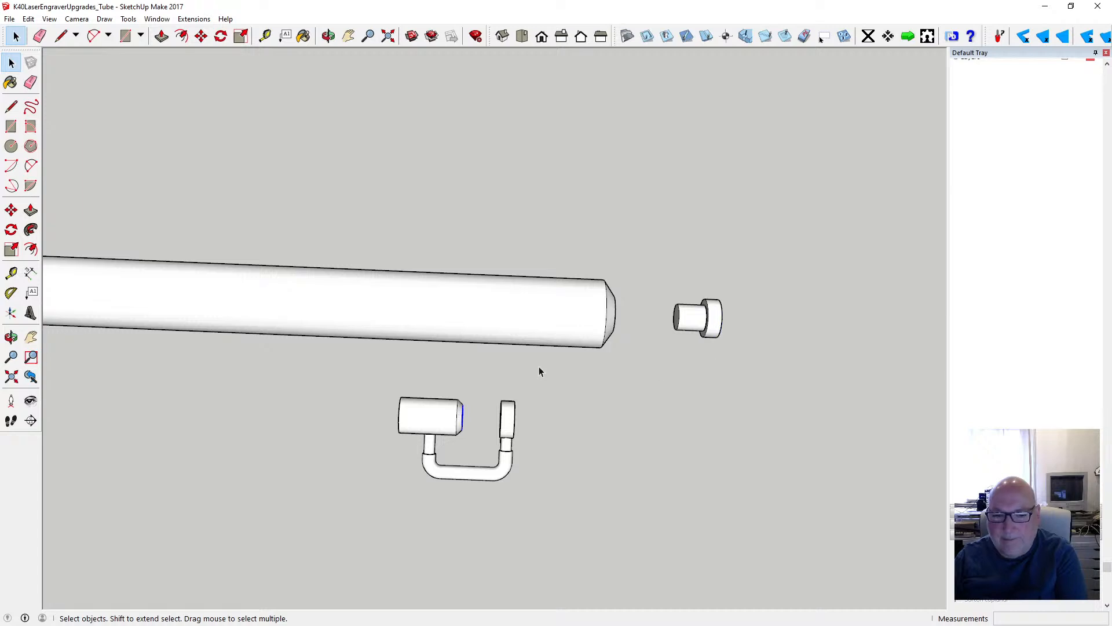
- Move the mirrored hose, collar and cap onto the bare tube end, snapping the cap to the edge of the remaining flange
{"action": "left_click_drag", "start_coordinate": [385, 386], "coordinate": [541, 483]}
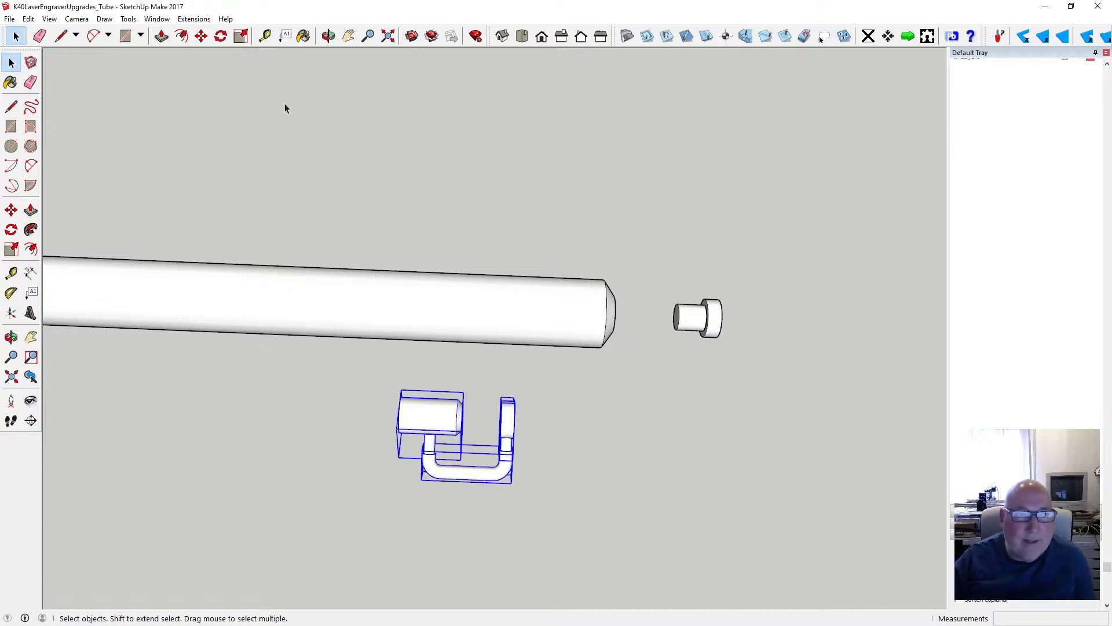
{"action": "left_click", "coordinate": [201, 36]}
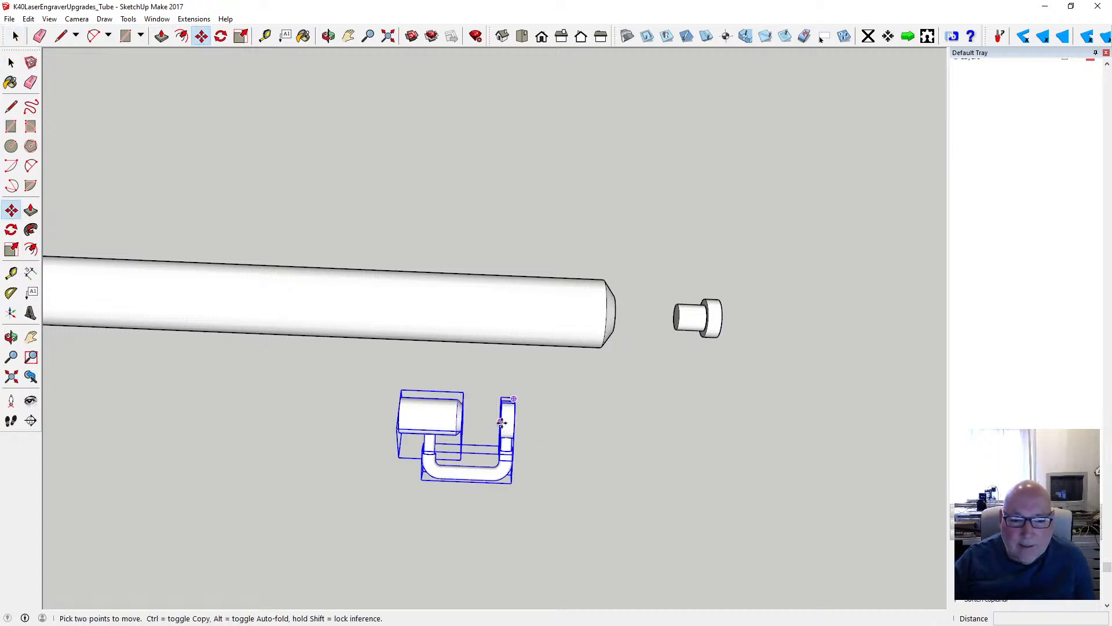
{"action": "left_click", "coordinate": [501, 423]}
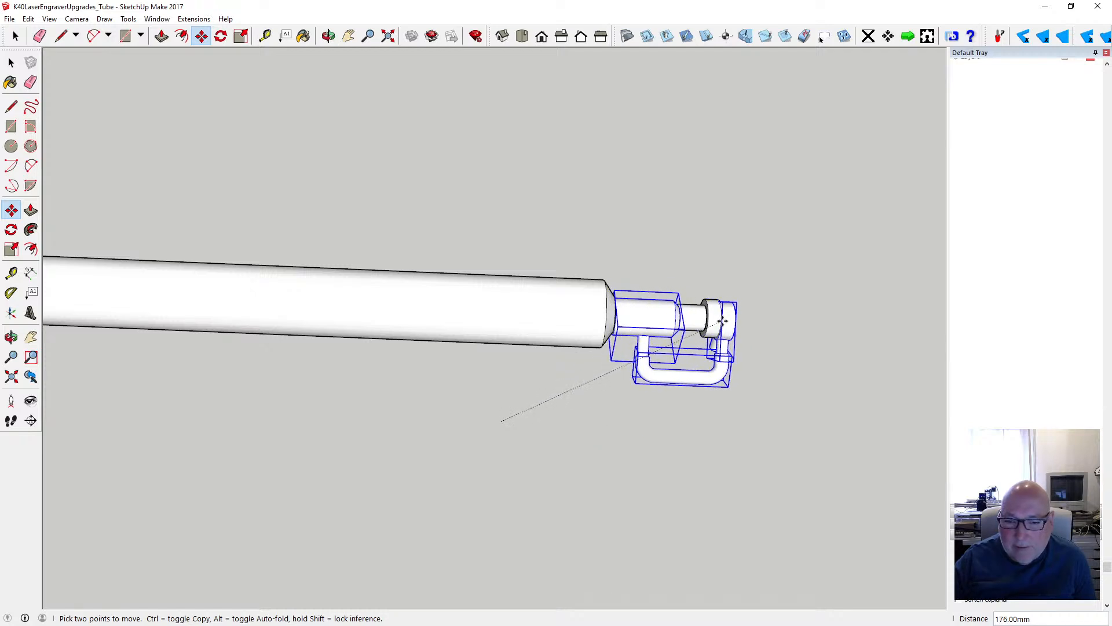
{"action": "scroll", "coordinate": [722, 320], "scroll_direction": "up", "scroll_amount": 5}
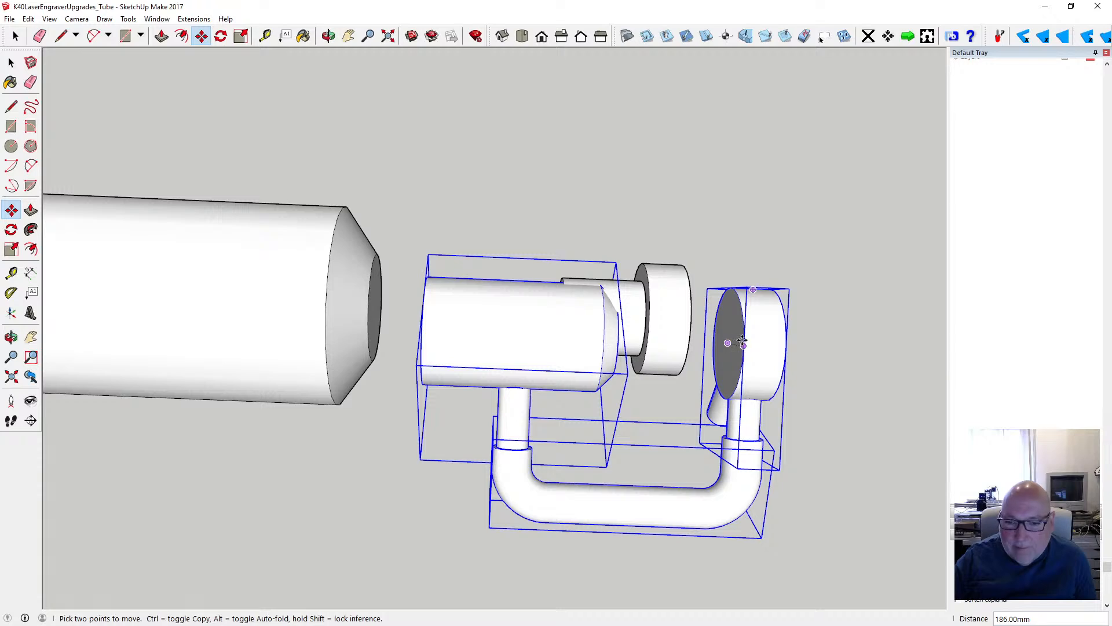
{"action": "left_click", "coordinate": [743, 345]}
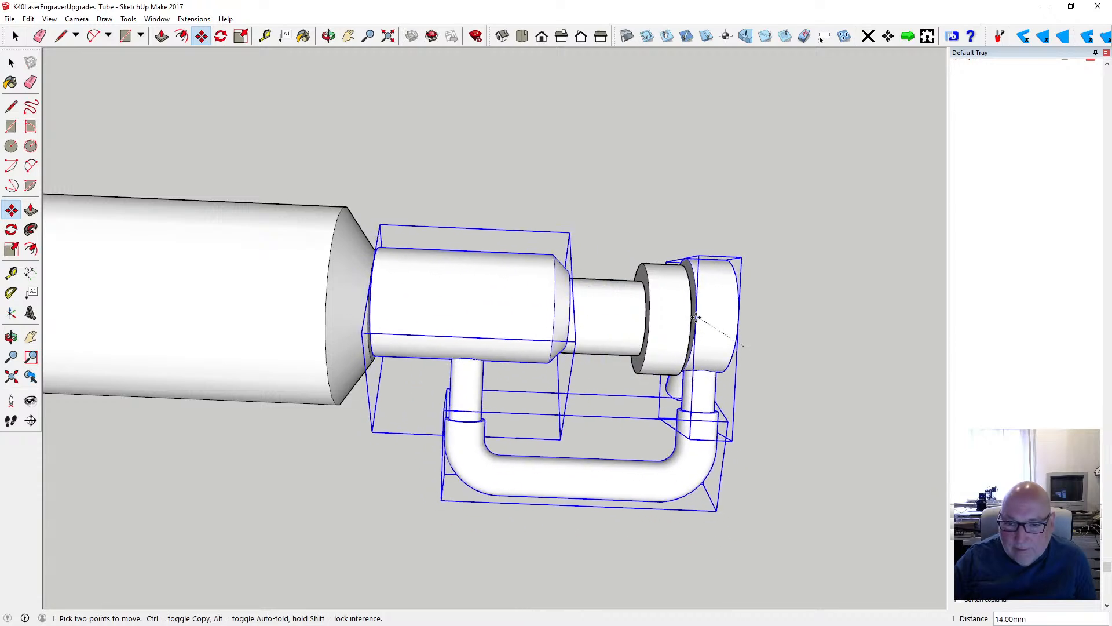
{"action": "scroll", "coordinate": [695, 317], "scroll_direction": "up", "scroll_amount": 5}
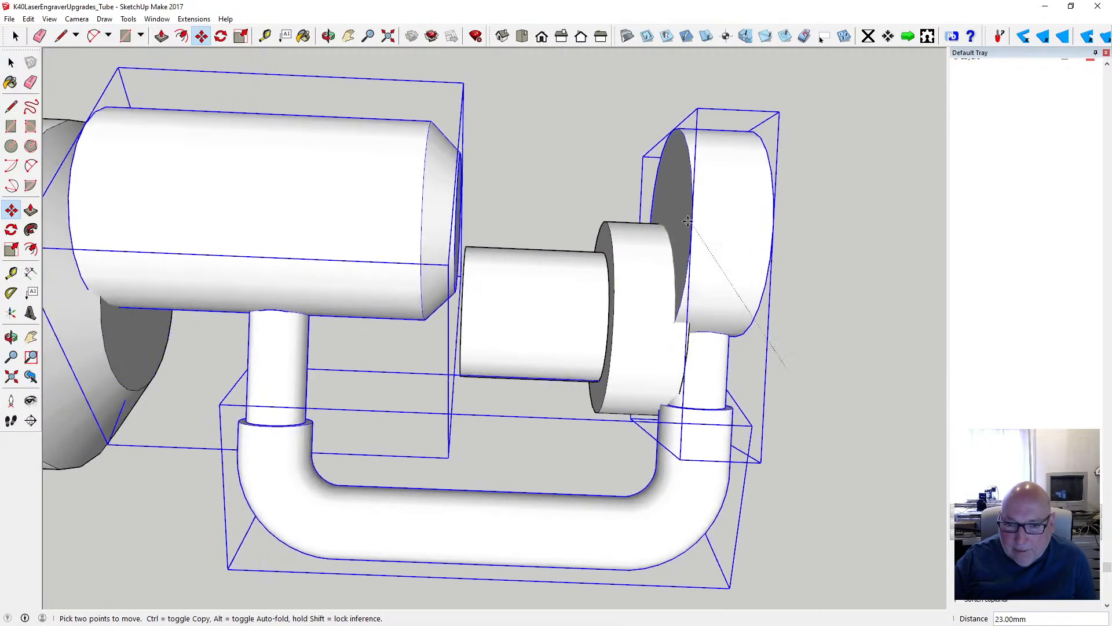
{"action": "mouse_move", "coordinate": [687, 222]}
{"action": "middle_mouse_down"}
{"action": "mouse_move", "coordinate": [698, 286]}
{"action": "mouse_move", "coordinate": [675, 340]}
{"action": "mouse_move", "coordinate": [690, 325]}
{"action": "middle_mouse_up"}
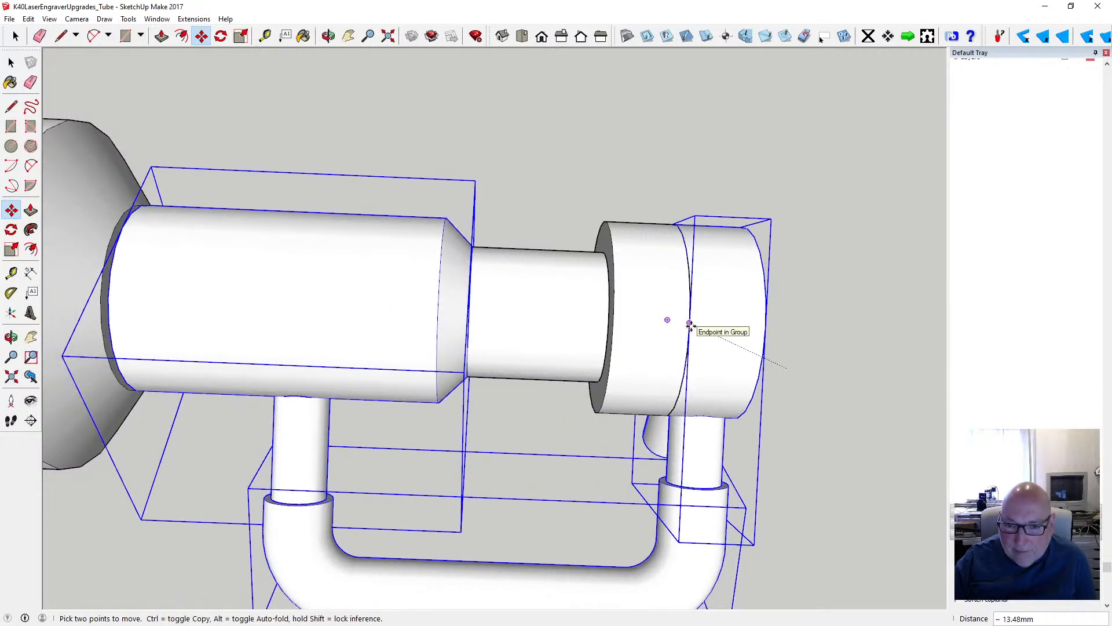
{"action": "left_click", "coordinate": [691, 326]}
{"action": "scroll", "coordinate": [784, 323], "scroll_direction": "down", "scroll_amount": 2}
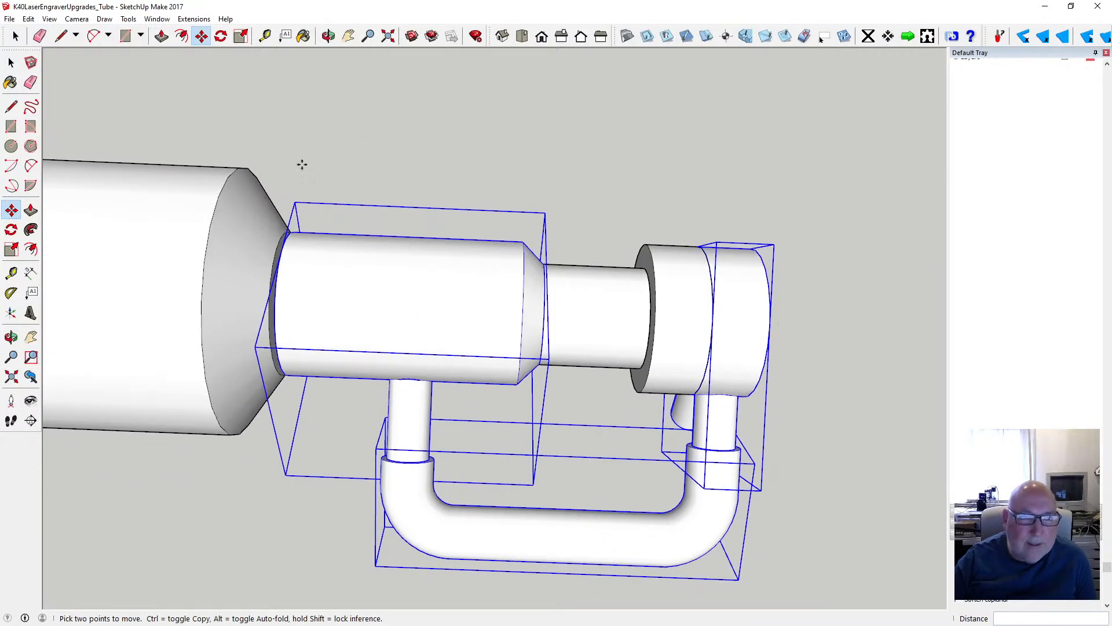
- Inside the main tube's group, move the tapered end beside the mirrored collar outward by 1 mm to close the gap
{"action": "left_click", "coordinate": [328, 36]}
{"action": "left_click_drag", "start_coordinate": [348, 236], "coordinate": [301, 250]}
{"action": "scroll", "coordinate": [301, 250], "scroll_direction": "up", "scroll_amount": 4}
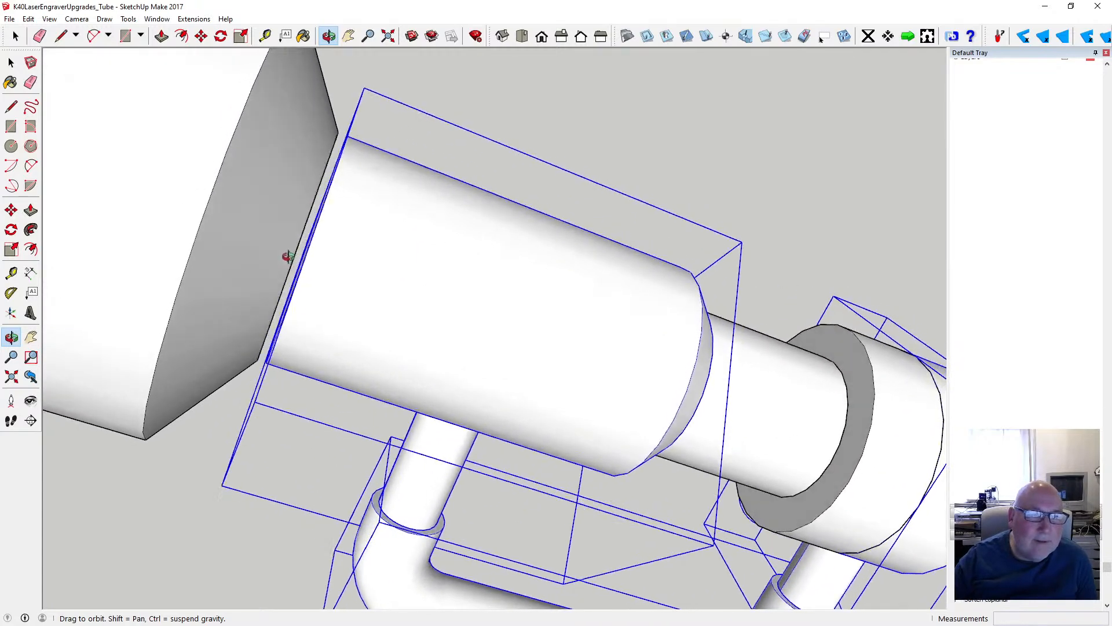
{"action": "scroll", "coordinate": [326, 208], "scroll_direction": "down", "scroll_amount": 4}
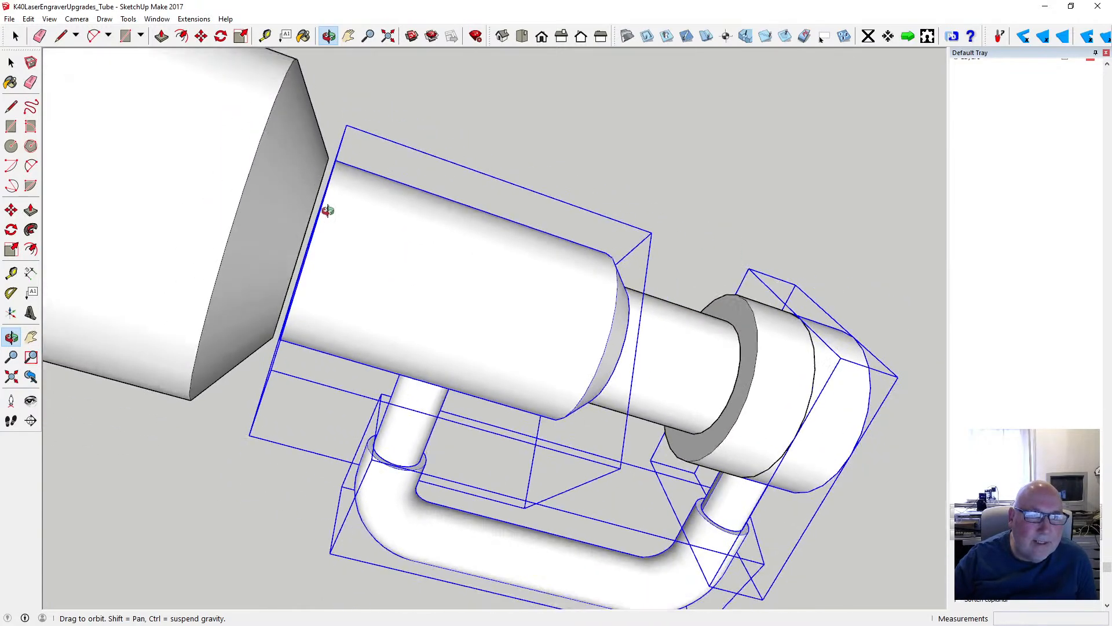
{"action": "scroll", "coordinate": [328, 210], "scroll_direction": "down", "scroll_amount": 3}
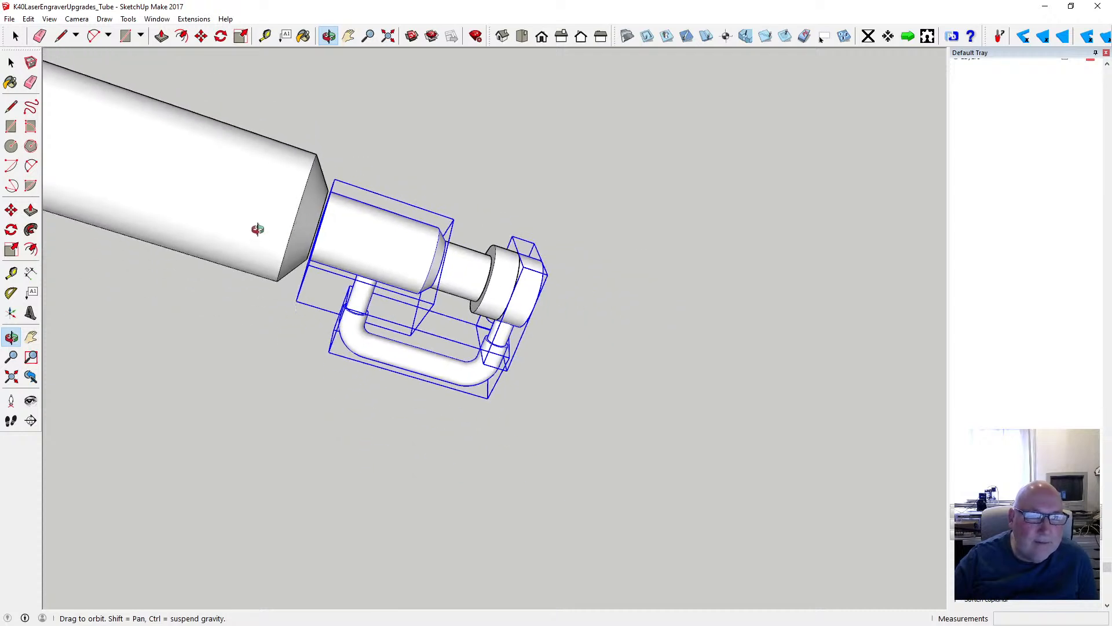
{"action": "key", "text": "space"}
{"action": "double_click", "coordinate": [170, 155]}
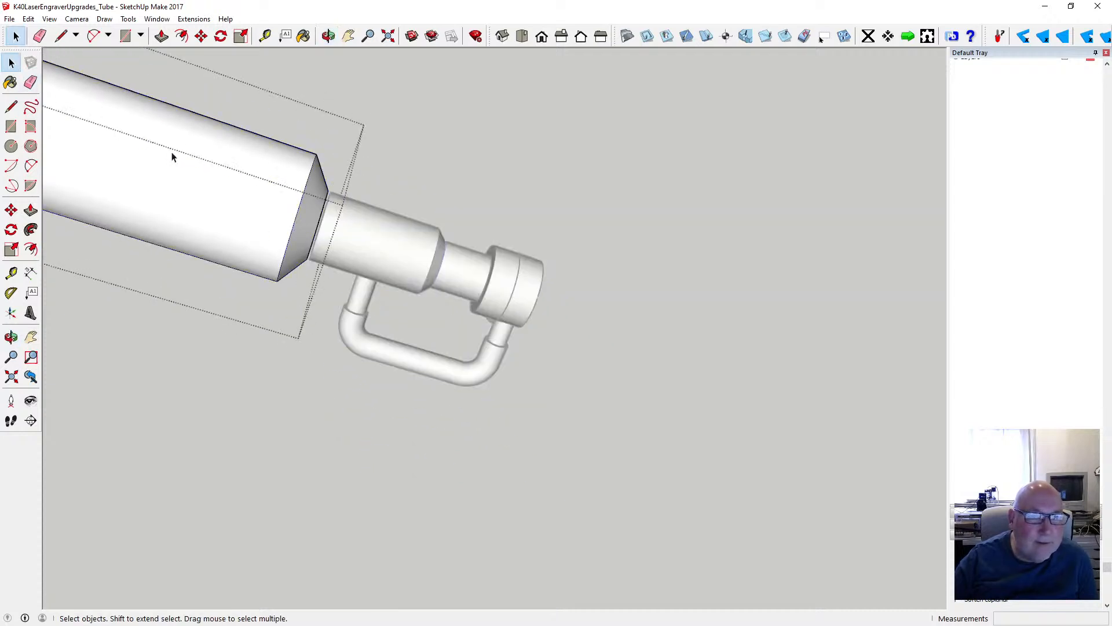
{"action": "left_click_drag", "start_coordinate": [212, 146], "coordinate": [337, 314]}
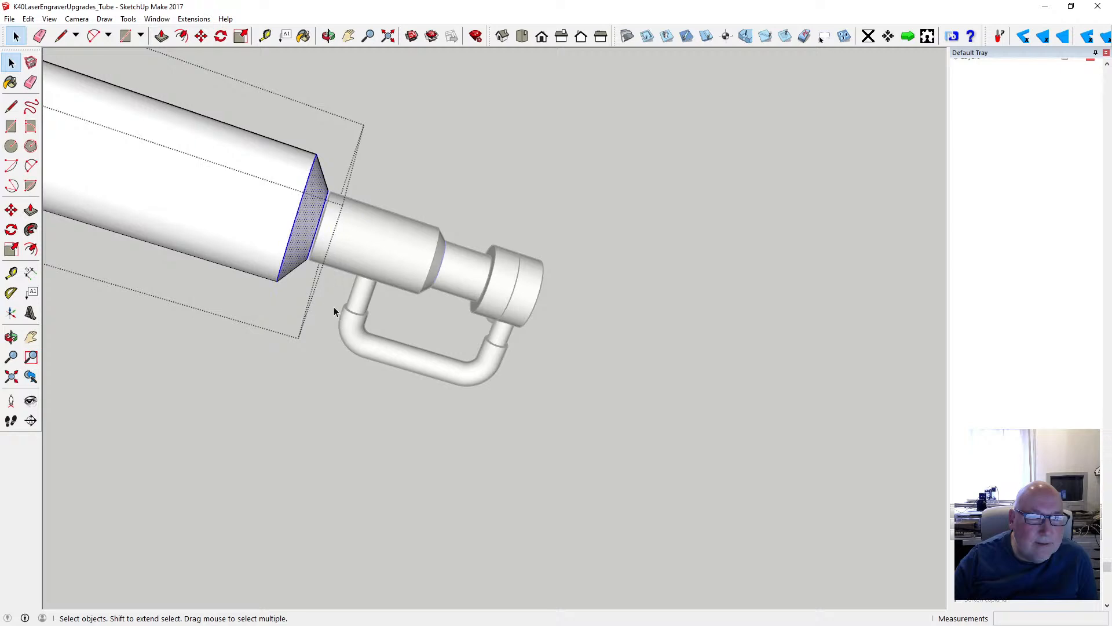
{"action": "key", "text": "m"}
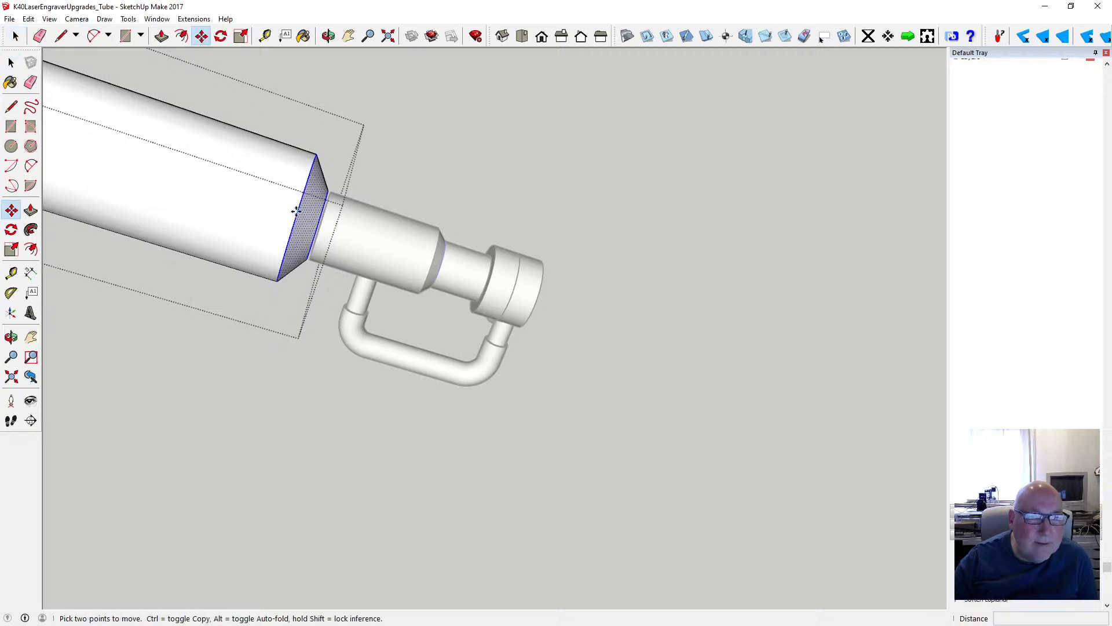
{"action": "left_click", "coordinate": [296, 211]}
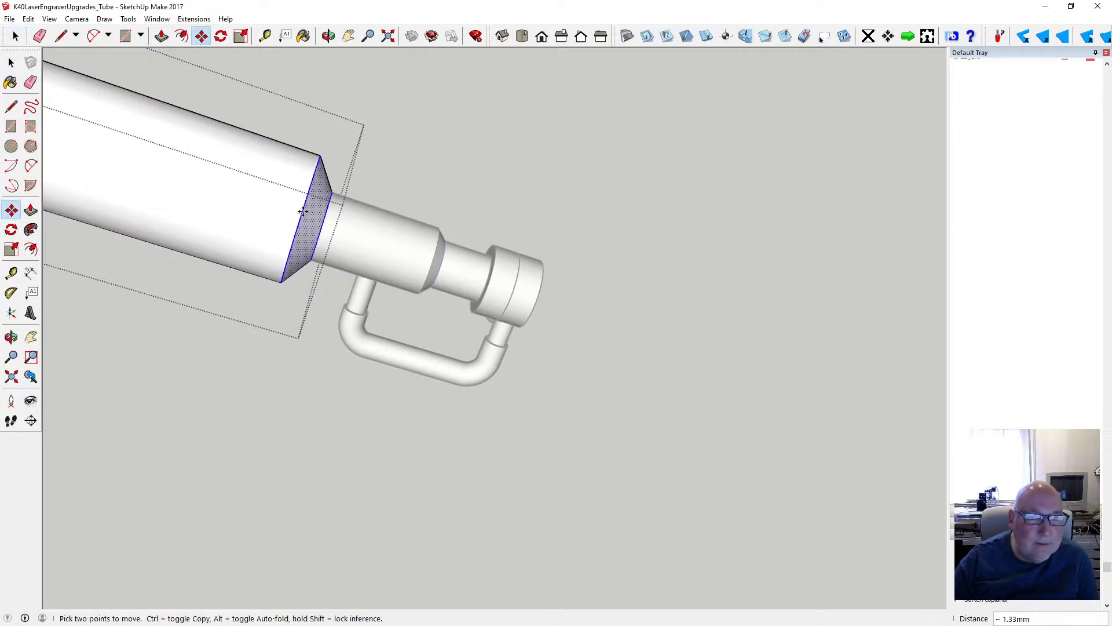
{"action": "key", "text": "Escape"}
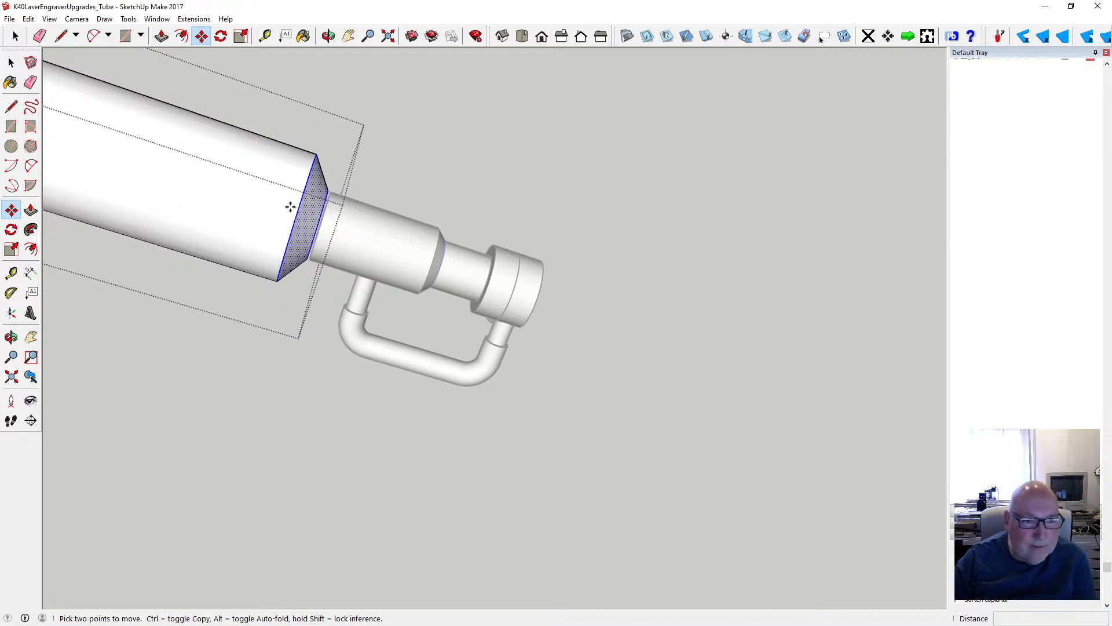
{"action": "left_click", "coordinate": [317, 225]}
{"action": "left_click", "coordinate": [319, 226]}
{"action": "key", "text": "space"}
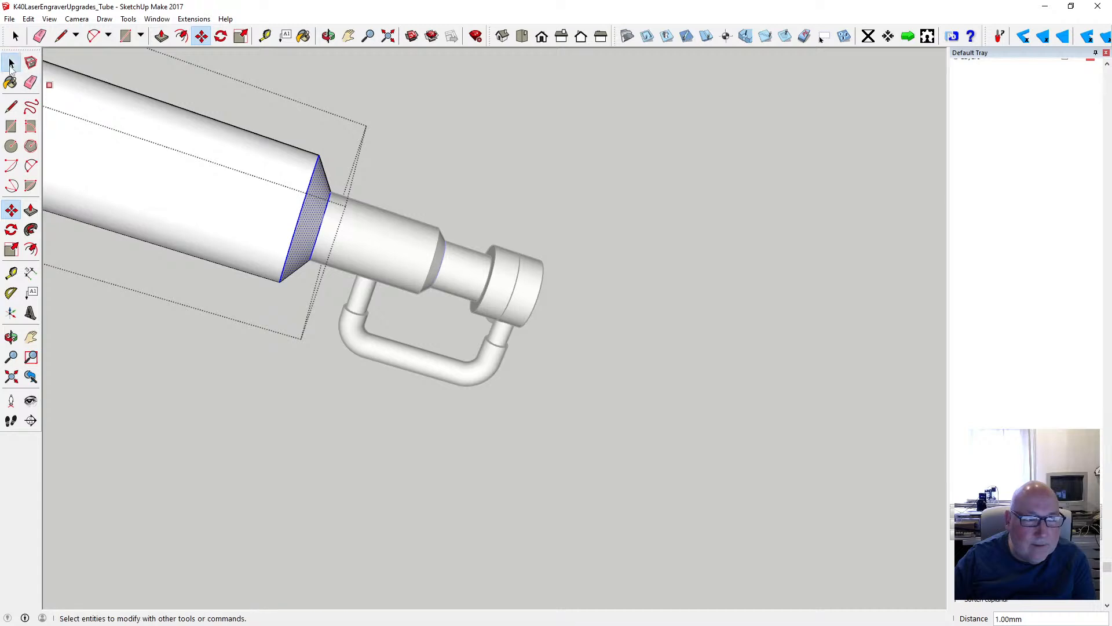
{"action": "left_click", "coordinate": [261, 363]}
- Examine the whole laser tube with hoses at both ends from the front and from several angles
{"action": "scroll", "coordinate": [342, 313], "scroll_direction": "down", "scroll_amount": 1}
{"action": "scroll", "coordinate": [341, 313], "scroll_direction": "down", "scroll_amount": 1}
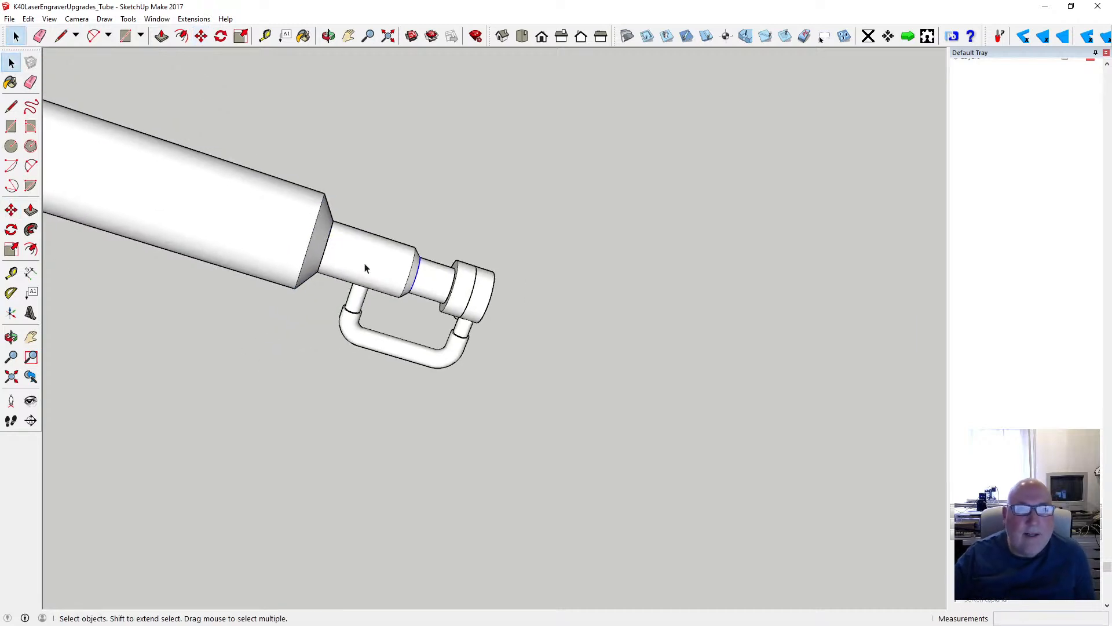
{"action": "left_click", "coordinate": [329, 35]}
{"action": "scroll", "coordinate": [587, 315], "scroll_direction": "down", "scroll_amount": 3}
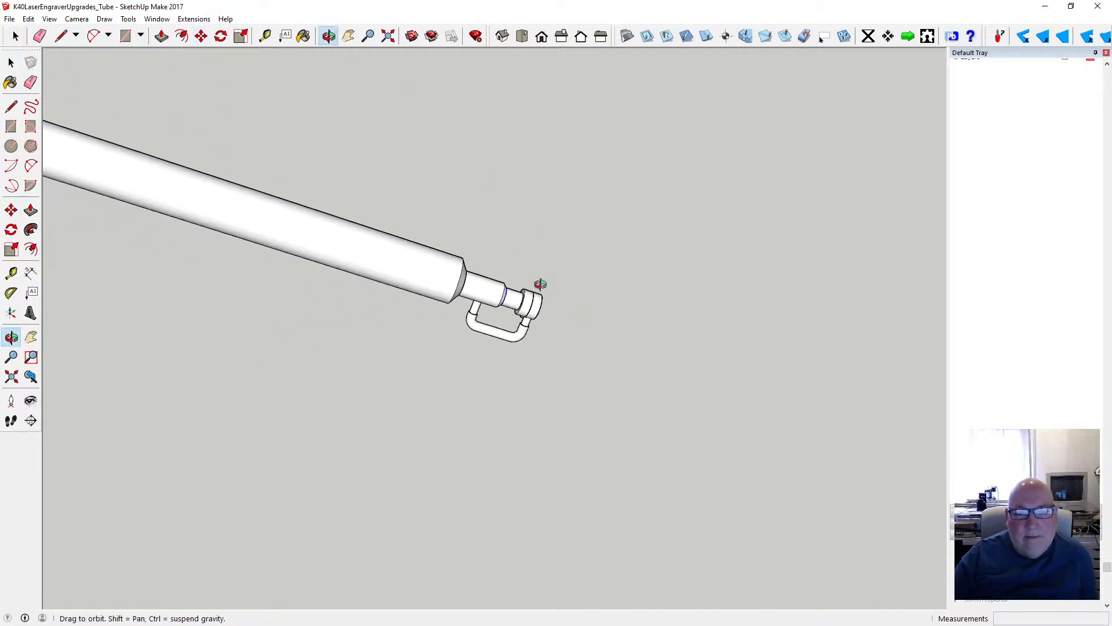
{"action": "left_click_drag", "start_coordinate": [541, 285], "coordinate": [550, 242]}
{"action": "left_click_drag", "start_coordinate": [381, 311], "coordinate": [376, 278]}
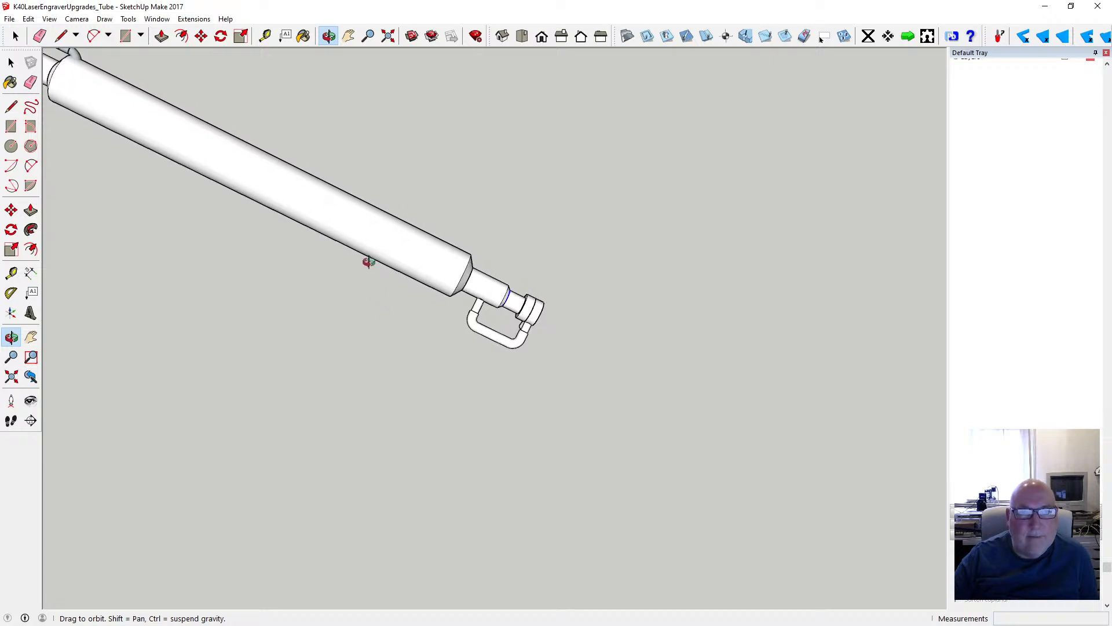
{"action": "left_click", "coordinate": [541, 38]}
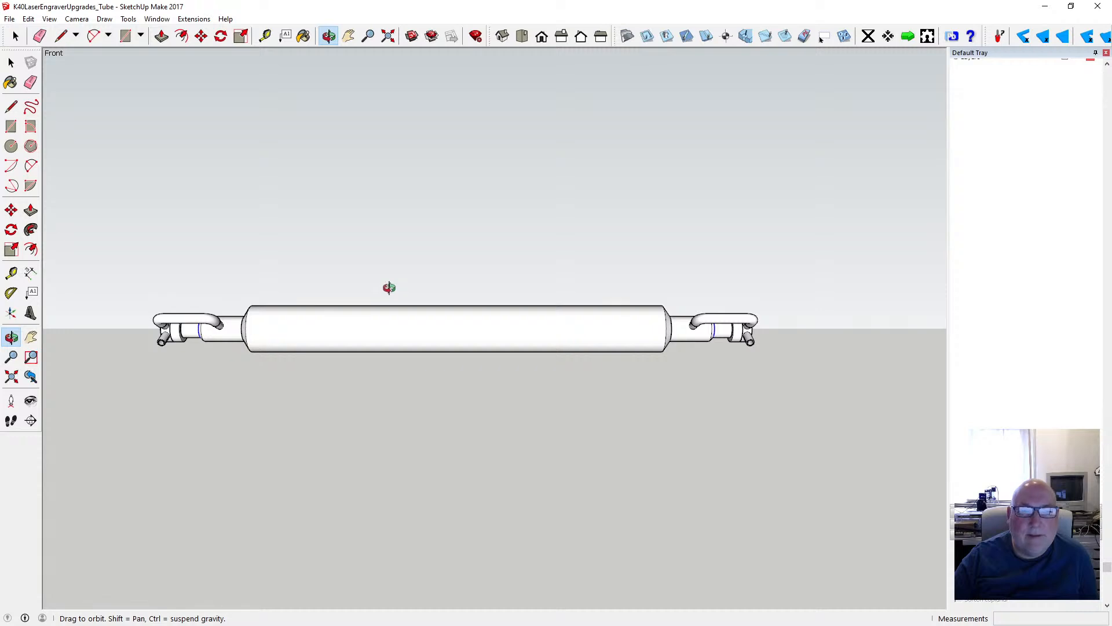
{"action": "left_click_drag", "start_coordinate": [388, 288], "coordinate": [487, 277]}
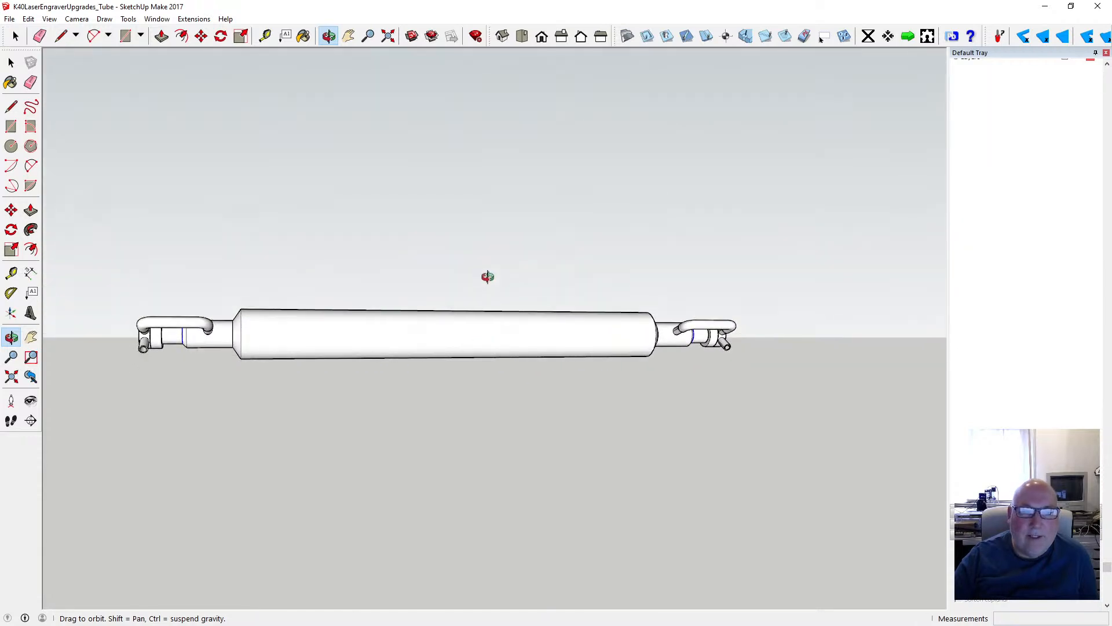
{"action": "left_click_drag", "start_coordinate": [411, 295], "coordinate": [497, 311]}
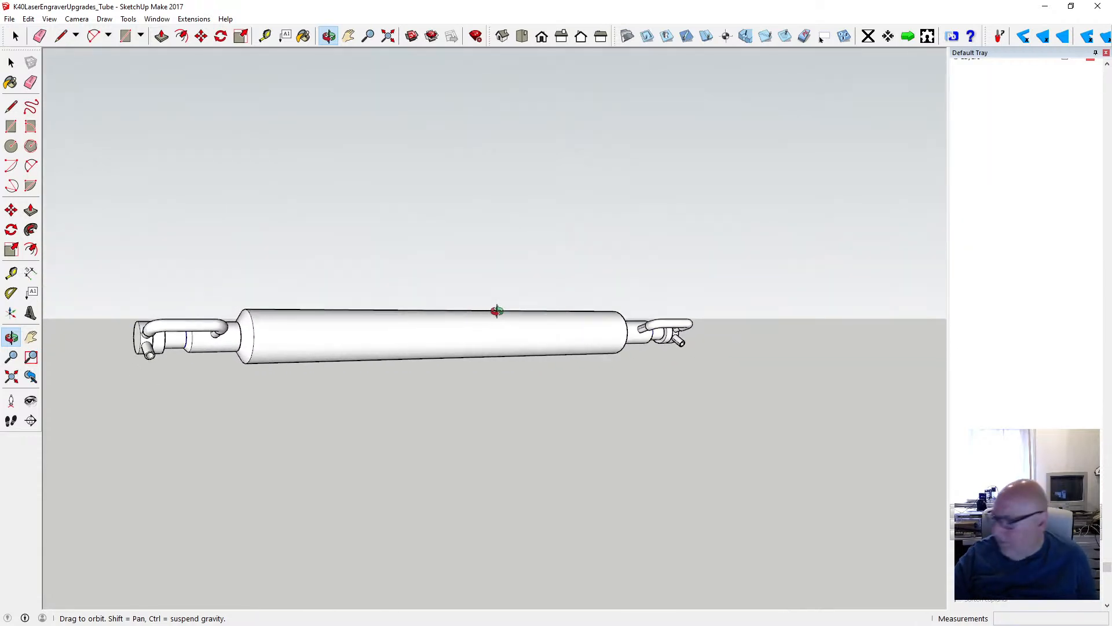
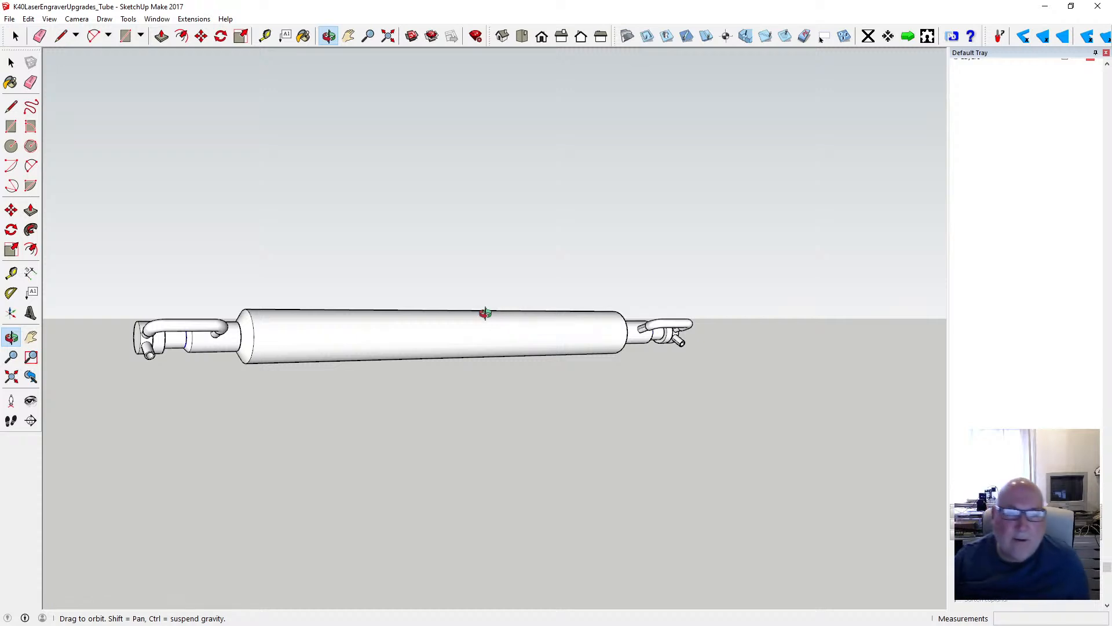
- Copy the three-piece grey hose from its end of the laser tube to beside the opposite end, about 515 mm away
{"action": "left_click_drag", "start_coordinate": [486, 313], "coordinate": [241, 346]}
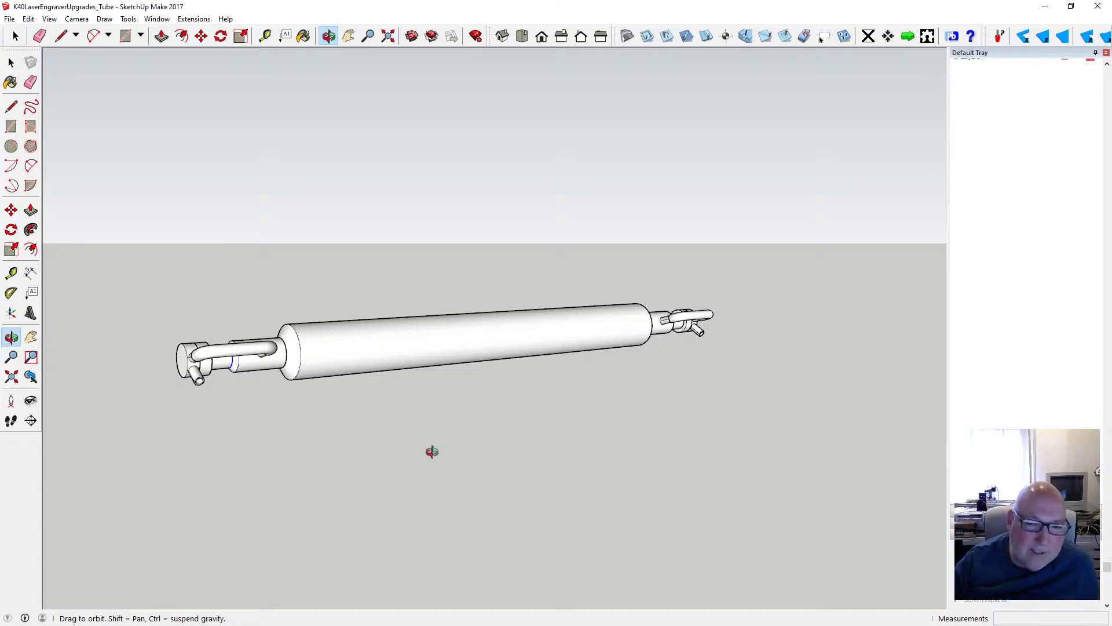
{"action": "left_click_drag", "start_coordinate": [731, 360], "coordinate": [459, 394]}
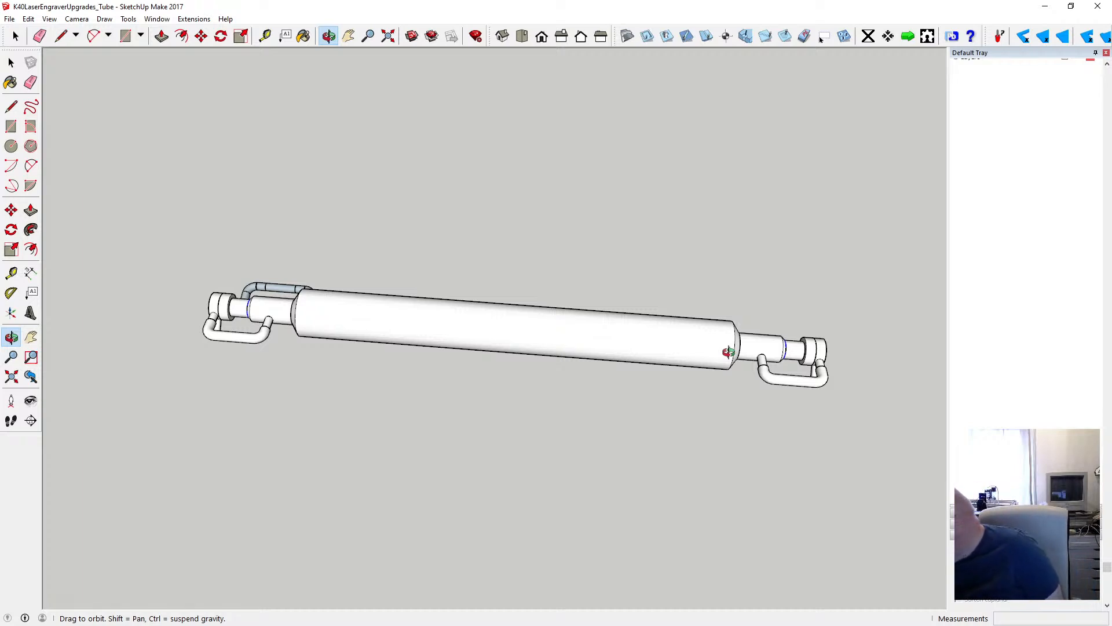
{"action": "left_click_drag", "start_coordinate": [345, 308], "coordinate": [324, 354]}
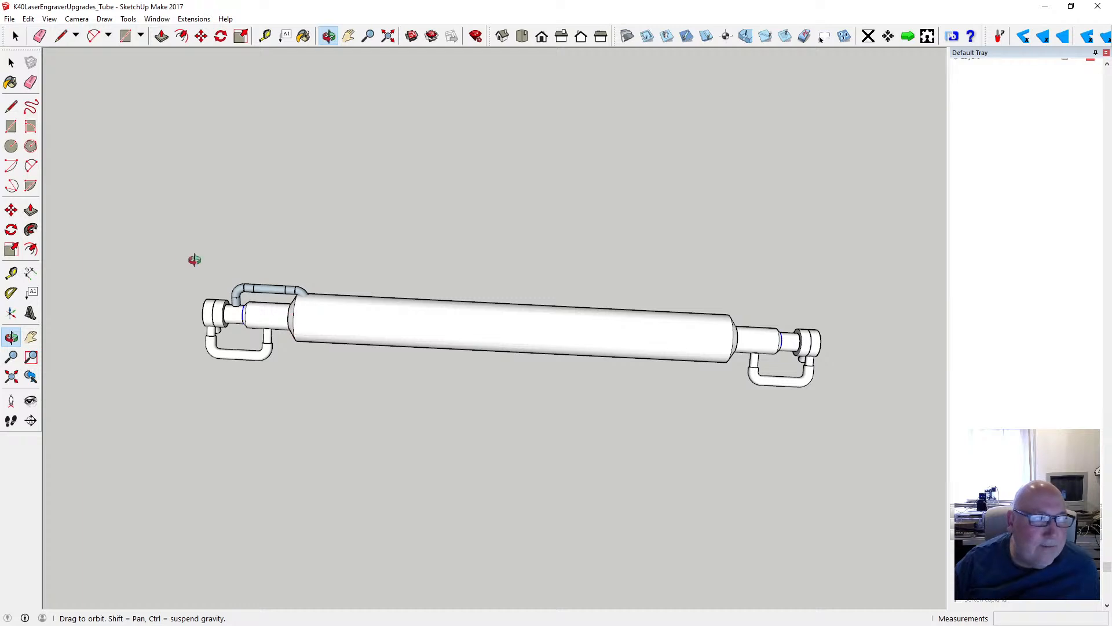
{"action": "key", "text": "space"}
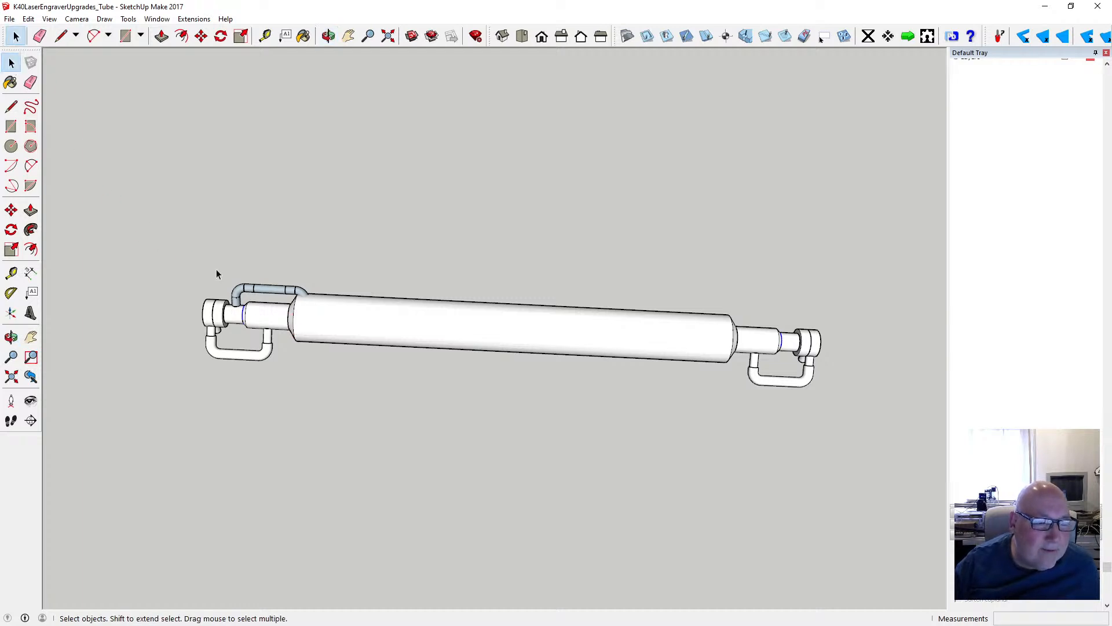
{"action": "left_click_drag", "start_coordinate": [217, 270], "coordinate": [315, 317]}
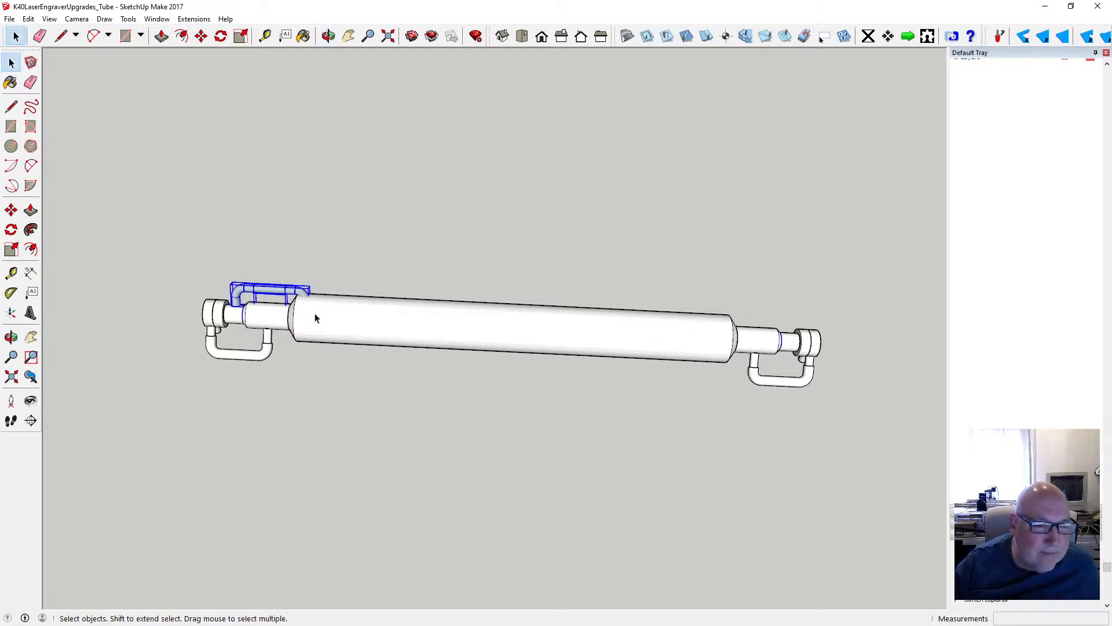
{"action": "scroll", "coordinate": [252, 297], "scroll_direction": "up", "scroll_amount": 2}
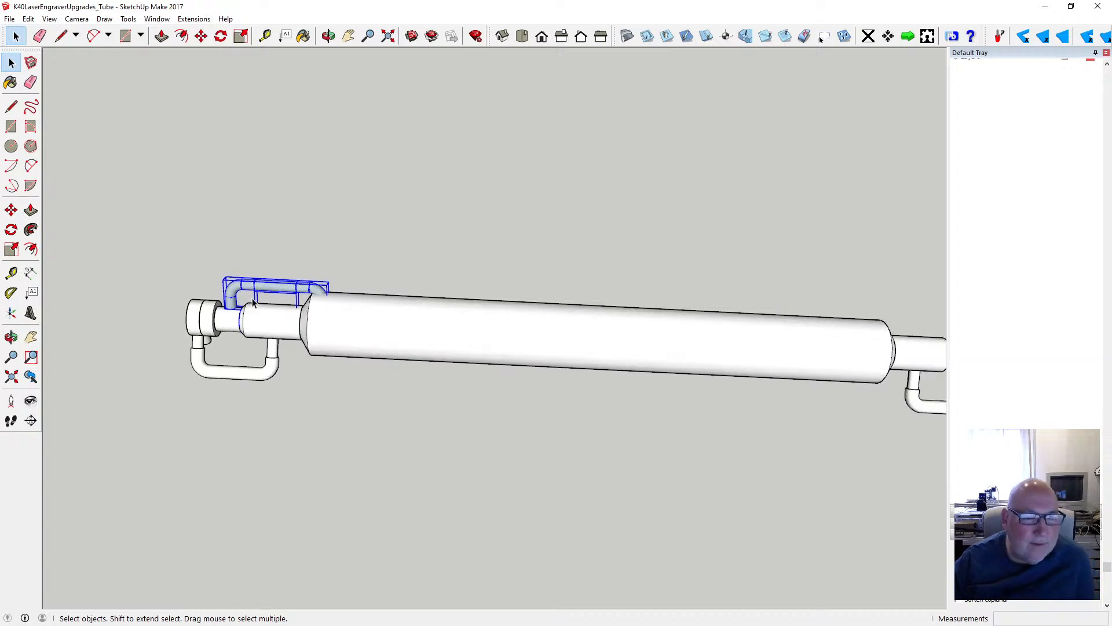
{"action": "left_click", "coordinate": [257, 286]}
{"action": "left_click", "coordinate": [231, 303]}
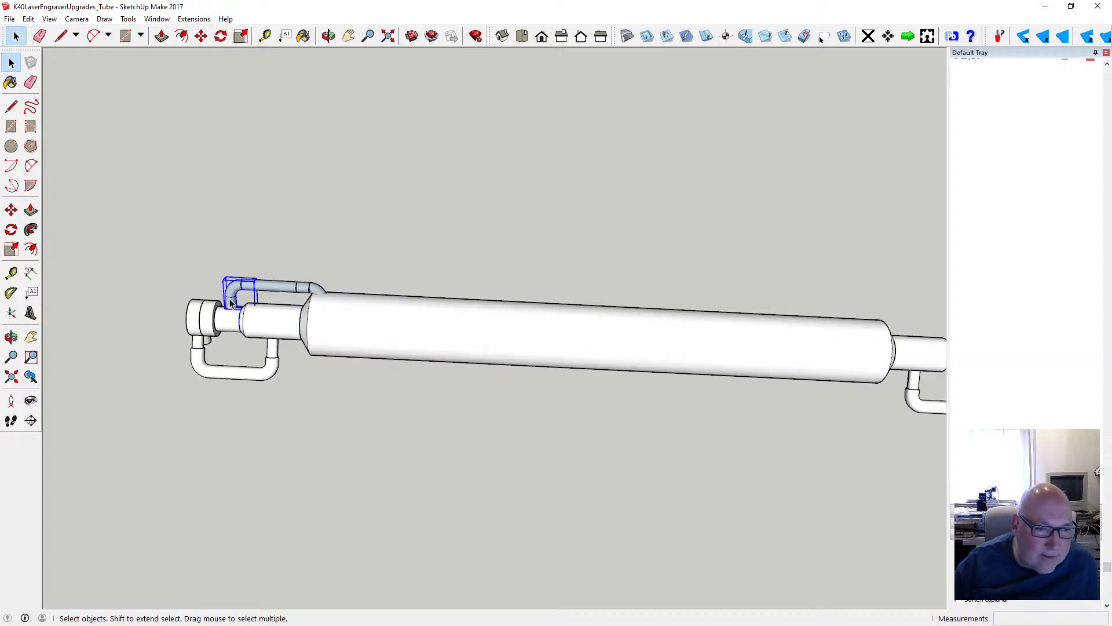
{"action": "left_click", "coordinate": [267, 285], "text": "shift"}
{"action": "left_click", "coordinate": [311, 291], "text": "shift"}
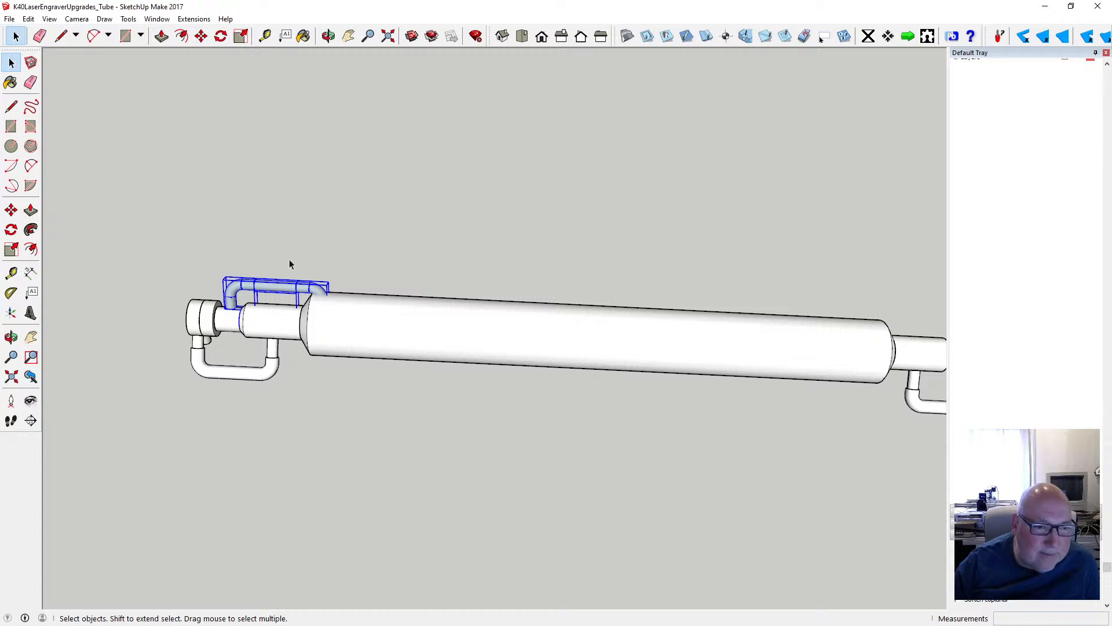
{"action": "left_click", "coordinate": [29, 19]}
{"action": "left_click", "coordinate": [44, 75]}
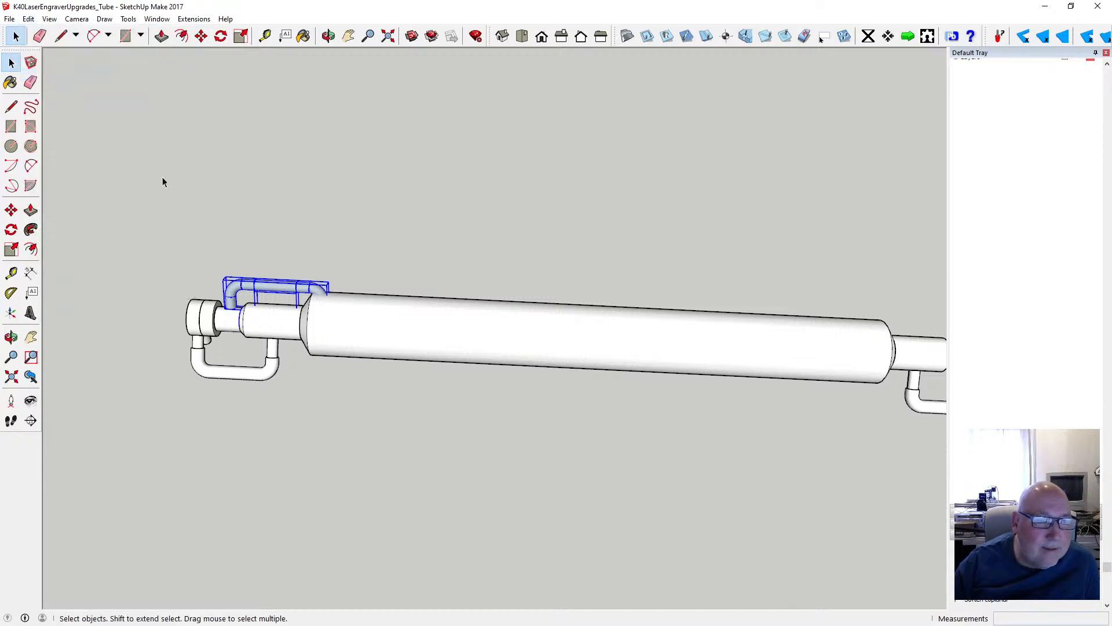
{"action": "left_click", "coordinate": [31, 19]}
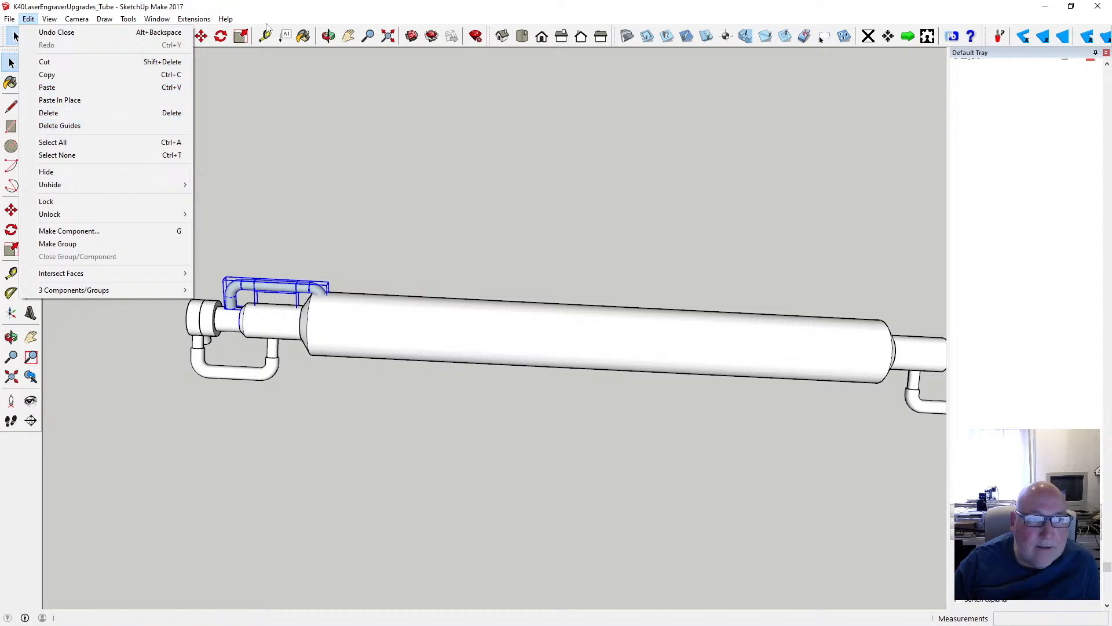
{"action": "left_click", "coordinate": [269, 44]}
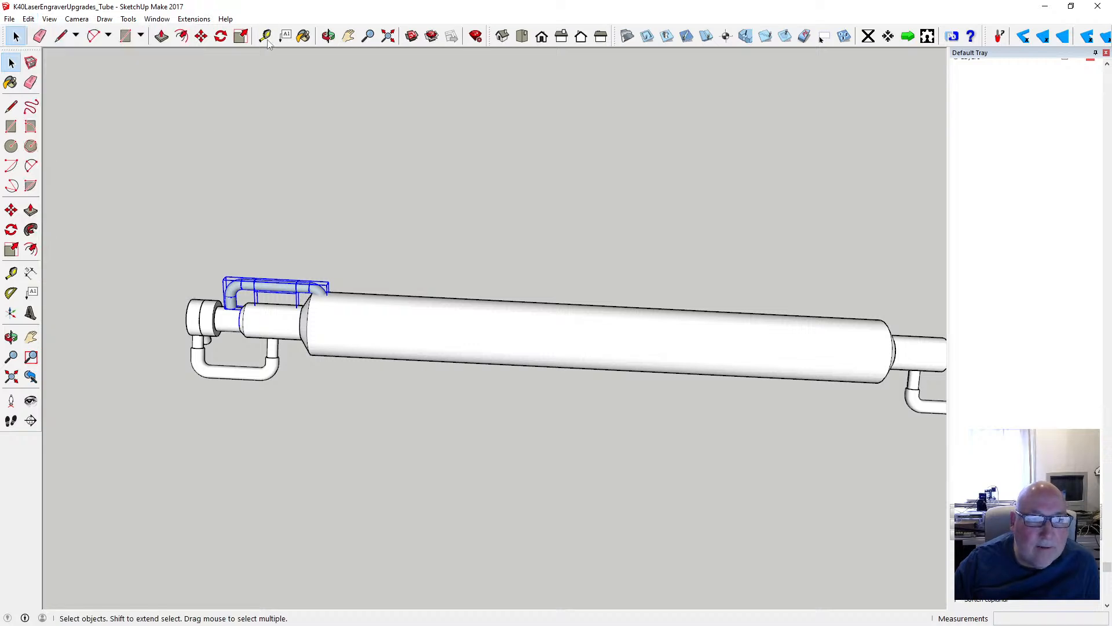
{"action": "left_click", "coordinate": [201, 35]}
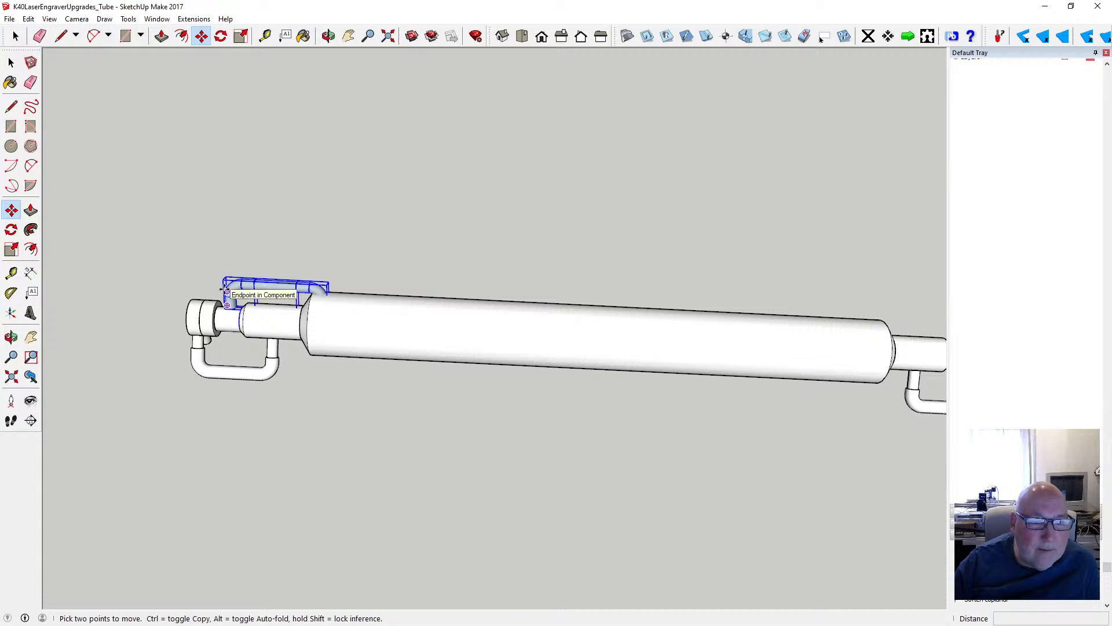
{"action": "left_click", "coordinate": [226, 289]}
{"action": "key", "text": "ctrl"}
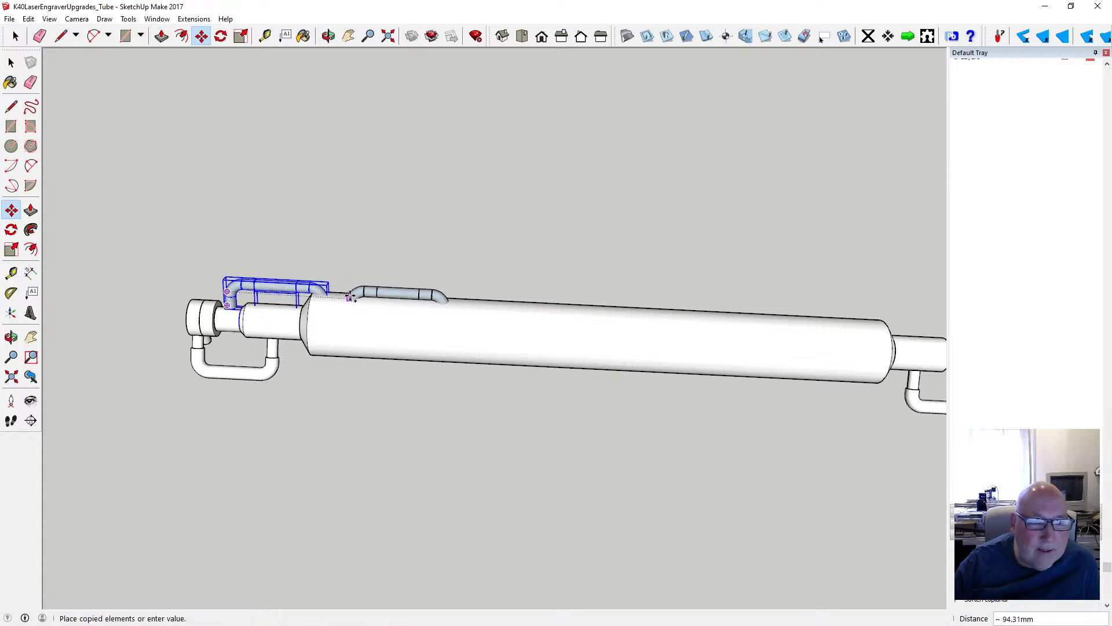
{"action": "scroll", "coordinate": [349, 297], "scroll_direction": "down", "scroll_amount": 5}
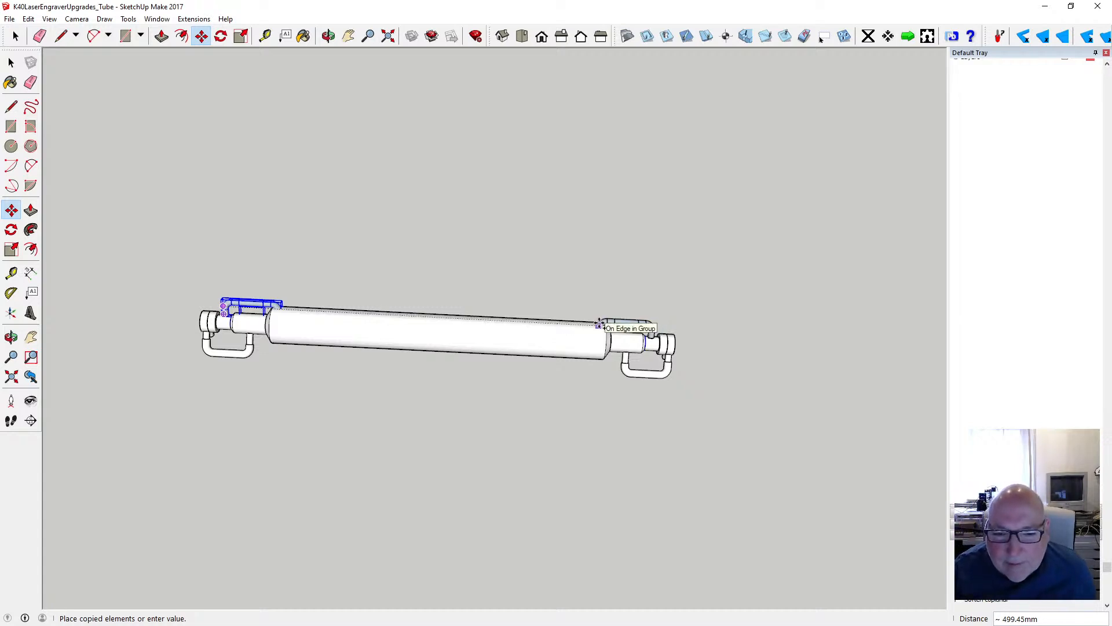
{"action": "left_click", "coordinate": [606, 304]}
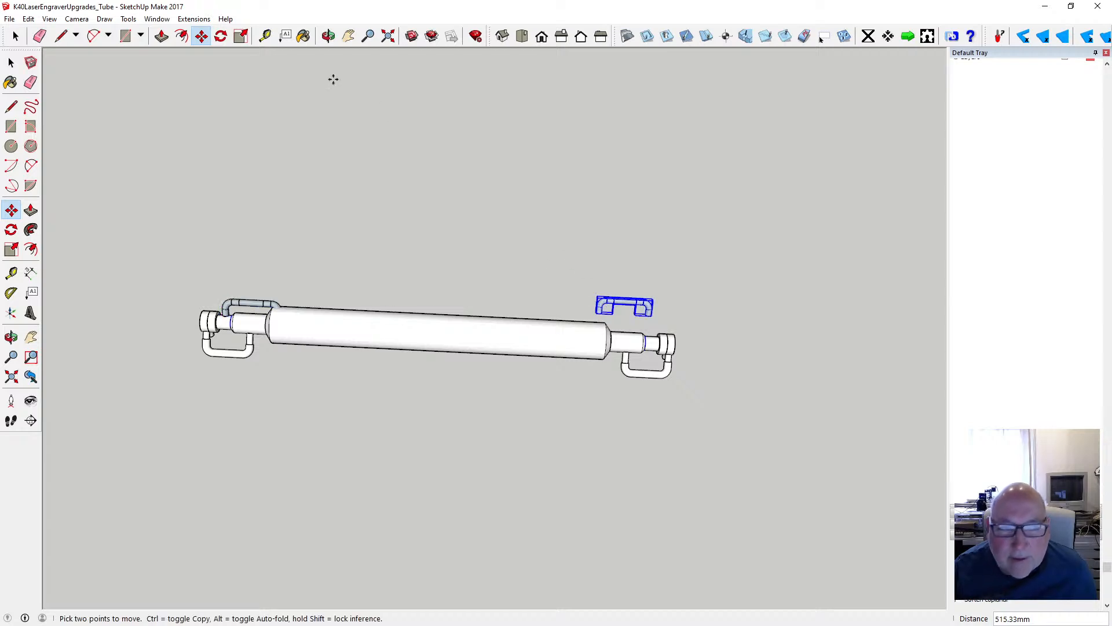
- Delete the bent piece at one end of the copied hose, keeping the other bend and the straight section
{"action": "left_click", "coordinate": [328, 36]}
{"action": "scroll", "coordinate": [453, 258], "scroll_direction": "down", "scroll_amount": 3}
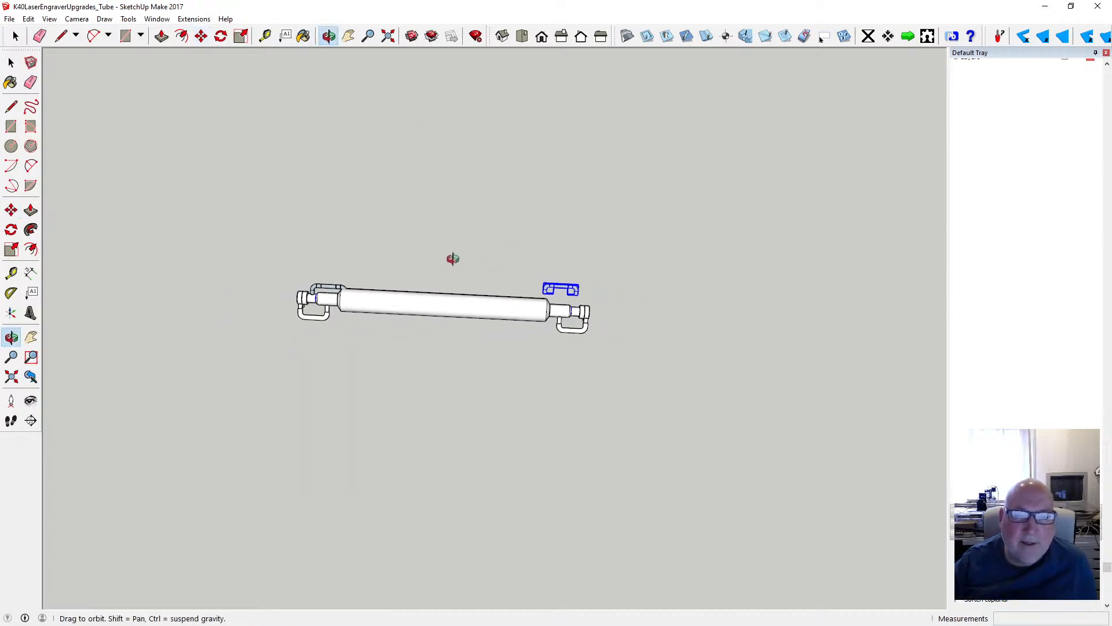
{"action": "left_click_drag", "start_coordinate": [603, 327], "coordinate": [473, 337]}
{"action": "scroll", "coordinate": [558, 283], "scroll_direction": "up", "scroll_amount": 3}
{"action": "scroll", "coordinate": [557, 282], "scroll_direction": "up", "scroll_amount": 4}
{"action": "left_click_drag", "start_coordinate": [563, 456], "coordinate": [351, 413]}
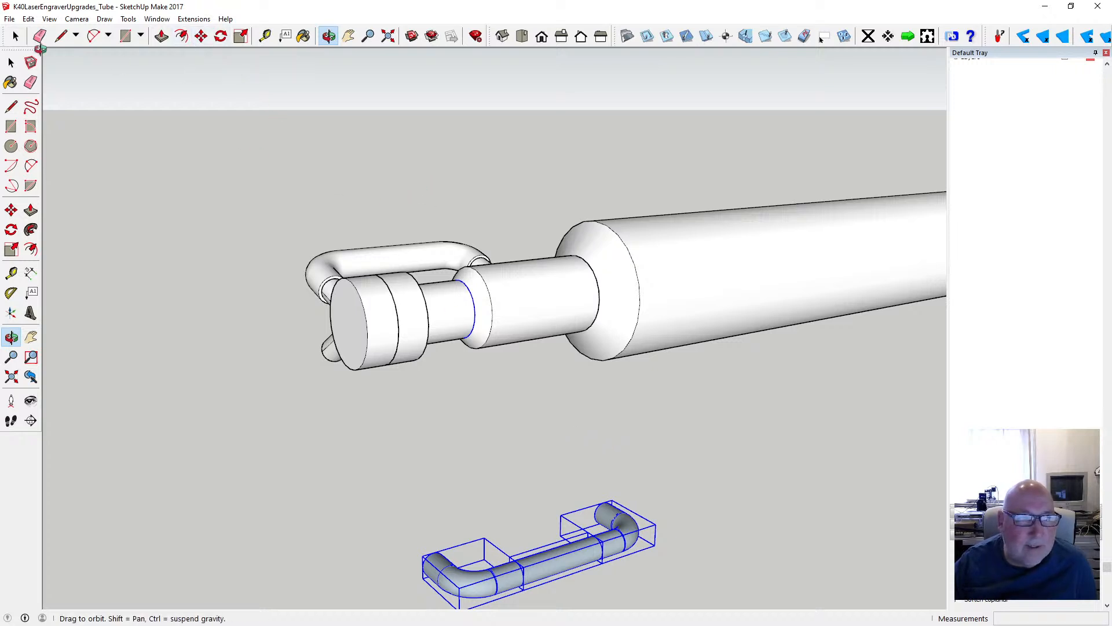
{"action": "key", "text": "space"}
{"action": "left_click", "coordinate": [634, 530]}
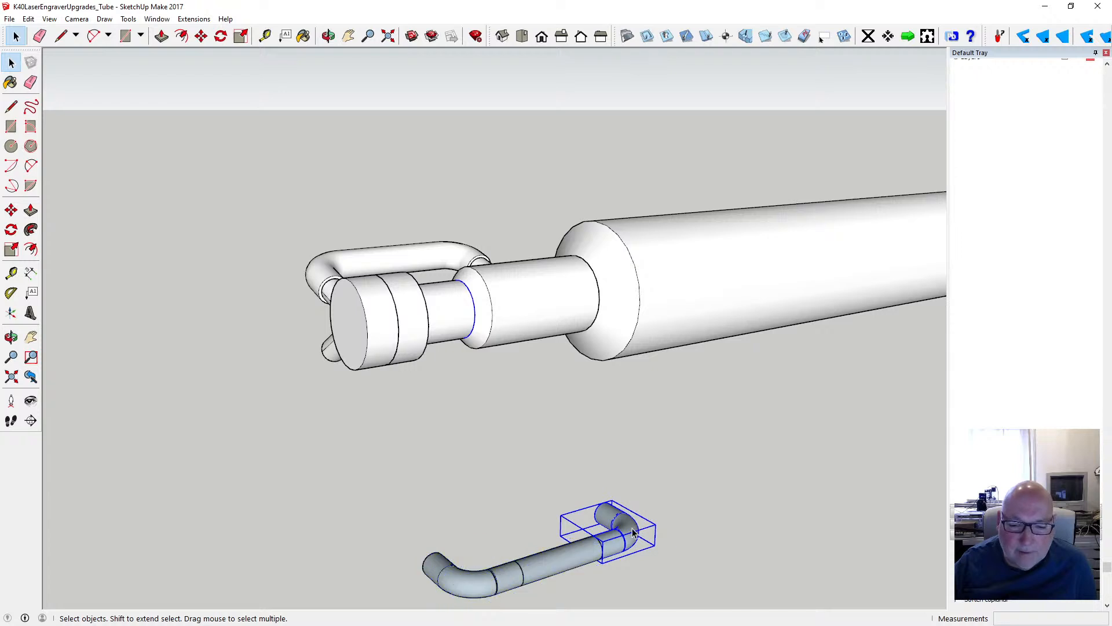
{"action": "key", "text": "Delete"}
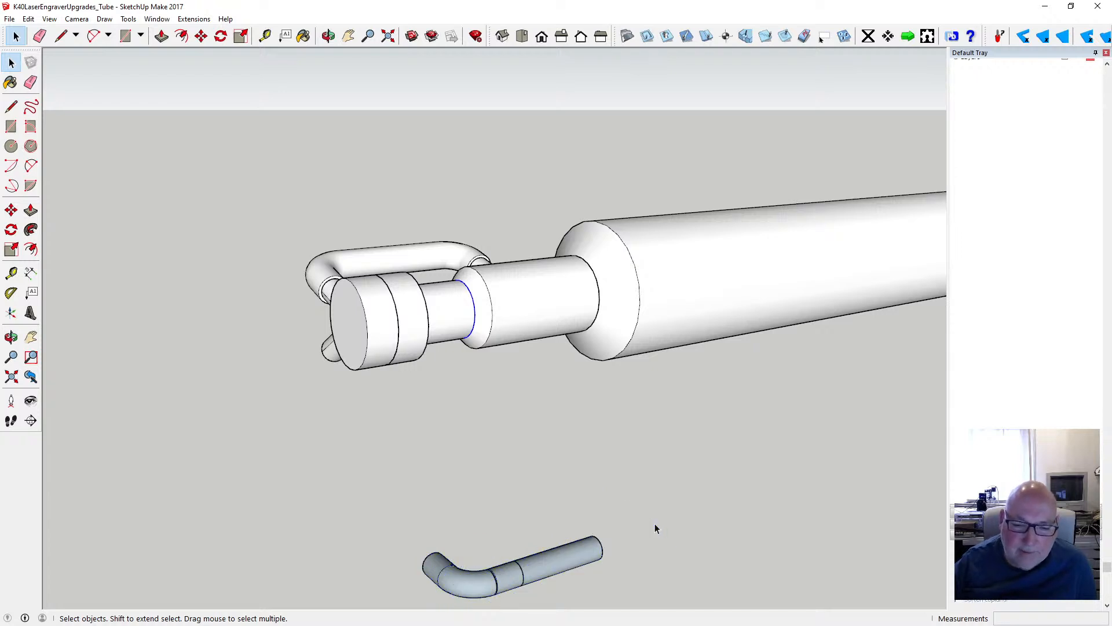
- Move the two remaining hose pieces 55 mm toward the tube, then about 33 mm up to the narrow neck beside the end cap
{"action": "left_click_drag", "start_coordinate": [397, 513], "coordinate": [608, 610]}
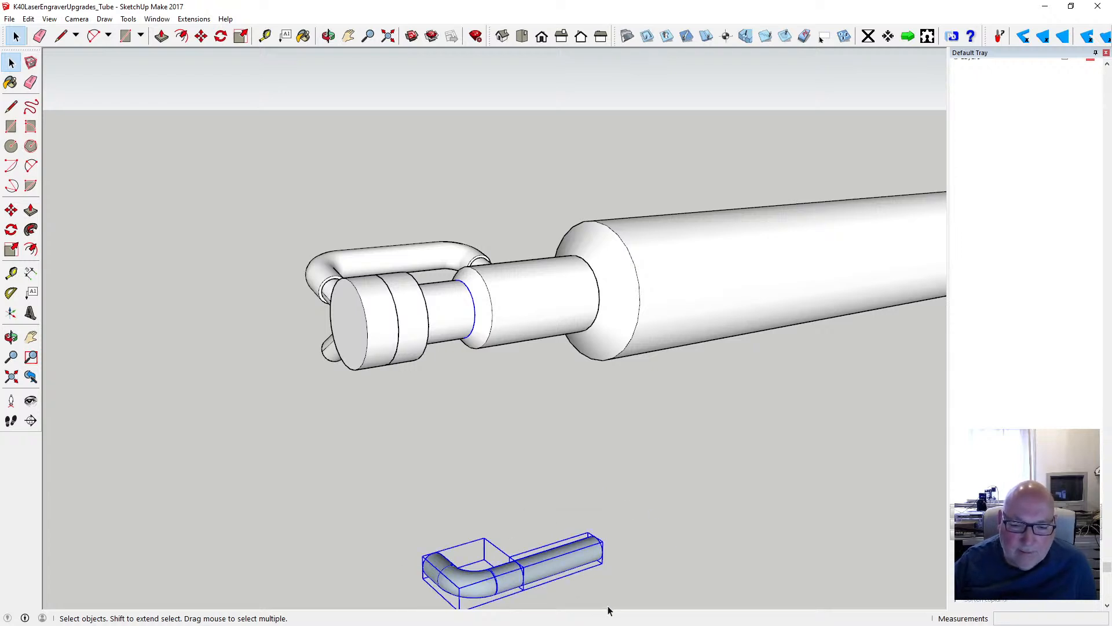
{"action": "left_click", "coordinate": [201, 36]}
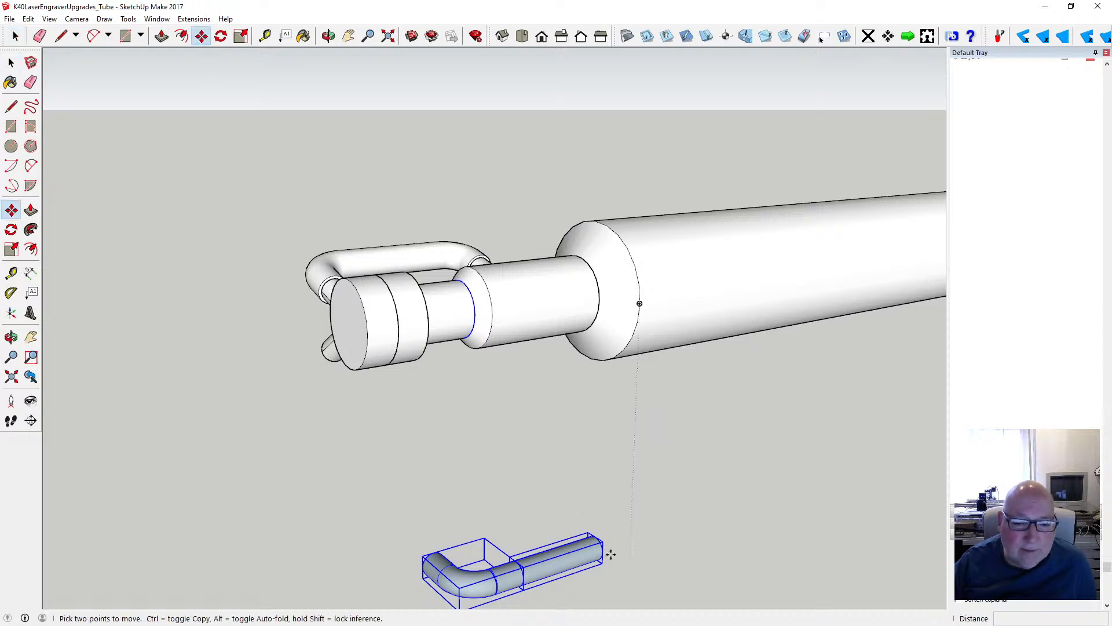
{"action": "left_click", "coordinate": [597, 539]}
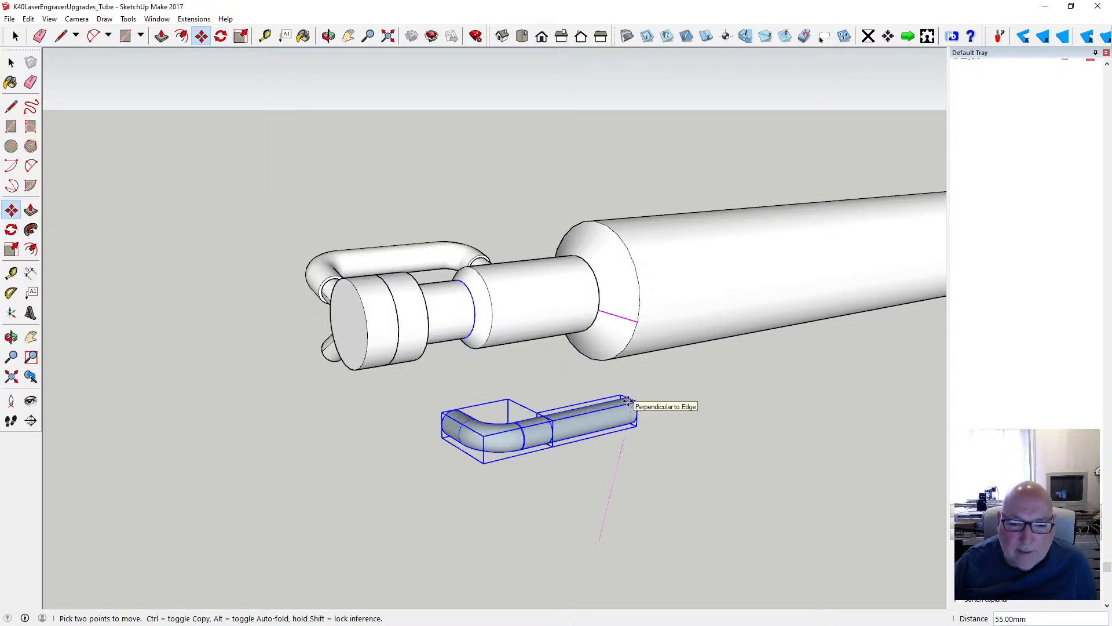
{"action": "left_click", "coordinate": [629, 401]}
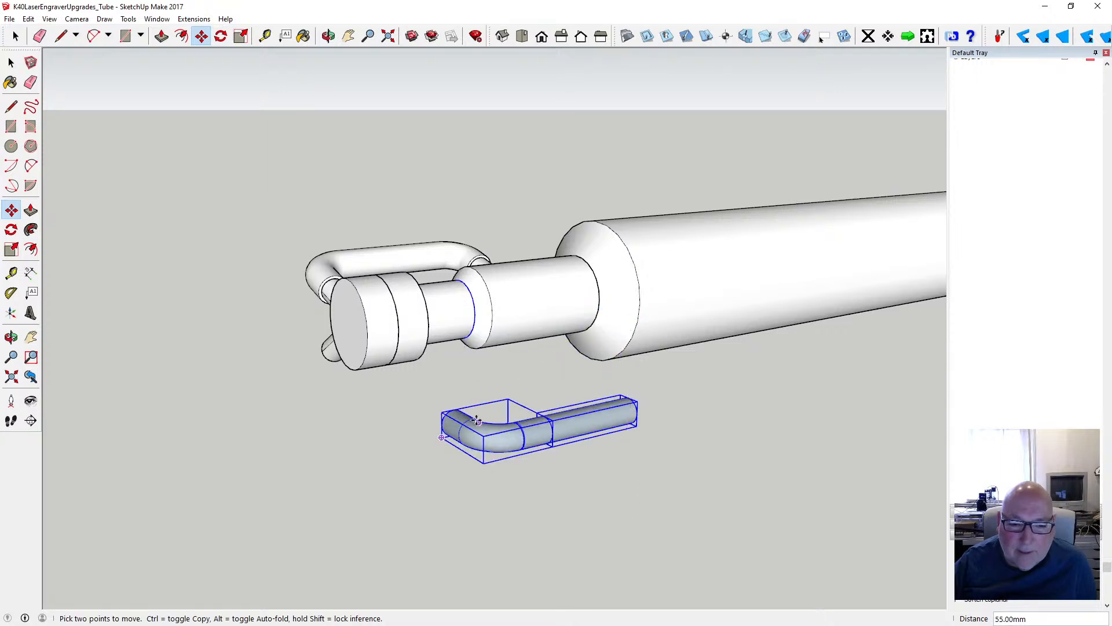
{"action": "left_click", "coordinate": [441, 427]}
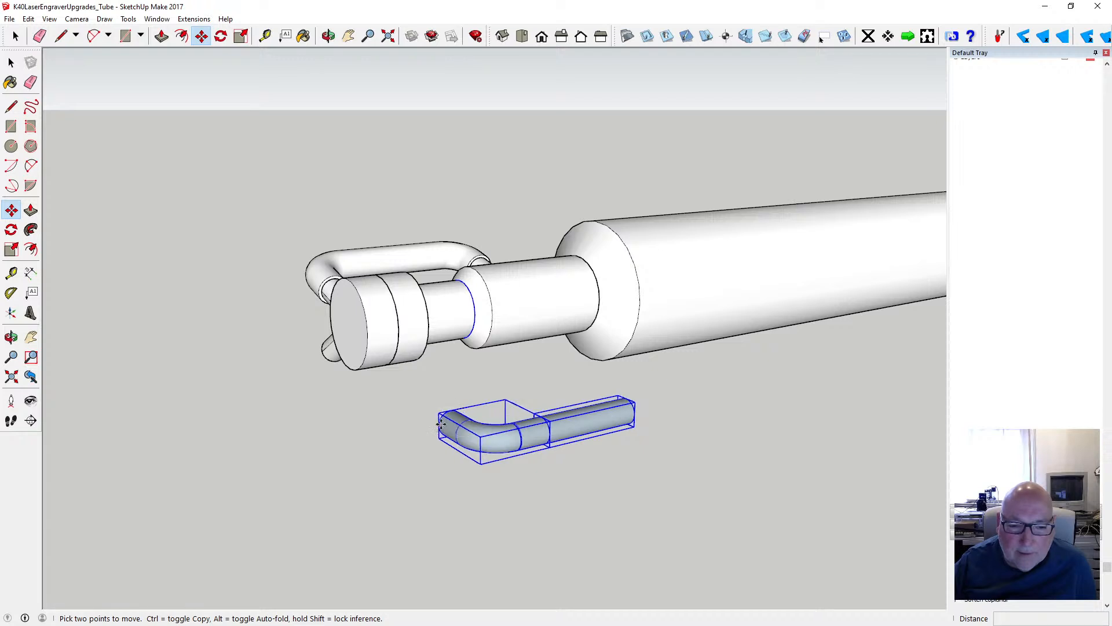
{"action": "left_click", "coordinate": [436, 321]}
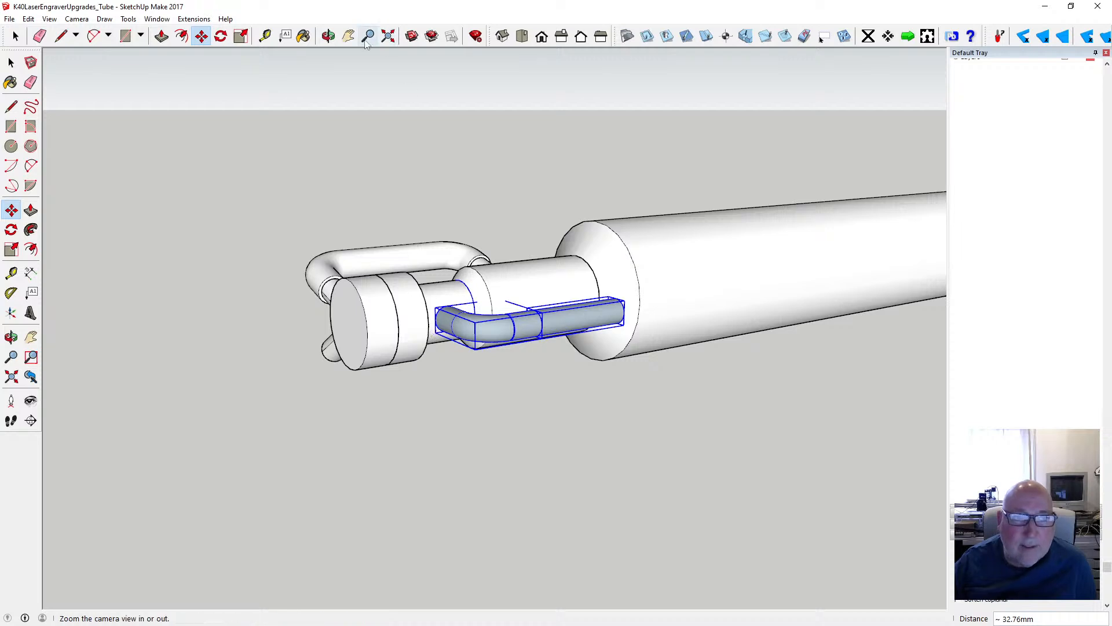
- Shift the bent hose assembly 1 mm along the tube, away from the end cap
{"action": "left_click", "coordinate": [328, 36]}
{"action": "left_click_drag", "start_coordinate": [584, 270], "coordinate": [314, 289]}
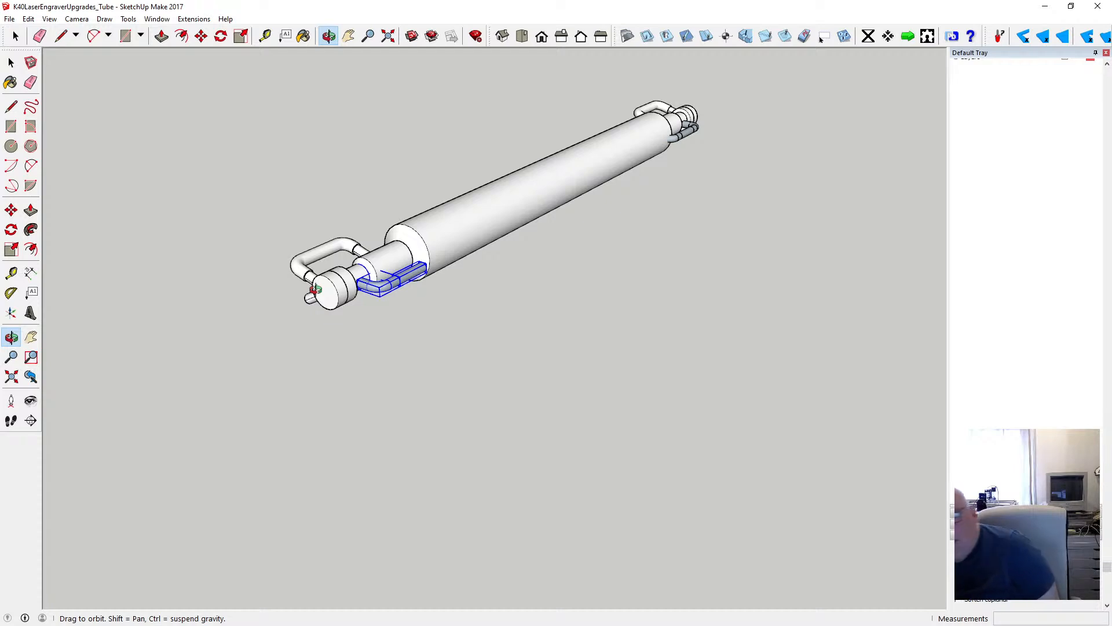
{"action": "scroll", "coordinate": [357, 262], "scroll_direction": "up", "scroll_amount": 2}
{"action": "scroll", "coordinate": [357, 262], "scroll_direction": "up", "scroll_amount": 5}
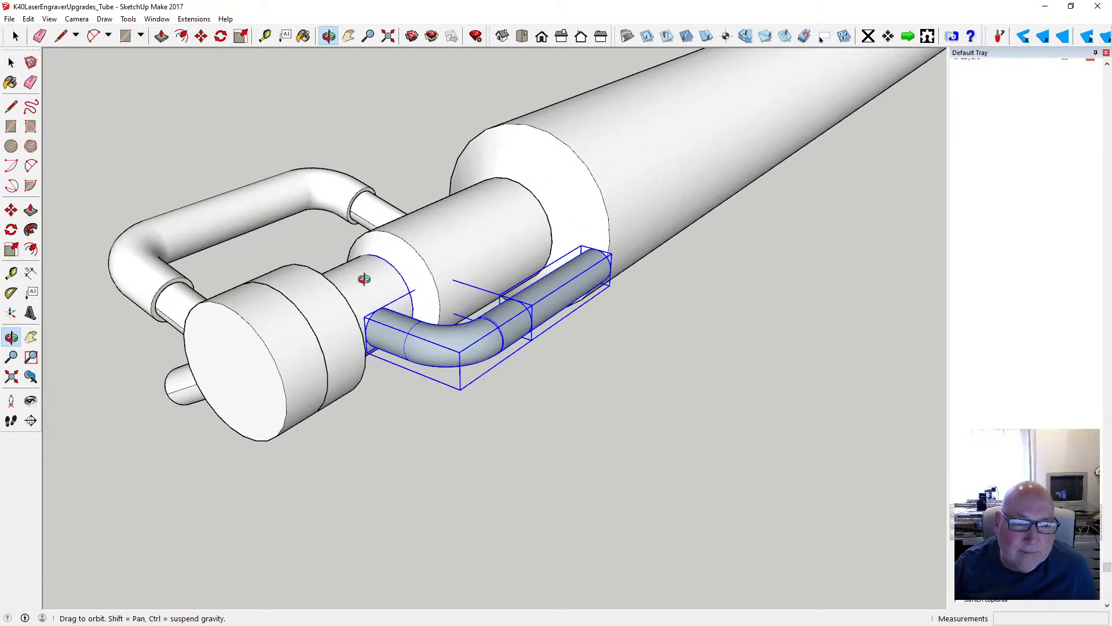
{"action": "left_click_drag", "start_coordinate": [373, 300], "coordinate": [347, 288]}
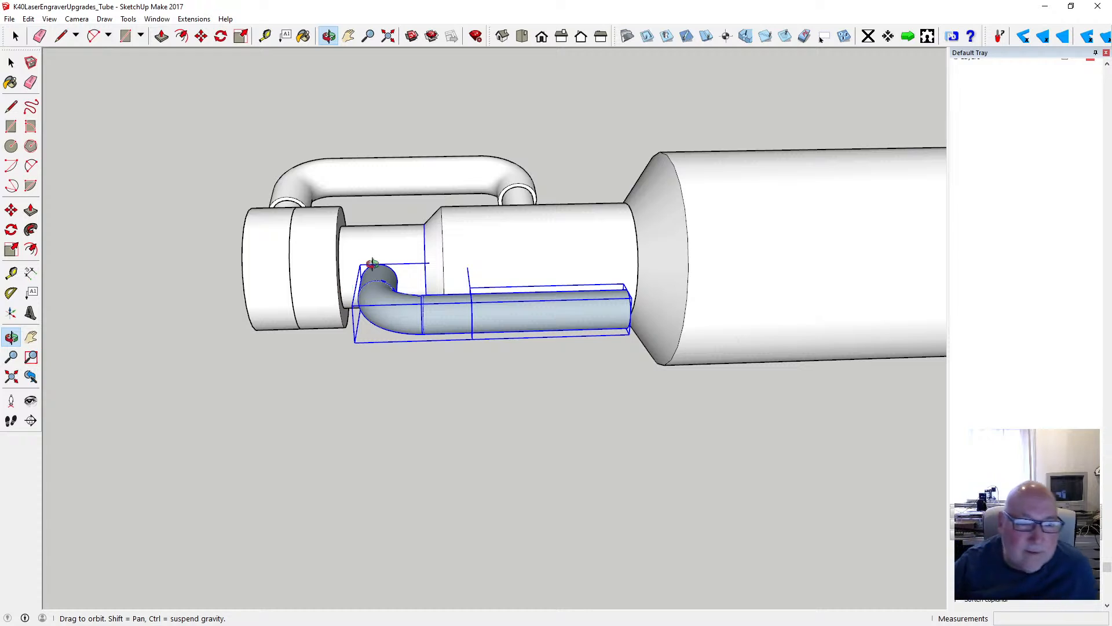
{"action": "scroll", "coordinate": [380, 263], "scroll_direction": "up", "scroll_amount": 2}
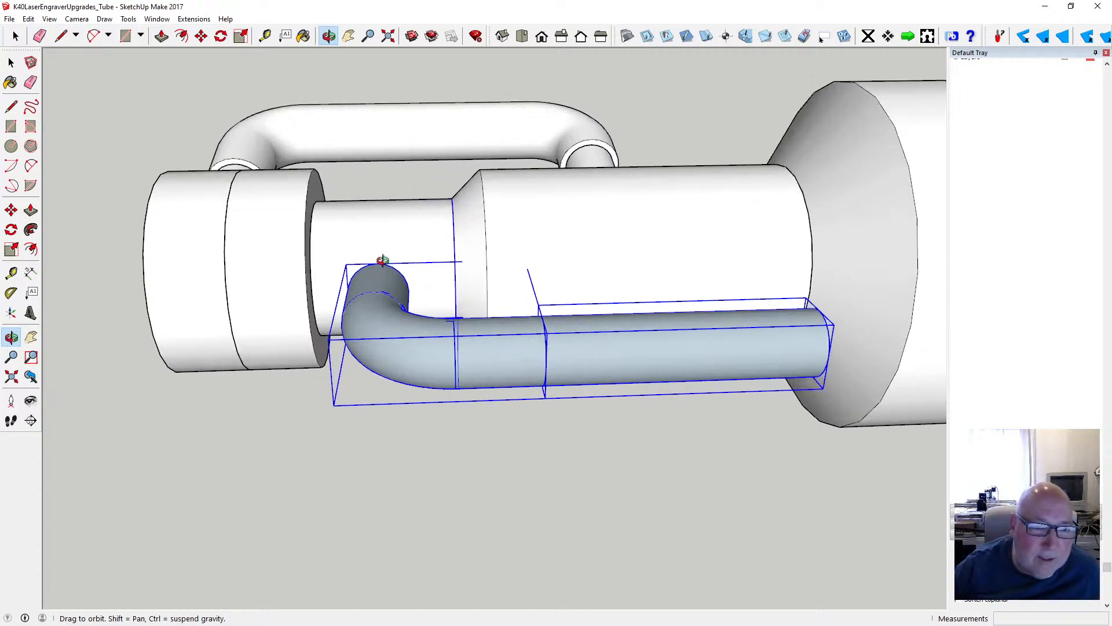
{"action": "left_click", "coordinate": [201, 36]}
{"action": "left_click", "coordinate": [454, 326]}
{"action": "type", "text": "1"}
{"action": "key", "text": "Return"}
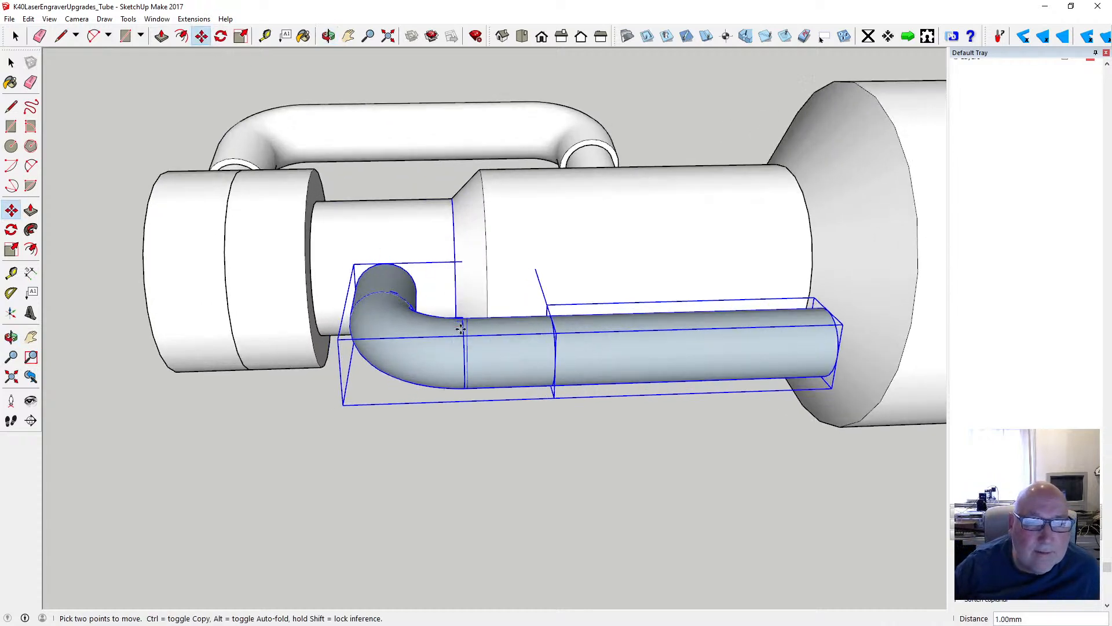
{"action": "scroll", "coordinate": [417, 253], "scroll_direction": "down", "scroll_amount": 1}
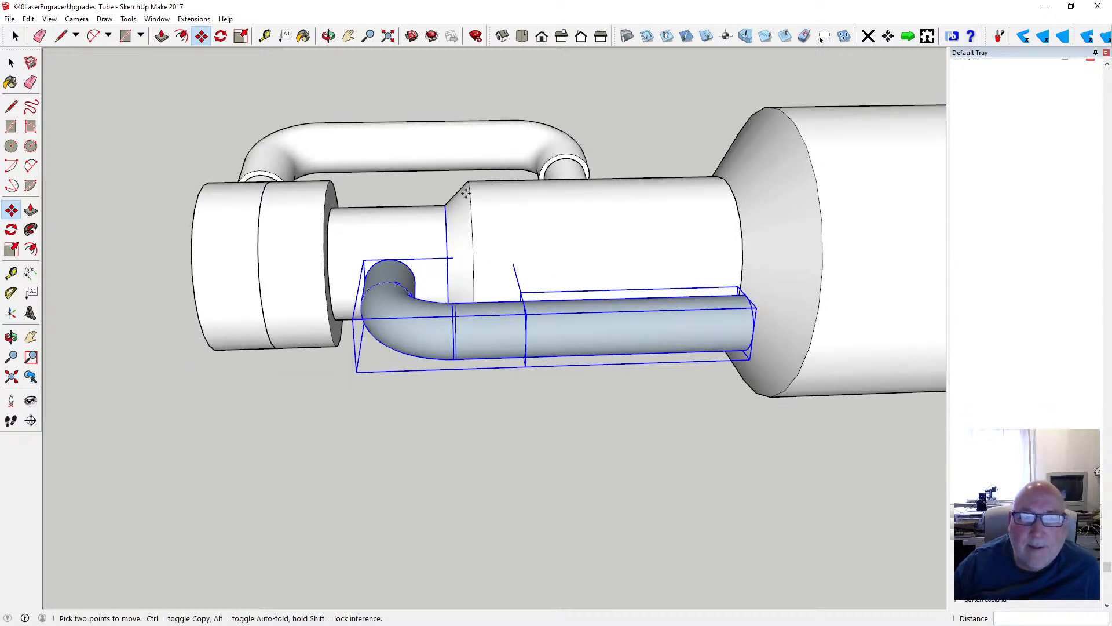
- Move the bent hose assembly 9 mm along the green axis so its bend sinks into the narrow neck
{"action": "left_click", "coordinate": [328, 36]}
{"action": "left_click_drag", "start_coordinate": [777, 323], "coordinate": [652, 418]}
{"action": "left_click", "coordinate": [202, 36]}
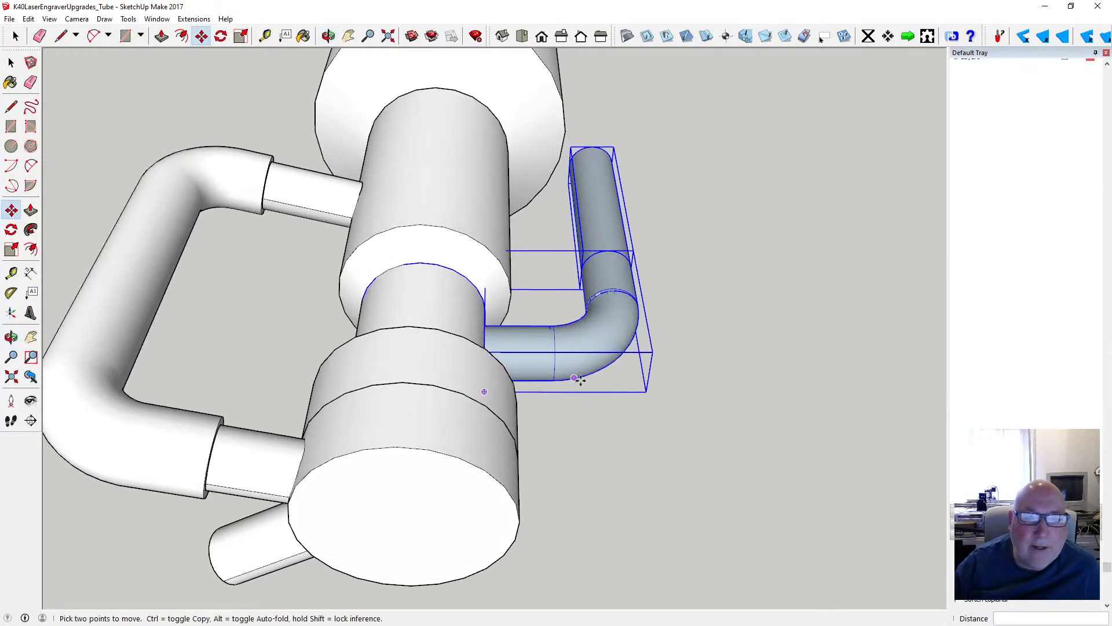
{"action": "left_click", "coordinate": [554, 346]}
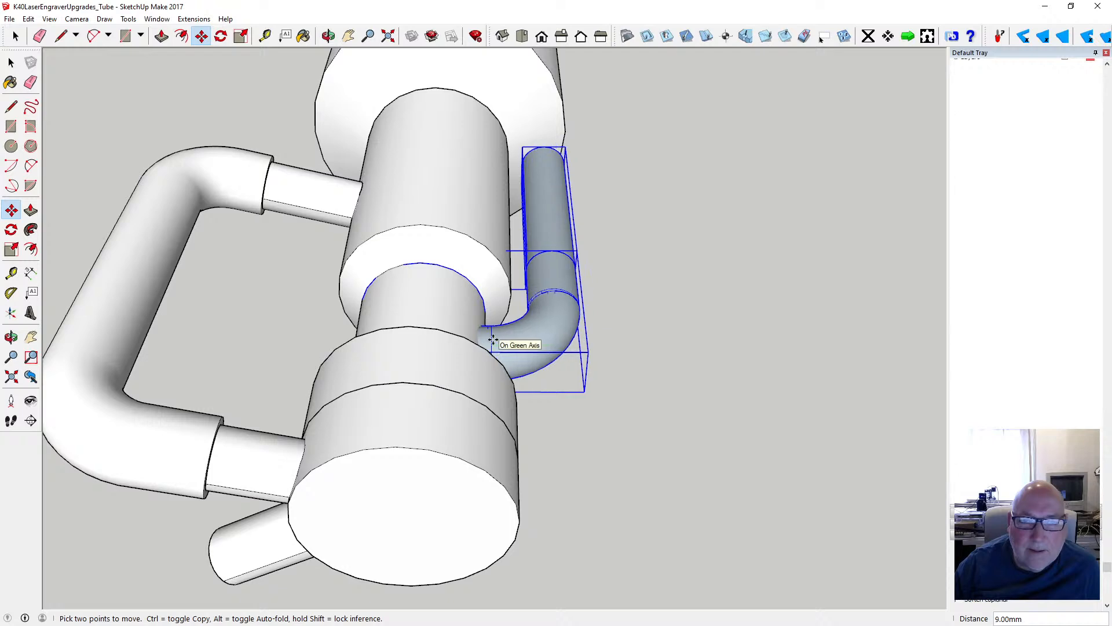
{"action": "left_click", "coordinate": [493, 340]}
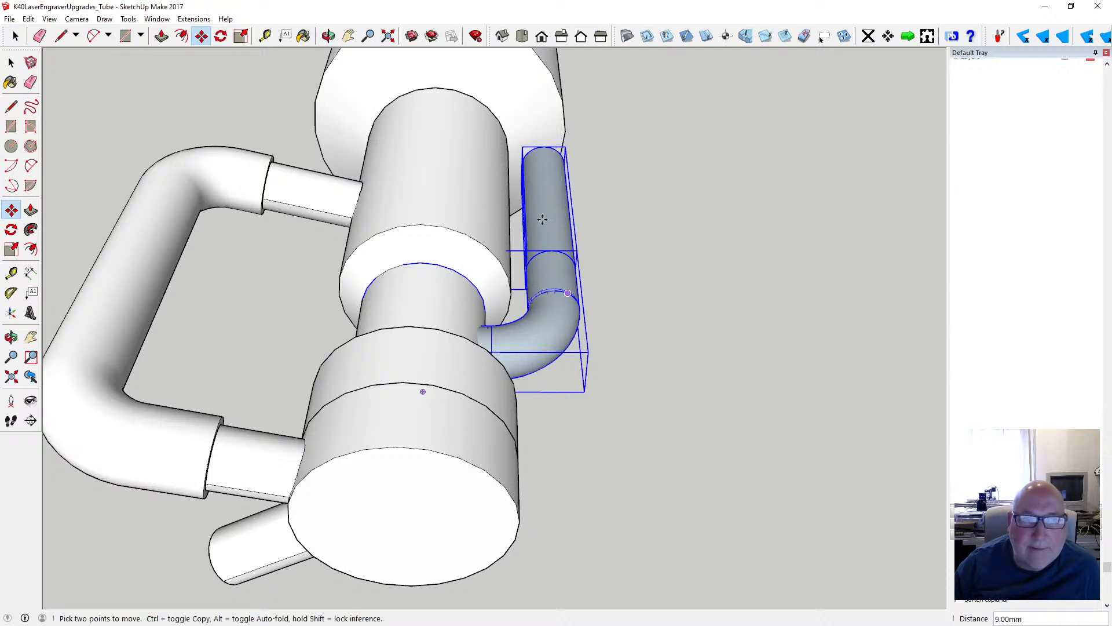
- Extend the open end of the copied hose's straight section 14 mm so it runs into the tube's wide body
{"action": "left_click", "coordinate": [329, 37]}
{"action": "left_click_drag", "start_coordinate": [605, 206], "coordinate": [415, 296]}
{"action": "left_click_drag", "start_coordinate": [766, 387], "coordinate": [702, 359]}
{"action": "left_click", "coordinate": [11, 62]}
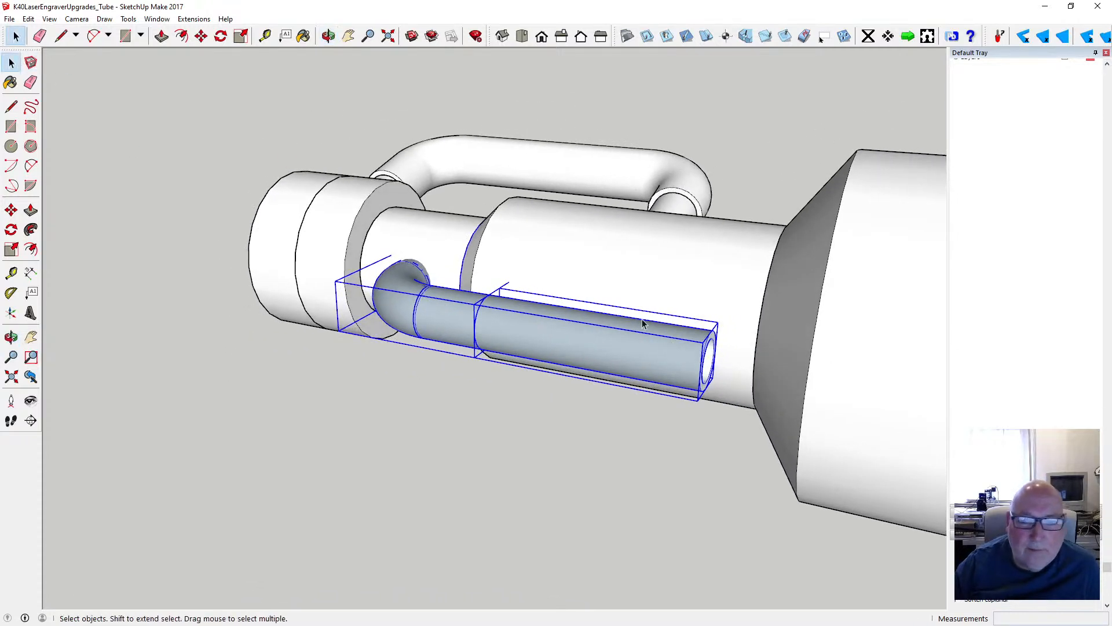
{"action": "double_click", "coordinate": [679, 358]}
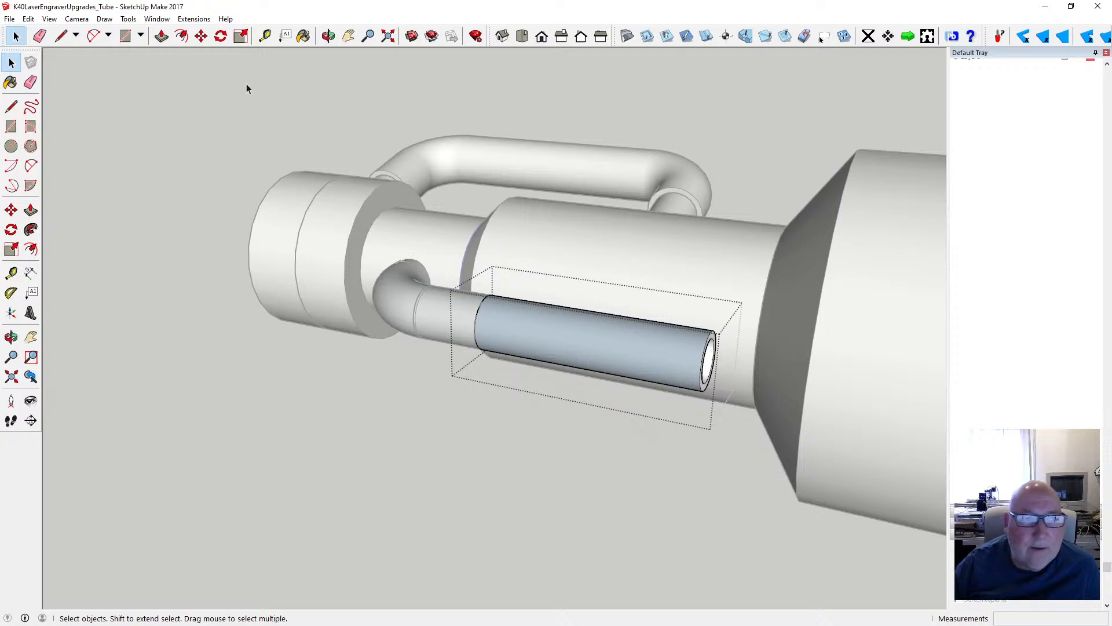
{"action": "left_click", "coordinate": [168, 36]}
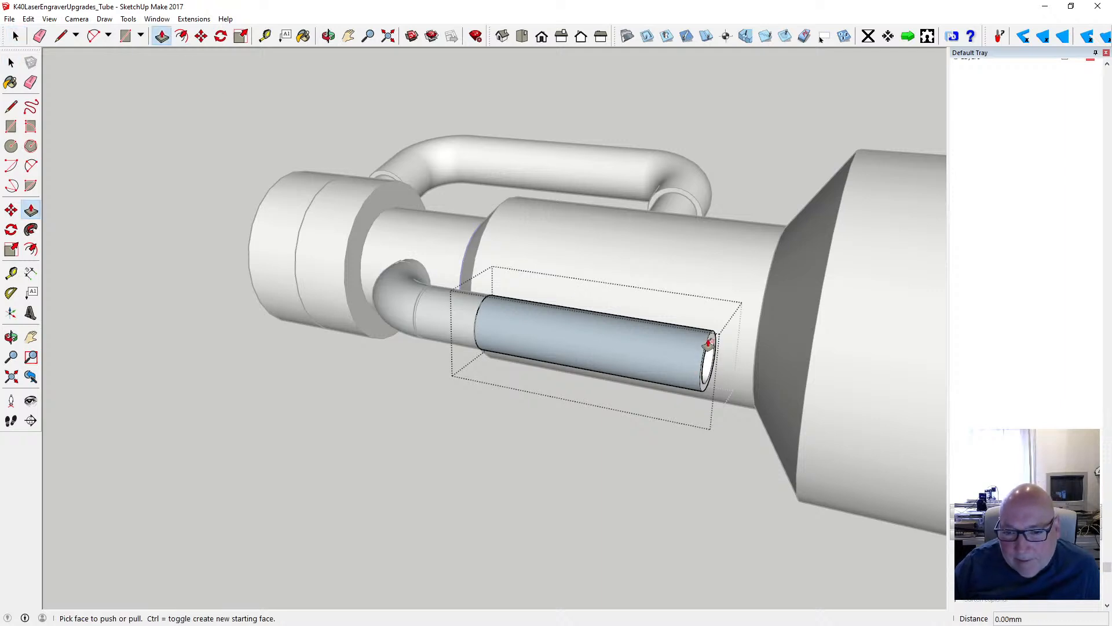
{"action": "left_click", "coordinate": [711, 342]}
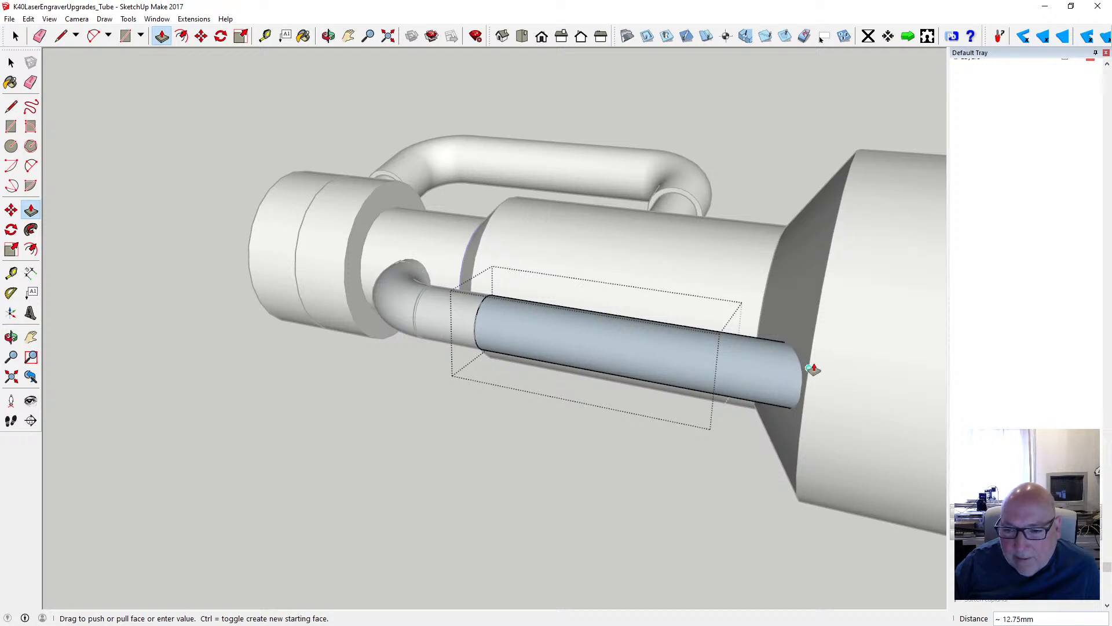
{"action": "left_click", "coordinate": [821, 371]}
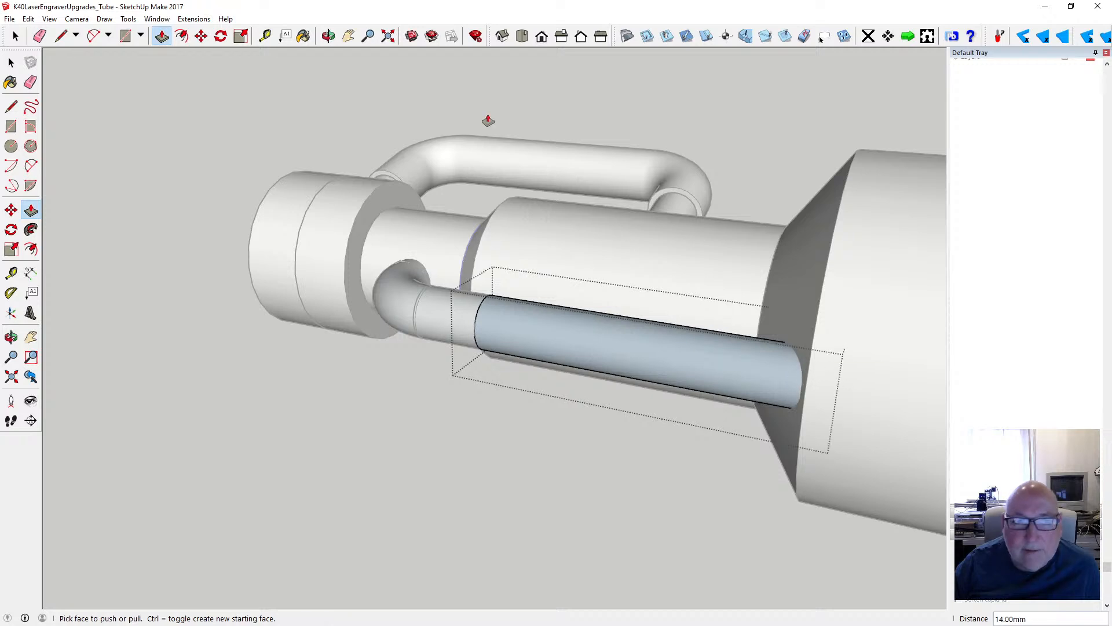
{"action": "key", "text": "space"}
{"action": "left_click", "coordinate": [152, 87]}
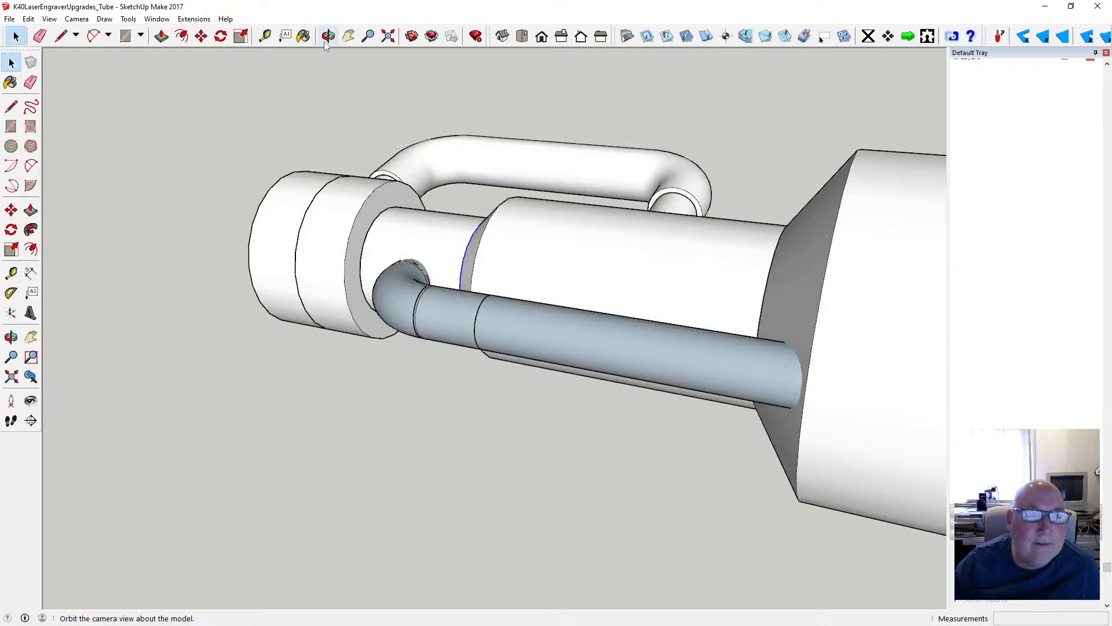
- Examine the whole laser tube from several angles, comparing the hoses and fittings at both ends
{"action": "left_click", "coordinate": [328, 36]}
{"action": "scroll", "coordinate": [404, 288], "scroll_direction": "down", "scroll_amount": 5}
{"action": "left_click_drag", "start_coordinate": [447, 286], "coordinate": [623, 231]}
{"action": "scroll", "coordinate": [450, 294], "scroll_direction": "down", "scroll_amount": 3}
{"action": "left_click_drag", "start_coordinate": [450, 294], "coordinate": [216, 386]}
{"action": "scroll", "coordinate": [445, 286], "scroll_direction": "down", "scroll_amount": 3}
{"action": "left_click_drag", "start_coordinate": [324, 373], "coordinate": [398, 359]}
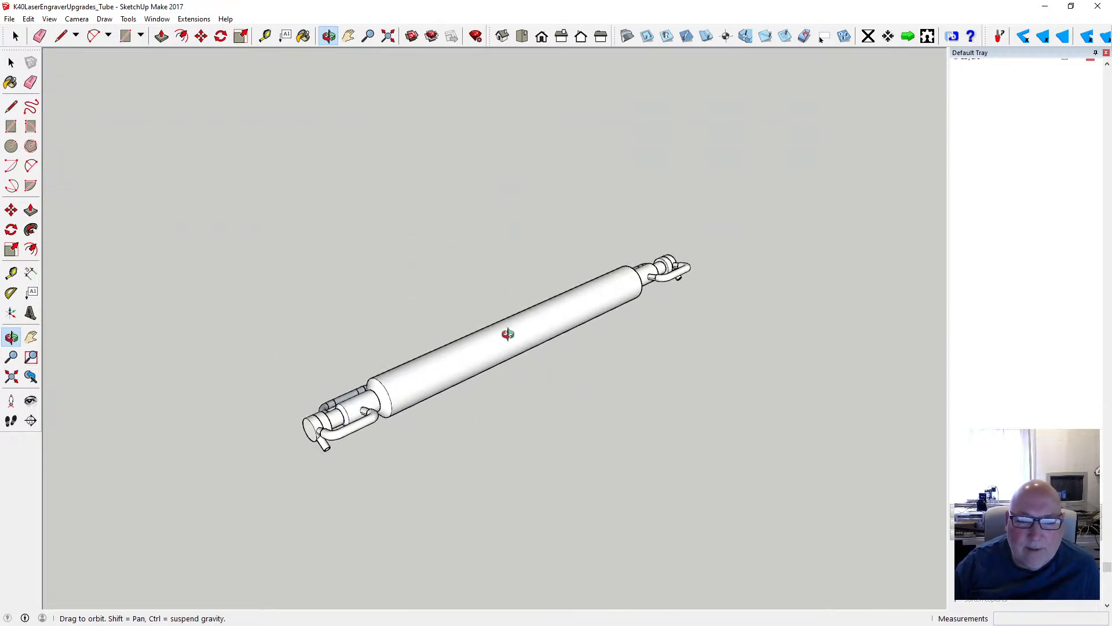
{"action": "left_click_drag", "start_coordinate": [669, 317], "coordinate": [541, 370]}
{"action": "scroll", "coordinate": [537, 353], "scroll_direction": "up", "scroll_amount": 3}
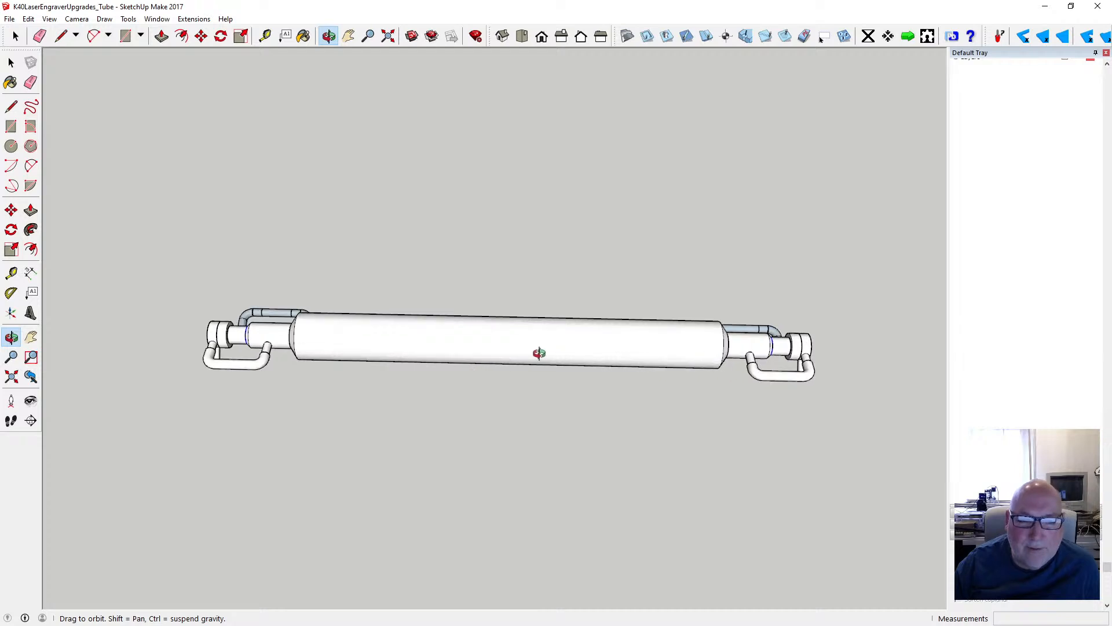
{"action": "left_click_drag", "start_coordinate": [610, 335], "coordinate": [630, 384]}
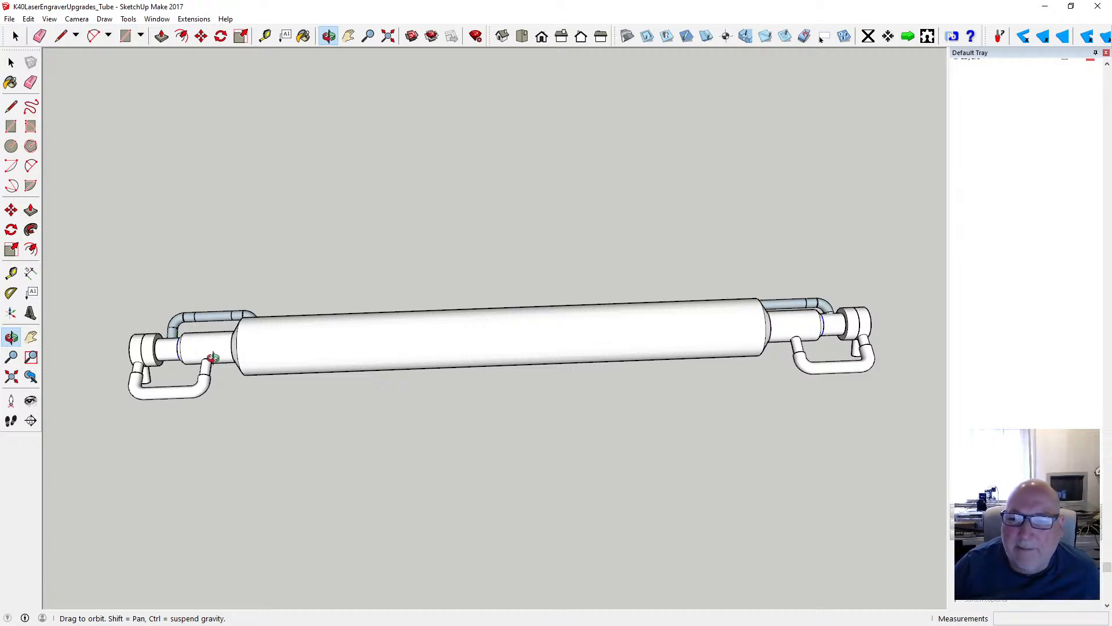
{"action": "scroll", "coordinate": [168, 348], "scroll_direction": "up", "scroll_amount": 2}
{"action": "scroll", "coordinate": [383, 347], "scroll_direction": "down", "scroll_amount": 2}
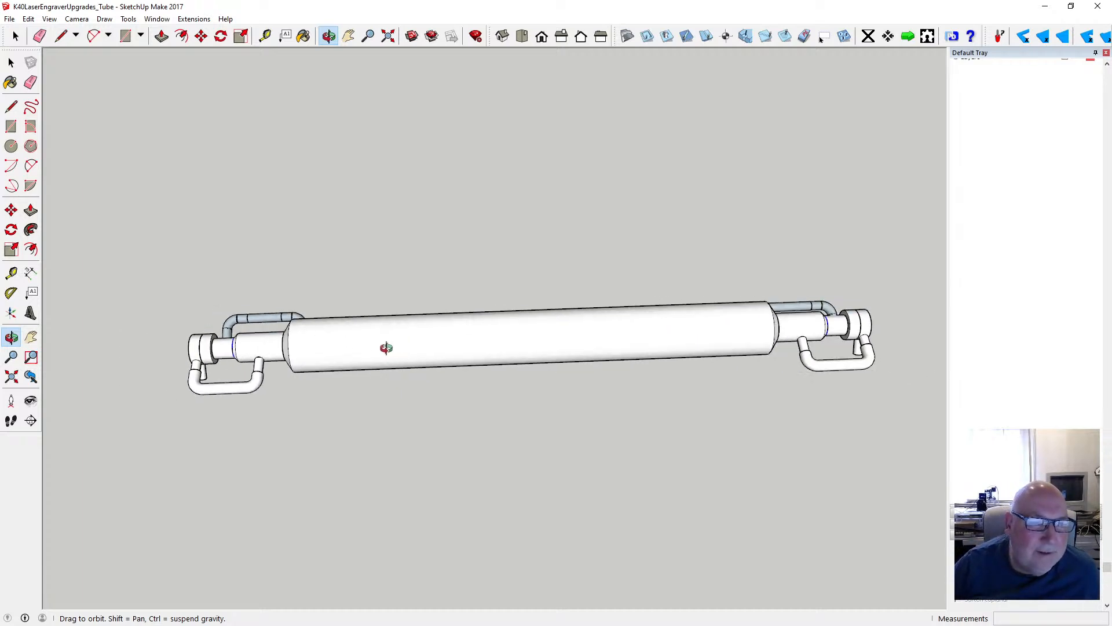
{"action": "scroll", "coordinate": [232, 349], "scroll_direction": "up", "scroll_amount": 2}
{"action": "scroll", "coordinate": [231, 350], "scroll_direction": "up", "scroll_amount": 5}
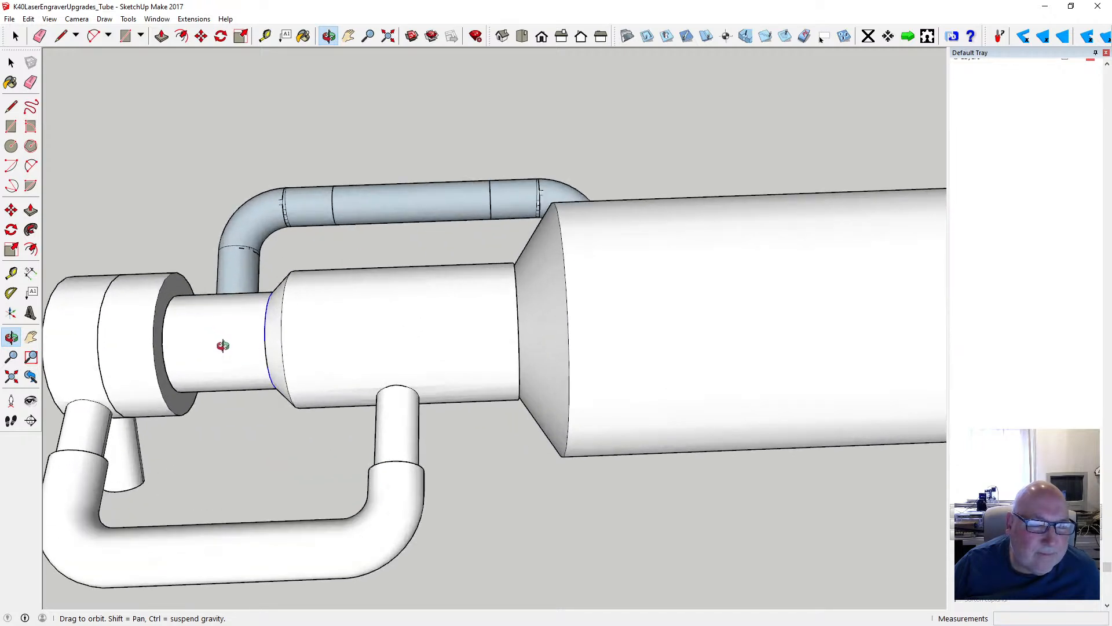
{"action": "scroll", "coordinate": [225, 344], "scroll_direction": "down", "scroll_amount": 8}
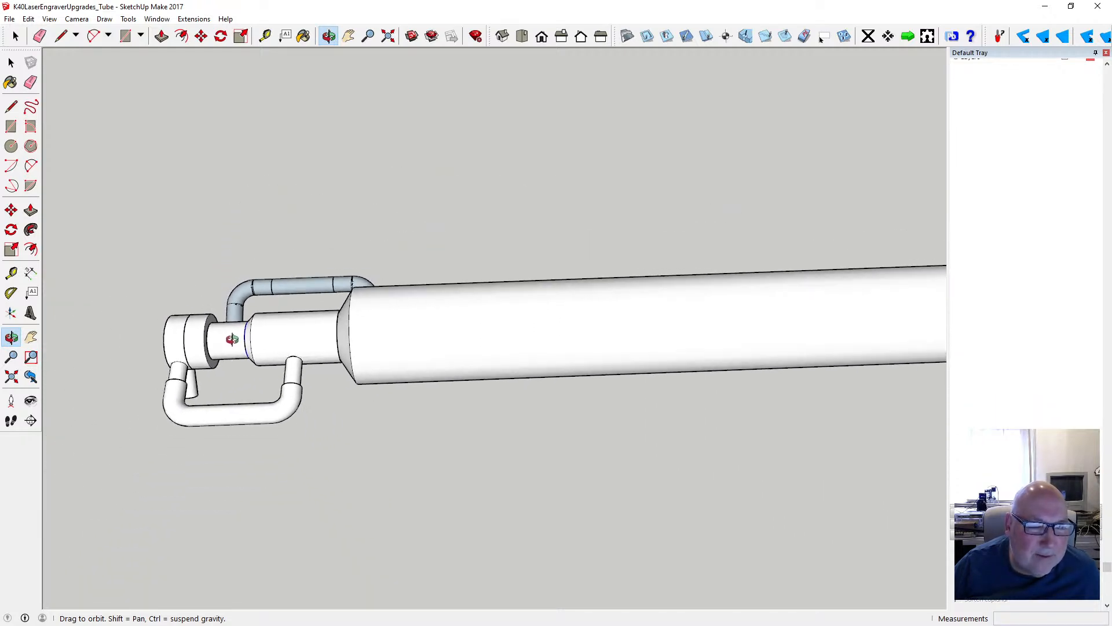
{"action": "scroll", "coordinate": [232, 339], "scroll_direction": "down", "scroll_amount": 6}
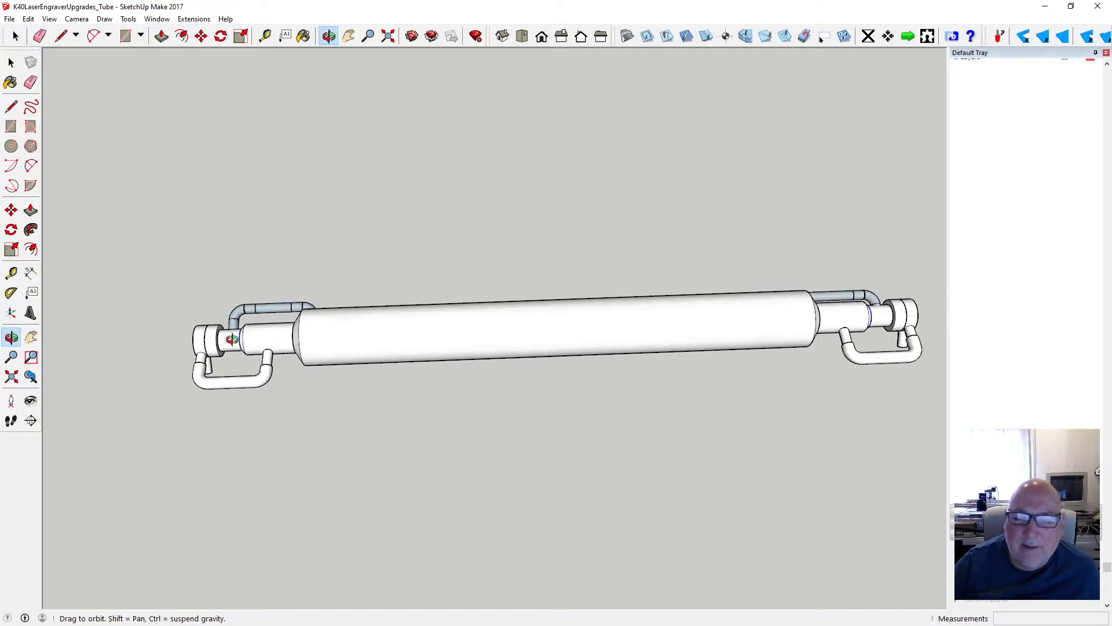
- Save the model and fit the whole tube in view
{"action": "left_click", "coordinate": [10, 19]}
{"action": "left_click", "coordinate": [44, 65]}
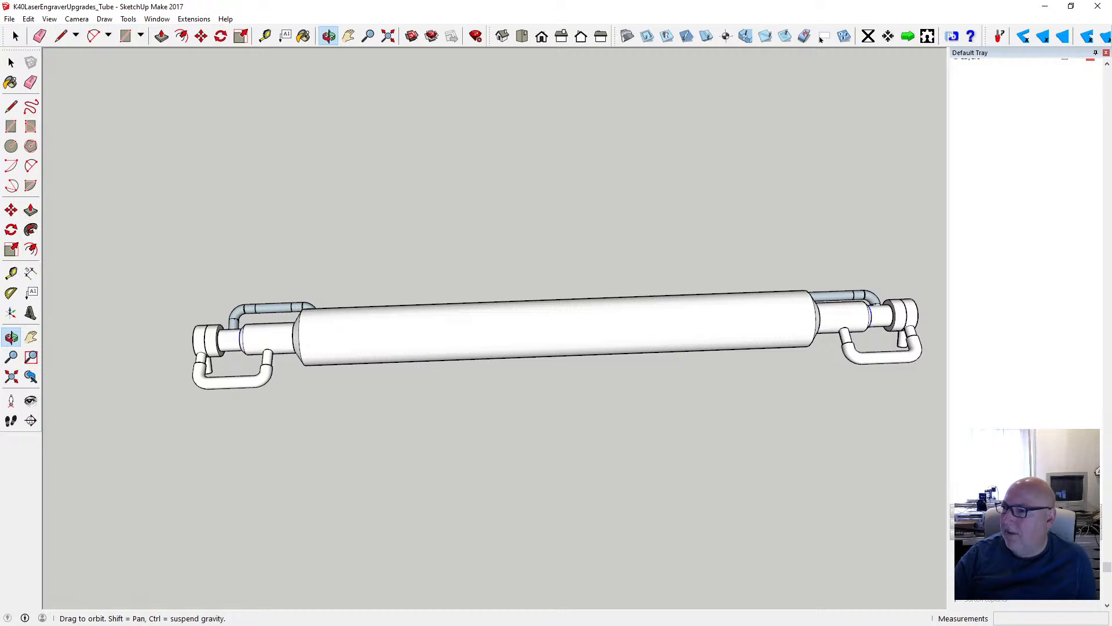
{"action": "left_click", "coordinate": [388, 41]}
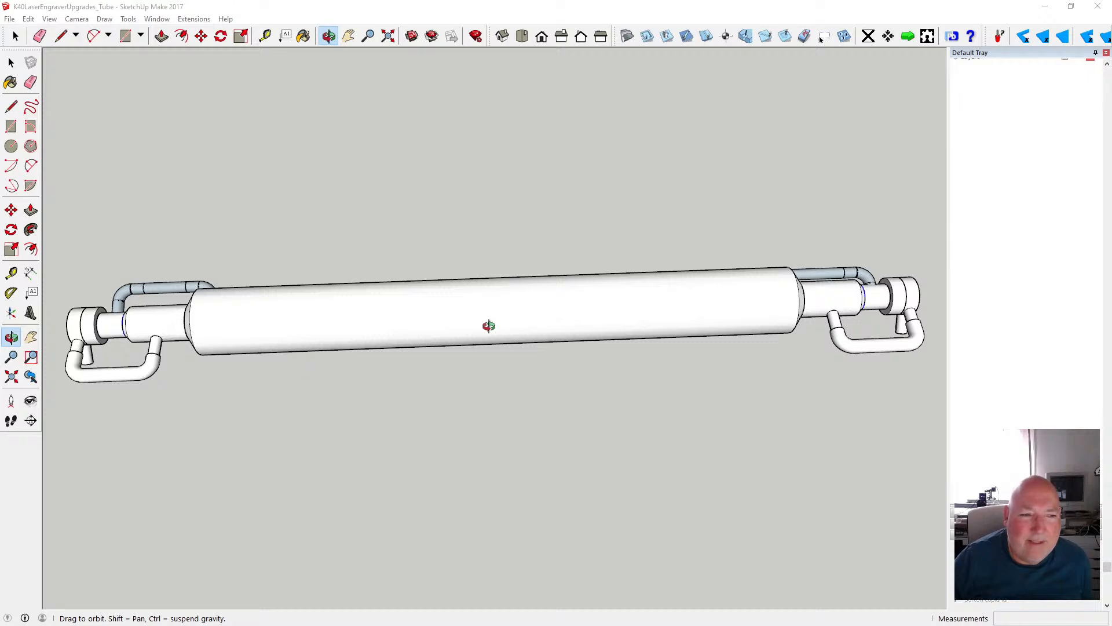
- Draw a circle with a 3 mm radius in the empty space just beyond the tube's end cap and white hose
{"action": "left_click_drag", "start_coordinate": [486, 325], "coordinate": [500, 344]}
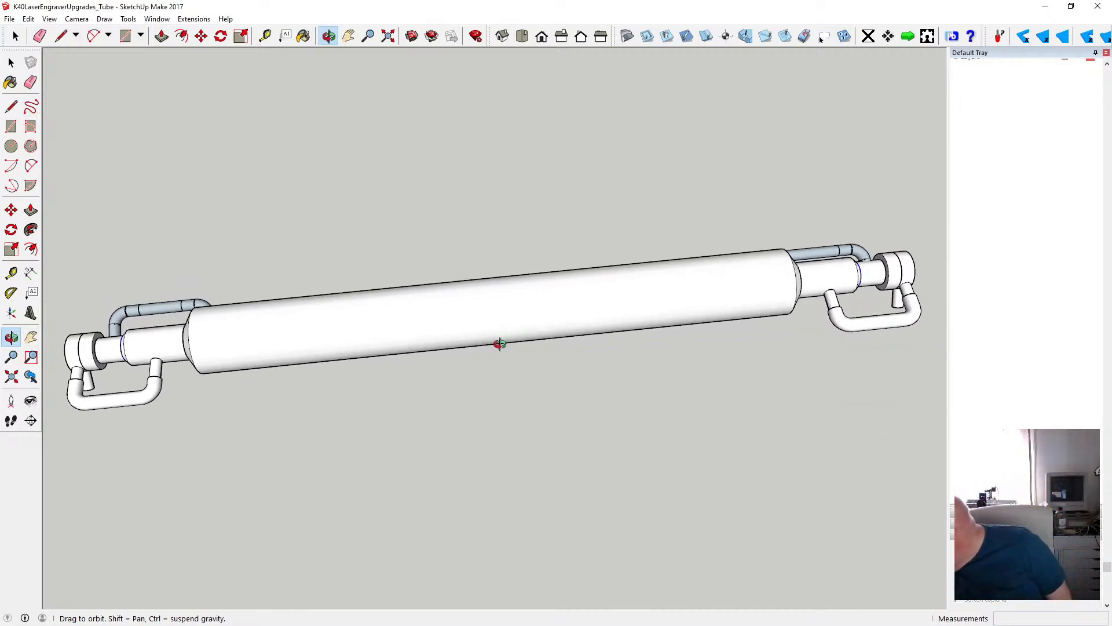
{"action": "left_click_drag", "start_coordinate": [318, 366], "coordinate": [113, 363]}
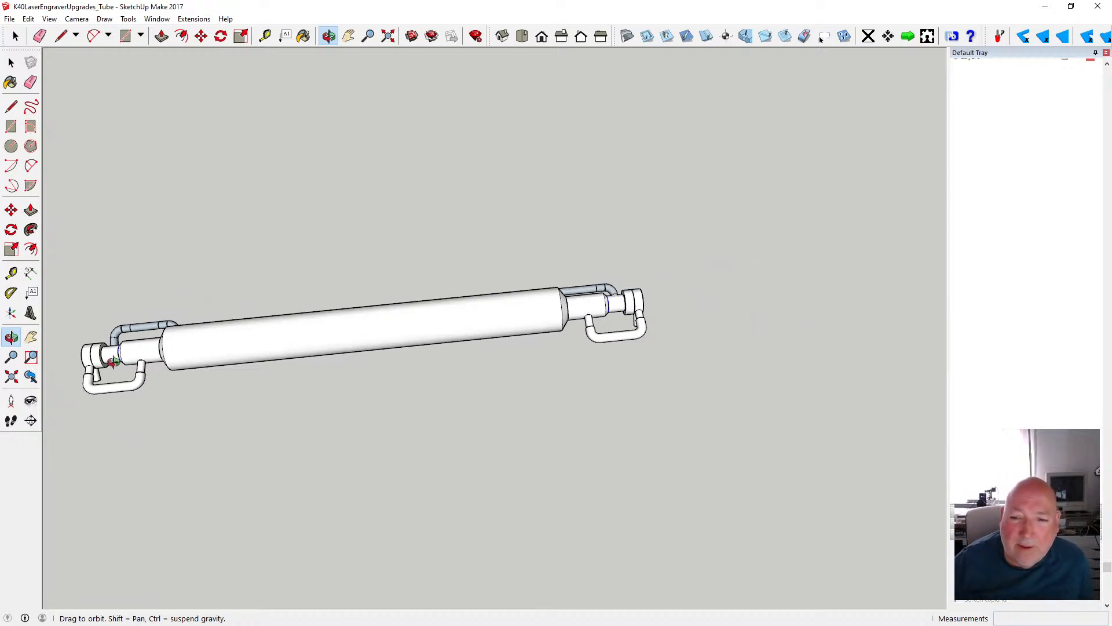
{"action": "scroll", "coordinate": [642, 350], "scroll_direction": "up", "scroll_amount": 10}
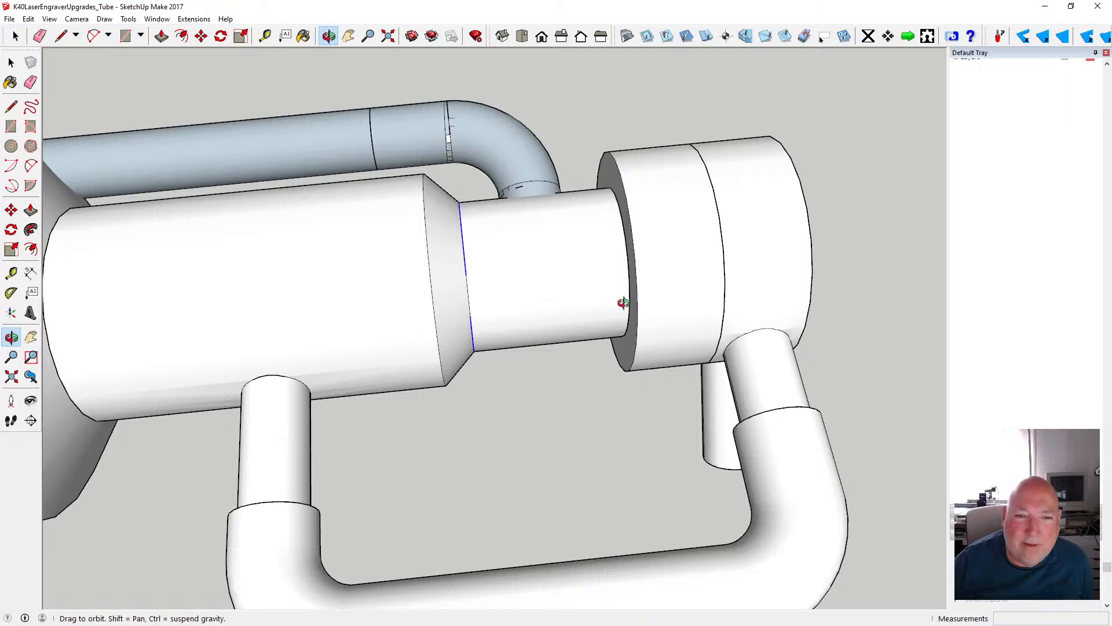
{"action": "scroll", "coordinate": [558, 288], "scroll_direction": "down", "scroll_amount": 2}
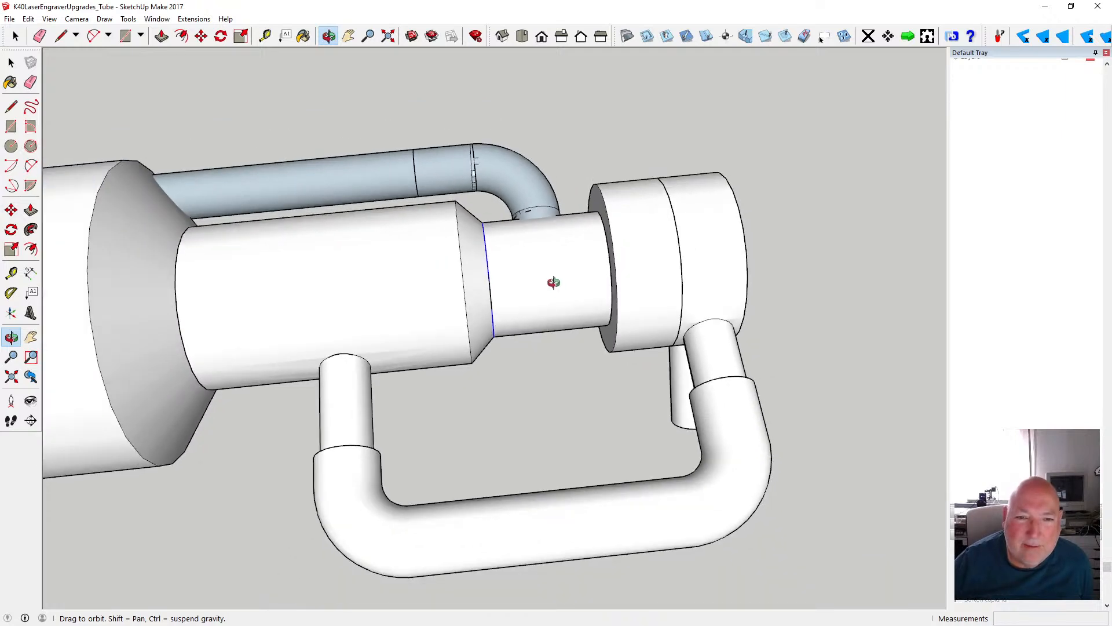
{"action": "scroll", "coordinate": [554, 282], "scroll_direction": "down", "scroll_amount": 1}
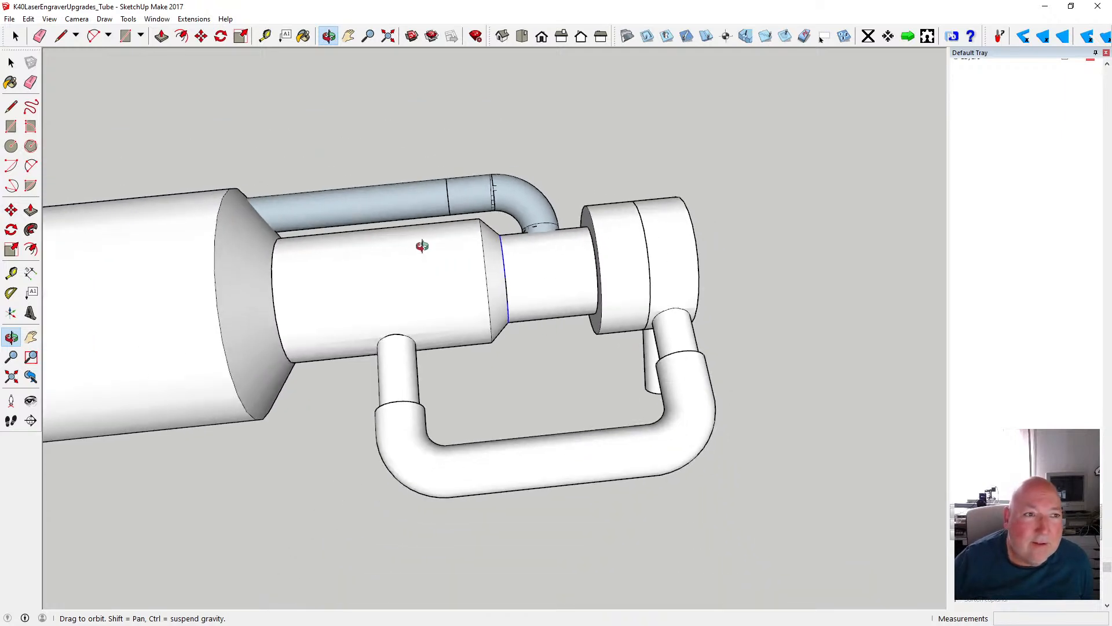
{"action": "left_click", "coordinate": [11, 146]}
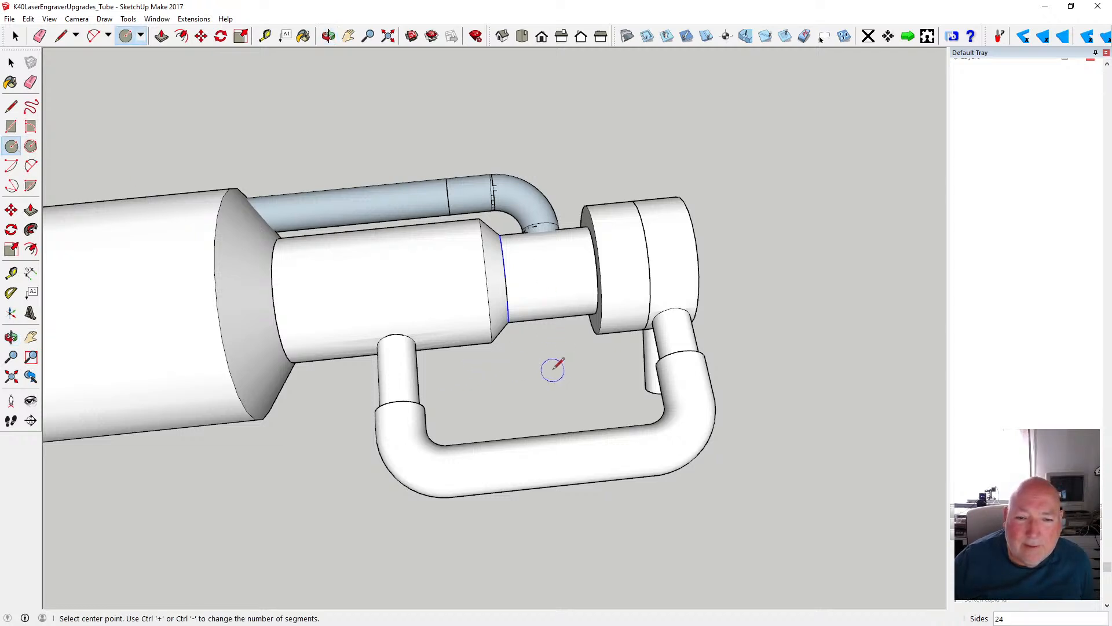
{"action": "scroll", "coordinate": [519, 348], "scroll_direction": "down", "scroll_amount": 3}
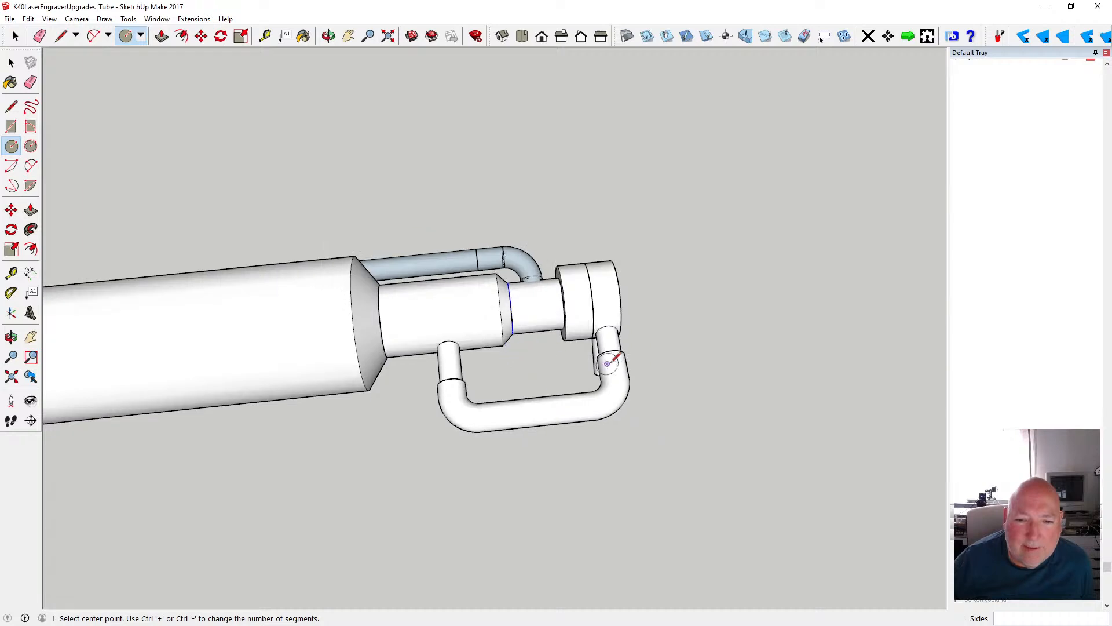
{"action": "left_click", "coordinate": [658, 369]}
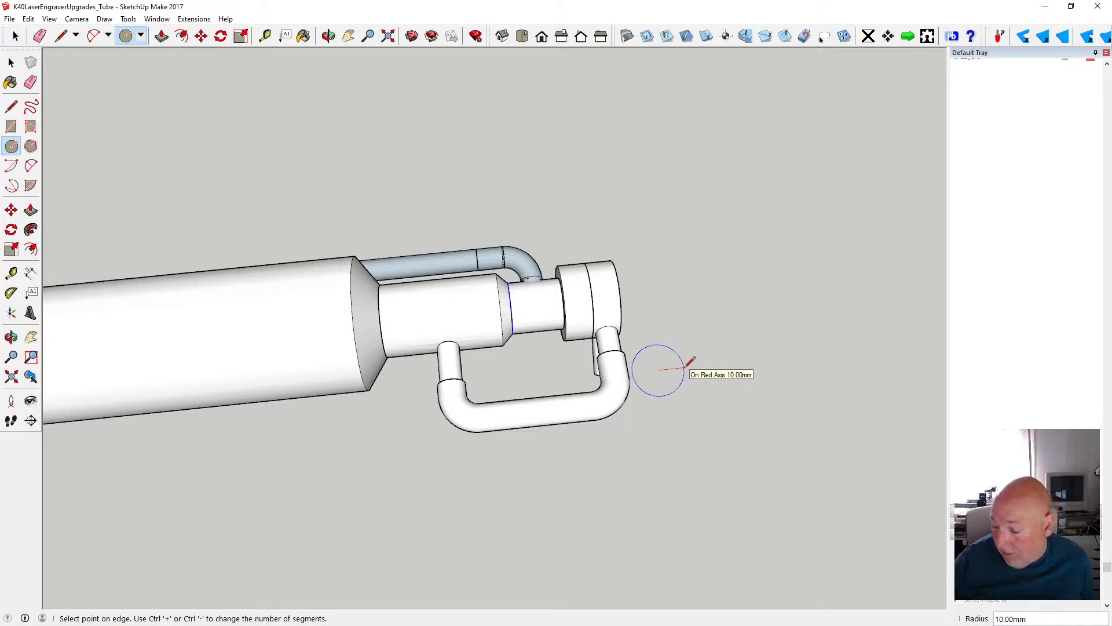
{"action": "type", "text": "3"}
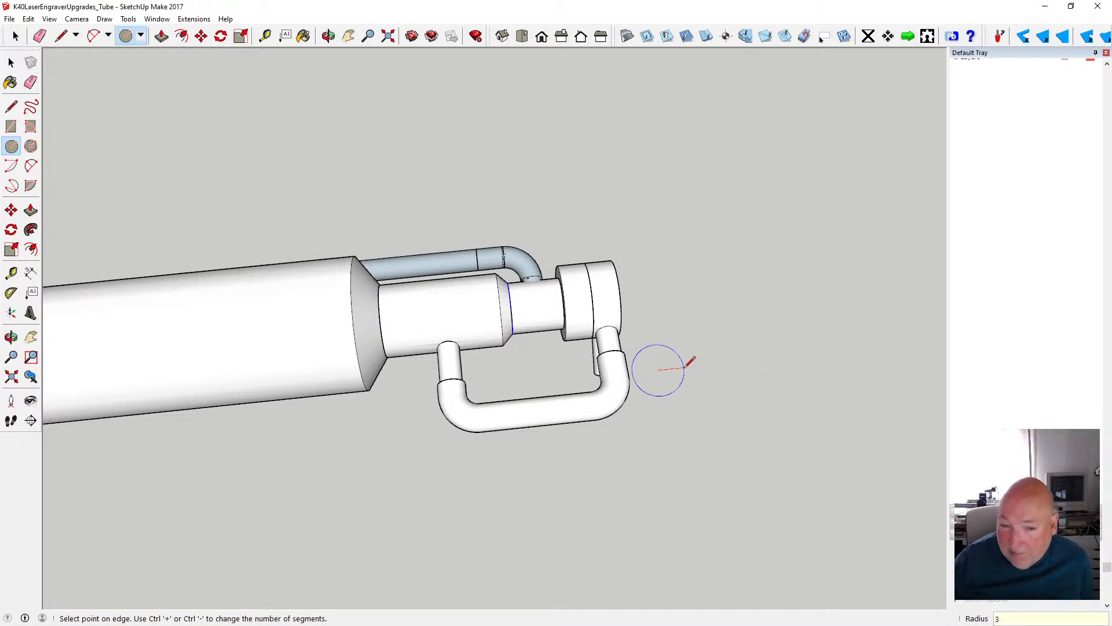
{"action": "key", "text": "Return"}
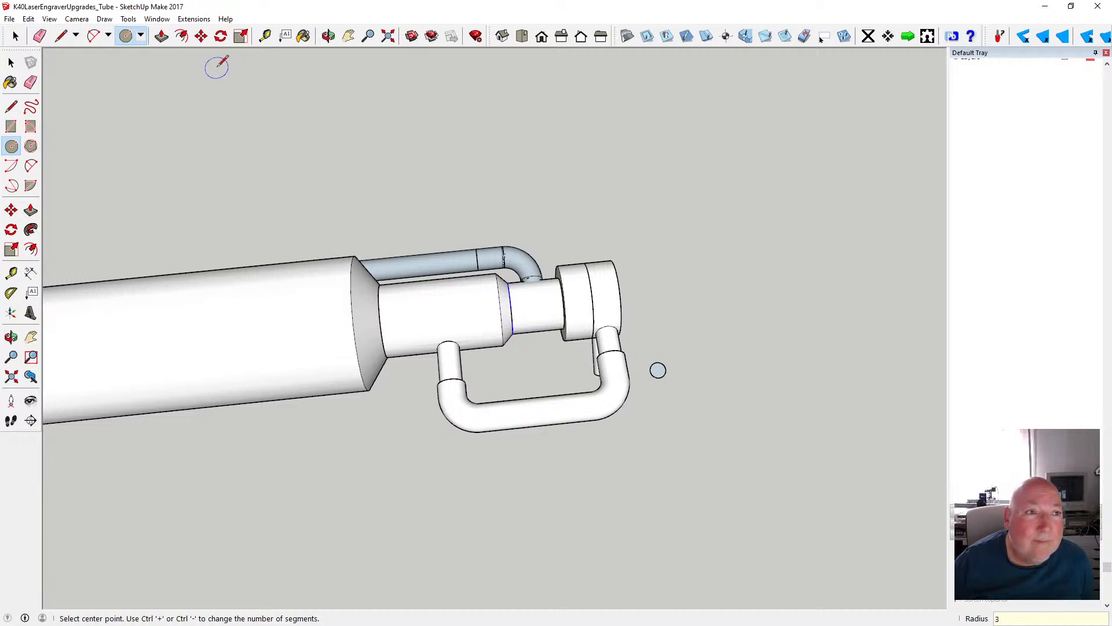
- Extrude the small circle 2 mm into a disc
{"action": "left_click", "coordinate": [162, 36]}
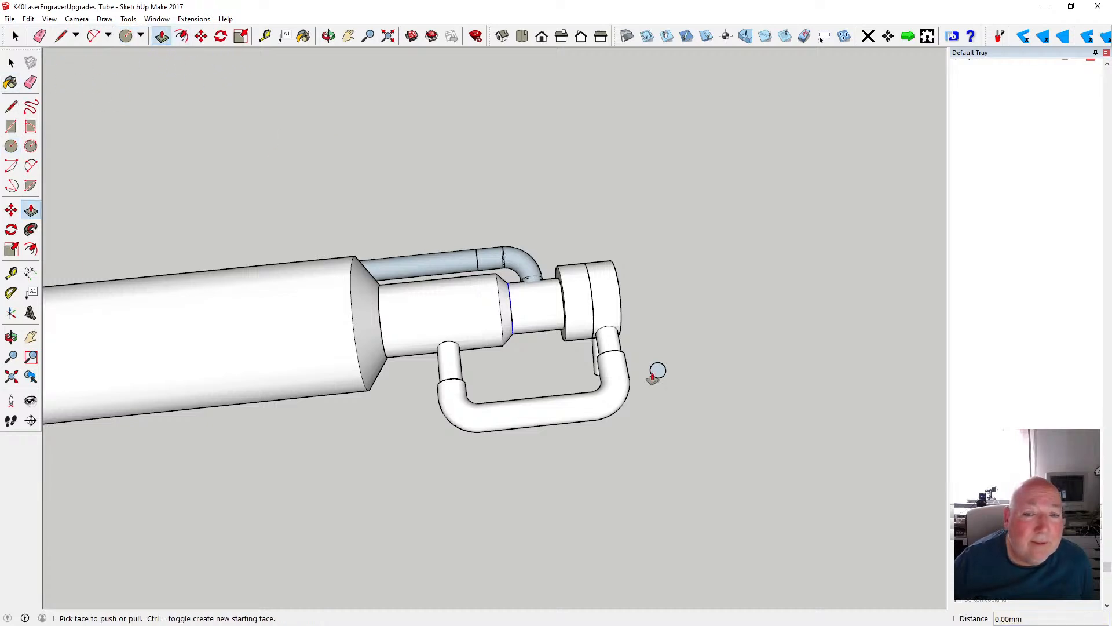
{"action": "left_click", "coordinate": [661, 369]}
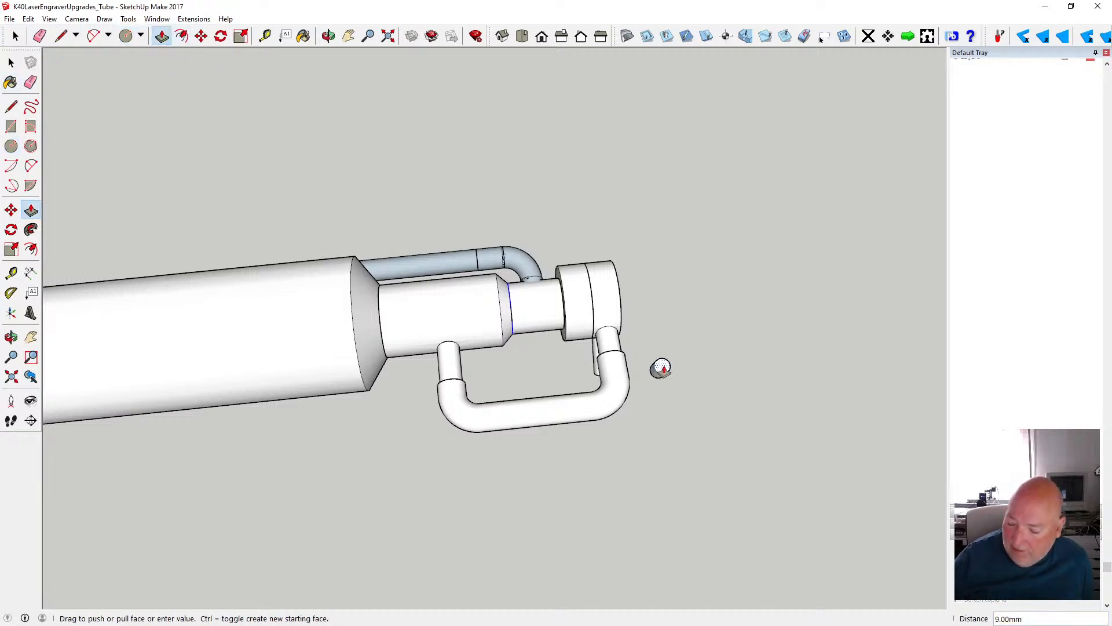
{"action": "type", "text": "2"}
{"action": "key", "text": "Return"}
{"action": "scroll", "coordinate": [663, 388], "scroll_direction": "up", "scroll_amount": 5}
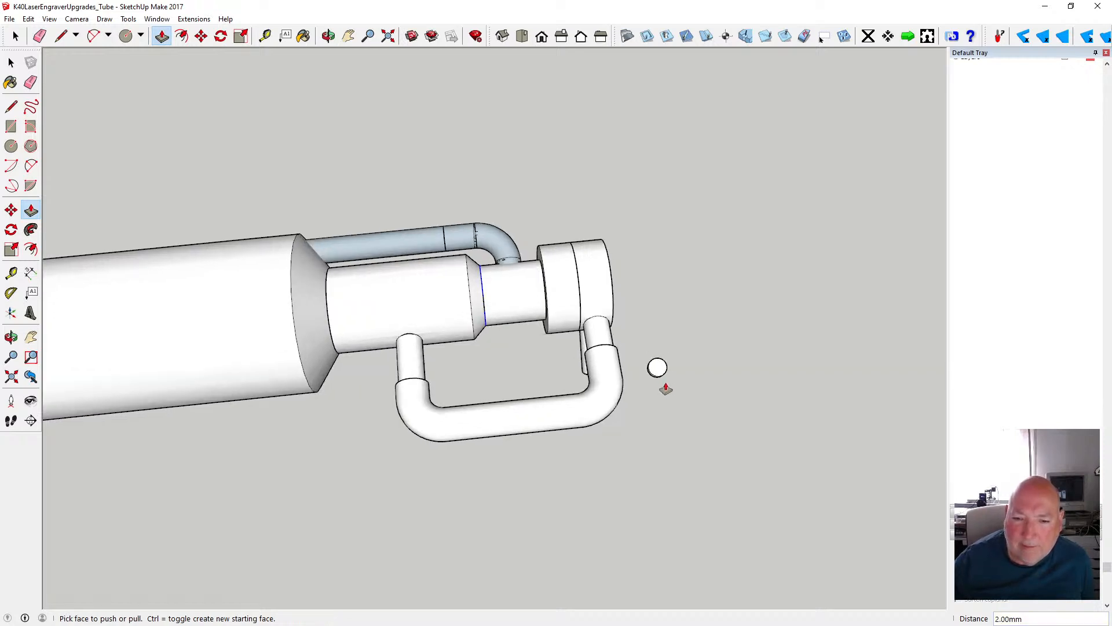
- Offset the edge of the disc's flat face 1 mm inward to create a concentric inner circle
{"action": "left_click", "coordinate": [182, 36]}
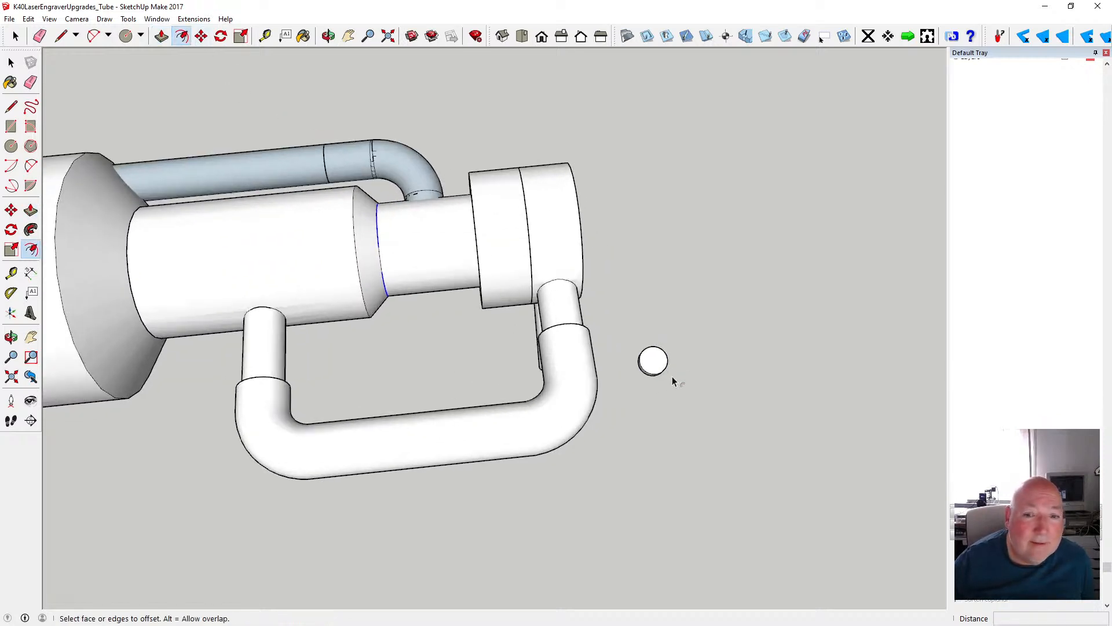
{"action": "left_click", "coordinate": [673, 360]}
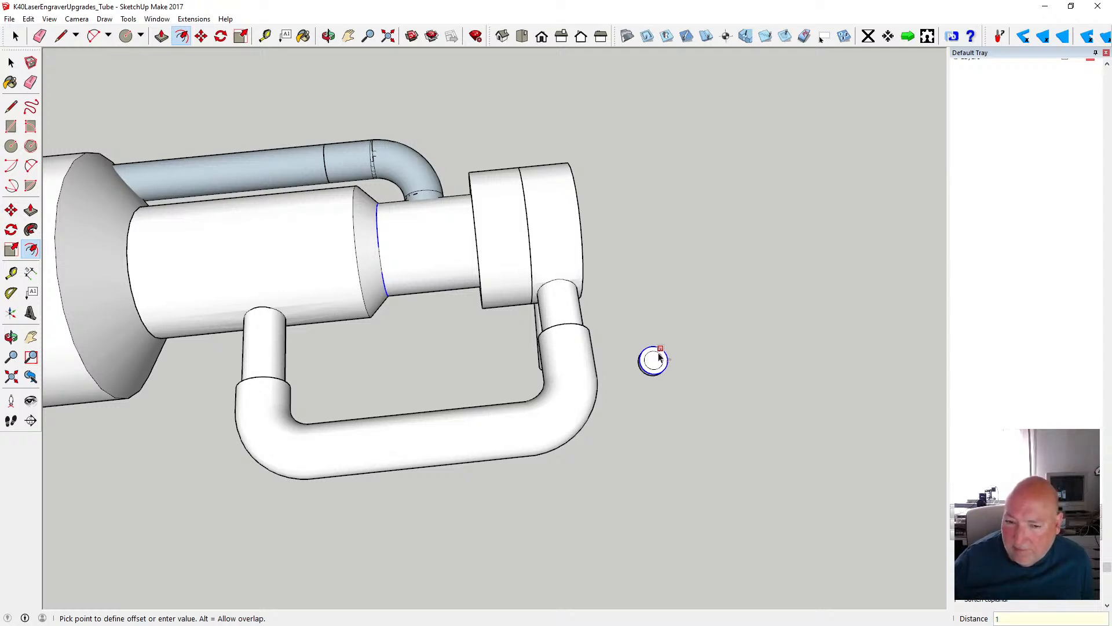
{"action": "type", "text": "1"}
{"action": "key", "text": "Return"}
{"action": "scroll", "coordinate": [663, 376], "scroll_direction": "up", "scroll_amount": 3}
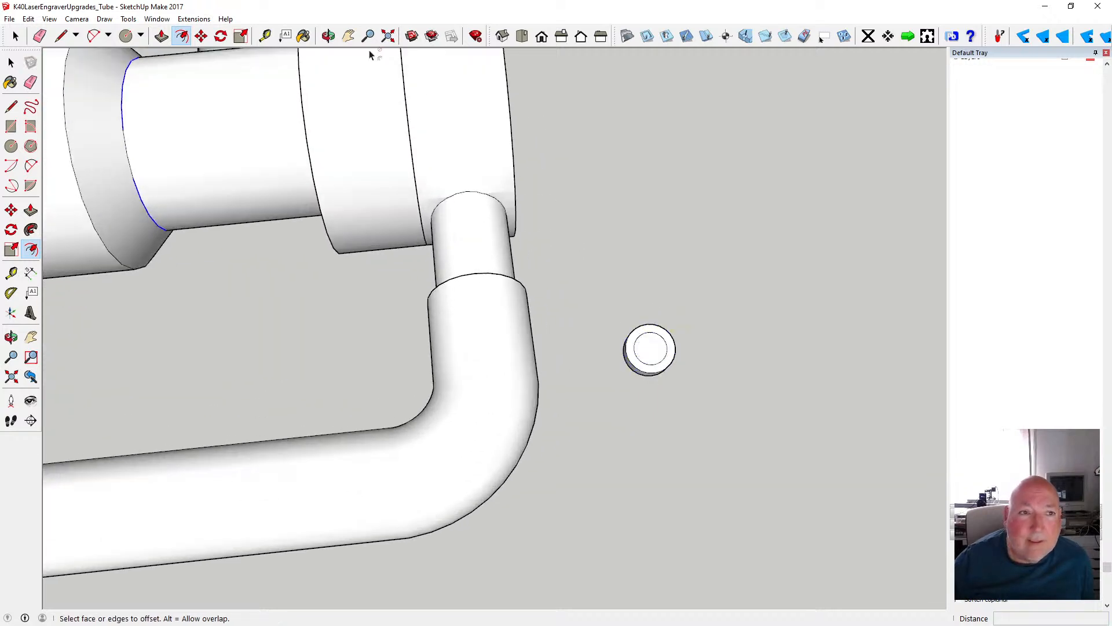
- Extrude the inner circle 2 mm out of the disc's face to form a smaller raised boss
{"action": "key", "text": "o"}
{"action": "left_click_drag", "start_coordinate": [422, 106], "coordinate": [596, 166]}
{"action": "scroll", "coordinate": [664, 378], "scroll_direction": "up", "scroll_amount": 3}
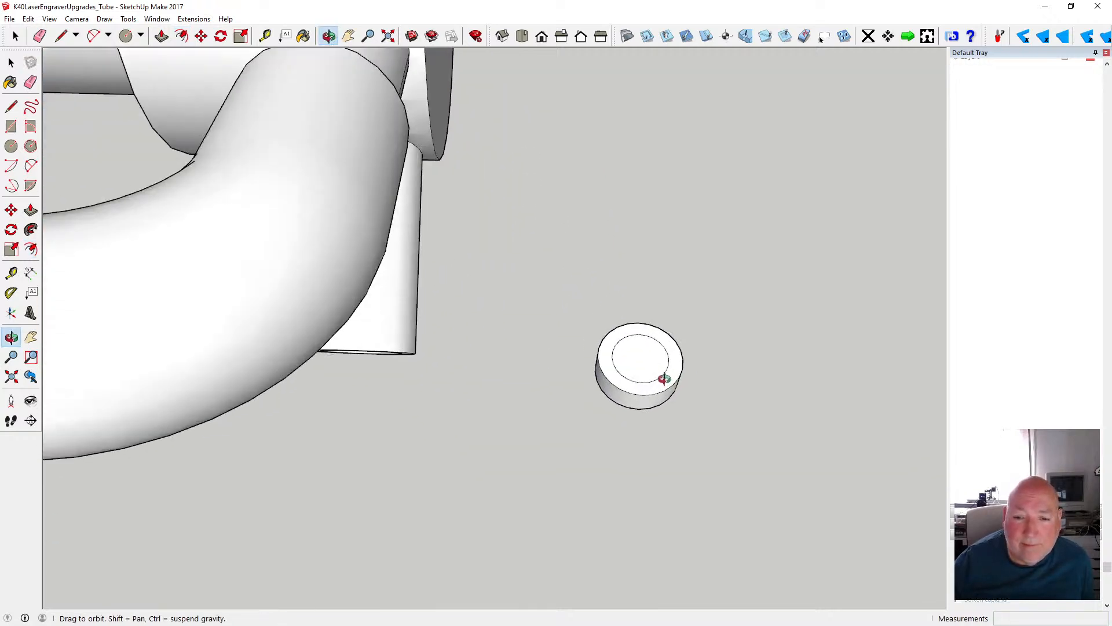
{"action": "left_click_drag", "start_coordinate": [664, 378], "coordinate": [626, 328]}
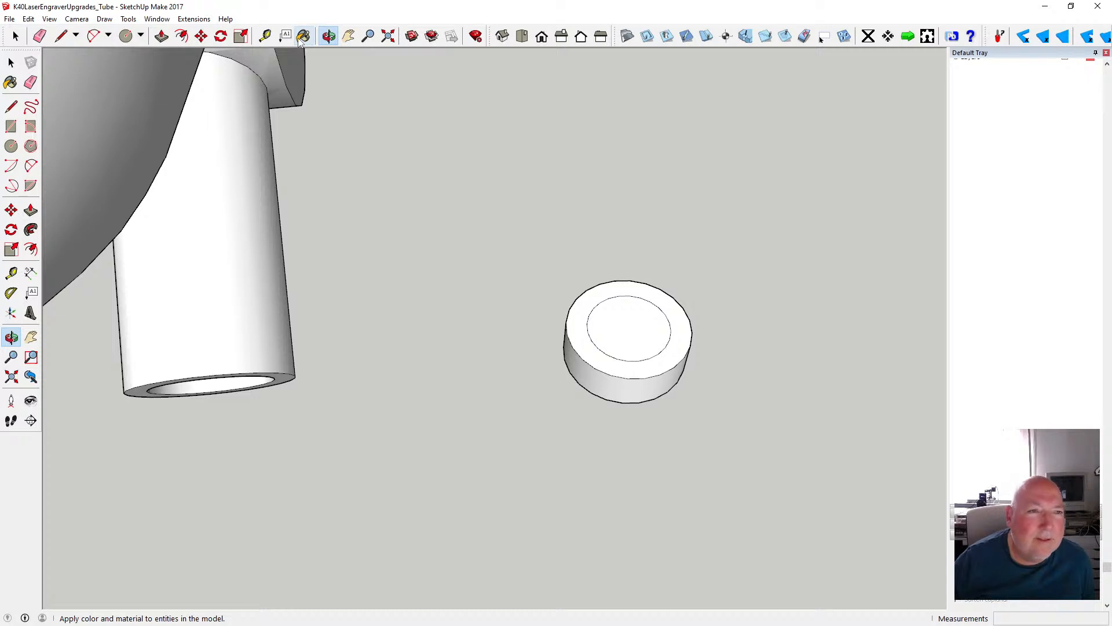
{"action": "left_click", "coordinate": [161, 37]}
{"action": "left_click_drag", "start_coordinate": [603, 328], "coordinate": [607, 307]}
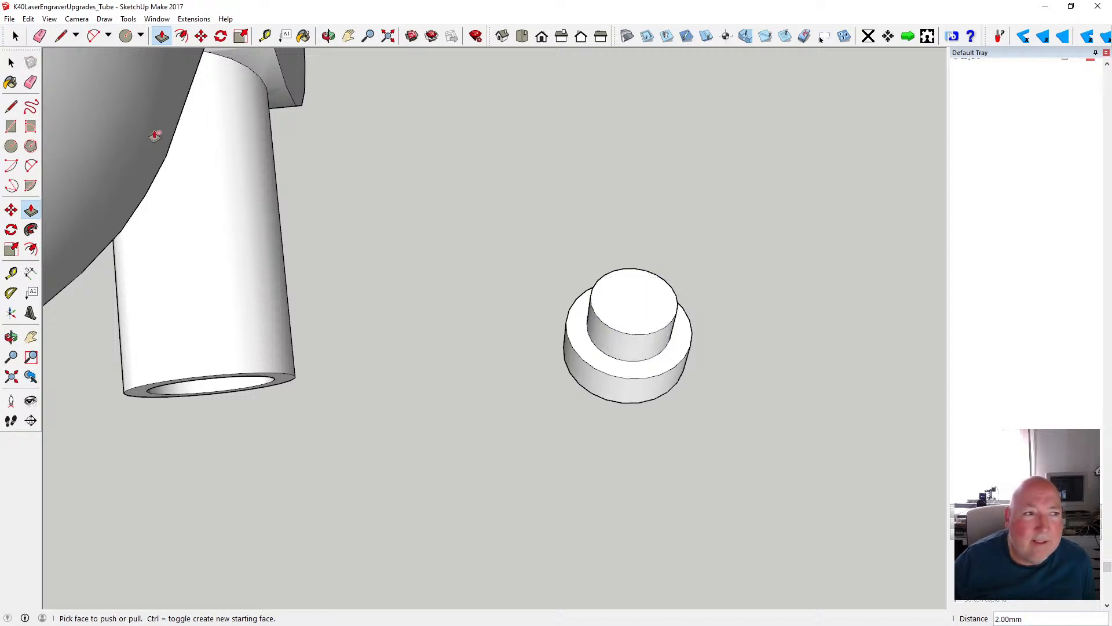
{"action": "left_click", "coordinate": [12, 62]}
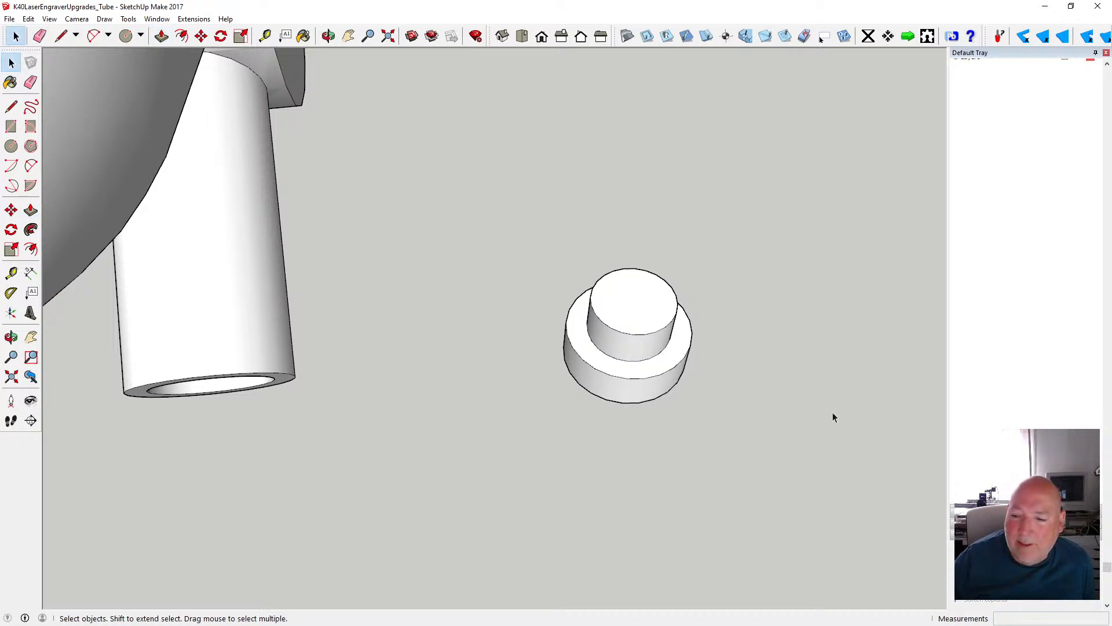
- Paint the raised boss with Metal Aluminum Anodized and the base disc with Color M07
{"action": "left_click", "coordinate": [303, 36]}
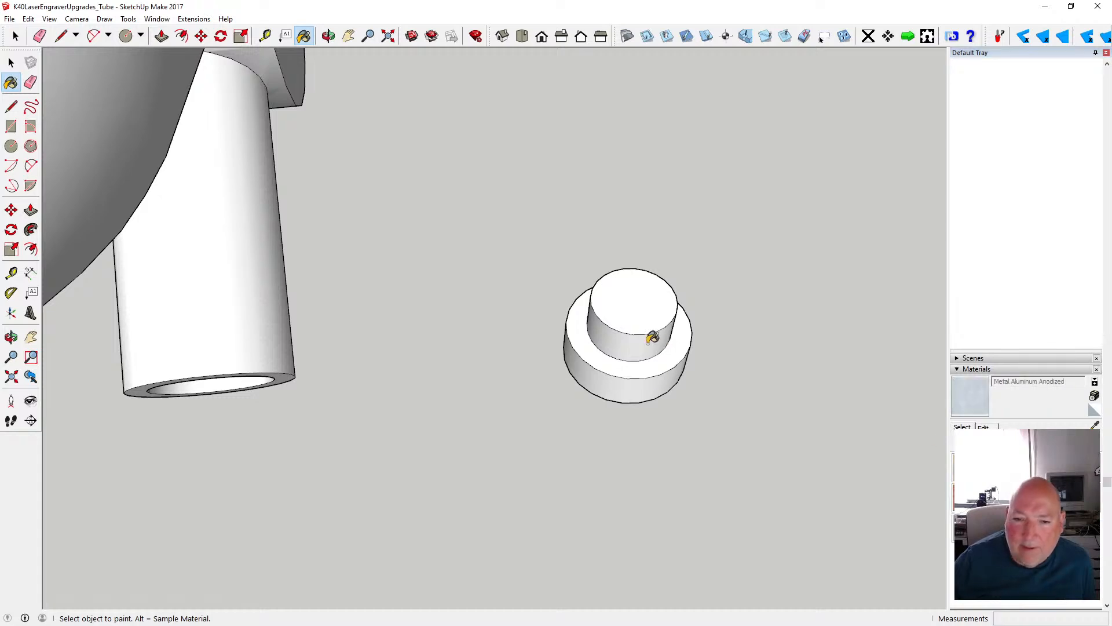
{"action": "left_click", "coordinate": [644, 314]}
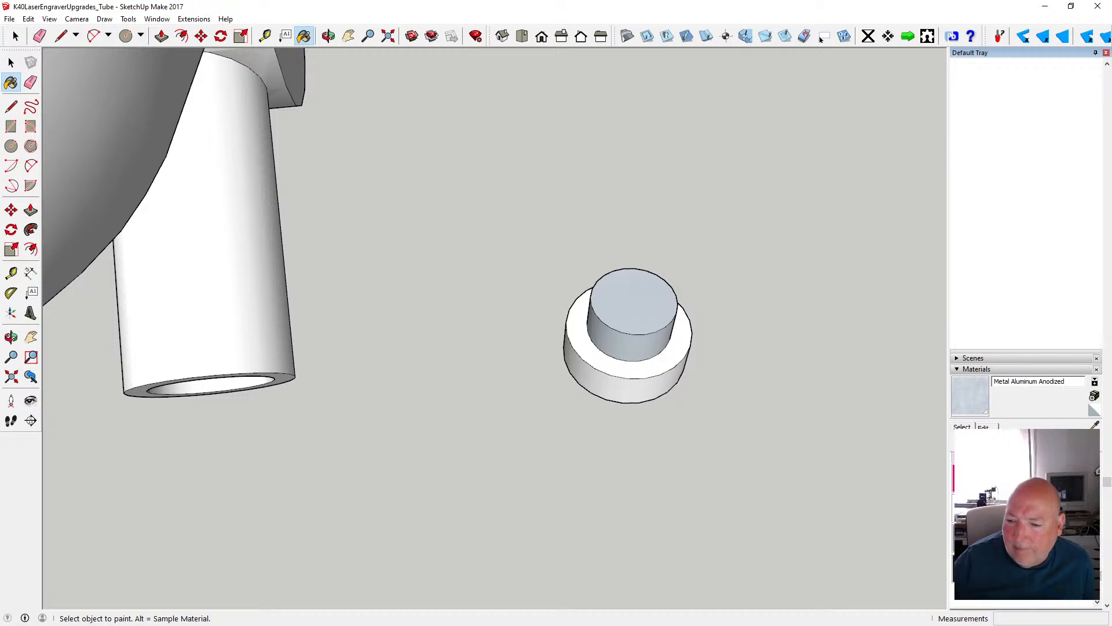
{"action": "left_click", "coordinate": [1038, 562]}
{"action": "left_click", "coordinate": [672, 357]}
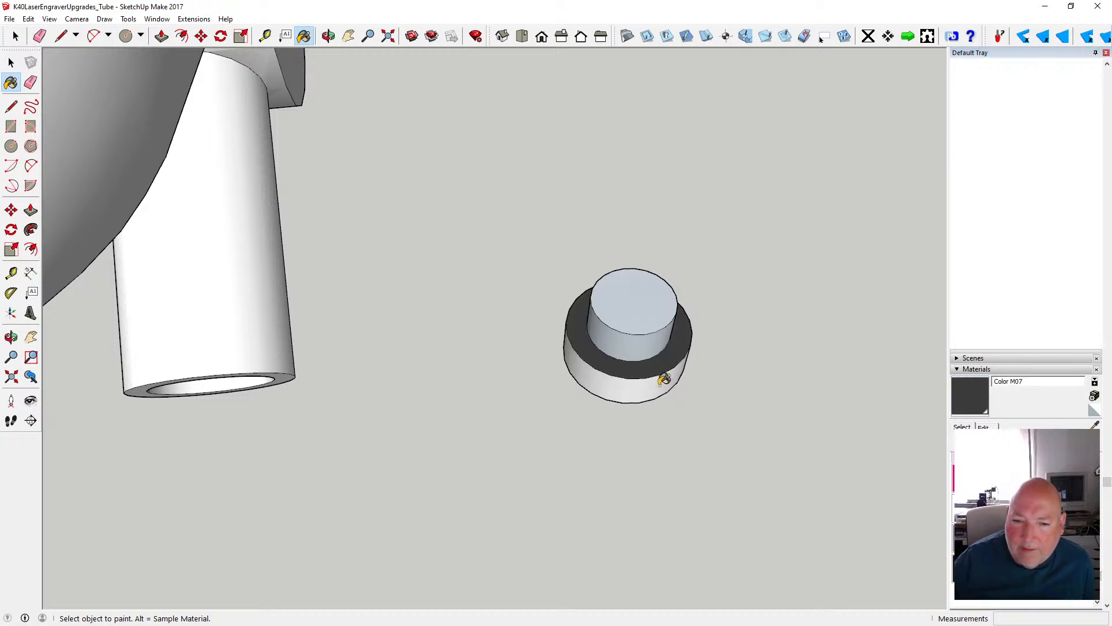
{"action": "left_click", "coordinate": [661, 380]}
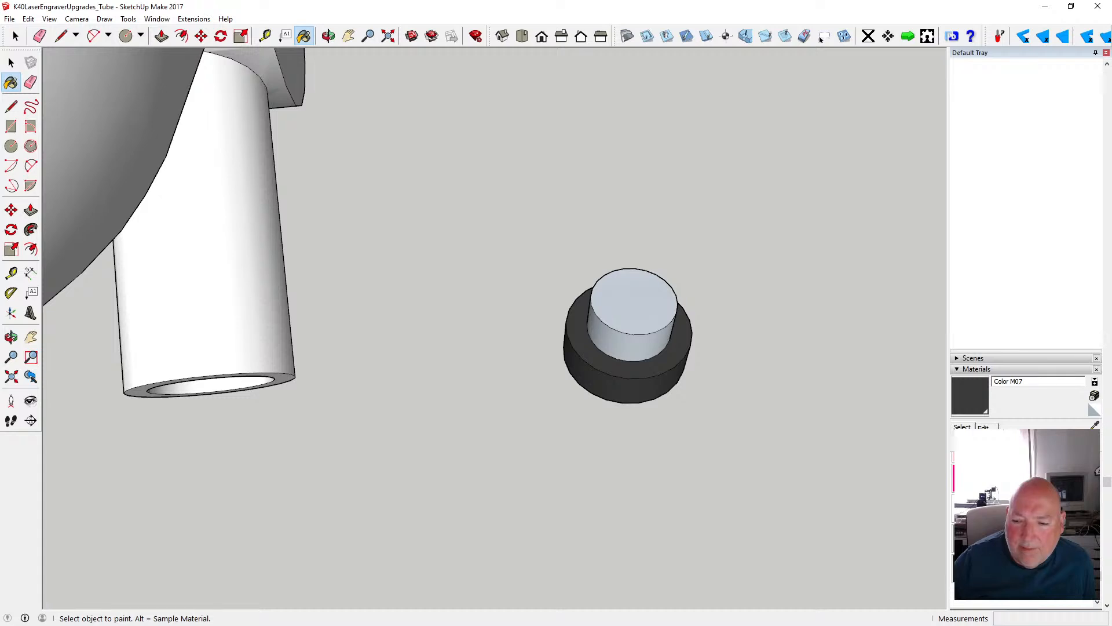
- Paint the top ring and side of the fitting's base disc with Color M08
{"action": "left_click", "coordinate": [961, 548]}
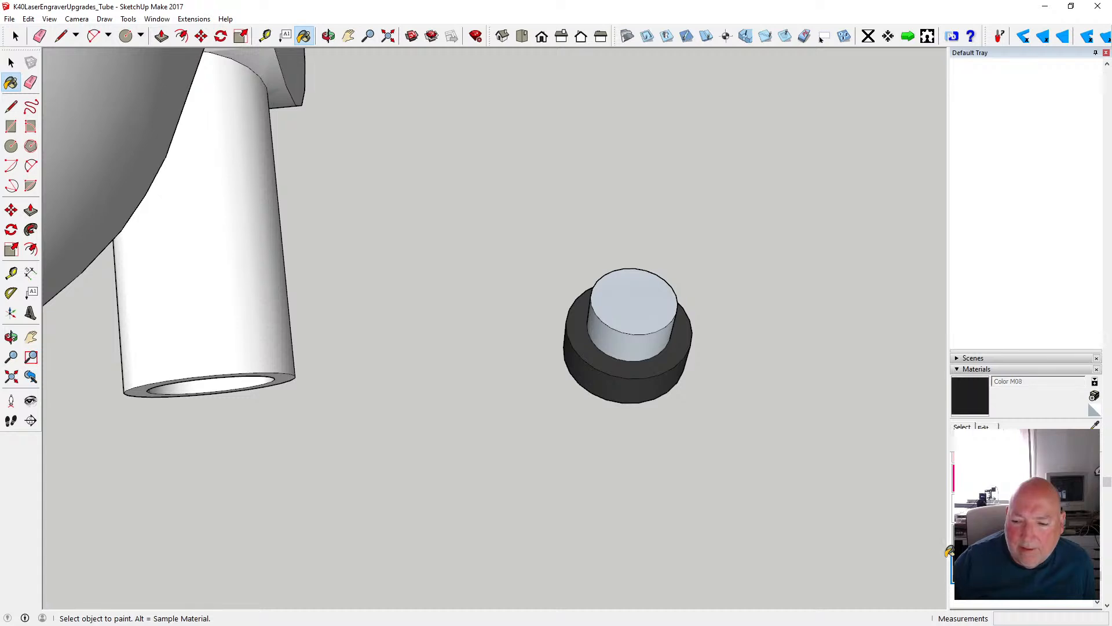
{"action": "left_click", "coordinate": [678, 361]}
{"action": "left_click", "coordinate": [655, 387]}
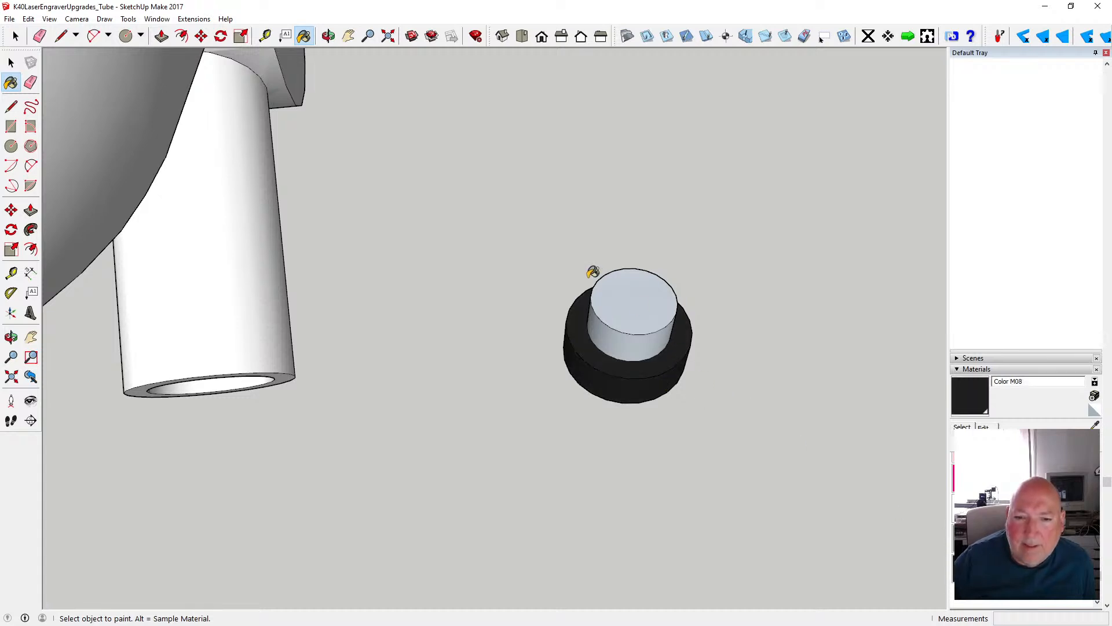
- Paint the fitting's raised boss with the Metal Corrugated Shiny material
{"action": "left_click", "coordinate": [11, 62]}
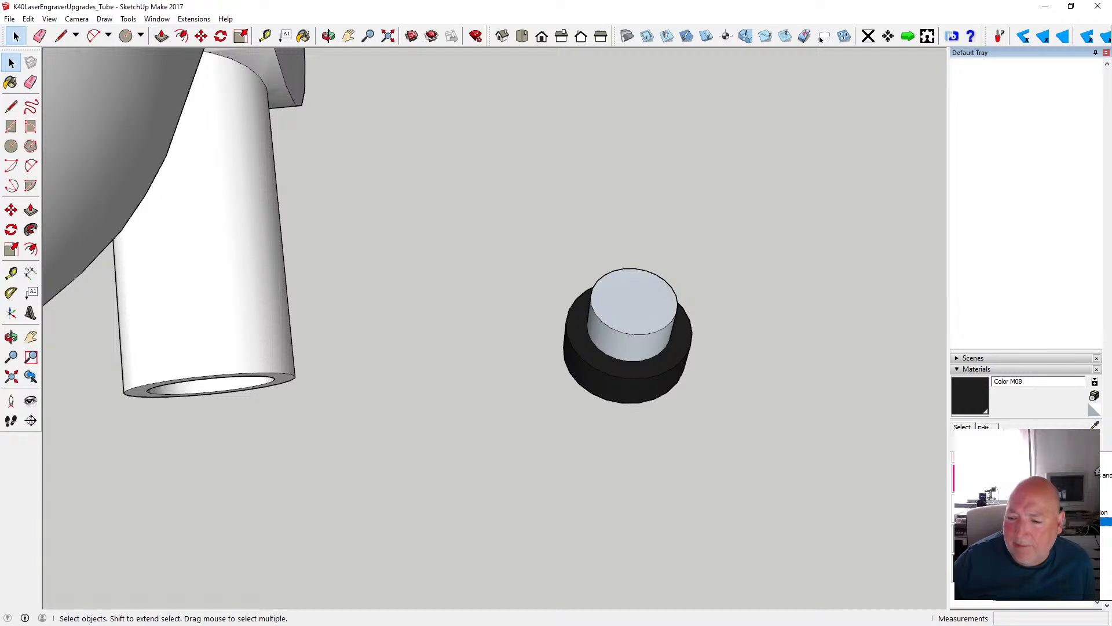
{"action": "left_click", "coordinate": [1031, 521]}
{"action": "left_click", "coordinate": [1026, 468]}
{"action": "left_click", "coordinate": [648, 353]}
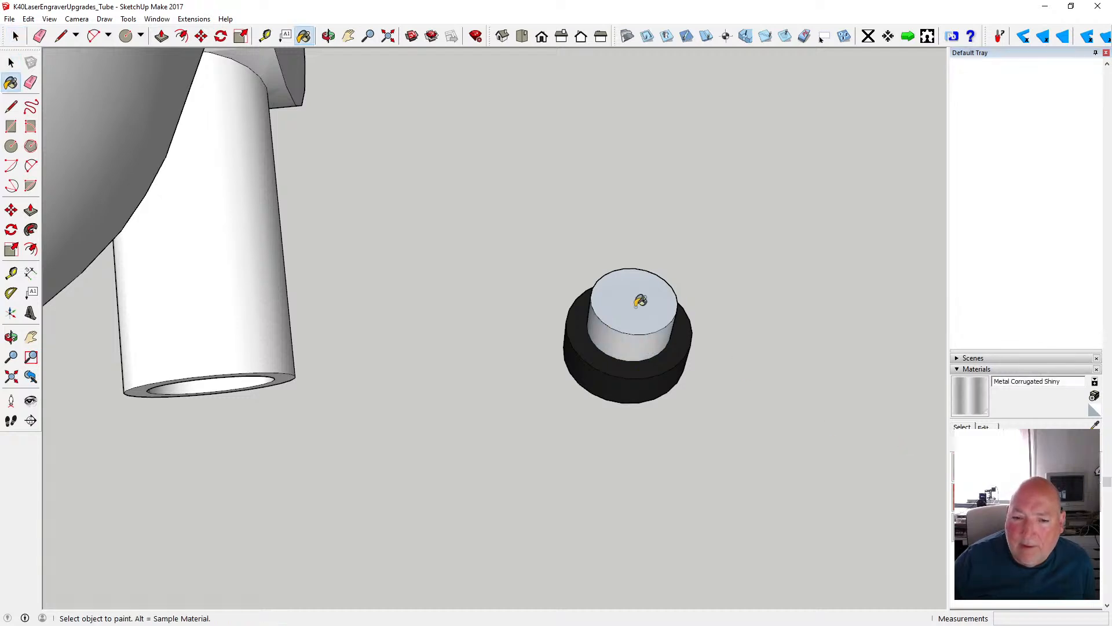
- Make a group from all faces and edges of the small stepped fitting
{"action": "left_click", "coordinate": [329, 38]}
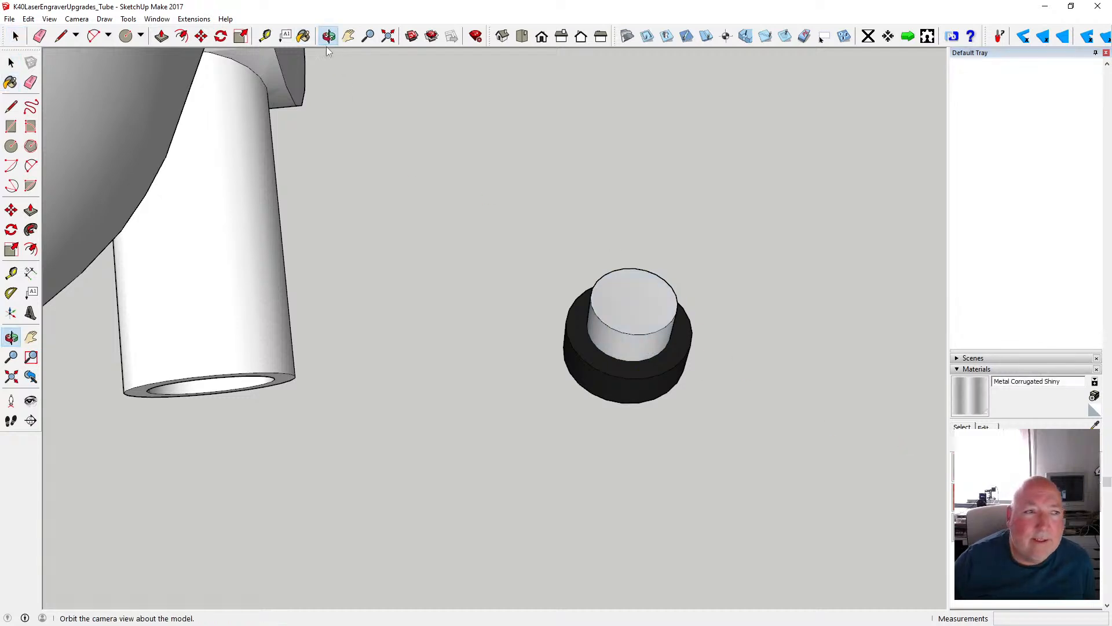
{"action": "left_click_drag", "start_coordinate": [360, 145], "coordinate": [388, 212]}
{"action": "key", "text": "space"}
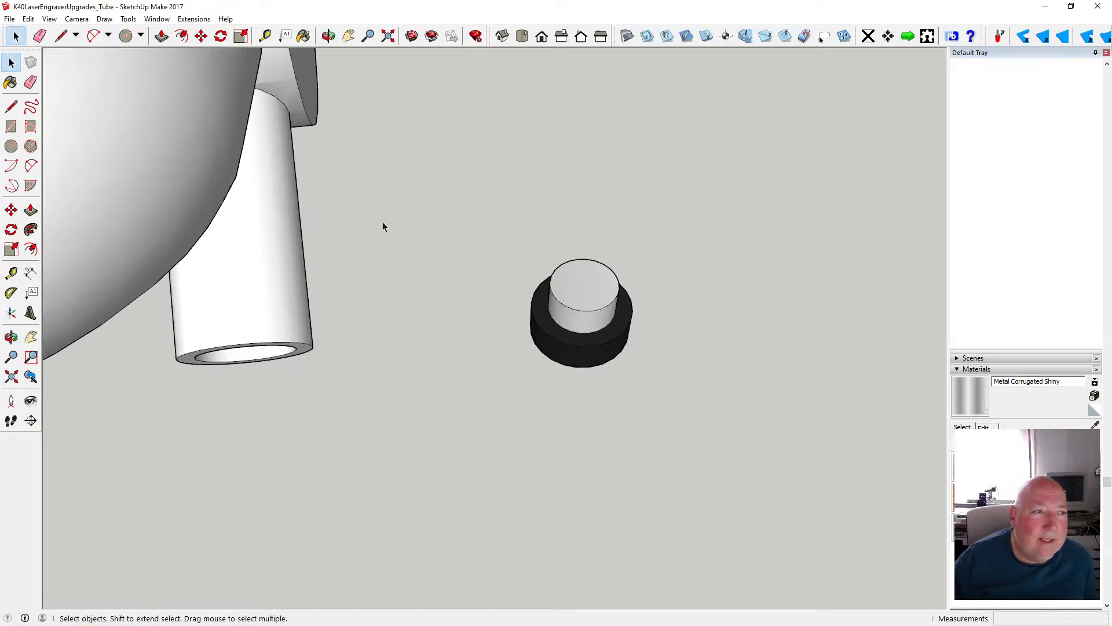
{"action": "left_click_drag", "start_coordinate": [462, 213], "coordinate": [652, 381]}
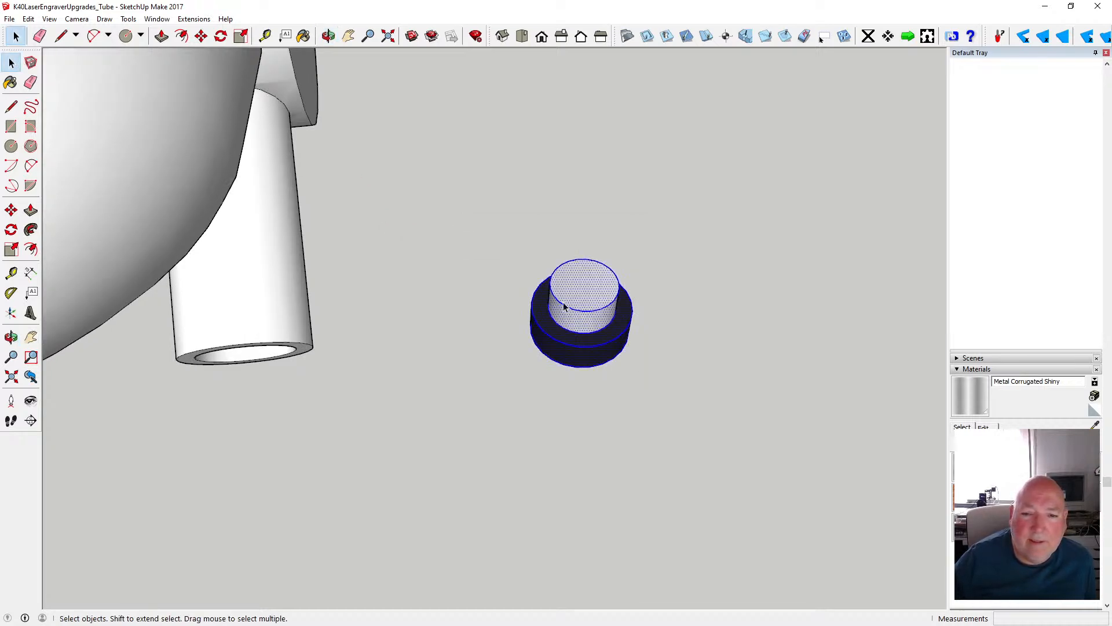
{"action": "right_click", "coordinate": [586, 313]}
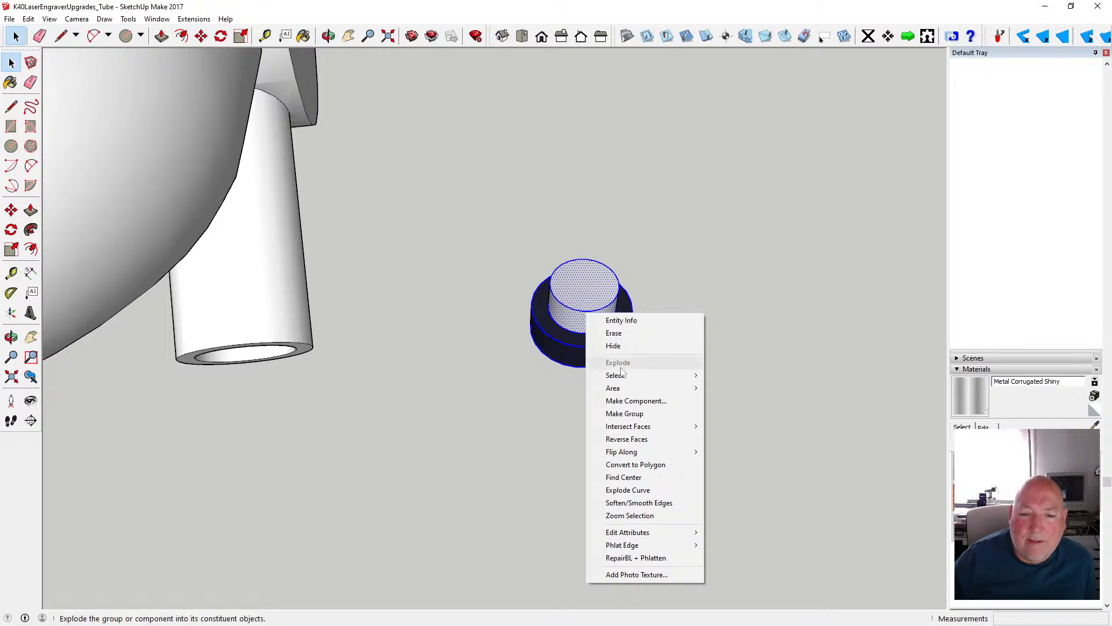
{"action": "left_click", "coordinate": [663, 415]}
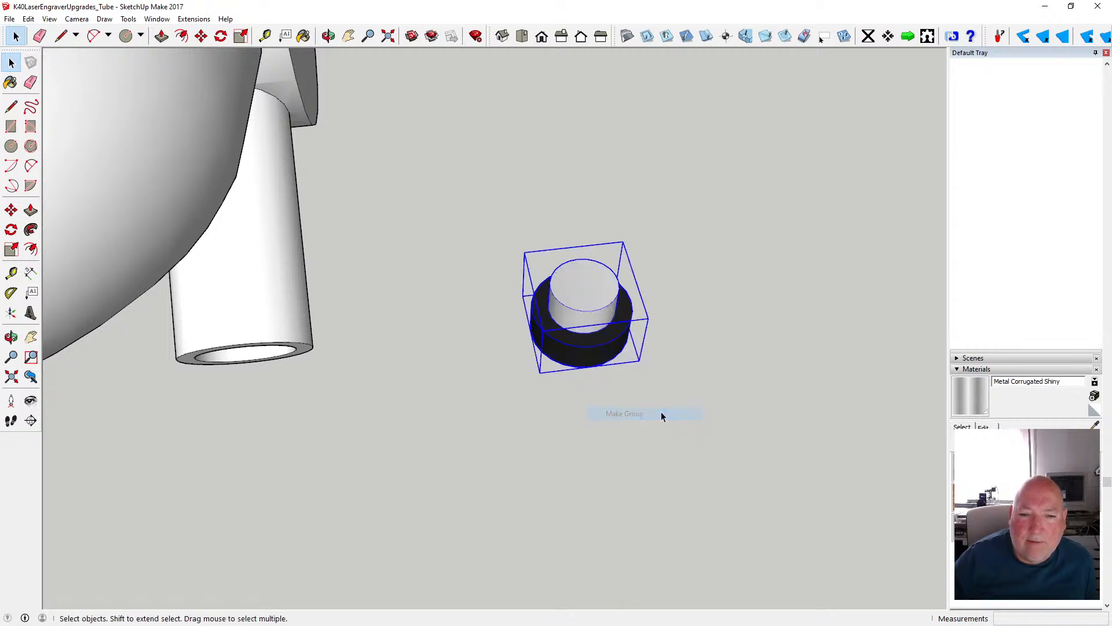
- Move the fitting group about 54 mm onto the narrow neck between the tapered shoulder and the end cap
{"action": "scroll", "coordinate": [621, 339], "scroll_direction": "down", "scroll_amount": 6}
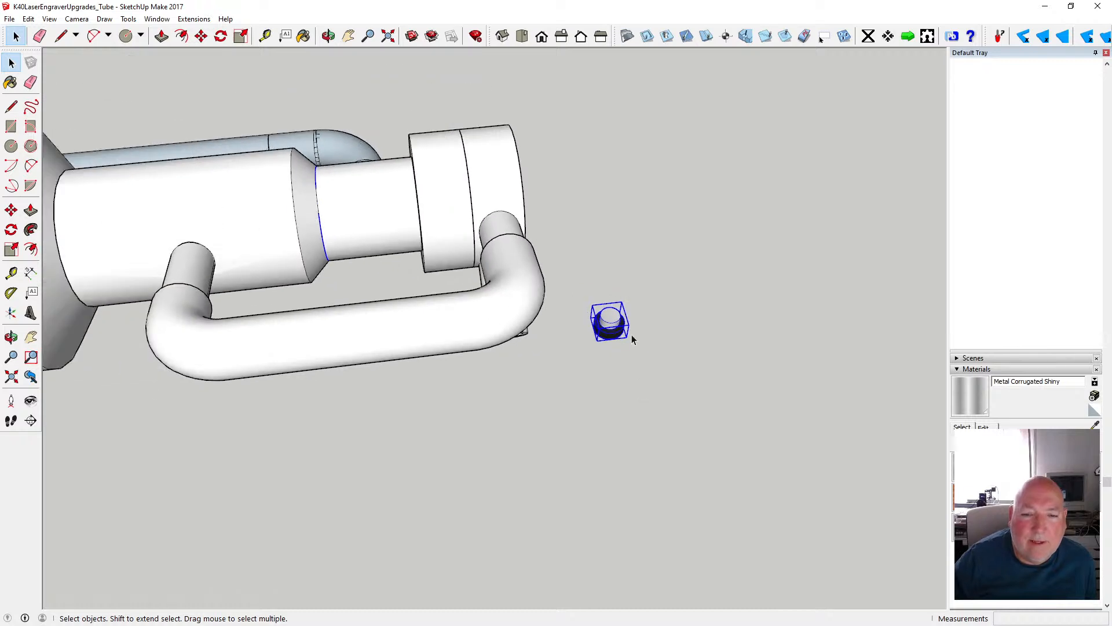
{"action": "left_click", "coordinate": [201, 36]}
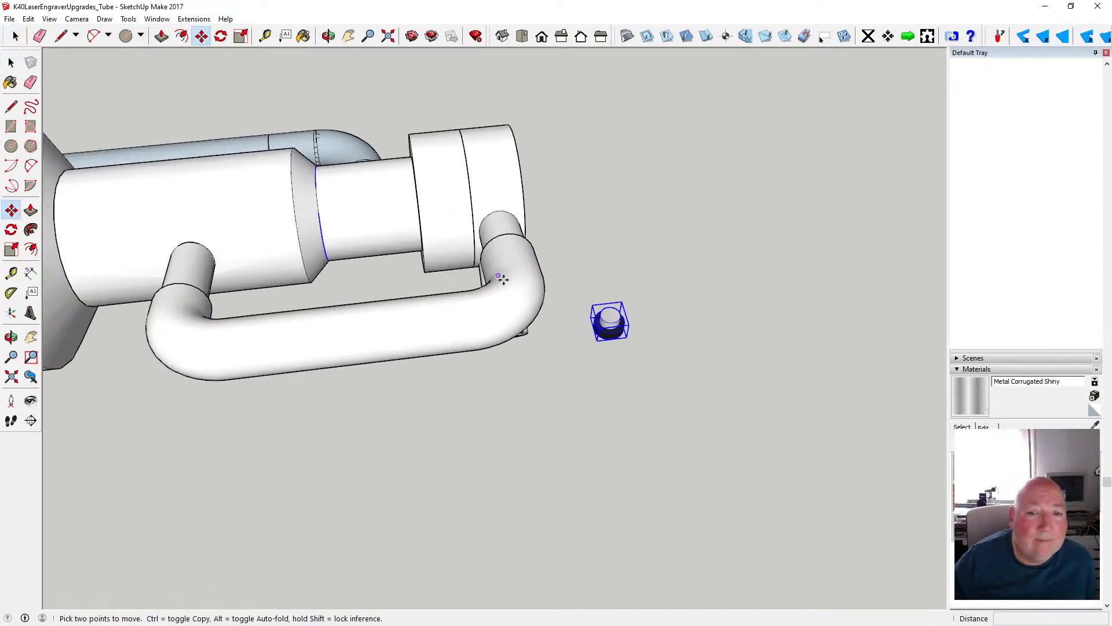
{"action": "left_click", "coordinate": [612, 307]}
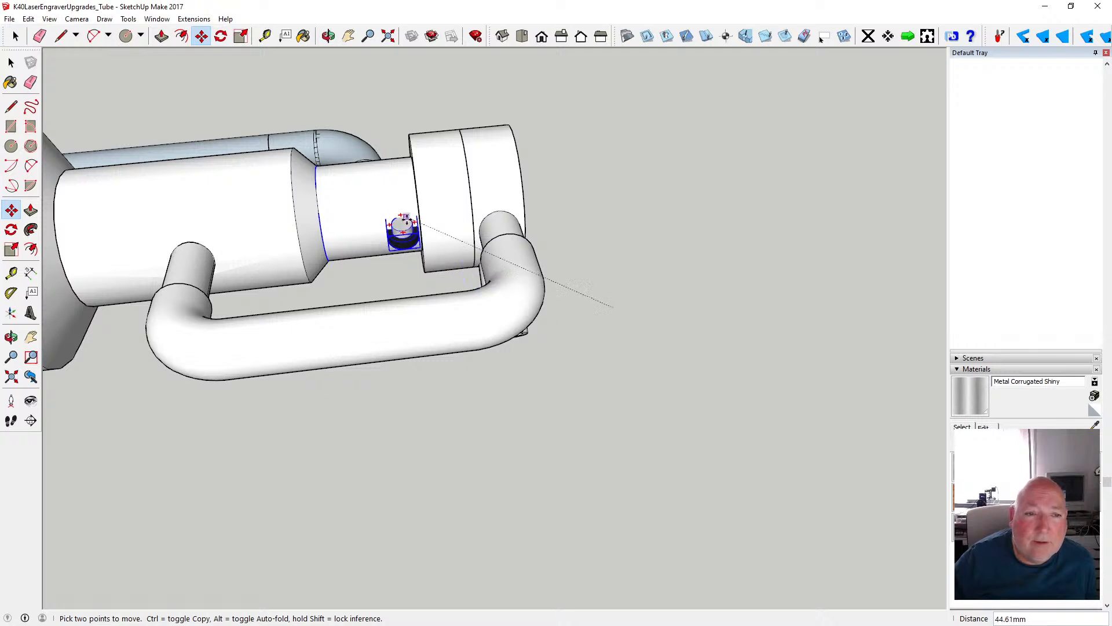
{"action": "left_click", "coordinate": [368, 180]}
- Raise the fitting 3 mm along the blue axis and shift it 2 mm sideways across the neck
{"action": "left_click", "coordinate": [329, 35]}
{"action": "scroll", "coordinate": [499, 272], "scroll_direction": "down", "scroll_amount": 3}
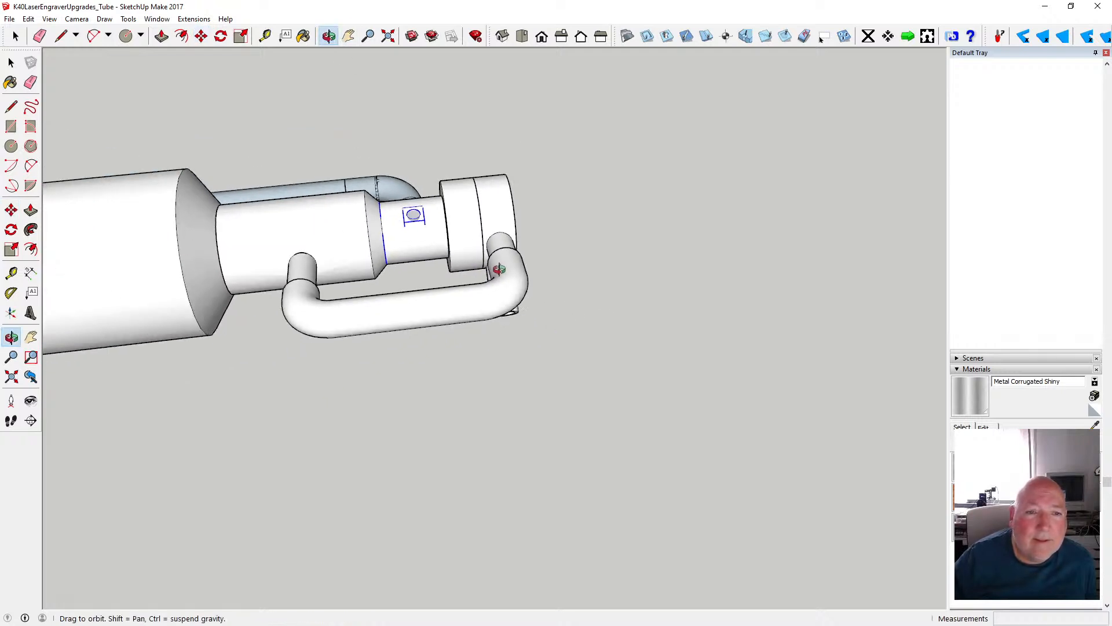
{"action": "left_click_drag", "start_coordinate": [500, 268], "coordinate": [316, 304]}
{"action": "left_click_drag", "start_coordinate": [527, 250], "coordinate": [350, 208]}
{"action": "scroll", "coordinate": [539, 209], "scroll_direction": "up", "scroll_amount": 5}
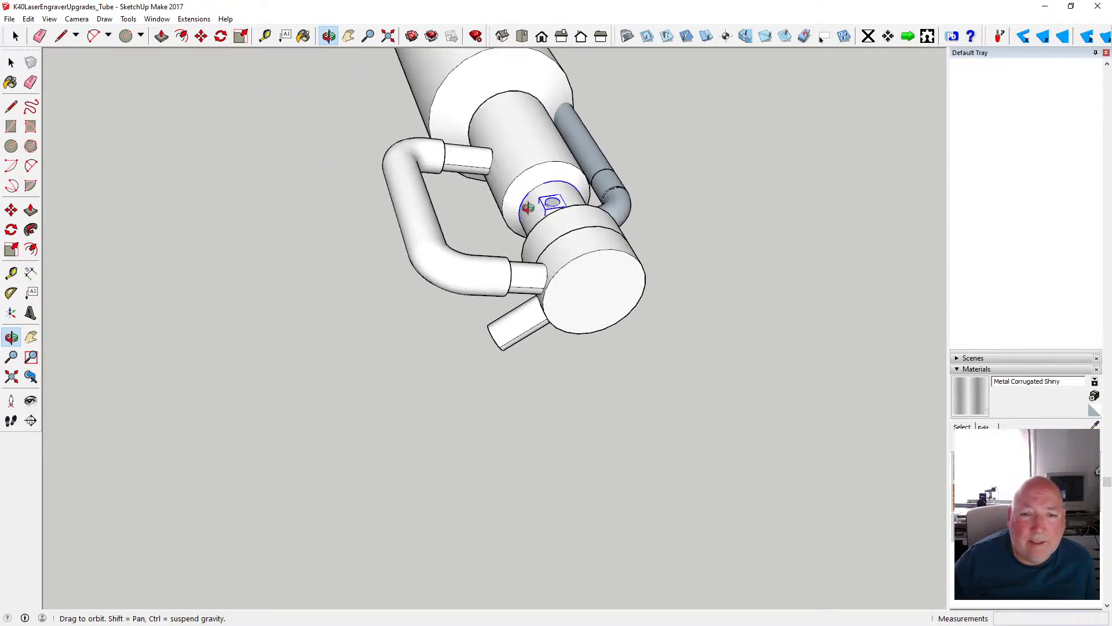
{"action": "scroll", "coordinate": [546, 212], "scroll_direction": "up", "scroll_amount": 3}
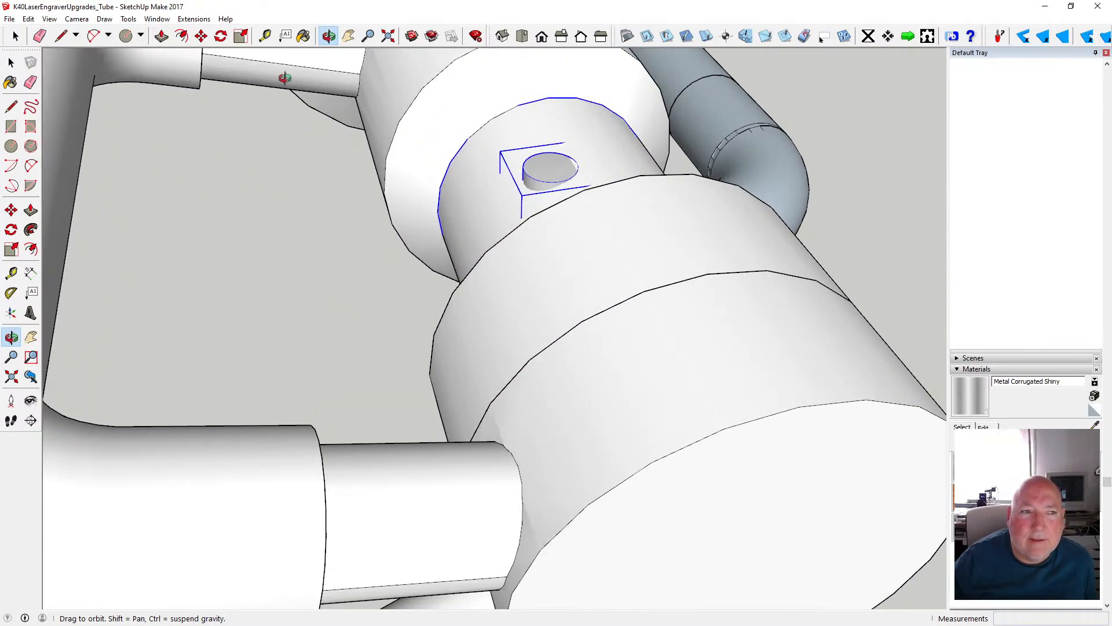
{"action": "left_click", "coordinate": [201, 36]}
{"action": "left_click", "coordinate": [547, 193]}
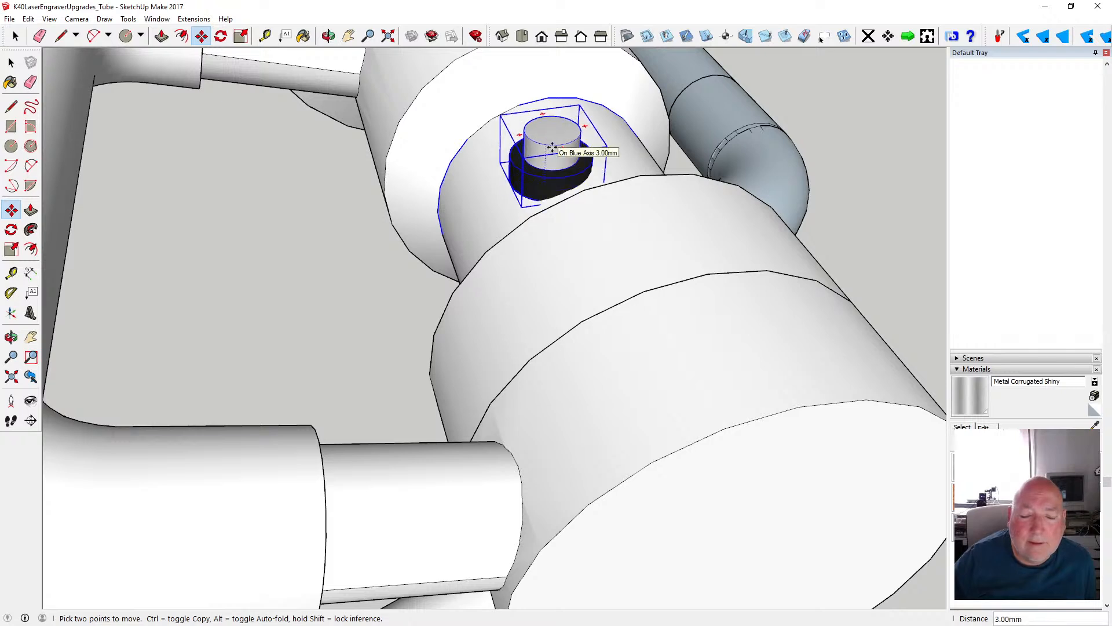
{"action": "left_click", "coordinate": [552, 149]}
{"action": "left_click", "coordinate": [514, 166]}
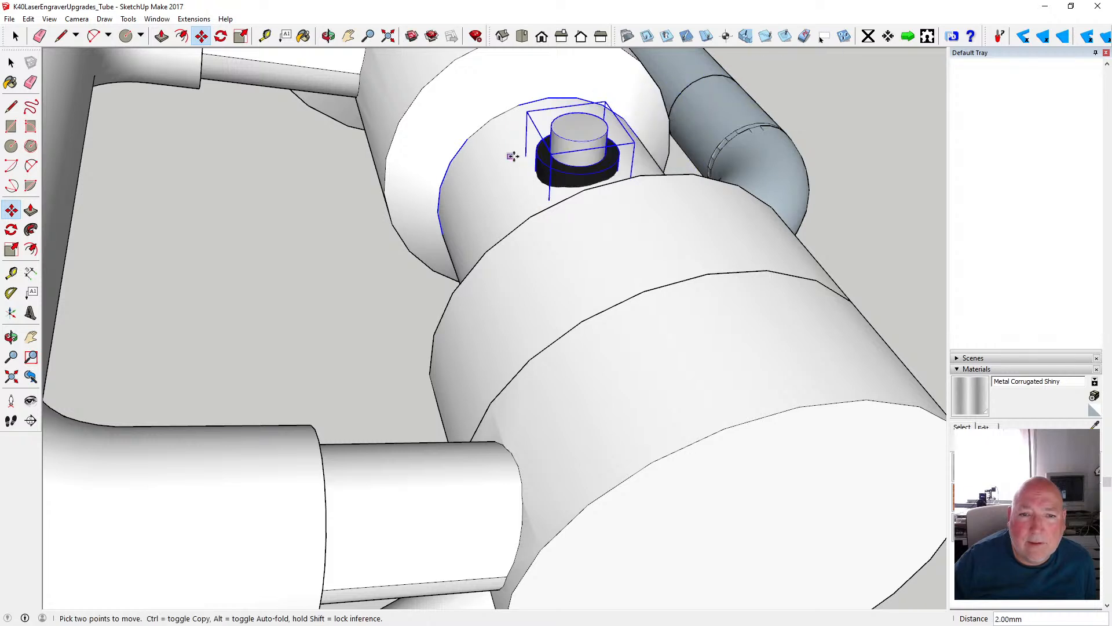
- Move the fitting by the centre of its top face about 9.5 mm onto the centre point near the end cap's edge
{"action": "left_click", "coordinate": [328, 36]}
{"action": "left_click_drag", "start_coordinate": [417, 99], "coordinate": [582, 183]}
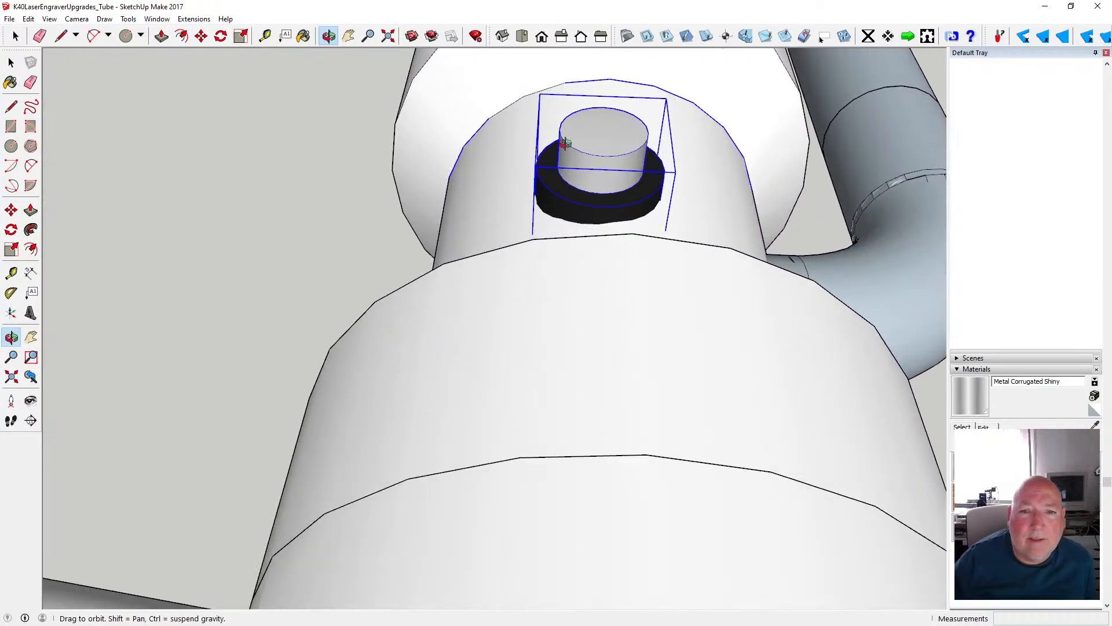
{"action": "left_click", "coordinate": [201, 36]}
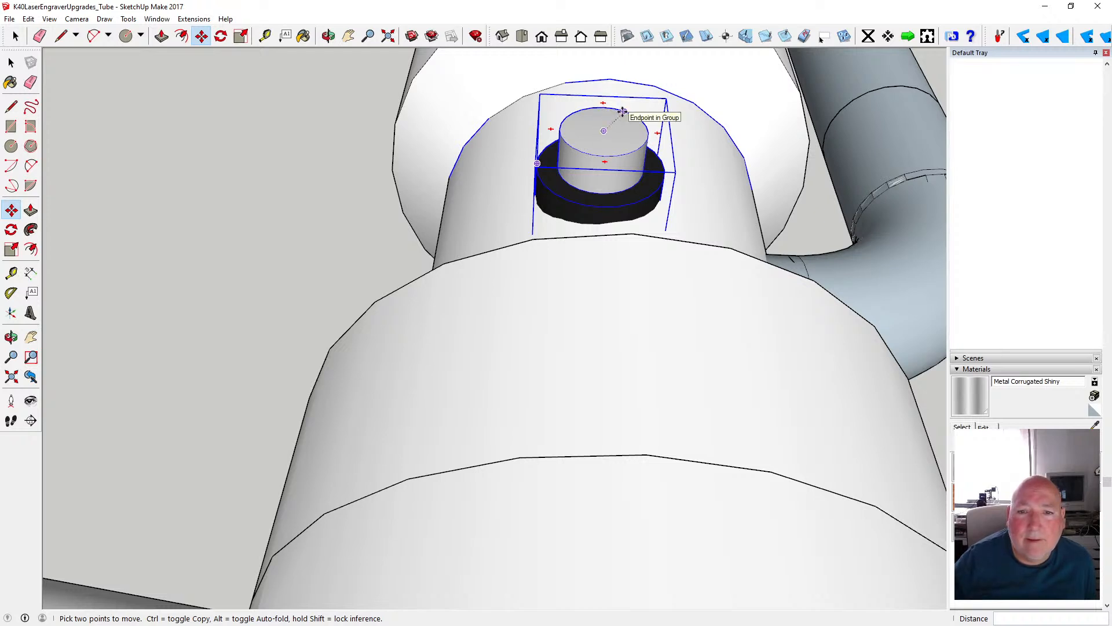
{"action": "left_click", "coordinate": [605, 132]}
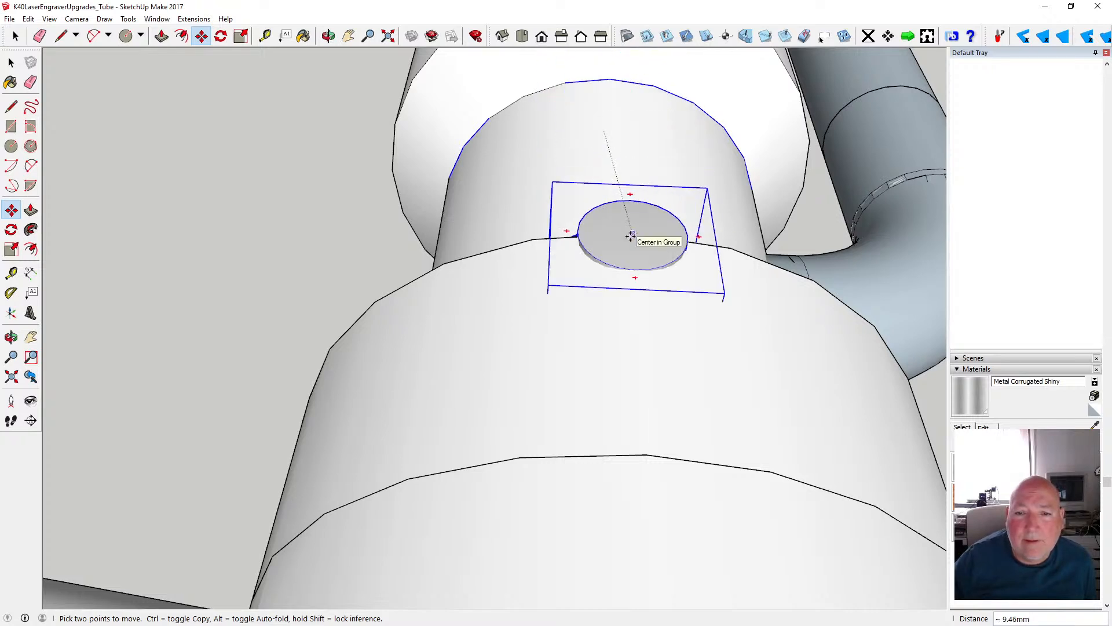
{"action": "left_click", "coordinate": [630, 236]}
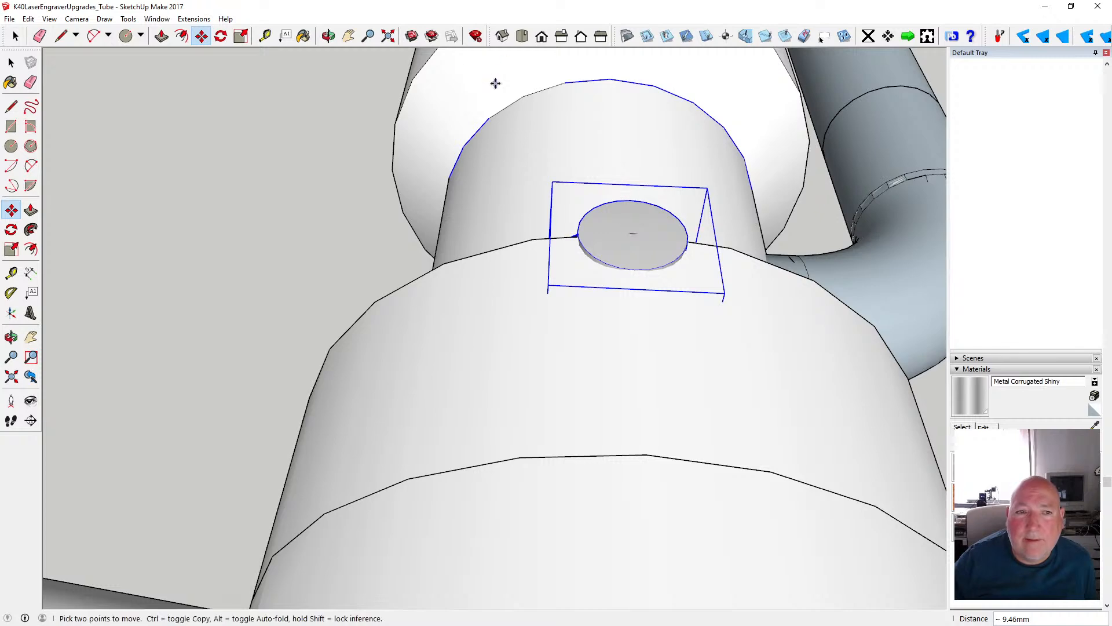
- Move the fitting 9 mm along the red axis, away from the end cap to the middle of the neck
{"action": "middle_click_drag", "start_coordinate": [497, 82], "coordinate": [688, 124]}
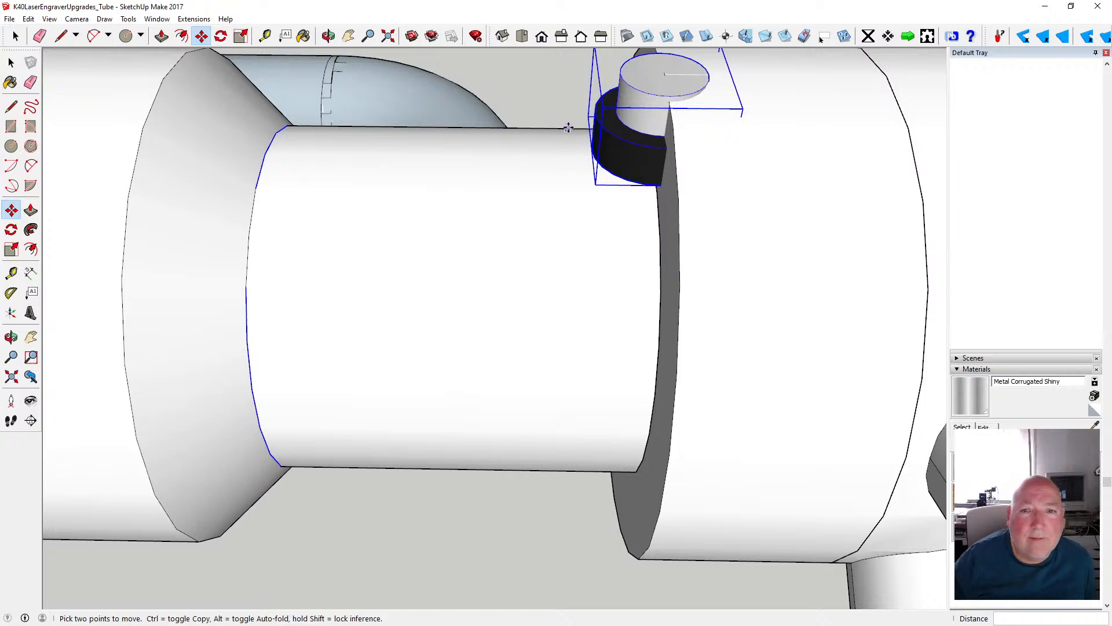
{"action": "left_click", "coordinate": [587, 146]}
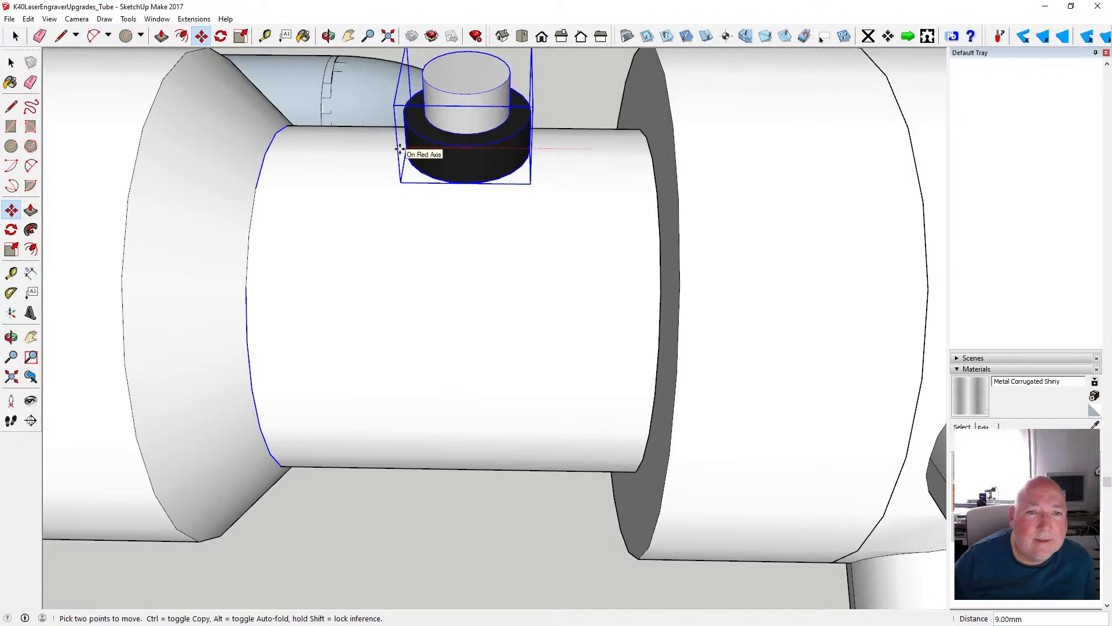
{"action": "left_click", "coordinate": [405, 143]}
- Lower the fitting 1 mm along the blue axis so it sinks into the neck
{"action": "left_click", "coordinate": [328, 36]}
{"action": "left_click_drag", "start_coordinate": [556, 189], "coordinate": [533, 186]}
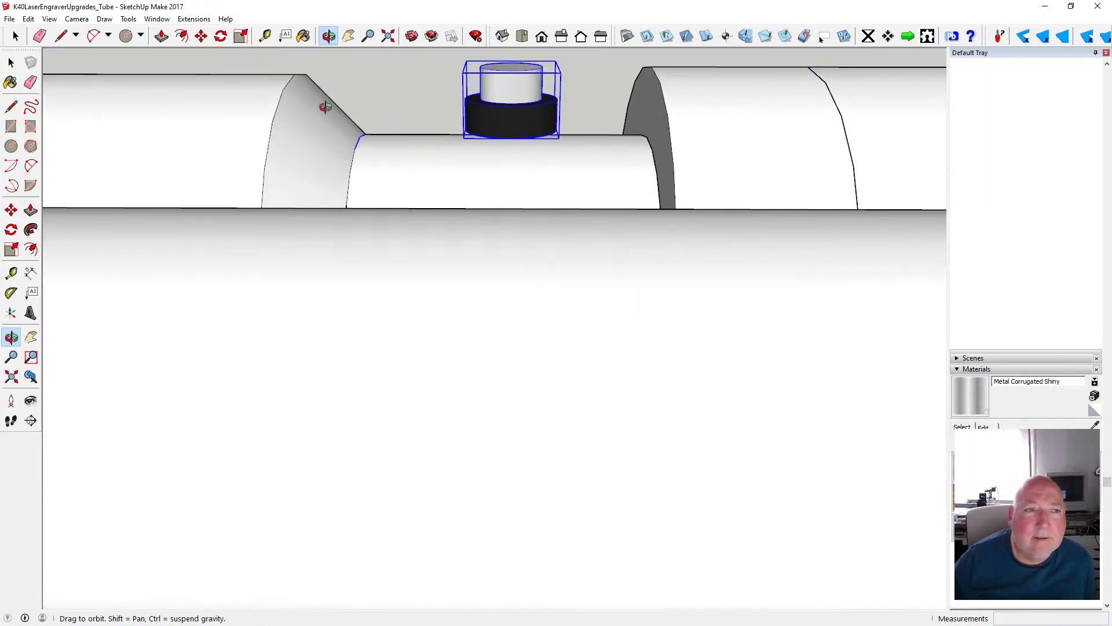
{"action": "left_click", "coordinate": [202, 37]}
{"action": "left_click", "coordinate": [511, 76]}
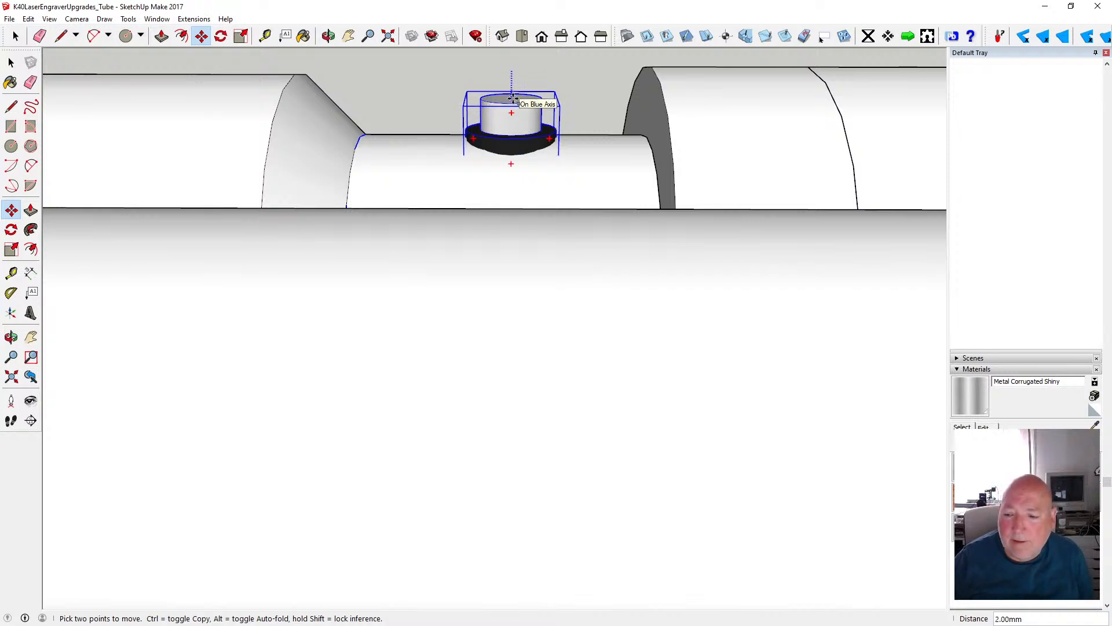
{"action": "type", "text": "1"}
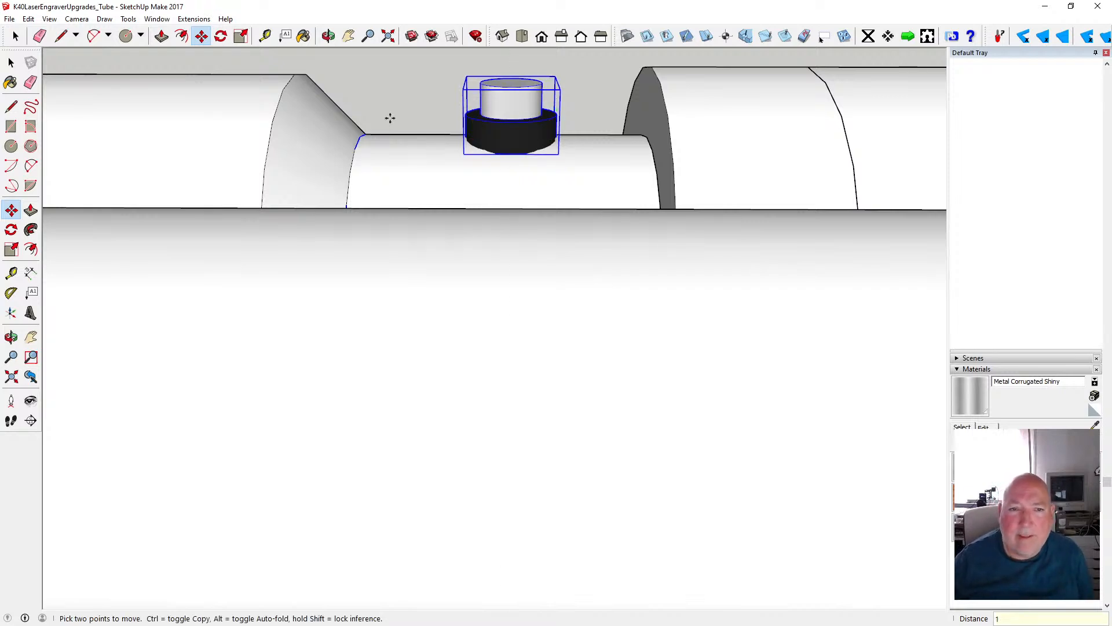
- Copy the terminal fitting to the clipboard
{"action": "left_click", "coordinate": [328, 36]}
{"action": "left_click_drag", "start_coordinate": [563, 152], "coordinate": [556, 282]}
{"action": "scroll", "coordinate": [554, 241], "scroll_direction": "down", "scroll_amount": 10}
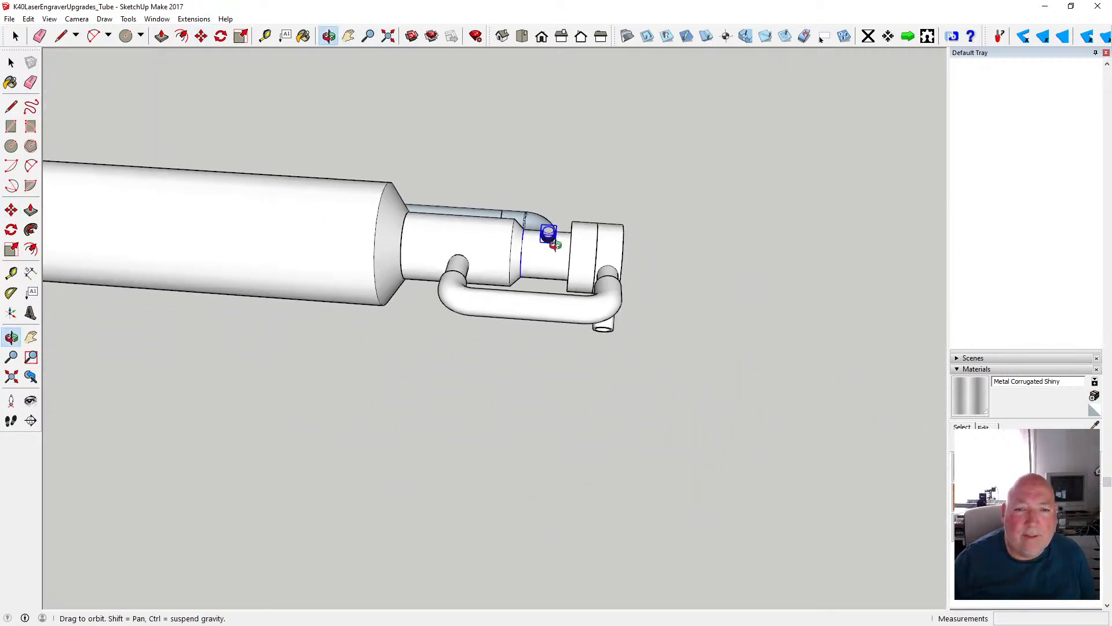
{"action": "left_click", "coordinate": [29, 19]}
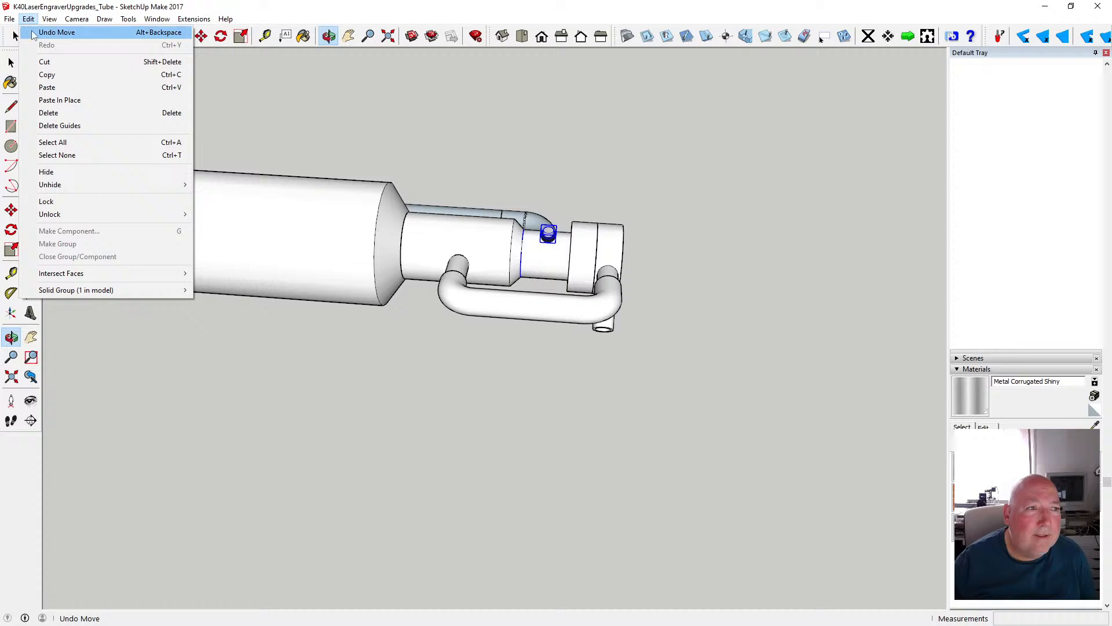
{"action": "left_click", "coordinate": [46, 75]}
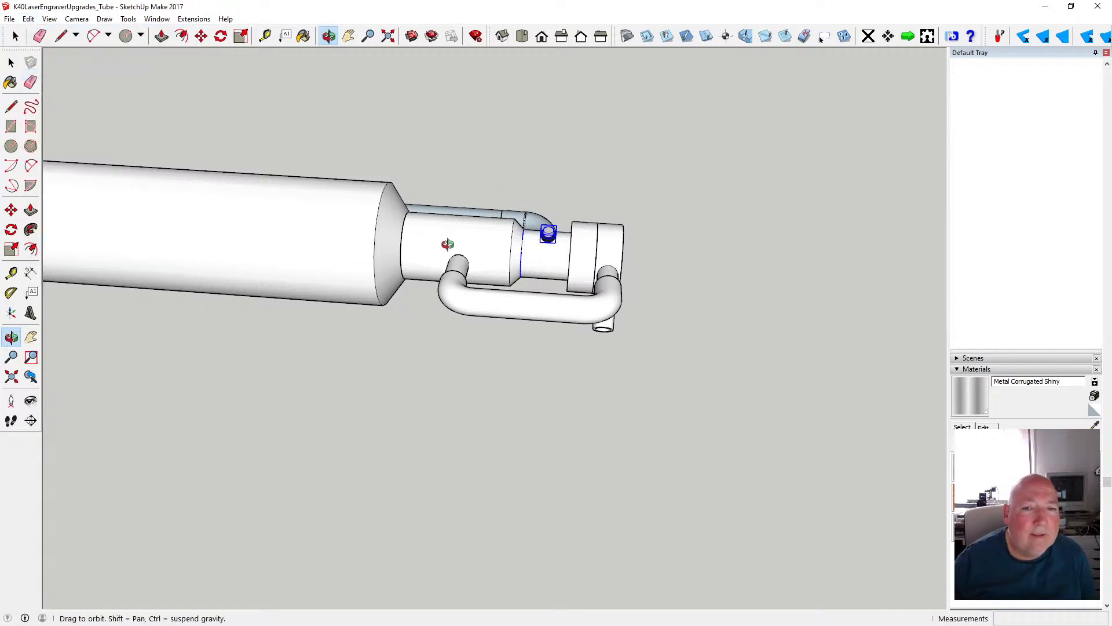
{"action": "left_click_drag", "start_coordinate": [740, 320], "coordinate": [748, 311]}
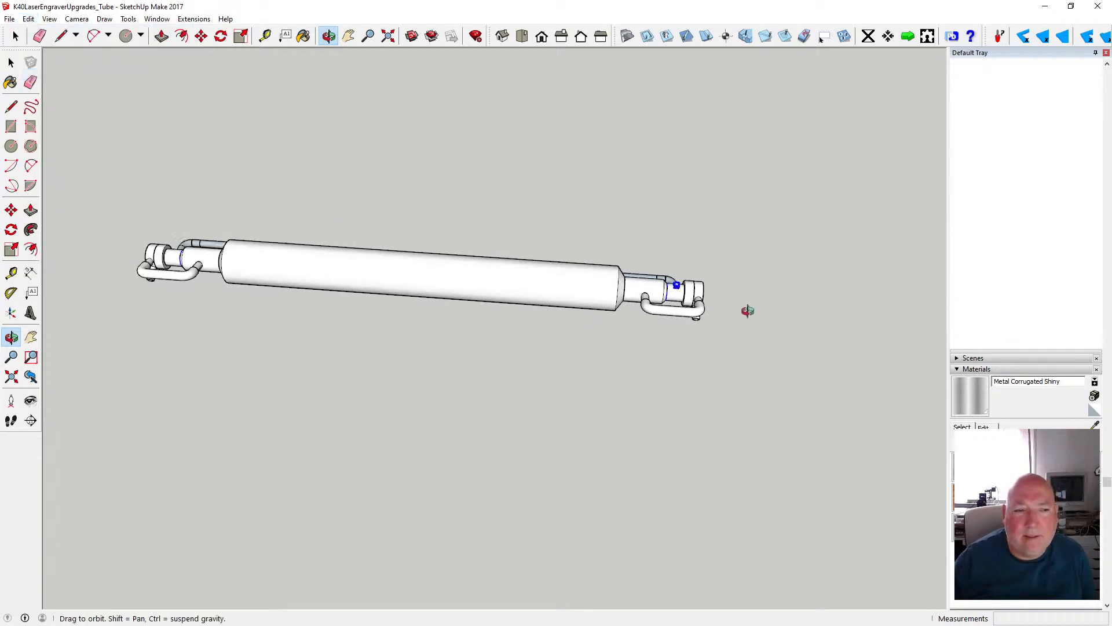
- Place a copy of the fitting 573 mm along the red axis, on the neck at the tube's opposite end
{"action": "key", "text": "m"}
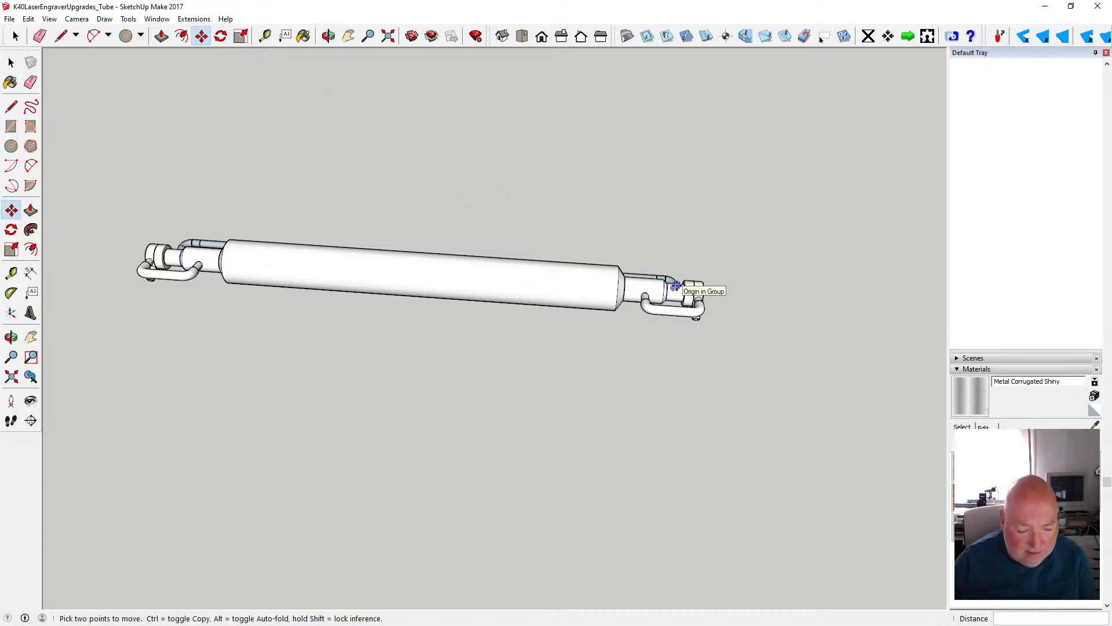
{"action": "left_click", "coordinate": [677, 286]}
{"action": "key", "text": "ctrl"}
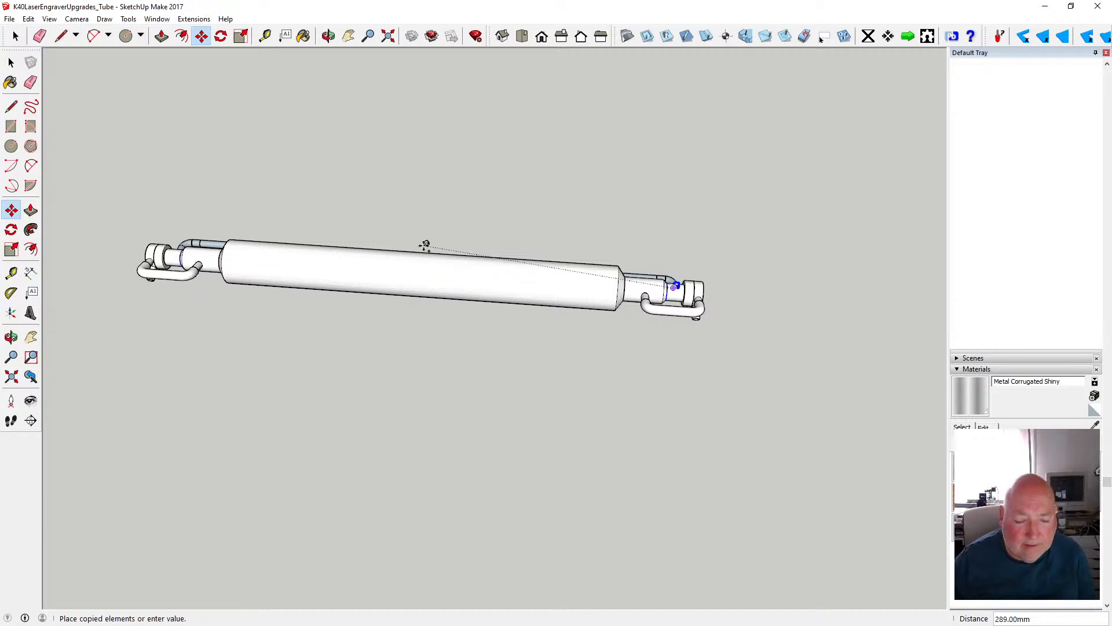
{"action": "key", "text": "Escape"}
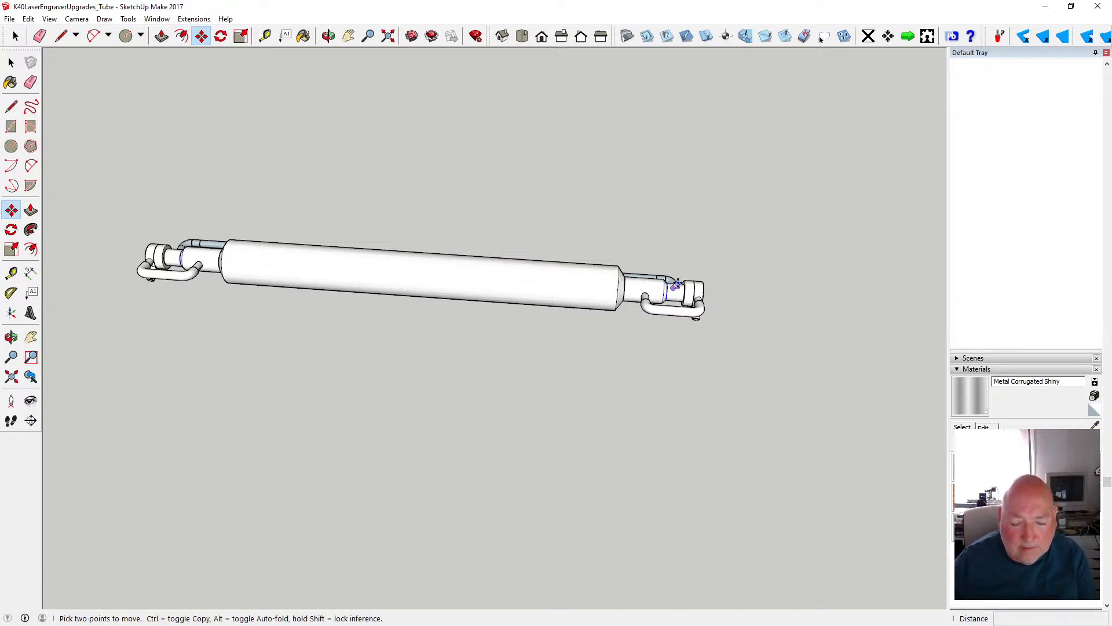
{"action": "scroll", "coordinate": [684, 283], "scroll_direction": "up", "scroll_amount": 5}
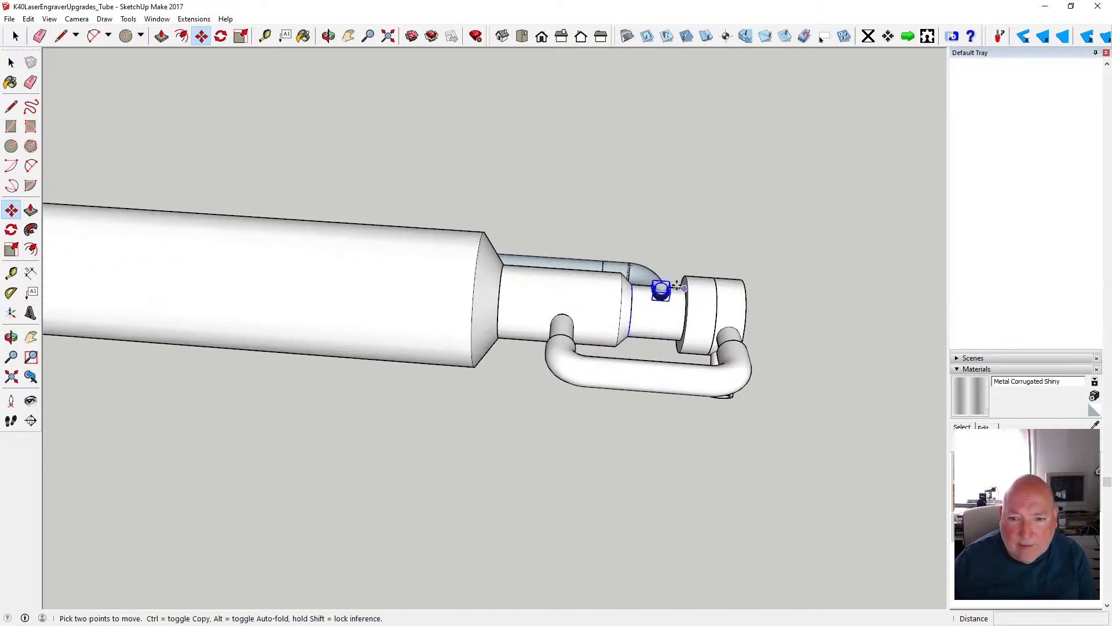
{"action": "left_click", "coordinate": [660, 290]}
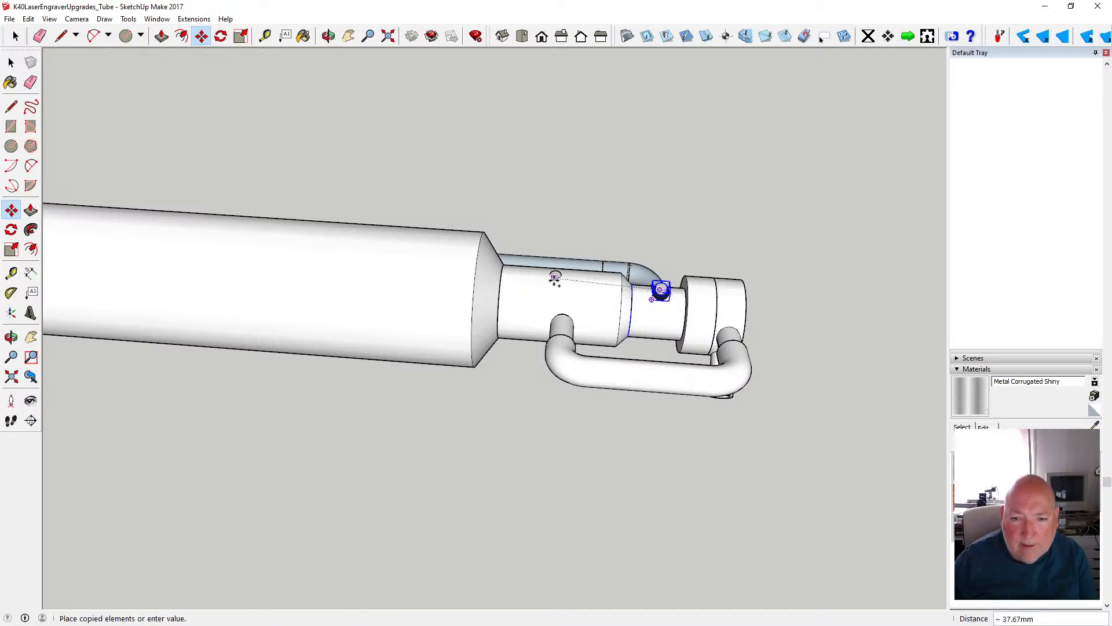
{"action": "scroll", "coordinate": [706, 321], "scroll_direction": "down", "scroll_amount": 2}
{"action": "scroll", "coordinate": [706, 321], "scroll_direction": "down", "scroll_amount": 3}
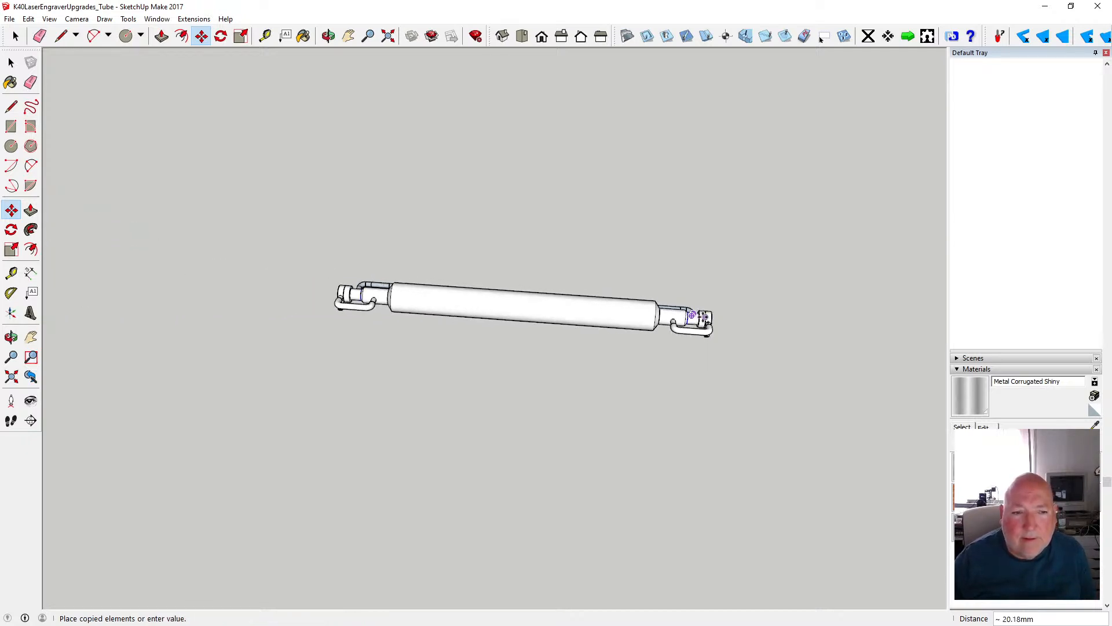
{"action": "scroll", "coordinate": [345, 290], "scroll_direction": "up", "scroll_amount": 3}
{"action": "scroll", "coordinate": [346, 289], "scroll_direction": "up", "scroll_amount": 8}
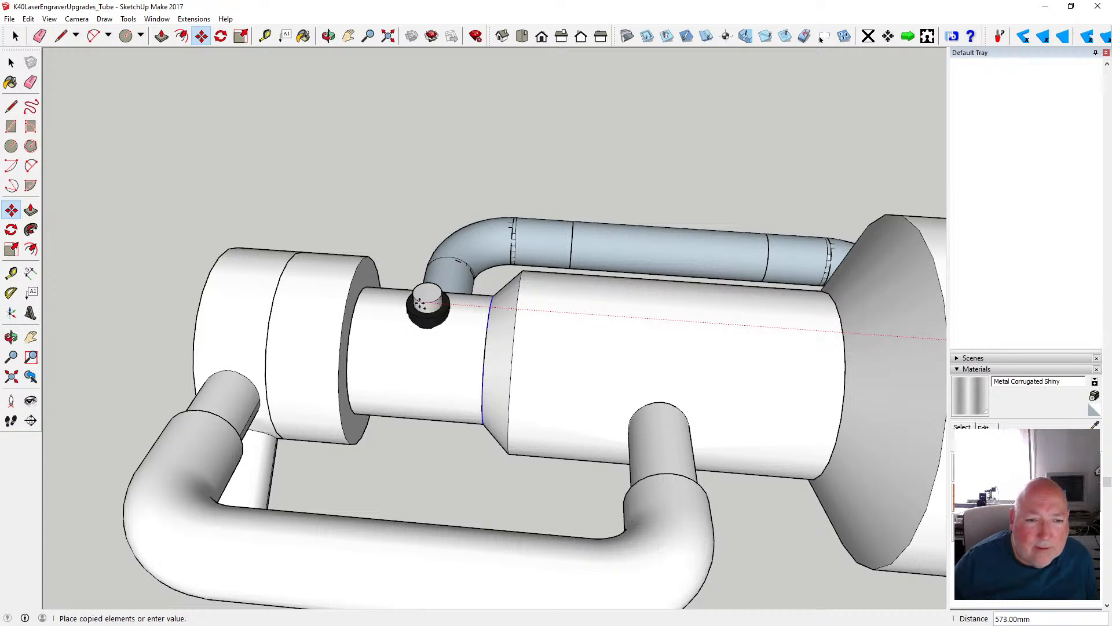
{"action": "left_click", "coordinate": [420, 304]}
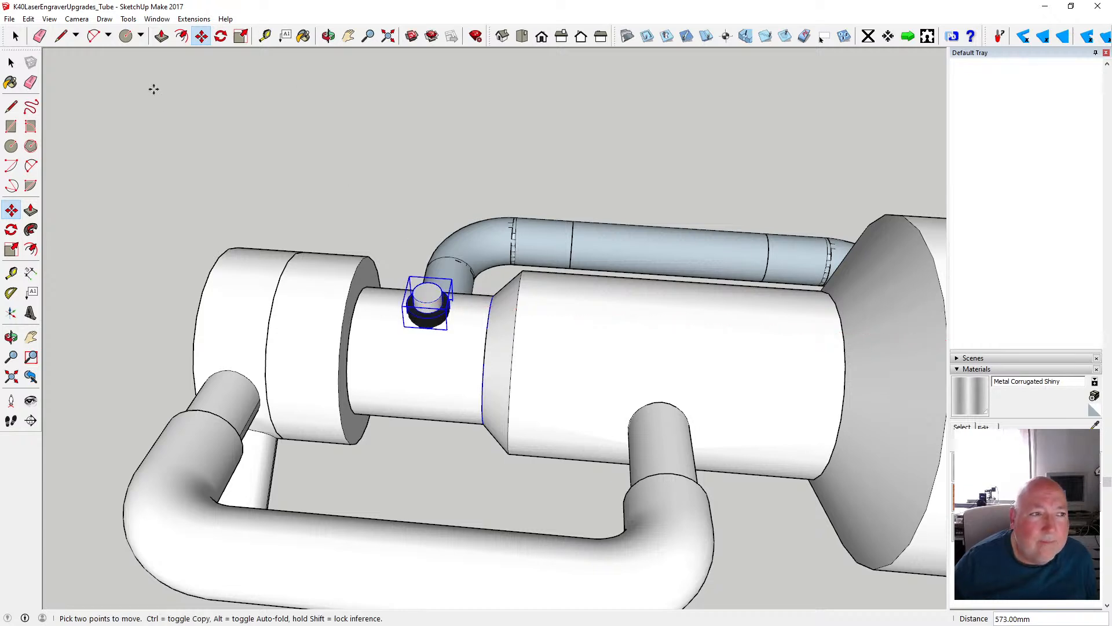
- Paint the side and top faces of the copied fitting's black base ring red with Color A05
{"action": "left_click", "coordinate": [15, 36]}
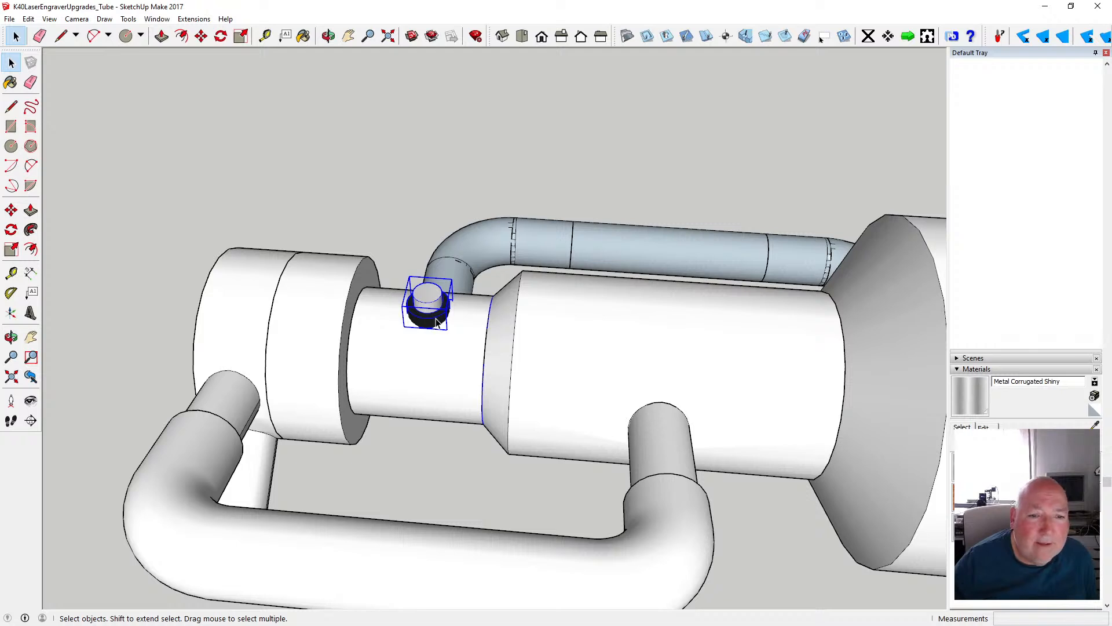
{"action": "scroll", "coordinate": [438, 323], "scroll_direction": "up", "scroll_amount": 5}
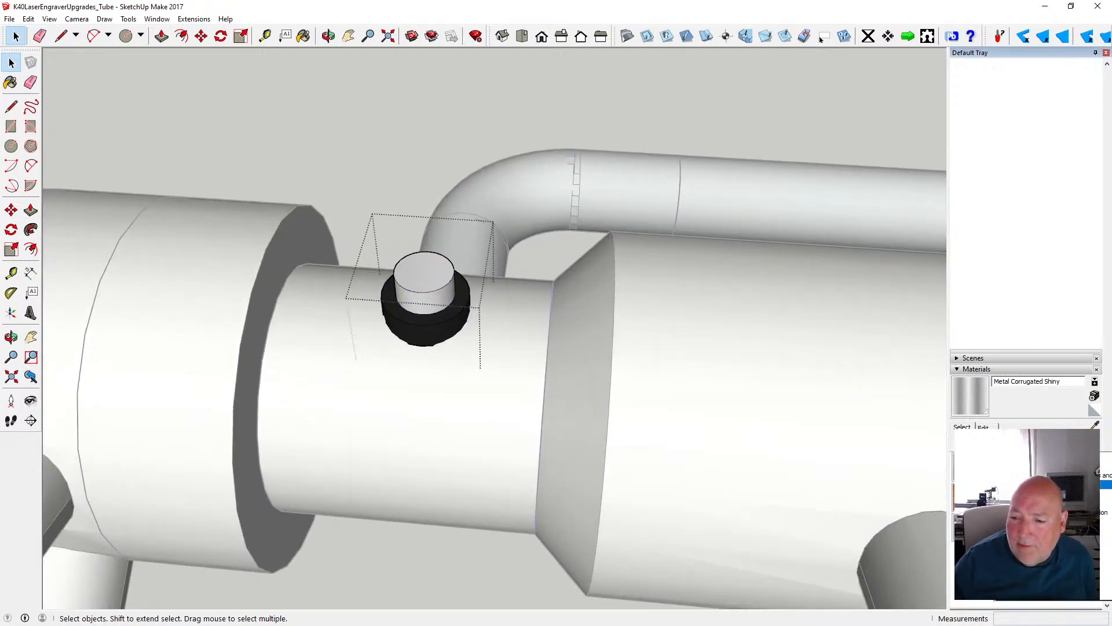
{"action": "left_click", "coordinate": [1032, 485]}
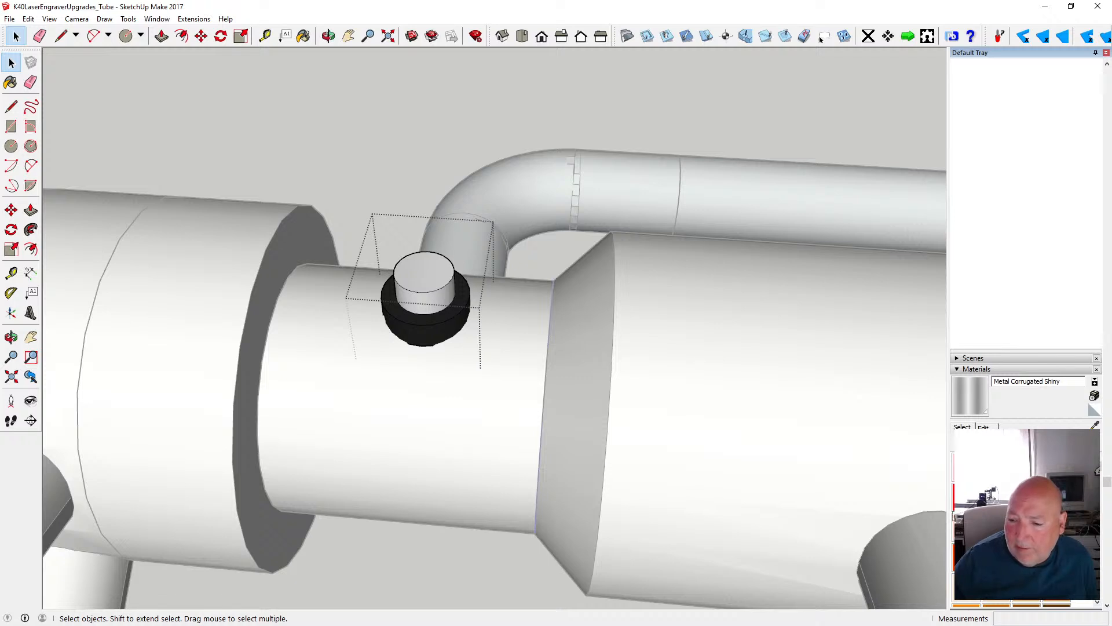
{"action": "left_click", "coordinate": [967, 497]}
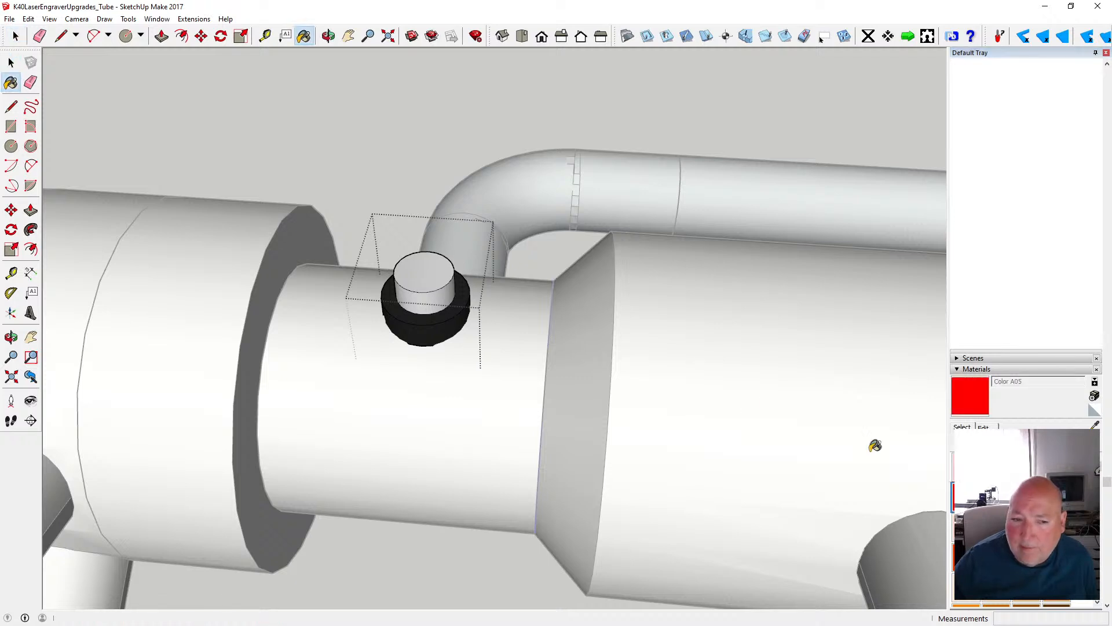
{"action": "left_click", "coordinate": [431, 329]}
{"action": "left_click", "coordinate": [435, 311]}
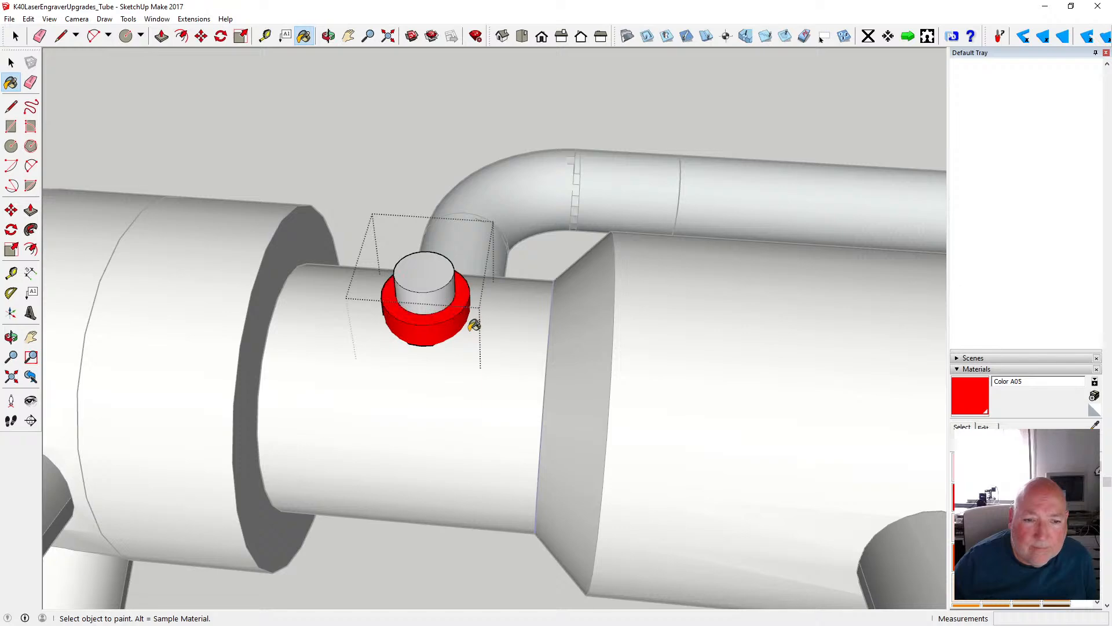
{"action": "scroll", "coordinate": [432, 310], "scroll_direction": "down", "scroll_amount": 2}
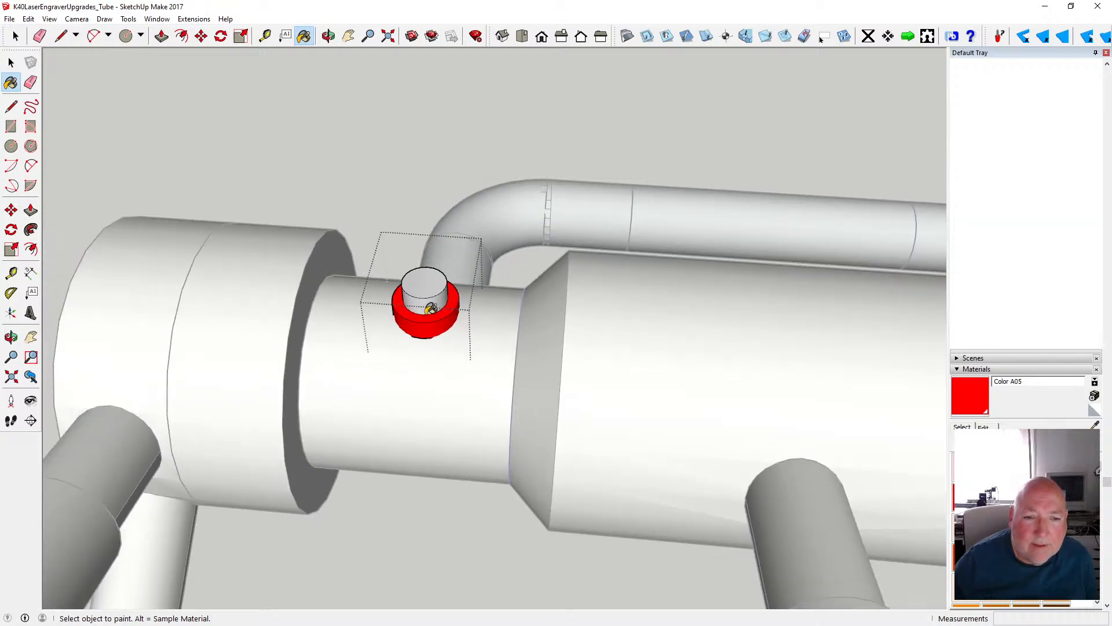
{"action": "left_click", "coordinate": [329, 36]}
{"action": "left_click_drag", "start_coordinate": [409, 165], "coordinate": [300, 146]}
{"action": "key", "text": "space"}
{"action": "key", "text": "Escape"}
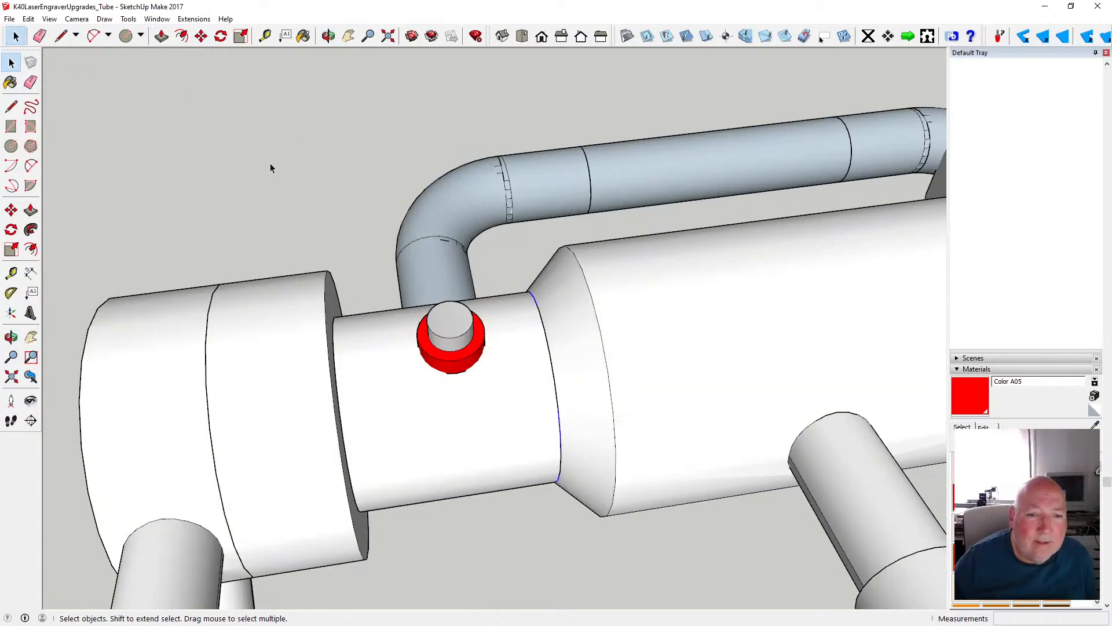
- Examine the whole laser tube, including the red and black terminal fittings at its two ends
{"action": "scroll", "coordinate": [270, 163], "scroll_direction": "down", "scroll_amount": 2}
{"action": "scroll", "coordinate": [270, 162], "scroll_direction": "down", "scroll_amount": 3}
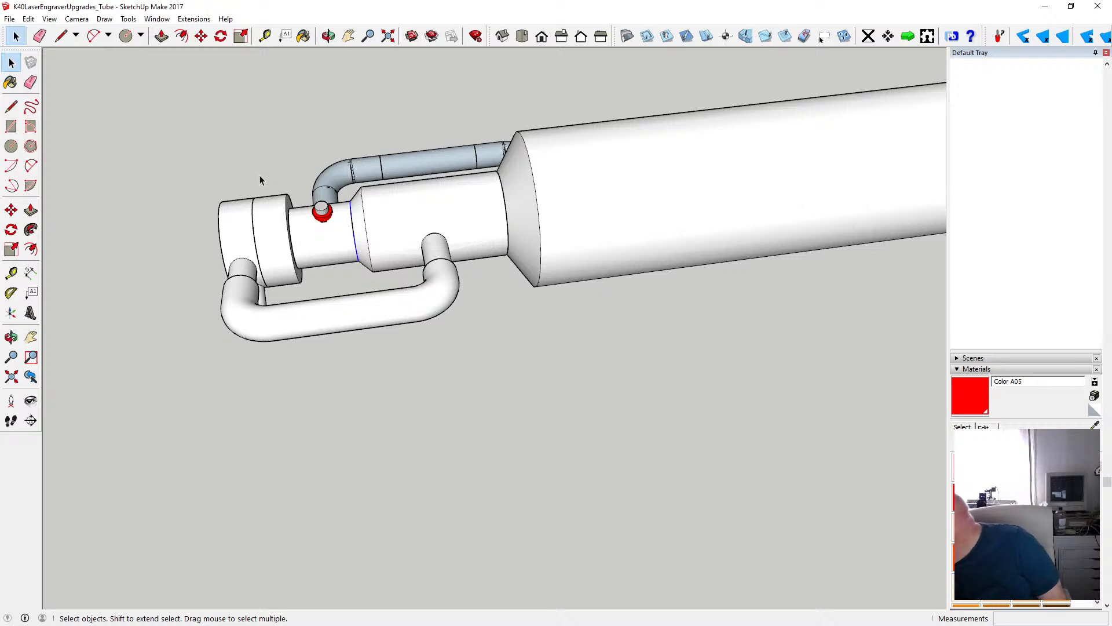
{"action": "scroll", "coordinate": [273, 227], "scroll_direction": "down", "scroll_amount": 3}
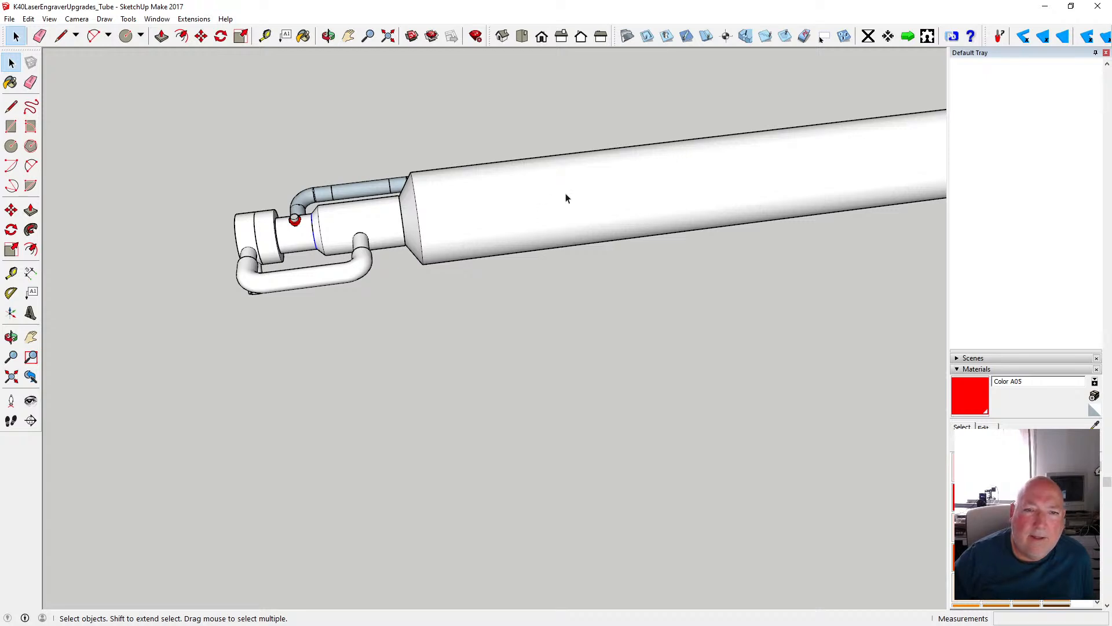
{"action": "scroll", "coordinate": [458, 223], "scroll_direction": "down", "scroll_amount": 5}
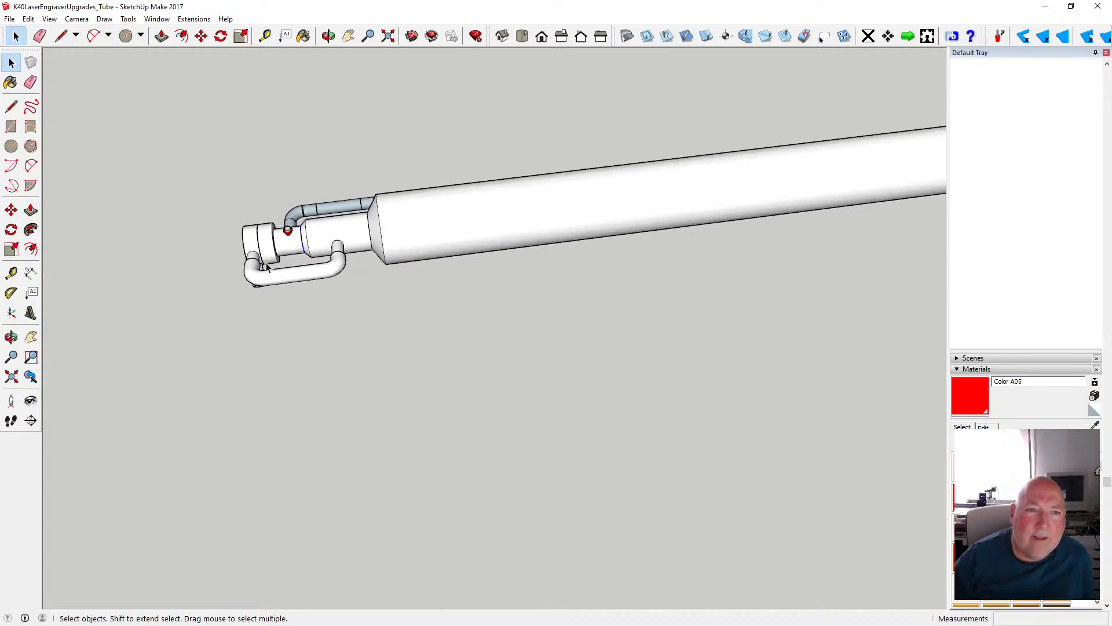
{"action": "left_click", "coordinate": [328, 36]}
{"action": "left_click_drag", "start_coordinate": [422, 184], "coordinate": [377, 182]}
{"action": "scroll", "coordinate": [293, 219], "scroll_direction": "up", "scroll_amount": 2}
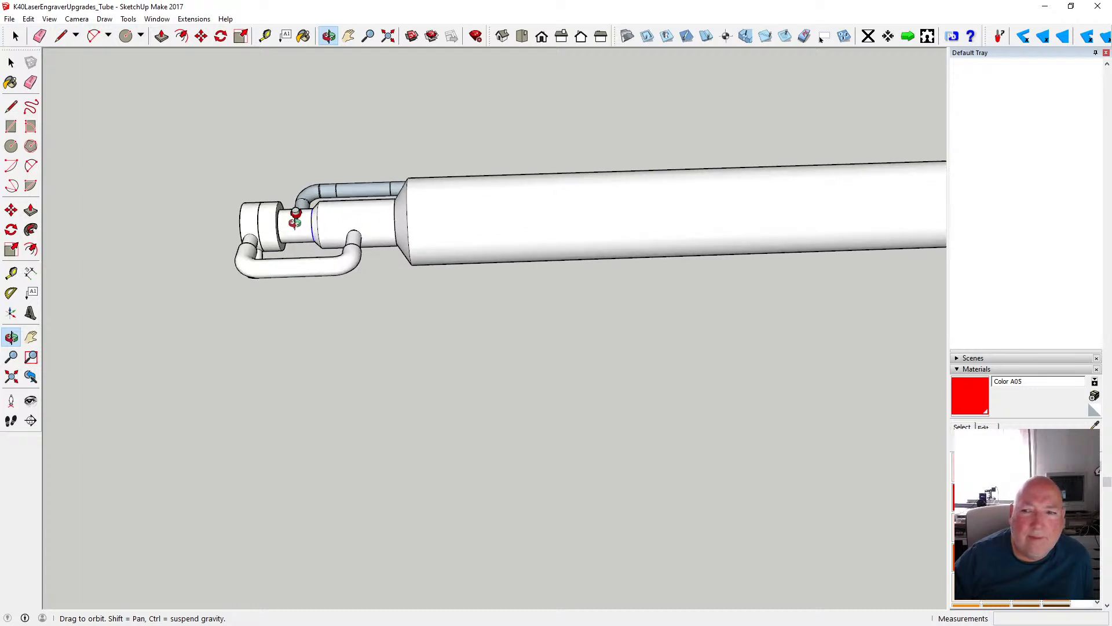
{"action": "scroll", "coordinate": [297, 221], "scroll_direction": "down", "scroll_amount": 1}
{"action": "left_click_drag", "start_coordinate": [564, 236], "coordinate": [383, 247]}
{"action": "scroll", "coordinate": [374, 244], "scroll_direction": "down", "scroll_amount": 3}
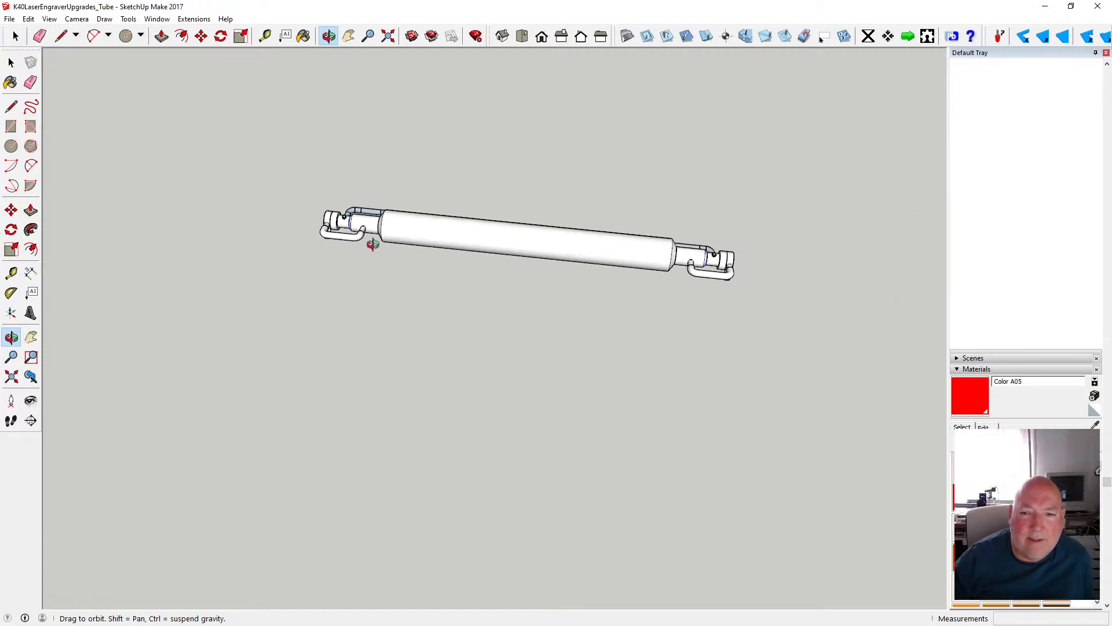
{"action": "scroll", "coordinate": [558, 246], "scroll_direction": "up", "scroll_amount": 1}
{"action": "mouse_move", "coordinate": [507, 236]}
{"action": "left_mouse_down"}
{"action": "mouse_move", "coordinate": [579, 244]}
{"action": "mouse_move", "coordinate": [490, 233]}
{"action": "left_mouse_up"}
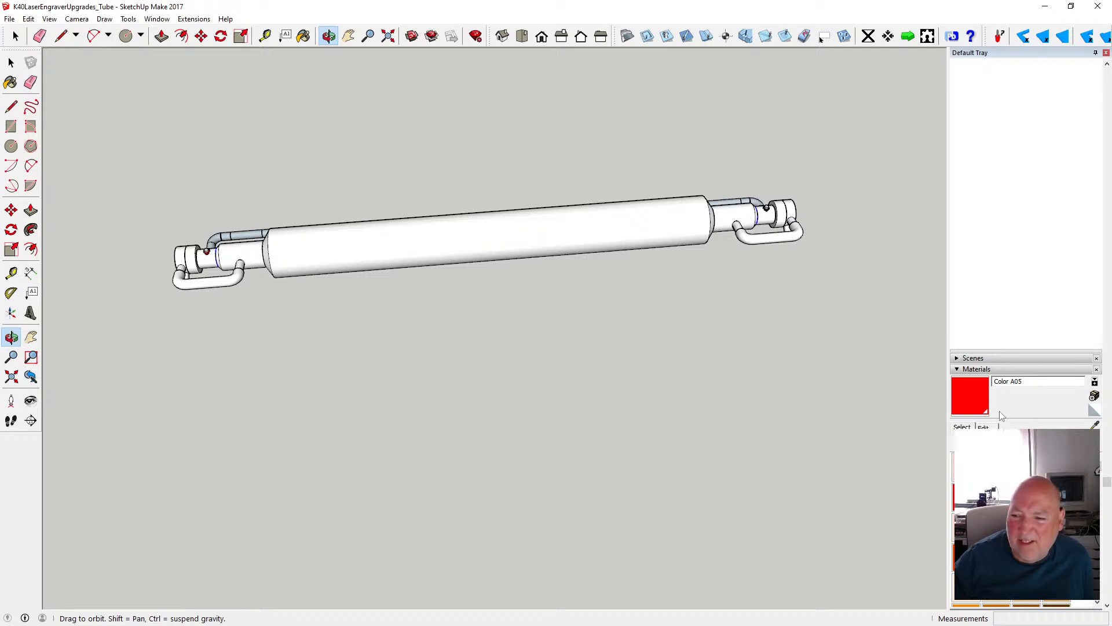
- Collapse the material settings and save the tube model
{"action": "left_click", "coordinate": [958, 370]}
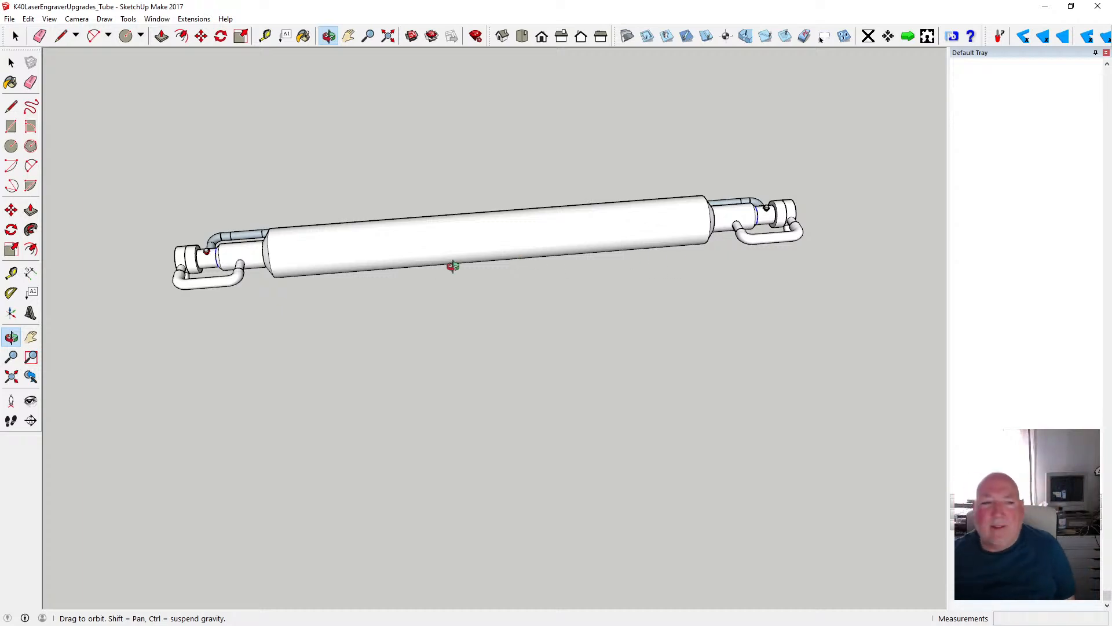
{"action": "left_click_drag", "start_coordinate": [202, 225], "coordinate": [197, 227]}
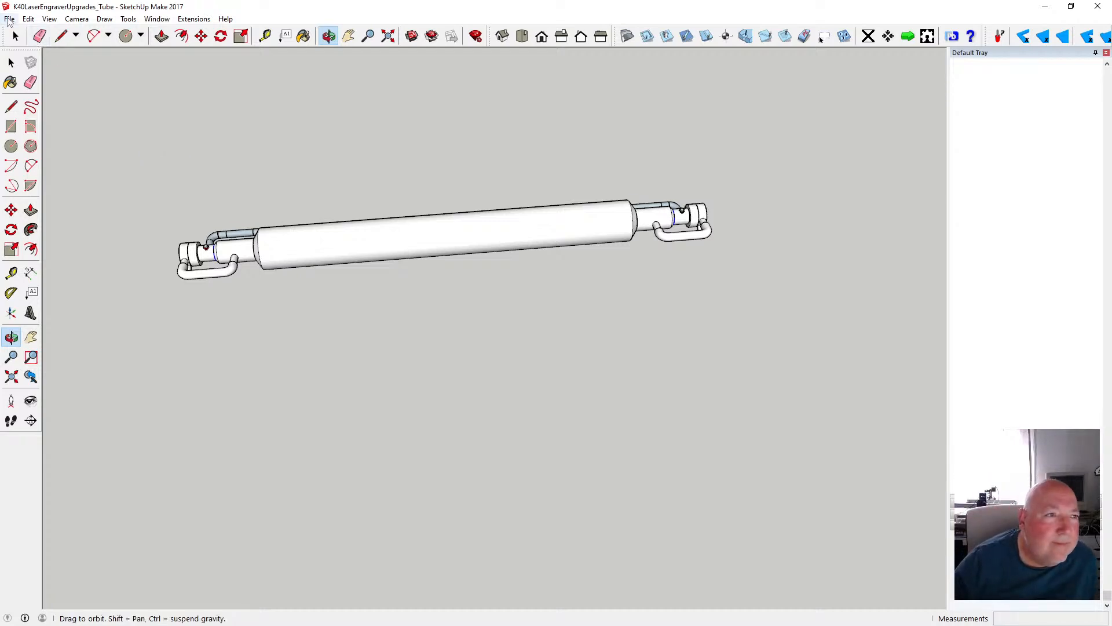
{"action": "left_click", "coordinate": [9, 19]}
{"action": "left_click", "coordinate": [52, 64]}
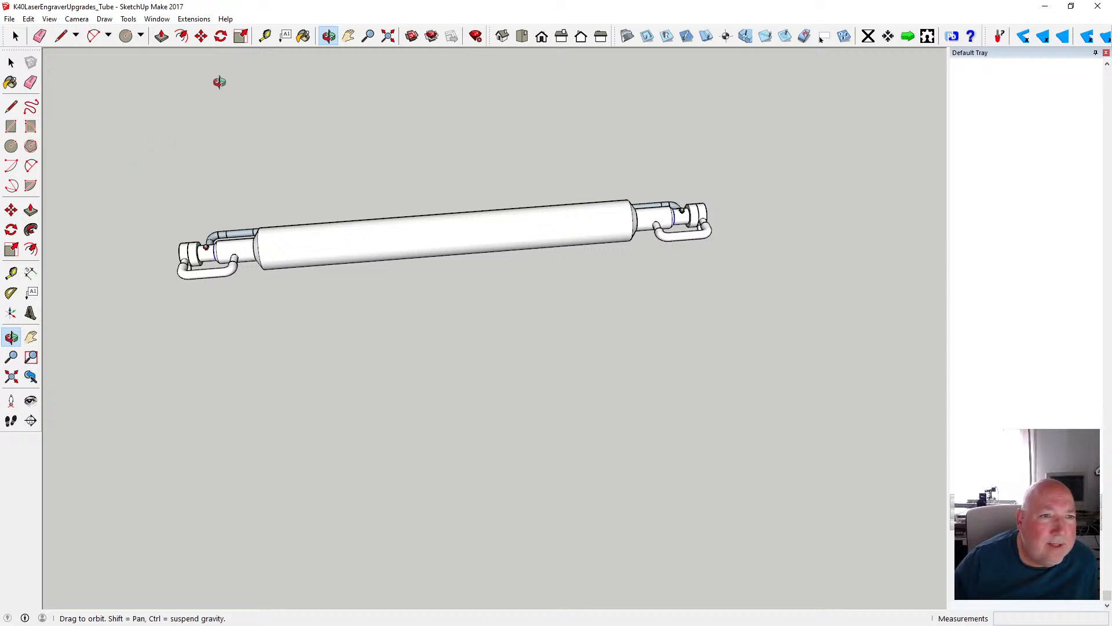
- Create guide lines extending 188 mm outward from the end cap beside the red fitting and 212 mm from the opposite end cap
{"action": "left_click", "coordinate": [265, 36]}
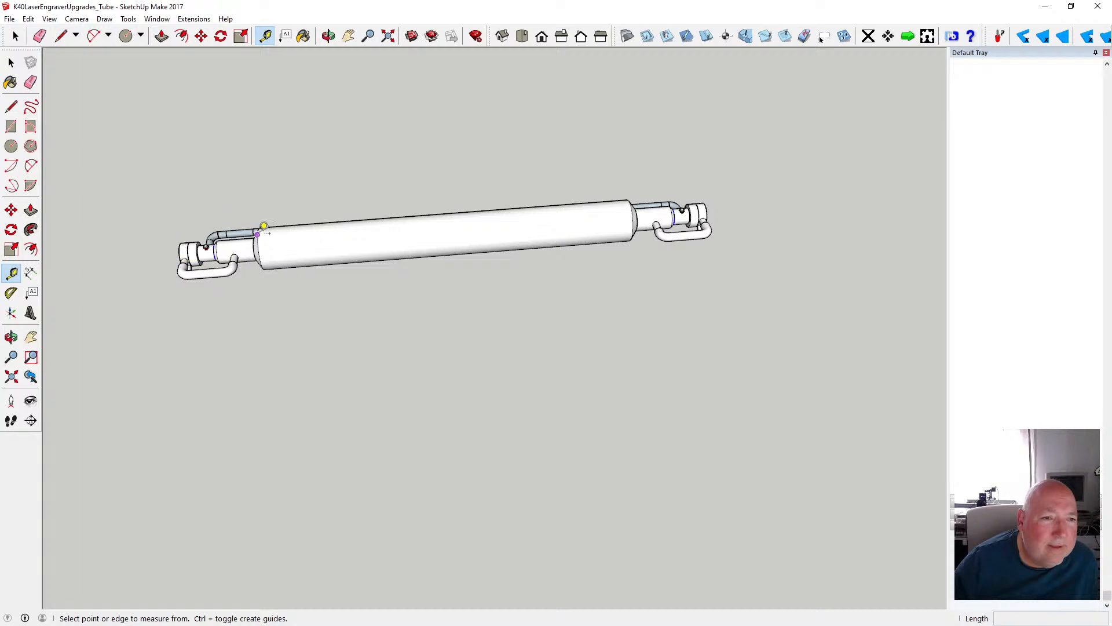
{"action": "left_click", "coordinate": [179, 252]}
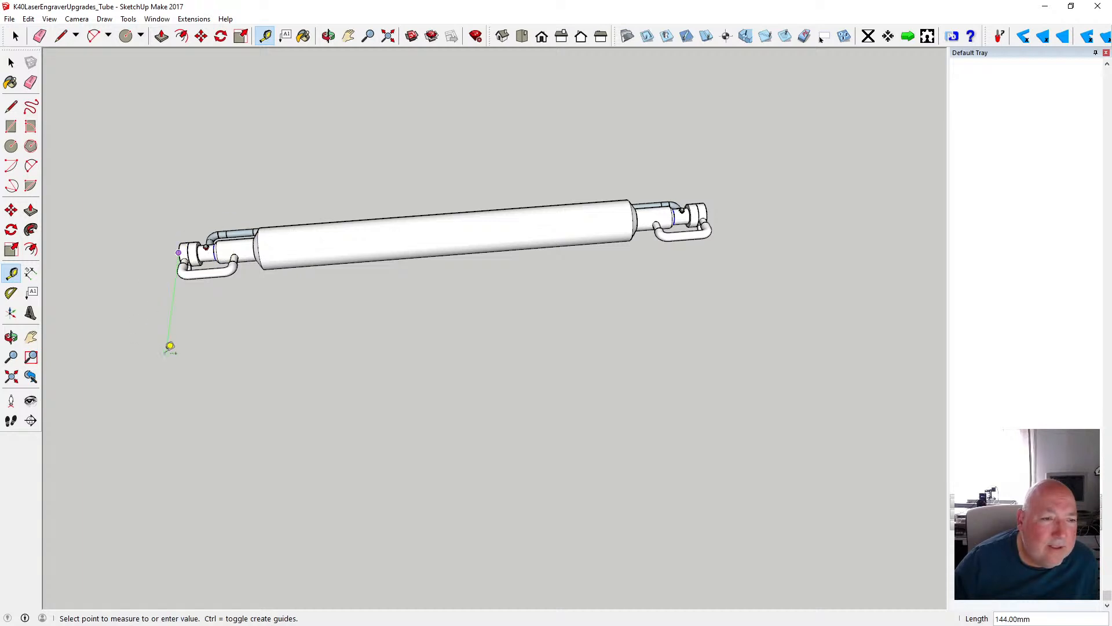
{"action": "left_click", "coordinate": [161, 389]}
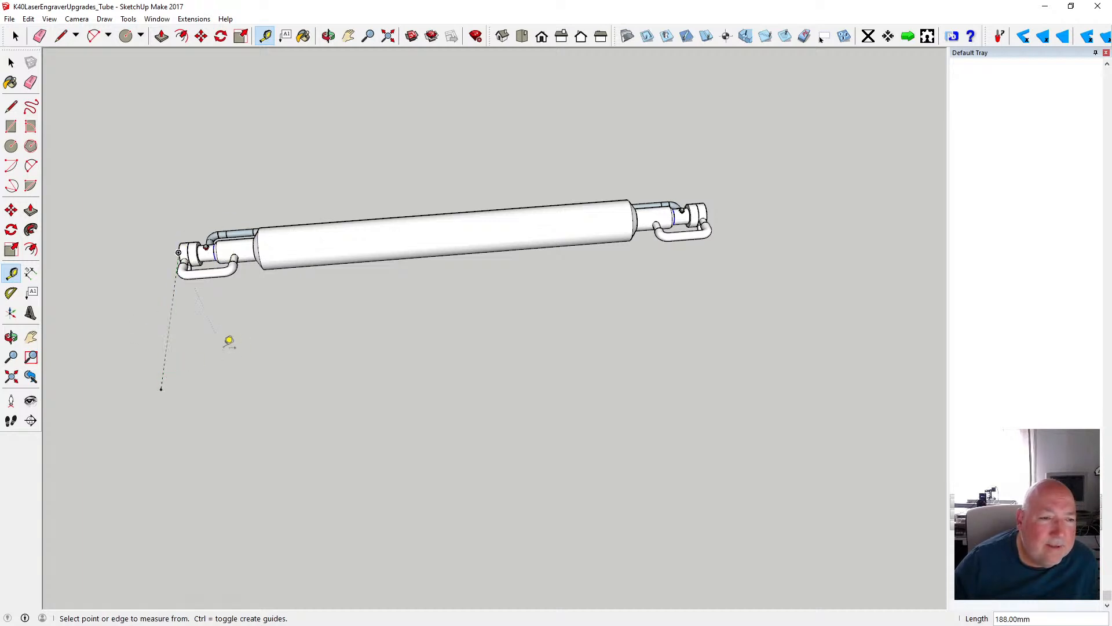
{"action": "left_click", "coordinate": [707, 216]}
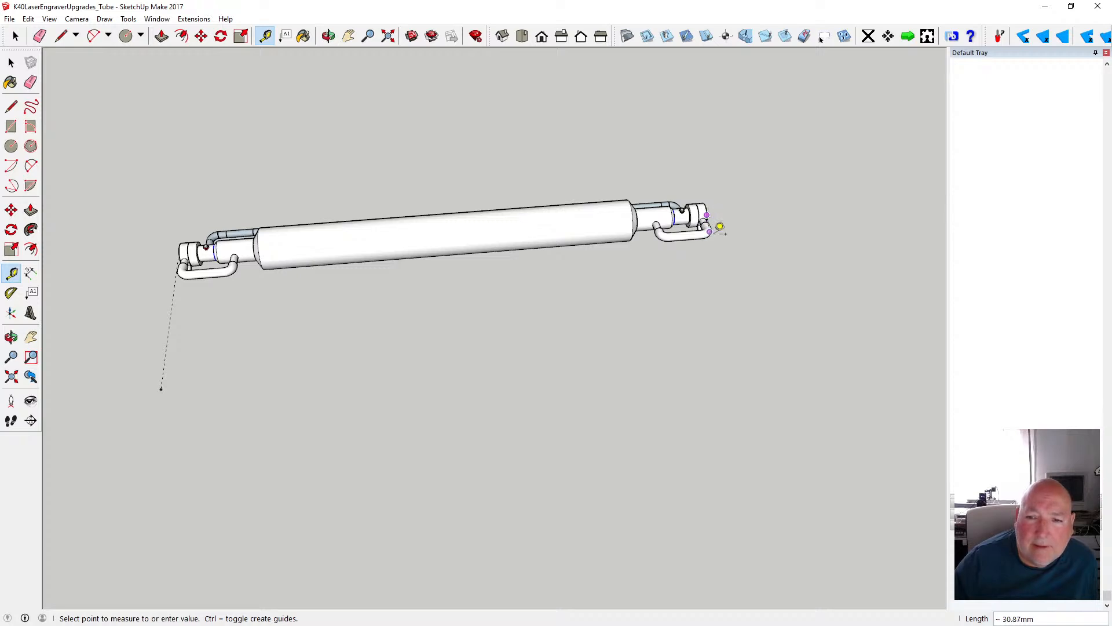
{"action": "left_click", "coordinate": [753, 361]}
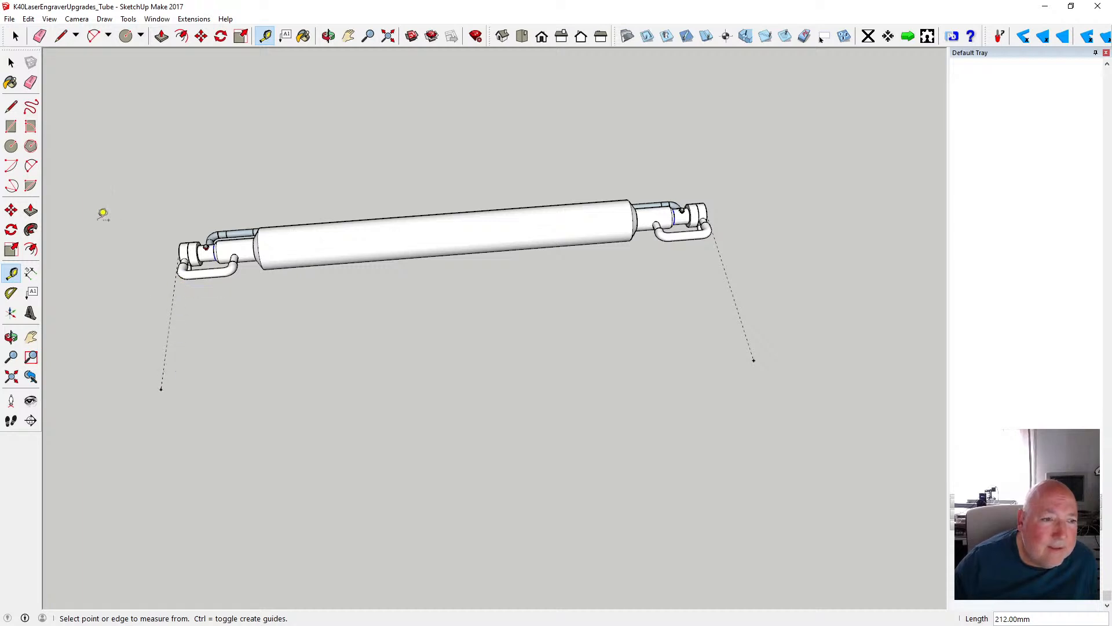
- Draw a 128 mm line along the guide at the red-fitting end and a line about 155 mm long along the opposite guide
{"action": "left_click", "coordinate": [11, 107]}
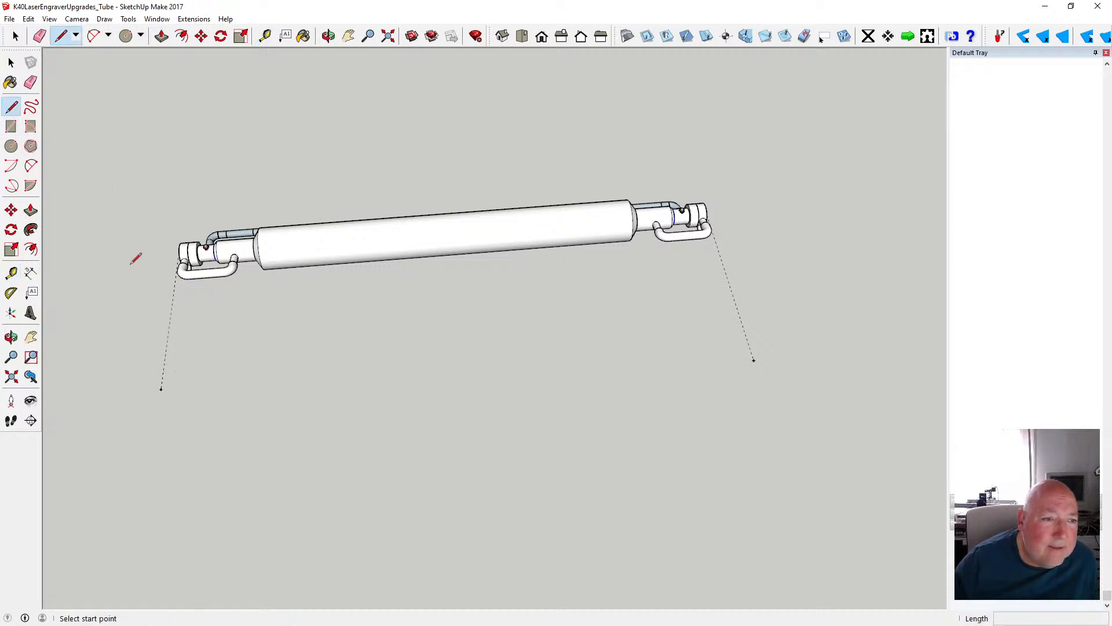
{"action": "left_click", "coordinate": [160, 388]}
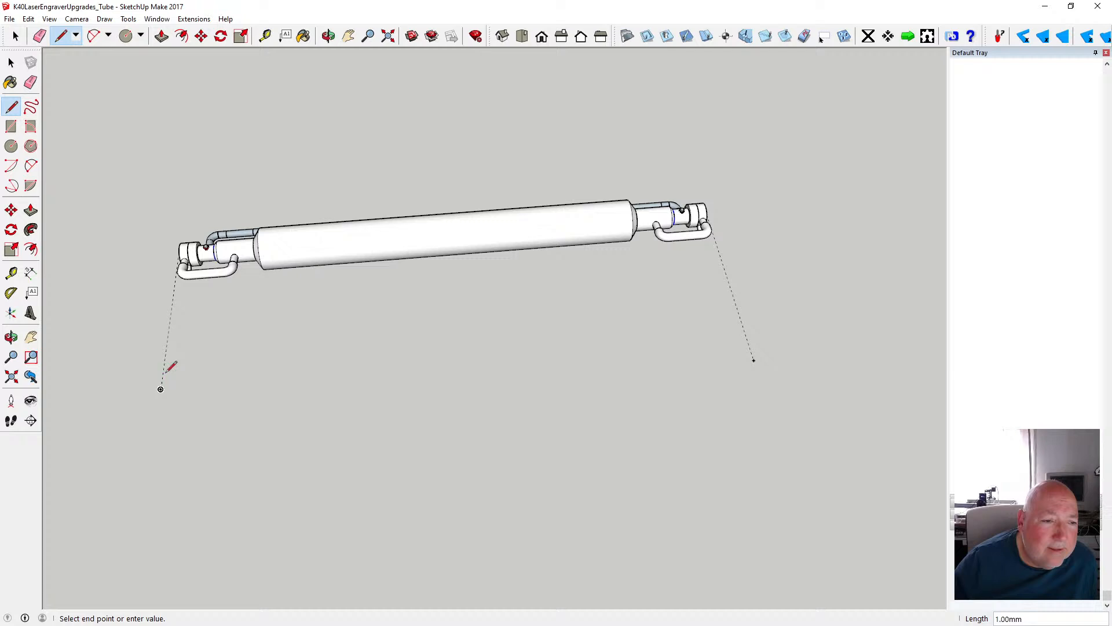
{"action": "left_click", "coordinate": [173, 293]}
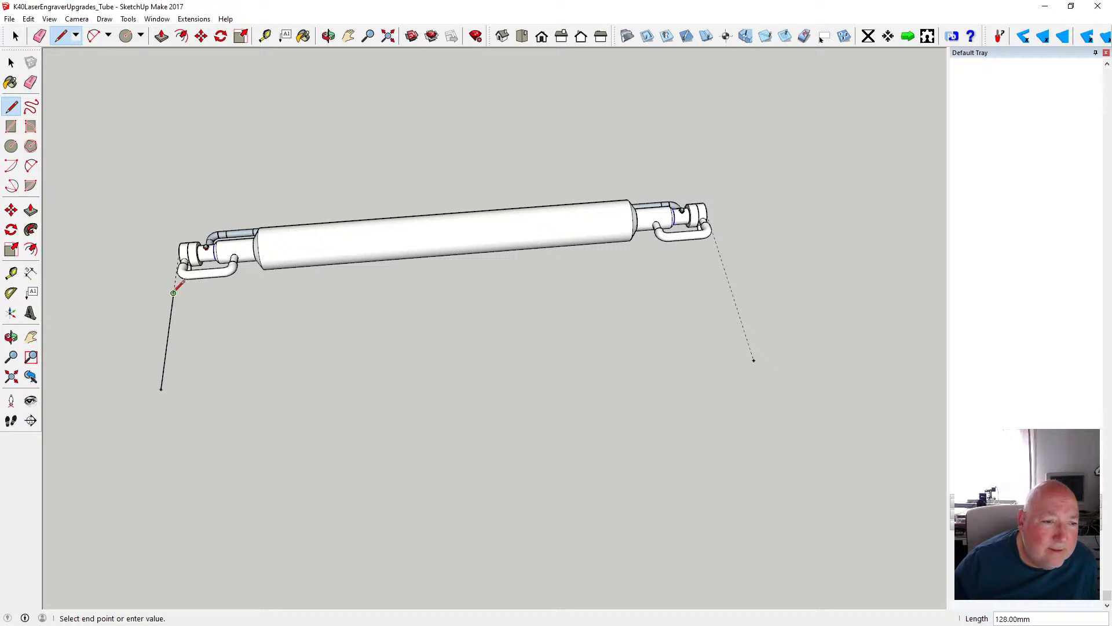
{"action": "key", "text": "Escape"}
{"action": "left_click", "coordinate": [754, 360]}
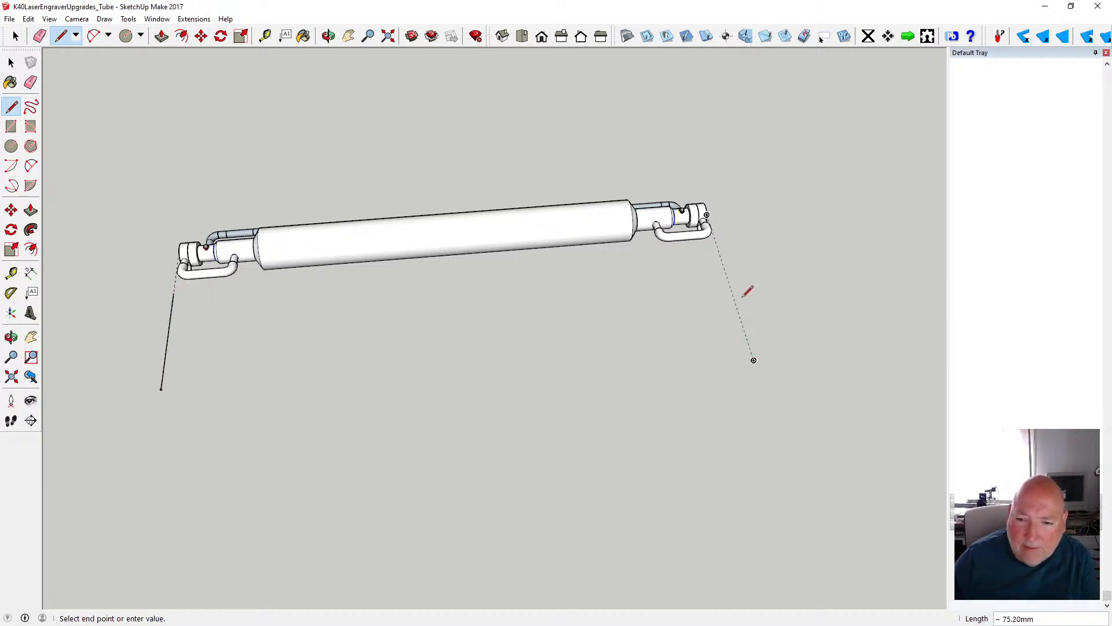
{"action": "left_click", "coordinate": [718, 250]}
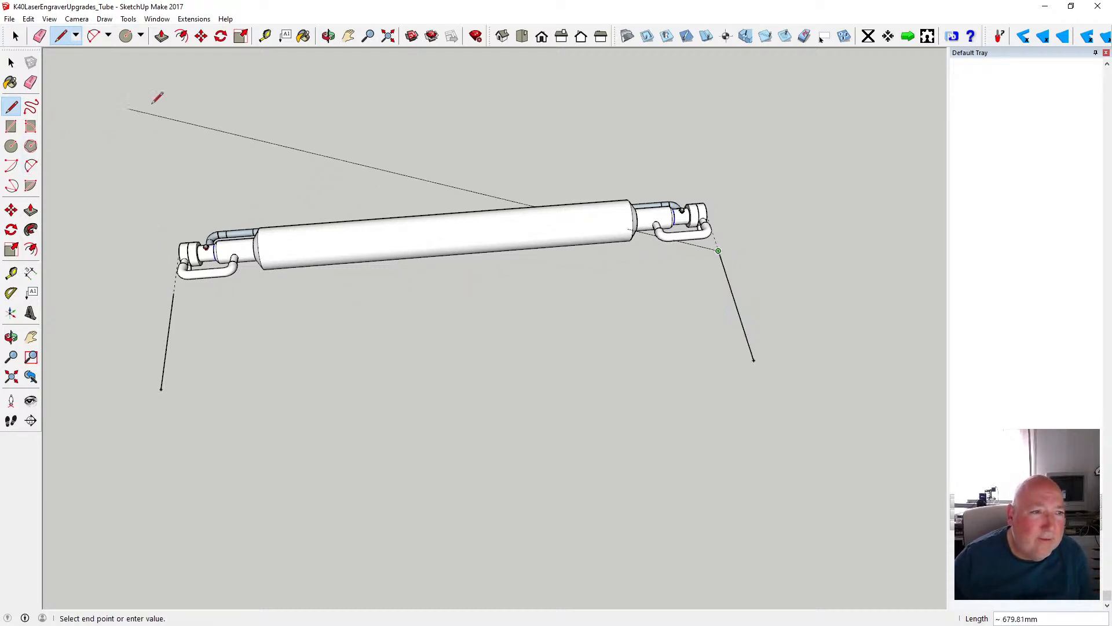
- Create a guide 155 mm inward from the red-fitting end's line and a second parallel guide 20 mm farther along the tube
{"action": "left_click", "coordinate": [265, 36]}
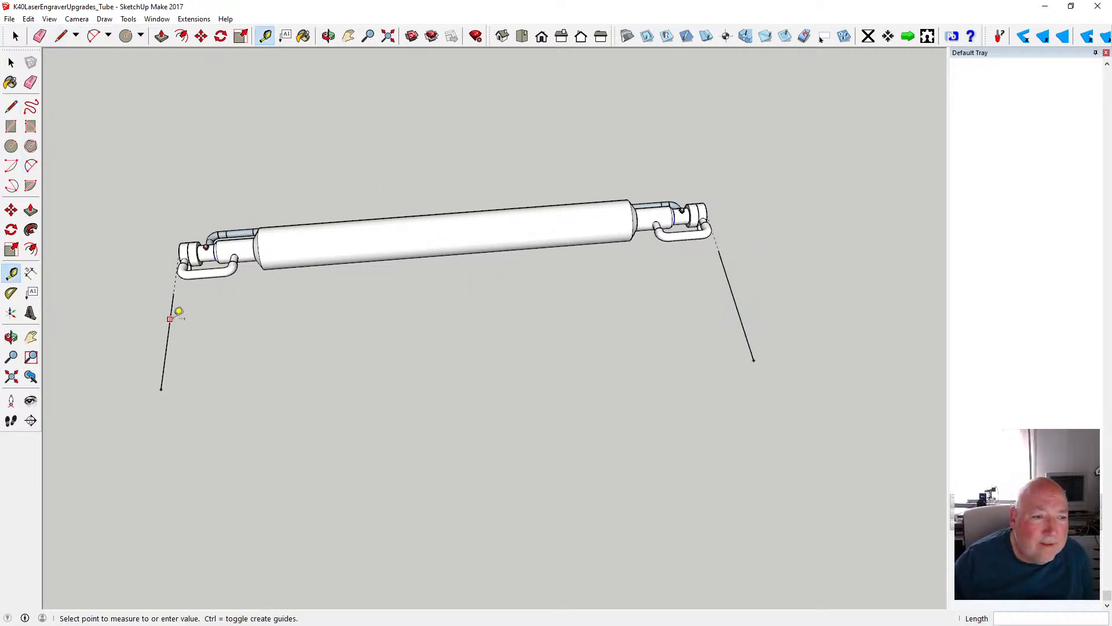
{"action": "left_click", "coordinate": [170, 319]}
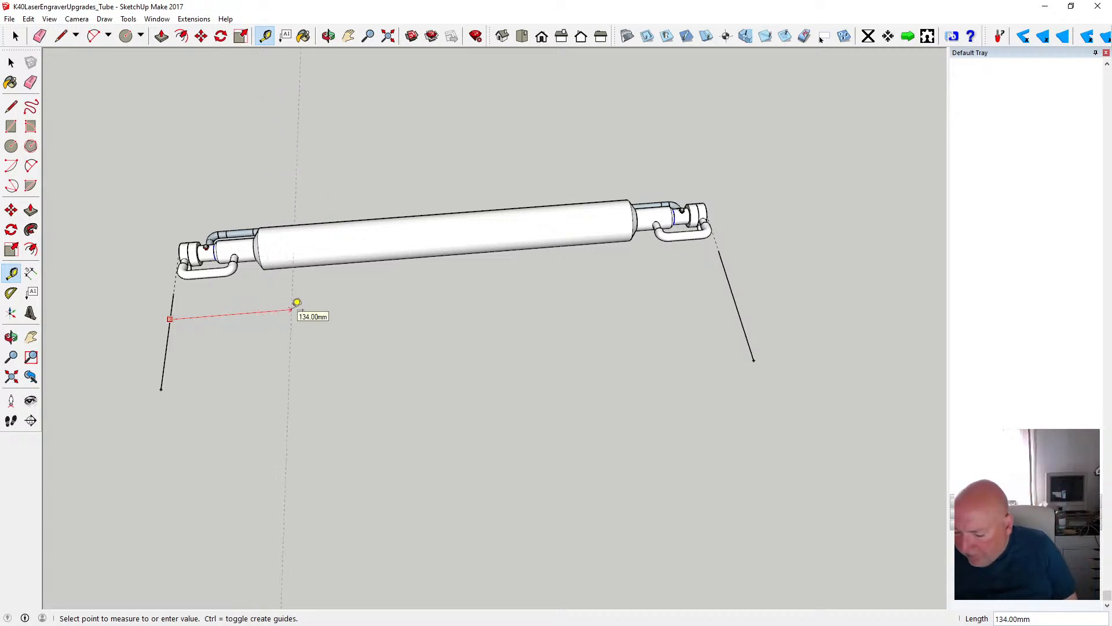
{"action": "type", "text": "155"}
{"action": "key", "text": "Return"}
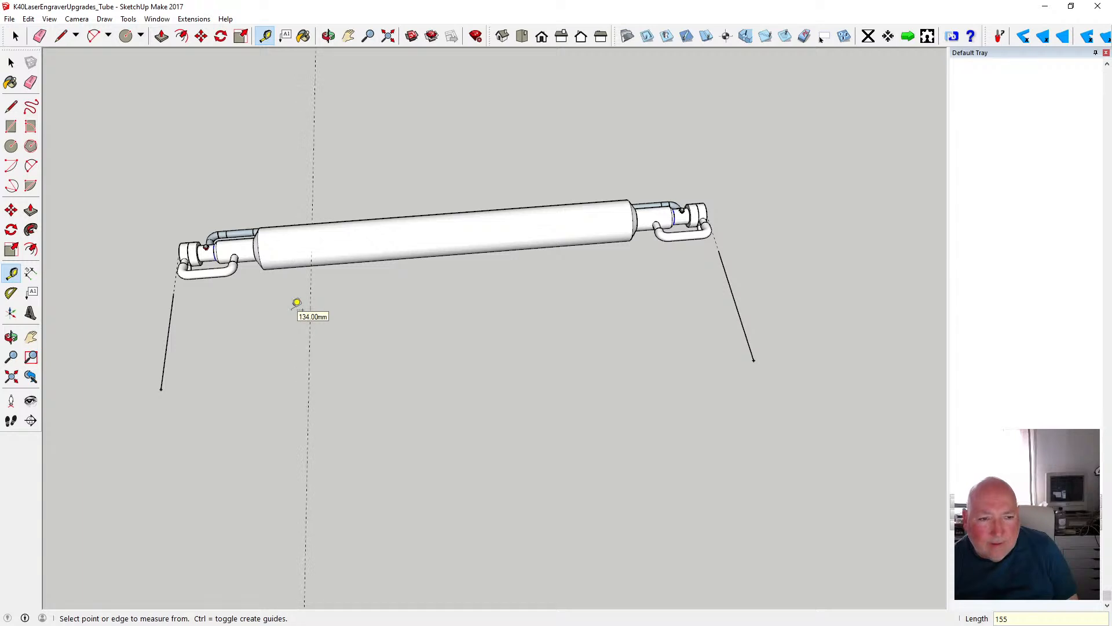
{"action": "left_click", "coordinate": [310, 330]}
{"action": "type", "text": "22"}
{"action": "key", "text": "Return"}
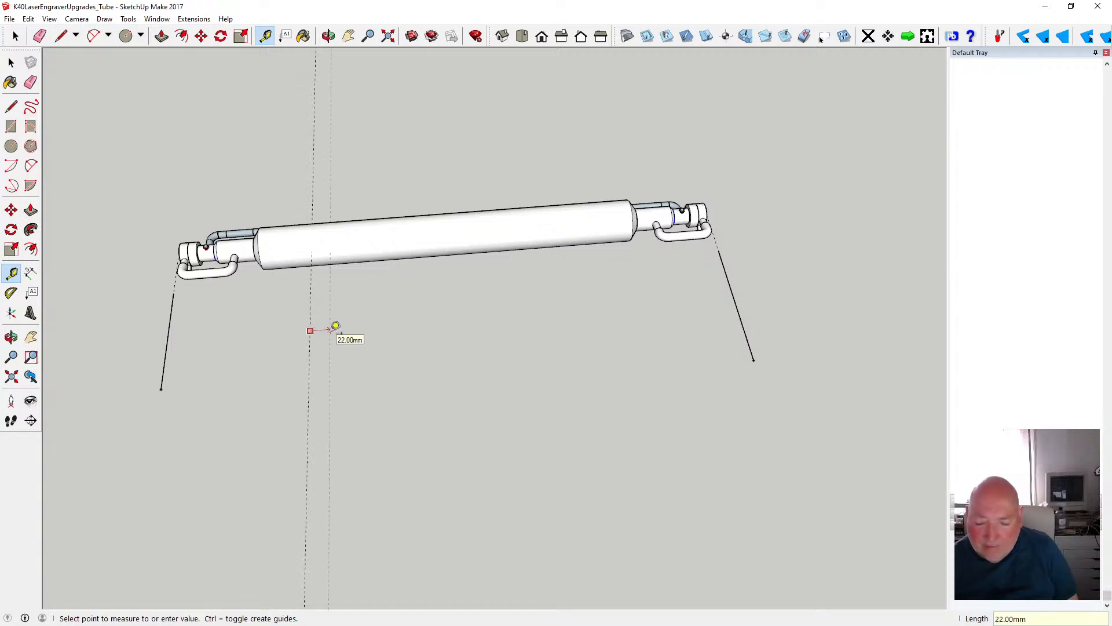
{"action": "type", "text": "20"}
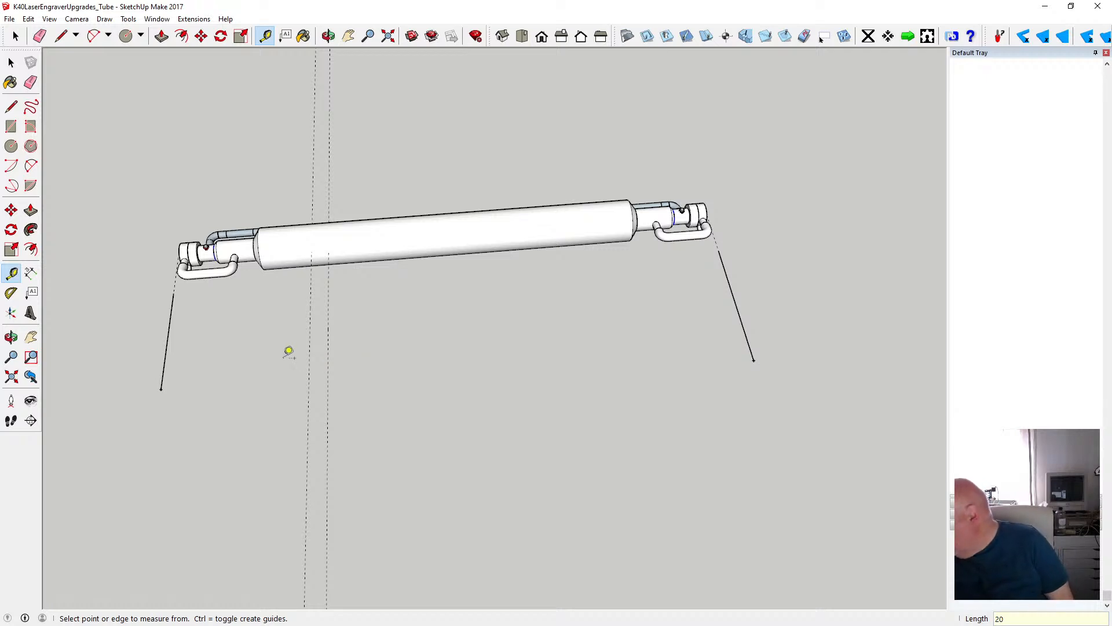
- Create a guide 415 mm inward from the red-fitting end's line and another parallel guide 20 mm beyond it
{"action": "left_click", "coordinate": [164, 366]}
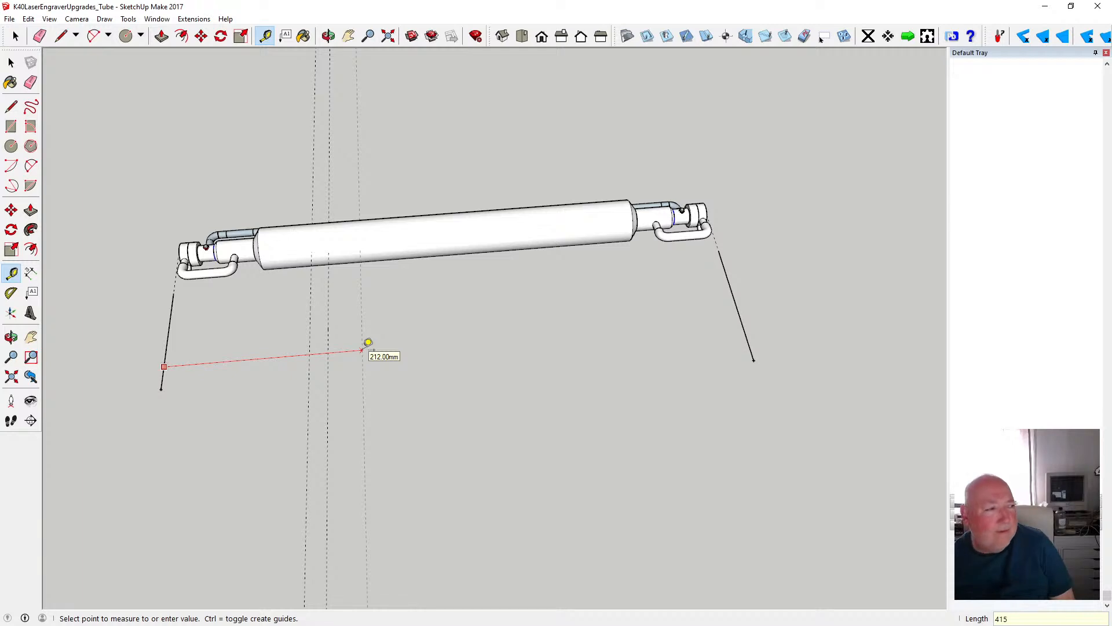
{"action": "key", "text": "Return"}
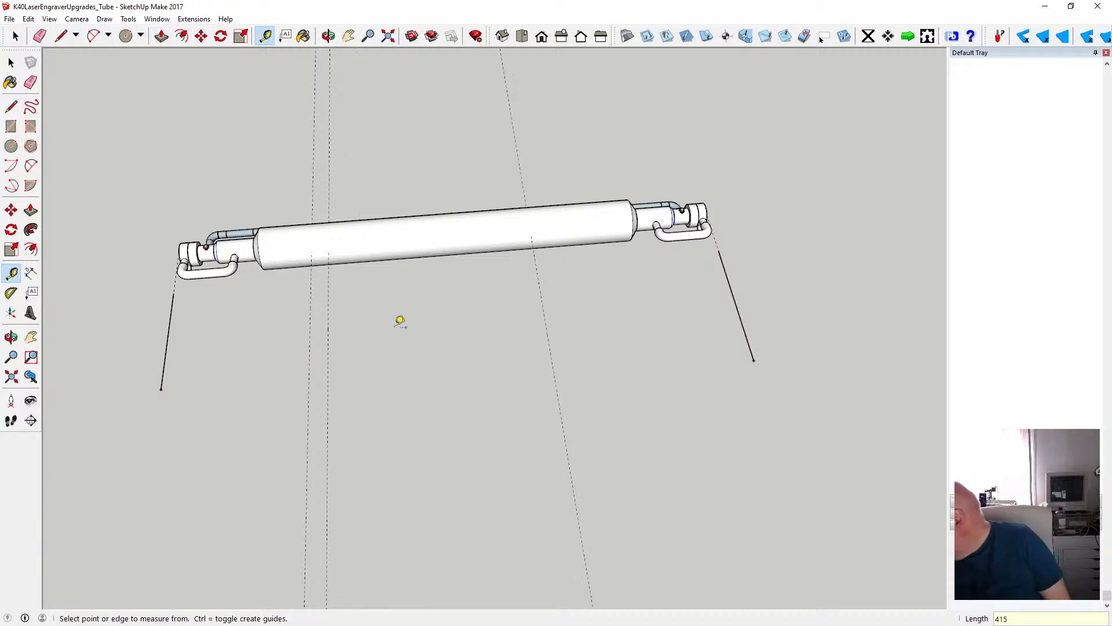
{"action": "left_click", "coordinate": [547, 335]}
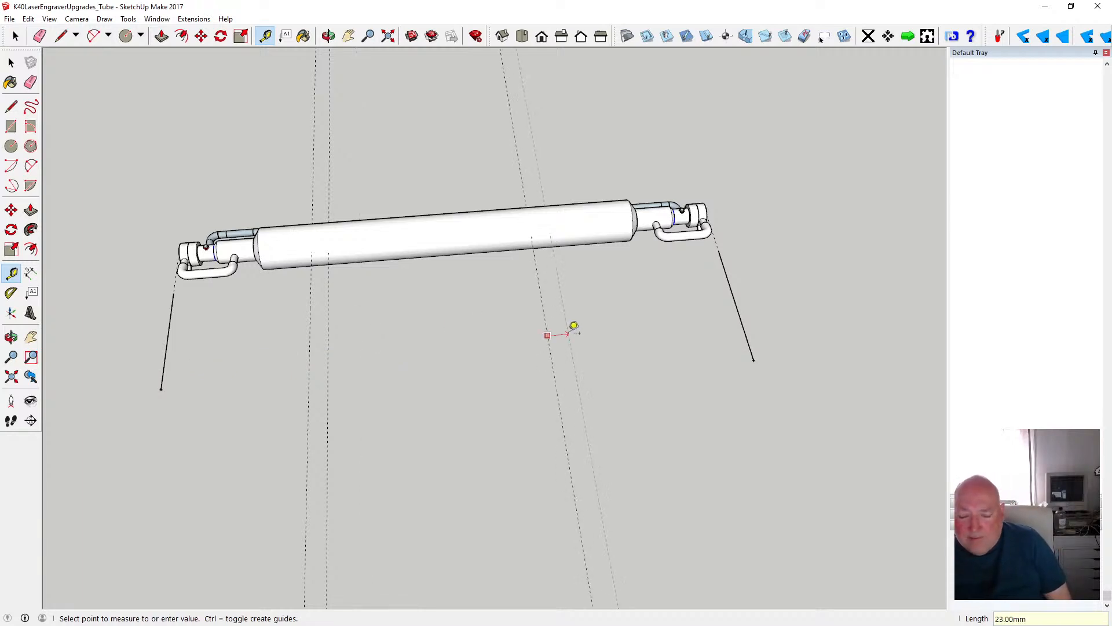
{"action": "type", "text": "20"}
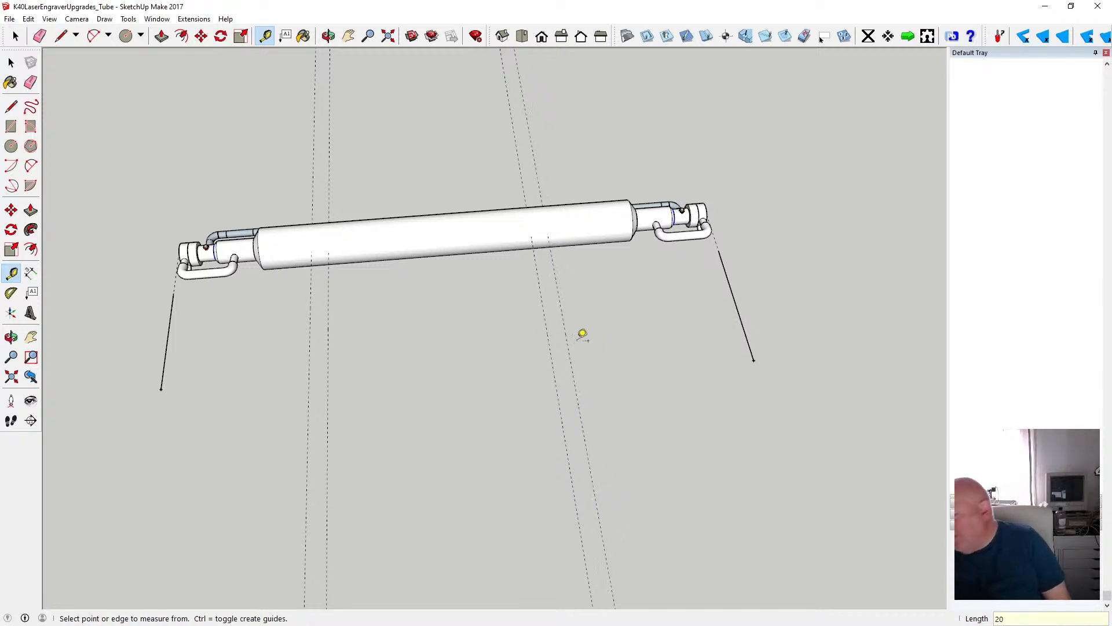
{"action": "left_click", "coordinate": [568, 340]}
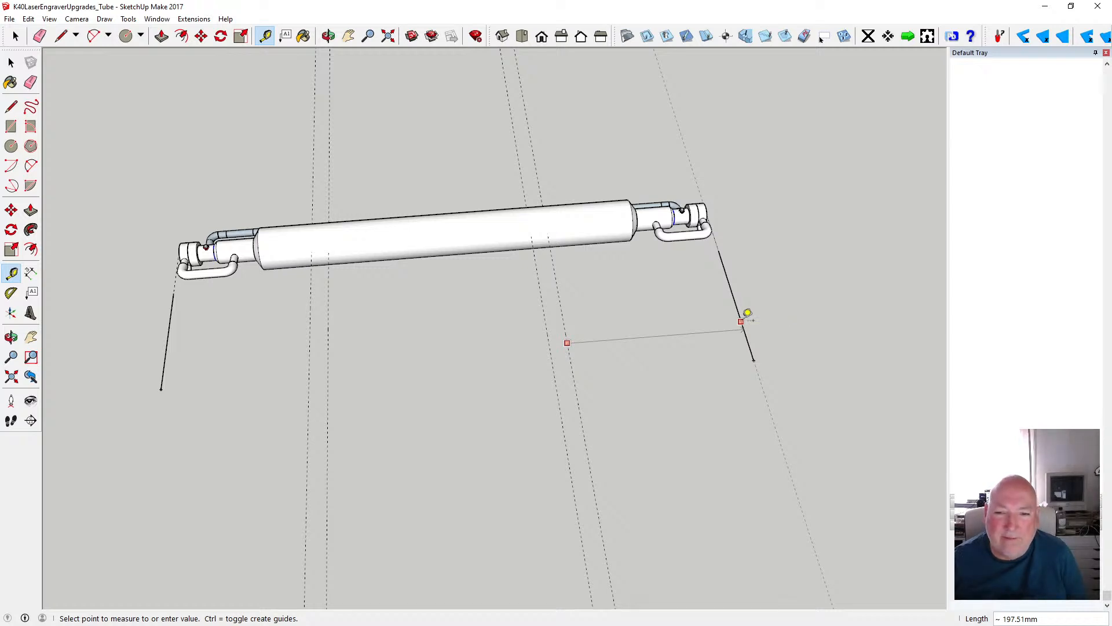
- Delete the reference lines and the outward guides at both ends of the tube, keeping the two pairs of crossing guides
{"action": "left_click", "coordinate": [11, 62]}
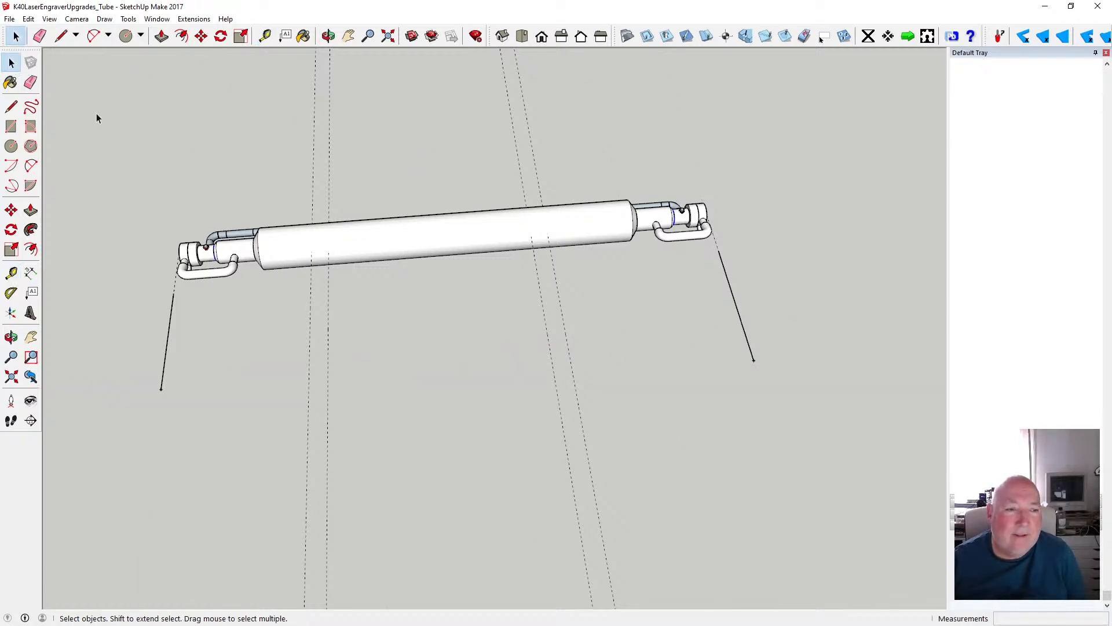
{"action": "left_click", "coordinate": [181, 296]}
{"action": "left_click", "coordinate": [171, 309]}
{"action": "key", "text": "Delete"}
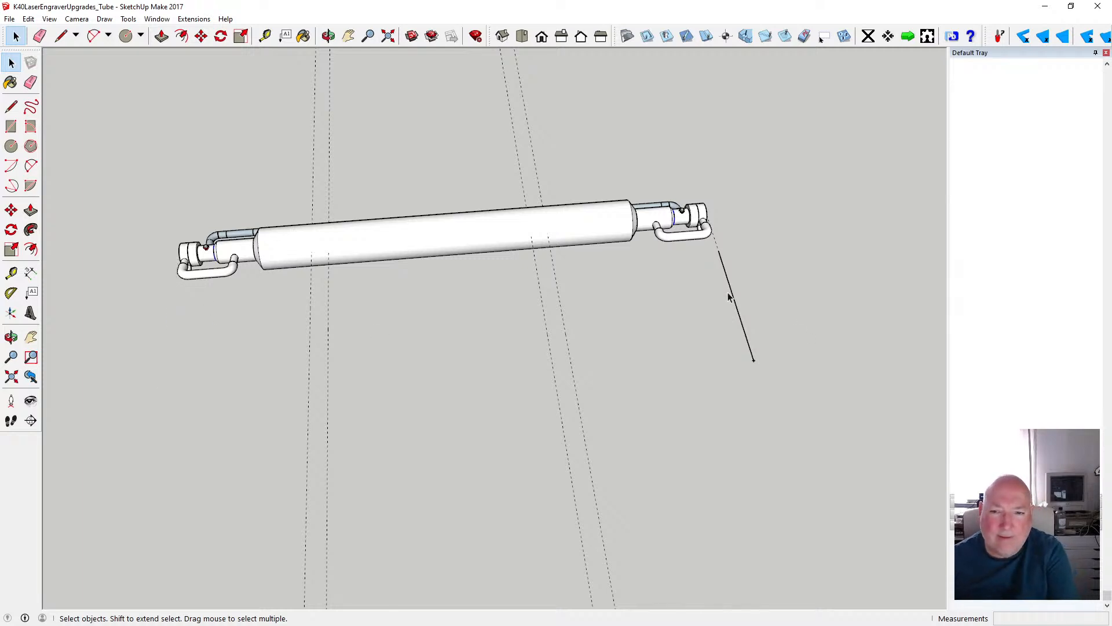
{"action": "key", "text": "Delete"}
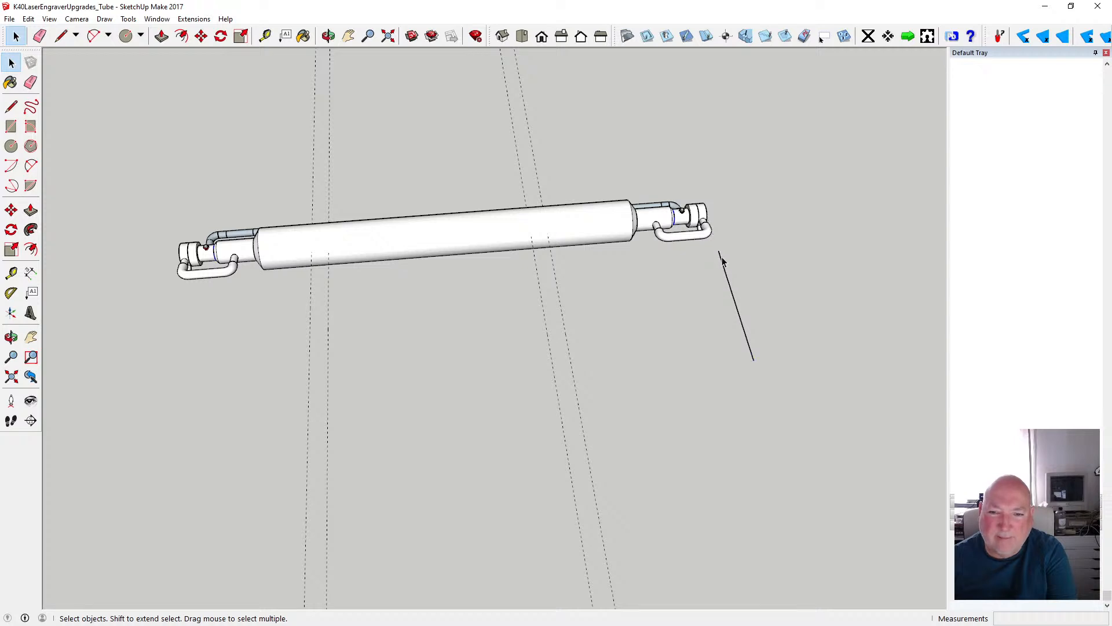
{"action": "left_click", "coordinate": [722, 262]}
{"action": "key", "text": "Delete"}
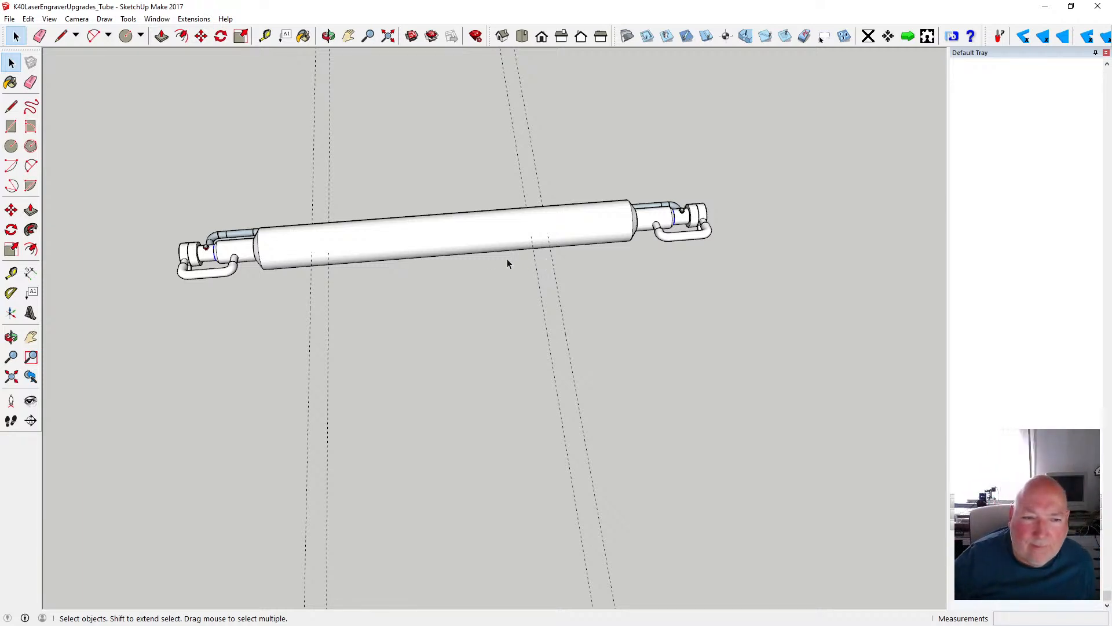
- Draw a circle of 25 mm radius beside the tube, in the plane perpendicular to the tube's length
{"action": "scroll", "coordinate": [315, 248], "scroll_direction": "up", "scroll_amount": 3}
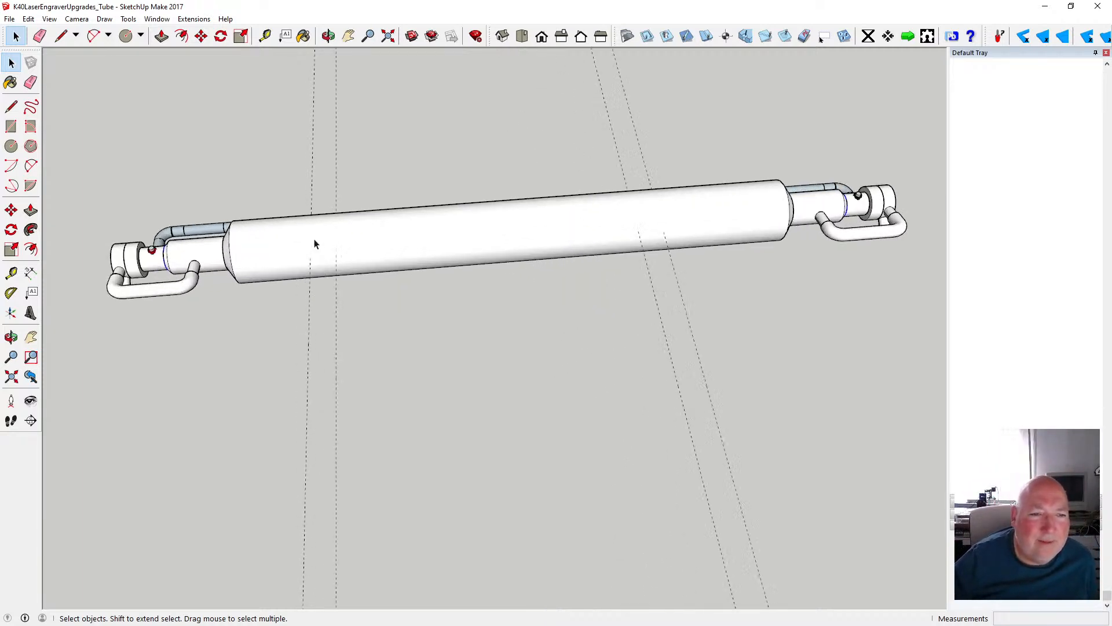
{"action": "scroll", "coordinate": [315, 242], "scroll_direction": "down", "scroll_amount": 1}
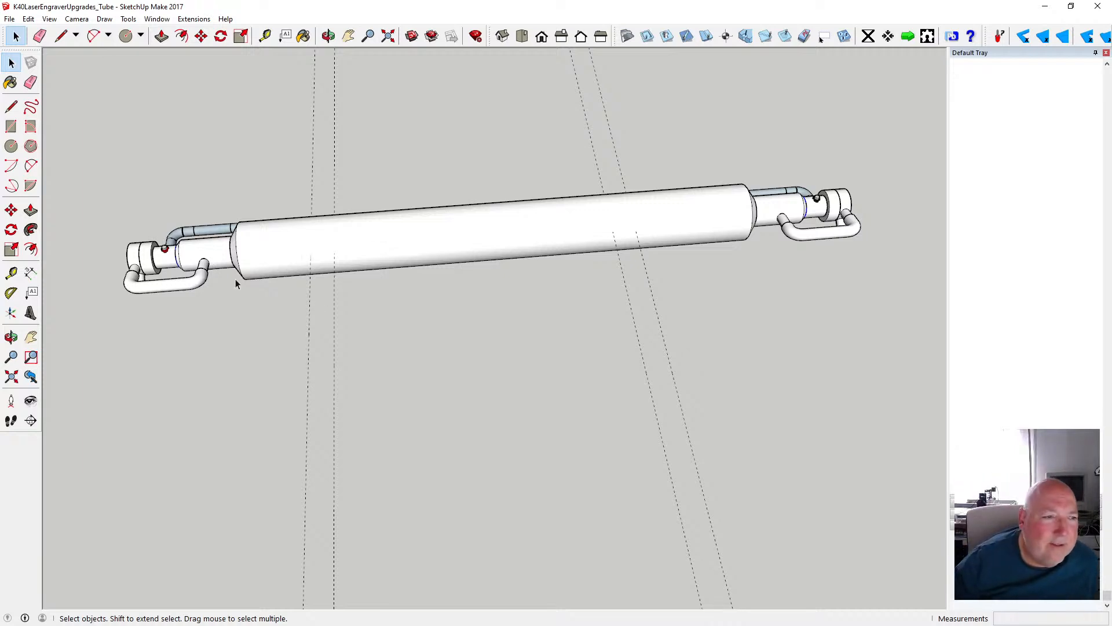
{"action": "left_click", "coordinate": [11, 146]}
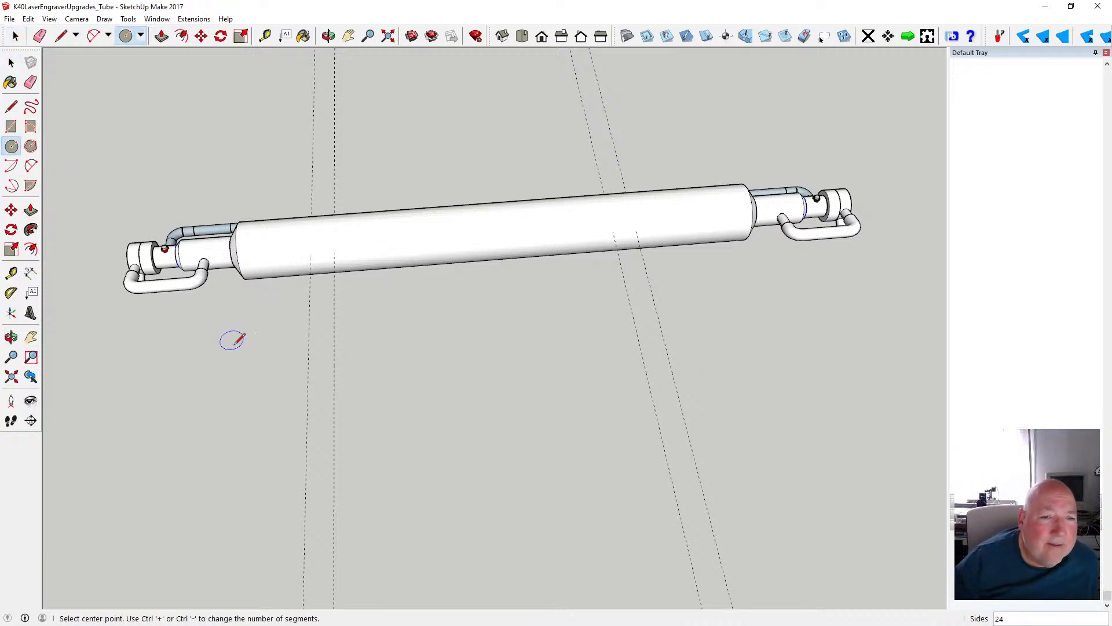
{"action": "key", "text": "o"}
{"action": "mouse_move", "coordinate": [261, 251]}
{"action": "left_mouse_down"}
{"action": "mouse_move", "coordinate": [509, 159]}
{"action": "mouse_move", "coordinate": [446, 271]}
{"action": "mouse_move", "coordinate": [556, 199]}
{"action": "mouse_move", "coordinate": [381, 184]}
{"action": "left_mouse_up"}
{"action": "left_click", "coordinate": [11, 145]}
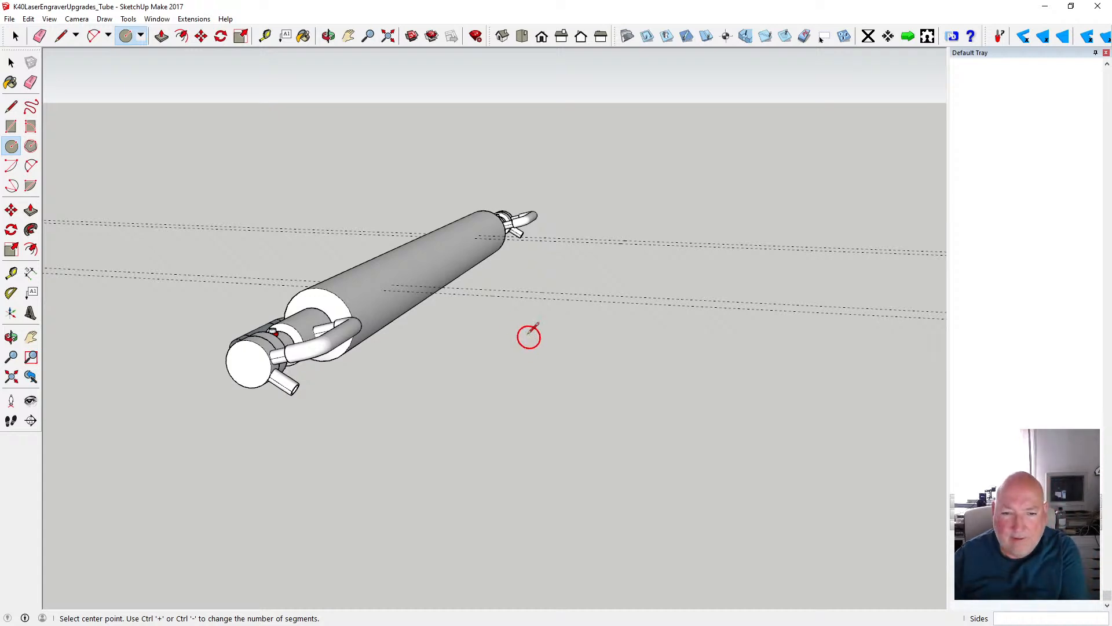
{"action": "left_click", "coordinate": [509, 320]}
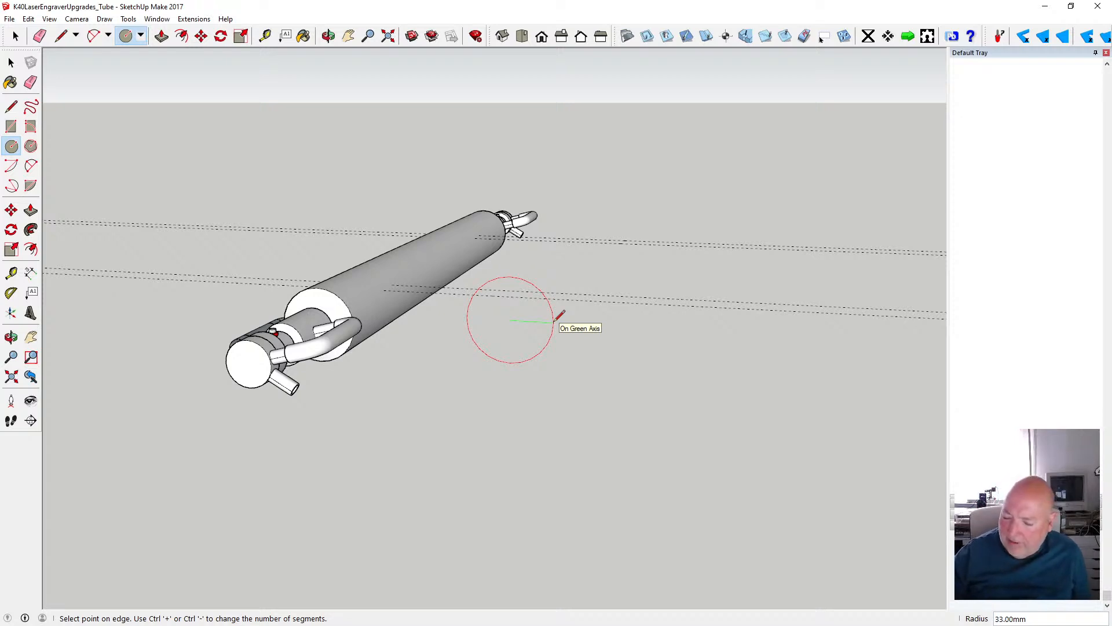
{"action": "type", "text": "25"}
{"action": "key", "text": "Return"}
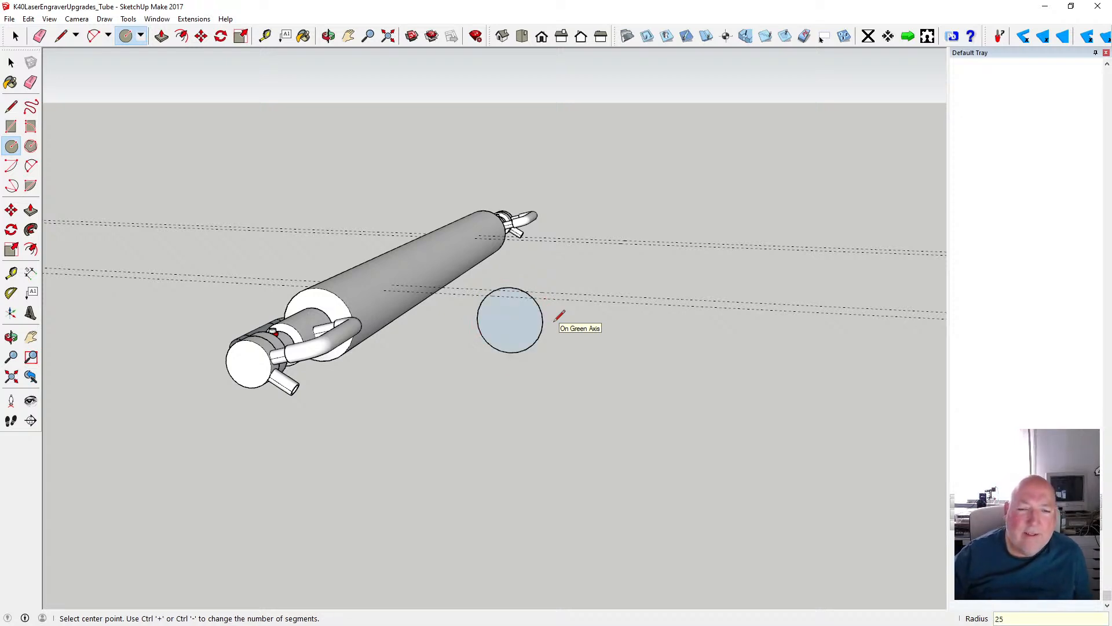
- Split the circle into two halves with a line along its horizontal diameter
{"action": "scroll", "coordinate": [521, 342], "scroll_direction": "up", "scroll_amount": 3}
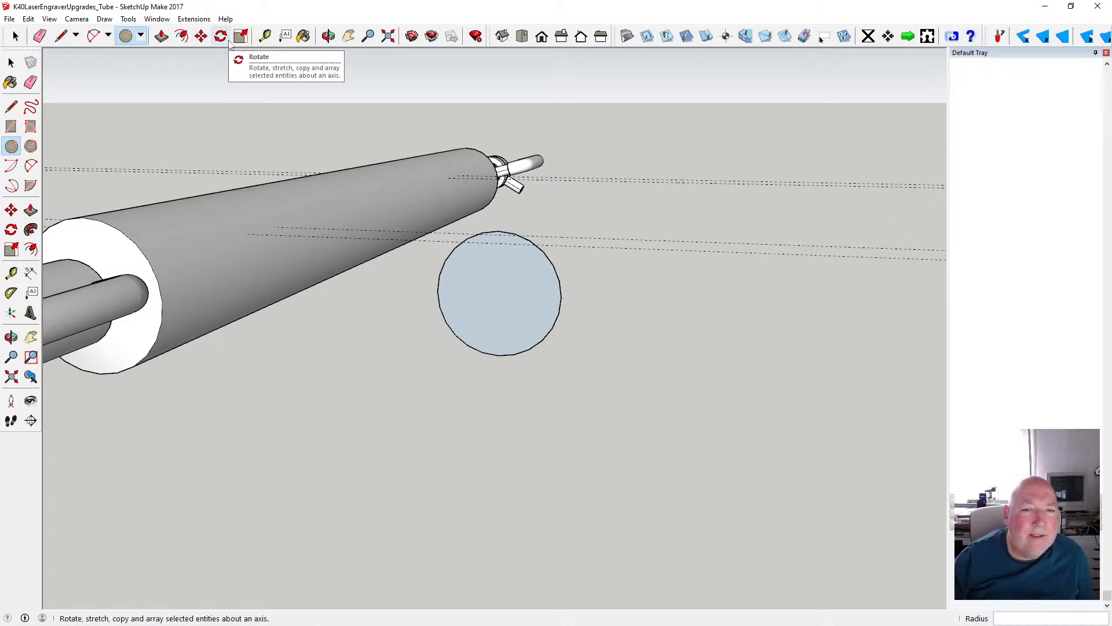
{"action": "key", "text": "space"}
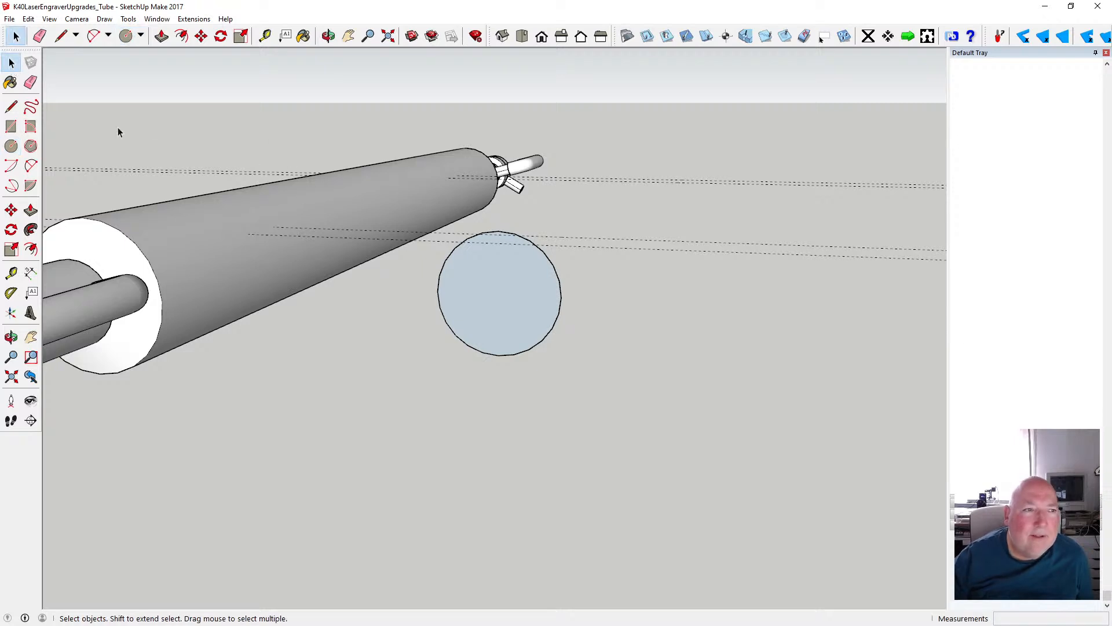
{"action": "key", "text": "l"}
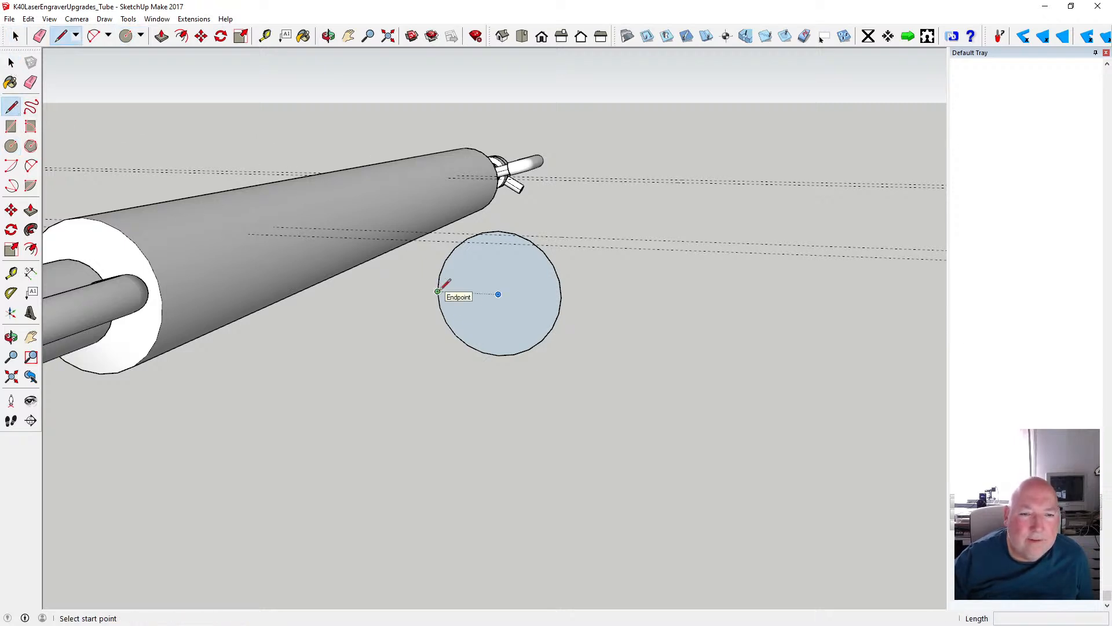
{"action": "left_click", "coordinate": [439, 292]}
{"action": "left_click", "coordinate": [561, 297]}
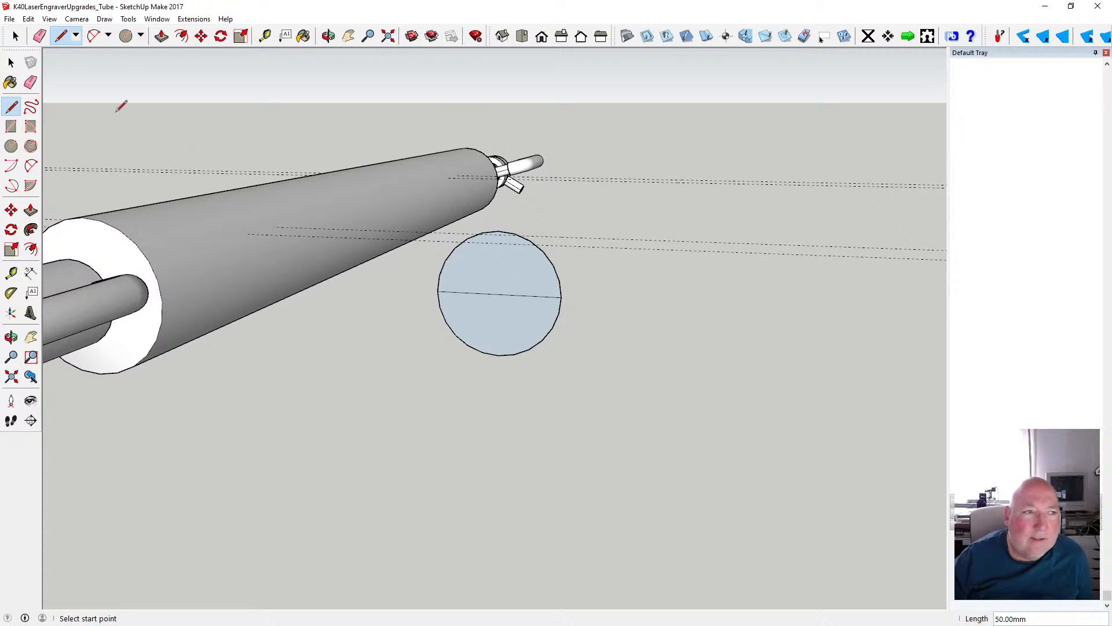
- Try to offset the circle's upper half arc 5 mm inward
{"action": "left_click", "coordinate": [11, 62]}
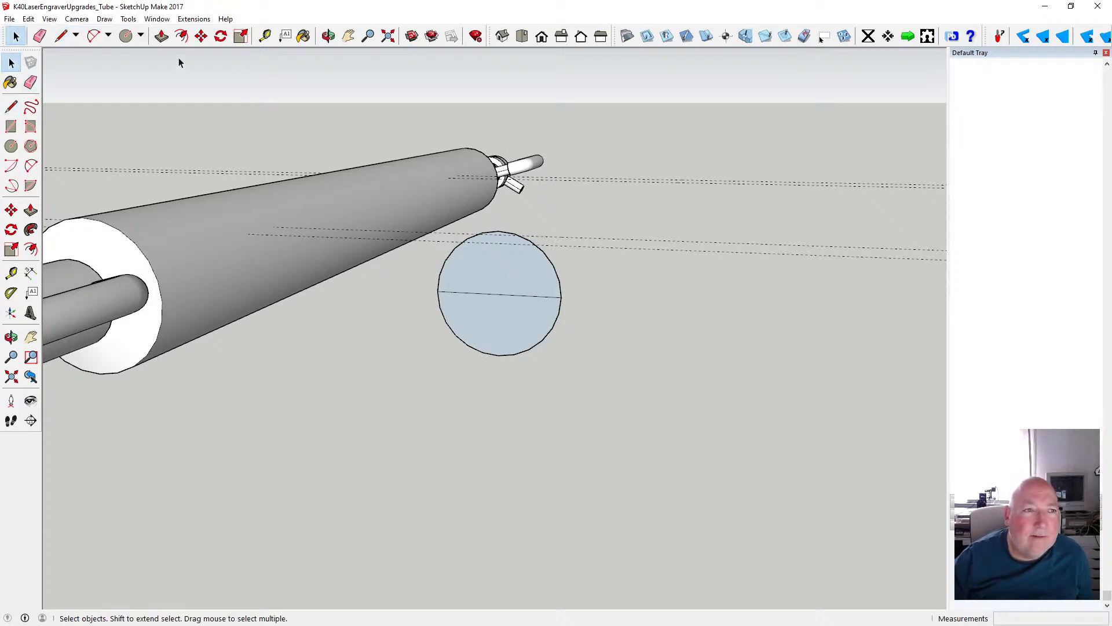
{"action": "left_click", "coordinate": [182, 36]}
{"action": "left_click", "coordinate": [470, 238]}
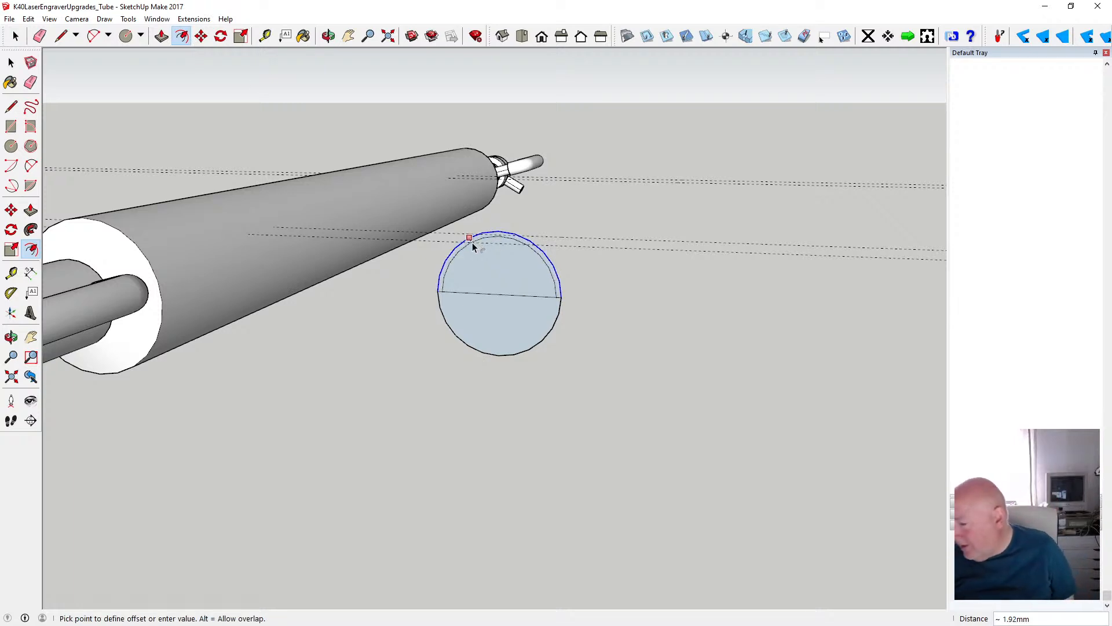
{"action": "type", "text": "5"}
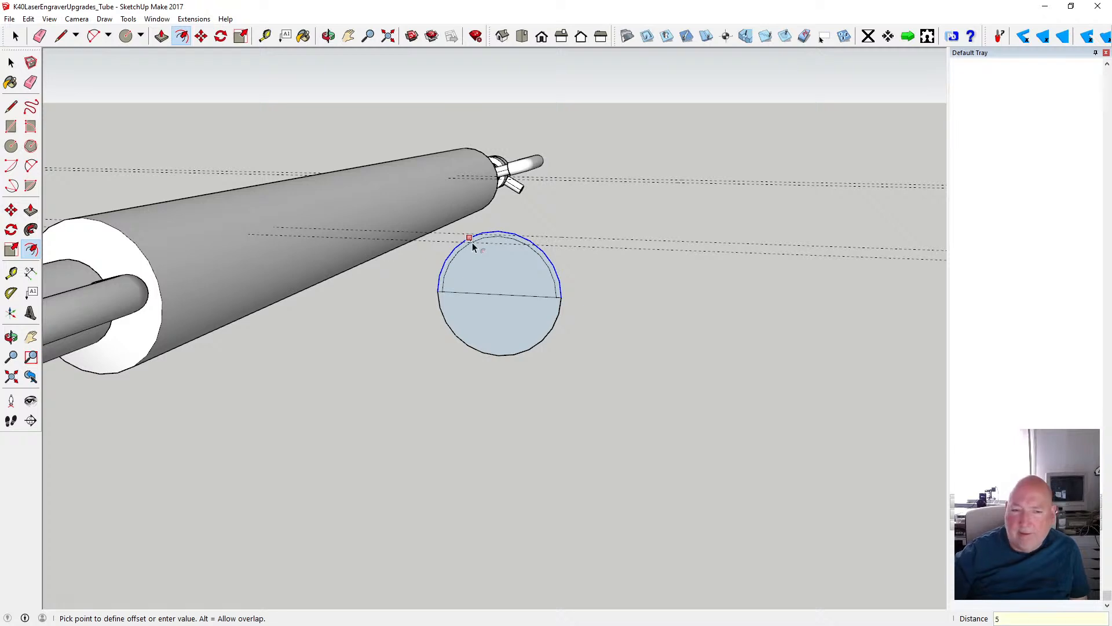
{"action": "key", "text": "Return"}
{"action": "key", "text": "Escape"}
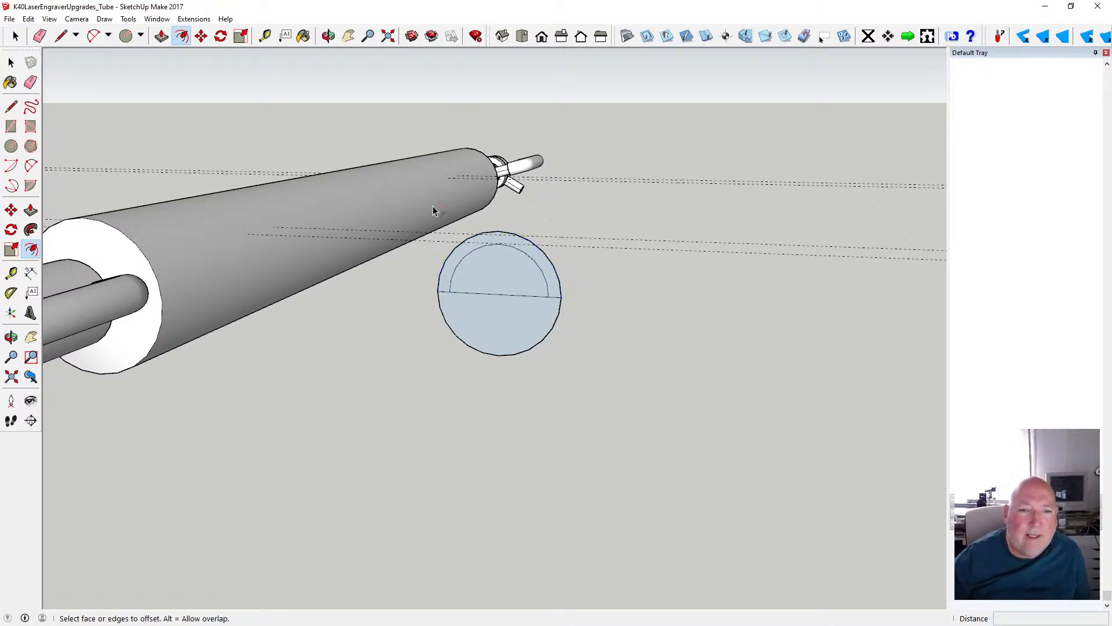
- Undo the inward offset of the circle's upper half arc
{"action": "left_click", "coordinate": [28, 19]}
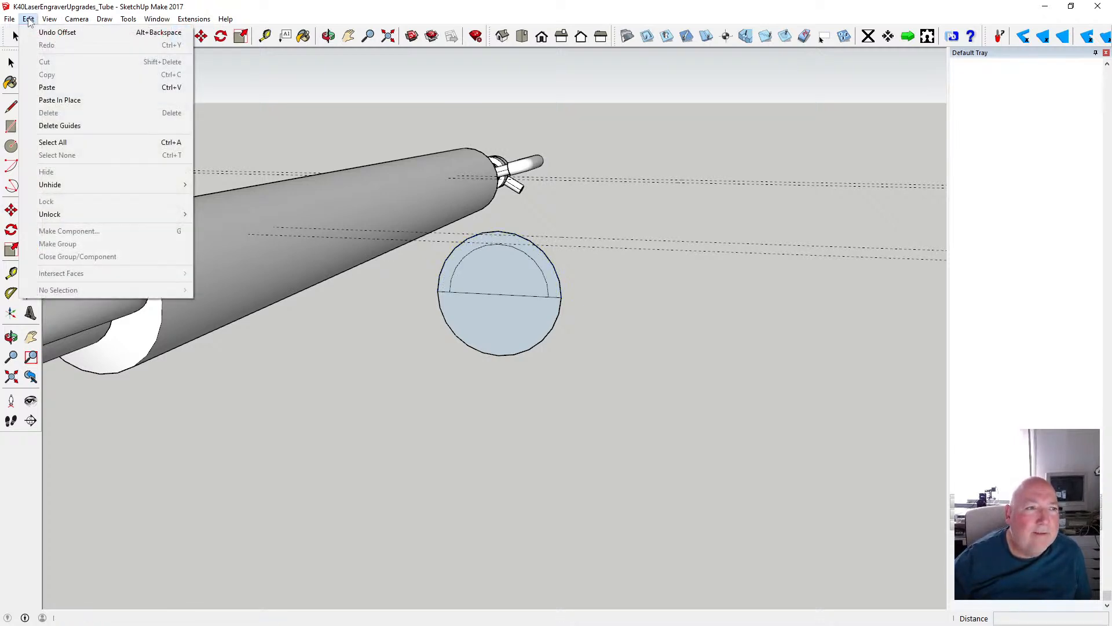
{"action": "mouse_move", "coordinate": [49, 19]}
{"action": "left_click", "coordinate": [58, 32]}
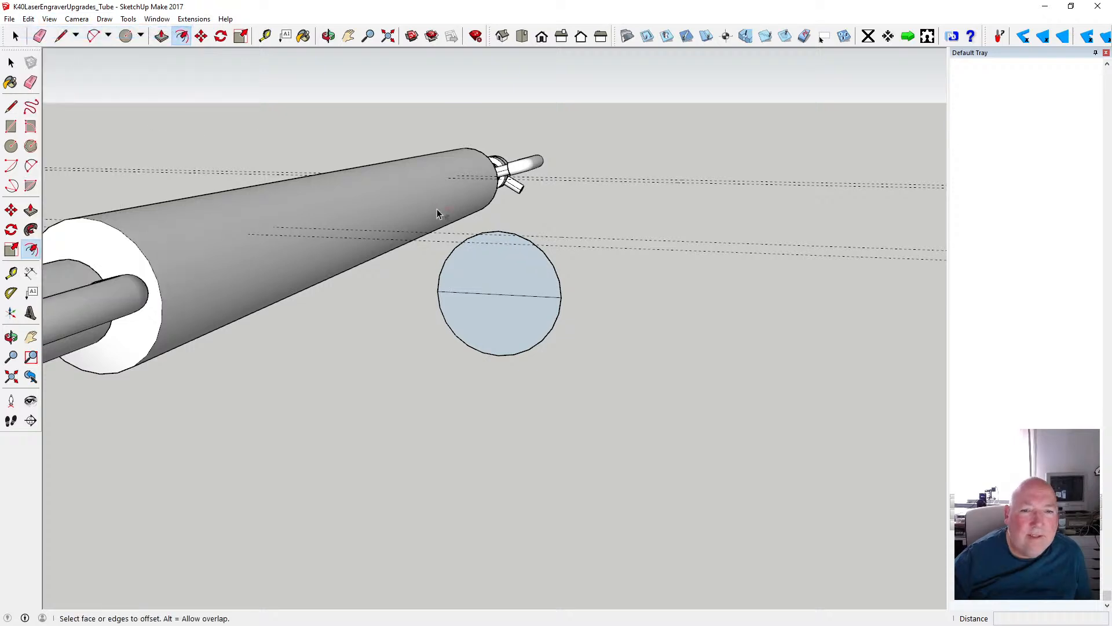
- Offset the circle's upper and lower half arcs 5 mm outward to form an outer ring
{"action": "left_click", "coordinate": [491, 231]}
{"action": "type", "text": "5"}
{"action": "key", "text": "Return"}
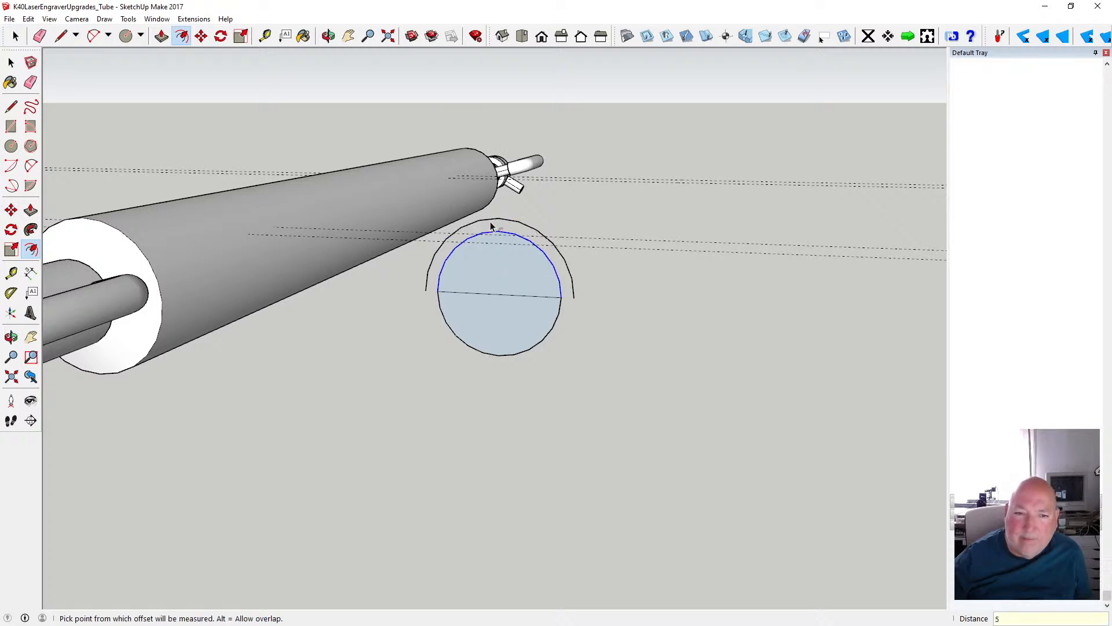
{"action": "left_click", "coordinate": [496, 355]}
{"action": "type", "text": "5"}
{"action": "key", "text": "Return"}
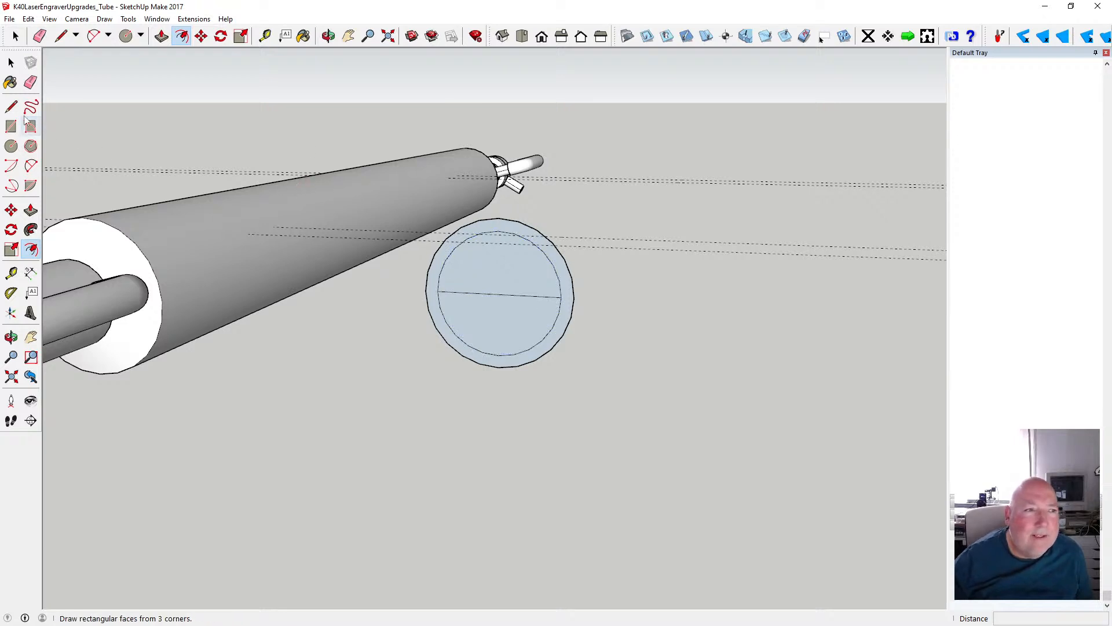
- Connect the inner and outer arcs with short lines at both ends of the horizontal diameter
{"action": "key", "text": "l"}
{"action": "left_click", "coordinate": [426, 289]}
{"action": "left_click", "coordinate": [439, 291]}
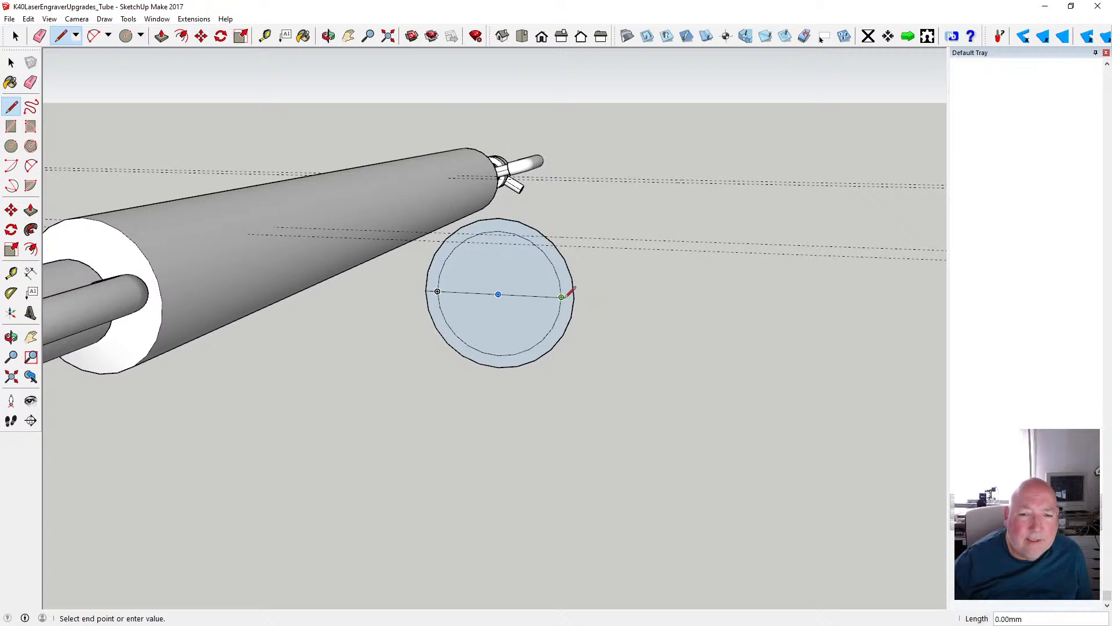
{"action": "left_click", "coordinate": [573, 298]}
- Delete the diameter line across the inner circle and the inner circle's face, leaving only the ring
{"action": "left_click", "coordinate": [12, 65]}
{"action": "left_click", "coordinate": [12, 63]}
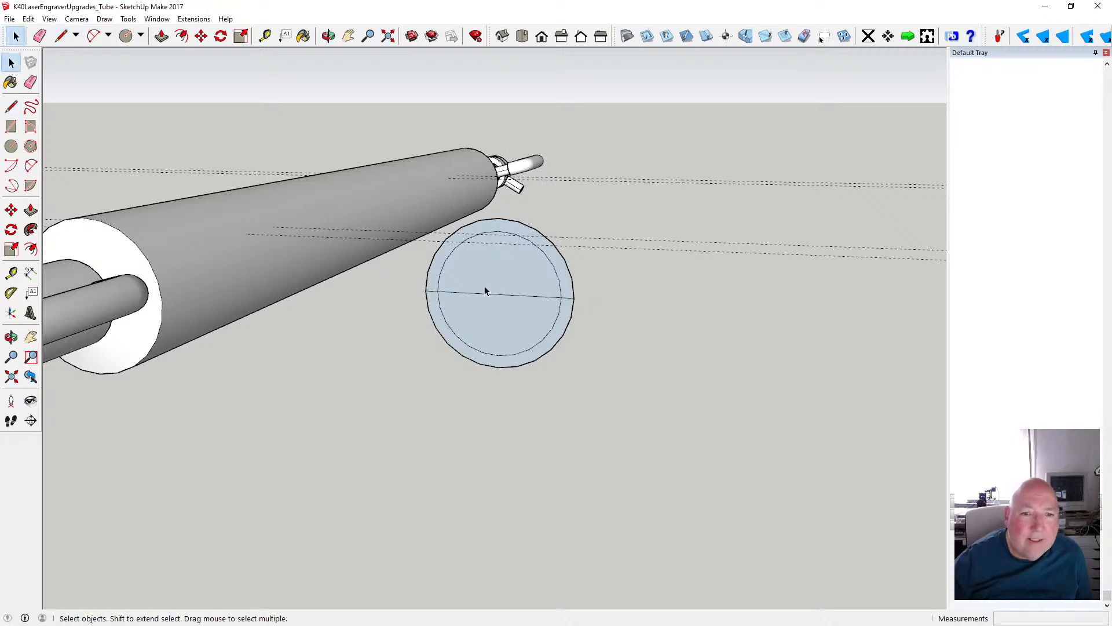
{"action": "key", "text": "Delete"}
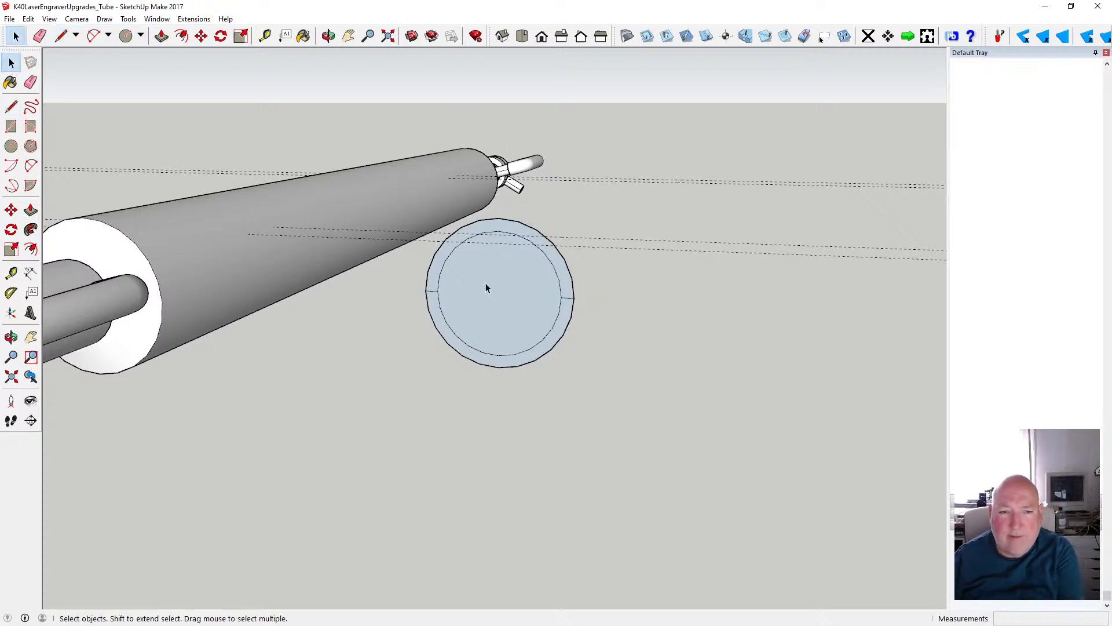
{"action": "left_click", "coordinate": [482, 286]}
{"action": "key", "text": "Delete"}
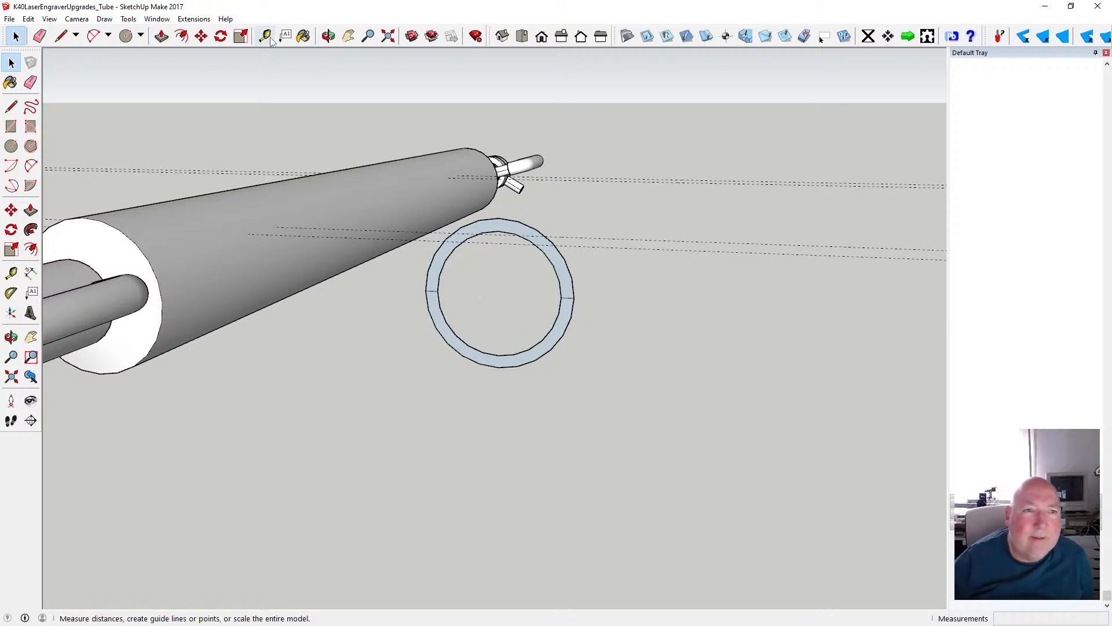
- Draw a 10 mm horizontal line outward from each side of the ring, in line with its dividing edges
{"action": "left_click", "coordinate": [328, 37]}
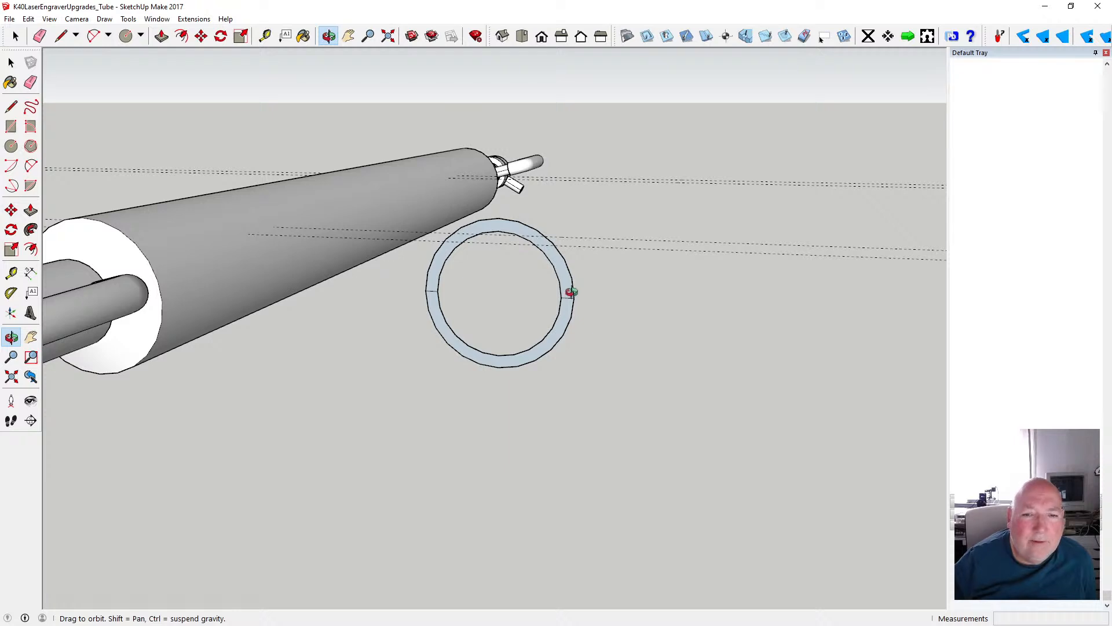
{"action": "left_click_drag", "start_coordinate": [571, 291], "coordinate": [557, 290]}
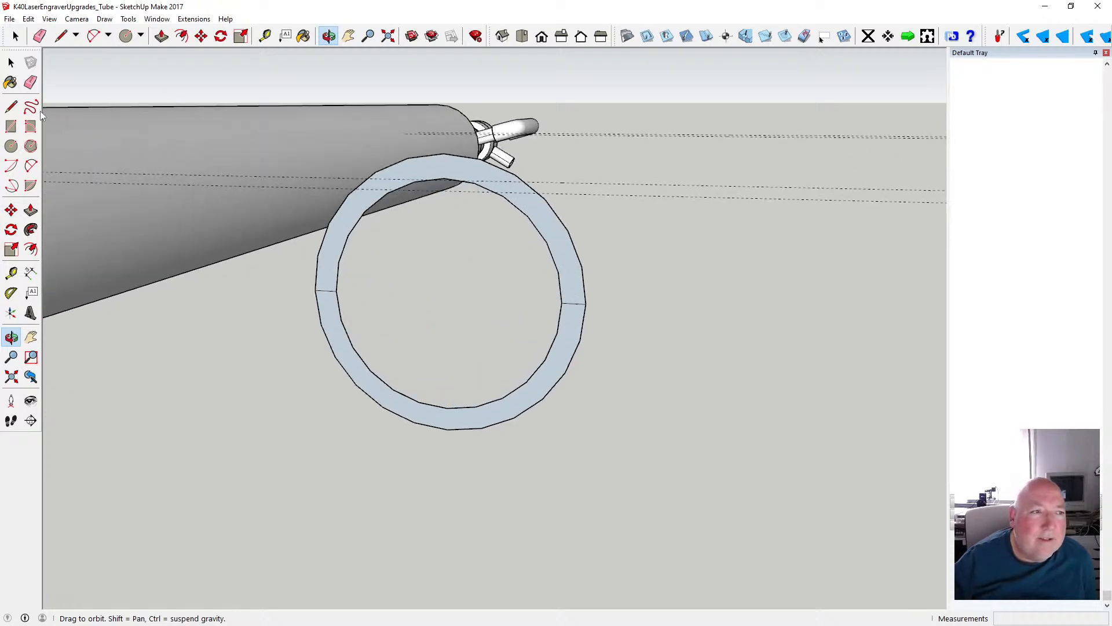
{"action": "left_click", "coordinate": [12, 107]}
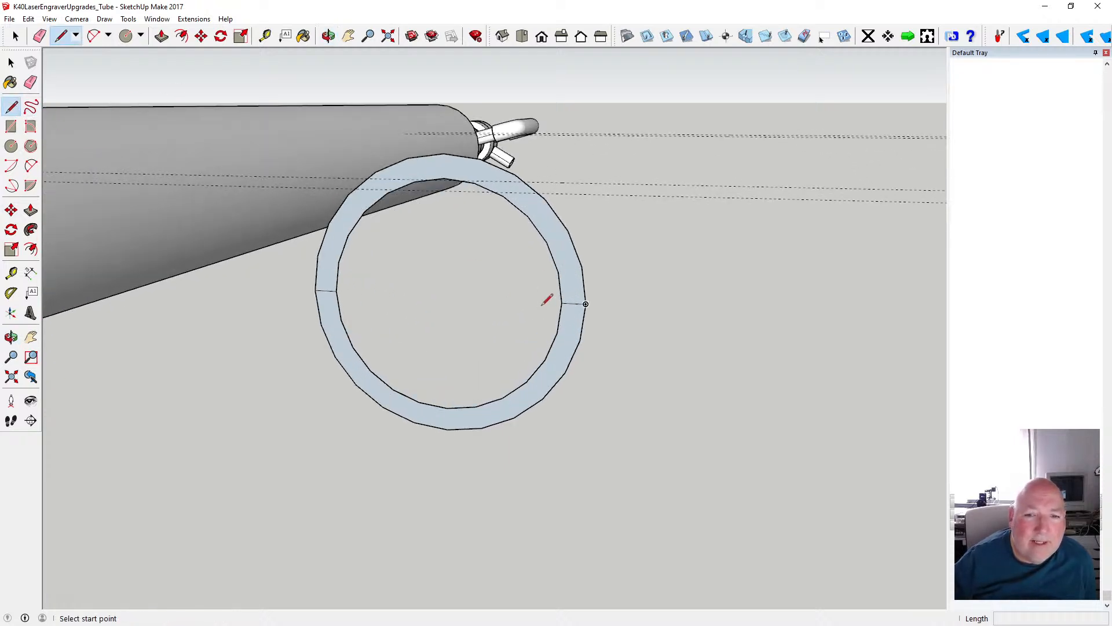
{"action": "left_click", "coordinate": [586, 304]}
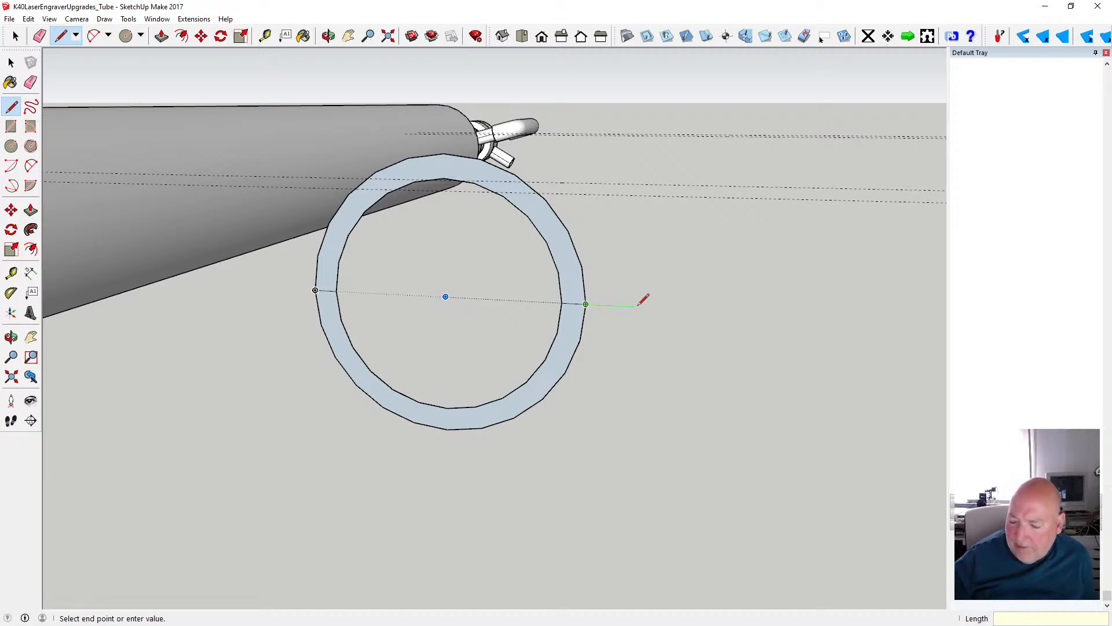
{"action": "key", "text": "Return"}
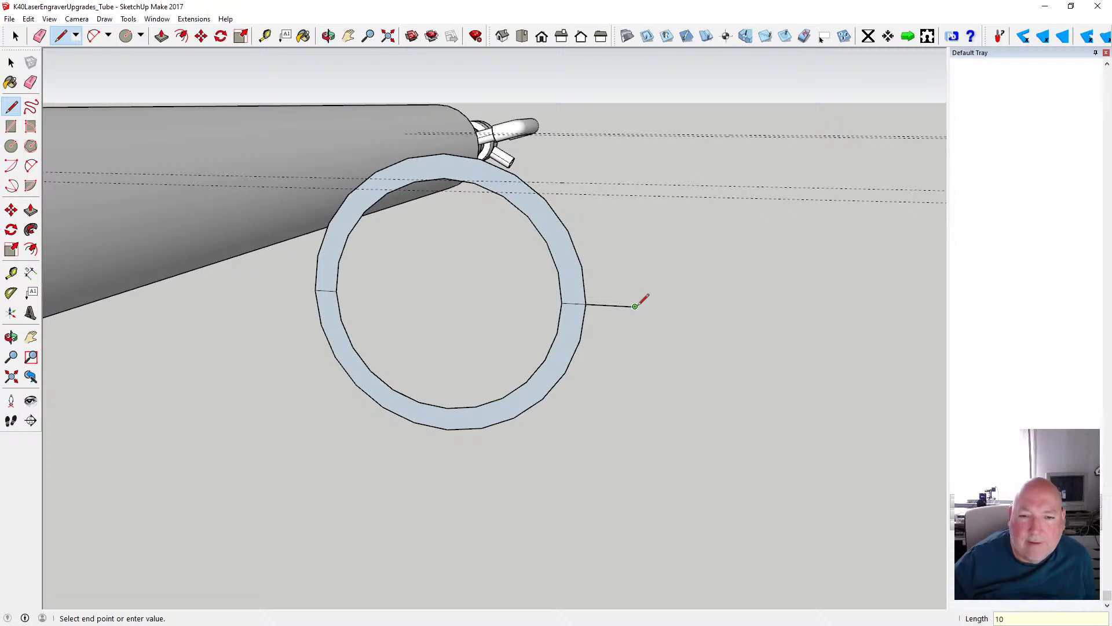
{"action": "left_click", "coordinate": [315, 290]}
{"action": "left_click", "coordinate": [315, 290]}
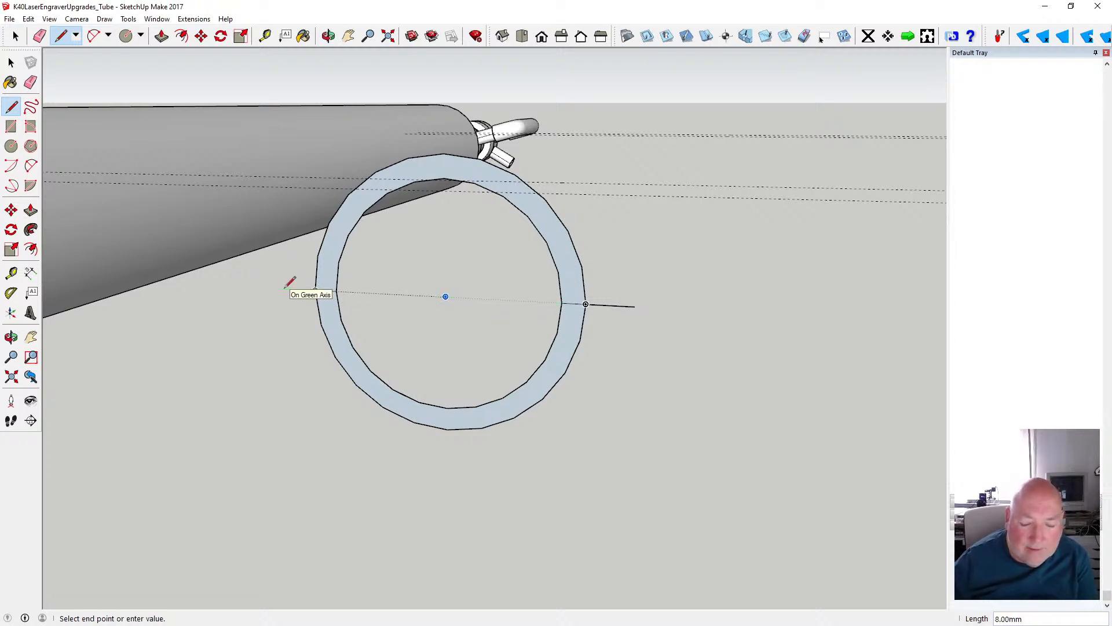
{"action": "type", "text": "10"}
{"action": "key", "text": "Return"}
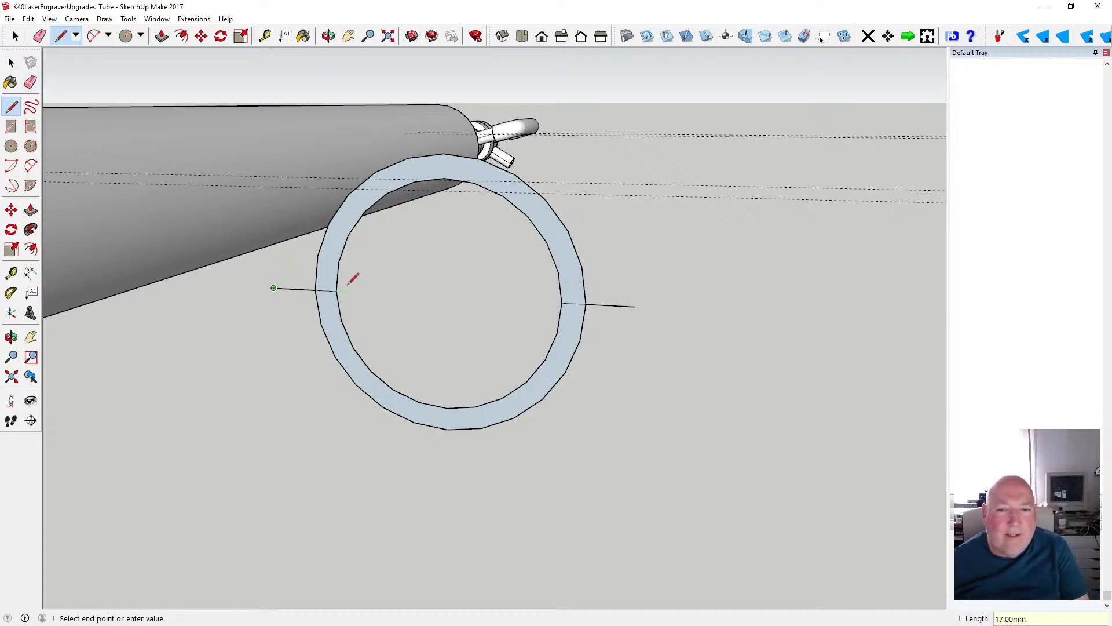
{"action": "type", "text": "85"}
{"action": "key", "text": "Return"}
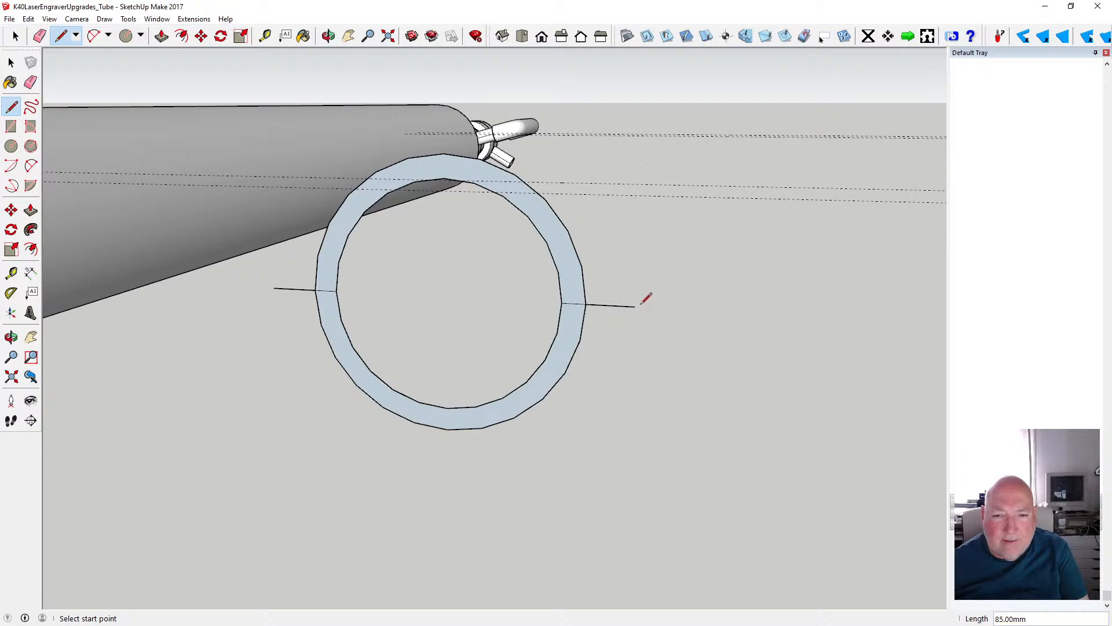
- Complete a 5 mm high rectangular flange above each outward line, closing it against the ring's outer edge
{"action": "left_click", "coordinate": [635, 306]}
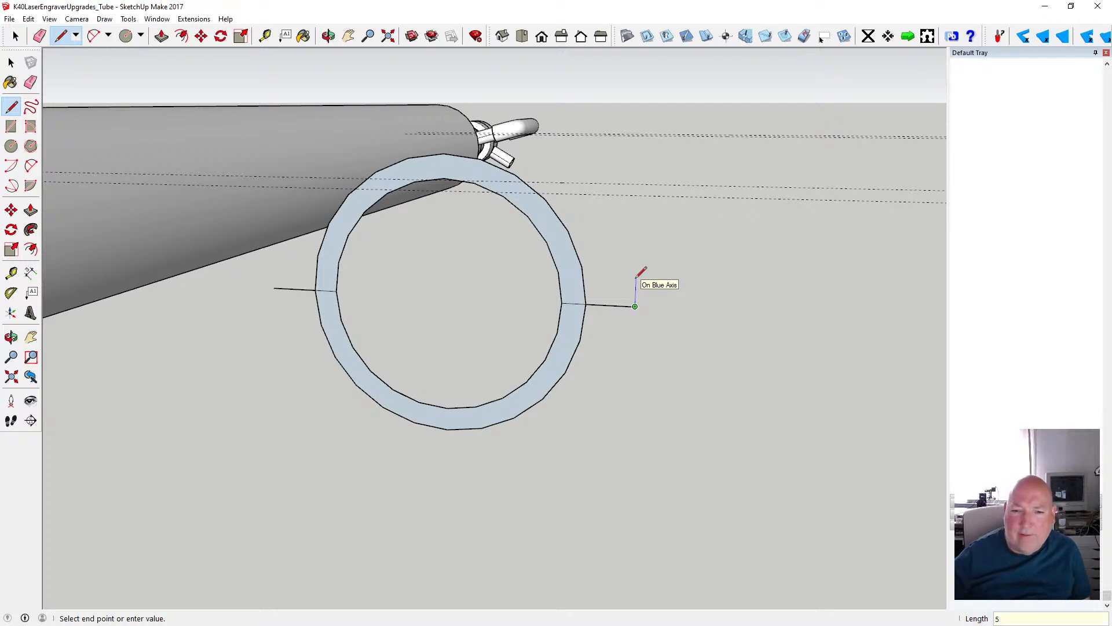
{"action": "key", "text": "Return"}
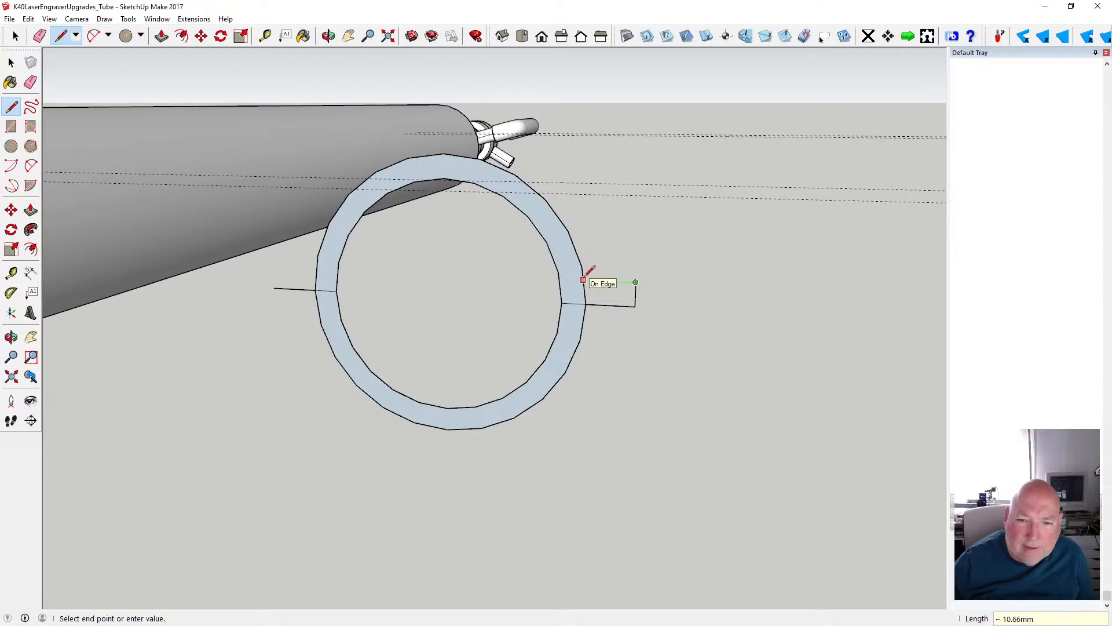
{"action": "left_click", "coordinate": [584, 279]}
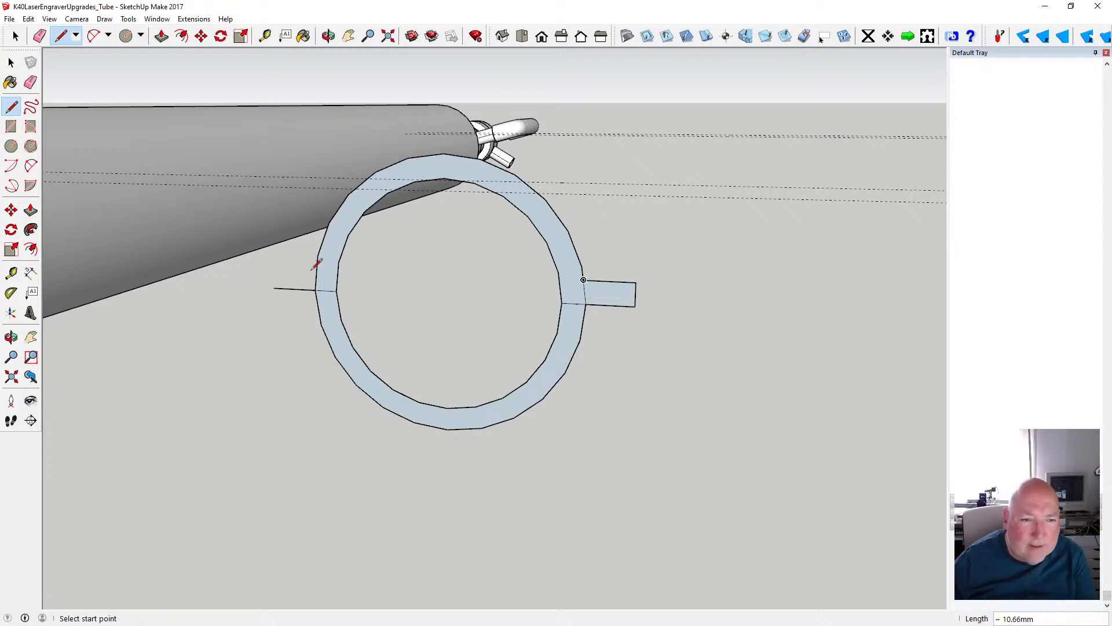
{"action": "left_click", "coordinate": [273, 288]}
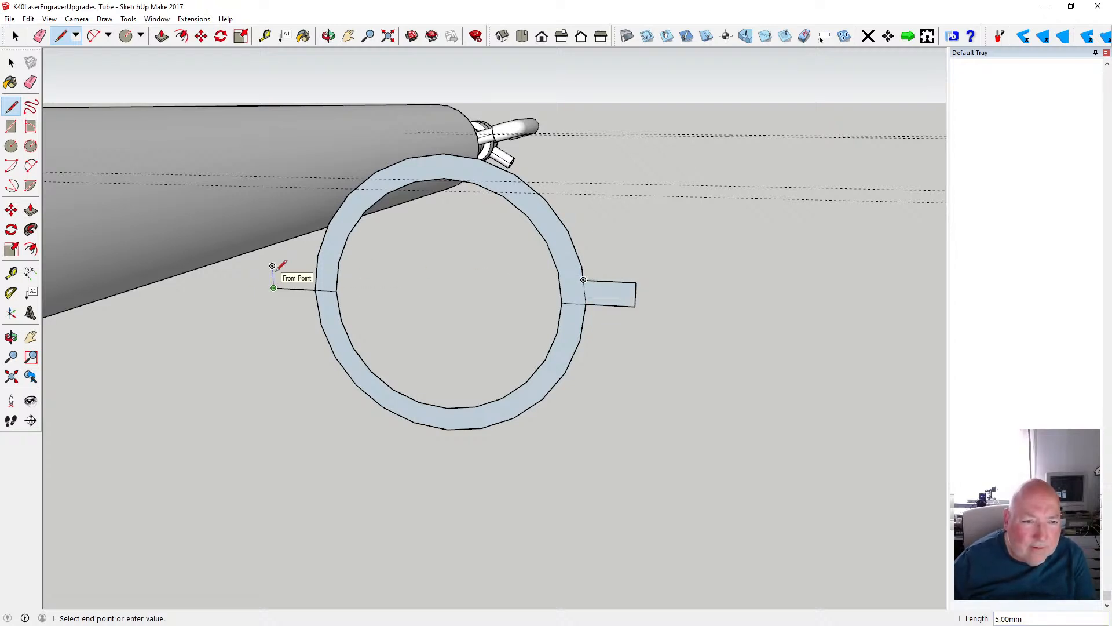
{"action": "left_click", "coordinate": [272, 266]}
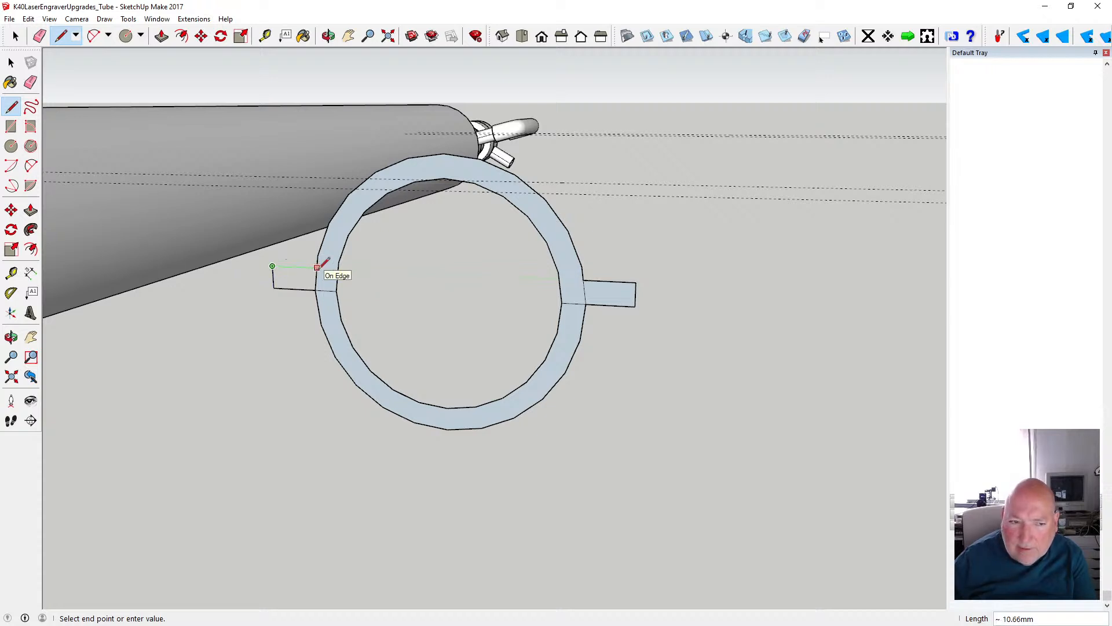
{"action": "left_click", "coordinate": [317, 269]}
- Delete the ring's lower outer and inner half arcs, leaving the flanged upper half as the clamp profile
{"action": "left_click", "coordinate": [11, 62]}
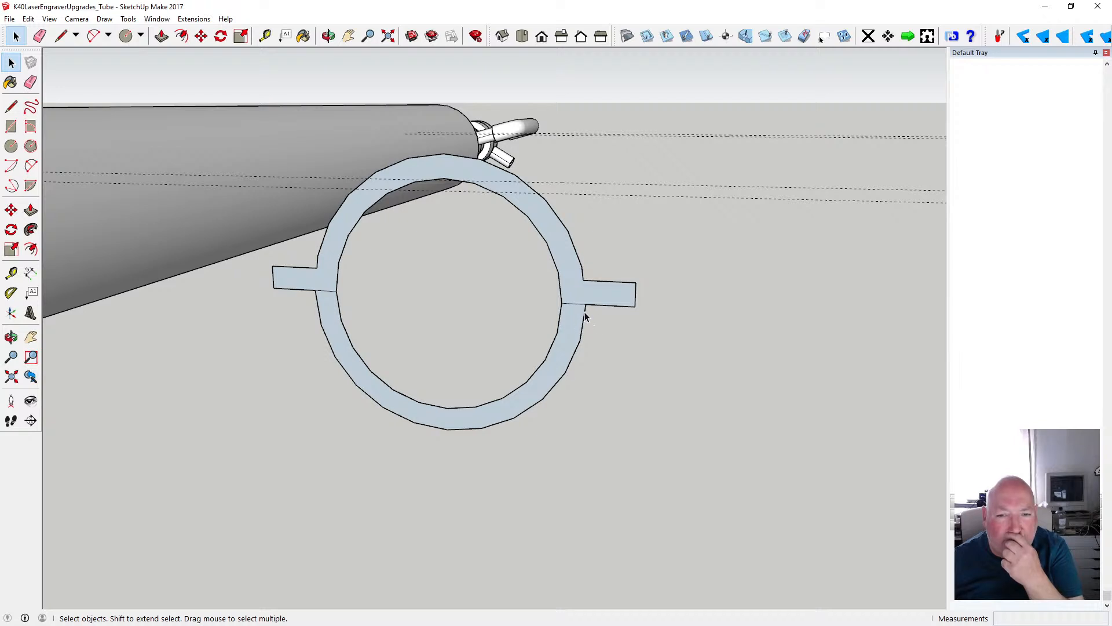
{"action": "key", "text": "Delete"}
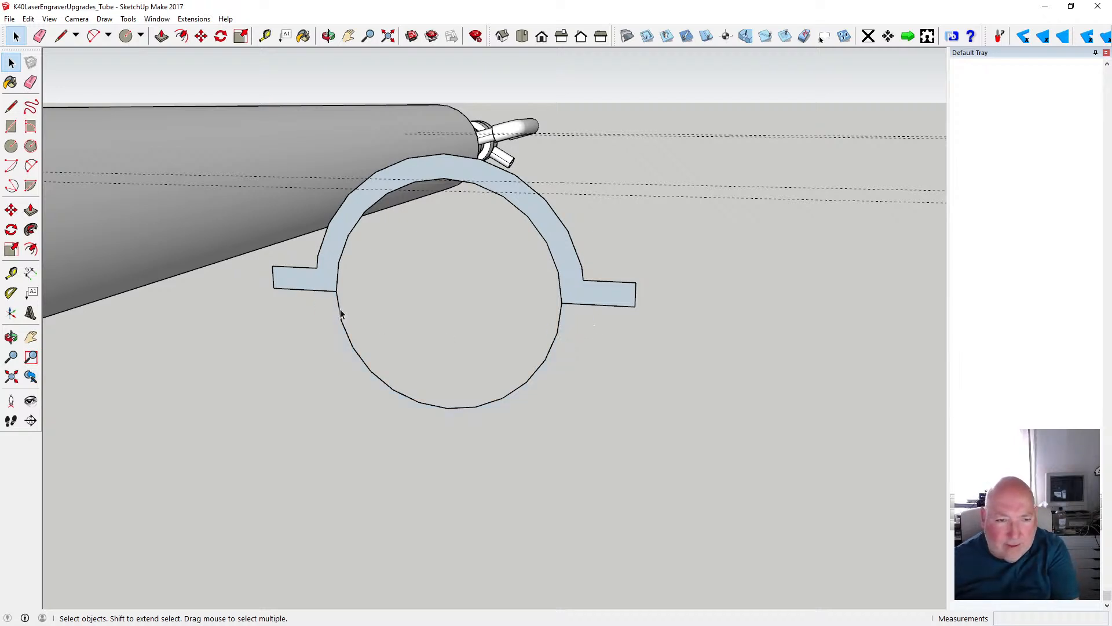
{"action": "key", "text": "Delete"}
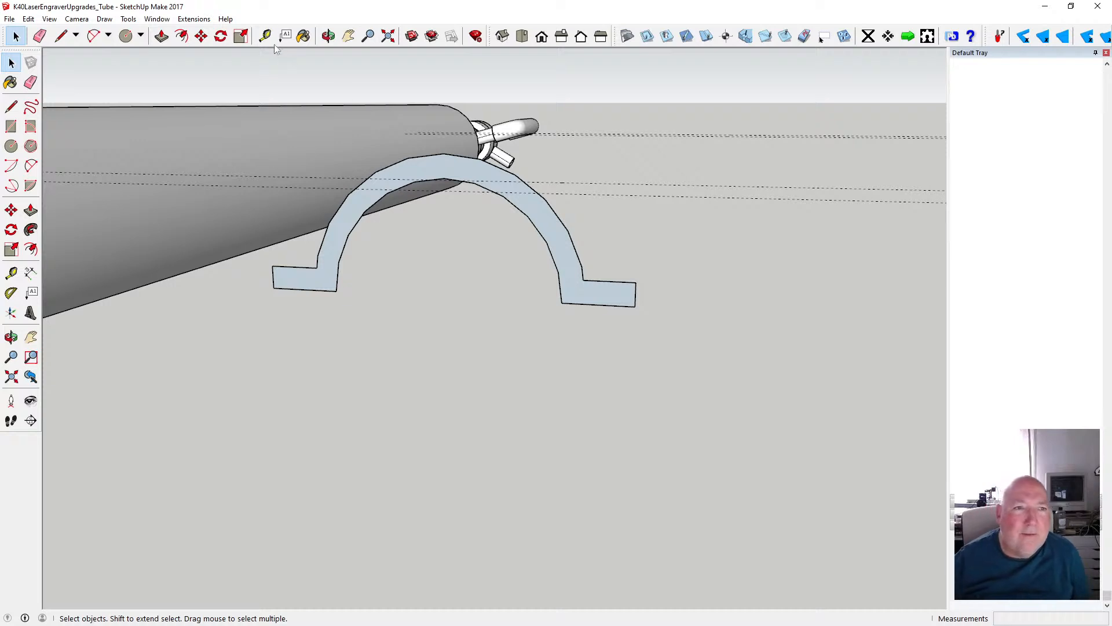
- Extrude the flanged half-ring profile 20 mm into a solid clamp
{"action": "key", "text": "t"}
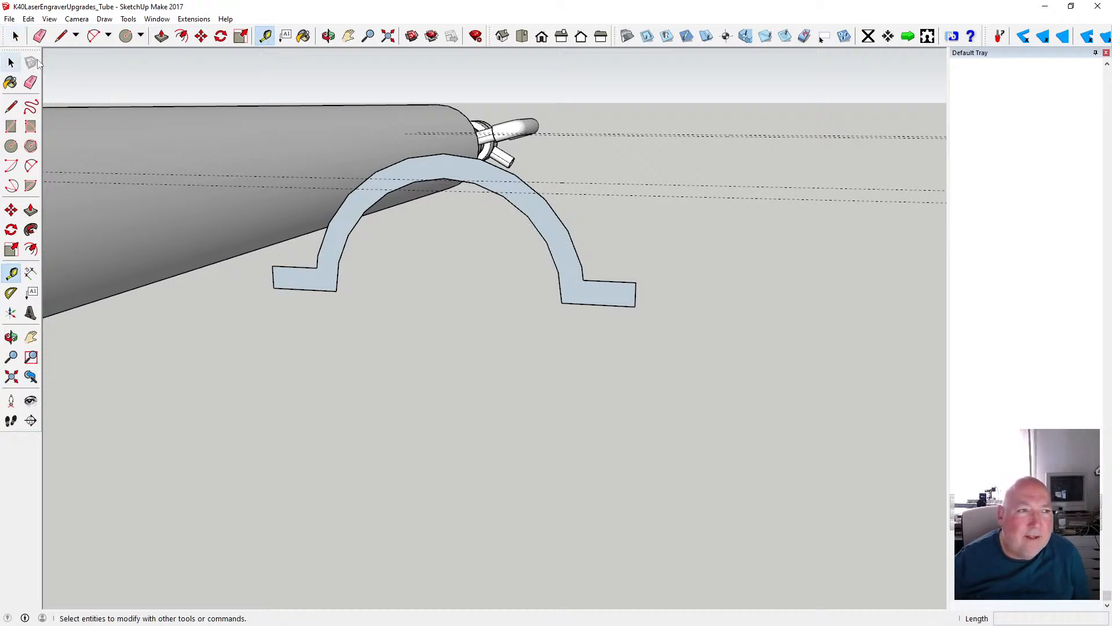
{"action": "left_click", "coordinate": [304, 36]}
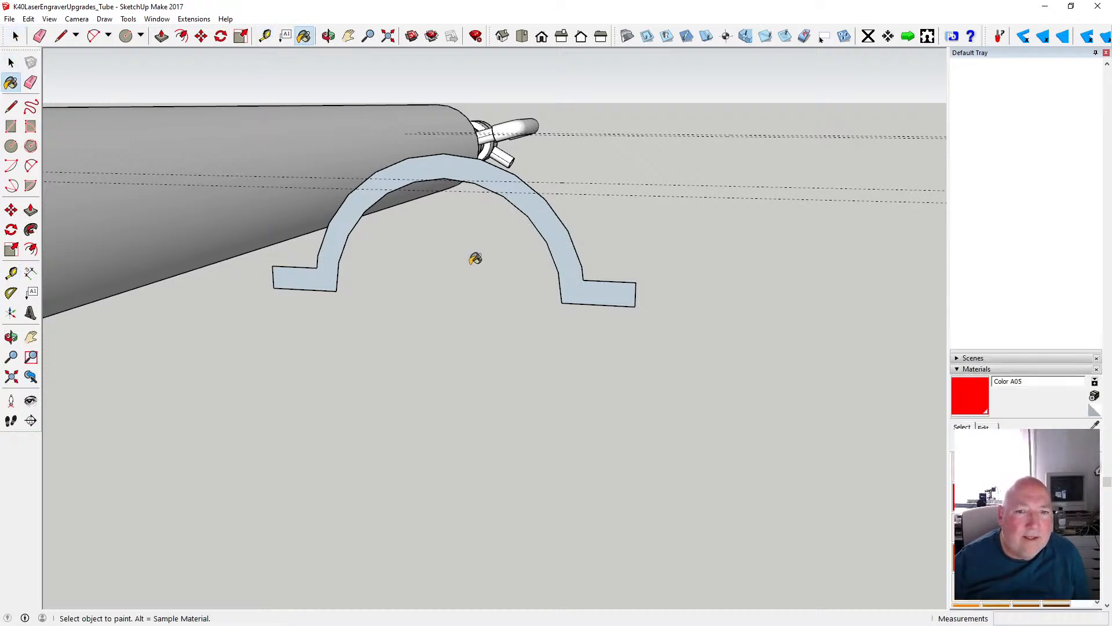
{"action": "left_click", "coordinate": [329, 36]}
{"action": "left_click_drag", "start_coordinate": [573, 232], "coordinate": [523, 261]}
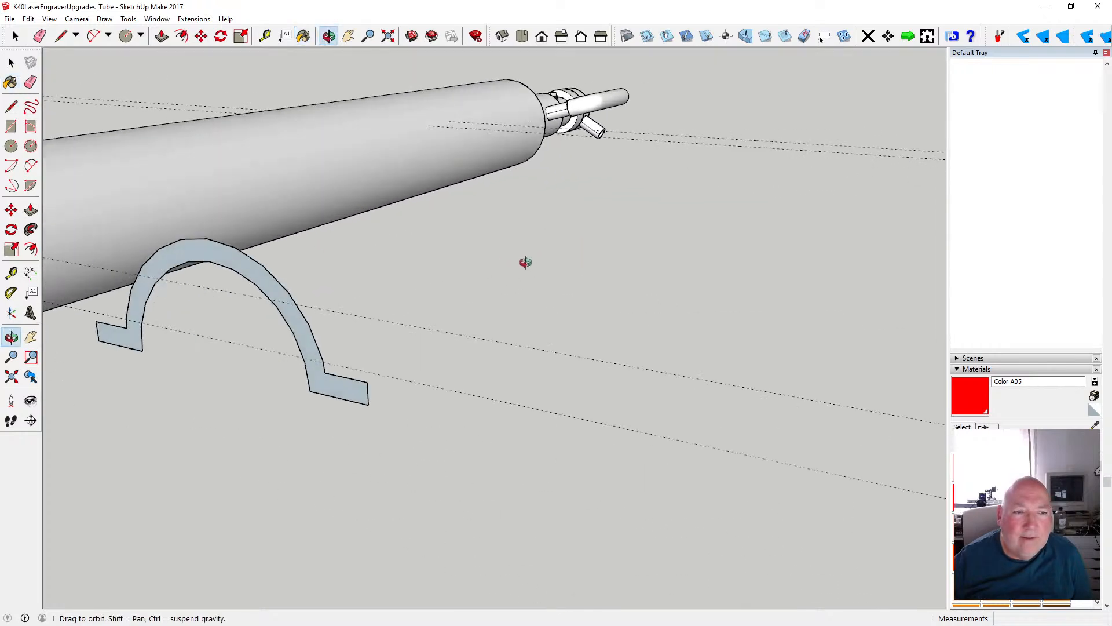
{"action": "left_click", "coordinate": [161, 36]}
{"action": "double_click", "coordinate": [315, 326]}
{"action": "type", "text": "5"}
{"action": "key", "text": "Return"}
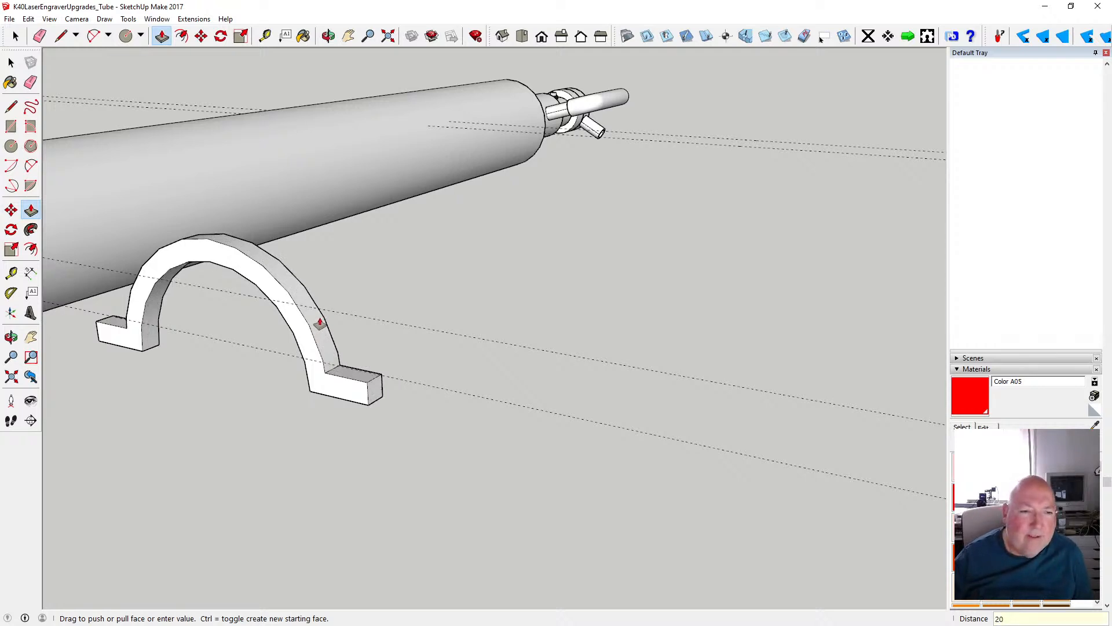
{"action": "type", "text": "20"}
{"action": "key", "text": "Return"}
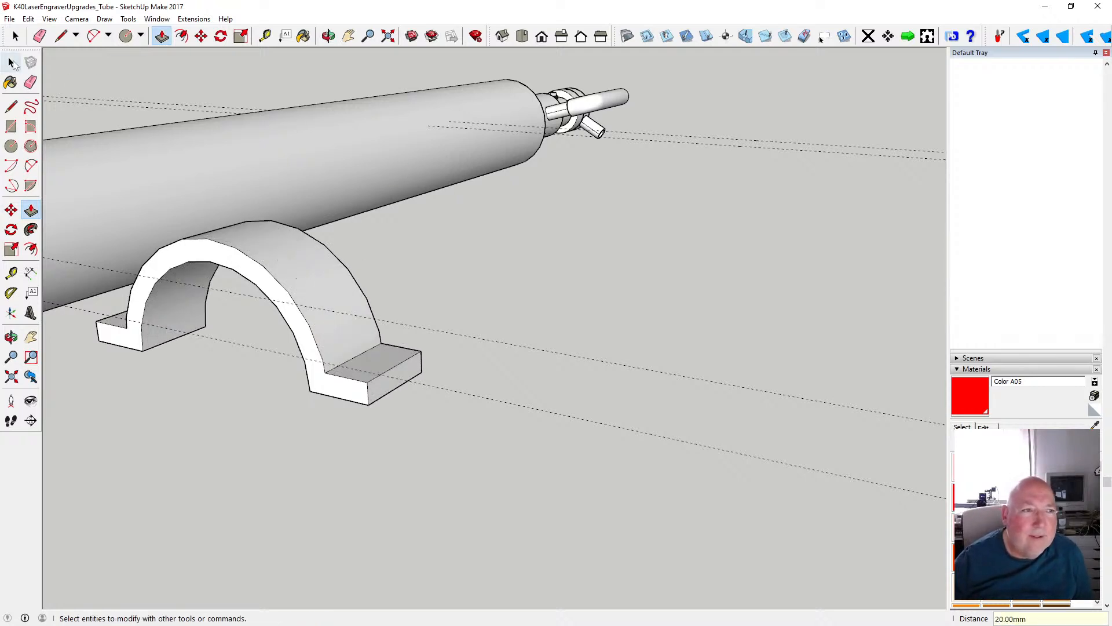
- Draw a screw-hole circle of 3 mm radius centred on the top face of the clamp's first flange
{"action": "left_click", "coordinate": [11, 146]}
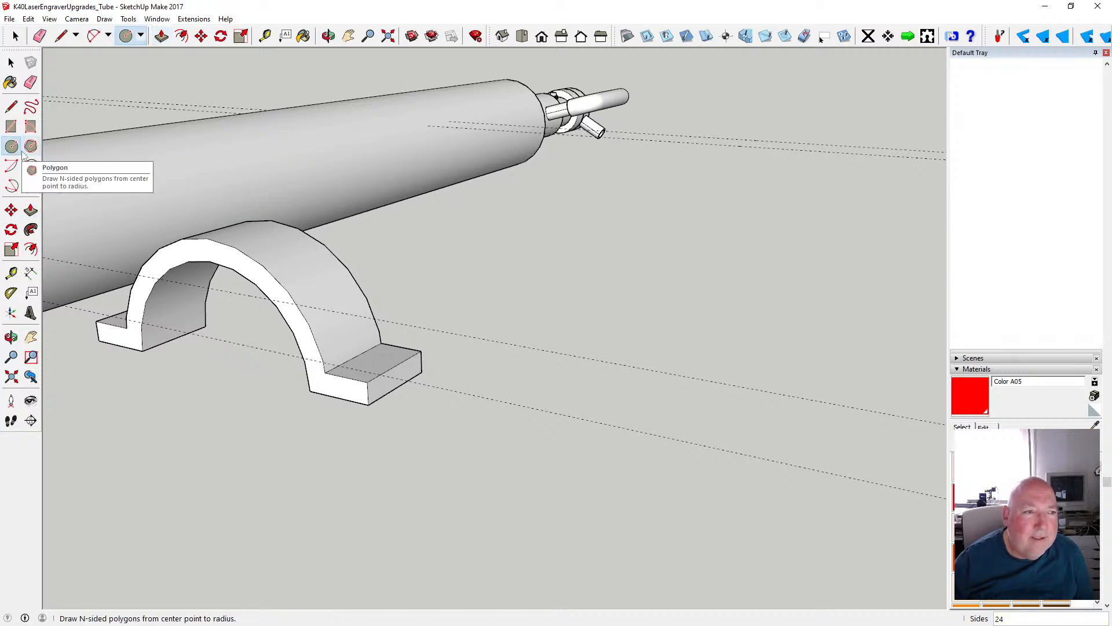
{"action": "left_click", "coordinate": [374, 359]}
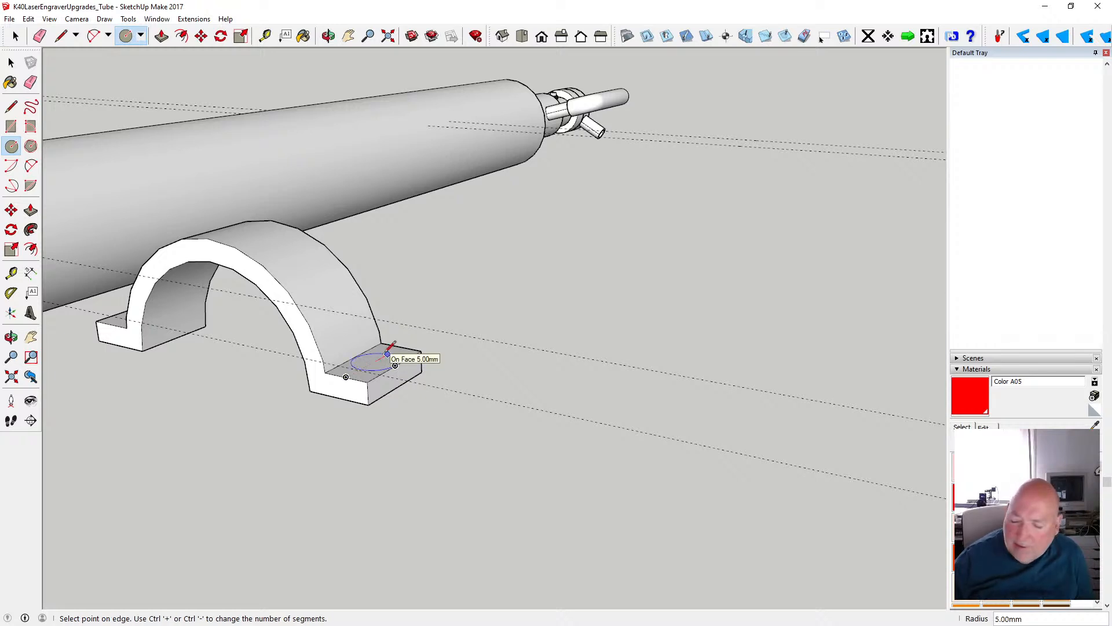
{"action": "type", "text": "3"}
{"action": "key", "text": "Return"}
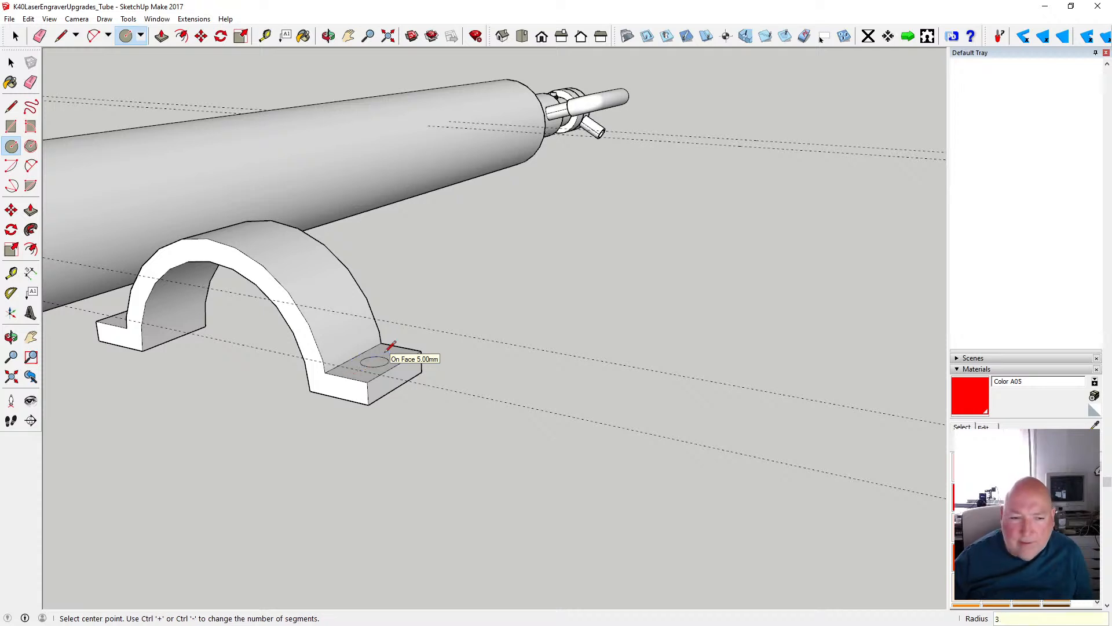
- Draw a matching circle of 3 mm radius centred on the top face of the clamp's opposite flange
{"action": "key", "text": "o"}
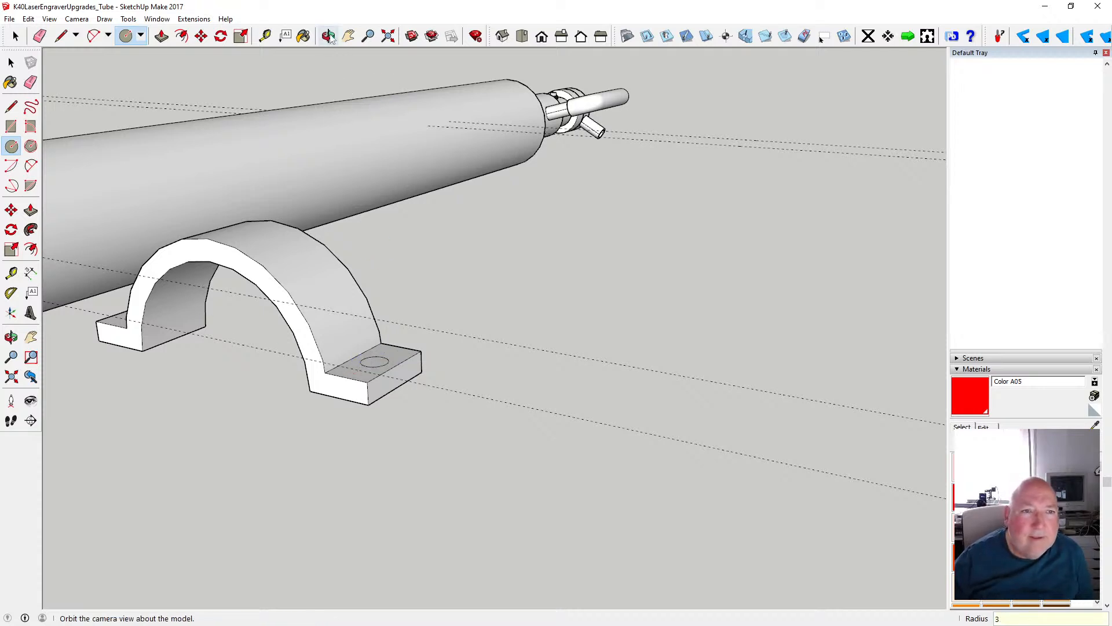
{"action": "left_click_drag", "start_coordinate": [311, 288], "coordinate": [584, 282]}
{"action": "scroll", "coordinate": [584, 283], "scroll_direction": "down", "scroll_amount": 3}
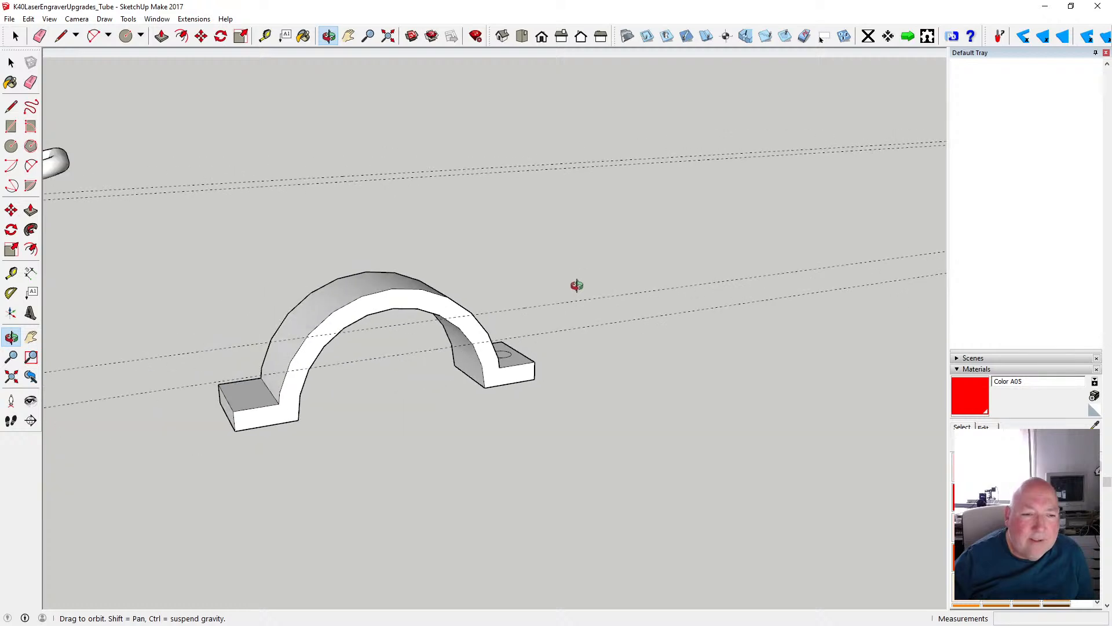
{"action": "scroll", "coordinate": [248, 397], "scroll_direction": "up", "scroll_amount": 5}
{"action": "left_click", "coordinate": [11, 146]}
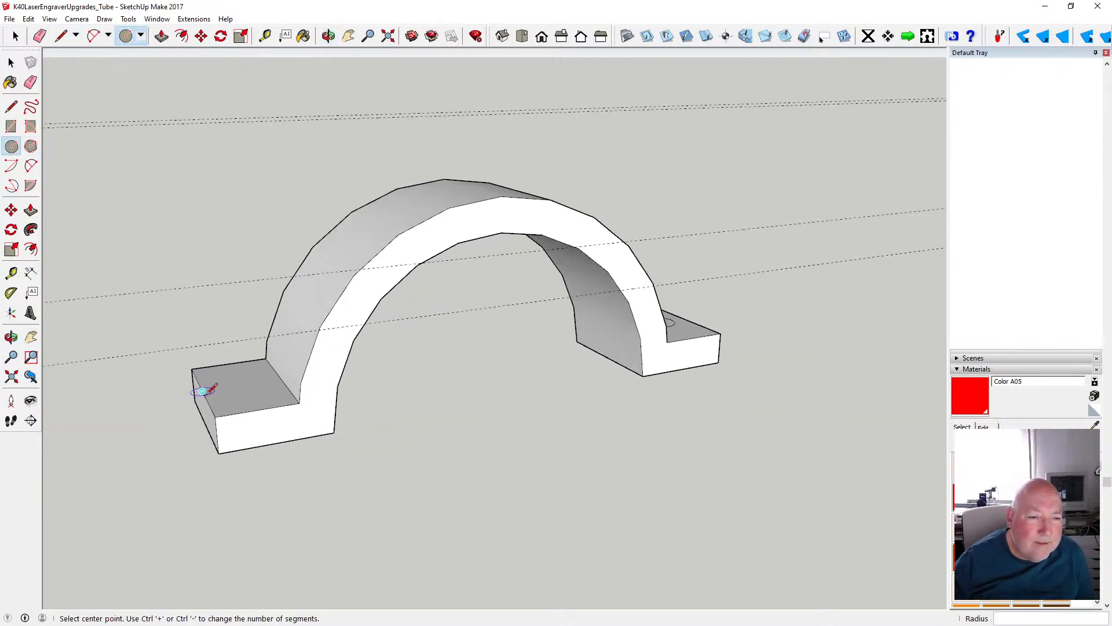
{"action": "left_click", "coordinate": [242, 385]}
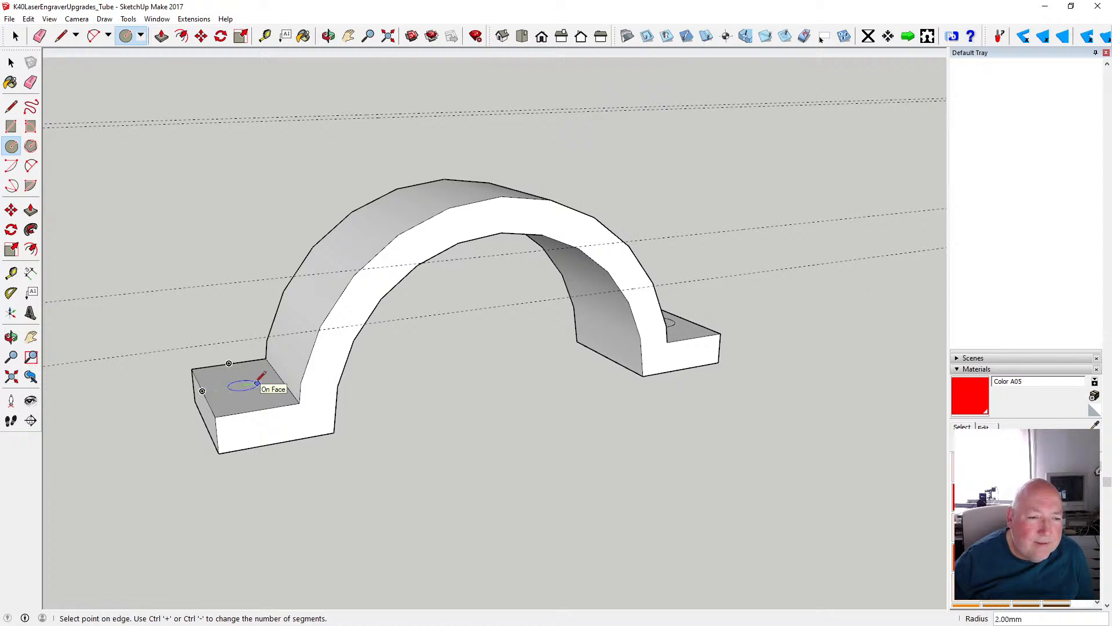
{"action": "type", "text": "3"}
{"action": "key", "text": "Return"}
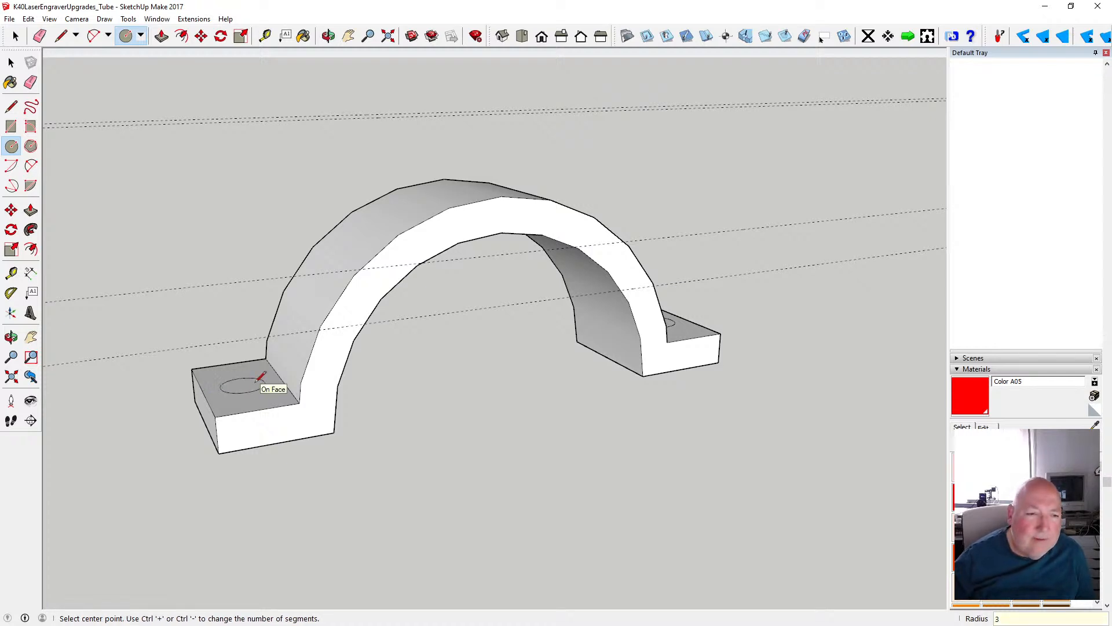
- Push both screw-hole circles 5 mm down through the clamp flanges to cut the holes
{"action": "left_click", "coordinate": [161, 36]}
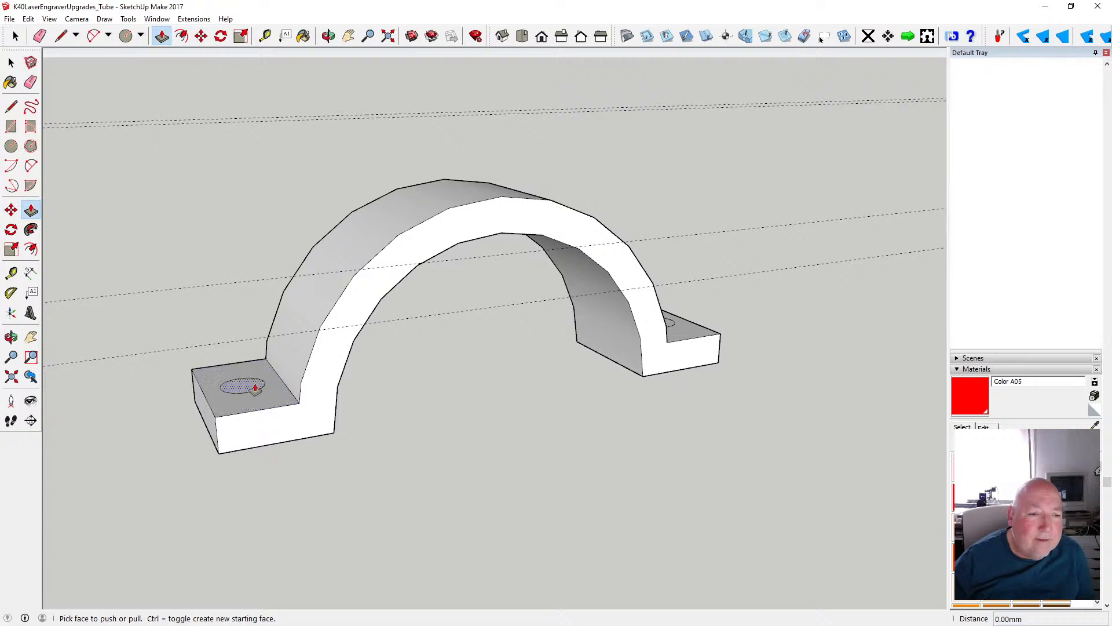
{"action": "left_click", "coordinate": [237, 386]}
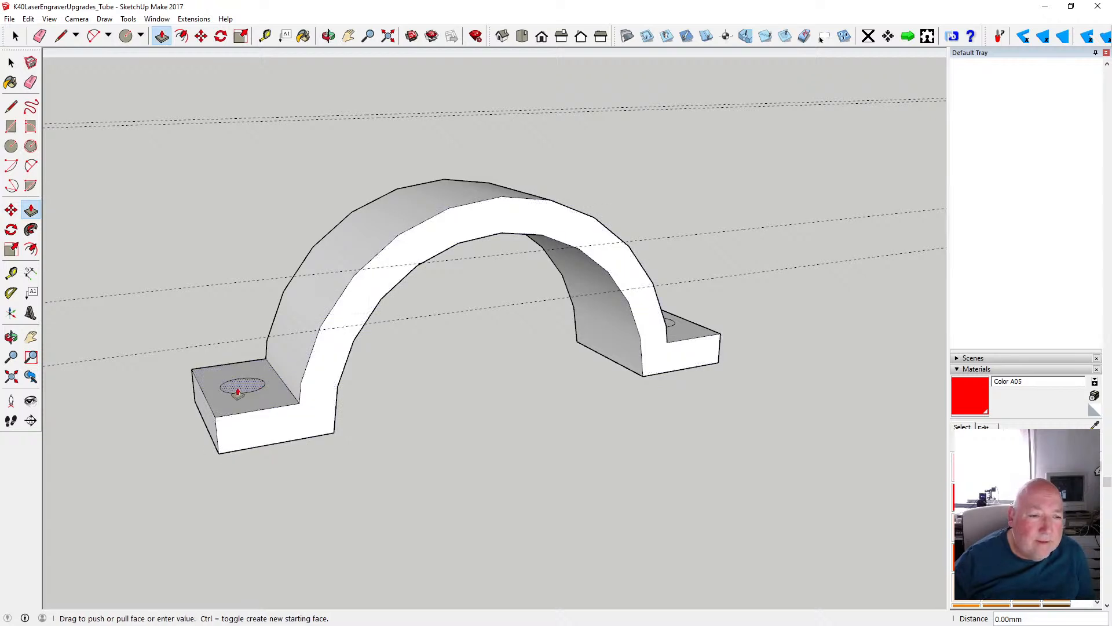
{"action": "left_click", "coordinate": [224, 457]}
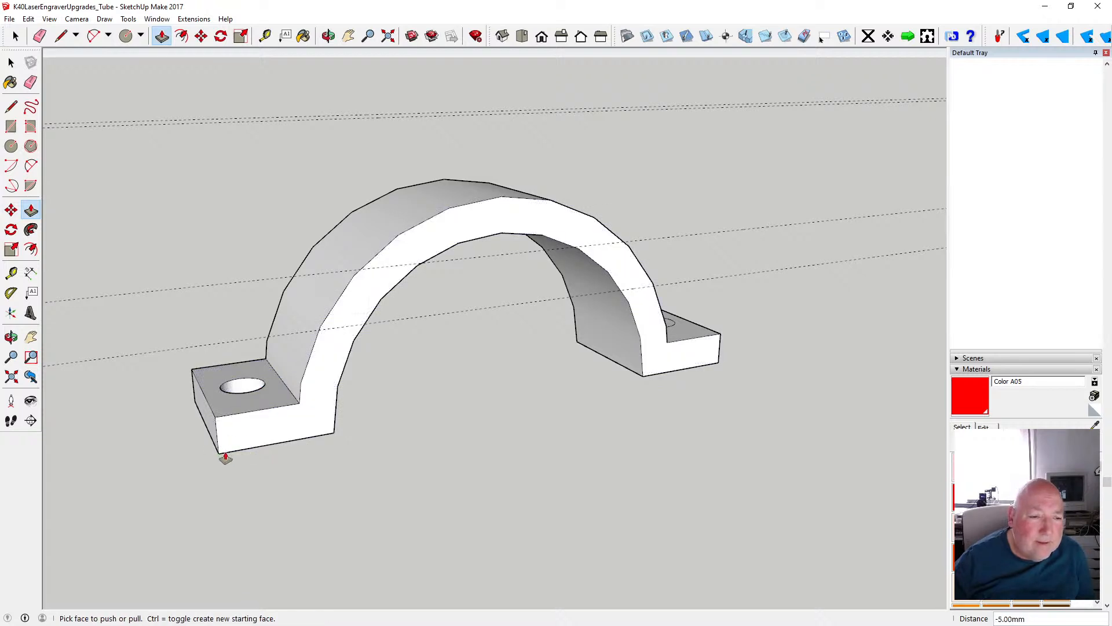
{"action": "left_click", "coordinate": [667, 327]}
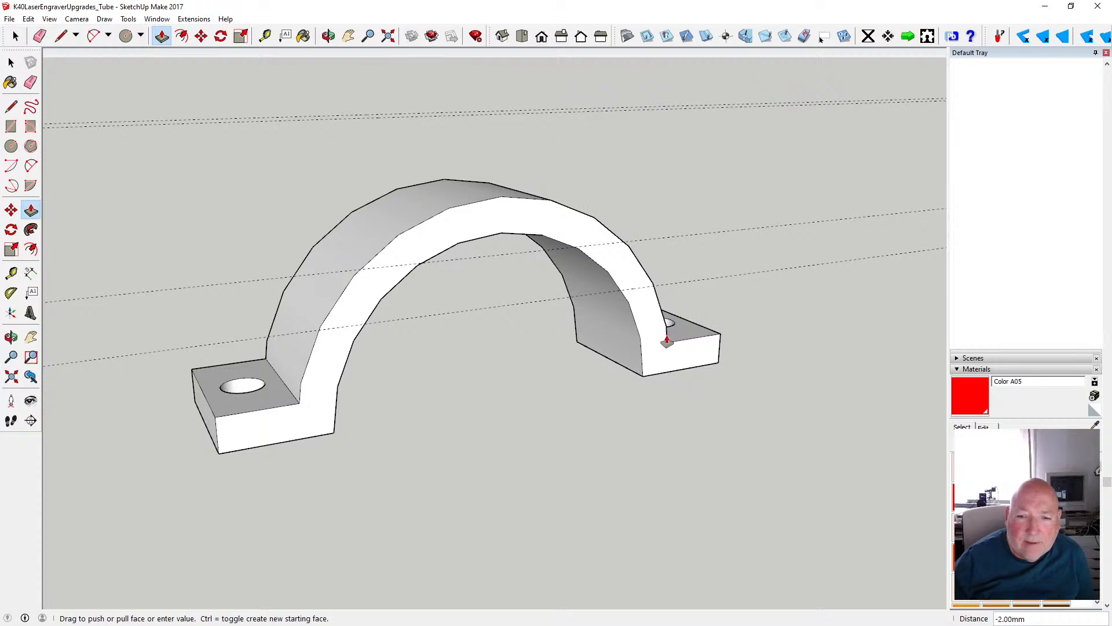
{"action": "left_click", "coordinate": [654, 377]}
- Paint the clamp's front, outer, flange-top and exposed inner faces and a screw hole with Formica Laminate Dark
{"action": "left_click", "coordinate": [328, 36]}
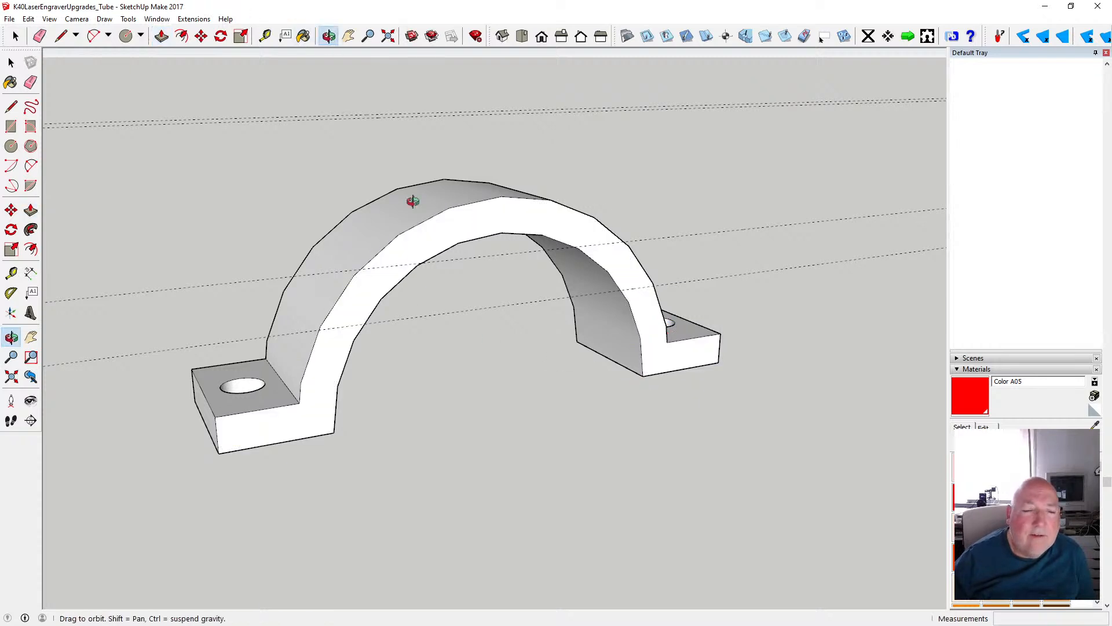
{"action": "left_click_drag", "start_coordinate": [532, 229], "coordinate": [345, 253]}
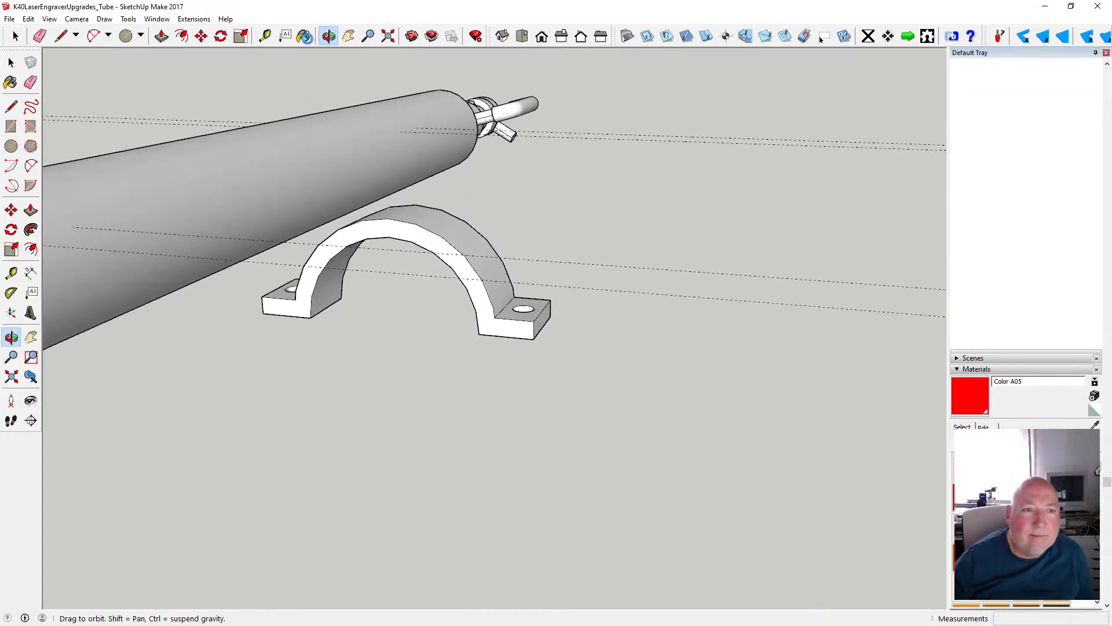
{"action": "key", "text": "b"}
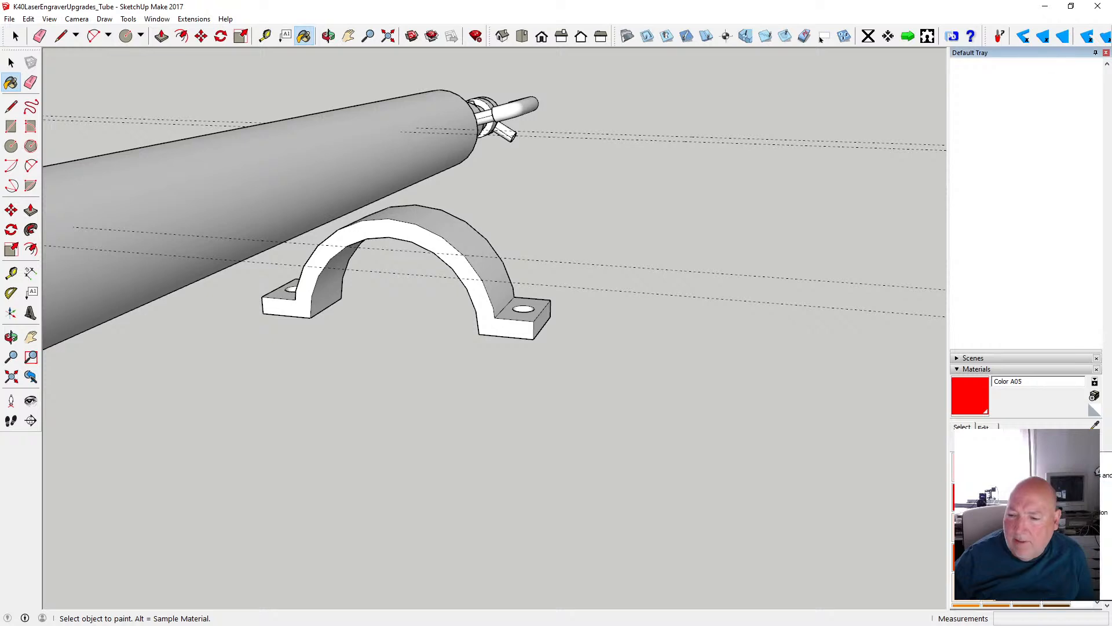
{"action": "left_click", "coordinate": [1025, 558]}
{"action": "left_click", "coordinate": [967, 497]}
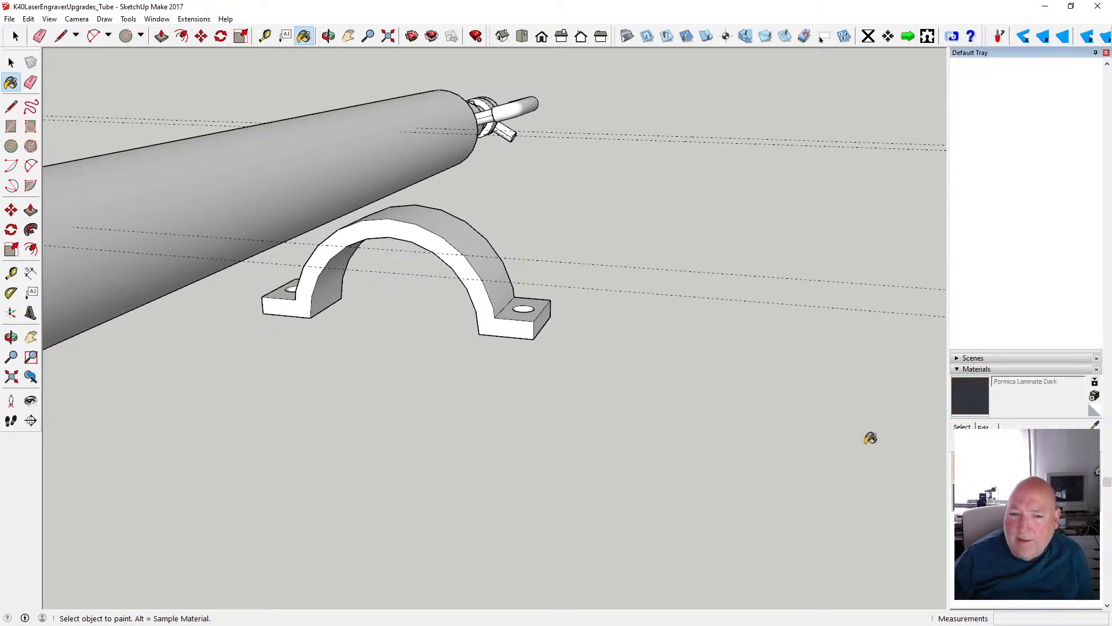
{"action": "left_click", "coordinate": [521, 329]}
{"action": "left_click", "coordinate": [508, 293]}
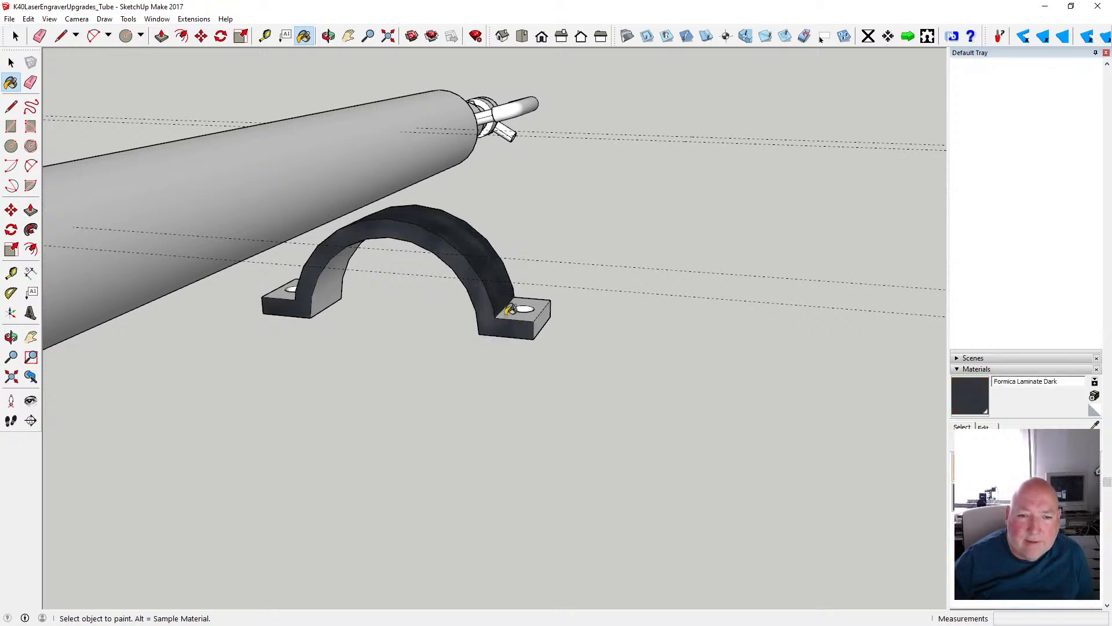
{"action": "left_click", "coordinate": [542, 313]}
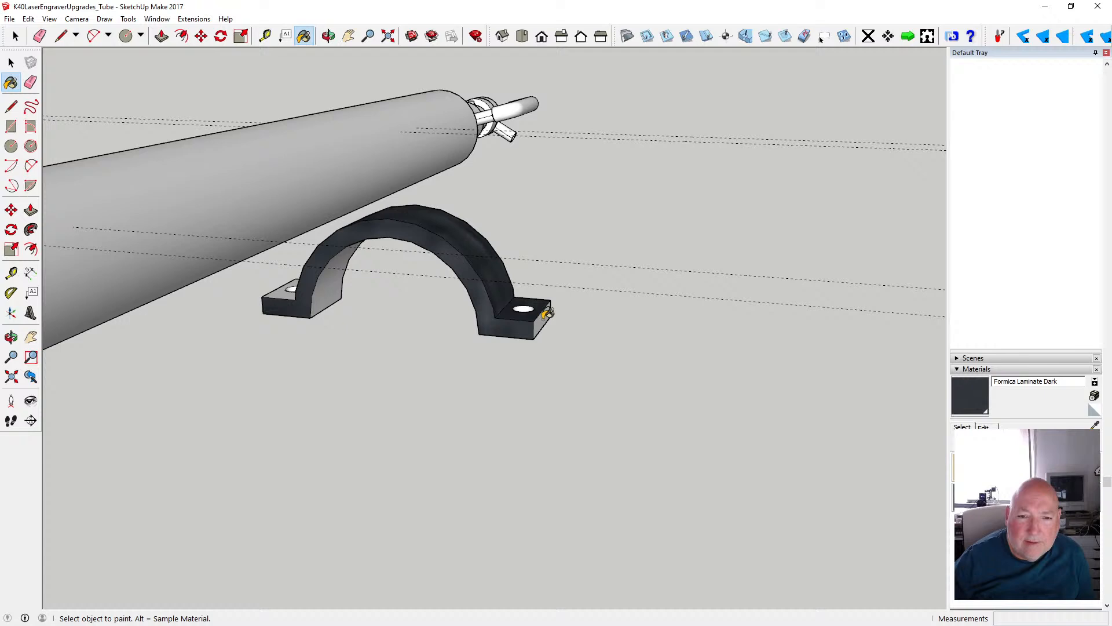
{"action": "left_click", "coordinate": [285, 293]}
{"action": "left_click", "coordinate": [326, 288]}
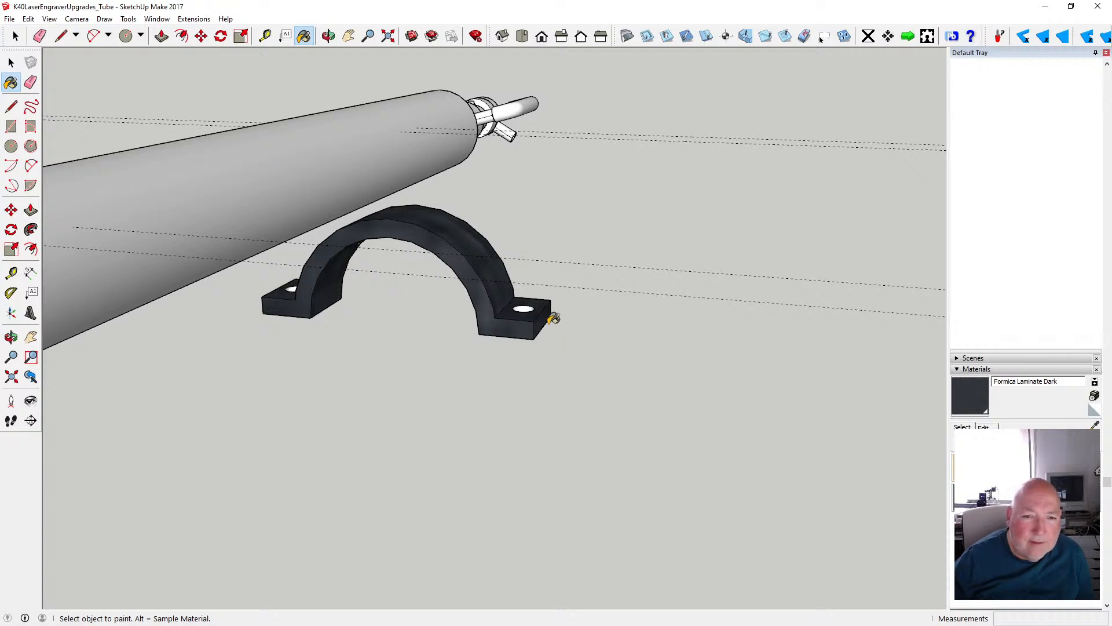
{"action": "left_click", "coordinate": [525, 307]}
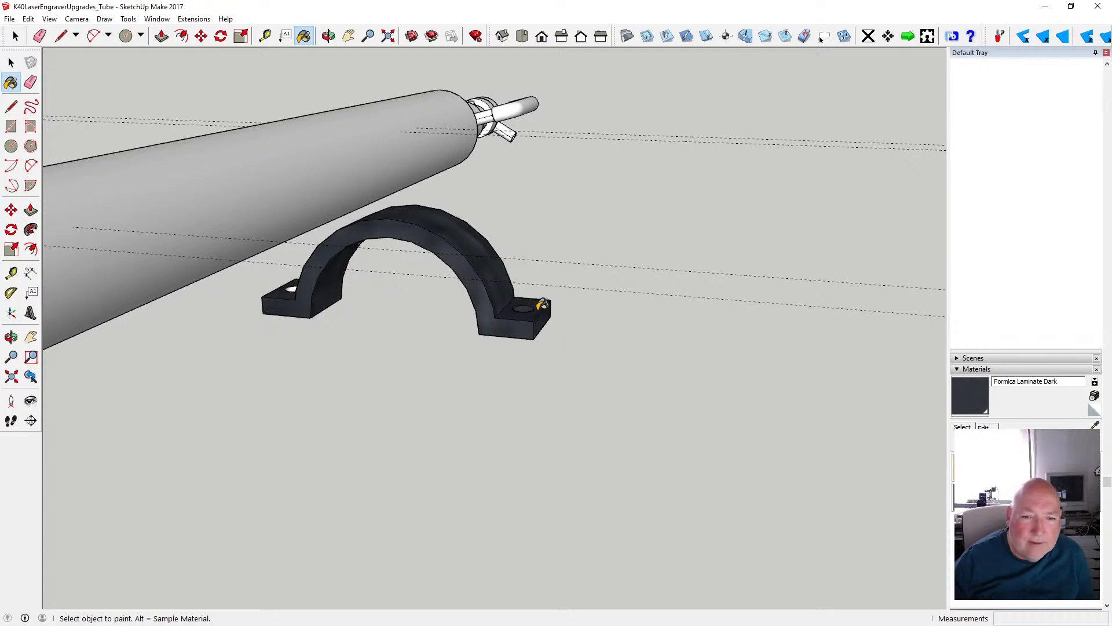
- Paint the clamp's remaining back face and the undersides of both flanges with Formica Laminate Dark
{"action": "left_click", "coordinate": [327, 36]}
{"action": "left_click_drag", "start_coordinate": [498, 151], "coordinate": [221, 314]}
{"action": "left_click", "coordinate": [303, 36]}
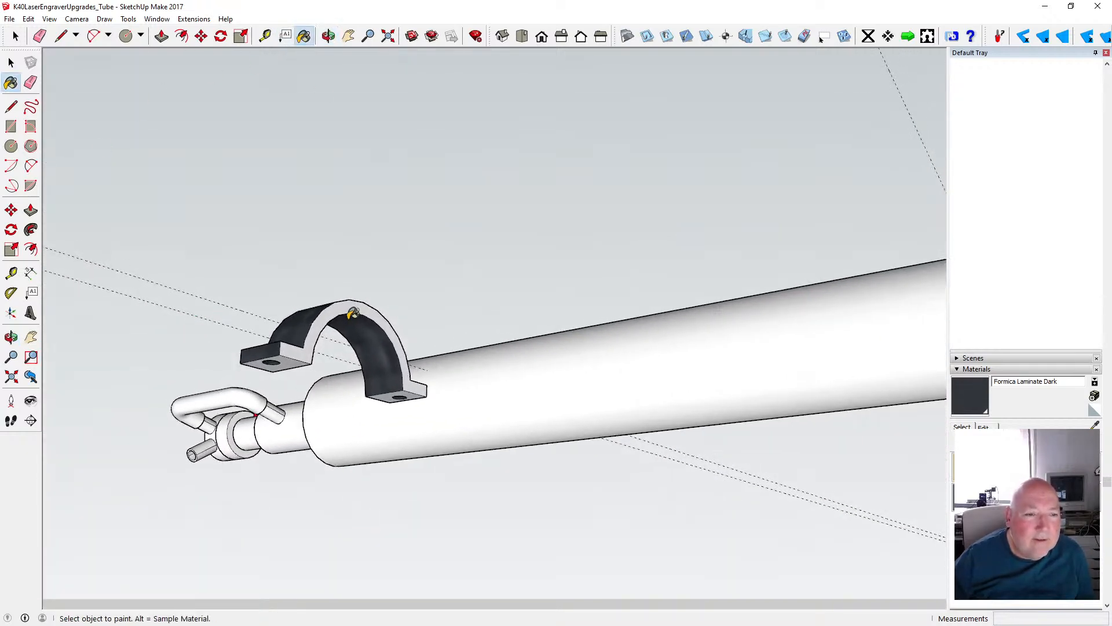
{"action": "left_click", "coordinate": [293, 356]}
{"action": "left_click", "coordinate": [311, 346]}
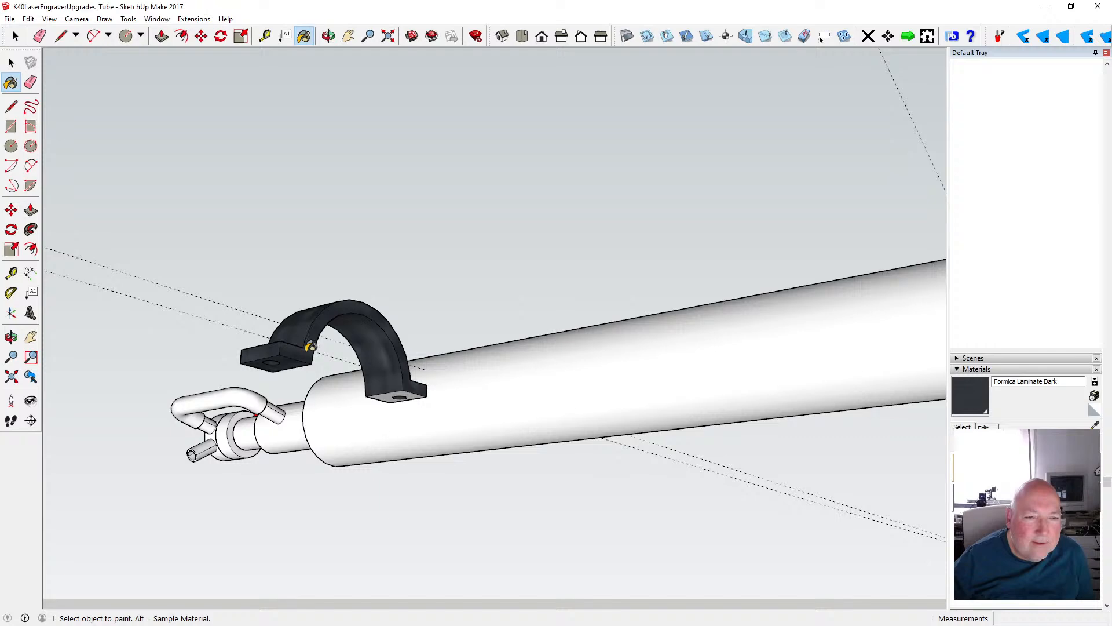
{"action": "left_click", "coordinate": [387, 392]}
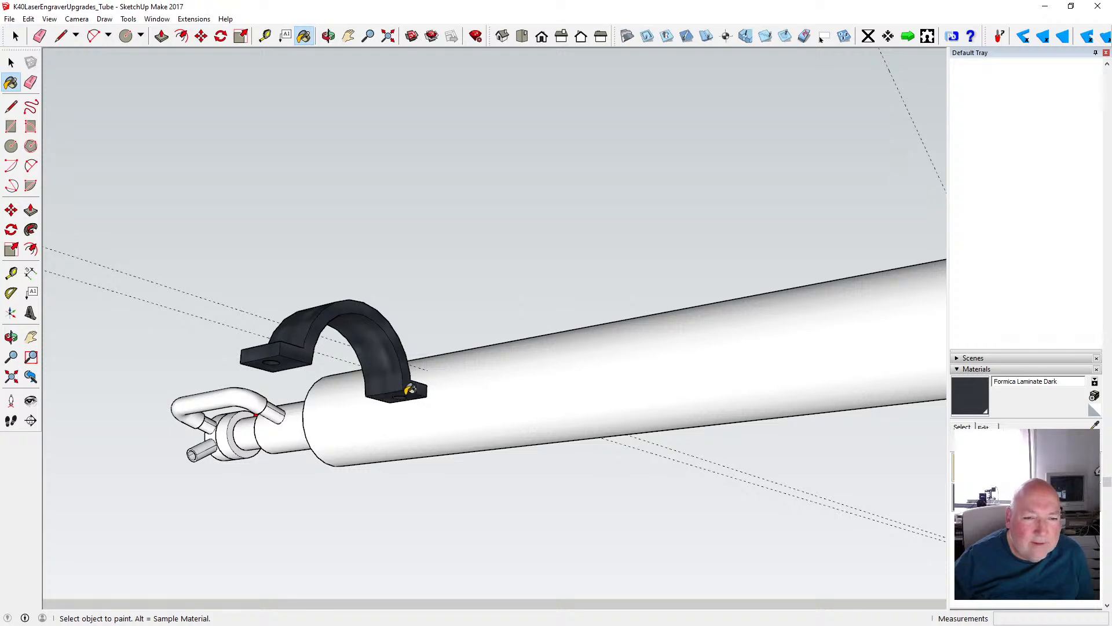
- Select the whole painted clamp and make it a component
{"action": "left_click", "coordinate": [327, 36]}
{"action": "mouse_move", "coordinate": [301, 191]}
{"action": "left_mouse_down"}
{"action": "mouse_move", "coordinate": [293, 210]}
{"action": "mouse_move", "coordinate": [405, 432]}
{"action": "mouse_move", "coordinate": [397, 355]}
{"action": "mouse_move", "coordinate": [560, 341]}
{"action": "left_mouse_up"}
{"action": "left_click_drag", "start_coordinate": [426, 356], "coordinate": [499, 336]}
{"action": "key", "text": "space"}
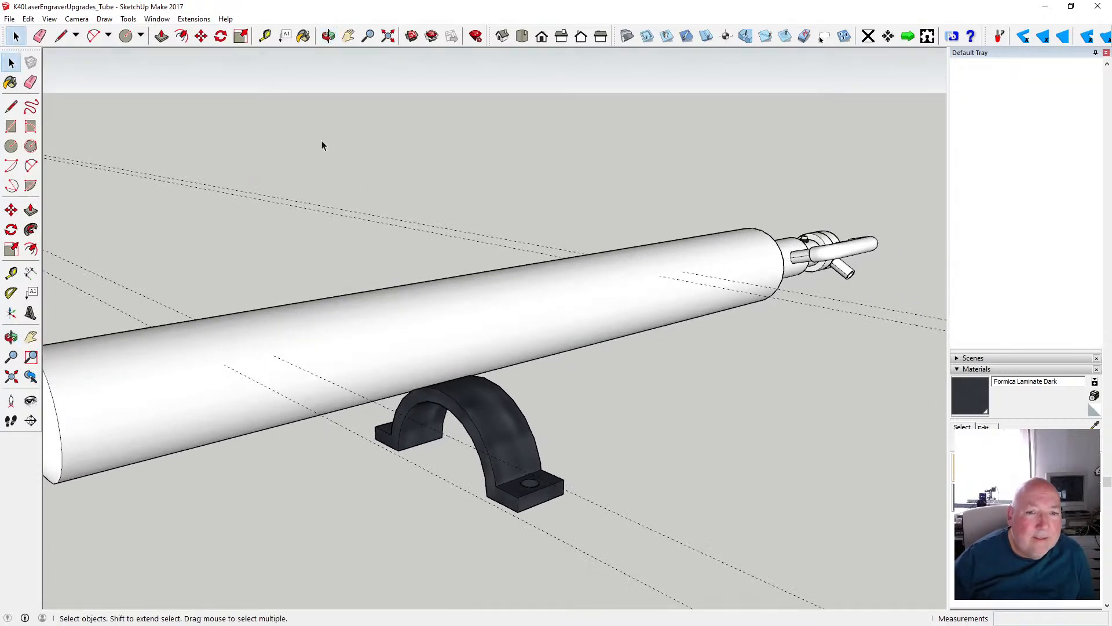
{"action": "scroll", "coordinate": [324, 142], "scroll_direction": "down", "scroll_amount": 1}
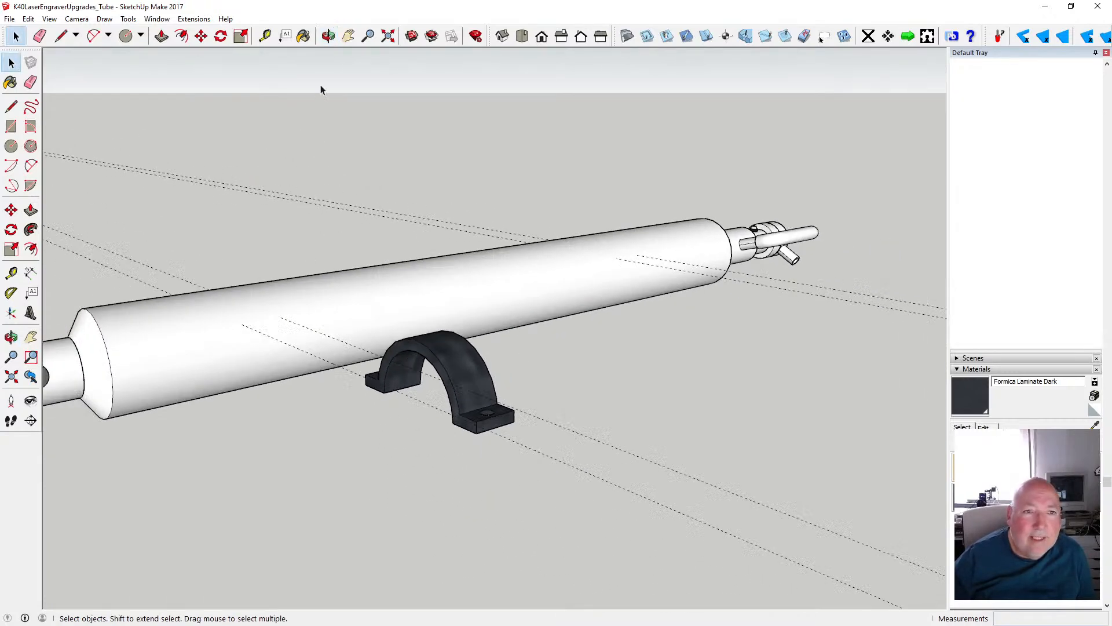
{"action": "left_click", "coordinate": [328, 36]}
{"action": "left_click_drag", "start_coordinate": [349, 121], "coordinate": [437, 214]}
{"action": "key", "text": "space"}
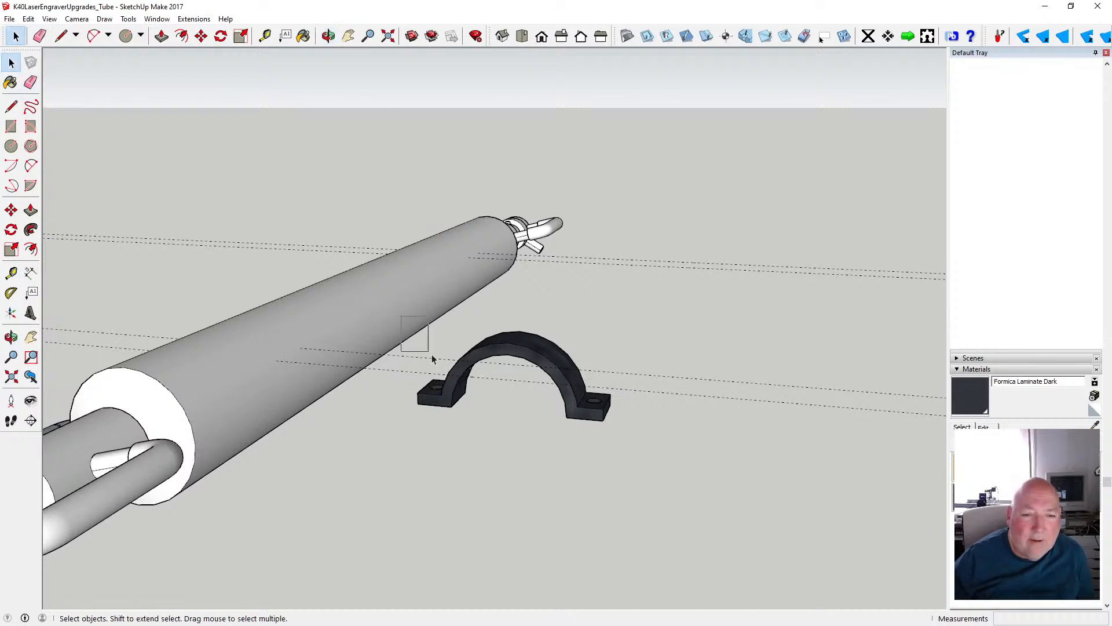
{"action": "left_click_drag", "start_coordinate": [432, 359], "coordinate": [630, 450]}
{"action": "right_click", "coordinate": [565, 379]}
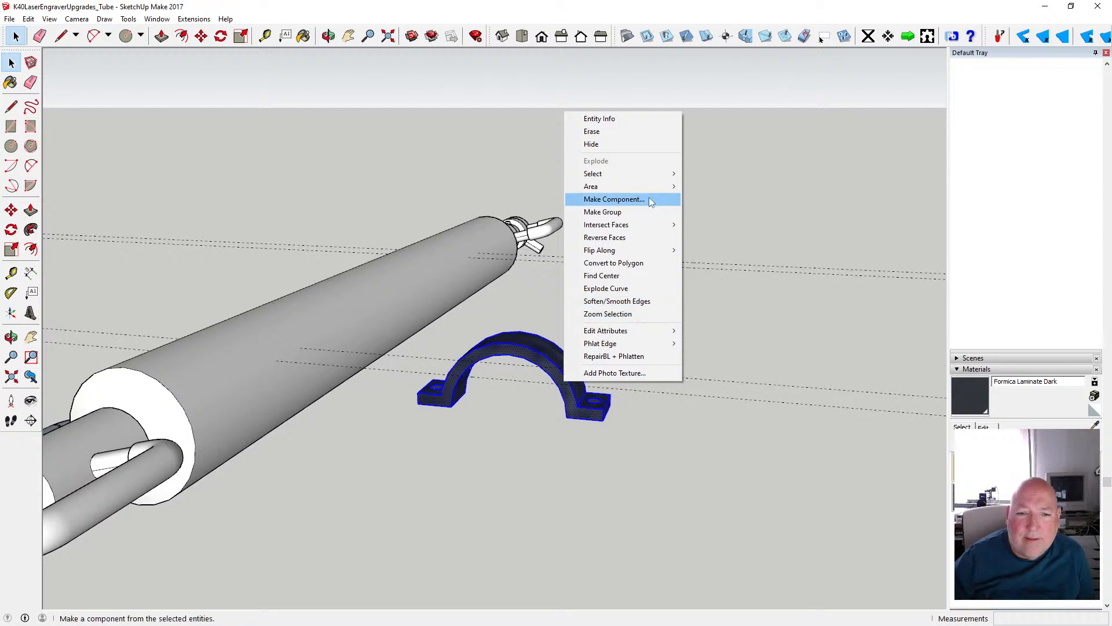
{"action": "left_click", "coordinate": [614, 199]}
{"action": "left_click", "coordinate": [584, 402]}
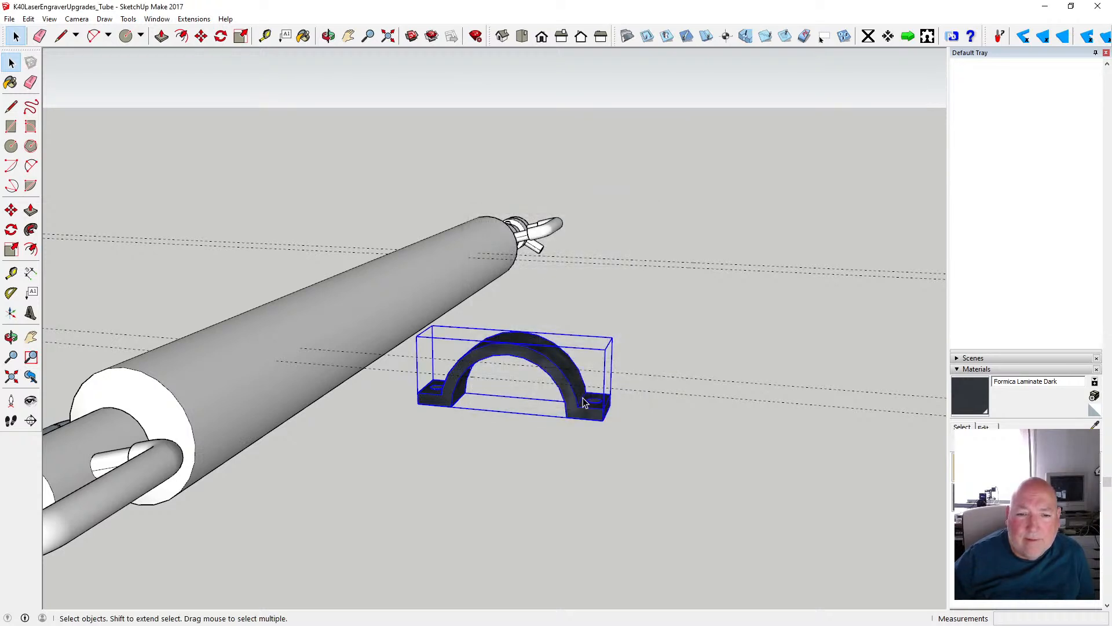
- Copy the clamp component and paste the duplicate in place over the original
{"action": "left_click", "coordinate": [201, 36]}
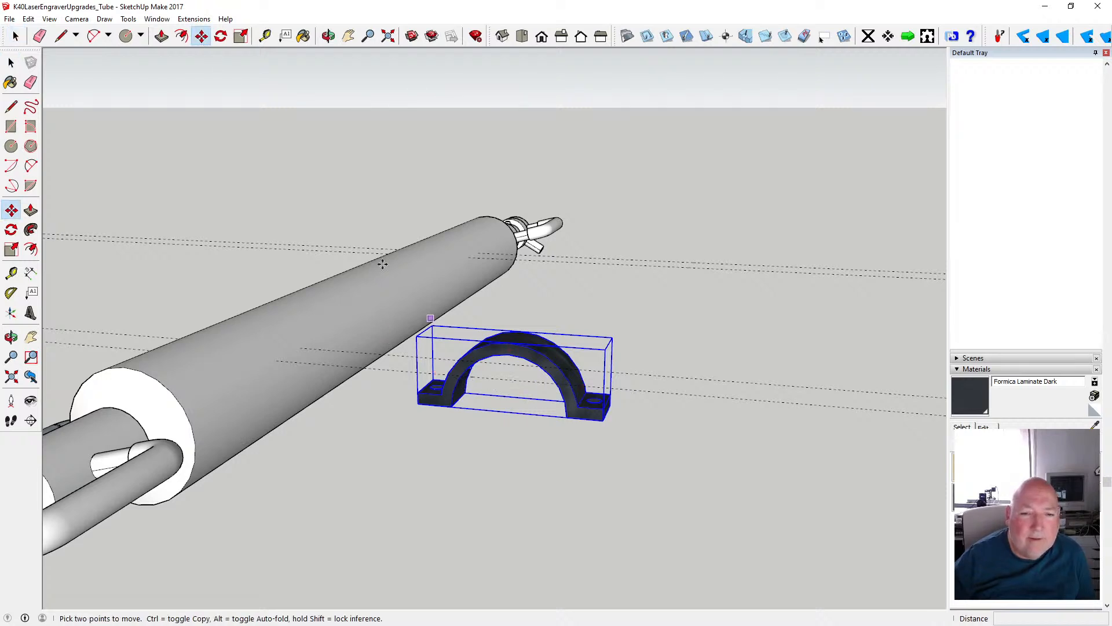
{"action": "left_click", "coordinate": [28, 19]}
{"action": "left_click", "coordinate": [72, 76]}
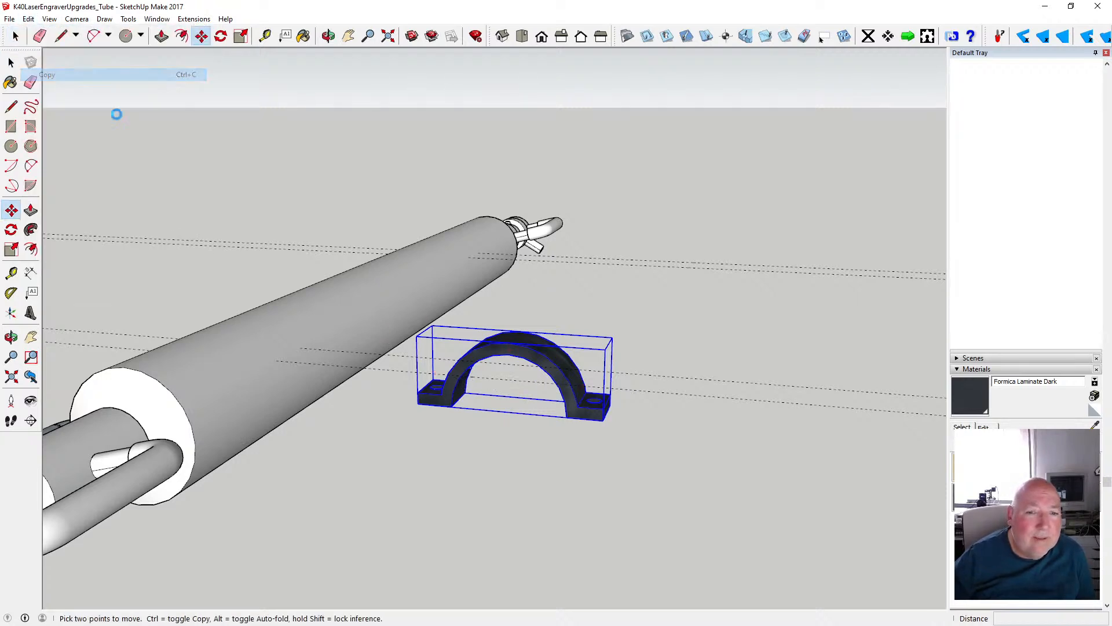
{"action": "left_click", "coordinate": [11, 62]}
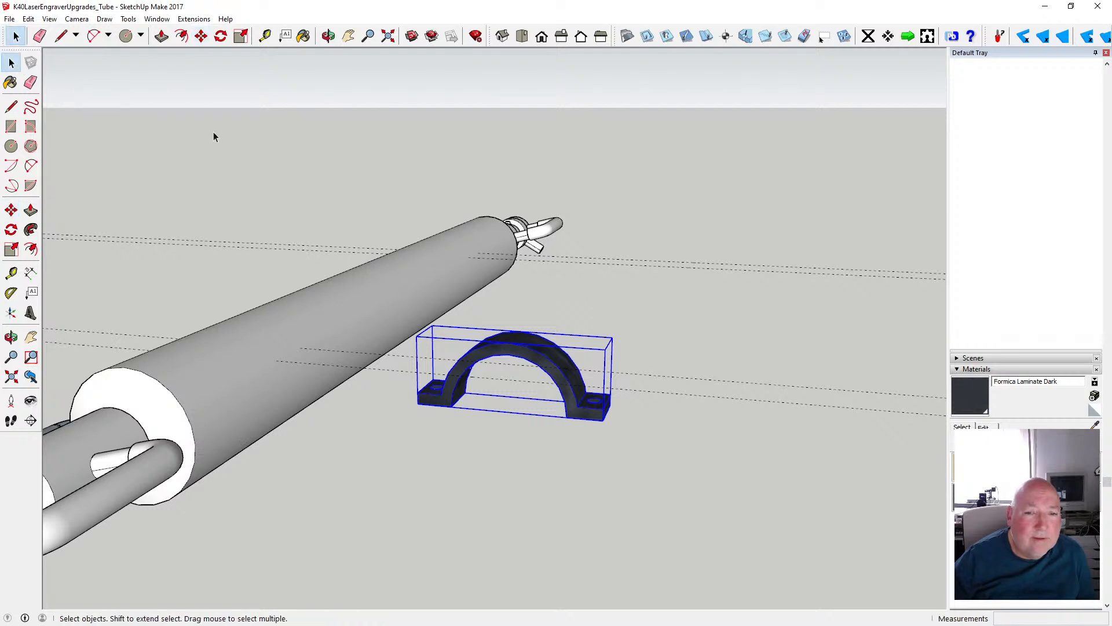
{"action": "left_click", "coordinate": [214, 137]}
{"action": "left_click", "coordinate": [28, 19]}
{"action": "left_click", "coordinate": [72, 100]}
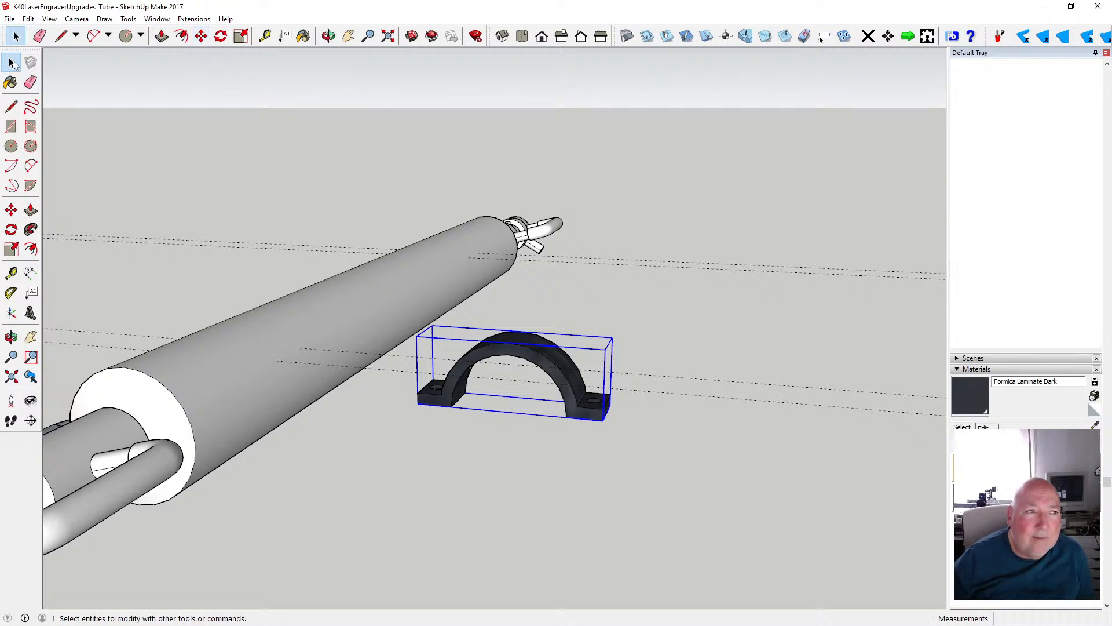
- Try flipping the pasted clamp along the component's green and red axes, undoing each flip
{"action": "right_click", "coordinate": [507, 354]}
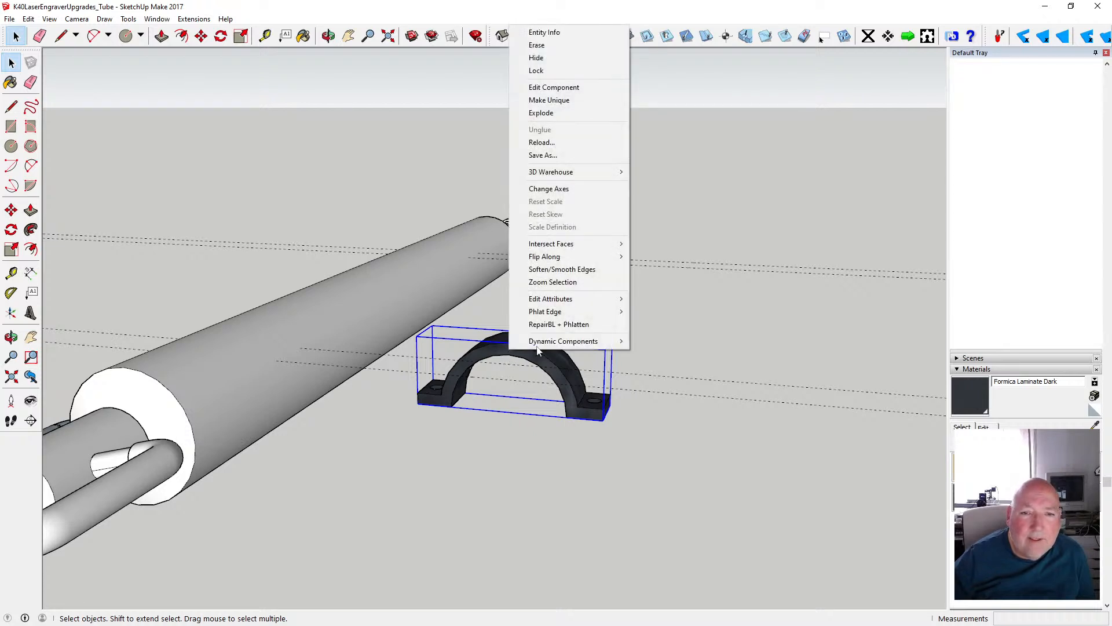
{"action": "mouse_move", "coordinate": [583, 260]}
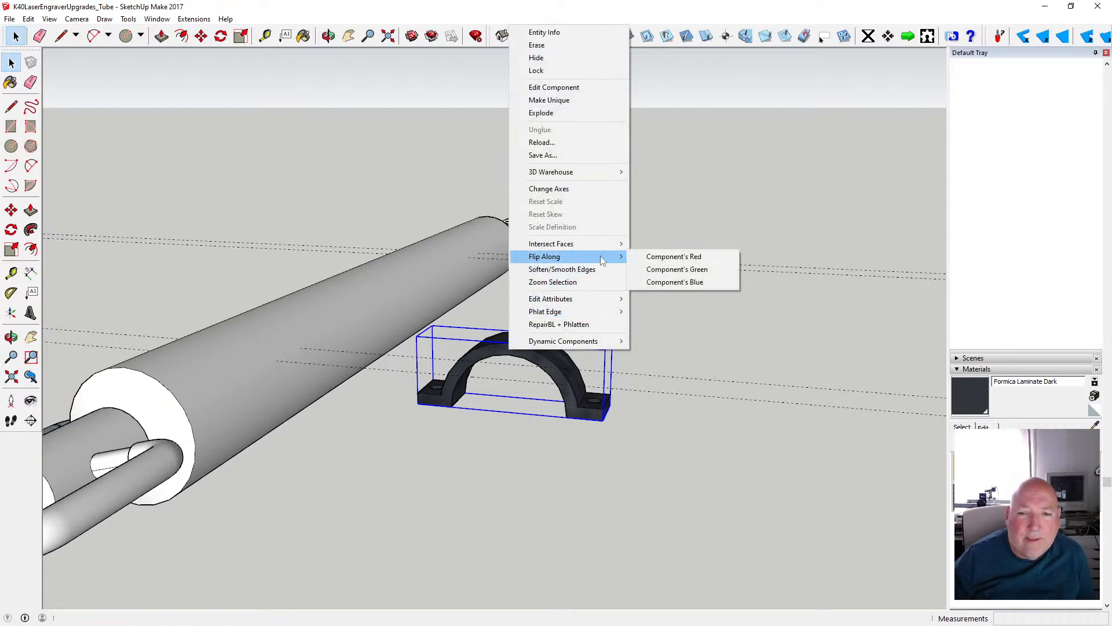
{"action": "left_click", "coordinate": [702, 276]}
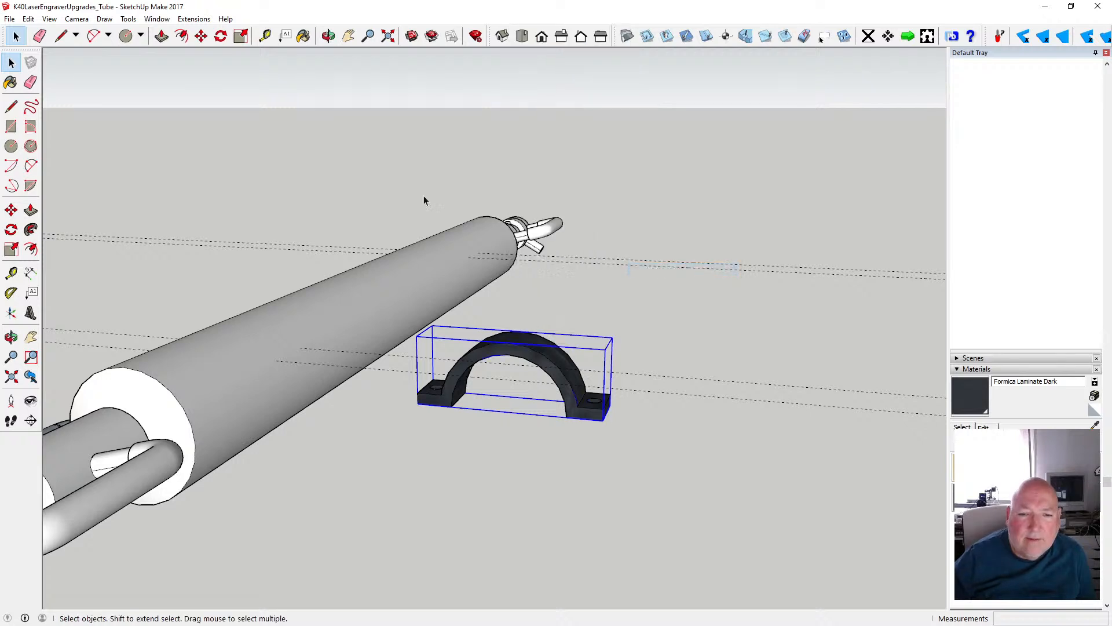
{"action": "left_click", "coordinate": [29, 20]}
{"action": "left_click", "coordinate": [44, 32]}
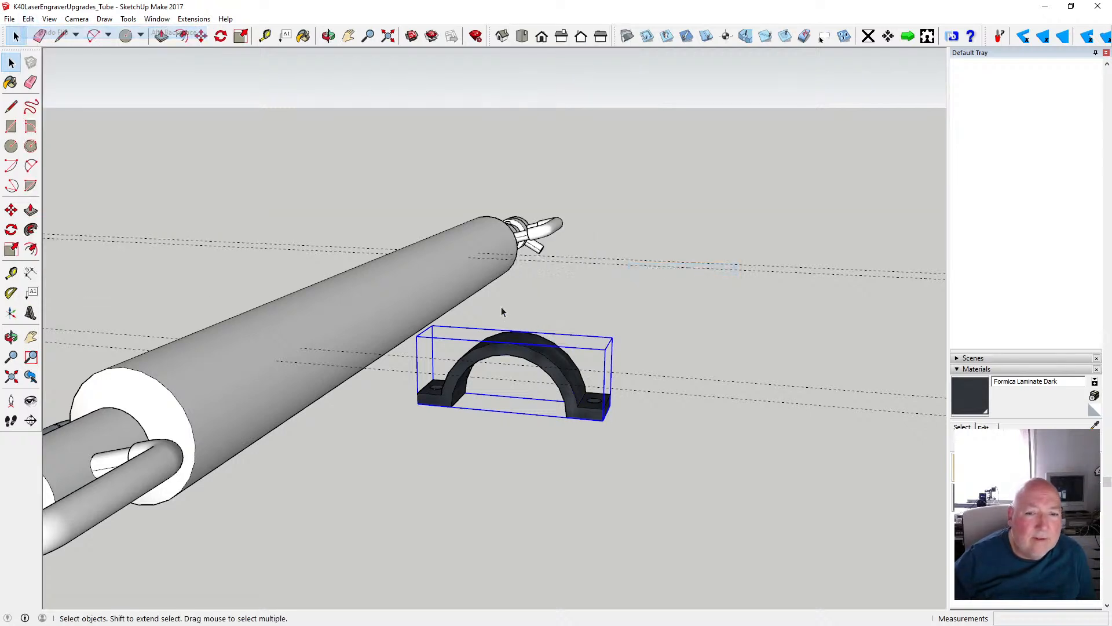
{"action": "right_click", "coordinate": [511, 346]}
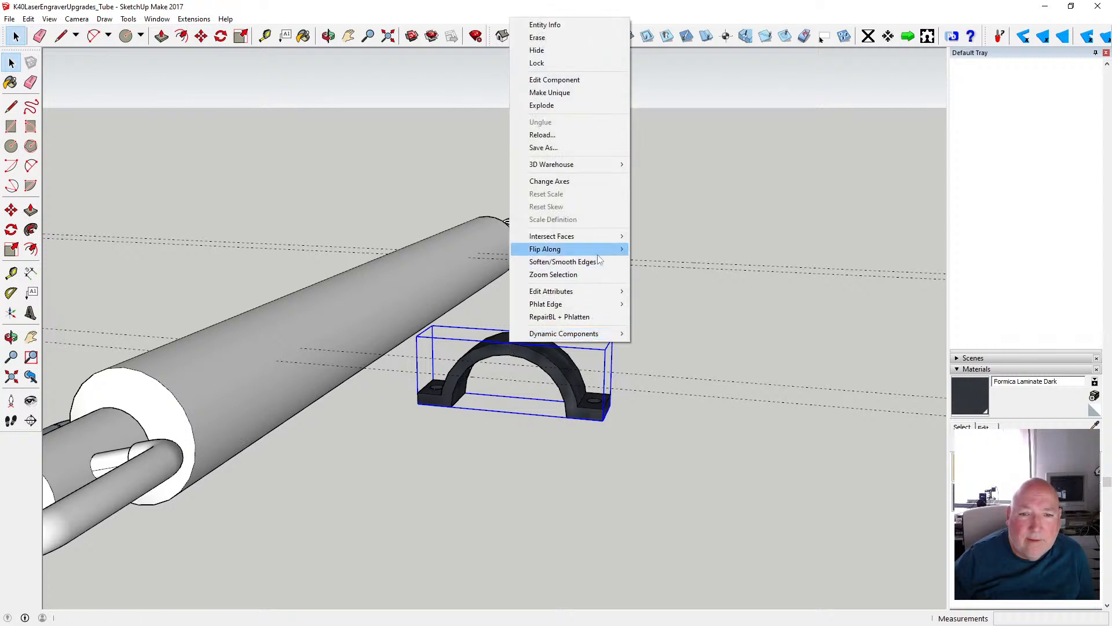
{"action": "mouse_move", "coordinate": [603, 250]}
{"action": "left_click", "coordinate": [676, 250]}
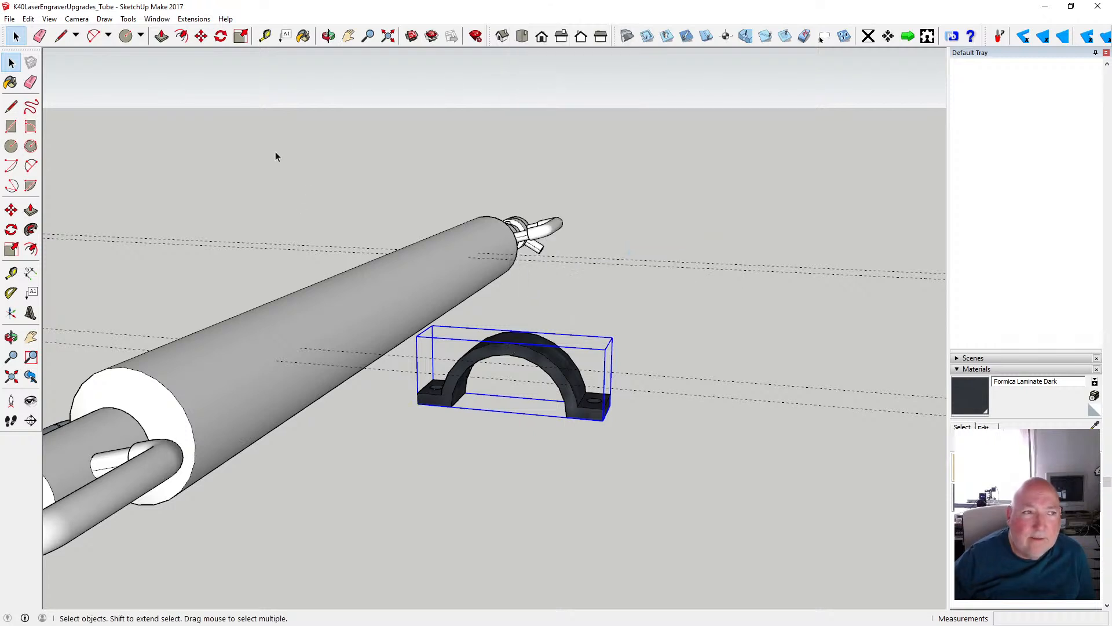
{"action": "left_click", "coordinate": [28, 19]}
{"action": "left_click", "coordinate": [44, 33]}
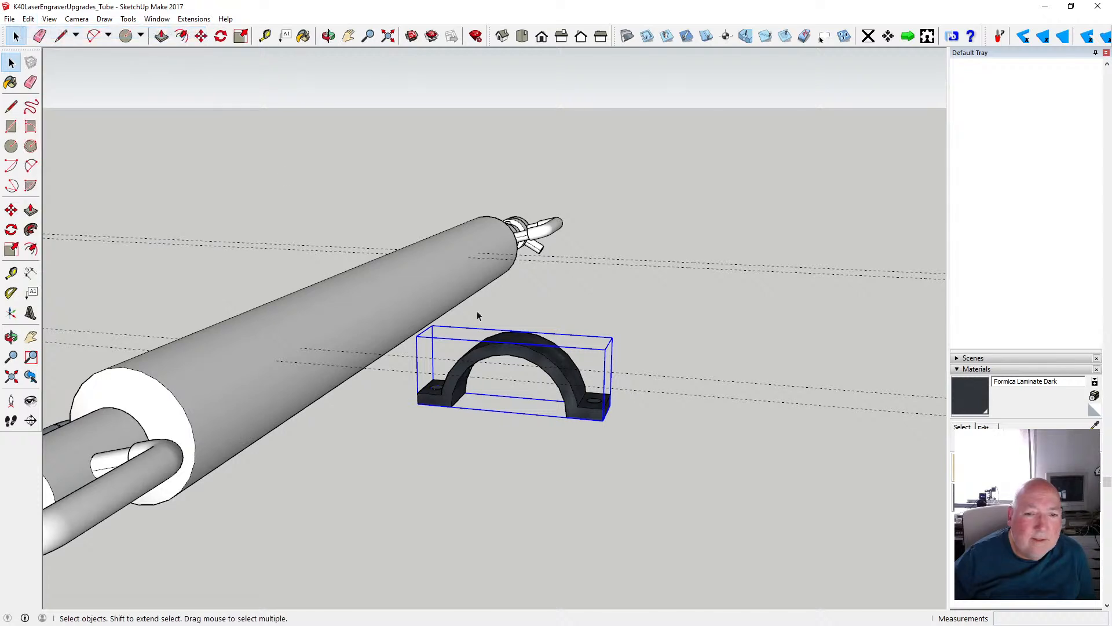
- Flip the pasted clamp along the component's blue axis to turn it upside down
{"action": "right_click", "coordinate": [508, 345]}
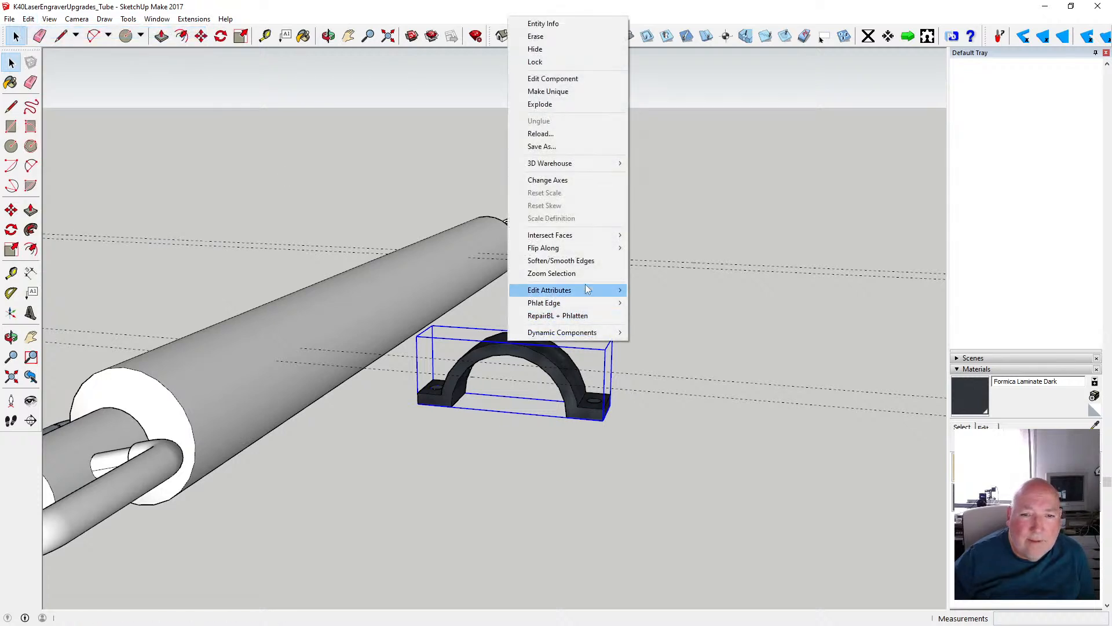
{"action": "mouse_move", "coordinate": [570, 253]}
{"action": "left_click", "coordinate": [702, 276]}
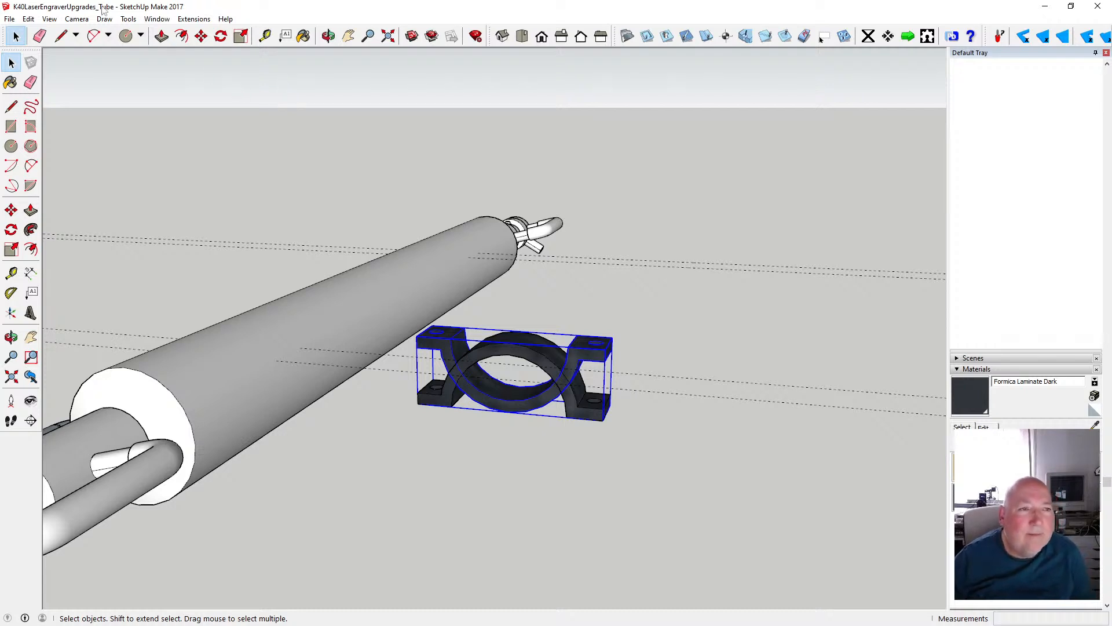
- Move the flipped clamp half straight down 30 mm so its lugs meet the upper half's lugs
{"action": "left_click", "coordinate": [200, 36]}
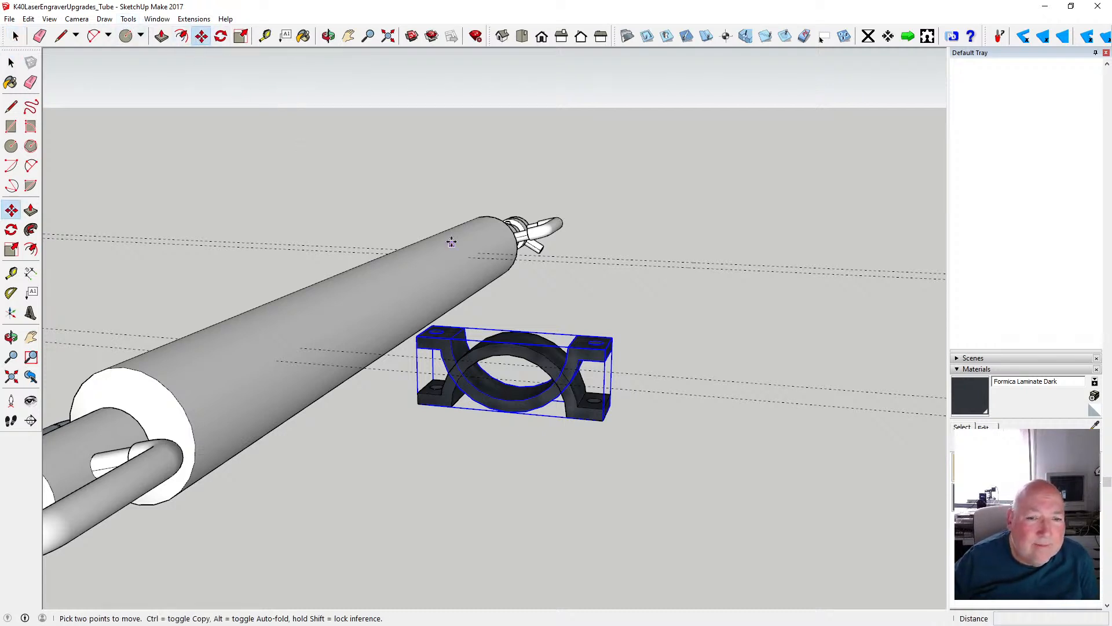
{"action": "left_click", "coordinate": [572, 349]}
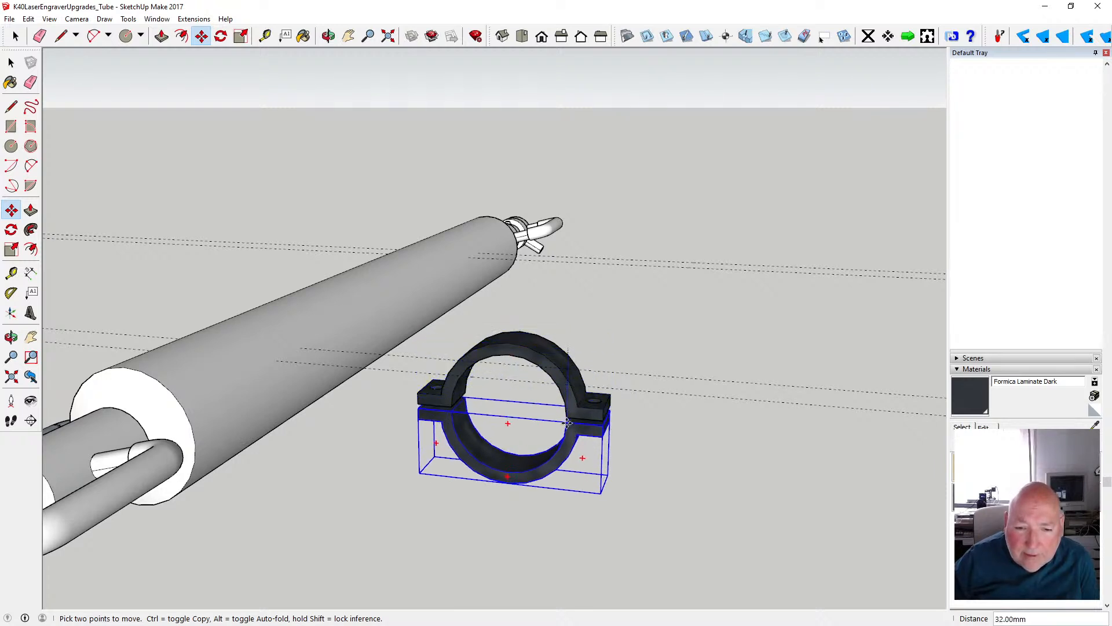
{"action": "left_click", "coordinate": [568, 422]}
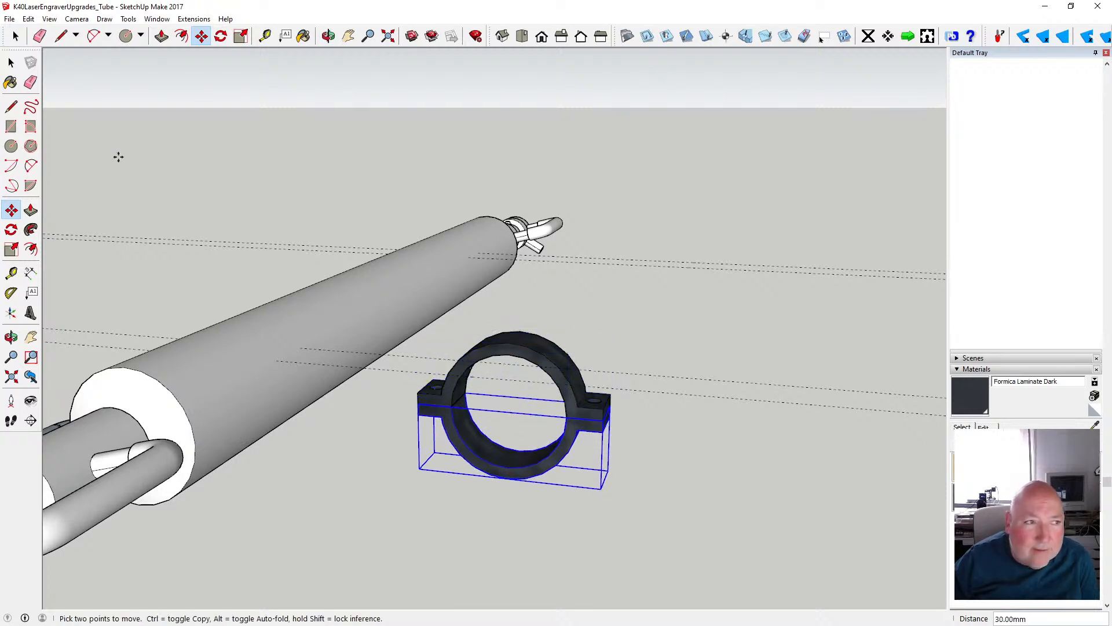
{"action": "key", "text": "space"}
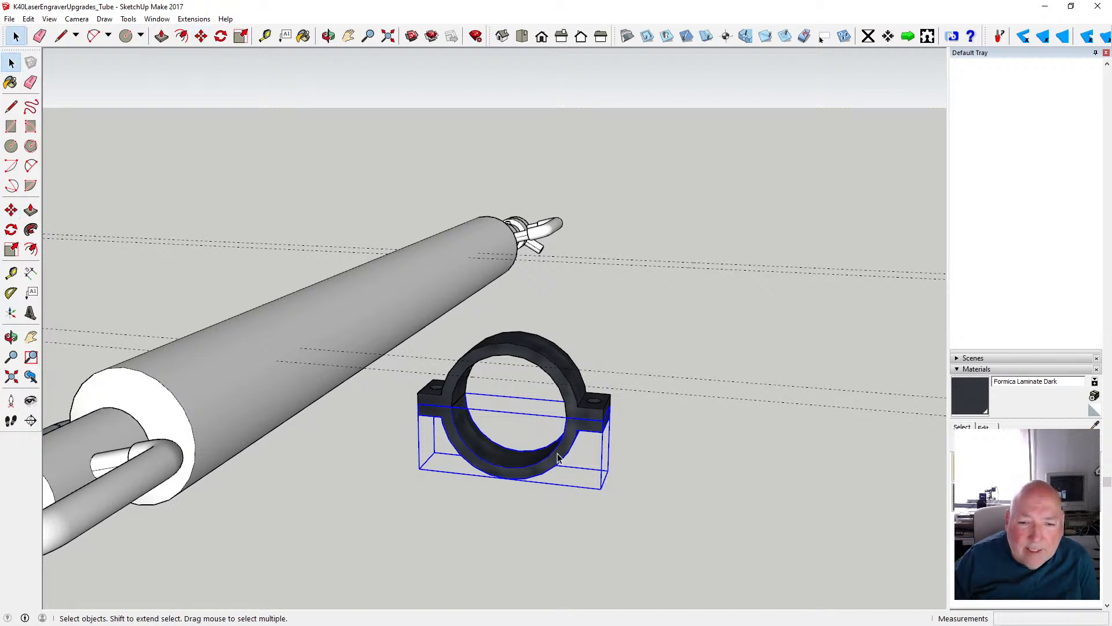
- Make the lower clamp half a unique component, independent of the upper half
{"action": "right_click", "coordinate": [558, 460]}
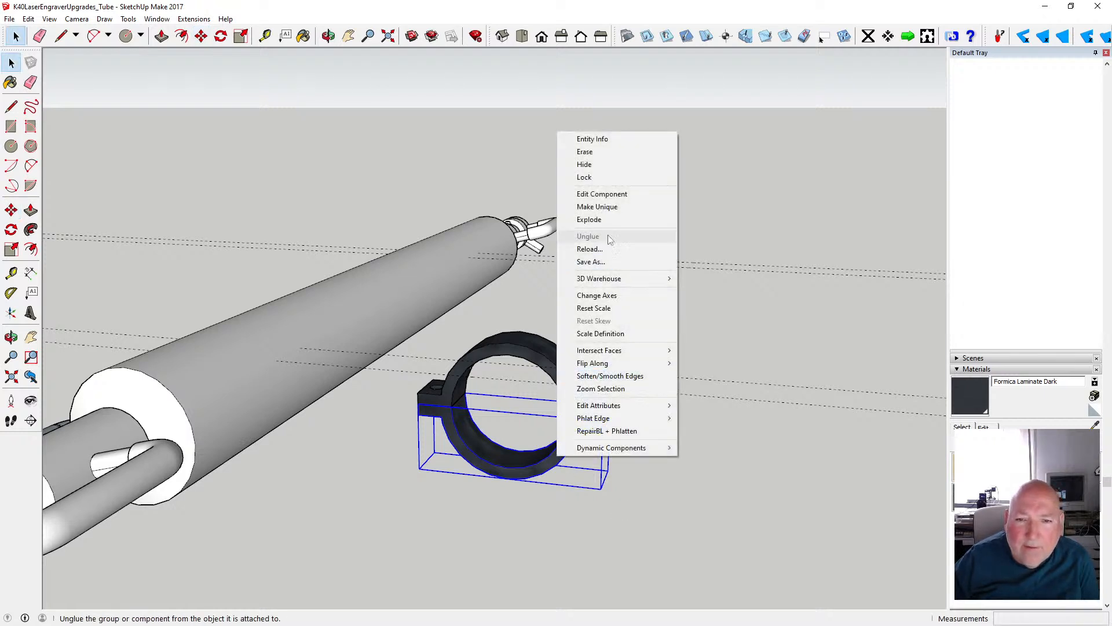
{"action": "left_click", "coordinate": [611, 209]}
{"action": "left_click", "coordinate": [663, 447]}
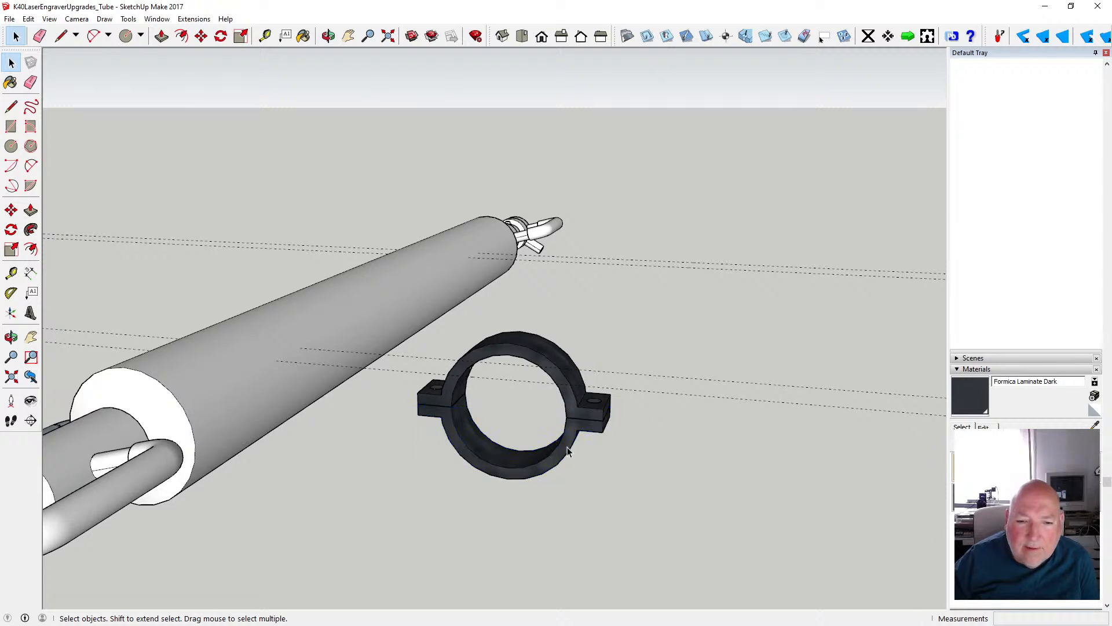
- Draw a horizontal line through the ring's lowest point, extending both ways to line up with the outer ends of the lugs
{"action": "left_click", "coordinate": [328, 36]}
{"action": "left_click_drag", "start_coordinate": [512, 445], "coordinate": [529, 382]}
{"action": "scroll", "coordinate": [529, 383], "scroll_direction": "up", "scroll_amount": 1}
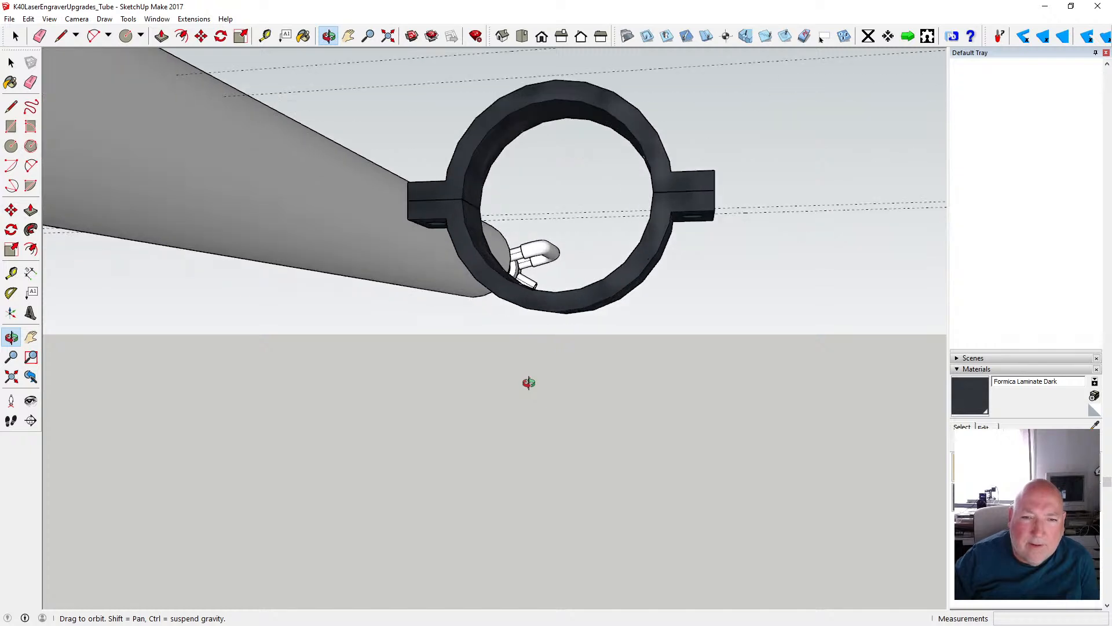
{"action": "left_click_drag", "start_coordinate": [534, 370], "coordinate": [528, 382]}
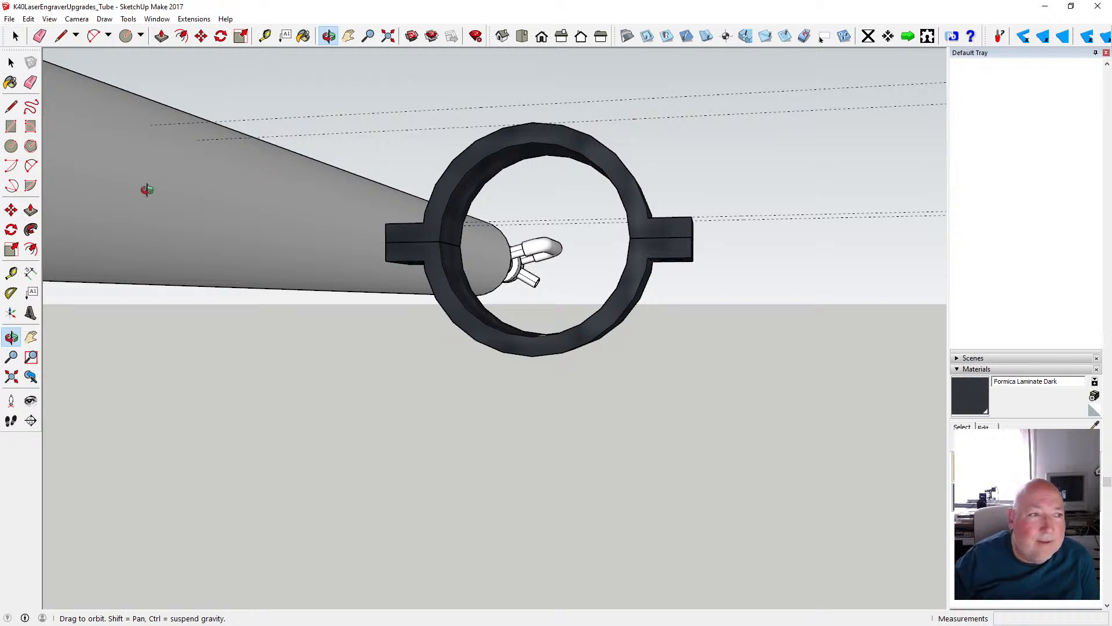
{"action": "left_click", "coordinate": [11, 106]}
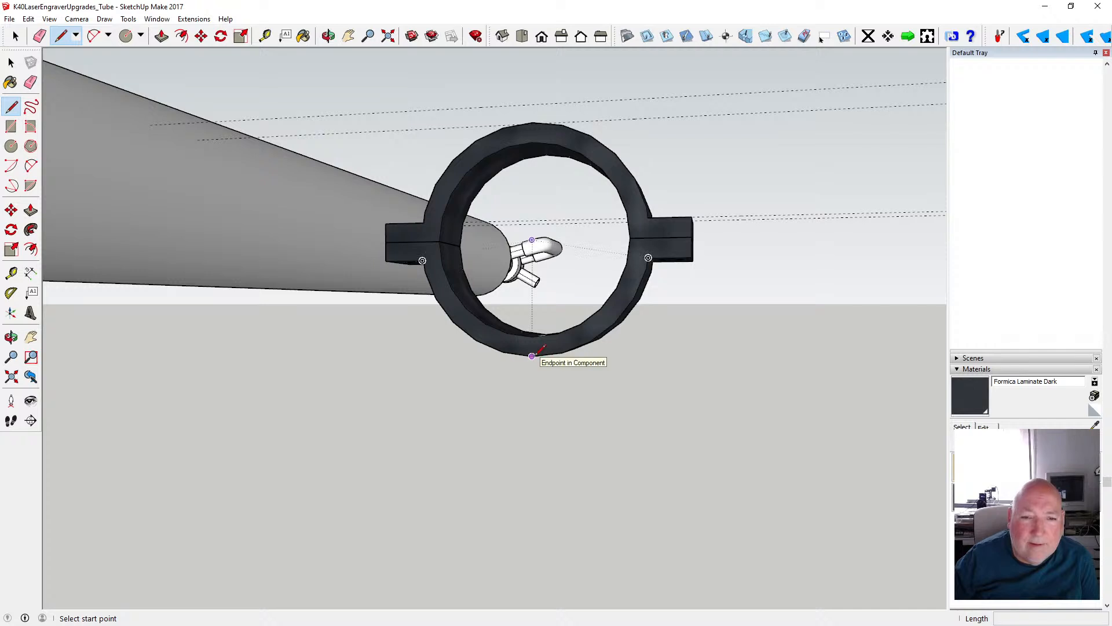
{"action": "left_click", "coordinate": [534, 356]}
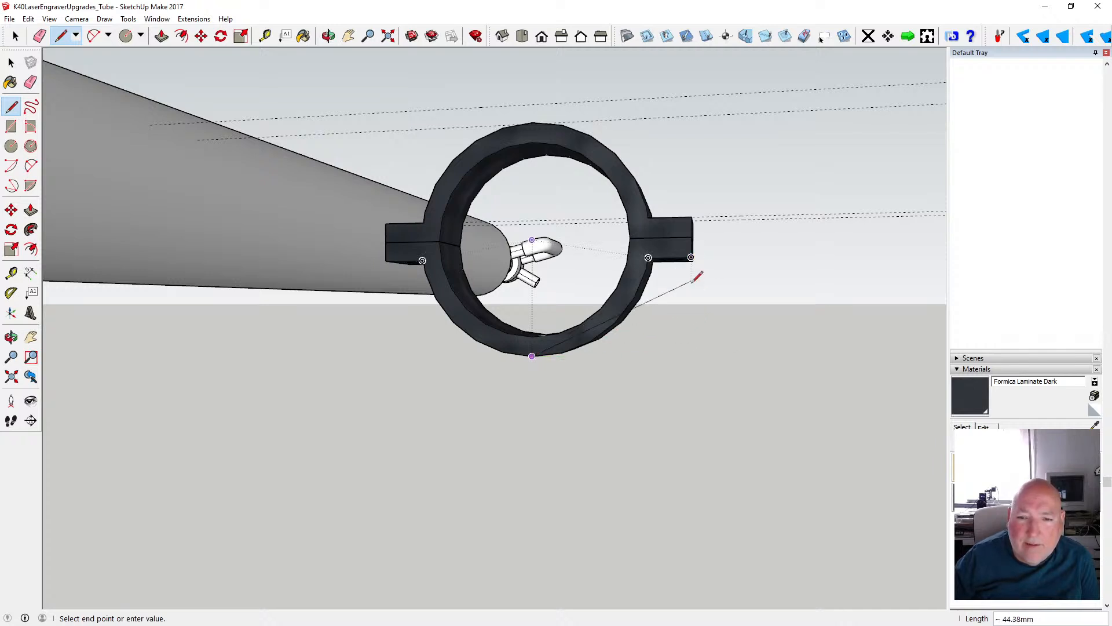
{"action": "left_click", "coordinate": [690, 358]}
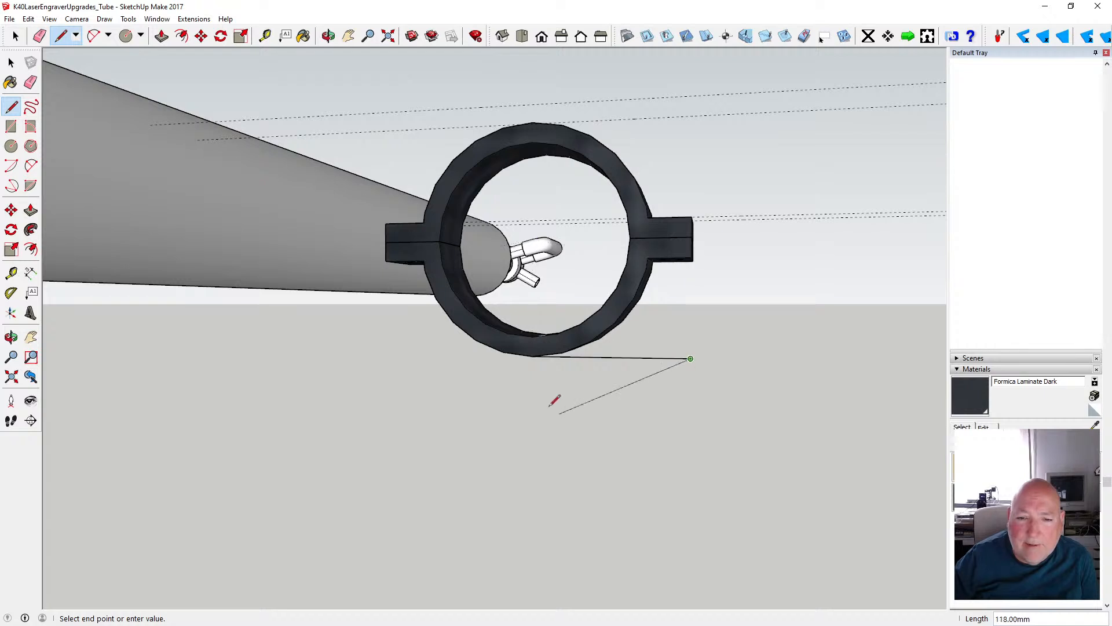
{"action": "left_click", "coordinate": [531, 356]}
{"action": "left_click", "coordinate": [532, 356]}
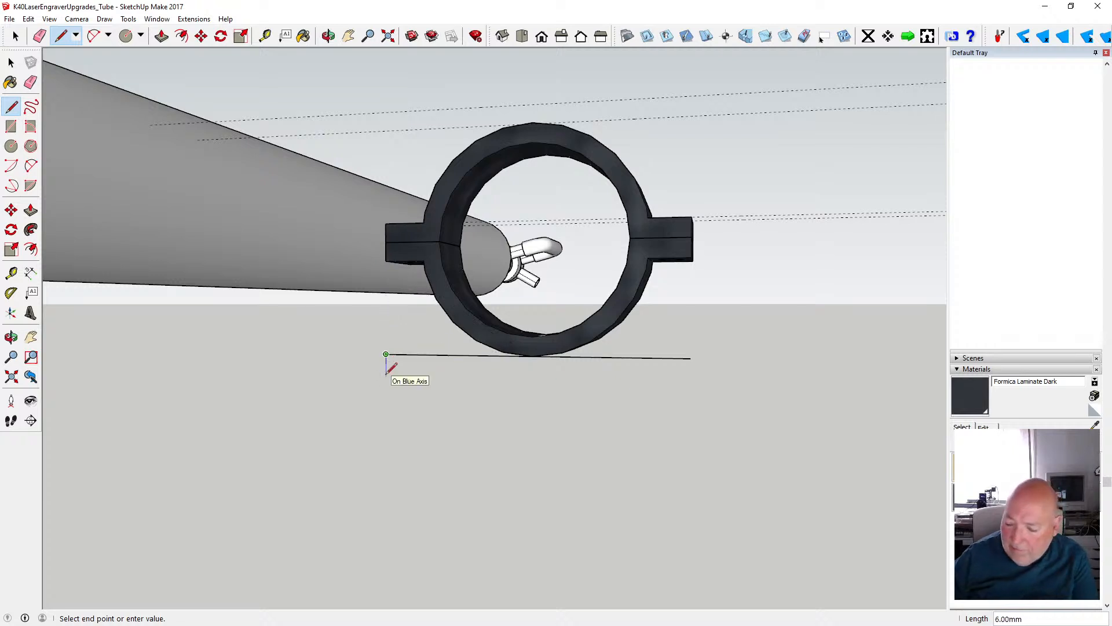
- Complete the base plate profile below that line as a rectangle 80 mm wide and 5 mm high
{"action": "type", "text": "5"}
{"action": "key", "text": "Return"}
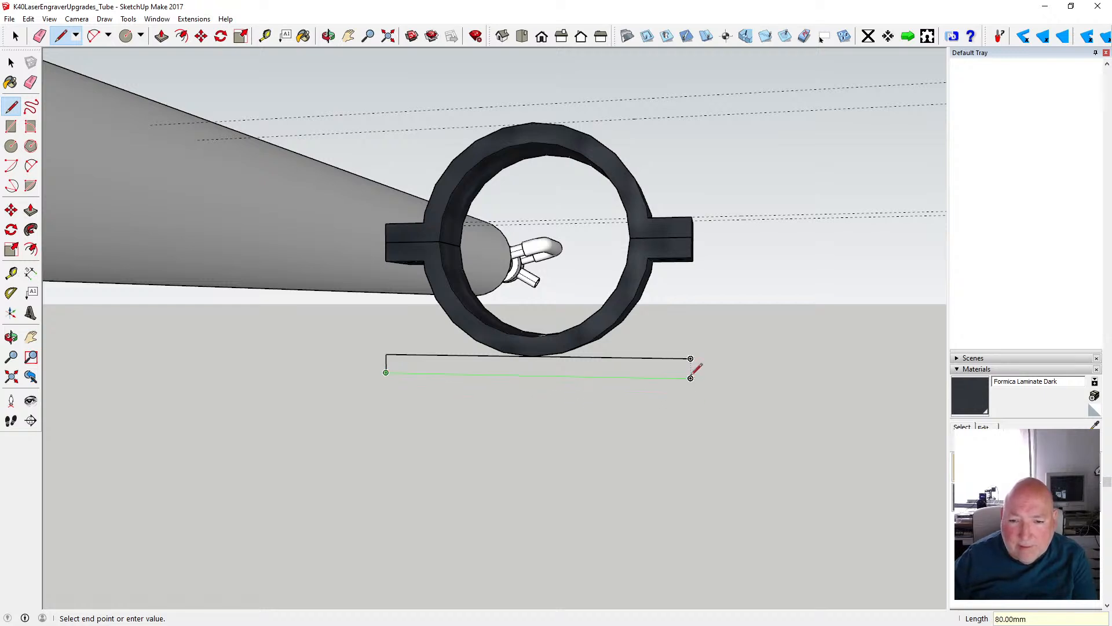
{"action": "left_click", "coordinate": [690, 378]}
{"action": "left_click", "coordinate": [690, 359]}
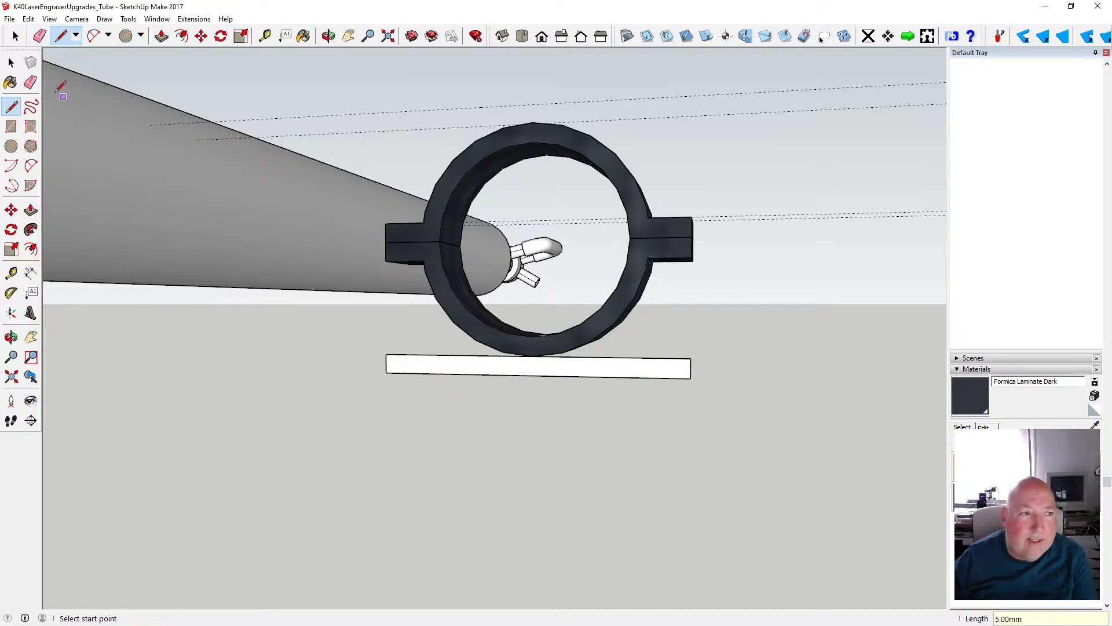
{"action": "key", "text": "space"}
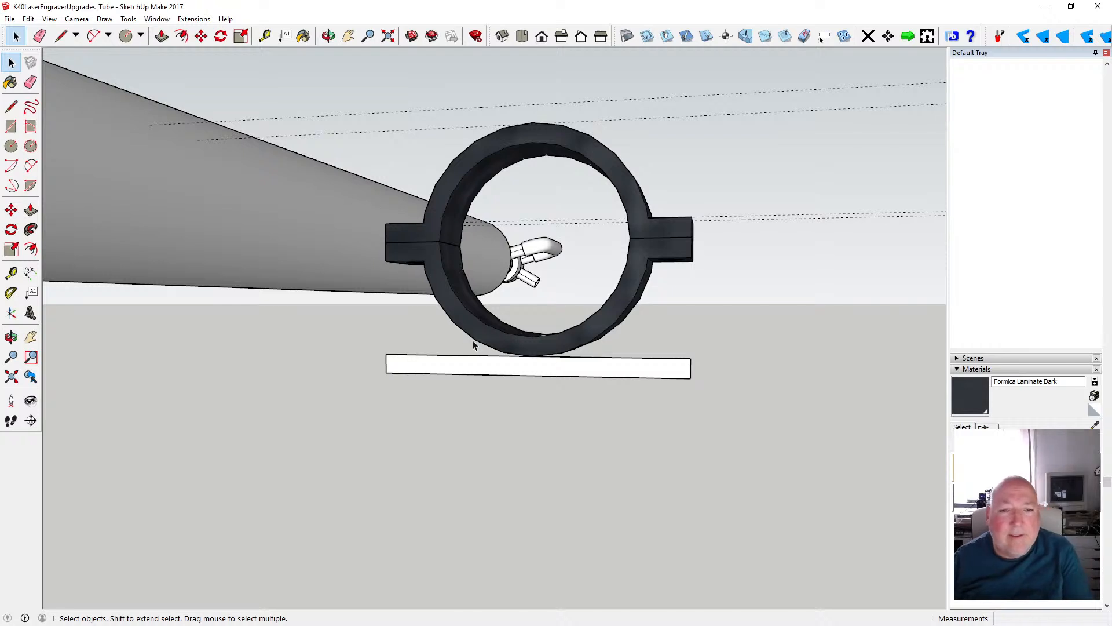
- Draw two vertical lines about 4 mm long connecting the ring's underside to the base plate, one on each side of its lowest point
{"action": "key", "text": "l"}
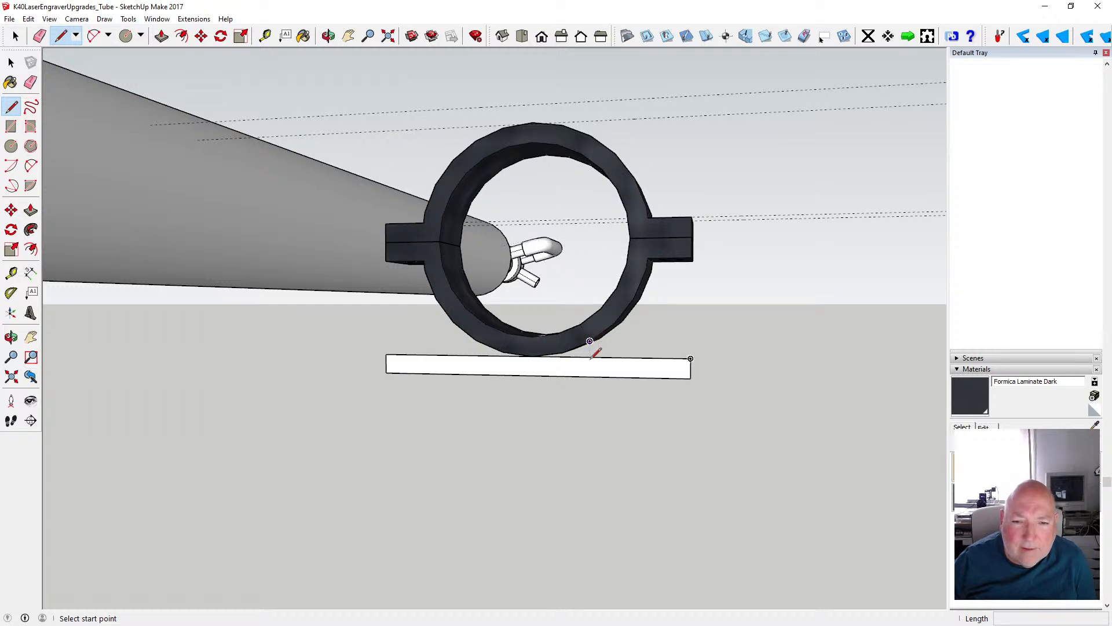
{"action": "left_click", "coordinate": [590, 356]}
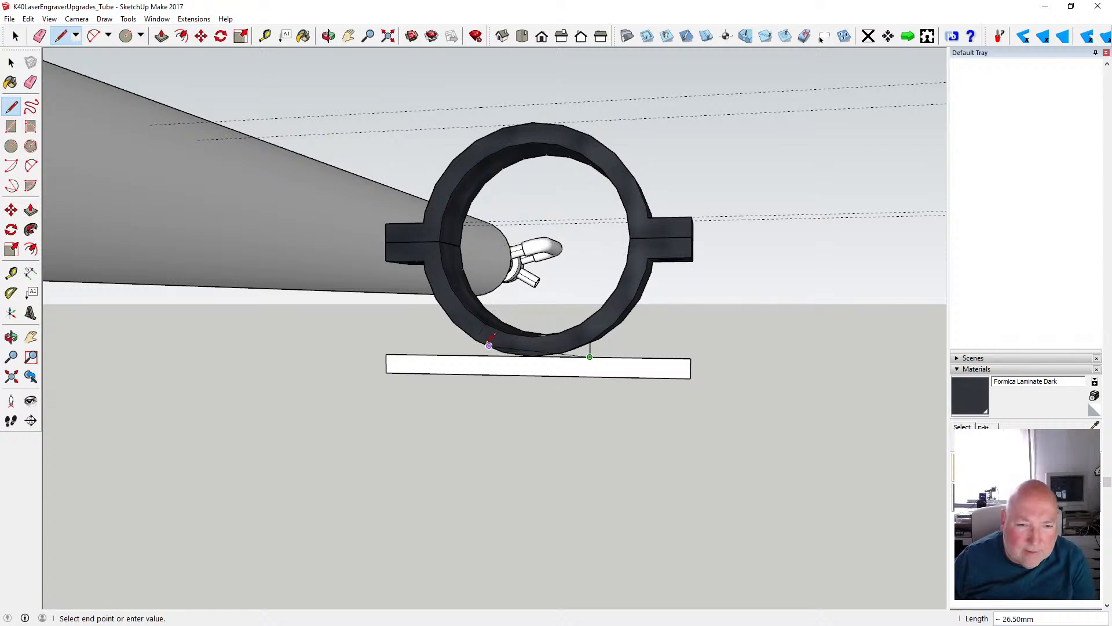
{"action": "key", "text": "Escape"}
{"action": "left_click", "coordinate": [476, 340]}
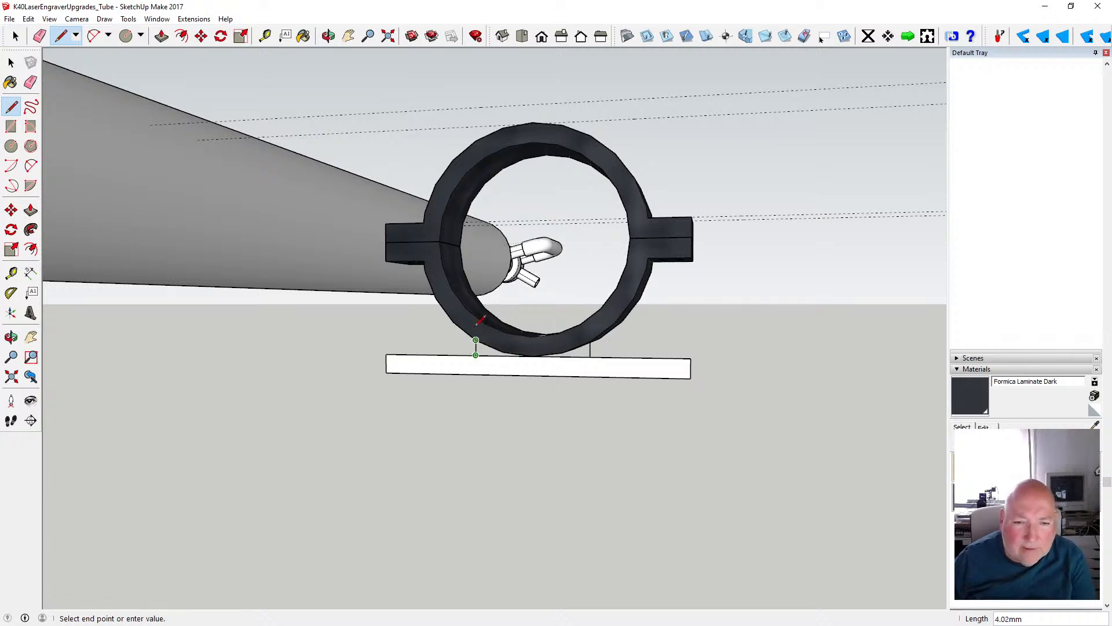
{"action": "left_click", "coordinate": [476, 355]}
{"action": "key", "text": "space"}
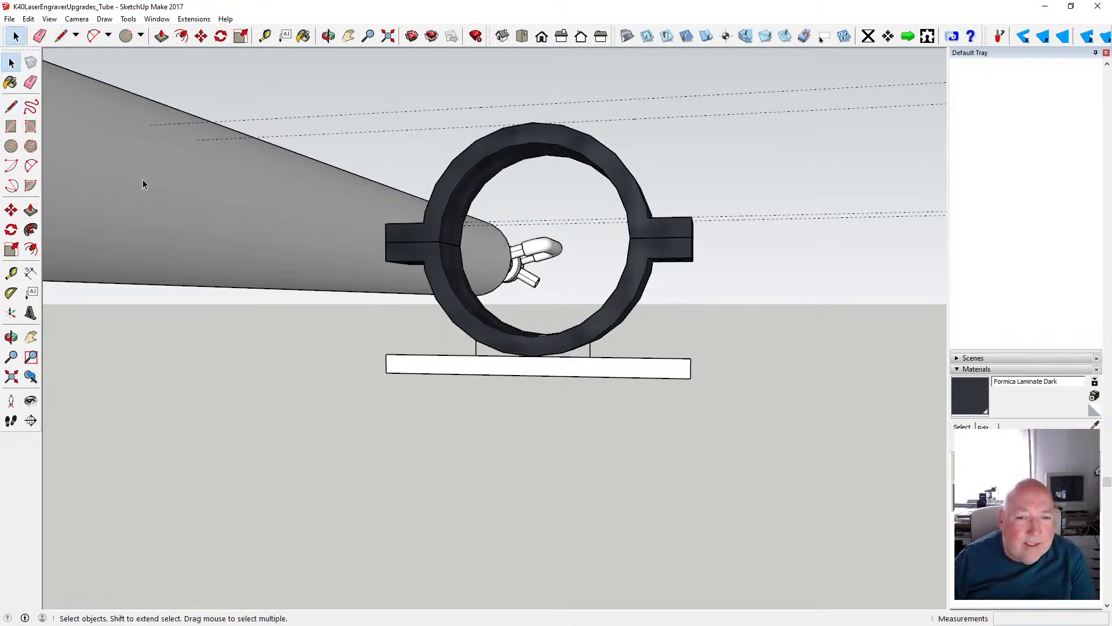
- Cut the base plate profile with its vertical lines and paste it in place inside the lower clamp component
{"action": "scroll", "coordinate": [550, 362], "scroll_direction": "up", "scroll_amount": 5}
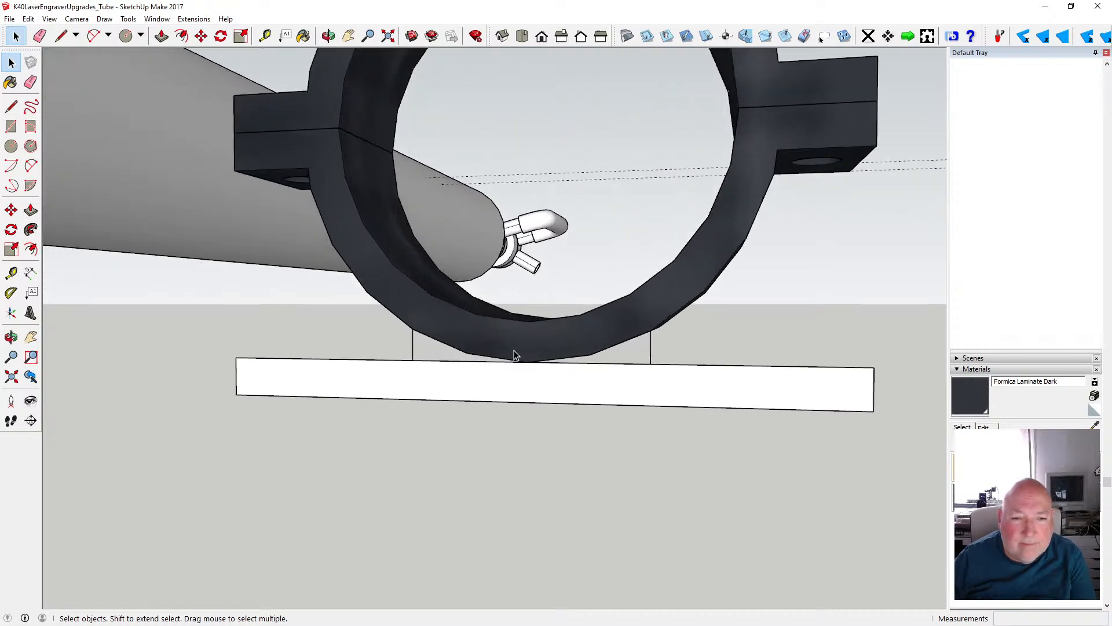
{"action": "scroll", "coordinate": [531, 346], "scroll_direction": "down", "scroll_amount": 4}
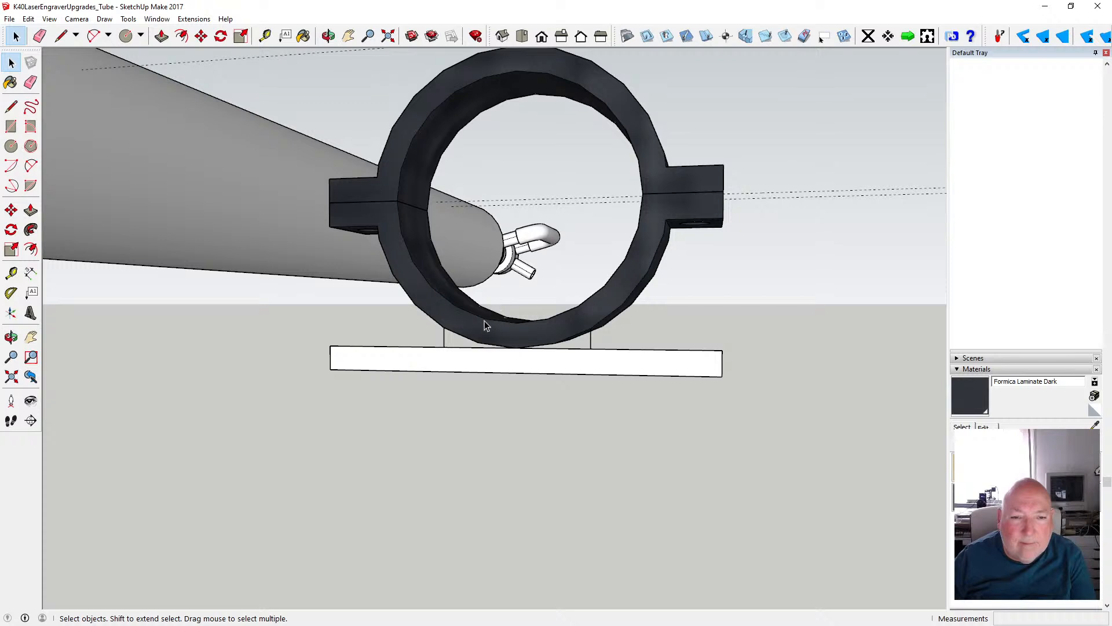
{"action": "mouse_move", "coordinate": [312, 298]}
{"action": "left_mouse_down"}
{"action": "mouse_move", "coordinate": [565, 413]}
{"action": "mouse_move", "coordinate": [734, 410]}
{"action": "left_mouse_up"}
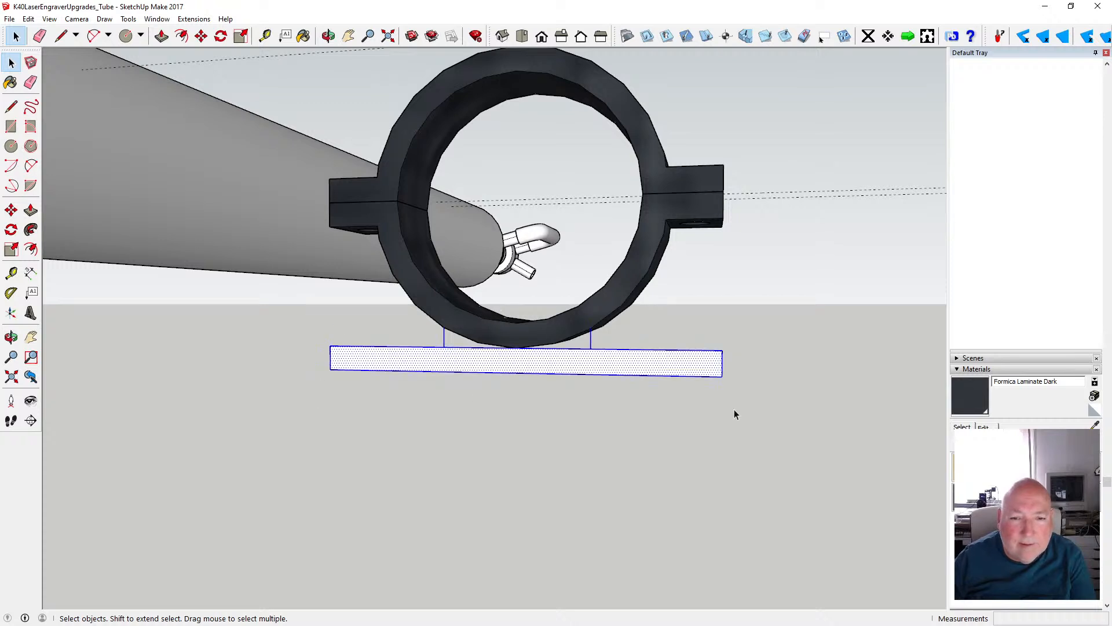
{"action": "left_click", "coordinate": [28, 19]}
{"action": "left_click", "coordinate": [42, 60]}
{"action": "left_click", "coordinate": [486, 339]}
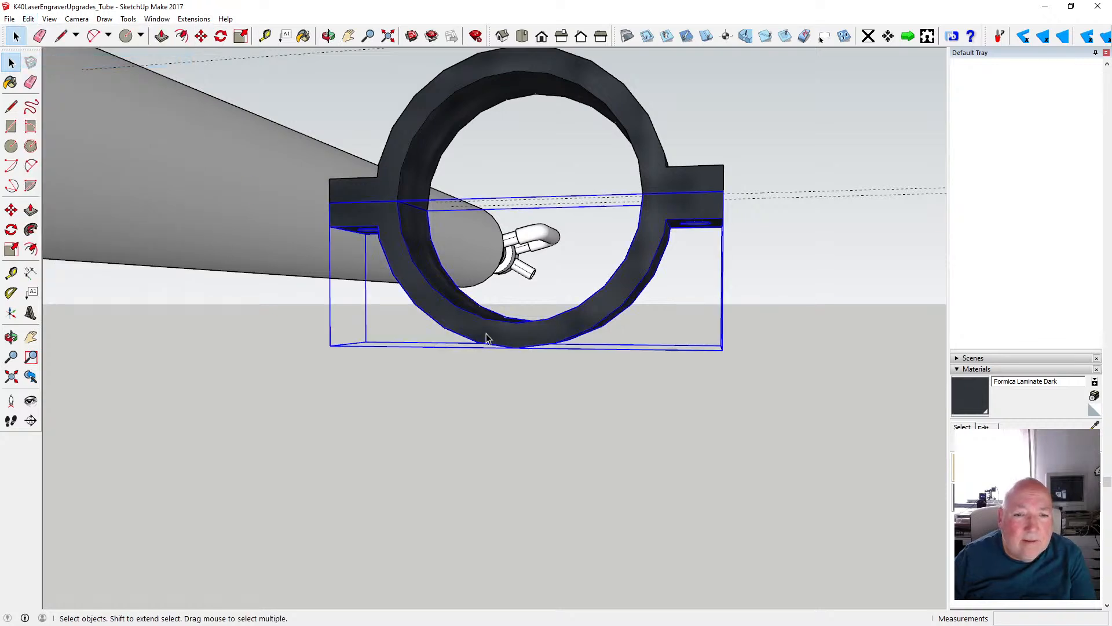
{"action": "double_click", "coordinate": [486, 334]}
{"action": "left_click", "coordinate": [28, 19]}
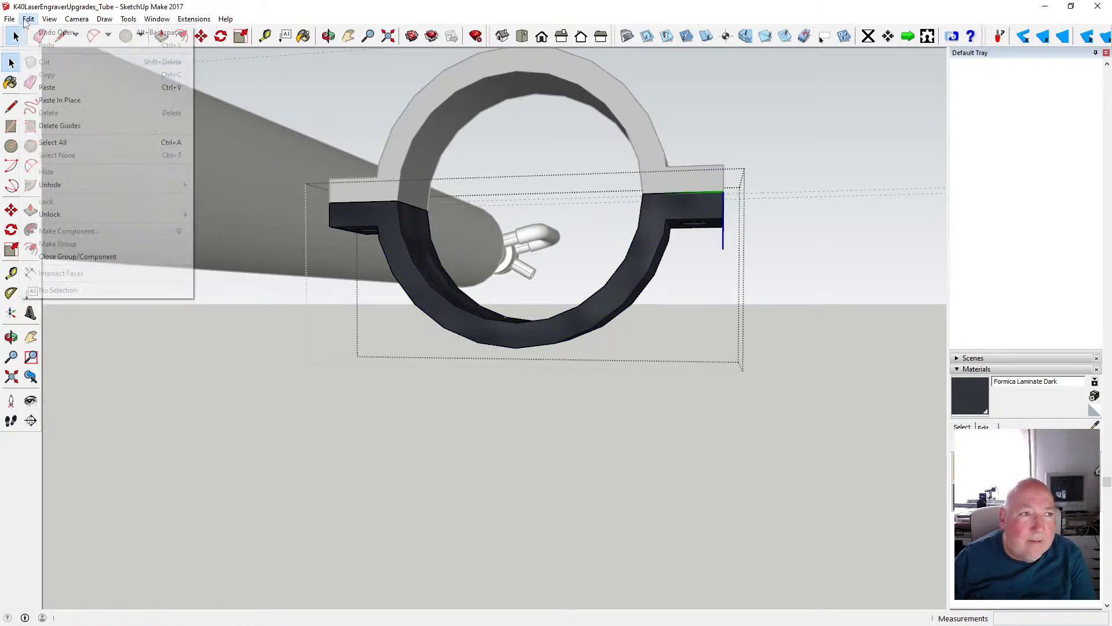
{"action": "left_click", "coordinate": [60, 99]}
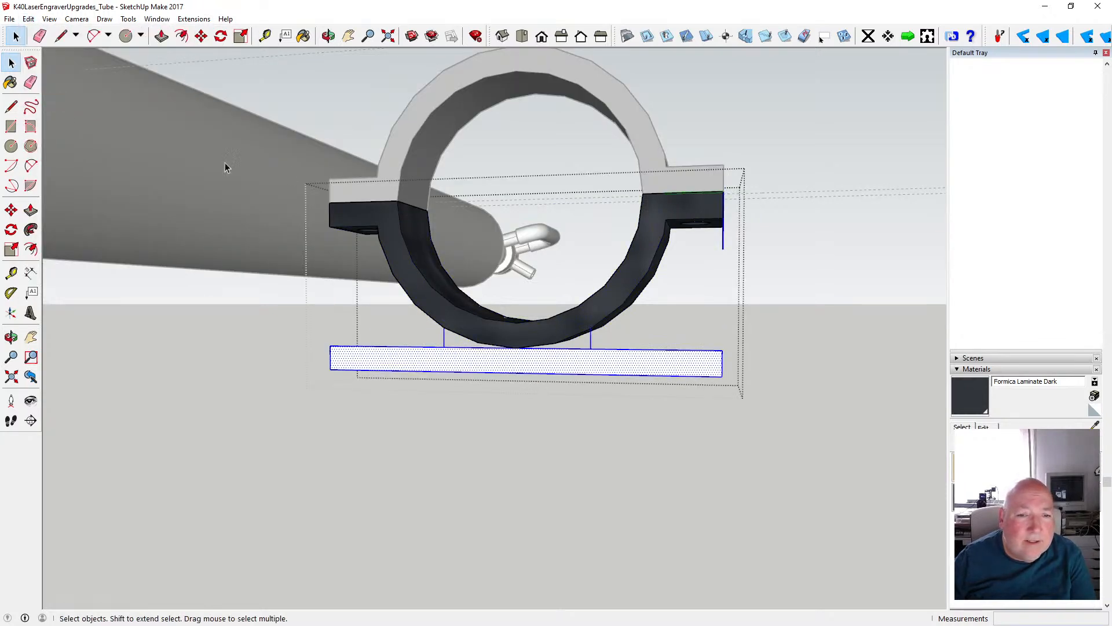
- Replace the two vertical lines between ring and base plate with new ones inside the component, filling the gaps with faces
{"action": "left_click", "coordinate": [446, 344]}
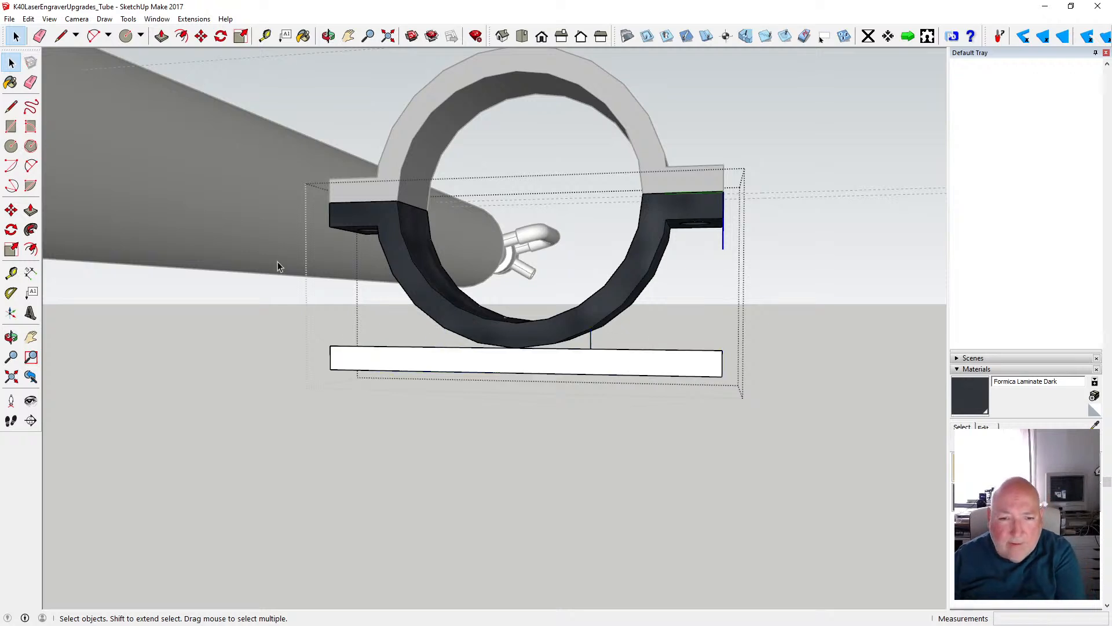
{"action": "left_click", "coordinate": [11, 106]}
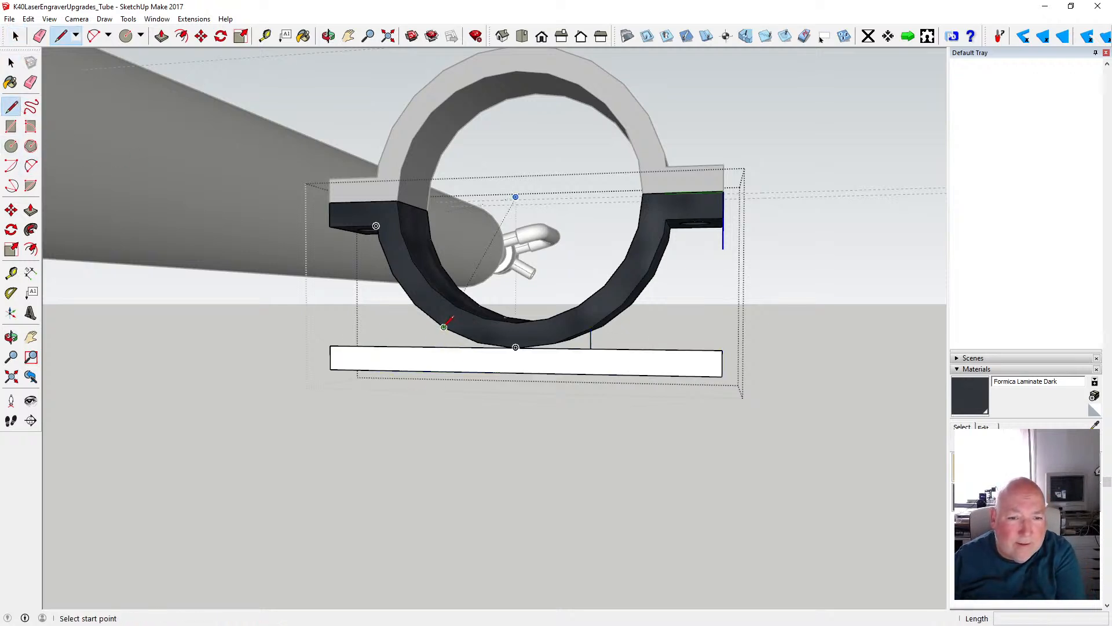
{"action": "left_click", "coordinate": [444, 328]}
{"action": "left_click", "coordinate": [444, 346]}
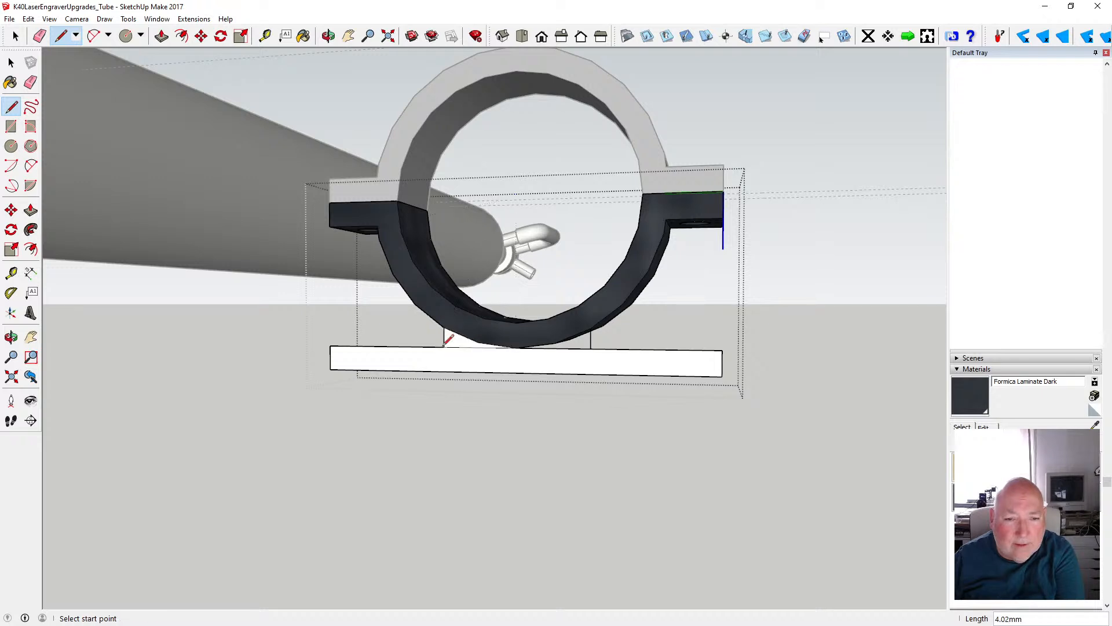
{"action": "left_click", "coordinate": [11, 62]}
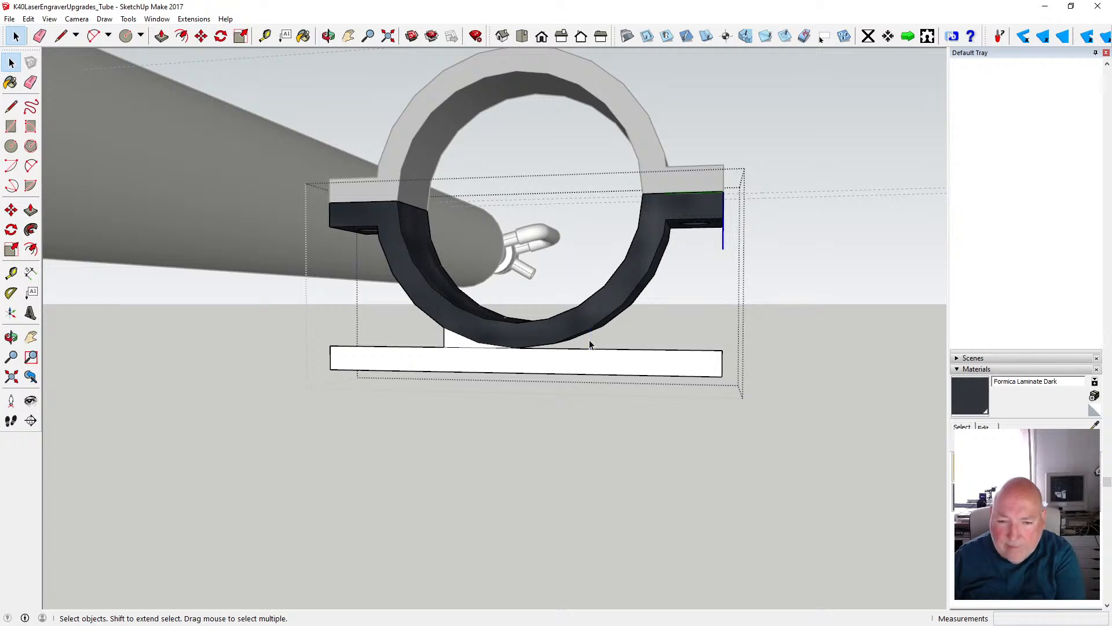
{"action": "left_click", "coordinate": [11, 106]}
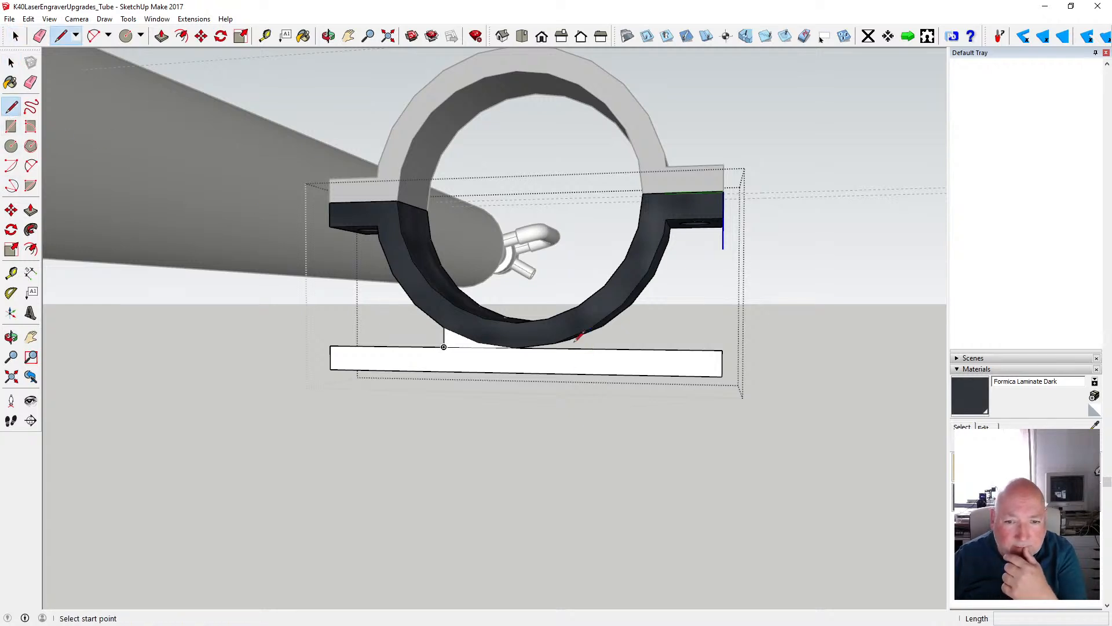
{"action": "left_click", "coordinate": [591, 331]}
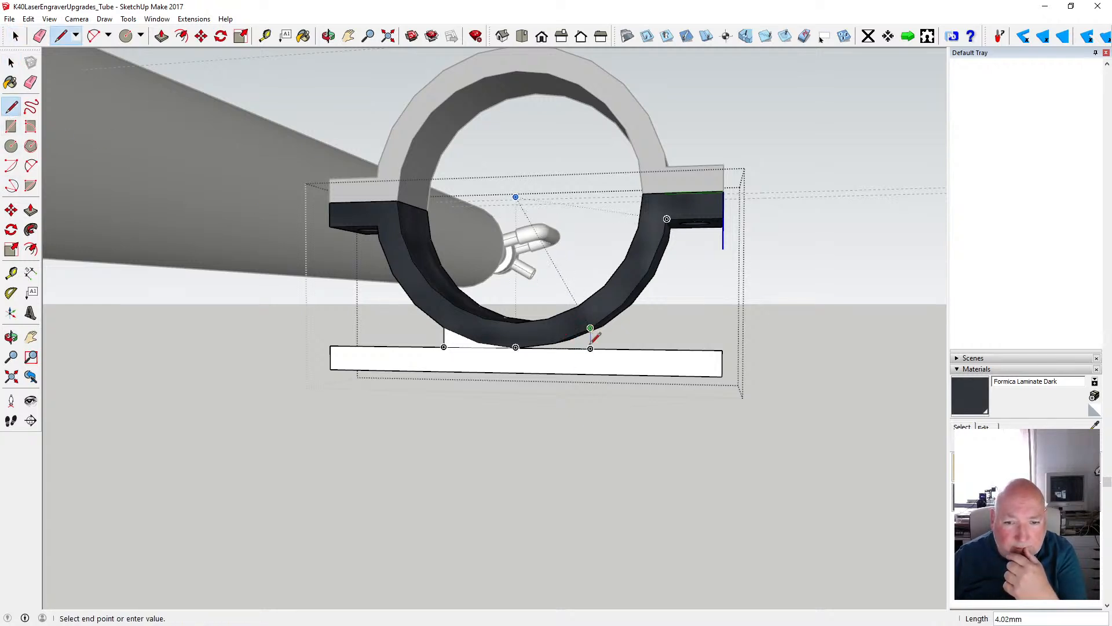
{"action": "left_click", "coordinate": [591, 348]}
{"action": "left_click", "coordinate": [11, 62]}
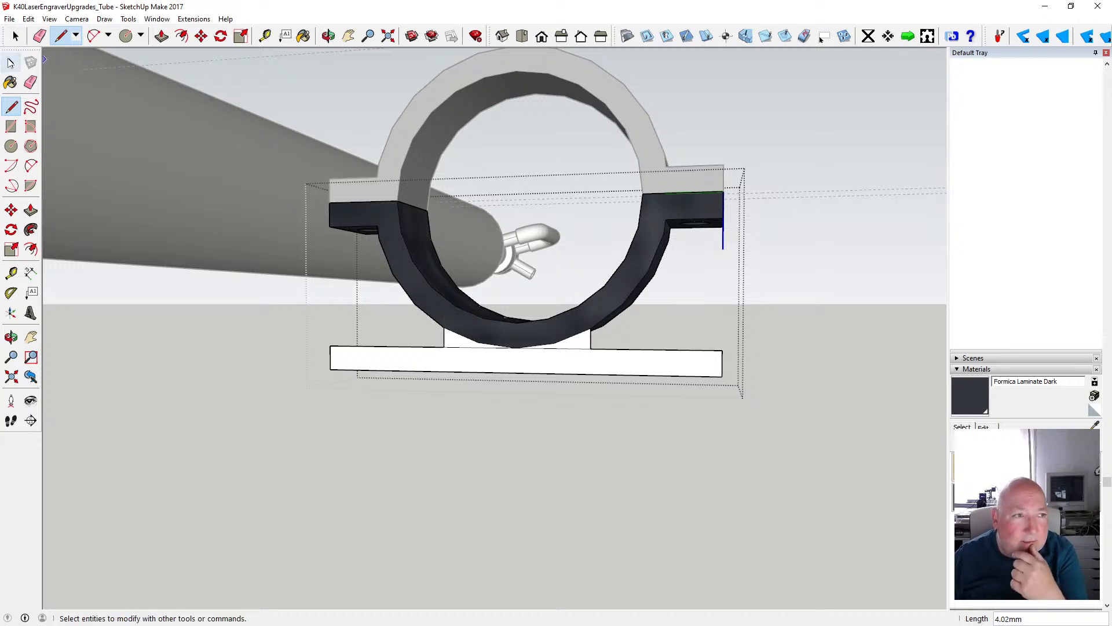
- Delete the edges along the plate top between the vertical lines and the ring's lower arc to merge everything into one face
{"action": "left_click", "coordinate": [451, 348]}
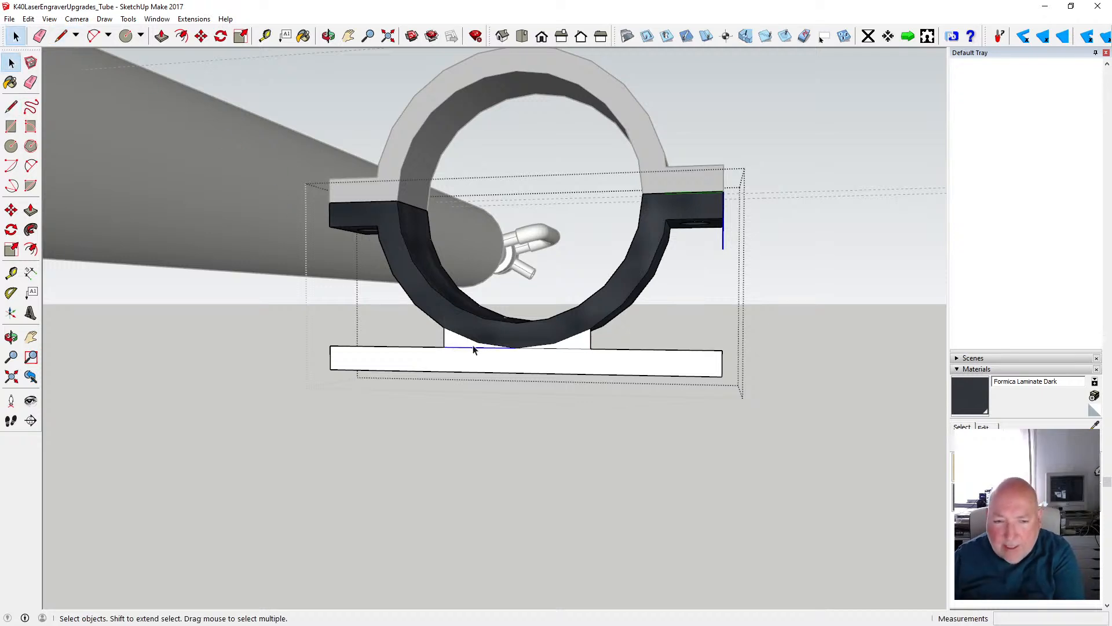
{"action": "key", "text": "Delete"}
{"action": "key", "text": "Delete"}
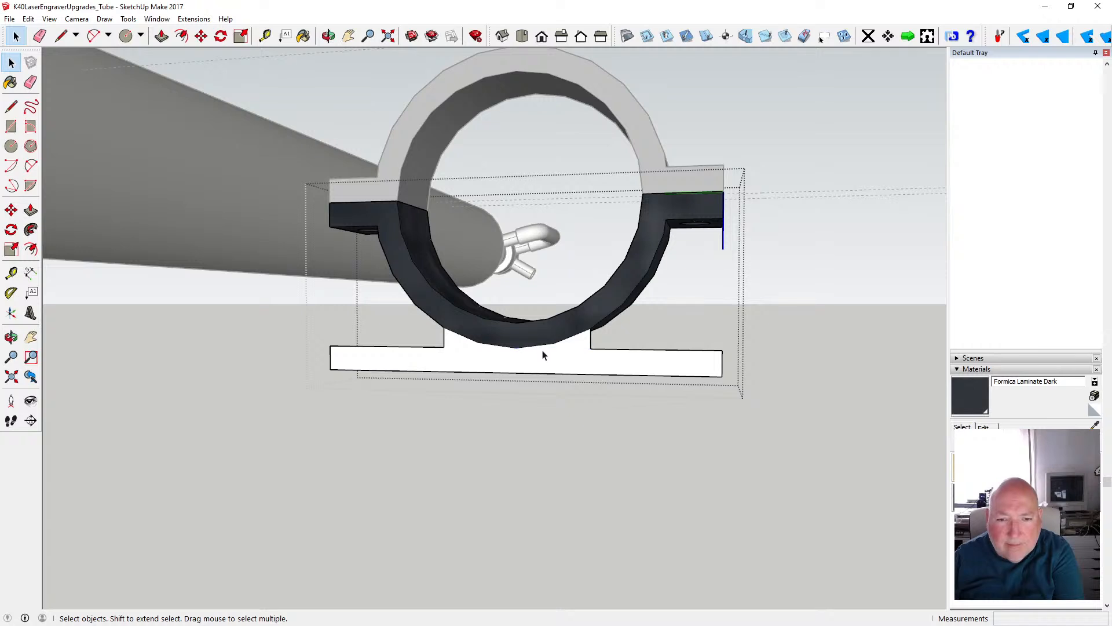
{"action": "left_click", "coordinate": [461, 341]}
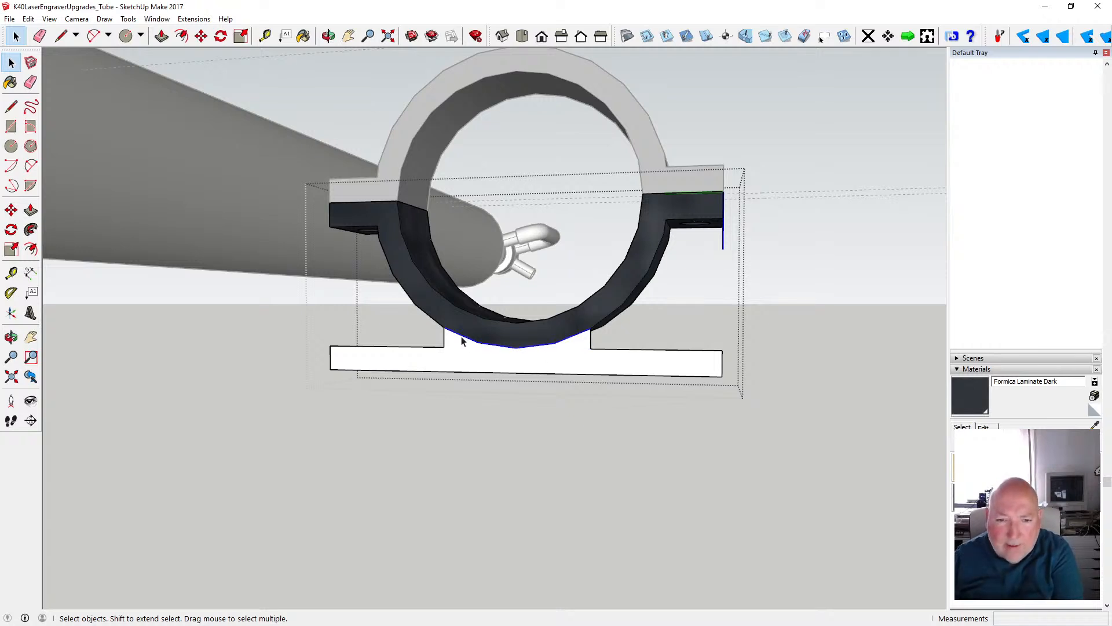
{"action": "key", "text": "Delete"}
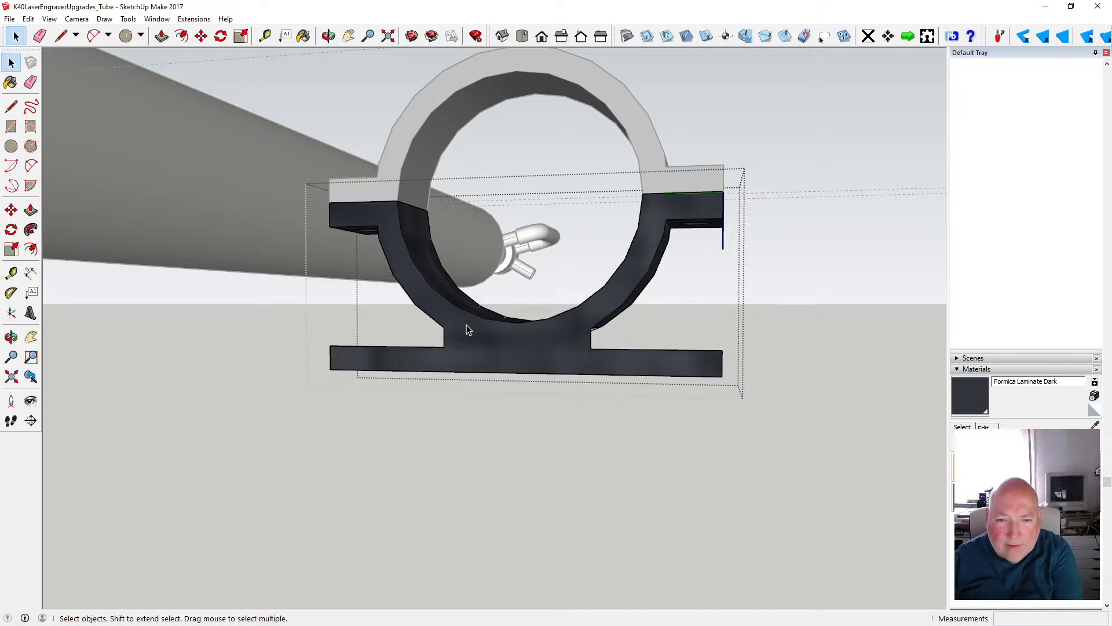
- Start a line at the inner corner where the base plate profile meets the vertical web edge below the ring
{"action": "middle_click_drag", "start_coordinate": [331, 86], "coordinate": [301, 364]}
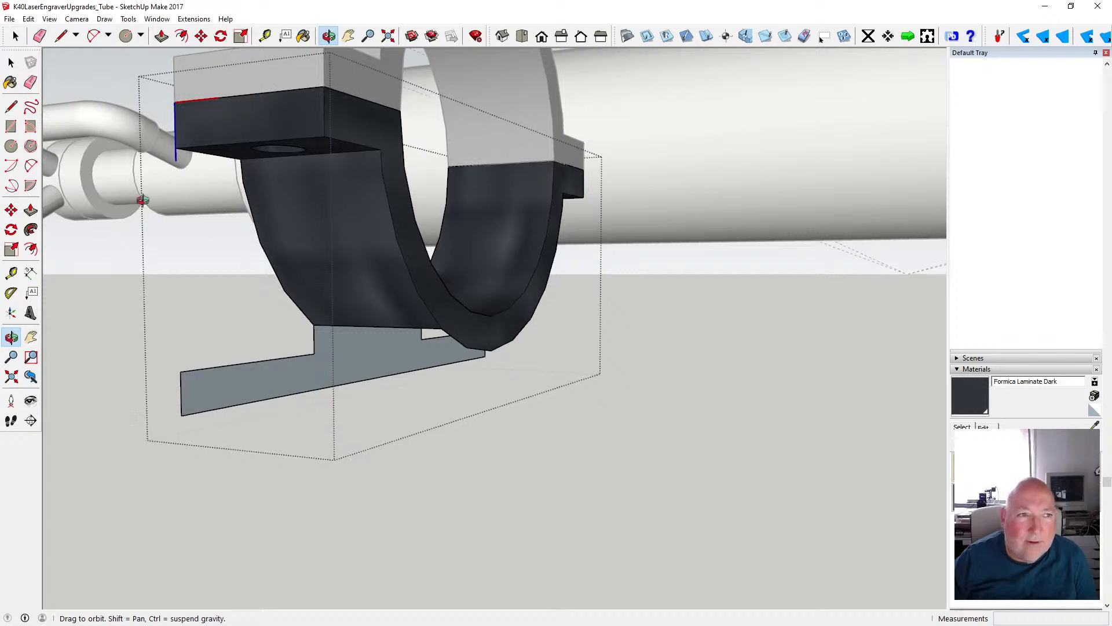
{"action": "left_click", "coordinate": [10, 107]}
{"action": "left_click", "coordinate": [314, 353]}
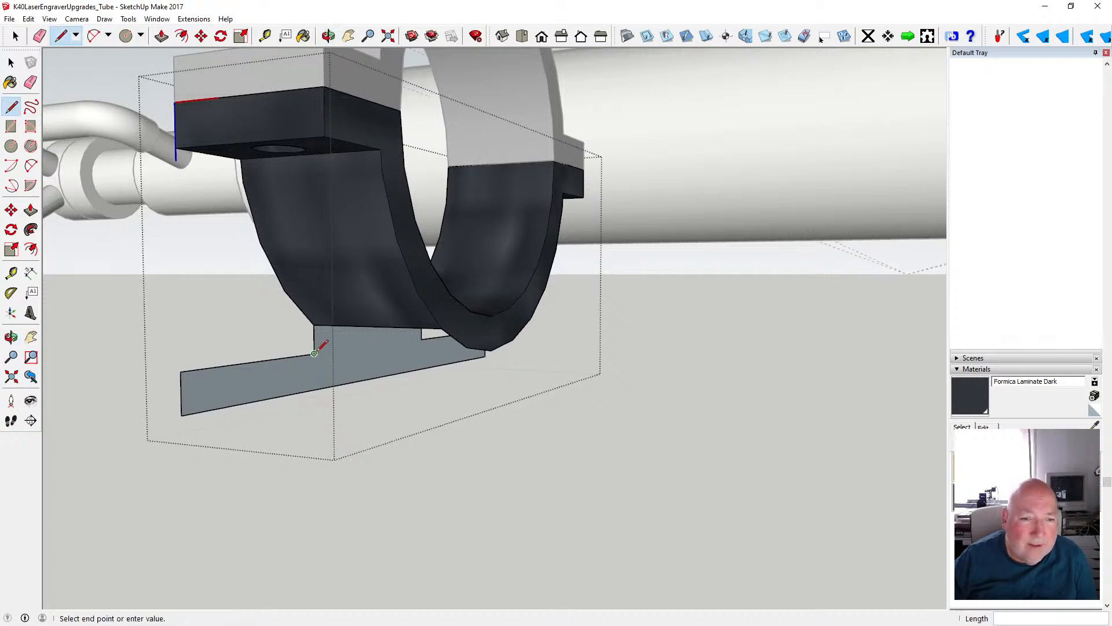
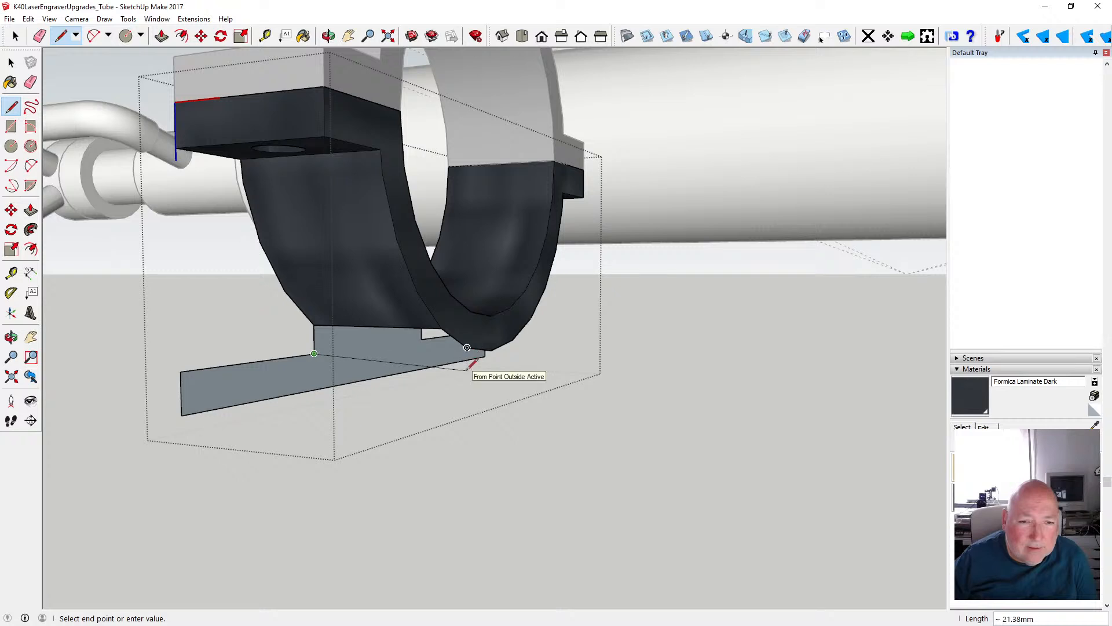
{"action": "key", "text": "Escape"}
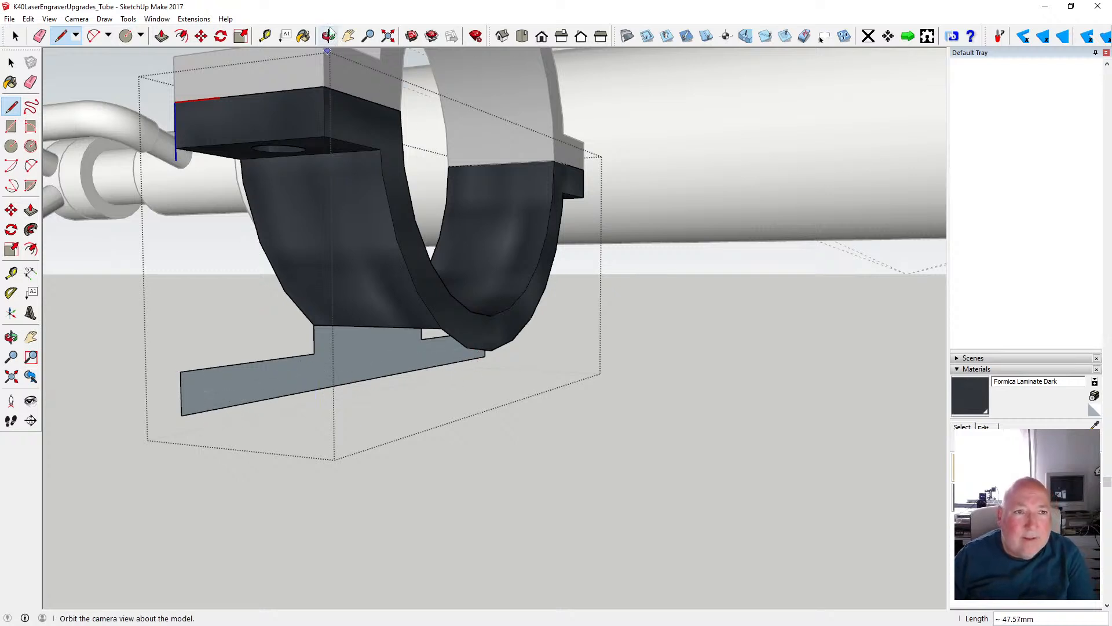
{"action": "left_click", "coordinate": [328, 36]}
{"action": "left_click_drag", "start_coordinate": [304, 271], "coordinate": [384, 260]}
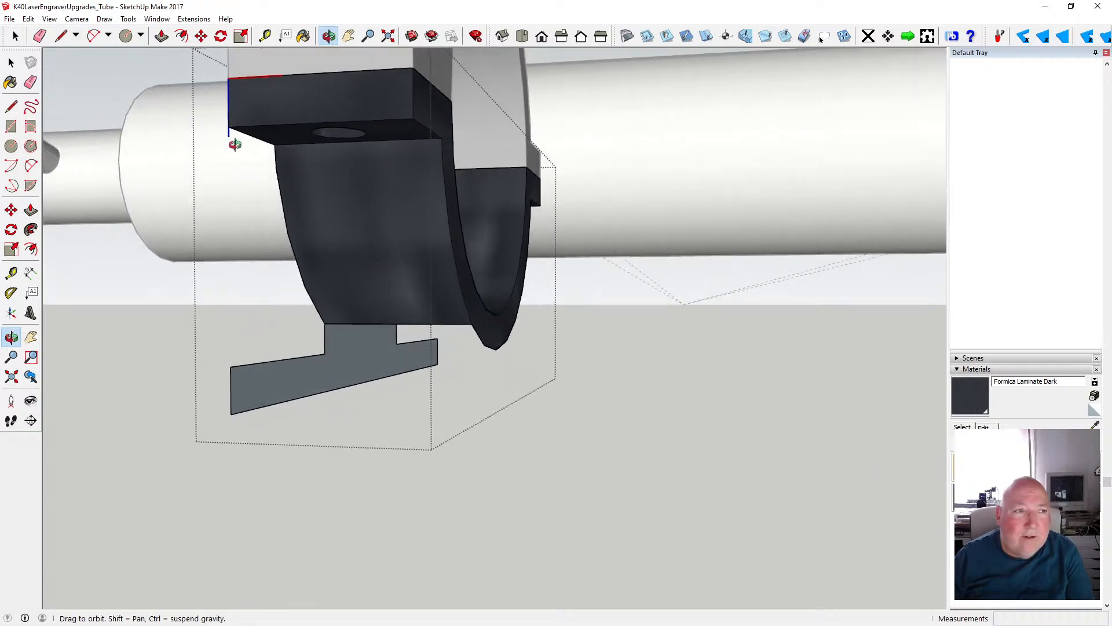
{"action": "left_click", "coordinate": [161, 36]}
{"action": "left_click", "coordinate": [345, 365]}
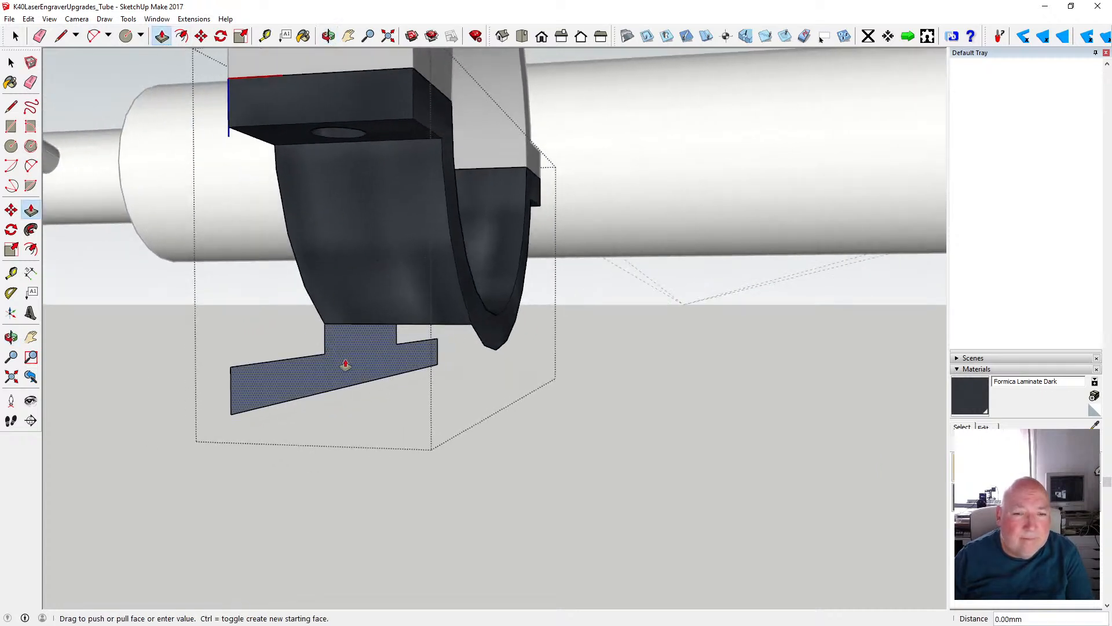
{"action": "key", "text": "Escape"}
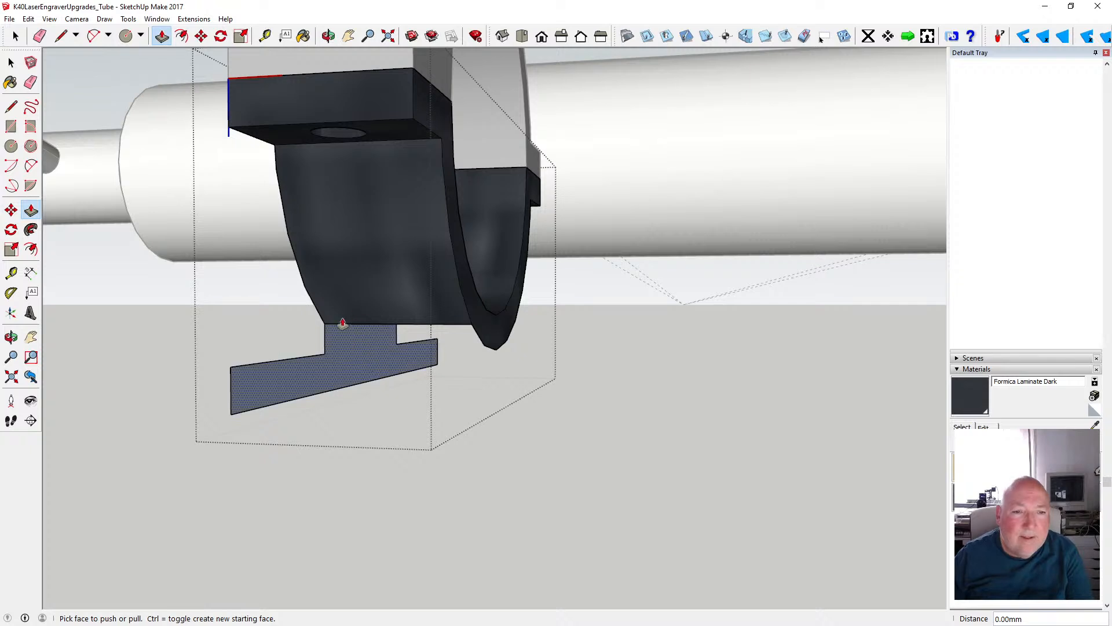
- Undo the last three edge deletions so the base plate profile, gap faces and ring face are separate again
{"action": "left_click", "coordinate": [329, 36]}
{"action": "left_click_drag", "start_coordinate": [342, 169], "coordinate": [675, 178]}
{"action": "left_click", "coordinate": [28, 18]}
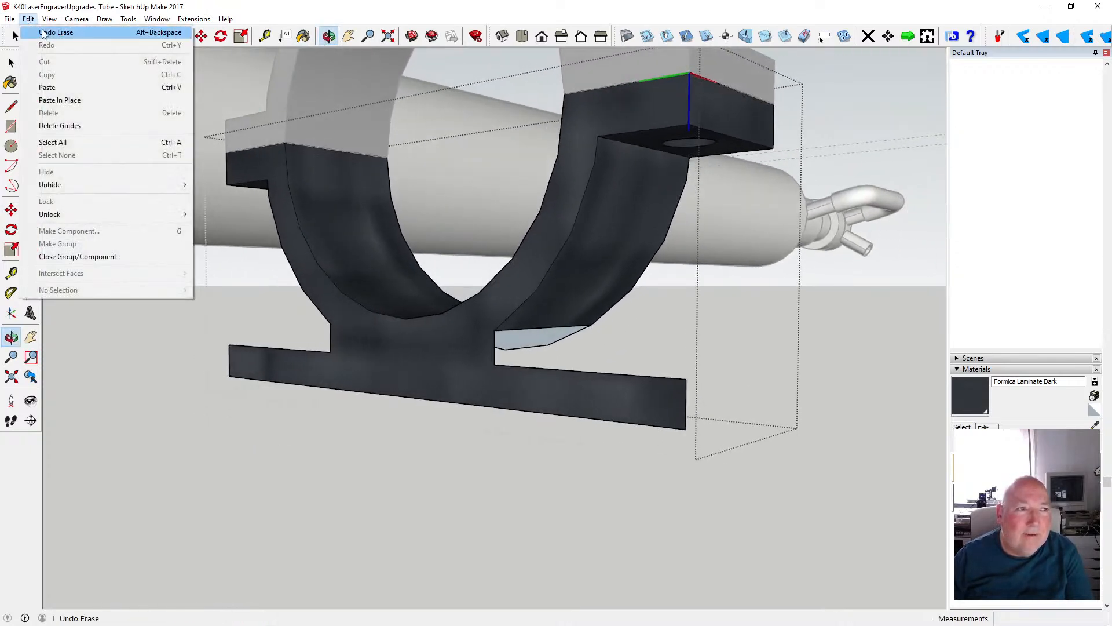
{"action": "left_click", "coordinate": [44, 33]}
{"action": "left_click", "coordinate": [29, 19]}
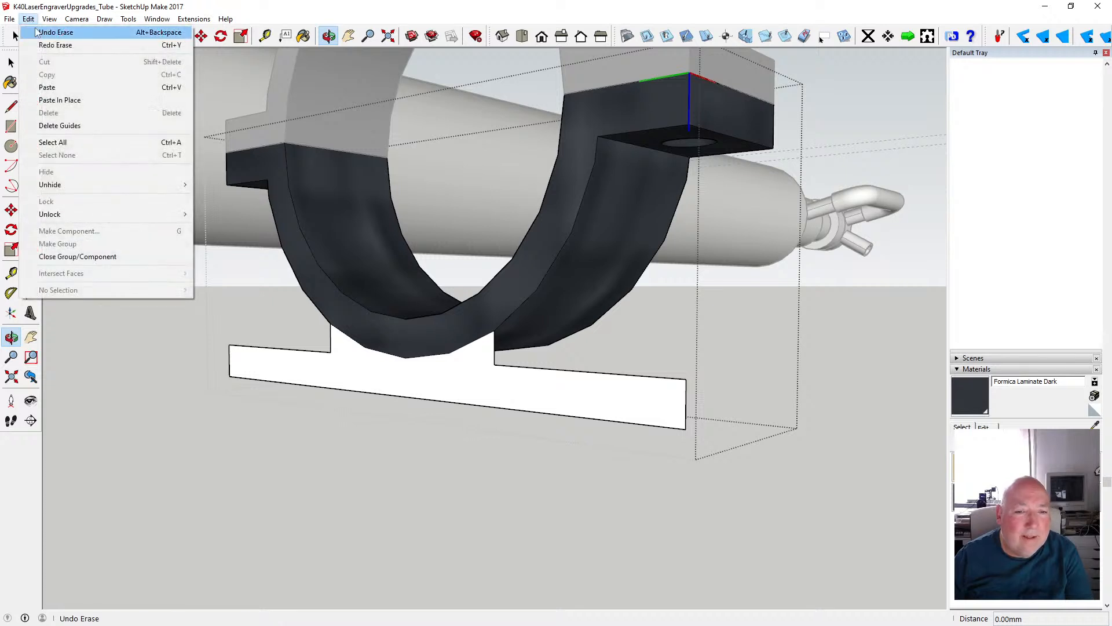
{"action": "left_click", "coordinate": [35, 32]}
{"action": "left_click", "coordinate": [28, 18]}
{"action": "left_click", "coordinate": [34, 32]}
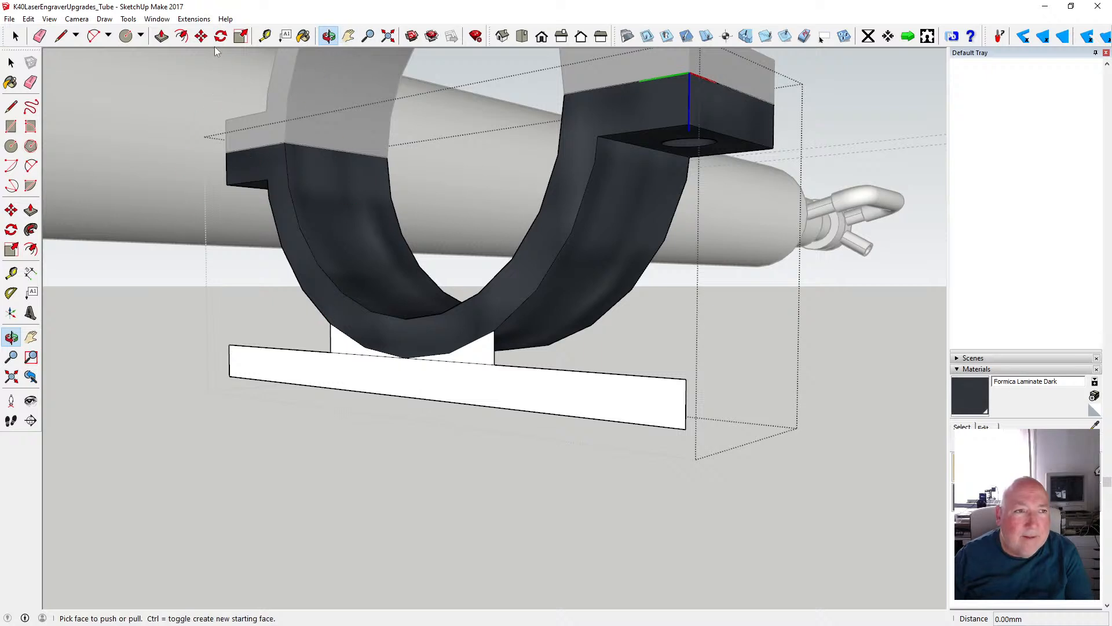
- Extrude the base plate profile 20 mm along the depth of the clamp ring
{"action": "left_click", "coordinate": [390, 384]}
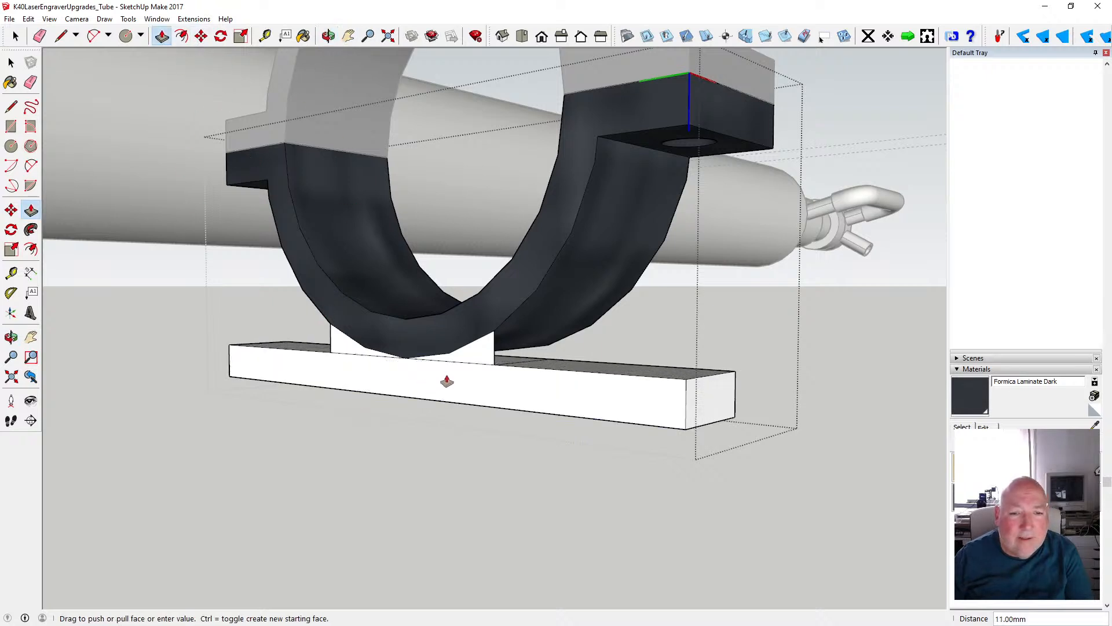
{"action": "type", "text": "20"}
{"action": "key", "text": "Return"}
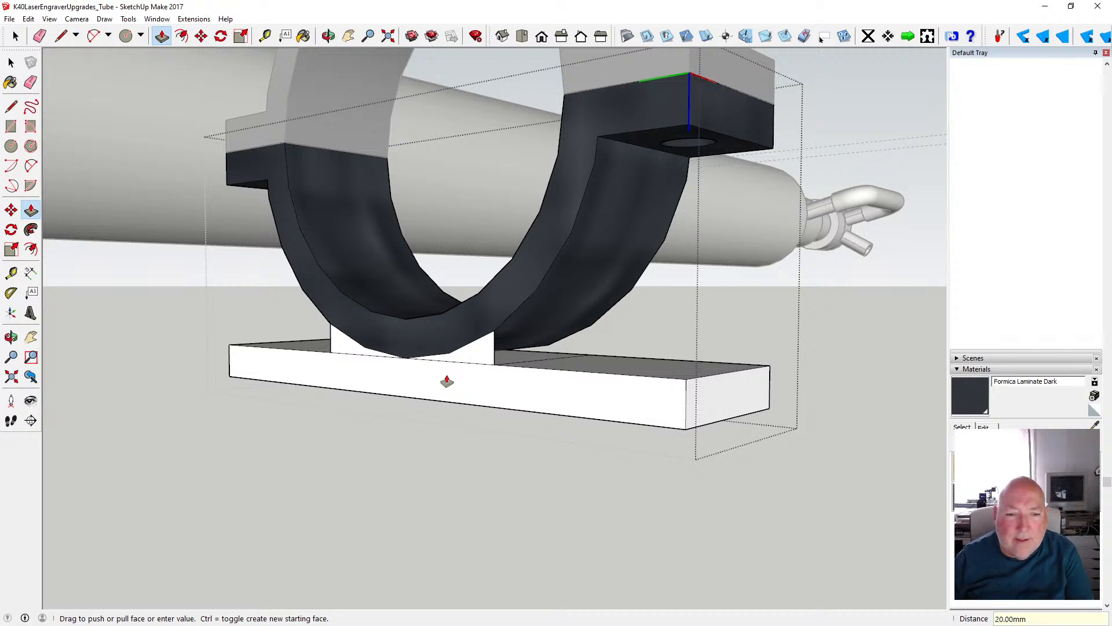
- Draw two vertical lines from the ring's outer arc down to the plate on the opposite side, closing the web between them
{"action": "left_click", "coordinate": [10, 62]}
{"action": "left_click", "coordinate": [335, 344]}
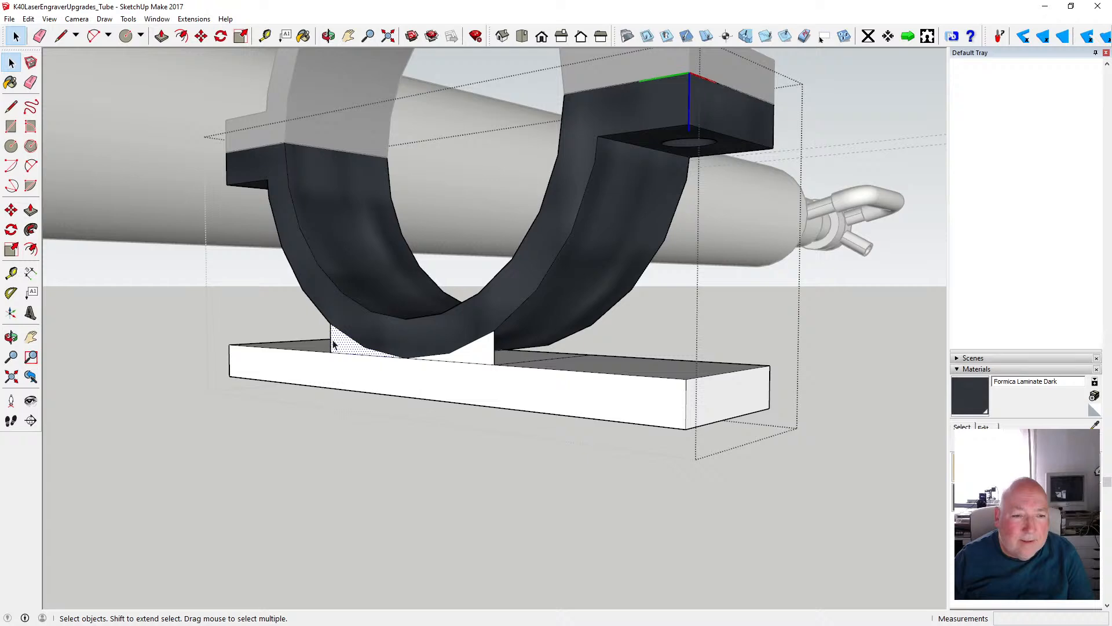
{"action": "left_click", "coordinate": [332, 346]}
{"action": "key", "text": "o"}
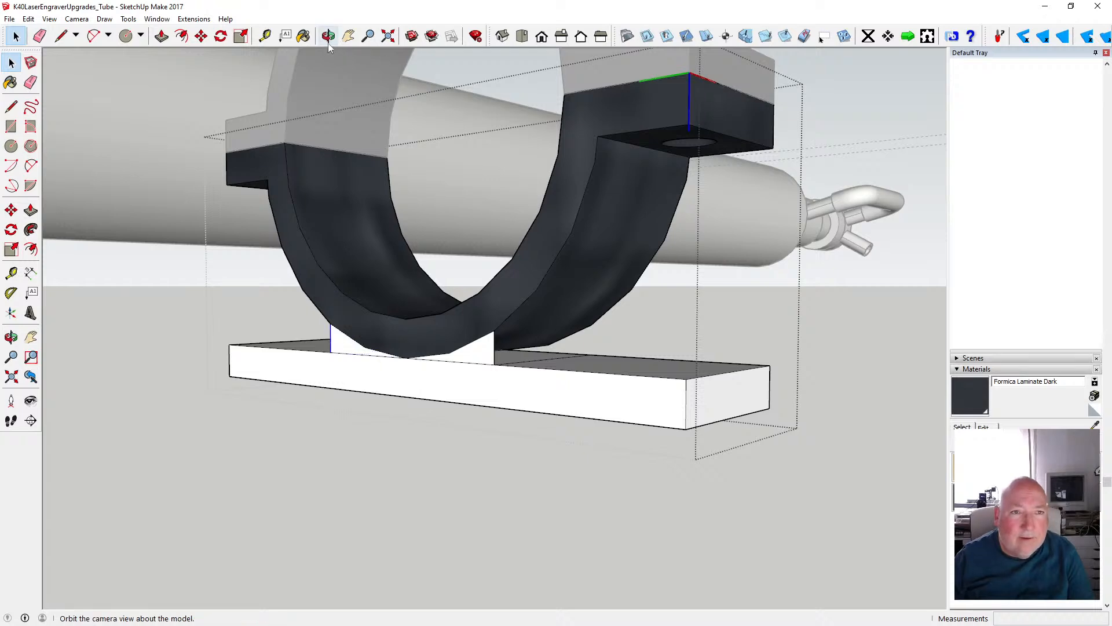
{"action": "mouse_move", "coordinate": [653, 316]}
{"action": "left_mouse_down"}
{"action": "mouse_move", "coordinate": [177, 328]}
{"action": "mouse_move", "coordinate": [181, 318]}
{"action": "left_mouse_up"}
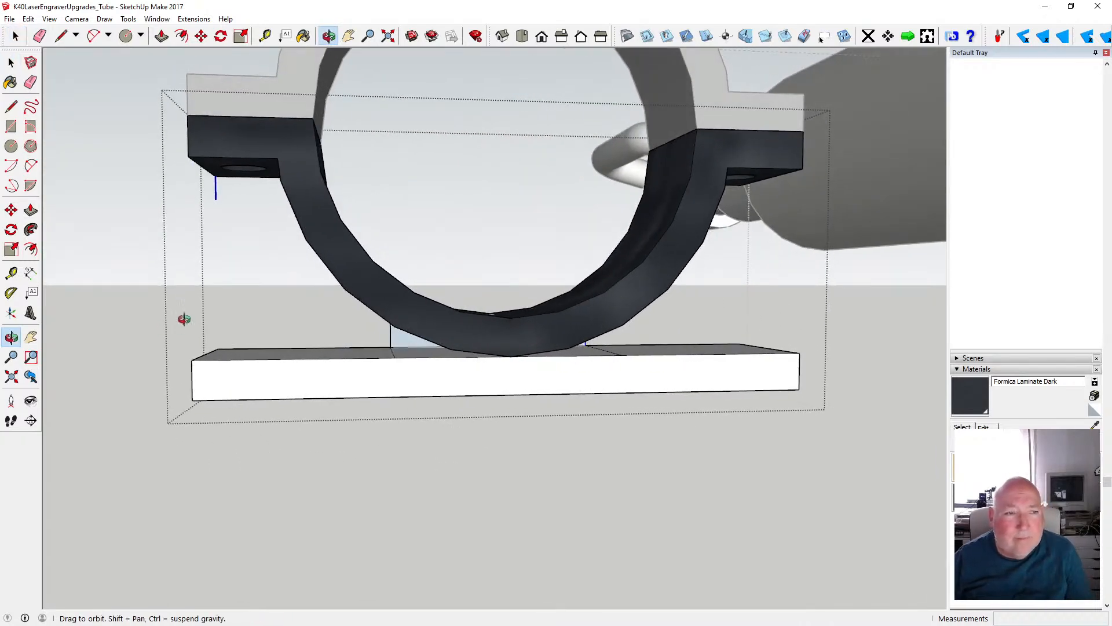
{"action": "left_click", "coordinate": [10, 107]}
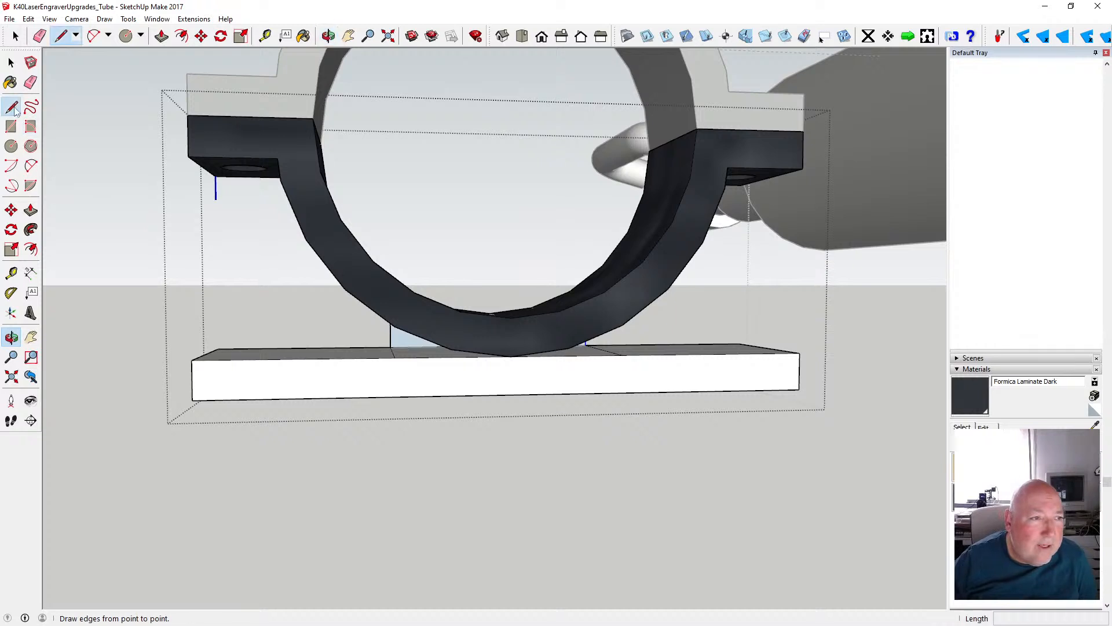
{"action": "left_click", "coordinate": [392, 328]}
{"action": "left_click", "coordinate": [394, 357]}
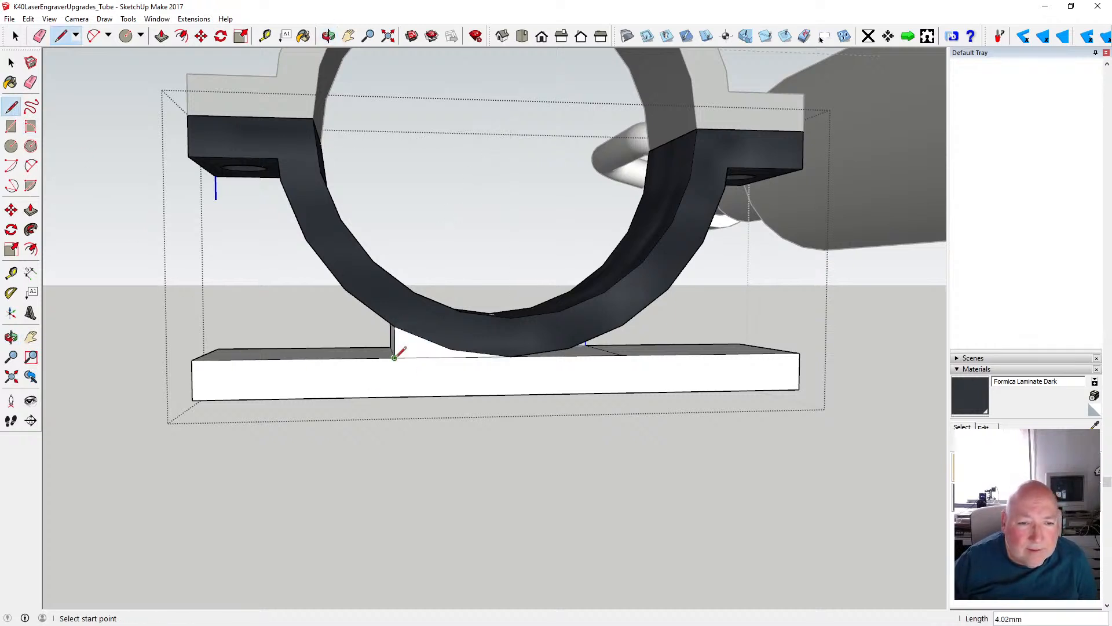
{"action": "left_click", "coordinate": [622, 328]}
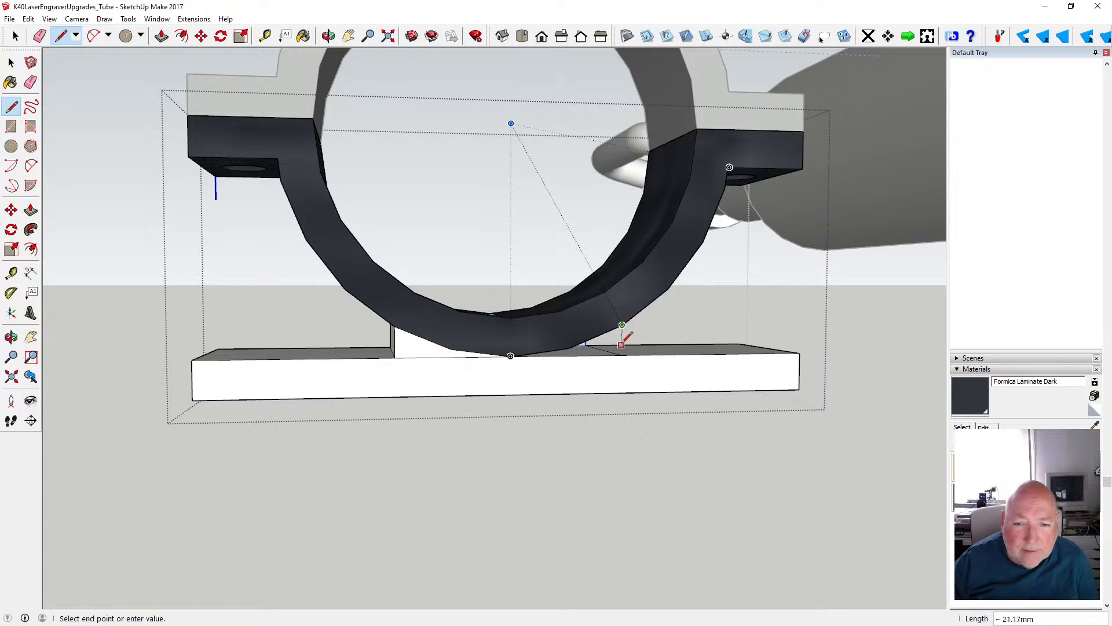
{"action": "left_click", "coordinate": [623, 355]}
{"action": "key", "text": "space"}
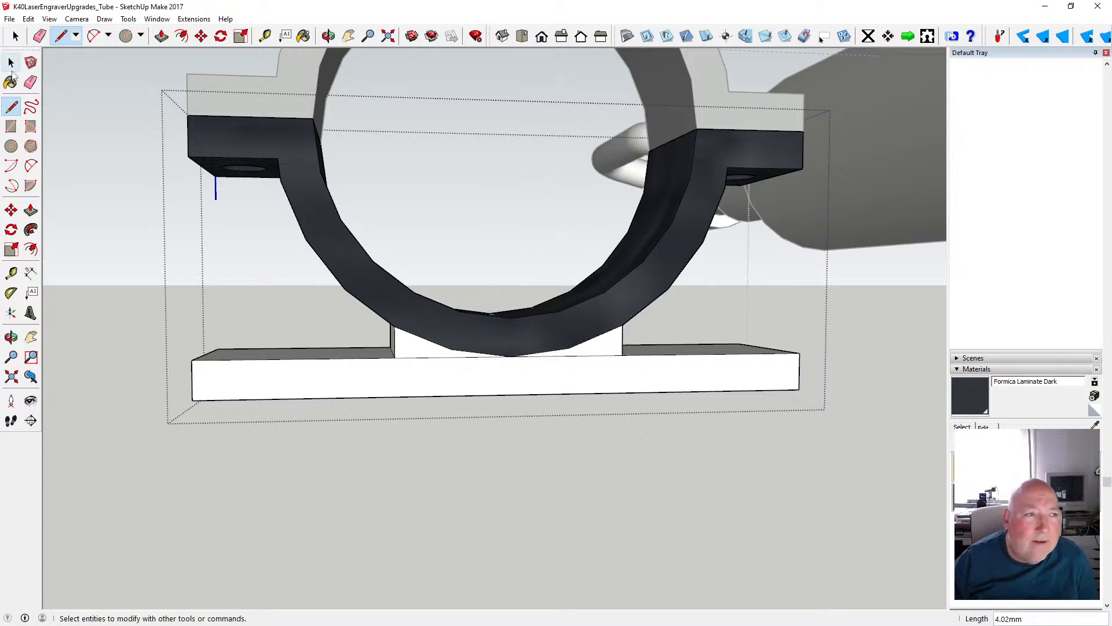
- Delete the plate-top edges and the ring's lower arc edges between the new vertical lines to merge that side into one face
{"action": "left_click", "coordinate": [433, 359]}
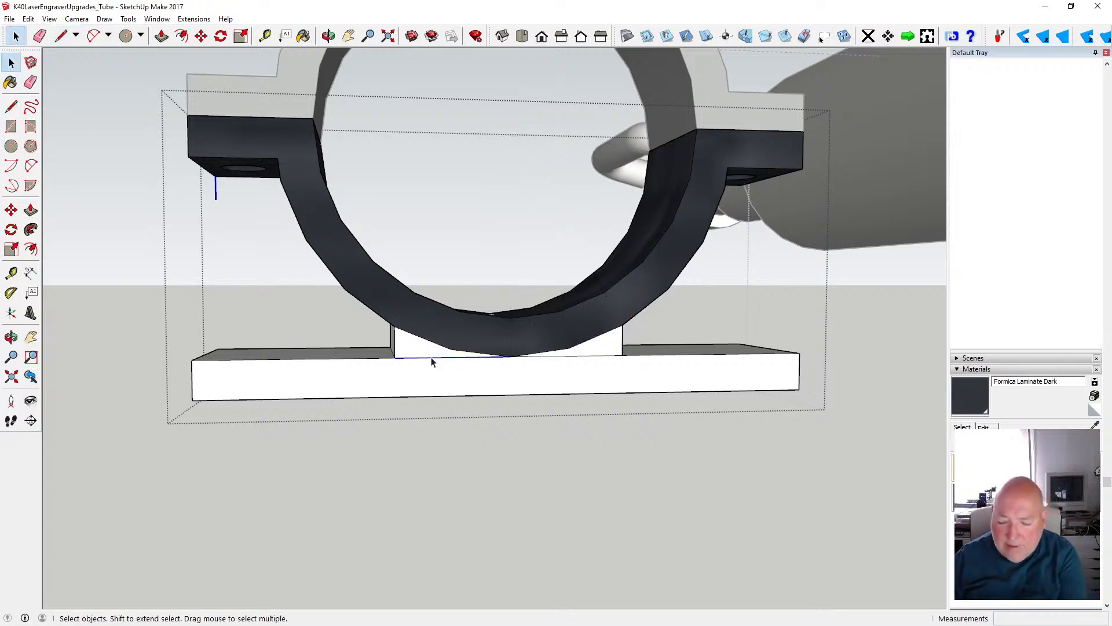
{"action": "key", "text": "Delete"}
{"action": "left_click", "coordinate": [533, 358]}
{"action": "key", "text": "Delete"}
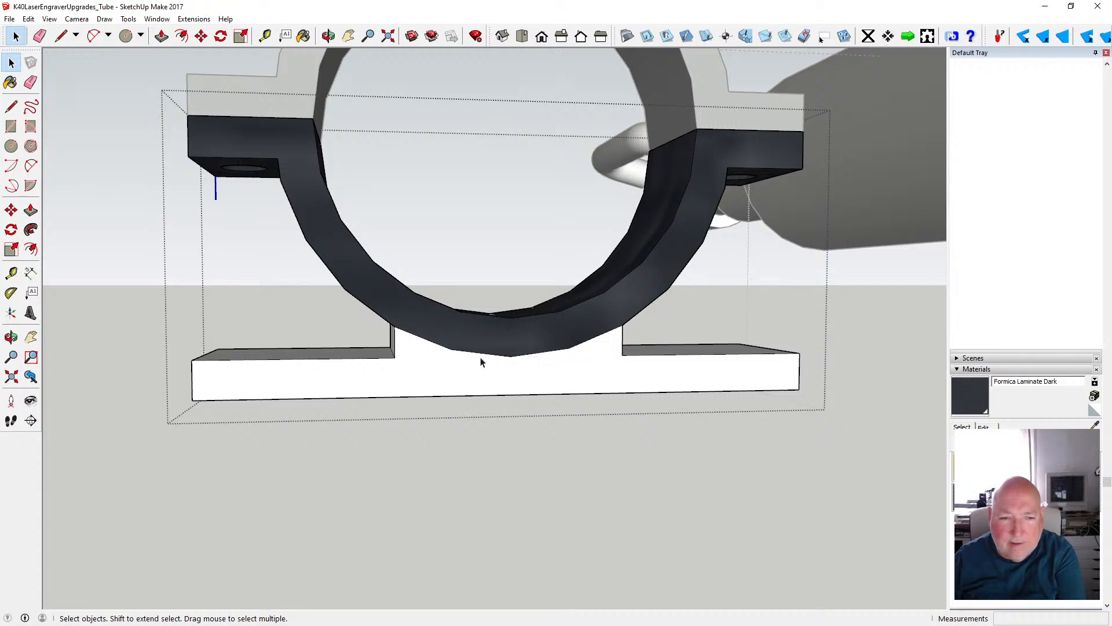
{"action": "left_click", "coordinate": [329, 36]}
{"action": "mouse_move", "coordinate": [342, 278]}
{"action": "left_mouse_down"}
{"action": "mouse_move", "coordinate": [355, 291]}
{"action": "mouse_move", "coordinate": [329, 273]}
{"action": "left_mouse_up"}
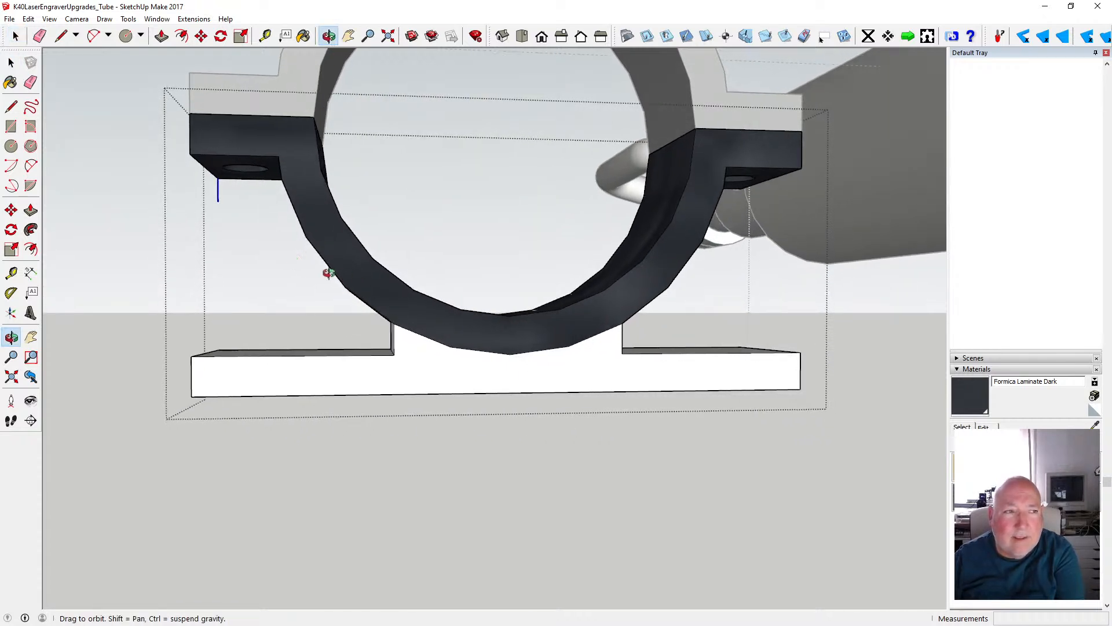
{"action": "key", "text": "space"}
{"action": "left_click", "coordinate": [426, 341]}
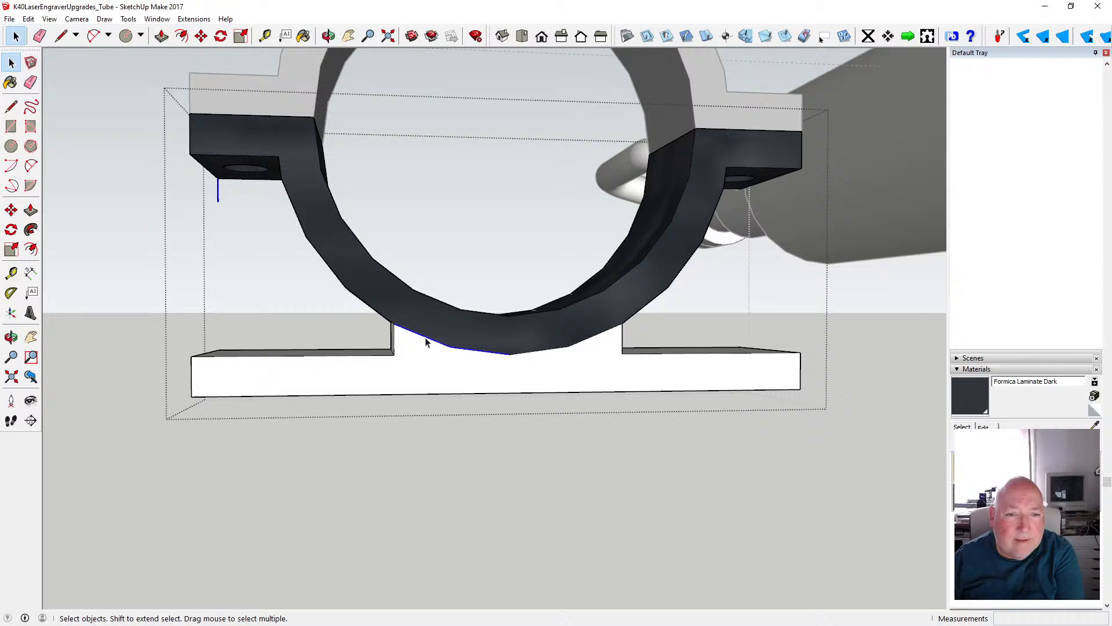
{"action": "key", "text": "Delete"}
{"action": "left_click", "coordinate": [530, 352]}
{"action": "key", "text": "Delete"}
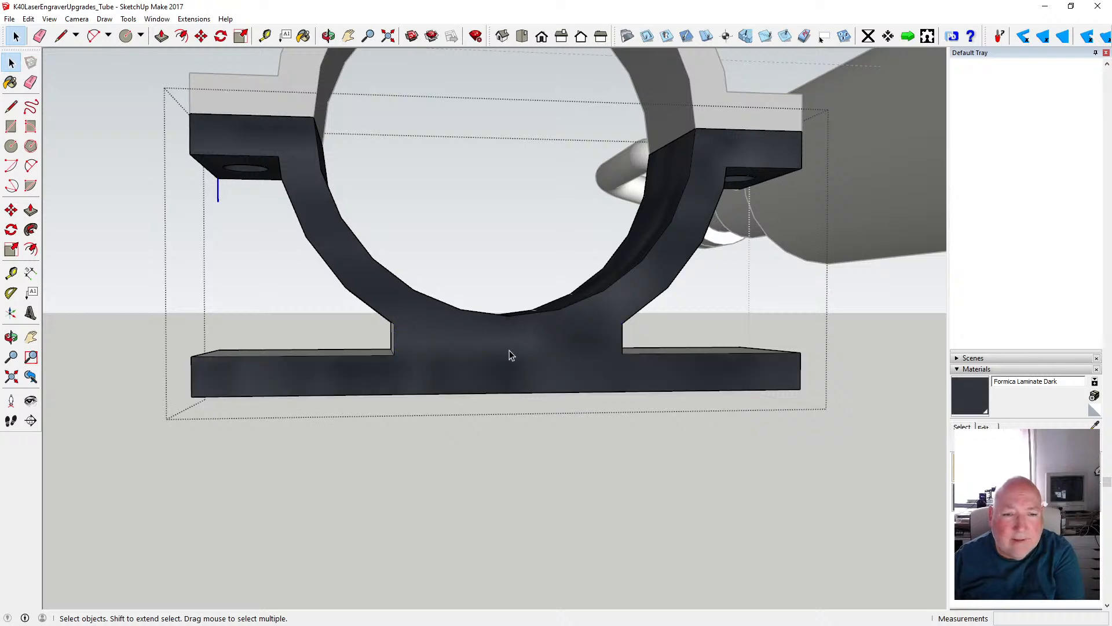
- Delete the plate-top and lower arc edges on the original profile side so ring, web and base plate form one face
{"action": "left_click", "coordinate": [329, 36]}
{"action": "left_click_drag", "start_coordinate": [340, 258], "coordinate": [249, 224]}
{"action": "key", "text": "space"}
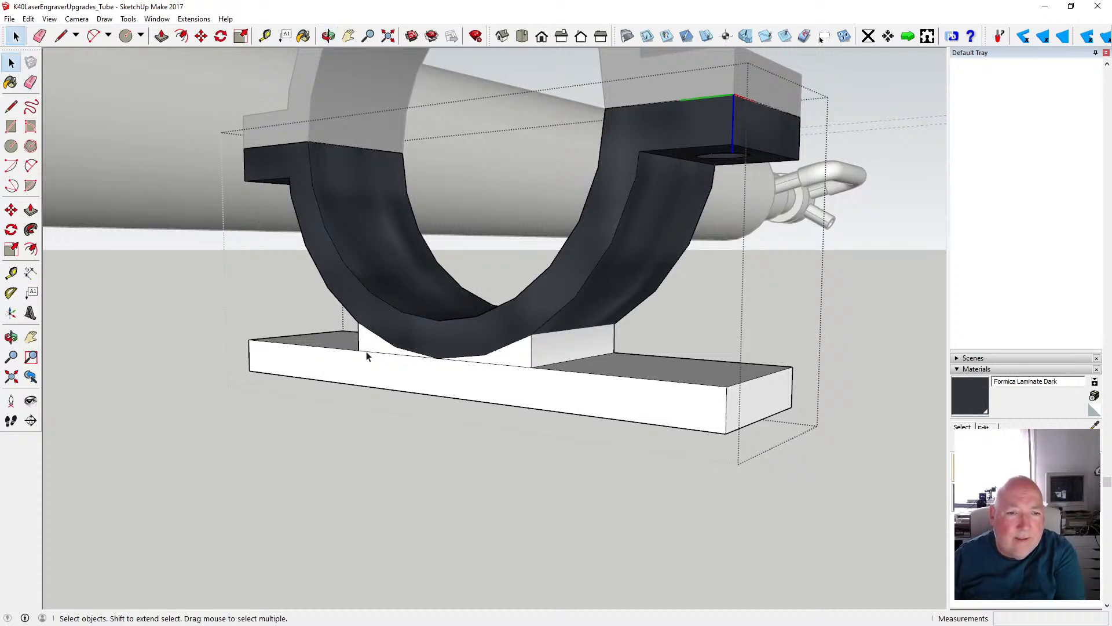
{"action": "left_click", "coordinate": [366, 356]}
{"action": "key", "text": "Delete"}
{"action": "left_click", "coordinate": [485, 366]}
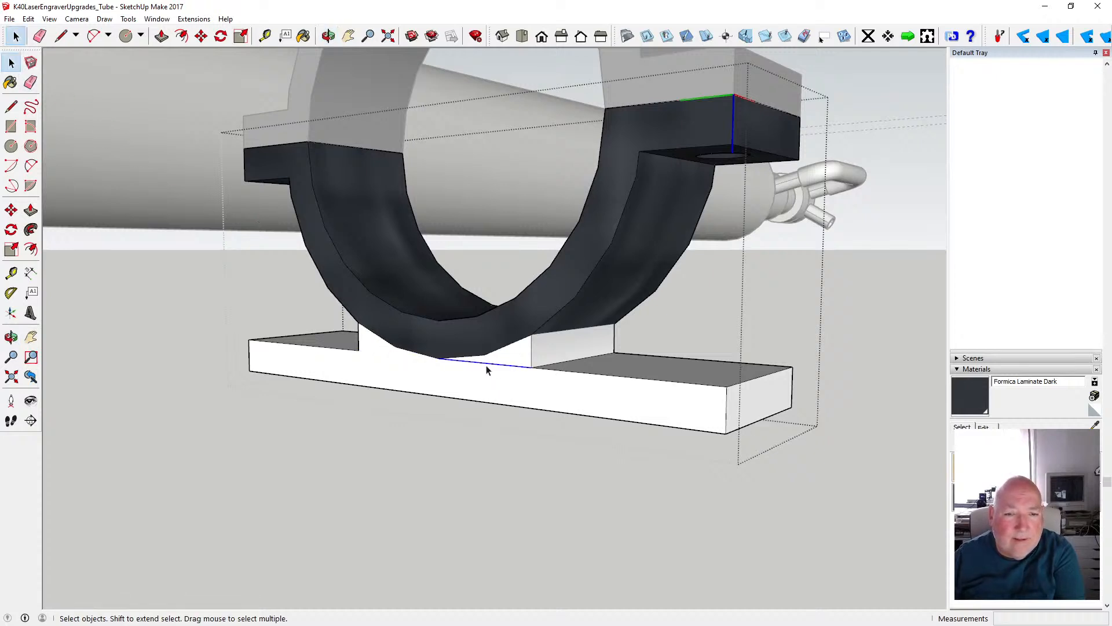
{"action": "key", "text": "Delete"}
{"action": "left_click", "coordinate": [479, 360]}
{"action": "key", "text": "Delete"}
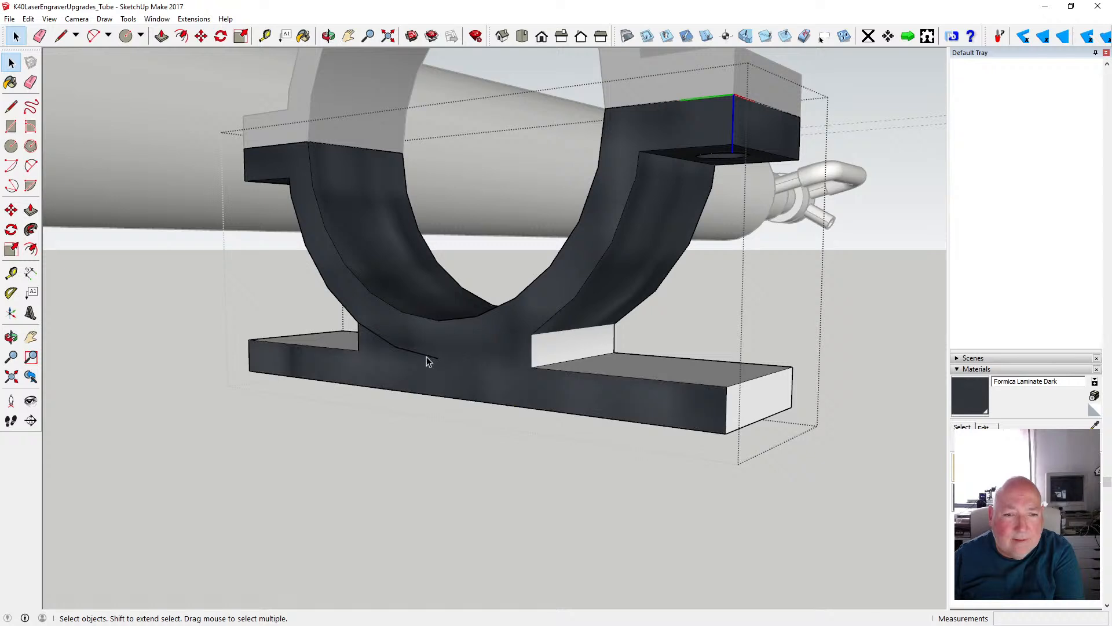
{"action": "key", "text": "Delete"}
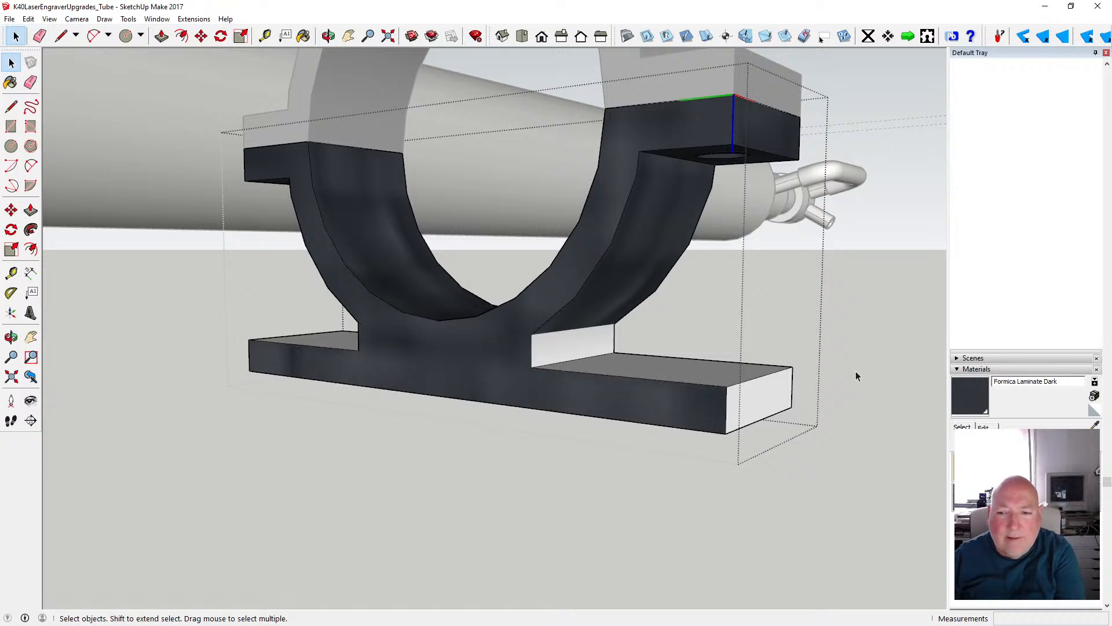
- Paint the visible web side, plate tops and plate end with Formica Laminate Dark
{"action": "left_click", "coordinate": [304, 36]}
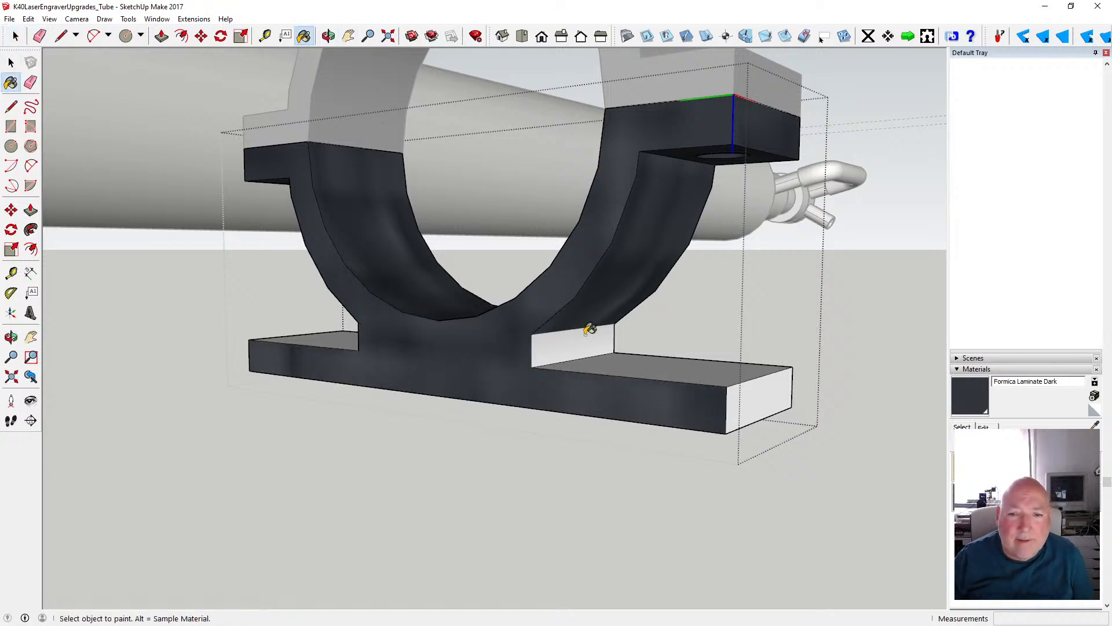
{"action": "left_click", "coordinate": [590, 329]}
{"action": "left_click", "coordinate": [623, 361]}
{"action": "left_click", "coordinate": [751, 391]}
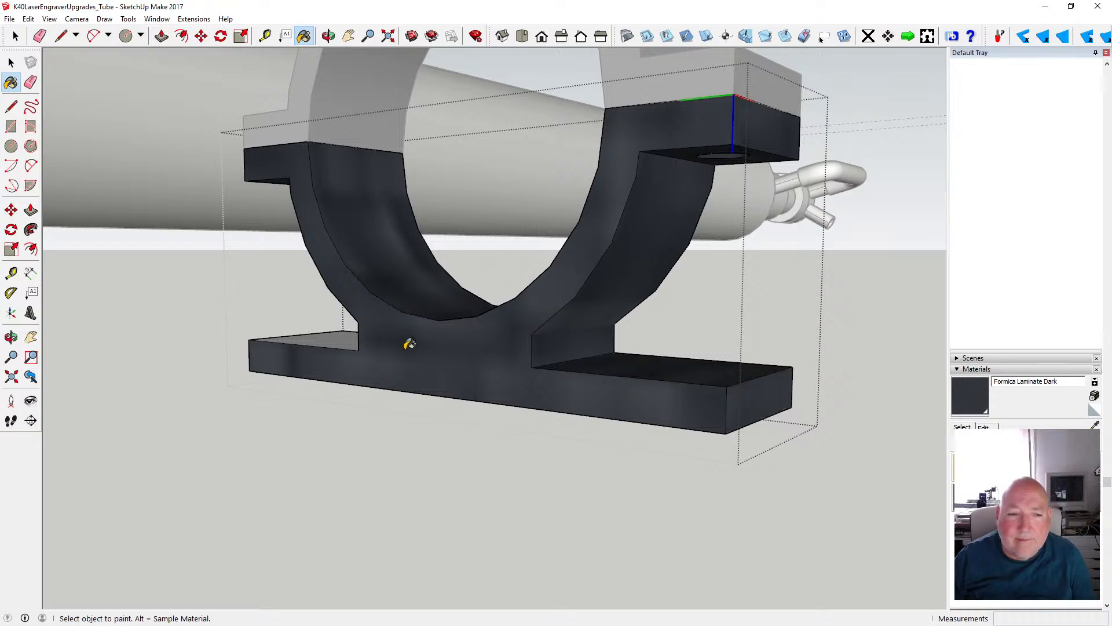
{"action": "left_click", "coordinate": [350, 330]}
- Paint the remaining unpainted web side, plate end and underside of the base with Formica Laminate Dark
{"action": "key", "text": "o"}
{"action": "mouse_move", "coordinate": [350, 331]}
{"action": "left_mouse_down"}
{"action": "mouse_move", "coordinate": [704, 236]}
{"action": "mouse_move", "coordinate": [677, 293]}
{"action": "mouse_move", "coordinate": [700, 293]}
{"action": "mouse_move", "coordinate": [501, 234]}
{"action": "left_mouse_up"}
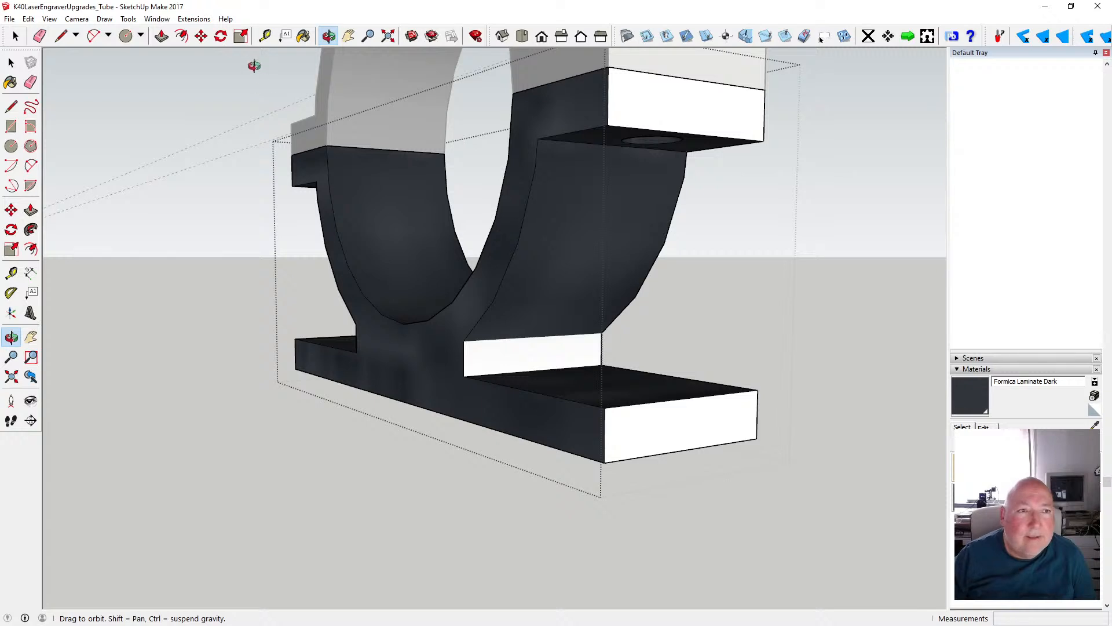
{"action": "left_click", "coordinate": [304, 35]}
{"action": "left_click", "coordinate": [487, 352]}
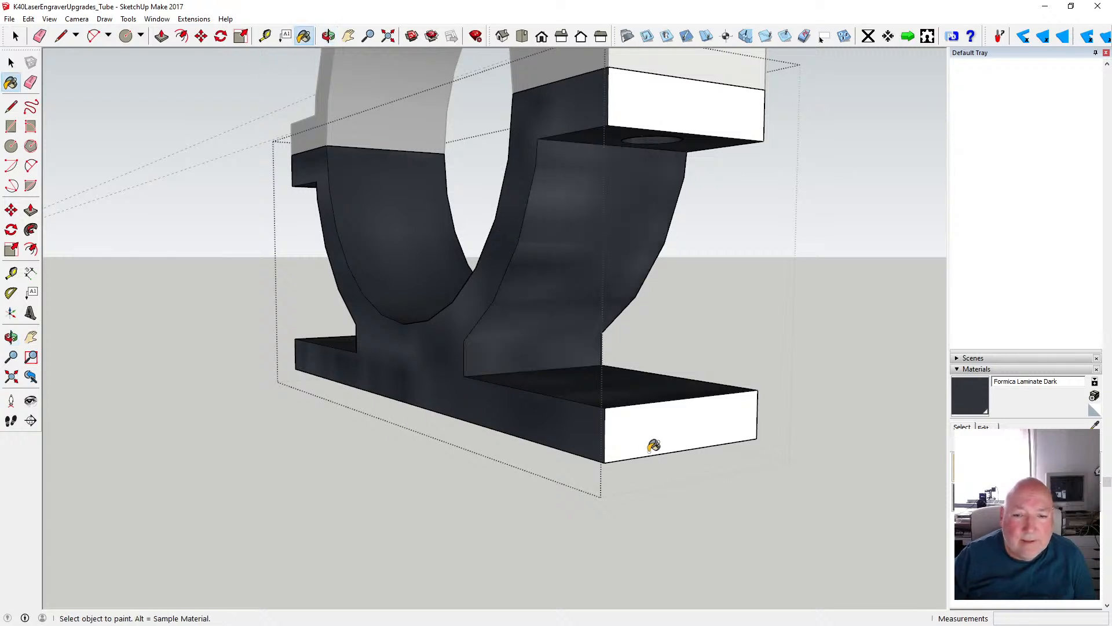
{"action": "left_click", "coordinate": [654, 445]}
{"action": "left_click", "coordinate": [329, 36]}
{"action": "mouse_move", "coordinate": [406, 174]}
{"action": "left_mouse_down"}
{"action": "mouse_move", "coordinate": [510, 113]}
{"action": "mouse_move", "coordinate": [424, 113]}
{"action": "left_mouse_up"}
{"action": "left_click", "coordinate": [303, 35]}
{"action": "left_click", "coordinate": [548, 306]}
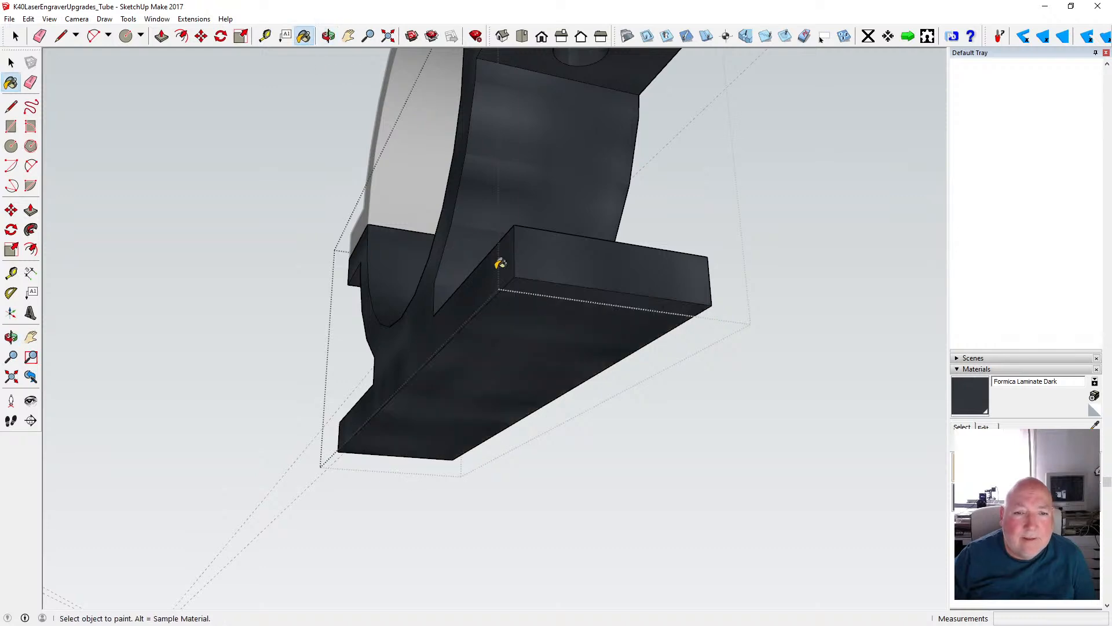
- Leave the lower clamp component's editing mode and save the model
{"action": "left_click", "coordinate": [329, 36]}
{"action": "left_click_drag", "start_coordinate": [471, 153], "coordinate": [560, 319]}
{"action": "key", "text": "space"}
{"action": "left_click", "coordinate": [269, 260]}
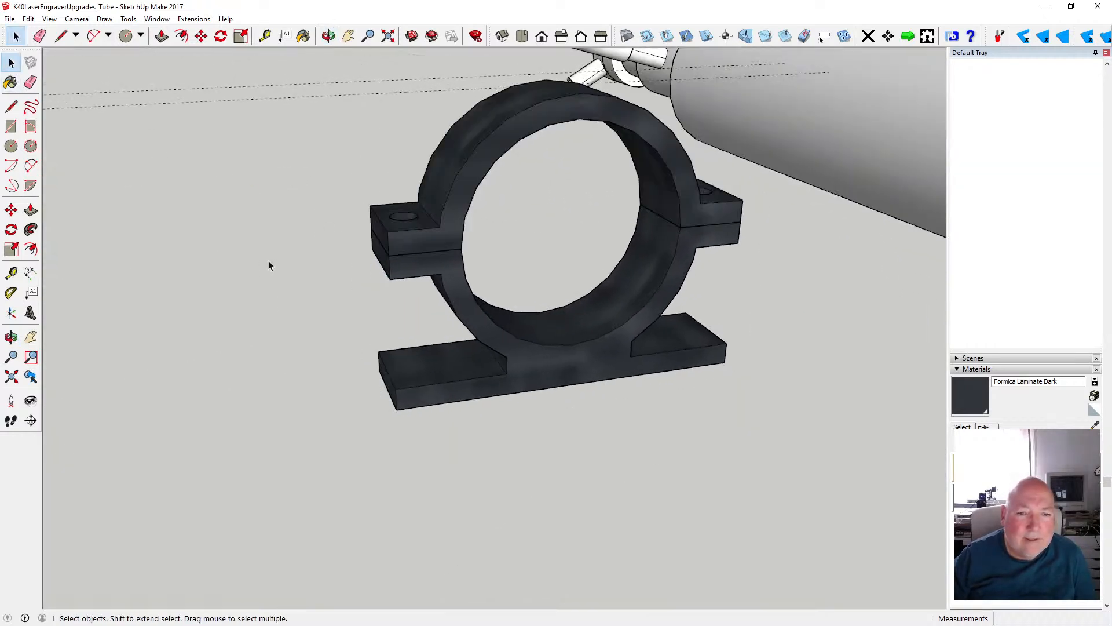
{"action": "left_click", "coordinate": [9, 18]}
{"action": "left_click", "coordinate": [23, 61]}
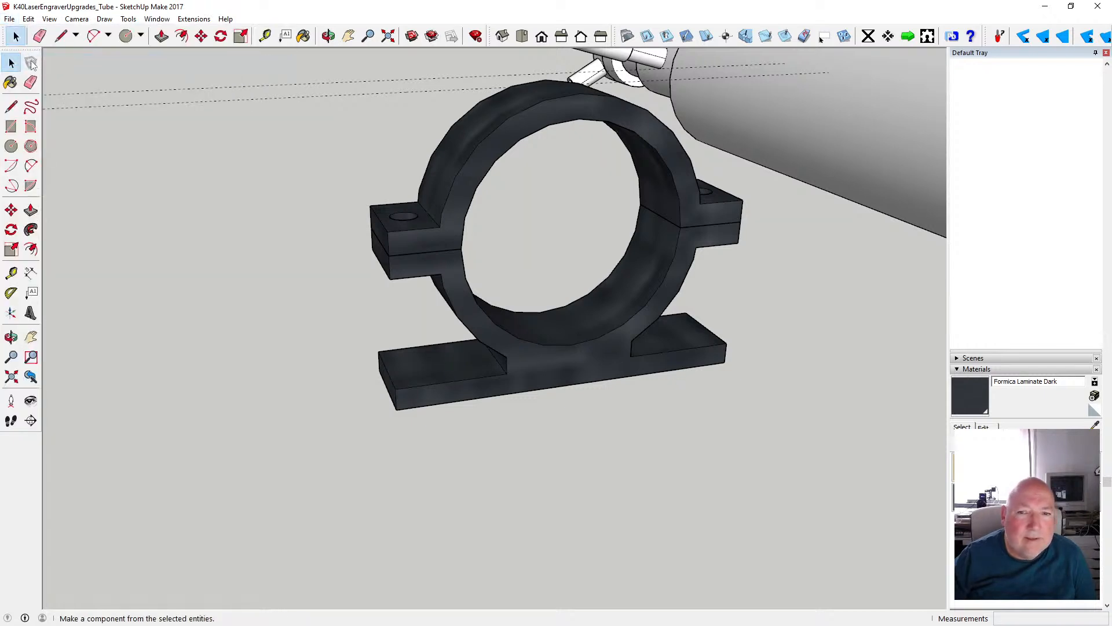
- Open the lower clamp component with the base plate for editing
{"action": "double_click", "coordinate": [452, 362]}
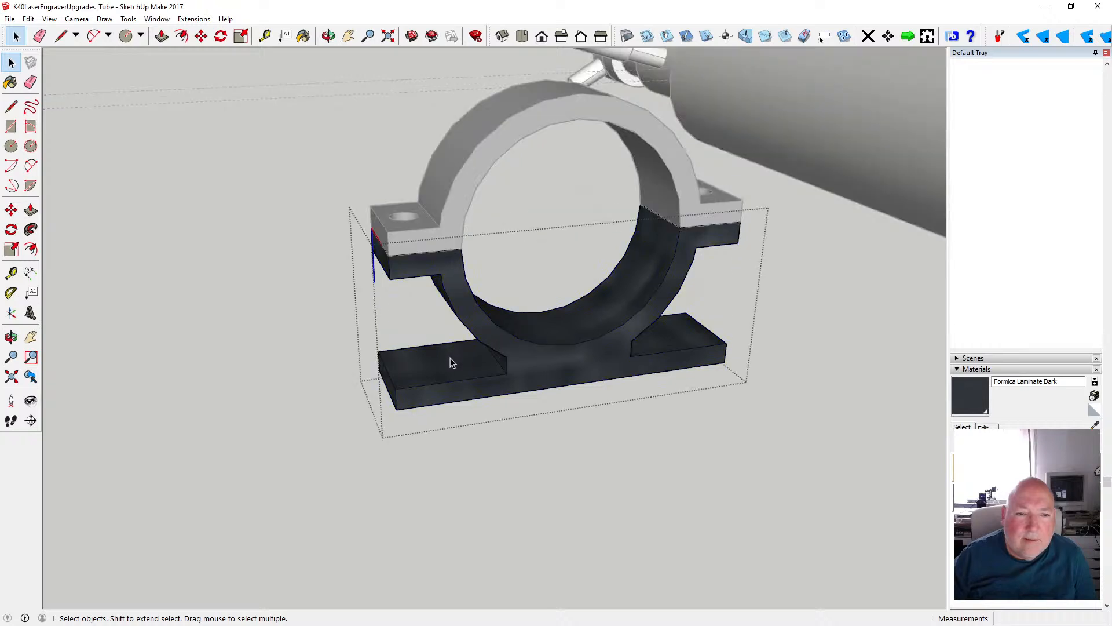
{"action": "scroll", "coordinate": [430, 343], "scroll_direction": "up", "scroll_amount": 2}
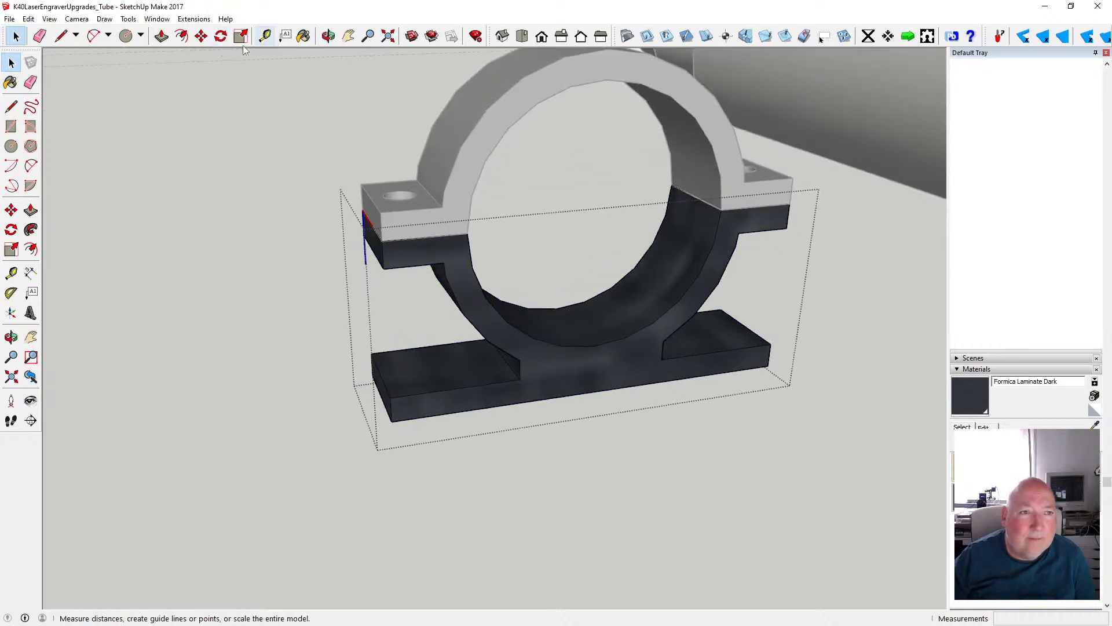
{"action": "left_click", "coordinate": [11, 146]}
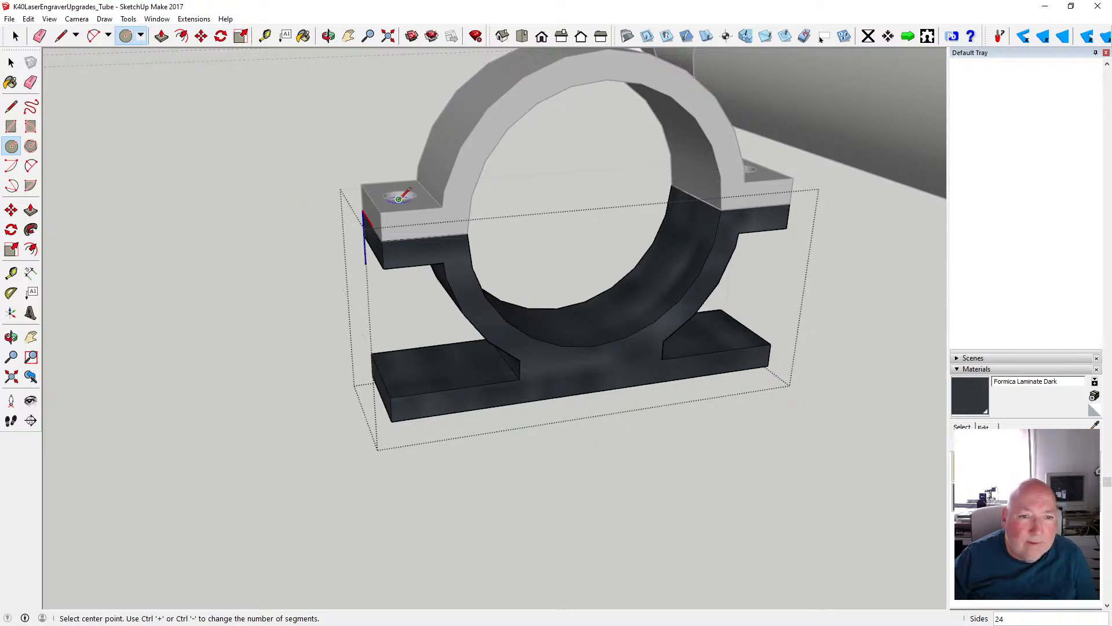
{"action": "key", "text": "space"}
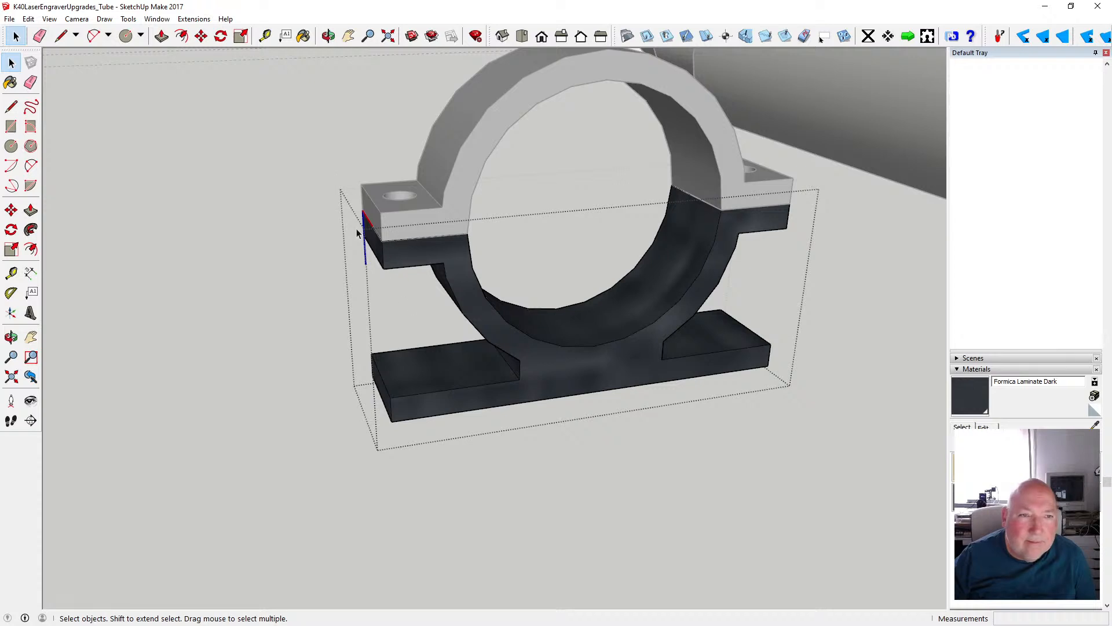
- Measure the distance from the upper flange's screw hole centre to the flange's outer end edge
{"action": "left_click", "coordinate": [265, 36]}
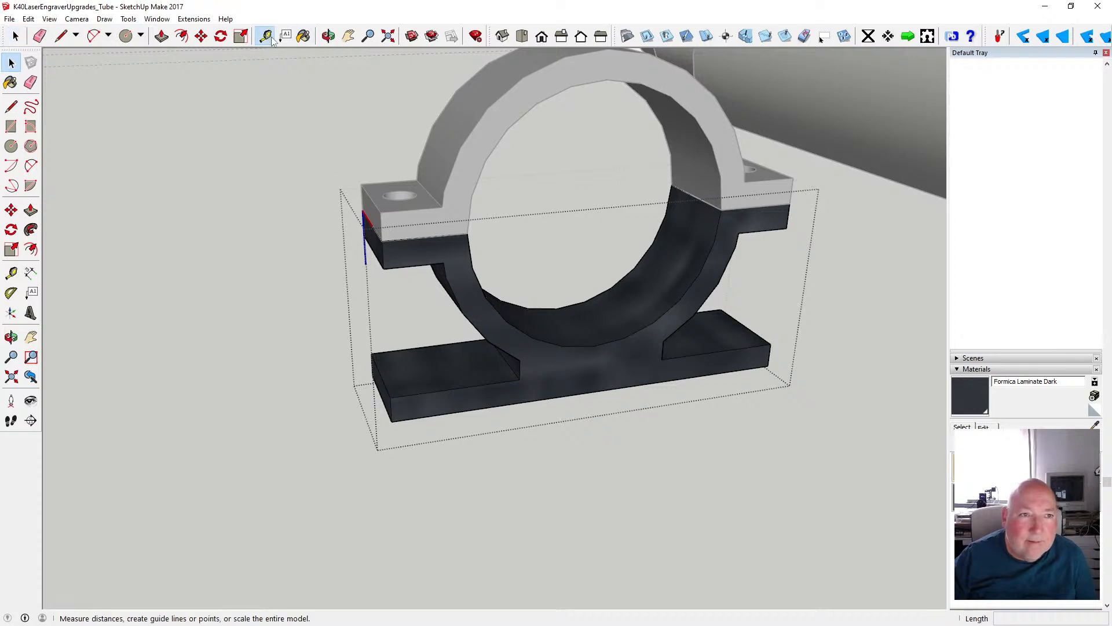
{"action": "left_click", "coordinate": [382, 212]}
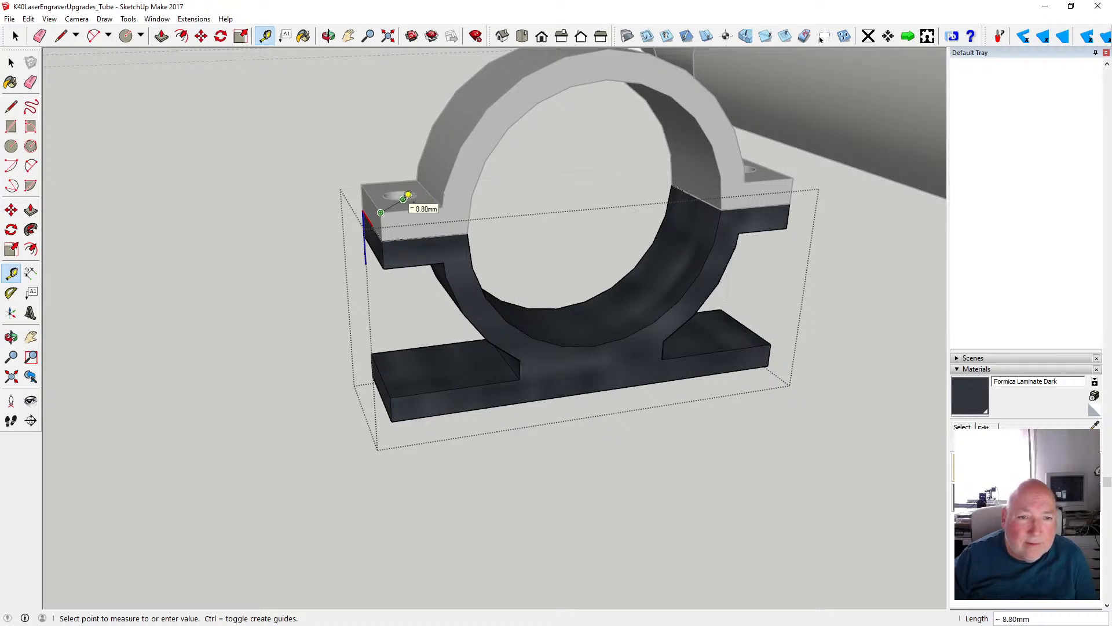
{"action": "scroll", "coordinate": [409, 195], "scroll_direction": "up", "scroll_amount": 2}
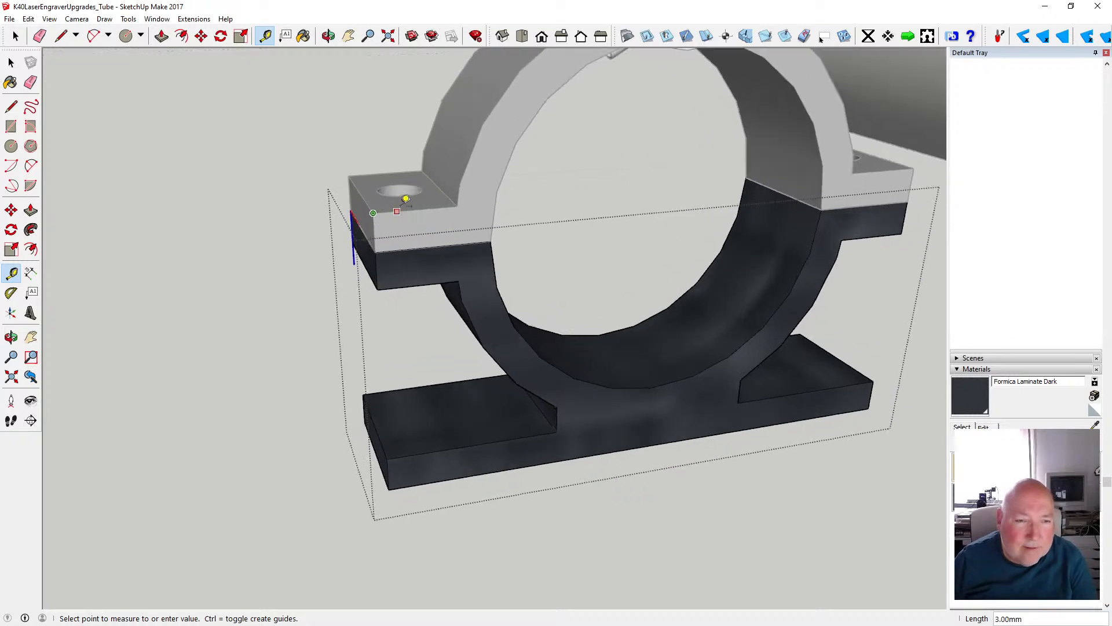
{"action": "scroll", "coordinate": [408, 191], "scroll_direction": "up", "scroll_amount": 3}
{"action": "scroll", "coordinate": [407, 188], "scroll_direction": "up", "scroll_amount": 1}
{"action": "left_click", "coordinate": [407, 188]}
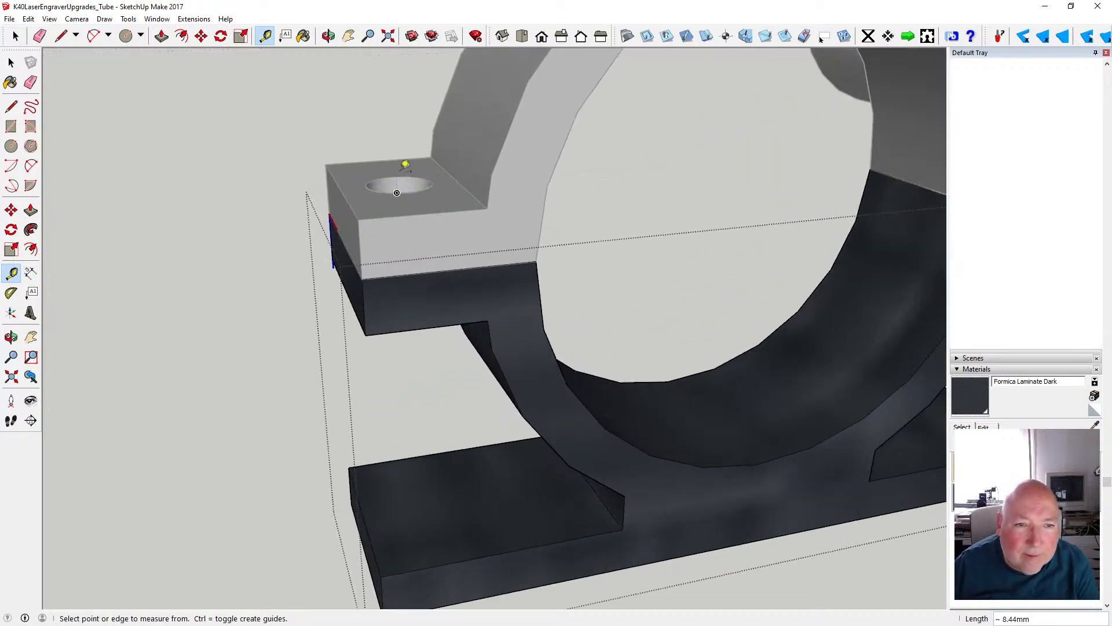
{"action": "left_click", "coordinate": [401, 179]}
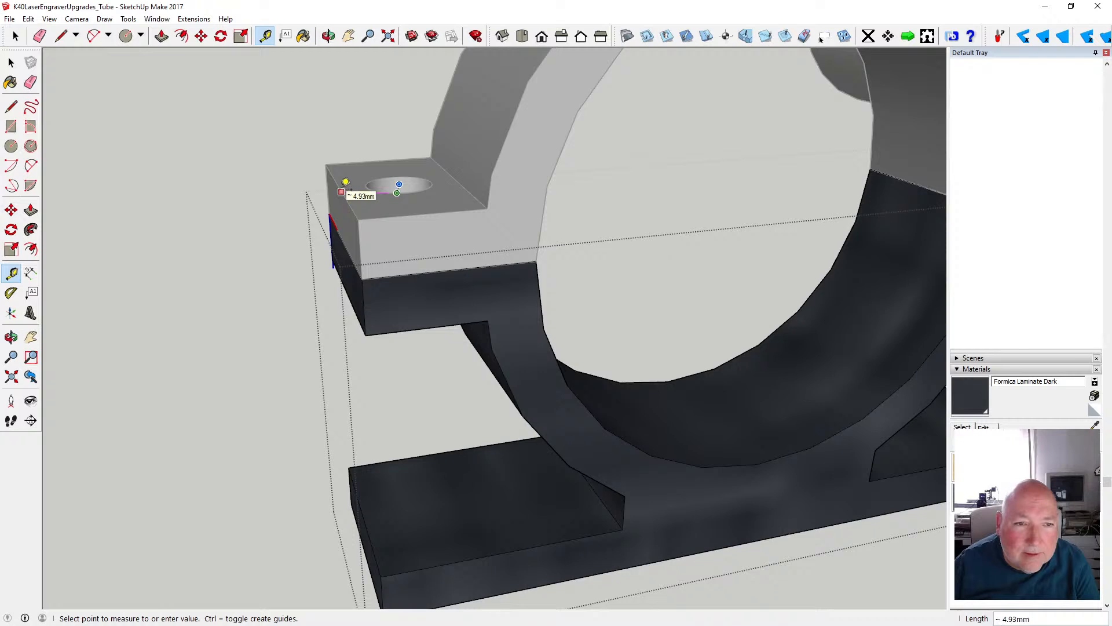
{"action": "left_click", "coordinate": [417, 169]}
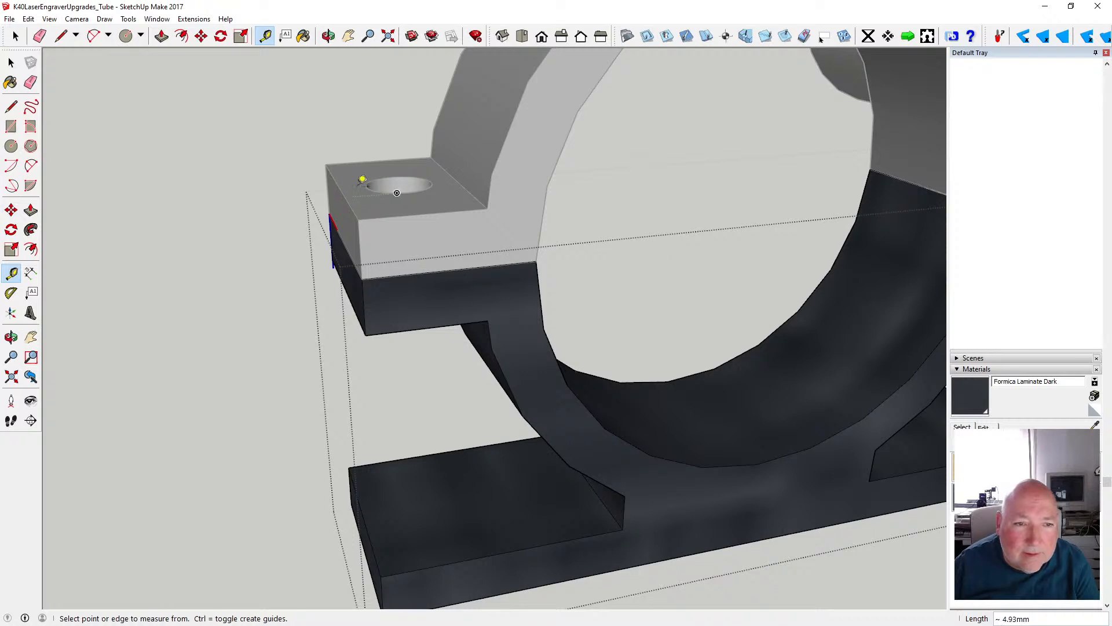
{"action": "left_click", "coordinate": [401, 179]}
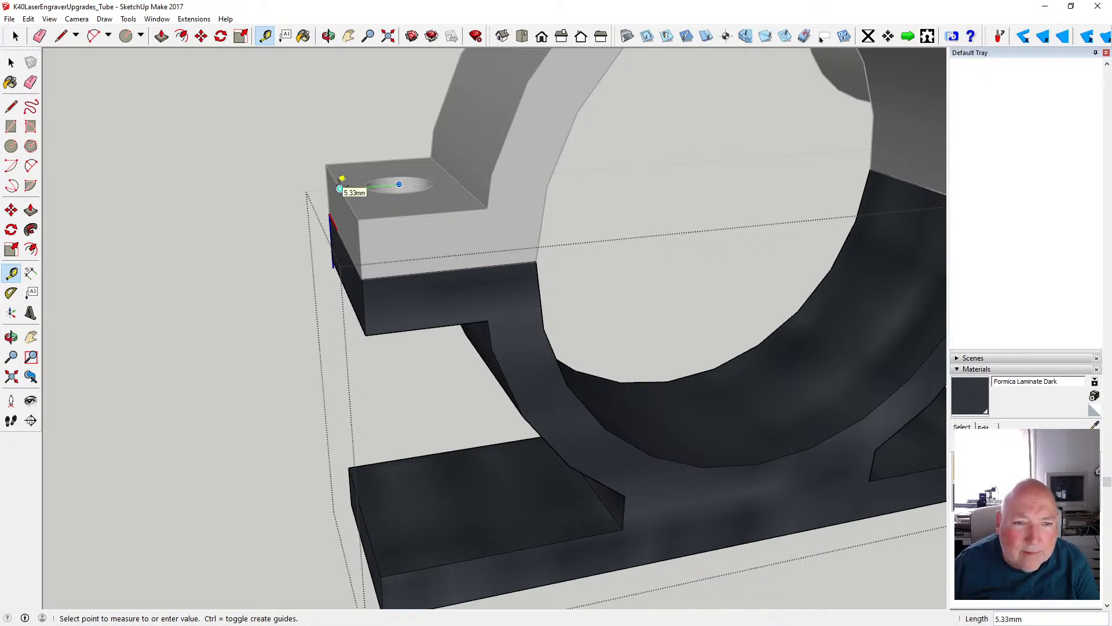
- Place a guide point 5.33 mm in from the base plate's end edge, below the measured flange hole
{"action": "left_click", "coordinate": [329, 36]}
{"action": "left_click_drag", "start_coordinate": [377, 184], "coordinate": [399, 405]}
{"action": "scroll", "coordinate": [398, 406], "scroll_direction": "up", "scroll_amount": 2}
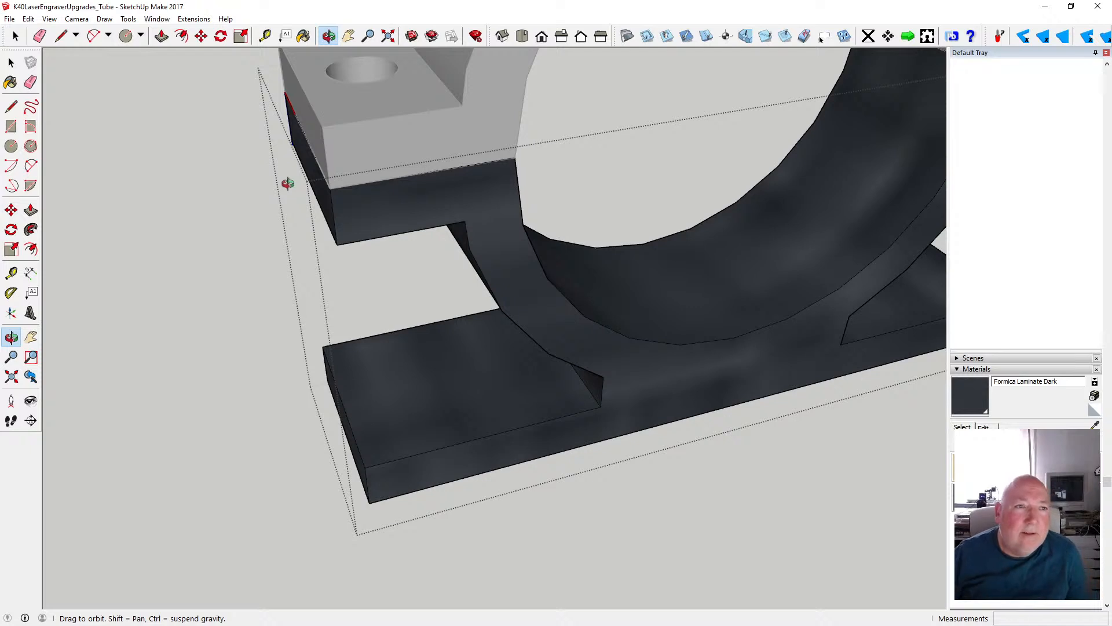
{"action": "left_click", "coordinate": [265, 36]}
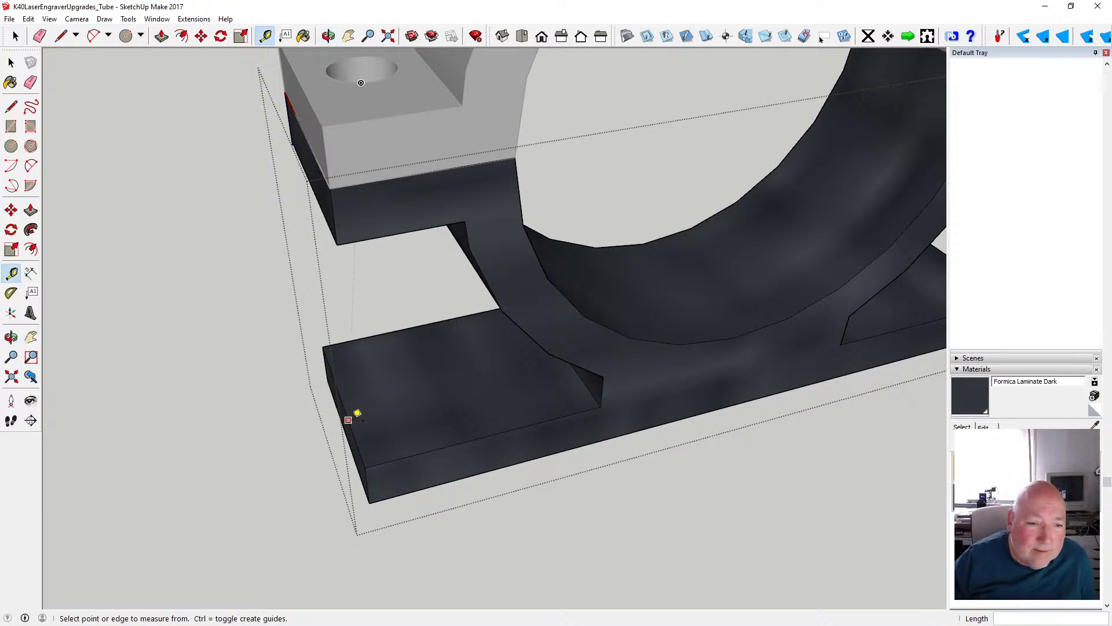
{"action": "left_click", "coordinate": [347, 419]}
{"action": "type", "text": "5."}
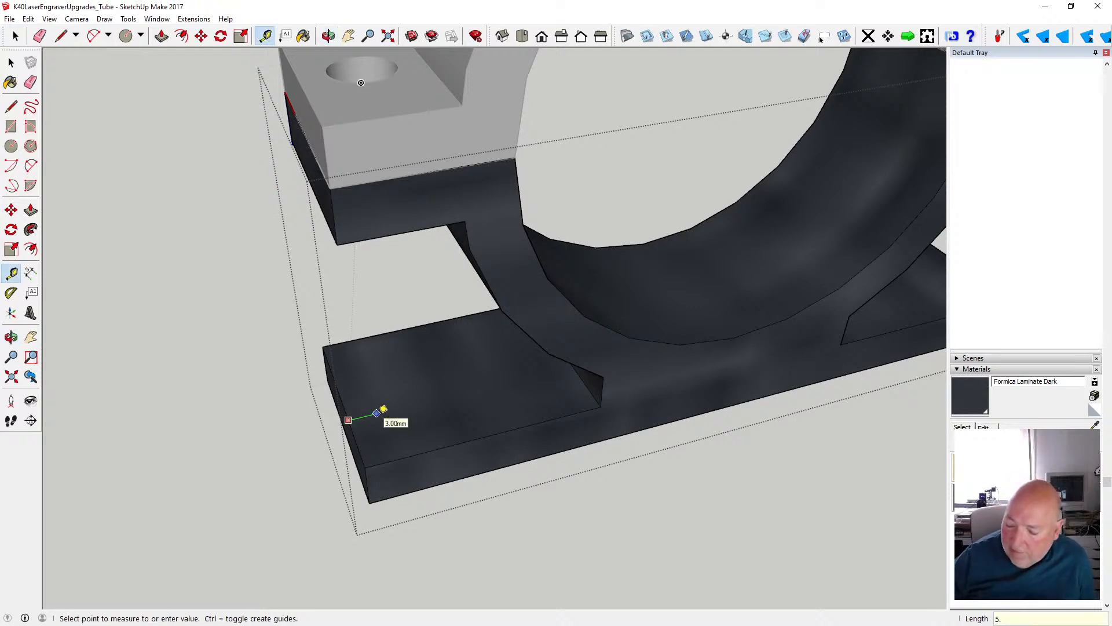
{"action": "type", "text": "33"}
{"action": "key", "text": "Return"}
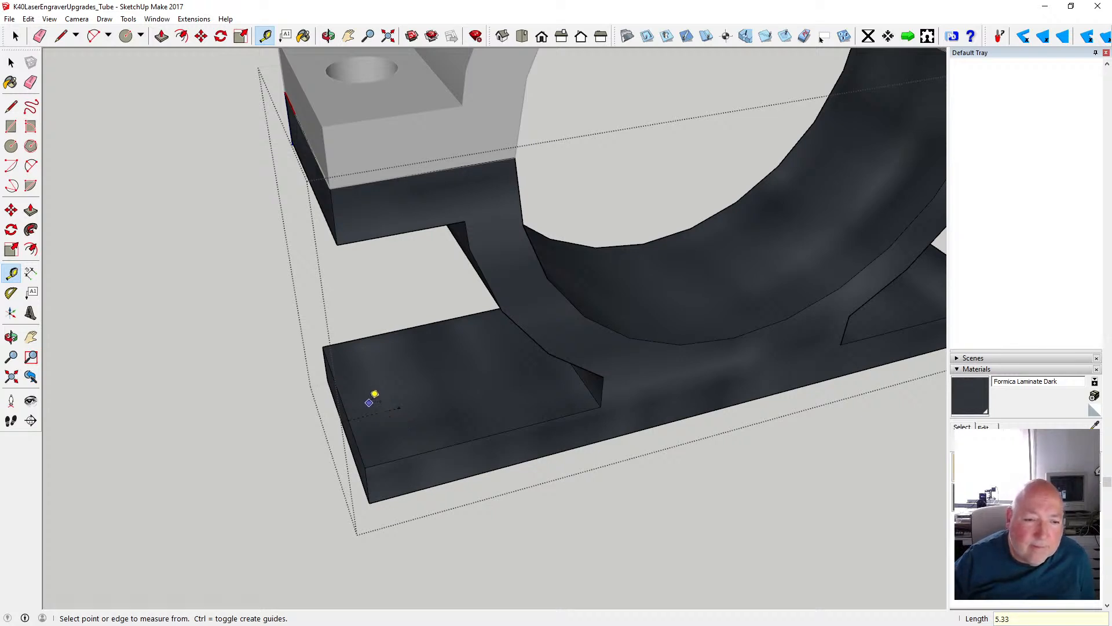
- Add crossing guides on the plate top, 10 mm from the long edge and 5.33 mm from the end edge, and remove the guide point
{"action": "left_click", "coordinate": [461, 442]}
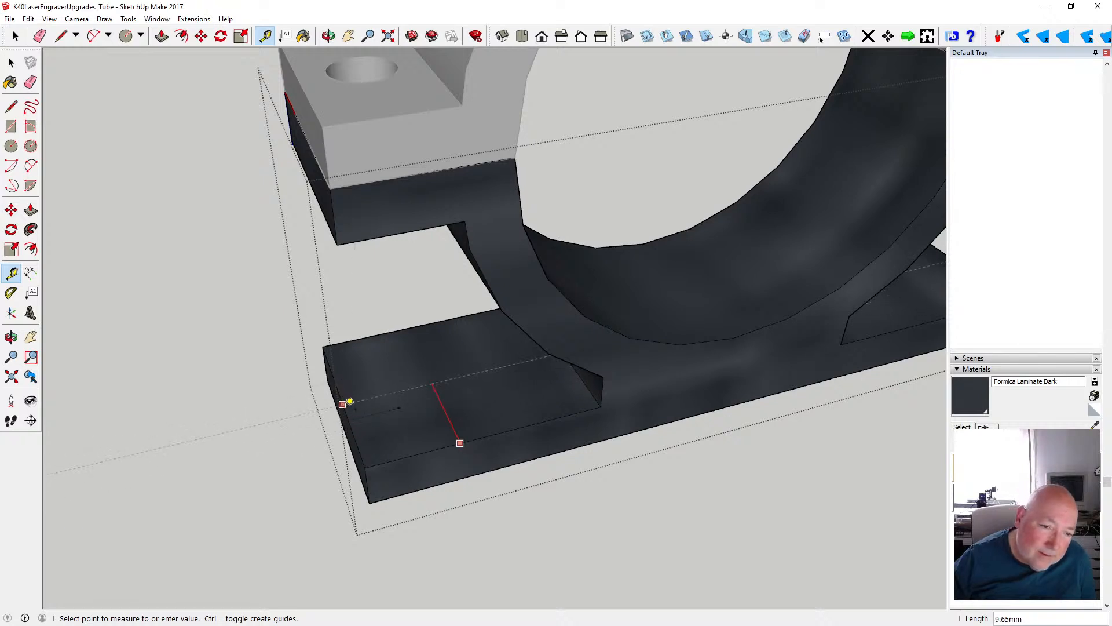
{"action": "type", "text": "10"}
{"action": "key", "text": "Return"}
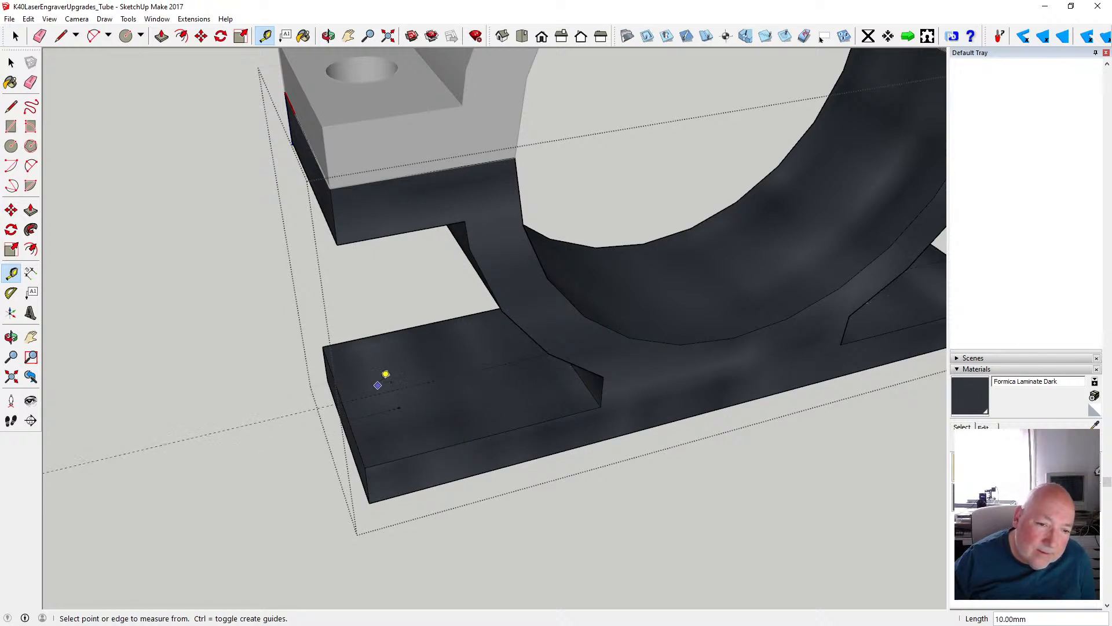
{"action": "left_click", "coordinate": [345, 407]}
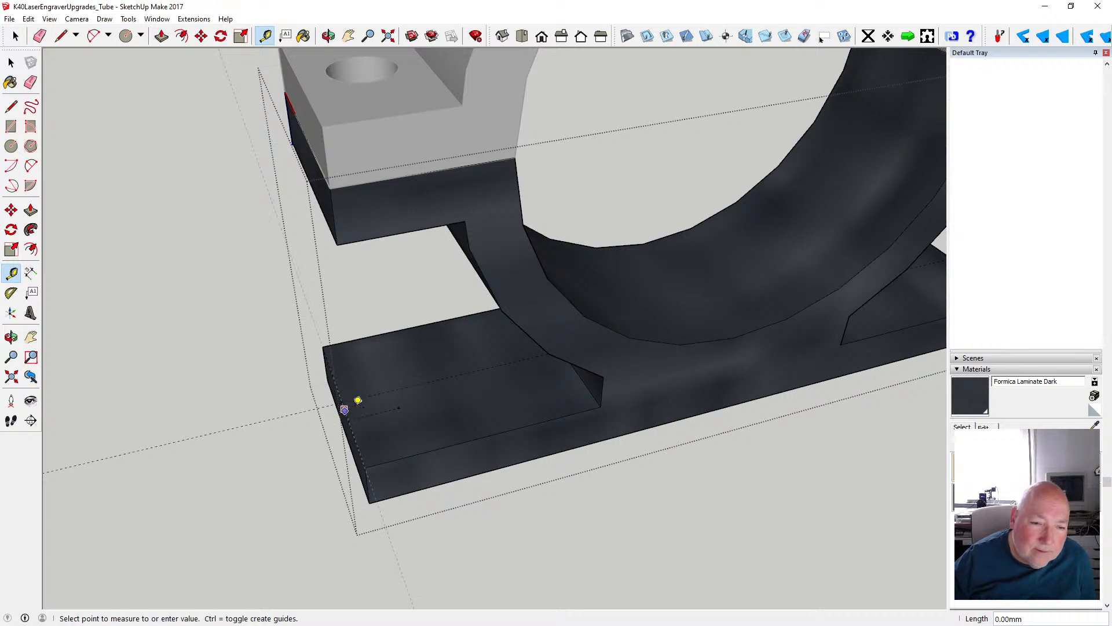
{"action": "left_click", "coordinate": [399, 407]}
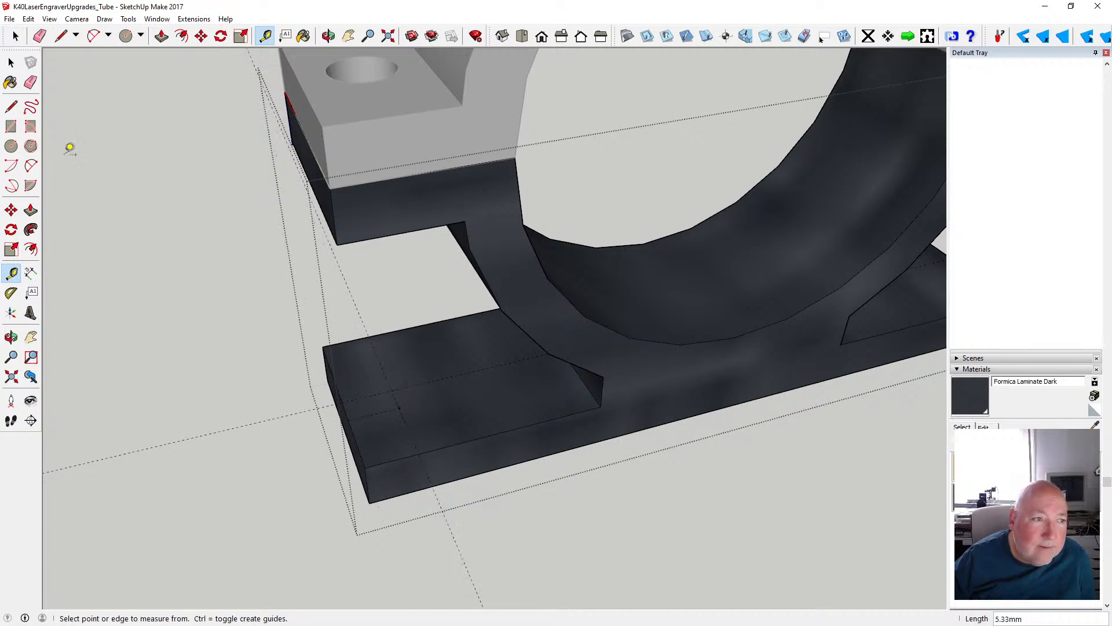
{"action": "key", "text": "space"}
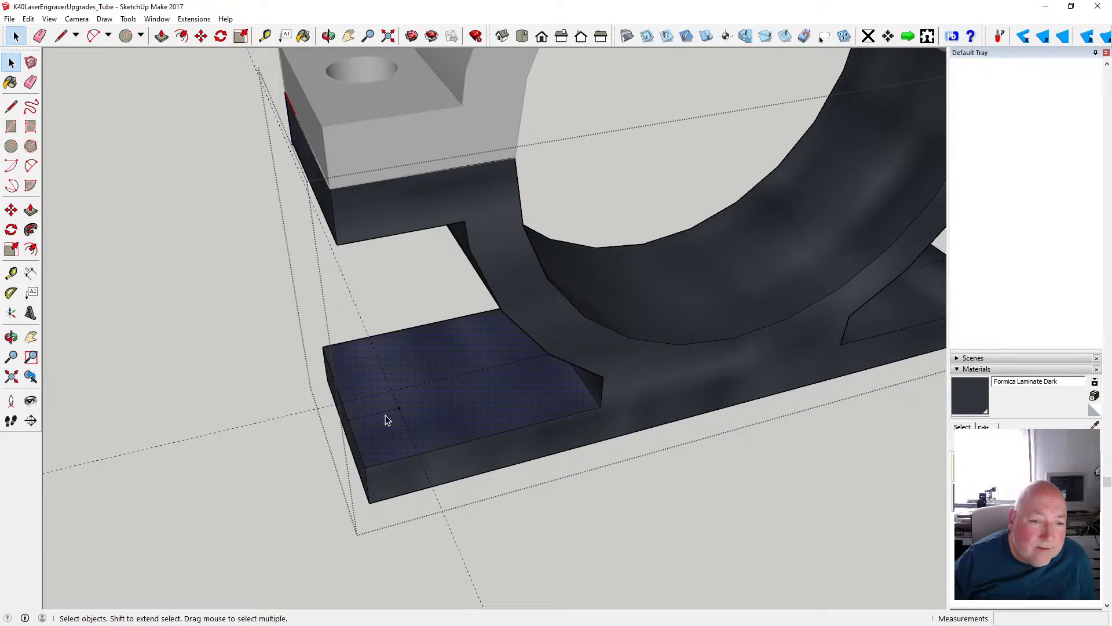
{"action": "left_click", "coordinate": [399, 413]}
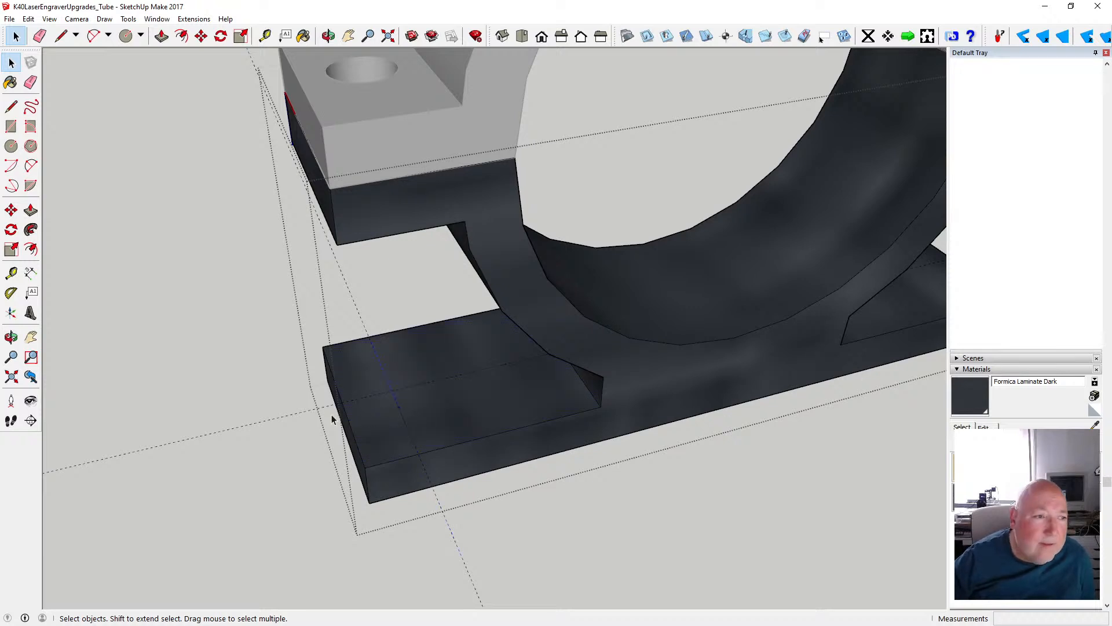
- Draw a 3 mm radius circle at the guide intersection and push it 5 mm through the base plate to cut a hole
{"action": "key", "text": "c"}
{"action": "left_click", "coordinate": [392, 390]}
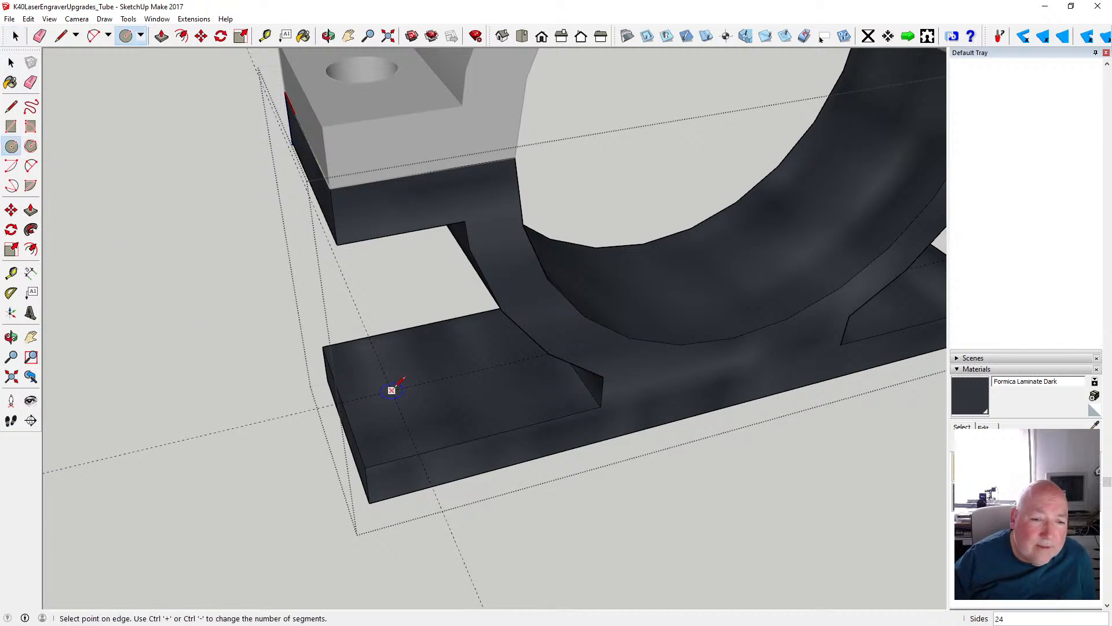
{"action": "type", "text": "3"}
{"action": "key", "text": "Return"}
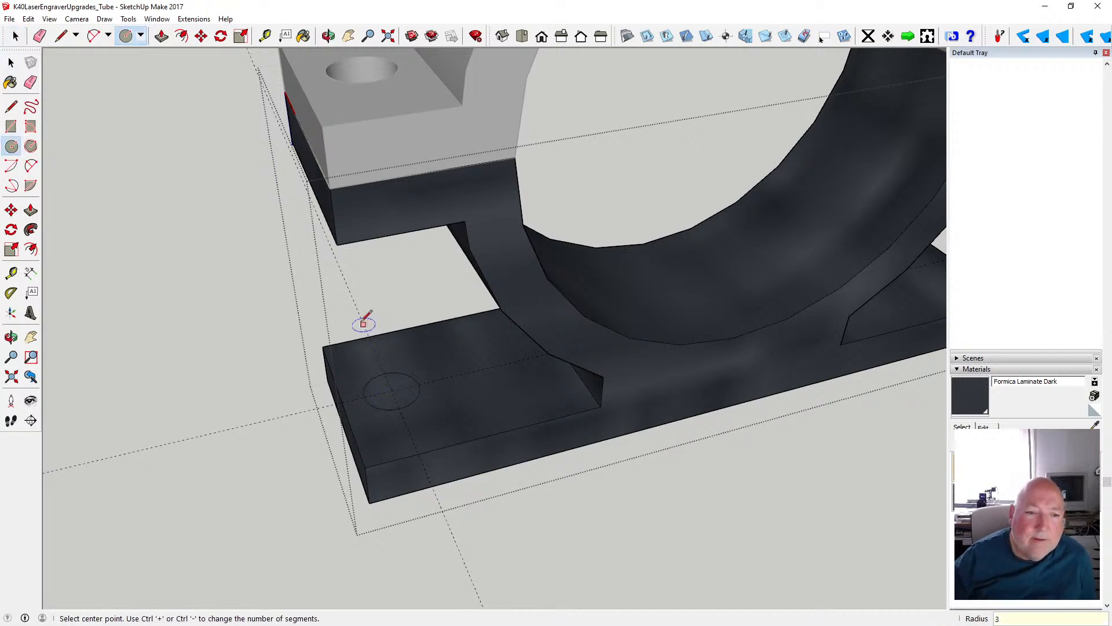
{"action": "left_click", "coordinate": [161, 35]}
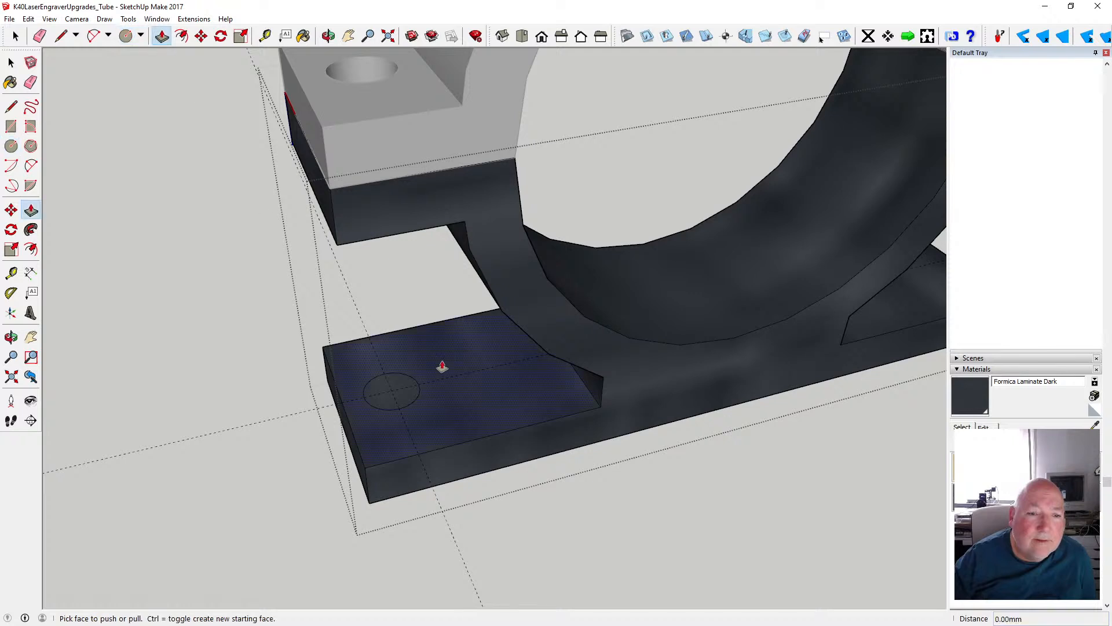
{"action": "left_click", "coordinate": [381, 403]}
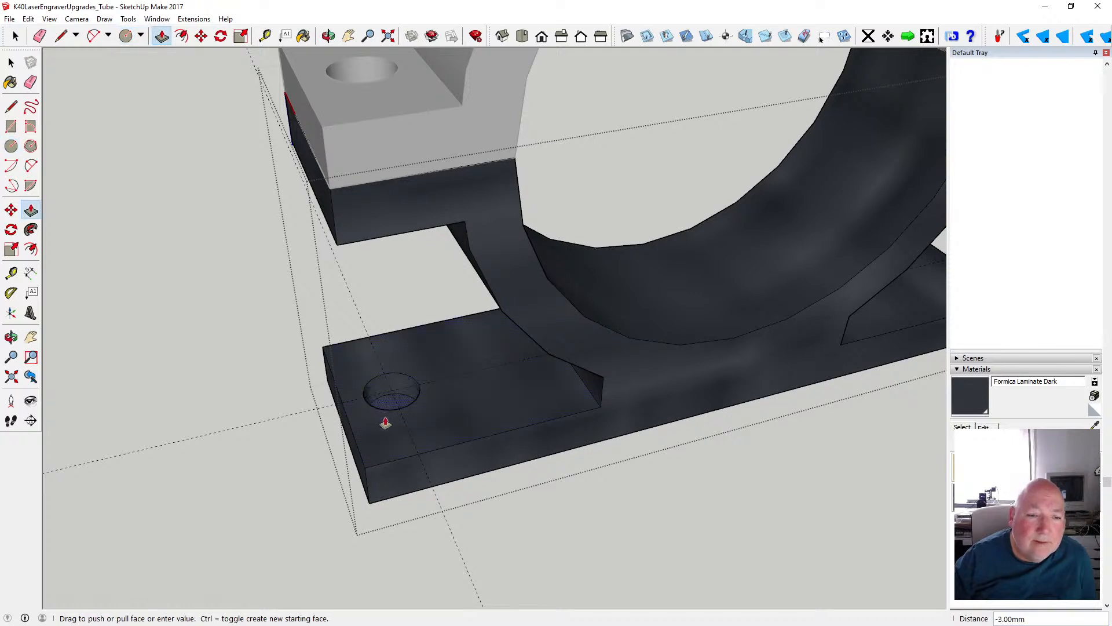
{"action": "left_click", "coordinate": [382, 501]}
- Add a guide 5.33 mm in from the end edge at the base plate's opposite end
{"action": "scroll", "coordinate": [325, 484], "scroll_direction": "down", "scroll_amount": 2}
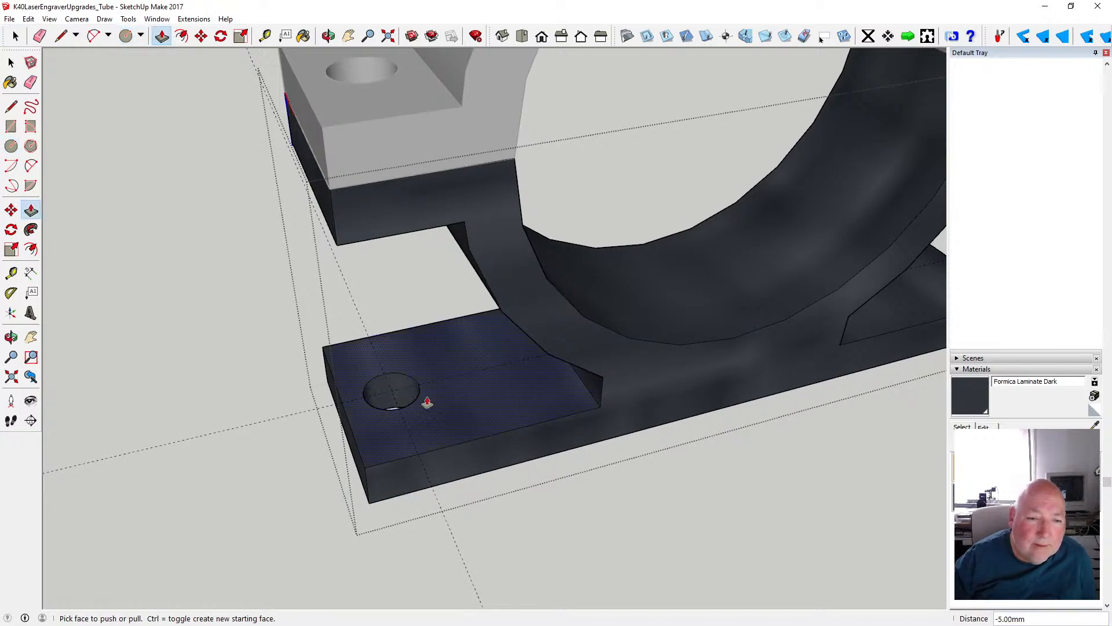
{"action": "middle_click_drag", "start_coordinate": [424, 404], "coordinate": [378, 409]}
{"action": "scroll", "coordinate": [377, 409], "scroll_direction": "down", "scroll_amount": 2}
{"action": "scroll", "coordinate": [650, 370], "scroll_direction": "up", "scroll_amount": 5}
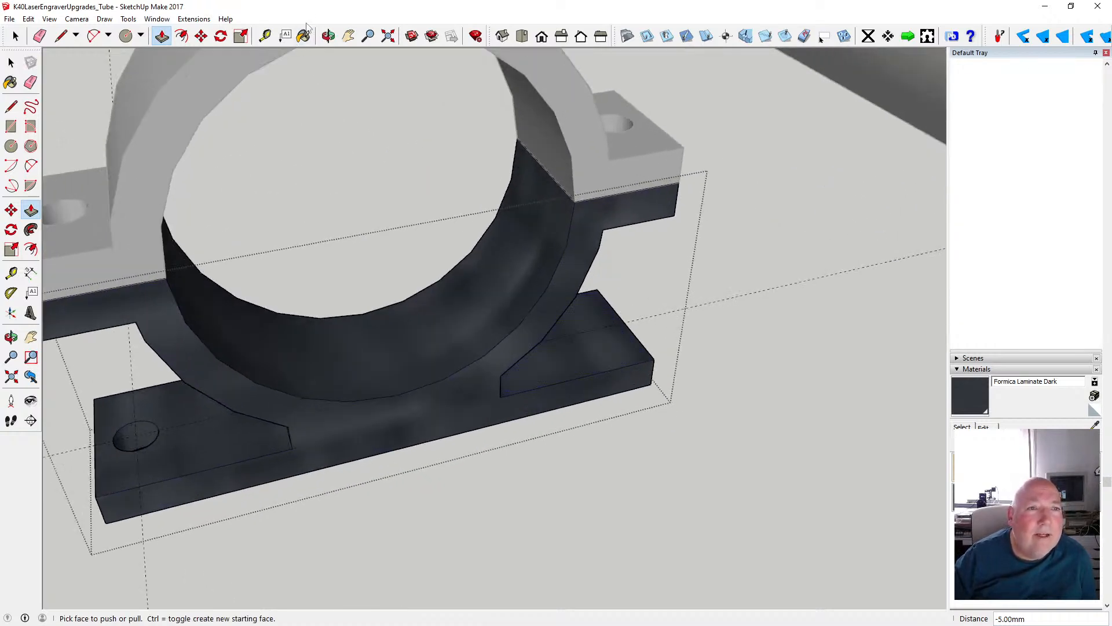
{"action": "left_click", "coordinate": [265, 36]}
{"action": "left_click", "coordinate": [635, 334]}
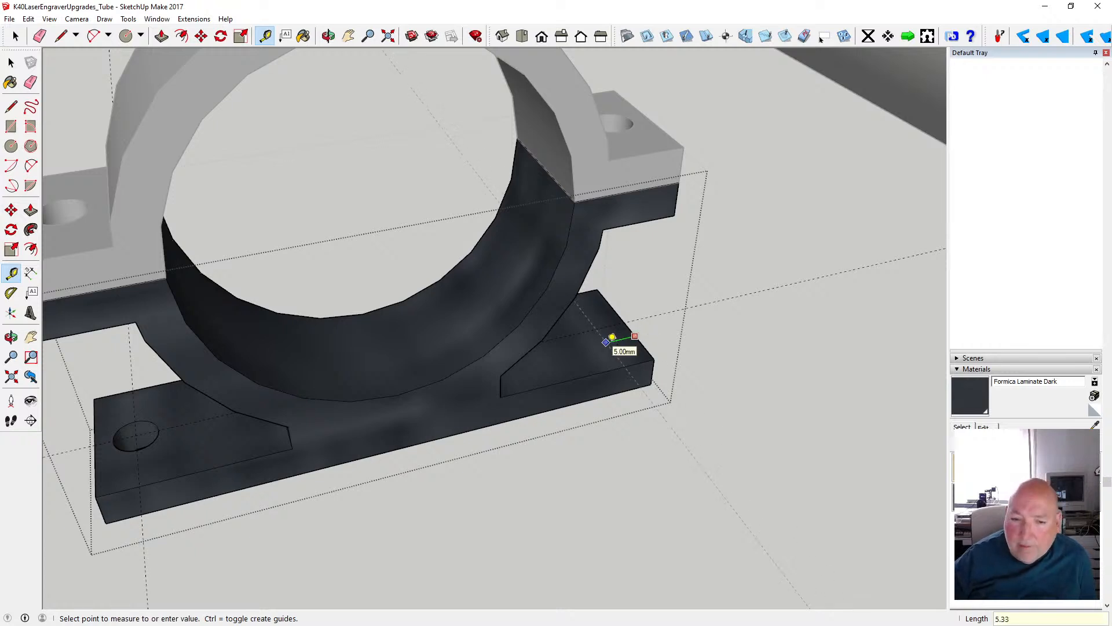
{"action": "key", "text": "Return"}
- Cut the second mounting hole with a 3 mm radius circle at the guide intersection, pushed 5 mm through the plate
{"action": "key", "text": "c"}
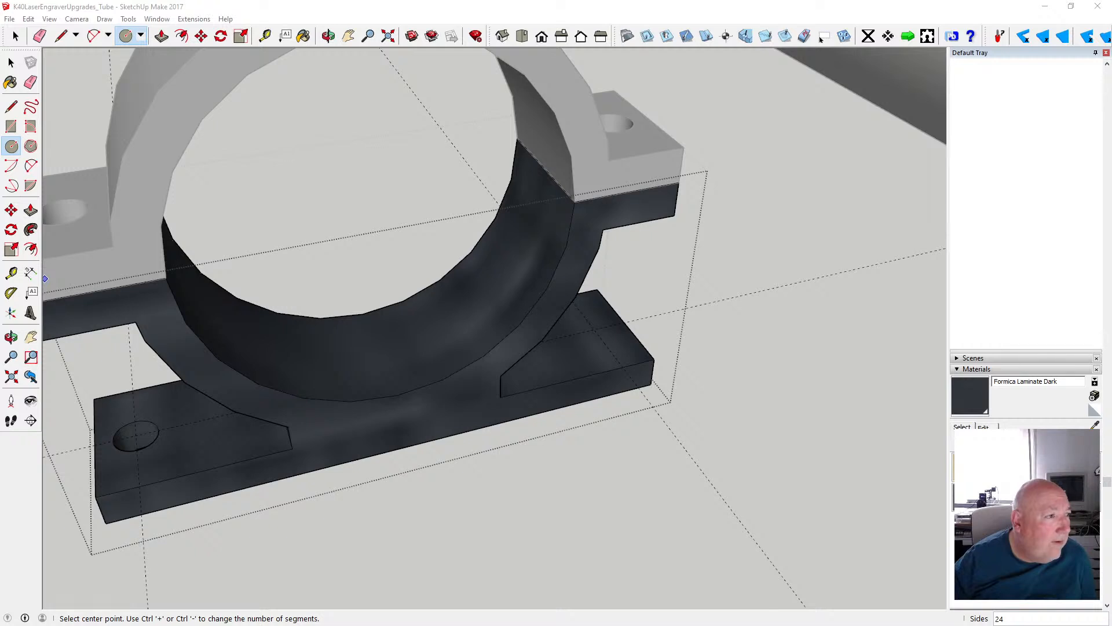
{"action": "left_click", "coordinate": [594, 329]}
{"action": "type", "text": "3"}
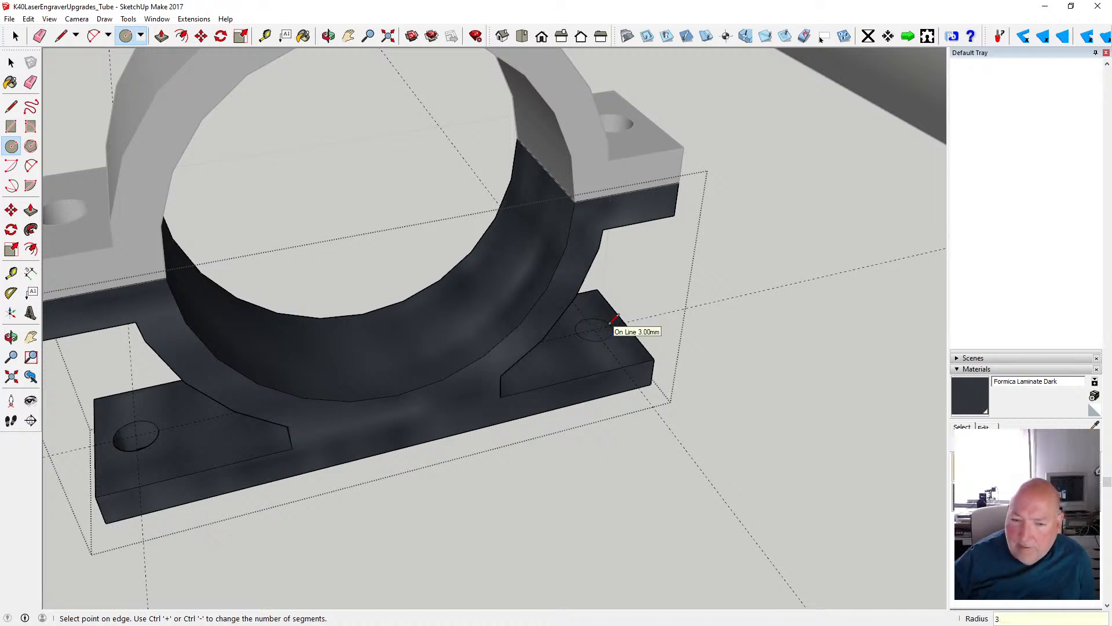
{"action": "key", "text": "Return"}
{"action": "key", "text": "p"}
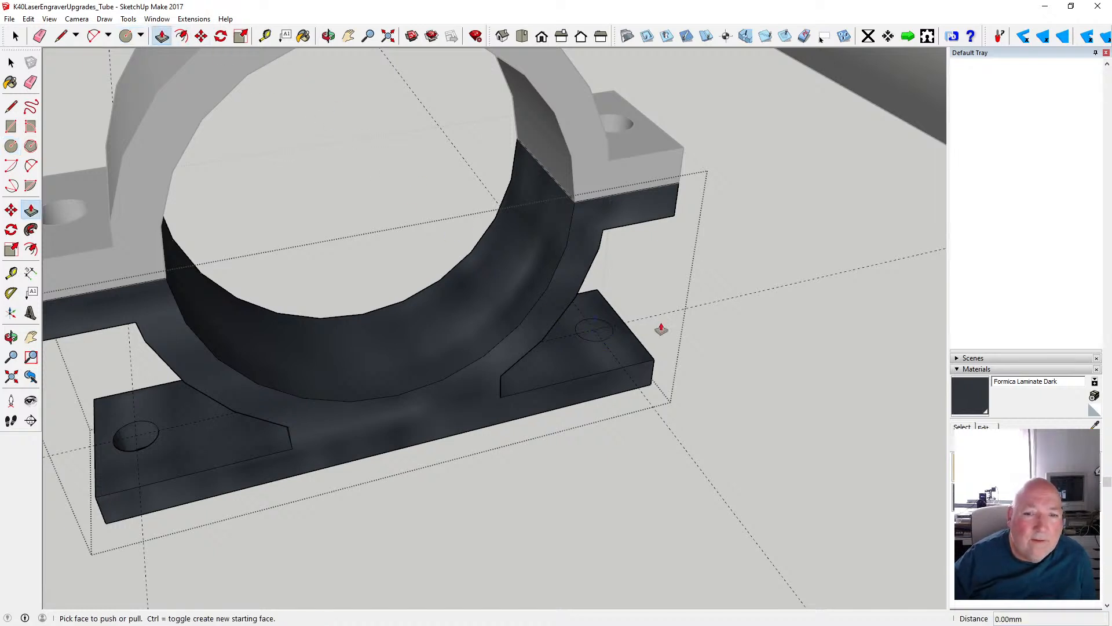
{"action": "left_click_drag", "start_coordinate": [601, 329], "coordinate": [579, 409]}
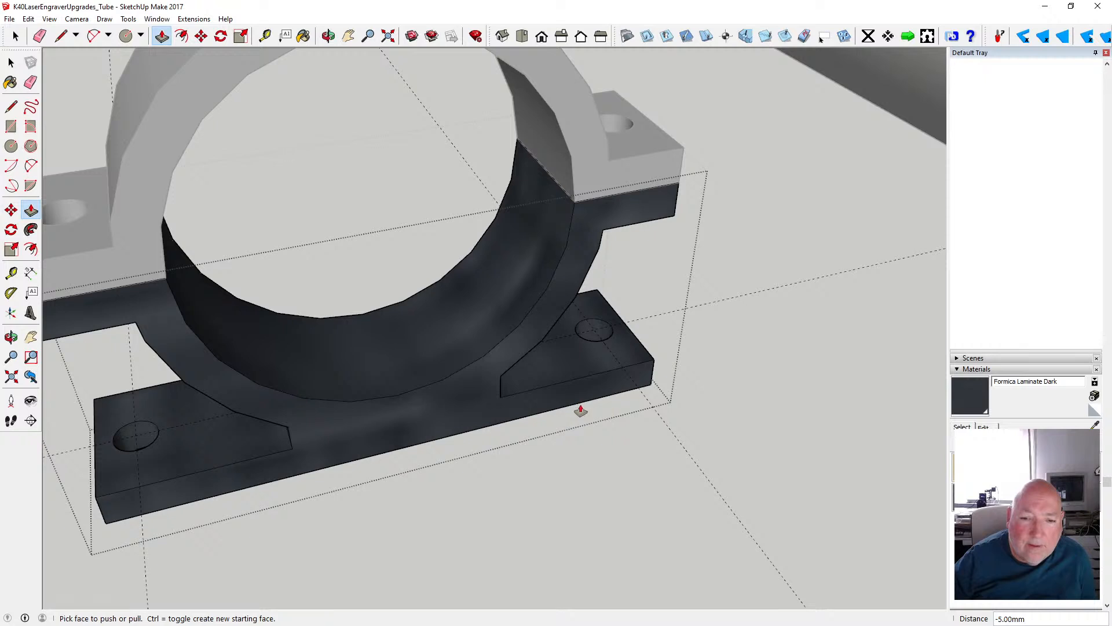
- Delete the hole guides on the base plate and leave the lower clamp component's editing mode
{"action": "key", "text": "space"}
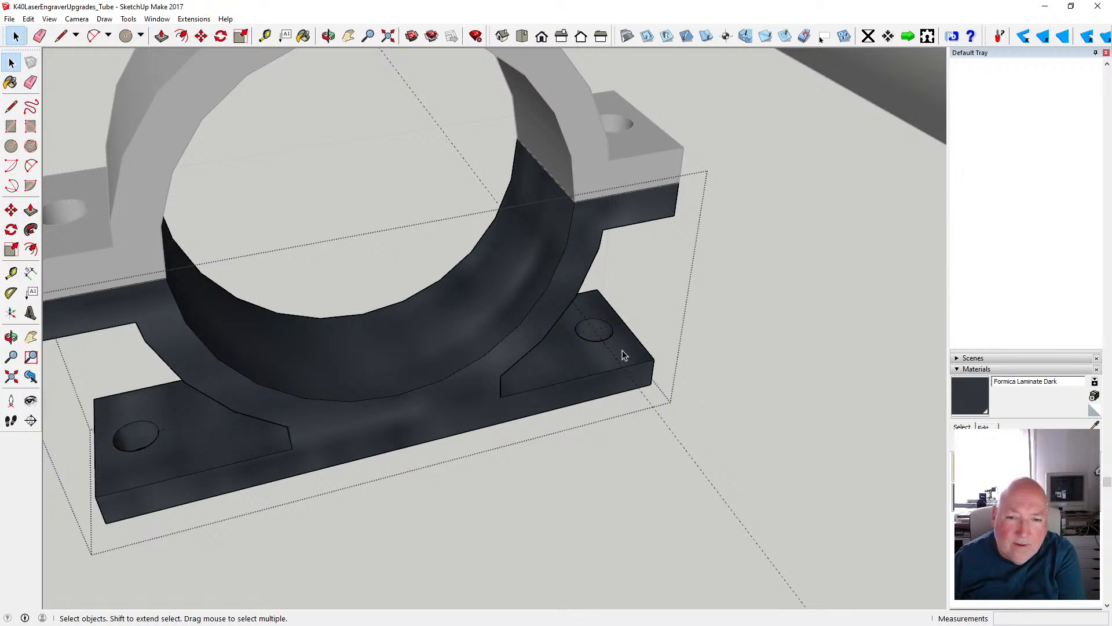
{"action": "left_click", "coordinate": [646, 471]}
{"action": "scroll", "coordinate": [586, 431], "scroll_direction": "down", "scroll_amount": 2}
{"action": "scroll", "coordinate": [586, 431], "scroll_direction": "down", "scroll_amount": 3}
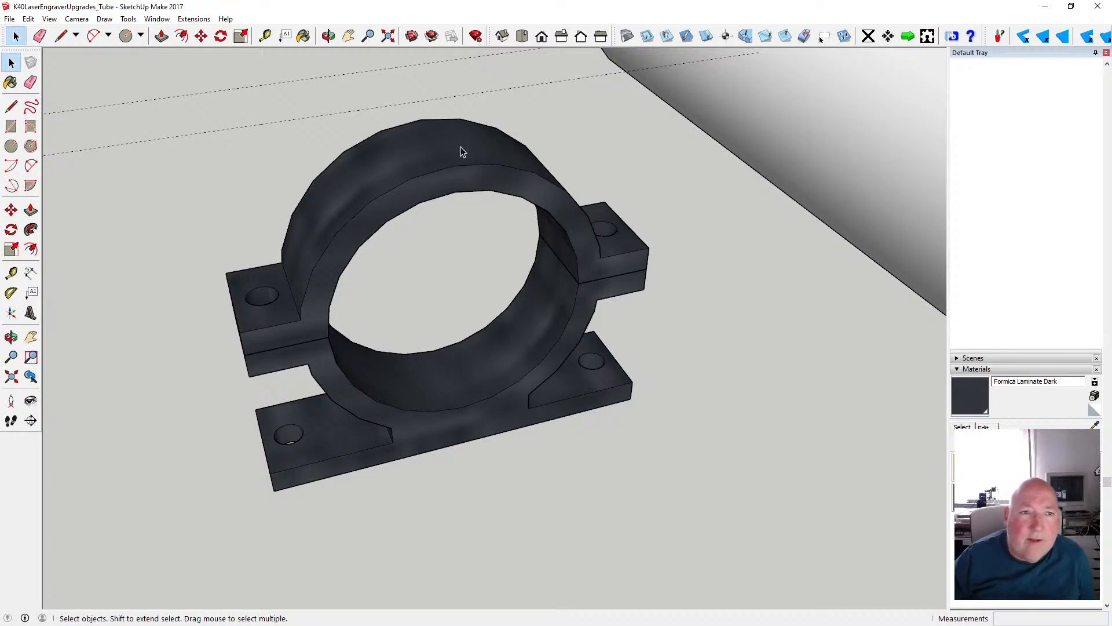
{"action": "left_click", "coordinate": [328, 36]}
{"action": "left_click_drag", "start_coordinate": [409, 292], "coordinate": [673, 320]}
{"action": "left_click_drag", "start_coordinate": [326, 218], "coordinate": [377, 221]}
{"action": "left_click", "coordinate": [11, 62]}
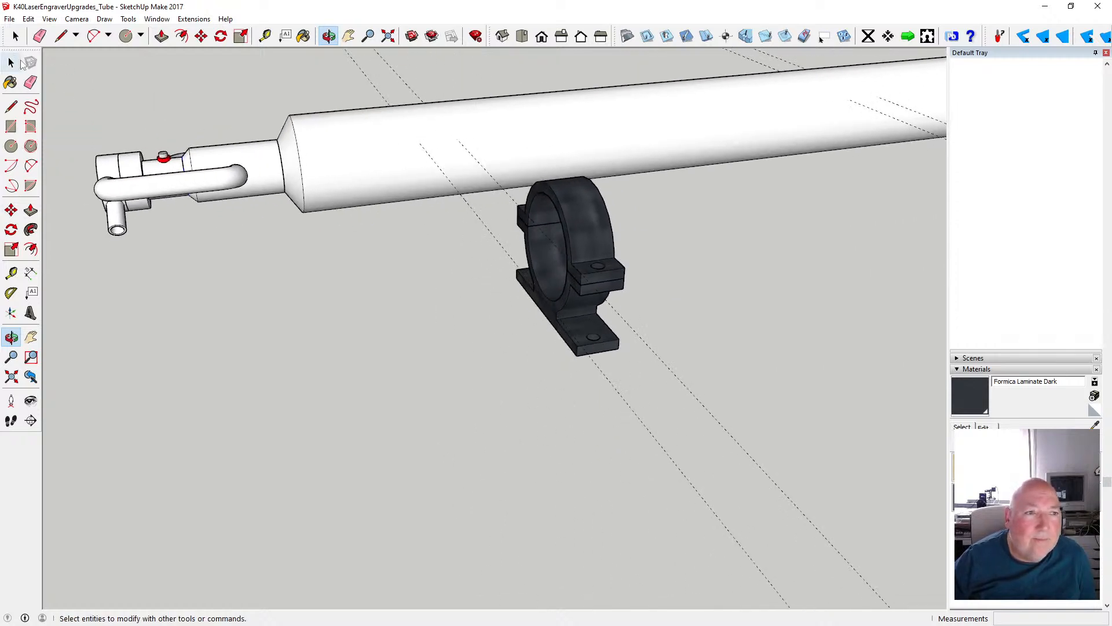
- Combine the upper and lower clamp halves into a single component
{"action": "left_click", "coordinate": [566, 190]}
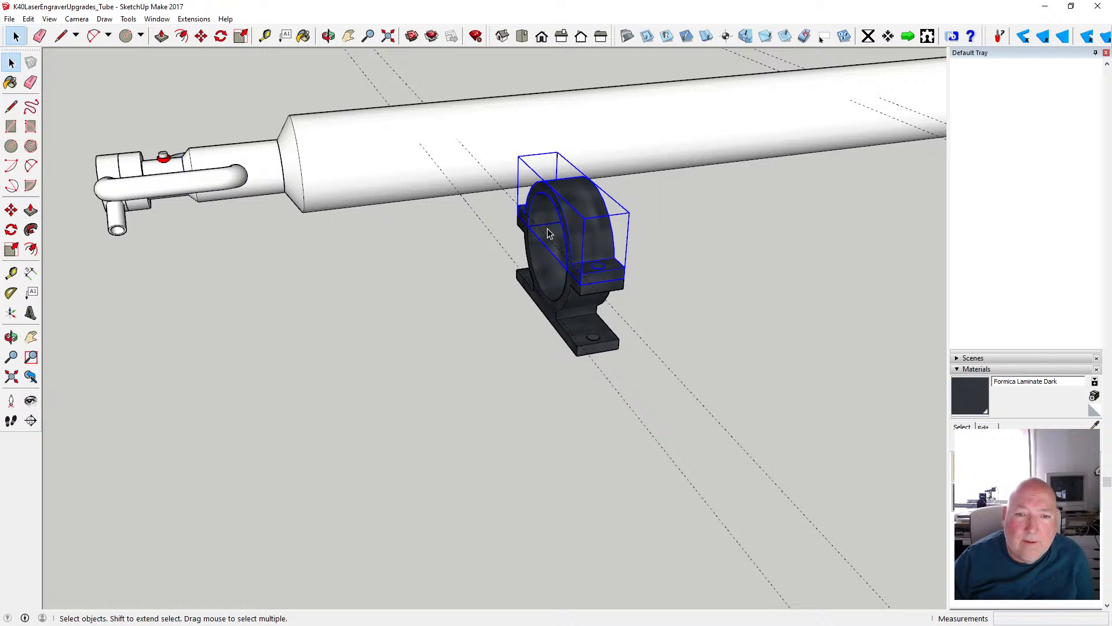
{"action": "left_click", "coordinate": [558, 300], "text": "shift"}
{"action": "right_click", "coordinate": [555, 302]}
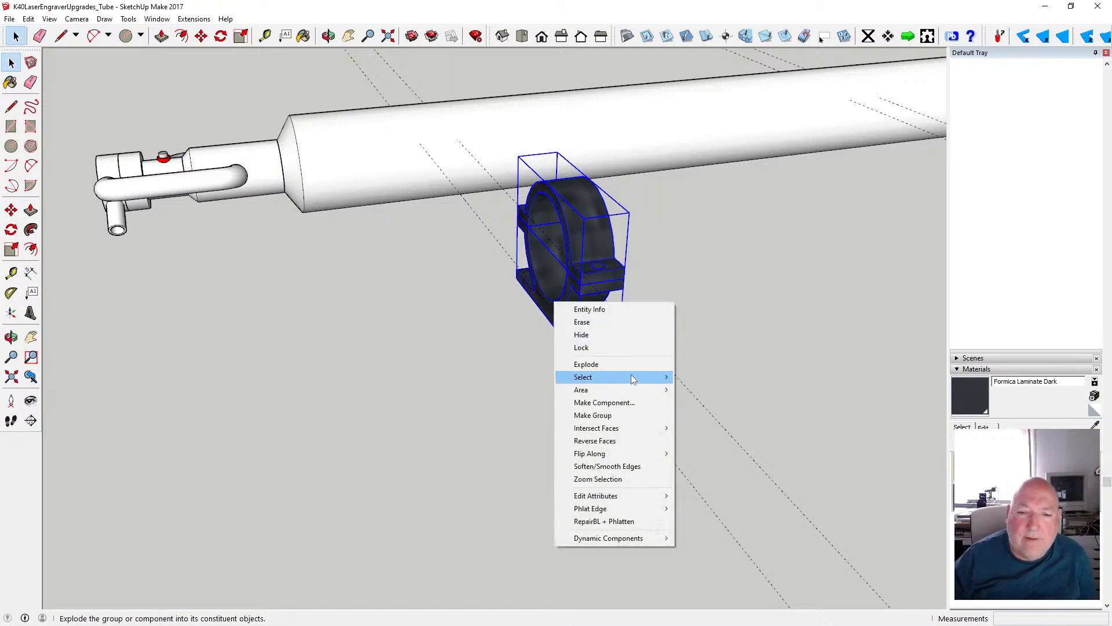
{"action": "left_click", "coordinate": [623, 402]}
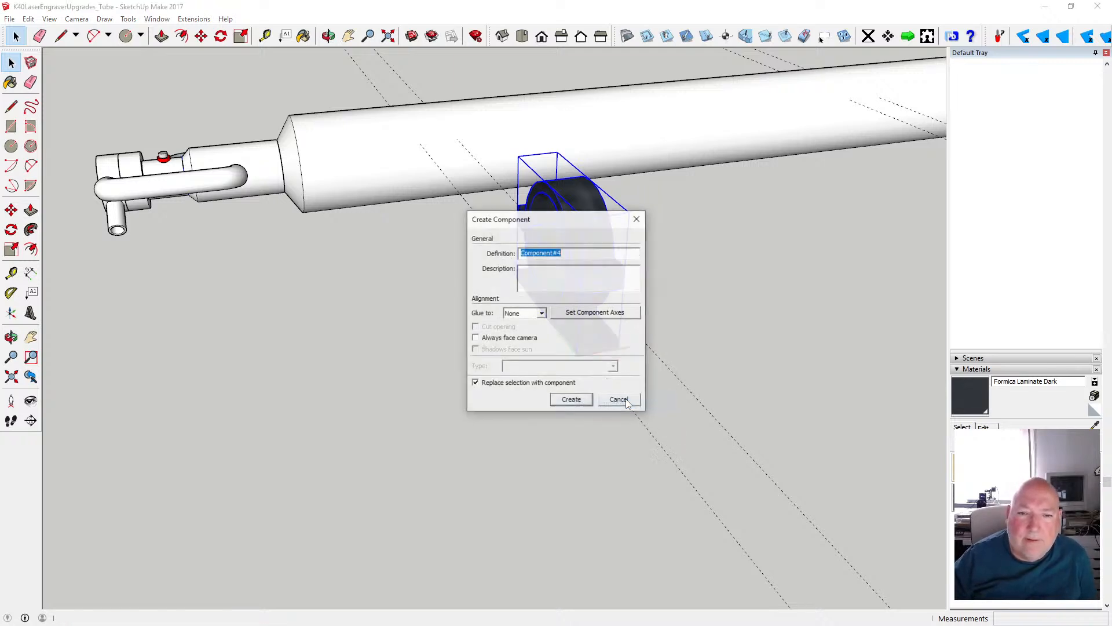
{"action": "left_click", "coordinate": [572, 400]}
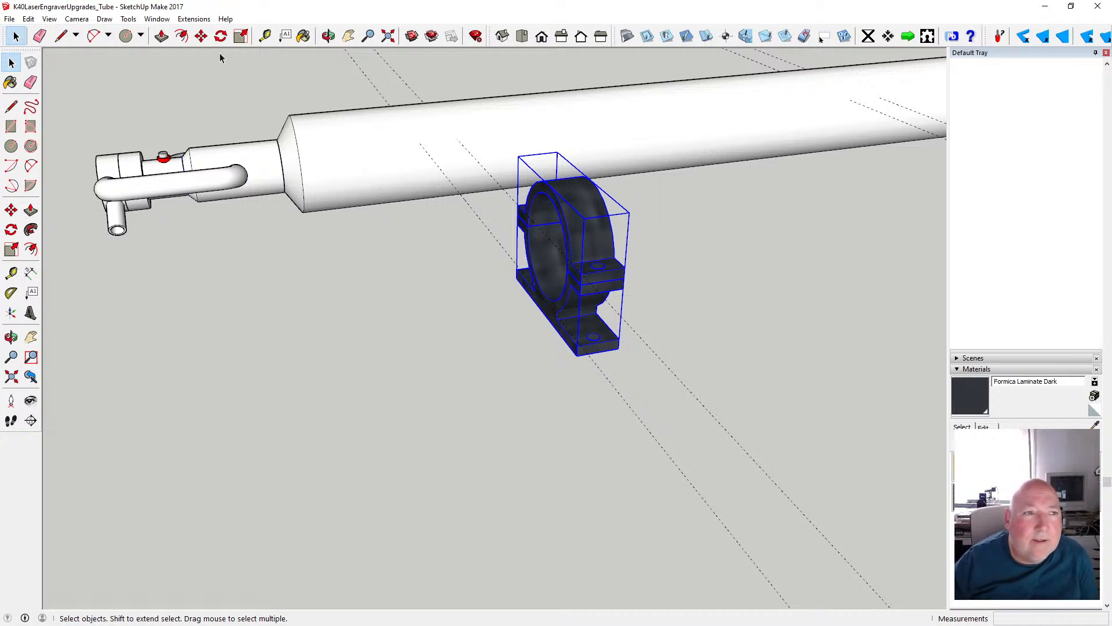
- Move the clamp component onto the laser tube, snapping its inner ring edge to the rim of the tube's main cylinder
{"action": "left_click", "coordinate": [201, 36]}
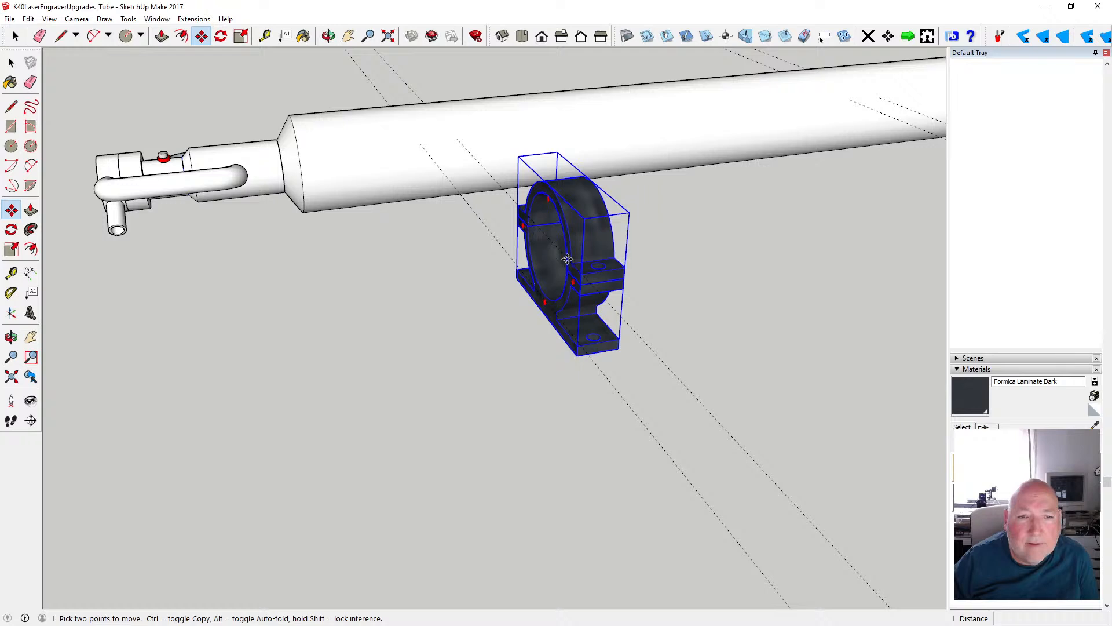
{"action": "left_click", "coordinate": [567, 259]}
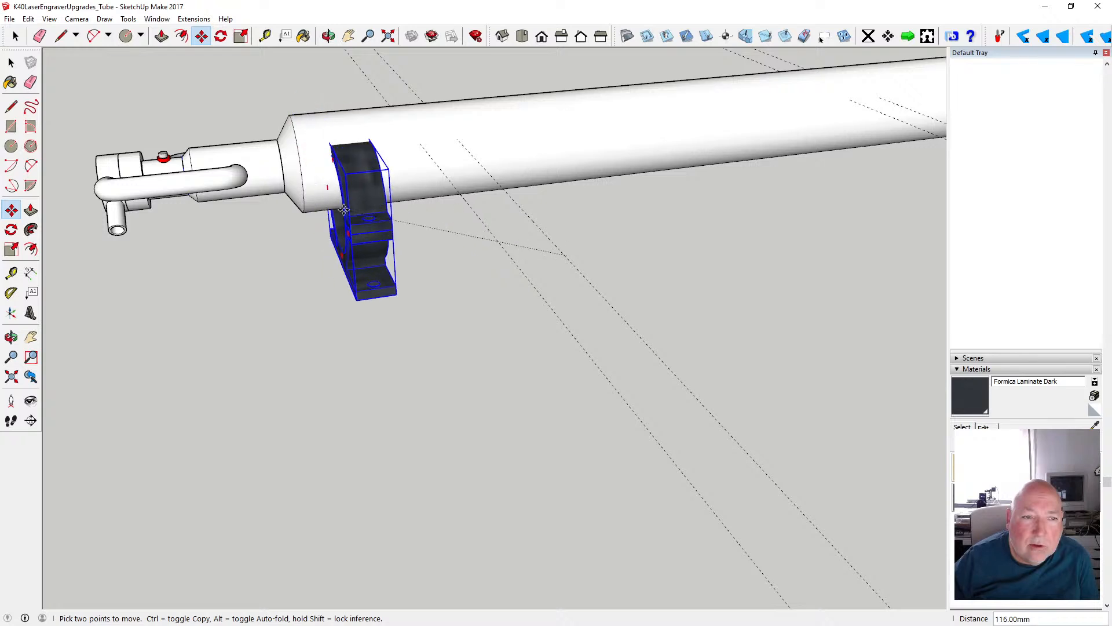
{"action": "left_click", "coordinate": [351, 196]}
{"action": "left_click", "coordinate": [331, 36]}
{"action": "left_click_drag", "start_coordinate": [343, 147], "coordinate": [656, 85]}
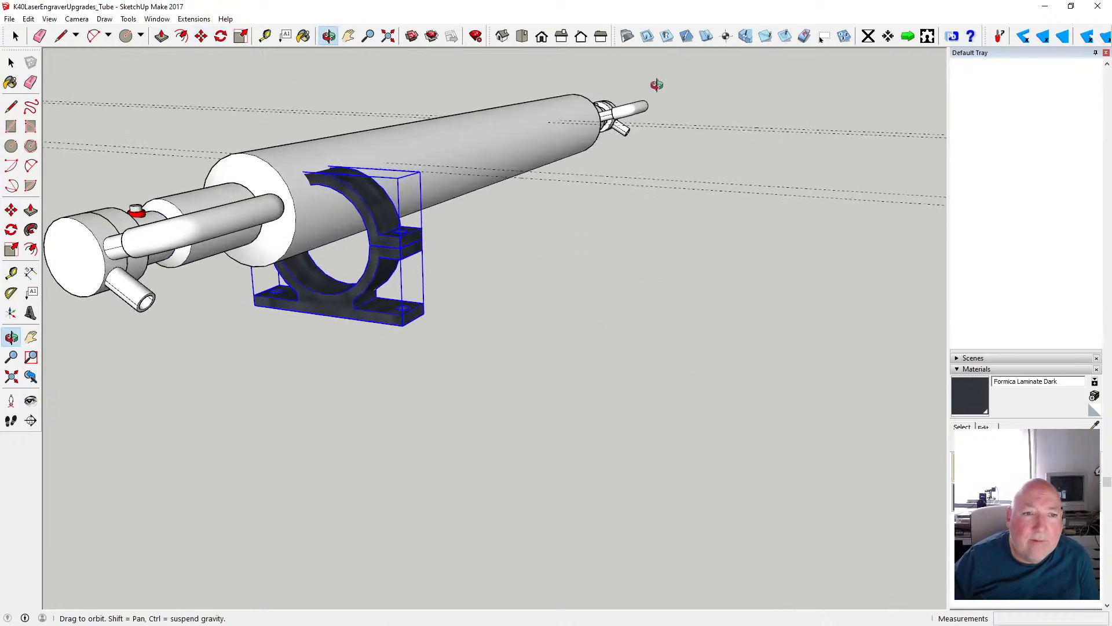
{"action": "left_click", "coordinate": [201, 36]}
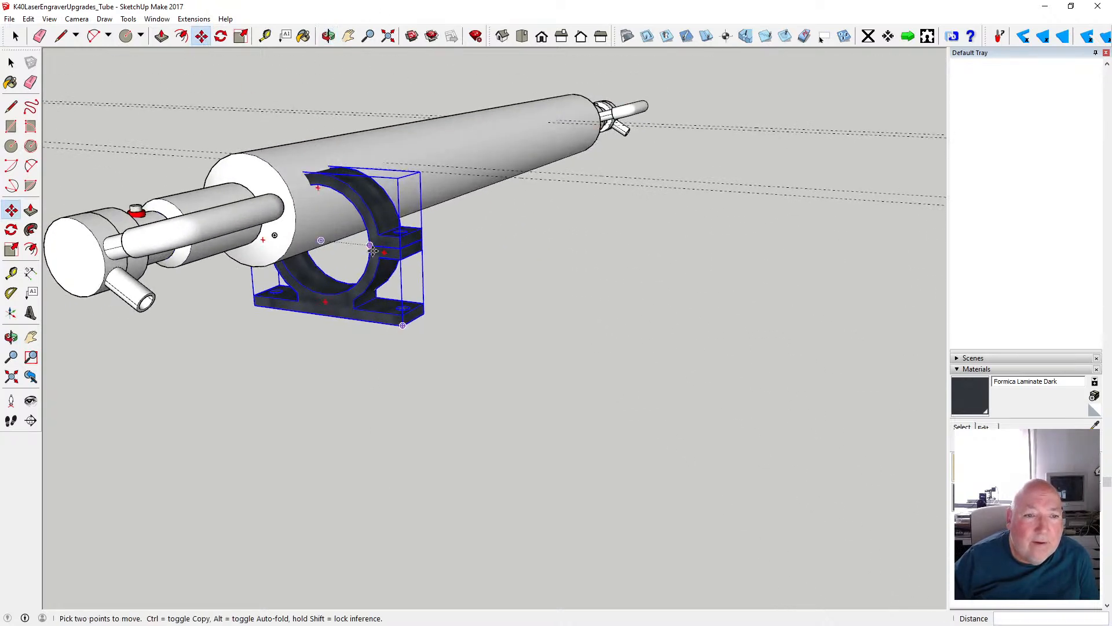
{"action": "left_click", "coordinate": [365, 246]}
{"action": "left_click", "coordinate": [291, 215]}
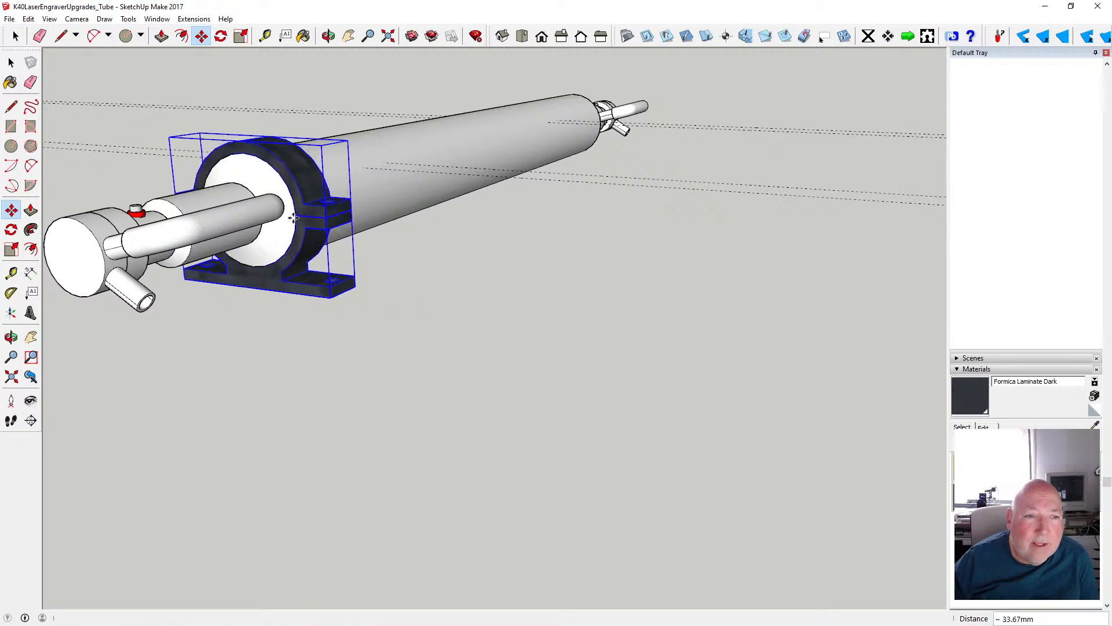
- Slide the clamp about 63 mm along the tube's red axis to the nearest pair of guides
{"action": "left_click", "coordinate": [328, 35]}
{"action": "left_click_drag", "start_coordinate": [626, 139], "coordinate": [455, 144]}
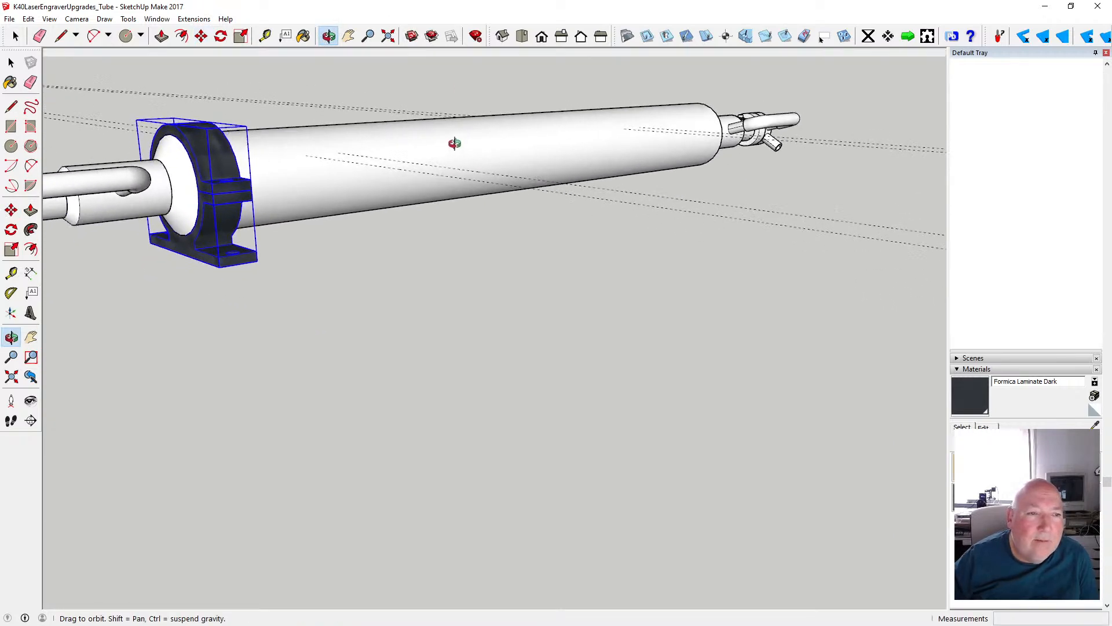
{"action": "left_click", "coordinate": [201, 36]}
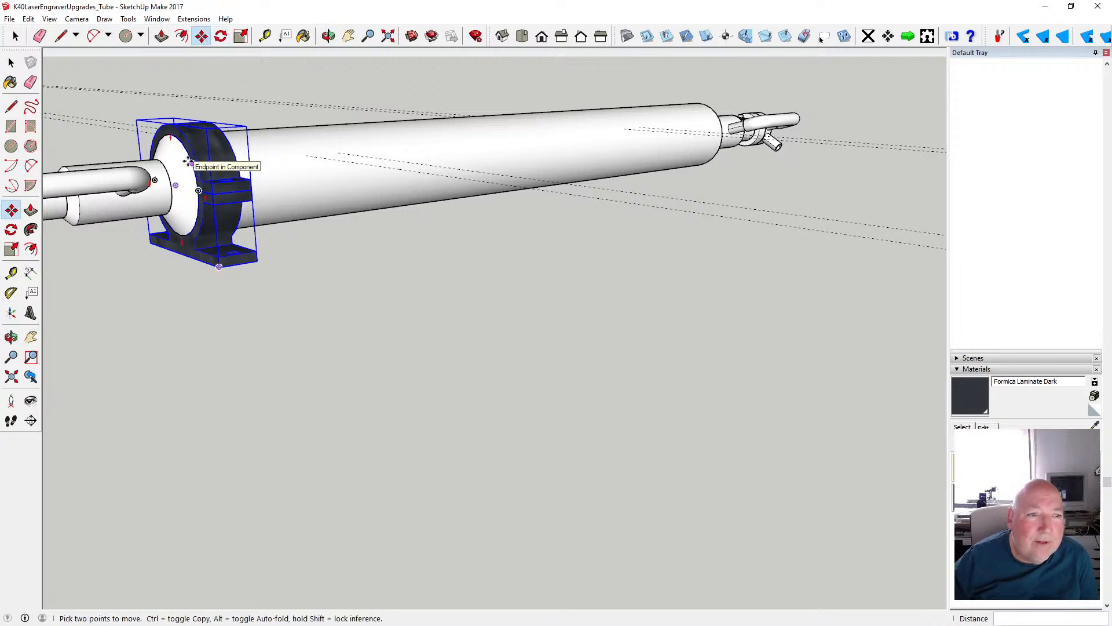
{"action": "left_click", "coordinate": [189, 161]}
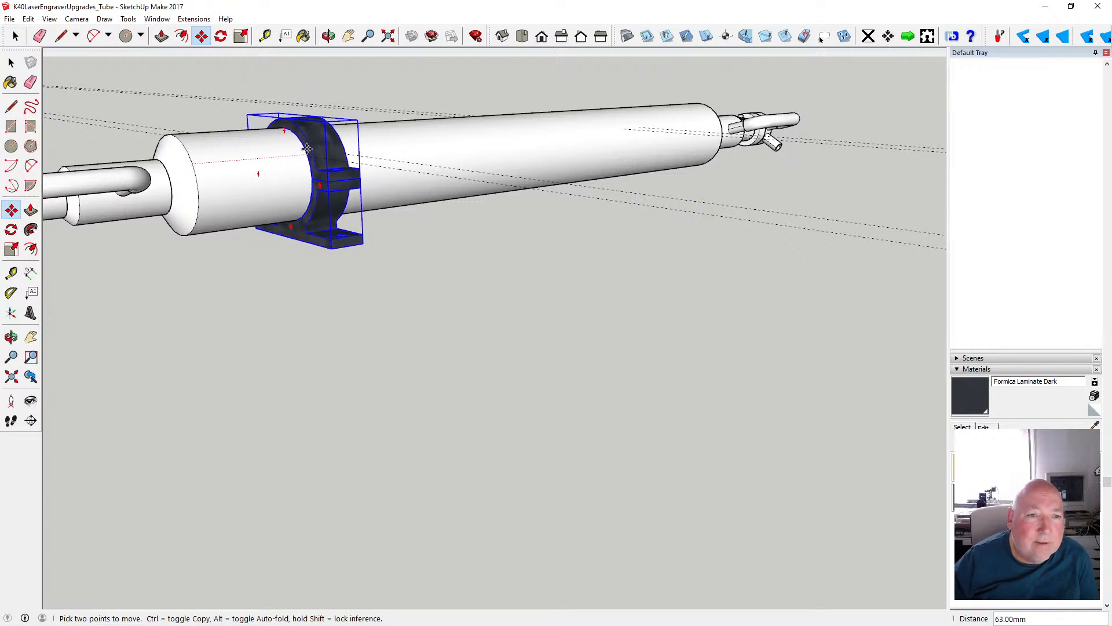
- Shift the clamp about 2 mm along the tube to line up its ring edge with the guide
{"action": "scroll", "coordinate": [306, 149], "scroll_direction": "up", "scroll_amount": 10}
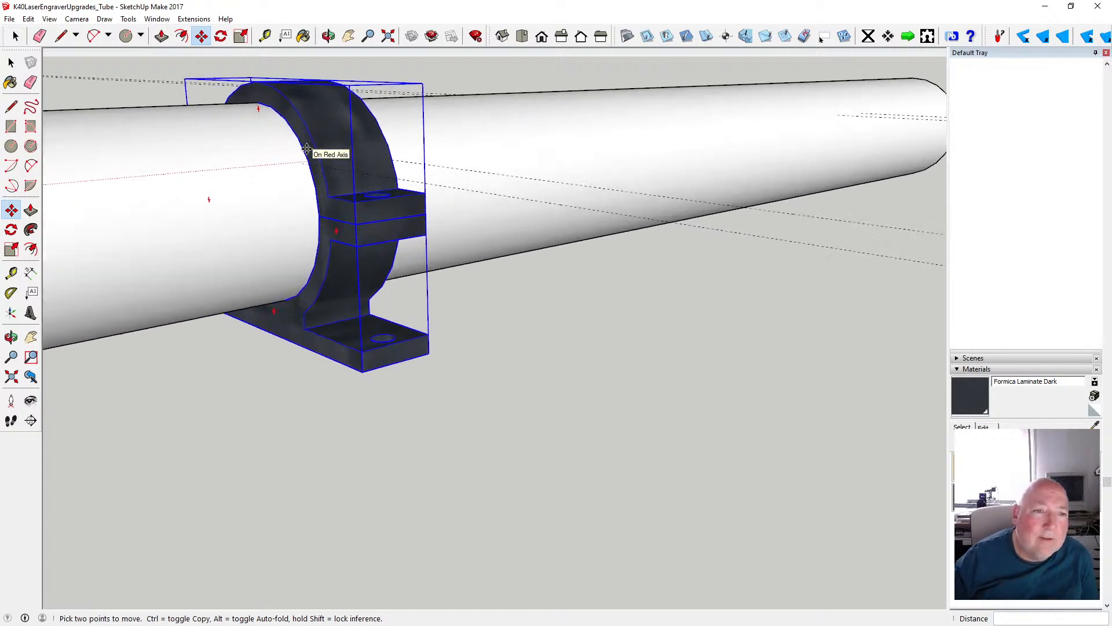
{"action": "scroll", "coordinate": [306, 150], "scroll_direction": "up", "scroll_amount": 2}
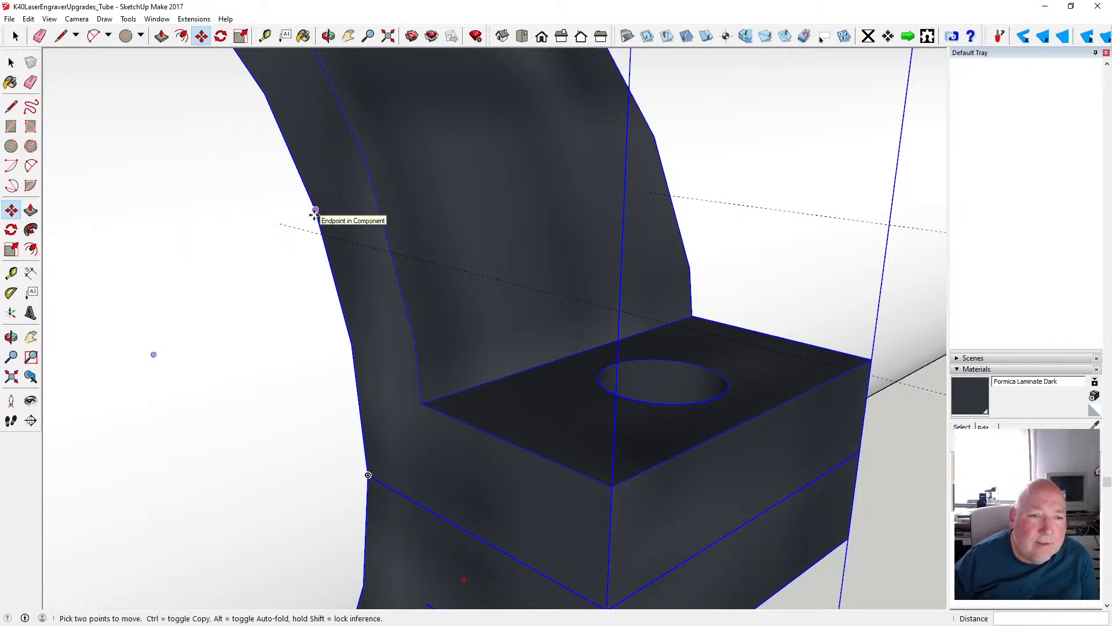
{"action": "left_click", "coordinate": [315, 212]}
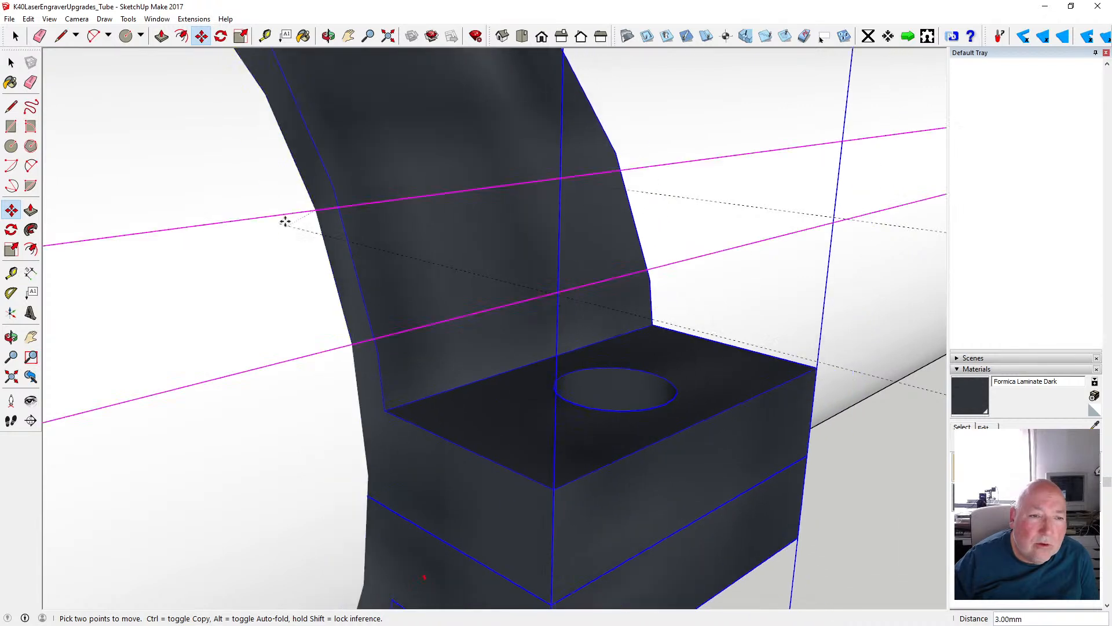
{"action": "left_click", "coordinate": [282, 218]}
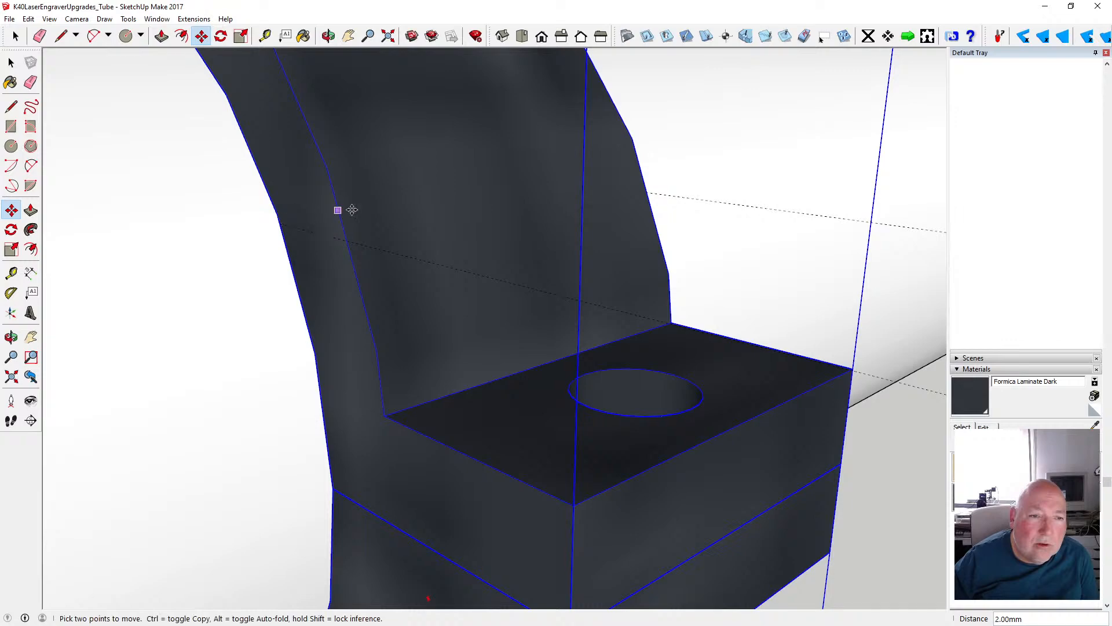
{"action": "scroll", "coordinate": [355, 214], "scroll_direction": "down", "scroll_amount": 5}
{"action": "scroll", "coordinate": [357, 213], "scroll_direction": "down", "scroll_amount": 3}
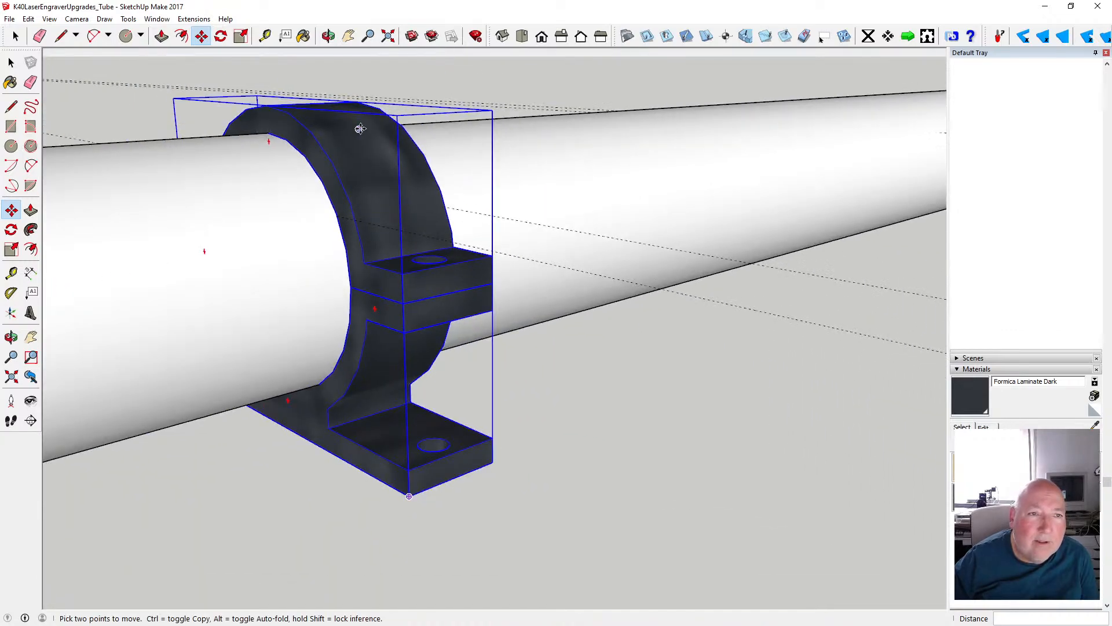
- Switch to Calculator and subtract 175 from 415 to get the spacing between the clamps
{"action": "left_click", "coordinate": [328, 36]}
{"action": "left_click_drag", "start_coordinate": [318, 144], "coordinate": [204, 195]}
{"action": "scroll", "coordinate": [154, 201], "scroll_direction": "down", "scroll_amount": 6}
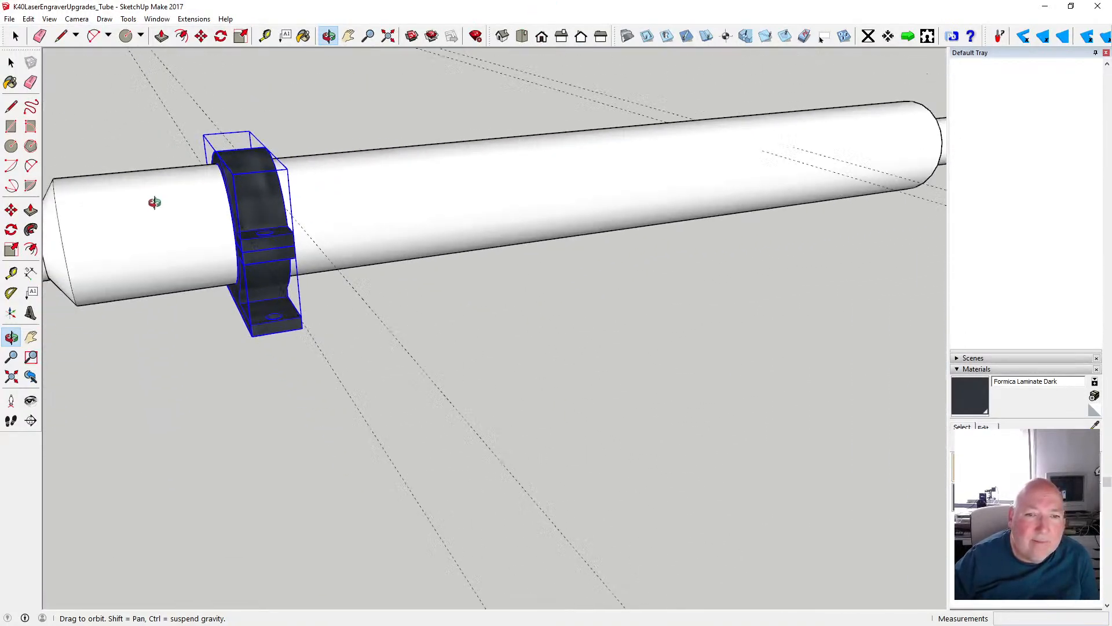
{"action": "left_click_drag", "start_coordinate": [281, 211], "coordinate": [226, 222]}
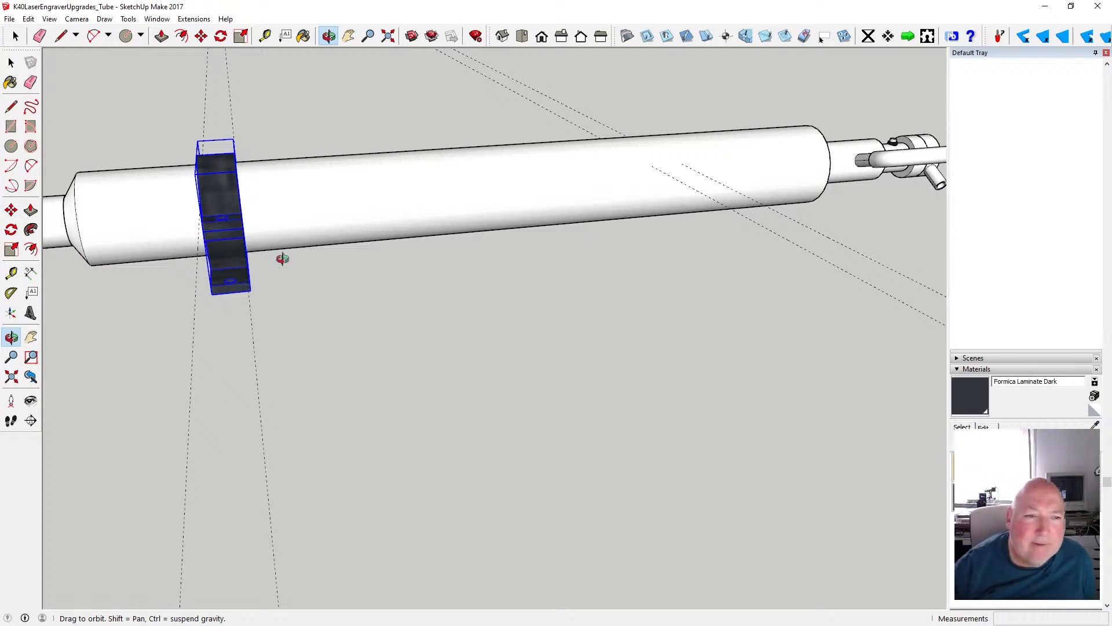
{"action": "left_click_drag", "start_coordinate": [282, 258], "coordinate": [319, 241]}
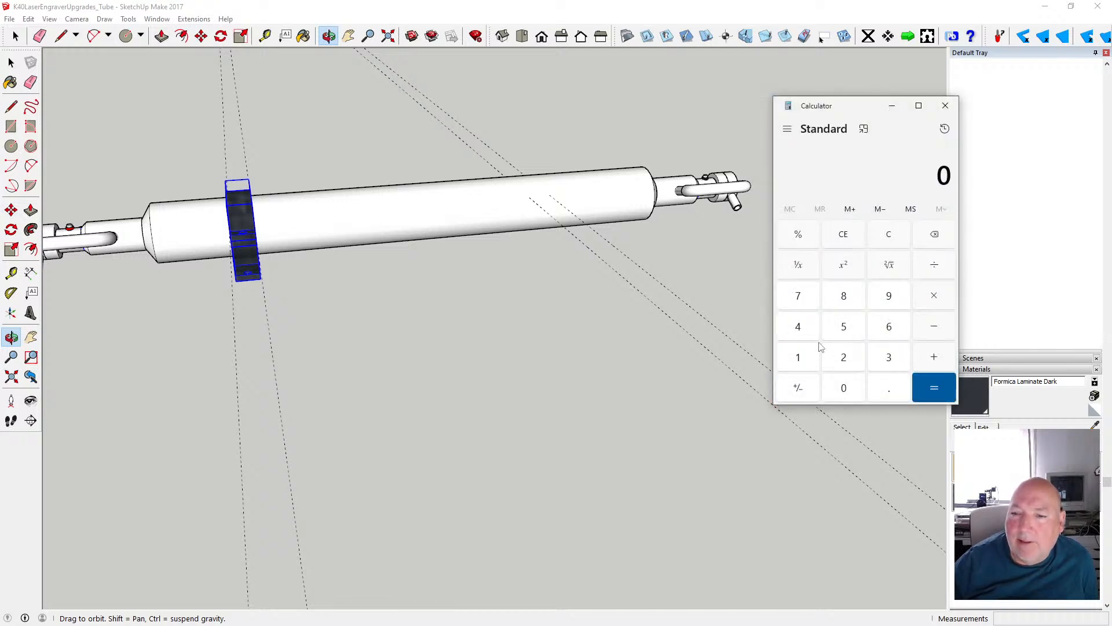
{"action": "left_click", "coordinate": [806, 327]}
{"action": "left_click", "coordinate": [804, 359]}
{"action": "left_click", "coordinate": [853, 326]}
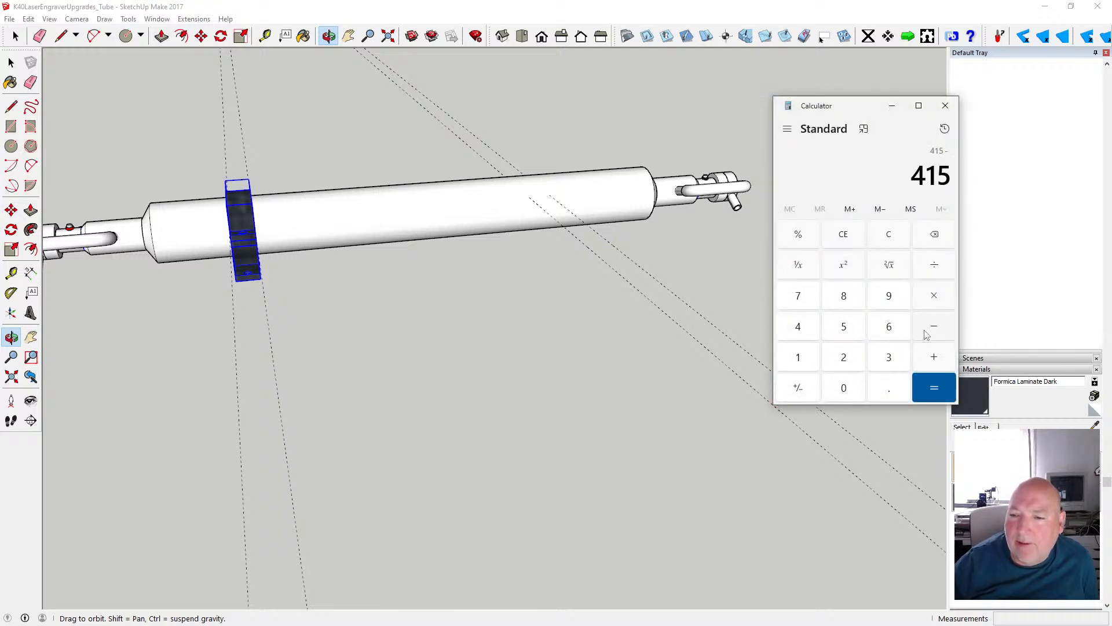
{"action": "left_click", "coordinate": [805, 360]}
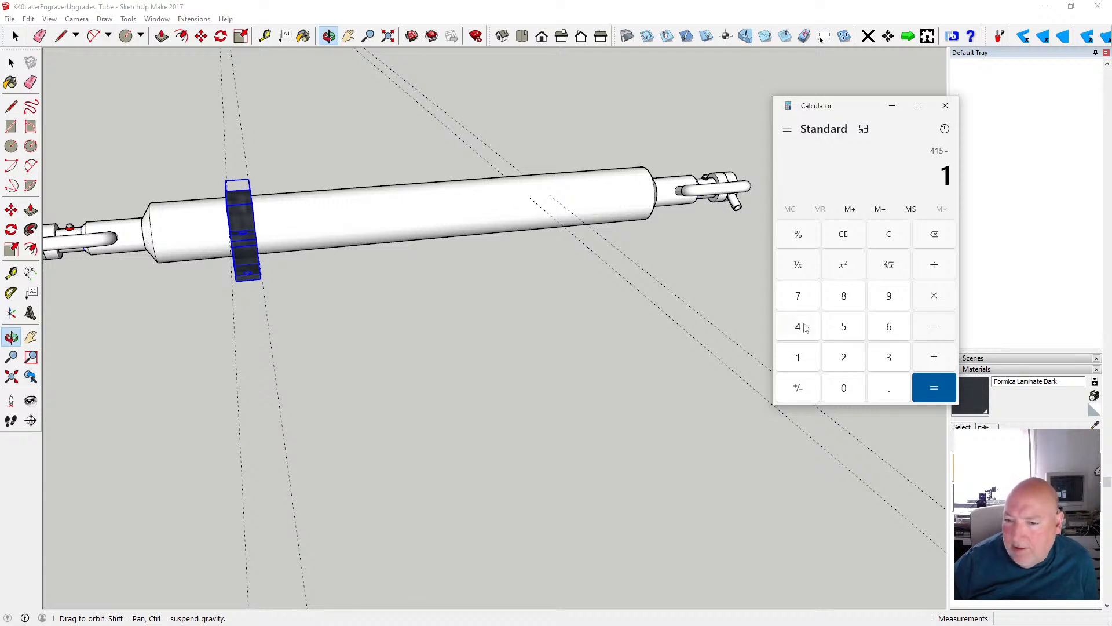
{"action": "left_click", "coordinate": [808, 296]}
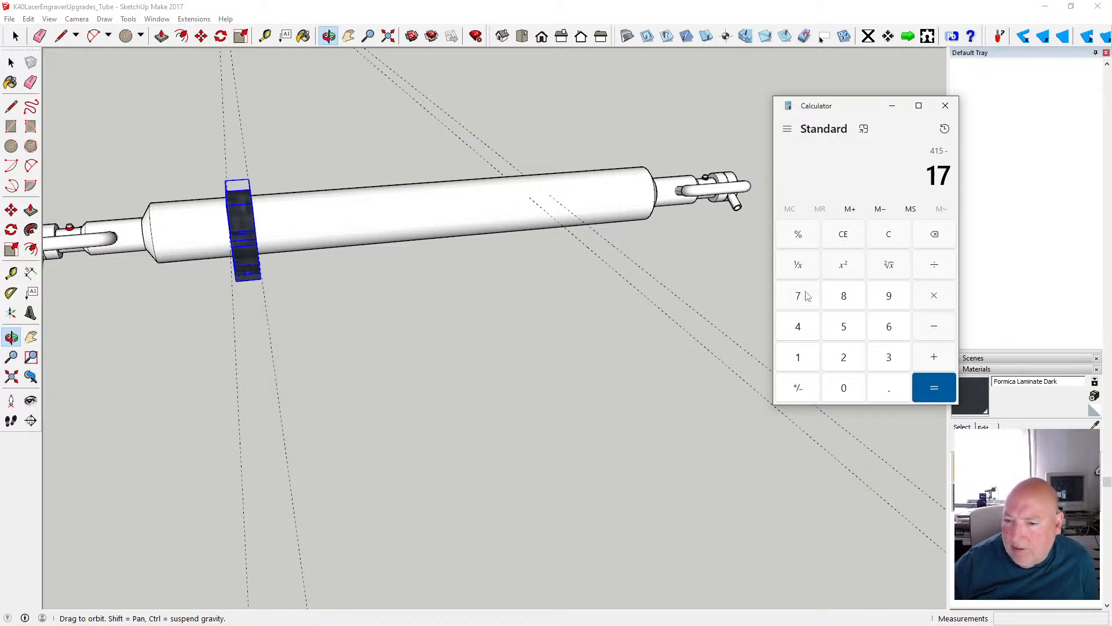
{"action": "left_click", "coordinate": [844, 328]}
{"action": "left_click", "coordinate": [932, 387]}
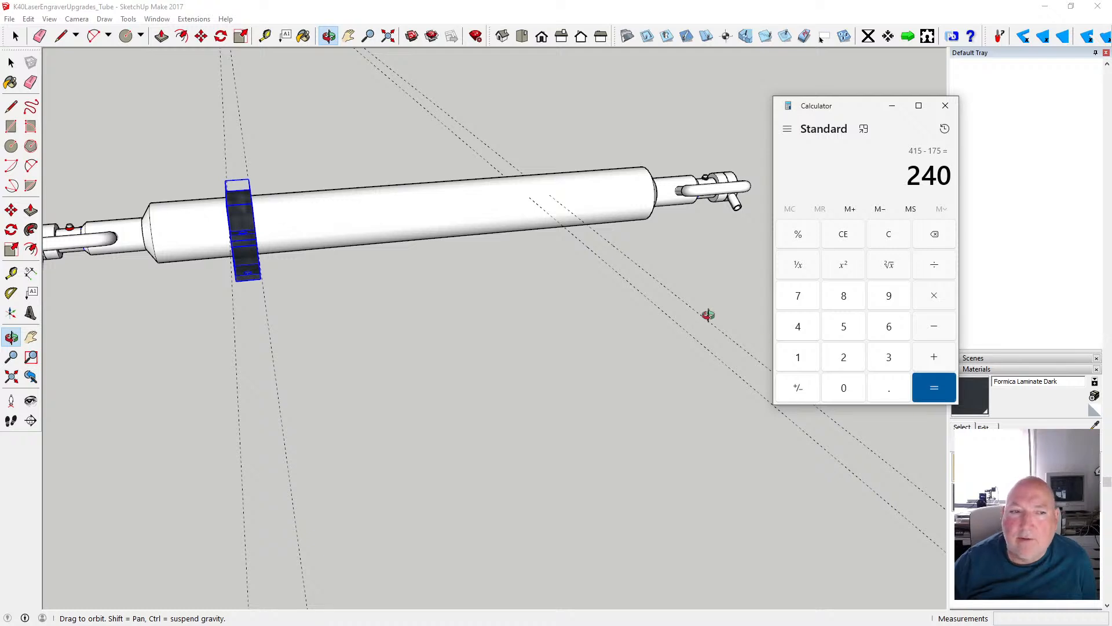
- Copy the clamp component 240 mm along the tube's red axis to create a second clamp
{"action": "left_click", "coordinate": [202, 37]}
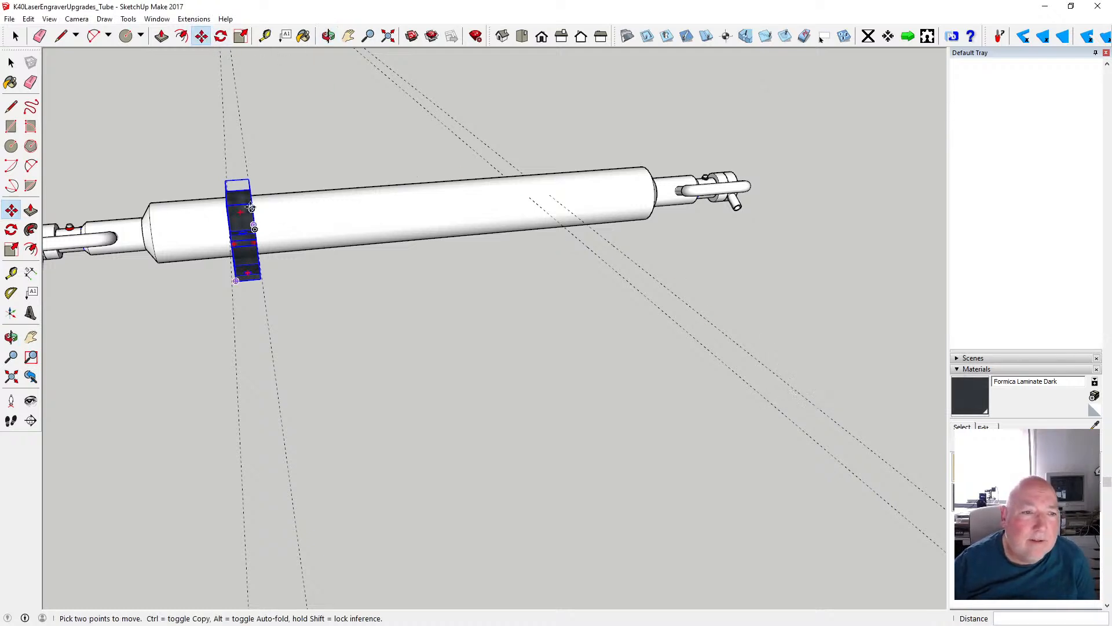
{"action": "left_click", "coordinate": [230, 209]}
{"action": "key", "text": "ctrl"}
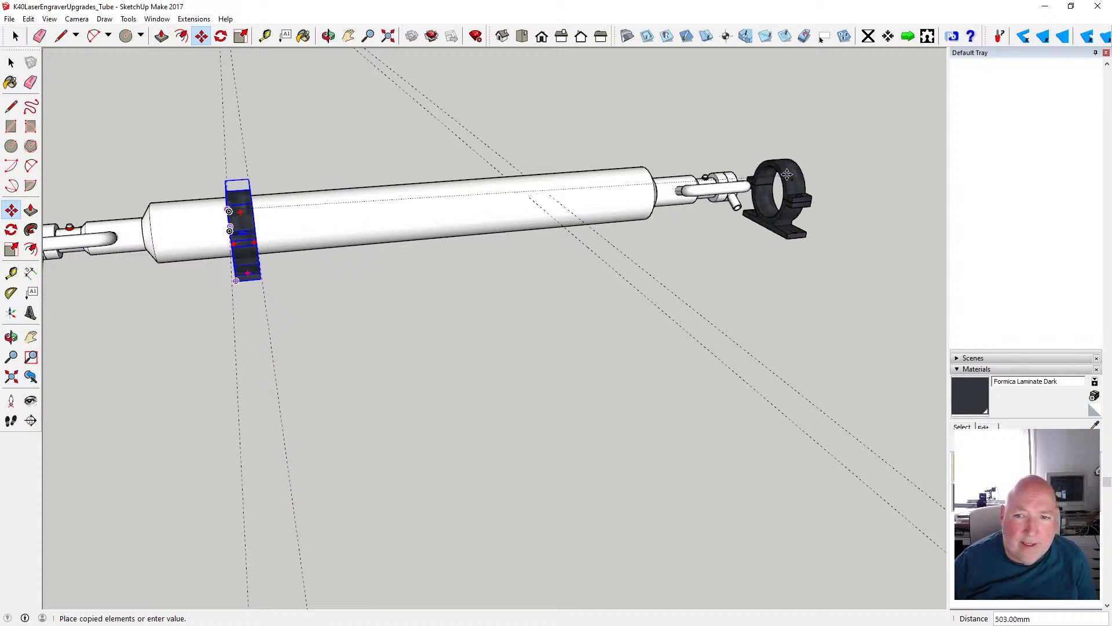
{"action": "type", "text": "24"}
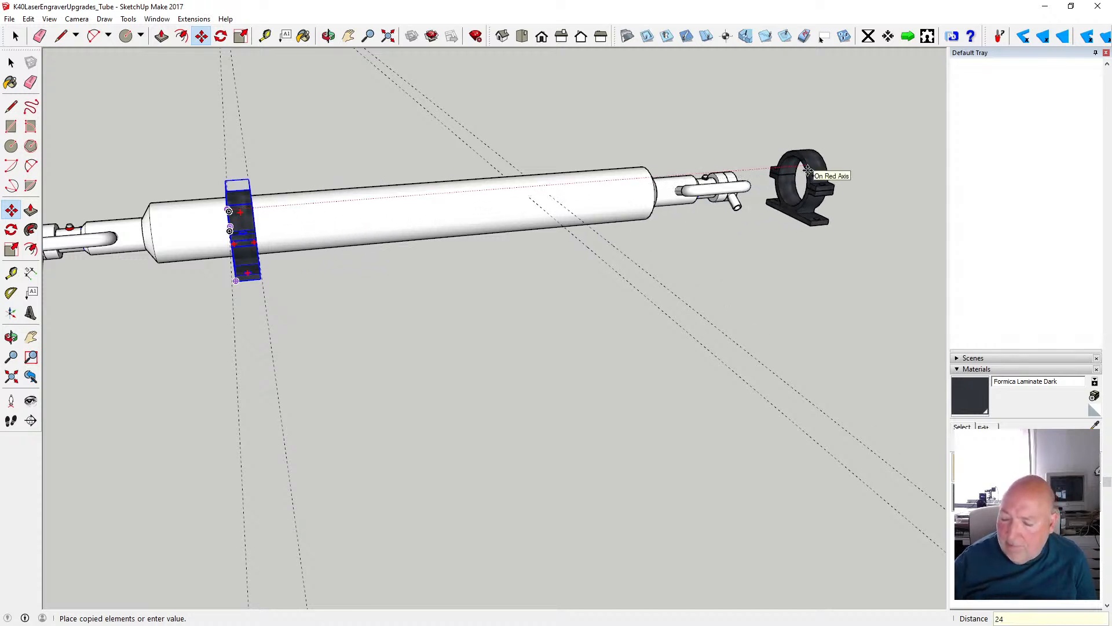
{"action": "type", "text": "0"}
{"action": "key", "text": "Return"}
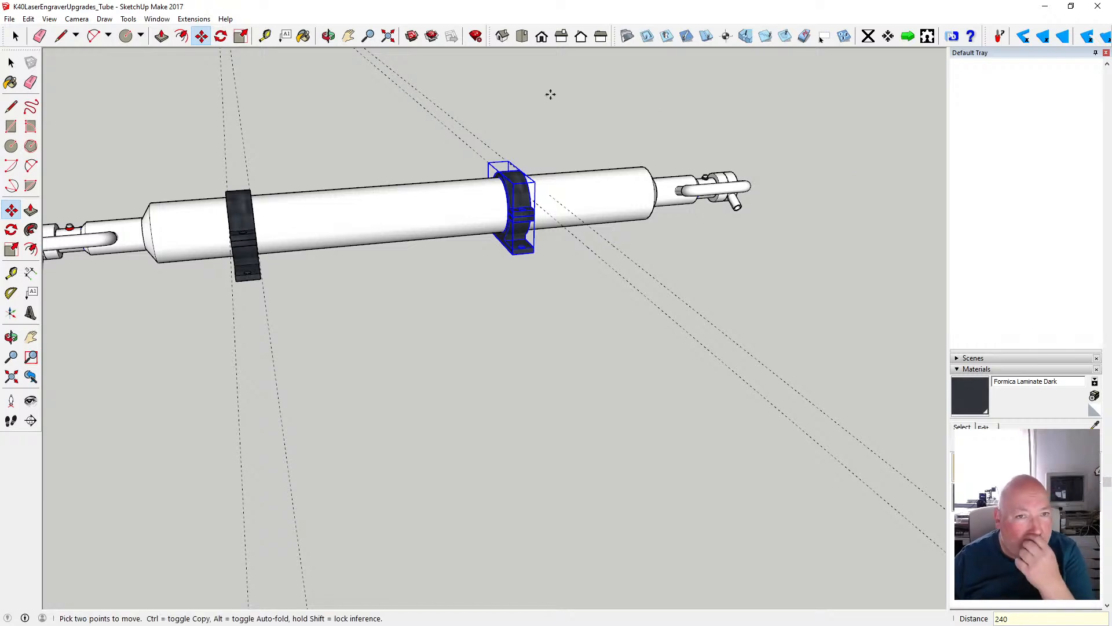
- Move the second clamp another 20 mm along the red axis, away from the first clamp
{"action": "left_click", "coordinate": [328, 36]}
{"action": "left_click_drag", "start_coordinate": [616, 197], "coordinate": [521, 201]}
{"action": "scroll", "coordinate": [520, 198], "scroll_direction": "up", "scroll_amount": 2}
{"action": "scroll", "coordinate": [520, 199], "scroll_direction": "up", "scroll_amount": 1}
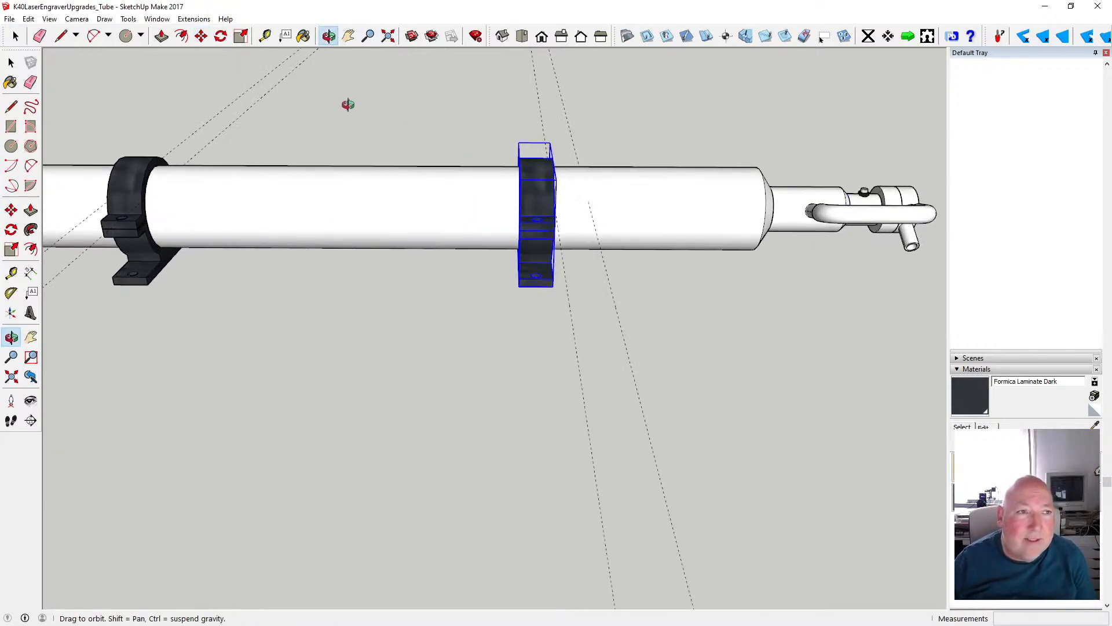
{"action": "key", "text": "m"}
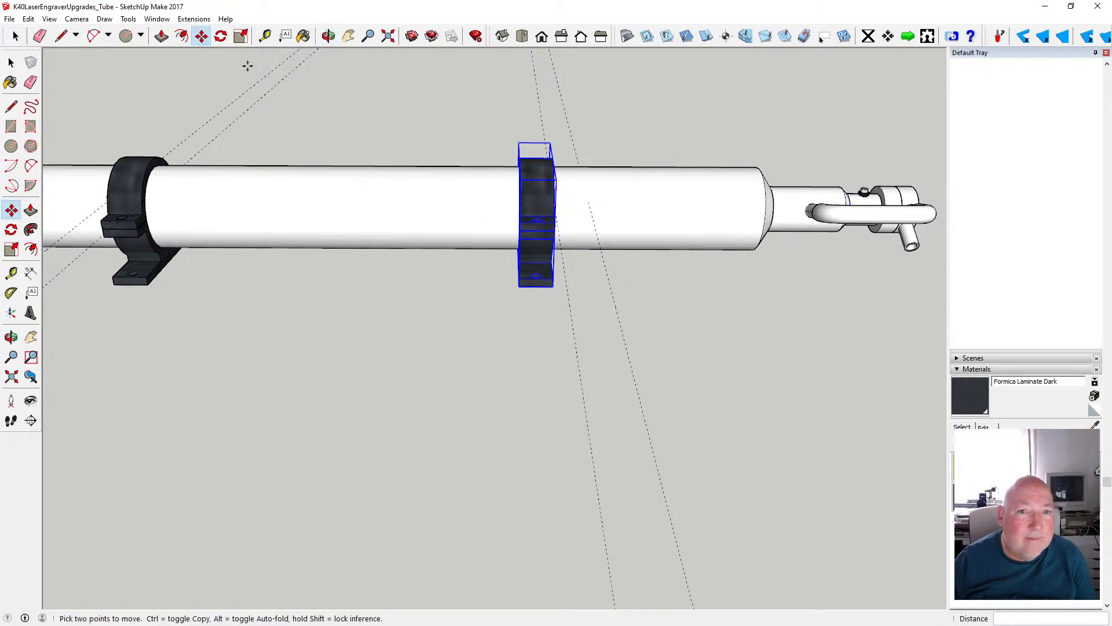
{"action": "left_click", "coordinate": [521, 185]}
{"action": "type", "text": "20"}
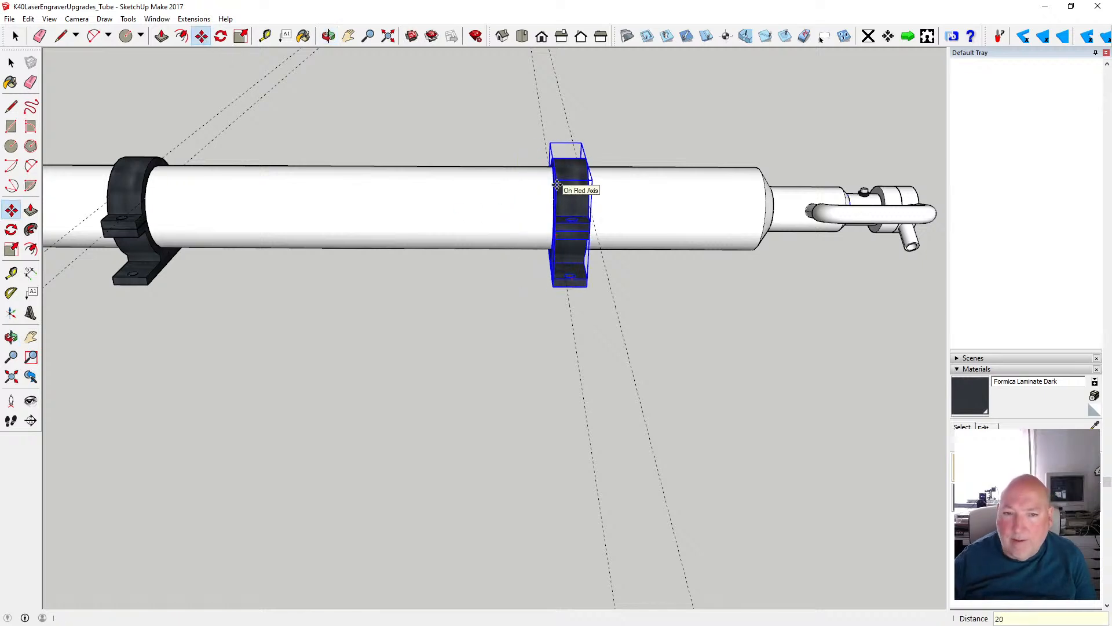
{"action": "key", "text": "Return"}
{"action": "key", "text": "space"}
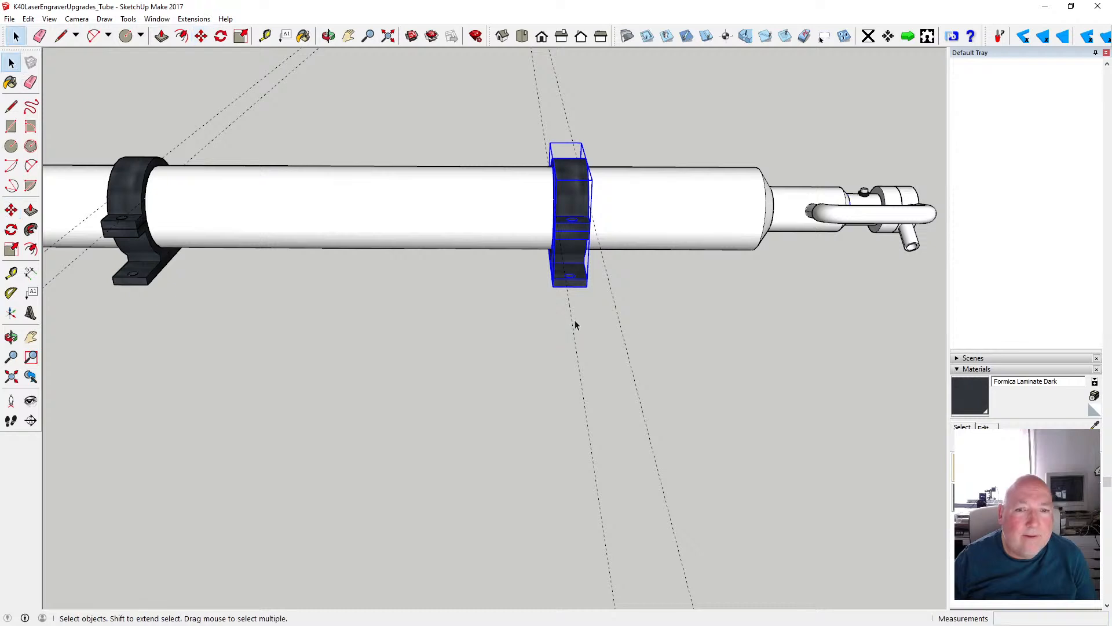
- Delete the construction guides crossing the tube at both clamps
{"action": "left_click", "coordinate": [571, 316]}
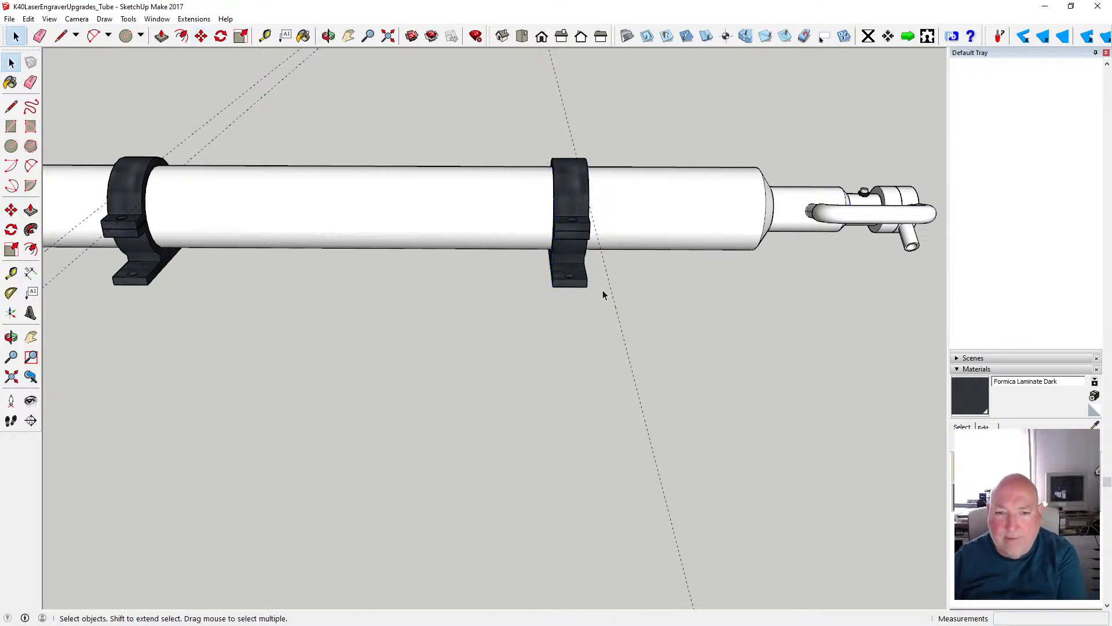
{"action": "key", "text": "Delete"}
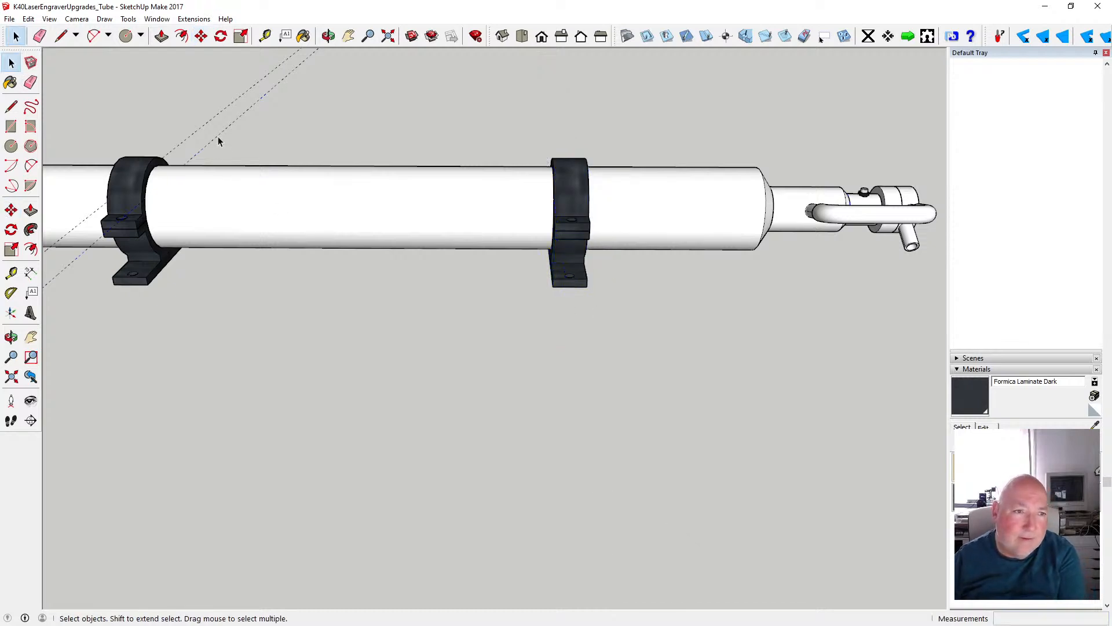
{"action": "key", "text": "Delete"}
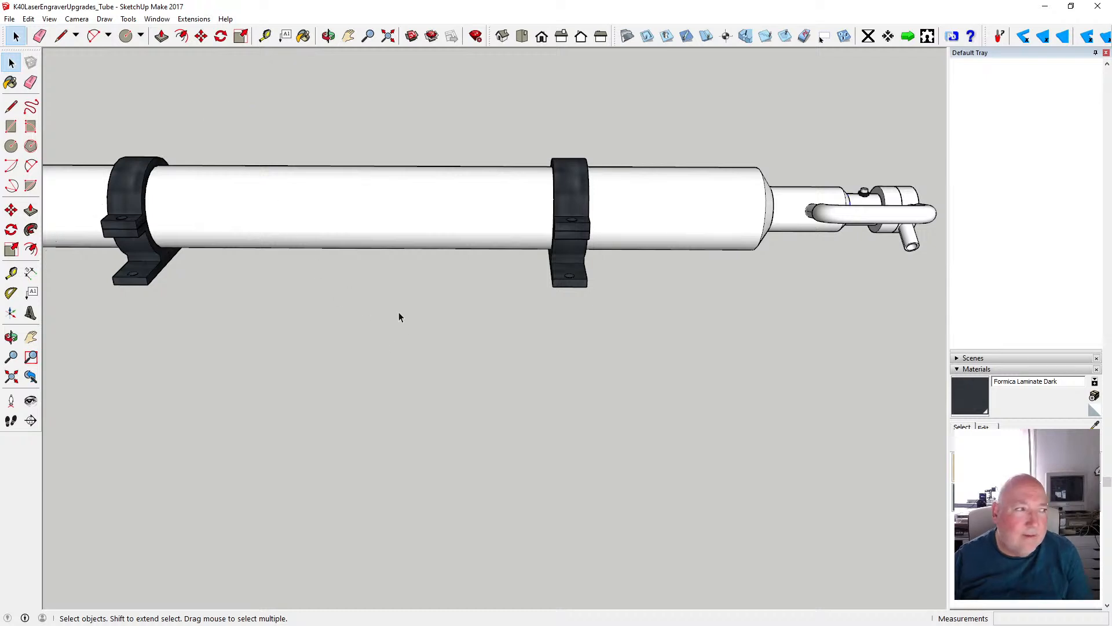
- Examine the laser tube and its two mounted clamps along the full length from different angles
{"action": "scroll", "coordinate": [454, 313], "scroll_direction": "down", "scroll_amount": 5}
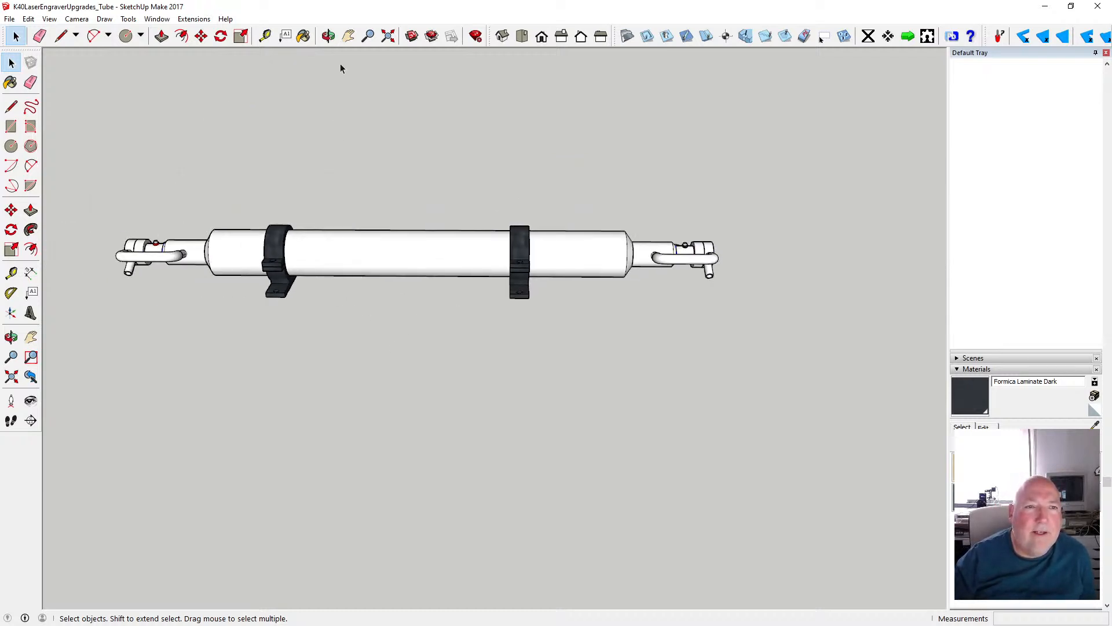
{"action": "key", "text": "o"}
{"action": "left_click_drag", "start_coordinate": [355, 111], "coordinate": [631, 269]}
{"action": "scroll", "coordinate": [358, 225], "scroll_direction": "up", "scroll_amount": 2}
{"action": "scroll", "coordinate": [357, 225], "scroll_direction": "up", "scroll_amount": 3}
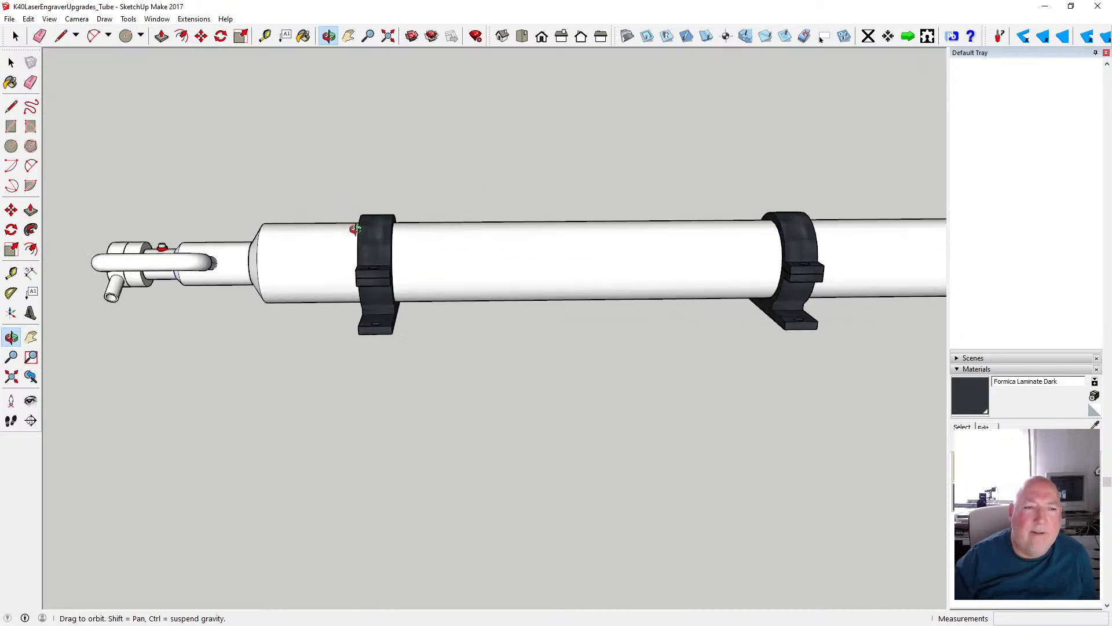
{"action": "left_click_drag", "start_coordinate": [354, 224], "coordinate": [436, 240]}
{"action": "scroll", "coordinate": [436, 239], "scroll_direction": "down", "scroll_amount": 3}
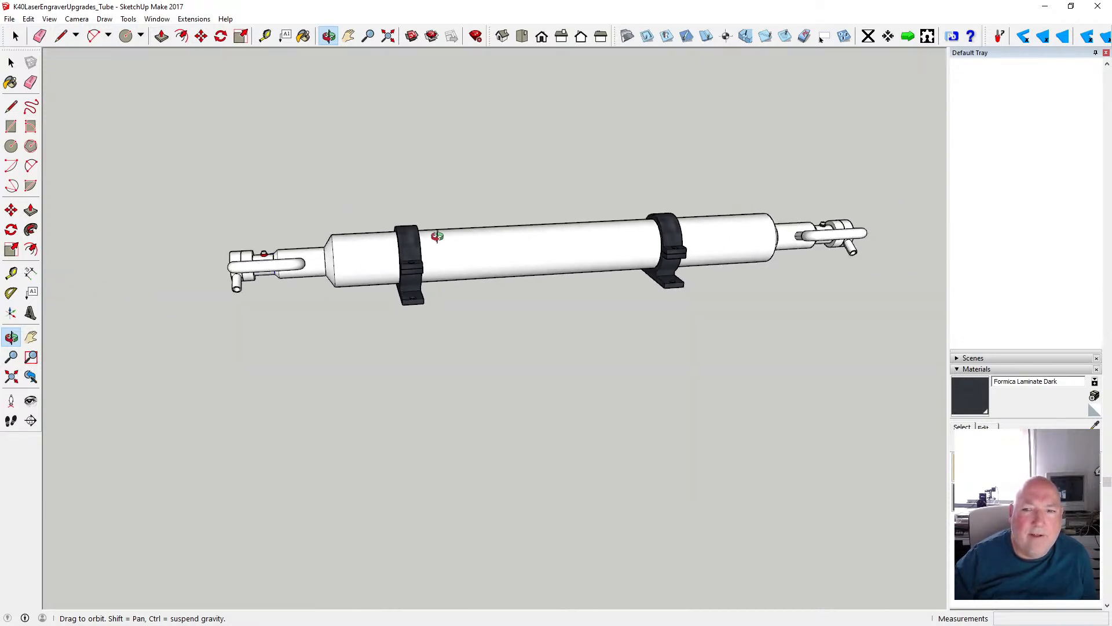
- Open the tube body for editing and paint its cylindrical surface with Translucent Glass Sky Reflection
{"action": "left_click", "coordinate": [957, 369]}
{"action": "key", "text": "space"}
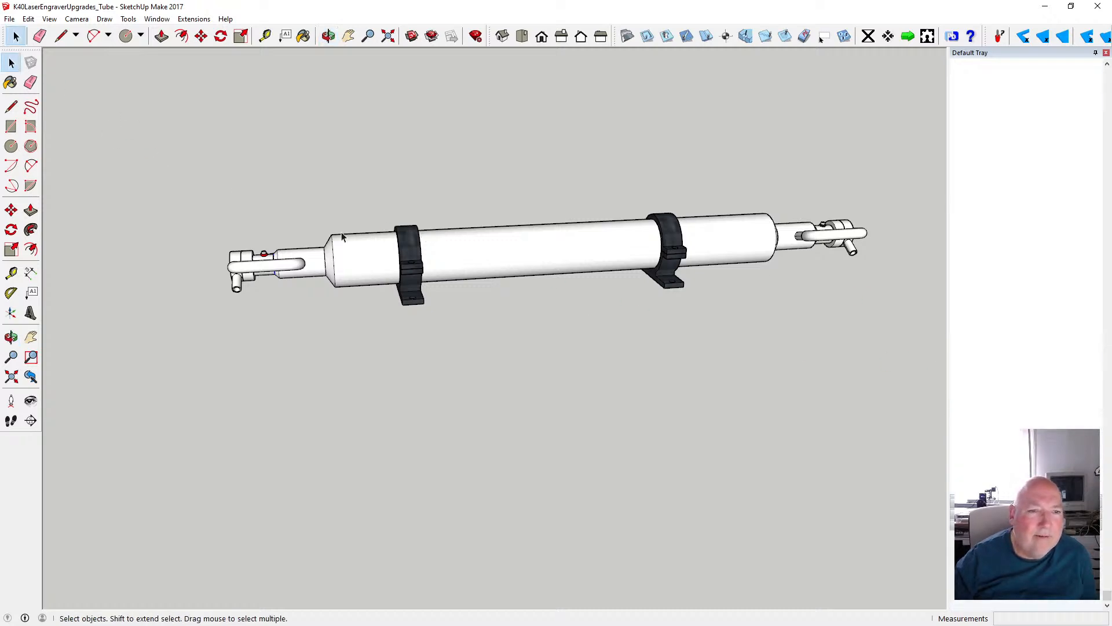
{"action": "left_click", "coordinate": [492, 251]}
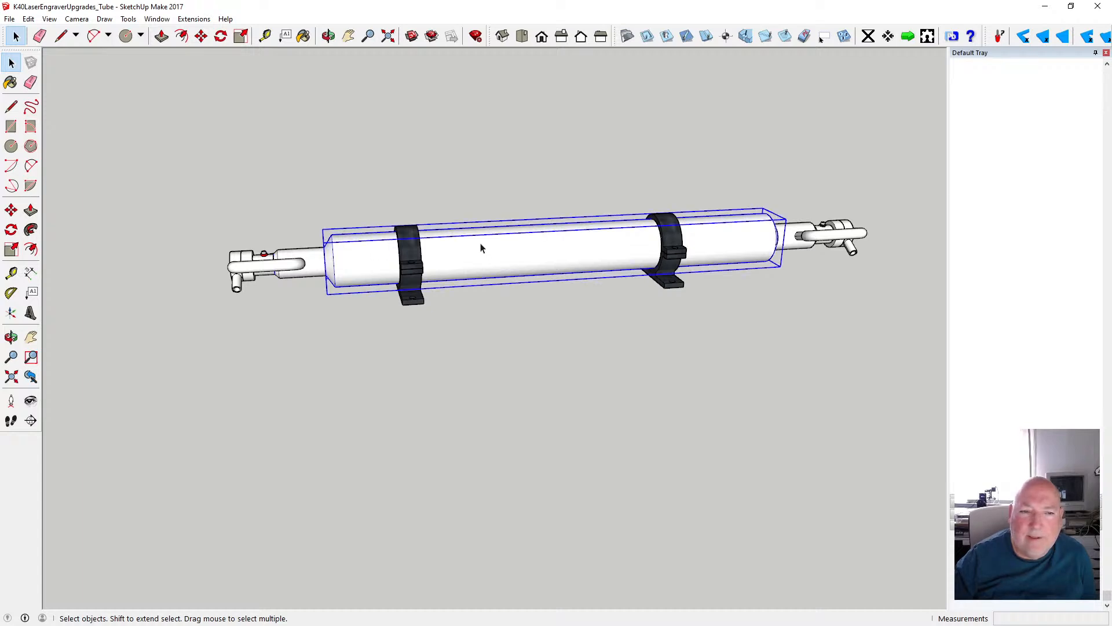
{"action": "double_click", "coordinate": [480, 253]}
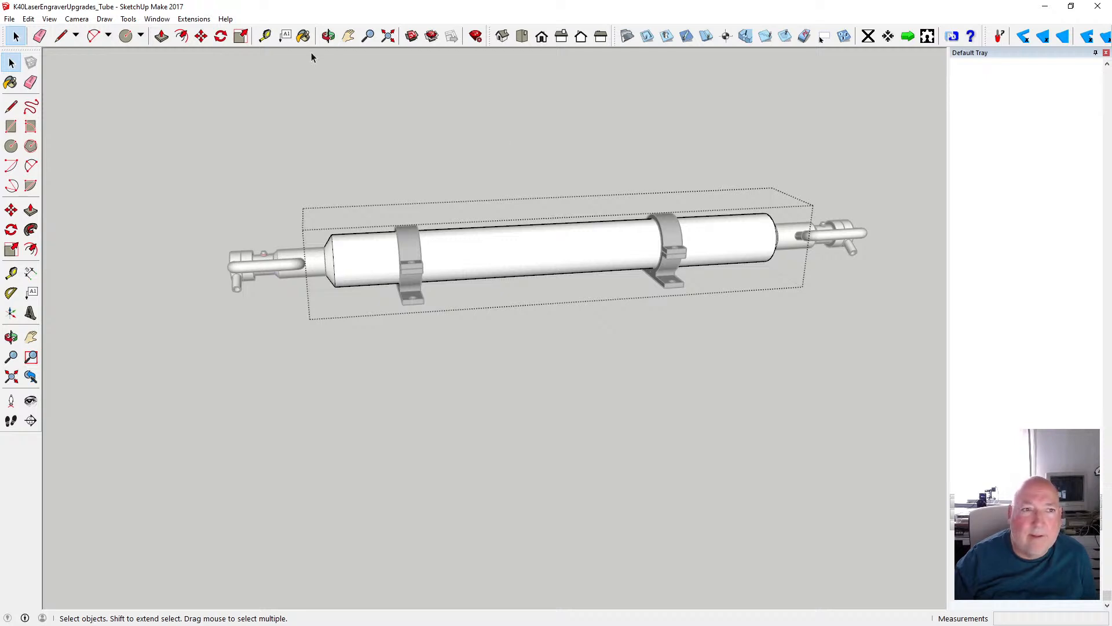
{"action": "left_click", "coordinate": [303, 36]}
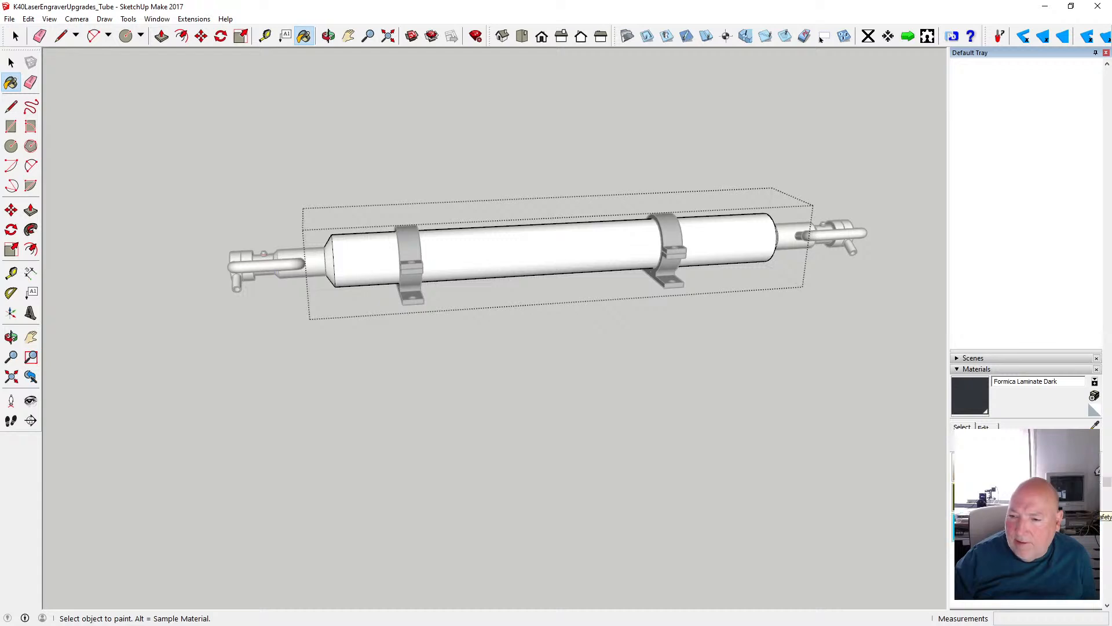
{"action": "left_click", "coordinate": [1079, 500]}
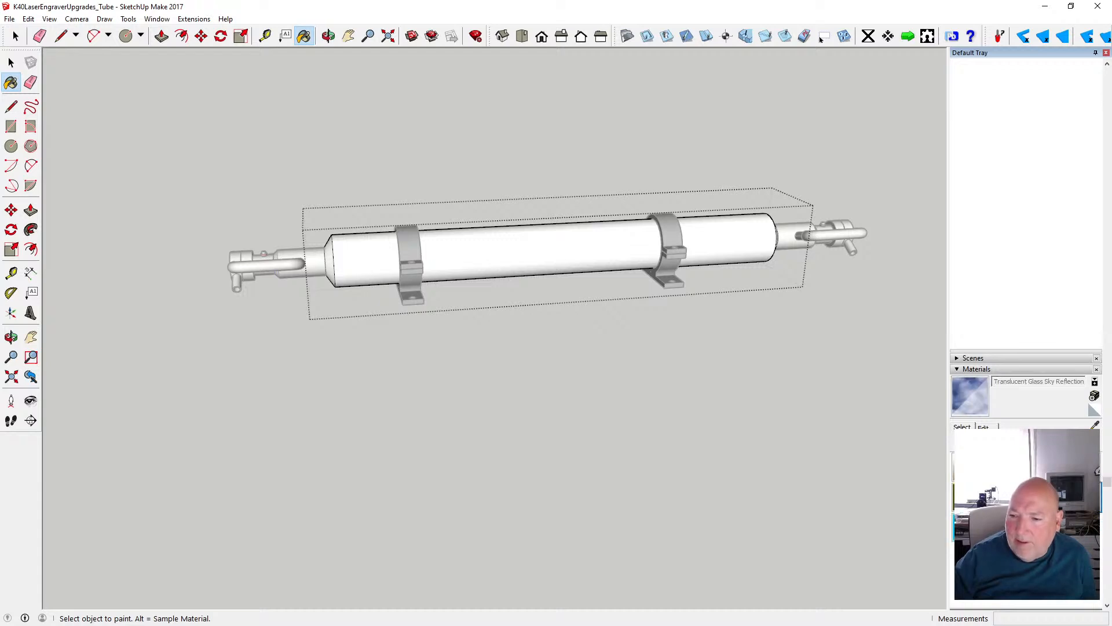
{"action": "left_click", "coordinate": [606, 244]}
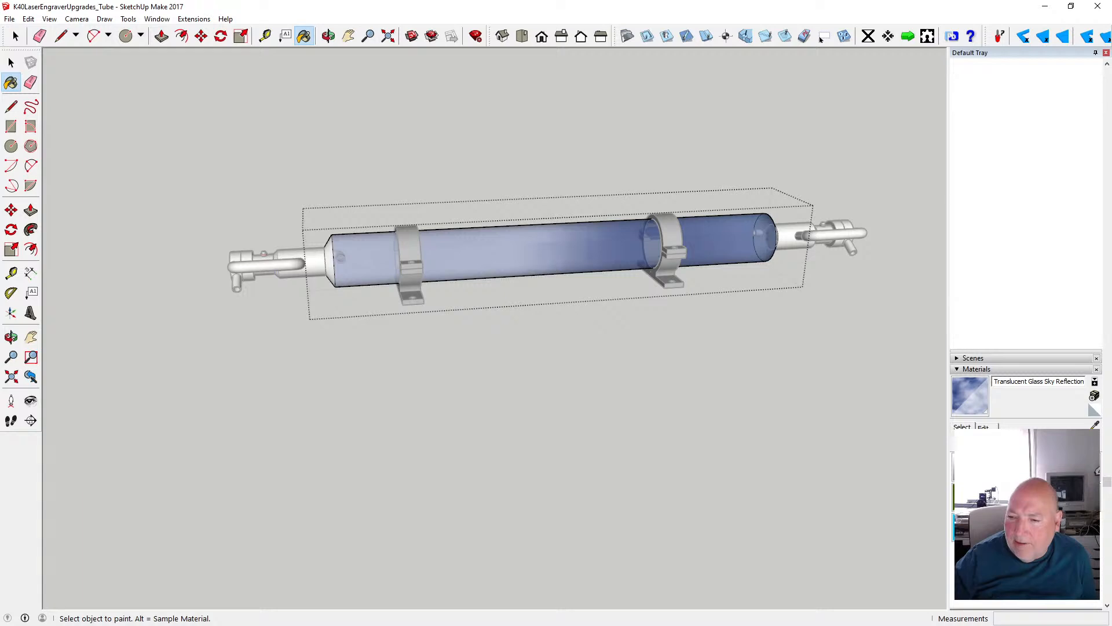
- Edit the glass material to a neutral grey with RGB 138, 138, 138, lower its opacity, and leave the tube body's editing mode
{"action": "left_click", "coordinate": [990, 428]}
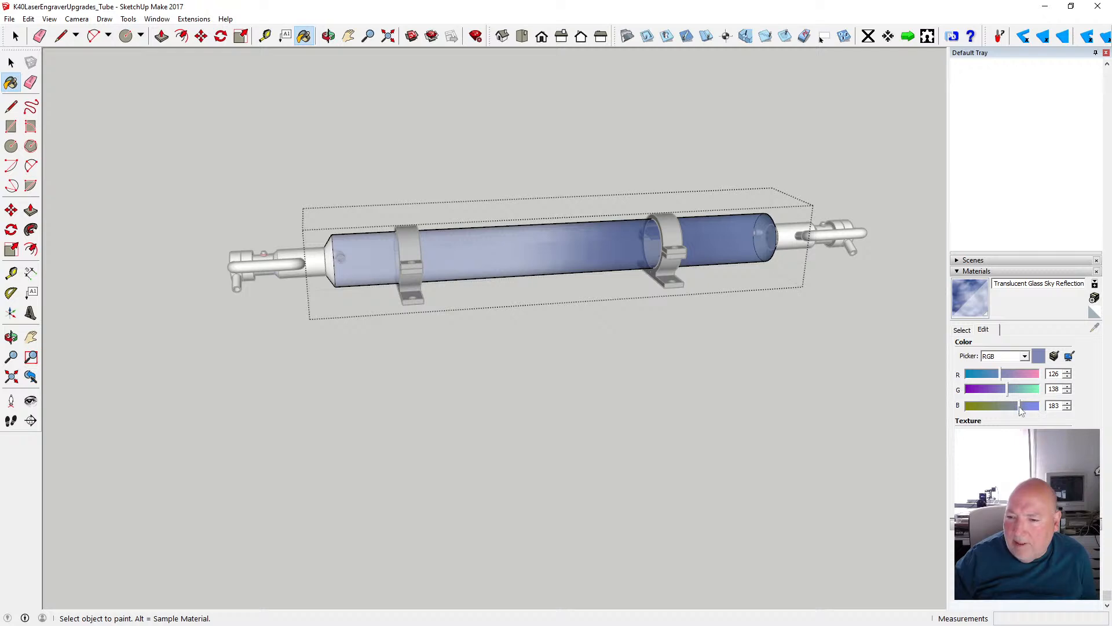
{"action": "mouse_move", "coordinate": [1021, 409]}
{"action": "left_mouse_down"}
{"action": "mouse_move", "coordinate": [993, 410]}
{"action": "mouse_move", "coordinate": [1009, 409]}
{"action": "mouse_move", "coordinate": [1005, 378]}
{"action": "mouse_move", "coordinate": [1008, 412]}
{"action": "left_mouse_up"}
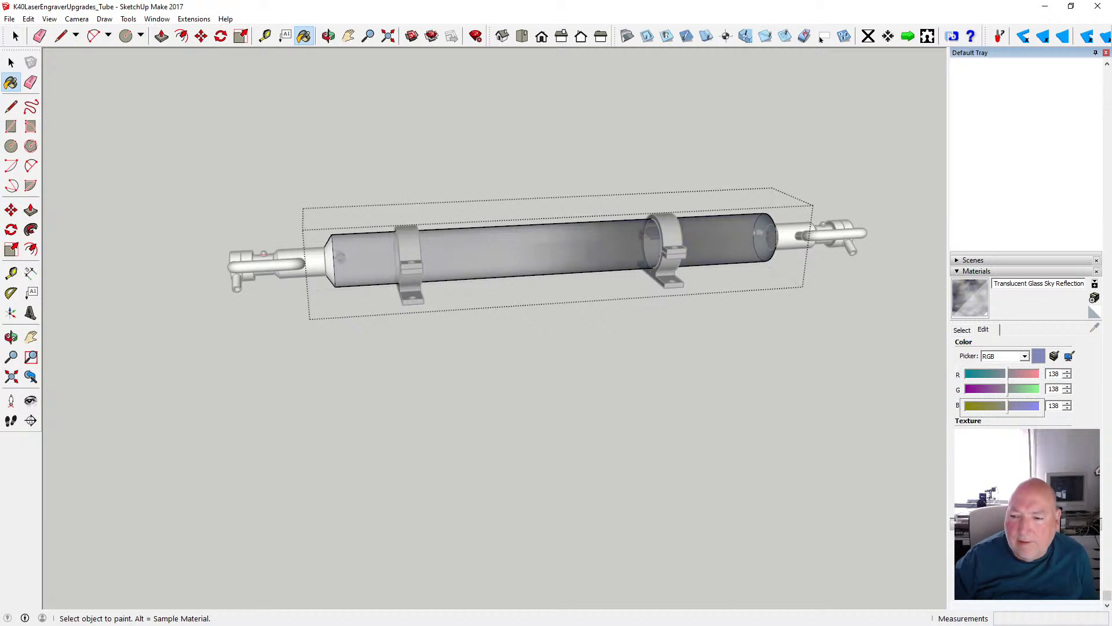
{"action": "mouse_move", "coordinate": [1013, 508]}
{"action": "left_mouse_down"}
{"action": "mouse_move", "coordinate": [982, 508]}
{"action": "mouse_move", "coordinate": [994, 508]}
{"action": "left_mouse_up"}
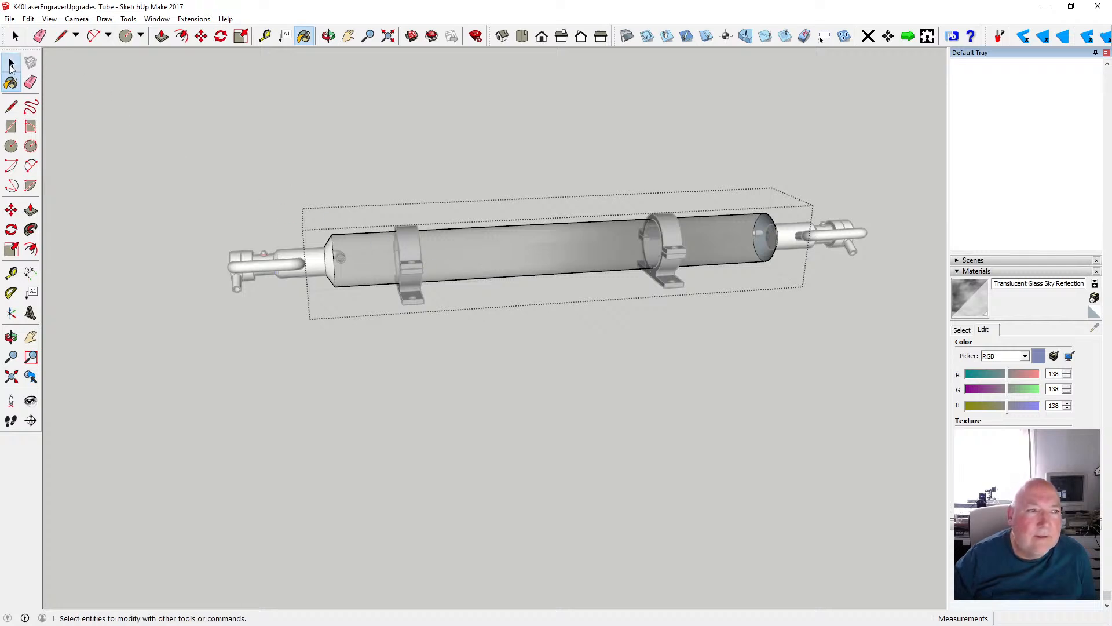
{"action": "left_click", "coordinate": [11, 65]}
{"action": "left_click", "coordinate": [481, 334]}
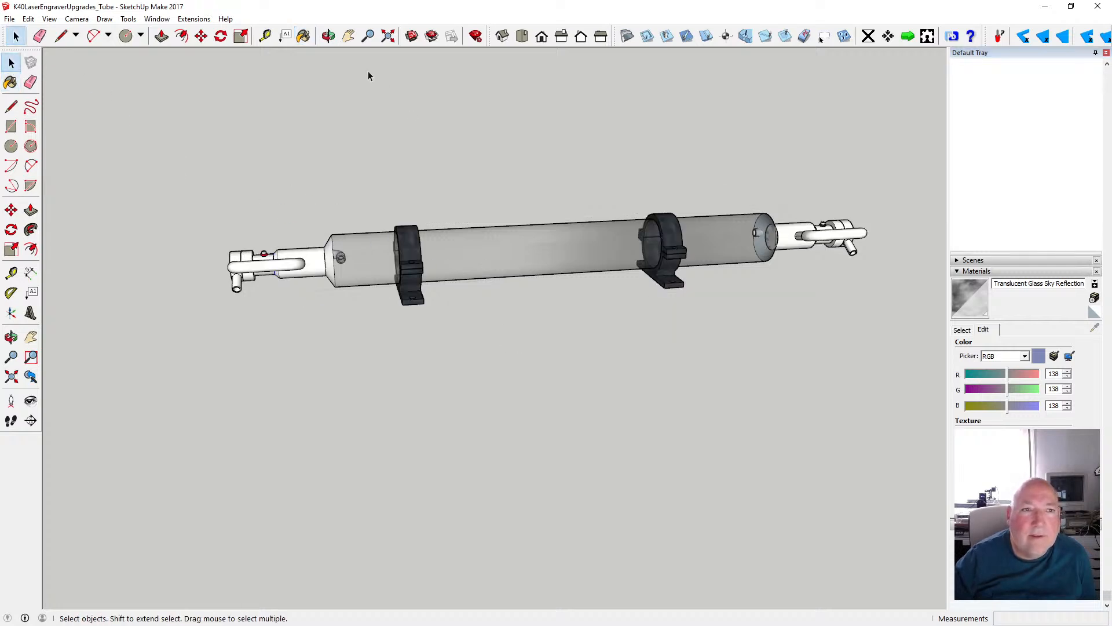
- Reopen the tube body for editing and expand the Entity Info section
{"action": "key", "text": "o"}
{"action": "scroll", "coordinate": [515, 220], "scroll_direction": "up", "scroll_amount": 5}
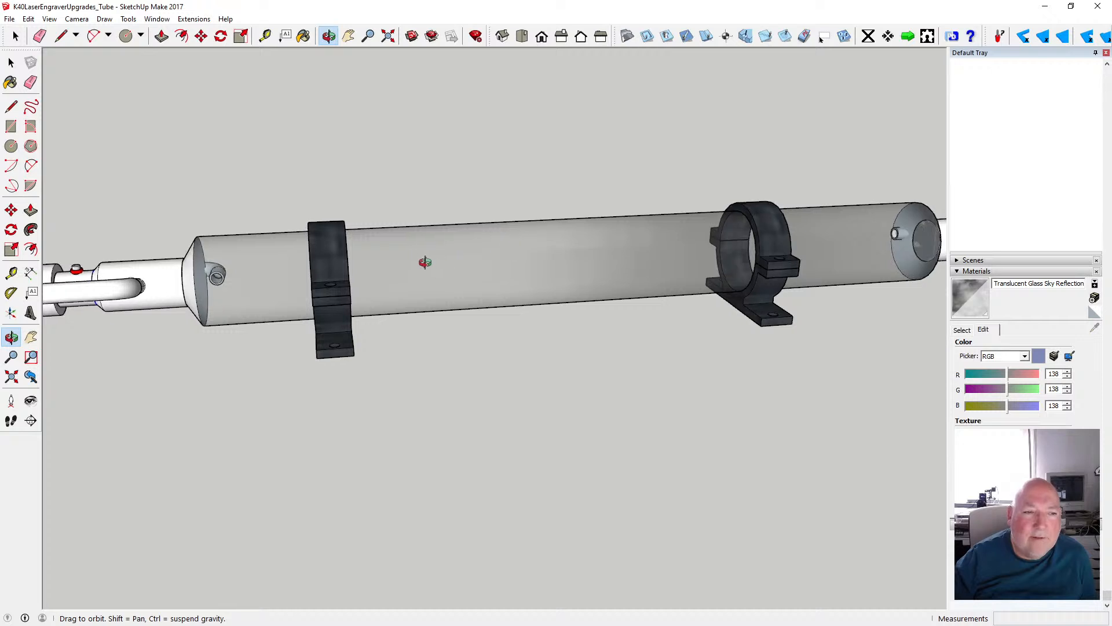
{"action": "left_click_drag", "start_coordinate": [425, 262], "coordinate": [352, 274]}
{"action": "scroll", "coordinate": [394, 281], "scroll_direction": "down", "scroll_amount": 5}
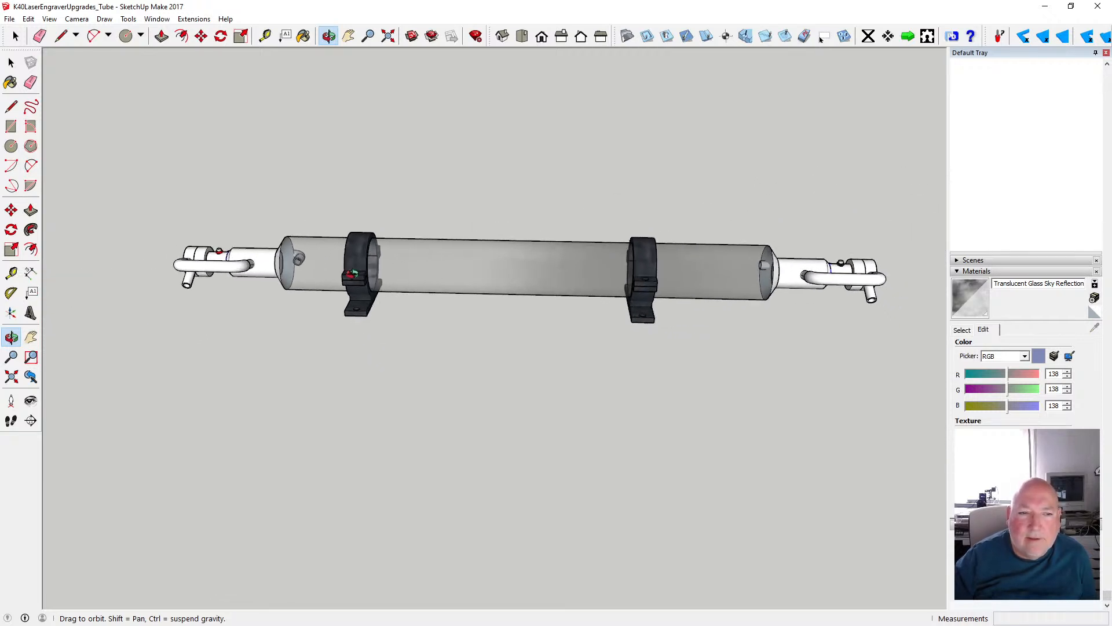
{"action": "left_click", "coordinate": [11, 62]}
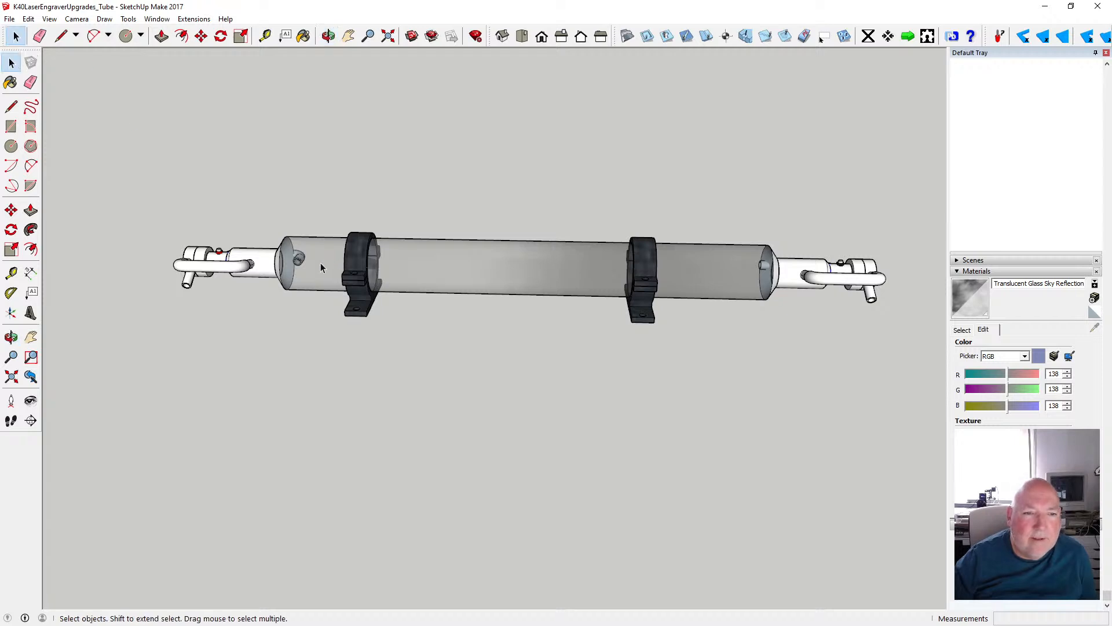
{"action": "left_click", "coordinate": [321, 268]}
{"action": "scroll", "coordinate": [316, 269], "scroll_direction": "up", "scroll_amount": 5}
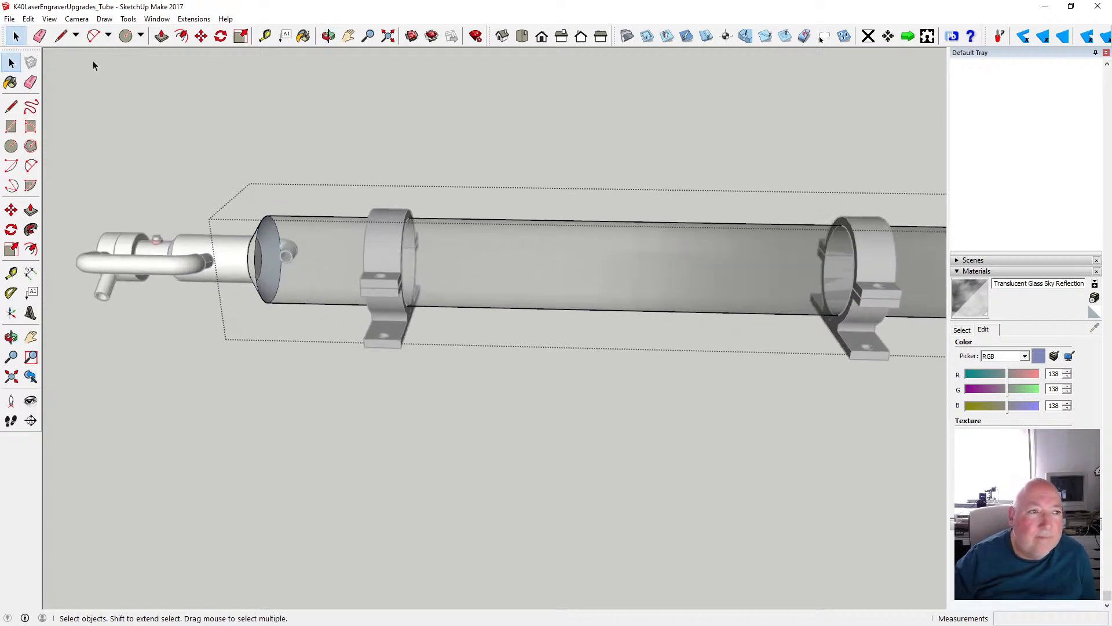
{"action": "left_click", "coordinate": [49, 19]}
{"action": "mouse_move", "coordinate": [100, 177]}
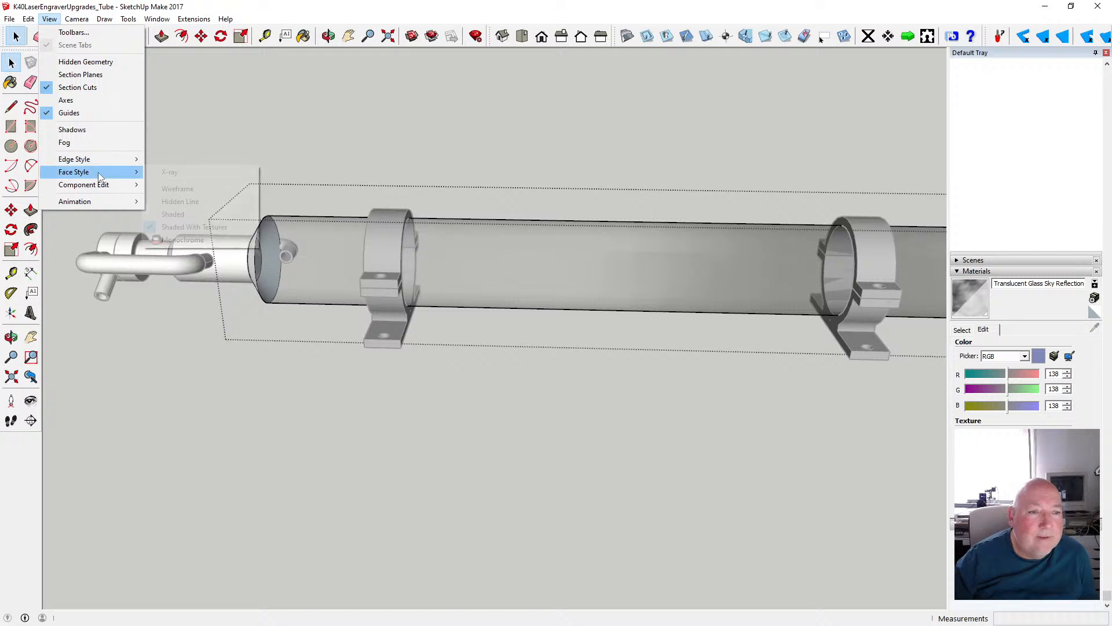
{"action": "left_click", "coordinate": [214, 64]}
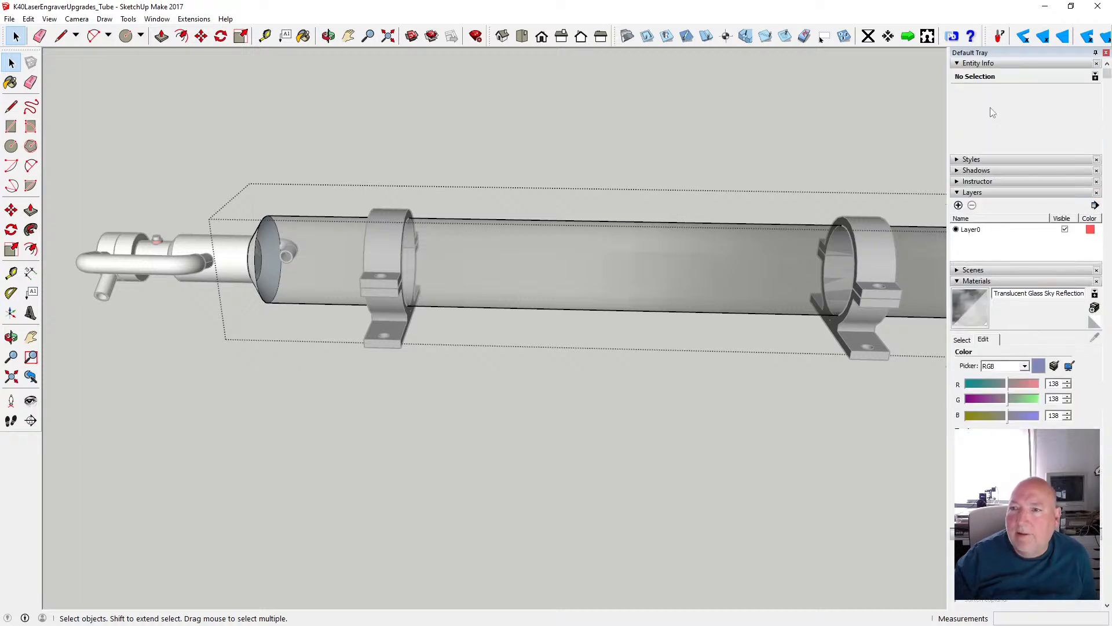
{"action": "left_click", "coordinate": [958, 64]}
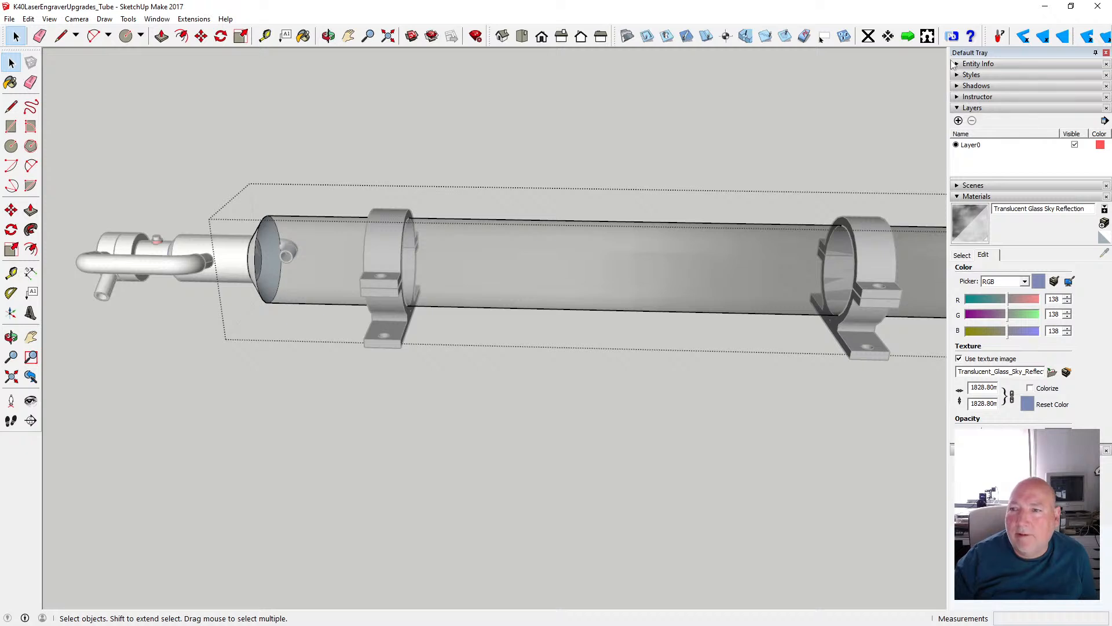
{"action": "left_click", "coordinate": [956, 64]}
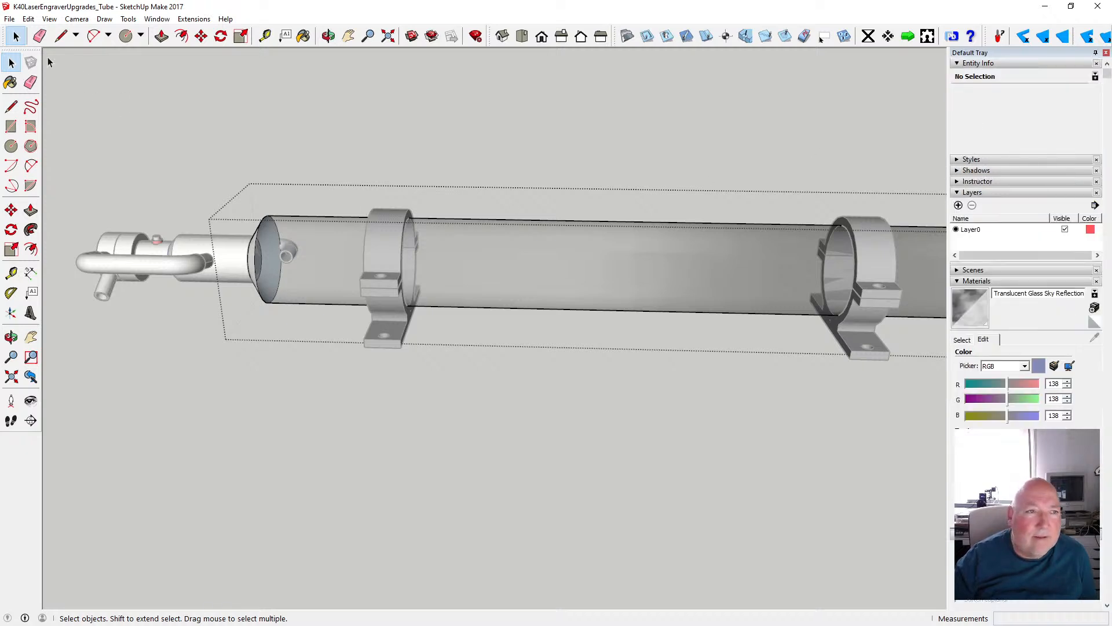
- Apply the grey Translucent Glass Sky Reflection material to the front and back faces of the tube's left tapered end
{"action": "left_click", "coordinate": [462, 260]}
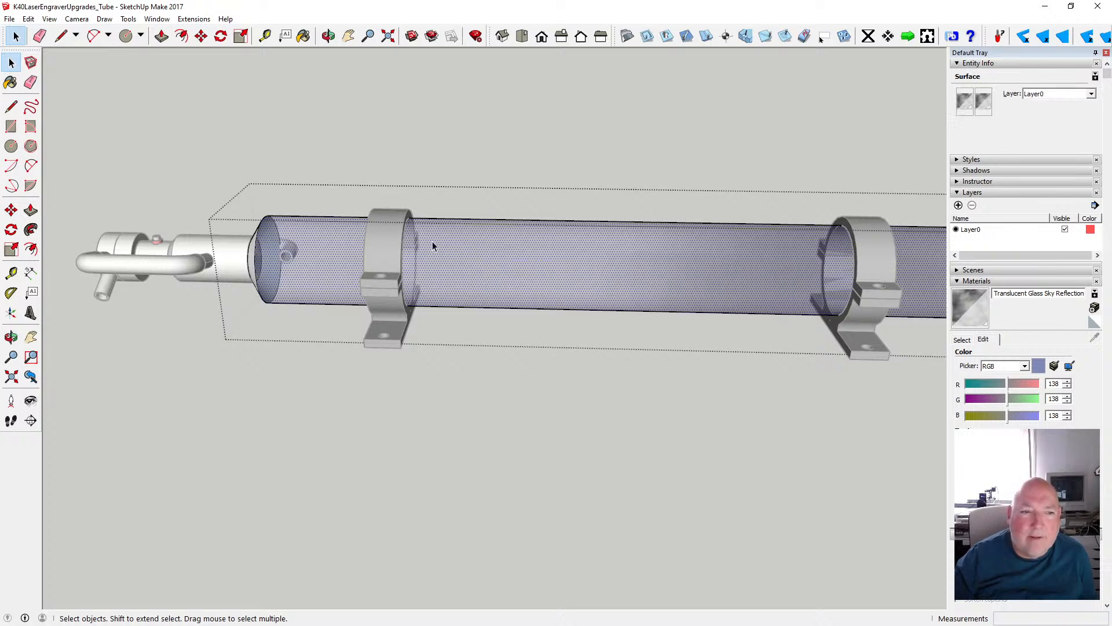
{"action": "left_click", "coordinate": [253, 267]}
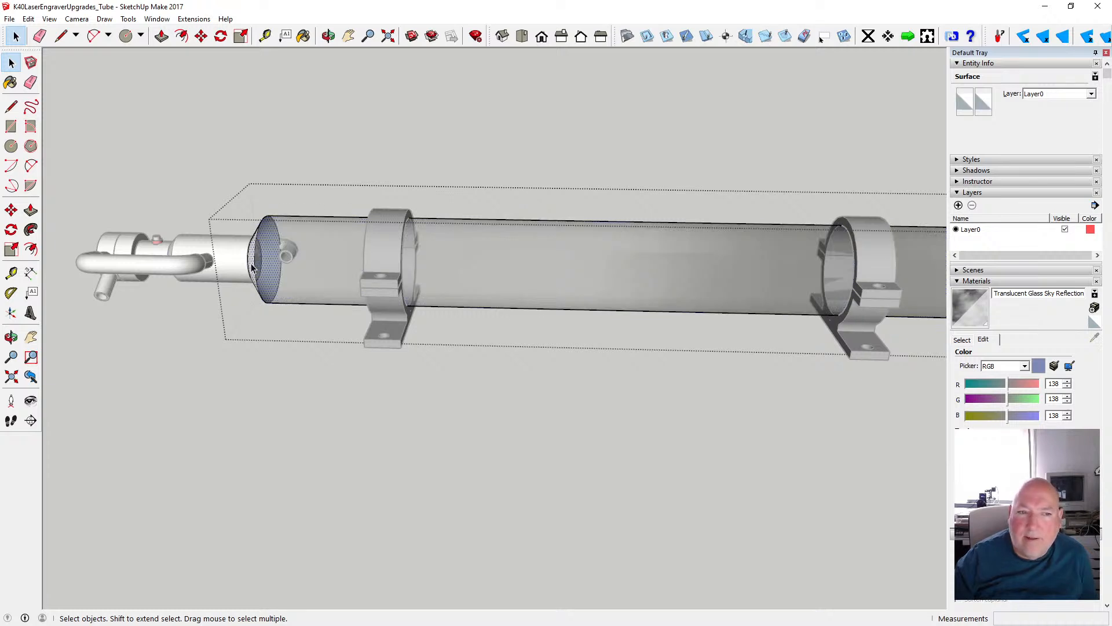
{"action": "left_click", "coordinate": [963, 101]}
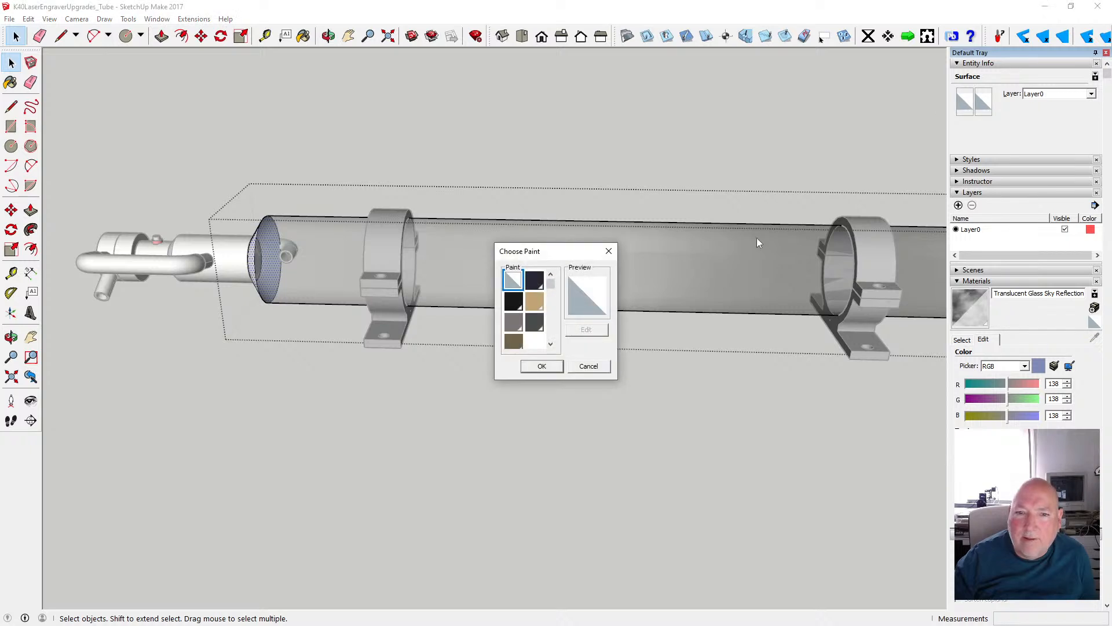
{"action": "left_click_drag", "start_coordinate": [554, 288], "coordinate": [553, 308]}
{"action": "left_click", "coordinate": [518, 306]}
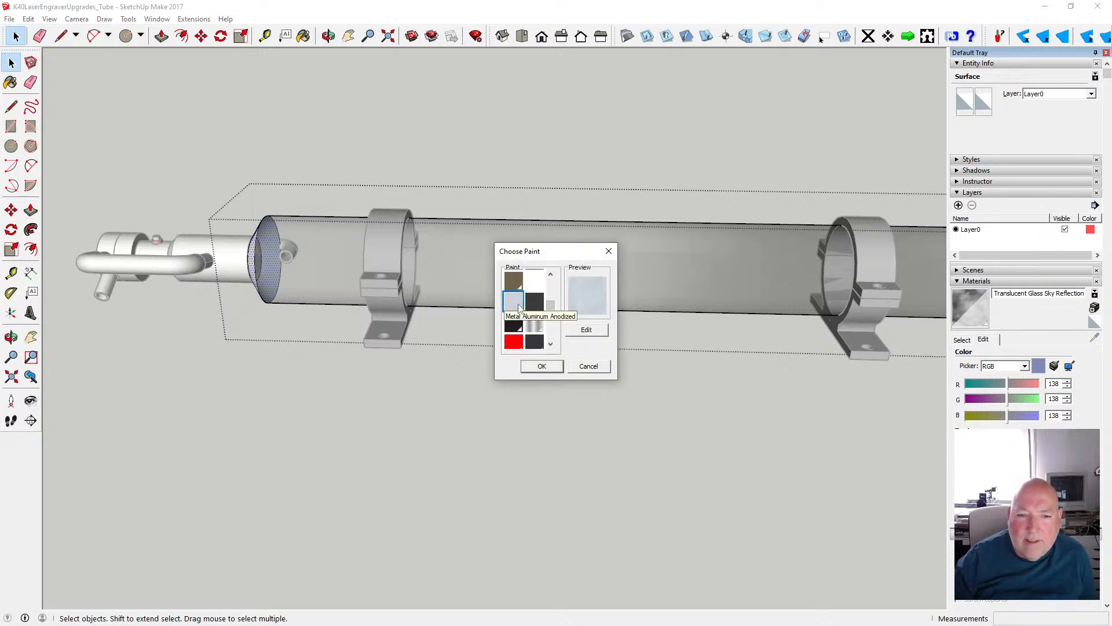
{"action": "scroll", "coordinate": [525, 322], "scroll_direction": "down", "scroll_amount": 3}
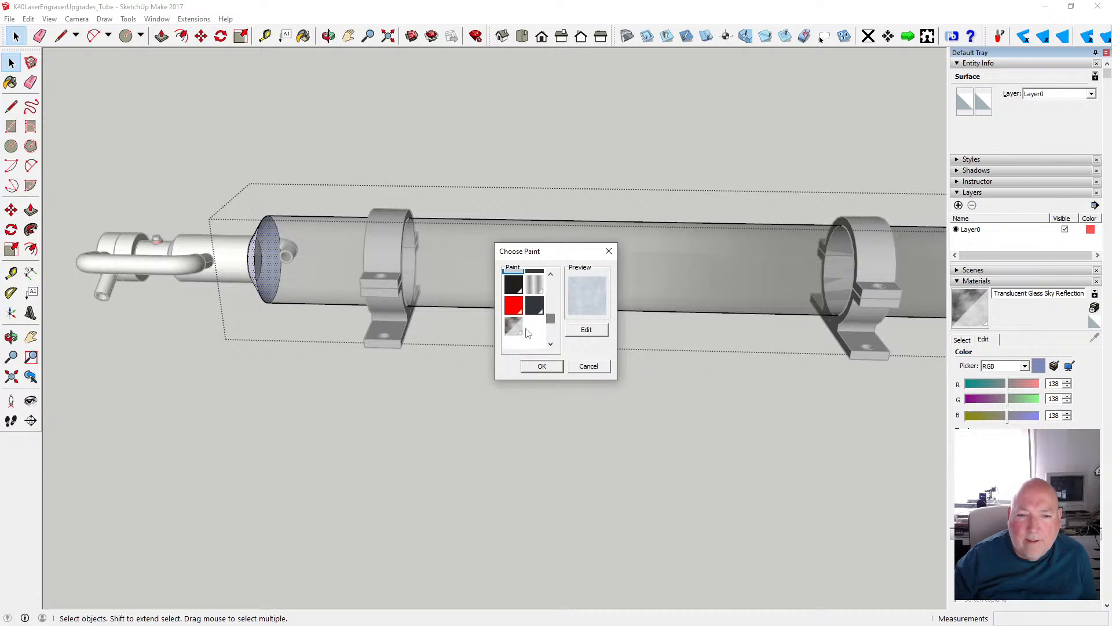
{"action": "left_click", "coordinate": [515, 328]}
{"action": "left_click", "coordinate": [542, 366]}
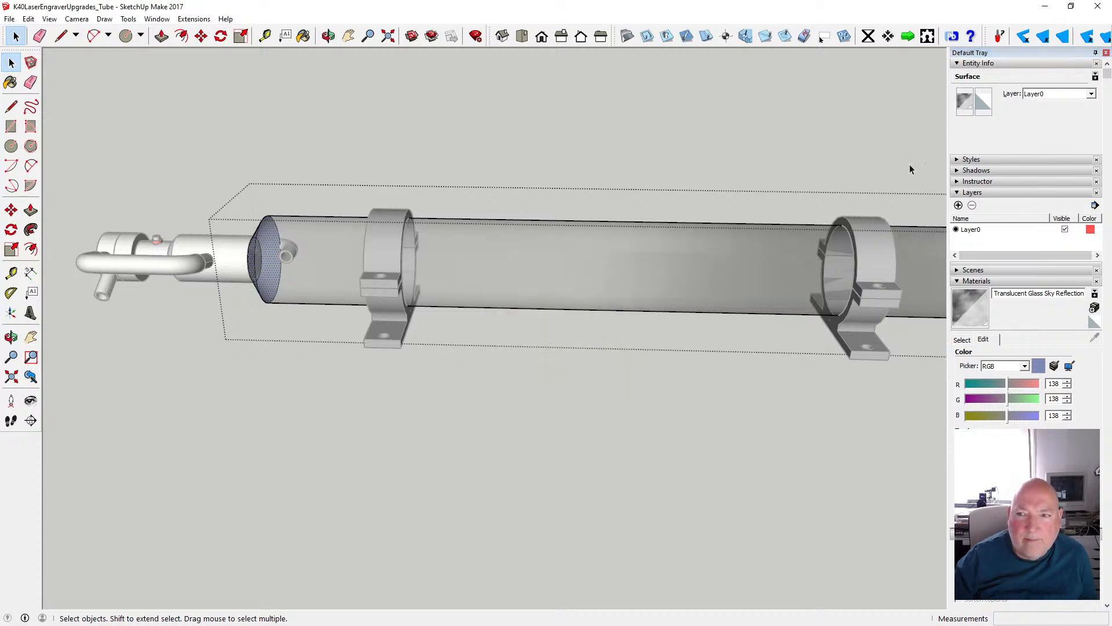
{"action": "left_click", "coordinate": [984, 103]}
{"action": "scroll", "coordinate": [524, 307], "scroll_direction": "down", "scroll_amount": 5}
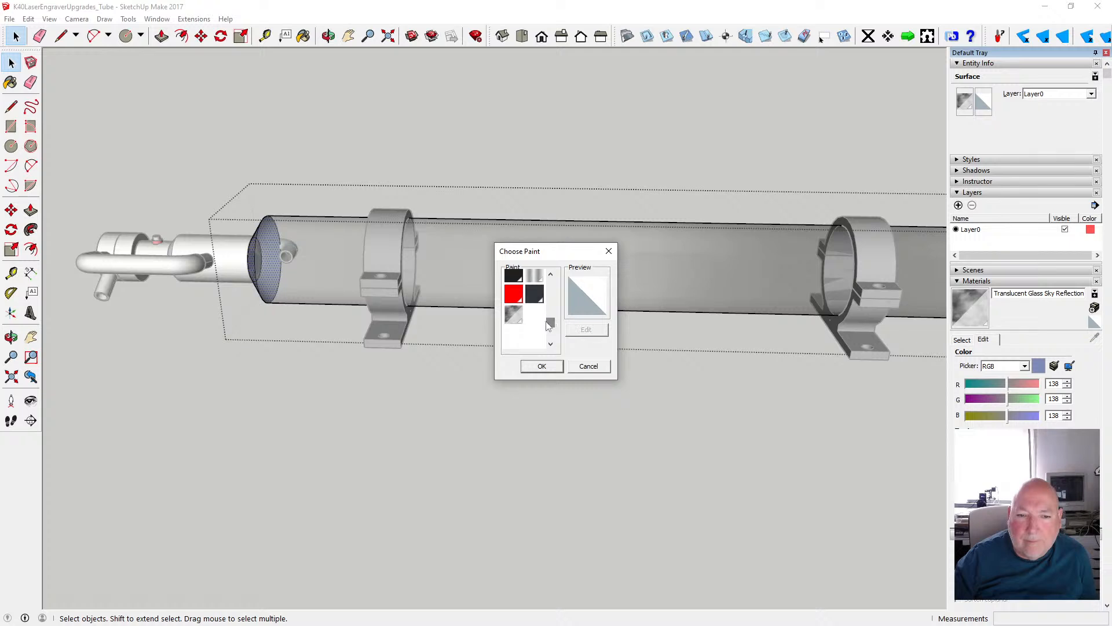
{"action": "left_click", "coordinate": [514, 313]}
{"action": "left_click", "coordinate": [541, 365]}
- Apply the same translucent glass material to both sides of the tube's right tapered end and exit the tube body
{"action": "middle_click_drag", "start_coordinate": [382, 370], "coordinate": [203, 371]}
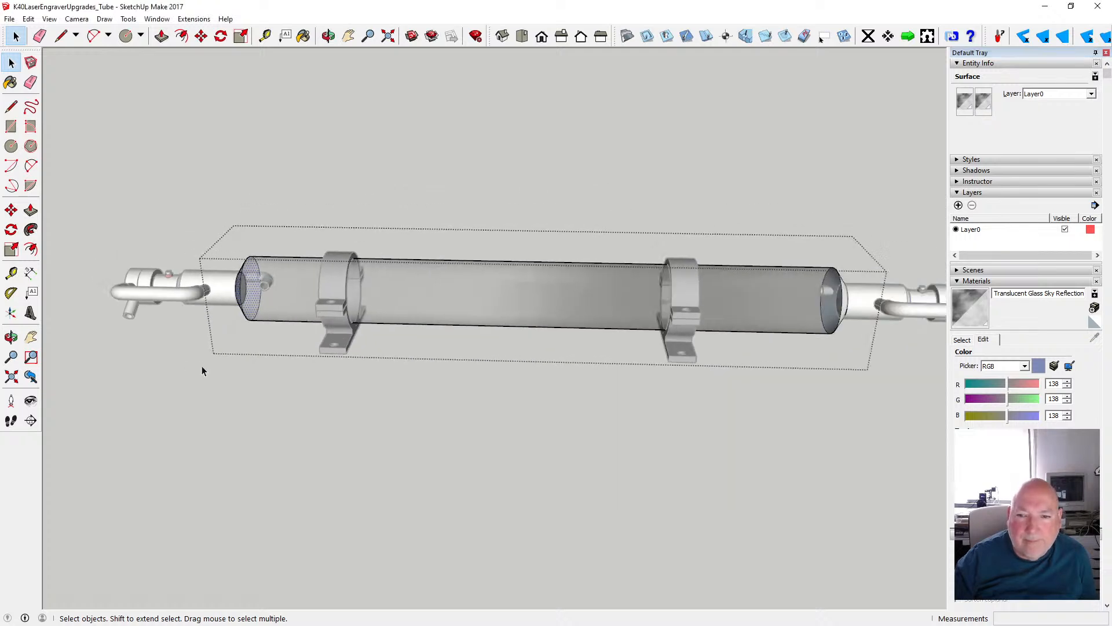
{"action": "left_click", "coordinate": [845, 302]}
{"action": "left_click", "coordinate": [965, 101]}
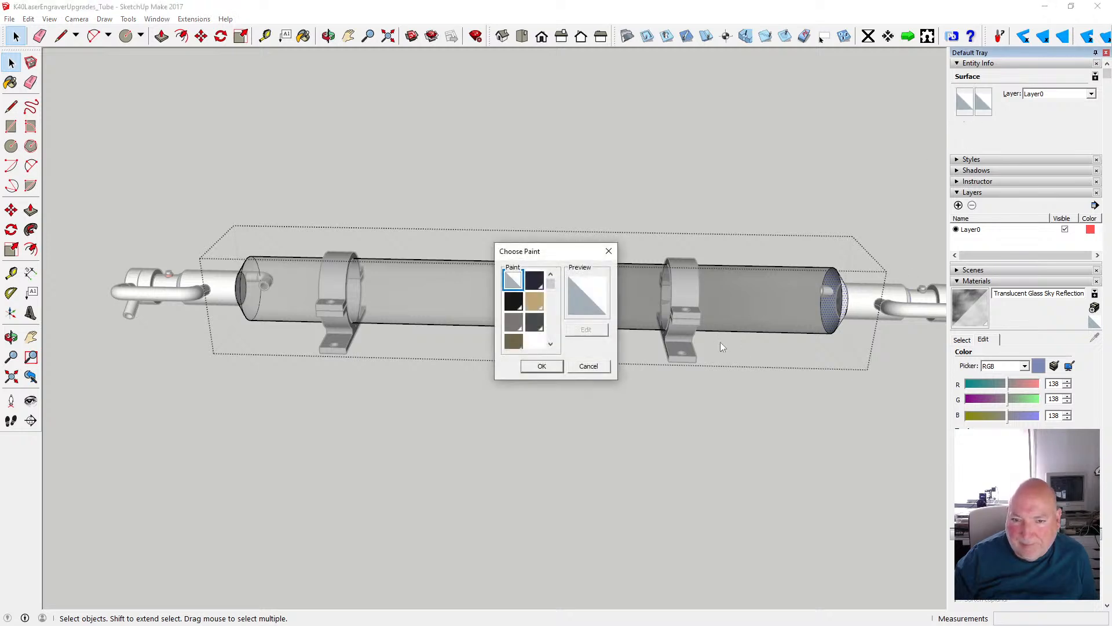
{"action": "scroll", "coordinate": [511, 313], "scroll_direction": "down", "scroll_amount": 5}
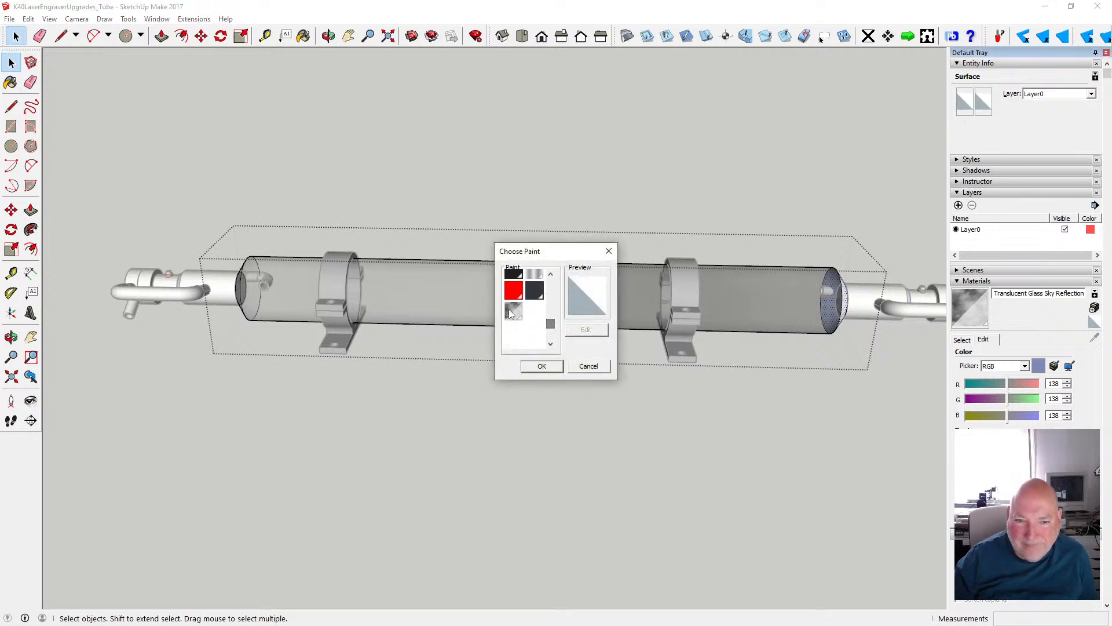
{"action": "left_click", "coordinate": [512, 311]}
{"action": "left_click", "coordinate": [540, 366]}
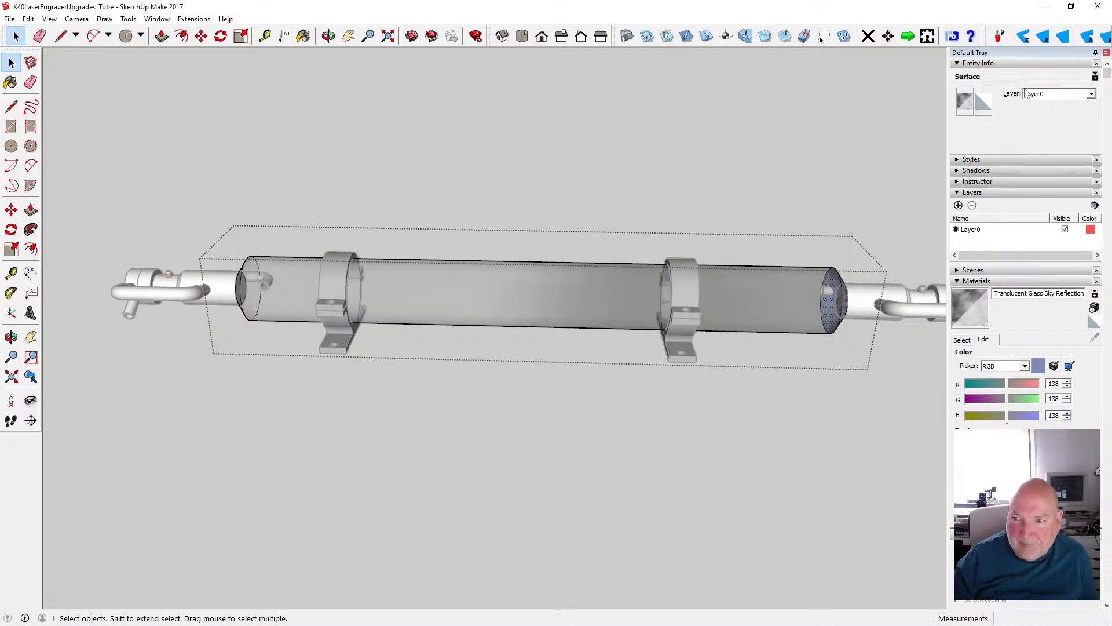
{"action": "left_click", "coordinate": [983, 101]}
{"action": "scroll", "coordinate": [522, 313], "scroll_direction": "down", "scroll_amount": 5}
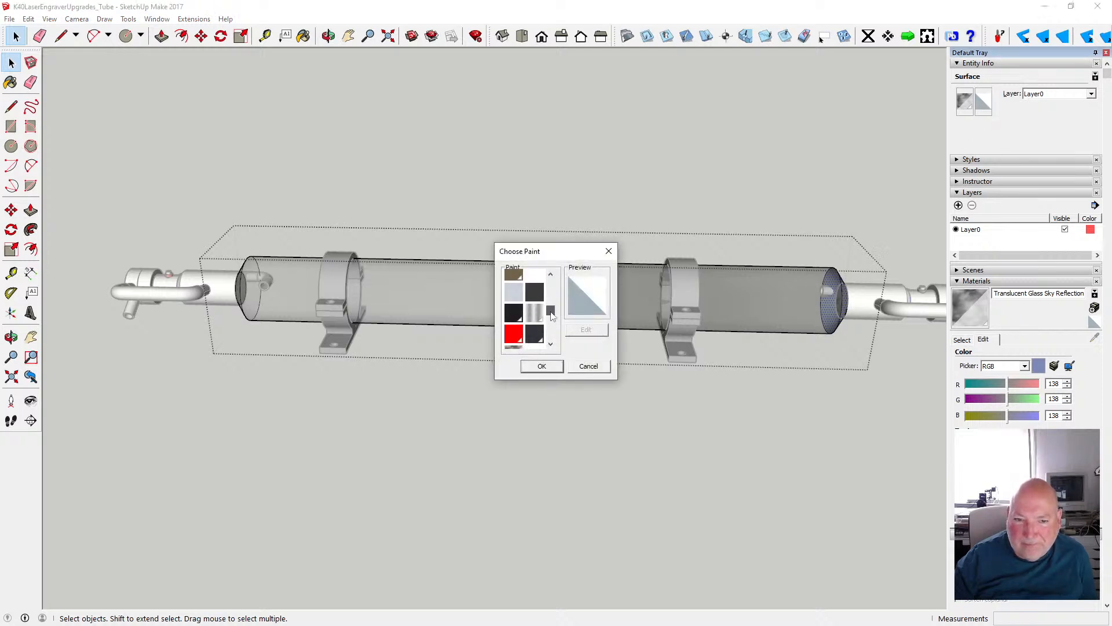
{"action": "left_click", "coordinate": [513, 316]}
{"action": "left_click", "coordinate": [542, 366]}
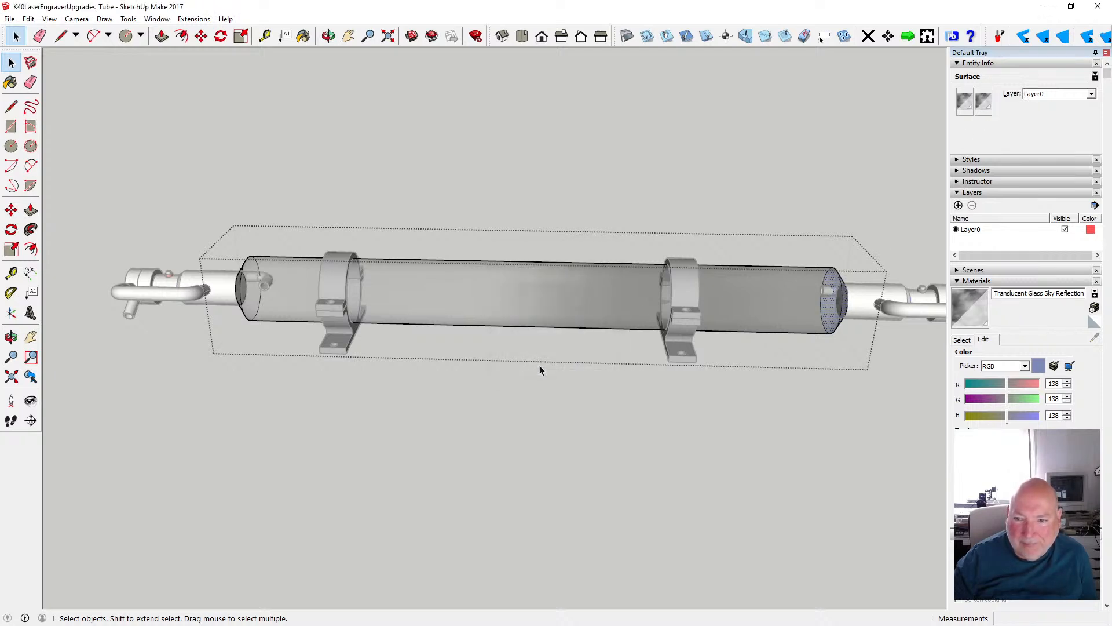
{"action": "left_click", "coordinate": [431, 199]}
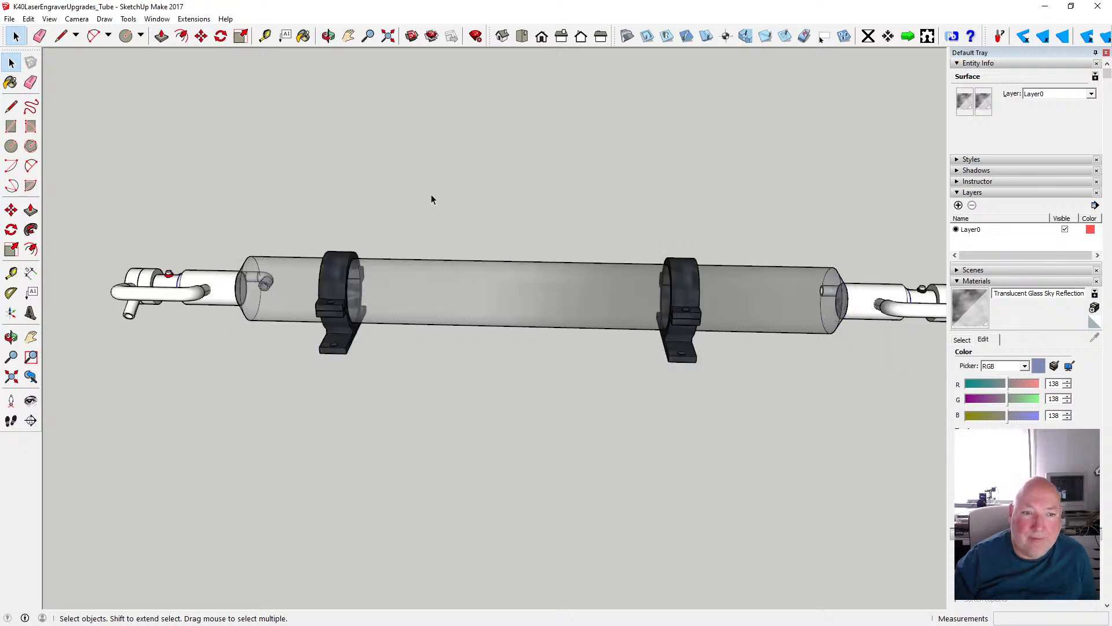
- Open the hose elbow component that enters the glass tube's tapered end, nearest the ring clamp, for editing
{"action": "left_click", "coordinate": [328, 36]}
{"action": "left_click_drag", "start_coordinate": [236, 240], "coordinate": [580, 305]}
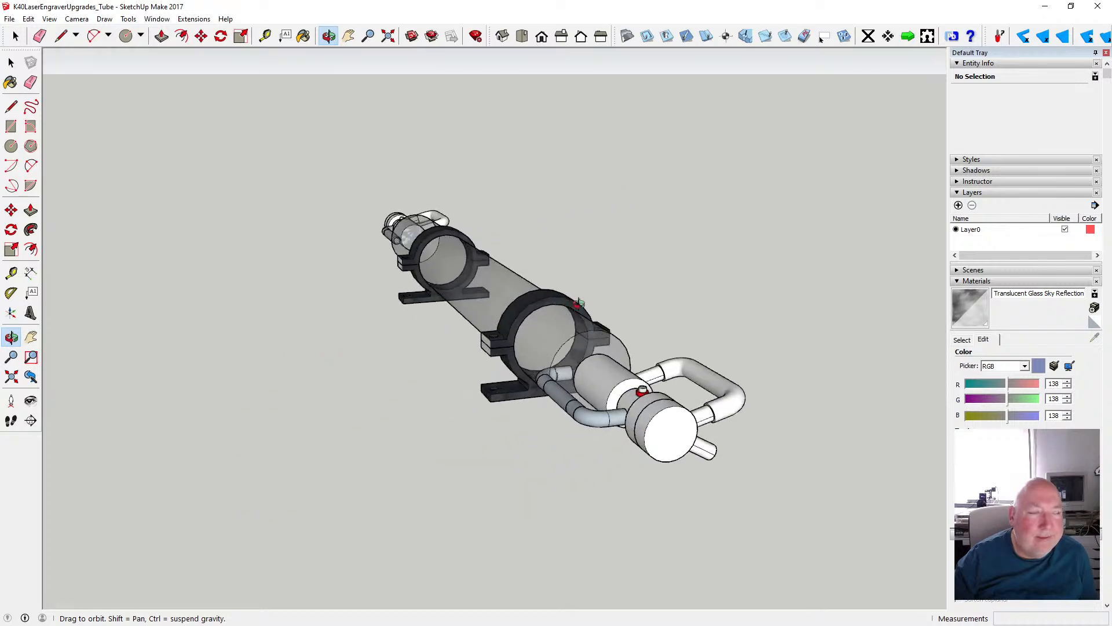
{"action": "left_click_drag", "start_coordinate": [467, 326], "coordinate": [608, 348]}
{"action": "scroll", "coordinate": [366, 363], "scroll_direction": "down", "scroll_amount": 2}
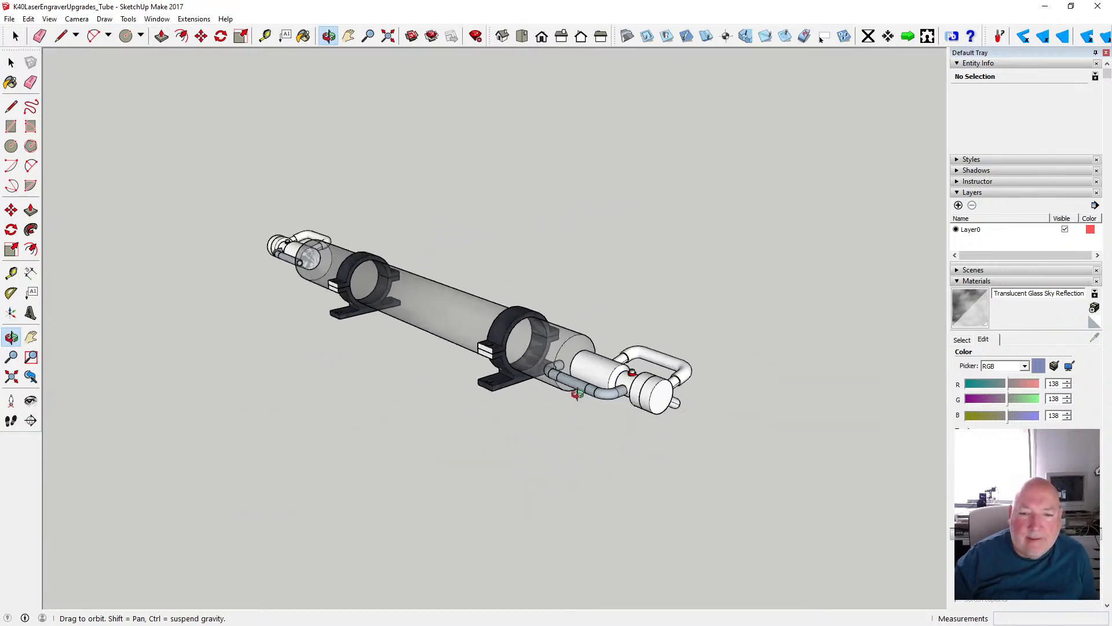
{"action": "scroll", "coordinate": [590, 359], "scroll_direction": "up", "scroll_amount": 8}
{"action": "left_click_drag", "start_coordinate": [590, 359], "coordinate": [624, 358]}
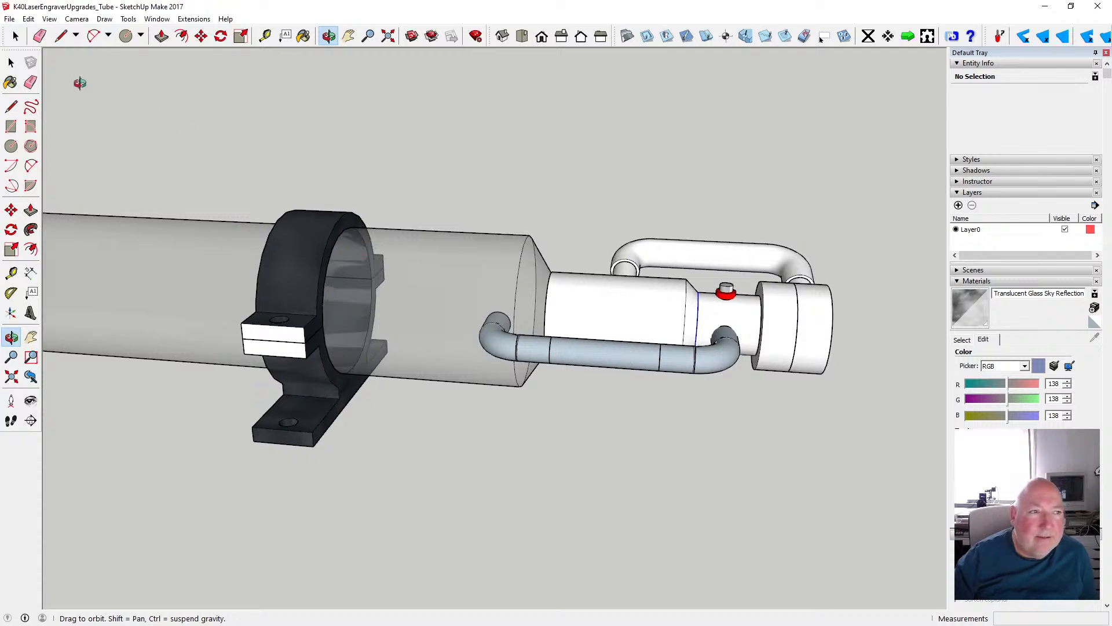
{"action": "left_click", "coordinate": [11, 62]}
{"action": "left_click", "coordinate": [496, 328]}
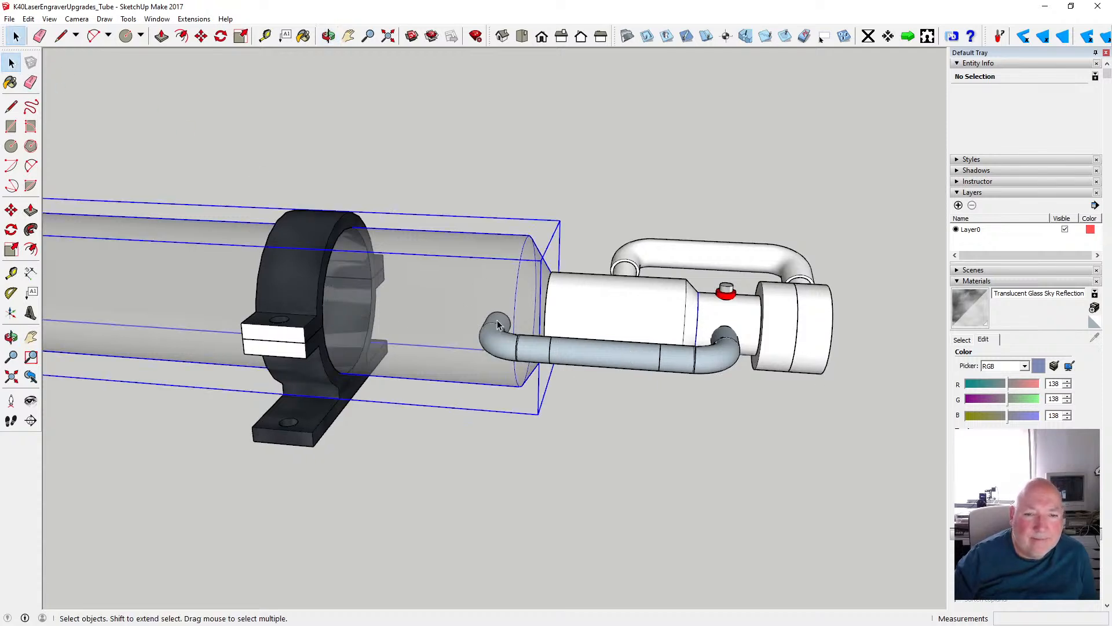
{"action": "double_click", "coordinate": [498, 334]}
{"action": "left_click", "coordinate": [633, 409]}
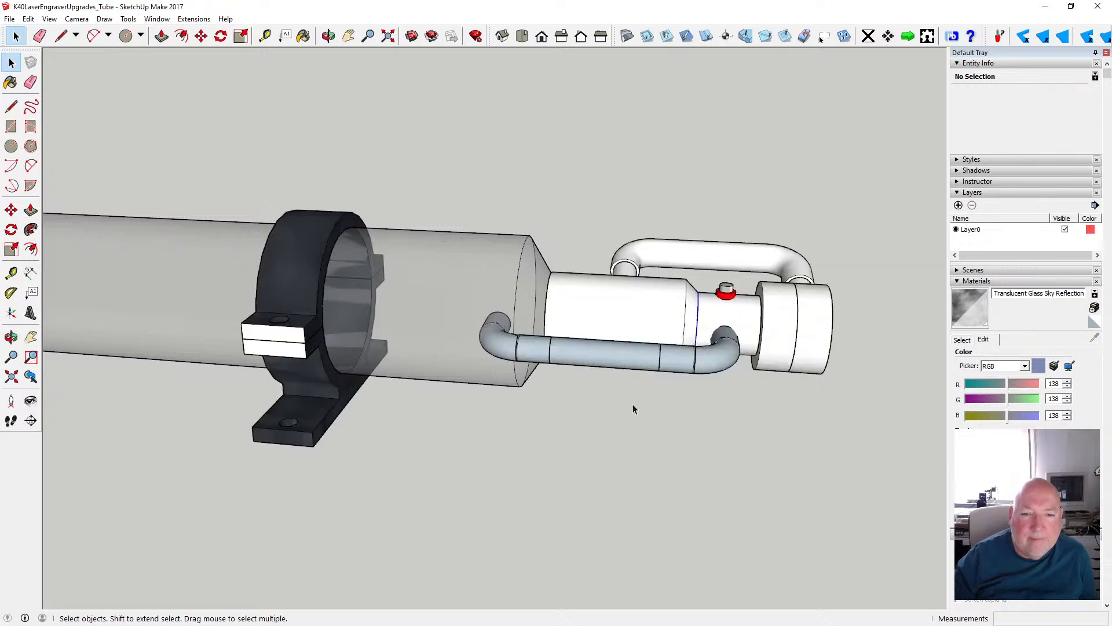
{"action": "left_click", "coordinate": [585, 361]}
{"action": "left_click", "coordinate": [527, 353]}
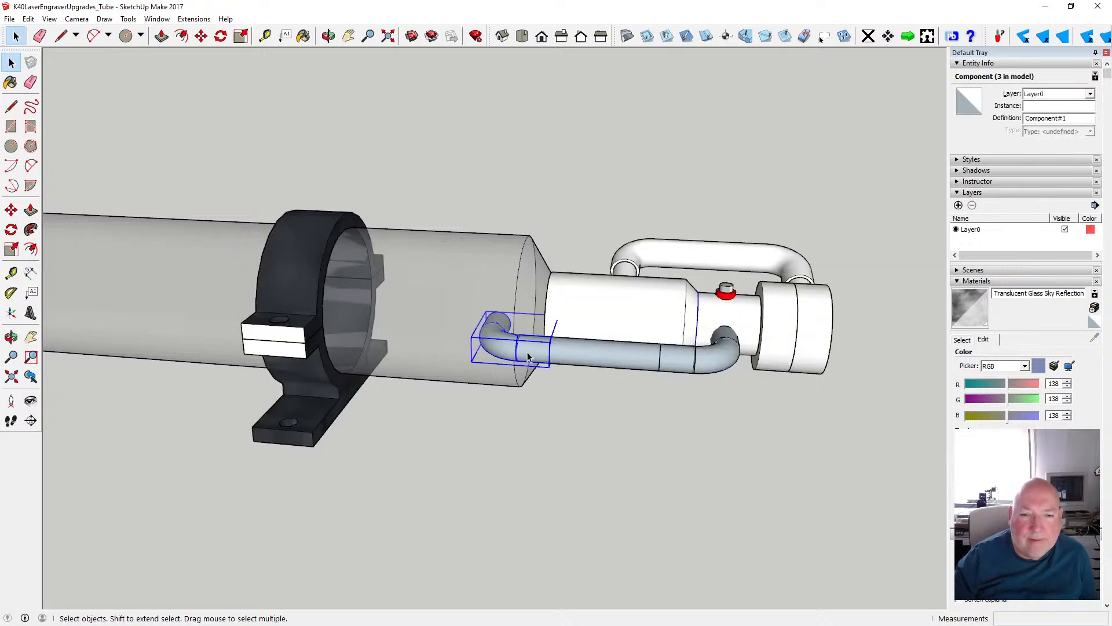
{"action": "double_click", "coordinate": [527, 352]}
{"action": "scroll", "coordinate": [508, 345], "scroll_direction": "up", "scroll_amount": 4}
{"action": "left_click", "coordinate": [504, 343]}
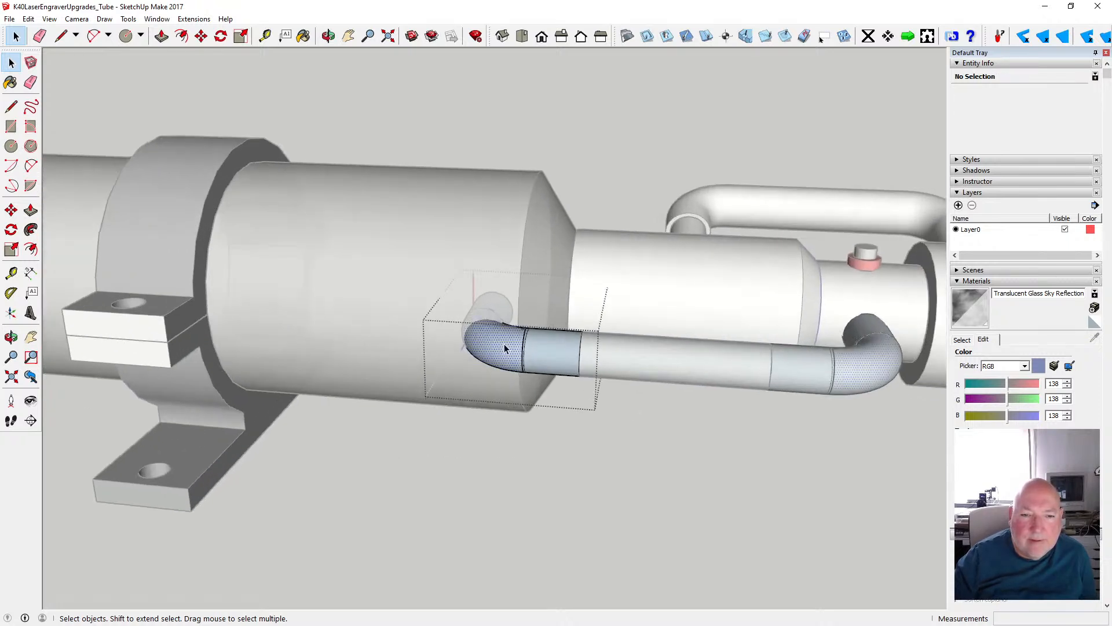
{"action": "left_click", "coordinate": [500, 307]}
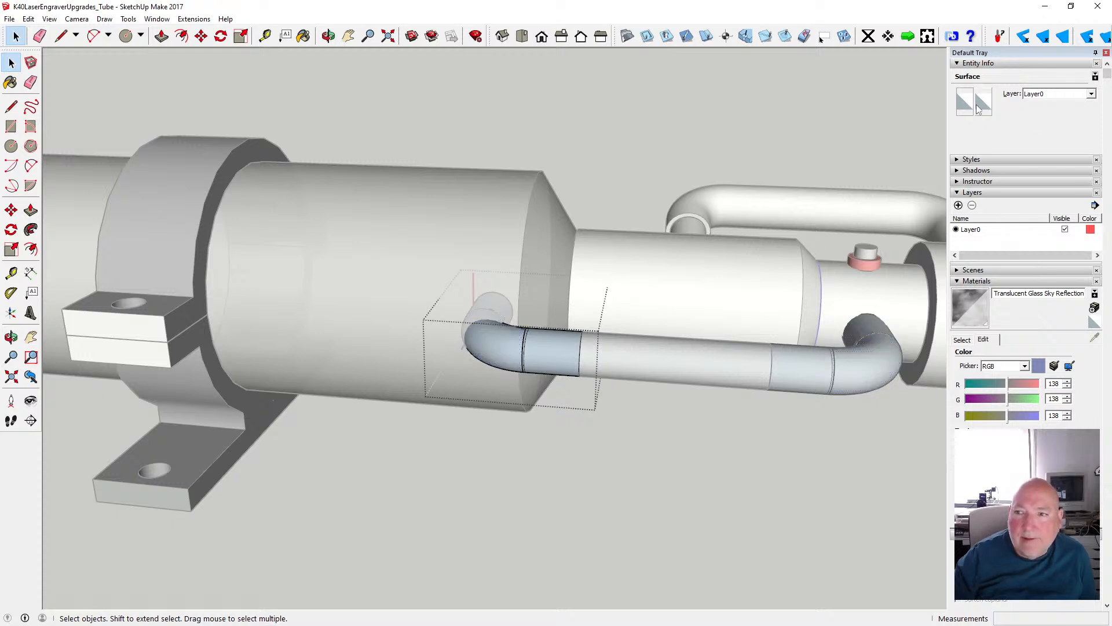
{"action": "left_click", "coordinate": [493, 345]}
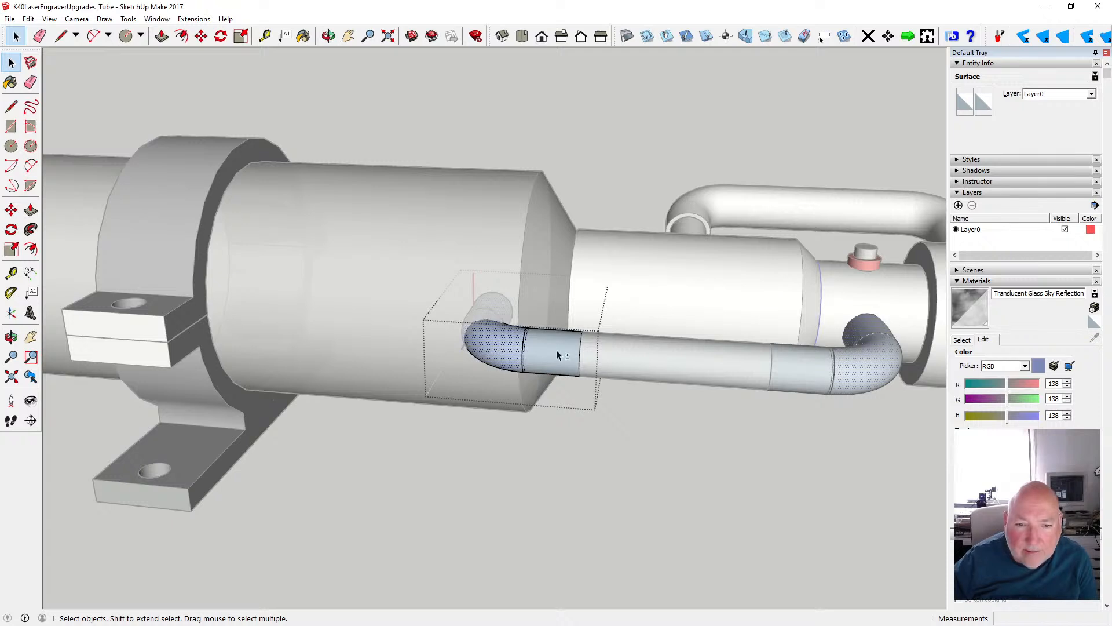
{"action": "left_click", "coordinate": [558, 352], "text": "shift"}
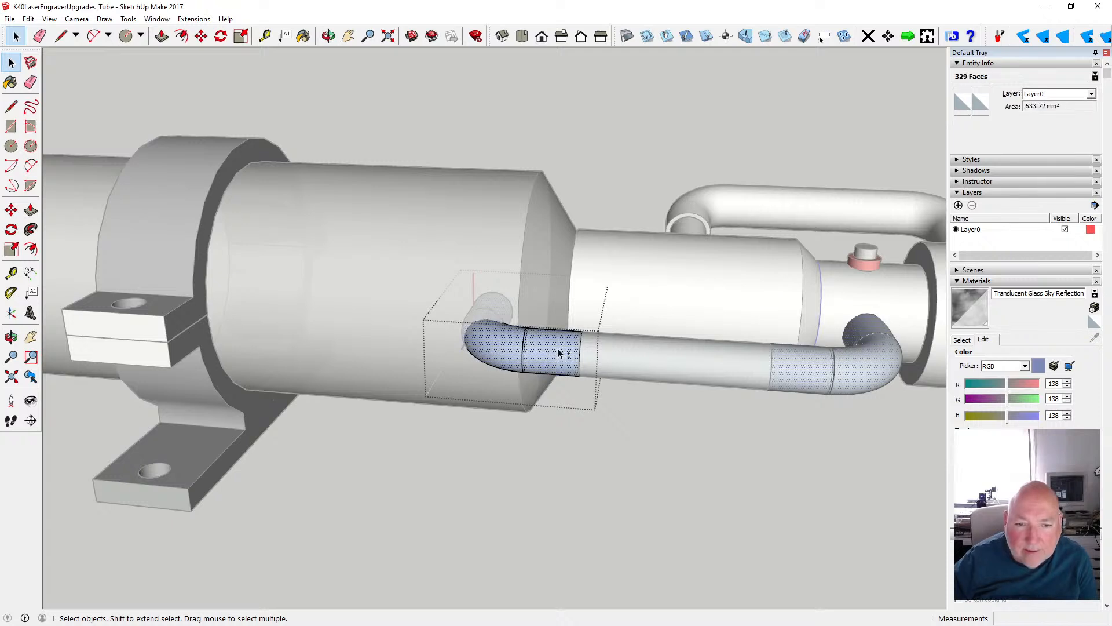
{"action": "left_click", "coordinate": [965, 103]}
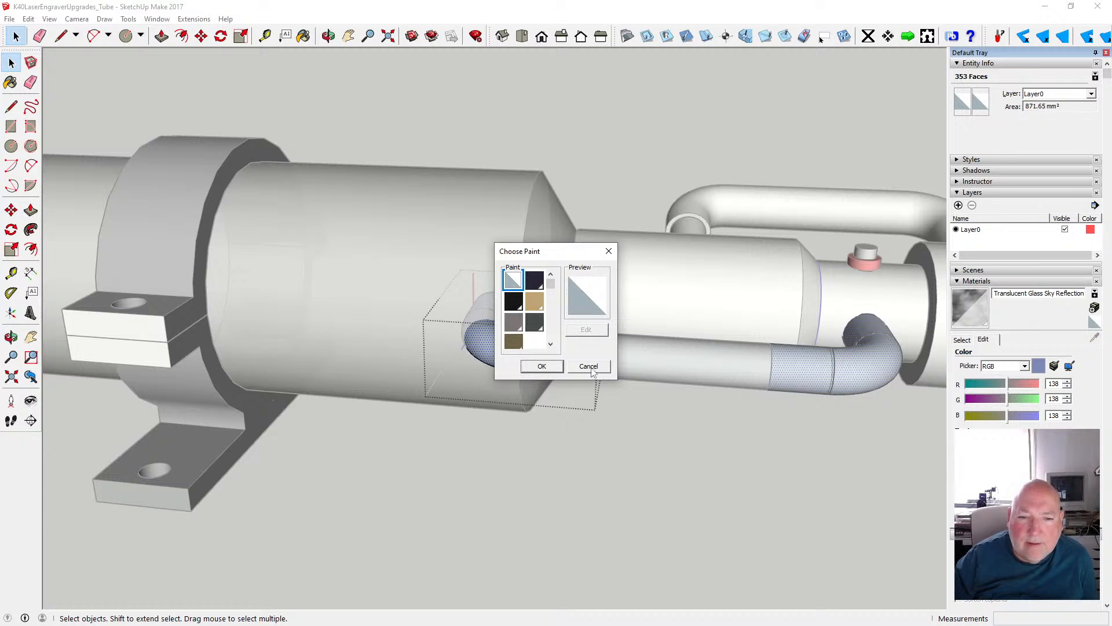
{"action": "left_click", "coordinate": [590, 367]}
- Apply the Translucent Glass Sky Reflection material to all of the elbow's geometry and leave the component's editing mode
{"action": "left_click_drag", "start_coordinate": [485, 320], "coordinate": [595, 389]}
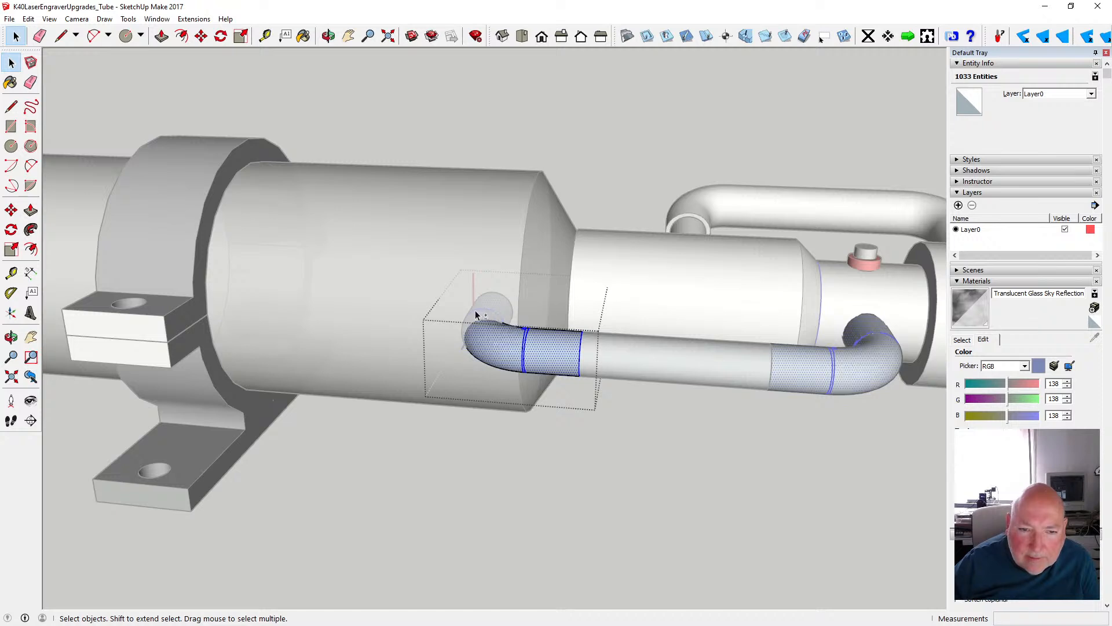
{"action": "left_click_drag", "start_coordinate": [457, 282], "coordinate": [593, 390]}
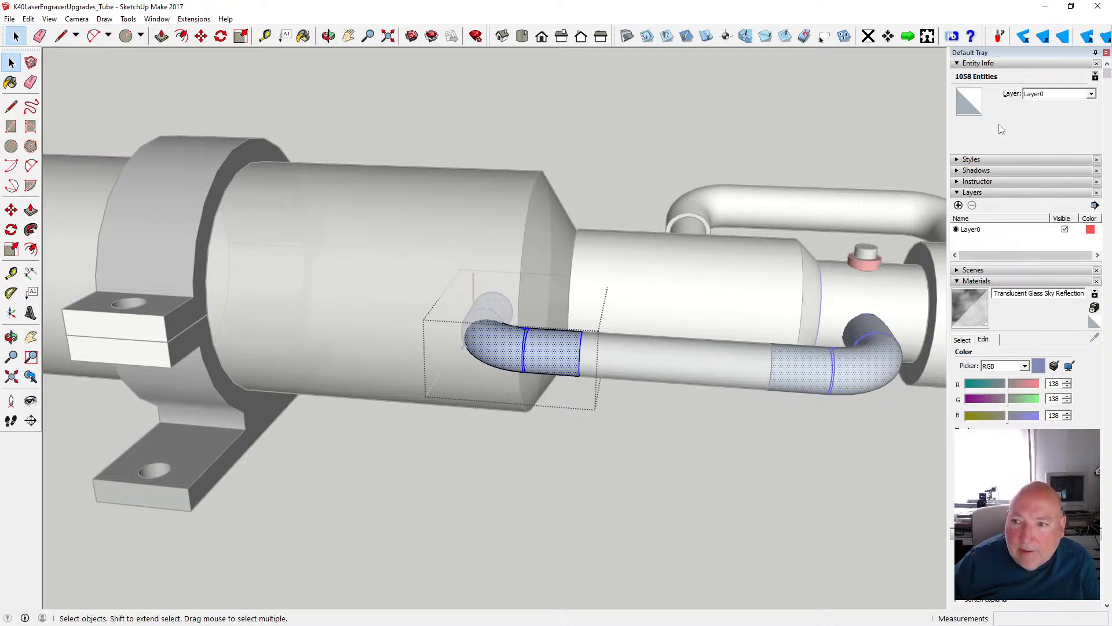
{"action": "left_click", "coordinate": [970, 106]}
{"action": "left_click_drag", "start_coordinate": [551, 284], "coordinate": [554, 328]}
{"action": "left_click", "coordinate": [513, 314]}
{"action": "left_click", "coordinate": [541, 367]}
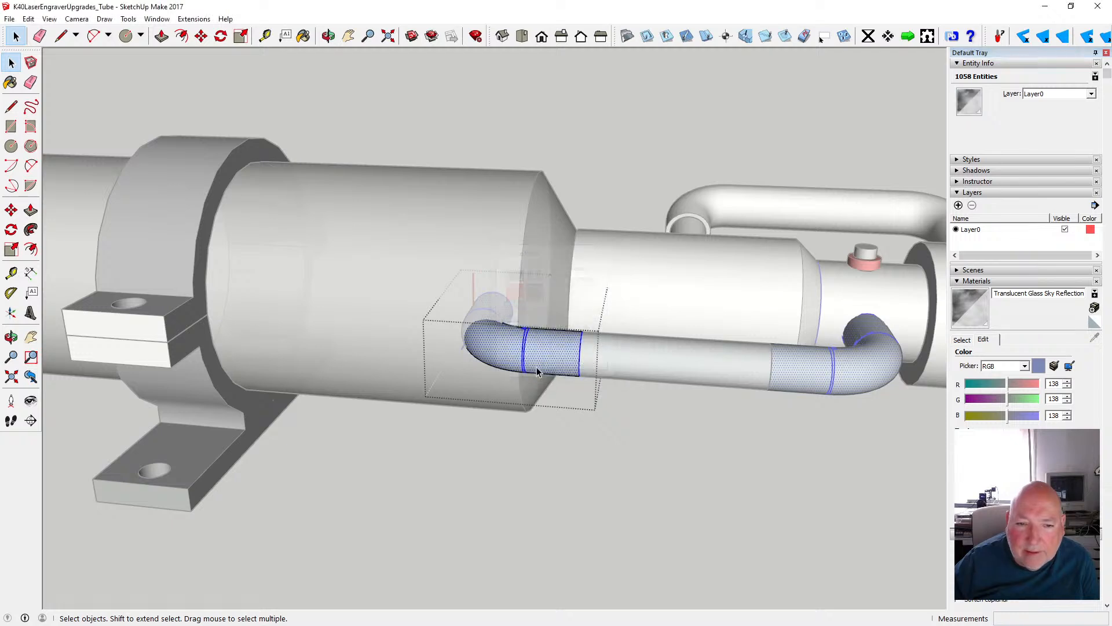
{"action": "left_click", "coordinate": [636, 360]}
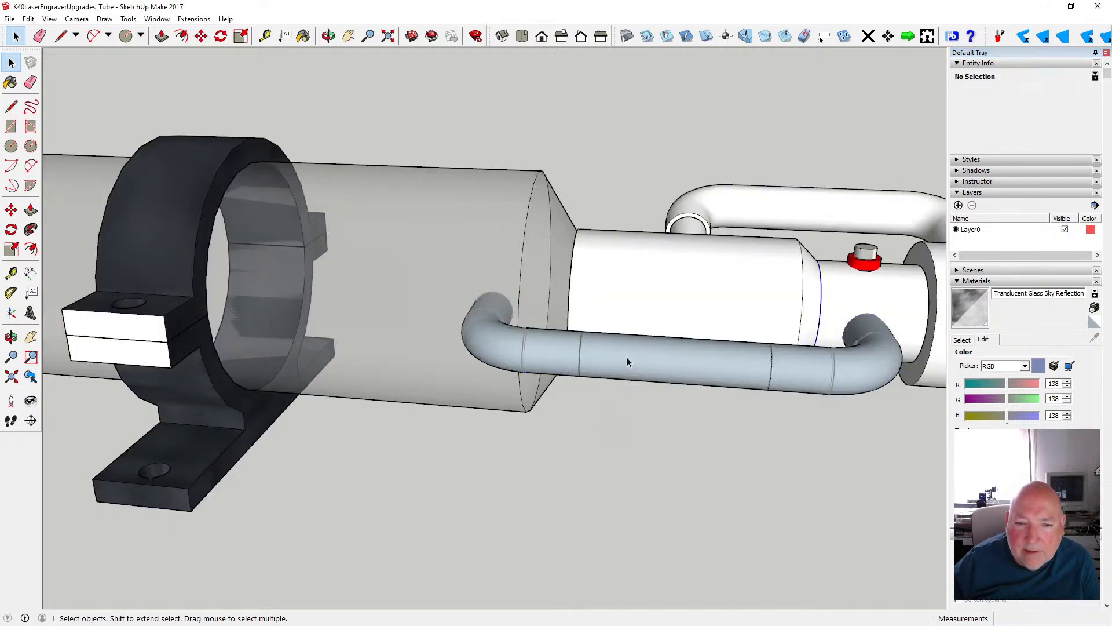
- Reopen the same hose elbow for editing and hide the rest of the model
{"action": "left_click", "coordinate": [502, 345]}
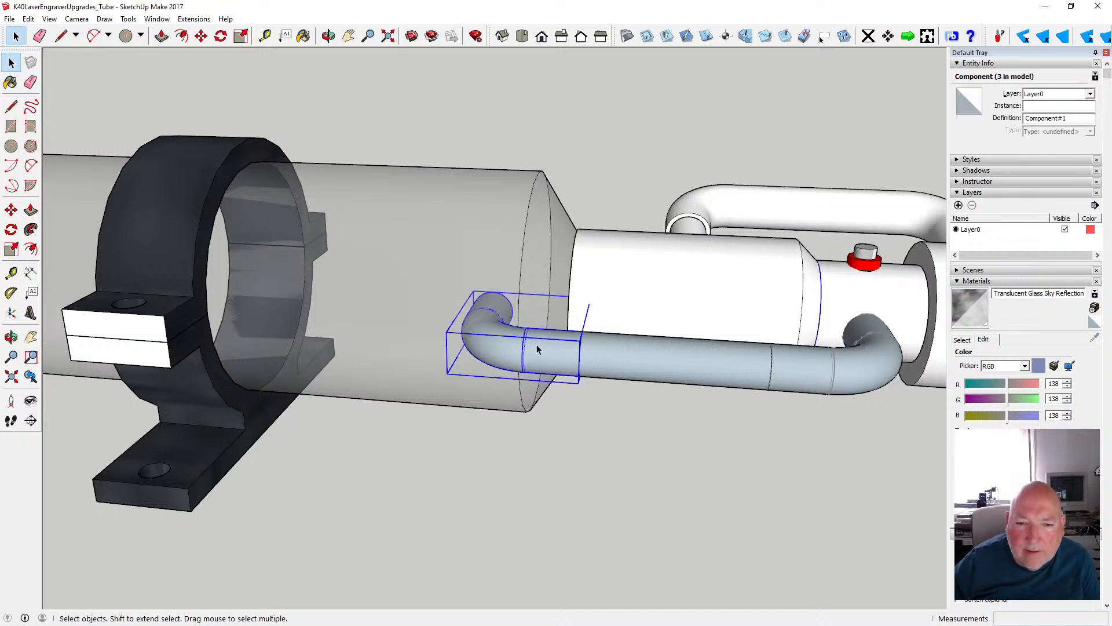
{"action": "double_click", "coordinate": [555, 345]}
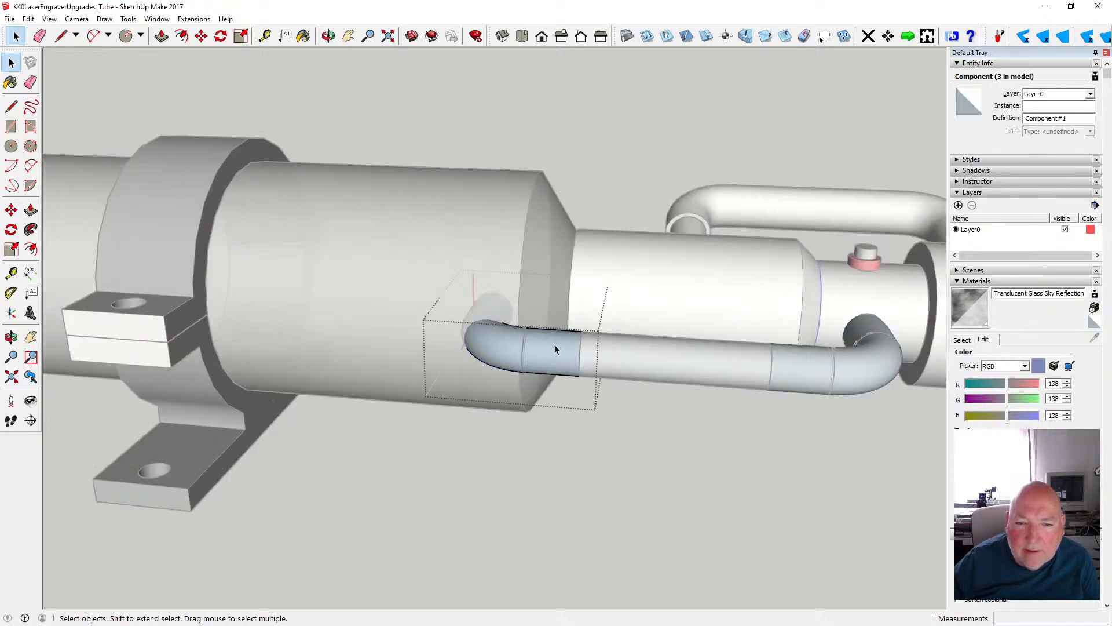
{"action": "left_click", "coordinate": [51, 20]}
{"action": "mouse_move", "coordinate": [115, 191]}
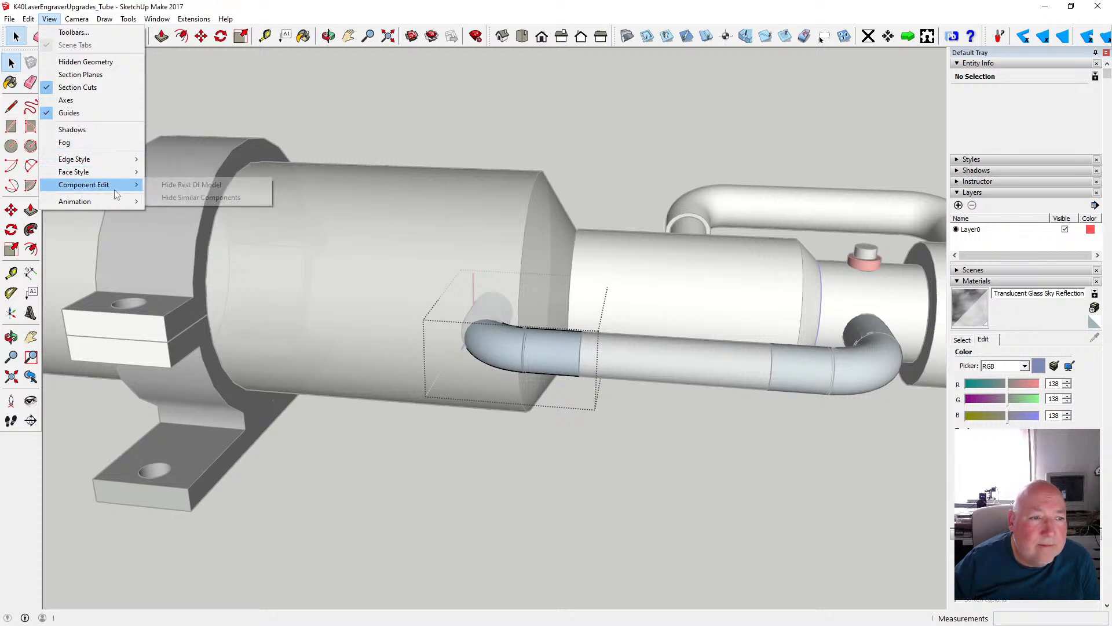
{"action": "left_click", "coordinate": [185, 185]}
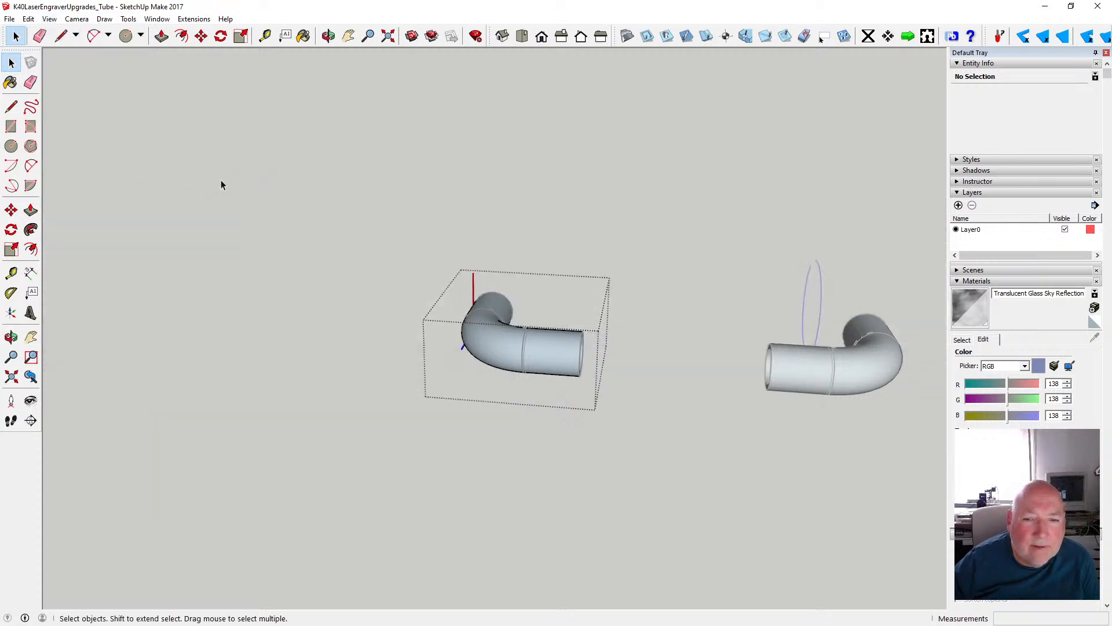
- Apply the Translucent Glass Sky Reflection material to the back side of the bore surface inside the elbow's hose-side opening
{"action": "left_click", "coordinate": [330, 37]}
{"action": "left_click_drag", "start_coordinate": [651, 303], "coordinate": [458, 310]}
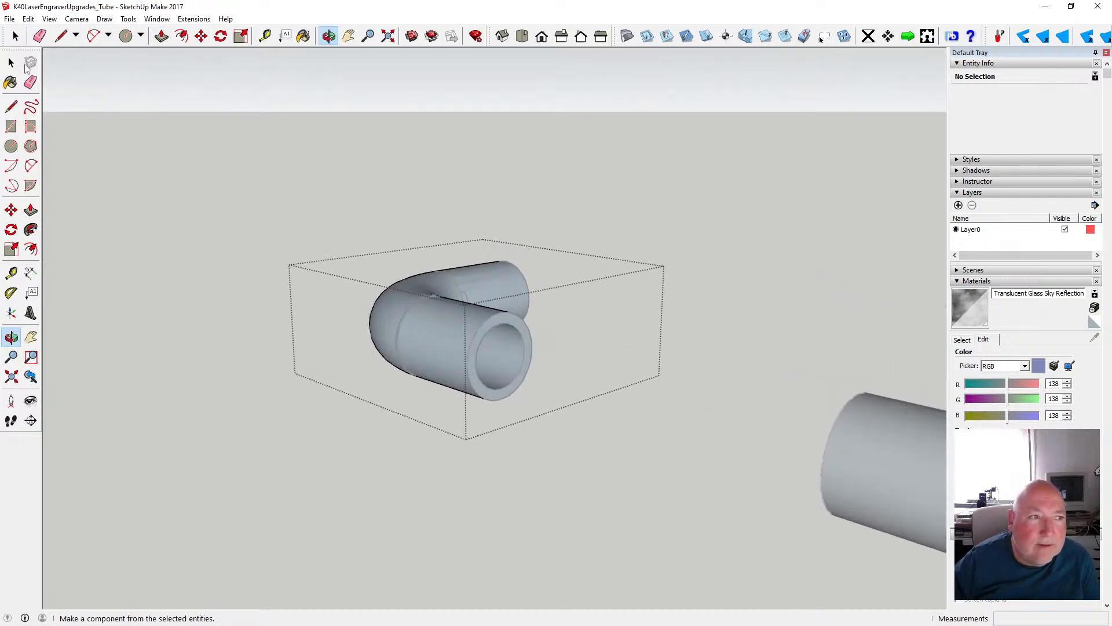
{"action": "left_click", "coordinate": [11, 62]}
{"action": "left_click", "coordinate": [506, 355]}
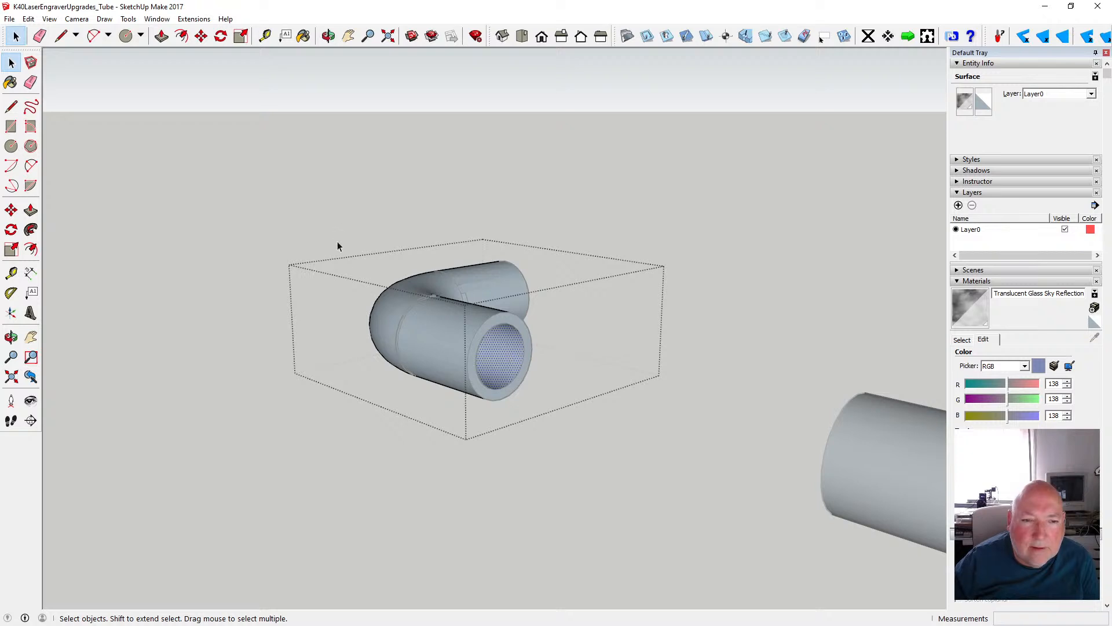
{"action": "left_click_drag", "start_coordinate": [329, 231], "coordinate": [571, 422]}
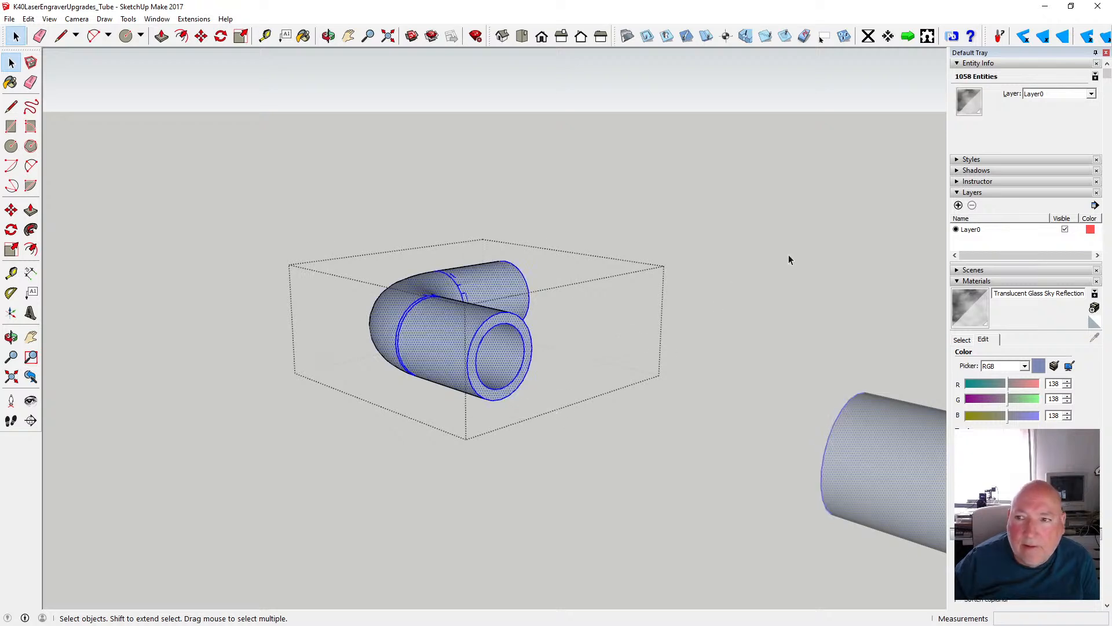
{"action": "left_click", "coordinate": [499, 356]}
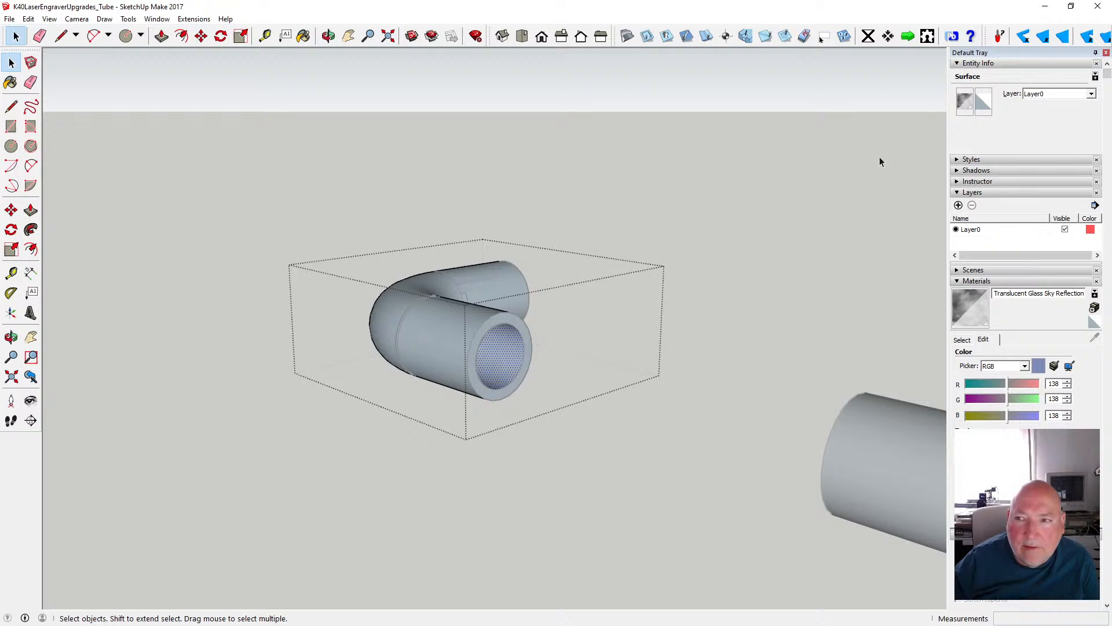
{"action": "left_click", "coordinate": [985, 104]}
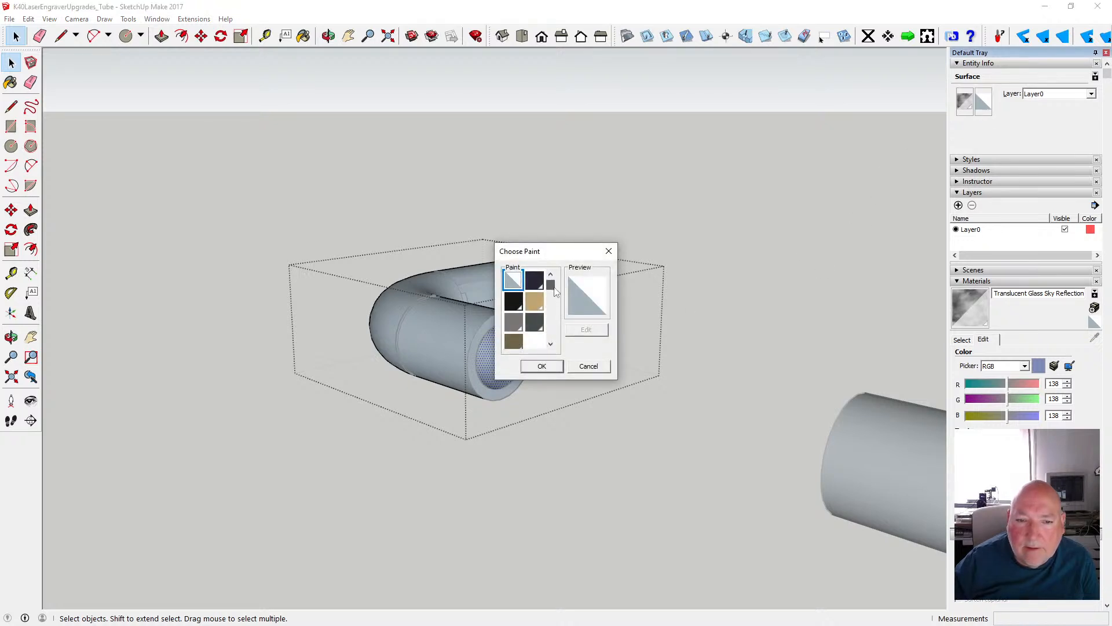
{"action": "left_click_drag", "start_coordinate": [551, 284], "coordinate": [550, 320]}
{"action": "left_click", "coordinate": [514, 318]}
{"action": "left_click", "coordinate": [540, 366]}
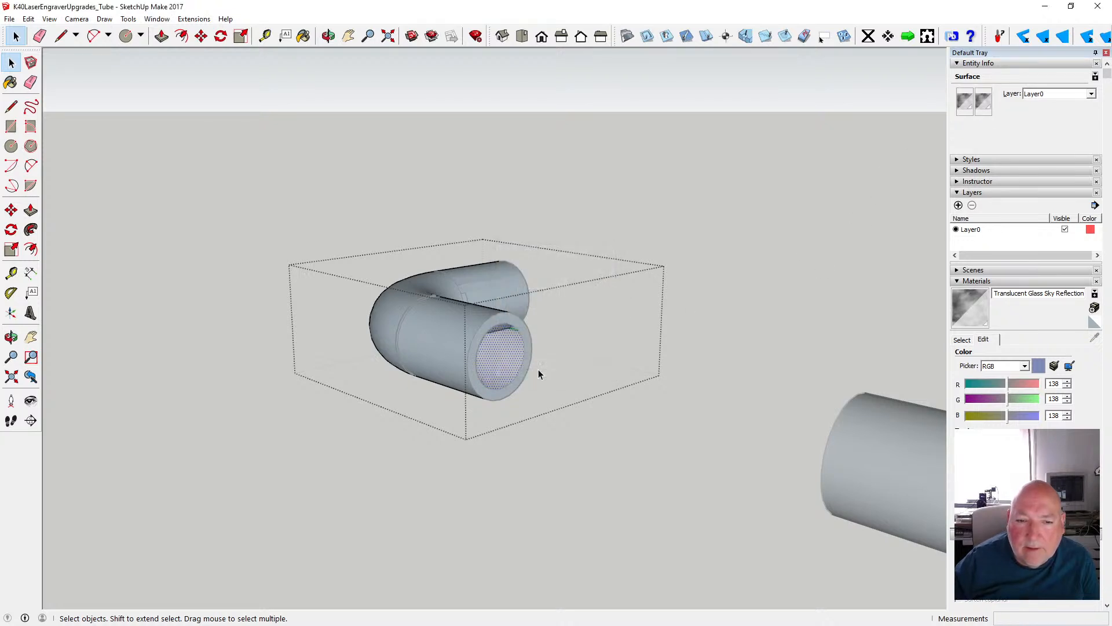
- Apply the same translucent glass material to the back side of the bore surface in the elbow's opposite opening
{"action": "left_click", "coordinate": [329, 36]}
{"action": "left_click_drag", "start_coordinate": [522, 191], "coordinate": [350, 250]}
{"action": "left_click", "coordinate": [11, 63]}
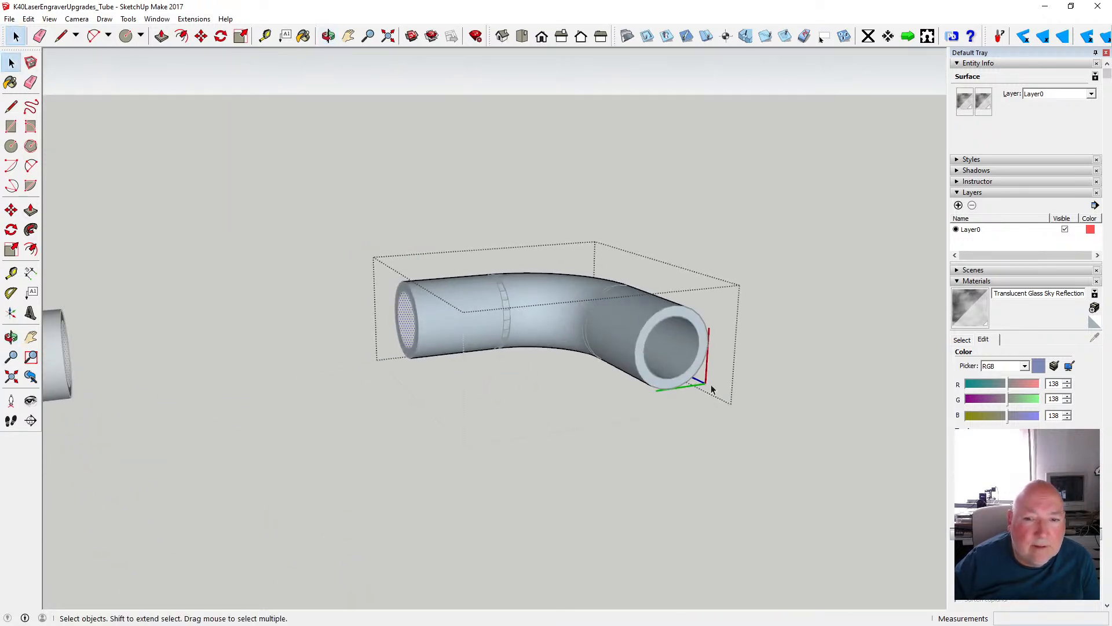
{"action": "left_click", "coordinate": [669, 348]}
{"action": "left_click", "coordinate": [984, 101]}
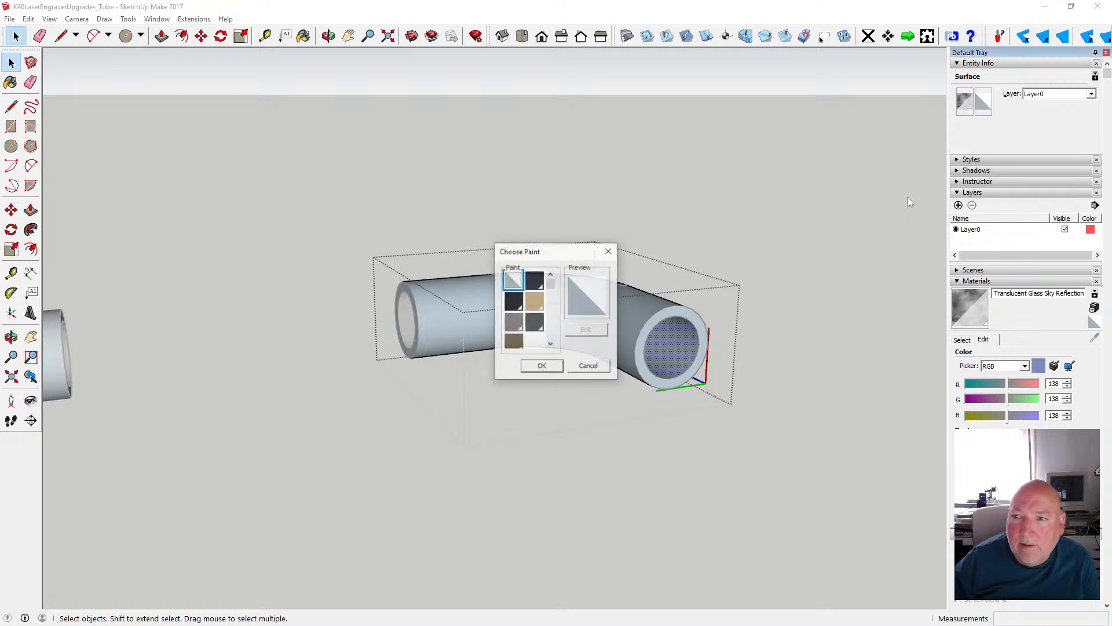
{"action": "left_click_drag", "start_coordinate": [550, 283], "coordinate": [554, 337]}
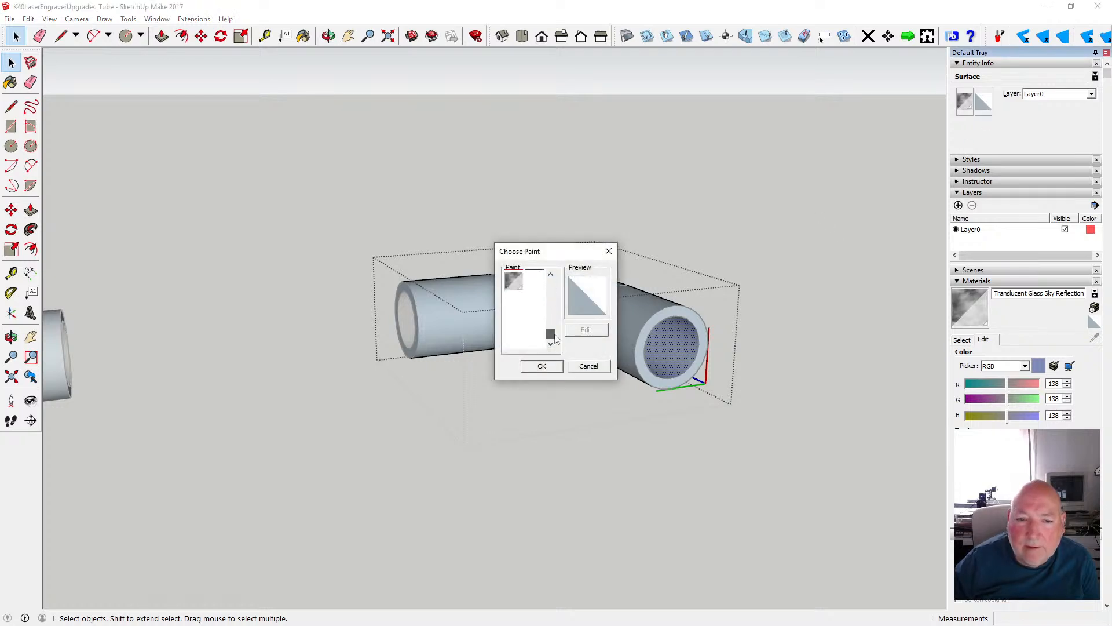
{"action": "left_click", "coordinate": [513, 283]}
{"action": "left_click", "coordinate": [541, 366]}
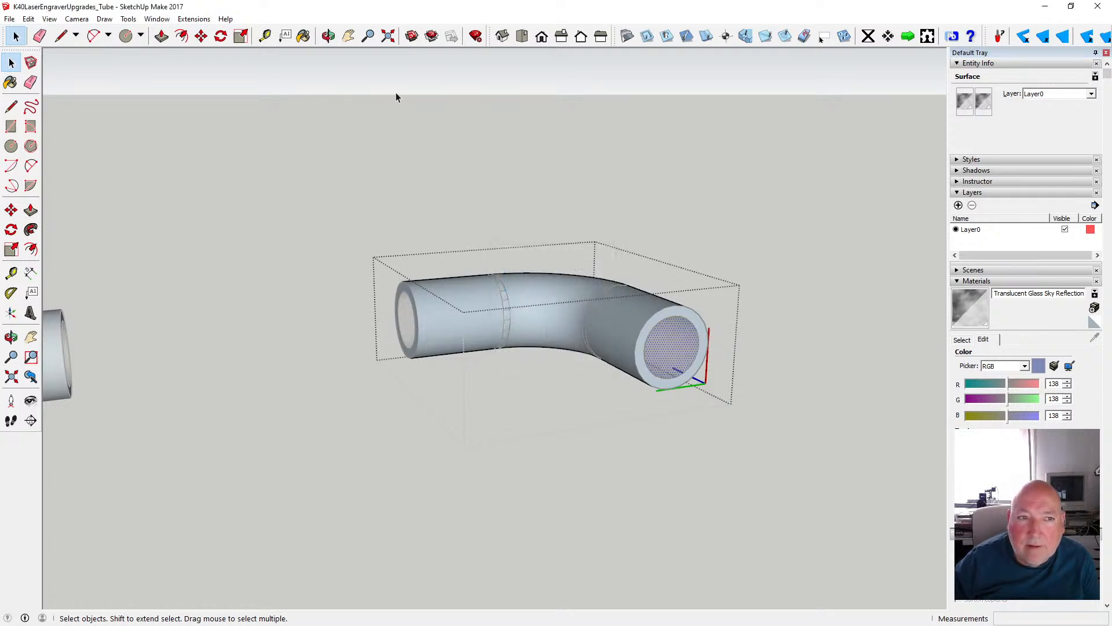
- Switch the face style to X-ray to see inside the elbow, and exit the component
{"action": "left_click", "coordinate": [329, 36]}
{"action": "left_click_drag", "start_coordinate": [580, 244], "coordinate": [506, 251]}
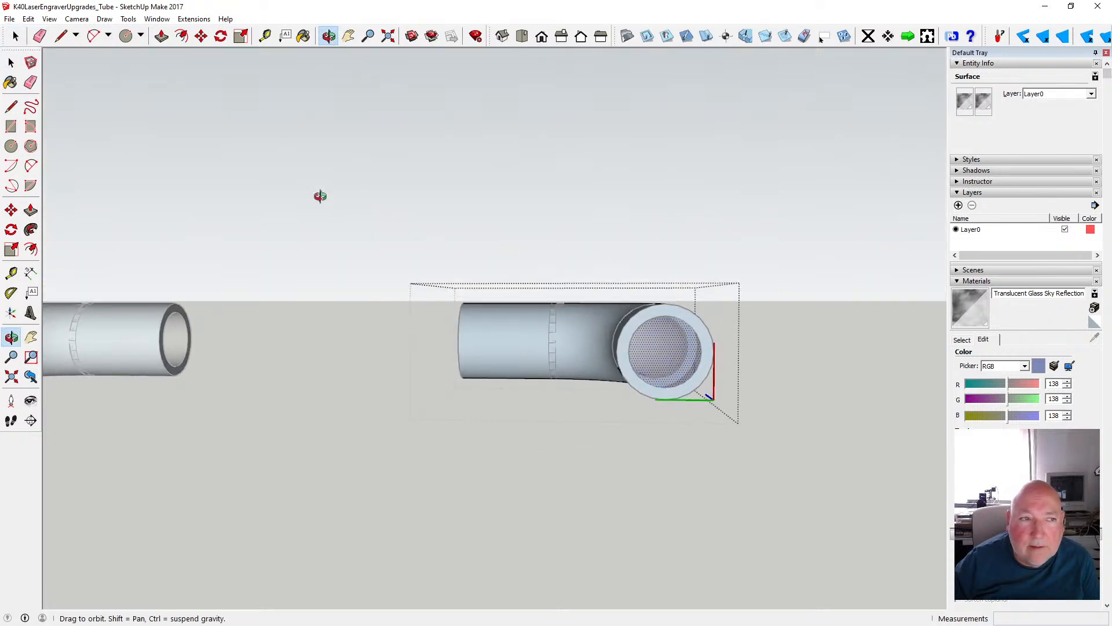
{"action": "key", "text": "space"}
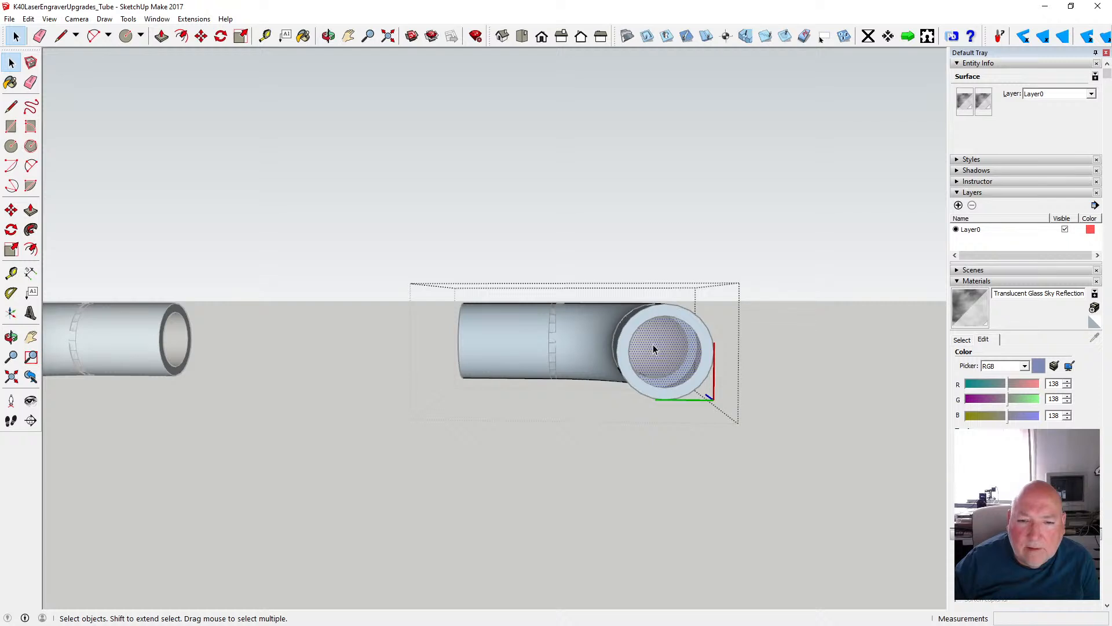
{"action": "left_click", "coordinate": [328, 36]}
{"action": "left_click_drag", "start_coordinate": [368, 205], "coordinate": [700, 312]}
{"action": "scroll", "coordinate": [363, 354], "scroll_direction": "up", "scroll_amount": 5}
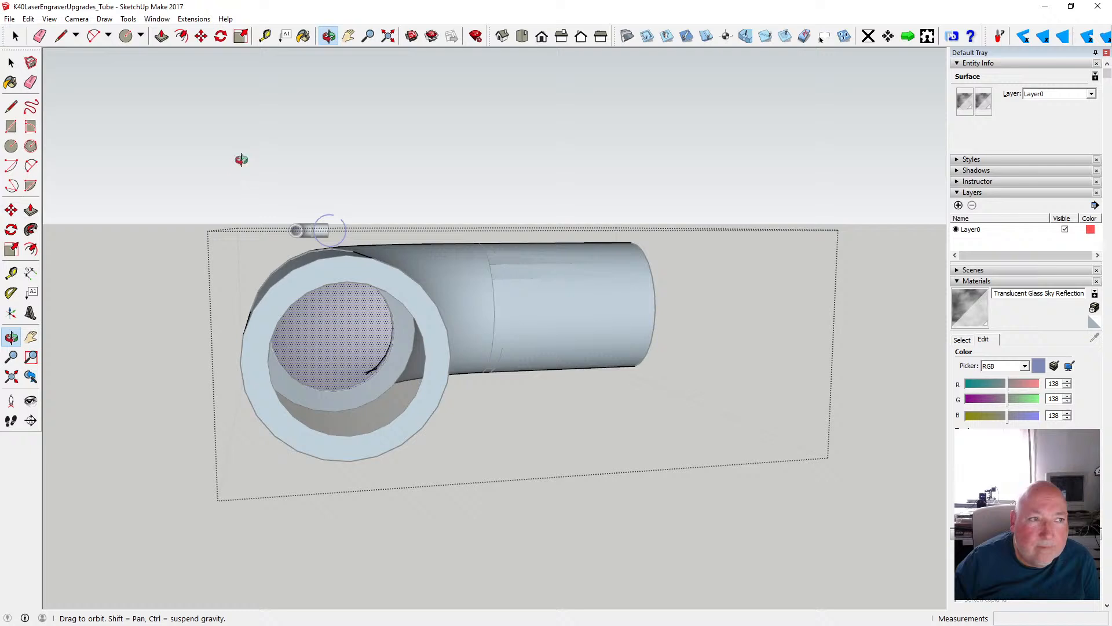
{"action": "left_click", "coordinate": [28, 19]}
{"action": "mouse_move", "coordinate": [49, 18]}
{"action": "mouse_move", "coordinate": [96, 174]}
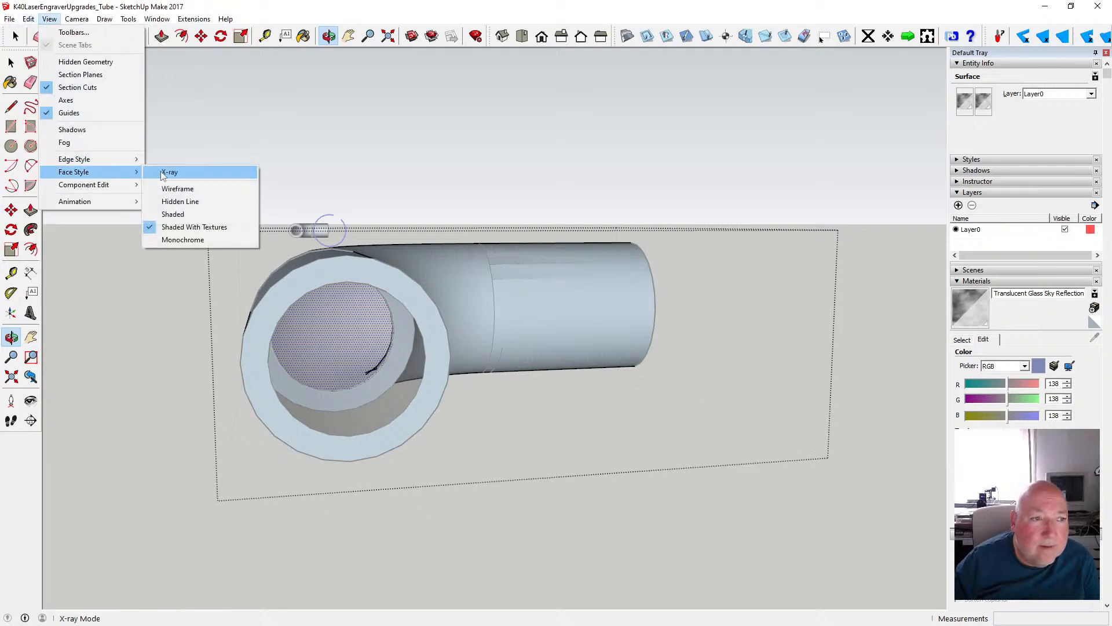
{"action": "left_click", "coordinate": [161, 171]}
{"action": "left_click", "coordinate": [11, 62]}
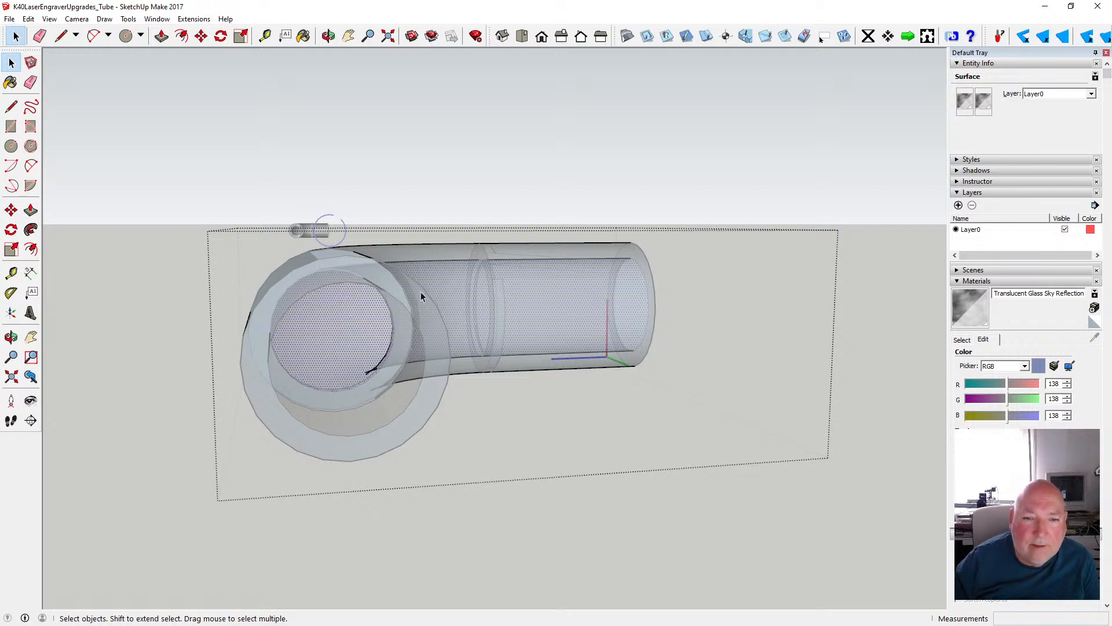
{"action": "left_click", "coordinate": [416, 173]}
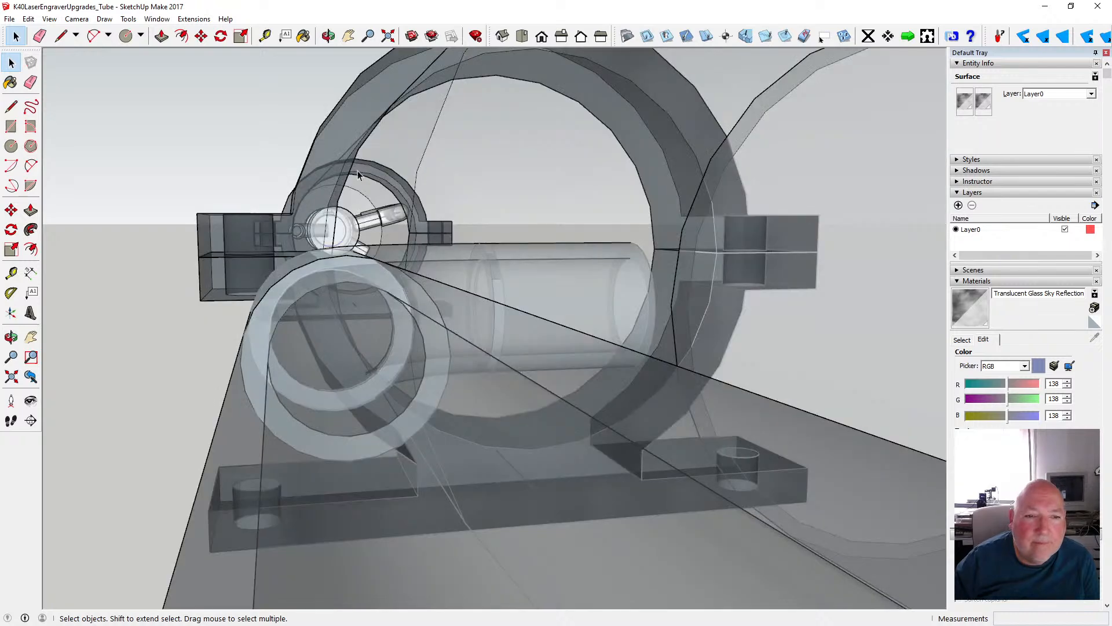
- Turn off the X-ray face style and view the hose beside the laser tube's end fitting
{"action": "left_click", "coordinate": [328, 36]}
{"action": "scroll", "coordinate": [551, 270], "scroll_direction": "down", "scroll_amount": 4}
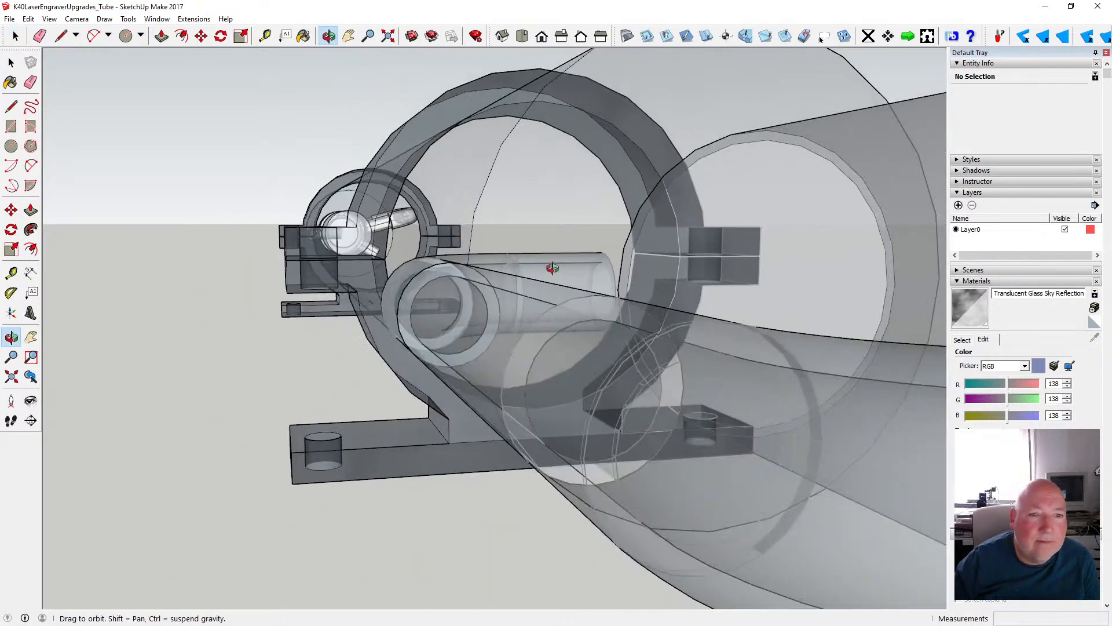
{"action": "scroll", "coordinate": [480, 269], "scroll_direction": "down", "scroll_amount": 1}
{"action": "scroll", "coordinate": [479, 269], "scroll_direction": "down", "scroll_amount": 1}
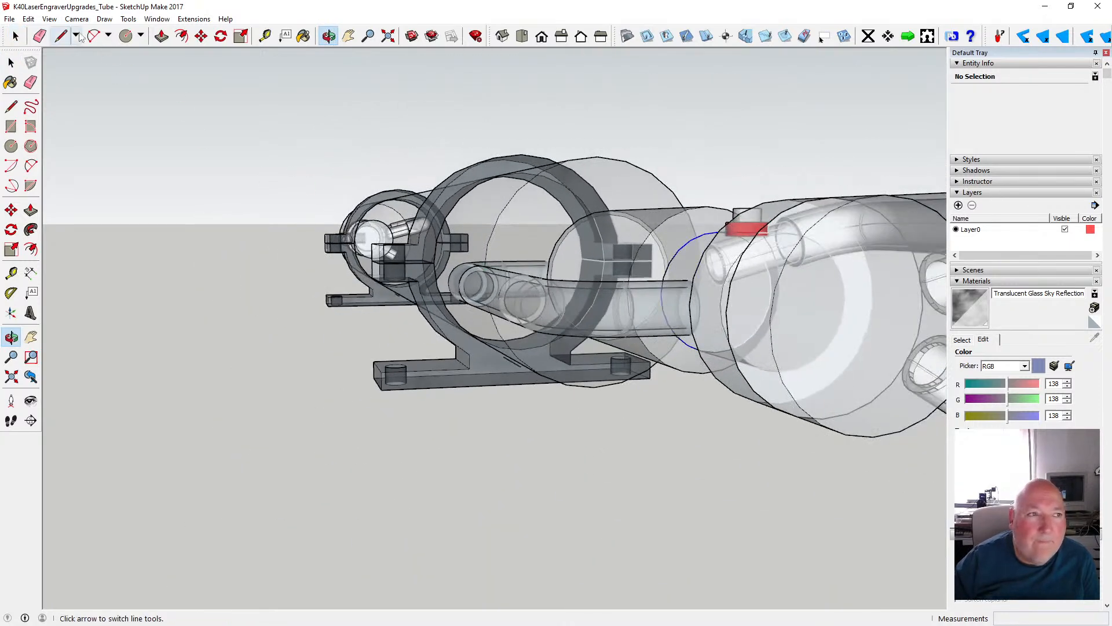
{"action": "left_click", "coordinate": [49, 19]}
{"action": "mouse_move", "coordinate": [98, 174]}
{"action": "left_click", "coordinate": [154, 169]}
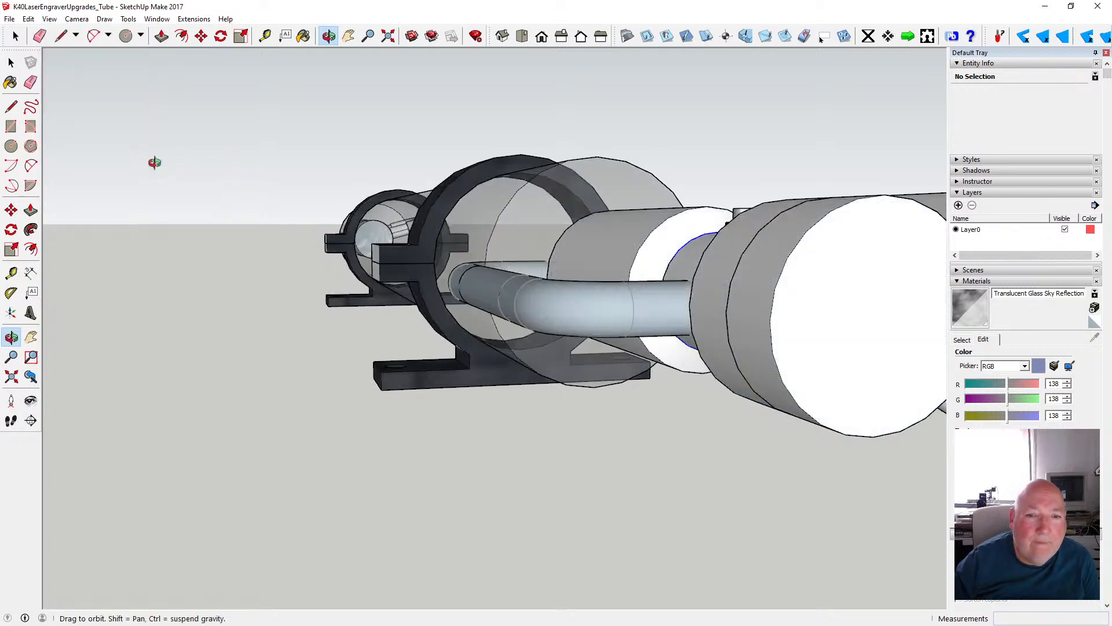
{"action": "left_click_drag", "start_coordinate": [325, 219], "coordinate": [327, 326]}
{"action": "scroll", "coordinate": [389, 286], "scroll_direction": "up", "scroll_amount": 6}
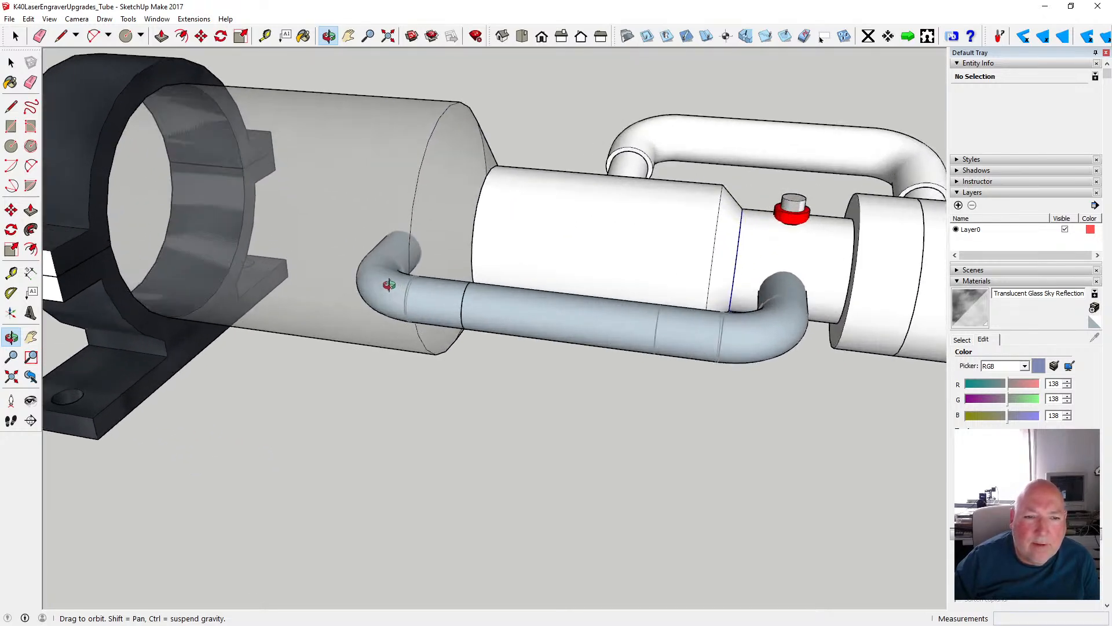
{"action": "scroll", "coordinate": [390, 285], "scroll_direction": "down", "scroll_amount": 2}
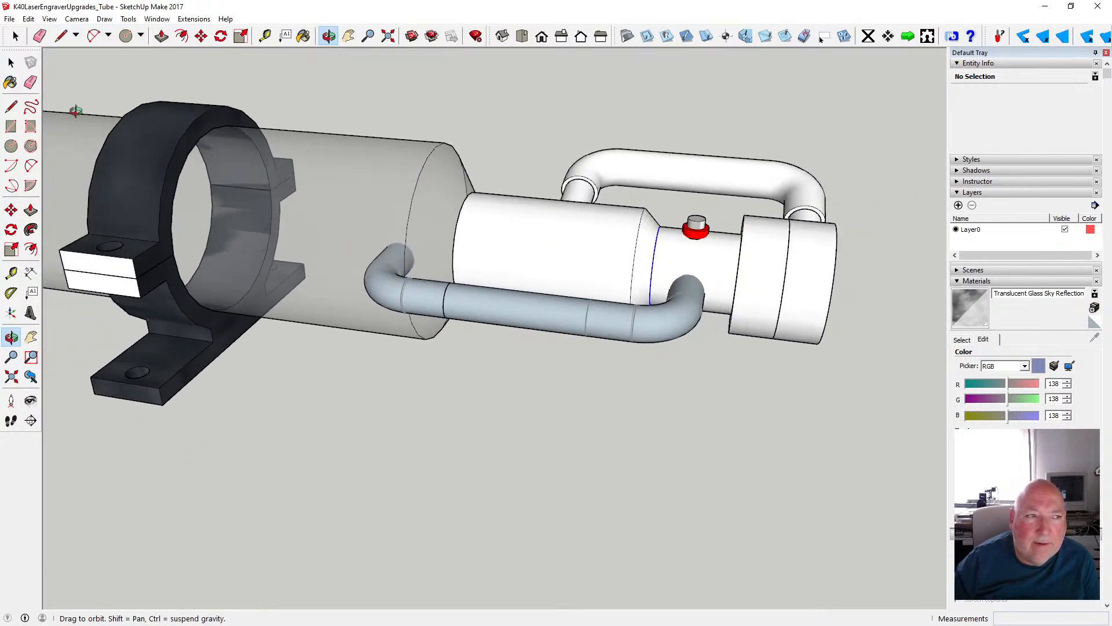
- Apply the Translucent Glass Sky Reflection material to the whole hose elbow component nearest the ring clamp
{"action": "key", "text": "space"}
{"action": "left_click", "coordinate": [377, 287]}
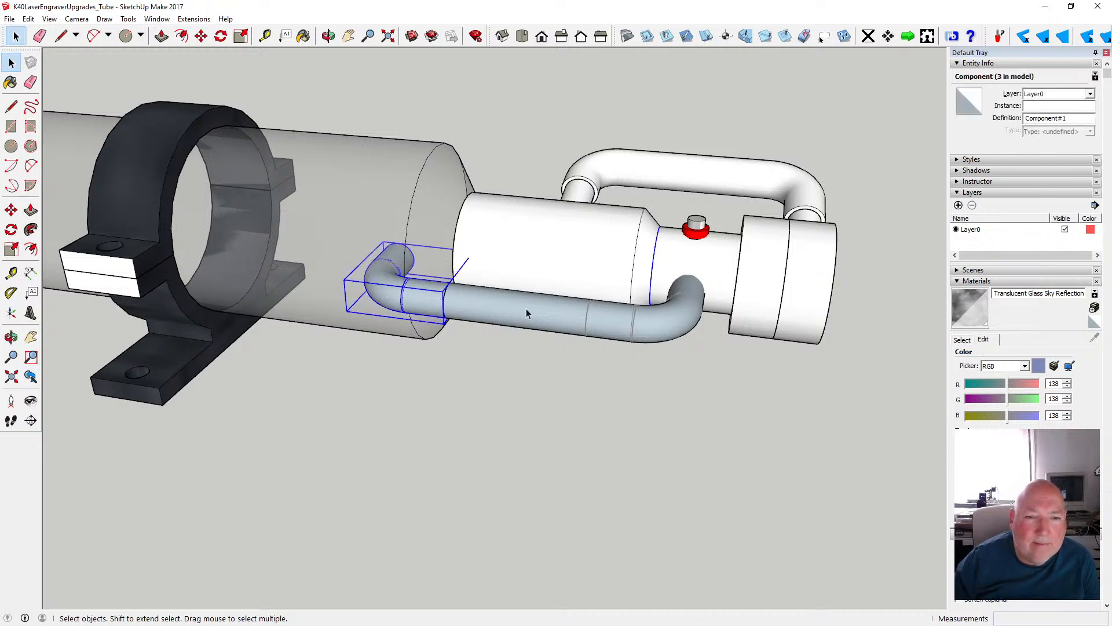
{"action": "left_click", "coordinate": [521, 346]}
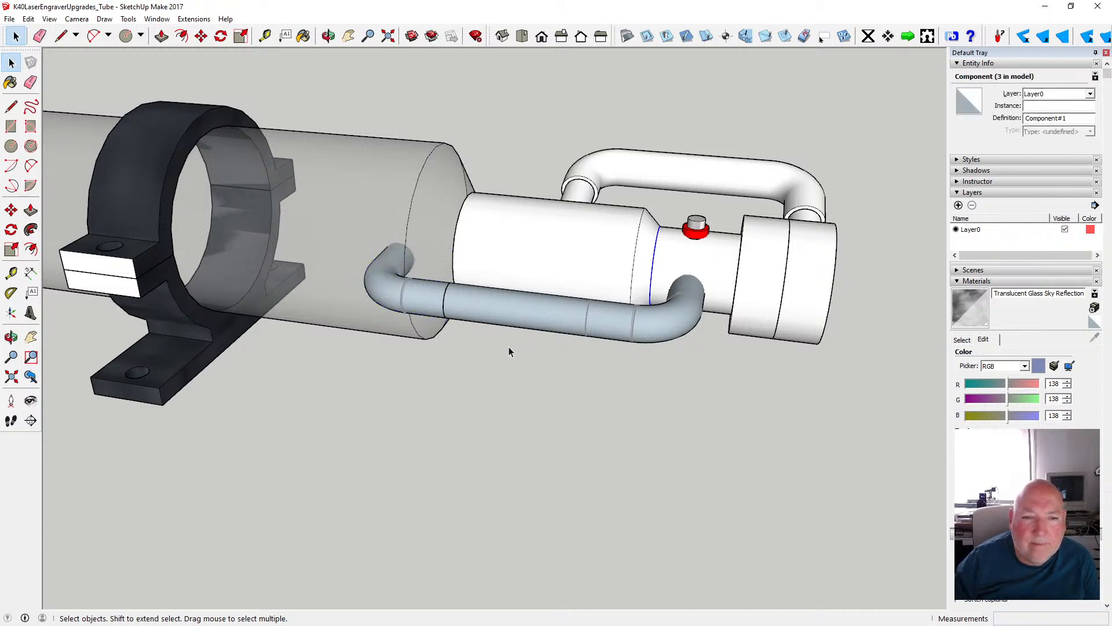
{"action": "left_click", "coordinate": [398, 292]}
{"action": "scroll", "coordinate": [394, 292], "scroll_direction": "up", "scroll_amount": 2}
{"action": "scroll", "coordinate": [394, 292], "scroll_direction": "up", "scroll_amount": 2}
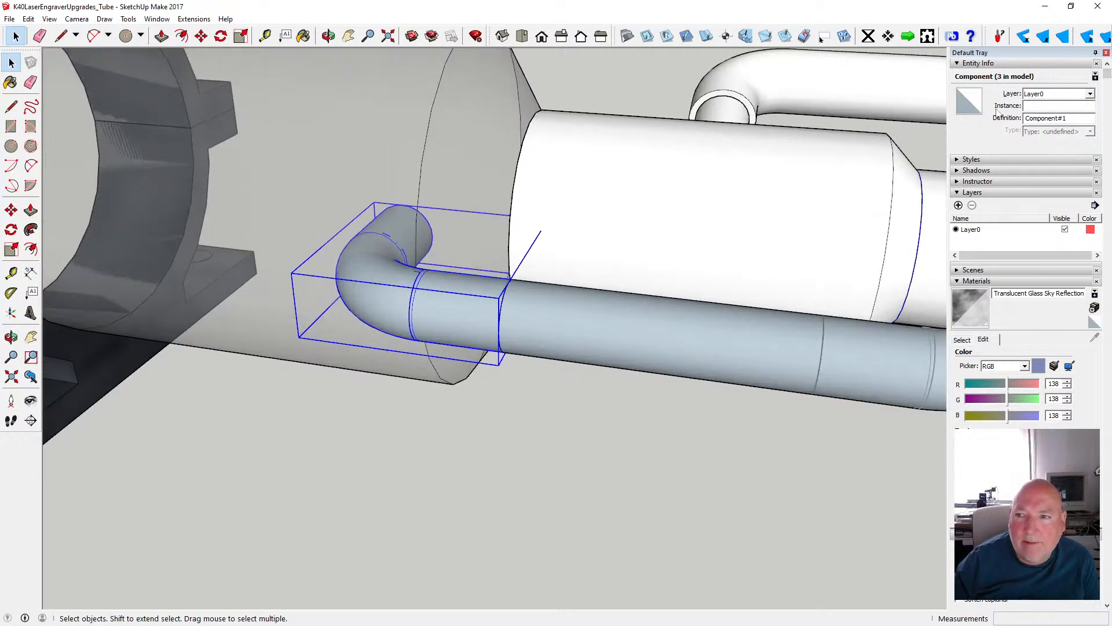
{"action": "left_click", "coordinate": [969, 101]}
{"action": "left_click_drag", "start_coordinate": [550, 281], "coordinate": [554, 336]}
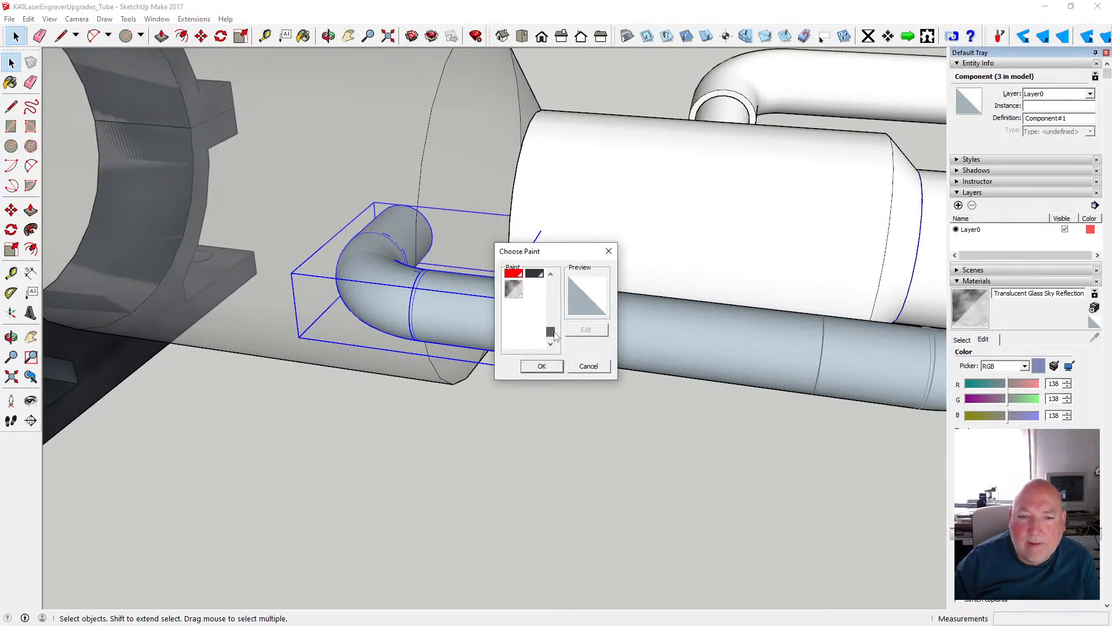
{"action": "left_click", "coordinate": [513, 289]}
{"action": "left_click", "coordinate": [540, 367]}
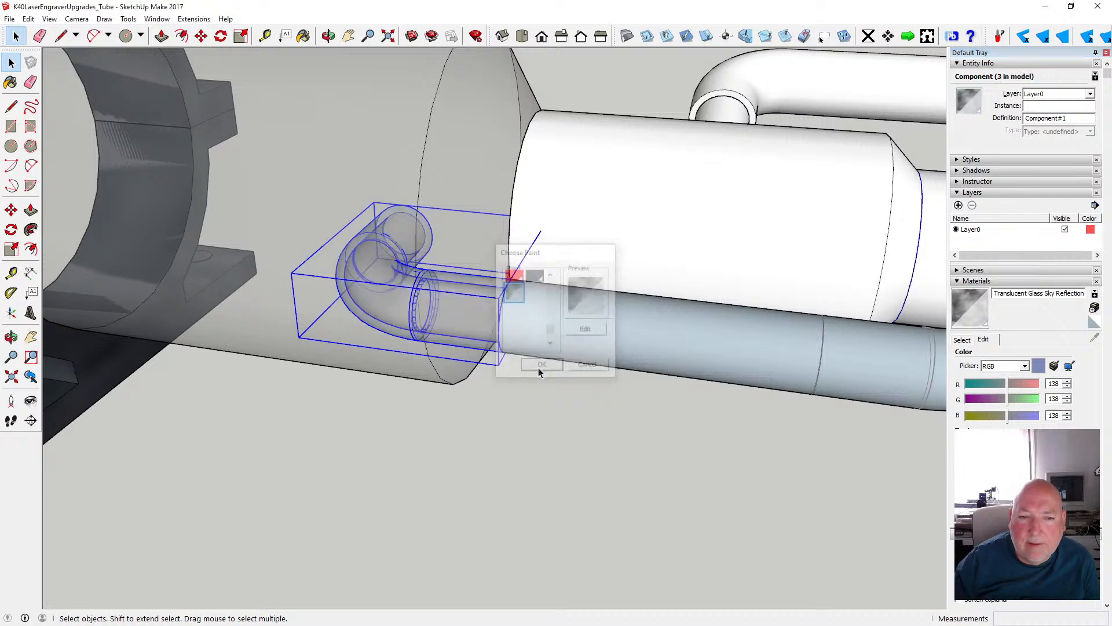
{"action": "left_click", "coordinate": [538, 443]}
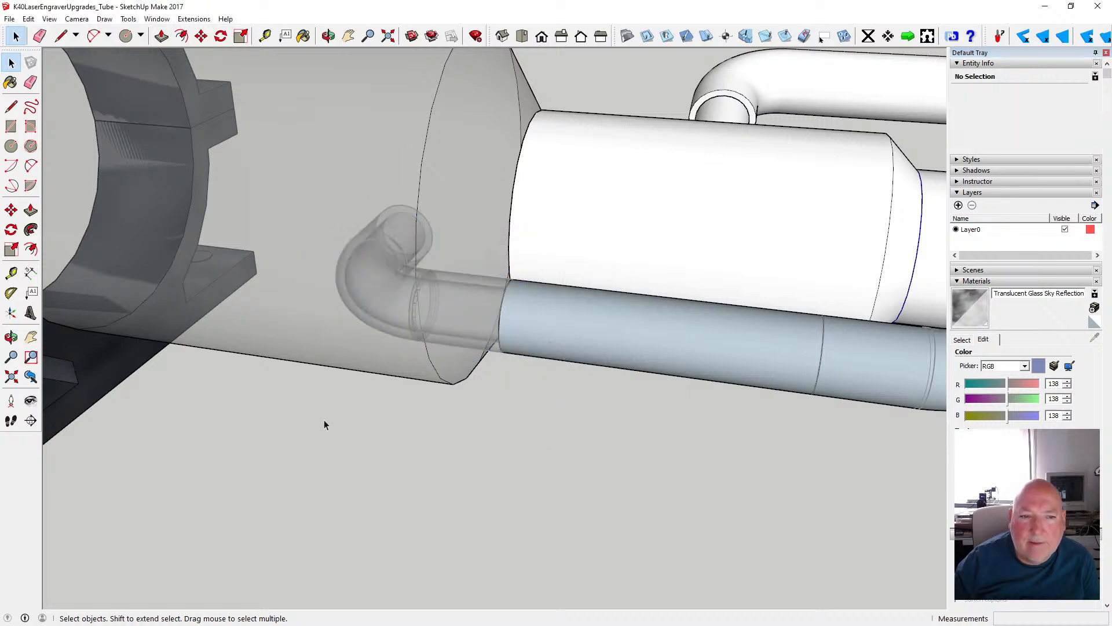
- Apply the Translucent Glass Sky Reflection material to the straight hose group between the two elbows
{"action": "scroll", "coordinate": [324, 420], "scroll_direction": "down", "scroll_amount": 4}
{"action": "left_click", "coordinate": [481, 381]}
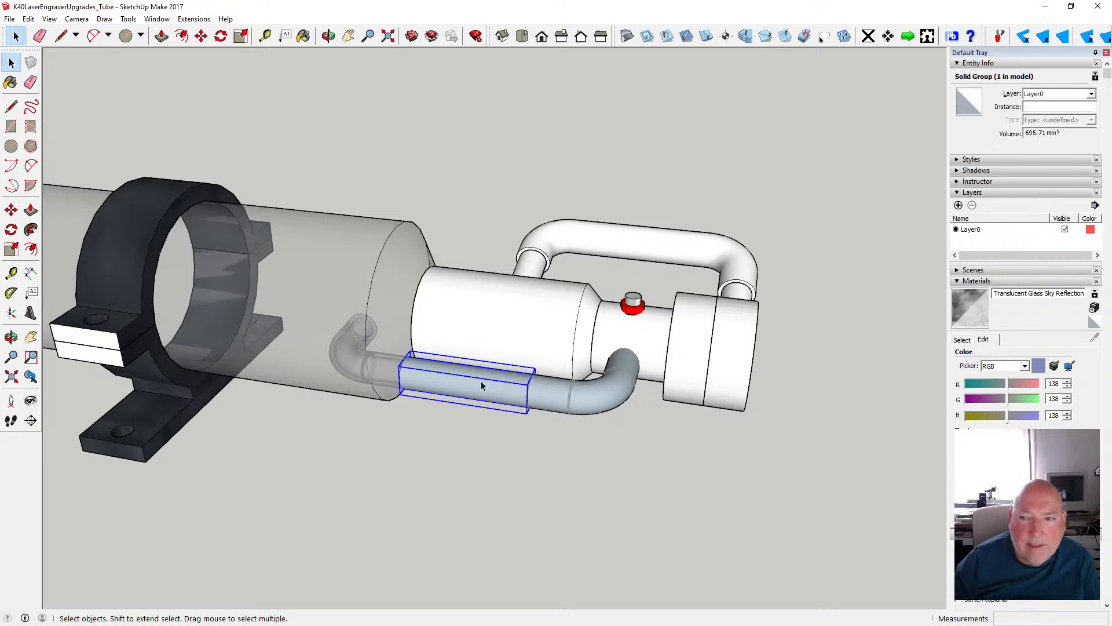
{"action": "left_click", "coordinate": [969, 101]}
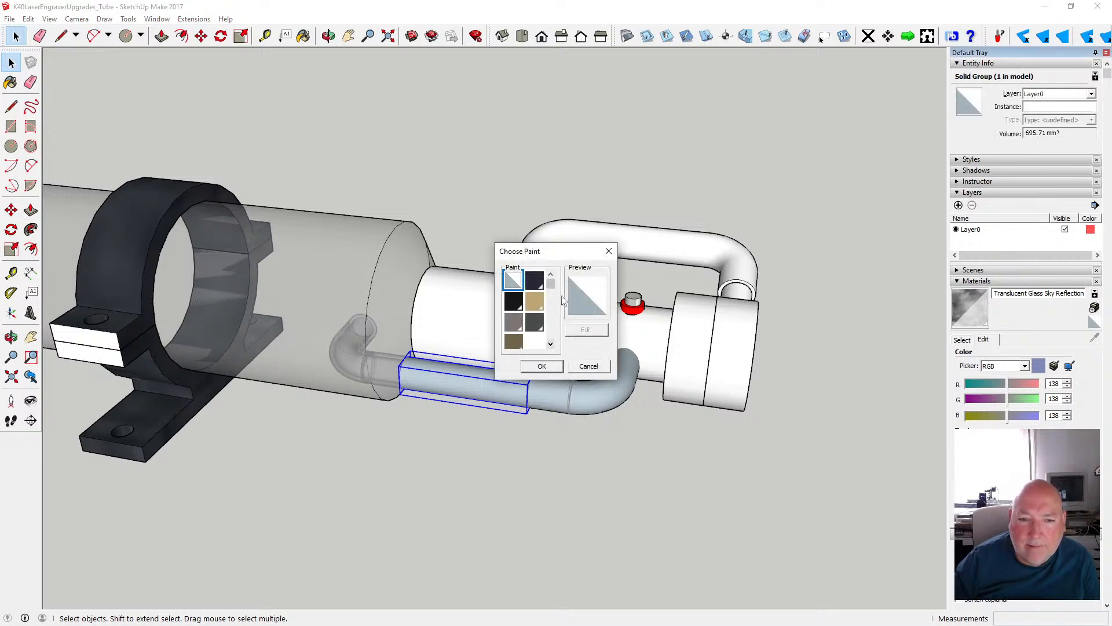
{"action": "left_click_drag", "start_coordinate": [551, 285], "coordinate": [550, 341]}
{"action": "left_click", "coordinate": [515, 290]}
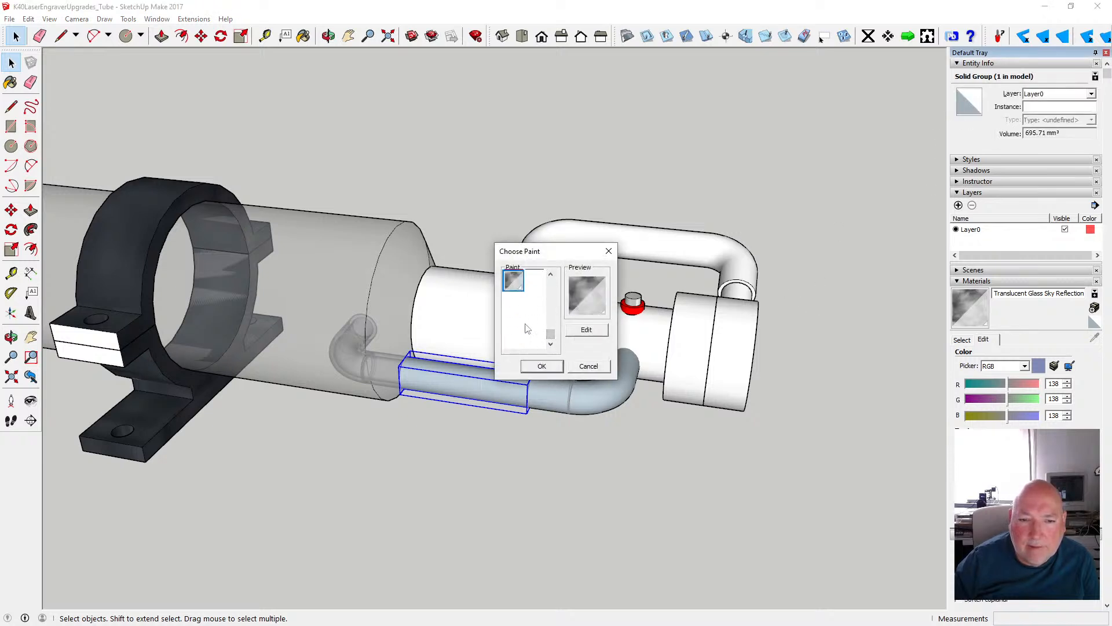
{"action": "left_click", "coordinate": [540, 366]}
{"action": "left_click", "coordinate": [508, 440]}
- Apply the Translucent Glass Sky Reflection material to the elbow component that joins the narrow end fitting
{"action": "left_click", "coordinate": [565, 392]}
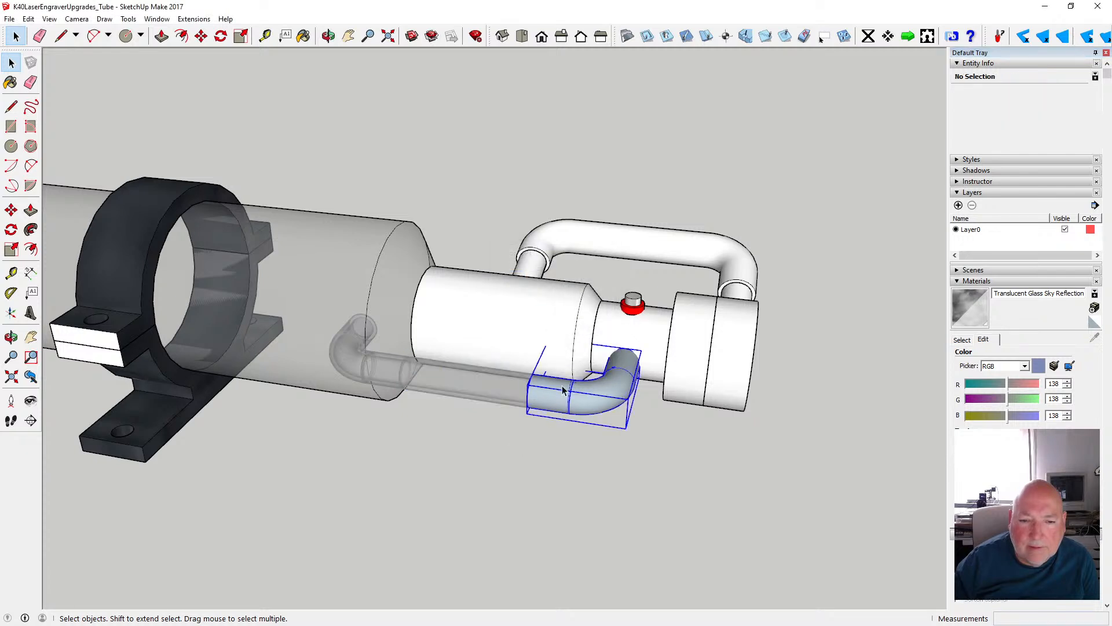
{"action": "left_click", "coordinate": [961, 99]}
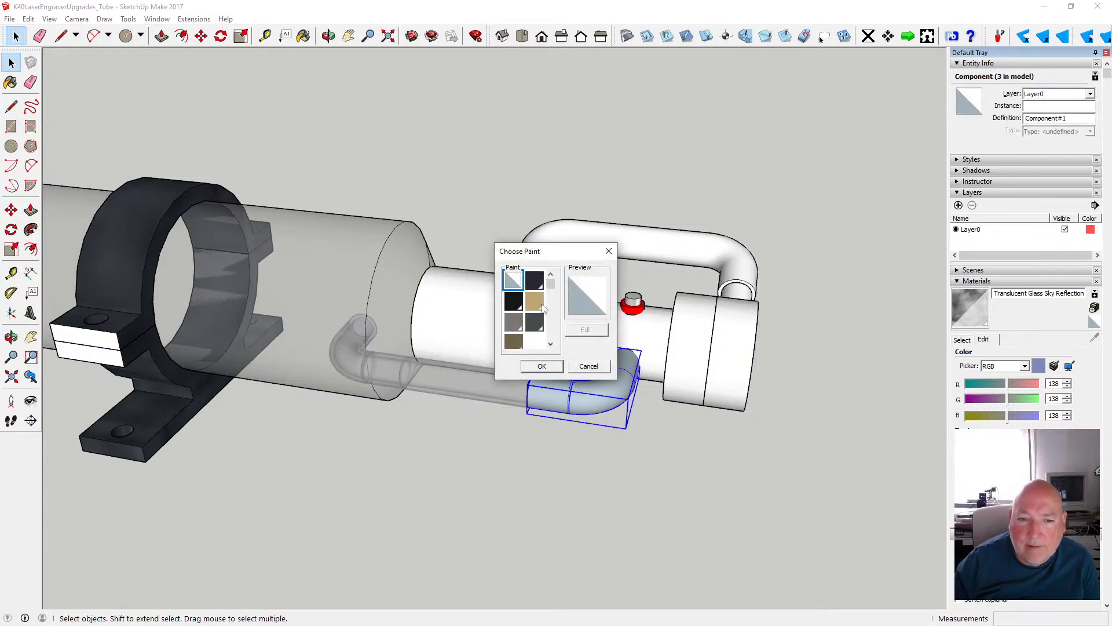
{"action": "scroll", "coordinate": [554, 295], "scroll_direction": "up", "scroll_amount": 2}
{"action": "scroll", "coordinate": [552, 329], "scroll_direction": "up", "scroll_amount": 2}
{"action": "left_click", "coordinate": [518, 329]}
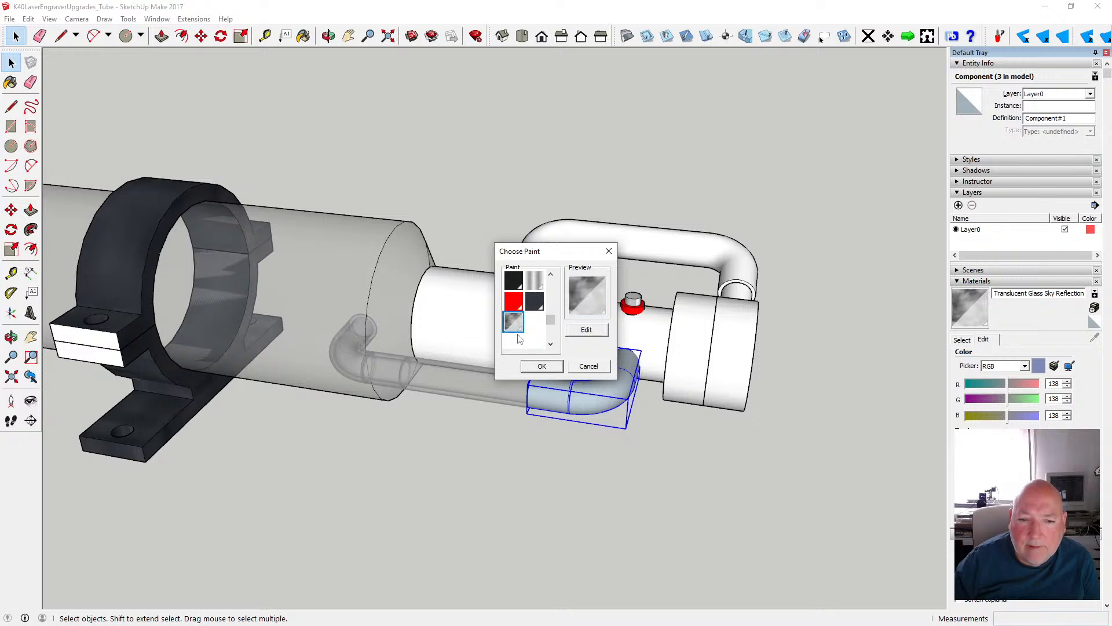
{"action": "left_click", "coordinate": [531, 364]}
{"action": "left_click", "coordinate": [498, 438]}
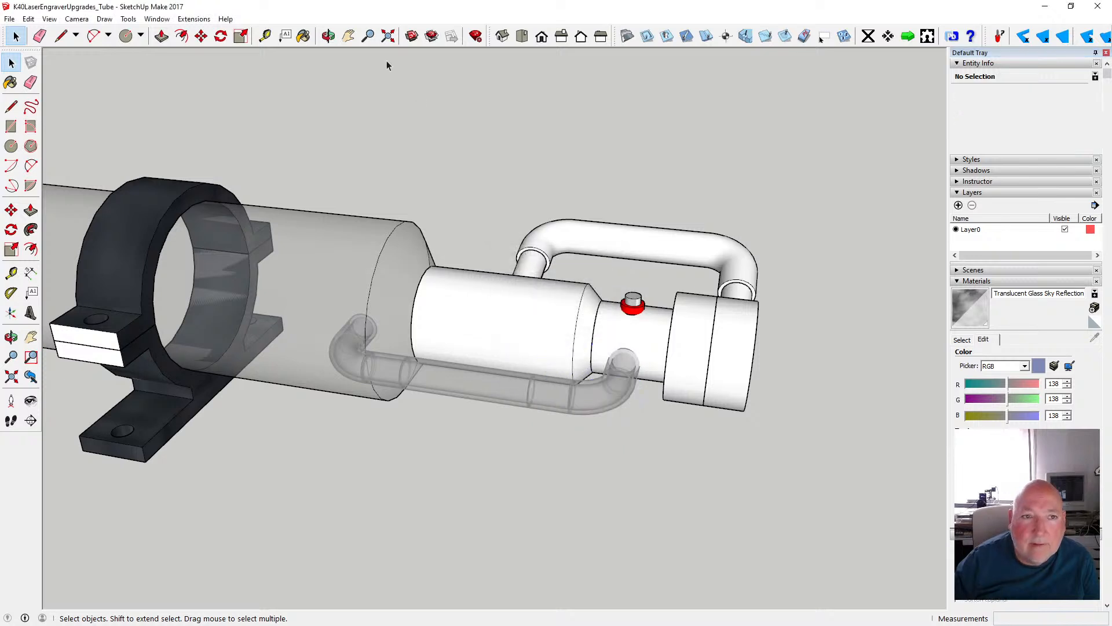
- Inspect the glass hose from several sides, and undo the material on both elbows and the straight section
{"action": "left_click", "coordinate": [329, 36]}
{"action": "left_click_drag", "start_coordinate": [440, 302], "coordinate": [163, 297]}
{"action": "scroll", "coordinate": [404, 333], "scroll_direction": "up", "scroll_amount": 6}
{"action": "left_click_drag", "start_coordinate": [255, 347], "coordinate": [486, 353]}
{"action": "scroll", "coordinate": [455, 359], "scroll_direction": "down", "scroll_amount": 6}
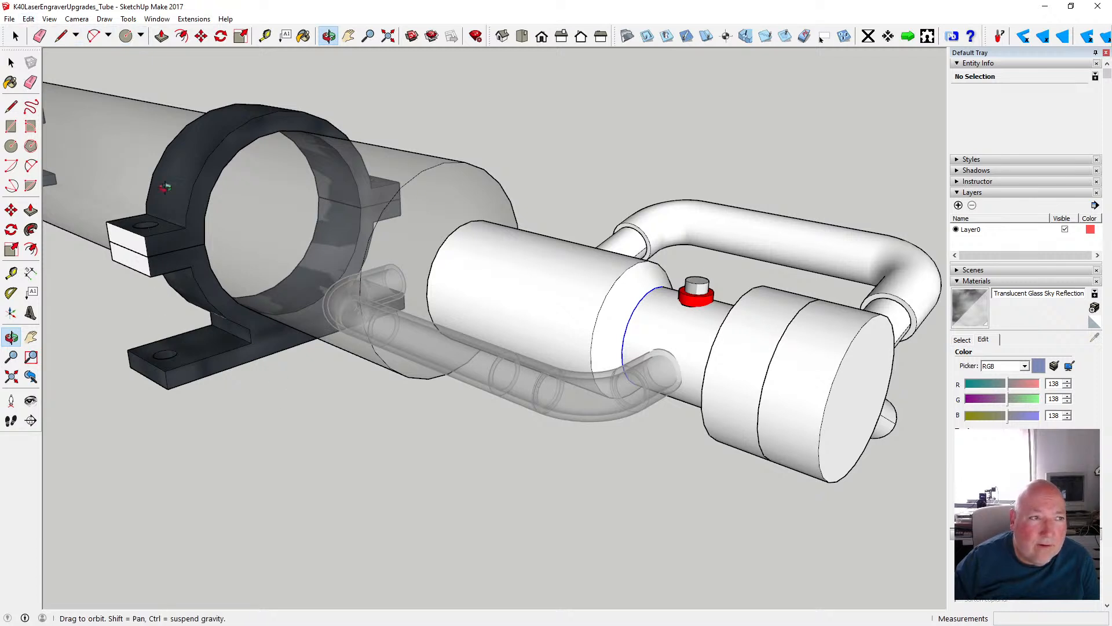
{"action": "key", "text": "space"}
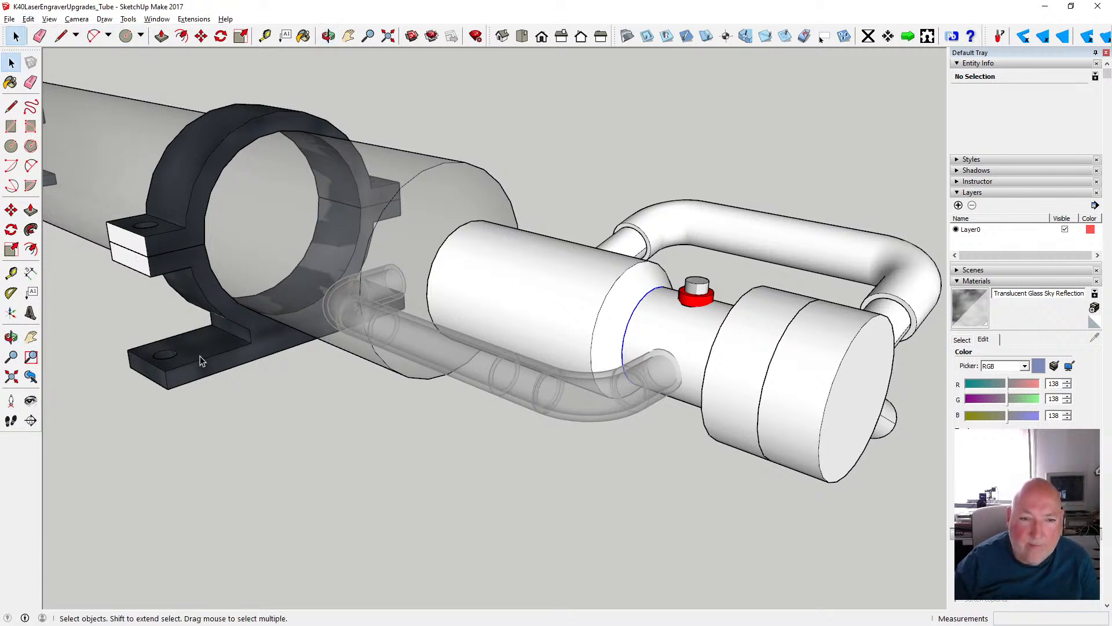
{"action": "key", "text": "ctrl+z"}
{"action": "key", "text": "ctrl+z"}
{"action": "key", "text": "ctrl+z"}
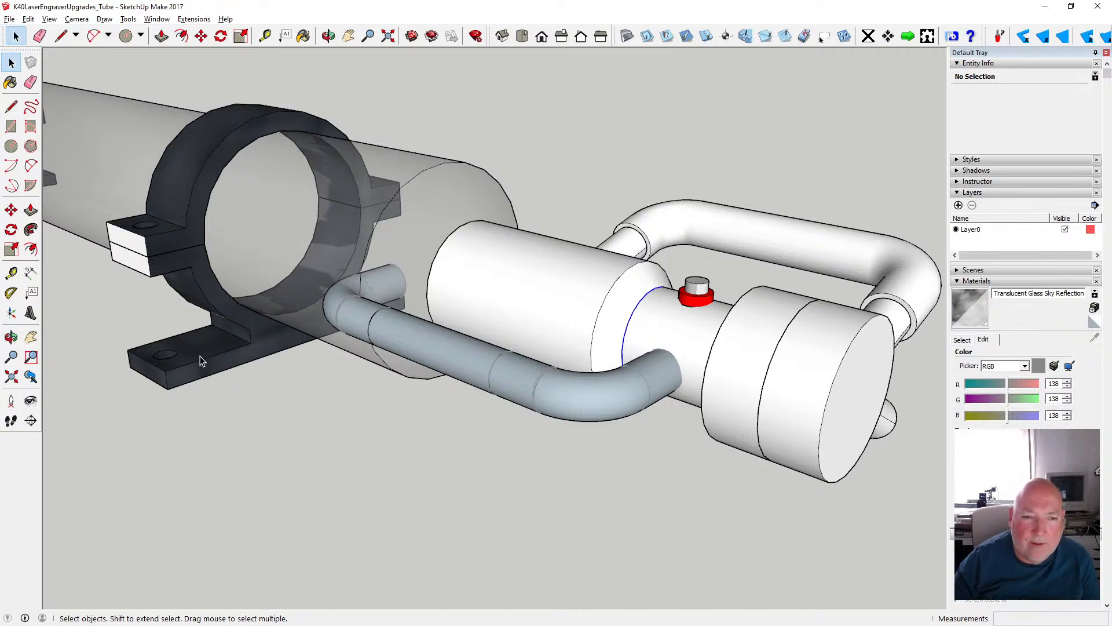
- Open the elbow at the end fitting, check the front and back materials of its bend surface, and exit the component
{"action": "double_click", "coordinate": [573, 394]}
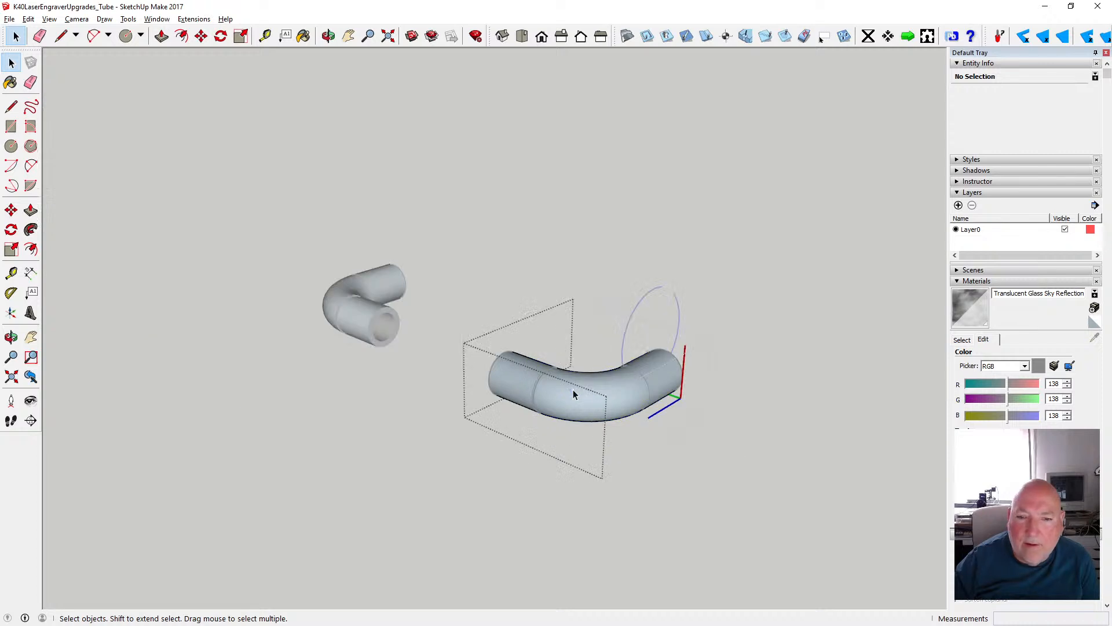
{"action": "left_click", "coordinate": [572, 397]}
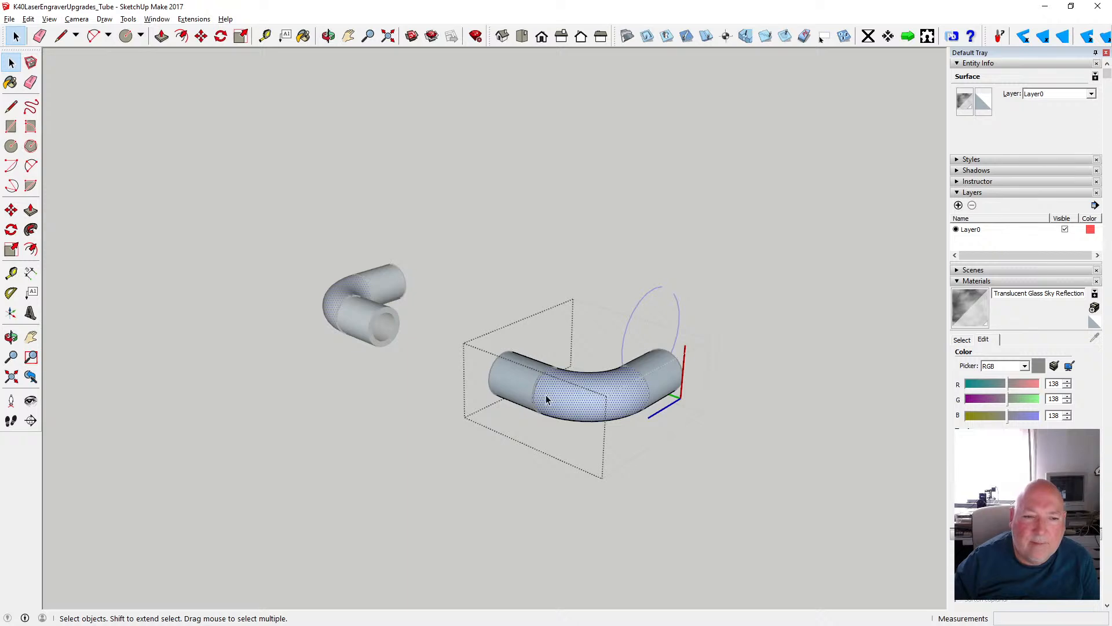
{"action": "scroll", "coordinate": [546, 395], "scroll_direction": "up", "scroll_amount": 3}
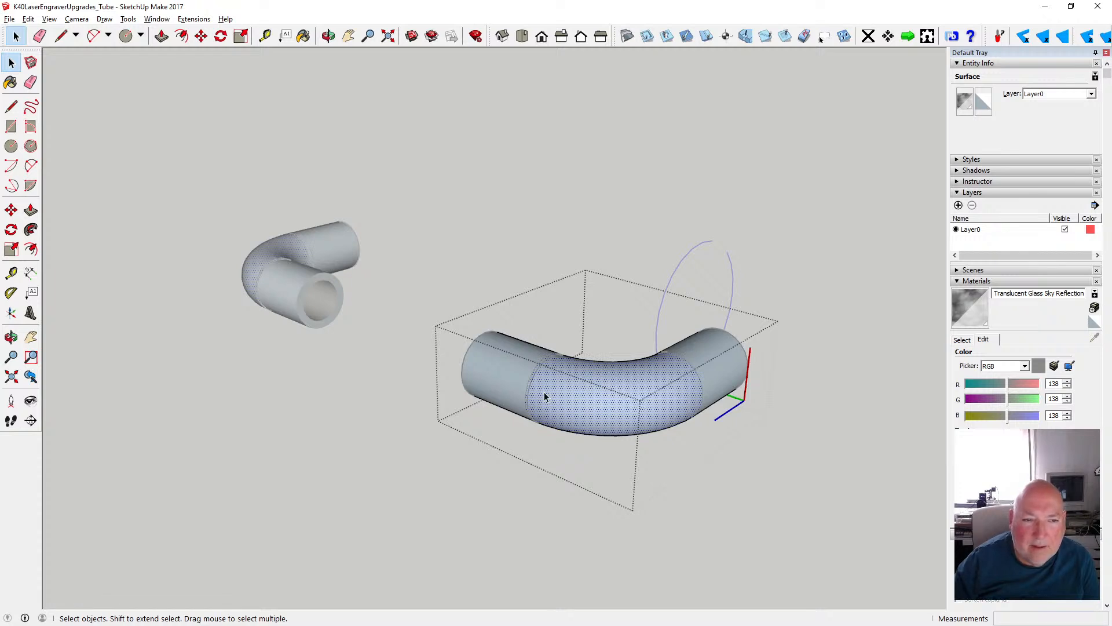
{"action": "scroll", "coordinate": [544, 391], "scroll_direction": "down", "scroll_amount": 3}
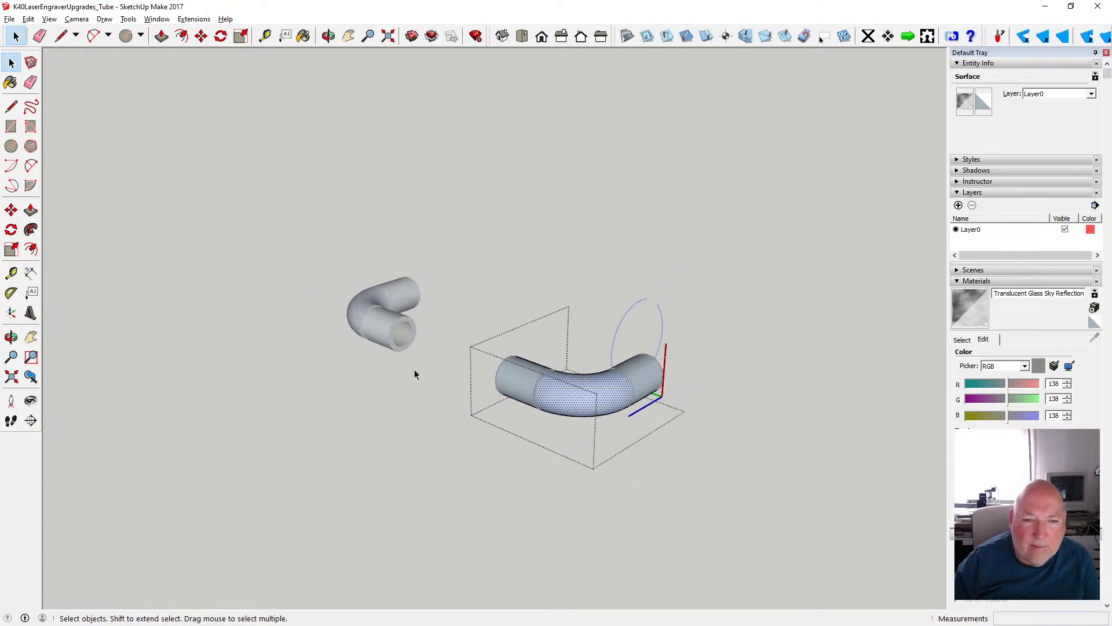
{"action": "left_click", "coordinate": [427, 395]}
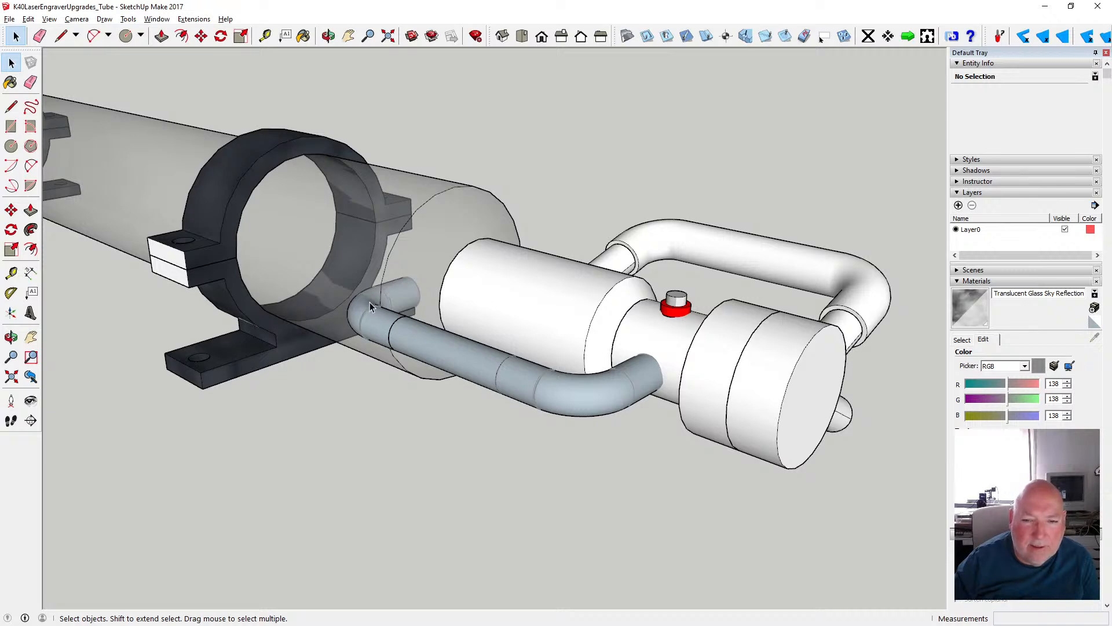
- Examine the elbow at the end fitting and the complete hose run from different distances and angles
{"action": "scroll", "coordinate": [641, 403], "scroll_direction": "up", "scroll_amount": 3}
{"action": "scroll", "coordinate": [642, 389], "scroll_direction": "down", "scroll_amount": 1}
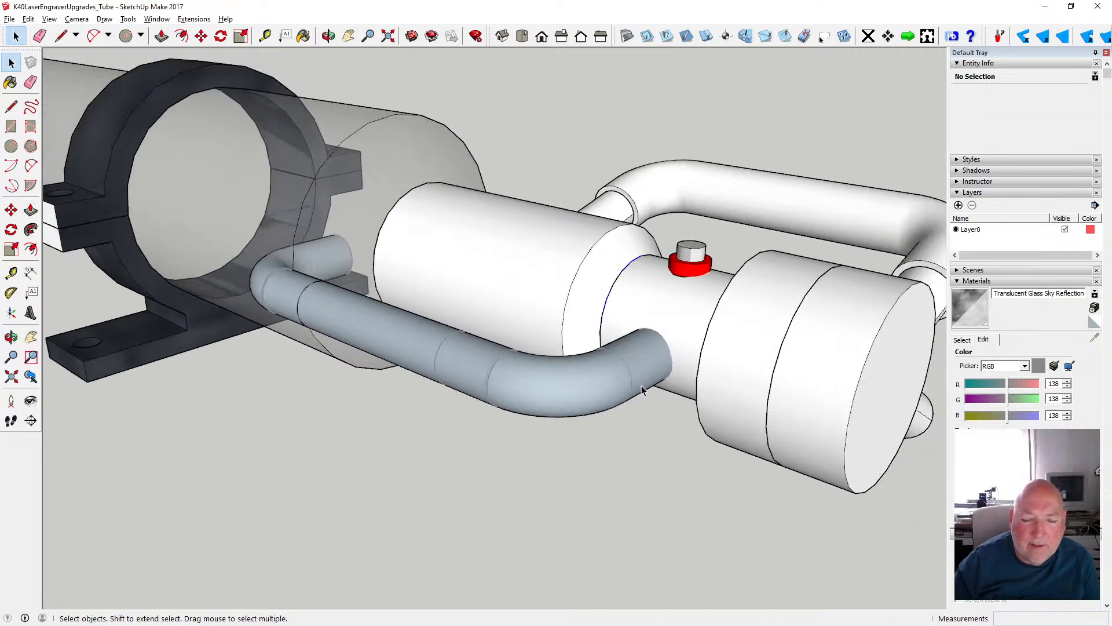
{"action": "scroll", "coordinate": [642, 390], "scroll_direction": "down", "scroll_amount": 1}
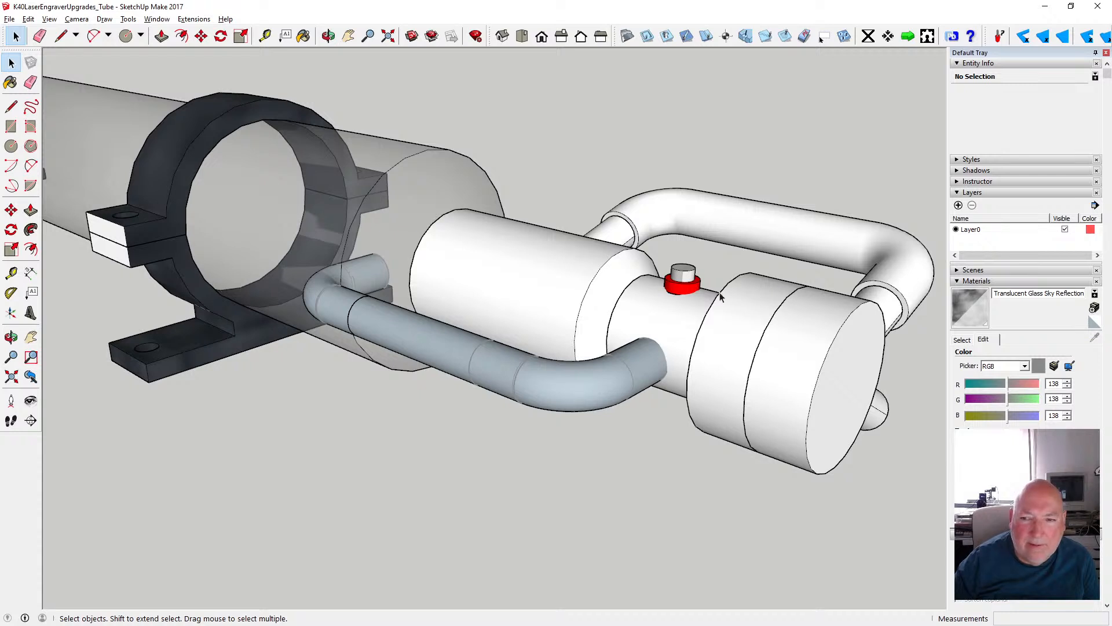
{"action": "left_click", "coordinate": [630, 363]}
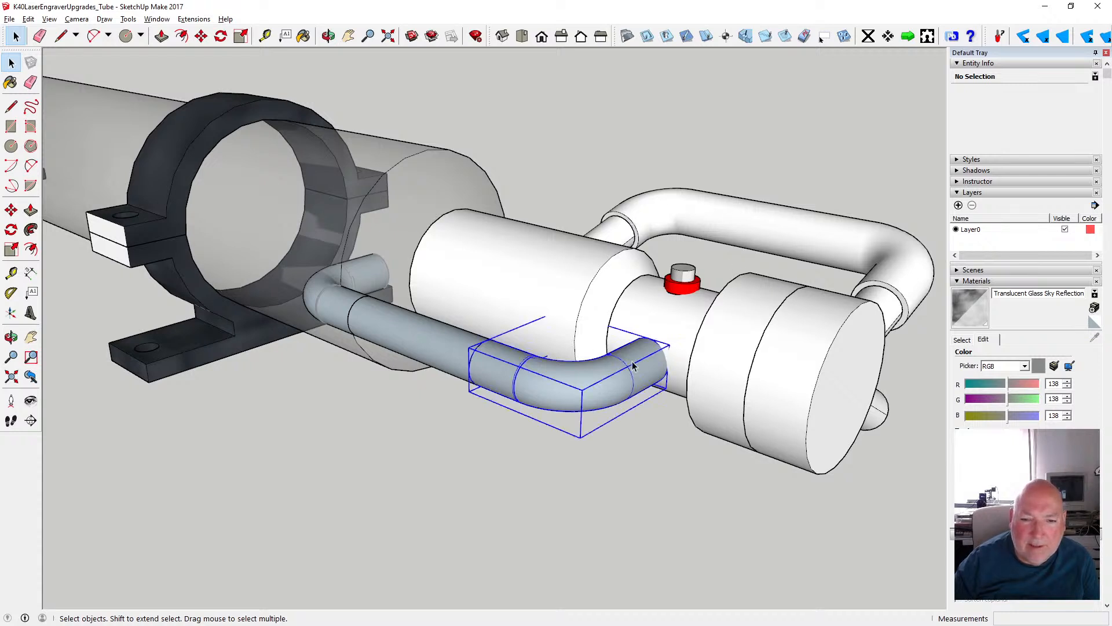
{"action": "left_click", "coordinate": [530, 467]}
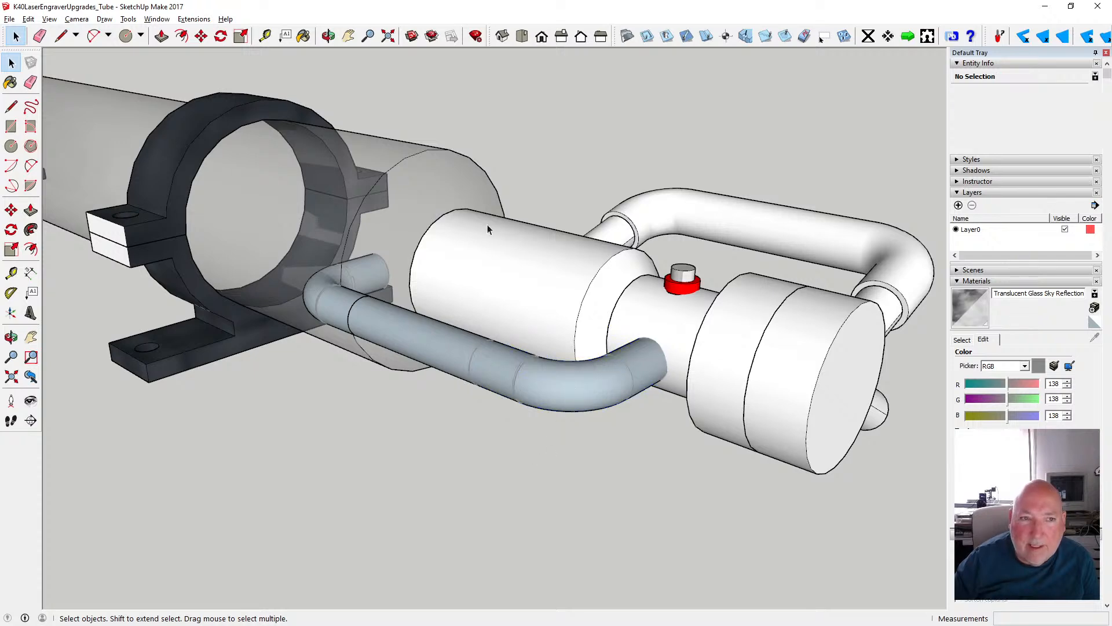
{"action": "left_click", "coordinate": [328, 36]}
{"action": "left_click_drag", "start_coordinate": [579, 307], "coordinate": [524, 319]}
{"action": "scroll", "coordinate": [443, 325], "scroll_direction": "down", "scroll_amount": 2}
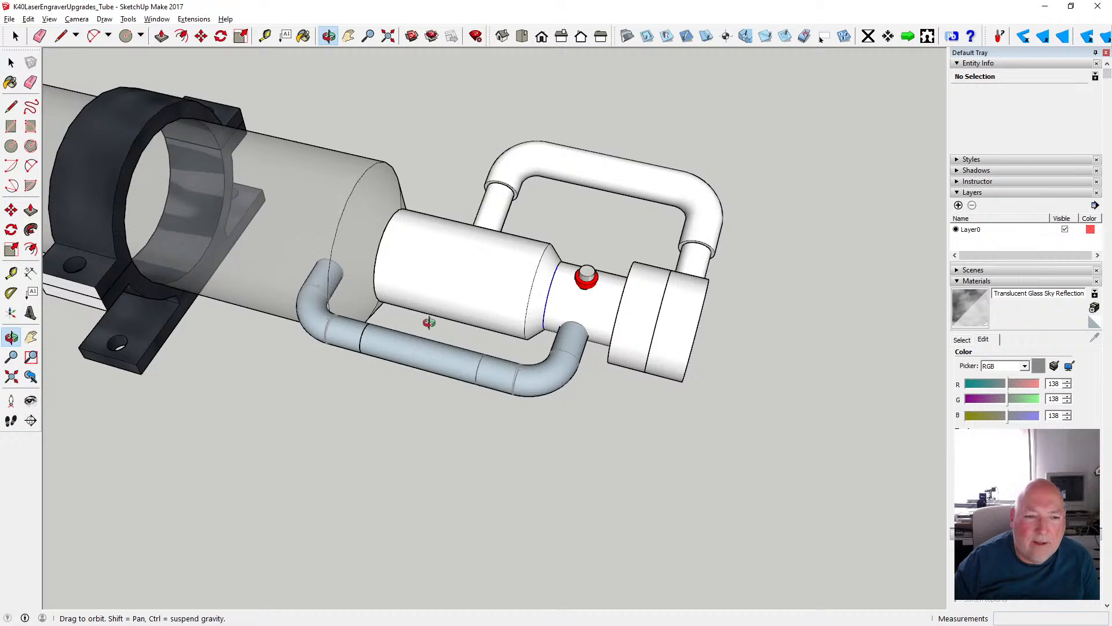
- Open the laser tube's large outer glass body for editing
{"action": "left_click", "coordinate": [13, 64]}
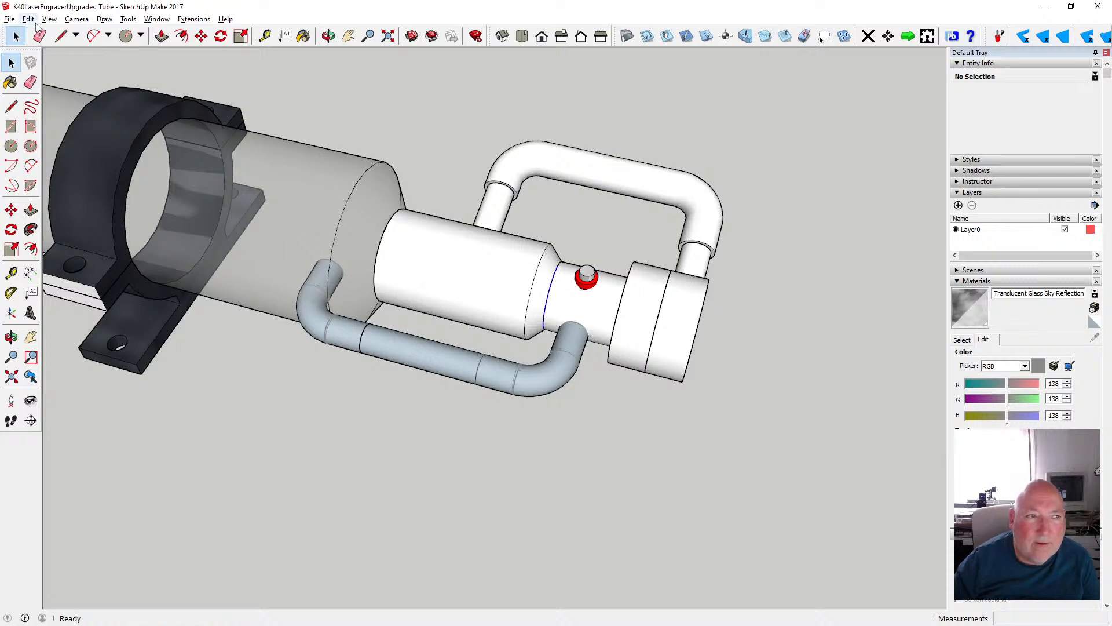
{"action": "left_click", "coordinate": [33, 22]}
{"action": "left_click", "coordinate": [268, 5]}
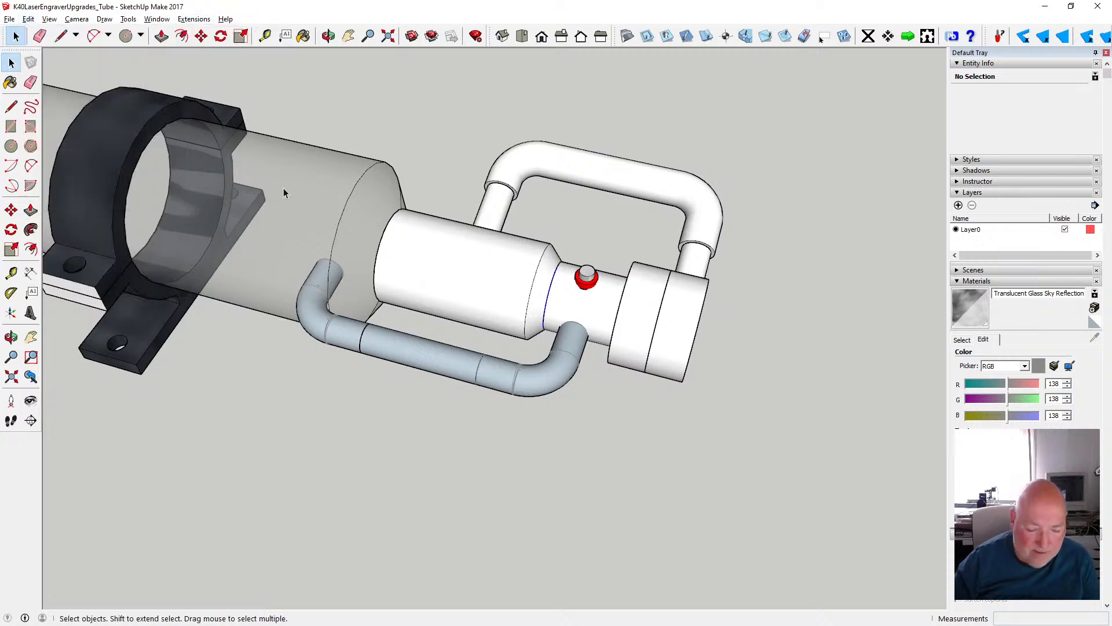
{"action": "scroll", "coordinate": [457, 332], "scroll_direction": "down", "scroll_amount": 2}
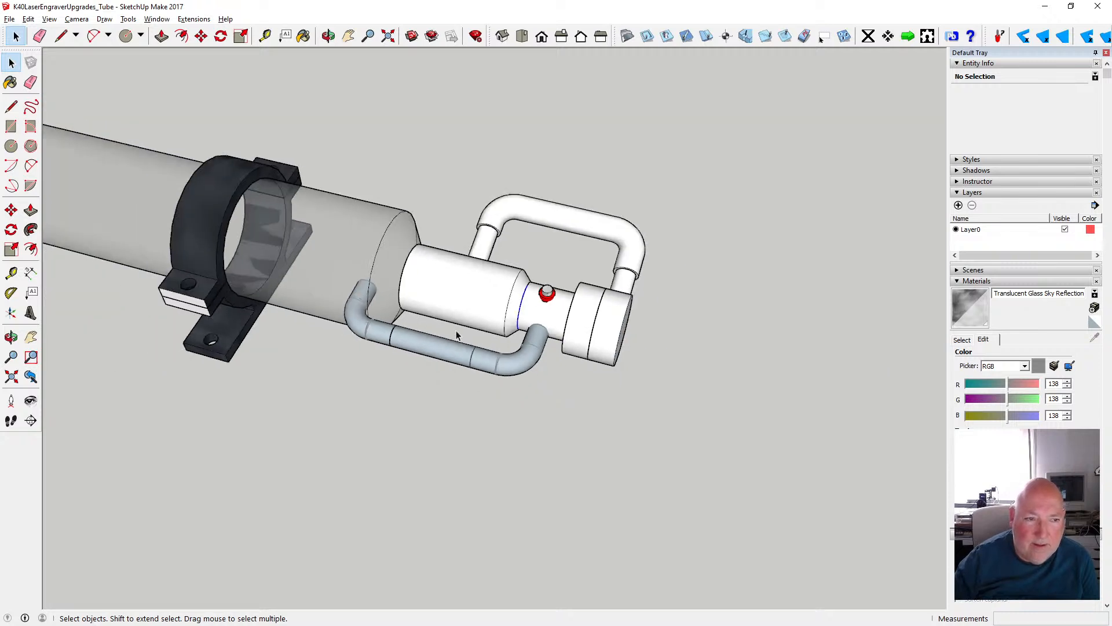
{"action": "double_click", "coordinate": [439, 356]}
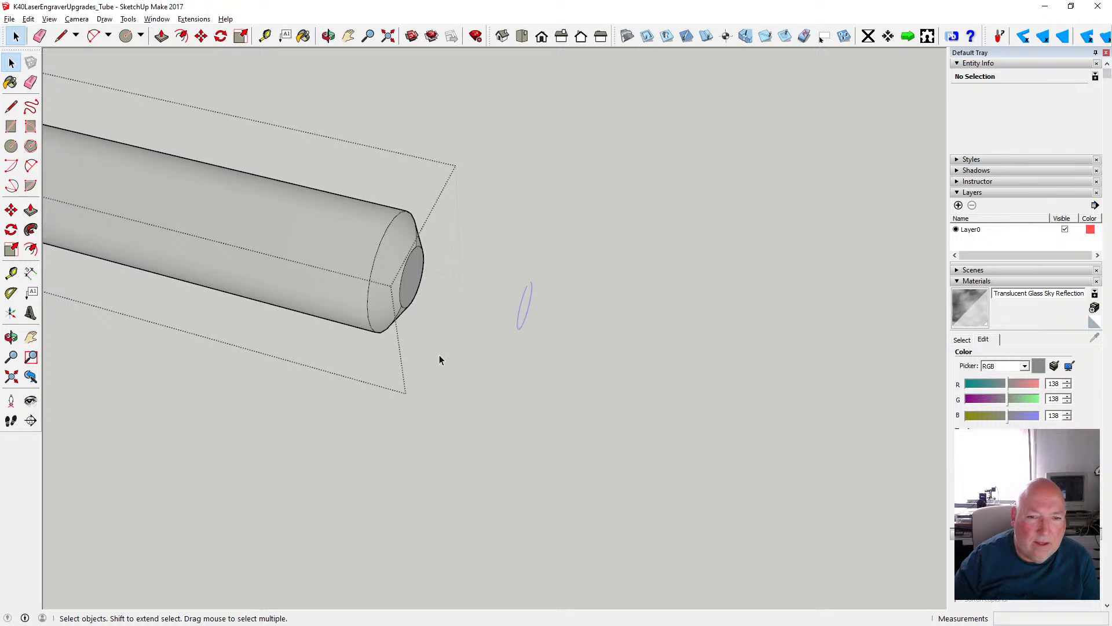
- Close the large outer glass body's component by redoing the close action, and save the model
{"action": "scroll", "coordinate": [562, 361], "scroll_direction": "down", "scroll_amount": 5}
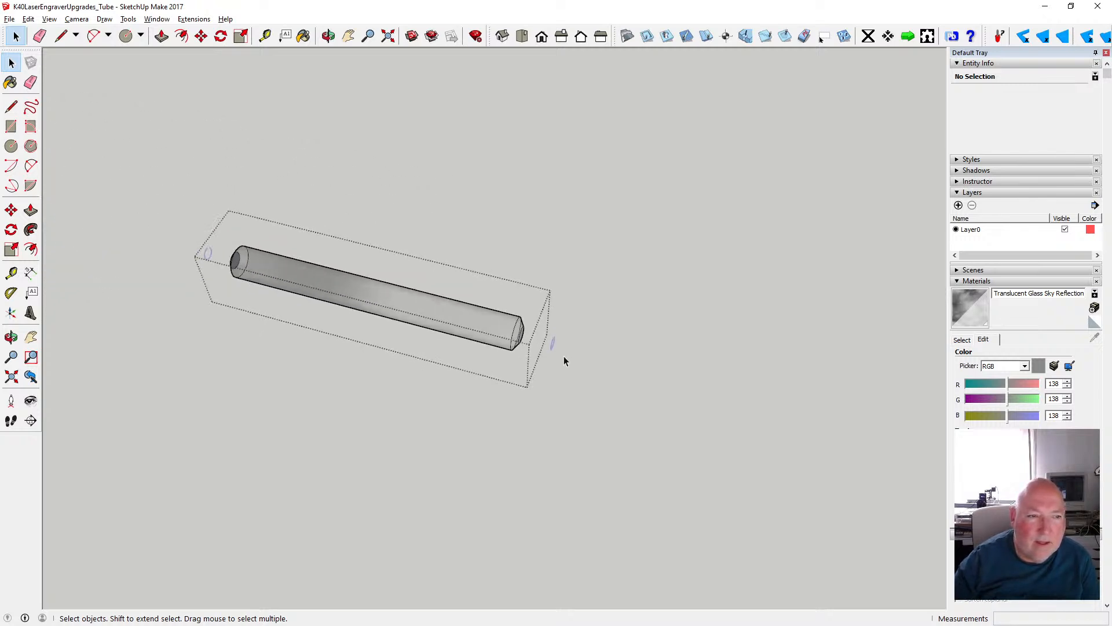
{"action": "left_click", "coordinate": [29, 19]}
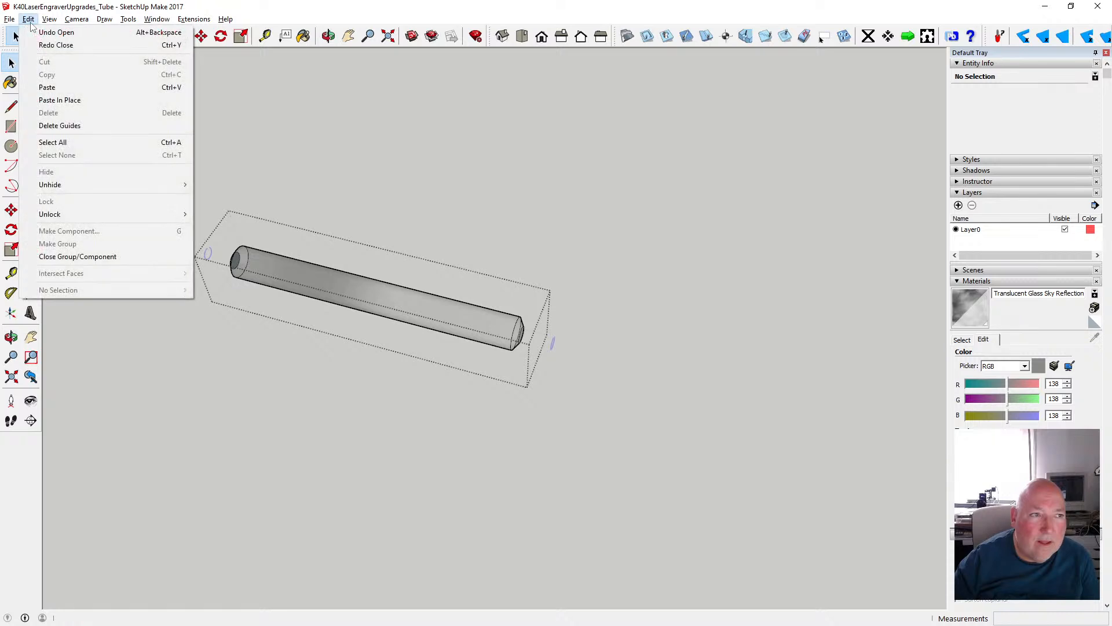
{"action": "left_click", "coordinate": [52, 46]}
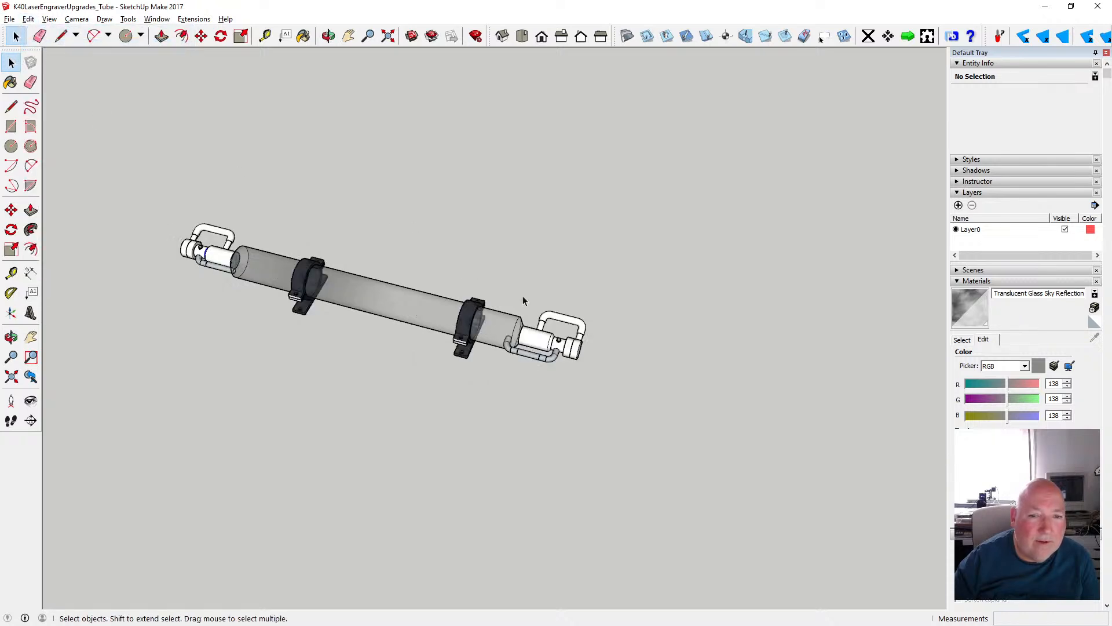
{"action": "left_click", "coordinate": [10, 19]}
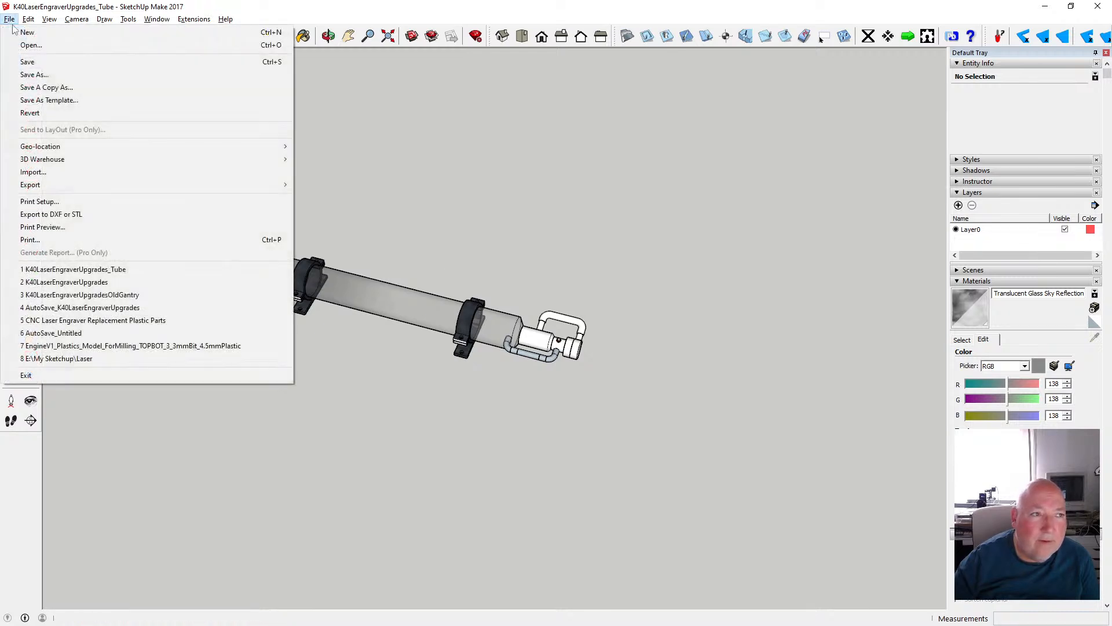
{"action": "left_click", "coordinate": [24, 59]}
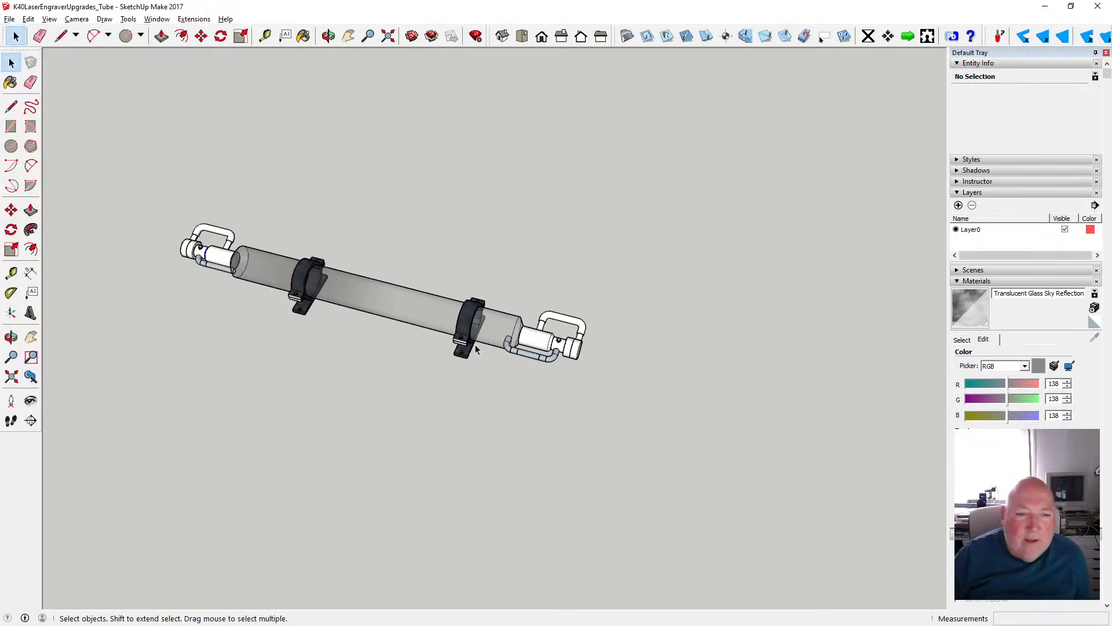
- Paint the unpainted end face of the upper half of the ring clamp nearest the light-blue hose with Formica Laminate Dark from Synthetic Surfaces
{"action": "scroll", "coordinate": [462, 339], "scroll_direction": "up", "scroll_amount": 5}
{"action": "scroll", "coordinate": [462, 339], "scroll_direction": "up", "scroll_amount": 3}
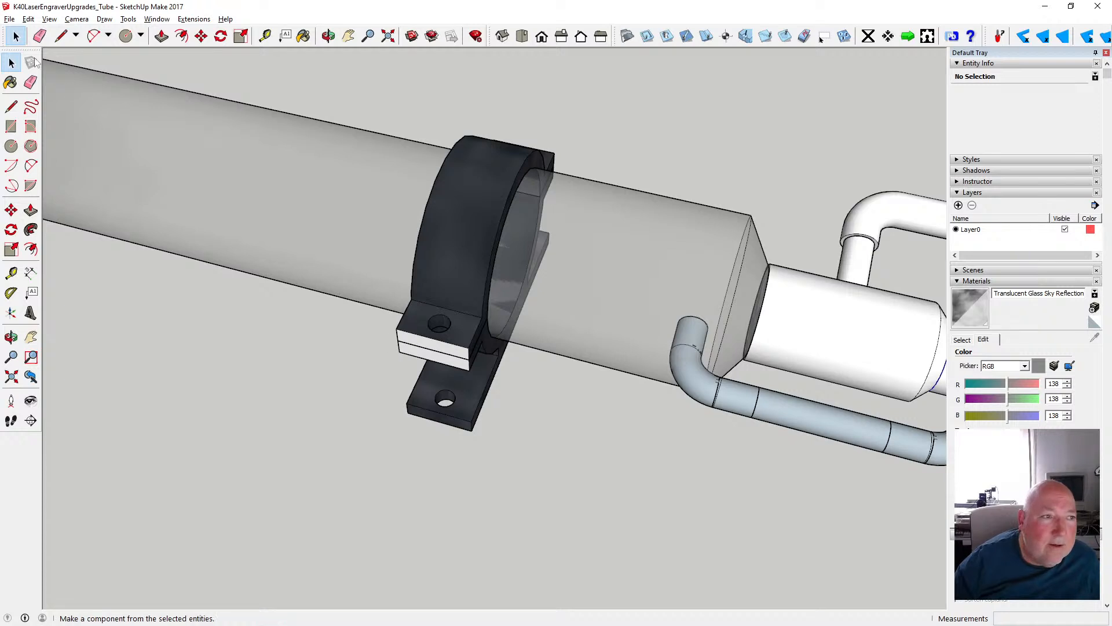
{"action": "double_click", "coordinate": [419, 340]}
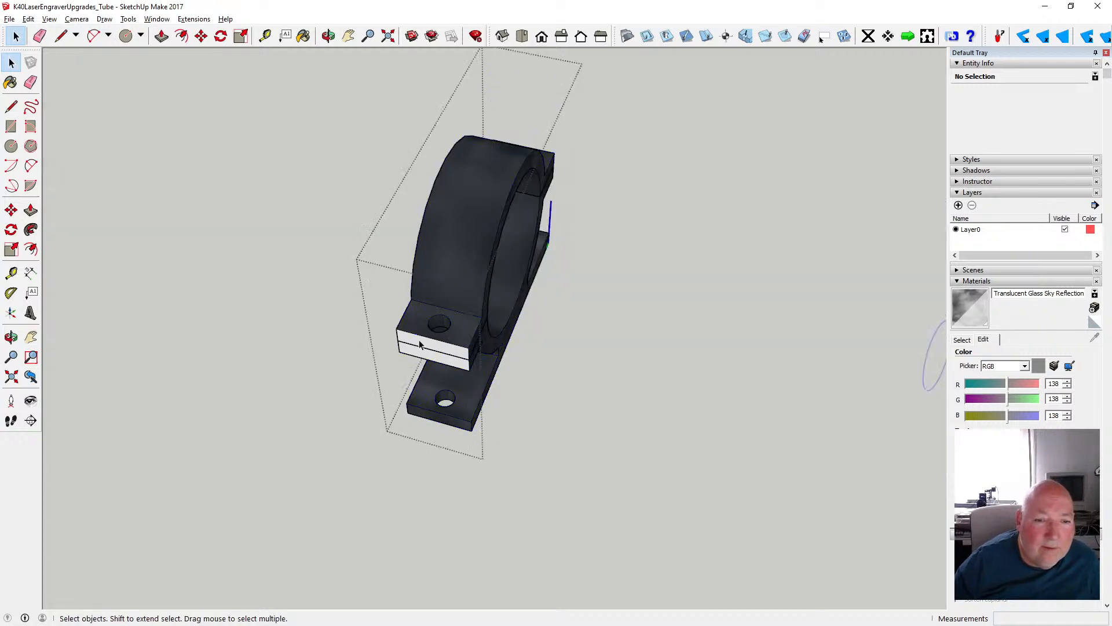
{"action": "left_click", "coordinate": [419, 340]}
{"action": "double_click", "coordinate": [416, 340]}
{"action": "left_click", "coordinate": [416, 340]}
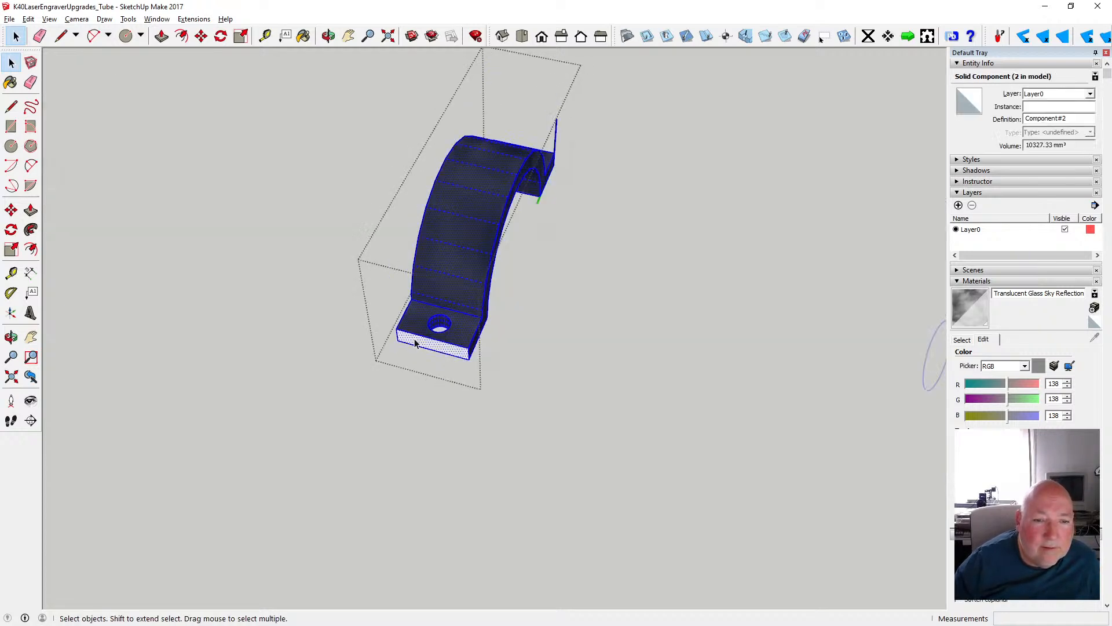
{"action": "left_click", "coordinate": [416, 341]}
{"action": "left_click", "coordinate": [305, 37]}
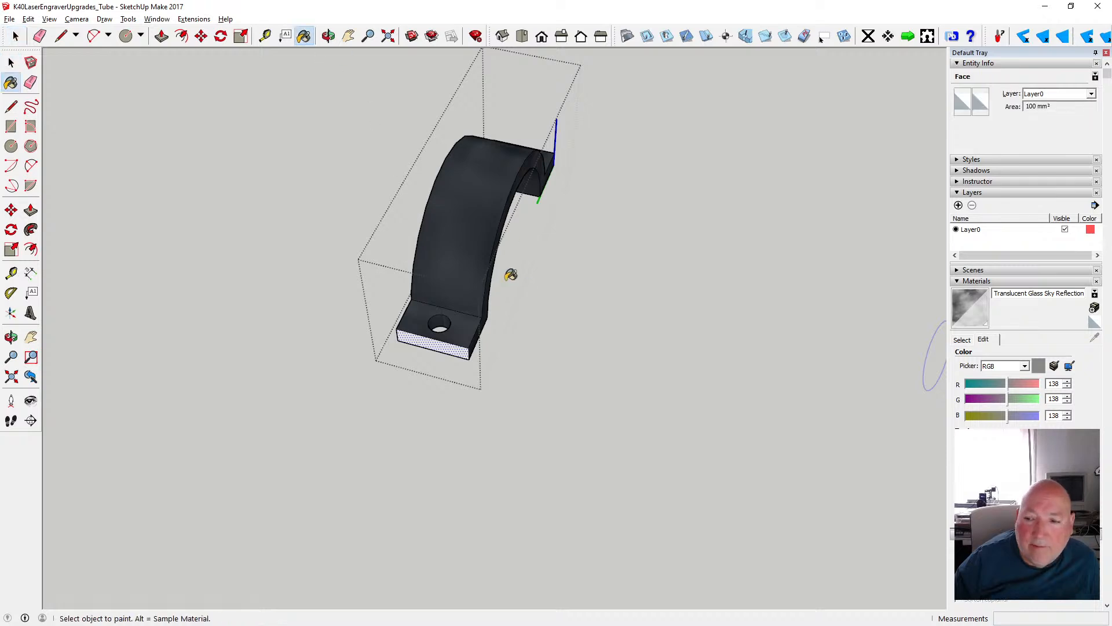
{"action": "left_click", "coordinate": [962, 340]}
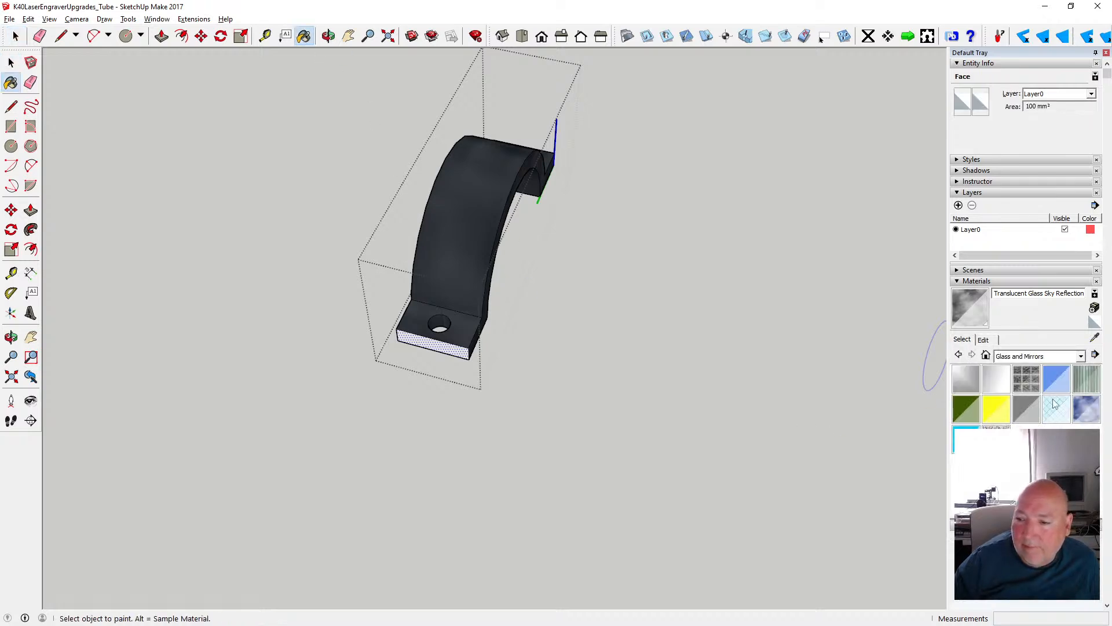
{"action": "left_click", "coordinate": [1081, 356]}
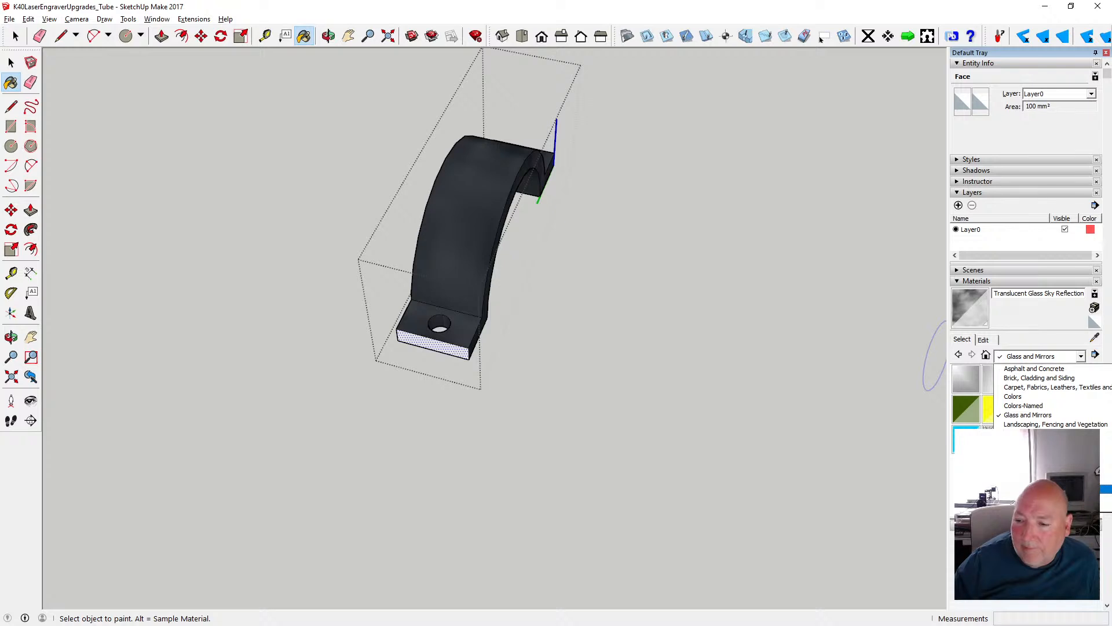
{"action": "left_click", "coordinate": [1031, 489]}
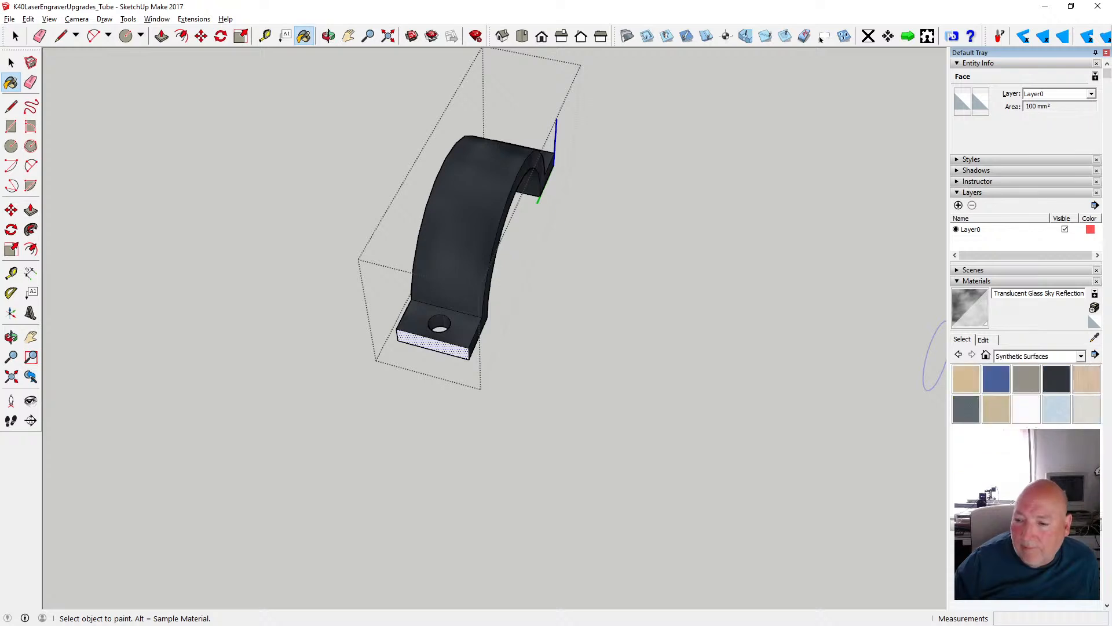
{"action": "left_click", "coordinate": [1057, 379]}
{"action": "left_click", "coordinate": [454, 347]}
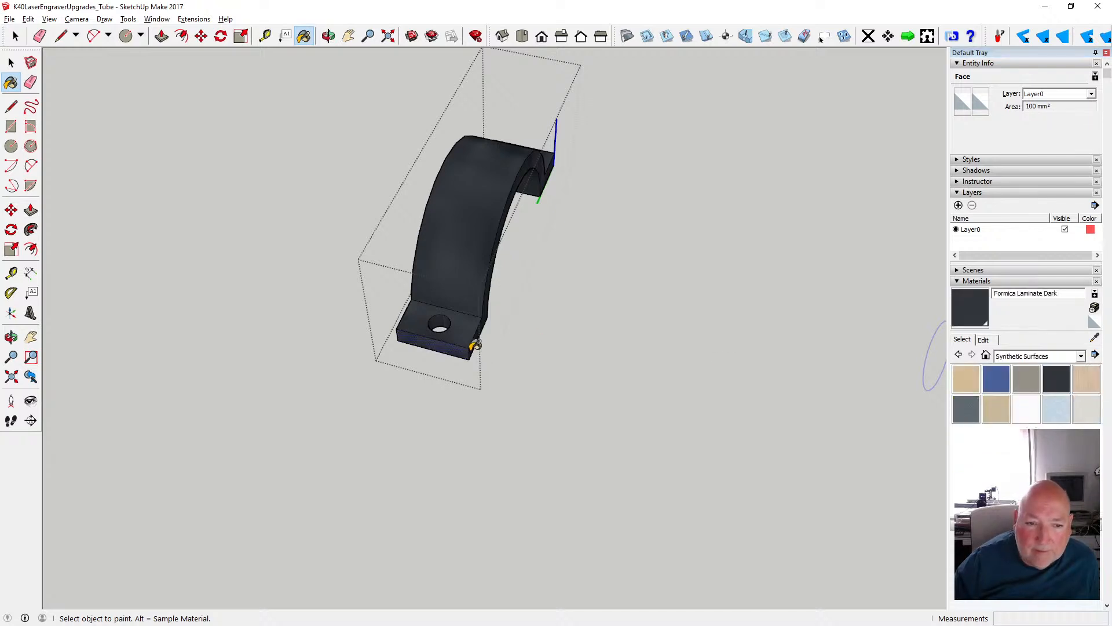
{"action": "left_click", "coordinate": [11, 63]}
{"action": "left_click", "coordinate": [271, 216]}
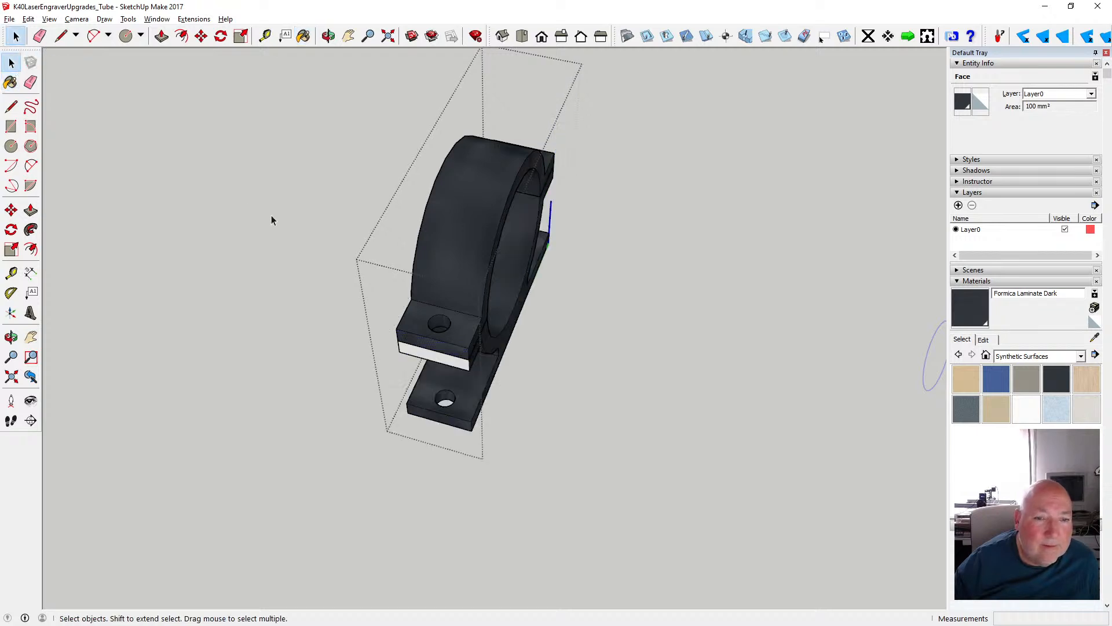
- Paint the unpainted end face of the ring clamp's adjoining lower half with Formica Laminate Dark, and exit the clamp component
{"action": "left_click", "coordinate": [450, 362]}
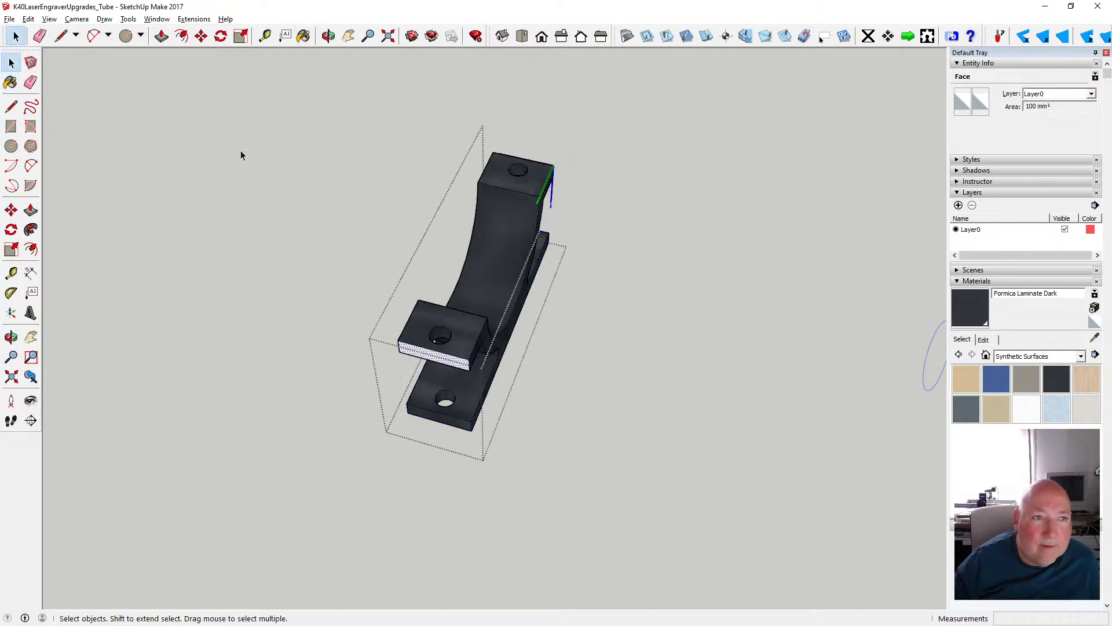
{"action": "left_click", "coordinate": [303, 36]}
{"action": "left_click", "coordinate": [434, 355]}
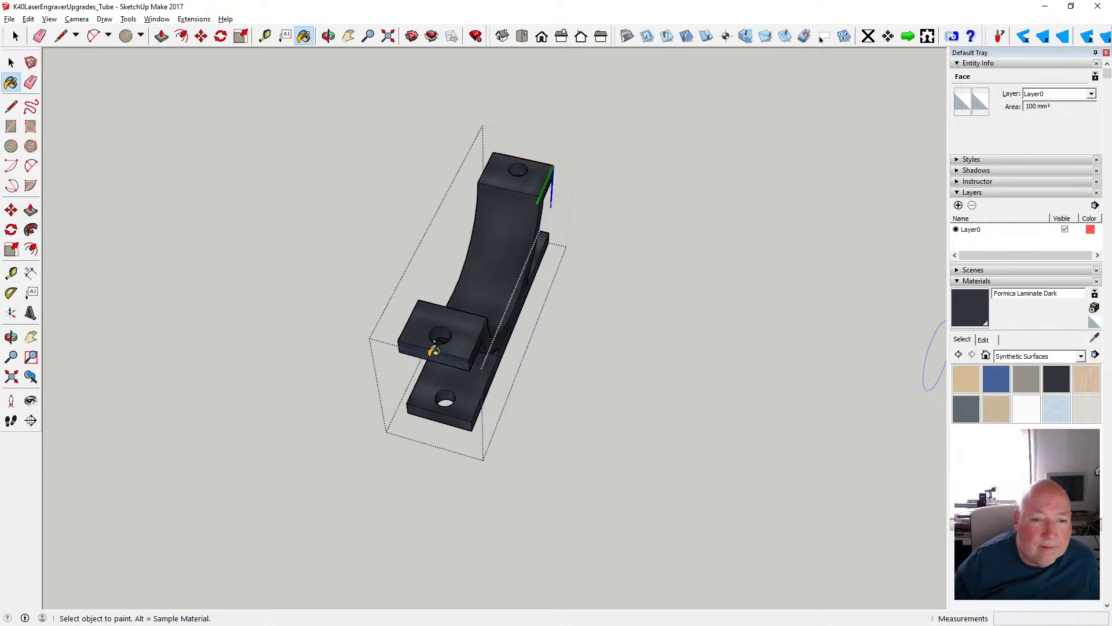
{"action": "left_click", "coordinate": [12, 63]}
{"action": "left_click", "coordinate": [270, 241]}
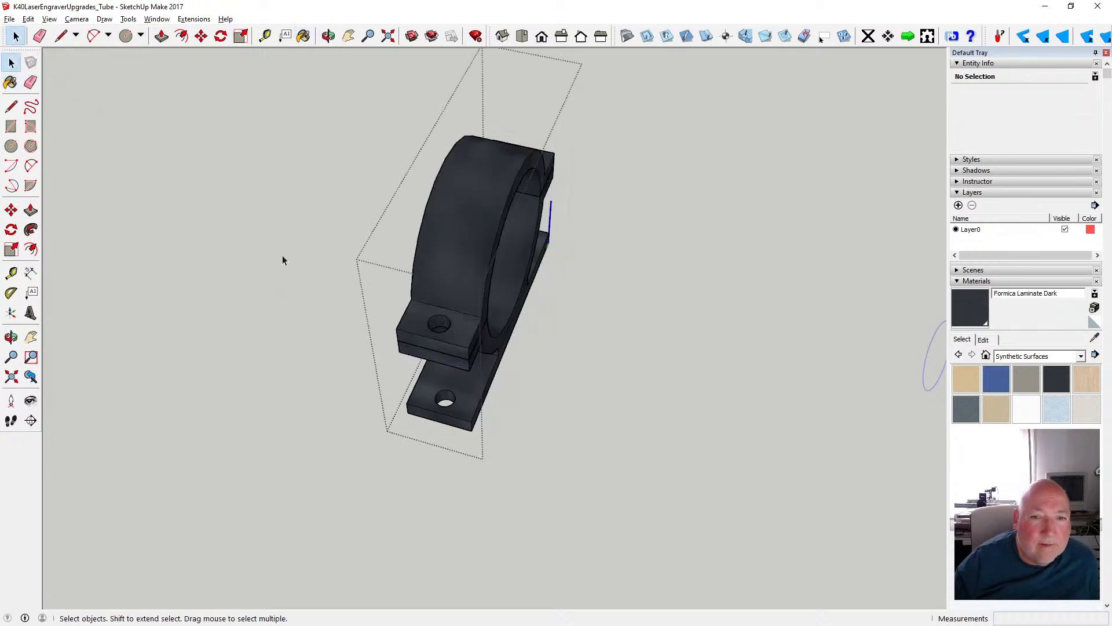
{"action": "left_click", "coordinate": [283, 255]}
- Examine the ring clamps, hoses and end fittings of the complete laser tube from several sides and distances
{"action": "left_click", "coordinate": [329, 36]}
{"action": "left_click_drag", "start_coordinate": [530, 211], "coordinate": [12, 200]}
{"action": "left_click_drag", "start_coordinate": [520, 330], "coordinate": [626, 357]}
{"action": "scroll", "coordinate": [626, 357], "scroll_direction": "down", "scroll_amount": 2}
{"action": "left_click_drag", "start_coordinate": [515, 367], "coordinate": [638, 292]}
{"action": "scroll", "coordinate": [610, 308], "scroll_direction": "down", "scroll_amount": 3}
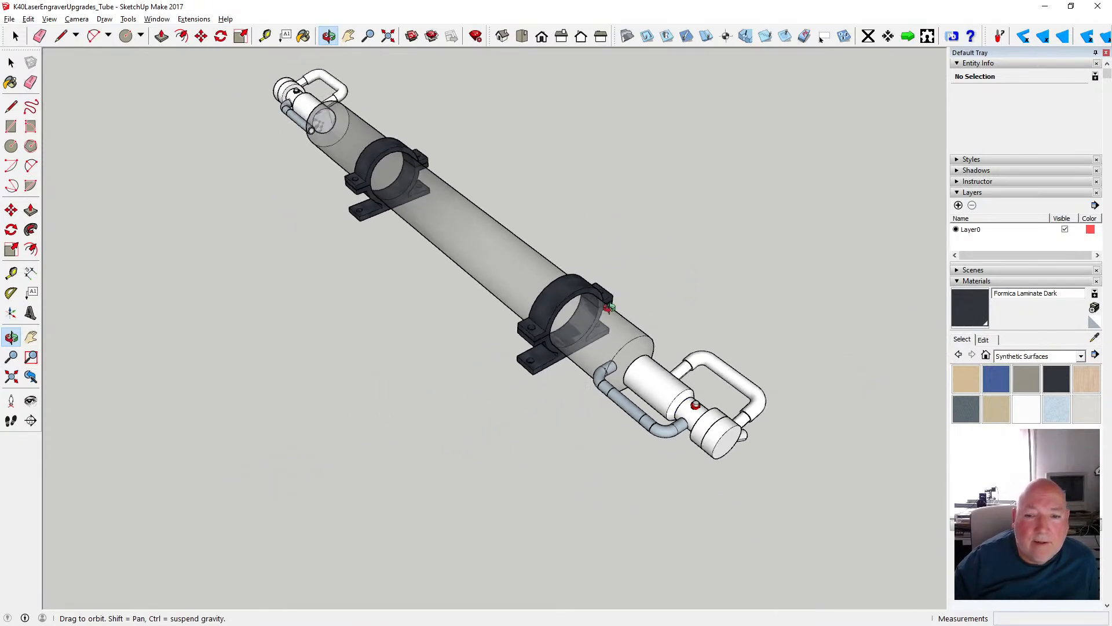
{"action": "left_click_drag", "start_coordinate": [704, 382], "coordinate": [127, 312]}
{"action": "scroll", "coordinate": [285, 329], "scroll_direction": "up", "scroll_amount": 5}
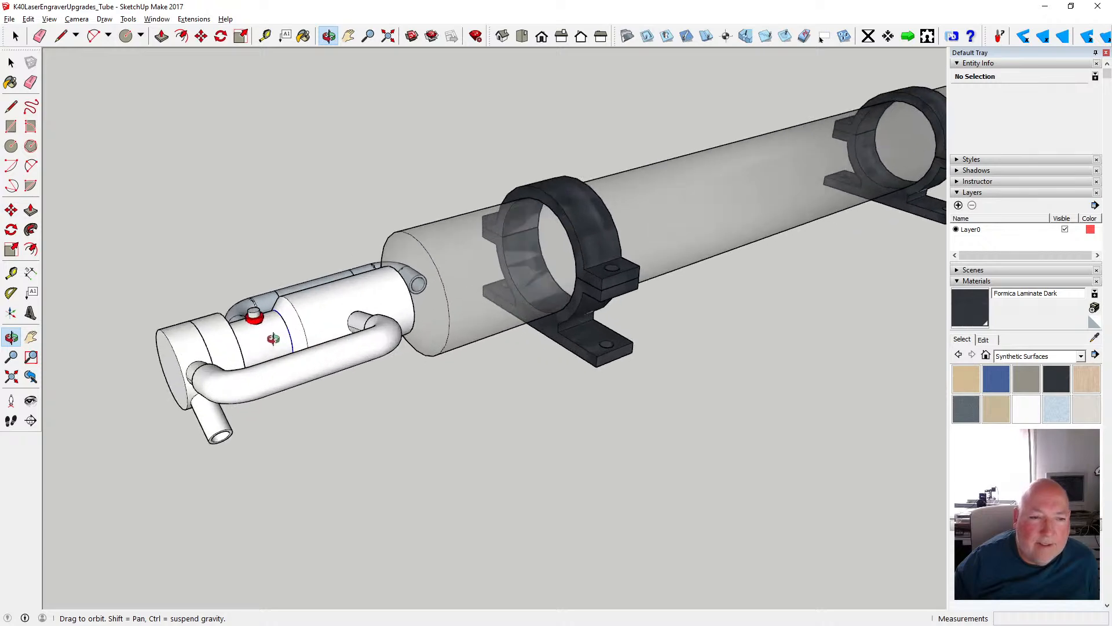
{"action": "left_click_drag", "start_coordinate": [313, 312], "coordinate": [558, 324]}
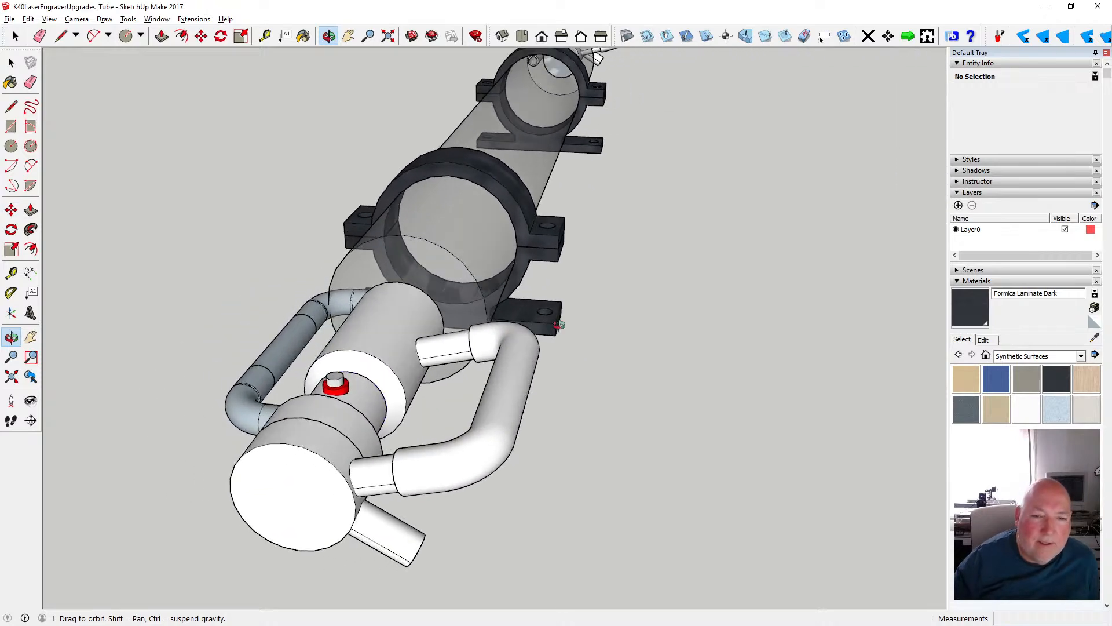
{"action": "scroll", "coordinate": [500, 347], "scroll_direction": "down", "scroll_amount": 3}
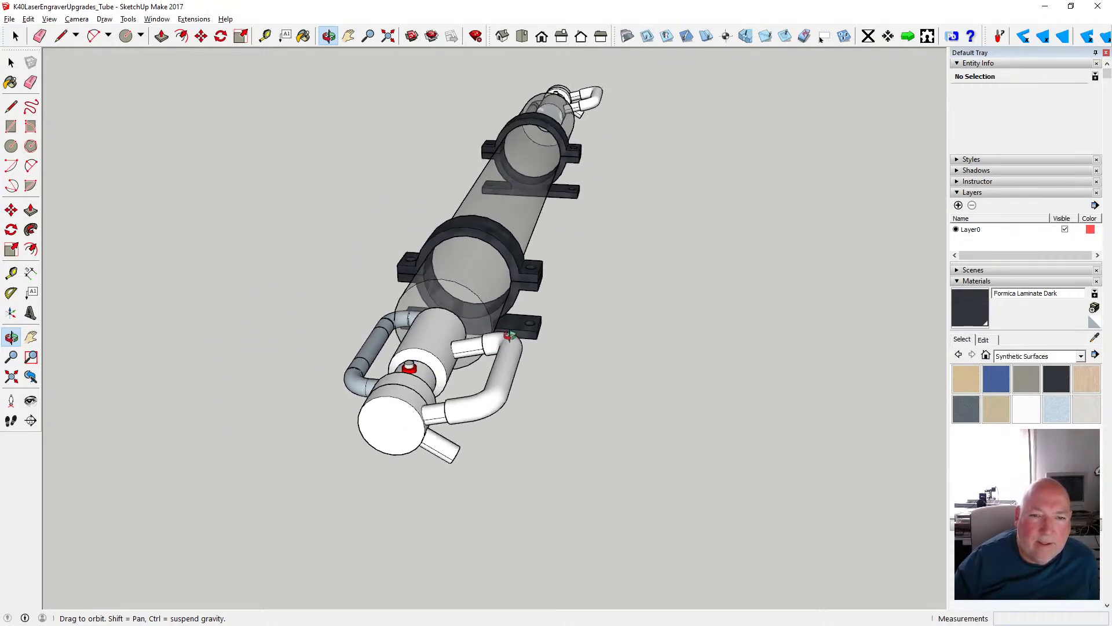
{"action": "left_click_drag", "start_coordinate": [501, 347], "coordinate": [375, 341]}
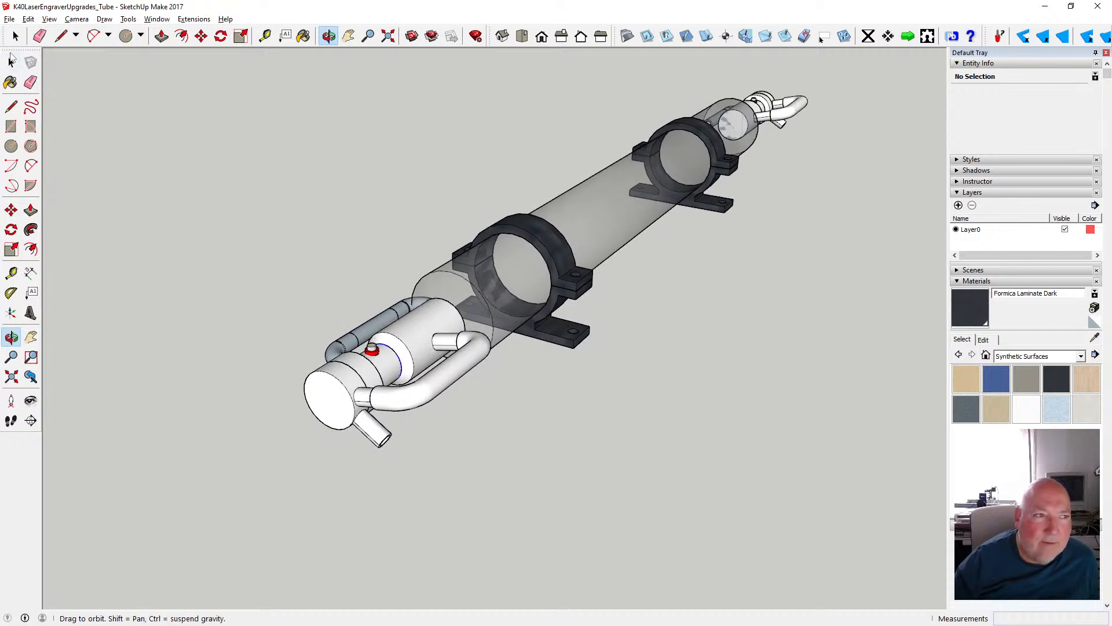
- Open the white cylinder group beside the red fitting and apply Translucent Glass Sky Reflection to both sides of its cylindrical surface
{"action": "left_click", "coordinate": [11, 61]}
{"action": "left_click", "coordinate": [412, 331]}
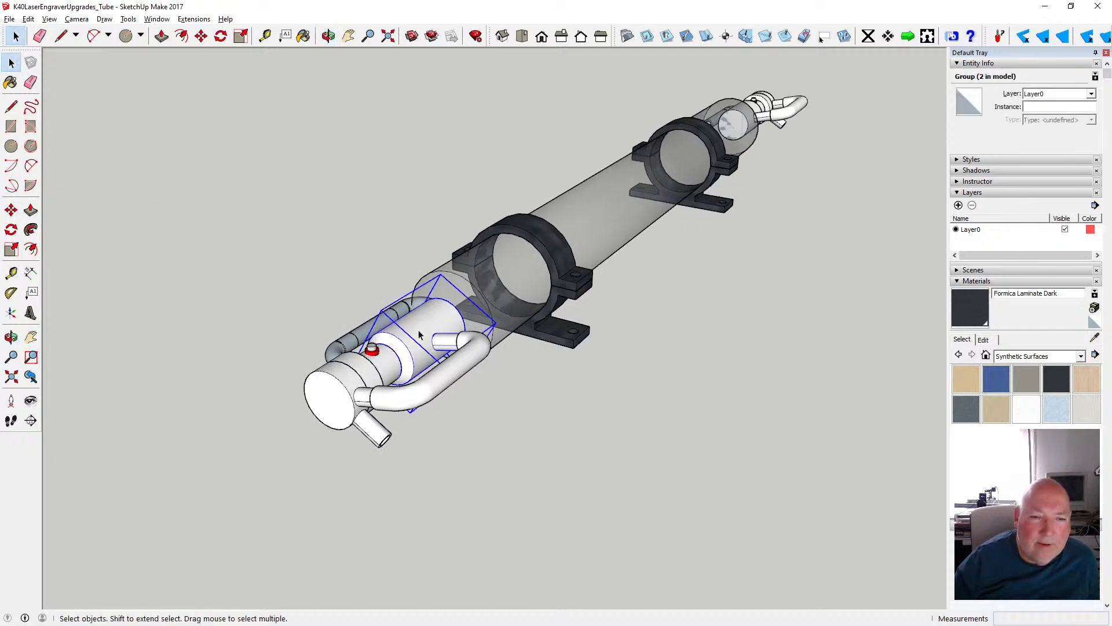
{"action": "double_click", "coordinate": [418, 329]}
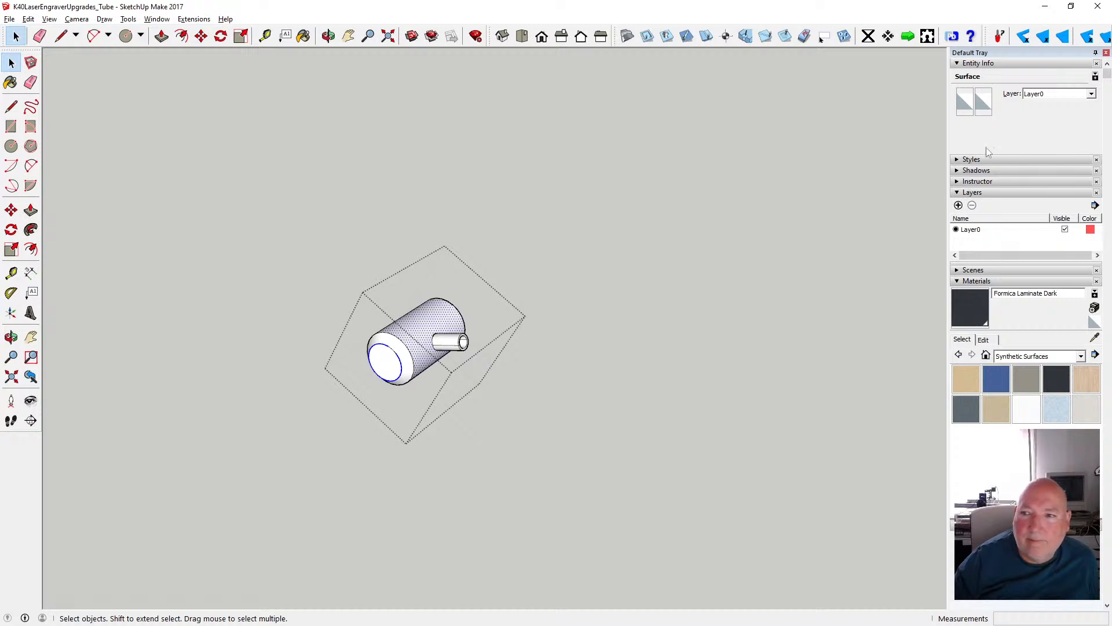
{"action": "left_click", "coordinate": [966, 103]}
{"action": "scroll", "coordinate": [550, 292], "scroll_direction": "down", "scroll_amount": 2}
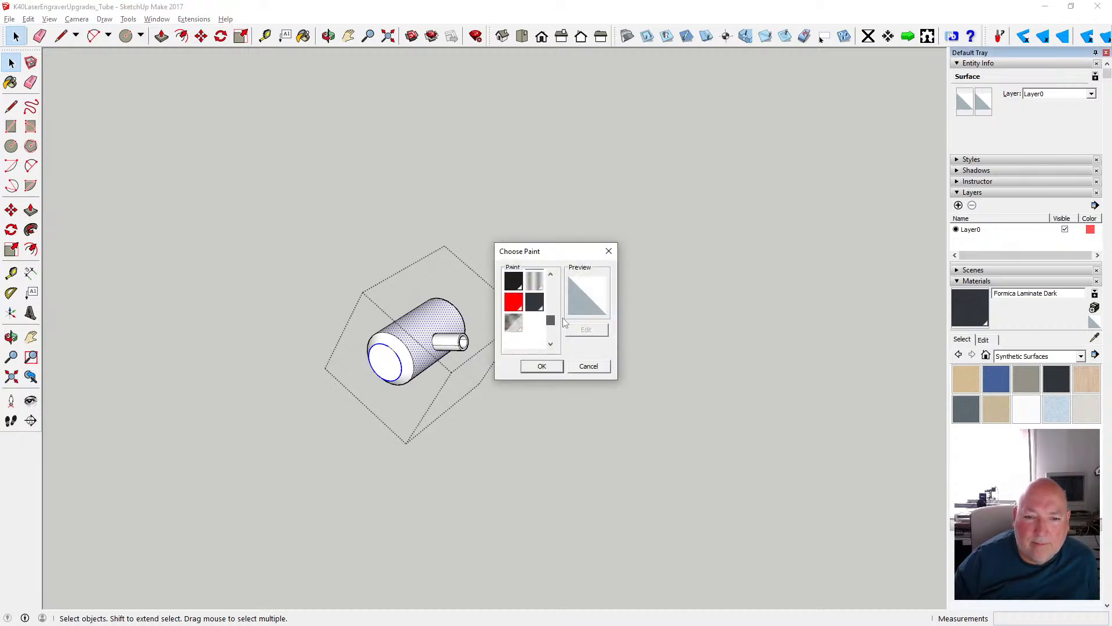
{"action": "left_click", "coordinate": [512, 319]}
{"action": "left_click", "coordinate": [541, 366]}
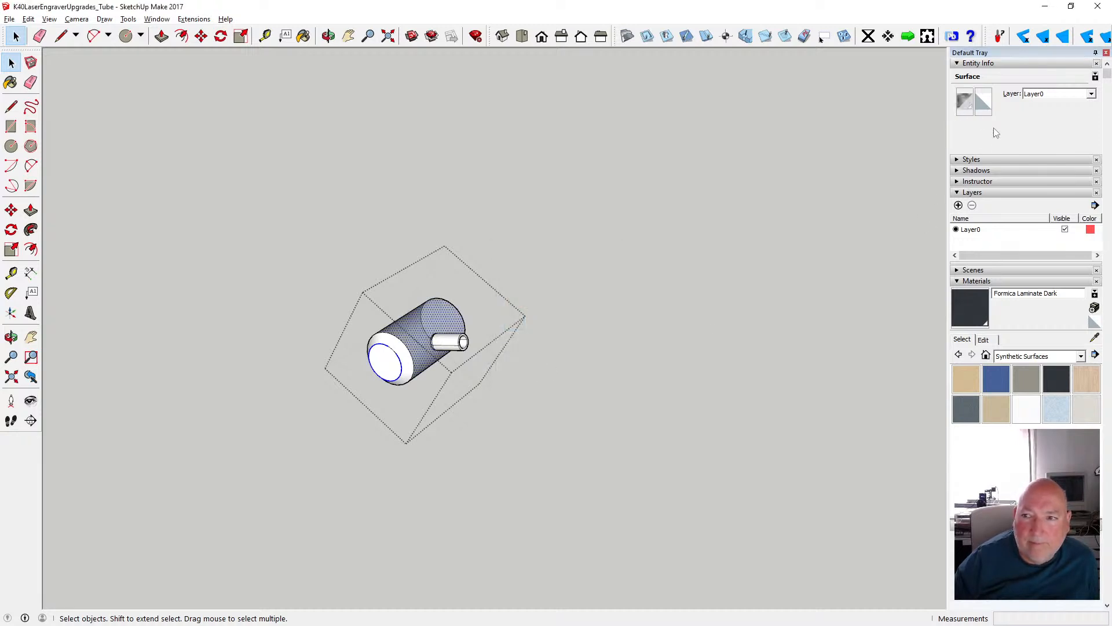
{"action": "left_click", "coordinate": [983, 102]}
{"action": "scroll", "coordinate": [551, 292], "scroll_direction": "down", "scroll_amount": 2}
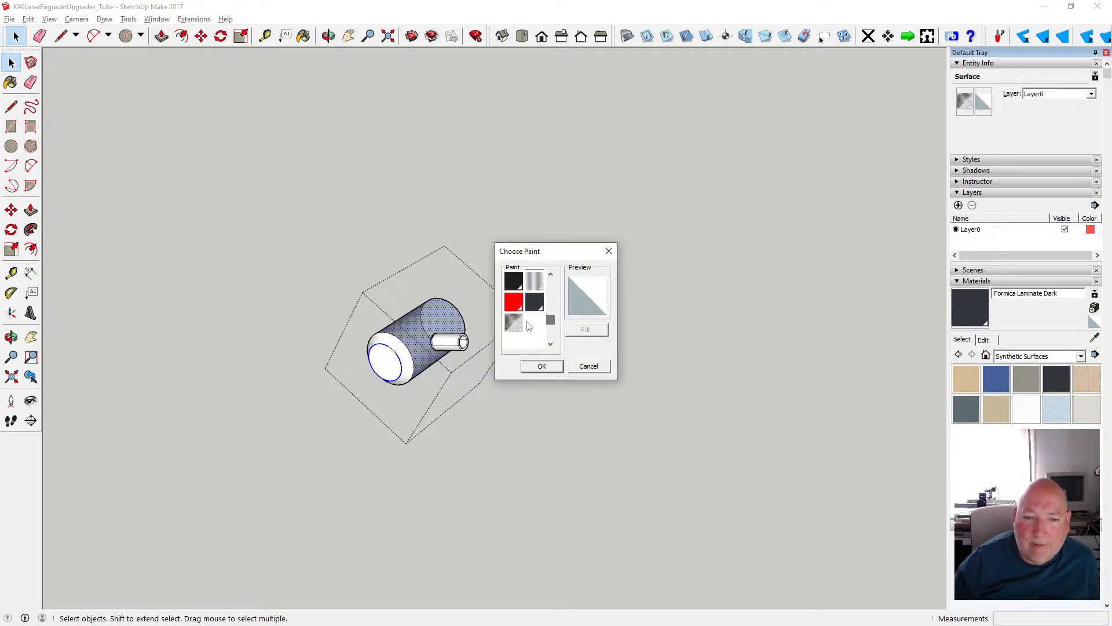
{"action": "left_click", "coordinate": [512, 318]}
{"action": "left_click", "coordinate": [542, 366]}
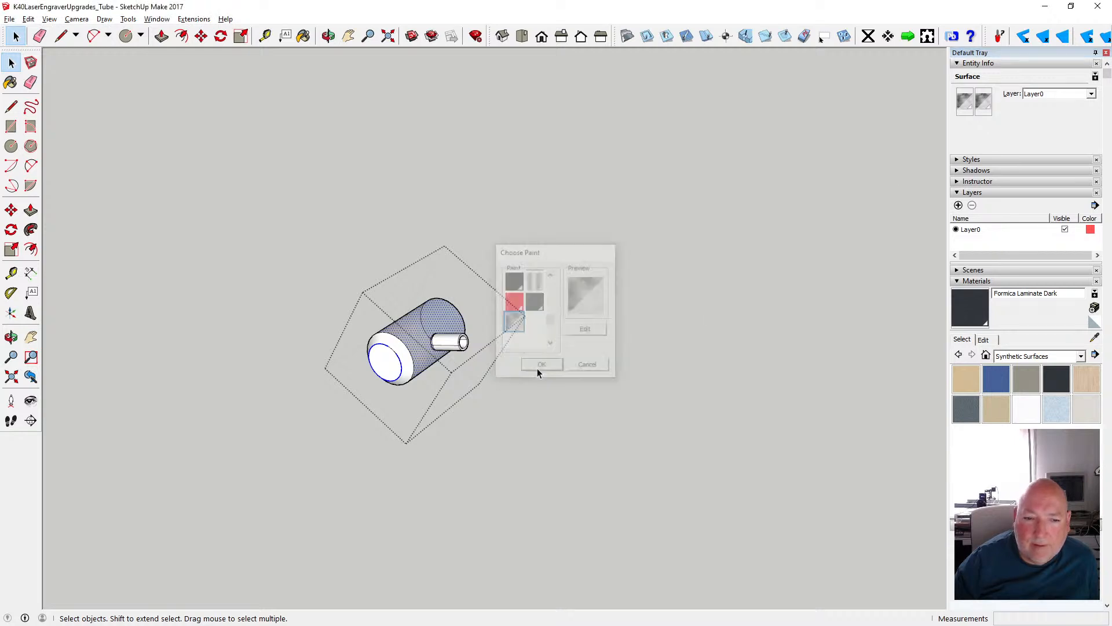
- Apply Translucent Glass Sky Reflection to the front and back of the cylinder's bevelled end surface
{"action": "left_click", "coordinate": [405, 363]}
{"action": "left_click", "coordinate": [966, 103]}
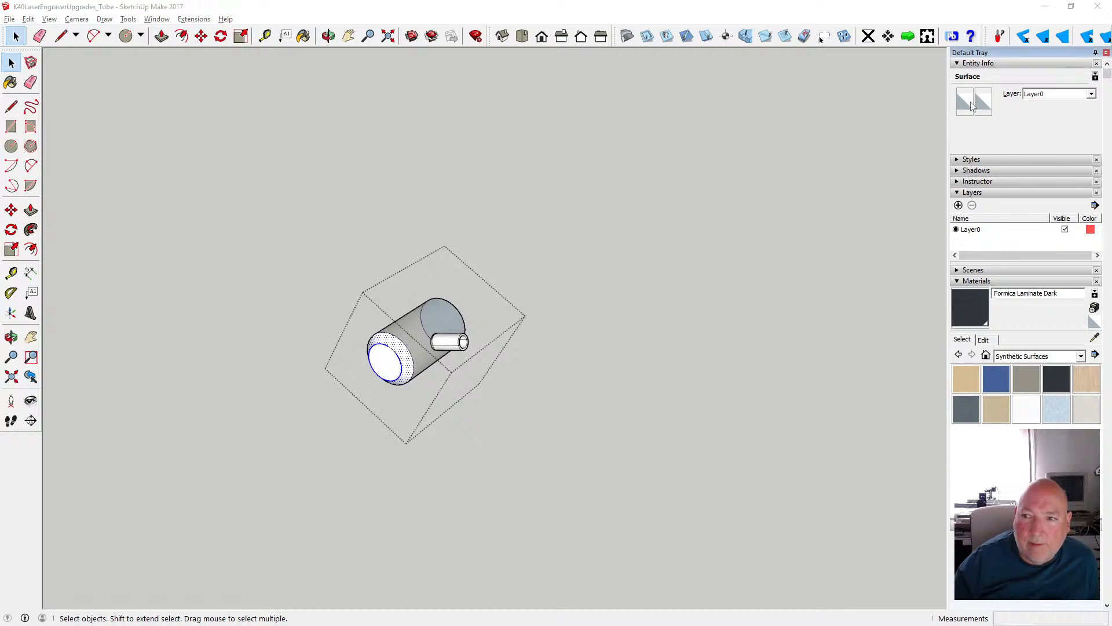
{"action": "scroll", "coordinate": [554, 288], "scroll_direction": "down", "scroll_amount": 3}
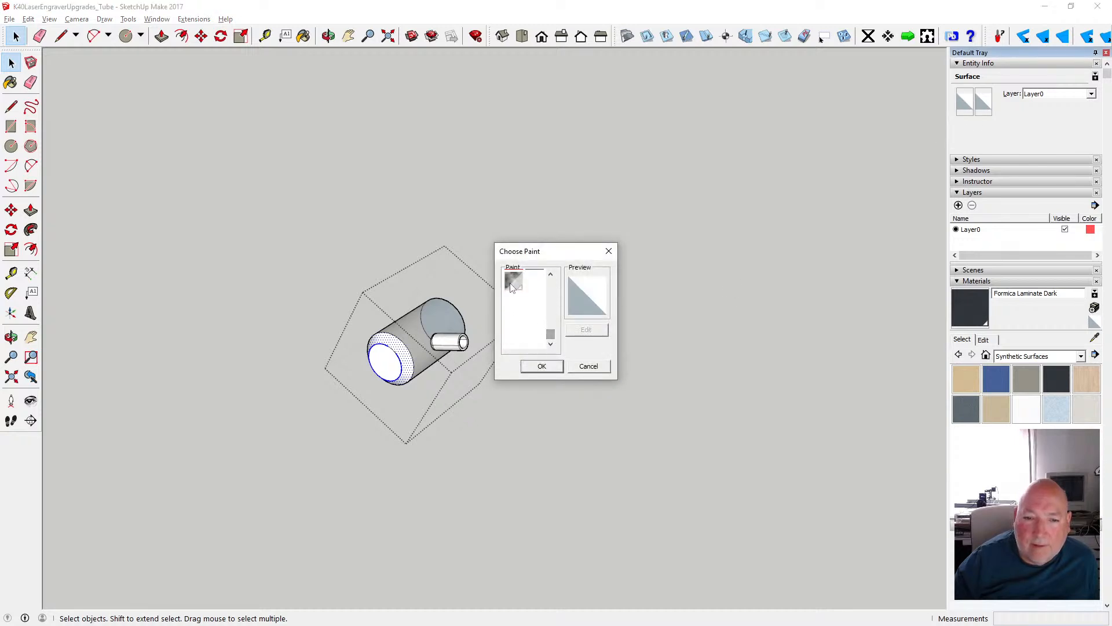
{"action": "left_click", "coordinate": [513, 281]}
{"action": "left_click", "coordinate": [542, 366]}
{"action": "left_click", "coordinate": [984, 101]}
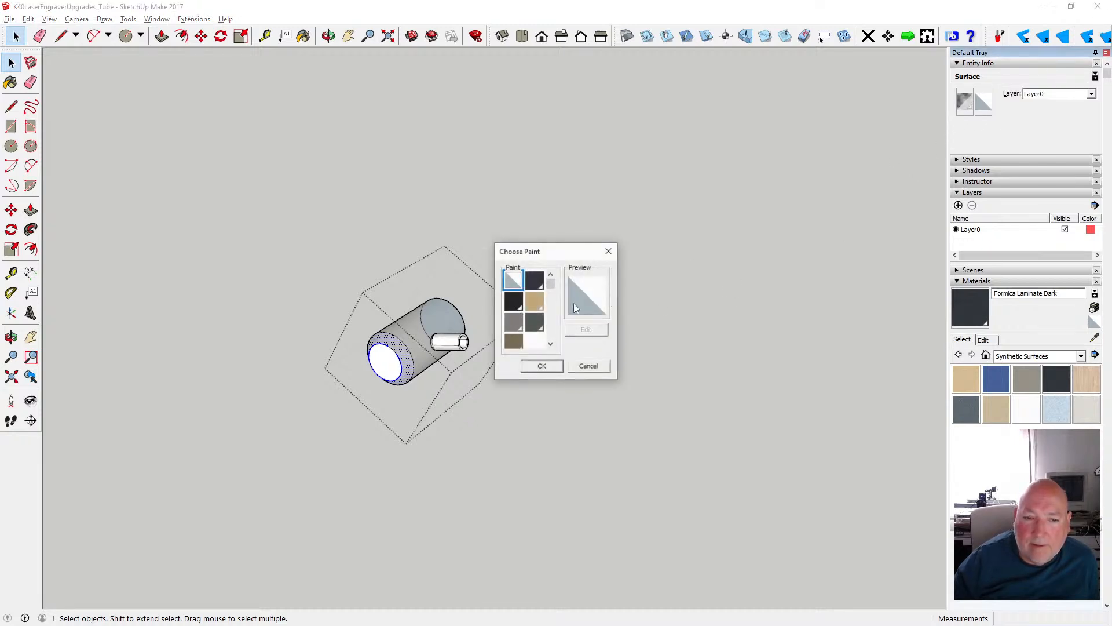
{"action": "scroll", "coordinate": [524, 308], "scroll_direction": "down", "scroll_amount": 2}
{"action": "left_click", "coordinate": [514, 313]}
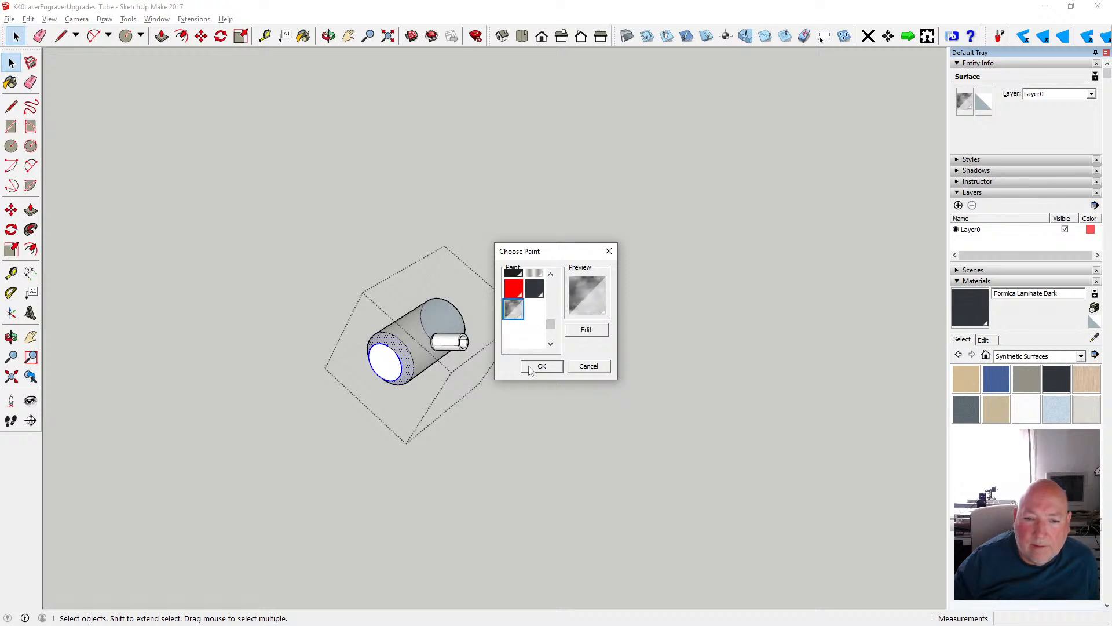
{"action": "left_click", "coordinate": [542, 366]}
- Apply Translucent Glass Sky Reflection to the front and back of the circular end face inside the cylinder's bevelled edge
{"action": "left_click", "coordinate": [383, 371]}
{"action": "left_click", "coordinate": [963, 100]}
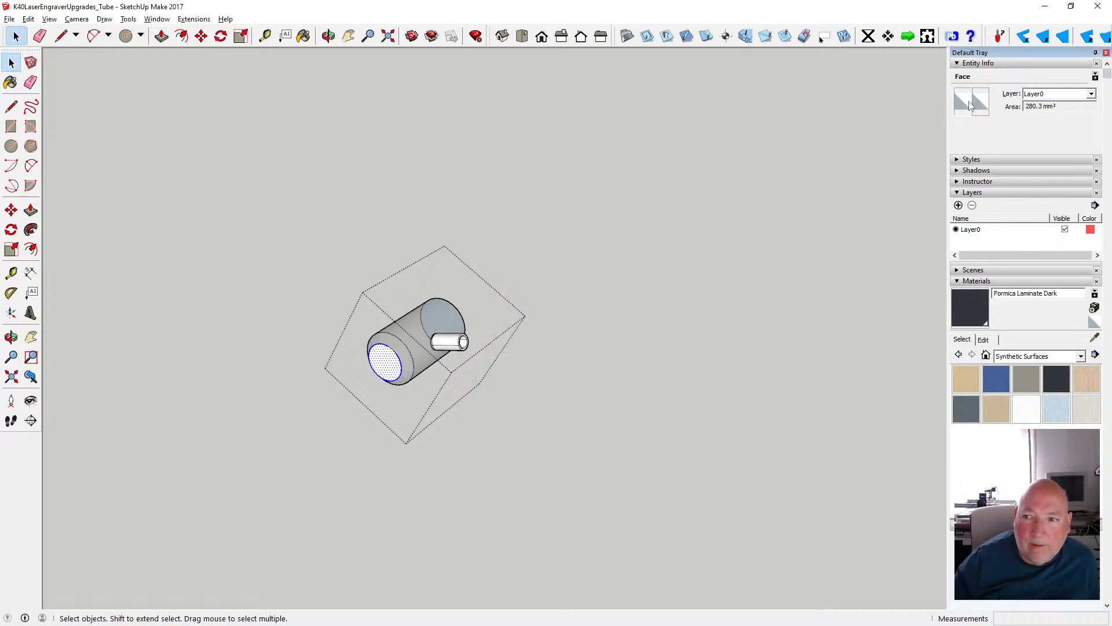
{"action": "scroll", "coordinate": [558, 294], "scroll_direction": "down", "scroll_amount": 5}
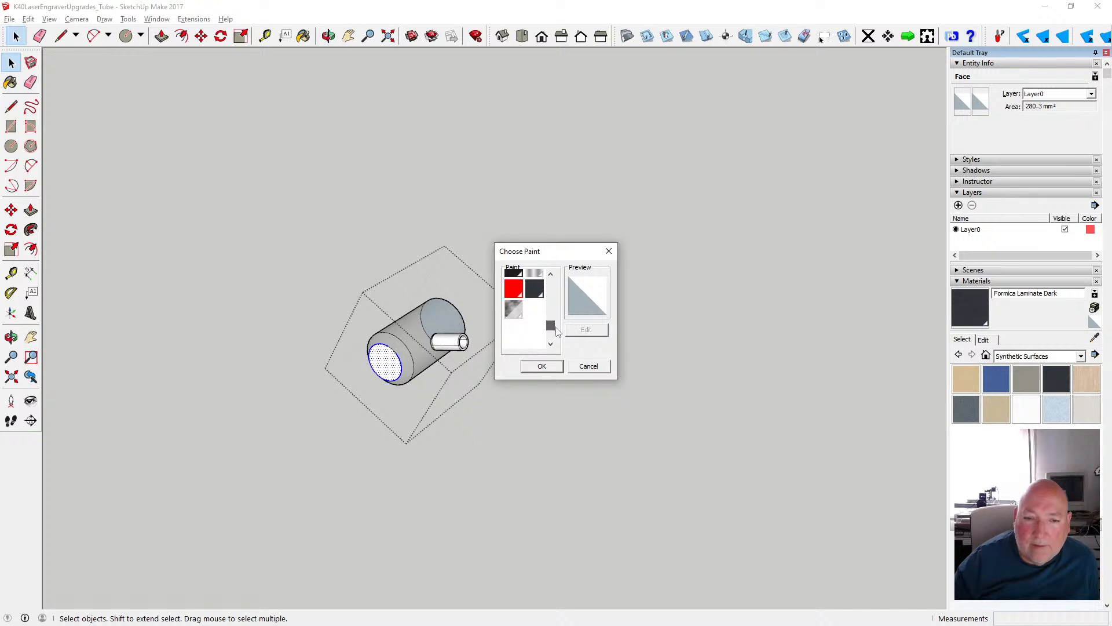
{"action": "left_click", "coordinate": [514, 302]}
{"action": "left_click", "coordinate": [541, 366]}
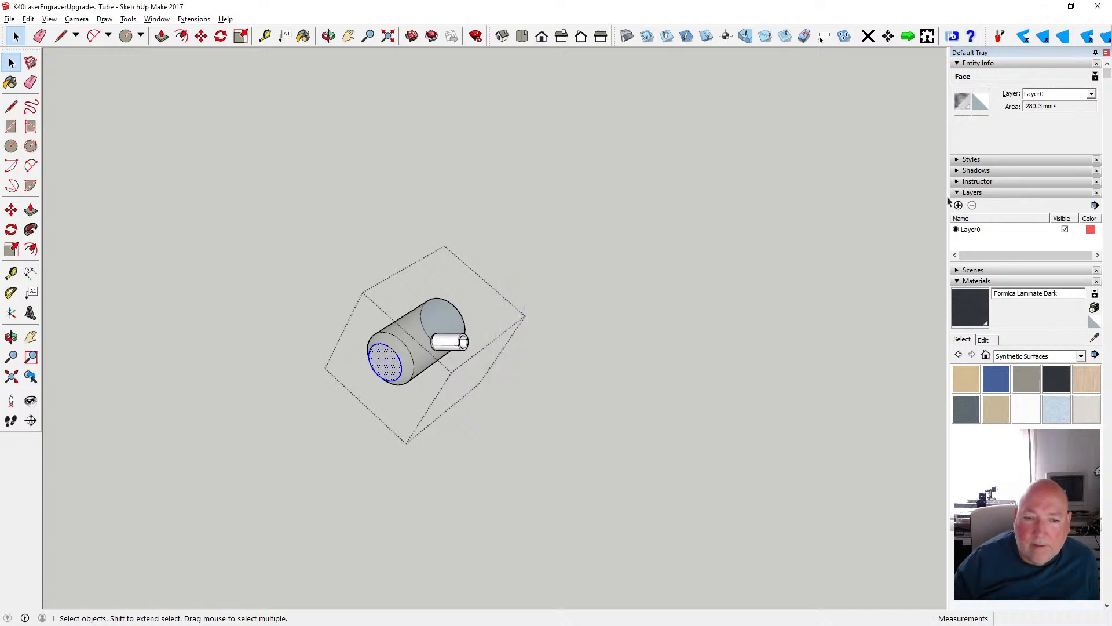
{"action": "left_click", "coordinate": [984, 108]}
{"action": "scroll", "coordinate": [556, 292], "scroll_direction": "down", "scroll_amount": 5}
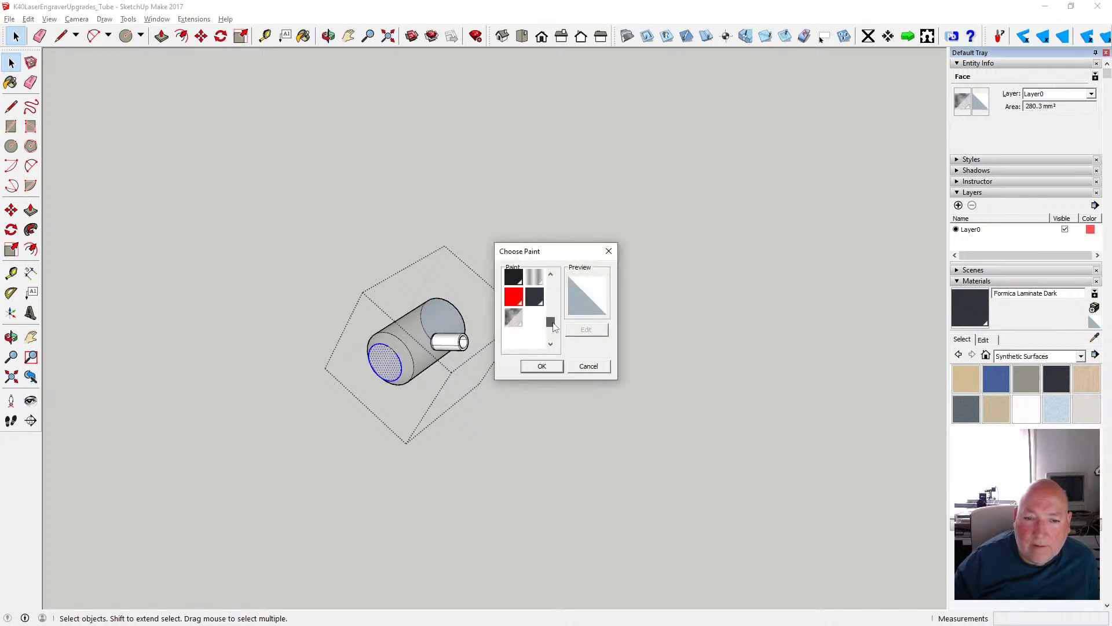
{"action": "left_click", "coordinate": [514, 307]}
{"action": "left_click", "coordinate": [541, 367]}
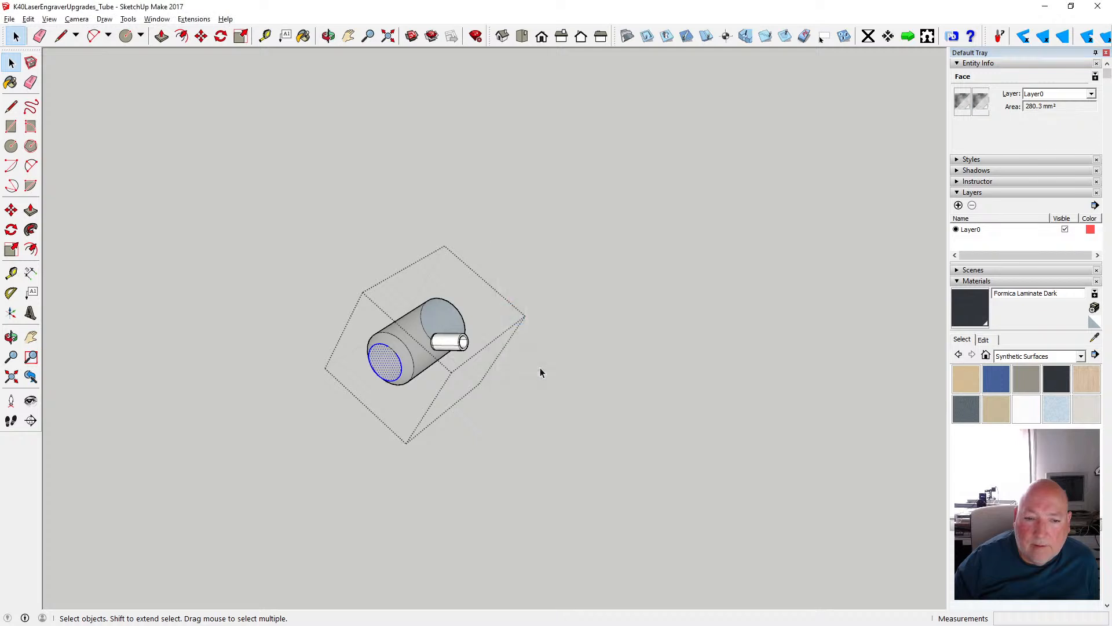
- Apply Translucent Glass Sky Reflection to both sides of the cylinder's opposite, unbevelled end face and exit the group
{"action": "left_click", "coordinate": [329, 37]}
{"action": "left_click_drag", "start_coordinate": [565, 199], "coordinate": [132, 226]}
{"action": "key", "text": "space"}
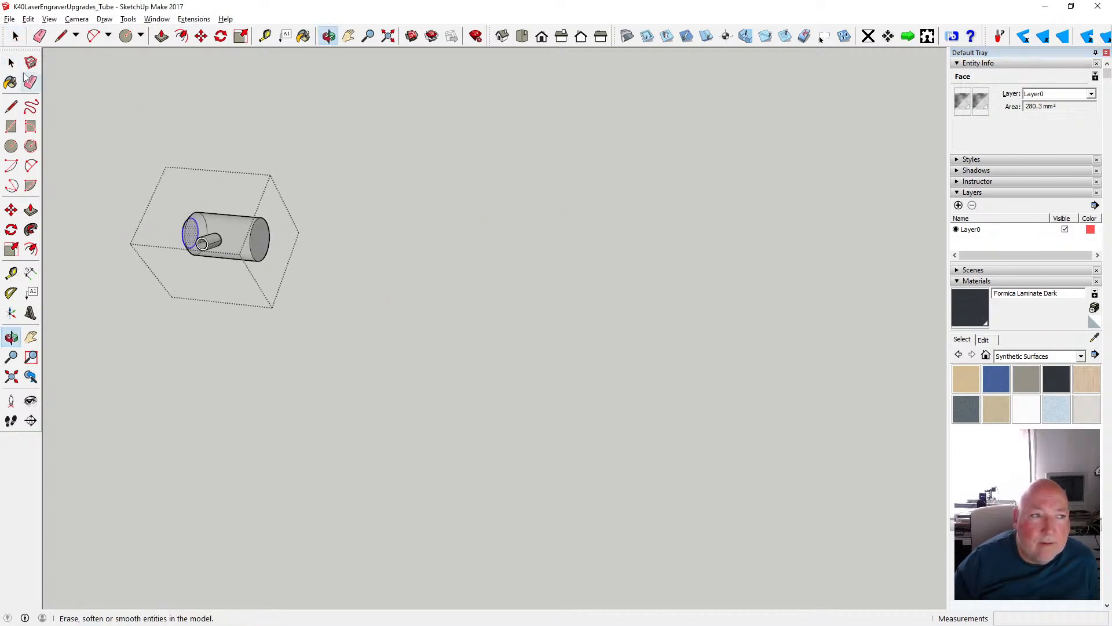
{"action": "left_click", "coordinate": [265, 242]}
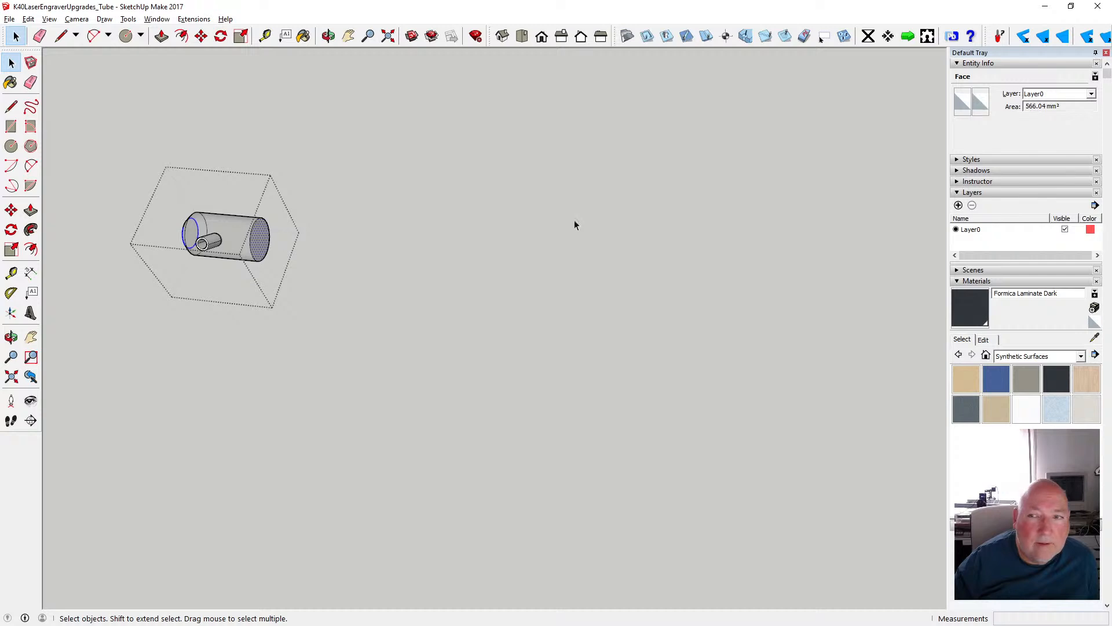
{"action": "left_click", "coordinate": [963, 102]}
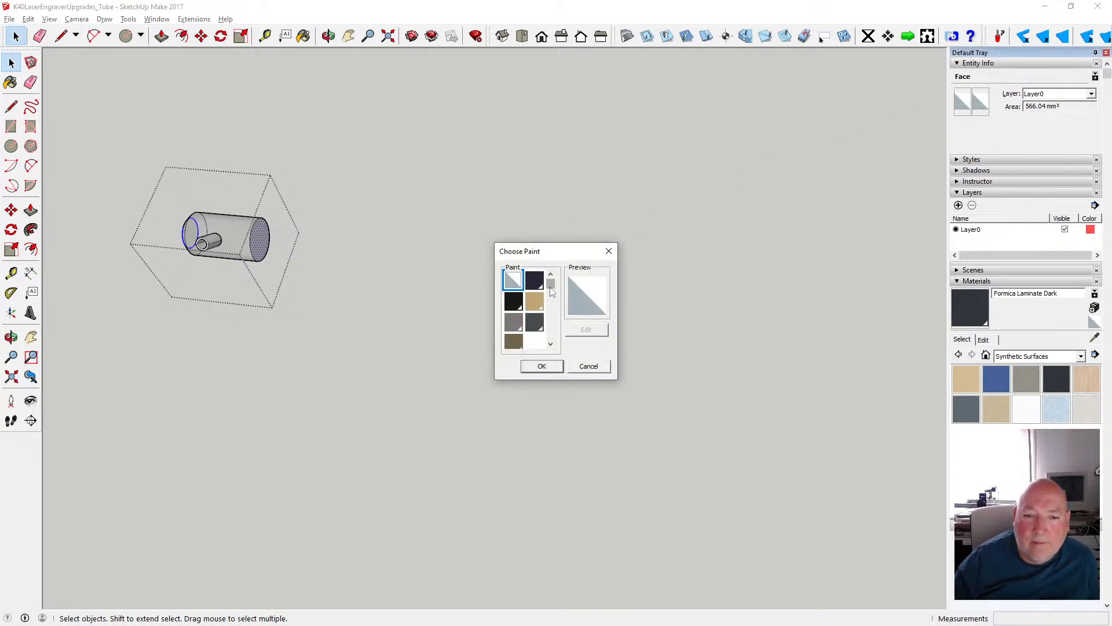
{"action": "left_click_drag", "start_coordinate": [550, 287], "coordinate": [550, 324]}
{"action": "left_click", "coordinate": [513, 311]}
{"action": "left_click", "coordinate": [542, 366]}
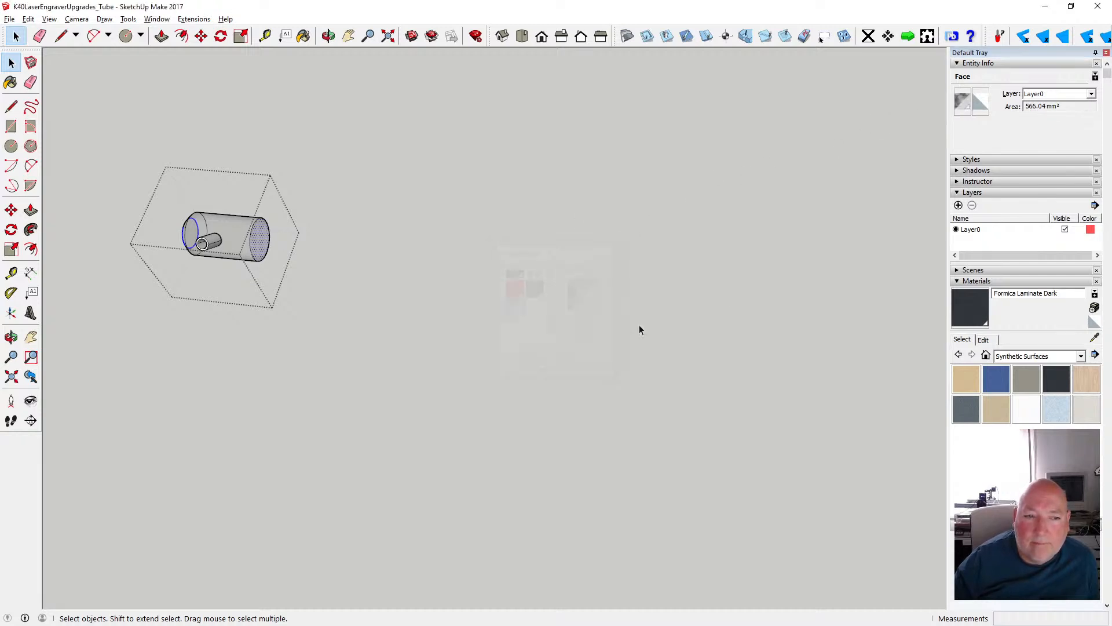
{"action": "left_click", "coordinate": [980, 102]}
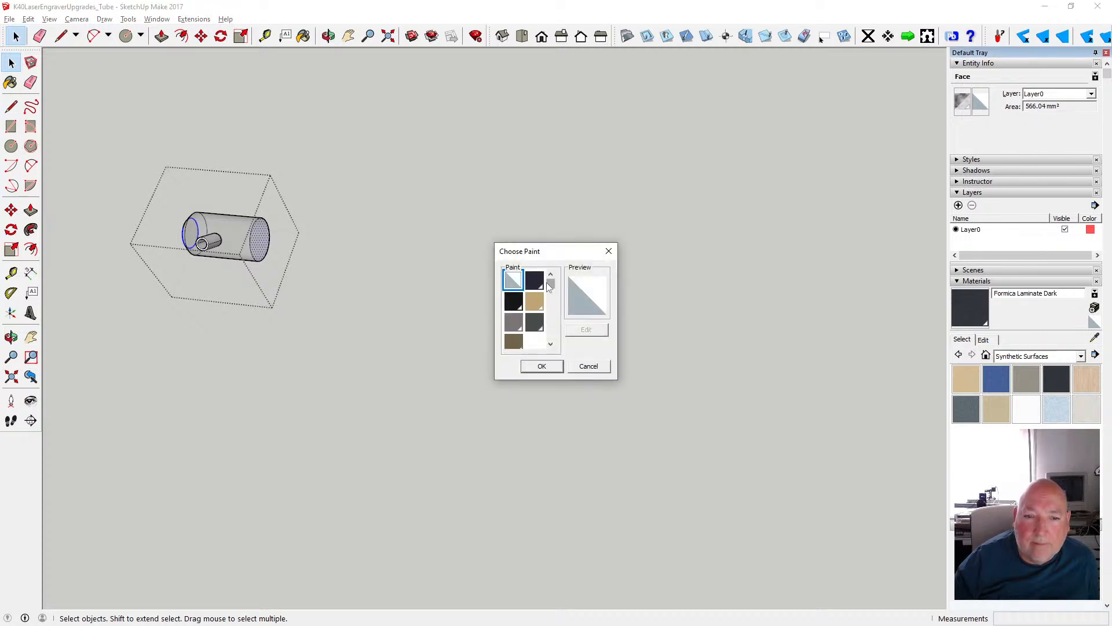
{"action": "left_click_drag", "start_coordinate": [547, 283], "coordinate": [550, 320]}
{"action": "left_click", "coordinate": [513, 323]}
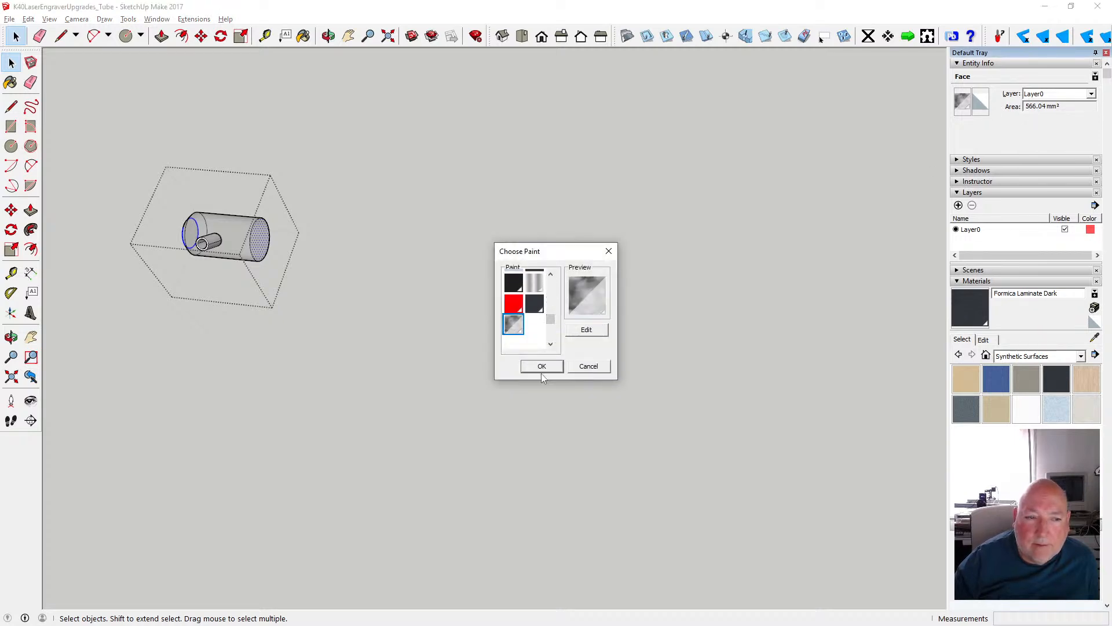
{"action": "left_click", "coordinate": [542, 366]}
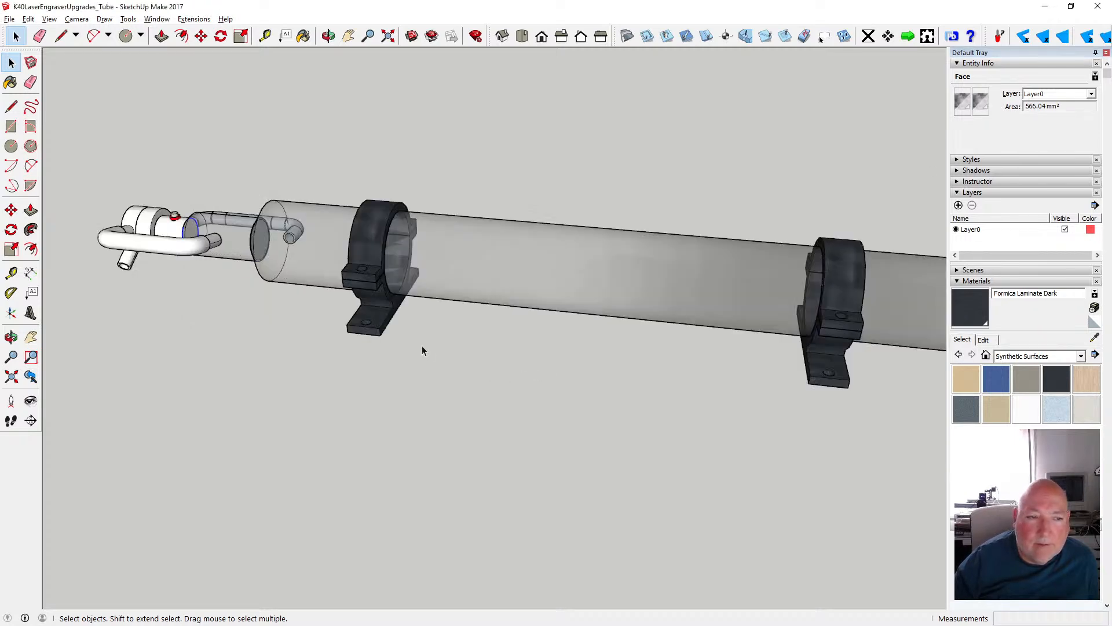
{"action": "left_click", "coordinate": [440, 347]}
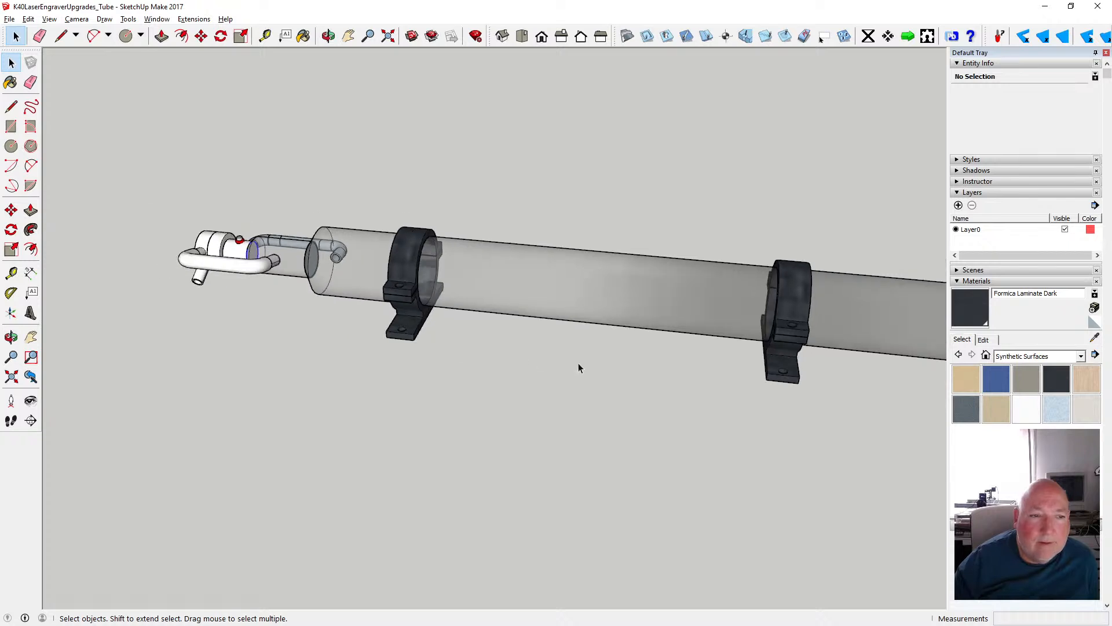
- Open the short white cylinder group beneath the red fitting and select its curved surface
{"action": "scroll", "coordinate": [579, 363], "scroll_direction": "down", "scroll_amount": 1}
{"action": "scroll", "coordinate": [248, 266], "scroll_direction": "up", "scroll_amount": 5}
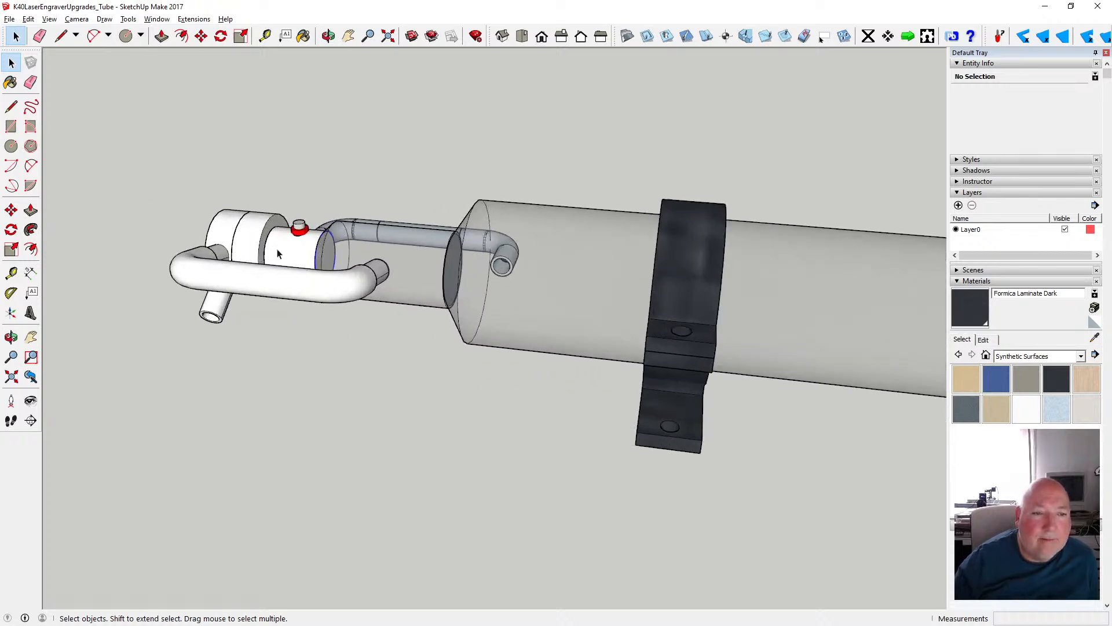
{"action": "left_click", "coordinate": [305, 249]}
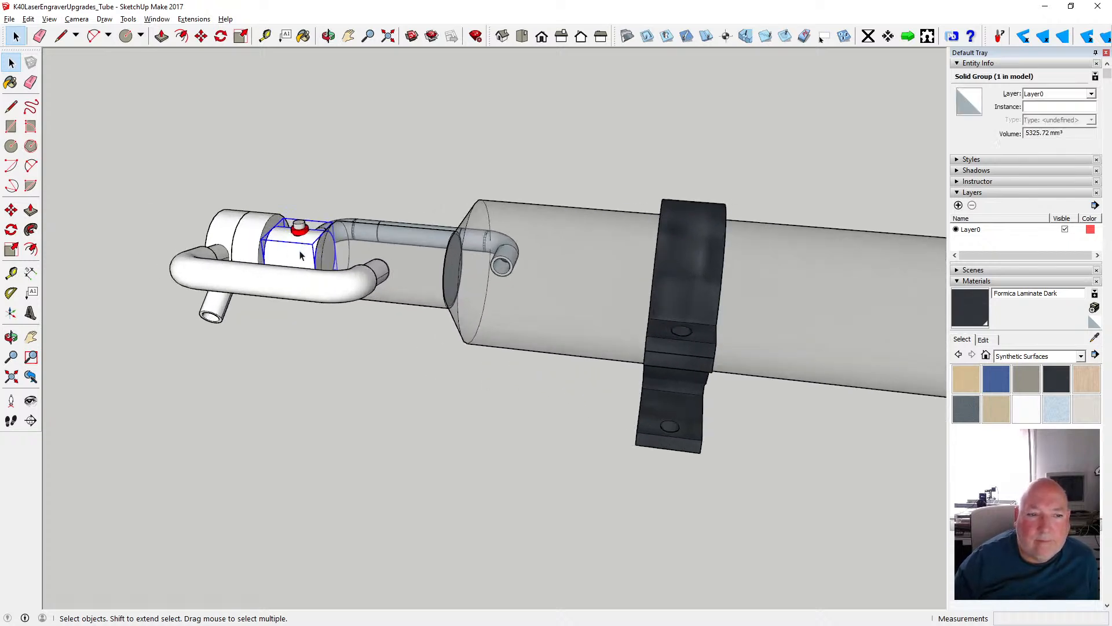
{"action": "double_click", "coordinate": [300, 256]}
{"action": "left_click", "coordinate": [298, 256]}
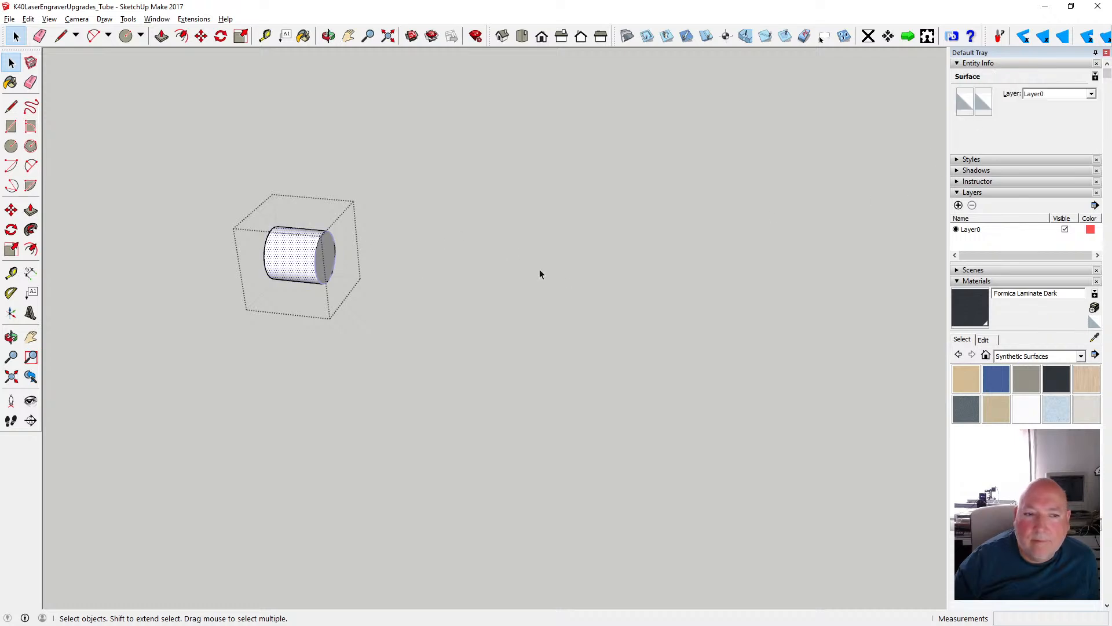
- Select the remaining face of the small cylinder and paint the front sides of all its faces with the translucent grey material
{"action": "left_click", "coordinate": [328, 36]}
{"action": "left_click_drag", "start_coordinate": [323, 99], "coordinate": [632, 141]}
{"action": "left_click", "coordinate": [13, 60]}
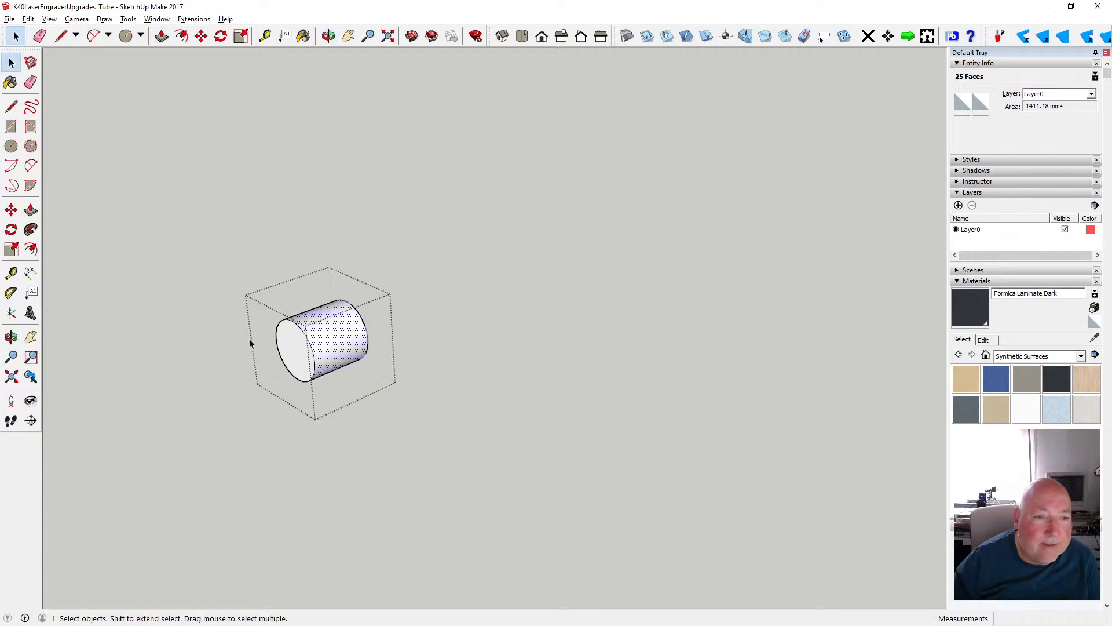
{"action": "left_click", "coordinate": [962, 110]}
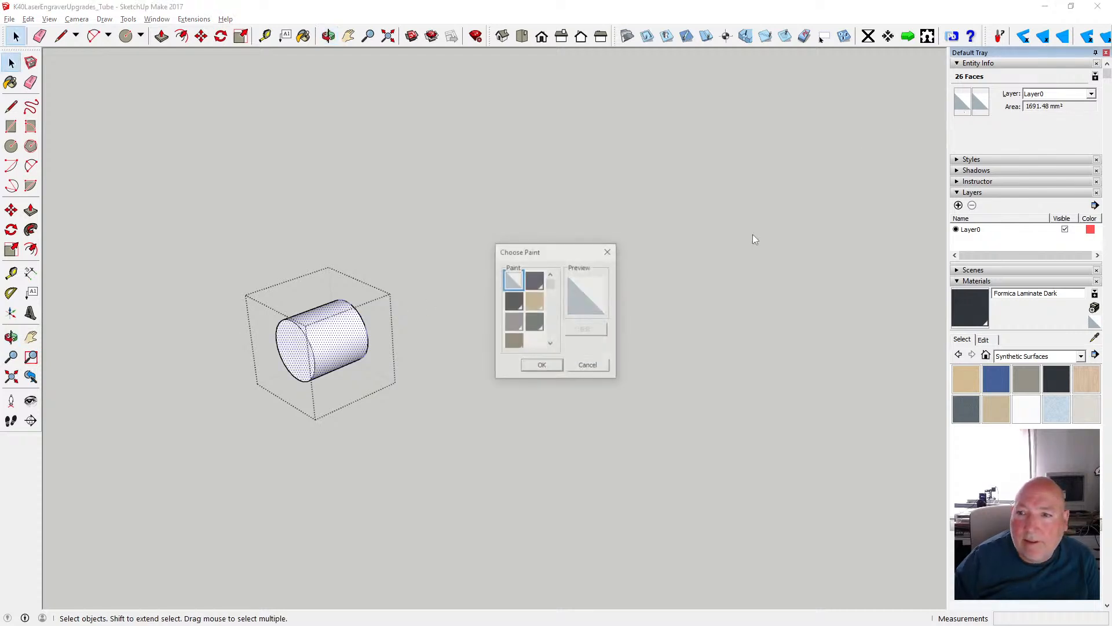
{"action": "left_click_drag", "start_coordinate": [554, 290], "coordinate": [556, 334]}
{"action": "left_click", "coordinate": [516, 293]}
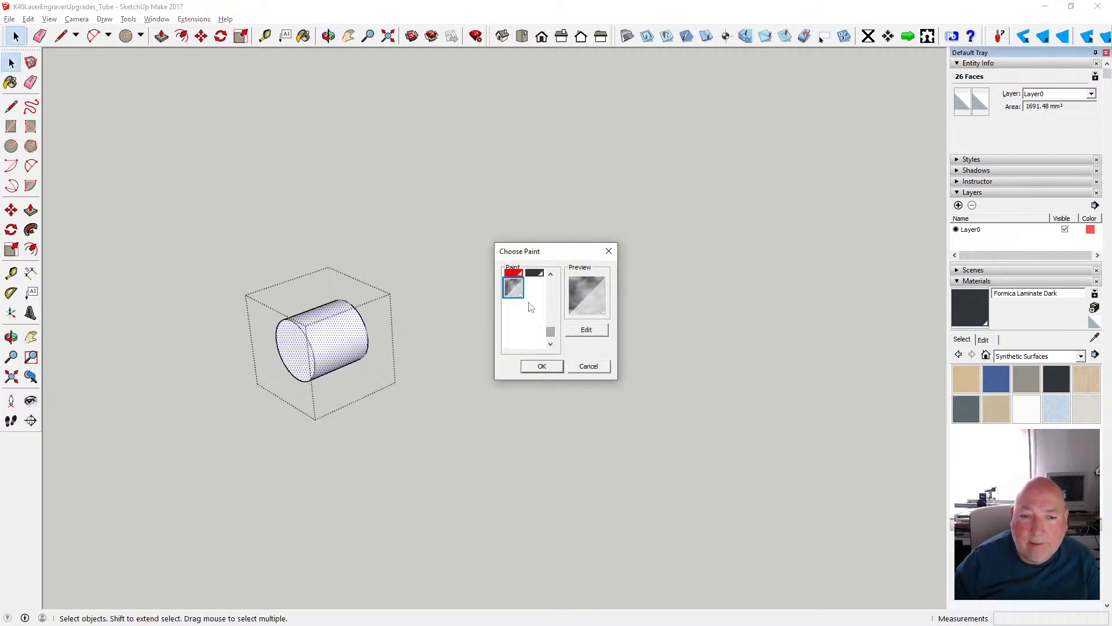
{"action": "left_click", "coordinate": [542, 367]}
- Paint the back sides of the small cylinder's faces with the same translucent grey material and leave its group
{"action": "left_click", "coordinate": [981, 101]}
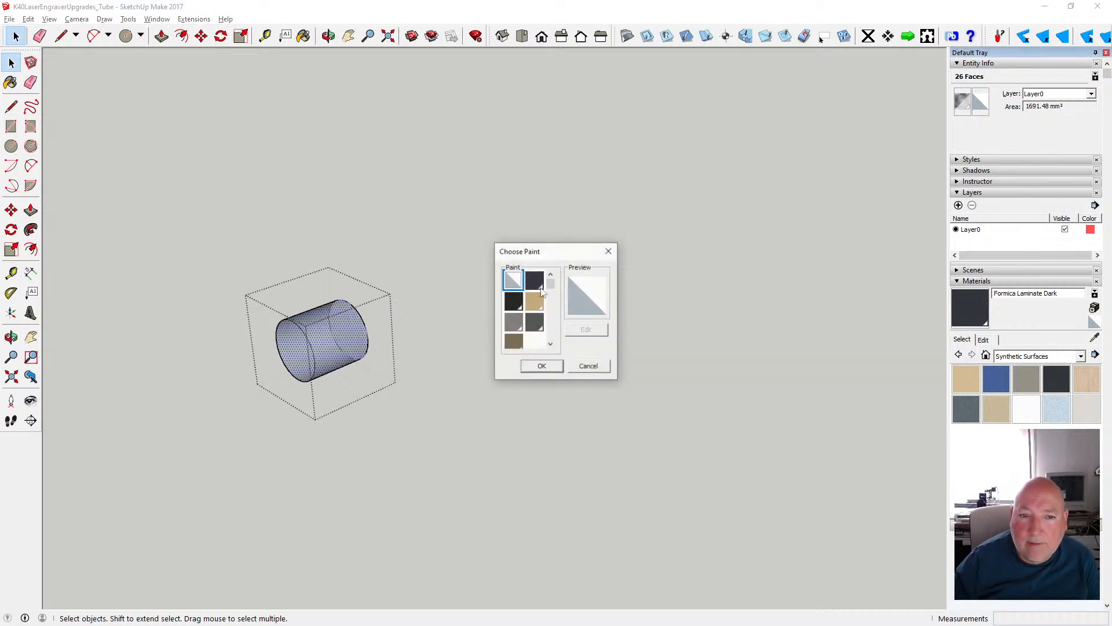
{"action": "left_click", "coordinate": [520, 315]}
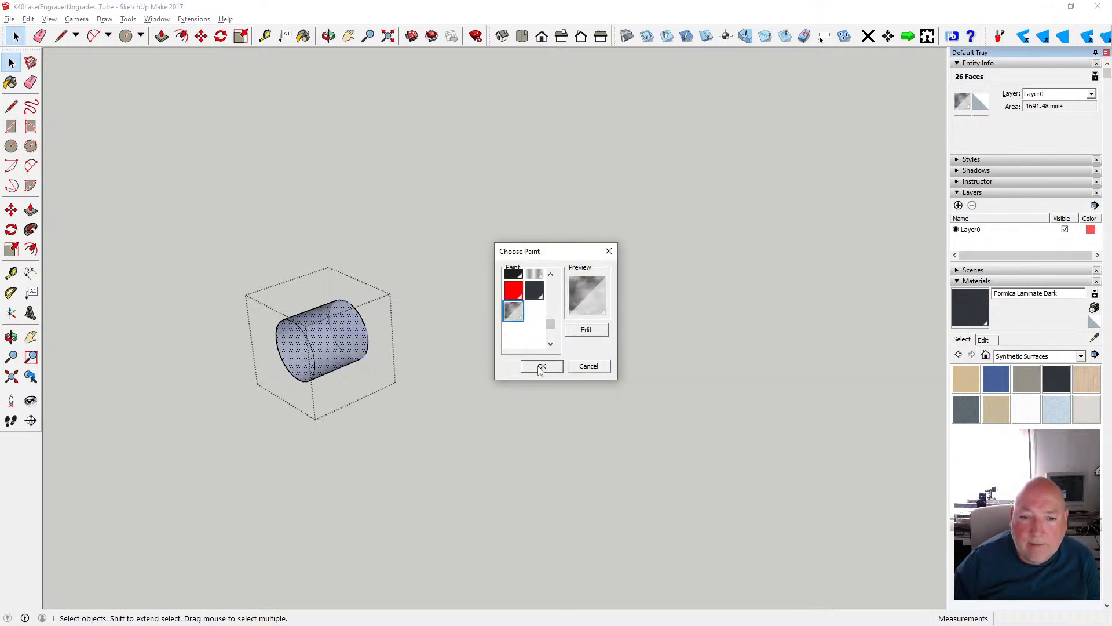
{"action": "left_click", "coordinate": [523, 363]}
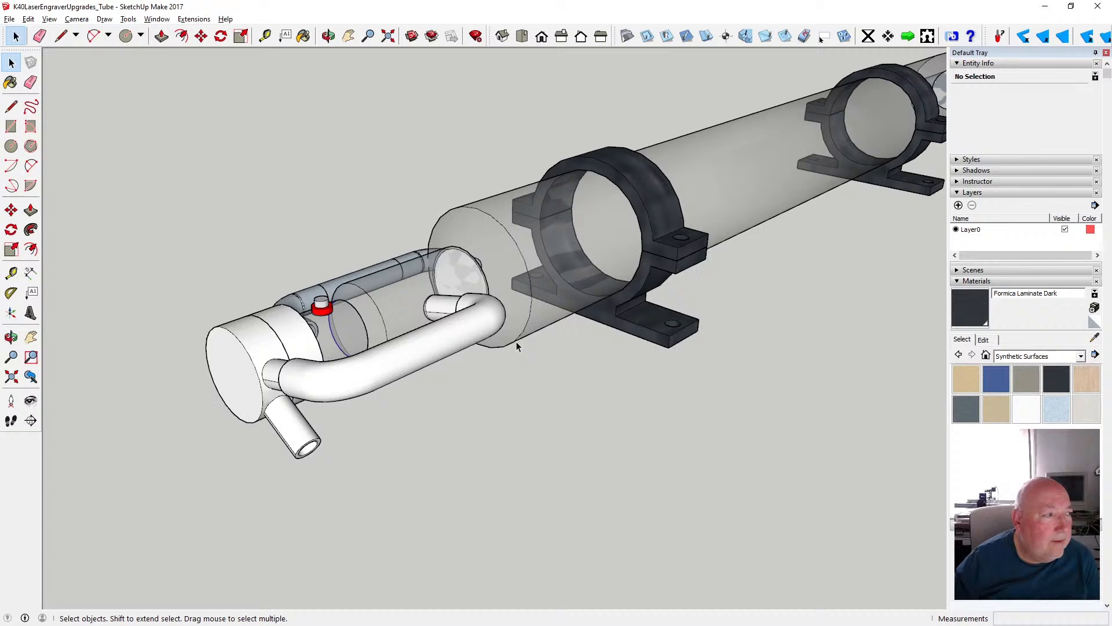
{"action": "scroll", "coordinate": [517, 346], "scroll_direction": "down", "scroll_amount": 3}
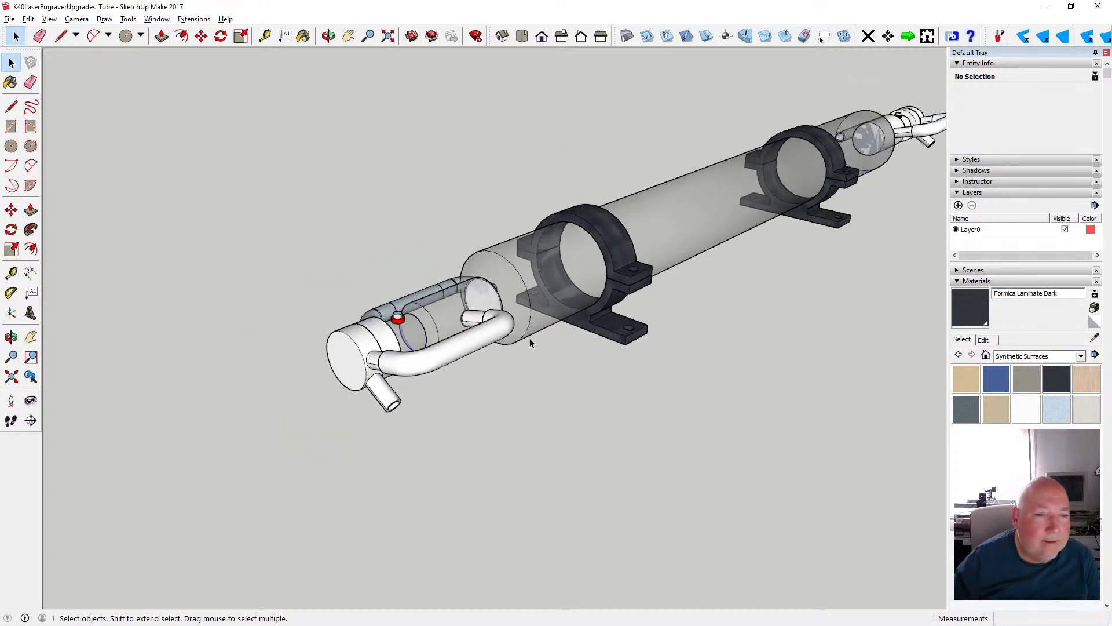
- Open the short disc group beside the end cap, select all its faces and paint their front sides translucent grey
{"action": "left_click", "coordinate": [390, 346]}
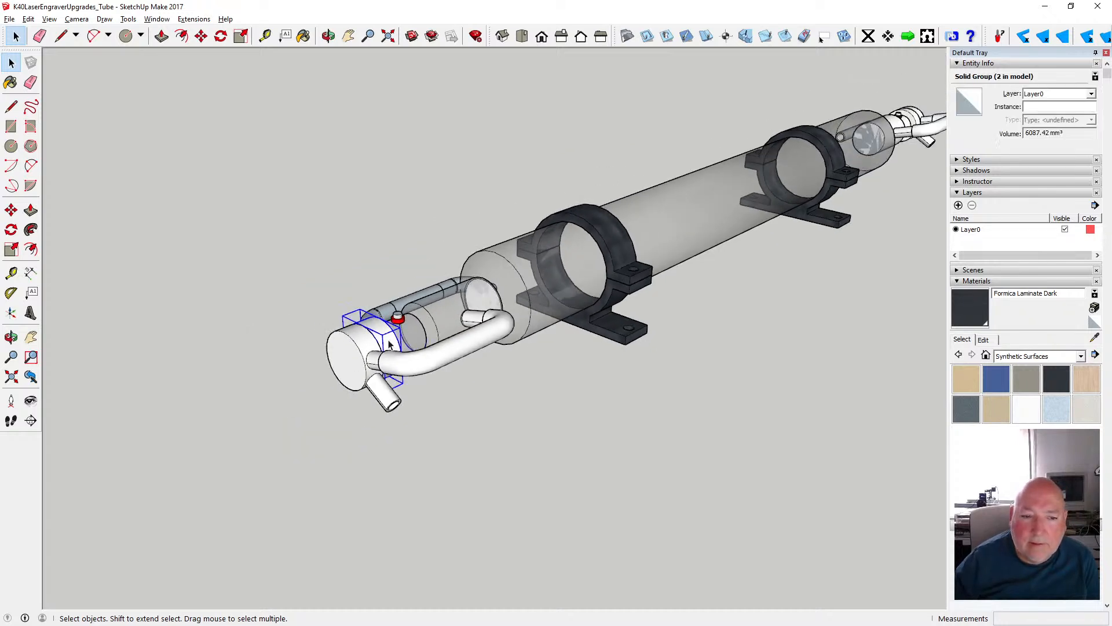
{"action": "double_click", "coordinate": [389, 344]}
{"action": "left_click", "coordinate": [385, 340]}
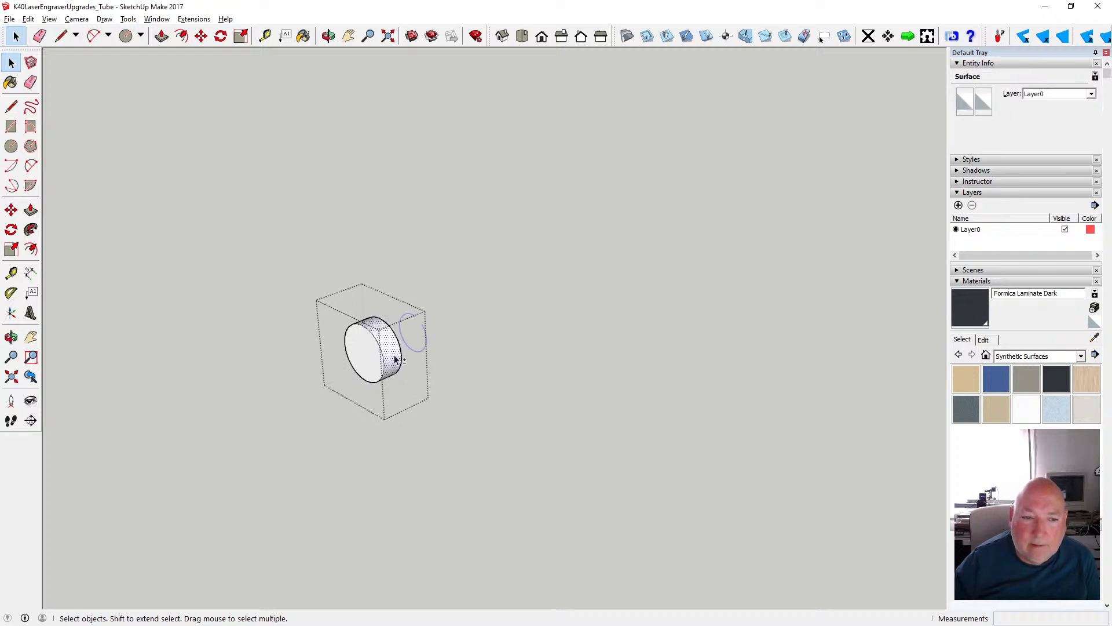
{"action": "key", "text": "ctrl+a"}
{"action": "left_click", "coordinate": [328, 35]}
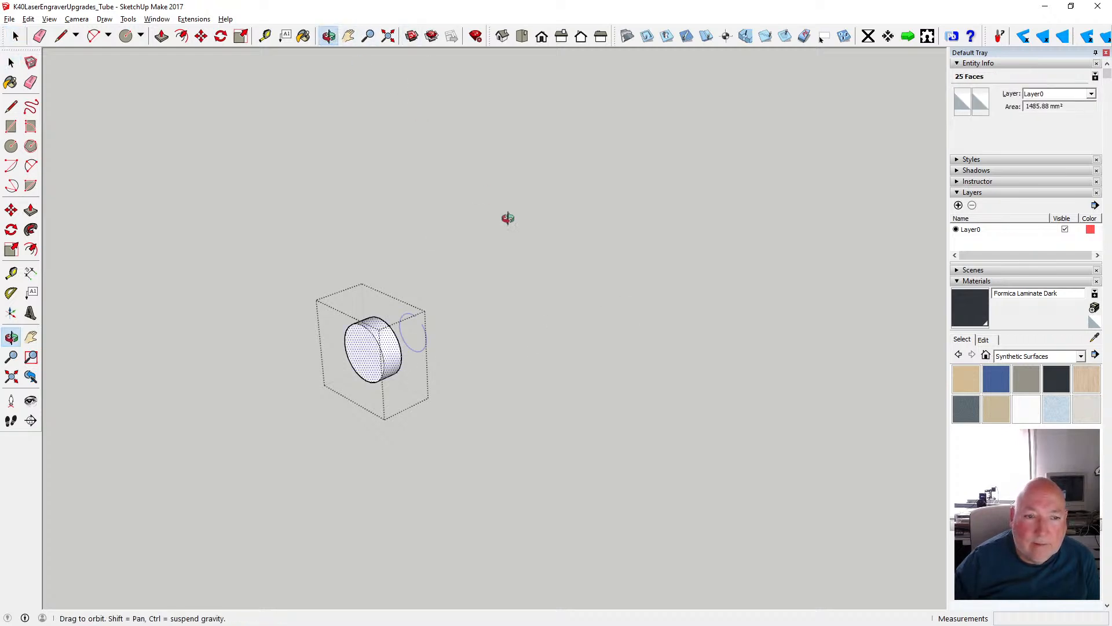
{"action": "left_click_drag", "start_coordinate": [507, 219], "coordinate": [208, 225]}
{"action": "left_click", "coordinate": [11, 62]}
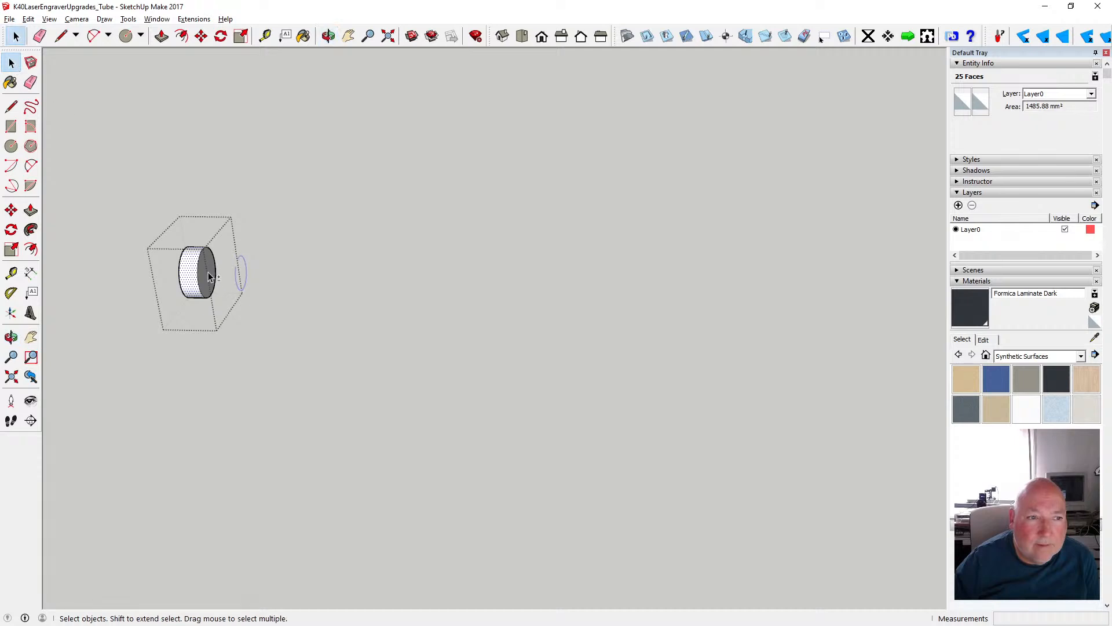
{"action": "left_click", "coordinate": [963, 101]}
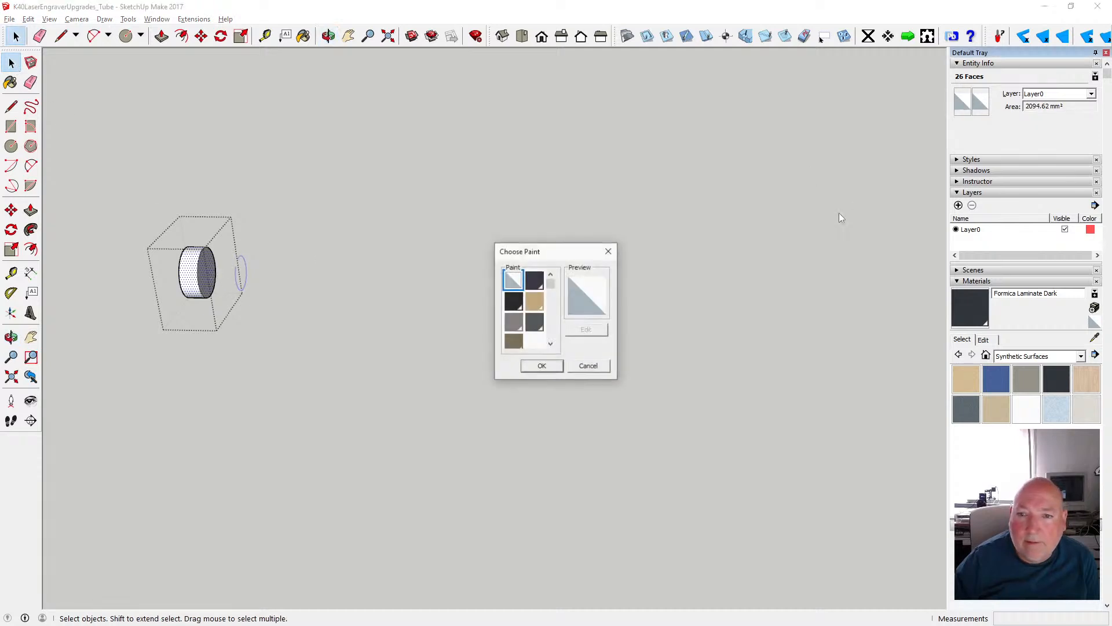
{"action": "left_click_drag", "start_coordinate": [551, 306], "coordinate": [552, 323]}
{"action": "left_click", "coordinate": [517, 324]}
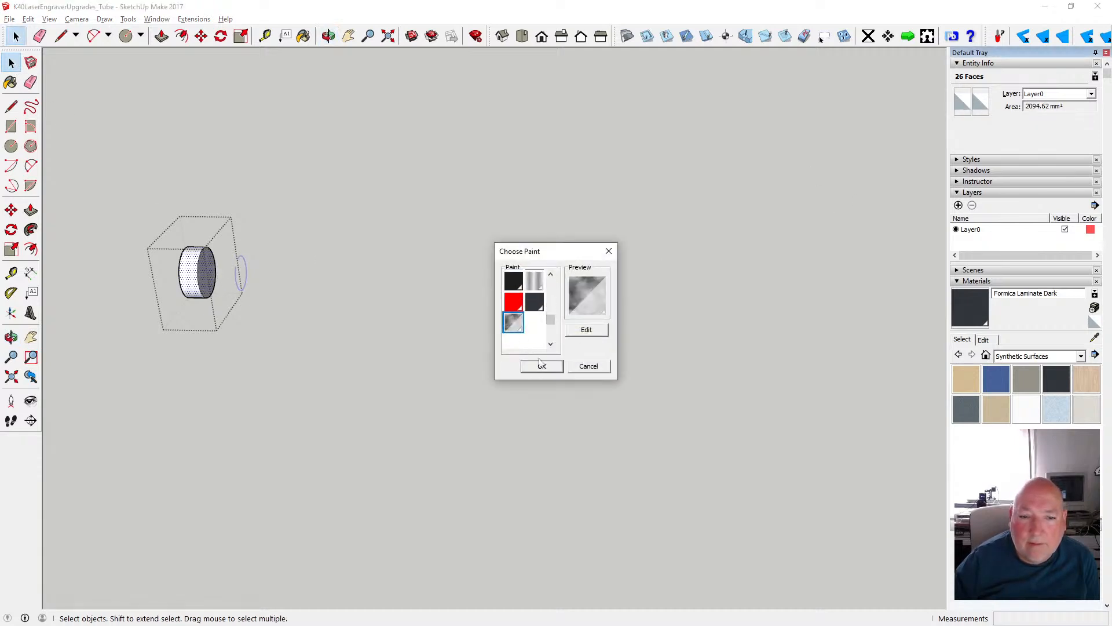
{"action": "left_click", "coordinate": [544, 366]}
- Paint the back sides of the short disc's faces with the translucent grey material and close the group
{"action": "left_click", "coordinate": [980, 107]}
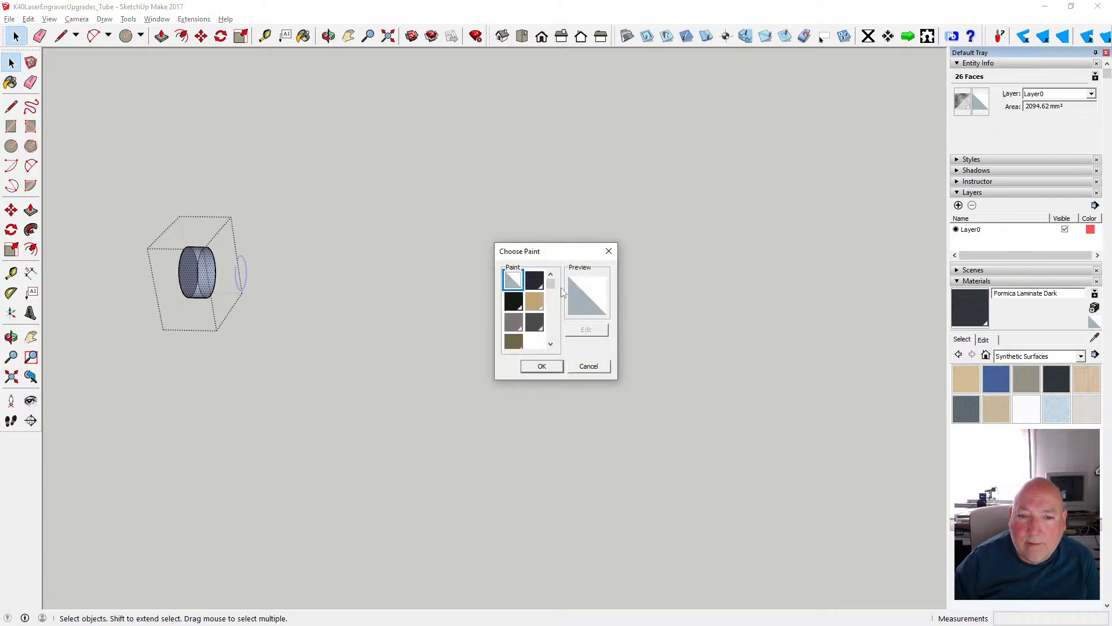
{"action": "left_click_drag", "start_coordinate": [552, 290], "coordinate": [552, 318]}
{"action": "left_click", "coordinate": [515, 327]}
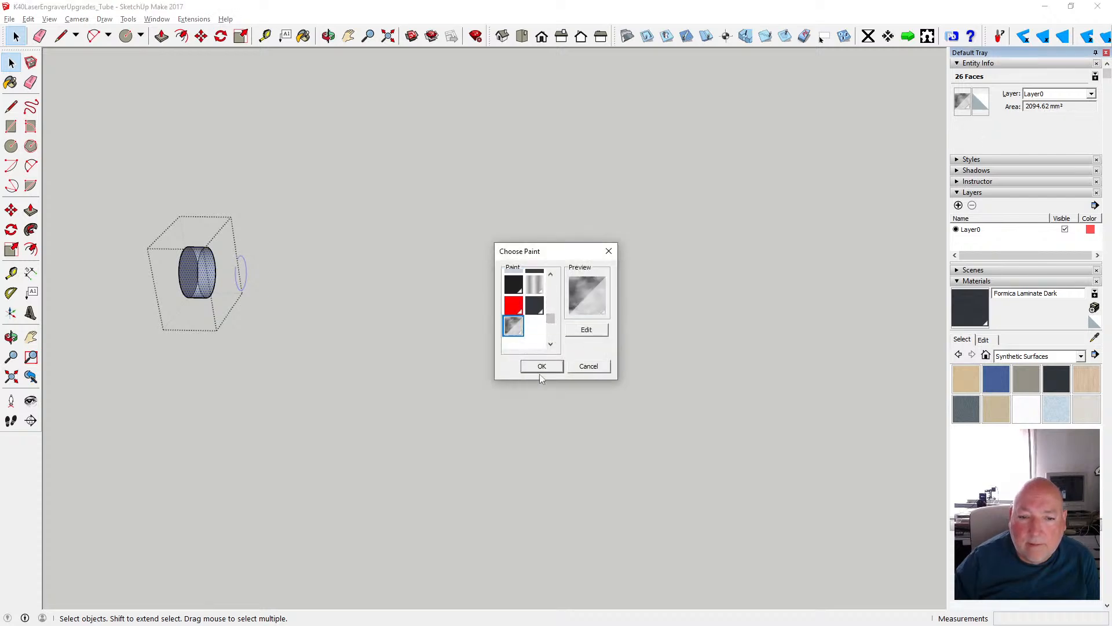
{"action": "left_click", "coordinate": [539, 370]}
{"action": "left_click", "coordinate": [411, 369]}
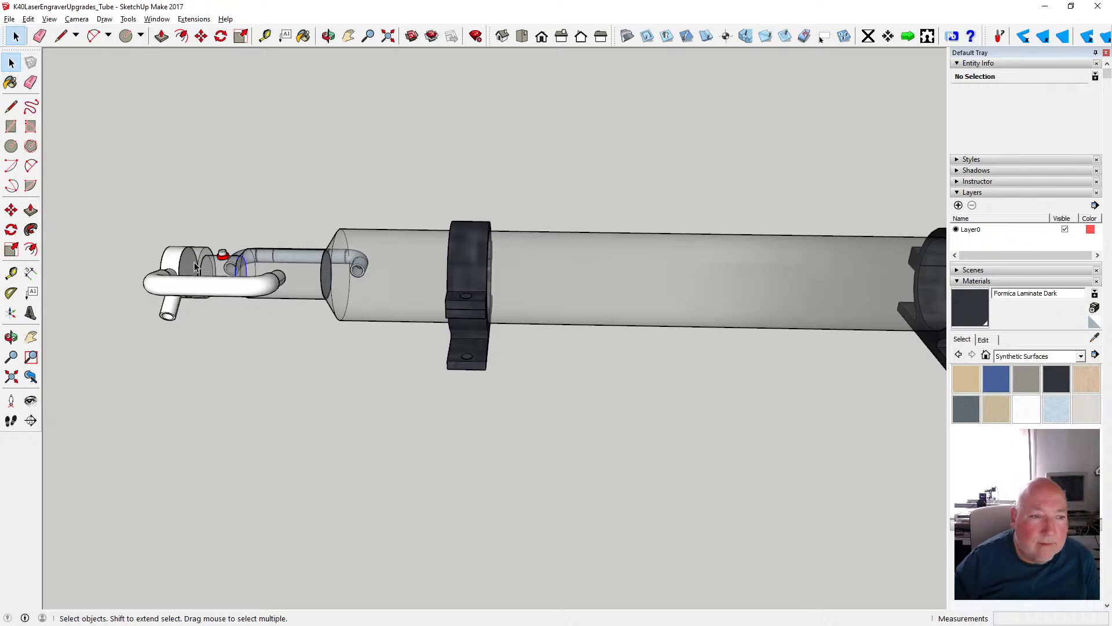
- Open the end cap group and select the faces of its disc and both hose nozzles, including their rims and inner walls
{"action": "left_click", "coordinate": [175, 260]}
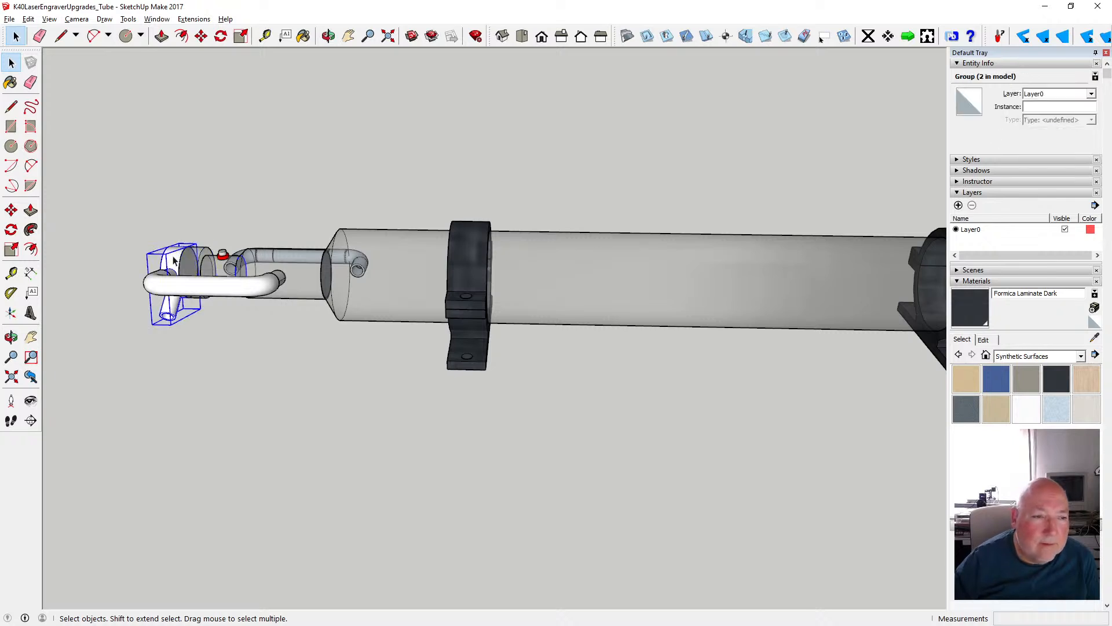
{"action": "double_click", "coordinate": [176, 262]}
{"action": "left_click", "coordinate": [187, 271]}
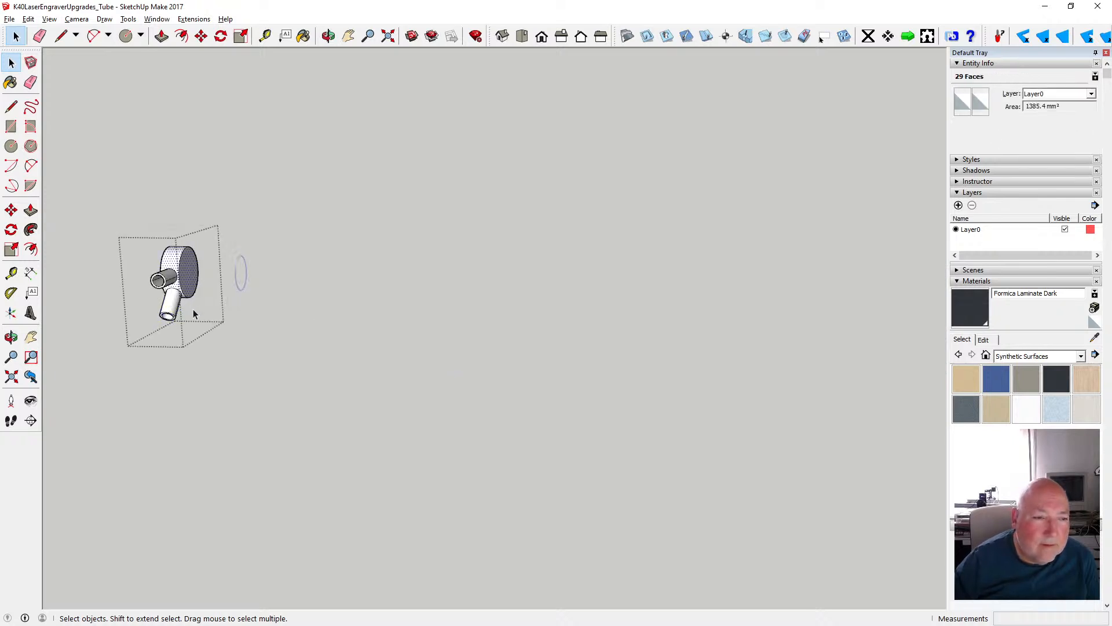
{"action": "scroll", "coordinate": [190, 305], "scroll_direction": "up", "scroll_amount": 3}
{"action": "scroll", "coordinate": [187, 298], "scroll_direction": "up", "scroll_amount": 1}
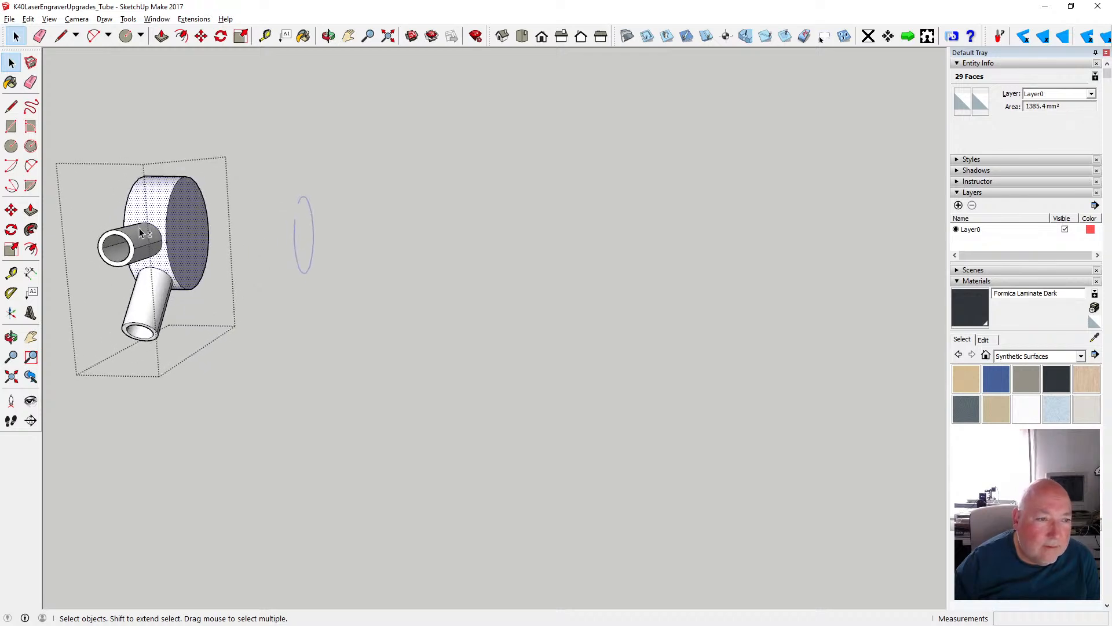
{"action": "left_click", "coordinate": [157, 291], "text": "ctrl"}
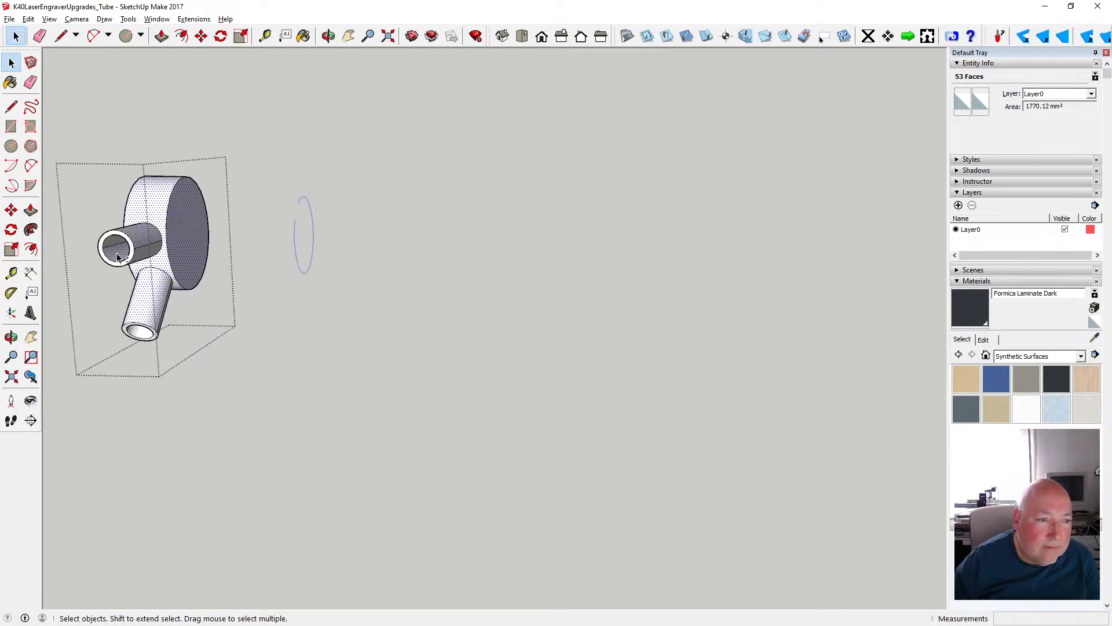
{"action": "left_click", "coordinate": [144, 336], "text": "ctrl"}
{"action": "scroll", "coordinate": [144, 336], "scroll_direction": "up", "scroll_amount": 4}
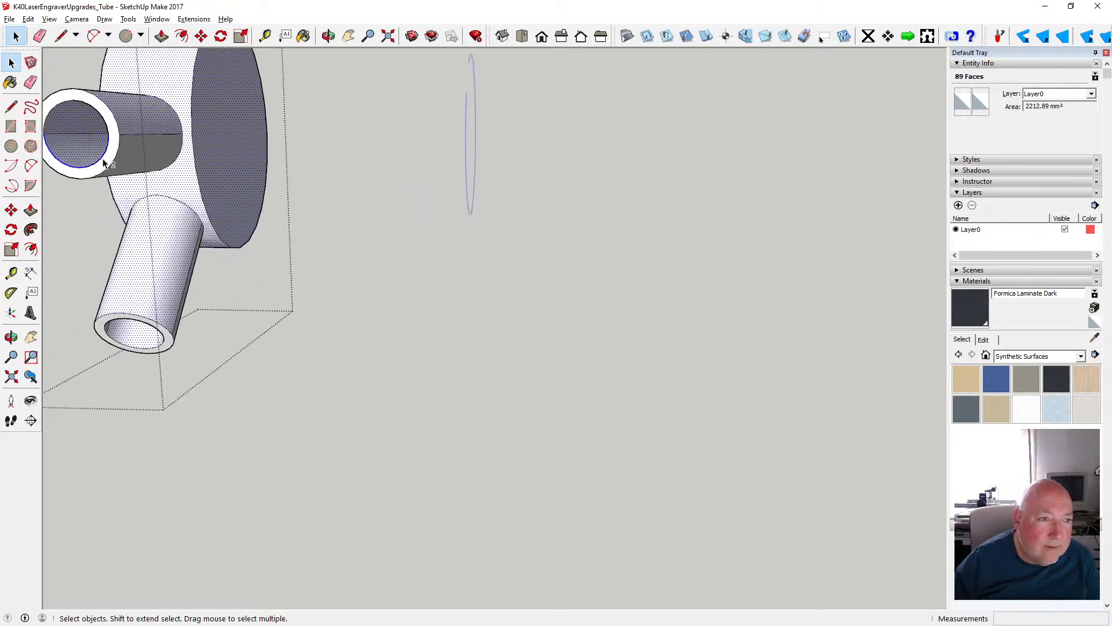
{"action": "left_click", "coordinate": [105, 163], "text": "ctrl"}
{"action": "left_click", "coordinate": [106, 163], "text": "shift"}
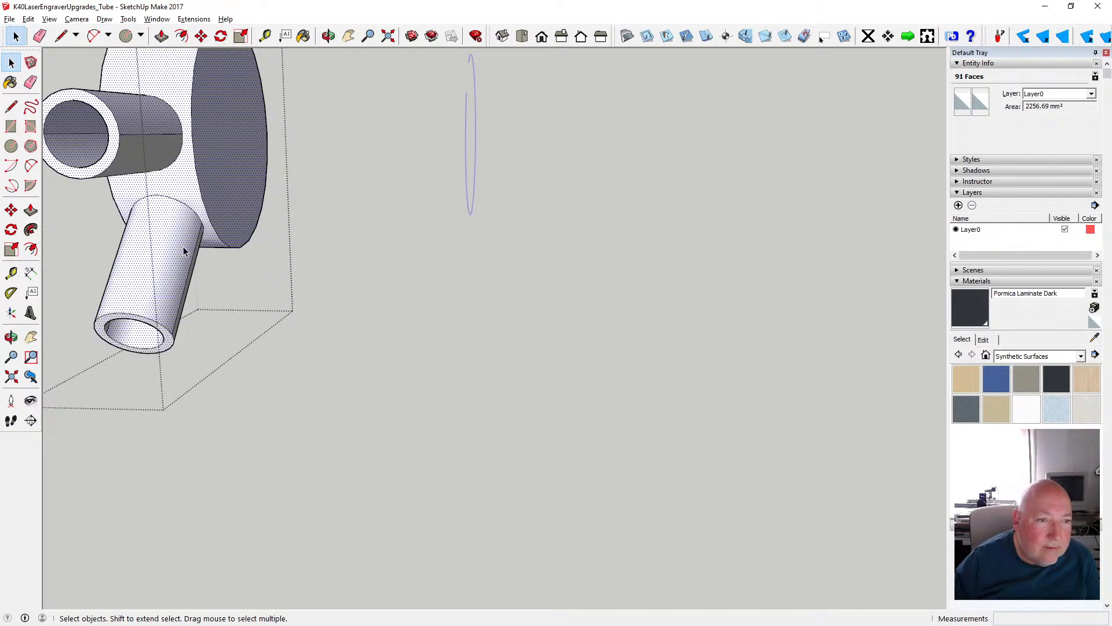
{"action": "left_click", "coordinate": [329, 36]}
{"action": "left_click_drag", "start_coordinate": [295, 200], "coordinate": [378, 187]}
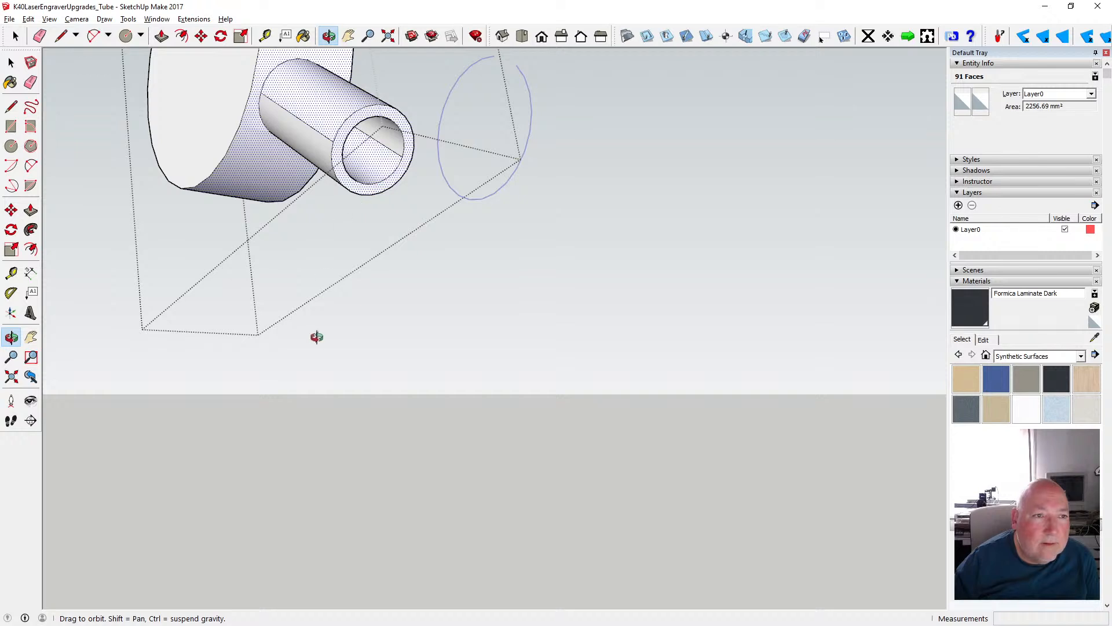
{"action": "scroll", "coordinate": [317, 337], "scroll_direction": "down", "scroll_amount": 3}
{"action": "left_click", "coordinate": [12, 63]}
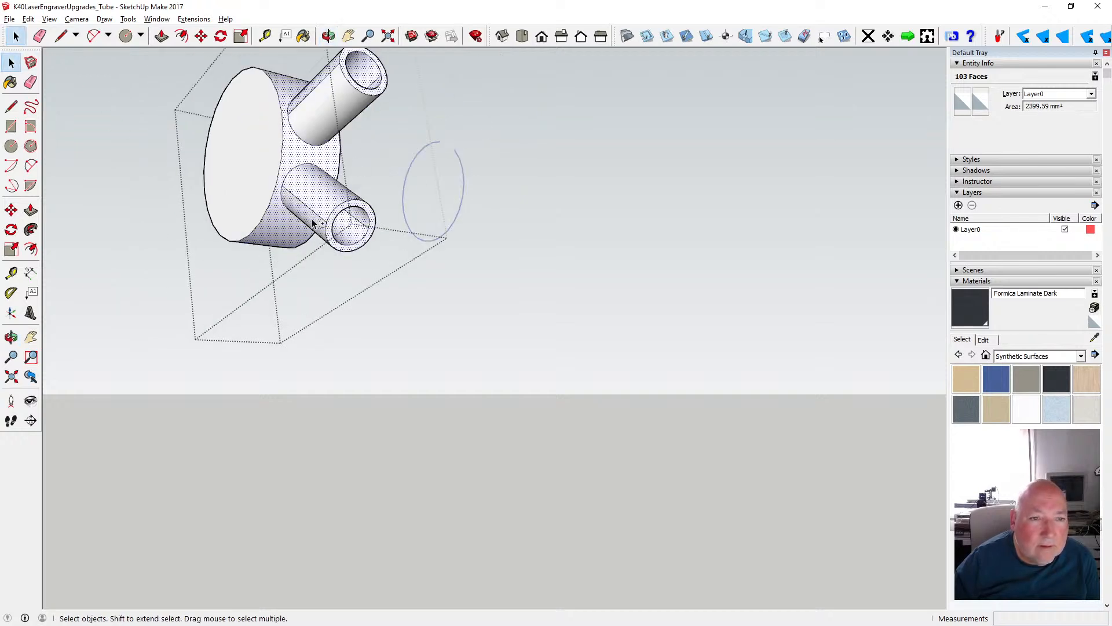
{"action": "left_click", "coordinate": [248, 172], "text": "ctrl"}
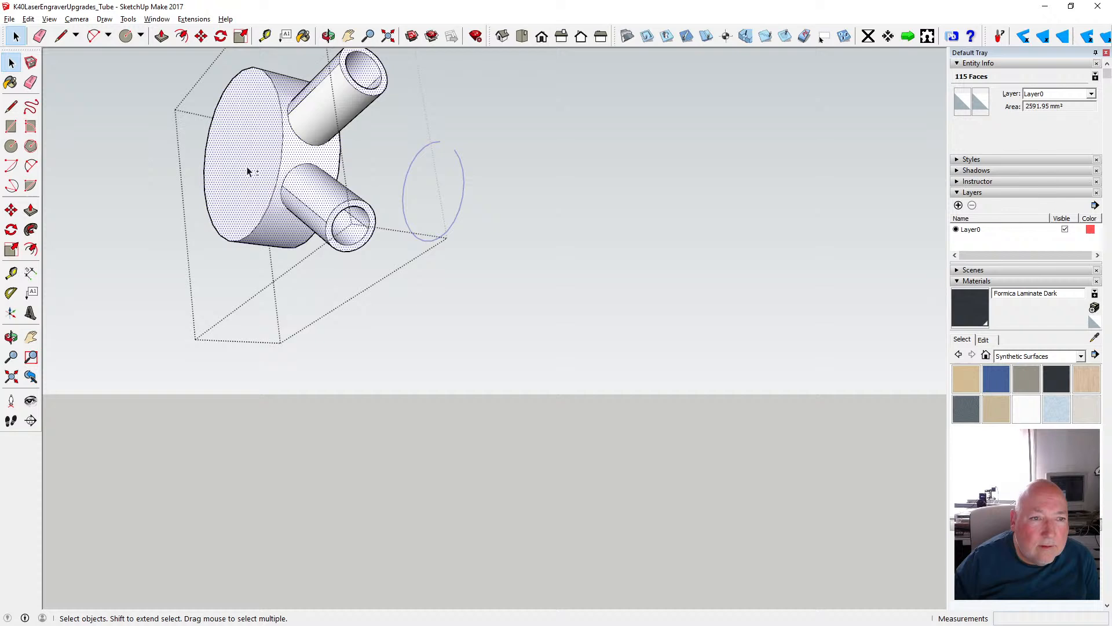
{"action": "left_click", "coordinate": [321, 123], "text": "ctrl"}
- Paint the front and back sides of the selected end cap and nozzle faces translucent grey, and close the group
{"action": "left_click", "coordinate": [963, 103]}
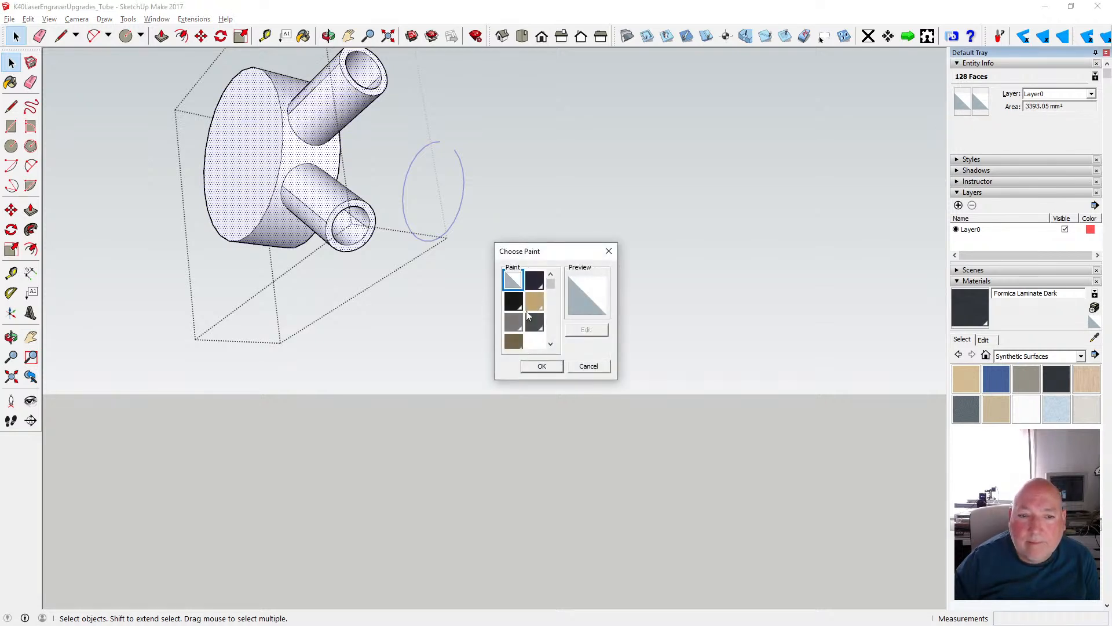
{"action": "scroll", "coordinate": [552, 289], "scroll_direction": "down", "scroll_amount": 3}
{"action": "left_click", "coordinate": [514, 321]}
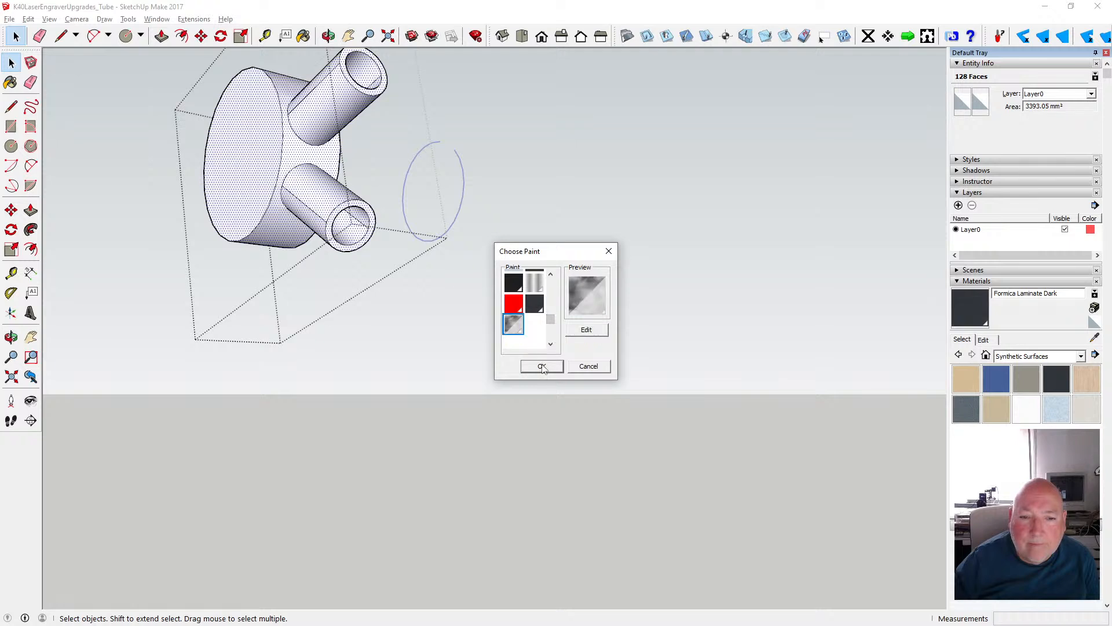
{"action": "left_click", "coordinate": [542, 366]}
{"action": "left_click", "coordinate": [981, 102]}
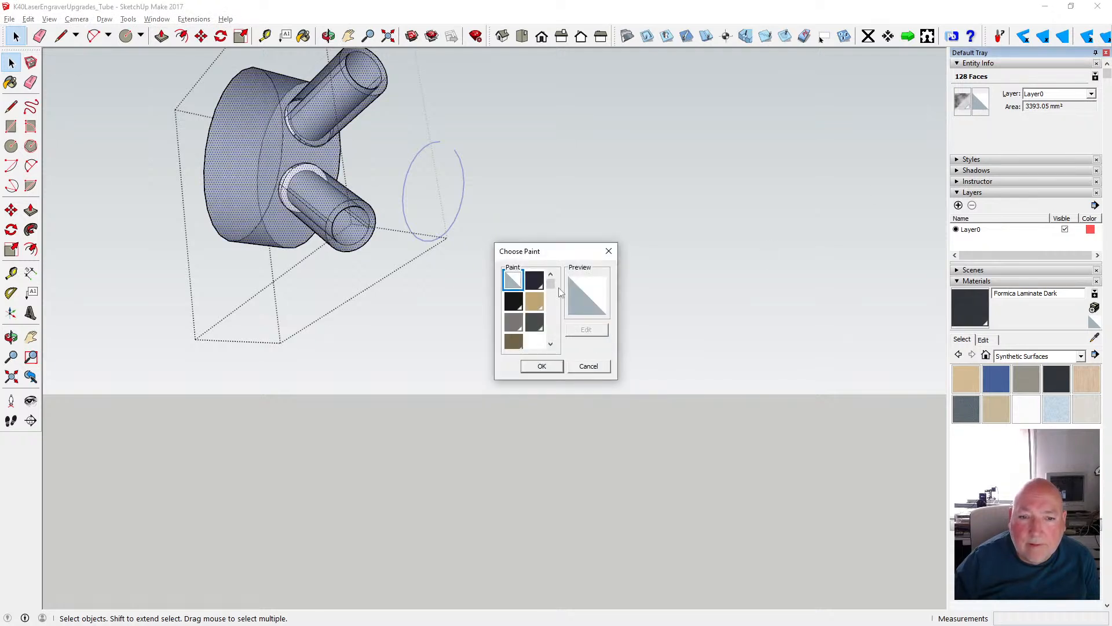
{"action": "scroll", "coordinate": [556, 293], "scroll_direction": "down", "scroll_amount": 3}
{"action": "left_click", "coordinate": [513, 321]}
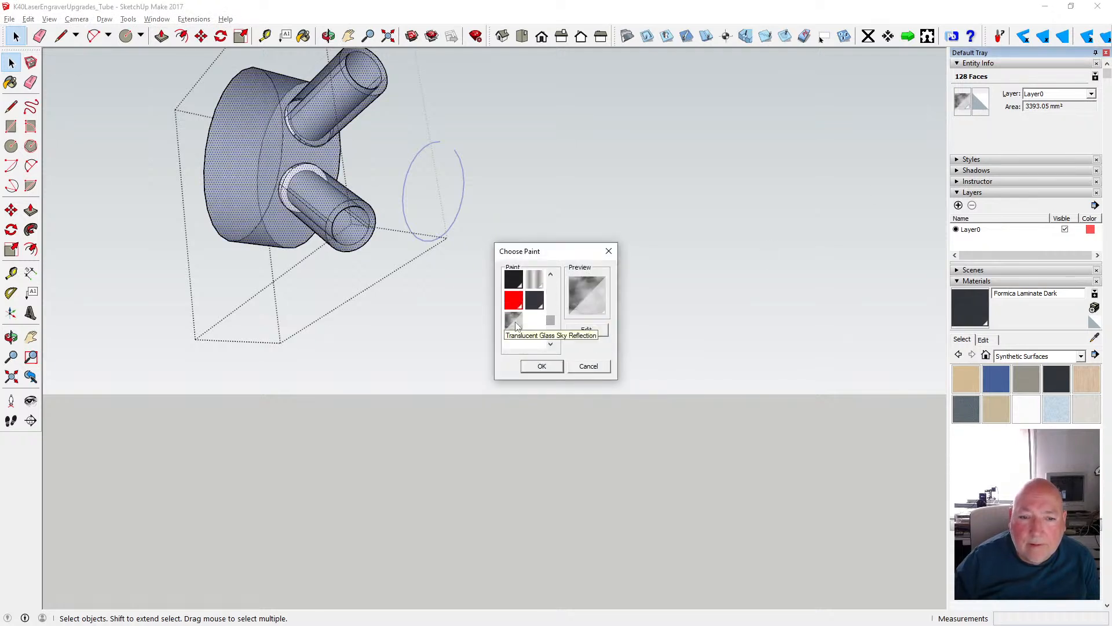
{"action": "left_click", "coordinate": [540, 368]}
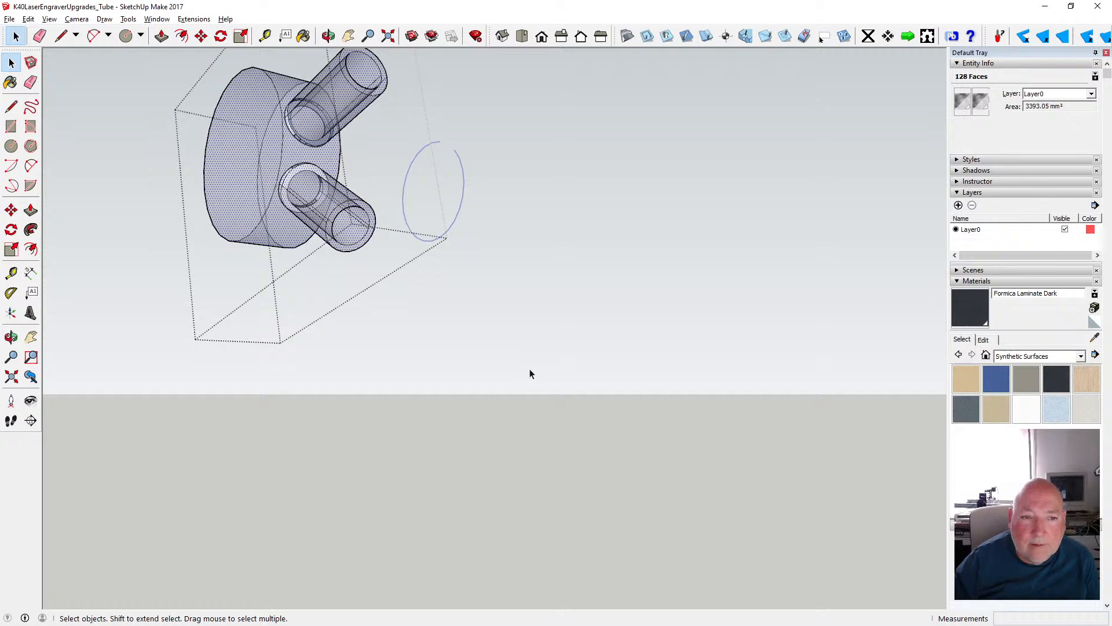
{"action": "left_click", "coordinate": [328, 35]}
{"action": "left_click_drag", "start_coordinate": [329, 174], "coordinate": [218, 317]}
{"action": "left_click", "coordinate": [11, 62]}
{"action": "left_click", "coordinate": [377, 296]}
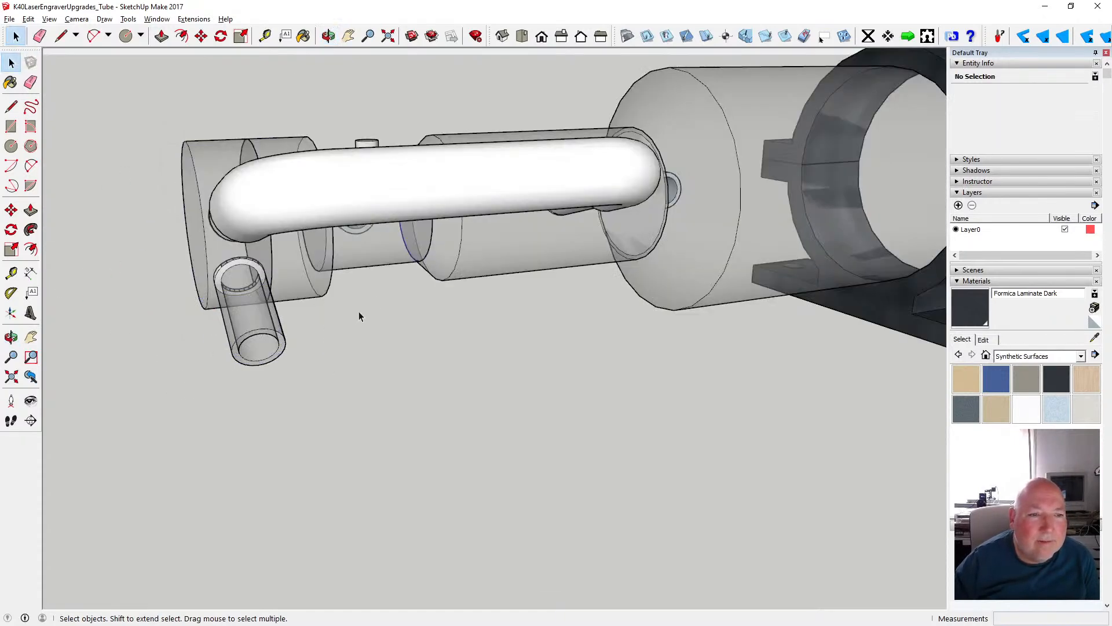
- Inspect the tube's end assembly from several angles, examining the end faces where the transparent cylinders meet
{"action": "scroll", "coordinate": [359, 313], "scroll_direction": "down", "scroll_amount": 3}
{"action": "key", "text": "o"}
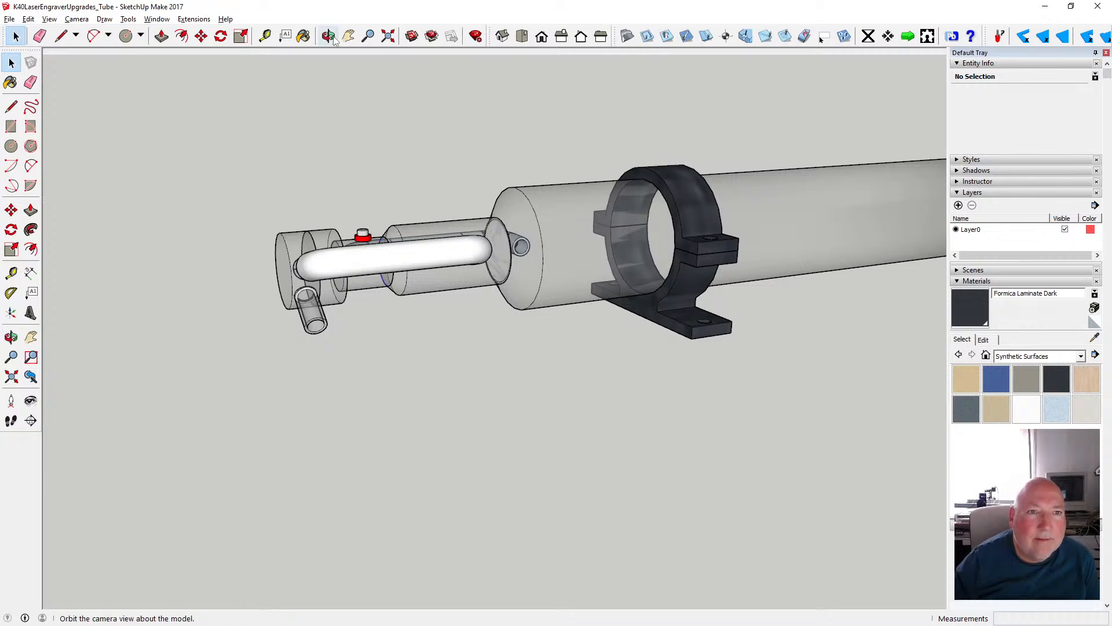
{"action": "left_click_drag", "start_coordinate": [330, 142], "coordinate": [394, 243]}
{"action": "scroll", "coordinate": [485, 241], "scroll_direction": "up", "scroll_amount": 6}
{"action": "key", "text": "space"}
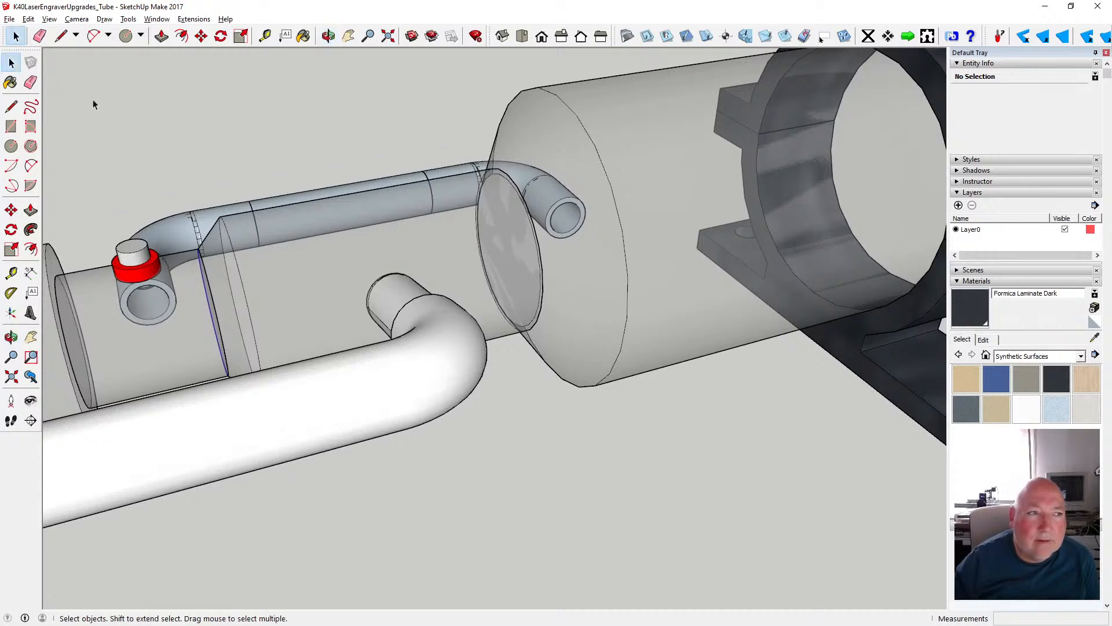
{"action": "scroll", "coordinate": [284, 241], "scroll_direction": "down", "scroll_amount": 3}
{"action": "scroll", "coordinate": [326, 250], "scroll_direction": "down", "scroll_amount": 2}
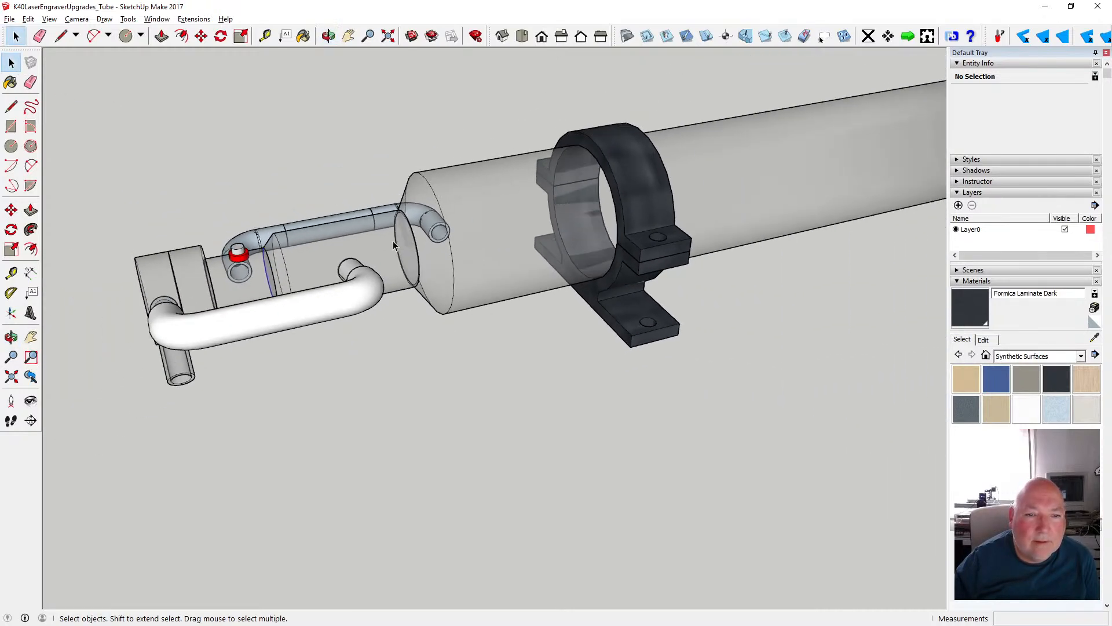
{"action": "left_click", "coordinate": [328, 36]}
{"action": "left_click_drag", "start_coordinate": [397, 124], "coordinate": [312, 168]}
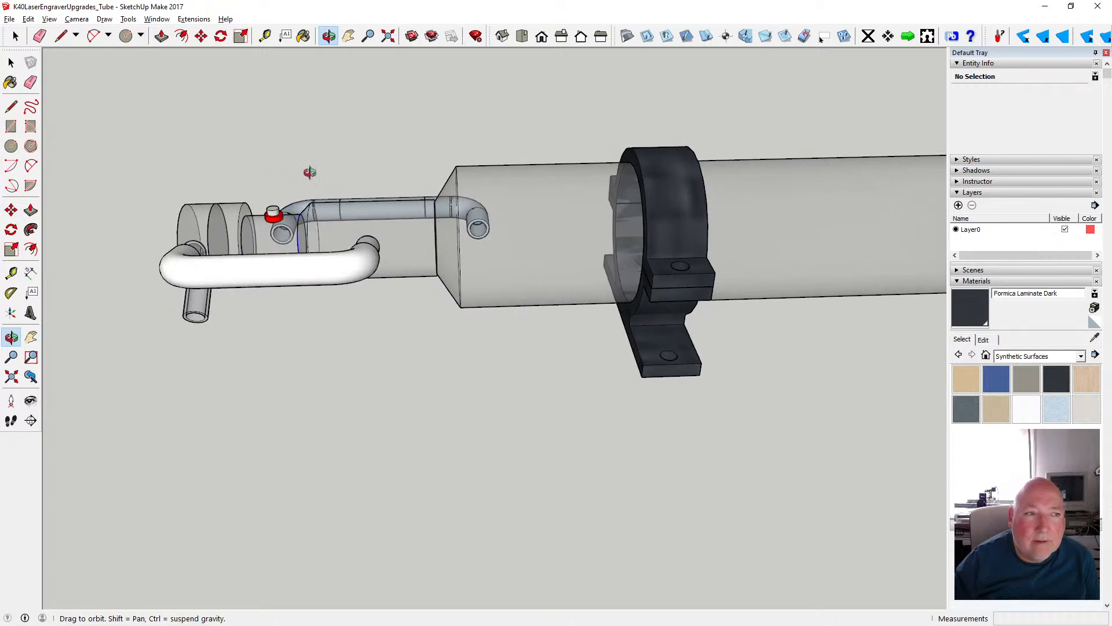
- Open the wide cylinder group beside the main tube, delete its round end face against the tube and close the group
{"action": "key", "text": "space"}
{"action": "double_click", "coordinate": [406, 247]}
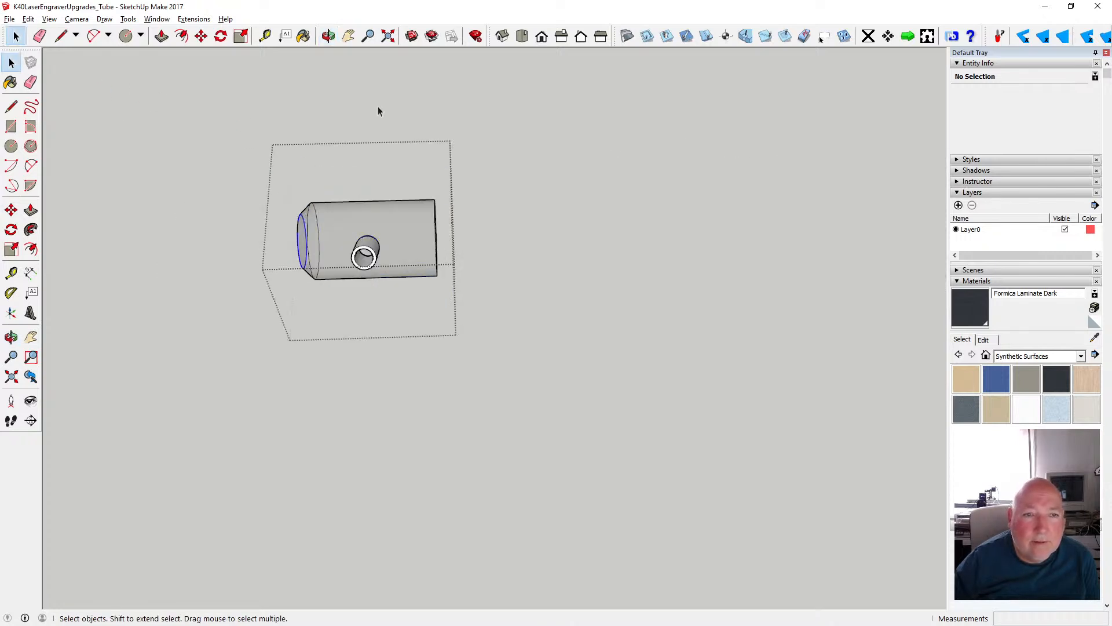
{"action": "left_click", "coordinate": [328, 36]}
{"action": "left_click_drag", "start_coordinate": [421, 174], "coordinate": [344, 204]}
{"action": "key", "text": "space"}
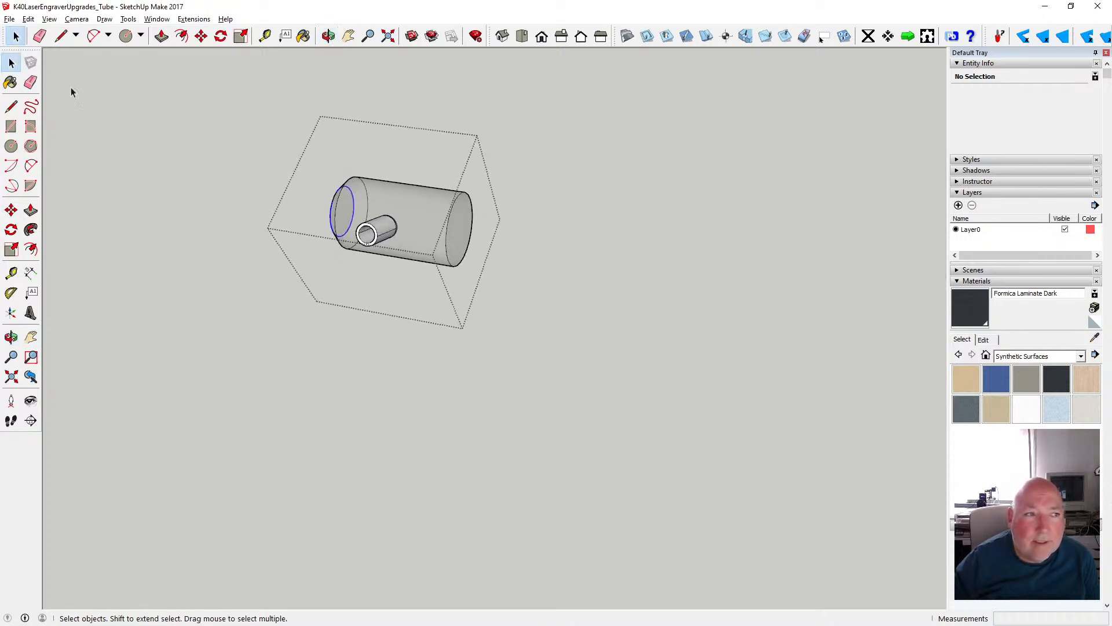
{"action": "left_click", "coordinate": [463, 237]}
{"action": "left_click", "coordinate": [482, 259]}
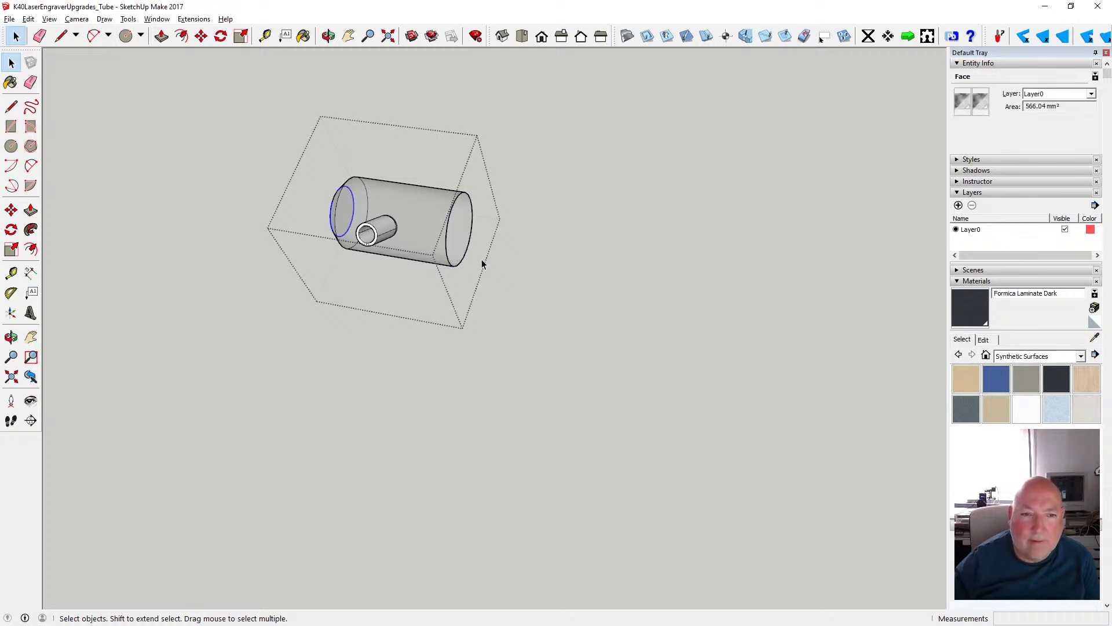
{"action": "left_click", "coordinate": [435, 431]}
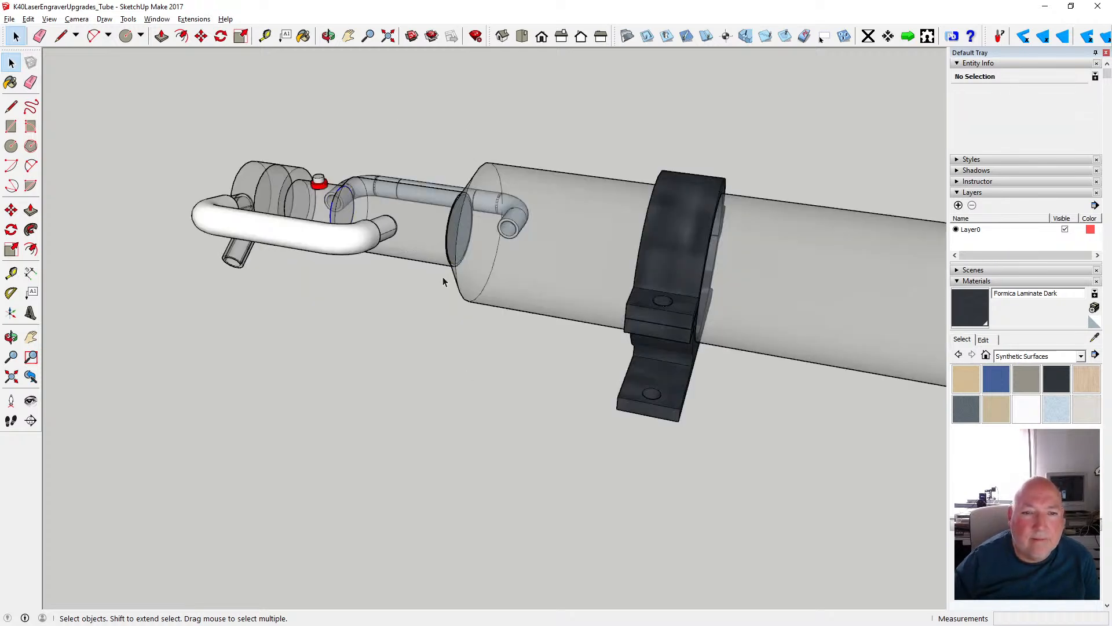
- Open the main tube group, delete the round end face where the wide cylinder joins it, and close the group
{"action": "left_click", "coordinate": [328, 36]}
{"action": "left_click_drag", "start_coordinate": [267, 149], "coordinate": [596, 155]}
{"action": "key", "text": "space"}
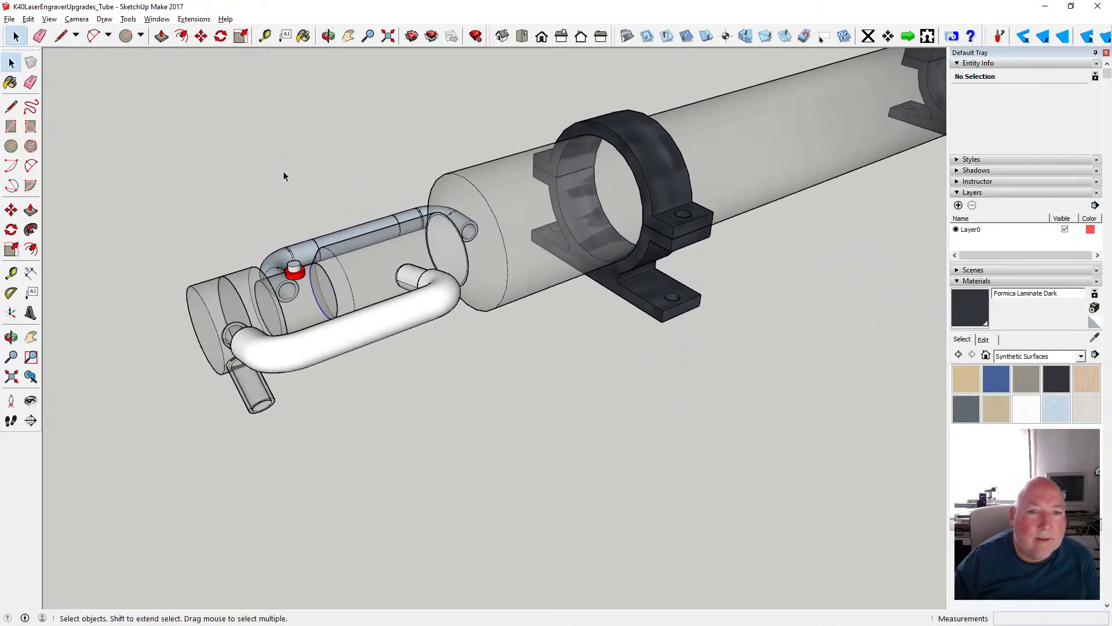
{"action": "double_click", "coordinate": [512, 205]}
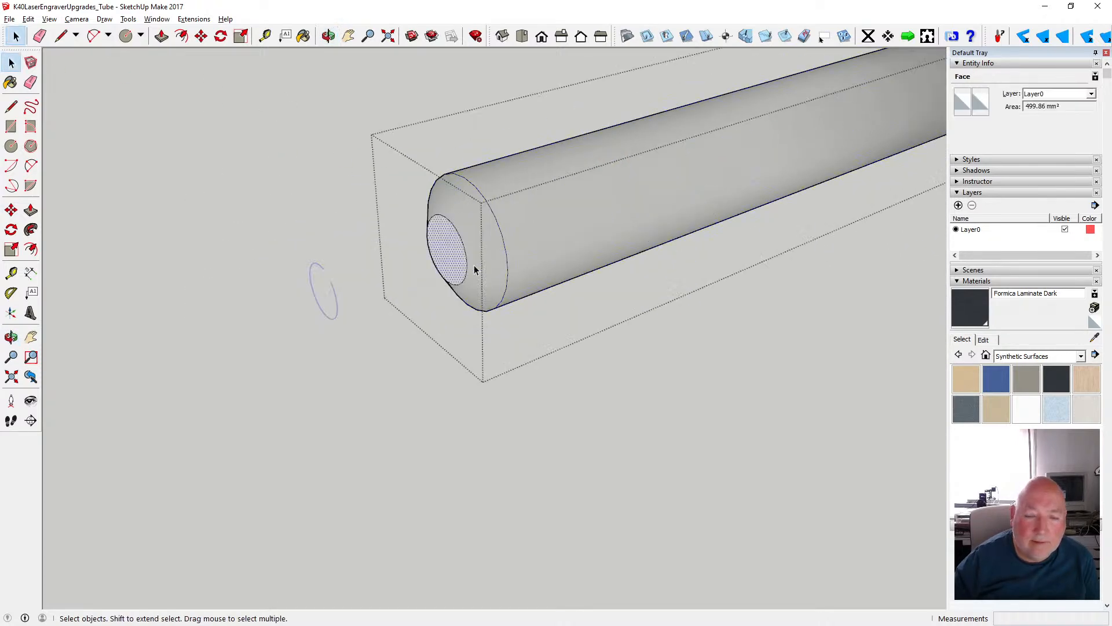
{"action": "left_click", "coordinate": [448, 394]}
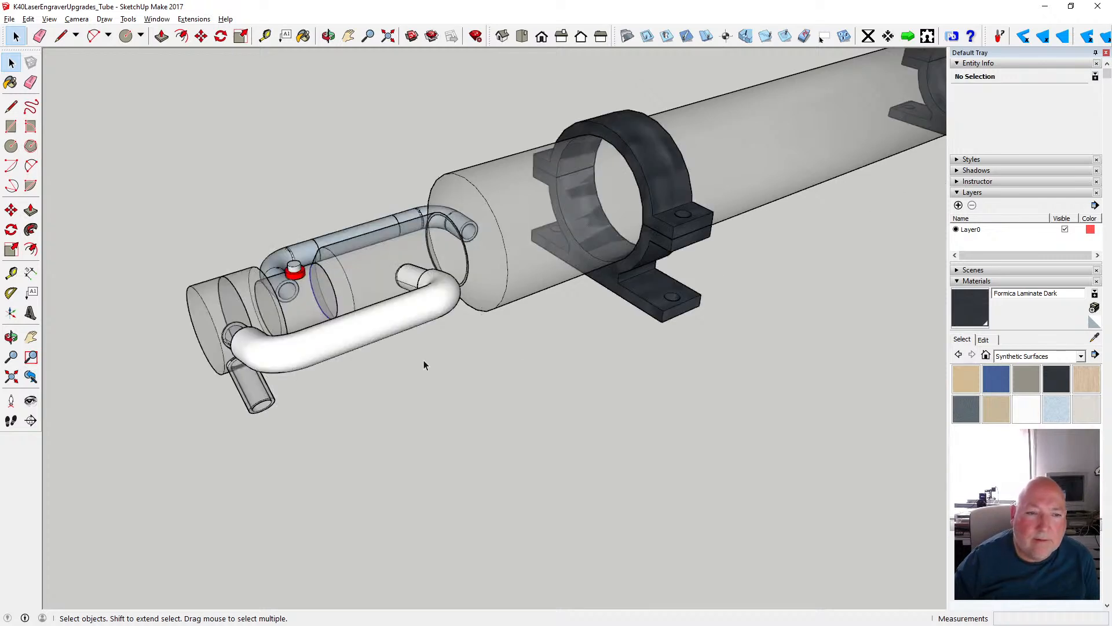
- Open the narrow cylinder group and delete its round end face toward the wide cylinder
{"action": "scroll", "coordinate": [336, 314], "scroll_direction": "up", "scroll_amount": 3}
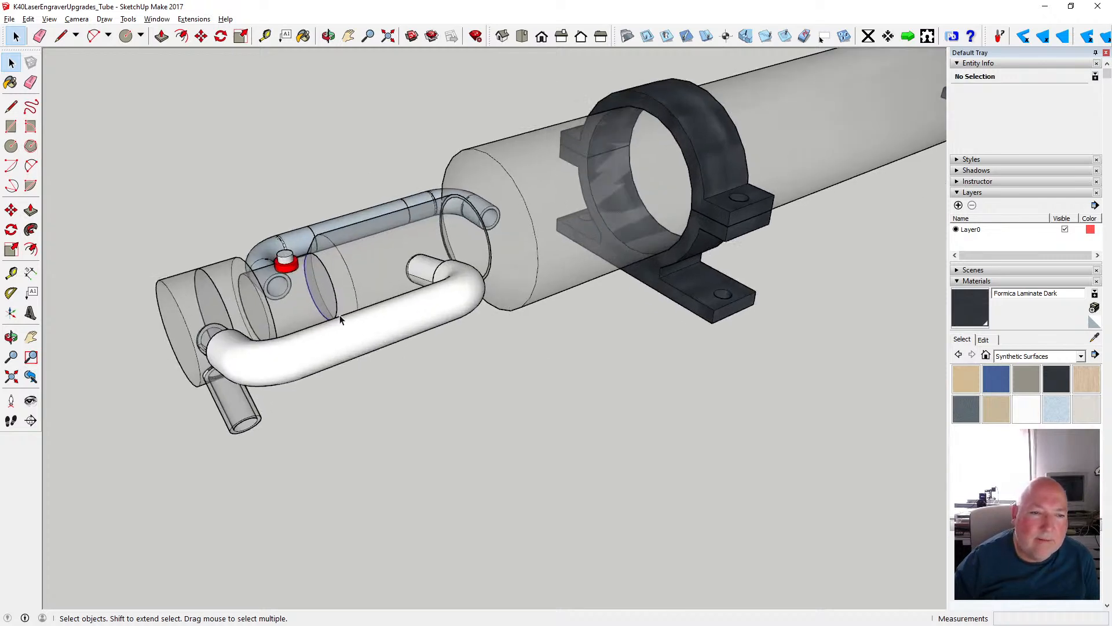
{"action": "double_click", "coordinate": [286, 296]}
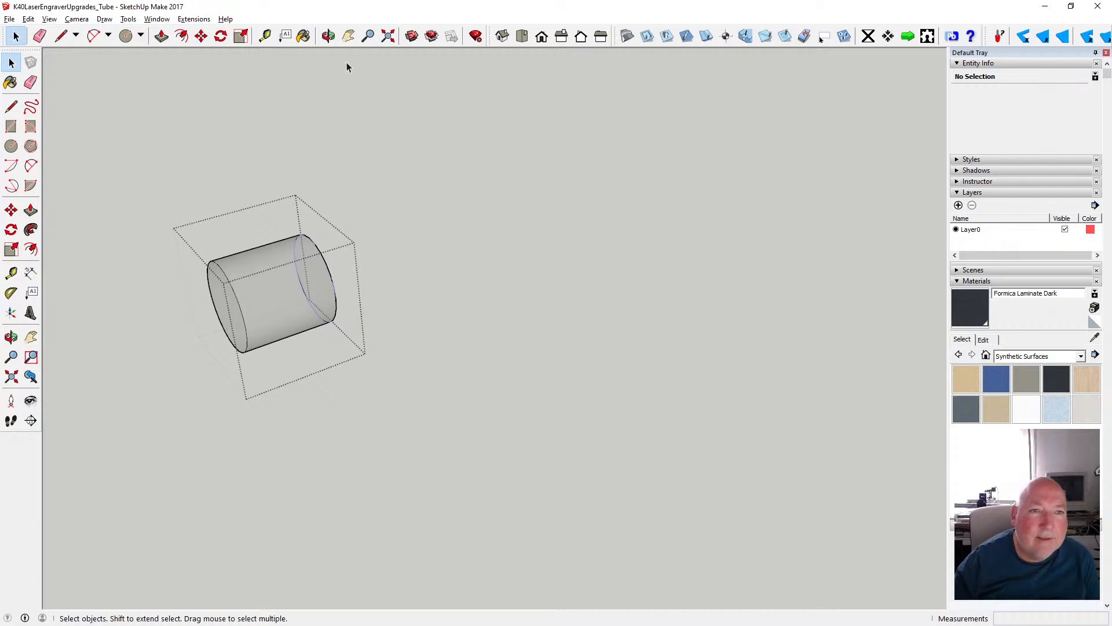
{"action": "key", "text": "o"}
{"action": "left_click_drag", "start_coordinate": [360, 100], "coordinate": [106, 183]}
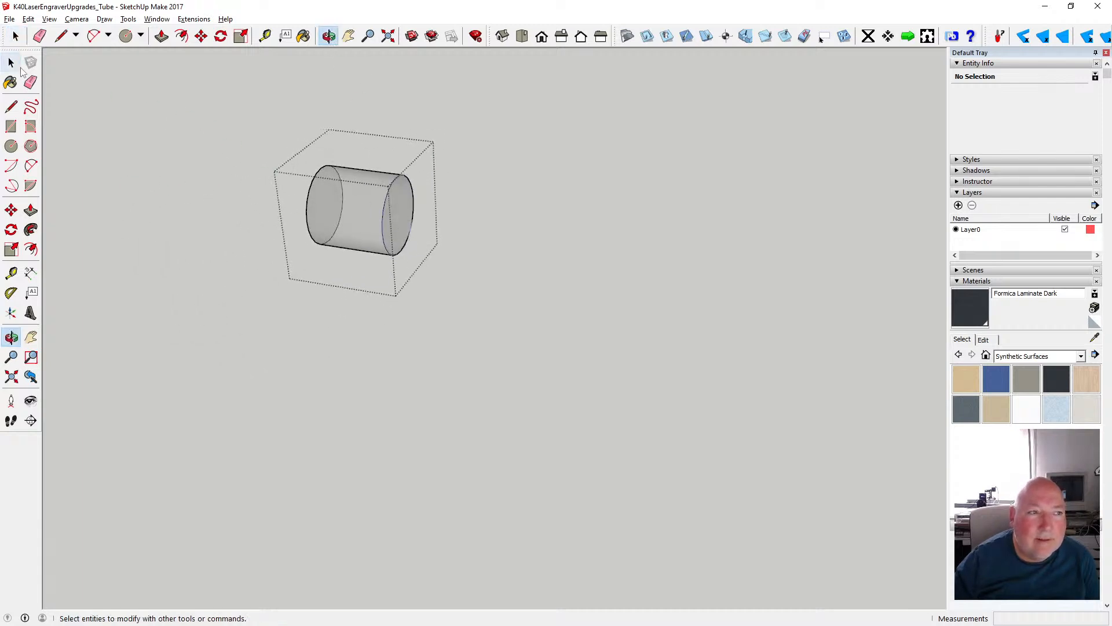
{"action": "left_click", "coordinate": [12, 63]}
{"action": "left_click", "coordinate": [414, 225]}
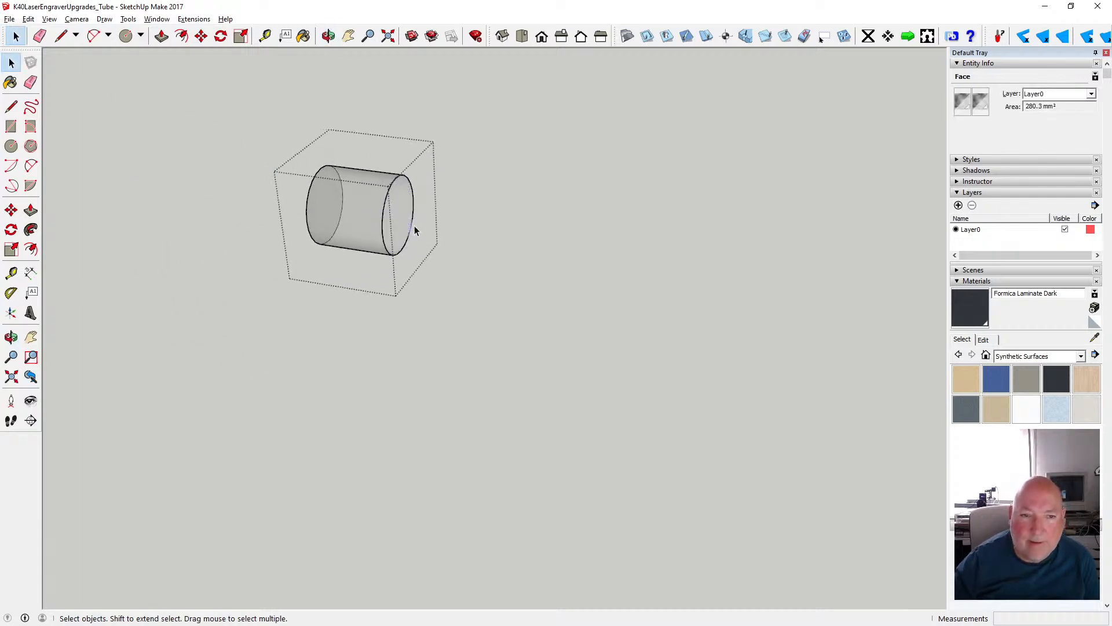
- Delete the narrow cylinder's other end face, toward the short disc, and close the group
{"action": "key", "text": "o"}
{"action": "left_click_drag", "start_coordinate": [316, 77], "coordinate": [116, 141]}
{"action": "left_click", "coordinate": [11, 63]}
{"action": "left_click", "coordinate": [293, 324]}
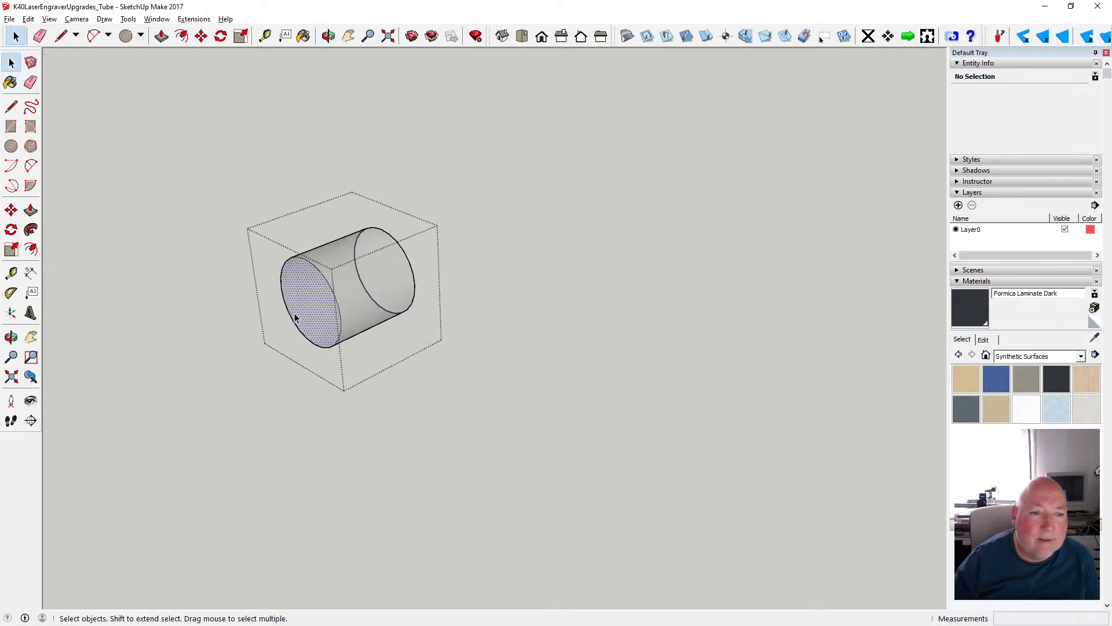
{"action": "left_click", "coordinate": [383, 394]}
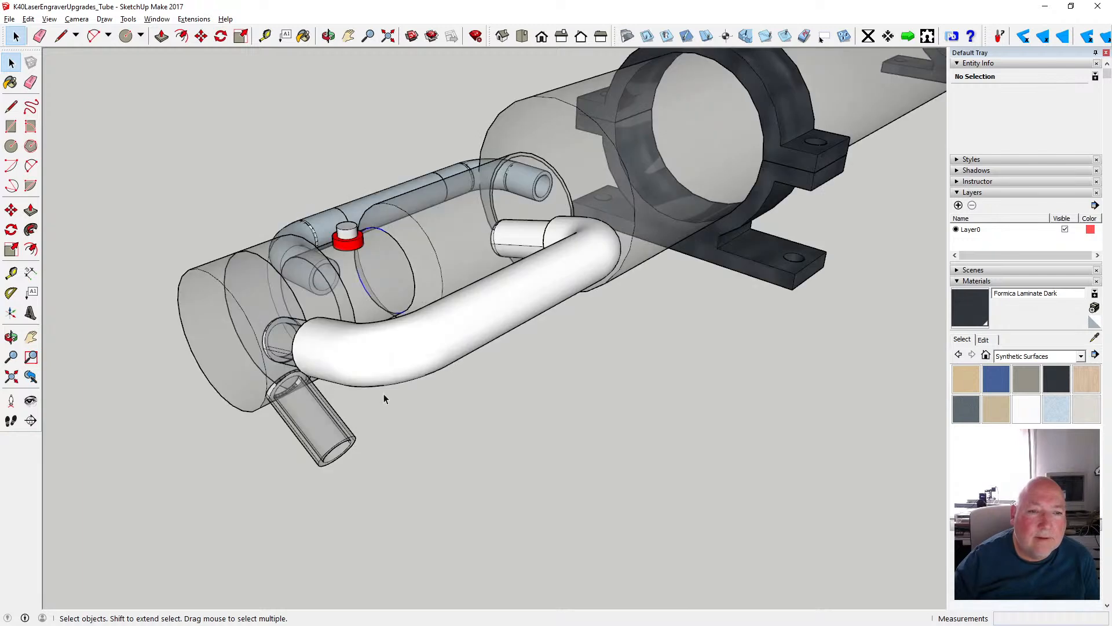
- Open the wide cylinder group and delete the round face at its tapered end, toward the narrow cylinder
{"action": "left_click", "coordinate": [386, 267]}
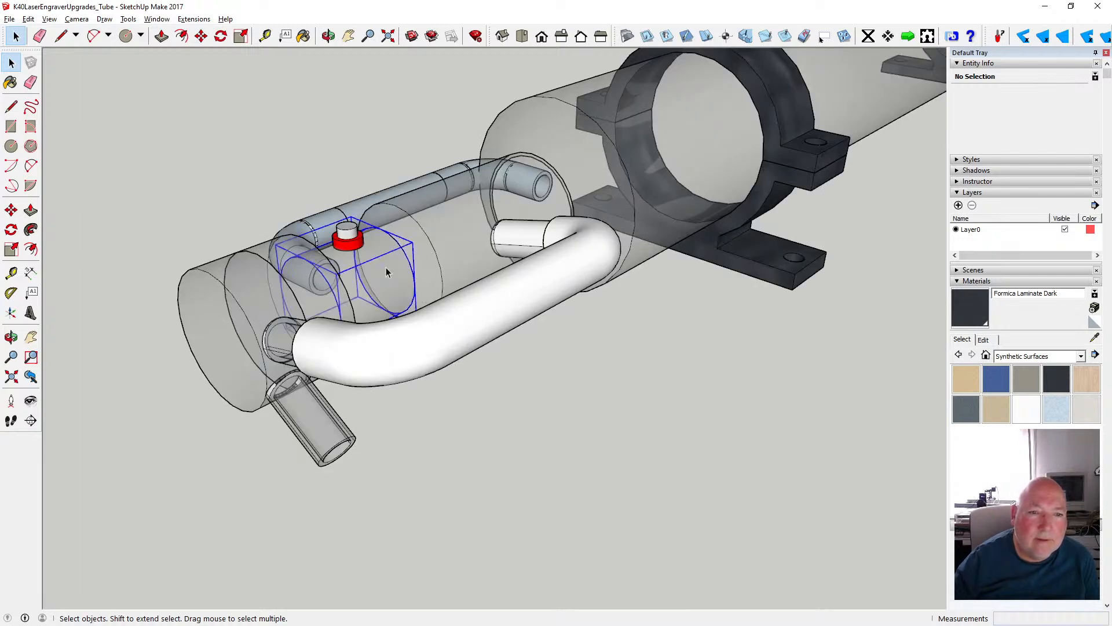
{"action": "double_click", "coordinate": [388, 273]}
{"action": "left_click", "coordinate": [527, 308]}
{"action": "left_click", "coordinate": [437, 258]}
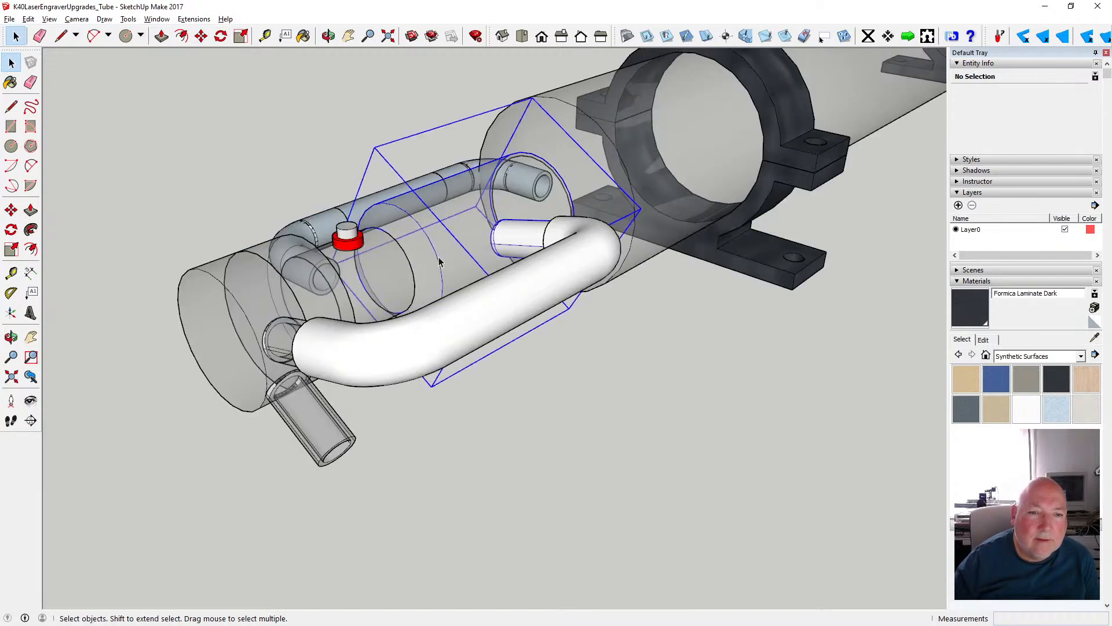
{"action": "double_click", "coordinate": [467, 259]}
{"action": "left_click", "coordinate": [408, 291]}
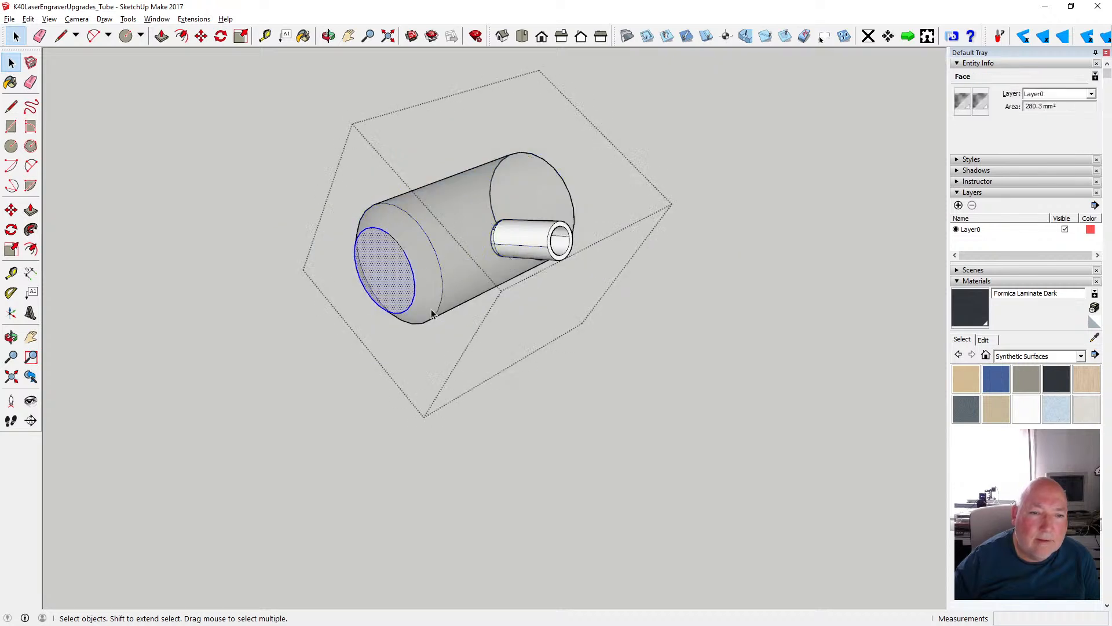
{"action": "key", "text": "Delete"}
- Try to delete the circular edge of the wide cylinder's tapered end, and undo that erase
{"action": "scroll", "coordinate": [417, 284], "scroll_direction": "up", "scroll_amount": 2}
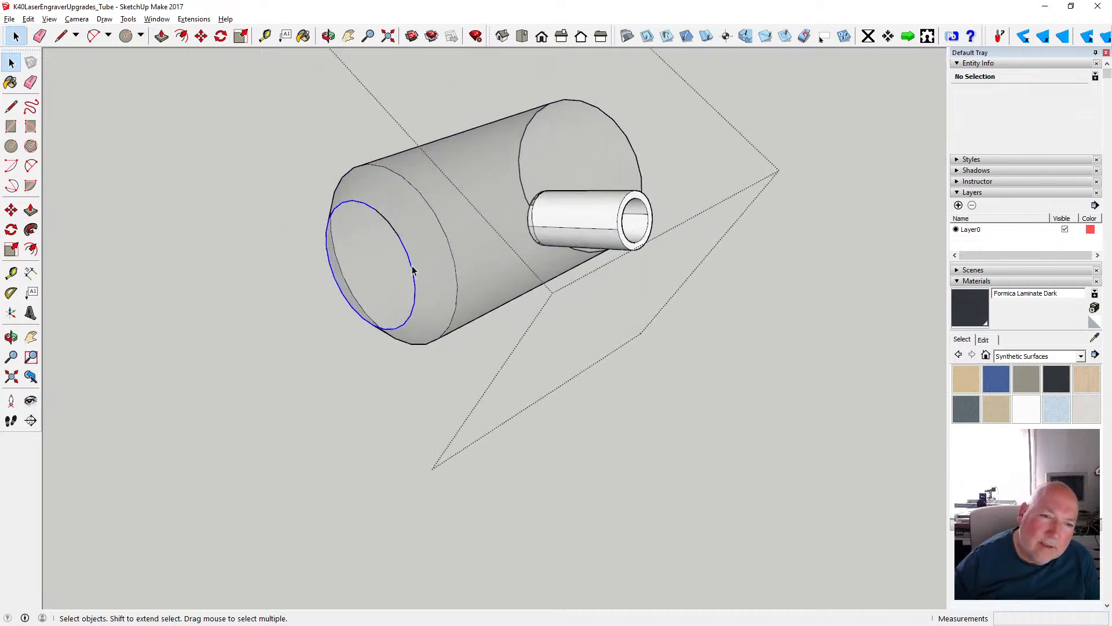
{"action": "key", "text": "Delete"}
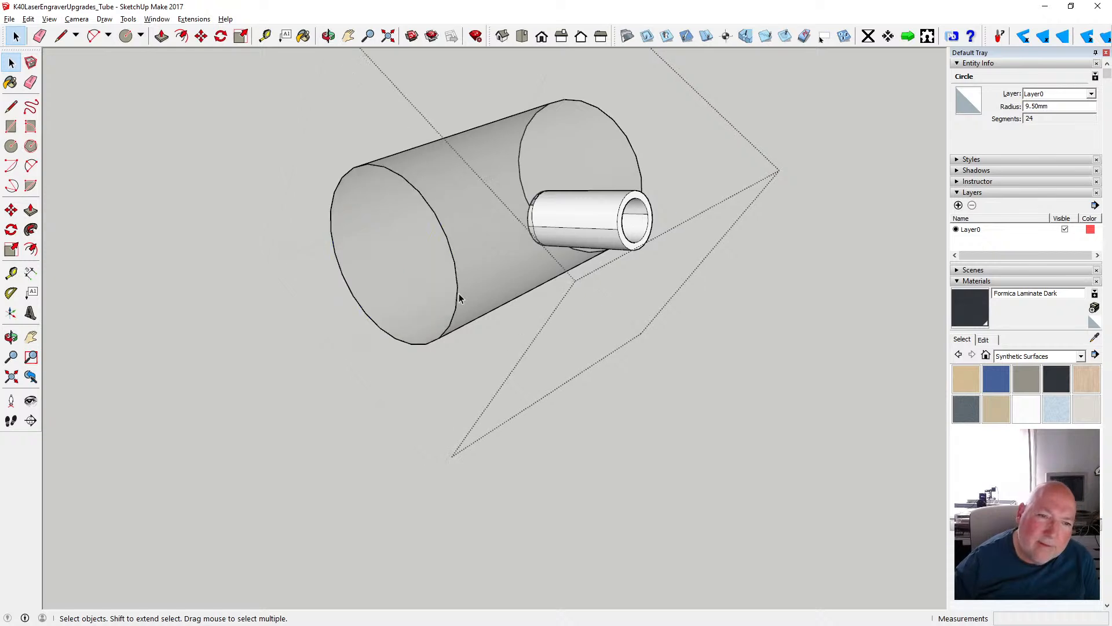
{"action": "left_click", "coordinate": [28, 19]}
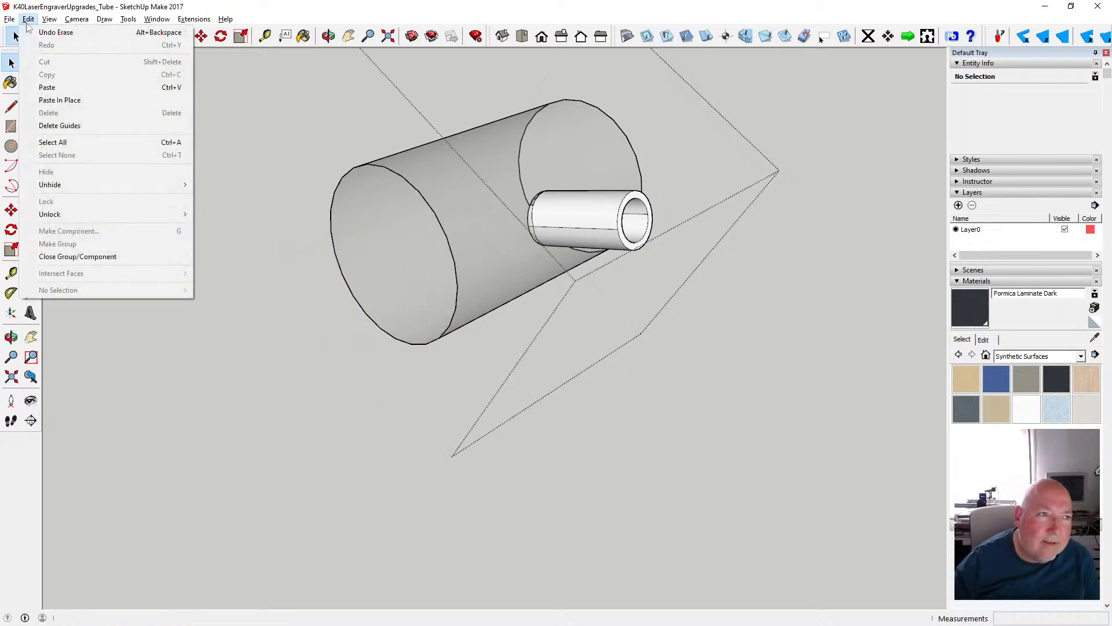
{"action": "left_click", "coordinate": [46, 33]}
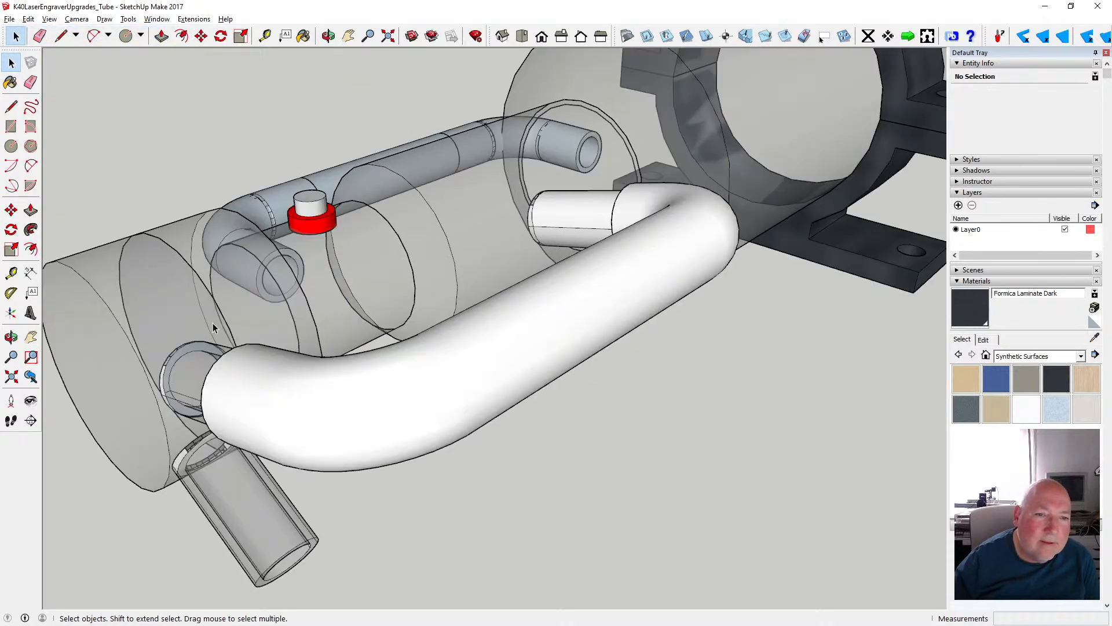
- Open the end cap group, delete its round disc face toward the short disc and close the group
{"action": "scroll", "coordinate": [414, 335], "scroll_direction": "down", "scroll_amount": 3}
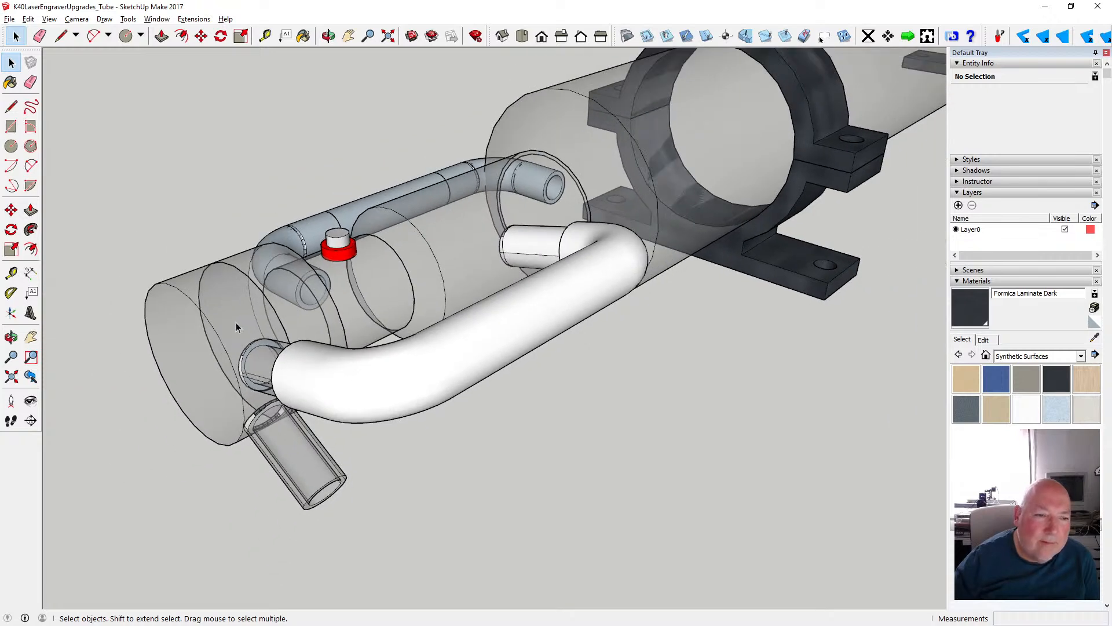
{"action": "left_click", "coordinate": [235, 322]}
{"action": "double_click", "coordinate": [237, 323]}
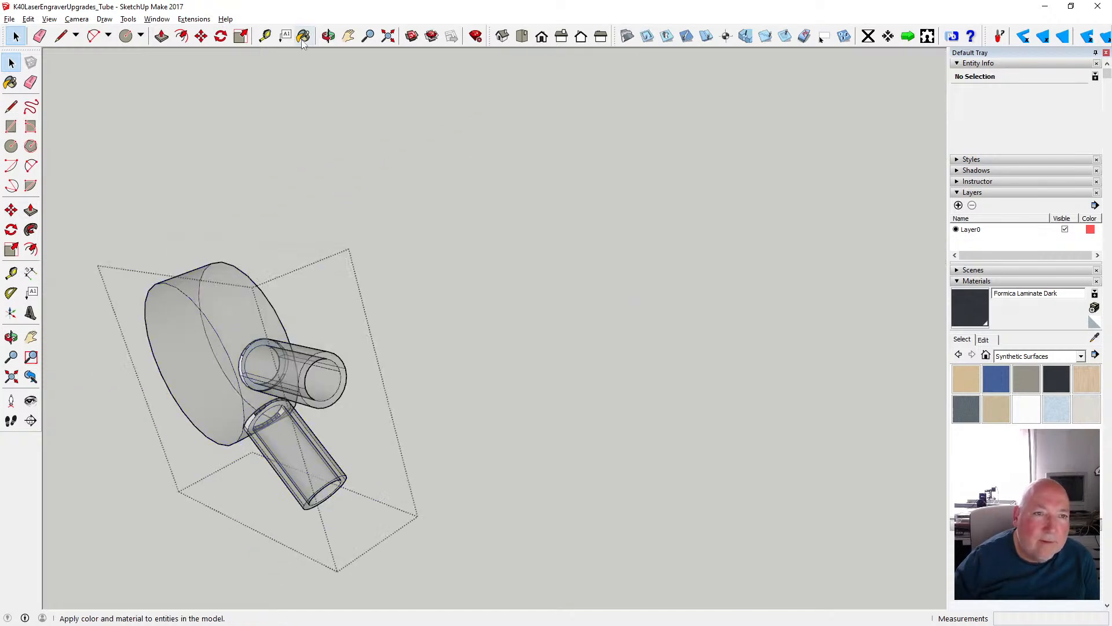
{"action": "left_click", "coordinate": [328, 36]}
{"action": "left_click_drag", "start_coordinate": [417, 114], "coordinate": [141, 142]}
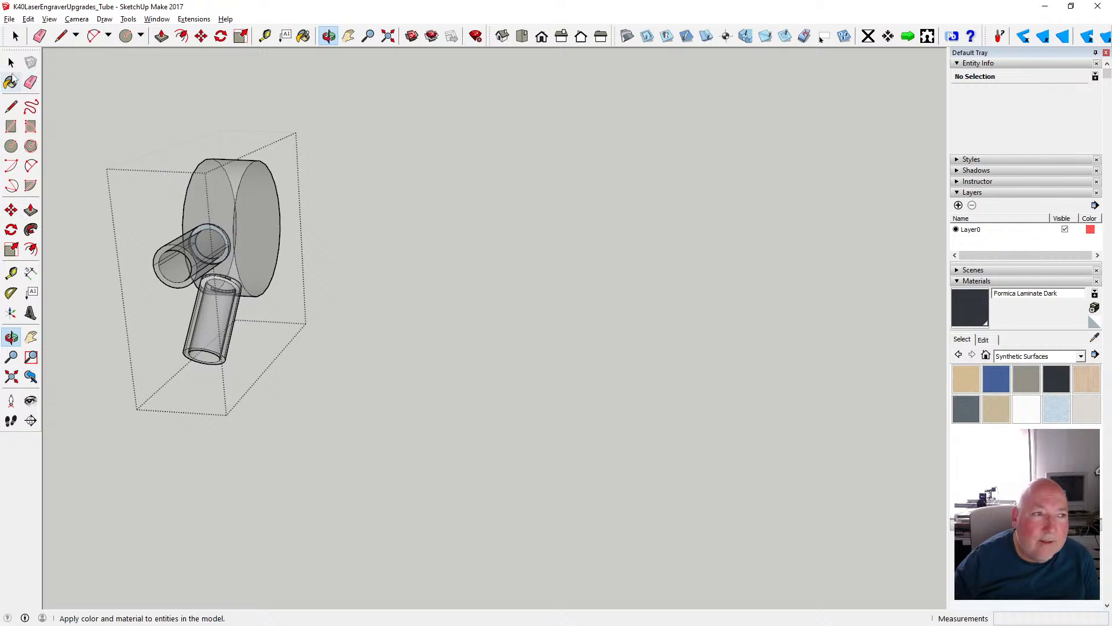
{"action": "left_click", "coordinate": [11, 62]}
{"action": "left_click", "coordinate": [388, 402]}
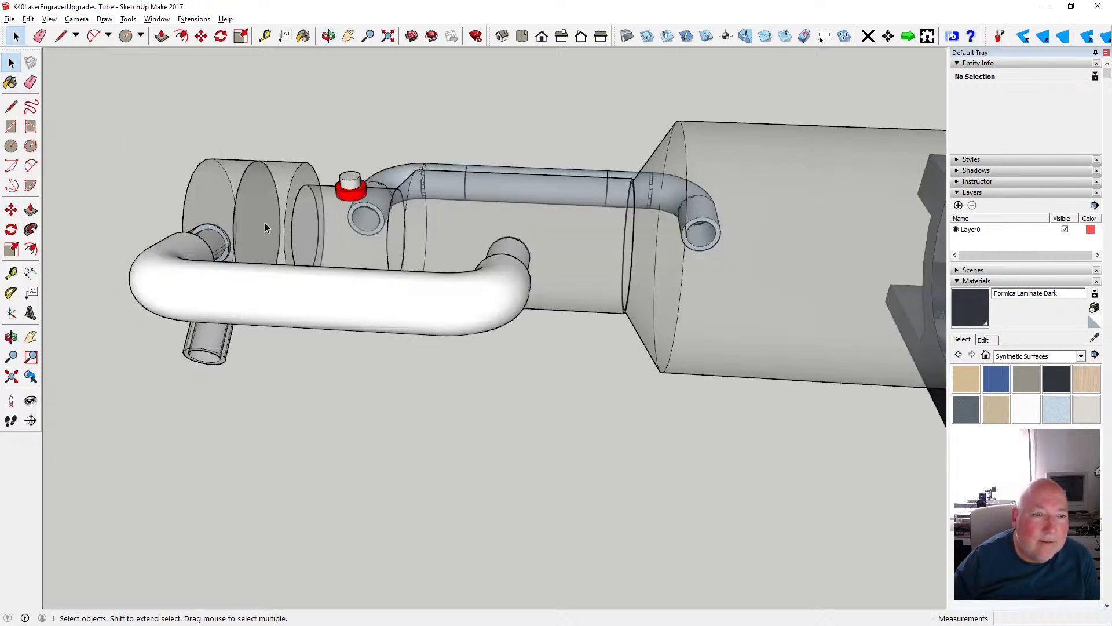
{"action": "double_click", "coordinate": [230, 178]}
{"action": "left_click", "coordinate": [283, 226]}
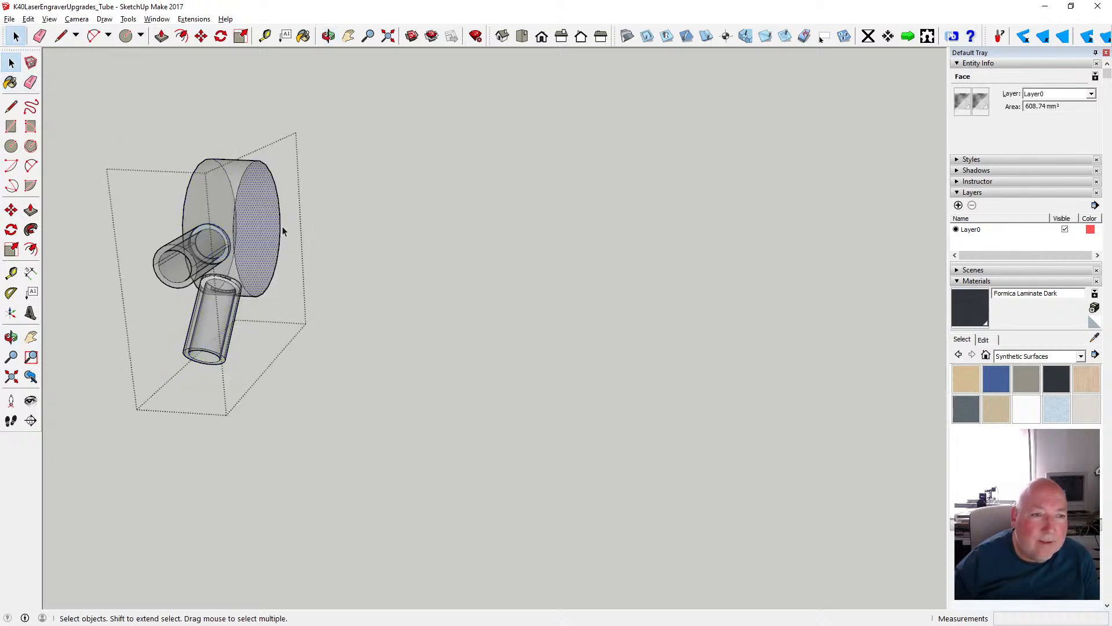
{"action": "left_click", "coordinate": [281, 229]}
{"action": "left_click", "coordinate": [331, 468]}
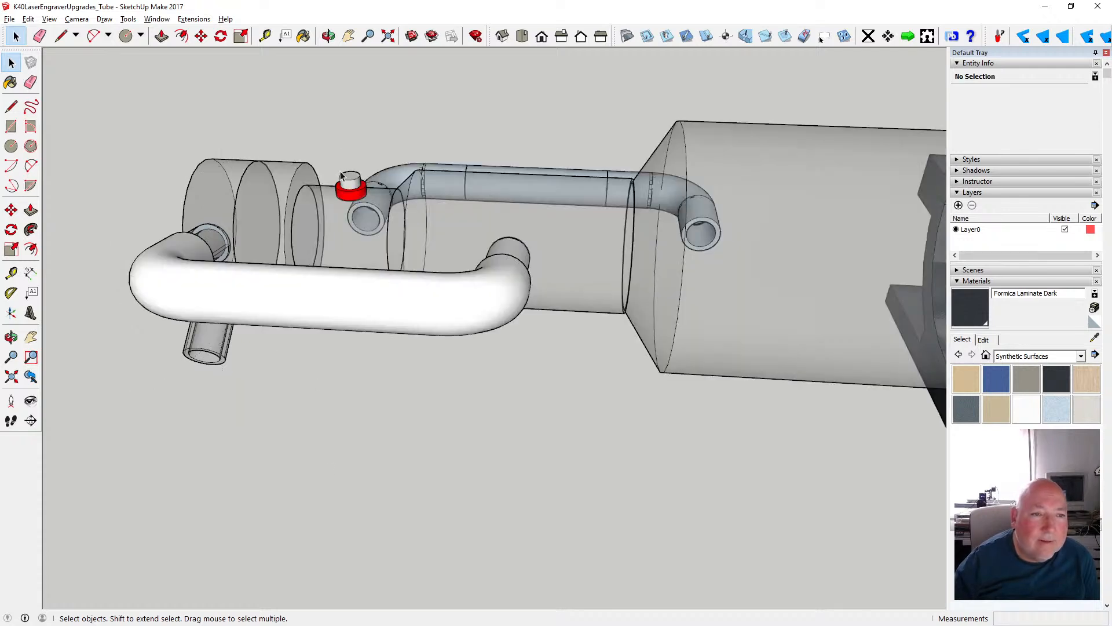
- Open the short disc group, delete its round face toward the end cap and close the group
{"action": "left_click", "coordinate": [328, 35]}
{"action": "left_click_drag", "start_coordinate": [273, 138], "coordinate": [417, 184]}
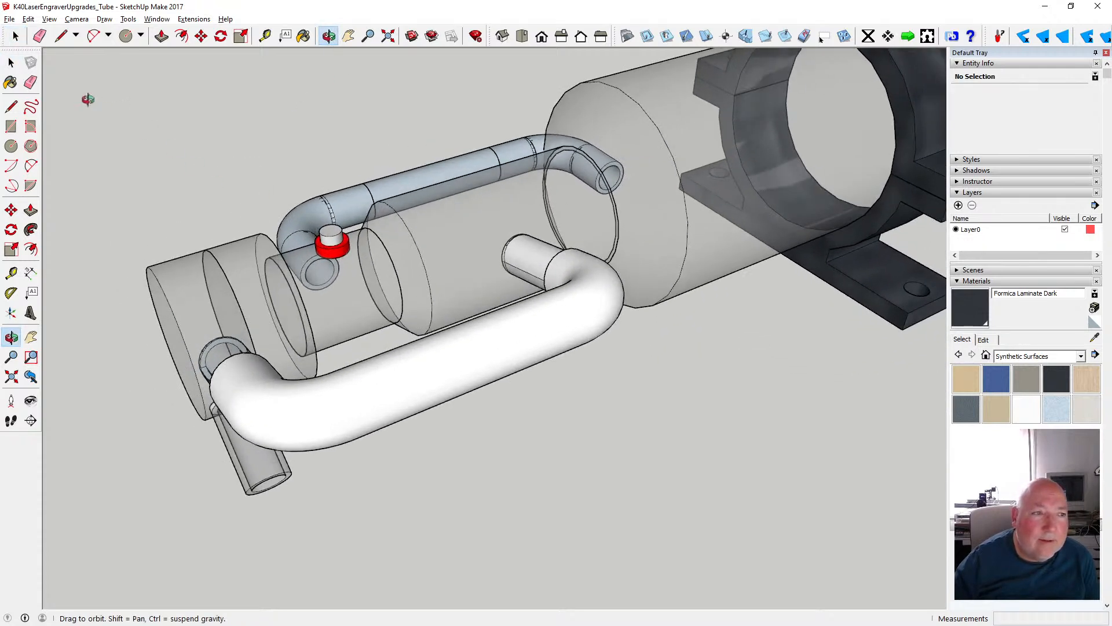
{"action": "left_click", "coordinate": [11, 64]}
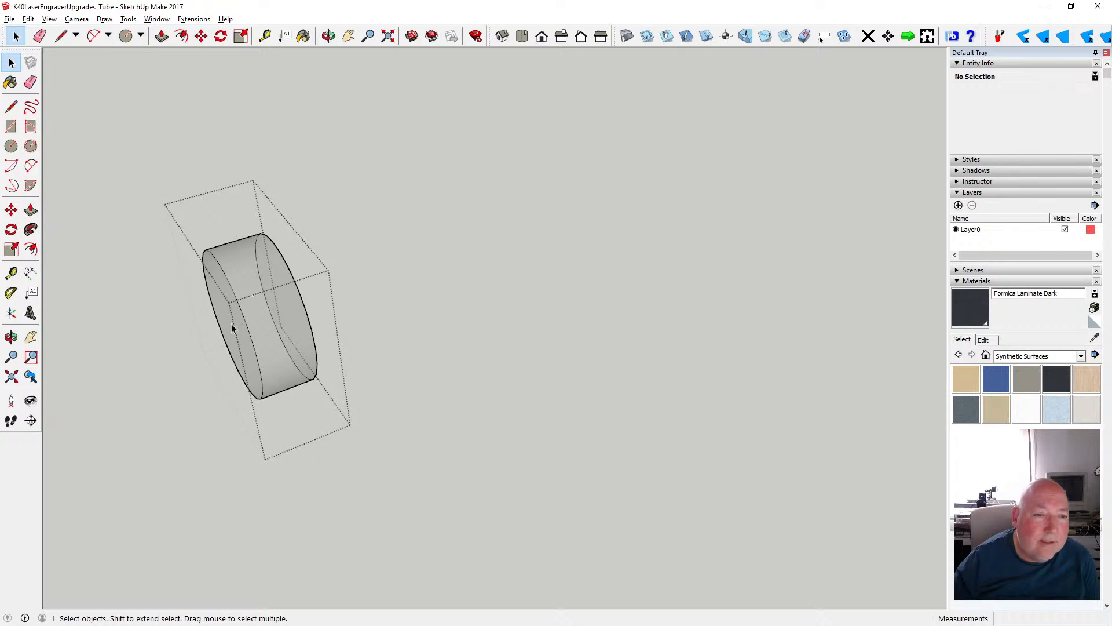
{"action": "left_click", "coordinate": [230, 326]}
{"action": "left_click", "coordinate": [305, 291]}
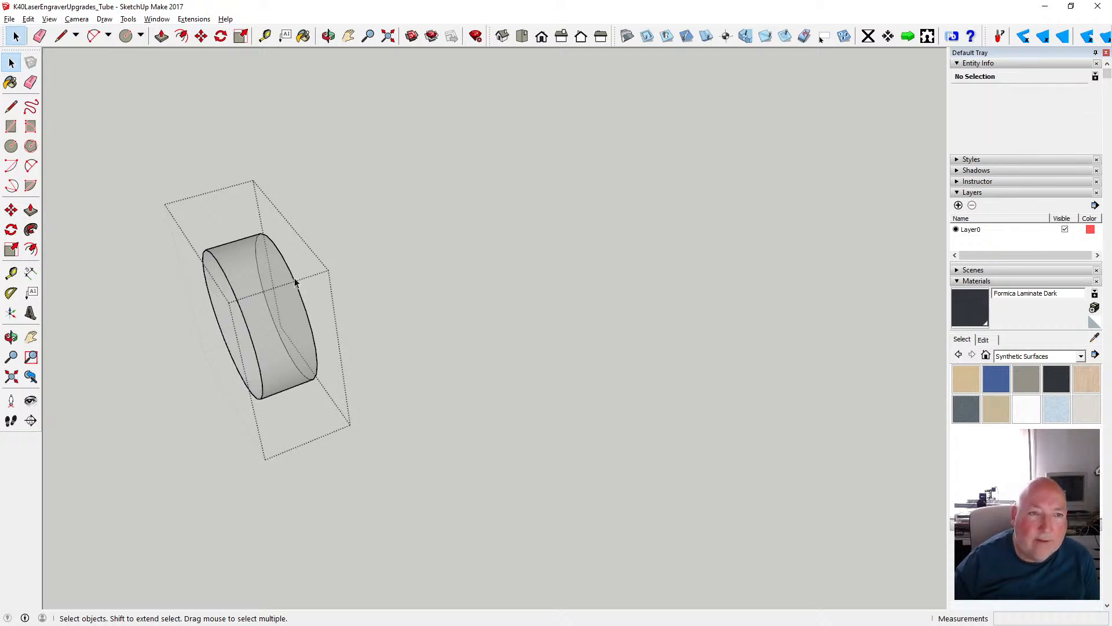
{"action": "left_click", "coordinate": [328, 36]}
{"action": "left_click_drag", "start_coordinate": [496, 222], "coordinate": [255, 242]}
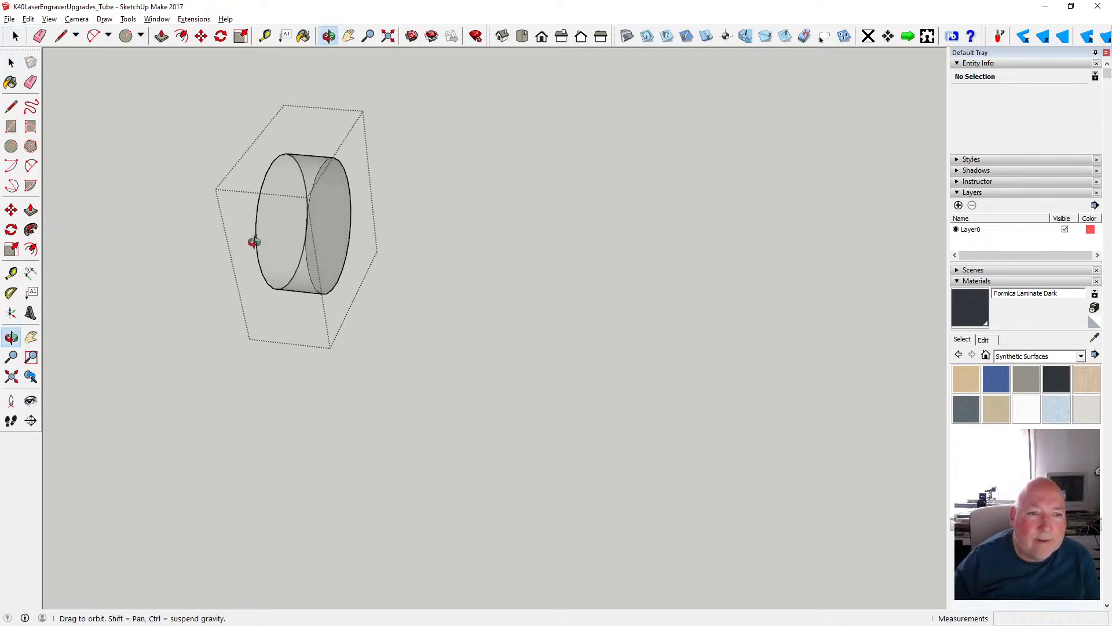
{"action": "left_click", "coordinate": [11, 62]}
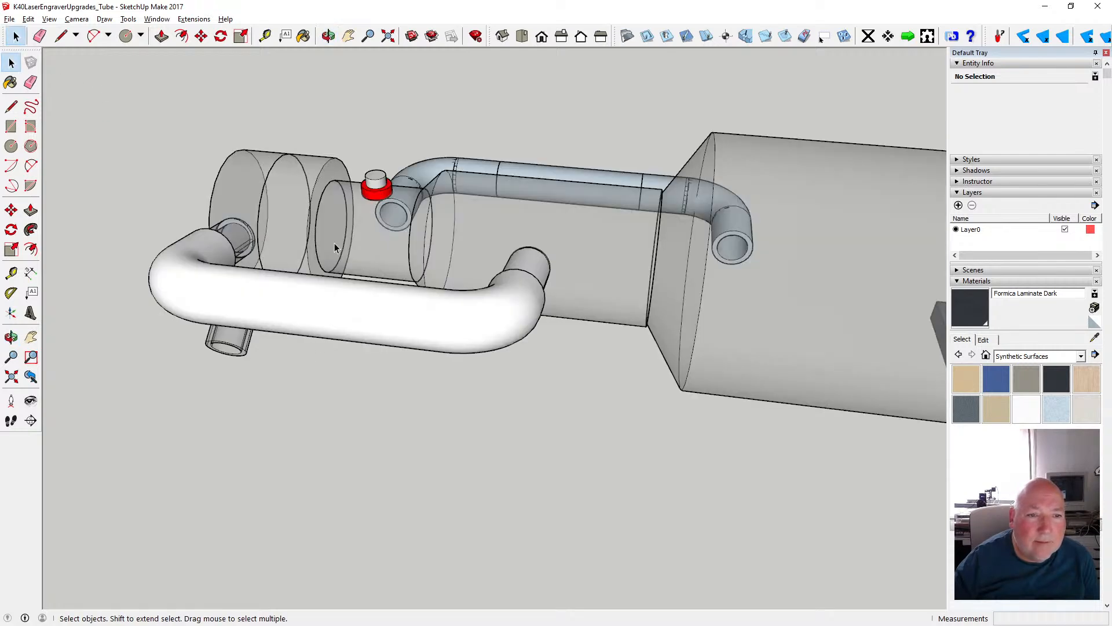
- Open the narrow cylinder group, copy its circular end edge facing the short disc, and close the group
{"action": "scroll", "coordinate": [335, 243], "scroll_direction": "up", "scroll_amount": 4}
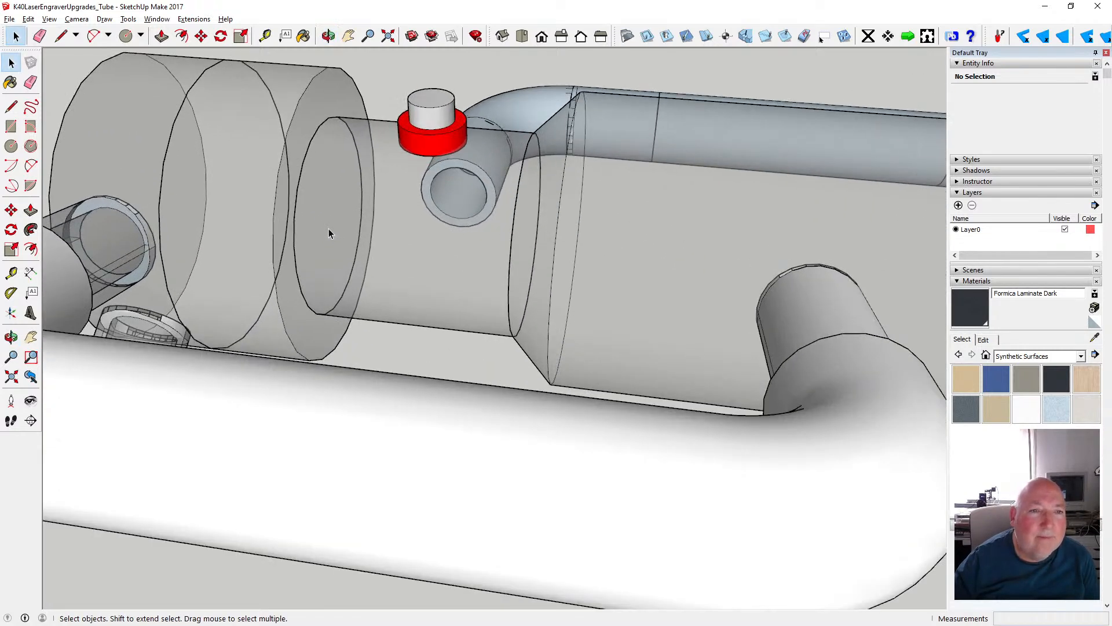
{"action": "left_click", "coordinate": [305, 157]}
{"action": "double_click", "coordinate": [312, 155]}
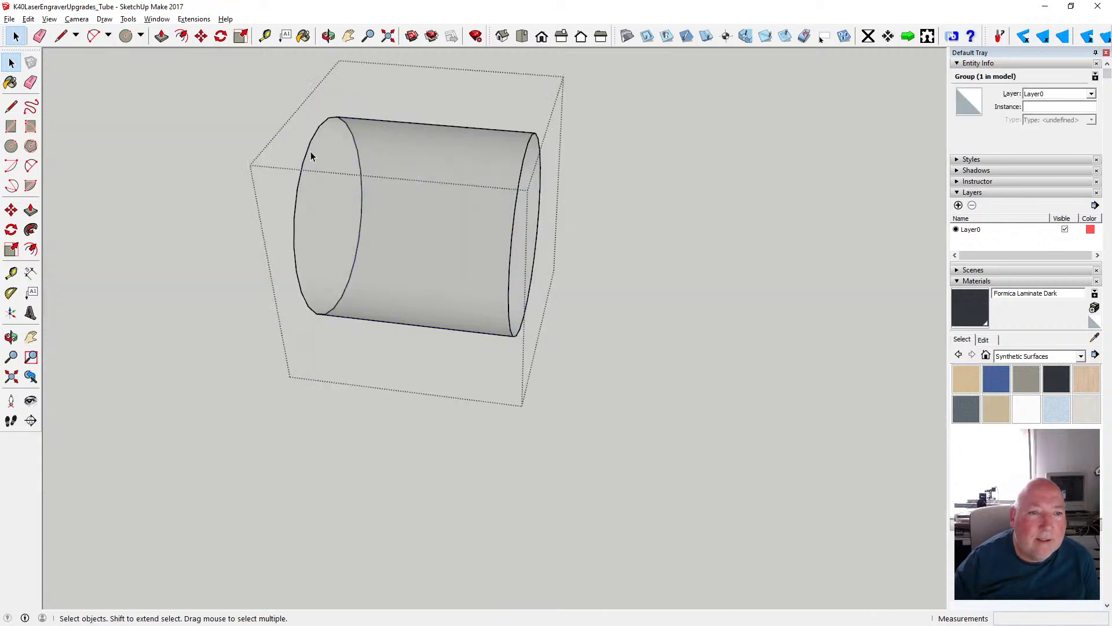
{"action": "left_click", "coordinate": [28, 19]}
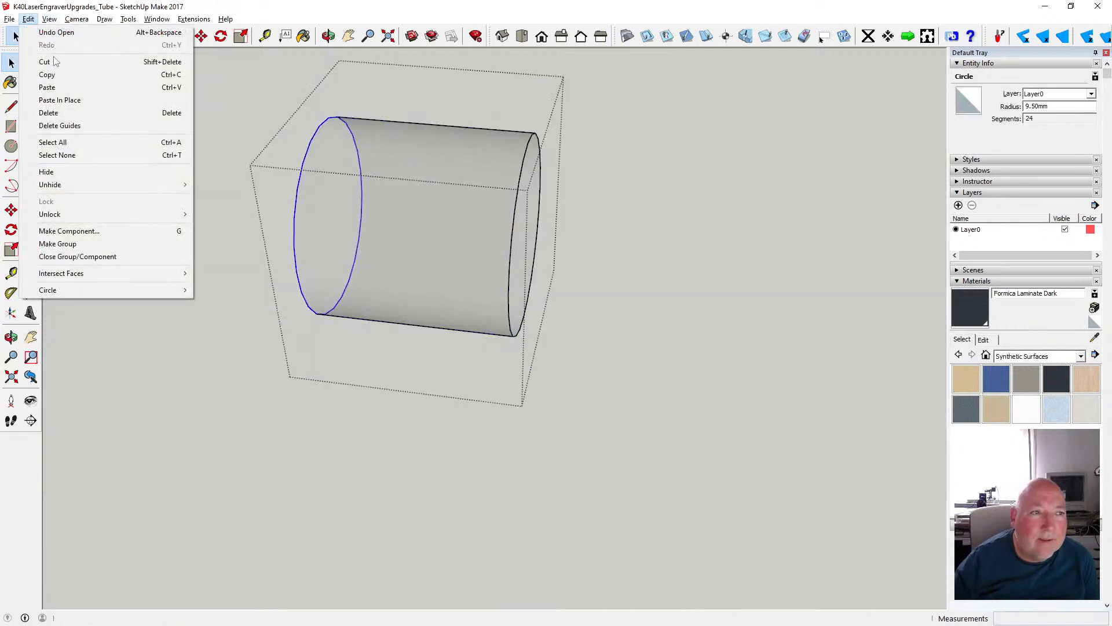
{"action": "left_click", "coordinate": [41, 75]}
{"action": "left_click", "coordinate": [208, 384]}
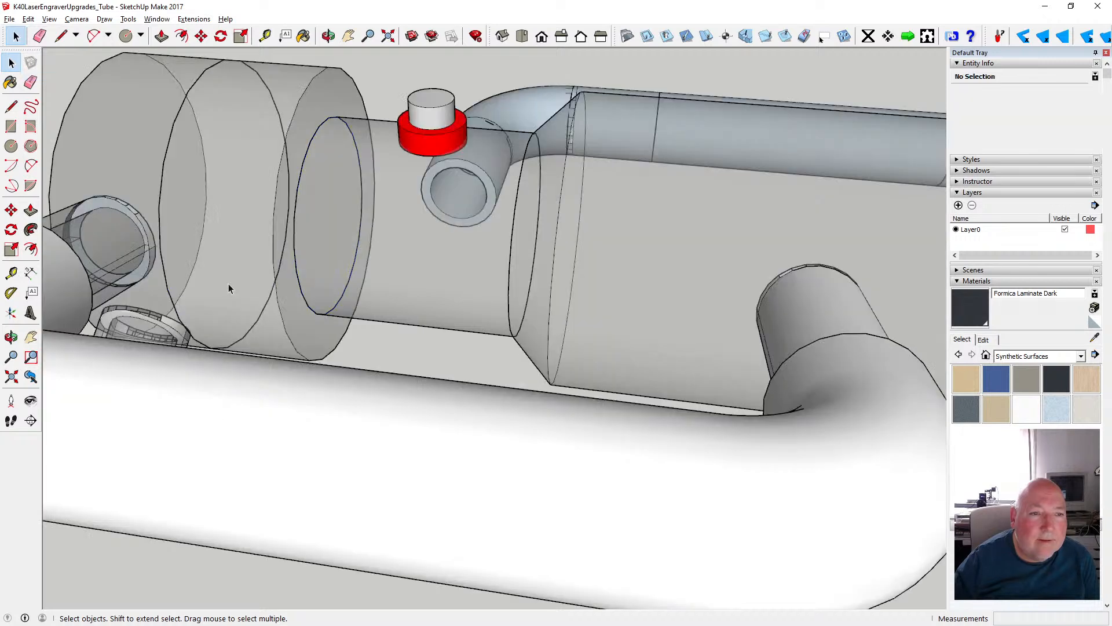
- Open the short disc group, paste the copied circle in place, delete the face inside it and close the group
{"action": "left_click", "coordinate": [266, 167]}
{"action": "double_click", "coordinate": [223, 197]}
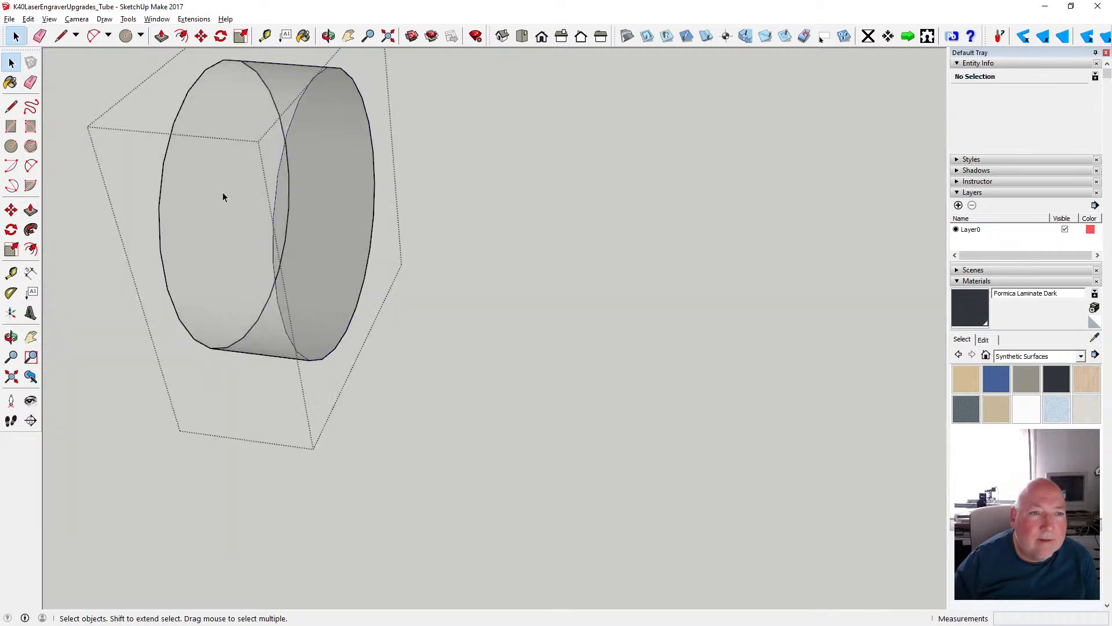
{"action": "left_click", "coordinate": [29, 19]}
{"action": "left_click", "coordinate": [44, 100]}
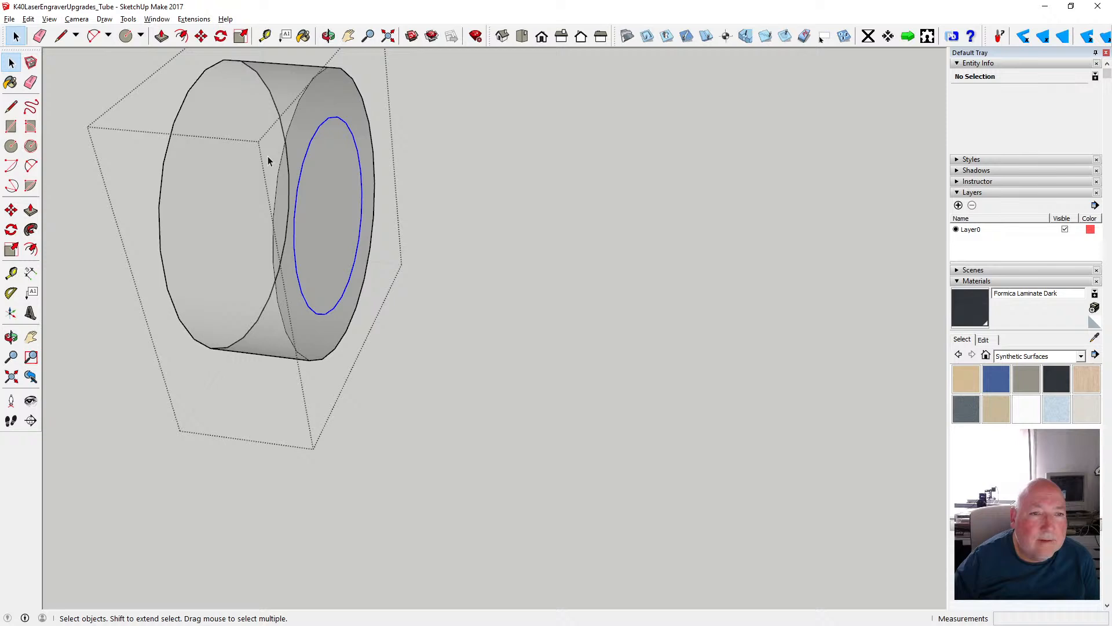
{"action": "left_click", "coordinate": [332, 174]}
{"action": "key", "text": "Delete"}
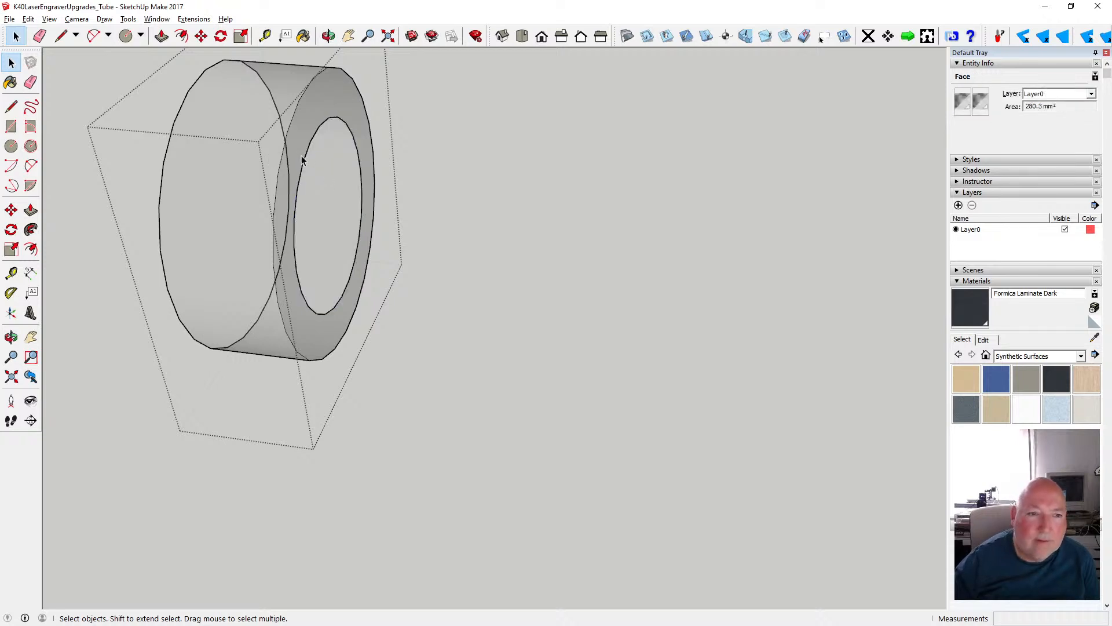
{"action": "left_click", "coordinate": [390, 430]}
- Open the end cap group and try painting the upper pipe stub's inner end ring with Translucent Glass Sky Reflection
{"action": "middle_click_drag", "start_coordinate": [367, 64], "coordinate": [323, 326]}
{"action": "scroll", "coordinate": [270, 334], "scroll_direction": "up", "scroll_amount": 3}
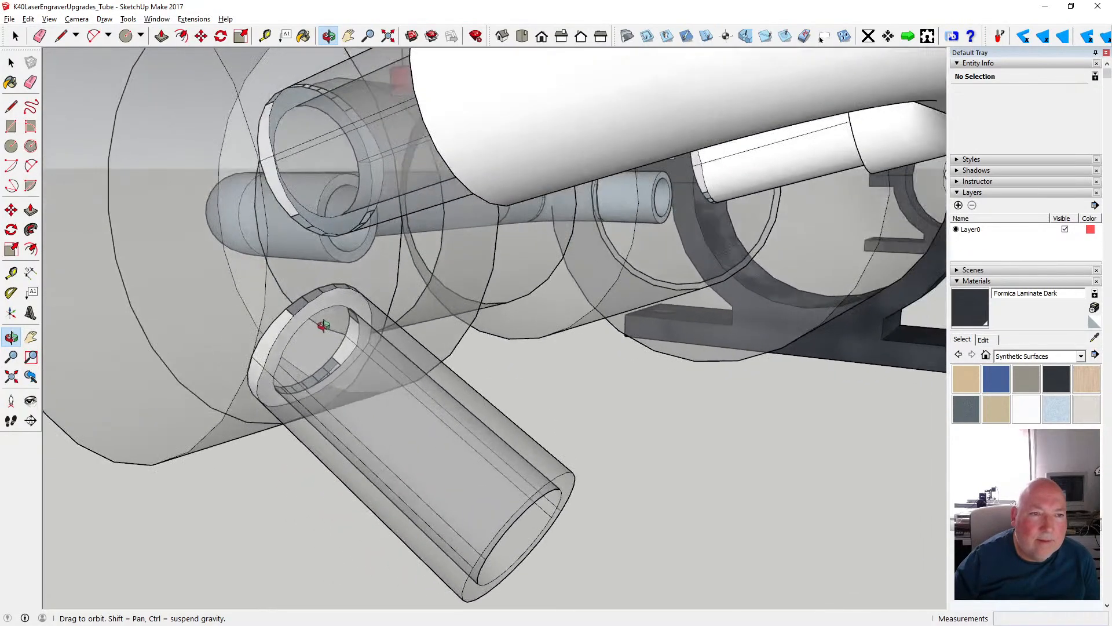
{"action": "scroll", "coordinate": [322, 319], "scroll_direction": "down", "scroll_amount": 6}
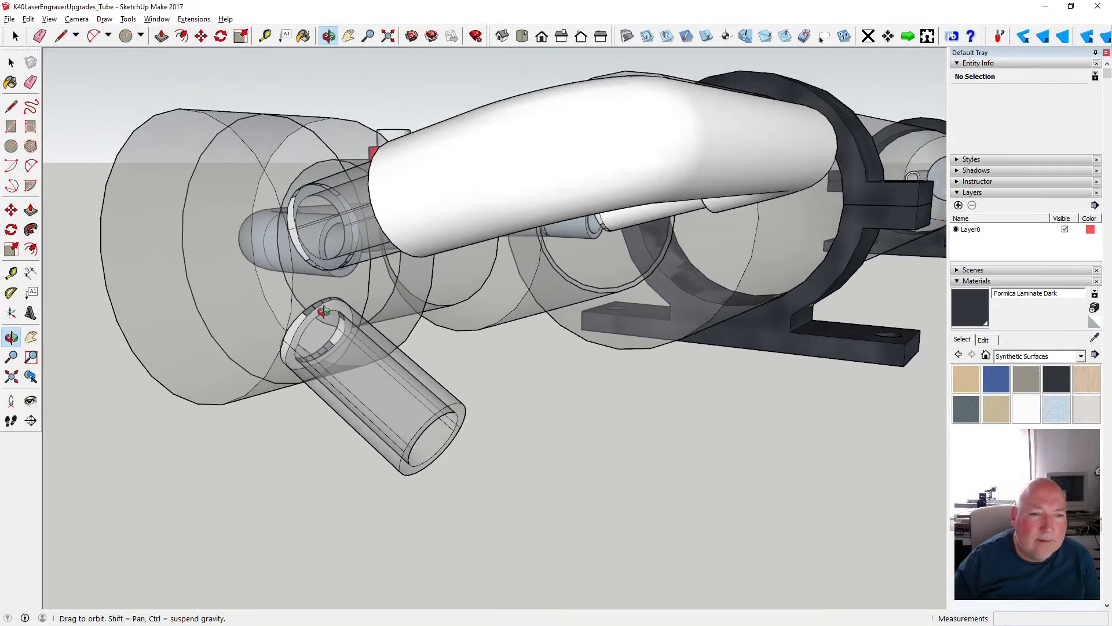
{"action": "middle_click_drag", "start_coordinate": [284, 326], "coordinate": [341, 341]}
{"action": "left_click_drag", "start_coordinate": [340, 341], "coordinate": [357, 360]}
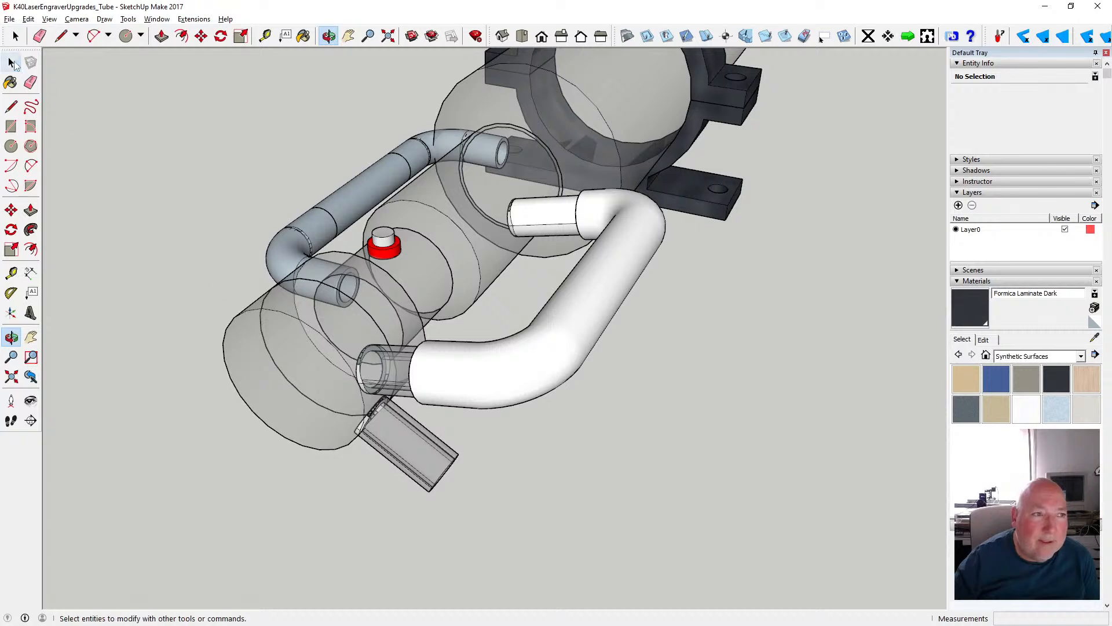
{"action": "left_click", "coordinate": [11, 63]}
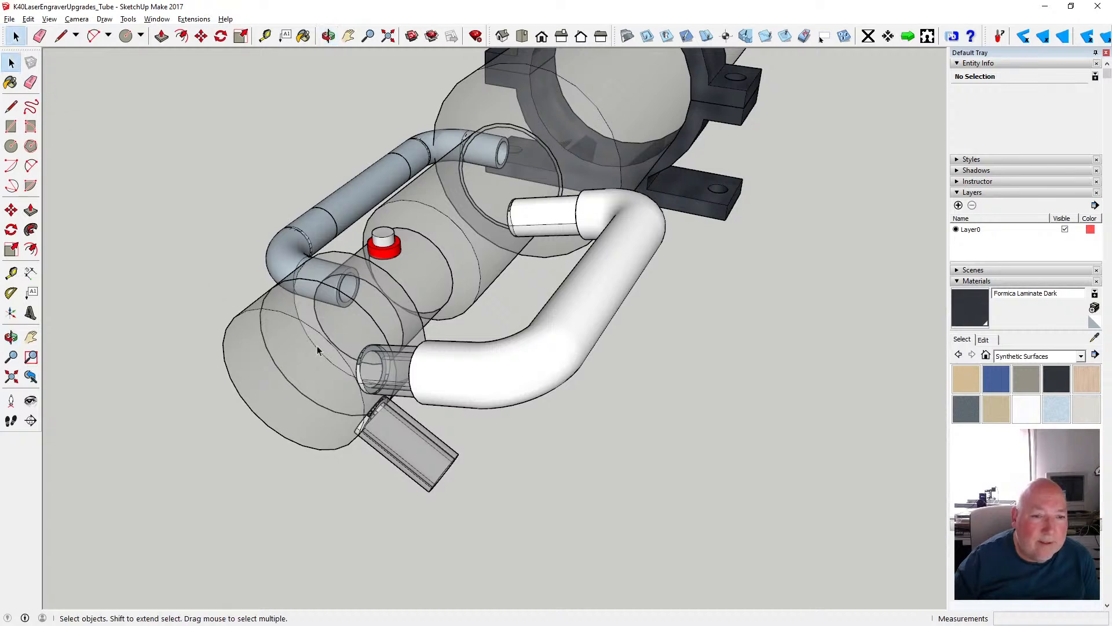
{"action": "double_click", "coordinate": [393, 404]}
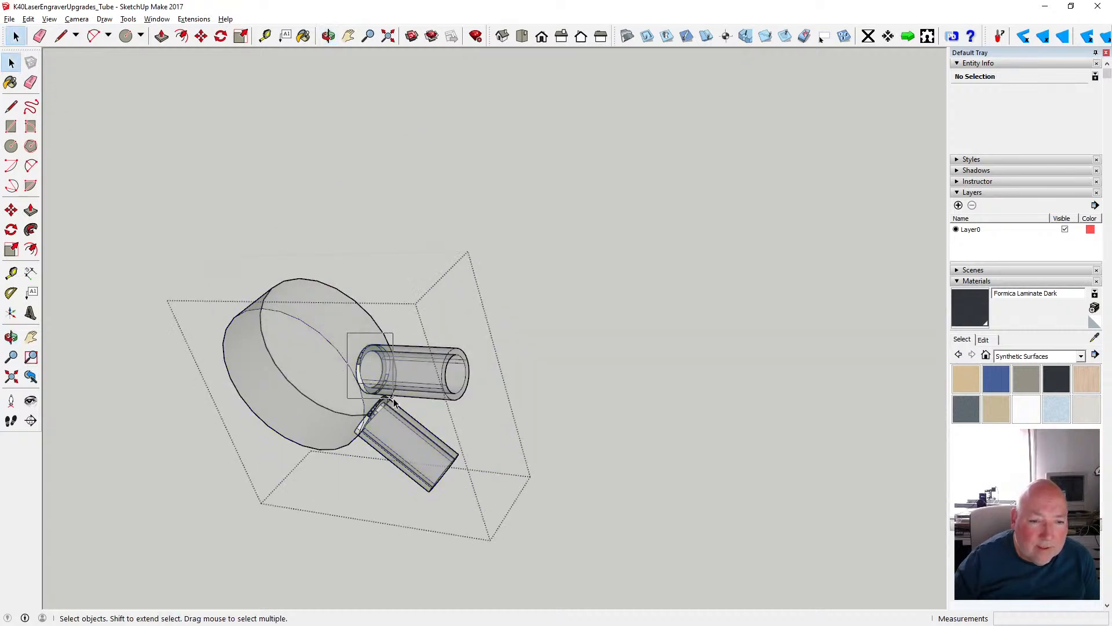
{"action": "triple_click", "coordinate": [384, 387]}
{"action": "scroll", "coordinate": [384, 387], "scroll_direction": "up", "scroll_amount": 3}
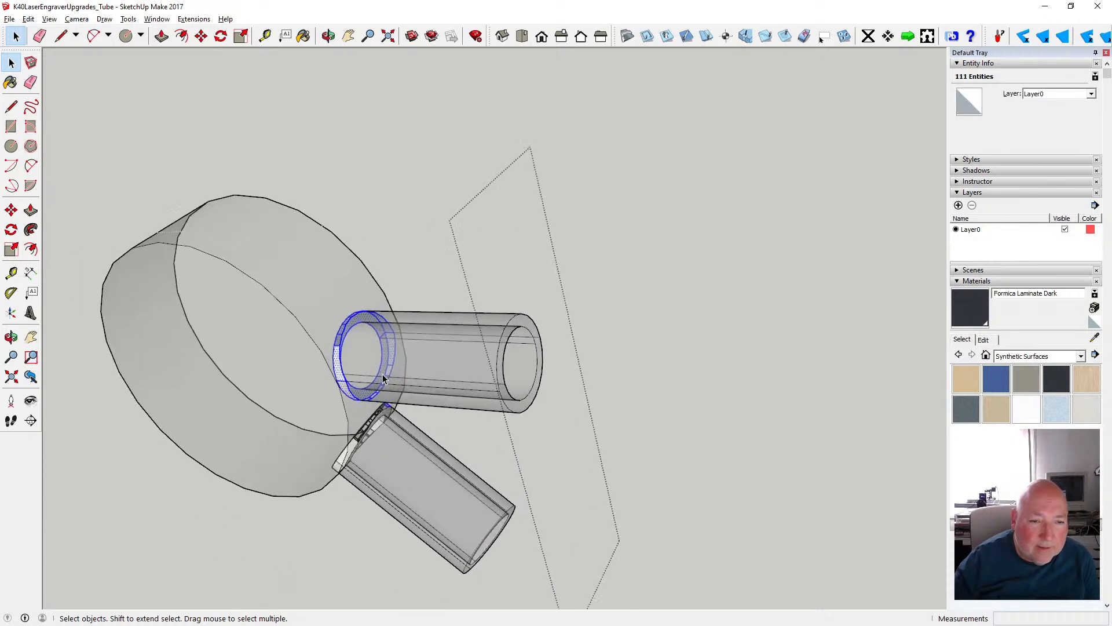
{"action": "left_click_drag", "start_coordinate": [314, 295], "coordinate": [397, 404]}
{"action": "scroll", "coordinate": [387, 391], "scroll_direction": "up", "scroll_amount": 5}
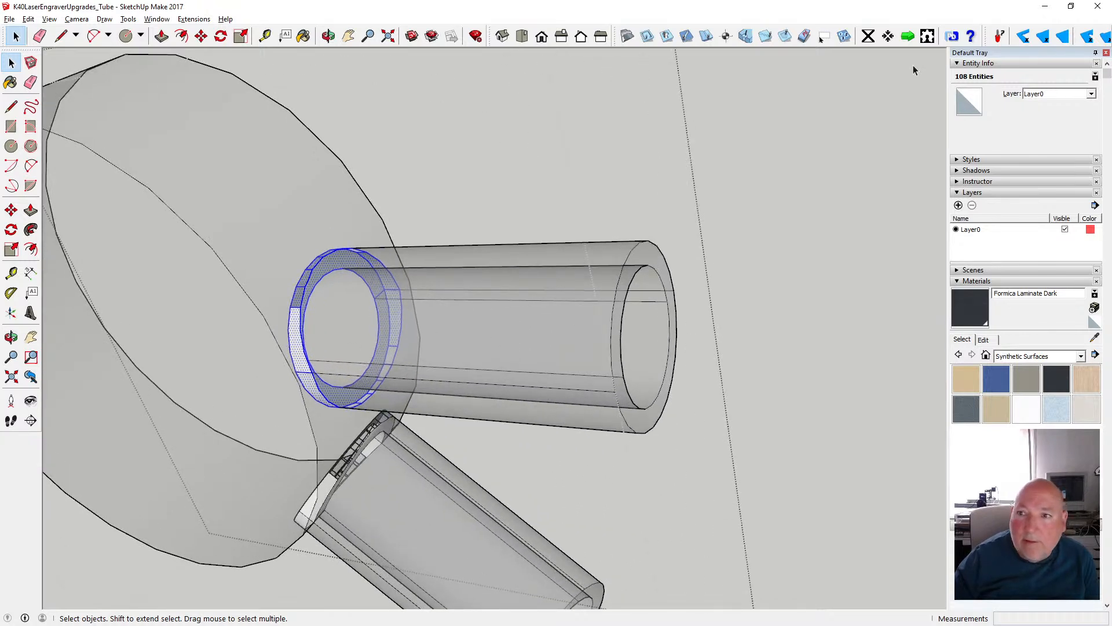
{"action": "left_click", "coordinate": [963, 104]}
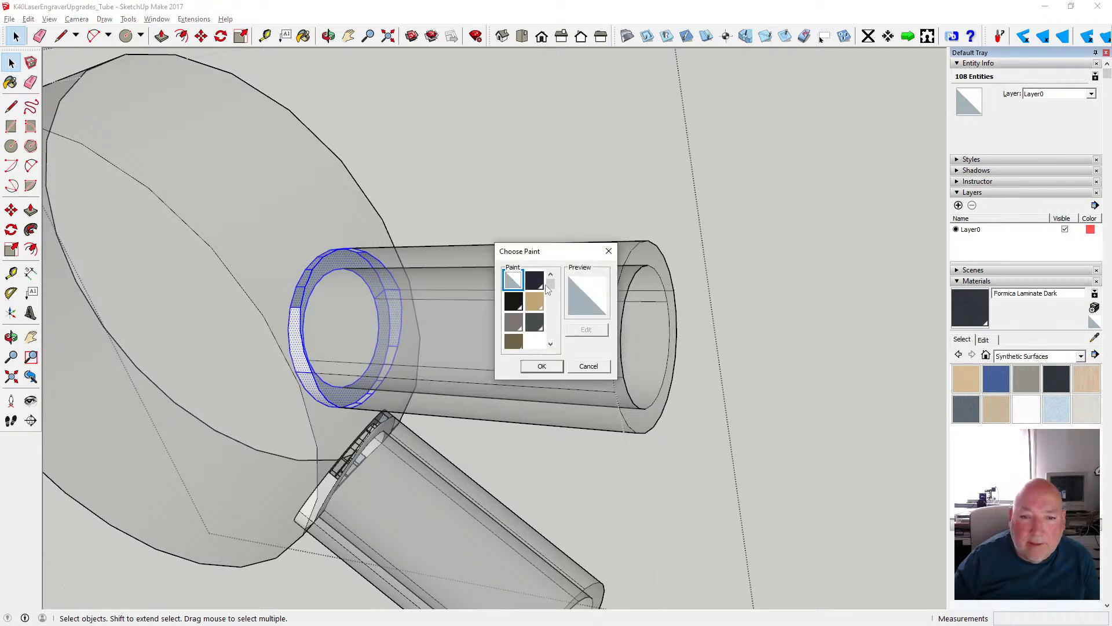
{"action": "scroll", "coordinate": [545, 284], "scroll_direction": "down", "scroll_amount": 3}
{"action": "left_click", "coordinate": [513, 326]}
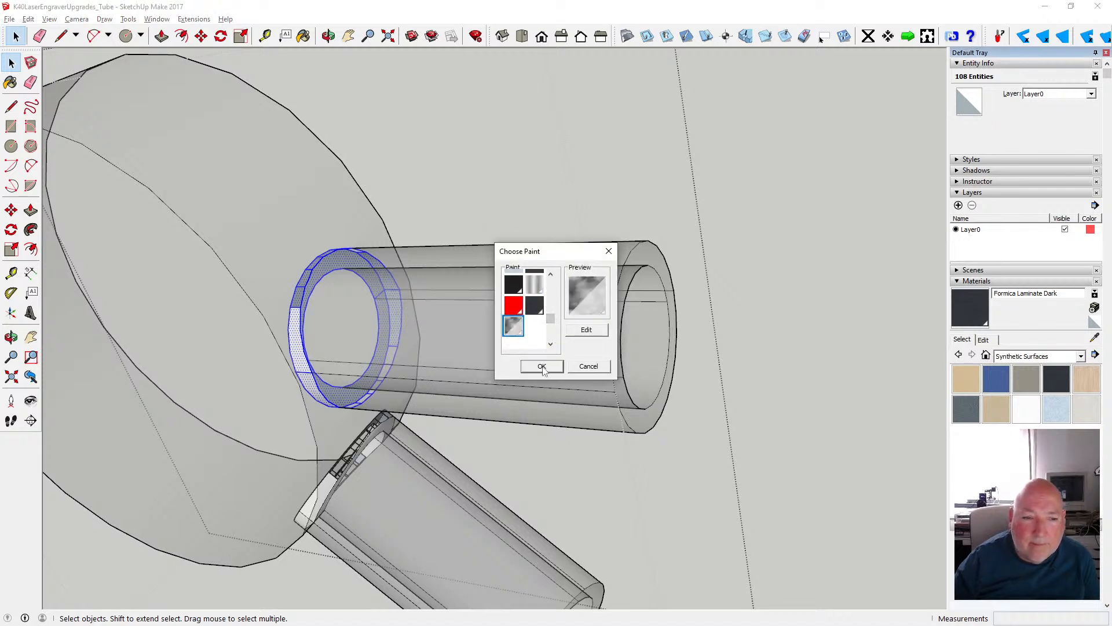
{"action": "left_click", "coordinate": [541, 366]}
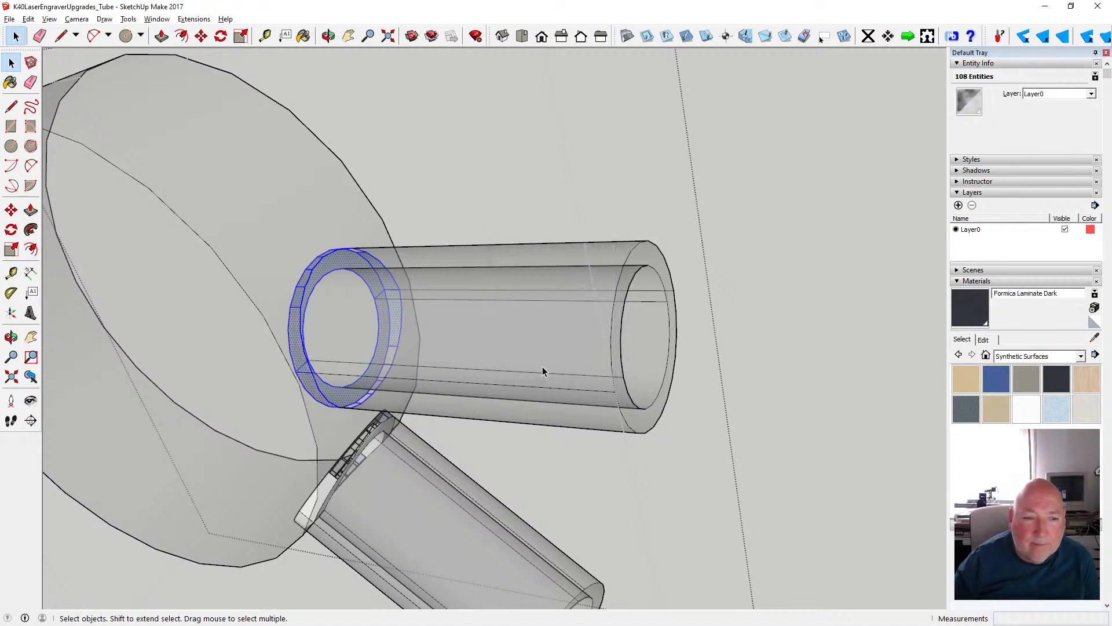
{"action": "left_click", "coordinate": [436, 232]}
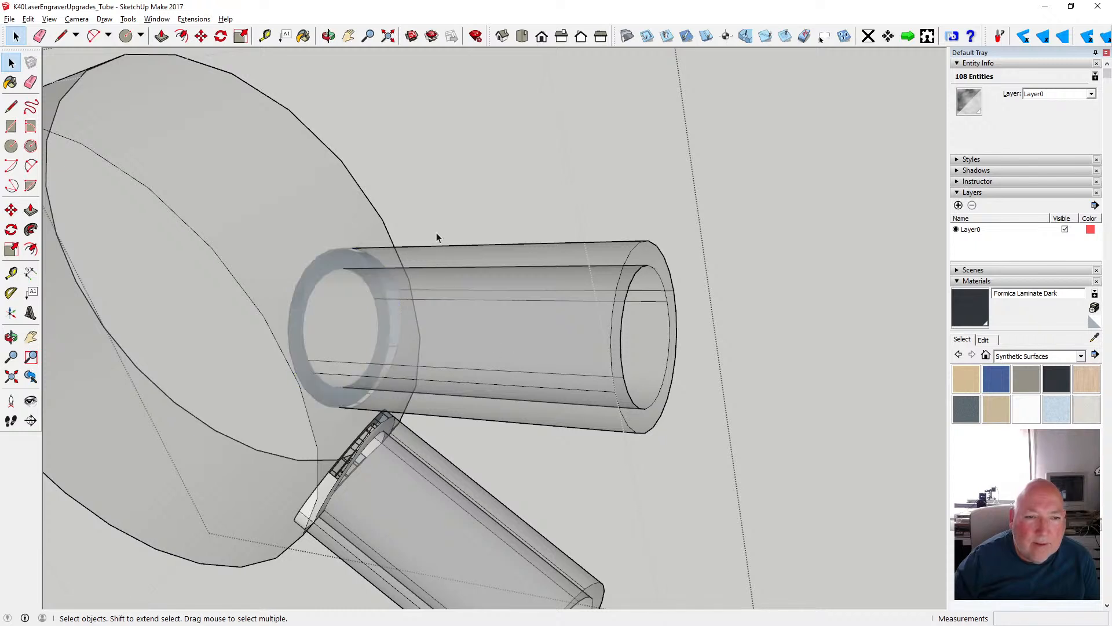
- Undo the glass paint on the upper pipe stub's inner end ring
{"action": "left_click", "coordinate": [329, 36]}
{"action": "left_click_drag", "start_coordinate": [398, 124], "coordinate": [450, 137]}
{"action": "scroll", "coordinate": [447, 139], "scroll_direction": "down", "scroll_amount": 4}
{"action": "scroll", "coordinate": [447, 139], "scroll_direction": "up", "scroll_amount": 3}
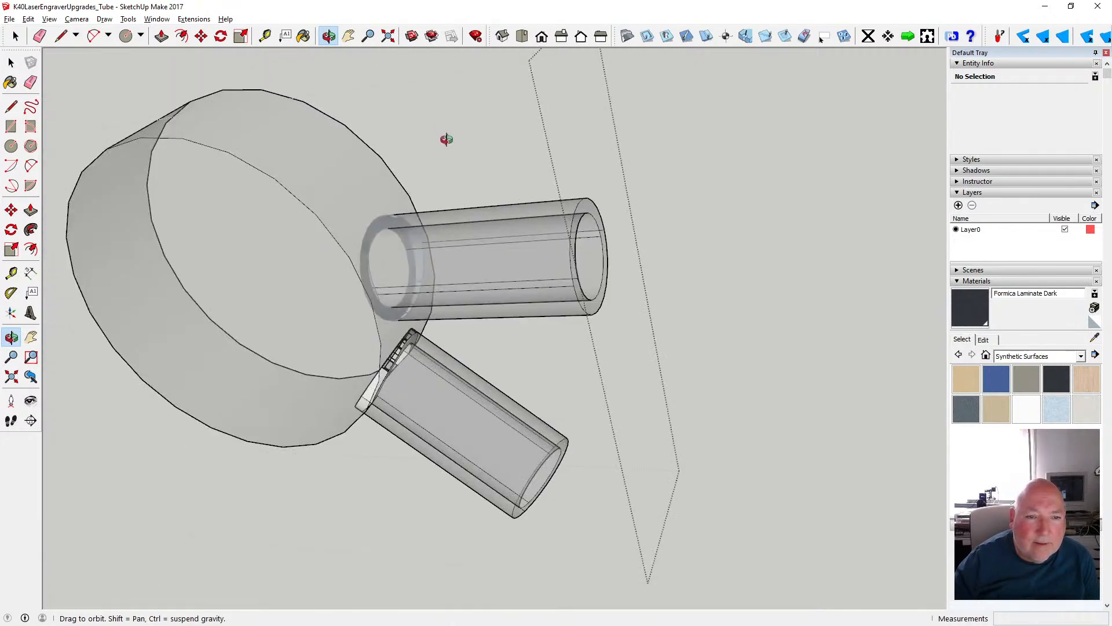
{"action": "left_click_drag", "start_coordinate": [350, 175], "coordinate": [359, 142]}
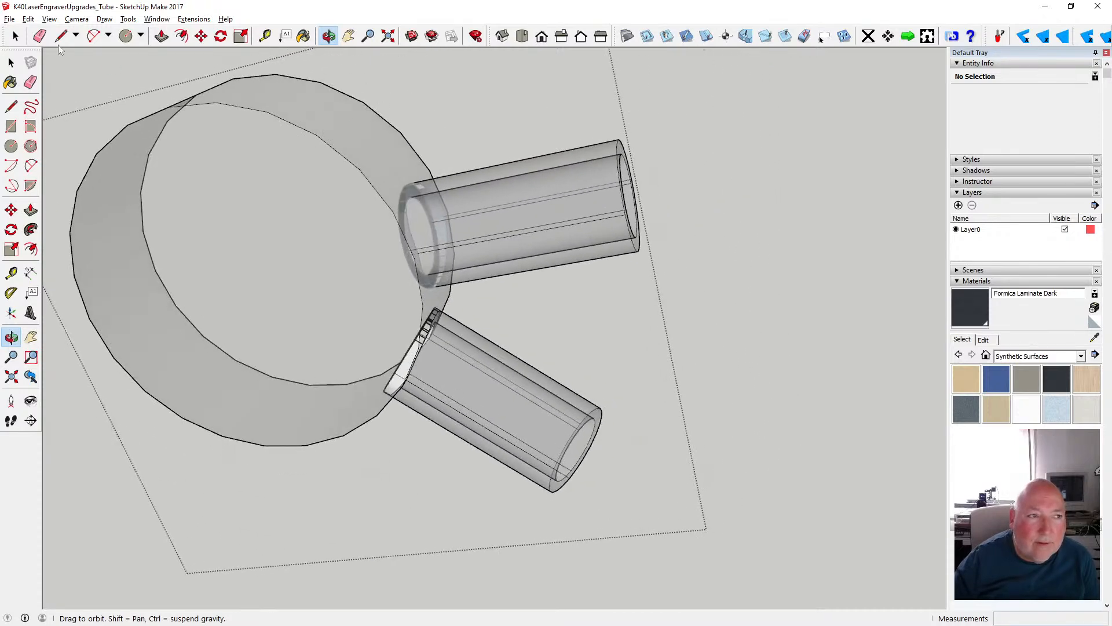
{"action": "left_click", "coordinate": [28, 19]}
{"action": "left_click", "coordinate": [58, 32]}
{"action": "left_click", "coordinate": [28, 19]}
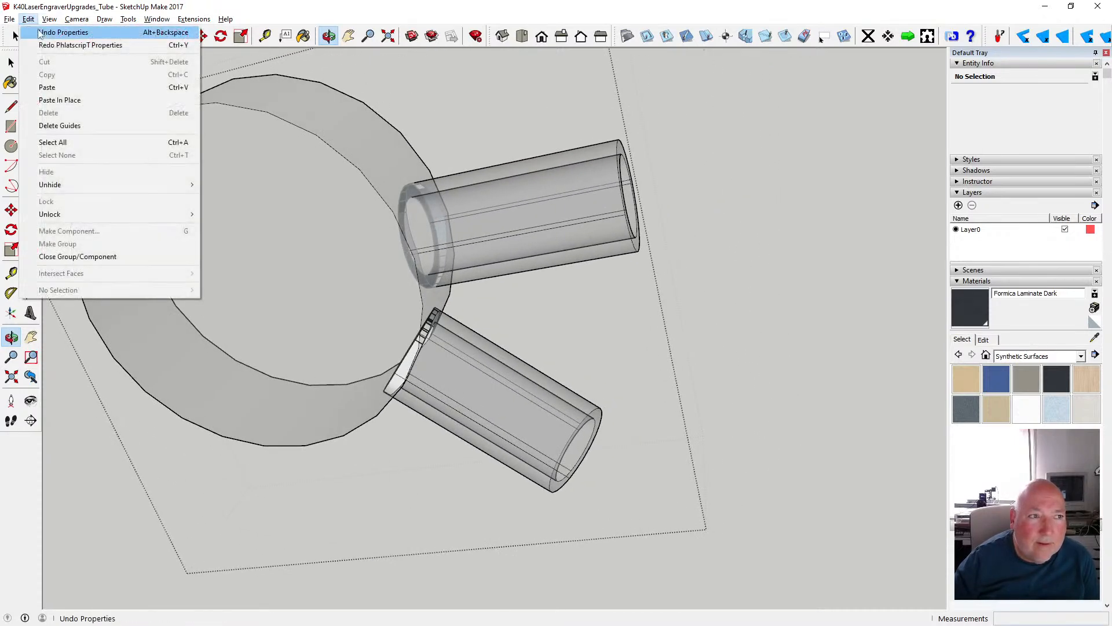
{"action": "left_click", "coordinate": [41, 32]}
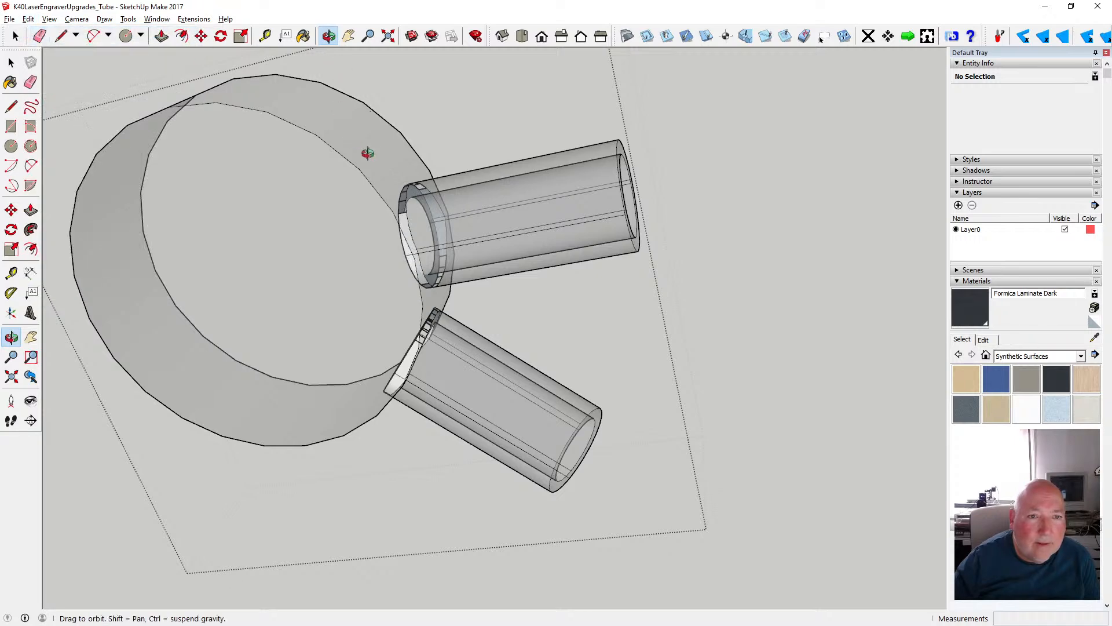
- Try painting the inner end rings of both pipe stubs with Translucent Glass Sky Reflection
{"action": "left_click_drag", "start_coordinate": [347, 167], "coordinate": [662, 108]}
{"action": "key", "text": "space"}
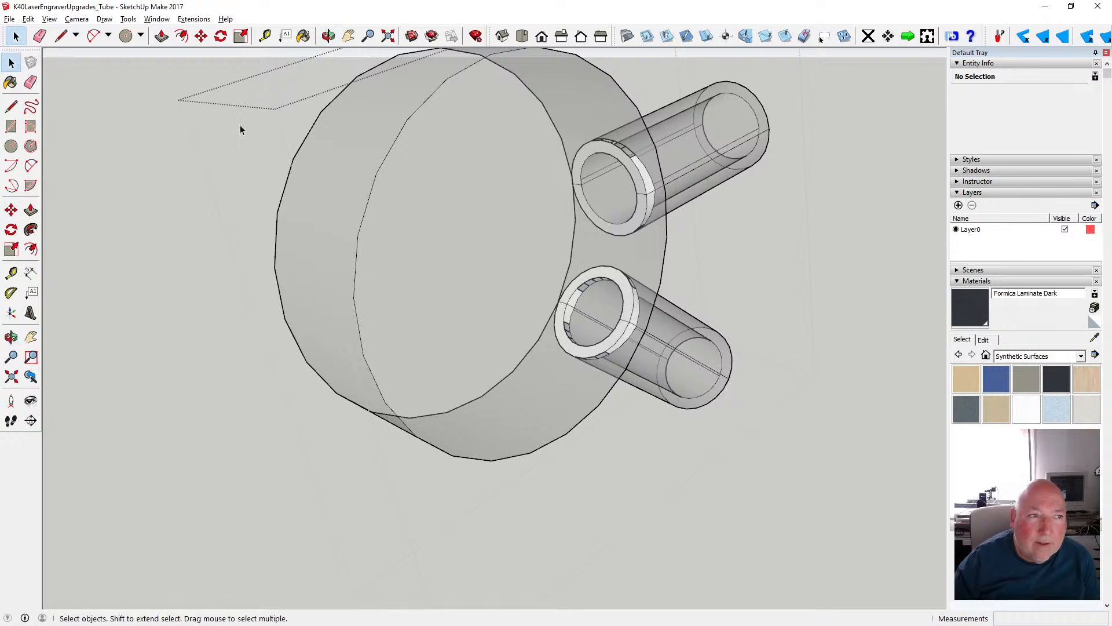
{"action": "left_click_drag", "start_coordinate": [602, 175], "coordinate": [674, 242]}
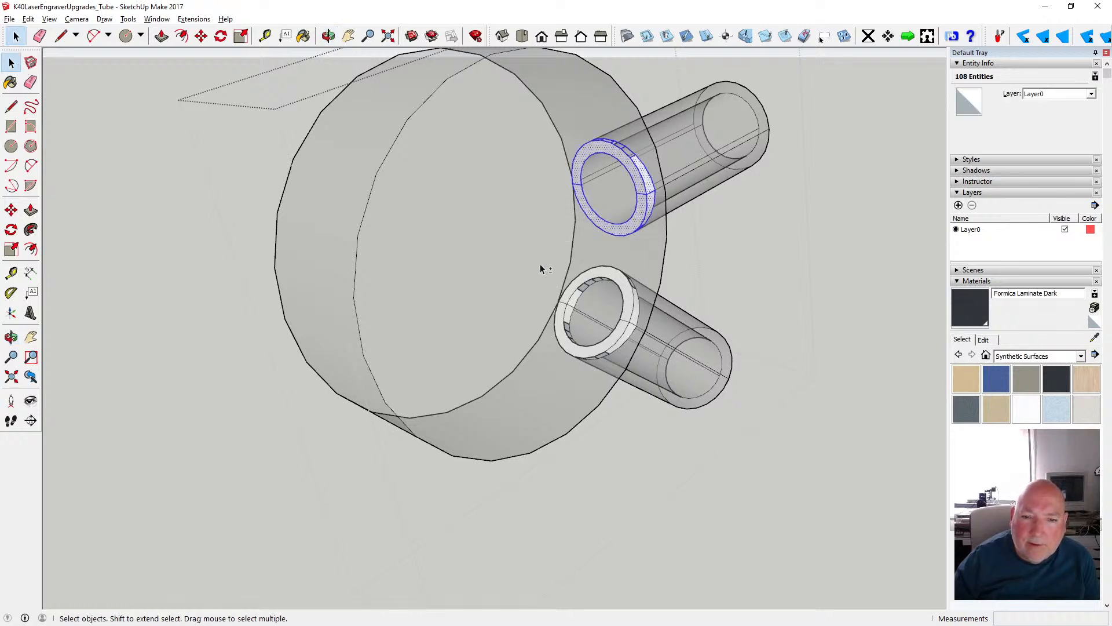
{"action": "left_click_drag", "start_coordinate": [540, 243], "coordinate": [646, 361], "text": "shift"}
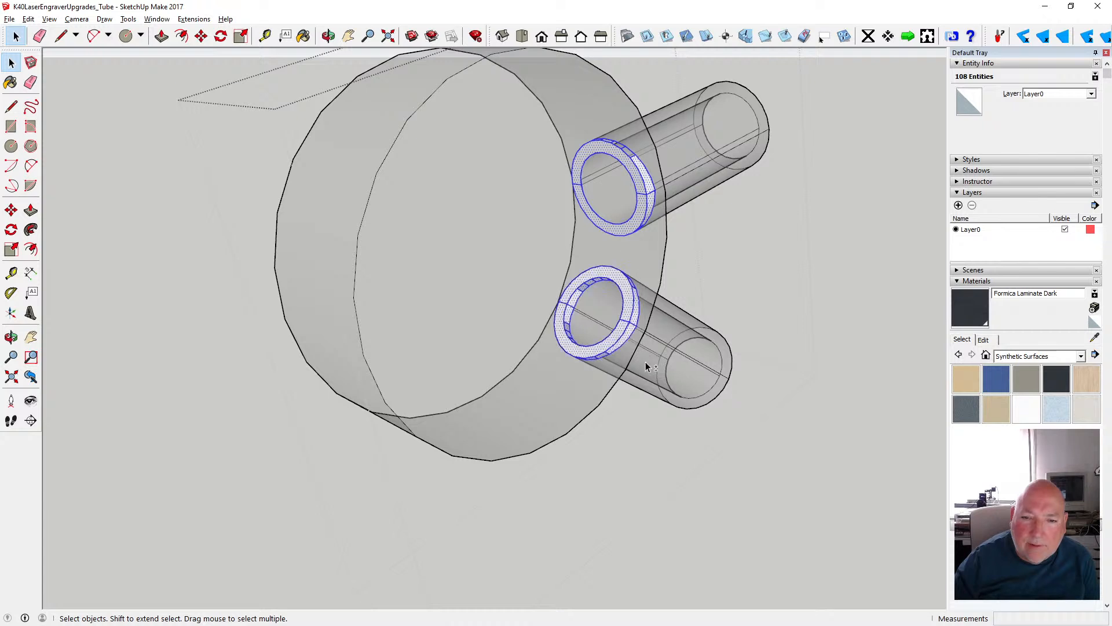
{"action": "left_click", "coordinate": [971, 104]}
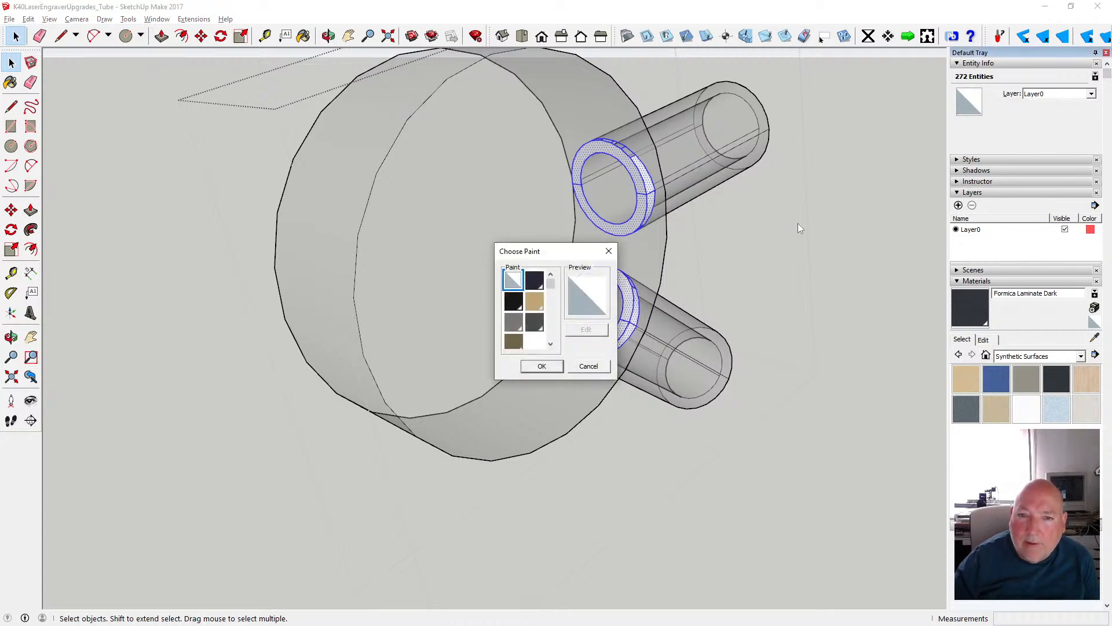
{"action": "scroll", "coordinate": [555, 318], "scroll_direction": "down", "scroll_amount": 1}
{"action": "scroll", "coordinate": [555, 337], "scroll_direction": "down", "scroll_amount": 5}
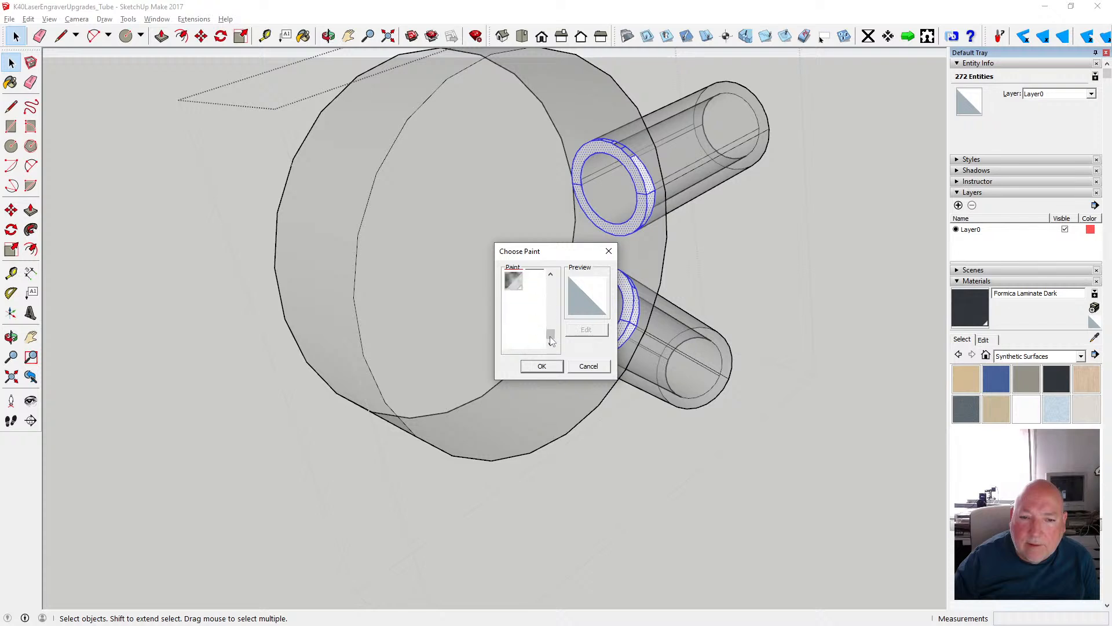
{"action": "left_click", "coordinate": [510, 289]}
{"action": "left_click", "coordinate": [540, 368]}
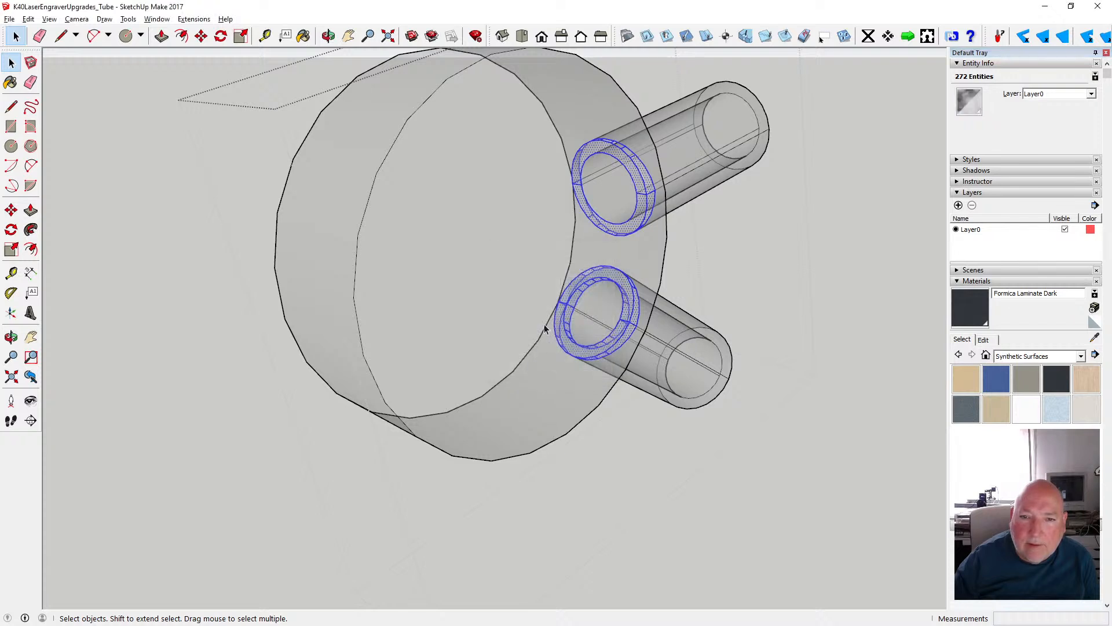
{"action": "left_click", "coordinate": [627, 460]}
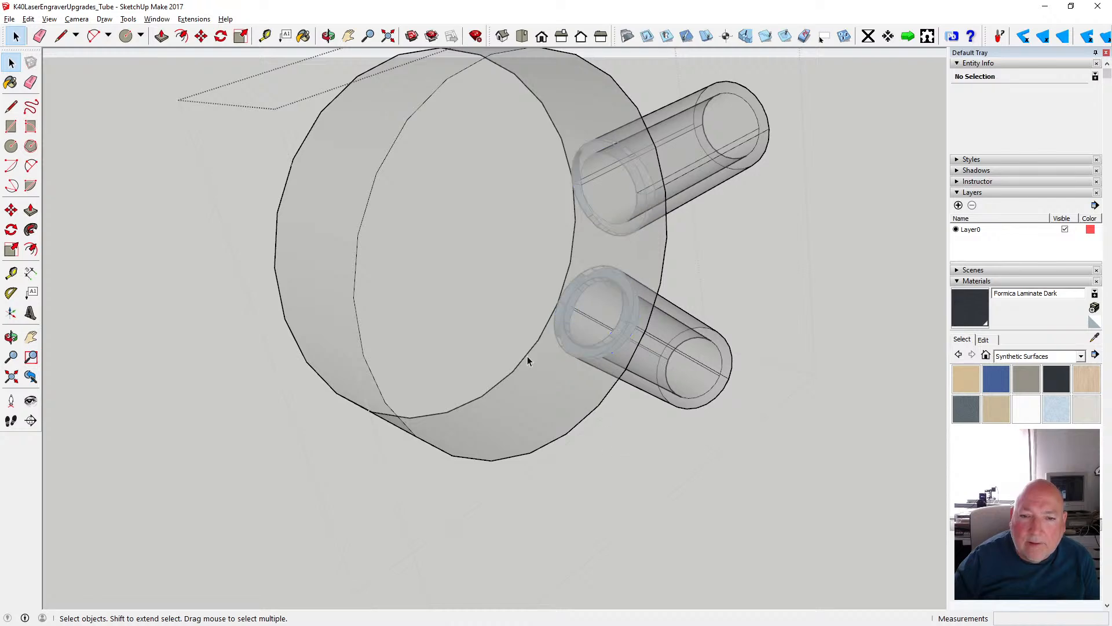
- Undo the glass paint on both pipe stubs' end rings and close the end cap group
{"action": "left_click", "coordinate": [329, 36]}
{"action": "left_click_drag", "start_coordinate": [704, 182], "coordinate": [531, 303]}
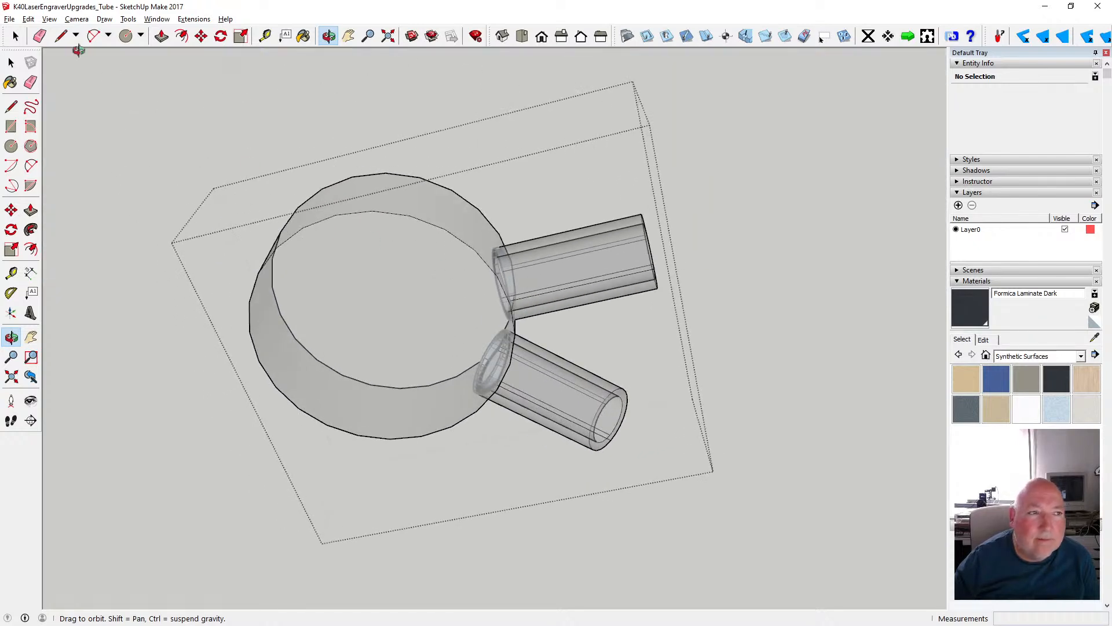
{"action": "left_click", "coordinate": [28, 19]}
{"action": "left_click", "coordinate": [50, 33]}
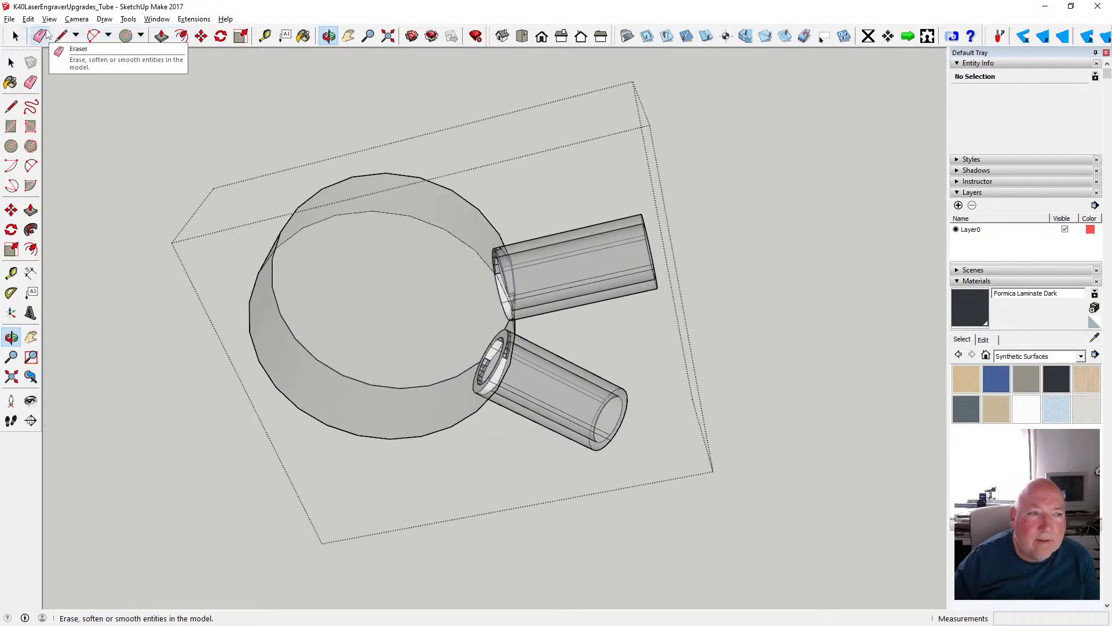
{"action": "left_click", "coordinate": [12, 61]}
{"action": "left_click", "coordinate": [738, 126]}
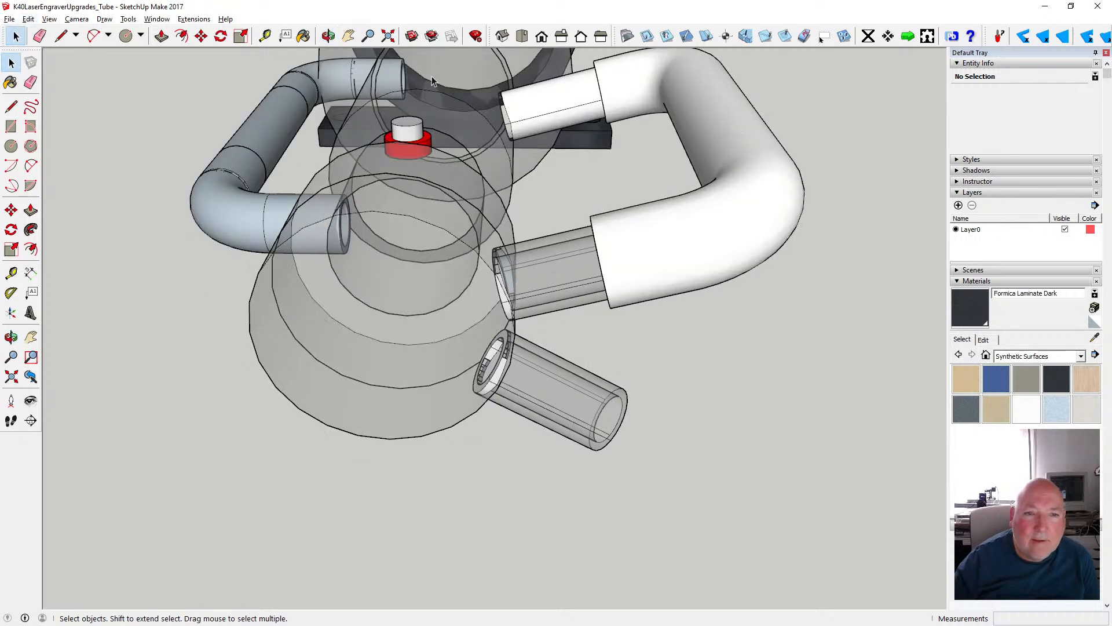
{"action": "left_click", "coordinate": [331, 39]}
{"action": "scroll", "coordinate": [479, 262], "scroll_direction": "down", "scroll_amount": 6}
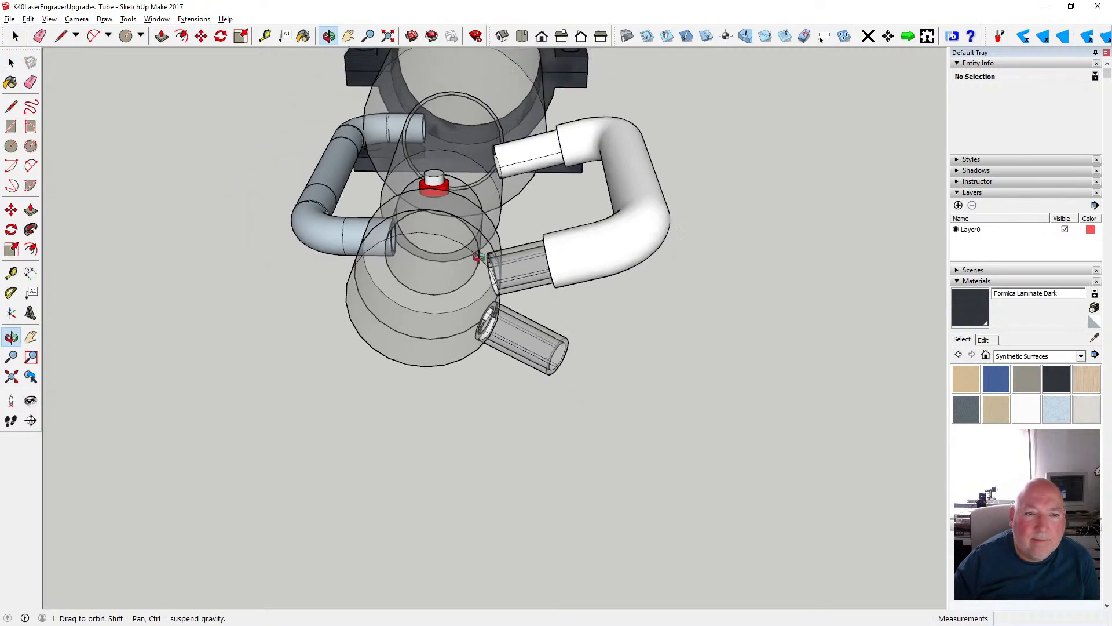
{"action": "left_click_drag", "start_coordinate": [506, 242], "coordinate": [220, 238]}
{"action": "scroll", "coordinate": [225, 233], "scroll_direction": "down", "scroll_amount": 3}
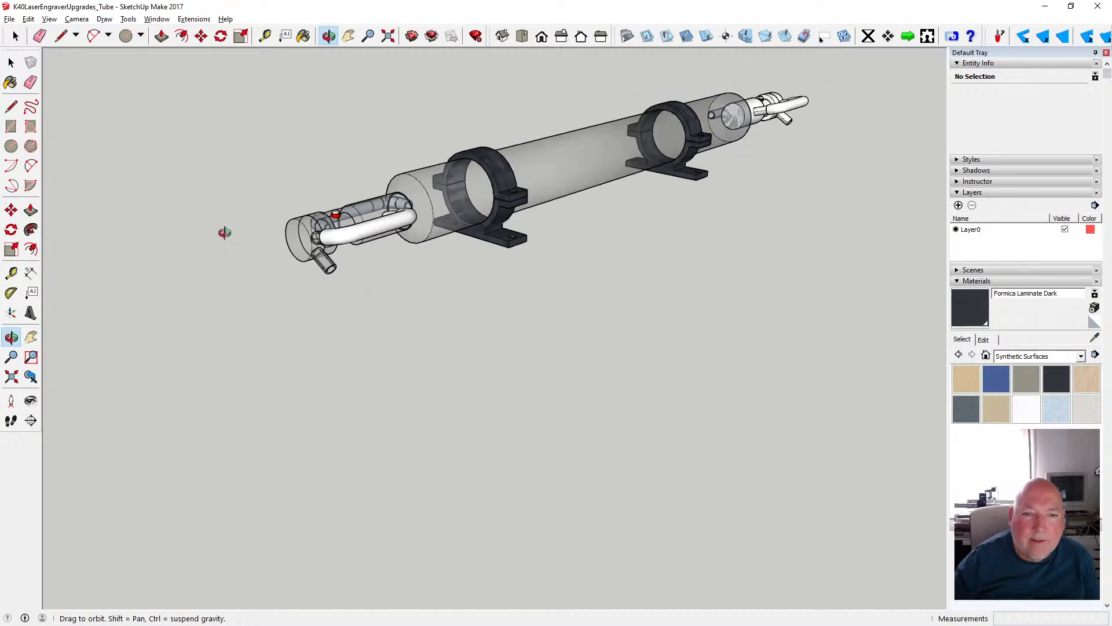
{"action": "scroll", "coordinate": [377, 246], "scroll_direction": "up", "scroll_amount": 5}
{"action": "left_click_drag", "start_coordinate": [367, 182], "coordinate": [259, 287]}
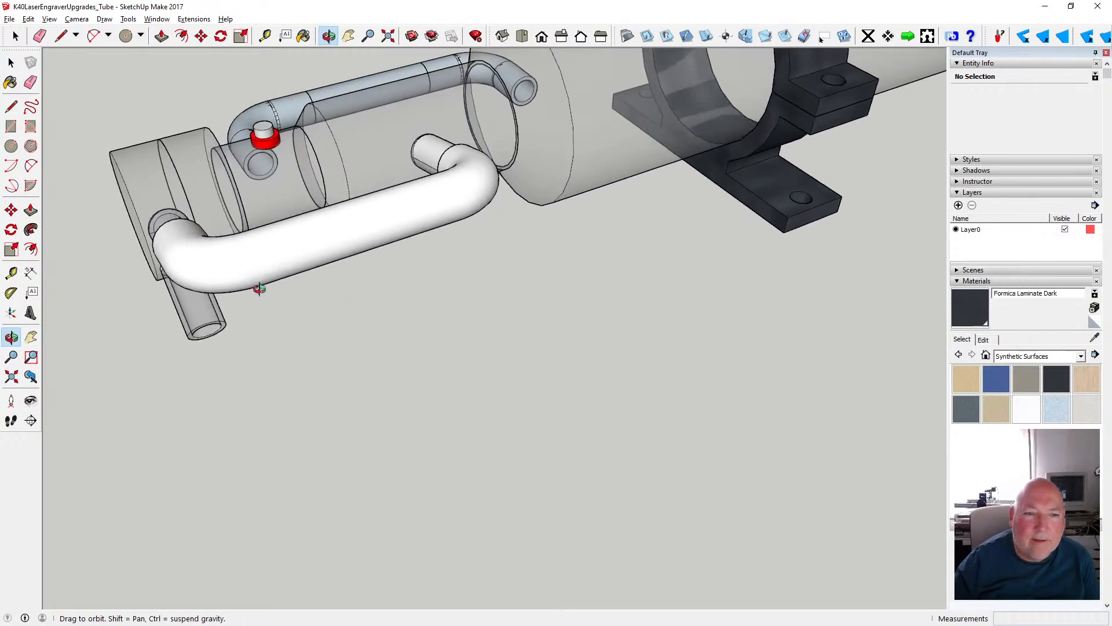
- At the tube's unpainted far end, open the main tube group, delete its small end face and close the group
{"action": "scroll", "coordinate": [261, 271], "scroll_direction": "down", "scroll_amount": 6}
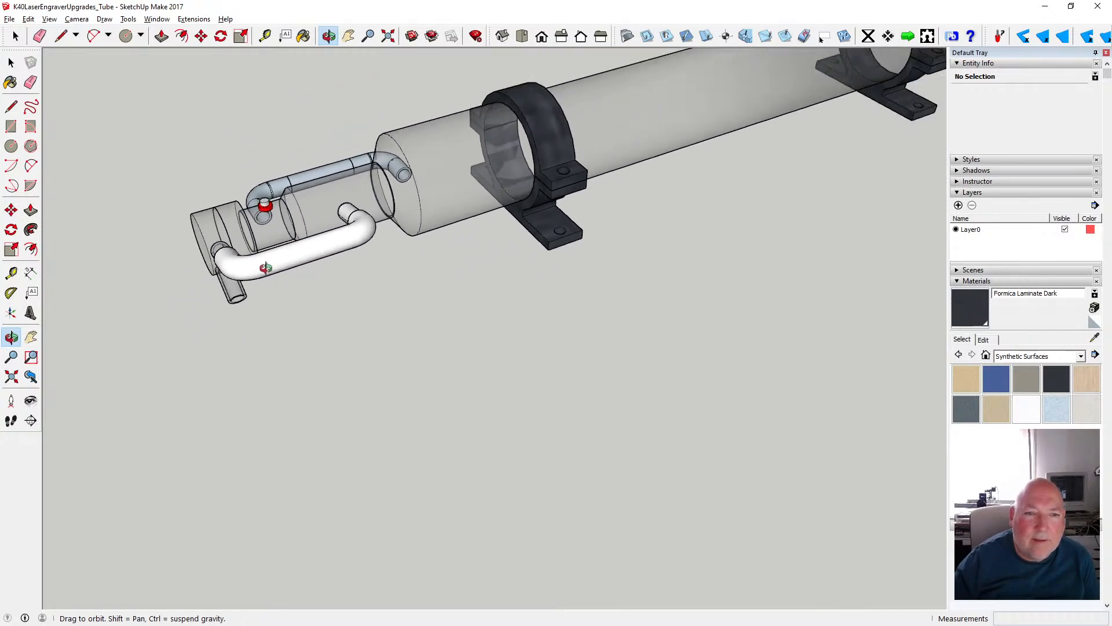
{"action": "scroll", "coordinate": [251, 268], "scroll_direction": "down", "scroll_amount": 5}
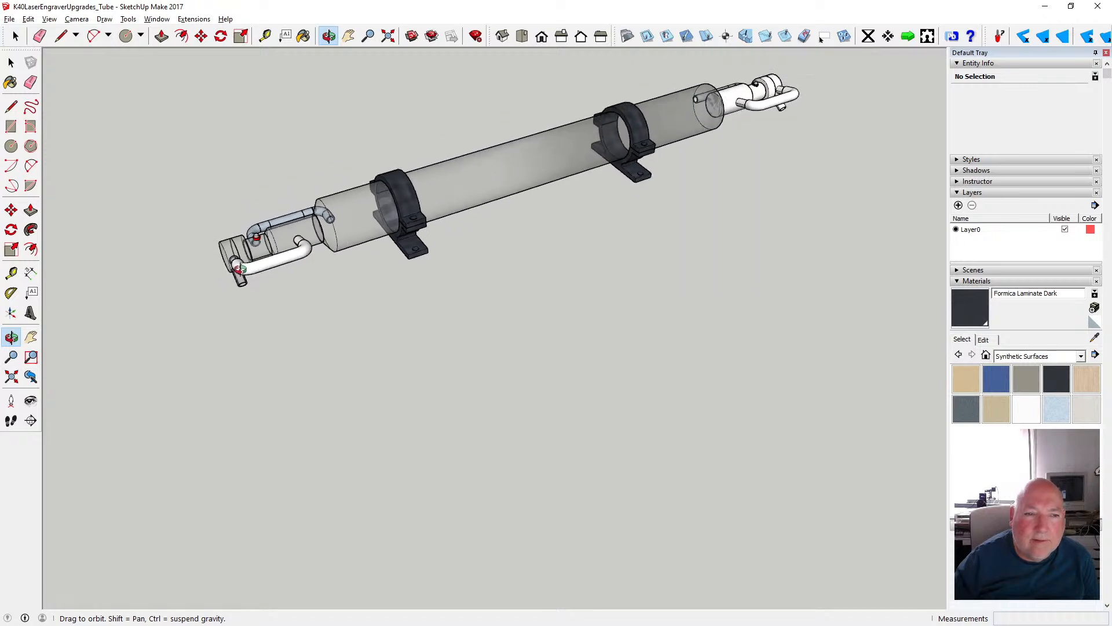
{"action": "left_click_drag", "start_coordinate": [474, 233], "coordinate": [309, 190]}
{"action": "scroll", "coordinate": [513, 206], "scroll_direction": "up", "scroll_amount": 5}
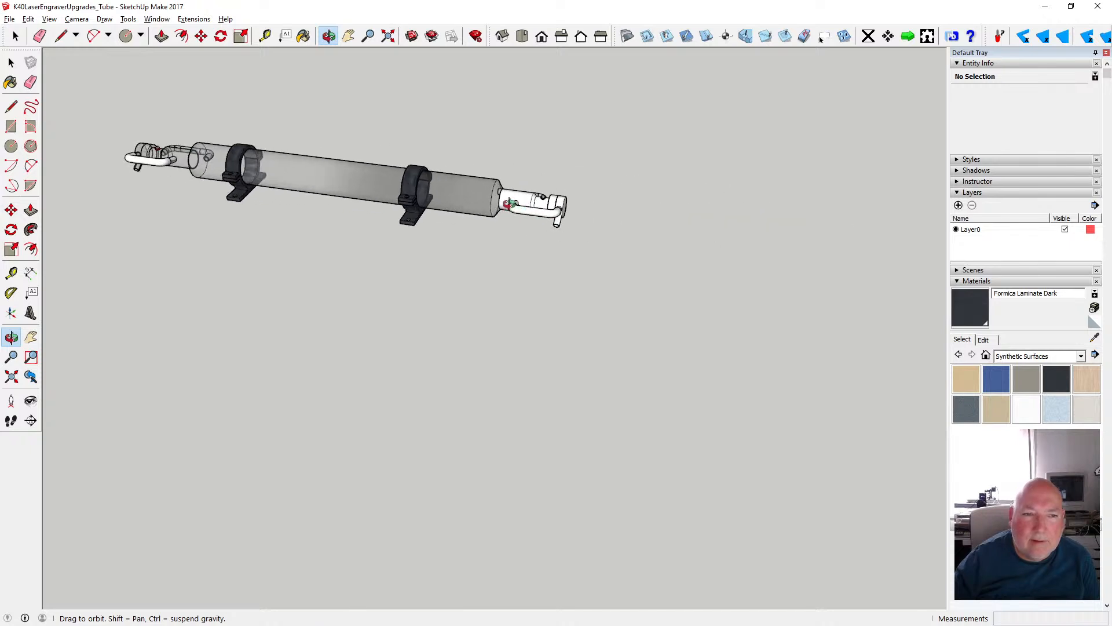
{"action": "scroll", "coordinate": [506, 203], "scroll_direction": "up", "scroll_amount": 6}
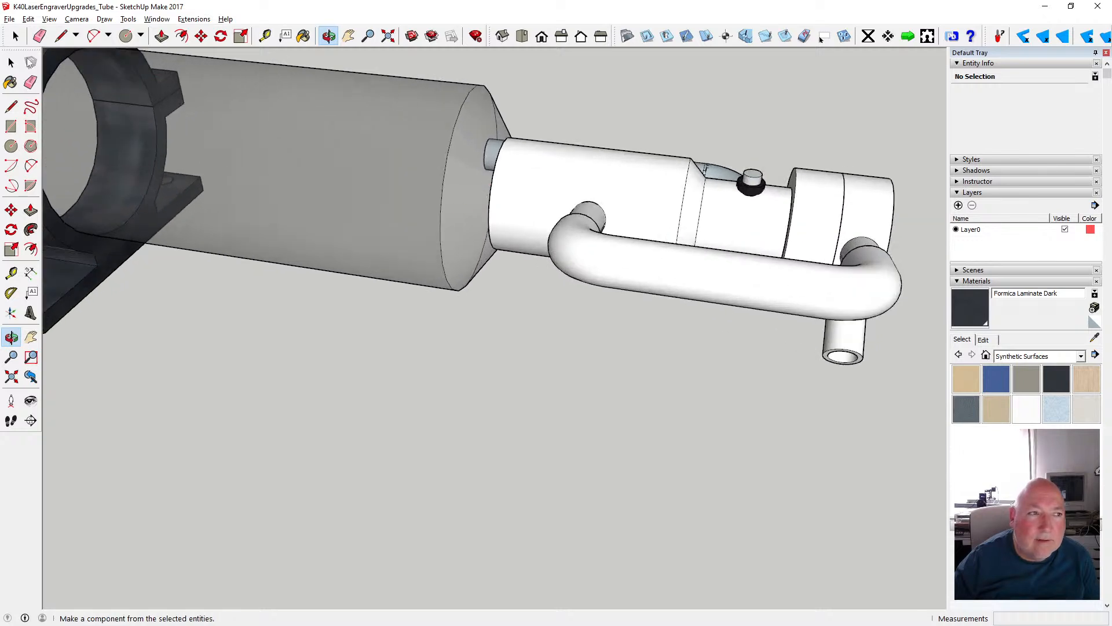
{"action": "left_click", "coordinate": [11, 62]}
{"action": "double_click", "coordinate": [462, 186]}
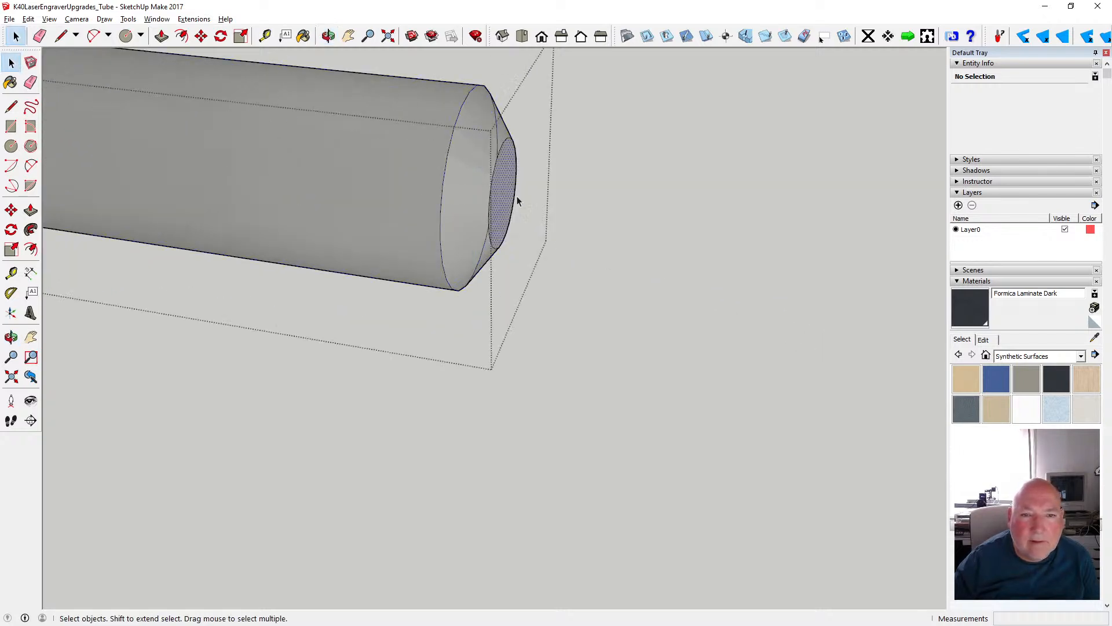
{"action": "left_click", "coordinate": [517, 201]}
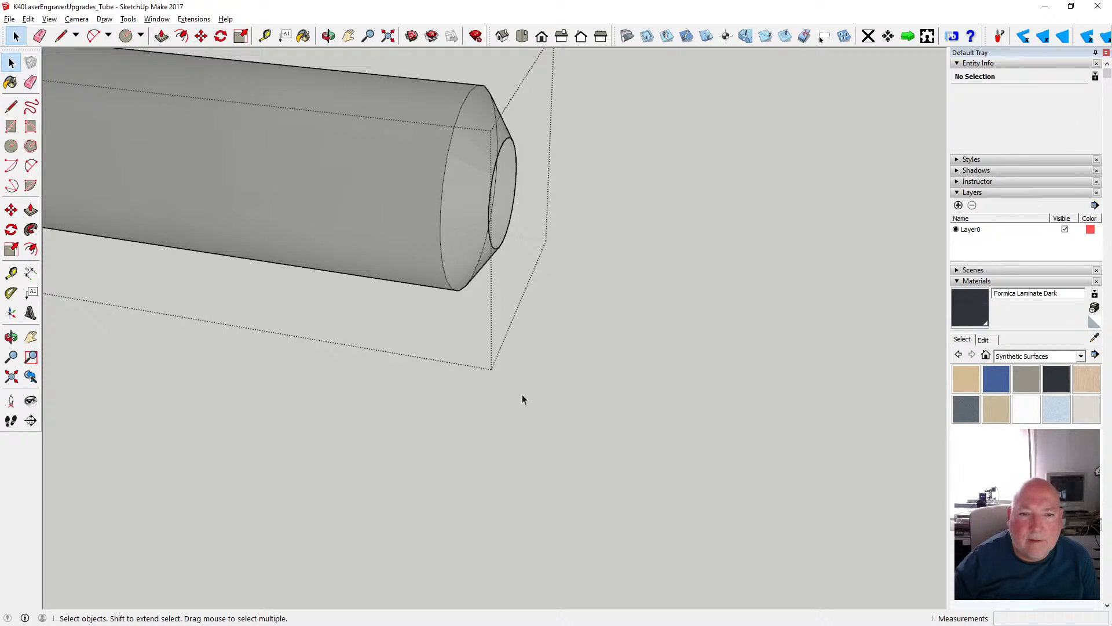
{"action": "left_click", "coordinate": [523, 394]}
- Open the adjoining cylinder group and delete its large circular end face toward the main tube
{"action": "double_click", "coordinate": [540, 203]}
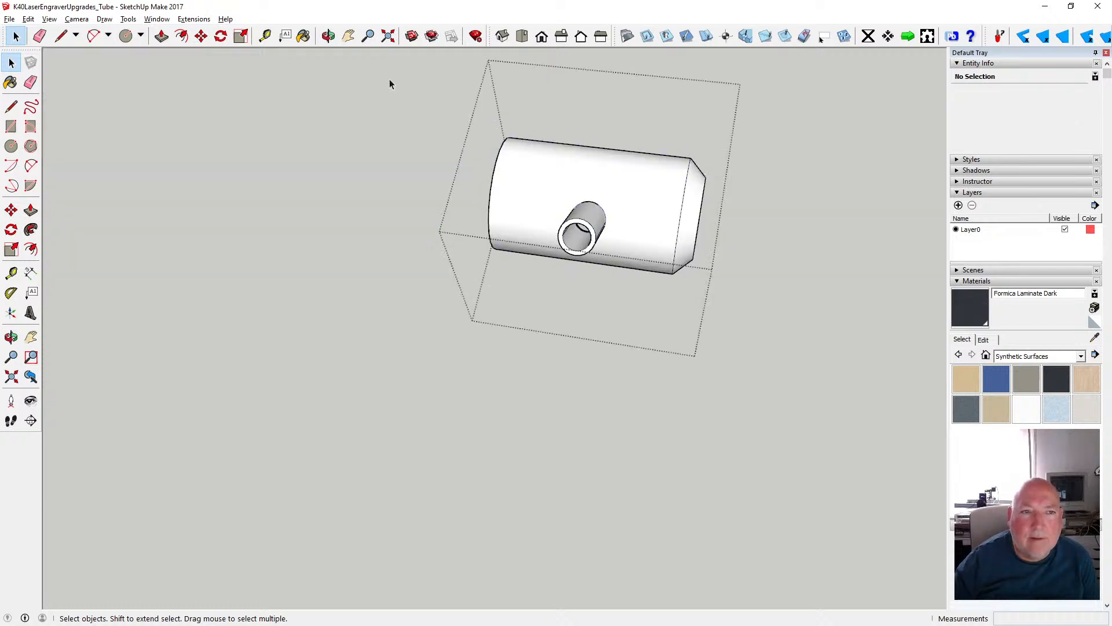
{"action": "left_click", "coordinate": [328, 35]}
{"action": "left_click_drag", "start_coordinate": [510, 133], "coordinate": [653, 123]}
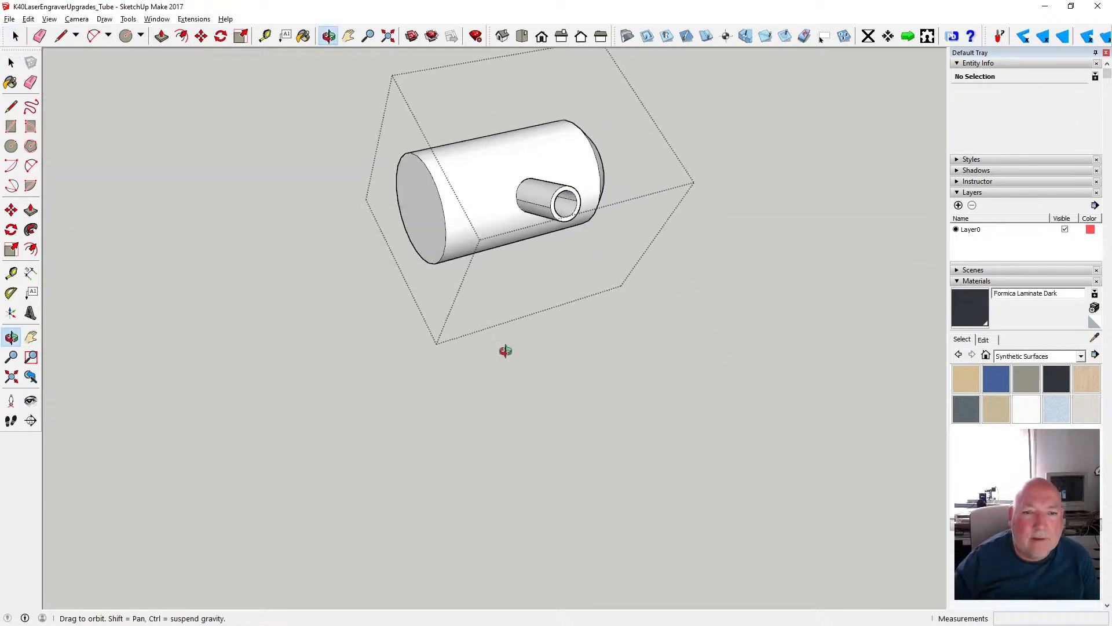
{"action": "key", "text": "space"}
{"action": "left_click", "coordinate": [299, 315]}
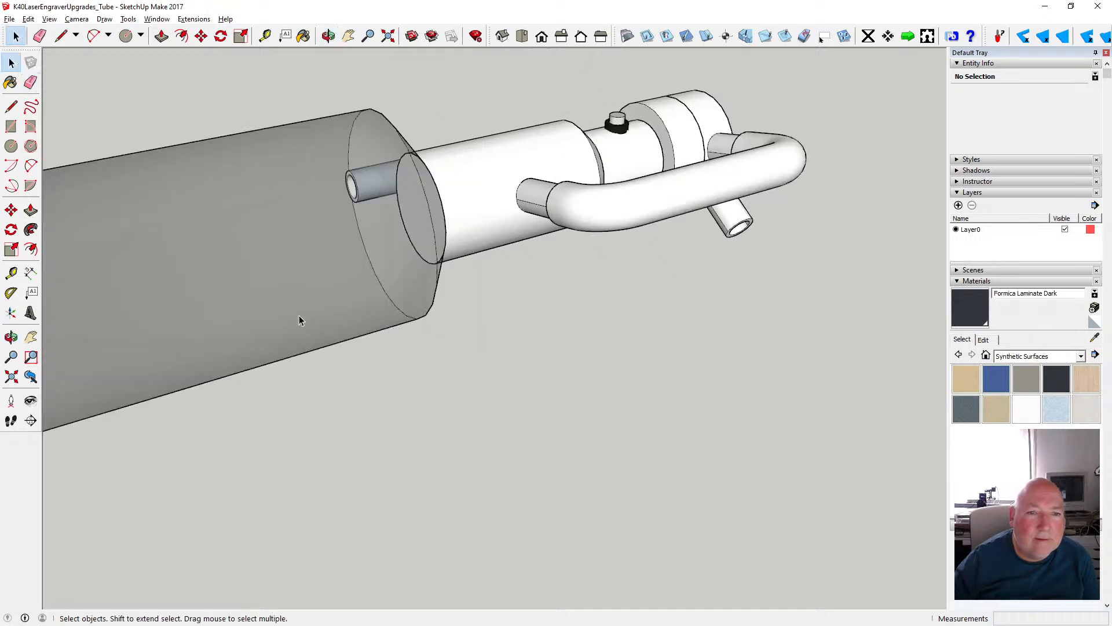
{"action": "double_click", "coordinate": [483, 222]}
{"action": "left_click", "coordinate": [445, 243]}
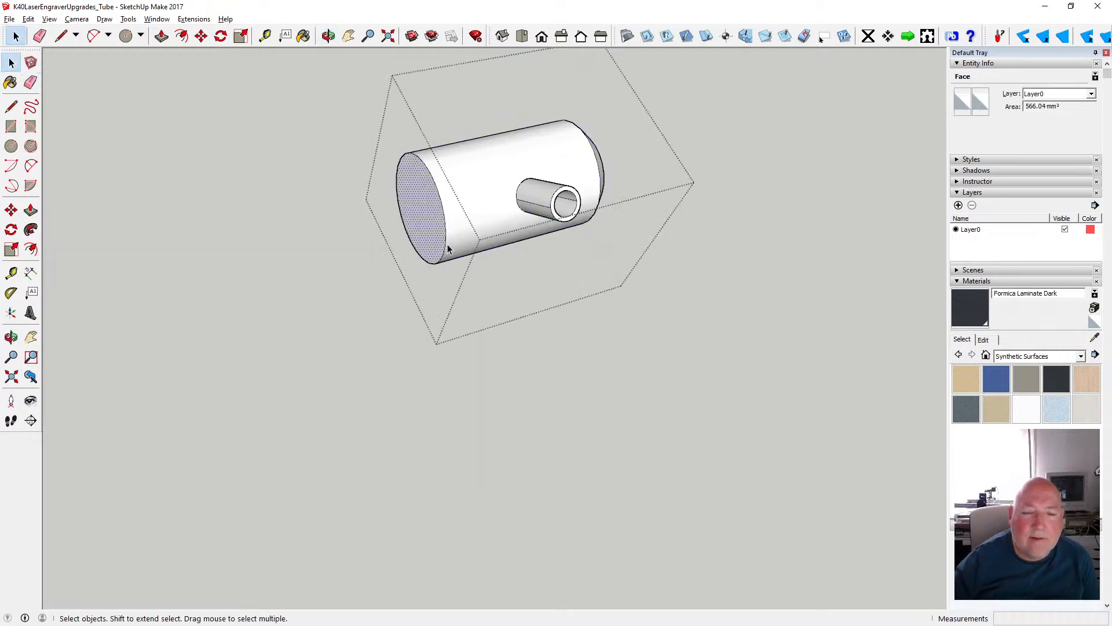
{"action": "key", "text": "Delete"}
- Paint the front and back of the cylinder's curved surface with Translucent Glass Sky Reflection
{"action": "left_click", "coordinate": [418, 220]}
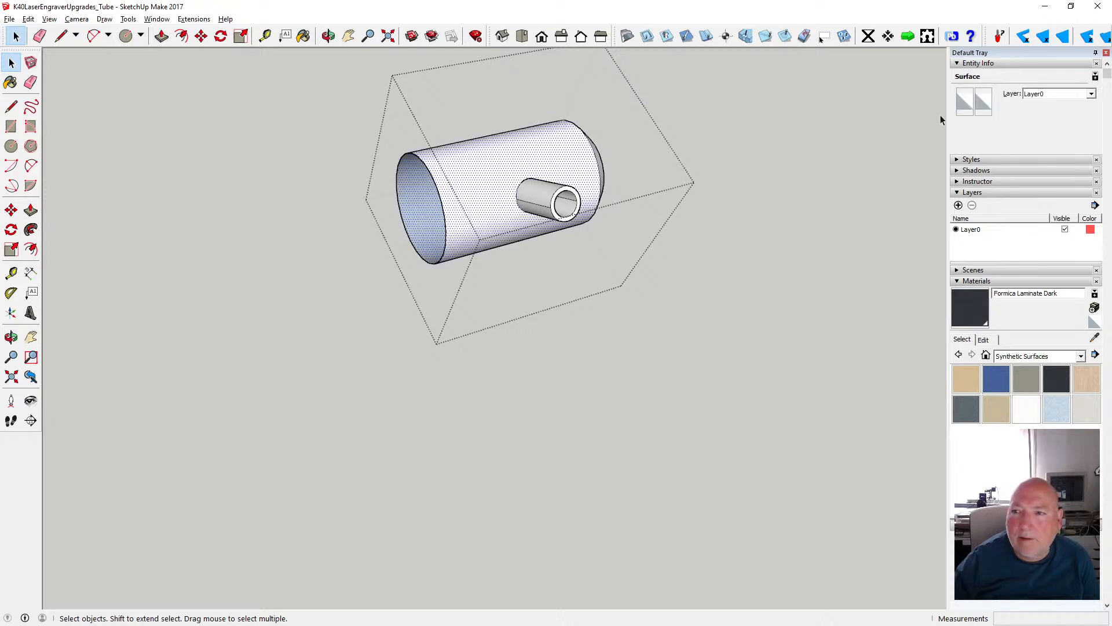
{"action": "left_click", "coordinate": [964, 101]}
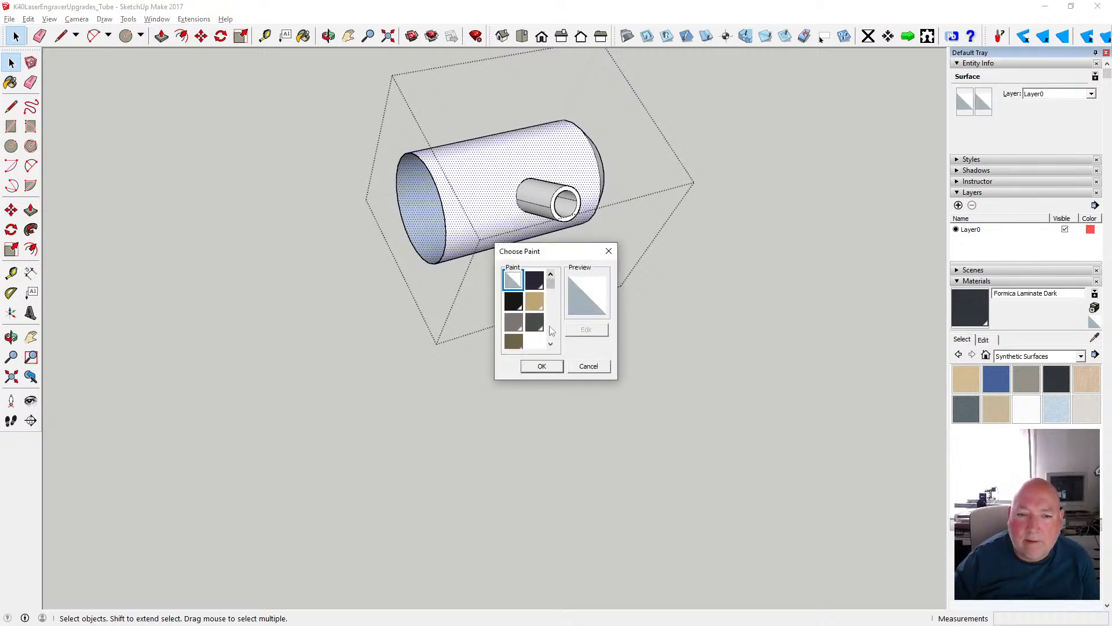
{"action": "left_click_drag", "start_coordinate": [549, 282], "coordinate": [549, 330]}
{"action": "left_click", "coordinate": [513, 292]}
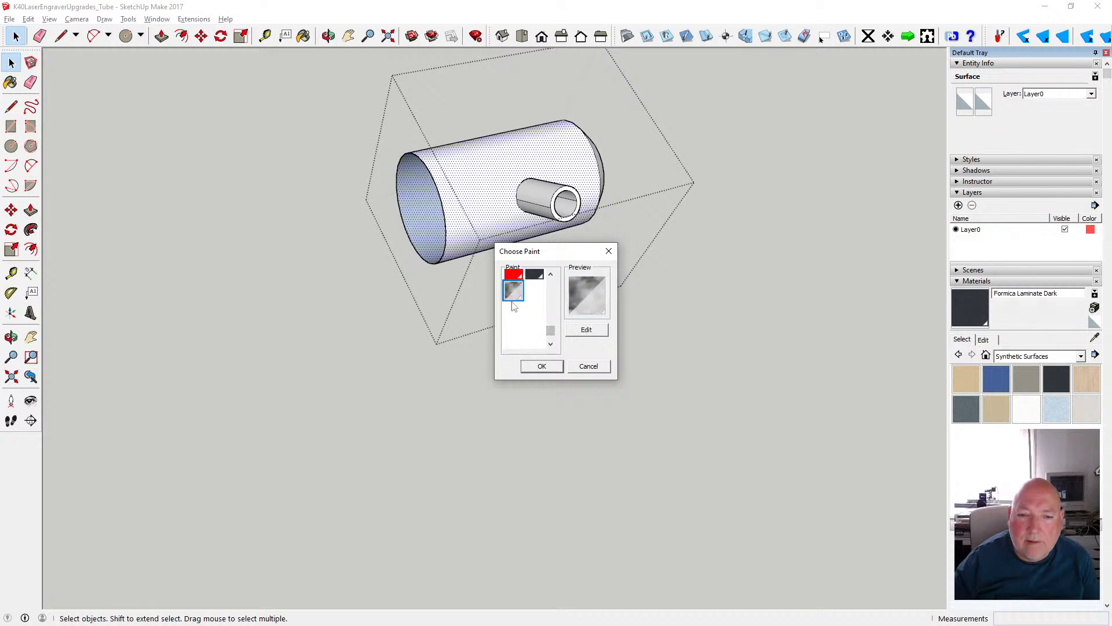
{"action": "left_click", "coordinate": [540, 367]}
{"action": "left_click", "coordinate": [984, 102]}
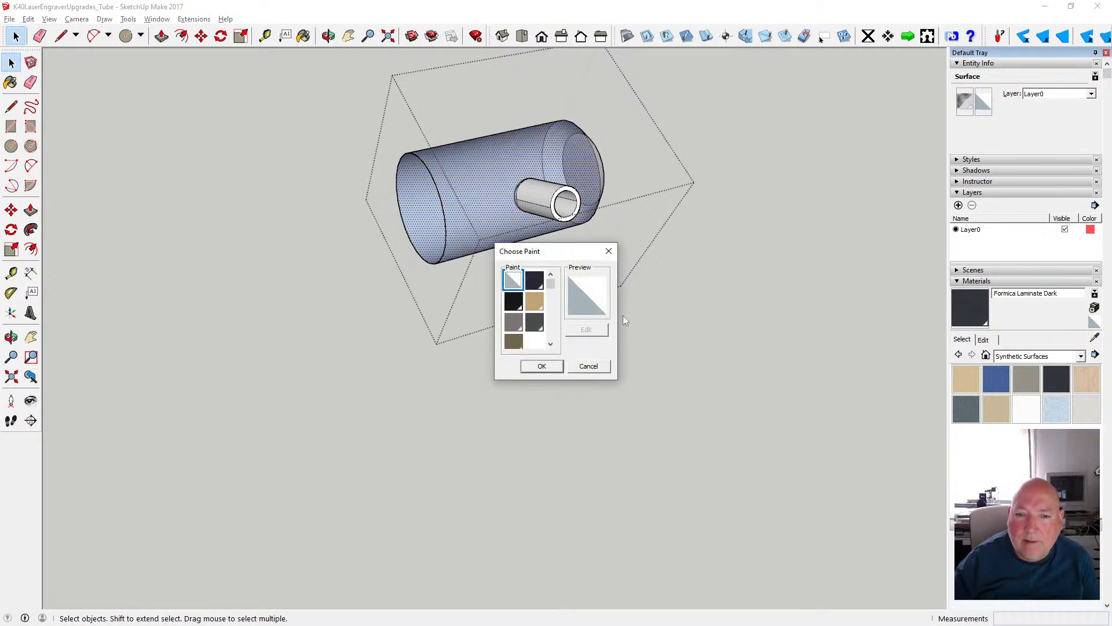
{"action": "left_click_drag", "start_coordinate": [551, 286], "coordinate": [550, 330]}
{"action": "left_click", "coordinate": [514, 315]}
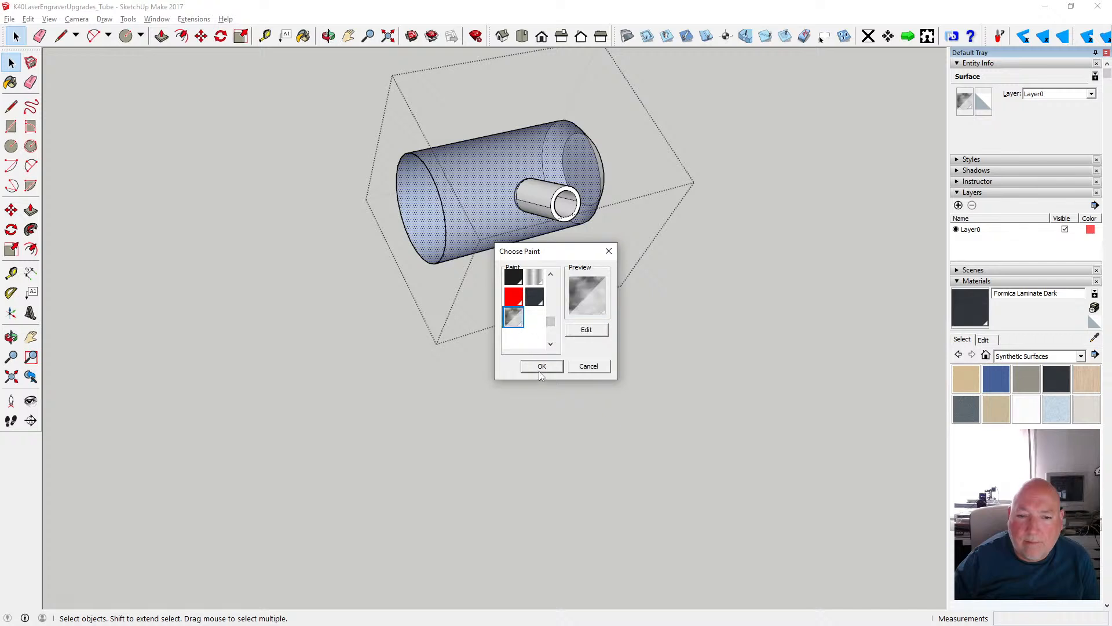
{"action": "left_click", "coordinate": [542, 366]}
- Delete the small circular face at the cylinder's tapered end
{"action": "left_click", "coordinate": [328, 36]}
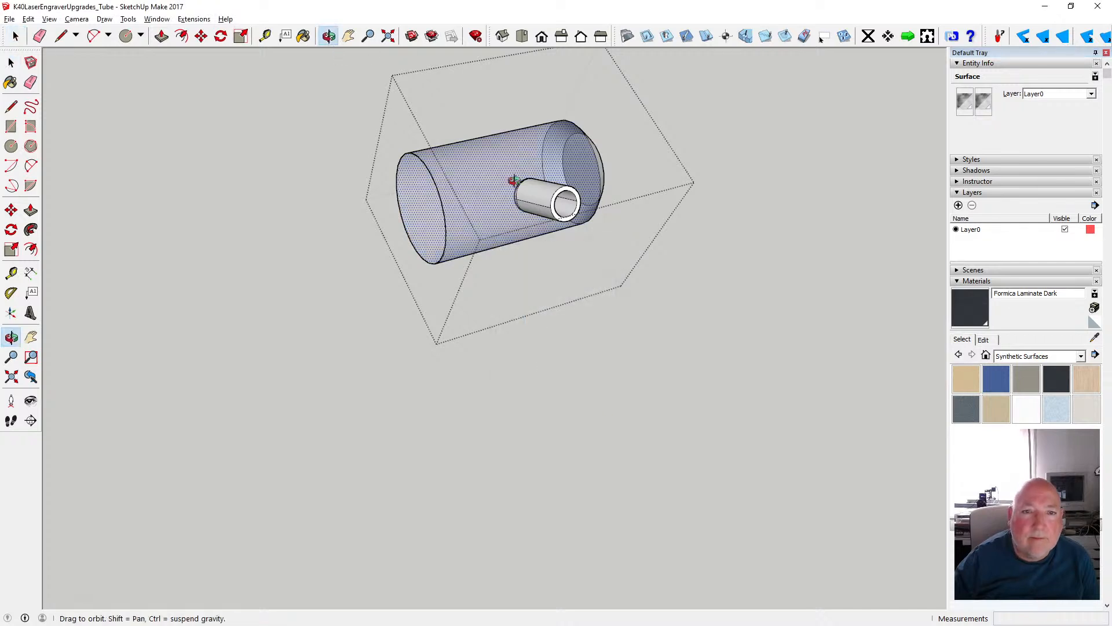
{"action": "left_click_drag", "start_coordinate": [508, 179], "coordinate": [242, 162]}
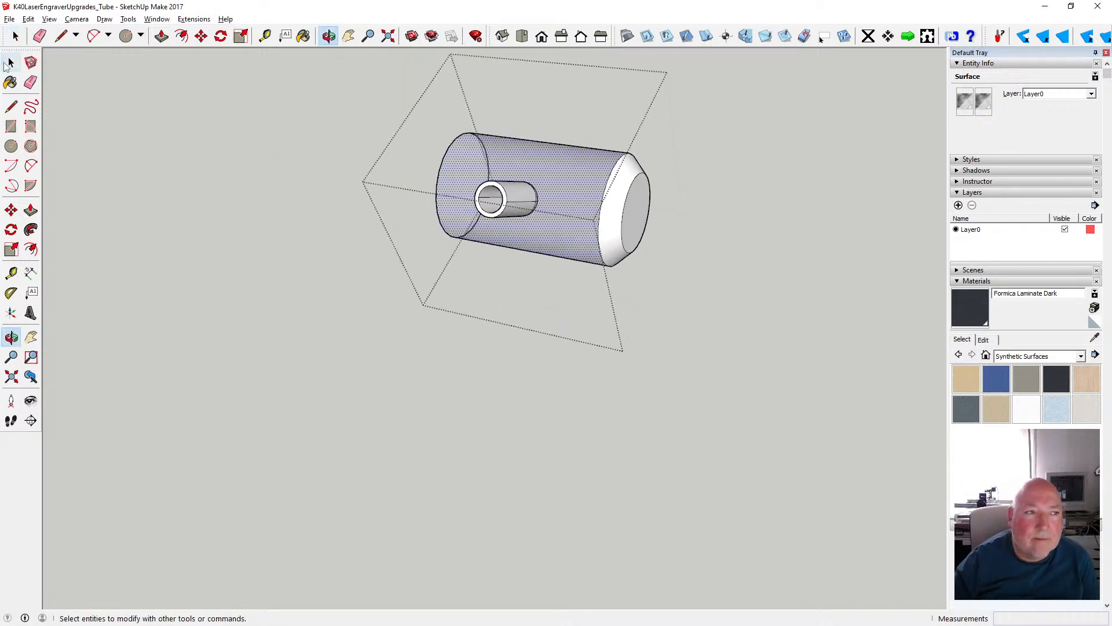
{"action": "left_click", "coordinate": [11, 62]}
{"action": "left_click", "coordinate": [643, 217]}
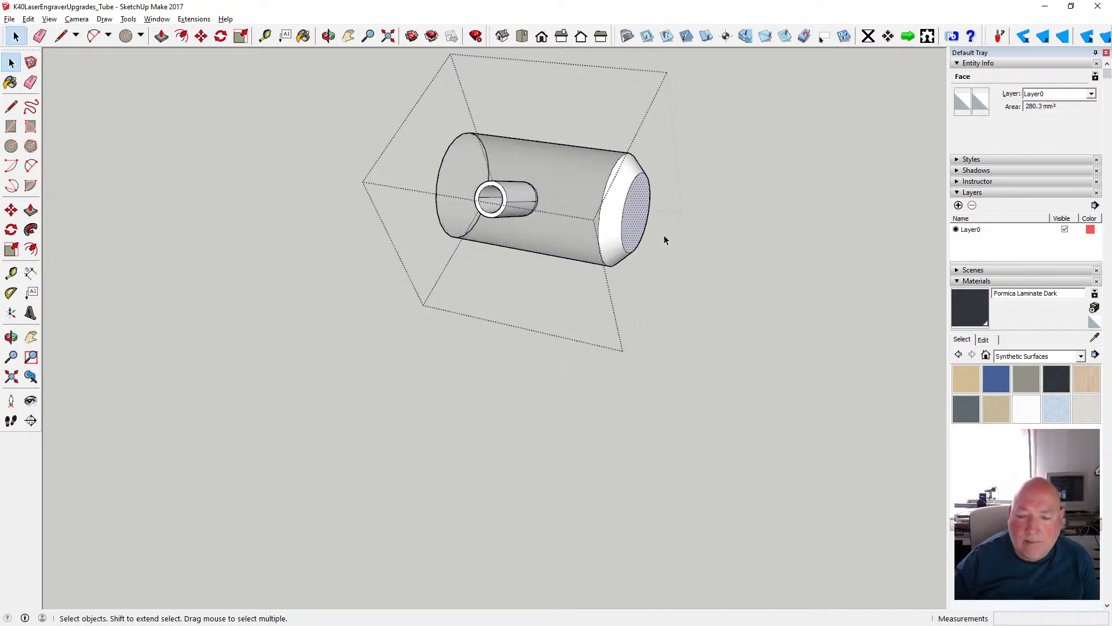
{"action": "key", "text": "Delete"}
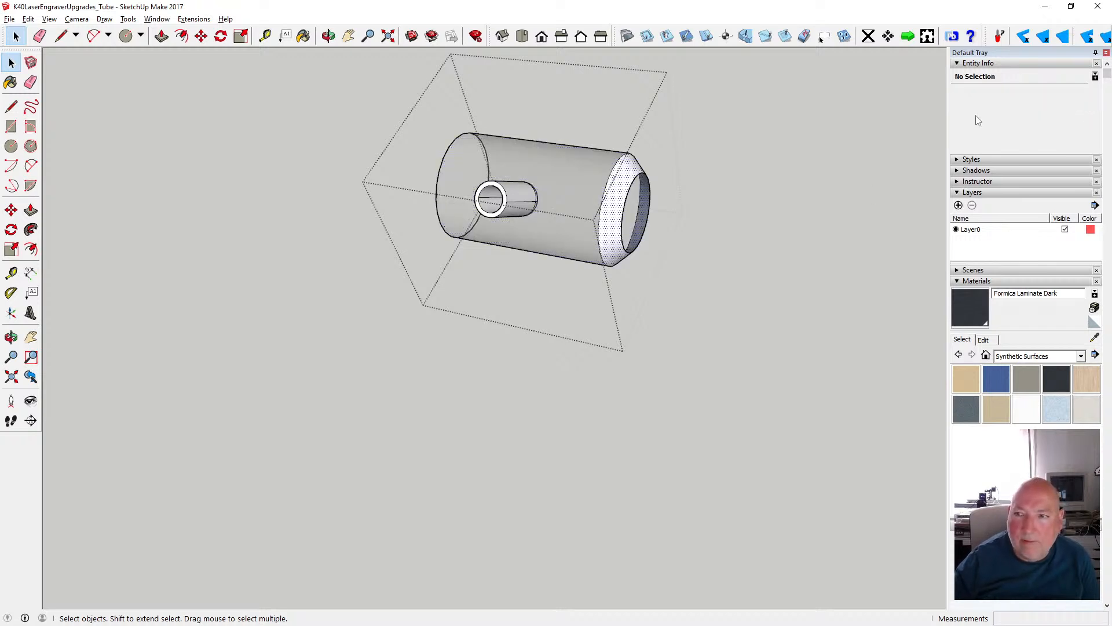
- Paint the front and back of the cylinder's tapered surface with Translucent Glass Sky Reflection
{"action": "left_click", "coordinate": [974, 100]}
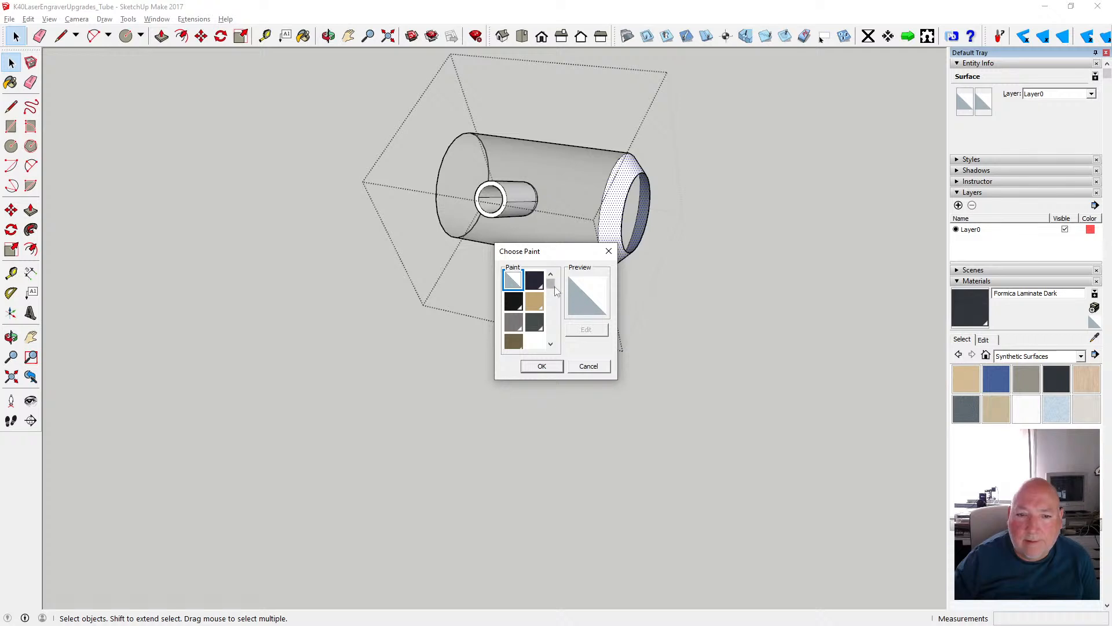
{"action": "scroll", "coordinate": [554, 289], "scroll_direction": "down", "scroll_amount": 2}
{"action": "left_click", "coordinate": [514, 322]}
{"action": "left_click", "coordinate": [542, 366]}
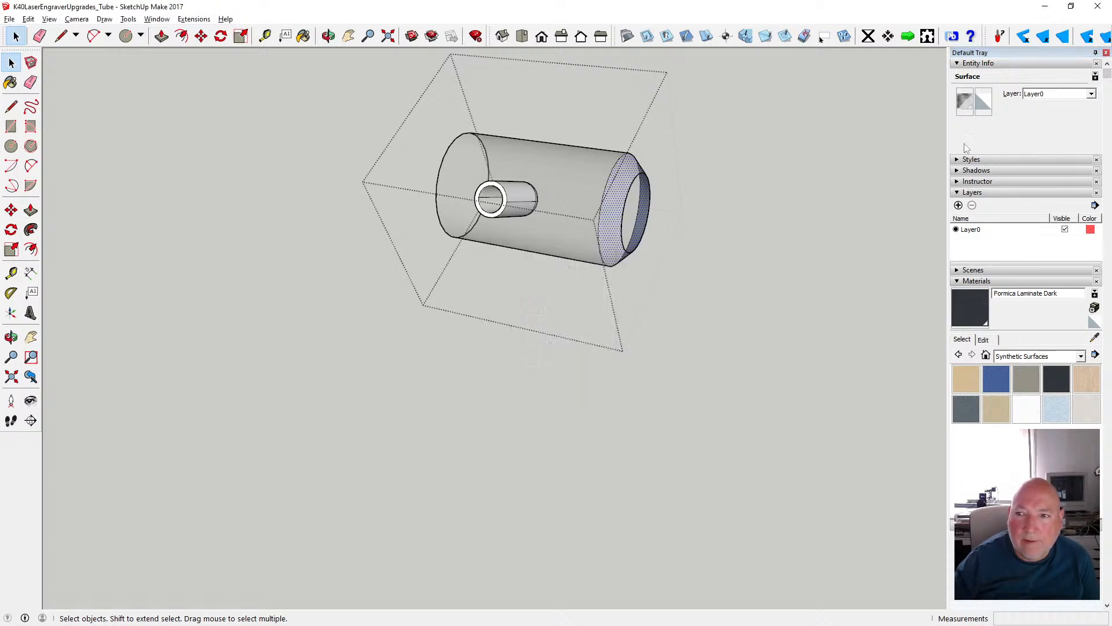
{"action": "left_click", "coordinate": [982, 102]}
{"action": "scroll", "coordinate": [552, 290], "scroll_direction": "down", "scroll_amount": 3}
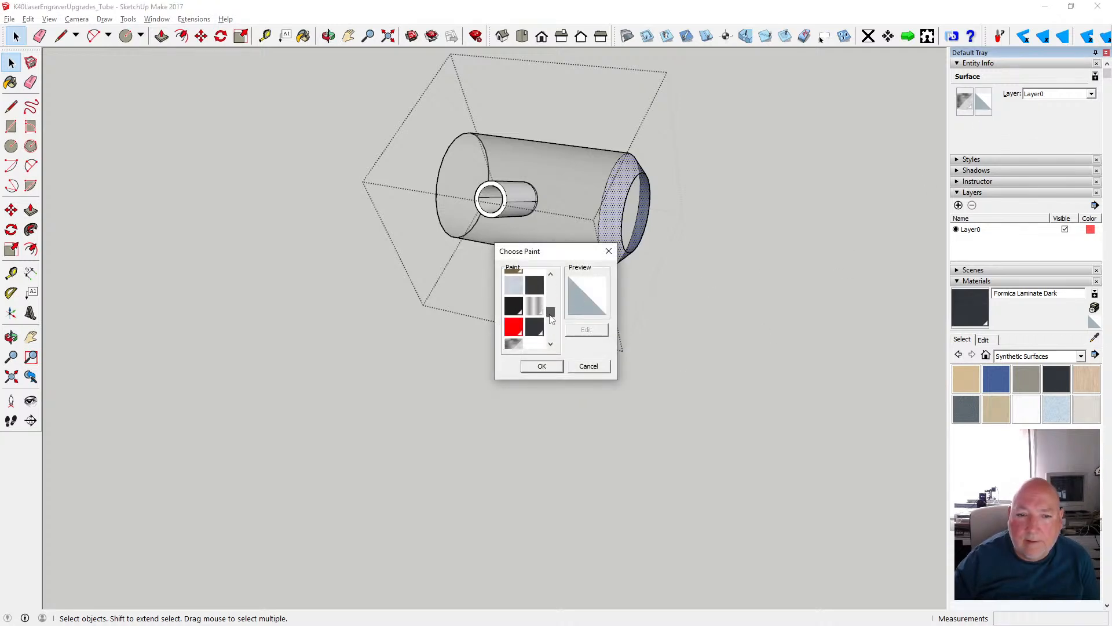
{"action": "left_click", "coordinate": [514, 318]}
{"action": "left_click", "coordinate": [541, 367]}
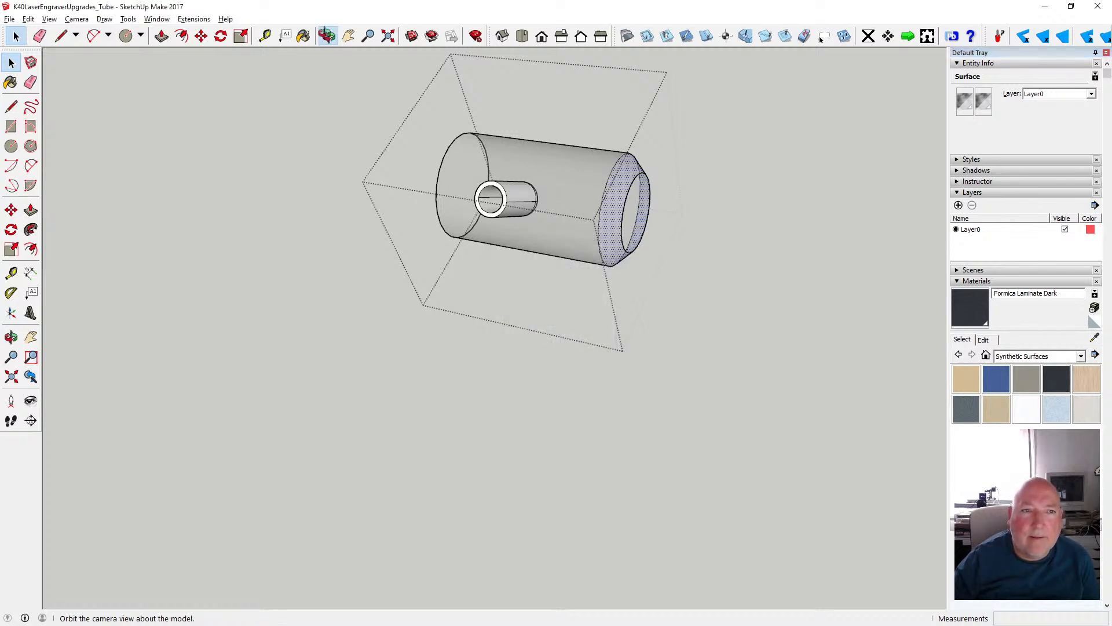
- Paint both sides of all the pipe stub's faces with Translucent Glass Sky Reflection and close the cylinder group
{"action": "left_click", "coordinate": [328, 36]}
{"action": "left_click_drag", "start_coordinate": [584, 203], "coordinate": [597, 239]}
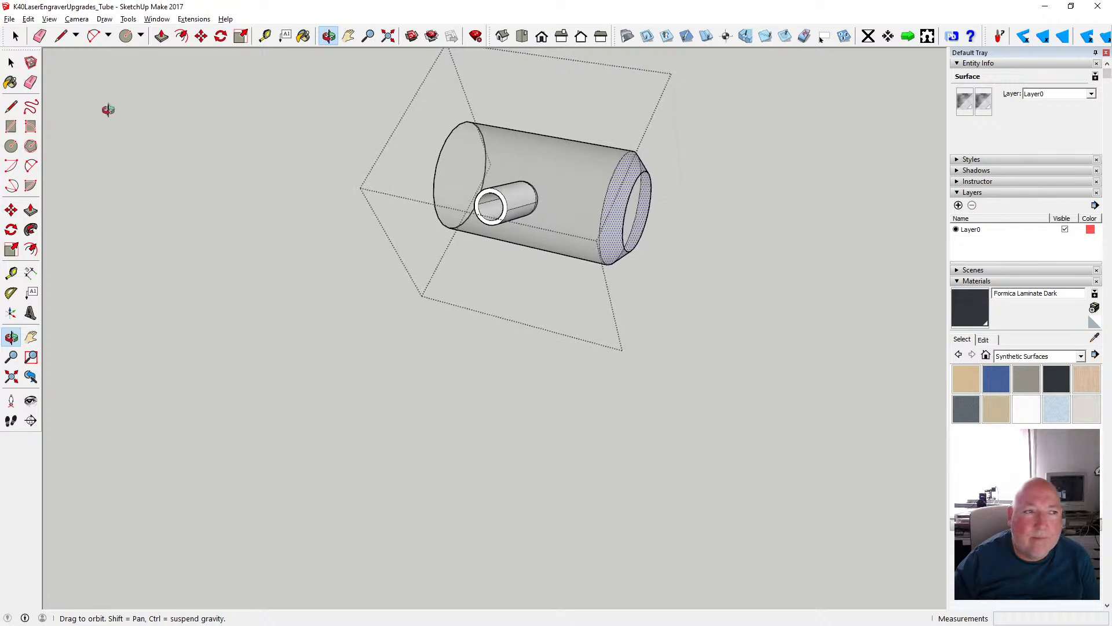
{"action": "left_click", "coordinate": [11, 62]}
{"action": "left_click", "coordinate": [497, 216]}
{"action": "scroll", "coordinate": [497, 216], "scroll_direction": "up", "scroll_amount": 5}
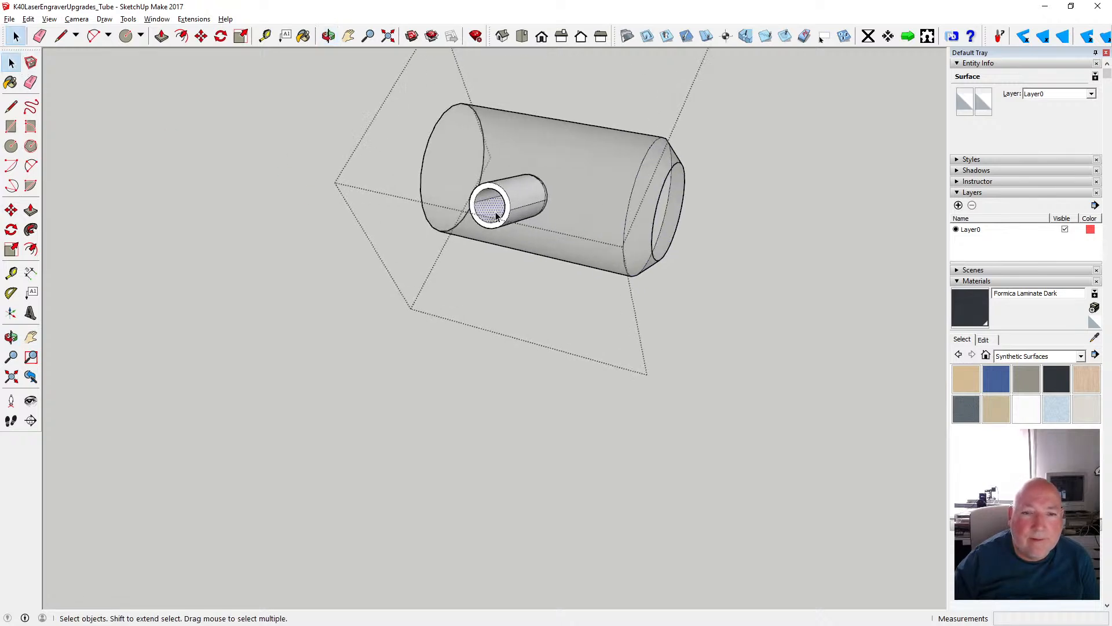
{"action": "left_click", "coordinate": [498, 165]}
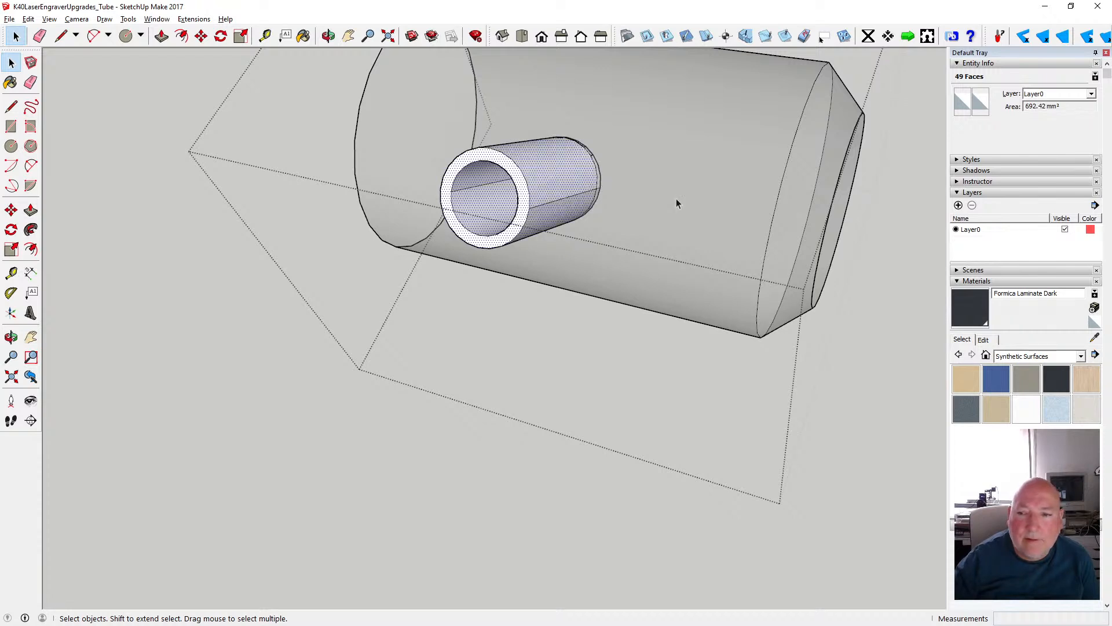
{"action": "left_click", "coordinate": [963, 102]}
{"action": "left_click_drag", "start_coordinate": [551, 285], "coordinate": [551, 335]}
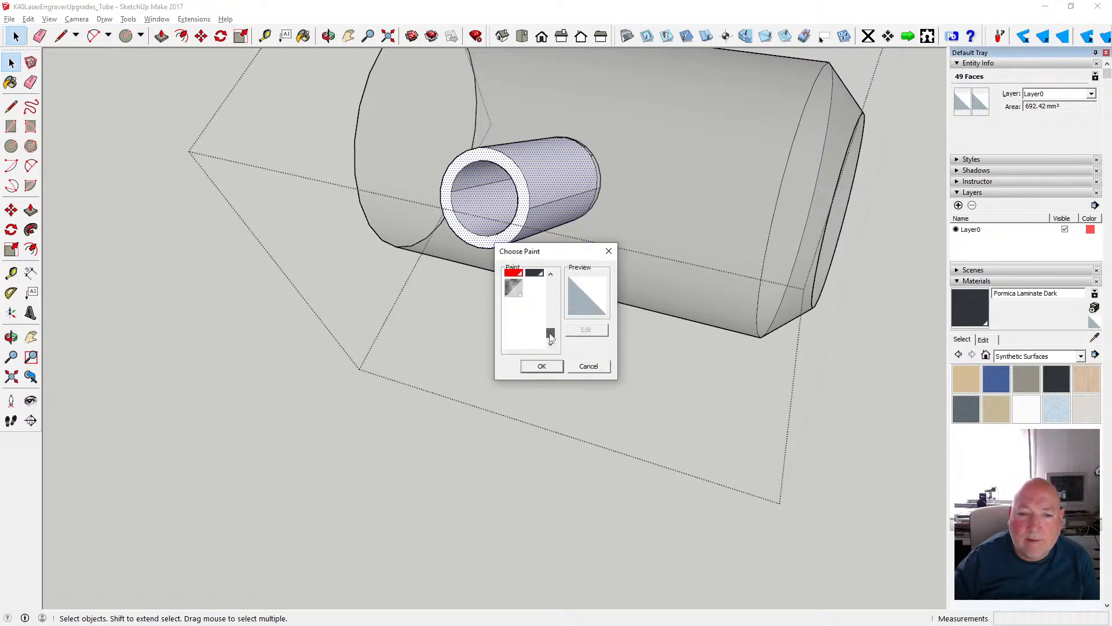
{"action": "left_click", "coordinate": [520, 291]}
{"action": "left_click", "coordinate": [541, 366]}
{"action": "left_click", "coordinate": [981, 104]}
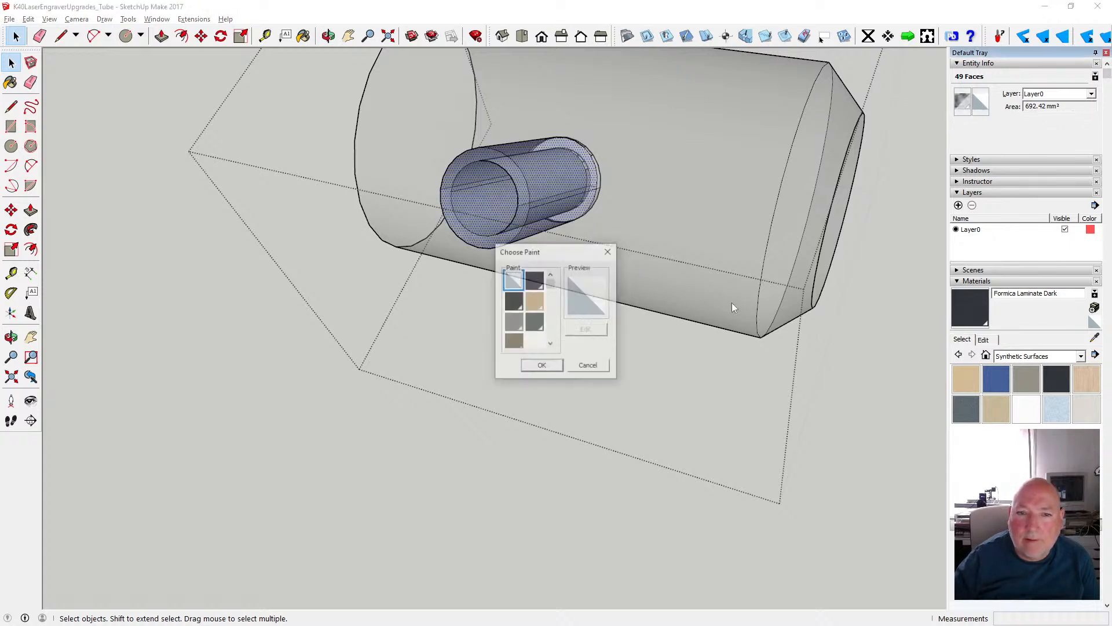
{"action": "left_click_drag", "start_coordinate": [550, 285], "coordinate": [550, 334]}
{"action": "left_click", "coordinate": [520, 293]}
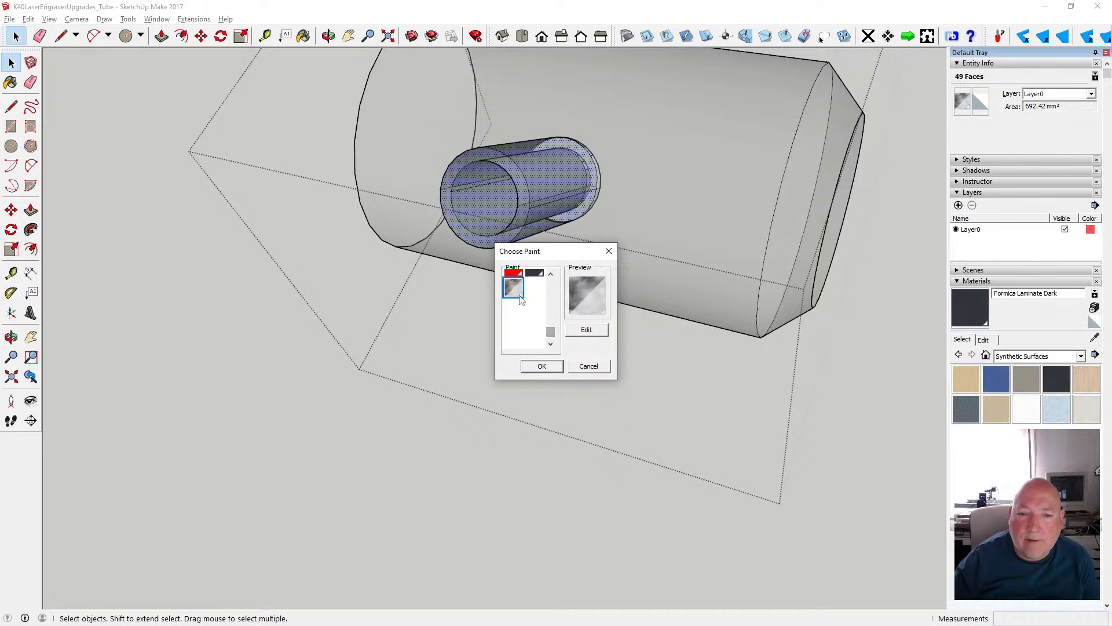
{"action": "left_click", "coordinate": [543, 368]}
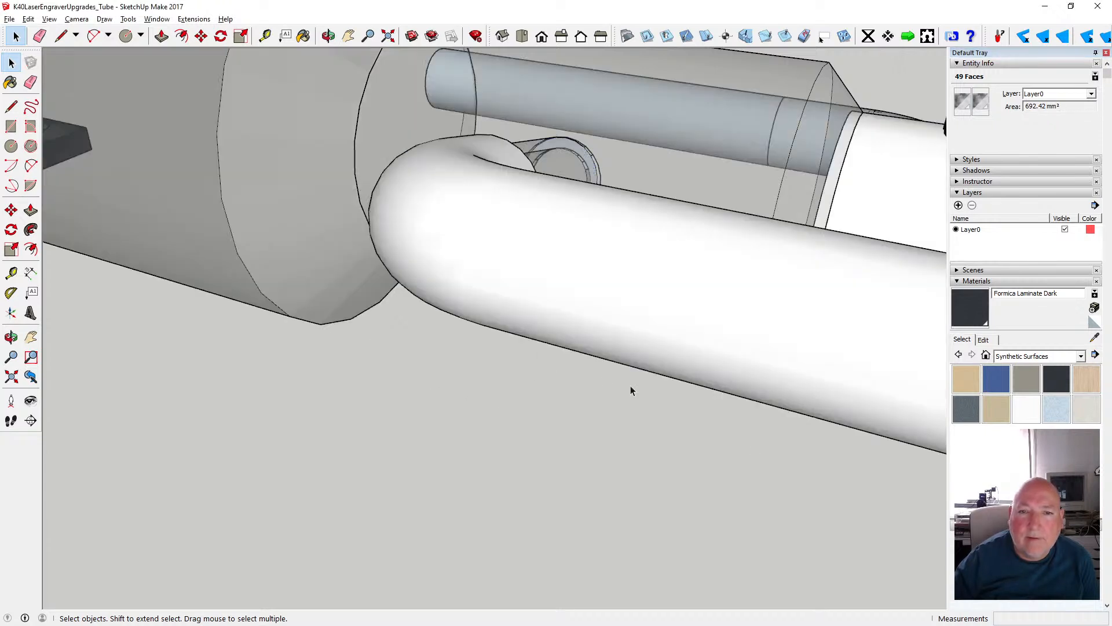
{"action": "left_click", "coordinate": [630, 385]}
- Open the white bent pipe group and delete the leftover line inside each of its two open ends
{"action": "key", "text": "o"}
{"action": "left_click_drag", "start_coordinate": [359, 77], "coordinate": [43, 168]}
{"action": "scroll", "coordinate": [449, 220], "scroll_direction": "down", "scroll_amount": 6}
{"action": "left_click", "coordinate": [11, 62]}
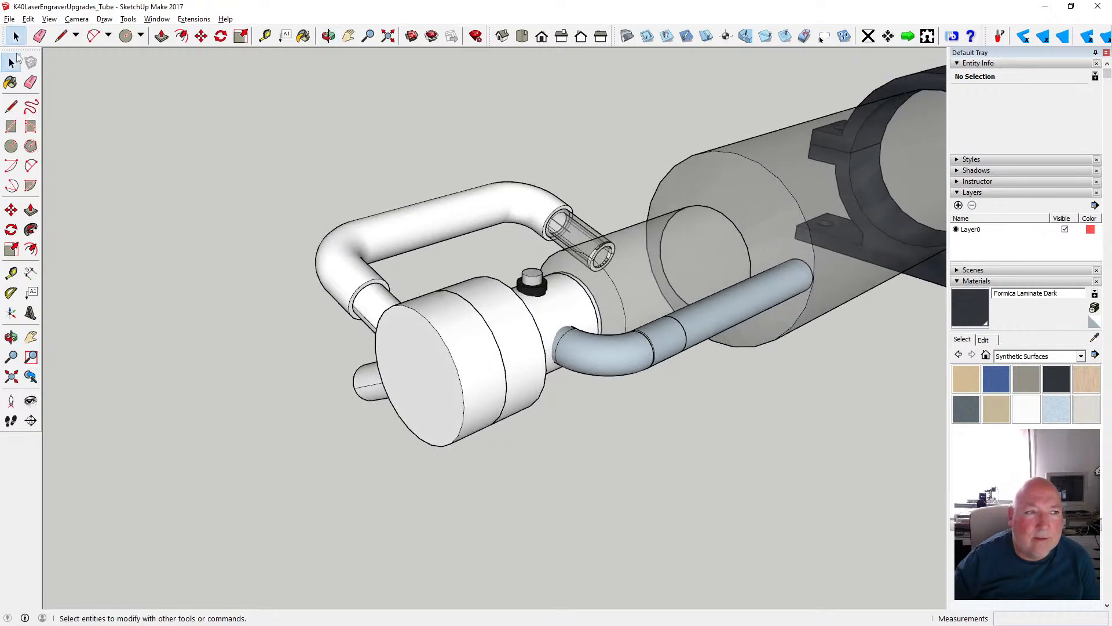
{"action": "scroll", "coordinate": [571, 232], "scroll_direction": "up", "scroll_amount": 5}
{"action": "left_click", "coordinate": [564, 230]}
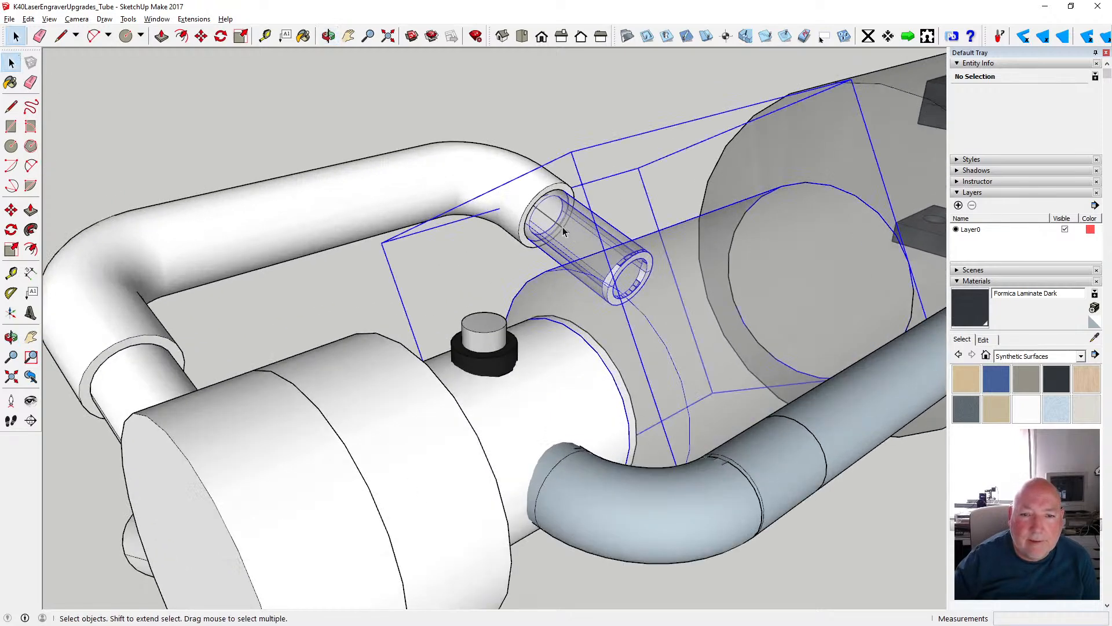
{"action": "double_click", "coordinate": [564, 228]}
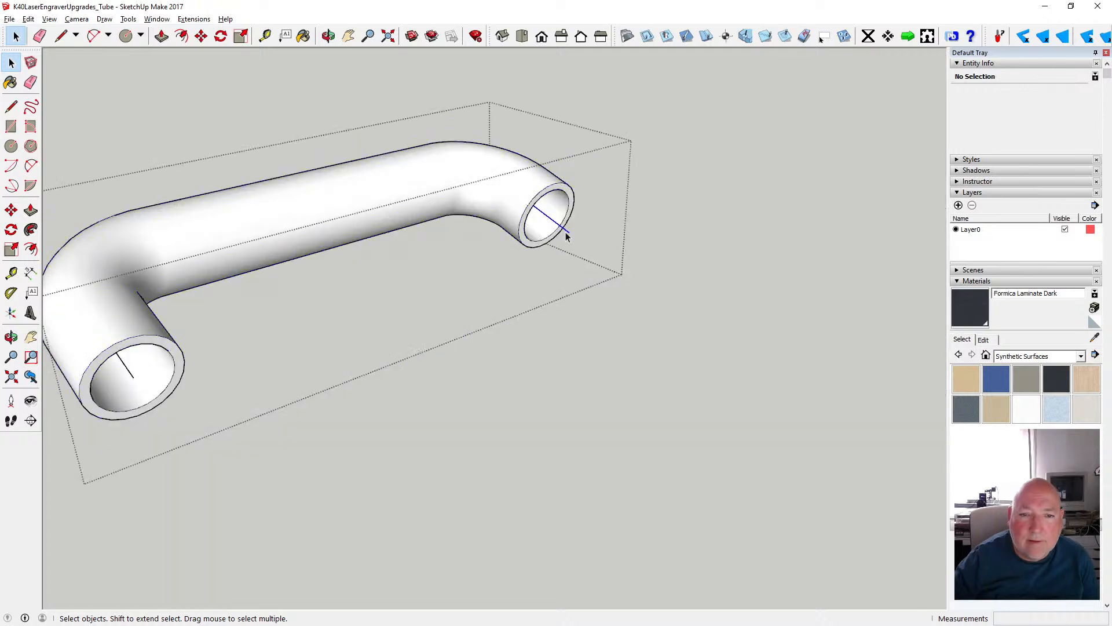
{"action": "left_click", "coordinate": [566, 233]}
{"action": "key", "text": "Delete"}
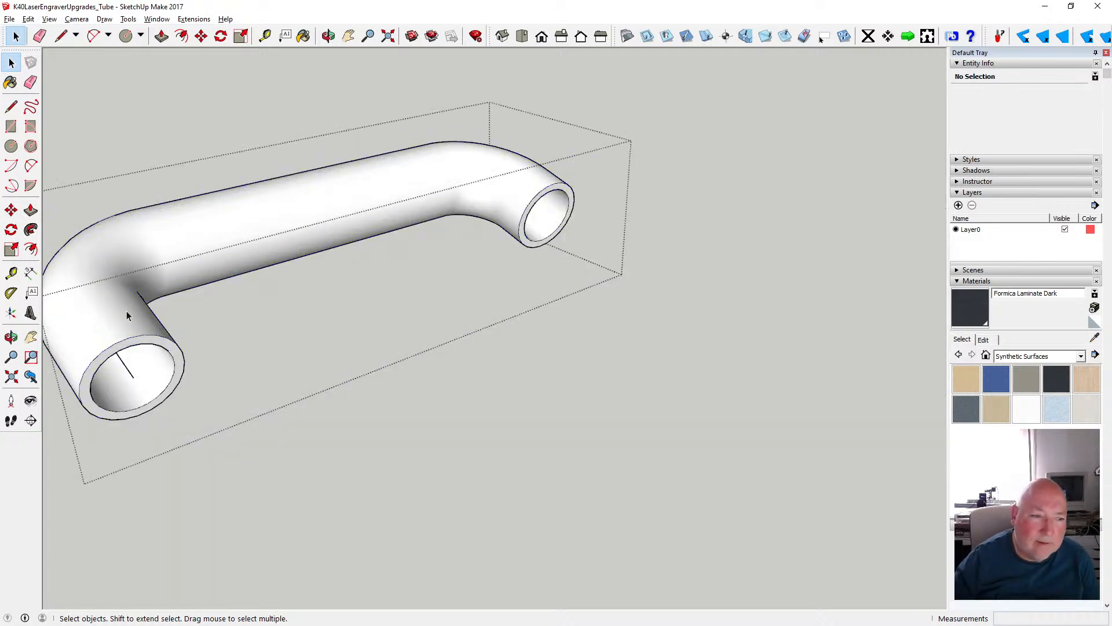
{"action": "left_click", "coordinate": [125, 365]}
{"action": "key", "text": "Delete"}
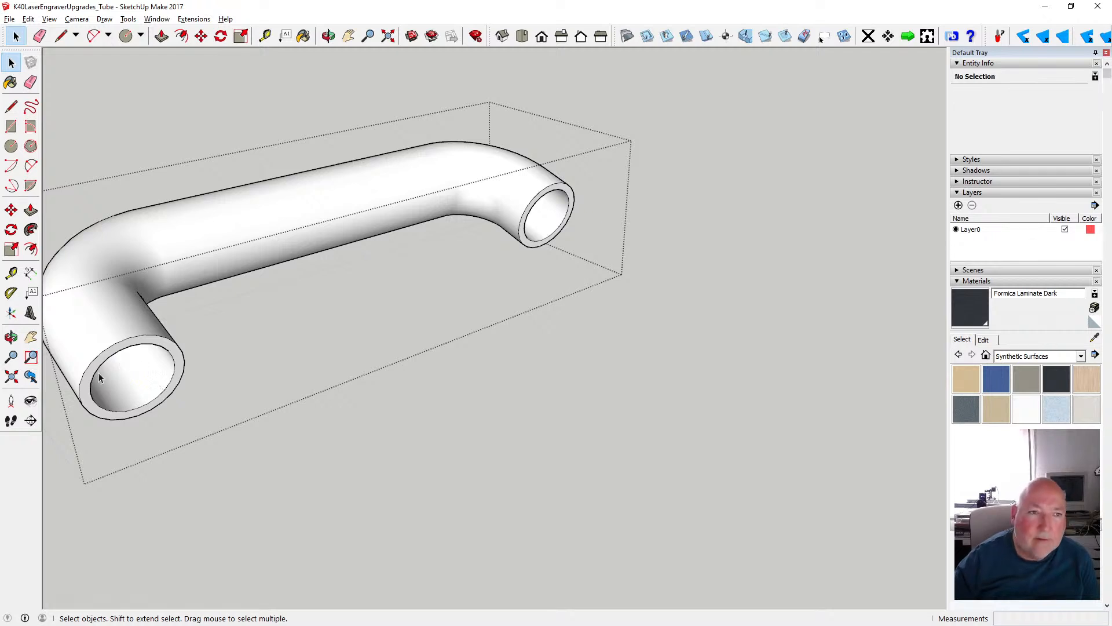
- Inspect the remaining line inside the bent pipe's larger opening and close the pipe group
{"action": "left_click", "coordinate": [328, 36]}
{"action": "left_click_drag", "start_coordinate": [297, 276], "coordinate": [154, 150]}
{"action": "key", "text": "space"}
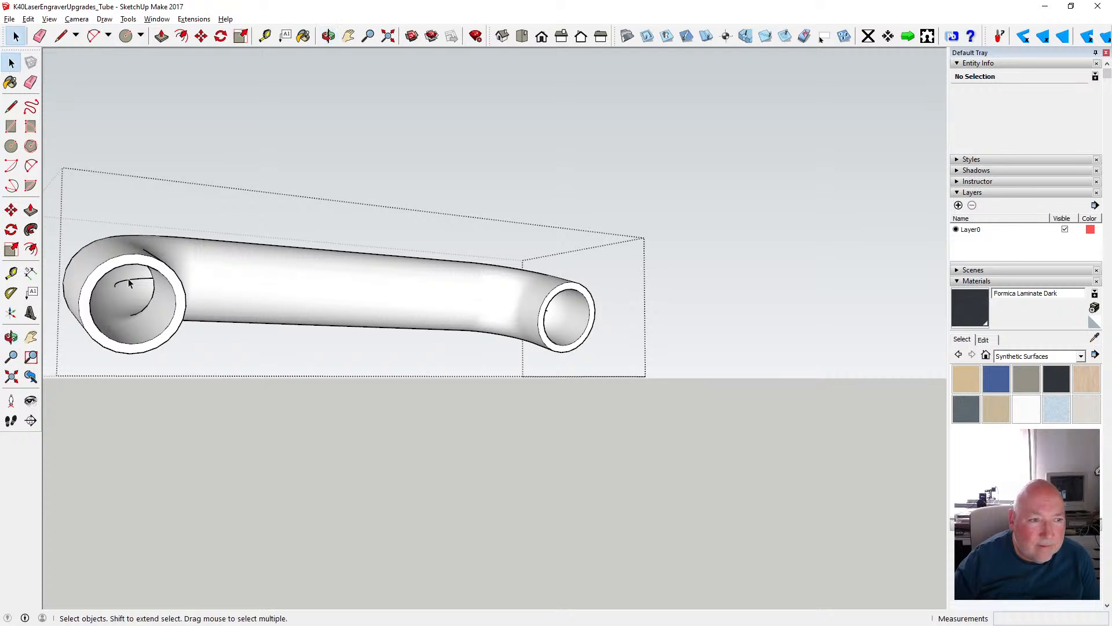
{"action": "left_click", "coordinate": [120, 285]}
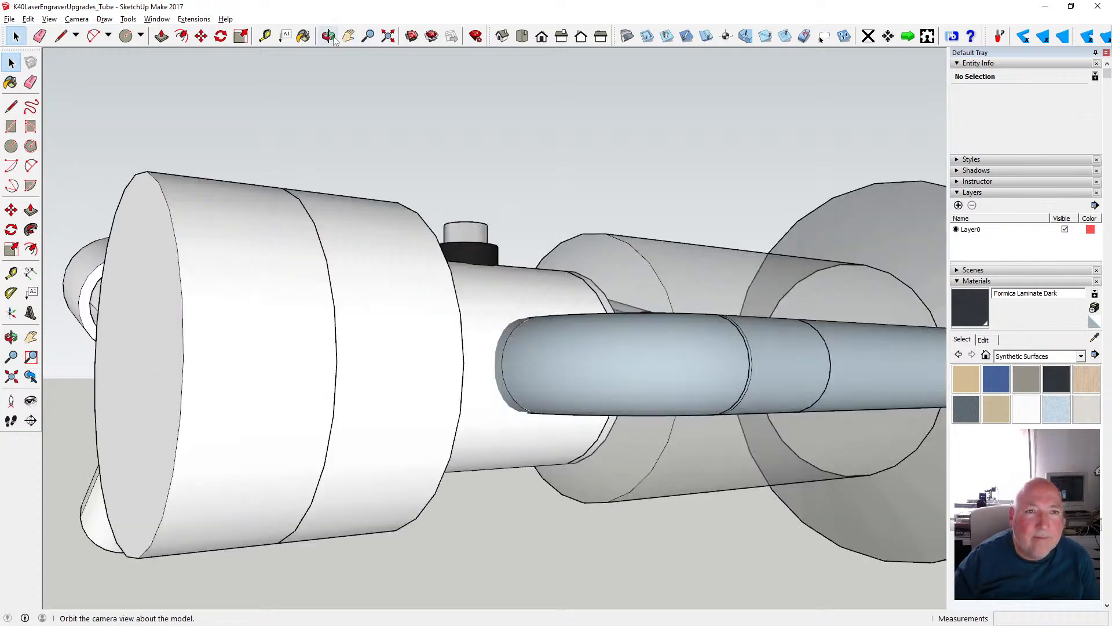
{"action": "left_click", "coordinate": [329, 36]}
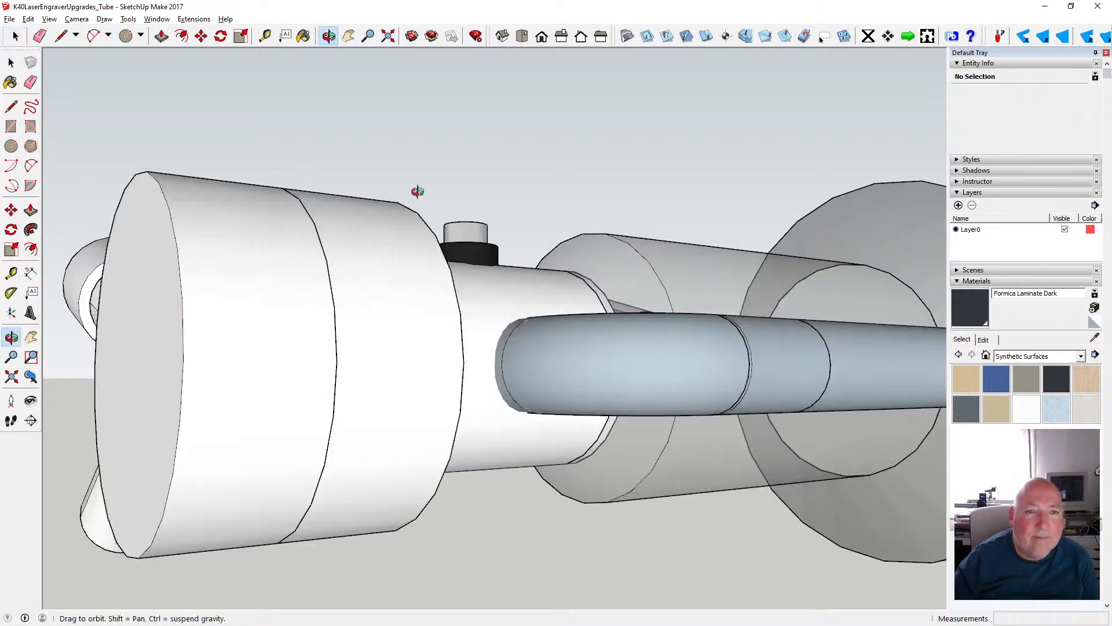
- Save the laser tube model
{"action": "scroll", "coordinate": [417, 191], "scroll_direction": "down", "scroll_amount": 5}
{"action": "left_click_drag", "start_coordinate": [417, 189], "coordinate": [697, 334]}
{"action": "left_click", "coordinate": [9, 18]}
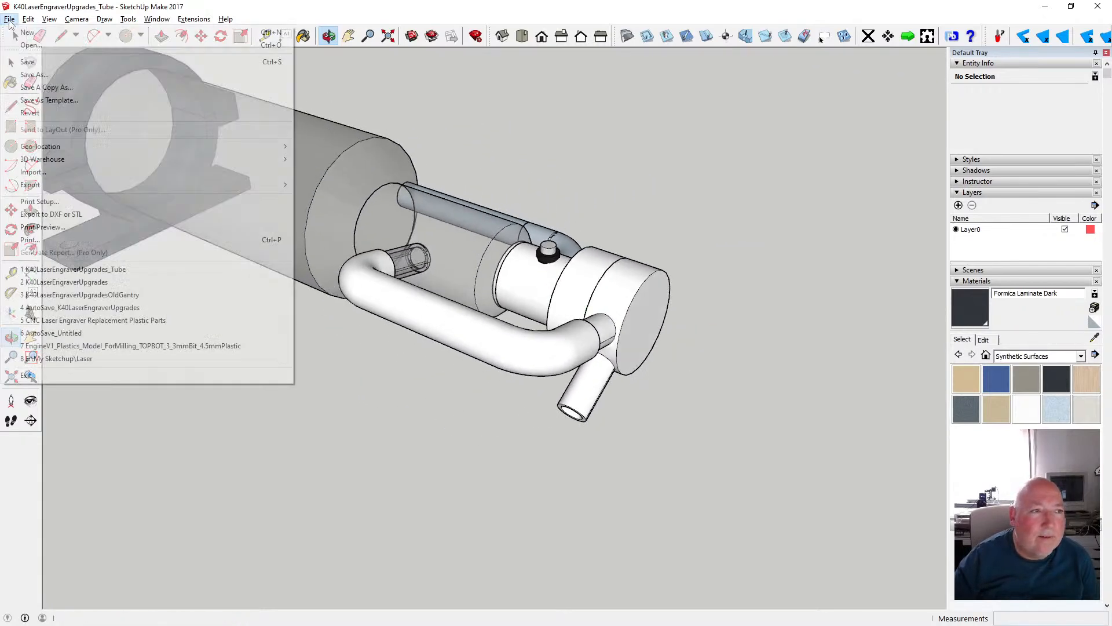
{"action": "left_click", "coordinate": [27, 62]}
- Open the short white cylinder group between the tapered glass cylinder and the wider white disc for editing
{"action": "left_click", "coordinate": [13, 63]}
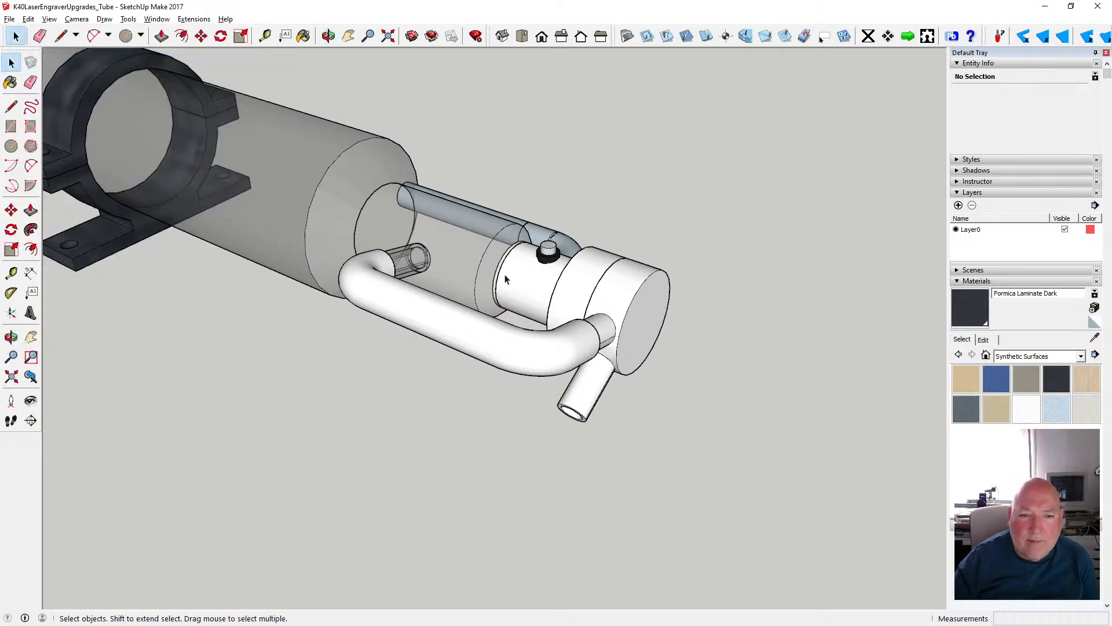
{"action": "scroll", "coordinate": [504, 280], "scroll_direction": "up", "scroll_amount": 3}
{"action": "left_click", "coordinate": [329, 36]}
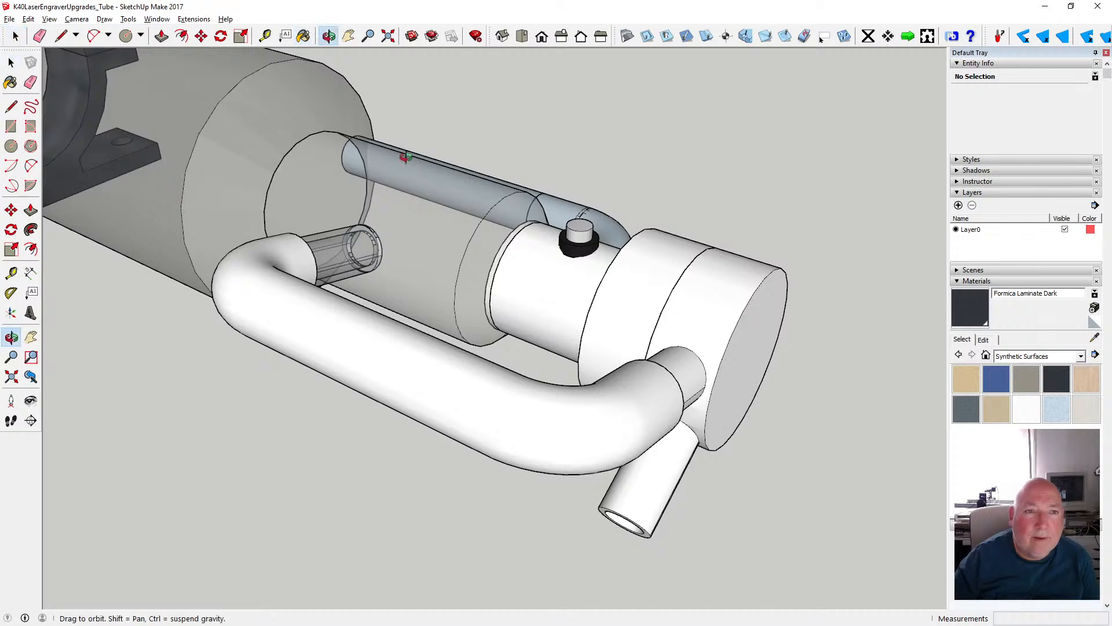
{"action": "left_click_drag", "start_coordinate": [365, 181], "coordinate": [573, 214]}
{"action": "left_click", "coordinate": [13, 64]}
{"action": "scroll", "coordinate": [526, 271], "scroll_direction": "up", "scroll_amount": 4}
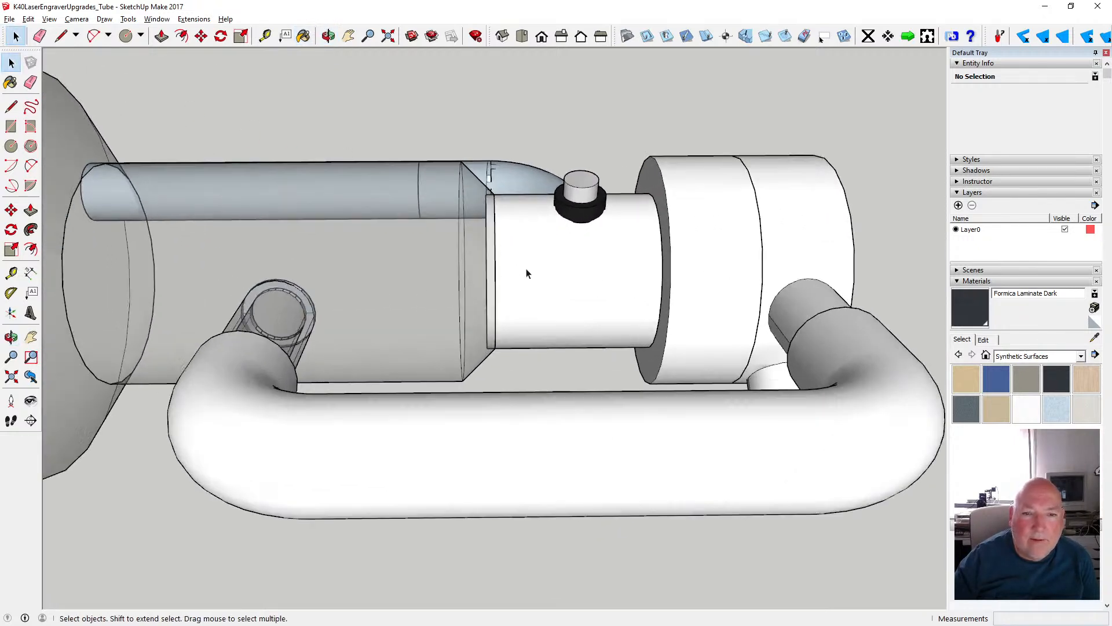
{"action": "left_click", "coordinate": [502, 264]}
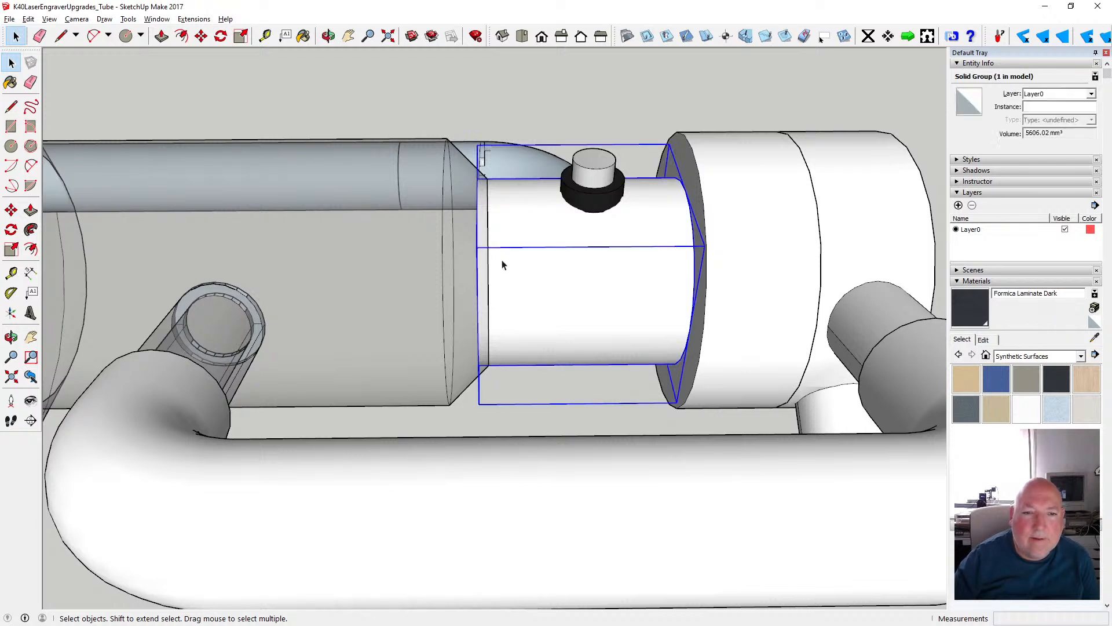
{"action": "scroll", "coordinate": [503, 264], "scroll_direction": "down", "scroll_amount": 3}
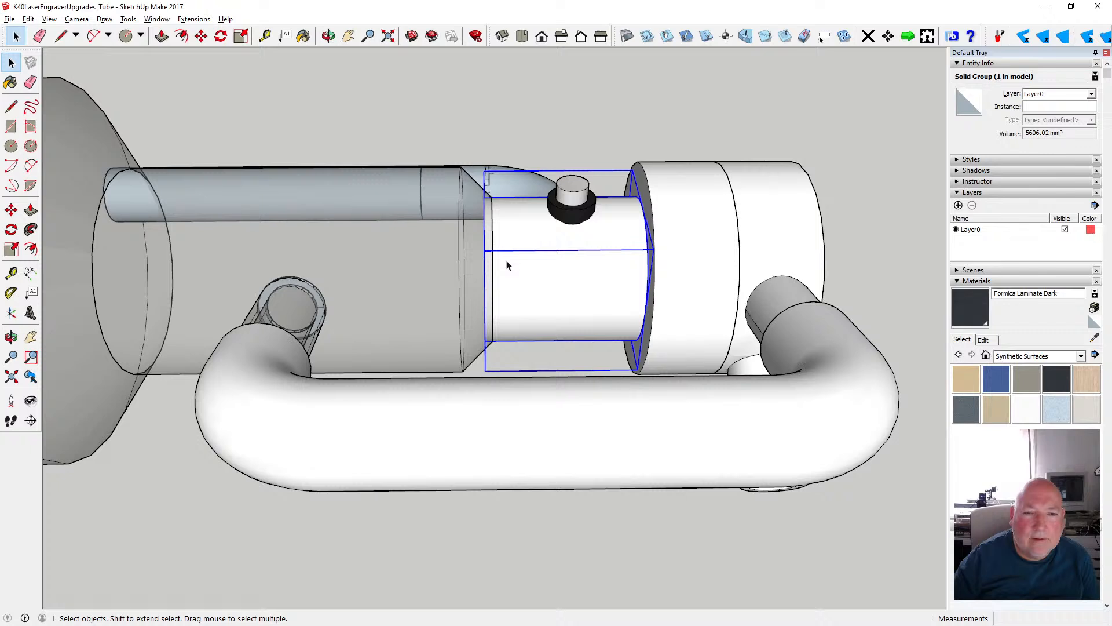
{"action": "scroll", "coordinate": [507, 265], "scroll_direction": "up", "scroll_amount": 2}
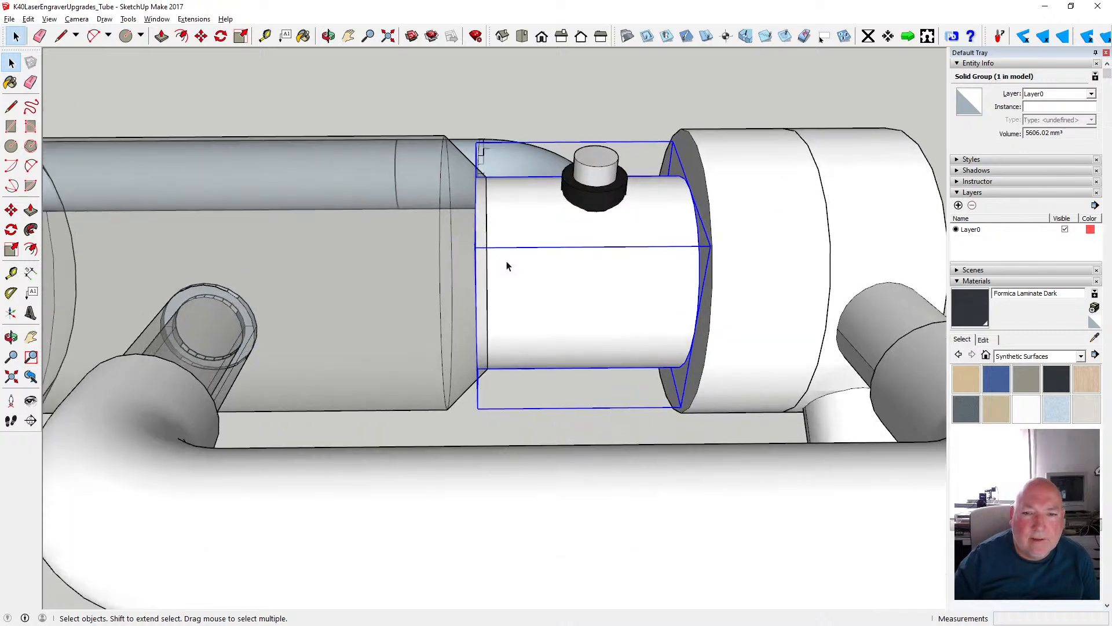
{"action": "right_click", "coordinate": [507, 266]}
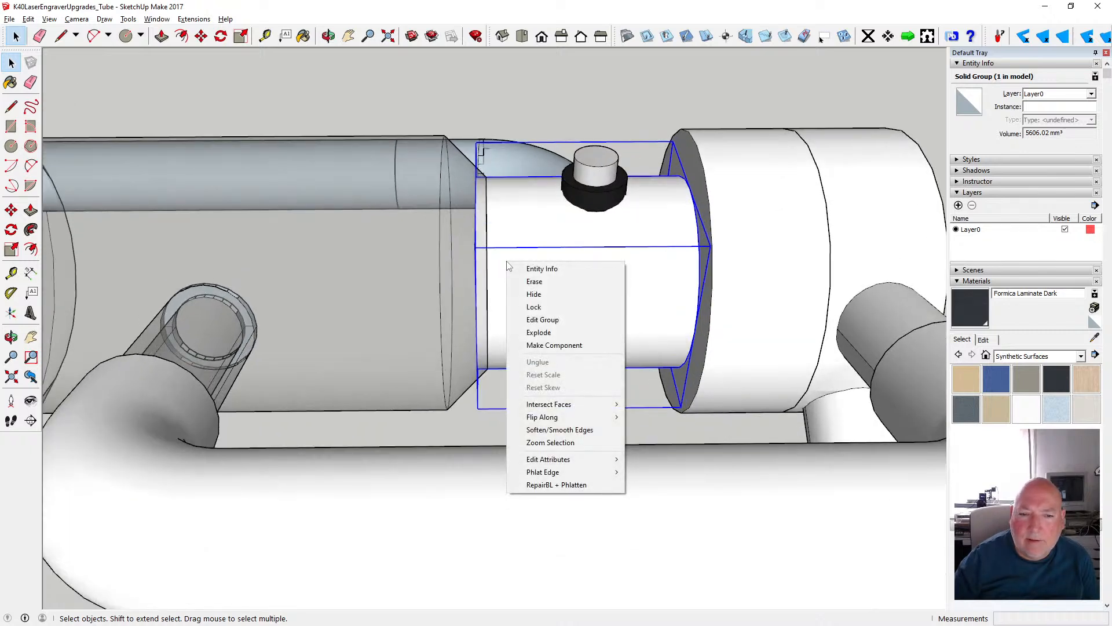
{"action": "left_click", "coordinate": [501, 256]}
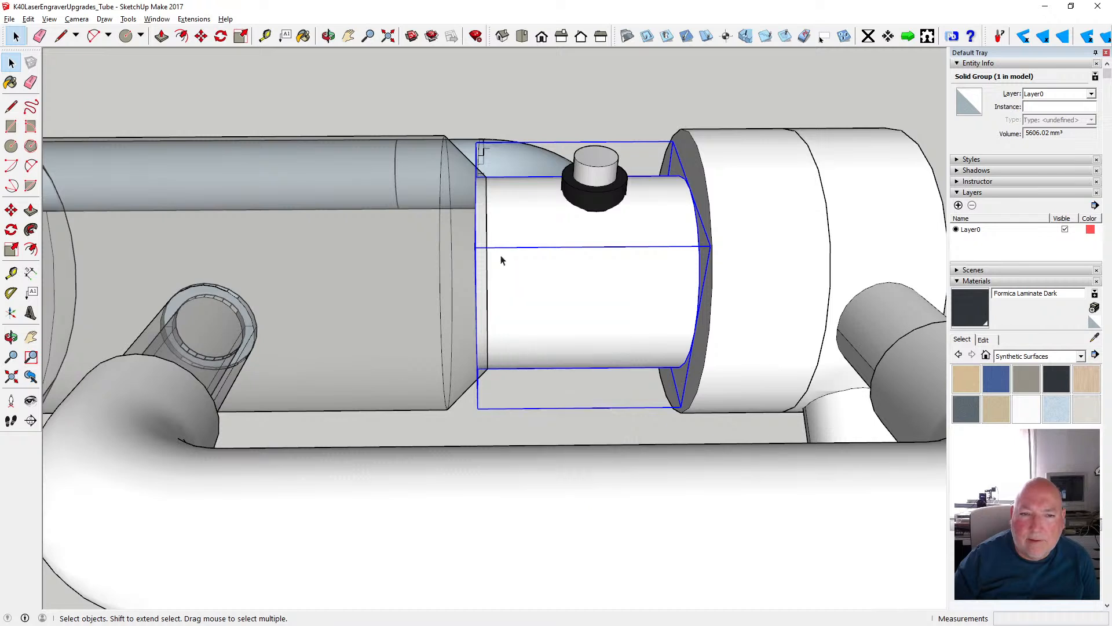
{"action": "double_click", "coordinate": [502, 256]}
- Push the cylinder's end face facing the tapered glass part inward by 1 mm
{"action": "left_click", "coordinate": [329, 37]}
{"action": "left_click_drag", "start_coordinate": [370, 138], "coordinate": [450, 134]}
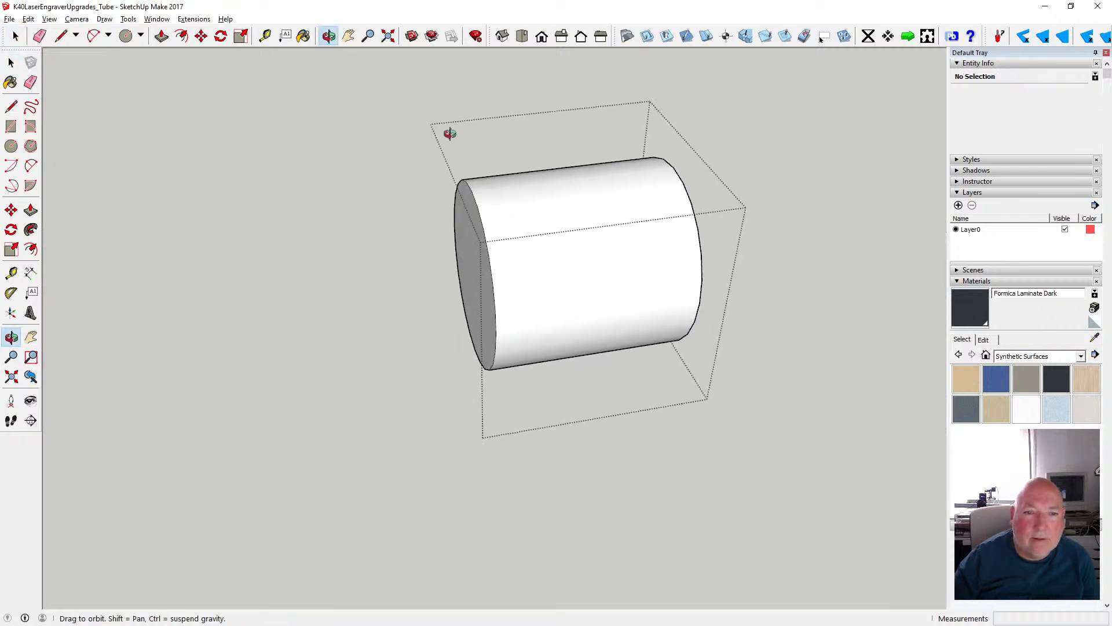
{"action": "left_click", "coordinate": [11, 62]}
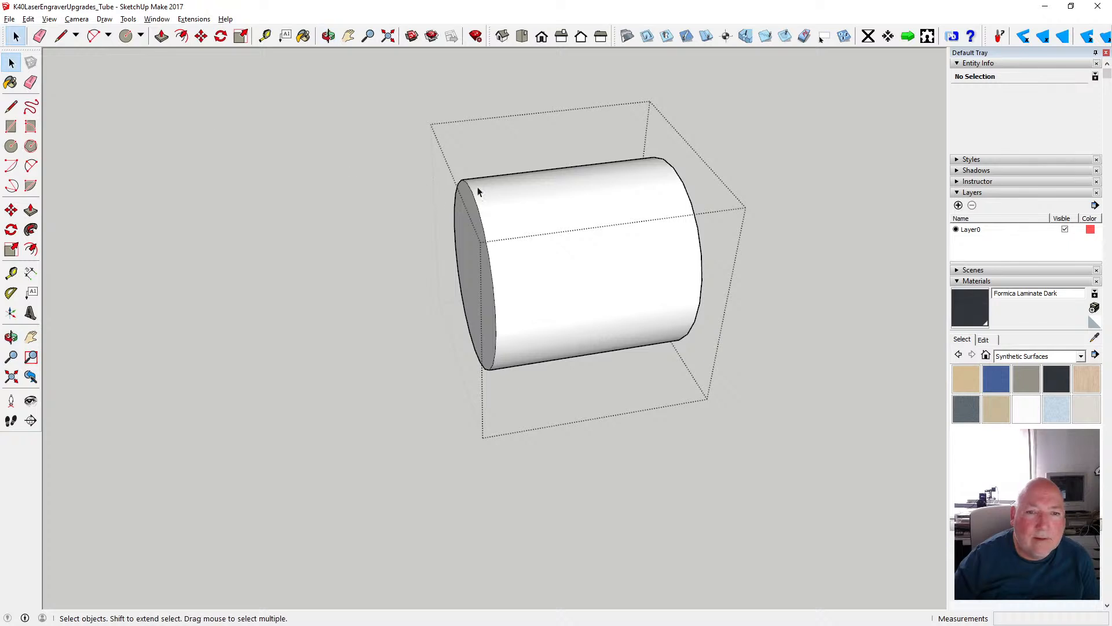
{"action": "left_click_drag", "start_coordinate": [433, 163], "coordinate": [526, 374]}
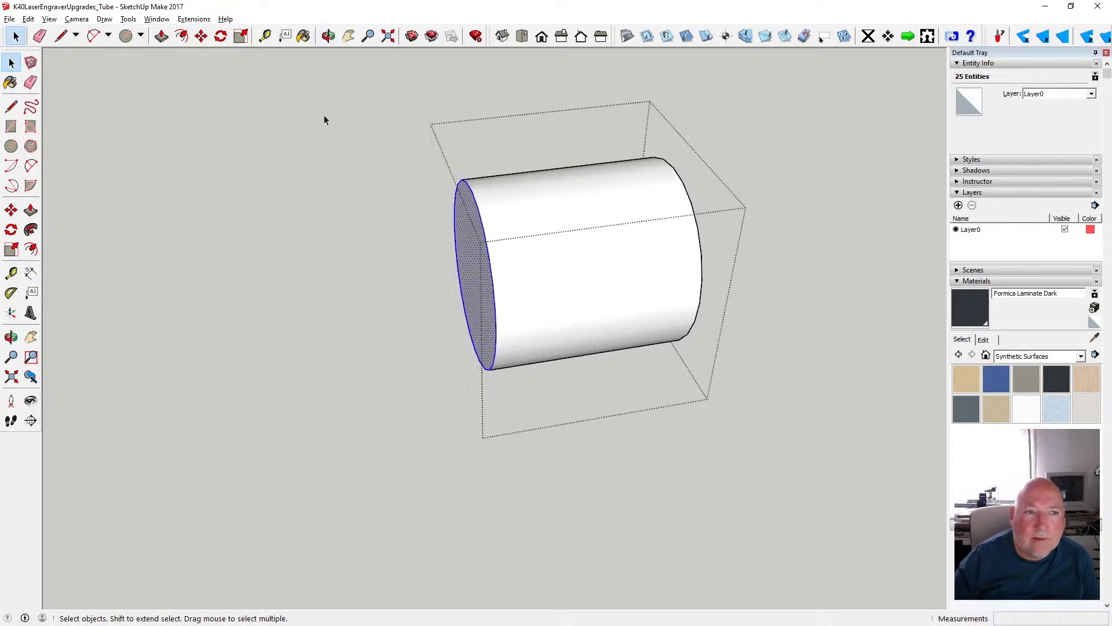
{"action": "left_click", "coordinate": [162, 35]}
{"action": "left_click", "coordinate": [456, 249]}
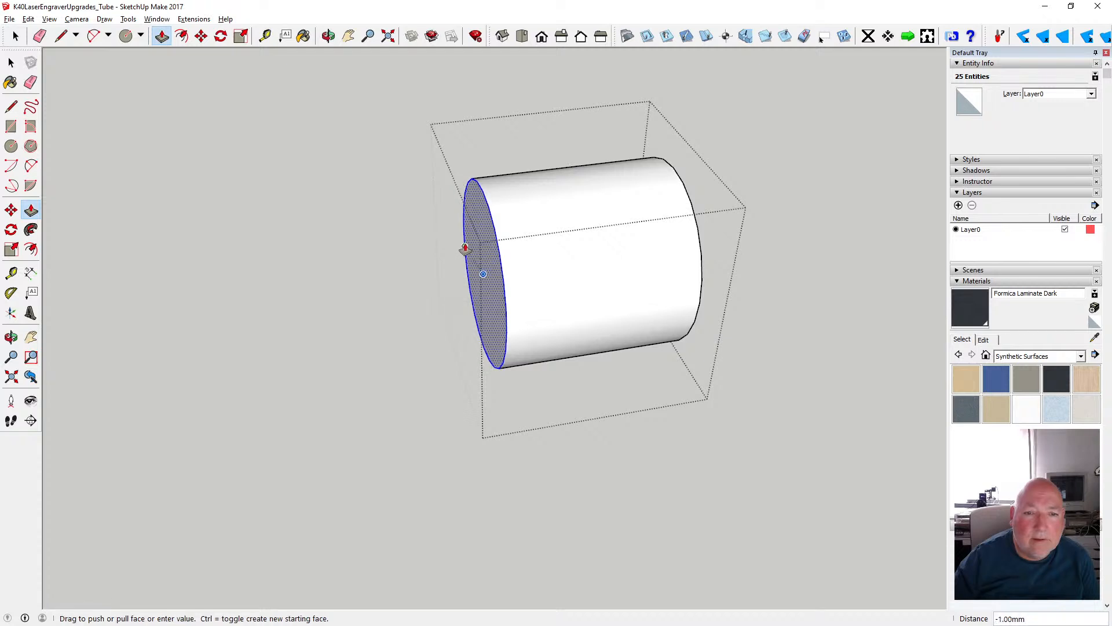
{"action": "left_click", "coordinate": [11, 63]}
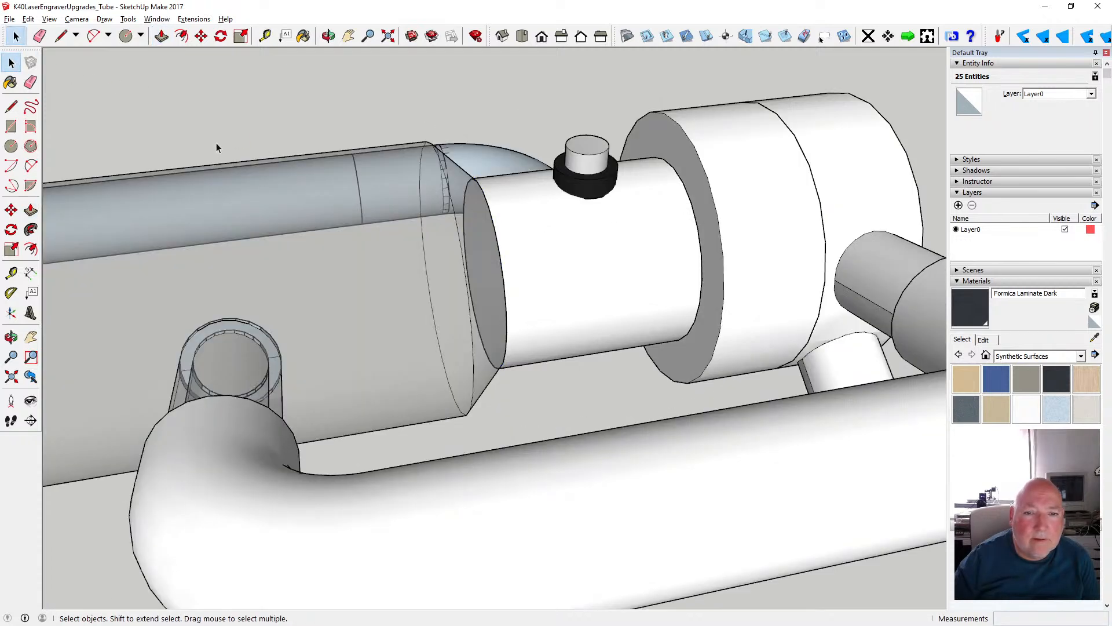
- Delete the circular end face that was pushed inward on the short cylinder
{"action": "double_click", "coordinate": [524, 231]}
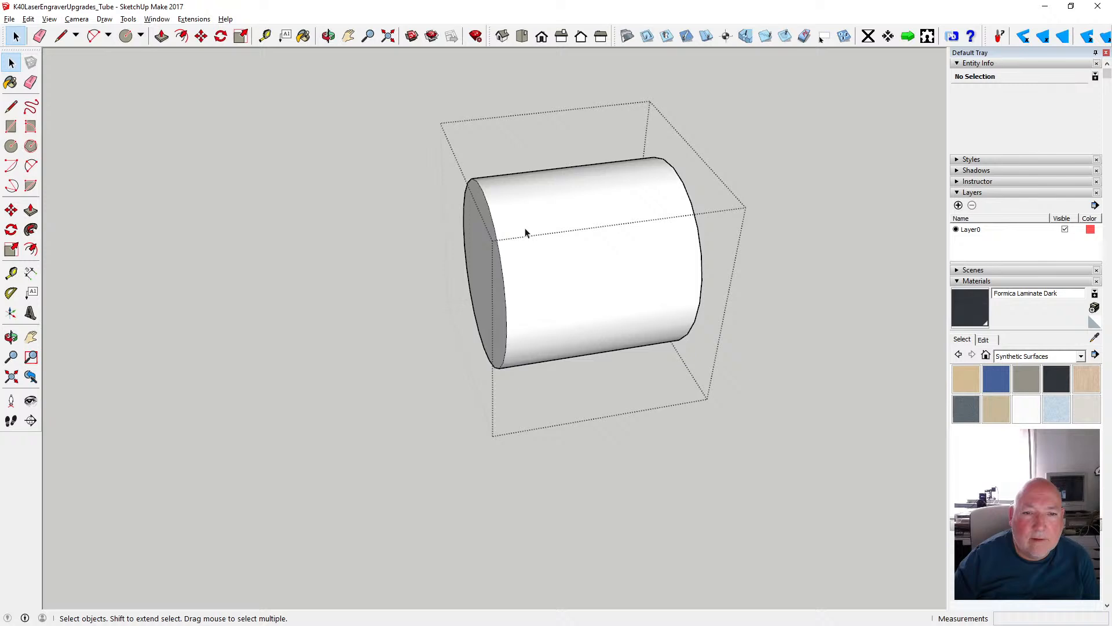
{"action": "left_click", "coordinate": [487, 259]}
{"action": "key", "text": "Delete"}
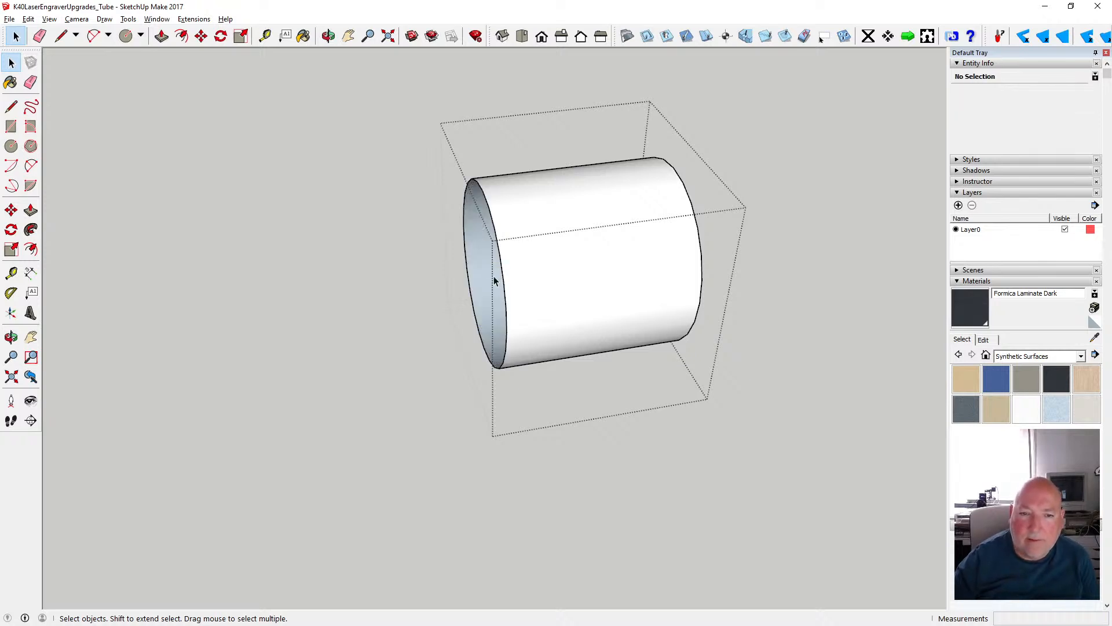
- Paint the front and back of the short cylinder's side surface with Translucent Glass Sky Reflection and close its group
{"action": "left_click", "coordinate": [495, 281]}
{"action": "left_click", "coordinate": [964, 102]}
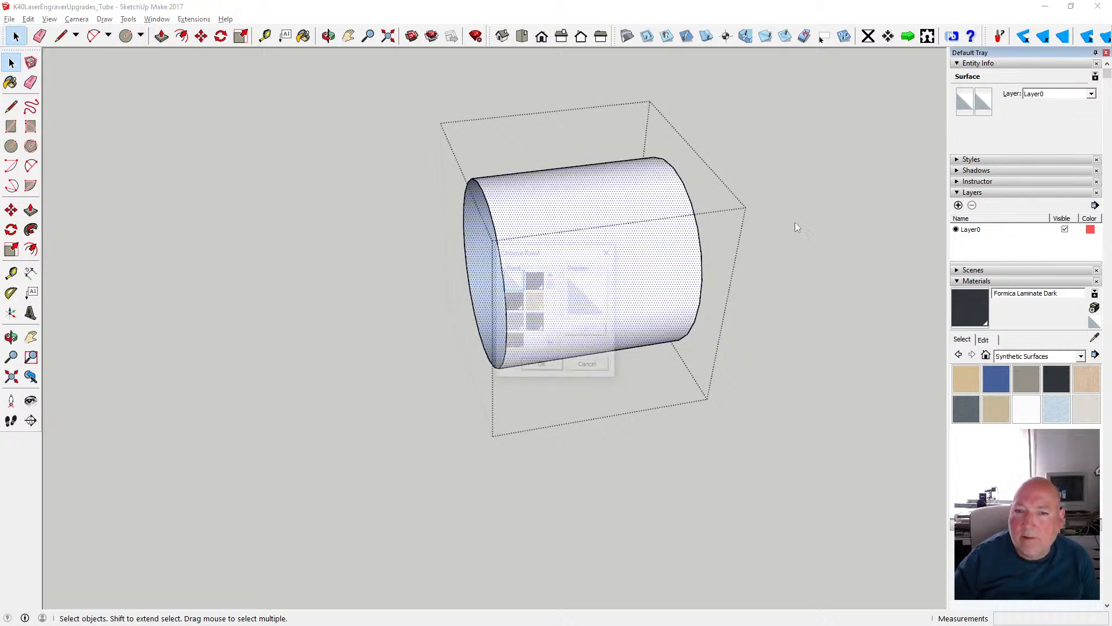
{"action": "scroll", "coordinate": [519, 330], "scroll_direction": "down", "scroll_amount": 2}
{"action": "left_click", "coordinate": [513, 330]}
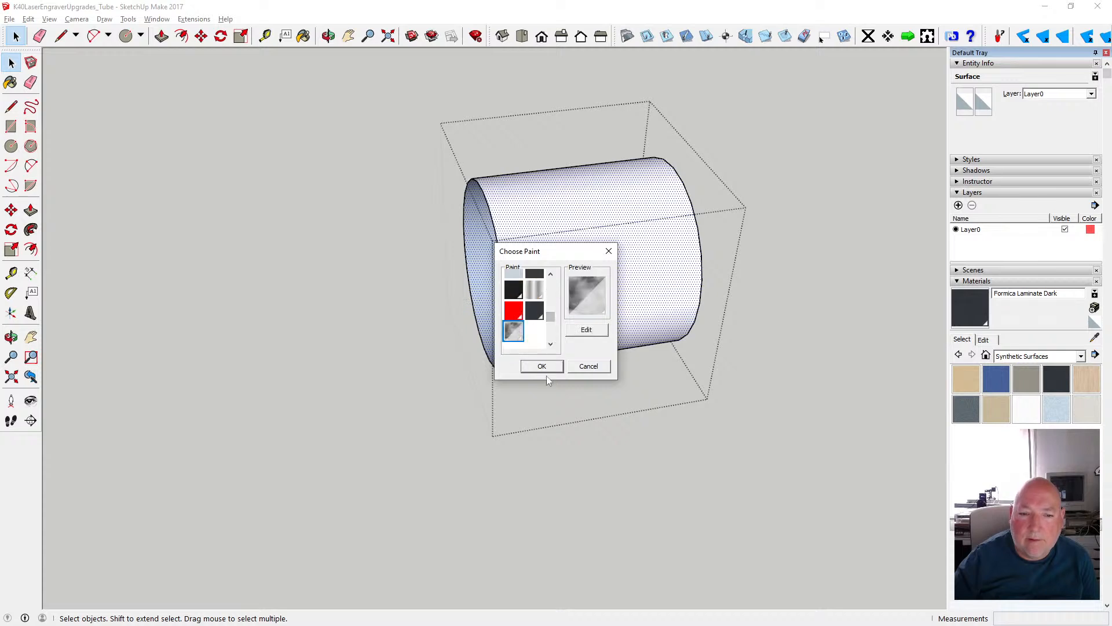
{"action": "left_click", "coordinate": [542, 366]}
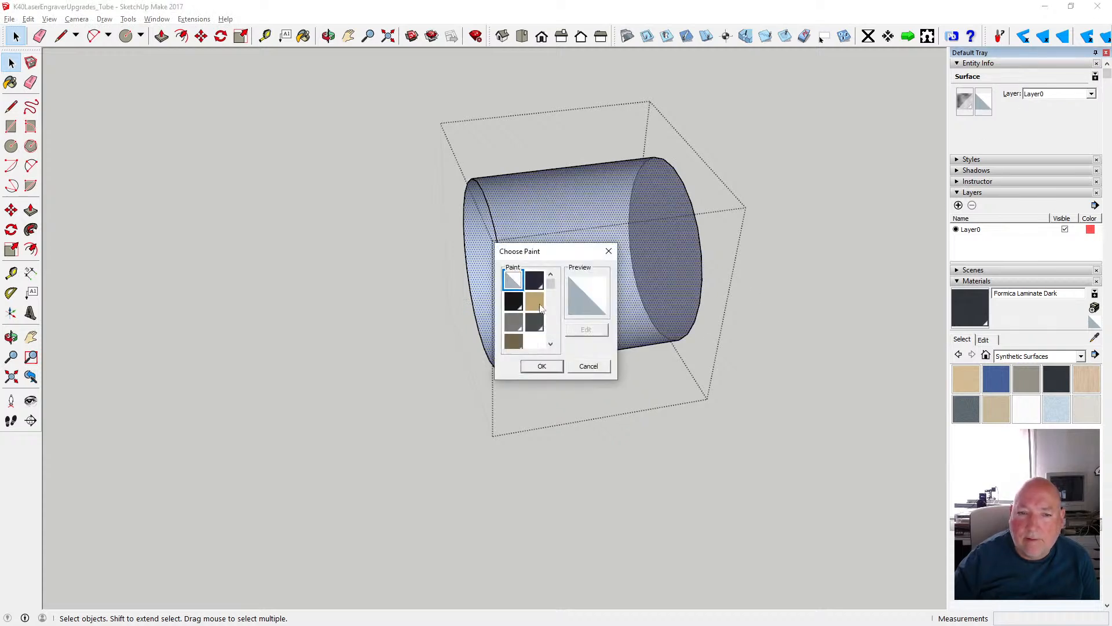
{"action": "left_click_drag", "start_coordinate": [551, 283], "coordinate": [551, 317]}
{"action": "left_click", "coordinate": [517, 334]}
{"action": "left_click", "coordinate": [540, 367]}
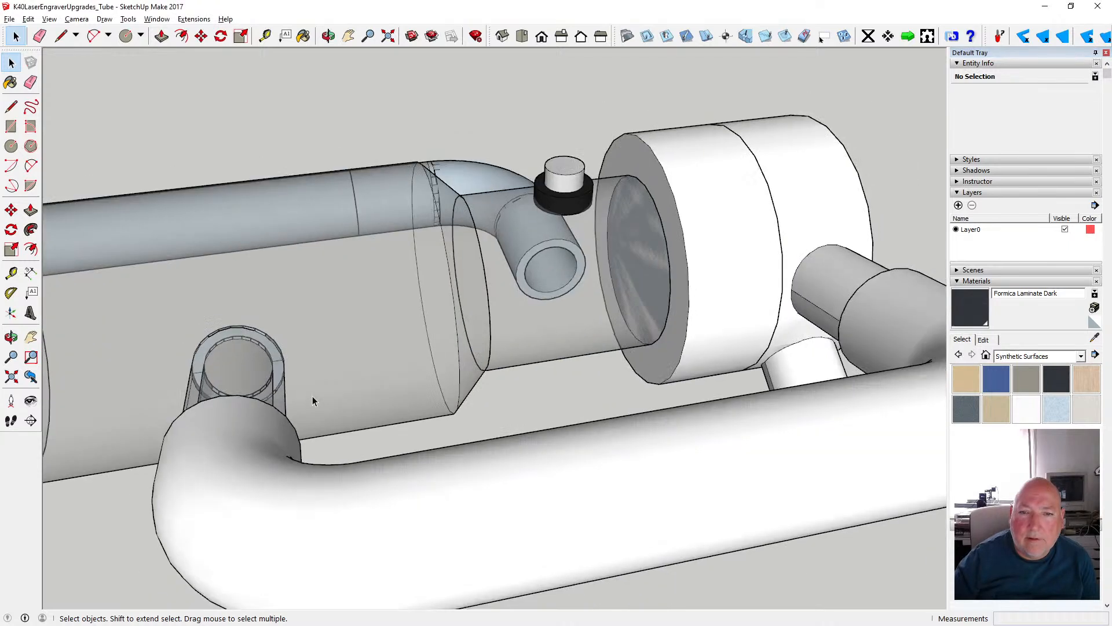
{"action": "middle_click_drag", "start_coordinate": [311, 396], "coordinate": [642, 318]}
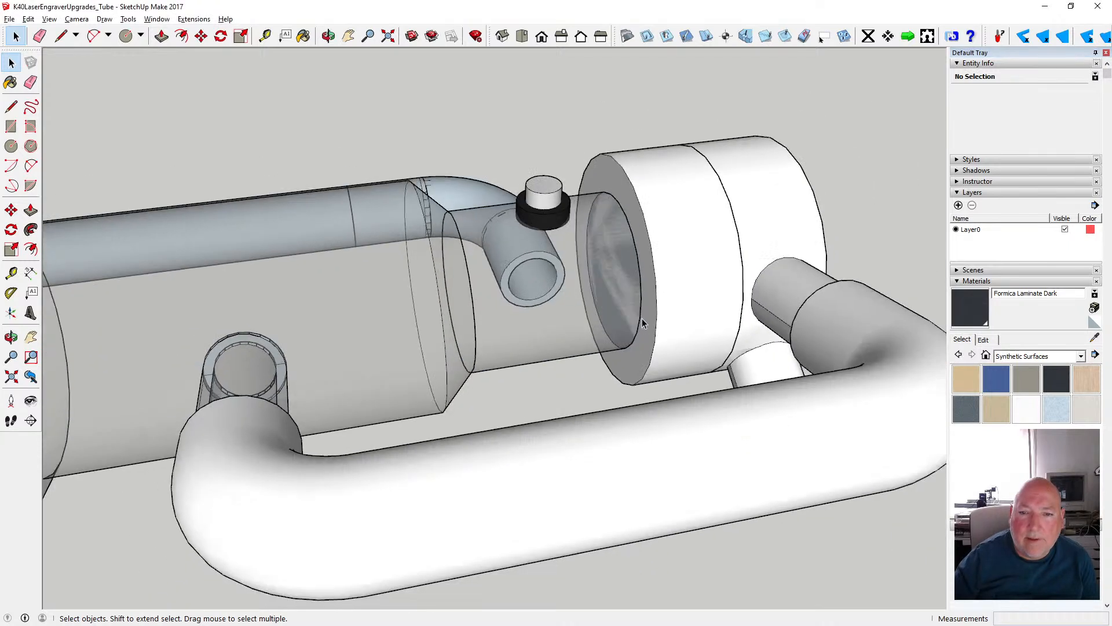
{"action": "double_click", "coordinate": [666, 310]}
{"action": "left_click", "coordinate": [628, 276]}
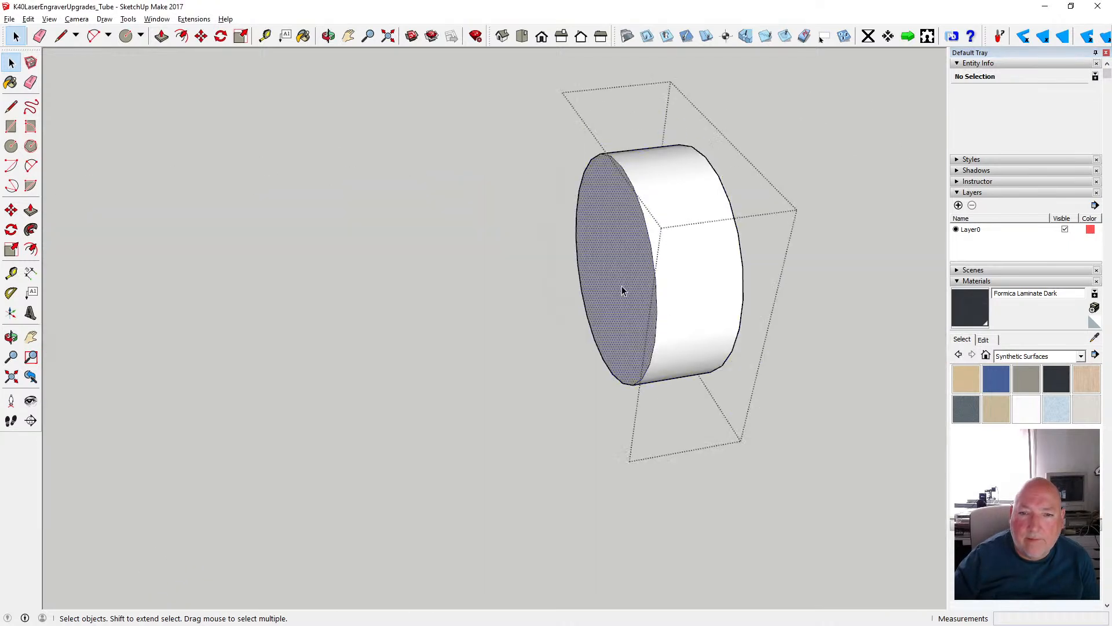
{"action": "left_click", "coordinate": [825, 318]}
- Copy the circle edge at the short cylinder's end facing the white disc and close the cylinder group
{"action": "left_click", "coordinate": [634, 241]}
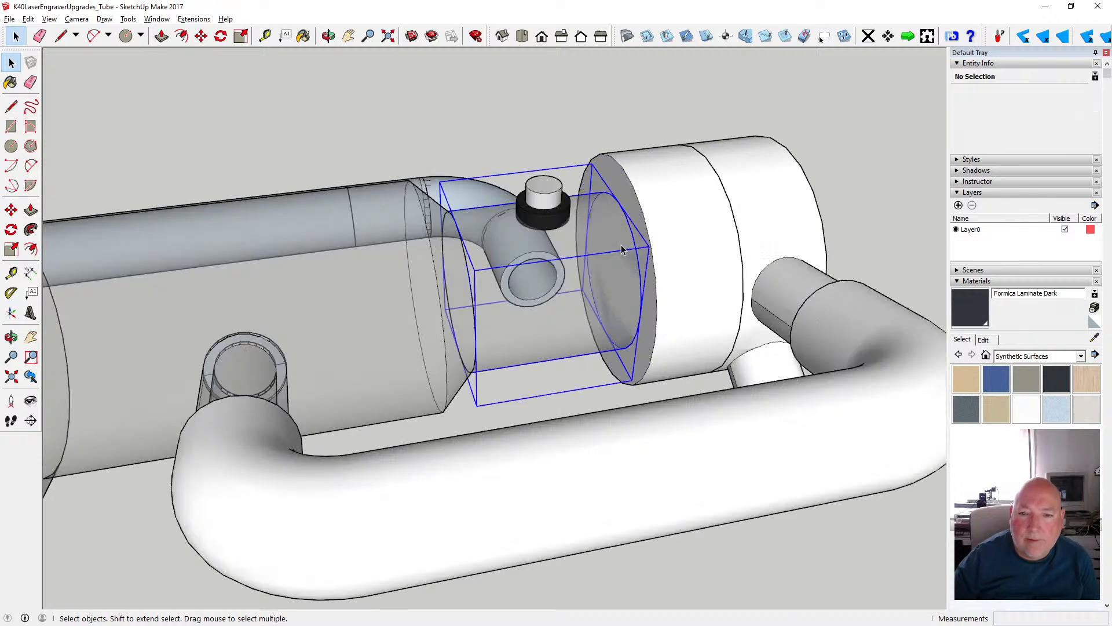
{"action": "double_click", "coordinate": [633, 239]}
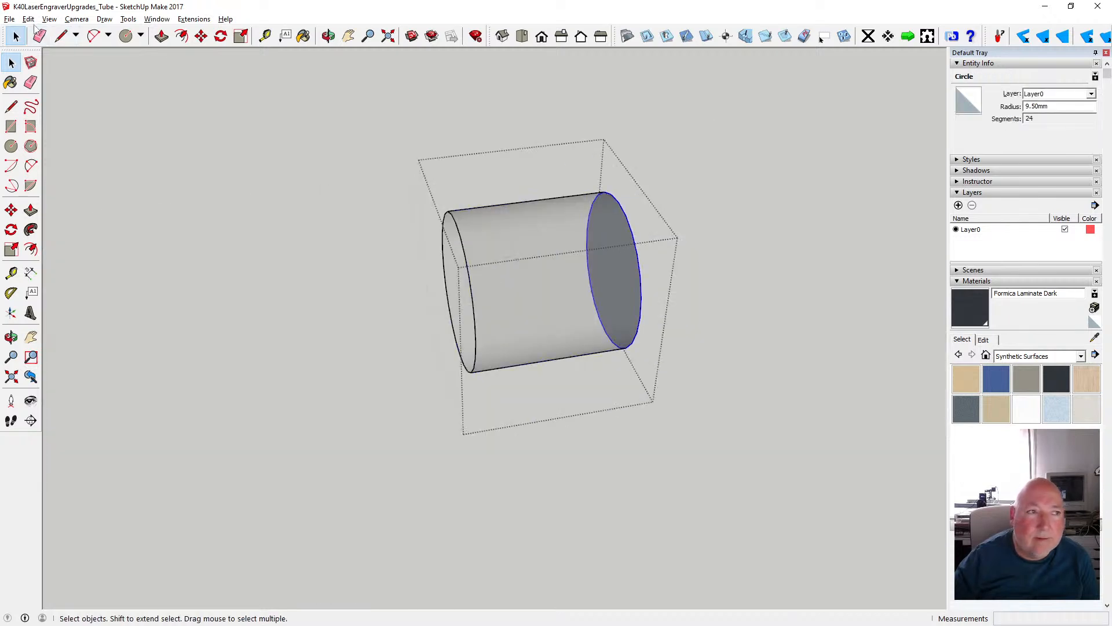
{"action": "left_click", "coordinate": [28, 19]}
{"action": "left_click", "coordinate": [46, 74]}
{"action": "left_click", "coordinate": [702, 241]}
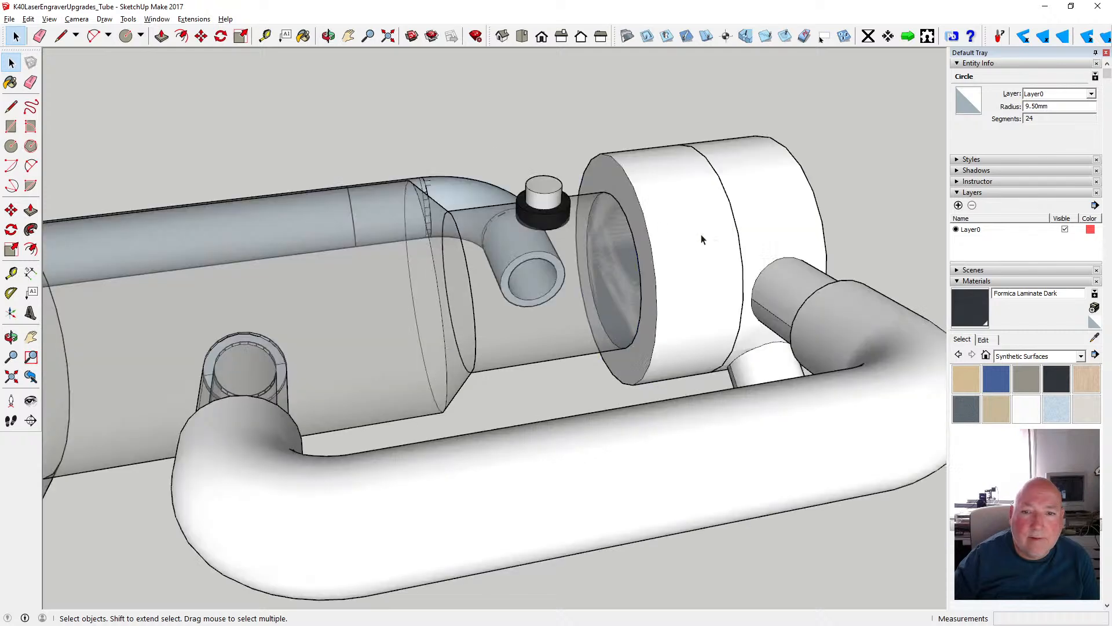
- Paste the circle in place on the white disc's end face and delete the face inside it
{"action": "left_click", "coordinate": [649, 231]}
{"action": "double_click", "coordinate": [648, 231]}
{"action": "left_click", "coordinate": [28, 18]}
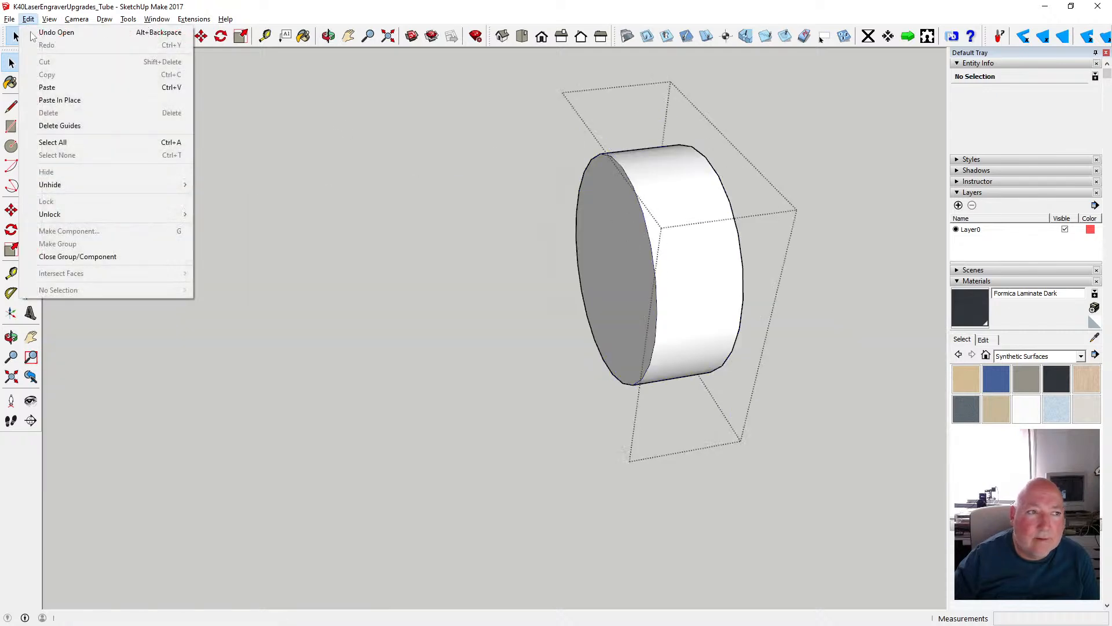
{"action": "left_click", "coordinate": [46, 99]}
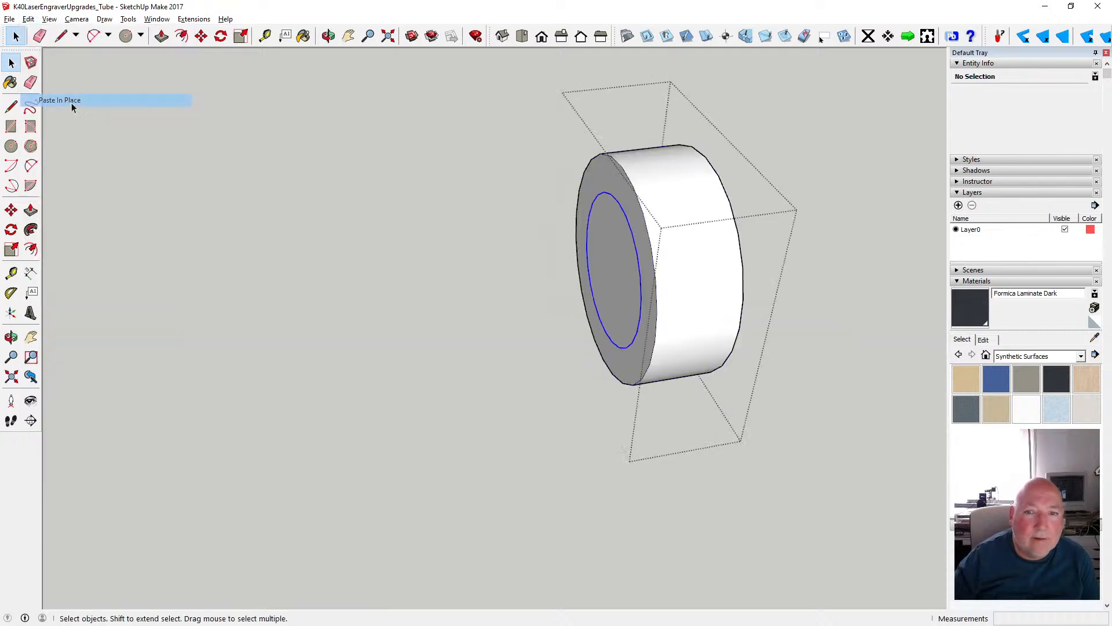
{"action": "left_click", "coordinate": [613, 251]}
{"action": "key", "text": "Delete"}
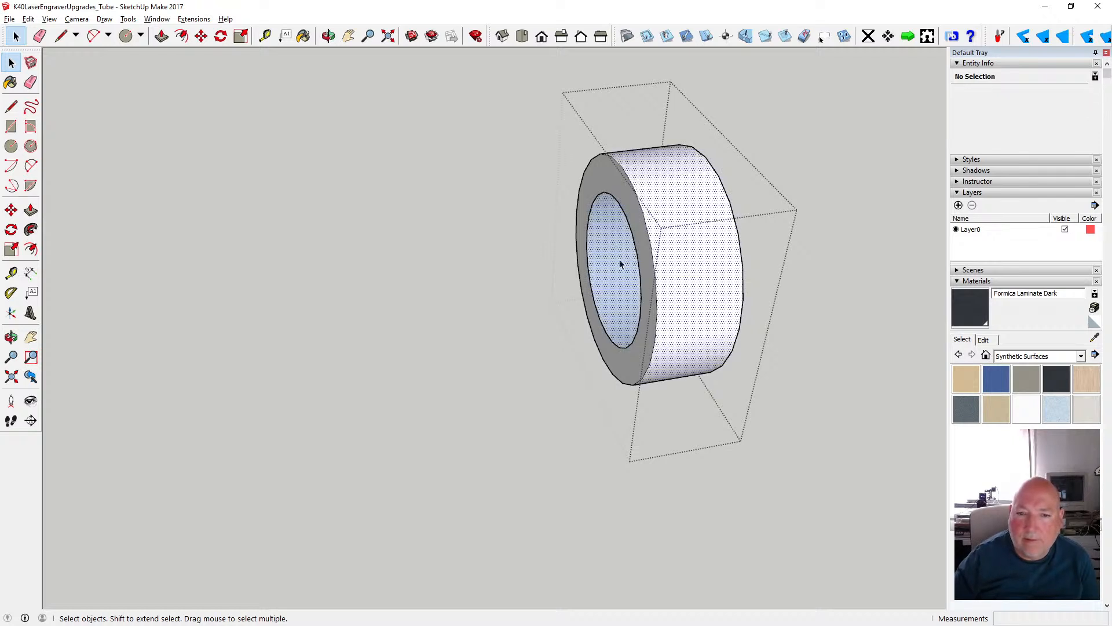
- Apply Translucent Glass Sky Reflection to the front side of the disc's side surface and ring-shaped end face
{"action": "left_click", "coordinate": [649, 271], "text": "shift"}
{"action": "left_click", "coordinate": [682, 266], "text": "shift"}
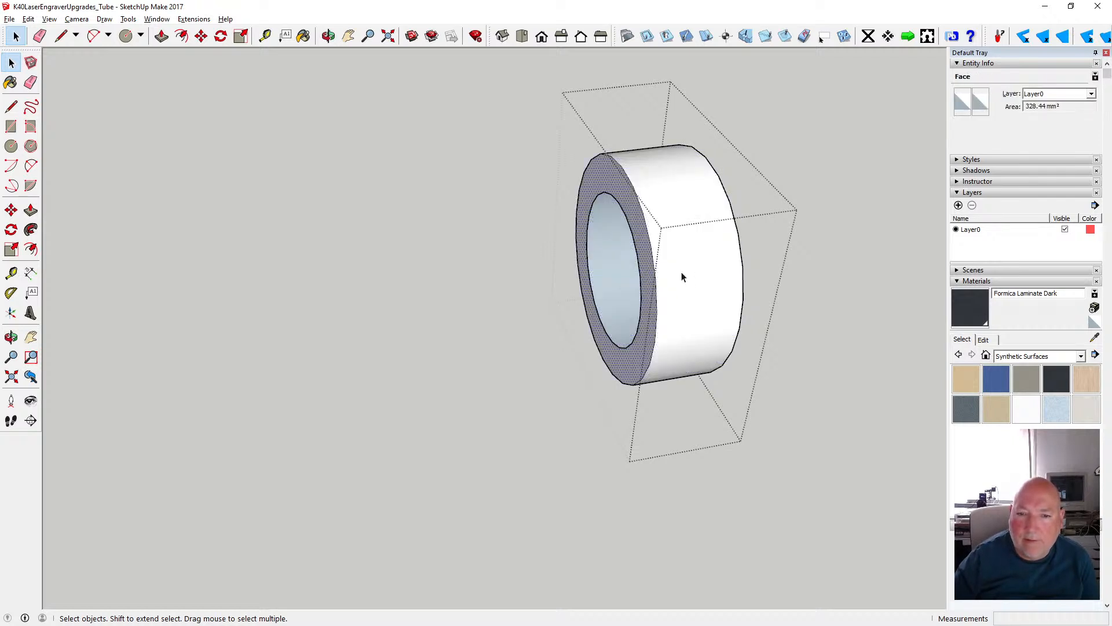
{"action": "left_click", "coordinate": [678, 284]}
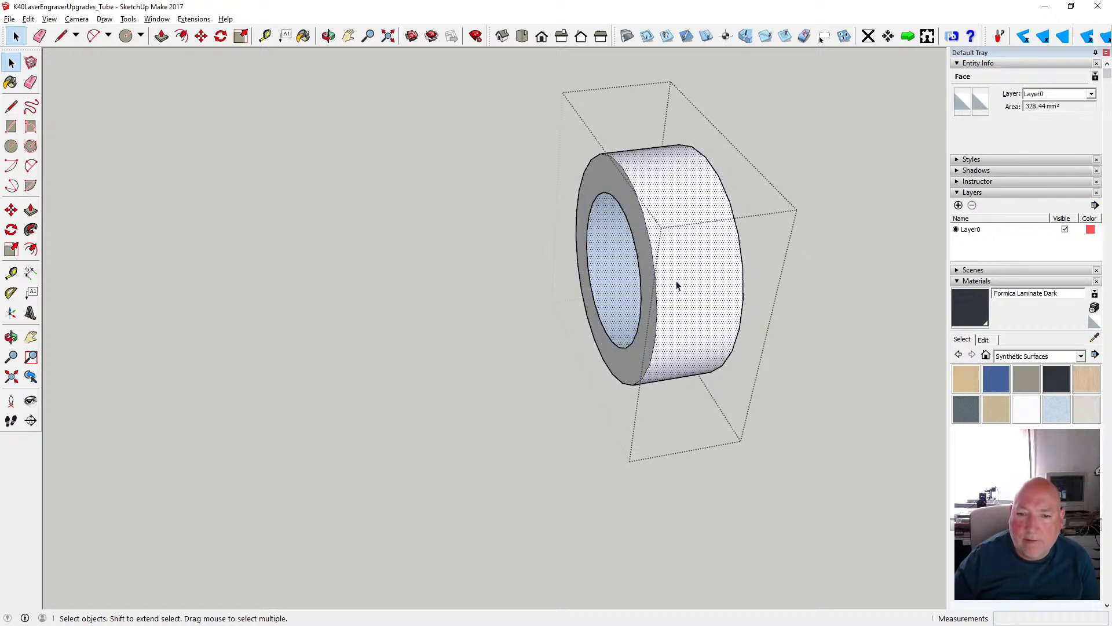
{"action": "left_click", "coordinate": [629, 365], "text": "shift"}
{"action": "left_click", "coordinate": [964, 102]}
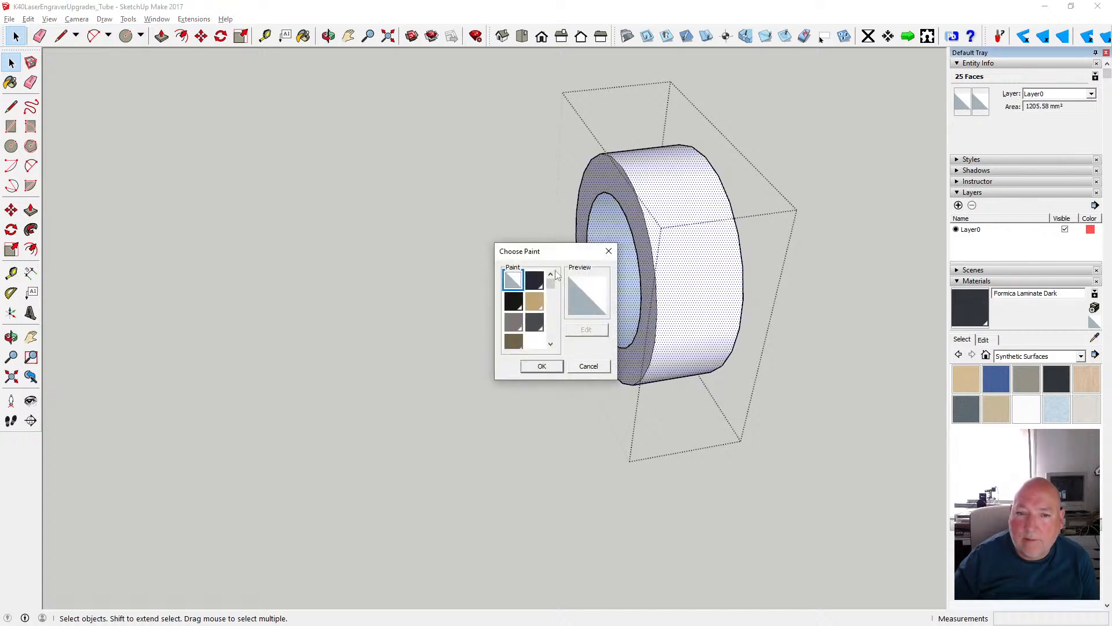
{"action": "left_click_drag", "start_coordinate": [551, 283], "coordinate": [551, 325]}
{"action": "left_click", "coordinate": [514, 307]}
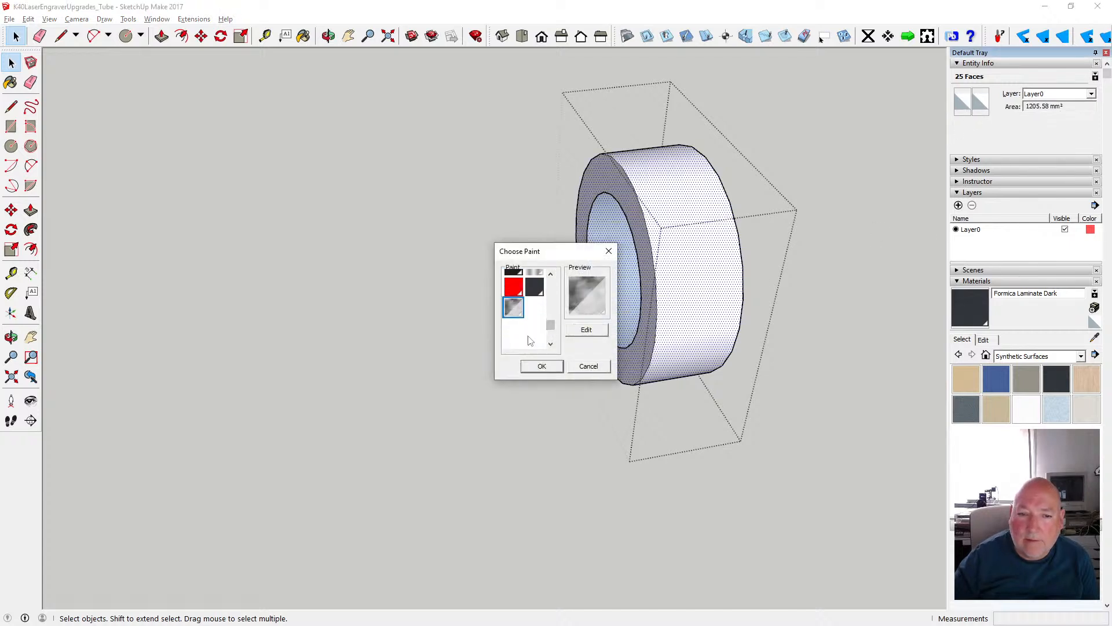
{"action": "left_click", "coordinate": [542, 367]}
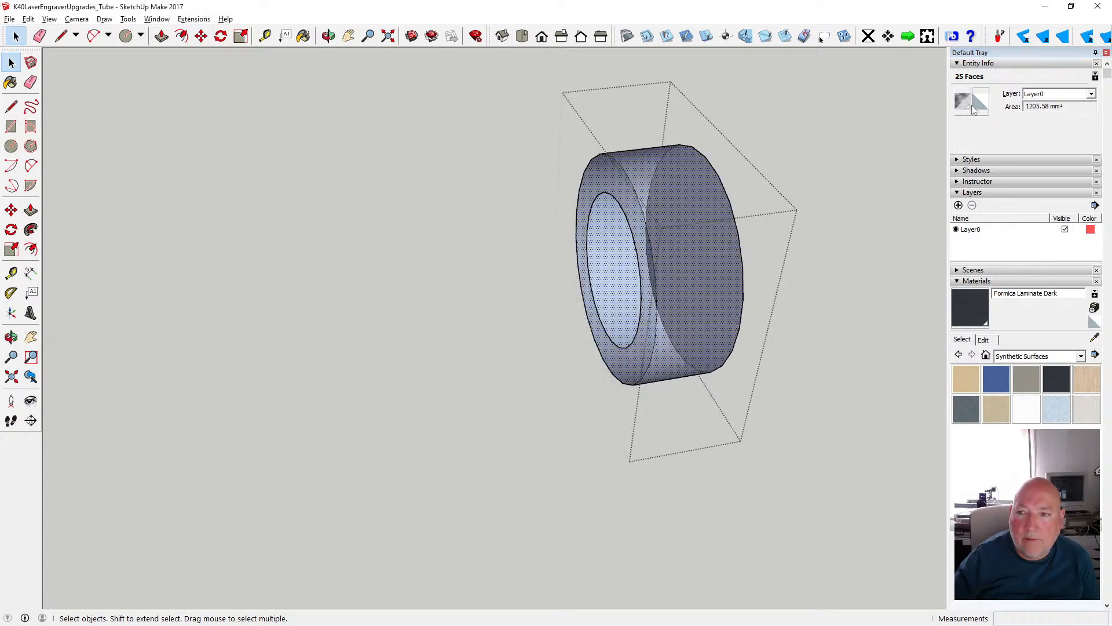
- Apply the same translucent glass to the back side of the disc's side surface and ring-shaped end face
{"action": "left_click", "coordinate": [973, 105]}
{"action": "left_click_drag", "start_coordinate": [551, 283], "coordinate": [550, 320]}
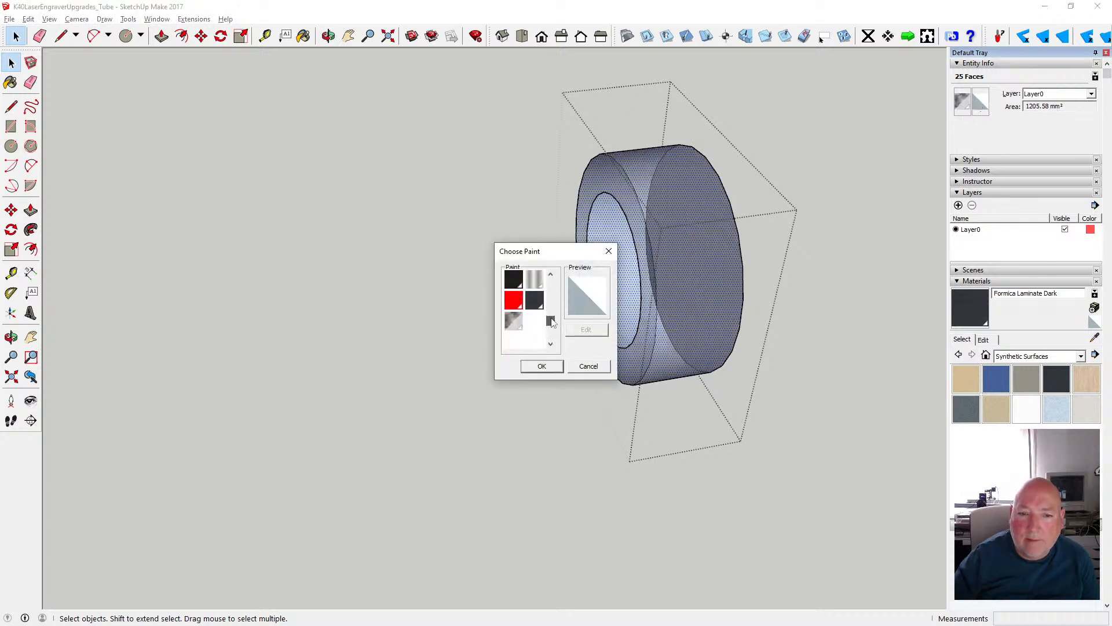
{"action": "left_click", "coordinate": [514, 319]}
{"action": "left_click", "coordinate": [542, 366]}
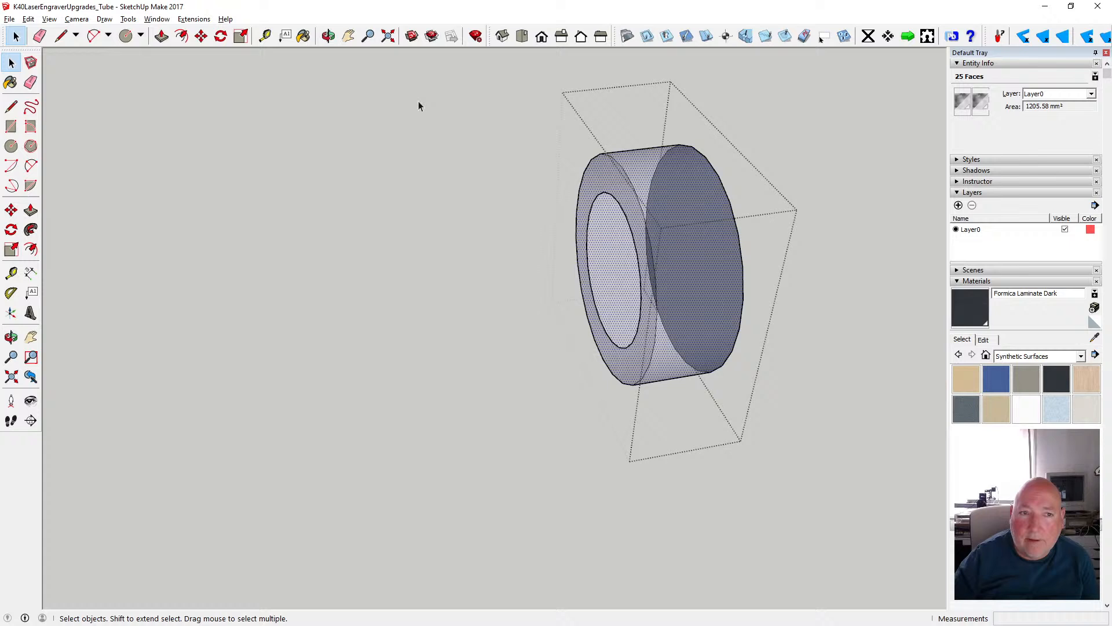
- Delete the disc's unpainted circular face adjoining the outermost cylinder and close the group
{"action": "left_click", "coordinate": [328, 36]}
{"action": "left_click_drag", "start_coordinate": [592, 193], "coordinate": [312, 184]}
{"action": "scroll", "coordinate": [324, 194], "scroll_direction": "down", "scroll_amount": 3}
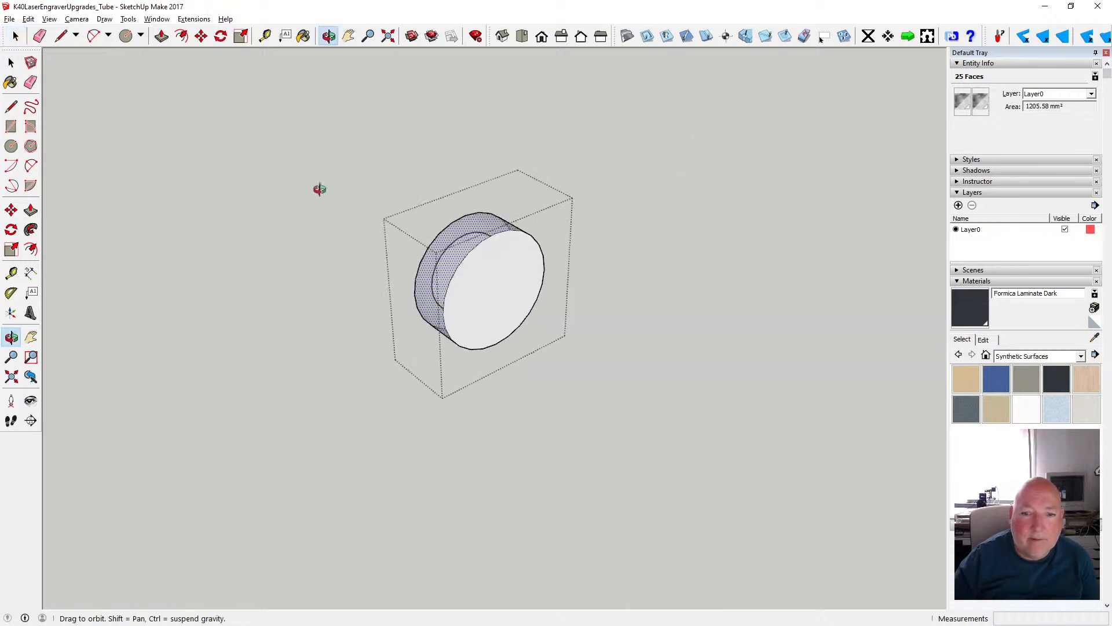
{"action": "left_click", "coordinate": [11, 62]}
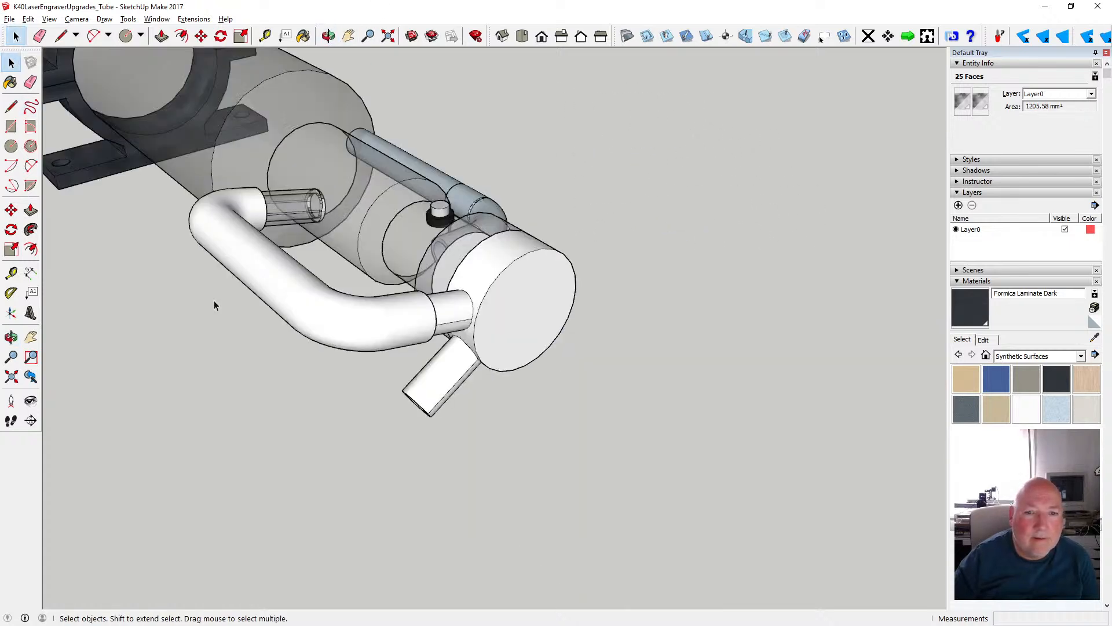
{"action": "left_click", "coordinate": [214, 303]}
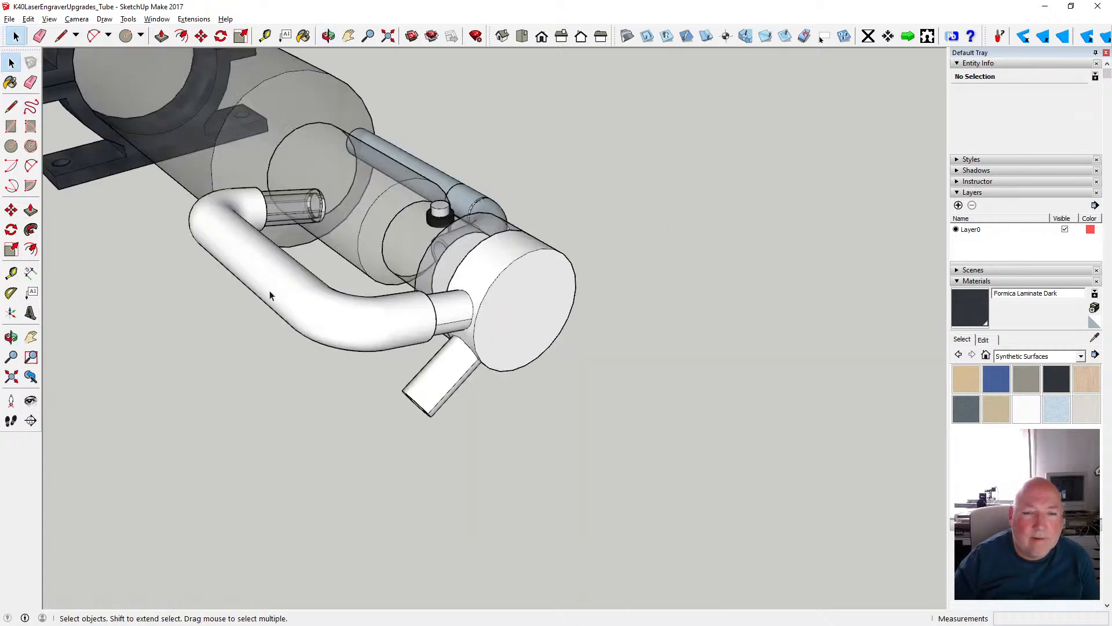
{"action": "double_click", "coordinate": [464, 246]}
{"action": "left_click", "coordinate": [509, 287]}
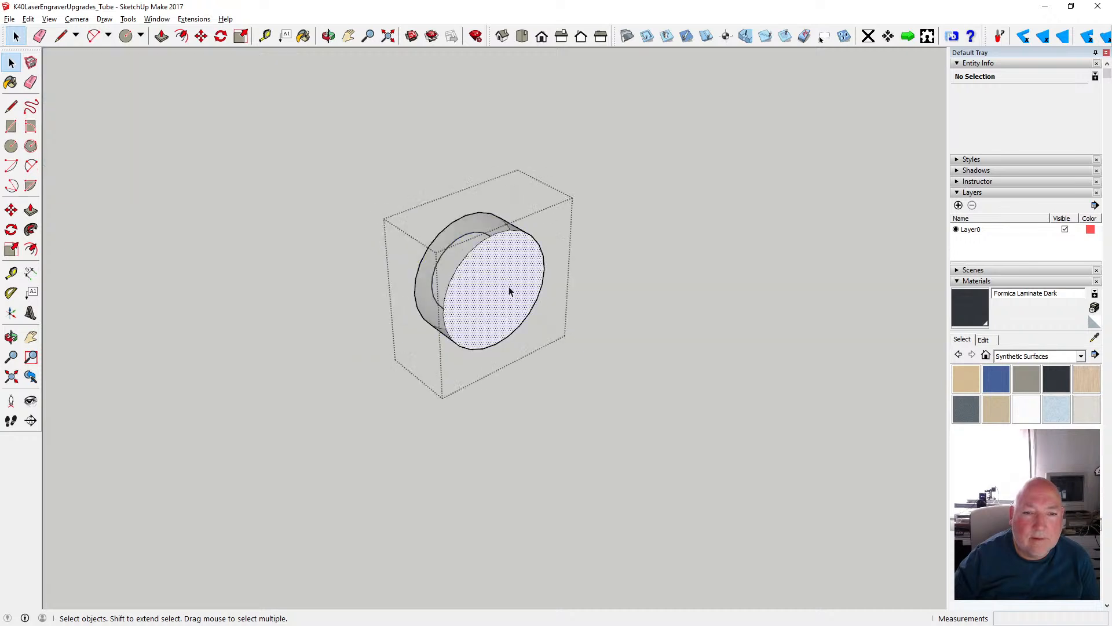
{"action": "key", "text": "Delete"}
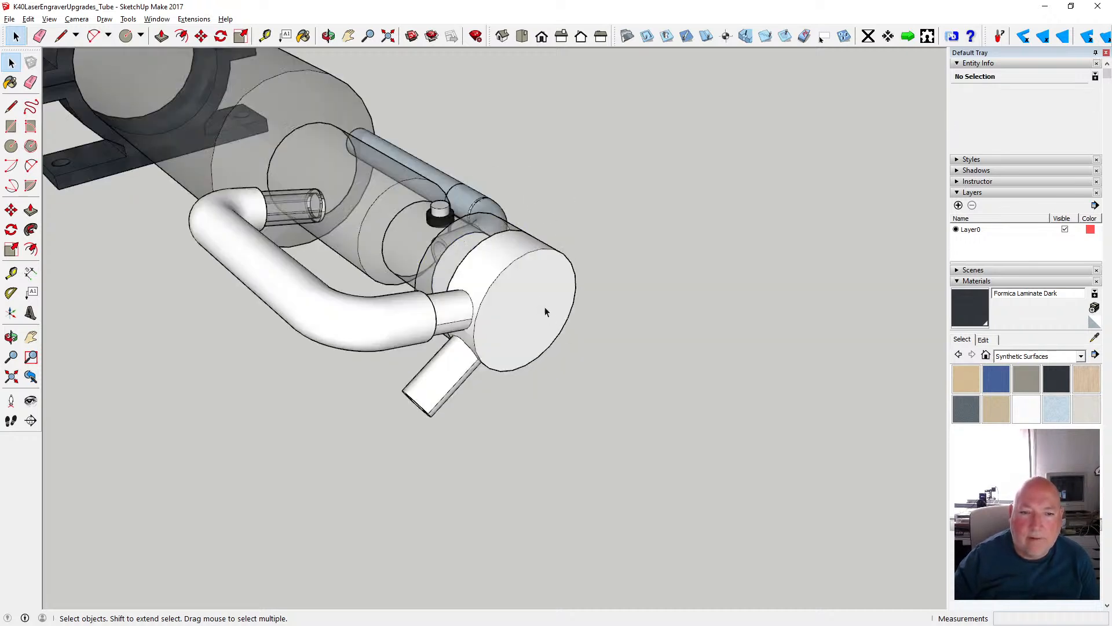
- Open the outermost cylinder with the two pipe stubs and delete its circular end face towards the laser tube
{"action": "double_click", "coordinate": [486, 268]}
{"action": "left_click", "coordinate": [479, 270]}
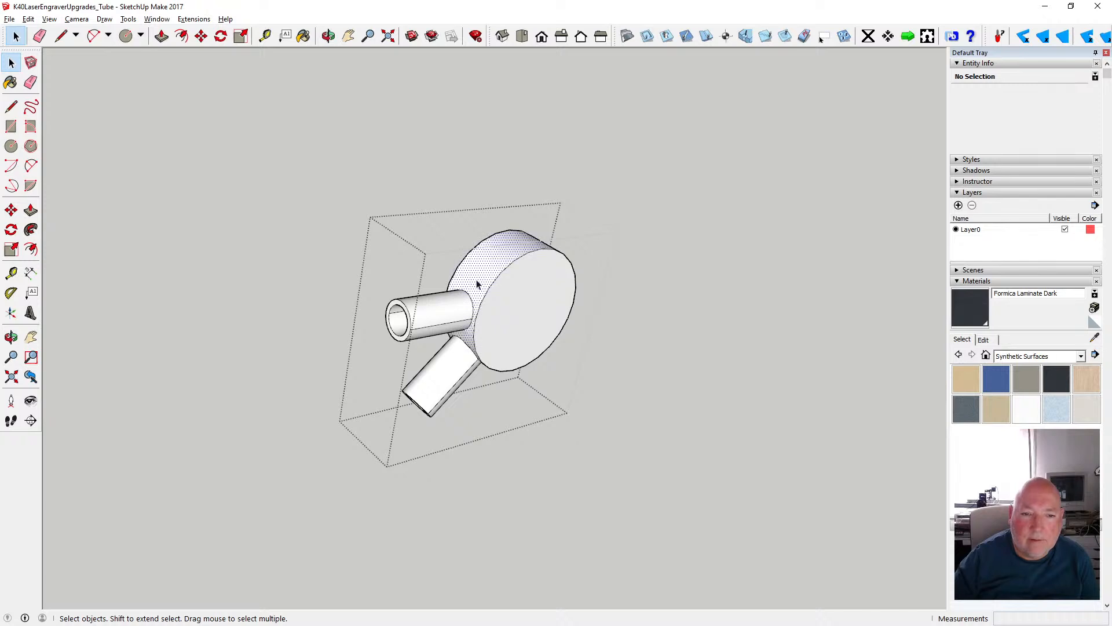
{"action": "left_click", "coordinate": [536, 299], "text": "shift"}
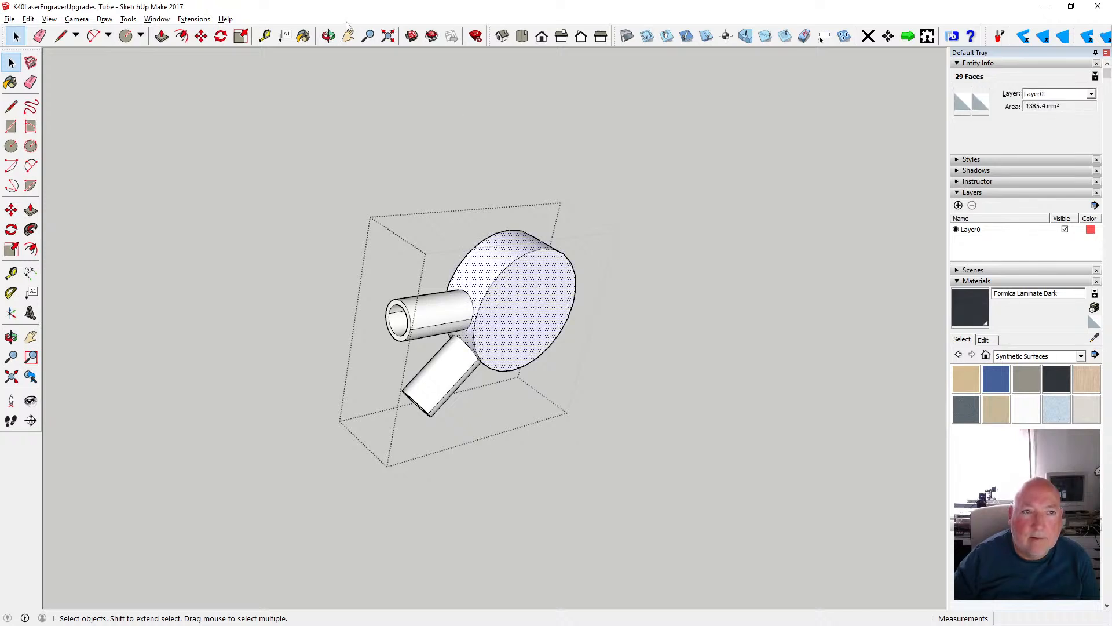
{"action": "left_click", "coordinate": [328, 36]}
{"action": "left_click_drag", "start_coordinate": [349, 128], "coordinate": [815, 134]}
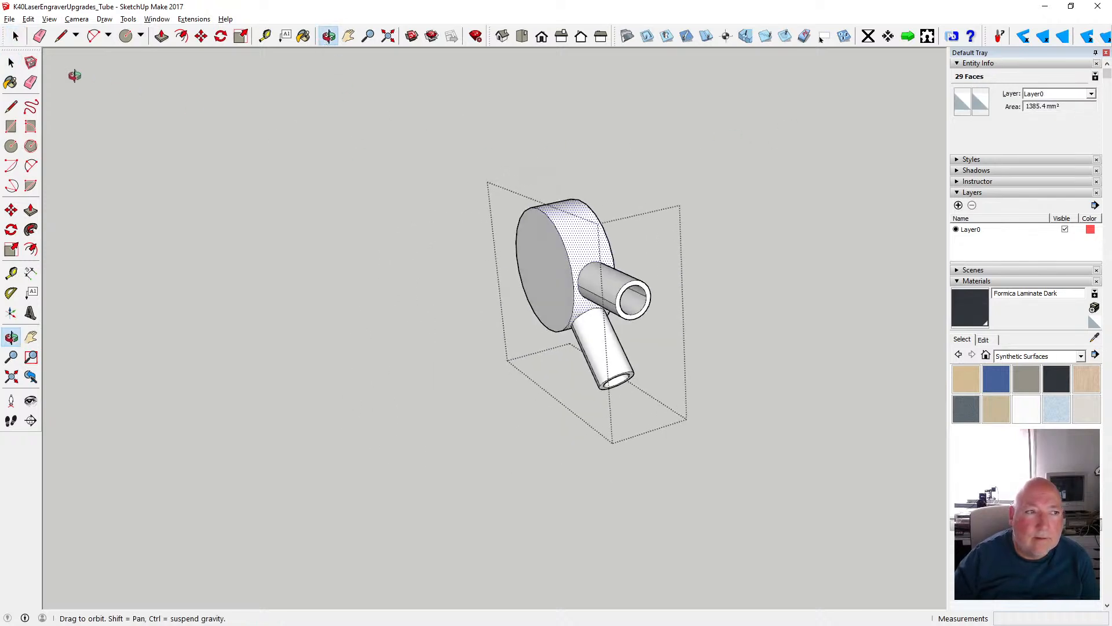
{"action": "key", "text": "space"}
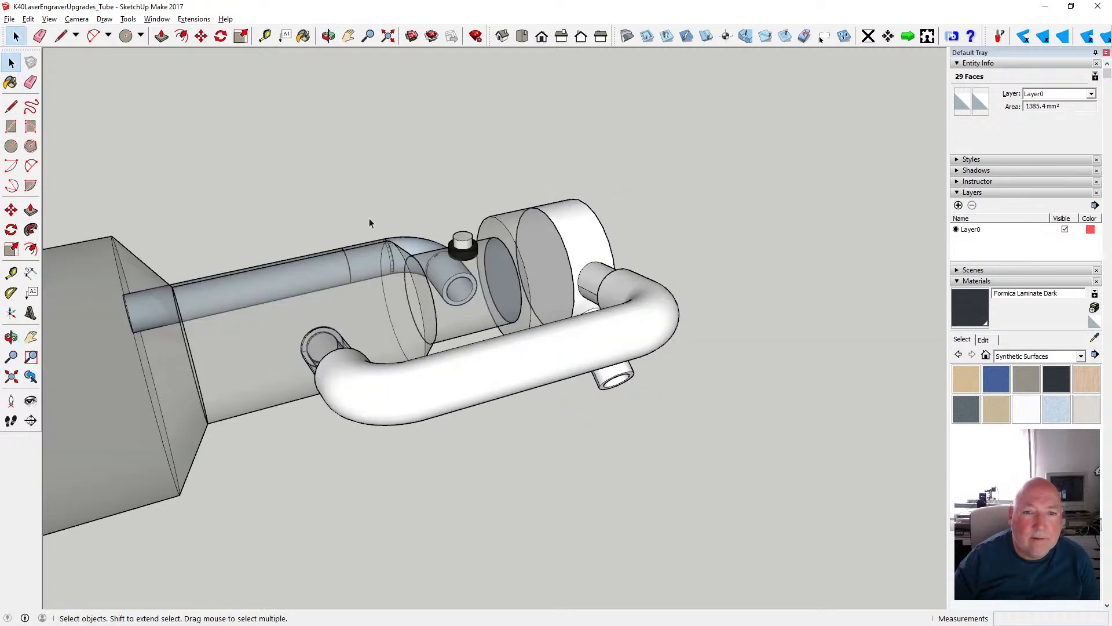
{"action": "left_click", "coordinate": [554, 245]}
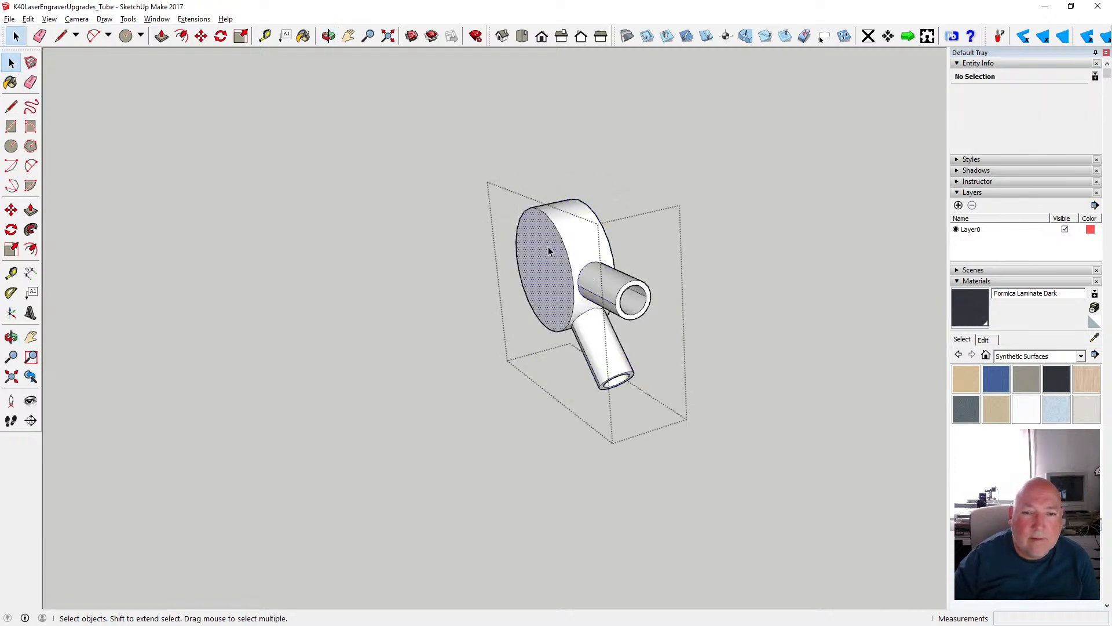
{"action": "key", "text": "Delete"}
- Apply Translucent Glass Sky Reflection to the front side of the outermost cylinder's side surface and remaining end face
{"action": "left_click", "coordinate": [584, 241]}
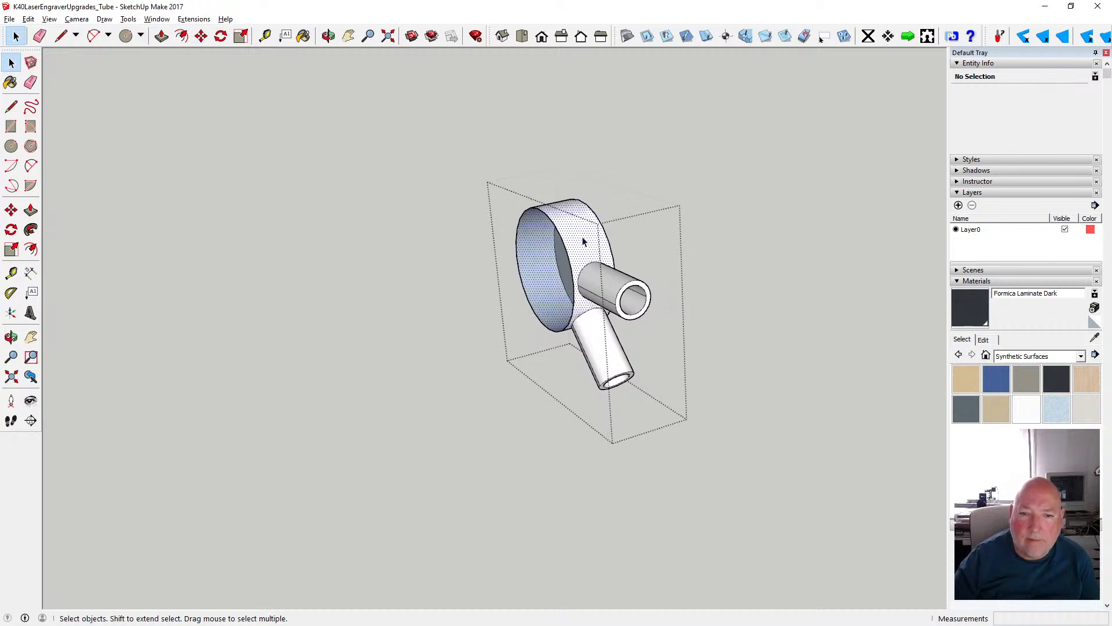
{"action": "key", "text": "o"}
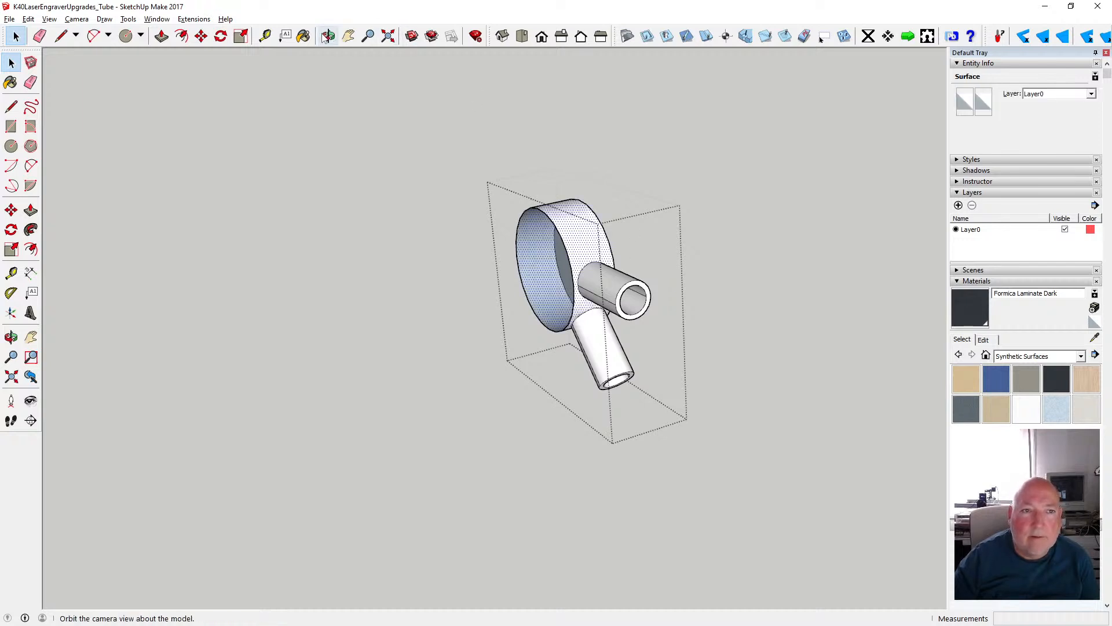
{"action": "left_click_drag", "start_coordinate": [719, 142], "coordinate": [404, 153]}
{"action": "left_click", "coordinate": [12, 63]}
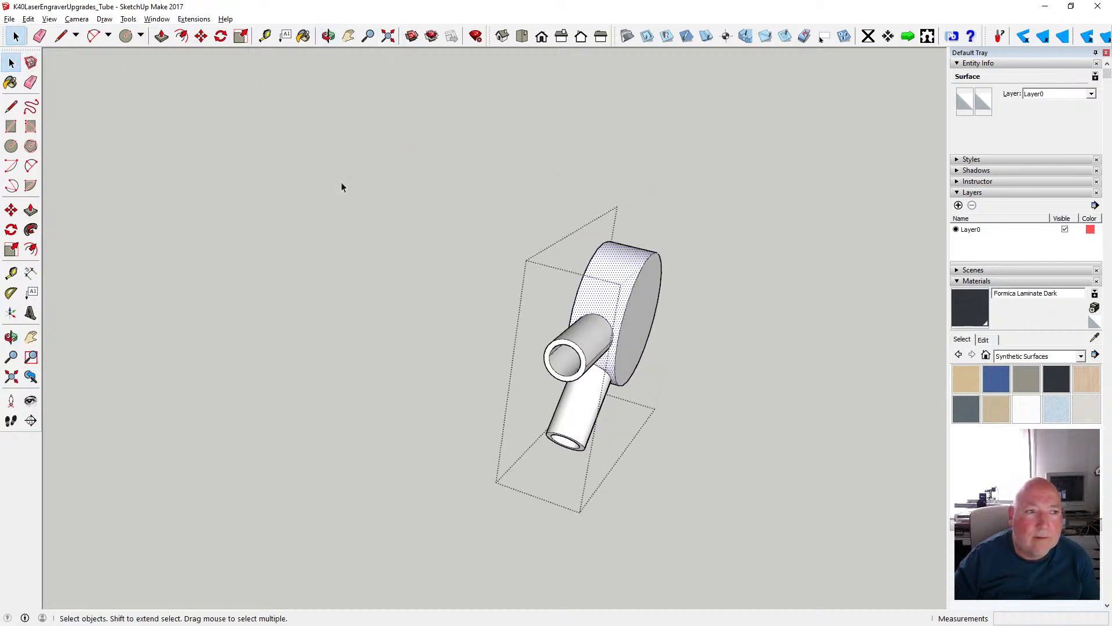
{"action": "left_click", "coordinate": [637, 297], "text": "shift"}
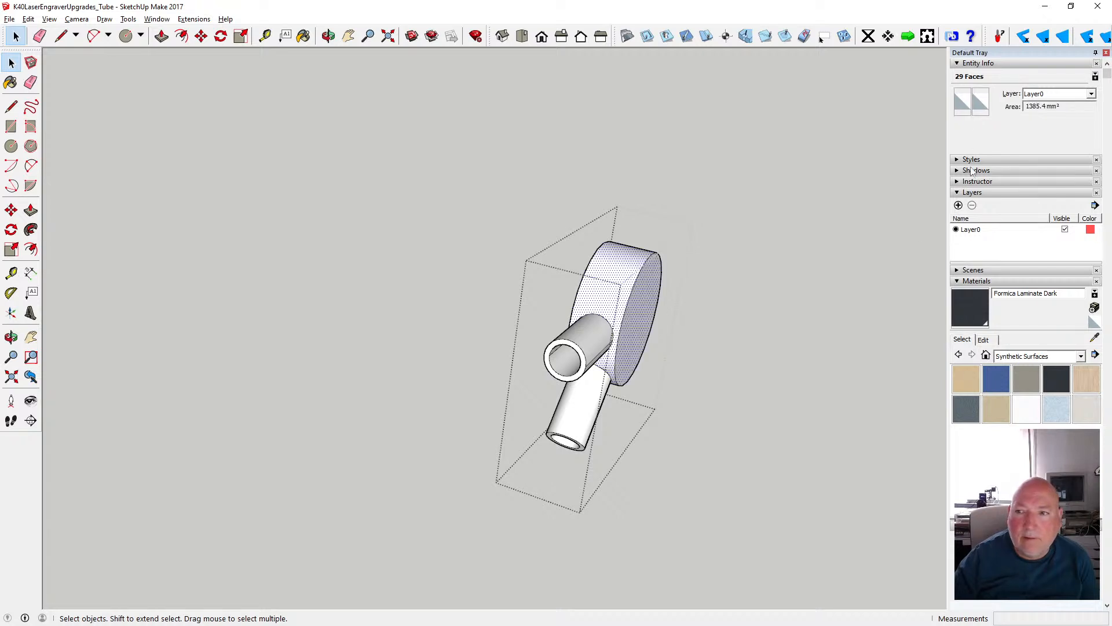
{"action": "left_click", "coordinate": [962, 102]}
{"action": "left_click_drag", "start_coordinate": [553, 287], "coordinate": [553, 330]}
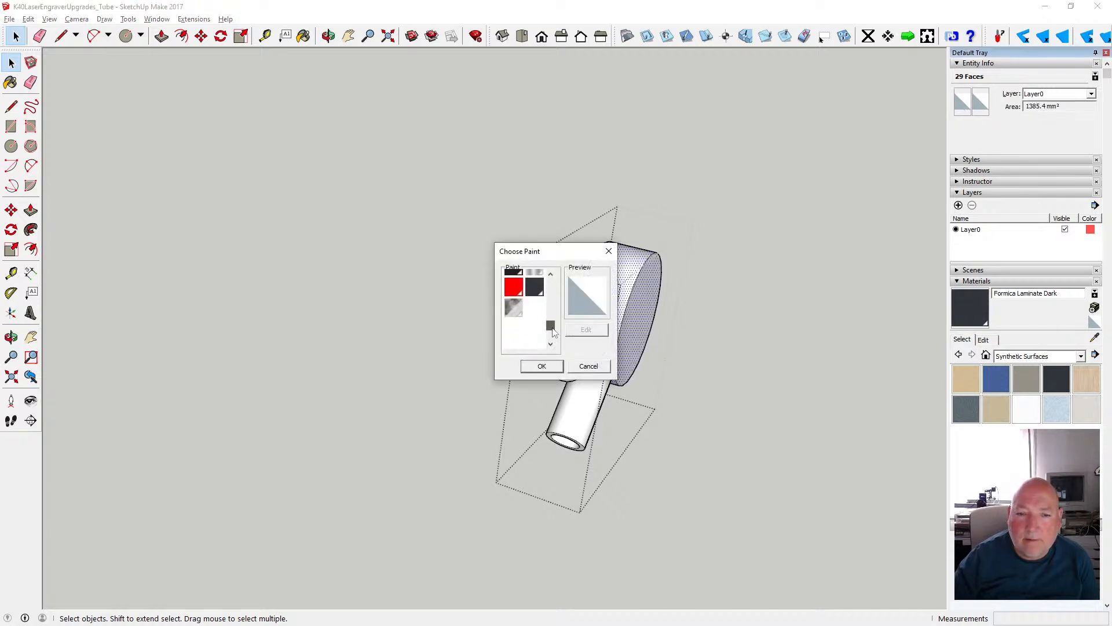
{"action": "left_click", "coordinate": [513, 307]}
{"action": "left_click", "coordinate": [542, 367]}
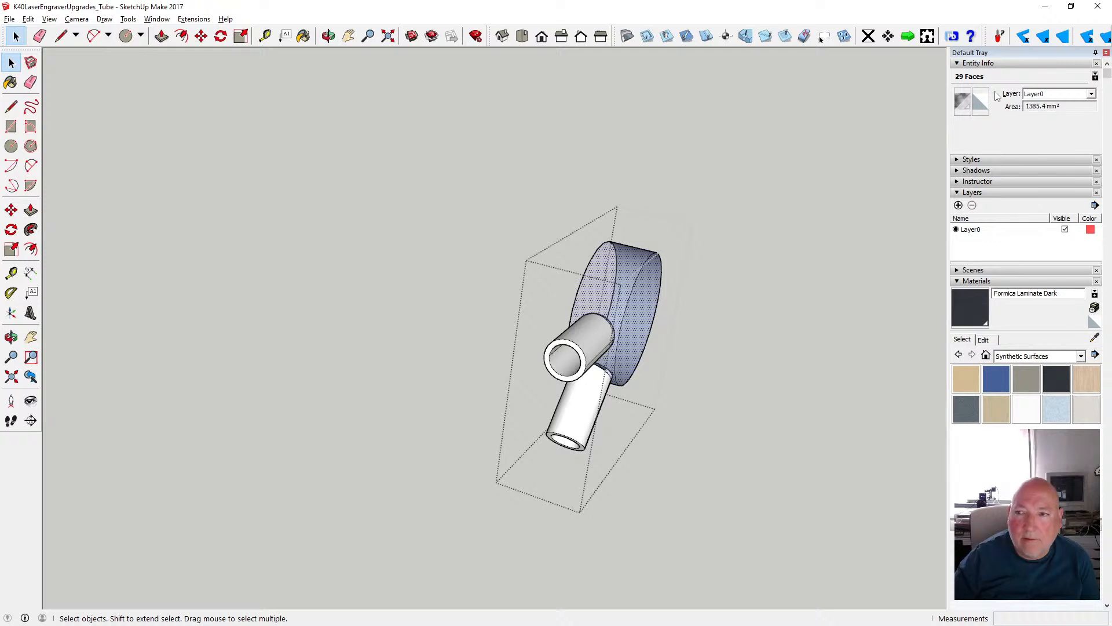
- Apply the same translucent glass to the back side of the outermost cylinder's side surface and end face
{"action": "left_click", "coordinate": [980, 105]}
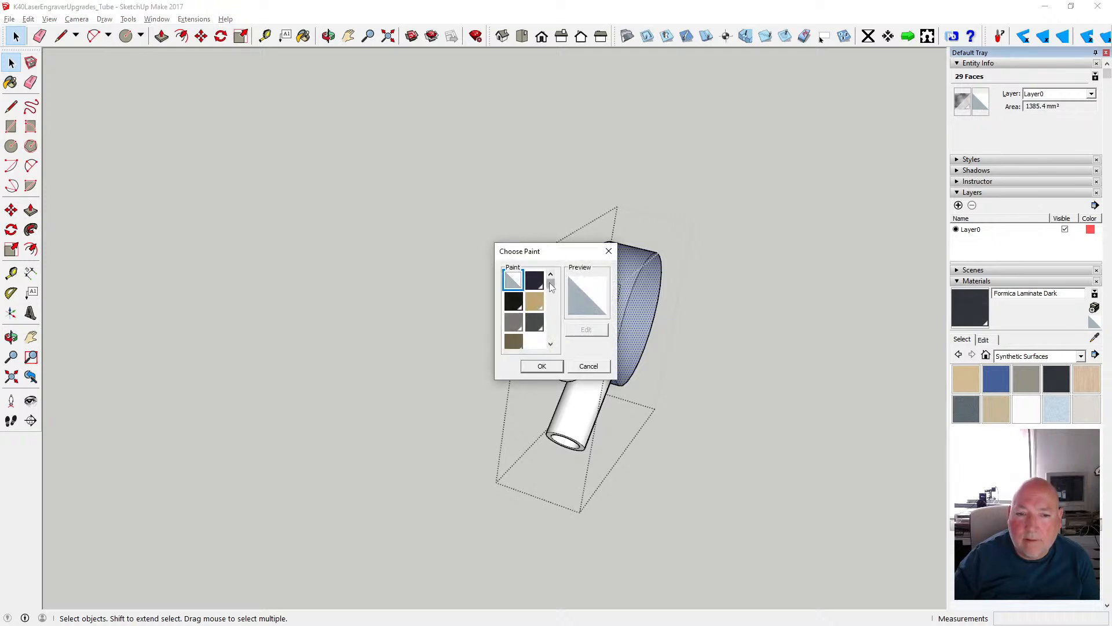
{"action": "left_click_drag", "start_coordinate": [549, 283], "coordinate": [550, 317]}
{"action": "left_click", "coordinate": [513, 331]}
{"action": "left_click", "coordinate": [541, 366]}
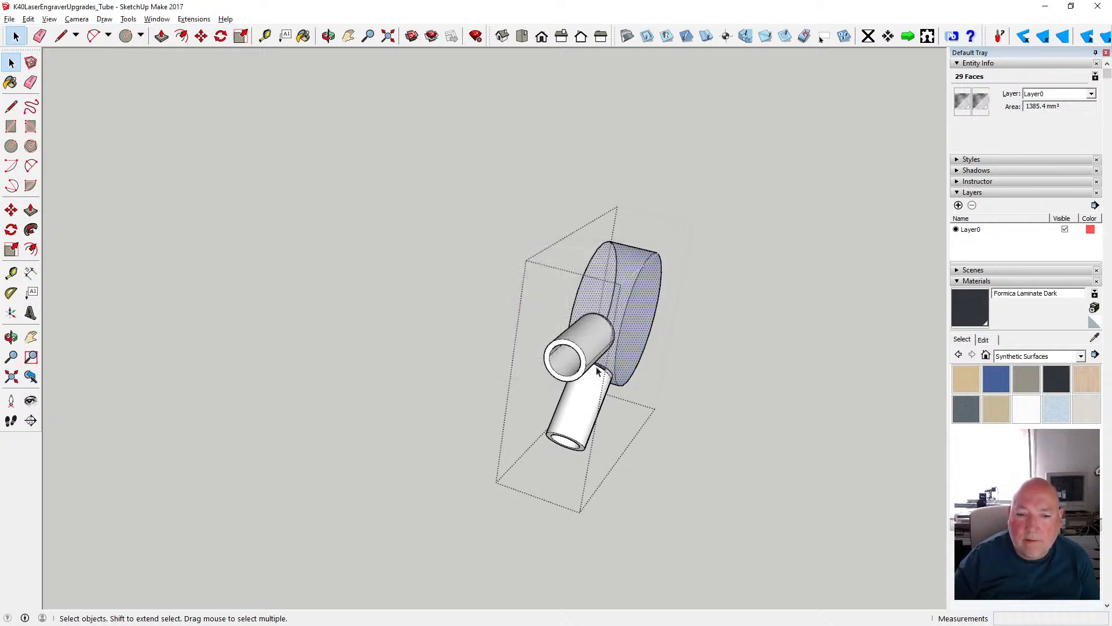
- Select the surfaces and rims of both pipe stubs and apply Translucent Glass Sky Reflection to their front sides
{"action": "left_click", "coordinate": [593, 338]}
{"action": "scroll", "coordinate": [591, 360], "scroll_direction": "up", "scroll_amount": 4}
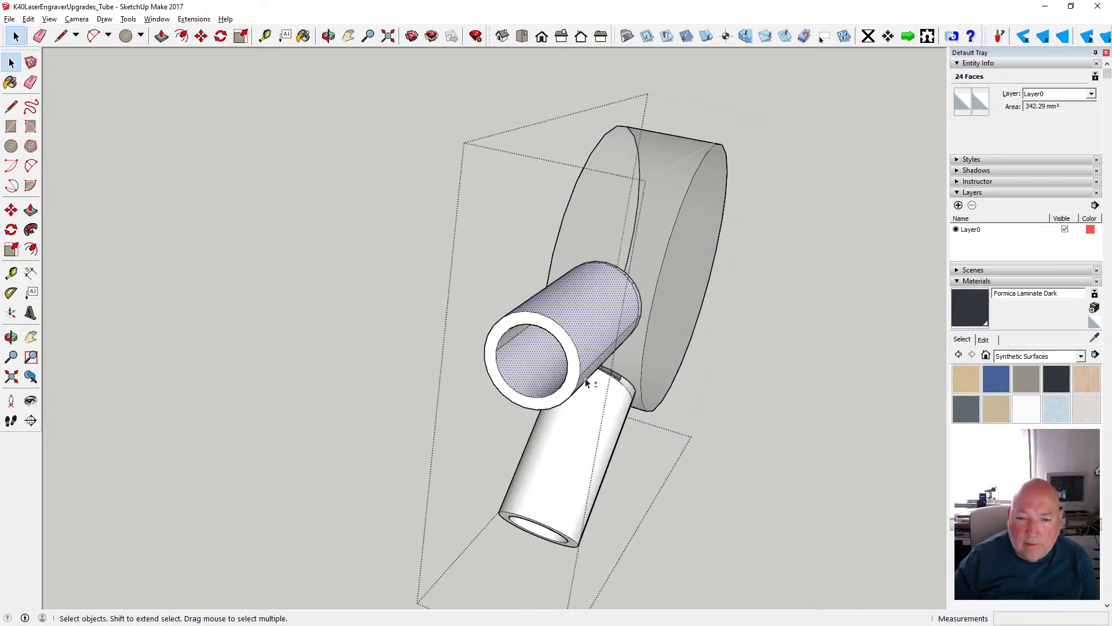
{"action": "left_click", "coordinate": [499, 338], "text": "ctrl"}
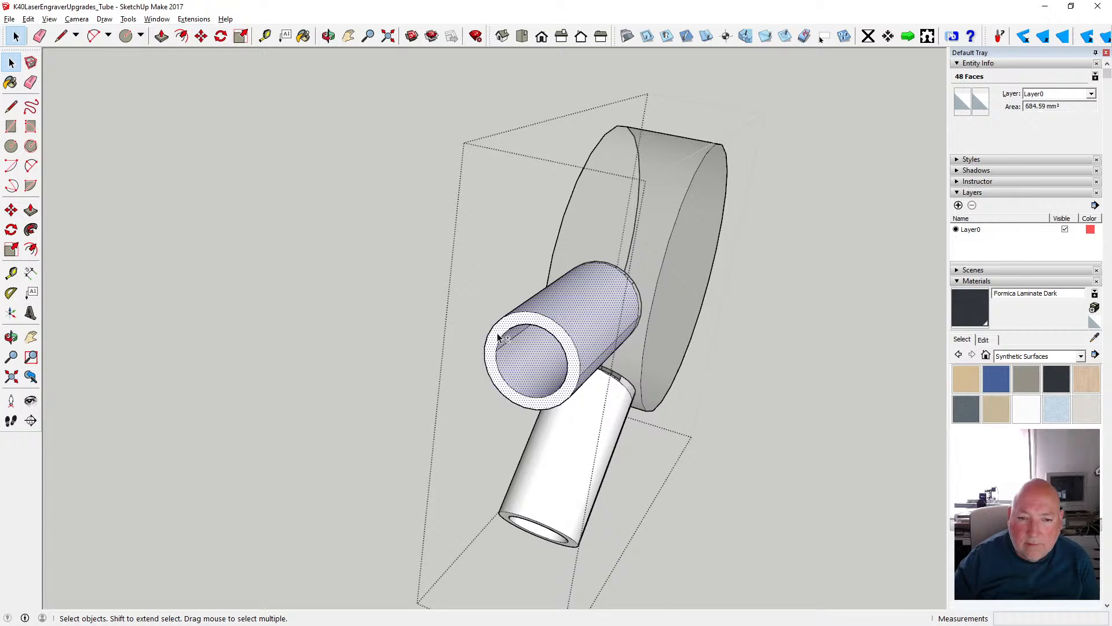
{"action": "left_click", "coordinate": [551, 436], "text": "shift"}
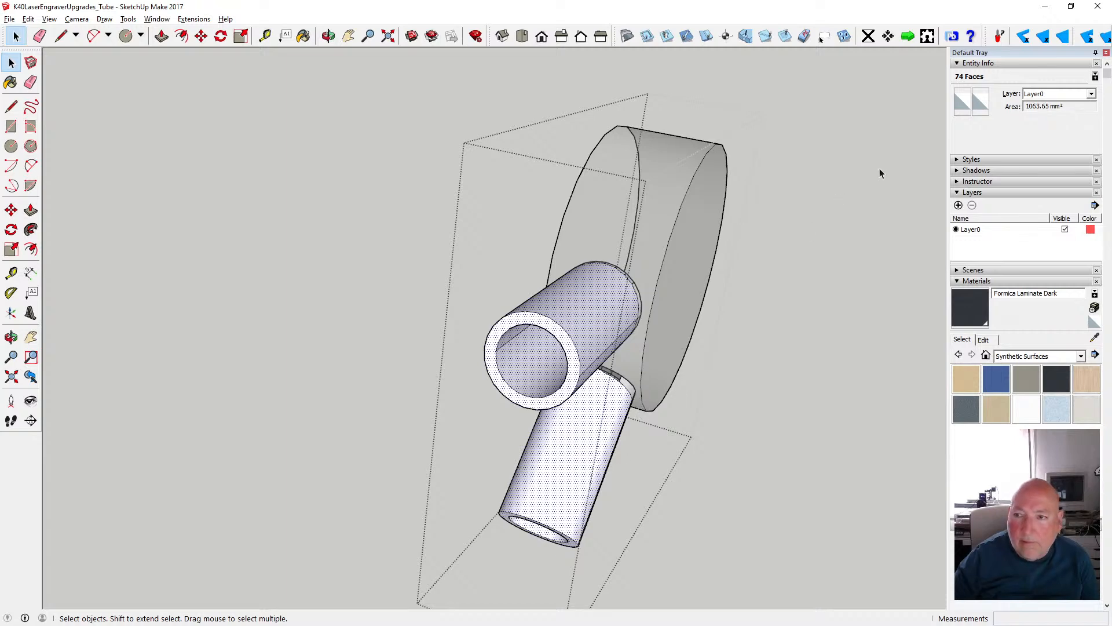
{"action": "left_click", "coordinate": [328, 36]}
{"action": "left_click_drag", "start_coordinate": [509, 266], "coordinate": [450, 179]}
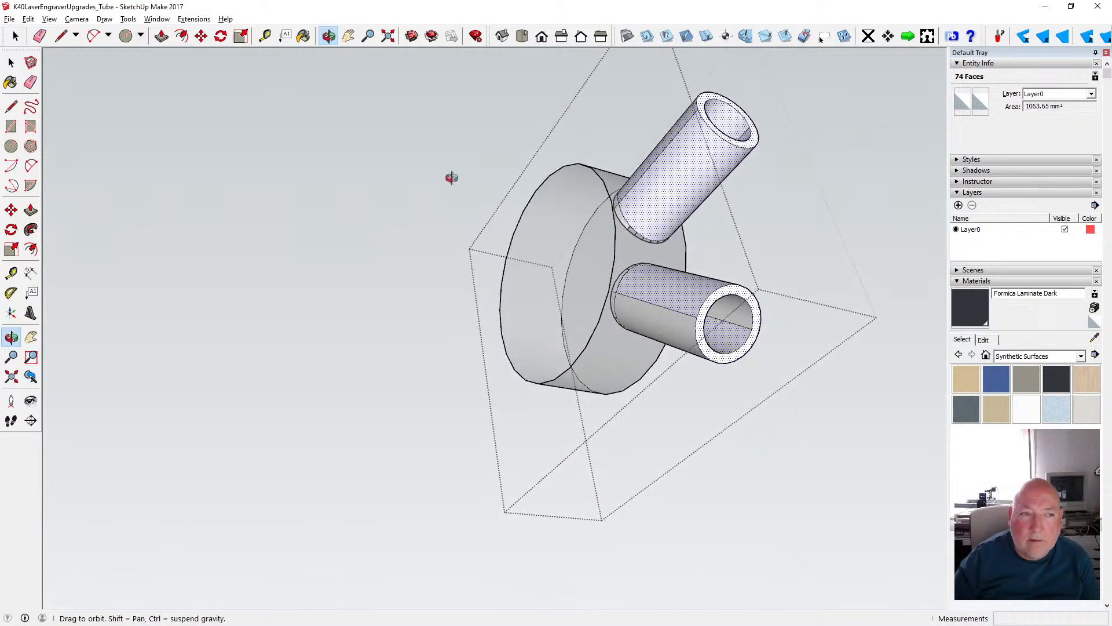
{"action": "key", "text": "space"}
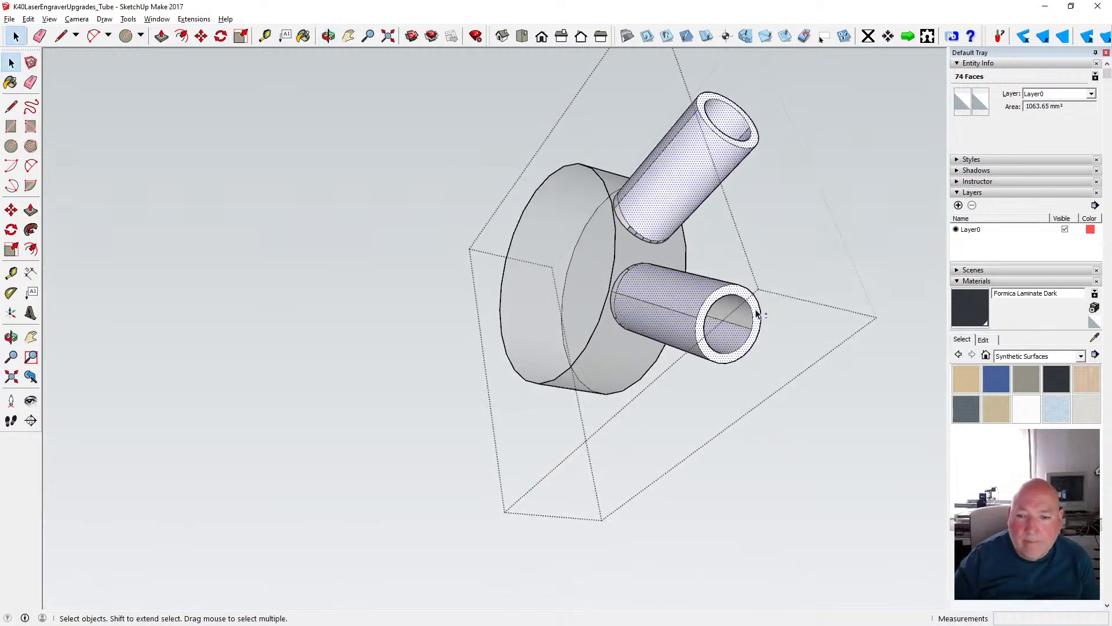
{"action": "left_click", "coordinate": [962, 103]}
{"action": "scroll", "coordinate": [553, 303], "scroll_direction": "down", "scroll_amount": 3}
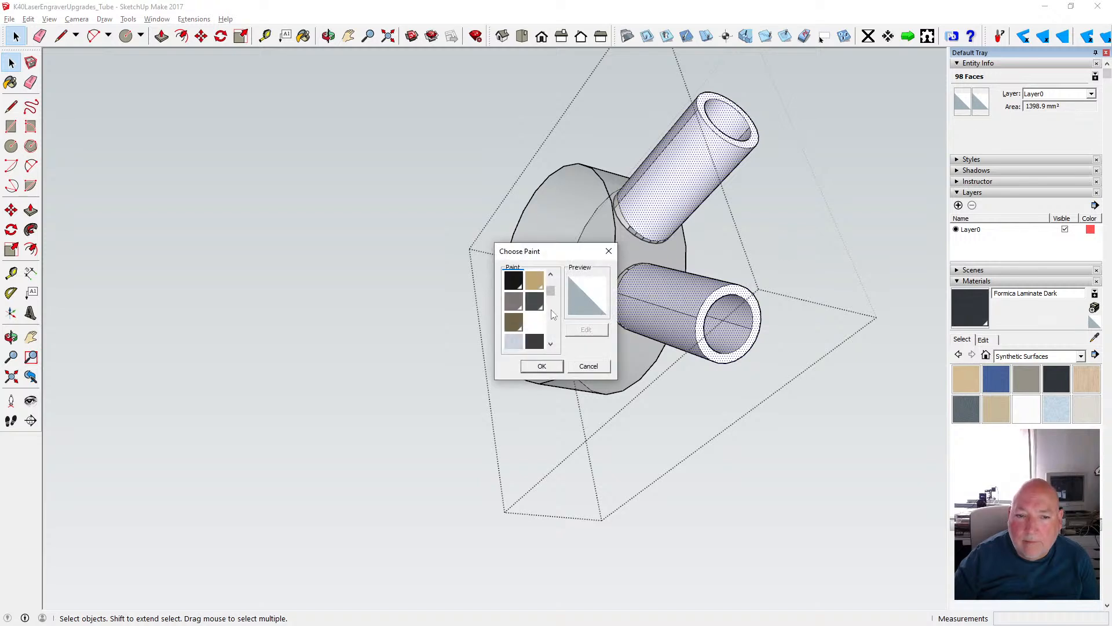
{"action": "left_click", "coordinate": [515, 341]}
{"action": "left_click", "coordinate": [541, 365]}
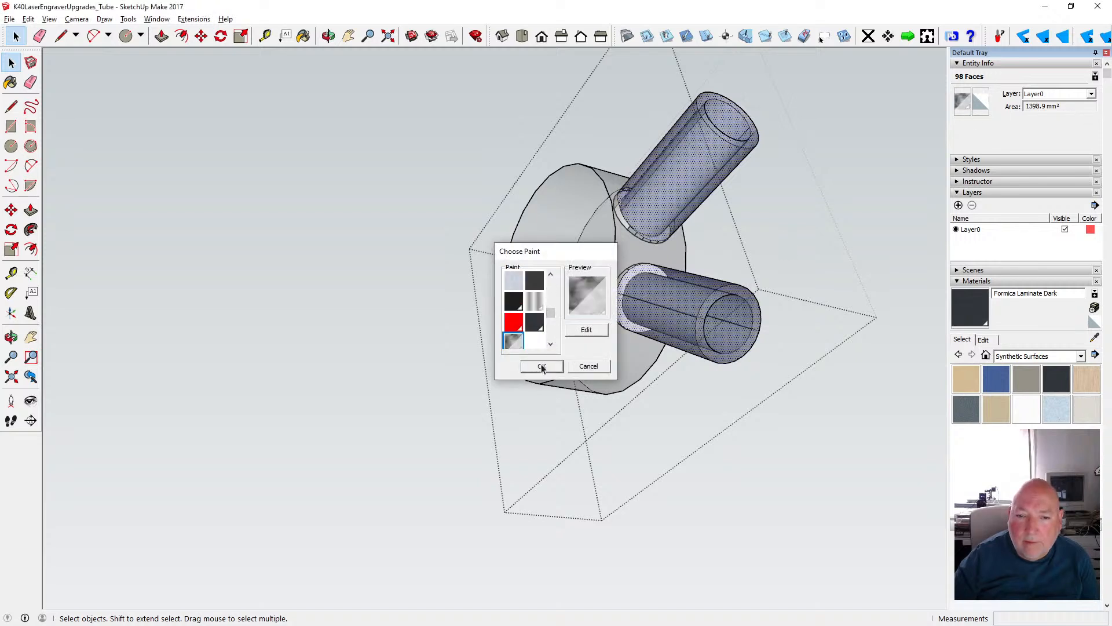
- Apply the same translucent glass to the back sides of both pipe stubs and close the group
{"action": "left_click", "coordinate": [985, 106]}
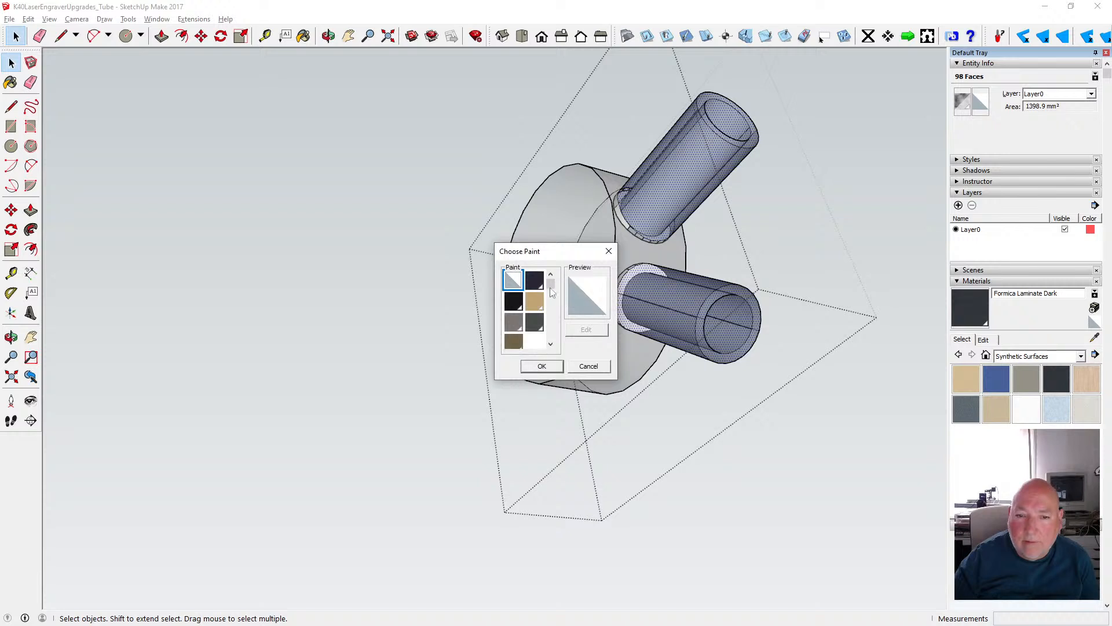
{"action": "scroll", "coordinate": [548, 287], "scroll_direction": "down", "scroll_amount": 3}
{"action": "left_click", "coordinate": [514, 326]}
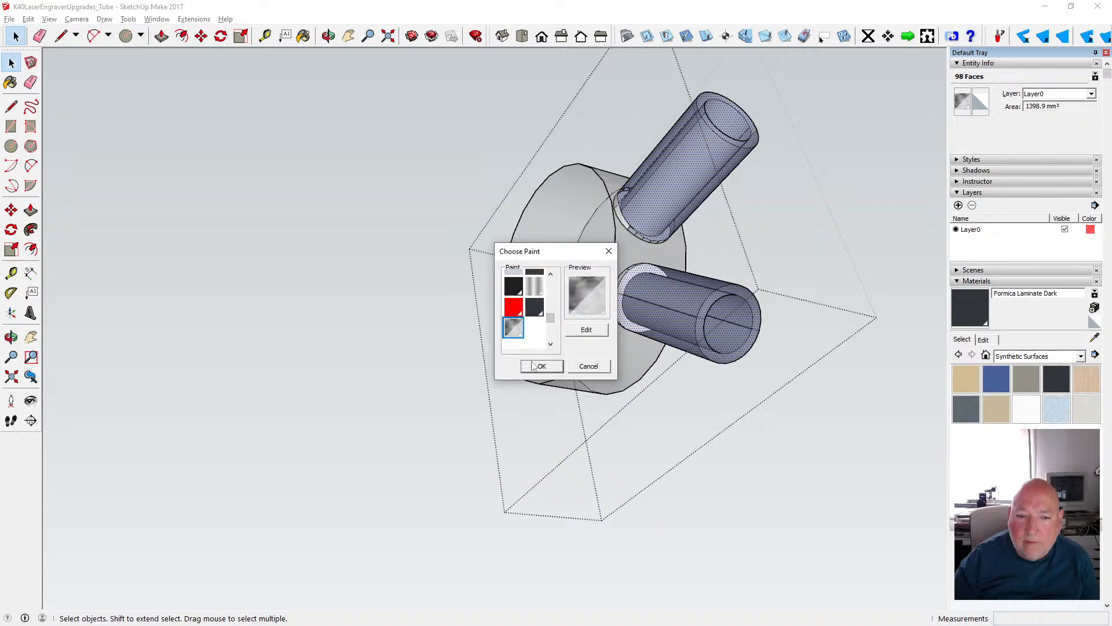
{"action": "left_click", "coordinate": [532, 369]}
{"action": "left_click", "coordinate": [772, 506]}
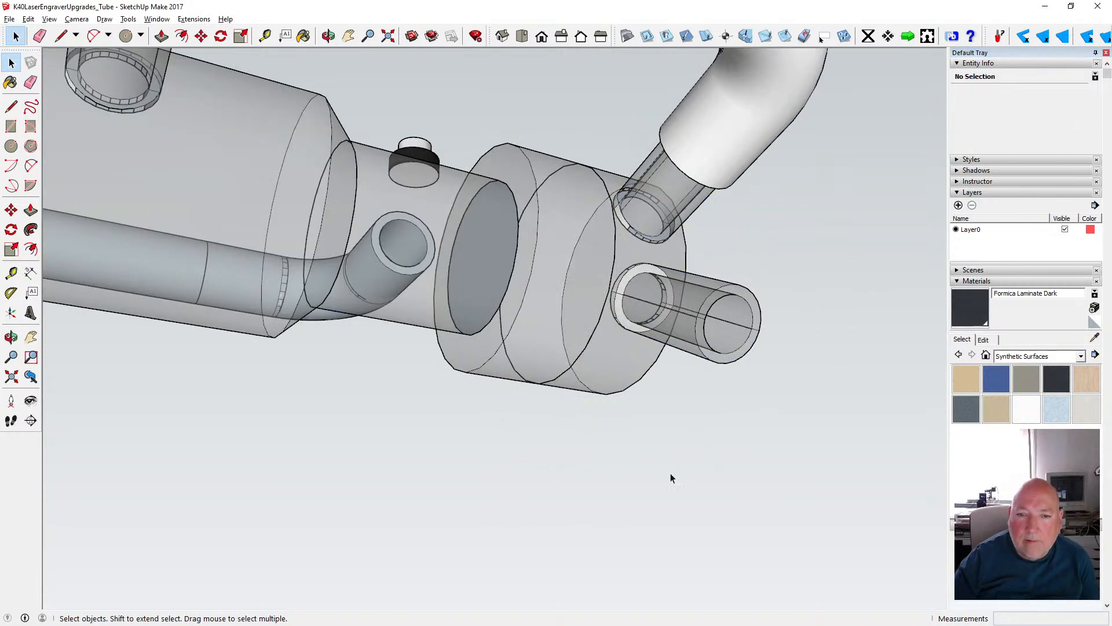
{"action": "middle_click_drag", "start_coordinate": [615, 418], "coordinate": [596, 270]}
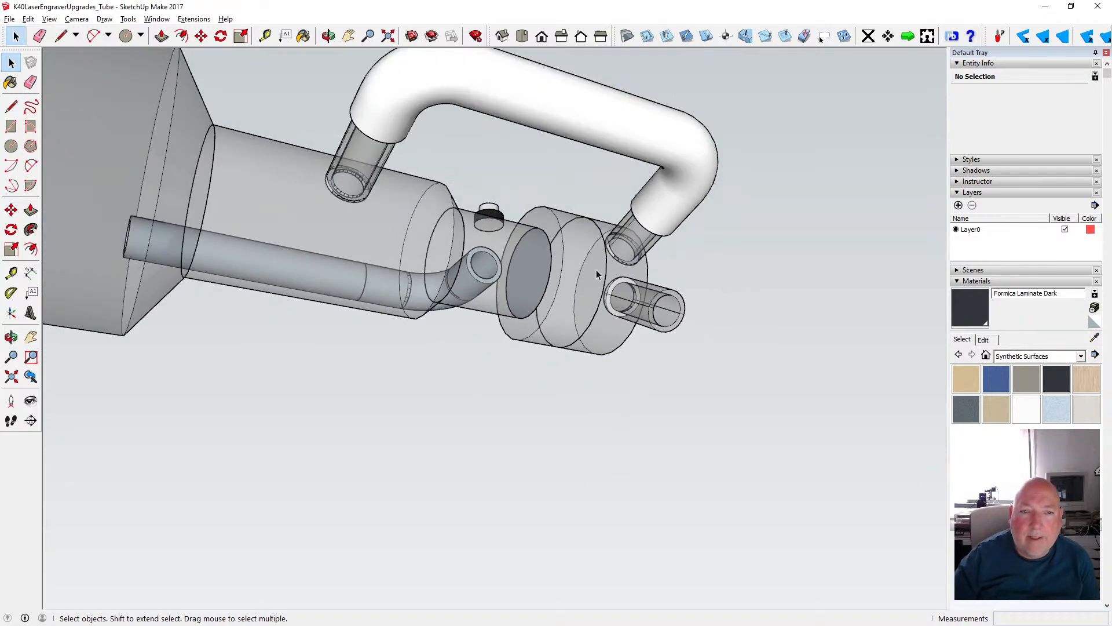
- Inspect the glass look of the whole laser tube and both of its end assemblies for parts still opaque
{"action": "left_click", "coordinate": [328, 36]}
{"action": "left_click_drag", "start_coordinate": [499, 184], "coordinate": [423, 277]}
{"action": "scroll", "coordinate": [476, 252], "scroll_direction": "down", "scroll_amount": 6}
{"action": "scroll", "coordinate": [421, 277], "scroll_direction": "down", "scroll_amount": 5}
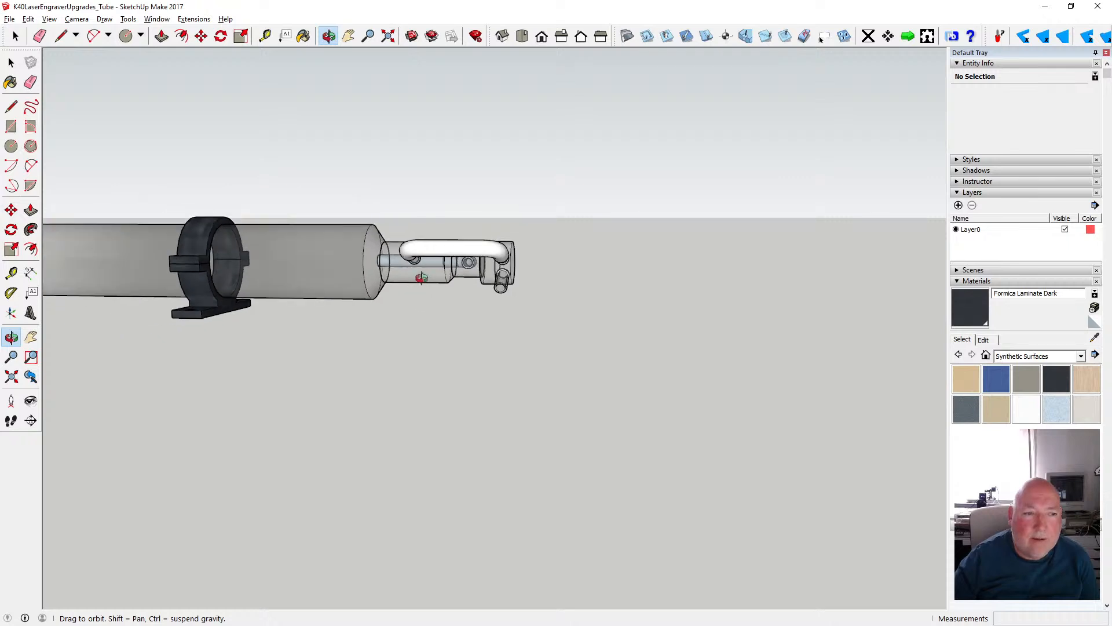
{"action": "scroll", "coordinate": [422, 278], "scroll_direction": "down", "scroll_amount": 1}
{"action": "left_click_drag", "start_coordinate": [337, 269], "coordinate": [515, 323]}
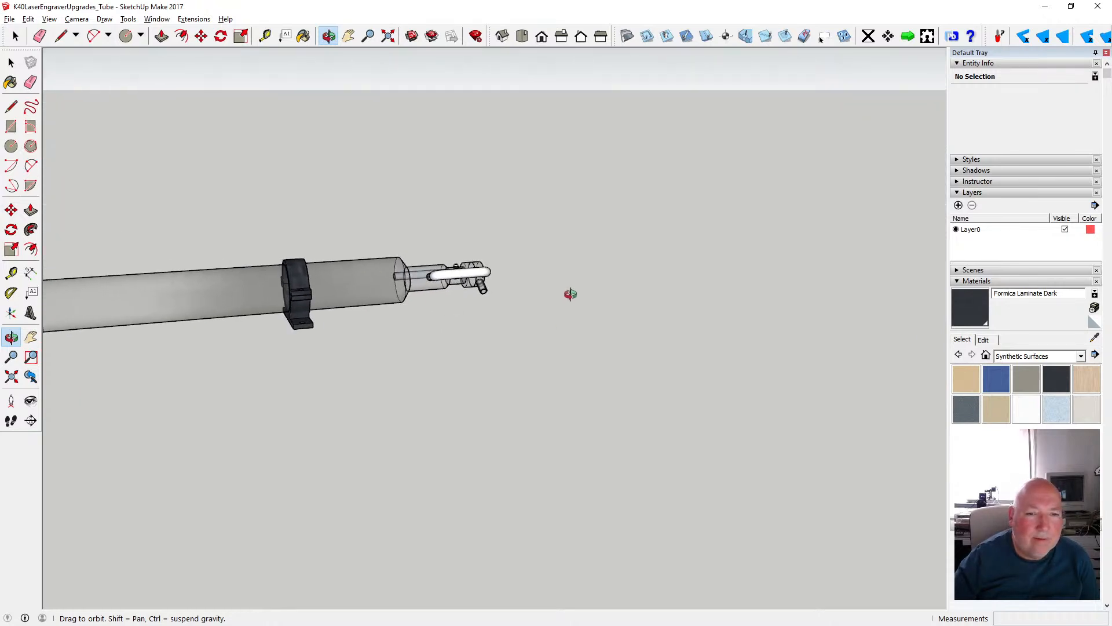
{"action": "scroll", "coordinate": [570, 294], "scroll_direction": "down", "scroll_amount": 5}
{"action": "left_click_drag", "start_coordinate": [382, 317], "coordinate": [330, 288]}
{"action": "scroll", "coordinate": [339, 271], "scroll_direction": "up", "scroll_amount": 5}
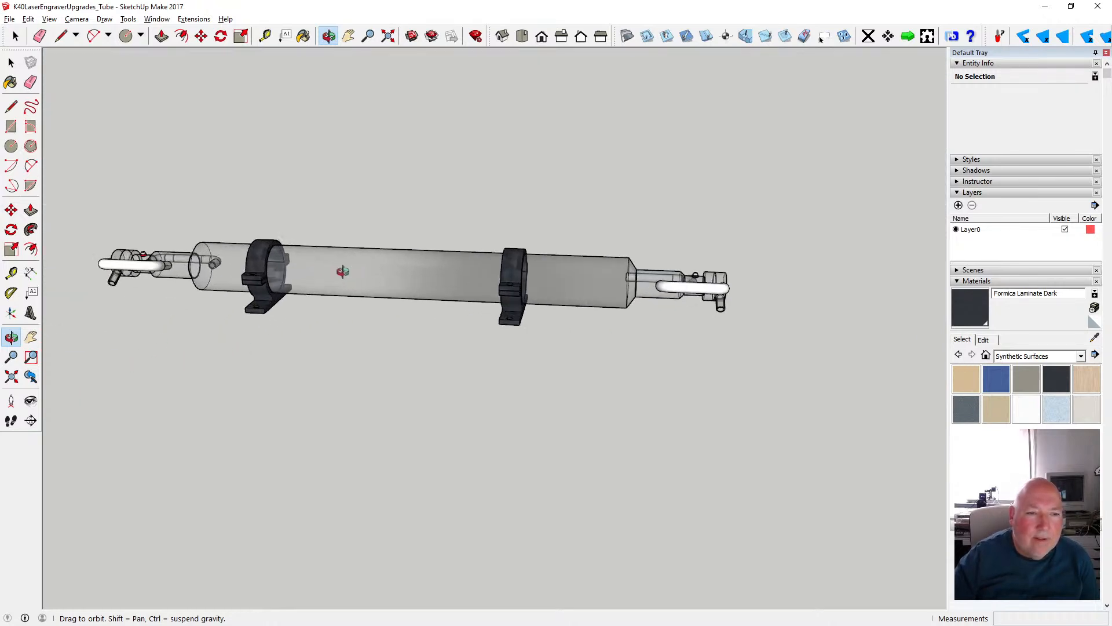
{"action": "scroll", "coordinate": [334, 273], "scroll_direction": "down", "scroll_amount": 2}
{"action": "scroll", "coordinate": [199, 250], "scroll_direction": "up", "scroll_amount": 5}
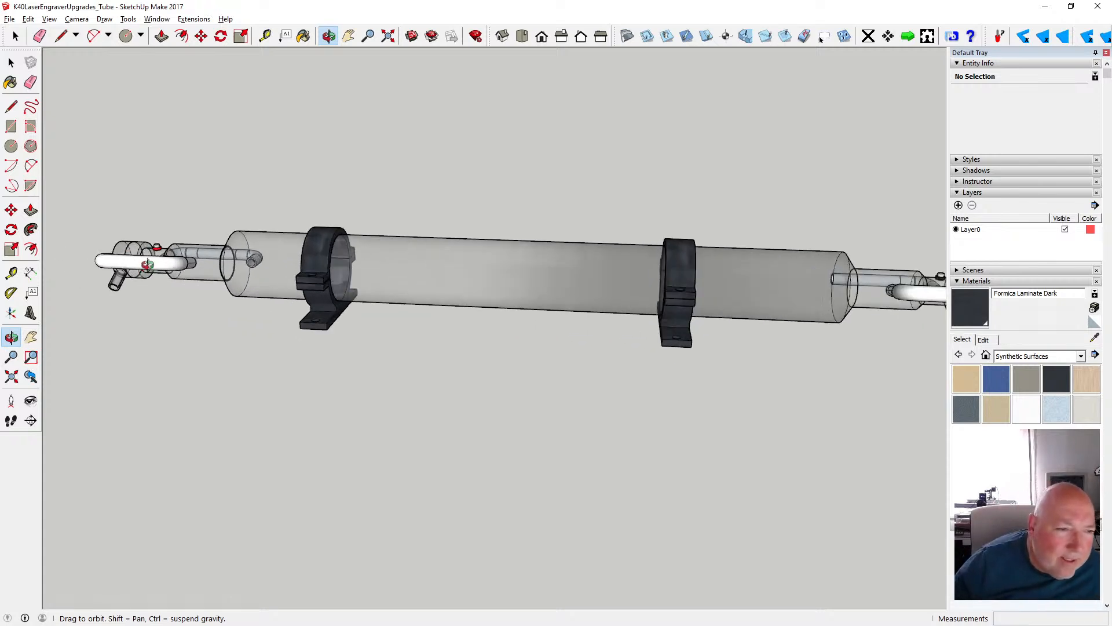
{"action": "mouse_move", "coordinate": [198, 250]}
{"action": "left_mouse_down"}
{"action": "mouse_move", "coordinate": [174, 293]}
{"action": "mouse_move", "coordinate": [202, 256]}
{"action": "left_mouse_up"}
{"action": "scroll", "coordinate": [202, 256], "scroll_direction": "up", "scroll_amount": 4}
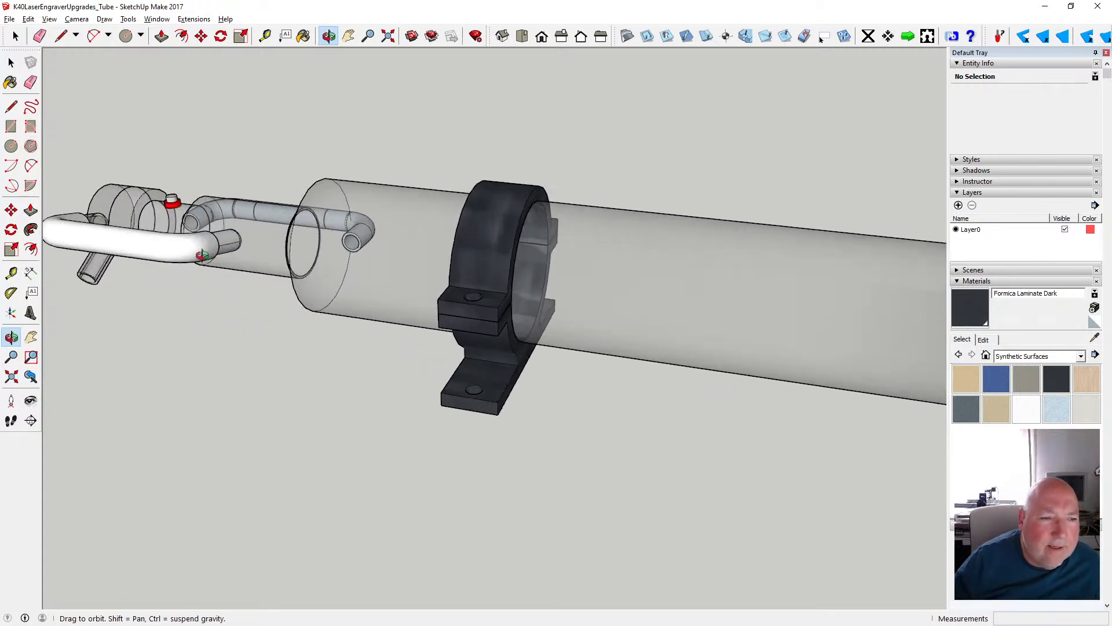
{"action": "scroll", "coordinate": [202, 256], "scroll_direction": "down", "scroll_amount": 5}
{"action": "left_click_drag", "start_coordinate": [278, 255], "coordinate": [554, 317]}
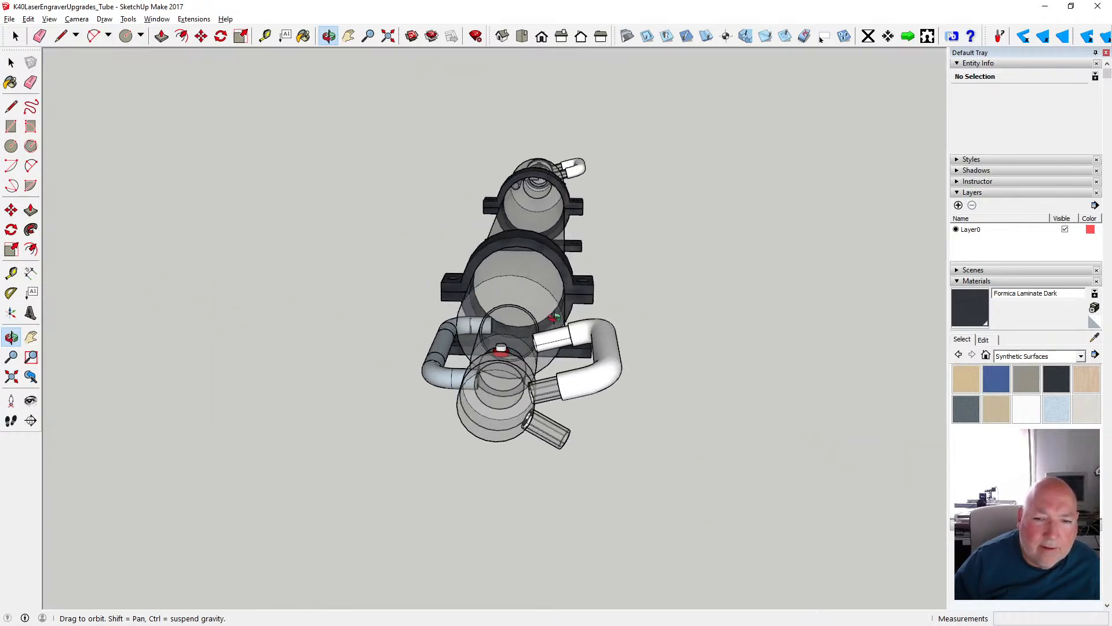
{"action": "scroll", "coordinate": [574, 337], "scroll_direction": "up", "scroll_amount": 4}
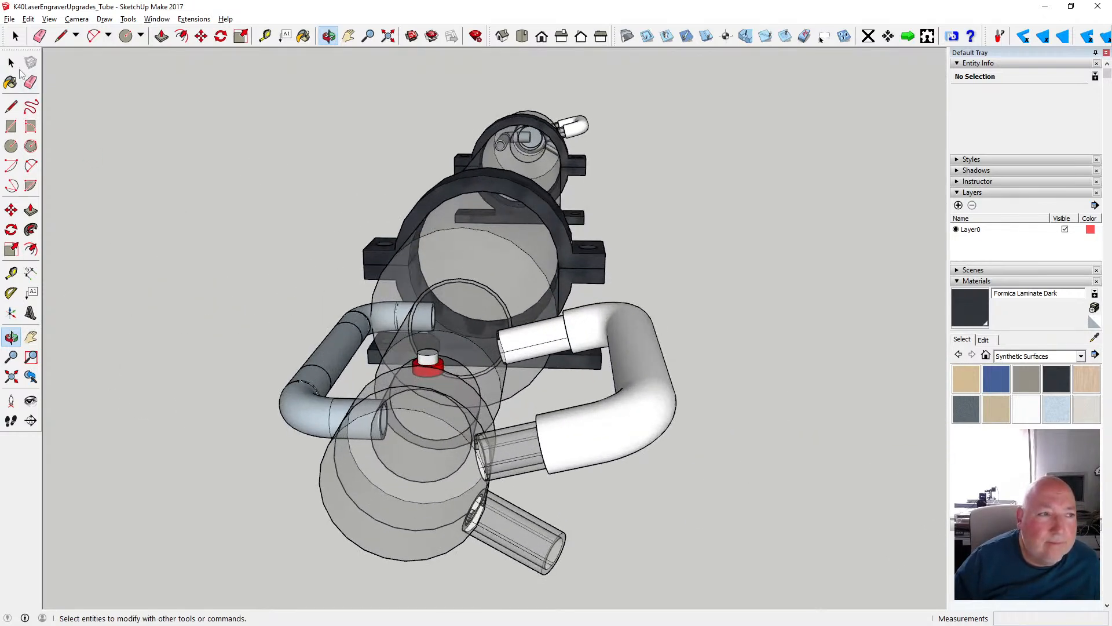
- Open the cylinder with the remaining white pipe stub and apply the translucent glass to the front side of the stub's surfaces and rim
{"action": "left_click", "coordinate": [11, 62]}
{"action": "double_click", "coordinate": [517, 355]}
{"action": "scroll", "coordinate": [531, 341], "scroll_direction": "up", "scroll_amount": 3}
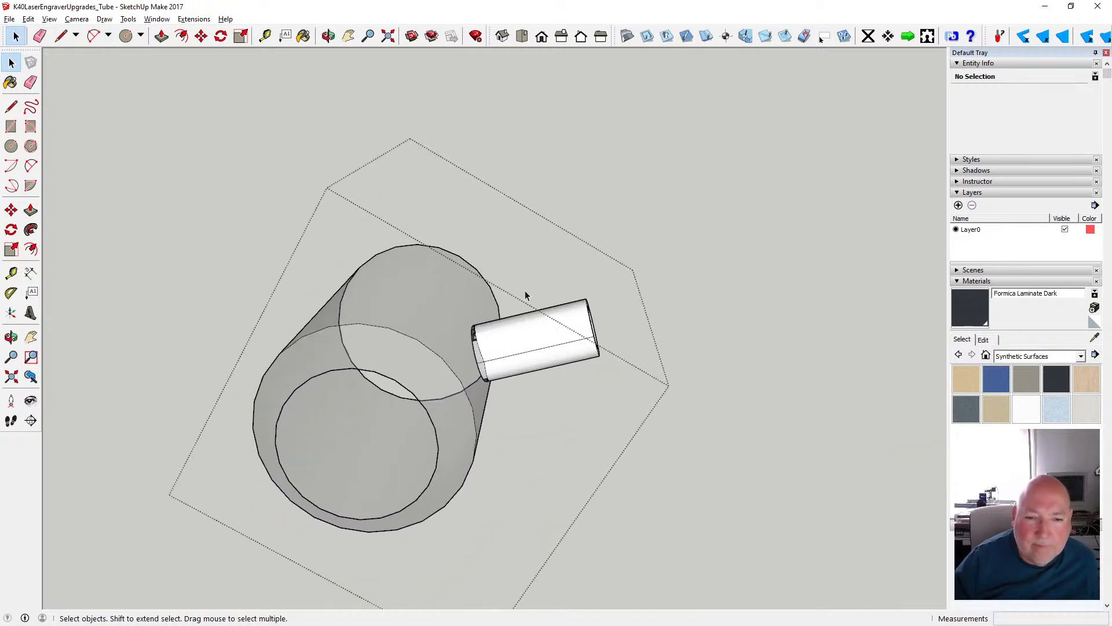
{"action": "key", "text": "o"}
{"action": "left_click_drag", "start_coordinate": [504, 129], "coordinate": [402, 251]}
{"action": "left_click", "coordinate": [11, 62]}
{"action": "scroll", "coordinate": [410, 322], "scroll_direction": "up", "scroll_amount": 2}
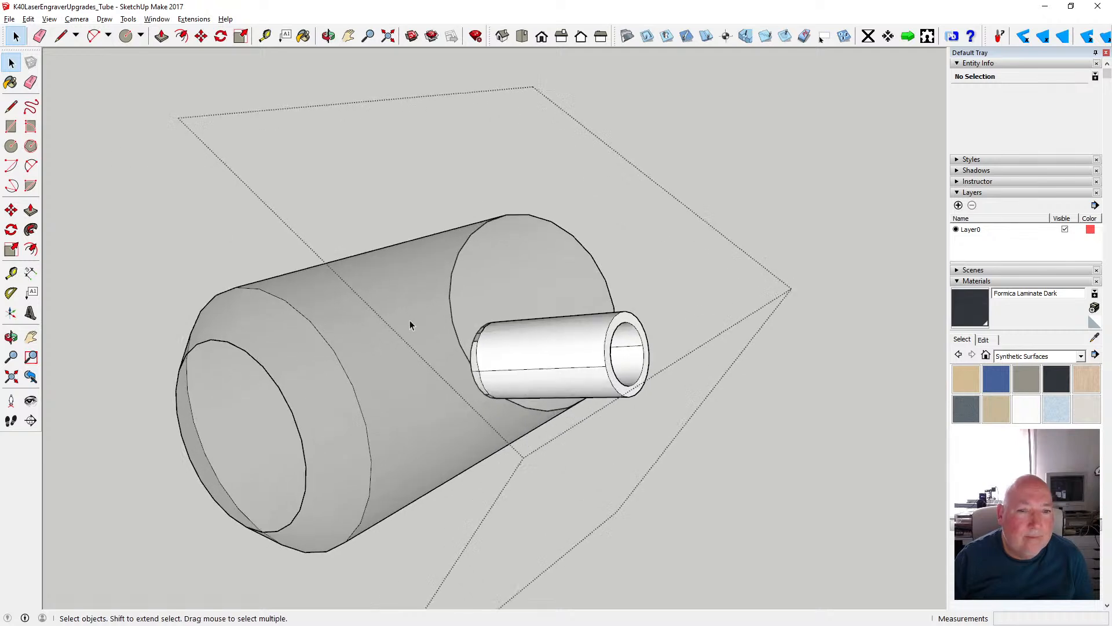
{"action": "left_click", "coordinate": [538, 351]}
{"action": "left_click", "coordinate": [562, 380], "text": "shift"}
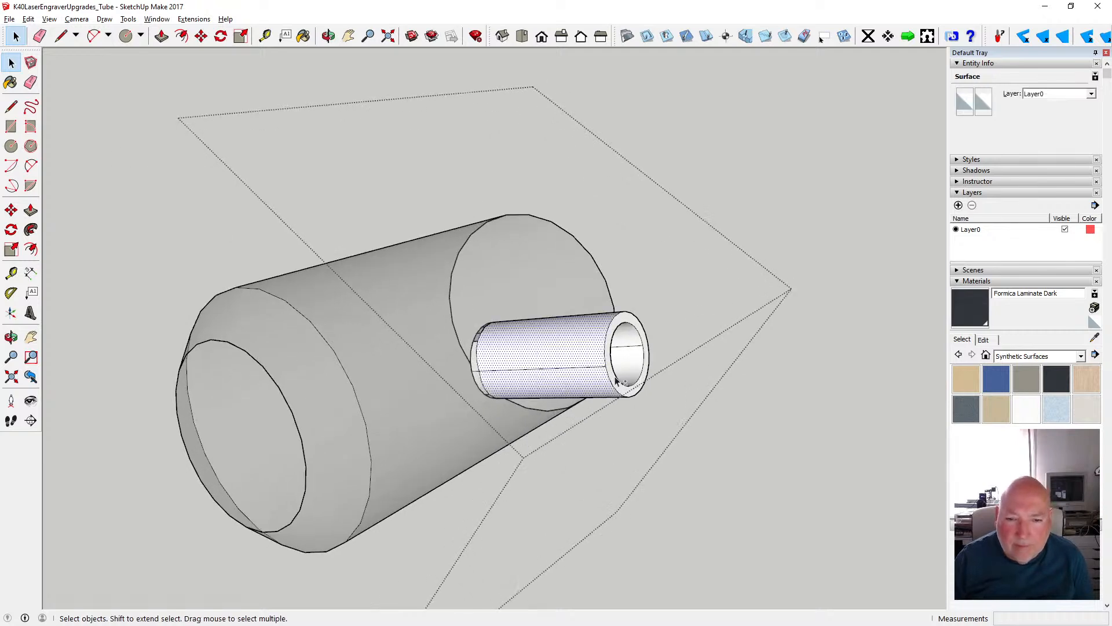
{"action": "left_click", "coordinate": [630, 351], "text": "shift"}
{"action": "left_click", "coordinate": [622, 320], "text": "shift"}
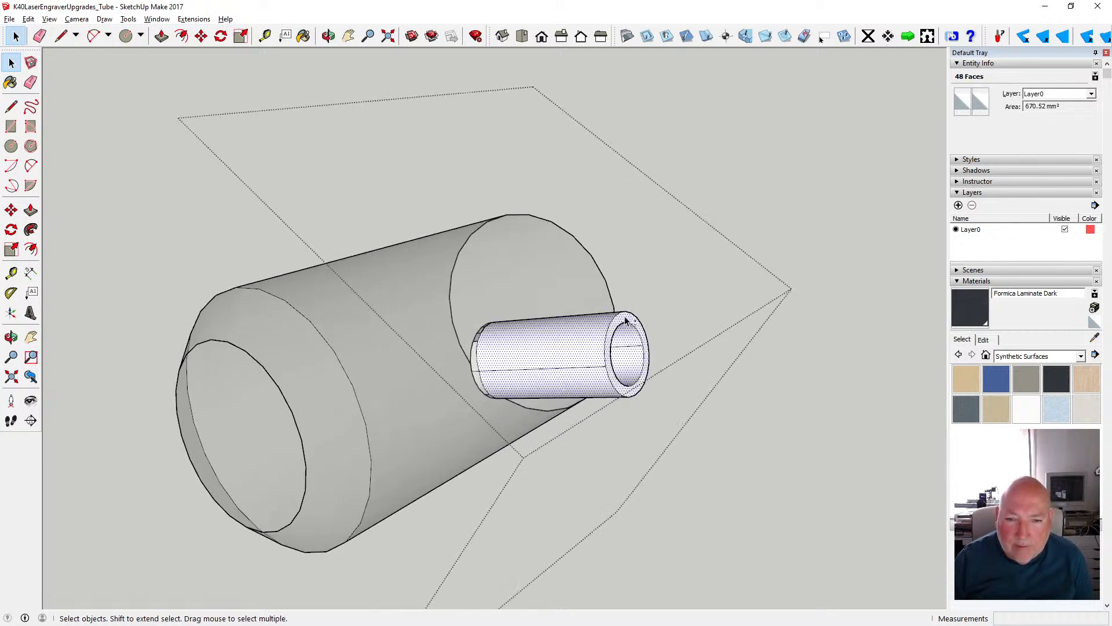
{"action": "left_click", "coordinate": [962, 101]}
{"action": "left_click_drag", "start_coordinate": [551, 283], "coordinate": [551, 320]}
{"action": "left_click", "coordinate": [513, 322]}
{"action": "left_click", "coordinate": [542, 367]}
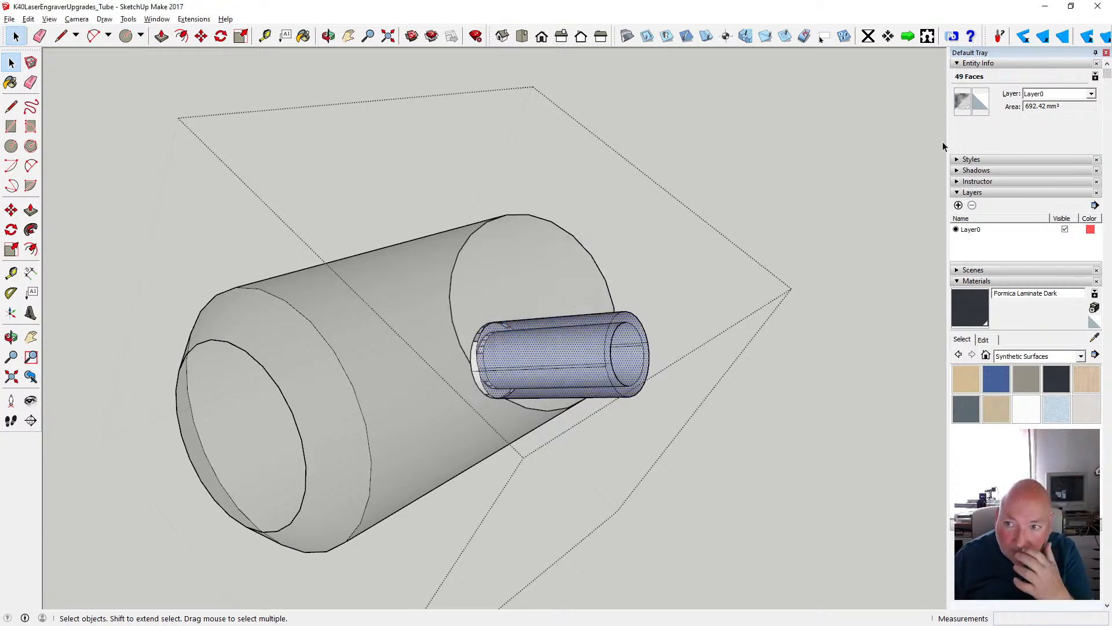
- Apply the same translucent glass to the back side of the stub's surfaces and rim, and close the group
{"action": "left_click", "coordinate": [982, 107]}
{"action": "scroll", "coordinate": [556, 291], "scroll_direction": "up", "scroll_amount": 1}
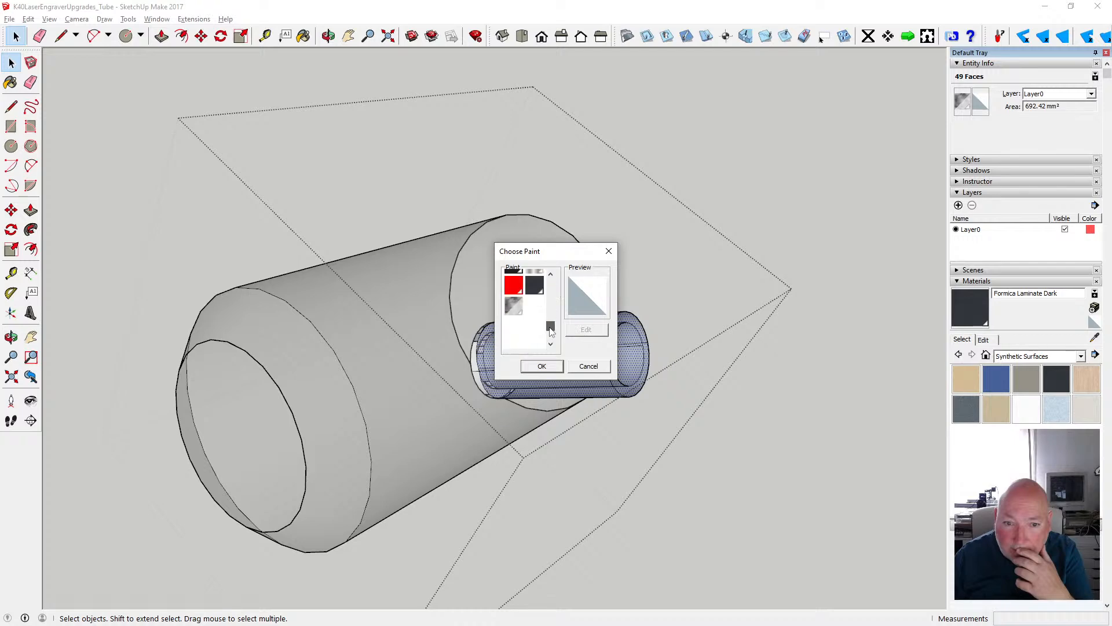
{"action": "left_click", "coordinate": [532, 363]}
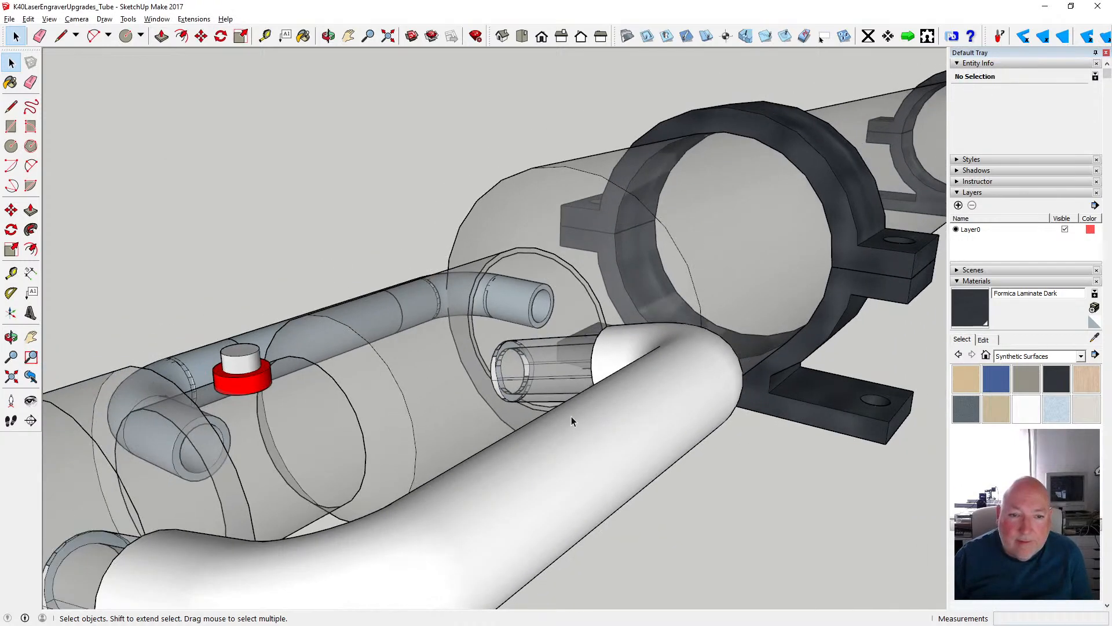
{"action": "scroll", "coordinate": [571, 416], "scroll_direction": "down", "scroll_amount": 5}
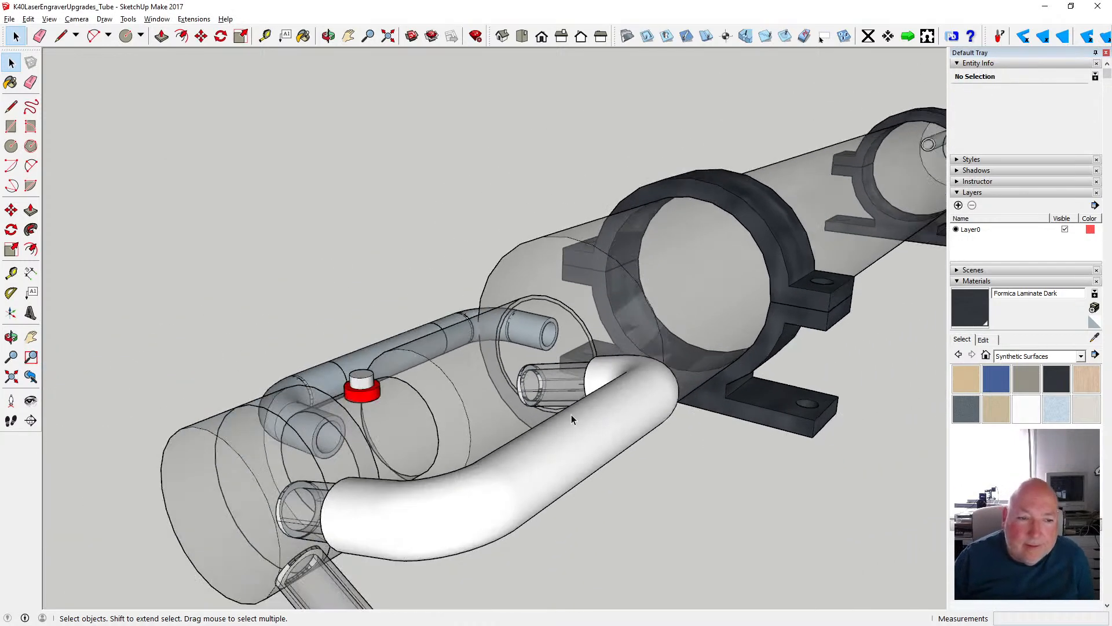
- Open the lower half of the tube clamp nearest the red-capped end and offset the front edge arc of its cradle
{"action": "left_click", "coordinate": [322, 37]}
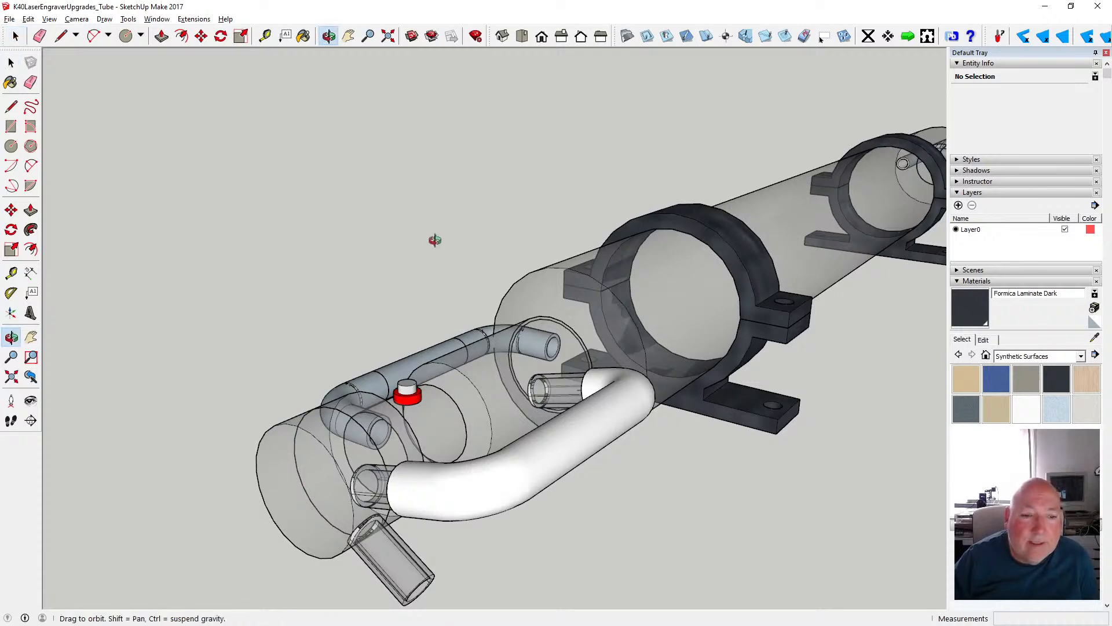
{"action": "left_click_drag", "start_coordinate": [537, 340], "coordinate": [478, 382]}
{"action": "scroll", "coordinate": [479, 382], "scroll_direction": "up", "scroll_amount": 8}
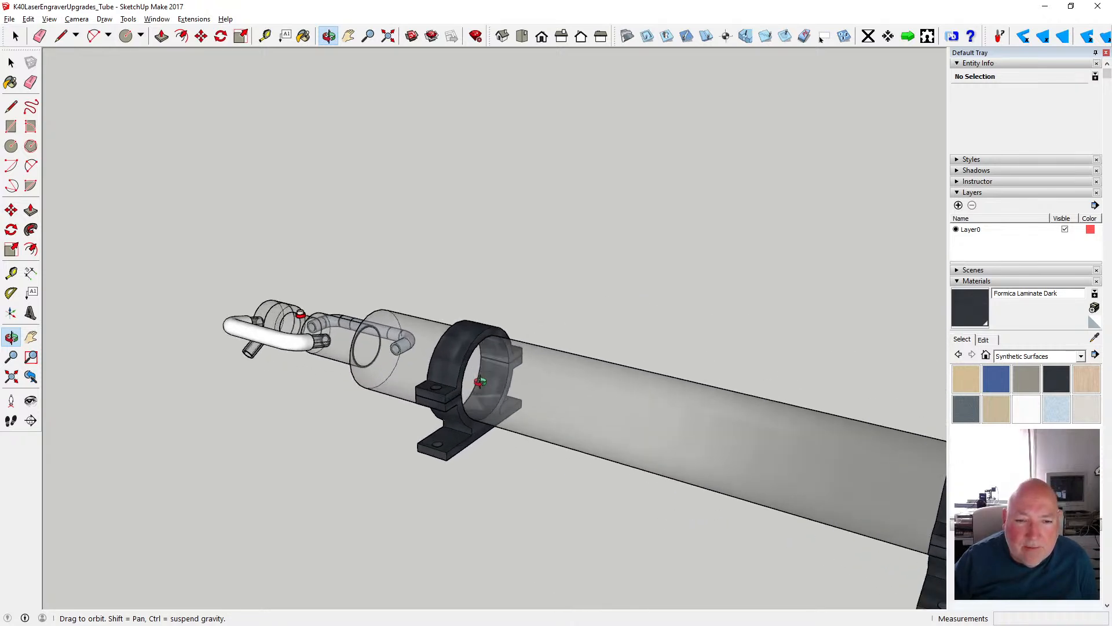
{"action": "scroll", "coordinate": [481, 379], "scroll_direction": "up", "scroll_amount": 3}
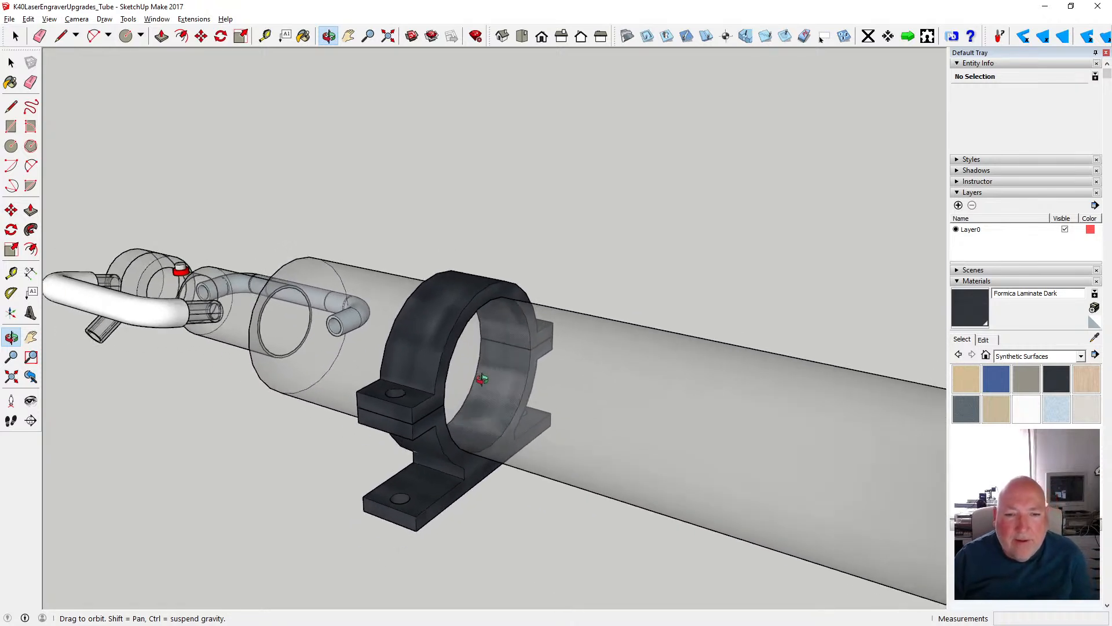
{"action": "scroll", "coordinate": [481, 379], "scroll_direction": "down", "scroll_amount": 1}
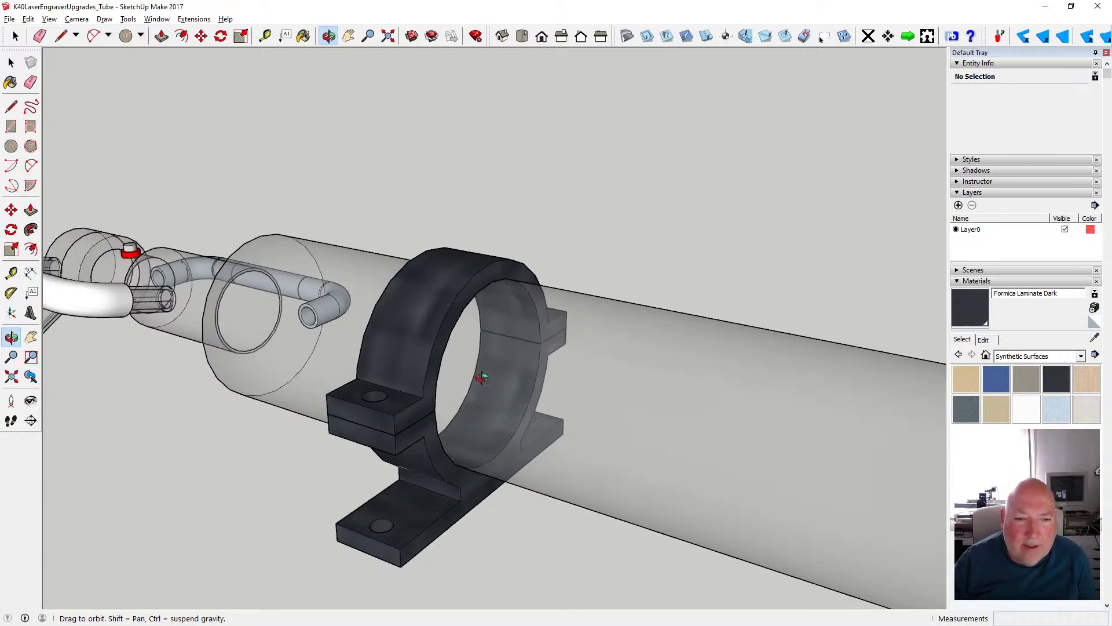
{"action": "scroll", "coordinate": [482, 378], "scroll_direction": "up", "scroll_amount": 2}
{"action": "left_click_drag", "start_coordinate": [482, 377], "coordinate": [429, 332]}
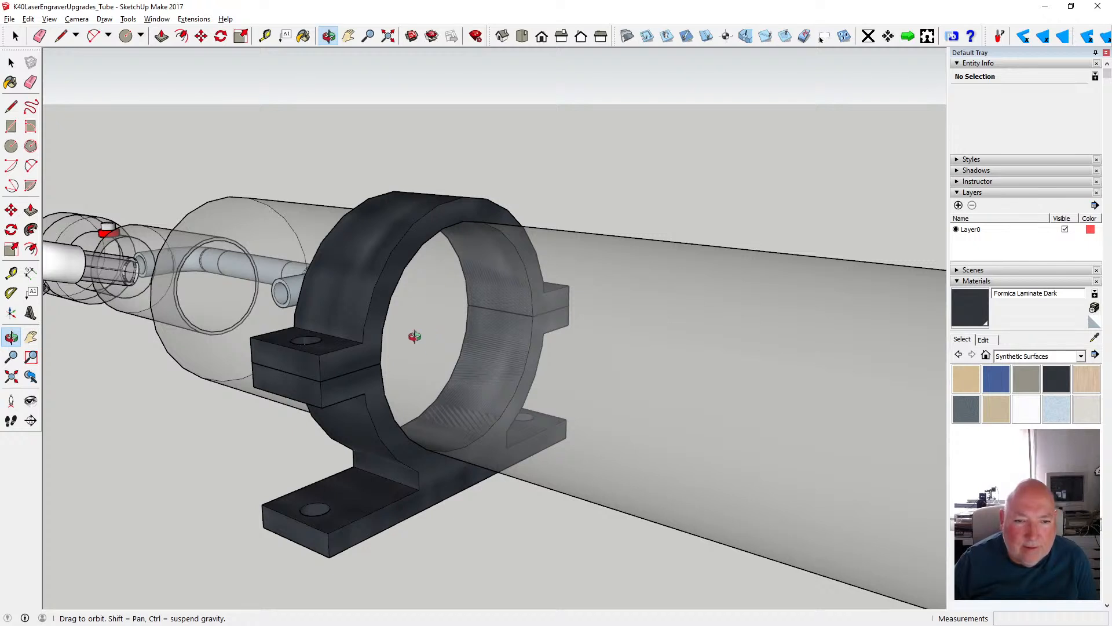
{"action": "left_click", "coordinate": [11, 62]}
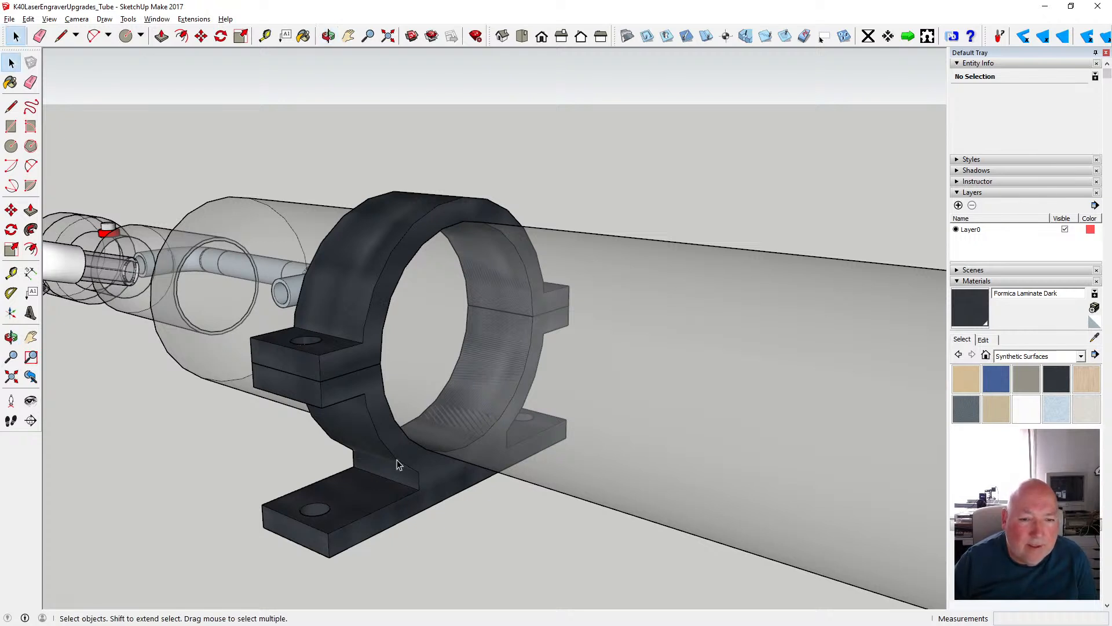
{"action": "double_click", "coordinate": [397, 445]}
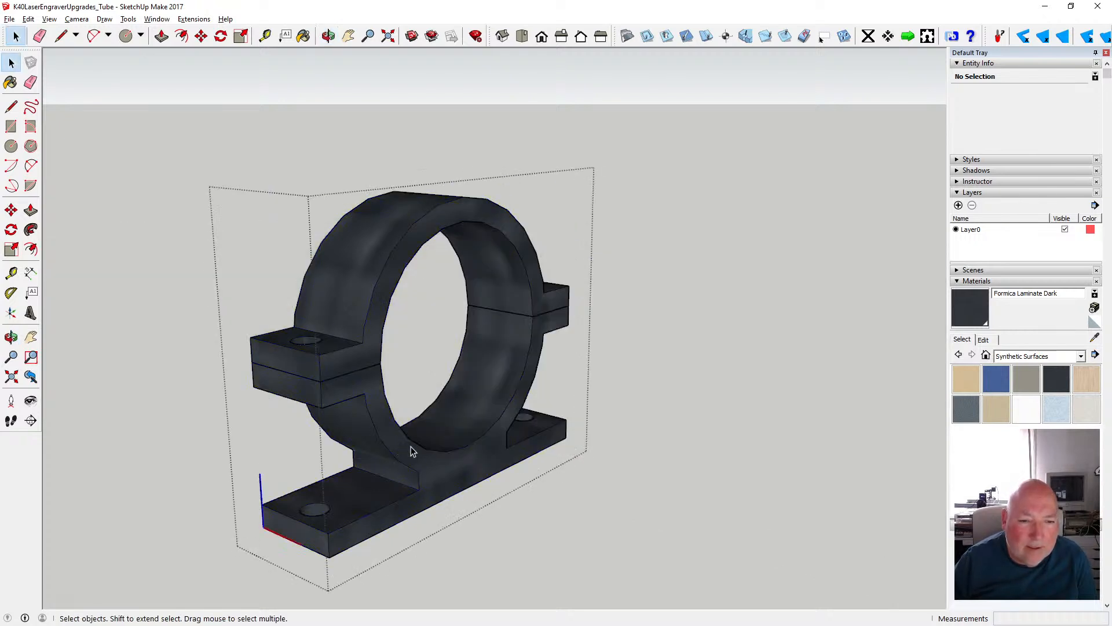
{"action": "double_click", "coordinate": [435, 467]}
{"action": "scroll", "coordinate": [433, 465], "scroll_direction": "up", "scroll_amount": 4}
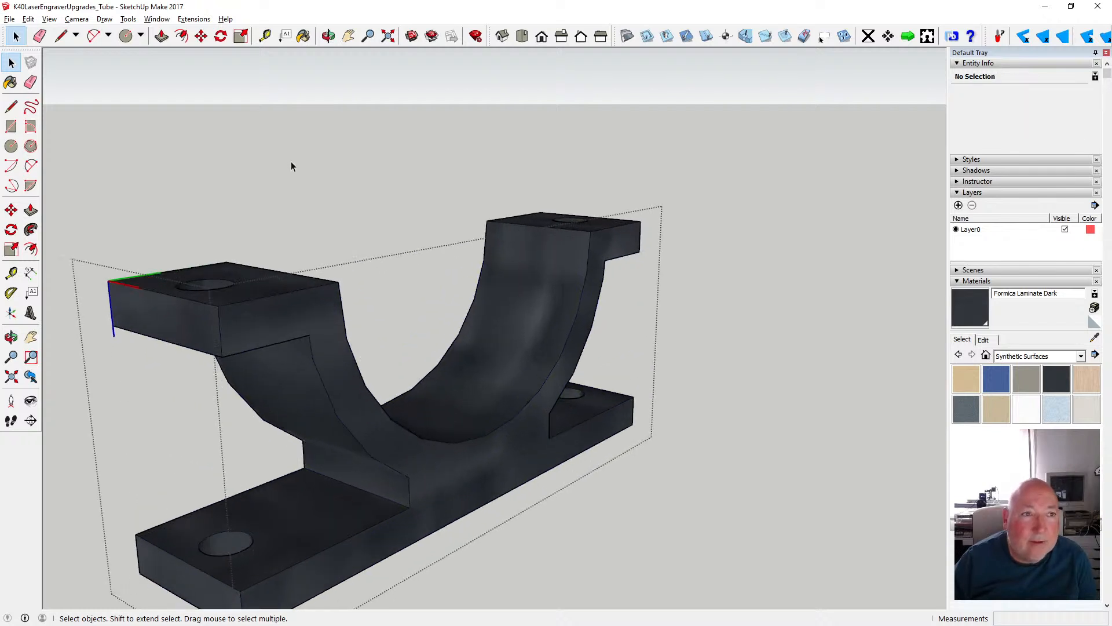
{"action": "left_click", "coordinate": [182, 36]}
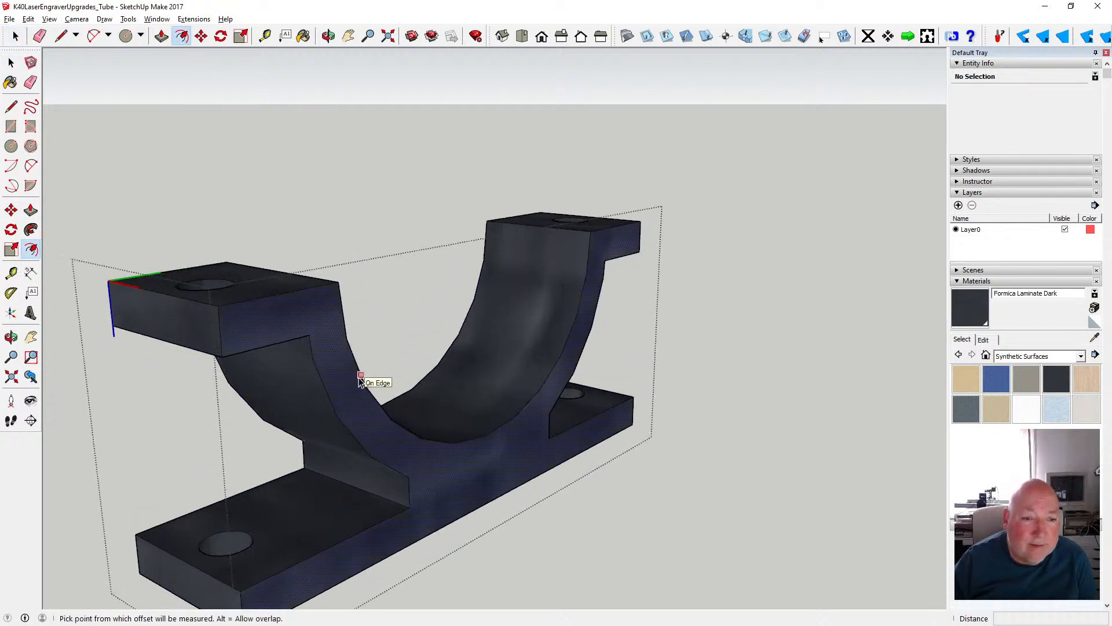
{"action": "left_click", "coordinate": [391, 421]}
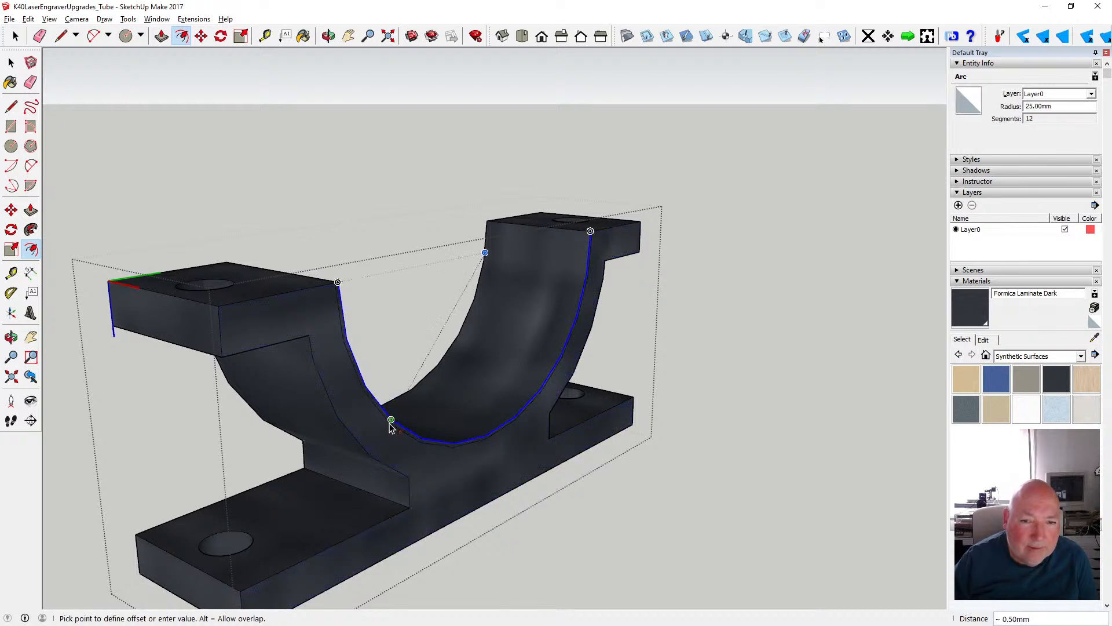
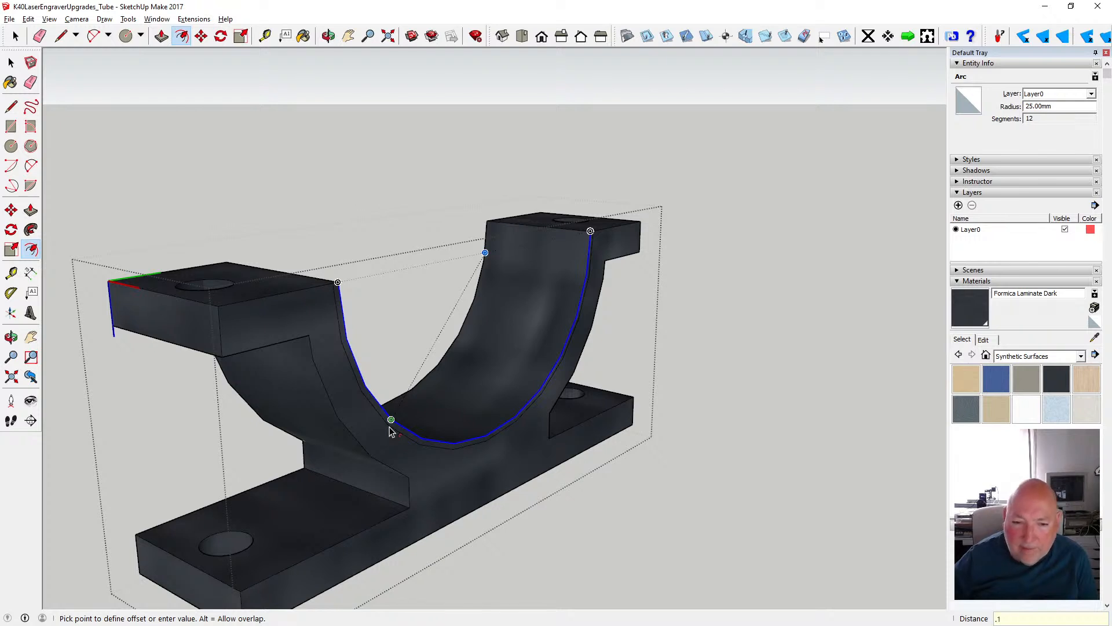
- Set the cradle arc's offset to 0.1 mm and push the resulting thin strip 20 mm through the lower clamp half
{"action": "key", "text": "Return"}
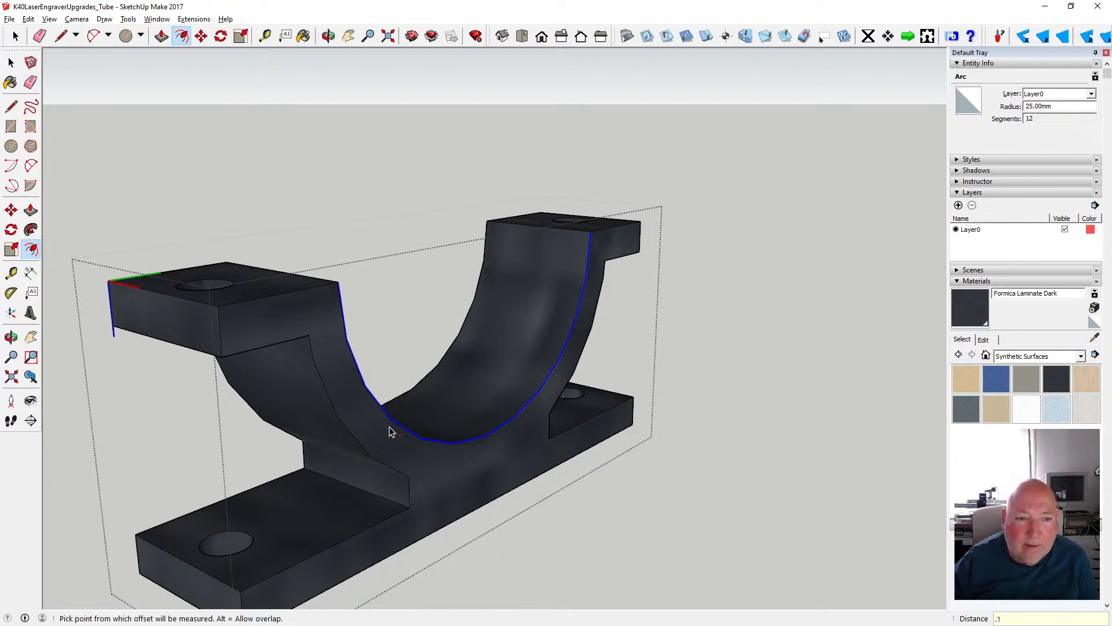
{"action": "key", "text": "Return"}
{"action": "left_click", "coordinate": [329, 36]}
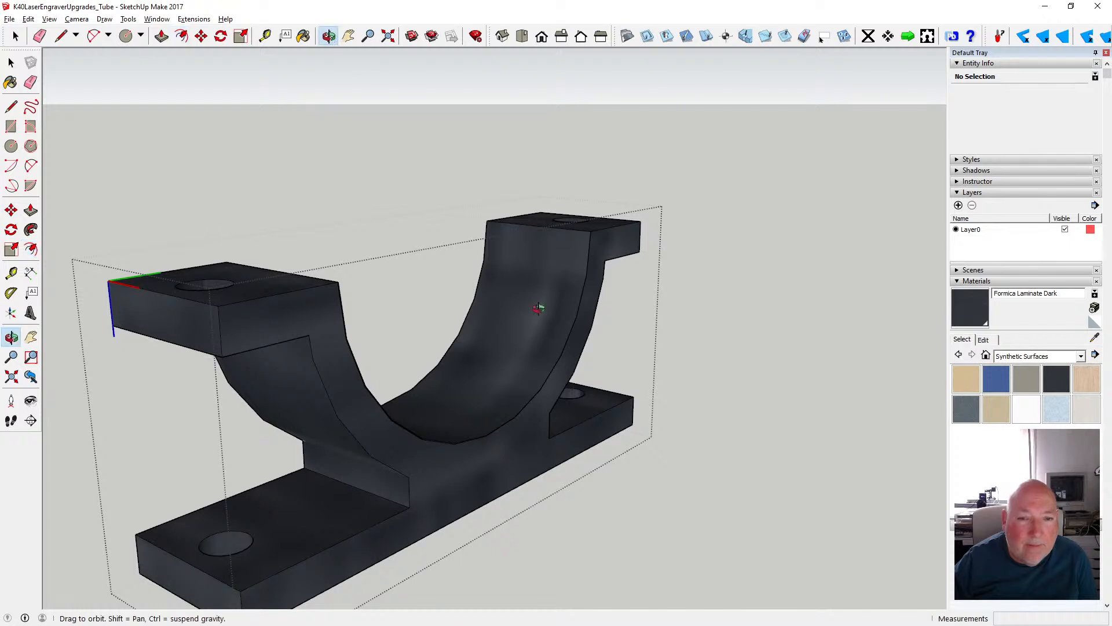
{"action": "left_click_drag", "start_coordinate": [538, 308], "coordinate": [447, 260]}
{"action": "left_click_drag", "start_coordinate": [603, 304], "coordinate": [429, 335]}
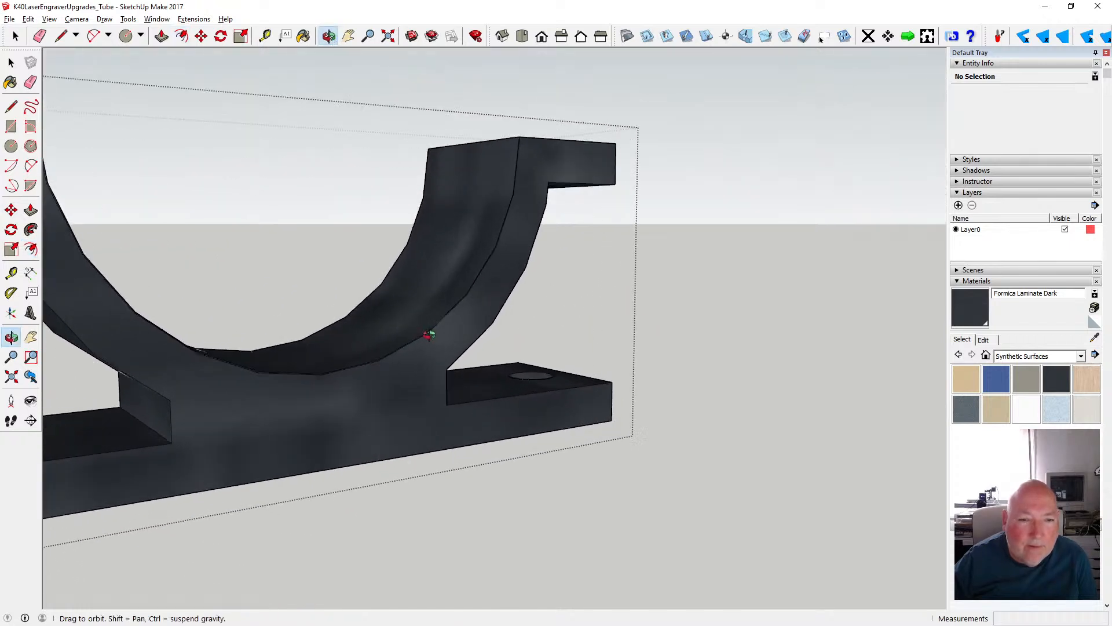
{"action": "scroll", "coordinate": [300, 365], "scroll_direction": "down", "scroll_amount": 3}
{"action": "scroll", "coordinate": [298, 368], "scroll_direction": "up", "scroll_amount": 5}
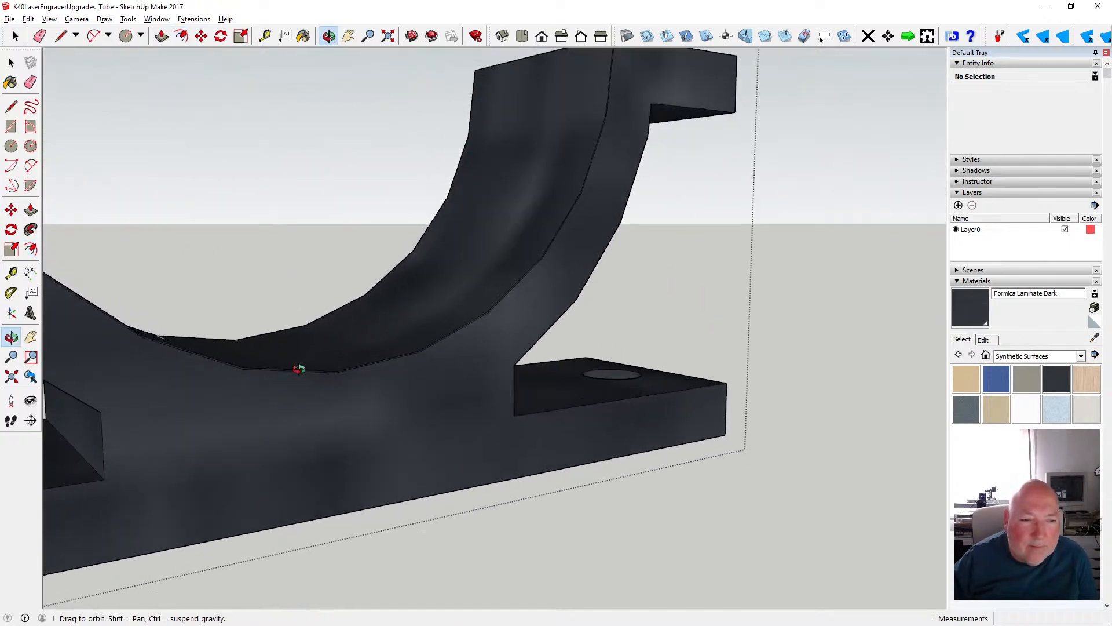
{"action": "scroll", "coordinate": [300, 367], "scroll_direction": "up", "scroll_amount": 2}
{"action": "scroll", "coordinate": [338, 339], "scroll_direction": "up", "scroll_amount": 2}
{"action": "left_click", "coordinate": [162, 36]}
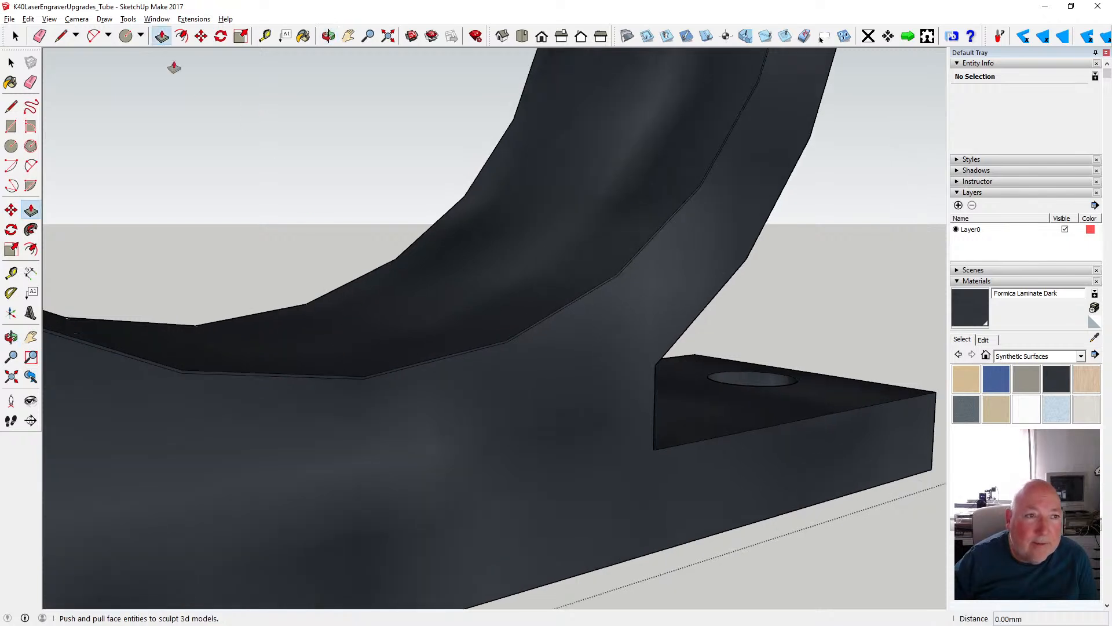
{"action": "left_click_drag", "start_coordinate": [413, 370], "coordinate": [261, 318]}
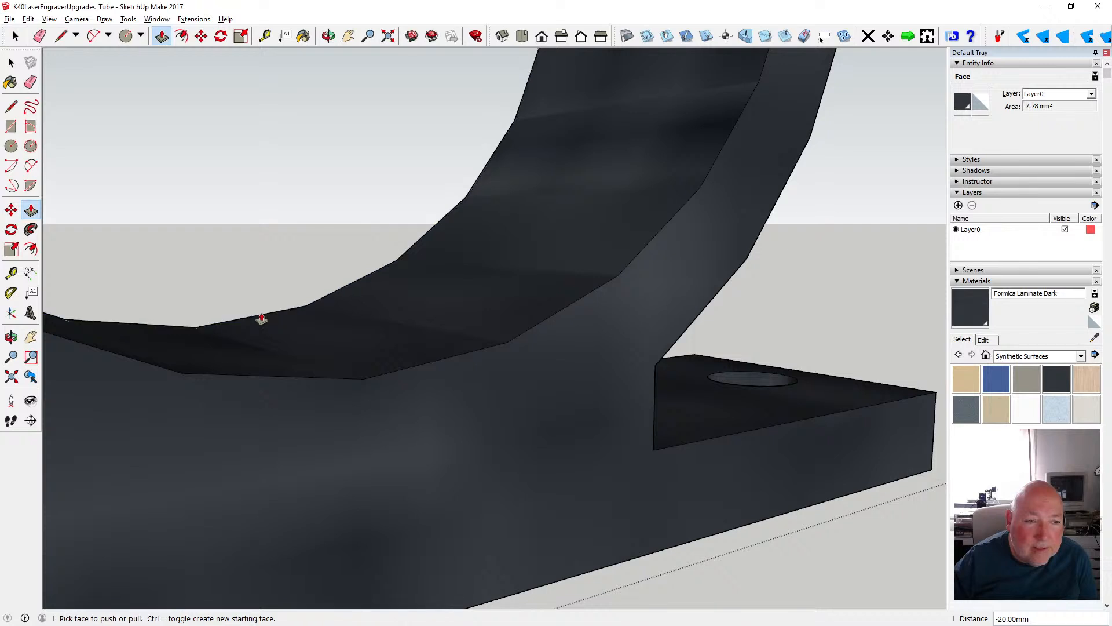
{"action": "key", "text": "space"}
- Open the upper half of the same tube clamp and offset its inner front arc by 0.1 mm
{"action": "scroll", "coordinate": [565, 368], "scroll_direction": "down", "scroll_amount": 10}
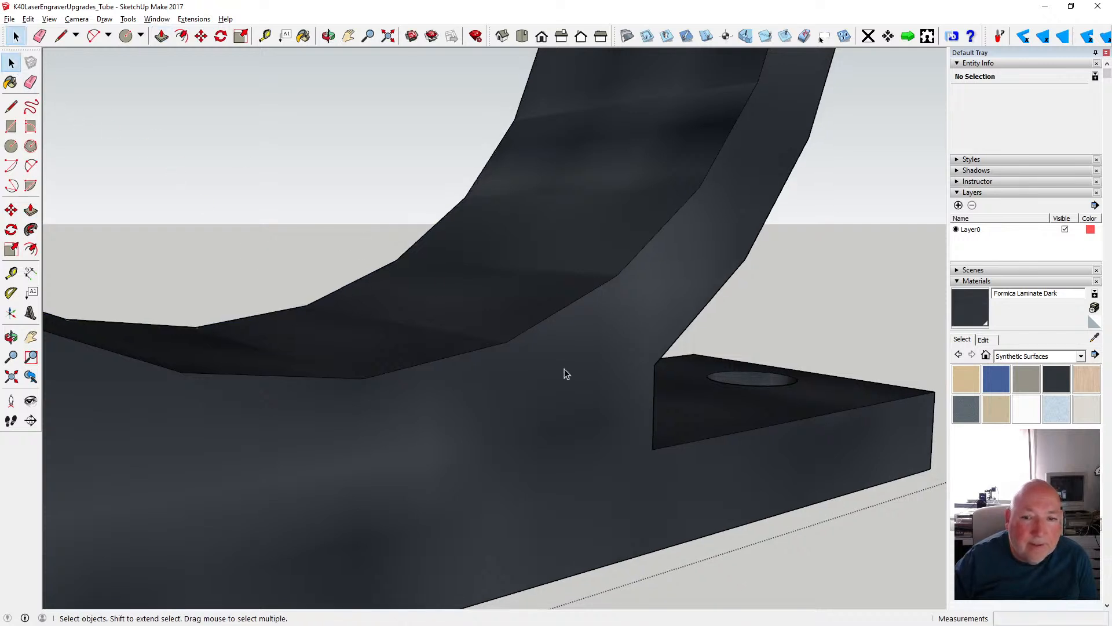
{"action": "scroll", "coordinate": [485, 381], "scroll_direction": "down", "scroll_amount": 2}
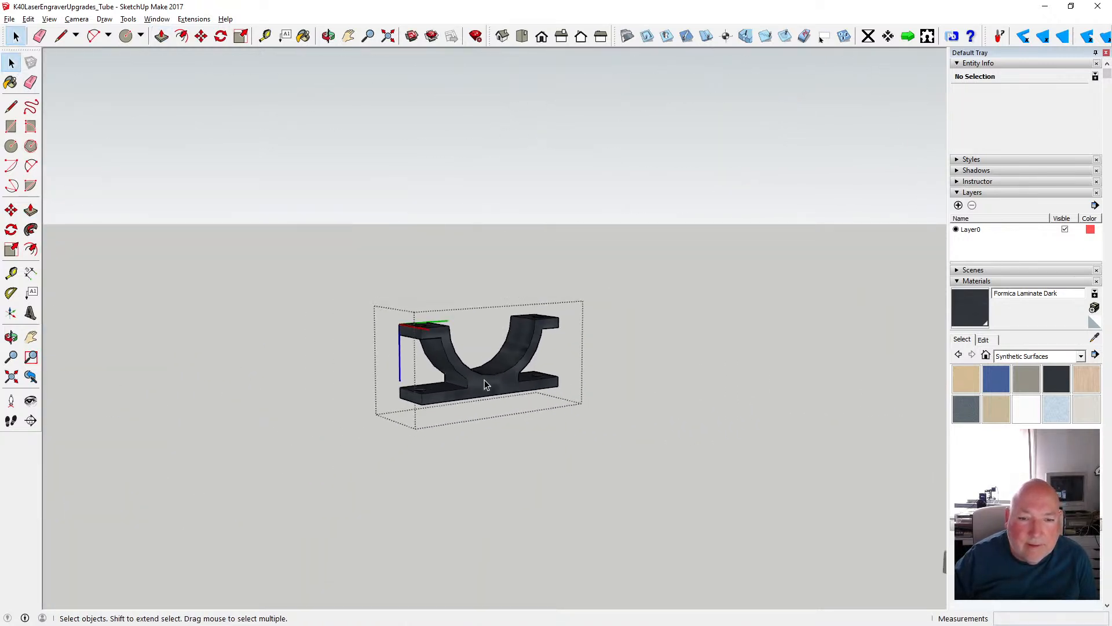
{"action": "middle_click_drag", "start_coordinate": [490, 468], "coordinate": [476, 322]}
{"action": "scroll", "coordinate": [475, 322], "scroll_direction": "up", "scroll_amount": 4}
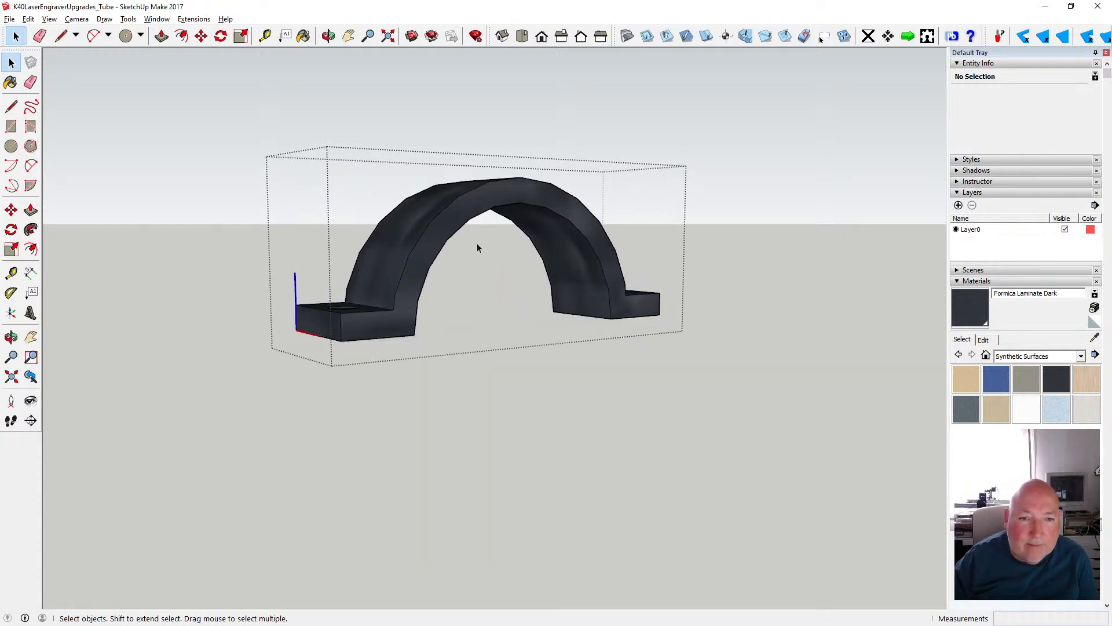
{"action": "scroll", "coordinate": [478, 236], "scroll_direction": "up", "scroll_amount": 3}
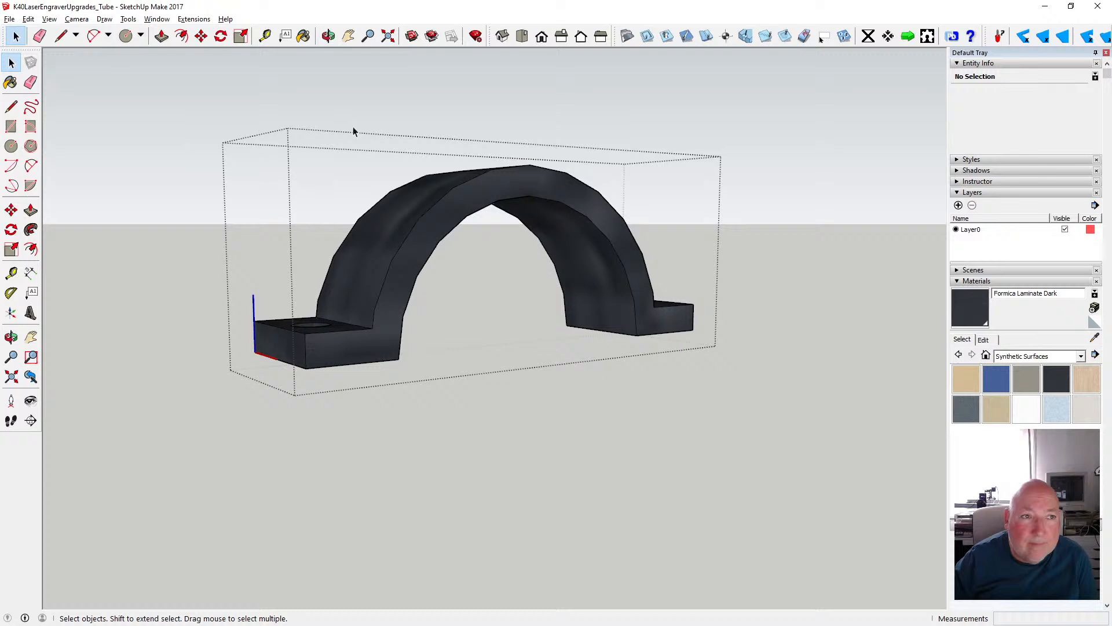
{"action": "left_click", "coordinate": [181, 36]}
{"action": "left_click", "coordinate": [462, 221]}
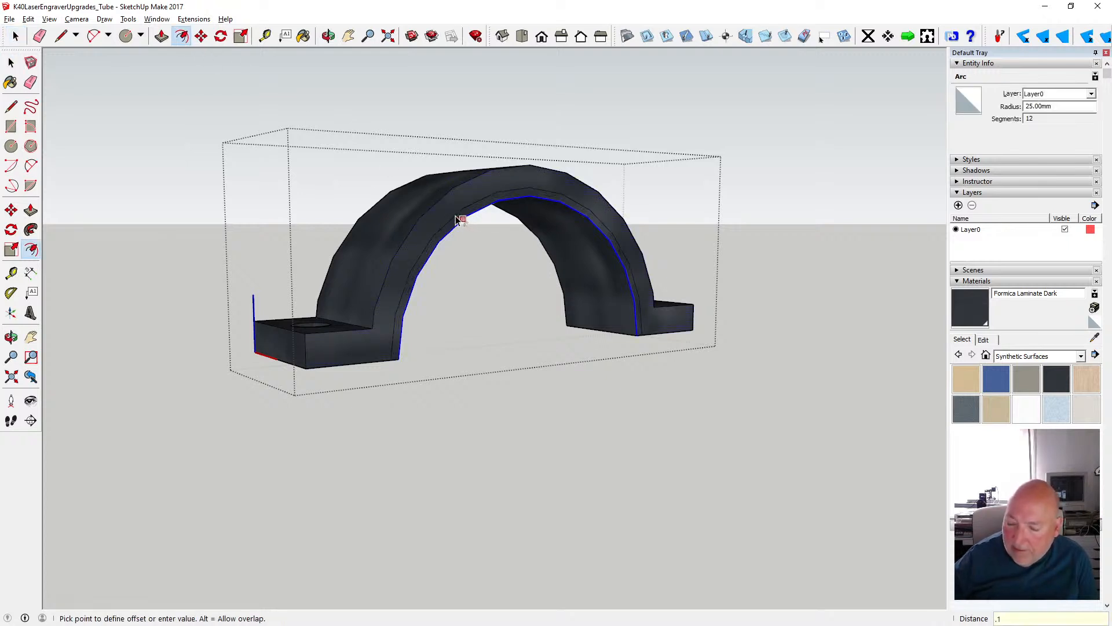
{"action": "key", "text": "Return"}
- Push the thin inner strip through the full depth of the upper clamp half and close its group
{"action": "scroll", "coordinate": [510, 228], "scroll_direction": "up", "scroll_amount": 4}
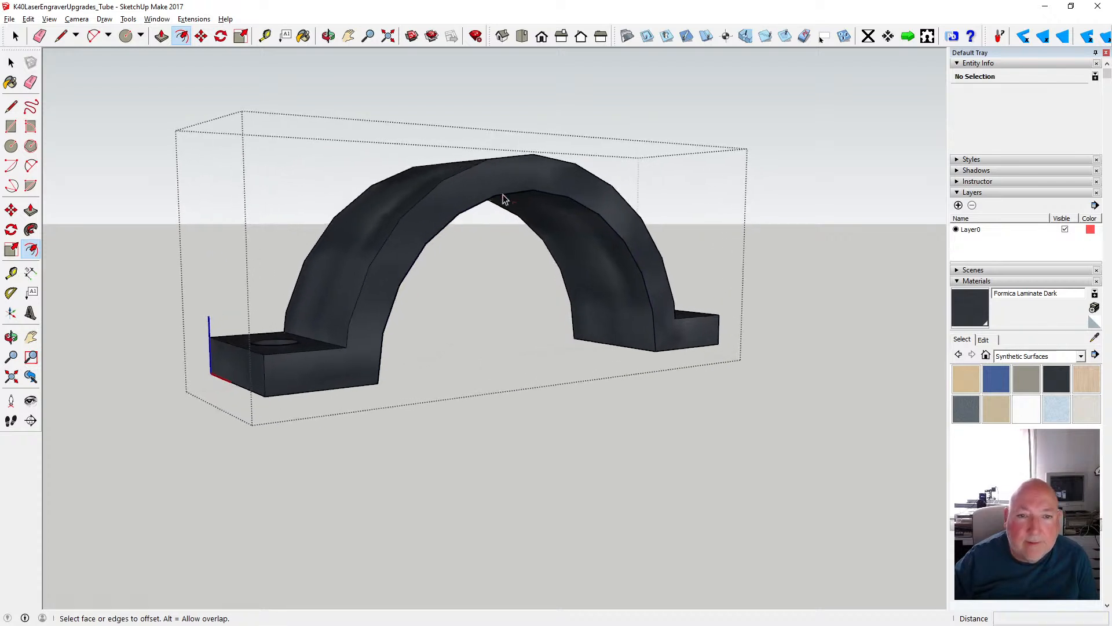
{"action": "scroll", "coordinate": [504, 198], "scroll_direction": "up", "scroll_amount": 5}
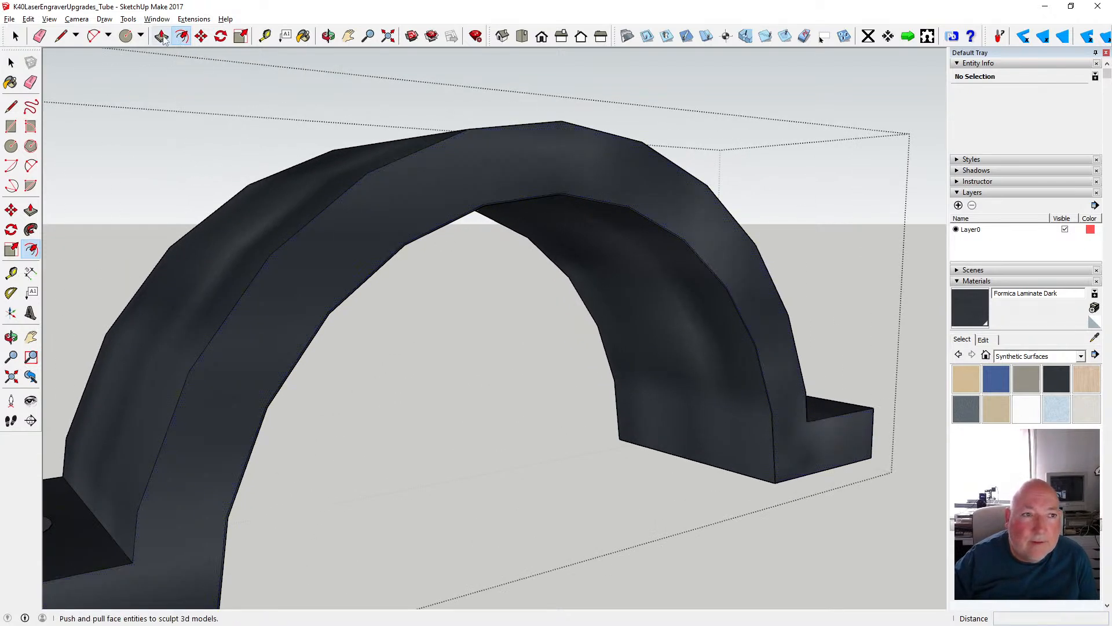
{"action": "left_click", "coordinate": [162, 36]}
{"action": "scroll", "coordinate": [525, 232], "scroll_direction": "up", "scroll_amount": 5}
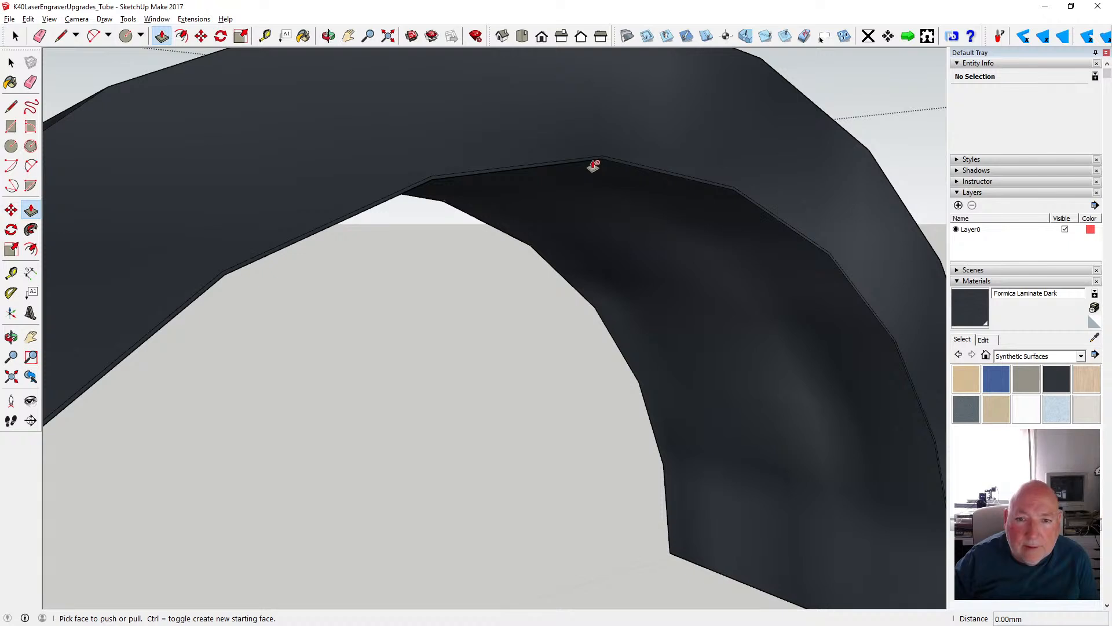
{"action": "left_click_drag", "start_coordinate": [591, 167], "coordinate": [454, 215]}
{"action": "key", "text": "space"}
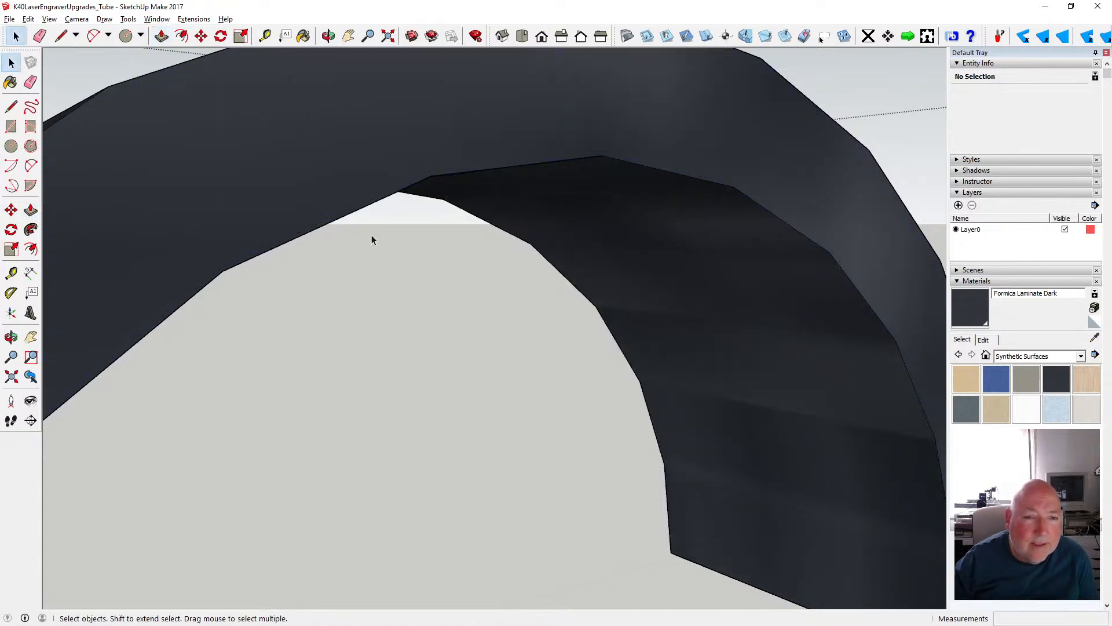
{"action": "scroll", "coordinate": [372, 239], "scroll_direction": "down", "scroll_amount": 6}
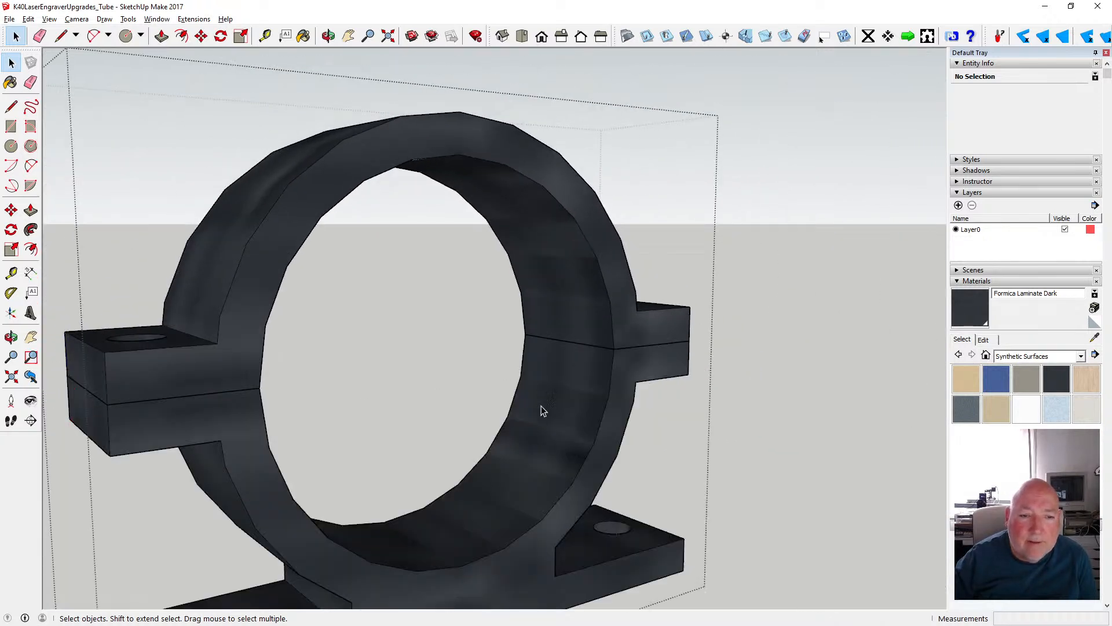
{"action": "scroll", "coordinate": [545, 383], "scroll_direction": "down", "scroll_amount": 5}
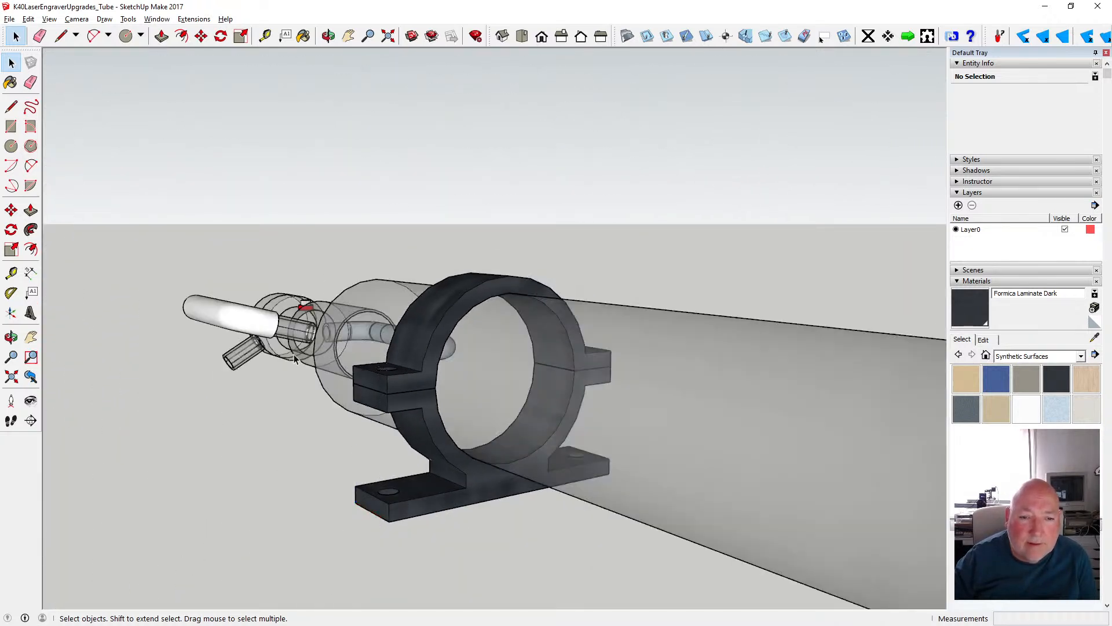
- Examine both clamps and the whole laser tube with its end assemblies for parts that are still opaque white
{"action": "scroll", "coordinate": [294, 359], "scroll_direction": "down", "scroll_amount": 4}
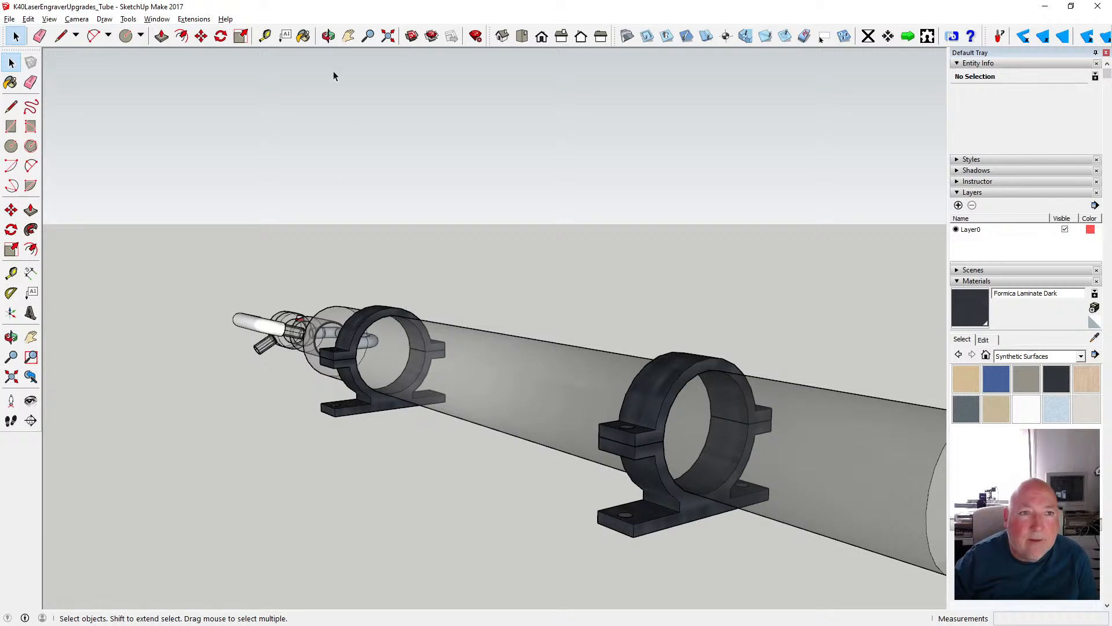
{"action": "key", "text": "o"}
{"action": "left_click_drag", "start_coordinate": [343, 109], "coordinate": [485, 382]}
{"action": "scroll", "coordinate": [325, 255], "scroll_direction": "down", "scroll_amount": 6}
{"action": "left_click_drag", "start_coordinate": [359, 353], "coordinate": [458, 337]}
{"action": "scroll", "coordinate": [249, 413], "scroll_direction": "up", "scroll_amount": 10}
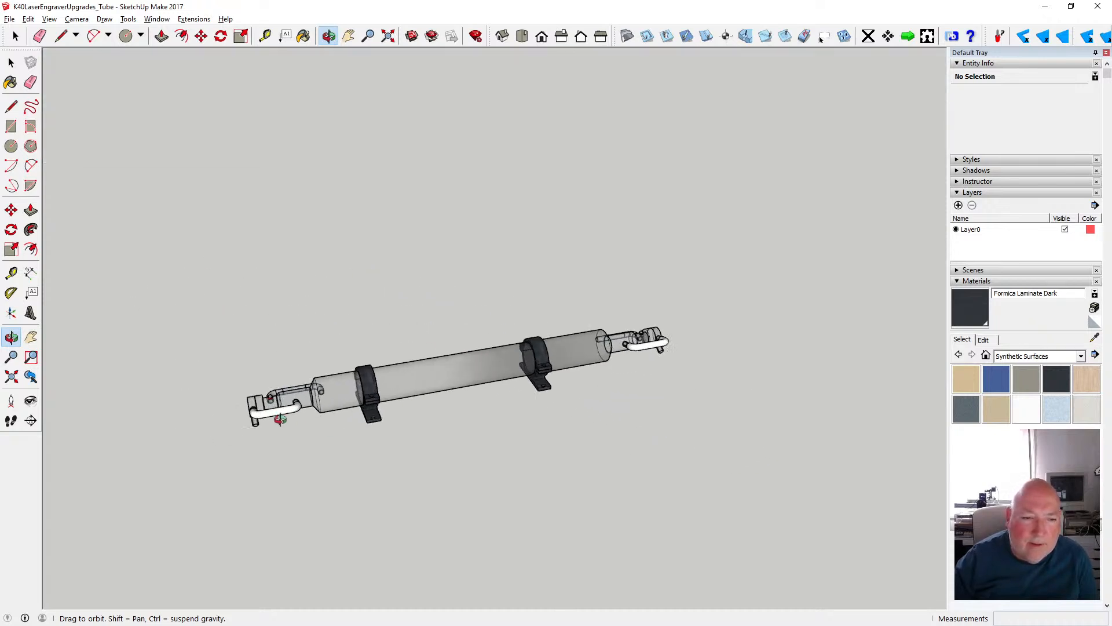
{"action": "left_click_drag", "start_coordinate": [238, 411], "coordinate": [357, 302]}
{"action": "left_click_drag", "start_coordinate": [303, 387], "coordinate": [360, 297]}
- Open the group of the bent white pipe at the nearer end assembly and expose its two open ends
{"action": "left_click", "coordinate": [11, 63]}
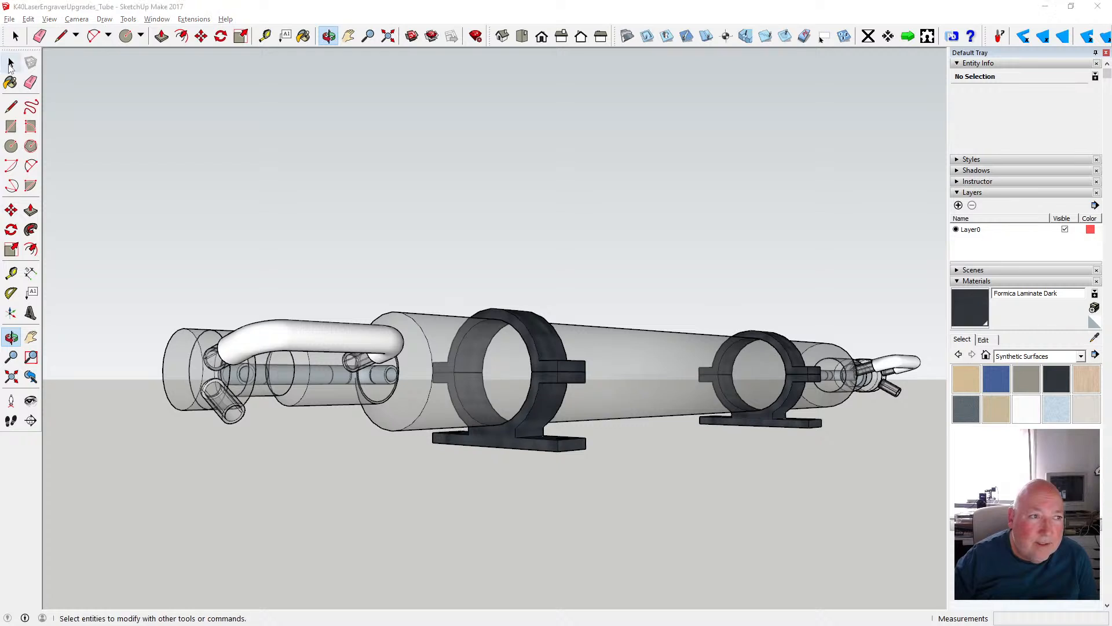
{"action": "double_click", "coordinate": [294, 336]}
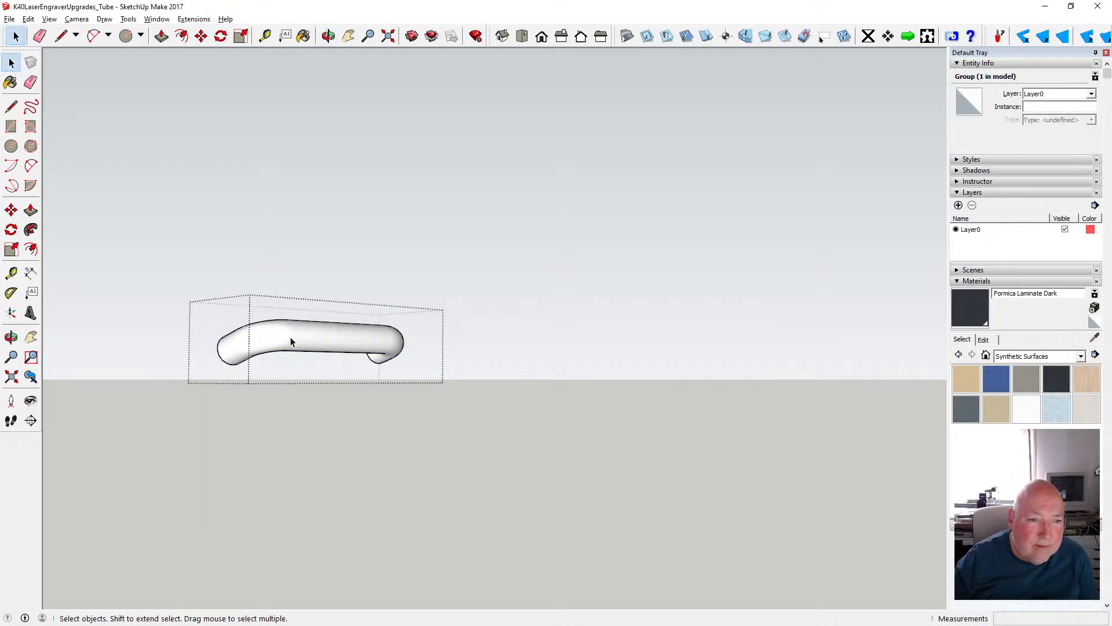
{"action": "left_click", "coordinate": [290, 336]}
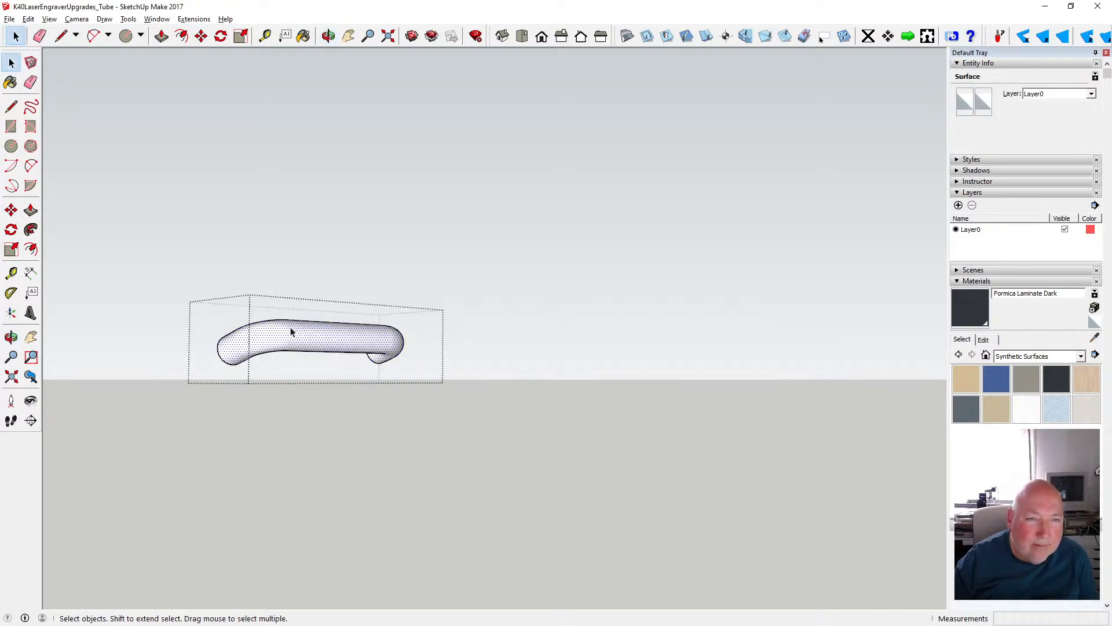
{"action": "left_click", "coordinate": [329, 36]}
{"action": "left_click_drag", "start_coordinate": [330, 234], "coordinate": [700, 258]}
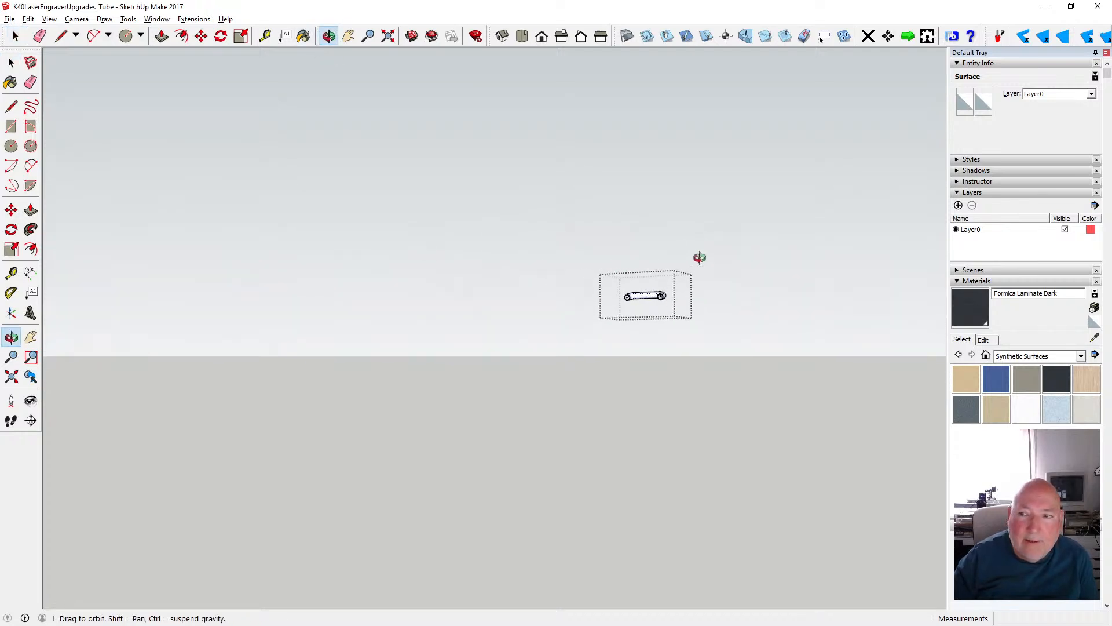
{"action": "scroll", "coordinate": [674, 322], "scroll_direction": "up", "scroll_amount": 8}
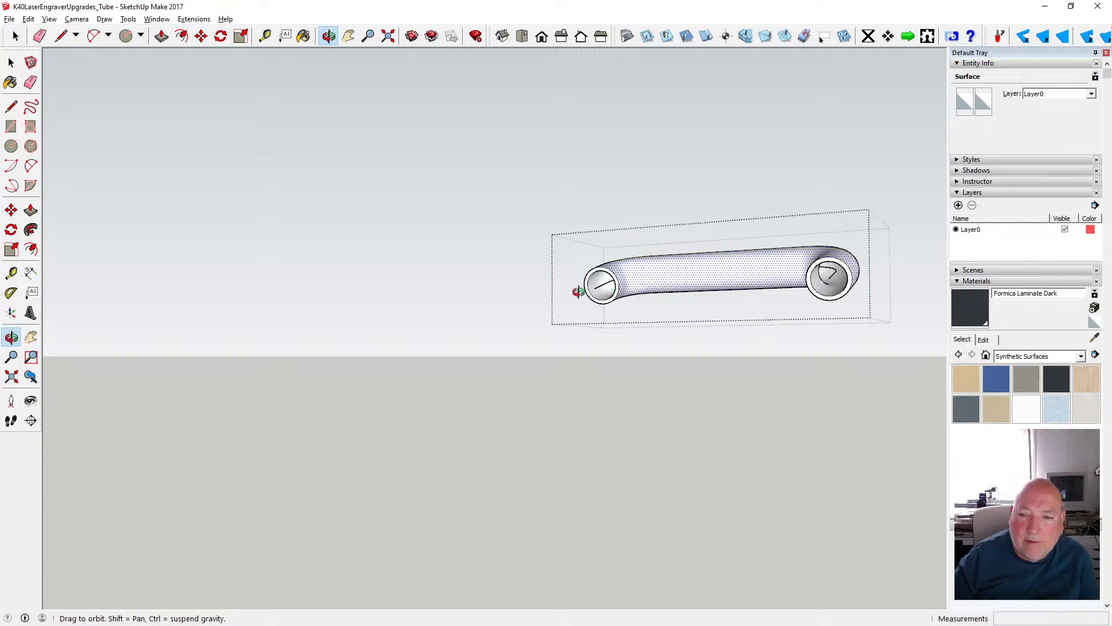
{"action": "scroll", "coordinate": [596, 283], "scroll_direction": "up", "scroll_amount": 4}
{"action": "scroll", "coordinate": [437, 310], "scroll_direction": "down", "scroll_amount": 5}
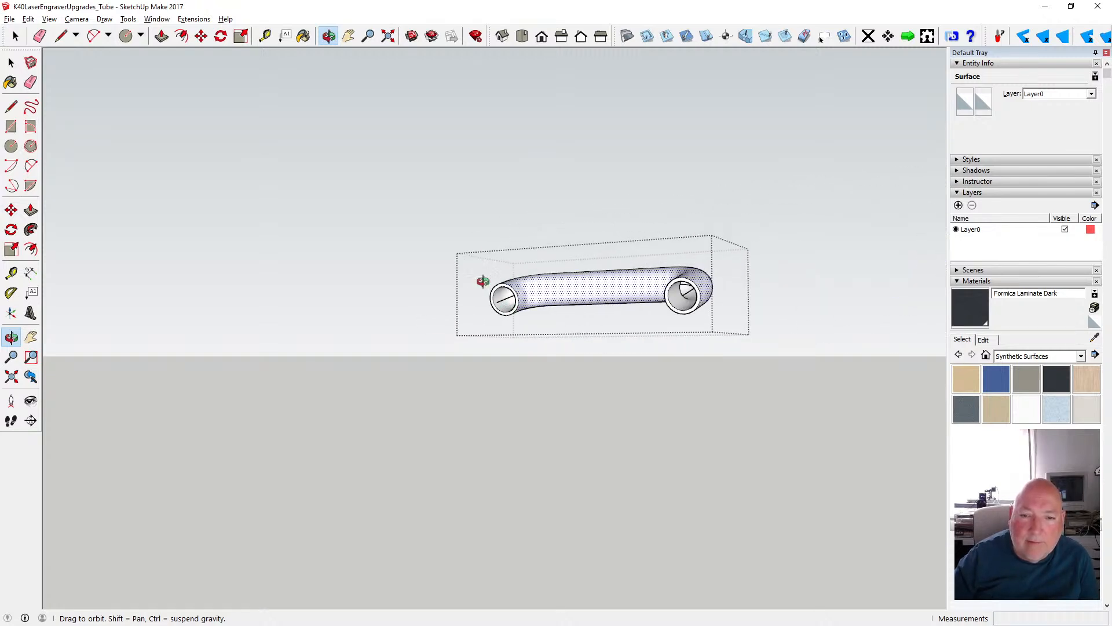
{"action": "left_click", "coordinate": [30, 20]}
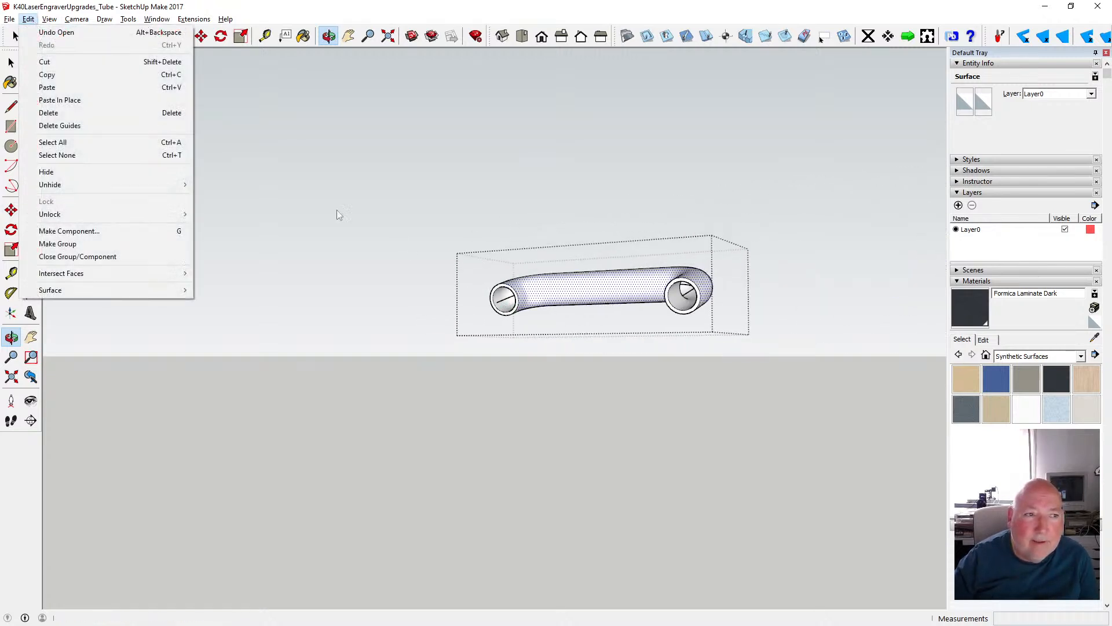
{"action": "left_click", "coordinate": [253, 5]}
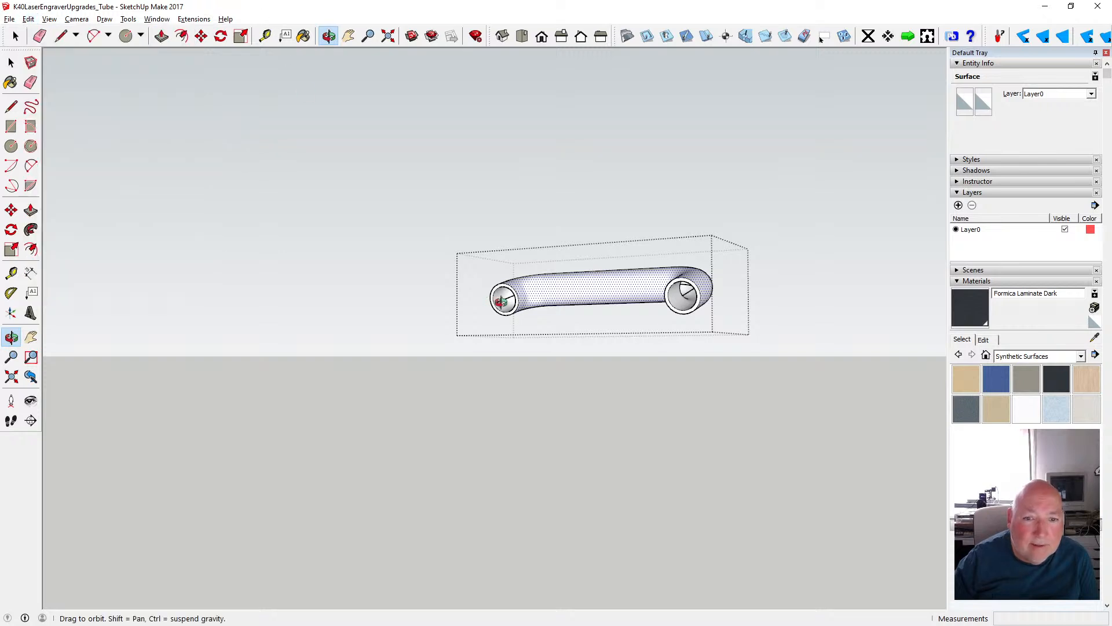
{"action": "left_click", "coordinate": [12, 63]}
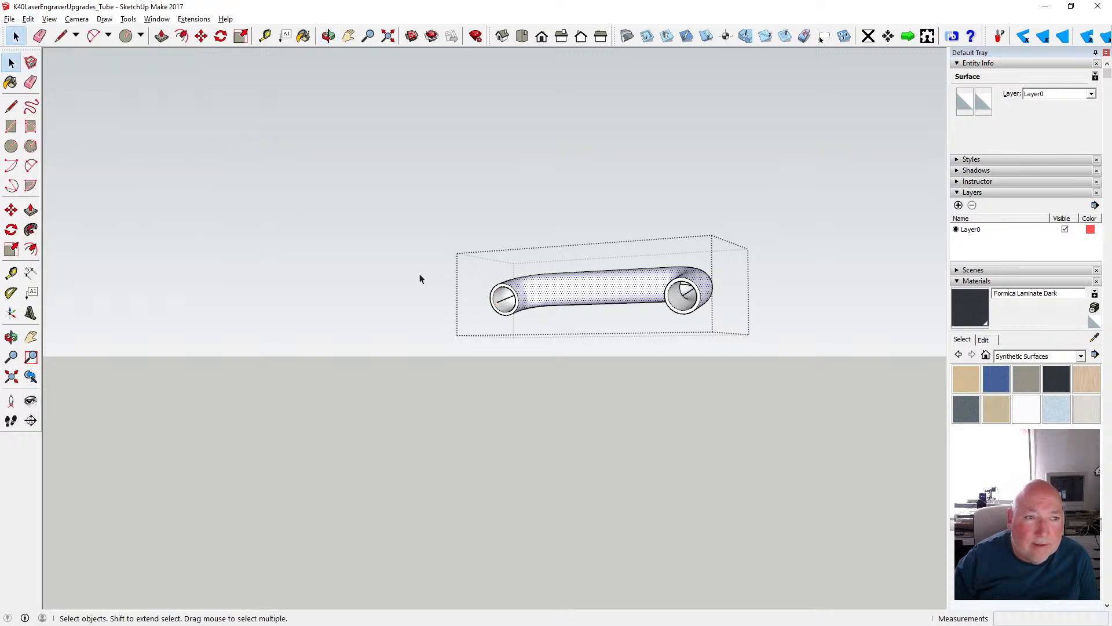
- Select the outer surface, inner surface and both end rings of the bent white pipe
{"action": "left_click", "coordinate": [504, 302]}
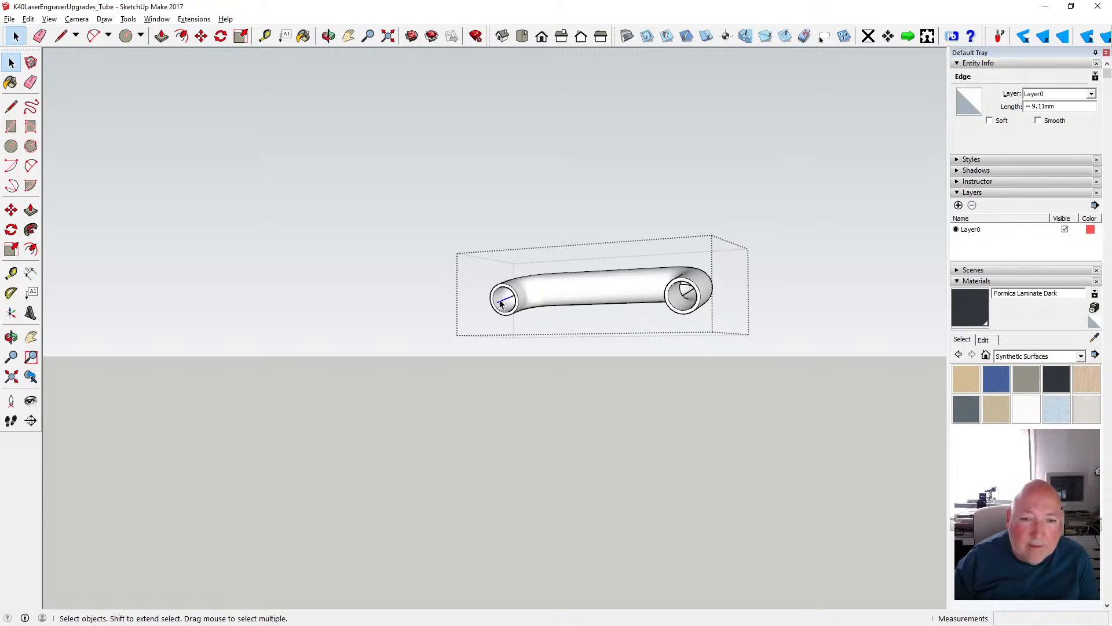
{"action": "left_click", "coordinate": [542, 294]}
{"action": "scroll", "coordinate": [540, 294], "scroll_direction": "up", "scroll_amount": 5}
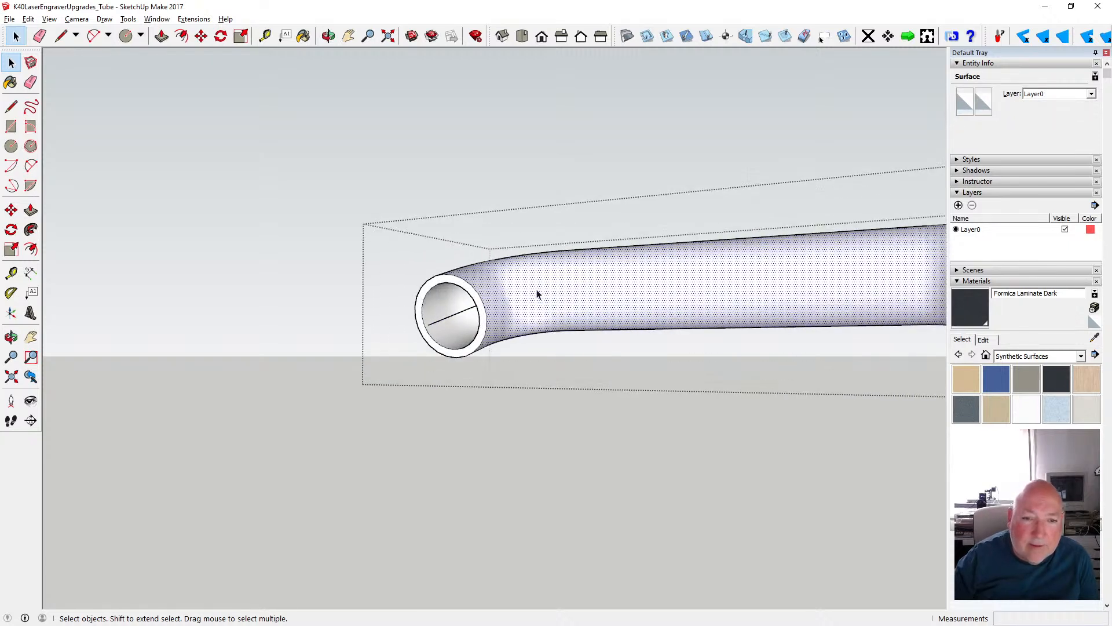
{"action": "left_click", "coordinate": [458, 284], "text": "shift"}
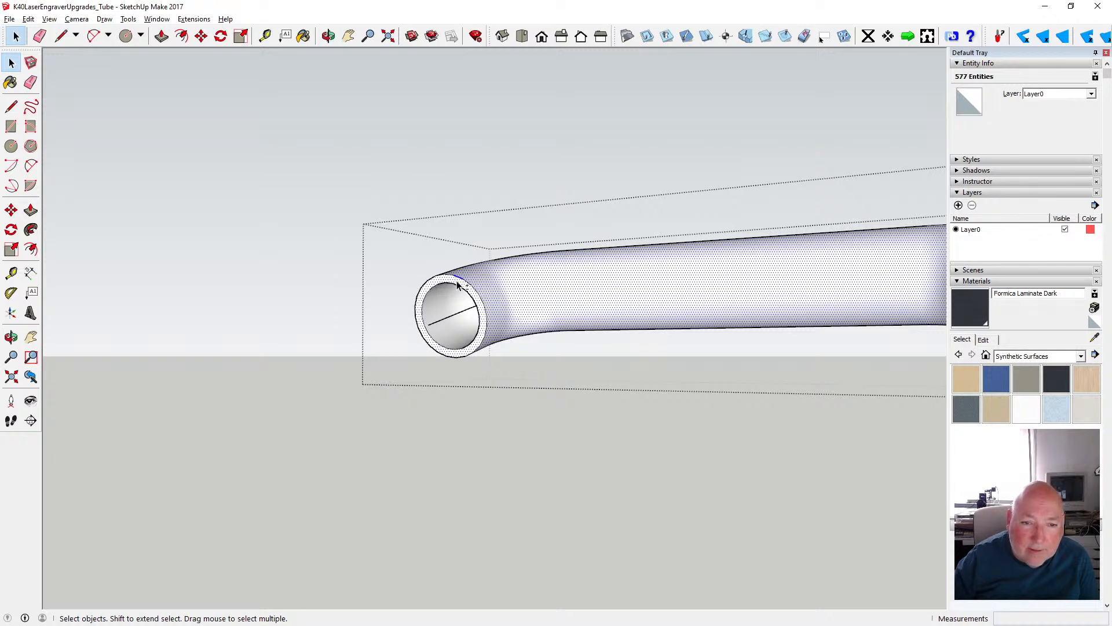
{"action": "left_click", "coordinate": [446, 290], "text": "shift"}
{"action": "scroll", "coordinate": [313, 285], "scroll_direction": "down", "scroll_amount": 5}
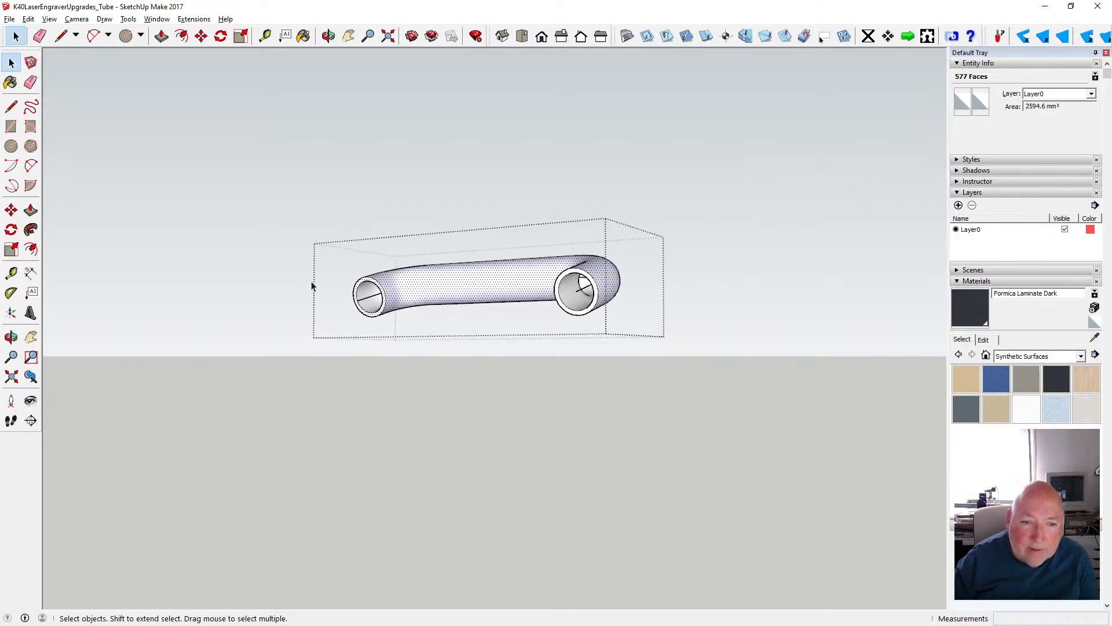
{"action": "left_click", "coordinate": [383, 307], "text": "shift"}
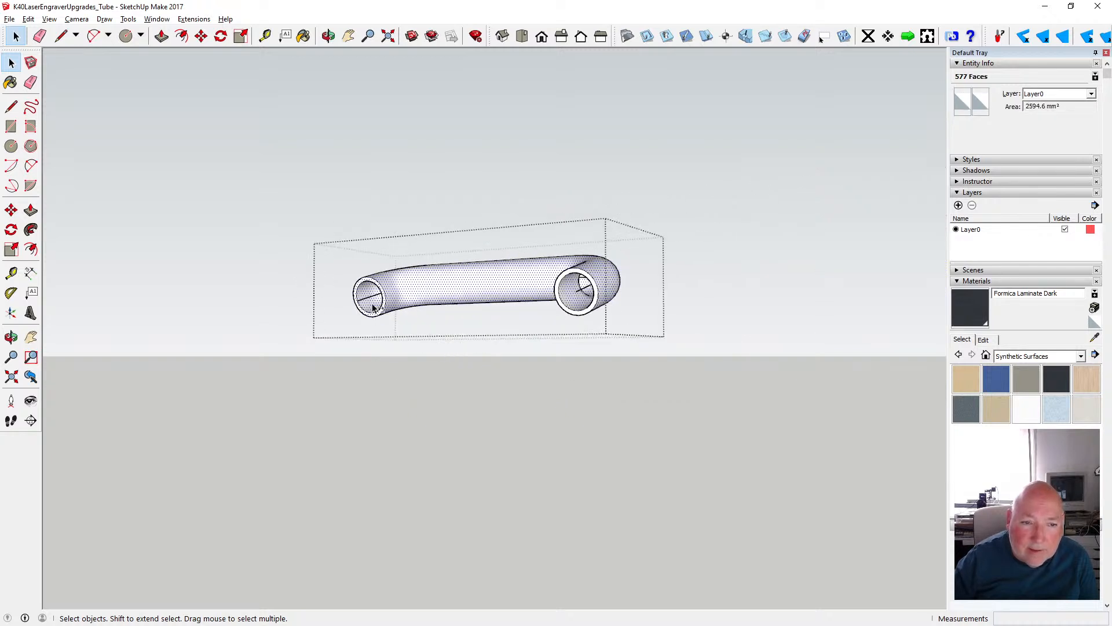
{"action": "left_click", "coordinate": [568, 277], "text": "shift"}
{"action": "scroll", "coordinate": [568, 277], "scroll_direction": "up", "scroll_amount": 5}
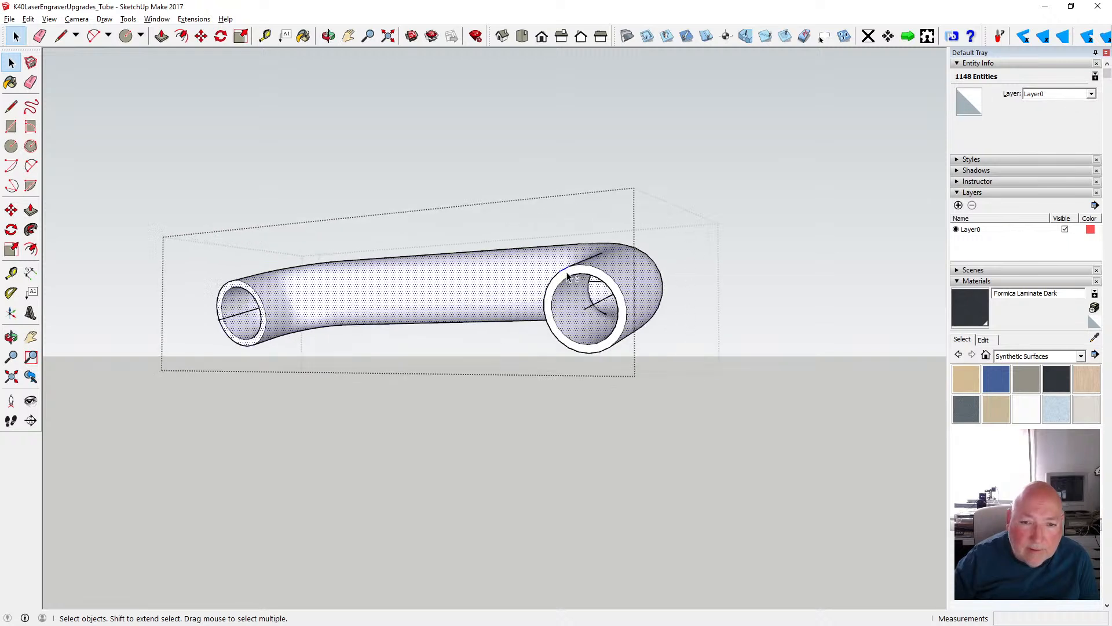
{"action": "left_click", "coordinate": [568, 277], "text": "shift"}
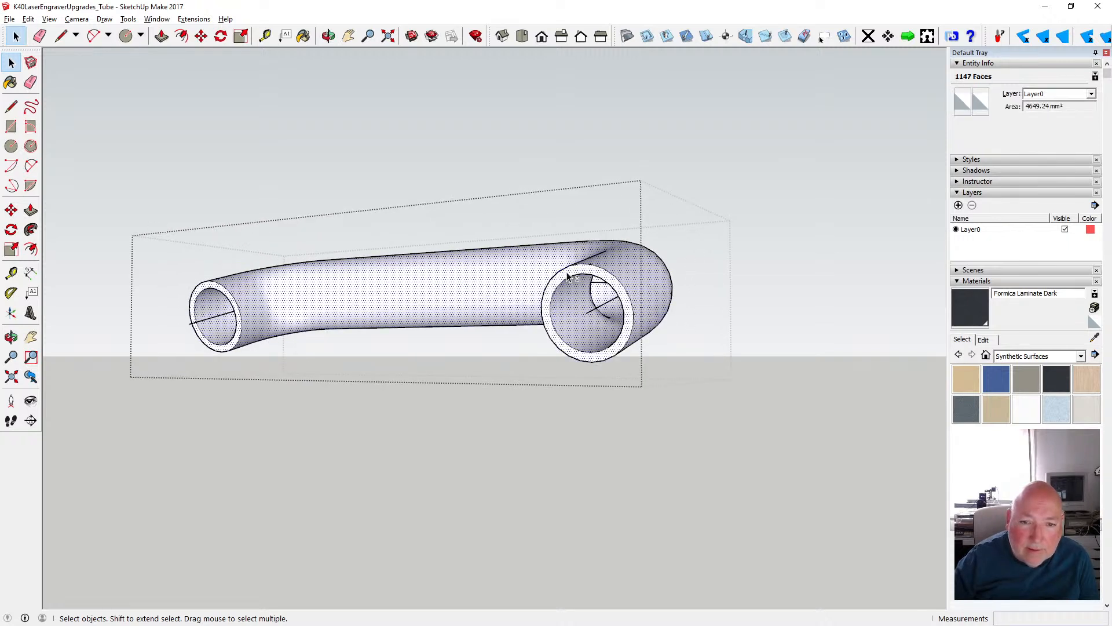
{"action": "scroll", "coordinate": [514, 265], "scroll_direction": "down", "scroll_amount": 3}
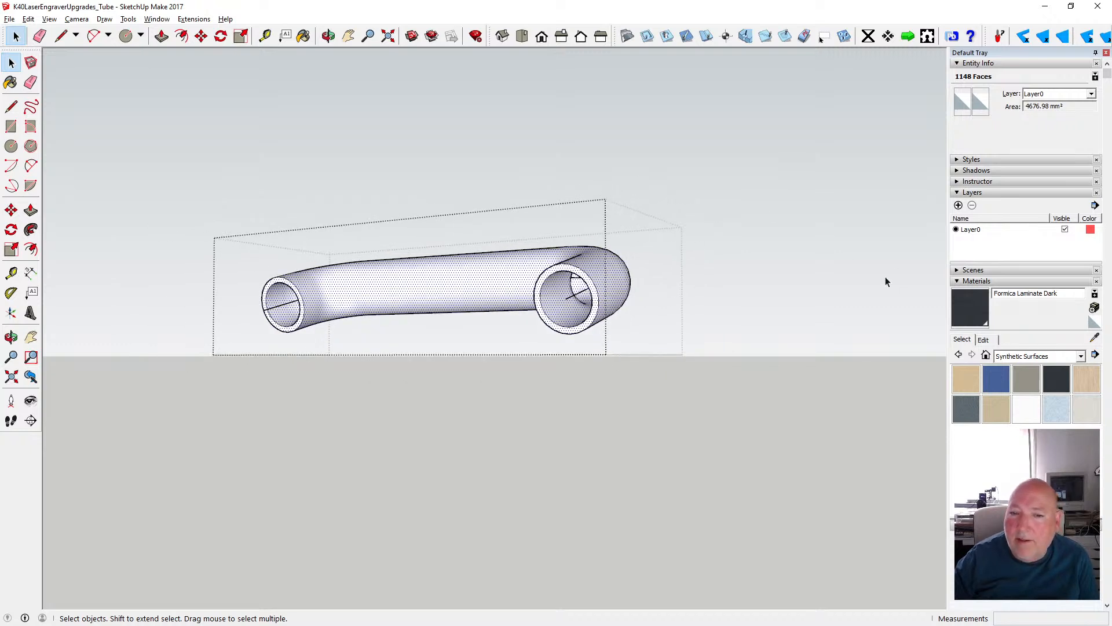
- Paint the selected pipe faces with Formica Beige from the Synthetic Surfaces materials
{"action": "left_click", "coordinate": [1082, 357]}
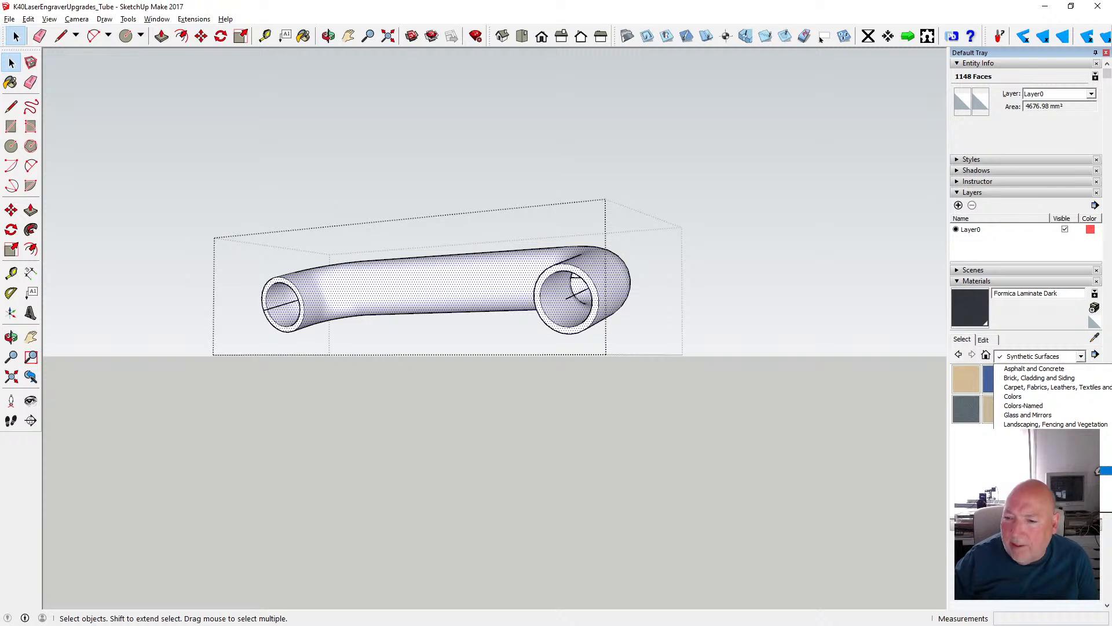
{"action": "left_click", "coordinate": [1035, 470]}
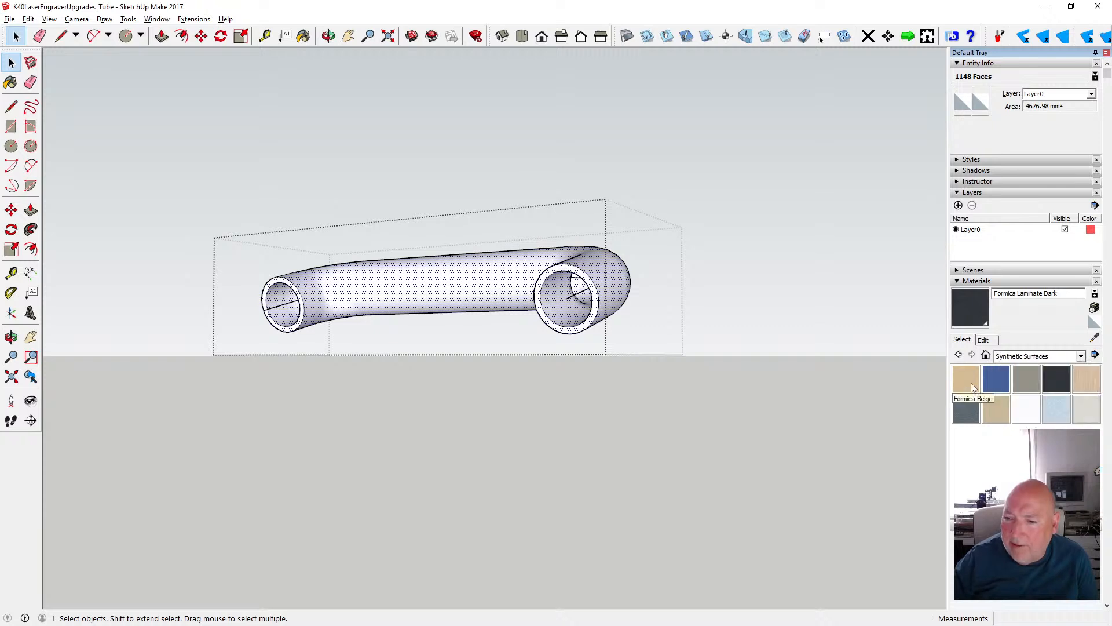
{"action": "left_click", "coordinate": [971, 384]}
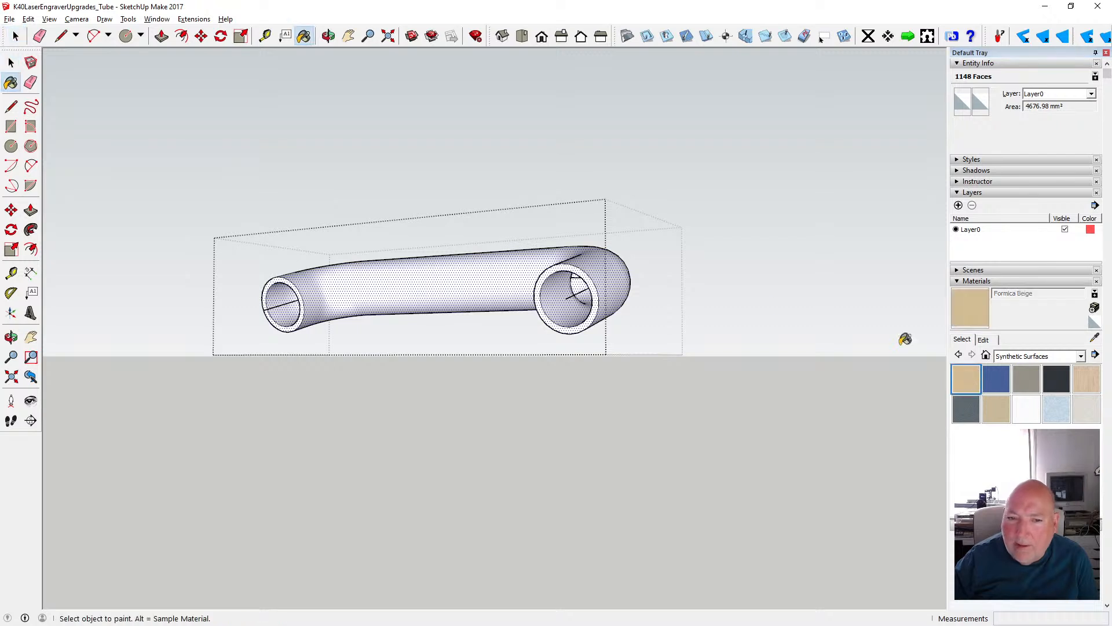
{"action": "left_click", "coordinate": [597, 265]}
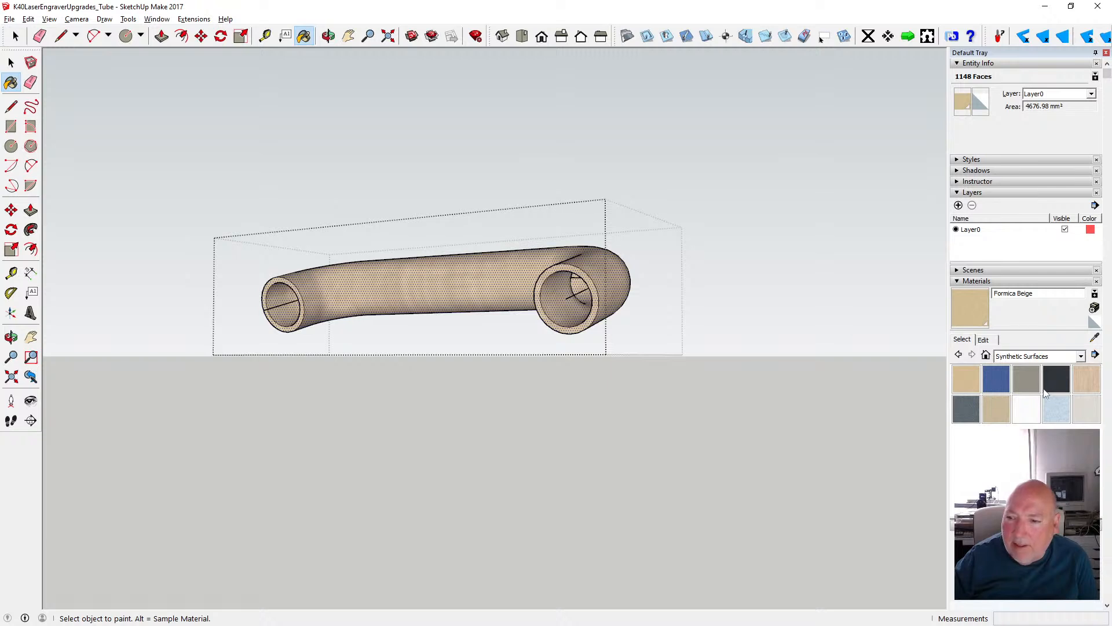
- Lower the opacity of the Formica Beige material to make the pipe translucent, and close the pipe's group
{"action": "left_click", "coordinate": [984, 340]}
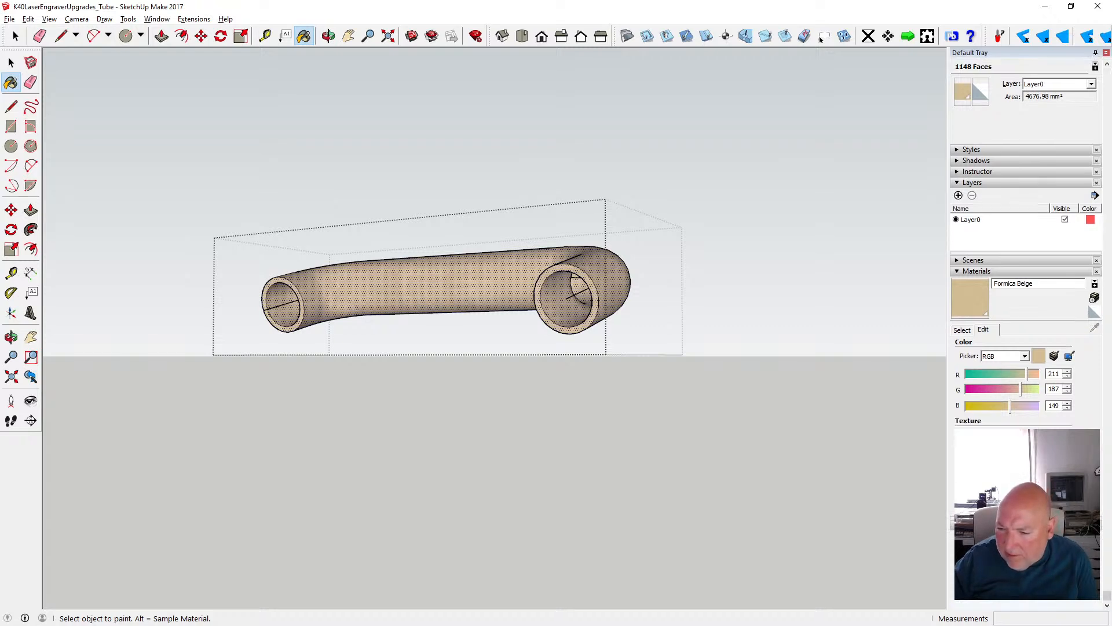
{"action": "left_click", "coordinate": [1005, 508]}
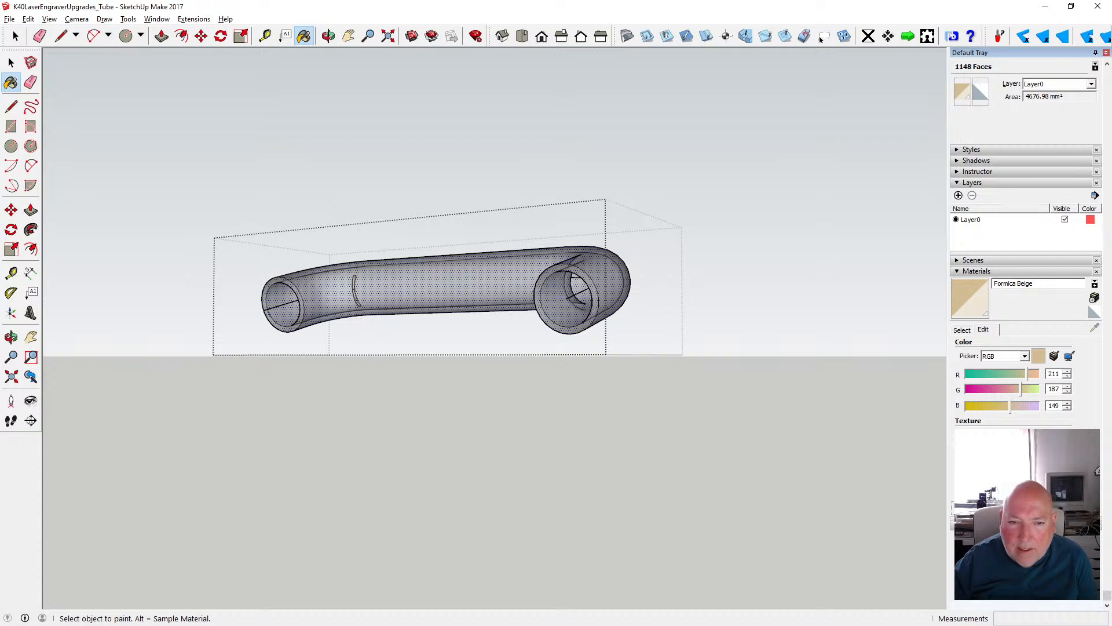
{"action": "left_click", "coordinate": [11, 62]}
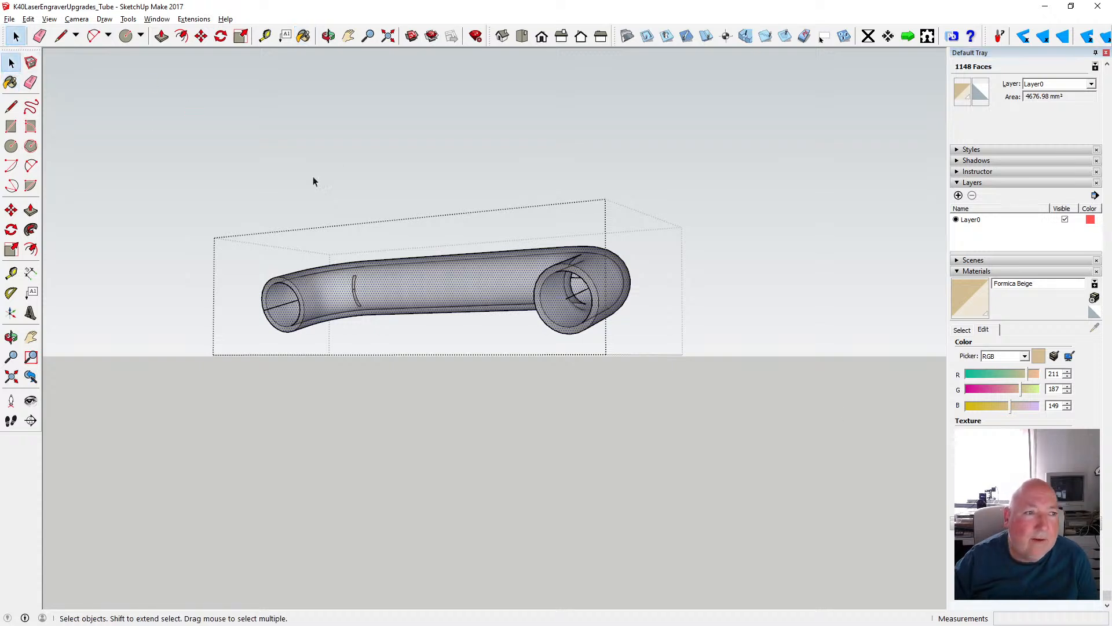
{"action": "left_click", "coordinate": [735, 235]}
- Open the group of the opaque white bent pipe at the opposite end assembly and expose its two open ends
{"action": "left_click", "coordinate": [329, 37]}
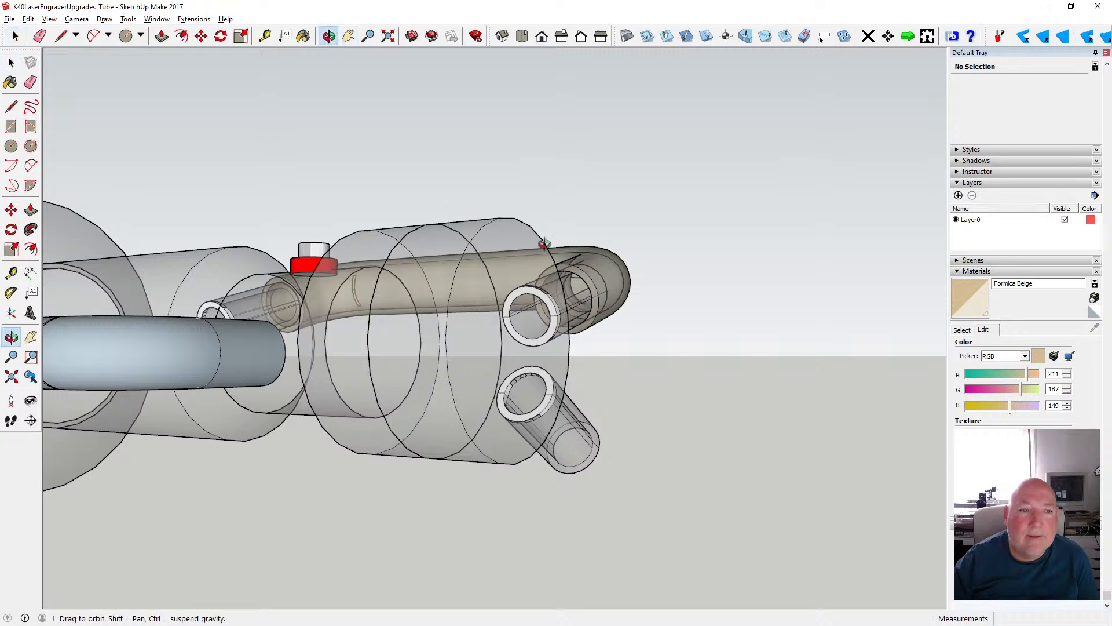
{"action": "scroll", "coordinate": [584, 299], "scroll_direction": "down", "scroll_amount": 2}
{"action": "left_click_drag", "start_coordinate": [629, 275], "coordinate": [181, 389]}
{"action": "scroll", "coordinate": [180, 389], "scroll_direction": "down", "scroll_amount": 5}
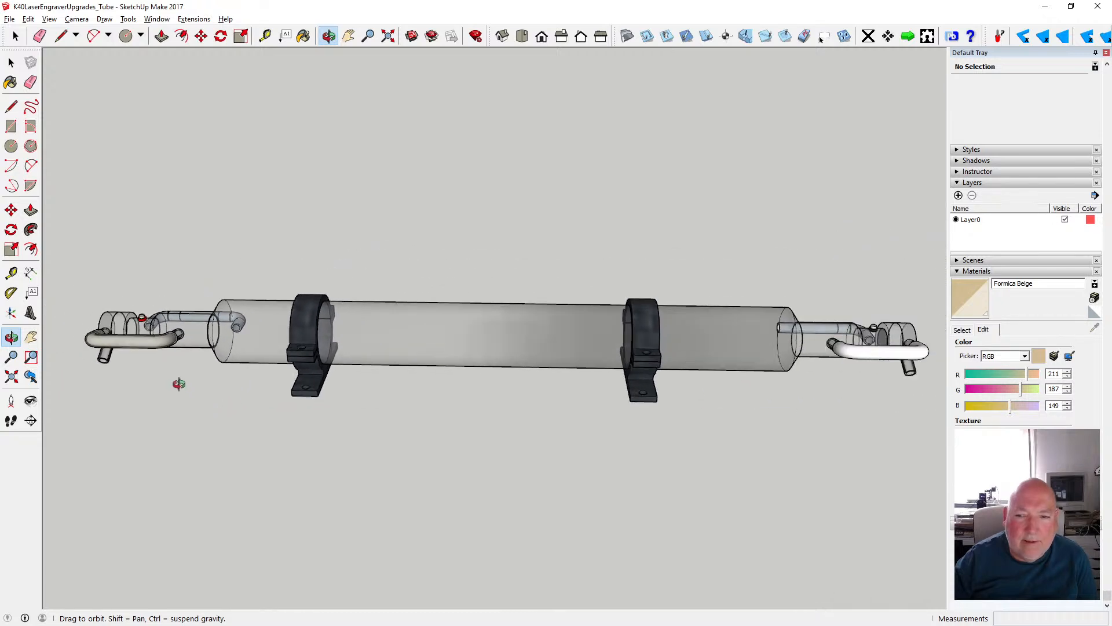
{"action": "left_click", "coordinate": [11, 62]}
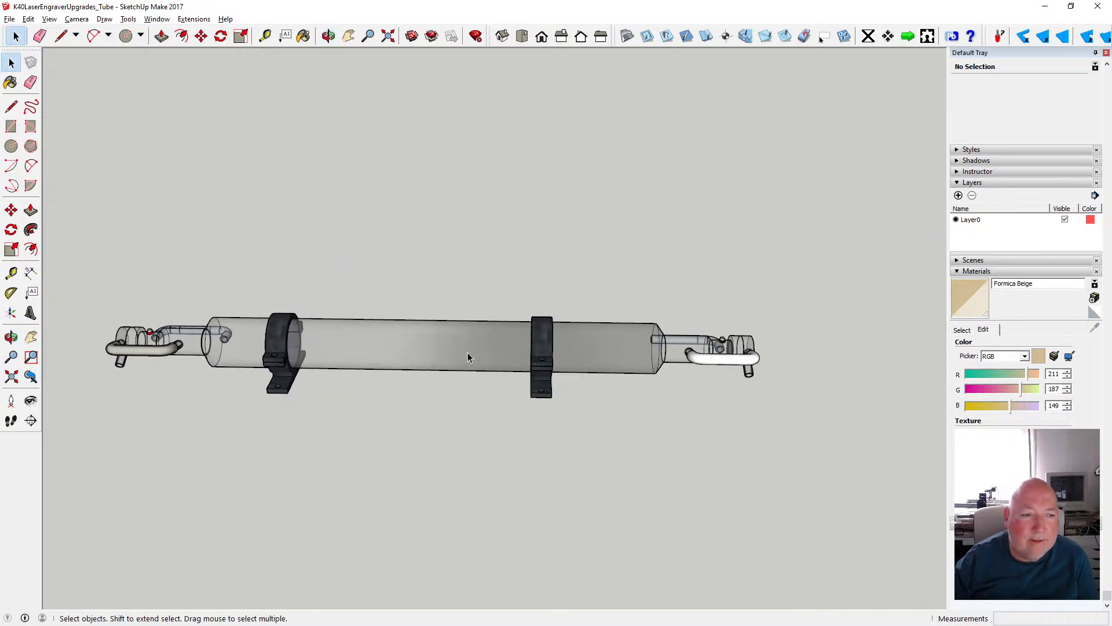
{"action": "scroll", "coordinate": [719, 362], "scroll_direction": "up", "scroll_amount": 3}
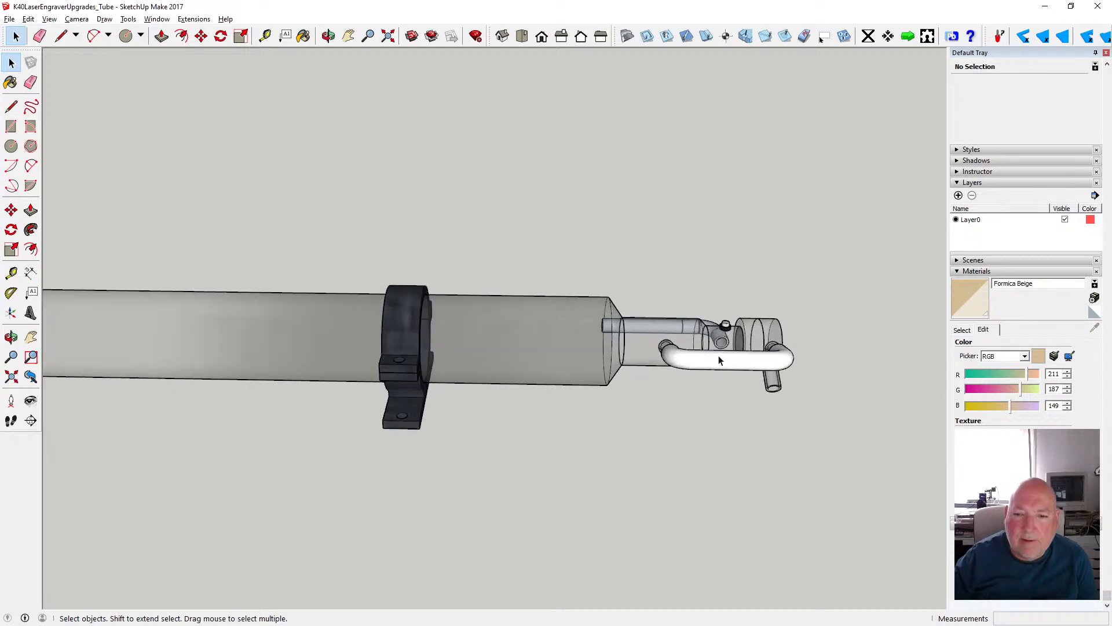
{"action": "double_click", "coordinate": [722, 363]}
{"action": "scroll", "coordinate": [731, 359], "scroll_direction": "up", "scroll_amount": 3}
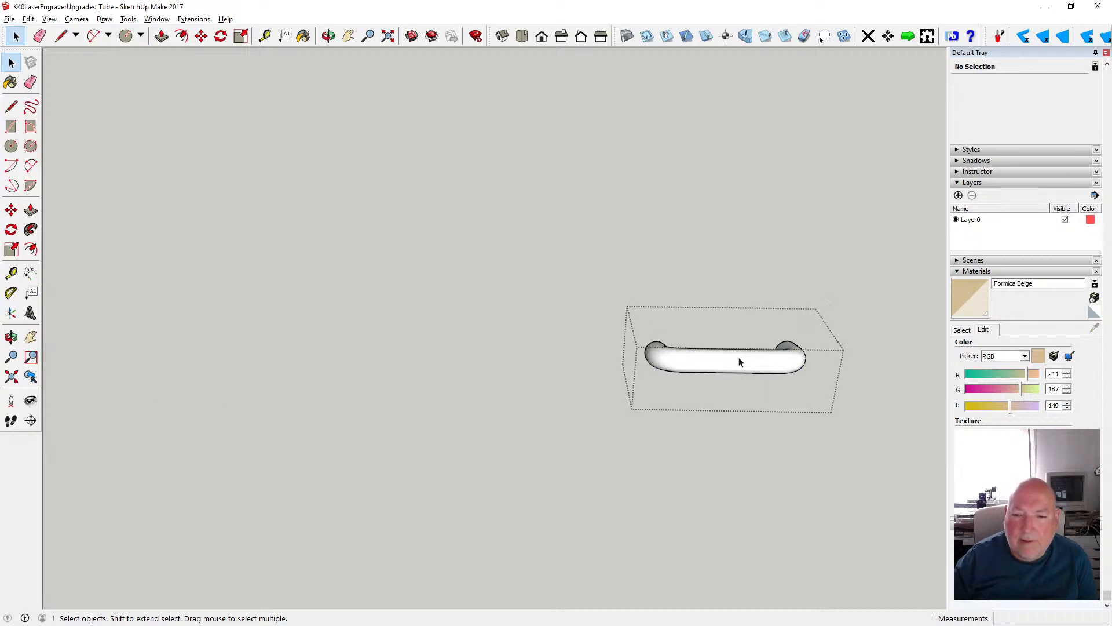
{"action": "left_click", "coordinate": [348, 36]}
{"action": "left_click", "coordinate": [328, 36]}
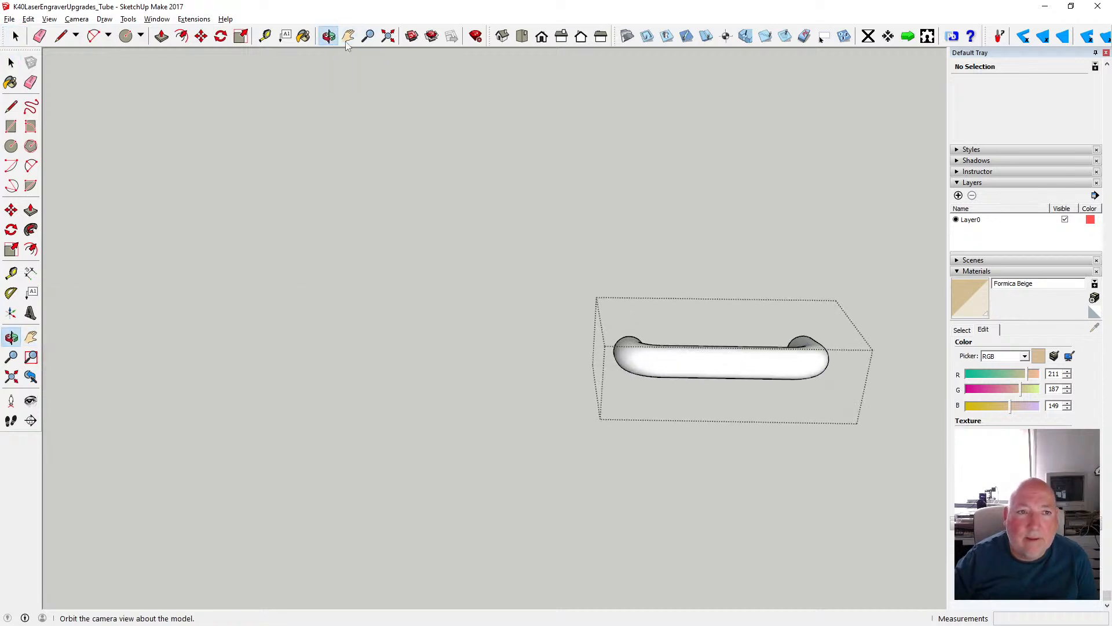
{"action": "left_click_drag", "start_coordinate": [765, 248], "coordinate": [356, 261]}
{"action": "scroll", "coordinate": [355, 261], "scroll_direction": "up", "scroll_amount": 3}
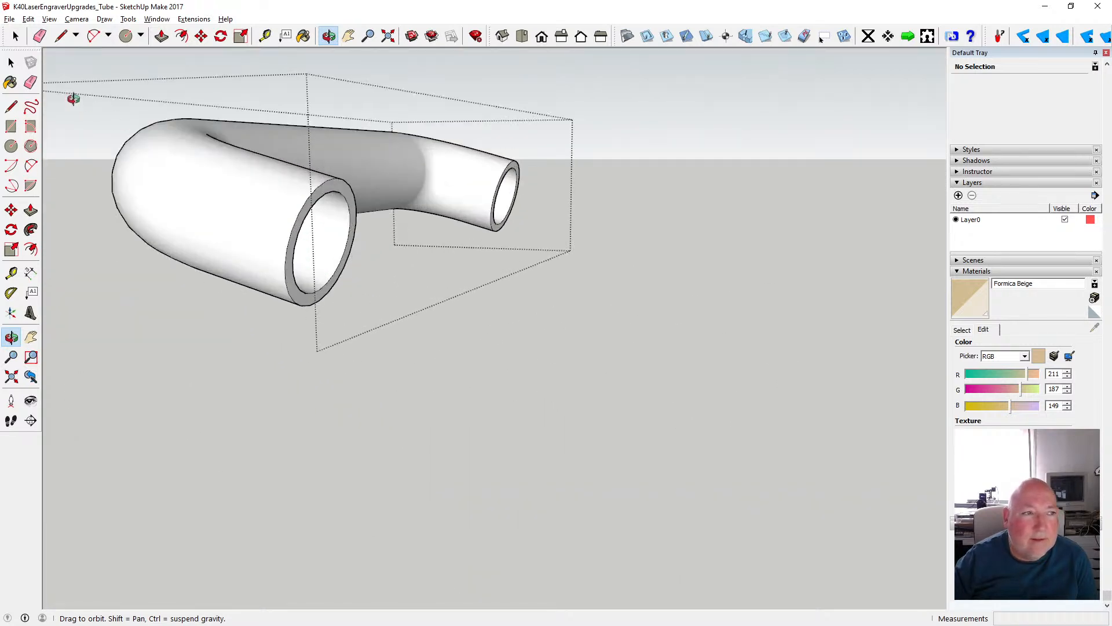
- Select this pipe's outer, inner and end-ring faces and set their front-side paint to the translucent Formica Beige
{"action": "left_click", "coordinate": [11, 62]}
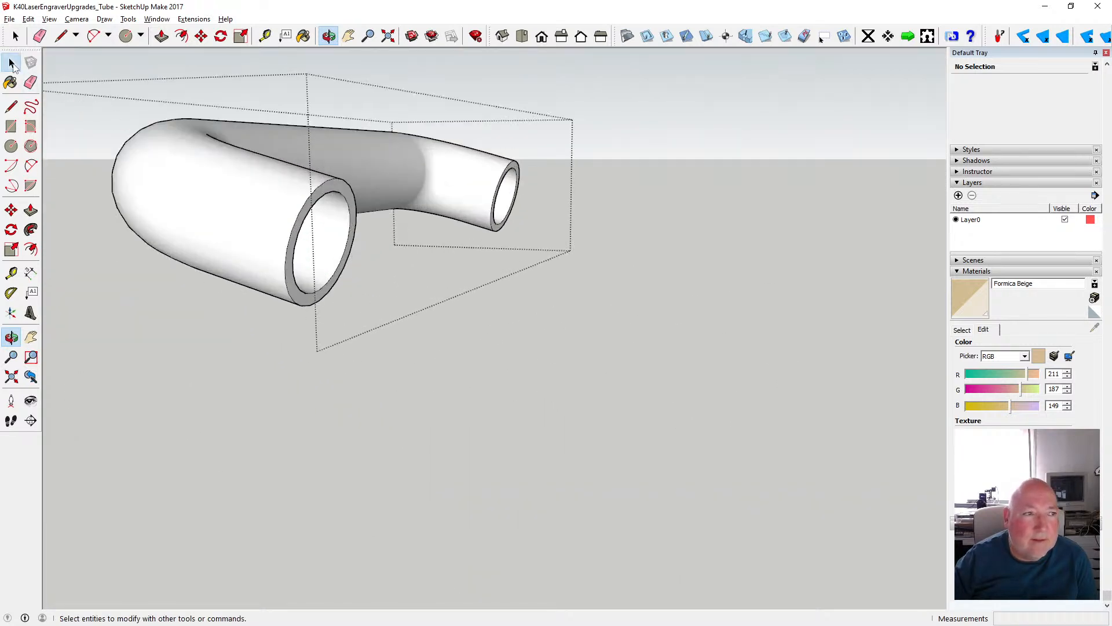
{"action": "left_click", "coordinate": [326, 242], "text": "shift"}
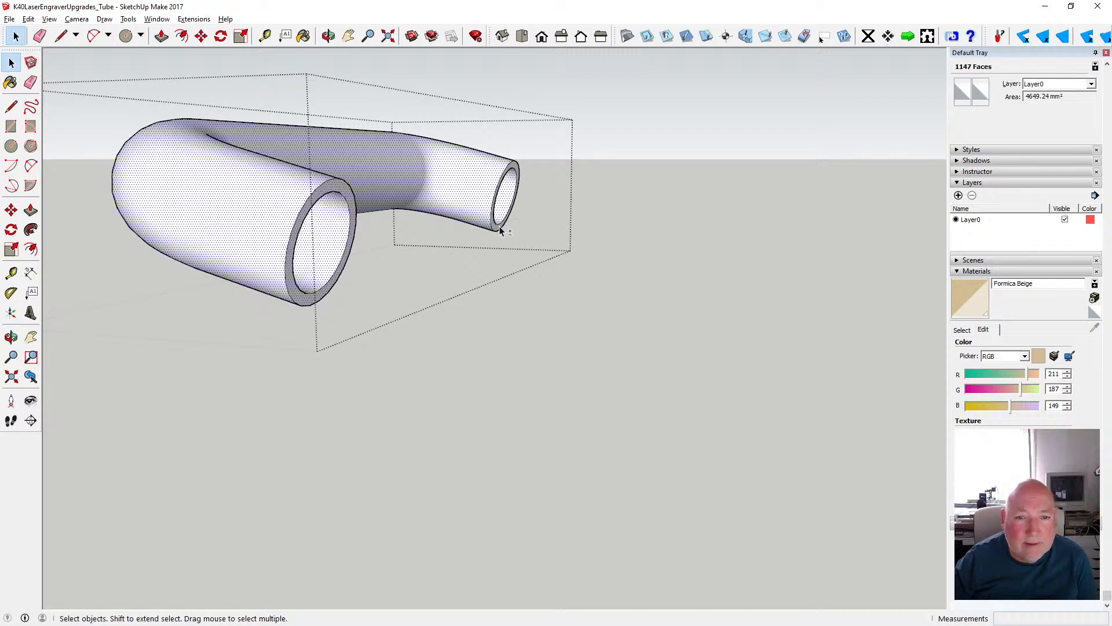
{"action": "left_click", "coordinate": [964, 93]}
{"action": "left_click_drag", "start_coordinate": [551, 286], "coordinate": [555, 326]}
{"action": "left_click", "coordinate": [534, 311]}
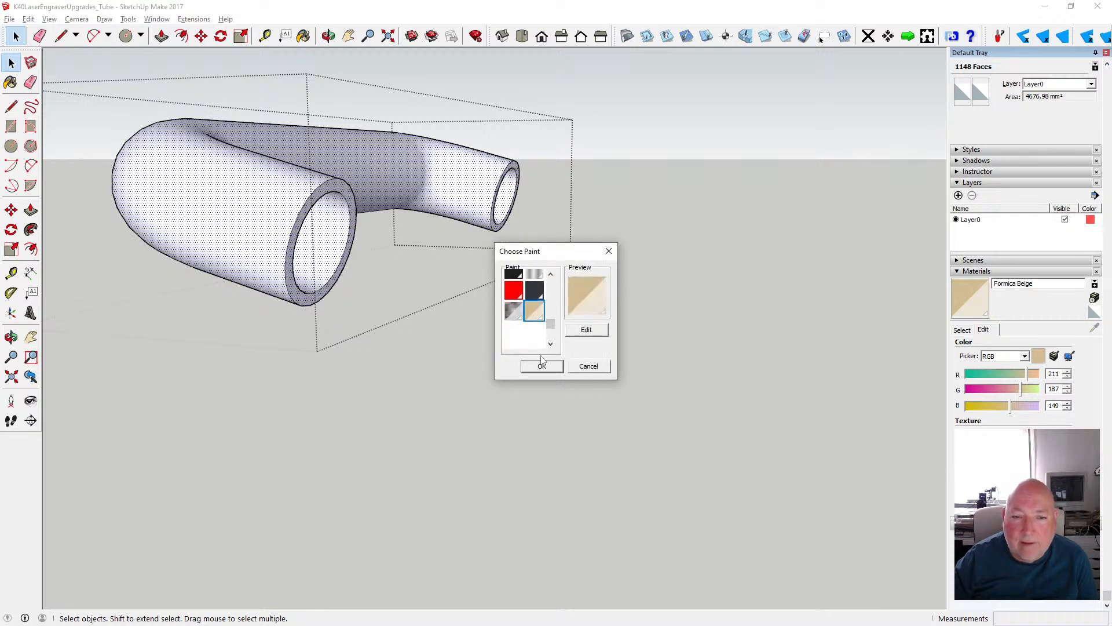
{"action": "left_click", "coordinate": [542, 366]}
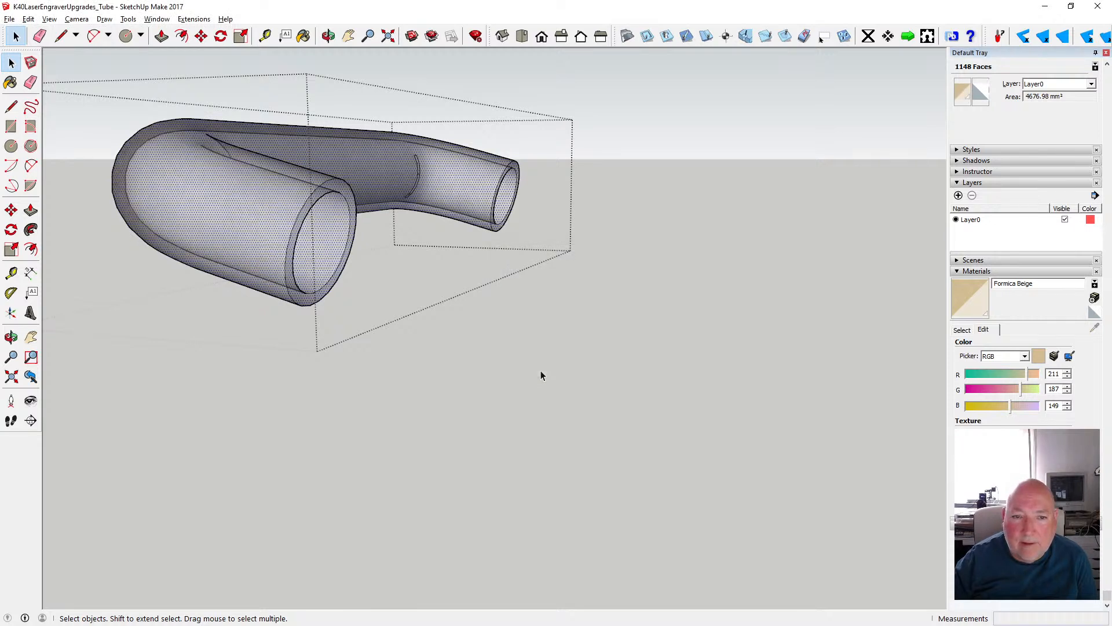
- Set the back-side paint of the same faces to Formica Beige and close the pipe's group
{"action": "left_click", "coordinate": [979, 92]}
{"action": "scroll", "coordinate": [555, 296], "scroll_direction": "down", "scroll_amount": 3}
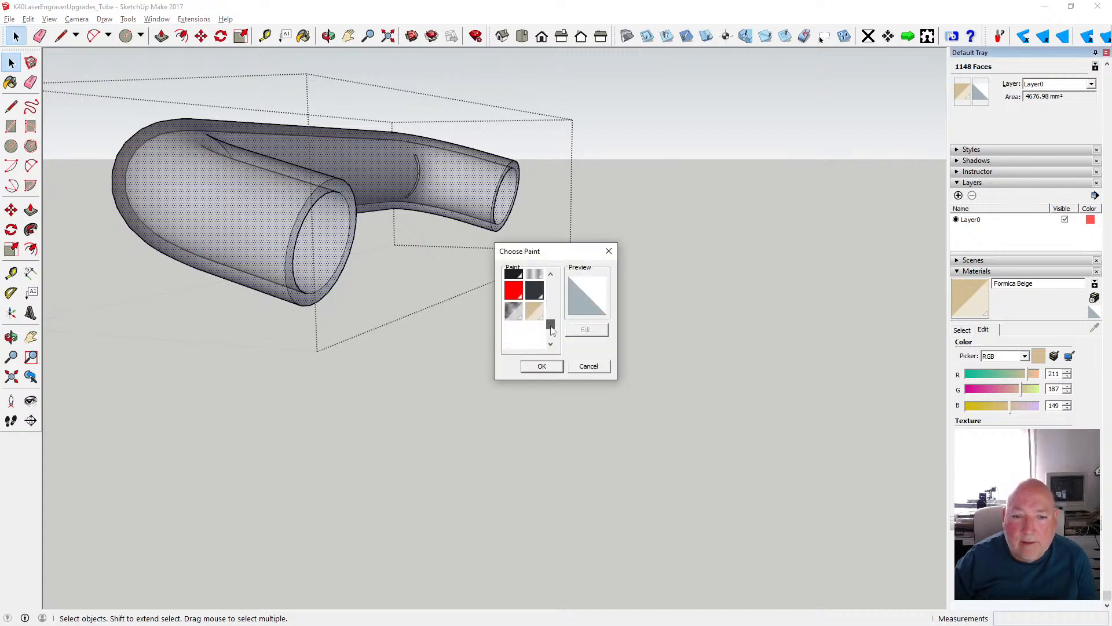
{"action": "left_click", "coordinate": [534, 311]}
{"action": "left_click", "coordinate": [541, 366]}
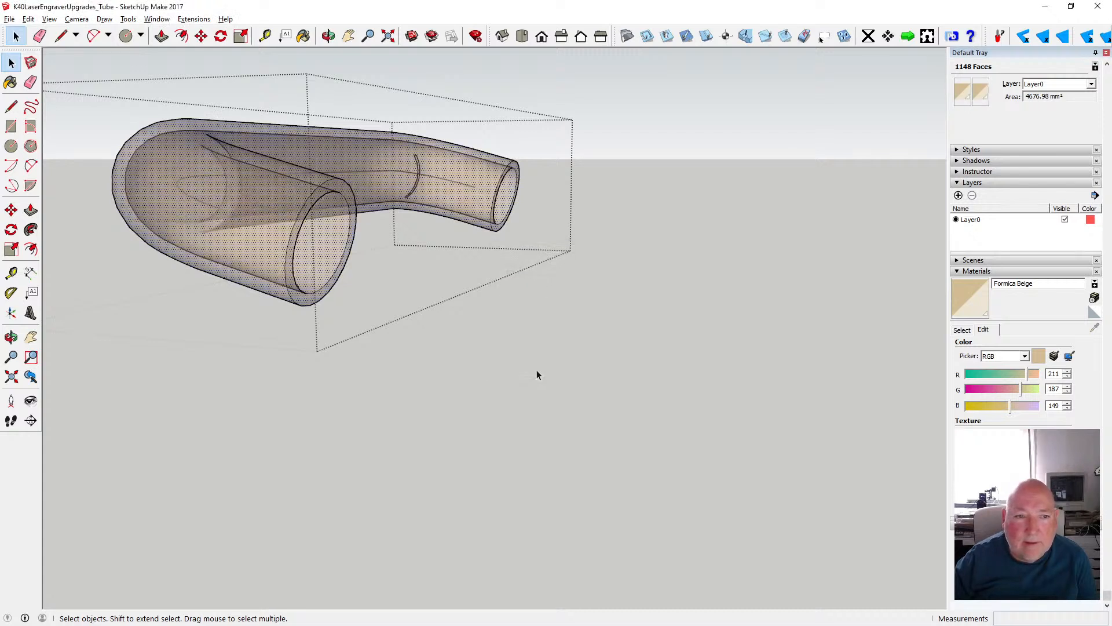
{"action": "left_click", "coordinate": [485, 401]}
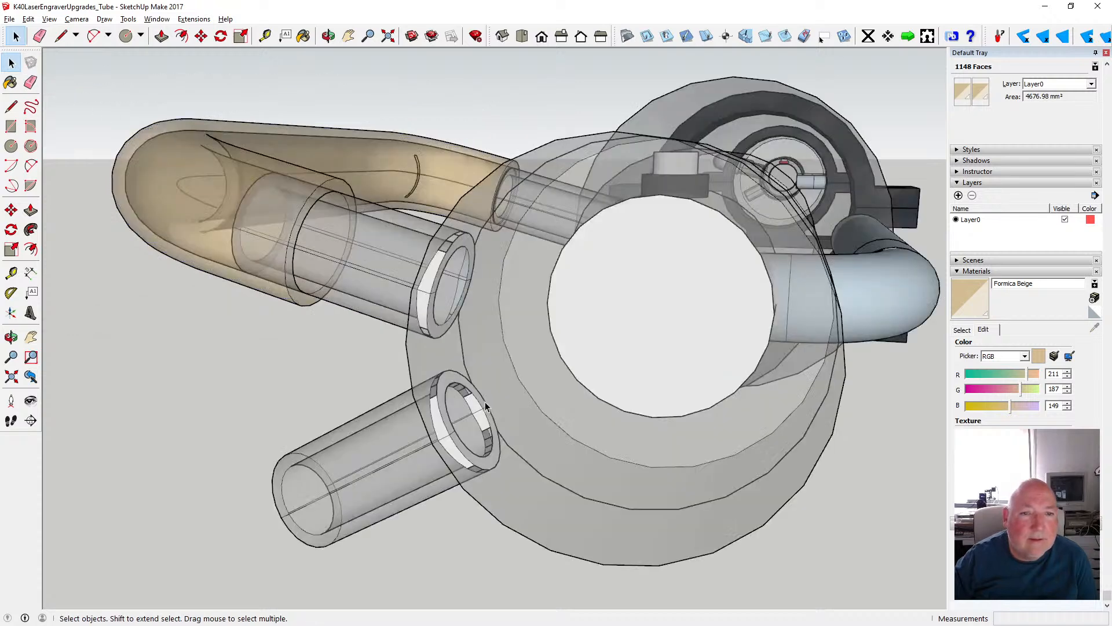
- Return to the first beige pipe at the other end assembly, open its group and select its outer surface
{"action": "left_click", "coordinate": [328, 36]}
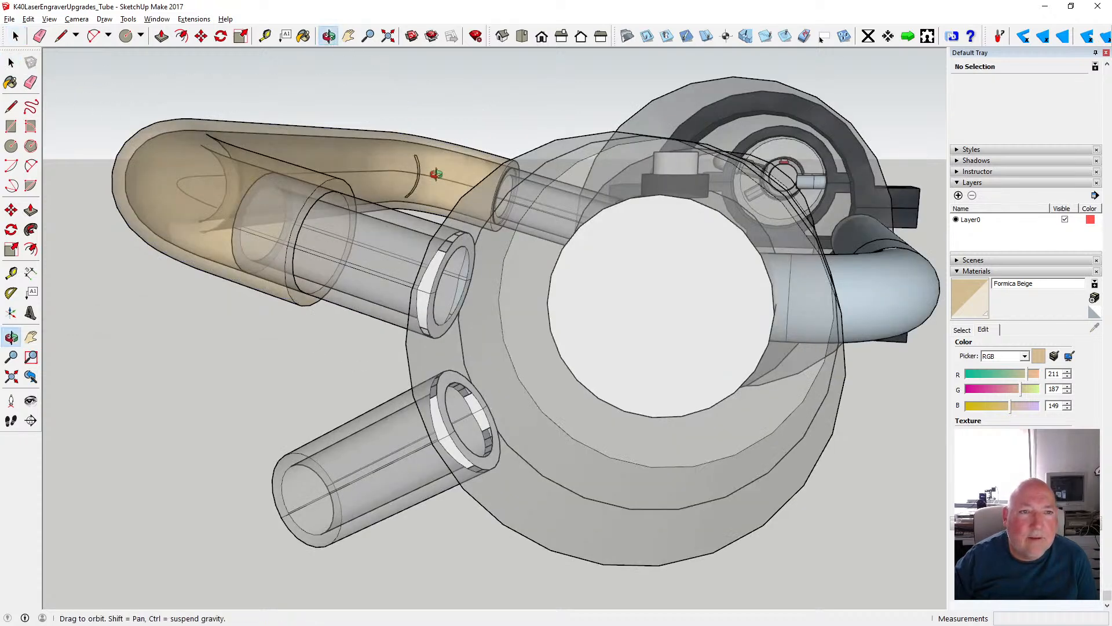
{"action": "left_click_drag", "start_coordinate": [435, 174], "coordinate": [599, 263]}
{"action": "scroll", "coordinate": [248, 241], "scroll_direction": "up", "scroll_amount": 8}
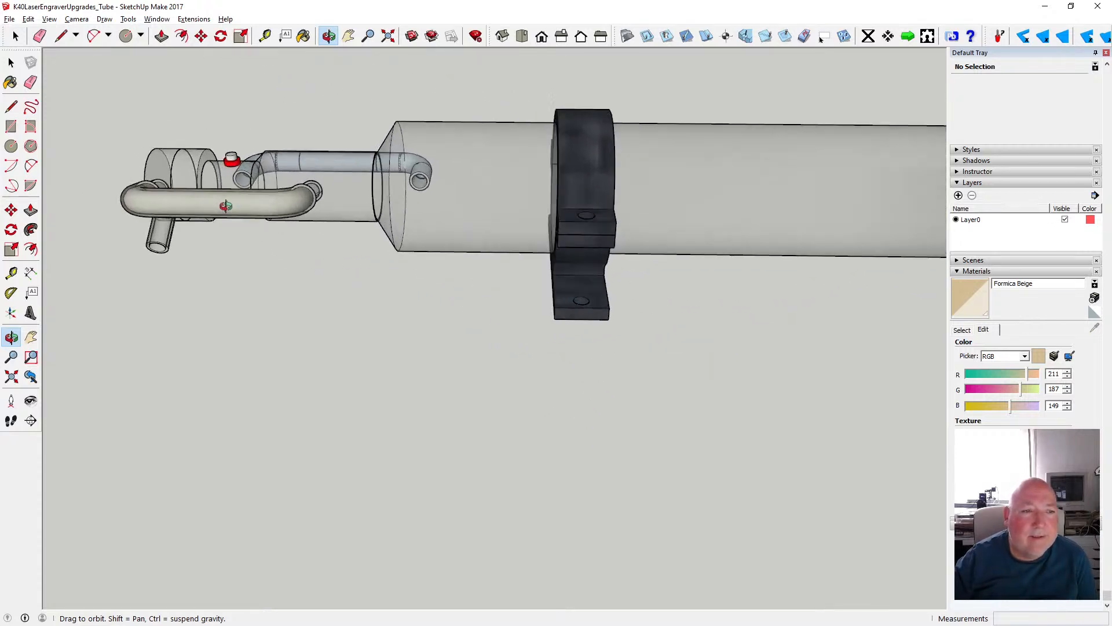
{"action": "key", "text": "space"}
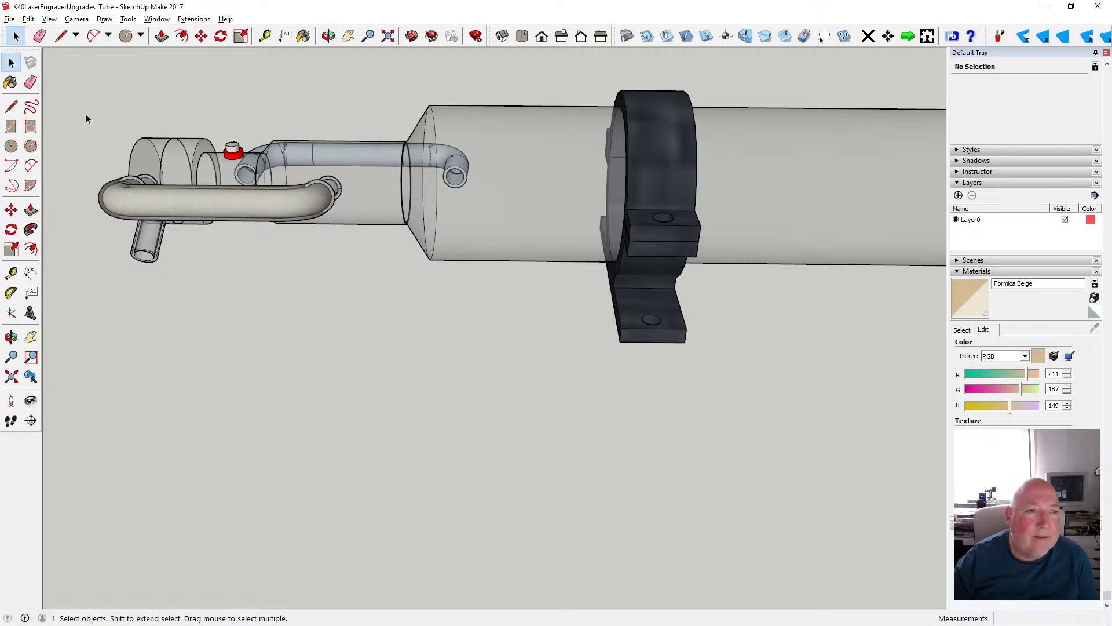
{"action": "left_click", "coordinate": [180, 195]}
{"action": "double_click", "coordinate": [186, 203]}
{"action": "left_click", "coordinate": [197, 204]}
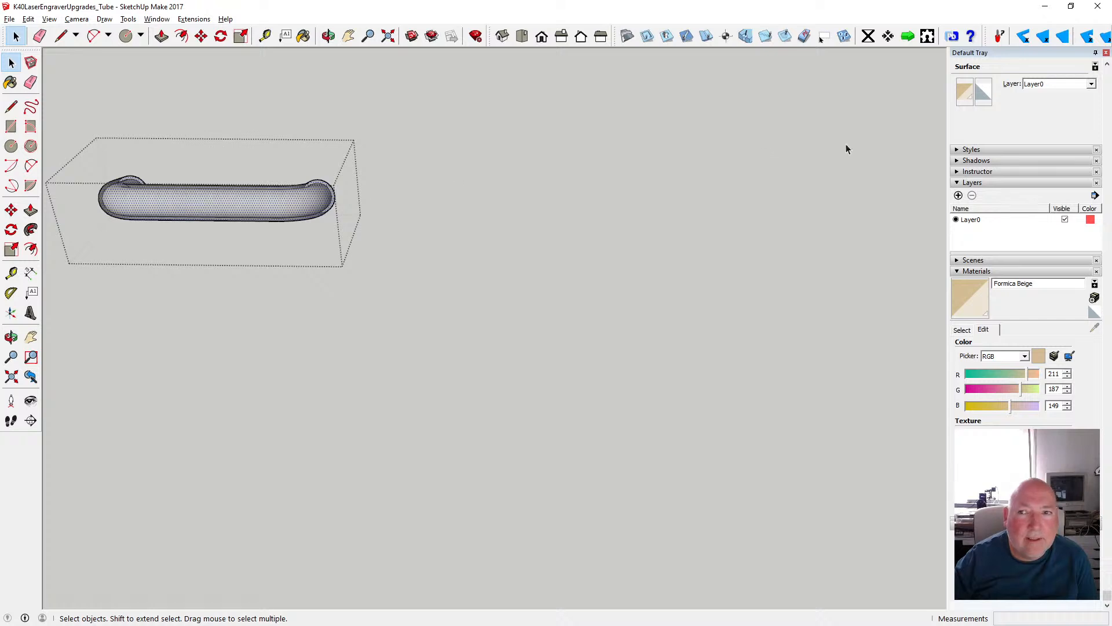
- Turn the view to expose the bent pipe's two open ends and extend the selection to its inner and end-ring faces
{"action": "left_click", "coordinate": [983, 96]}
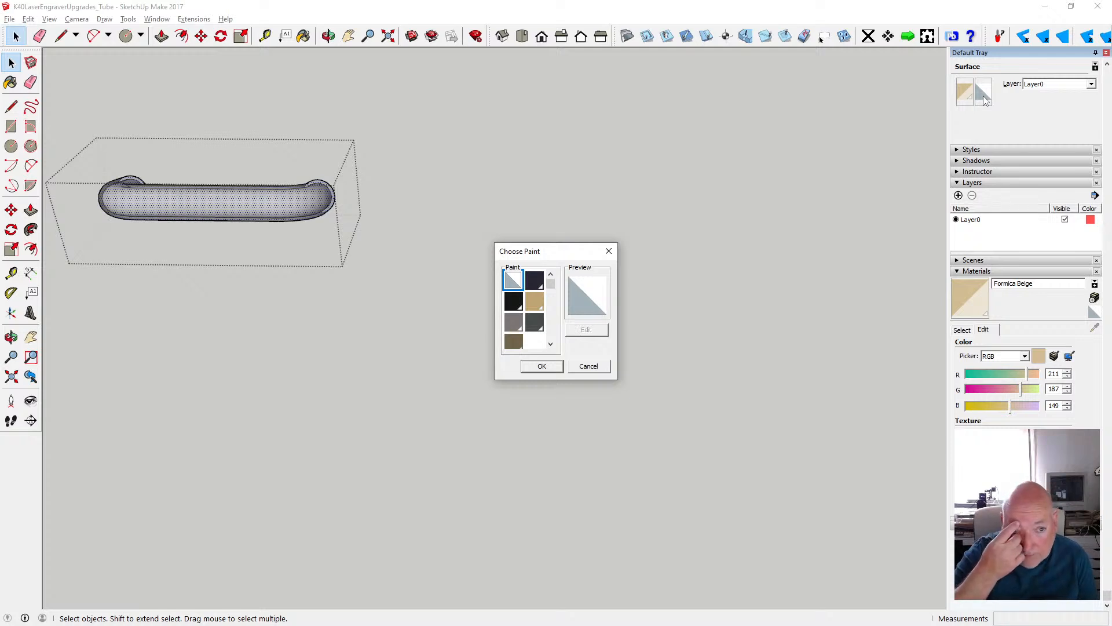
{"action": "left_click", "coordinate": [589, 367]}
{"action": "key", "text": "o"}
{"action": "left_click_drag", "start_coordinate": [330, 99], "coordinate": [818, 189]}
{"action": "scroll", "coordinate": [494, 211], "scroll_direction": "down", "scroll_amount": 3}
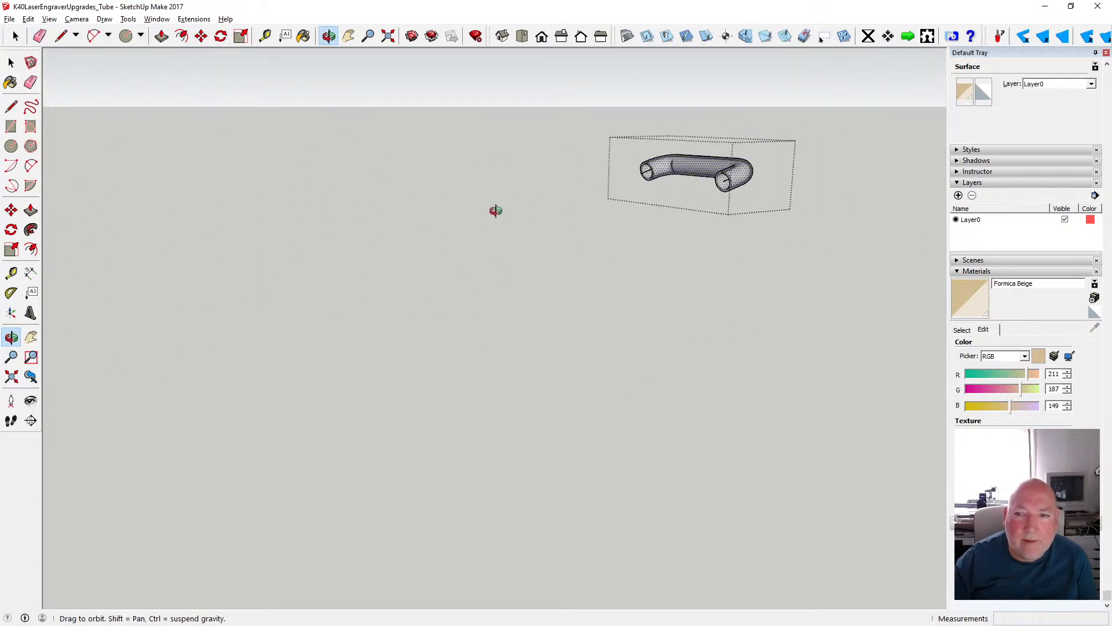
{"action": "scroll", "coordinate": [731, 182], "scroll_direction": "up", "scroll_amount": 3}
{"action": "scroll", "coordinate": [726, 185], "scroll_direction": "up", "scroll_amount": 2}
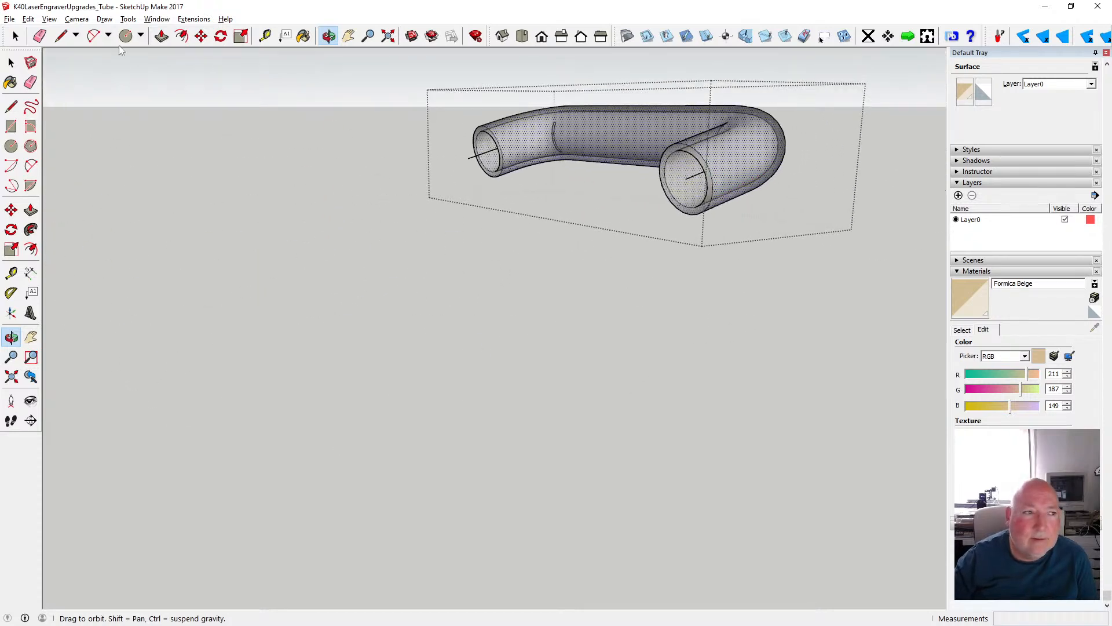
{"action": "left_click", "coordinate": [31, 62]}
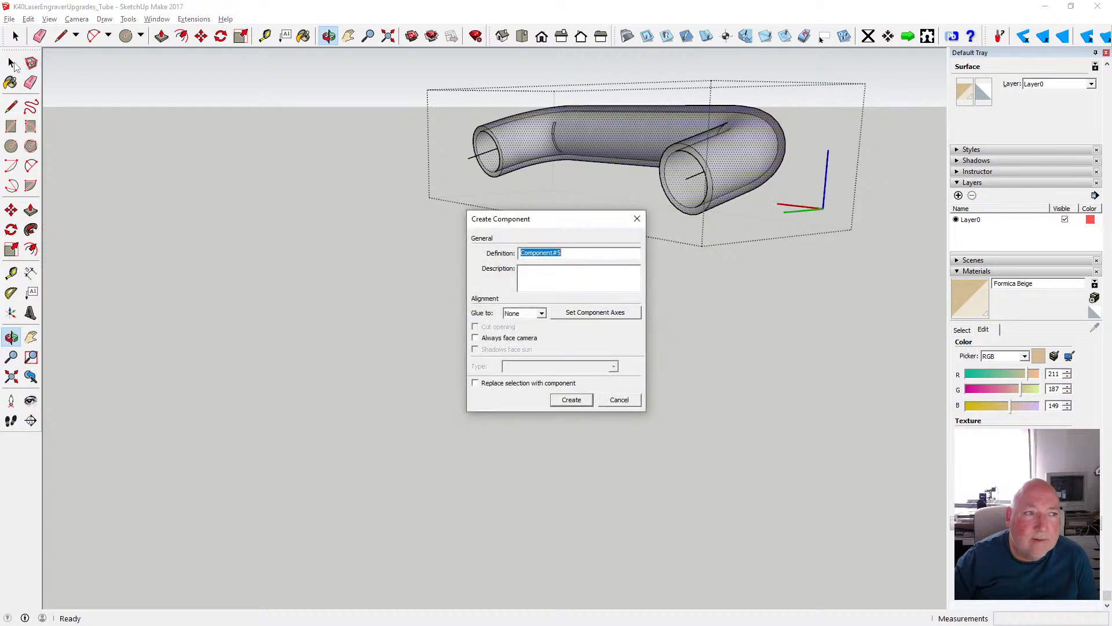
{"action": "left_click", "coordinate": [620, 401]}
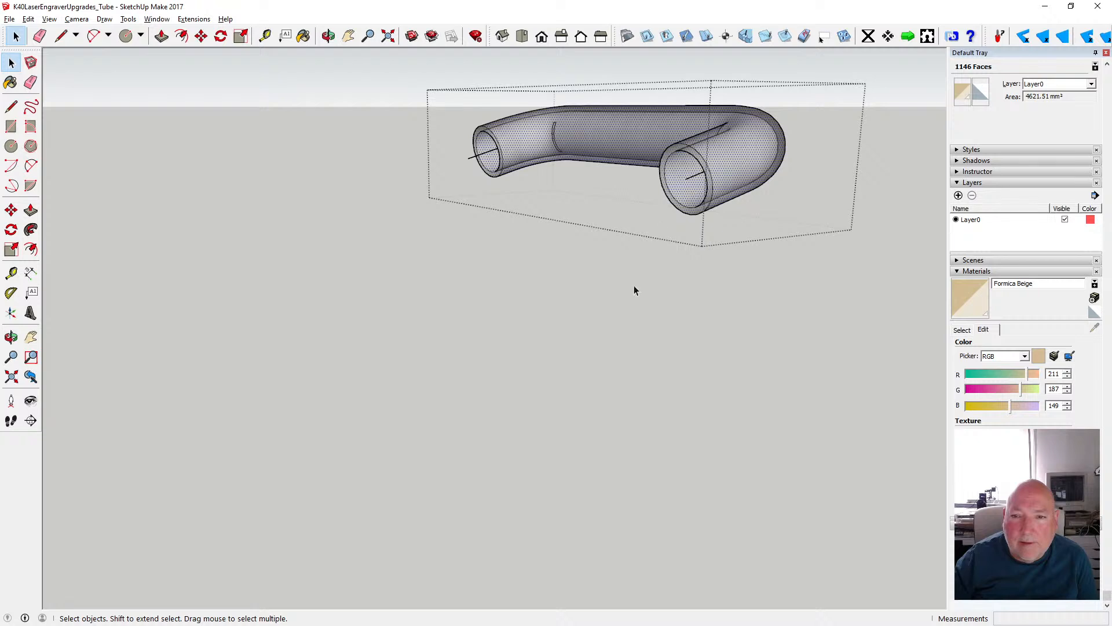
{"action": "left_click", "coordinate": [679, 184]}
- Set the back-side paint of the selected pipe faces to the translucent Formica Beige and close the pipe's group
{"action": "left_click", "coordinate": [963, 93]}
{"action": "left_click_drag", "start_coordinate": [550, 286], "coordinate": [551, 323]}
{"action": "left_click", "coordinate": [534, 314]}
{"action": "left_click", "coordinate": [540, 367]}
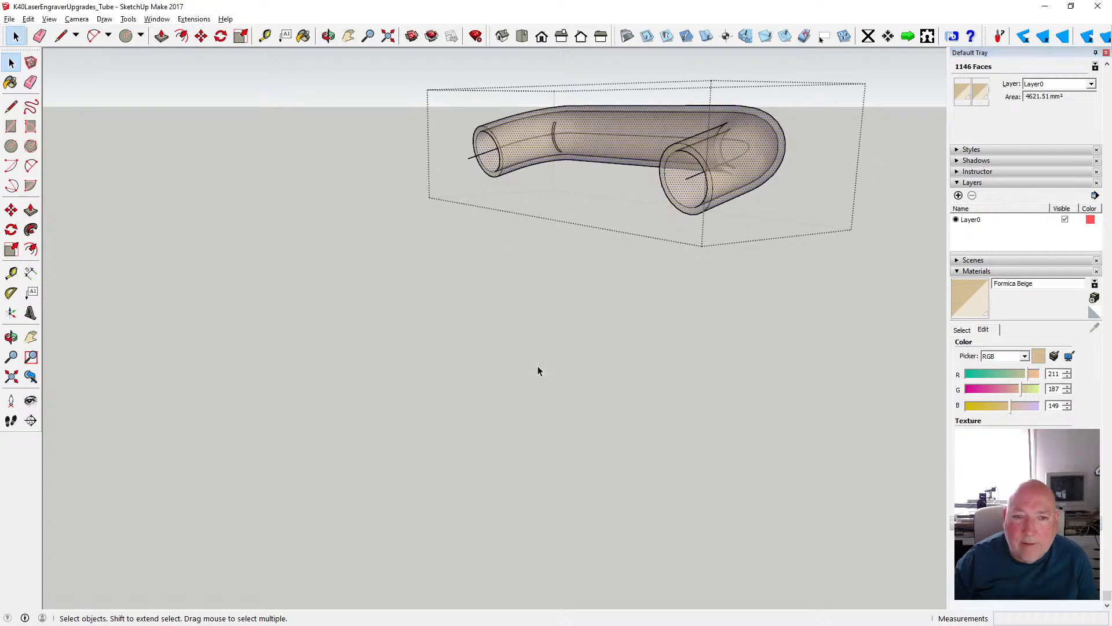
{"action": "left_click", "coordinate": [533, 364]}
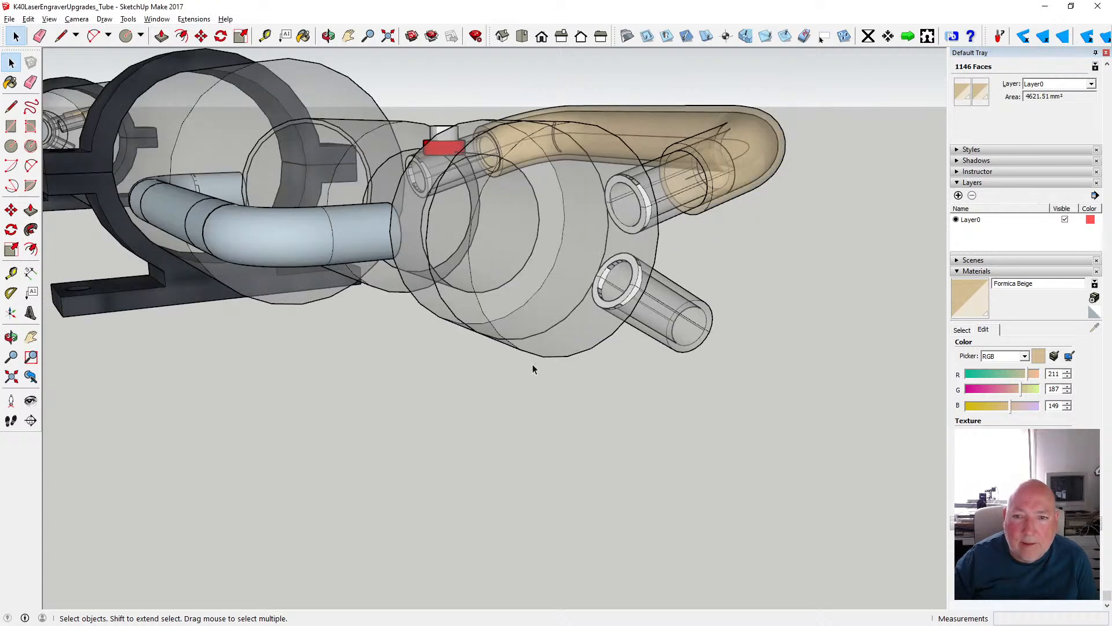
- Reopen the beige pipe's group and select the edges of the narrow strip outline at the bend near the red-collared fitting
{"action": "left_click", "coordinate": [329, 37]}
{"action": "scroll", "coordinate": [431, 203], "scroll_direction": "down", "scroll_amount": 3}
{"action": "left_click_drag", "start_coordinate": [409, 200], "coordinate": [522, 273]}
{"action": "scroll", "coordinate": [473, 284], "scroll_direction": "down", "scroll_amount": 2}
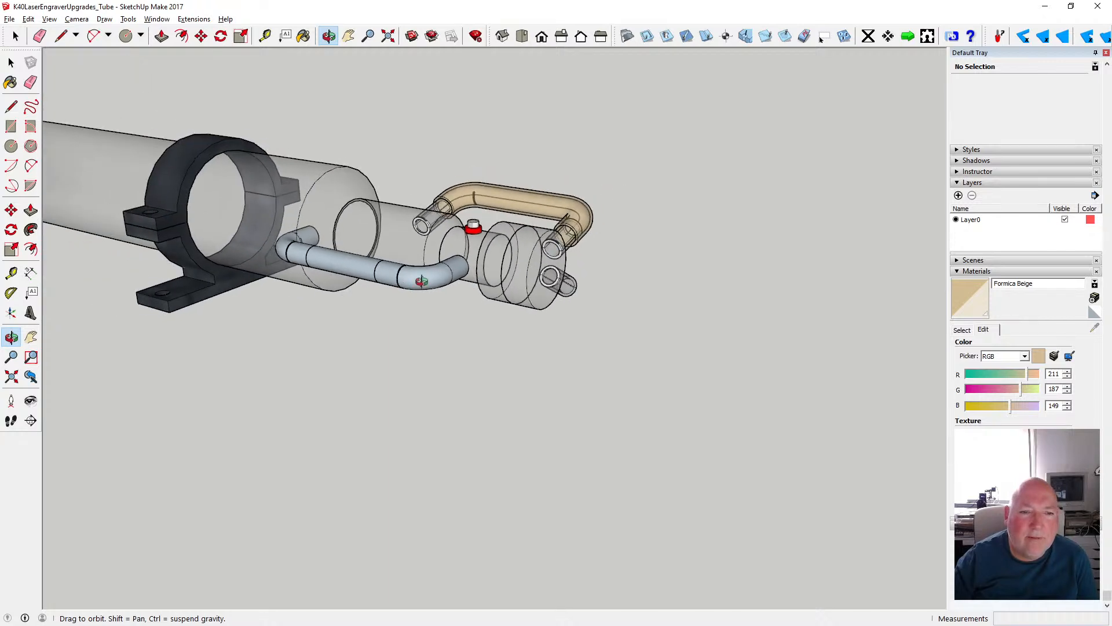
{"action": "scroll", "coordinate": [421, 281], "scroll_direction": "up", "scroll_amount": 2}
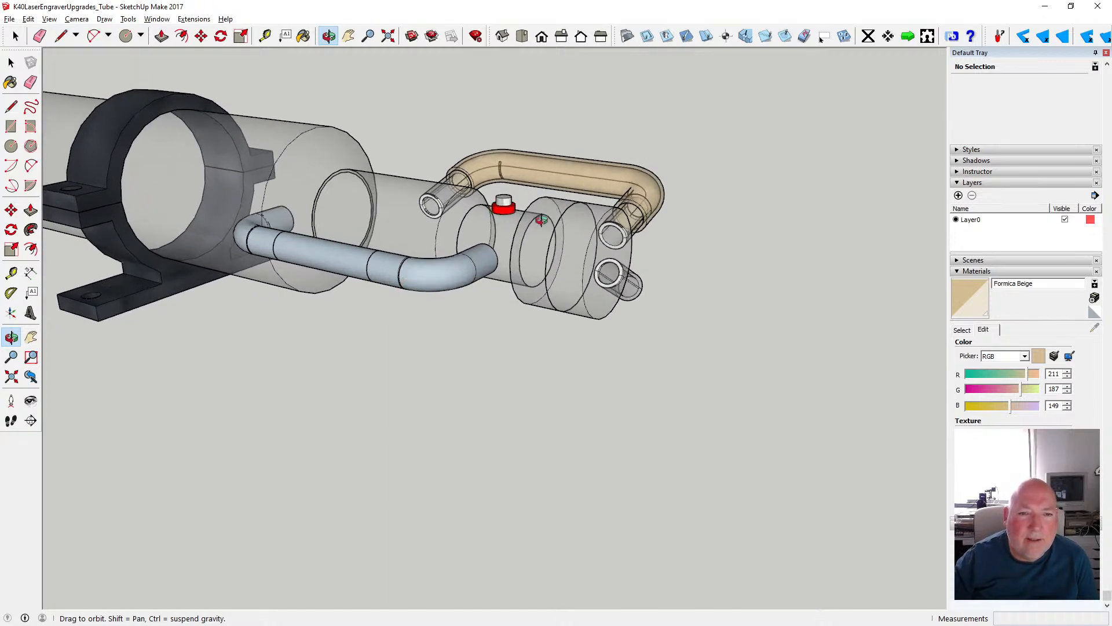
{"action": "scroll", "coordinate": [524, 197], "scroll_direction": "up", "scroll_amount": 5}
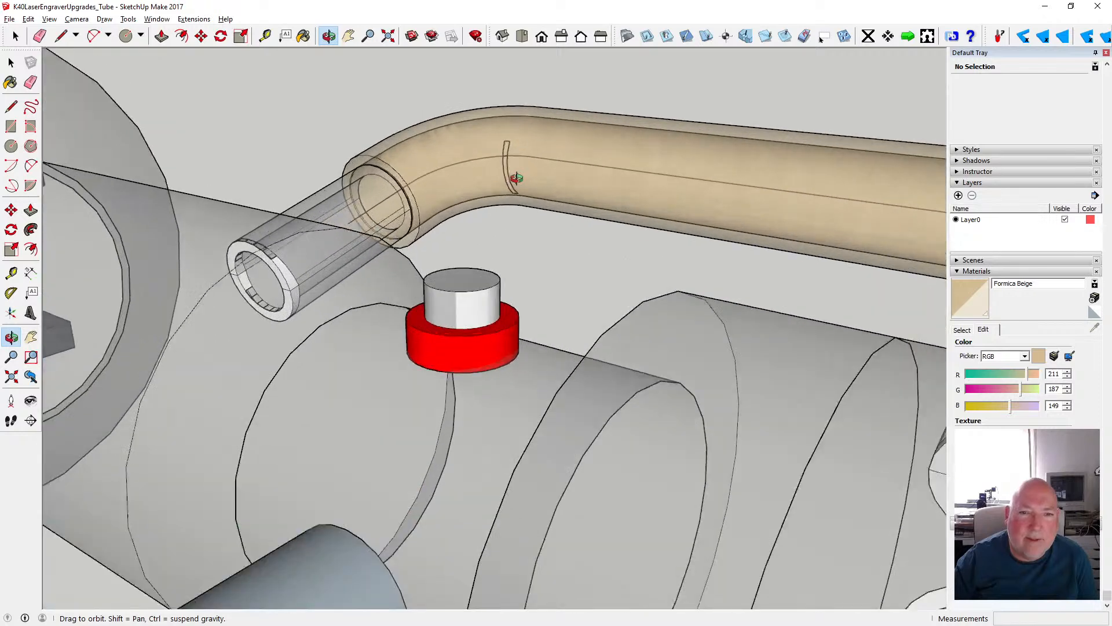
{"action": "scroll", "coordinate": [517, 178], "scroll_direction": "up", "scroll_amount": 3}
{"action": "left_click_drag", "start_coordinate": [497, 193], "coordinate": [537, 164]}
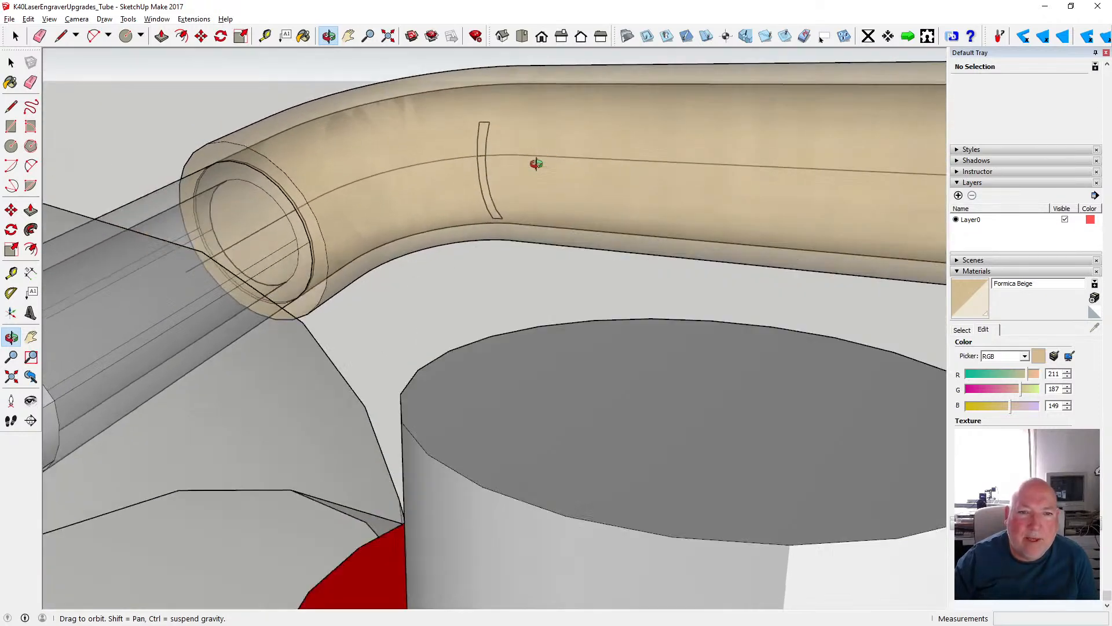
{"action": "scroll", "coordinate": [521, 167], "scroll_direction": "up", "scroll_amount": 4}
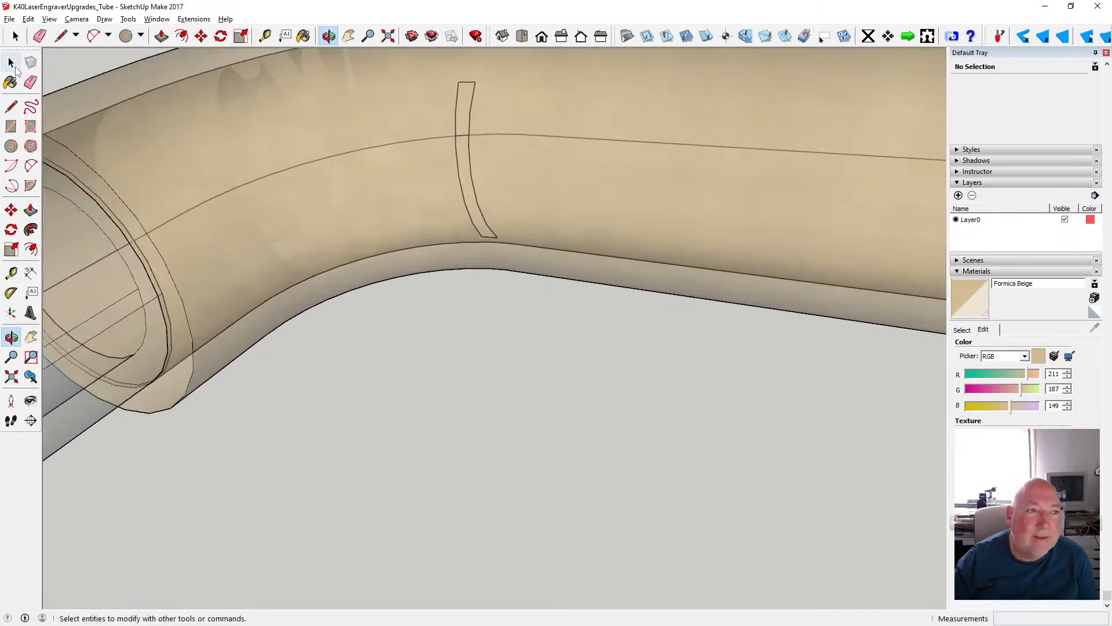
{"action": "left_click", "coordinate": [12, 64]}
{"action": "left_click_drag", "start_coordinate": [430, 72], "coordinate": [516, 256]}
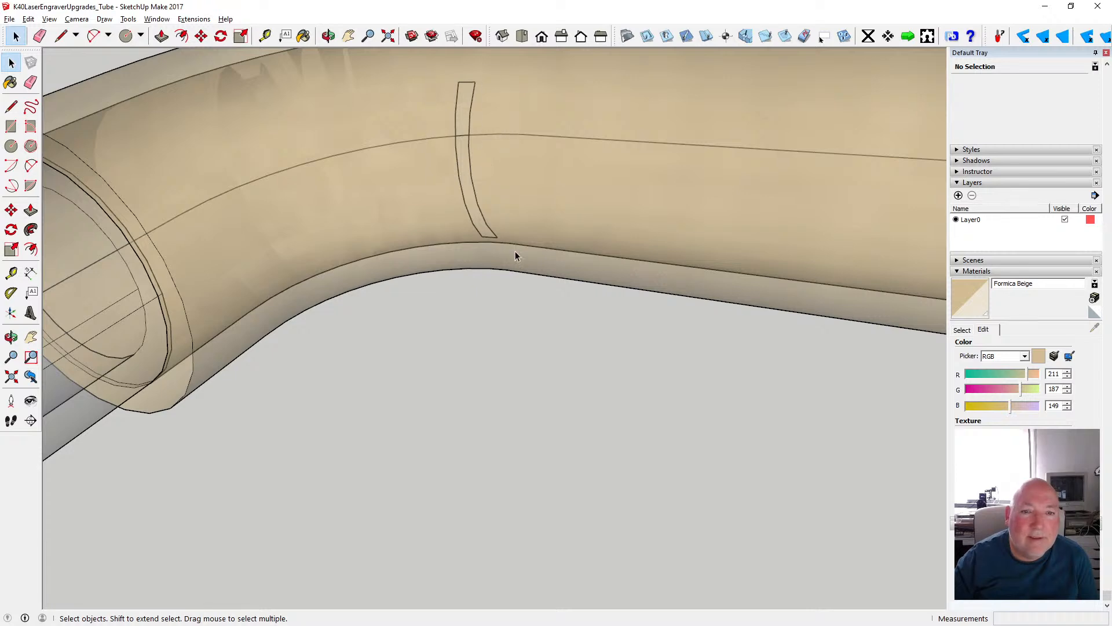
{"action": "double_click", "coordinate": [523, 231]}
{"action": "left_click_drag", "start_coordinate": [428, 70], "coordinate": [510, 256]}
- Reselect the narrow strip's edges and look through the available commands for one that applies to them
{"action": "right_click", "coordinate": [494, 235]}
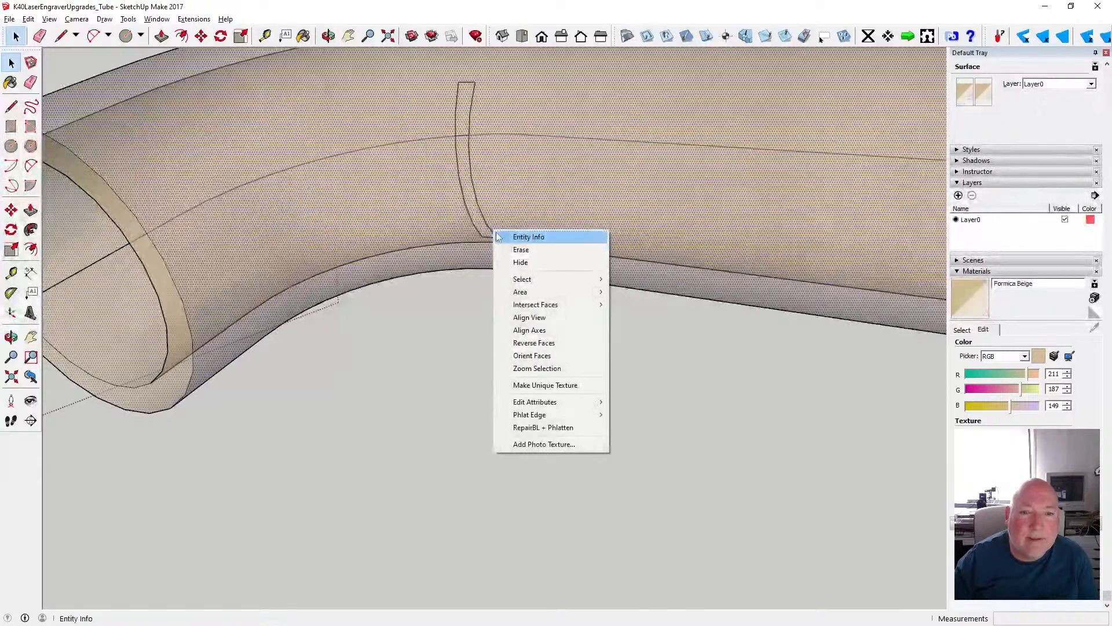
{"action": "left_click_drag", "start_coordinate": [433, 68], "coordinate": [518, 259]}
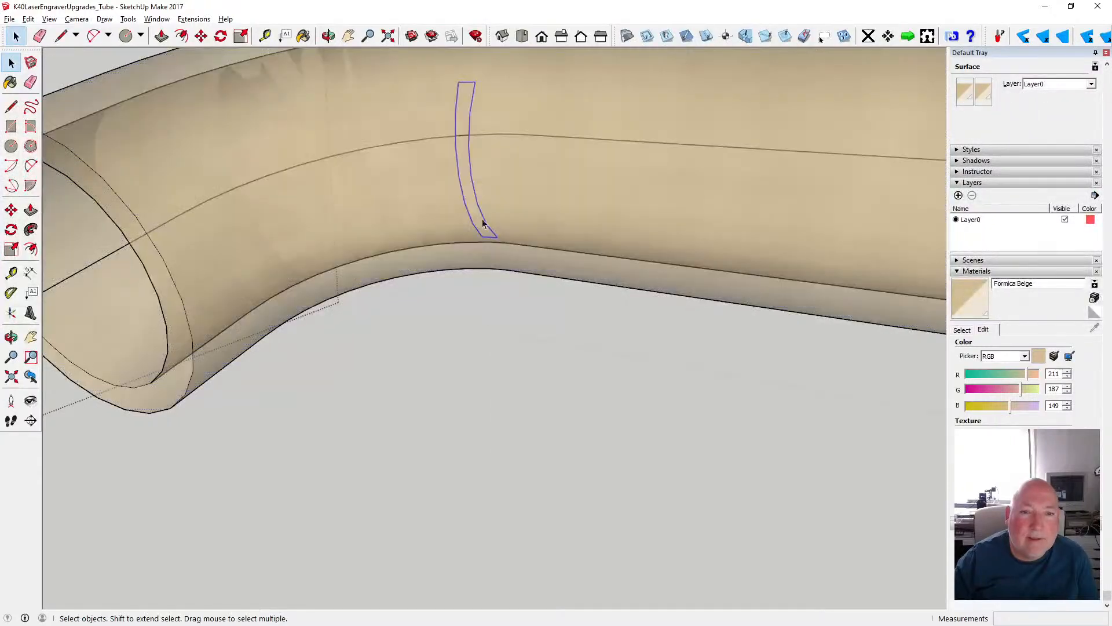
{"action": "right_click", "coordinate": [484, 220]}
{"action": "left_click", "coordinate": [436, 71]}
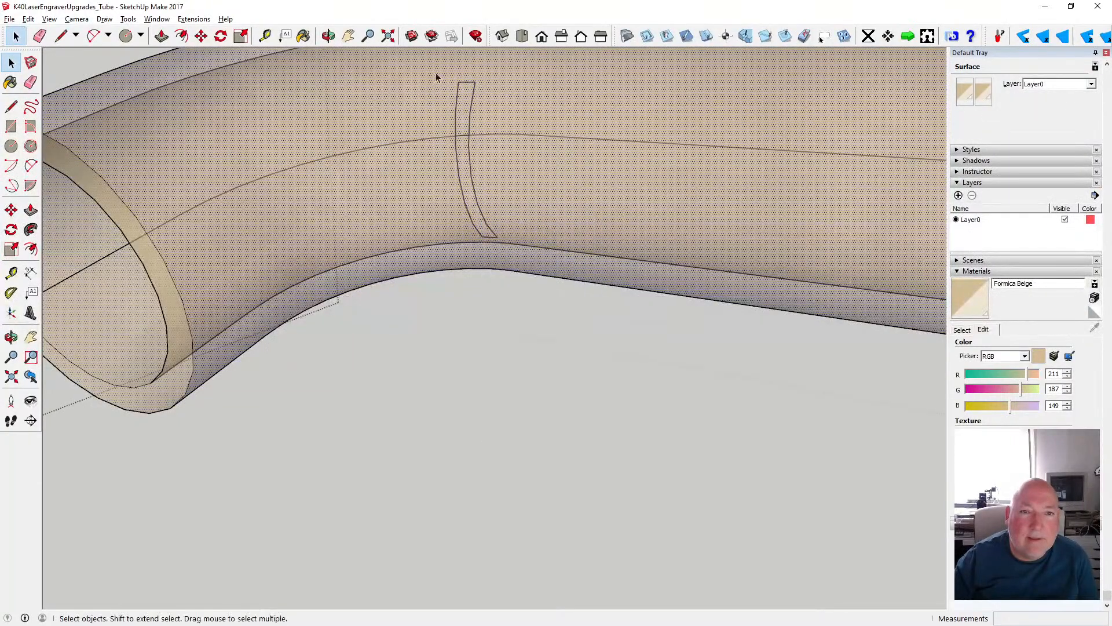
{"action": "left_click_drag", "start_coordinate": [436, 72], "coordinate": [512, 253]}
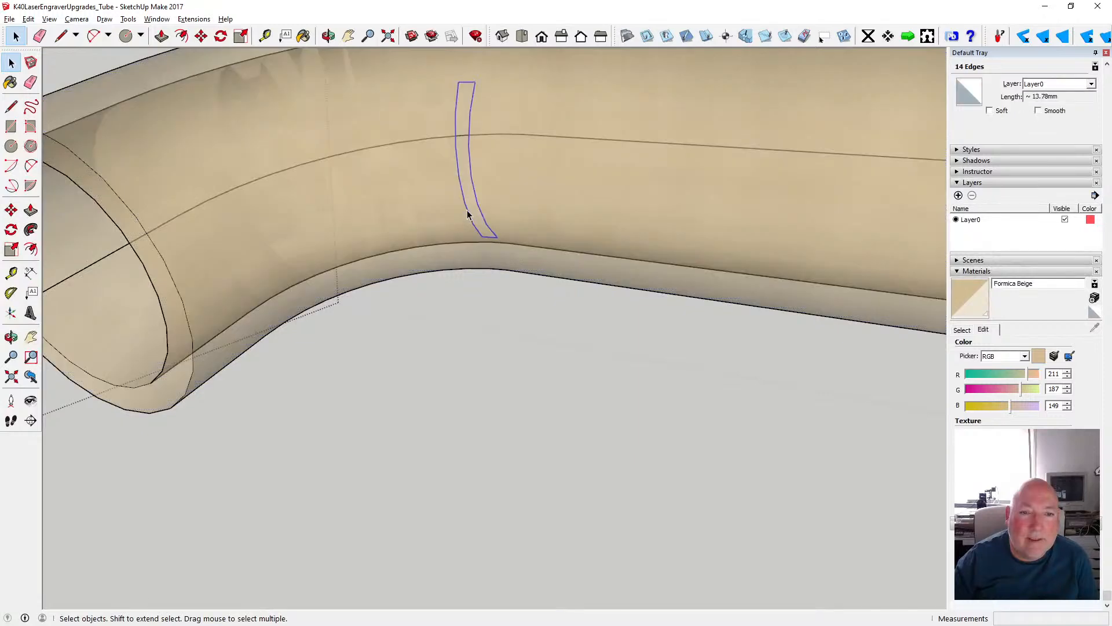
{"action": "right_click", "coordinate": [467, 213]}
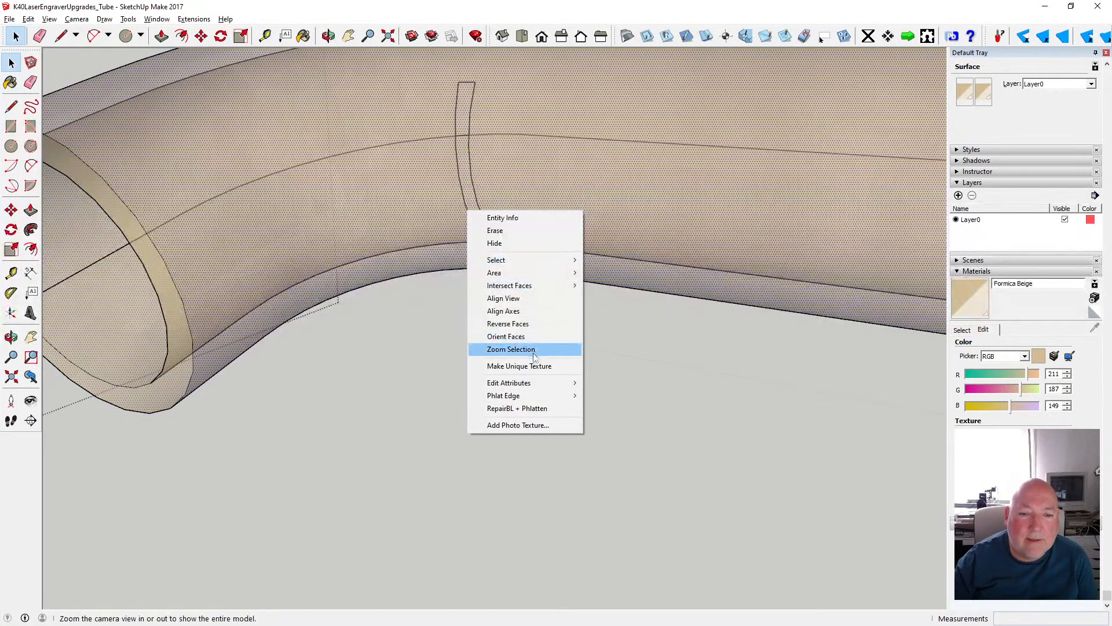
{"action": "mouse_move", "coordinate": [539, 397]}
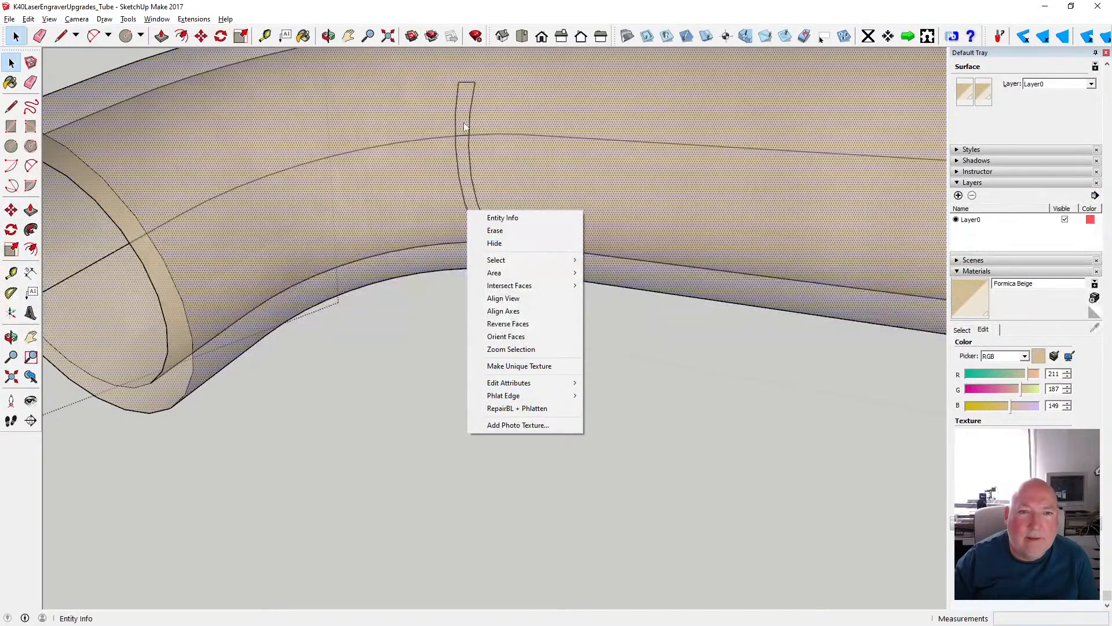
{"action": "left_click_drag", "start_coordinate": [436, 69], "coordinate": [502, 245]}
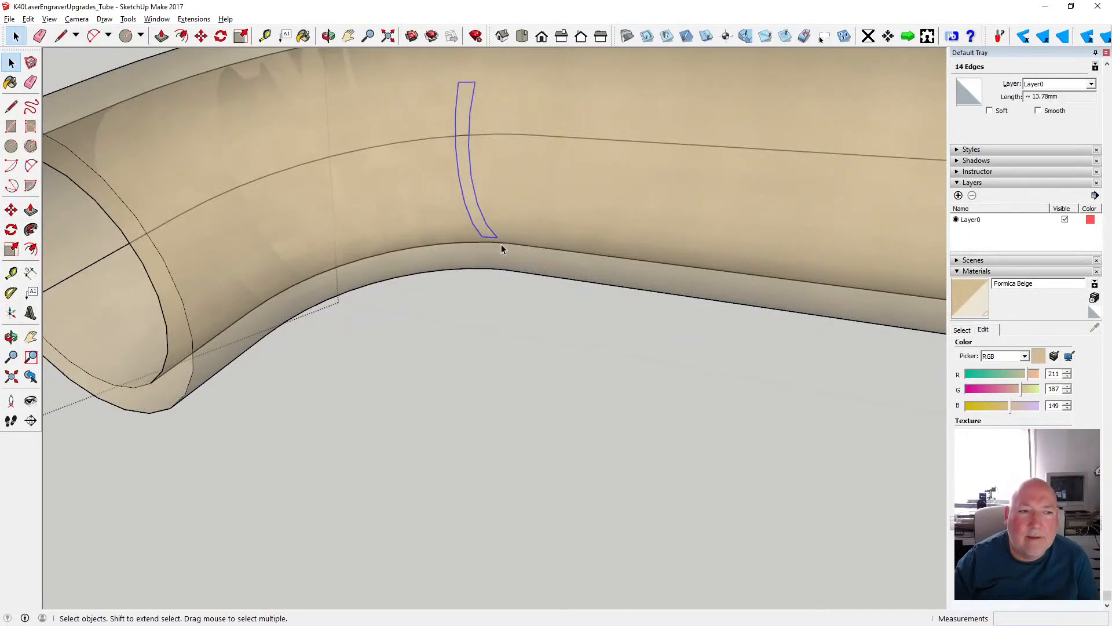
{"action": "scroll", "coordinate": [493, 280], "scroll_direction": "down", "scroll_amount": 5}
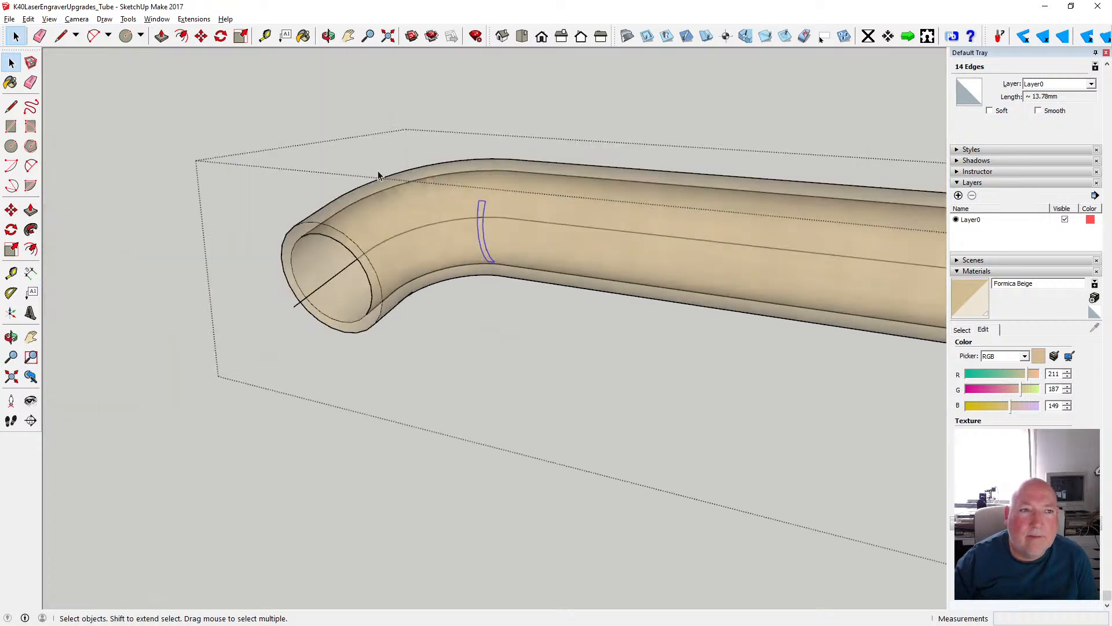
{"action": "left_click", "coordinate": [127, 19]}
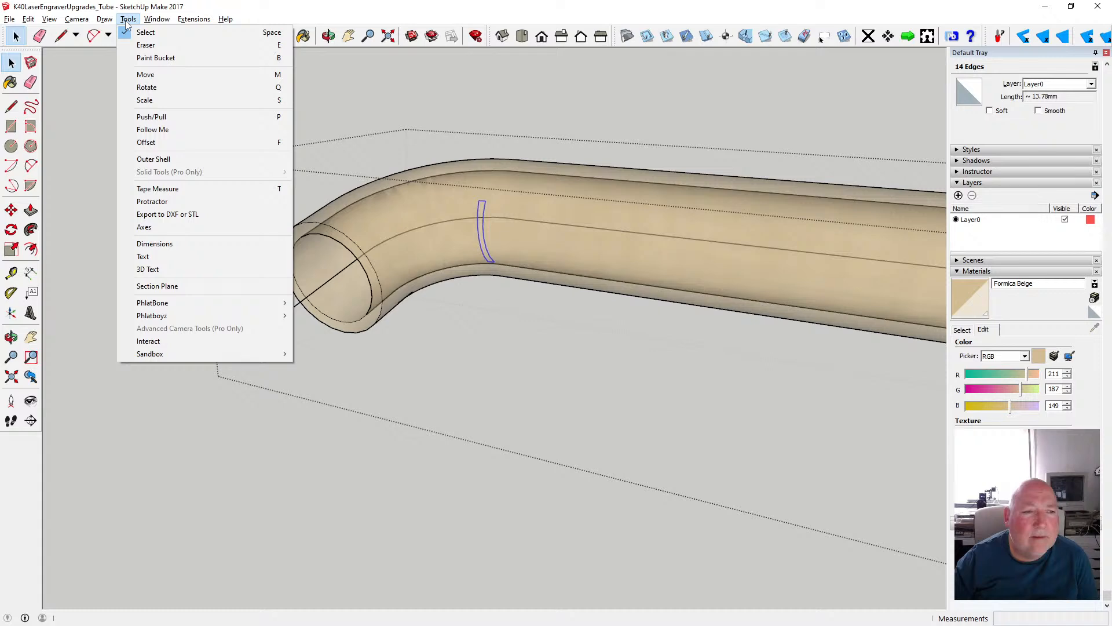
{"action": "left_click", "coordinate": [255, 11]}
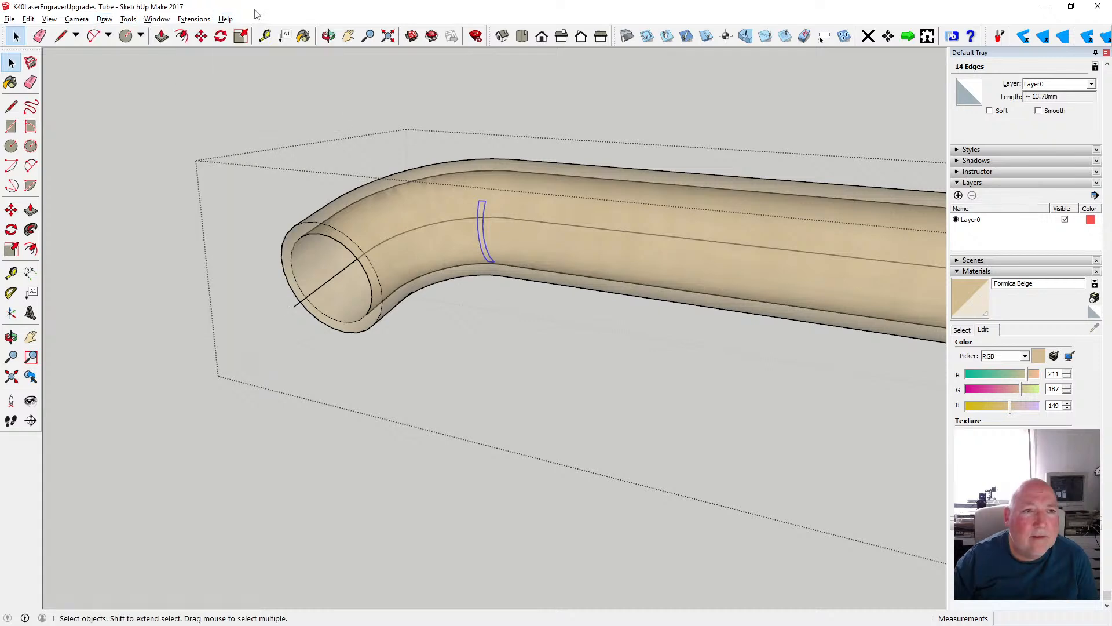
{"action": "right_click", "coordinate": [479, 235]}
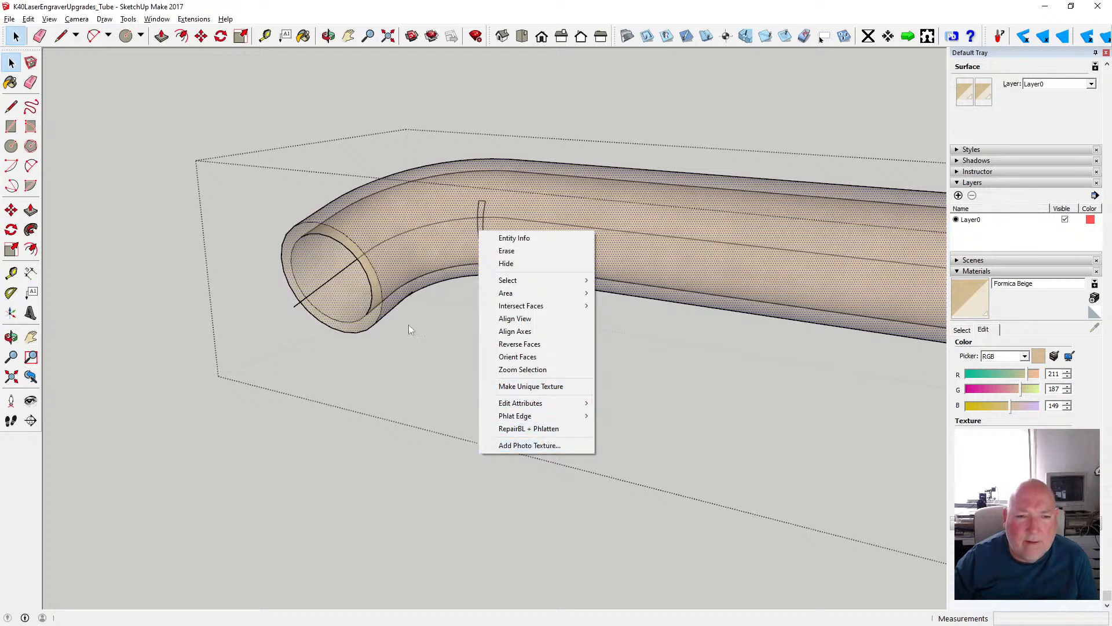
{"action": "left_click", "coordinate": [450, 337]}
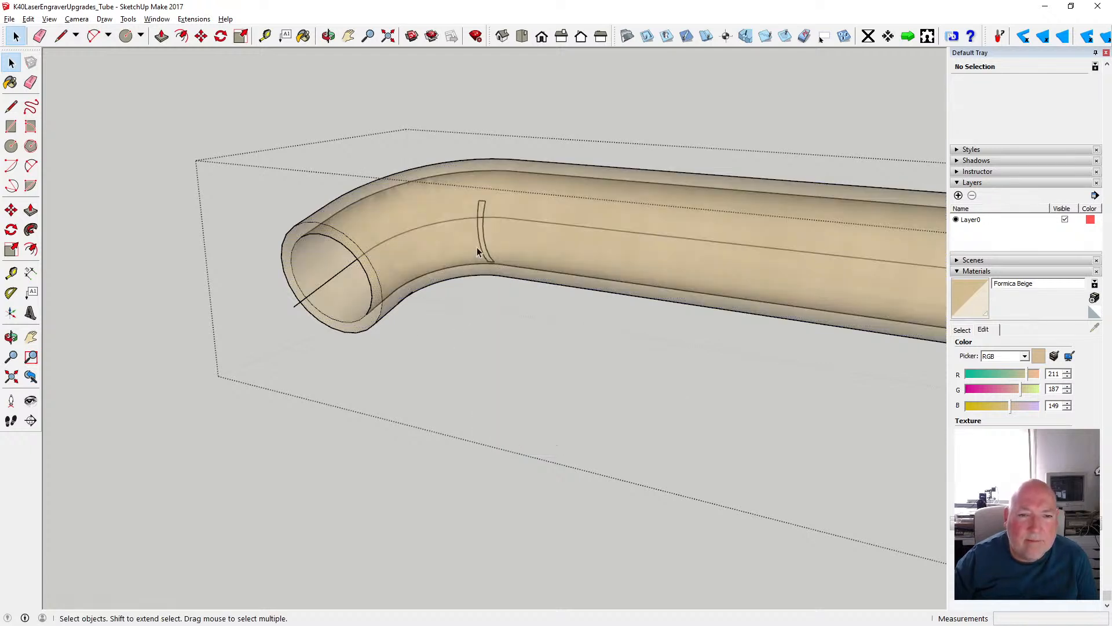
- Delete the centreline path's straight end segment and arc at one pipe end, and its straight end segment at the other
{"action": "left_click", "coordinate": [298, 307]}
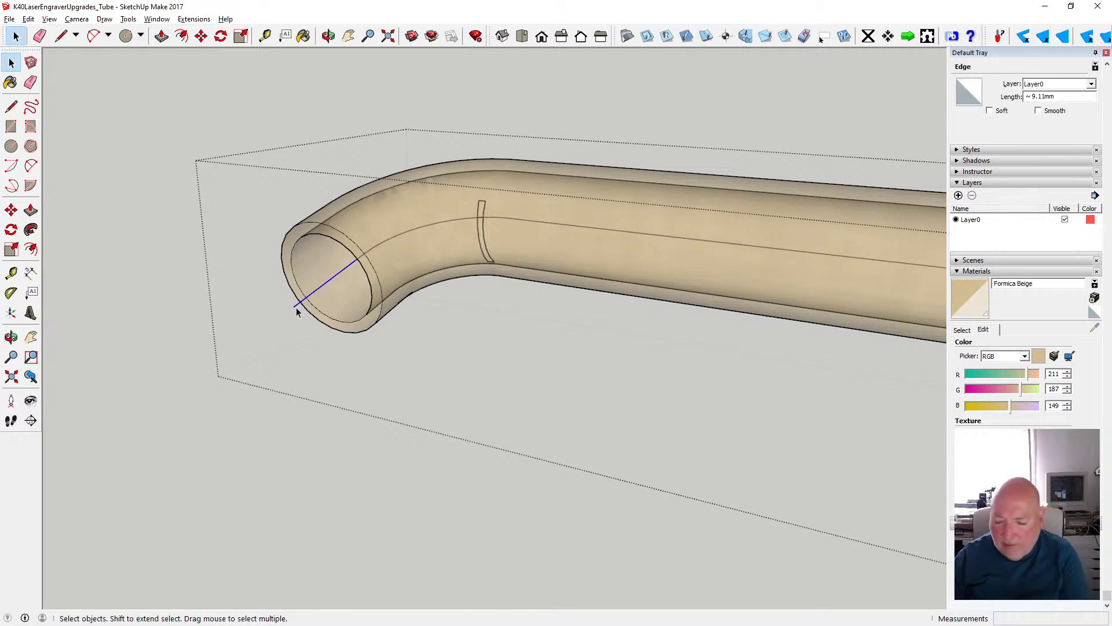
{"action": "key", "text": "Delete"}
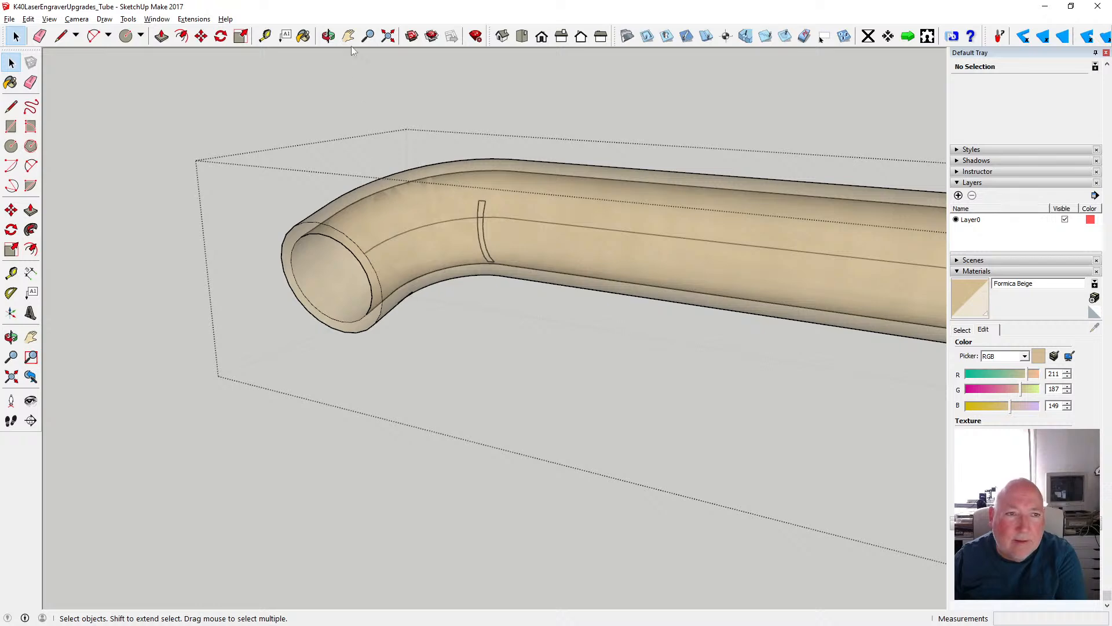
{"action": "left_click", "coordinate": [329, 36]}
{"action": "left_click_drag", "start_coordinate": [318, 231], "coordinate": [530, 167]}
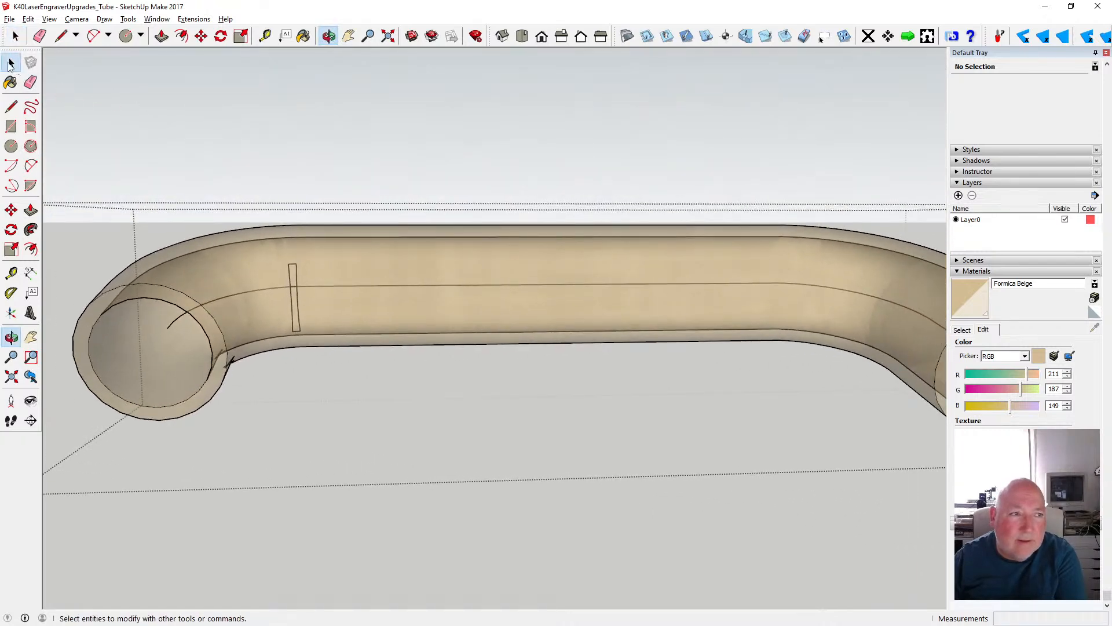
{"action": "left_click", "coordinate": [11, 63]}
{"action": "left_click", "coordinate": [172, 322]}
{"action": "key", "text": "Delete"}
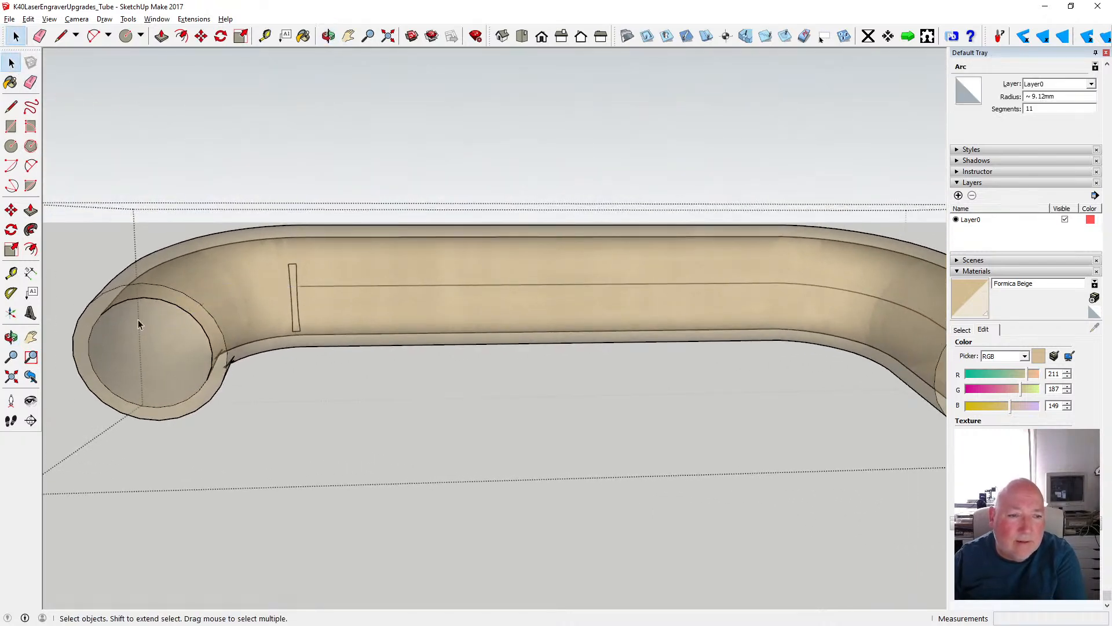
{"action": "scroll", "coordinate": [110, 311], "scroll_direction": "down", "scroll_amount": 2}
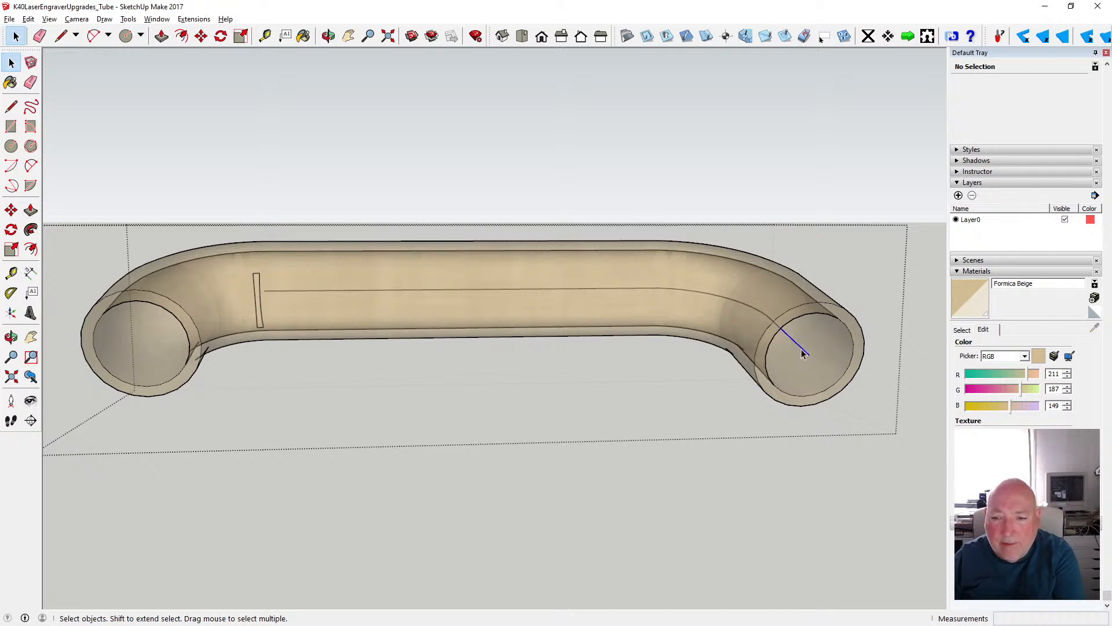
{"action": "key", "text": "Delete"}
- Delete the long straight centreline and the remaining arc segments inside the beige pipe, and close the pipe's group
{"action": "left_click", "coordinate": [329, 36]}
{"action": "left_click_drag", "start_coordinate": [621, 241], "coordinate": [398, 239]}
{"action": "scroll", "coordinate": [398, 239], "scroll_direction": "down", "scroll_amount": 4}
{"action": "scroll", "coordinate": [617, 284], "scroll_direction": "up", "scroll_amount": 7}
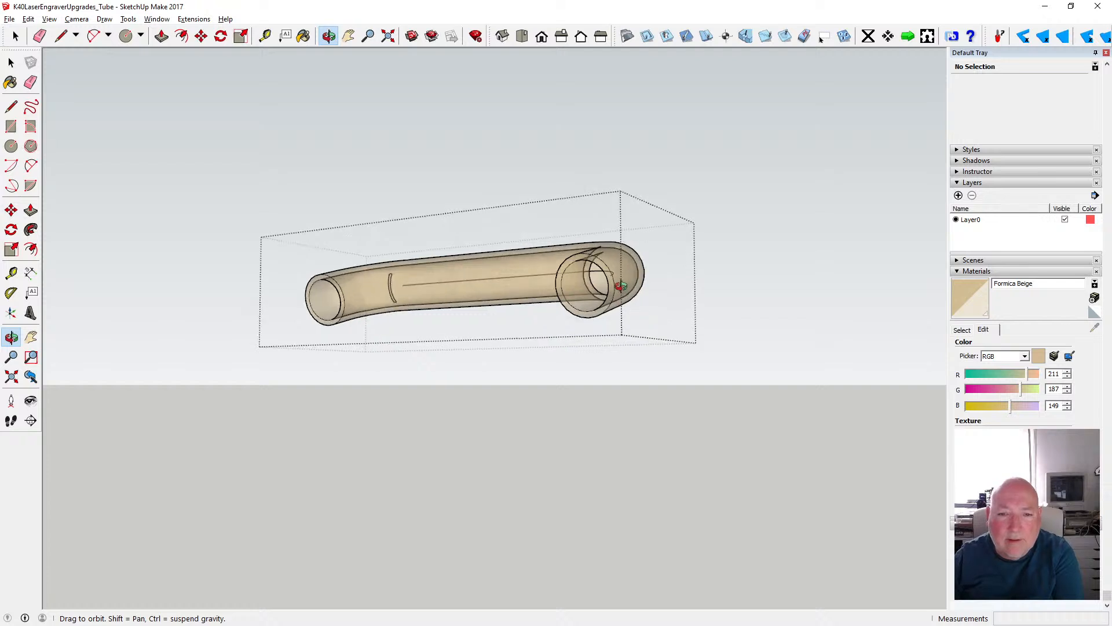
{"action": "scroll", "coordinate": [591, 271], "scroll_direction": "up", "scroll_amount": 6}
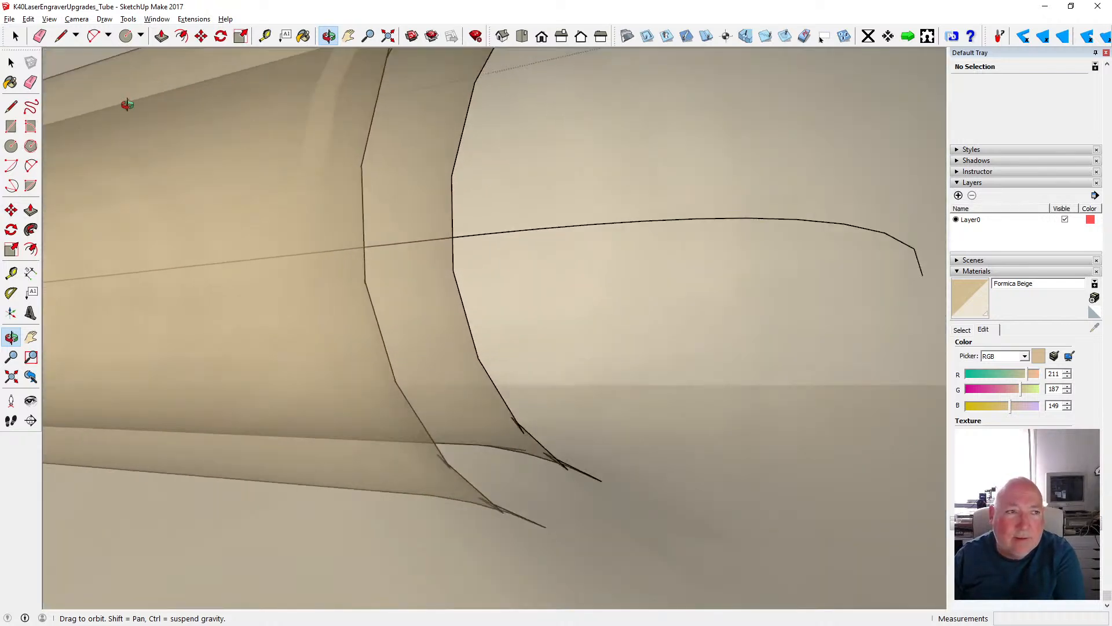
{"action": "left_click", "coordinate": [11, 62]}
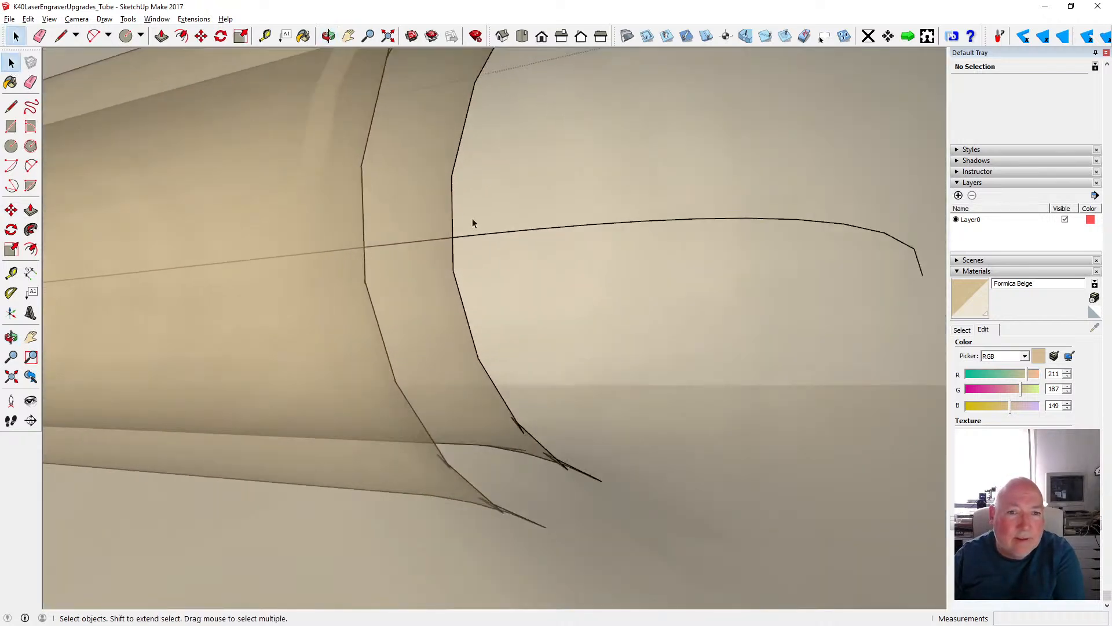
{"action": "left_click", "coordinate": [471, 238]}
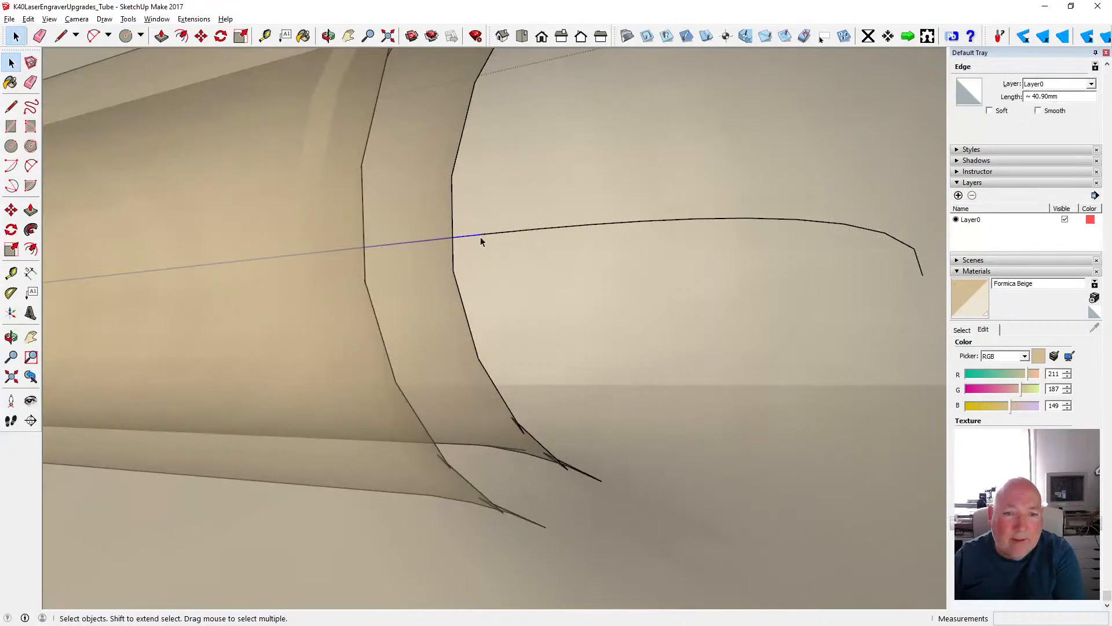
{"action": "key", "text": "Delete"}
{"action": "left_click", "coordinate": [533, 231]}
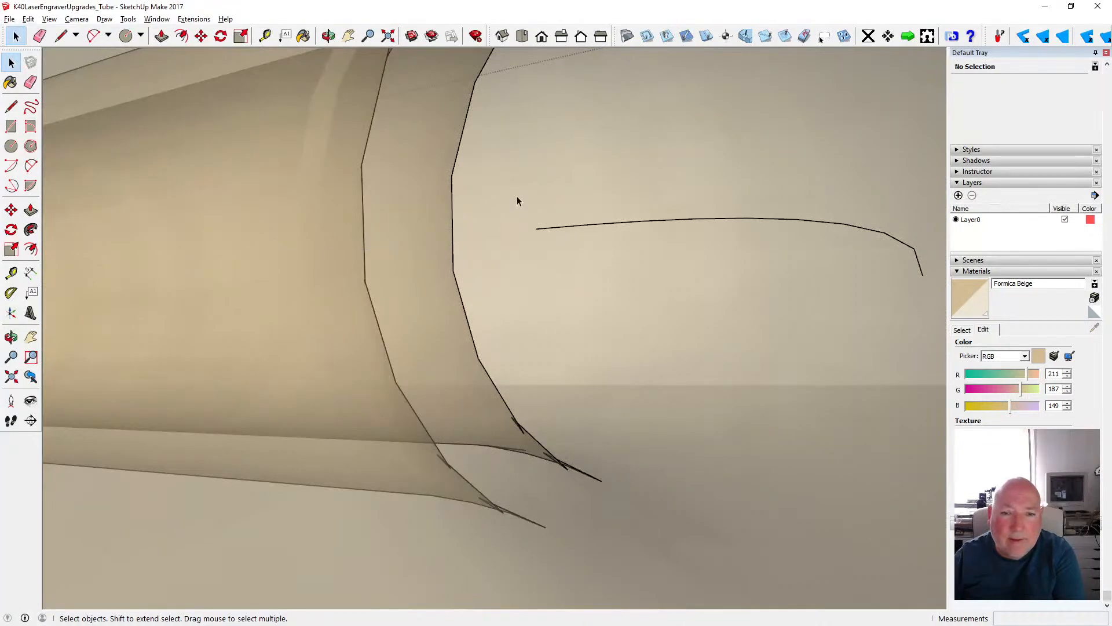
{"action": "left_click_drag", "start_coordinate": [517, 200], "coordinate": [929, 315]}
{"action": "key", "text": "Delete"}
{"action": "scroll", "coordinate": [788, 246], "scroll_direction": "down", "scroll_amount": 3}
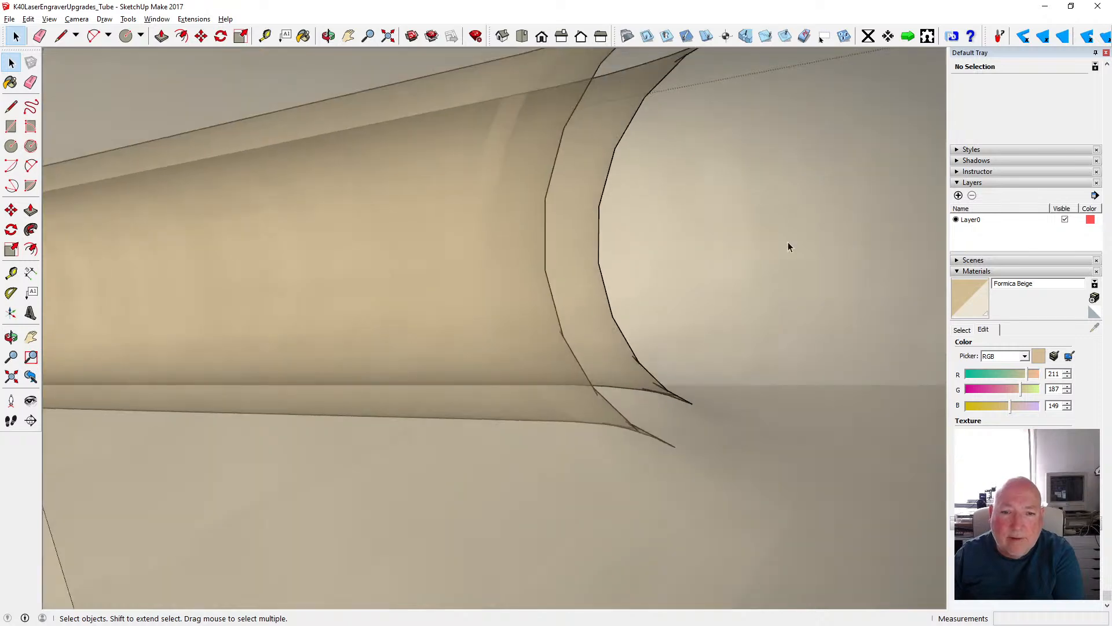
{"action": "scroll", "coordinate": [788, 247], "scroll_direction": "down", "scroll_amount": 6}
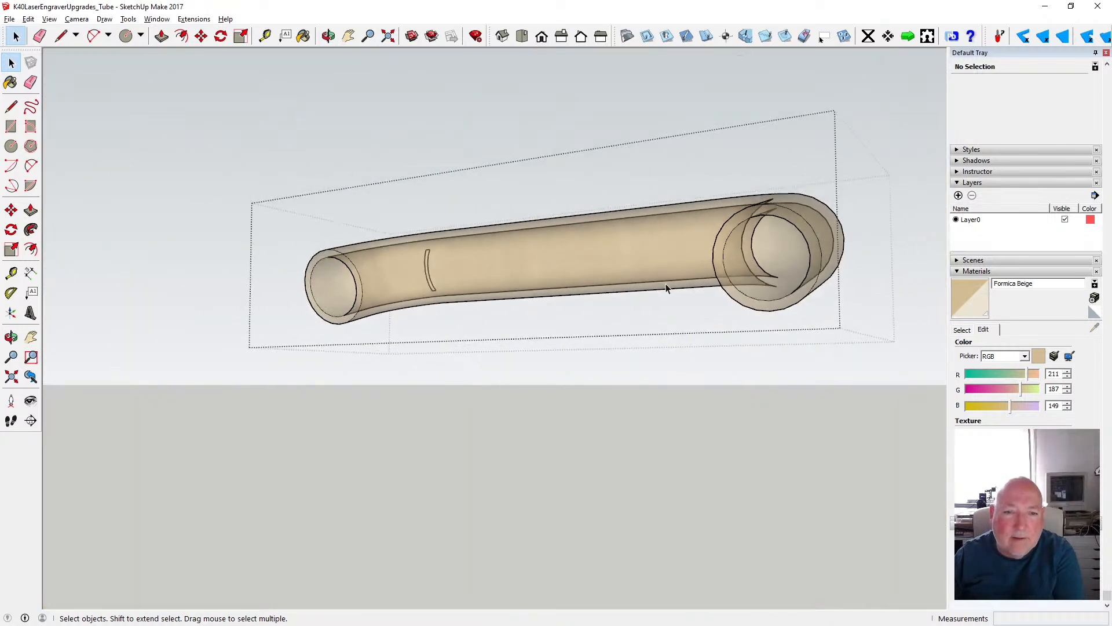
{"action": "left_click", "coordinate": [608, 439]}
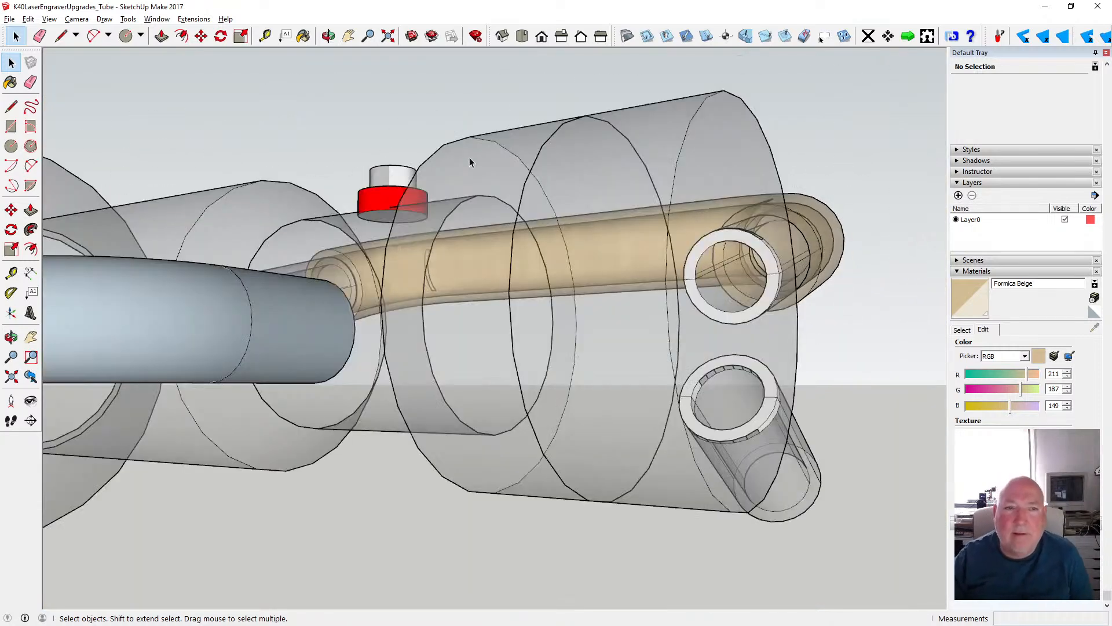
- Go to the beige pipe at the other end of the laser tube and switch the face style to X-ray
{"action": "left_click", "coordinate": [329, 36]}
{"action": "left_click_drag", "start_coordinate": [645, 191], "coordinate": [193, 334]}
{"action": "left_click_drag", "start_coordinate": [482, 295], "coordinate": [57, 301]}
{"action": "left_click_drag", "start_coordinate": [464, 323], "coordinate": [344, 364]}
{"action": "key", "text": "space"}
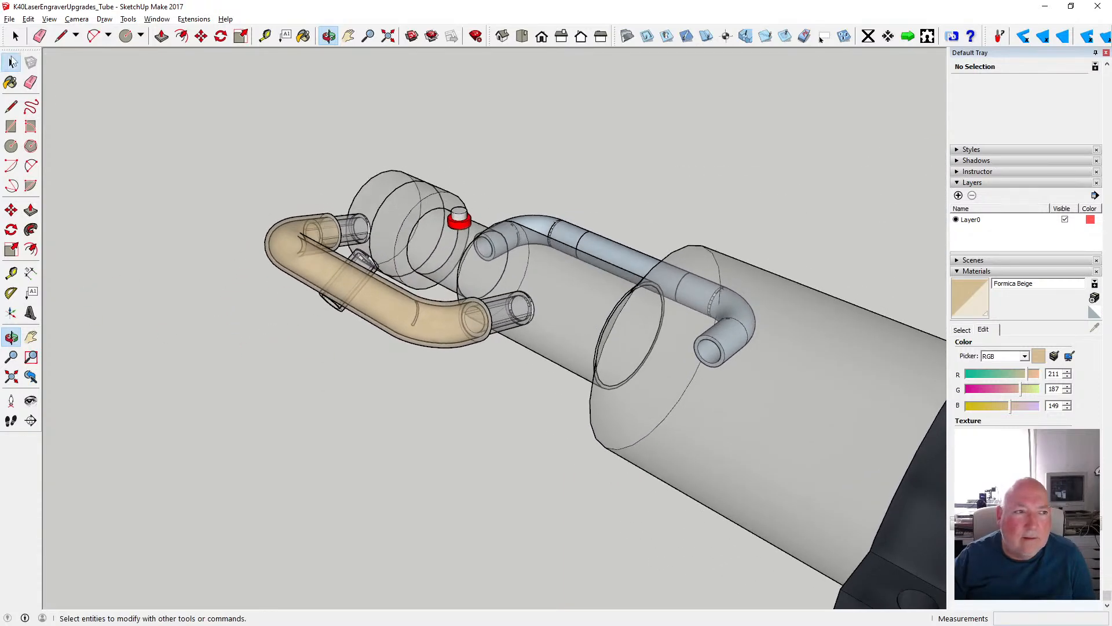
{"action": "scroll", "coordinate": [327, 313], "scroll_direction": "down", "scroll_amount": 3}
{"action": "scroll", "coordinate": [330, 279], "scroll_direction": "down", "scroll_amount": 5}
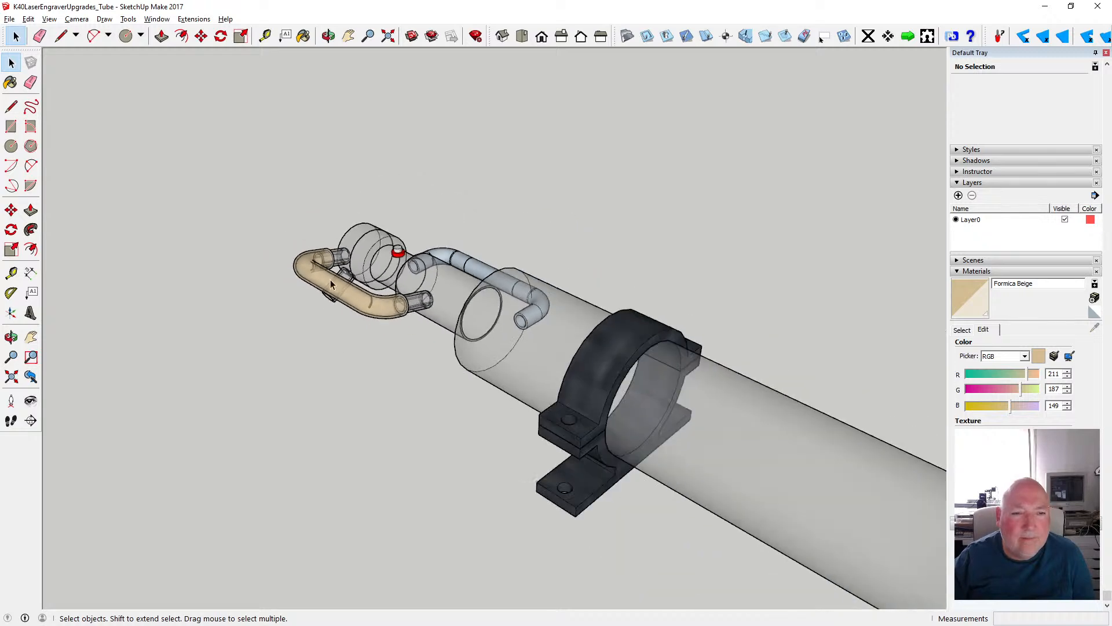
{"action": "scroll", "coordinate": [568, 410], "scroll_direction": "up", "scroll_amount": 8}
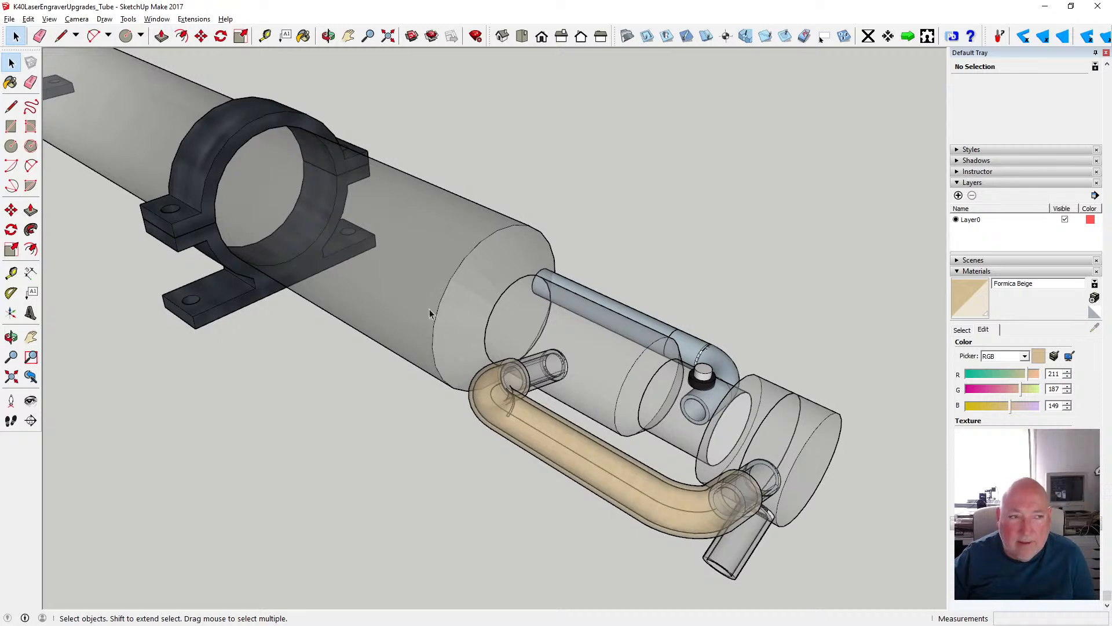
{"action": "left_click", "coordinate": [49, 18]}
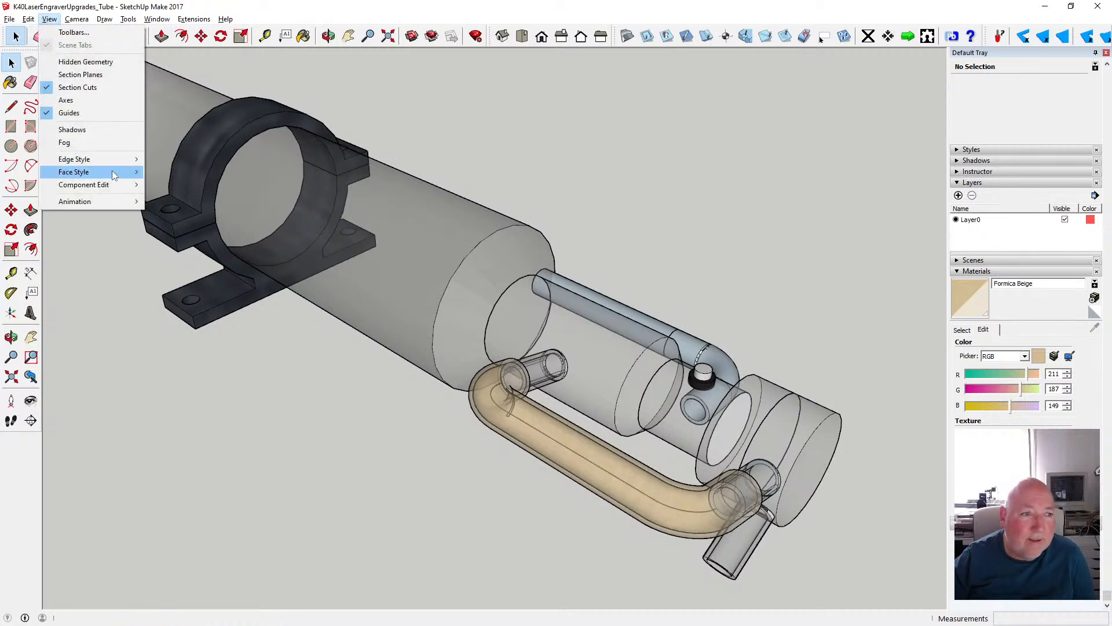
{"action": "mouse_move", "coordinate": [112, 172]}
{"action": "left_click", "coordinate": [168, 172]}
{"action": "scroll", "coordinate": [489, 402], "scroll_direction": "up", "scroll_amount": 2}
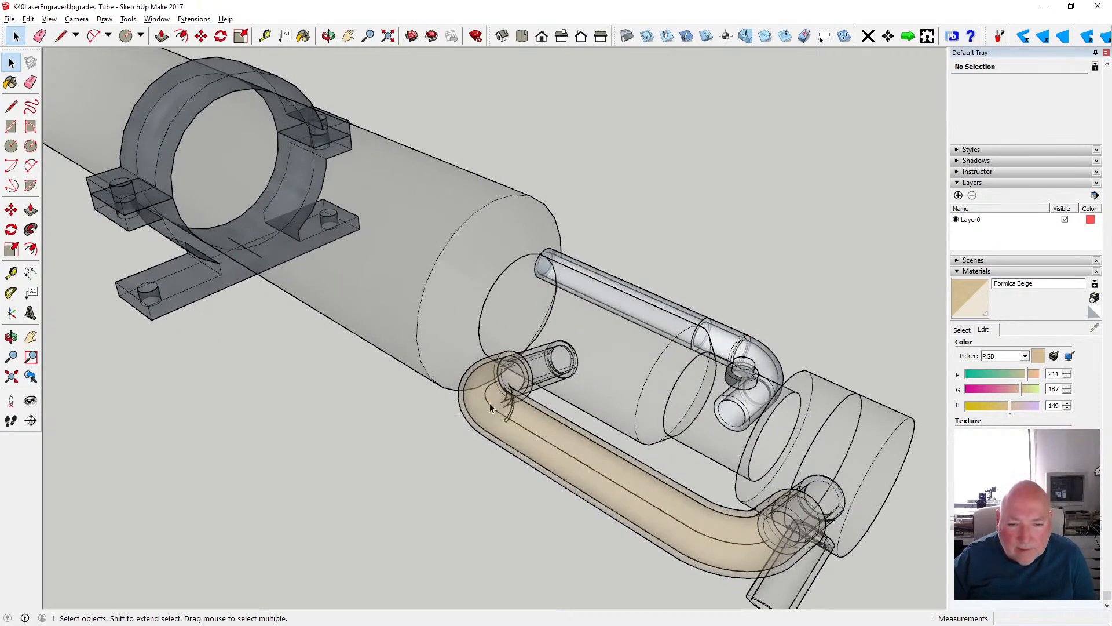
- Delete the leftover centreline path inside this end's beige pipe and close the pipe's group
{"action": "left_click", "coordinate": [540, 443]}
{"action": "double_click", "coordinate": [541, 442]}
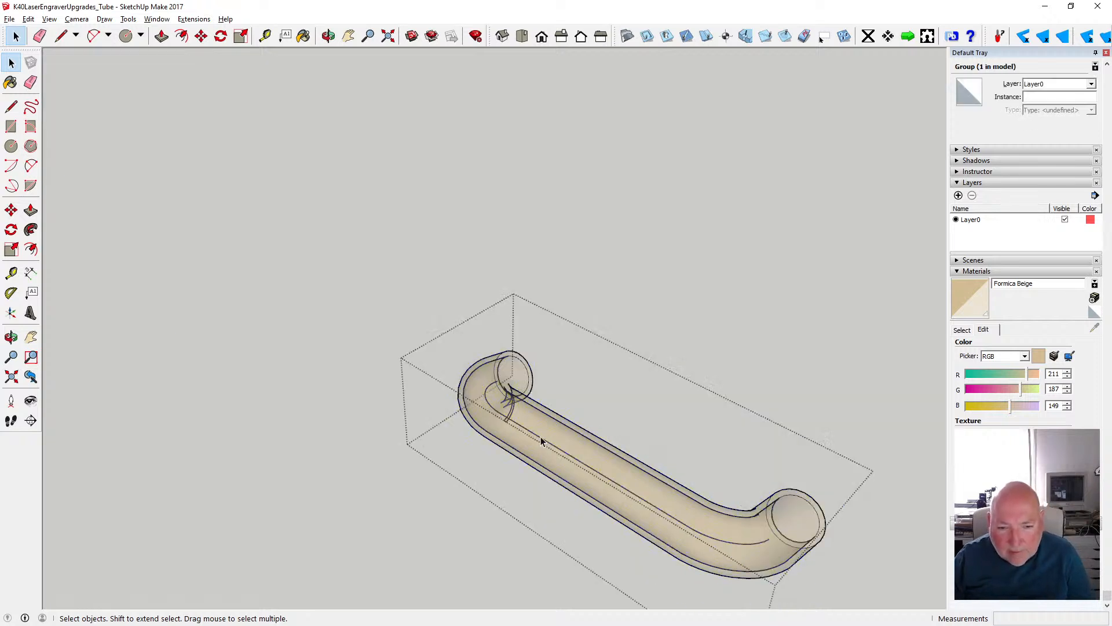
{"action": "key", "text": "Escape"}
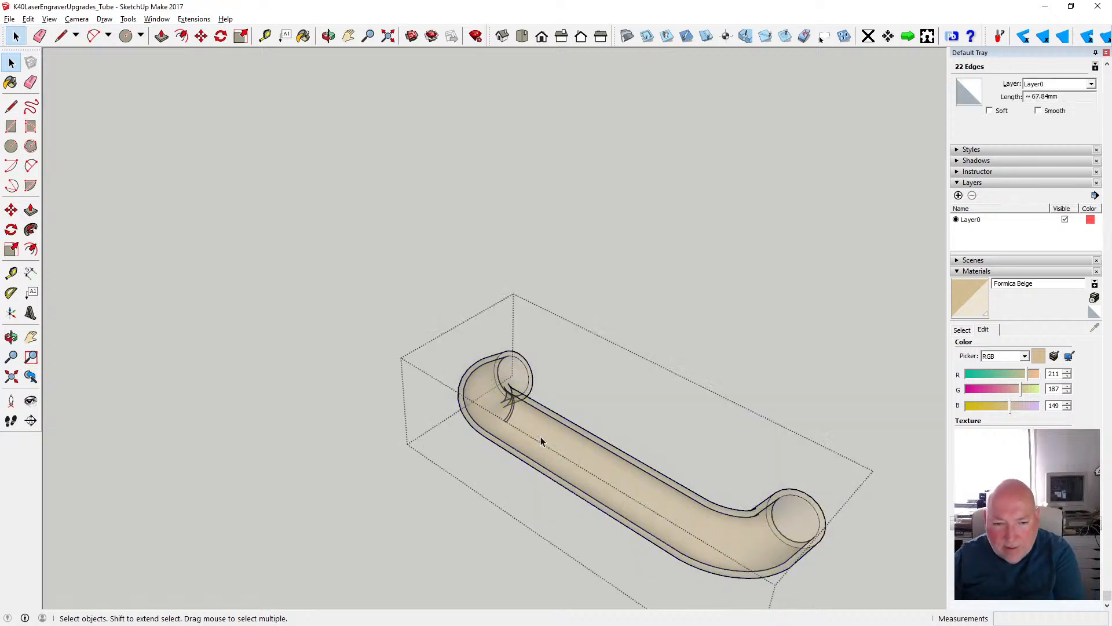
{"action": "scroll", "coordinate": [518, 426], "scroll_direction": "up", "scroll_amount": 3}
{"action": "scroll", "coordinate": [510, 413], "scroll_direction": "up", "scroll_amount": 3}
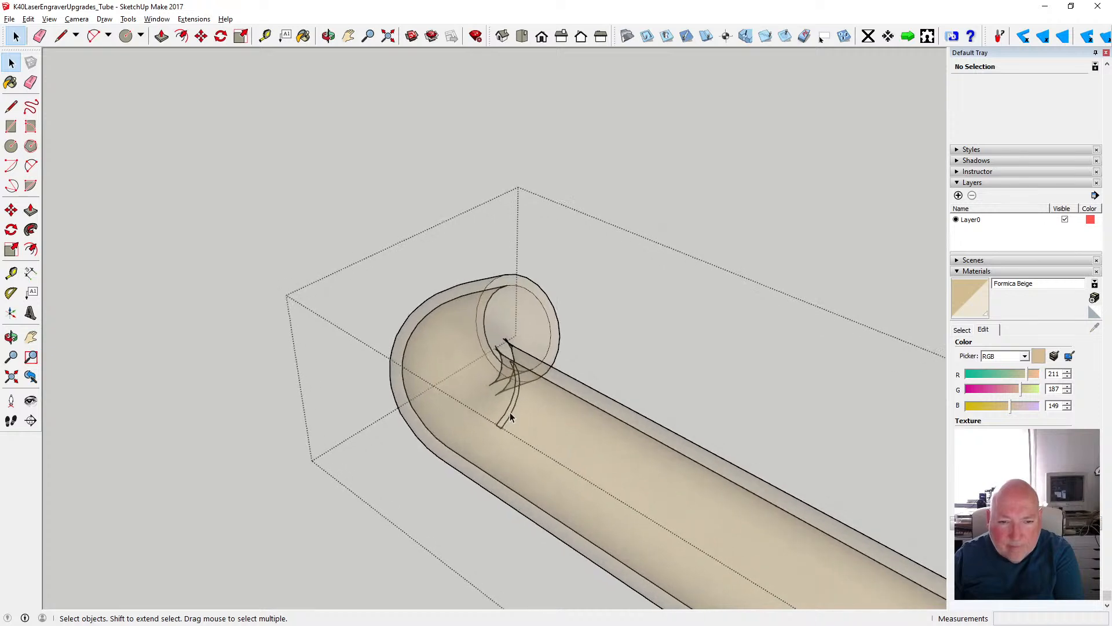
{"action": "left_click", "coordinate": [377, 139]}
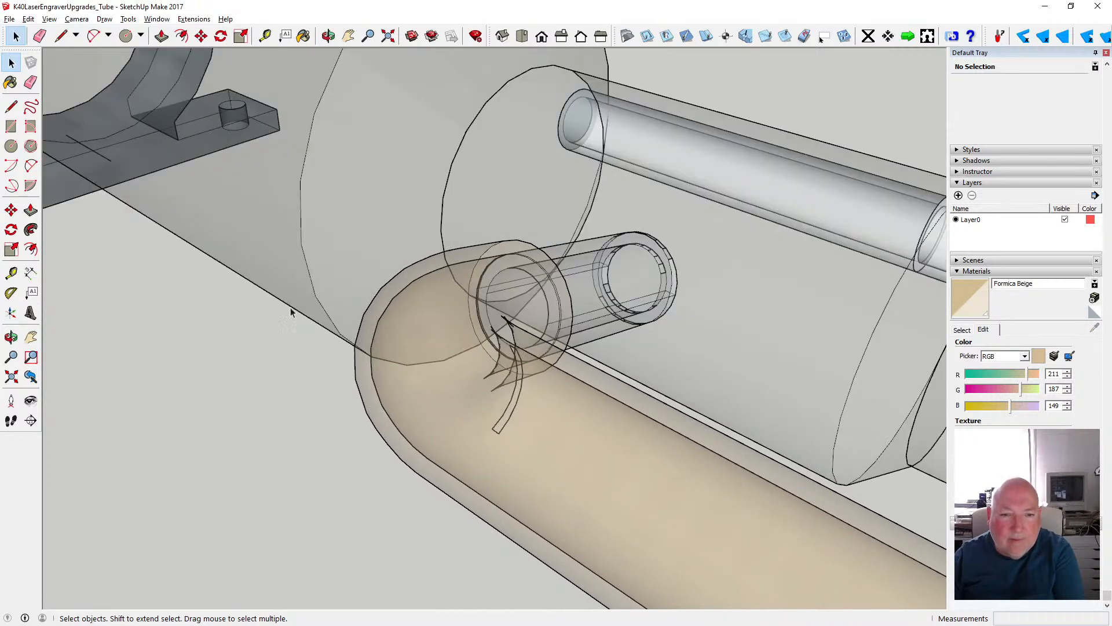
- Examine the complete laser tube assembly from end to end, including both bent-pipe ends and the two mounting brackets
{"action": "left_click", "coordinate": [329, 35]}
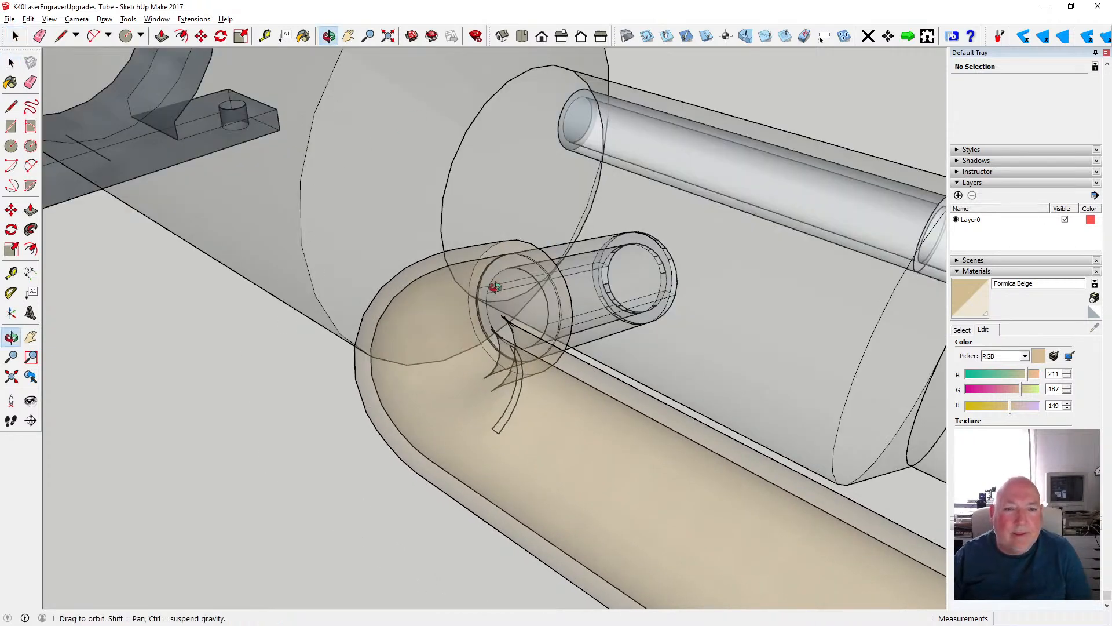
{"action": "left_click_drag", "start_coordinate": [496, 285], "coordinate": [393, 229]}
{"action": "scroll", "coordinate": [393, 230], "scroll_direction": "down", "scroll_amount": 4}
{"action": "left_click_drag", "start_coordinate": [330, 207], "coordinate": [562, 271]}
{"action": "scroll", "coordinate": [545, 273], "scroll_direction": "down", "scroll_amount": 2}
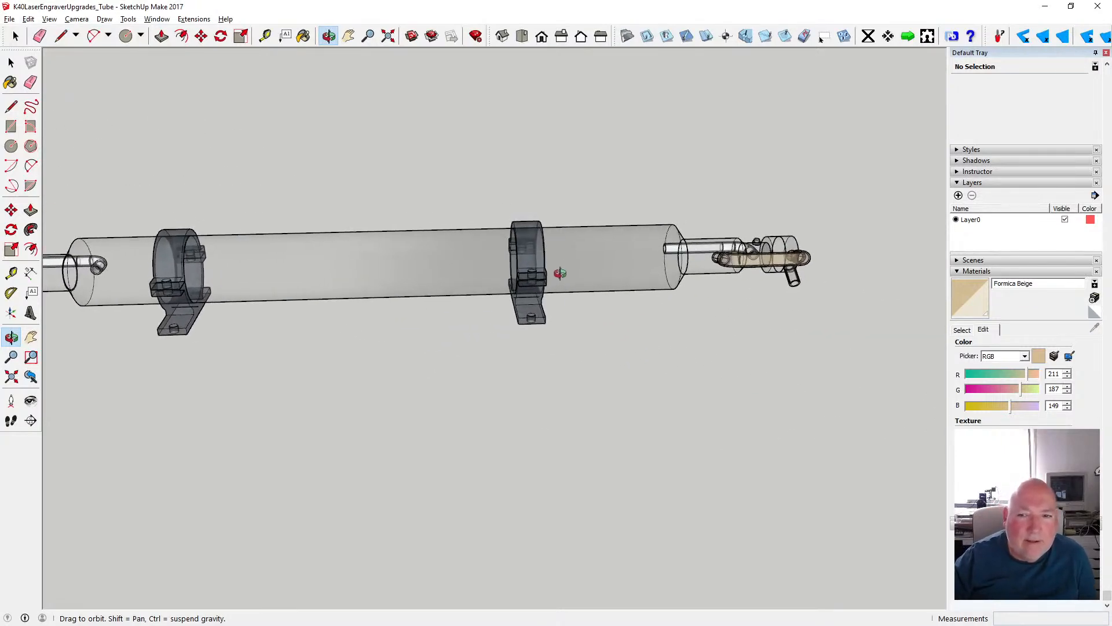
{"action": "scroll", "coordinate": [561, 268], "scroll_direction": "down", "scroll_amount": 2}
{"action": "scroll", "coordinate": [288, 310], "scroll_direction": "up", "scroll_amount": 2}
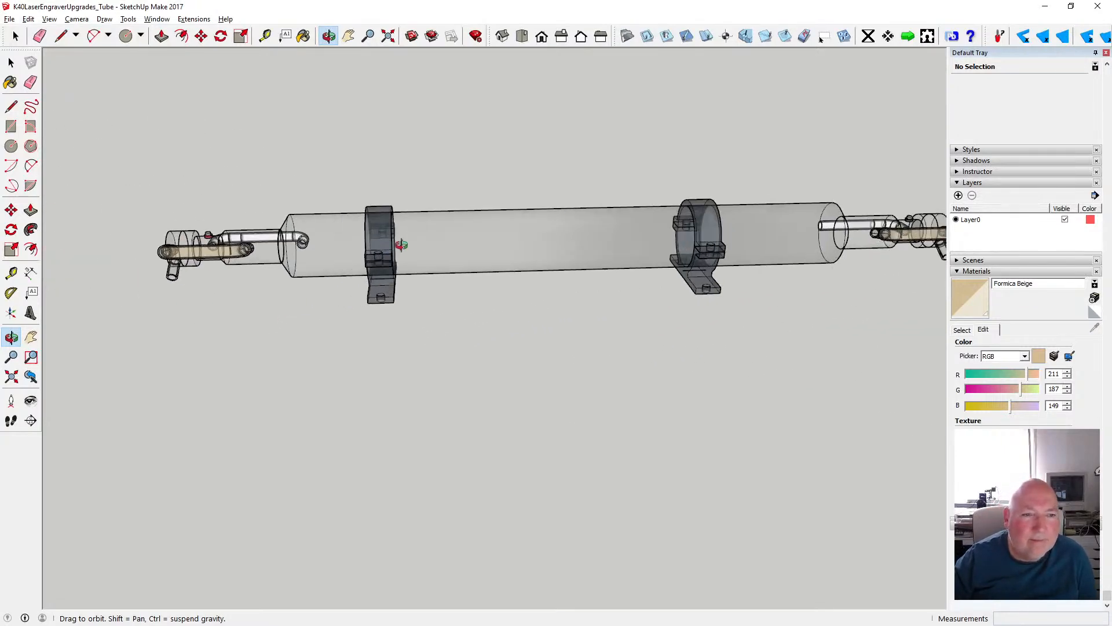
{"action": "left_click_drag", "start_coordinate": [401, 244], "coordinate": [571, 273]}
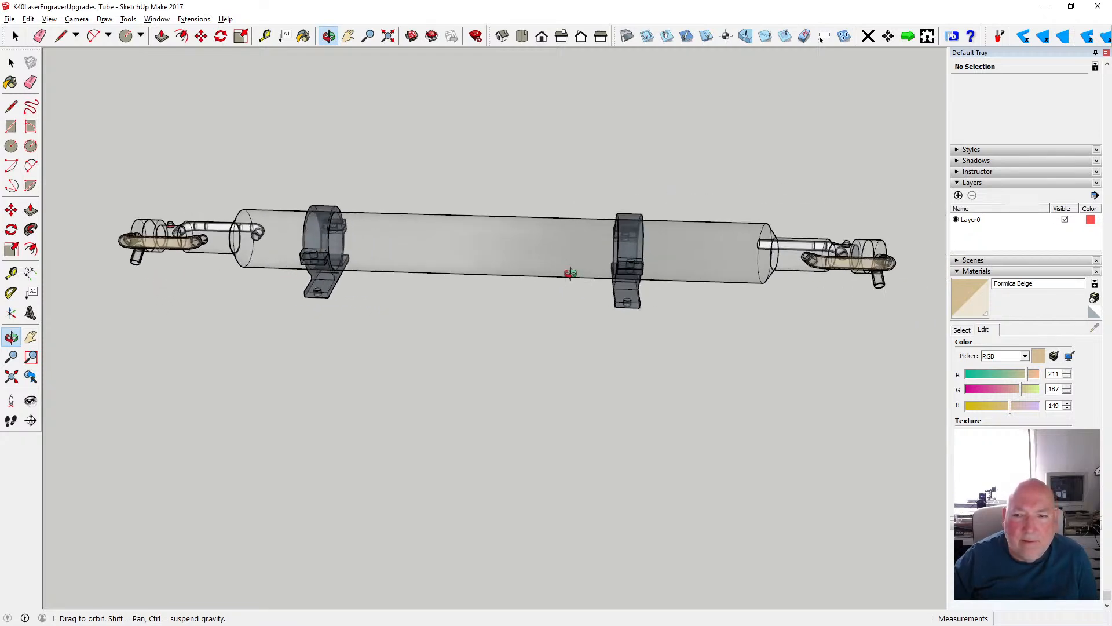
{"action": "scroll", "coordinate": [570, 274], "scroll_direction": "up", "scroll_amount": 1}
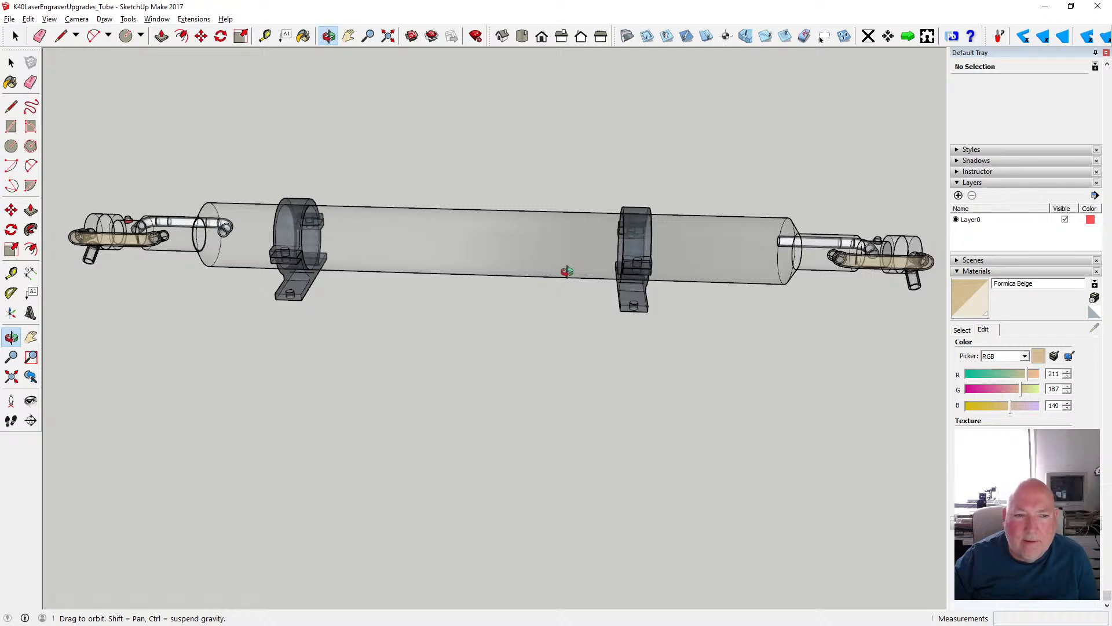
{"action": "left_click_drag", "start_coordinate": [730, 246], "coordinate": [719, 266]}
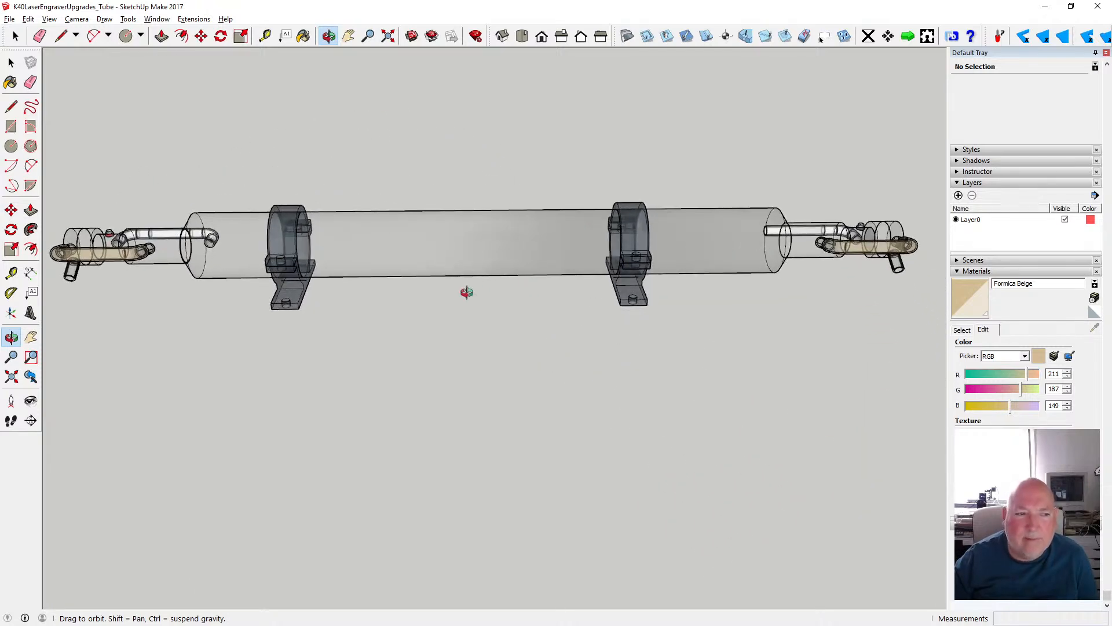
- Save the finished laser tube model under its existing file name
{"action": "left_click", "coordinate": [10, 61]}
{"action": "left_click", "coordinate": [9, 61]}
{"action": "scroll", "coordinate": [492, 209], "scroll_direction": "down", "scroll_amount": 2}
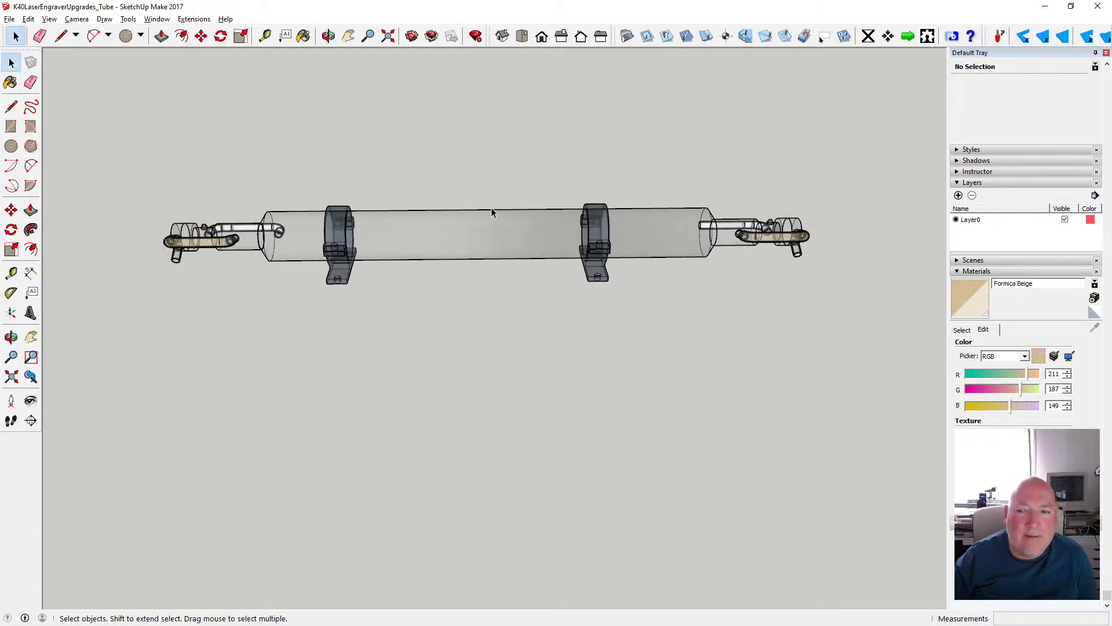
{"action": "left_click", "coordinate": [960, 271]}
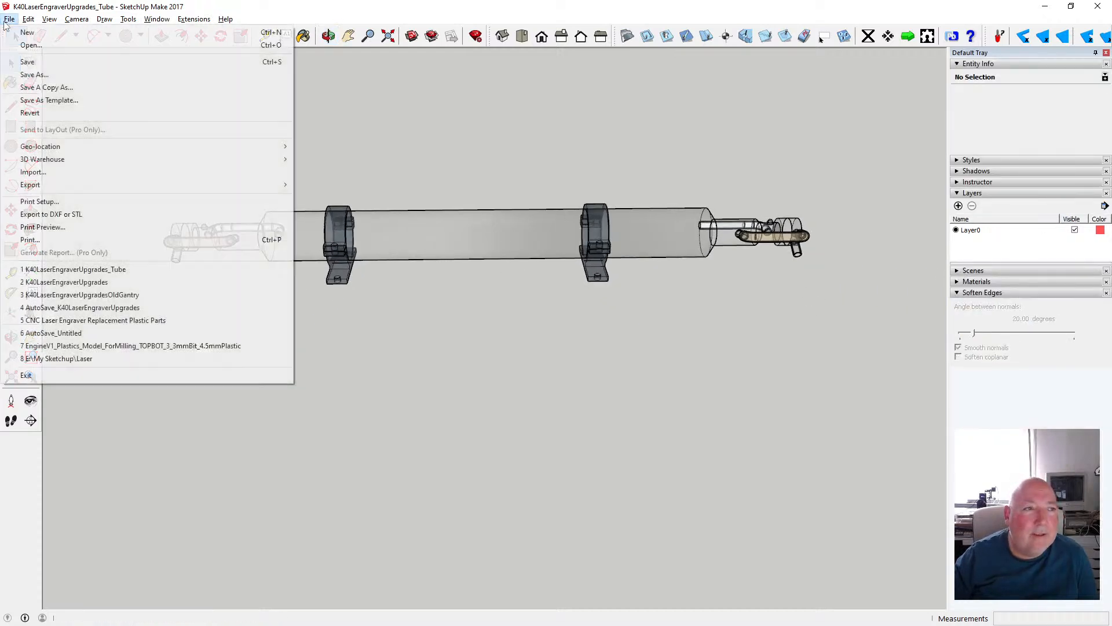
{"action": "left_click", "coordinate": [29, 62]}
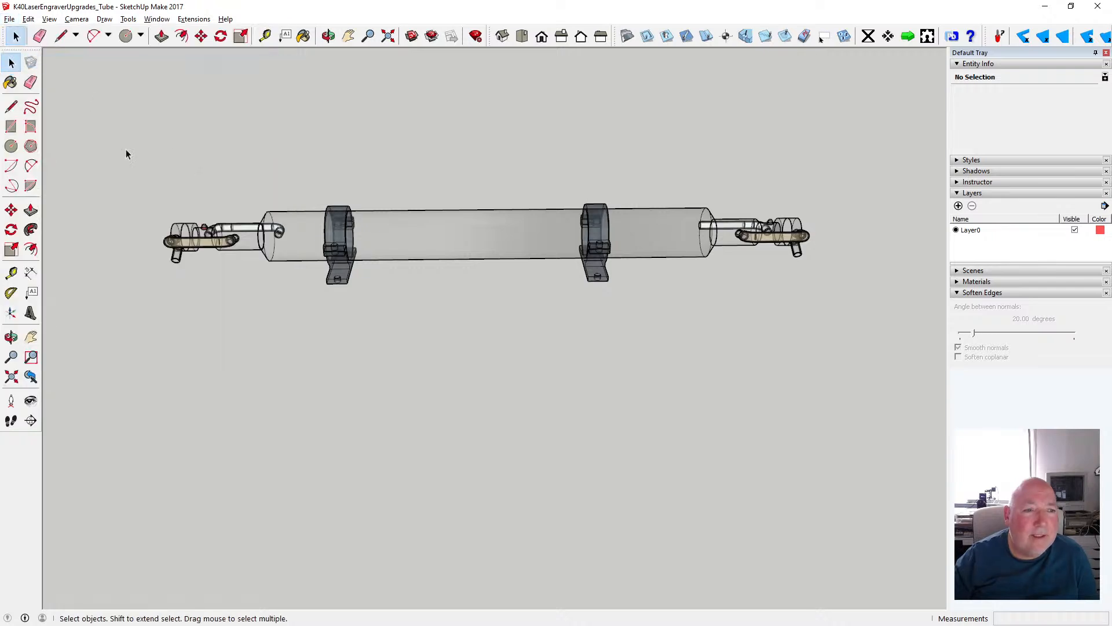
- Combine all parts of the laser tube assembly into one group and copy that group
{"action": "left_click_drag", "start_coordinate": [126, 153], "coordinate": [843, 300]}
{"action": "right_click", "coordinate": [497, 251]}
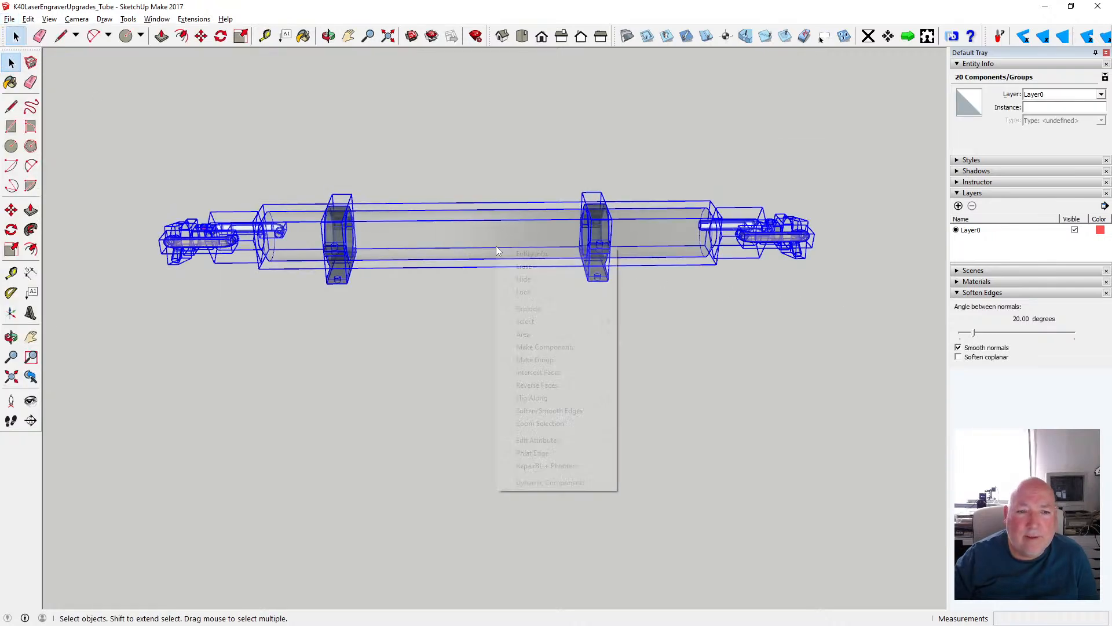
{"action": "left_click", "coordinate": [576, 361]}
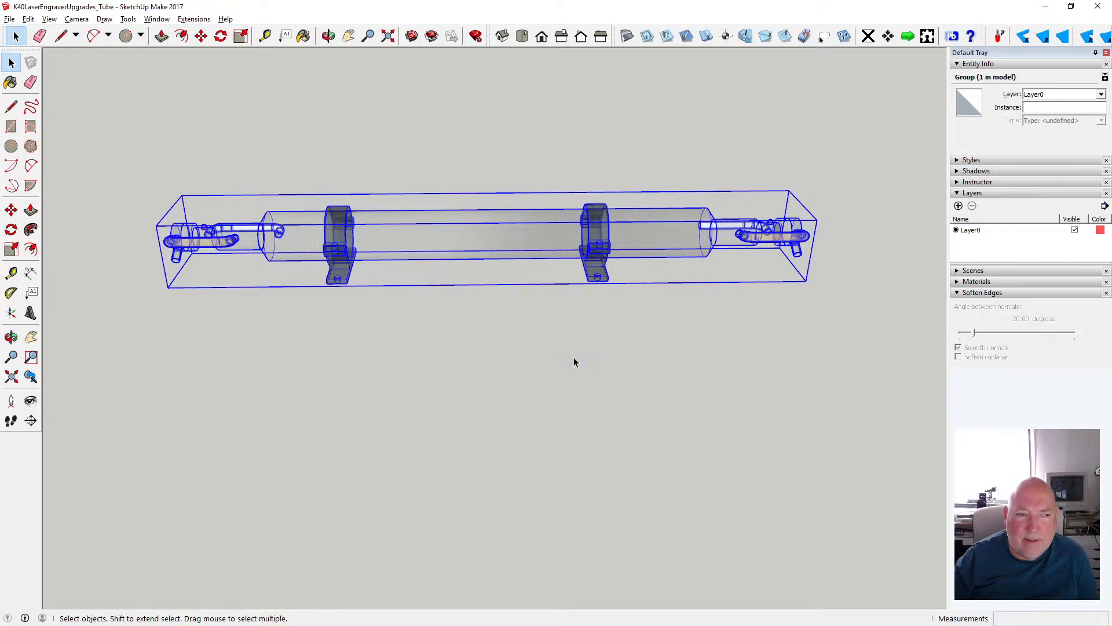
{"action": "left_click", "coordinate": [28, 18]}
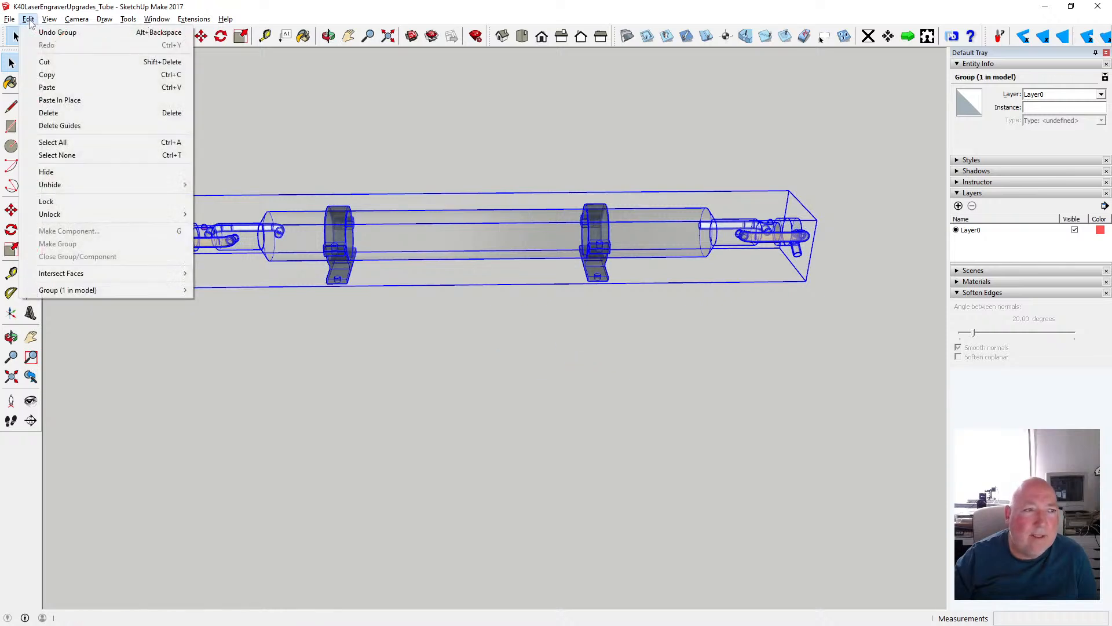
{"action": "left_click", "coordinate": [67, 76]}
- Open the K40LaserEngraverUpgrades model, saving the changes to K40LaserEngraverUpgrades_Tube
{"action": "left_click", "coordinate": [10, 19]}
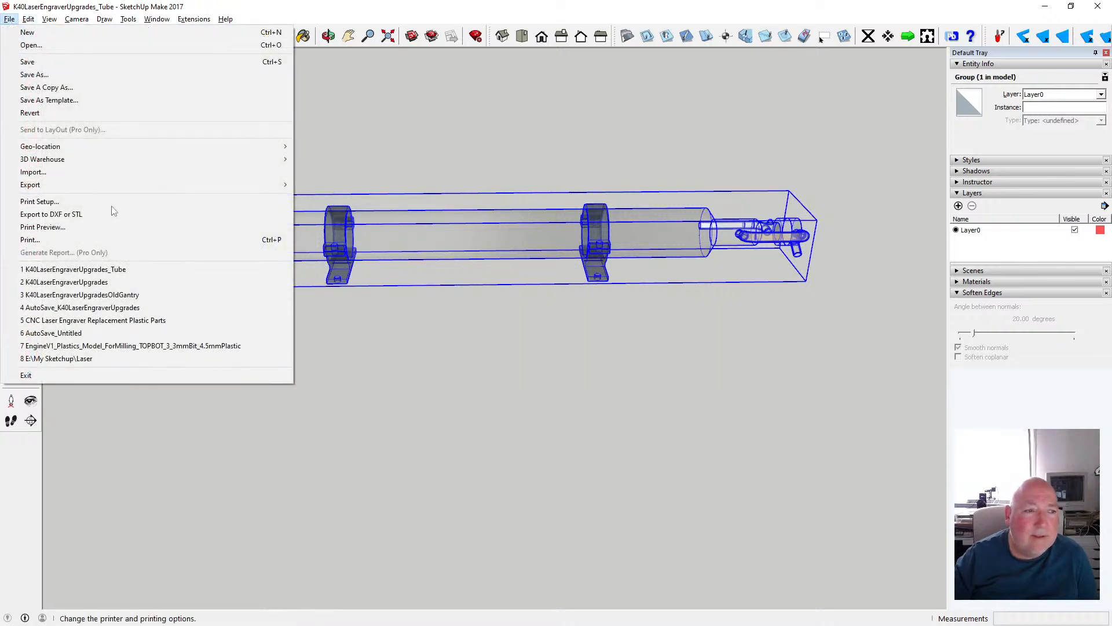
{"action": "left_click", "coordinate": [140, 283]}
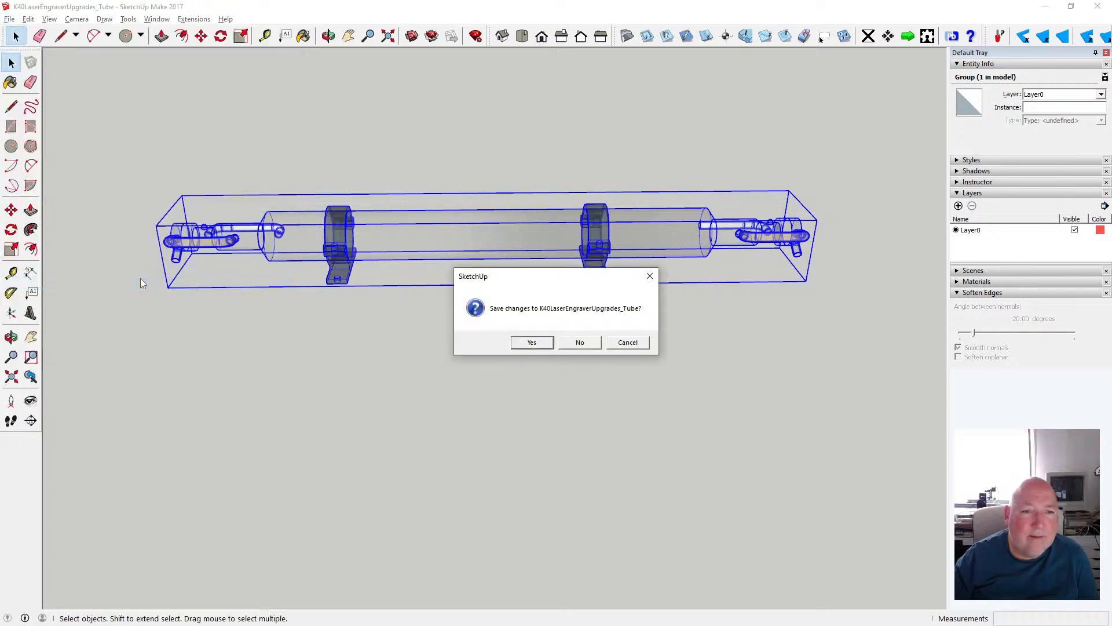
{"action": "left_click", "coordinate": [531, 343]}
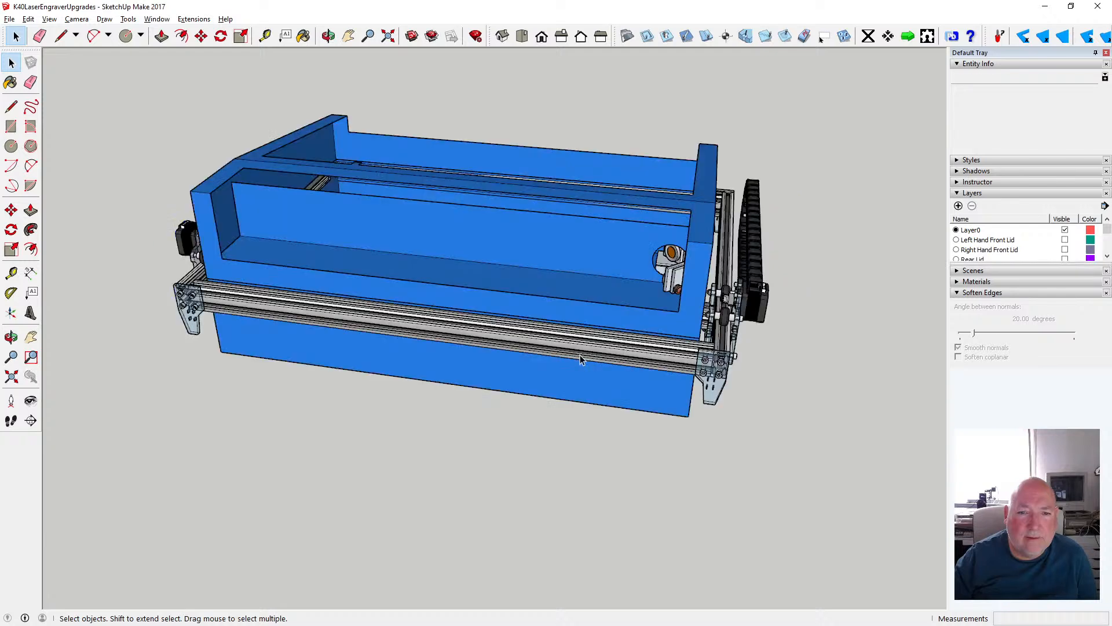
- Paste the laser tube group into the long compartment of the blue case, with one end beside the mirror mount
{"action": "left_click", "coordinate": [28, 19]}
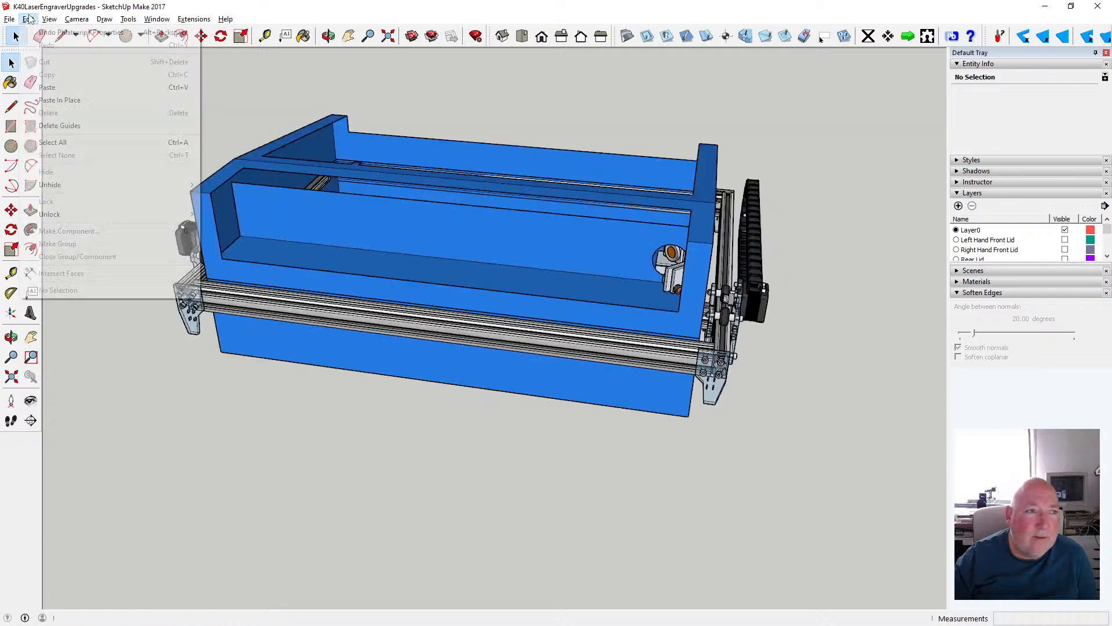
{"action": "left_click", "coordinate": [59, 88]}
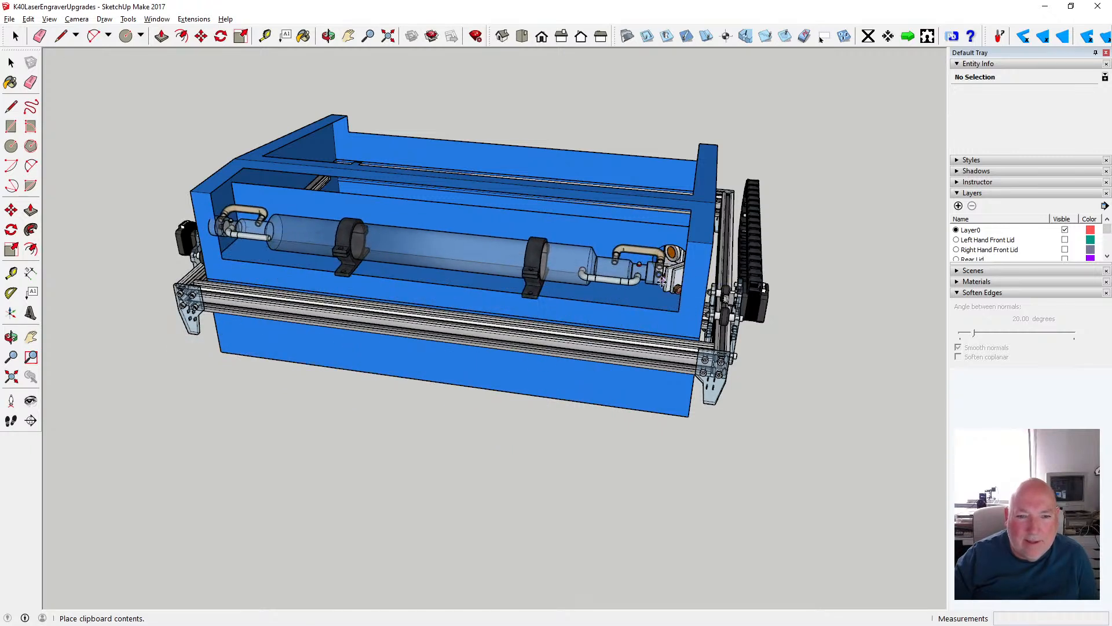
{"action": "left_click", "coordinate": [663, 276]}
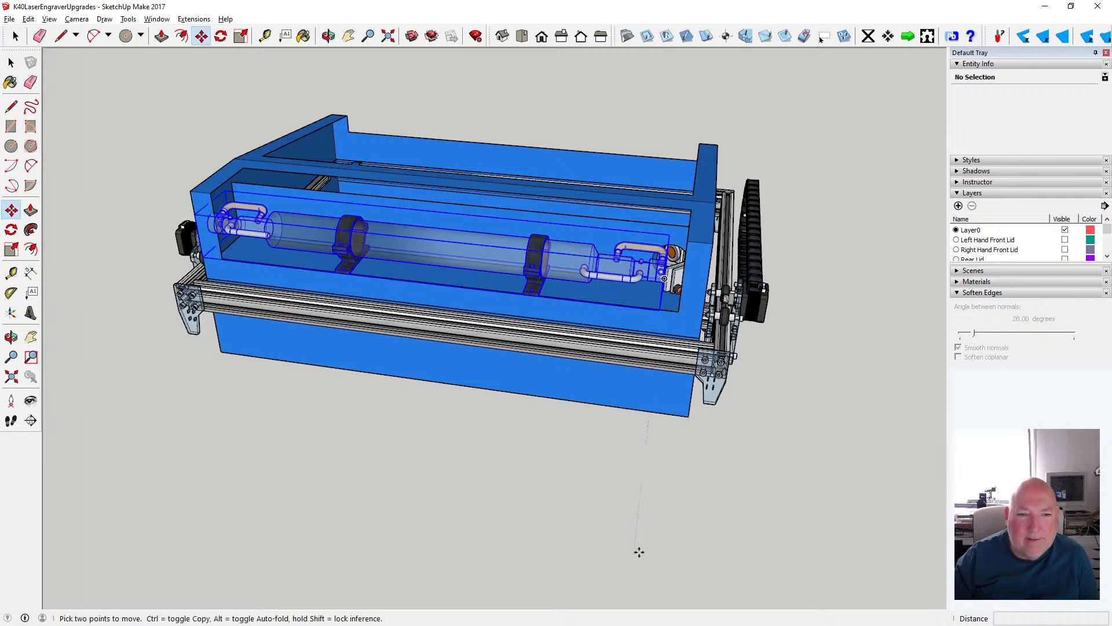
- Move the laser tube group 45 mm back toward the inner wall of its compartment
{"action": "key", "text": "o"}
{"action": "scroll", "coordinate": [400, 277], "scroll_direction": "up", "scroll_amount": 5}
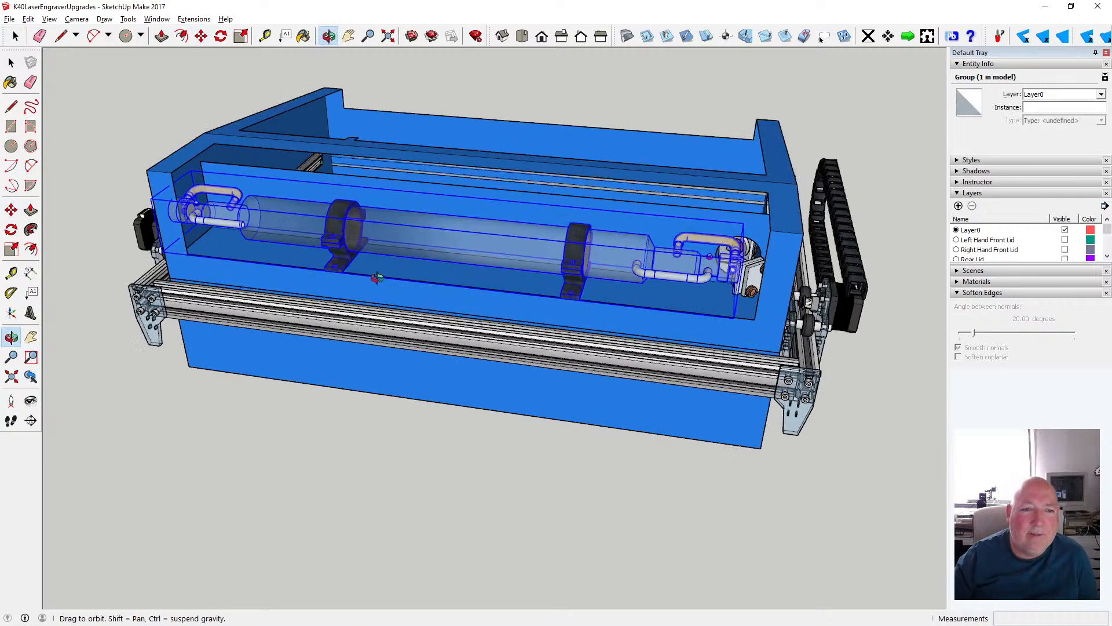
{"action": "left_click_drag", "start_coordinate": [355, 297], "coordinate": [331, 303]}
{"action": "scroll", "coordinate": [331, 303], "scroll_direction": "down", "scroll_amount": 4}
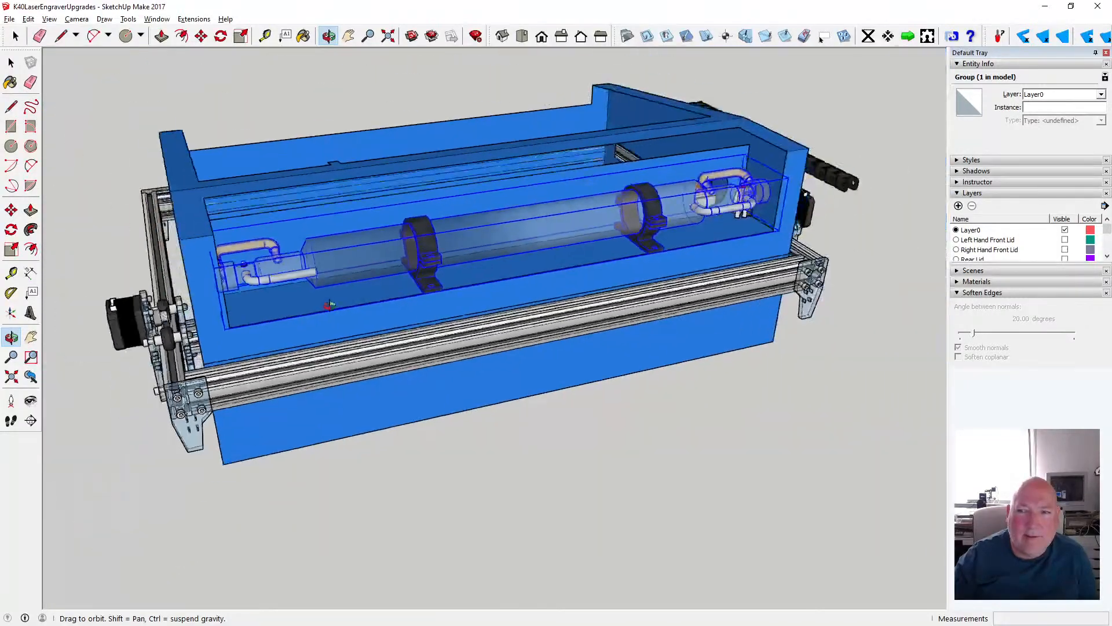
{"action": "scroll", "coordinate": [648, 250], "scroll_direction": "up", "scroll_amount": 6}
{"action": "scroll", "coordinate": [648, 249], "scroll_direction": "up", "scroll_amount": 2}
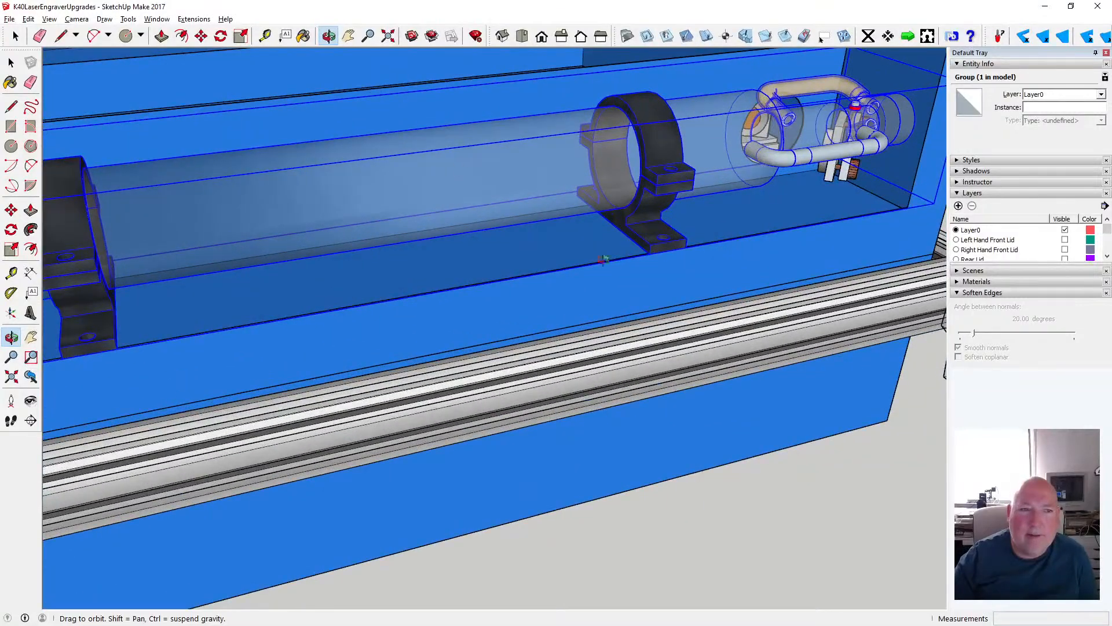
{"action": "left_click", "coordinate": [207, 42]}
{"action": "left_click", "coordinate": [626, 235]}
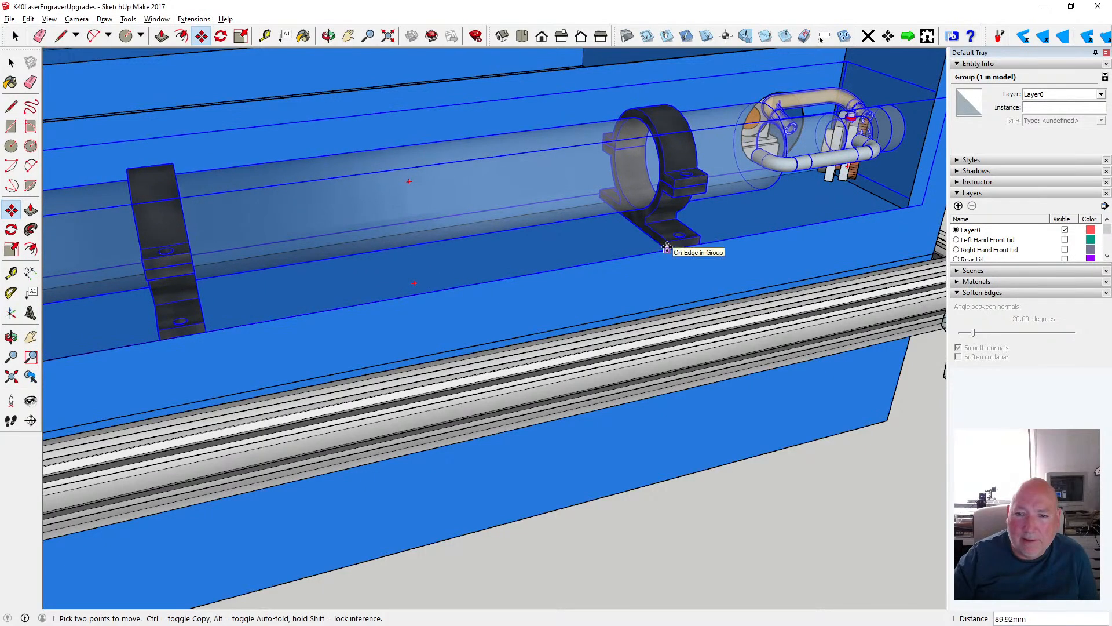
- Move the laser tube group 78 mm along the compartment, away from the mirror mount, to the far end wall
{"action": "left_click", "coordinate": [328, 36]}
{"action": "left_click_drag", "start_coordinate": [571, 155], "coordinate": [516, 175]}
{"action": "scroll", "coordinate": [515, 174], "scroll_direction": "down", "scroll_amount": 3}
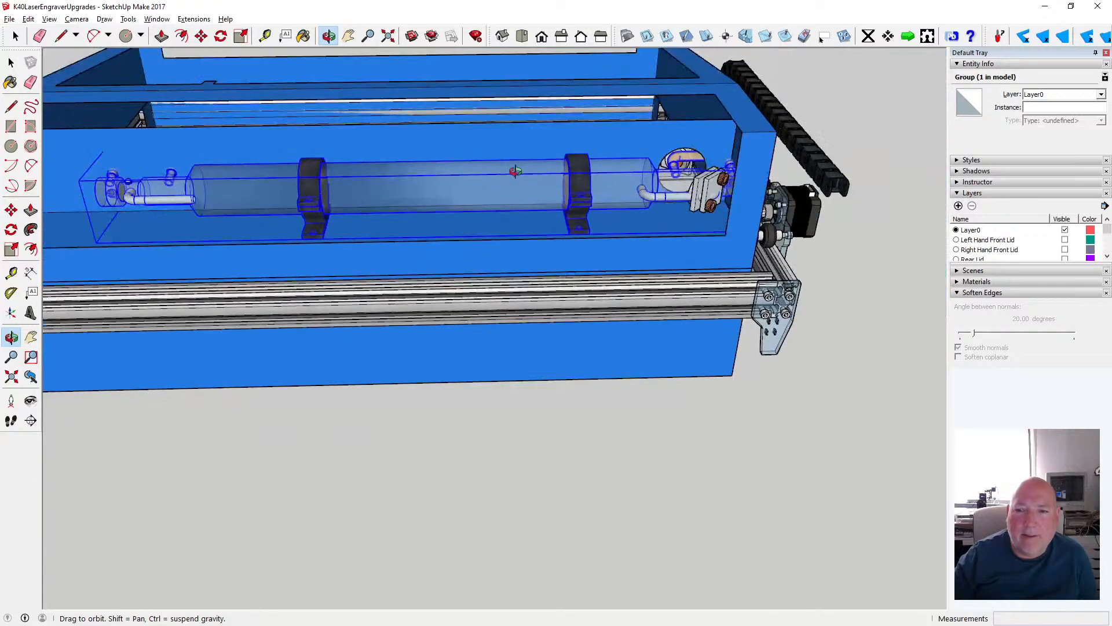
{"action": "scroll", "coordinate": [452, 188], "scroll_direction": "down", "scroll_amount": 3}
{"action": "scroll", "coordinate": [279, 198], "scroll_direction": "up", "scroll_amount": 5}
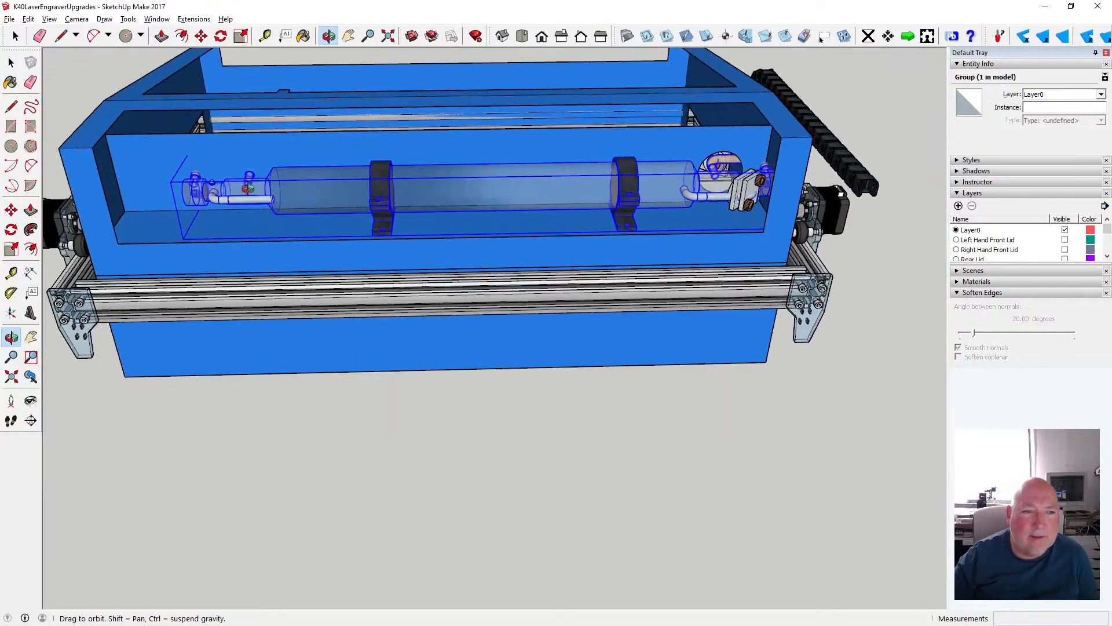
{"action": "left_click", "coordinate": [201, 37]}
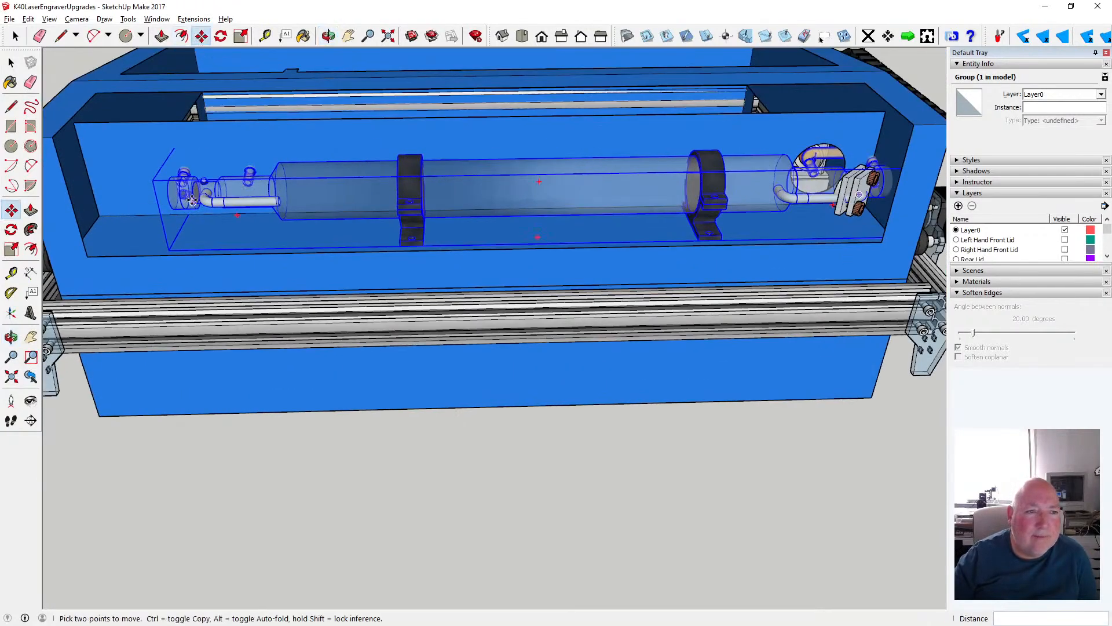
{"action": "left_click", "coordinate": [166, 200]}
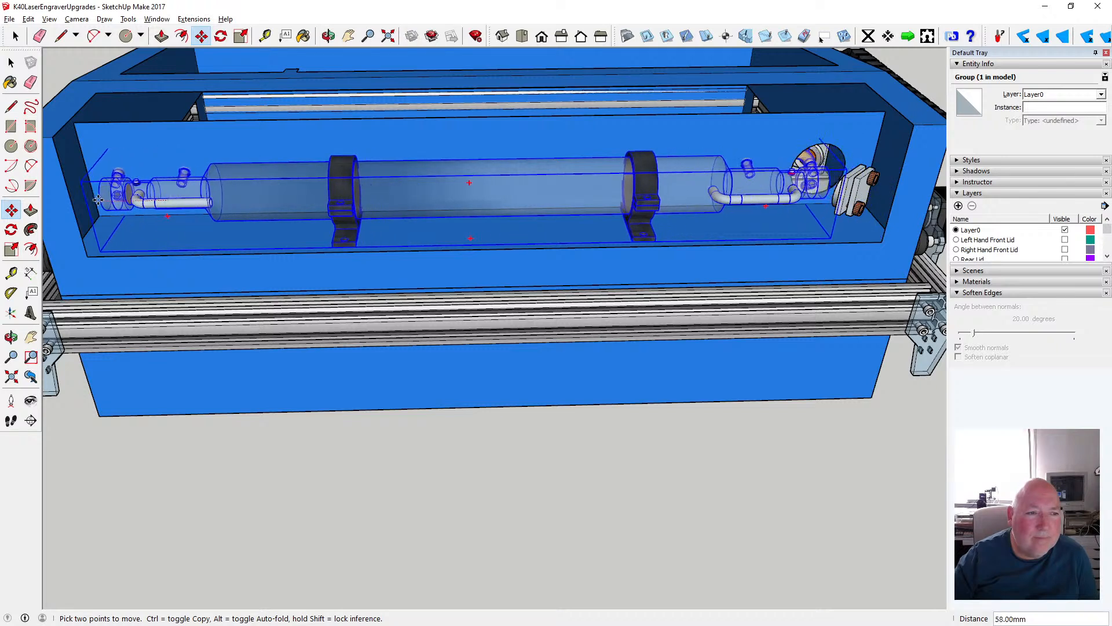
{"action": "left_click", "coordinate": [79, 199]}
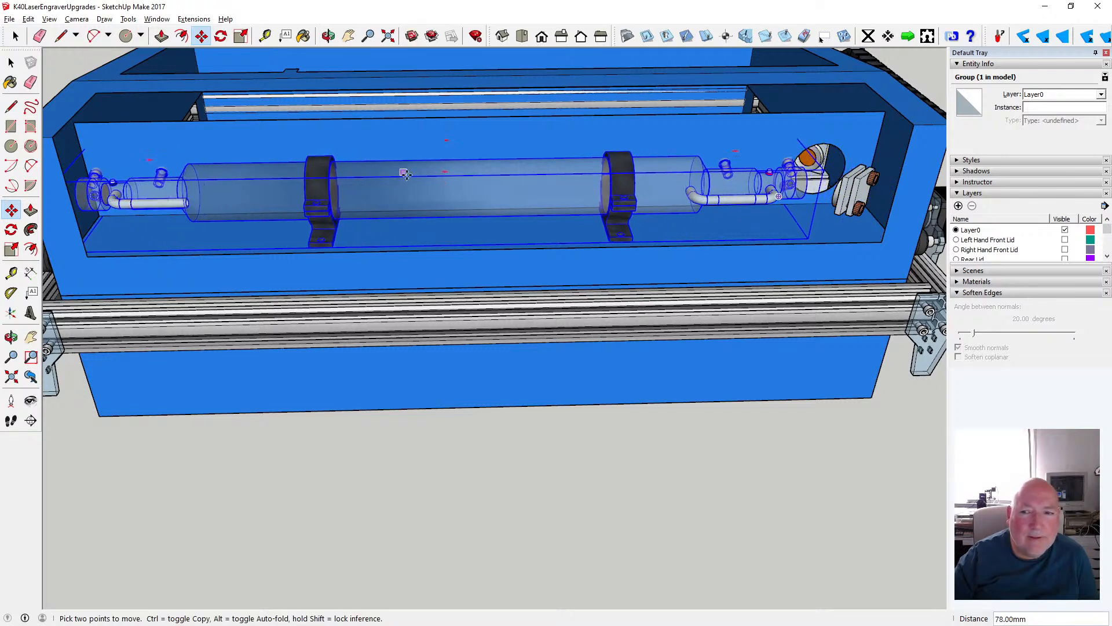
- Move the laser tube group 20 mm sideways, away from the compartment's inner wall, to free the brackets and hose from it
{"action": "left_click", "coordinate": [330, 39]}
{"action": "left_click_drag", "start_coordinate": [716, 200], "coordinate": [614, 219]}
{"action": "scroll", "coordinate": [594, 223], "scroll_direction": "down", "scroll_amount": 3}
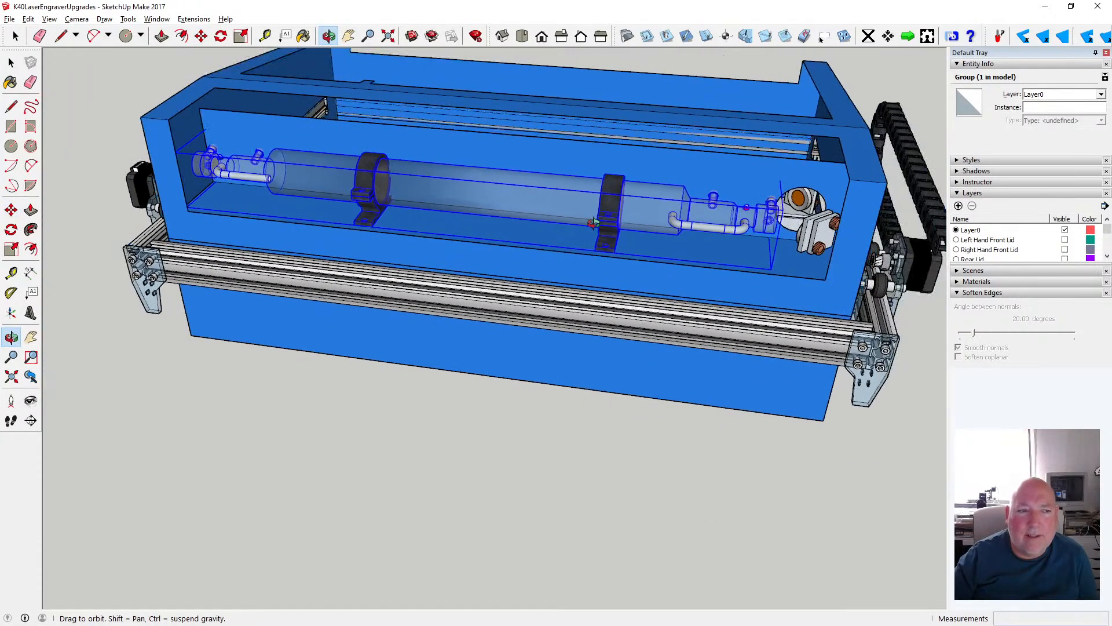
{"action": "scroll", "coordinate": [557, 219], "scroll_direction": "up", "scroll_amount": 3}
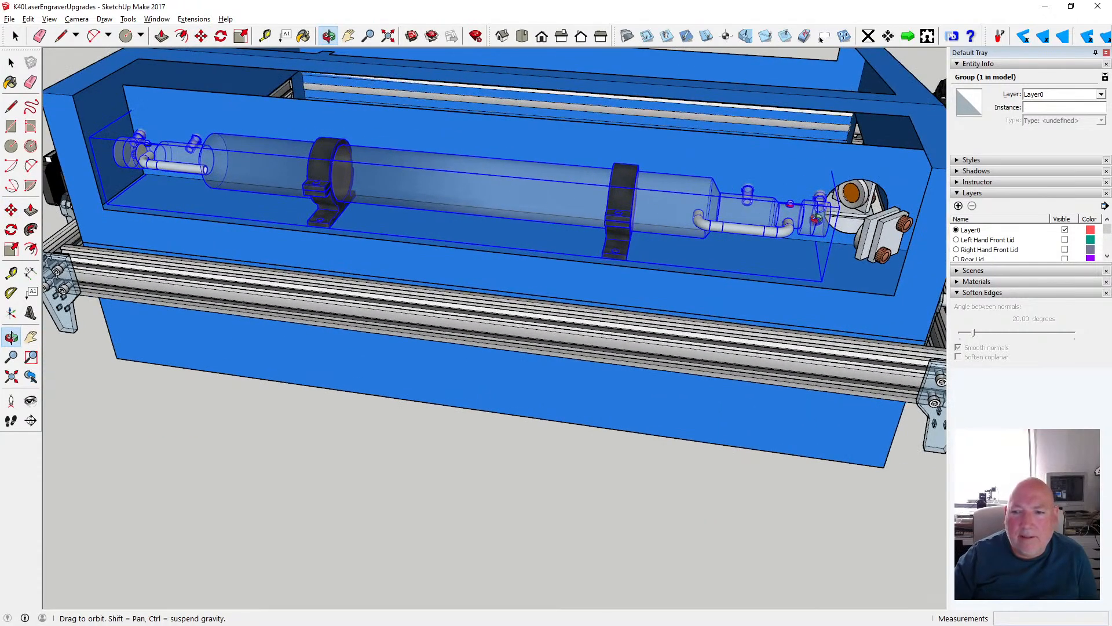
{"action": "left_click_drag", "start_coordinate": [769, 237], "coordinate": [686, 248]}
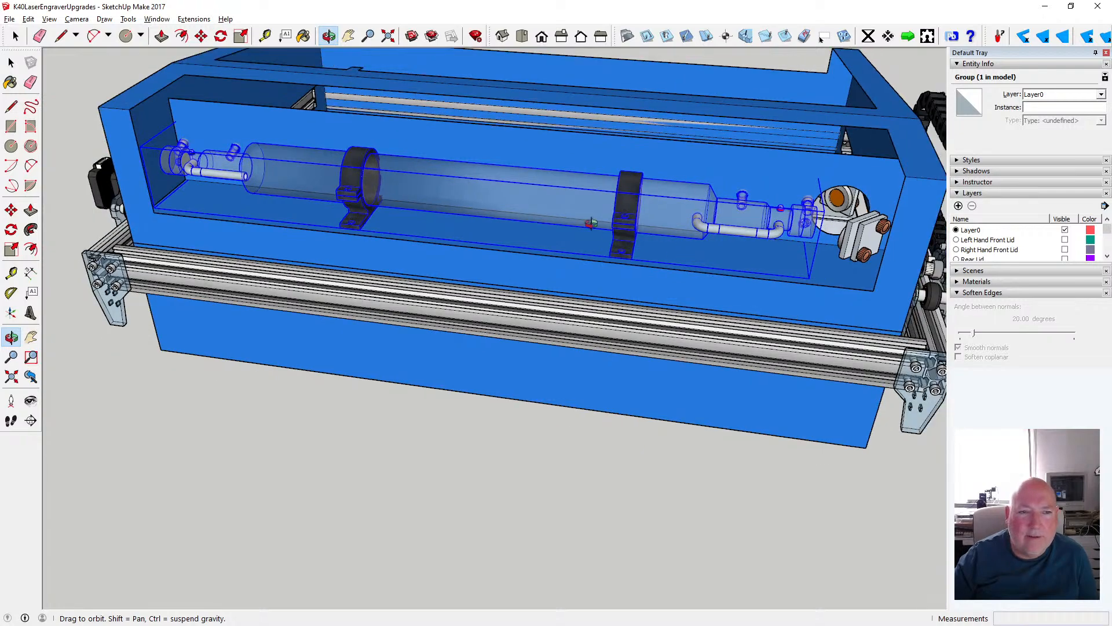
{"action": "left_click_drag", "start_coordinate": [591, 223], "coordinate": [731, 211]}
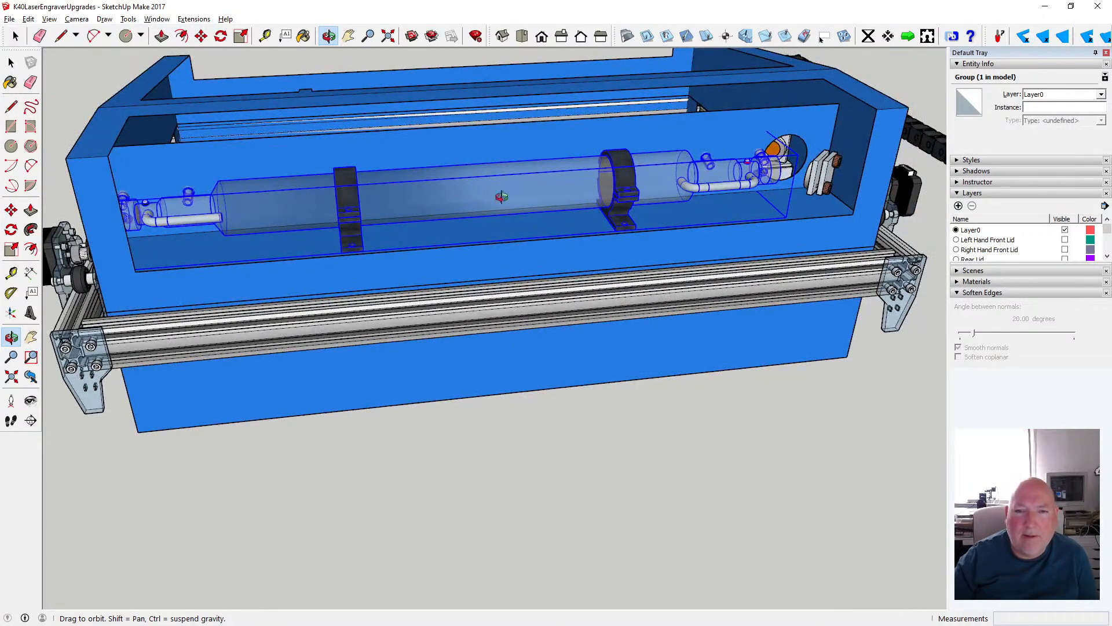
{"action": "left_click_drag", "start_coordinate": [502, 198], "coordinate": [766, 253]}
{"action": "left_click_drag", "start_coordinate": [512, 297], "coordinate": [649, 228]}
{"action": "scroll", "coordinate": [649, 228], "scroll_direction": "up", "scroll_amount": 2}
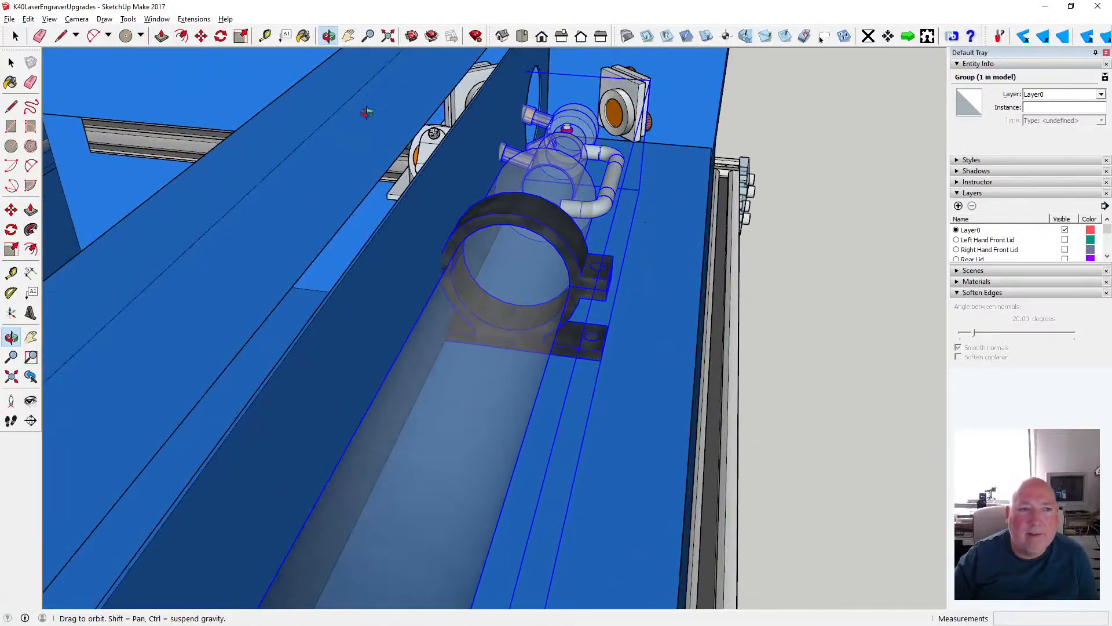
{"action": "left_click", "coordinate": [203, 38]}
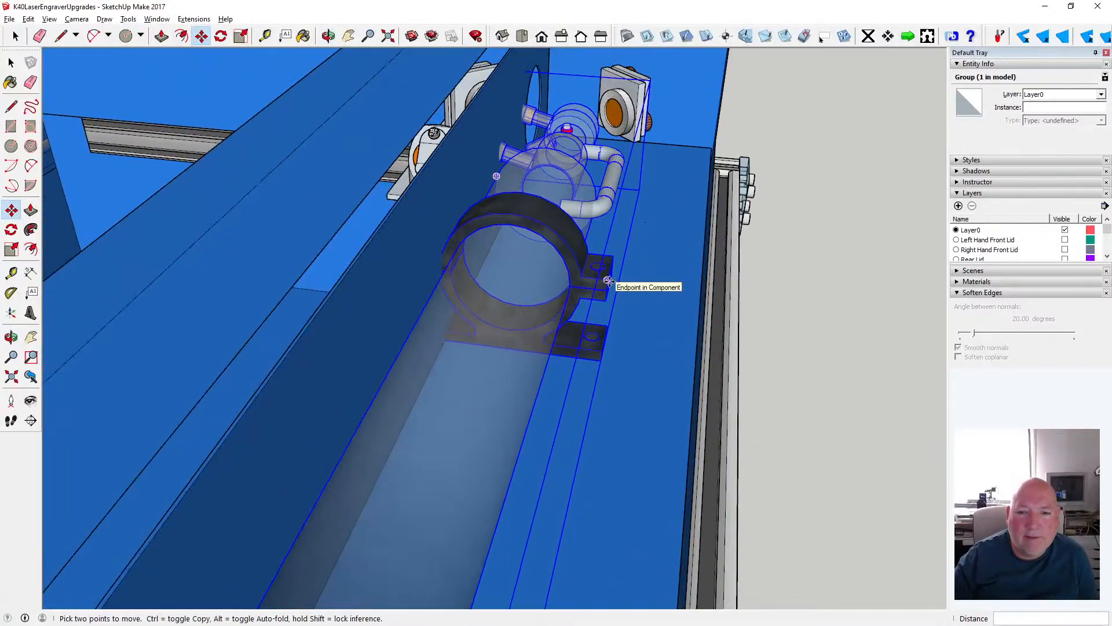
{"action": "left_click", "coordinate": [607, 328]}
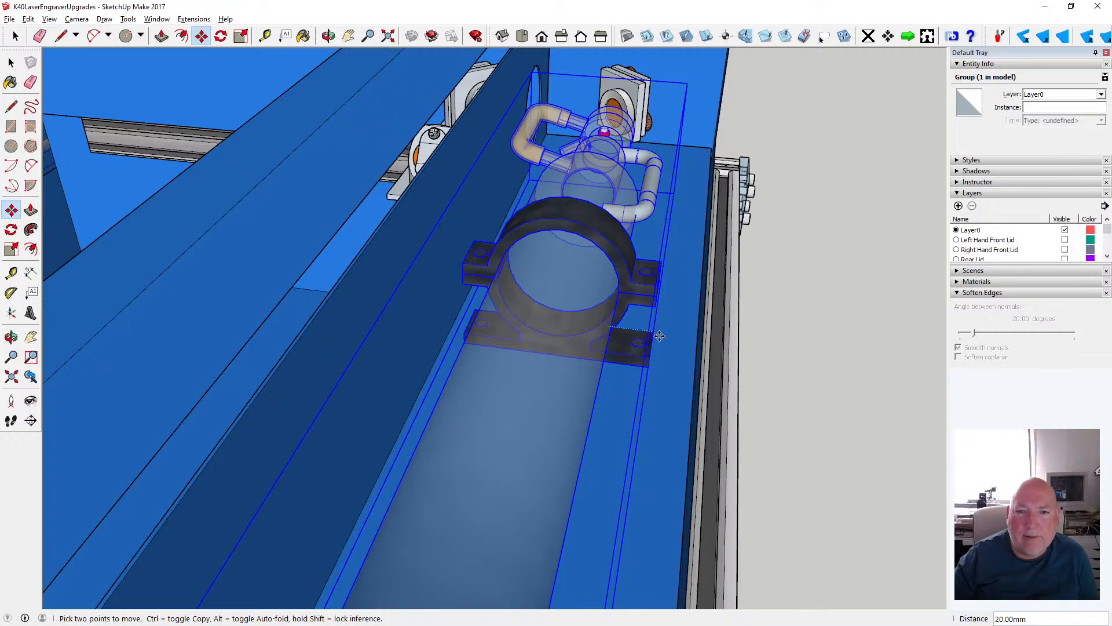
- Move the laser tube group 16 mm along the compartment toward the mirror mount
{"action": "key", "text": "o"}
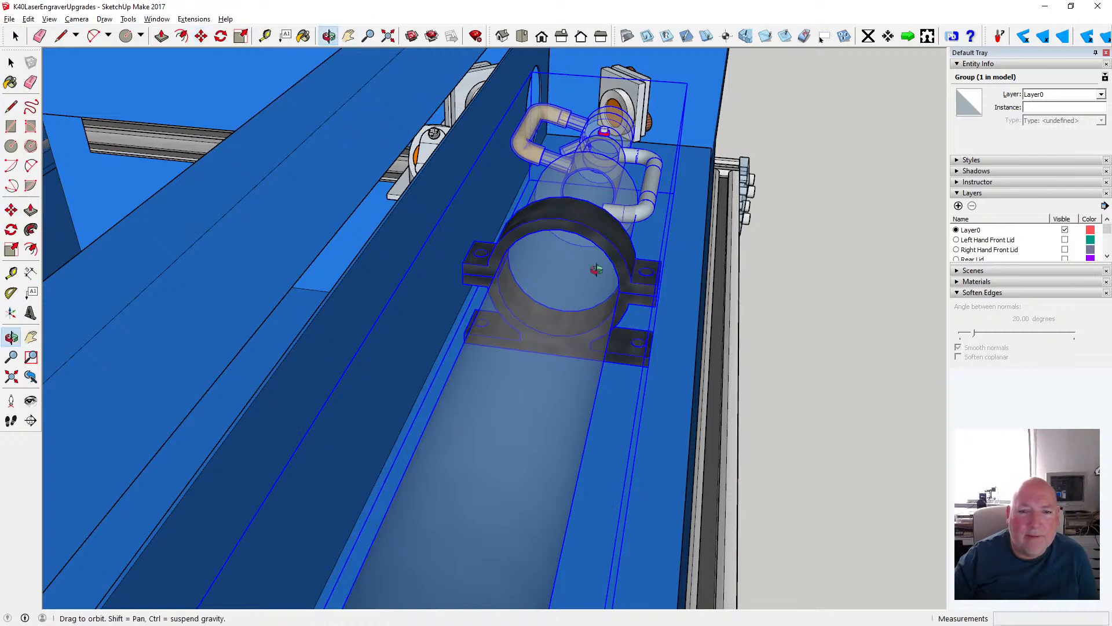
{"action": "left_click_drag", "start_coordinate": [597, 269], "coordinate": [259, 53]}
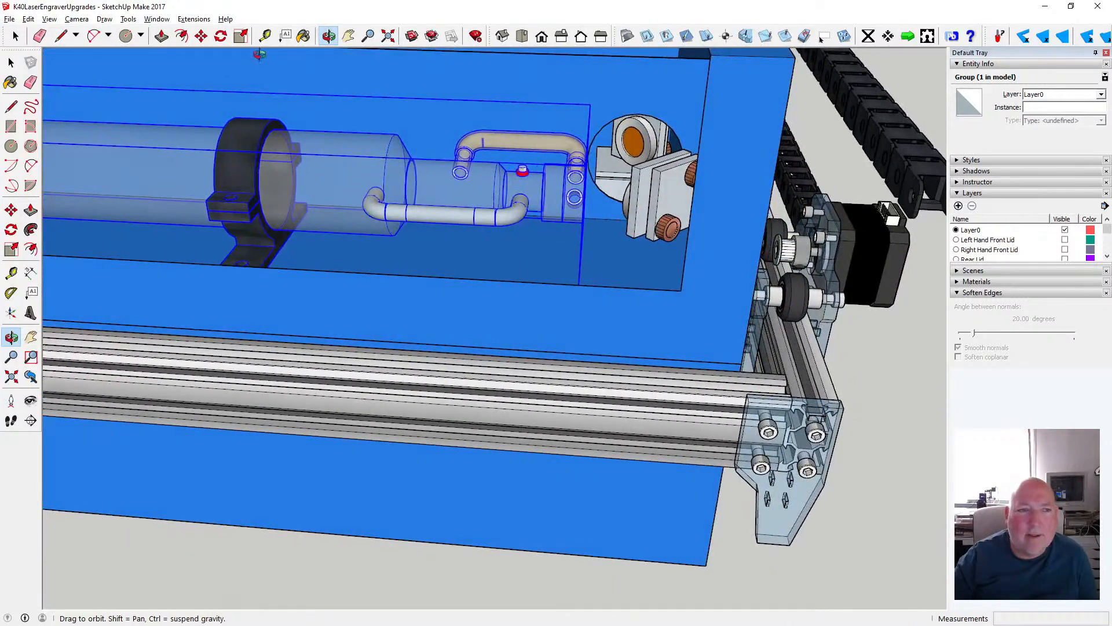
{"action": "left_click", "coordinate": [201, 36]}
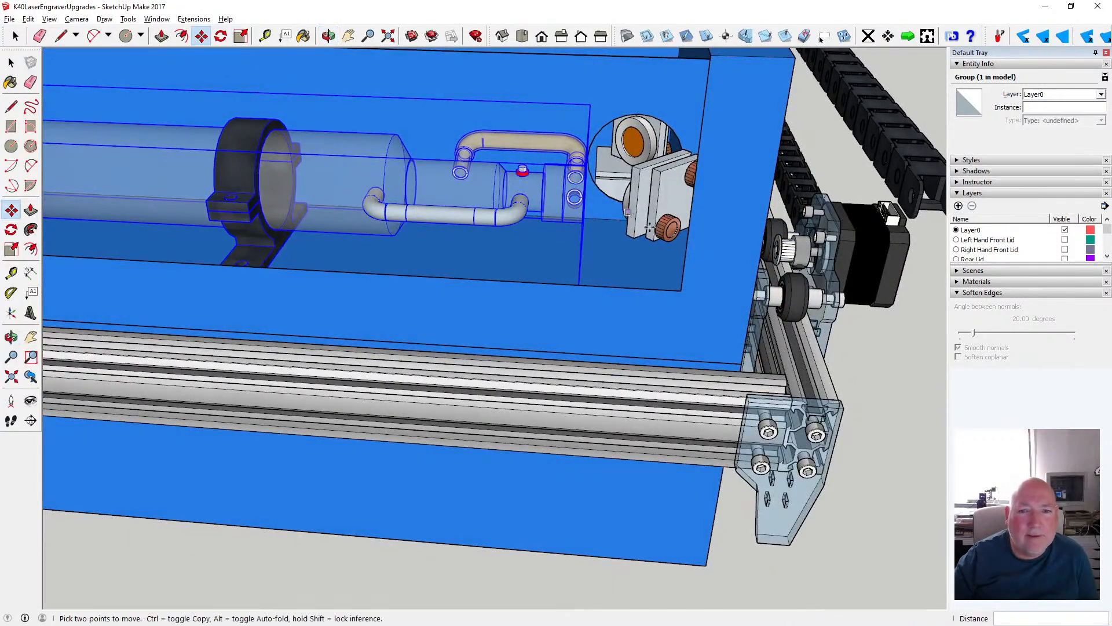
{"action": "left_click", "coordinate": [584, 198]}
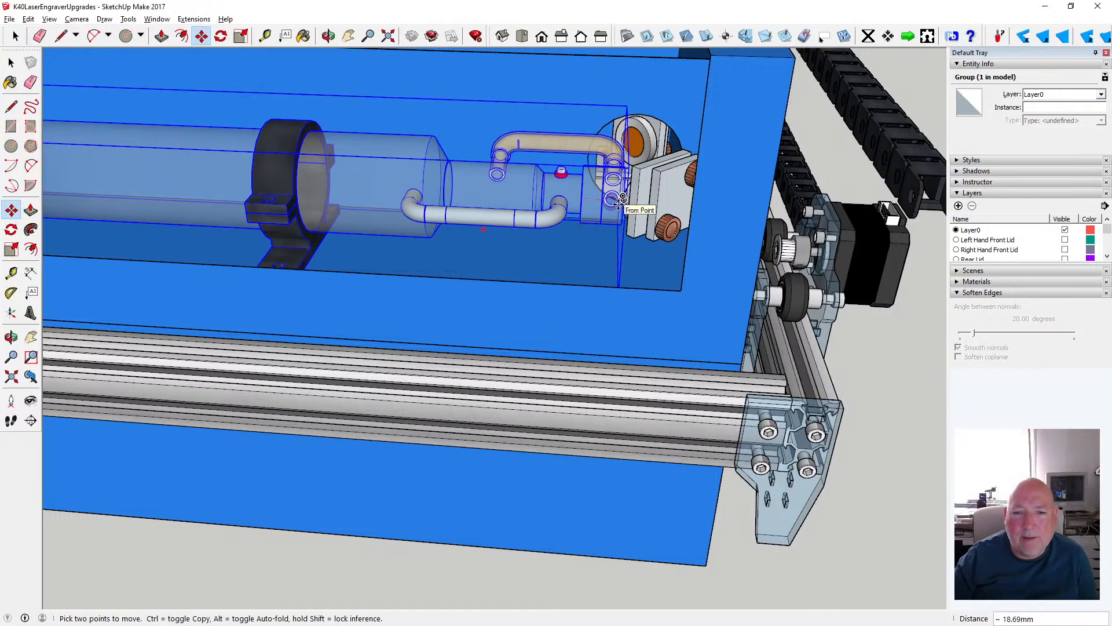
{"action": "type", "text": "16"}
{"action": "key", "text": "Return"}
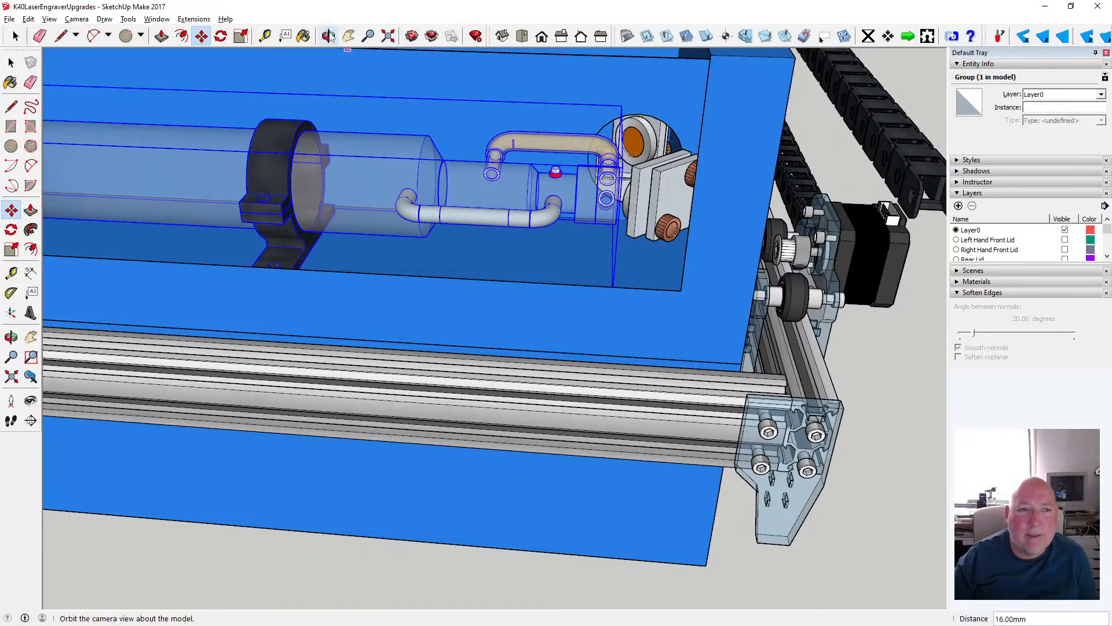
- Examine the laser tube's position in the compartment and its output end beside the mirror mount from several angles
{"action": "left_click", "coordinate": [329, 36]}
{"action": "scroll", "coordinate": [524, 153], "scroll_direction": "down", "scroll_amount": 5}
{"action": "scroll", "coordinate": [561, 190], "scroll_direction": "down", "scroll_amount": 3}
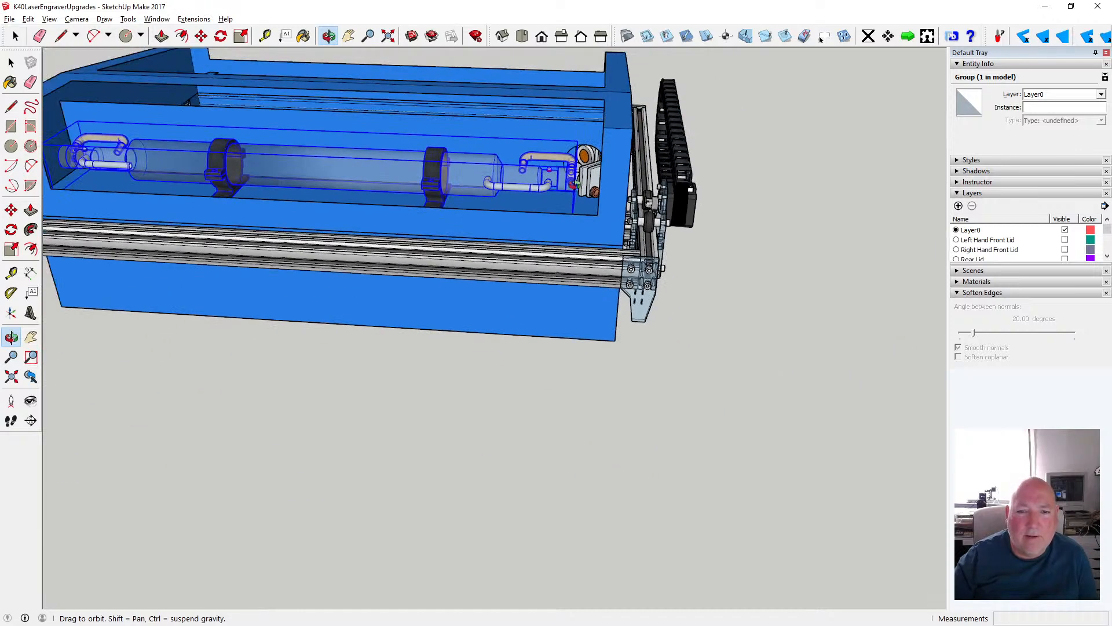
{"action": "left_click_drag", "start_coordinate": [312, 174], "coordinate": [310, 215]}
{"action": "scroll", "coordinate": [311, 215], "scroll_direction": "down", "scroll_amount": 2}
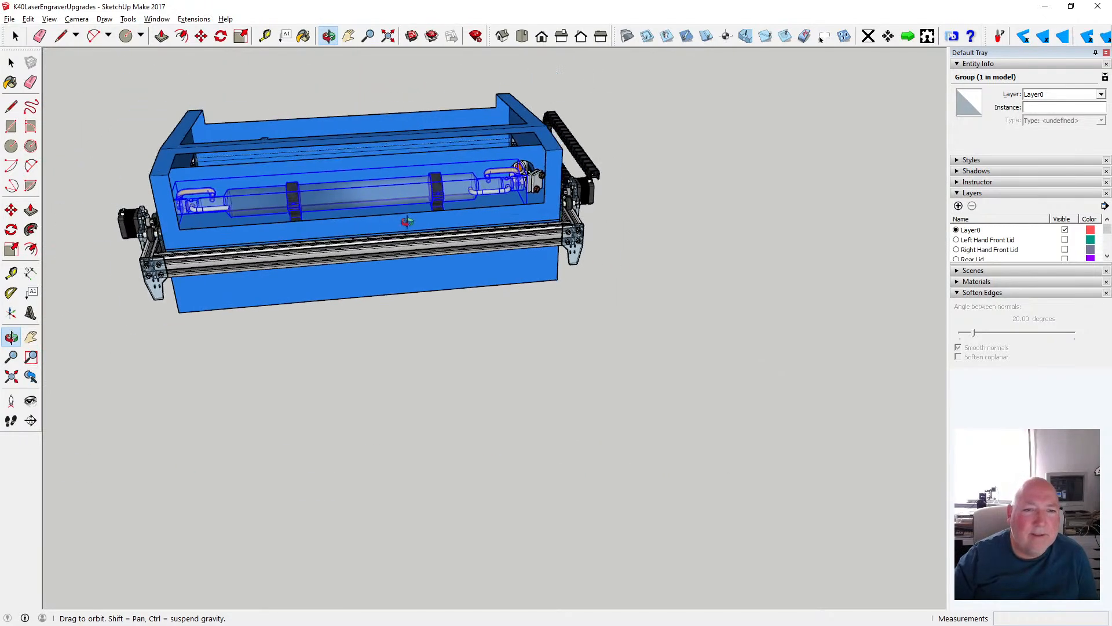
{"action": "scroll", "coordinate": [212, 196], "scroll_direction": "up", "scroll_amount": 5}
{"action": "left_click_drag", "start_coordinate": [427, 172], "coordinate": [527, 142]}
{"action": "scroll", "coordinate": [524, 139], "scroll_direction": "up", "scroll_amount": 6}
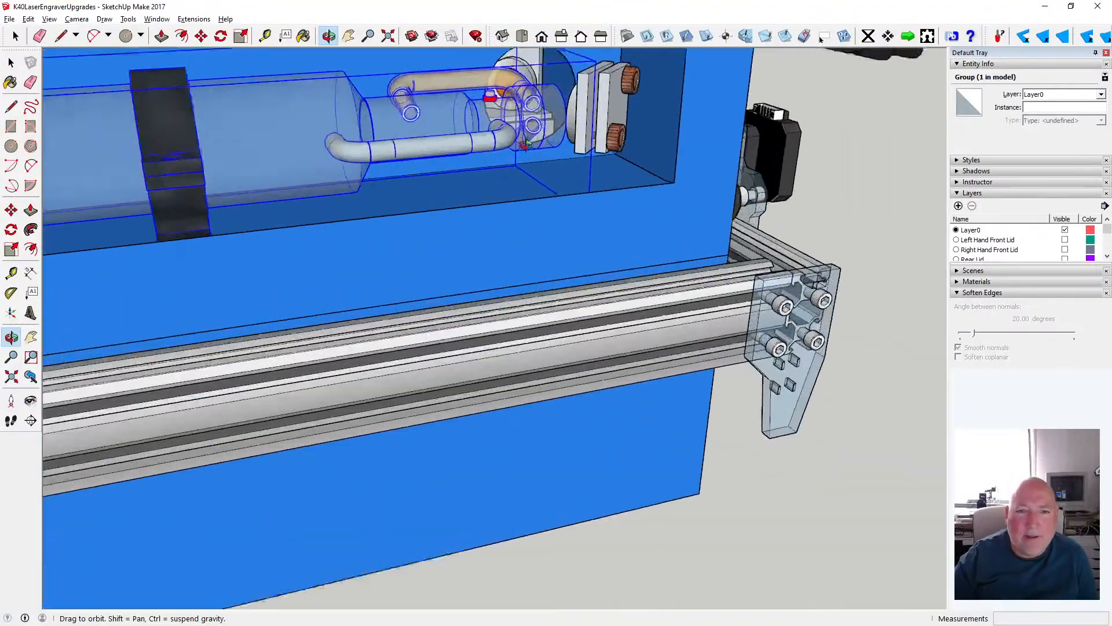
{"action": "scroll", "coordinate": [465, 122], "scroll_direction": "down", "scroll_amount": 6}
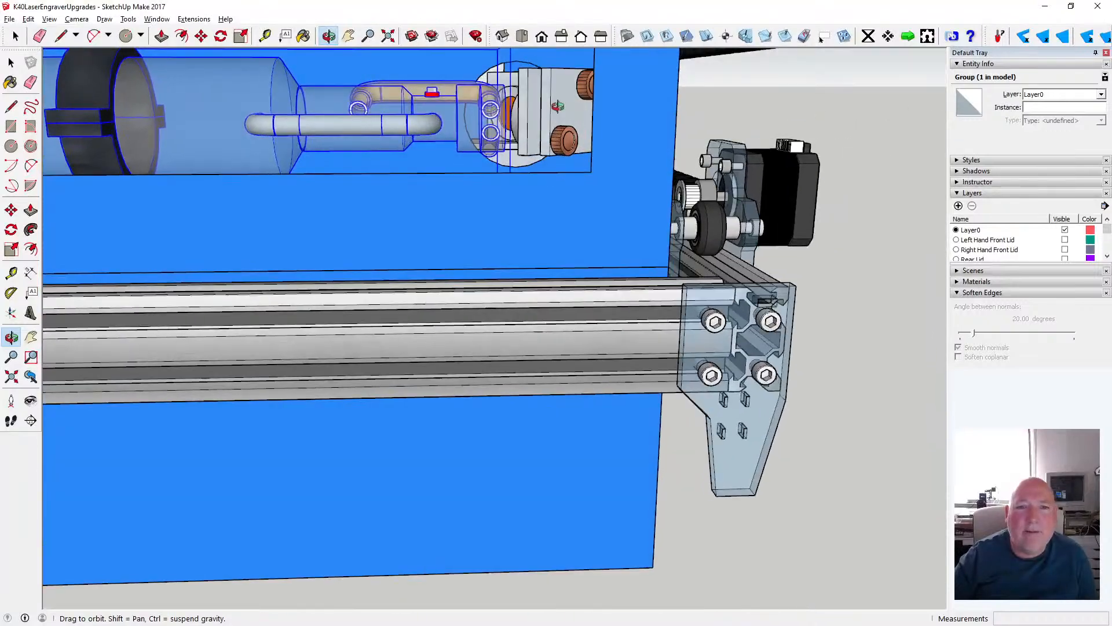
{"action": "left_click_drag", "start_coordinate": [557, 106], "coordinate": [470, 139]}
{"action": "left_click_drag", "start_coordinate": [183, 180], "coordinate": [476, 109]}
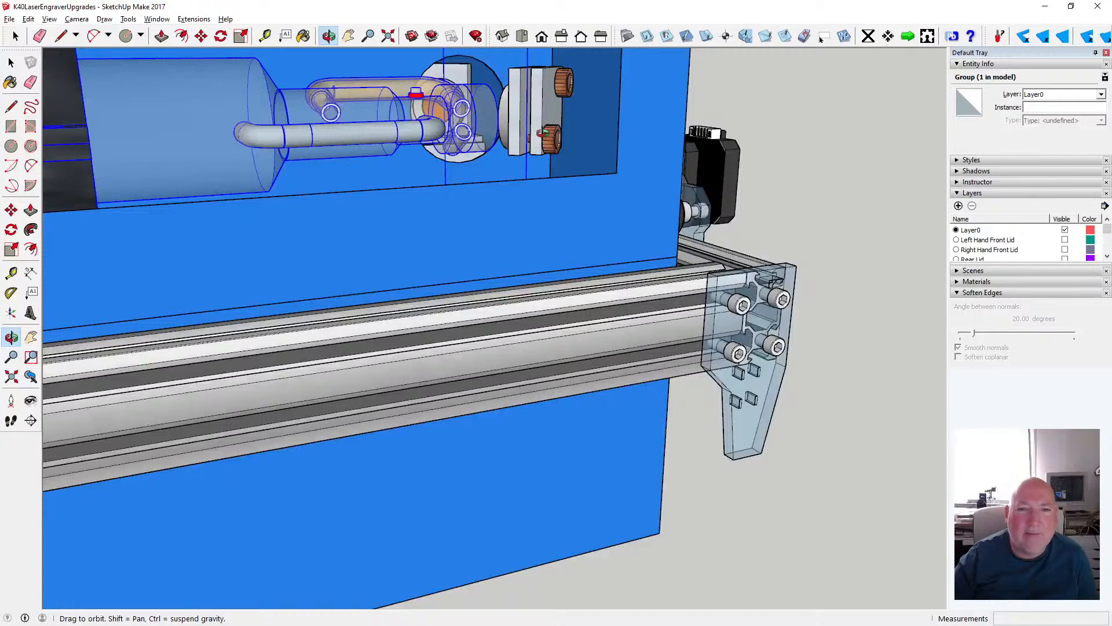
{"action": "scroll", "coordinate": [543, 133], "scroll_direction": "down", "scroll_amount": 5}
{"action": "scroll", "coordinate": [522, 149], "scroll_direction": "down", "scroll_amount": 3}
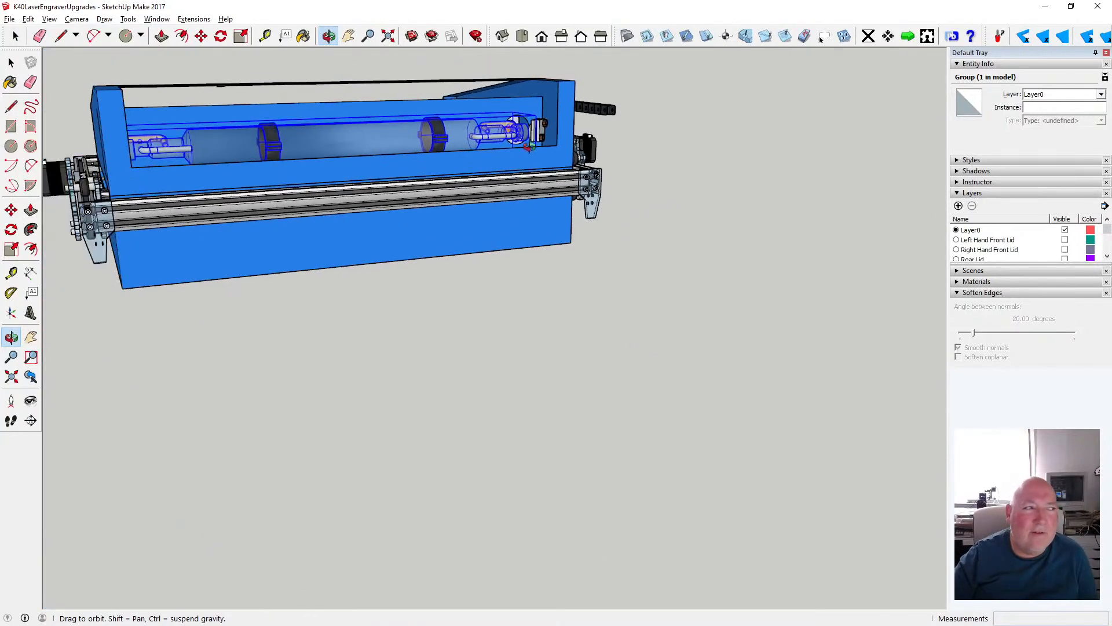
{"action": "left_click_drag", "start_coordinate": [521, 149], "coordinate": [70, 76]}
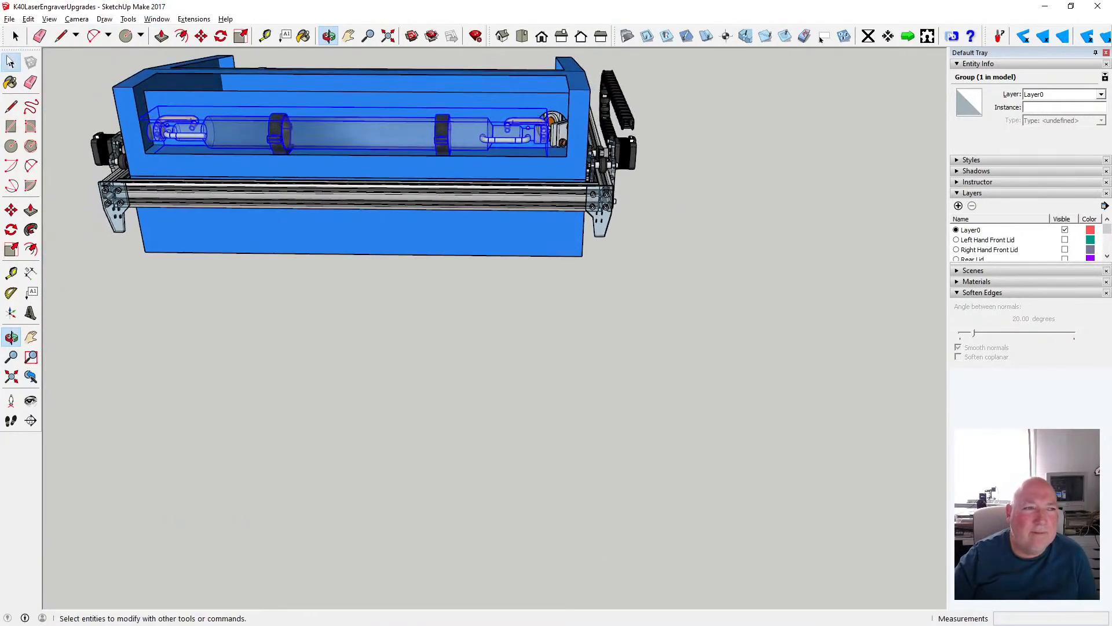
- Deselect the laser tube group and save the K40LaserEngraverUpgrades model
{"action": "key", "text": "space"}
{"action": "left_click", "coordinate": [256, 300]}
{"action": "left_click", "coordinate": [9, 18]}
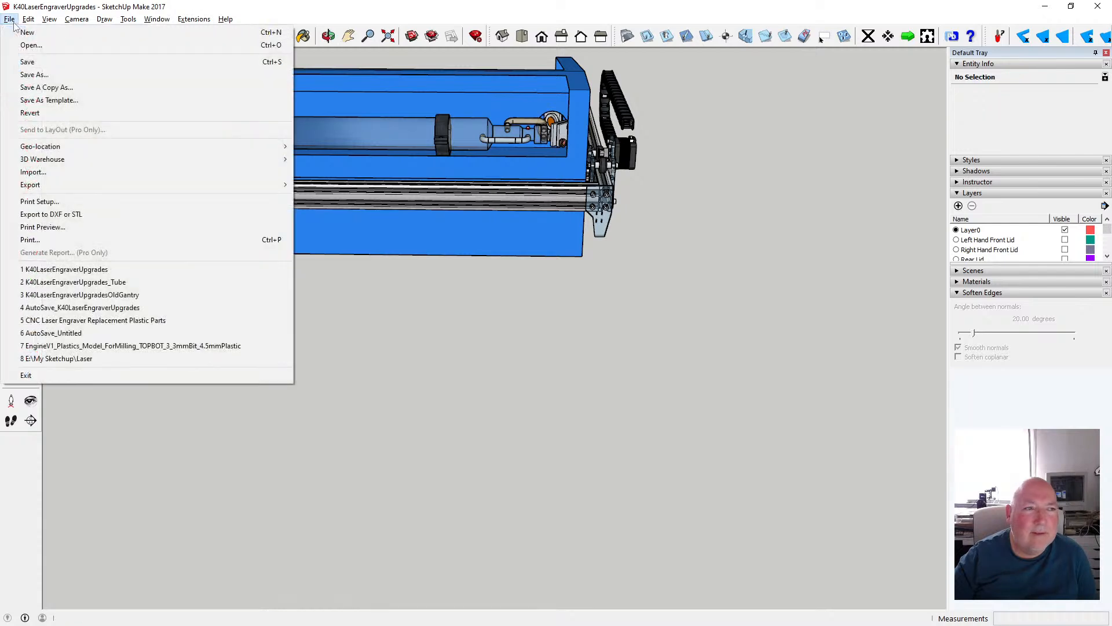
{"action": "left_click", "coordinate": [24, 60]}
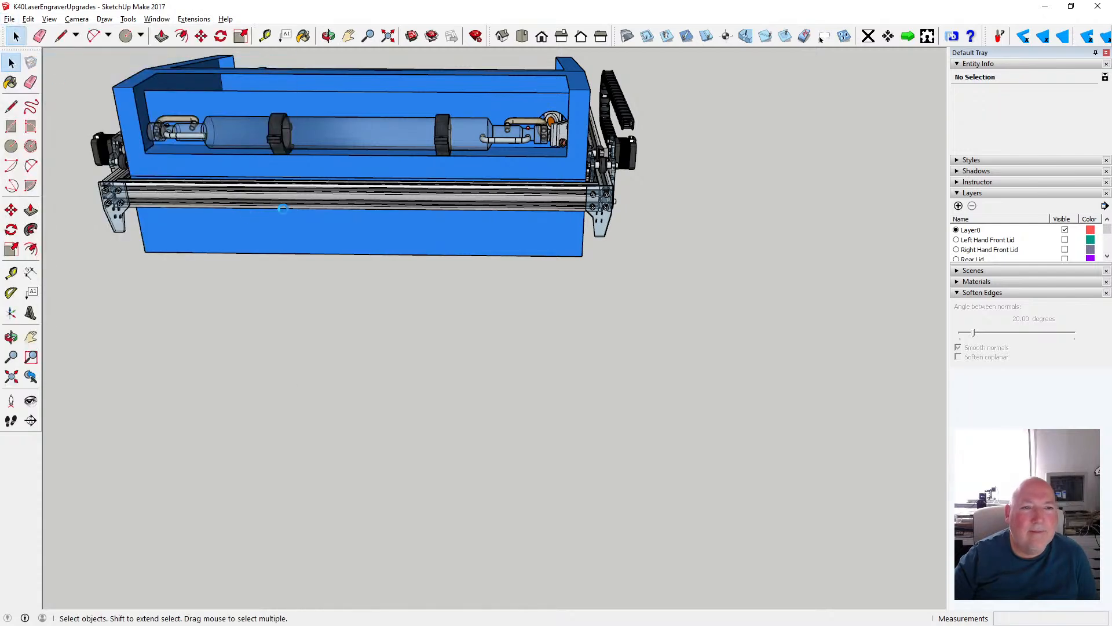
- Enlarge the layer list and hide the Tube Angle layer to expose the laser tube from the work area side
{"action": "left_click", "coordinate": [328, 36]}
{"action": "scroll", "coordinate": [491, 305], "scroll_direction": "down", "scroll_amount": 3}
{"action": "left_click_drag", "start_coordinate": [491, 305], "coordinate": [580, 197]}
{"action": "scroll", "coordinate": [580, 197], "scroll_direction": "up", "scroll_amount": 3}
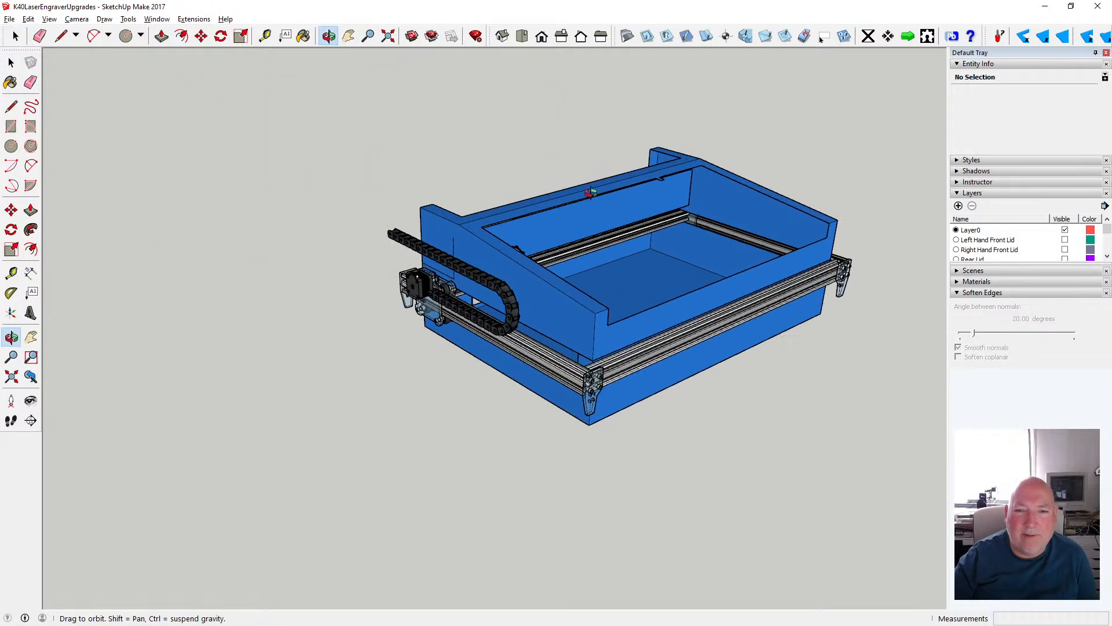
{"action": "scroll", "coordinate": [382, 216], "scroll_direction": "down", "scroll_amount": 2}
{"action": "scroll", "coordinate": [595, 255], "scroll_direction": "up", "scroll_amount": 5}
{"action": "left_click_drag", "start_coordinate": [595, 255], "coordinate": [399, 267]}
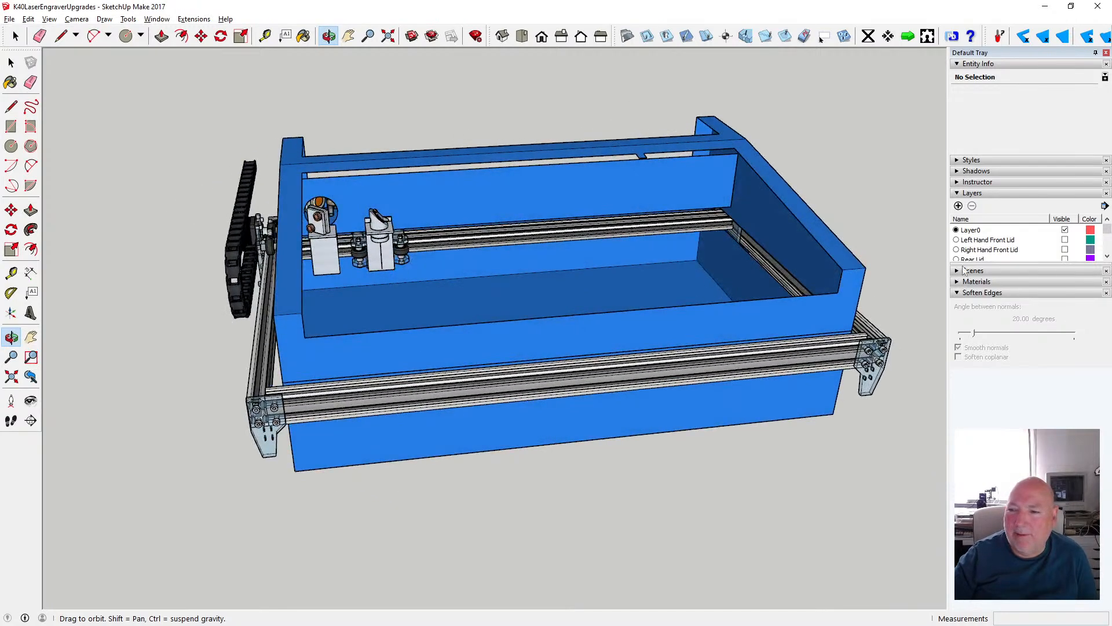
{"action": "left_click_drag", "start_coordinate": [971, 262], "coordinate": [1002, 361]}
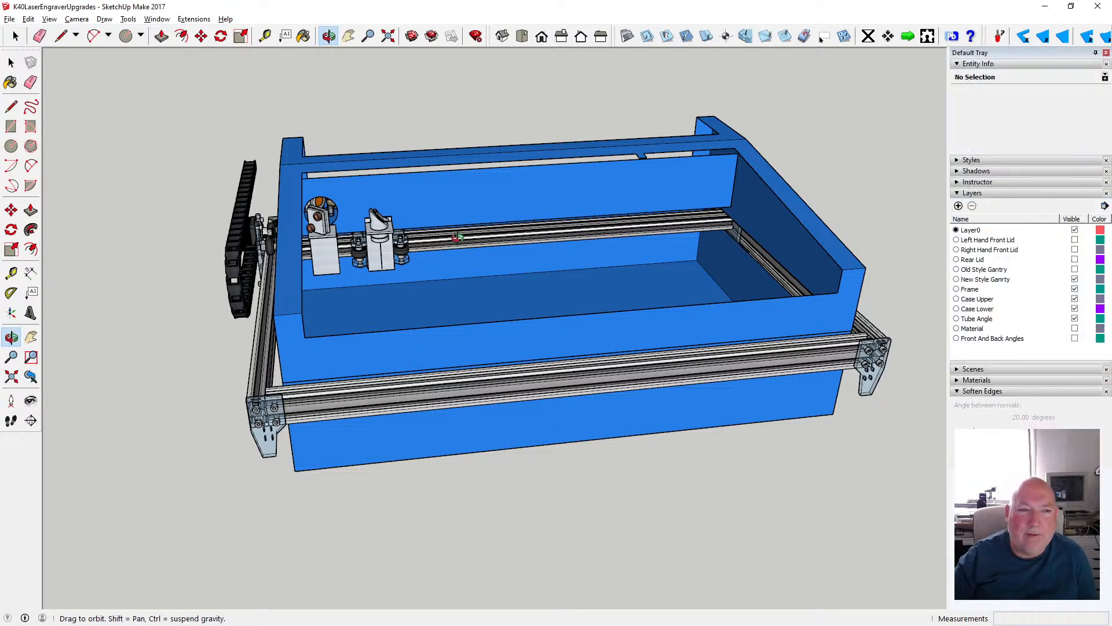
{"action": "left_click", "coordinate": [1076, 319]}
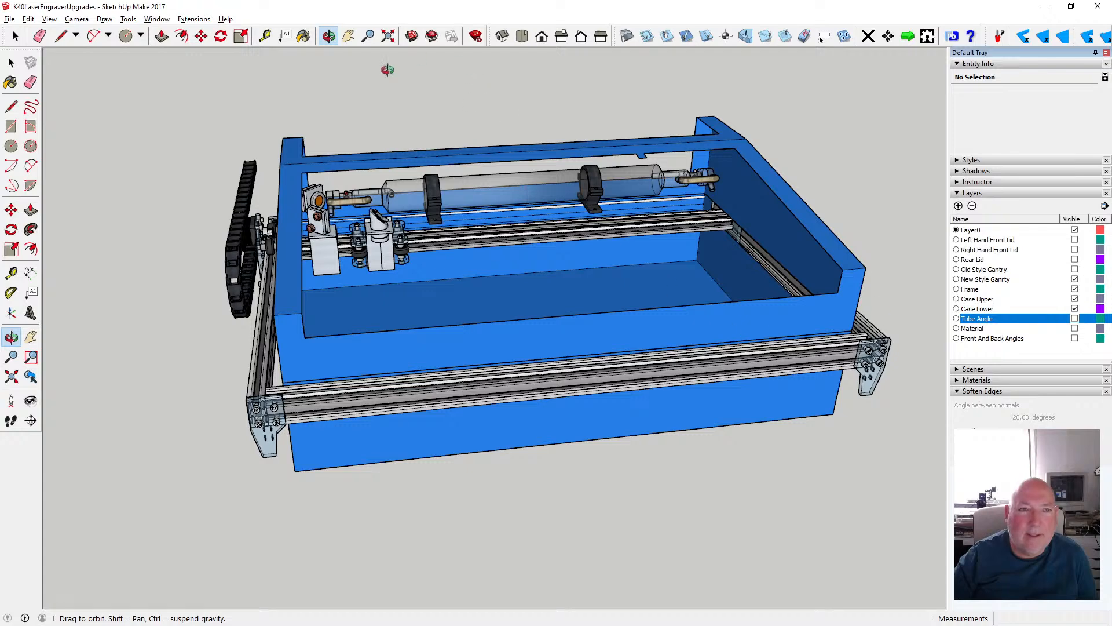
{"action": "left_click_drag", "start_coordinate": [257, 162], "coordinate": [225, 168]}
{"action": "scroll", "coordinate": [225, 167], "scroll_direction": "up", "scroll_amount": 5}
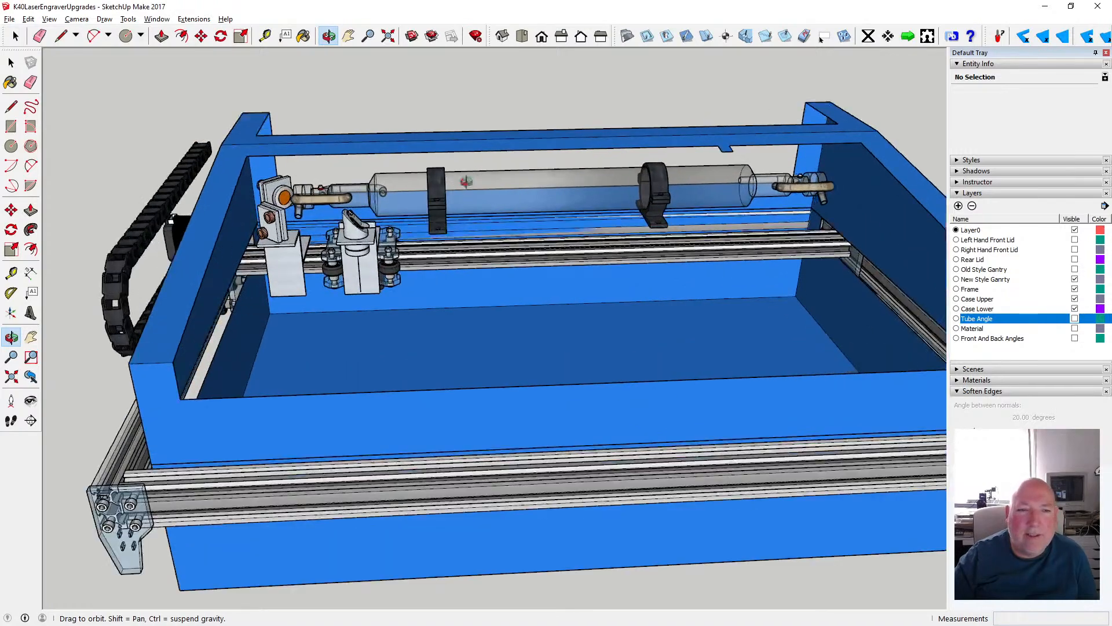
- Examine the laser tube, its mounts and the mirror end inside the upper case from the front and close up
{"action": "scroll", "coordinate": [226, 168], "scroll_direction": "up", "scroll_amount": 5}
{"action": "left_click_drag", "start_coordinate": [359, 189], "coordinate": [487, 160]}
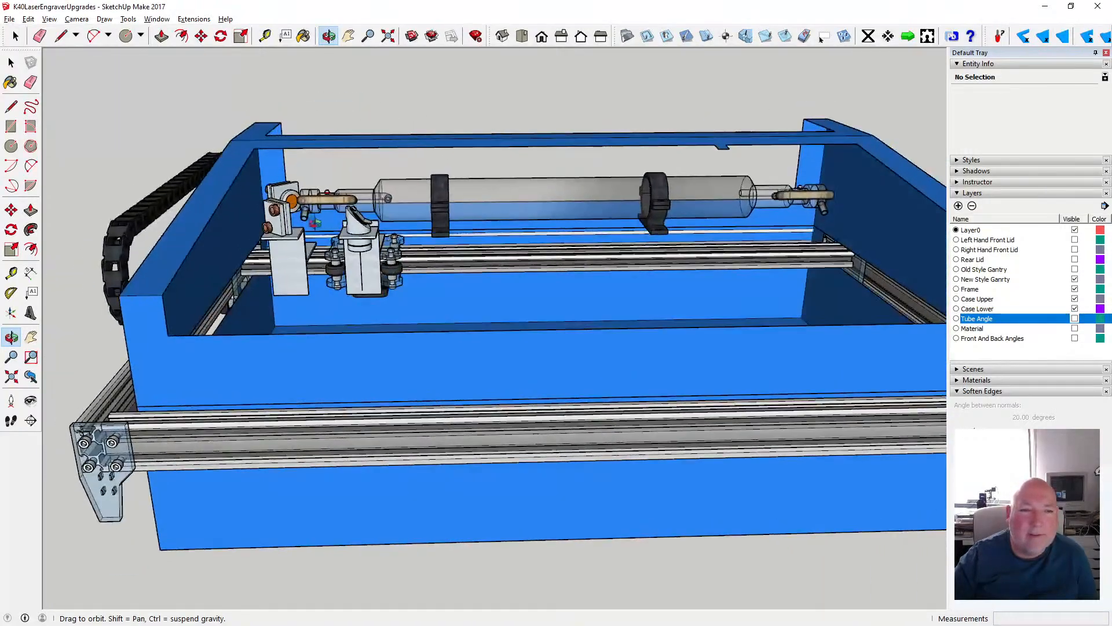
{"action": "scroll", "coordinate": [317, 212], "scroll_direction": "up", "scroll_amount": 7}
{"action": "scroll", "coordinate": [317, 210], "scroll_direction": "up", "scroll_amount": 1}
{"action": "left_click_drag", "start_coordinate": [318, 211], "coordinate": [263, 175]}
{"action": "scroll", "coordinate": [272, 176], "scroll_direction": "down", "scroll_amount": 4}
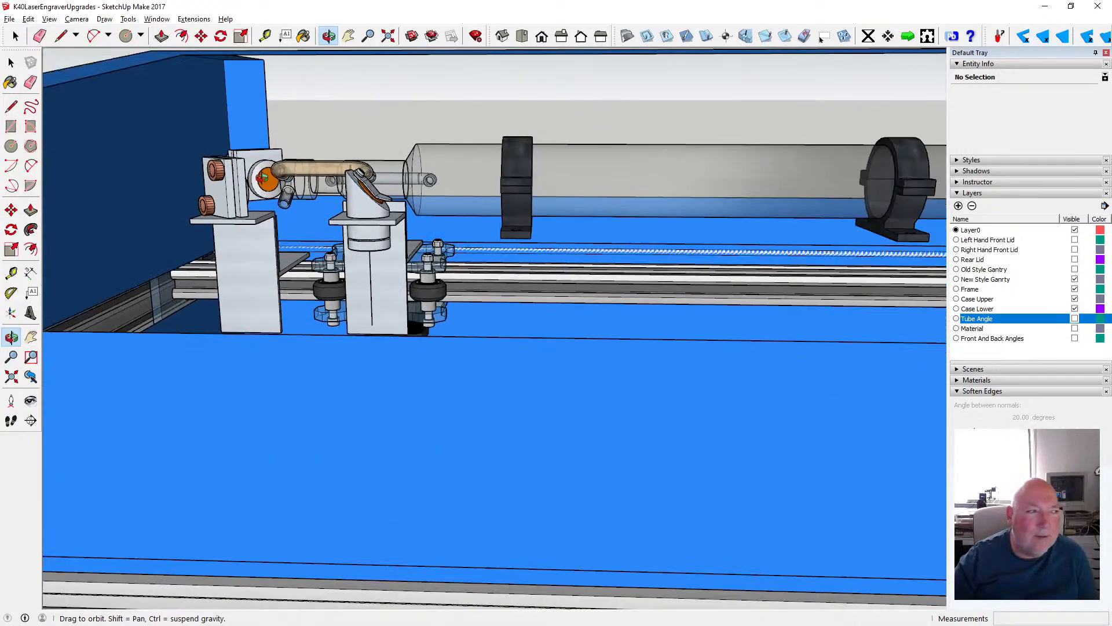
{"action": "scroll", "coordinate": [430, 233], "scroll_direction": "down", "scroll_amount": 3}
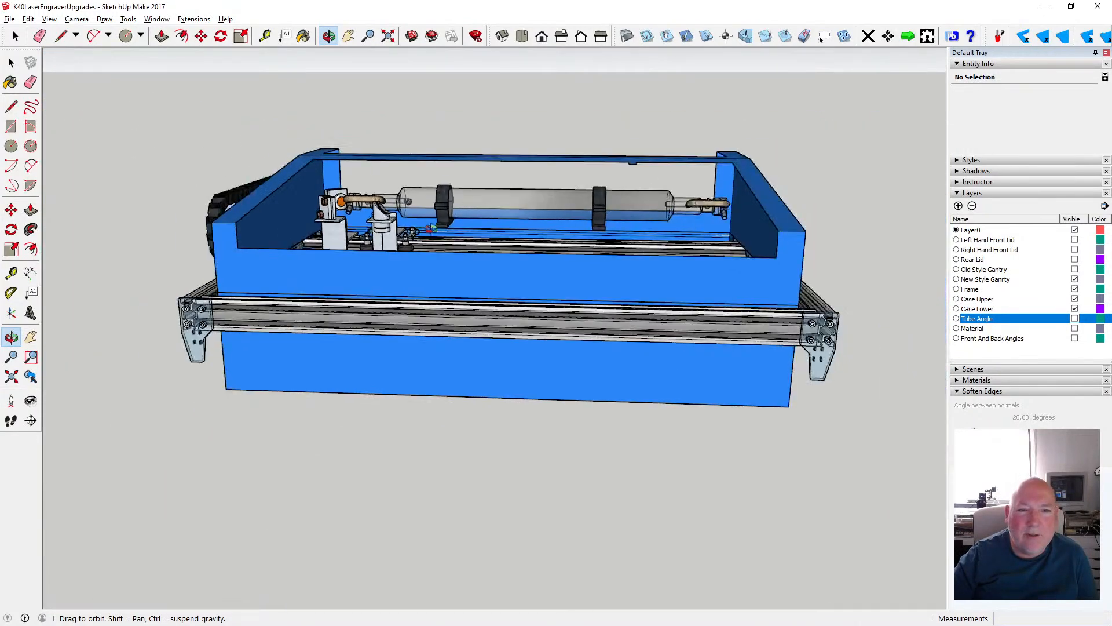
{"action": "left_click_drag", "start_coordinate": [508, 242], "coordinate": [469, 274]}
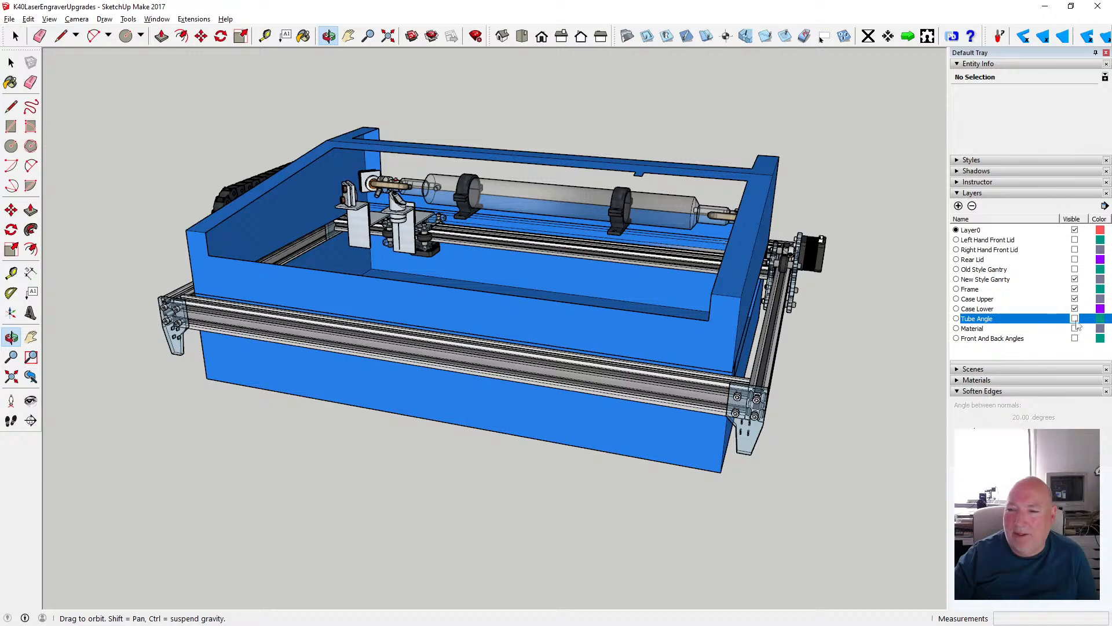
- Hide the Case Upper layer and examine the laser tube, mirrors and gantry from the drag chain side and the front corner
{"action": "left_click", "coordinate": [1074, 299]}
{"action": "left_click_drag", "start_coordinate": [502, 295], "coordinate": [525, 234]}
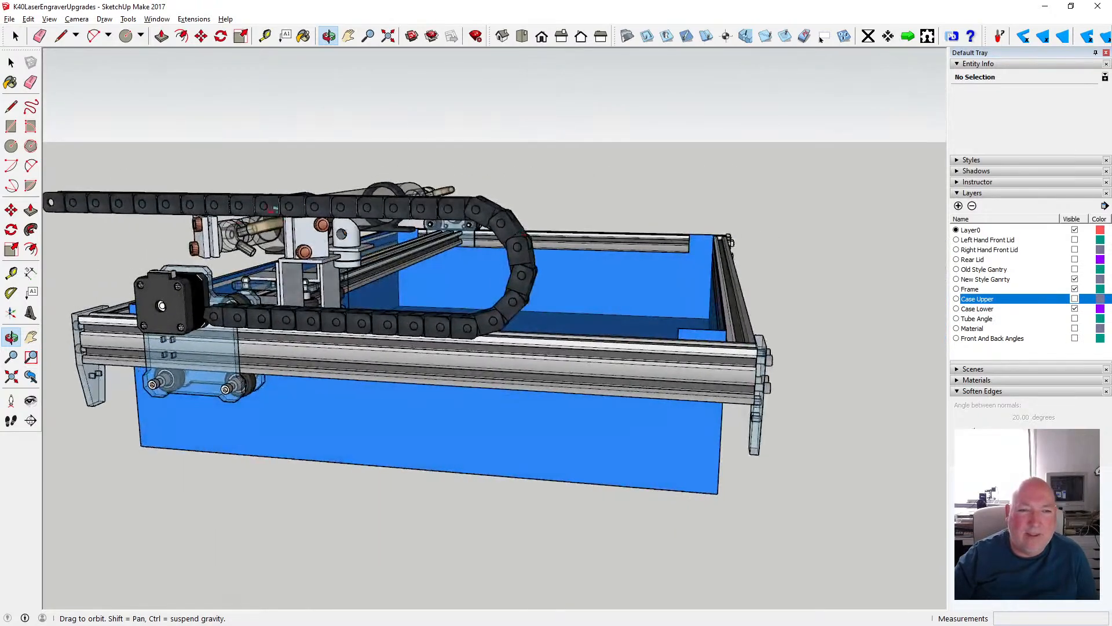
{"action": "left_click_drag", "start_coordinate": [451, 281], "coordinate": [490, 297]}
{"action": "scroll", "coordinate": [492, 293], "scroll_direction": "down", "scroll_amount": 3}
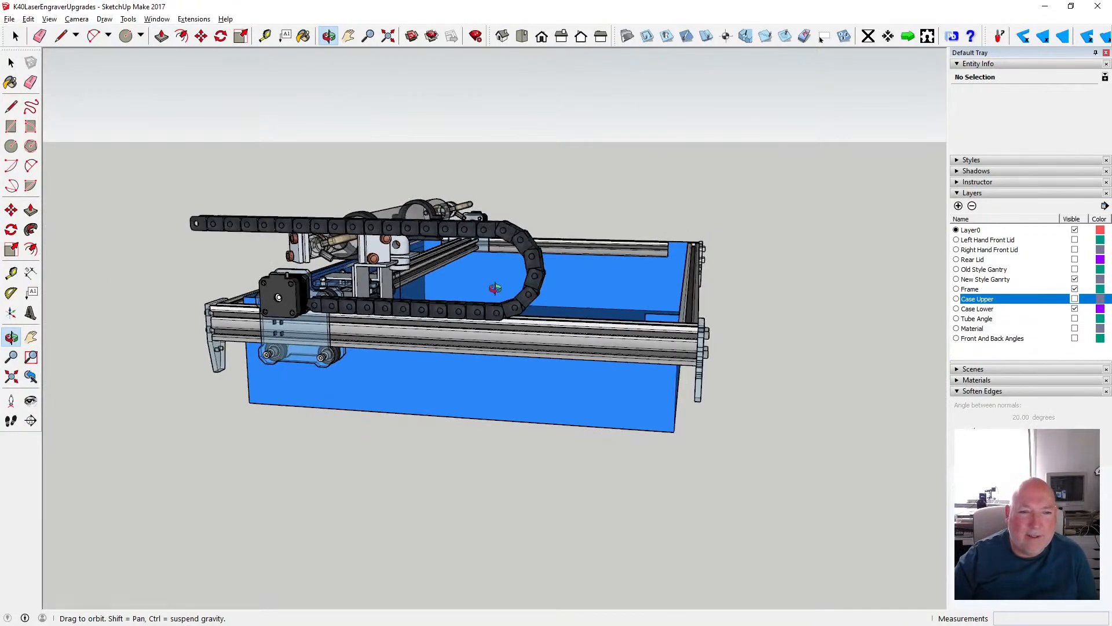
{"action": "scroll", "coordinate": [495, 288], "scroll_direction": "up", "scroll_amount": 2}
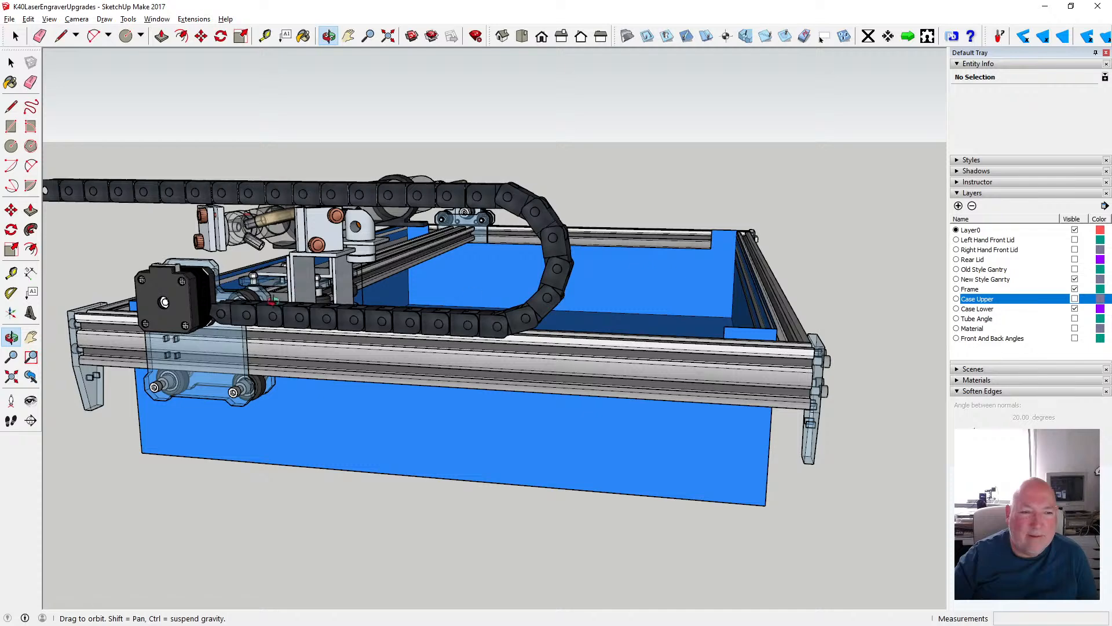
{"action": "scroll", "coordinate": [438, 311], "scroll_direction": "down", "scroll_amount": 3}
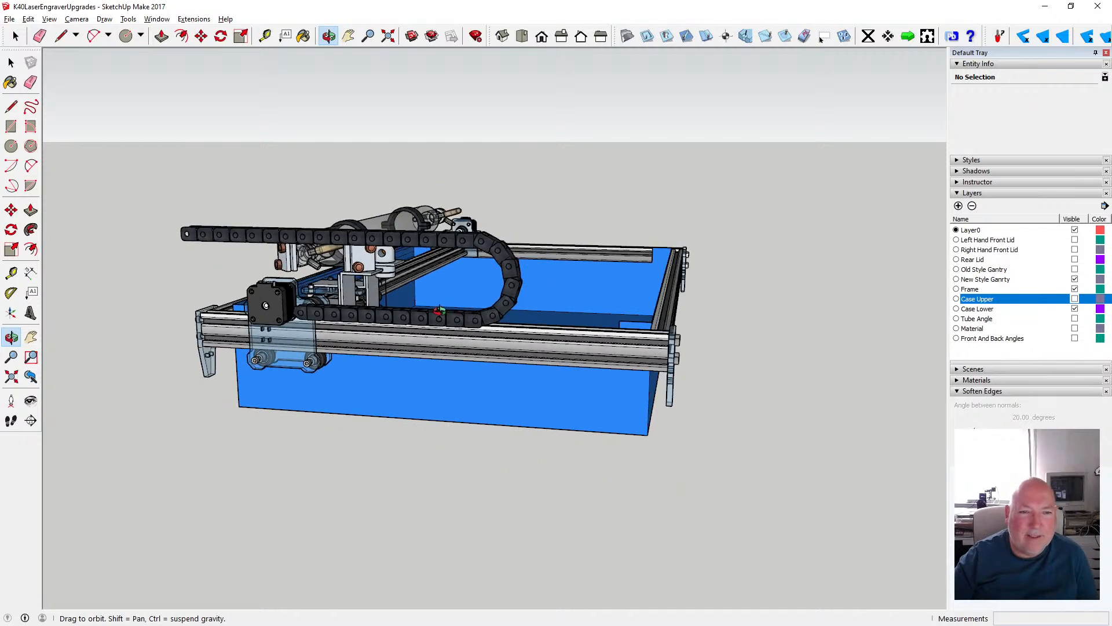
{"action": "mouse_move", "coordinate": [449, 307]}
{"action": "left_mouse_down"}
{"action": "mouse_move", "coordinate": [422, 326]}
{"action": "mouse_move", "coordinate": [509, 306]}
{"action": "mouse_move", "coordinate": [460, 320]}
{"action": "left_mouse_up"}
{"action": "scroll", "coordinate": [423, 322], "scroll_direction": "down", "scroll_amount": 3}
{"action": "scroll", "coordinate": [460, 320], "scroll_direction": "up", "scroll_amount": 5}
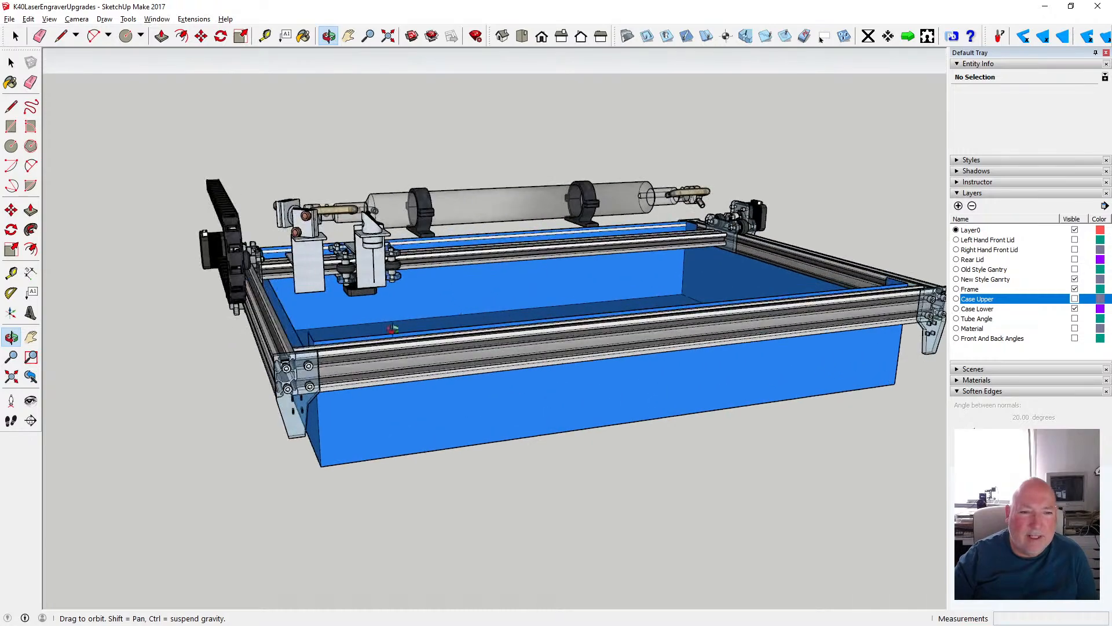
{"action": "left_click_drag", "start_coordinate": [391, 329], "coordinate": [295, 316]}
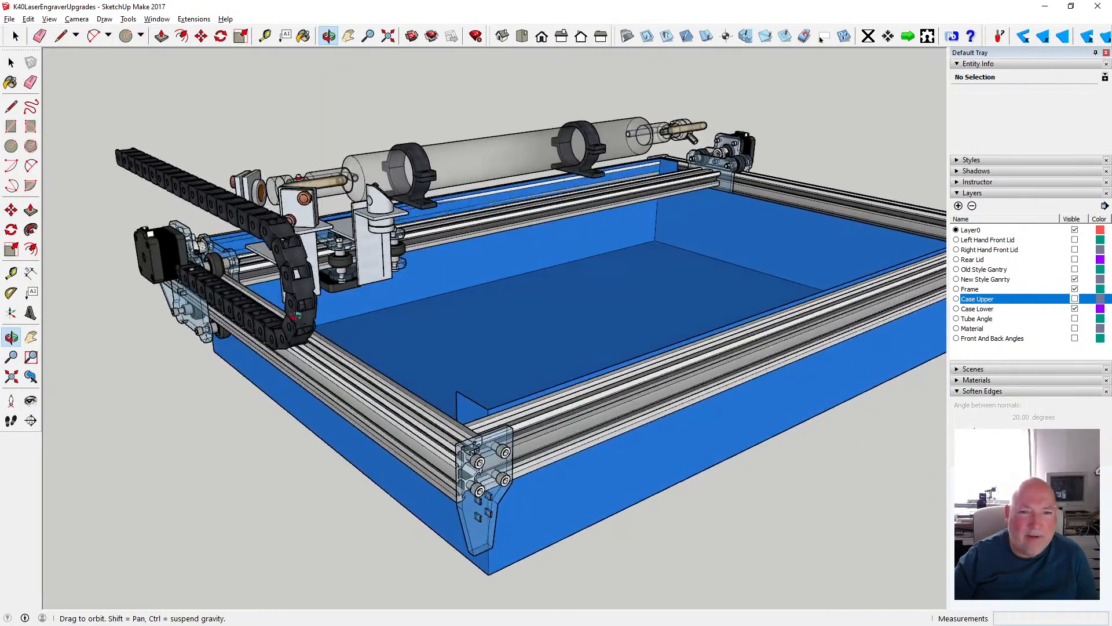
{"action": "scroll", "coordinate": [355, 256], "scroll_direction": "down", "scroll_amount": 5}
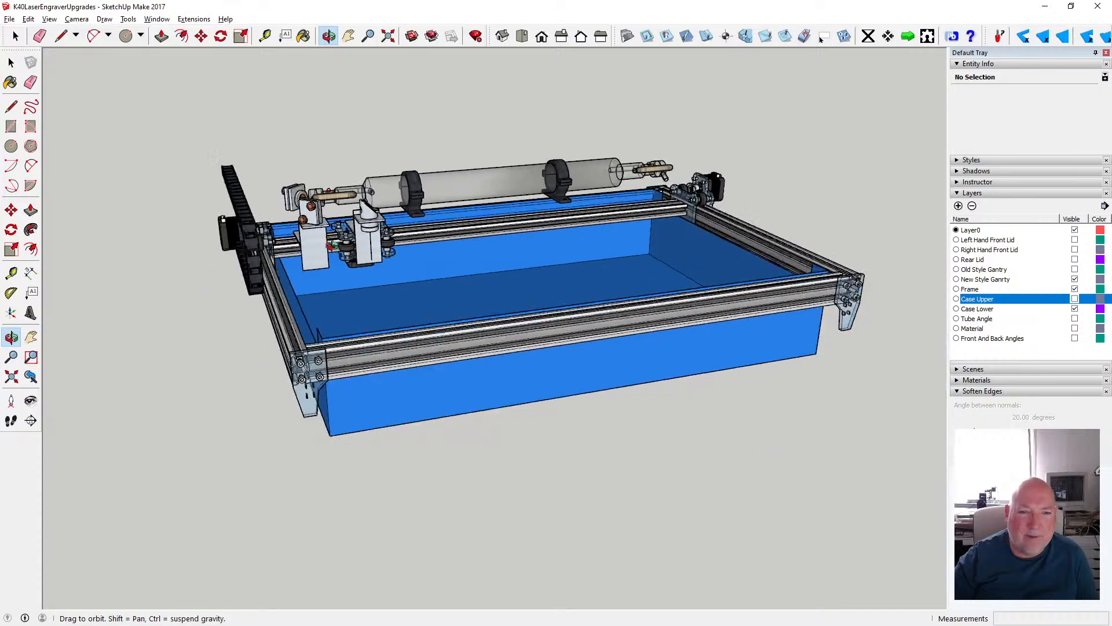
- Examine the exposed laser tube, gantry and frame layout all around, from the front and from both gantry motor ends
{"action": "left_click_drag", "start_coordinate": [615, 263], "coordinate": [398, 278]}
{"action": "left_click_drag", "start_coordinate": [718, 255], "coordinate": [510, 276]}
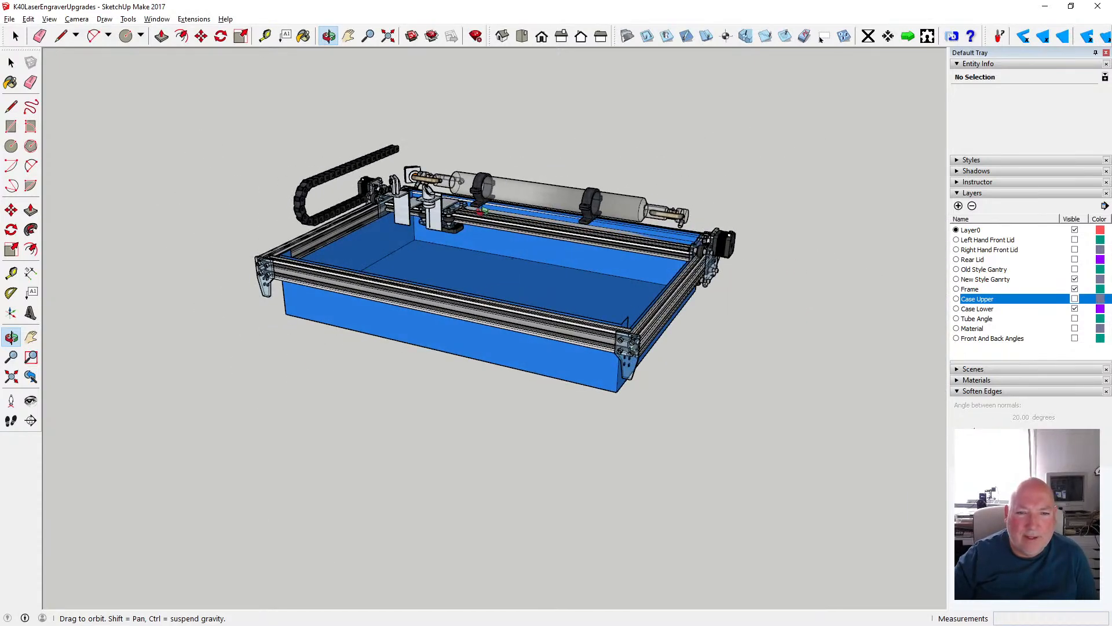
{"action": "left_click_drag", "start_coordinate": [723, 299], "coordinate": [471, 289]}
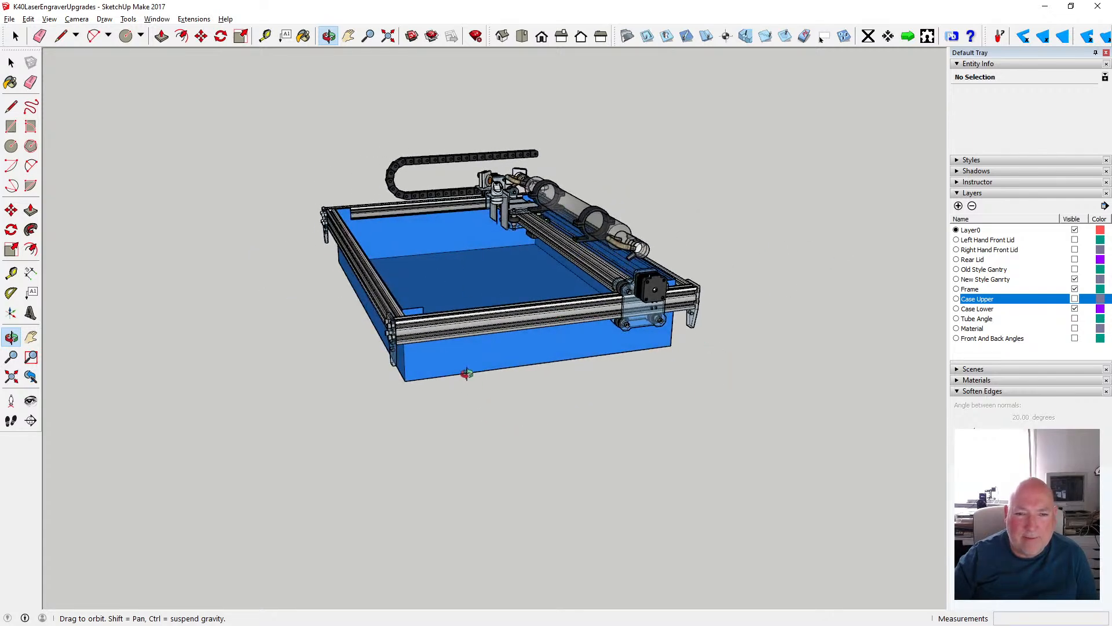
{"action": "left_click_drag", "start_coordinate": [432, 380], "coordinate": [743, 367]}
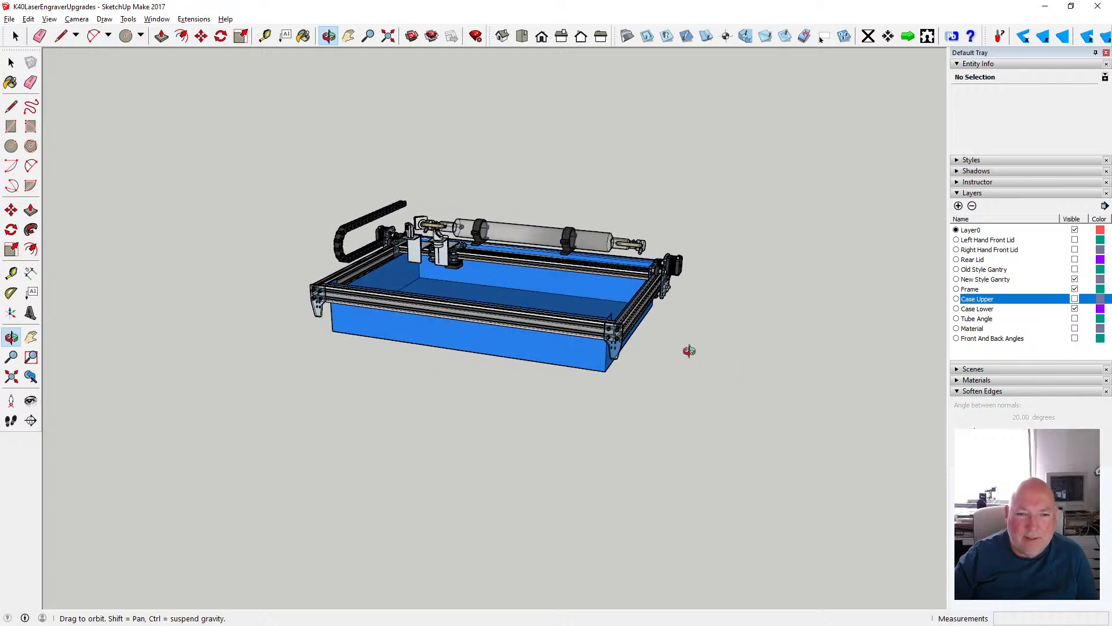
{"action": "left_click_drag", "start_coordinate": [692, 310], "coordinate": [720, 315]}
{"action": "scroll", "coordinate": [630, 364], "scroll_direction": "up", "scroll_amount": 2}
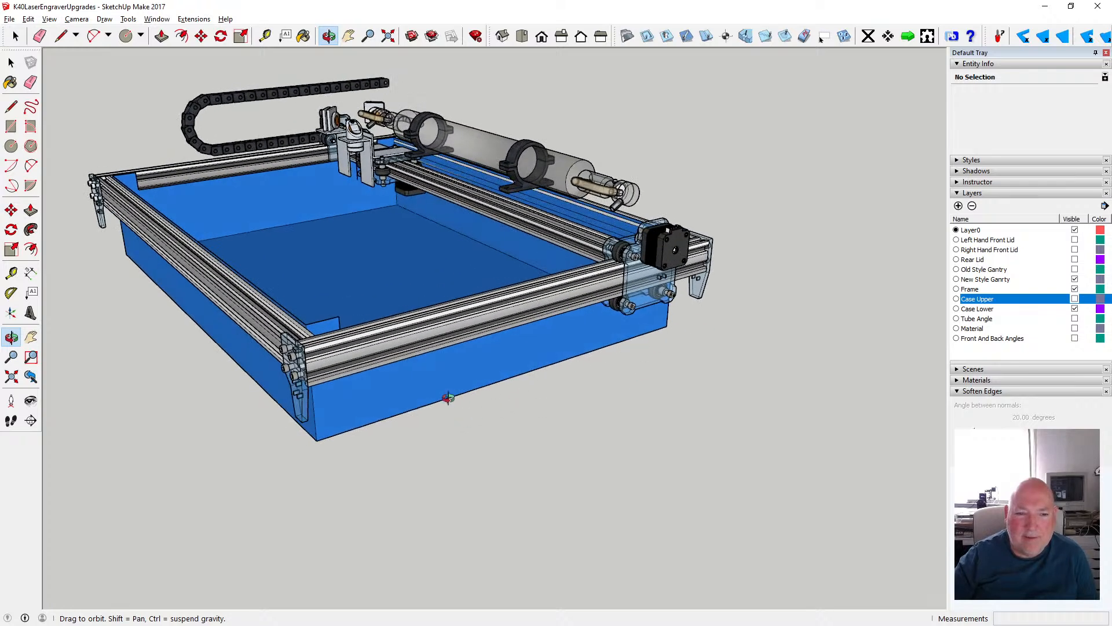
{"action": "left_click_drag", "start_coordinate": [399, 390], "coordinate": [313, 298]}
{"action": "left_click_drag", "start_coordinate": [266, 211], "coordinate": [236, 313]}
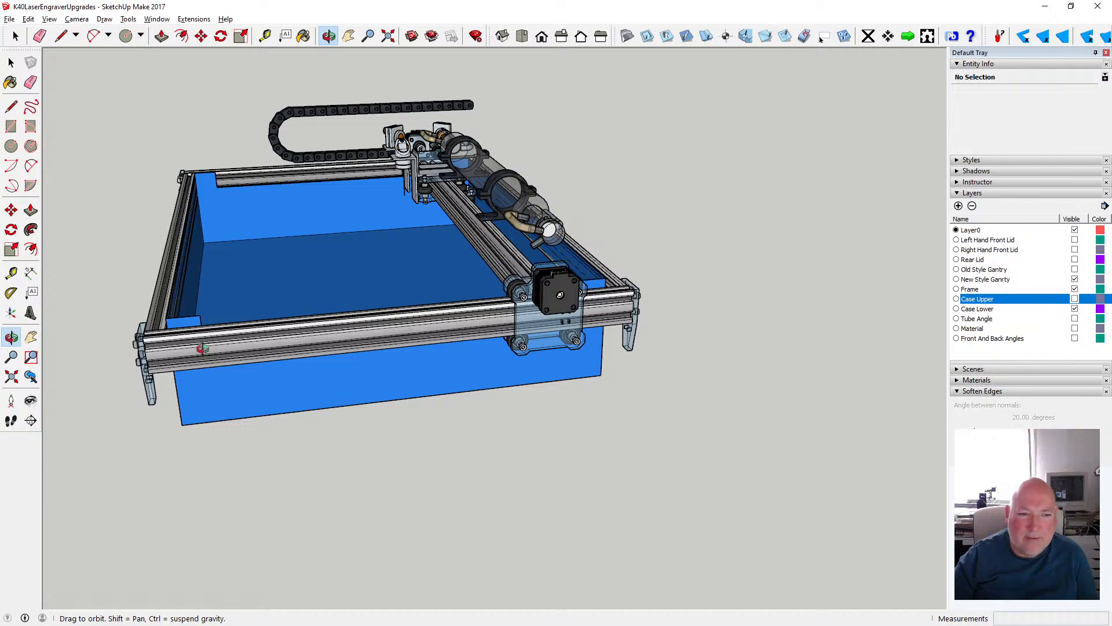
{"action": "left_click_drag", "start_coordinate": [242, 345], "coordinate": [469, 287]}
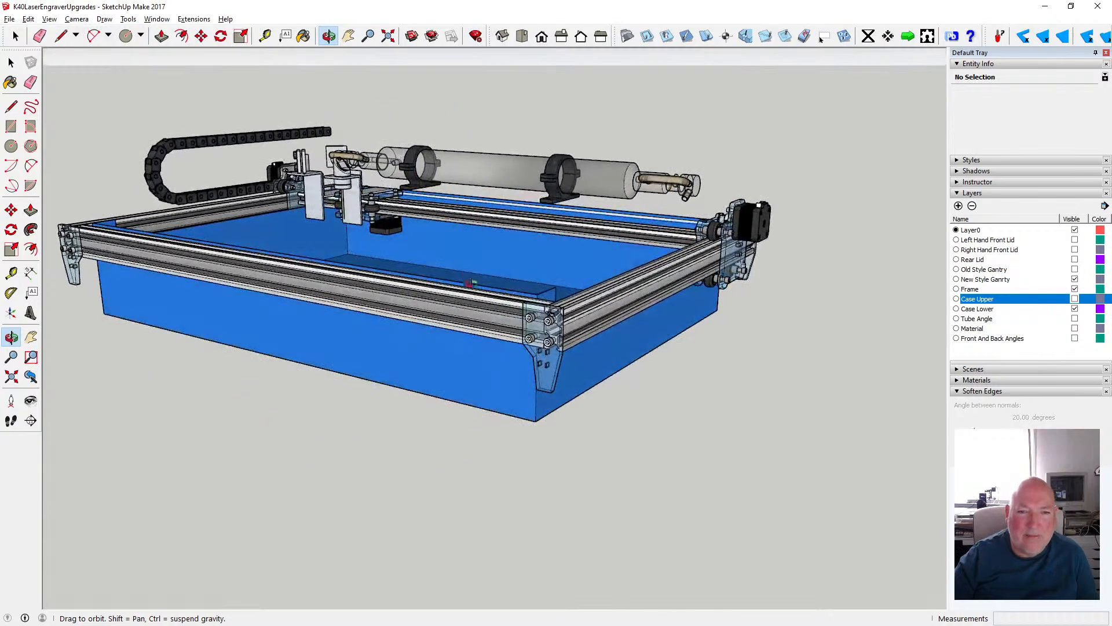
{"action": "left_click_drag", "start_coordinate": [685, 285], "coordinate": [401, 318]}
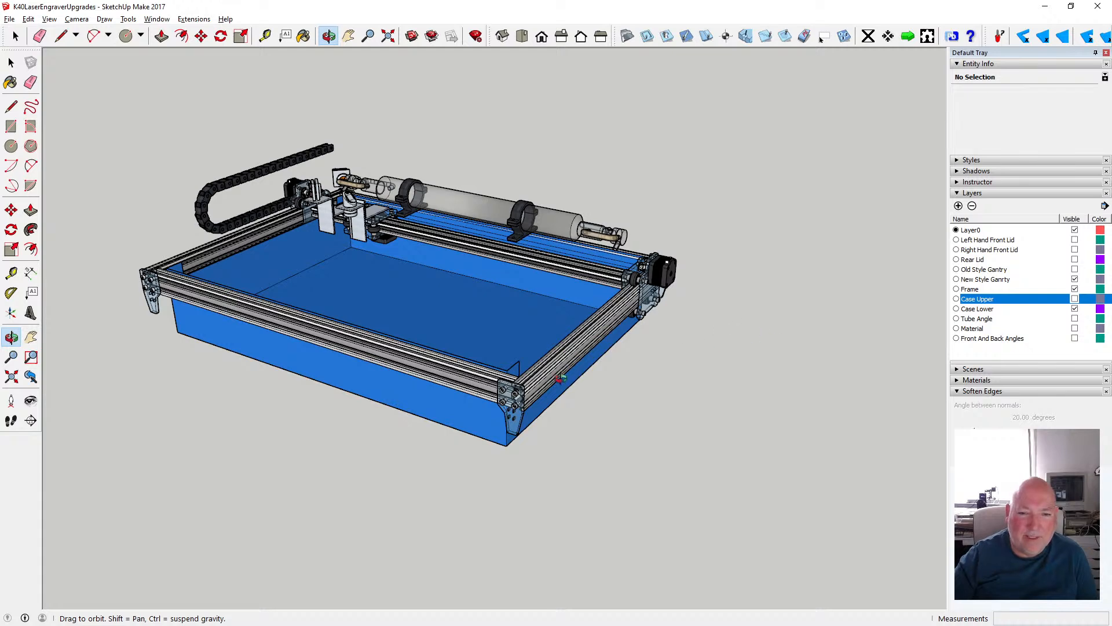
{"action": "left_click_drag", "start_coordinate": [549, 379], "coordinate": [617, 374]}
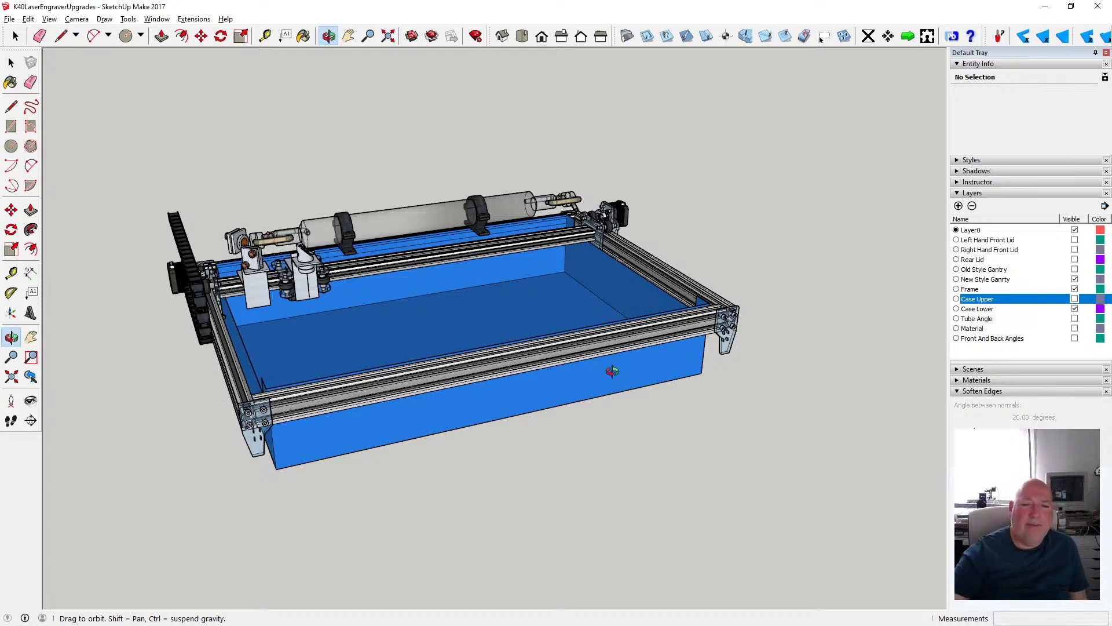
{"action": "left_click_drag", "start_coordinate": [374, 444], "coordinate": [515, 381]}
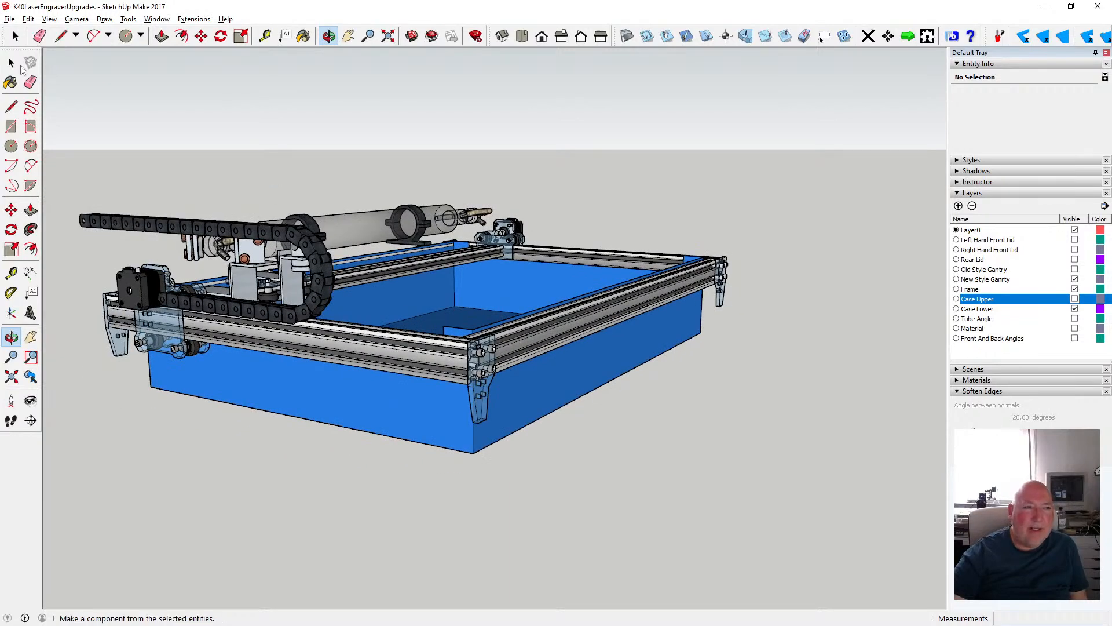
- Add a new layer named Tube
{"action": "left_click", "coordinate": [11, 63]}
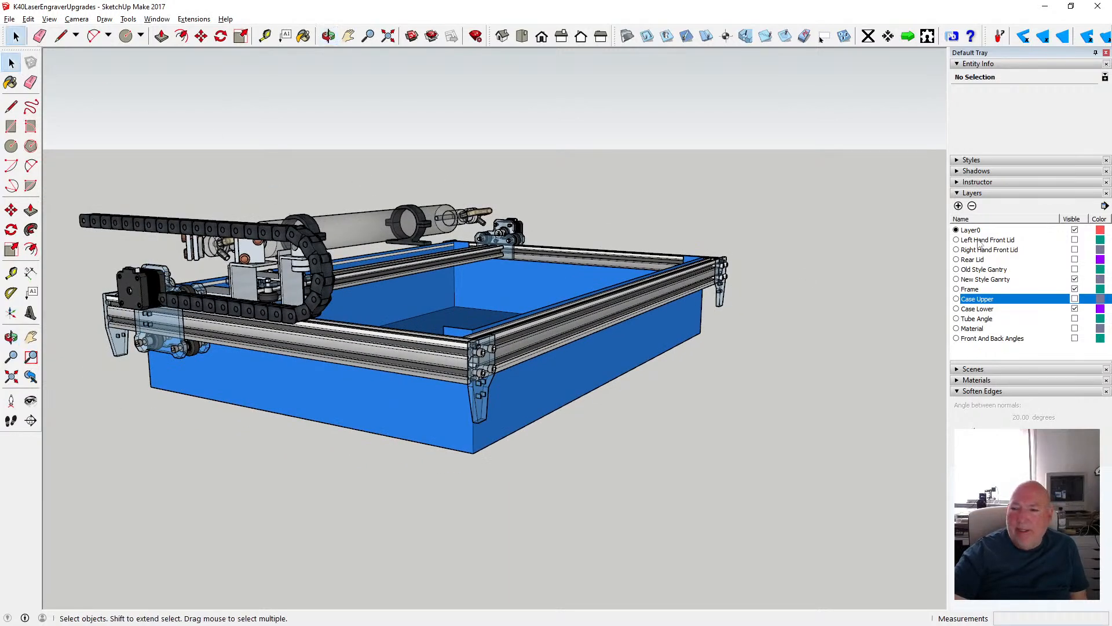
{"action": "left_click", "coordinate": [959, 207]}
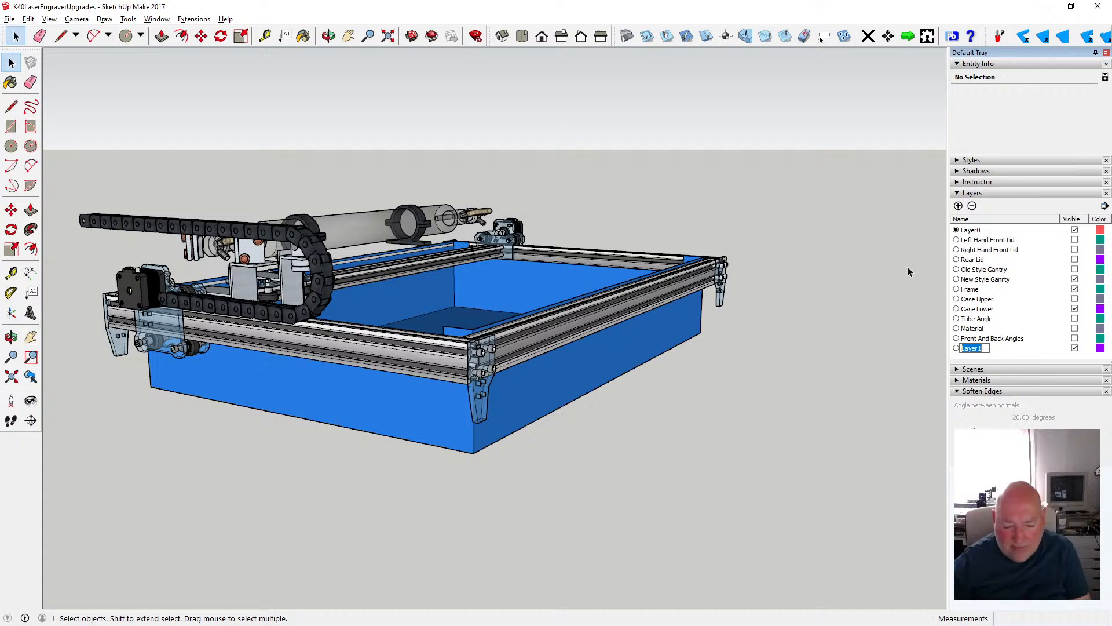
{"action": "type", "text": "Tube"}
{"action": "key", "text": "Return"}
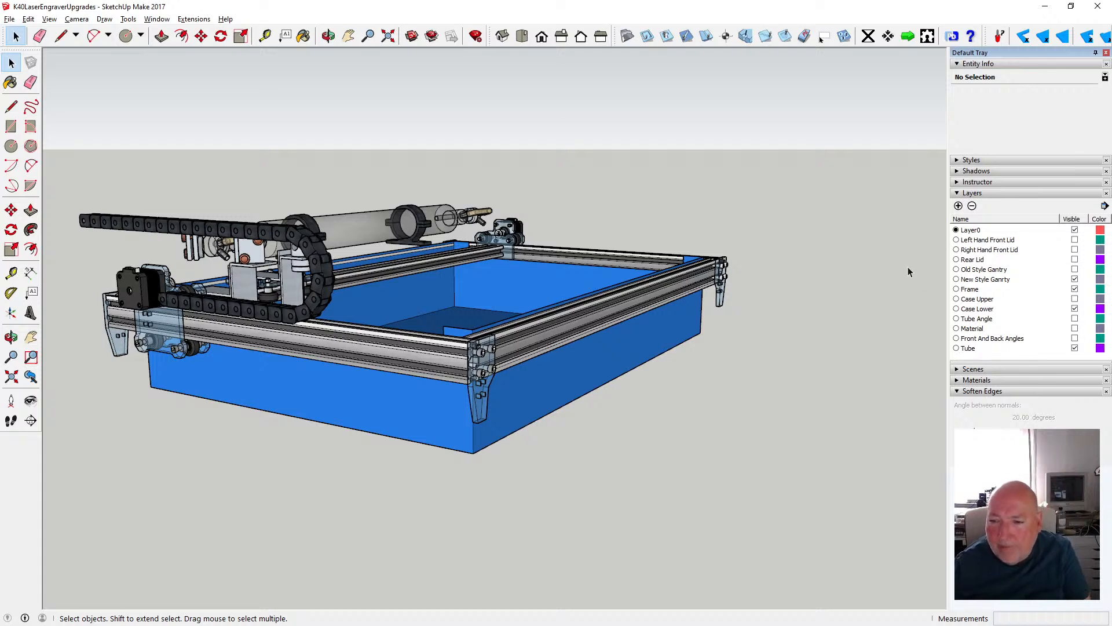
- Assign the laser tube group to the Tube layer and deselect the group
{"action": "left_click", "coordinate": [374, 228]}
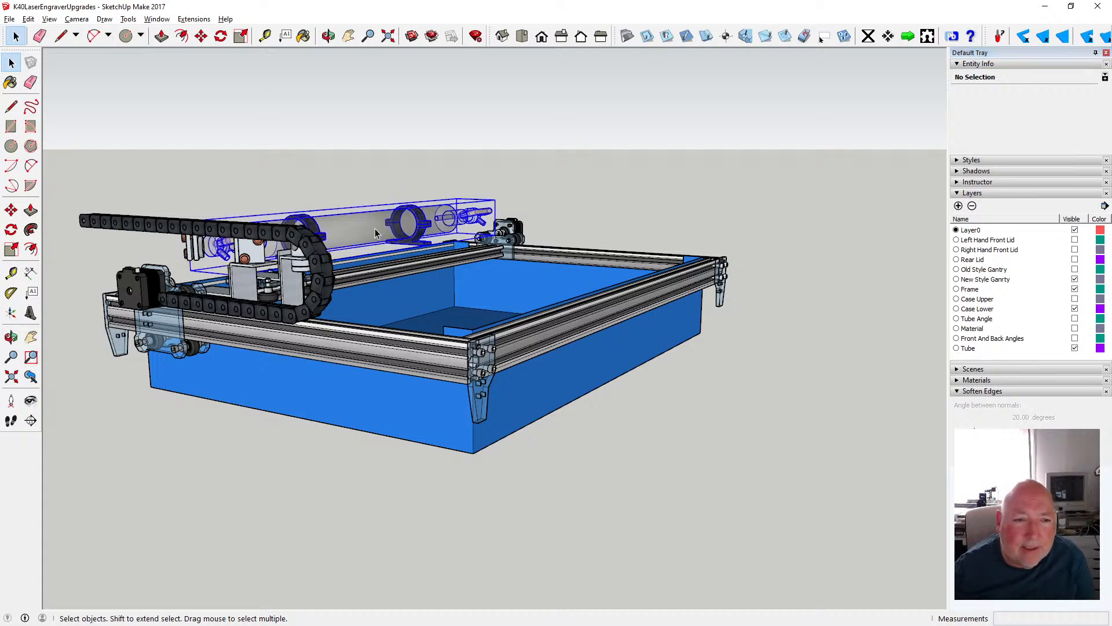
{"action": "left_click", "coordinate": [1100, 94]}
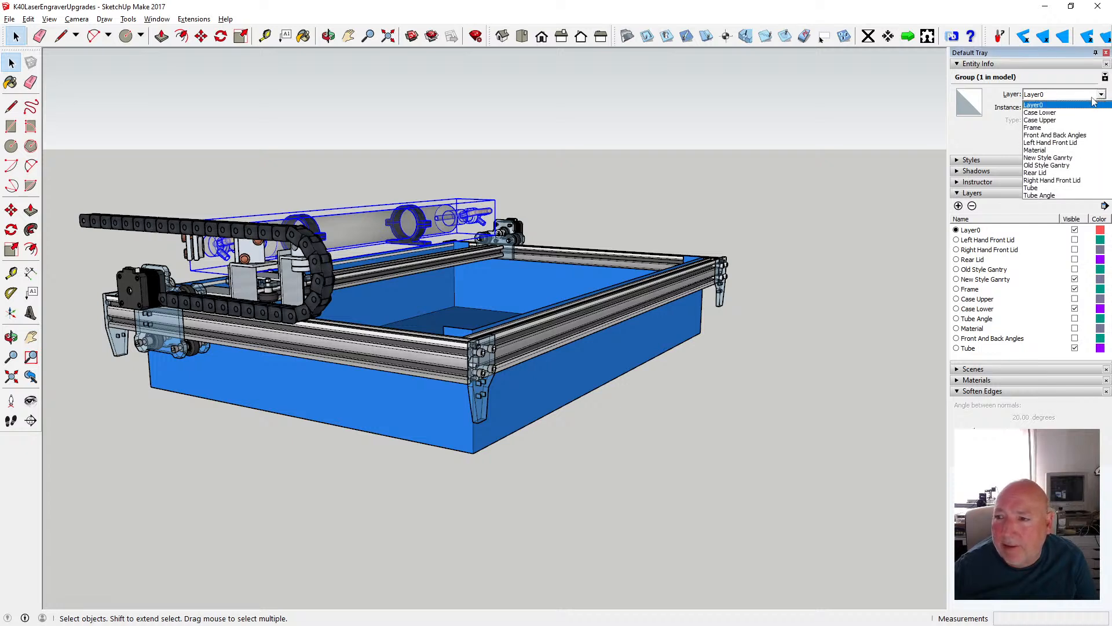
{"action": "left_click", "coordinate": [1063, 188]}
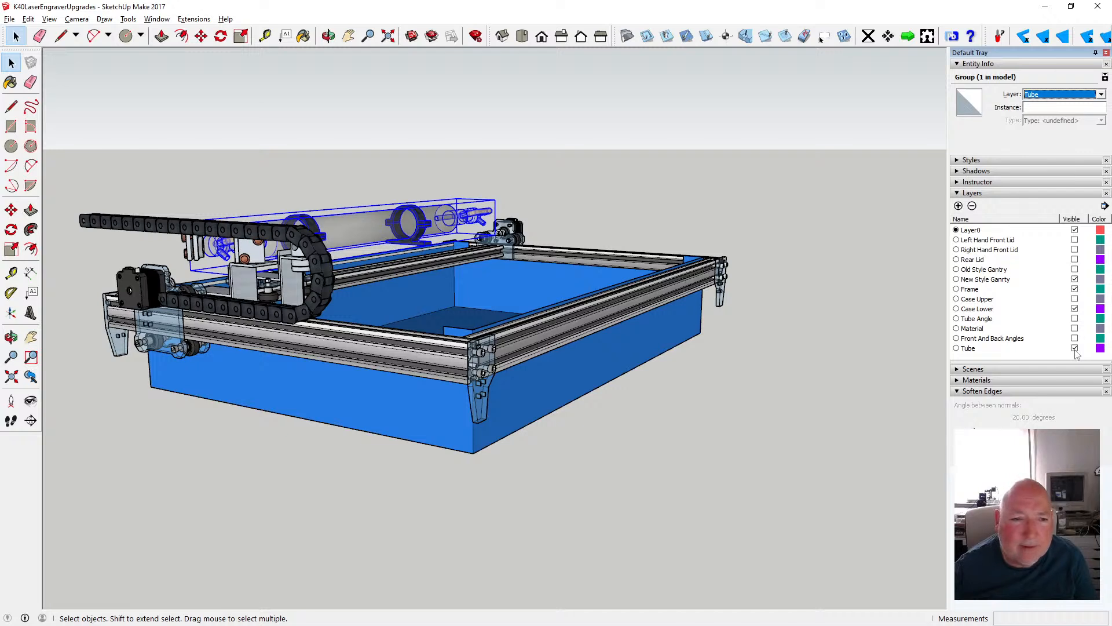
{"action": "left_click", "coordinate": [734, 347]}
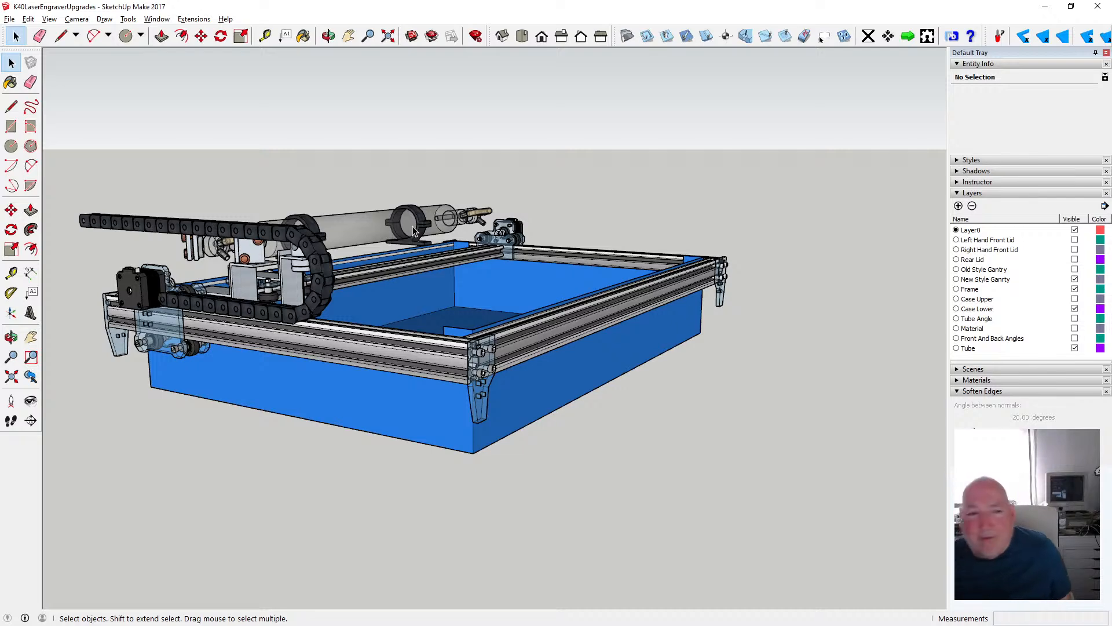
- Show the Case Upper layer and measure the lower case's depth along its bottom side edge
{"action": "left_click", "coordinate": [1075, 299]}
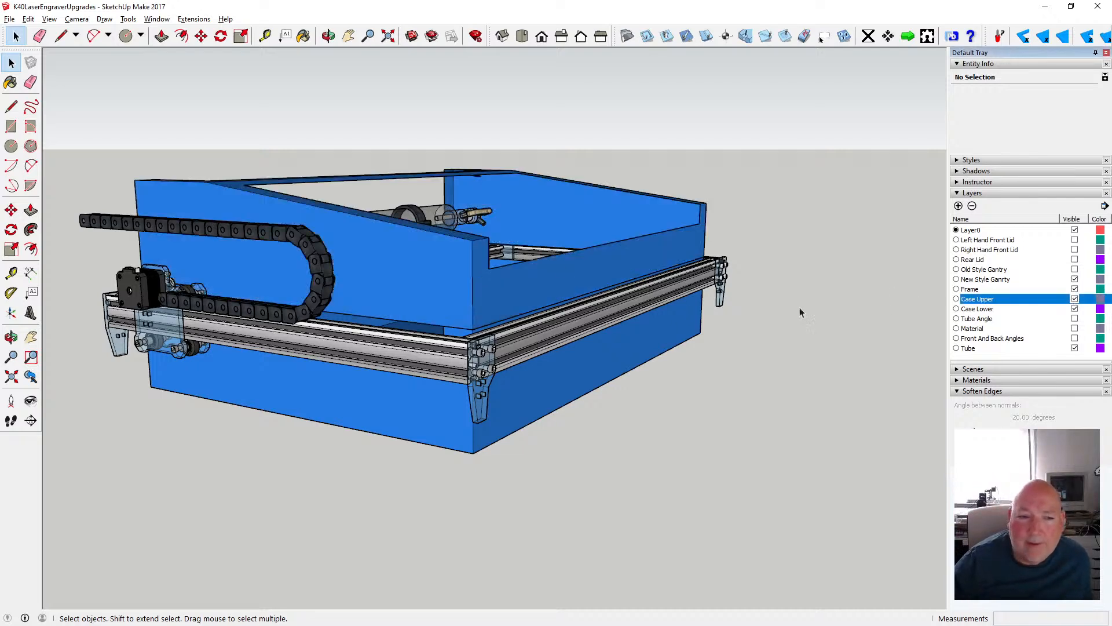
{"action": "scroll", "coordinate": [690, 278], "scroll_direction": "down", "scroll_amount": 2}
{"action": "key", "text": "t"}
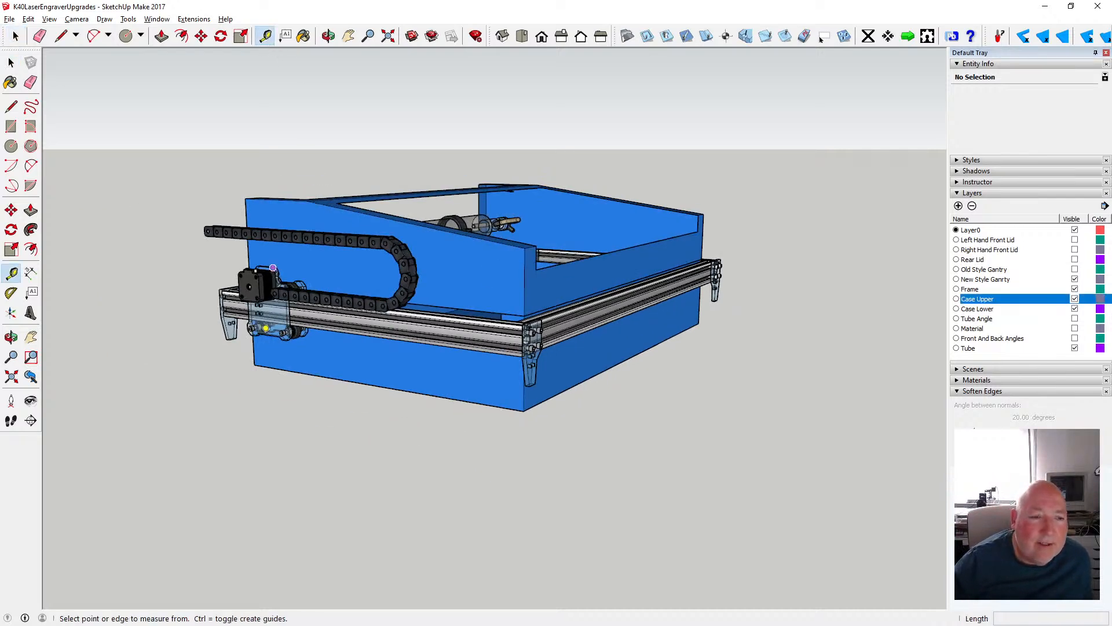
{"action": "left_click", "coordinate": [255, 365]}
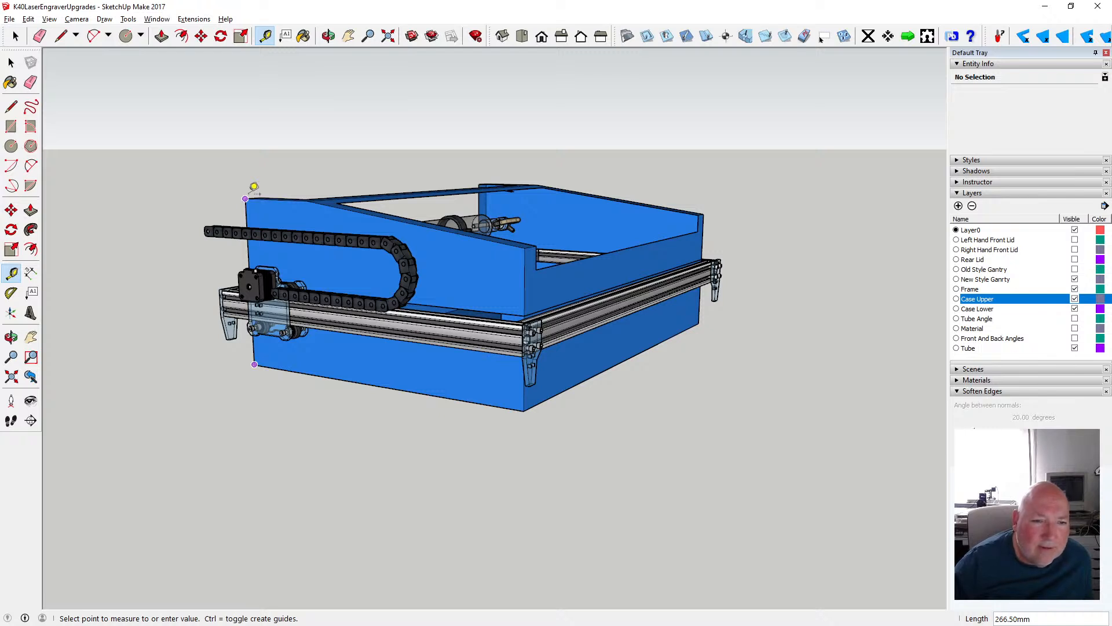
{"action": "left_click", "coordinate": [328, 40]}
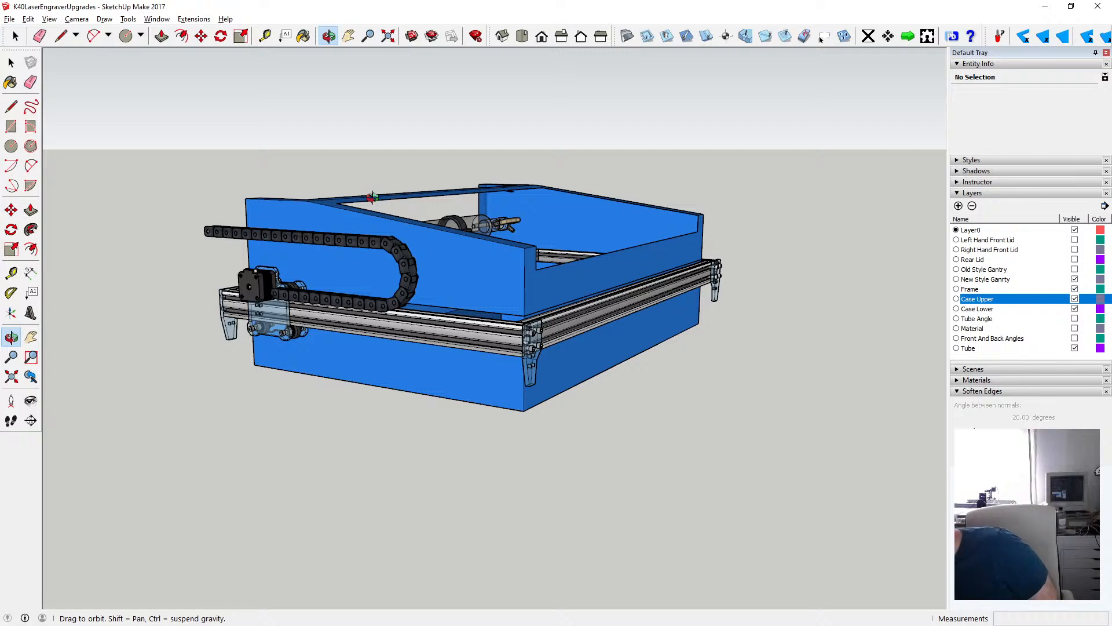
{"action": "left_click", "coordinate": [266, 38]}
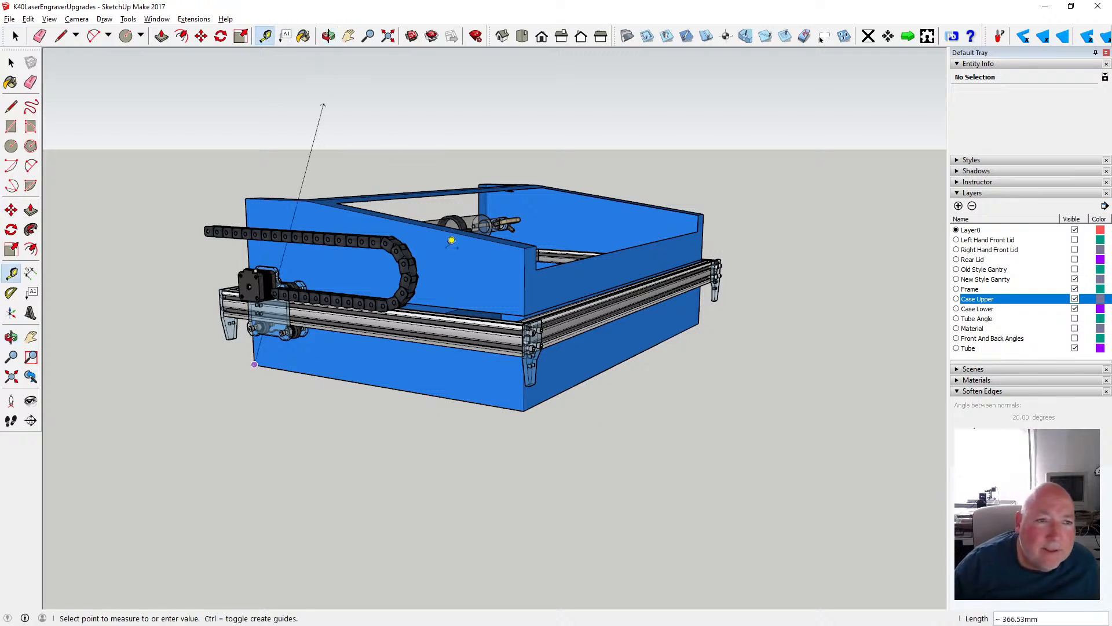
{"action": "left_click", "coordinate": [524, 411]}
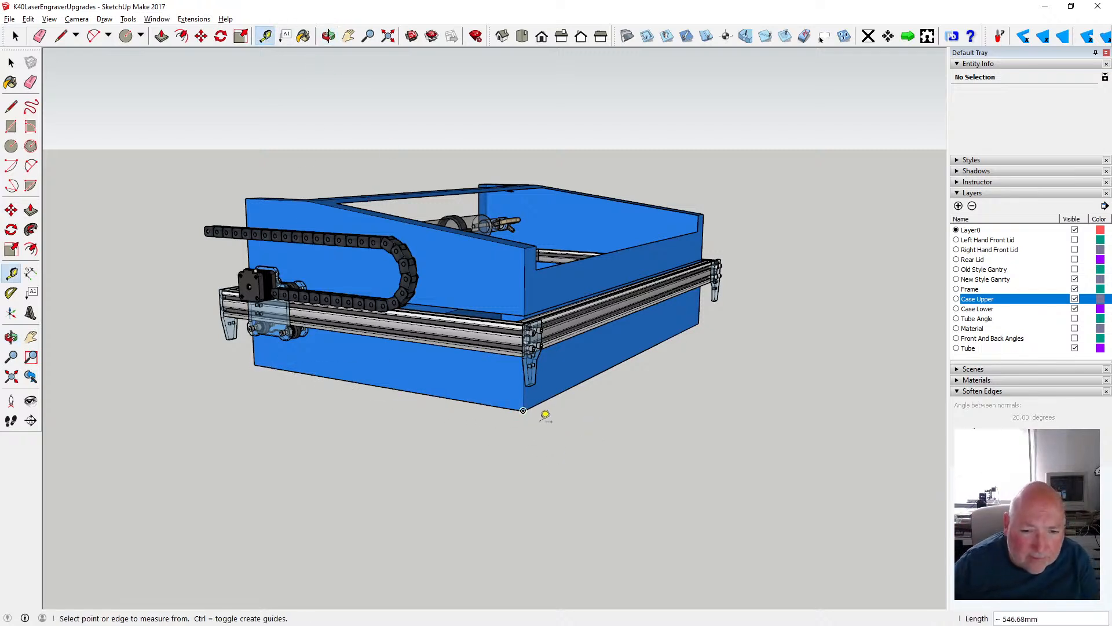
- Measure the lower case's width along its bottom front edge, starting from the near corner
{"action": "left_click", "coordinate": [523, 411]}
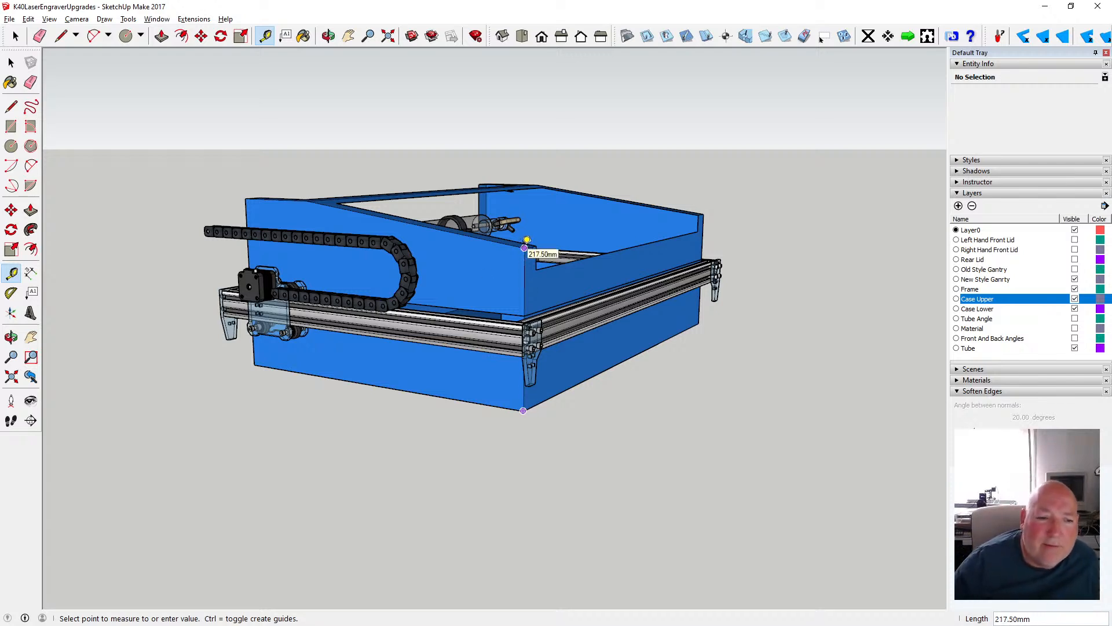
{"action": "left_click", "coordinate": [10, 62]}
{"action": "scroll", "coordinate": [491, 363], "scroll_direction": "up", "scroll_amount": 4}
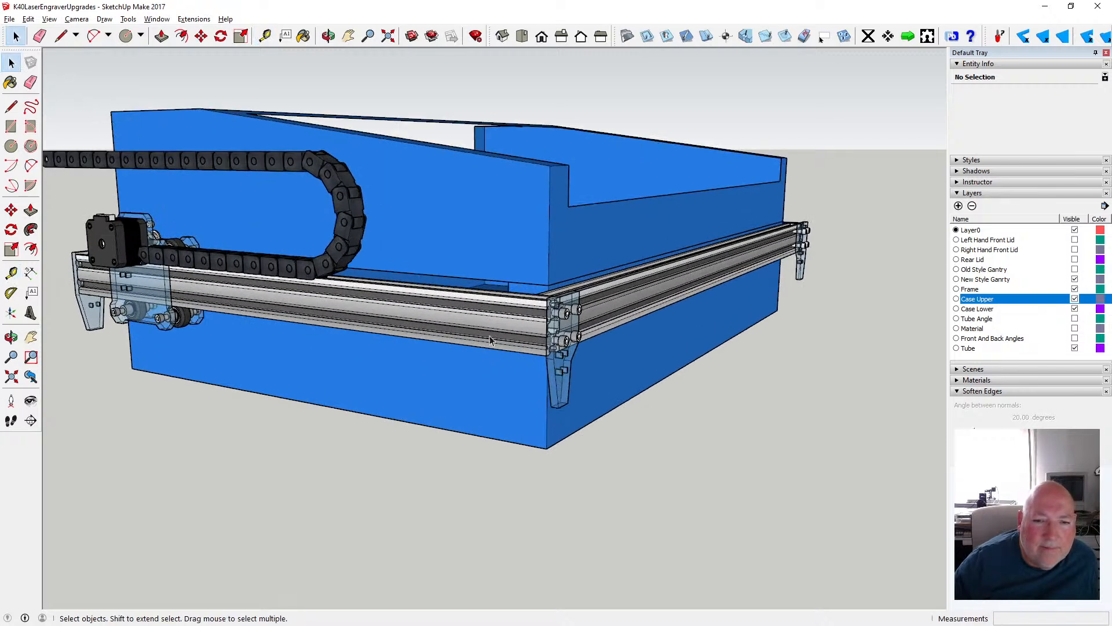
- Open the lower case group for editing
{"action": "left_click", "coordinate": [328, 36]}
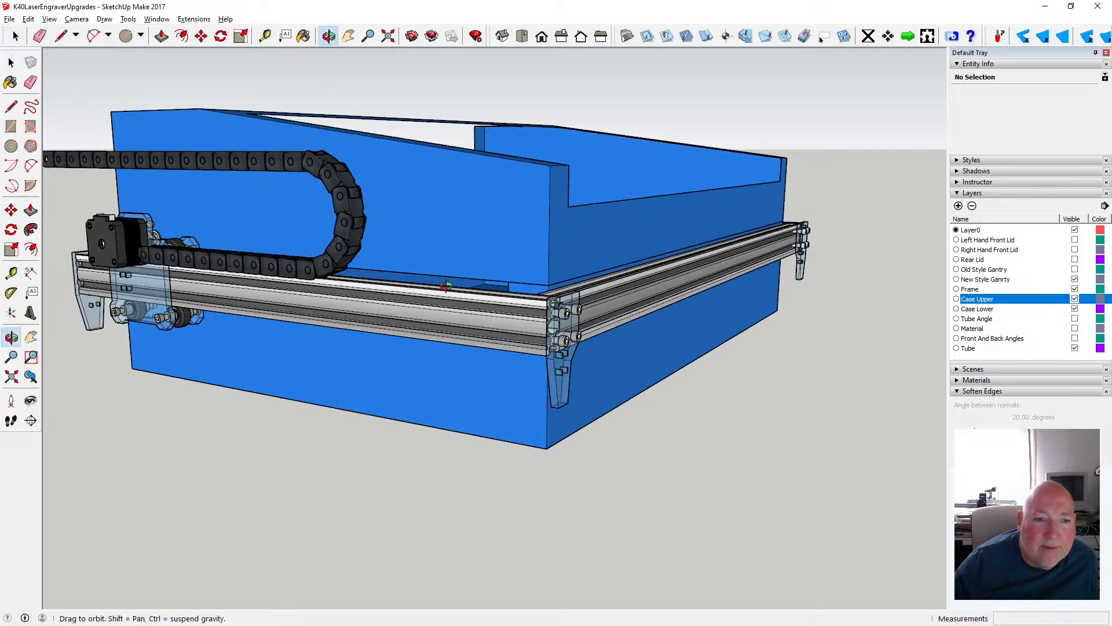
{"action": "left_click_drag", "start_coordinate": [428, 283], "coordinate": [446, 285]}
{"action": "left_click", "coordinate": [11, 62]}
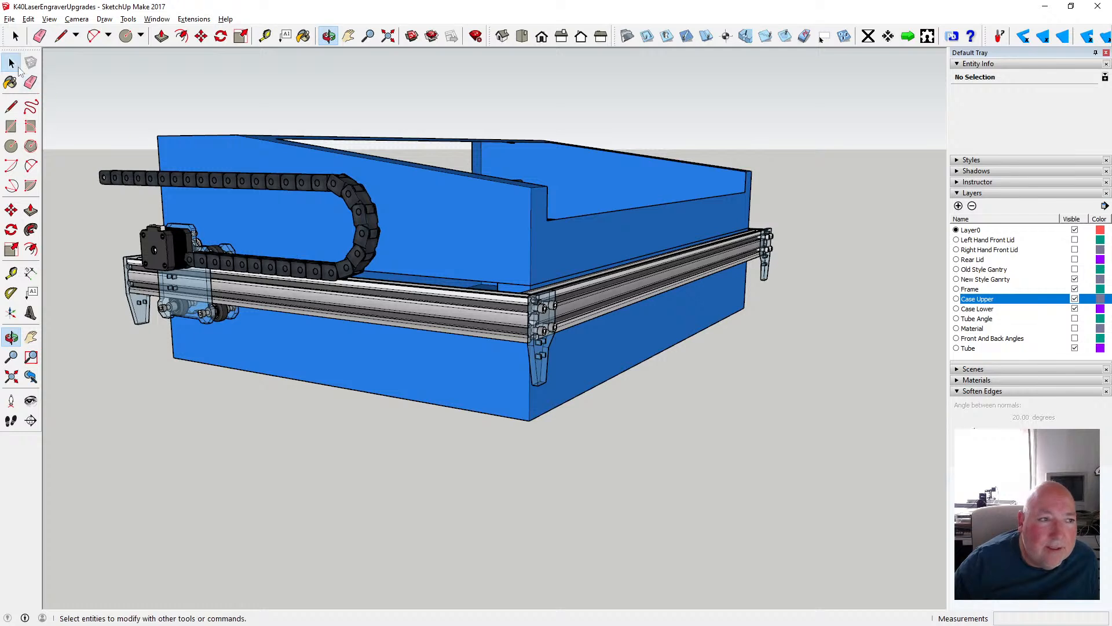
{"action": "double_click", "coordinate": [356, 361]}
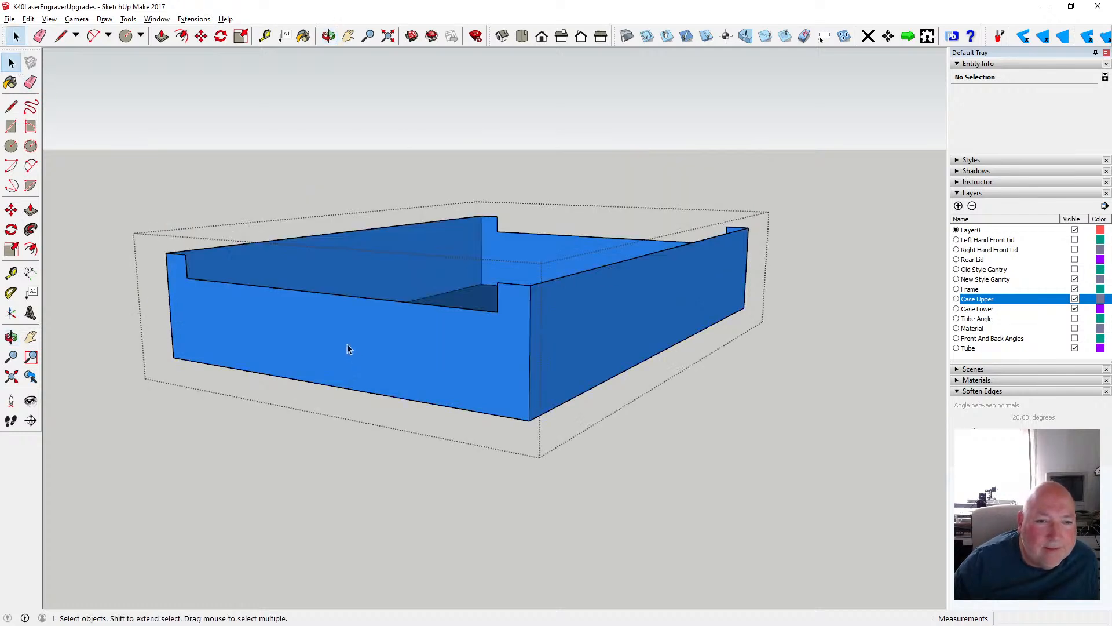
{"action": "scroll", "coordinate": [348, 348], "scroll_direction": "up", "scroll_amount": 1}
{"action": "left_click", "coordinate": [328, 36]}
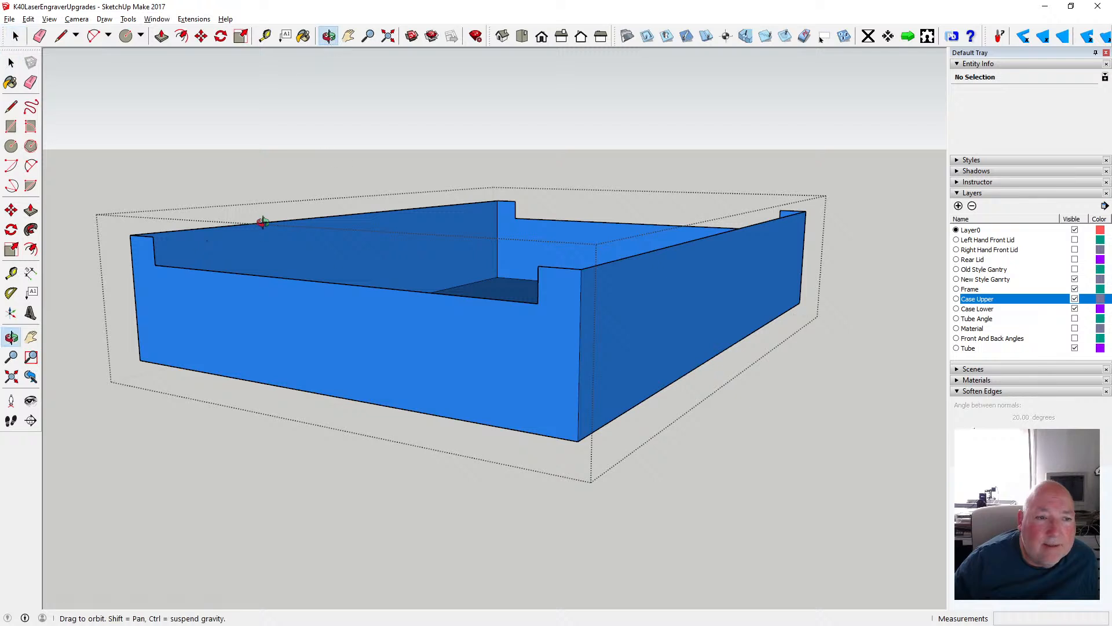
{"action": "left_click_drag", "start_coordinate": [263, 221], "coordinate": [477, 214]}
{"action": "left_click", "coordinate": [11, 63]}
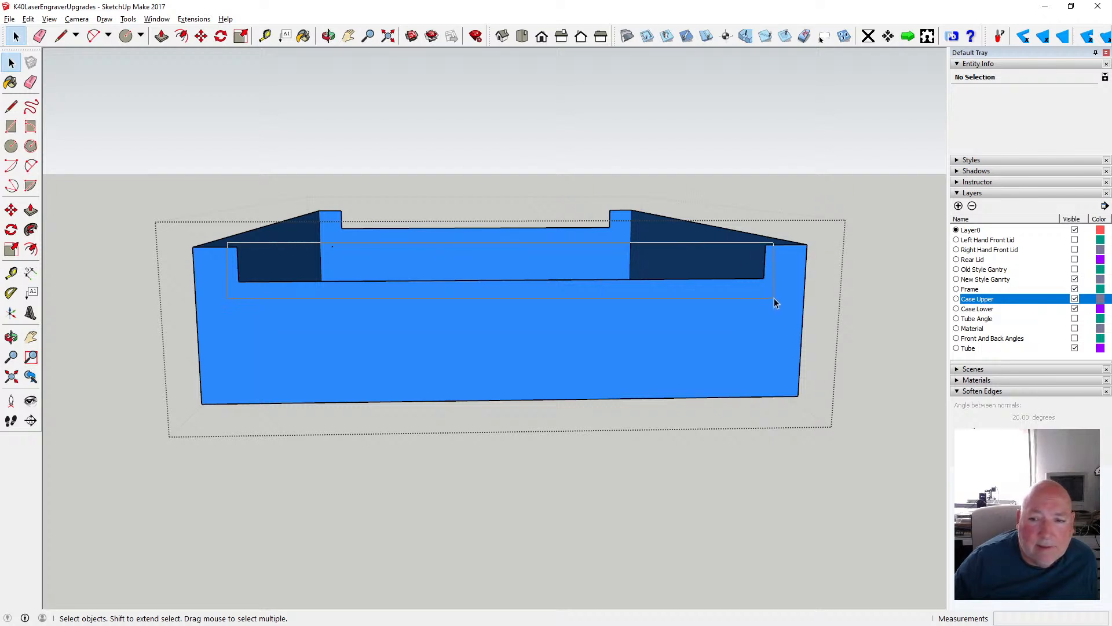
{"action": "left_click", "coordinate": [363, 225]}
{"action": "left_click_drag", "start_coordinate": [336, 209], "coordinate": [521, 236], "text": "shift"}
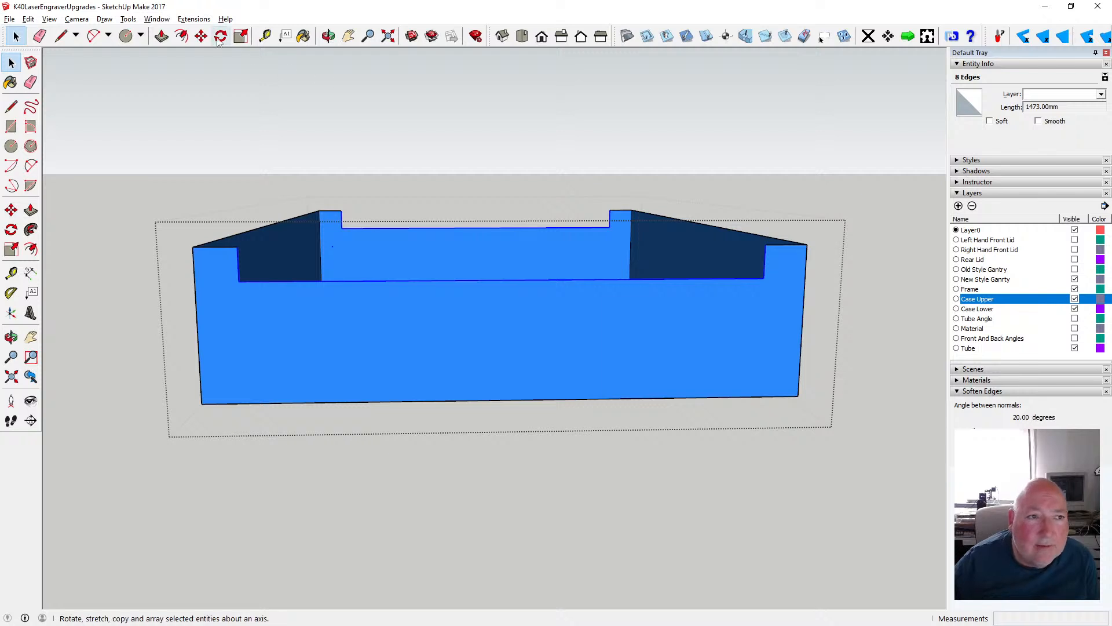
{"action": "key", "text": "m"}
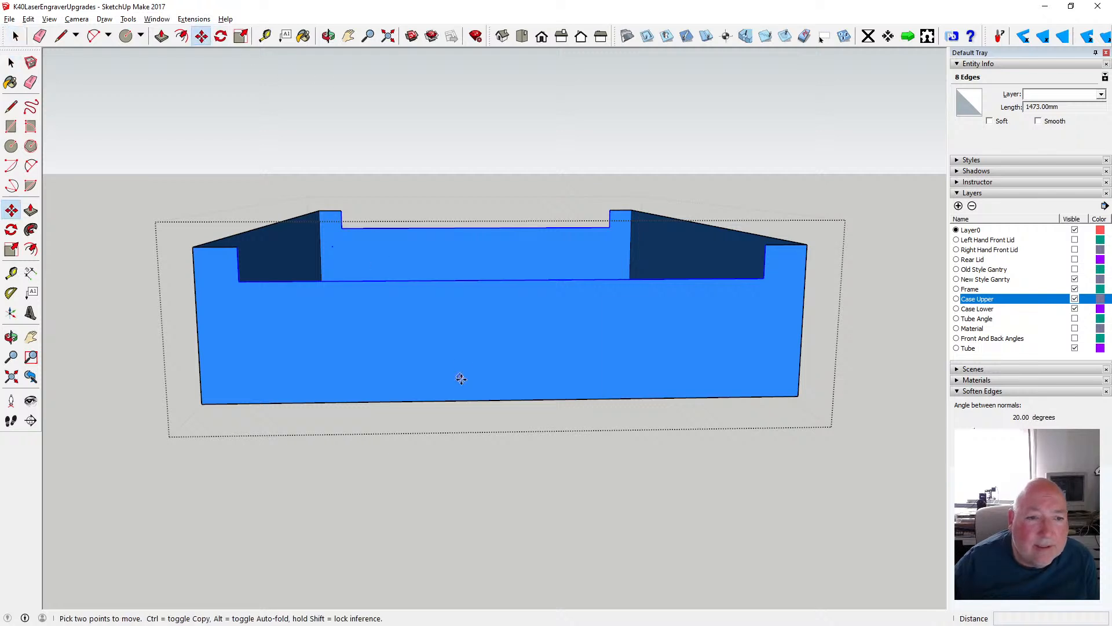
{"action": "left_click", "coordinate": [461, 280]}
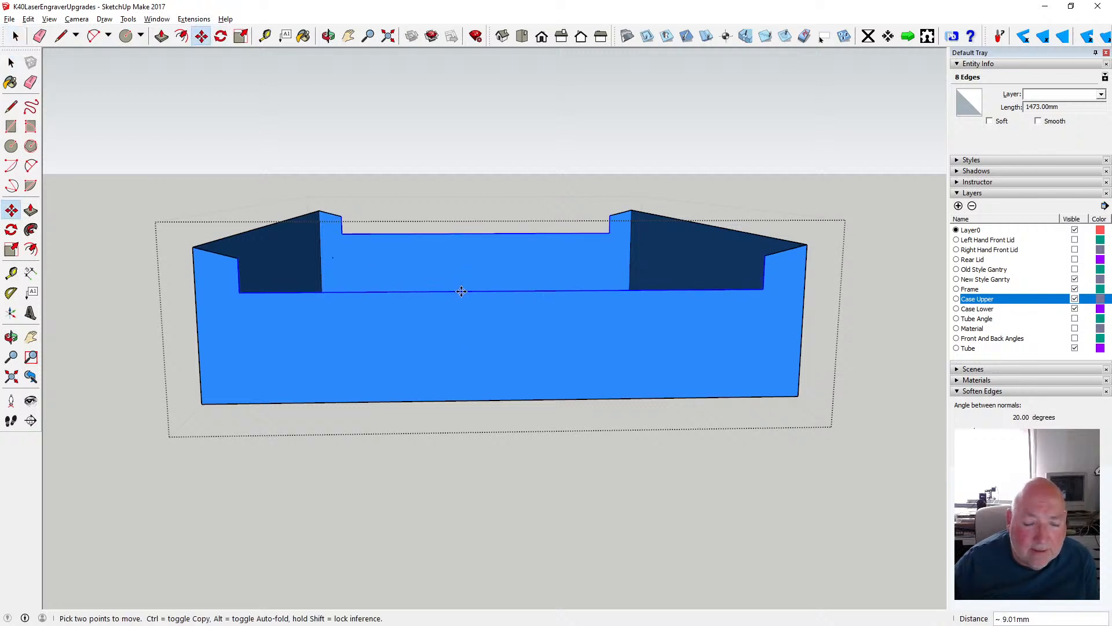
{"action": "key", "text": "Escape"}
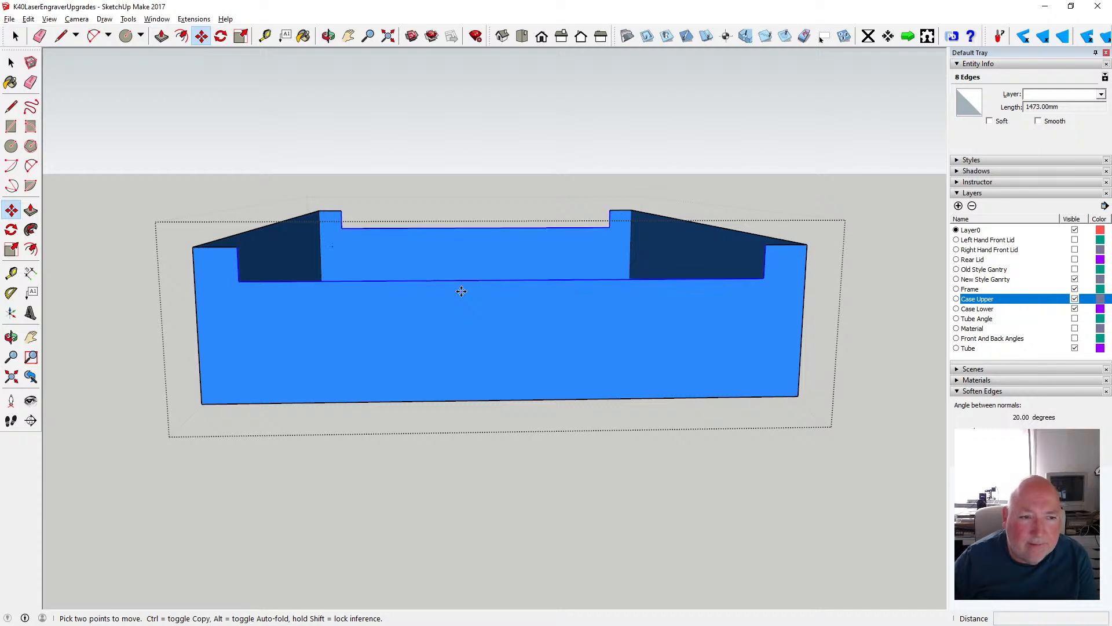
- Move all of the lower case's upper rim geometry, including its notches, down 17.5 mm and close the group
{"action": "left_click", "coordinate": [11, 62]}
{"action": "left_click_drag", "start_coordinate": [153, 162], "coordinate": [816, 293]}
{"action": "key", "text": "m"}
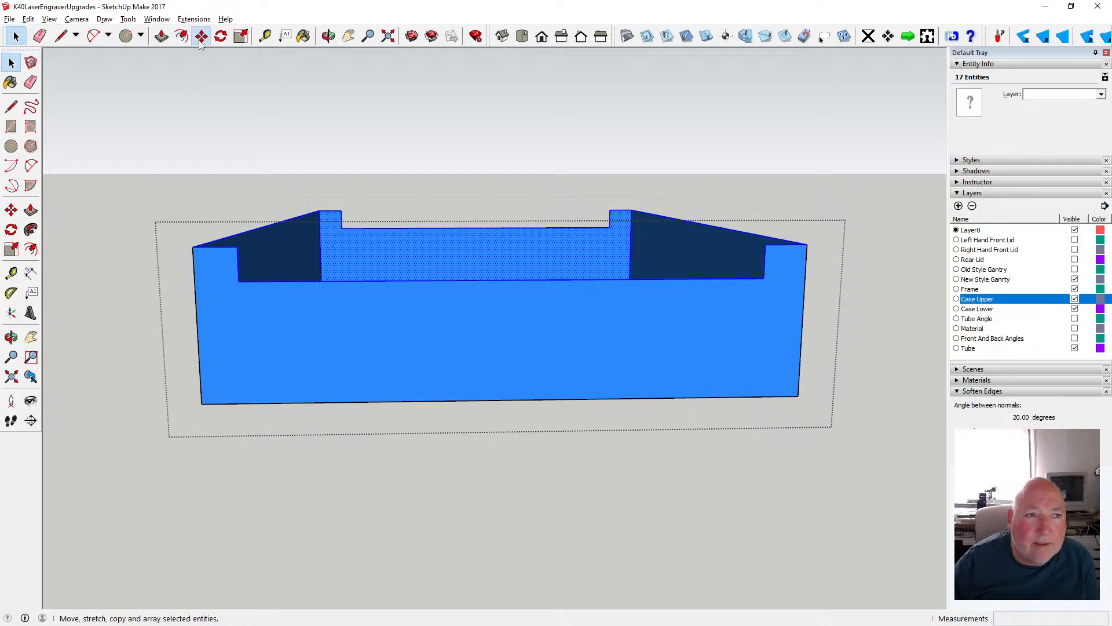
{"action": "left_click", "coordinate": [395, 282]}
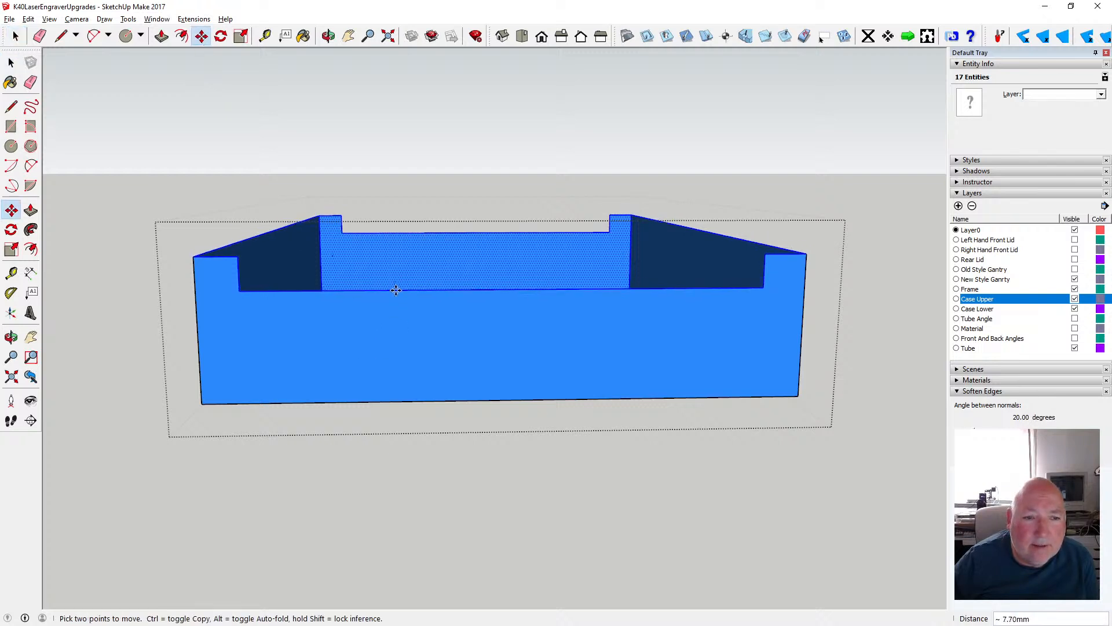
{"action": "type", "text": "17."}
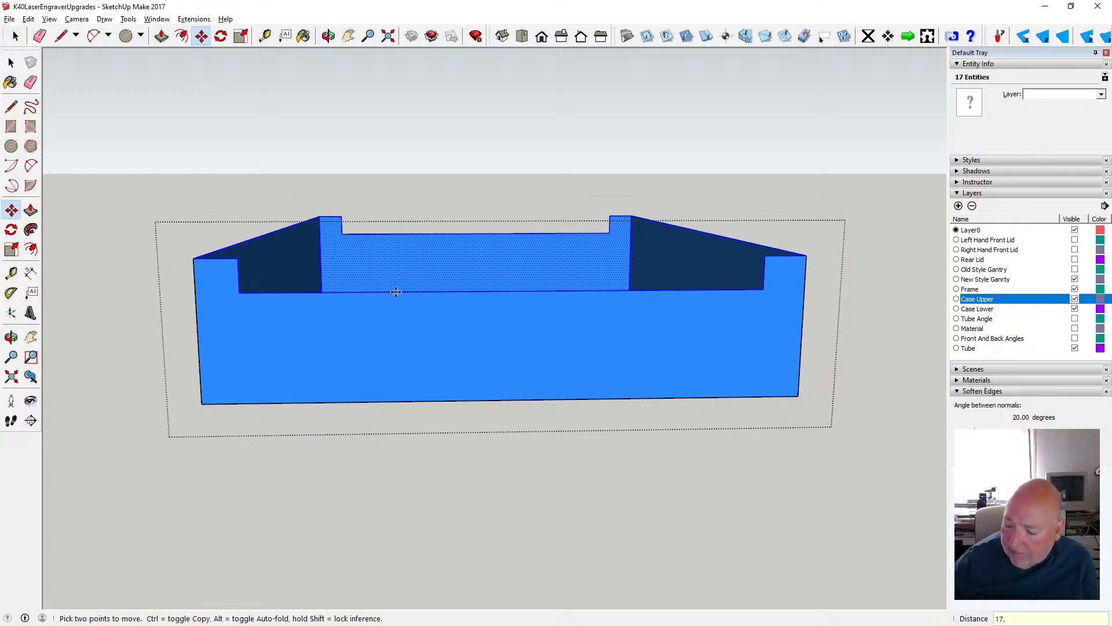
{"action": "type", "text": "5"}
{"action": "key", "text": "Return"}
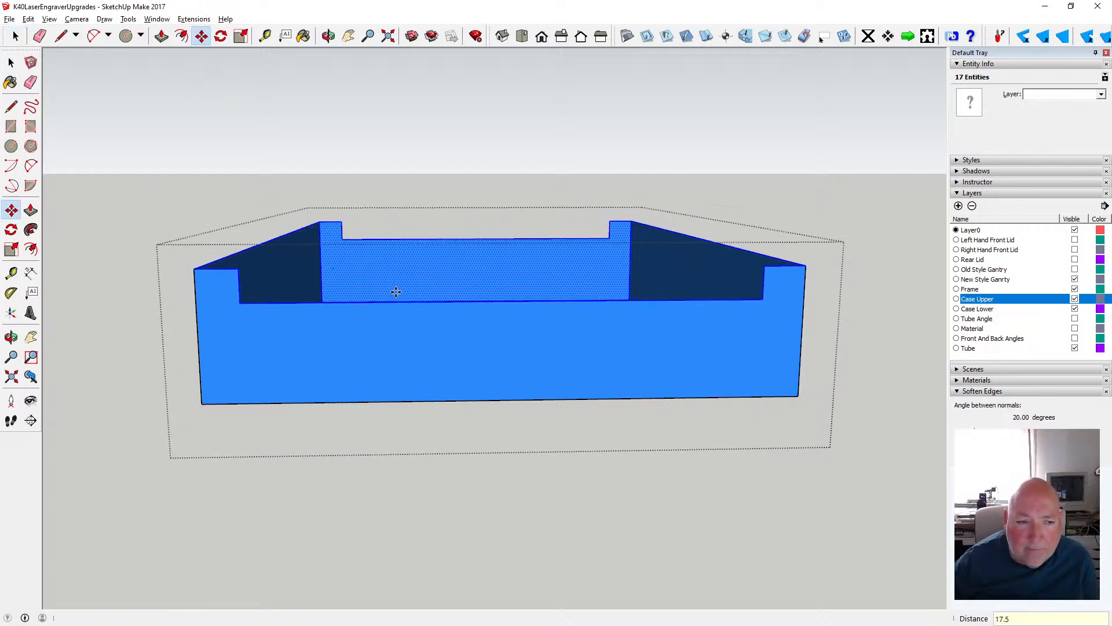
{"action": "left_click", "coordinate": [16, 36]}
{"action": "left_click", "coordinate": [201, 175]}
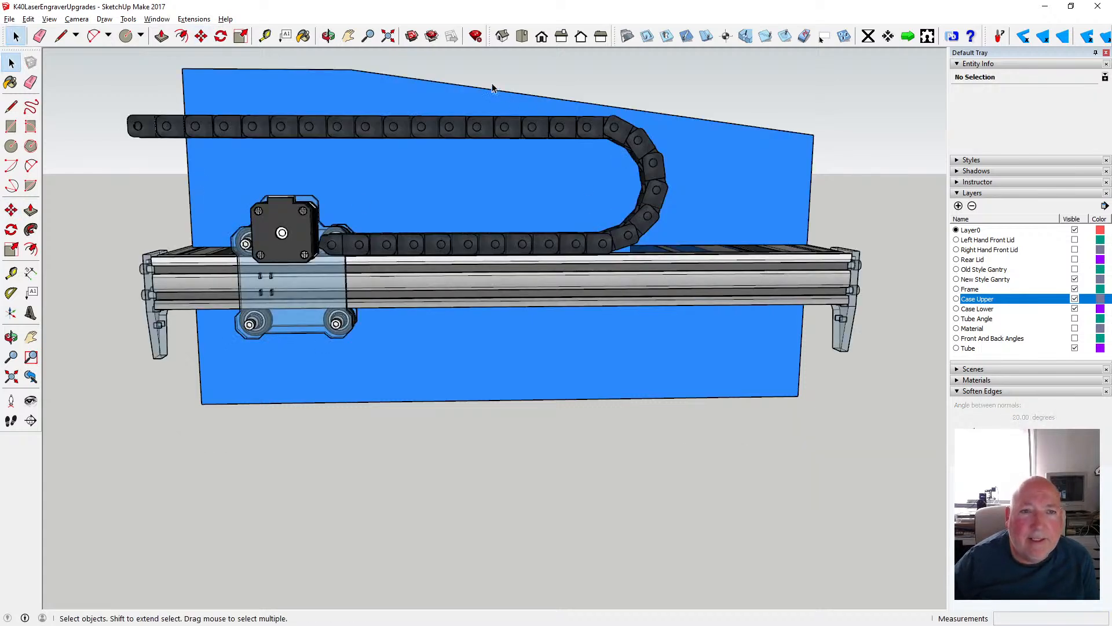
- Move the lower case group up 17.5 mm along the blue axis and deselect it
{"action": "left_click", "coordinate": [473, 360]}
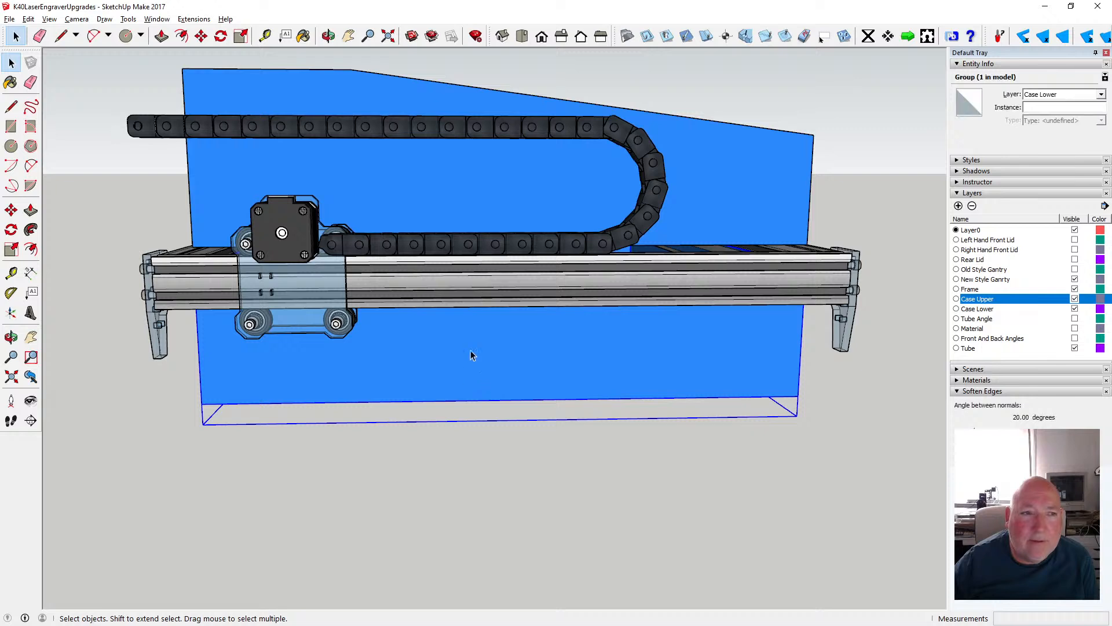
{"action": "left_click", "coordinate": [201, 36]}
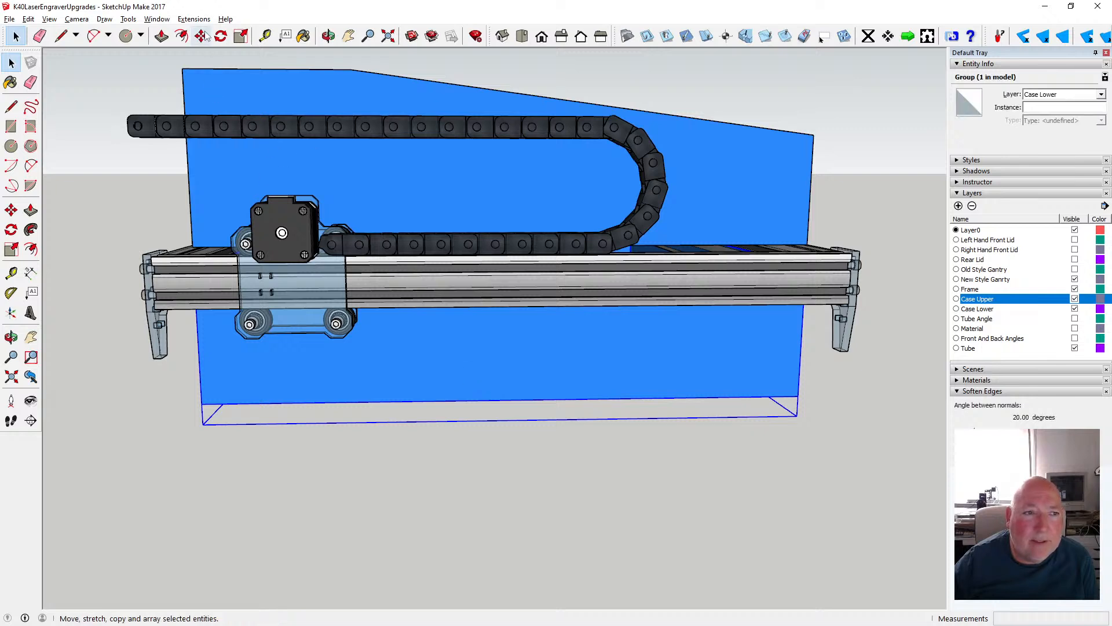
{"action": "left_click", "coordinate": [469, 399]}
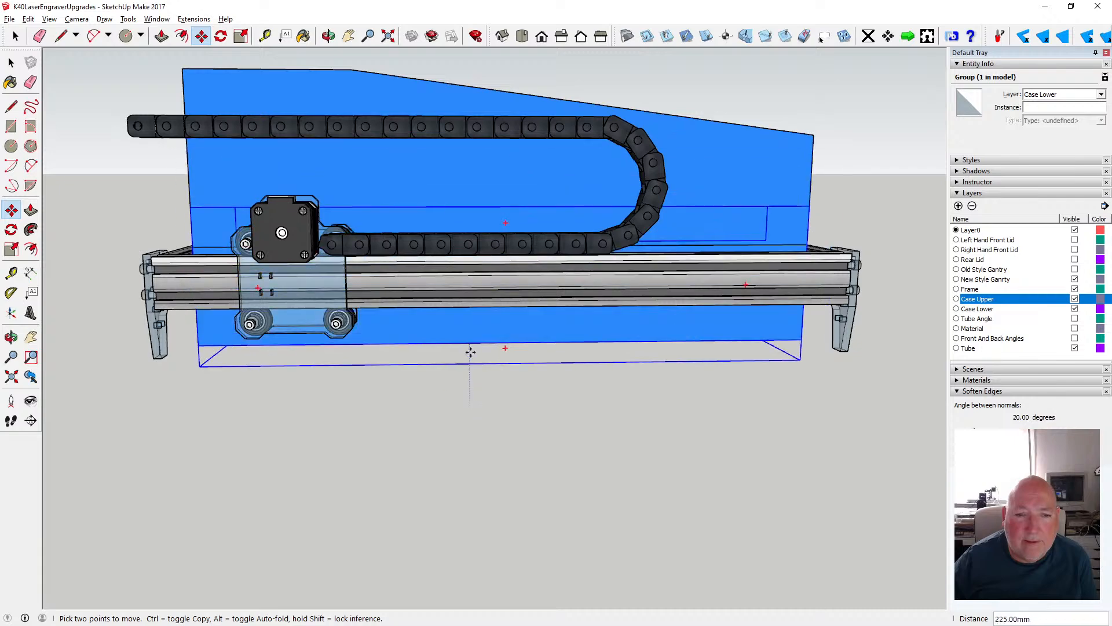
{"action": "scroll", "coordinate": [470, 348], "scroll_direction": "down", "scroll_amount": 4}
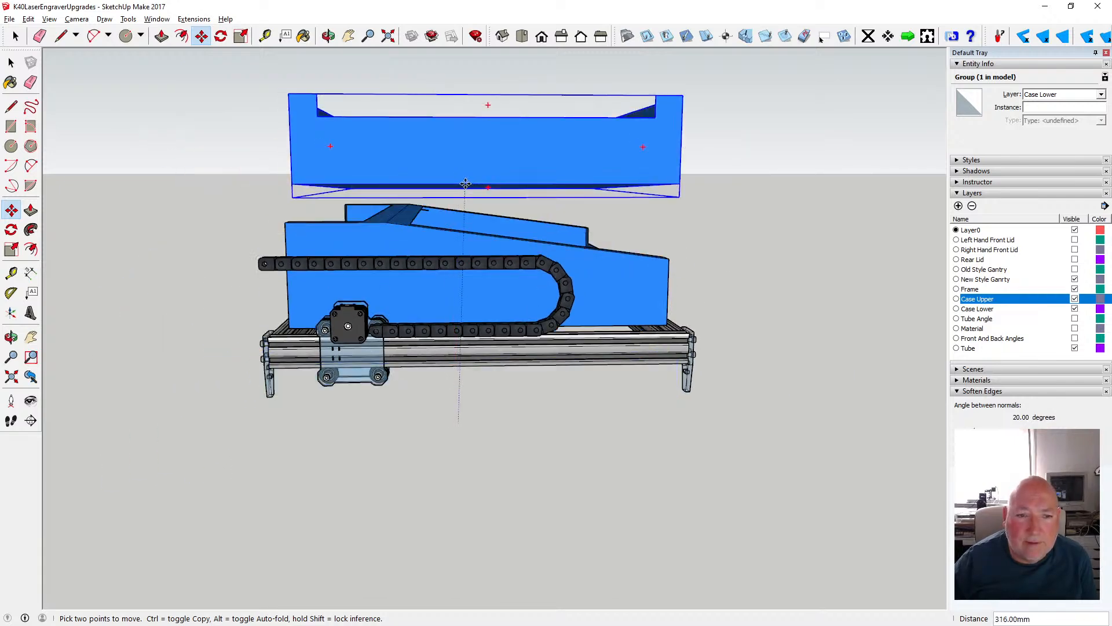
{"action": "type", "text": "17.5"}
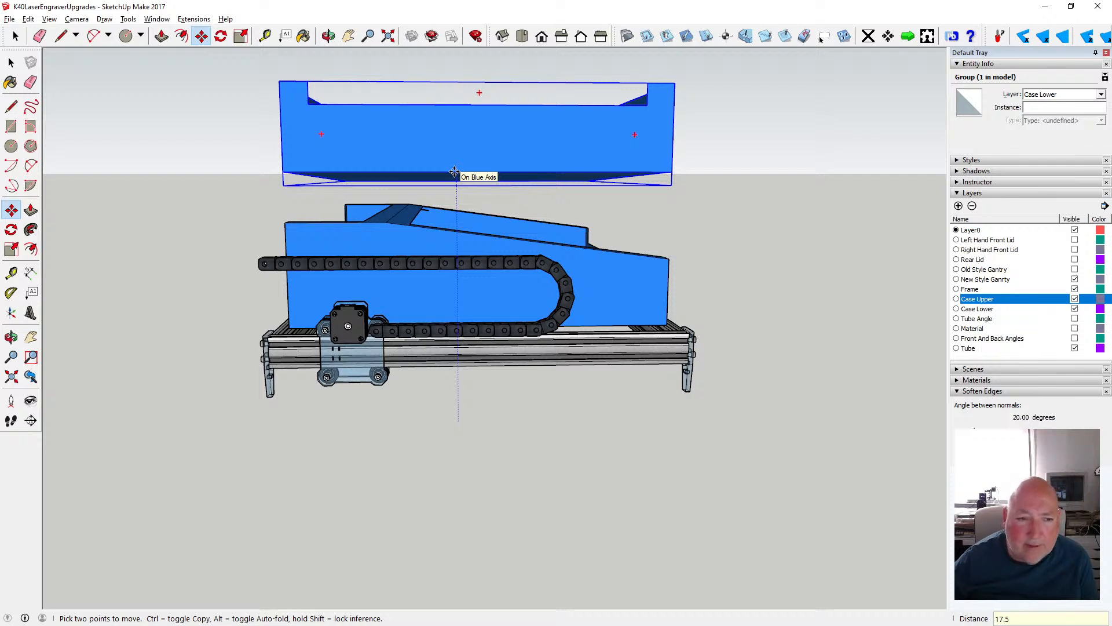
{"action": "key", "text": "Return"}
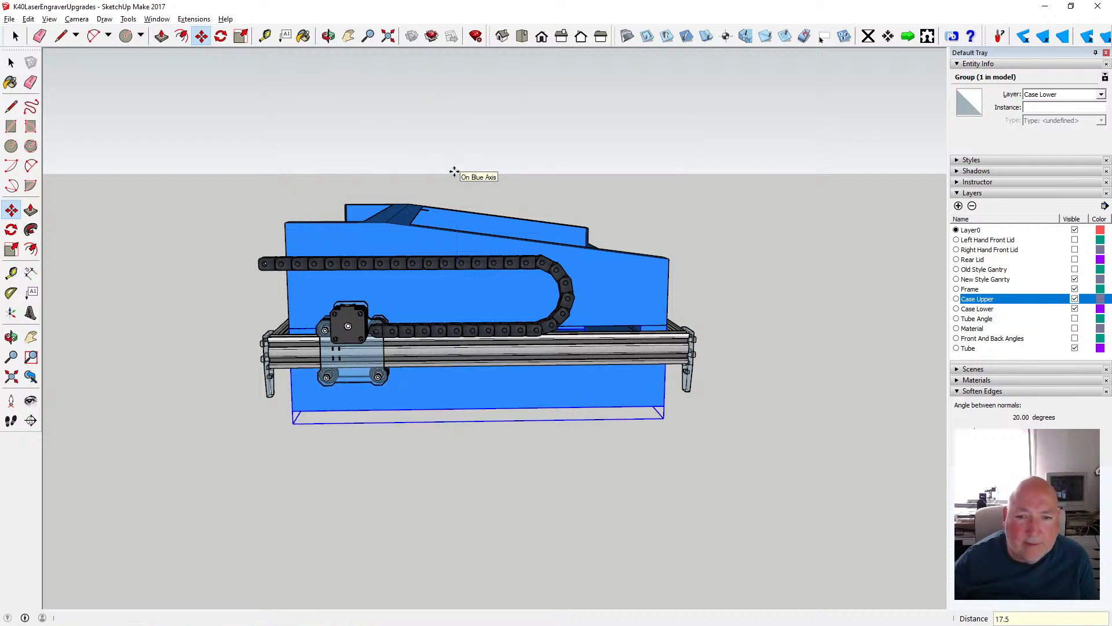
{"action": "left_click", "coordinate": [11, 62]}
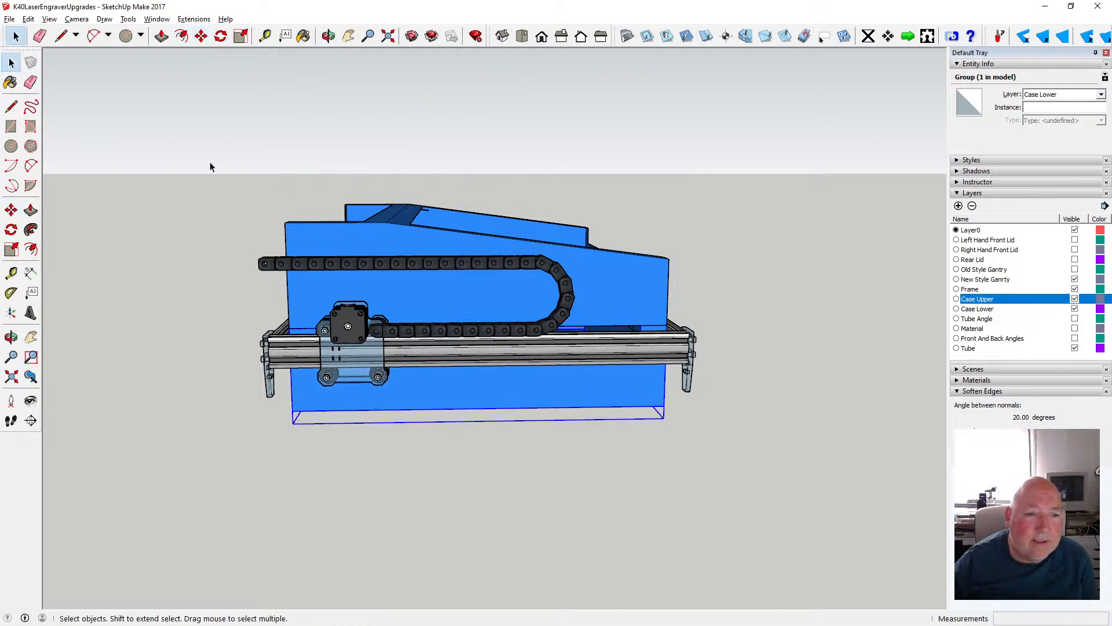
{"action": "left_click", "coordinate": [209, 164]}
- Measure the overall case height at the front and rear corners of the side carrying the drag chain
{"action": "left_click", "coordinate": [328, 36]}
{"action": "left_click_drag", "start_coordinate": [725, 347], "coordinate": [498, 307]}
{"action": "left_click", "coordinate": [264, 36]}
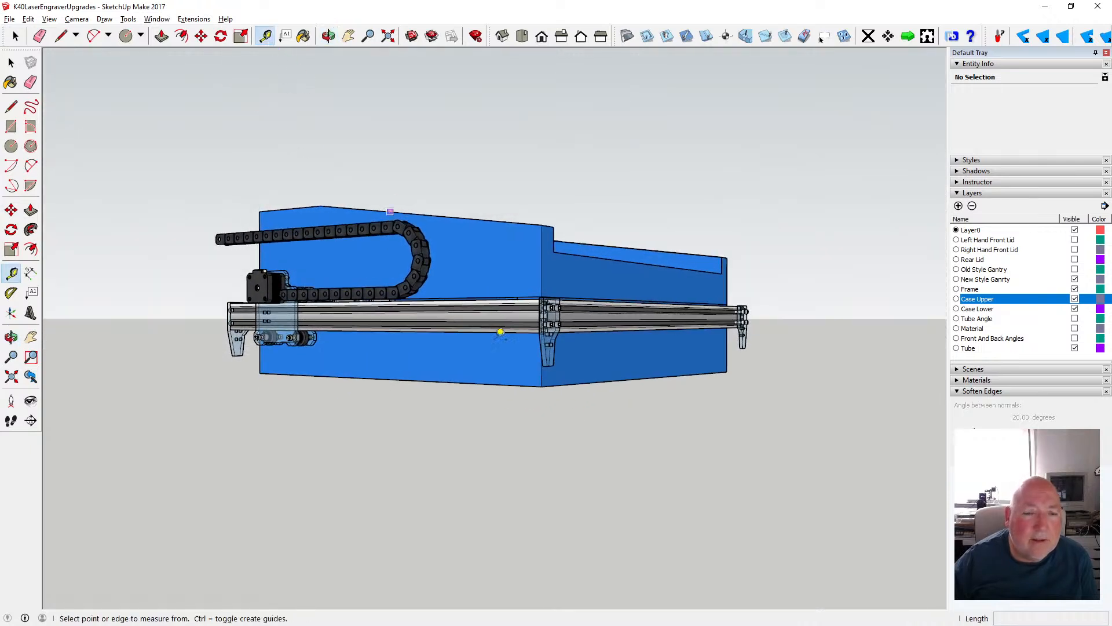
{"action": "left_click", "coordinate": [541, 386]}
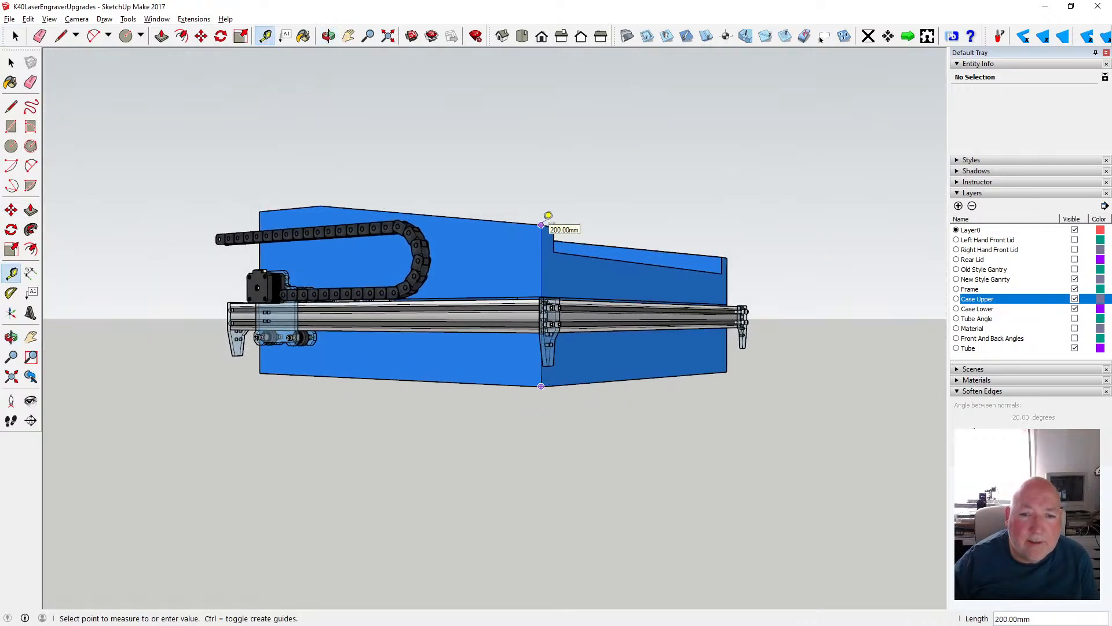
{"action": "left_click", "coordinate": [259, 373]}
{"action": "left_click", "coordinate": [259, 372]}
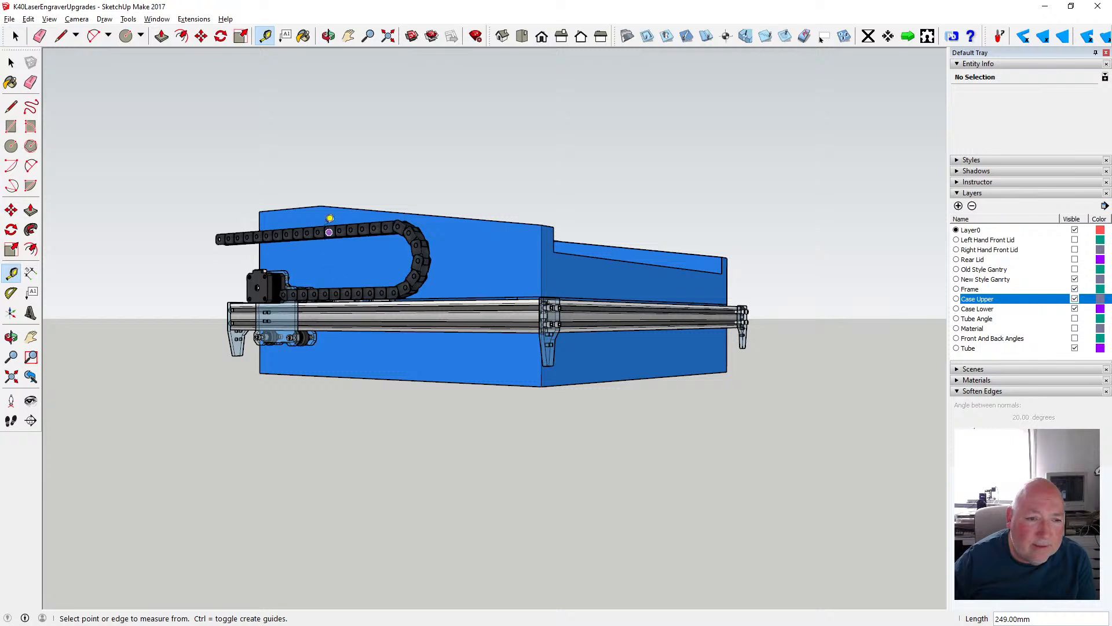
{"action": "left_click", "coordinate": [322, 204]}
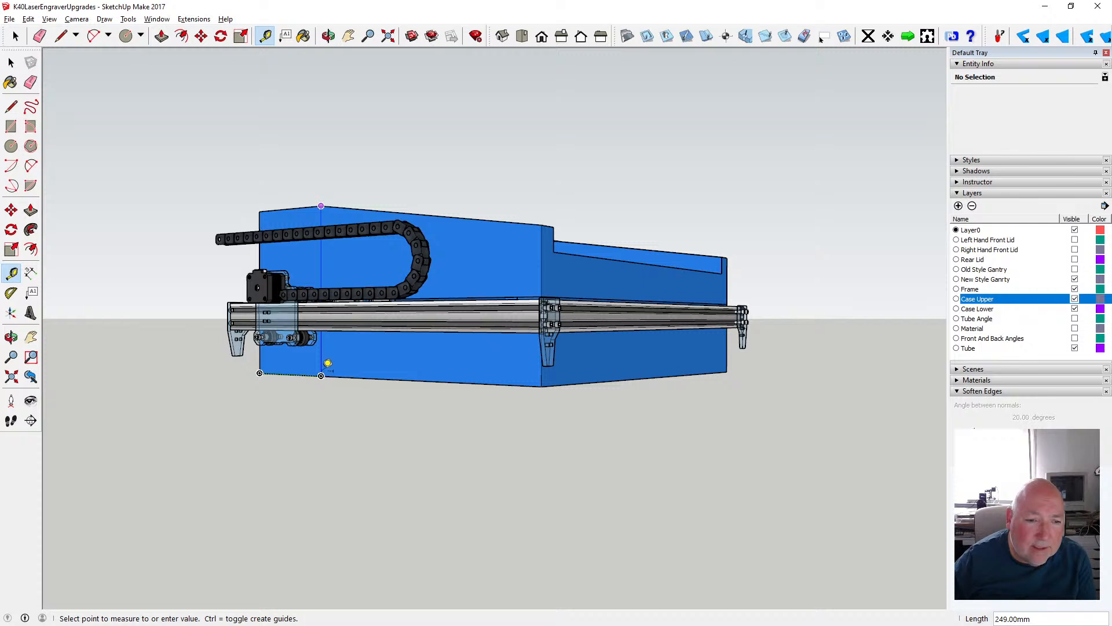
- Examine how the drag chain, gantry carriage and frame rail sit against the side of the upper and lower case
{"action": "left_click", "coordinate": [11, 63]}
{"action": "left_click", "coordinate": [328, 36]}
{"action": "left_click_drag", "start_coordinate": [531, 314], "coordinate": [528, 311]}
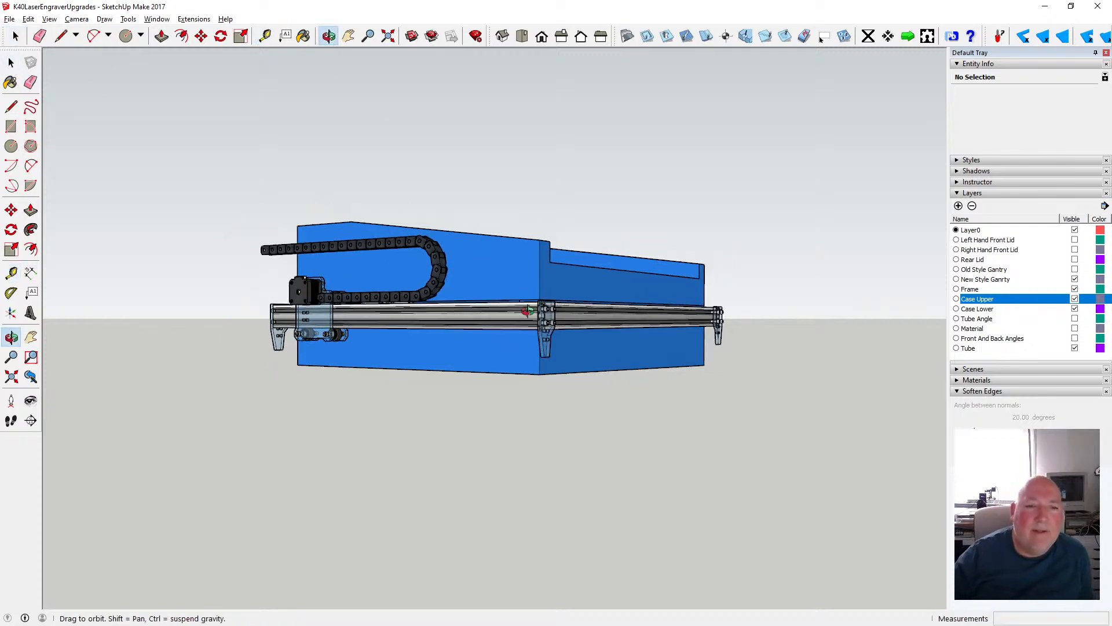
{"action": "left_click_drag", "start_coordinate": [357, 252], "coordinate": [550, 307]}
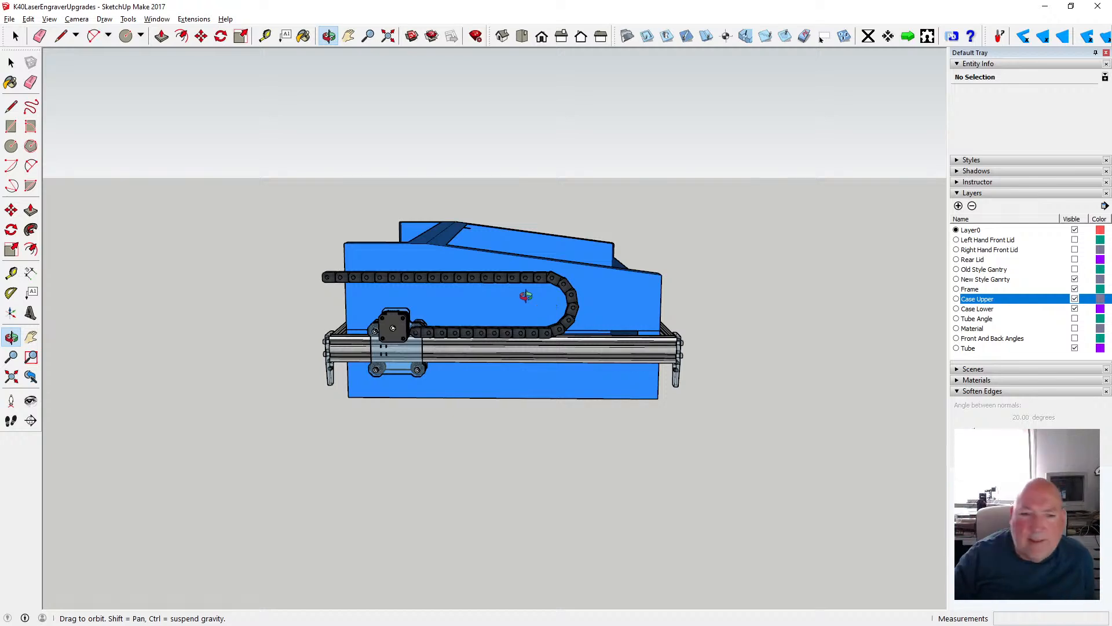
{"action": "scroll", "coordinate": [417, 243], "scroll_direction": "up", "scroll_amount": 5}
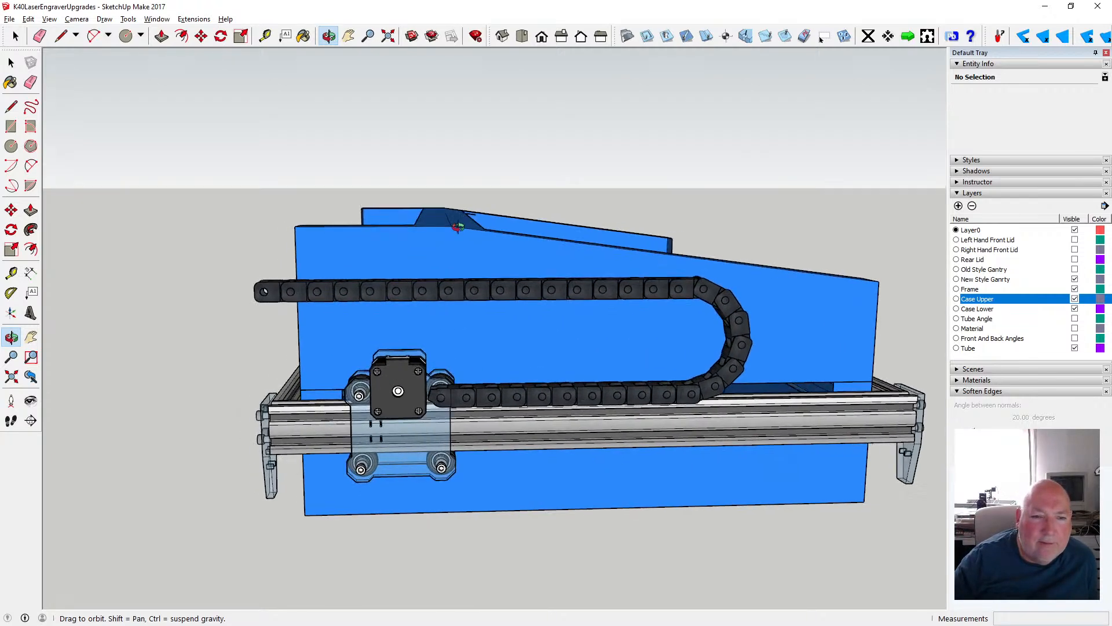
{"action": "left_click_drag", "start_coordinate": [458, 226], "coordinate": [365, 225]}
{"action": "scroll", "coordinate": [380, 249], "scroll_direction": "up", "scroll_amount": 3}
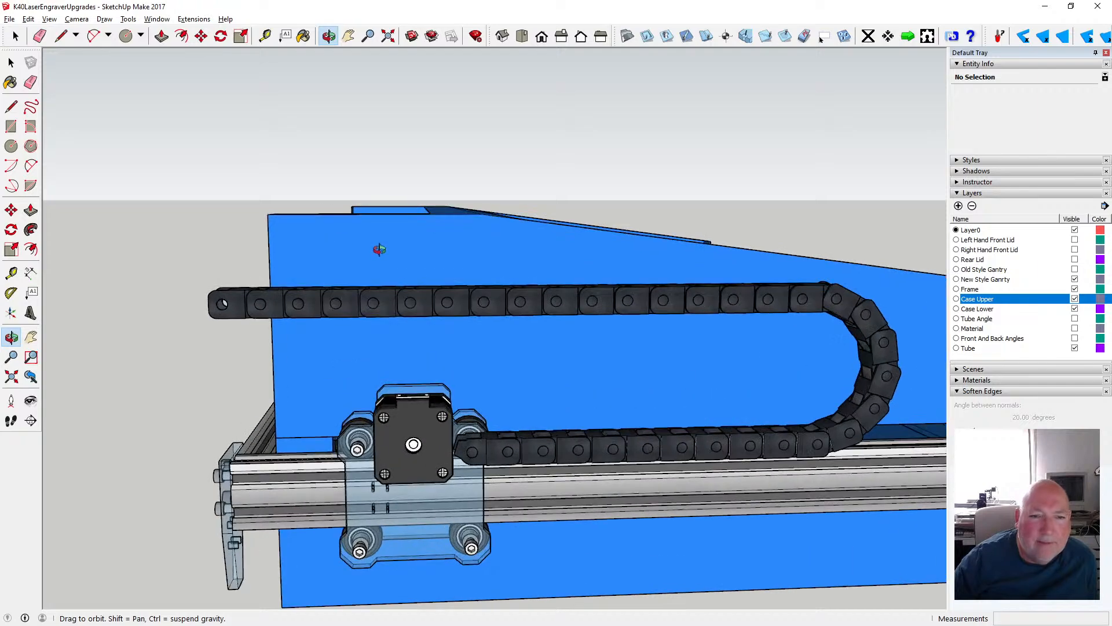
{"action": "left_click_drag", "start_coordinate": [441, 233], "coordinate": [426, 214]}
{"action": "scroll", "coordinate": [427, 214], "scroll_direction": "down", "scroll_amount": 3}
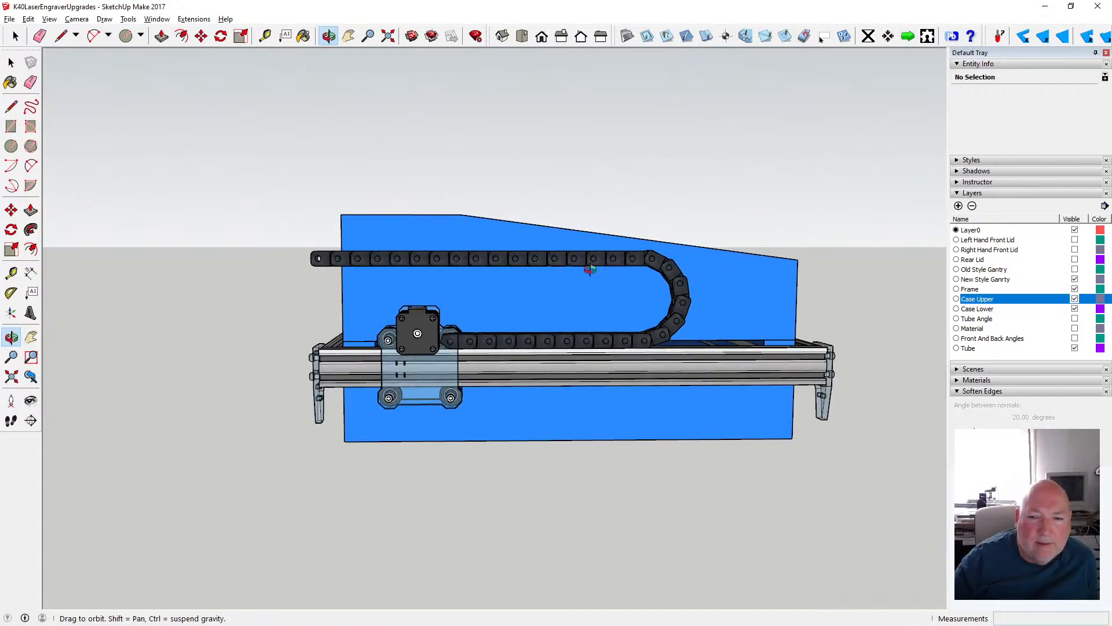
{"action": "left_click_drag", "start_coordinate": [589, 270], "coordinate": [404, 305]}
- Examine the gap between the upper and lower case at the front frame corner and the gantry parts passing through it
{"action": "left_click", "coordinate": [11, 62]}
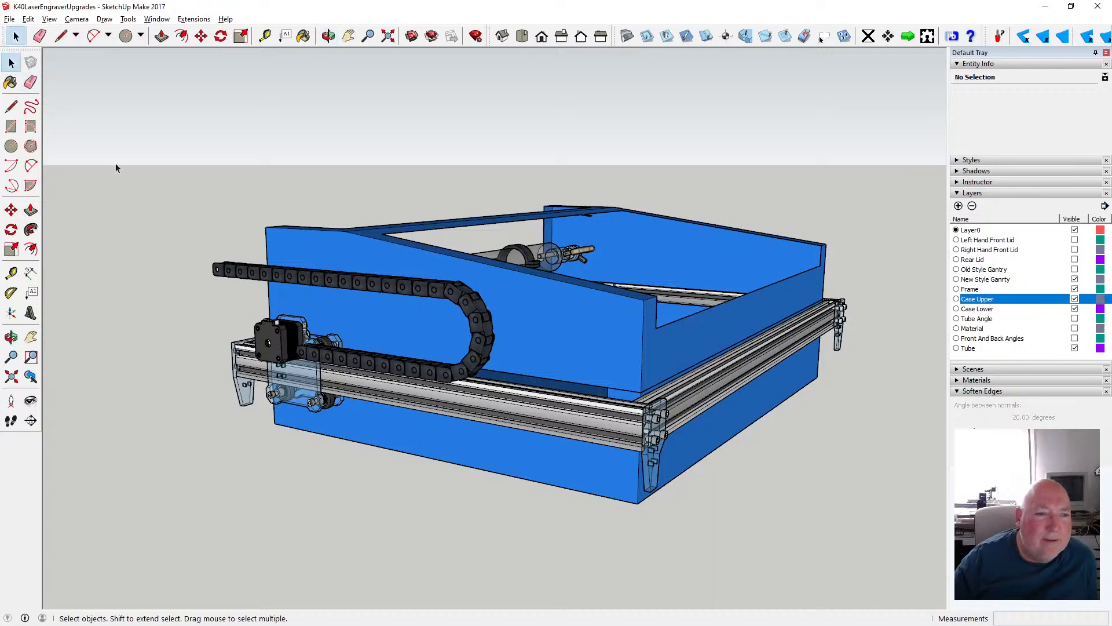
{"action": "scroll", "coordinate": [347, 292], "scroll_direction": "up", "scroll_amount": 3}
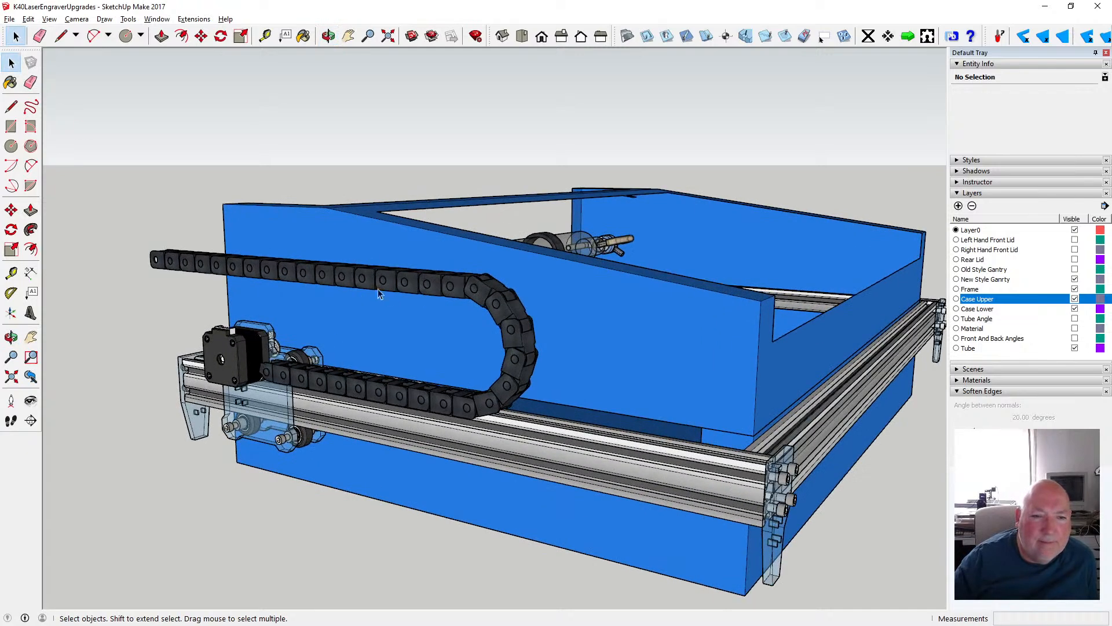
{"action": "left_click", "coordinate": [328, 36]}
{"action": "left_click_drag", "start_coordinate": [362, 205], "coordinate": [267, 299]}
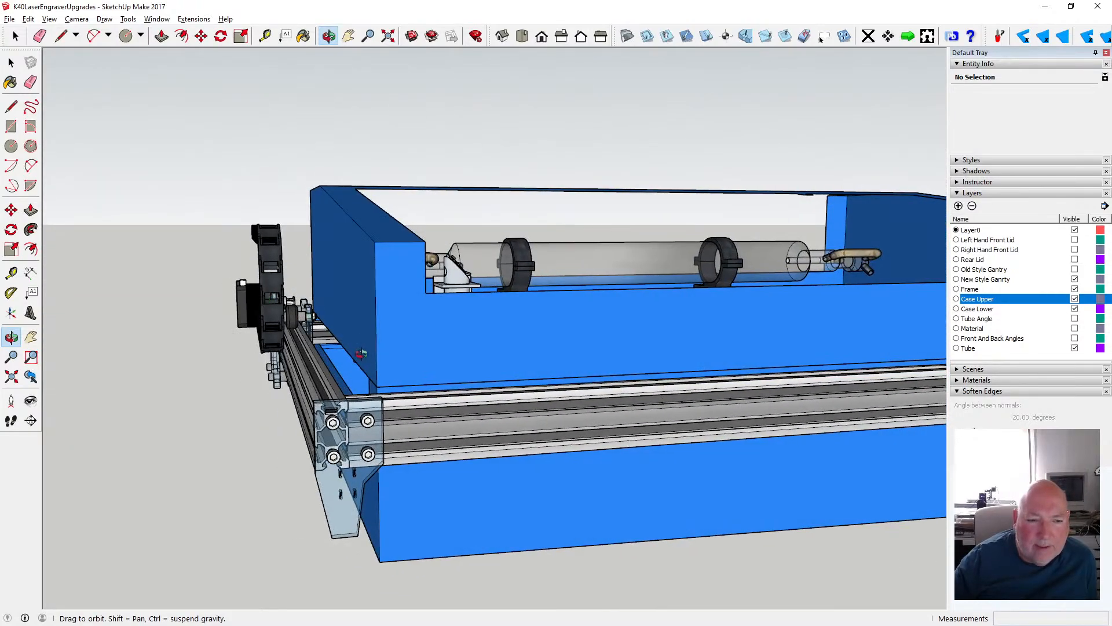
{"action": "scroll", "coordinate": [328, 345], "scroll_direction": "up", "scroll_amount": 3}
{"action": "scroll", "coordinate": [328, 344], "scroll_direction": "up", "scroll_amount": 3}
{"action": "scroll", "coordinate": [280, 313], "scroll_direction": "up", "scroll_amount": 4}
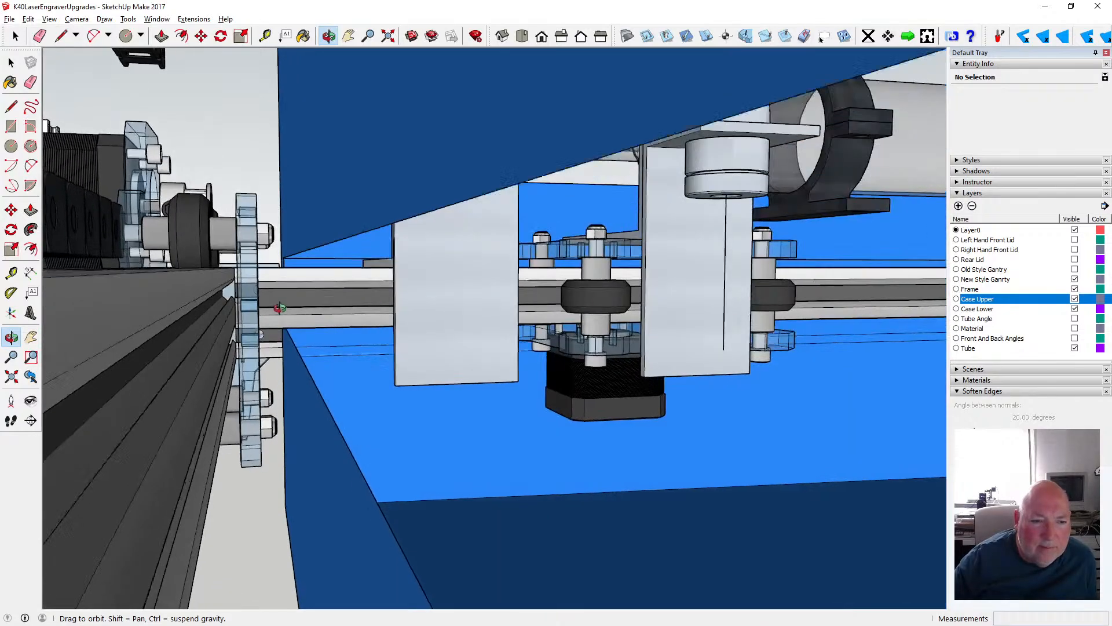
{"action": "left_click_drag", "start_coordinate": [279, 292], "coordinate": [305, 314]}
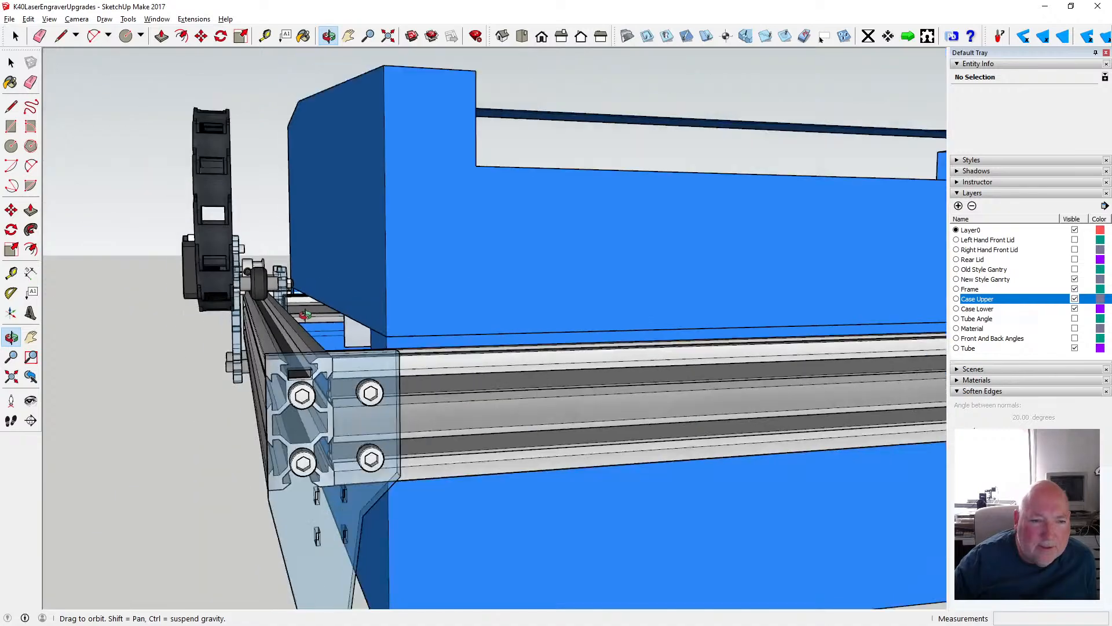
- Save the laser engraver model
{"action": "left_click_drag", "start_coordinate": [448, 313], "coordinate": [231, 350]}
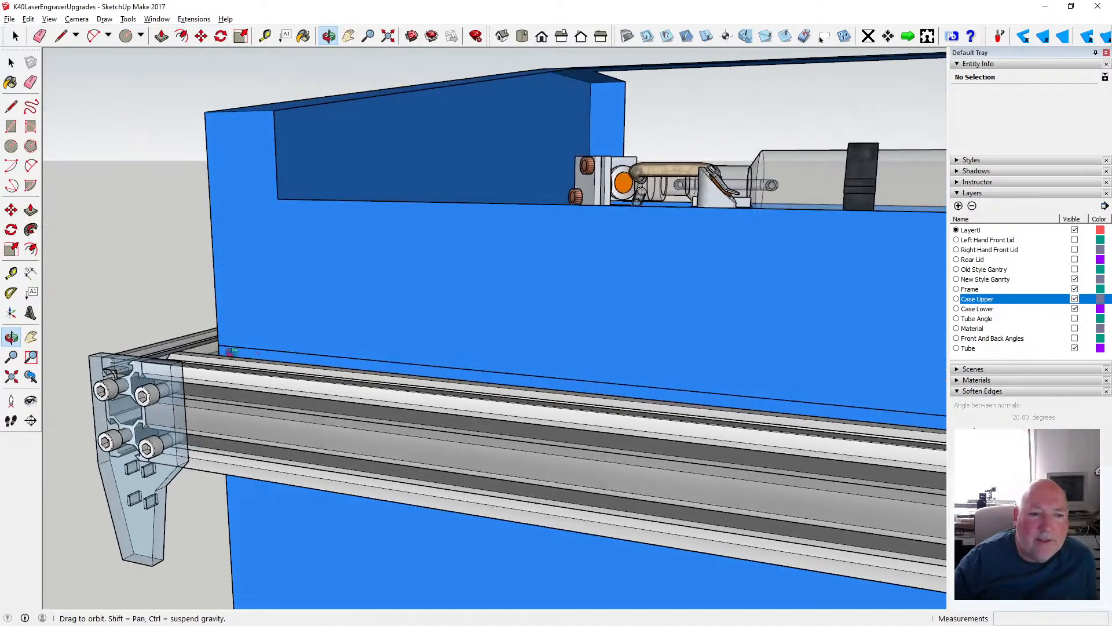
{"action": "scroll", "coordinate": [262, 341], "scroll_direction": "down", "scroll_amount": 4}
{"action": "scroll", "coordinate": [263, 340], "scroll_direction": "down", "scroll_amount": 4}
{"action": "left_click_drag", "start_coordinate": [479, 326], "coordinate": [401, 398]}
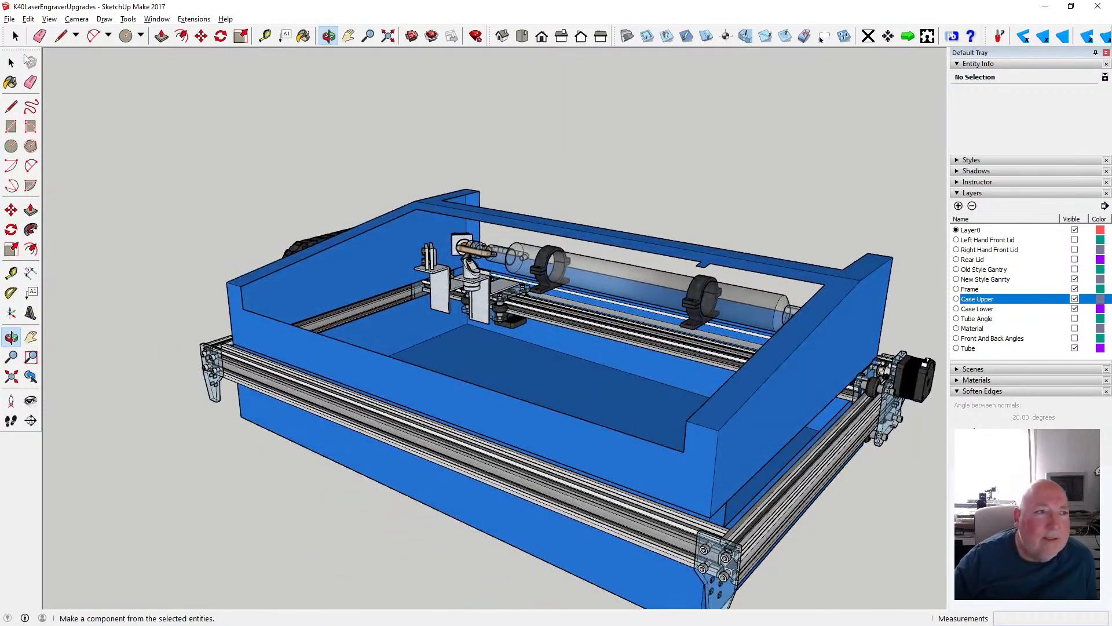
{"action": "left_click", "coordinate": [10, 19]}
{"action": "left_click", "coordinate": [35, 62]}
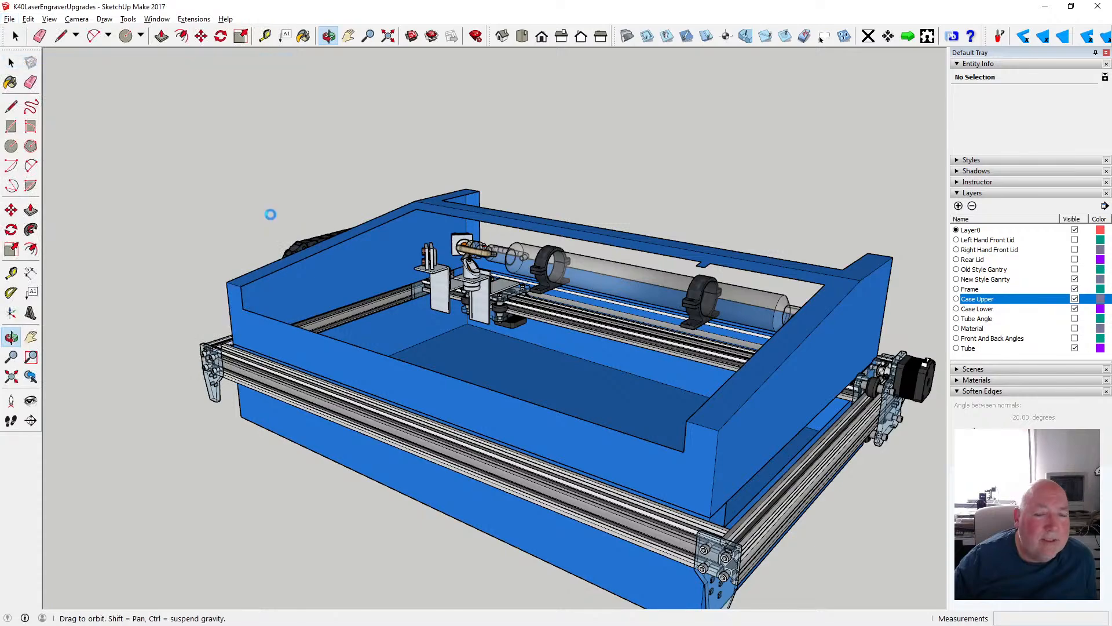
- Examine how the frame and gantry motor plate fit around the upper and lower case from the front and motor sides
{"action": "left_click_drag", "start_coordinate": [528, 324], "coordinate": [665, 377]}
{"action": "scroll", "coordinate": [513, 365], "scroll_direction": "down", "scroll_amount": 3}
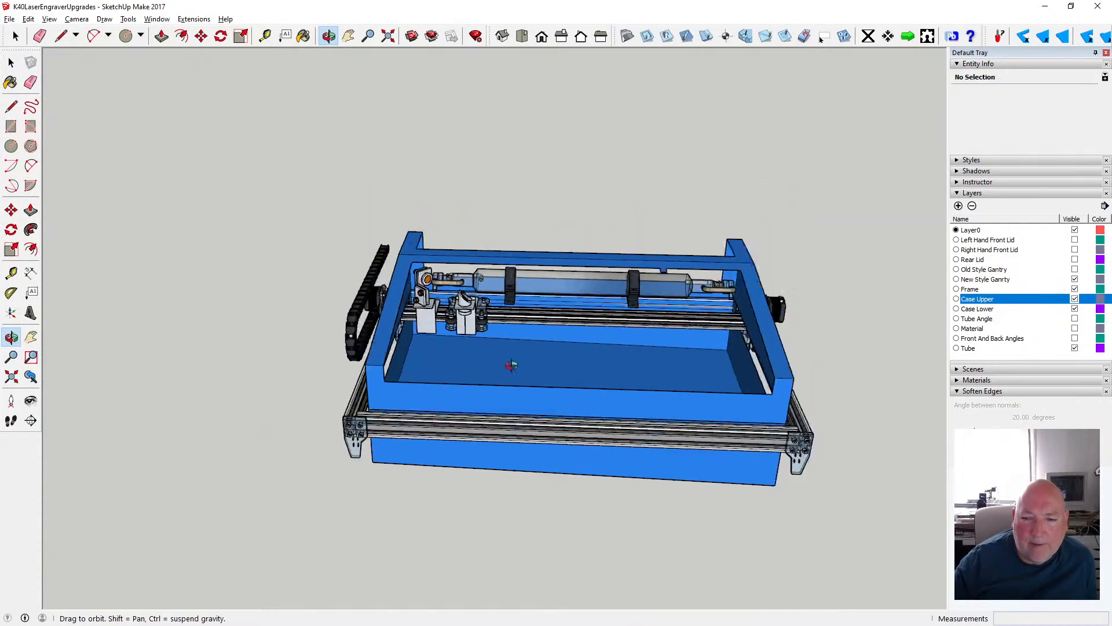
{"action": "scroll", "coordinate": [738, 370], "scroll_direction": "up", "scroll_amount": 3}
{"action": "left_click_drag", "start_coordinate": [754, 376], "coordinate": [450, 247]}
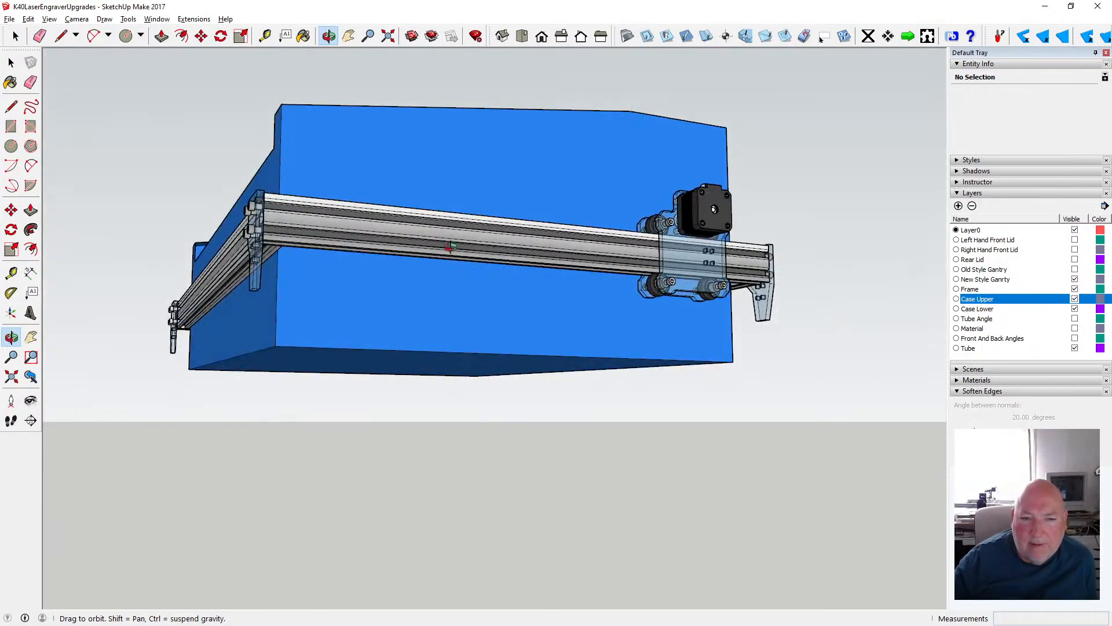
{"action": "left_click_drag", "start_coordinate": [472, 303], "coordinate": [600, 424]}
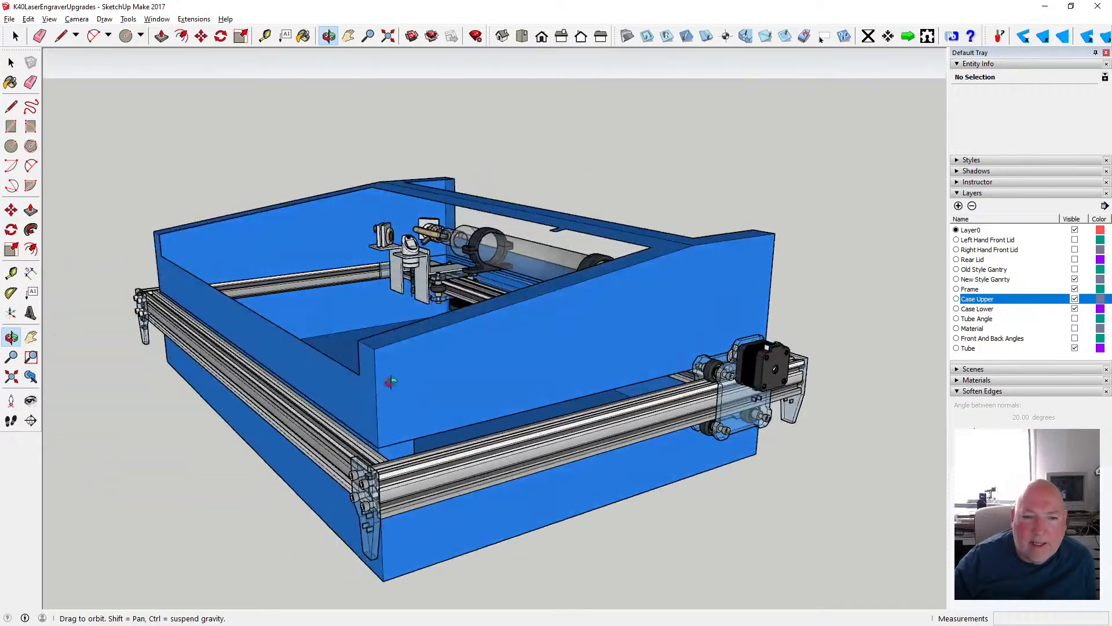
{"action": "left_click_drag", "start_coordinate": [197, 315], "coordinate": [336, 333]}
- Examine the gantry rail, carriage wheels and mirror bracket beneath the laser tube inside the case
{"action": "scroll", "coordinate": [332, 324], "scroll_direction": "up", "scroll_amount": 6}
{"action": "scroll", "coordinate": [367, 313], "scroll_direction": "down", "scroll_amount": 3}
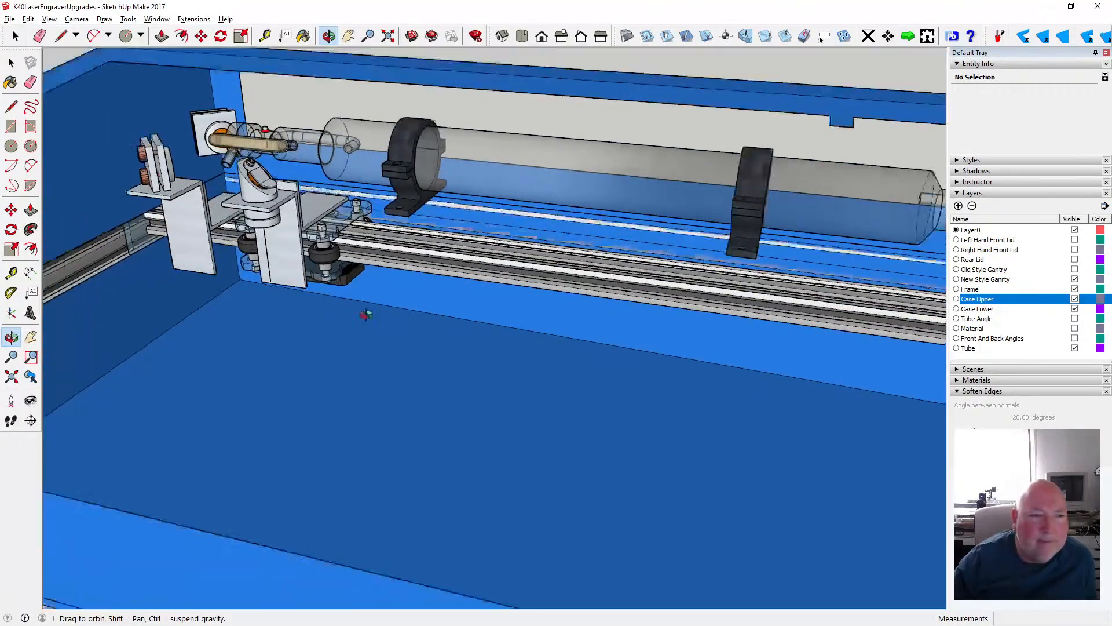
{"action": "left_click_drag", "start_coordinate": [255, 254], "coordinate": [254, 289]}
{"action": "scroll", "coordinate": [331, 298], "scroll_direction": "down", "scroll_amount": 3}
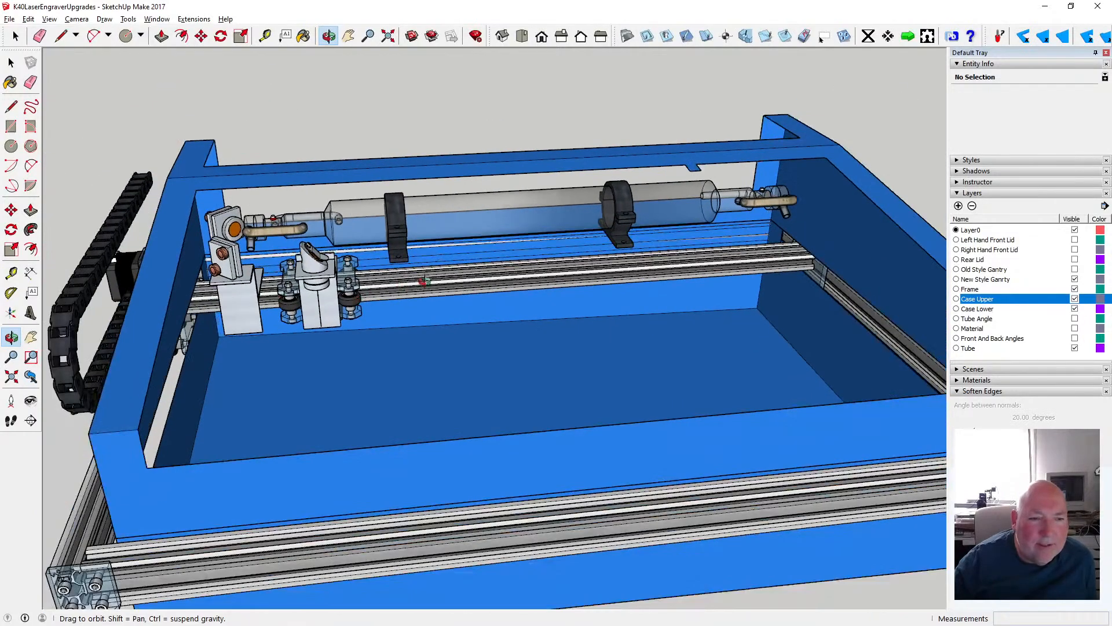
{"action": "scroll", "coordinate": [422, 280], "scroll_direction": "up", "scroll_amount": 10}
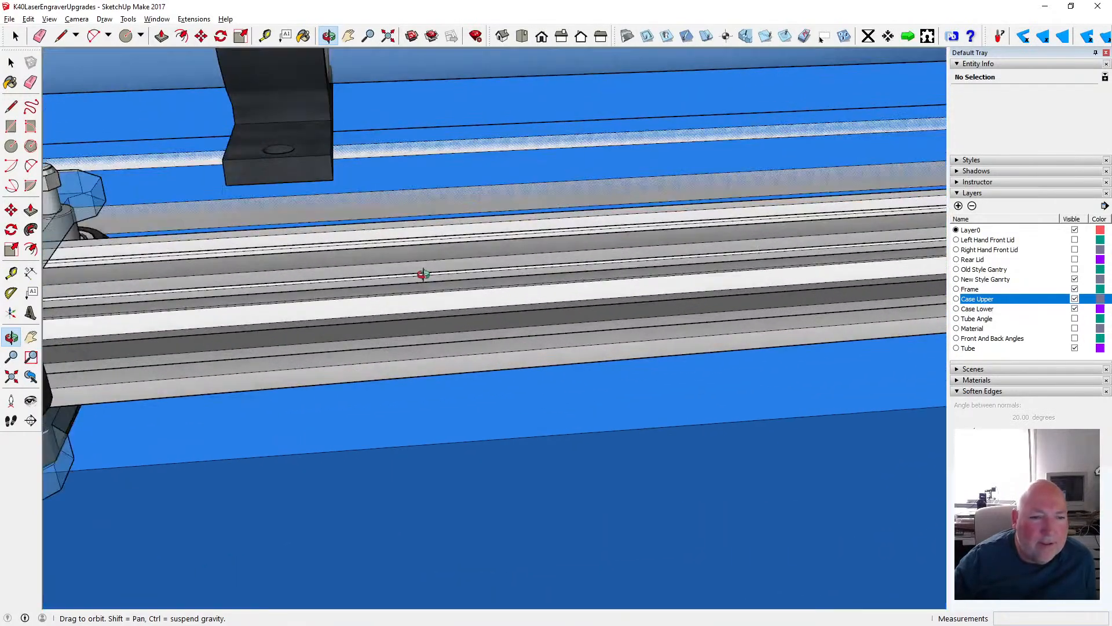
{"action": "left_click_drag", "start_coordinate": [424, 274], "coordinate": [342, 239]}
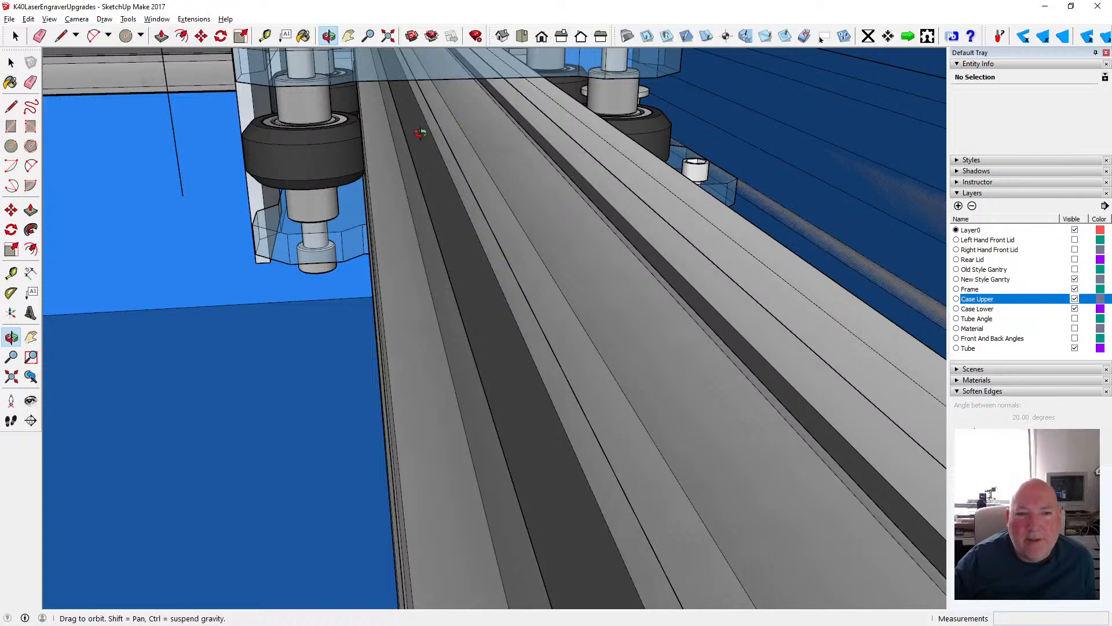
{"action": "scroll", "coordinate": [445, 191], "scroll_direction": "down", "scroll_amount": 3}
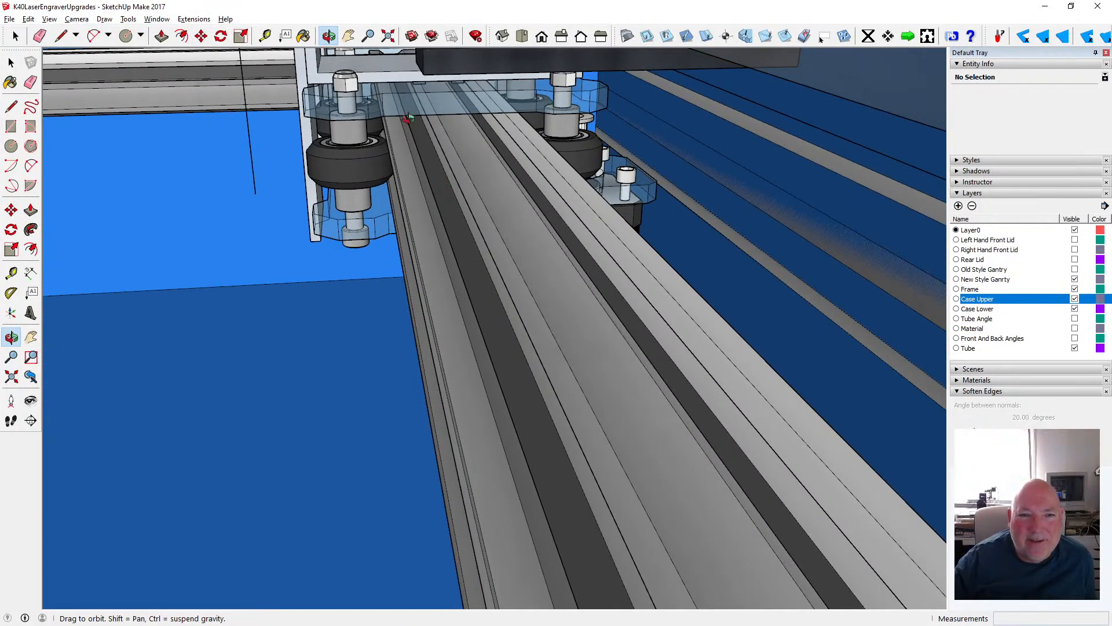
{"action": "left_click_drag", "start_coordinate": [484, 269], "coordinate": [420, 256]}
{"action": "scroll", "coordinate": [515, 235], "scroll_direction": "down", "scroll_amount": 8}
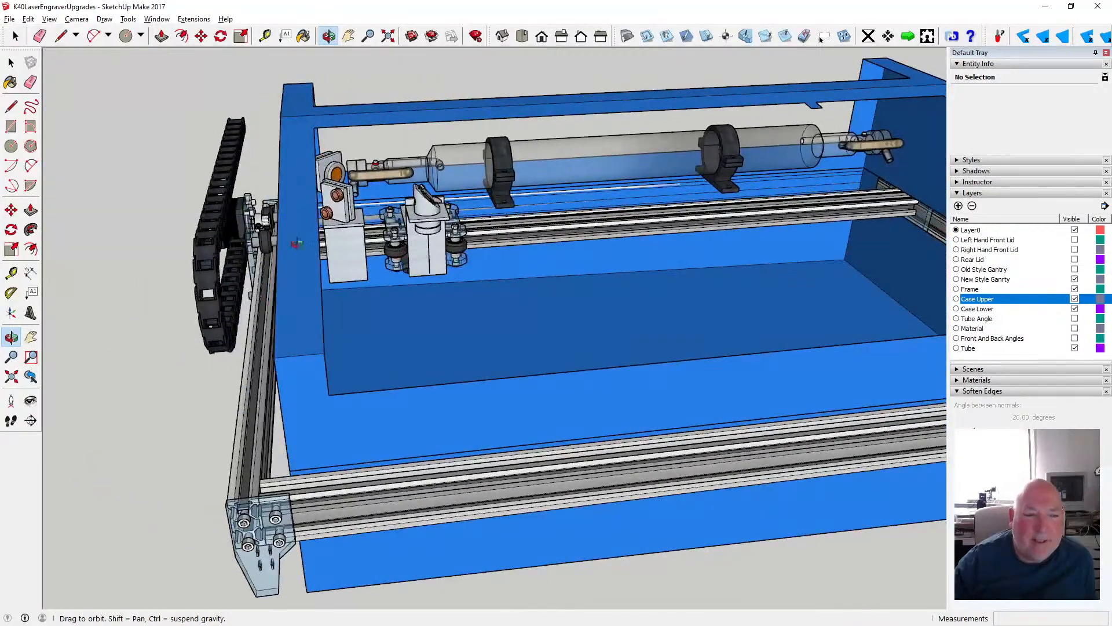
- Examine the drag chain, stepper motor and gantry end plate where they run along the side gap between the case halves
{"action": "left_click_drag", "start_coordinate": [297, 244], "coordinate": [515, 266]}
{"action": "left_click_drag", "start_coordinate": [268, 236], "coordinate": [190, 232]}
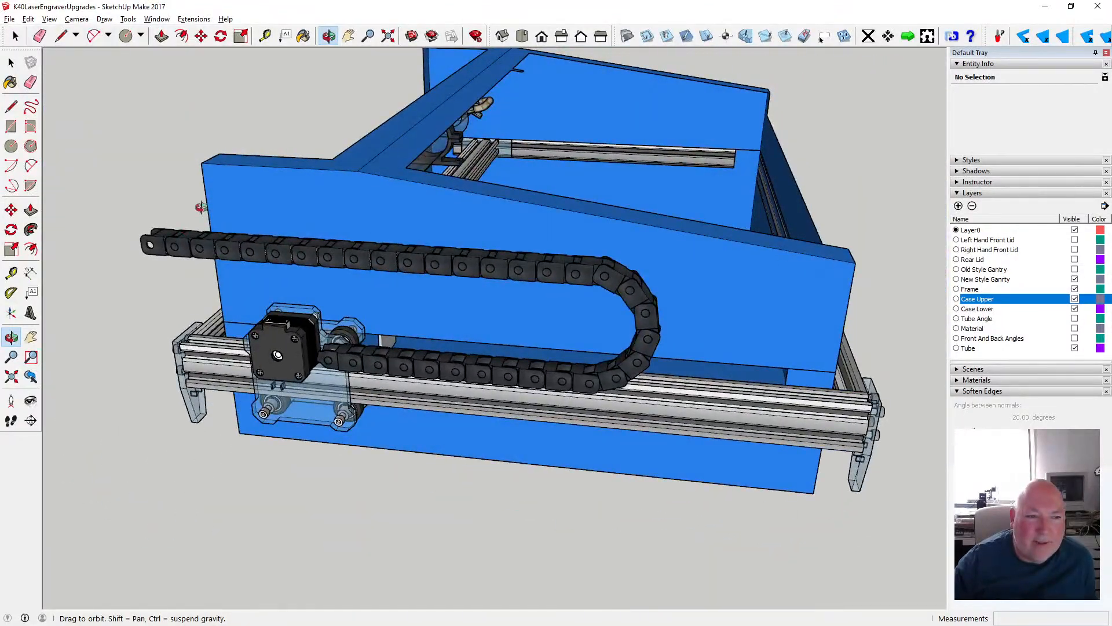
{"action": "left_click_drag", "start_coordinate": [286, 294], "coordinate": [231, 264]}
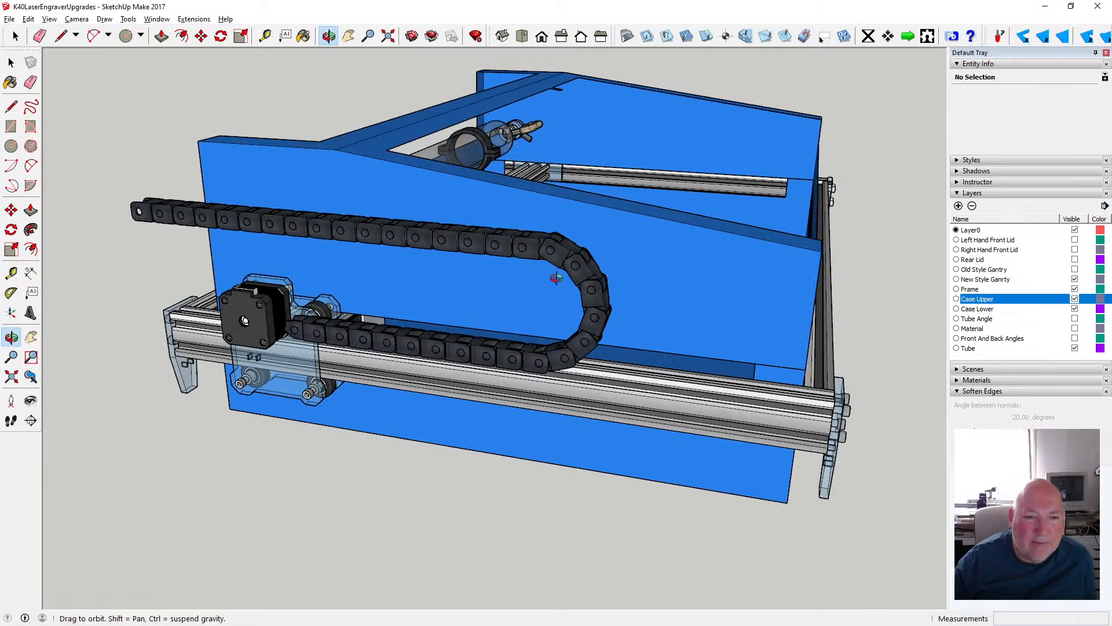
{"action": "scroll", "coordinate": [362, 331], "scroll_direction": "up", "scroll_amount": 8}
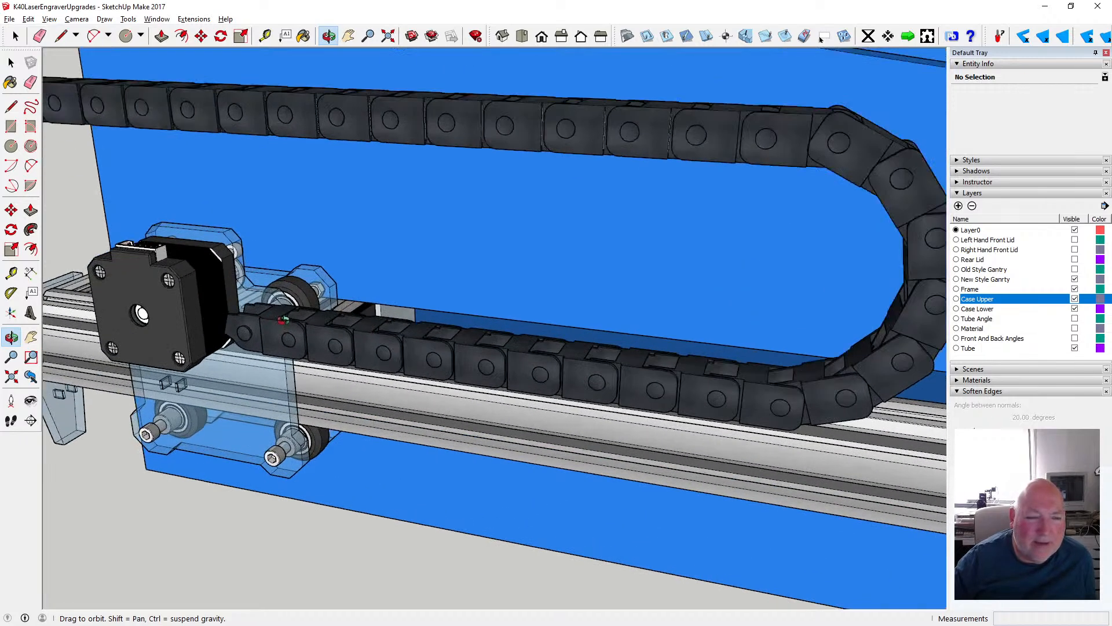
{"action": "scroll", "coordinate": [284, 317], "scroll_direction": "up", "scroll_amount": 2}
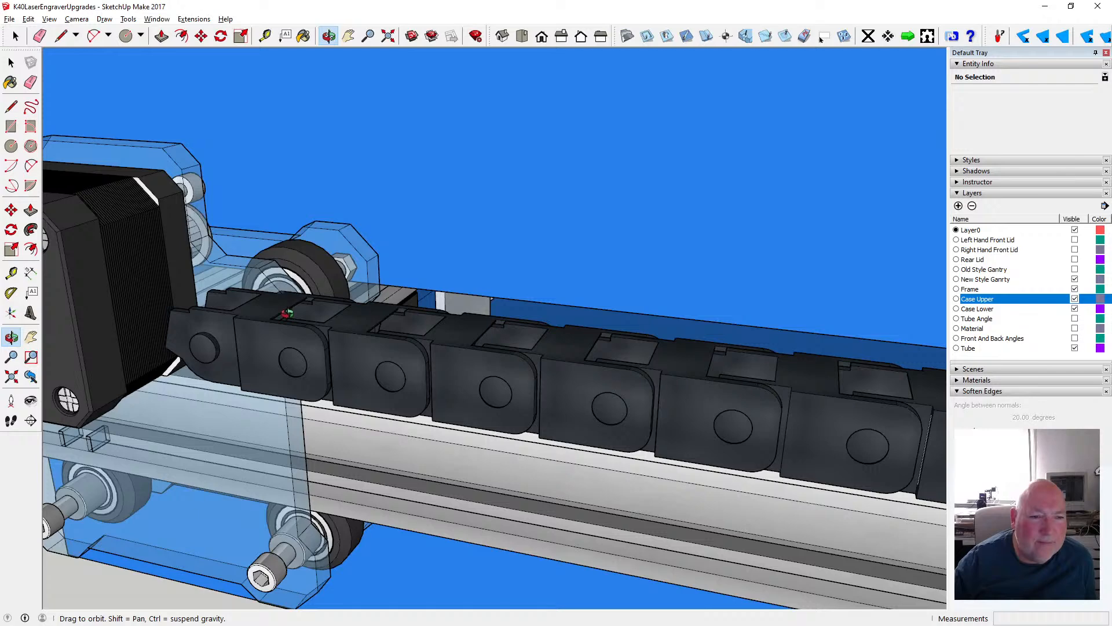
{"action": "left_click_drag", "start_coordinate": [293, 306], "coordinate": [236, 360]}
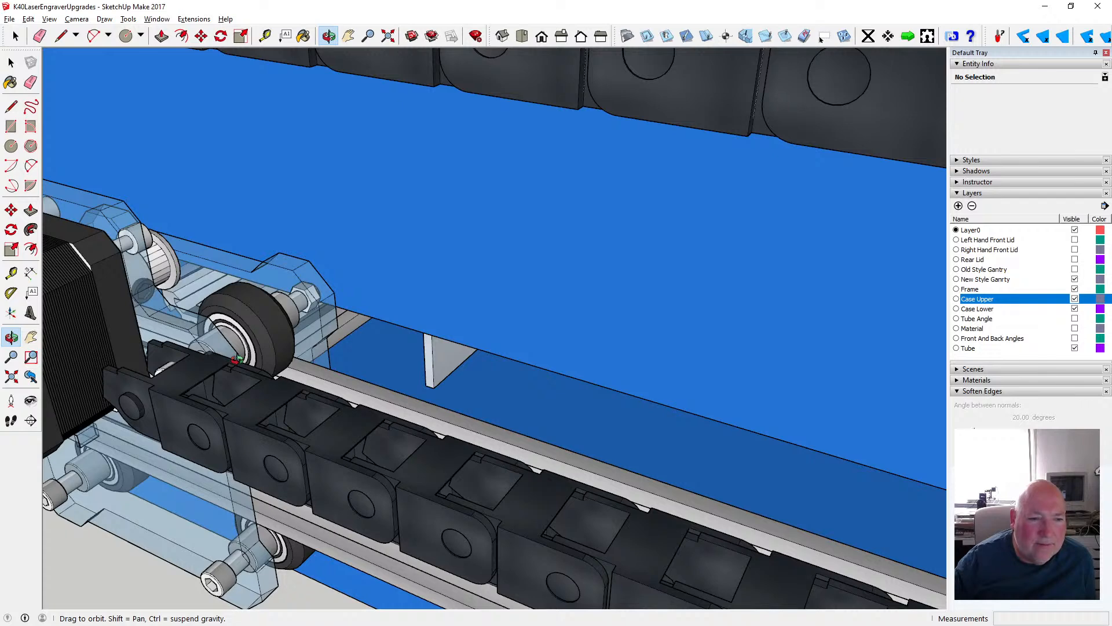
{"action": "scroll", "coordinate": [237, 356], "scroll_direction": "down", "scroll_amount": 7}
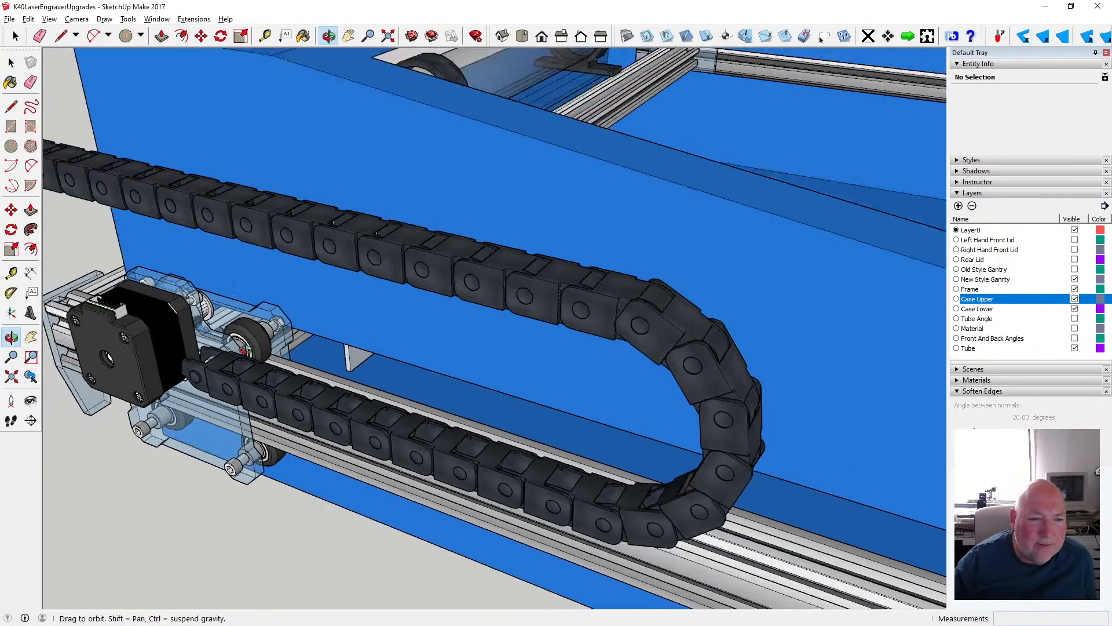
{"action": "left_click_drag", "start_coordinate": [251, 354], "coordinate": [178, 308]}
{"action": "scroll", "coordinate": [178, 308], "scroll_direction": "down", "scroll_amount": 2}
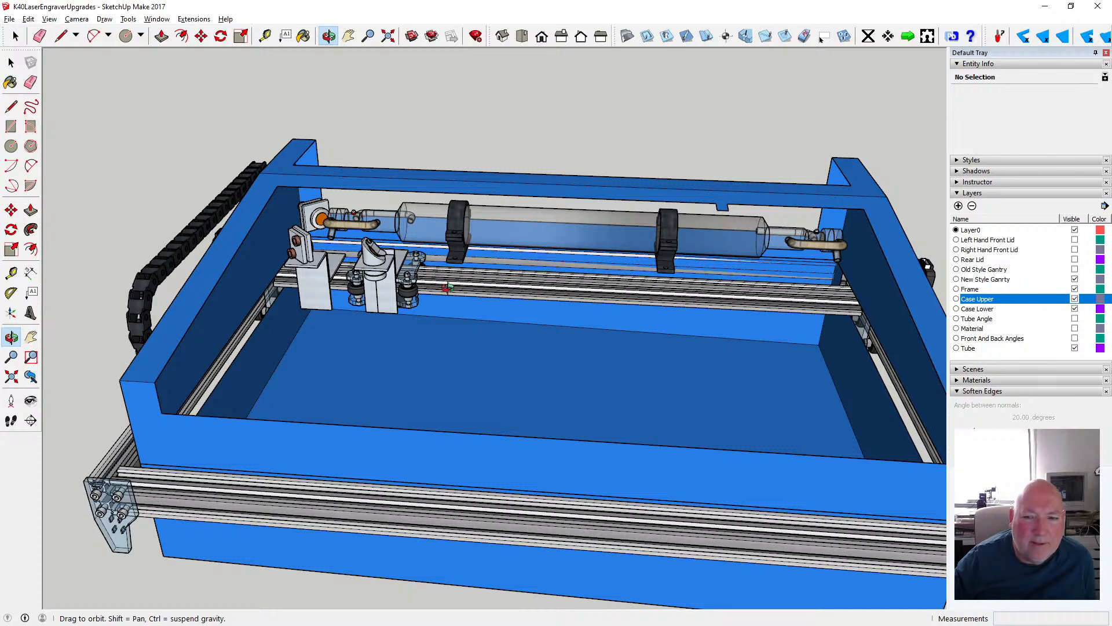
- Examine where the gantry rail passes through the case wall to the end plate opposite the drag chain
{"action": "left_click_drag", "start_coordinate": [448, 288], "coordinate": [319, 287]}
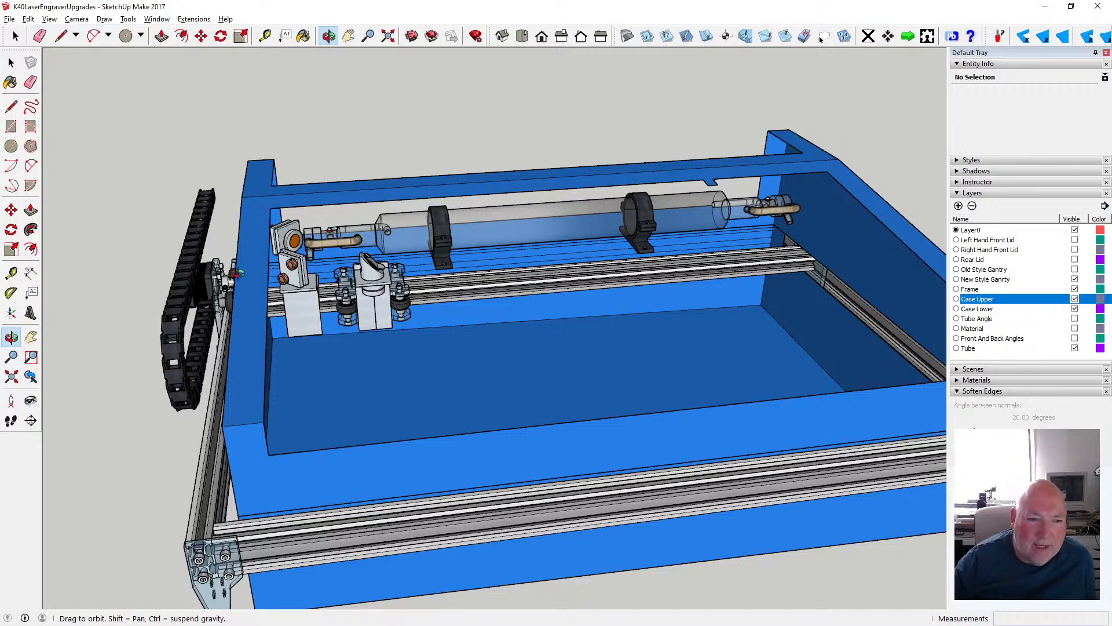
{"action": "left_click_drag", "start_coordinate": [221, 278], "coordinate": [872, 371]}
{"action": "scroll", "coordinate": [816, 364], "scroll_direction": "up", "scroll_amount": 6}
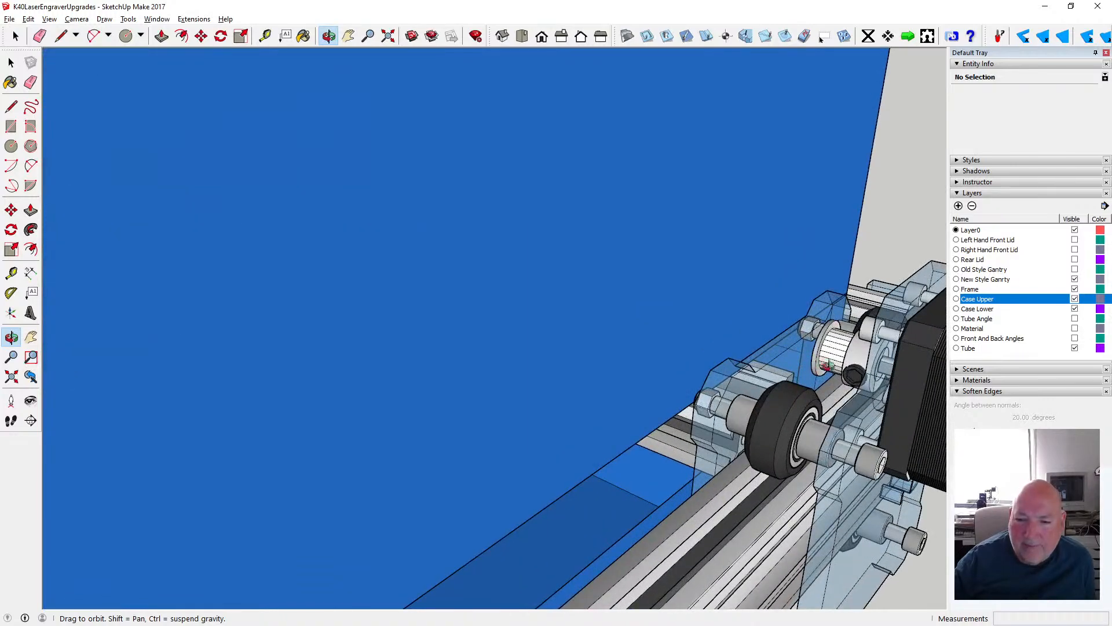
{"action": "left_click_drag", "start_coordinate": [828, 365], "coordinate": [821, 327]}
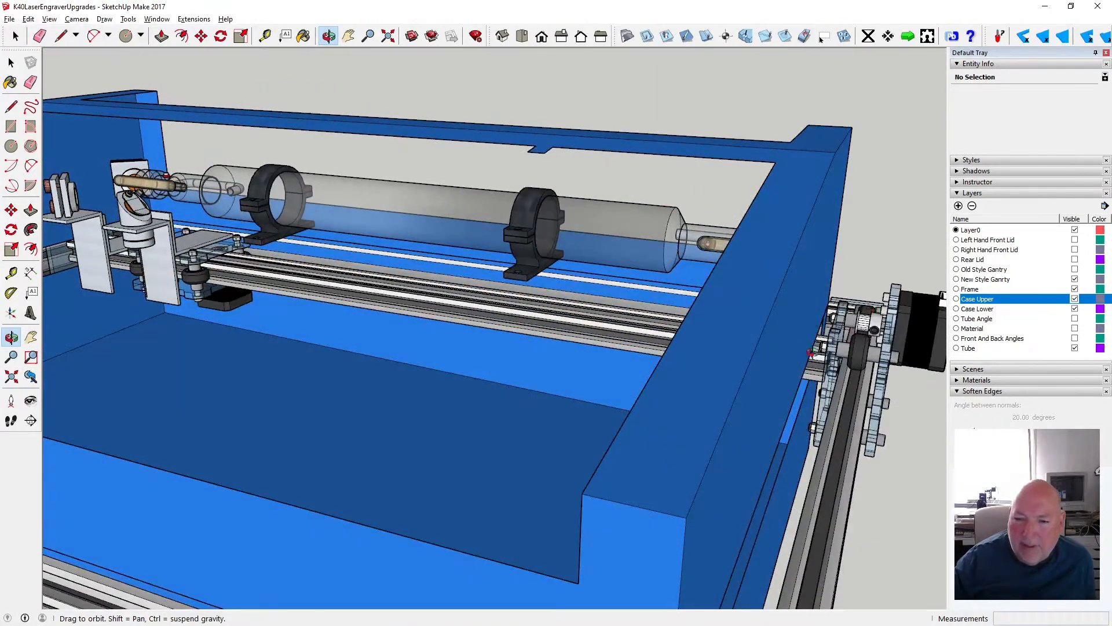
{"action": "scroll", "coordinate": [812, 352], "scroll_direction": "up", "scroll_amount": 5}
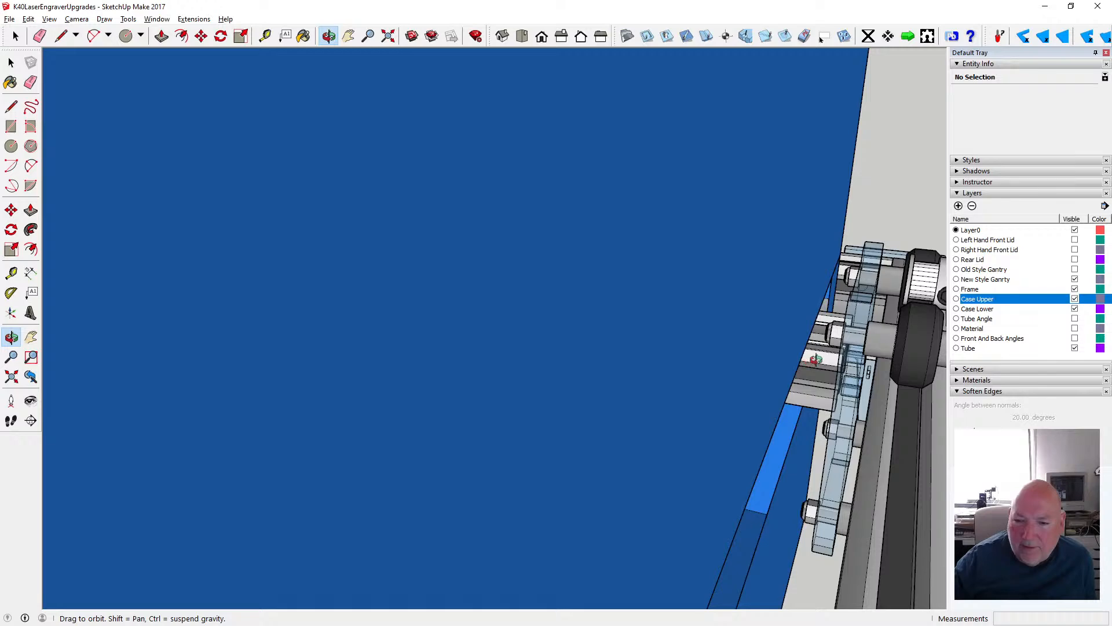
{"action": "scroll", "coordinate": [816, 360], "scroll_direction": "up", "scroll_amount": 2}
{"action": "left_click_drag", "start_coordinate": [820, 358], "coordinate": [927, 357]}
{"action": "scroll", "coordinate": [822, 355], "scroll_direction": "down", "scroll_amount": 8}
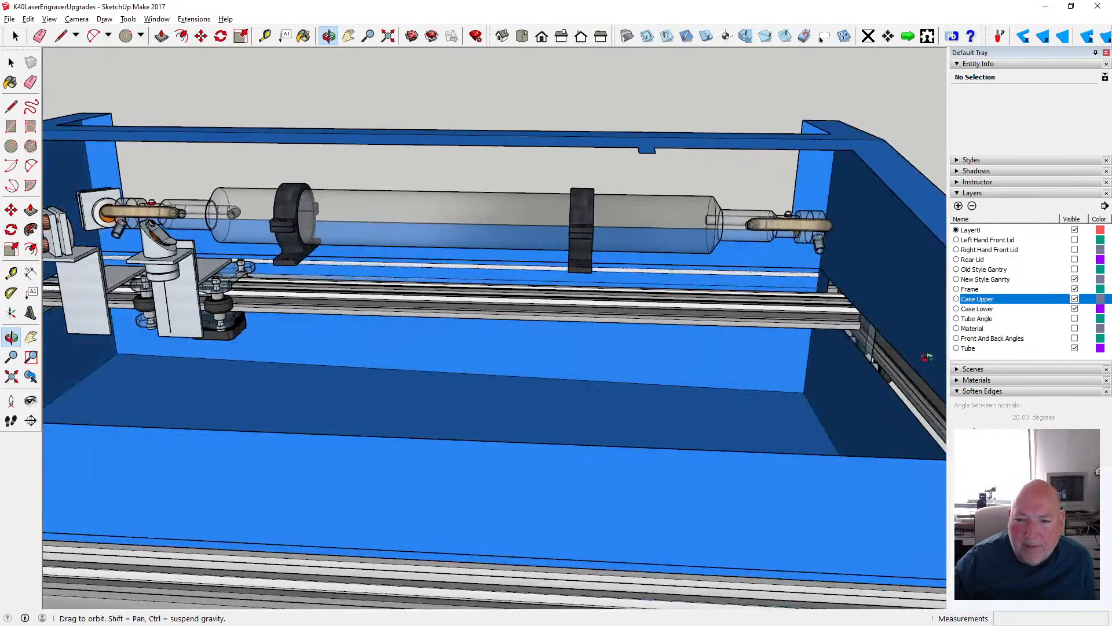
- Review the whole assembly from the front and both sides, comparing the gantry ends, side gaps and drag chain against the case
{"action": "left_click_drag", "start_coordinate": [461, 375], "coordinate": [749, 288]}
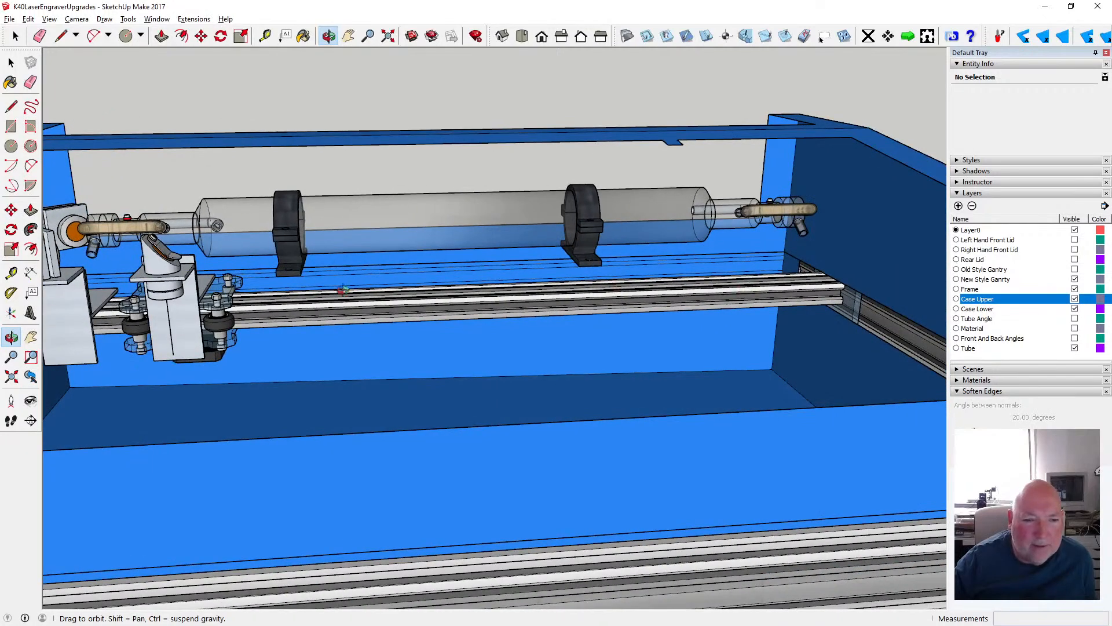
{"action": "scroll", "coordinate": [667, 299], "scroll_direction": "down", "scroll_amount": 5}
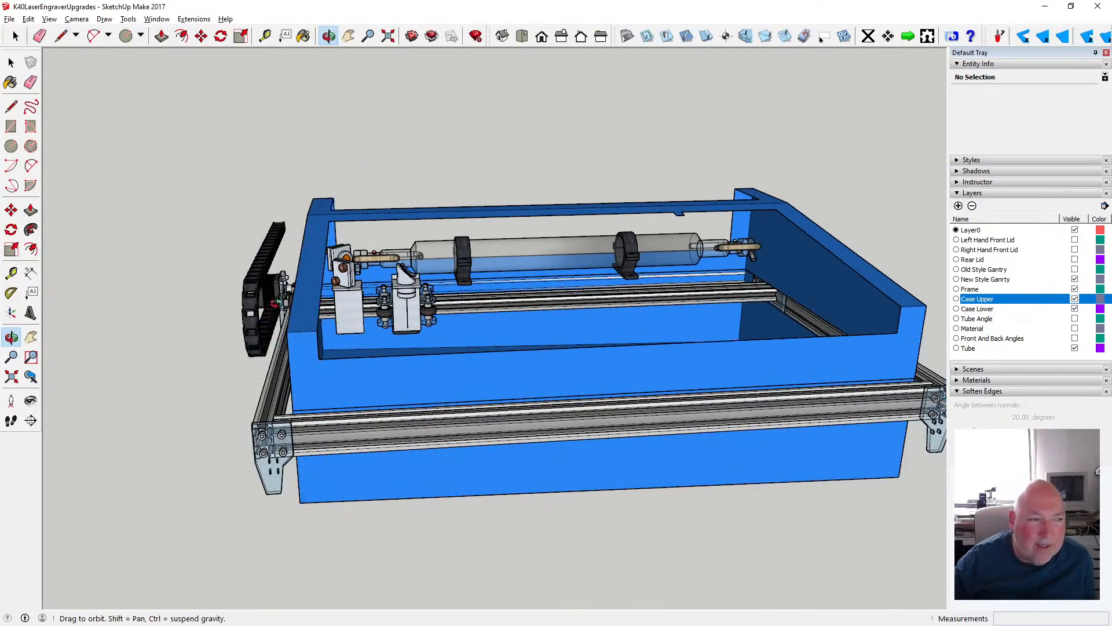
{"action": "scroll", "coordinate": [276, 285], "scroll_direction": "up", "scroll_amount": 2}
{"action": "left_click_drag", "start_coordinate": [333, 329], "coordinate": [223, 326]}
{"action": "scroll", "coordinate": [223, 327], "scroll_direction": "down", "scroll_amount": 3}
{"action": "left_click_drag", "start_coordinate": [235, 282], "coordinate": [212, 279]}
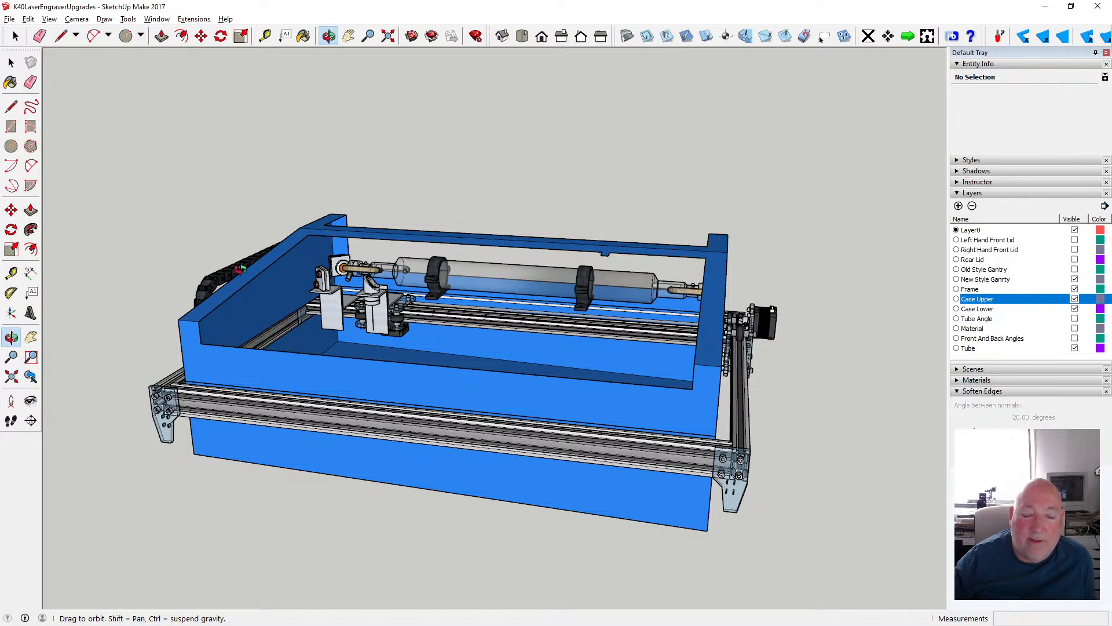
{"action": "mouse_move", "coordinate": [720, 315]}
{"action": "left_mouse_down"}
{"action": "mouse_move", "coordinate": [540, 302]}
{"action": "mouse_move", "coordinate": [729, 330]}
{"action": "left_mouse_up"}
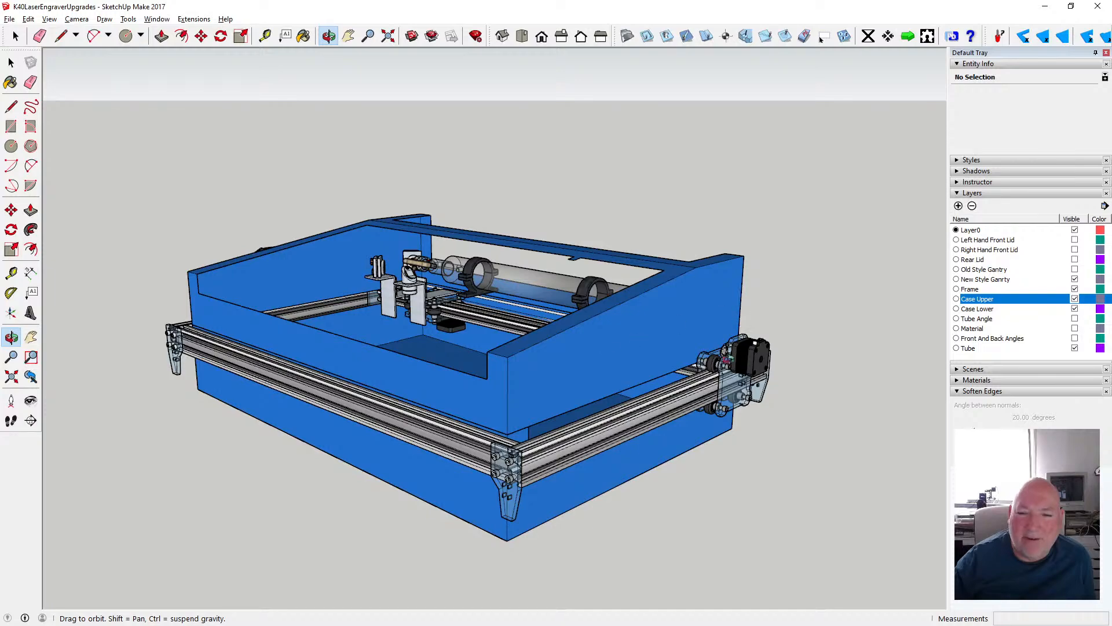
{"action": "scroll", "coordinate": [715, 359], "scroll_direction": "up", "scroll_amount": 4}
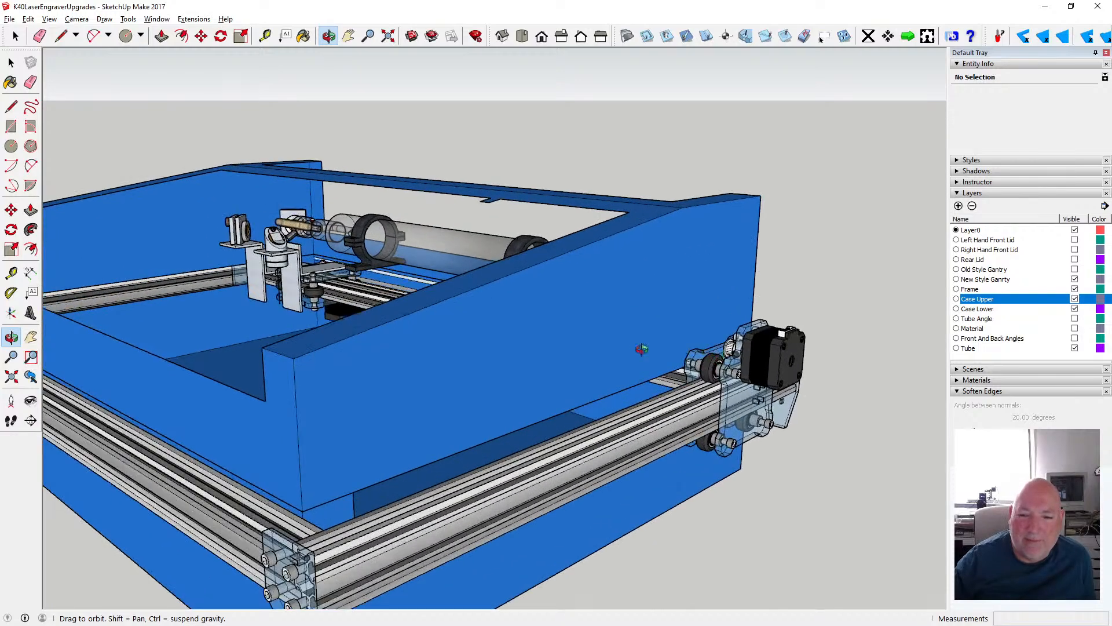
{"action": "scroll", "coordinate": [642, 349], "scroll_direction": "down", "scroll_amount": 3}
{"action": "scroll", "coordinate": [641, 348], "scroll_direction": "down", "scroll_amount": 1}
{"action": "left_click_drag", "start_coordinate": [573, 346], "coordinate": [758, 328]}
{"action": "left_click_drag", "start_coordinate": [688, 320], "coordinate": [773, 315]}
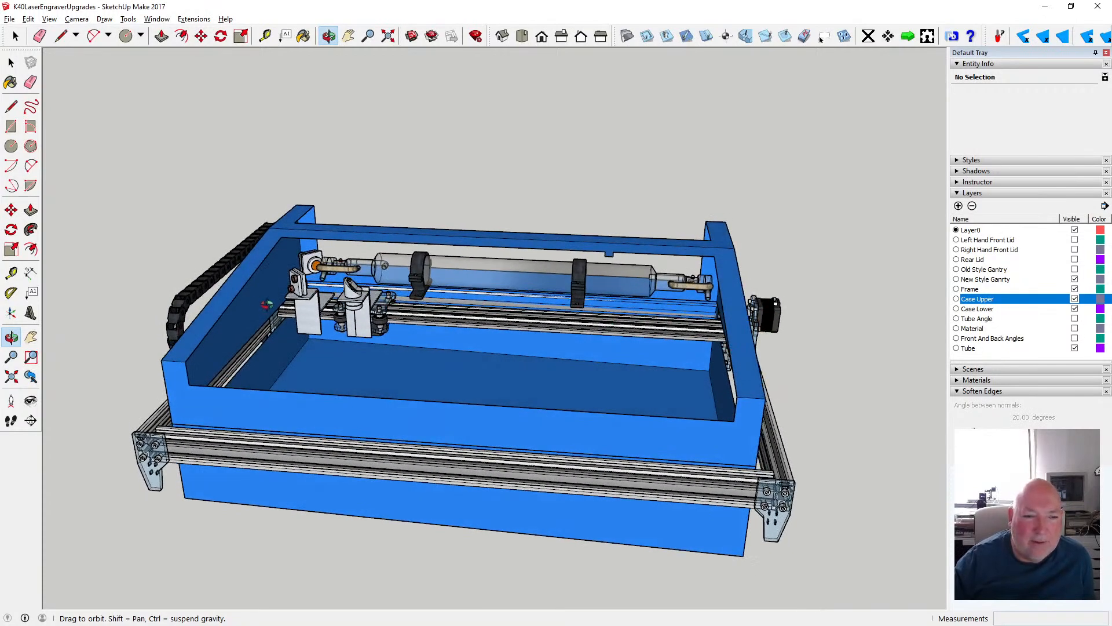
{"action": "left_click_drag", "start_coordinate": [246, 294], "coordinate": [452, 288]}
{"action": "left_click_drag", "start_coordinate": [222, 362], "coordinate": [426, 319]}
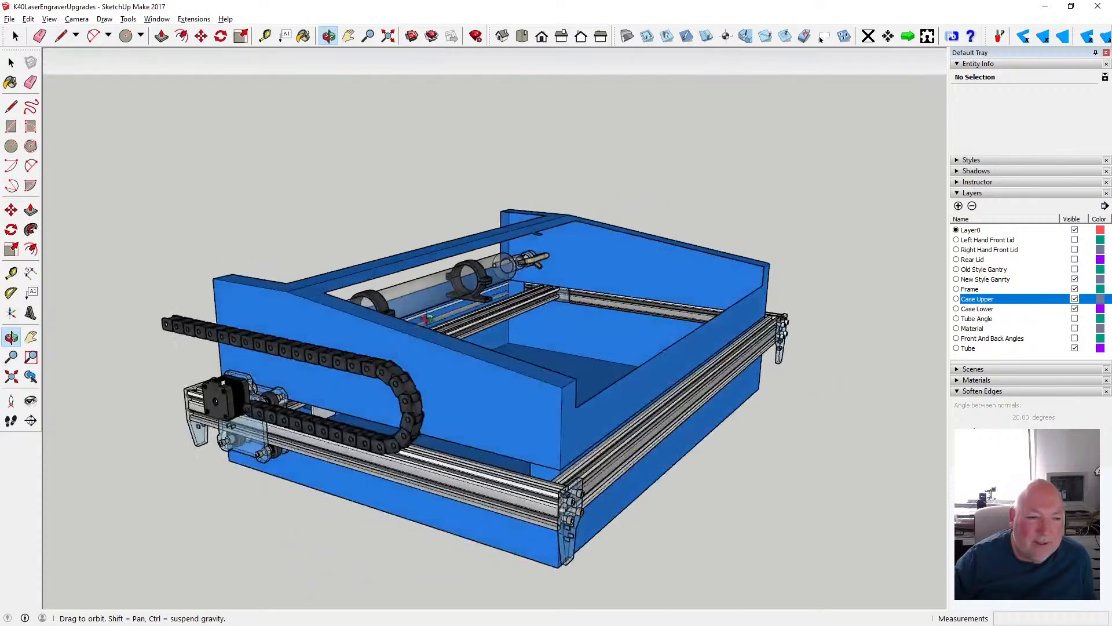
{"action": "scroll", "coordinate": [214, 401], "scroll_direction": "up", "scroll_amount": 3}
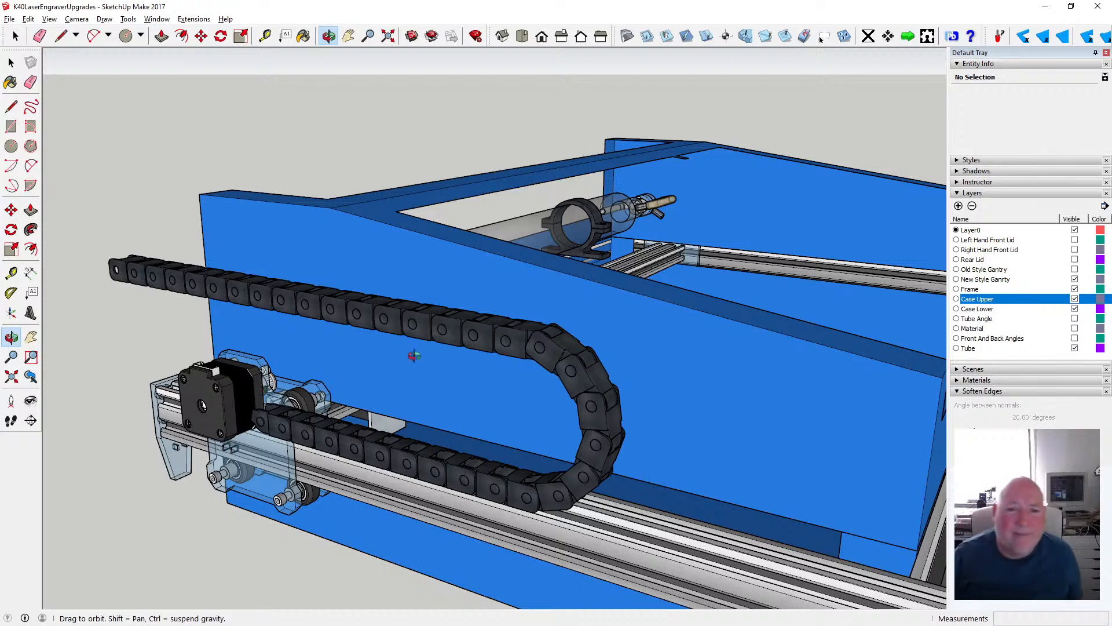
{"action": "left_click_drag", "start_coordinate": [414, 355], "coordinate": [169, 375]}
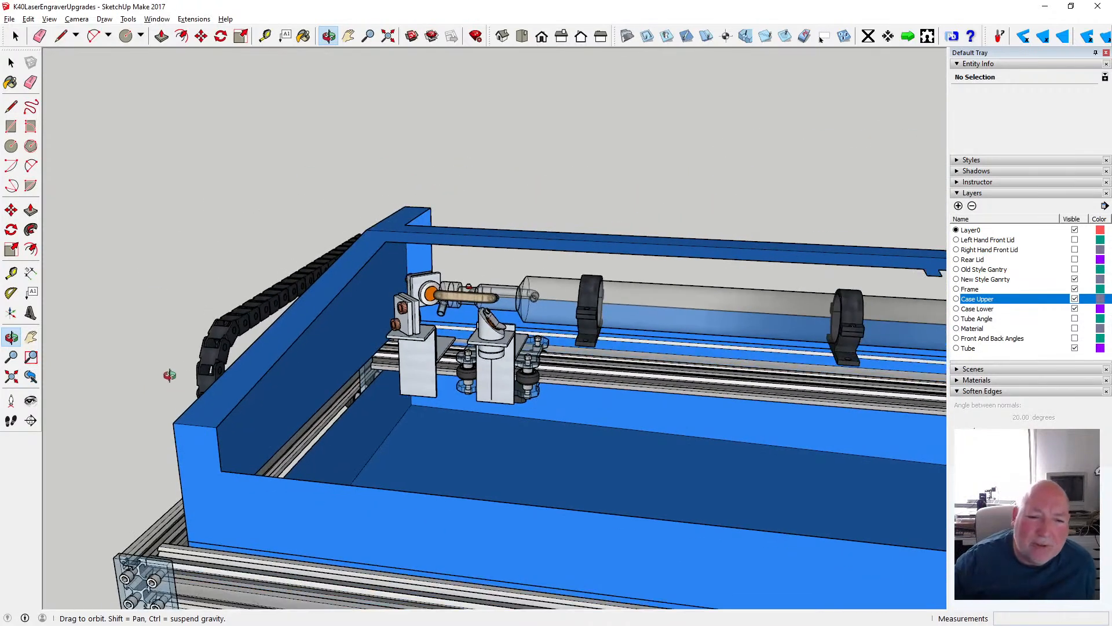
- Inspect the laser head carriage, its mirror mounts and the motor underneath in relation to the gantry rail and tube
{"action": "left_click_drag", "start_coordinate": [220, 409], "coordinate": [403, 426]}
{"action": "scroll", "coordinate": [543, 404], "scroll_direction": "up", "scroll_amount": 5}
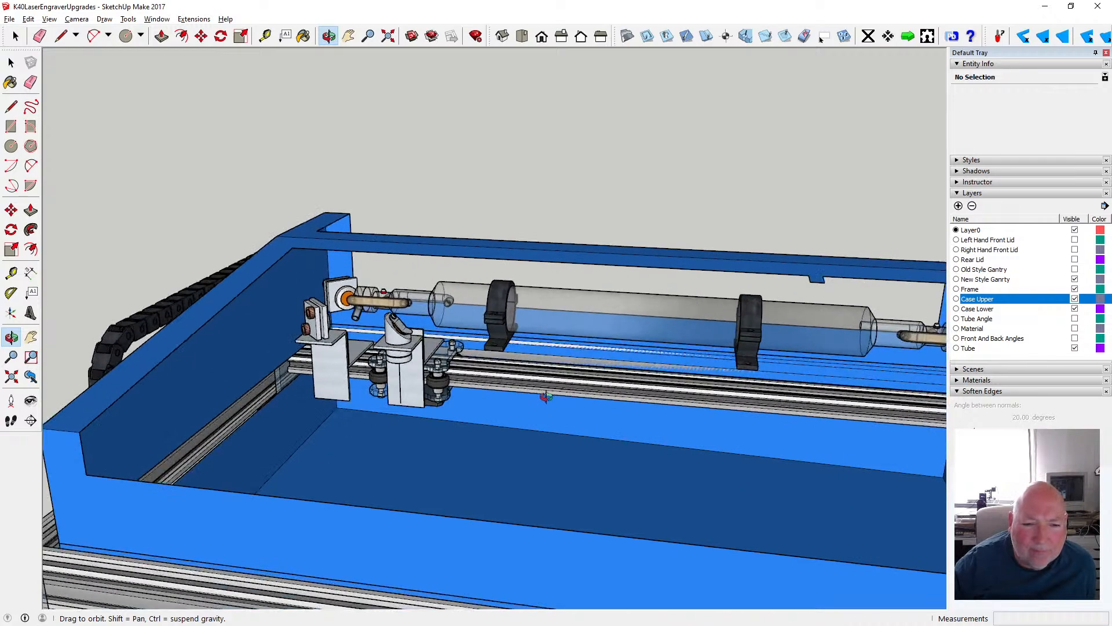
{"action": "scroll", "coordinate": [478, 387], "scroll_direction": "up", "scroll_amount": 3}
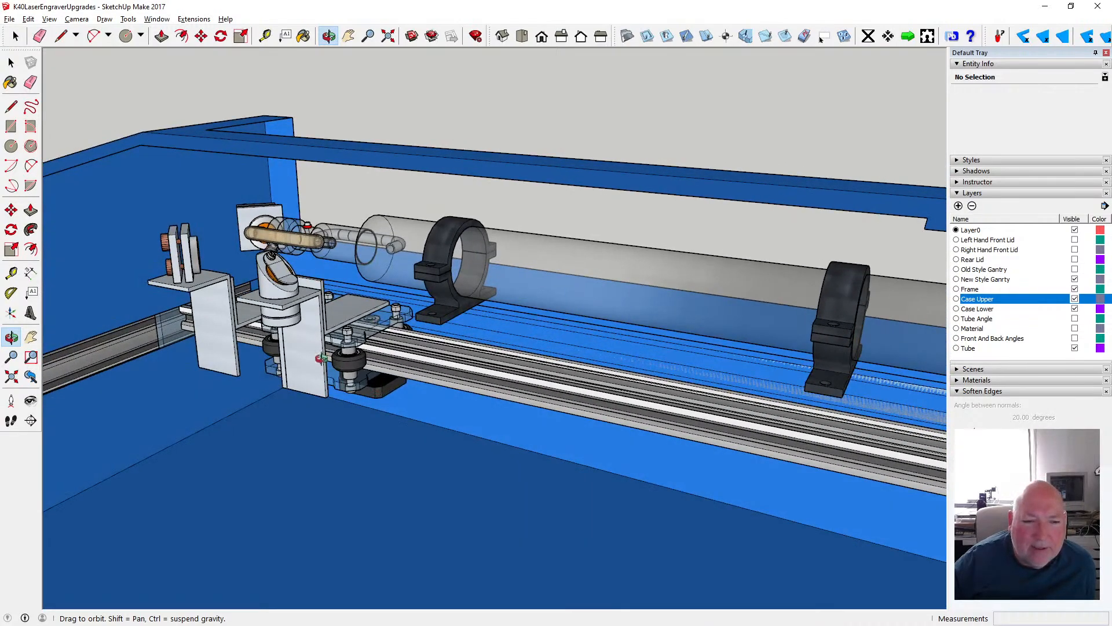
{"action": "scroll", "coordinate": [321, 358], "scroll_direction": "up", "scroll_amount": 3}
{"action": "scroll", "coordinate": [267, 255], "scroll_direction": "up", "scroll_amount": 4}
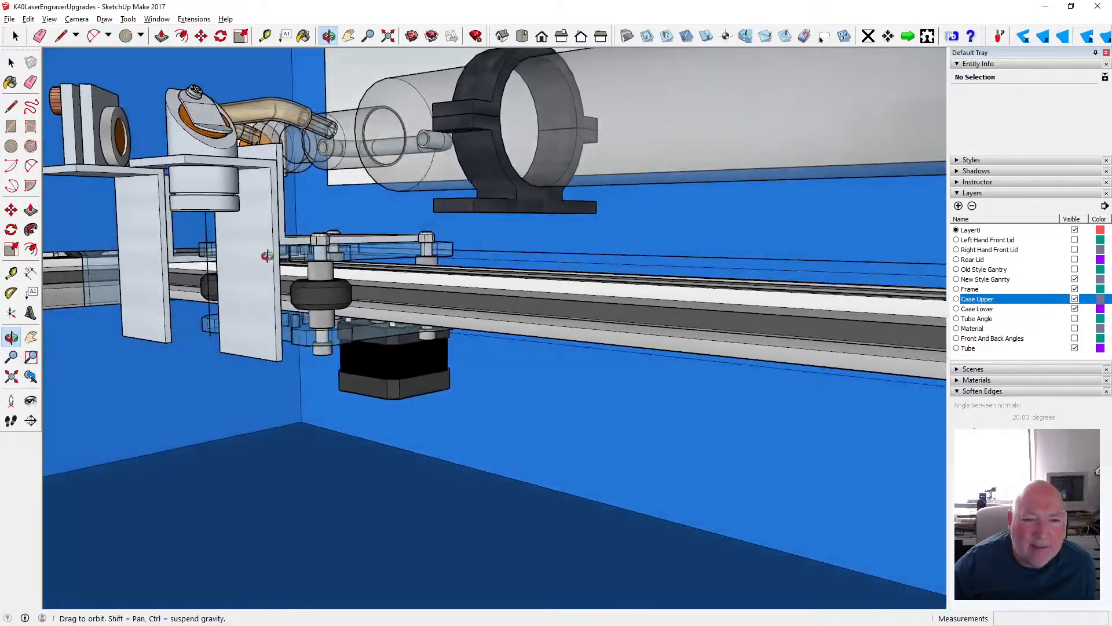
- Show the Tube Angle layer and examine how the tube compartment panel sits behind the laser head carriage and gantry rail
{"action": "left_click", "coordinate": [1075, 319]}
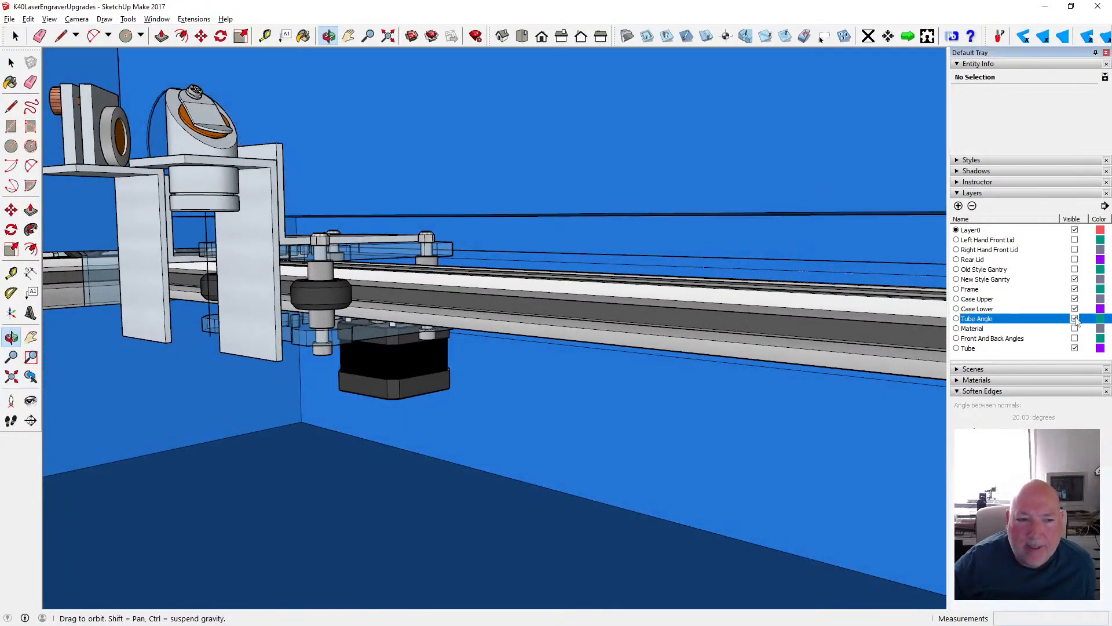
{"action": "scroll", "coordinate": [470, 247], "scroll_direction": "up", "scroll_amount": 4}
{"action": "scroll", "coordinate": [346, 228], "scroll_direction": "up", "scroll_amount": 4}
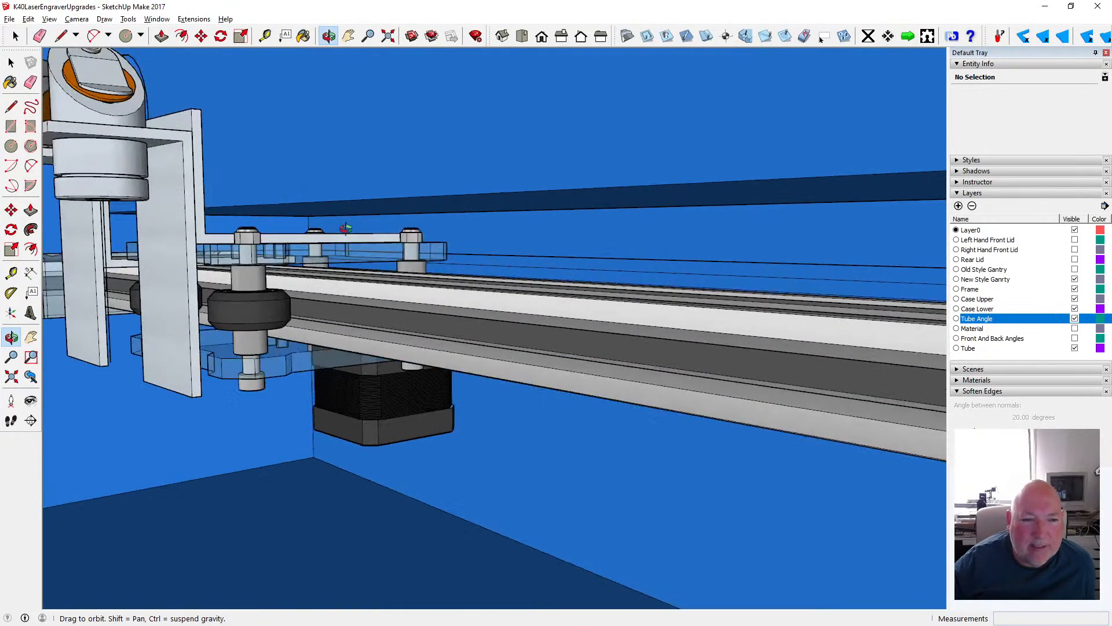
{"action": "scroll", "coordinate": [345, 228], "scroll_direction": "down", "scroll_amount": 3}
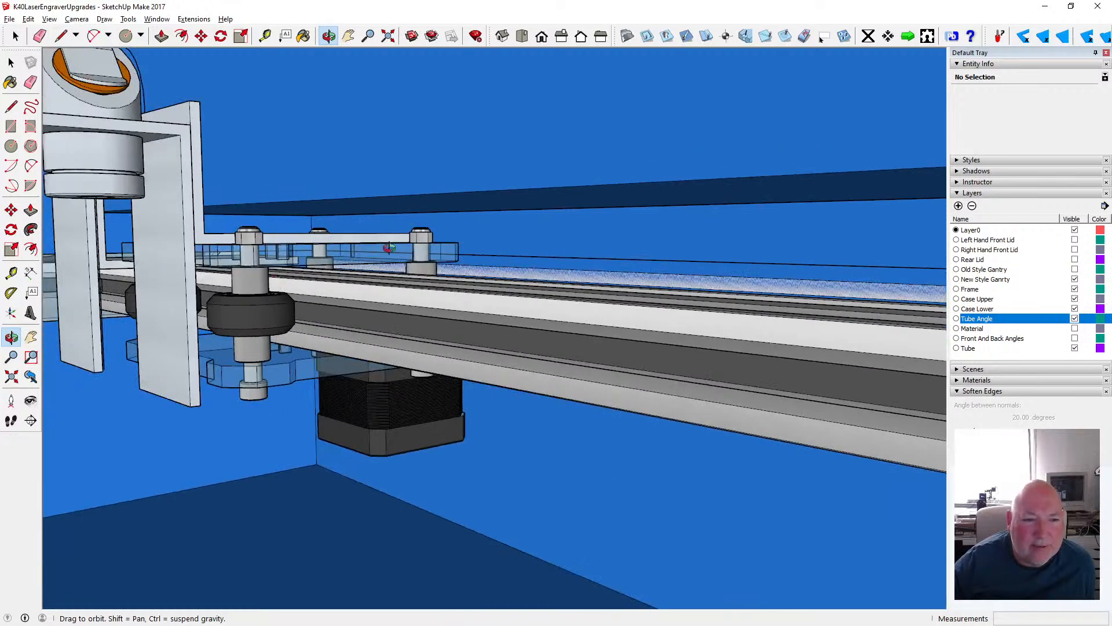
{"action": "scroll", "coordinate": [285, 243], "scroll_direction": "down", "scroll_amount": 3}
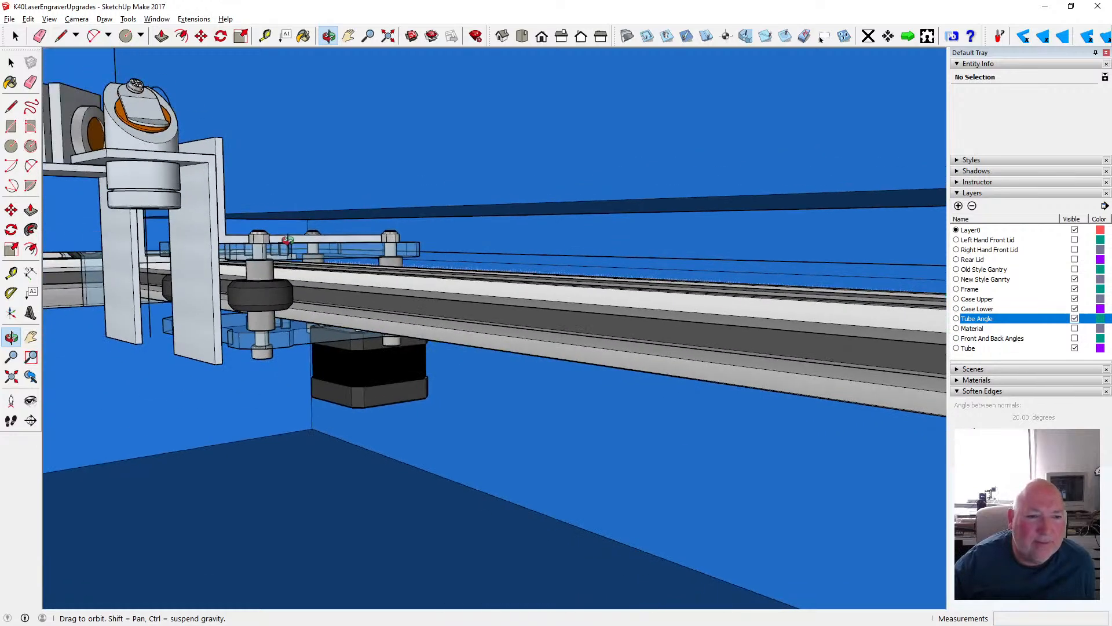
{"action": "left_click_drag", "start_coordinate": [257, 244], "coordinate": [277, 249]}
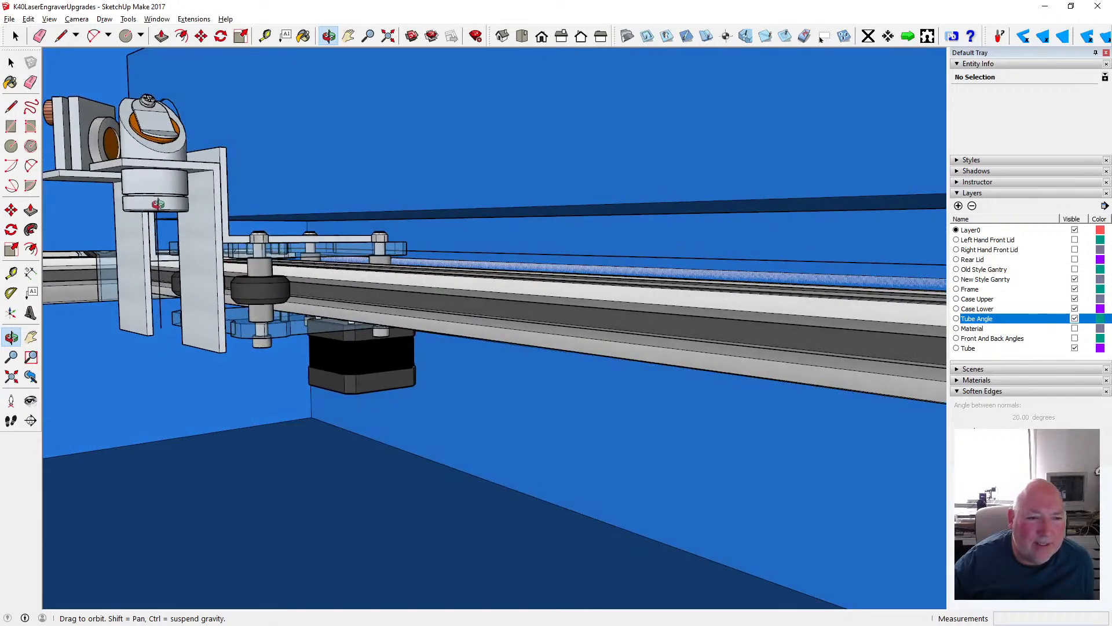
{"action": "scroll", "coordinate": [158, 203], "scroll_direction": "down", "scroll_amount": 4}
{"action": "left_click_drag", "start_coordinate": [188, 246], "coordinate": [253, 161]}
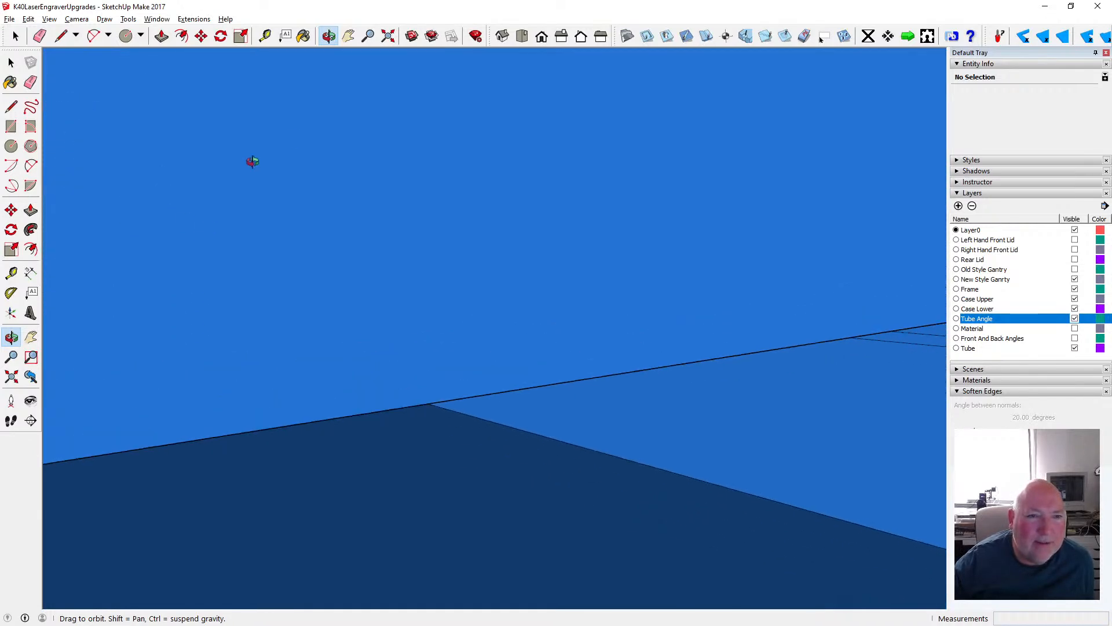
- Inspect the laser head carriage, its wheels and the motor underneath for clearance to the tube compartment panel, from above and along the rail
{"action": "left_click", "coordinate": [388, 36]}
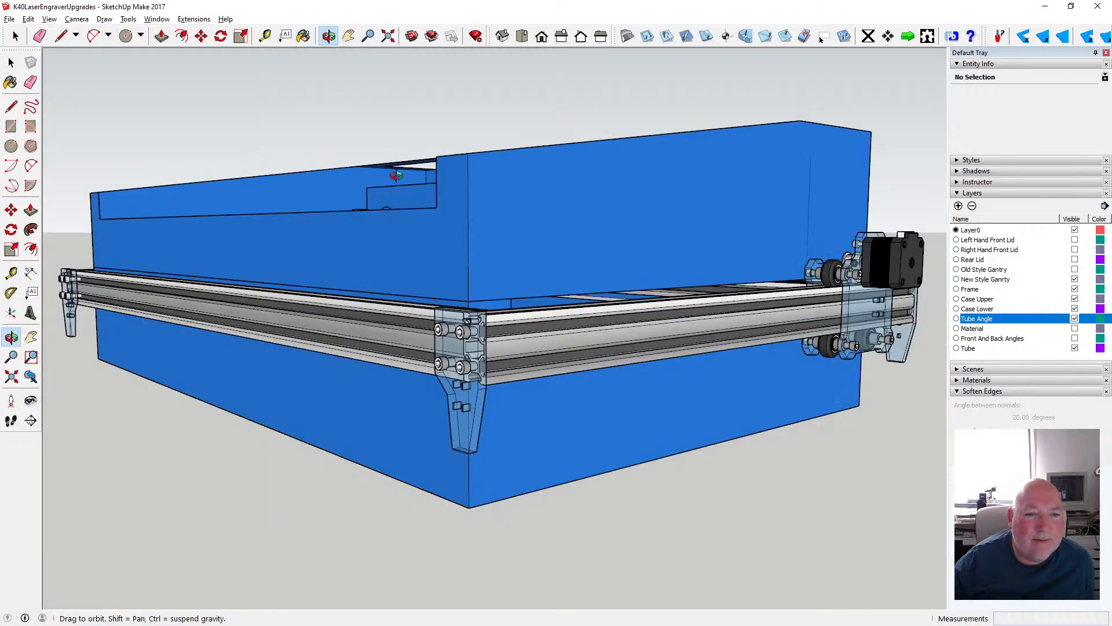
{"action": "left_click_drag", "start_coordinate": [429, 260], "coordinate": [435, 346]}
{"action": "scroll", "coordinate": [400, 259], "scroll_direction": "up", "scroll_amount": 5}
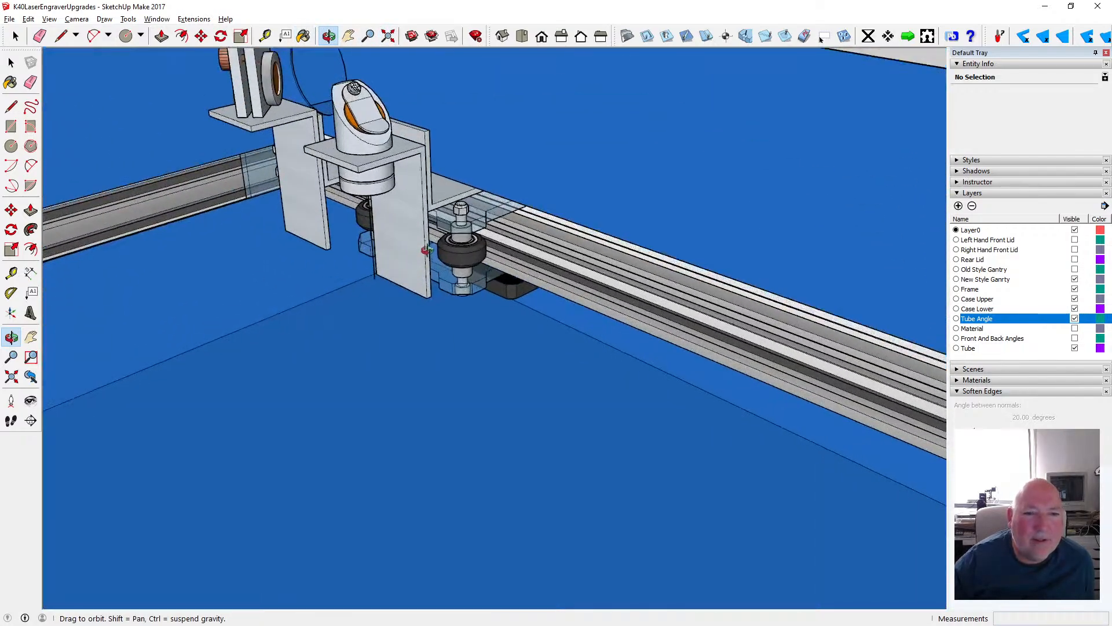
{"action": "left_click_drag", "start_coordinate": [400, 256], "coordinate": [328, 174]}
{"action": "scroll", "coordinate": [359, 141], "scroll_direction": "up", "scroll_amount": 3}
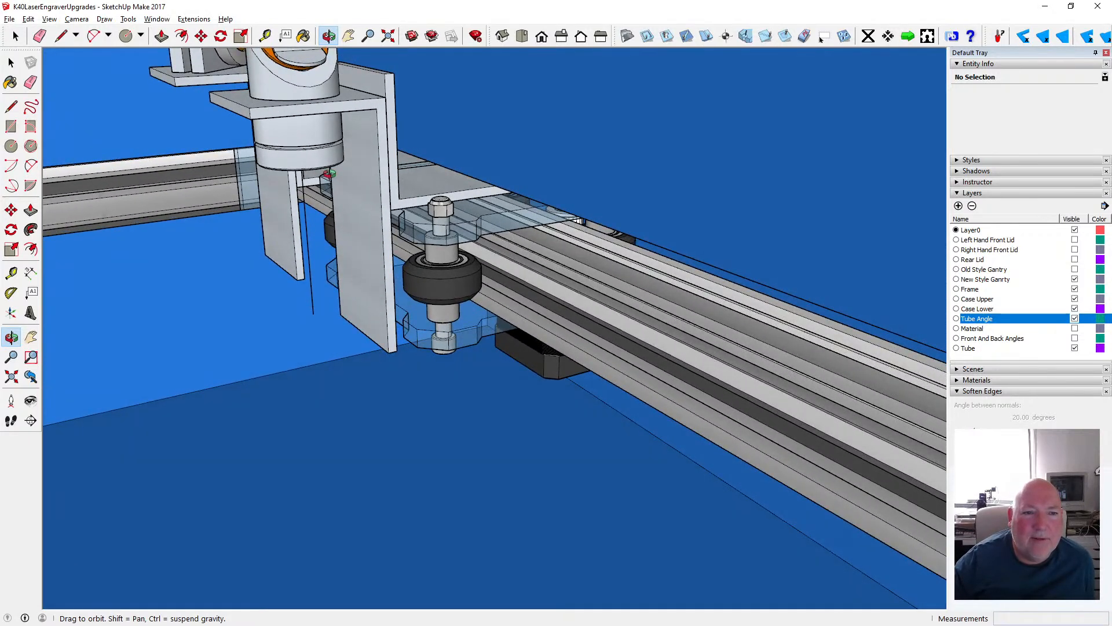
{"action": "scroll", "coordinate": [328, 174], "scroll_direction": "down", "scroll_amount": 5}
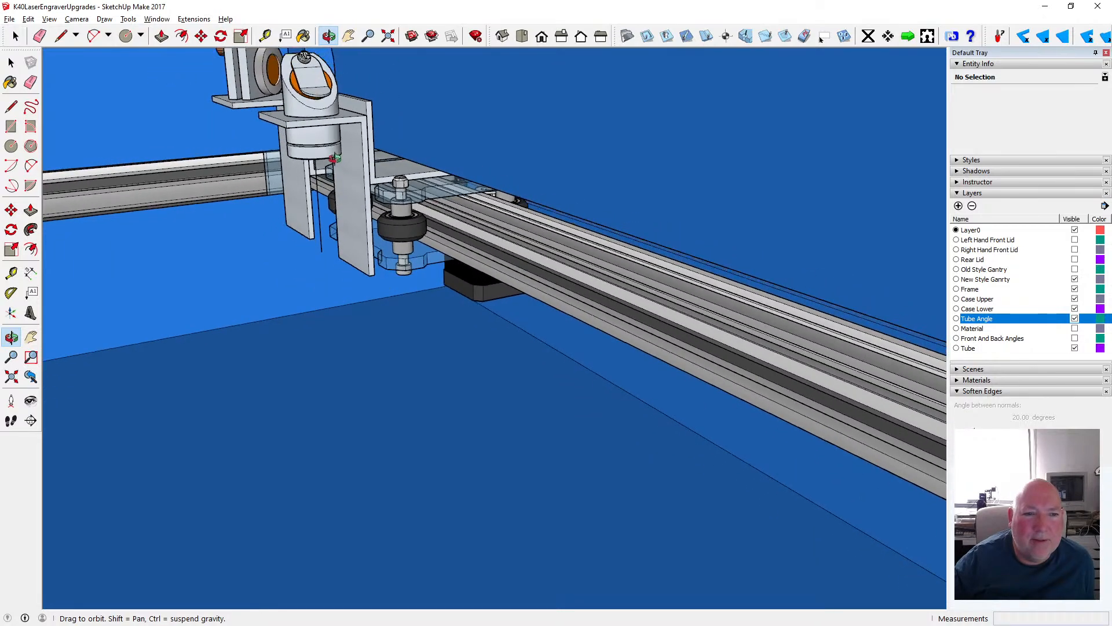
{"action": "left_click_drag", "start_coordinate": [336, 171], "coordinate": [385, 144]}
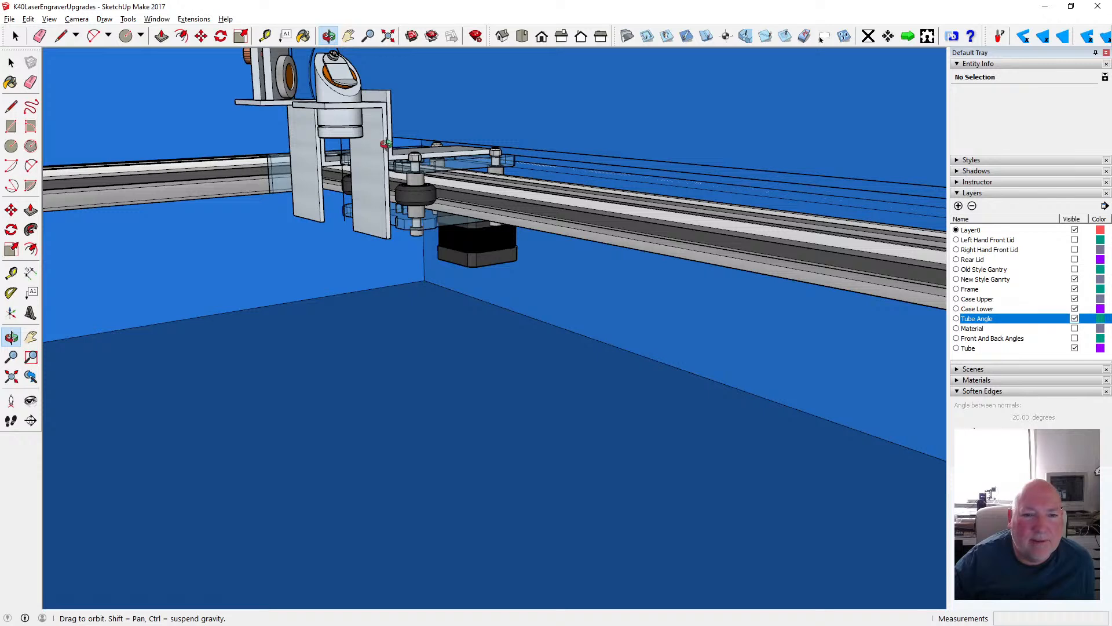
{"action": "scroll", "coordinate": [452, 187], "scroll_direction": "up", "scroll_amount": 3}
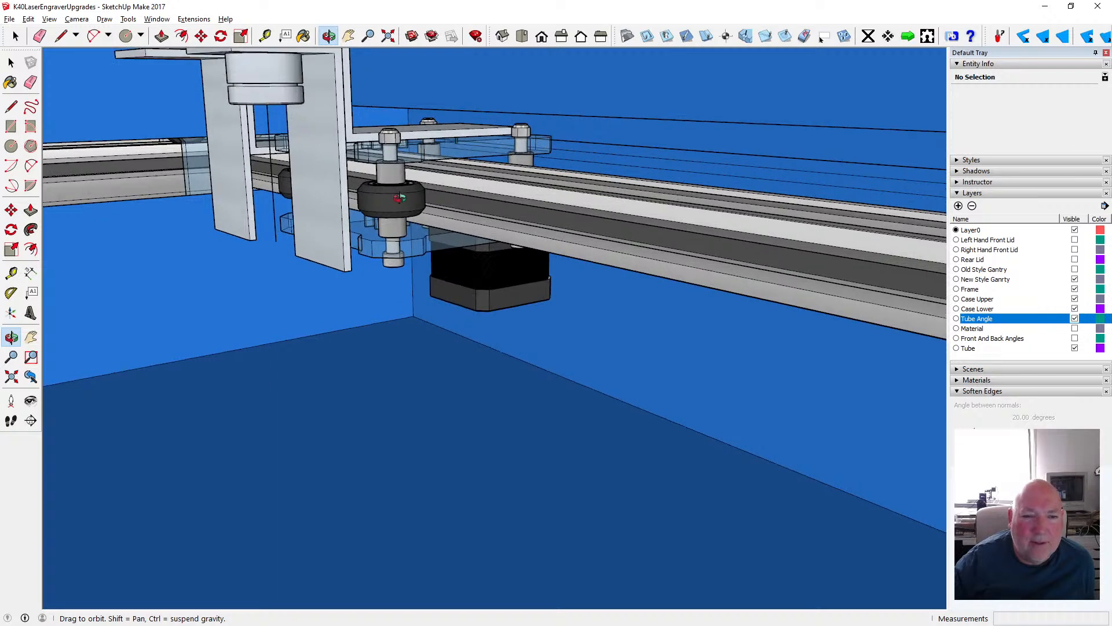
{"action": "left_click_drag", "start_coordinate": [464, 196], "coordinate": [419, 190]}
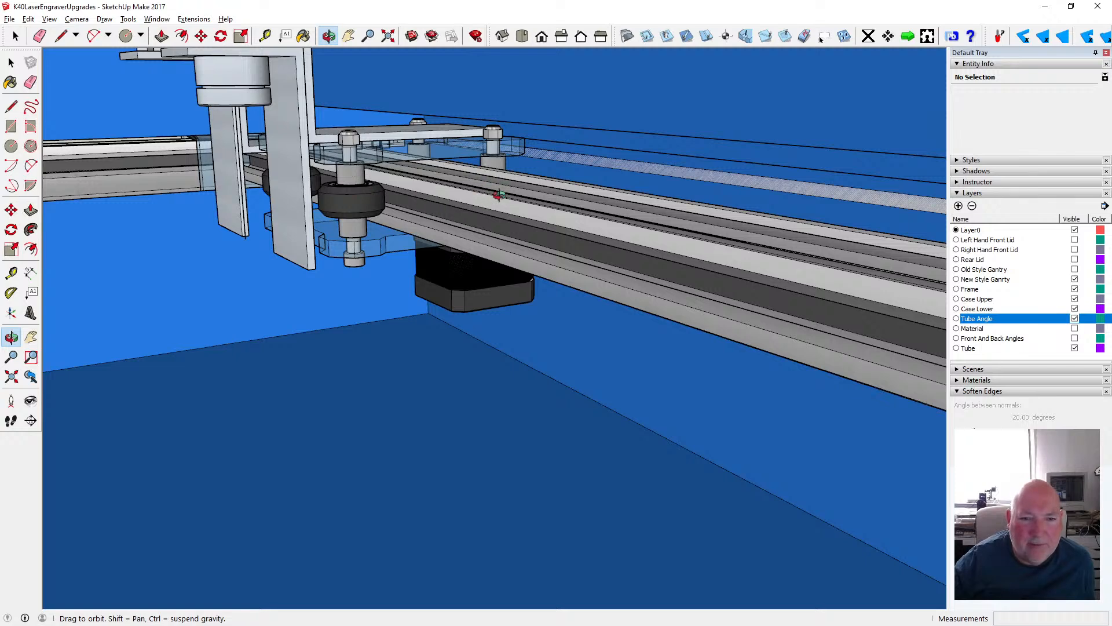
{"action": "left_click_drag", "start_coordinate": [502, 123], "coordinate": [525, 165]}
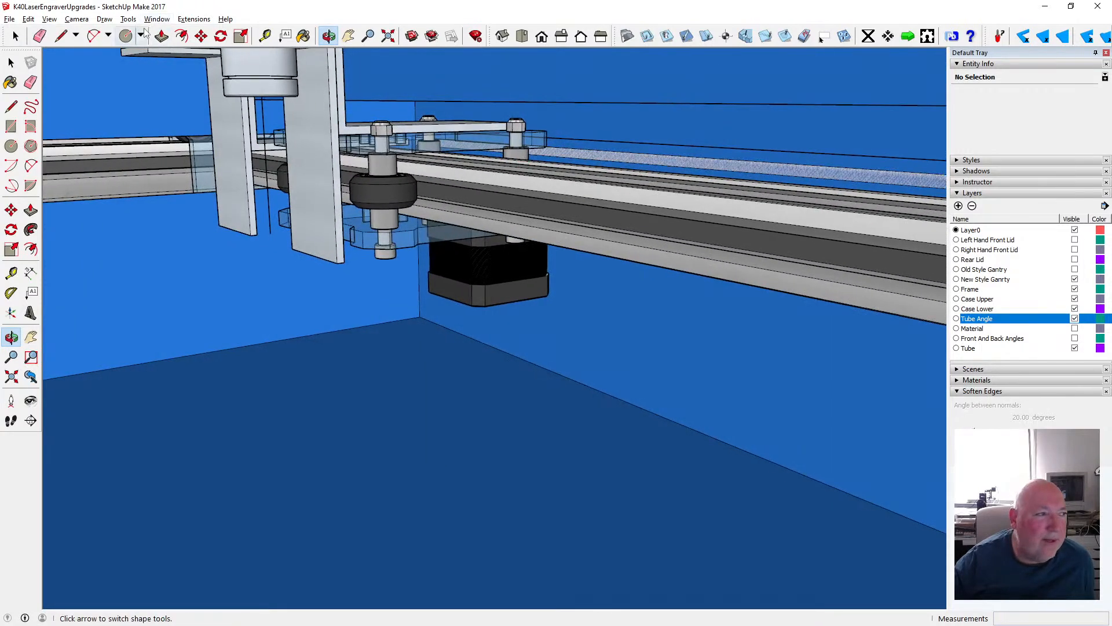
- Save the model
{"action": "left_click", "coordinate": [10, 19]}
{"action": "left_click", "coordinate": [145, 61]}
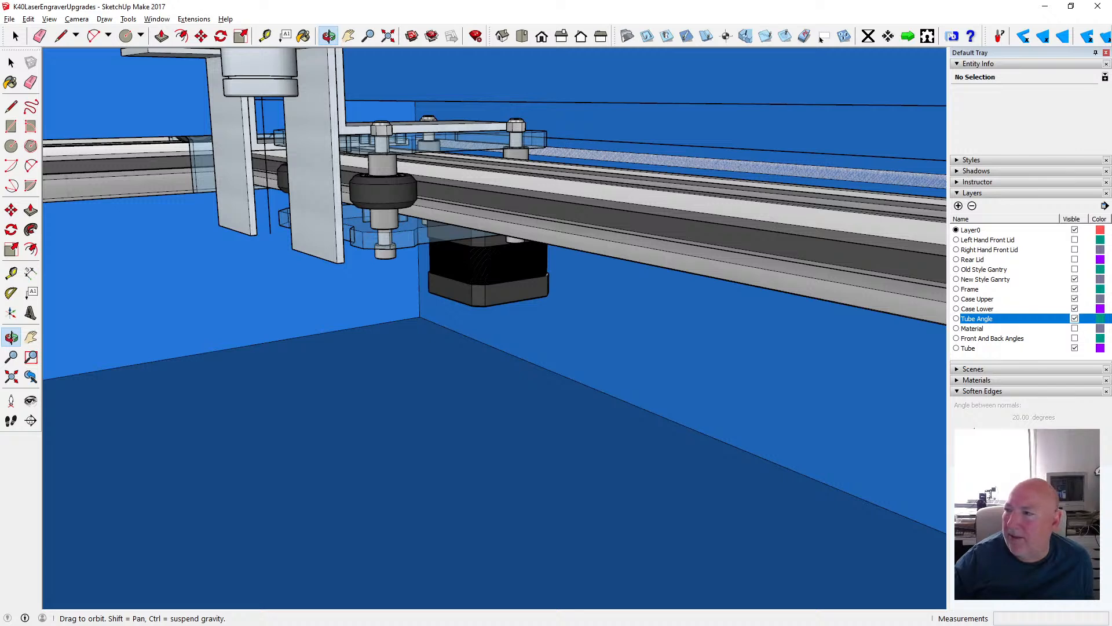
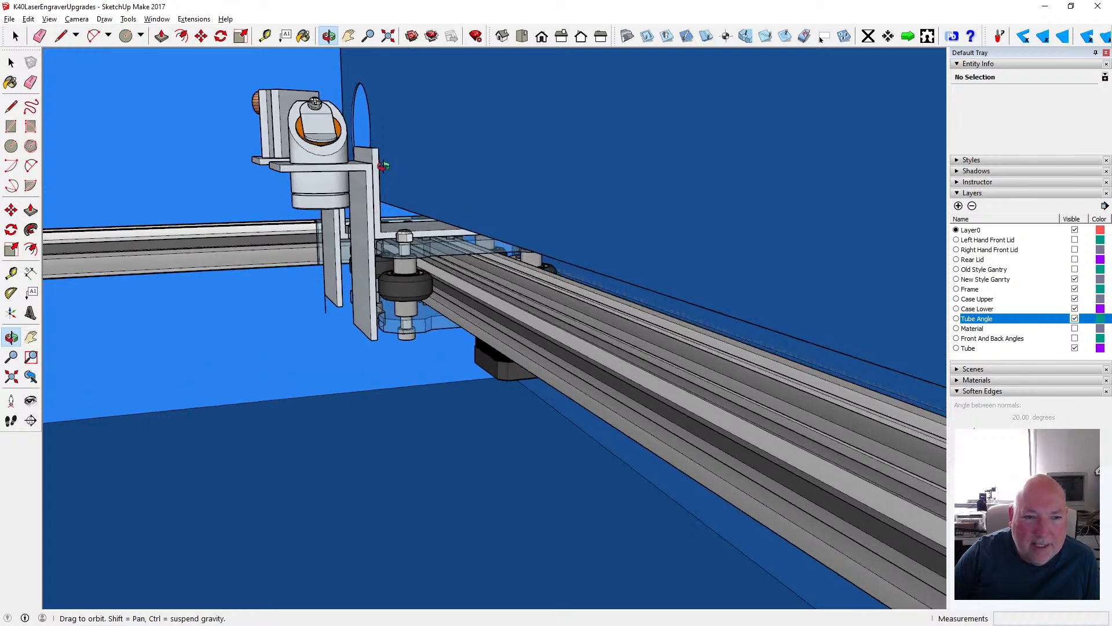
- Examine the laser head carriage inside the case, comparing close-up views along the gantry rail with the whole machine
{"action": "left_click_drag", "start_coordinate": [366, 171], "coordinate": [337, 160]}
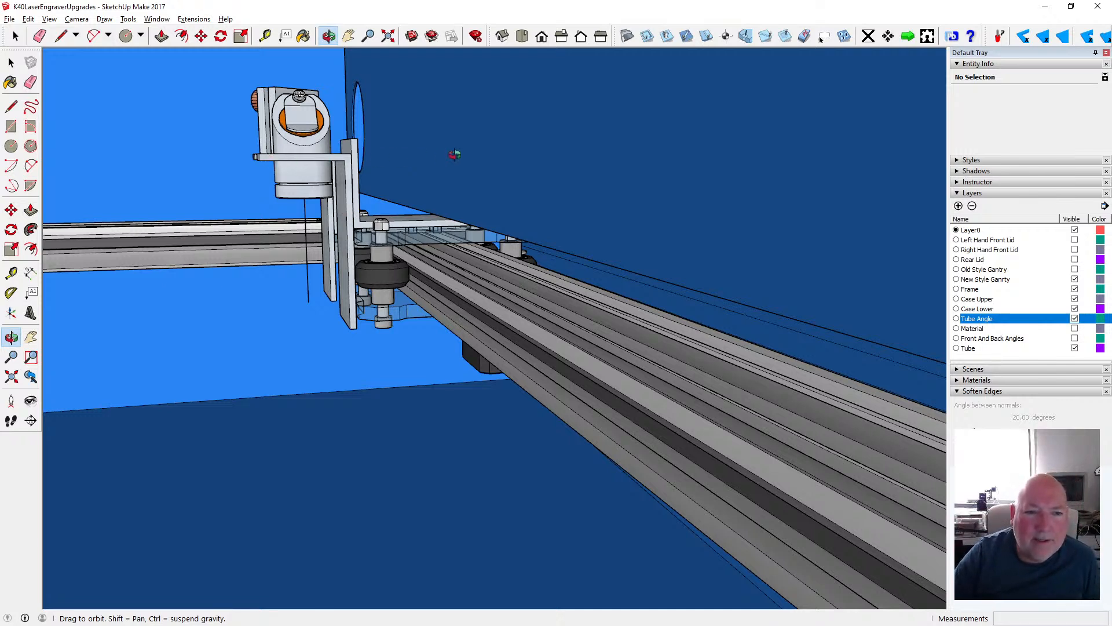
{"action": "left_click_drag", "start_coordinate": [454, 154], "coordinate": [427, 172]}
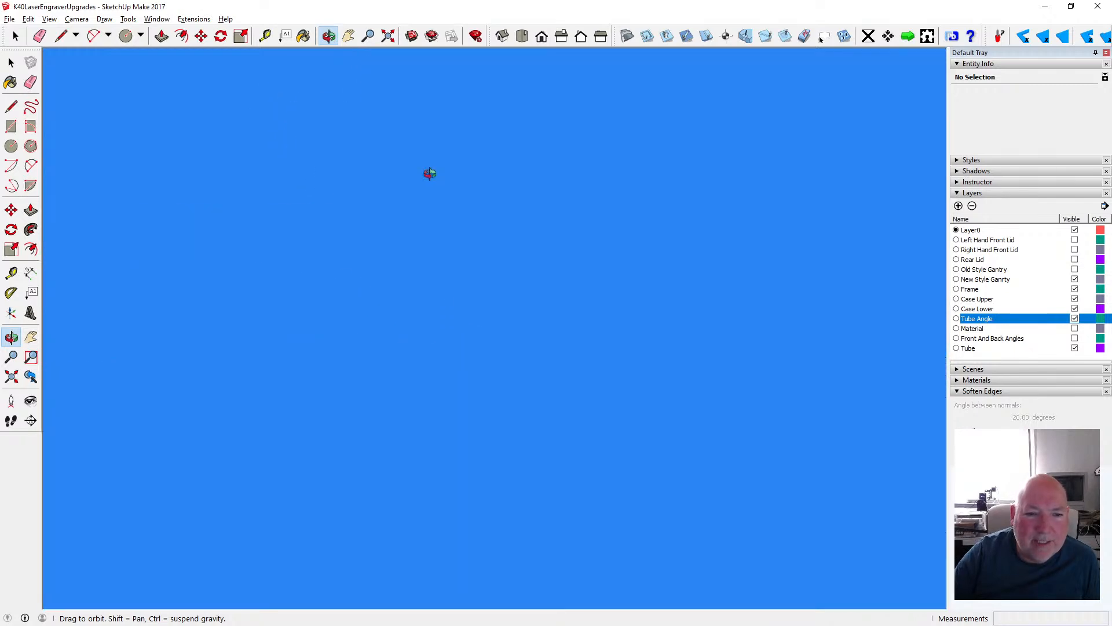
{"action": "left_click", "coordinate": [389, 36]}
{"action": "left_click_drag", "start_coordinate": [384, 200], "coordinate": [613, 254]}
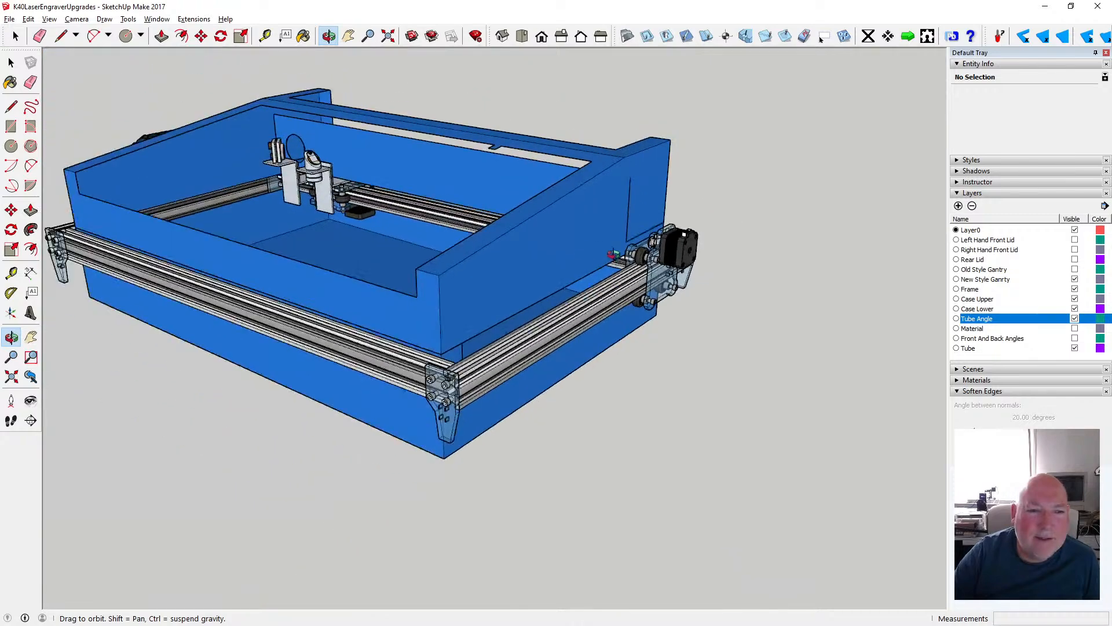
{"action": "scroll", "coordinate": [613, 254], "scroll_direction": "up", "scroll_amount": 6}
{"action": "scroll", "coordinate": [378, 202], "scroll_direction": "up", "scroll_amount": 1}
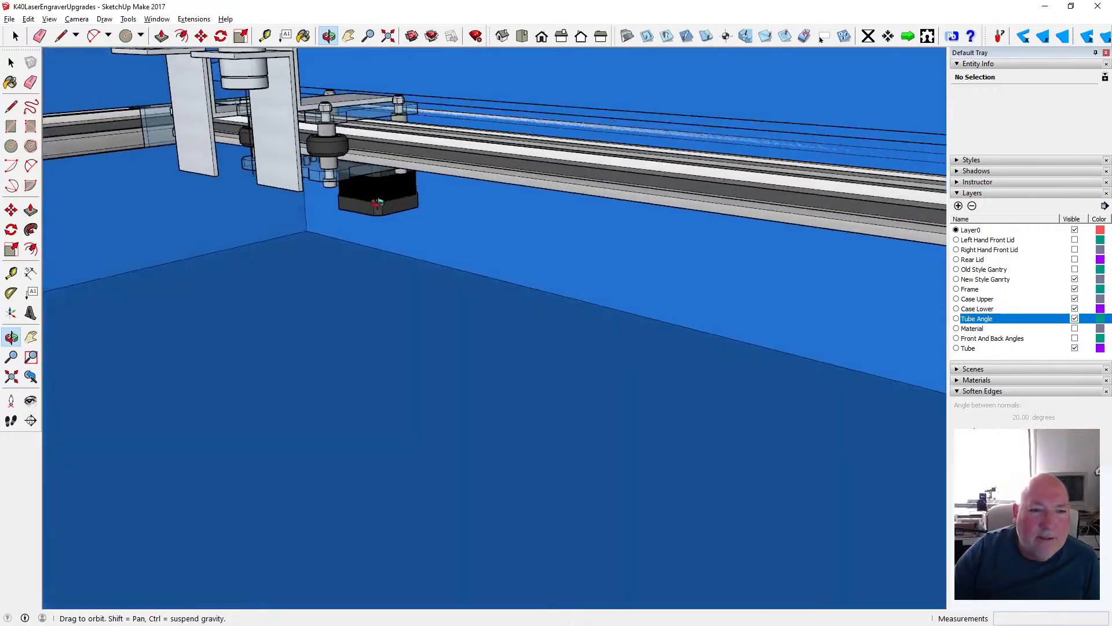
{"action": "scroll", "coordinate": [377, 202], "scroll_direction": "down", "scroll_amount": 2}
{"action": "scroll", "coordinate": [478, 239], "scroll_direction": "down", "scroll_amount": 5}
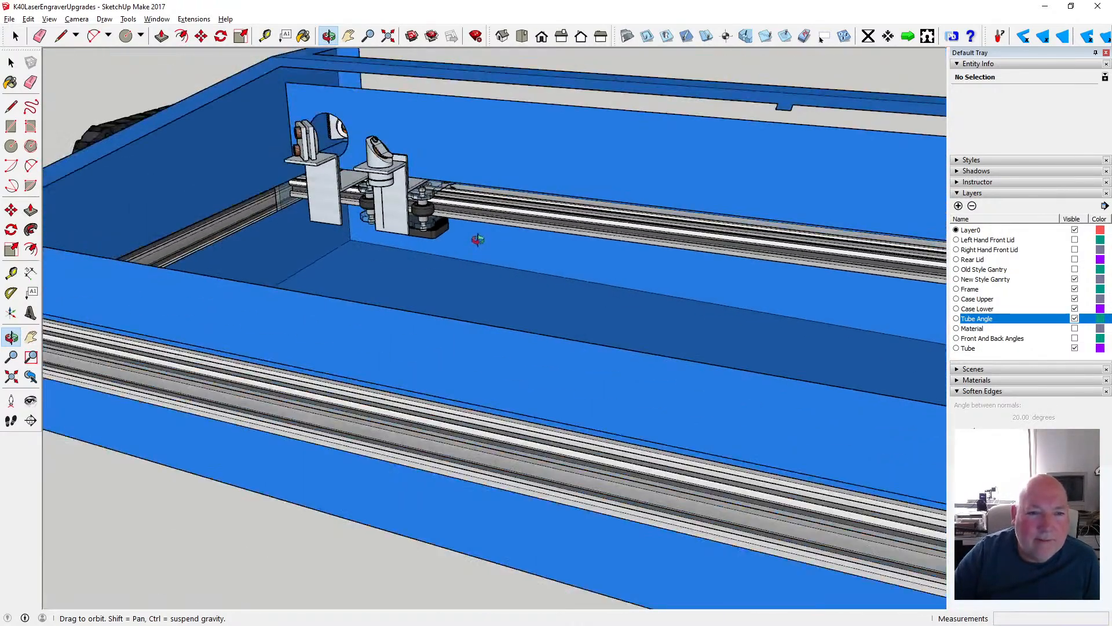
{"action": "scroll", "coordinate": [478, 239], "scroll_direction": "down", "scroll_amount": 1}
{"action": "left_click_drag", "start_coordinate": [477, 239], "coordinate": [519, 232]}
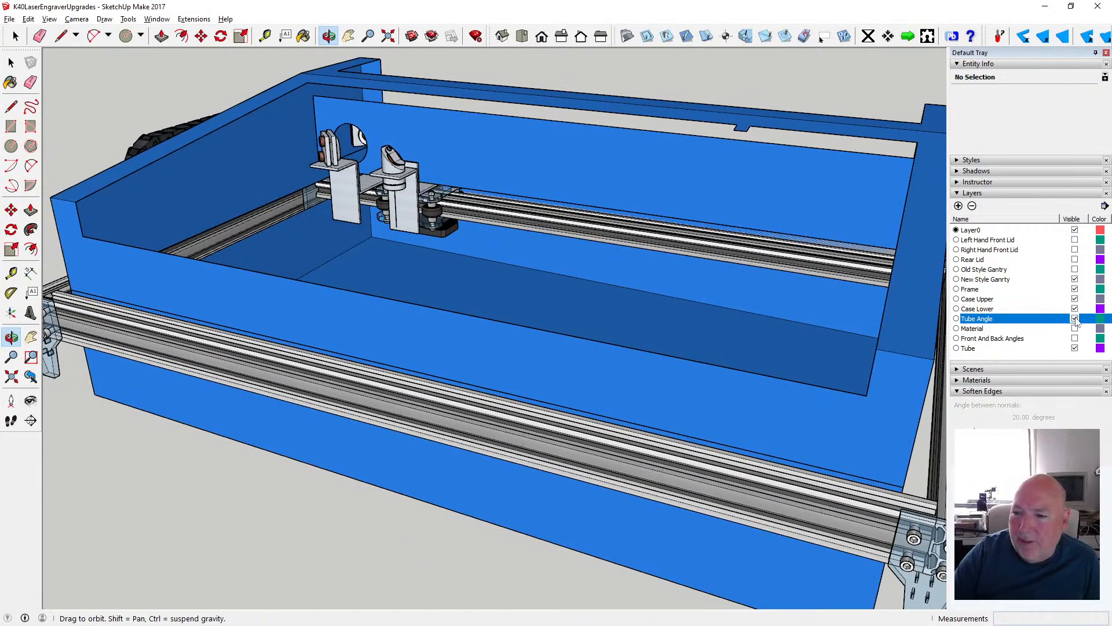
- Hide the Case Lower and Case Upper layers and inspect the exposed laser head carriage and the motor beneath it
{"action": "left_click", "coordinate": [1074, 308]}
{"action": "left_click", "coordinate": [1075, 298]}
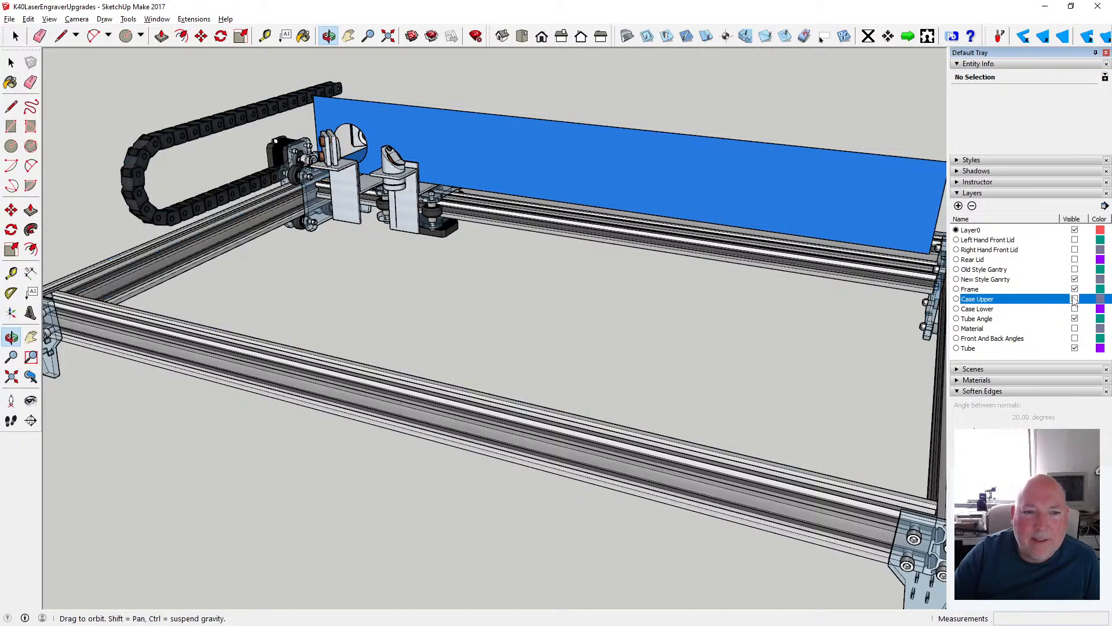
{"action": "left_click_drag", "start_coordinate": [478, 247], "coordinate": [604, 228]}
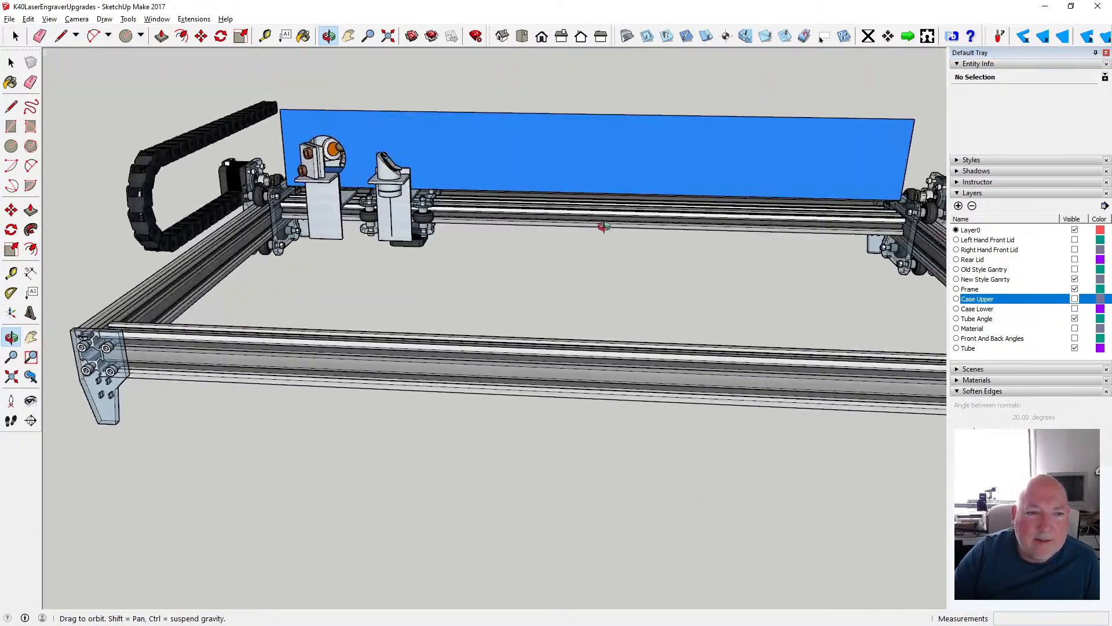
{"action": "scroll", "coordinate": [424, 209], "scroll_direction": "up", "scroll_amount": 5}
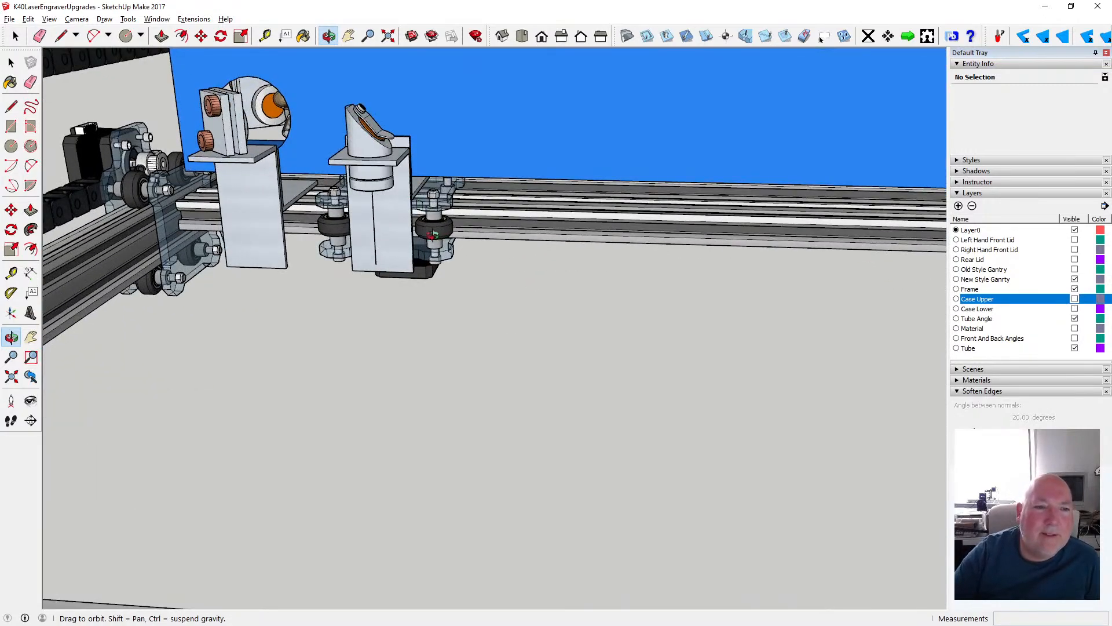
{"action": "left_click_drag", "start_coordinate": [432, 234], "coordinate": [342, 205]}
{"action": "scroll", "coordinate": [424, 272], "scroll_direction": "up", "scroll_amount": 4}
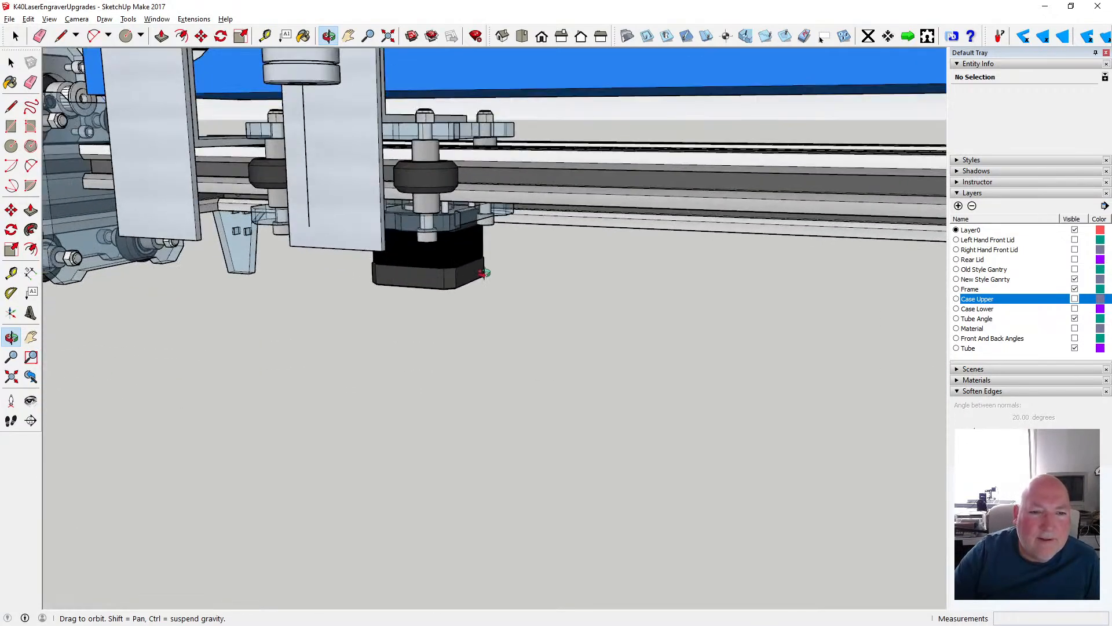
{"action": "left_click_drag", "start_coordinate": [485, 274], "coordinate": [301, 217]}
{"action": "scroll", "coordinate": [382, 284], "scroll_direction": "down", "scroll_amount": 5}
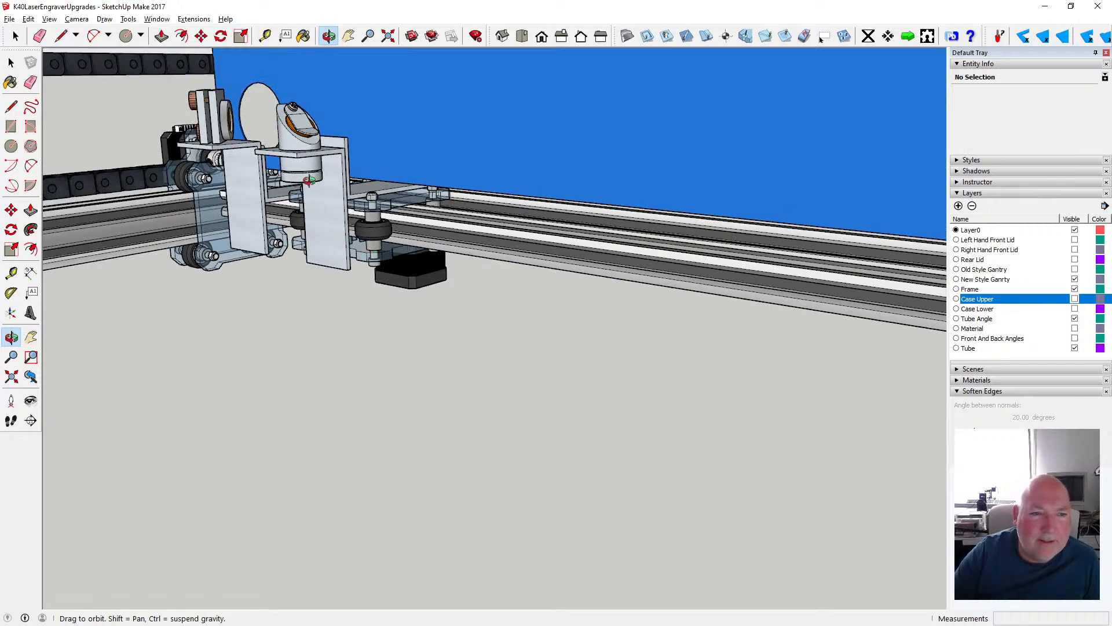
- Inspect the laser head's mounting brackets, wheels and motor up close against the gantry rail and the tube compartment panel
{"action": "scroll", "coordinate": [309, 180], "scroll_direction": "up", "scroll_amount": 5}
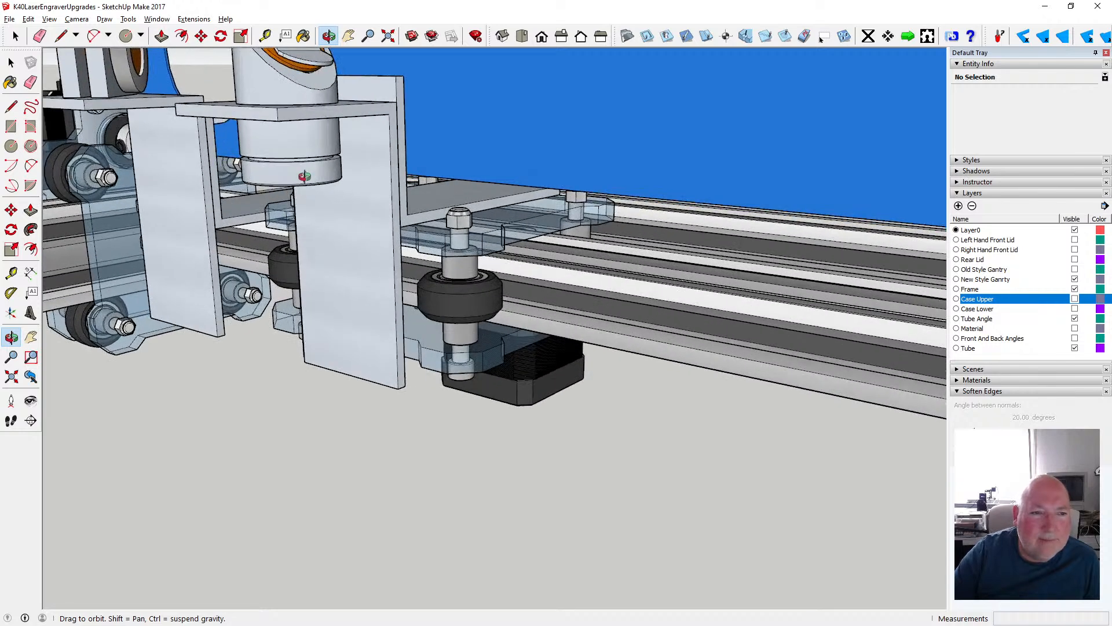
{"action": "scroll", "coordinate": [304, 176], "scroll_direction": "up", "scroll_amount": 3}
{"action": "scroll", "coordinate": [323, 219], "scroll_direction": "down", "scroll_amount": 4}
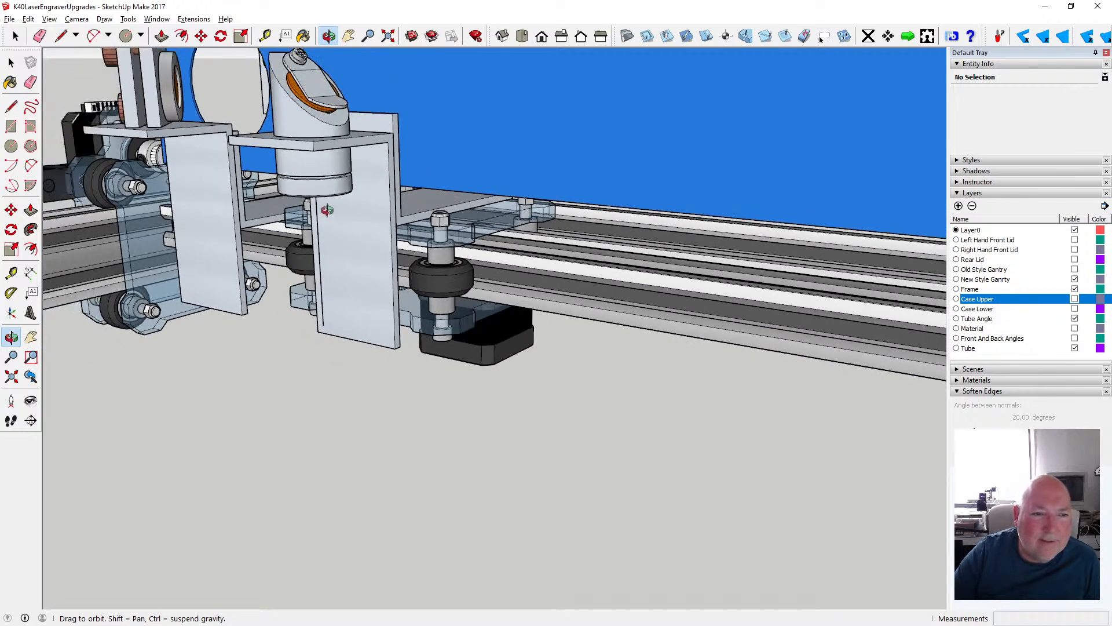
{"action": "left_click_drag", "start_coordinate": [327, 210], "coordinate": [359, 189]}
{"action": "mouse_move", "coordinate": [359, 189]}
{"action": "middle_mouse_down"}
{"action": "mouse_move", "coordinate": [348, 191]}
{"action": "mouse_move", "coordinate": [361, 206]}
{"action": "mouse_move", "coordinate": [357, 190]}
{"action": "middle_mouse_up"}
{"action": "left_click_drag", "start_coordinate": [357, 190], "coordinate": [240, 190]}
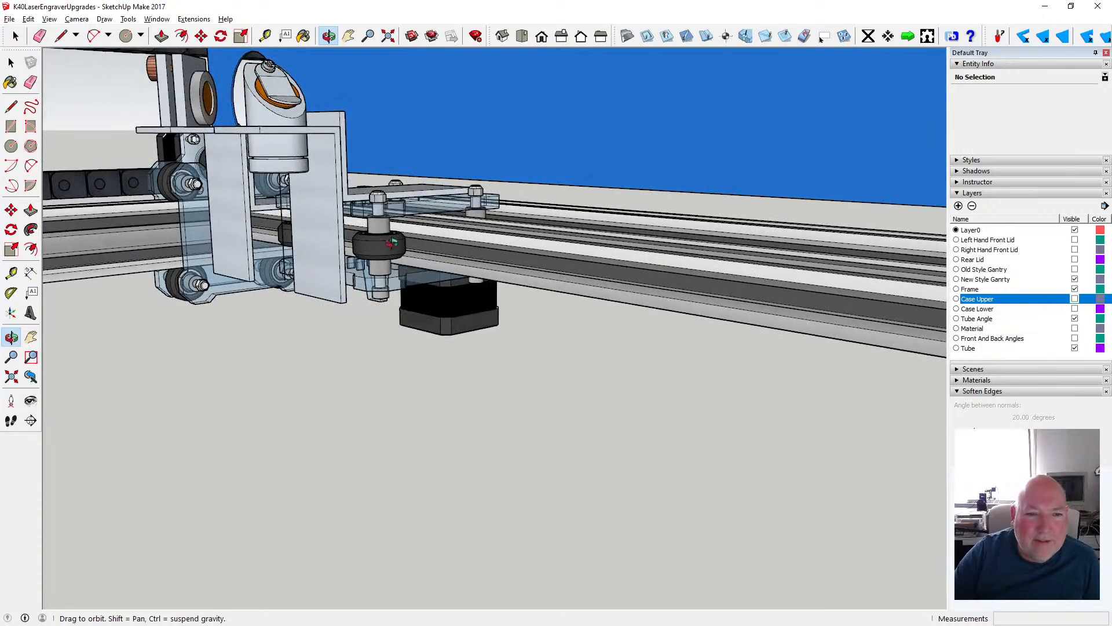
{"action": "scroll", "coordinate": [330, 240], "scroll_direction": "down", "scroll_amount": 4}
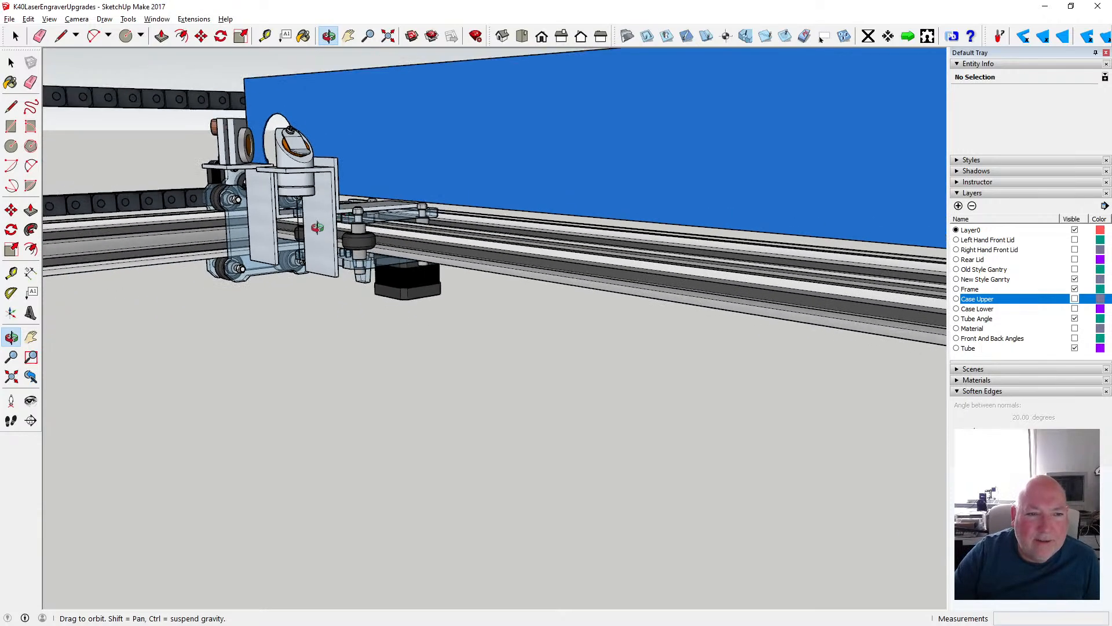
{"action": "scroll", "coordinate": [318, 227], "scroll_direction": "down", "scroll_amount": 4}
{"action": "scroll", "coordinate": [321, 220], "scroll_direction": "up", "scroll_amount": 3}
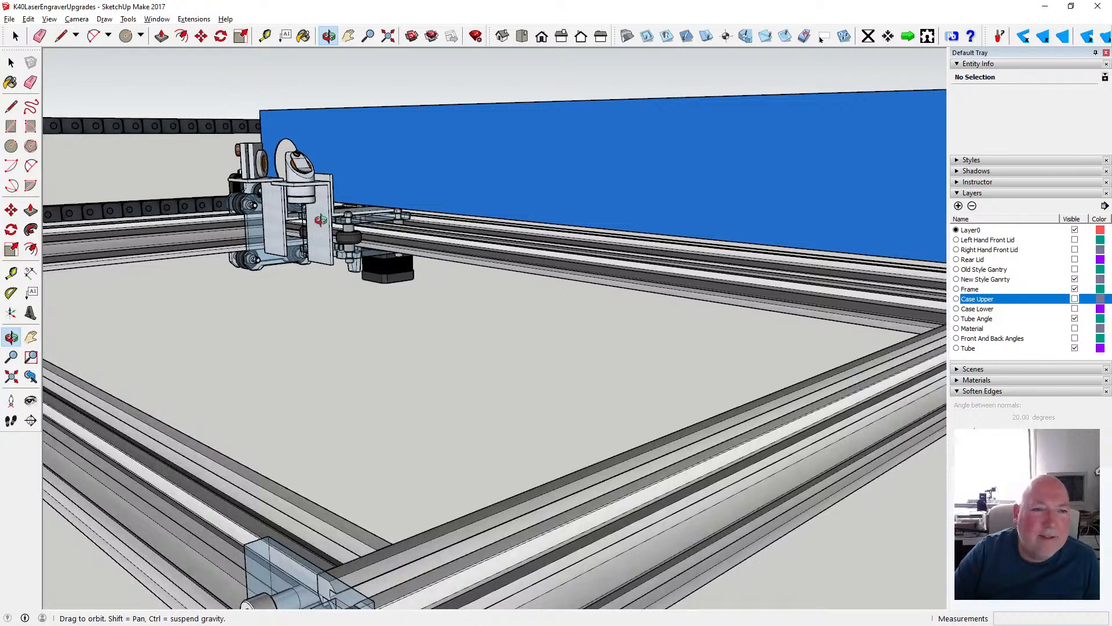
- Examine the laser tube, its angled compartment panel and the gantry end plate from the frame's end and rear
{"action": "left_click_drag", "start_coordinate": [341, 224], "coordinate": [264, 255]}
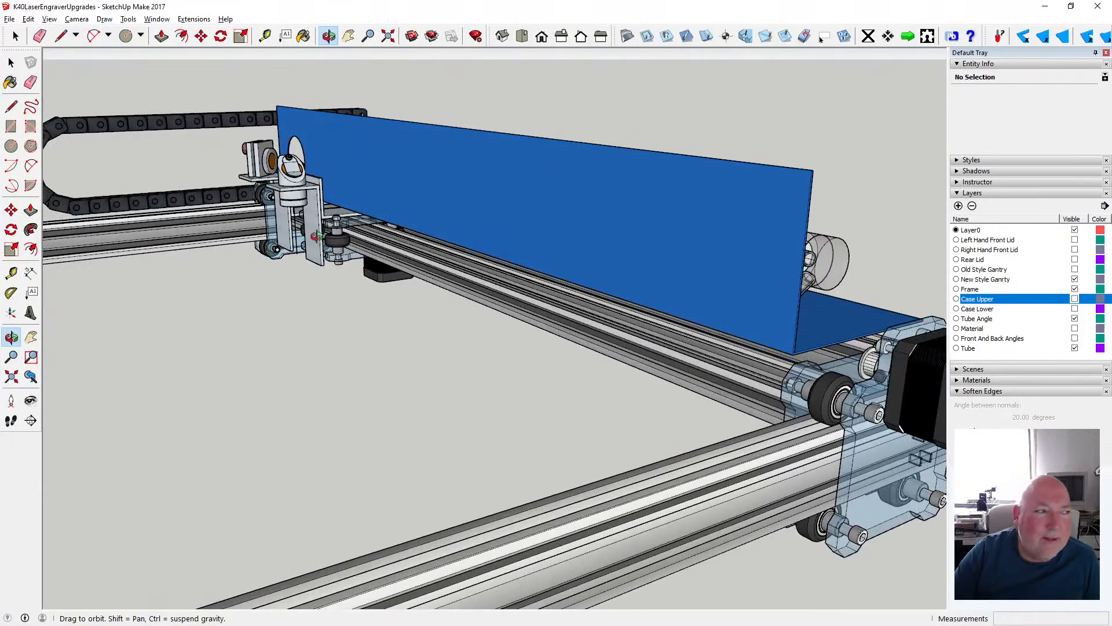
{"action": "scroll", "coordinate": [316, 237], "scroll_direction": "down", "scroll_amount": 3}
{"action": "scroll", "coordinate": [376, 218], "scroll_direction": "up", "scroll_amount": 4}
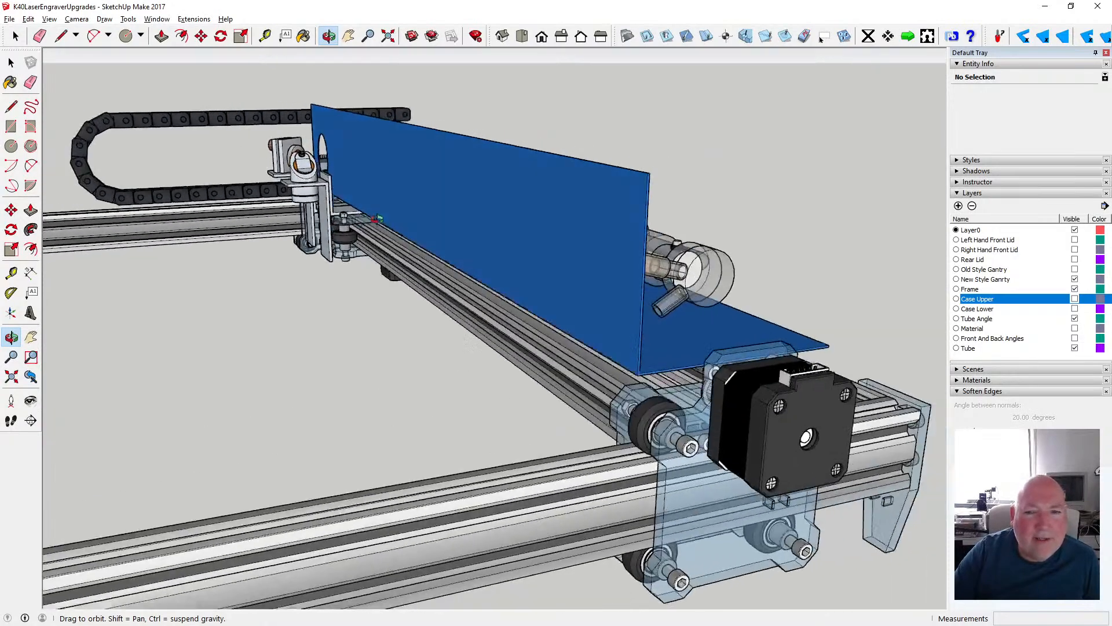
{"action": "left_click_drag", "start_coordinate": [376, 219], "coordinate": [384, 251]}
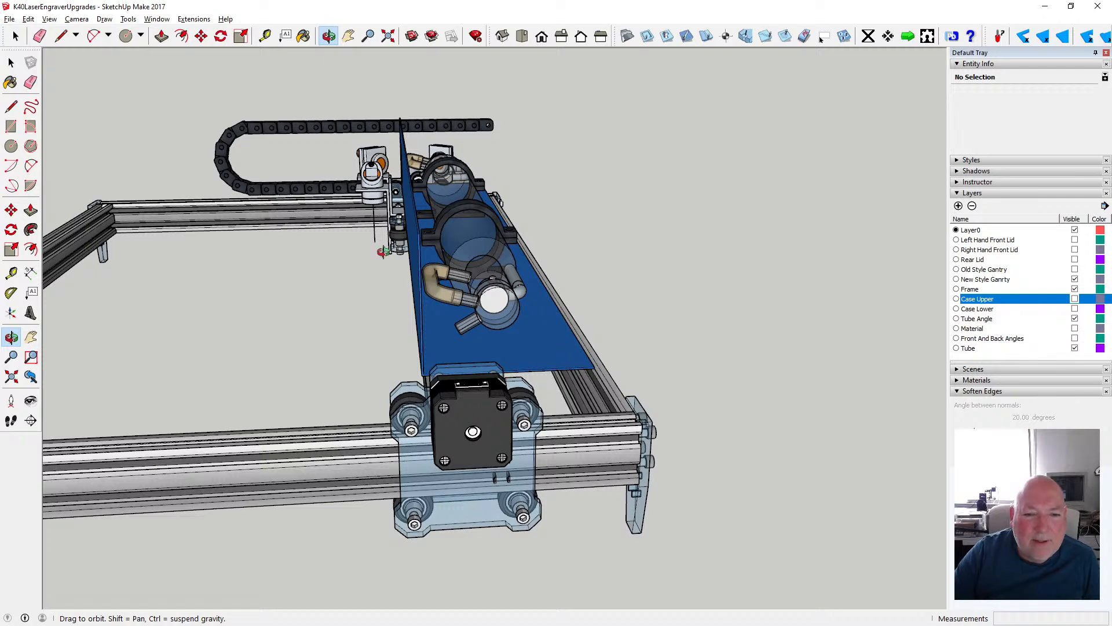
{"action": "left_click_drag", "start_coordinate": [533, 290], "coordinate": [179, 287]}
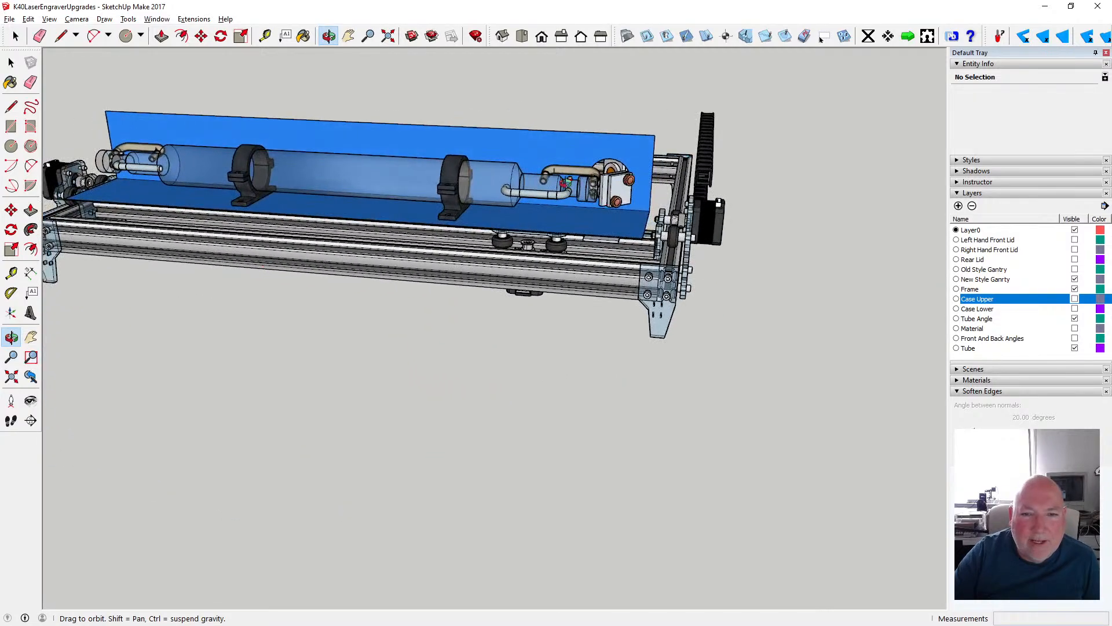
{"action": "scroll", "coordinate": [419, 209], "scroll_direction": "down", "scroll_amount": 3}
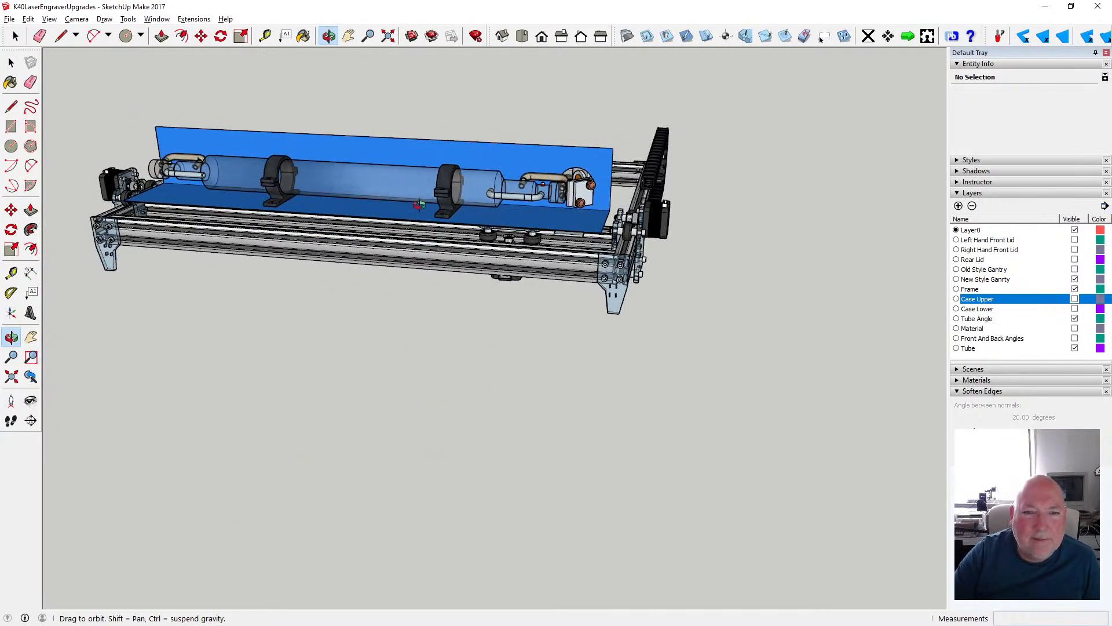
{"action": "left_click_drag", "start_coordinate": [429, 208], "coordinate": [547, 233]}
{"action": "scroll", "coordinate": [429, 254], "scroll_direction": "up", "scroll_amount": 3}
{"action": "left_click_drag", "start_coordinate": [429, 254], "coordinate": [478, 248]}
{"action": "scroll", "coordinate": [515, 268], "scroll_direction": "down", "scroll_amount": 5}
{"action": "scroll", "coordinate": [478, 248], "scroll_direction": "up", "scroll_amount": 8}
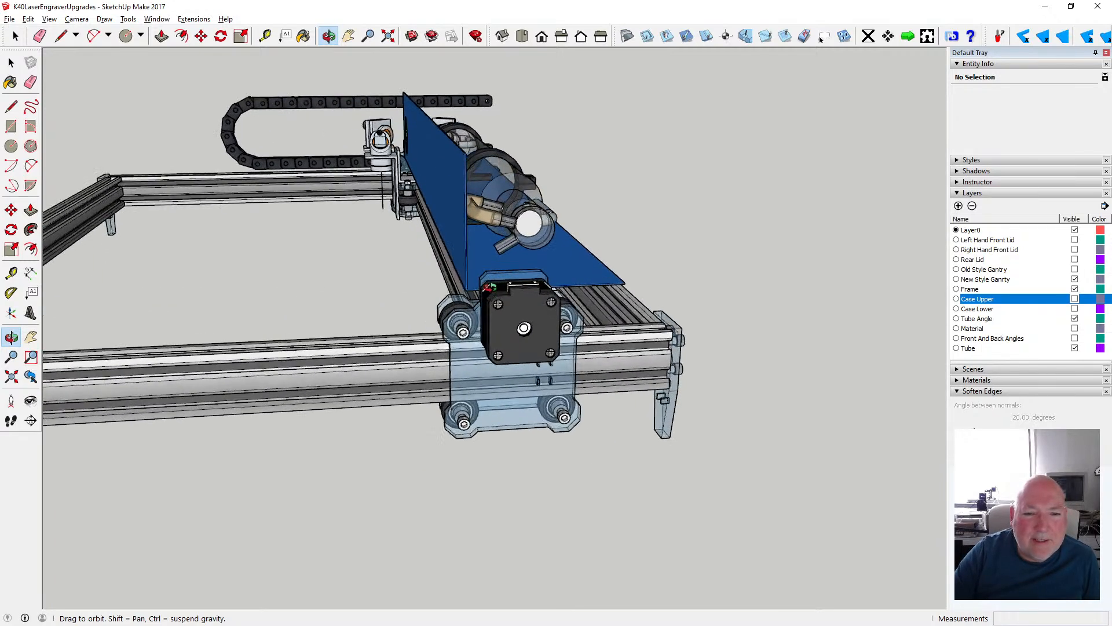
{"action": "scroll", "coordinate": [489, 286], "scroll_direction": "down", "scroll_amount": 7}
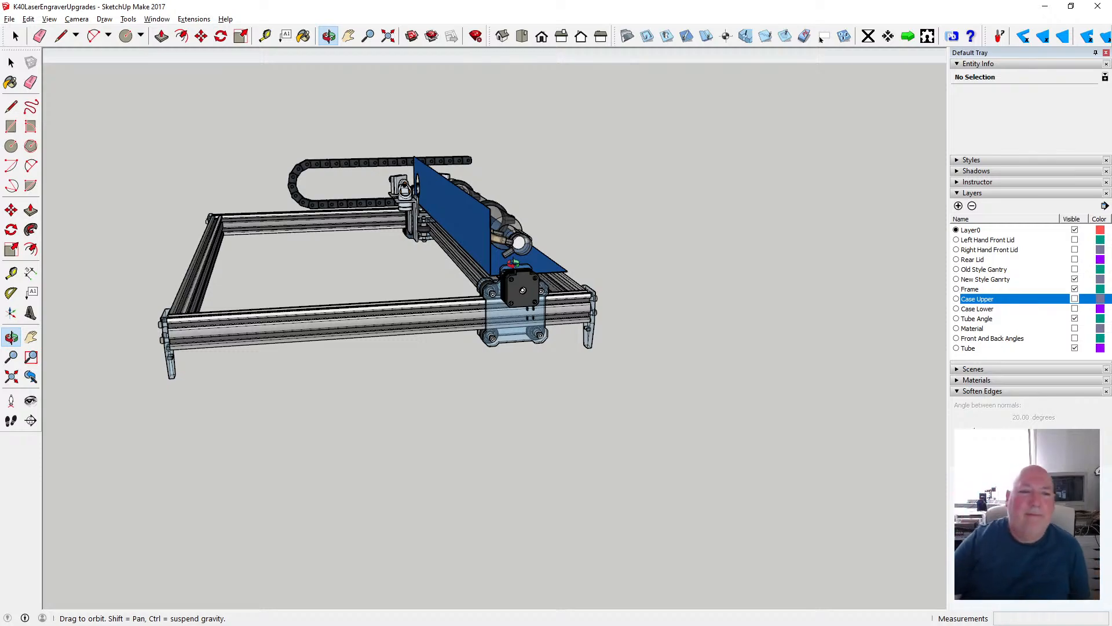
- Measure across the frame from the rail opposite the laser tube with the Tape Measure
{"action": "left_click_drag", "start_coordinate": [285, 268], "coordinate": [349, 280]}
{"action": "key", "text": "t"}
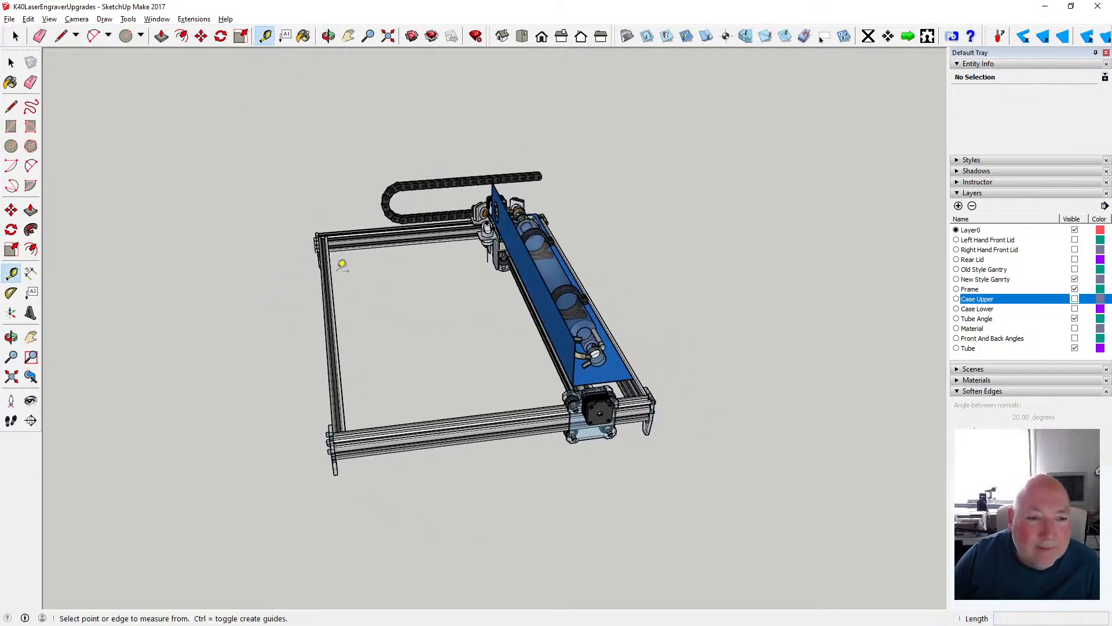
{"action": "left_click", "coordinate": [329, 275]}
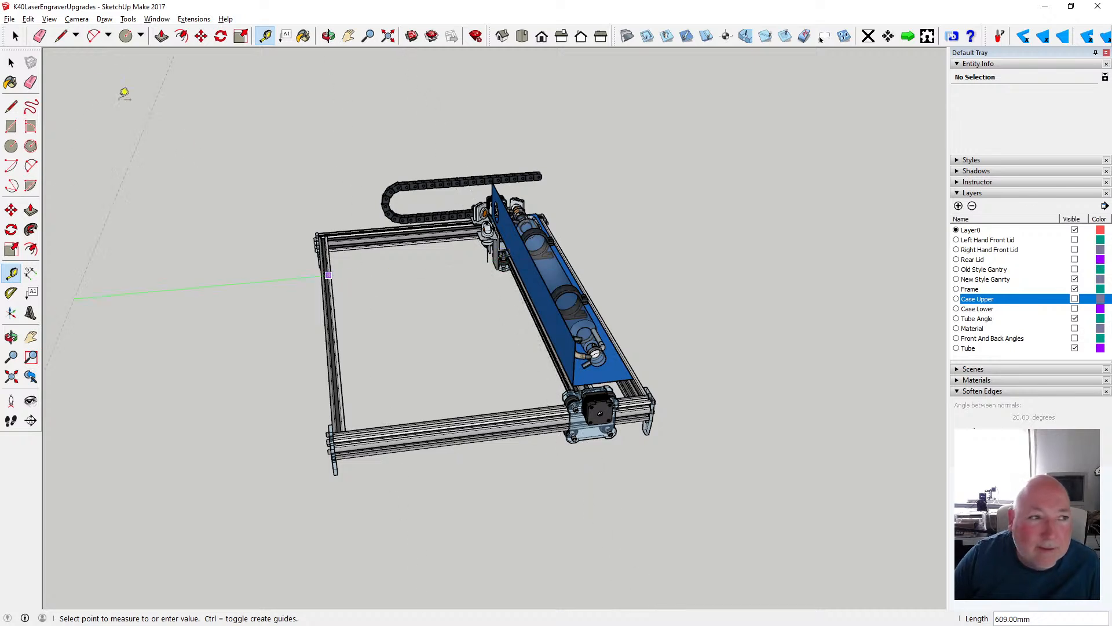
{"action": "left_click", "coordinate": [11, 62]}
{"action": "scroll", "coordinate": [301, 197], "scroll_direction": "down", "scroll_amount": 2}
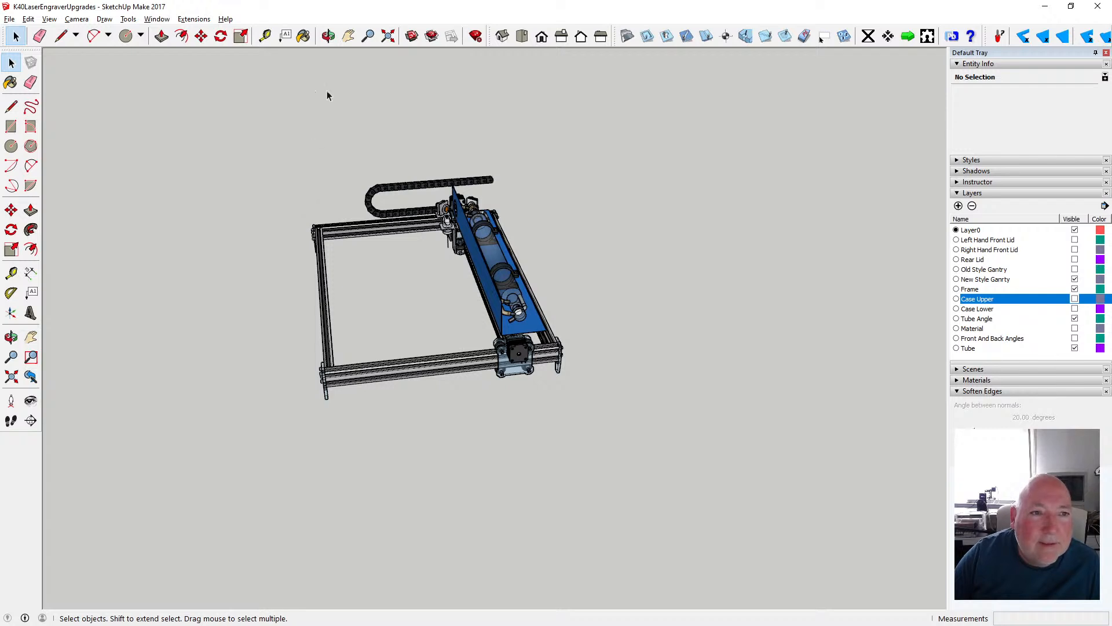
- Measure the length of the frame side opposite the laser tube from corner to corner and review the open frame
{"action": "left_click", "coordinate": [328, 36]}
{"action": "mouse_move", "coordinate": [368, 249]}
{"action": "left_mouse_down"}
{"action": "mouse_move", "coordinate": [381, 288]}
{"action": "mouse_move", "coordinate": [360, 249]}
{"action": "left_mouse_up"}
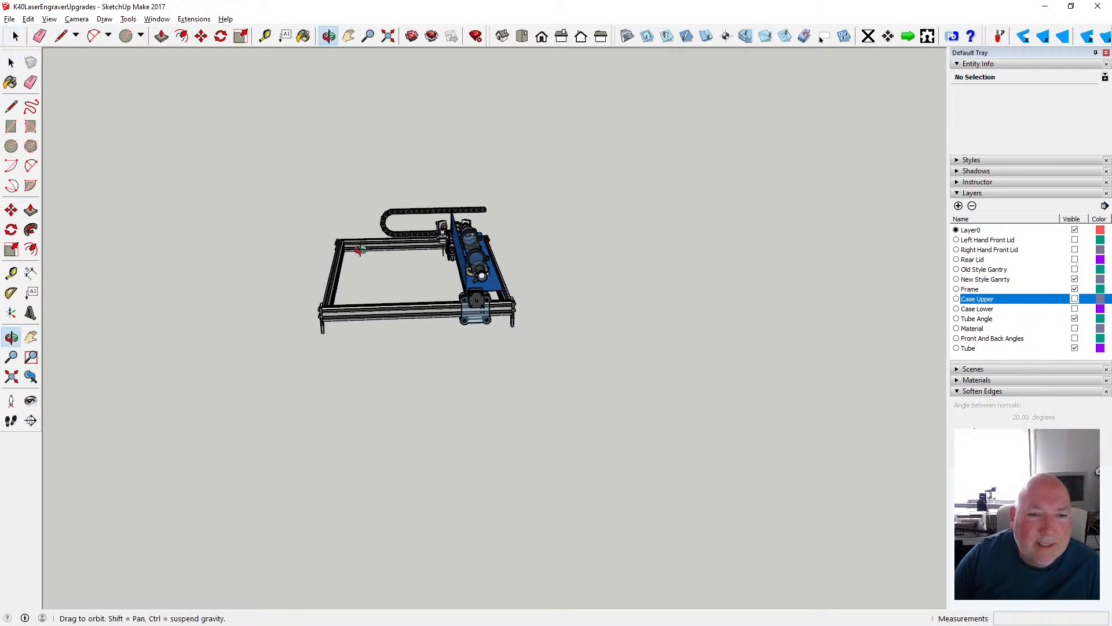
{"action": "scroll", "coordinate": [392, 271], "scroll_direction": "up", "scroll_amount": 5}
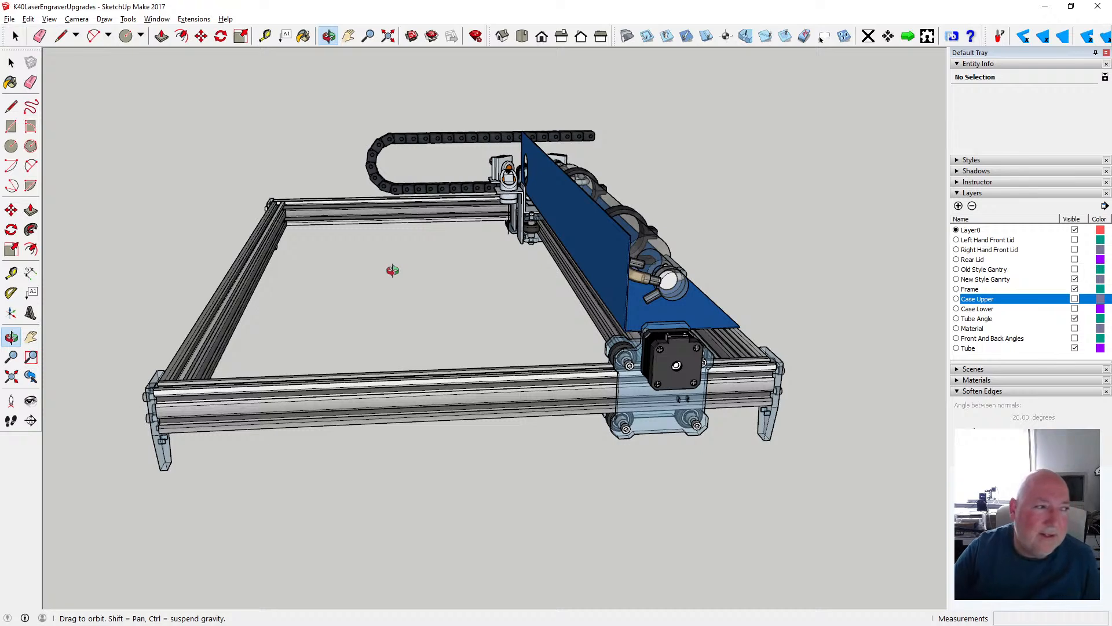
{"action": "scroll", "coordinate": [428, 324], "scroll_direction": "down", "scroll_amount": 2}
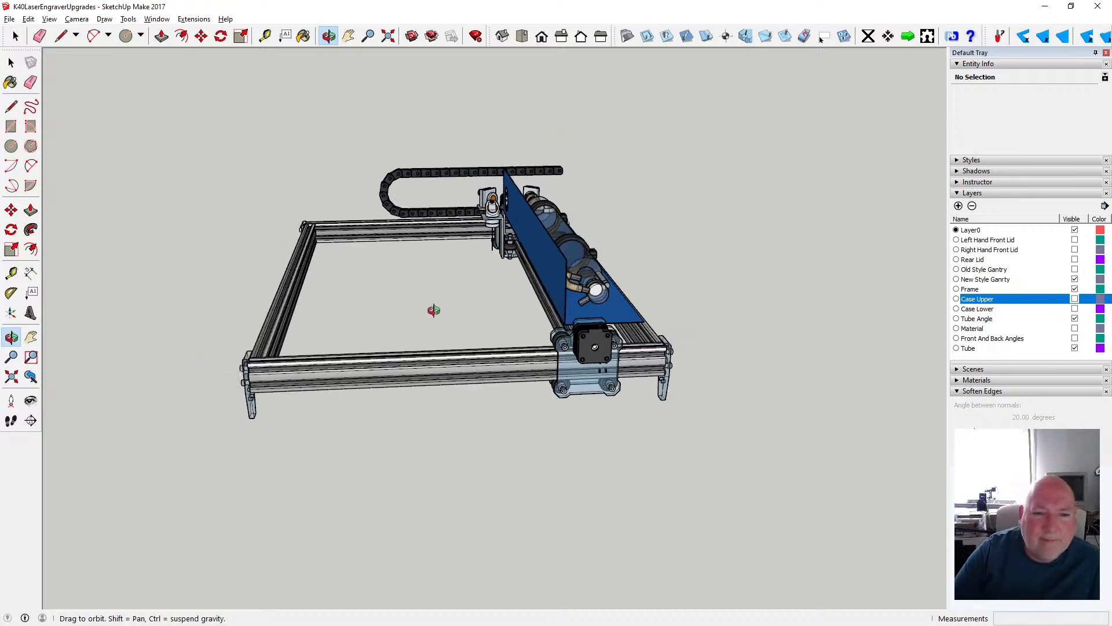
{"action": "scroll", "coordinate": [402, 347], "scroll_direction": "up", "scroll_amount": 2}
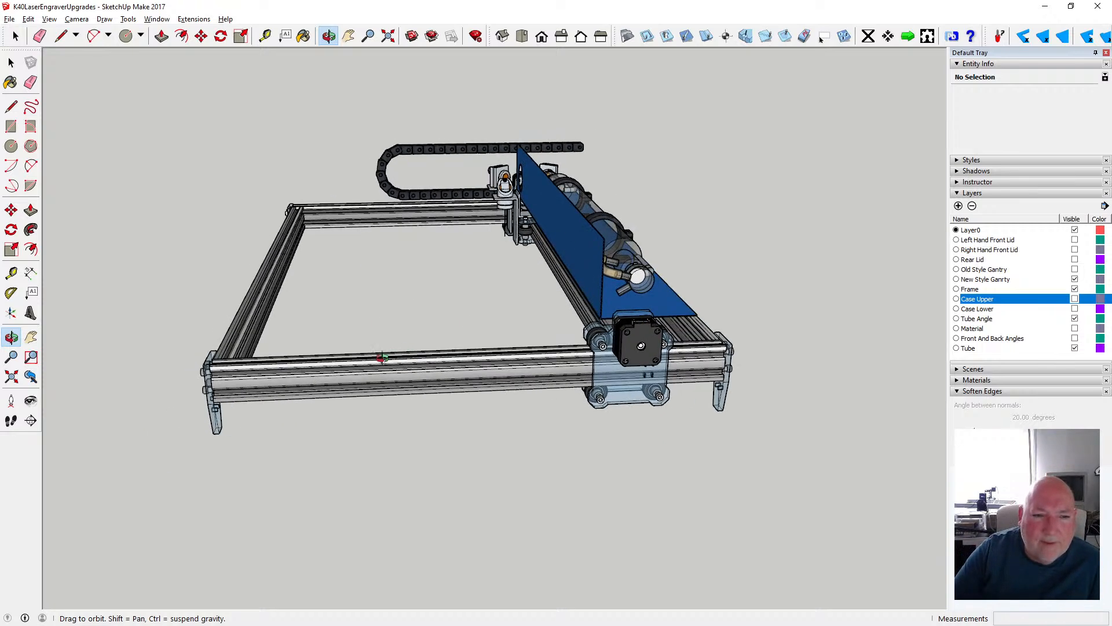
{"action": "scroll", "coordinate": [413, 357], "scroll_direction": "up", "scroll_amount": 2}
{"action": "left_click_drag", "start_coordinate": [643, 360], "coordinate": [536, 353]}
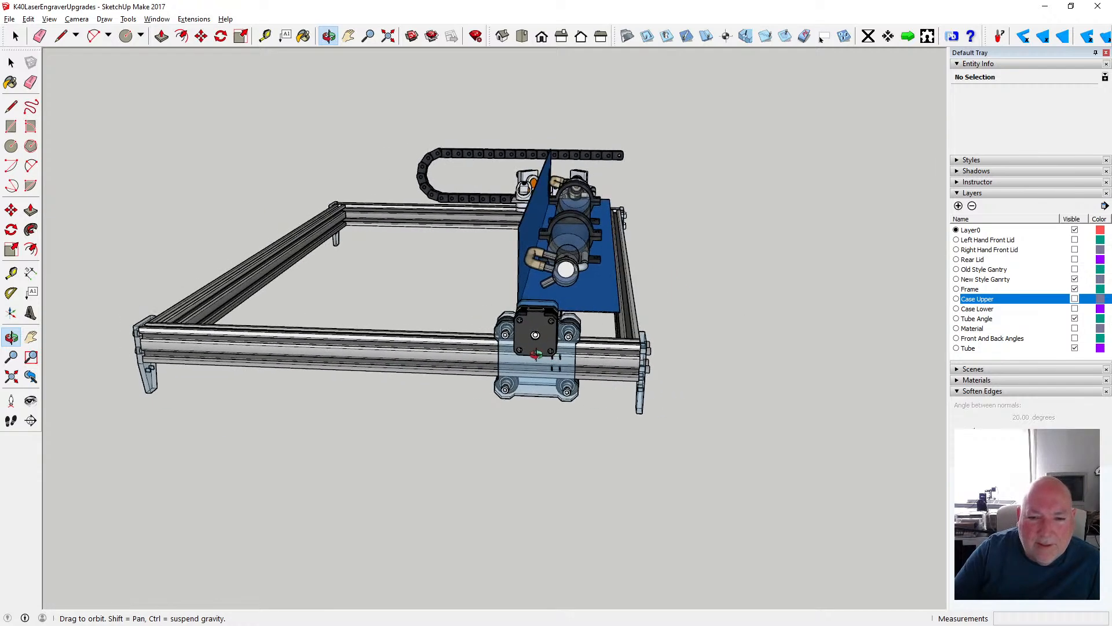
{"action": "left_click", "coordinate": [265, 36]}
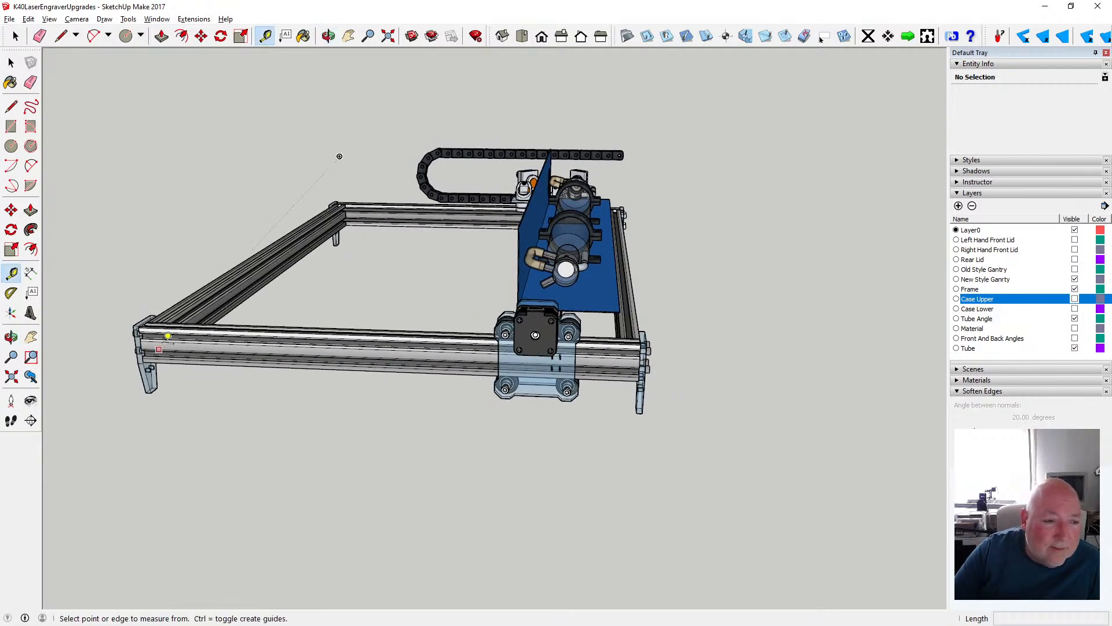
{"action": "left_click", "coordinate": [139, 332]}
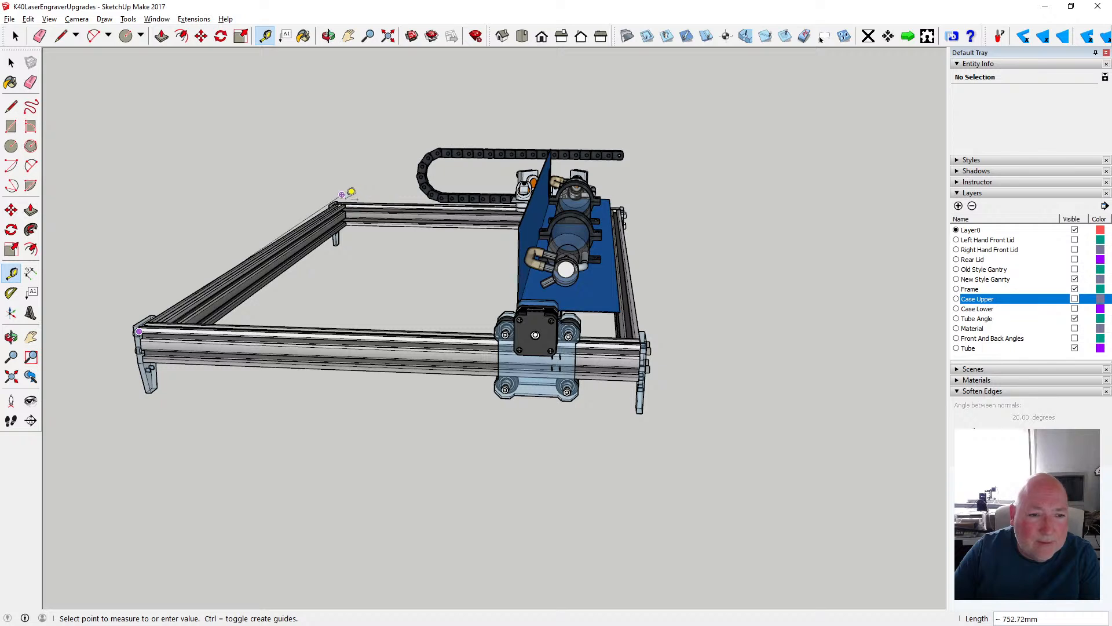
{"action": "left_click", "coordinate": [11, 62]}
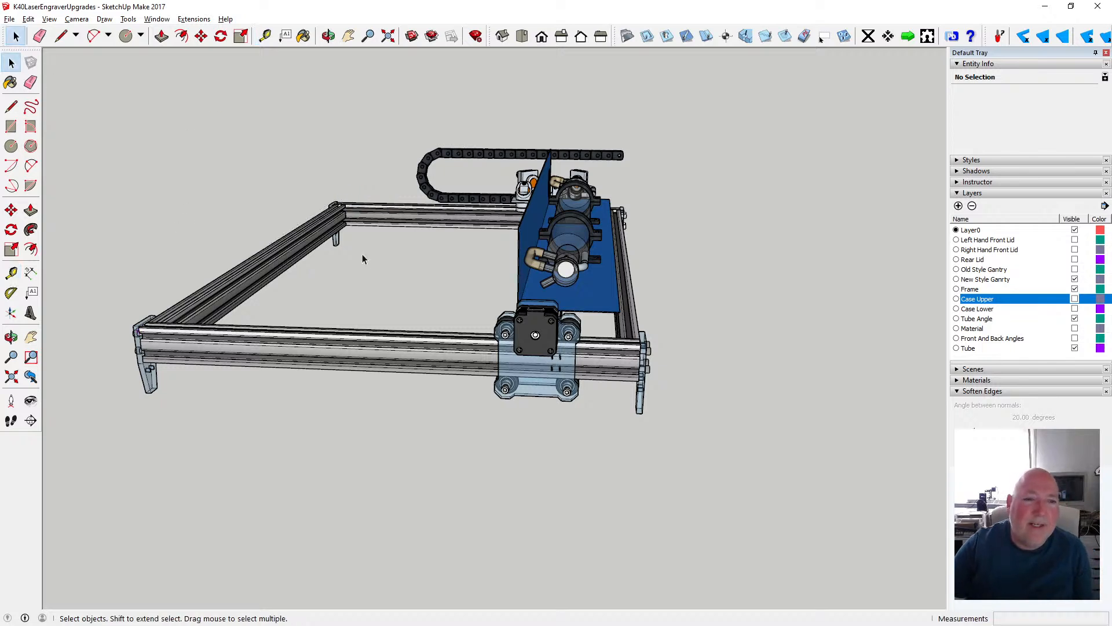
{"action": "left_click", "coordinate": [329, 36]}
{"action": "left_click_drag", "start_coordinate": [499, 262], "coordinate": [477, 272]}
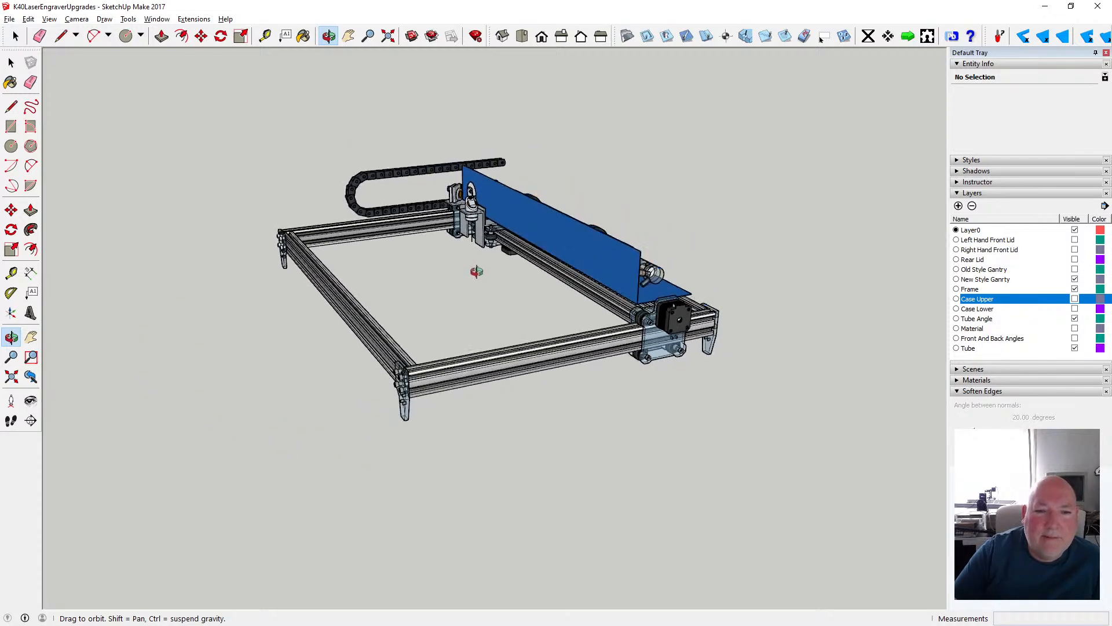
- Show the Case Upper layer and examine how the upper case sits over the frame and gantry
{"action": "left_click", "coordinate": [1075, 299]}
{"action": "left_click_drag", "start_coordinate": [434, 318], "coordinate": [341, 259]}
{"action": "scroll", "coordinate": [527, 234], "scroll_direction": "up", "scroll_amount": 4}
{"action": "left_click_drag", "start_coordinate": [476, 282], "coordinate": [430, 313]}
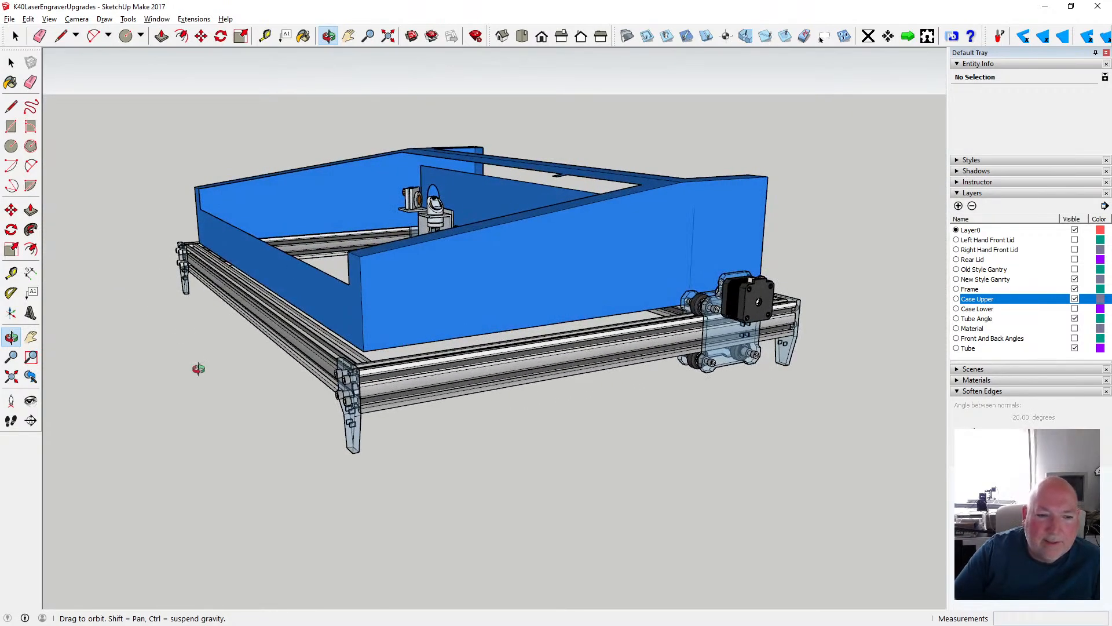
{"action": "left_click_drag", "start_coordinate": [397, 376], "coordinate": [417, 399]}
{"action": "left_click_drag", "start_coordinate": [397, 418], "coordinate": [346, 419]}
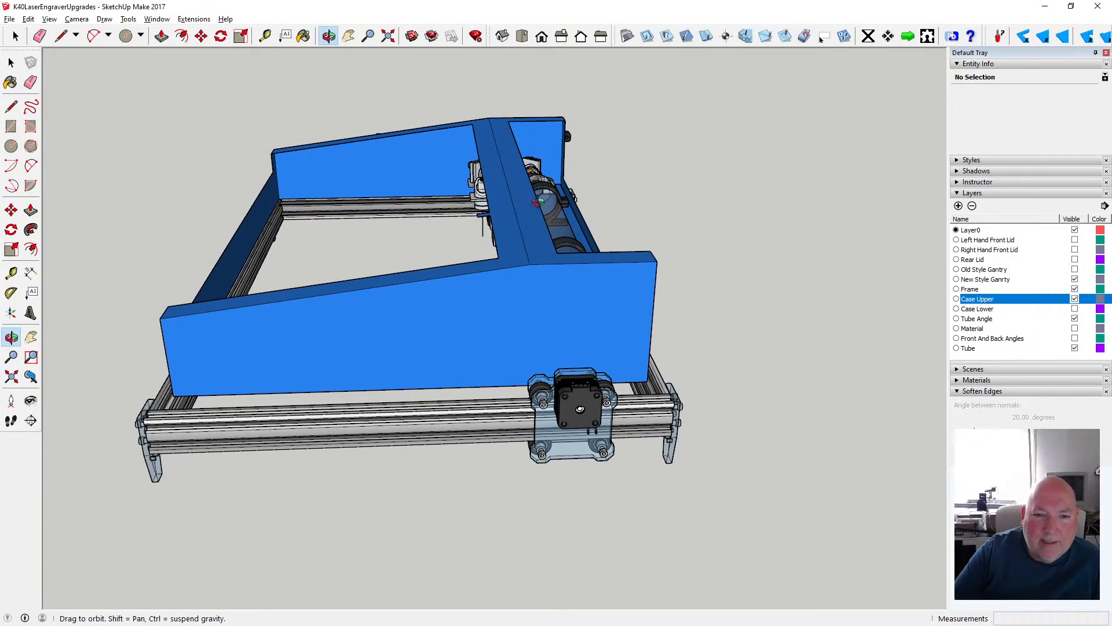
{"action": "left_click_drag", "start_coordinate": [500, 244], "coordinate": [638, 243]}
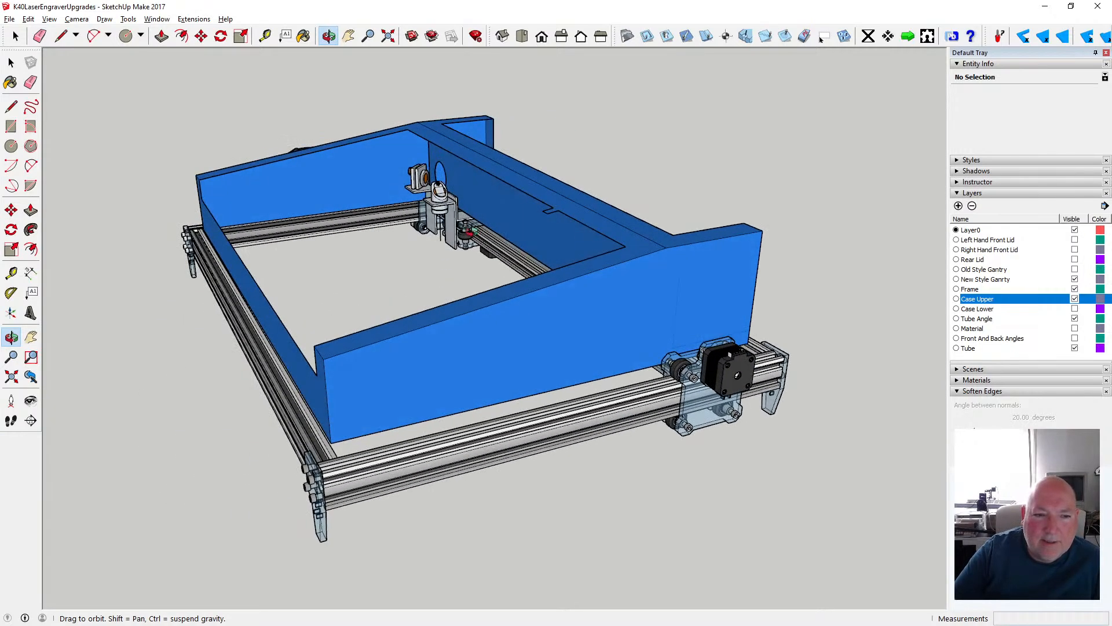
{"action": "left_click_drag", "start_coordinate": [145, 276], "coordinate": [230, 297]}
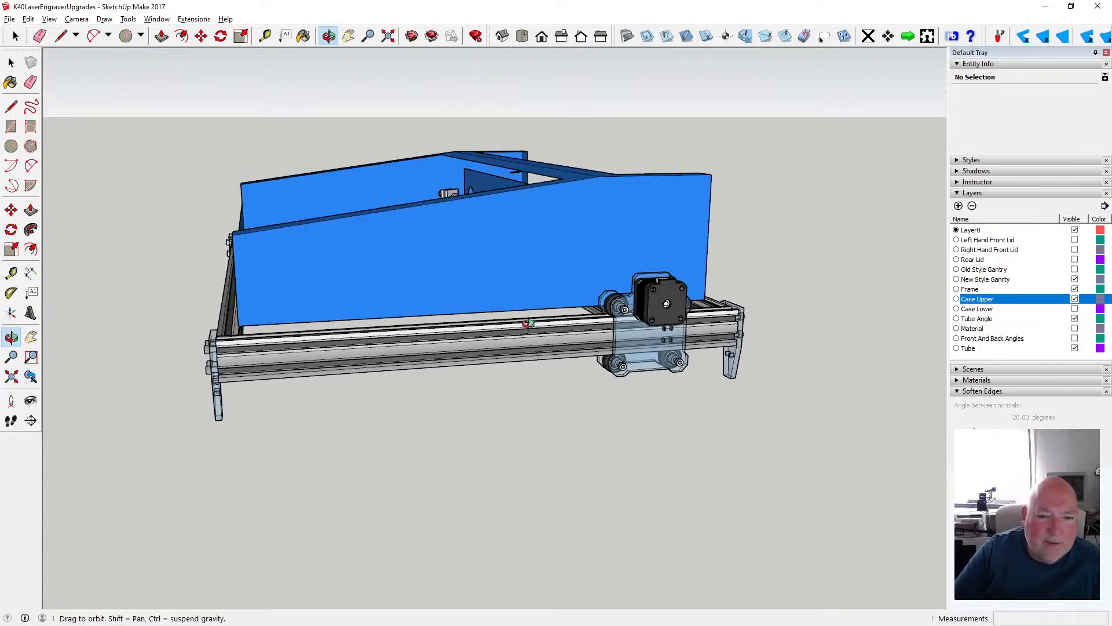
- Inspect the gap between the upper case's lower edge and the frame rails at the corner opposite the tube compartment
{"action": "left_click_drag", "start_coordinate": [505, 320], "coordinate": [418, 336]}
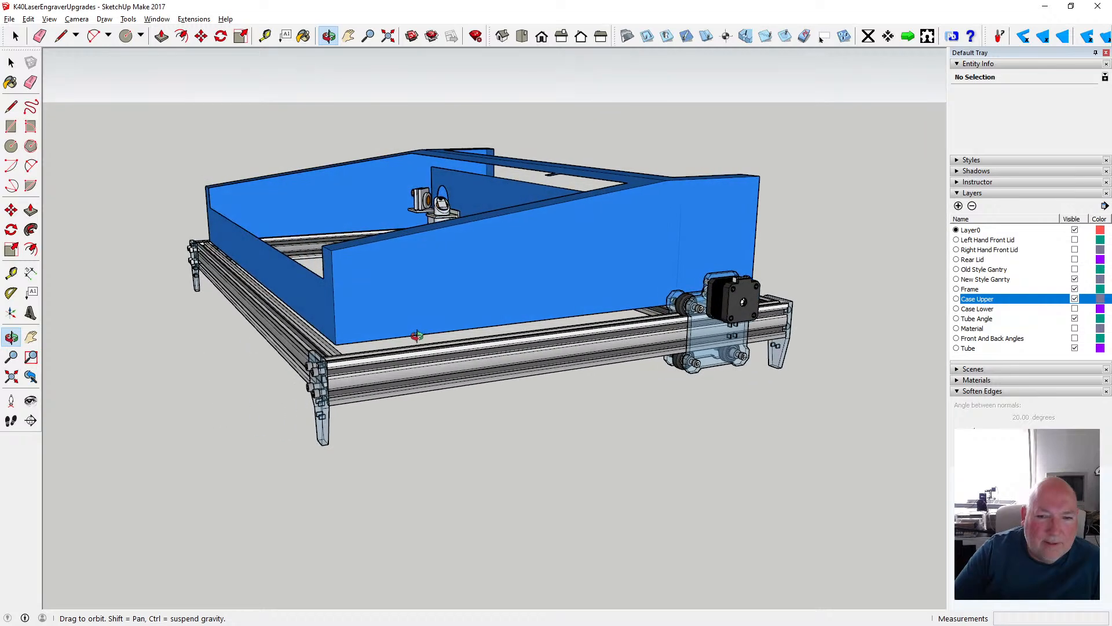
{"action": "scroll", "coordinate": [355, 350], "scroll_direction": "up", "scroll_amount": 4}
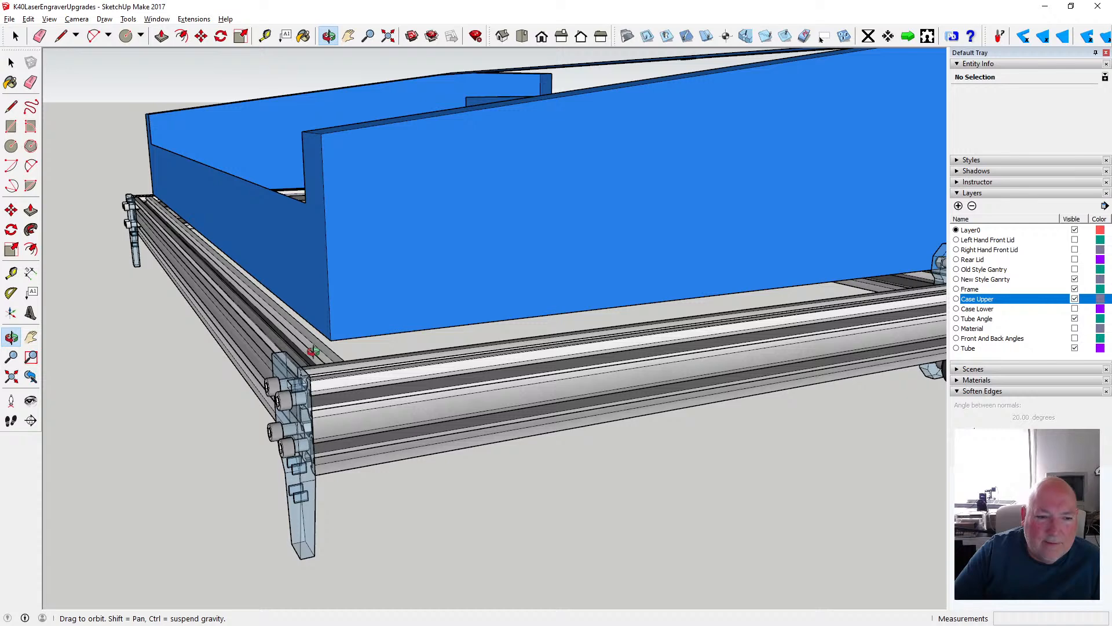
{"action": "left_click_drag", "start_coordinate": [306, 339], "coordinate": [227, 281]}
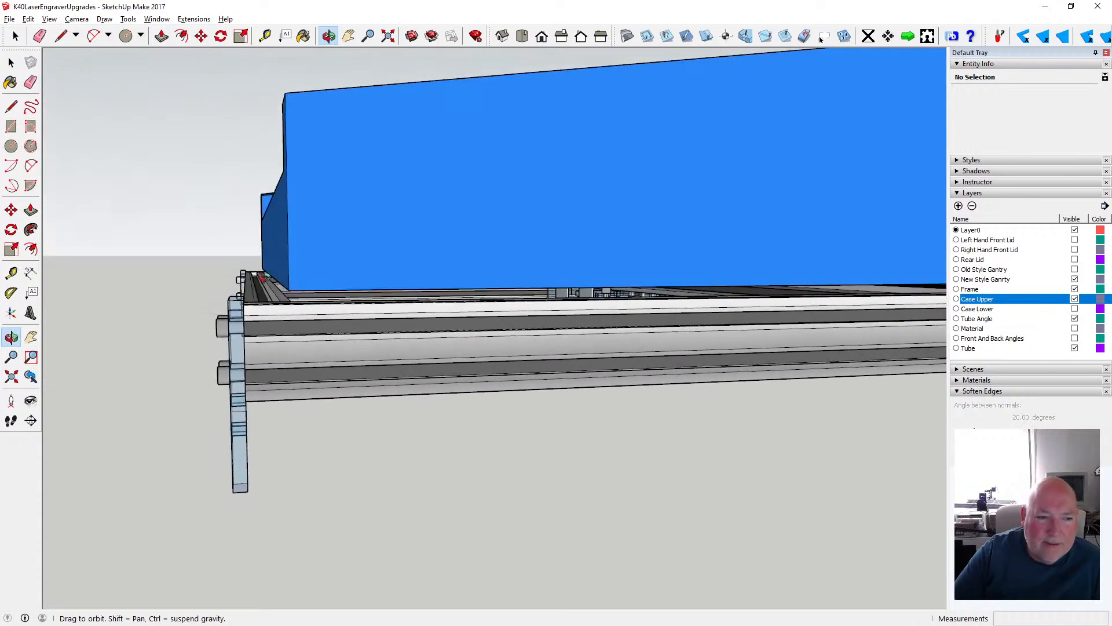
{"action": "scroll", "coordinate": [275, 291], "scroll_direction": "down", "scroll_amount": 5}
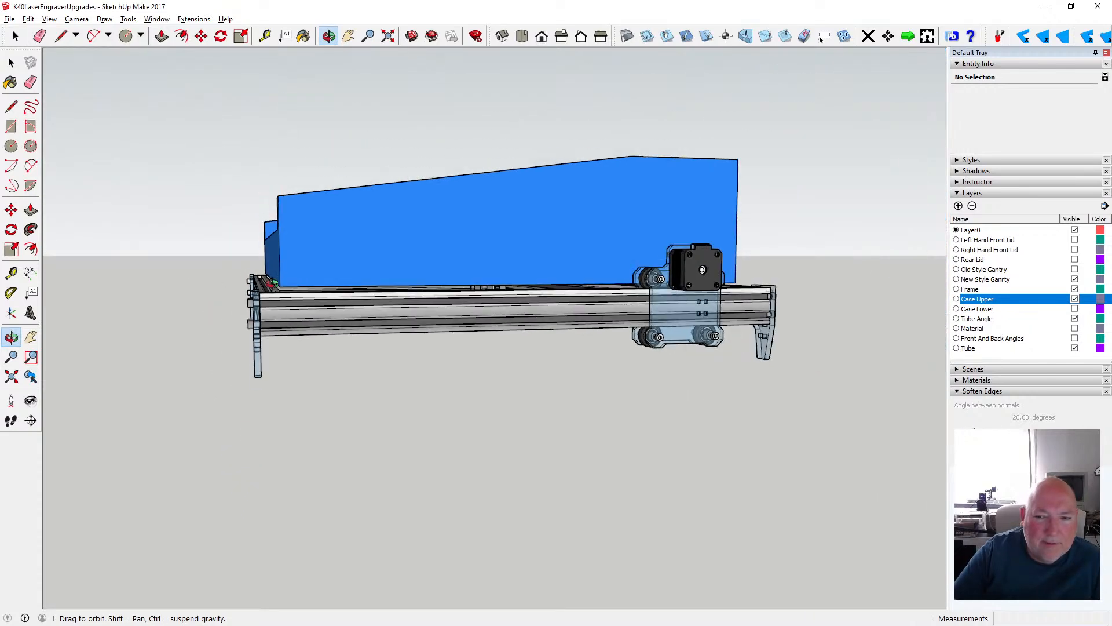
{"action": "left_click_drag", "start_coordinate": [296, 309], "coordinate": [296, 363]}
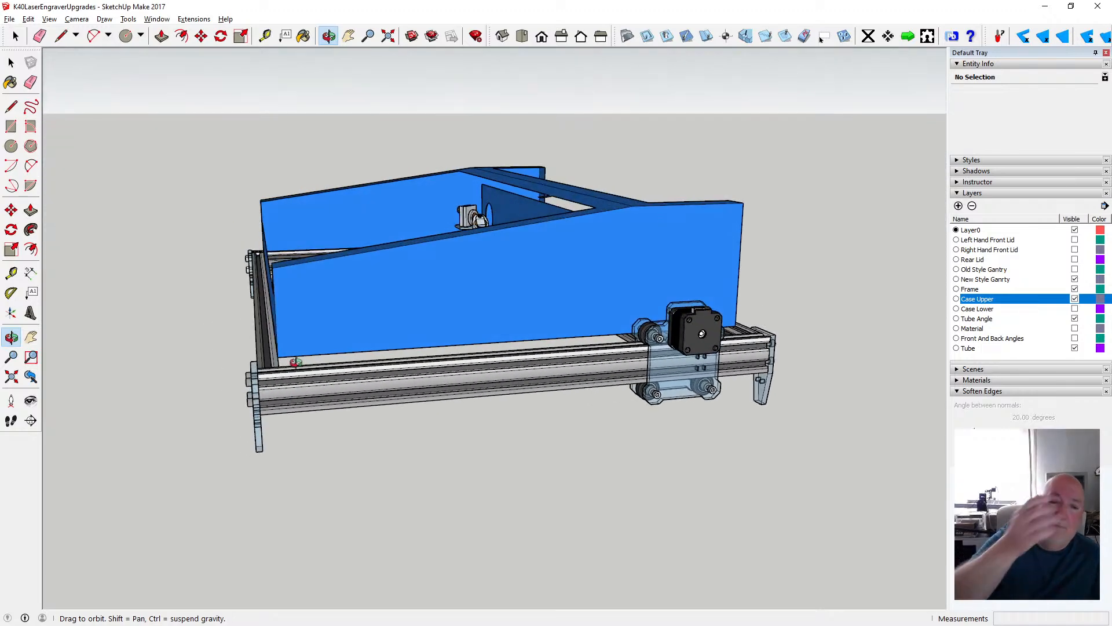
- Measure the upper case's inside width between the inner corners of its low front wall with the Tape Measure
{"action": "left_click_drag", "start_coordinate": [299, 363], "coordinate": [315, 110]}
{"action": "left_click", "coordinate": [268, 35]}
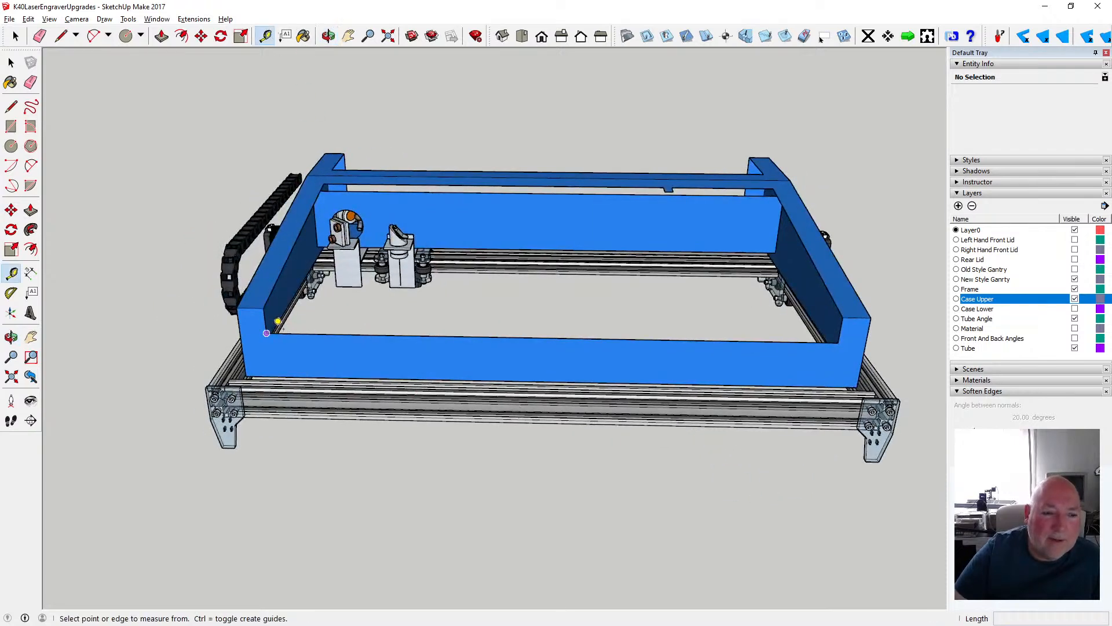
{"action": "left_click", "coordinate": [278, 321]}
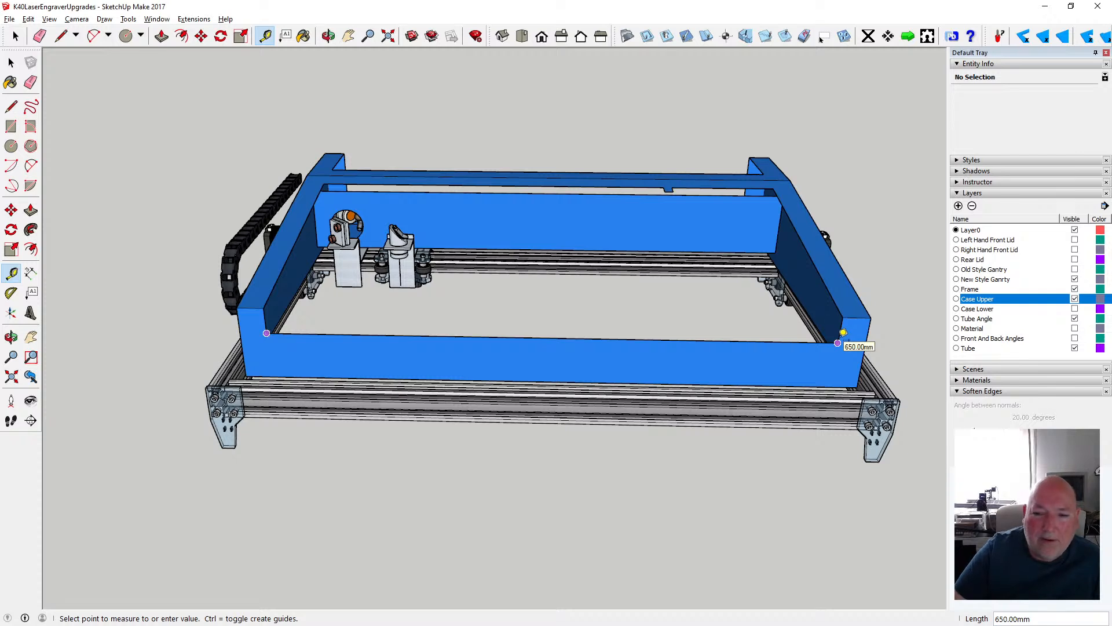
{"action": "left_click", "coordinate": [11, 62]}
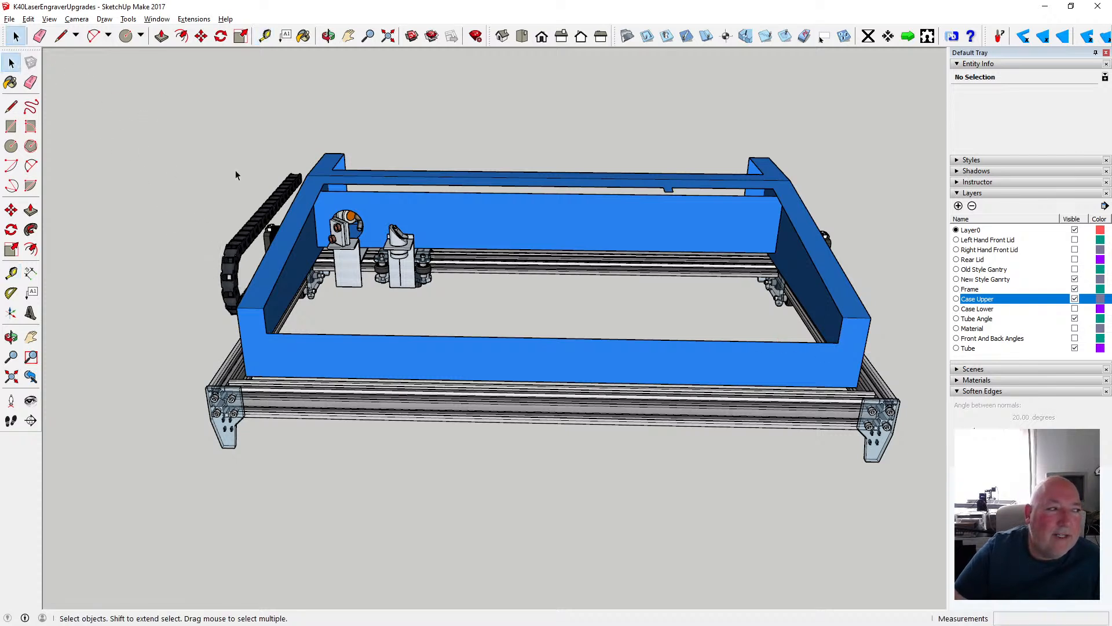
- Review the upper case's position inside the frame from the front corner and the gantry motor end
{"action": "left_click", "coordinate": [328, 36]}
{"action": "left_click_drag", "start_coordinate": [519, 238], "coordinate": [359, 223]}
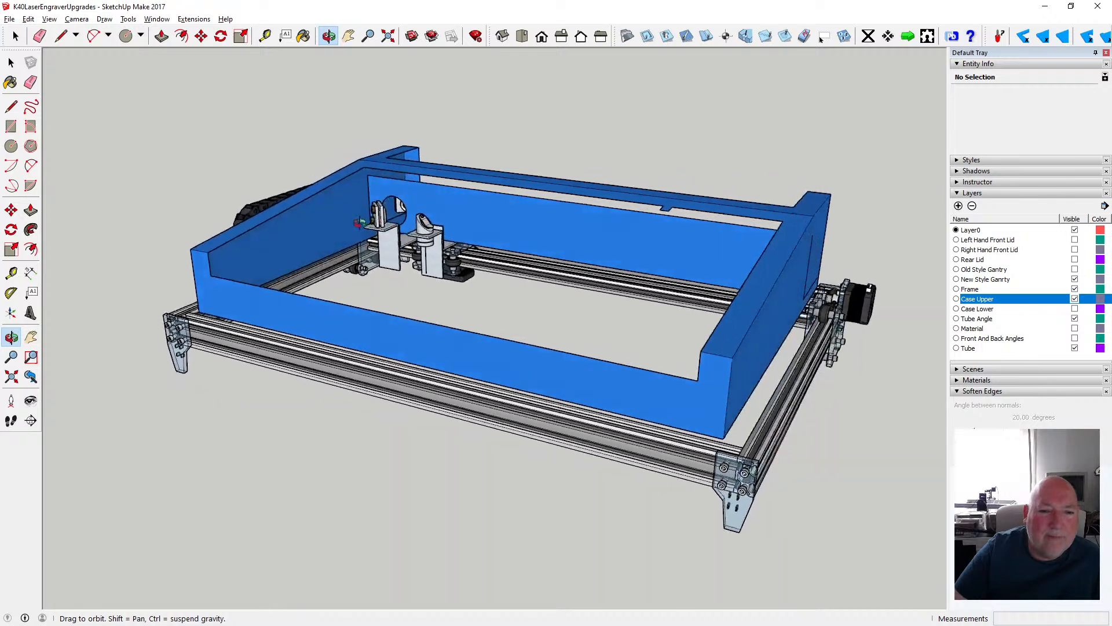
{"action": "scroll", "coordinate": [359, 223], "scroll_direction": "down", "scroll_amount": 4}
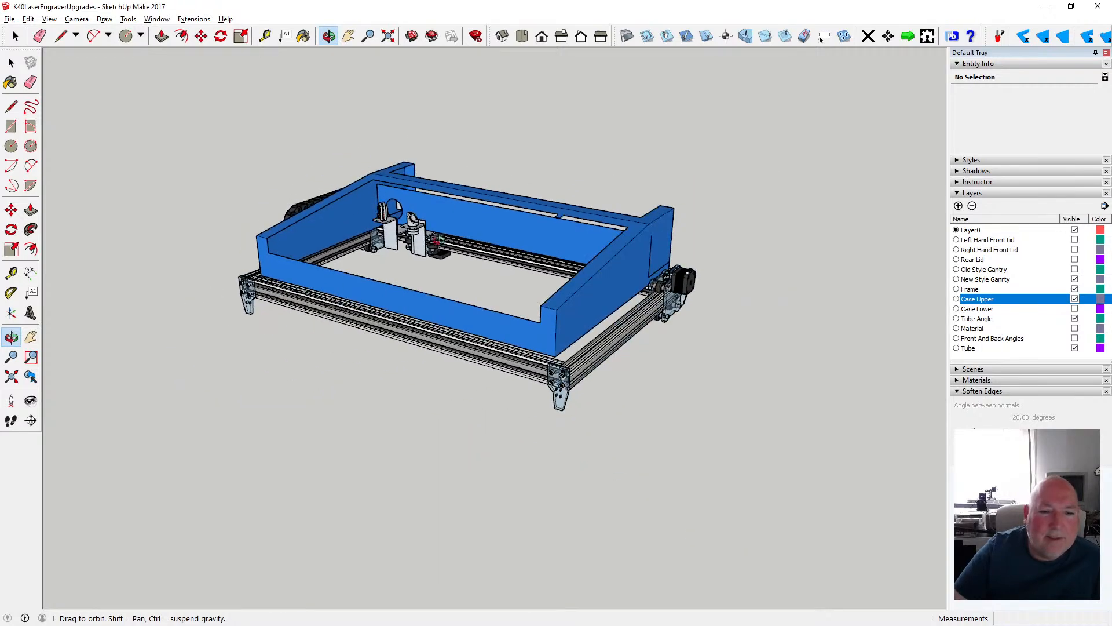
{"action": "left_click_drag", "start_coordinate": [441, 242], "coordinate": [210, 316]}
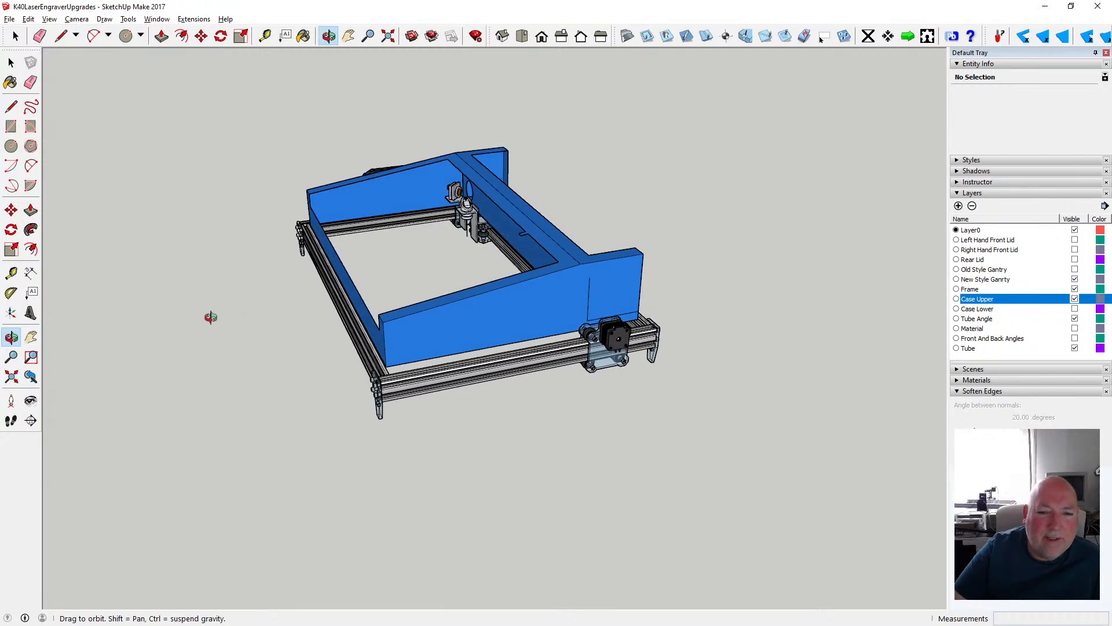
{"action": "scroll", "coordinate": [339, 313], "scroll_direction": "up", "scroll_amount": 5}
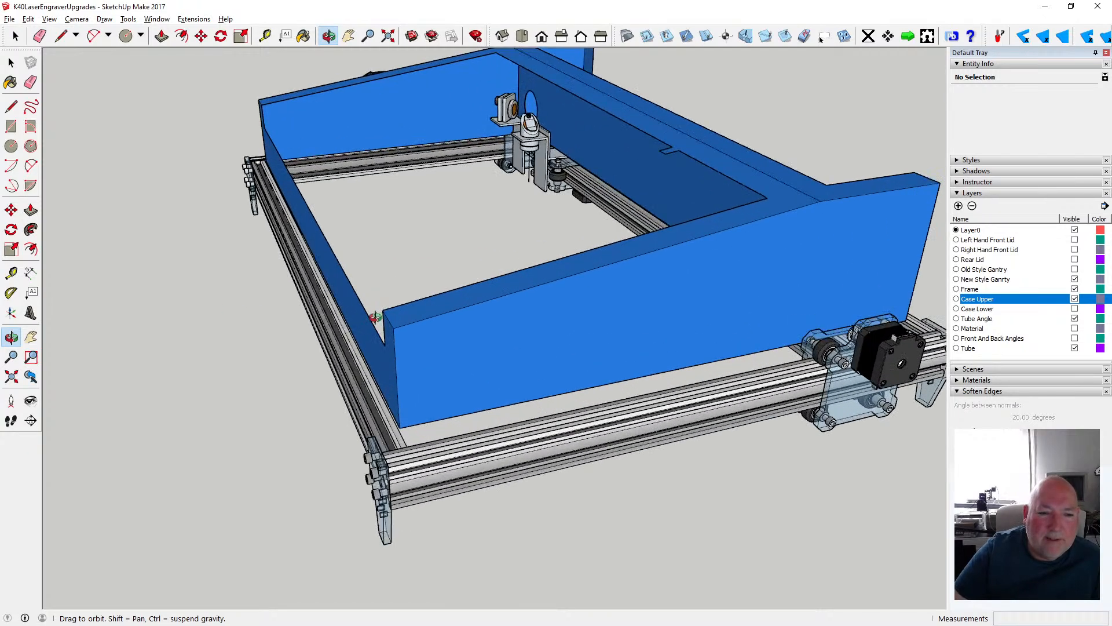
{"action": "left_click_drag", "start_coordinate": [374, 385], "coordinate": [374, 302]}
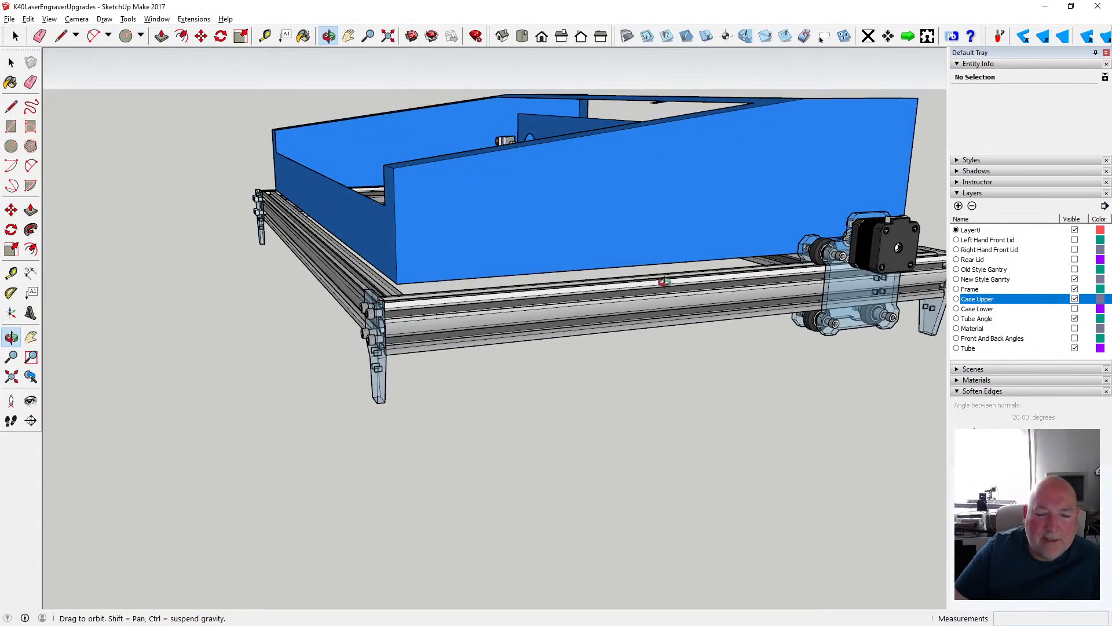
{"action": "left_click_drag", "start_coordinate": [515, 280], "coordinate": [616, 310]}
- Show the Case Lower layer and check how the frame passes between the upper and lower case halves
{"action": "left_click", "coordinate": [1075, 308]}
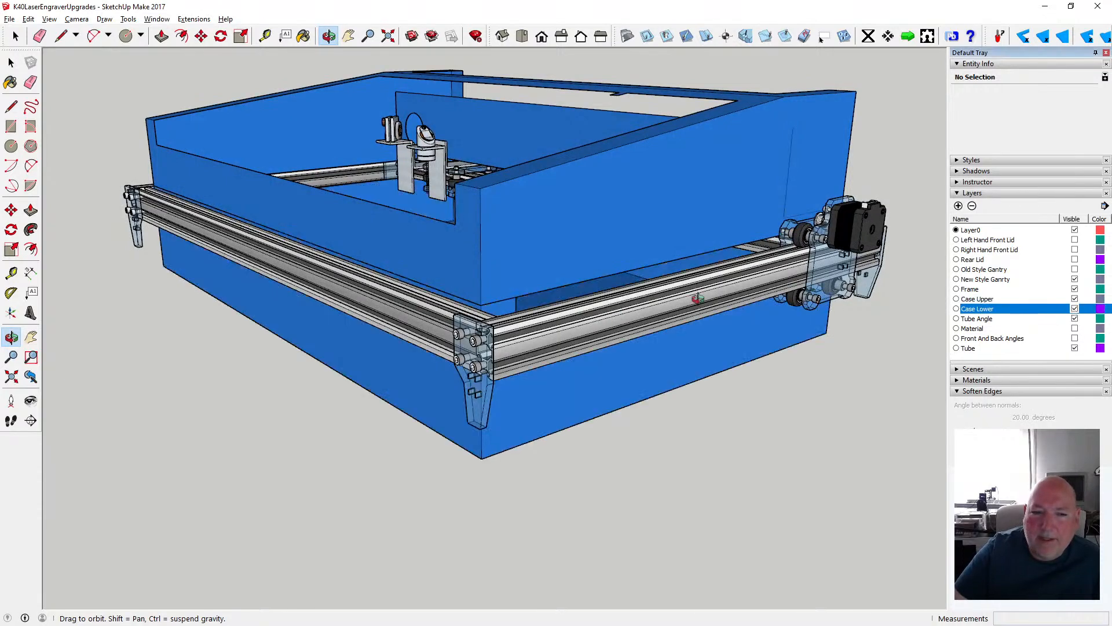
{"action": "left_click_drag", "start_coordinate": [544, 331], "coordinate": [617, 307]}
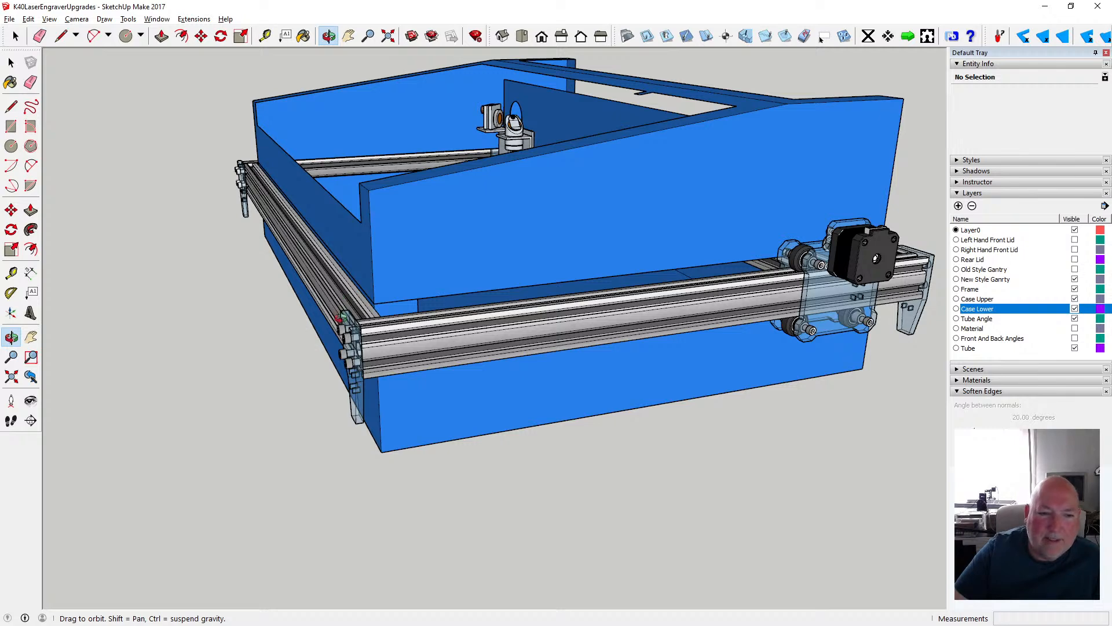
{"action": "left_click_drag", "start_coordinate": [342, 318], "coordinate": [592, 337]}
{"action": "scroll", "coordinate": [617, 325], "scroll_direction": "up", "scroll_amount": 3}
{"action": "scroll", "coordinate": [618, 321], "scroll_direction": "up", "scroll_amount": 3}
{"action": "scroll", "coordinate": [592, 337], "scroll_direction": "down", "scroll_amount": 5}
- Examine the low front wall, frame rail and corner leg brackets around the combined upper and lower case
{"action": "left_click_drag", "start_coordinate": [479, 372], "coordinate": [286, 263]}
{"action": "left_click_drag", "start_coordinate": [557, 303], "coordinate": [245, 351]}
{"action": "left_click_drag", "start_coordinate": [529, 263], "coordinate": [377, 255]}
{"action": "left_click_drag", "start_coordinate": [212, 204], "coordinate": [304, 183]}
{"action": "scroll", "coordinate": [308, 251], "scroll_direction": "down", "scroll_amount": 4}
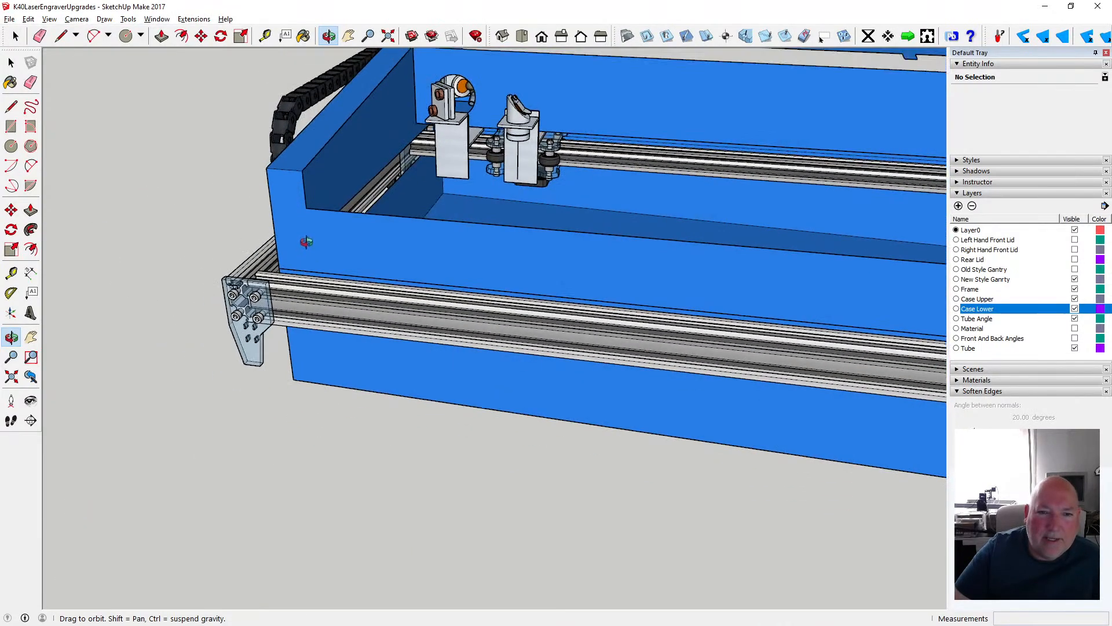
{"action": "scroll", "coordinate": [307, 241], "scroll_direction": "down", "scroll_amount": 2}
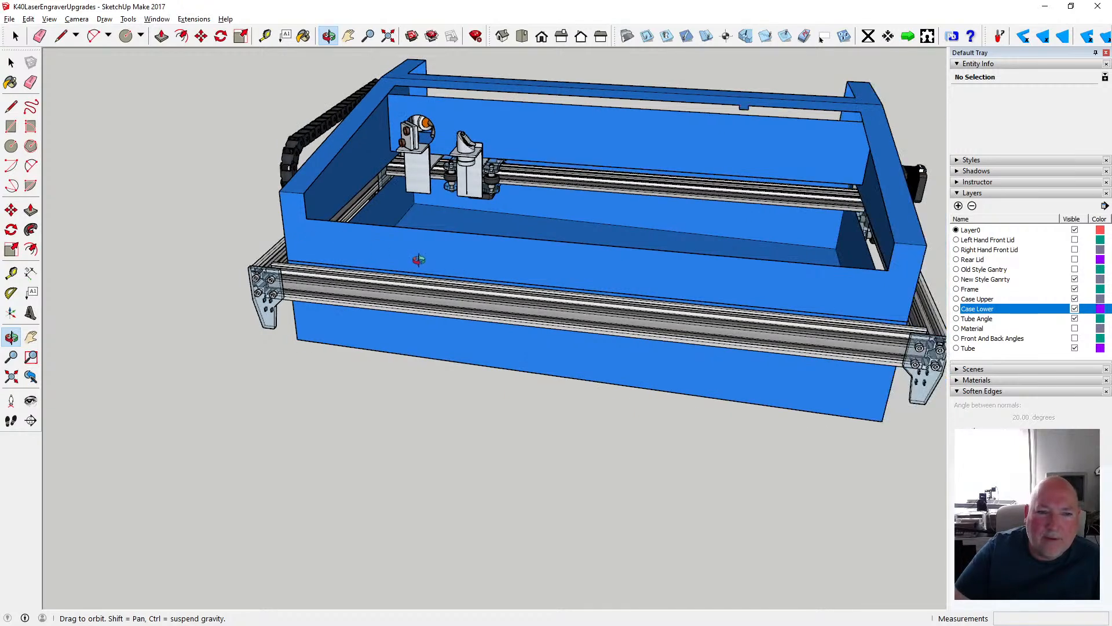
- Move the new-style gantry group 376 mm along the green axis to the frame end opposite the laser tube
{"action": "left_click_drag", "start_coordinate": [418, 260], "coordinate": [273, 234]}
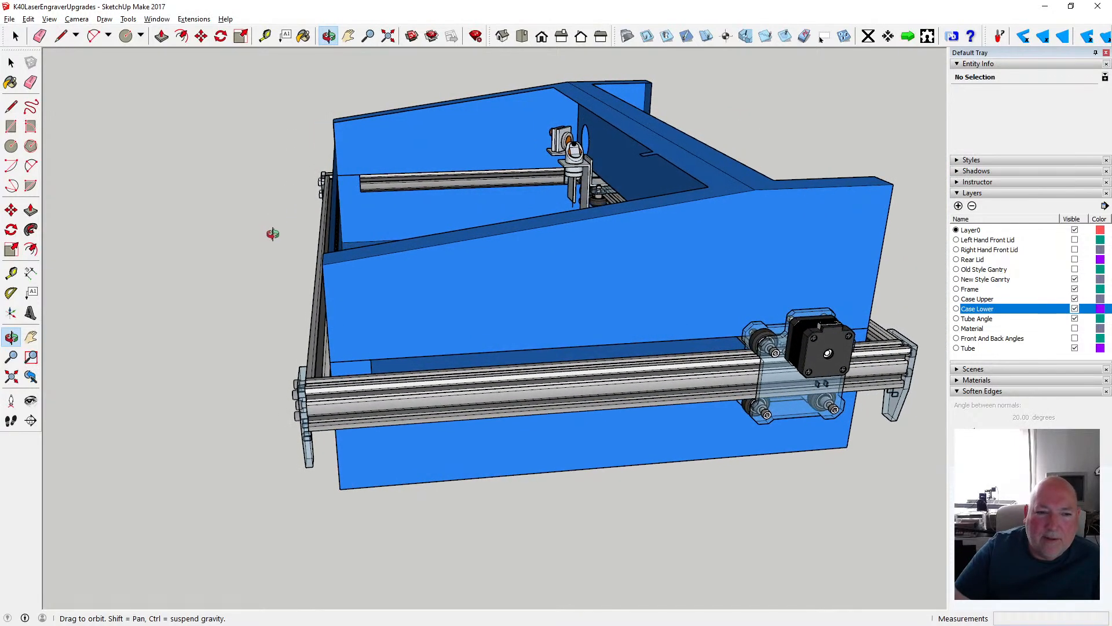
{"action": "left_click", "coordinate": [202, 37]}
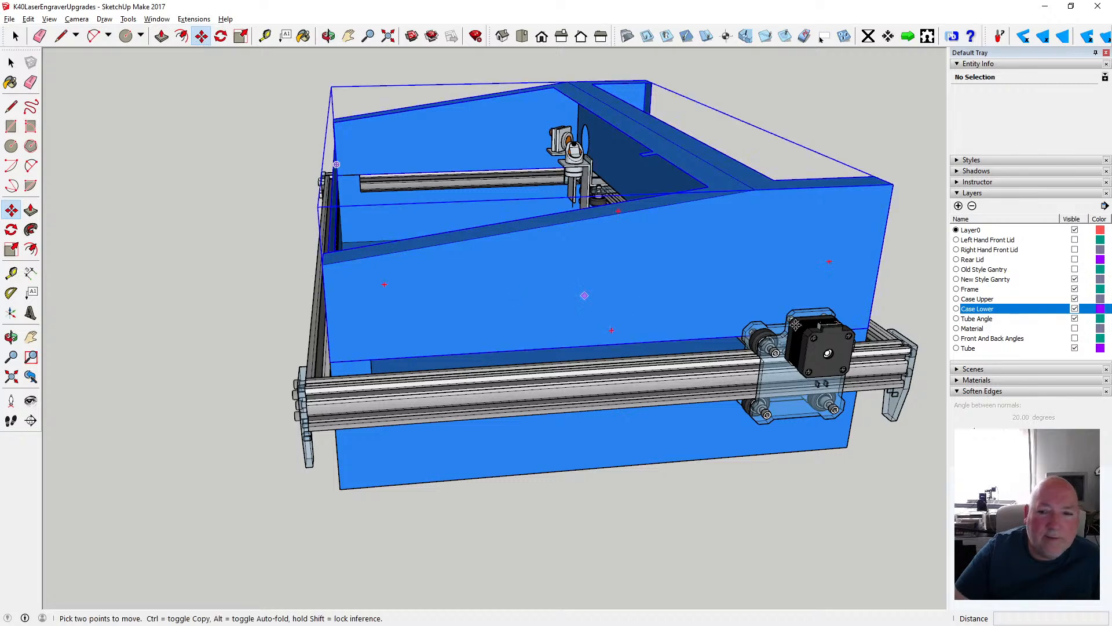
{"action": "left_click", "coordinate": [760, 359]}
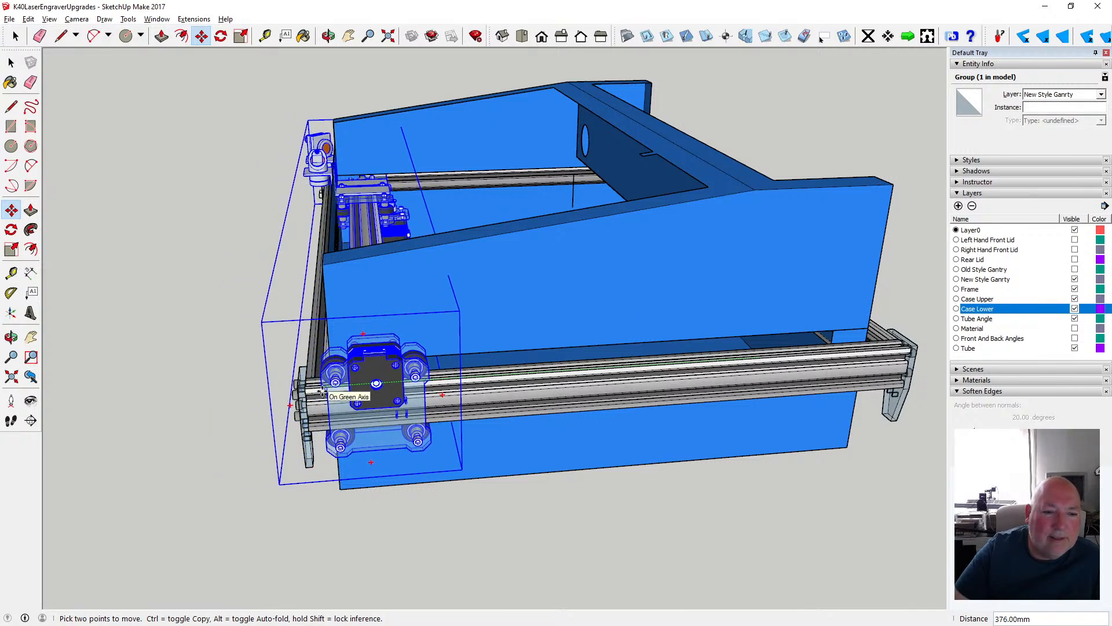
{"action": "left_click", "coordinate": [322, 392]}
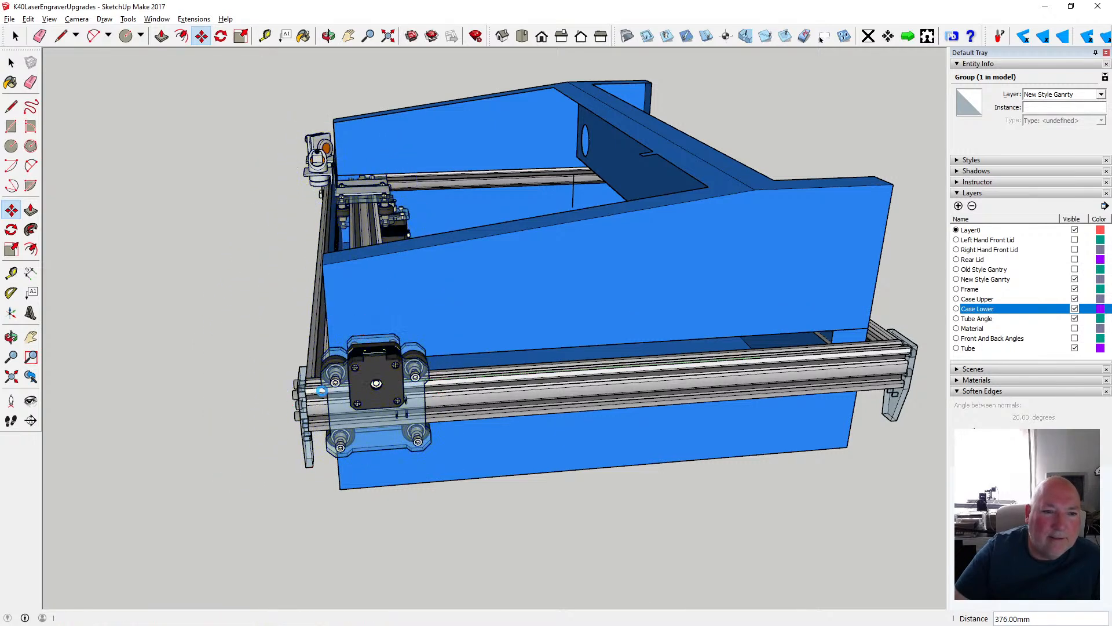
- Inspect the laser head and mirror mount where they meet the case's low front wall and the front frame rail
{"action": "left_click", "coordinate": [328, 36]}
{"action": "left_click_drag", "start_coordinate": [382, 133], "coordinate": [421, 155]}
{"action": "scroll", "coordinate": [371, 168], "scroll_direction": "up", "scroll_amount": 5}
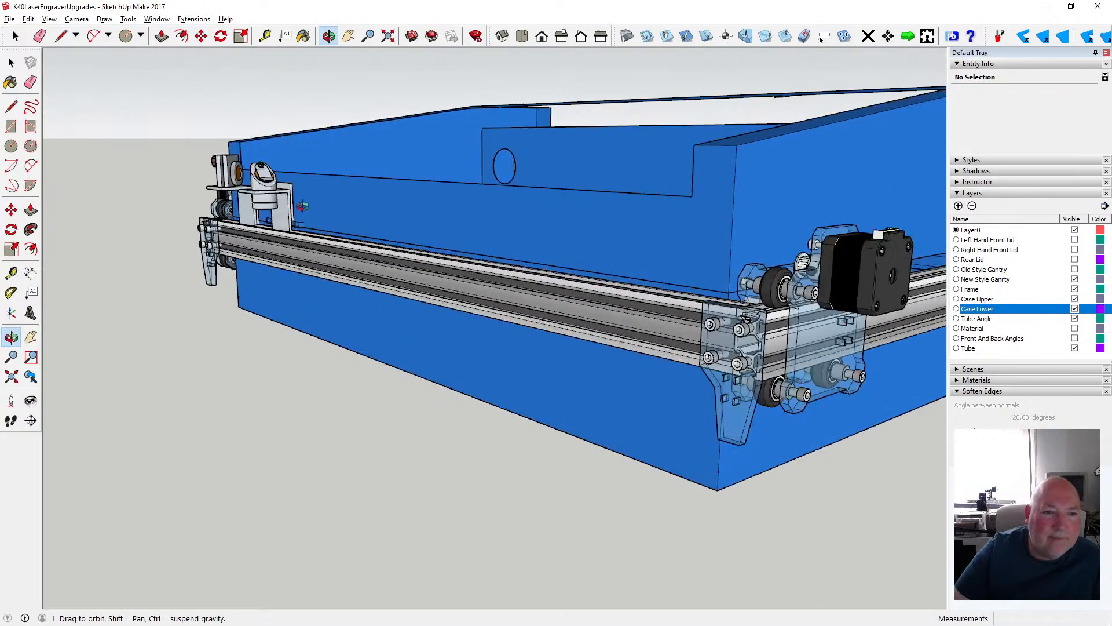
{"action": "left_click_drag", "start_coordinate": [233, 185], "coordinate": [293, 206]}
{"action": "scroll", "coordinate": [294, 205], "scroll_direction": "down", "scroll_amount": 3}
{"action": "scroll", "coordinate": [215, 200], "scroll_direction": "up", "scroll_amount": 5}
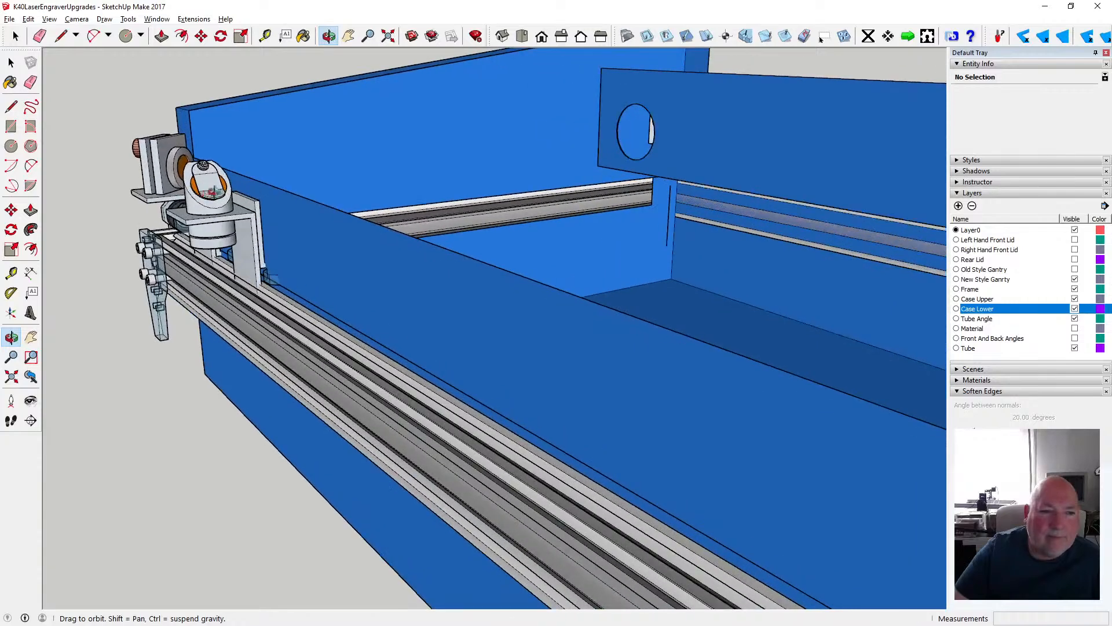
{"action": "left_click_drag", "start_coordinate": [214, 200], "coordinate": [223, 195]}
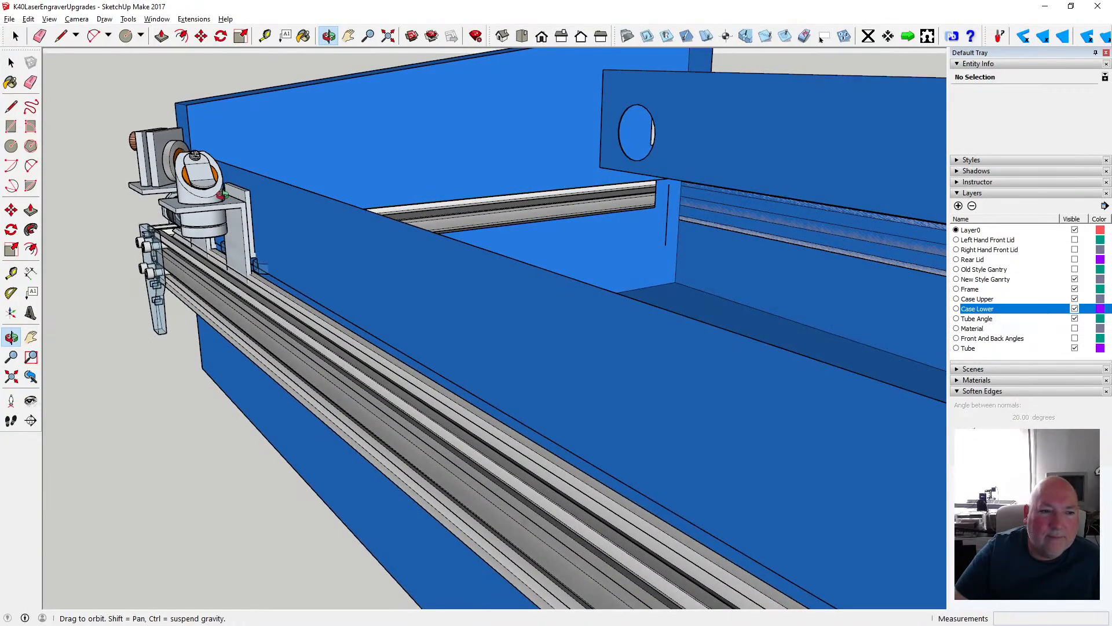
{"action": "left_click_drag", "start_coordinate": [223, 194], "coordinate": [138, 185]}
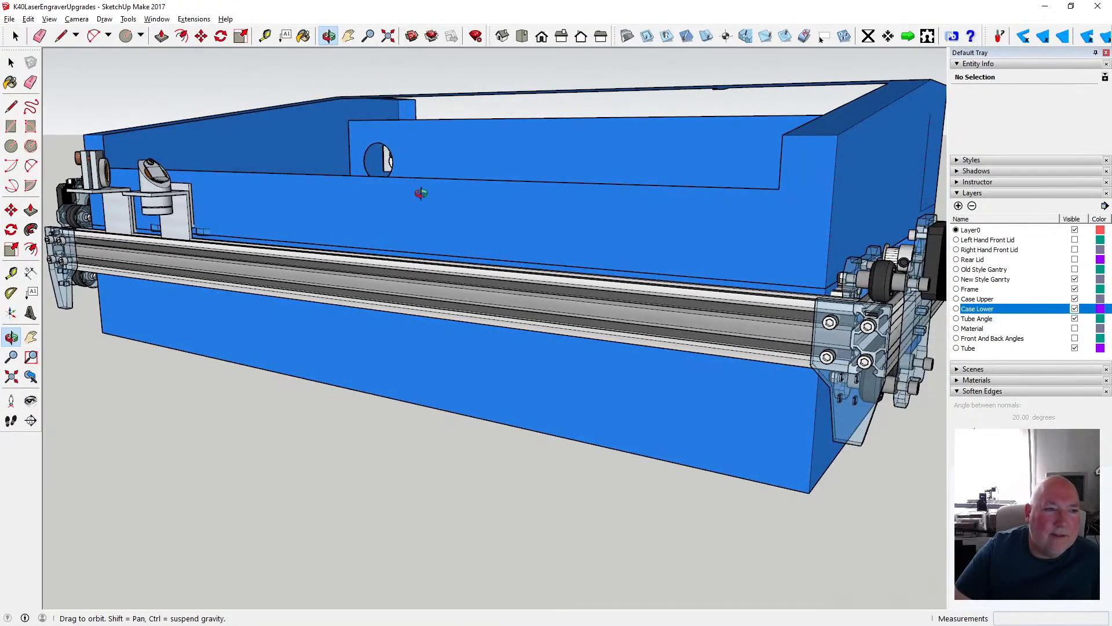
- Examine the moved gantry's overlap with the front case wall from the motor end of the frame
{"action": "scroll", "coordinate": [423, 190], "scroll_direction": "down", "scroll_amount": 3}
{"action": "left_click_drag", "start_coordinate": [447, 199], "coordinate": [290, 218]}
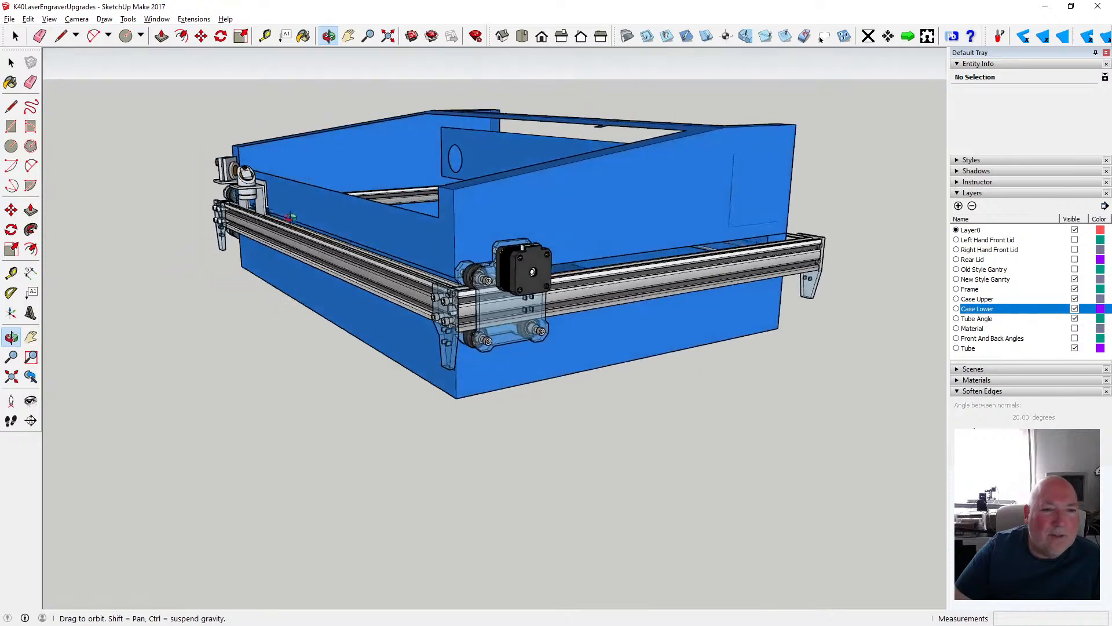
{"action": "scroll", "coordinate": [293, 209], "scroll_direction": "up", "scroll_amount": 10}
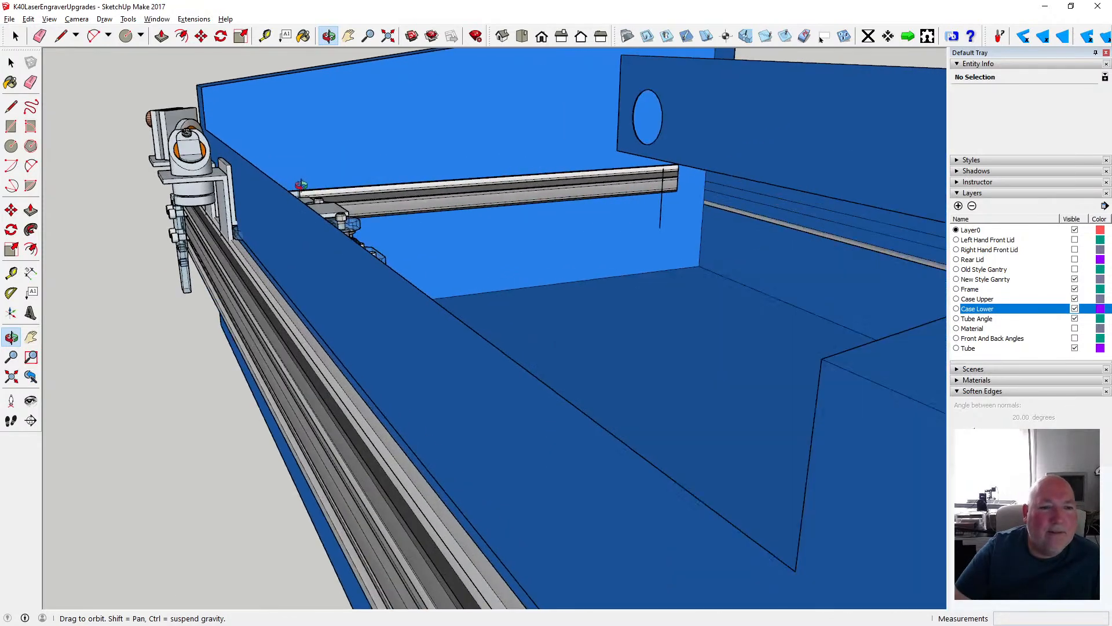
{"action": "scroll", "coordinate": [323, 207], "scroll_direction": "down", "scroll_amount": 2}
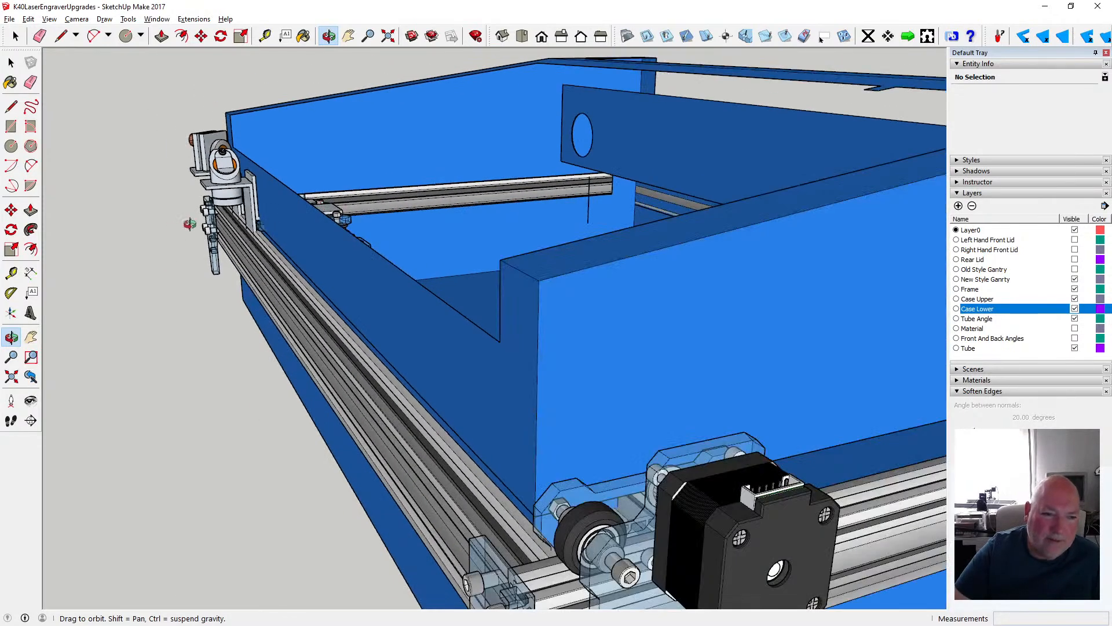
{"action": "mouse_move", "coordinate": [189, 226]}
{"action": "left_mouse_down"}
{"action": "mouse_move", "coordinate": [197, 221]}
{"action": "mouse_move", "coordinate": [188, 222]}
{"action": "left_mouse_up"}
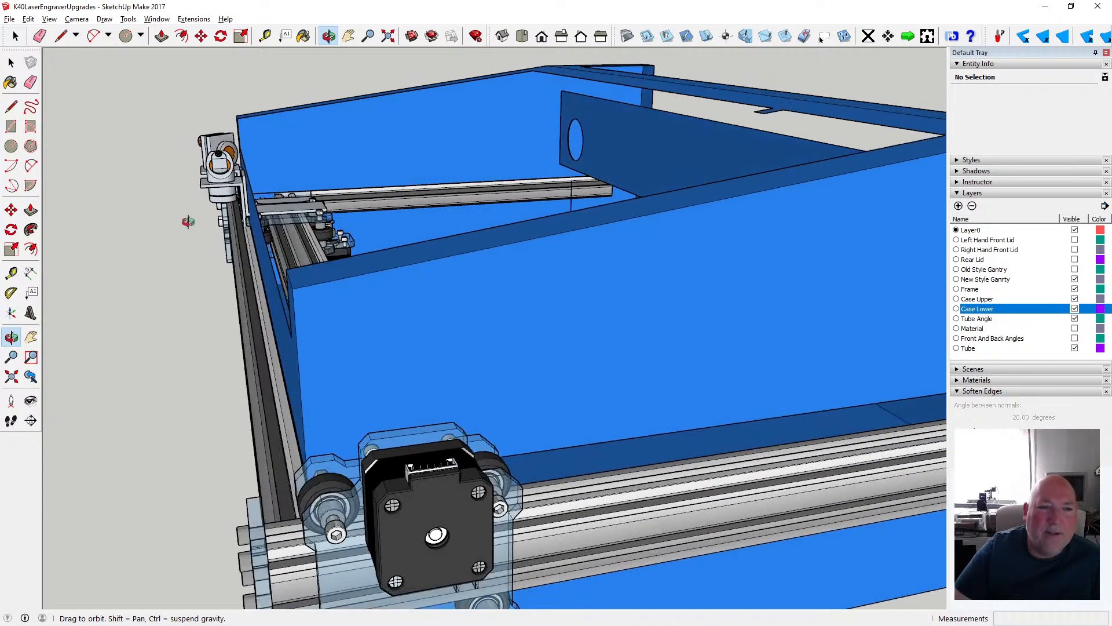
{"action": "scroll", "coordinate": [249, 222], "scroll_direction": "up", "scroll_amount": 3}
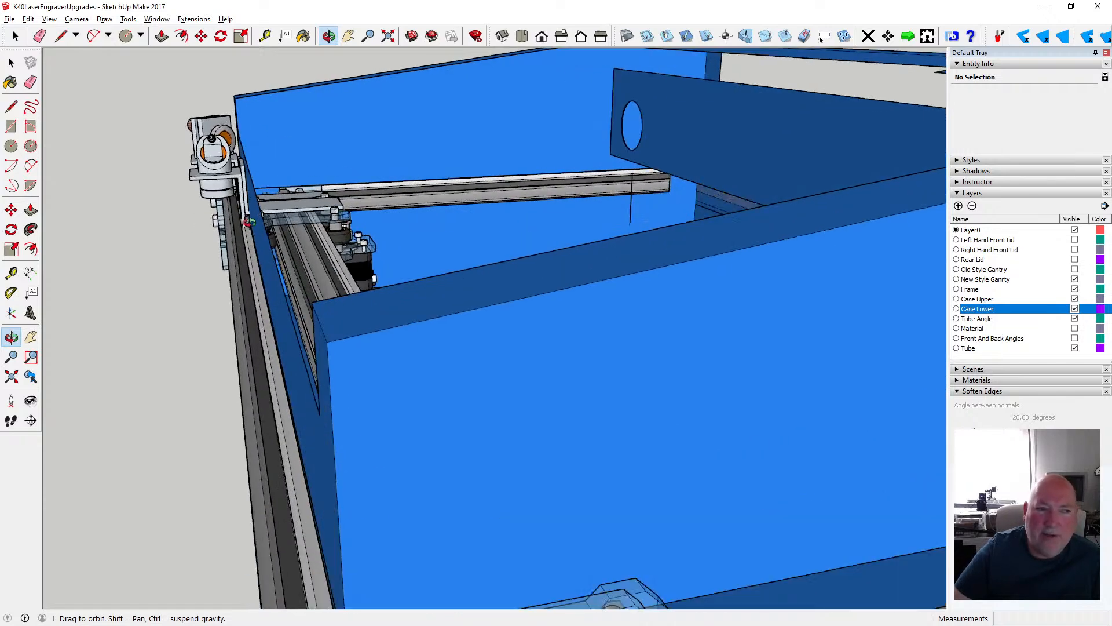
{"action": "scroll", "coordinate": [250, 221], "scroll_direction": "down", "scroll_amount": 3}
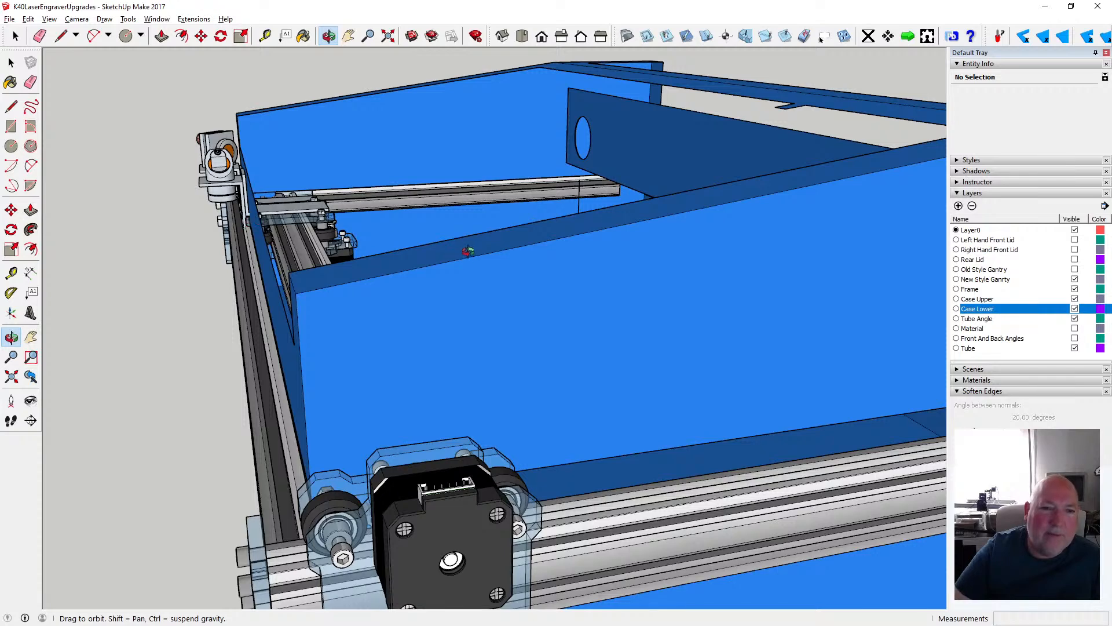
- Examine the whole case and frame from the front corner, comparing the gantry's position with the low front wall
{"action": "scroll", "coordinate": [571, 239], "scroll_direction": "down", "scroll_amount": 3}
{"action": "scroll", "coordinate": [571, 233], "scroll_direction": "down", "scroll_amount": 3}
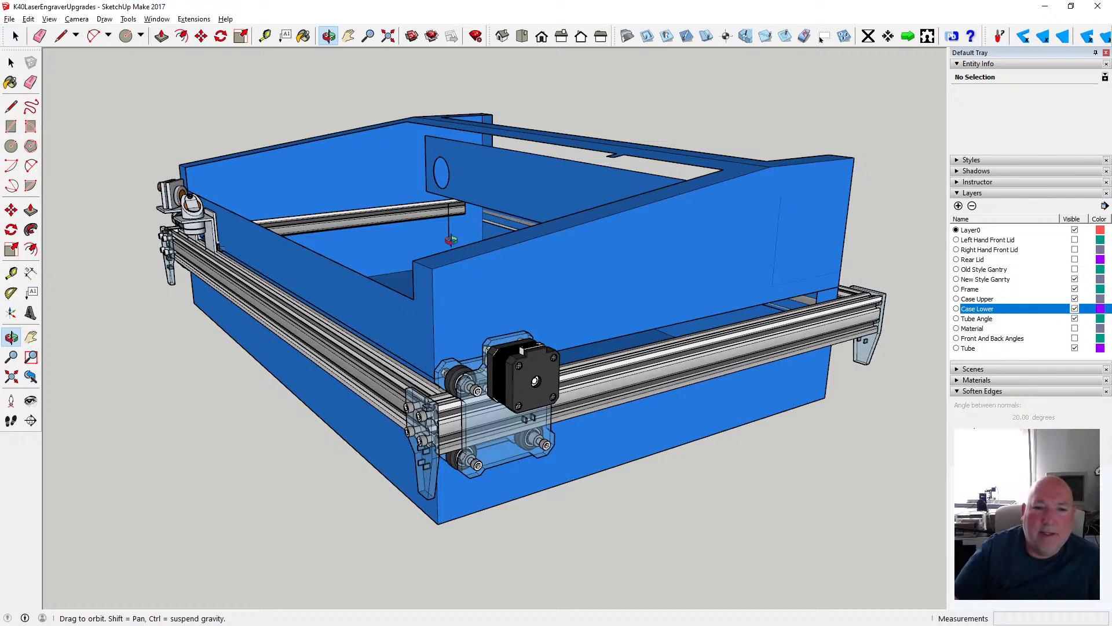
{"action": "left_click_drag", "start_coordinate": [409, 275], "coordinate": [509, 293]}
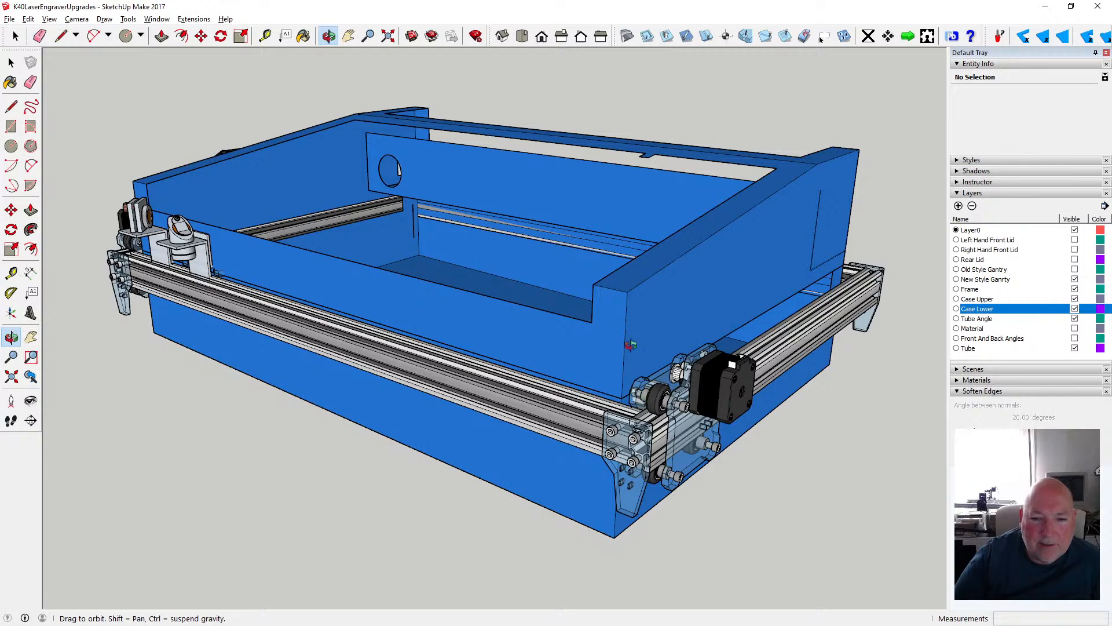
{"action": "left_click_drag", "start_coordinate": [631, 379], "coordinate": [546, 377]}
{"action": "scroll", "coordinate": [546, 378], "scroll_direction": "down", "scroll_amount": 6}
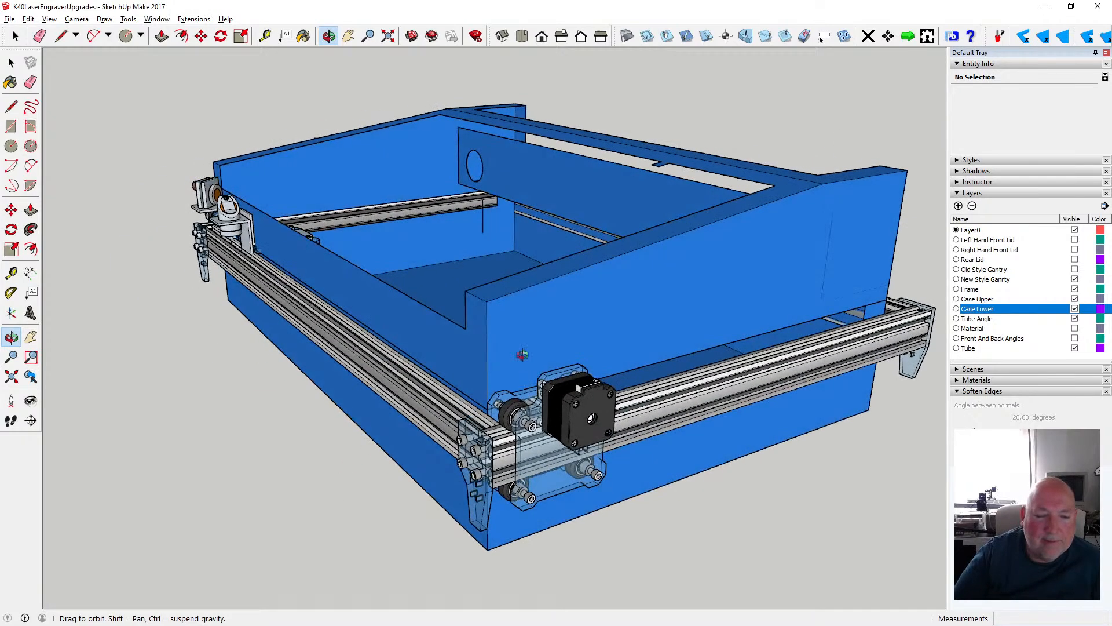
{"action": "left_click_drag", "start_coordinate": [548, 337], "coordinate": [531, 359]}
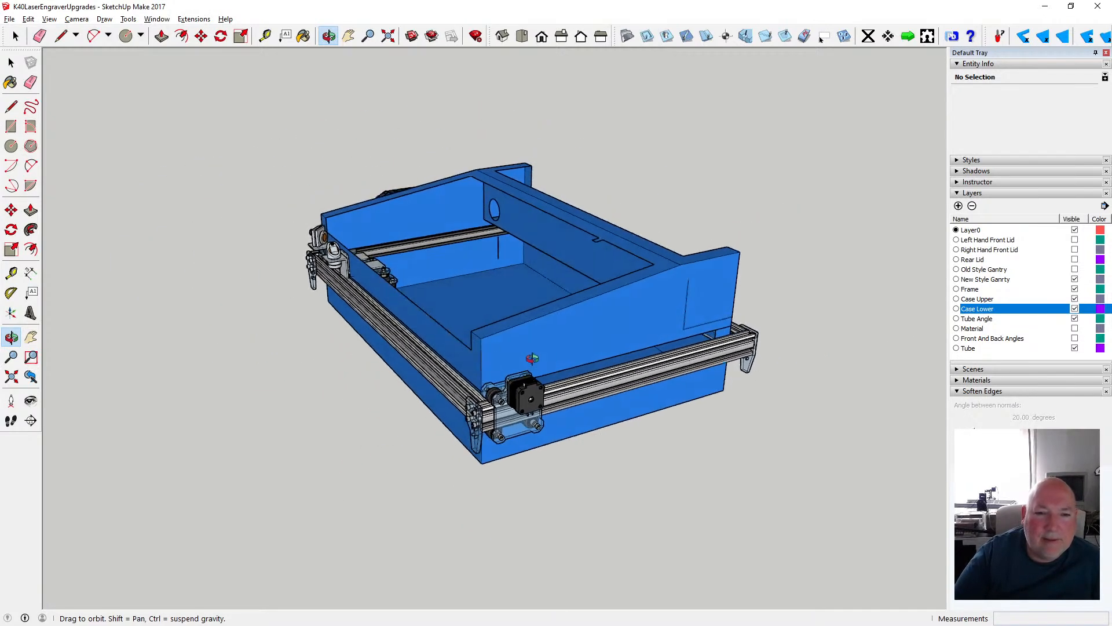
{"action": "scroll", "coordinate": [537, 354], "scroll_direction": "up", "scroll_amount": 3}
{"action": "scroll", "coordinate": [537, 354], "scroll_direction": "up", "scroll_amount": 1}
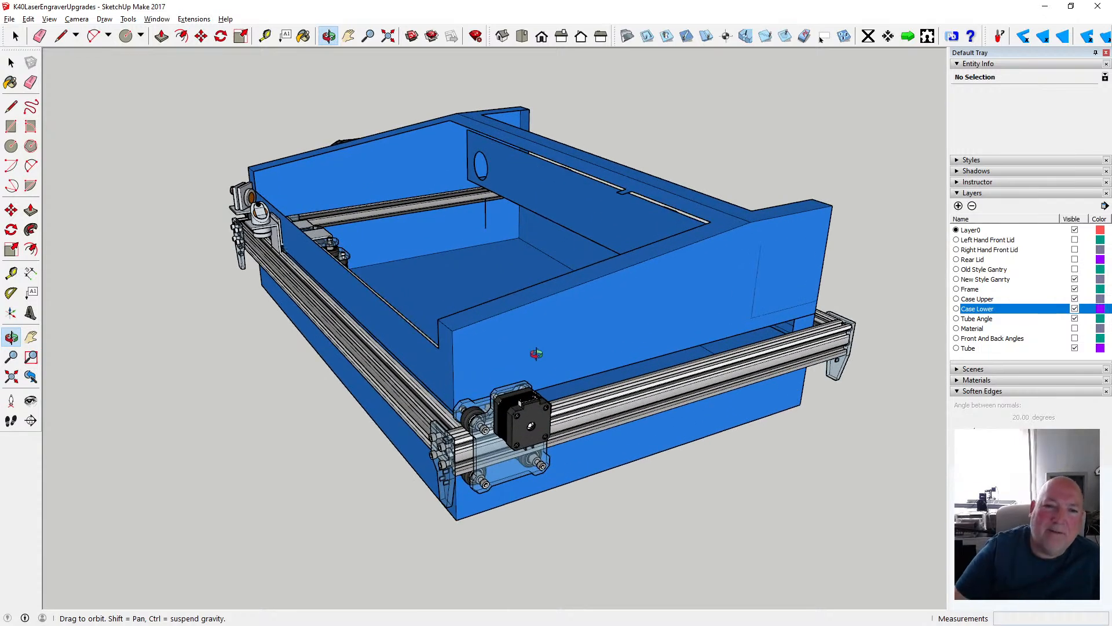
{"action": "left_click_drag", "start_coordinate": [542, 290], "coordinate": [468, 329]}
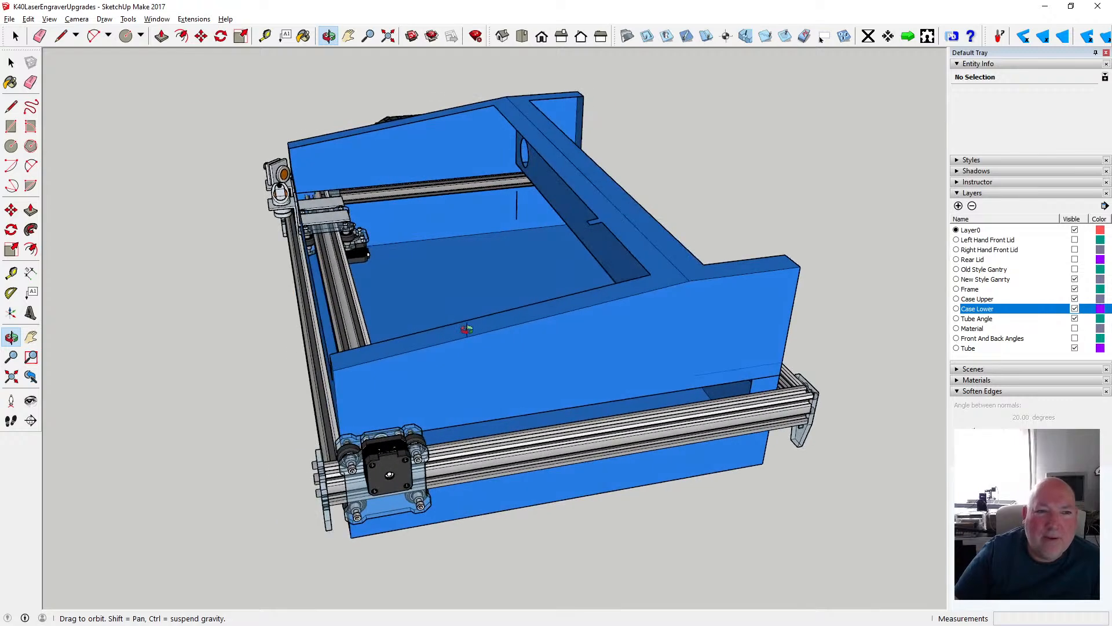
- Measure the distance from the upper case's inner divider wall to the low front wall
{"action": "left_click", "coordinate": [265, 36]}
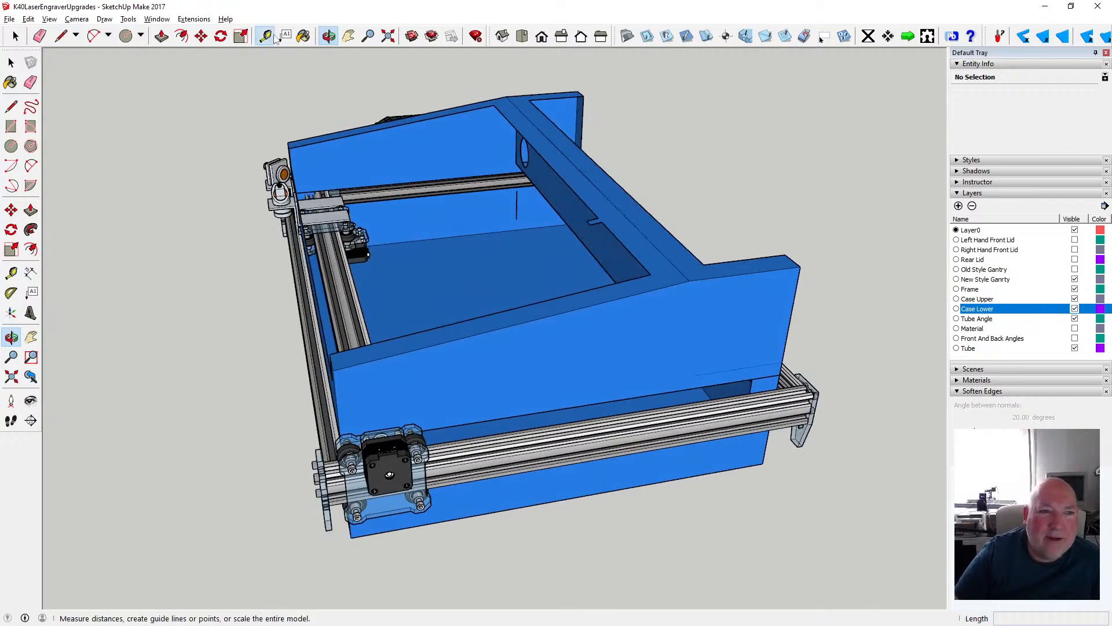
{"action": "left_click", "coordinate": [573, 231]}
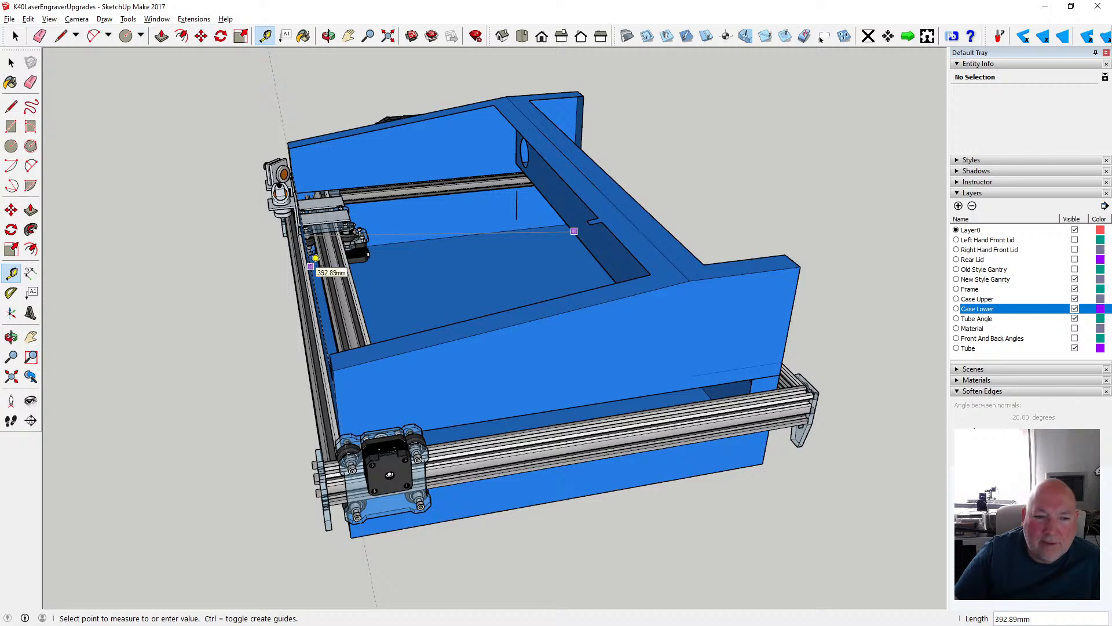
{"action": "key", "text": "space"}
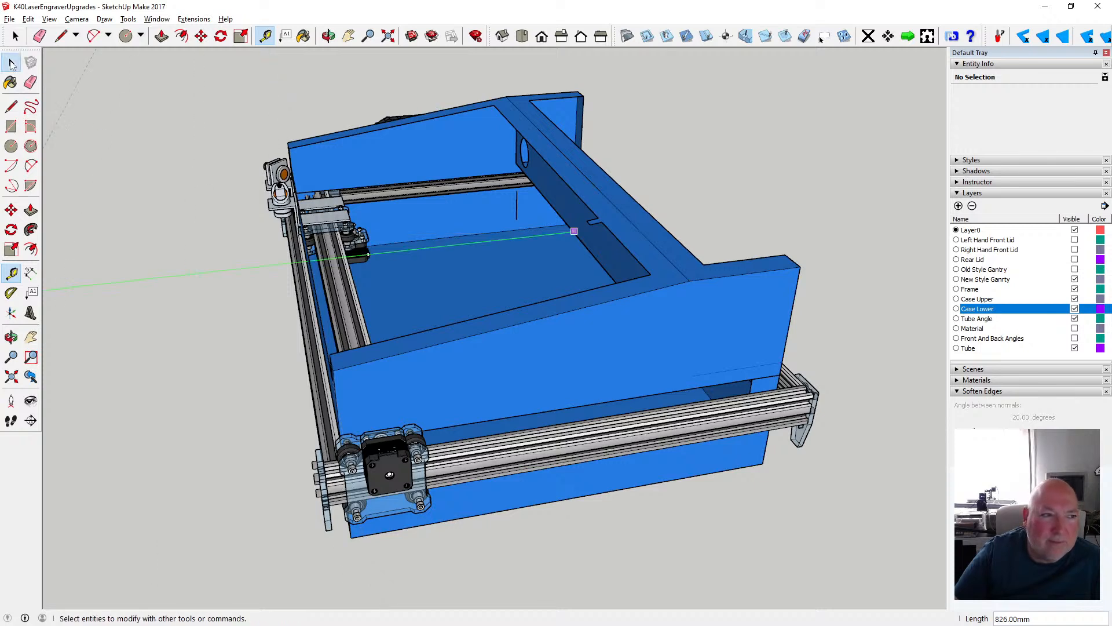
{"action": "scroll", "coordinate": [487, 305], "scroll_direction": "down", "scroll_amount": 5}
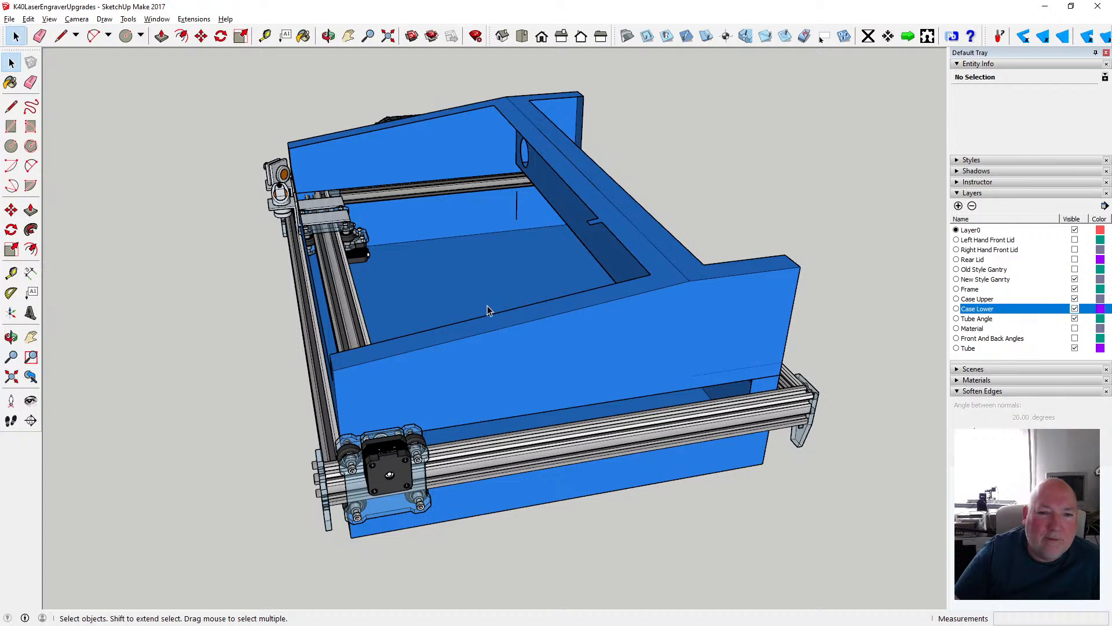
- Examine how the gantry carriage and mirror mounts straddle the low front wall along the front frame rail
{"action": "left_click", "coordinate": [329, 36]}
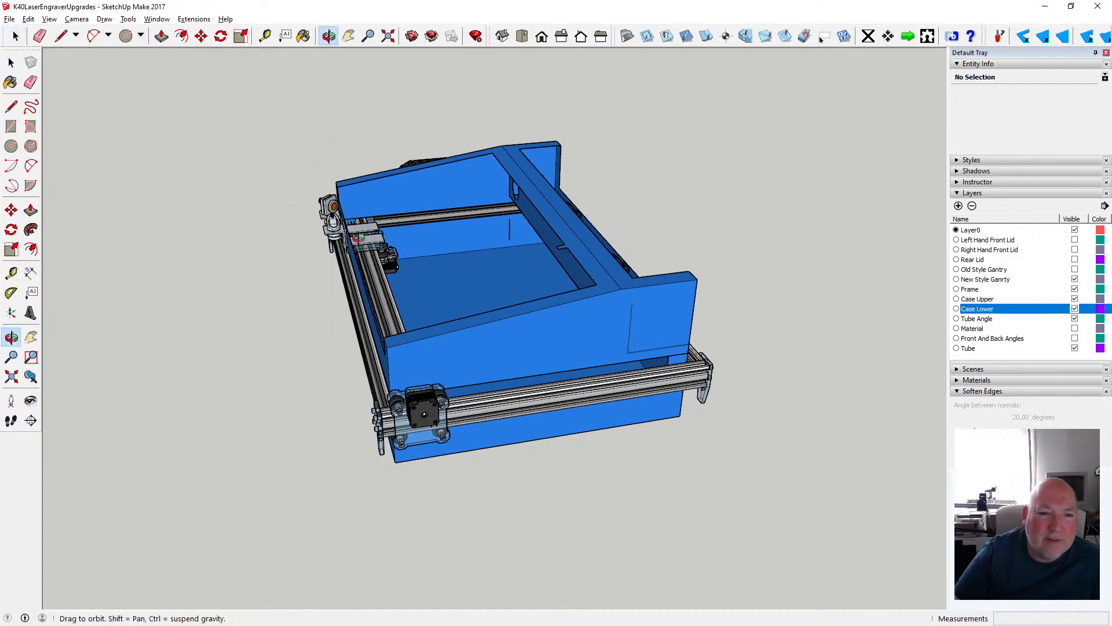
{"action": "left_click_drag", "start_coordinate": [452, 258], "coordinate": [553, 297]}
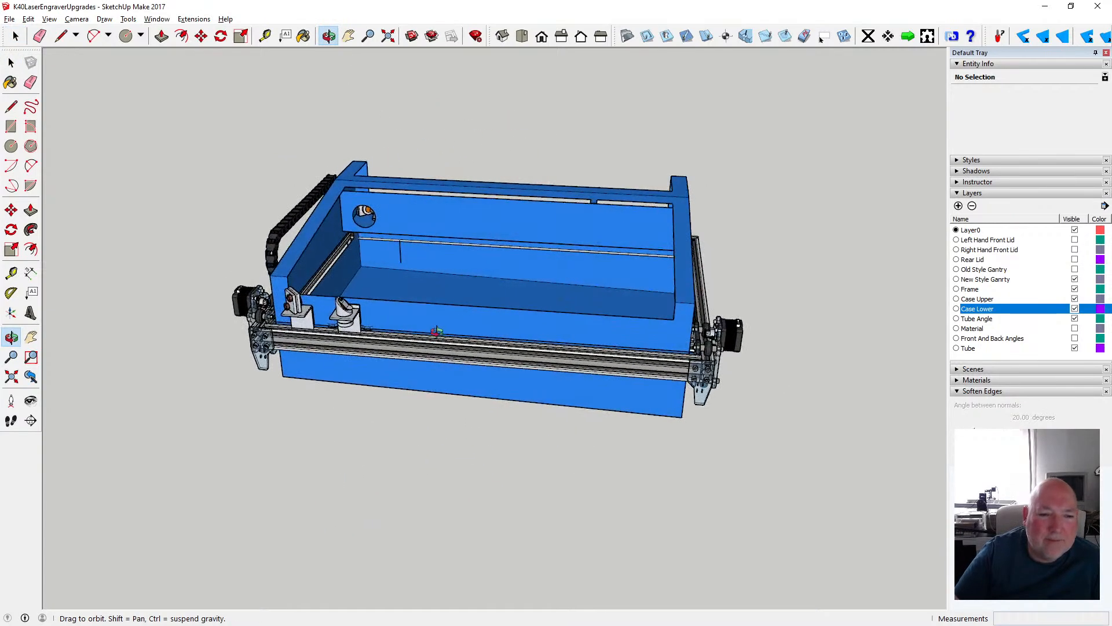
{"action": "scroll", "coordinate": [437, 332], "scroll_direction": "up", "scroll_amount": 3}
{"action": "left_click_drag", "start_coordinate": [372, 333], "coordinate": [419, 283]}
{"action": "scroll", "coordinate": [366, 309], "scroll_direction": "up", "scroll_amount": 4}
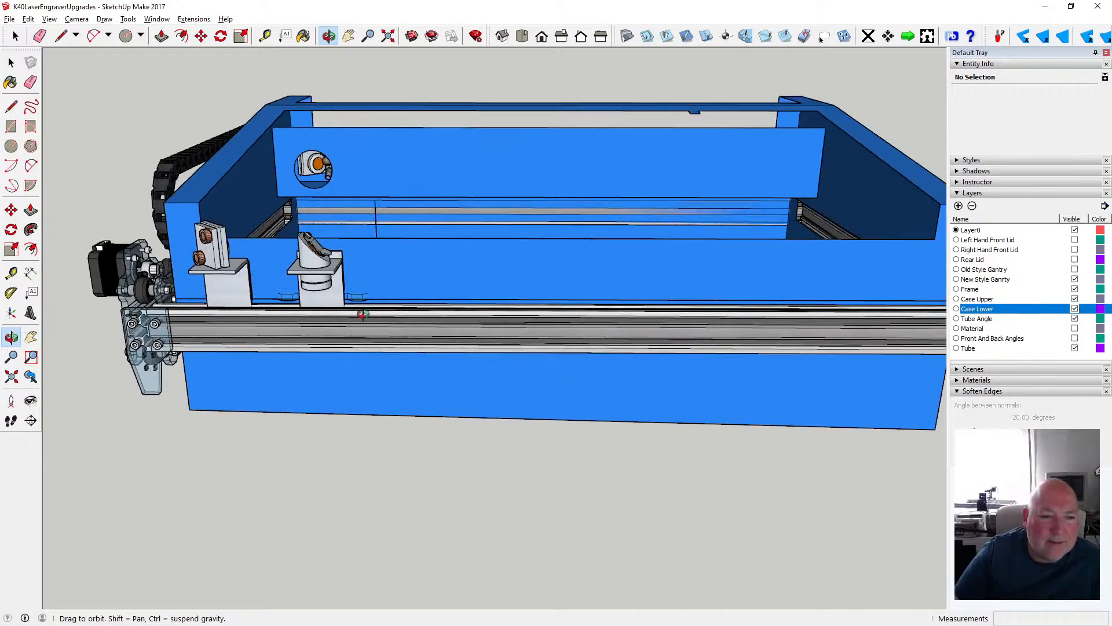
{"action": "left_click_drag", "start_coordinate": [366, 309], "coordinate": [284, 267]}
{"action": "left_click_drag", "start_coordinate": [127, 284], "coordinate": [110, 305]}
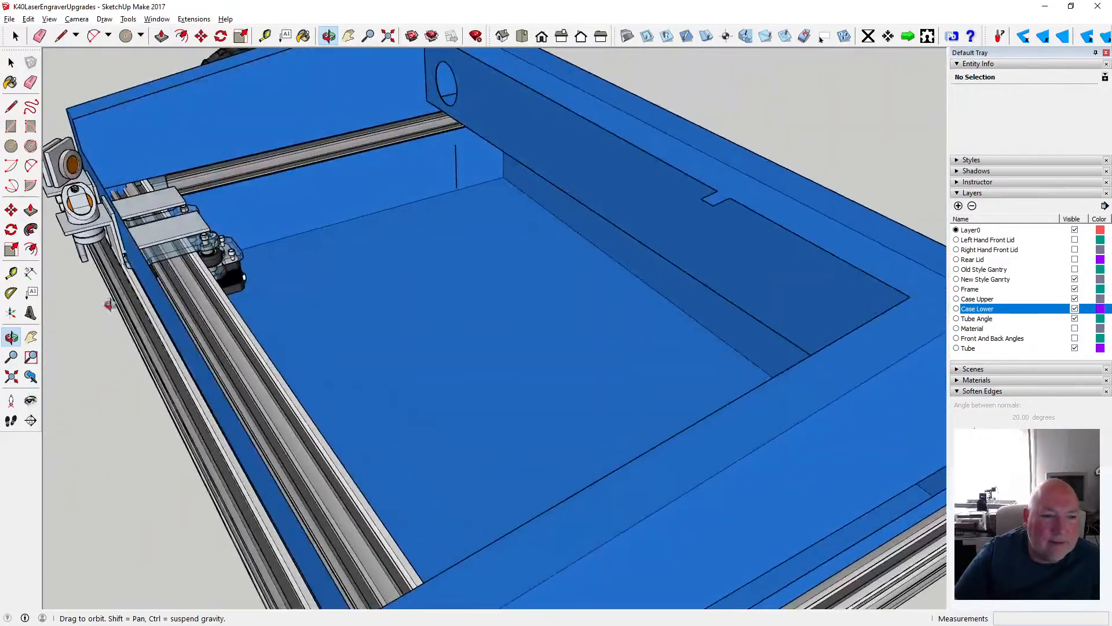
- Inspect the two mirror mounts outside the front wall and the gantry's motor end for clearance against the case
{"action": "scroll", "coordinate": [143, 263], "scroll_direction": "up", "scroll_amount": 3}
{"action": "left_click_drag", "start_coordinate": [288, 193], "coordinate": [693, 153]}
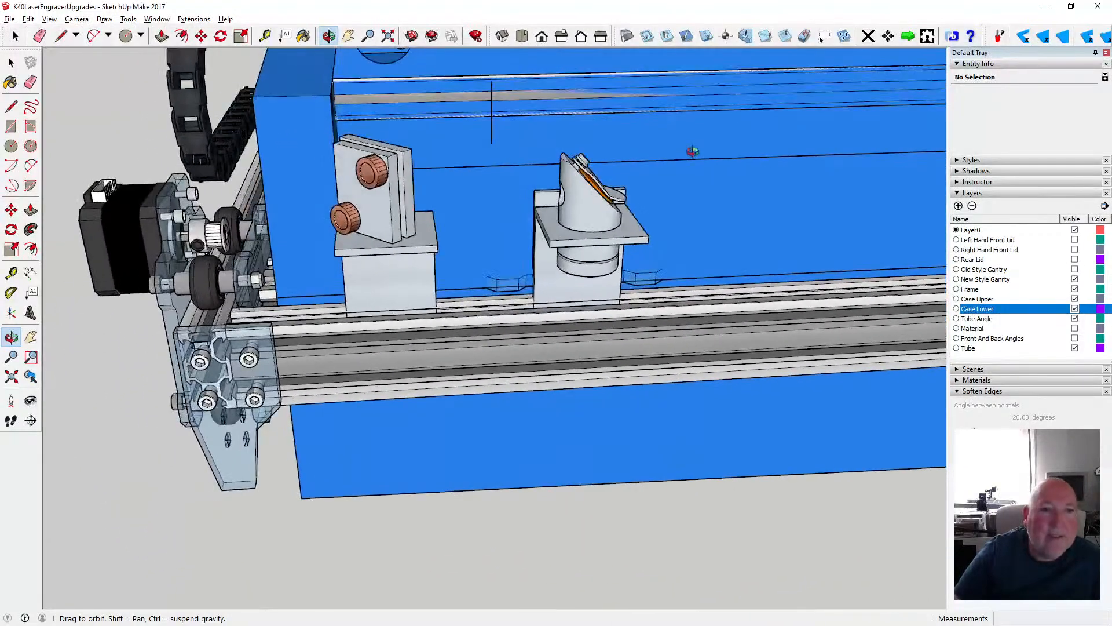
{"action": "scroll", "coordinate": [494, 228], "scroll_direction": "down", "scroll_amount": 1}
{"action": "left_click_drag", "start_coordinate": [392, 245], "coordinate": [400, 234]}
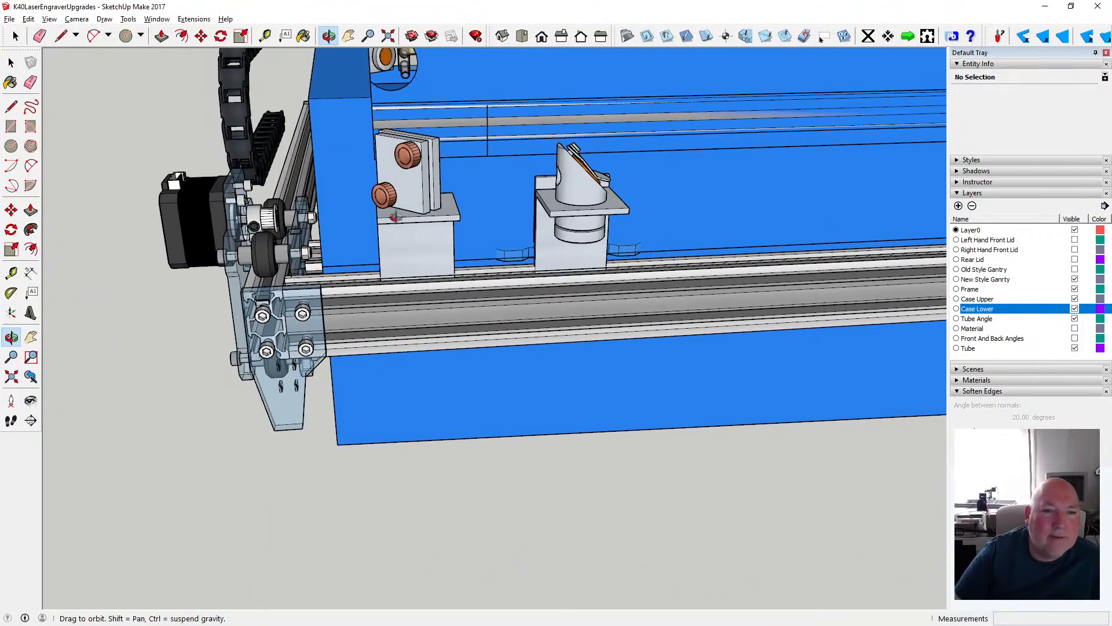
{"action": "scroll", "coordinate": [393, 245], "scroll_direction": "down", "scroll_amount": 2}
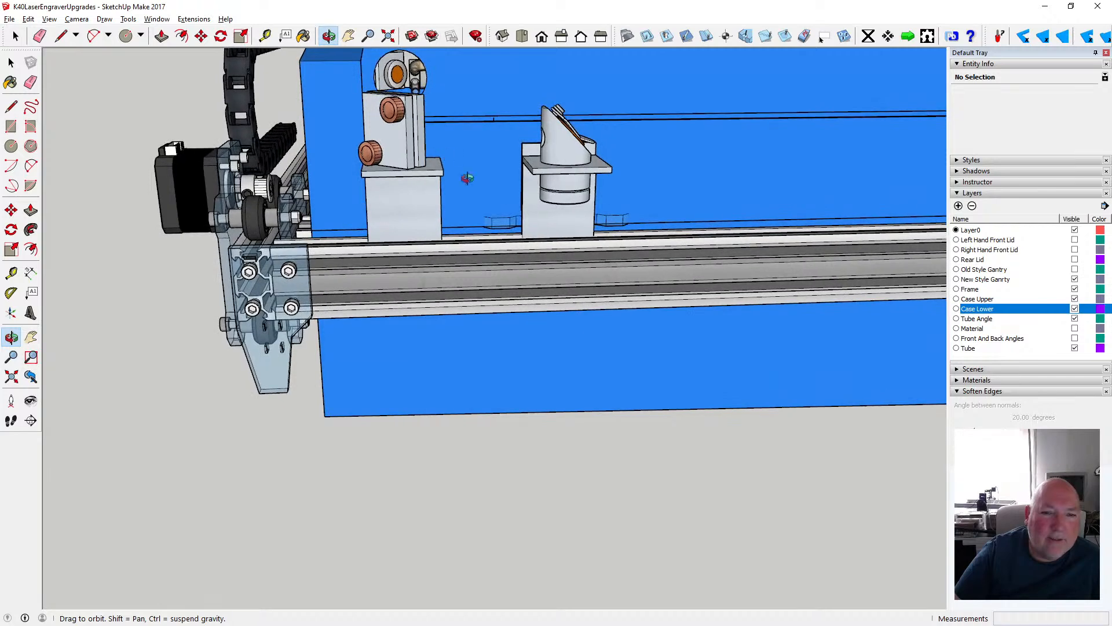
{"action": "left_click_drag", "start_coordinate": [465, 179], "coordinate": [169, 255]}
{"action": "scroll", "coordinate": [165, 259], "scroll_direction": "down", "scroll_amount": 3}
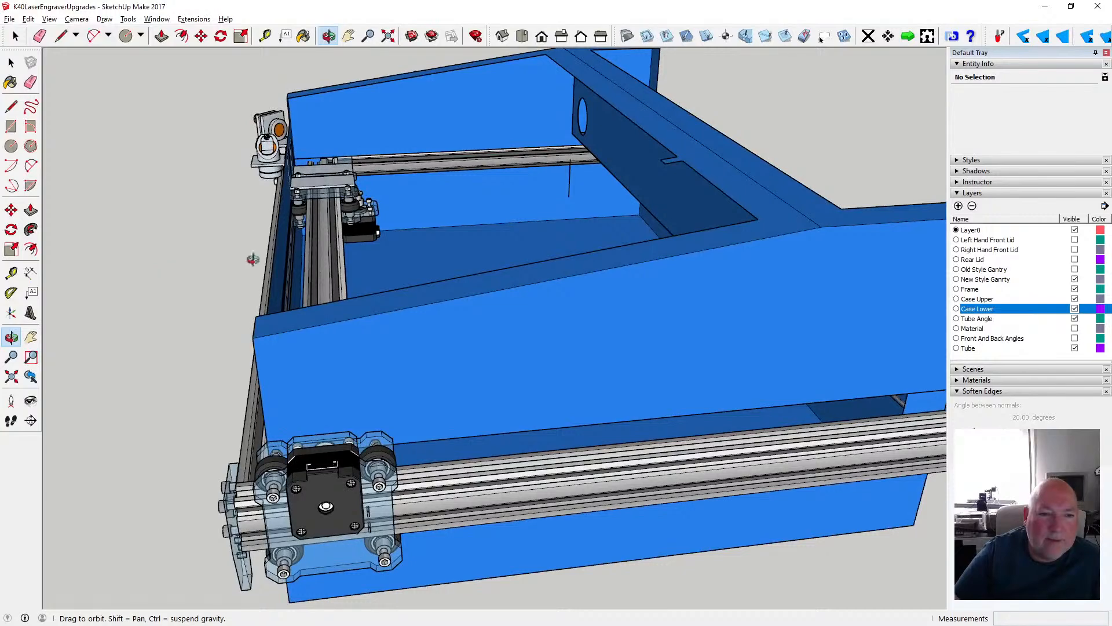
{"action": "scroll", "coordinate": [339, 244], "scroll_direction": "up", "scroll_amount": 6}
{"action": "scroll", "coordinate": [339, 244], "scroll_direction": "down", "scroll_amount": 8}
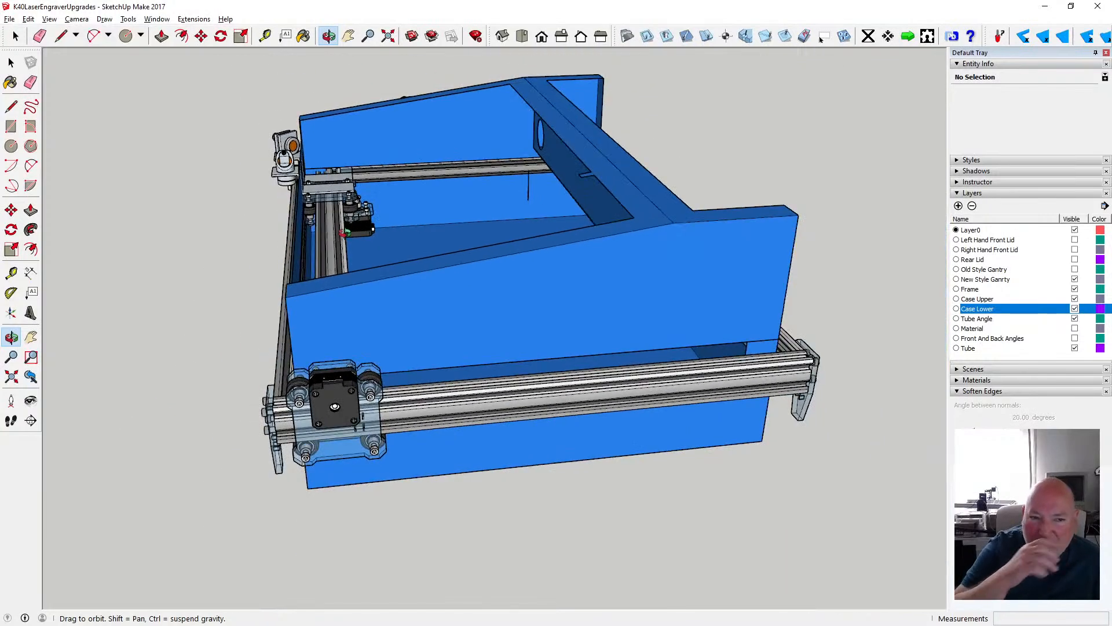
- Undo the PhlatScript properties change and the gantry's move toward the front of the frame
{"action": "left_click", "coordinate": [28, 19]}
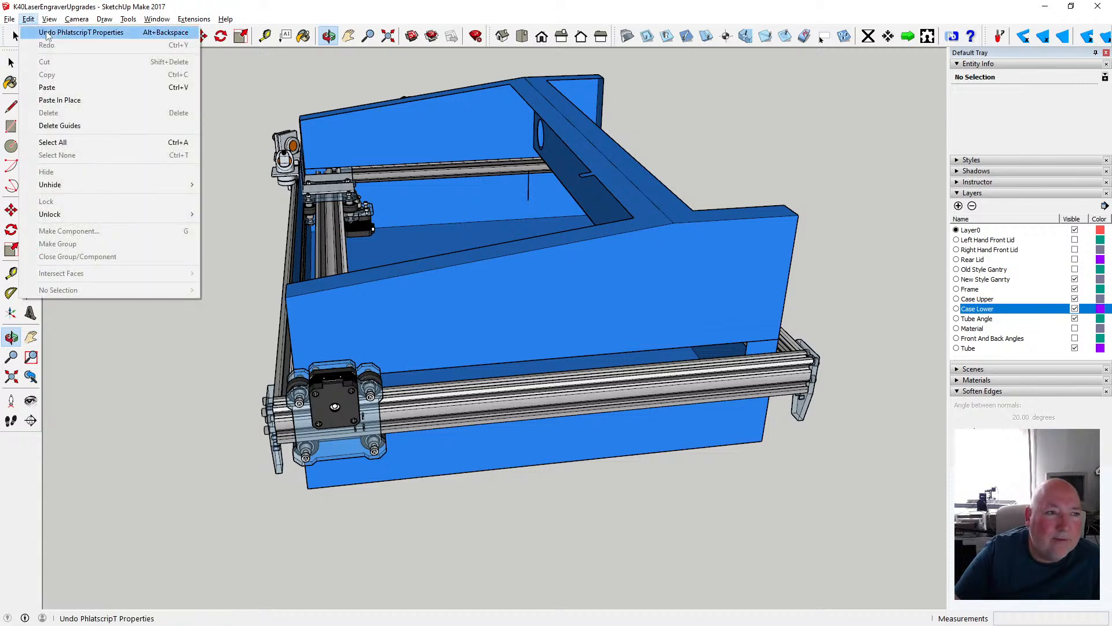
{"action": "left_click", "coordinate": [64, 33]}
{"action": "left_click", "coordinate": [28, 19]}
{"action": "left_click", "coordinate": [50, 36]}
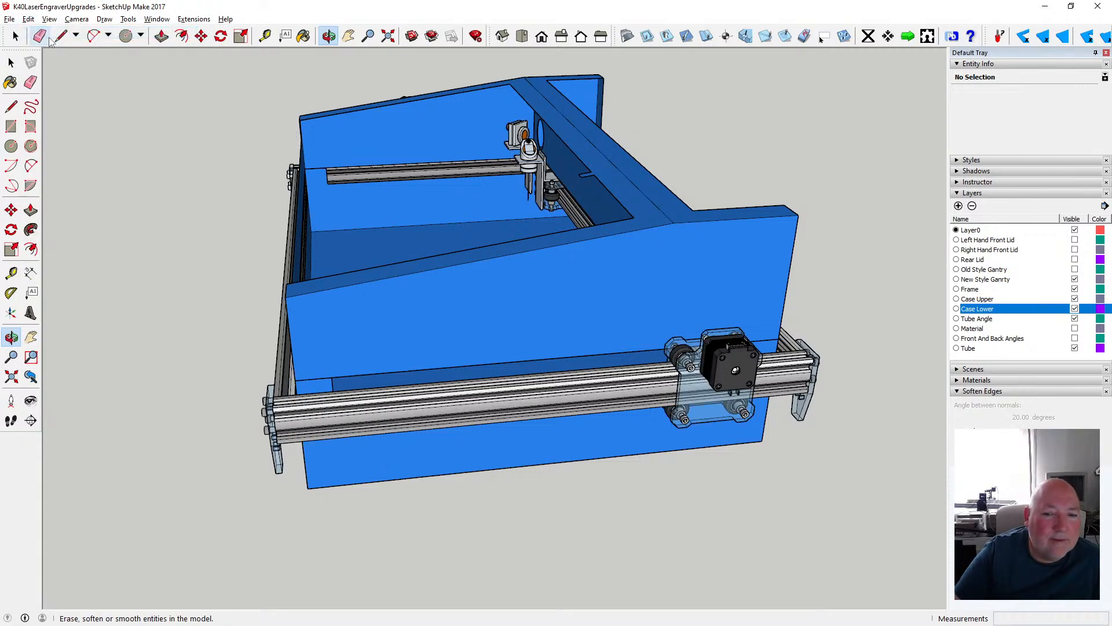
- Inspect the laser head and fixed mirror mount against the divider wall with the round beam opening
{"action": "left_click", "coordinate": [327, 36]}
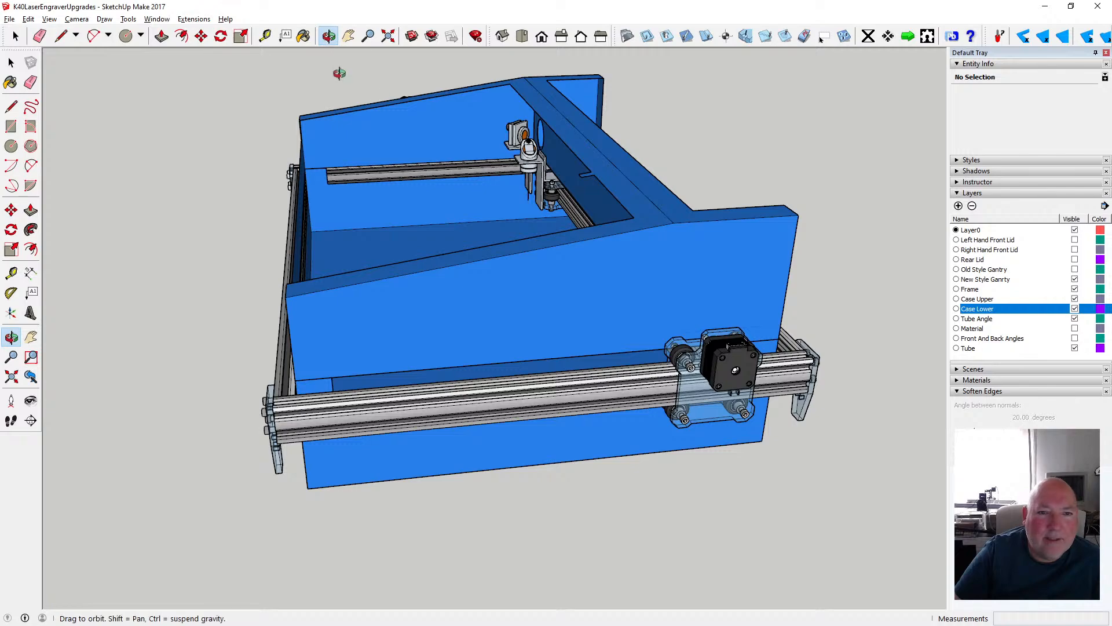
{"action": "left_click_drag", "start_coordinate": [340, 72], "coordinate": [661, 186]}
{"action": "scroll", "coordinate": [354, 217], "scroll_direction": "up", "scroll_amount": 5}
{"action": "scroll", "coordinate": [354, 216], "scroll_direction": "up", "scroll_amount": 2}
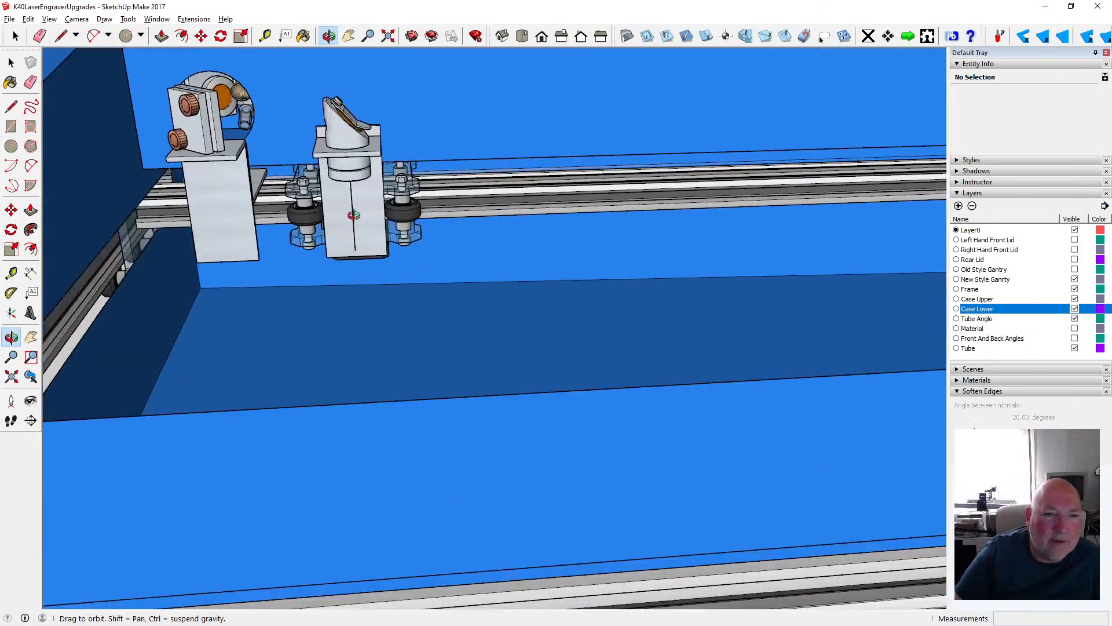
{"action": "scroll", "coordinate": [343, 219], "scroll_direction": "up", "scroll_amount": 2}
{"action": "left_click_drag", "start_coordinate": [397, 211], "coordinate": [382, 211]}
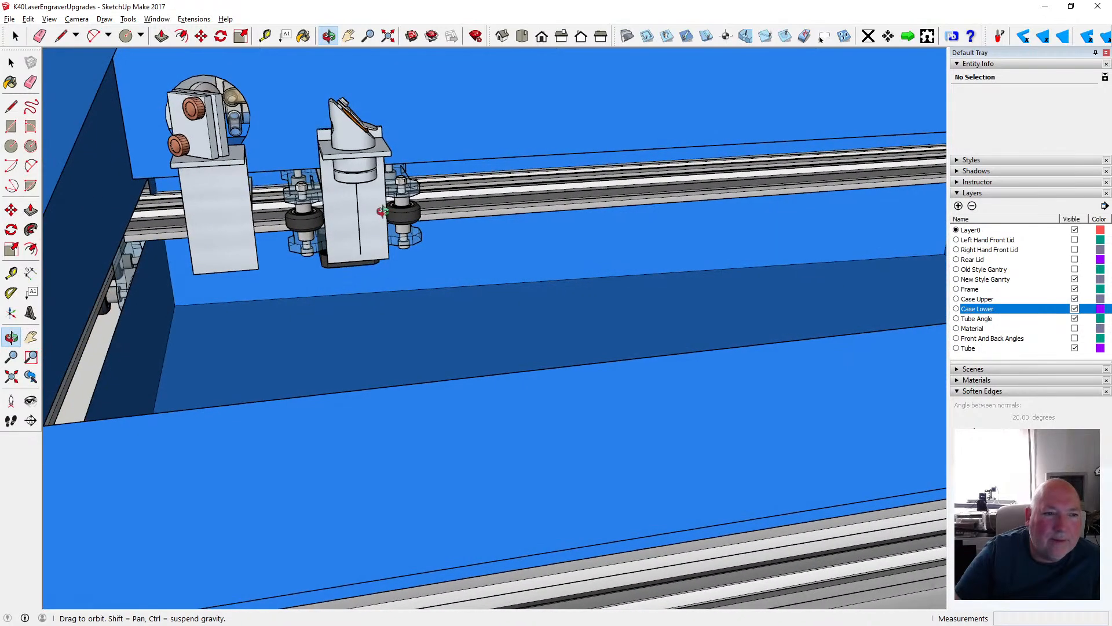
{"action": "scroll", "coordinate": [217, 191], "scroll_direction": "down", "scroll_amount": 2}
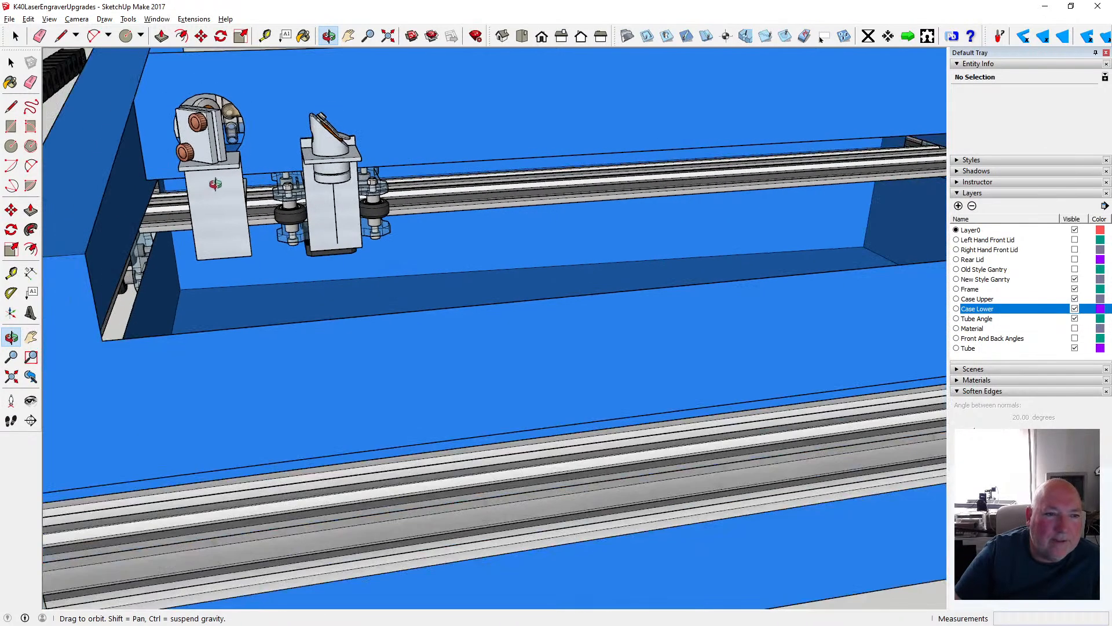
- Examine the fixed mirror mount's alignment with the beam opening and its clearance from the adjacent case side wall
{"action": "mouse_move", "coordinate": [211, 196]}
{"action": "left_mouse_down"}
{"action": "mouse_move", "coordinate": [236, 182]}
{"action": "mouse_move", "coordinate": [214, 180]}
{"action": "mouse_move", "coordinate": [230, 186]}
{"action": "mouse_move", "coordinate": [218, 193]}
{"action": "left_mouse_up"}
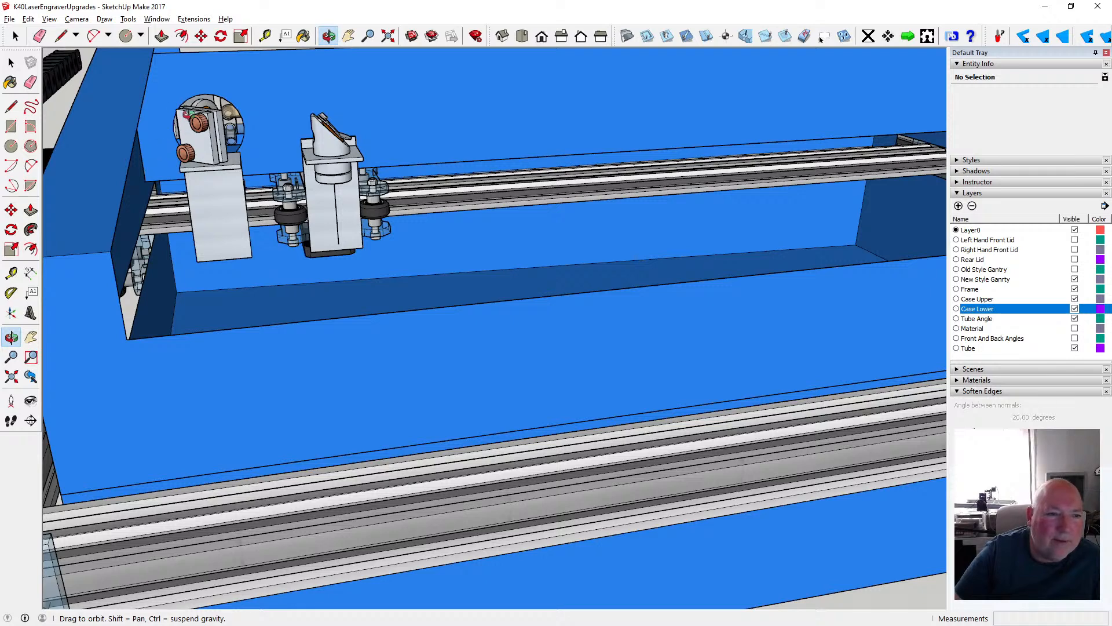
{"action": "left_click_drag", "start_coordinate": [187, 129], "coordinate": [194, 123]}
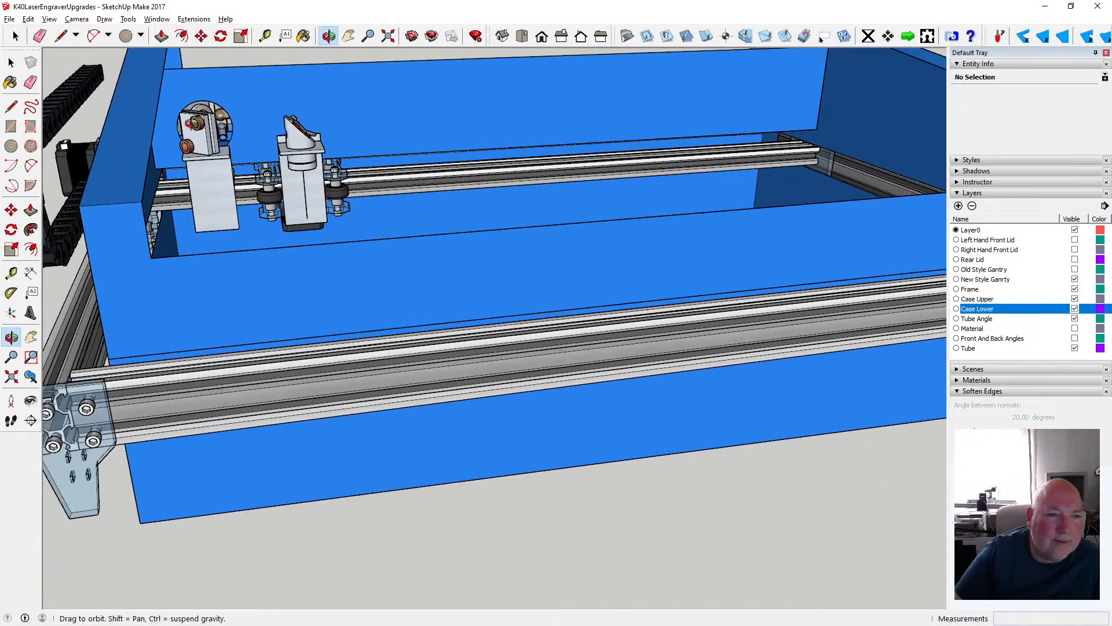
{"action": "left_click_drag", "start_coordinate": [203, 178], "coordinate": [207, 157]}
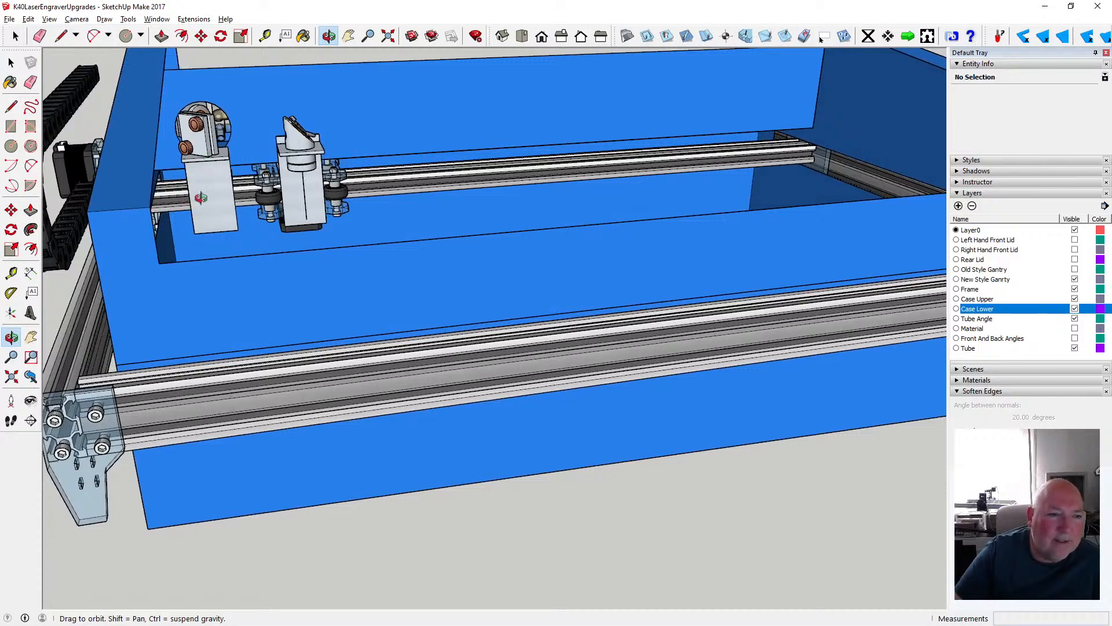
{"action": "left_click_drag", "start_coordinate": [176, 246], "coordinate": [186, 315]}
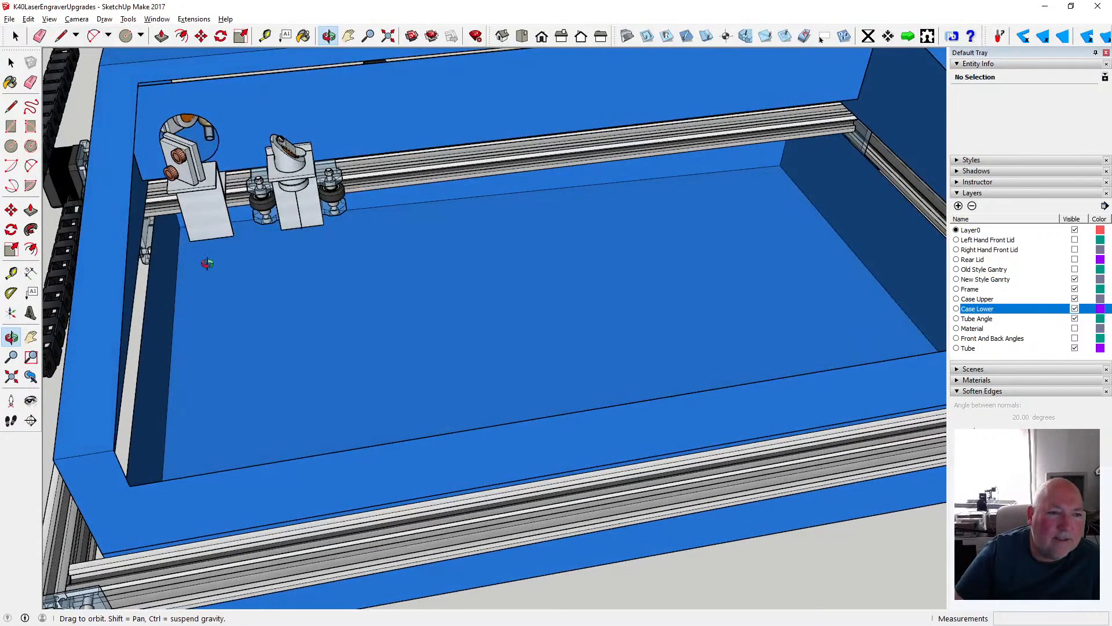
{"action": "scroll", "coordinate": [208, 264], "scroll_direction": "down", "scroll_amount": 2}
{"action": "scroll", "coordinate": [206, 258], "scroll_direction": "up", "scroll_amount": 3}
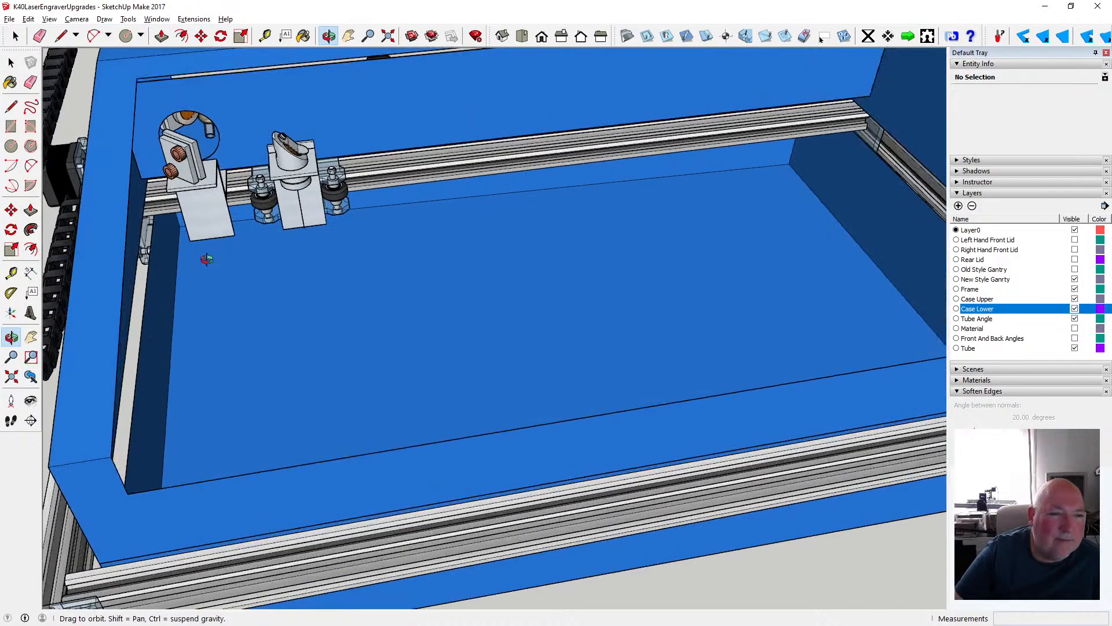
{"action": "scroll", "coordinate": [184, 179], "scroll_direction": "up", "scroll_amount": 2}
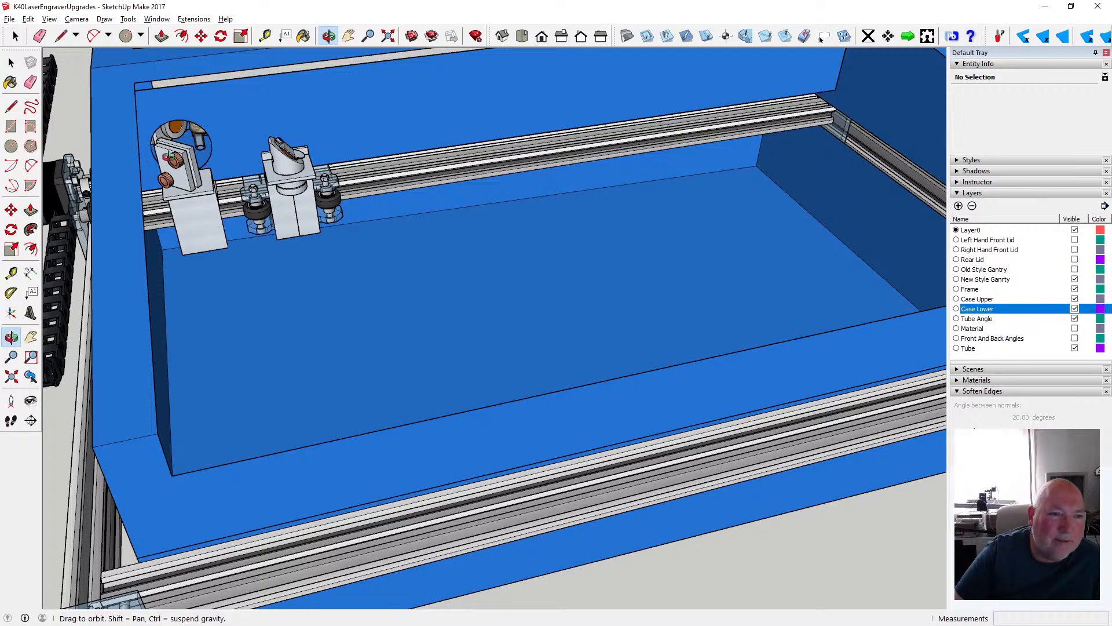
{"action": "left_click_drag", "start_coordinate": [171, 155], "coordinate": [194, 123]}
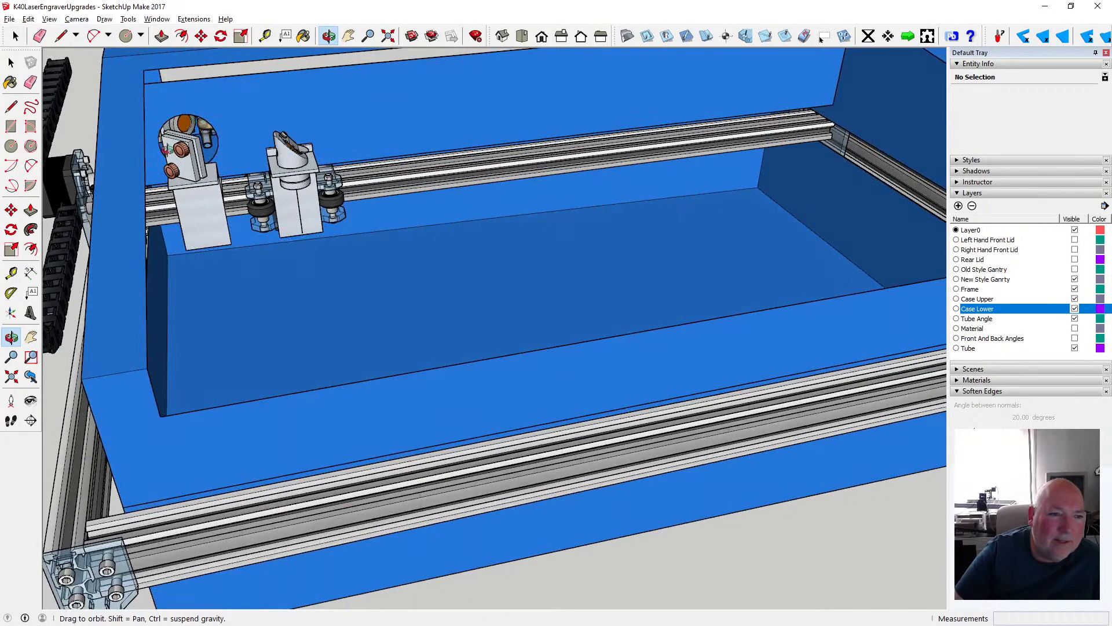
- Examine the gantry rail and carriage wheels where they pass beneath the upper case's divider wall
{"action": "left_click_drag", "start_coordinate": [170, 207], "coordinate": [252, 201]}
{"action": "scroll", "coordinate": [174, 202], "scroll_direction": "down", "scroll_amount": 2}
{"action": "scroll", "coordinate": [168, 203], "scroll_direction": "down", "scroll_amount": 2}
{"action": "scroll", "coordinate": [252, 200], "scroll_direction": "down", "scroll_amount": 5}
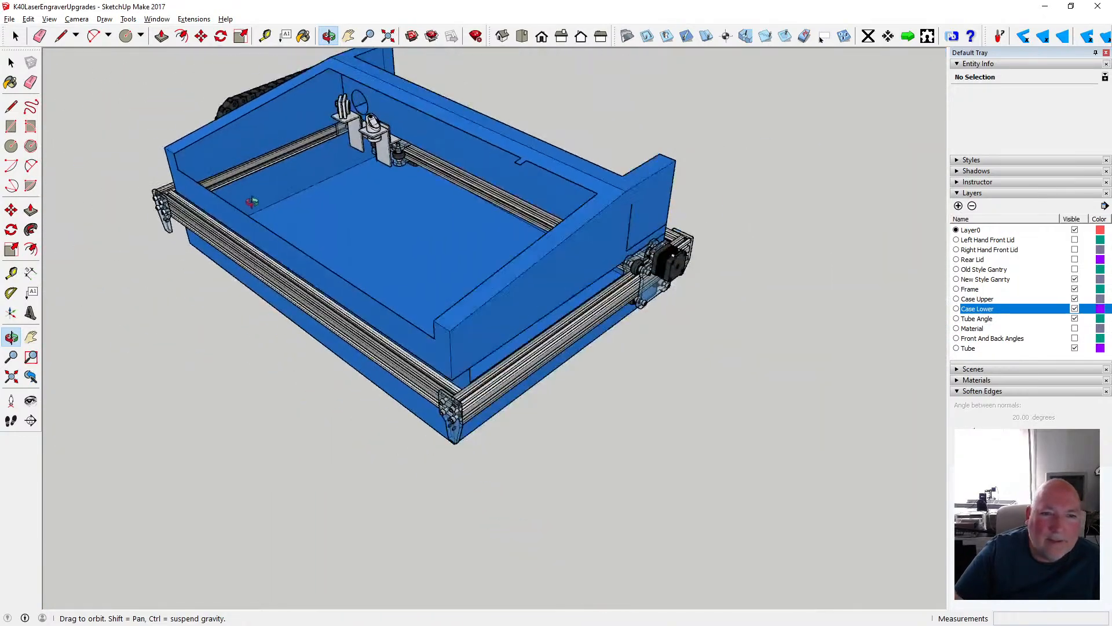
{"action": "left_click_drag", "start_coordinate": [343, 177], "coordinate": [174, 178]}
{"action": "scroll", "coordinate": [476, 123], "scroll_direction": "up", "scroll_amount": 2}
{"action": "scroll", "coordinate": [481, 123], "scroll_direction": "up", "scroll_amount": 8}
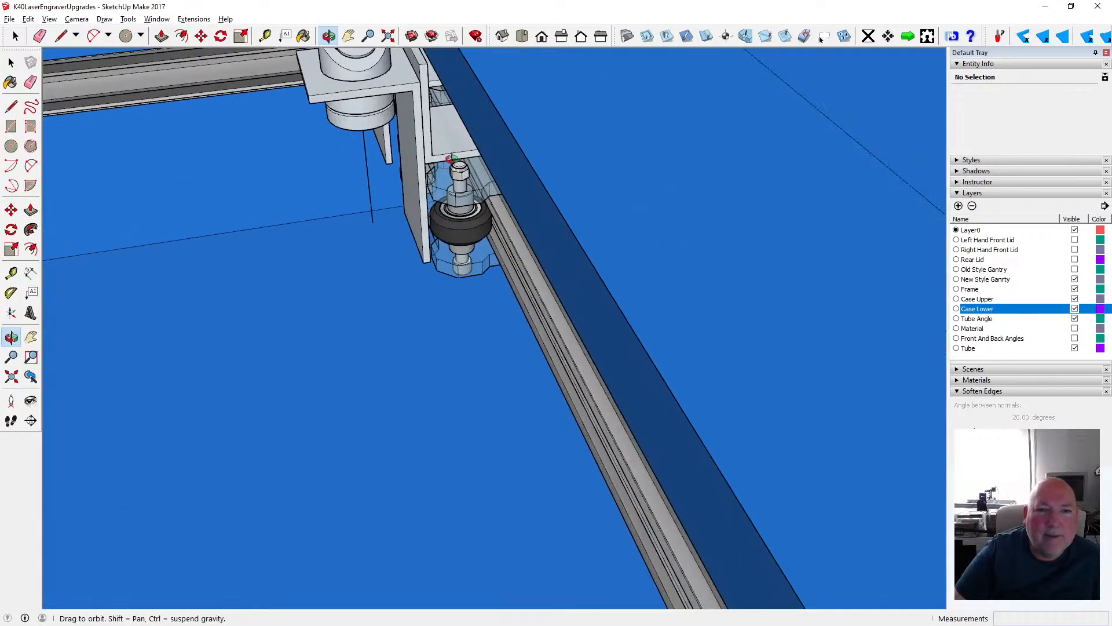
{"action": "left_click_drag", "start_coordinate": [457, 154], "coordinate": [457, 131]}
{"action": "scroll", "coordinate": [458, 130], "scroll_direction": "down", "scroll_amount": 3}
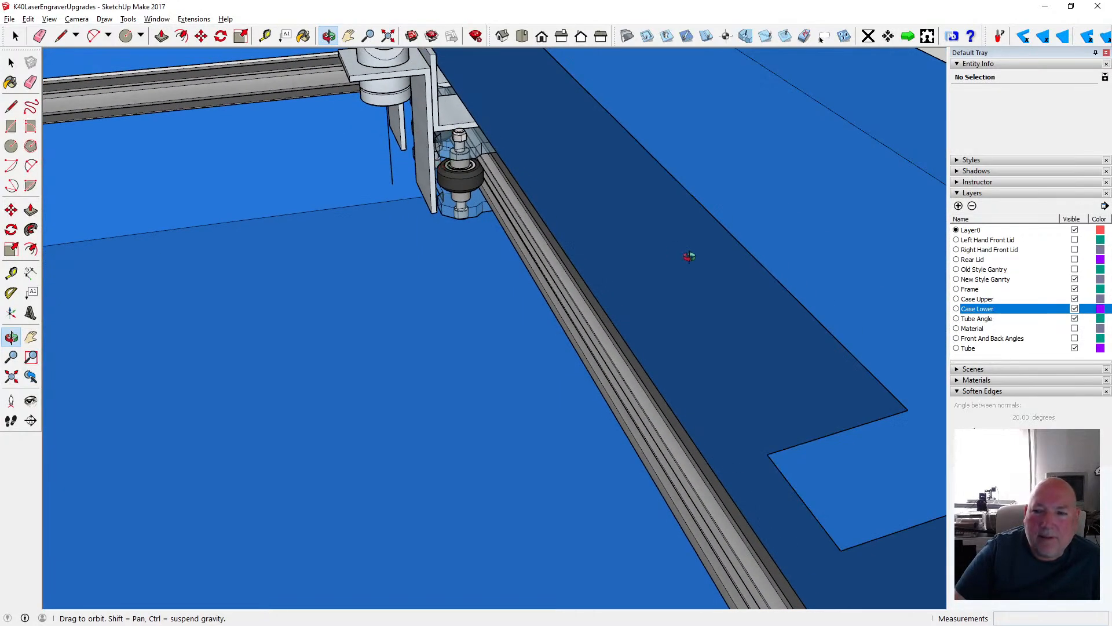
- Hide the Case Upper layer and inspect the laser head carriage beside the tube angle's divider wall
{"action": "left_click", "coordinate": [1074, 299]}
{"action": "left_click_drag", "start_coordinate": [639, 248], "coordinate": [493, 164]}
{"action": "scroll", "coordinate": [480, 124], "scroll_direction": "up", "scroll_amount": 5}
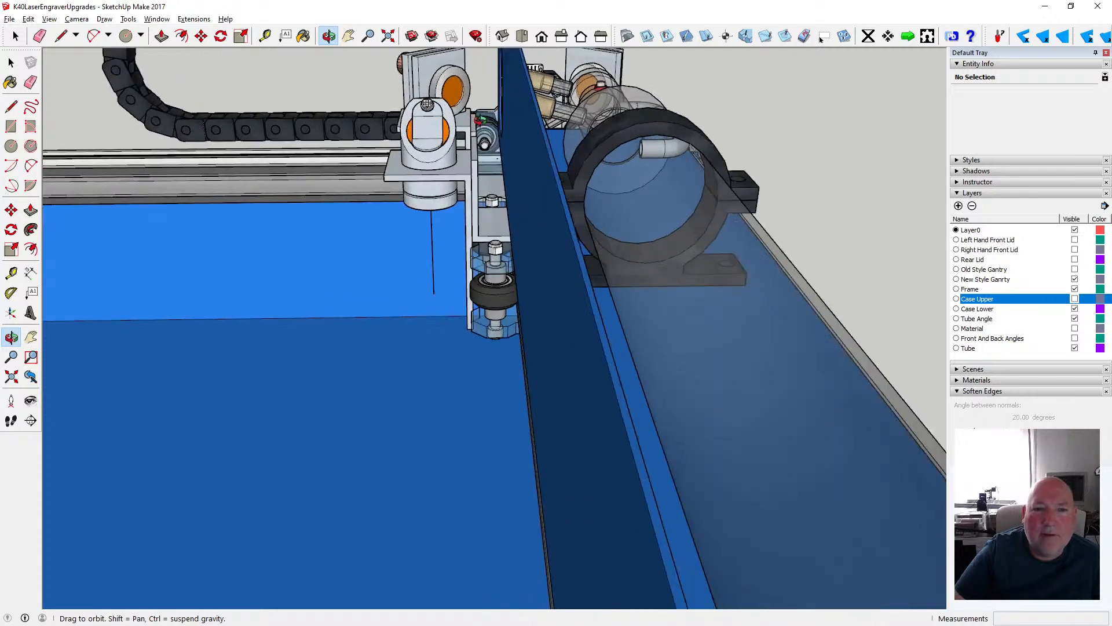
{"action": "left_click_drag", "start_coordinate": [491, 207], "coordinate": [522, 193]}
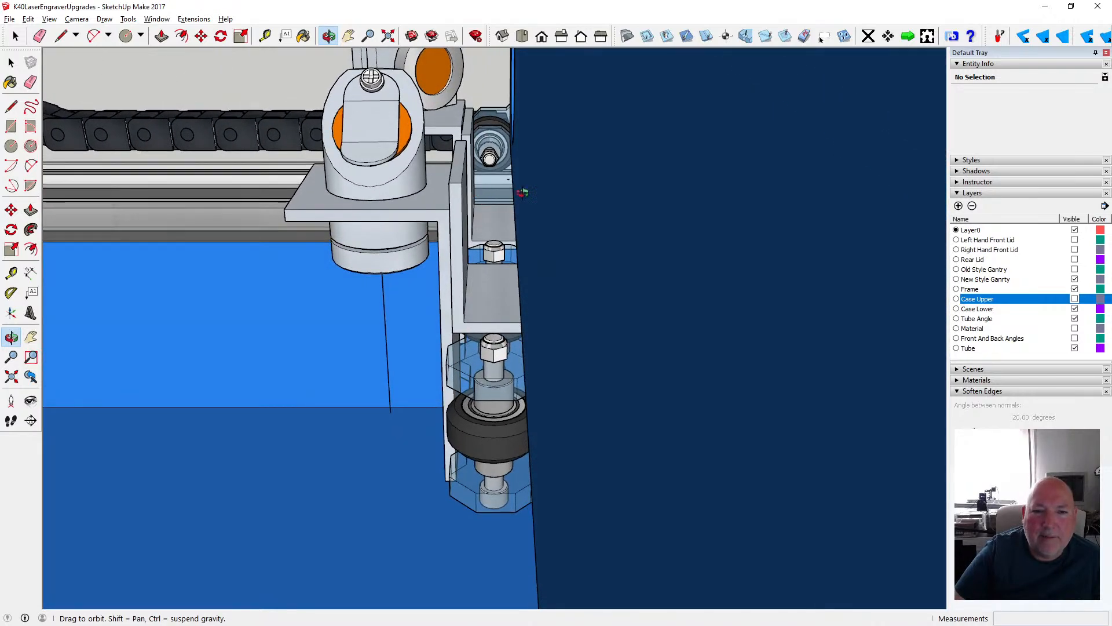
- Measure the gap between the laser head's vertical plate and the tube angle's divider wall
{"action": "left_click", "coordinate": [265, 36]}
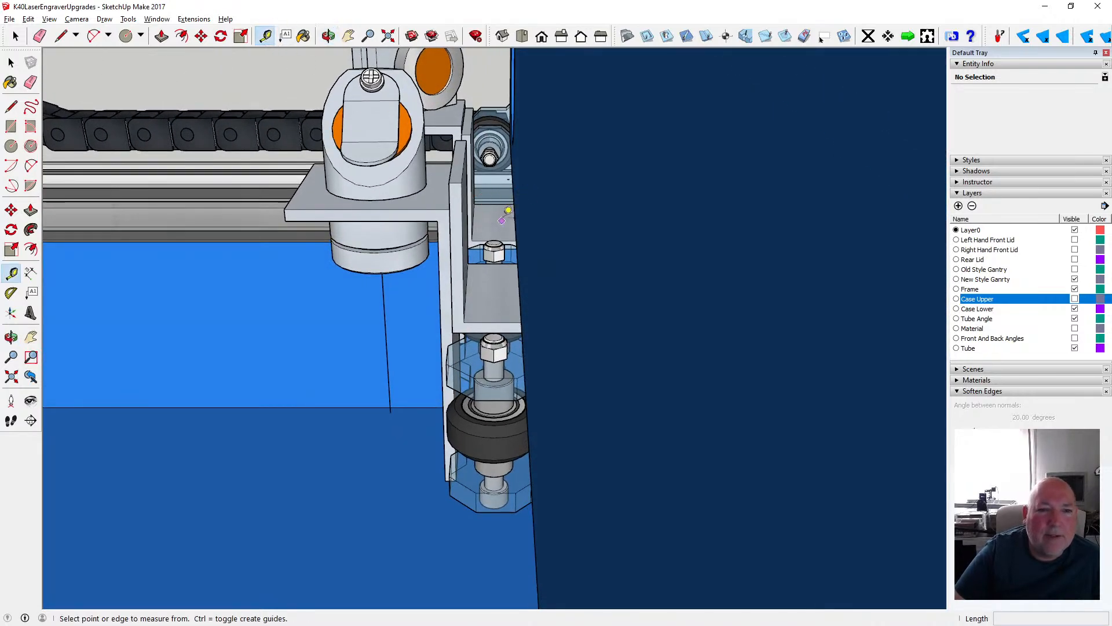
{"action": "left_click", "coordinate": [465, 175]}
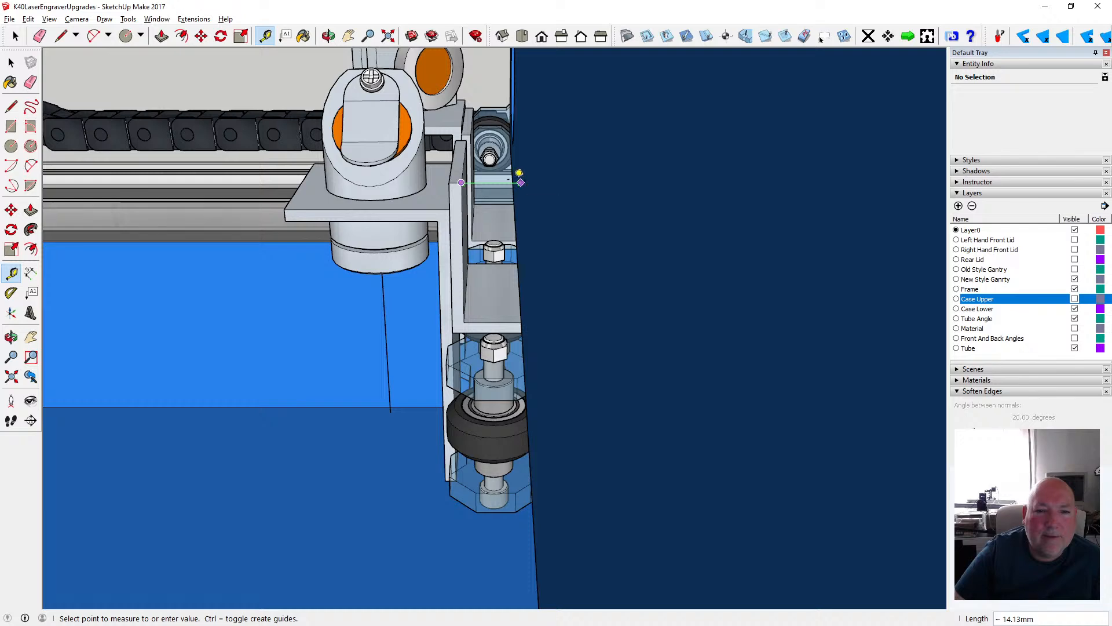
{"action": "left_click", "coordinate": [12, 63]}
- Hide the Tube Angle layer and measure the clearance from the motor mounting plate to the lower case's tube-side wall
{"action": "scroll", "coordinate": [256, 220], "scroll_direction": "down", "scroll_amount": 3}
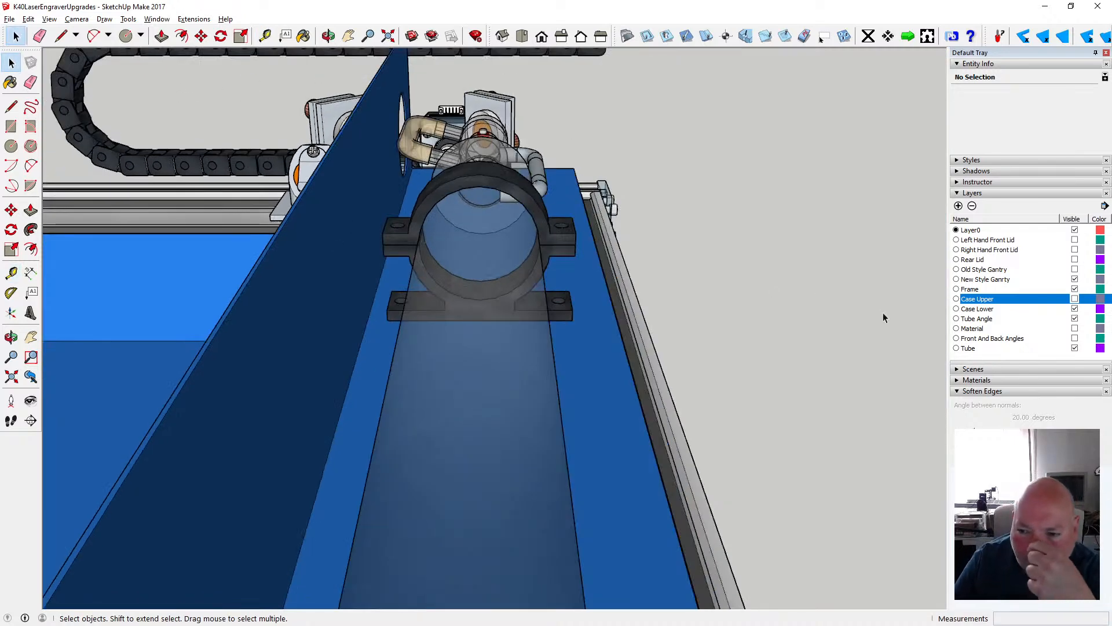
{"action": "left_click", "coordinate": [1074, 318]}
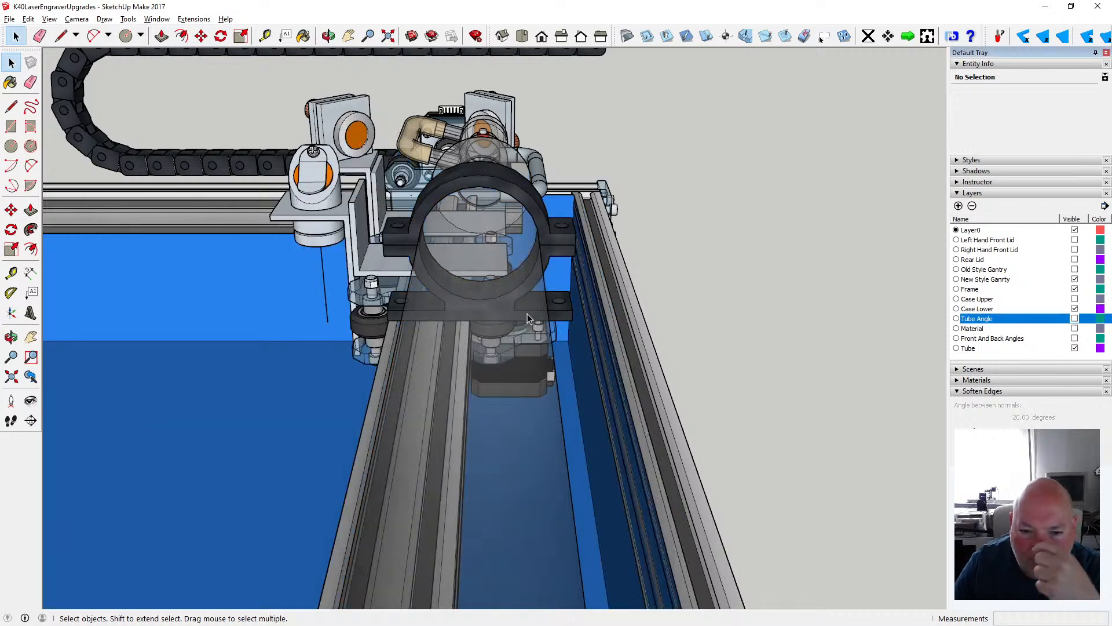
{"action": "scroll", "coordinate": [569, 332], "scroll_direction": "up", "scroll_amount": 5}
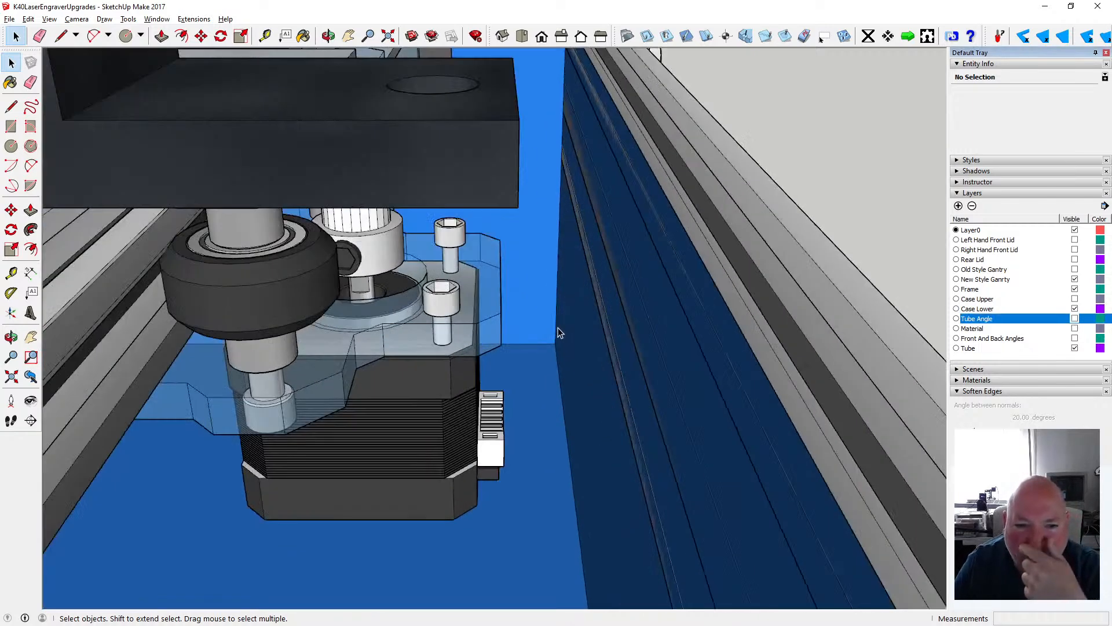
{"action": "scroll", "coordinate": [391, 287], "scroll_direction": "down", "scroll_amount": 1}
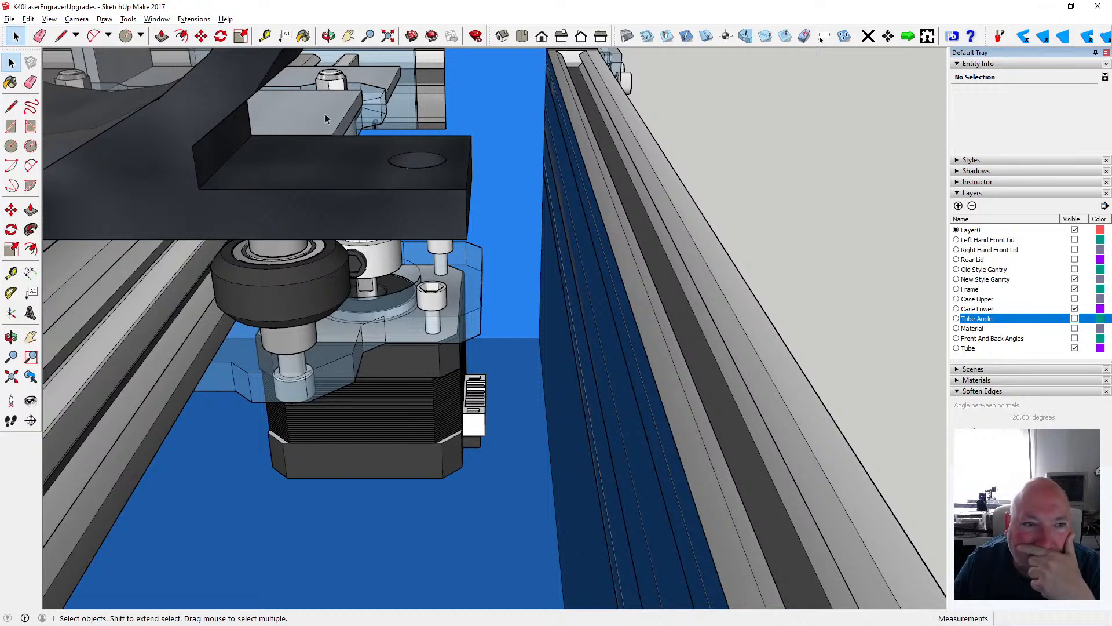
{"action": "left_click", "coordinate": [265, 36]}
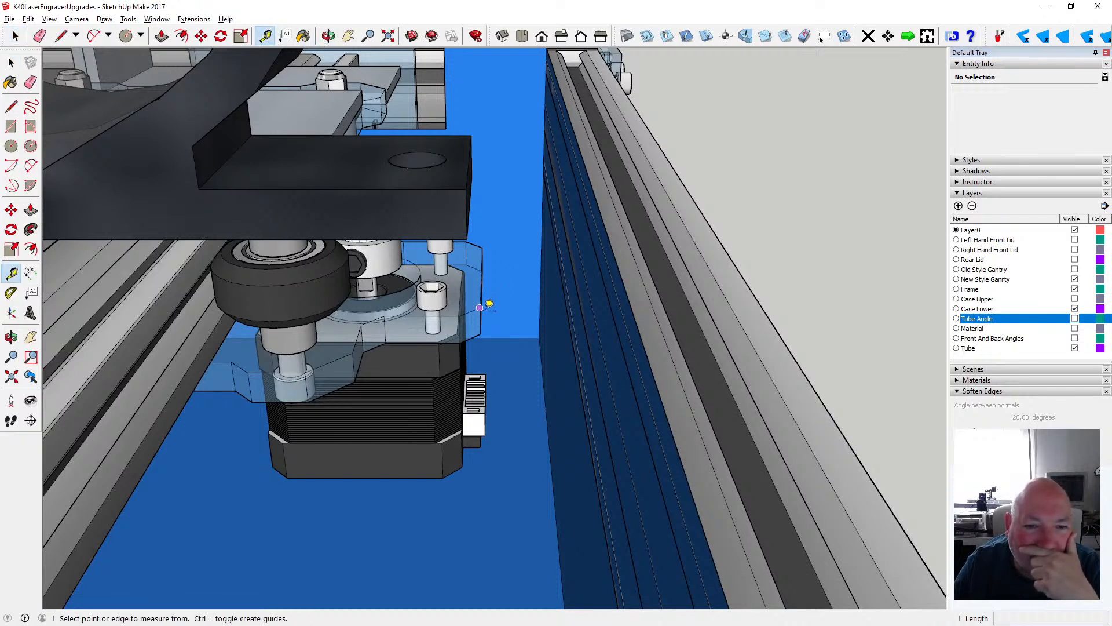
{"action": "left_click", "coordinate": [487, 305]}
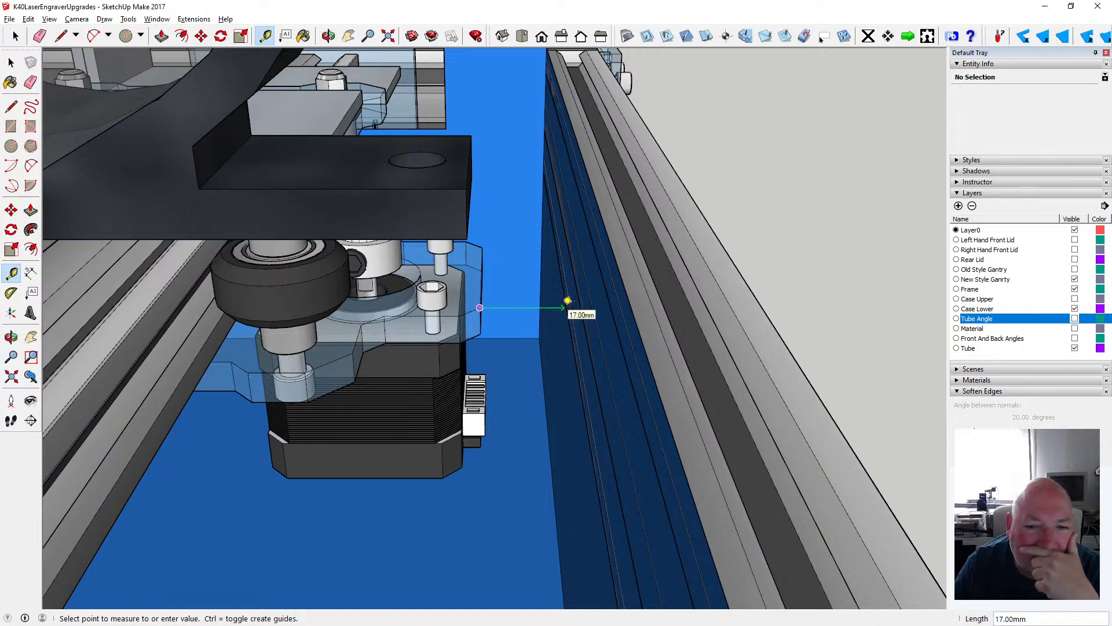
{"action": "key", "text": "Escape"}
{"action": "key", "text": "space"}
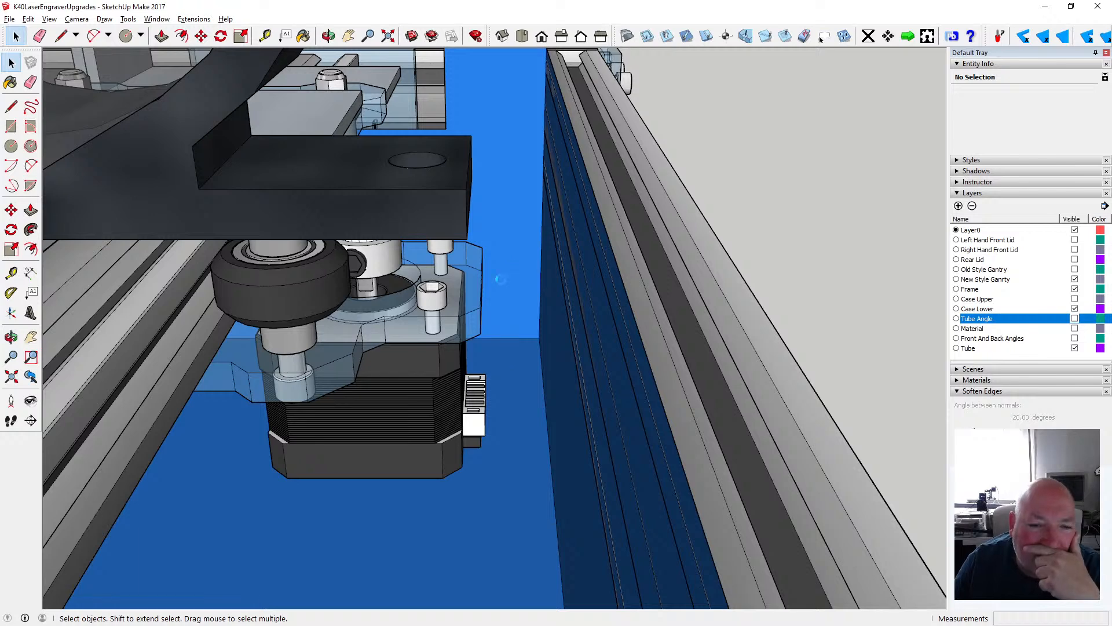
- Examine the laser tube, its ring mounts and the rail beneath them inside the lower case
{"action": "scroll", "coordinate": [513, 283], "scroll_direction": "down", "scroll_amount": 5}
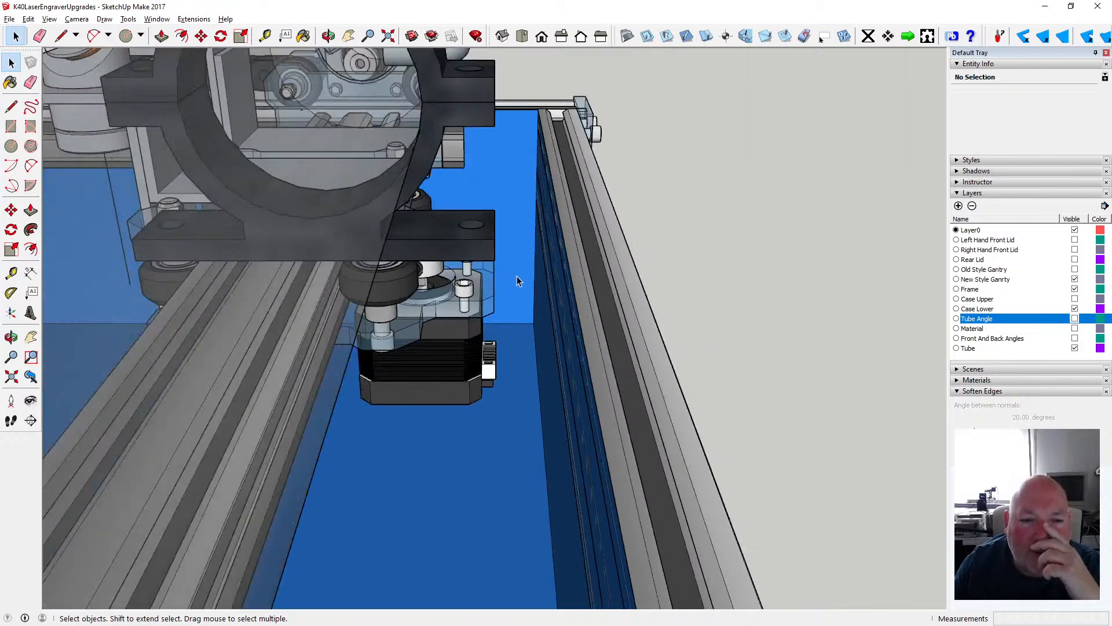
{"action": "scroll", "coordinate": [503, 276], "scroll_direction": "down", "scroll_amount": 2}
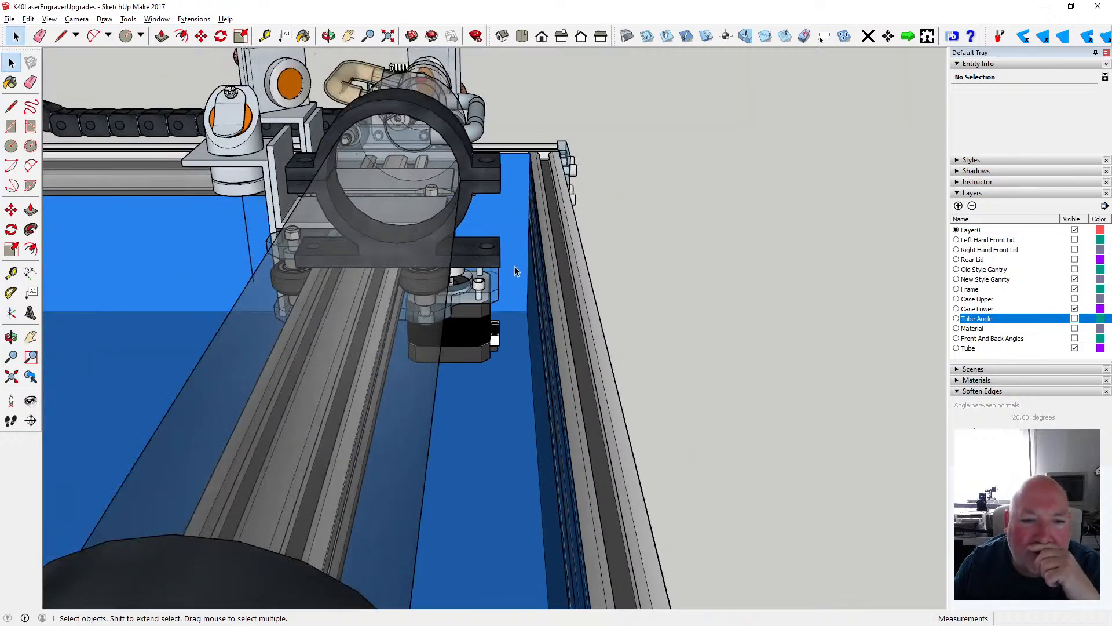
{"action": "scroll", "coordinate": [505, 266], "scroll_direction": "down", "scroll_amount": 4}
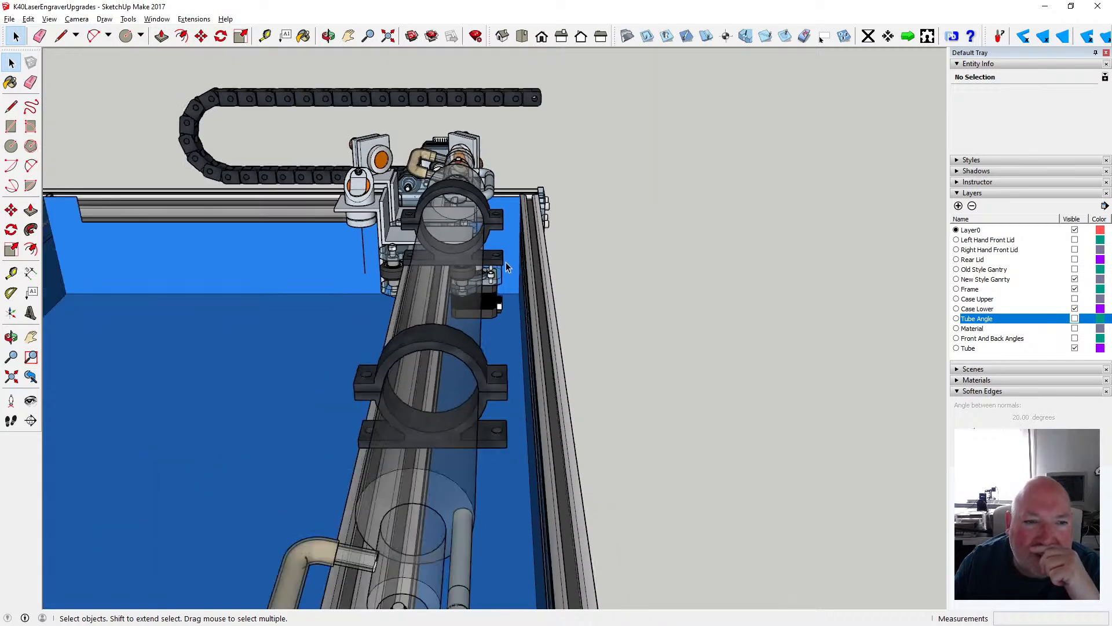
{"action": "scroll", "coordinate": [545, 241], "scroll_direction": "down", "scroll_amount": 3}
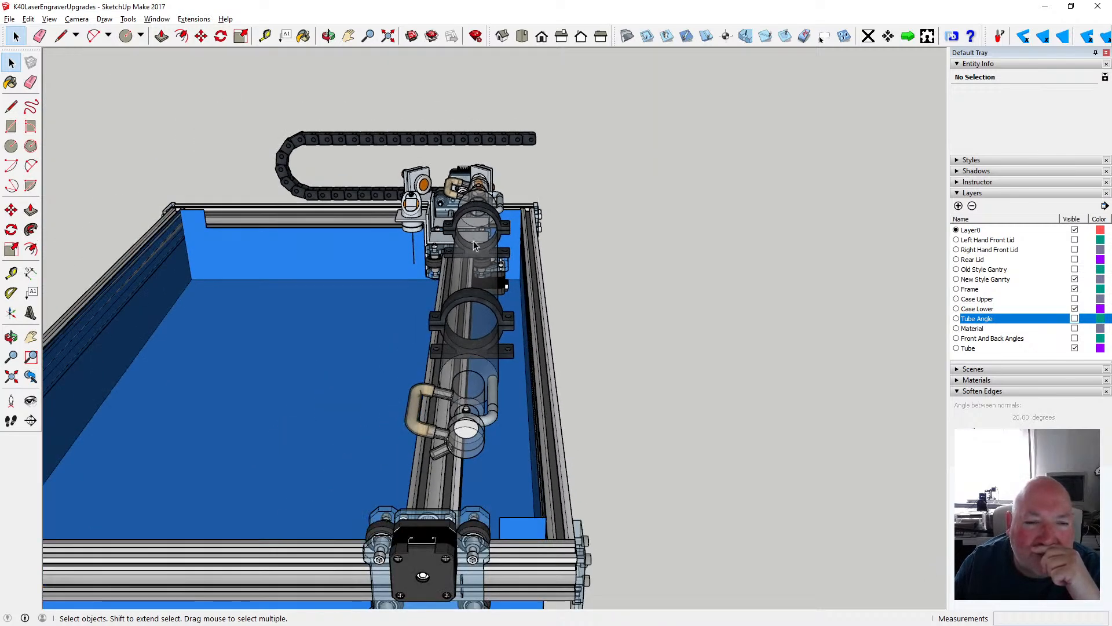
{"action": "scroll", "coordinate": [421, 240], "scroll_direction": "up", "scroll_amount": 6}
{"action": "scroll", "coordinate": [422, 240], "scroll_direction": "down", "scroll_amount": 6}
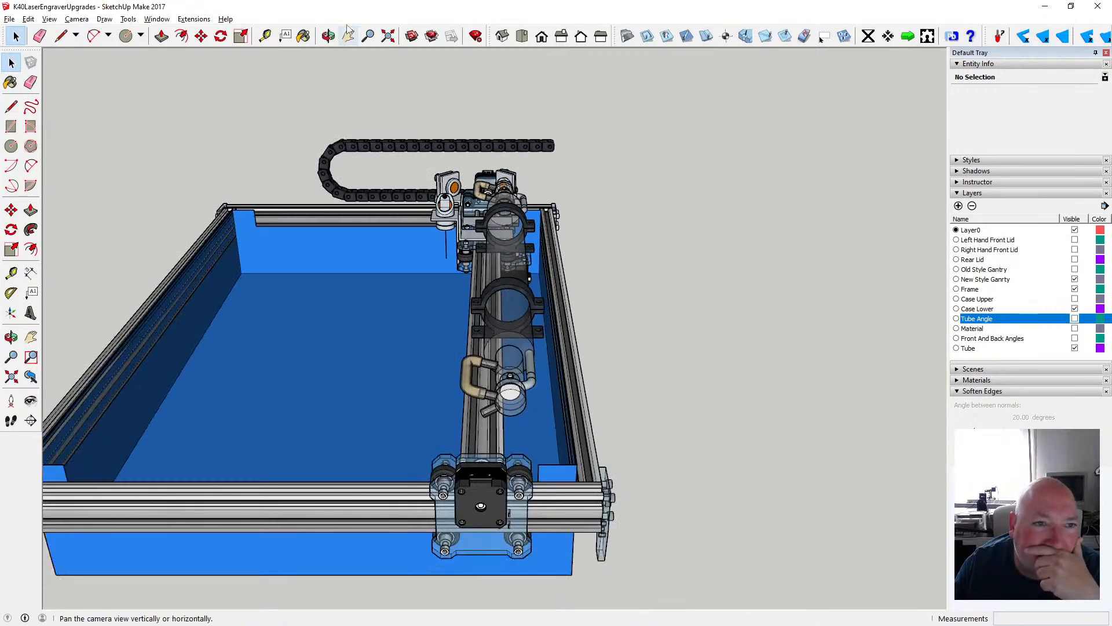
- Examine how the lower case sits within the complete frame, viewing from the end with the gantry motor
{"action": "left_click", "coordinate": [329, 36]}
{"action": "left_click_drag", "start_coordinate": [367, 200], "coordinate": [347, 246]}
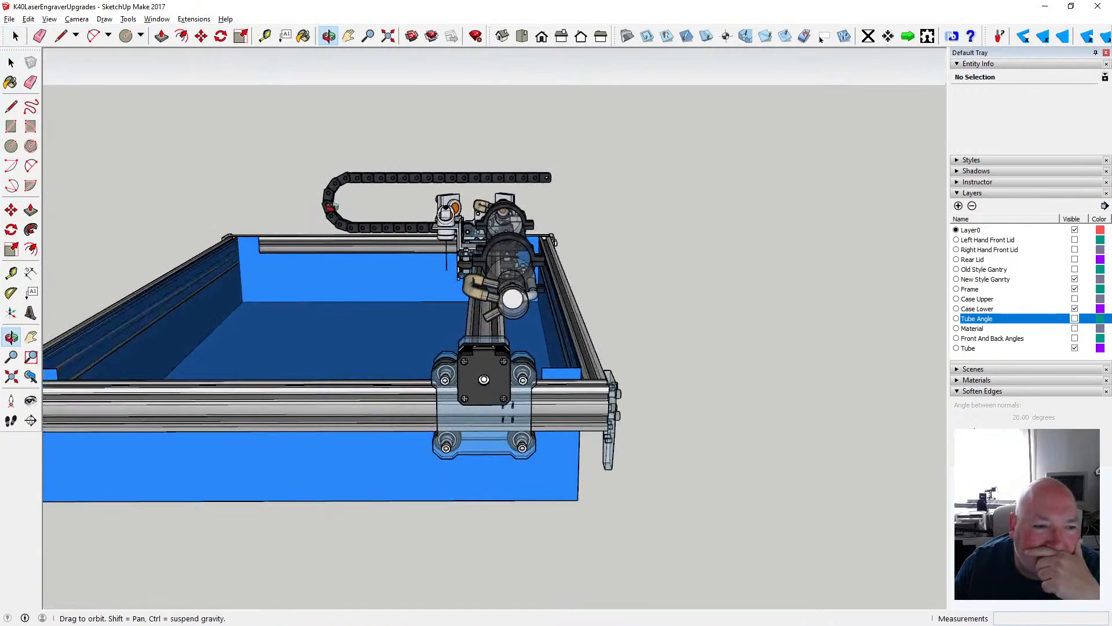
{"action": "scroll", "coordinate": [397, 287], "scroll_direction": "down", "scroll_amount": 2}
{"action": "scroll", "coordinate": [371, 295], "scroll_direction": "up", "scroll_amount": 2}
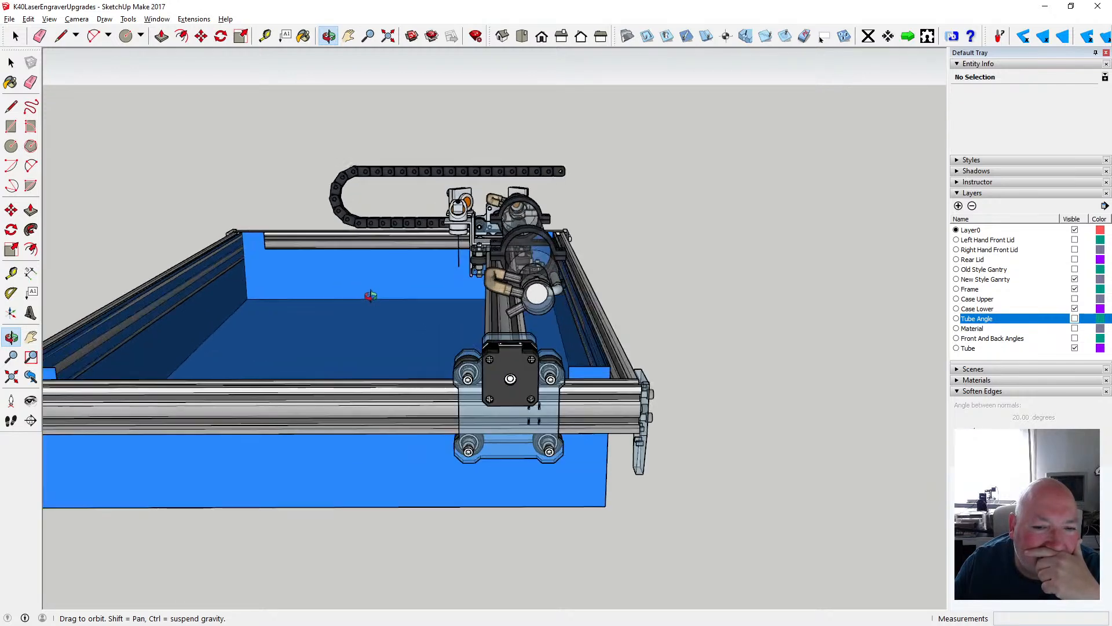
{"action": "left_click_drag", "start_coordinate": [369, 295], "coordinate": [452, 298]}
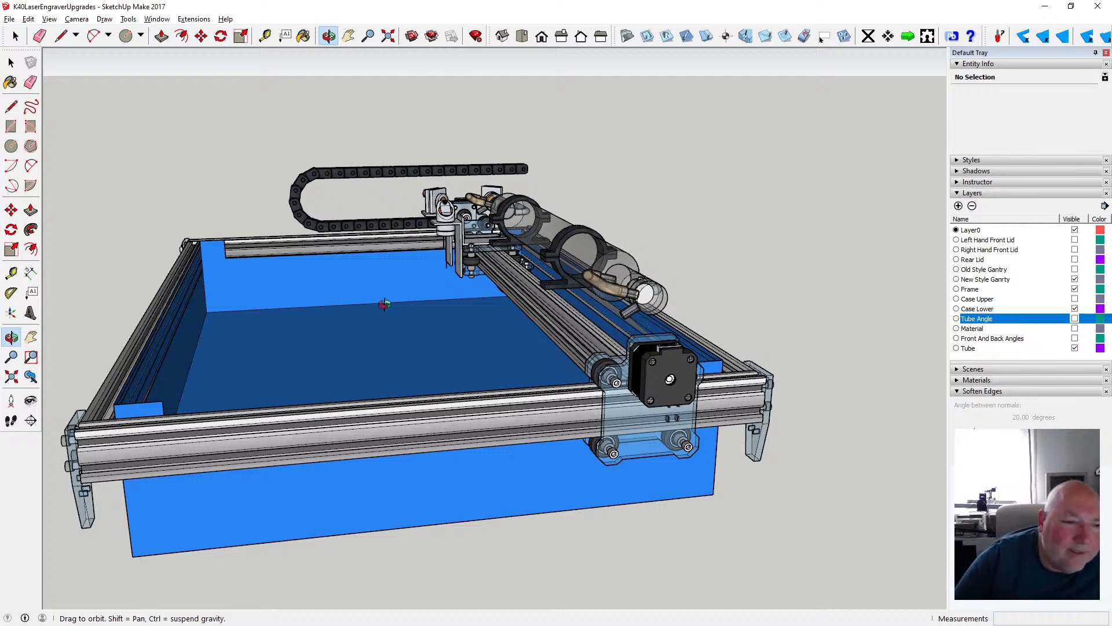
{"action": "scroll", "coordinate": [360, 307], "scroll_direction": "down", "scroll_amount": 2}
{"action": "scroll", "coordinate": [360, 342], "scroll_direction": "up", "scroll_amount": 2}
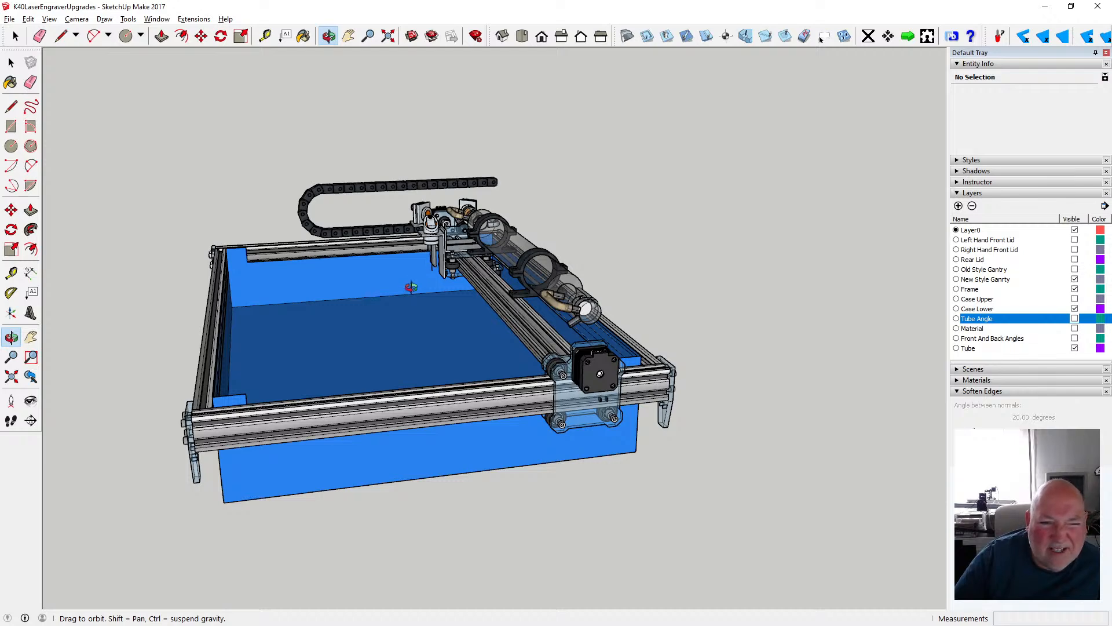
{"action": "mouse_move", "coordinate": [331, 298]}
{"action": "left_mouse_down"}
{"action": "mouse_move", "coordinate": [502, 350]}
{"action": "mouse_move", "coordinate": [434, 313]}
{"action": "mouse_move", "coordinate": [315, 306]}
{"action": "mouse_move", "coordinate": [340, 313]}
{"action": "left_mouse_up"}
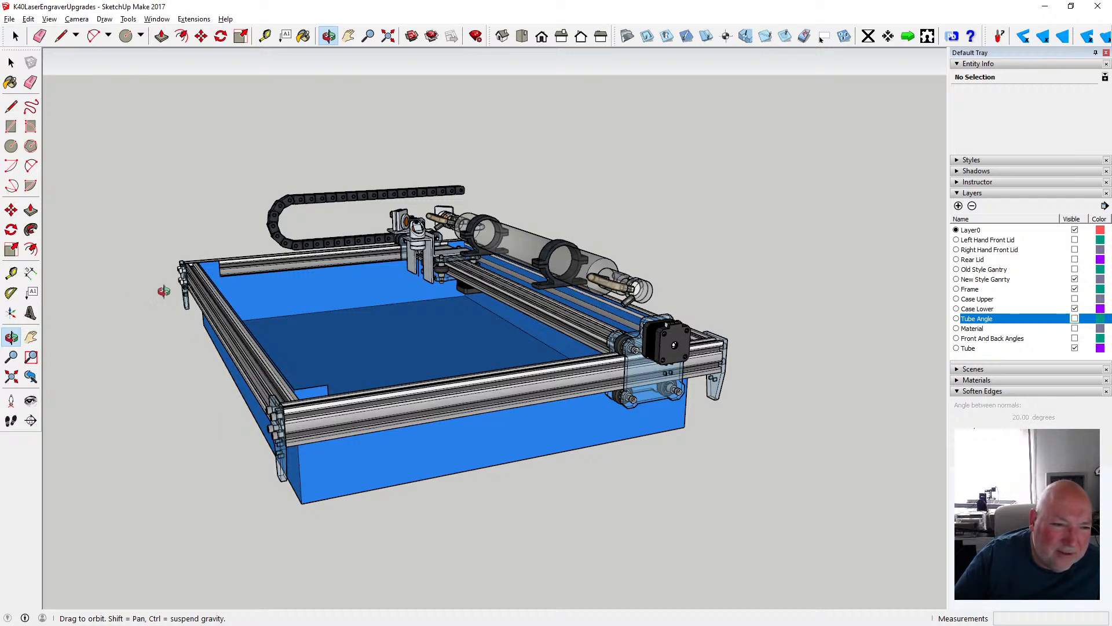
{"action": "left_click_drag", "start_coordinate": [396, 311], "coordinate": [292, 342]}
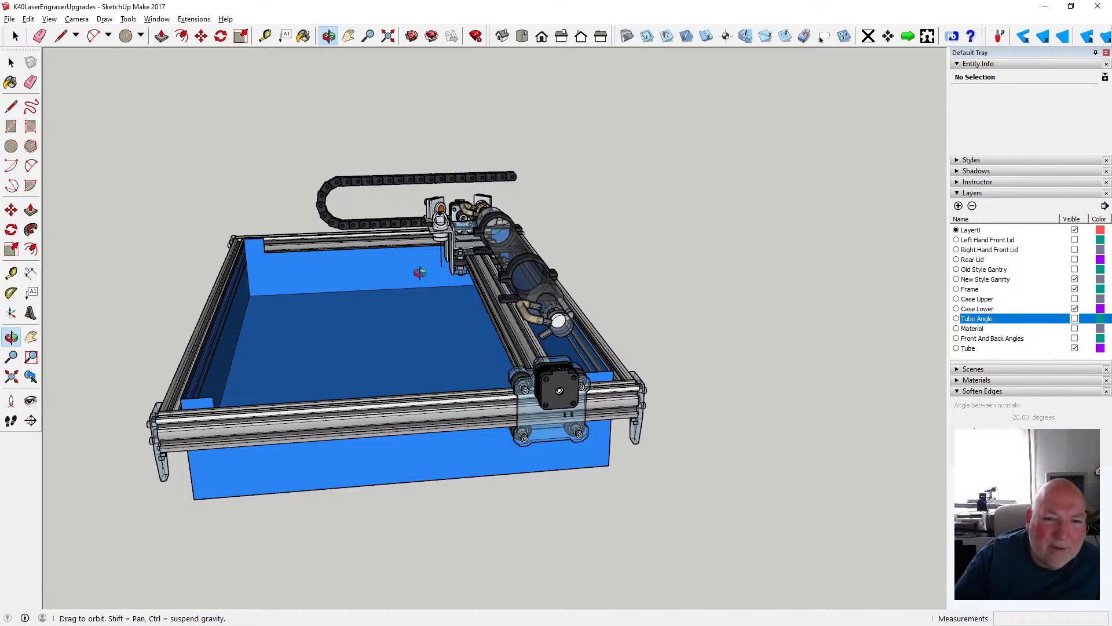
{"action": "scroll", "coordinate": [418, 266], "scroll_direction": "up", "scroll_amount": 5}
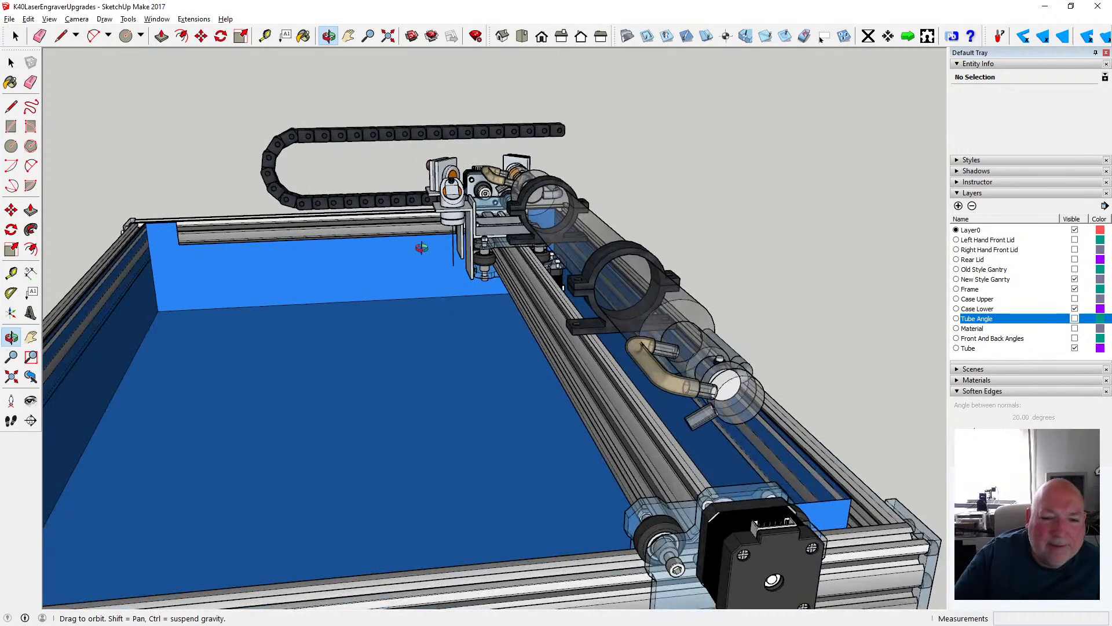
{"action": "scroll", "coordinate": [421, 248], "scroll_direction": "down", "scroll_amount": 4}
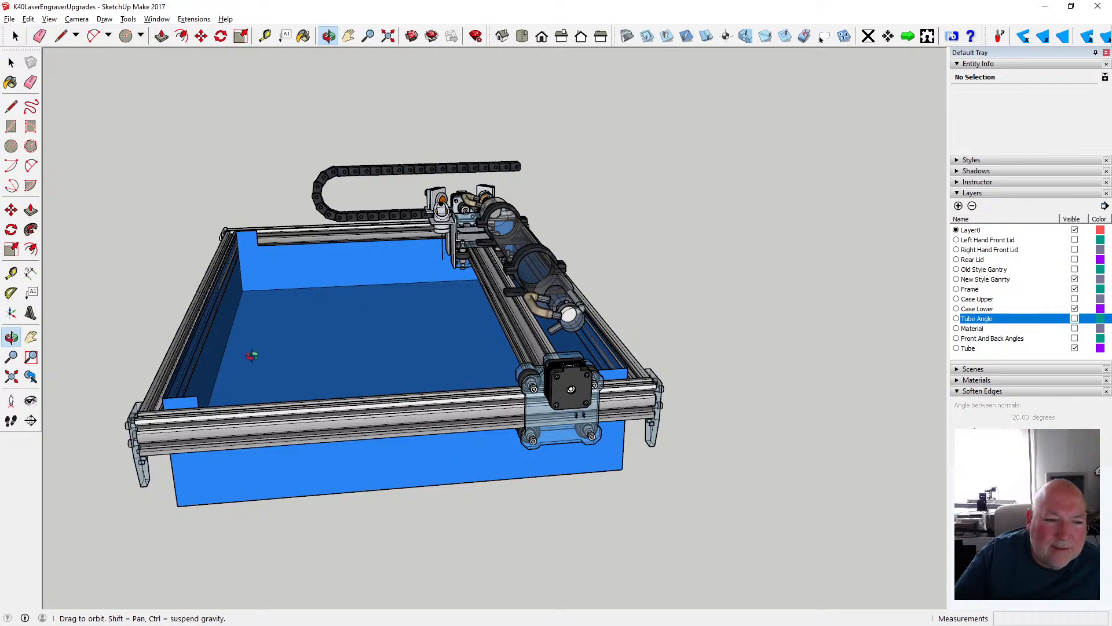
- Inspect the frame's corner bracket and extrusions against the lower case walls on the side opposite the laser tube
{"action": "scroll", "coordinate": [213, 363], "scroll_direction": "up", "scroll_amount": 3}
{"action": "left_click_drag", "start_coordinate": [262, 376], "coordinate": [321, 351]}
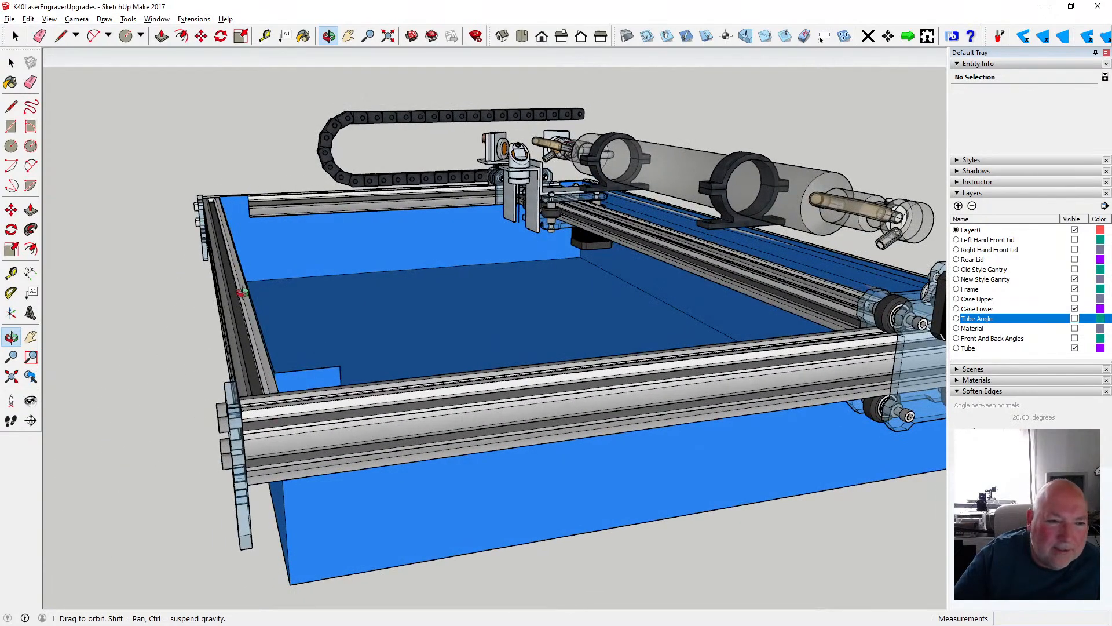
{"action": "left_click_drag", "start_coordinate": [242, 293], "coordinate": [183, 297]}
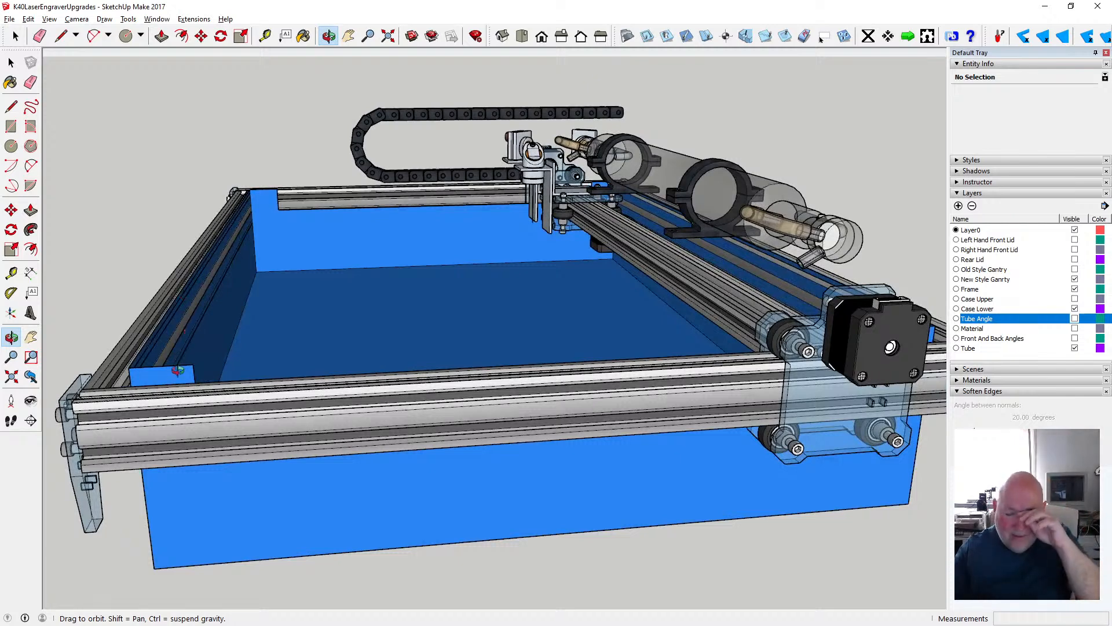
{"action": "scroll", "coordinate": [171, 406], "scroll_direction": "up", "scroll_amount": 3}
{"action": "scroll", "coordinate": [166, 403], "scroll_direction": "down", "scroll_amount": 6}
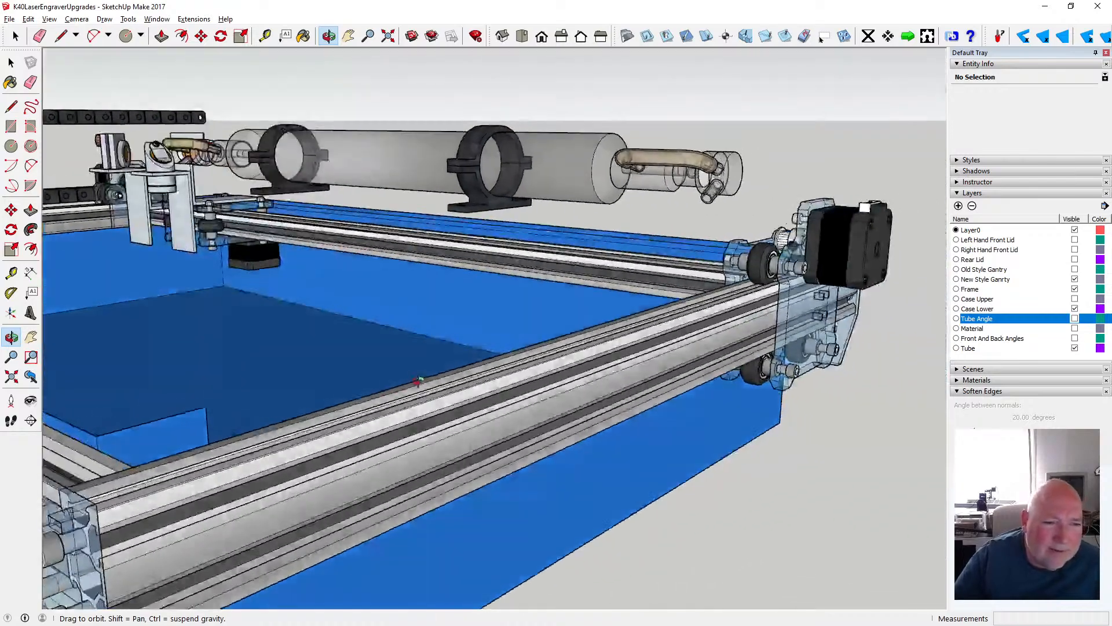
{"action": "left_click_drag", "start_coordinate": [361, 405], "coordinate": [194, 372]}
{"action": "scroll", "coordinate": [375, 317], "scroll_direction": "up", "scroll_amount": 5}
{"action": "scroll", "coordinate": [375, 317], "scroll_direction": "down", "scroll_amount": 4}
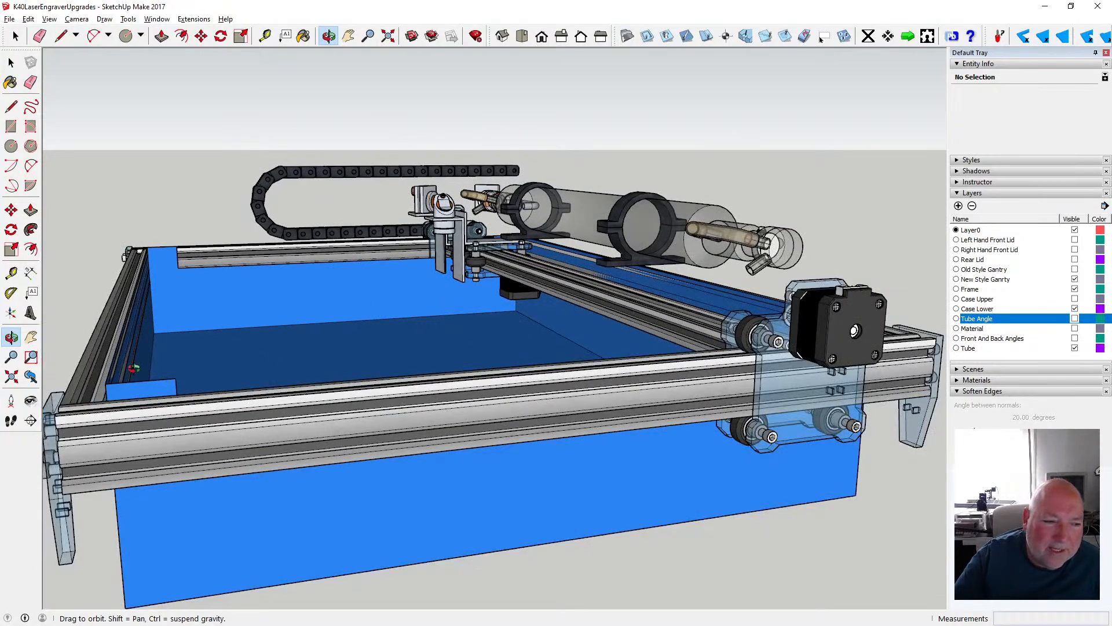
{"action": "left_click_drag", "start_coordinate": [133, 368], "coordinate": [197, 368]}
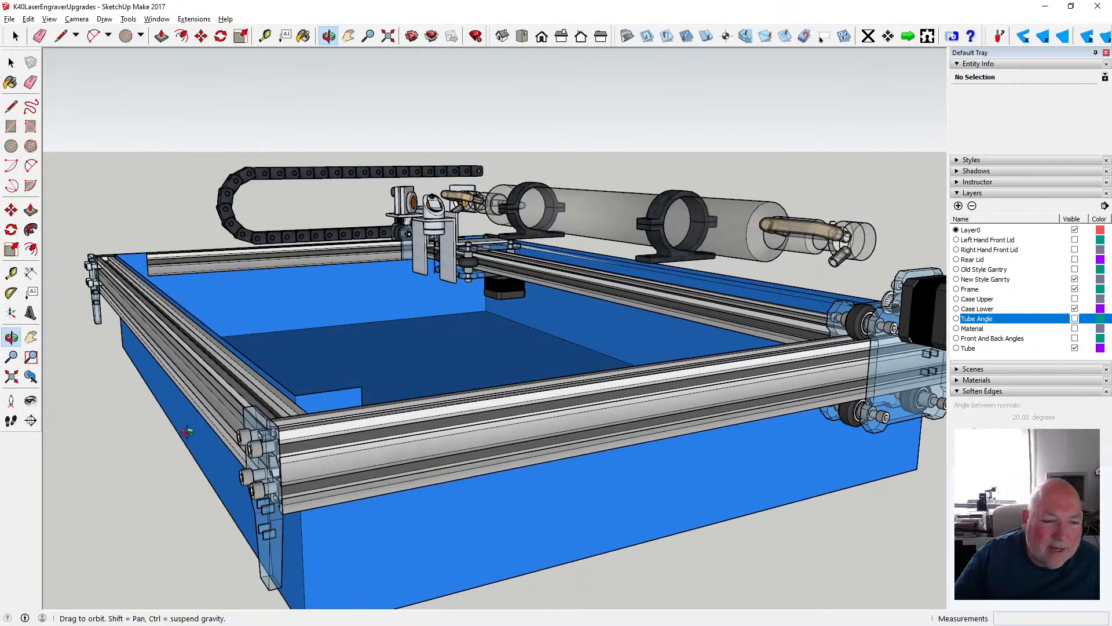
{"action": "left_click_drag", "start_coordinate": [193, 433], "coordinate": [223, 426]}
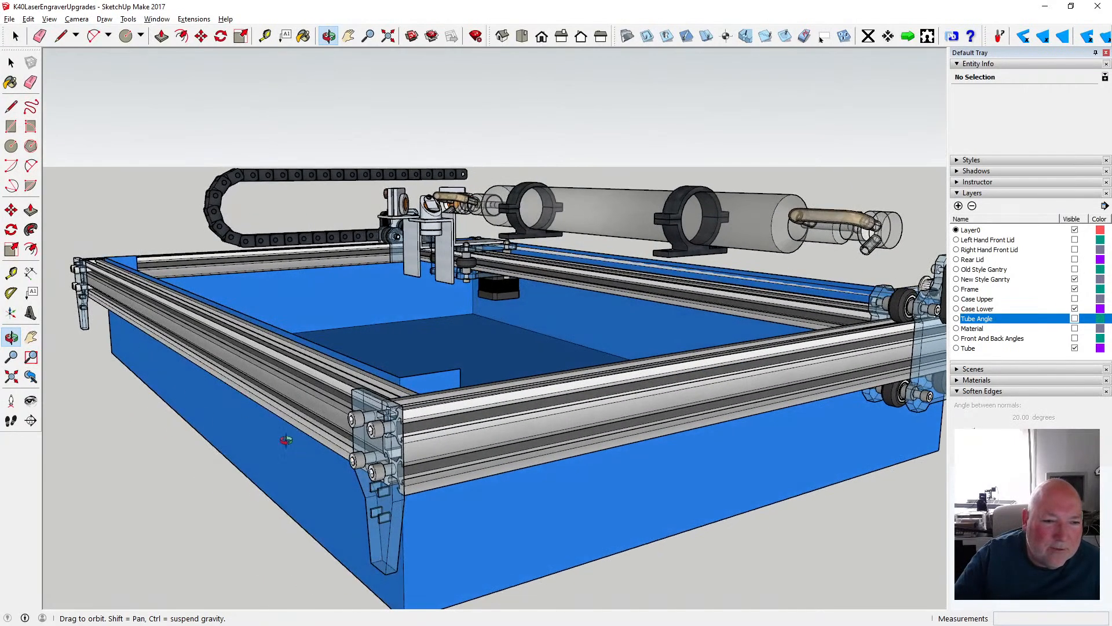
{"action": "scroll", "coordinate": [300, 430], "scroll_direction": "up", "scroll_amount": 2}
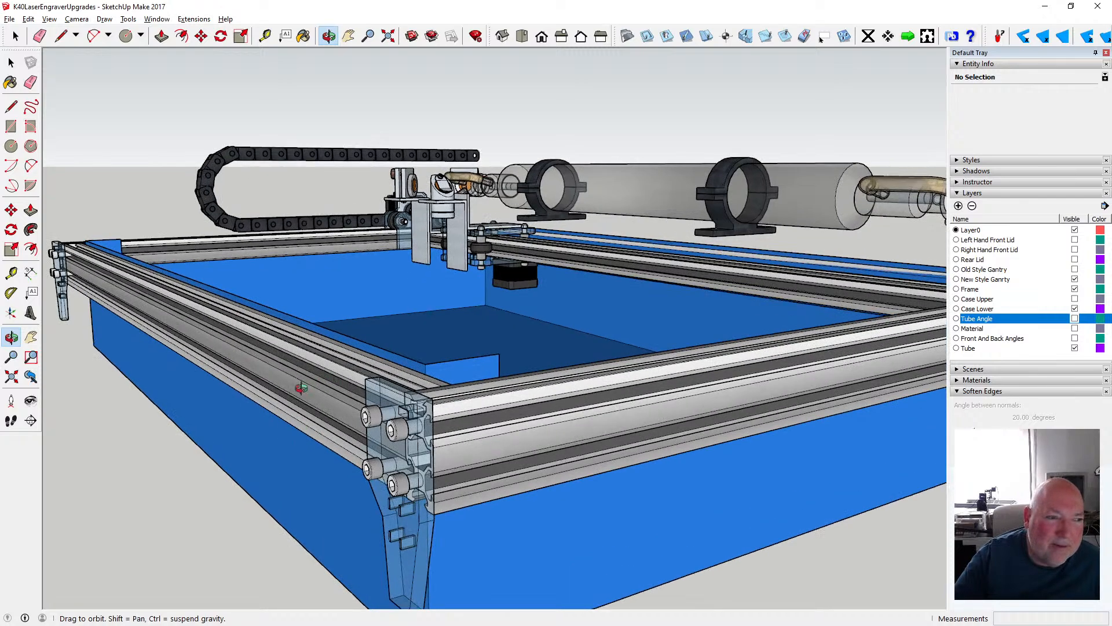
{"action": "left_click_drag", "start_coordinate": [359, 344], "coordinate": [255, 386]}
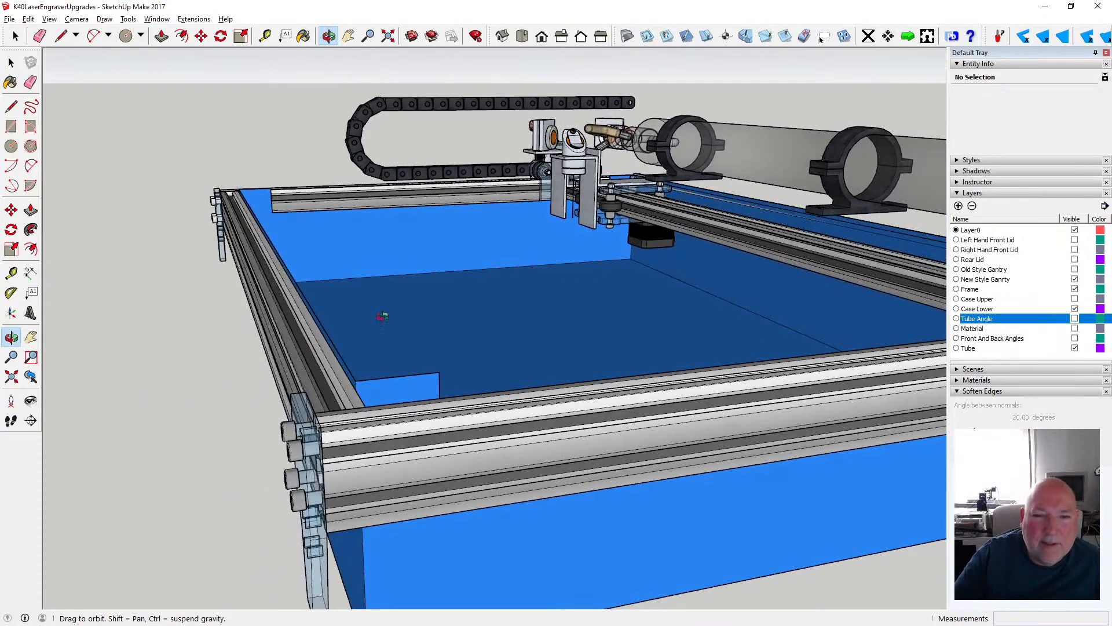
- Inspect the laser head carriage on its rail and show the Tube Angle layer again
{"action": "left_click_drag", "start_coordinate": [494, 257], "coordinate": [497, 232]}
{"action": "scroll", "coordinate": [570, 200], "scroll_direction": "up", "scroll_amount": 6}
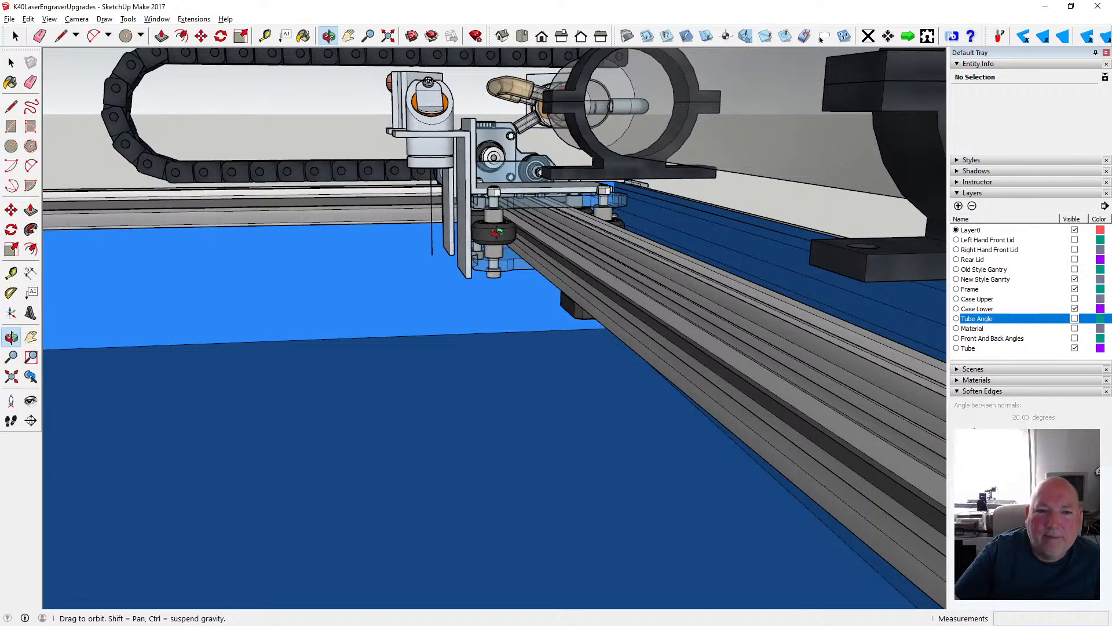
{"action": "scroll", "coordinate": [497, 232], "scroll_direction": "down", "scroll_amount": 8}
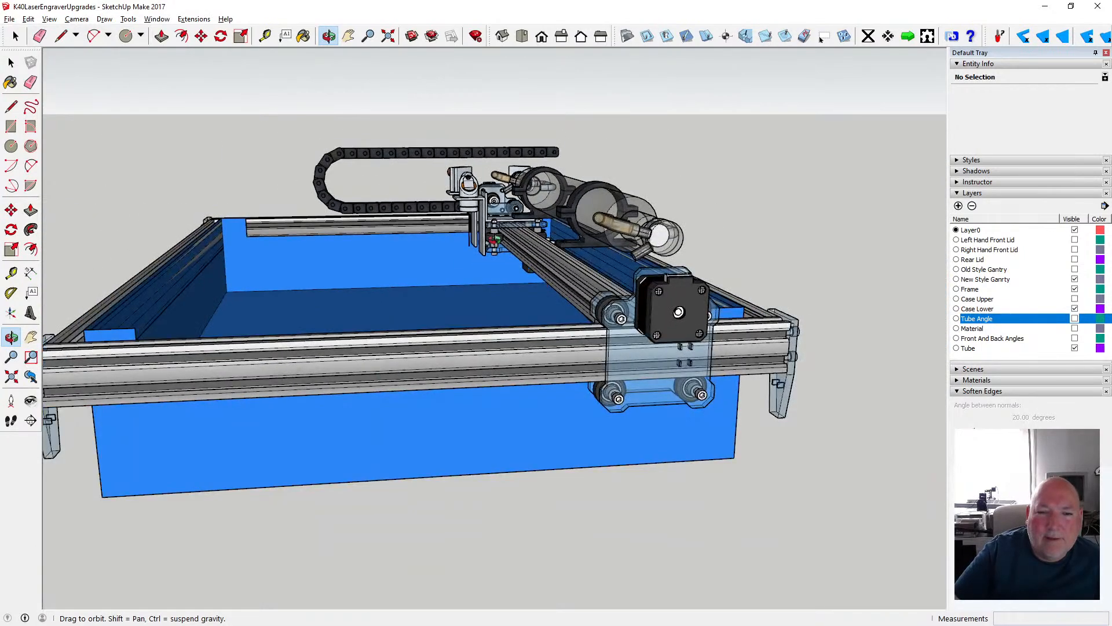
{"action": "scroll", "coordinate": [496, 238], "scroll_direction": "up", "scroll_amount": 2}
{"action": "left_click", "coordinate": [1075, 318]}
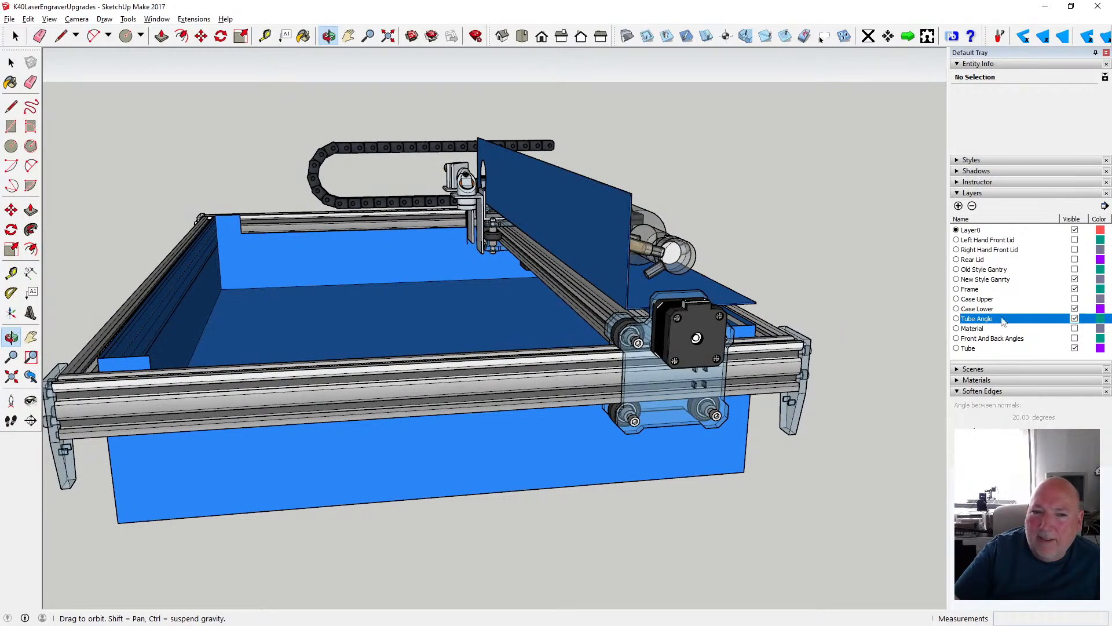
- Show the Case Upper layer, examine how it fits around the frame, gantry and divider, and hide it again
{"action": "left_click_drag", "start_coordinate": [660, 284], "coordinate": [577, 310]}
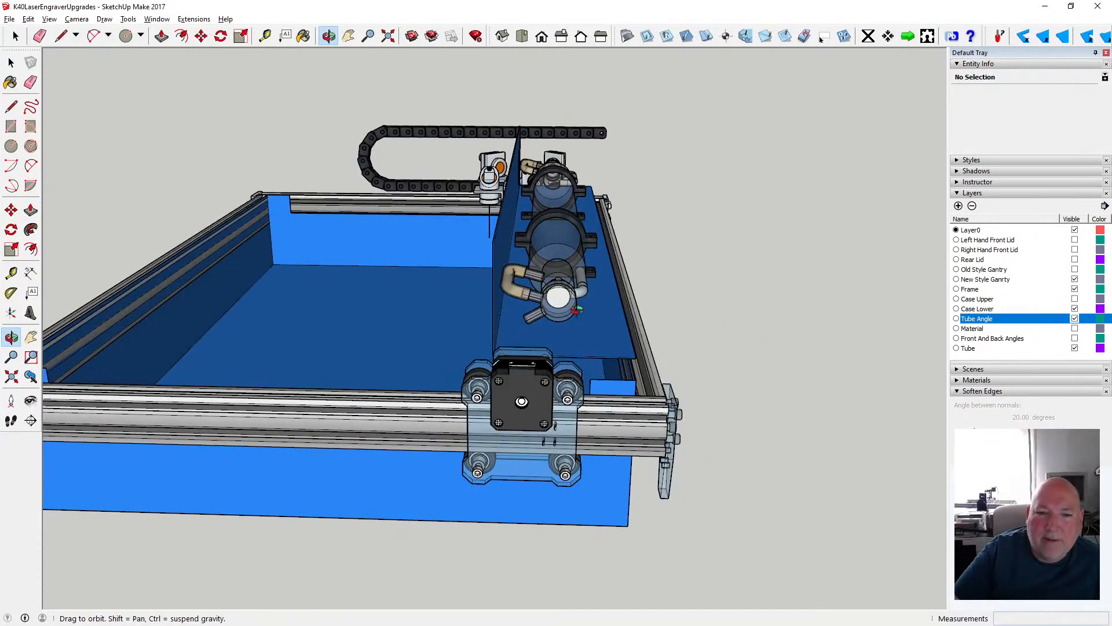
{"action": "left_click_drag", "start_coordinate": [577, 310], "coordinate": [540, 219]}
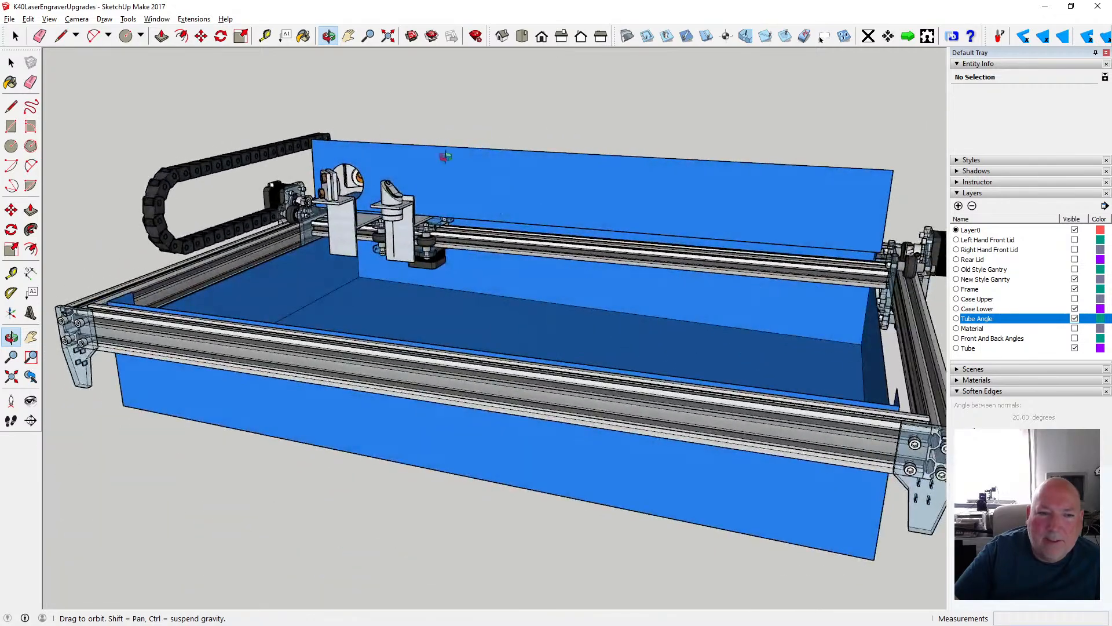
{"action": "left_click", "coordinate": [1075, 299]}
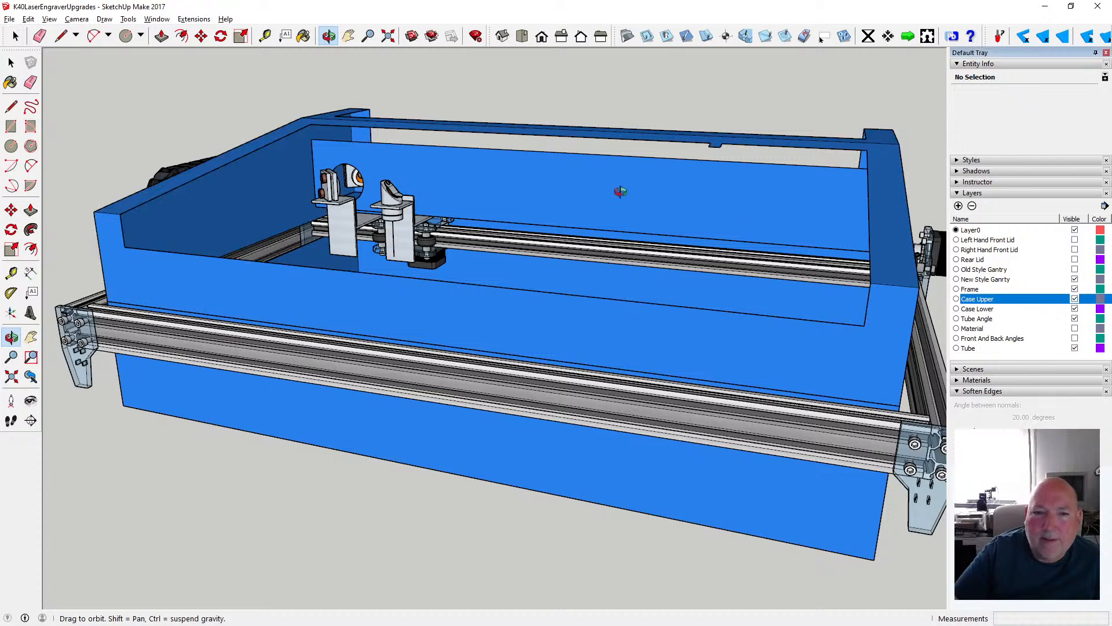
{"action": "left_click_drag", "start_coordinate": [618, 186], "coordinate": [833, 154]}
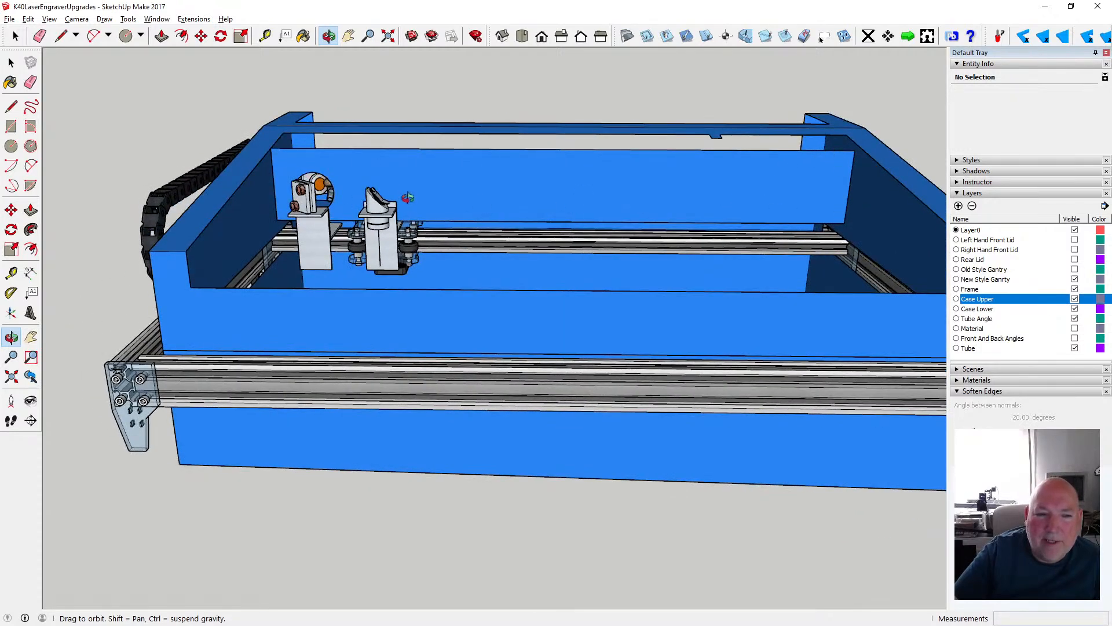
{"action": "scroll", "coordinate": [407, 197], "scroll_direction": "up", "scroll_amount": 6}
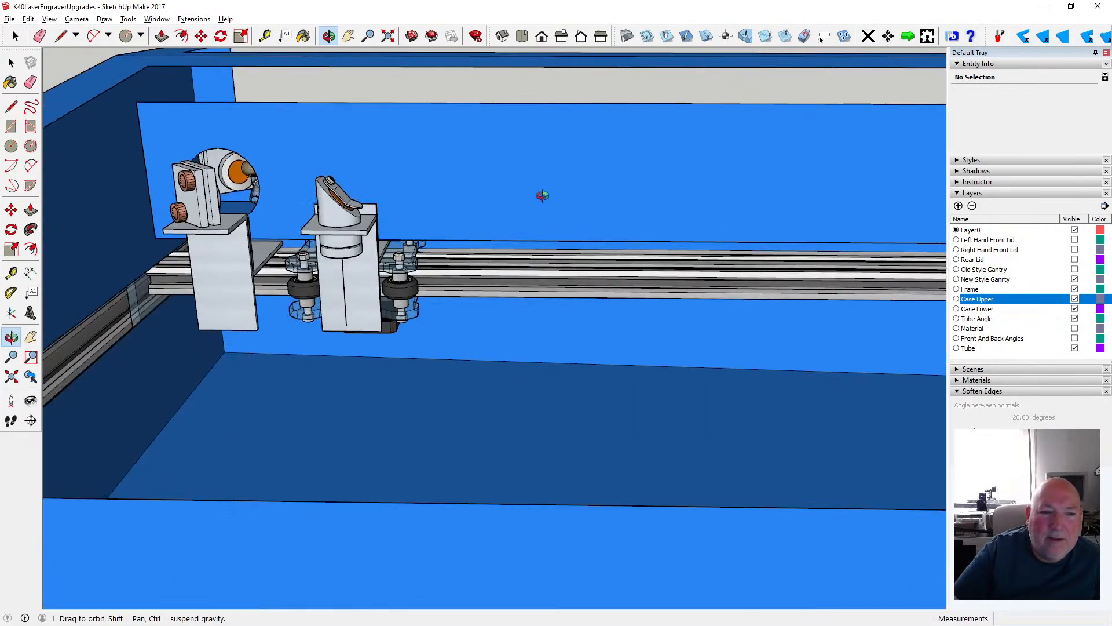
{"action": "left_click_drag", "start_coordinate": [543, 195], "coordinate": [474, 195]}
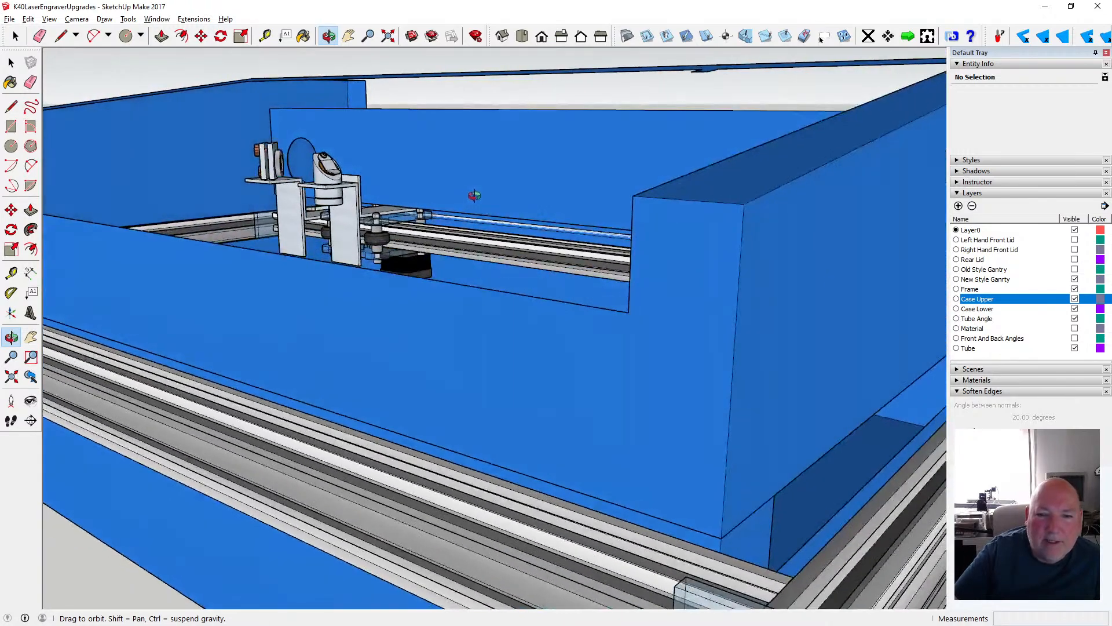
{"action": "left_click", "coordinate": [1075, 299]}
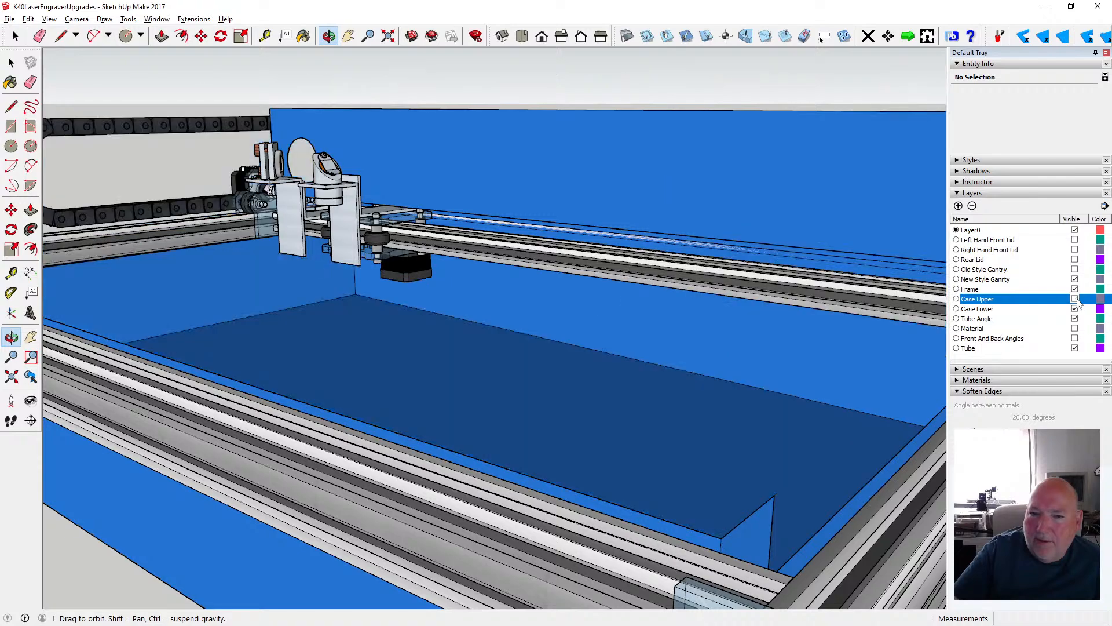
- Try flipping the laser tube group along its red axis, and undo the flip
{"action": "left_click_drag", "start_coordinate": [744, 227], "coordinate": [566, 263]}
{"action": "scroll", "coordinate": [566, 263], "scroll_direction": "down", "scroll_amount": 3}
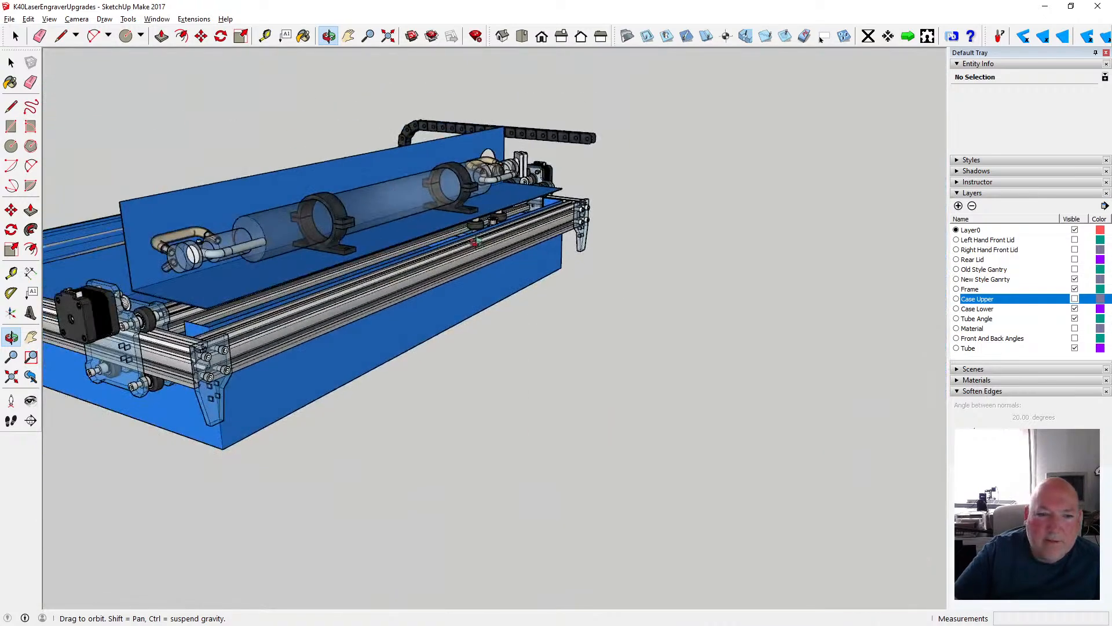
{"action": "left_click_drag", "start_coordinate": [360, 265], "coordinate": [217, 282]}
{"action": "scroll", "coordinate": [108, 236], "scroll_direction": "up", "scroll_amount": 3}
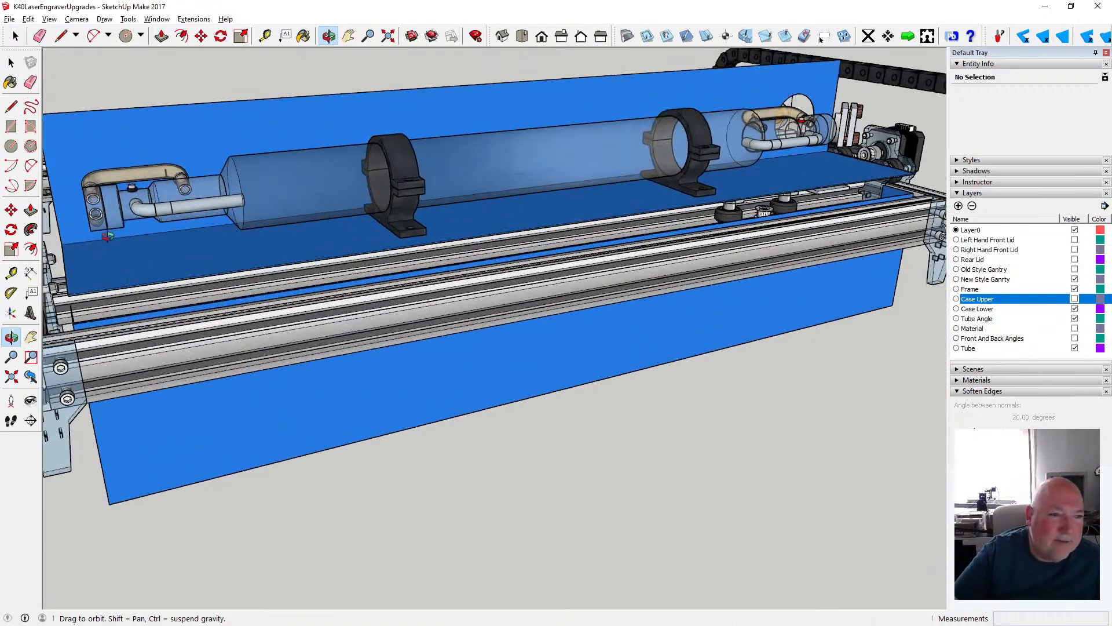
{"action": "left_click_drag", "start_coordinate": [219, 233], "coordinate": [606, 238]}
{"action": "scroll", "coordinate": [606, 239], "scroll_direction": "down", "scroll_amount": 4}
{"action": "key", "text": "space"}
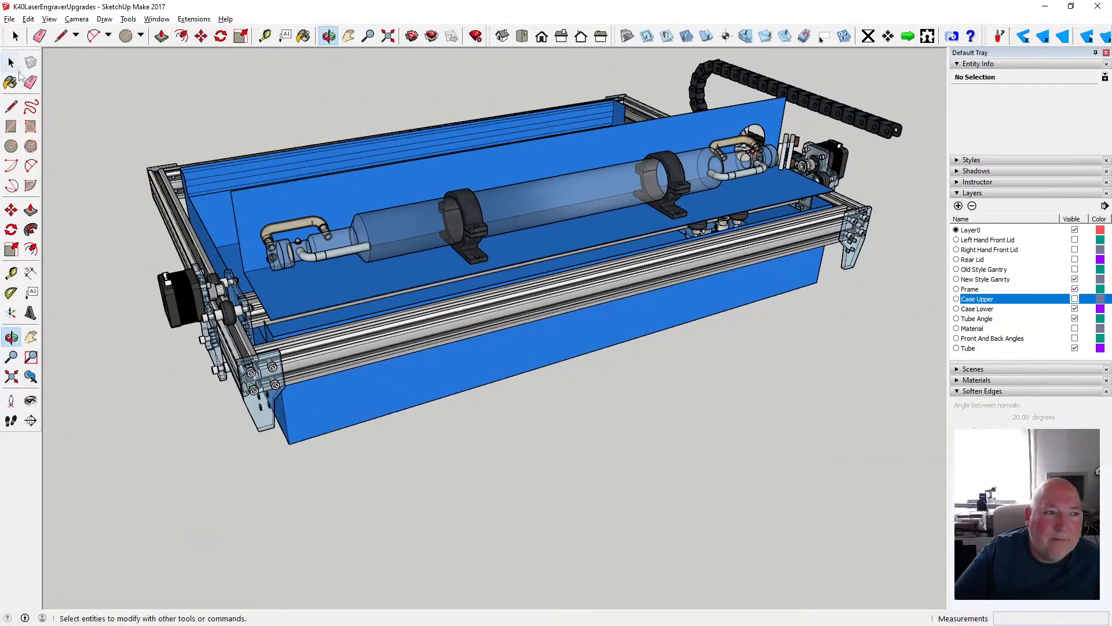
{"action": "left_click", "coordinate": [575, 186]}
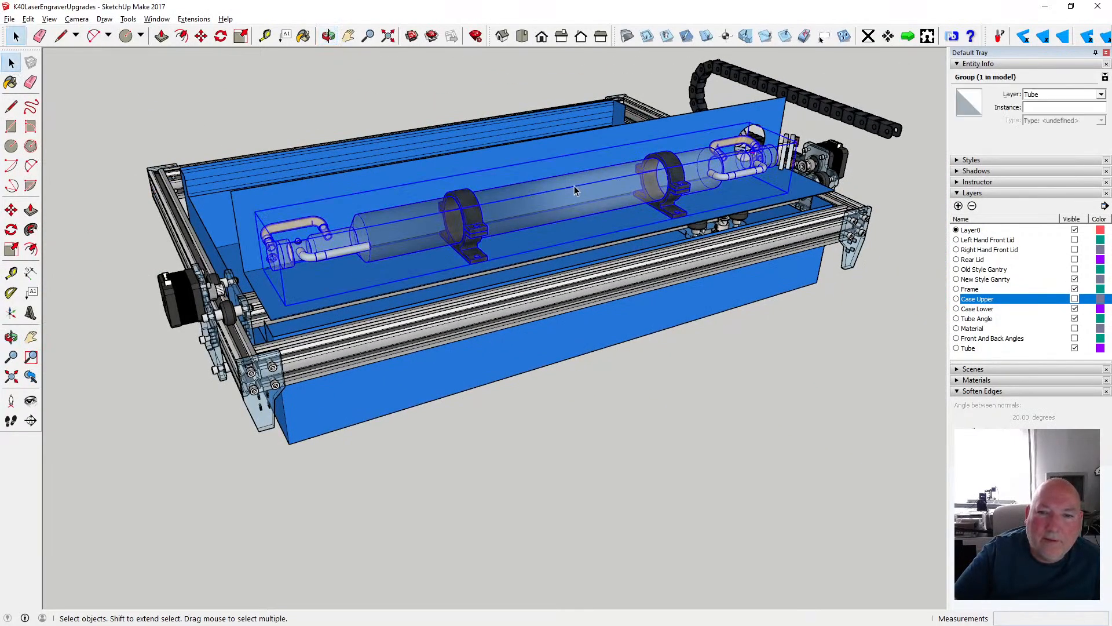
{"action": "right_click", "coordinate": [573, 186]}
{"action": "mouse_move", "coordinate": [663, 342]}
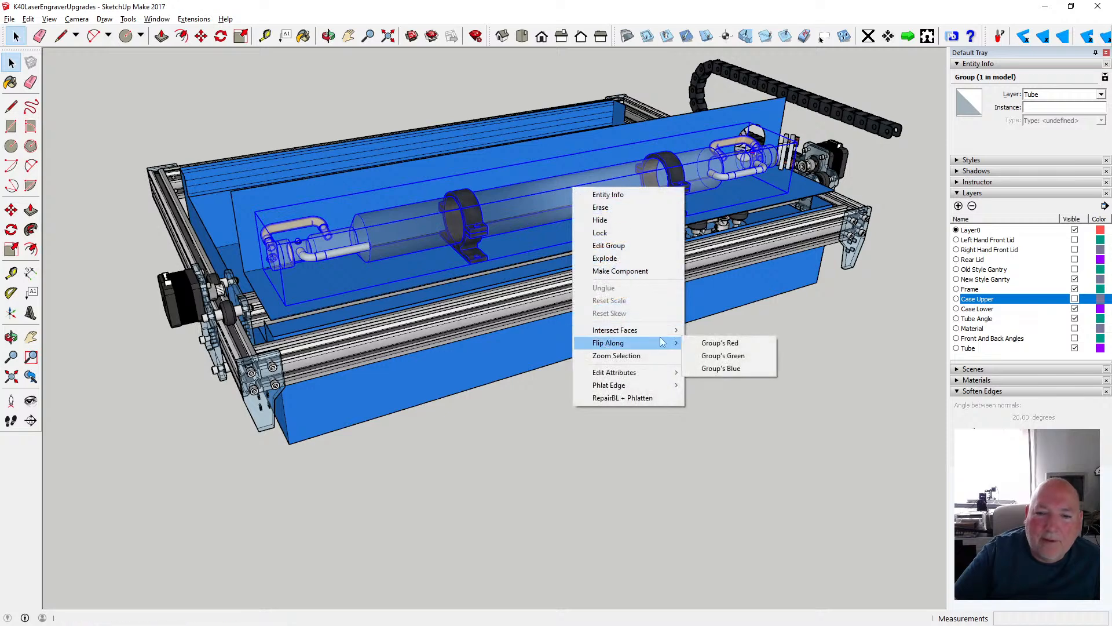
{"action": "left_click", "coordinate": [747, 343]}
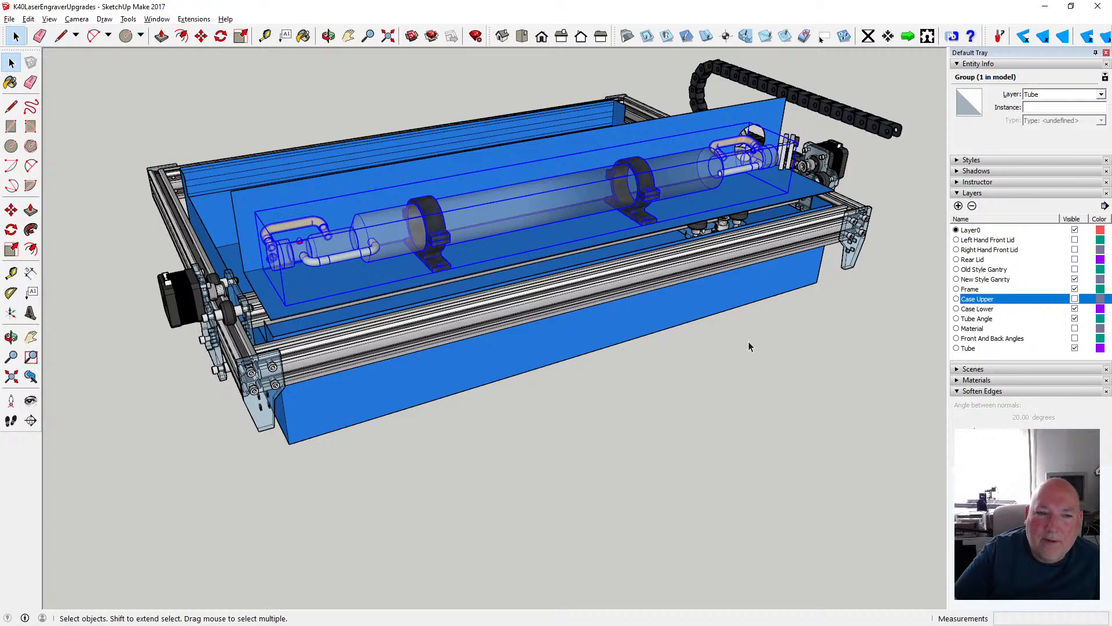
{"action": "left_click", "coordinate": [32, 20]}
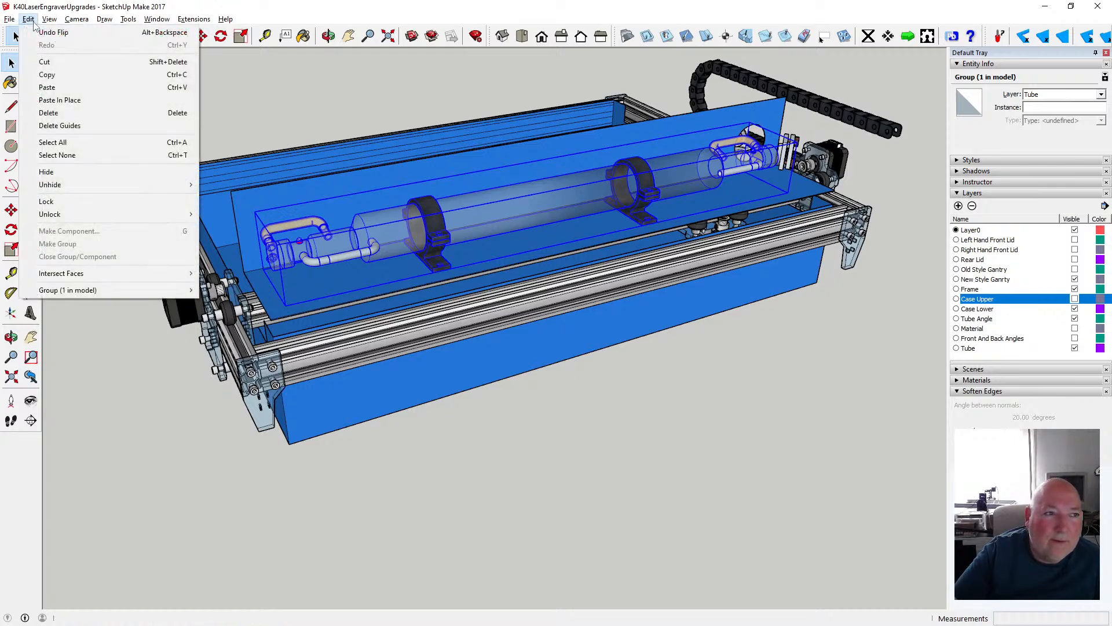
{"action": "left_click", "coordinate": [54, 33]}
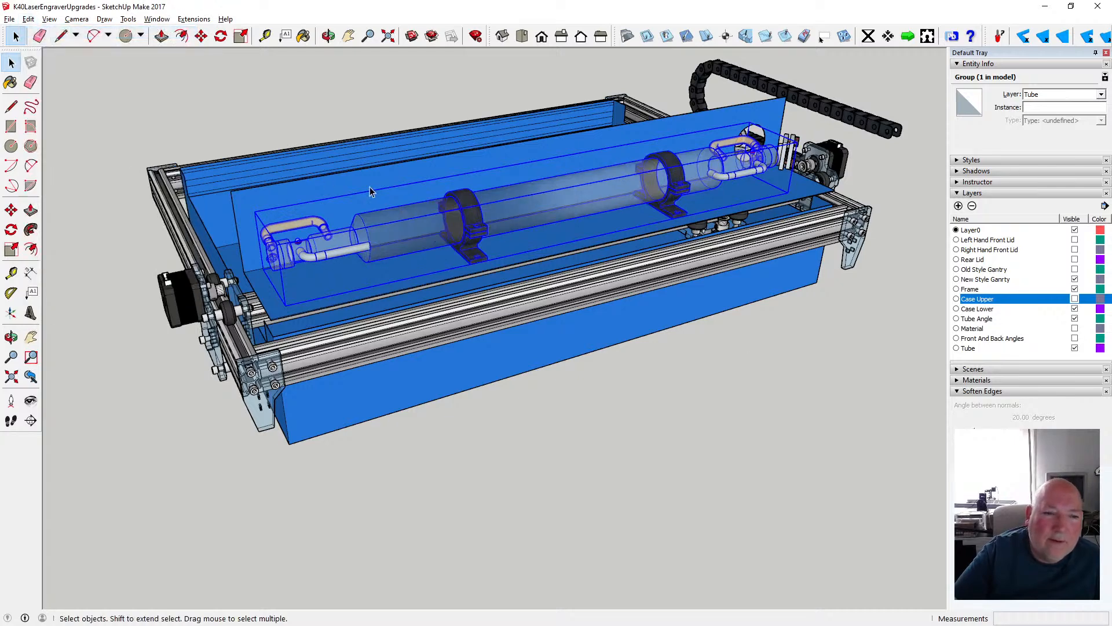
- Rotate the laser tube group 180° in the horizontal plane about the midpoint of the tube's length
{"action": "right_click", "coordinate": [561, 203]}
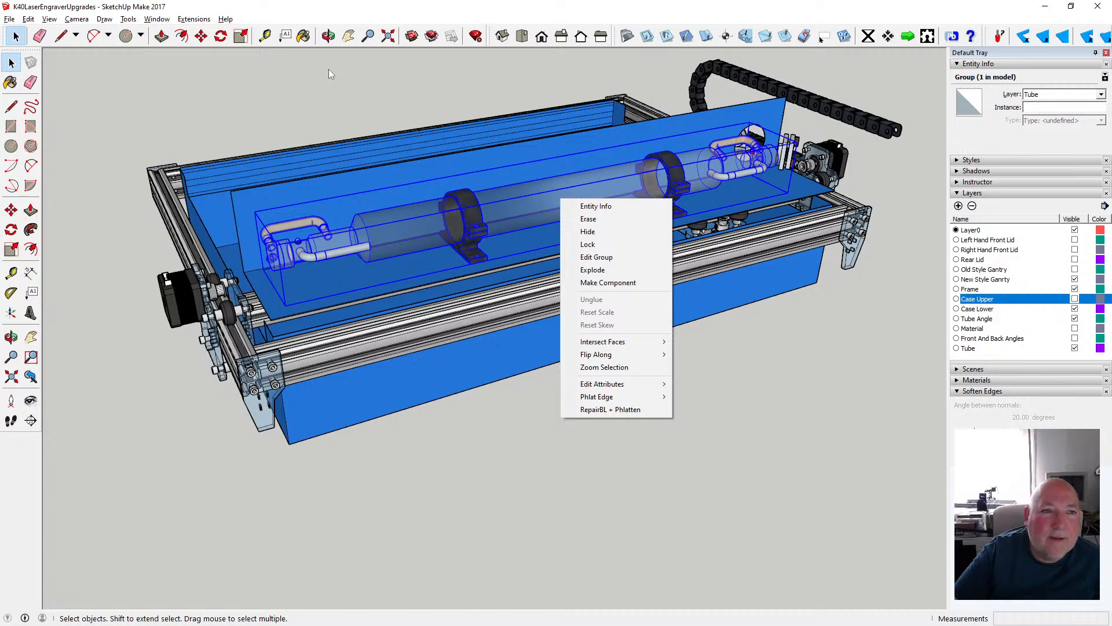
{"action": "left_click", "coordinate": [328, 36]}
{"action": "mouse_move", "coordinate": [458, 197]}
{"action": "left_mouse_down"}
{"action": "mouse_move", "coordinate": [384, 209]}
{"action": "mouse_move", "coordinate": [467, 217]}
{"action": "left_mouse_up"}
{"action": "scroll", "coordinate": [477, 217], "scroll_direction": "up", "scroll_amount": 3}
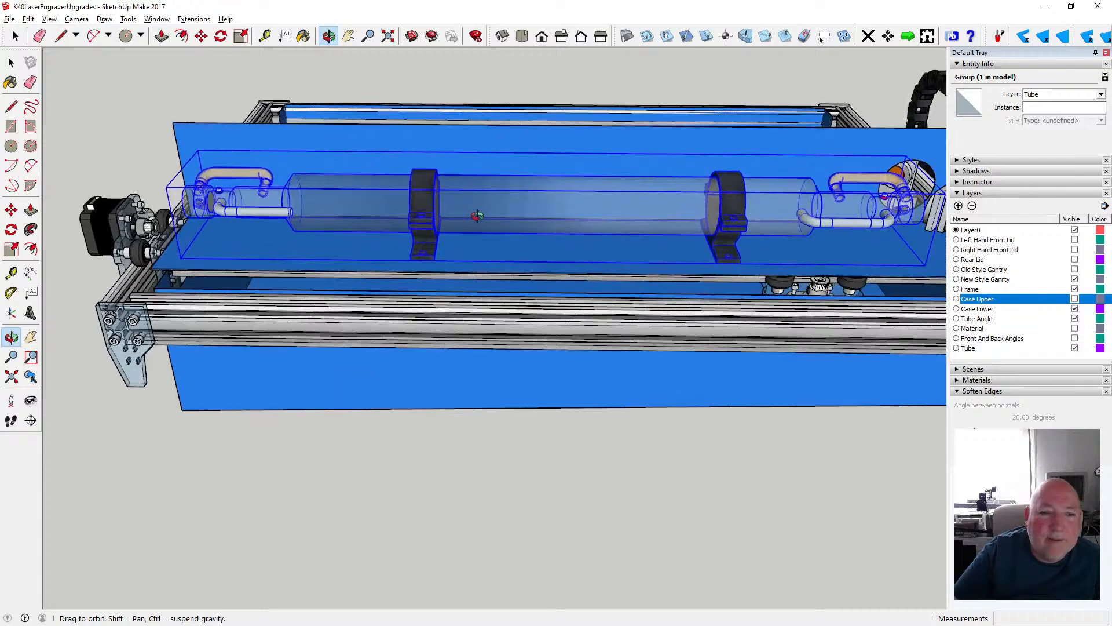
{"action": "left_click", "coordinate": [221, 36]}
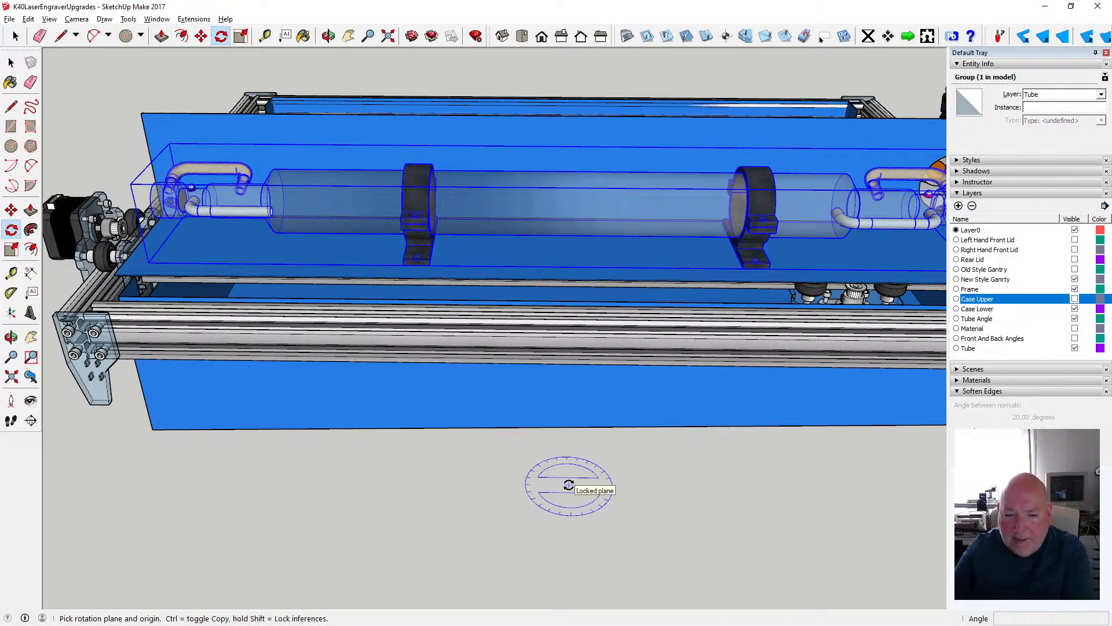
{"action": "scroll", "coordinate": [558, 211], "scroll_direction": "down", "scroll_amount": 1}
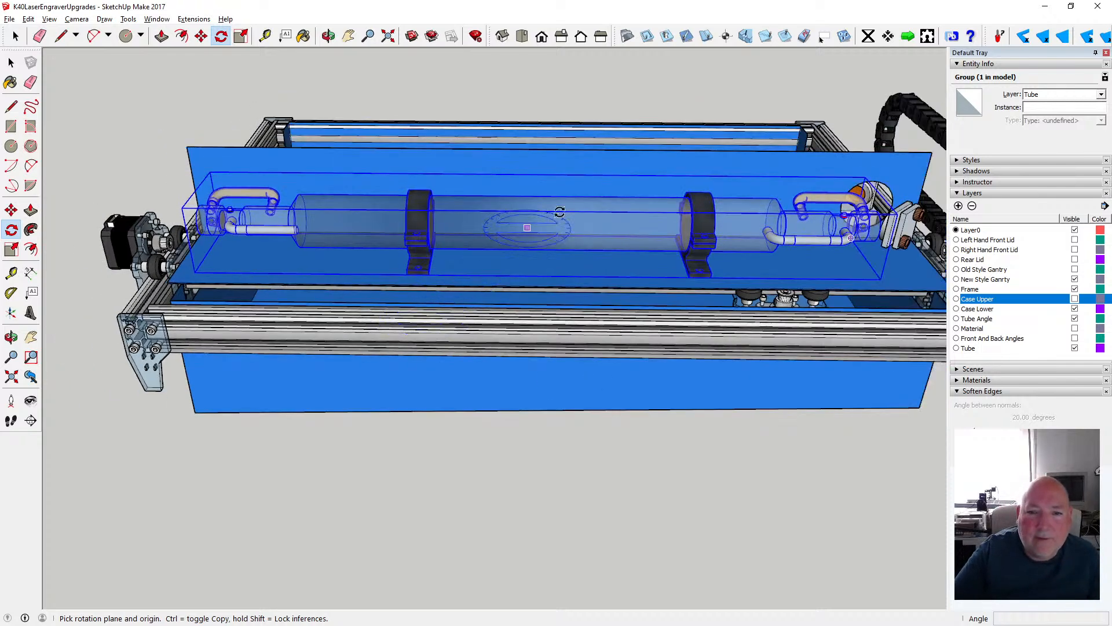
{"action": "scroll", "coordinate": [559, 211], "scroll_direction": "up", "scroll_amount": 4}
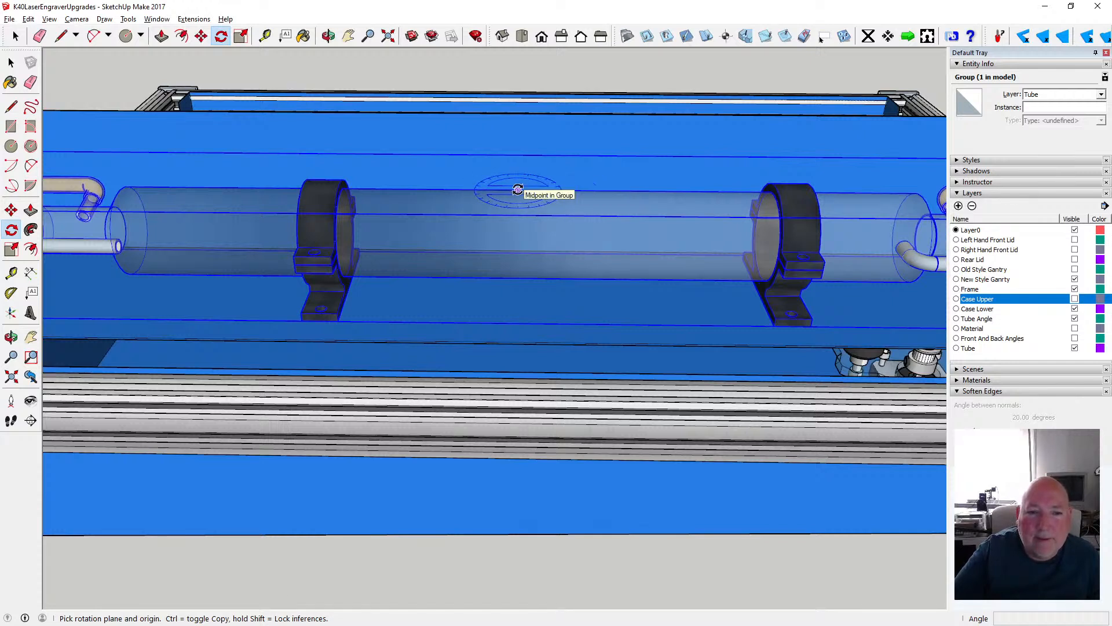
{"action": "left_click", "coordinate": [518, 190]}
{"action": "left_click", "coordinate": [584, 190]}
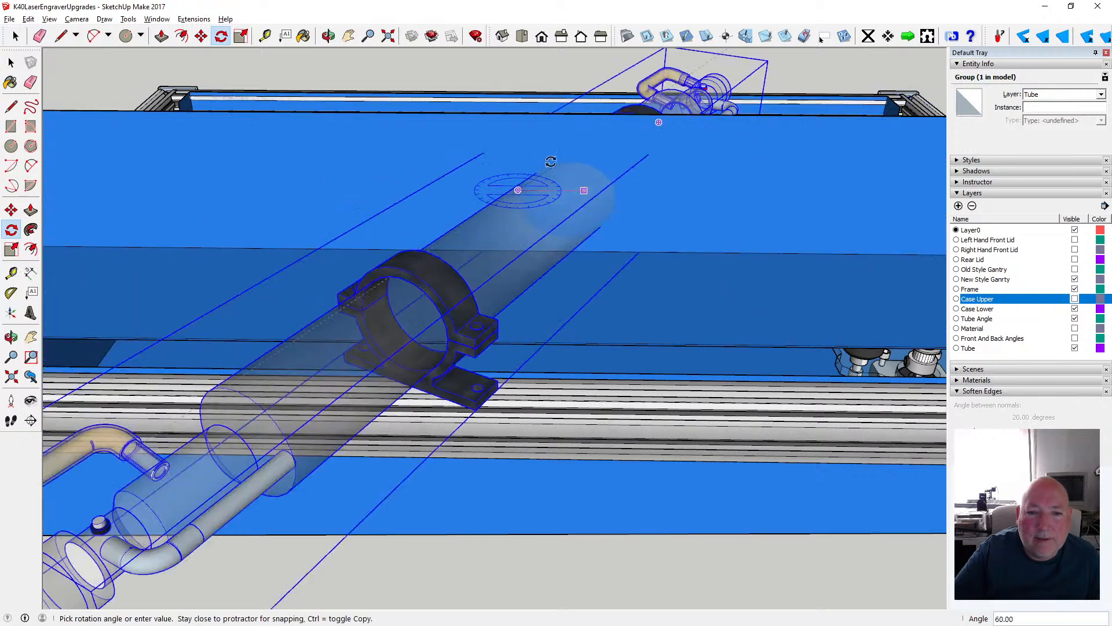
{"action": "left_click", "coordinate": [432, 188]}
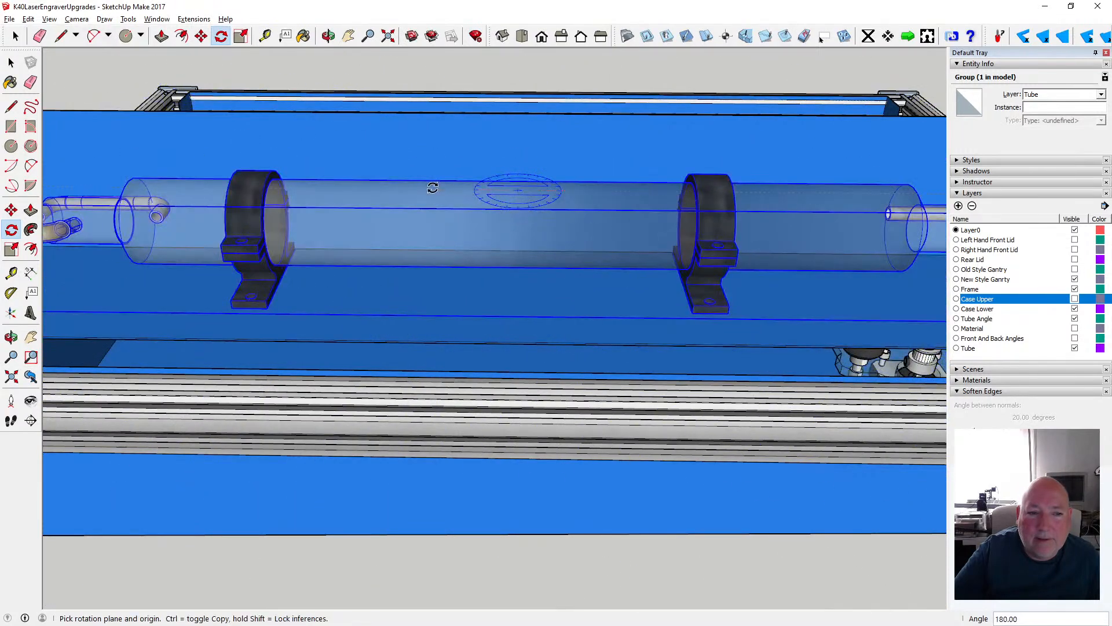
{"action": "scroll", "coordinate": [473, 301], "scroll_direction": "down", "scroll_amount": 5}
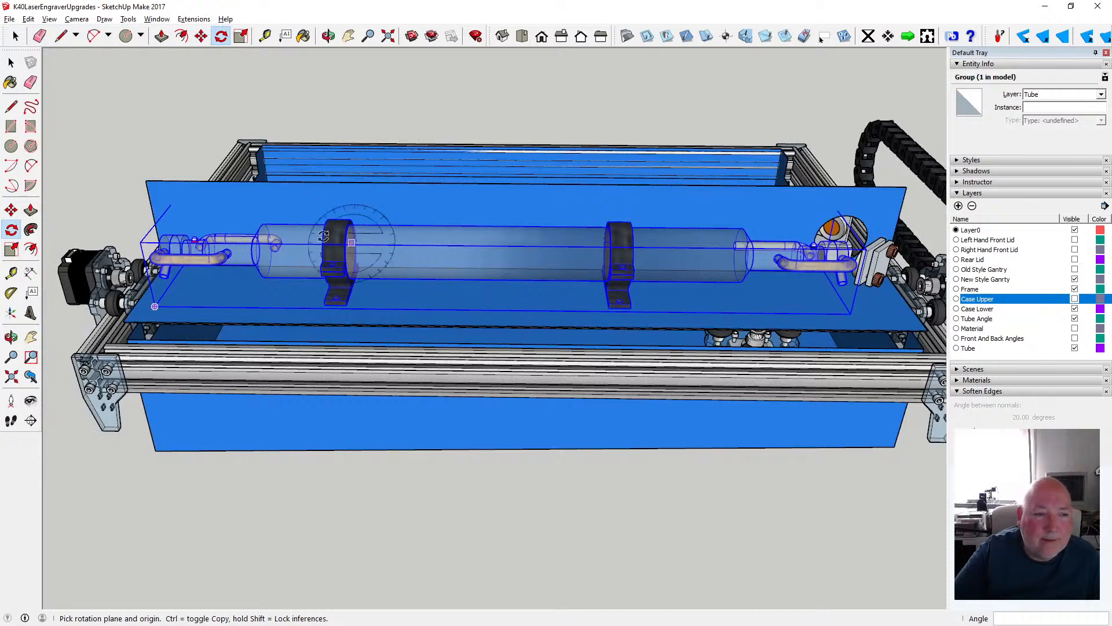
- Move the laser tube group 17.5 mm away from the divider, sliding its ring mounts across the tube angle's base
{"action": "left_click", "coordinate": [11, 62]}
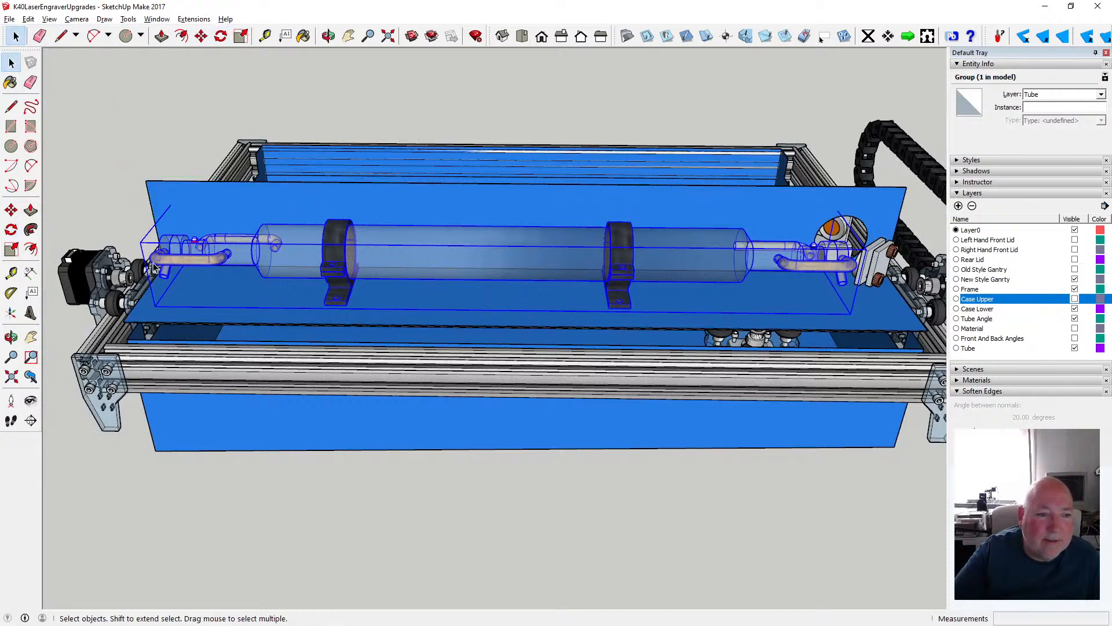
{"action": "scroll", "coordinate": [734, 273], "scroll_direction": "up", "scroll_amount": 4}
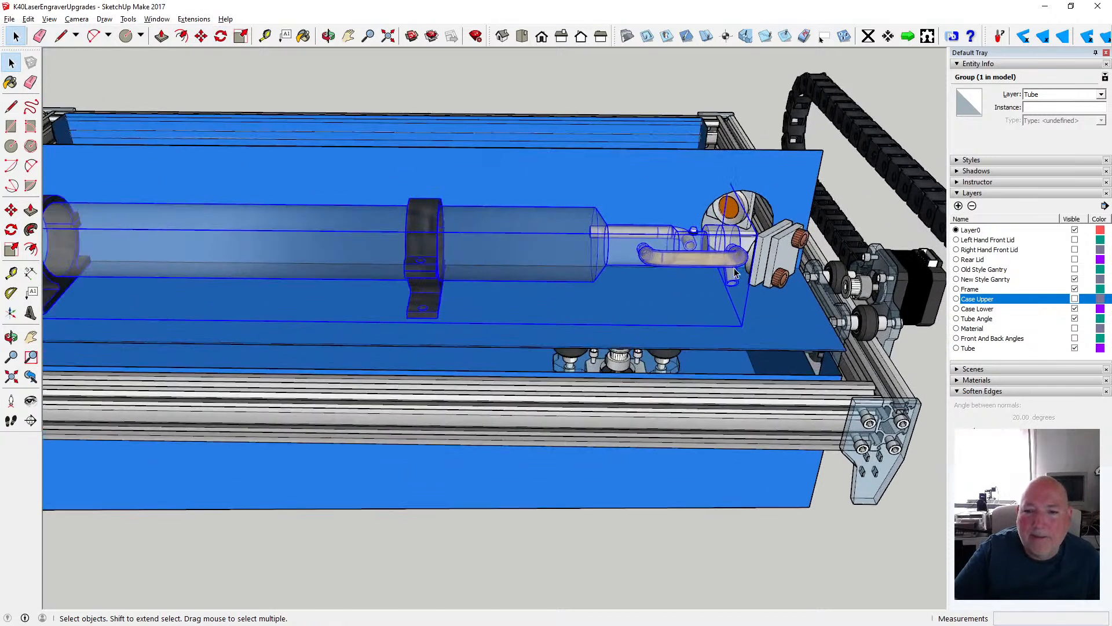
{"action": "scroll", "coordinate": [734, 274], "scroll_direction": "up", "scroll_amount": 3}
{"action": "key", "text": "o"}
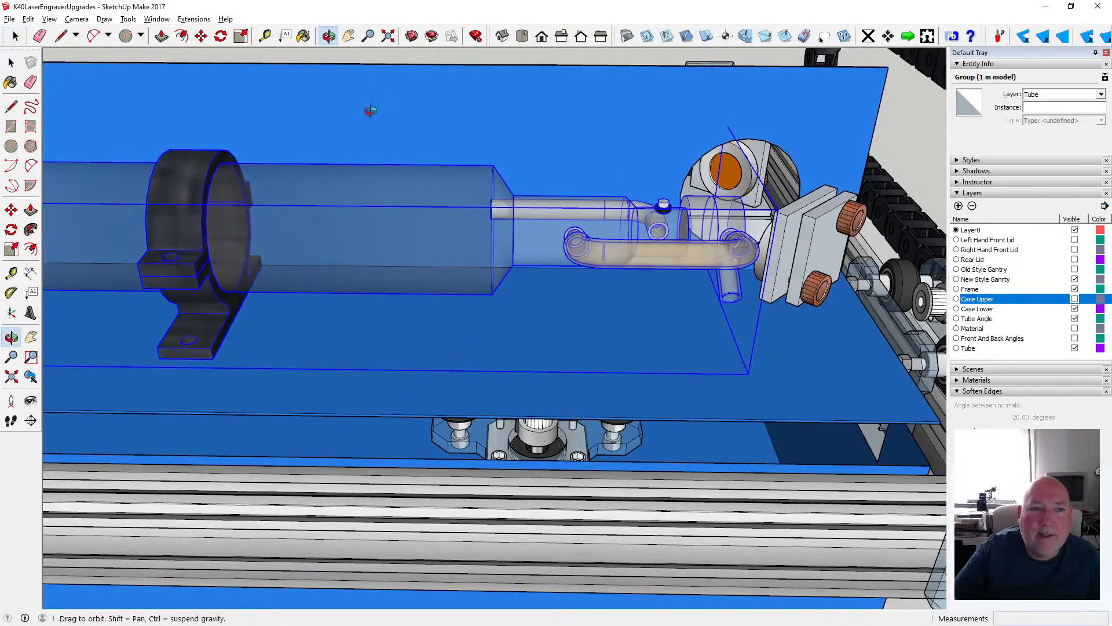
{"action": "left_click_drag", "start_coordinate": [293, 181], "coordinate": [245, 229]}
{"action": "scroll", "coordinate": [571, 230], "scroll_direction": "up", "scroll_amount": 3}
{"action": "left_click_drag", "start_coordinate": [343, 265], "coordinate": [574, 253]}
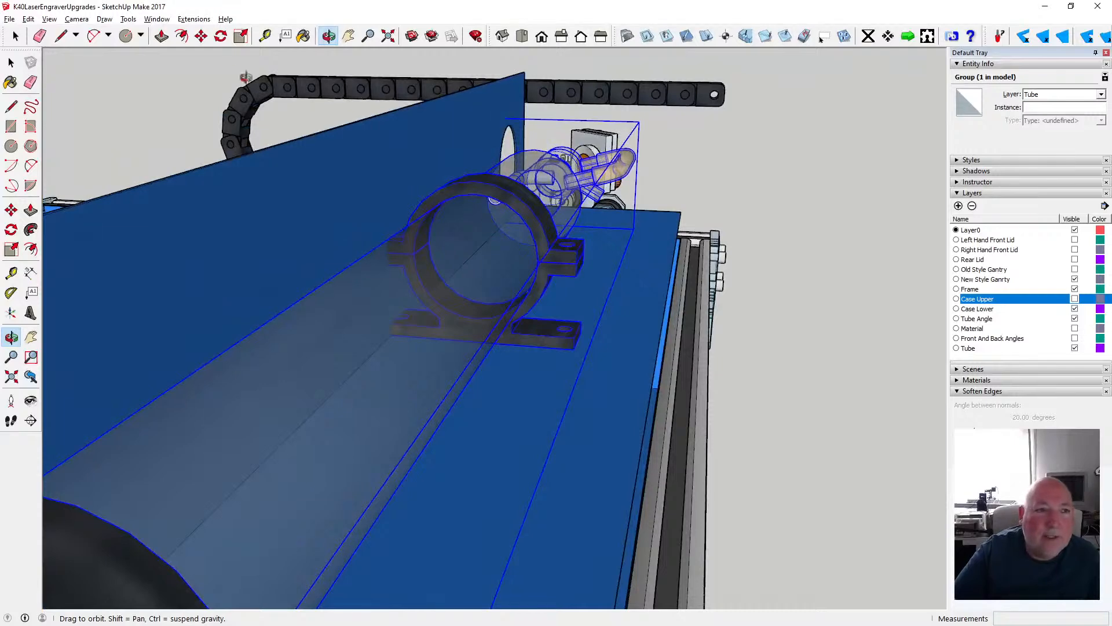
{"action": "key", "text": "m"}
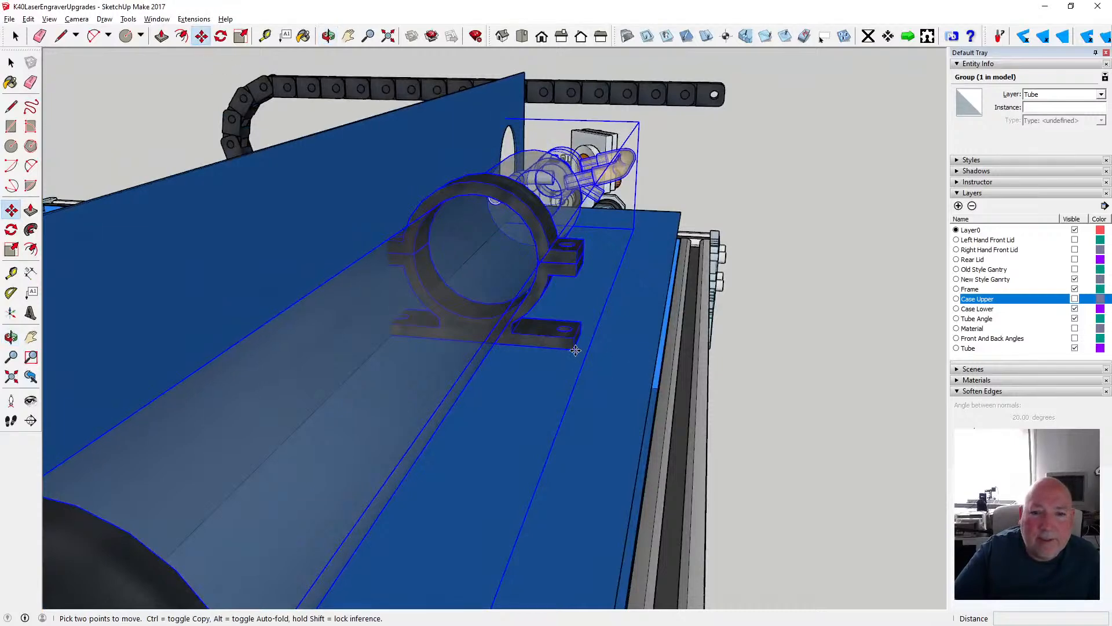
{"action": "left_click", "coordinate": [575, 351]}
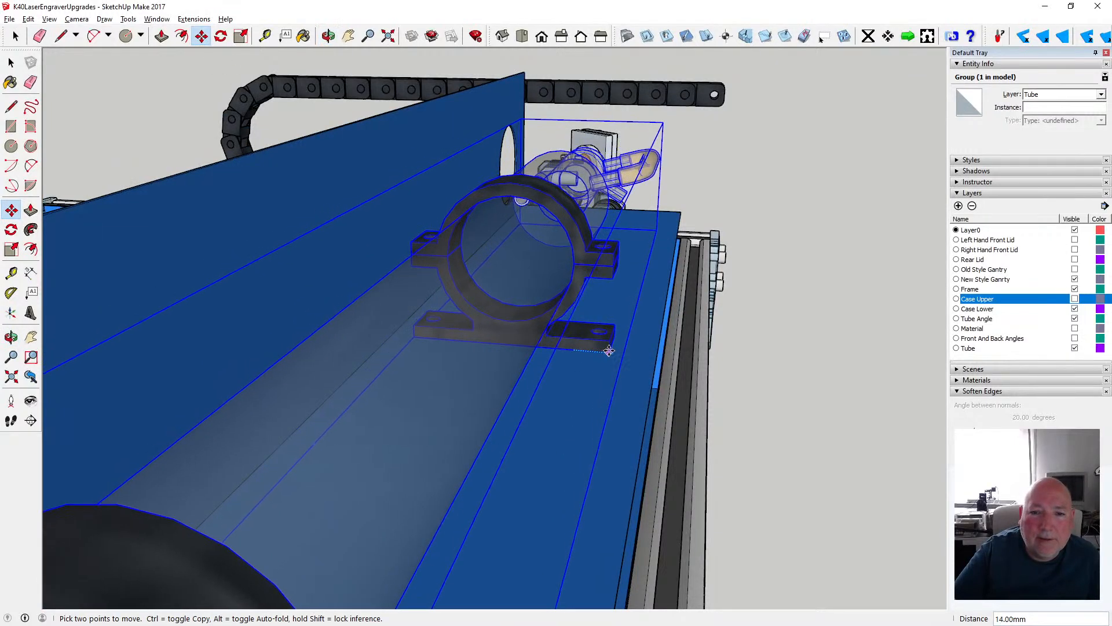
{"action": "left_click", "coordinate": [619, 352]}
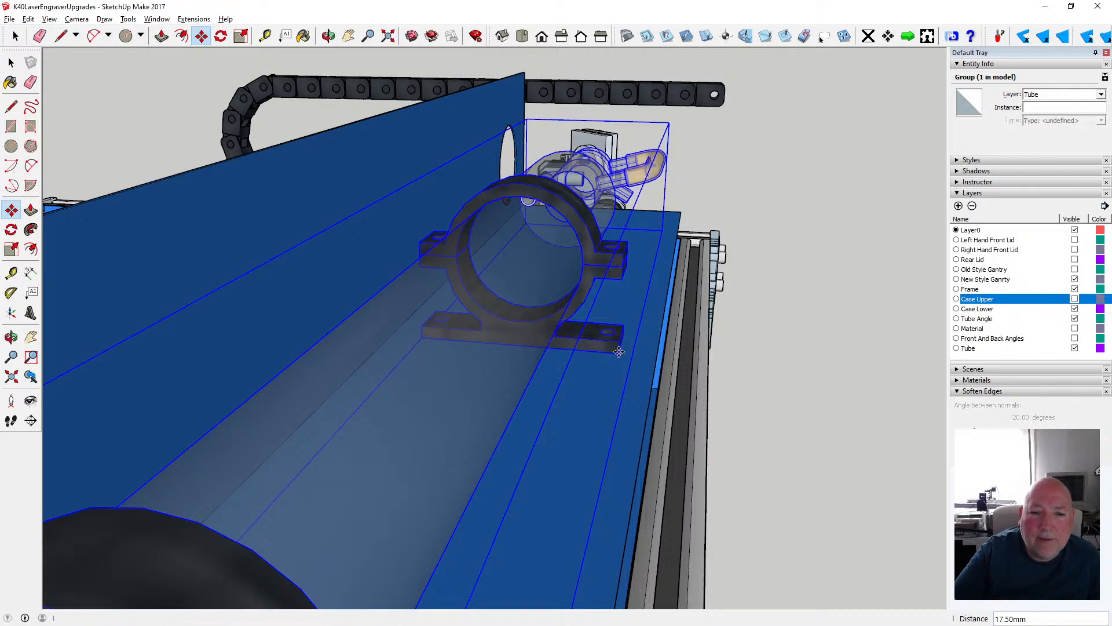
- Move the laser tube group 6 mm back toward the divider to centre the mounts on the angle, and deselect it
{"action": "left_click", "coordinate": [328, 36]}
{"action": "left_click_drag", "start_coordinate": [498, 200], "coordinate": [581, 172]}
{"action": "scroll", "coordinate": [617, 211], "scroll_direction": "up", "scroll_amount": 5}
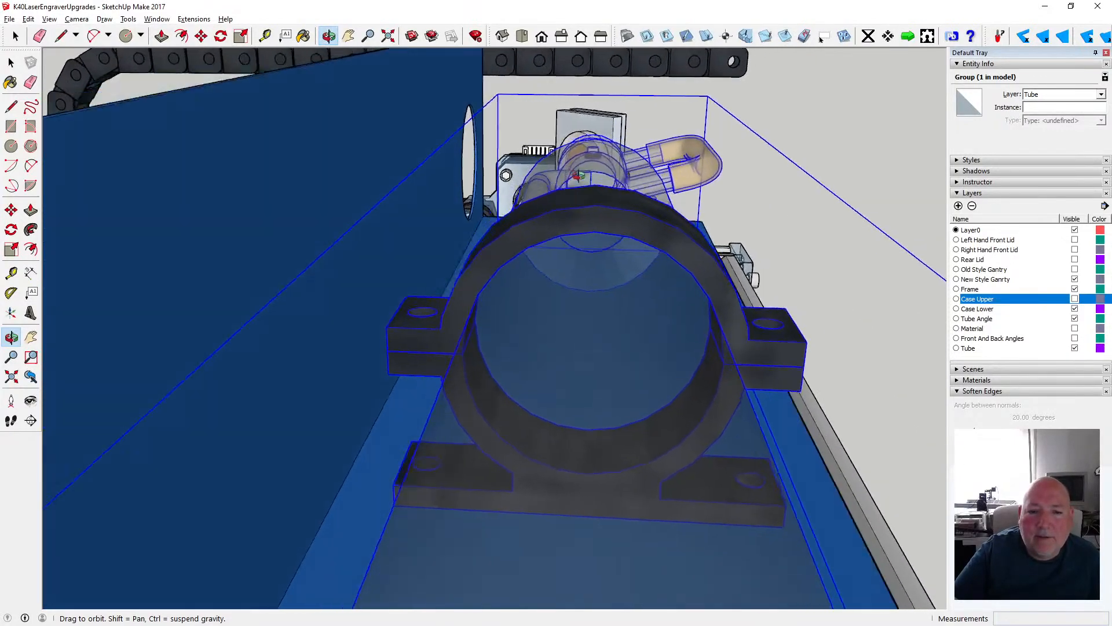
{"action": "scroll", "coordinate": [582, 171], "scroll_direction": "down", "scroll_amount": 2}
{"action": "scroll", "coordinate": [581, 172], "scroll_direction": "down", "scroll_amount": 2}
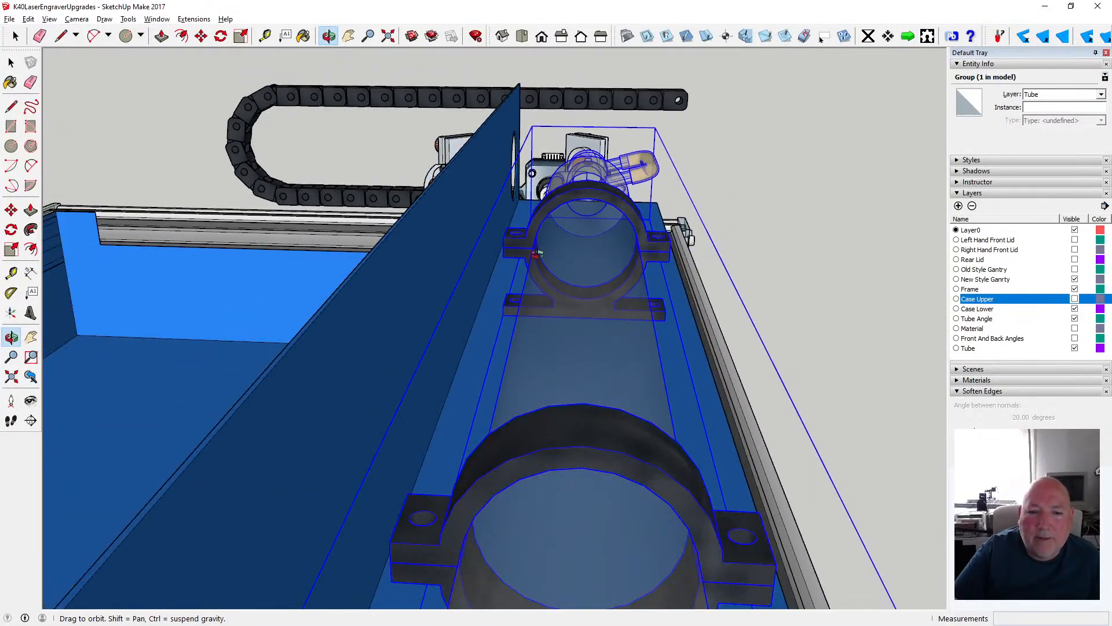
{"action": "left_click", "coordinate": [201, 35]}
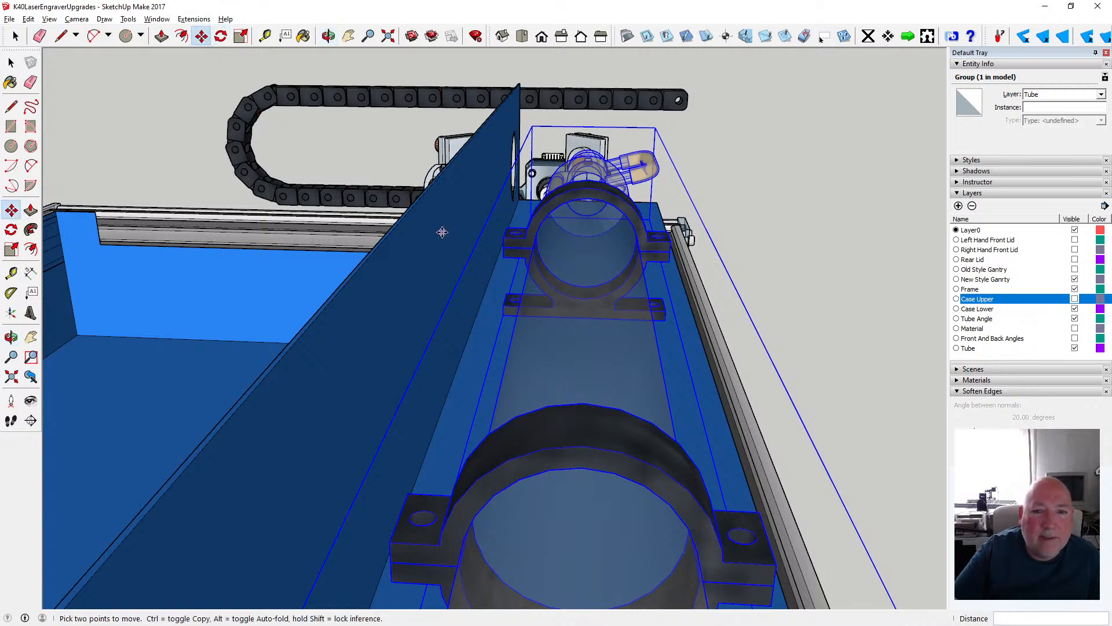
{"action": "left_click", "coordinate": [503, 307]}
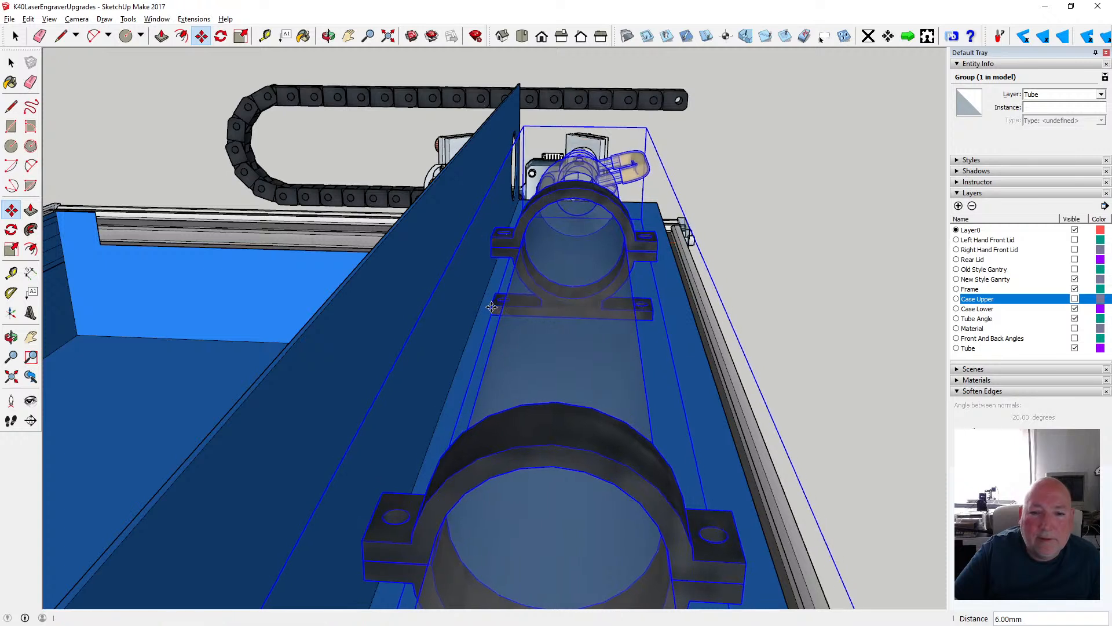
{"action": "left_click", "coordinate": [11, 62]}
{"action": "left_click", "coordinate": [133, 95]}
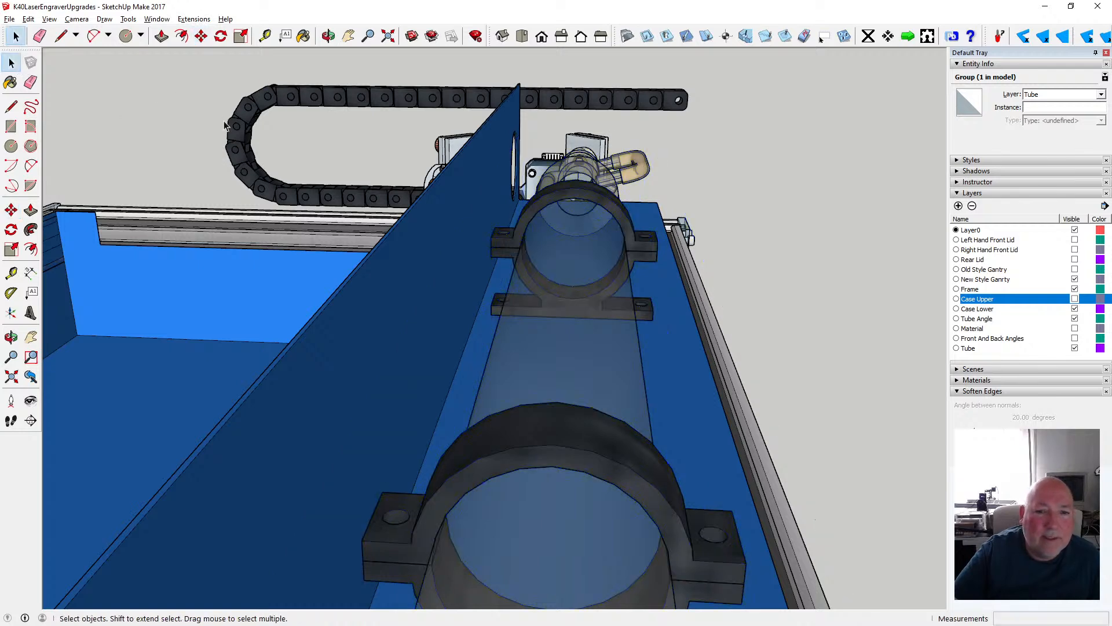
- Examine the laser tube on its angle, the gantry and the frame from both sides of the divider
{"action": "left_click", "coordinate": [328, 37]}
{"action": "left_click_drag", "start_coordinate": [399, 173], "coordinate": [559, 236]}
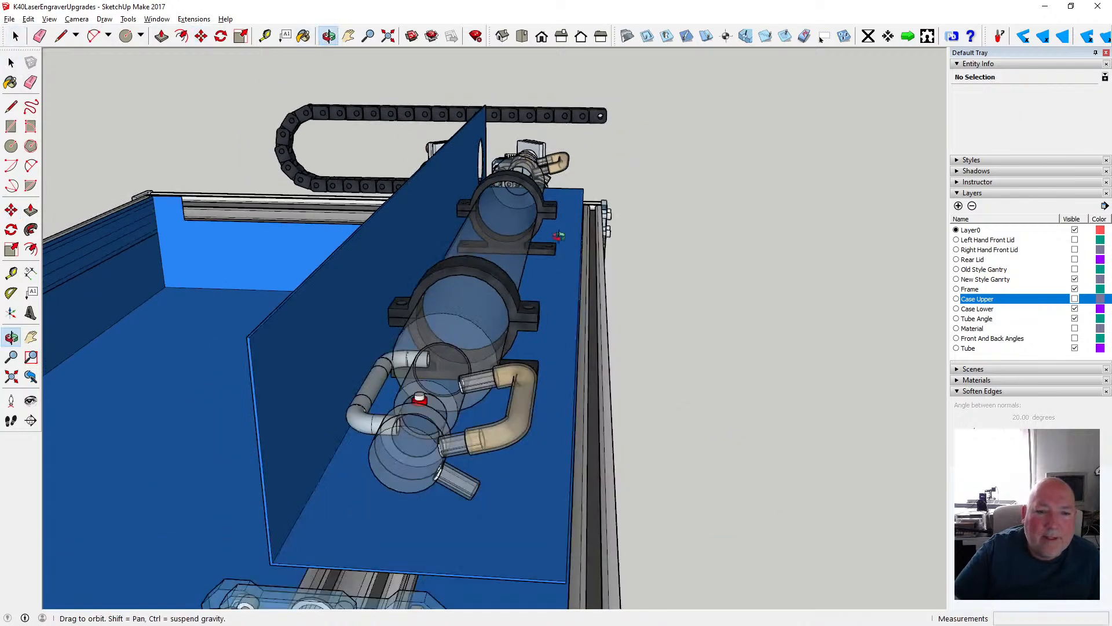
{"action": "left_click_drag", "start_coordinate": [470, 264], "coordinate": [612, 337]}
{"action": "scroll", "coordinate": [402, 298], "scroll_direction": "up", "scroll_amount": 5}
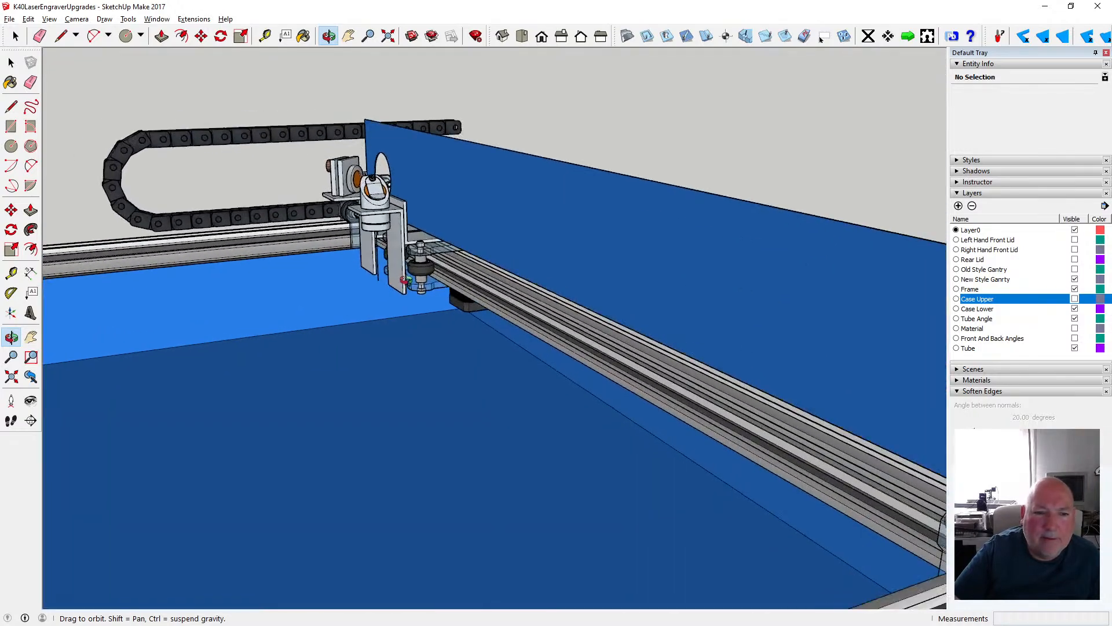
{"action": "scroll", "coordinate": [404, 280], "scroll_direction": "down", "scroll_amount": 8}
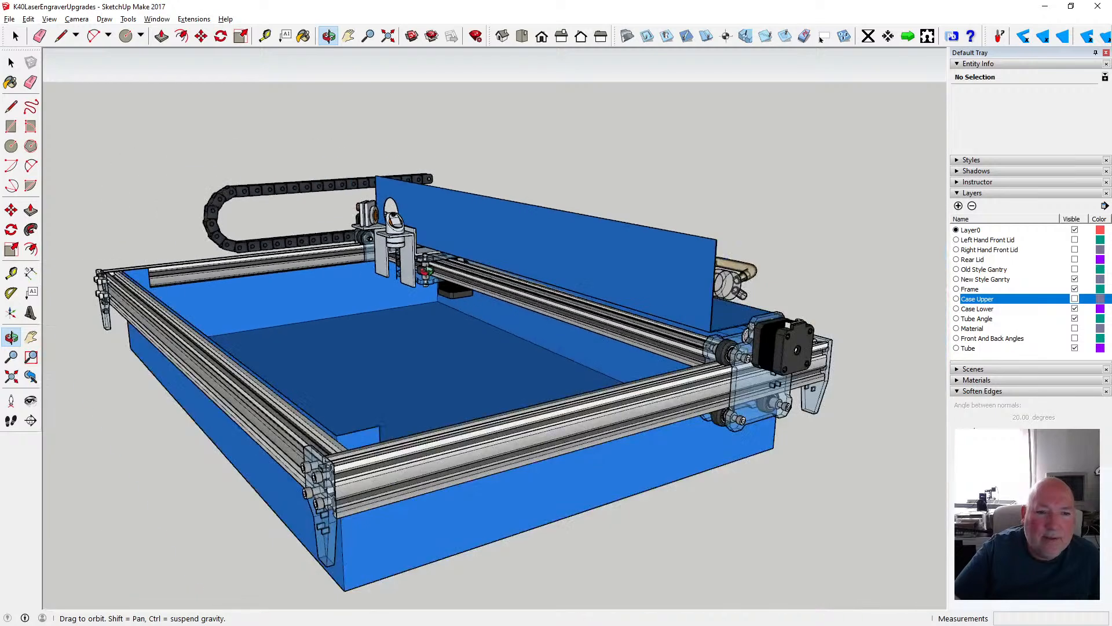
{"action": "left_click_drag", "start_coordinate": [425, 271], "coordinate": [342, 304]}
{"action": "left_click_drag", "start_coordinate": [437, 318], "coordinate": [480, 271]}
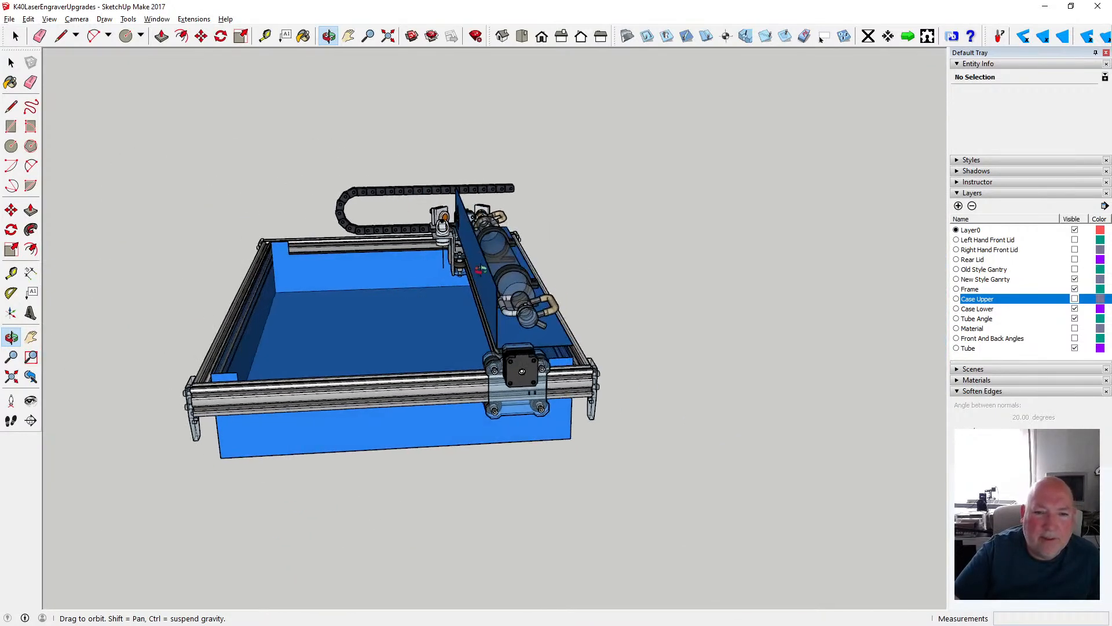
{"action": "left_click_drag", "start_coordinate": [549, 352], "coordinate": [308, 350]}
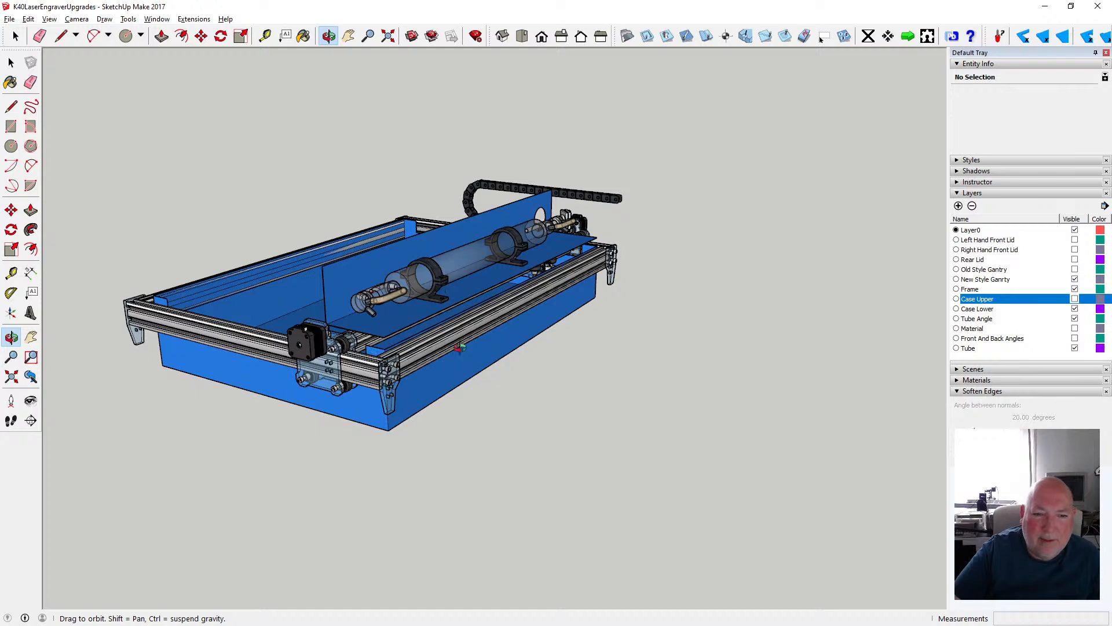
{"action": "left_click_drag", "start_coordinate": [416, 352], "coordinate": [566, 328]}
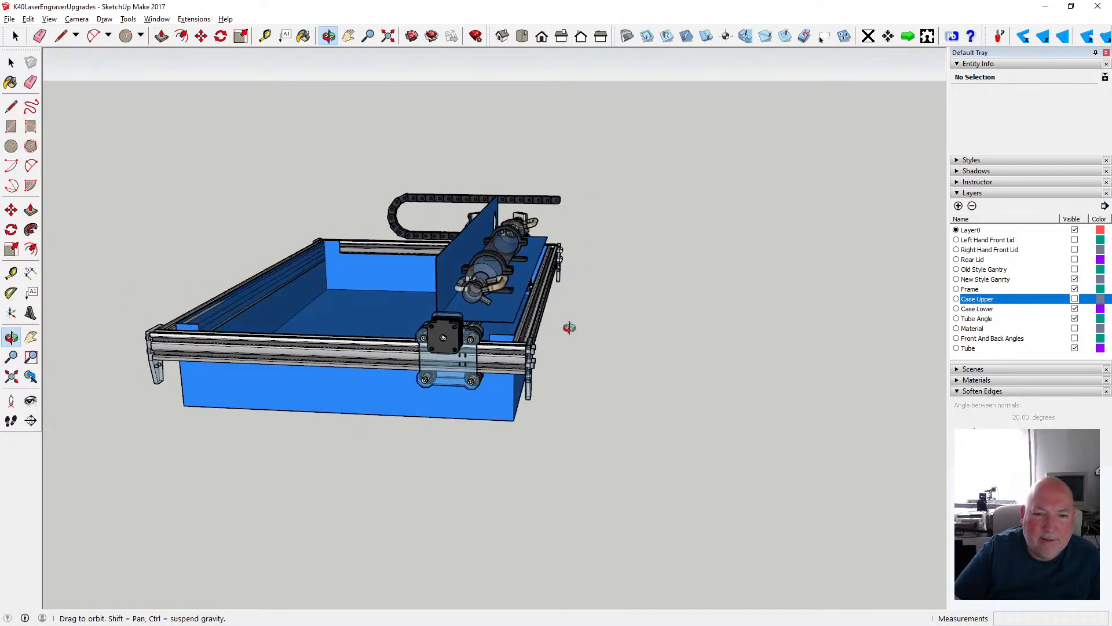
{"action": "scroll", "coordinate": [489, 324], "scroll_direction": "up", "scroll_amount": 4}
{"action": "left_click_drag", "start_coordinate": [362, 341], "coordinate": [420, 356]}
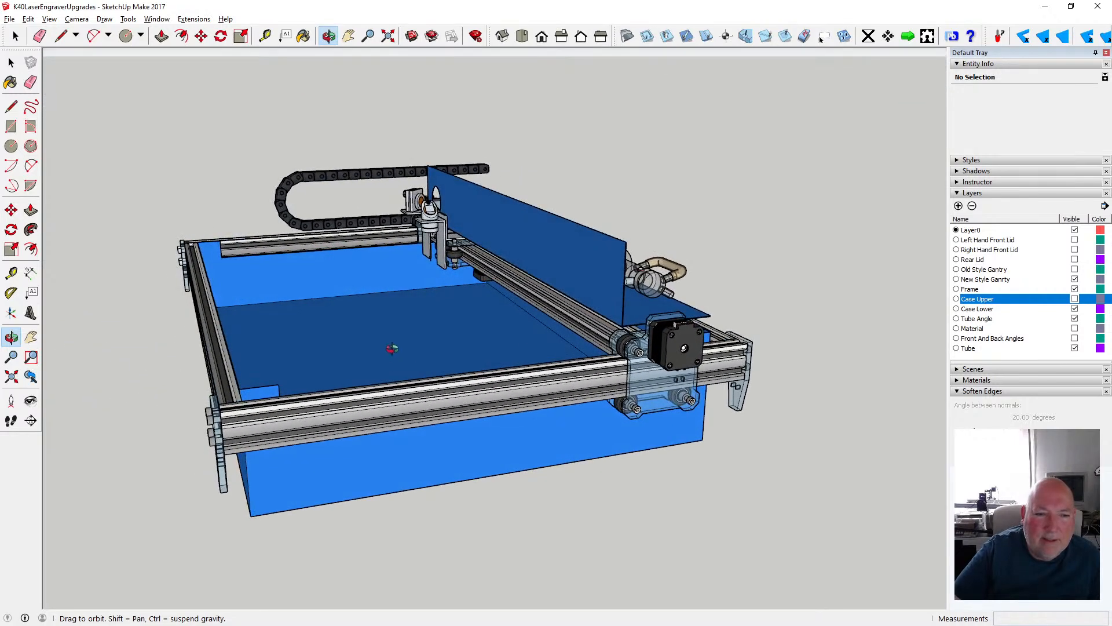
{"action": "scroll", "coordinate": [392, 348], "scroll_direction": "down", "scroll_amount": 4}
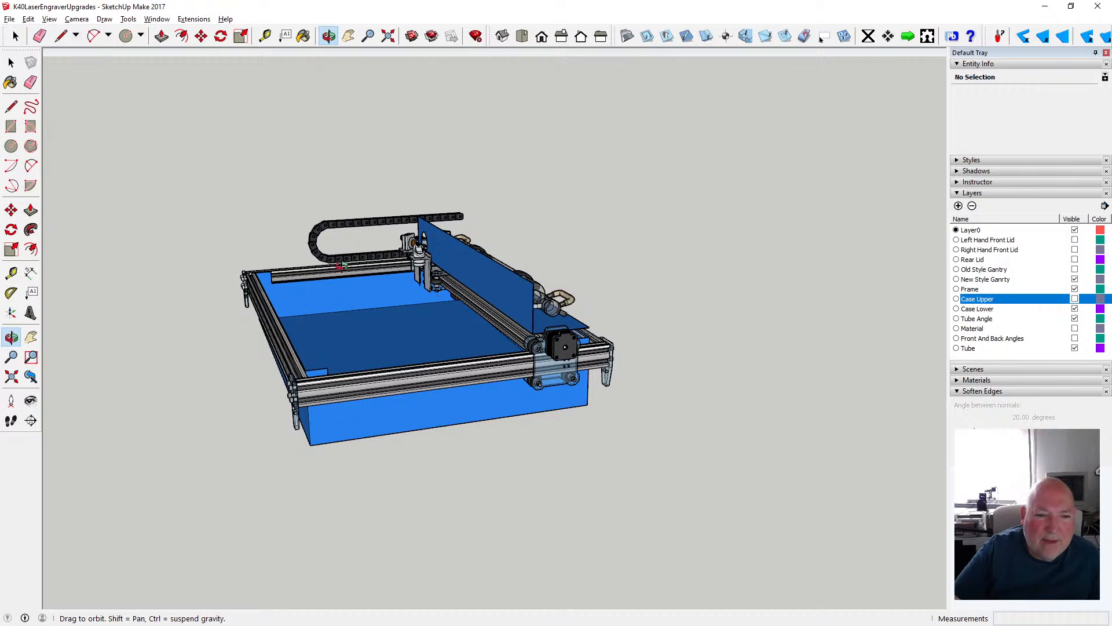
{"action": "left_click_drag", "start_coordinate": [342, 265], "coordinate": [278, 294]}
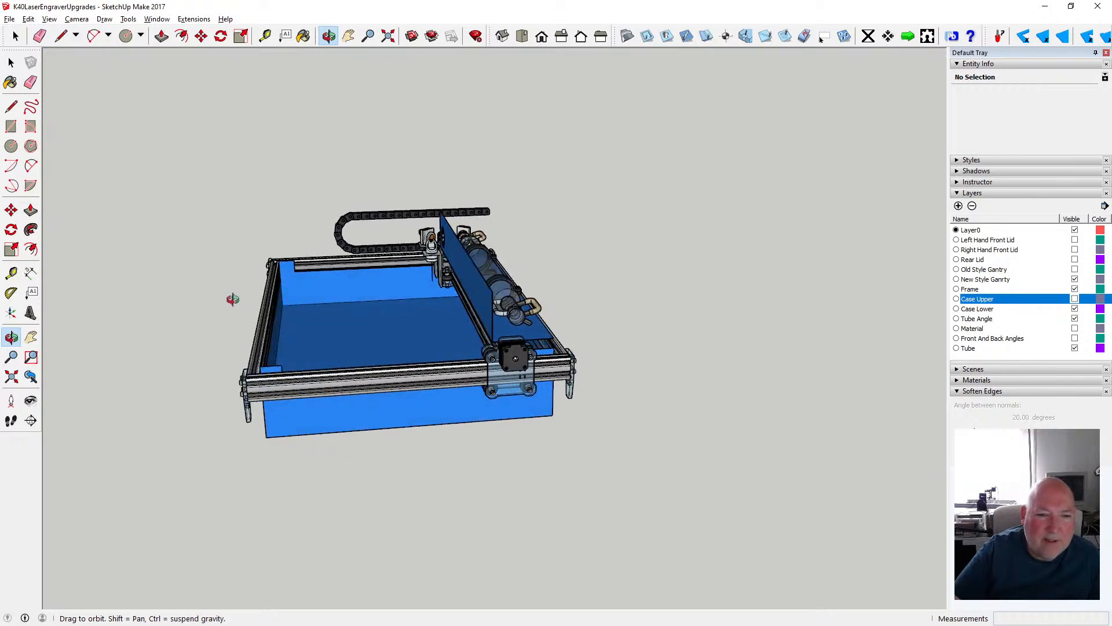
- Examine how the frame and gantry sit over the lower case, viewing them from the motor end
{"action": "scroll", "coordinate": [256, 302], "scroll_direction": "up", "scroll_amount": 5}
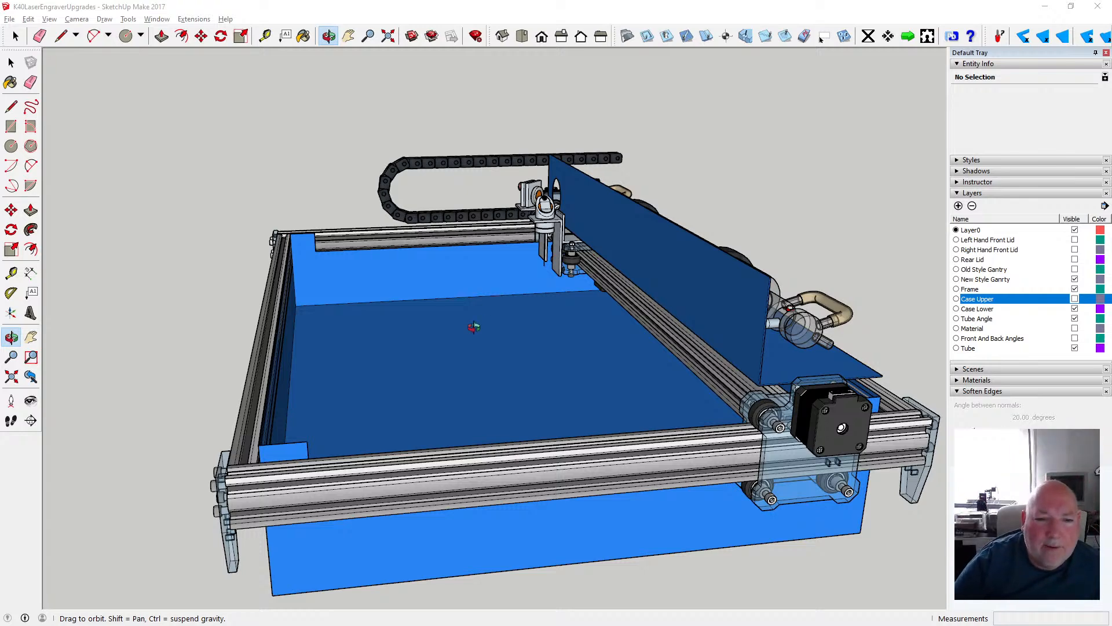
{"action": "left_click_drag", "start_coordinate": [474, 328], "coordinate": [444, 310]}
{"action": "scroll", "coordinate": [434, 306], "scroll_direction": "down", "scroll_amount": 3}
{"action": "scroll", "coordinate": [380, 332], "scroll_direction": "up", "scroll_amount": 3}
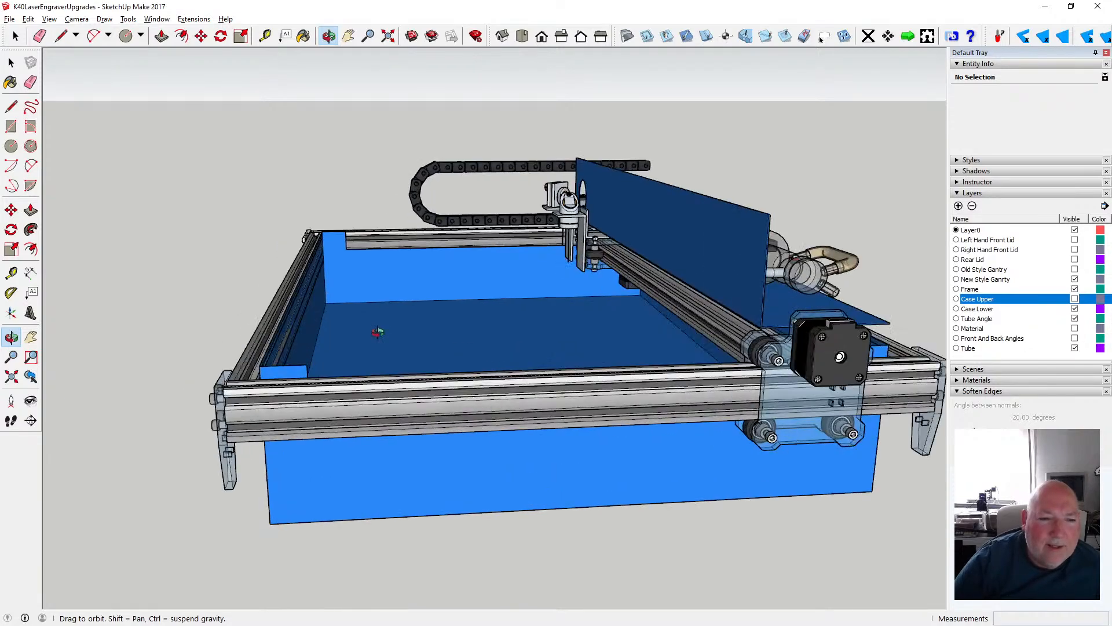
{"action": "scroll", "coordinate": [378, 332], "scroll_direction": "up", "scroll_amount": 2}
{"action": "scroll", "coordinate": [359, 347], "scroll_direction": "down", "scroll_amount": 3}
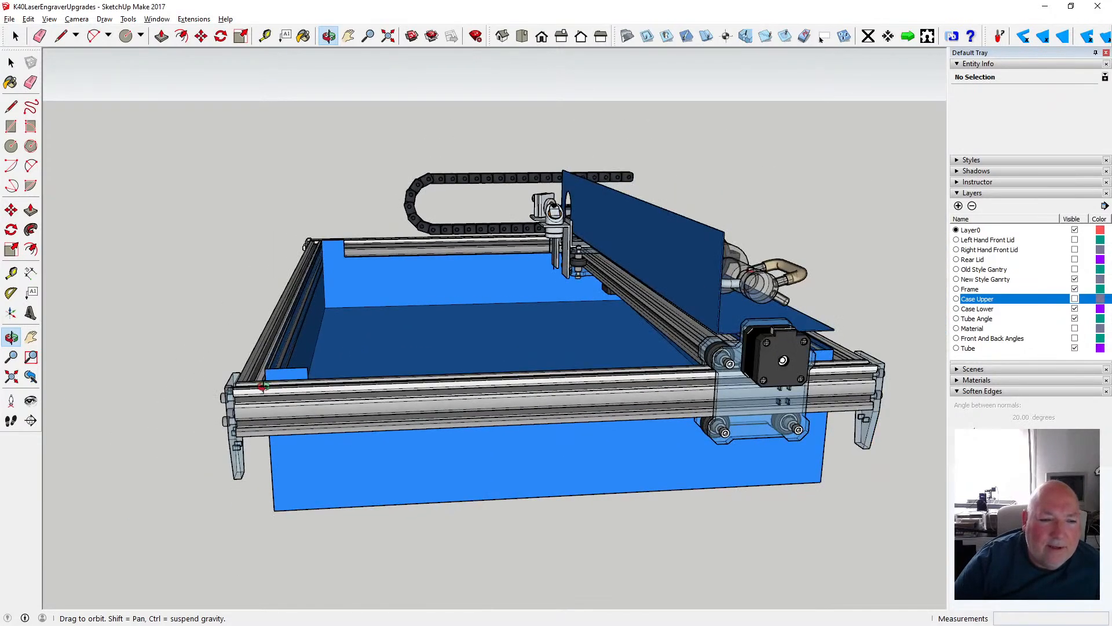
{"action": "left_click_drag", "start_coordinate": [263, 386], "coordinate": [219, 391]}
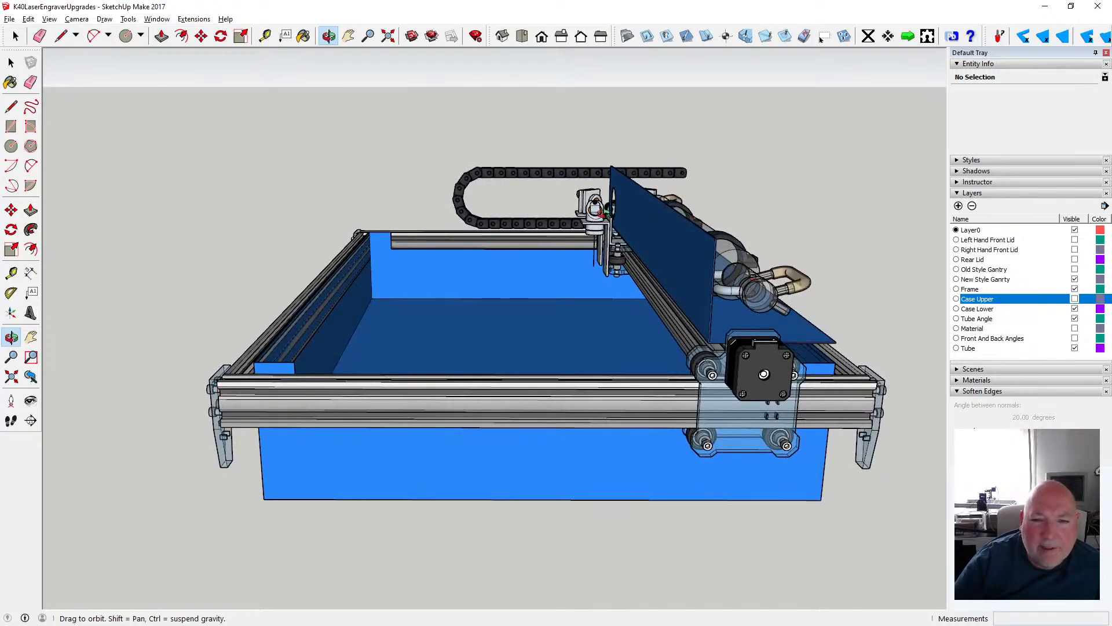
- Create a 500 mm guide line from the lower end of the laser beam toward the front of the frame
{"action": "scroll", "coordinate": [604, 214], "scroll_direction": "up", "scroll_amount": 3}
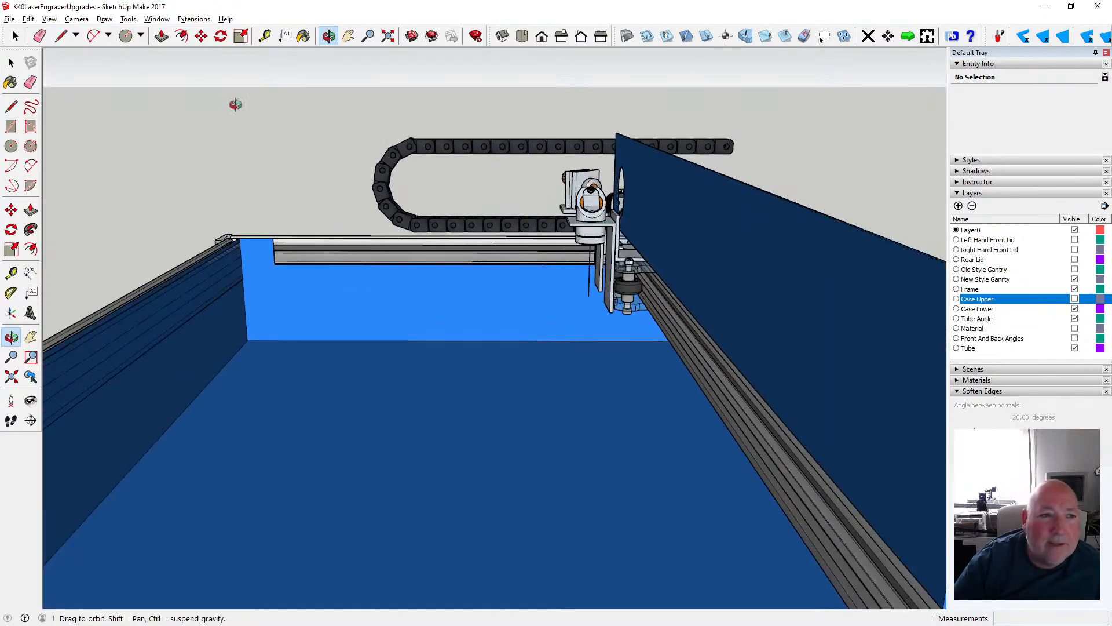
{"action": "left_click", "coordinate": [265, 36]}
{"action": "left_click", "coordinate": [588, 296]}
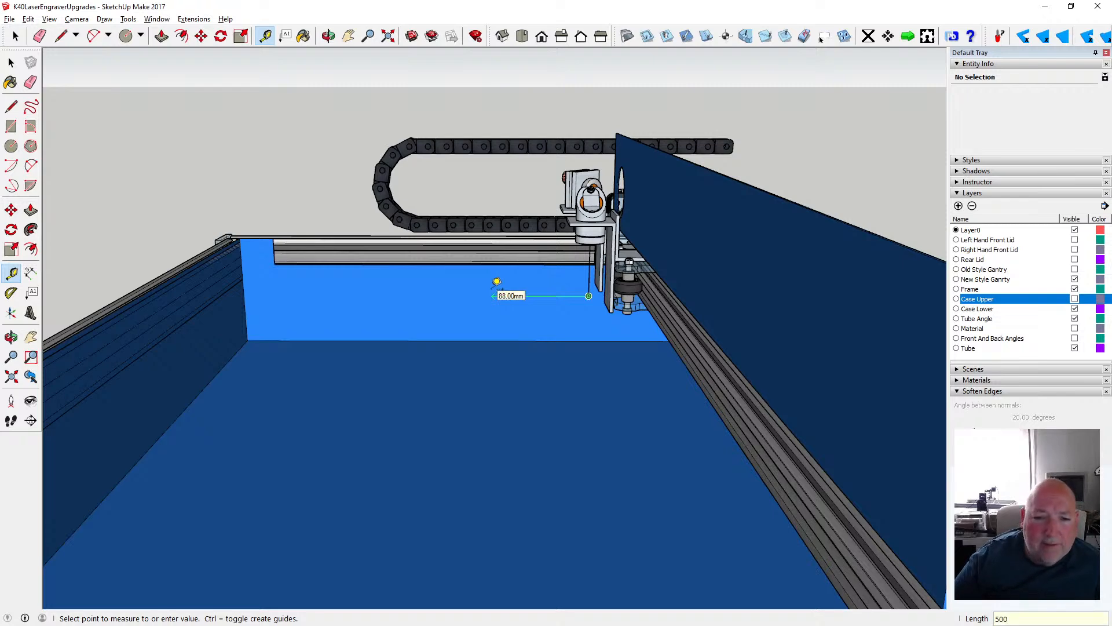
{"action": "type", "text": "500"}
{"action": "key", "text": "Return"}
{"action": "scroll", "coordinate": [592, 302], "scroll_direction": "down", "scroll_amount": 2}
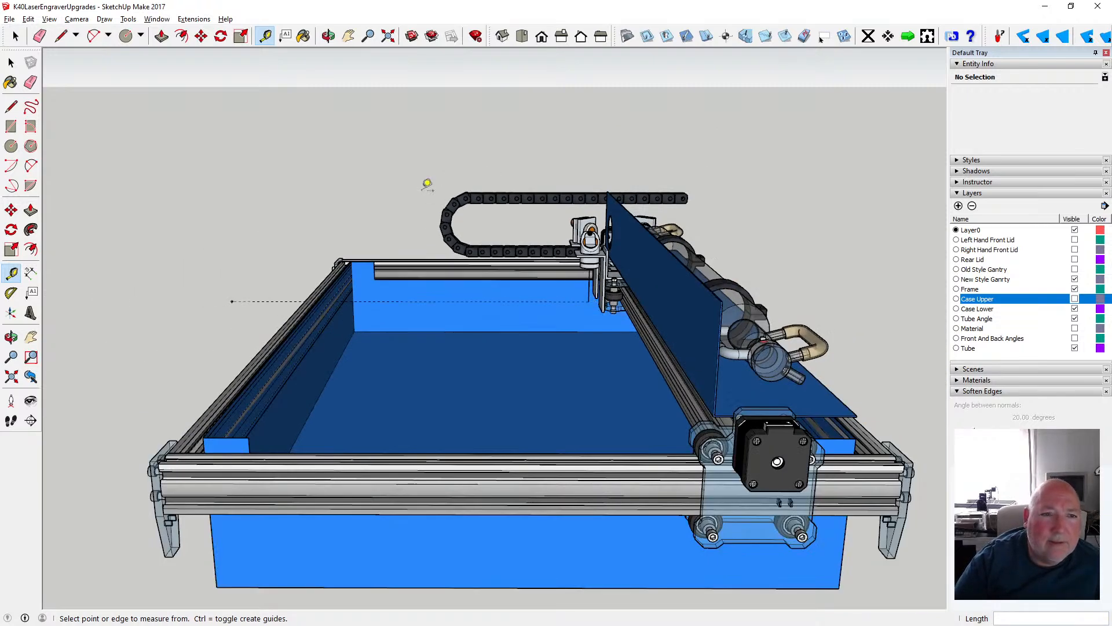
- Measure from the lower case's rear bottom corner along its end edge to a point beyond the front
{"action": "left_click", "coordinate": [328, 36]}
{"action": "left_click_drag", "start_coordinate": [283, 181], "coordinate": [395, 265]}
{"action": "scroll", "coordinate": [362, 192], "scroll_direction": "down", "scroll_amount": 3}
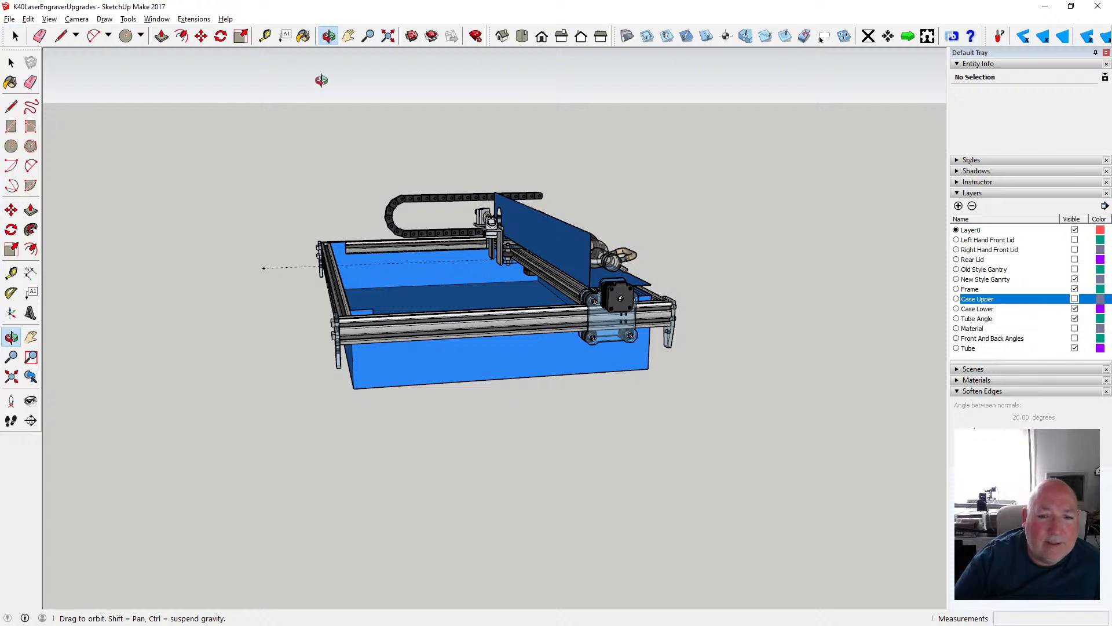
{"action": "left_click", "coordinate": [201, 36]}
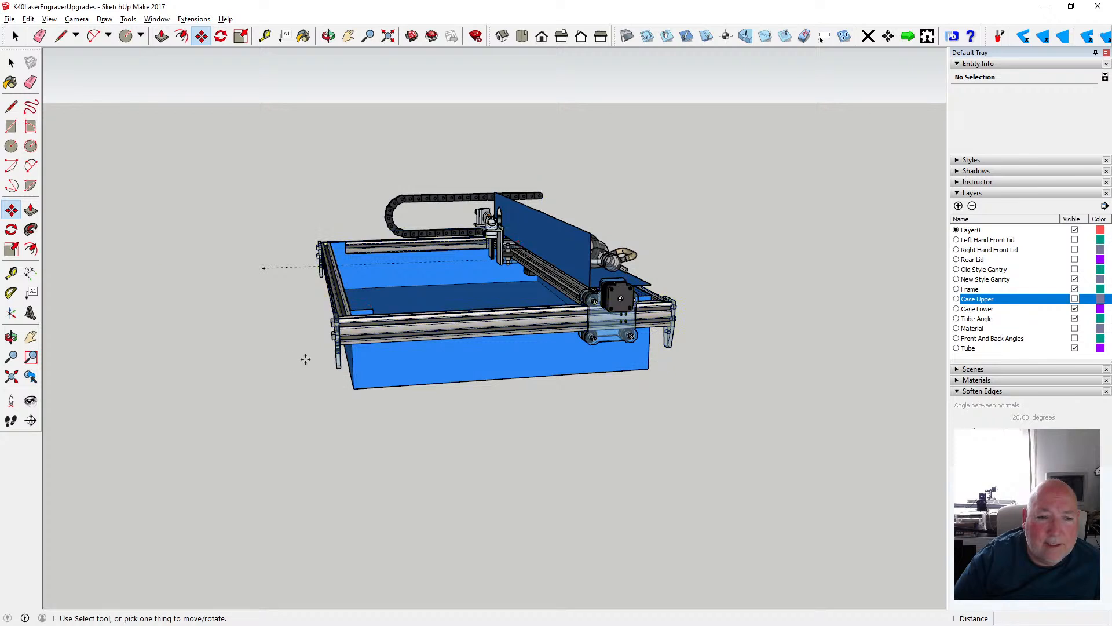
{"action": "left_click", "coordinate": [265, 36]}
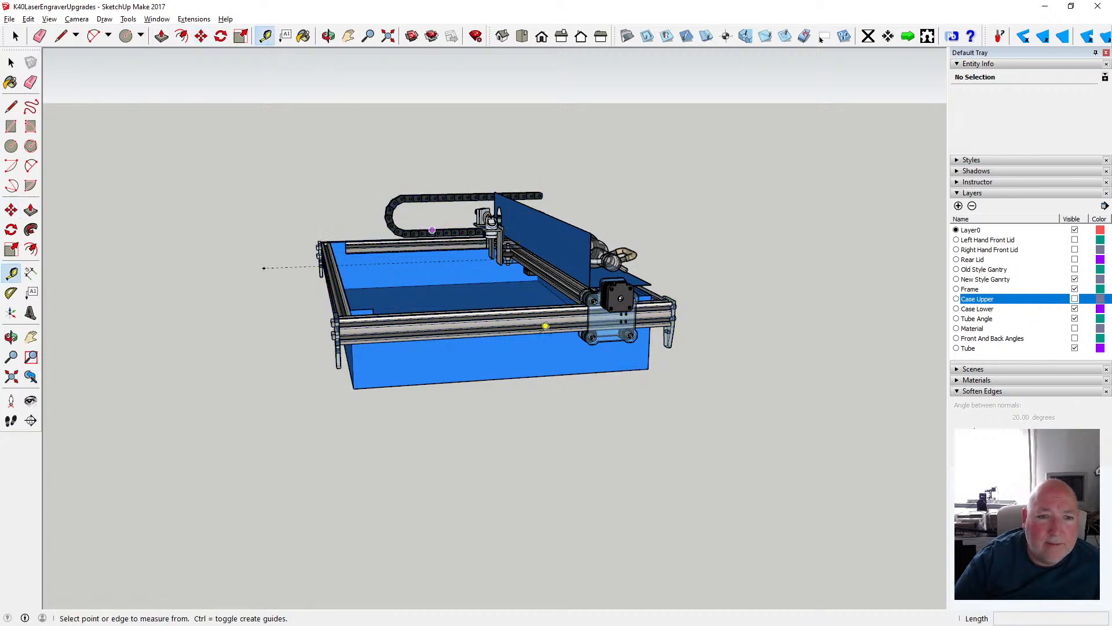
{"action": "left_click", "coordinate": [648, 368]}
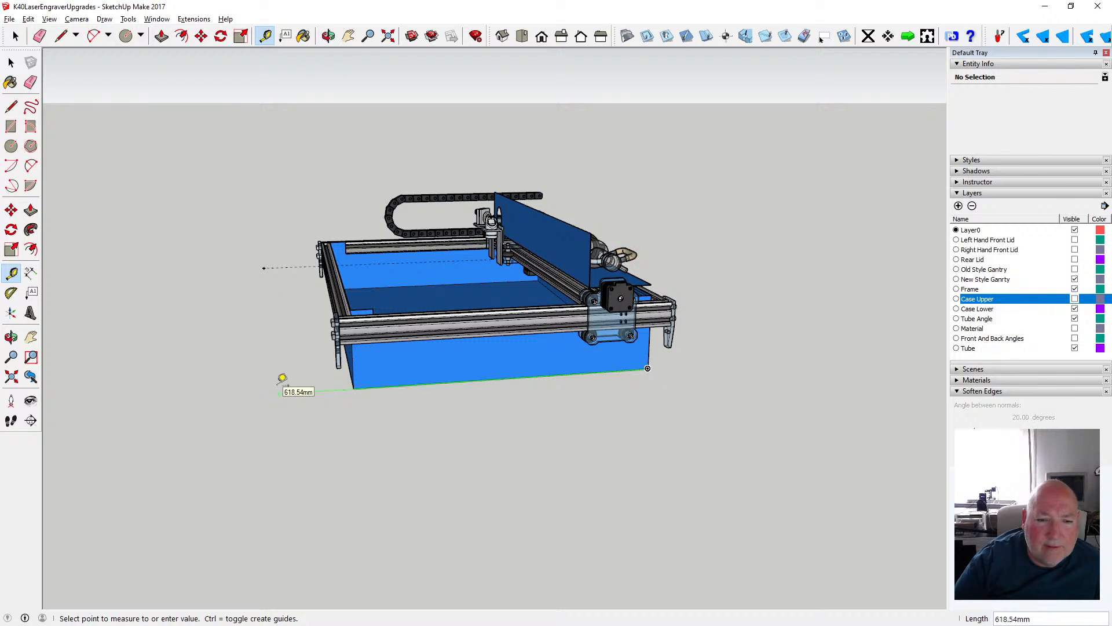
{"action": "left_click", "coordinate": [11, 62]}
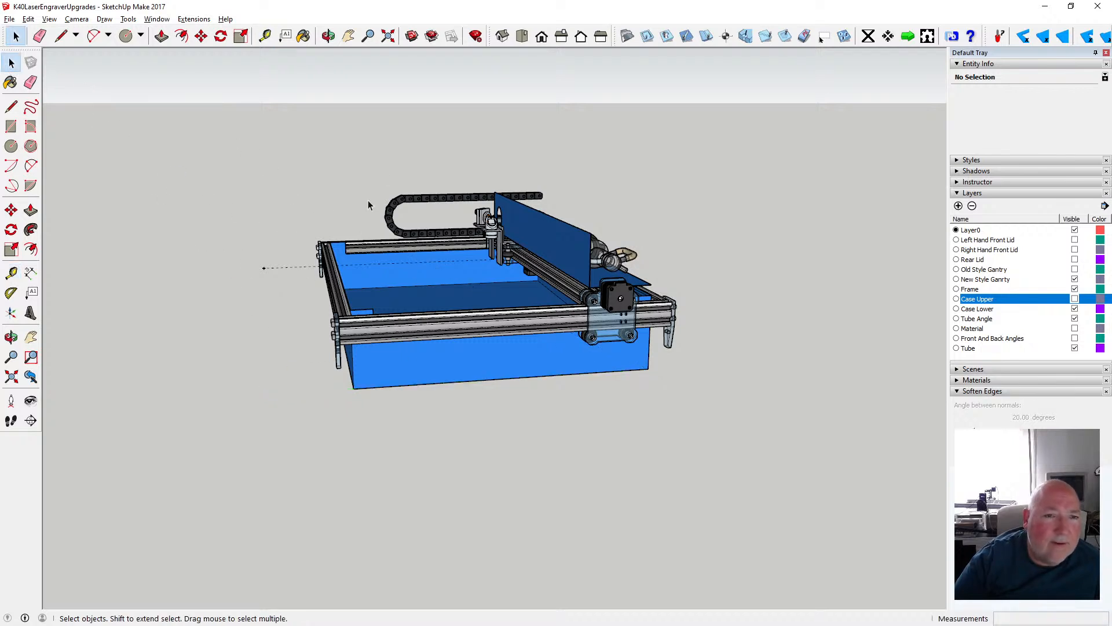
- Examine how far the 500 mm guide line reaches past the front of the frame and lower case
{"action": "left_click", "coordinate": [328, 37]}
{"action": "left_click_drag", "start_coordinate": [279, 272], "coordinate": [353, 339]}
{"action": "left_click_drag", "start_coordinate": [251, 278], "coordinate": [455, 305]}
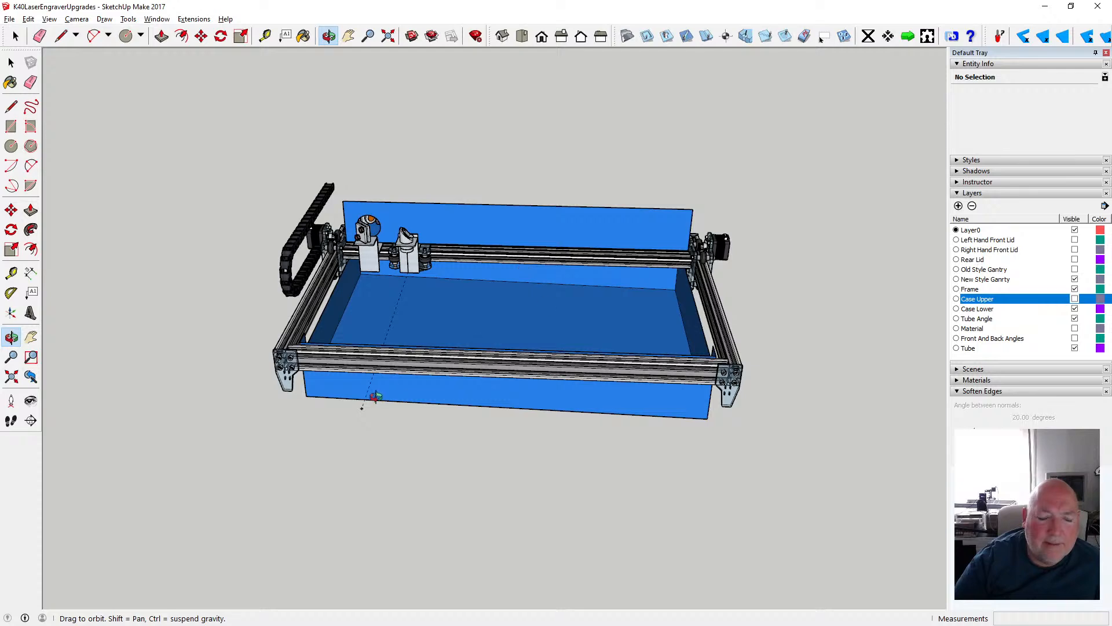
{"action": "left_click_drag", "start_coordinate": [375, 396], "coordinate": [281, 405]}
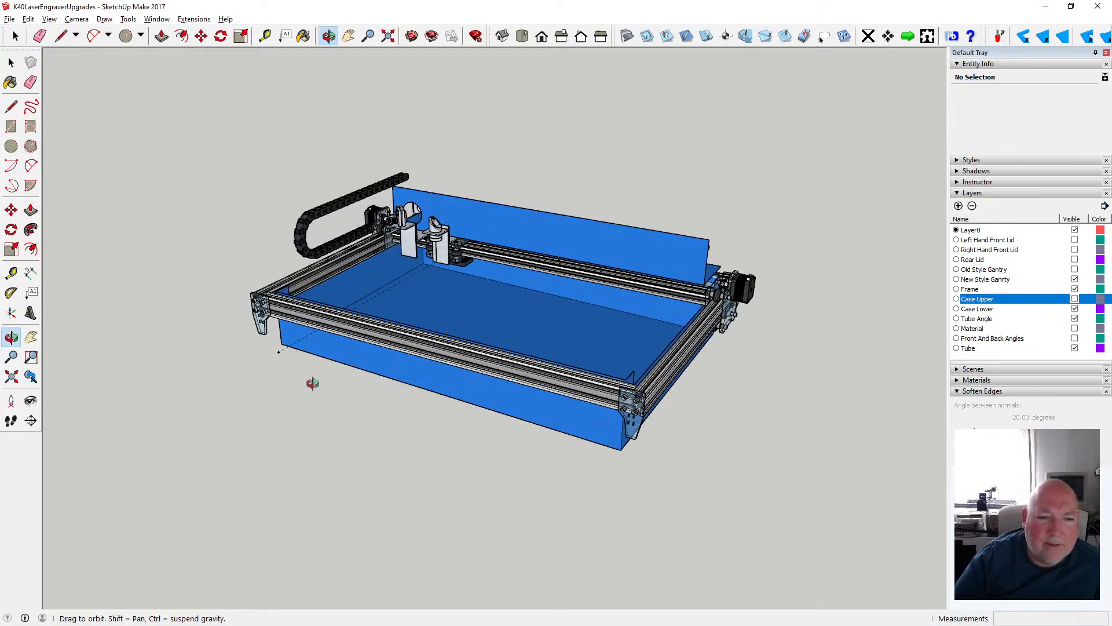
{"action": "left_click_drag", "start_coordinate": [271, 364], "coordinate": [208, 356]}
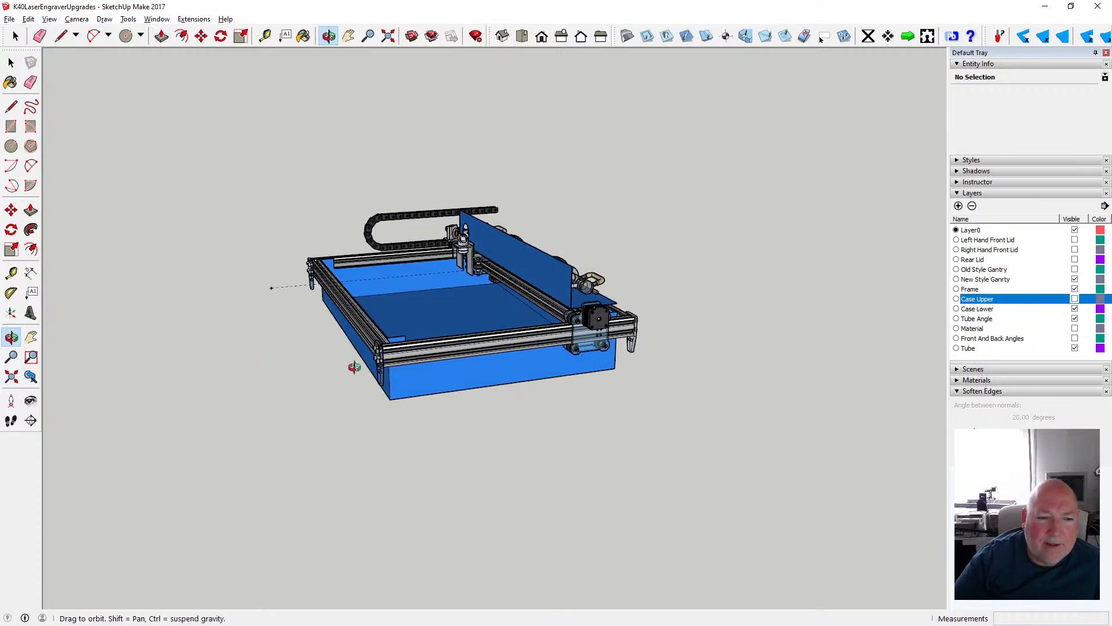
{"action": "left_click_drag", "start_coordinate": [354, 367], "coordinate": [380, 362]}
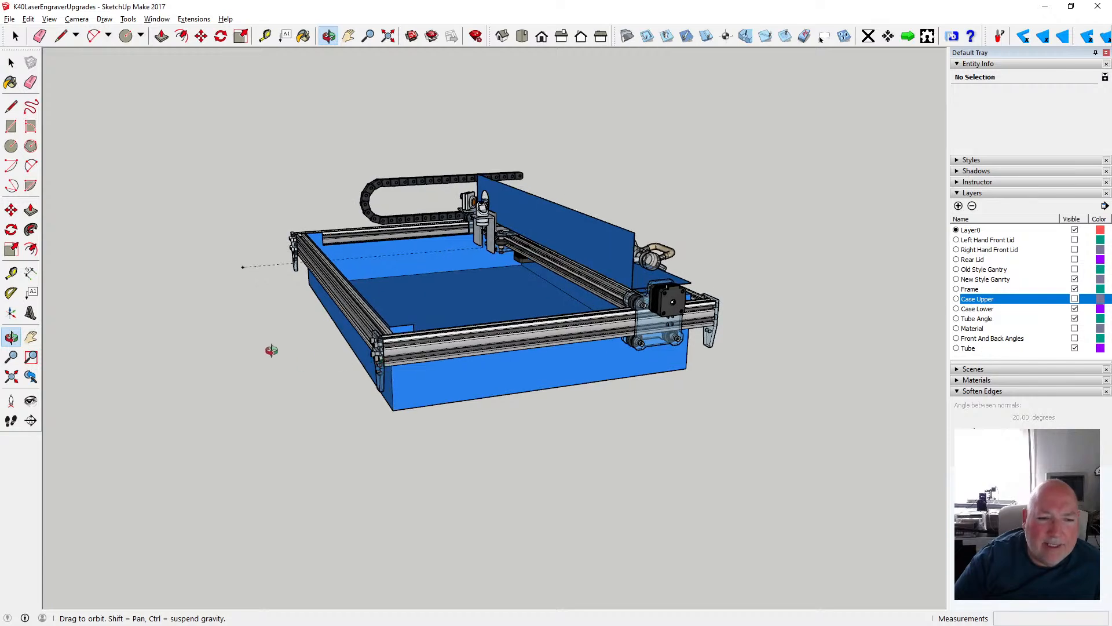
{"action": "left_click_drag", "start_coordinate": [272, 351], "coordinate": [580, 400]}
{"action": "left_click_drag", "start_coordinate": [344, 239], "coordinate": [575, 299]}
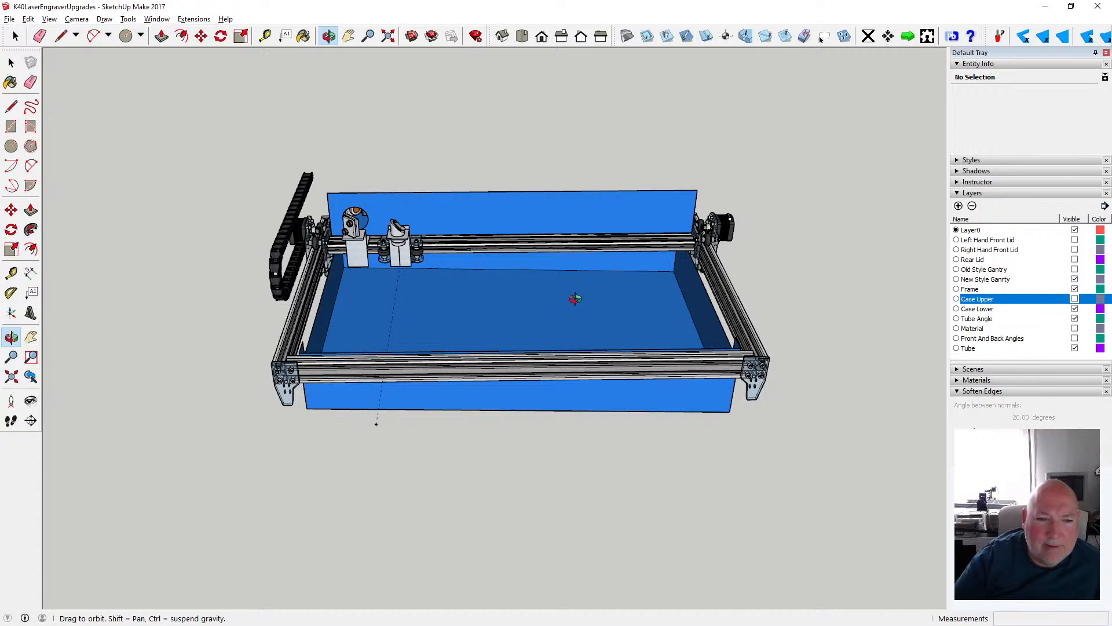
{"action": "scroll", "coordinate": [498, 313], "scroll_direction": "up", "scroll_amount": 1}
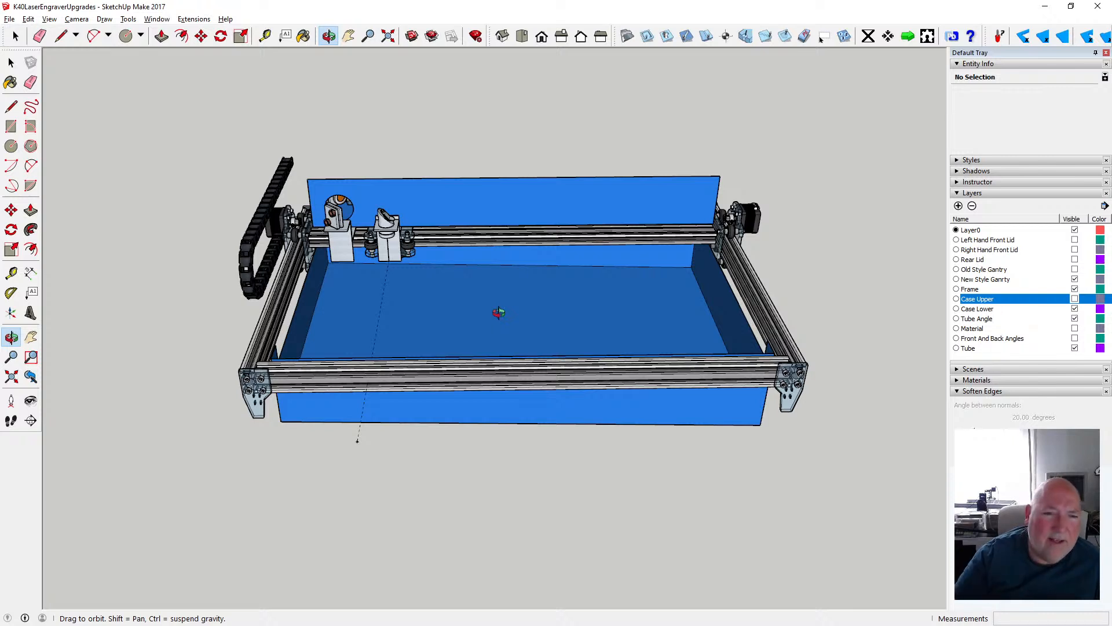
{"action": "scroll", "coordinate": [415, 331], "scroll_direction": "up", "scroll_amount": 2}
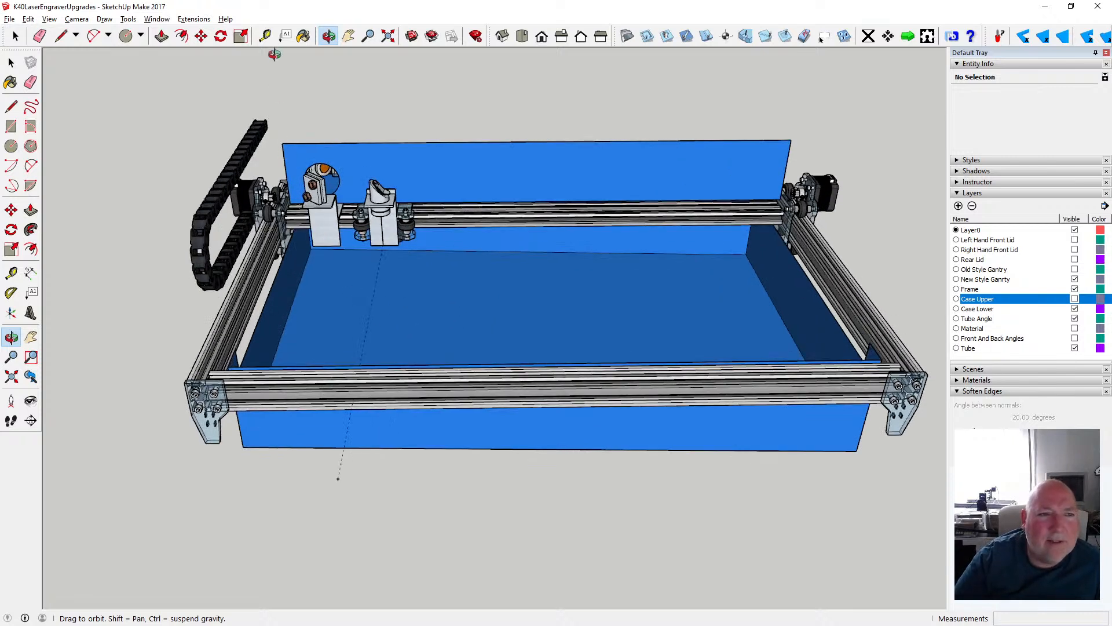
- Measure the clear width inside the frame between its two side rails
{"action": "left_click", "coordinate": [265, 36]}
{"action": "left_click", "coordinate": [275, 278]}
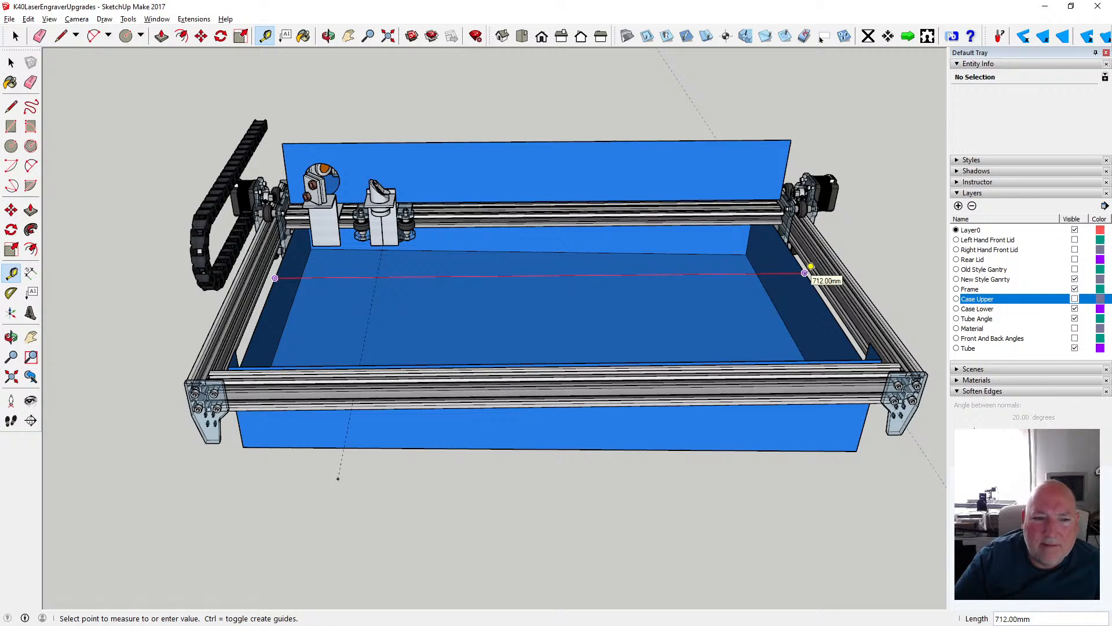
{"action": "left_click", "coordinate": [11, 62]}
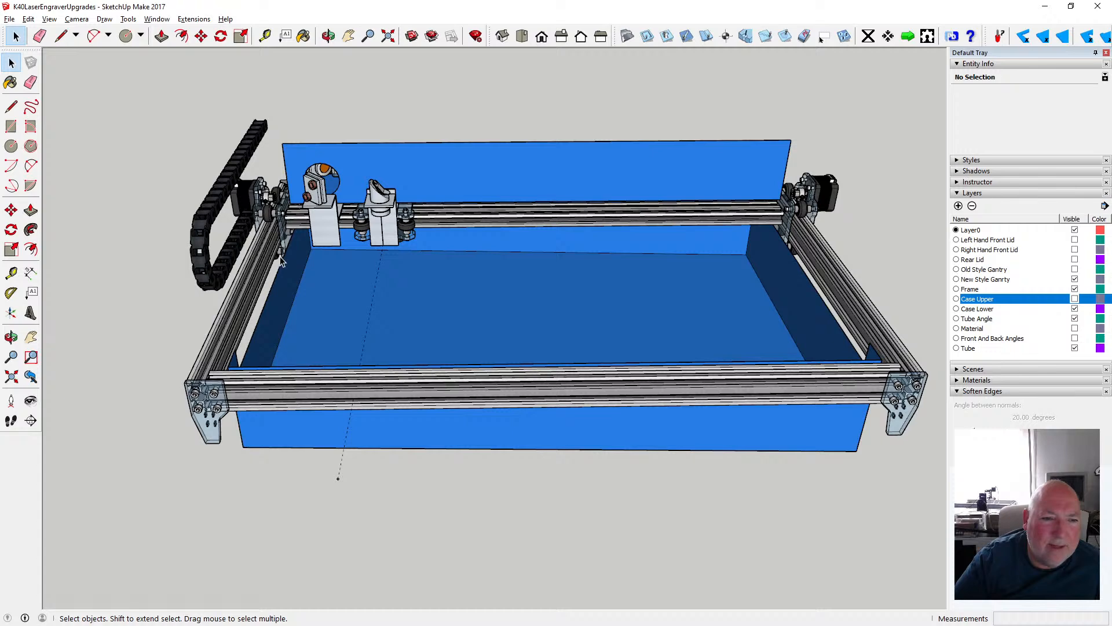
- Measure the horizontal distance from the laser head to the opposite side rail of the frame
{"action": "scroll", "coordinate": [281, 262], "scroll_direction": "up", "scroll_amount": 4}
{"action": "scroll", "coordinate": [274, 260], "scroll_direction": "down", "scroll_amount": 3}
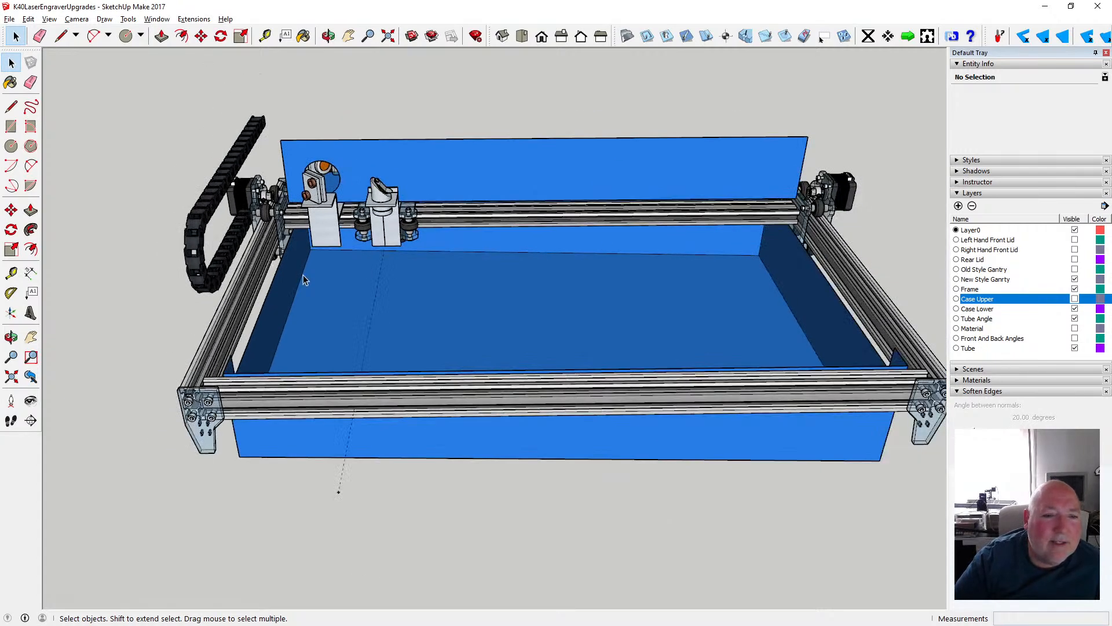
{"action": "left_click", "coordinate": [264, 36]}
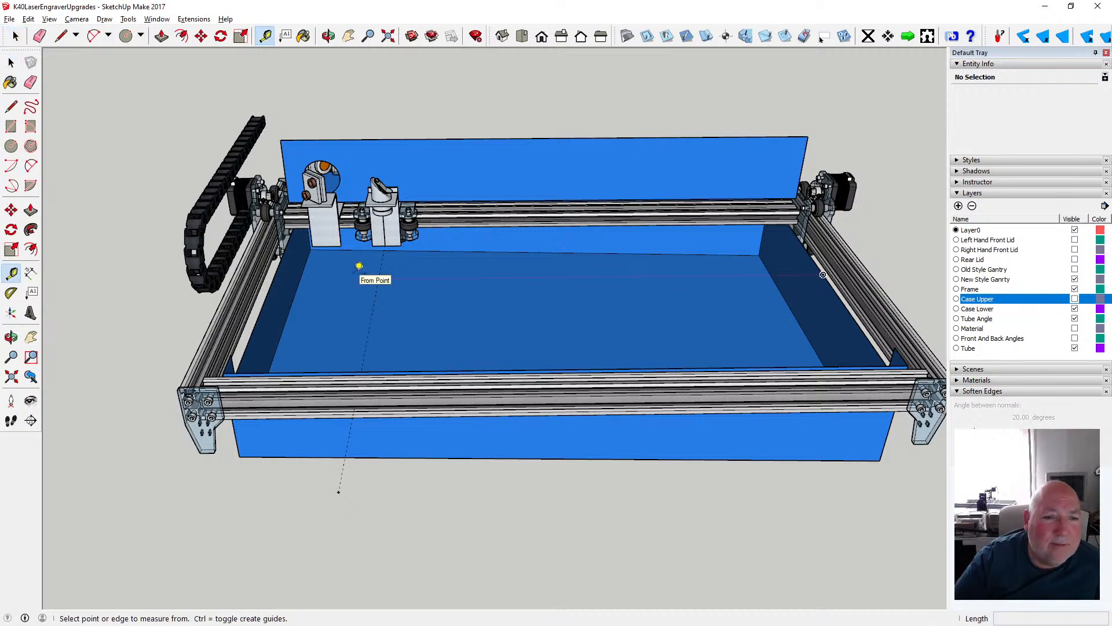
{"action": "left_click", "coordinate": [367, 277]}
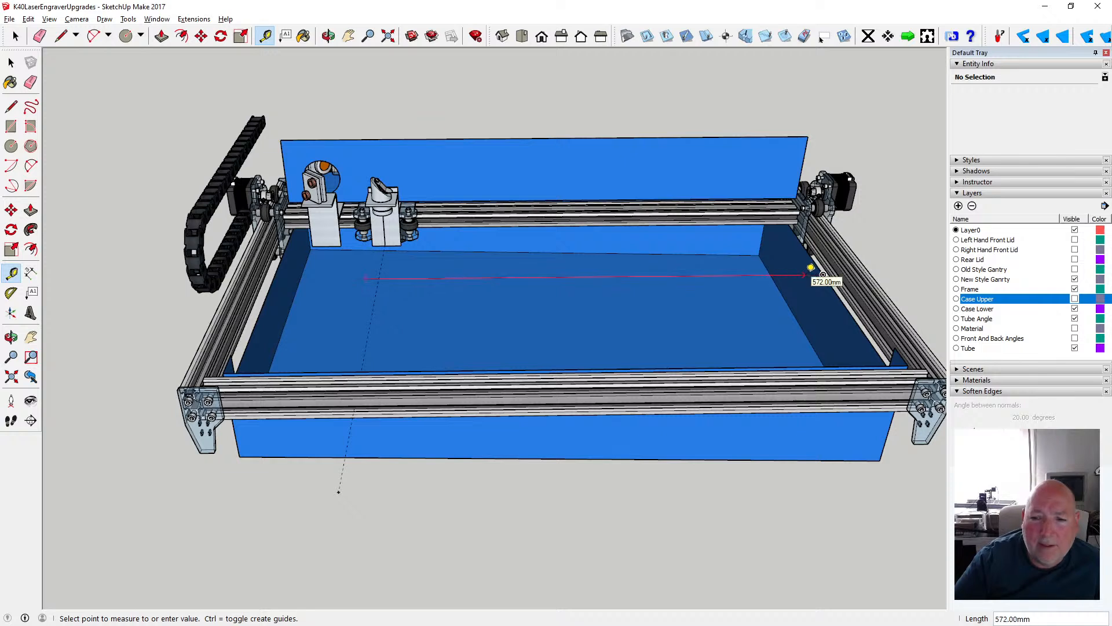
{"action": "key", "text": "space"}
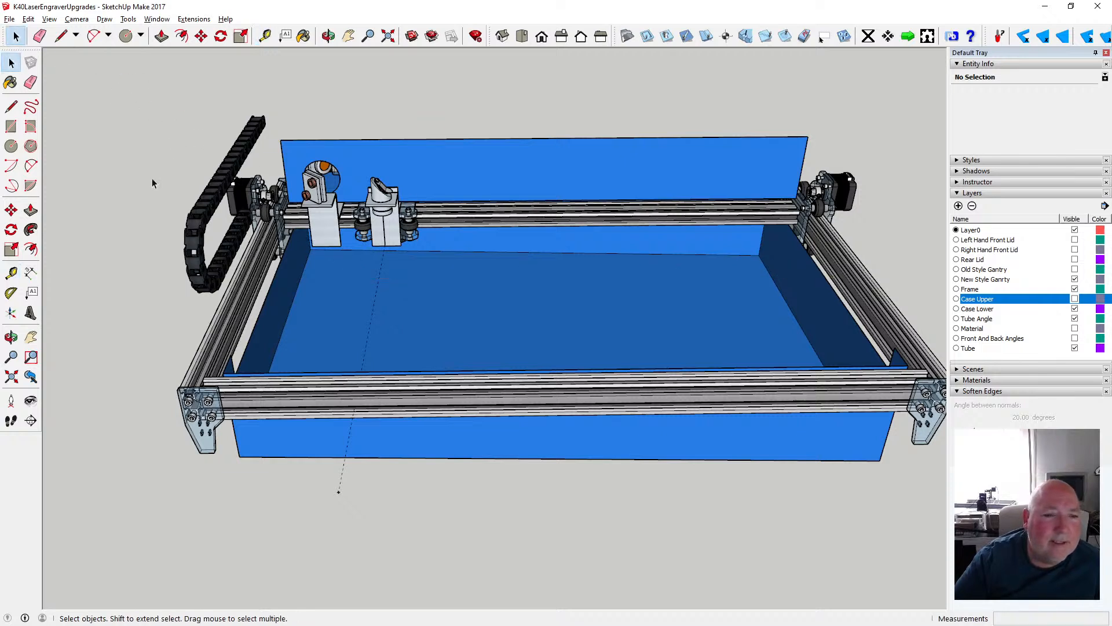
{"action": "left_click", "coordinate": [30, 21]}
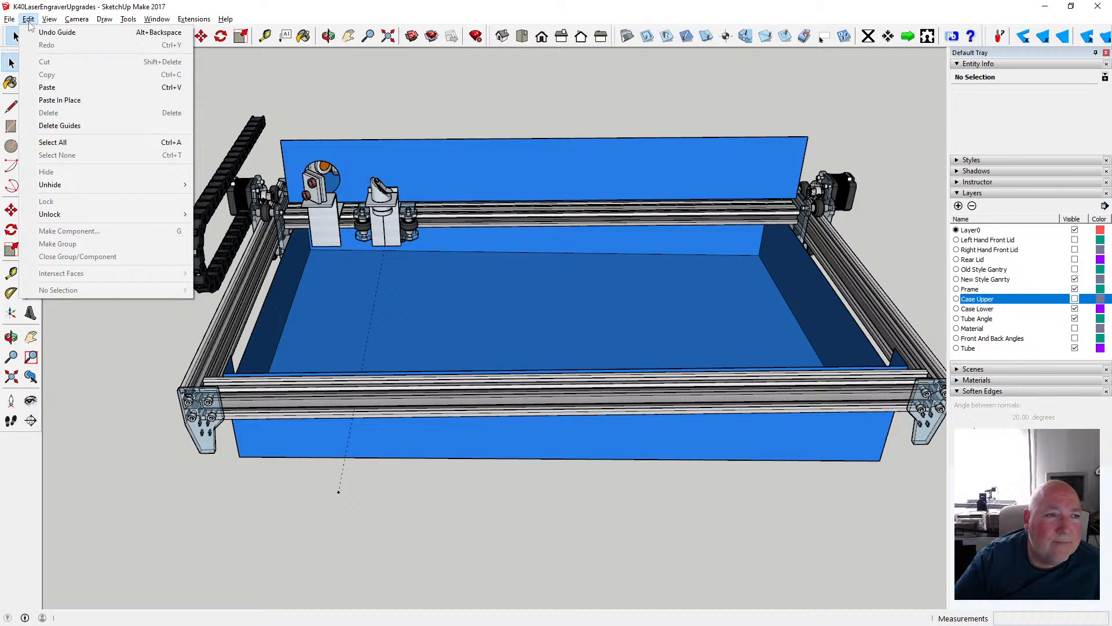
- Show the Case Upper layer so the upper case appears together with the lower case, frame and gantry
{"action": "left_click", "coordinate": [226, 15]}
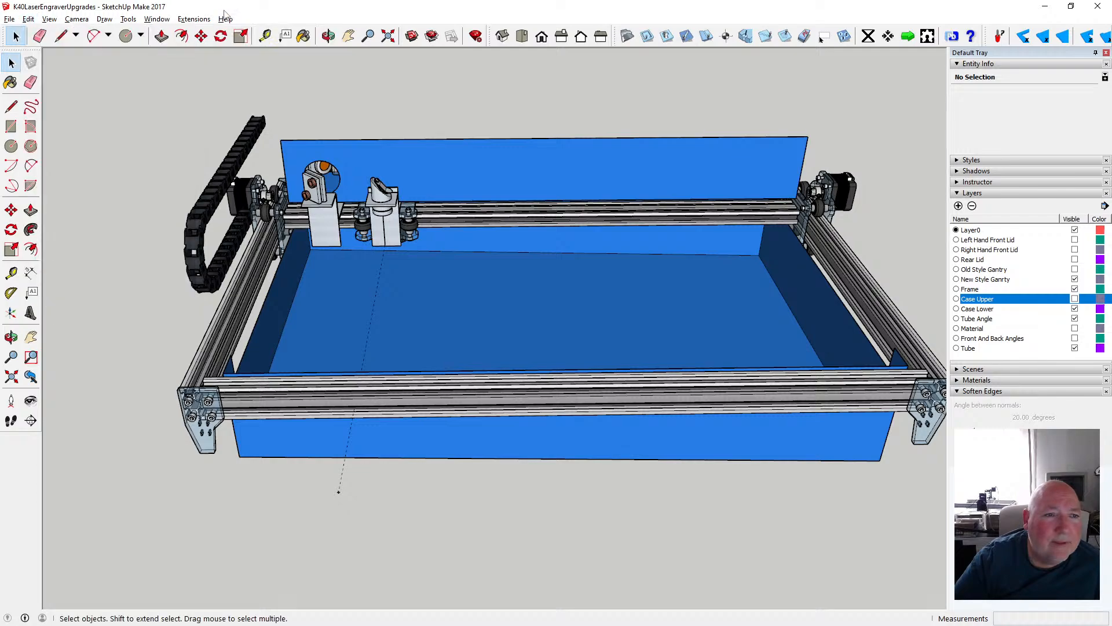
{"action": "left_click", "coordinate": [328, 36]}
{"action": "left_click_drag", "start_coordinate": [525, 310], "coordinate": [921, 337]}
{"action": "left_click", "coordinate": [77, 19]}
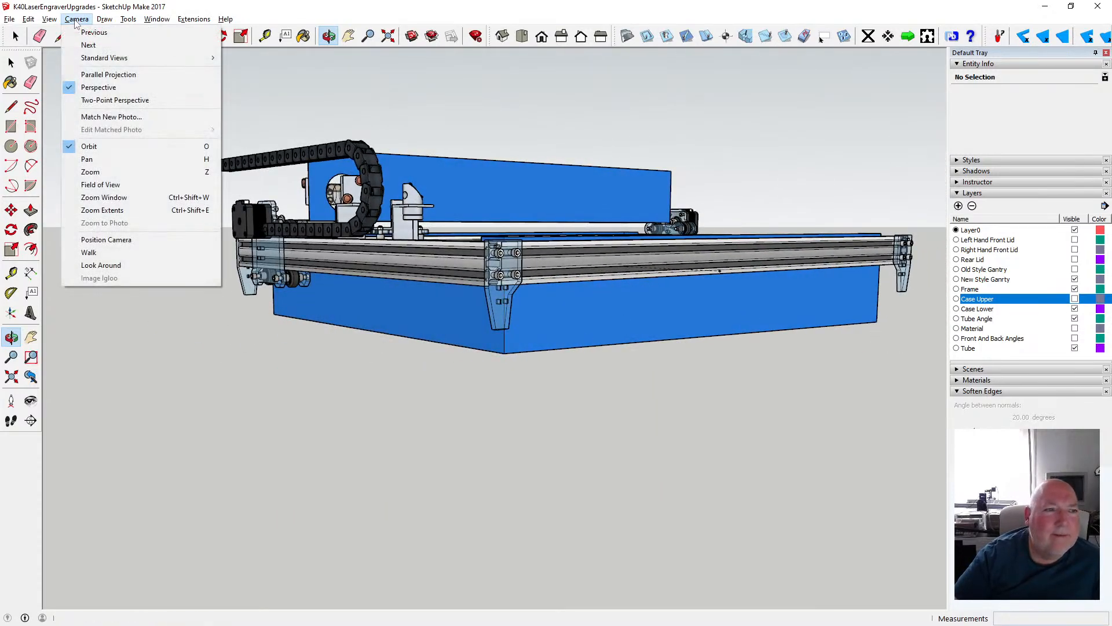
{"action": "left_click", "coordinate": [246, 14]}
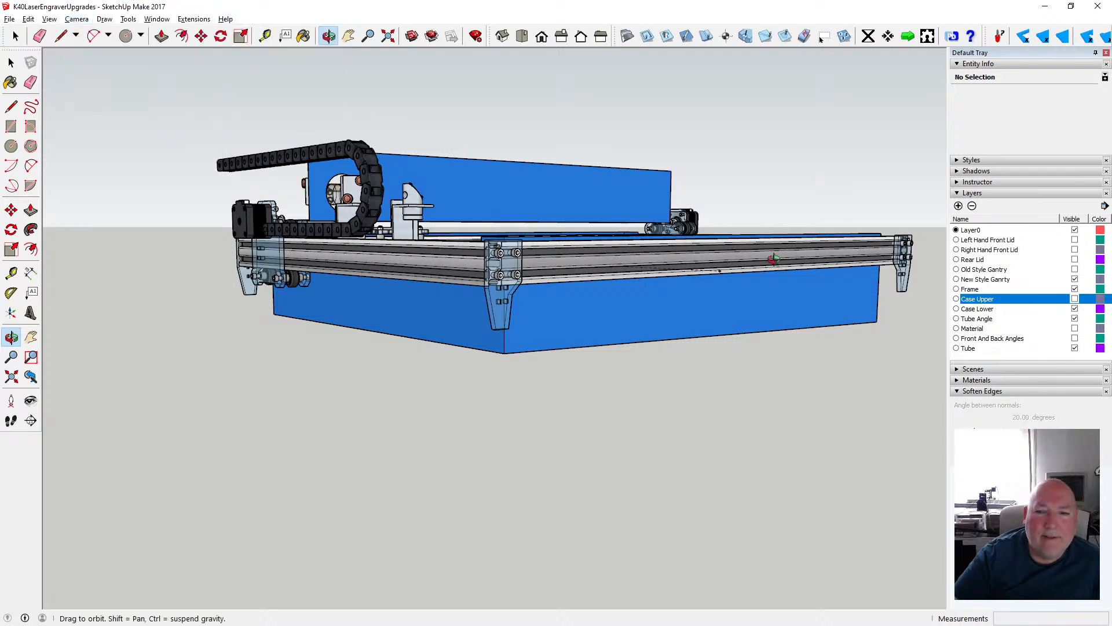
{"action": "left_click_drag", "start_coordinate": [774, 259], "coordinate": [777, 243]}
{"action": "left_click_drag", "start_coordinate": [566, 292], "coordinate": [341, 300]}
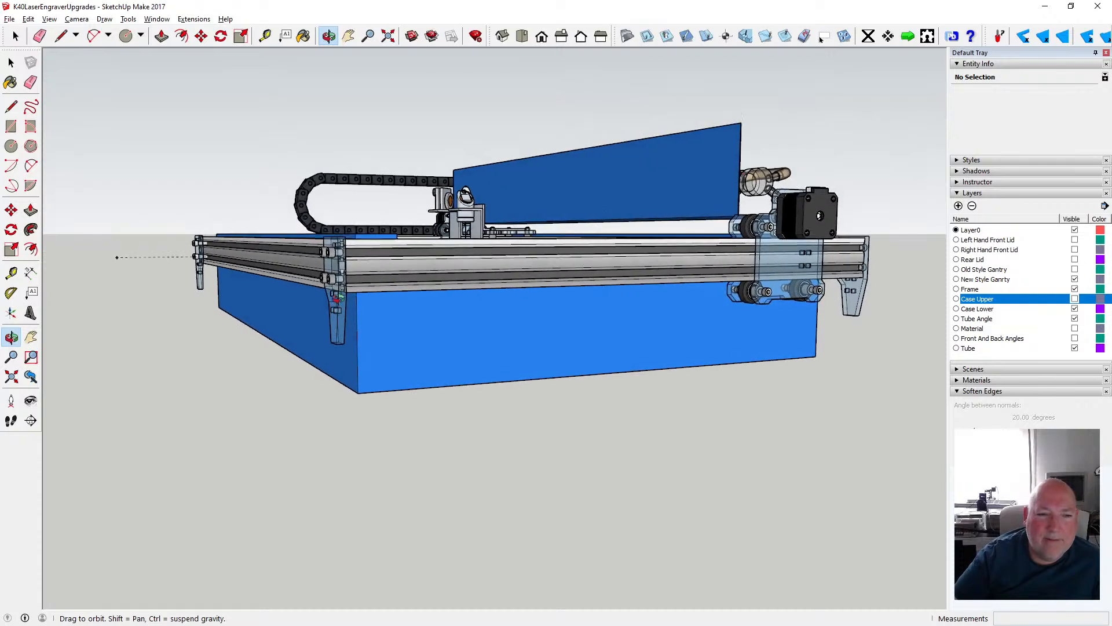
{"action": "left_click", "coordinate": [1074, 299]}
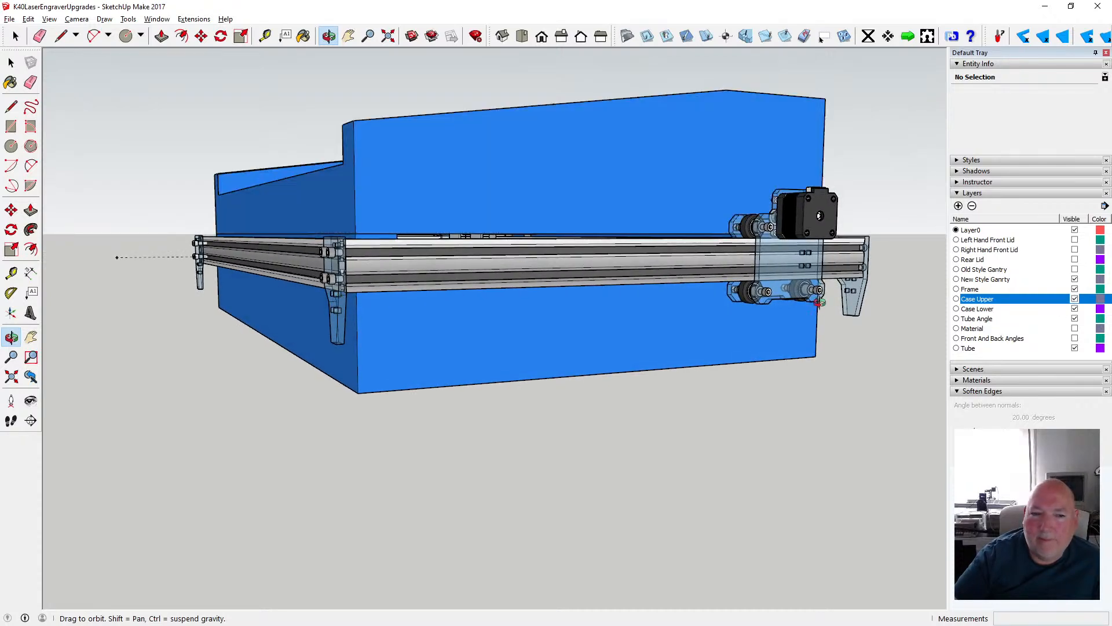
- Measure the overall case height at the front corner, from the lower case's bottom to the upper case's top
{"action": "key", "text": "t"}
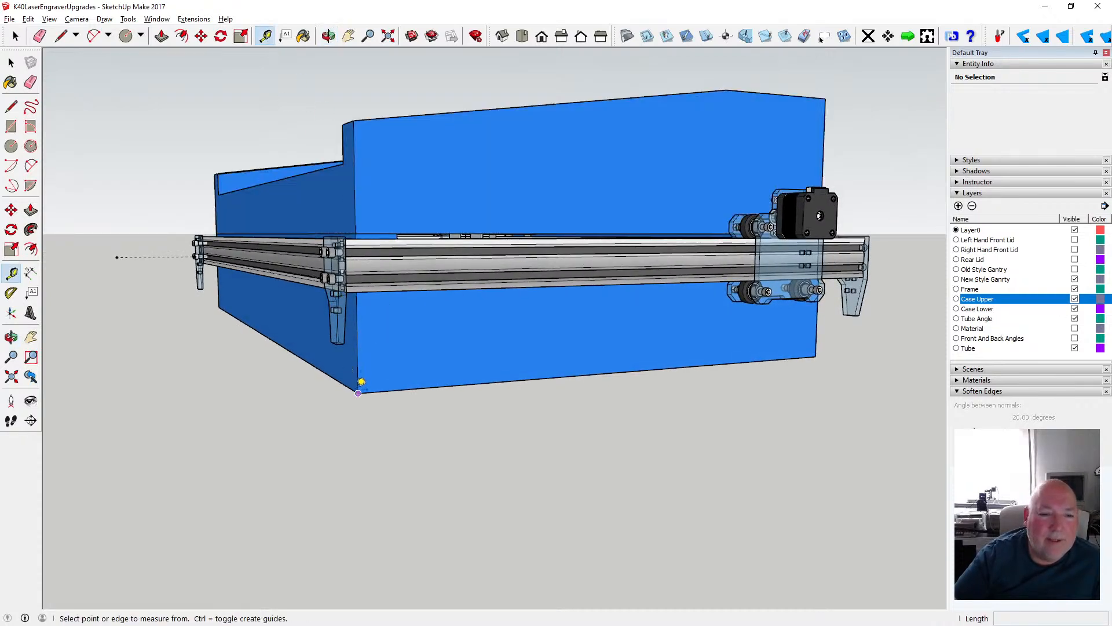
{"action": "left_click", "coordinate": [359, 390]}
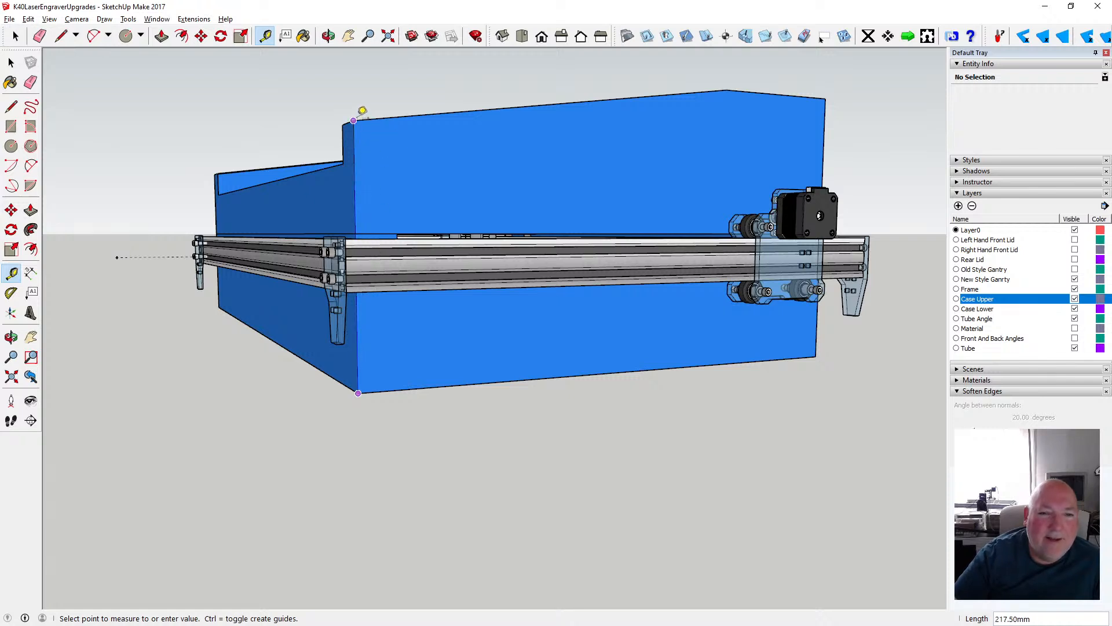
{"action": "key", "text": "space"}
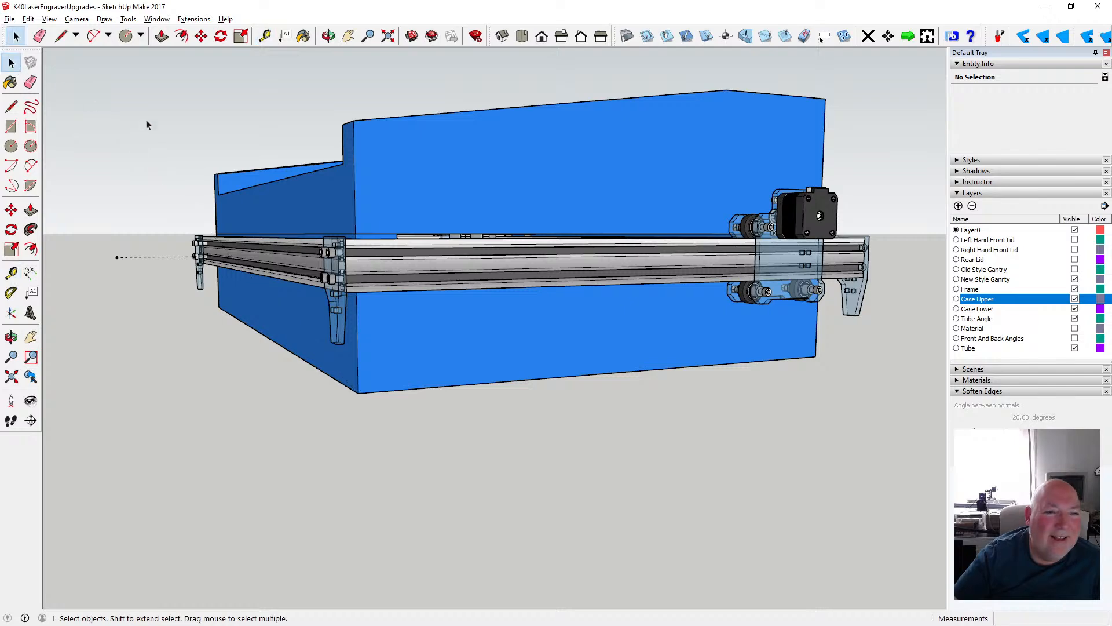
- Inside the lower case group, move the end wall's 500 mm bottom edge up by 17.5 mm
{"action": "left_click", "coordinate": [328, 36]}
{"action": "left_click_drag", "start_coordinate": [280, 245], "coordinate": [574, 232]}
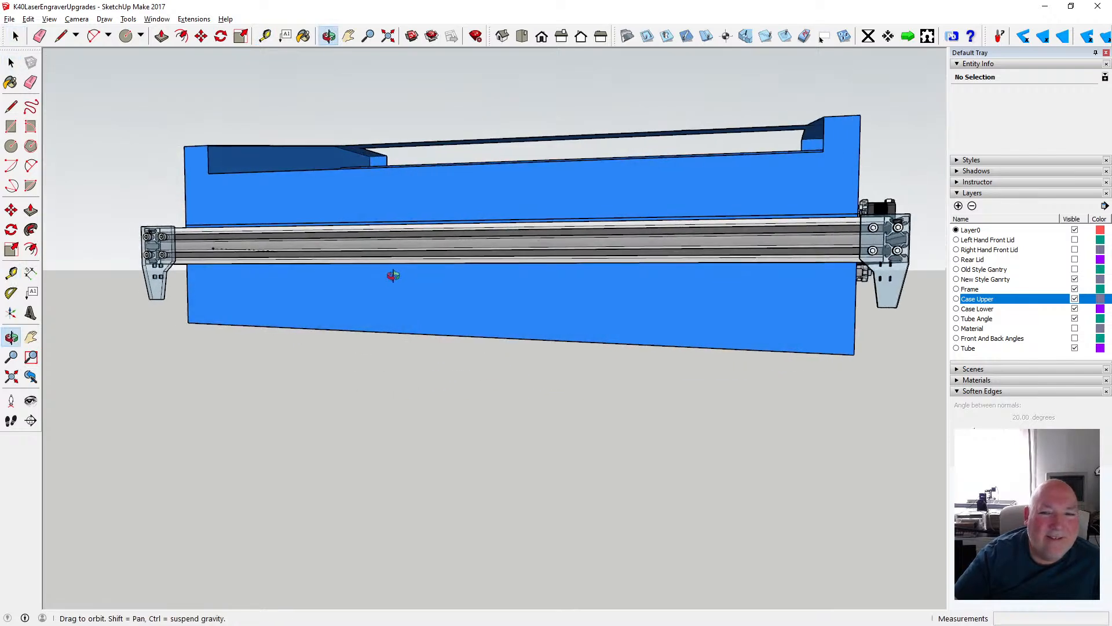
{"action": "scroll", "coordinate": [393, 275], "scroll_direction": "down", "scroll_amount": 2}
{"action": "left_click_drag", "start_coordinate": [391, 266], "coordinate": [176, 273]}
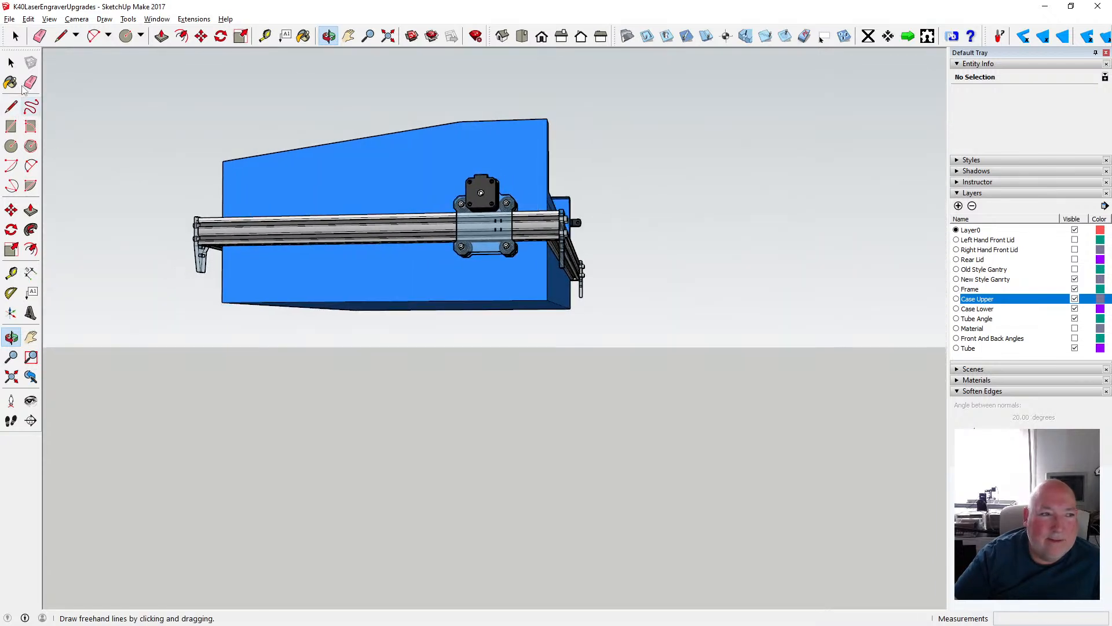
{"action": "left_click", "coordinate": [11, 62]}
{"action": "double_click", "coordinate": [315, 272]}
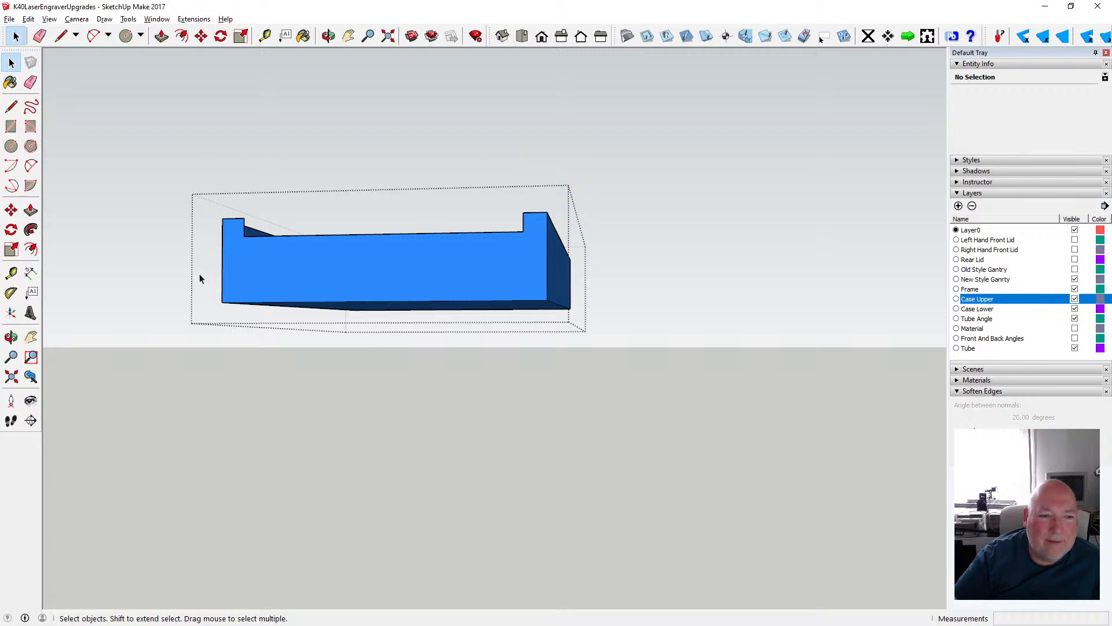
{"action": "left_click_drag", "start_coordinate": [204, 272], "coordinate": [556, 311]}
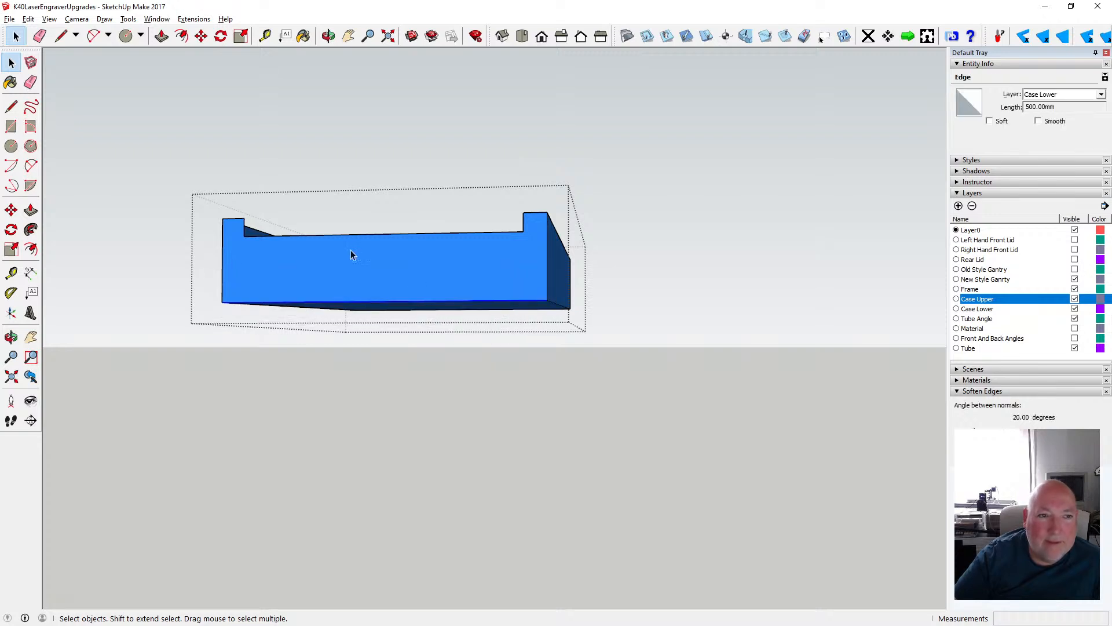
{"action": "key", "text": "m"}
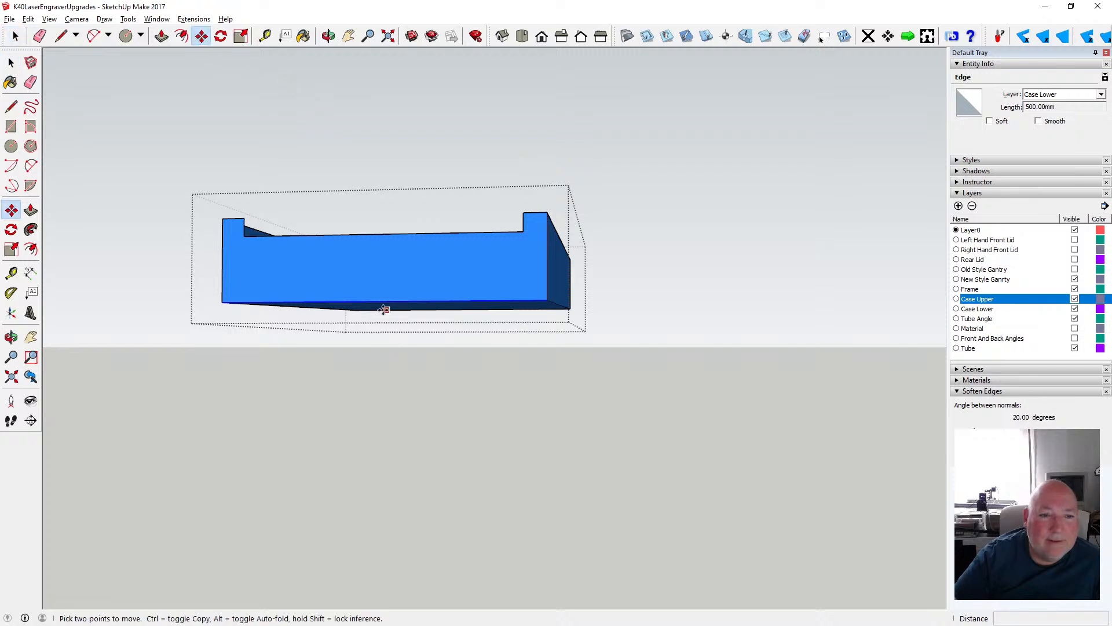
{"action": "left_click", "coordinate": [377, 300]}
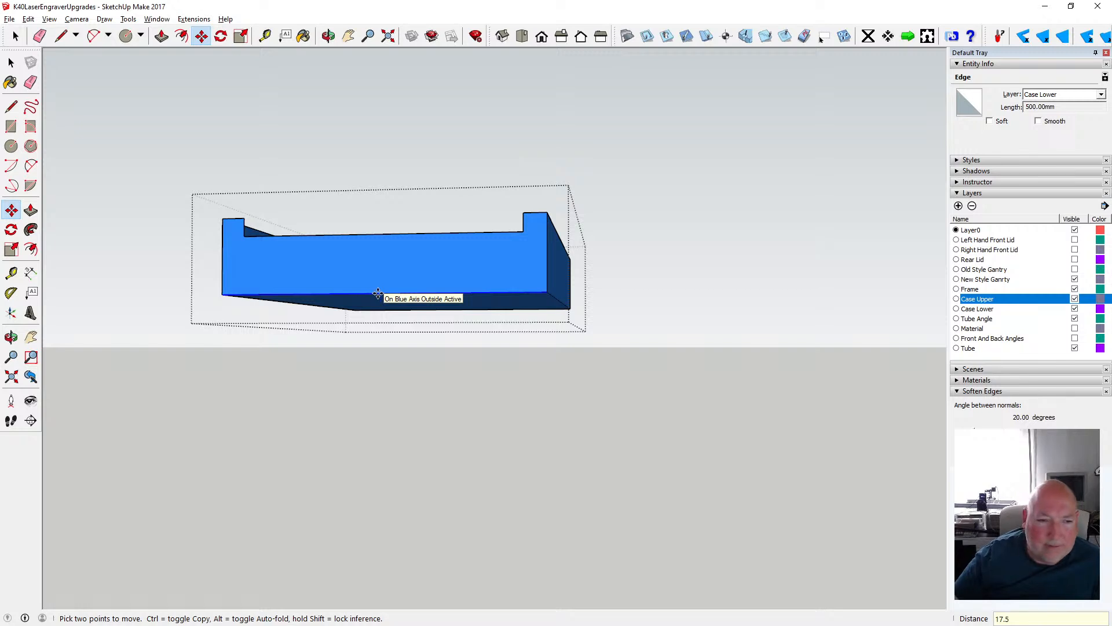
{"action": "type", "text": "17.5"}
{"action": "key", "text": "Return"}
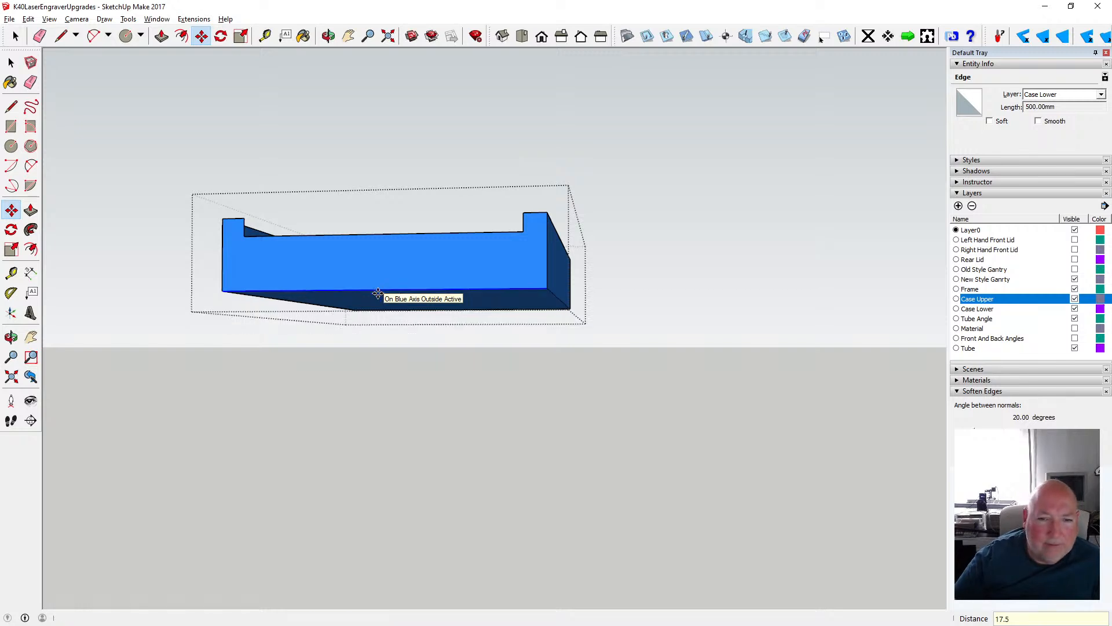
{"action": "left_click", "coordinate": [11, 63]}
{"action": "left_click", "coordinate": [194, 94]}
- Remeasure the total case height from the raised bottom corner to the upper case's top front corner
{"action": "left_click", "coordinate": [328, 37]}
{"action": "left_click_drag", "start_coordinate": [327, 113], "coordinate": [759, 210]}
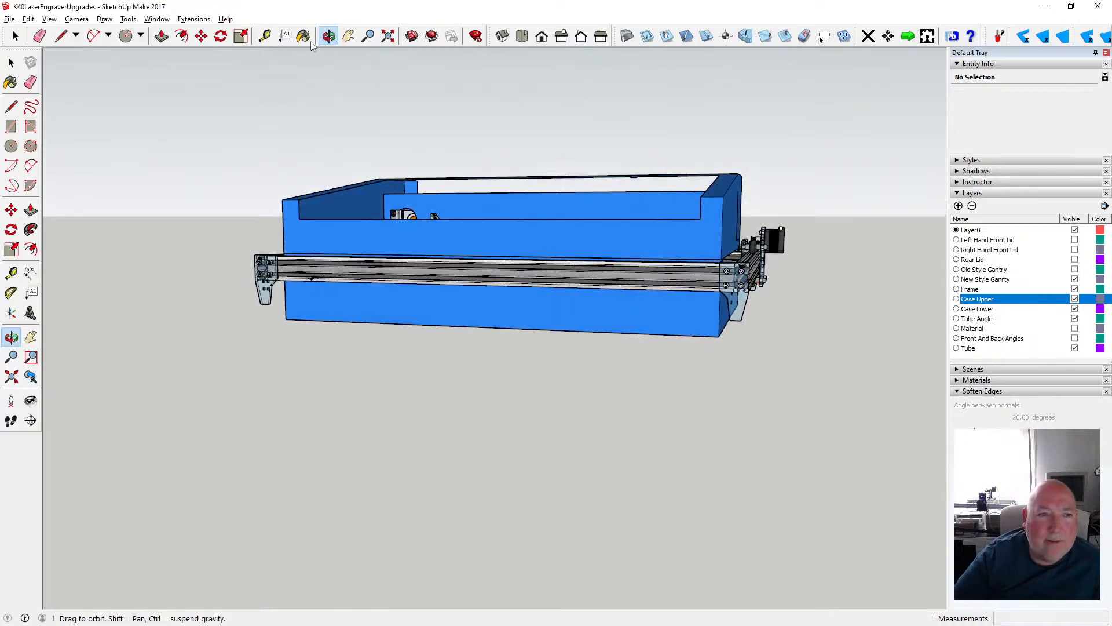
{"action": "key", "text": "t"}
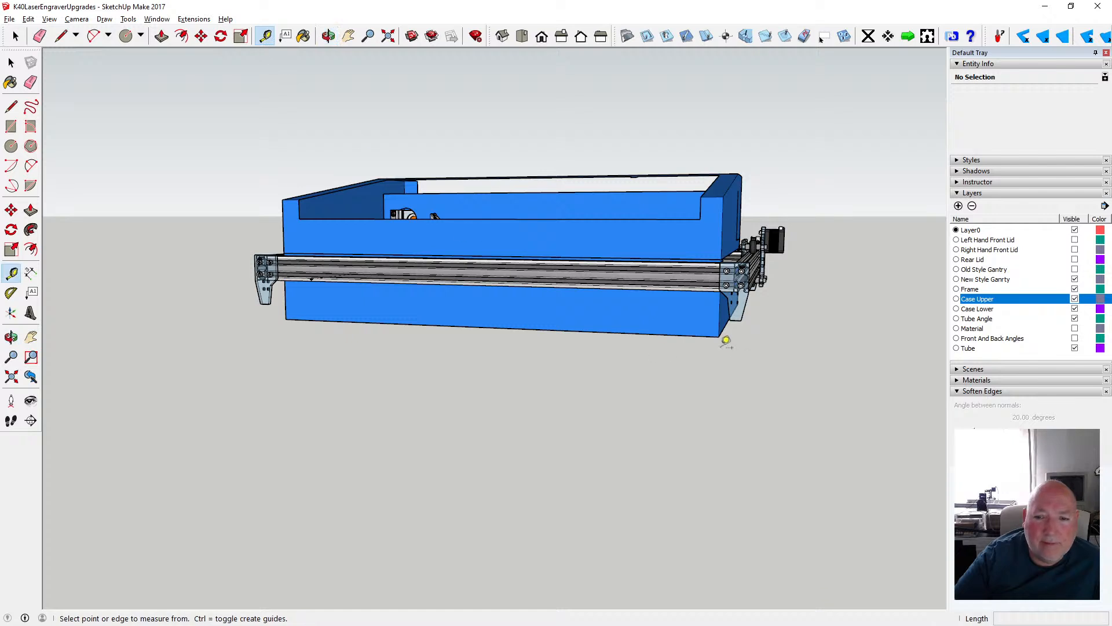
{"action": "left_click", "coordinate": [722, 332]}
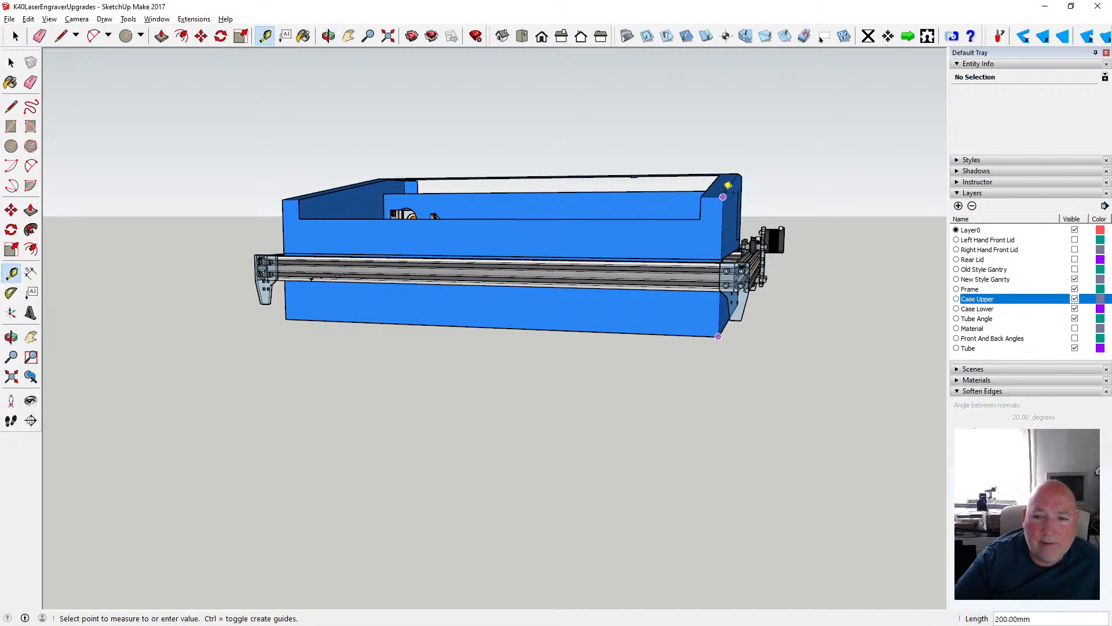
{"action": "left_click", "coordinate": [15, 36]}
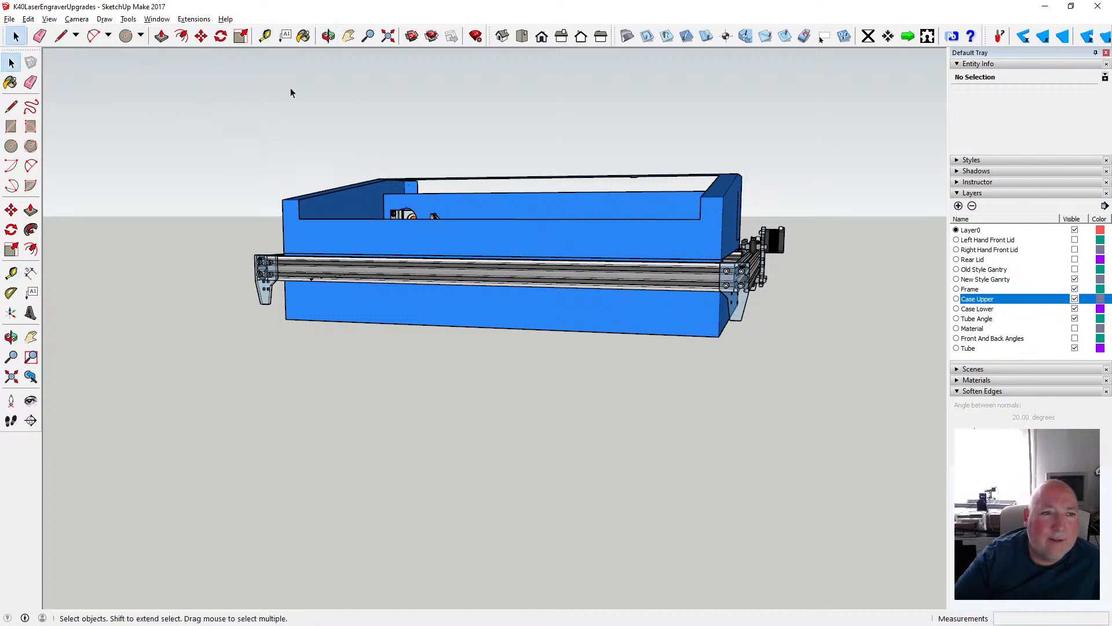
- Examine how the assembled case sits in the frame and how far the guide line reaches past the front
{"action": "left_click", "coordinate": [327, 36]}
{"action": "left_click_drag", "start_coordinate": [527, 161], "coordinate": [561, 246]}
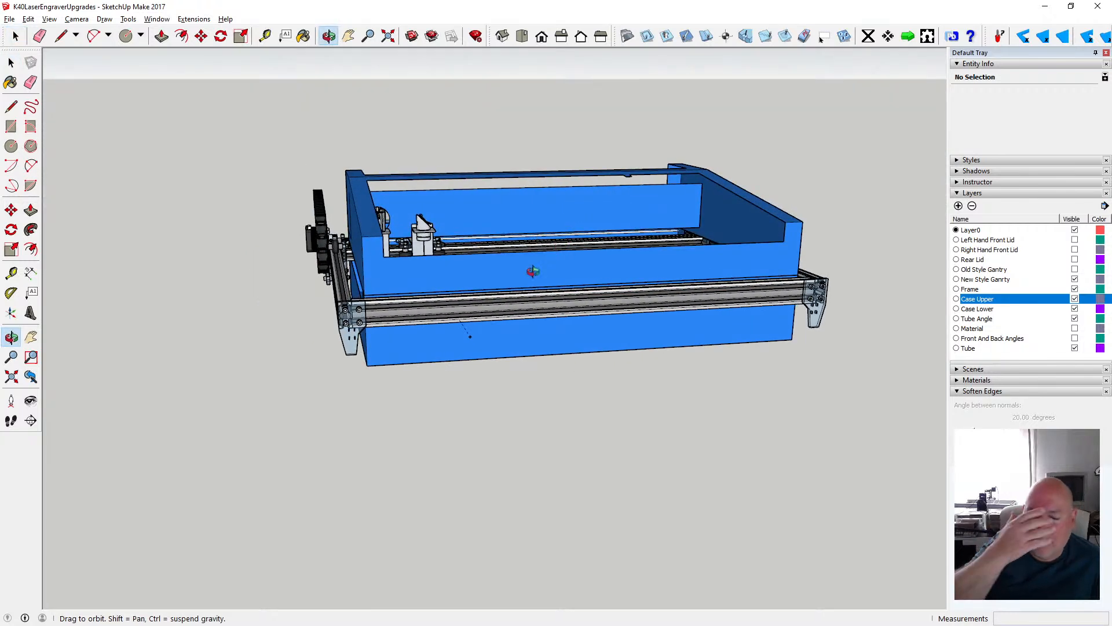
{"action": "left_click_drag", "start_coordinate": [600, 313], "coordinate": [195, 291]}
{"action": "scroll", "coordinate": [180, 283], "scroll_direction": "up", "scroll_amount": 4}
{"action": "scroll", "coordinate": [180, 283], "scroll_direction": "down", "scroll_amount": 2}
{"action": "scroll", "coordinate": [194, 290], "scroll_direction": "down", "scroll_amount": 4}
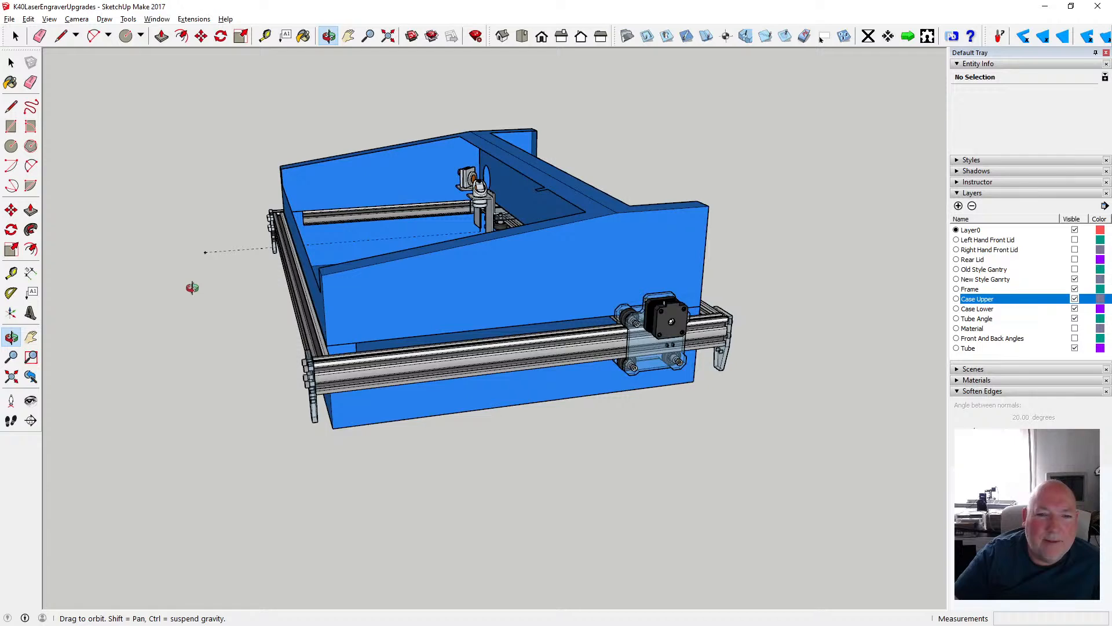
{"action": "scroll", "coordinate": [192, 288], "scroll_direction": "up", "scroll_amount": 2}
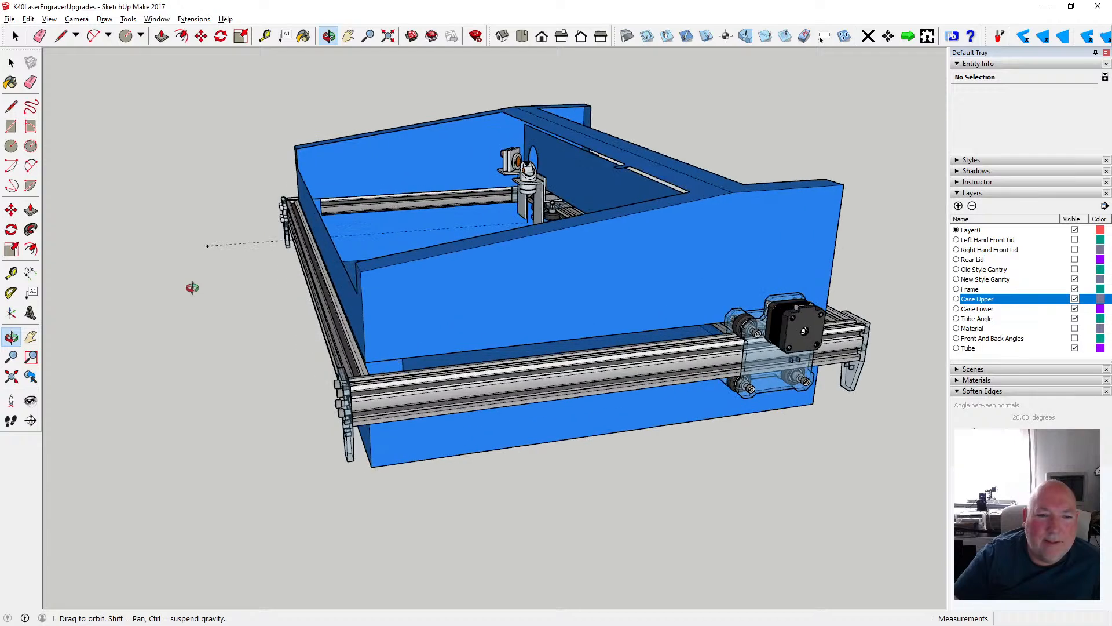
{"action": "scroll", "coordinate": [192, 288], "scroll_direction": "up", "scroll_amount": 1}
{"action": "scroll", "coordinate": [261, 240], "scroll_direction": "up", "scroll_amount": 5}
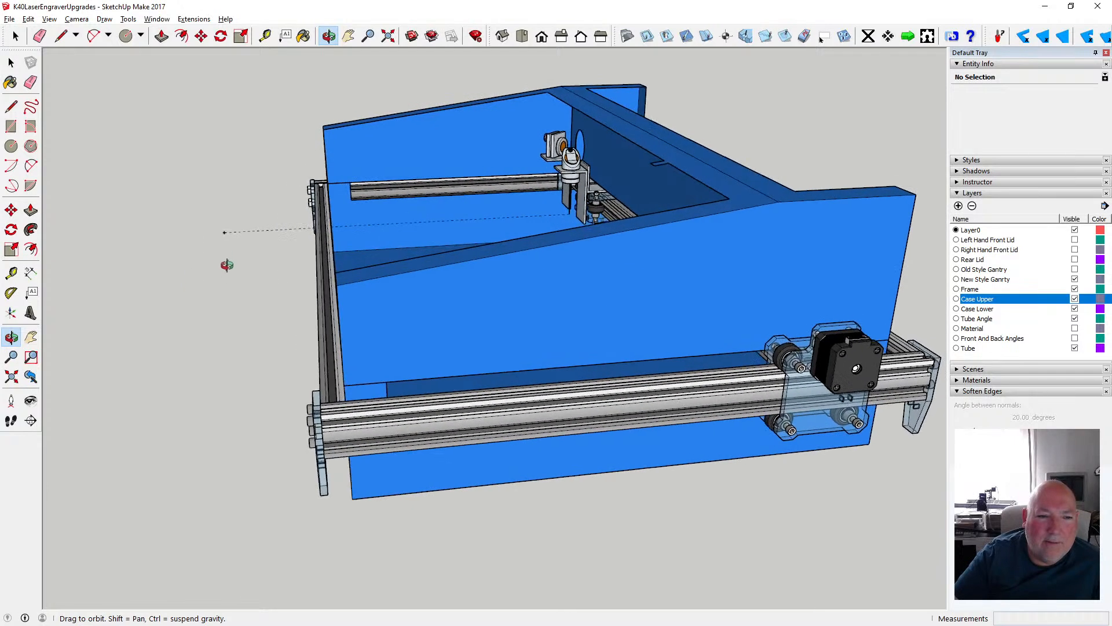
{"action": "scroll", "coordinate": [279, 242], "scroll_direction": "up", "scroll_amount": 1}
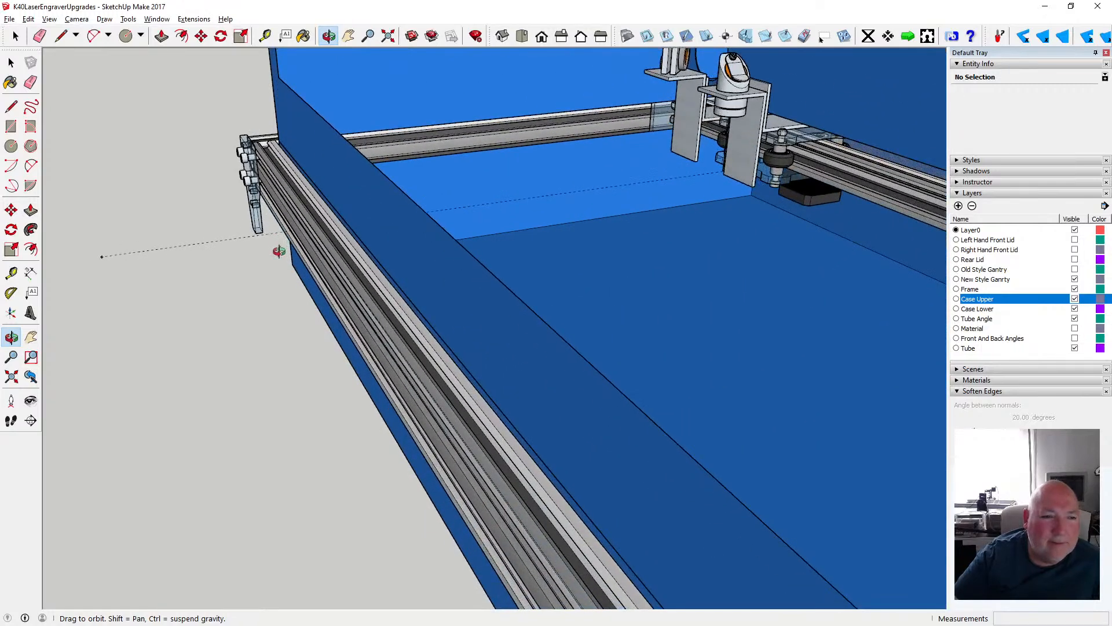
- Try to measure the distance from the guide line's outer end back to the front of the frame
{"action": "left_click", "coordinate": [266, 37]}
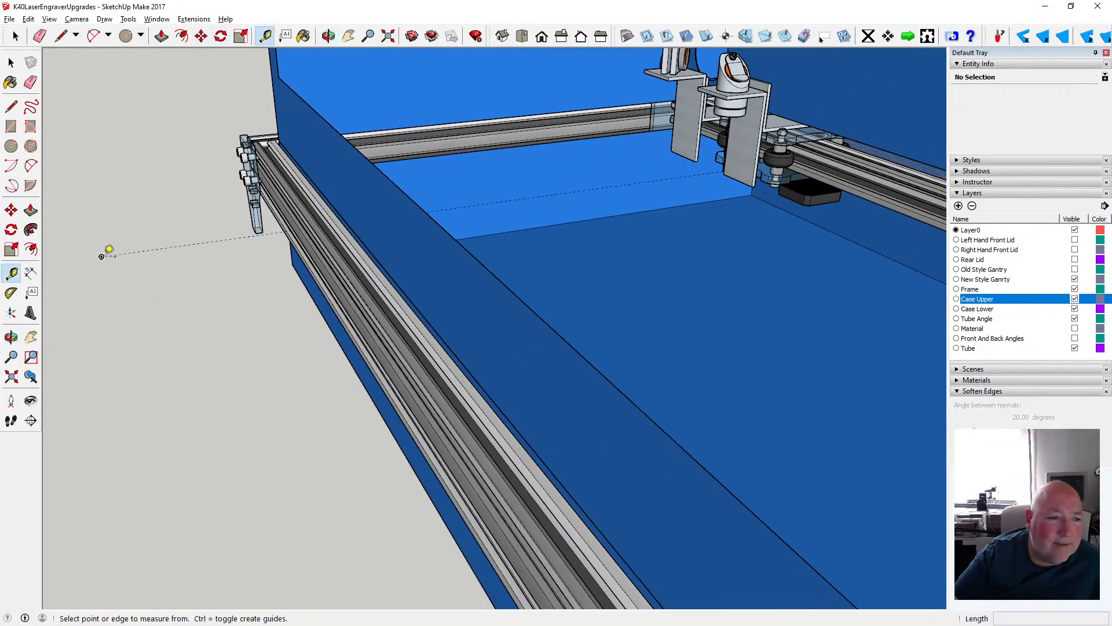
{"action": "left_click", "coordinate": [102, 257]}
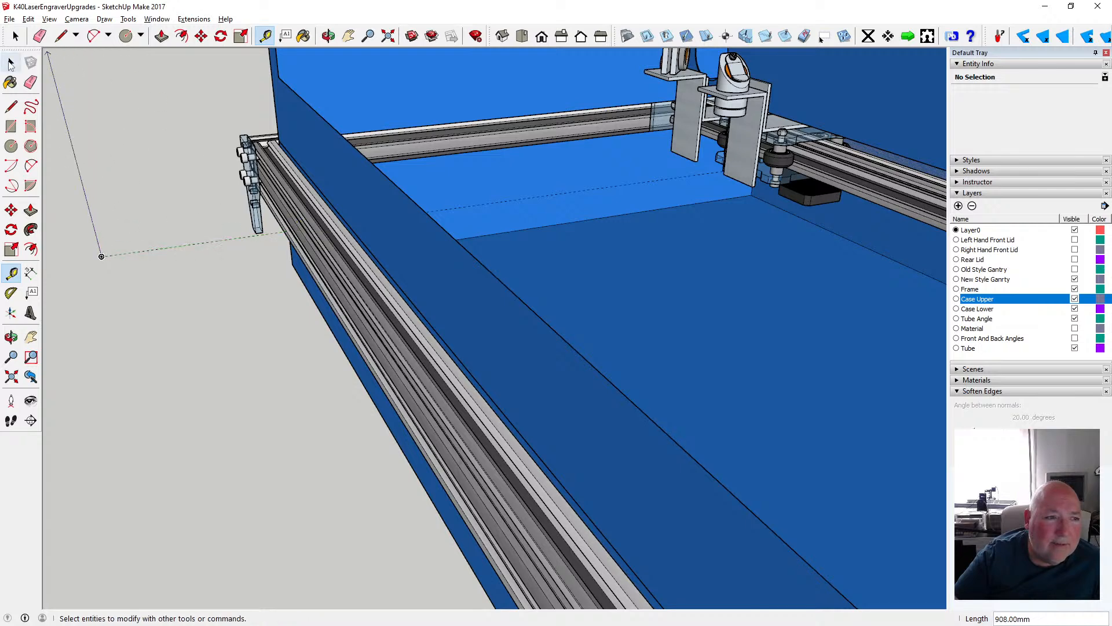
{"action": "left_click", "coordinate": [16, 36]}
- Examine the clearance between the upper case's front wall, the front frame rail and the gantry's laser head
{"action": "scroll", "coordinate": [325, 222], "scroll_direction": "down", "scroll_amount": 2}
{"action": "scroll", "coordinate": [326, 222], "scroll_direction": "down", "scroll_amount": 3}
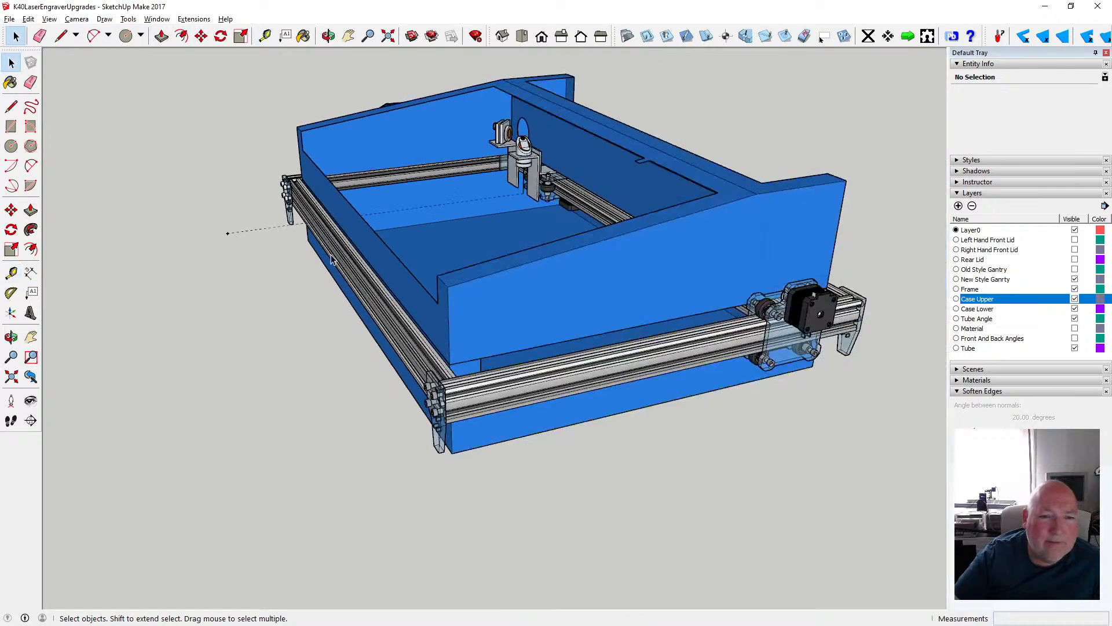
{"action": "left_click", "coordinate": [350, 295]}
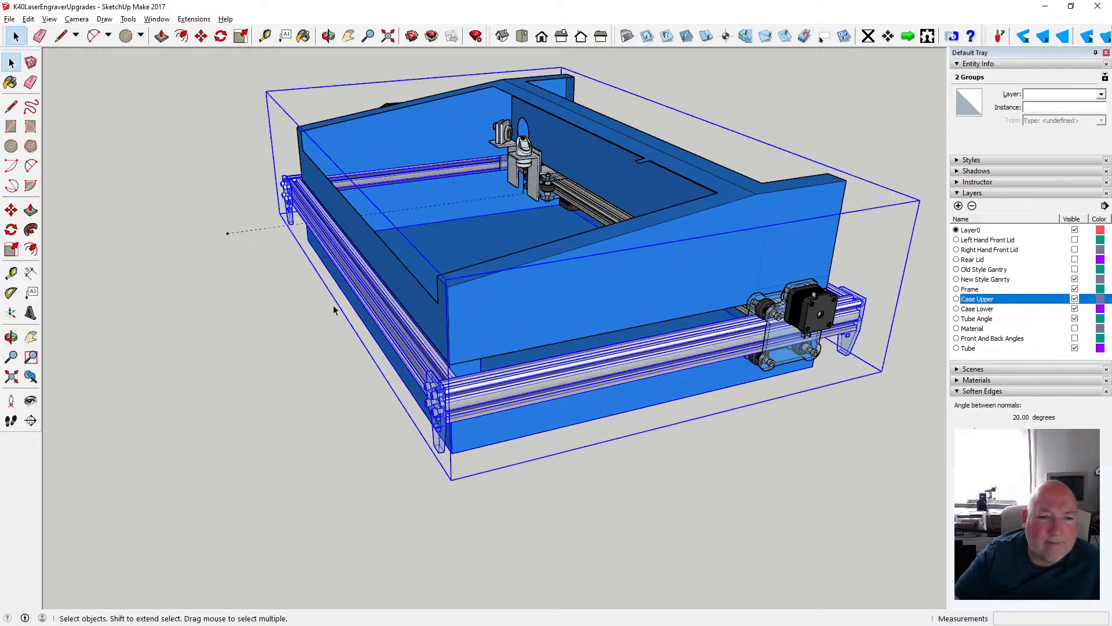
{"action": "left_click", "coordinate": [325, 276]}
{"action": "left_click", "coordinate": [328, 36]}
{"action": "left_click_drag", "start_coordinate": [467, 238], "coordinate": [520, 207]}
{"action": "left_click_drag", "start_coordinate": [304, 157], "coordinate": [247, 177]}
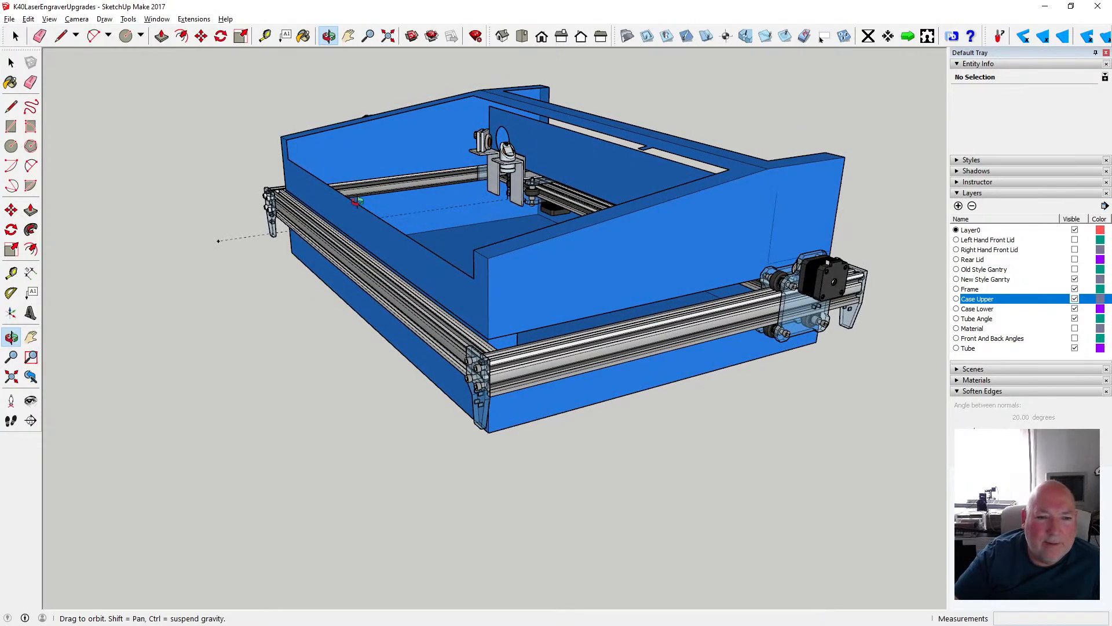
{"action": "scroll", "coordinate": [357, 201], "scroll_direction": "up", "scroll_amount": 6}
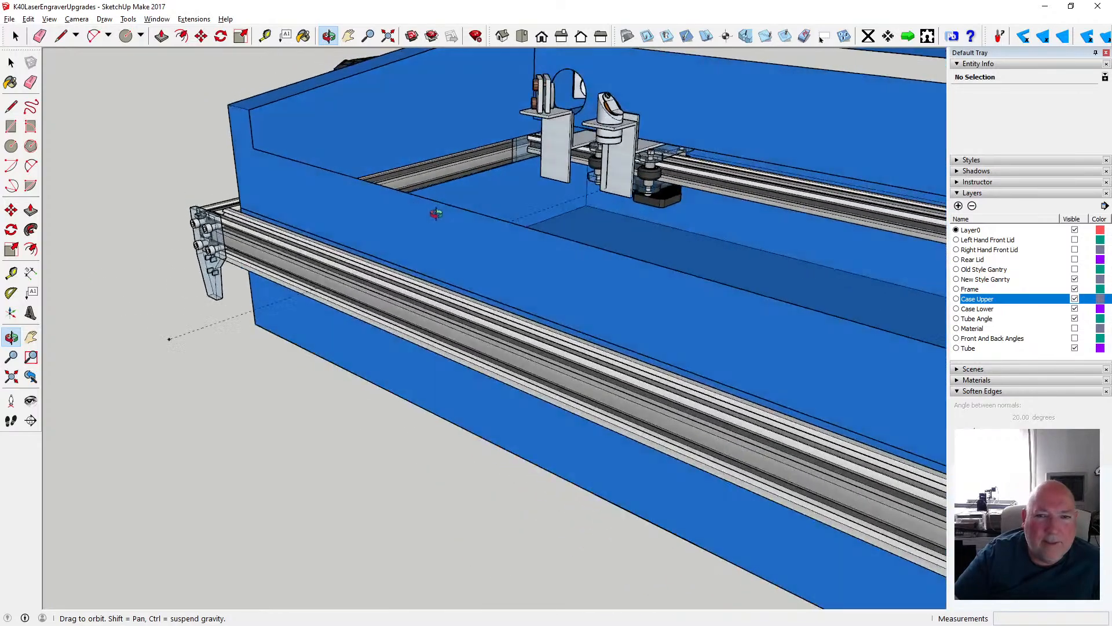
{"action": "left_click_drag", "start_coordinate": [436, 215], "coordinate": [444, 215]}
{"action": "left_click_drag", "start_coordinate": [575, 157], "coordinate": [409, 159]}
{"action": "scroll", "coordinate": [409, 159], "scroll_direction": "down", "scroll_amount": 3}
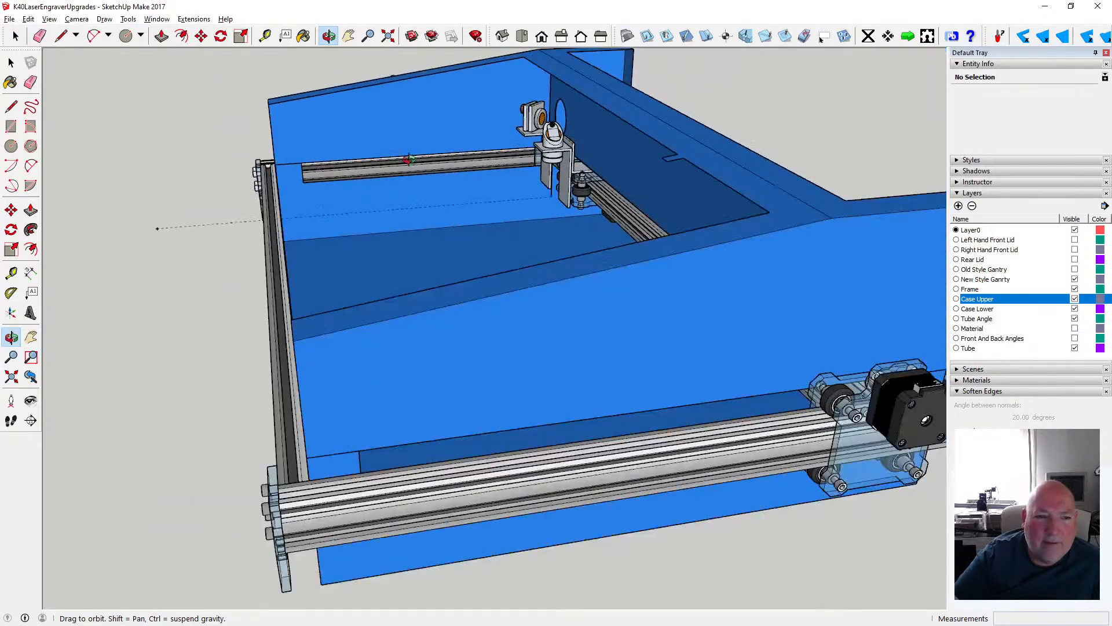
{"action": "scroll", "coordinate": [409, 159], "scroll_direction": "down", "scroll_amount": 2}
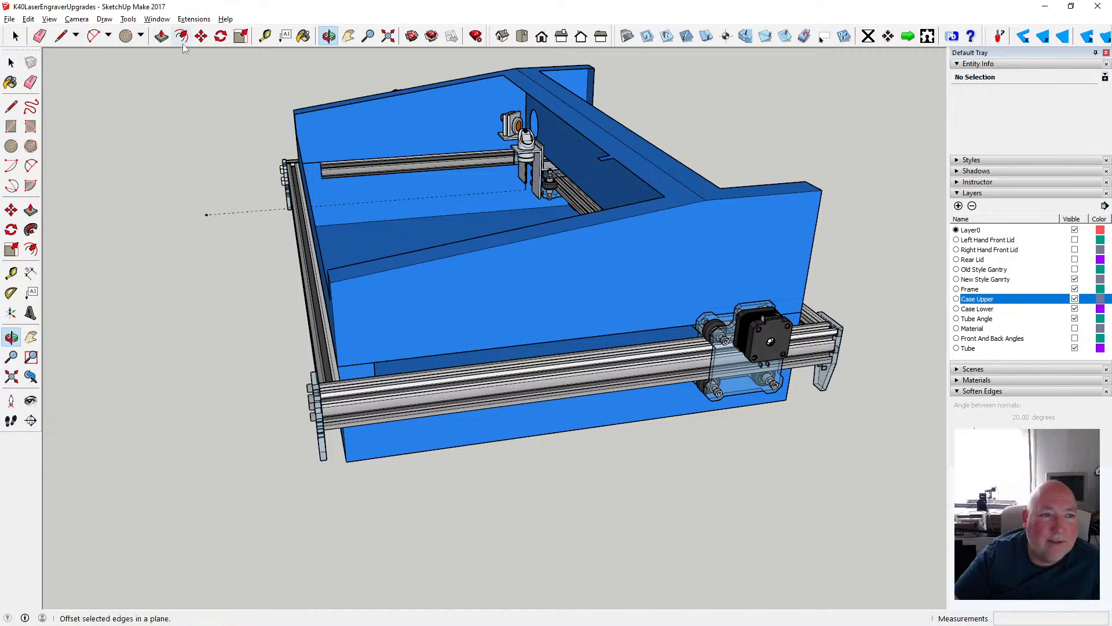
- Move the New Style Gantry group 400 mm along the side rails toward the front of the frame
{"action": "left_click", "coordinate": [201, 36]}
{"action": "left_click", "coordinate": [720, 367]}
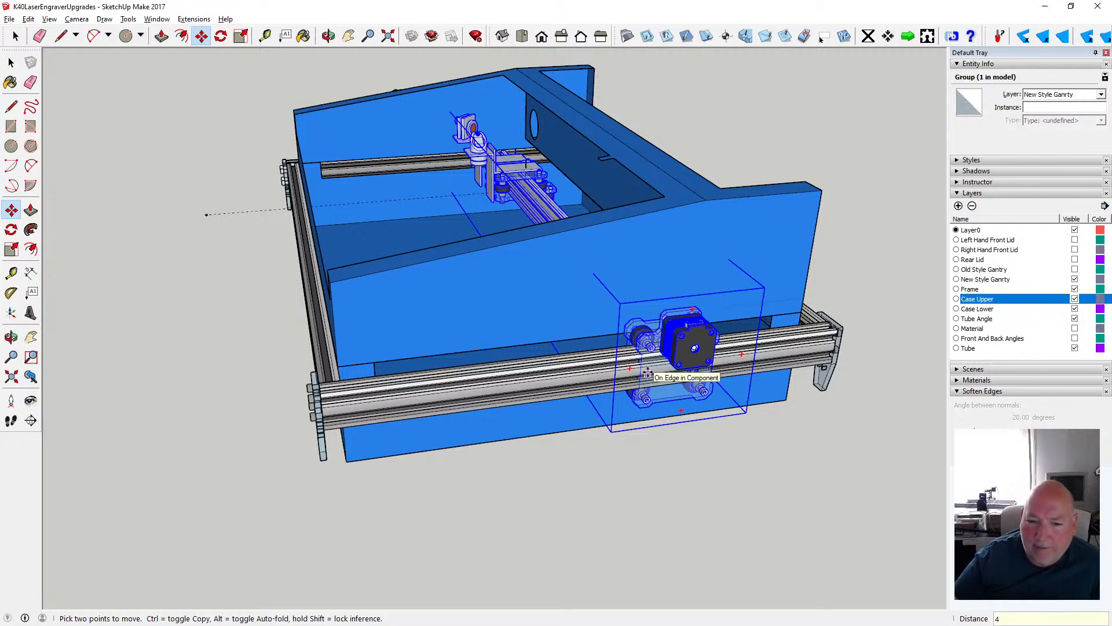
{"action": "key", "text": "Return"}
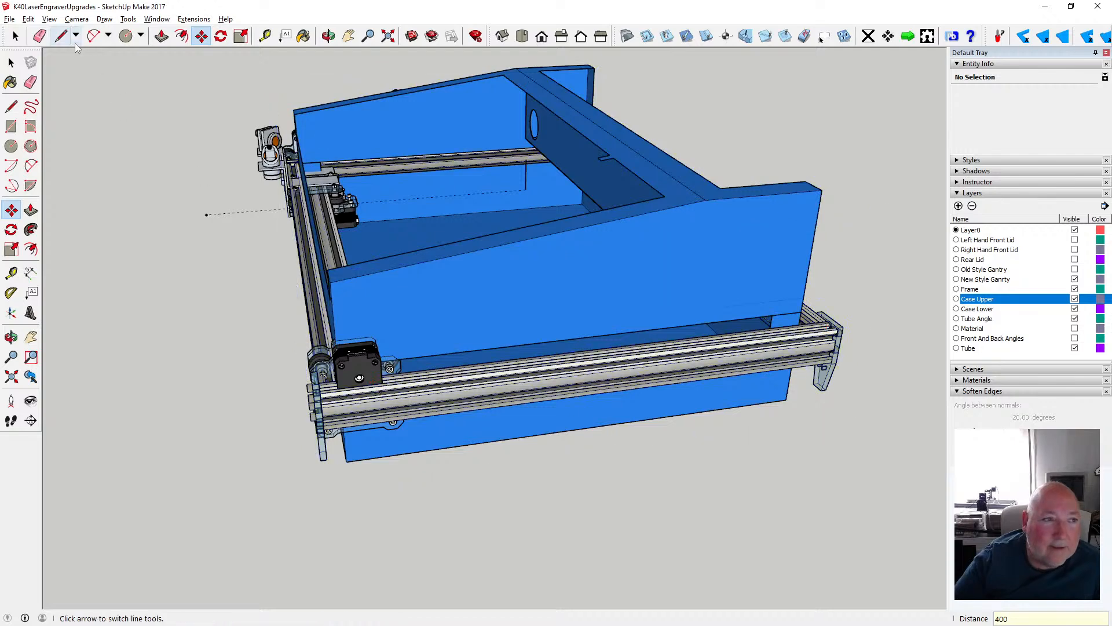
- Undo the last gantry move and move the New Style Gantry group 400 mm toward the front of the frame again
{"action": "left_click", "coordinate": [29, 19]}
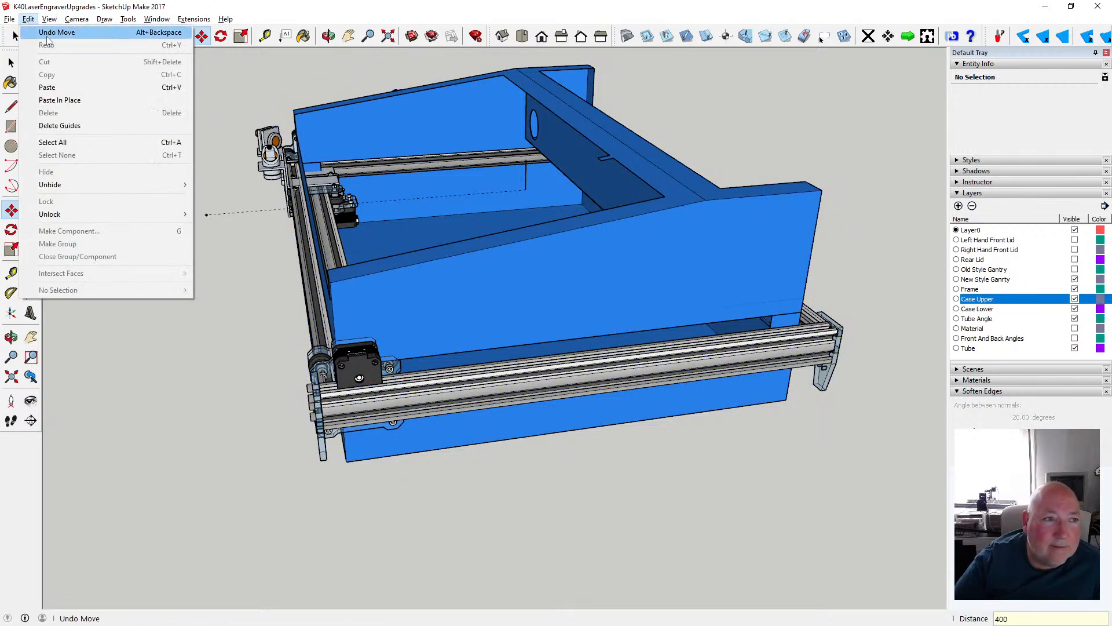
{"action": "left_click", "coordinate": [49, 33]}
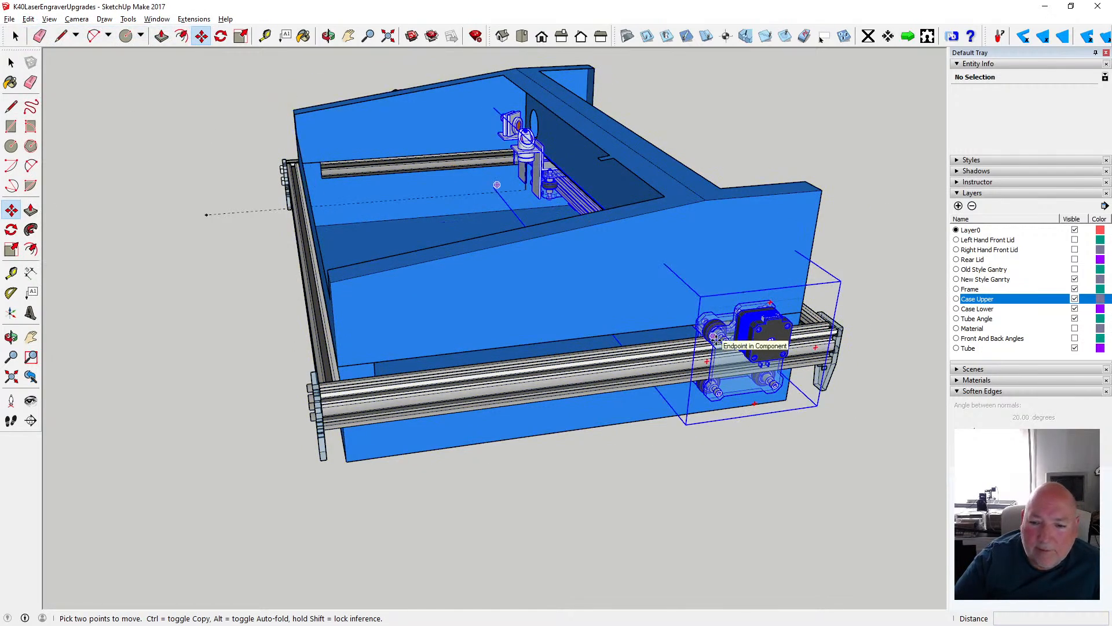
{"action": "left_click", "coordinate": [719, 339]}
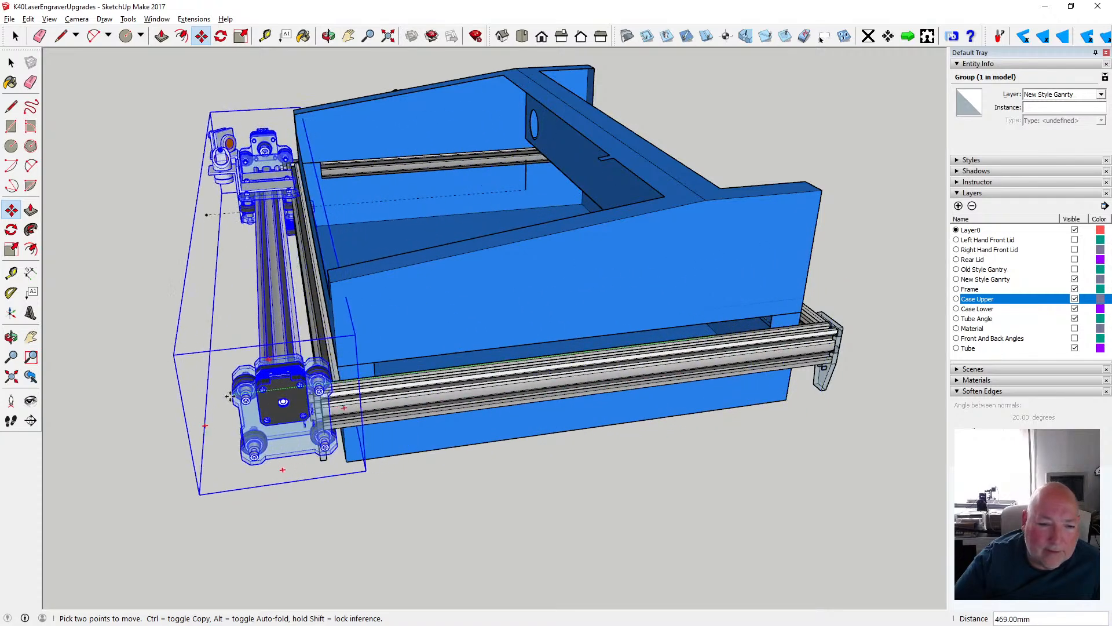
{"action": "type", "text": "400"}
{"action": "key", "text": "Return"}
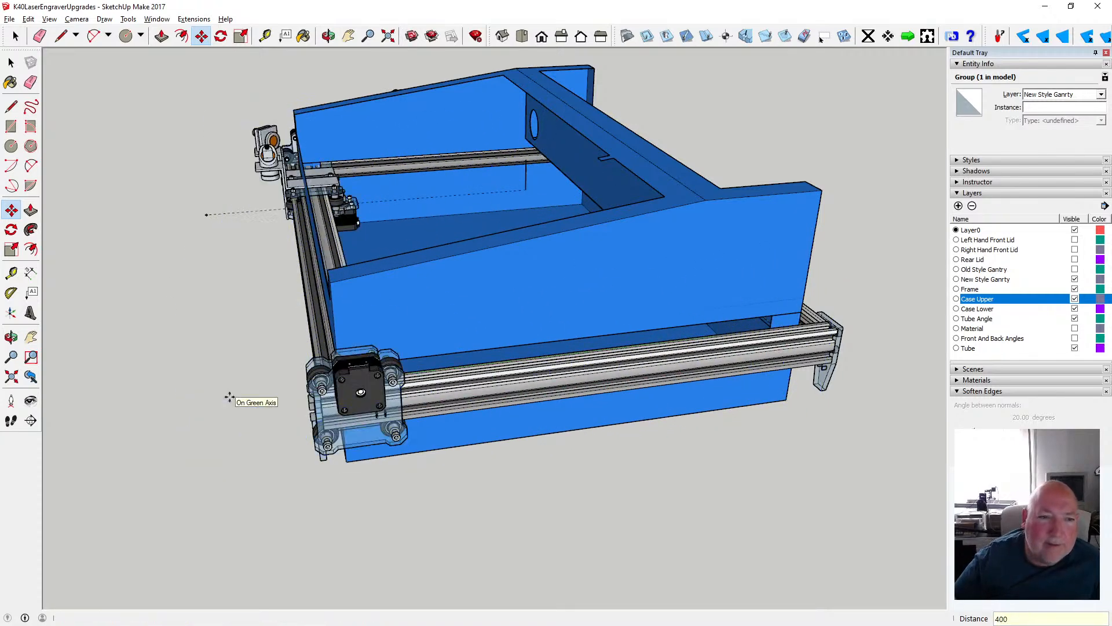
- Examine how the gantry's mirror mounts sit against the upper case's front wall and the front frame rail
{"action": "left_click", "coordinate": [330, 42]}
{"action": "left_click_drag", "start_coordinate": [278, 255], "coordinate": [435, 211]}
{"action": "scroll", "coordinate": [278, 202], "scroll_direction": "up", "scroll_amount": 5}
{"action": "left_click_drag", "start_coordinate": [268, 202], "coordinate": [358, 144]}
{"action": "scroll", "coordinate": [318, 130], "scroll_direction": "up", "scroll_amount": 4}
{"action": "scroll", "coordinate": [312, 148], "scroll_direction": "down", "scroll_amount": 5}
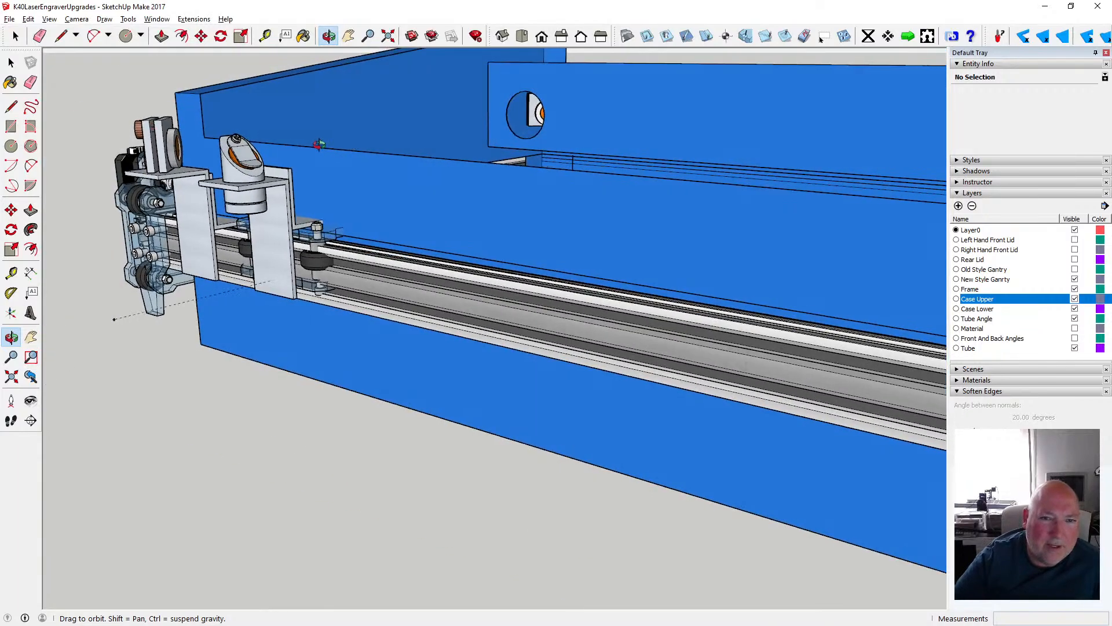
{"action": "scroll", "coordinate": [301, 147], "scroll_direction": "down", "scroll_amount": 2}
{"action": "left_click_drag", "start_coordinate": [322, 164], "coordinate": [239, 167]}
{"action": "scroll", "coordinate": [253, 118], "scroll_direction": "up", "scroll_amount": 3}
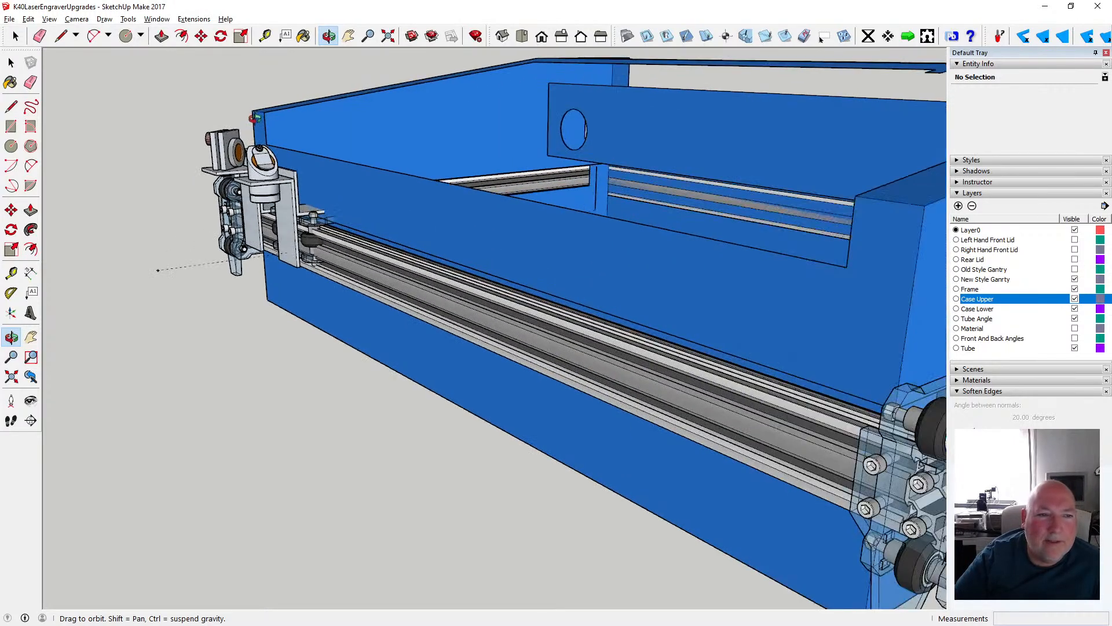
{"action": "scroll", "coordinate": [265, 100], "scroll_direction": "down", "scroll_amount": 5}
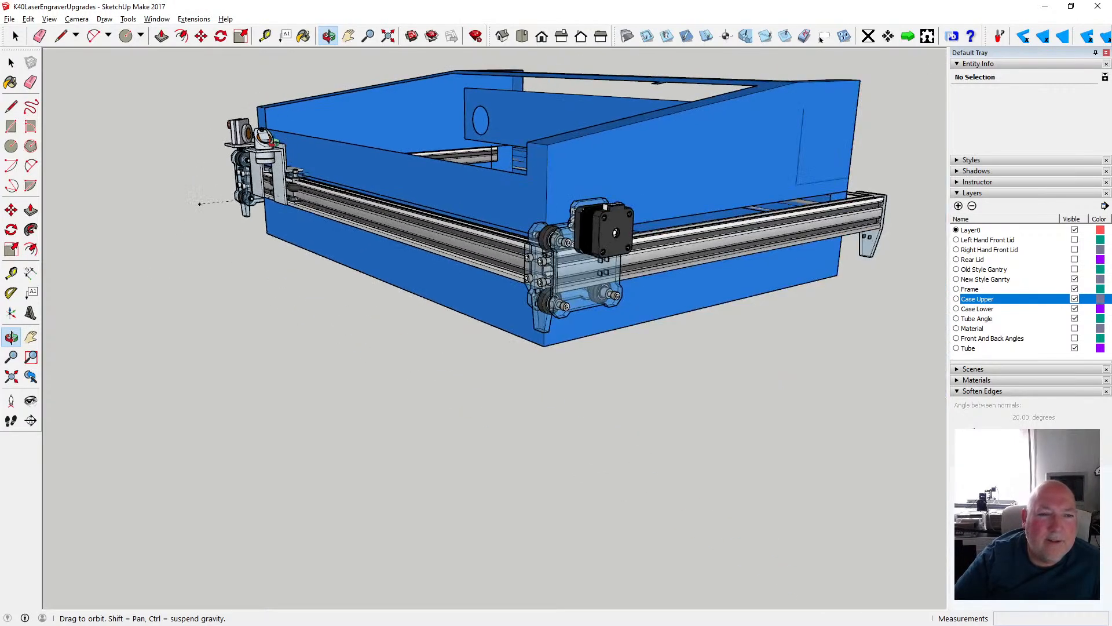
- Examine the gantry's end plates and motors along the frame's front, viewing the case from the side and front
{"action": "left_click_drag", "start_coordinate": [265, 100], "coordinate": [249, 158]}
{"action": "scroll", "coordinate": [315, 172], "scroll_direction": "up", "scroll_amount": 4}
{"action": "left_click_drag", "start_coordinate": [315, 172], "coordinate": [248, 249]}
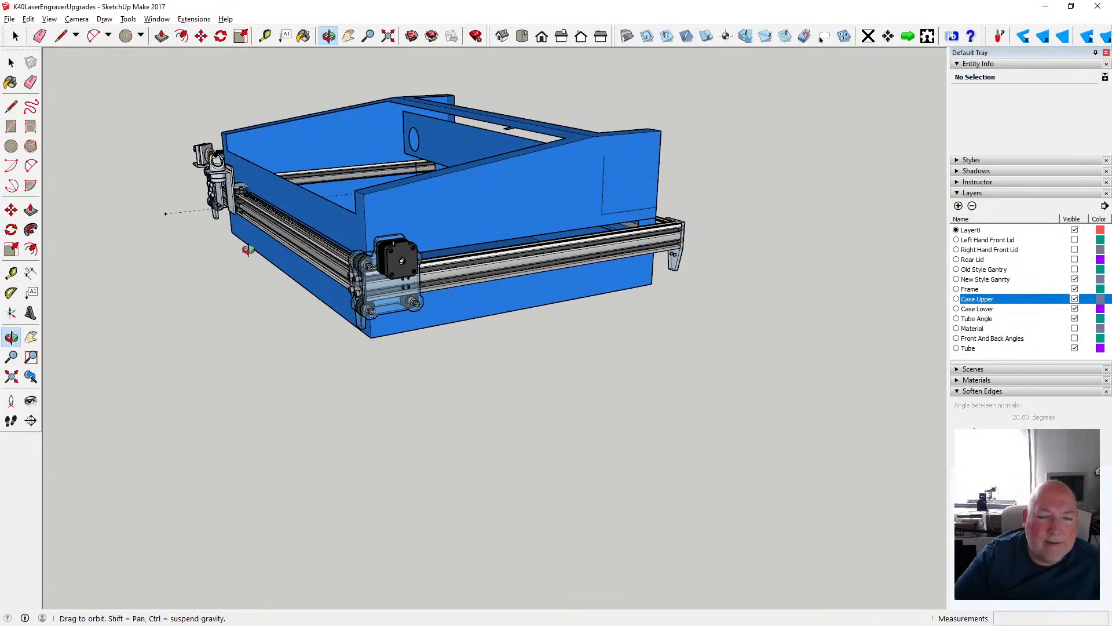
{"action": "scroll", "coordinate": [363, 268], "scroll_direction": "up", "scroll_amount": 3}
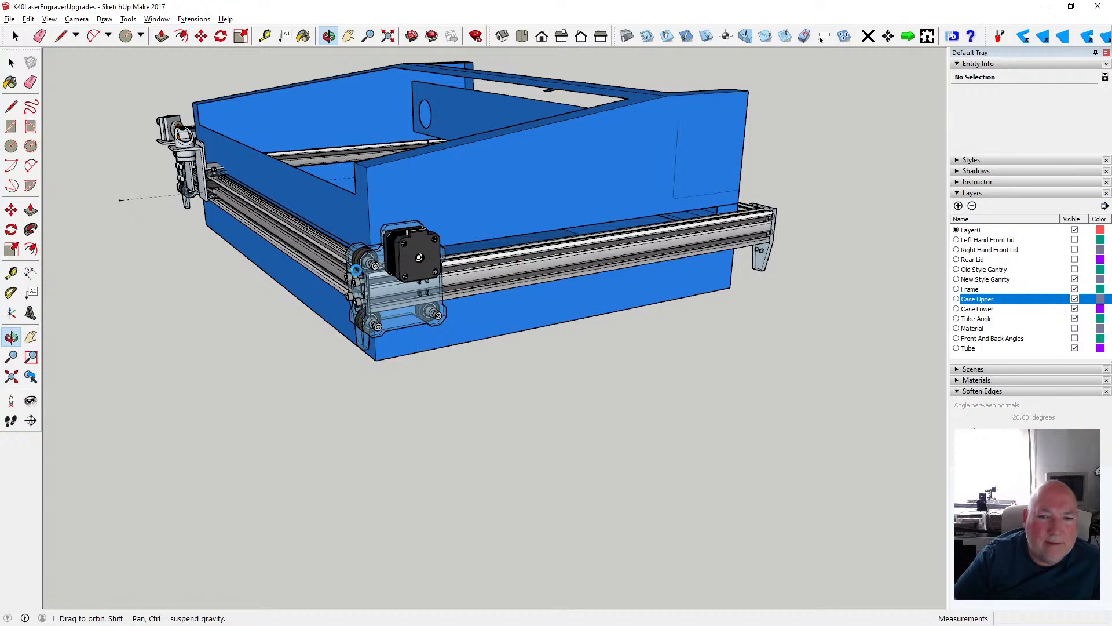
{"action": "mouse_move", "coordinate": [566, 258]}
{"action": "left_mouse_down"}
{"action": "mouse_move", "coordinate": [590, 259]}
{"action": "mouse_move", "coordinate": [571, 260]}
{"action": "left_mouse_up"}
{"action": "left_click_drag", "start_coordinate": [378, 236], "coordinate": [672, 176]}
{"action": "scroll", "coordinate": [236, 209], "scroll_direction": "up", "scroll_amount": 1}
{"action": "scroll", "coordinate": [236, 209], "scroll_direction": "down", "scroll_amount": 2}
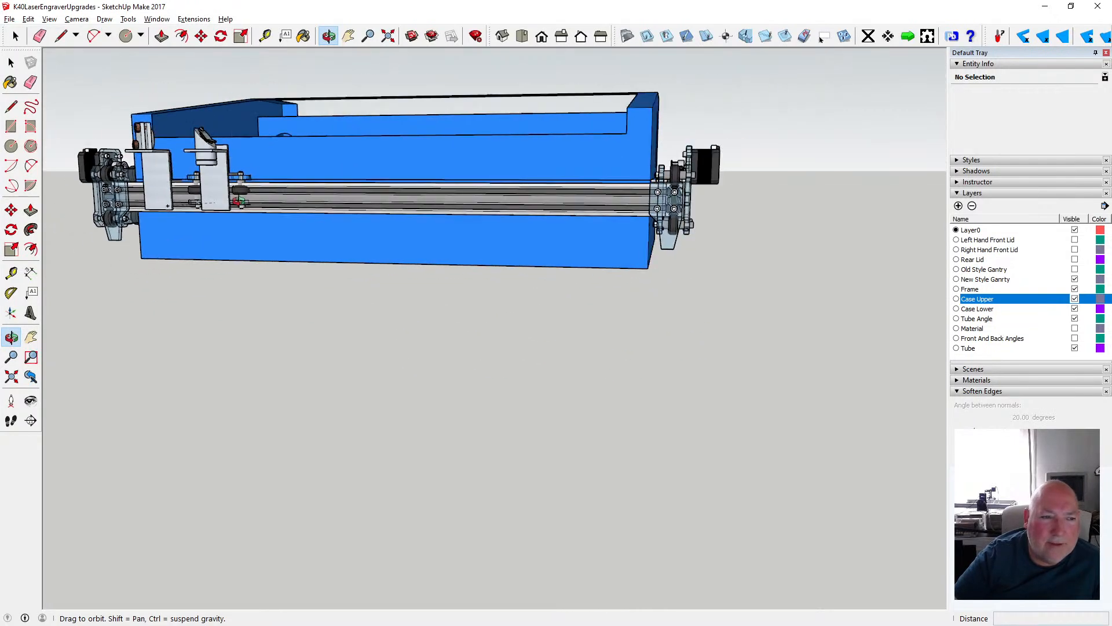
{"action": "scroll", "coordinate": [230, 210], "scroll_direction": "up", "scroll_amount": 3}
{"action": "left_click_drag", "start_coordinate": [243, 224], "coordinate": [120, 318]}
- Undo the 400 mm forward move of the New Style Gantry group
{"action": "left_click", "coordinate": [28, 19]}
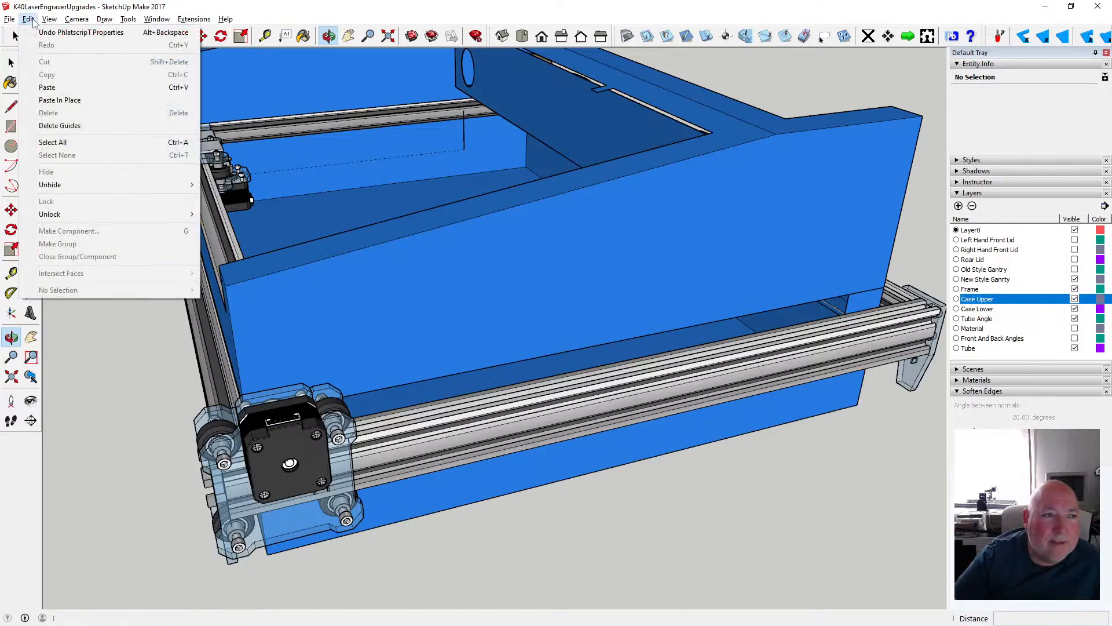
{"action": "left_click", "coordinate": [33, 21]}
{"action": "left_click", "coordinate": [33, 21]}
{"action": "left_click", "coordinate": [64, 34]}
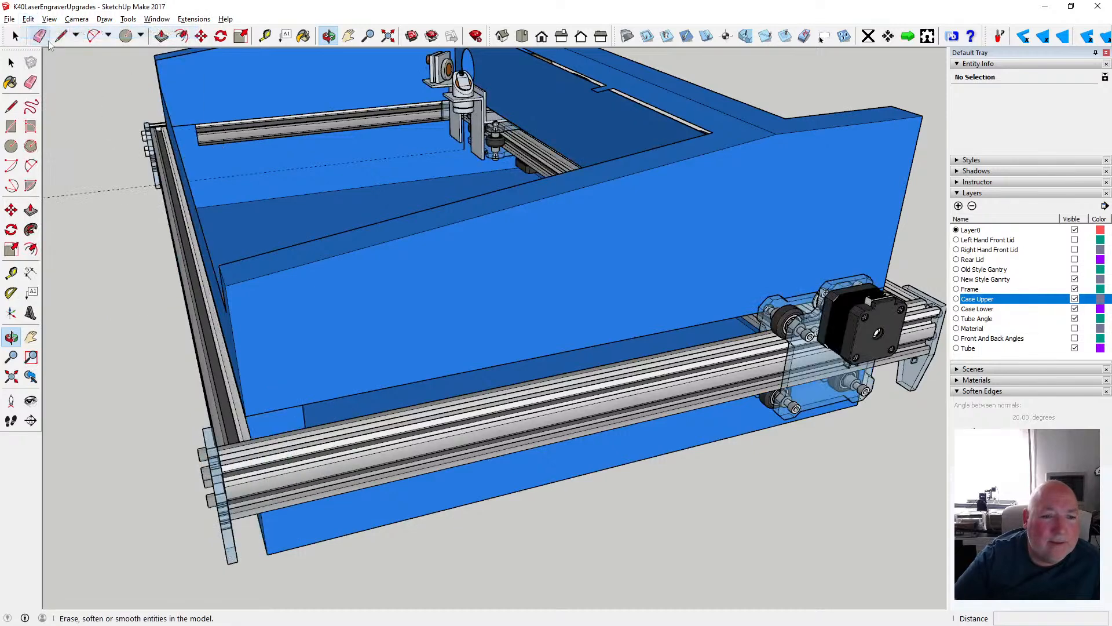
- Move the New Style Gantry group 500 mm along the side rails toward the front of the frame
{"action": "left_click", "coordinate": [821, 39]}
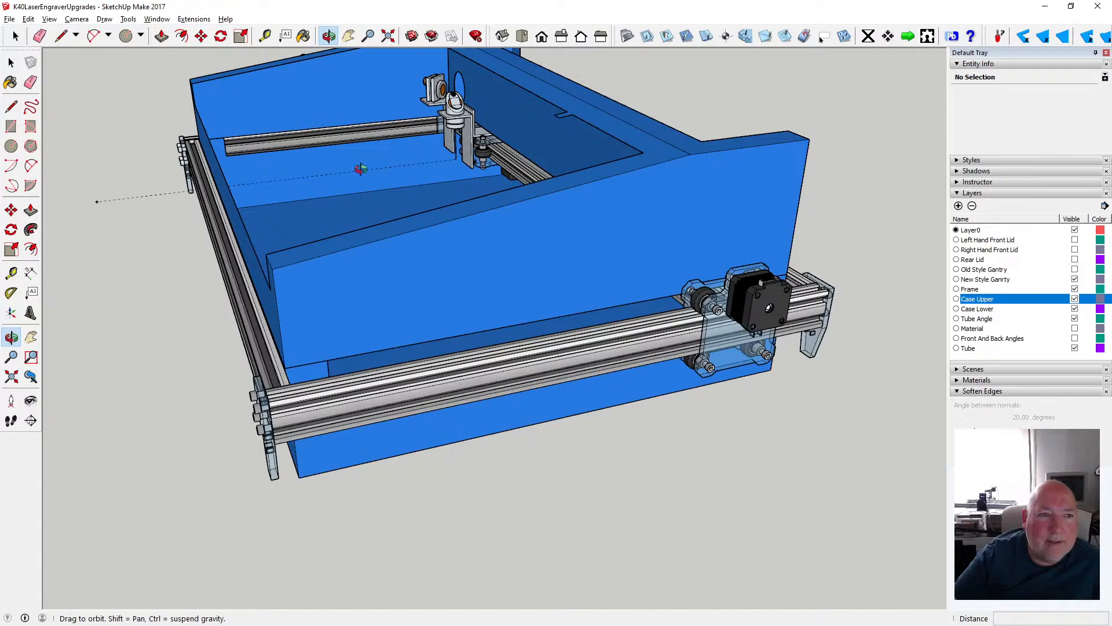
{"action": "left_click", "coordinate": [201, 36]}
{"action": "left_click", "coordinate": [706, 326]}
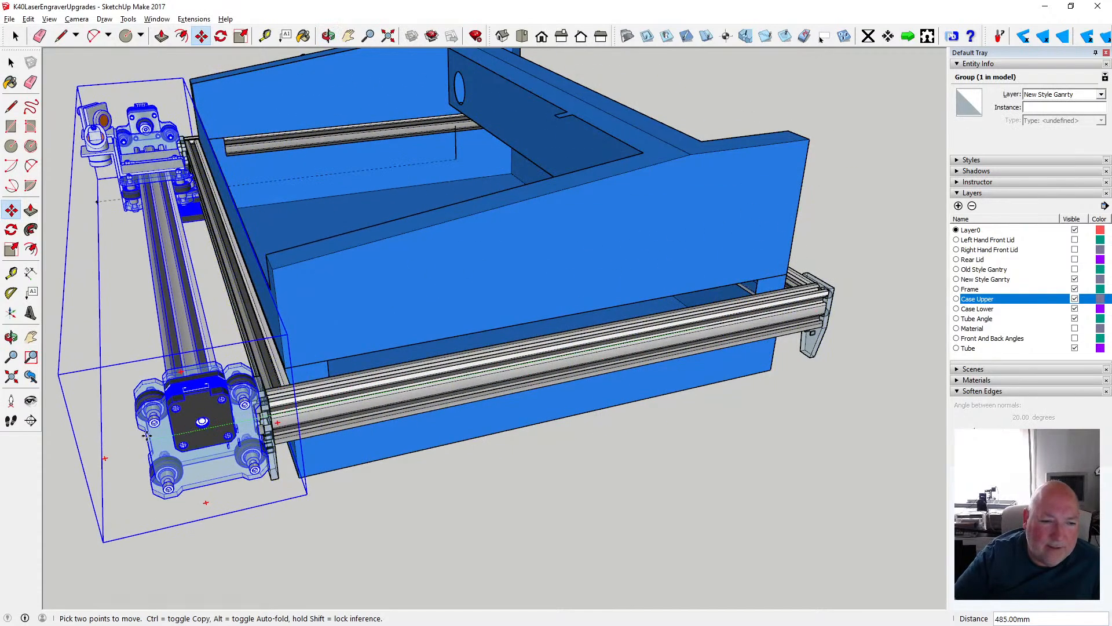
{"action": "type", "text": "5"}
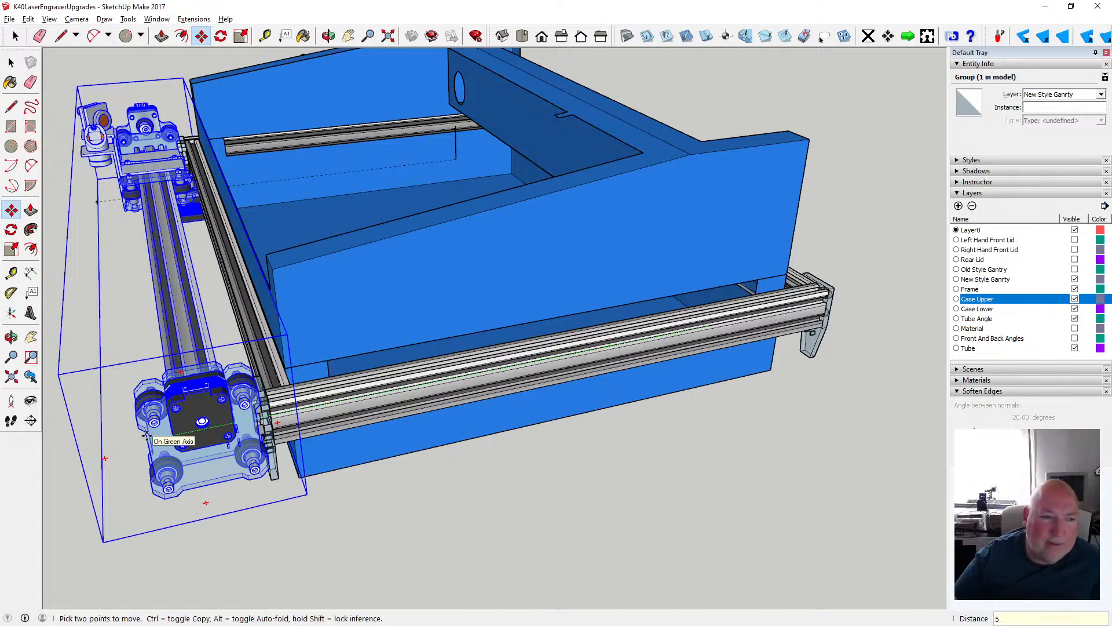
{"action": "type", "text": "00"}
{"action": "key", "text": "Return"}
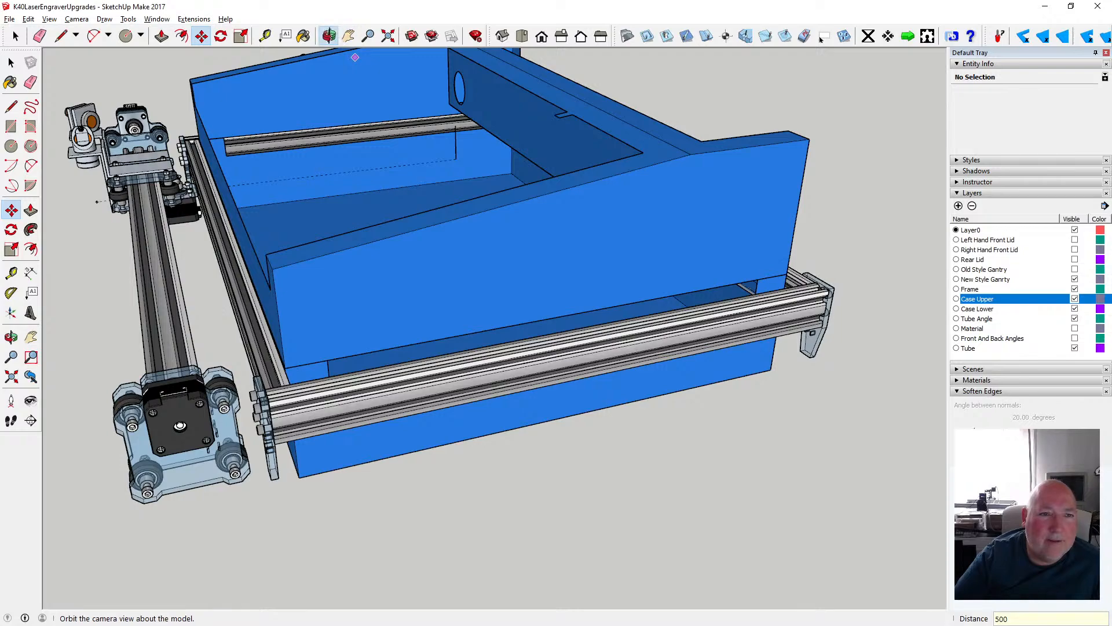
- Examine how far the gantry extends beyond the front frame rail and the case
{"action": "left_click", "coordinate": [329, 36]}
{"action": "scroll", "coordinate": [502, 242], "scroll_direction": "down", "scroll_amount": 4}
{"action": "left_click_drag", "start_coordinate": [502, 242], "coordinate": [354, 283]}
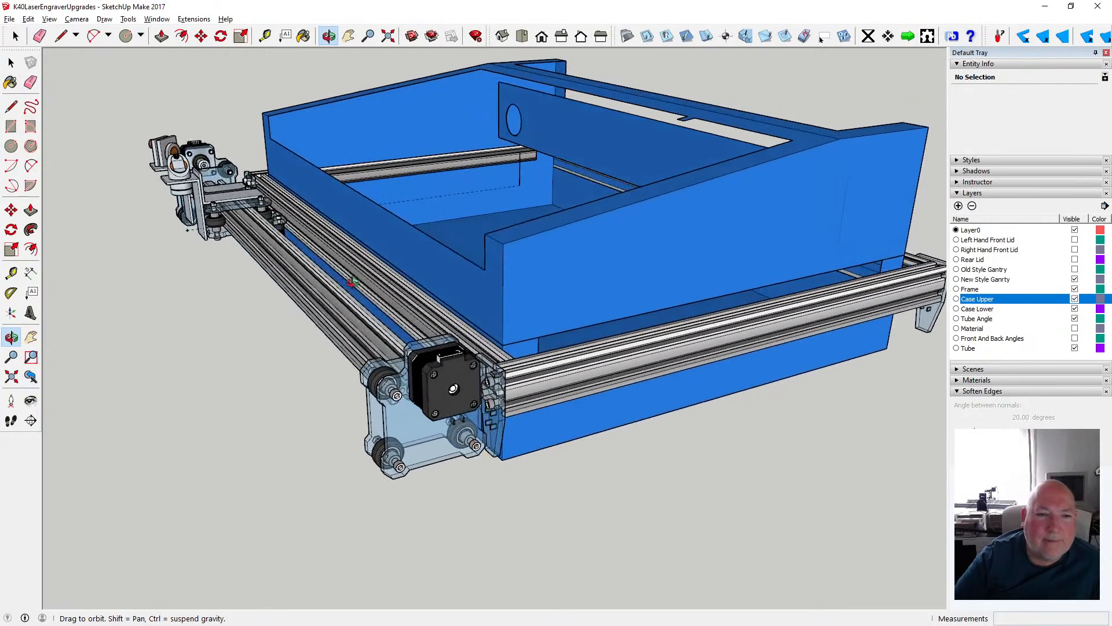
{"action": "scroll", "coordinate": [297, 283], "scroll_direction": "down", "scroll_amount": 2}
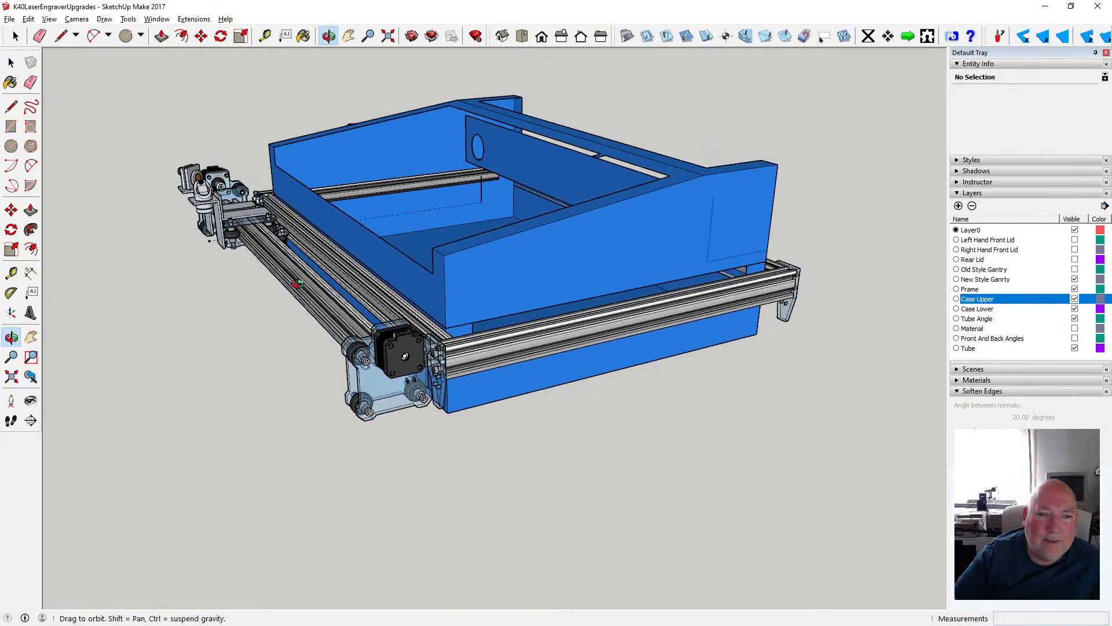
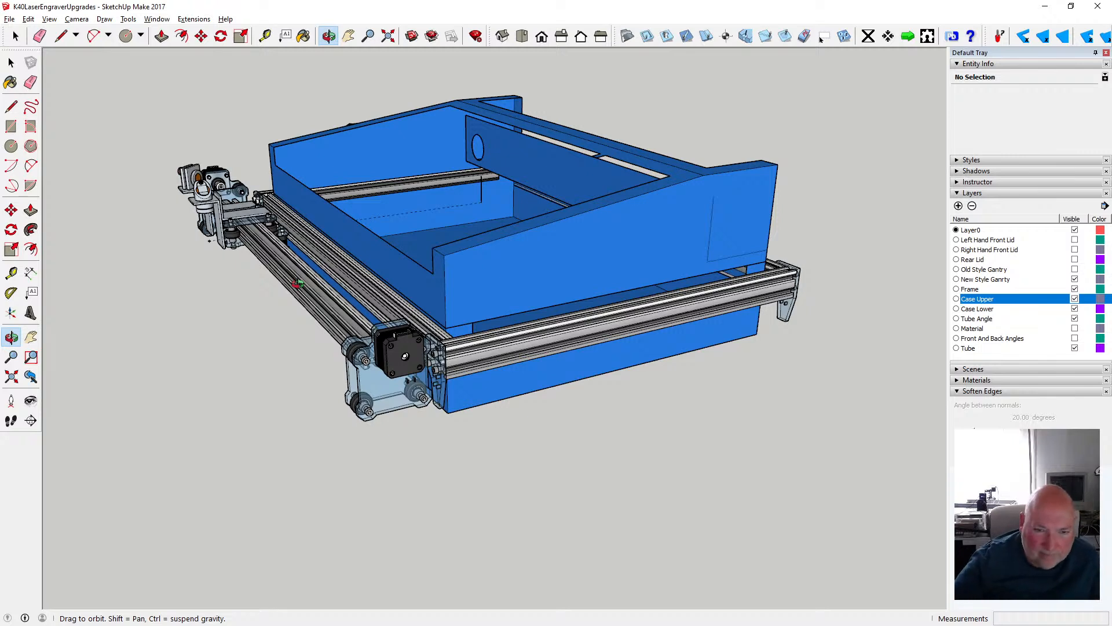
- Examine the forward gantry position against the case, laser tube and frame from the rear, front and cable-chain side
{"action": "left_click_drag", "start_coordinate": [639, 307], "coordinate": [235, 286]}
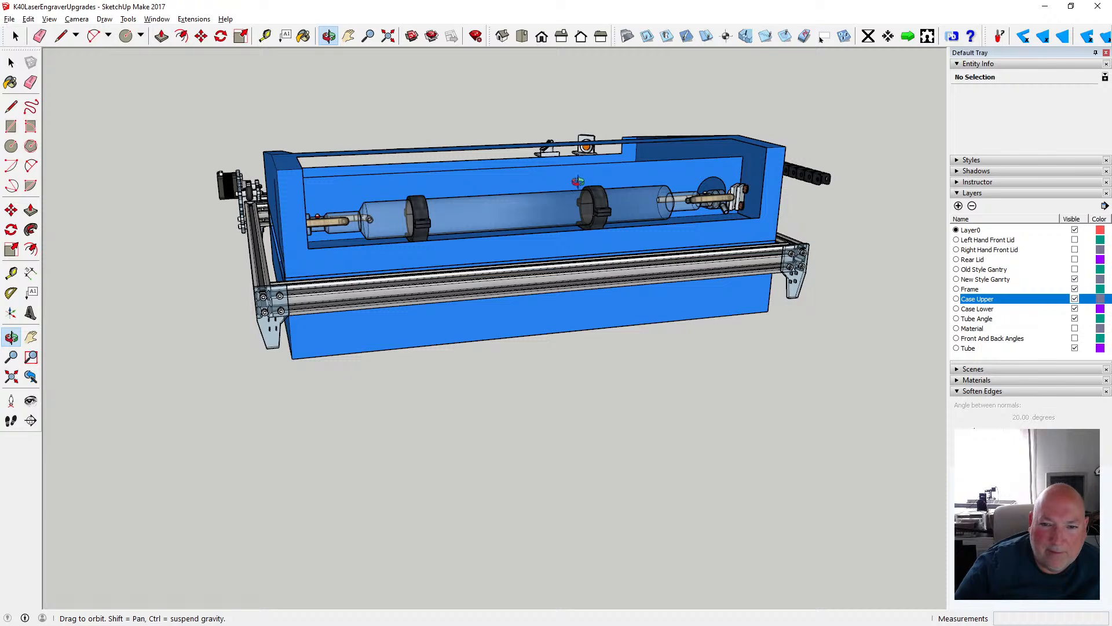
{"action": "left_click_drag", "start_coordinate": [451, 230], "coordinate": [651, 288]}
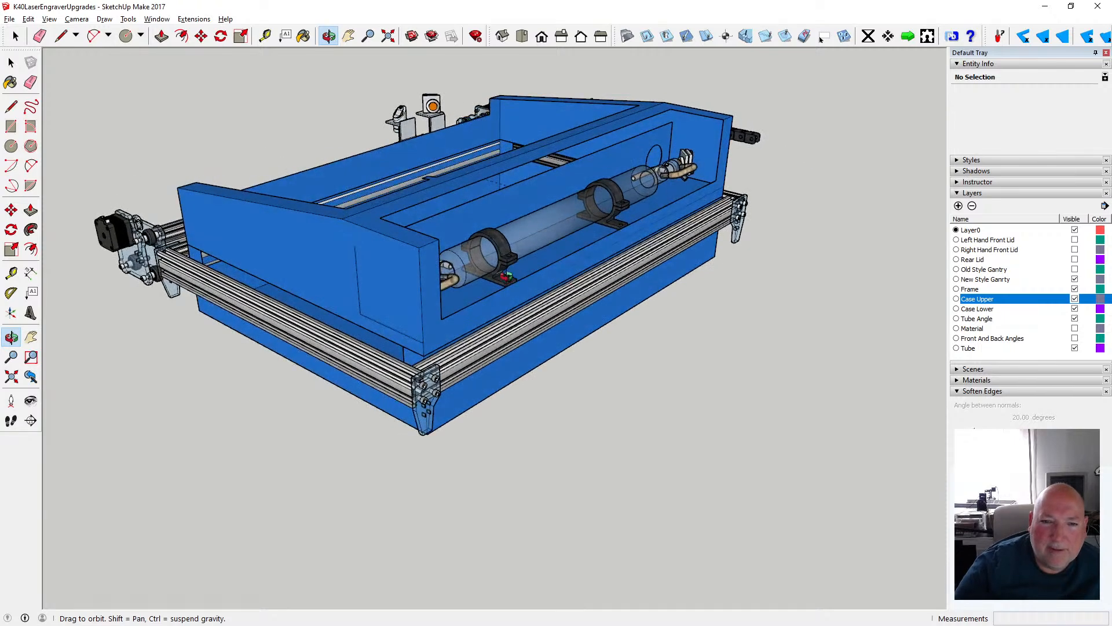
{"action": "scroll", "coordinate": [506, 276], "scroll_direction": "down", "scroll_amount": 2}
{"action": "left_click_drag", "start_coordinate": [340, 266], "coordinate": [486, 302]}
{"action": "scroll", "coordinate": [486, 302], "scroll_direction": "down", "scroll_amount": 4}
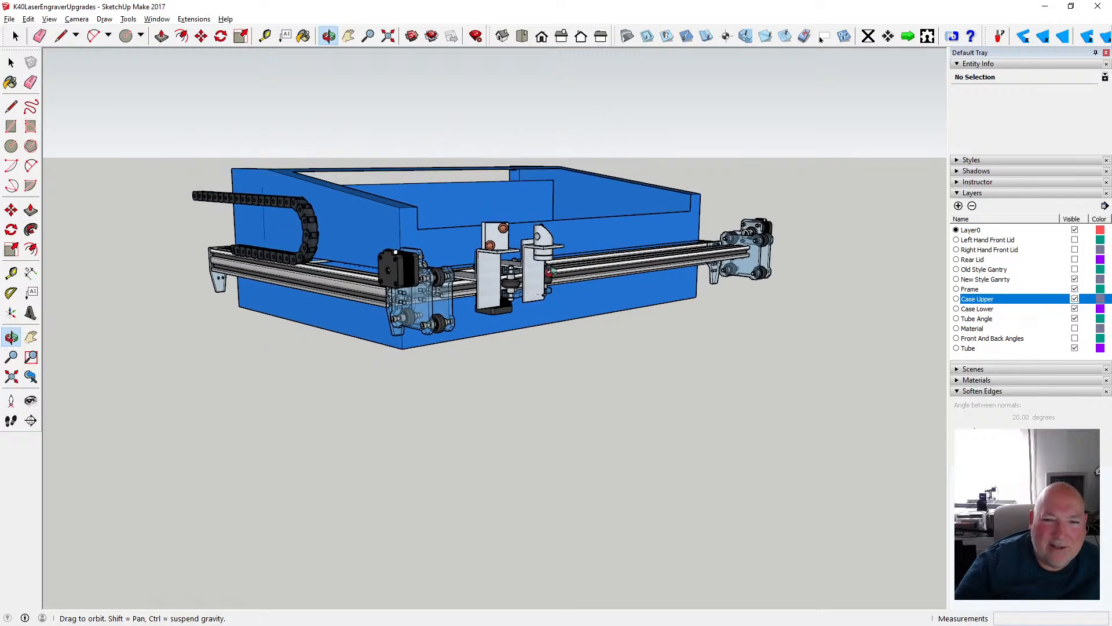
{"action": "left_click_drag", "start_coordinate": [605, 260], "coordinate": [601, 326]}
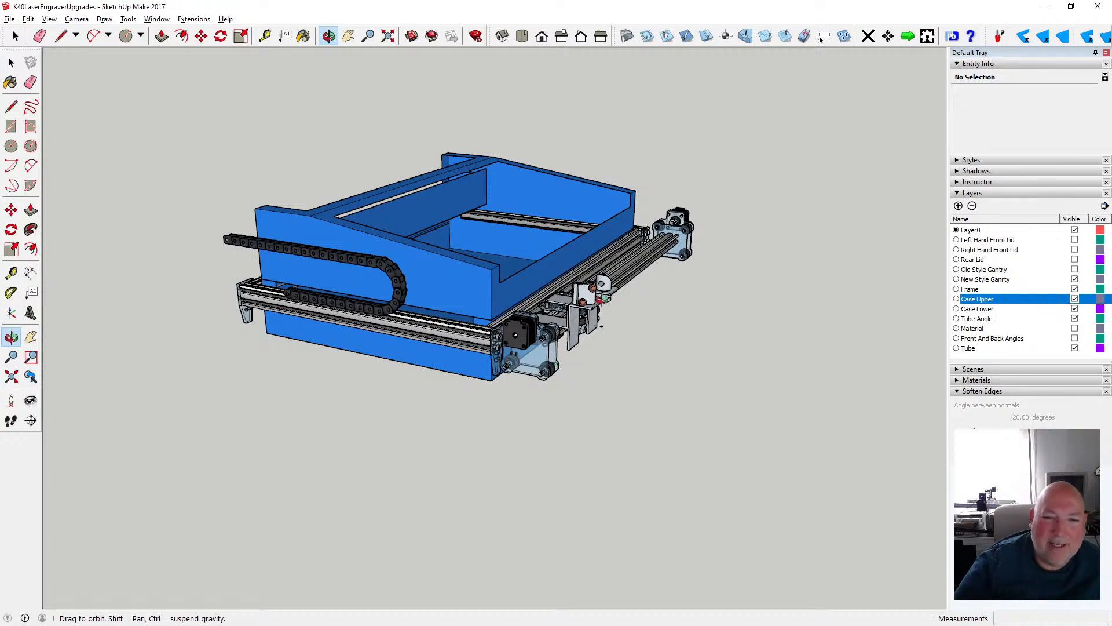
{"action": "scroll", "coordinate": [602, 300], "scroll_direction": "down", "scroll_amount": 2}
{"action": "left_click_drag", "start_coordinate": [602, 299], "coordinate": [387, 305]}
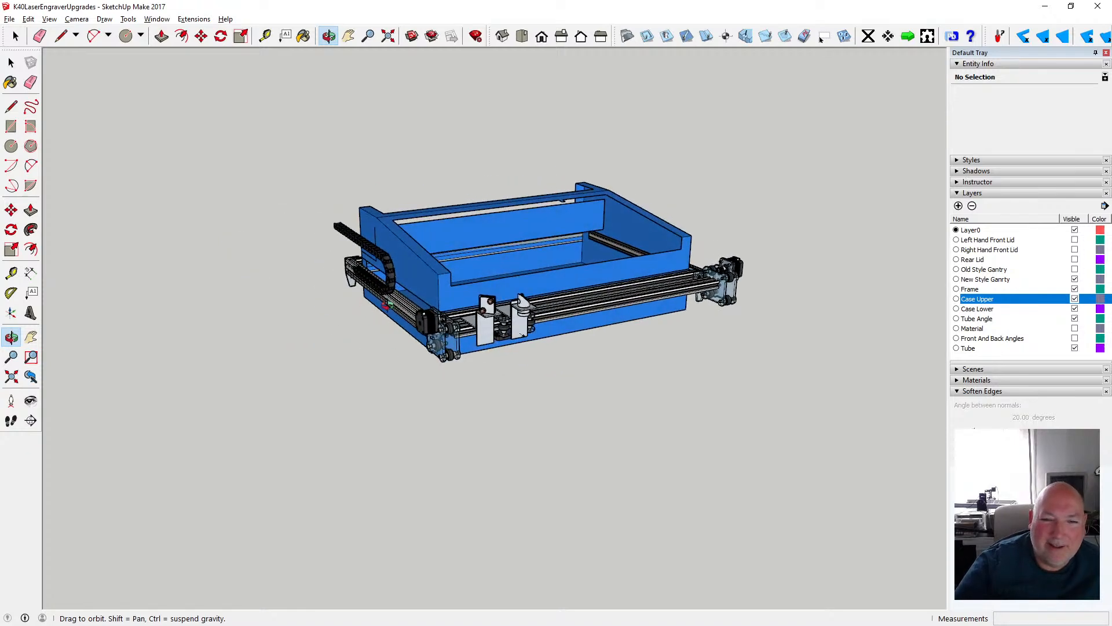
{"action": "scroll", "coordinate": [562, 320], "scroll_direction": "up", "scroll_amount": 2}
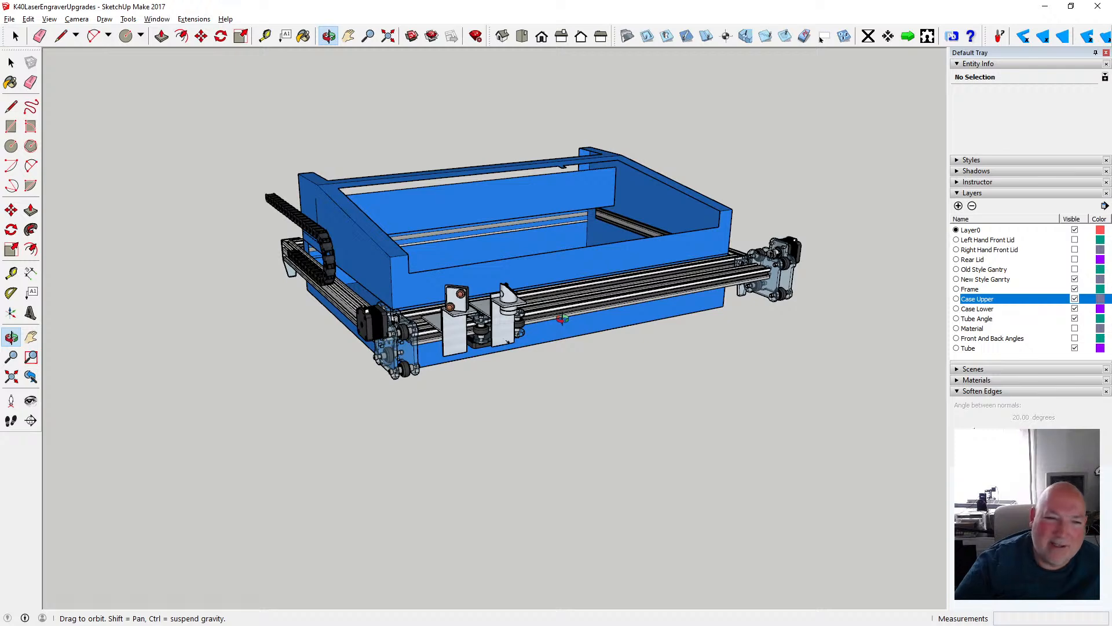
{"action": "left_click_drag", "start_coordinate": [562, 320], "coordinate": [695, 290]}
{"action": "scroll", "coordinate": [568, 298], "scroll_direction": "up", "scroll_amount": 2}
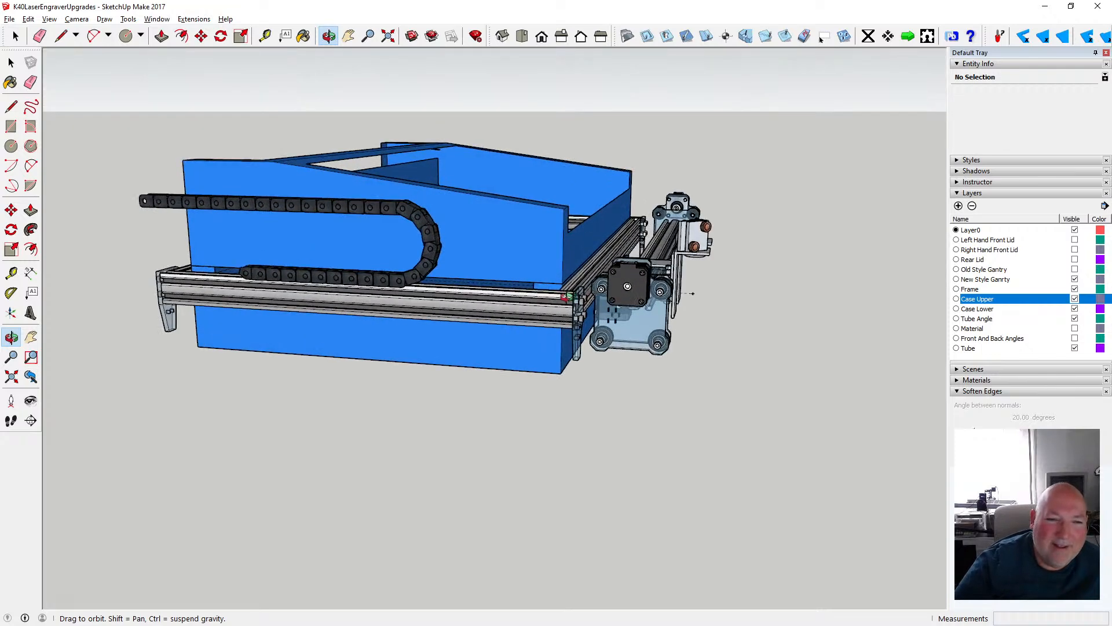
{"action": "scroll", "coordinate": [566, 297], "scroll_direction": "up", "scroll_amount": 1}
{"action": "left_click_drag", "start_coordinate": [507, 303], "coordinate": [751, 320]}
{"action": "left_click_drag", "start_coordinate": [600, 330], "coordinate": [547, 252]}
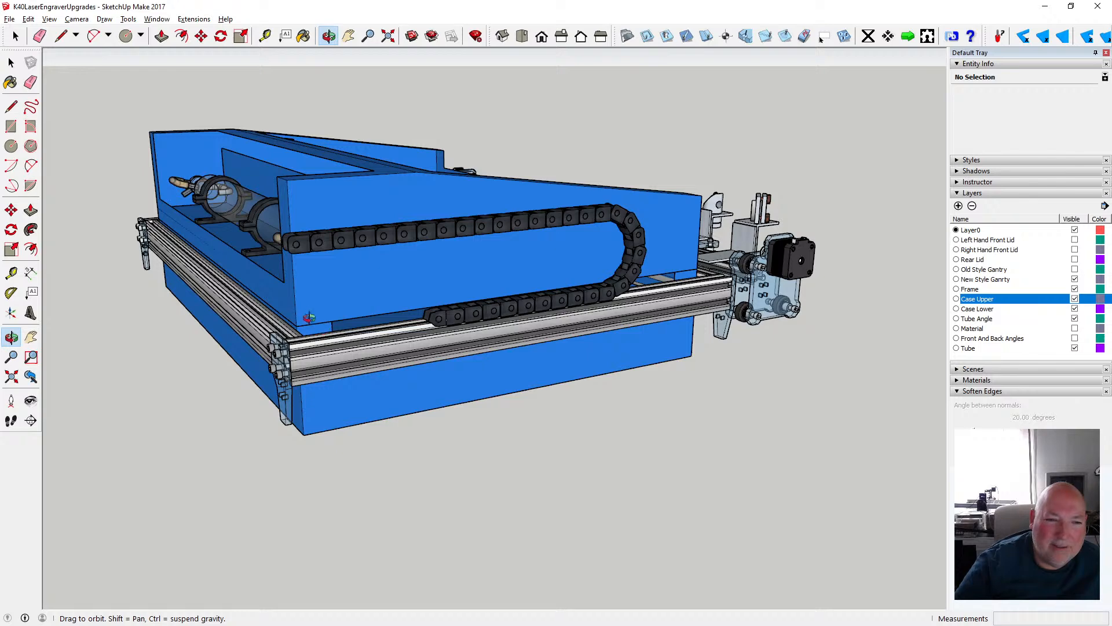
- Examine the clearance between the extended gantry, its laser head and the front of the case from the front, both sides and above
{"action": "scroll", "coordinate": [309, 318], "scroll_direction": "down", "scroll_amount": 1}
{"action": "scroll", "coordinate": [245, 256], "scroll_direction": "up", "scroll_amount": 2}
{"action": "left_click_drag", "start_coordinate": [229, 266], "coordinate": [136, 294]}
{"action": "scroll", "coordinate": [462, 295], "scroll_direction": "down", "scroll_amount": 2}
{"action": "left_click_drag", "start_coordinate": [668, 276], "coordinate": [330, 291]}
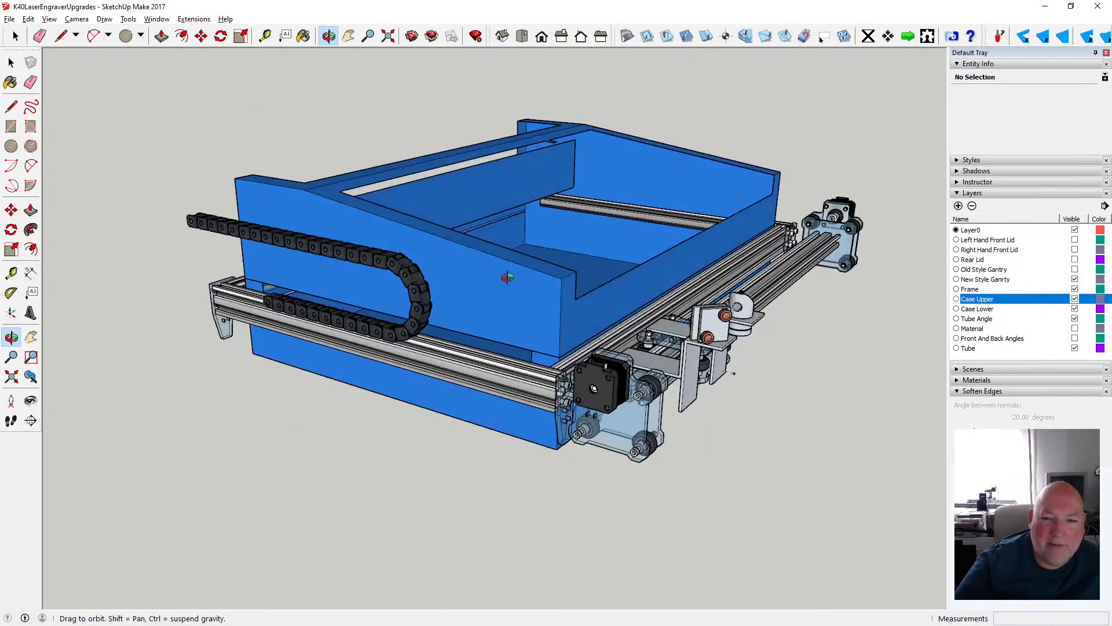
{"action": "scroll", "coordinate": [507, 277], "scroll_direction": "down", "scroll_amount": 1}
{"action": "left_click_drag", "start_coordinate": [645, 273], "coordinate": [312, 291]}
{"action": "scroll", "coordinate": [254, 286], "scroll_direction": "down", "scroll_amount": 1}
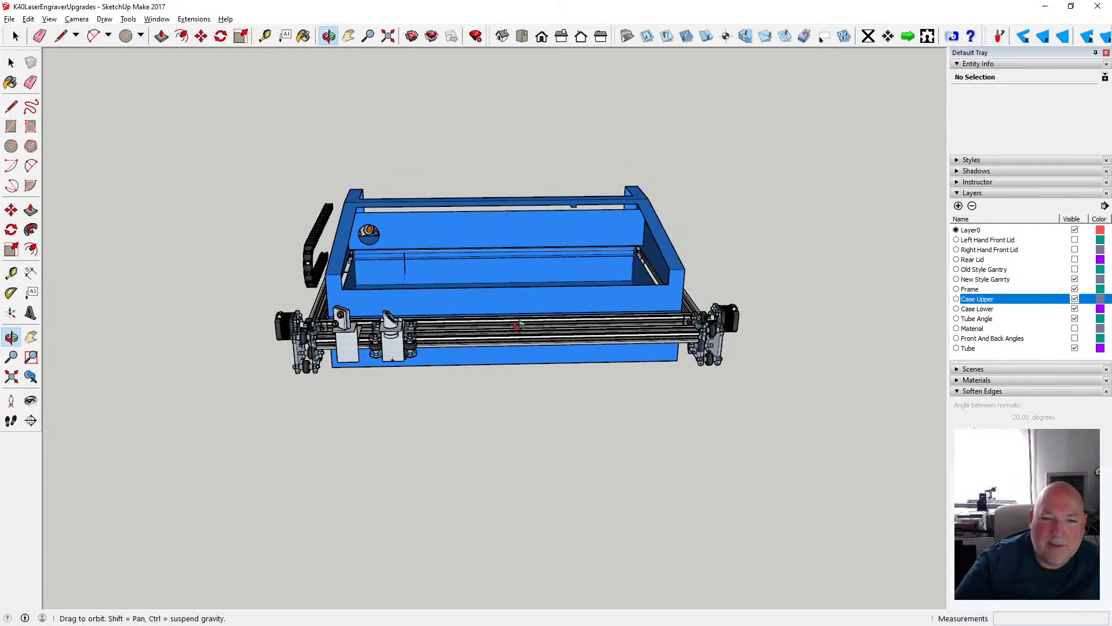
{"action": "left_click_drag", "start_coordinate": [520, 326], "coordinate": [554, 326]}
{"action": "scroll", "coordinate": [555, 326], "scroll_direction": "up", "scroll_amount": 2}
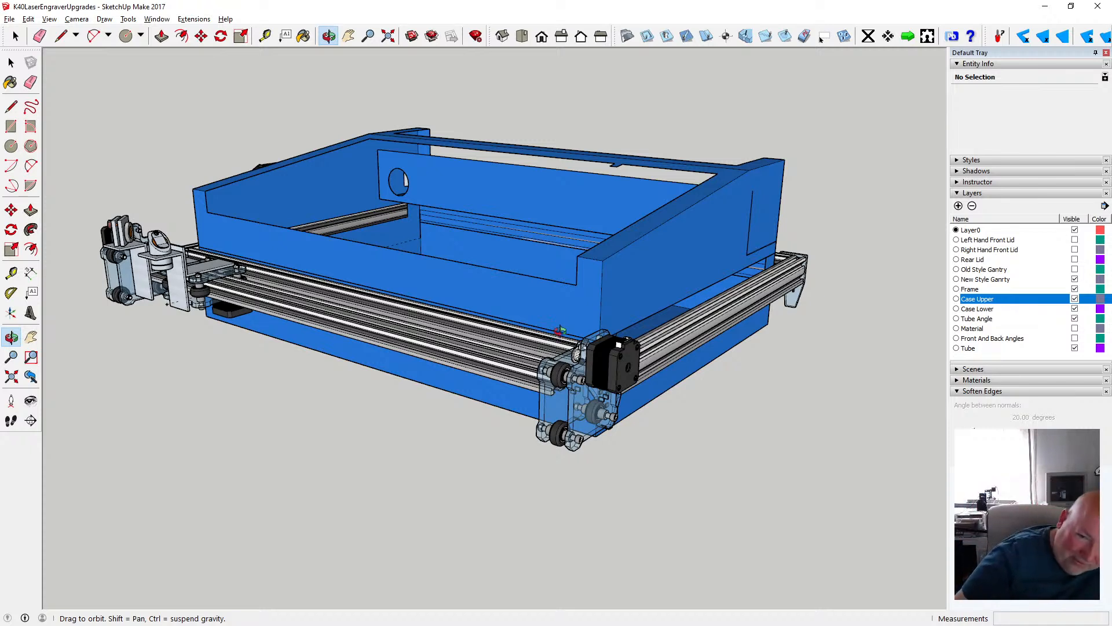
{"action": "mouse_move", "coordinate": [640, 339]}
{"action": "left_mouse_down"}
{"action": "mouse_move", "coordinate": [534, 329]}
{"action": "mouse_move", "coordinate": [377, 353]}
{"action": "mouse_move", "coordinate": [424, 334]}
{"action": "mouse_move", "coordinate": [565, 332]}
{"action": "mouse_move", "coordinate": [510, 342]}
{"action": "mouse_move", "coordinate": [572, 351]}
{"action": "left_mouse_up"}
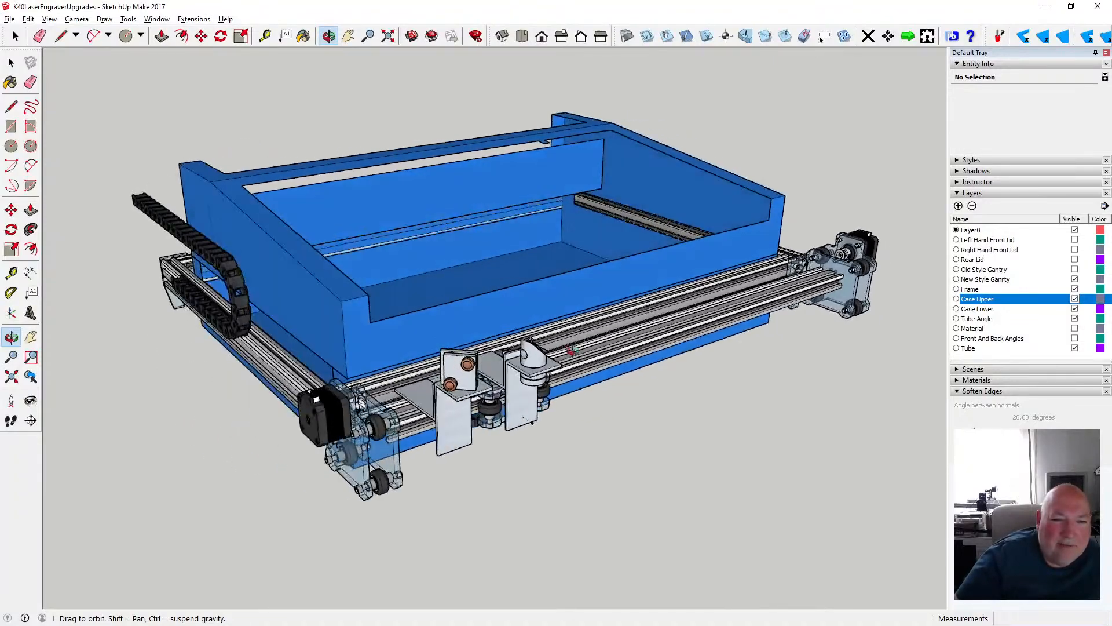
{"action": "mouse_move", "coordinate": [266, 307]}
{"action": "left_mouse_down"}
{"action": "mouse_move", "coordinate": [522, 323]}
{"action": "mouse_move", "coordinate": [236, 323]}
{"action": "left_mouse_up"}
{"action": "scroll", "coordinate": [386, 356], "scroll_direction": "up", "scroll_amount": 3}
{"action": "scroll", "coordinate": [323, 313], "scroll_direction": "down", "scroll_amount": 4}
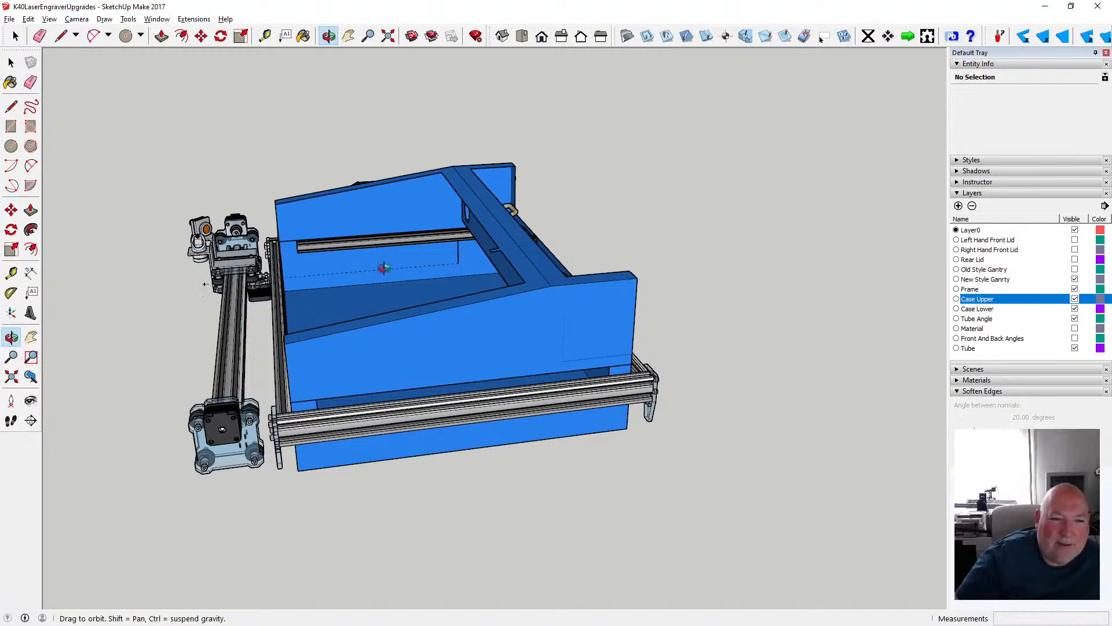
{"action": "mouse_move", "coordinate": [356, 280]}
{"action": "left_mouse_down"}
{"action": "mouse_move", "coordinate": [316, 313]}
{"action": "mouse_move", "coordinate": [294, 290]}
{"action": "mouse_move", "coordinate": [365, 294]}
{"action": "mouse_move", "coordinate": [489, 225]}
{"action": "mouse_move", "coordinate": [357, 261]}
{"action": "left_mouse_up"}
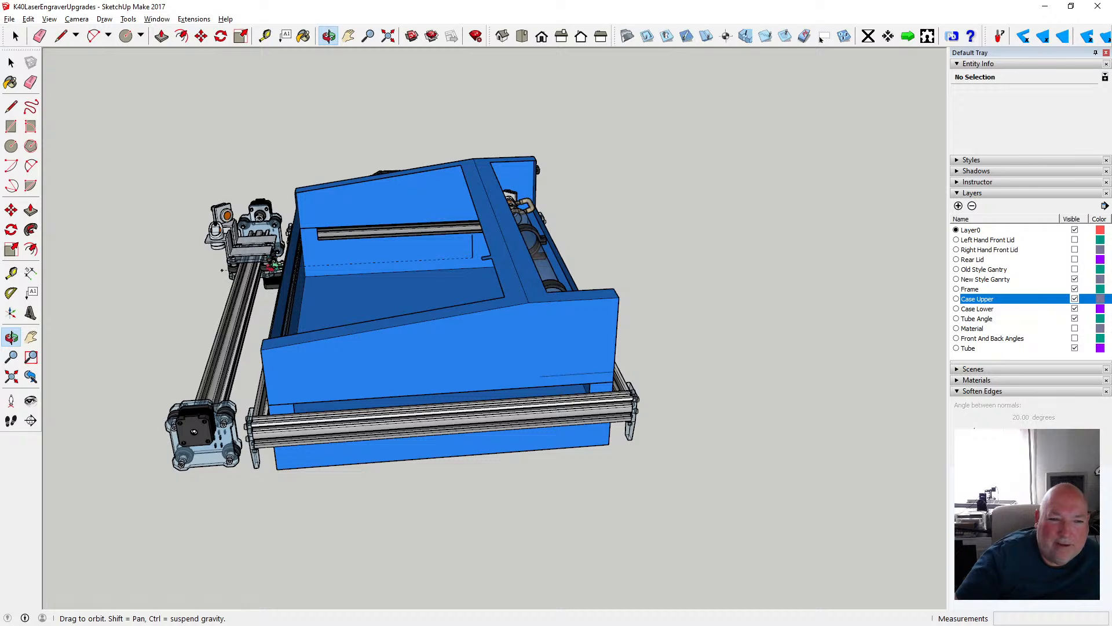
{"action": "left_click_drag", "start_coordinate": [334, 284], "coordinate": [512, 165]}
{"action": "scroll", "coordinate": [275, 319], "scroll_direction": "up", "scroll_amount": 4}
{"action": "left_click_drag", "start_coordinate": [274, 318], "coordinate": [335, 365]}
{"action": "scroll", "coordinate": [406, 351], "scroll_direction": "down", "scroll_amount": 5}
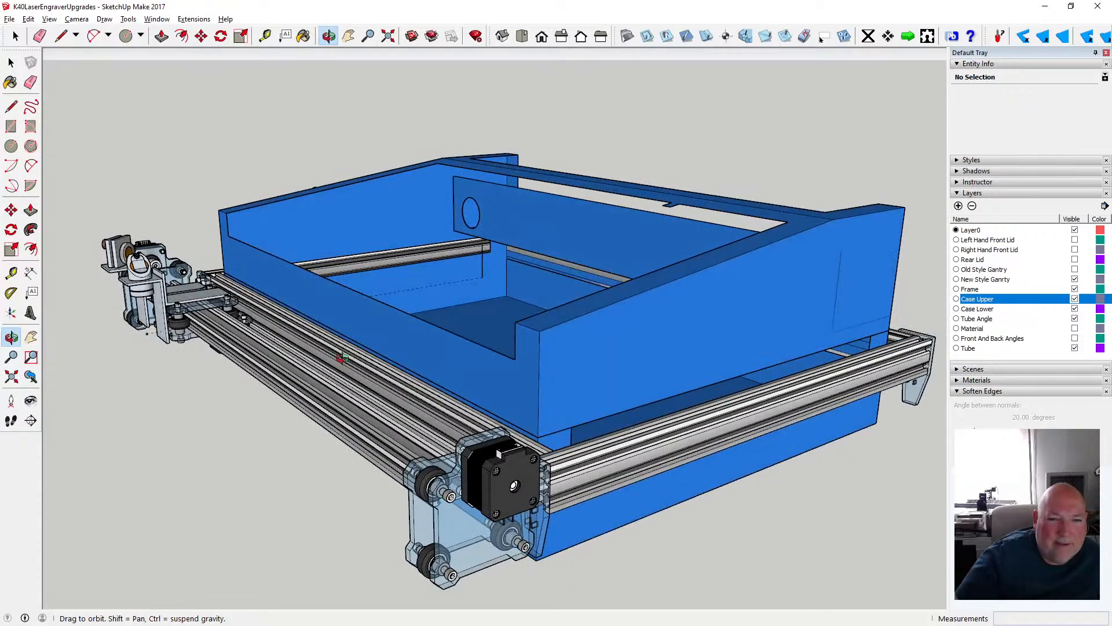
- Undo the last properties change and the 500 mm forward move of the gantry group
{"action": "left_click", "coordinate": [28, 19]}
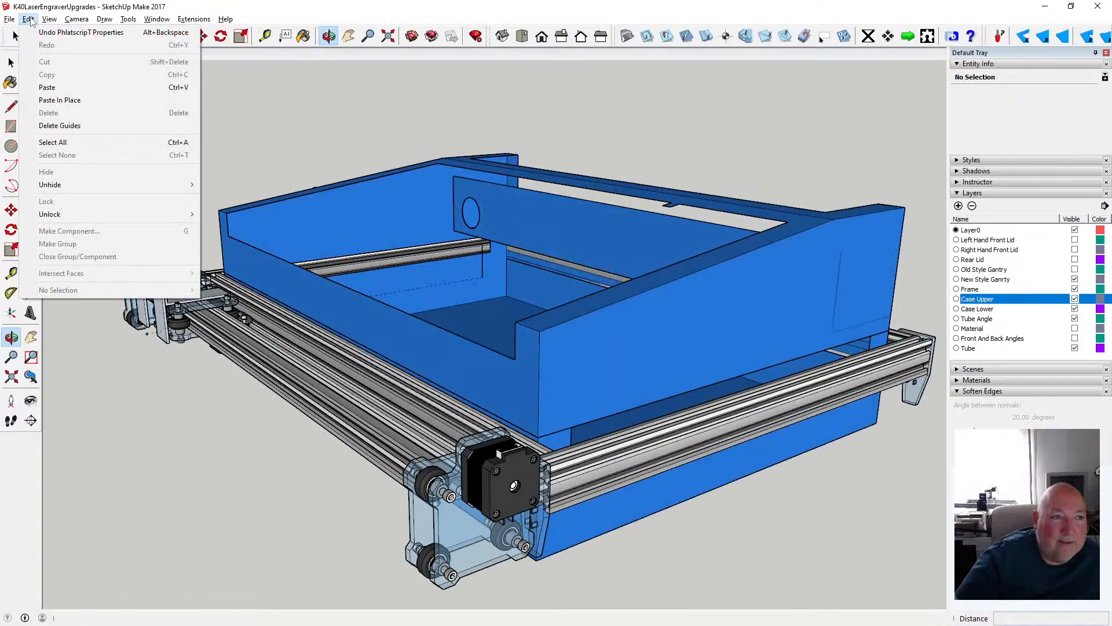
{"action": "left_click", "coordinate": [36, 33]}
{"action": "left_click", "coordinate": [28, 19]}
{"action": "left_click", "coordinate": [41, 31]}
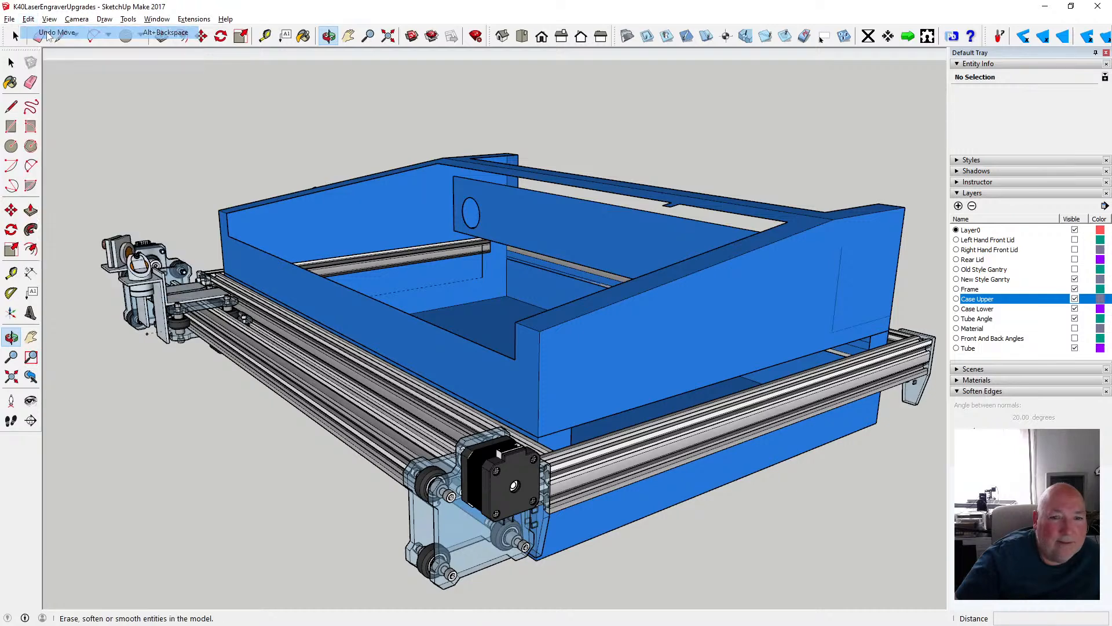
{"action": "left_click", "coordinate": [11, 62]}
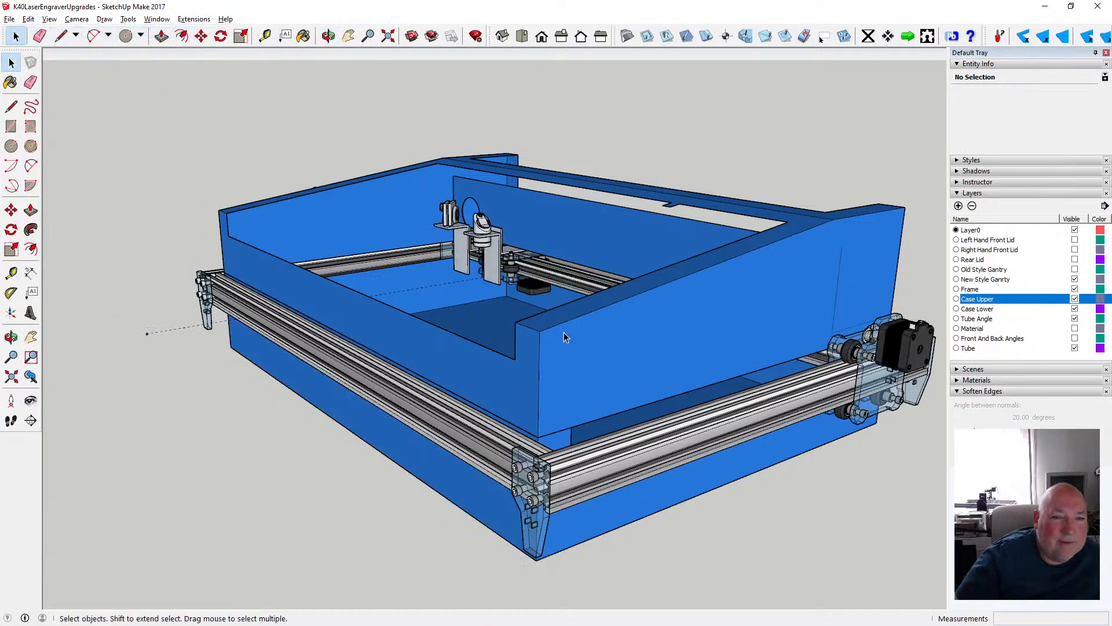
- Cut the loose 50.8 mm vertical edge beside the laser head and paste it in place inside the gantry group
{"action": "scroll", "coordinate": [564, 332], "scroll_direction": "up", "scroll_amount": 8}
{"action": "scroll", "coordinate": [472, 261], "scroll_direction": "up", "scroll_amount": 3}
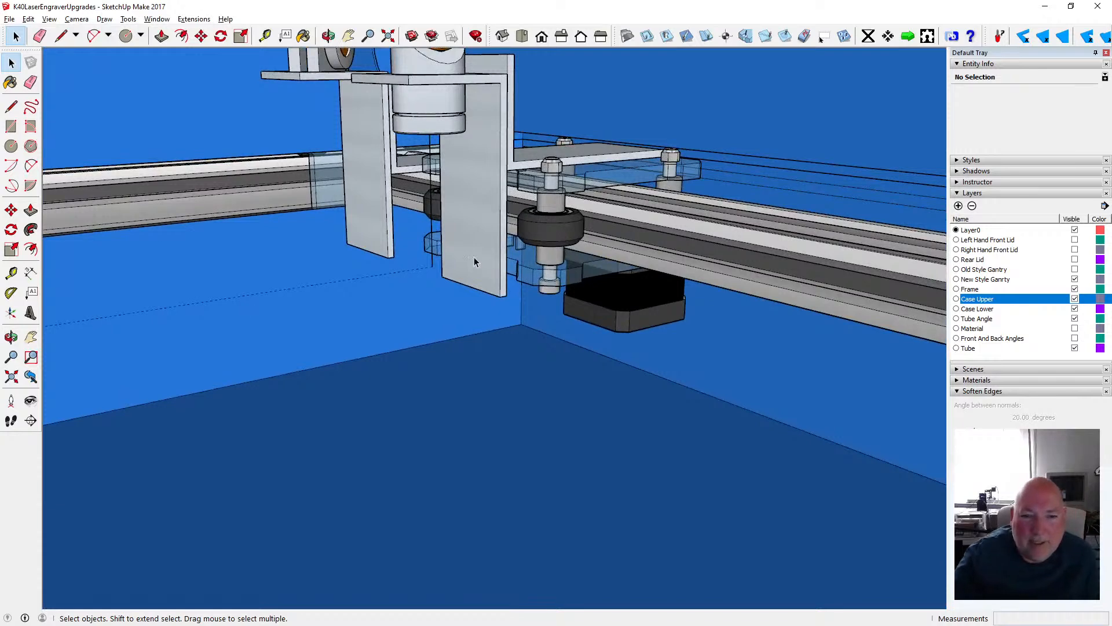
{"action": "left_click", "coordinate": [432, 229]}
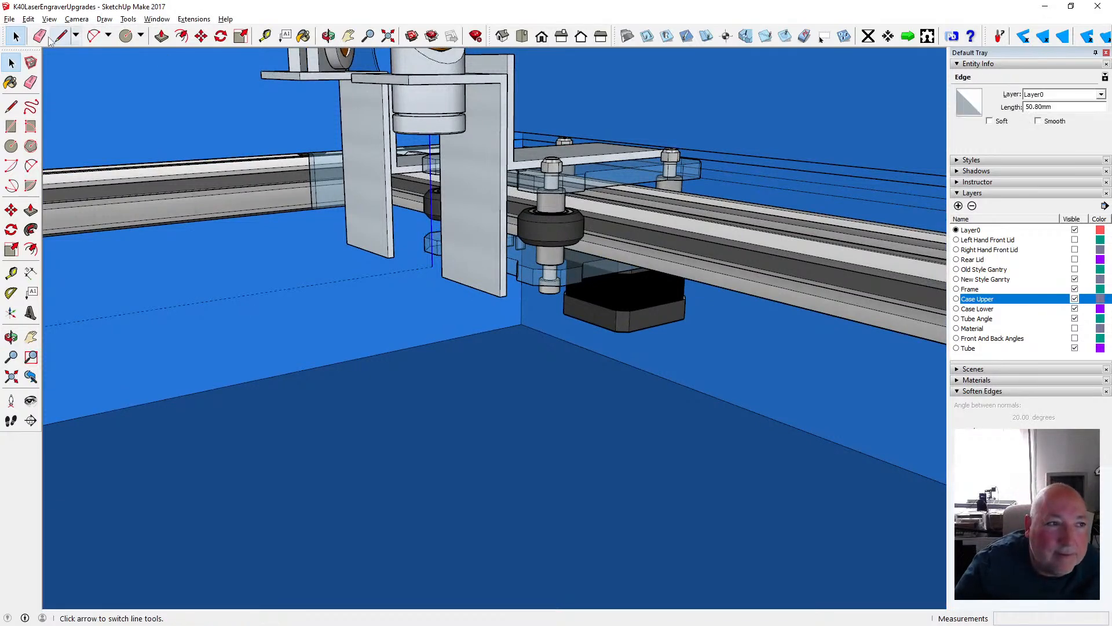
{"action": "left_click", "coordinate": [28, 19]}
{"action": "left_click", "coordinate": [48, 59]}
{"action": "double_click", "coordinate": [460, 126]}
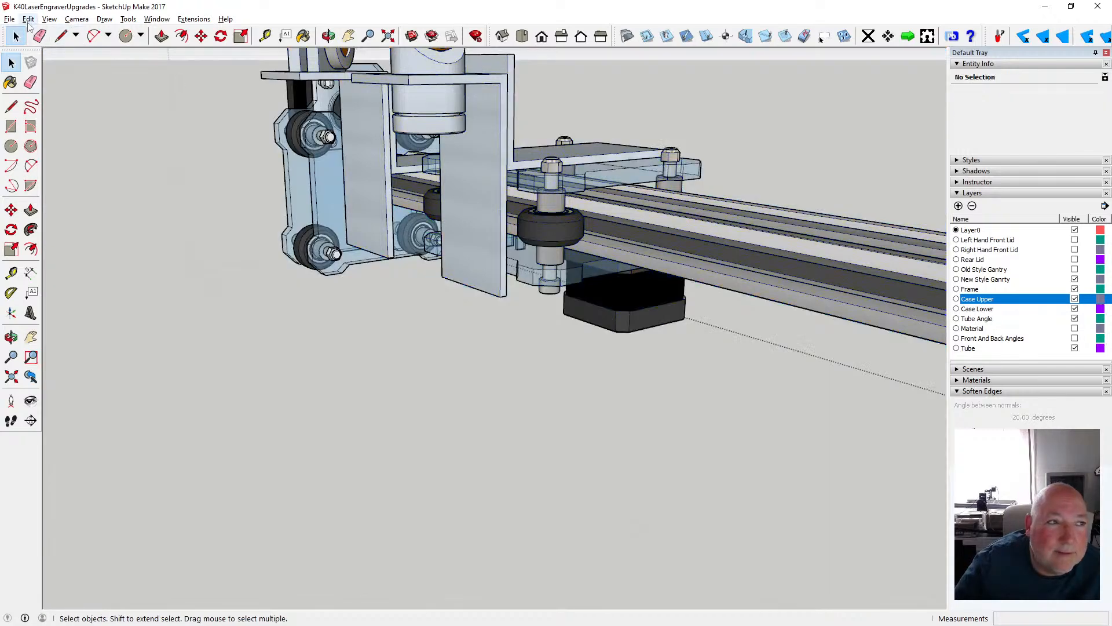
{"action": "left_click", "coordinate": [29, 20]}
{"action": "left_click", "coordinate": [70, 100]}
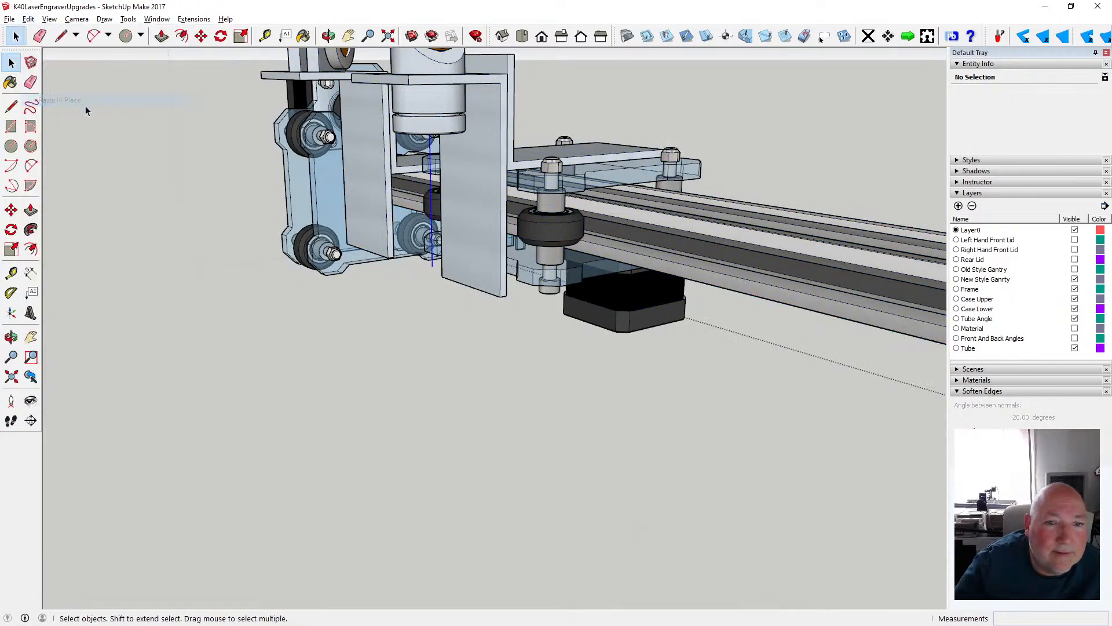
{"action": "scroll", "coordinate": [266, 156], "scroll_direction": "down", "scroll_amount": 2}
{"action": "scroll", "coordinate": [266, 155], "scroll_direction": "down", "scroll_amount": 1}
{"action": "left_click", "coordinate": [173, 327]}
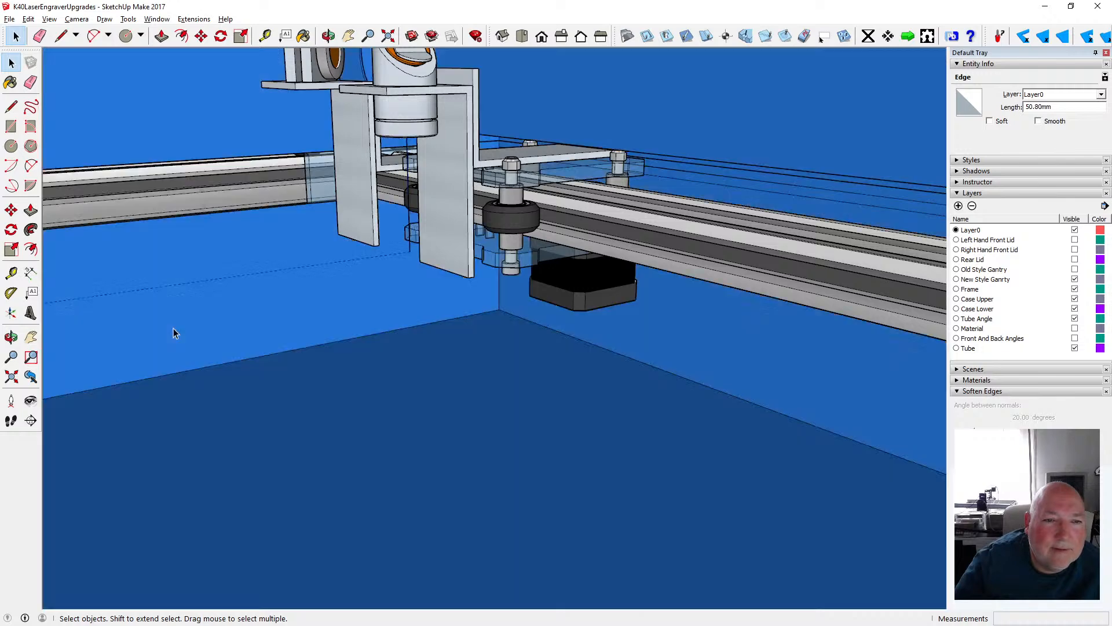
- Delete the dashed guide line running from the gantry head out past the front of the frame
{"action": "scroll", "coordinate": [310, 305], "scroll_direction": "down", "scroll_amount": 5}
{"action": "scroll", "coordinate": [339, 296], "scroll_direction": "down", "scroll_amount": 6}
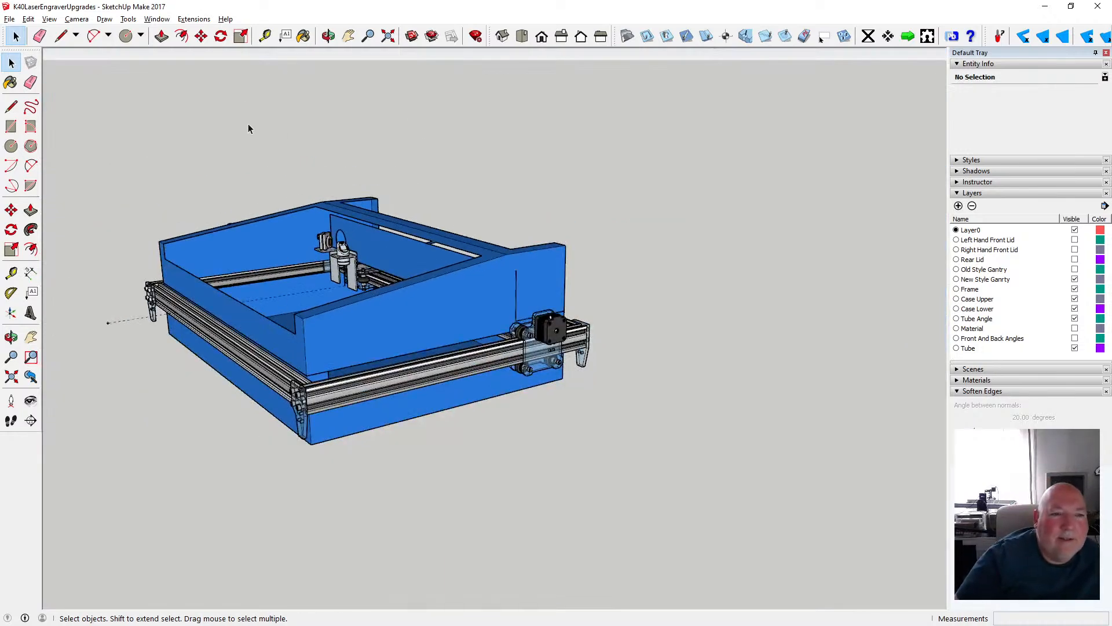
{"action": "left_click", "coordinate": [124, 342]}
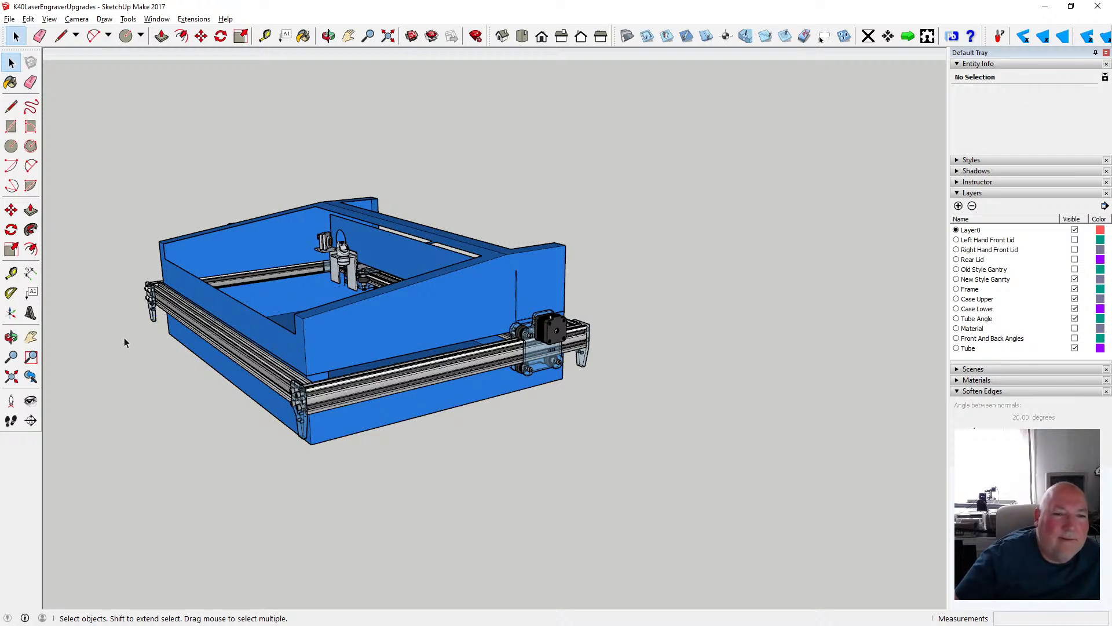
- Move the gantry group 600 mm along the green axis toward the front of the frame
{"action": "left_click", "coordinate": [511, 345]}
{"action": "left_click", "coordinate": [201, 36]}
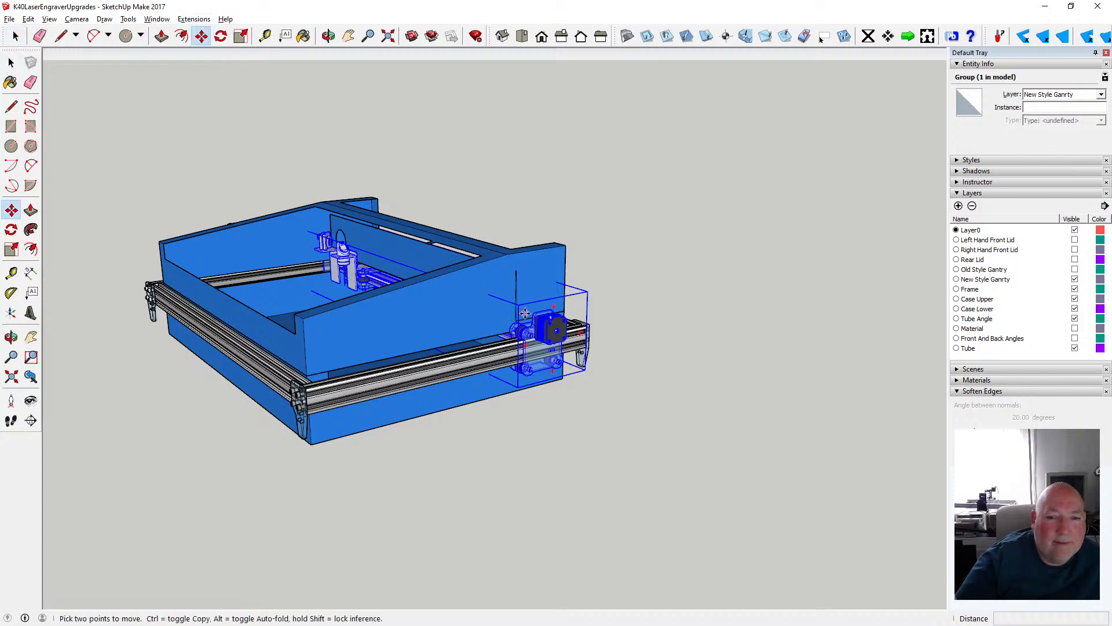
{"action": "left_click", "coordinate": [525, 314]}
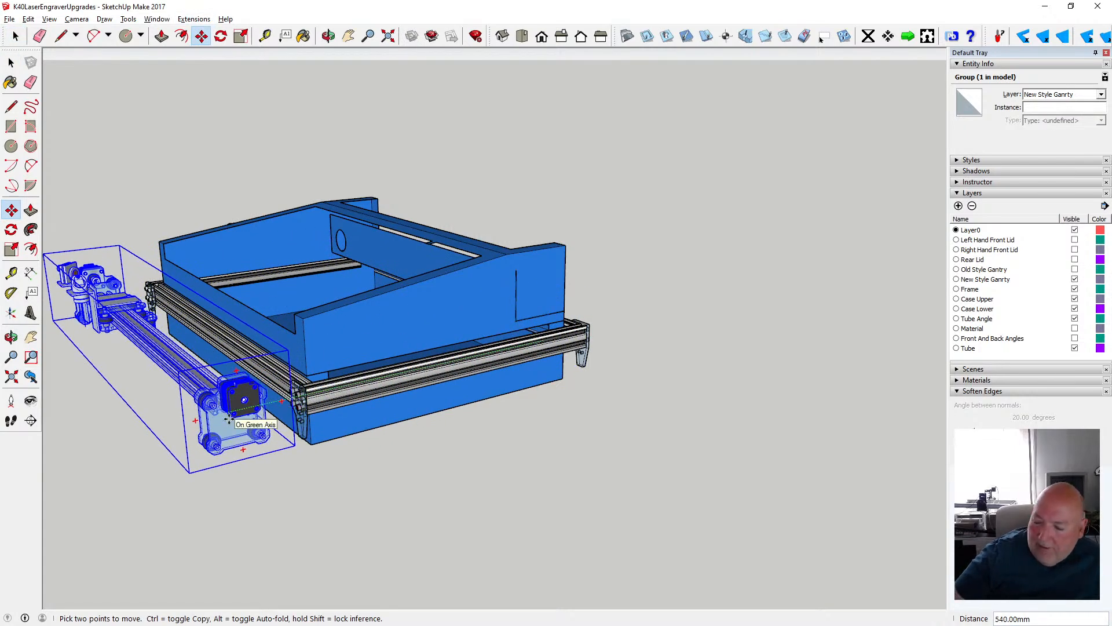
{"action": "key", "text": "Return"}
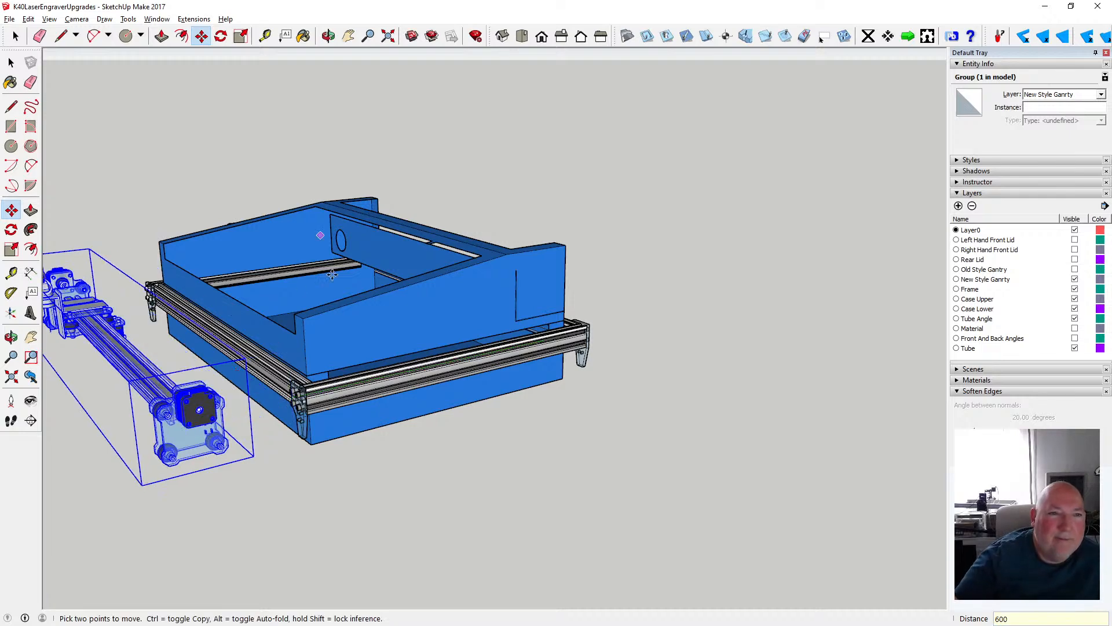
{"action": "left_click", "coordinate": [11, 63]}
{"action": "left_click", "coordinate": [218, 103]}
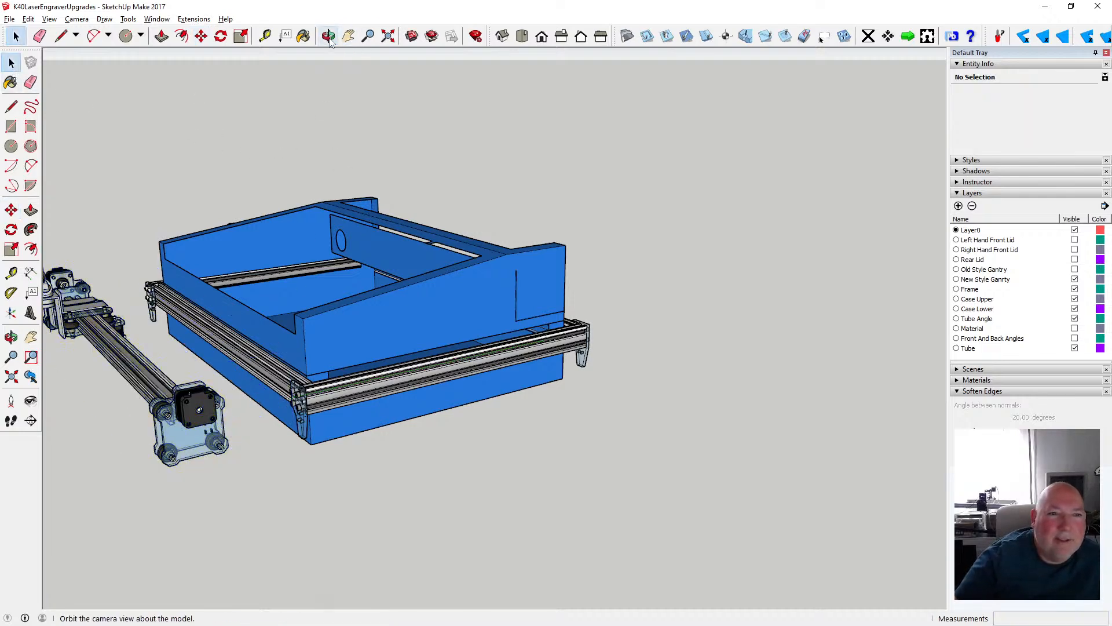
- Examine the gantry's 600 mm forward position relative to the front frame rail and case from the front and side
{"action": "left_click", "coordinate": [11, 337]}
{"action": "left_click_drag", "start_coordinate": [429, 272], "coordinate": [557, 322]}
{"action": "left_click_drag", "start_coordinate": [407, 308], "coordinate": [276, 339]}
{"action": "left_click_drag", "start_coordinate": [351, 345], "coordinate": [370, 327]}
{"action": "scroll", "coordinate": [474, 345], "scroll_direction": "up", "scroll_amount": 5}
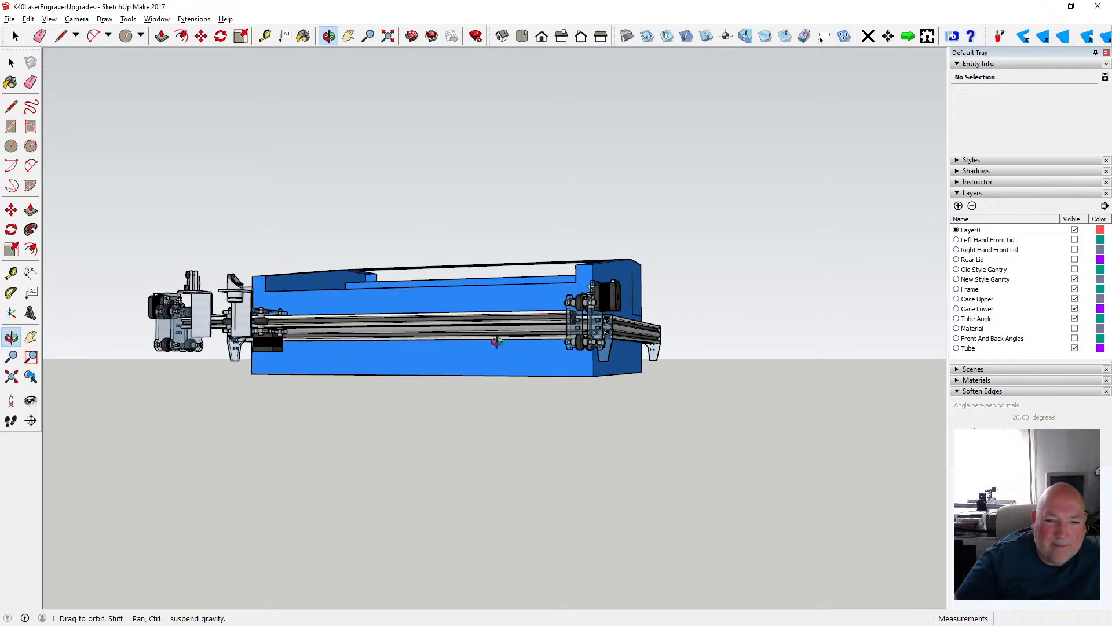
{"action": "left_click_drag", "start_coordinate": [474, 345], "coordinate": [221, 395]}
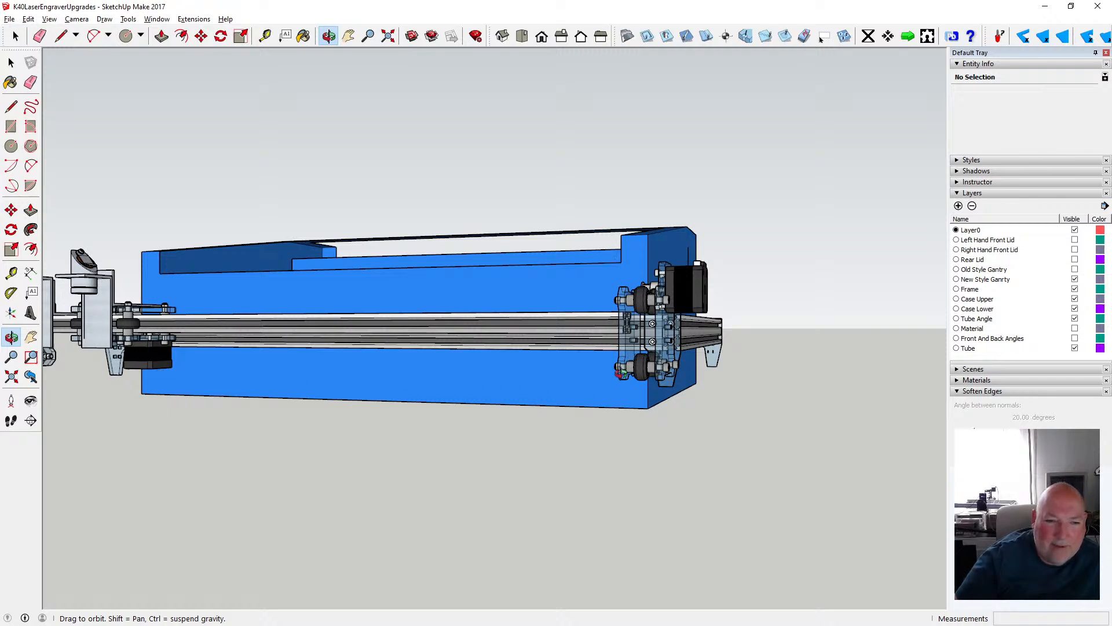
{"action": "left_click_drag", "start_coordinate": [619, 373], "coordinate": [294, 401]}
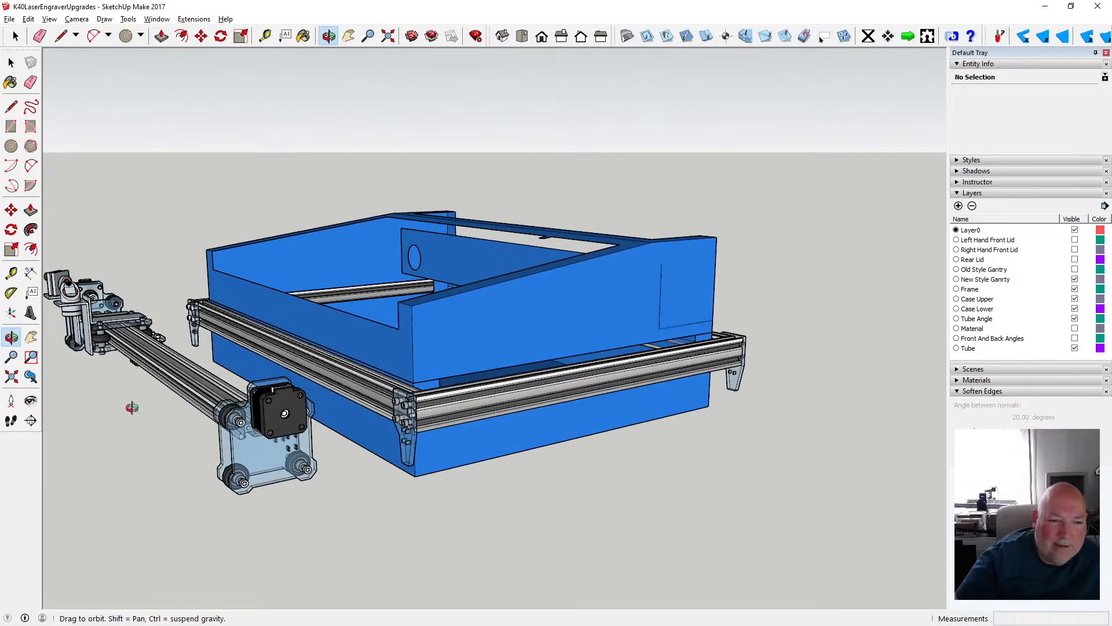
{"action": "scroll", "coordinate": [119, 401], "scroll_direction": "down", "scroll_amount": 2}
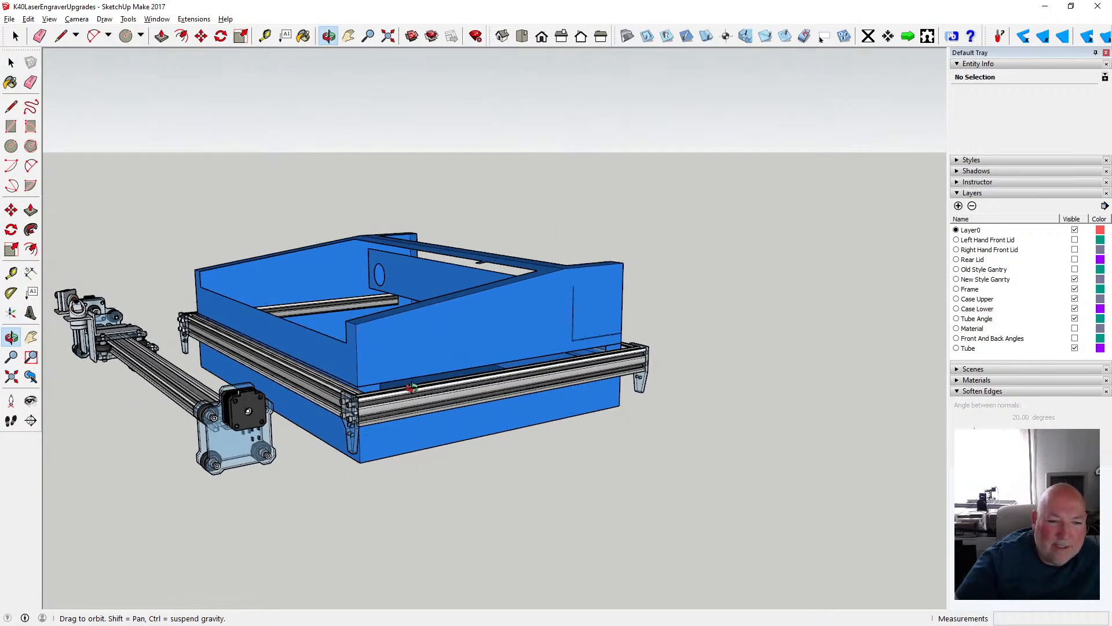
{"action": "scroll", "coordinate": [412, 387], "scroll_direction": "down", "scroll_amount": 2}
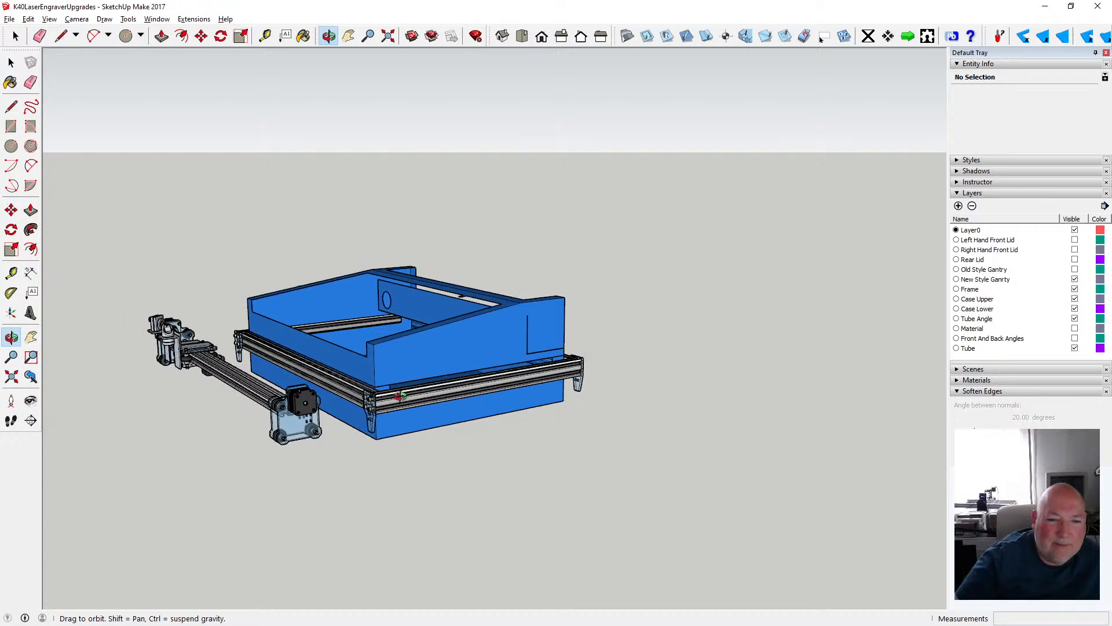
{"action": "scroll", "coordinate": [400, 395], "scroll_direction": "up", "scroll_amount": 4}
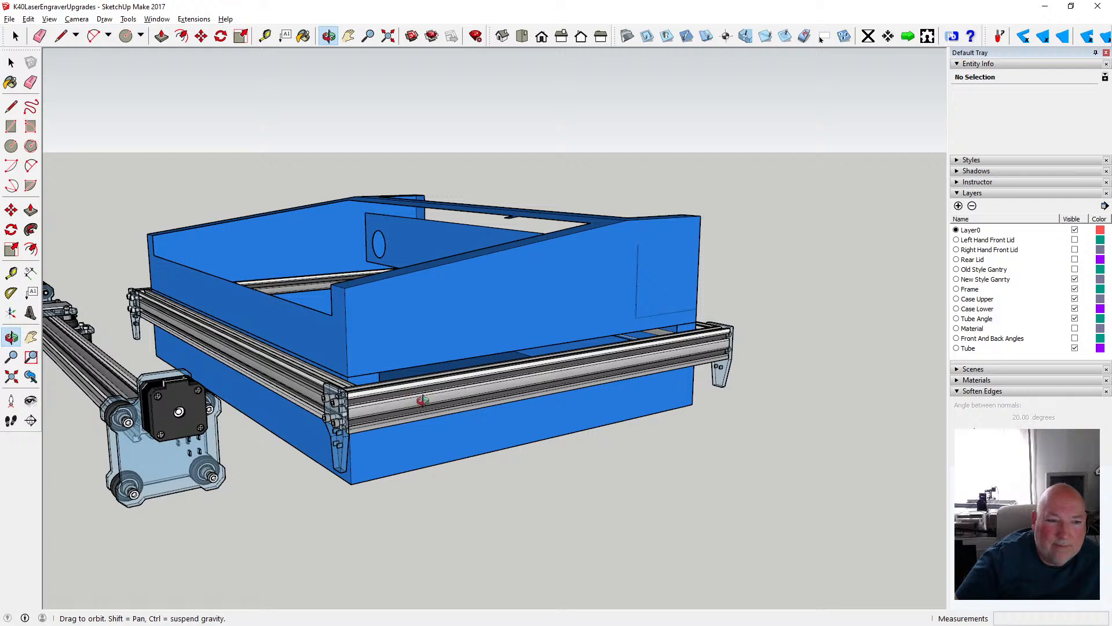
- Measure from the rear leg bracket of the side rail forward toward the moved gantry
{"action": "scroll", "coordinate": [423, 394], "scroll_direction": "down", "scroll_amount": 4}
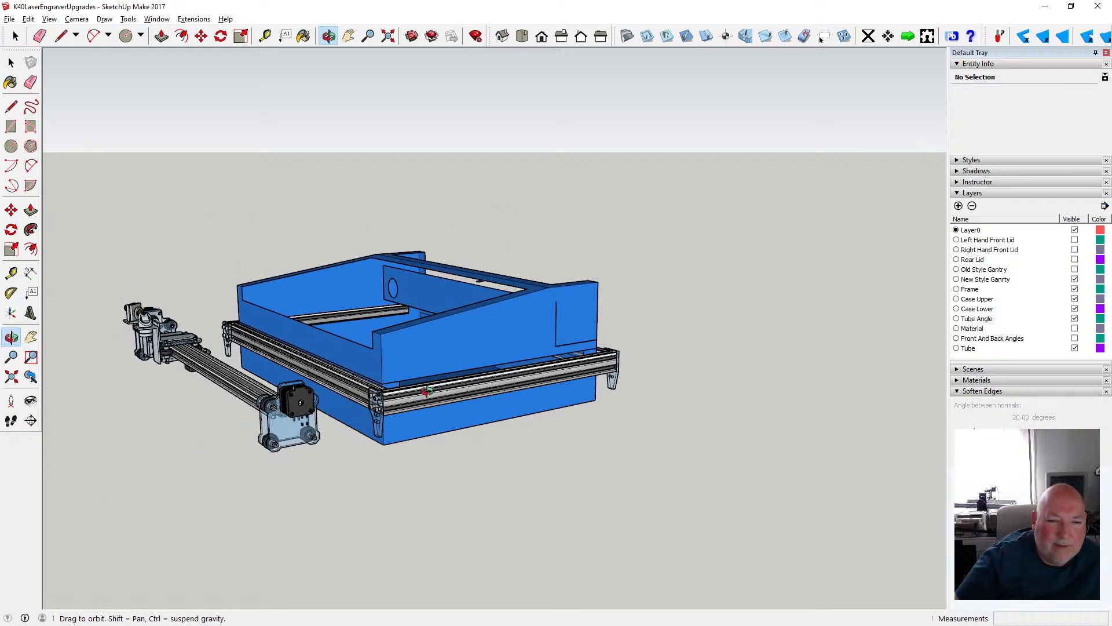
{"action": "left_click_drag", "start_coordinate": [364, 421], "coordinate": [289, 419]}
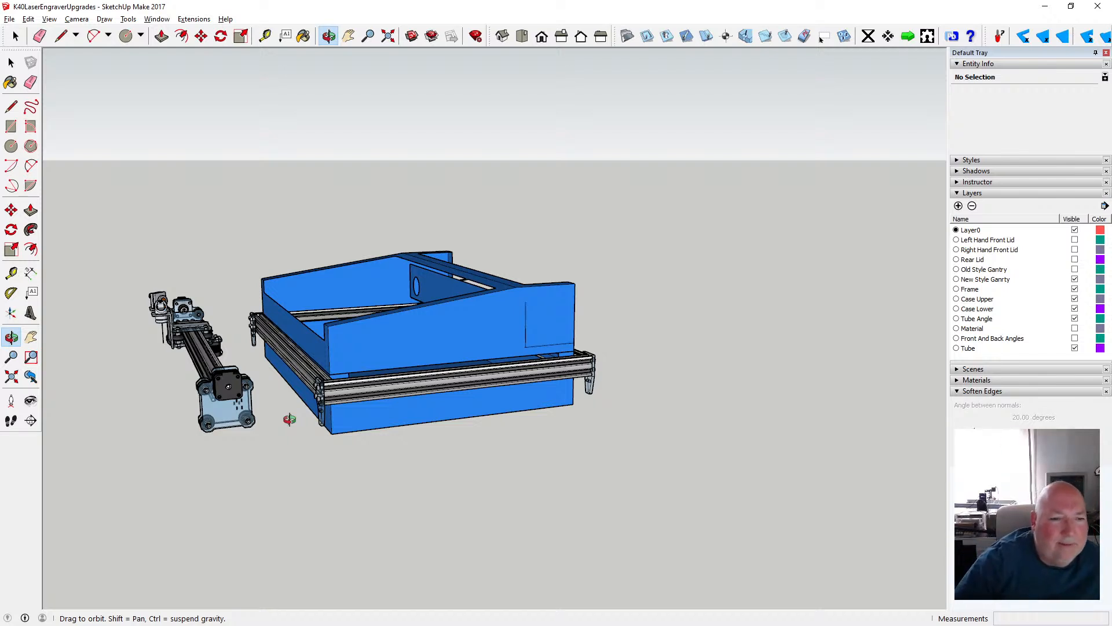
{"action": "left_click_drag", "start_coordinate": [291, 416], "coordinate": [231, 405]}
{"action": "left_click", "coordinate": [265, 36]}
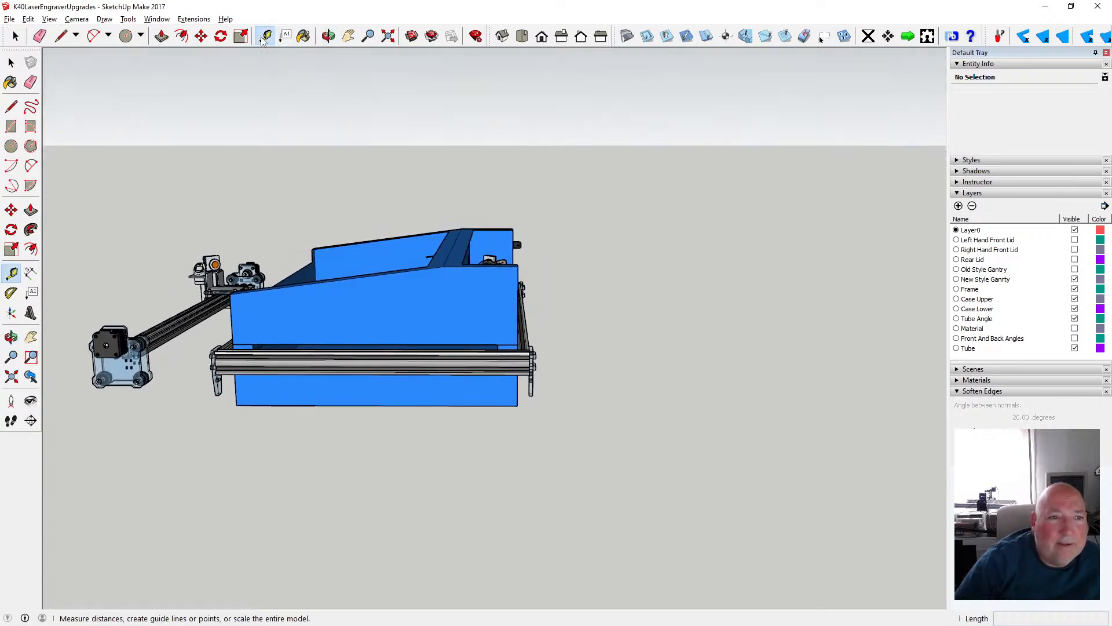
{"action": "left_click", "coordinate": [531, 395]}
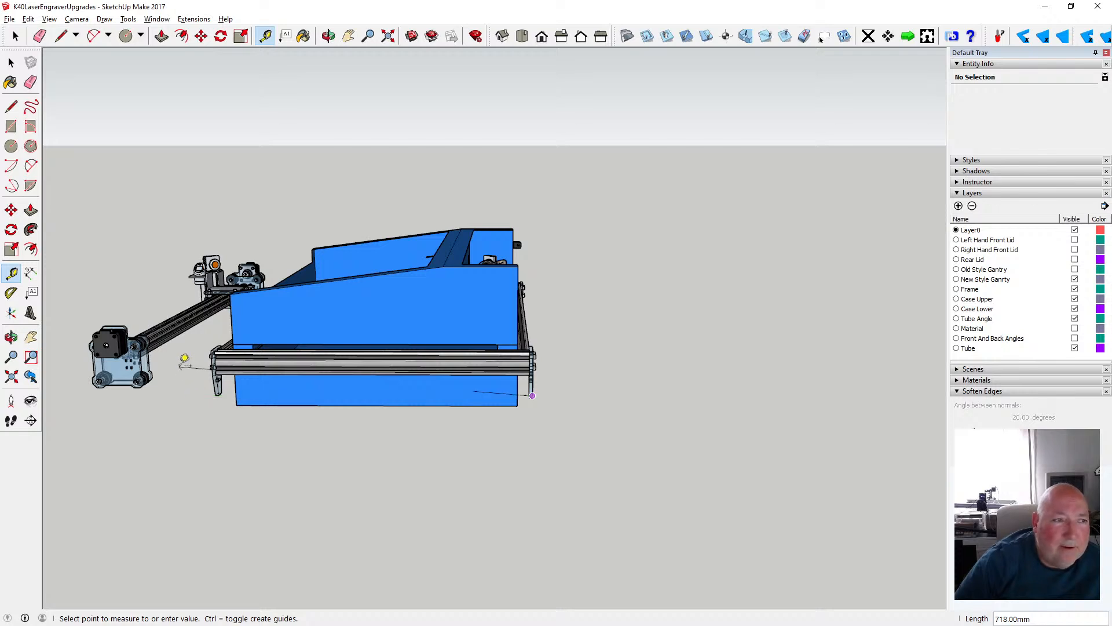
{"action": "left_click", "coordinate": [11, 63]}
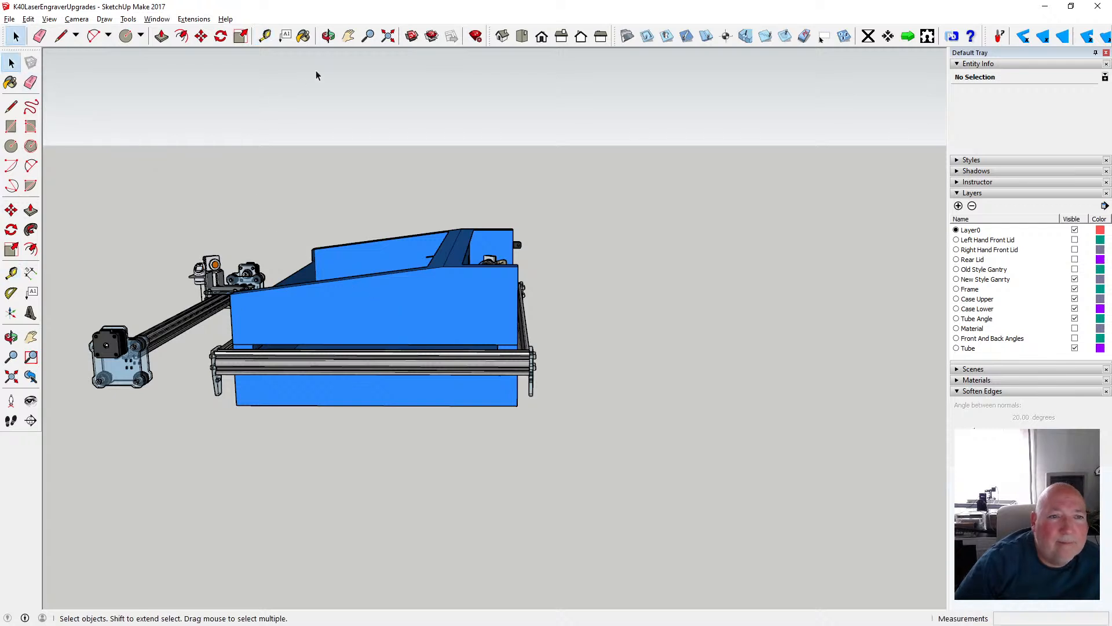
- Place a 600 mm guide along the green axis from the tip of the laser head's vertical line back into the case
{"action": "left_click", "coordinate": [328, 36]}
{"action": "left_click_drag", "start_coordinate": [245, 298], "coordinate": [339, 346]}
{"action": "left_click_drag", "start_coordinate": [216, 332], "coordinate": [191, 331]}
{"action": "left_click", "coordinate": [265, 36]}
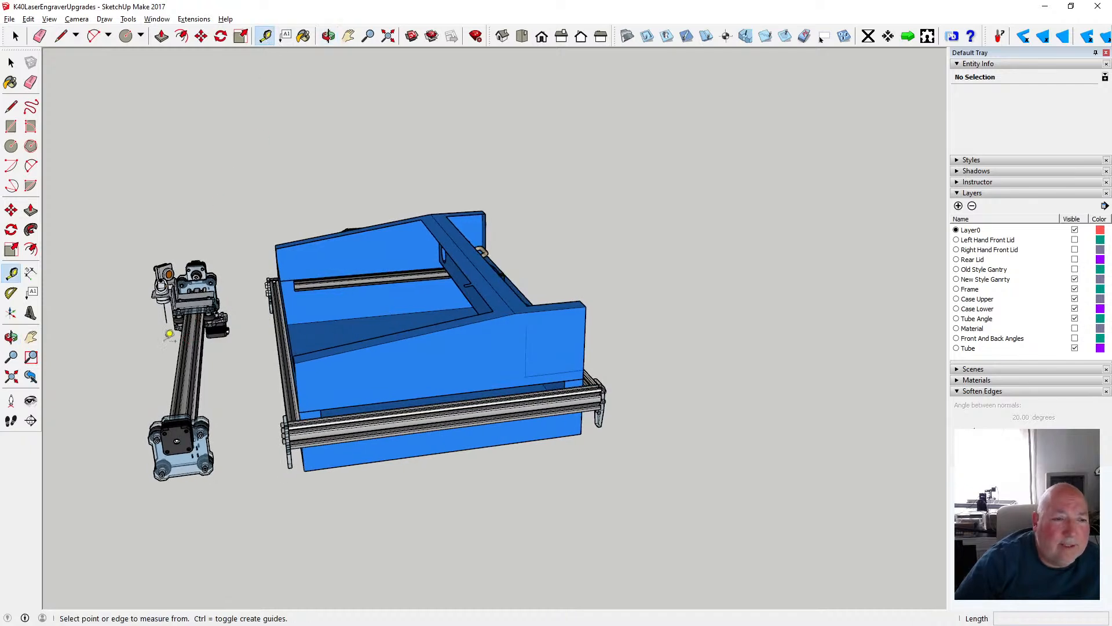
{"action": "left_click", "coordinate": [166, 322]}
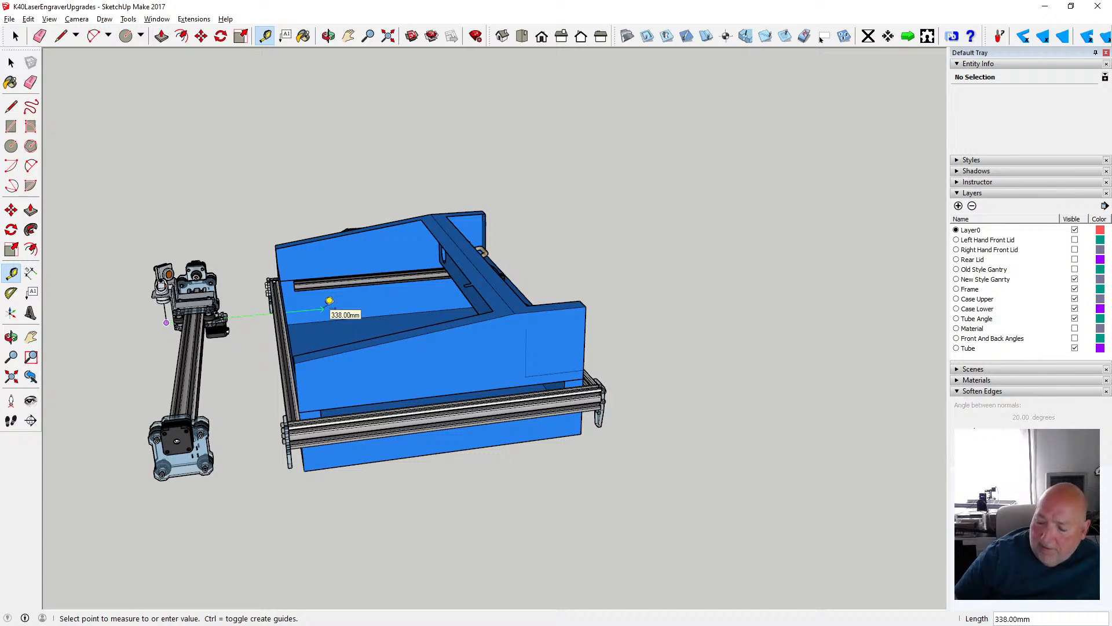
{"action": "type", "text": "600"}
{"action": "key", "text": "Return"}
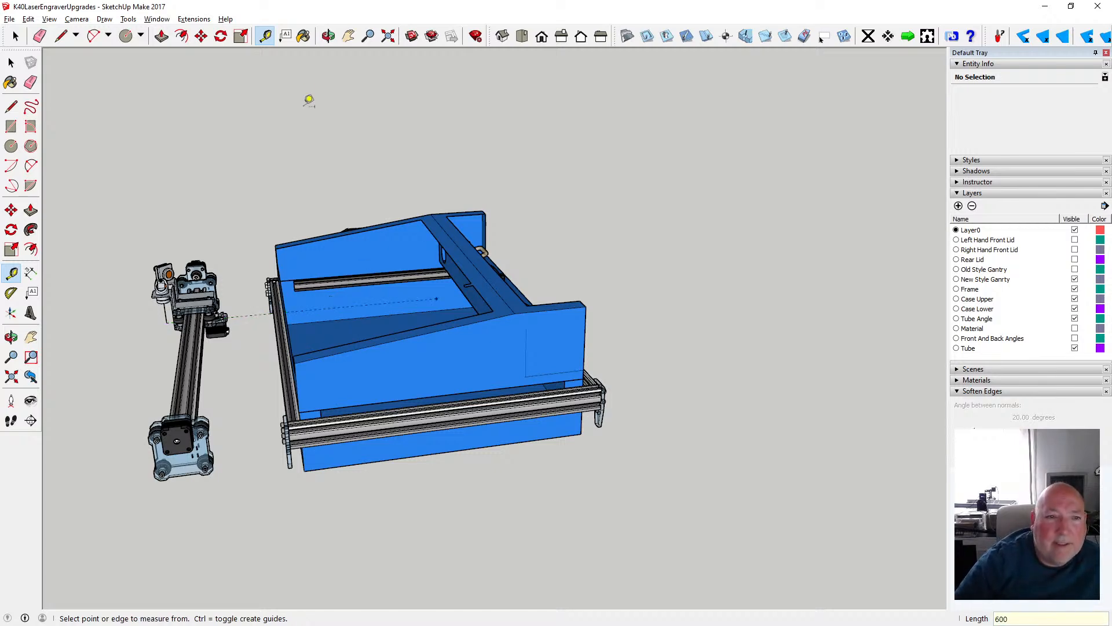
- Undo the guide line and the 600 mm gantry move
{"action": "left_click", "coordinate": [328, 36]}
{"action": "left_click_drag", "start_coordinate": [457, 290], "coordinate": [503, 281]}
{"action": "key", "text": "space"}
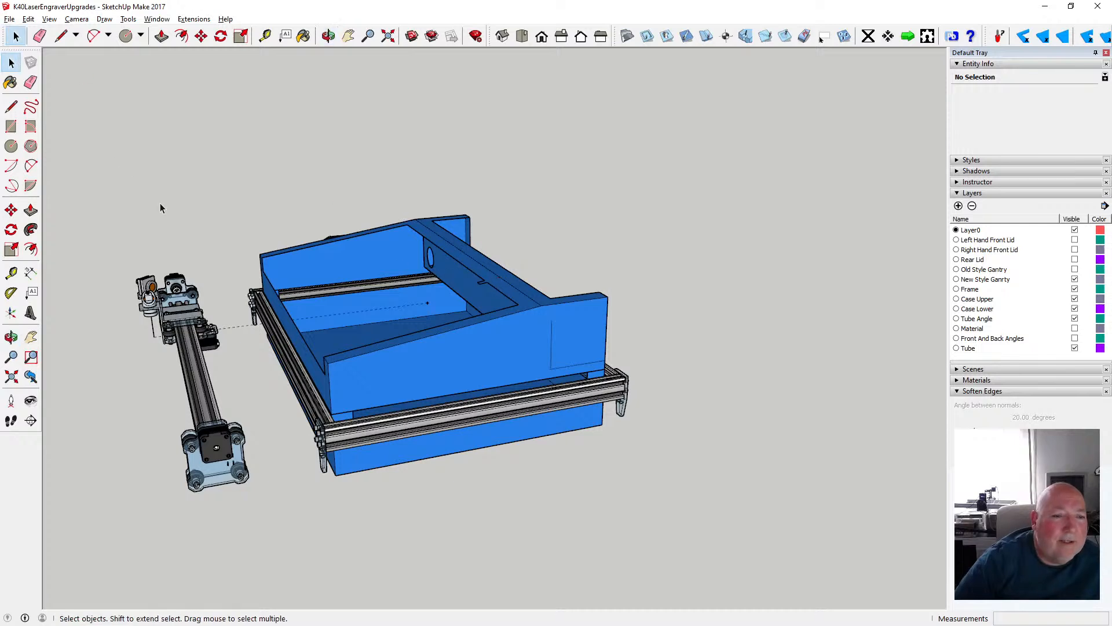
{"action": "left_click", "coordinate": [28, 19]}
{"action": "left_click", "coordinate": [58, 32]}
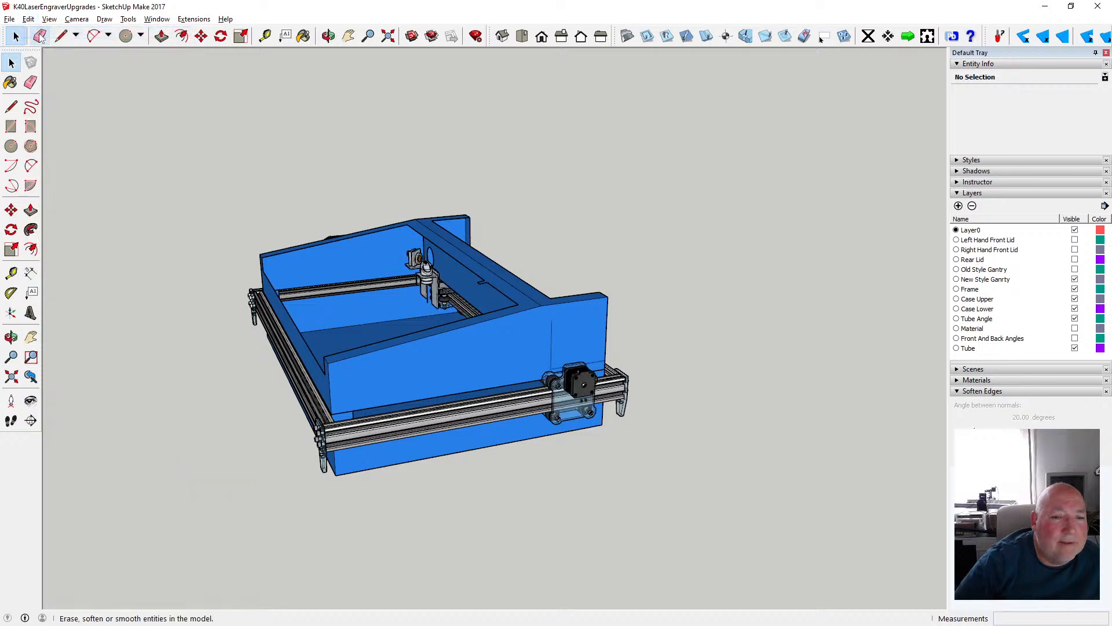
- Move the gantry group 500 mm along the green axis toward the front of the frame
{"action": "left_click", "coordinate": [200, 36]}
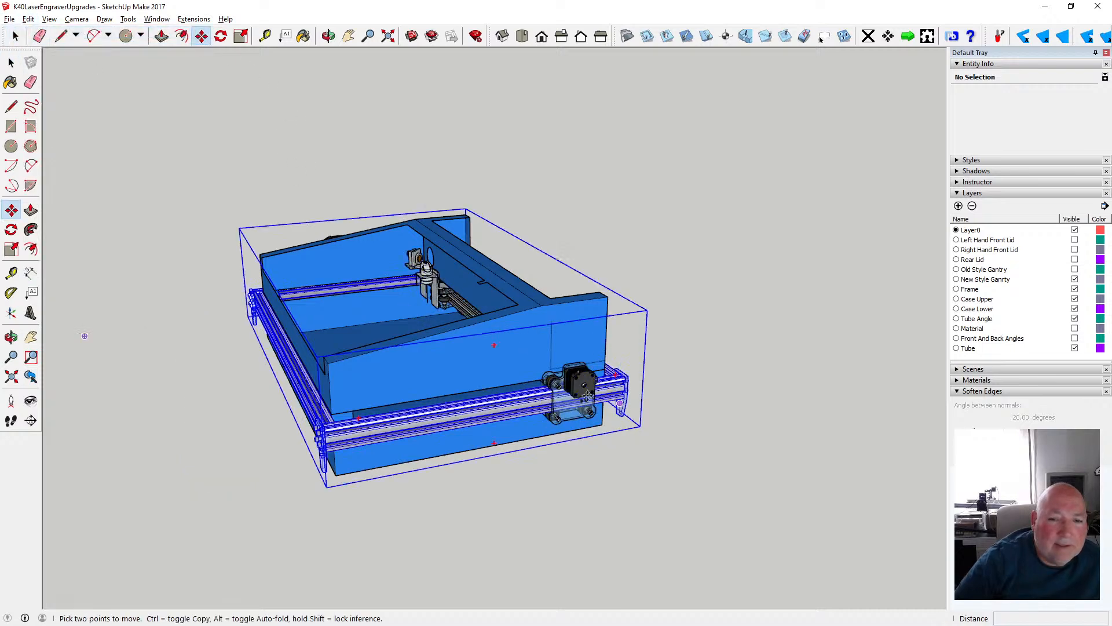
{"action": "left_click", "coordinate": [557, 392]}
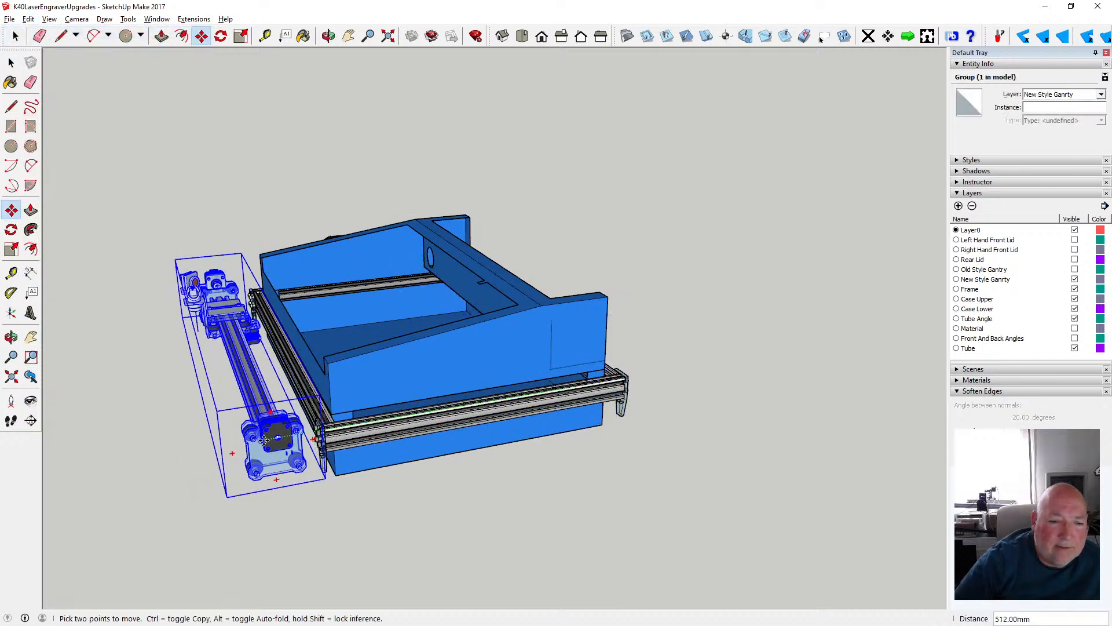
{"action": "type", "text": "500"}
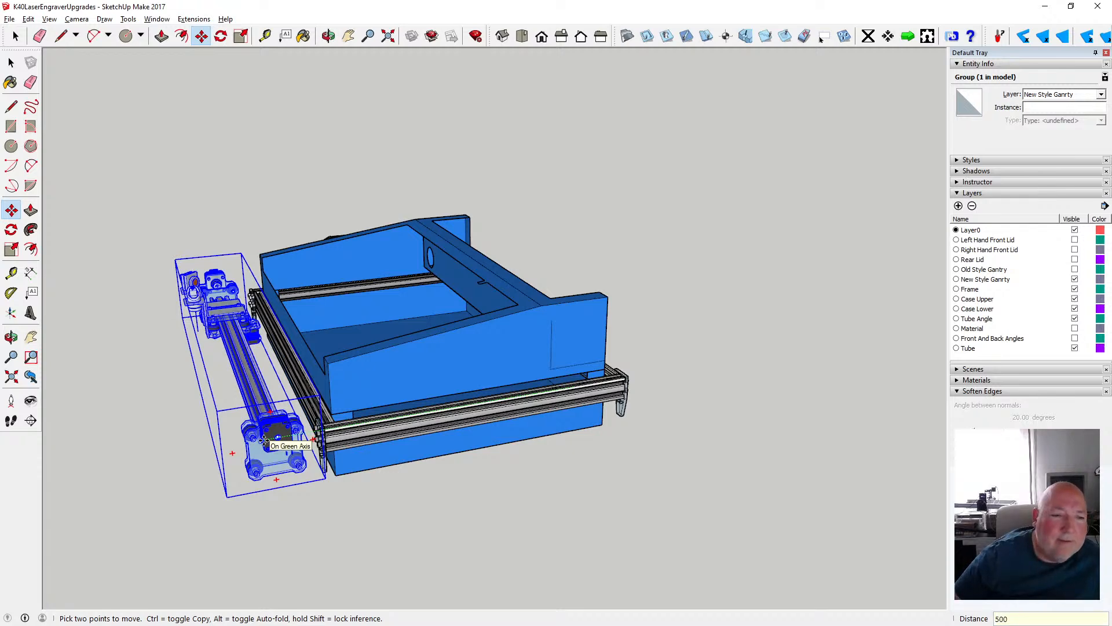
{"action": "key", "text": "Return"}
{"action": "key", "text": "space"}
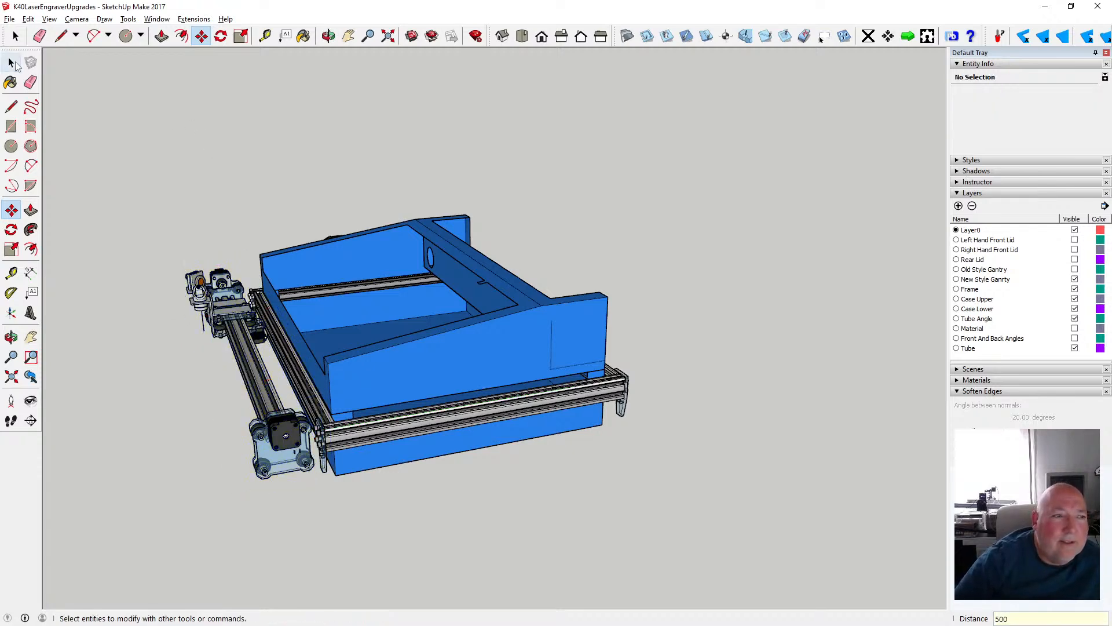
- Measure from the side rail's rear leg bracket forward past the gantry, and examine the gantry's 500 mm position from the side and front
{"action": "scroll", "coordinate": [323, 450], "scroll_direction": "up", "scroll_amount": 1}
{"action": "scroll", "coordinate": [323, 450], "scroll_direction": "up", "scroll_amount": 3}
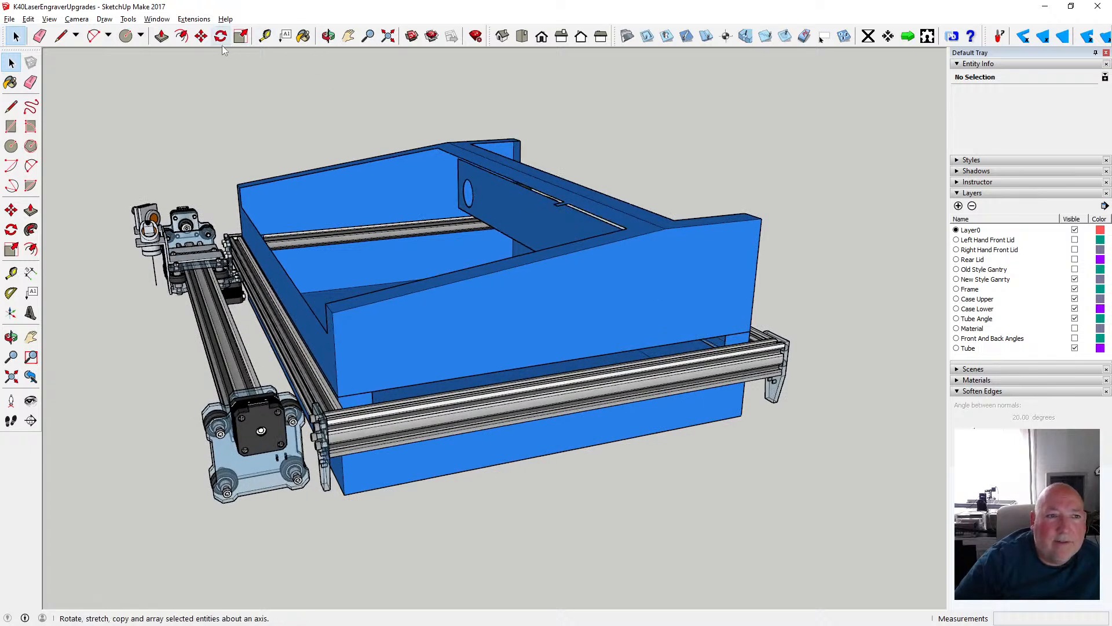
{"action": "left_click", "coordinate": [264, 36]}
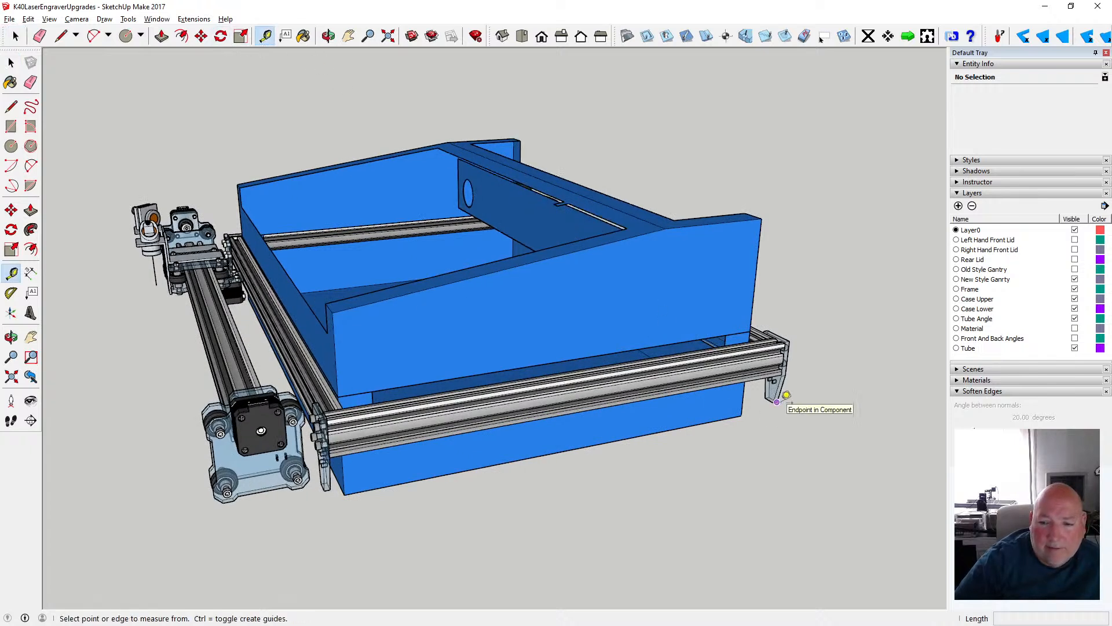
{"action": "left_click", "coordinate": [777, 401]}
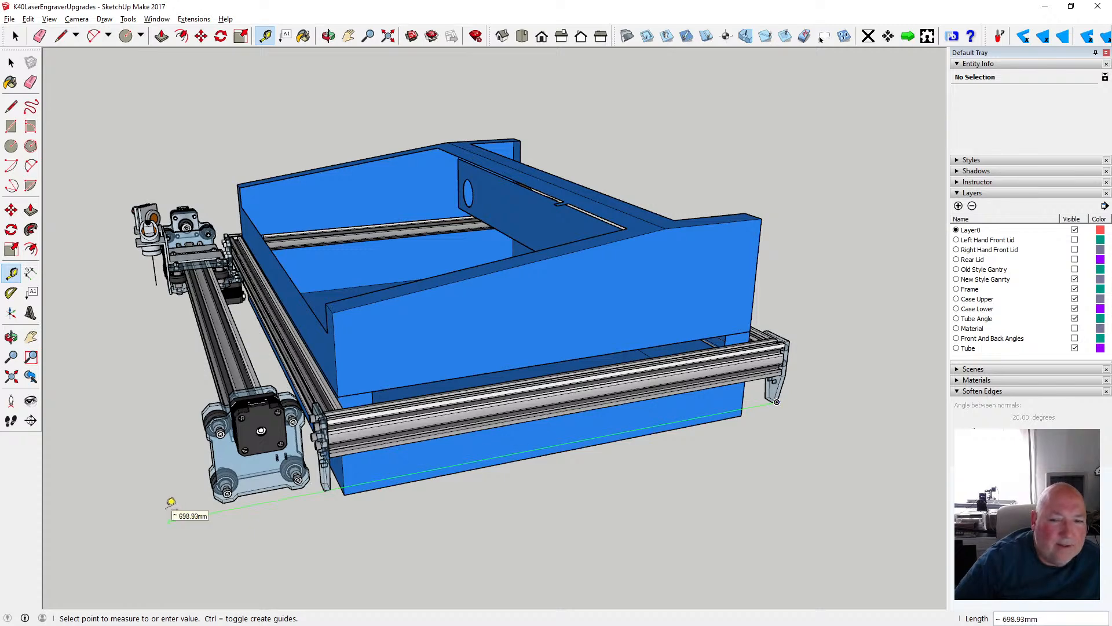
{"action": "key", "text": "space"}
{"action": "scroll", "coordinate": [78, 245], "scroll_direction": "down", "scroll_amount": 1}
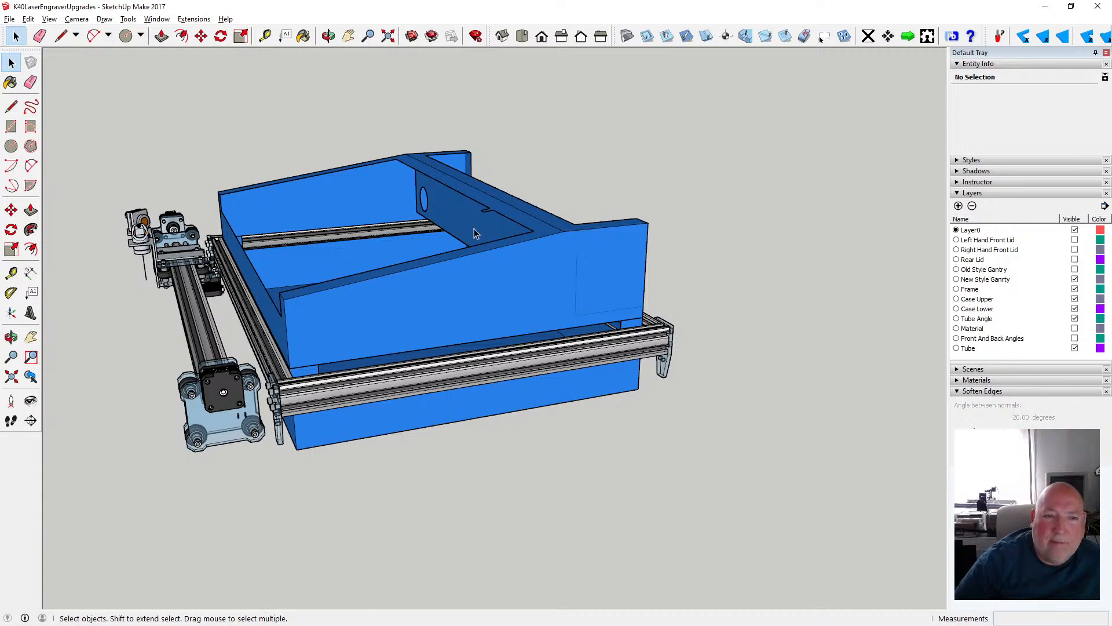
{"action": "left_click", "coordinate": [328, 36]}
{"action": "left_click_drag", "start_coordinate": [405, 232], "coordinate": [413, 171]}
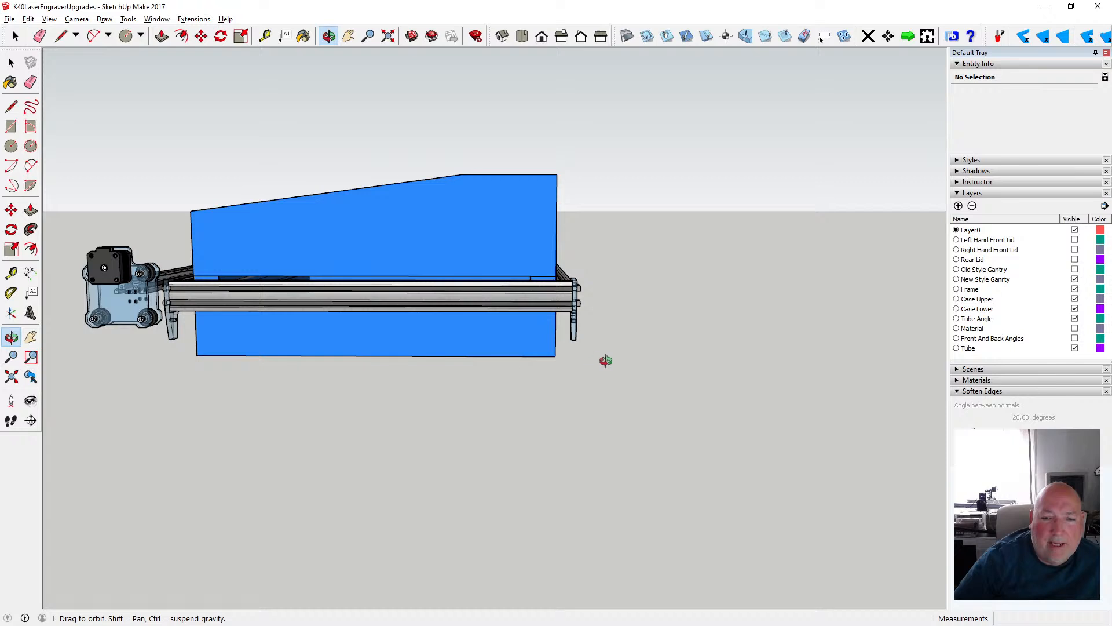
{"action": "left_click_drag", "start_coordinate": [534, 359], "coordinate": [489, 299]}
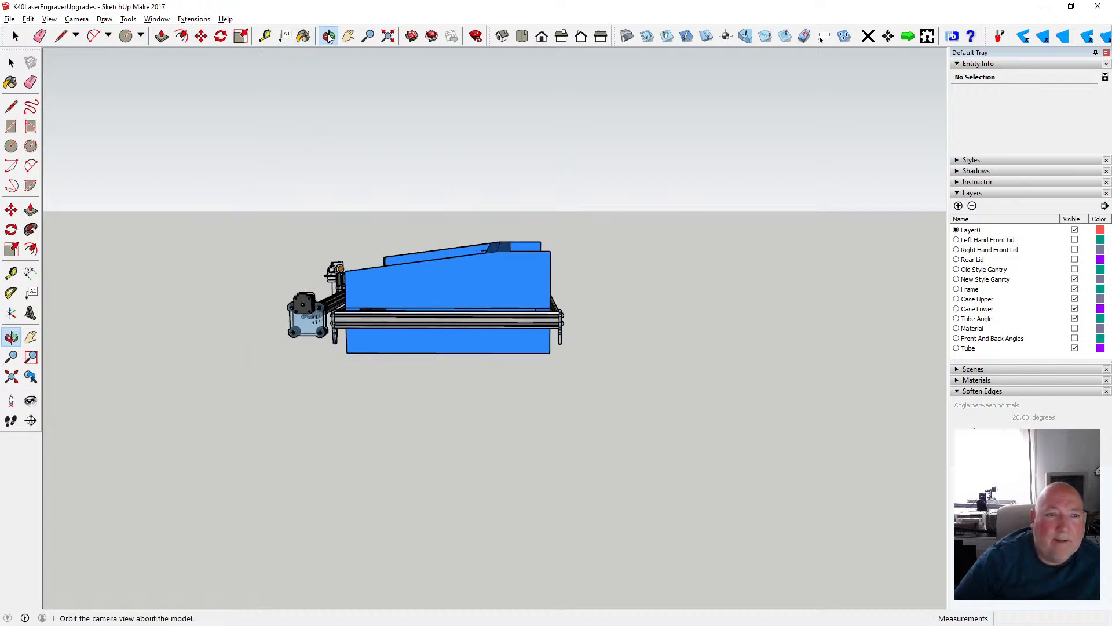
{"action": "left_click_drag", "start_coordinate": [279, 91], "coordinate": [493, 156]}
{"action": "key", "text": "space"}
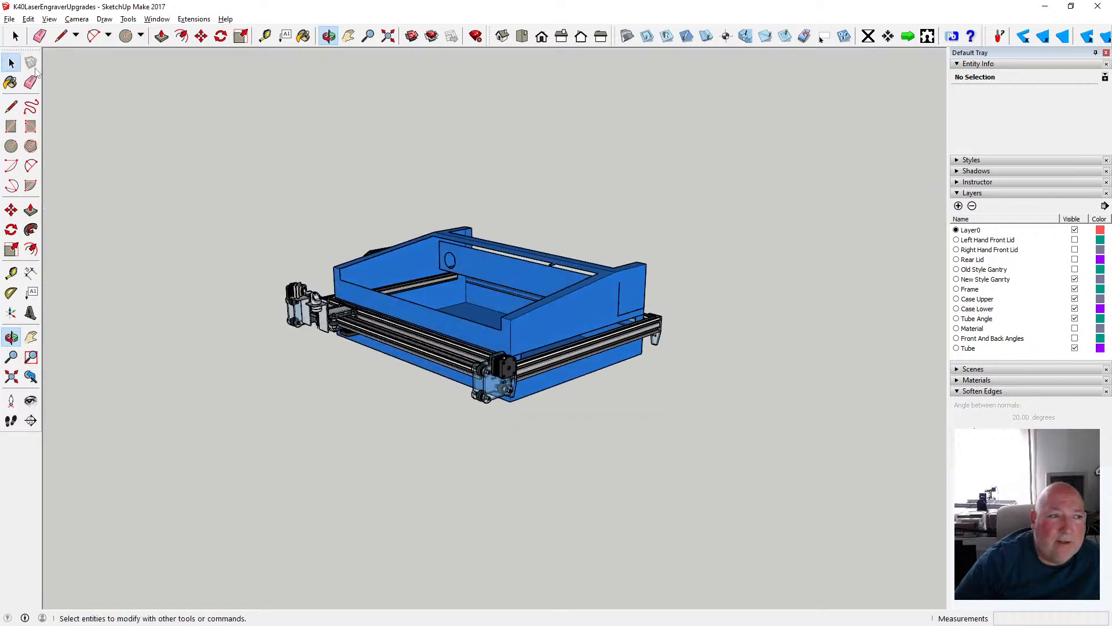
- Save the model with the gantry in its 500 mm forward position
{"action": "scroll", "coordinate": [134, 114], "scroll_direction": "down", "scroll_amount": 2}
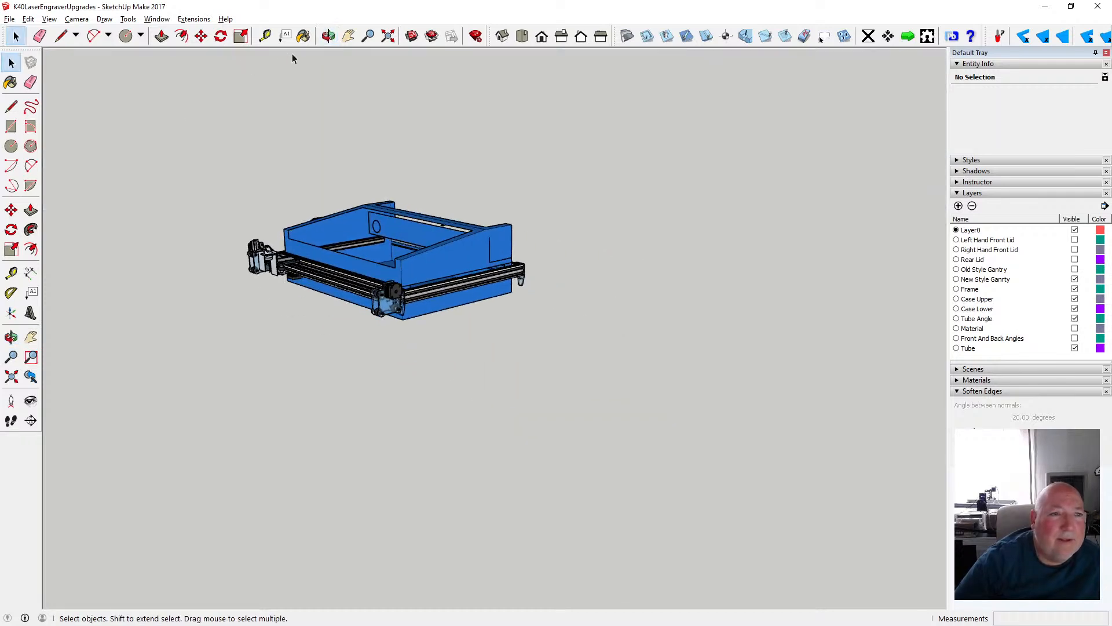
{"action": "left_click", "coordinate": [10, 18]}
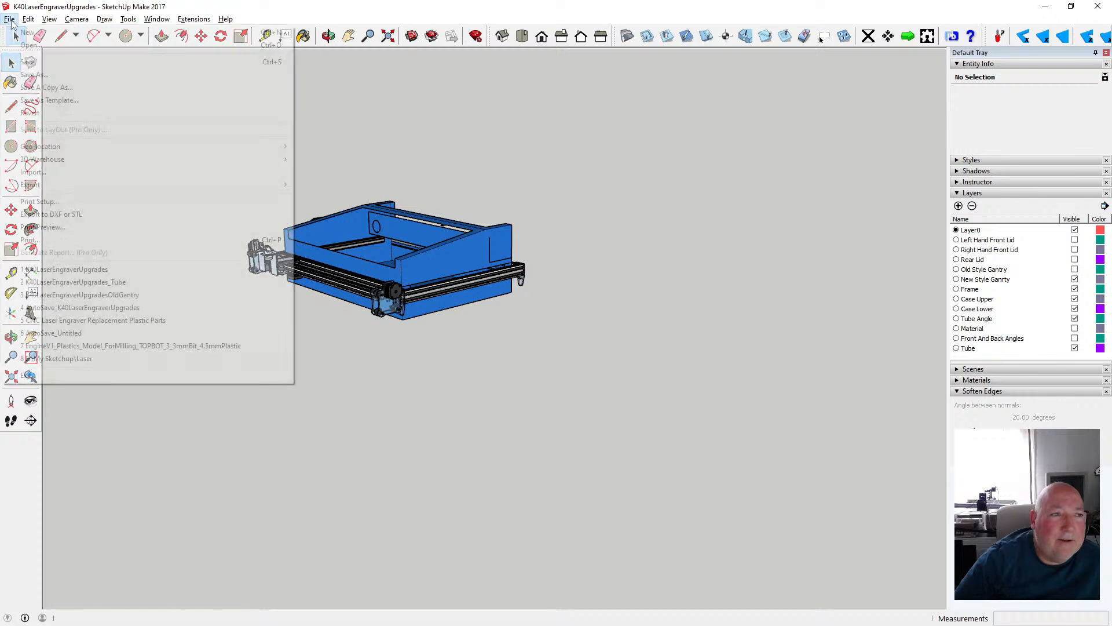
{"action": "left_click", "coordinate": [24, 59]}
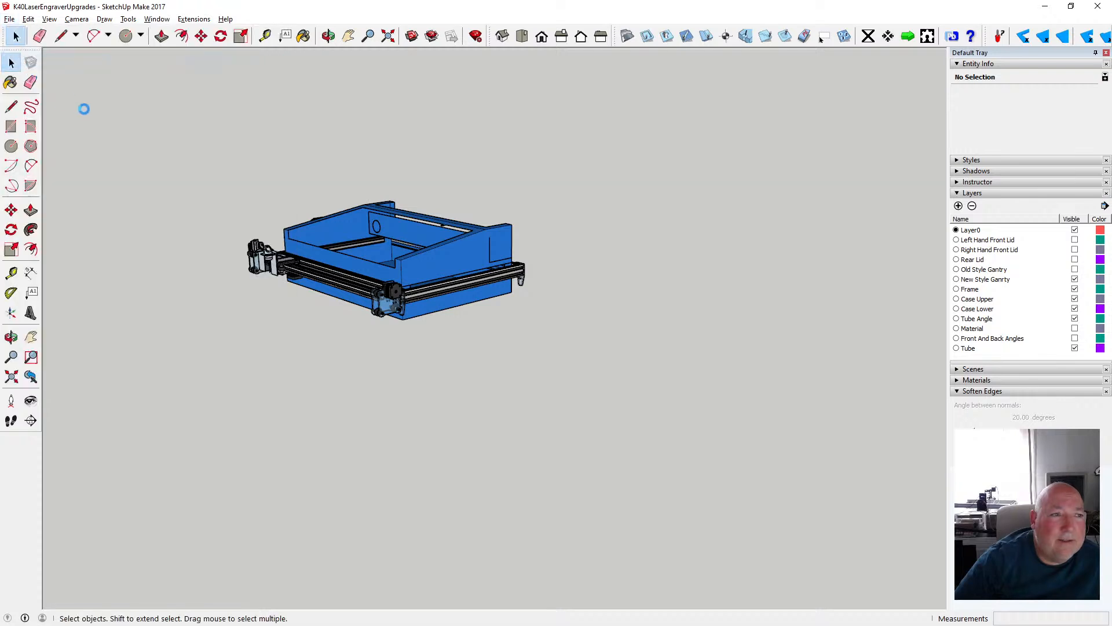
- Draw a flat 1200 by 600 mm rectangle on the ground in front of the machine
{"action": "left_click", "coordinate": [11, 126]}
{"action": "left_click", "coordinate": [312, 396]}
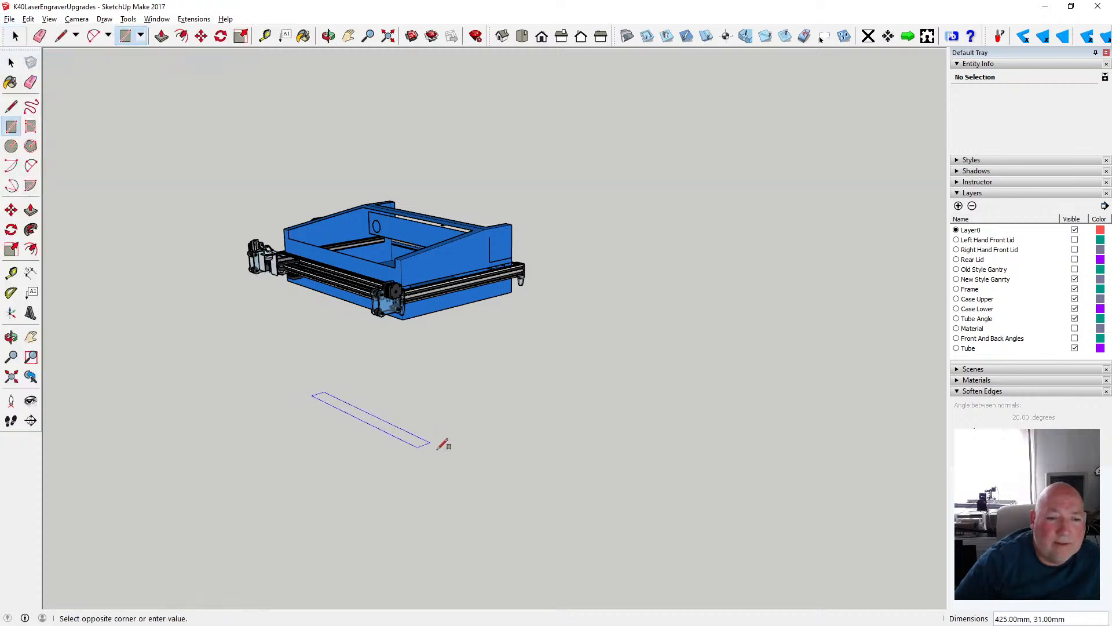
{"action": "type", "text": "1200,600"}
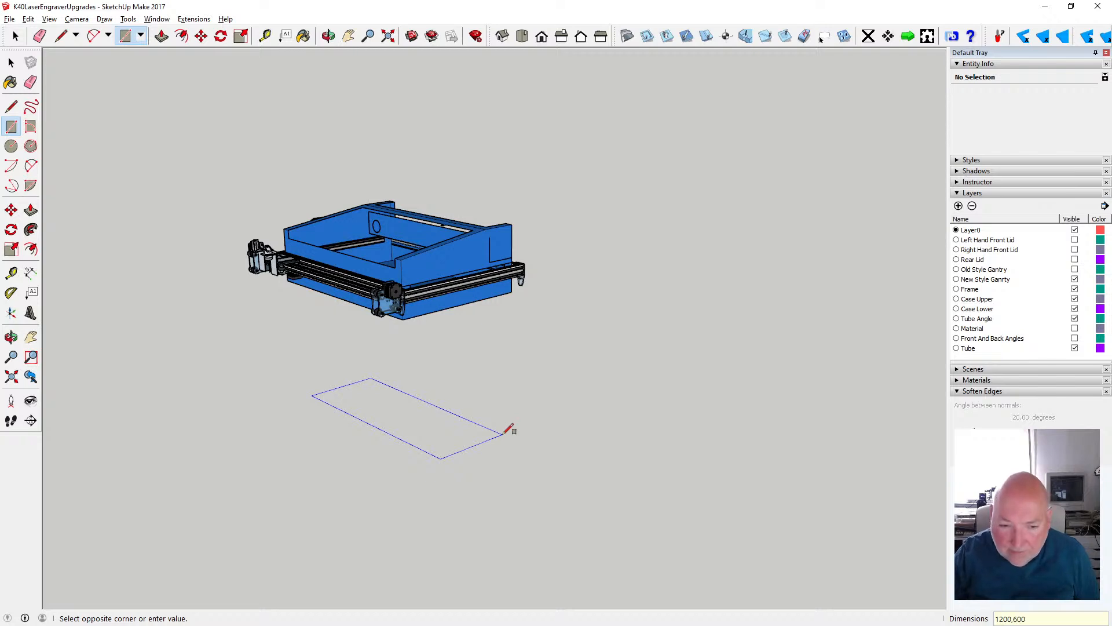
{"action": "key", "text": "Return"}
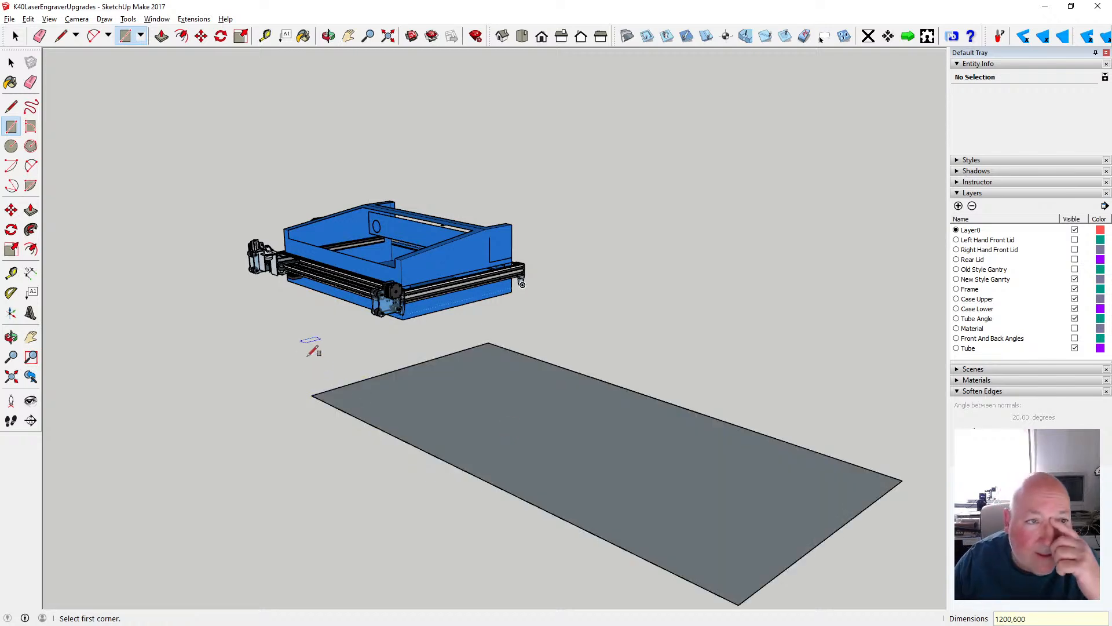
- Push/Pull the 1200 by 600 mm rectangle upward to a thickness of 34 mm
{"action": "left_click", "coordinate": [162, 36]}
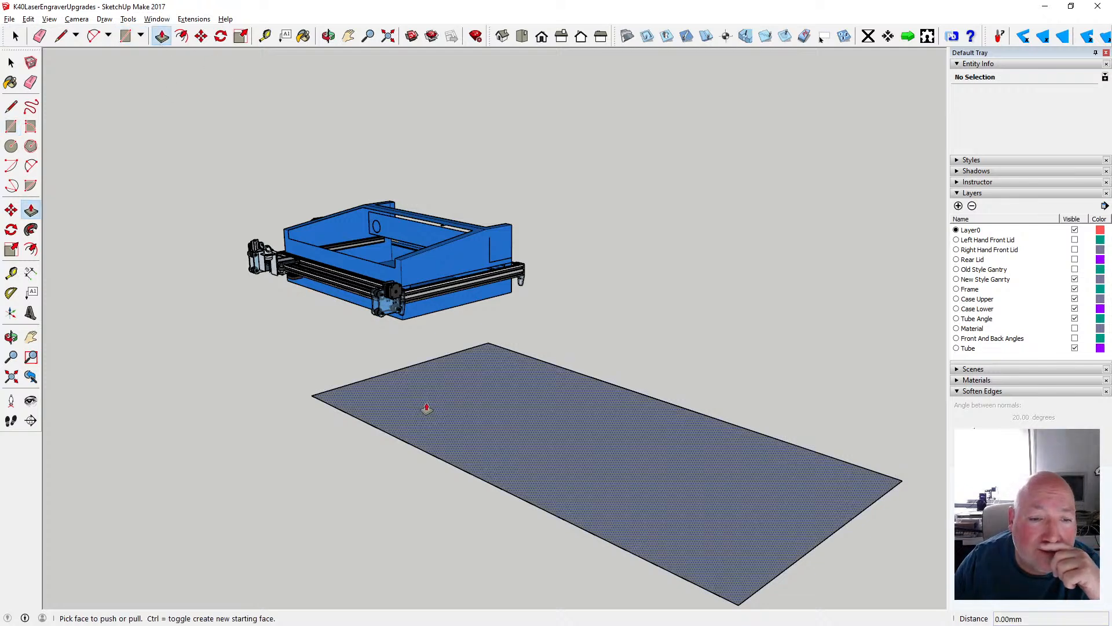
{"action": "left_click", "coordinate": [427, 409]}
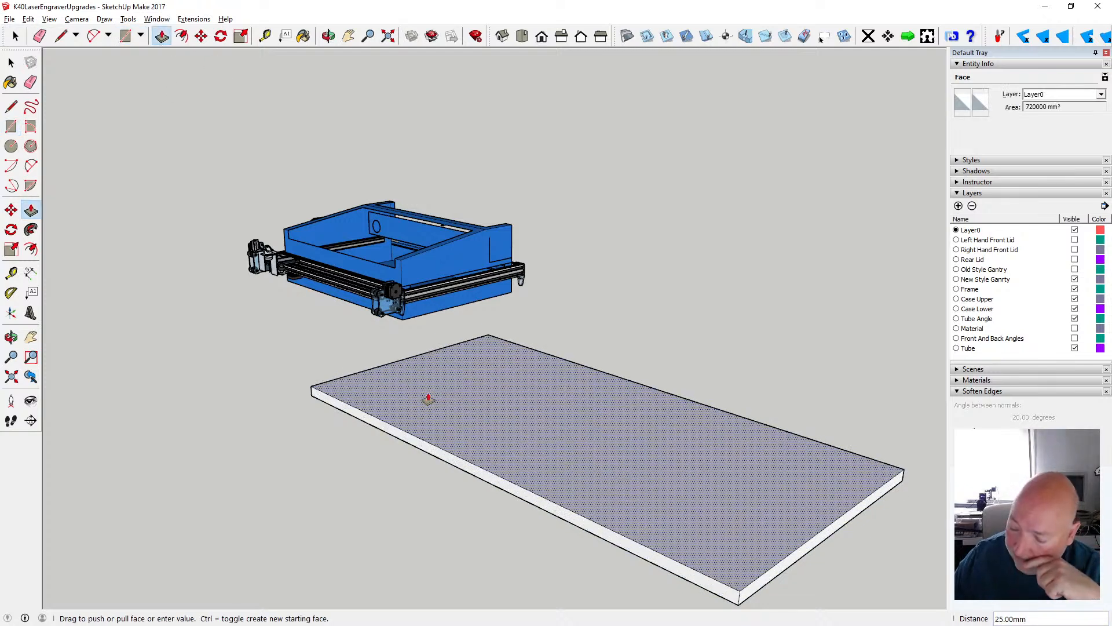
{"action": "key", "text": "Return"}
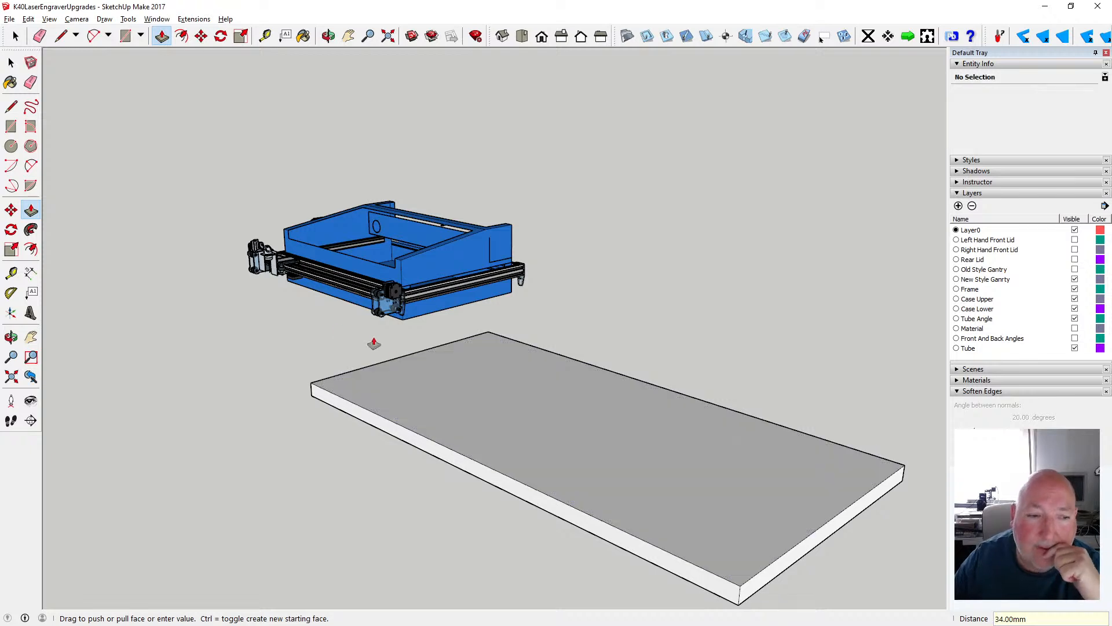
{"action": "key", "text": "space"}
- Select the whole 1200 by 600 mm slab and make it a group
{"action": "left_click", "coordinate": [329, 36]}
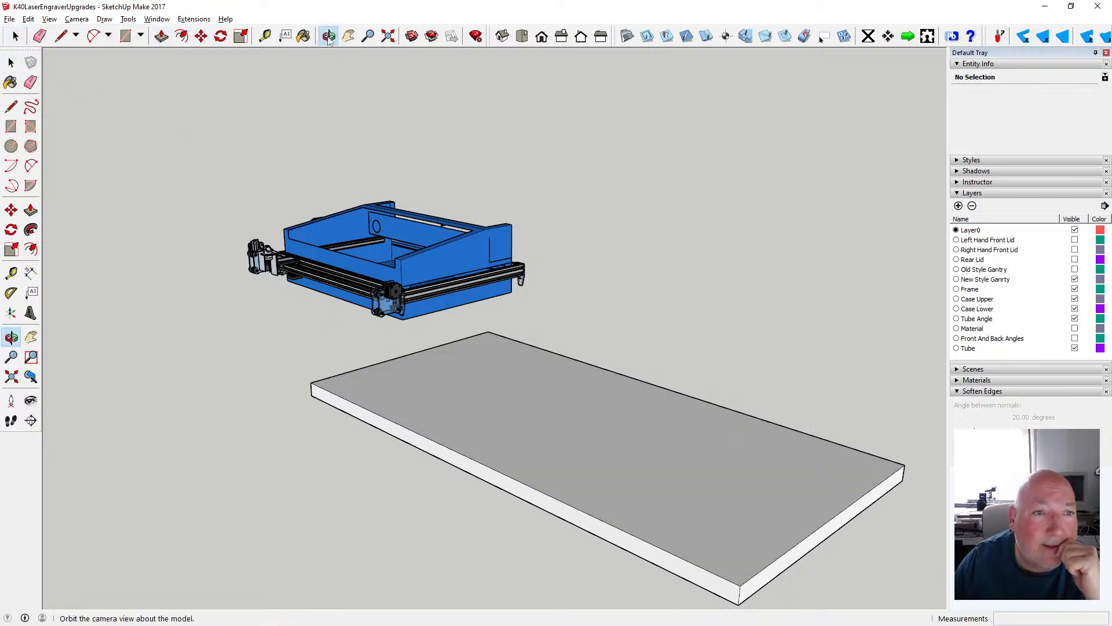
{"action": "scroll", "coordinate": [316, 53], "scroll_direction": "down", "scroll_amount": 2}
{"action": "left_click_drag", "start_coordinate": [269, 128], "coordinate": [353, 181]}
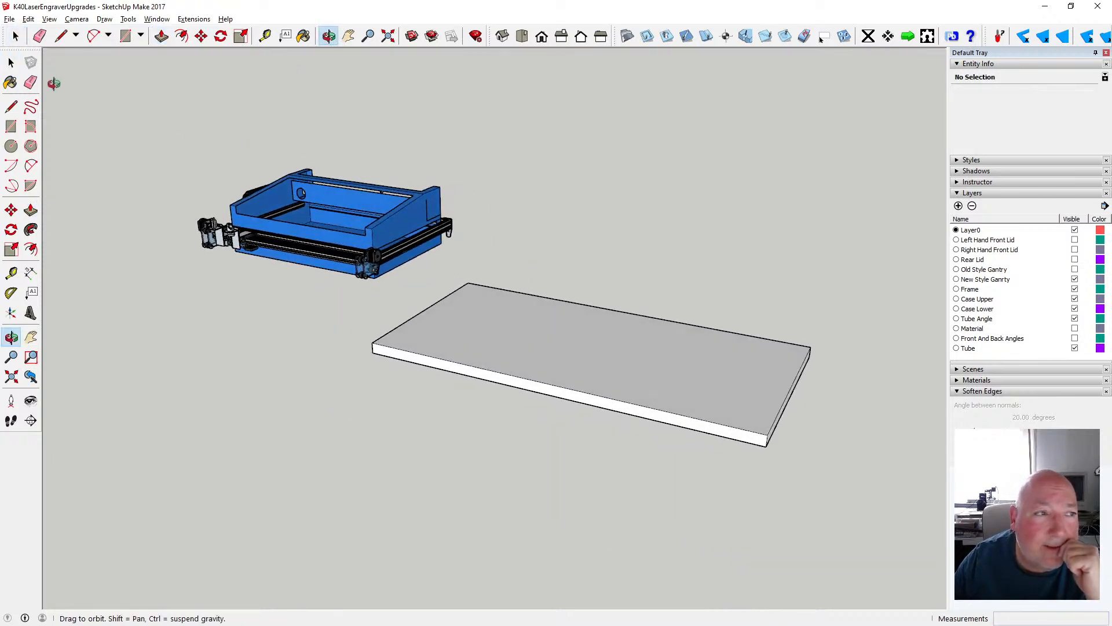
{"action": "key", "text": "space"}
{"action": "left_click_drag", "start_coordinate": [446, 326], "coordinate": [812, 452]}
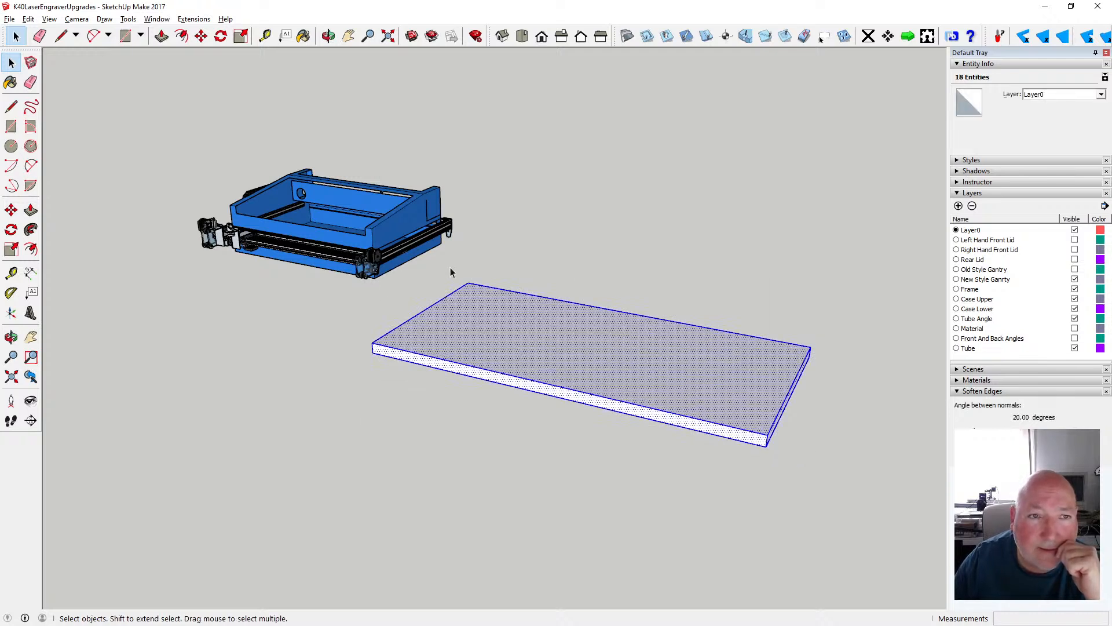
{"action": "key", "text": "o"}
{"action": "left_click_drag", "start_coordinate": [359, 116], "coordinate": [390, 112]}
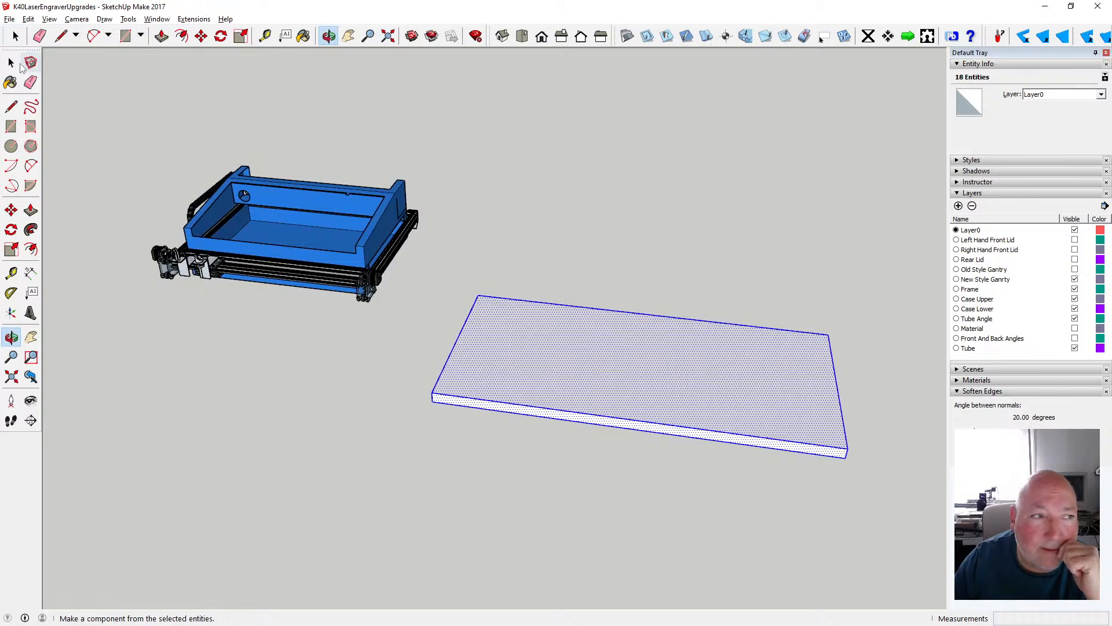
{"action": "left_click", "coordinate": [12, 63]}
{"action": "mouse_move", "coordinate": [429, 264]}
{"action": "left_mouse_down"}
{"action": "mouse_move", "coordinate": [763, 469]}
{"action": "mouse_move", "coordinate": [856, 477]}
{"action": "left_mouse_up"}
{"action": "right_click", "coordinate": [649, 409]}
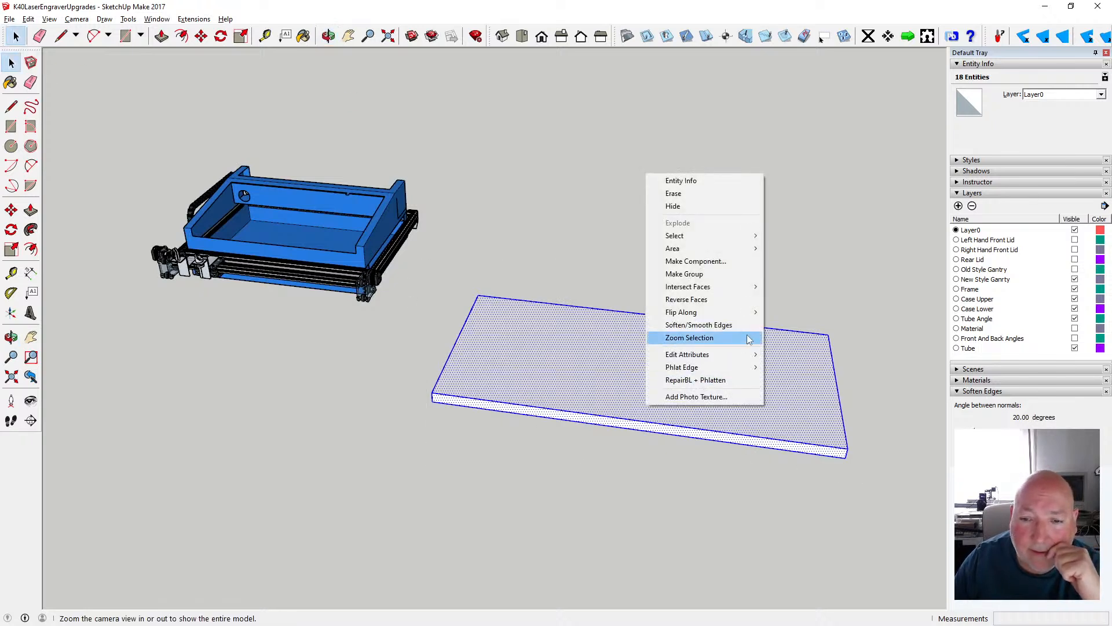
{"action": "left_click", "coordinate": [726, 275]}
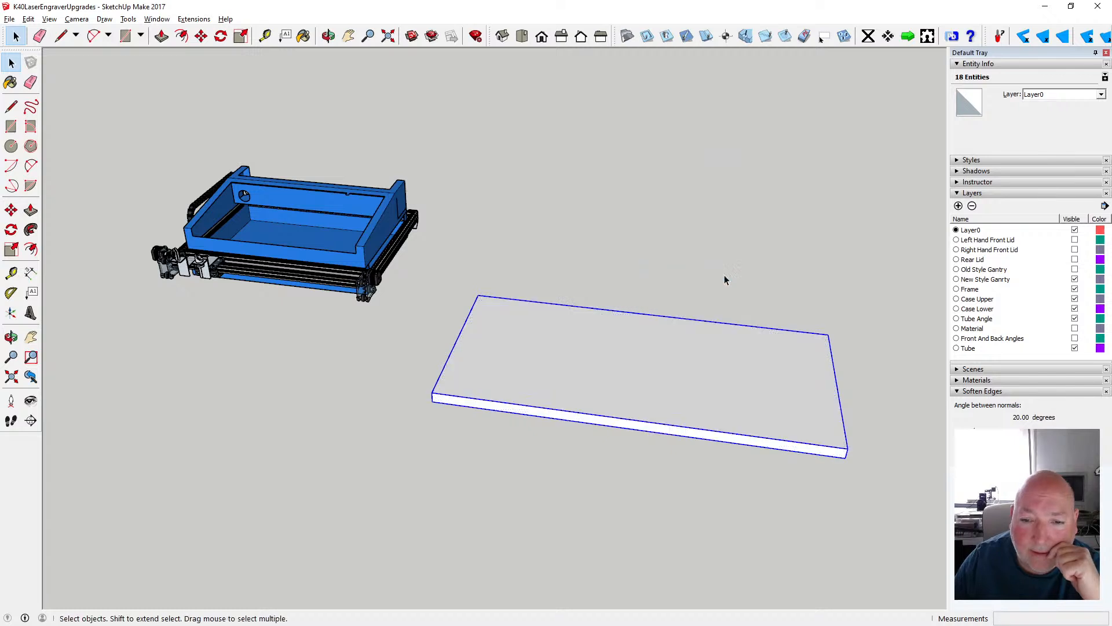
- Move the slab group about 1660 mm by its front right top corner to the gantry's right-hand wheel plates
{"action": "left_click", "coordinate": [199, 40]}
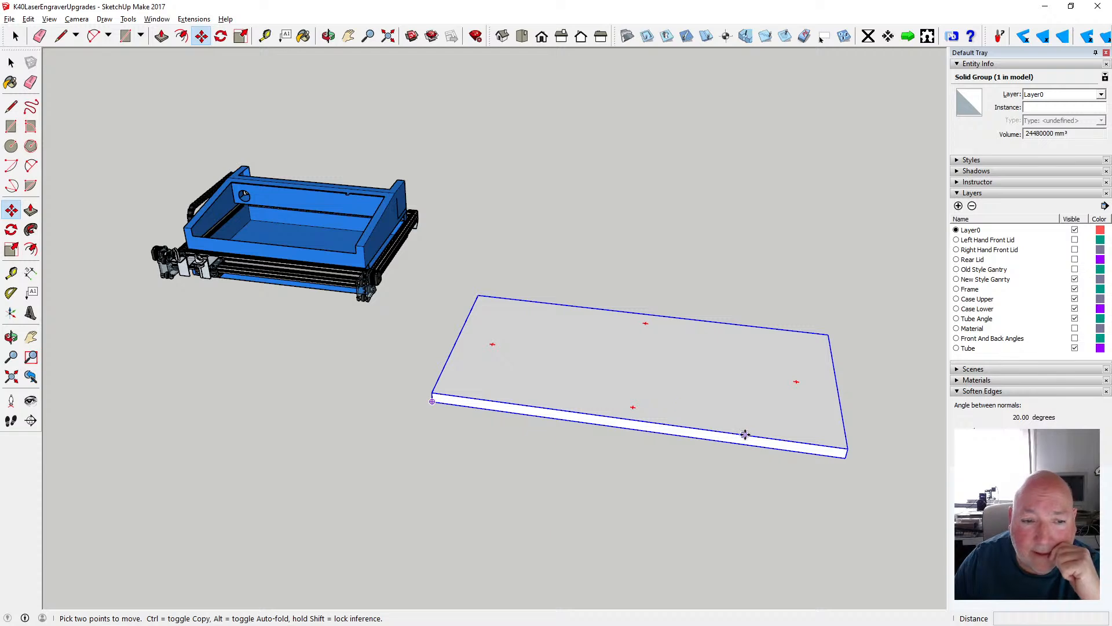
{"action": "left_click", "coordinate": [847, 450]}
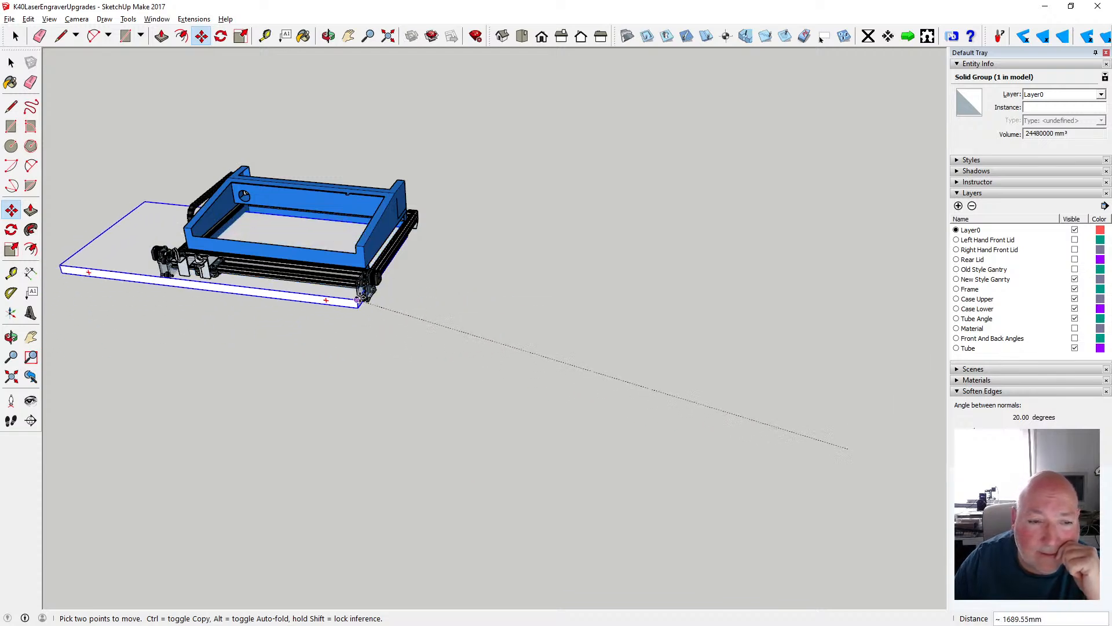
{"action": "scroll", "coordinate": [366, 288], "scroll_direction": "up", "scroll_amount": 5}
{"action": "scroll", "coordinate": [366, 288], "scroll_direction": "up", "scroll_amount": 8}
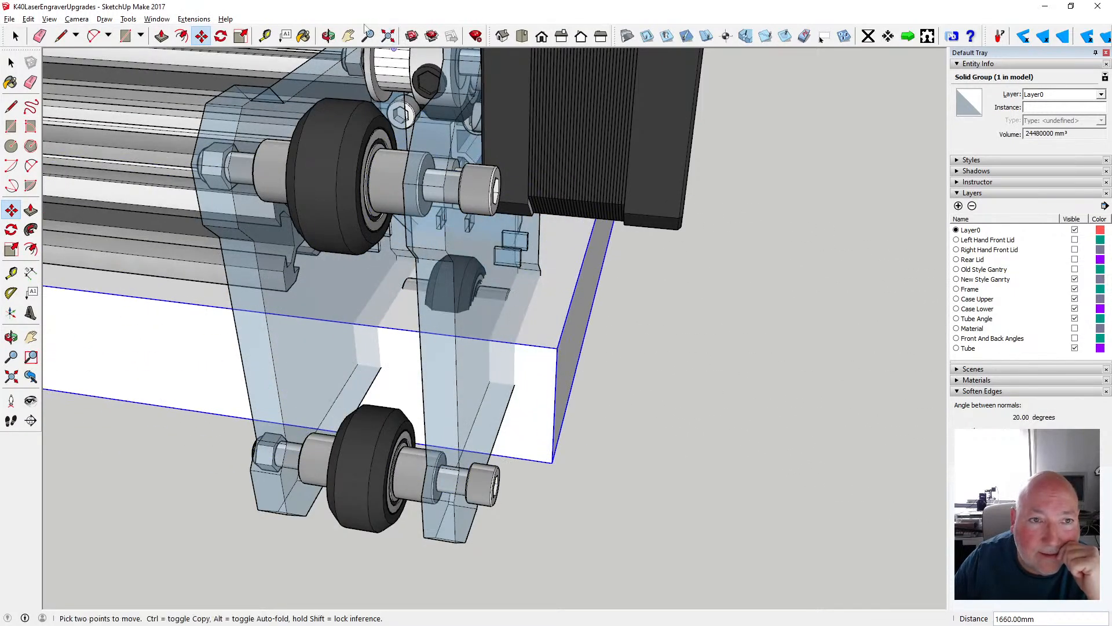
- Move the slab group so its rear right top corner meets the bottom of the frame's rear right leg
{"action": "left_click", "coordinate": [328, 36]}
{"action": "left_click_drag", "start_coordinate": [556, 157], "coordinate": [284, 198]}
{"action": "scroll", "coordinate": [285, 197], "scroll_direction": "down", "scroll_amount": 6}
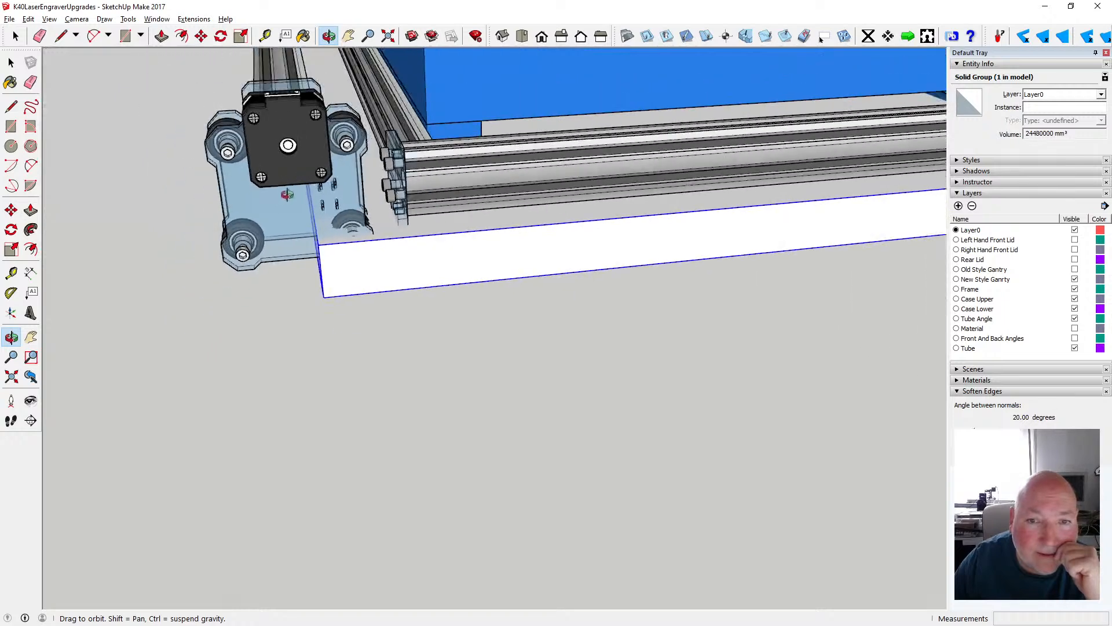
{"action": "scroll", "coordinate": [288, 194], "scroll_direction": "down", "scroll_amount": 4}
{"action": "left_click_drag", "start_coordinate": [673, 240], "coordinate": [423, 161]}
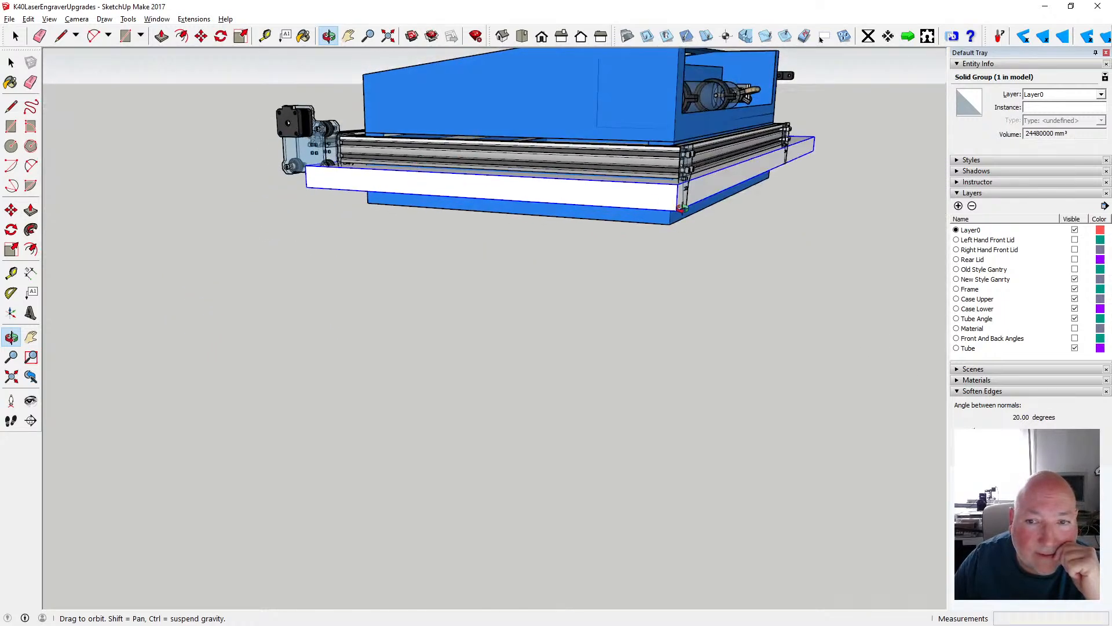
{"action": "scroll", "coordinate": [684, 207], "scroll_direction": "up", "scroll_amount": 5}
{"action": "left_click", "coordinate": [201, 36]}
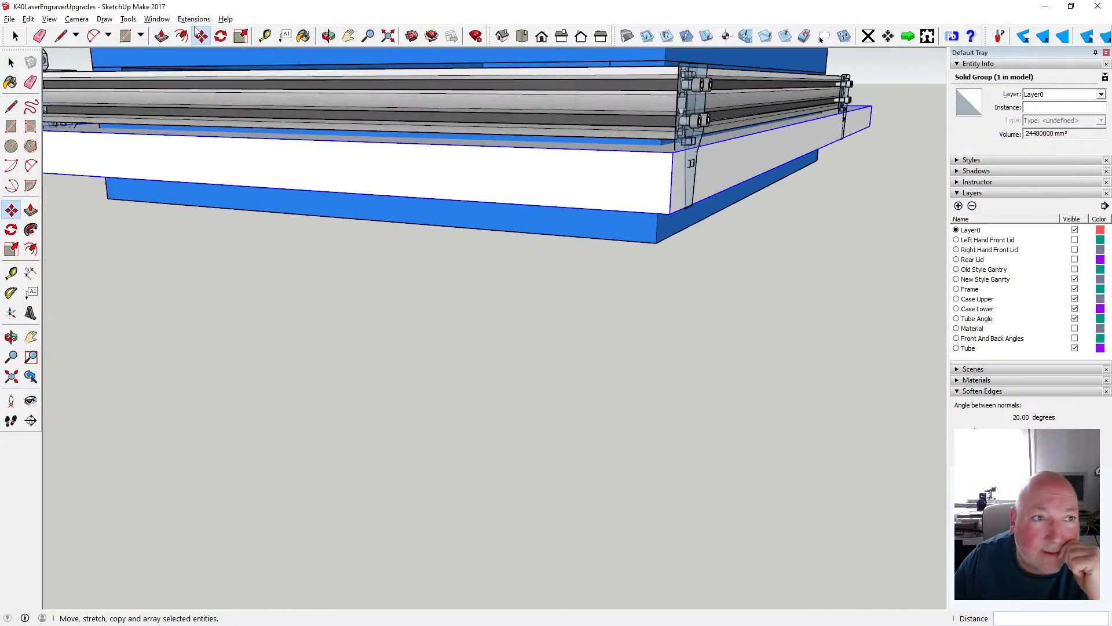
{"action": "left_click", "coordinate": [665, 217]}
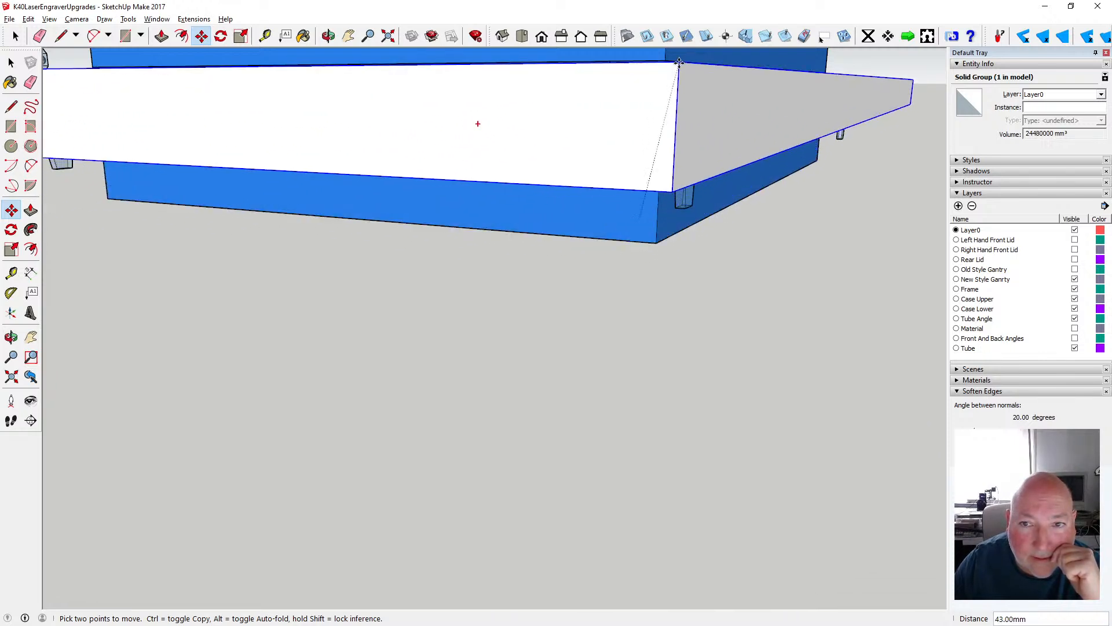
{"action": "scroll", "coordinate": [693, 182], "scroll_direction": "up", "scroll_amount": 3}
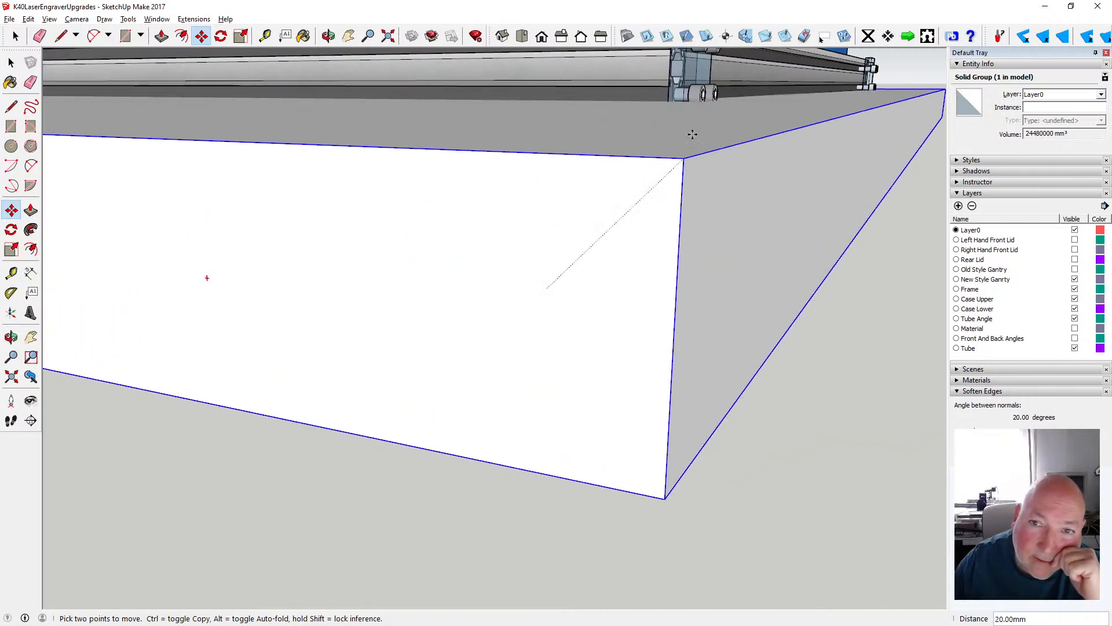
{"action": "scroll", "coordinate": [663, 114], "scroll_direction": "down", "scroll_amount": 4}
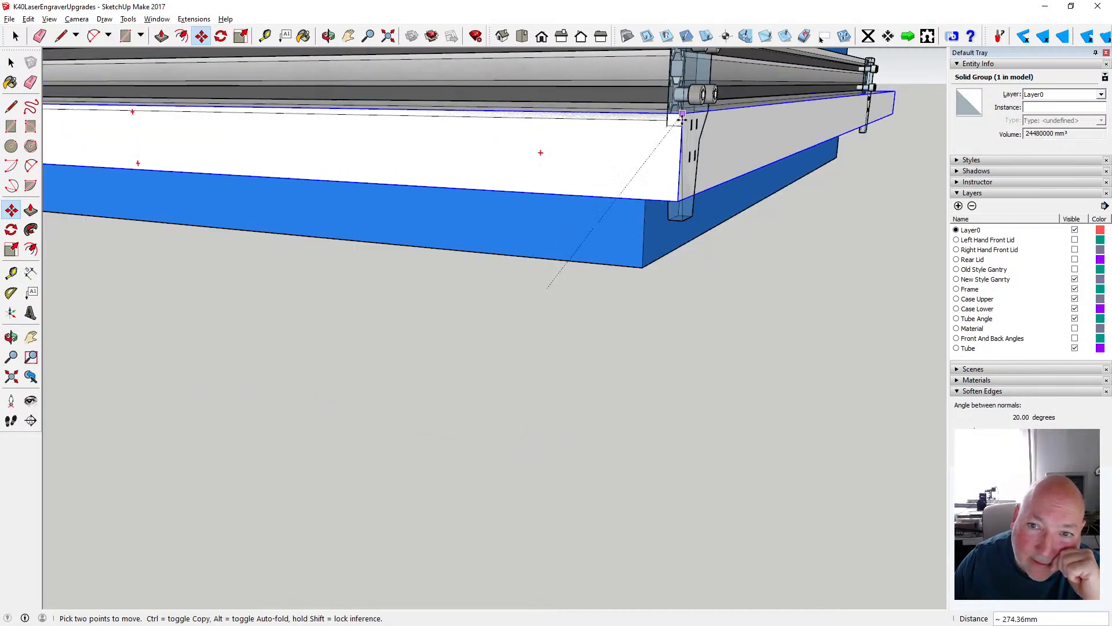
{"action": "scroll", "coordinate": [678, 214], "scroll_direction": "up", "scroll_amount": 4}
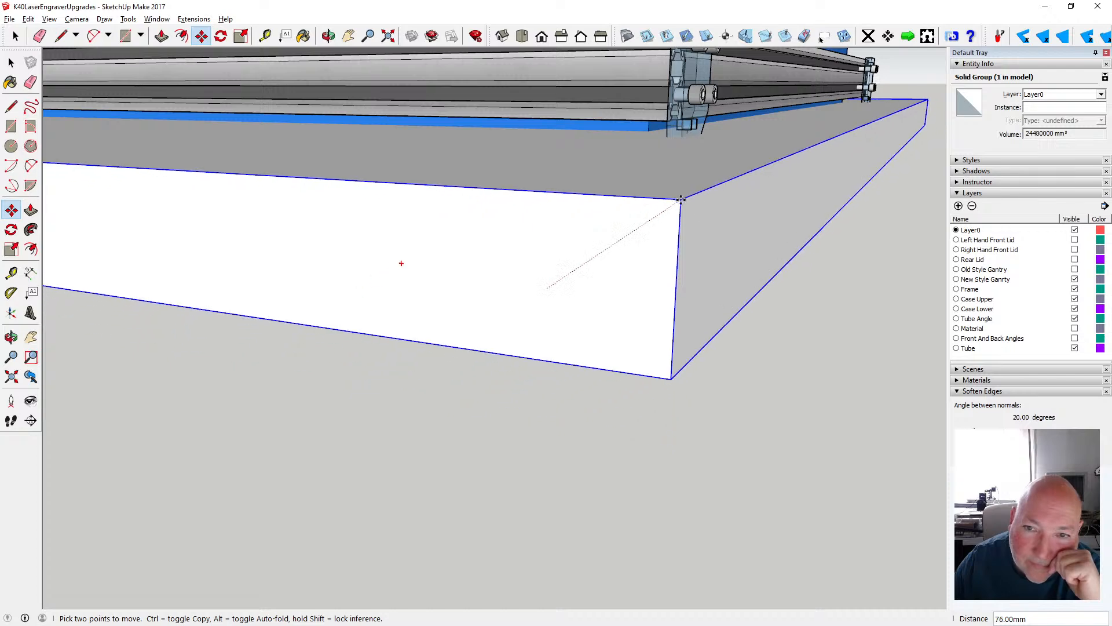
{"action": "scroll", "coordinate": [684, 130], "scroll_direction": "down", "scroll_amount": 2}
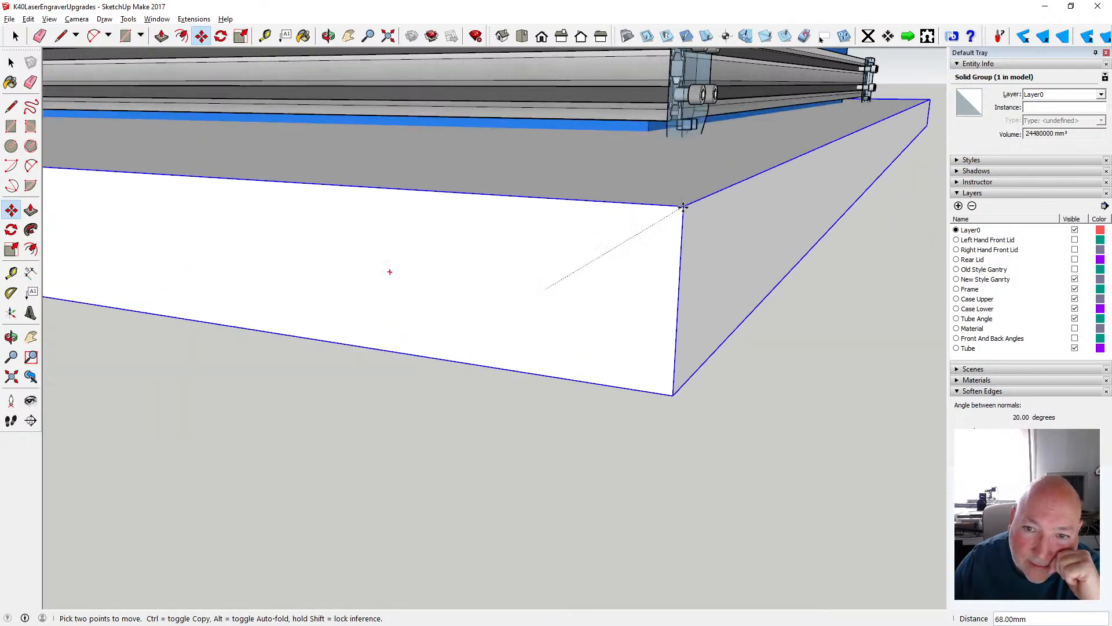
{"action": "scroll", "coordinate": [683, 145], "scroll_direction": "up", "scroll_amount": 4}
{"action": "scroll", "coordinate": [684, 151], "scroll_direction": "down", "scroll_amount": 2}
{"action": "scroll", "coordinate": [678, 172], "scroll_direction": "up", "scroll_amount": 2}
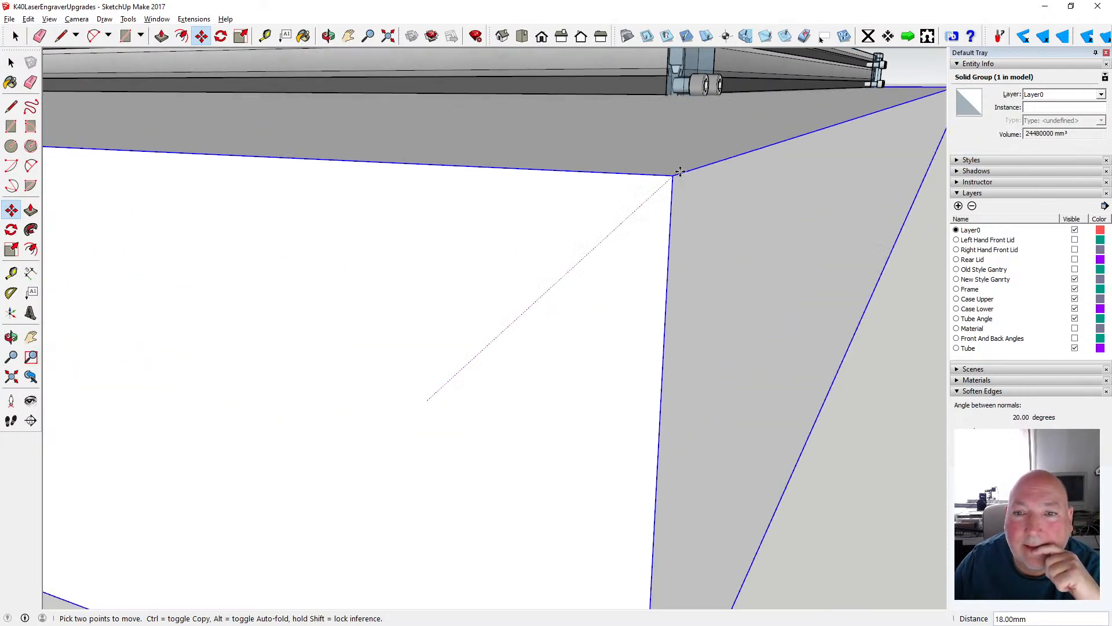
{"action": "scroll", "coordinate": [683, 175], "scroll_direction": "down", "scroll_amount": 4}
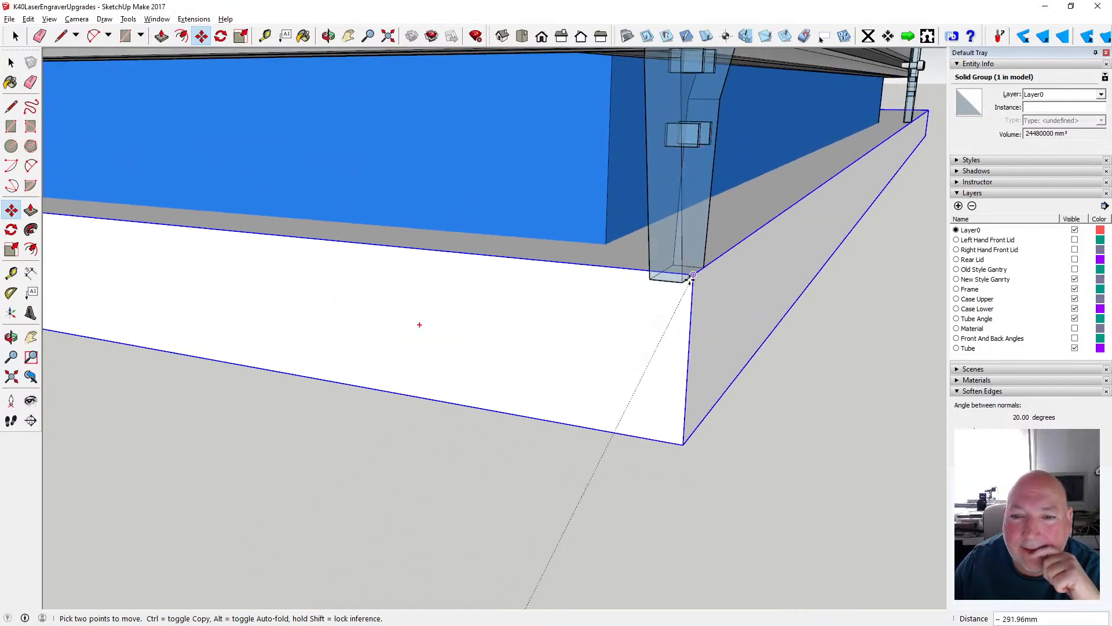
{"action": "left_click", "coordinate": [683, 282]}
- Move the slab group from the rear right leg's foot to the bottom rear right corner of the lower case
{"action": "key", "text": "o"}
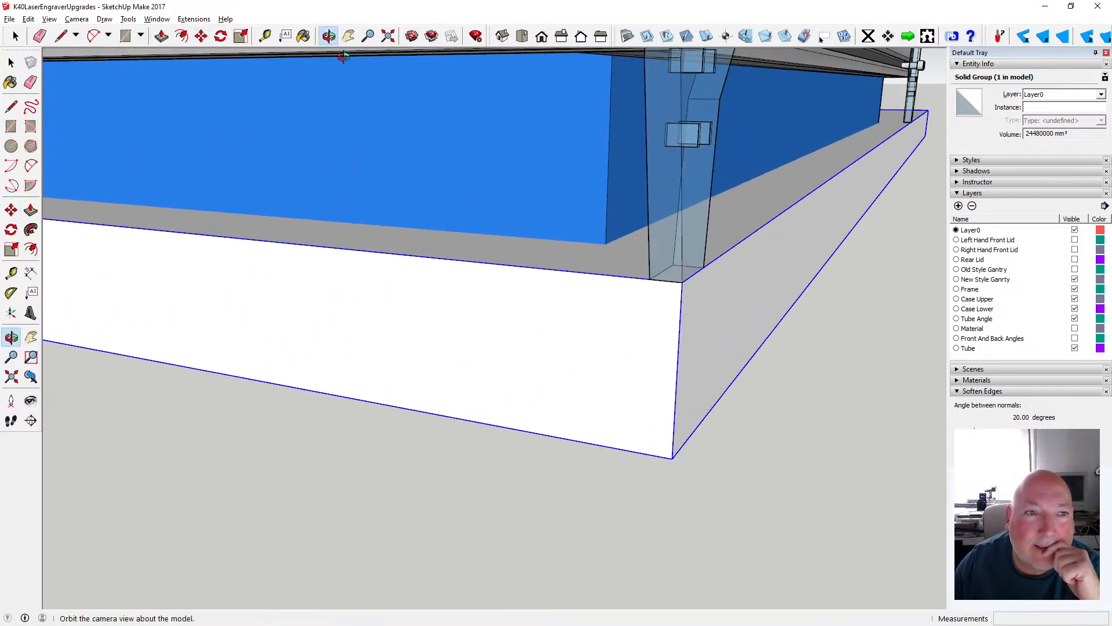
{"action": "left_click_drag", "start_coordinate": [494, 164], "coordinate": [382, 204]}
{"action": "scroll", "coordinate": [615, 200], "scroll_direction": "down", "scroll_amount": 5}
{"action": "scroll", "coordinate": [488, 209], "scroll_direction": "up", "scroll_amount": 2}
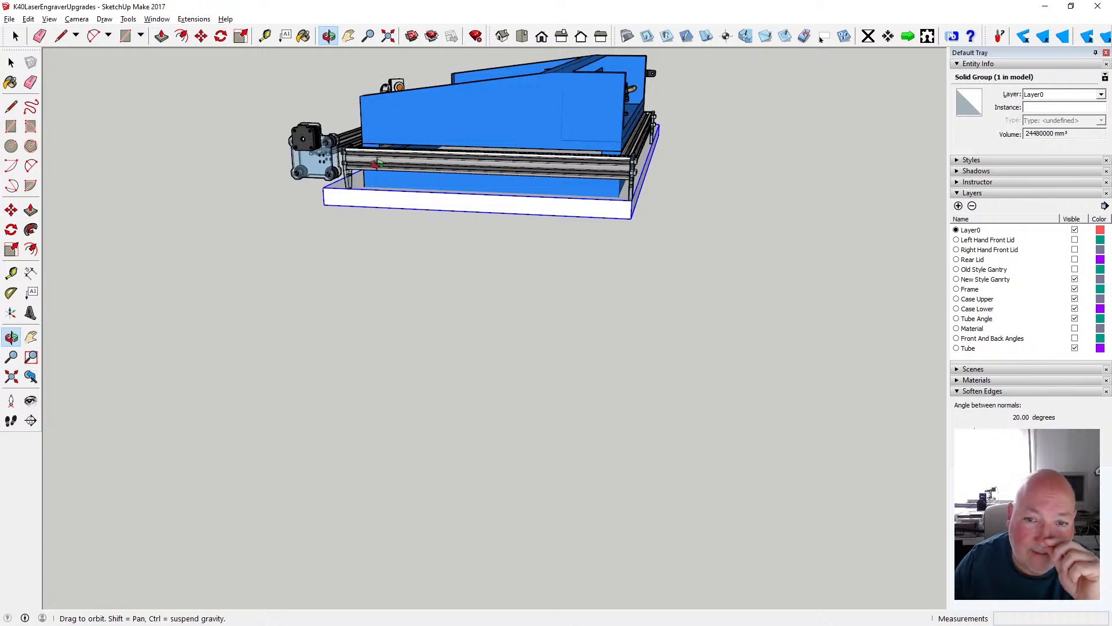
{"action": "left_click", "coordinate": [201, 36]}
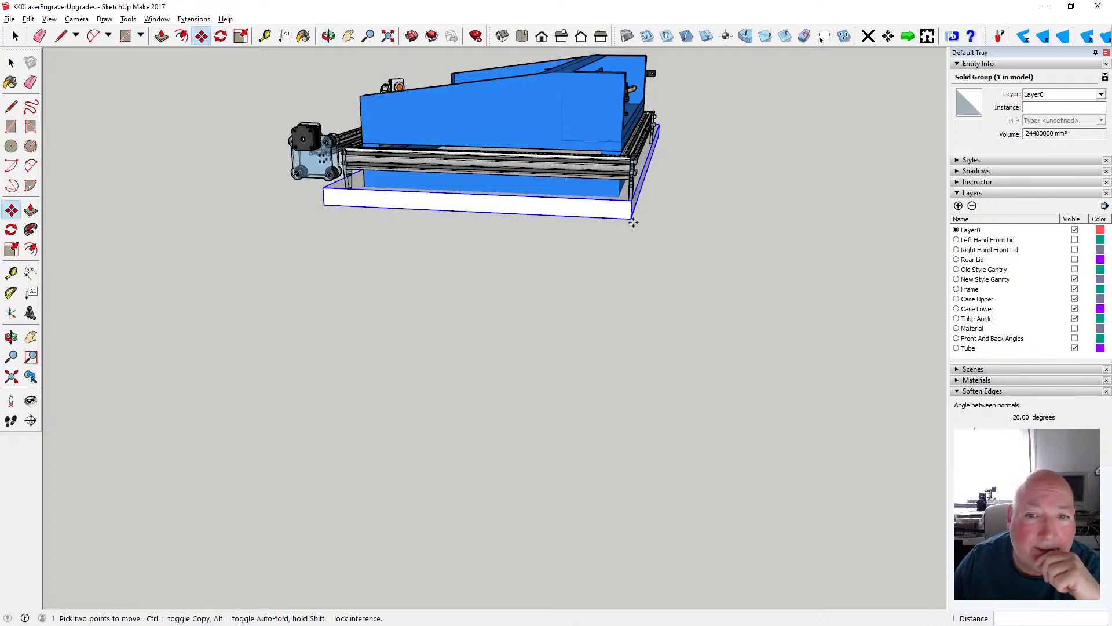
{"action": "scroll", "coordinate": [645, 210], "scroll_direction": "up", "scroll_amount": 5}
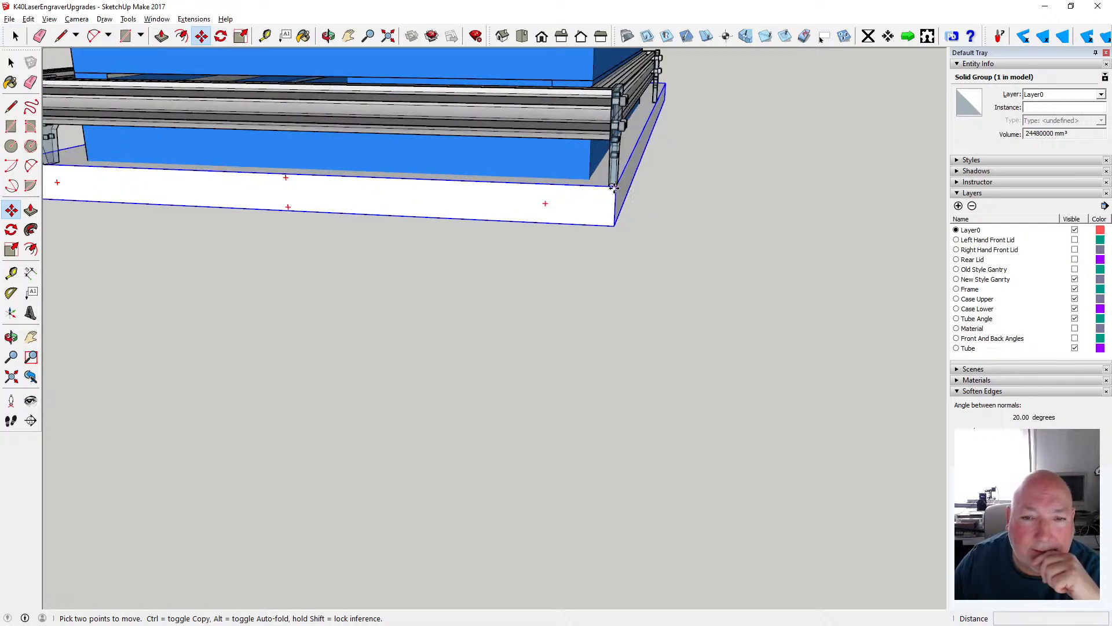
{"action": "left_click", "coordinate": [590, 179]}
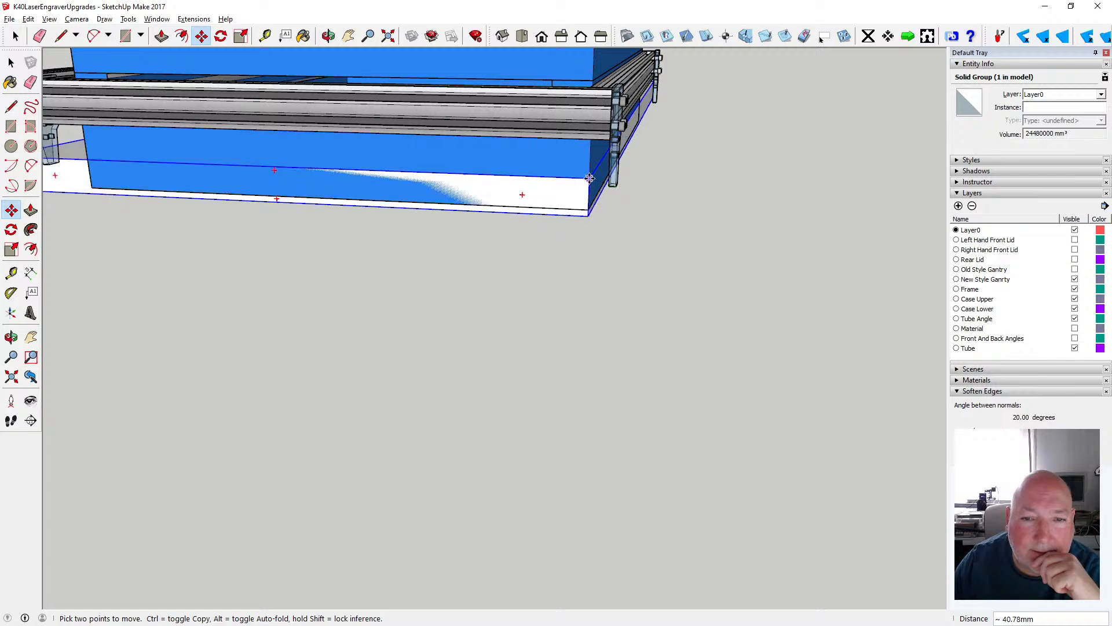
{"action": "scroll", "coordinate": [590, 175], "scroll_direction": "up", "scroll_amount": 3}
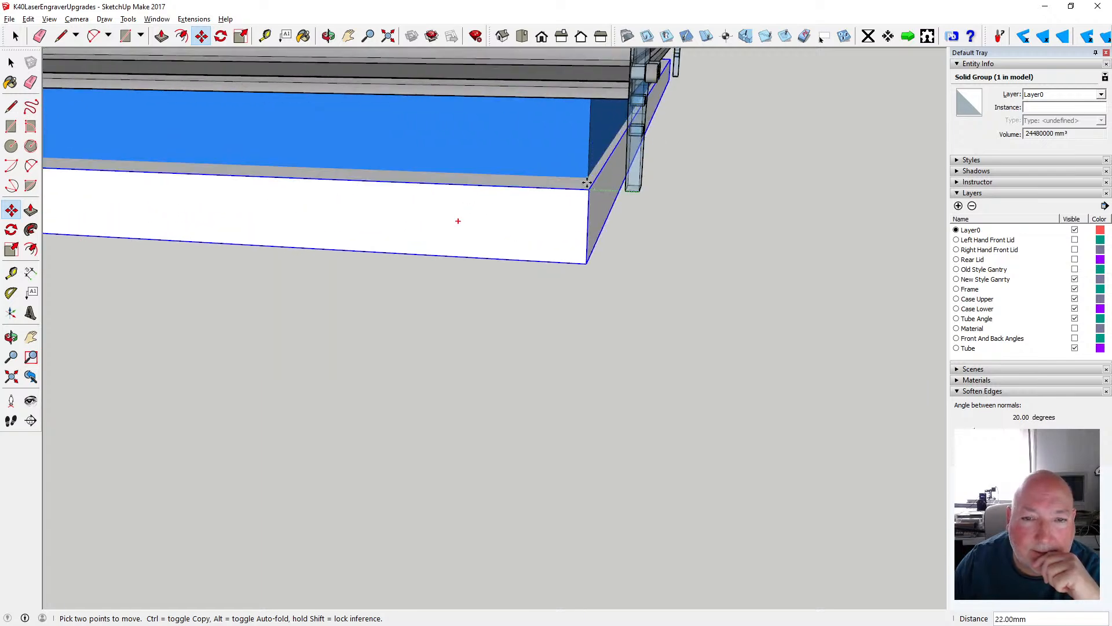
{"action": "scroll", "coordinate": [587, 173], "scroll_direction": "up", "scroll_amount": 5}
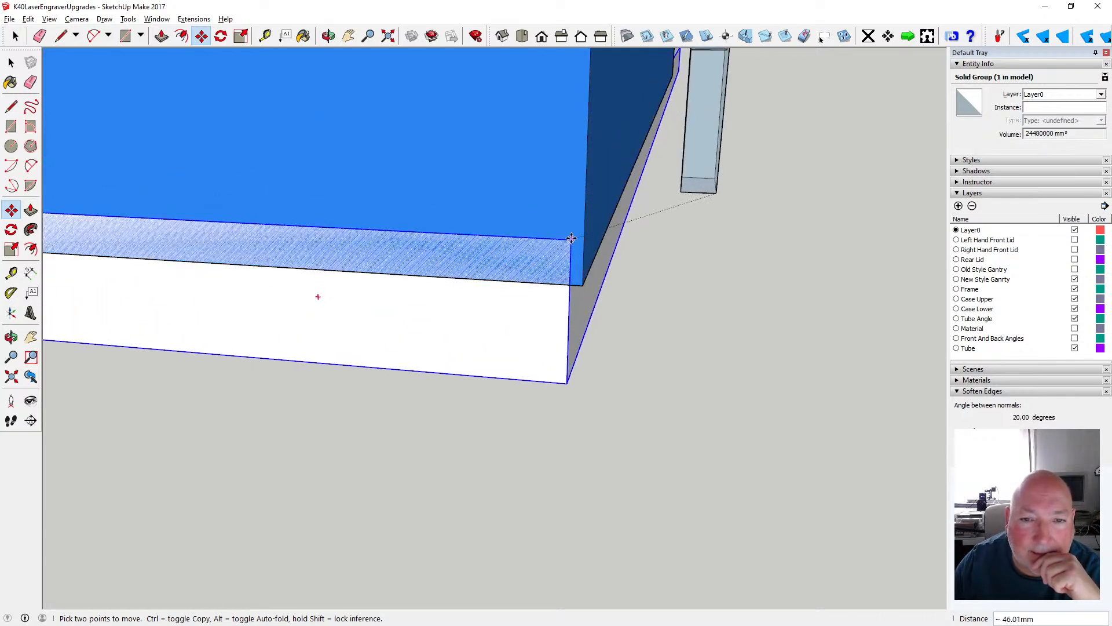
{"action": "scroll", "coordinate": [595, 165], "scroll_direction": "up", "scroll_amount": 5}
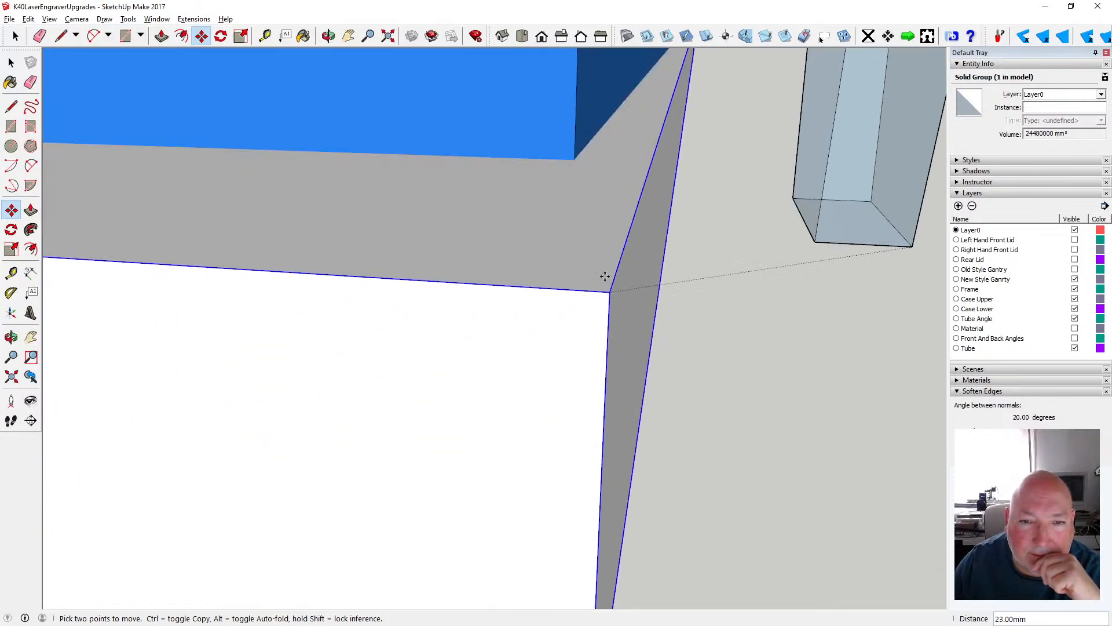
{"action": "scroll", "coordinate": [571, 300], "scroll_direction": "down", "scroll_amount": 5}
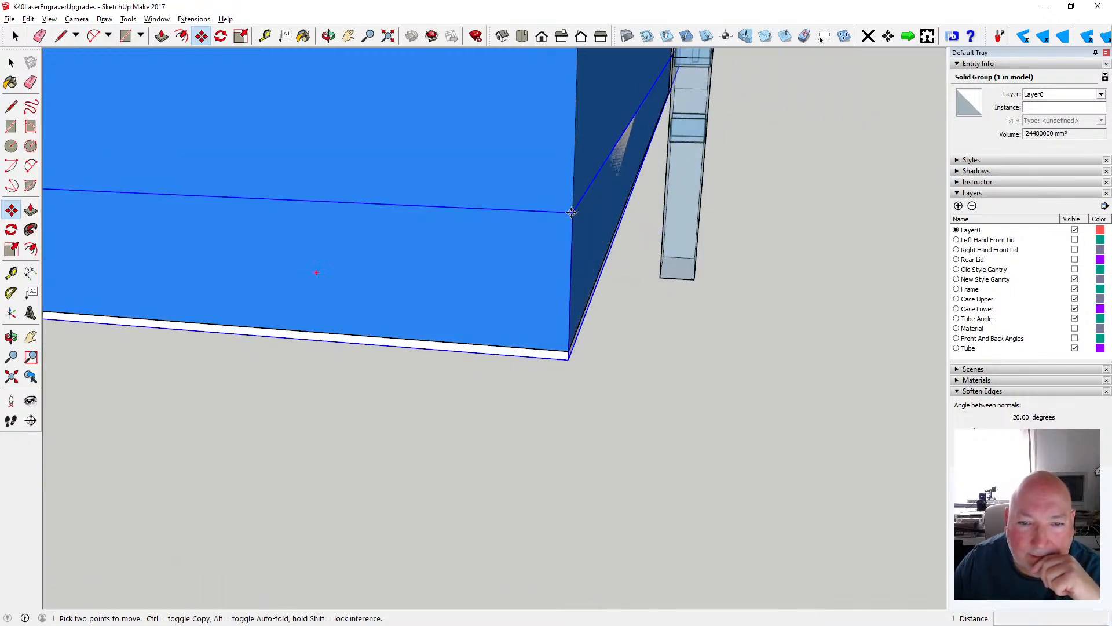
{"action": "left_click", "coordinate": [570, 351]}
- Examine how the slab sits beneath the case and frame from the side and the front
{"action": "scroll", "coordinate": [663, 350], "scroll_direction": "down", "scroll_amount": 3}
{"action": "scroll", "coordinate": [663, 350], "scroll_direction": "down", "scroll_amount": 3}
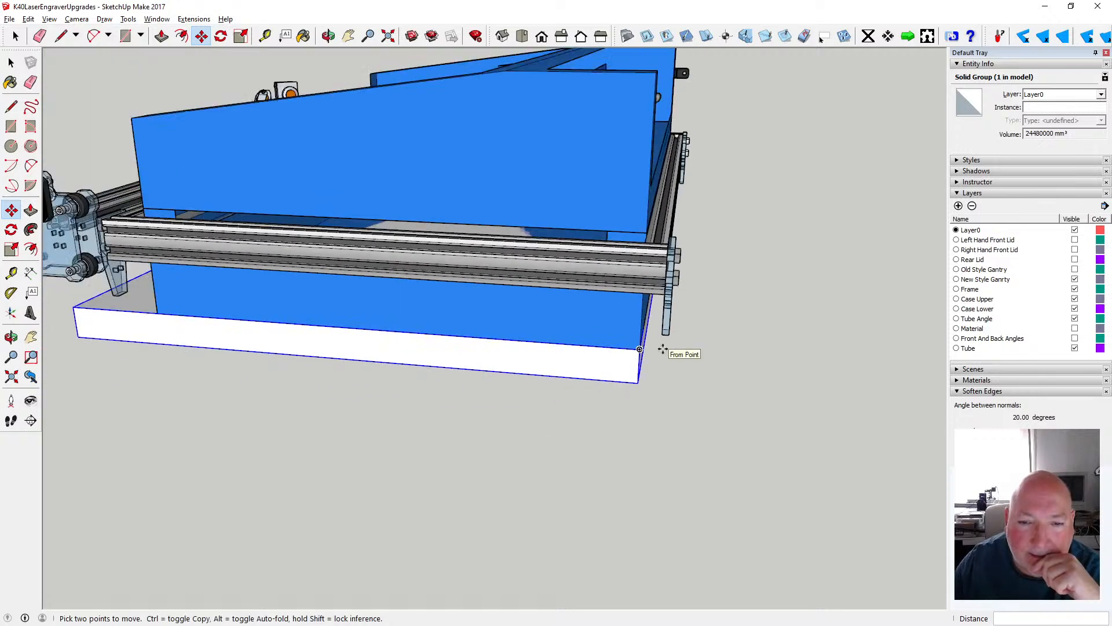
{"action": "left_click", "coordinate": [329, 36]}
{"action": "left_click_drag", "start_coordinate": [338, 136], "coordinate": [631, 228]}
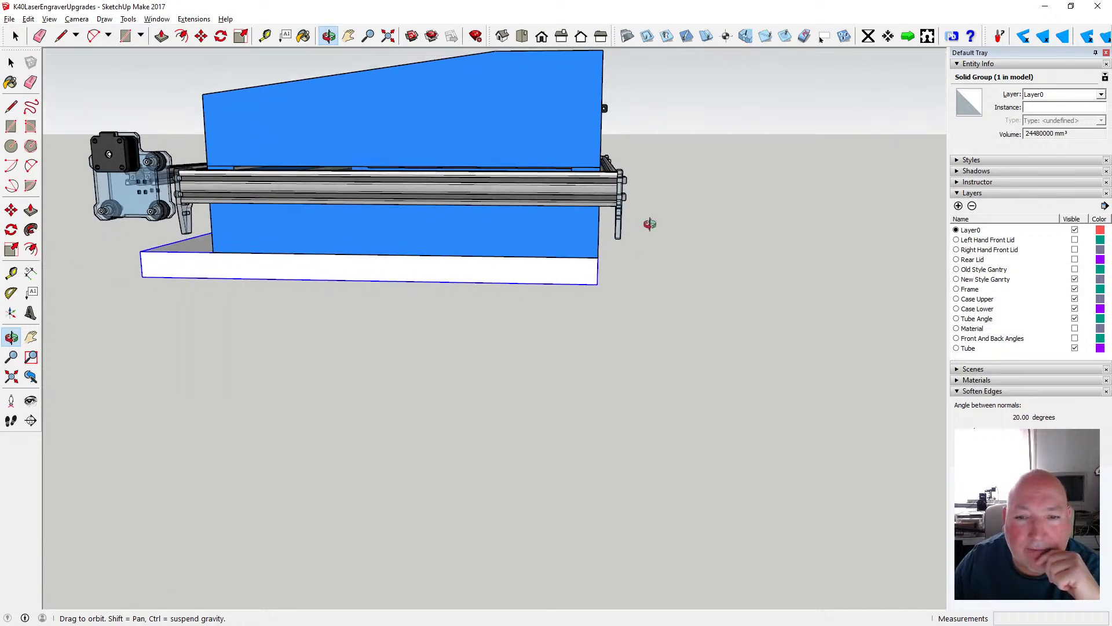
{"action": "left_click_drag", "start_coordinate": [420, 248], "coordinate": [570, 291]}
{"action": "left_click_drag", "start_coordinate": [421, 264], "coordinate": [605, 300]}
{"action": "scroll", "coordinate": [599, 282], "scroll_direction": "down", "scroll_amount": 3}
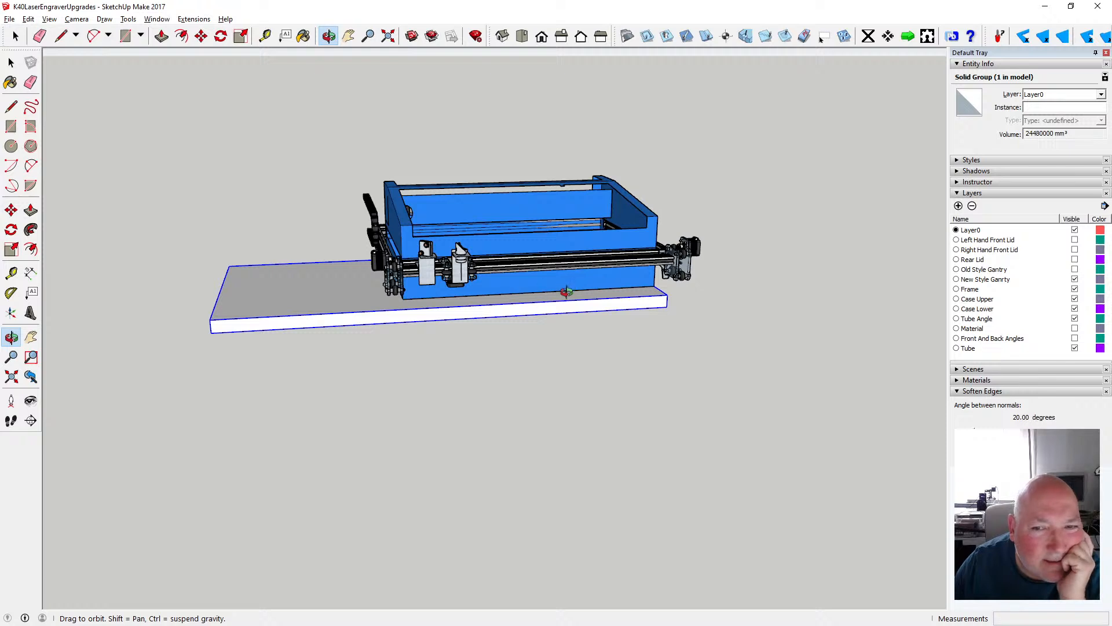
{"action": "left_click_drag", "start_coordinate": [567, 291], "coordinate": [647, 289]}
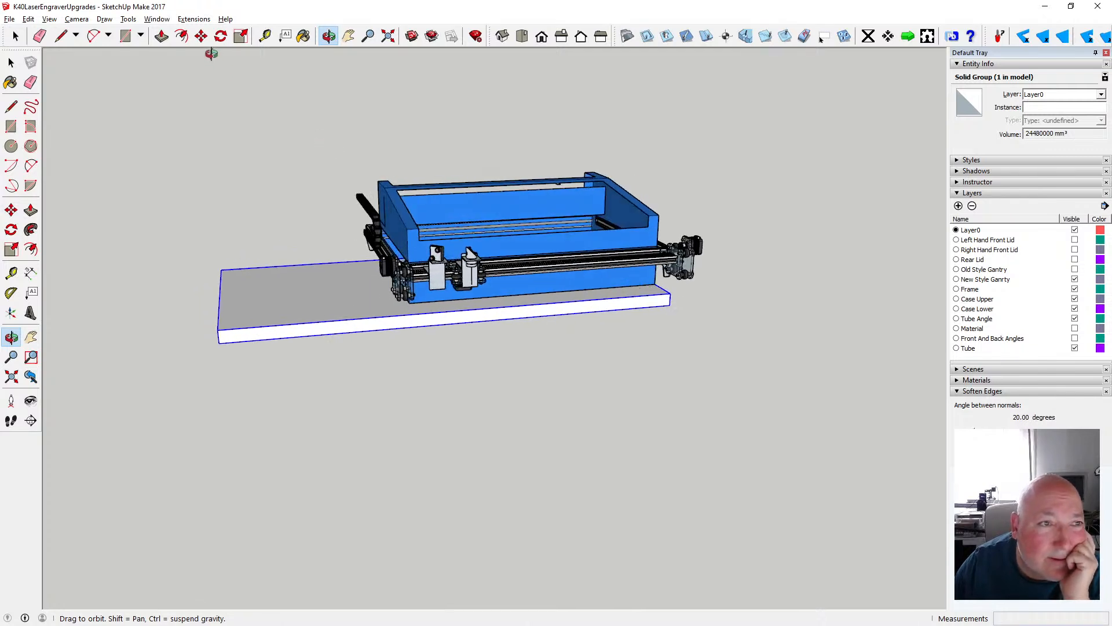
- Move the slab group by its rear left top corner to the bottom rear left corner of the lower case
{"action": "left_click", "coordinate": [201, 36]}
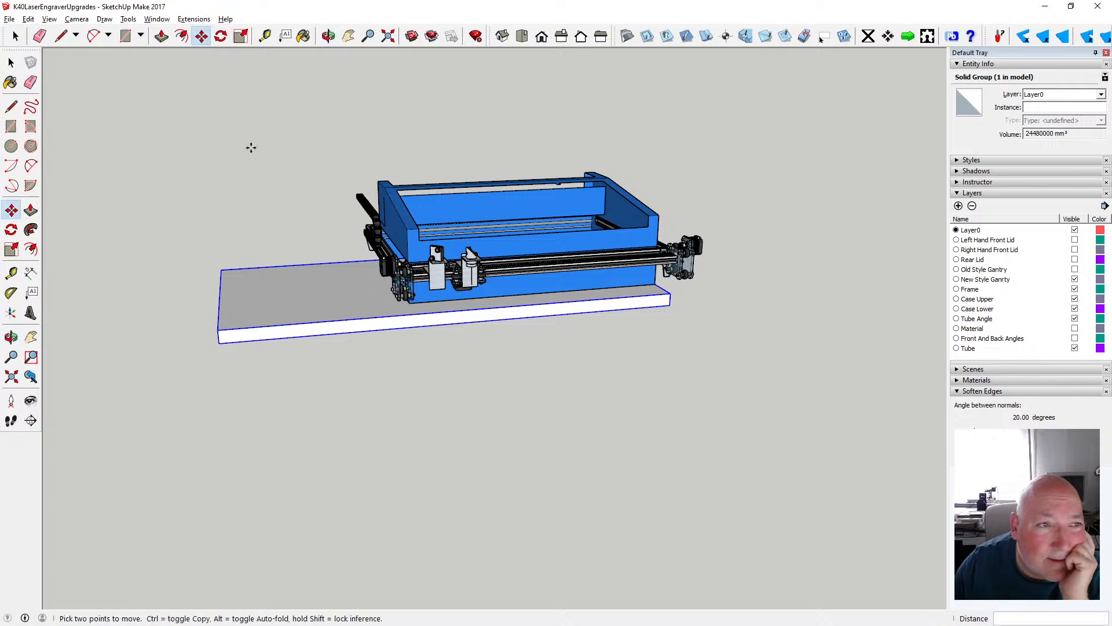
{"action": "left_click", "coordinate": [11, 63]}
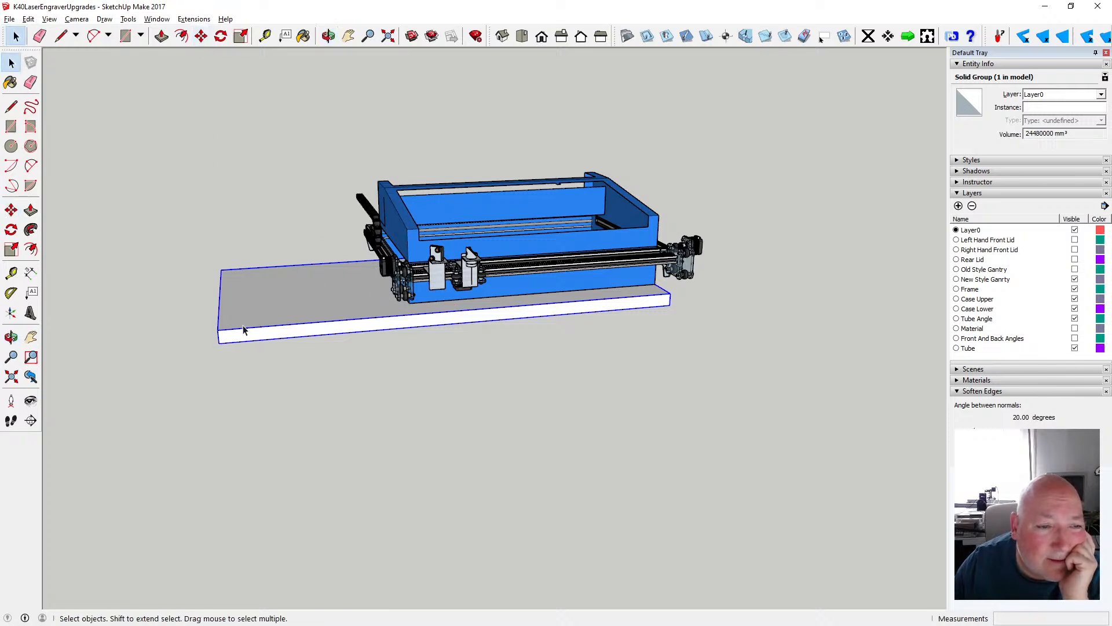
{"action": "left_click", "coordinate": [201, 36]}
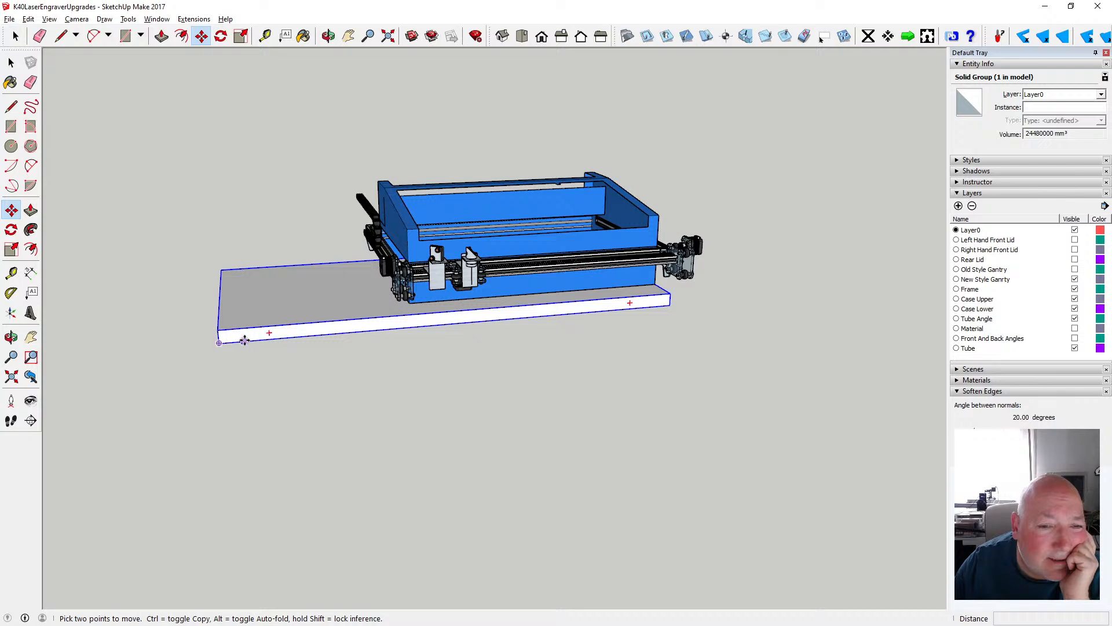
{"action": "left_click", "coordinate": [329, 36]}
{"action": "left_click_drag", "start_coordinate": [347, 290], "coordinate": [288, 133]}
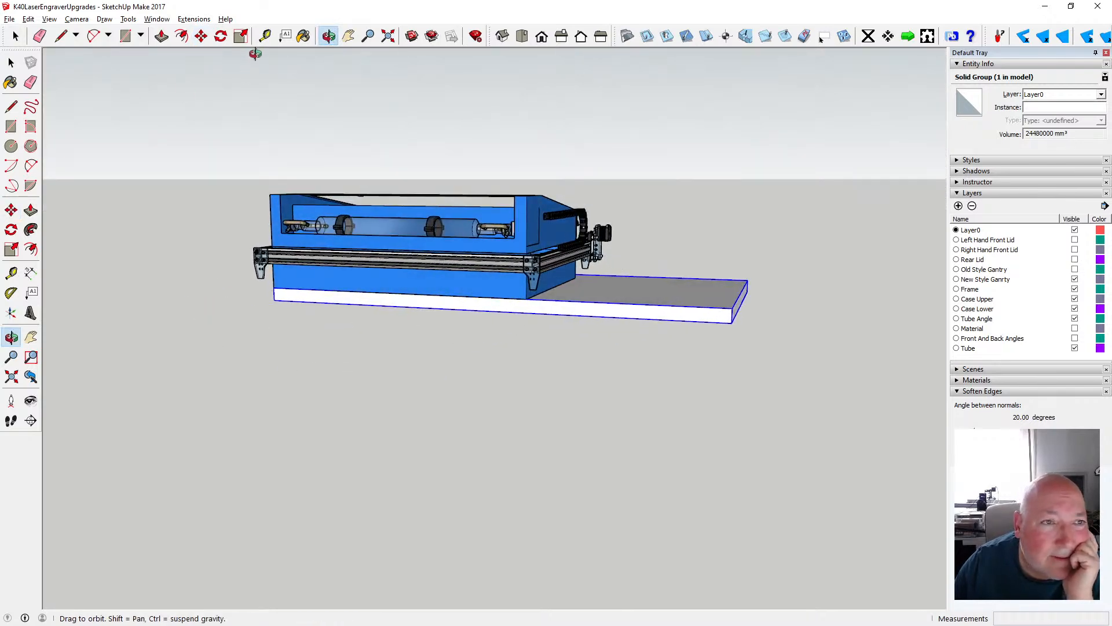
{"action": "left_click", "coordinate": [202, 37]}
{"action": "left_click", "coordinate": [729, 307]}
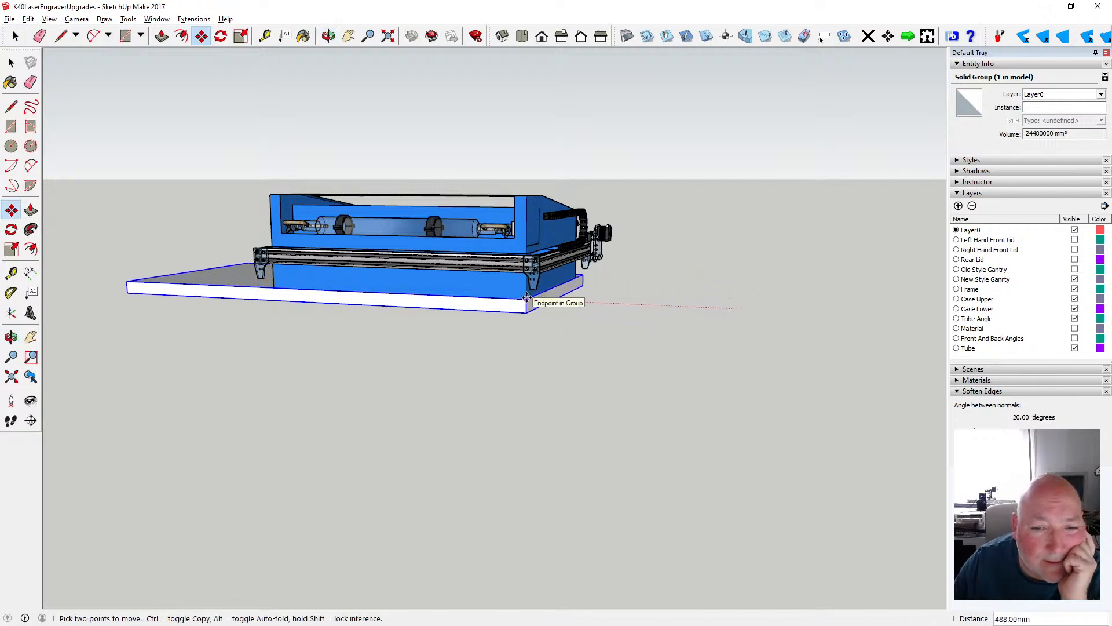
{"action": "left_click", "coordinate": [526, 299]}
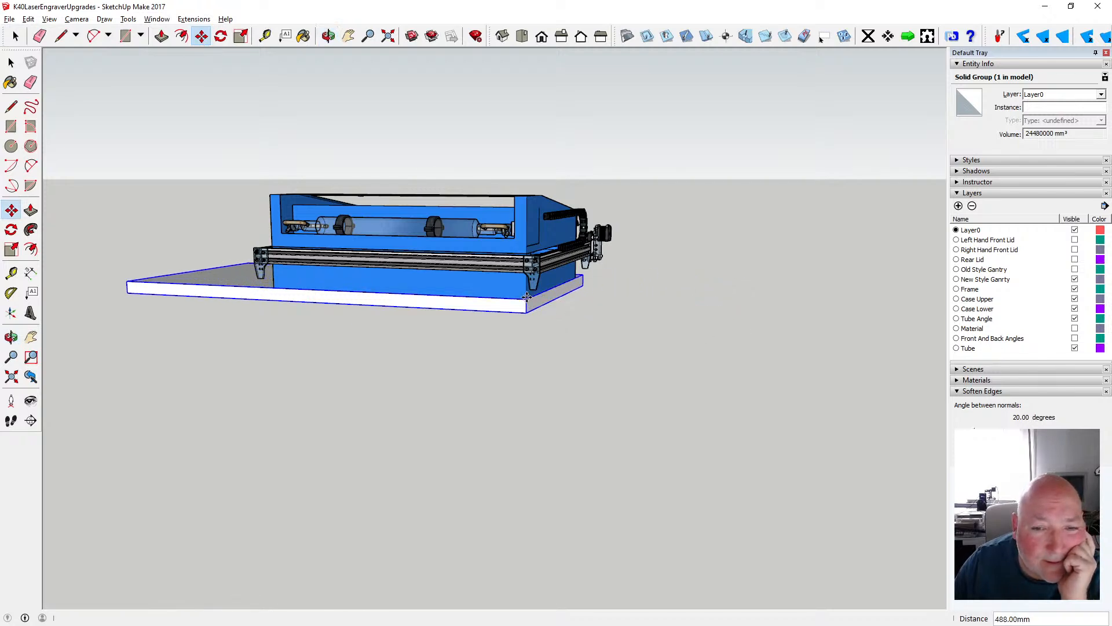
- Move the slab group 100 mm along the green axis towards the front of the machine
{"action": "left_click", "coordinate": [329, 36]}
{"action": "left_click_drag", "start_coordinate": [449, 128], "coordinate": [258, 275]}
{"action": "scroll", "coordinate": [444, 282], "scroll_direction": "up", "scroll_amount": 3}
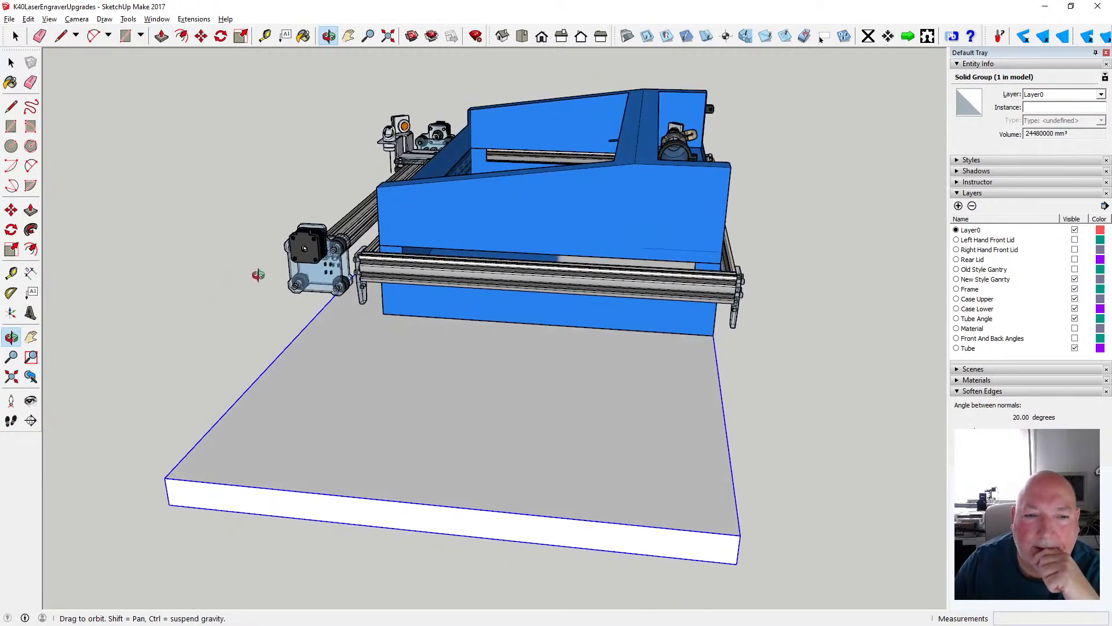
{"action": "scroll", "coordinate": [476, 285], "scroll_direction": "down", "scroll_amount": 2}
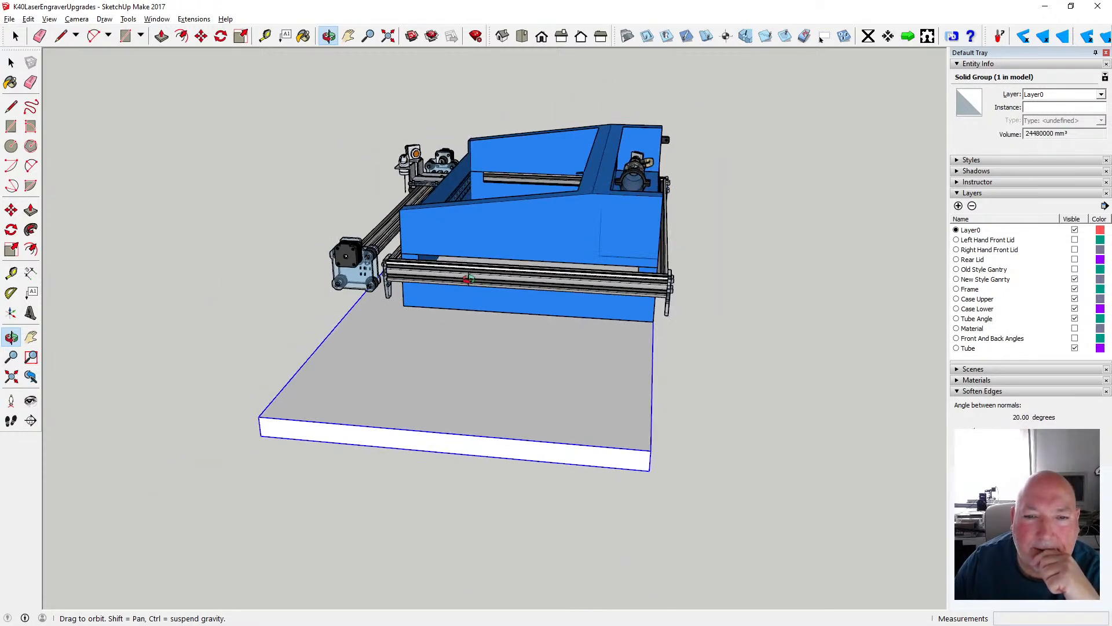
{"action": "scroll", "coordinate": [469, 280], "scroll_direction": "down", "scroll_amount": 2}
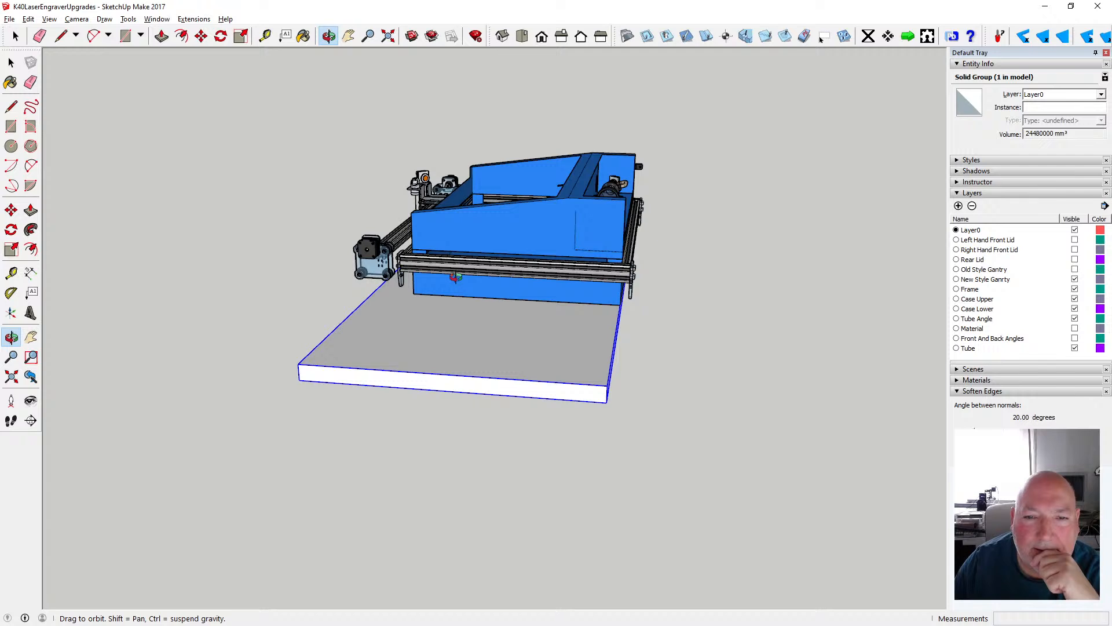
{"action": "left_click", "coordinate": [201, 37]}
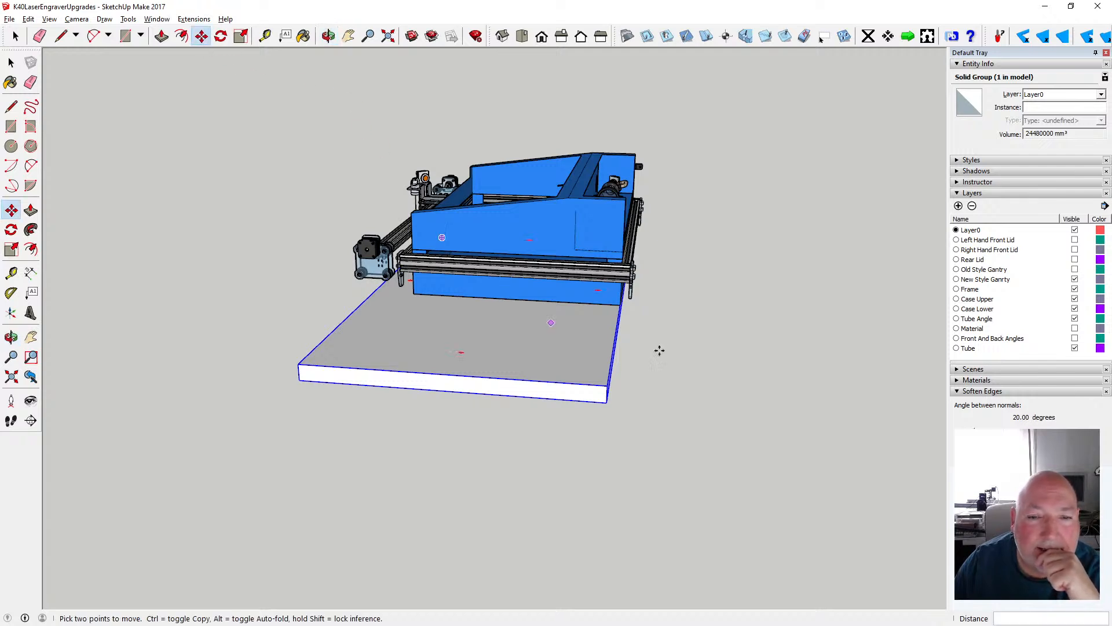
{"action": "left_click", "coordinate": [620, 305]}
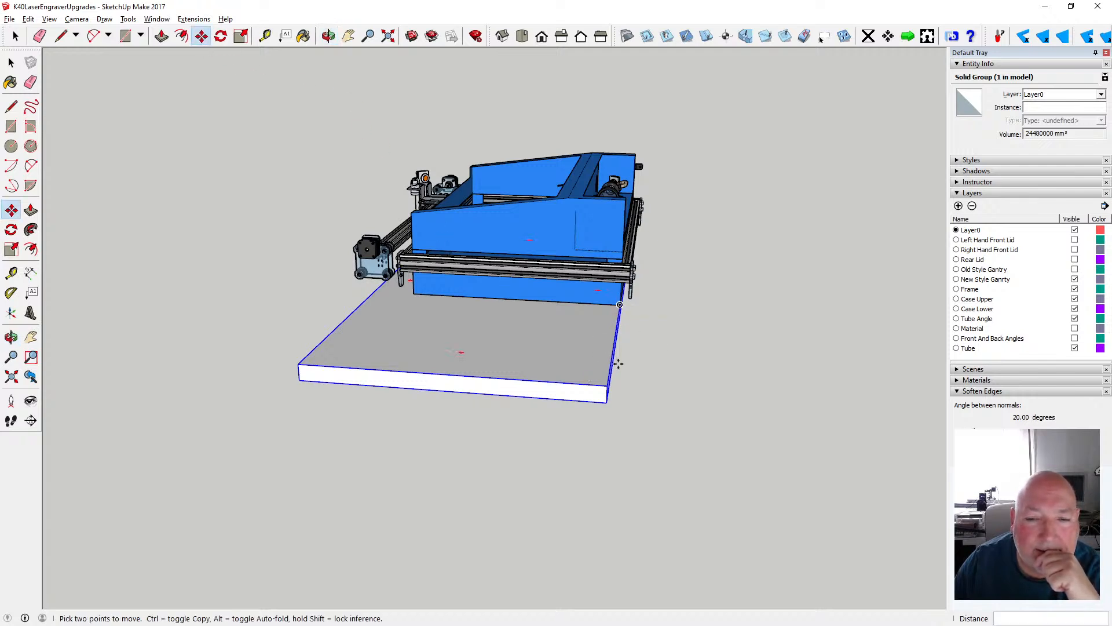
{"action": "type", "text": "48"}
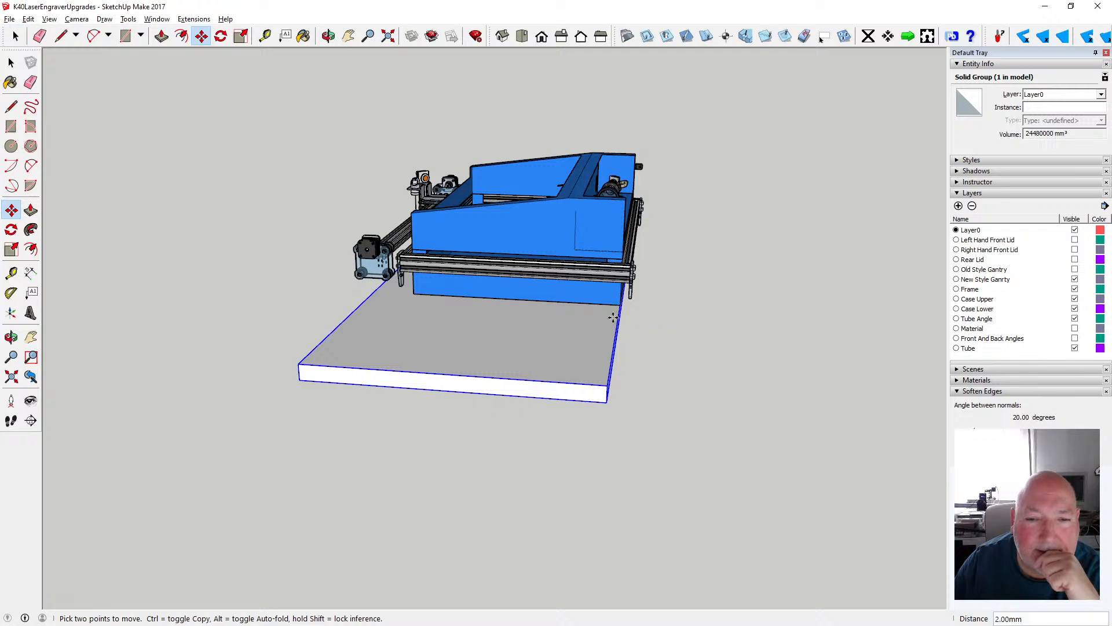
{"action": "key", "text": "Return"}
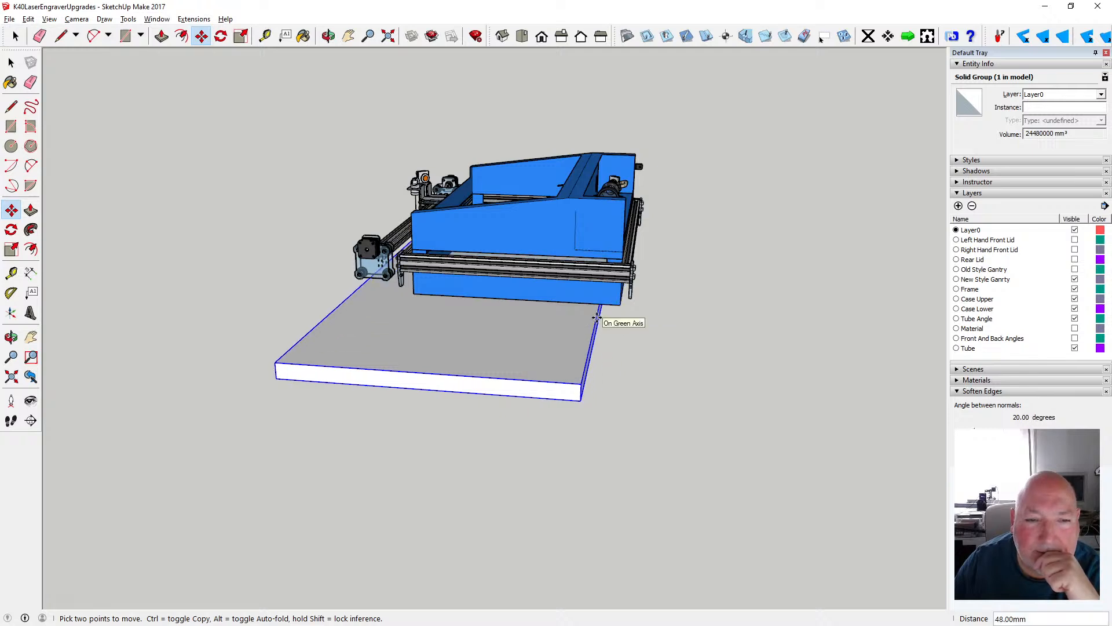
{"action": "type", "text": "100"}
{"action": "key", "text": "Return"}
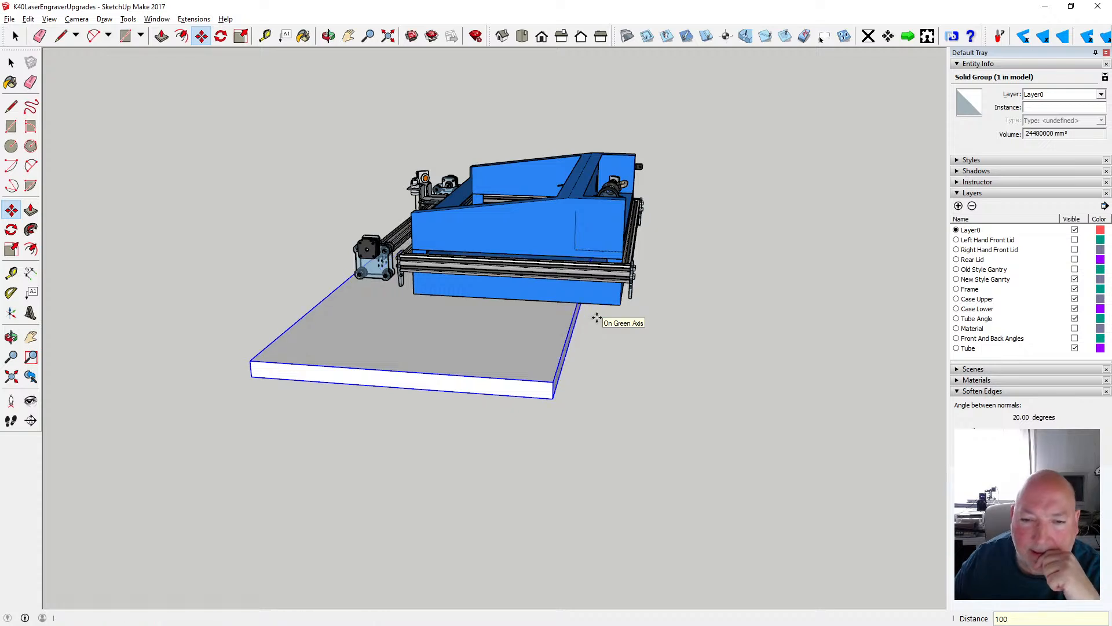
- Move the slab group 50 mm back along the green axis towards the rear of the machine
{"action": "left_click", "coordinate": [328, 36]}
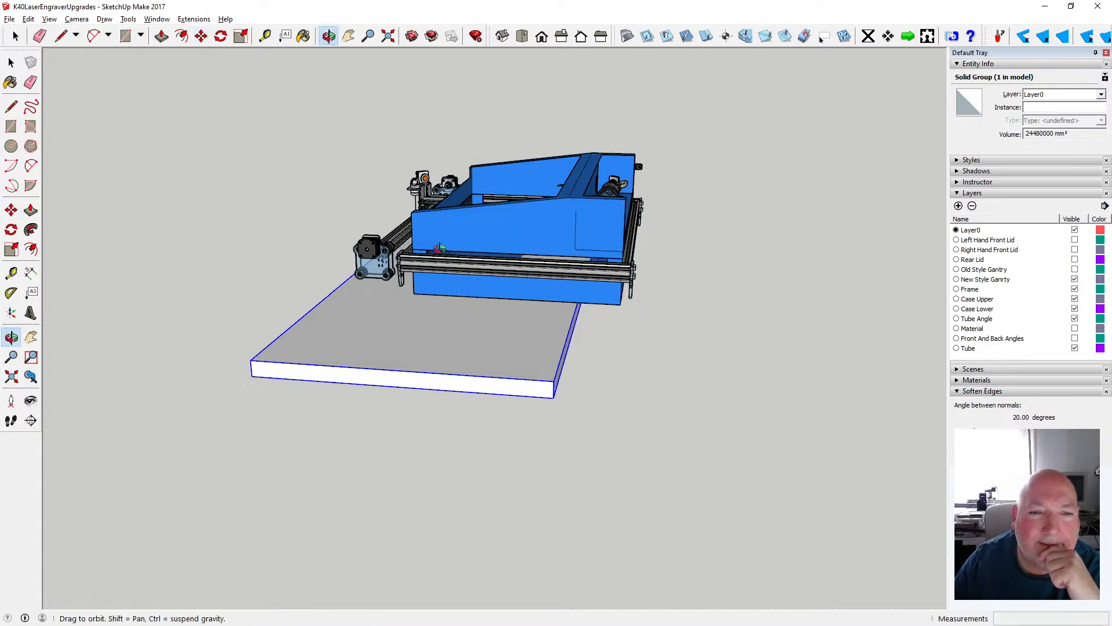
{"action": "left_click_drag", "start_coordinate": [521, 278], "coordinate": [537, 204]}
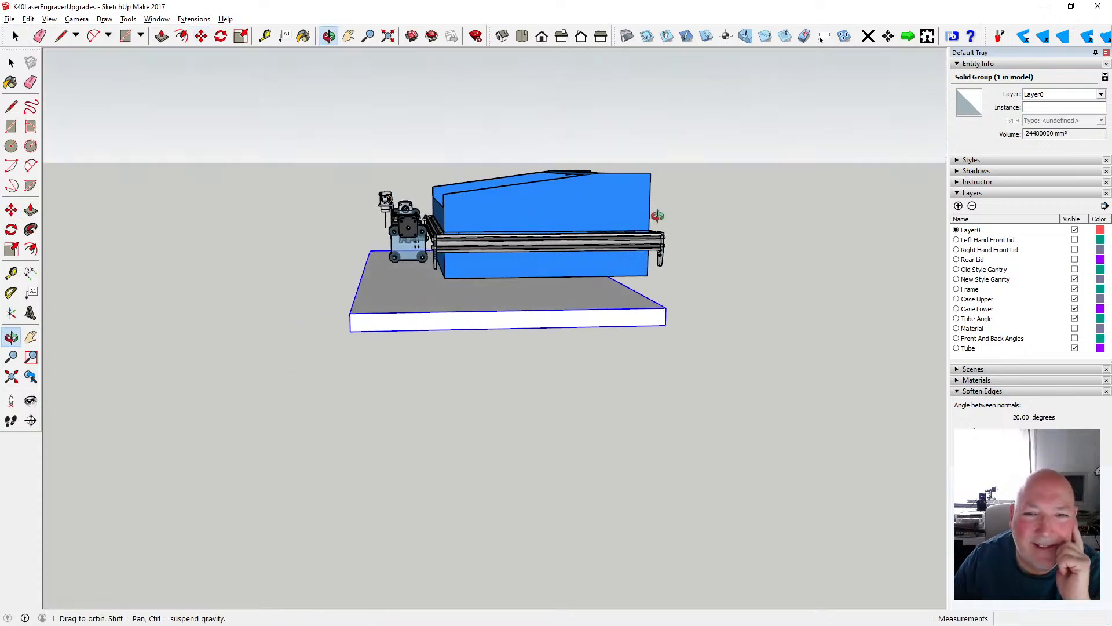
{"action": "left_click_drag", "start_coordinate": [584, 237], "coordinate": [540, 261]}
{"action": "left_click", "coordinate": [201, 36]}
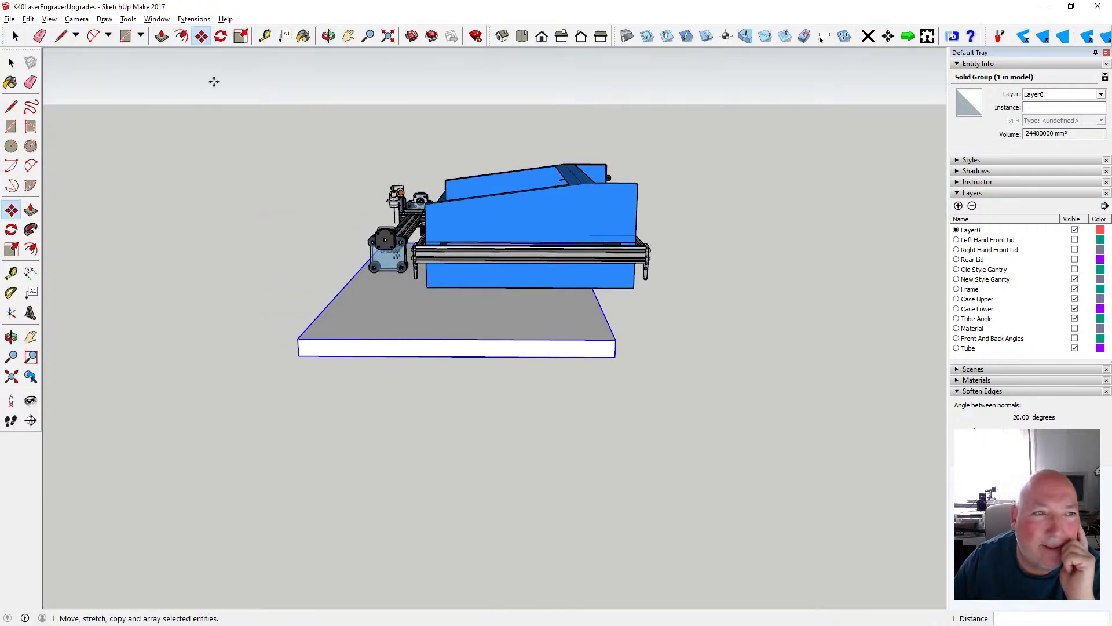
{"action": "left_click", "coordinate": [604, 313]}
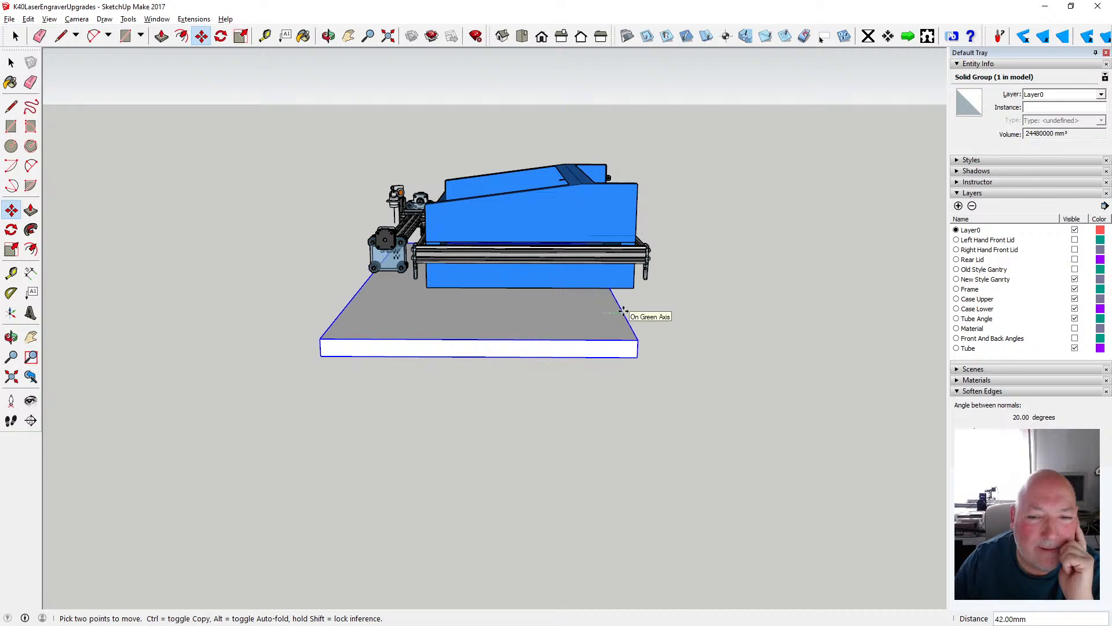
{"action": "type", "text": "5"}
{"action": "key", "text": "Return"}
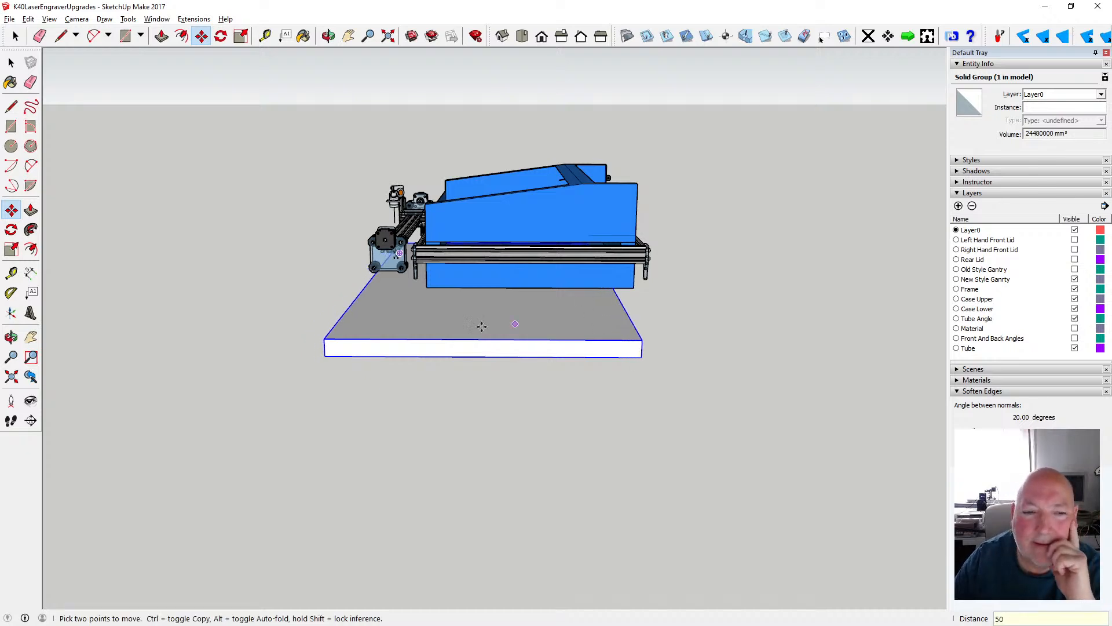
- Examine how the gantry wheel plates, frame and lower case sit over the slab from the right side and the front
{"action": "key", "text": "o"}
{"action": "left_click_drag", "start_coordinate": [370, 289], "coordinate": [357, 187]}
{"action": "scroll", "coordinate": [434, 294], "scroll_direction": "up", "scroll_amount": 3}
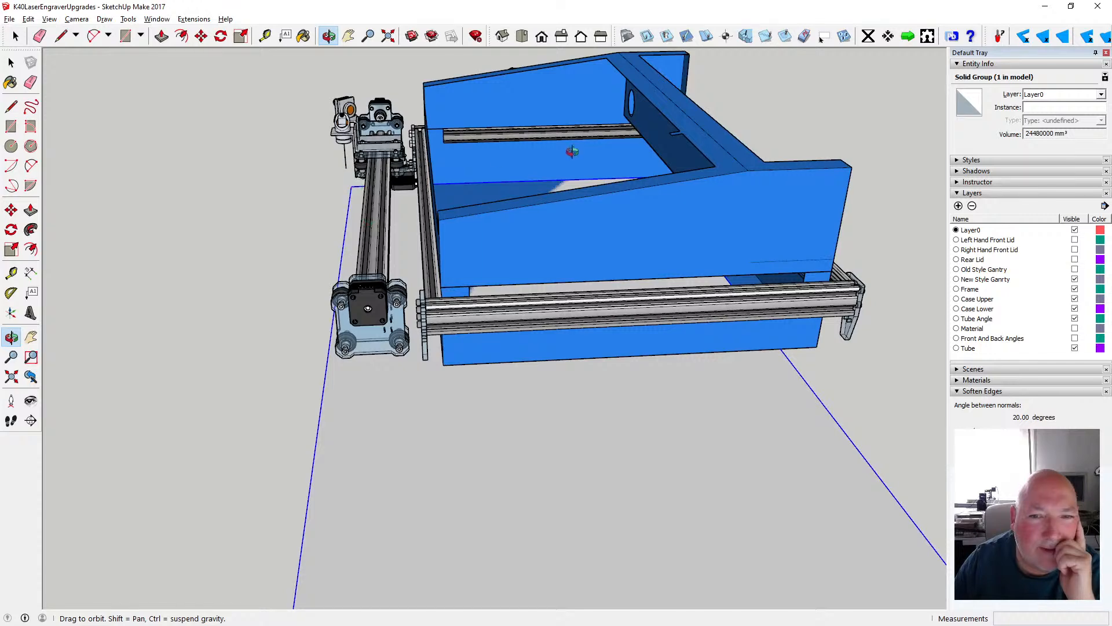
{"action": "scroll", "coordinate": [564, 154], "scroll_direction": "down", "scroll_amount": 2}
{"action": "scroll", "coordinate": [550, 159], "scroll_direction": "up", "scroll_amount": 3}
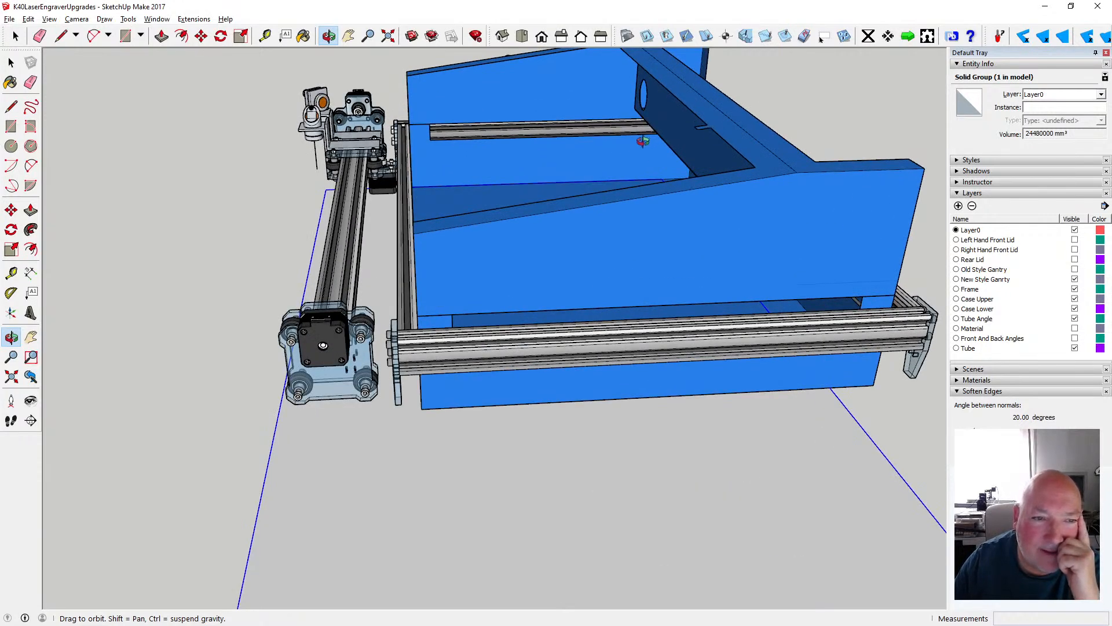
{"action": "scroll", "coordinate": [505, 197], "scroll_direction": "down", "scroll_amount": 2}
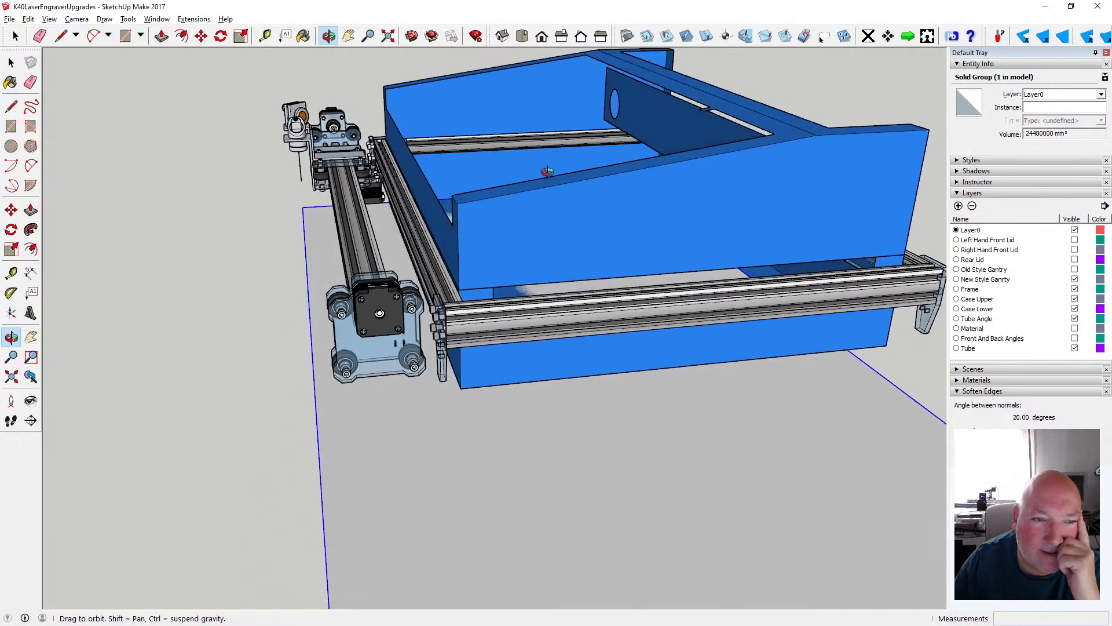
{"action": "scroll", "coordinate": [522, 171], "scroll_direction": "up", "scroll_amount": 3}
{"action": "scroll", "coordinate": [526, 166], "scroll_direction": "up", "scroll_amount": 1}
{"action": "scroll", "coordinate": [425, 330], "scroll_direction": "up", "scroll_amount": 3}
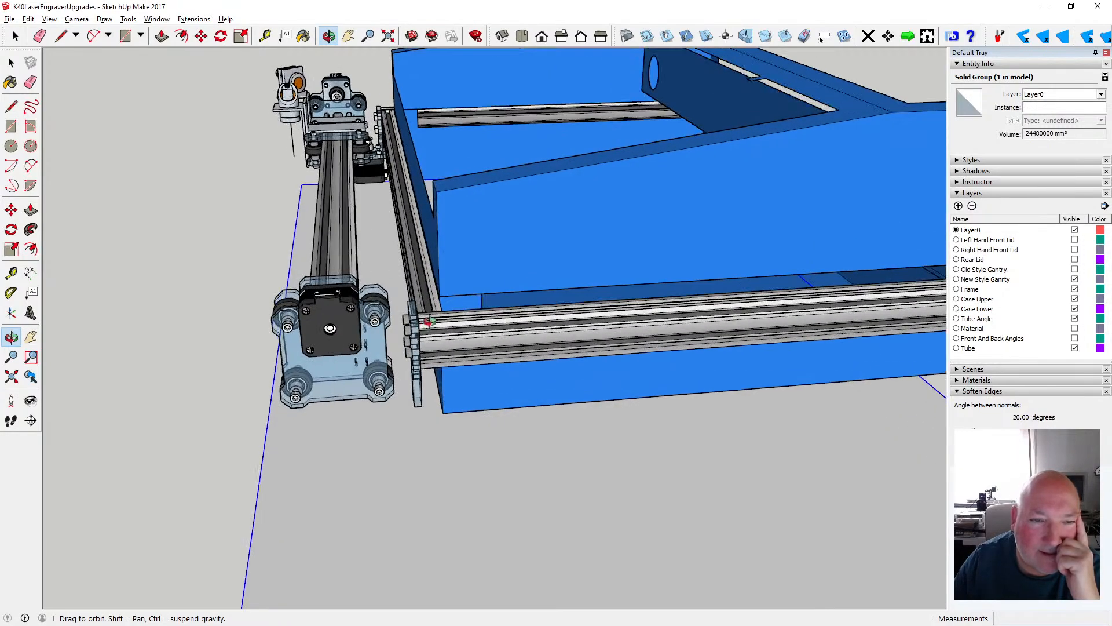
{"action": "scroll", "coordinate": [458, 313], "scroll_direction": "down", "scroll_amount": 5}
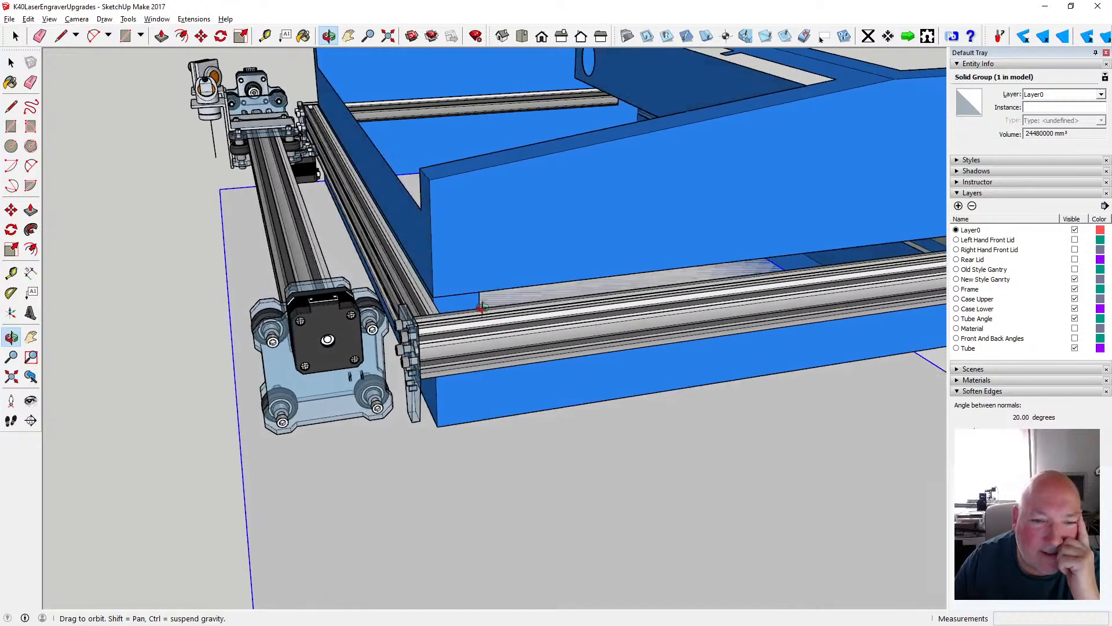
{"action": "scroll", "coordinate": [475, 303], "scroll_direction": "down", "scroll_amount": 1}
{"action": "left_click_drag", "start_coordinate": [487, 299], "coordinate": [705, 255]}
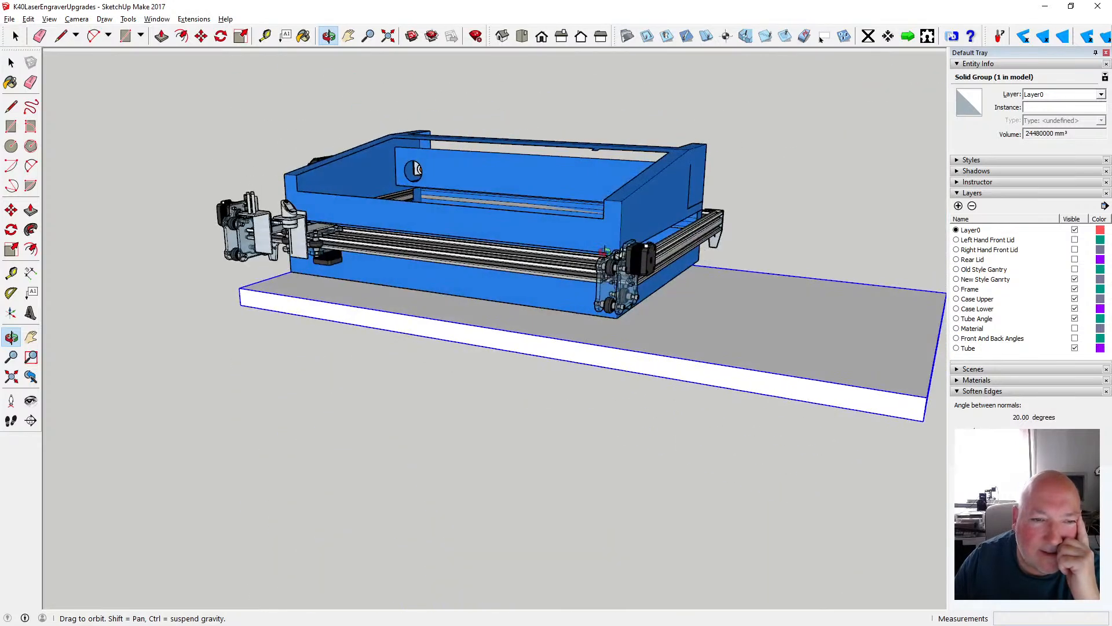
{"action": "scroll", "coordinate": [539, 242], "scroll_direction": "up", "scroll_amount": 2}
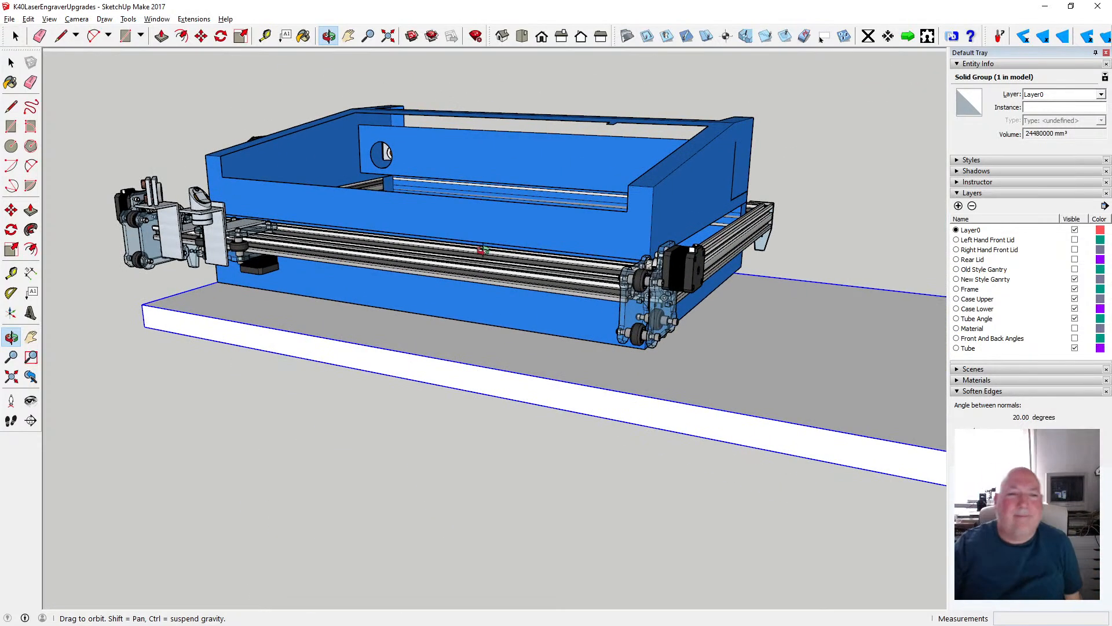
{"action": "left_click_drag", "start_coordinate": [538, 242], "coordinate": [540, 297]}
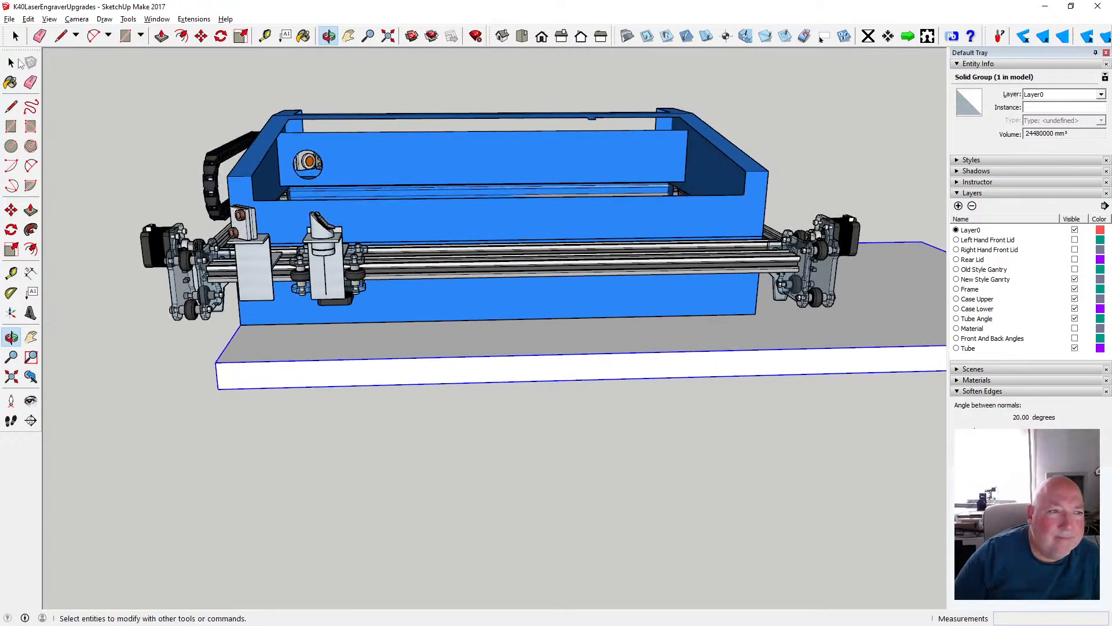
- Deselect the slab group and save the model
{"action": "left_click", "coordinate": [11, 62]}
{"action": "left_click", "coordinate": [124, 77]}
{"action": "left_click", "coordinate": [10, 19]}
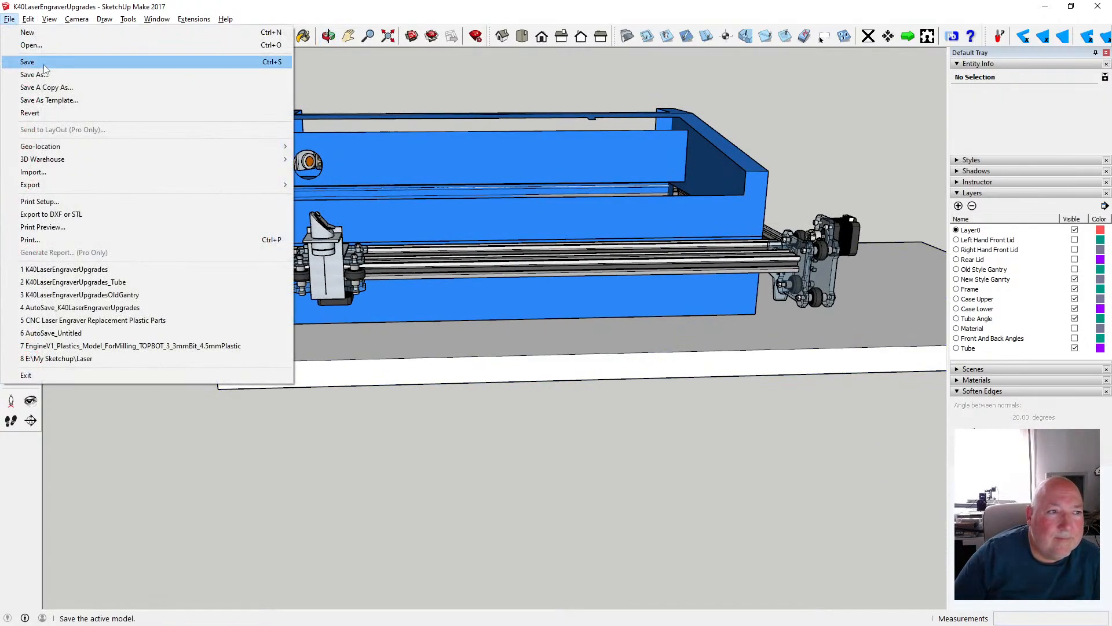
{"action": "left_click", "coordinate": [35, 60]}
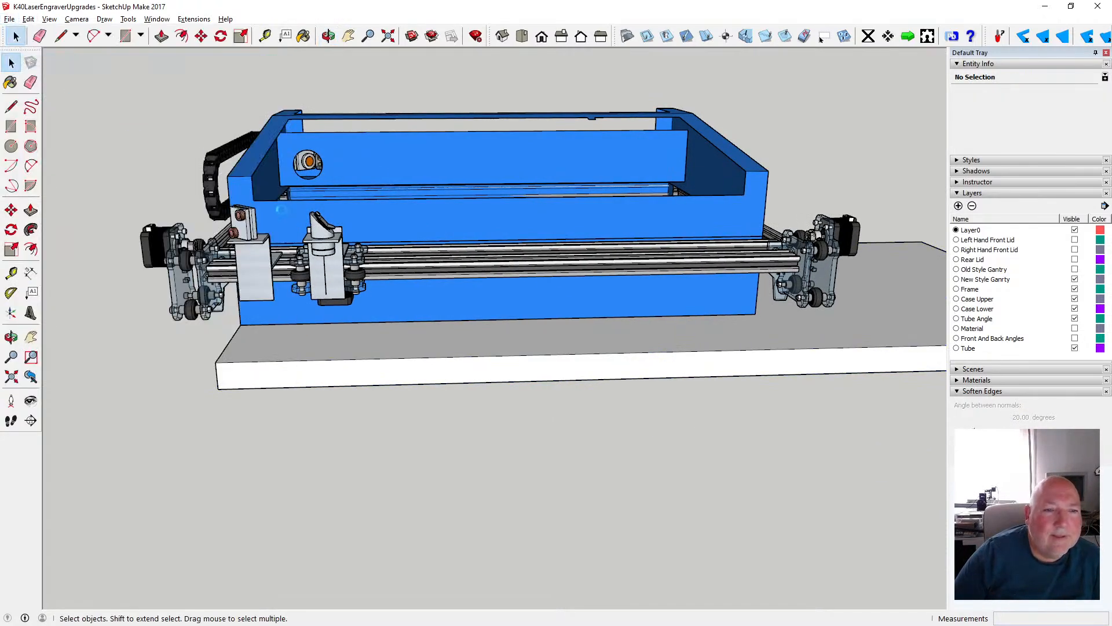
- Move the slab group 0.1 mm down along the blue axis and clear the selection
{"action": "left_click", "coordinate": [328, 36]}
{"action": "left_click_drag", "start_coordinate": [451, 234], "coordinate": [277, 242]}
{"action": "left_click", "coordinate": [11, 62]}
{"action": "left_click", "coordinate": [305, 318]}
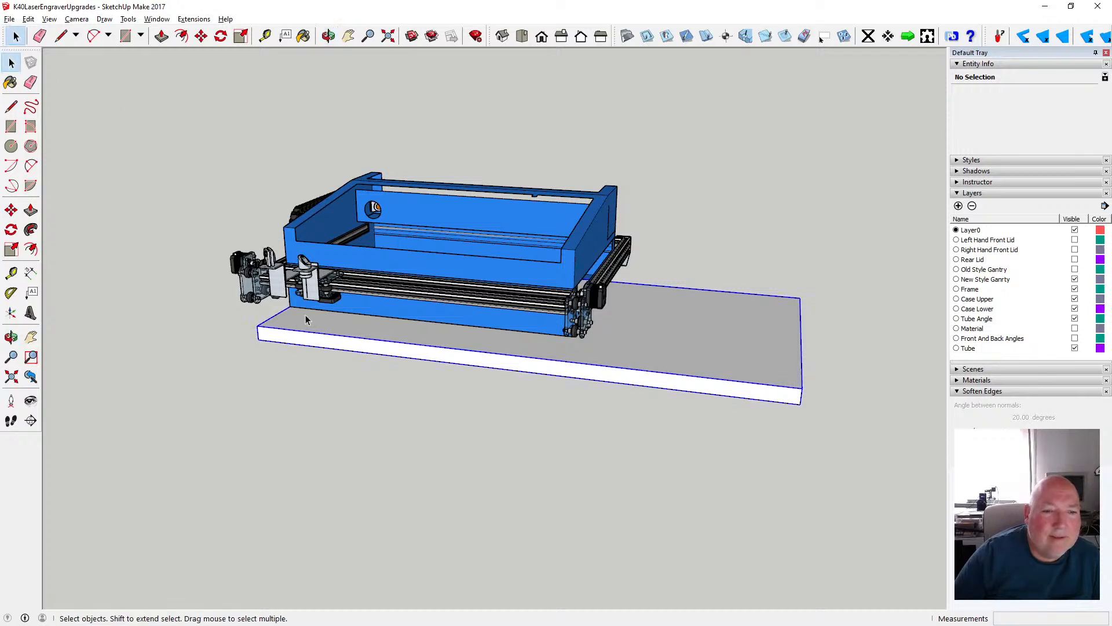
{"action": "left_click", "coordinate": [202, 38]}
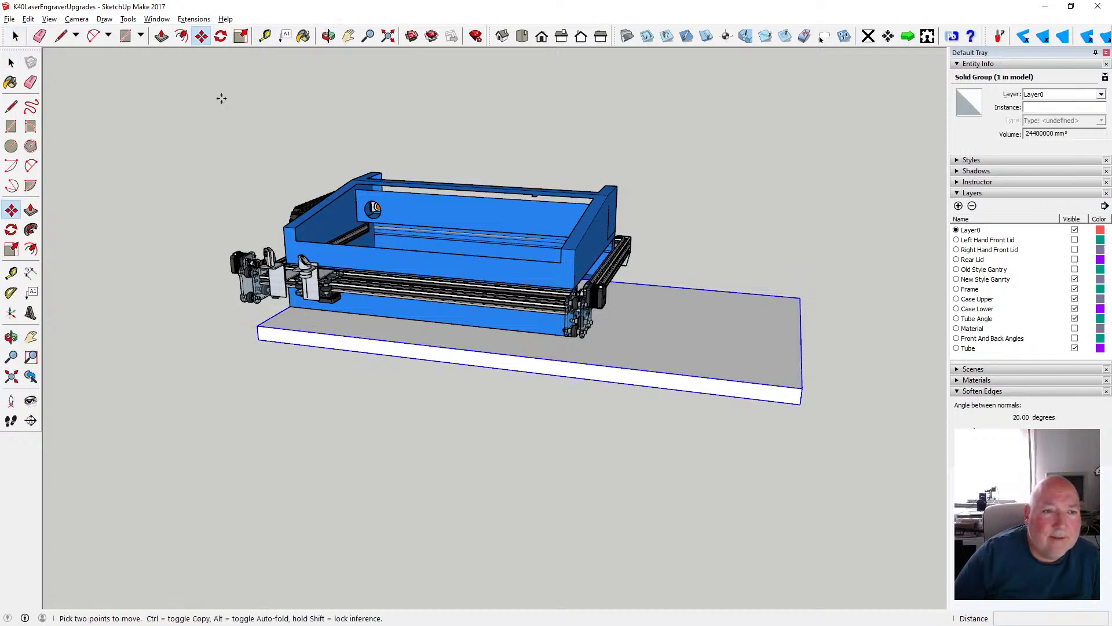
{"action": "left_click", "coordinate": [302, 331]}
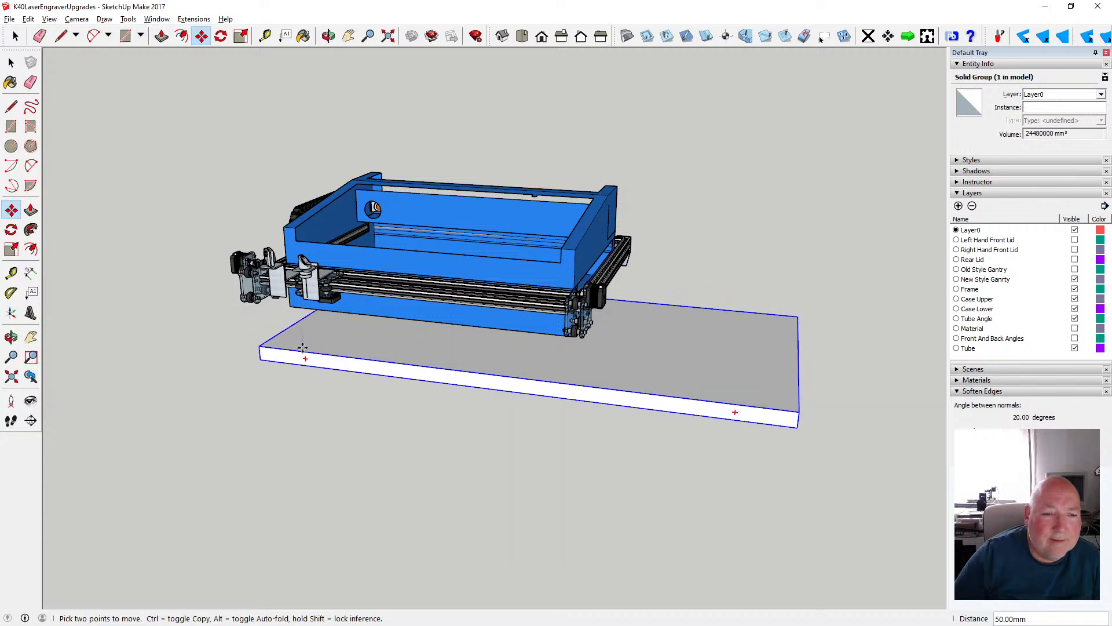
{"action": "type", "text": ".1"}
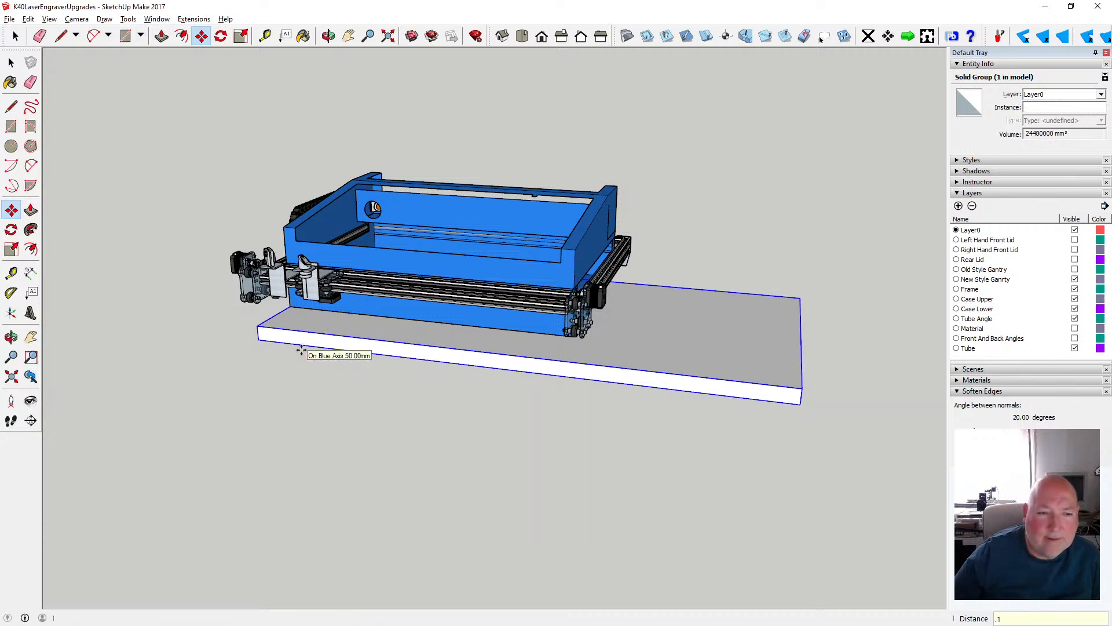
{"action": "key", "text": "Return"}
{"action": "key", "text": "space"}
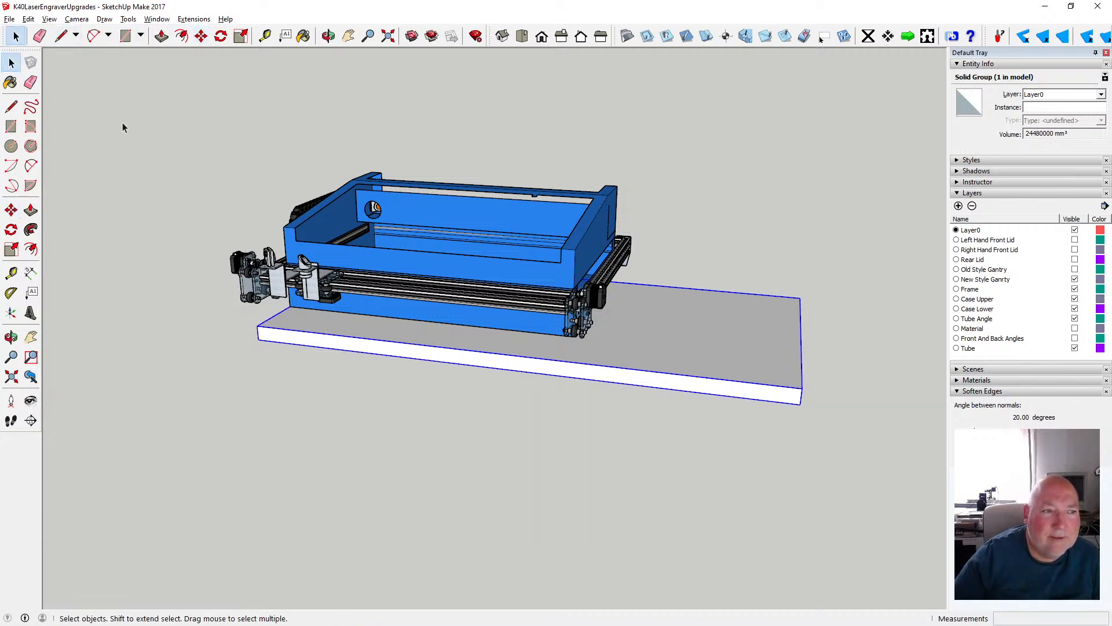
{"action": "left_click", "coordinate": [248, 163]}
- Examine the case, frame and gantry on the slab from above the front right corner
{"action": "left_click", "coordinate": [330, 39]}
{"action": "left_click_drag", "start_coordinate": [366, 168], "coordinate": [591, 356]}
{"action": "scroll", "coordinate": [533, 284], "scroll_direction": "up", "scroll_amount": 5}
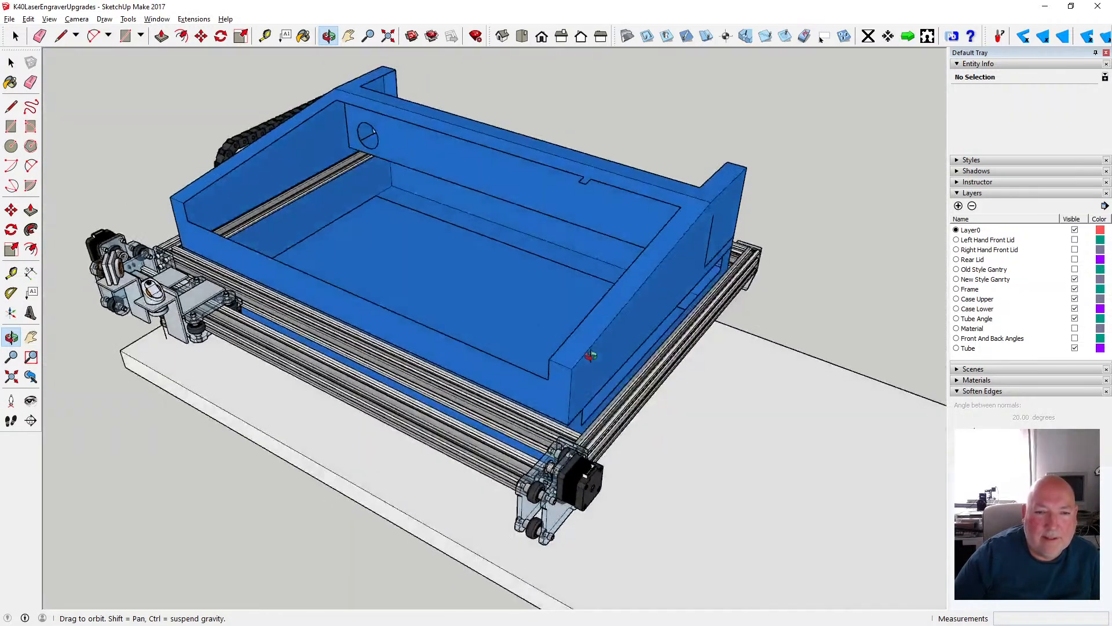
{"action": "scroll", "coordinate": [418, 235], "scroll_direction": "down", "scroll_amount": 5}
{"action": "left_click_drag", "start_coordinate": [419, 228], "coordinate": [515, 243]}
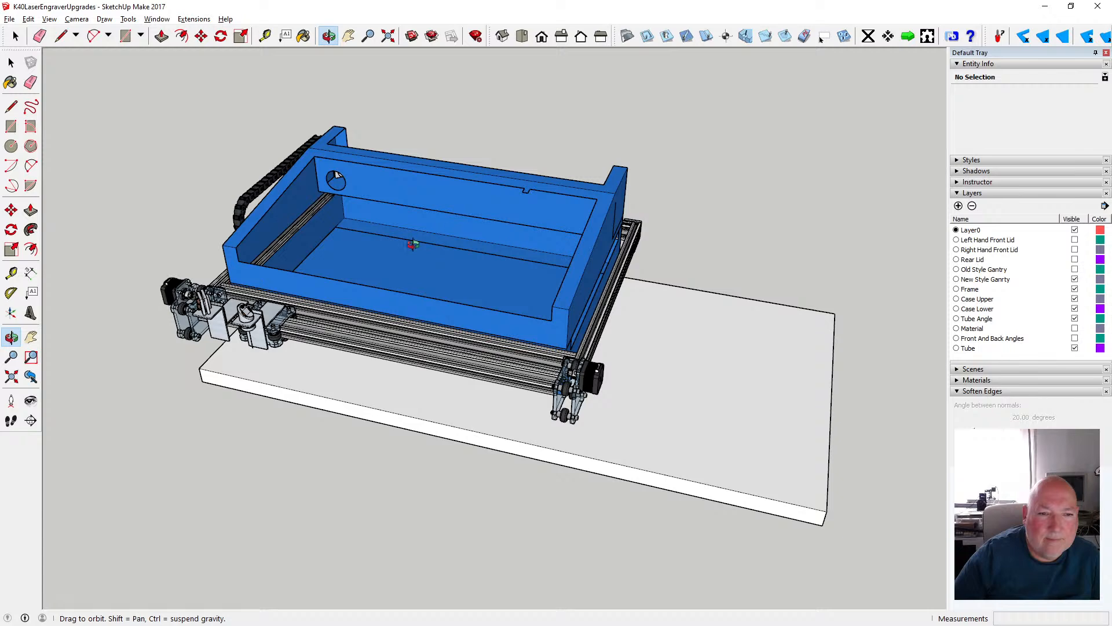
{"action": "left_click_drag", "start_coordinate": [413, 244], "coordinate": [391, 331]}
{"action": "left_click", "coordinate": [7, 63]}
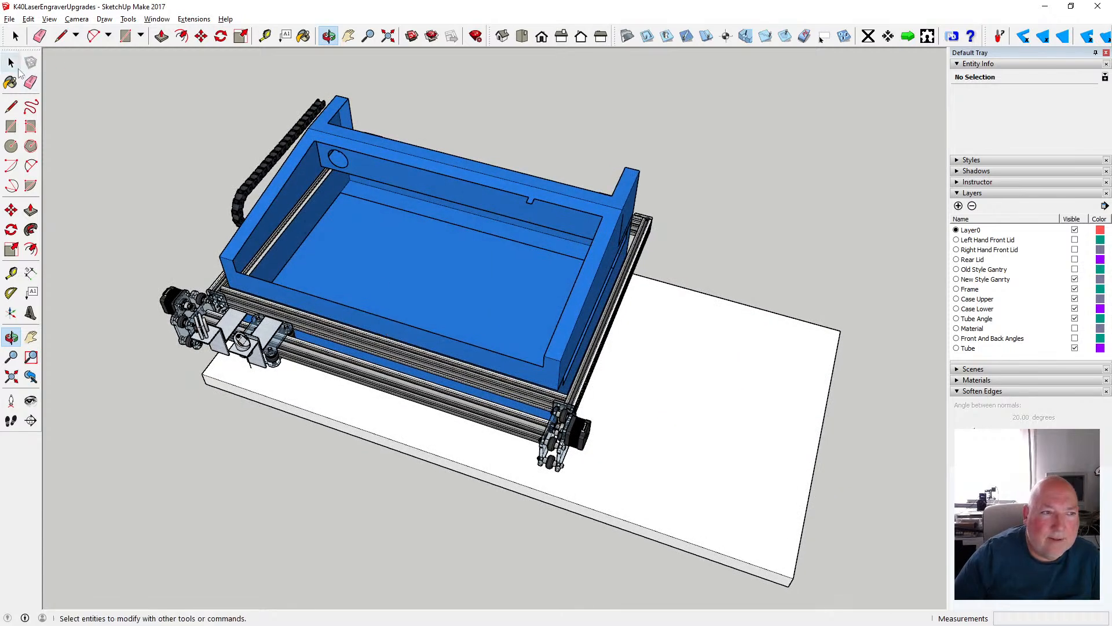
{"action": "left_click", "coordinate": [12, 63]}
{"action": "double_click", "coordinate": [378, 232]}
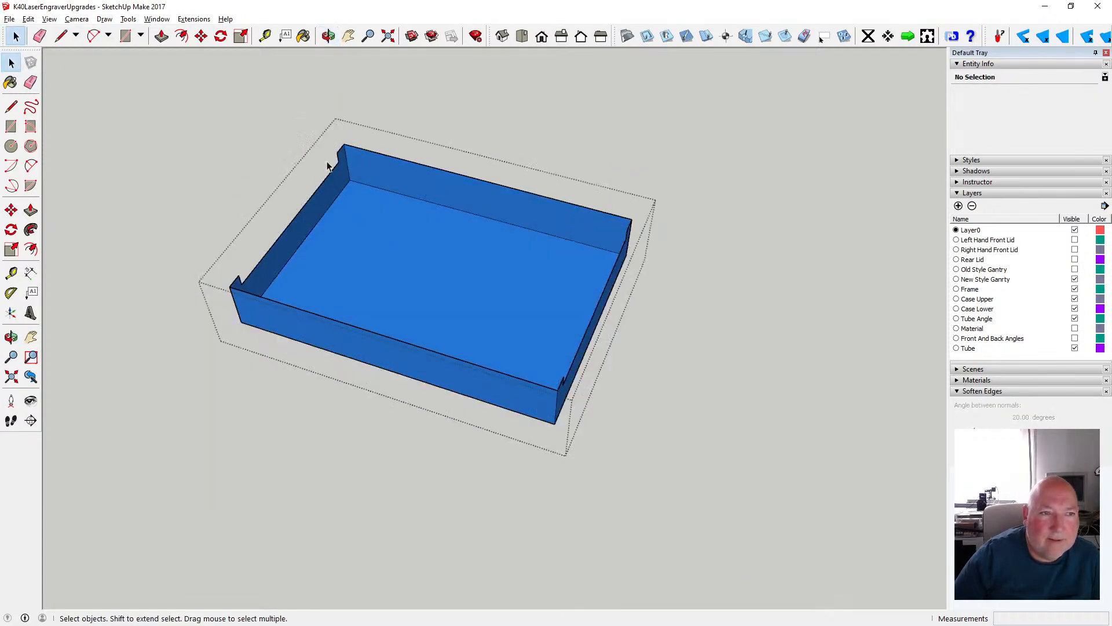
{"action": "key", "text": "p"}
{"action": "left_click", "coordinate": [358, 232]}
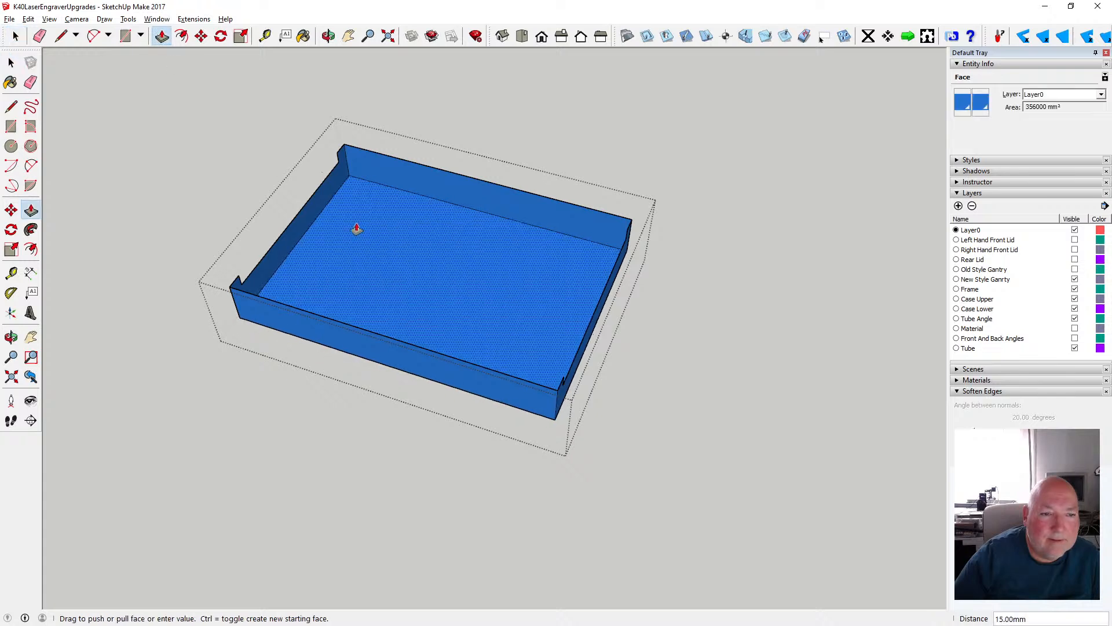
{"action": "key", "text": "Escape"}
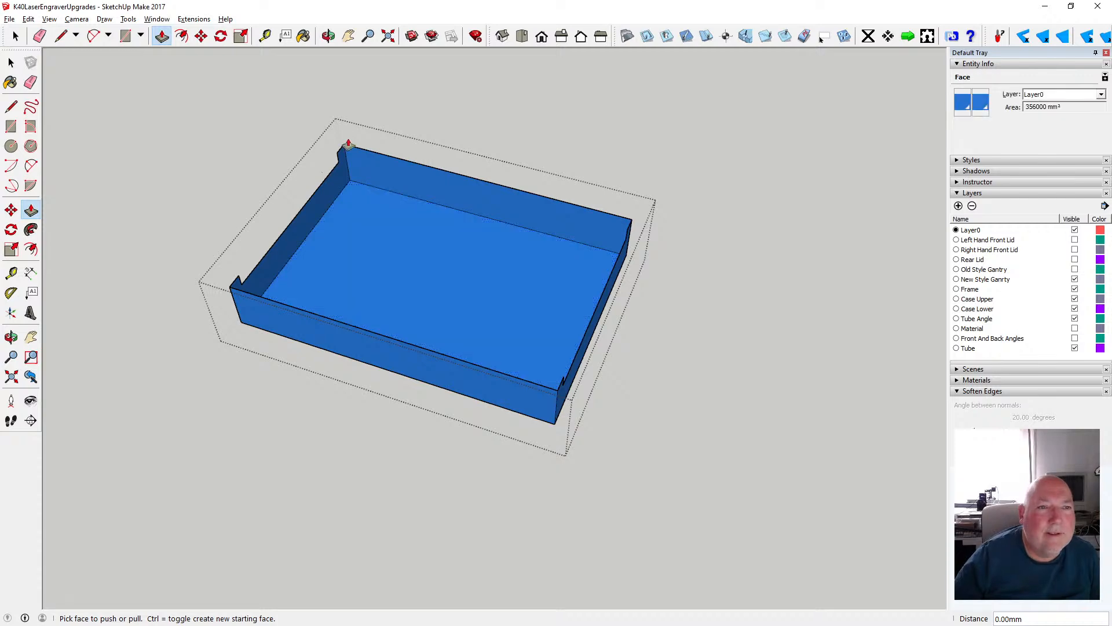
{"action": "left_click", "coordinate": [11, 62]}
{"action": "left_click", "coordinate": [201, 161]}
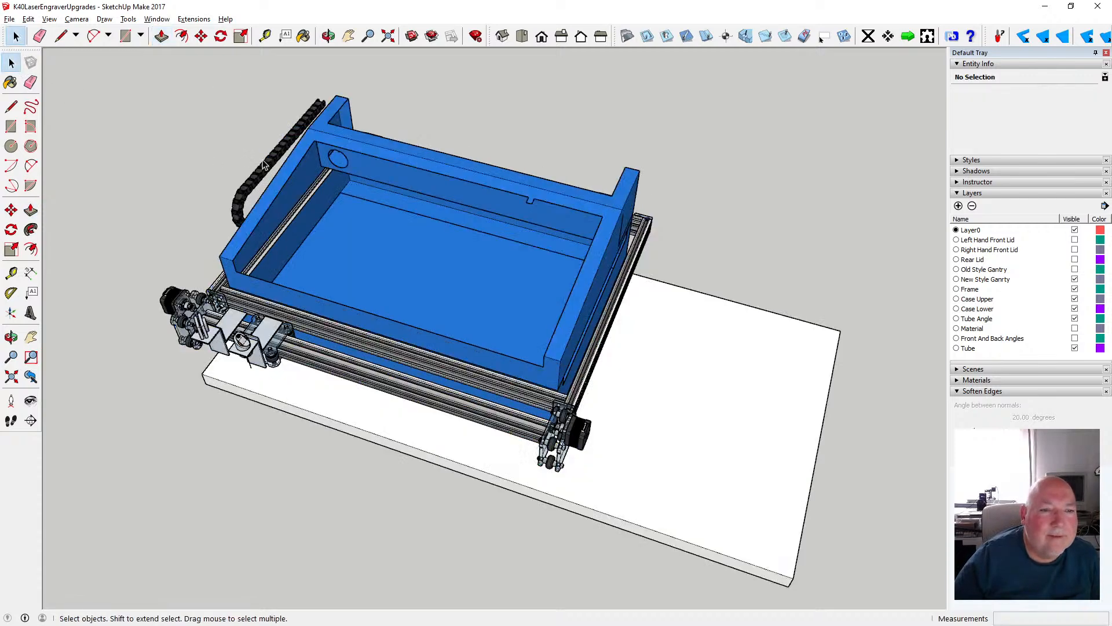
- Examine how the gantry wheel plate, frame rails and lower case sit relative to each other from the right side
{"action": "left_click", "coordinate": [329, 36]}
{"action": "left_click_drag", "start_coordinate": [332, 233], "coordinate": [439, 302]}
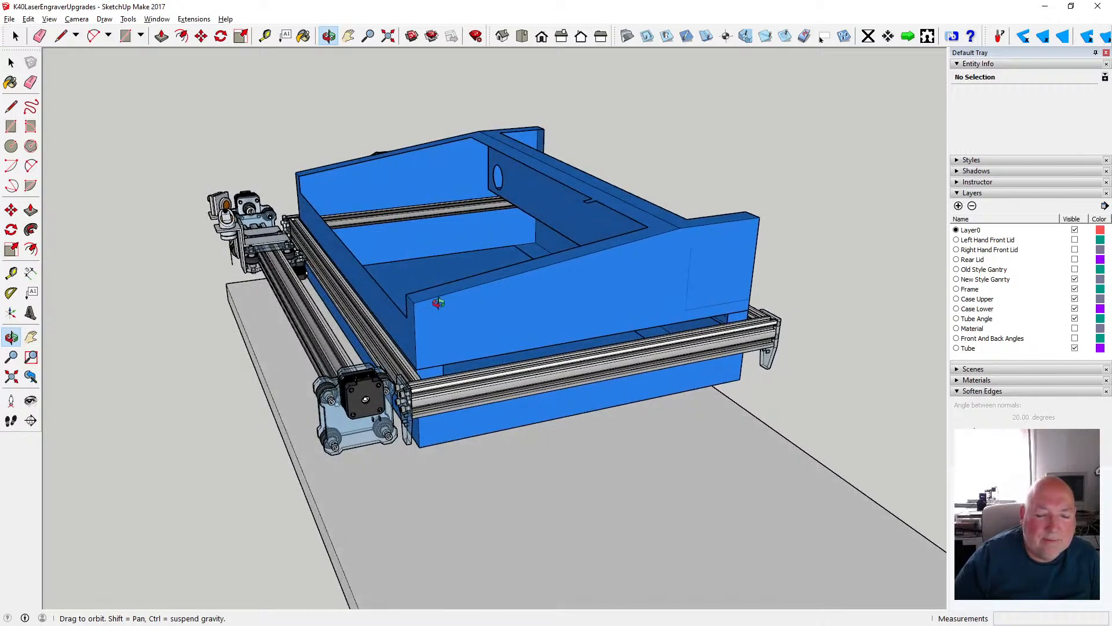
{"action": "scroll", "coordinate": [422, 370], "scroll_direction": "up", "scroll_amount": 5}
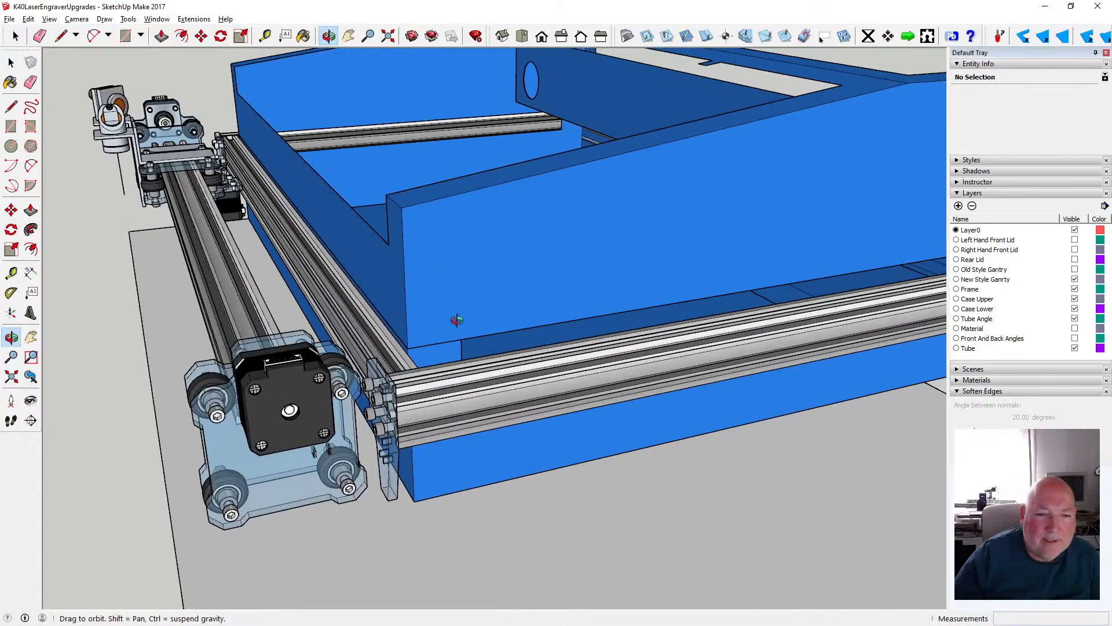
{"action": "left_click_drag", "start_coordinate": [456, 320], "coordinate": [379, 356]}
{"action": "scroll", "coordinate": [366, 326], "scroll_direction": "down", "scroll_amount": 3}
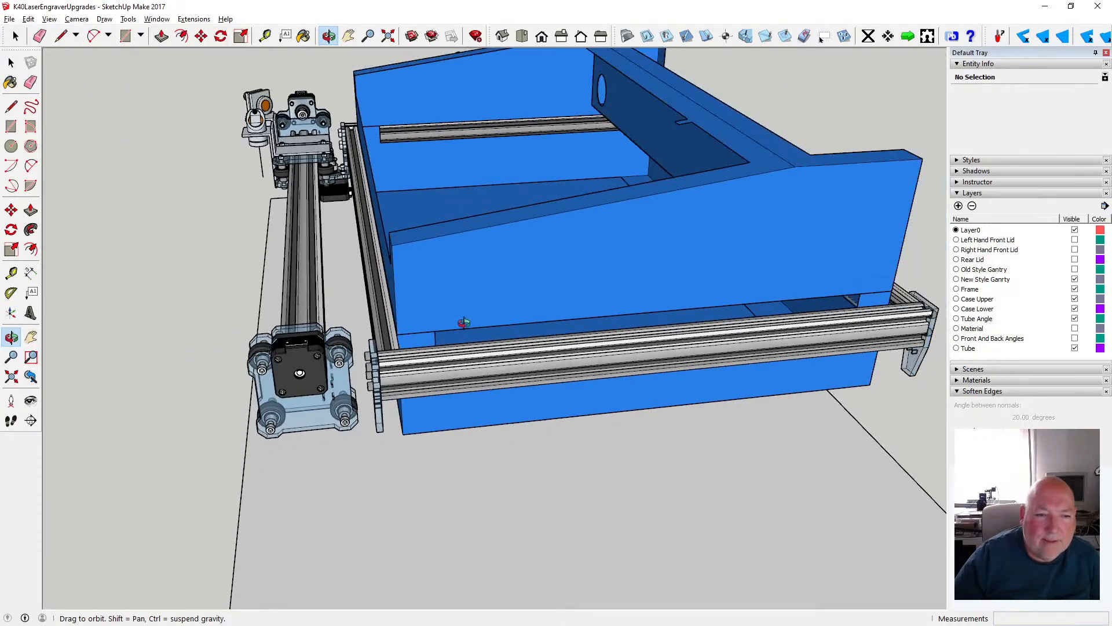
{"action": "left_click_drag", "start_coordinate": [462, 323], "coordinate": [422, 333]}
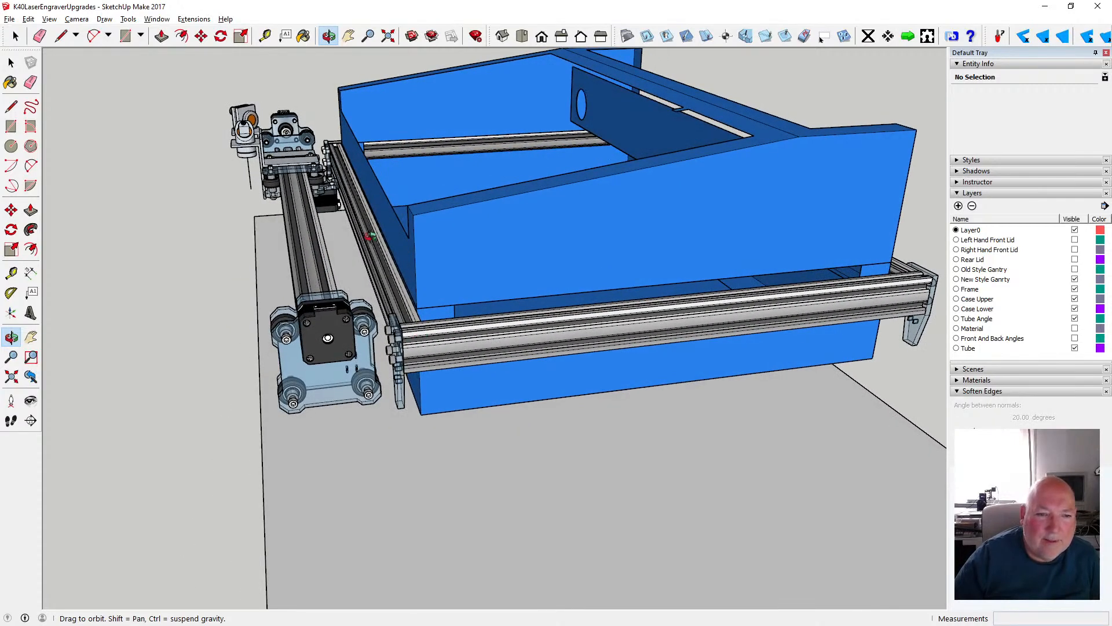
{"action": "left_click_drag", "start_coordinate": [409, 311], "coordinate": [351, 257]}
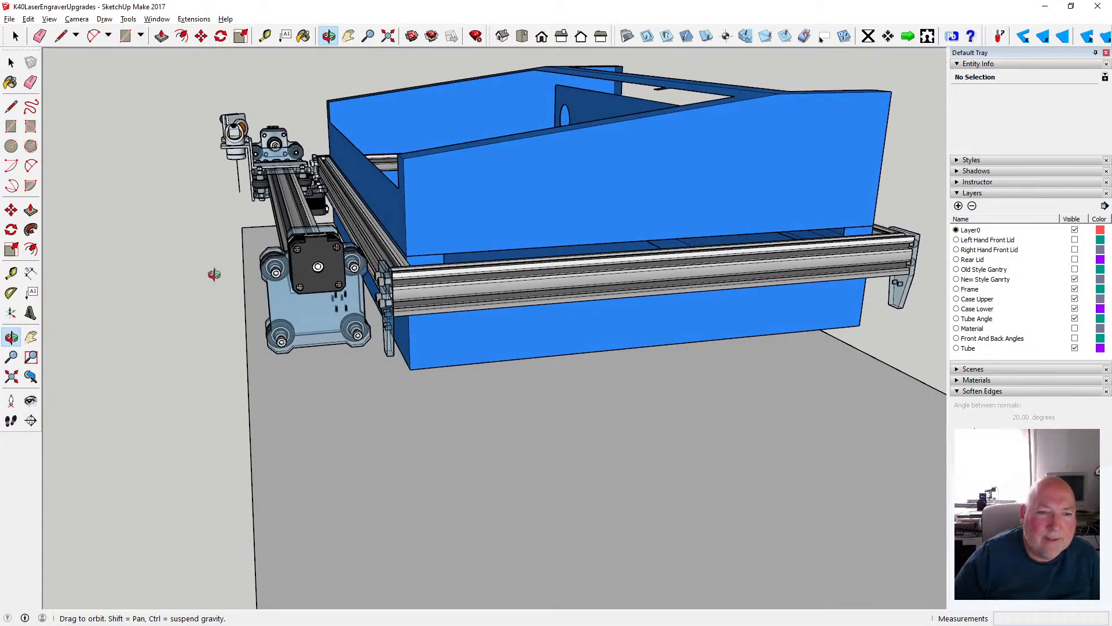
{"action": "scroll", "coordinate": [208, 268], "scroll_direction": "down", "scroll_amount": 2}
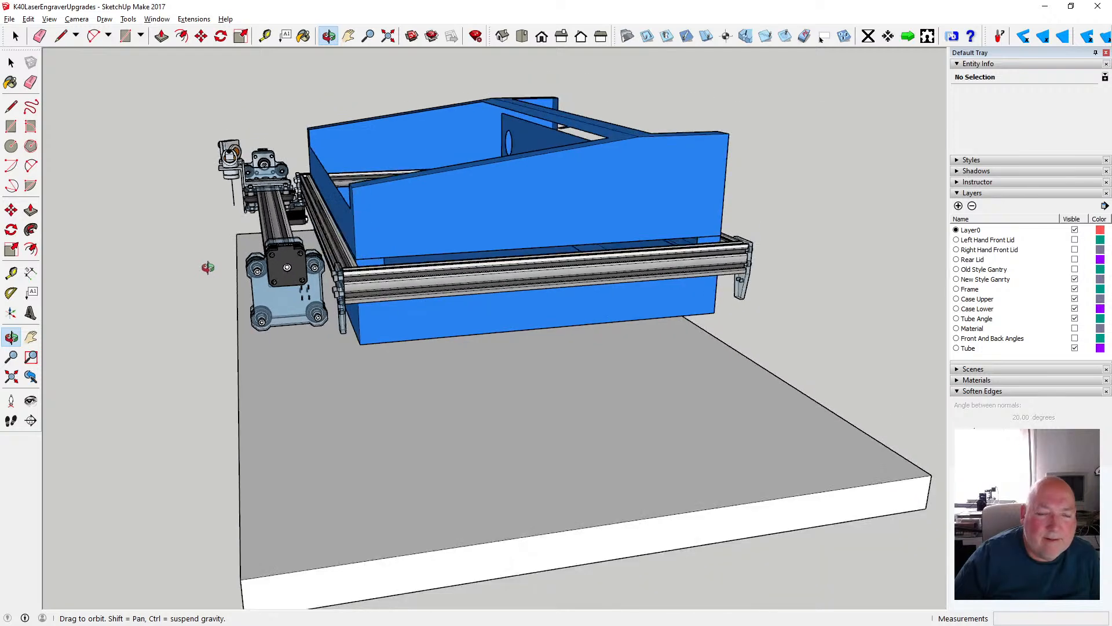
{"action": "left_click_drag", "start_coordinate": [535, 242], "coordinate": [376, 279]}
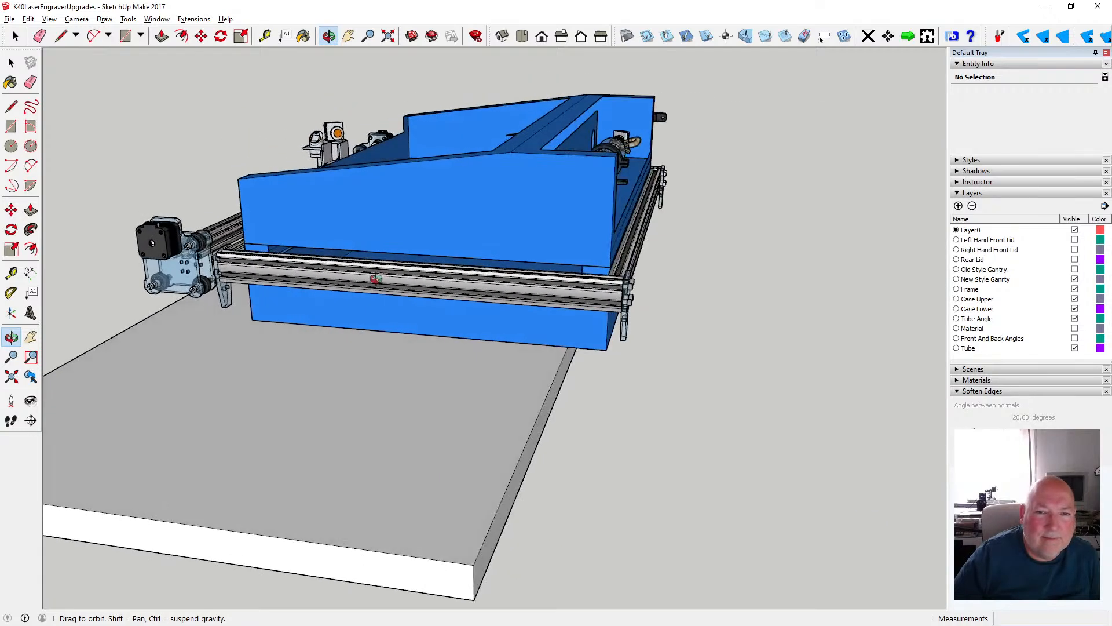
{"action": "left_click_drag", "start_coordinate": [568, 255], "coordinate": [653, 292]}
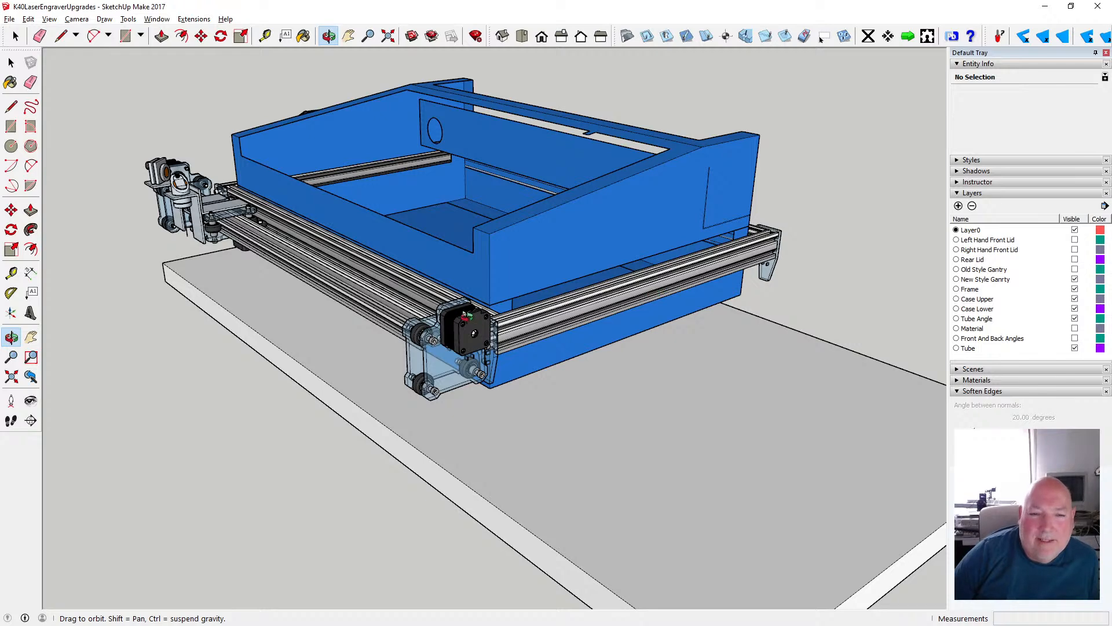
- Hide the Case Lower, Case Upper and Tube Angle layers
{"action": "scroll", "coordinate": [467, 315], "scroll_direction": "down", "scroll_amount": 1}
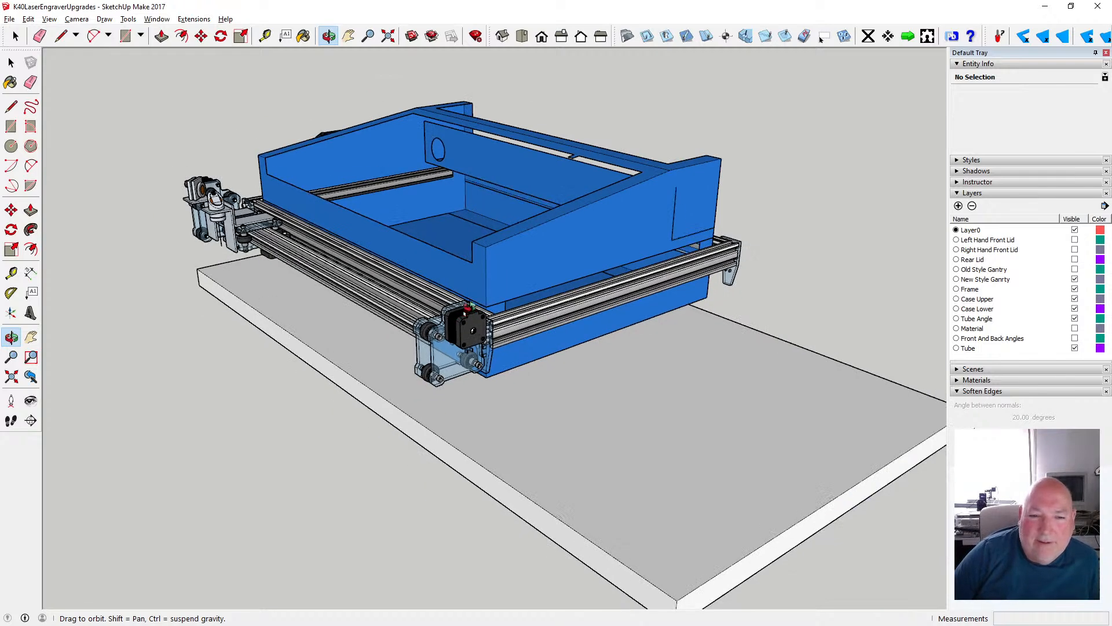
{"action": "left_click", "coordinate": [1075, 308]}
{"action": "left_click", "coordinate": [1075, 298]}
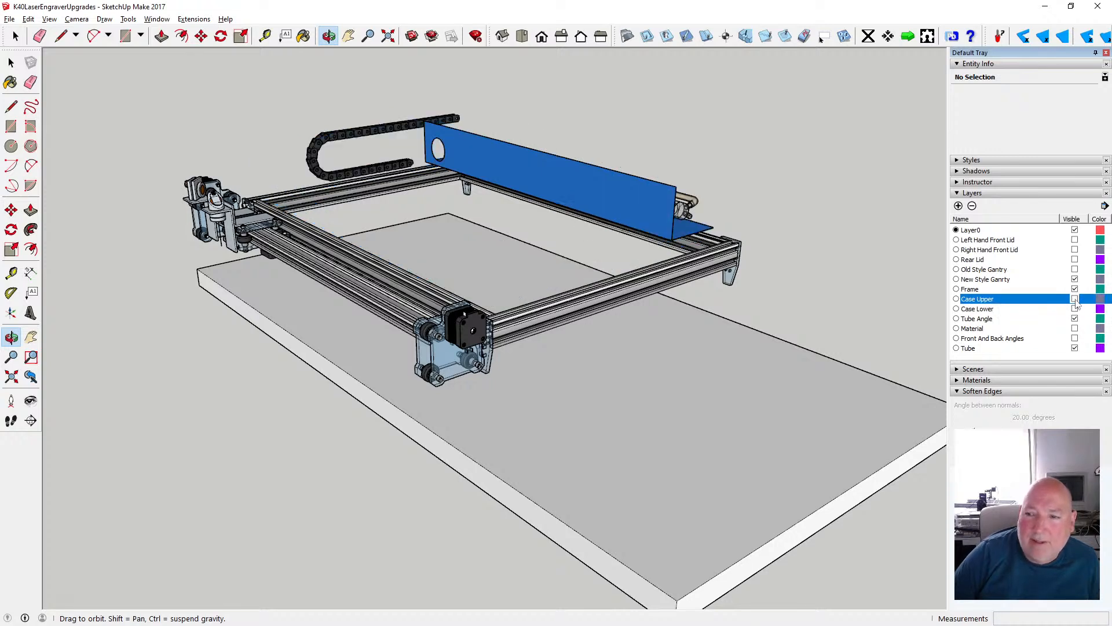
{"action": "left_click", "coordinate": [1076, 320]}
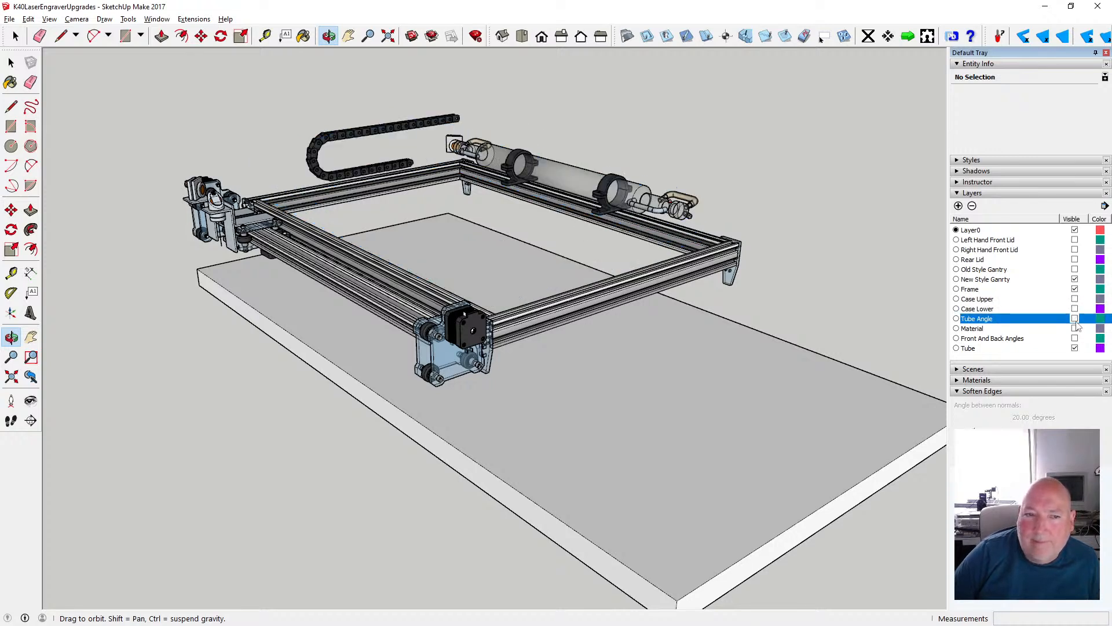
- Move the new style gantry group 500 mm along the green axis towards the rear of the frame and deselect it
{"action": "left_click_drag", "start_coordinate": [565, 281], "coordinate": [516, 293]}
{"action": "scroll", "coordinate": [436, 294], "scroll_direction": "up", "scroll_amount": 2}
{"action": "scroll", "coordinate": [363, 299], "scroll_direction": "down", "scroll_amount": 4}
{"action": "scroll", "coordinate": [510, 285], "scroll_direction": "up", "scroll_amount": 3}
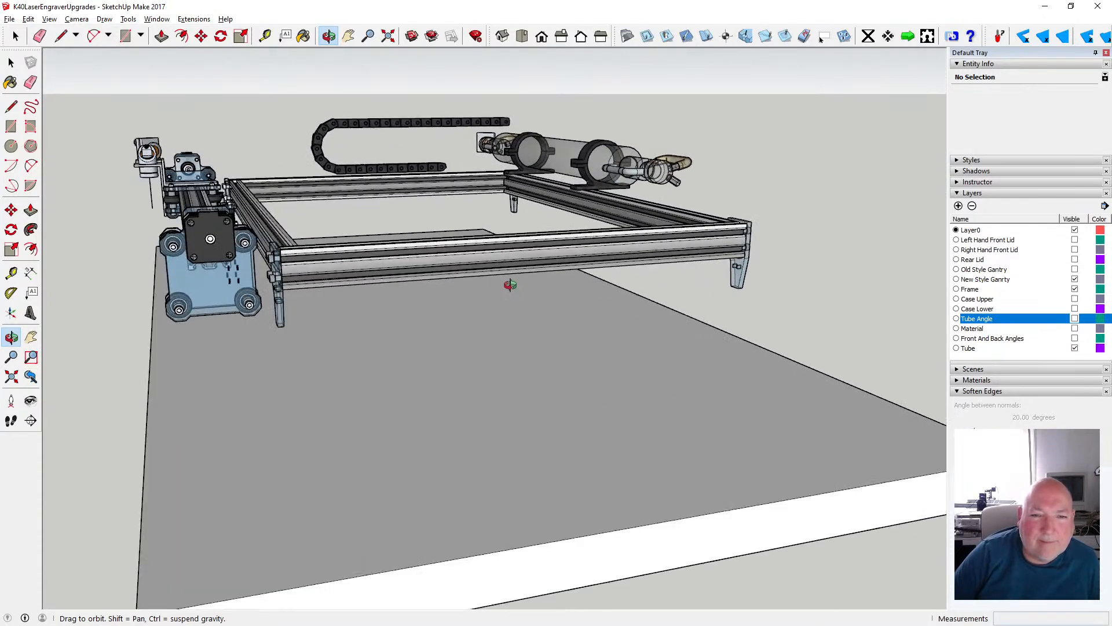
{"action": "scroll", "coordinate": [510, 285], "scroll_direction": "up", "scroll_amount": 1}
{"action": "left_click_drag", "start_coordinate": [419, 279], "coordinate": [424, 304]}
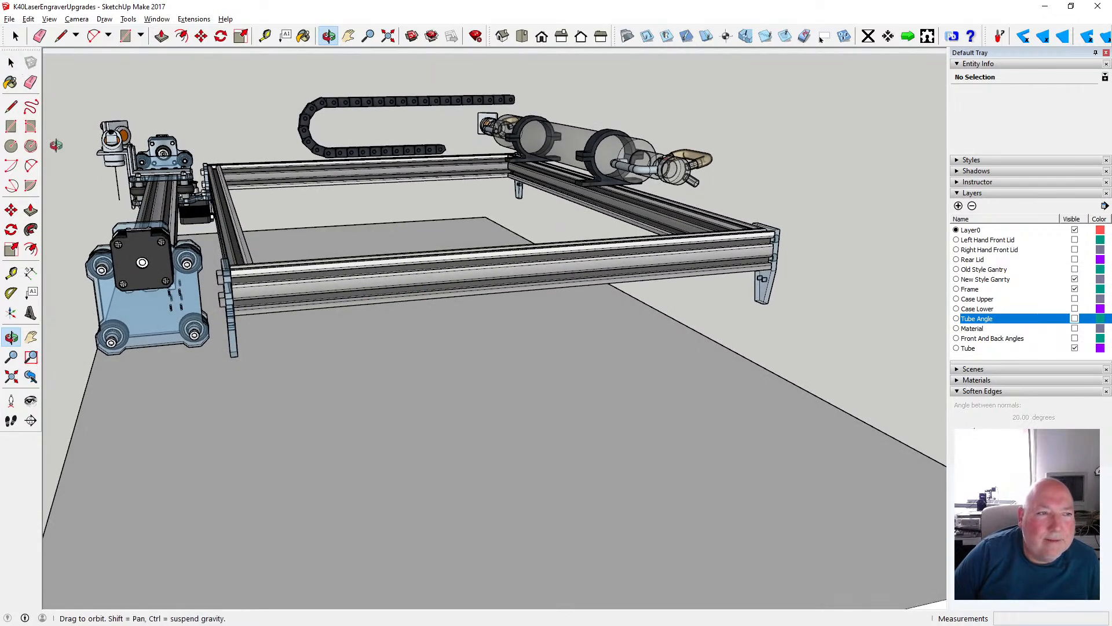
{"action": "key", "text": "space"}
{"action": "left_click", "coordinate": [142, 273]}
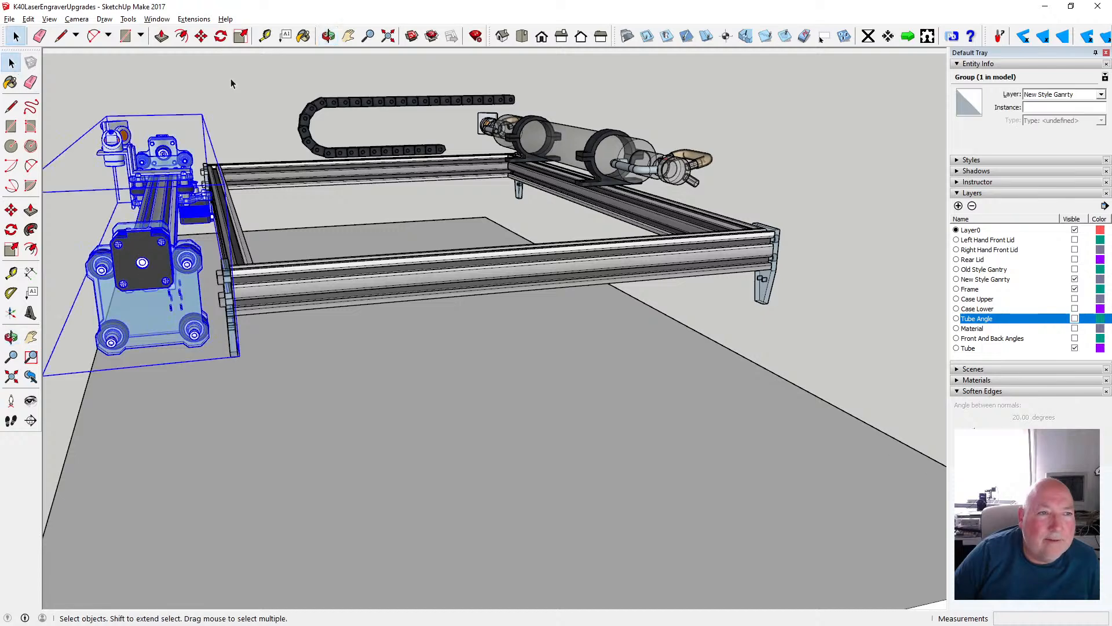
{"action": "key", "text": "m"}
{"action": "left_click_drag", "start_coordinate": [166, 243], "coordinate": [331, 235]}
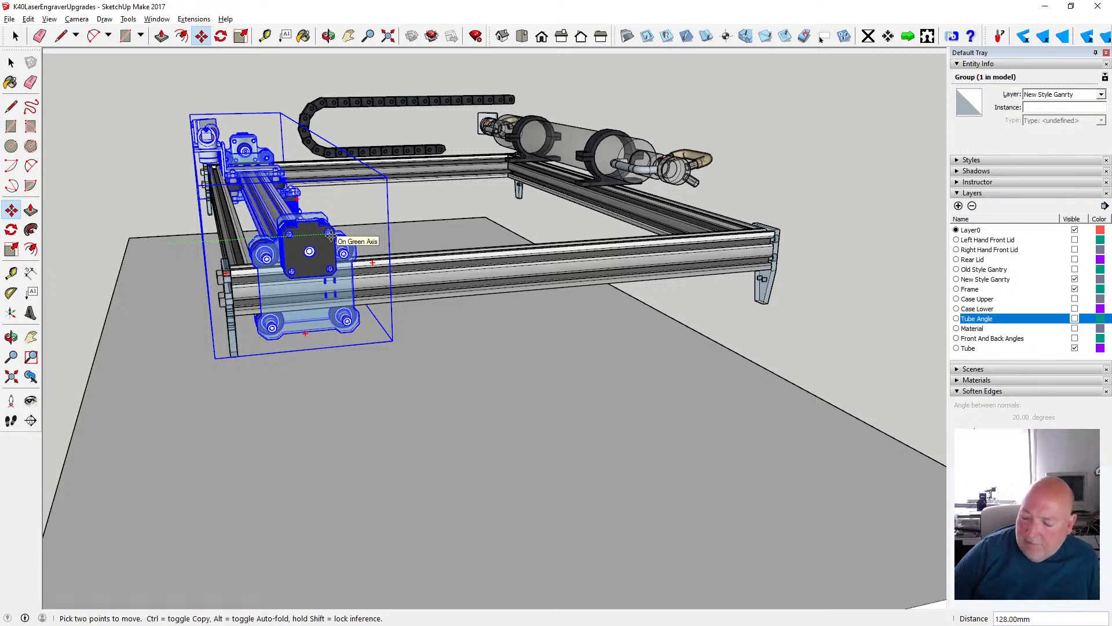
{"action": "type", "text": "500"}
{"action": "key", "text": "Return"}
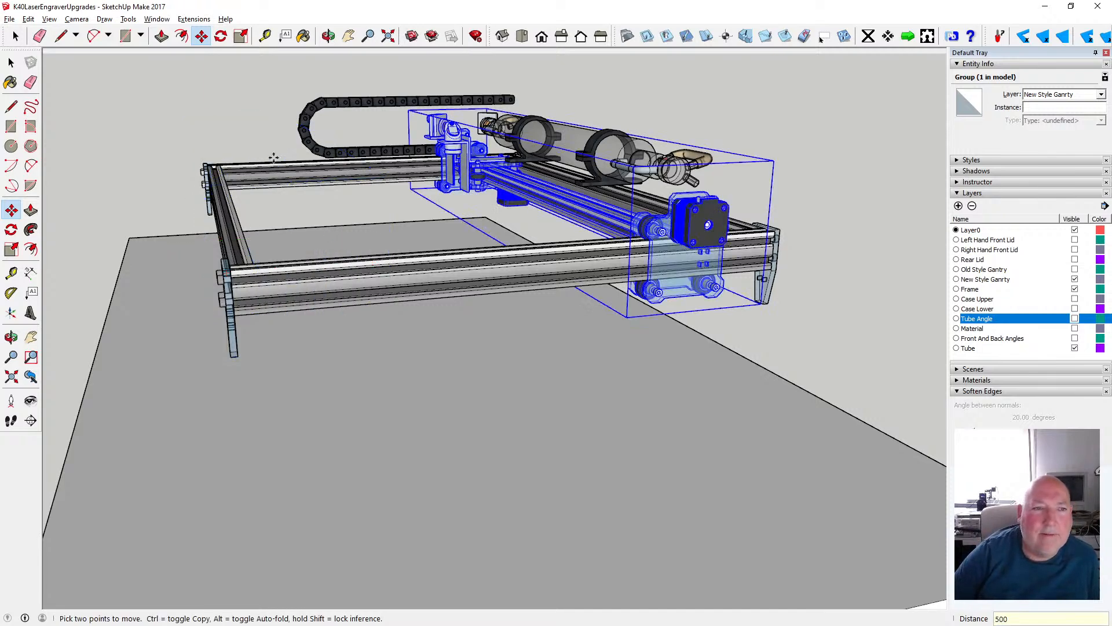
{"action": "left_click", "coordinate": [9, 64]}
{"action": "left_click", "coordinate": [173, 111]}
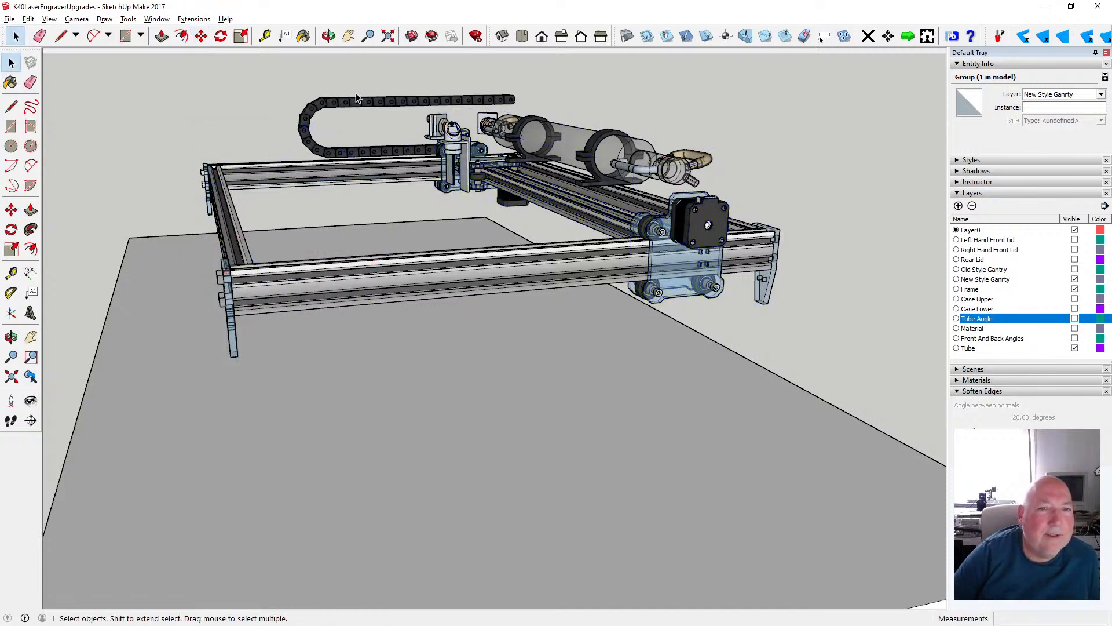
- Examine the gantry's position under the laser tube at the rear of the frame from the right side and behind
{"action": "left_click", "coordinate": [329, 36]}
{"action": "left_click_drag", "start_coordinate": [567, 181], "coordinate": [449, 193]}
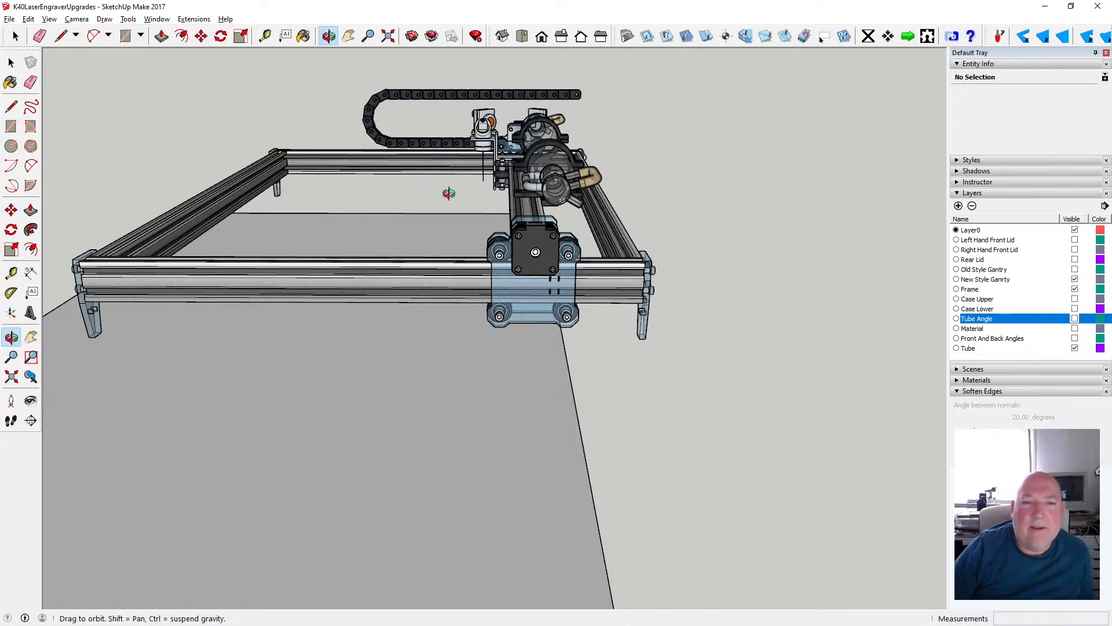
{"action": "left_click_drag", "start_coordinate": [505, 269], "coordinate": [227, 283]}
{"action": "scroll", "coordinate": [415, 212], "scroll_direction": "up", "scroll_amount": 2}
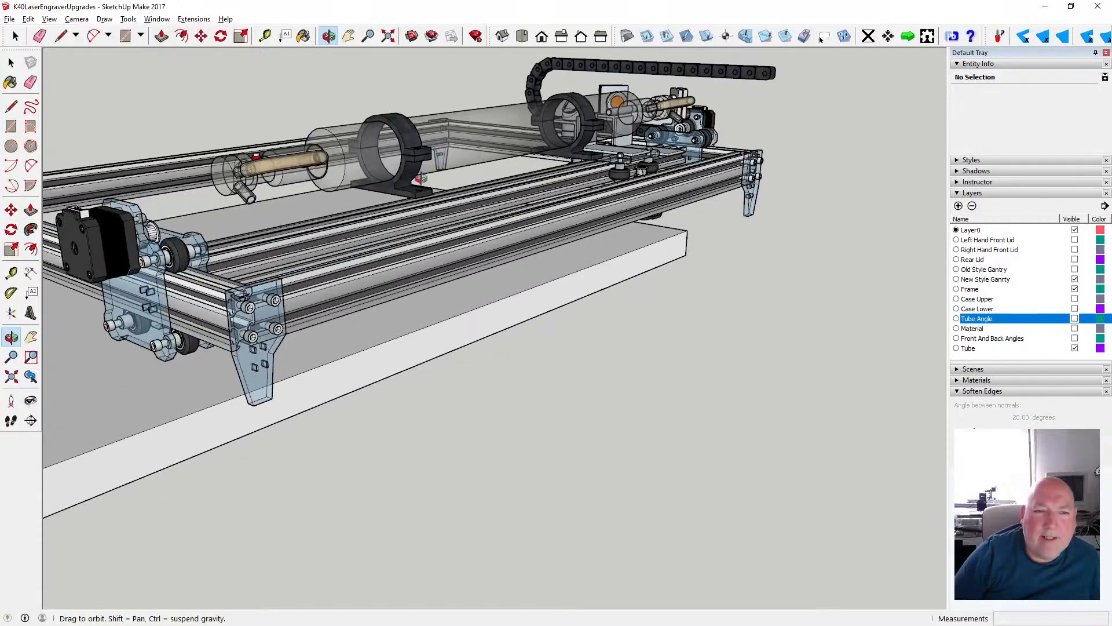
{"action": "left_click_drag", "start_coordinate": [425, 170], "coordinate": [519, 193]}
{"action": "left_click_drag", "start_coordinate": [354, 270], "coordinate": [254, 249]}
{"action": "scroll", "coordinate": [573, 250], "scroll_direction": "up", "scroll_amount": 2}
{"action": "scroll", "coordinate": [364, 226], "scroll_direction": "down", "scroll_amount": 3}
{"action": "left_click_drag", "start_coordinate": [364, 226], "coordinate": [132, 197]}
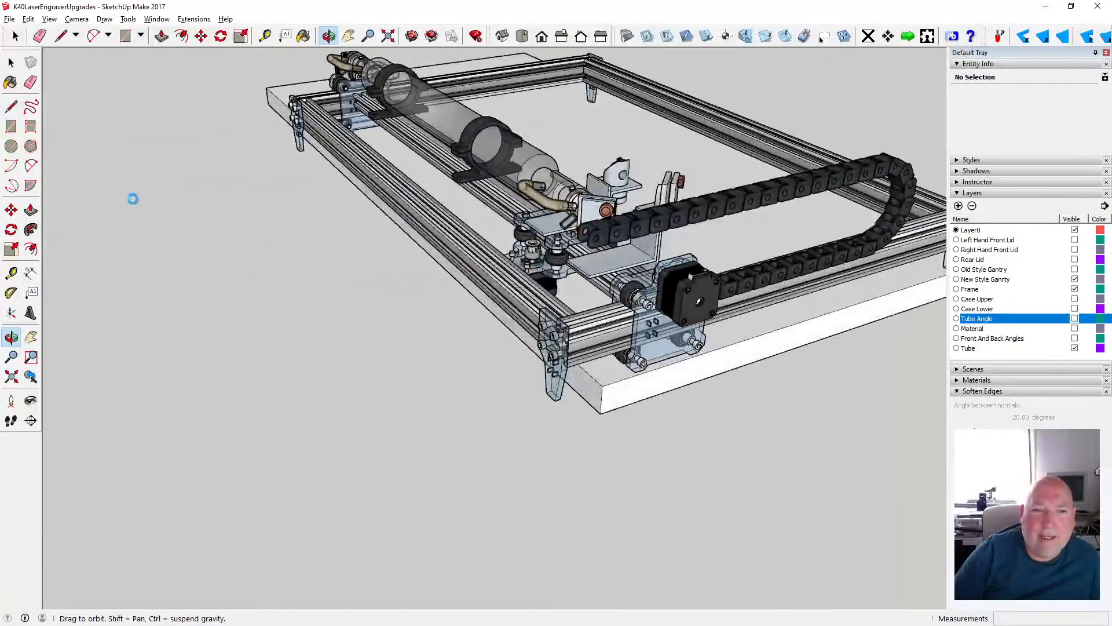
- Examine the drag chain, gantry motor plate and laser tube above the slab from the left side and the rear
{"action": "left_click_drag", "start_coordinate": [315, 173], "coordinate": [280, 166]}
{"action": "left_click_drag", "start_coordinate": [362, 168], "coordinate": [348, 169]}
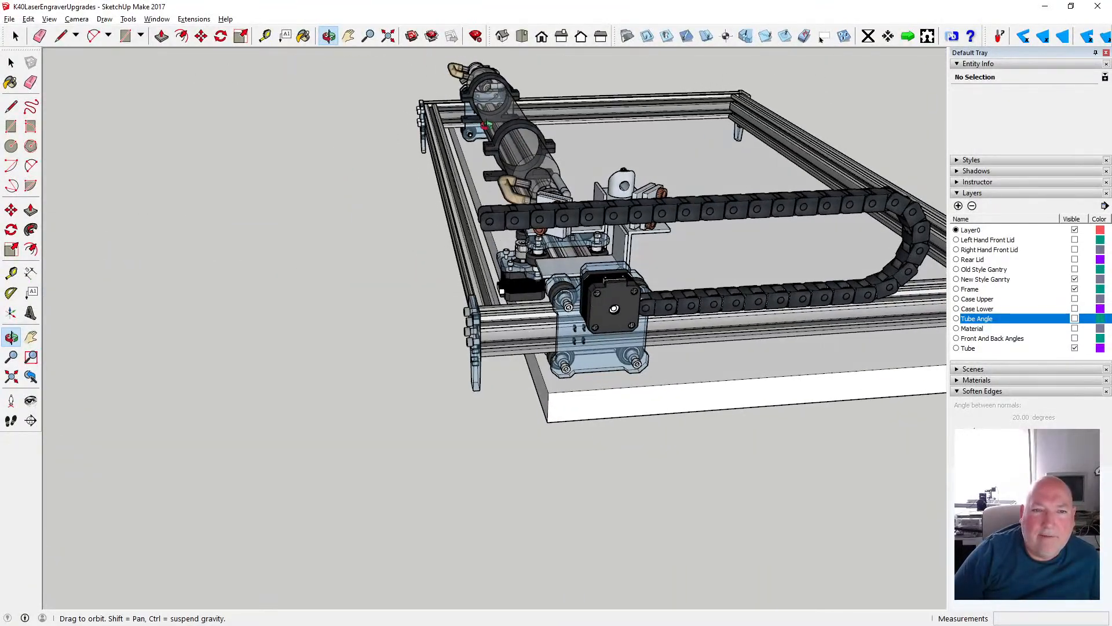
{"action": "left_click_drag", "start_coordinate": [429, 127], "coordinate": [544, 215]}
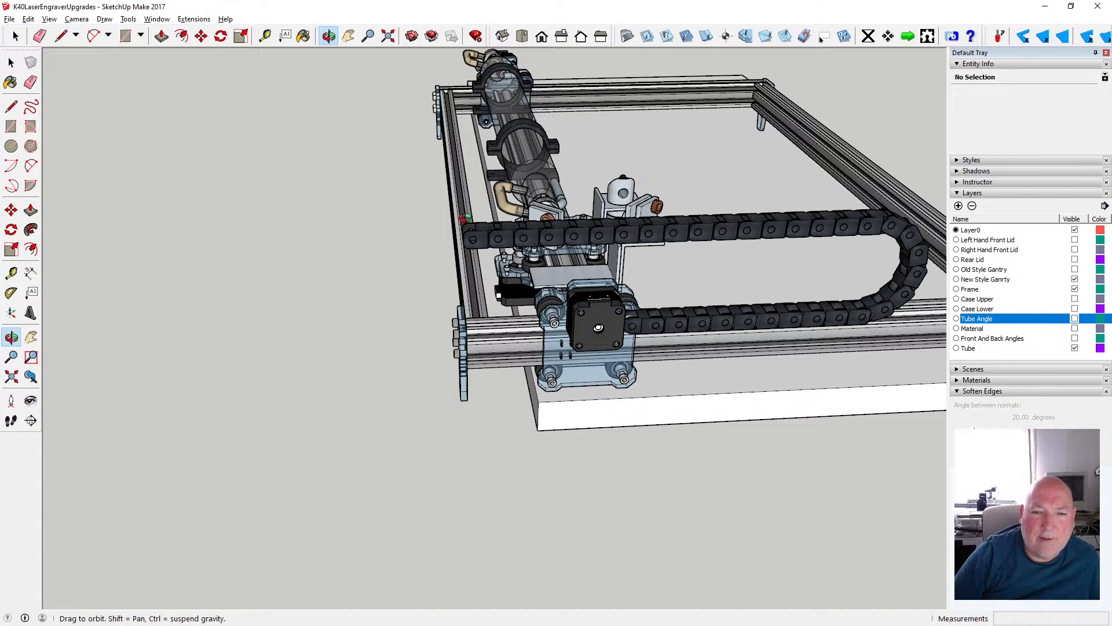
{"action": "scroll", "coordinate": [463, 218], "scroll_direction": "up", "scroll_amount": 3}
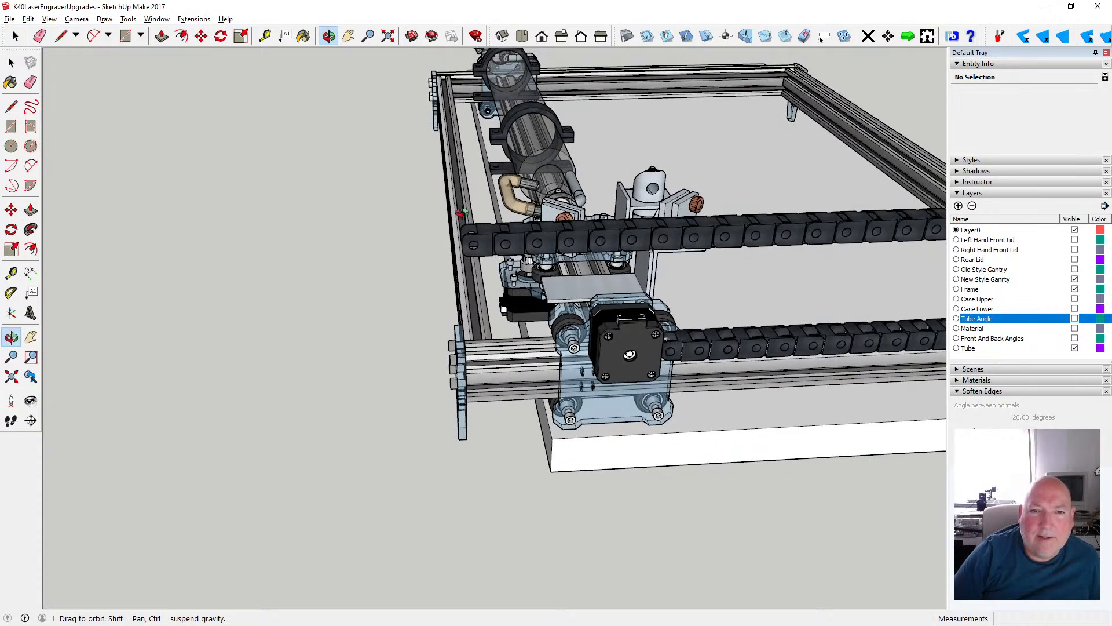
{"action": "left_click_drag", "start_coordinate": [461, 212], "coordinate": [542, 232]}
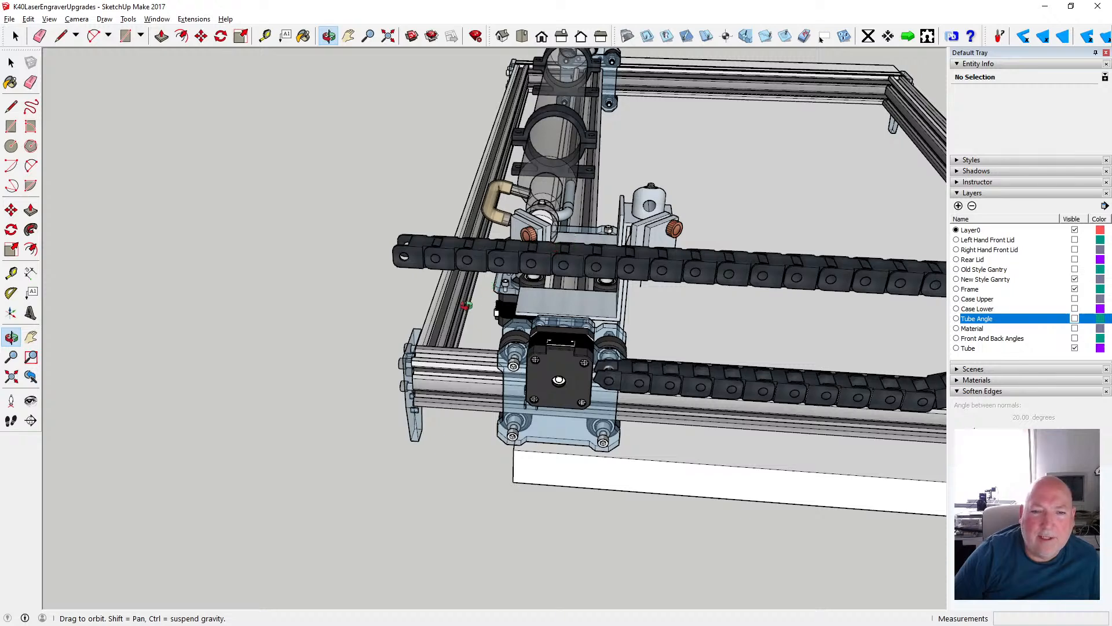
{"action": "left_click_drag", "start_coordinate": [467, 305], "coordinate": [549, 290]}
{"action": "scroll", "coordinate": [501, 285], "scroll_direction": "down", "scroll_amount": 2}
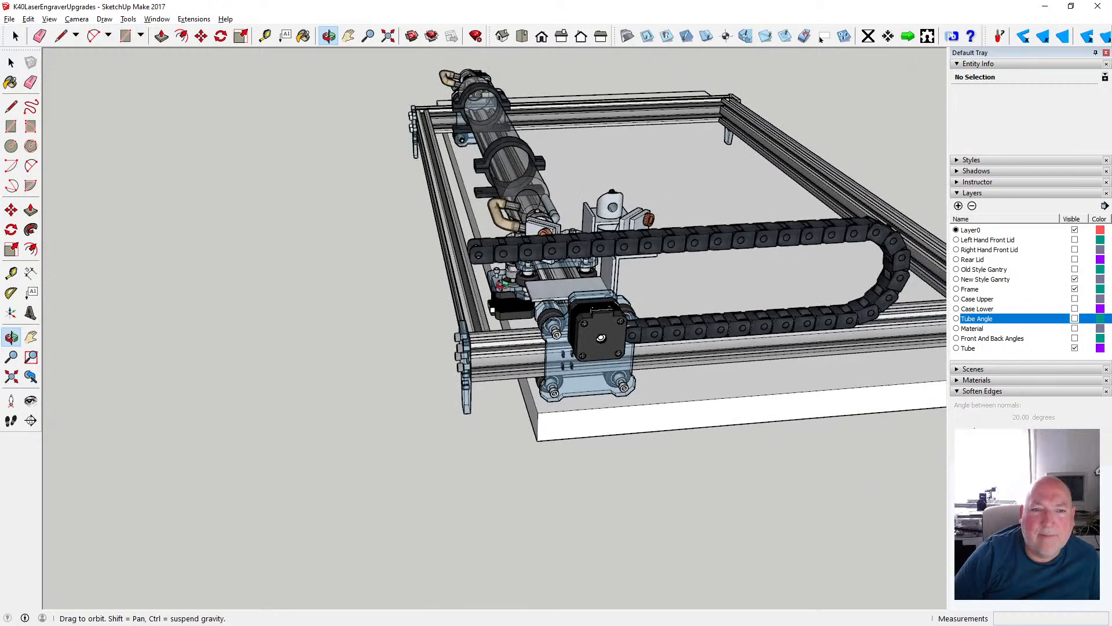
{"action": "scroll", "coordinate": [474, 288], "scroll_direction": "up", "scroll_amount": 2}
{"action": "left_click_drag", "start_coordinate": [475, 288], "coordinate": [724, 284]}
{"action": "scroll", "coordinate": [549, 272], "scroll_direction": "down", "scroll_amount": 3}
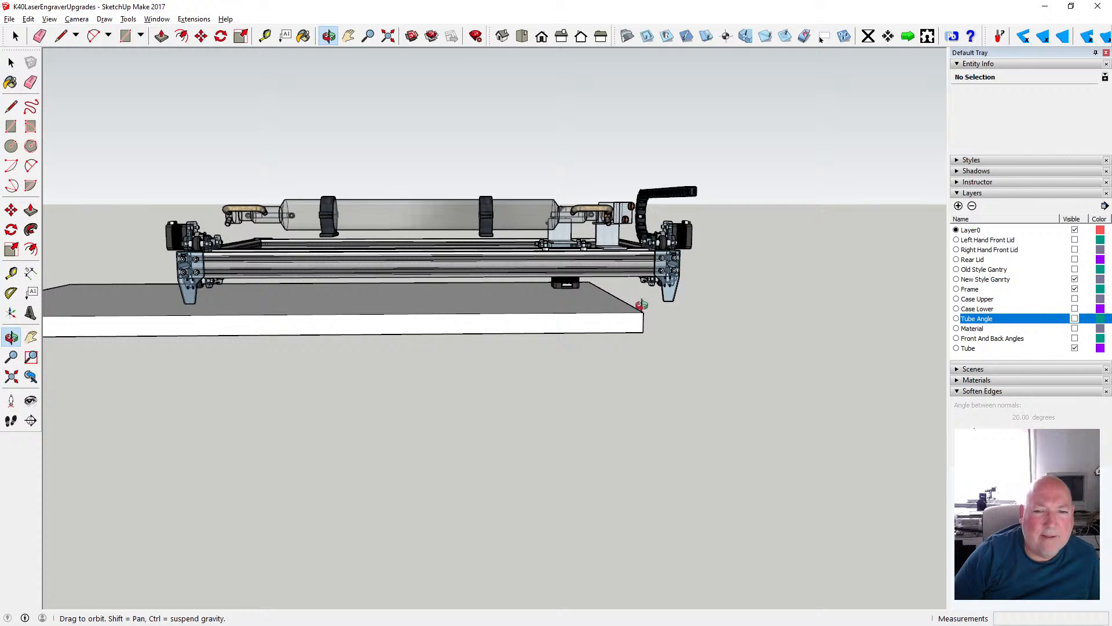
{"action": "scroll", "coordinate": [591, 308], "scroll_direction": "down", "scroll_amount": 3}
{"action": "left_click_drag", "start_coordinate": [424, 319], "coordinate": [387, 348]}
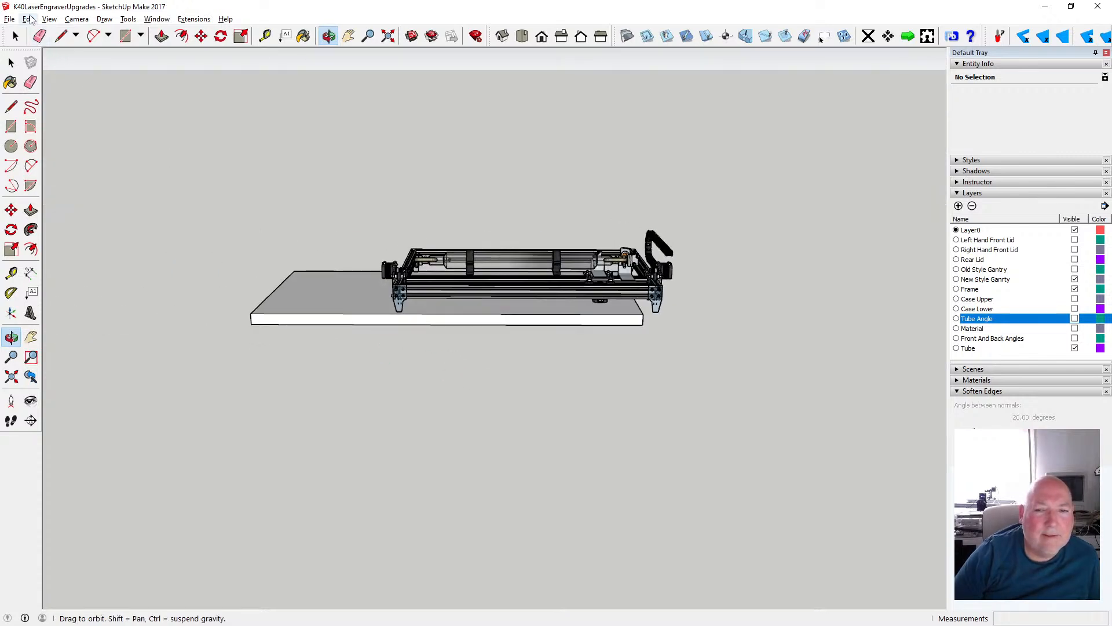
{"action": "left_click", "coordinate": [30, 19]}
{"action": "left_click", "coordinate": [49, 35]}
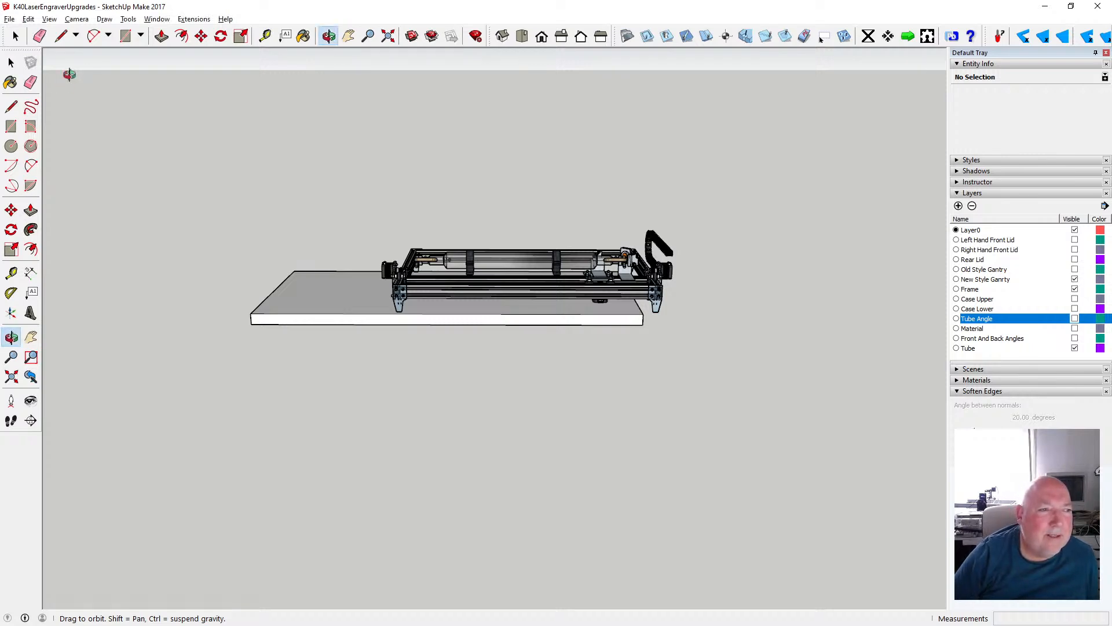
{"action": "key", "text": "space"}
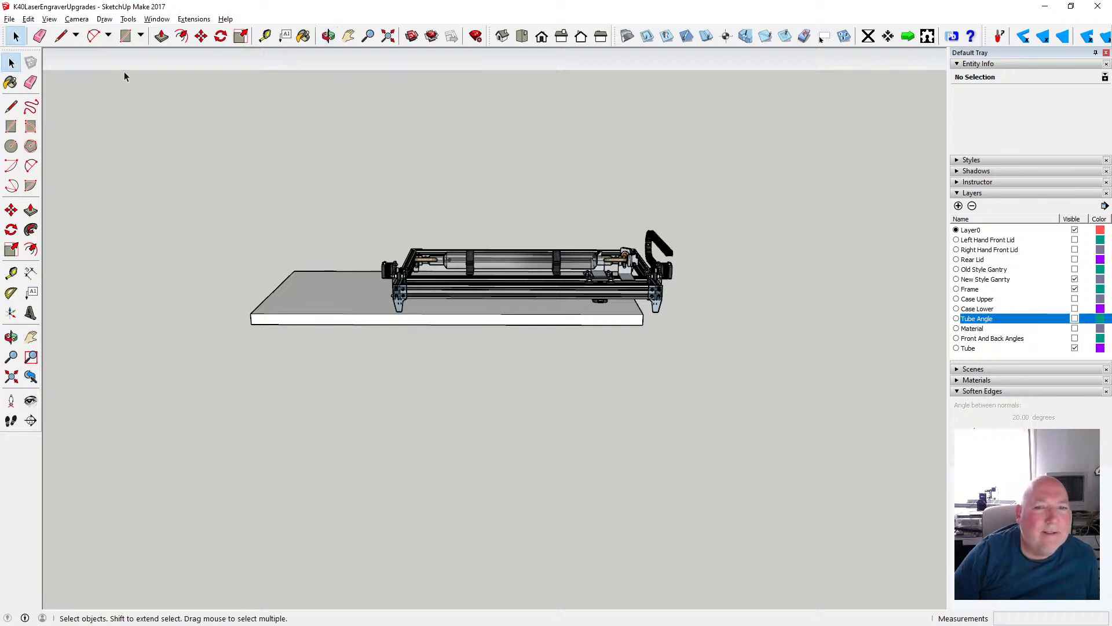
- Turn on the display of the drawing axes
{"action": "left_click", "coordinate": [28, 19]}
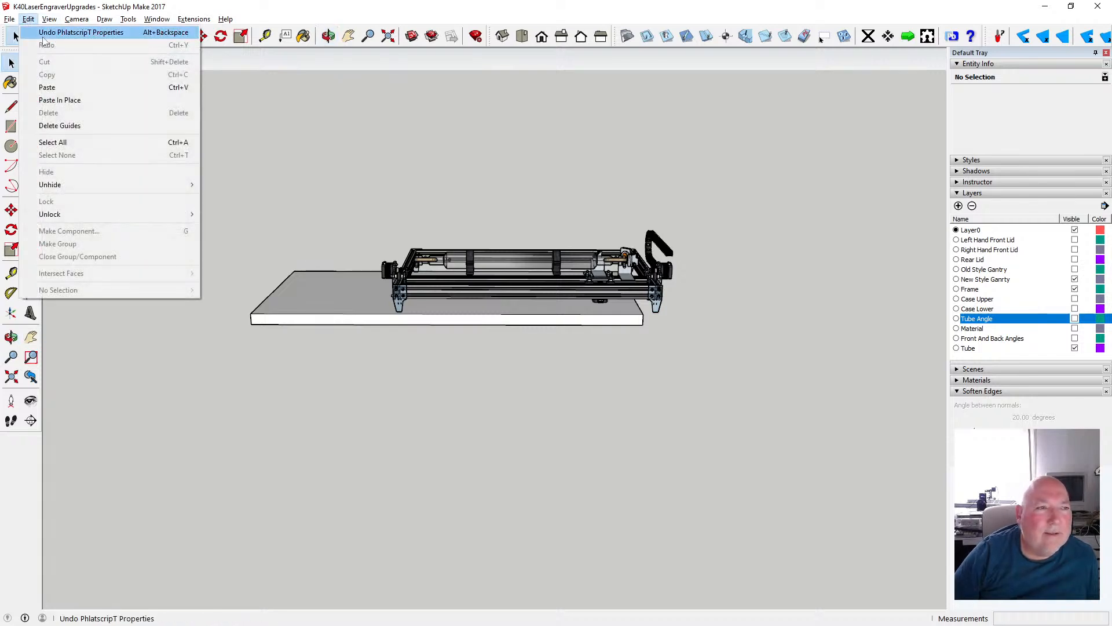
{"action": "left_click", "coordinate": [251, 14]}
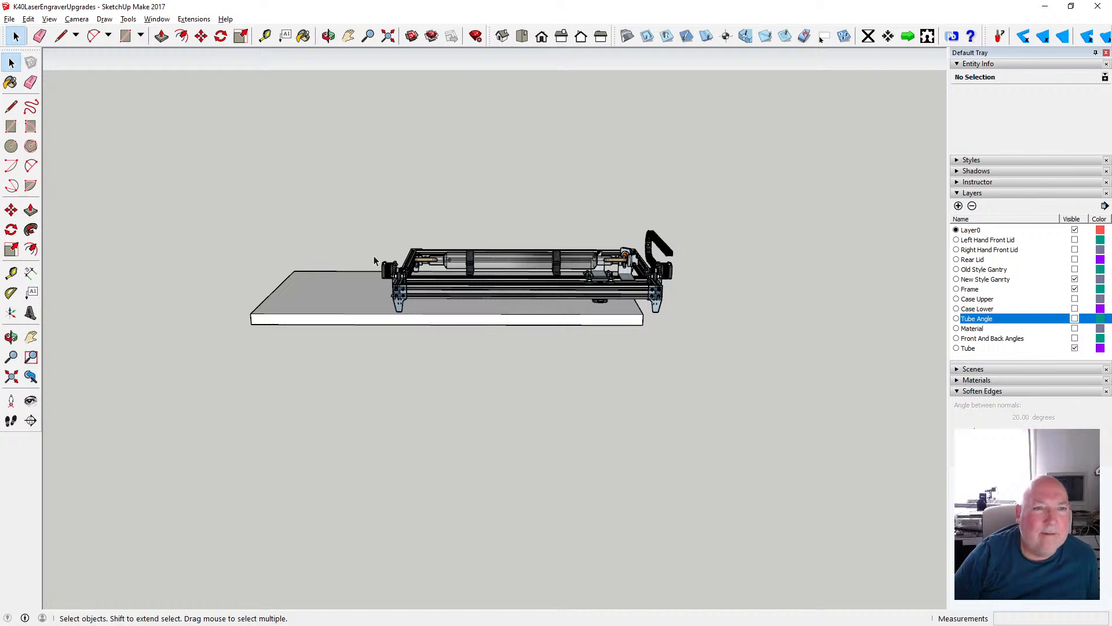
{"action": "left_click", "coordinate": [50, 19]}
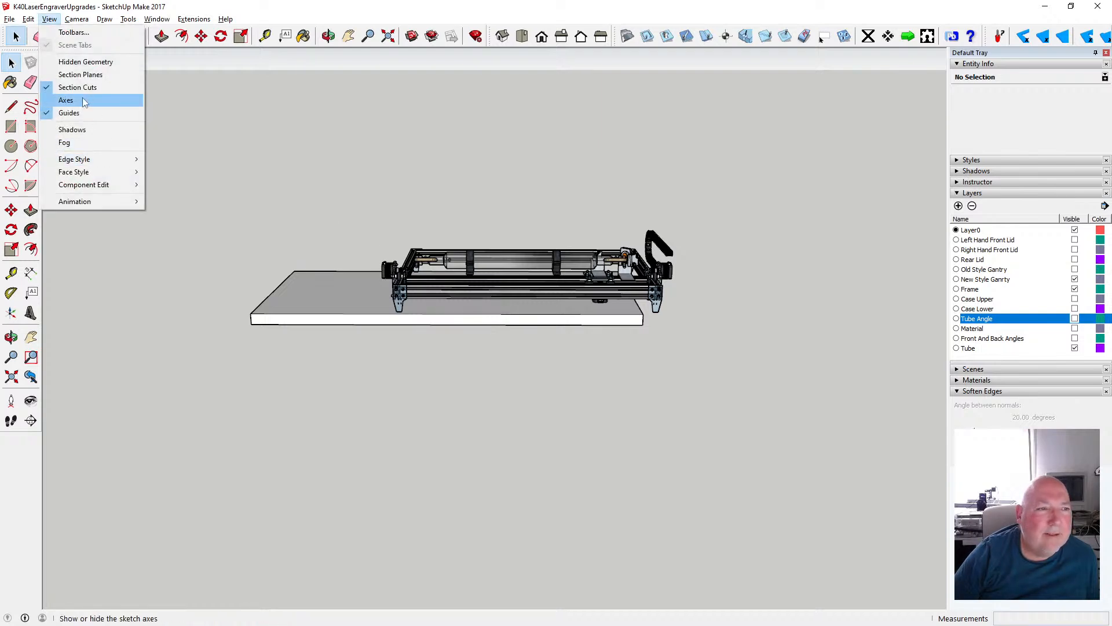
{"action": "left_click", "coordinate": [83, 102]}
- Move the slab by its top front corner nearest the drag chain side onto the origin and deselect it
{"action": "left_click", "coordinate": [328, 36]}
{"action": "left_click_drag", "start_coordinate": [475, 191], "coordinate": [726, 375]}
{"action": "scroll", "coordinate": [468, 363], "scroll_direction": "up", "scroll_amount": 6}
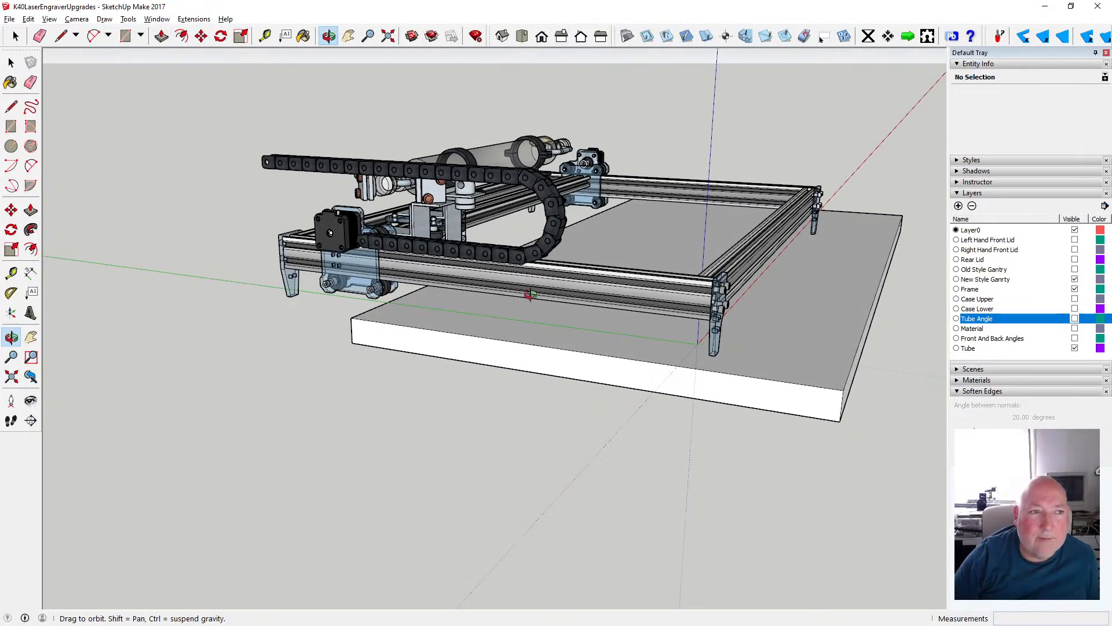
{"action": "left_click", "coordinate": [201, 36]}
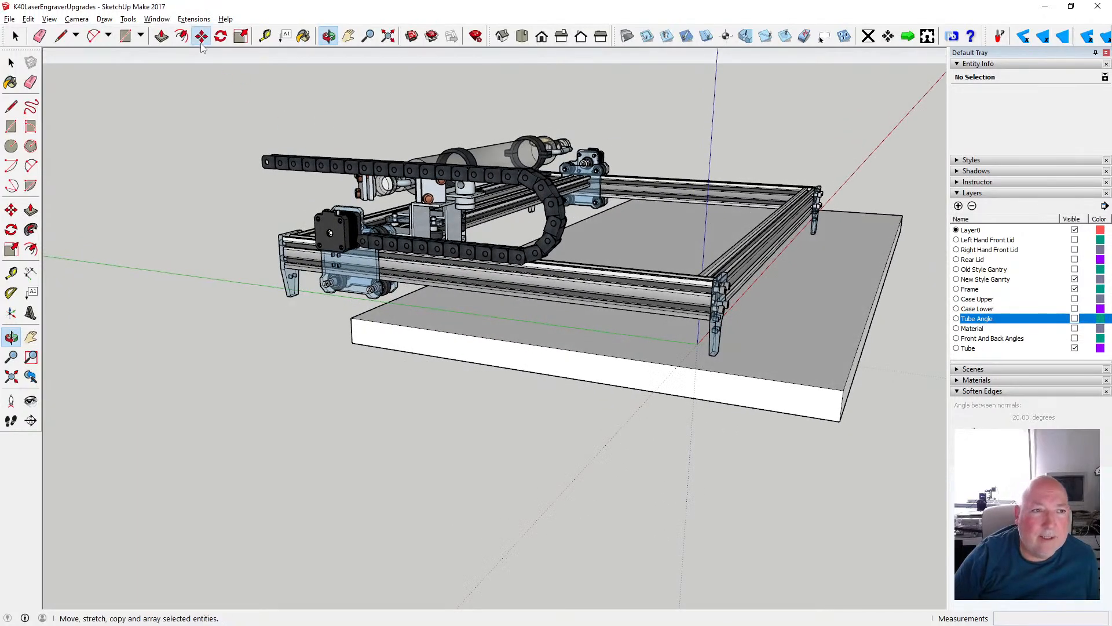
{"action": "left_click", "coordinate": [839, 390]}
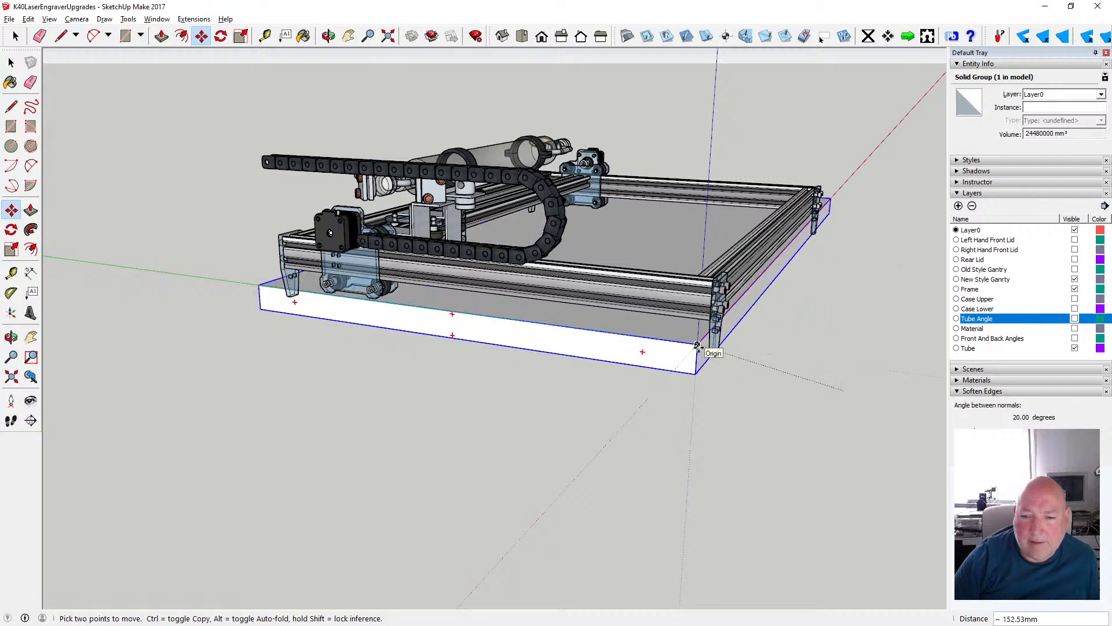
{"action": "left_click", "coordinate": [698, 346]}
{"action": "left_click", "coordinate": [15, 36]}
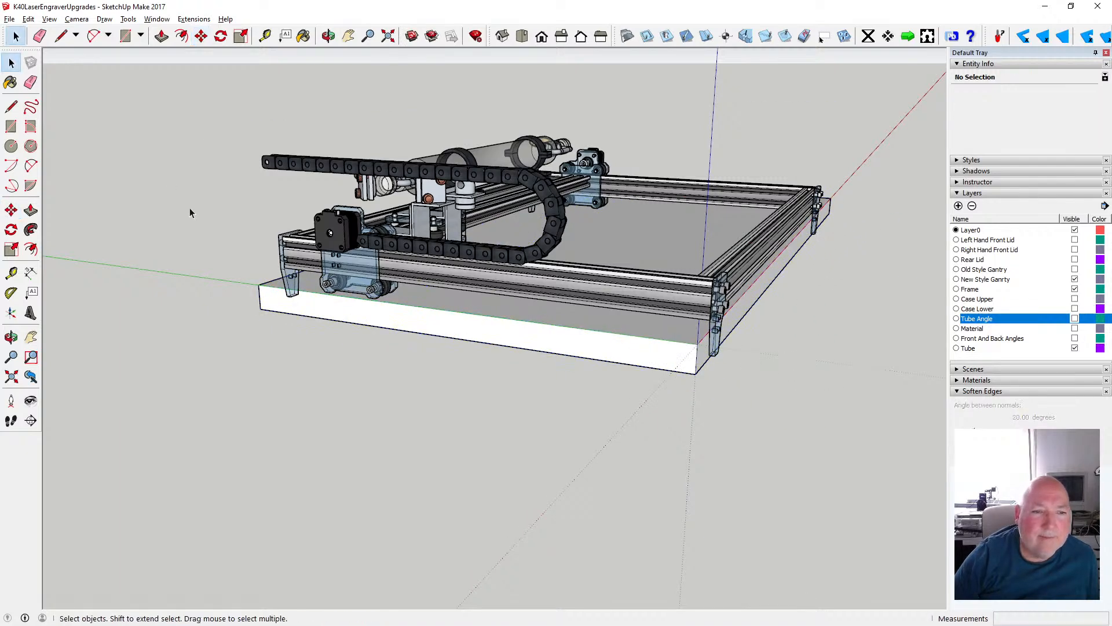
- Examine how the frame, laser tube and gantry sit over the slab from the frame's right end
{"action": "left_click", "coordinate": [328, 36]}
{"action": "left_click_drag", "start_coordinate": [385, 124], "coordinate": [53, 294]}
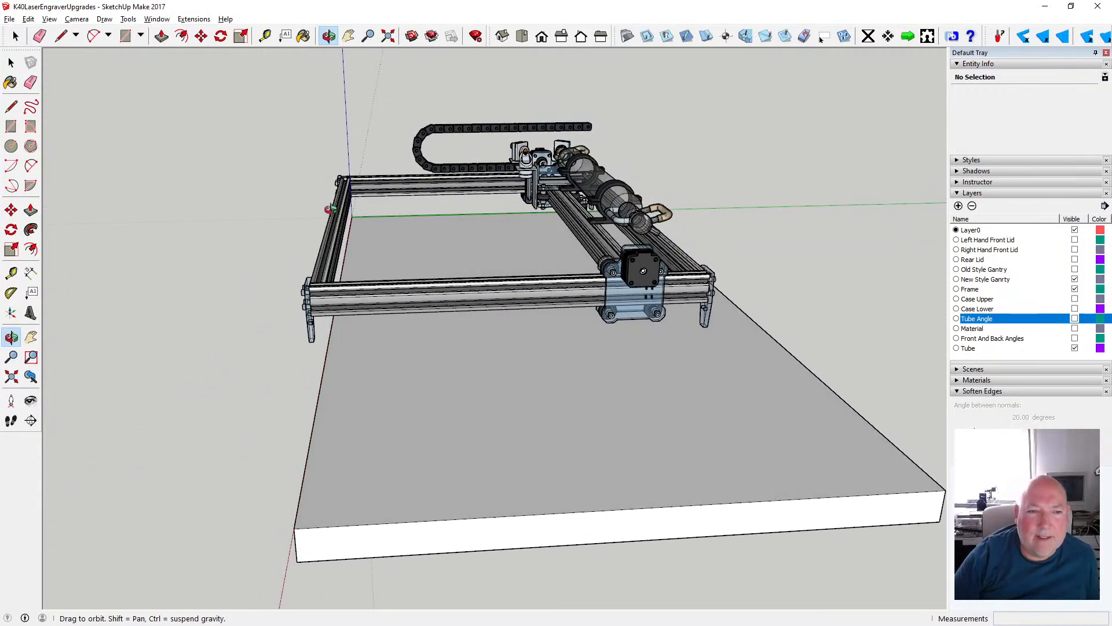
{"action": "scroll", "coordinate": [333, 205], "scroll_direction": "up", "scroll_amount": 5}
{"action": "scroll", "coordinate": [369, 184], "scroll_direction": "down", "scroll_amount": 10}
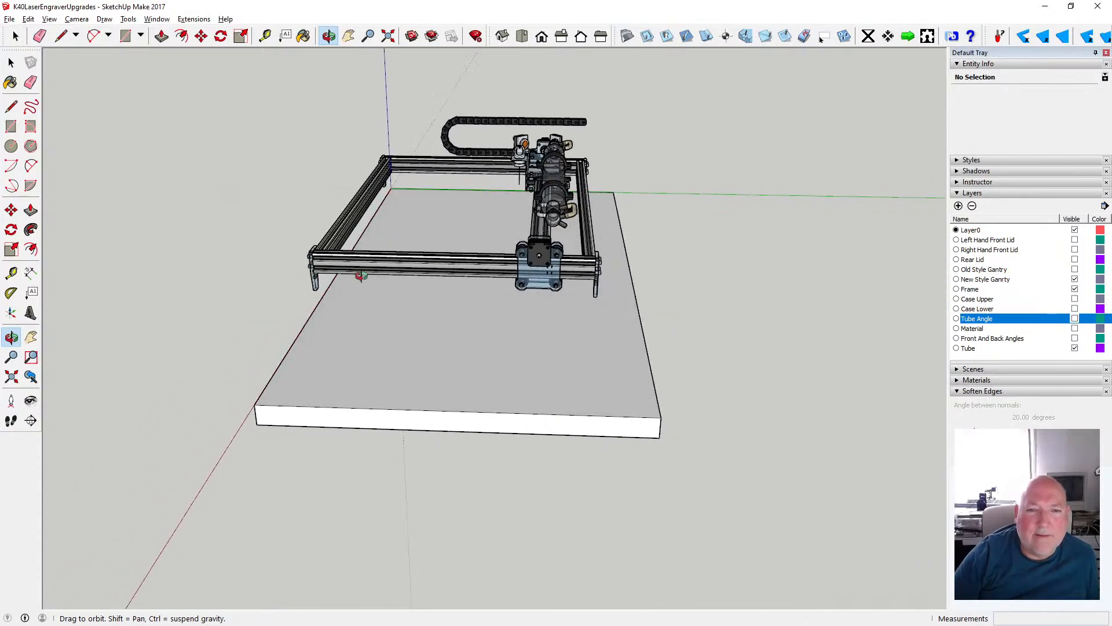
{"action": "scroll", "coordinate": [365, 272], "scroll_direction": "down", "scroll_amount": 2}
{"action": "scroll", "coordinate": [410, 264], "scroll_direction": "up", "scroll_amount": 5}
{"action": "left_click_drag", "start_coordinate": [410, 263], "coordinate": [318, 272]}
{"action": "scroll", "coordinate": [568, 268], "scroll_direction": "up", "scroll_amount": 3}
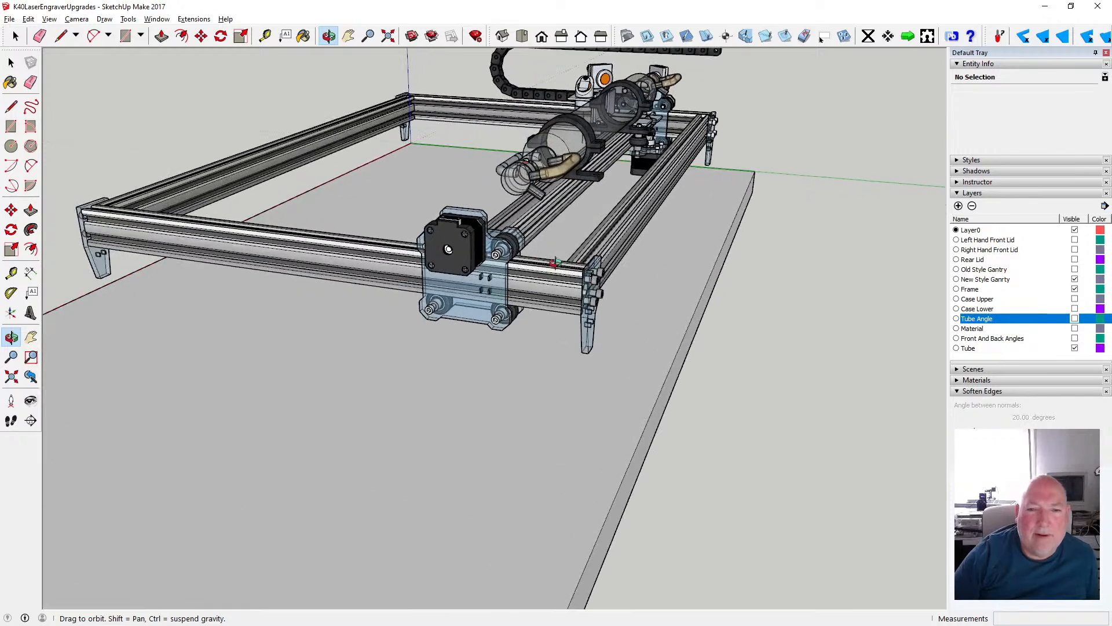
{"action": "left_click_drag", "start_coordinate": [432, 255], "coordinate": [501, 283]}
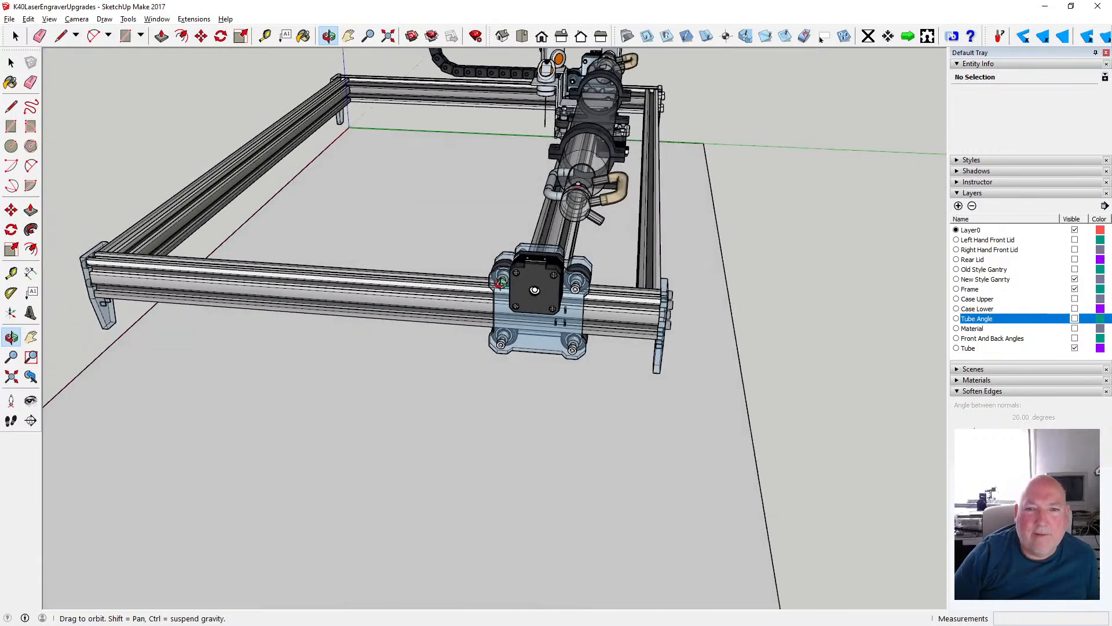
{"action": "scroll", "coordinate": [501, 283], "scroll_direction": "up", "scroll_amount": 2}
{"action": "scroll", "coordinate": [567, 255], "scroll_direction": "up", "scroll_amount": 2}
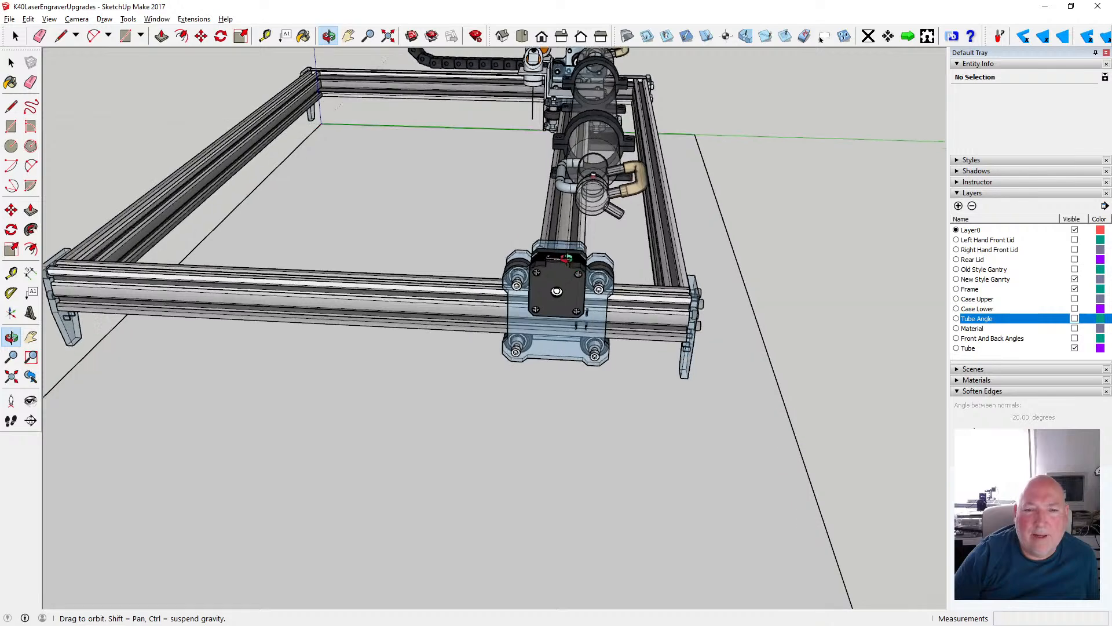
- Measure the gap along the green axis from the gantry's right wheel plate towards the rear rail of the frame
{"action": "left_click_drag", "start_coordinate": [567, 255], "coordinate": [500, 241]}
{"action": "key", "text": "t"}
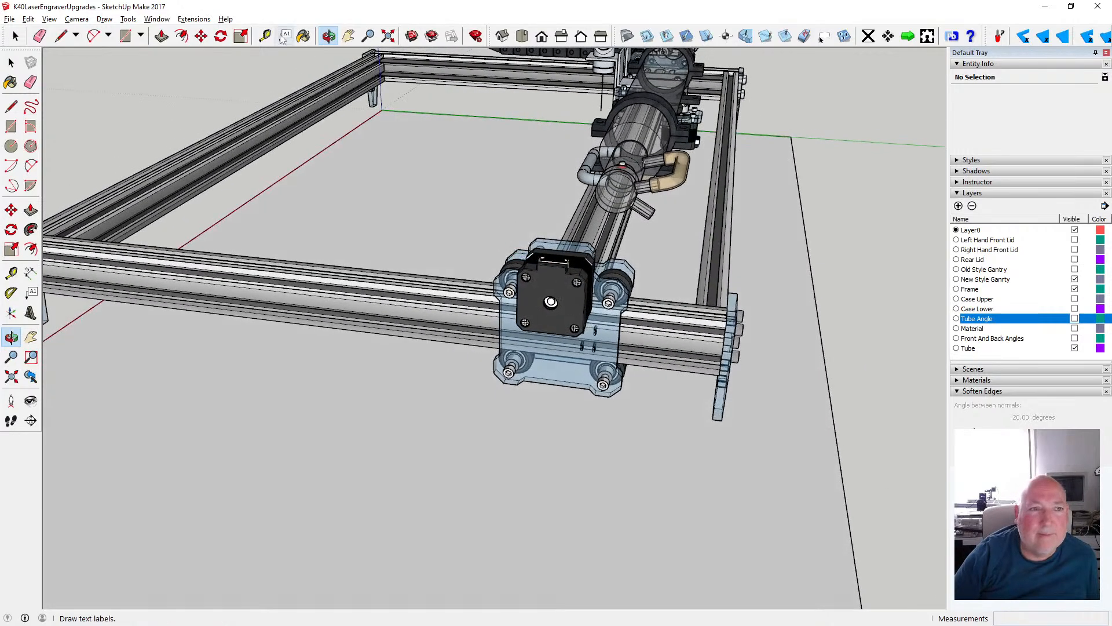
{"action": "scroll", "coordinate": [679, 287], "scroll_direction": "up", "scroll_amount": 2}
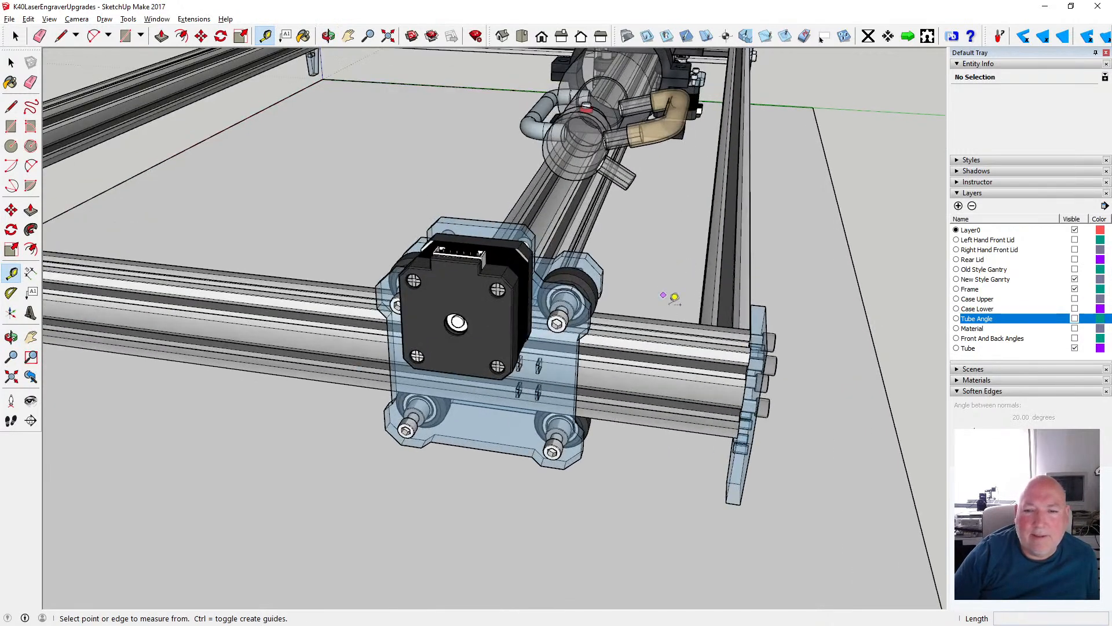
{"action": "left_click", "coordinate": [600, 297]}
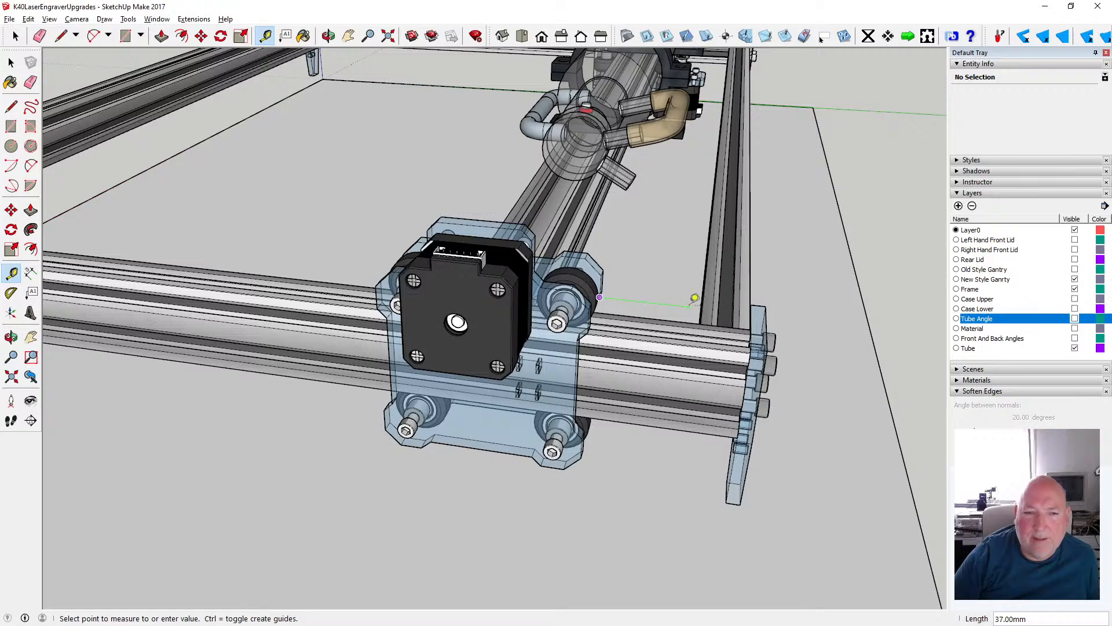
- Examine the right gantry motor plate and its clearance to the rear rail from the right end and rear corner
{"action": "middle_click_drag", "start_coordinate": [504, 174], "coordinate": [586, 250]}
{"action": "scroll", "coordinate": [584, 251], "scroll_direction": "down", "scroll_amount": 5}
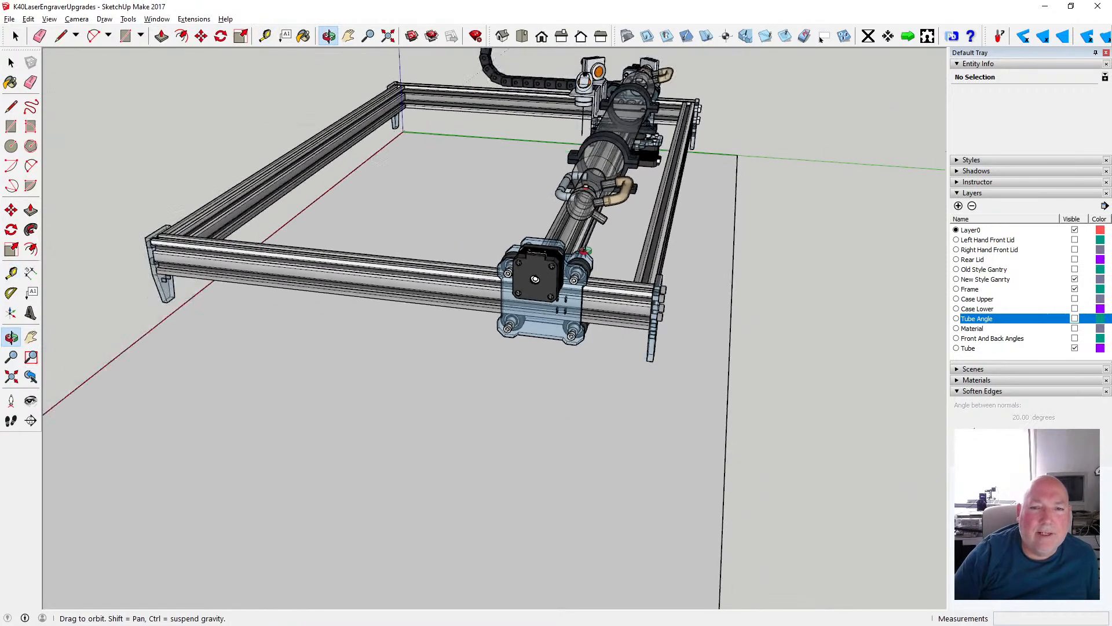
{"action": "middle_click_drag", "start_coordinate": [388, 249], "coordinate": [417, 246]}
{"action": "scroll", "coordinate": [657, 261], "scroll_direction": "up", "scroll_amount": 3}
{"action": "middle_click_drag", "start_coordinate": [619, 296], "coordinate": [603, 266]}
{"action": "scroll", "coordinate": [597, 271], "scroll_direction": "down", "scroll_amount": 2}
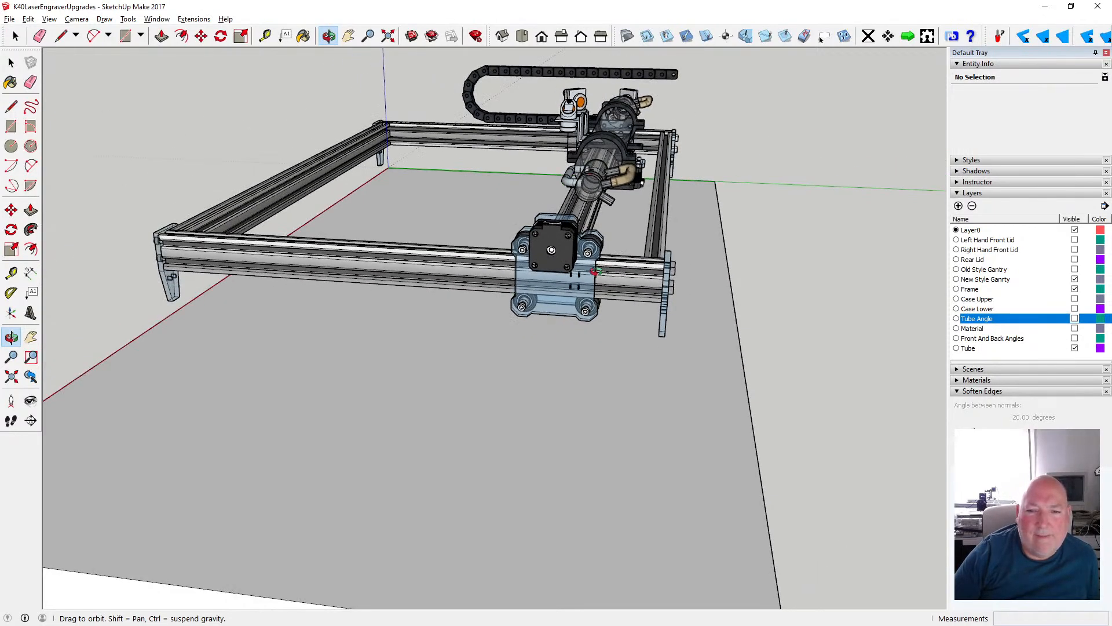
{"action": "middle_click_drag", "start_coordinate": [612, 275], "coordinate": [486, 300]}
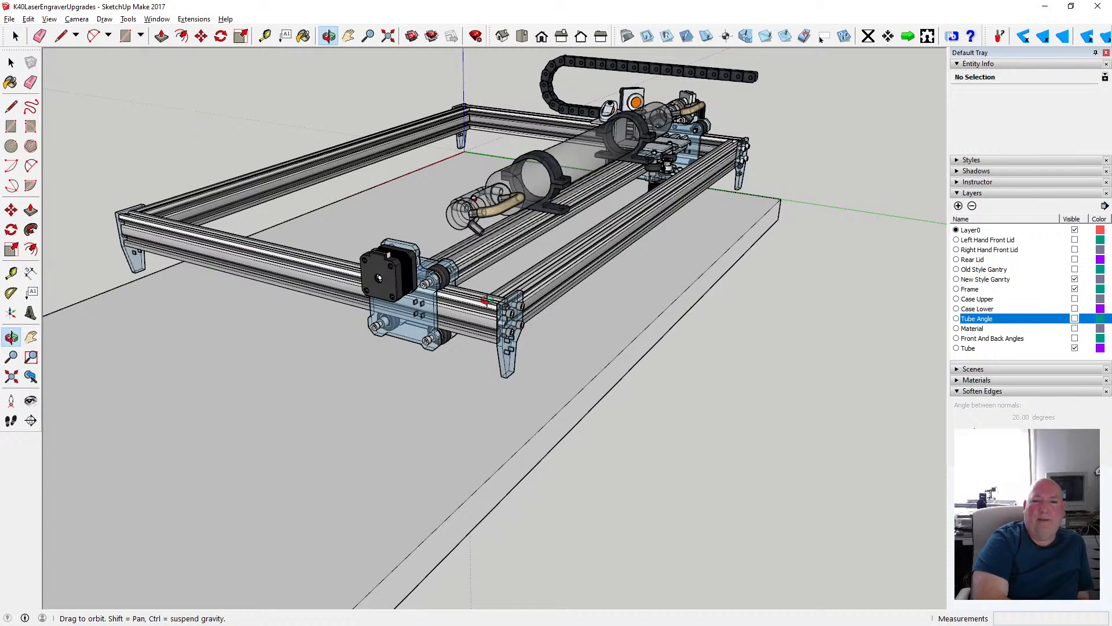
- Examine the laser tube, the gantry rail and the frame's right rear corner bracket from behind
{"action": "middle_click_drag", "start_coordinate": [487, 301], "coordinate": [331, 311]}
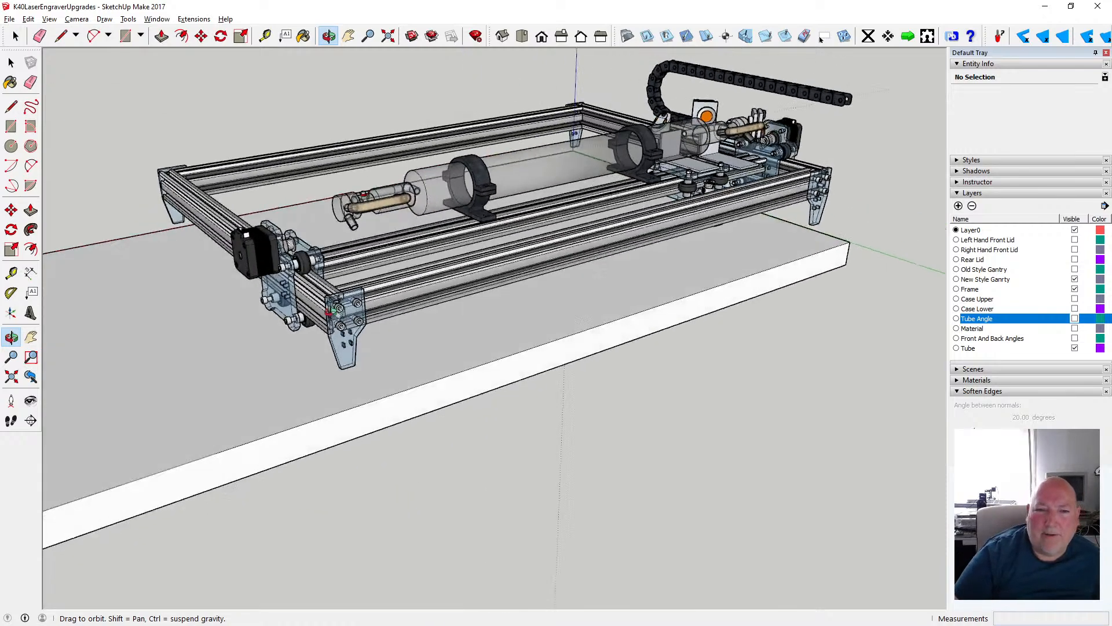
{"action": "left_click_drag", "start_coordinate": [330, 309], "coordinate": [499, 265]}
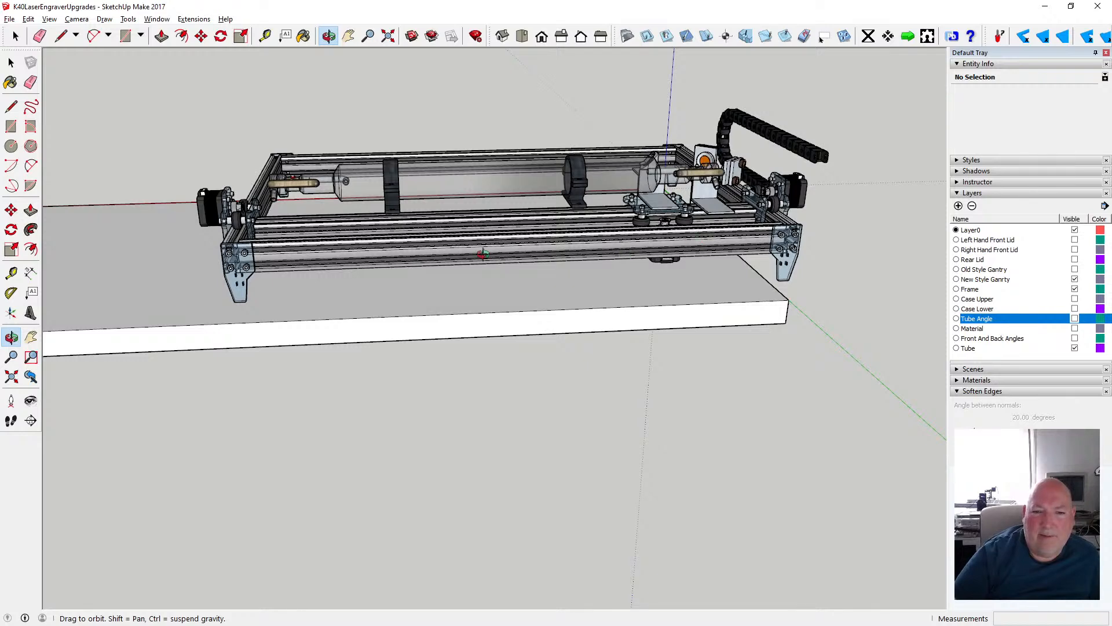
{"action": "left_click_drag", "start_coordinate": [393, 259], "coordinate": [327, 235]}
{"action": "scroll", "coordinate": [383, 264], "scroll_direction": "down", "scroll_amount": 2}
{"action": "scroll", "coordinate": [328, 235], "scroll_direction": "up", "scroll_amount": 4}
{"action": "scroll", "coordinate": [326, 235], "scroll_direction": "up", "scroll_amount": 8}
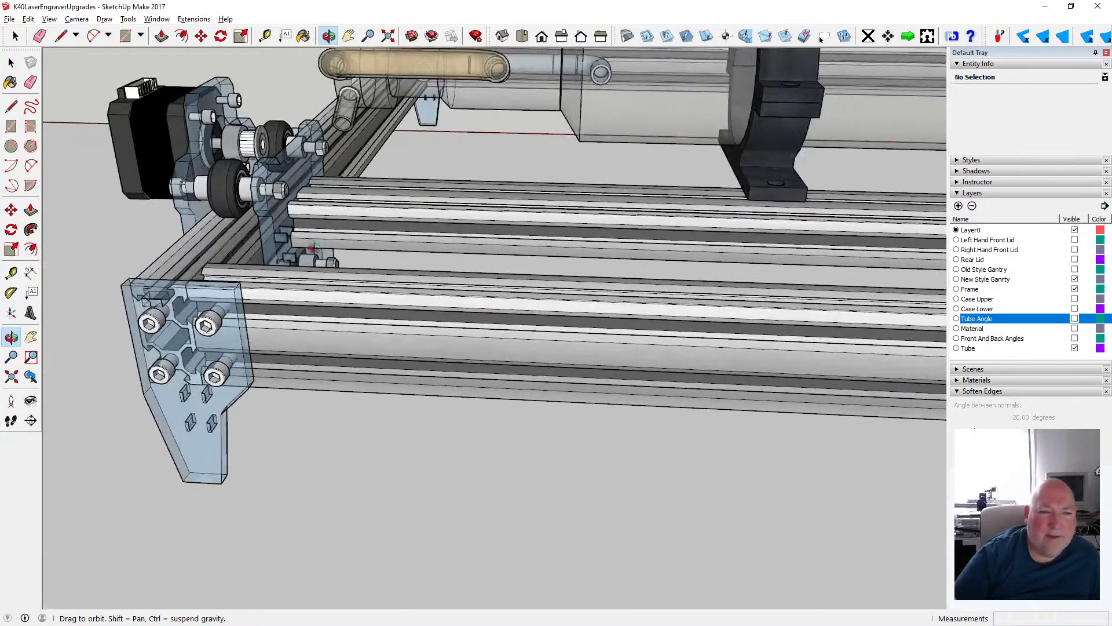
{"action": "left_click_drag", "start_coordinate": [313, 249], "coordinate": [420, 249]}
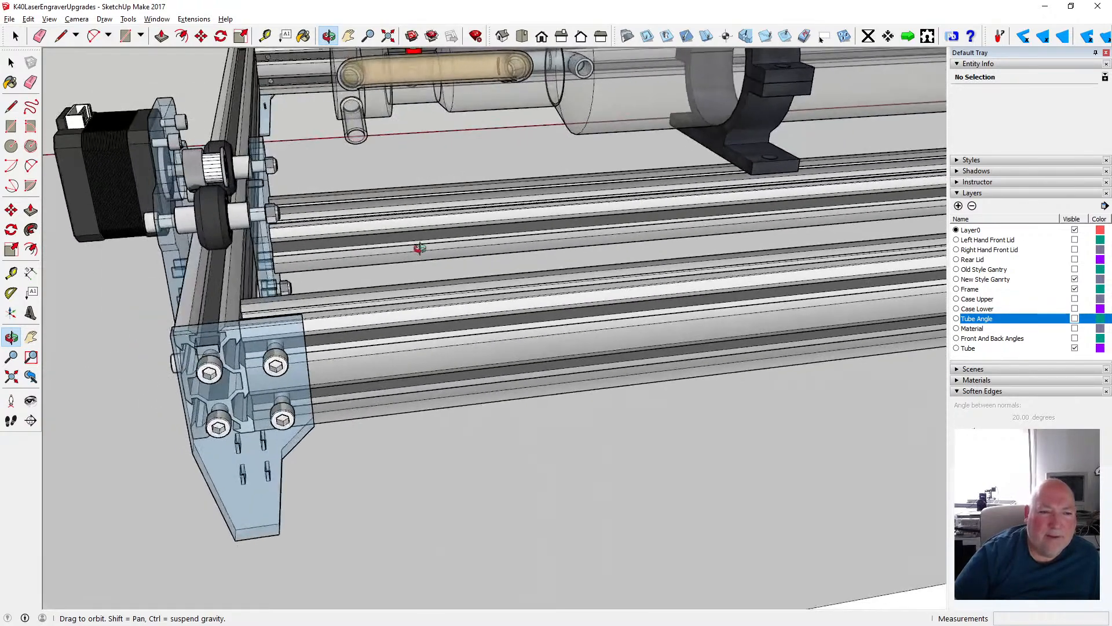
{"action": "scroll", "coordinate": [285, 240], "scroll_direction": "down", "scroll_amount": 1}
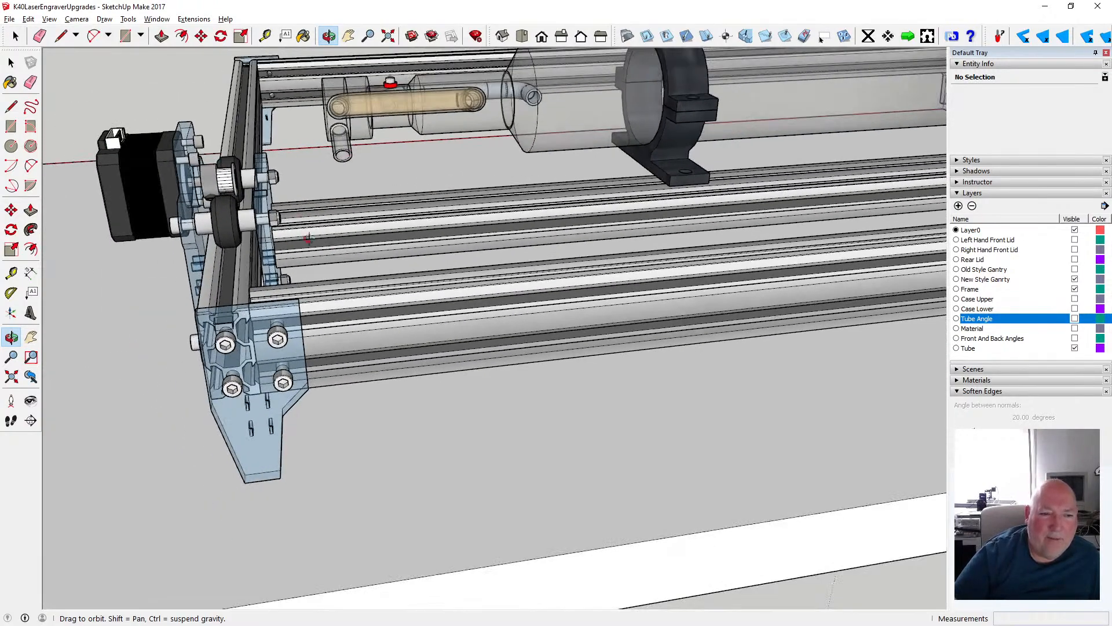
- Examine the whole frame and the open area over the slab from the right end and the front
{"action": "mouse_move", "coordinate": [339, 296]}
{"action": "left_mouse_down"}
{"action": "mouse_move", "coordinate": [306, 303]}
{"action": "mouse_move", "coordinate": [521, 359]}
{"action": "mouse_move", "coordinate": [617, 305]}
{"action": "mouse_move", "coordinate": [624, 344]}
{"action": "left_mouse_up"}
{"action": "scroll", "coordinate": [299, 302], "scroll_direction": "down", "scroll_amount": 1}
{"action": "scroll", "coordinate": [299, 301], "scroll_direction": "down", "scroll_amount": 2}
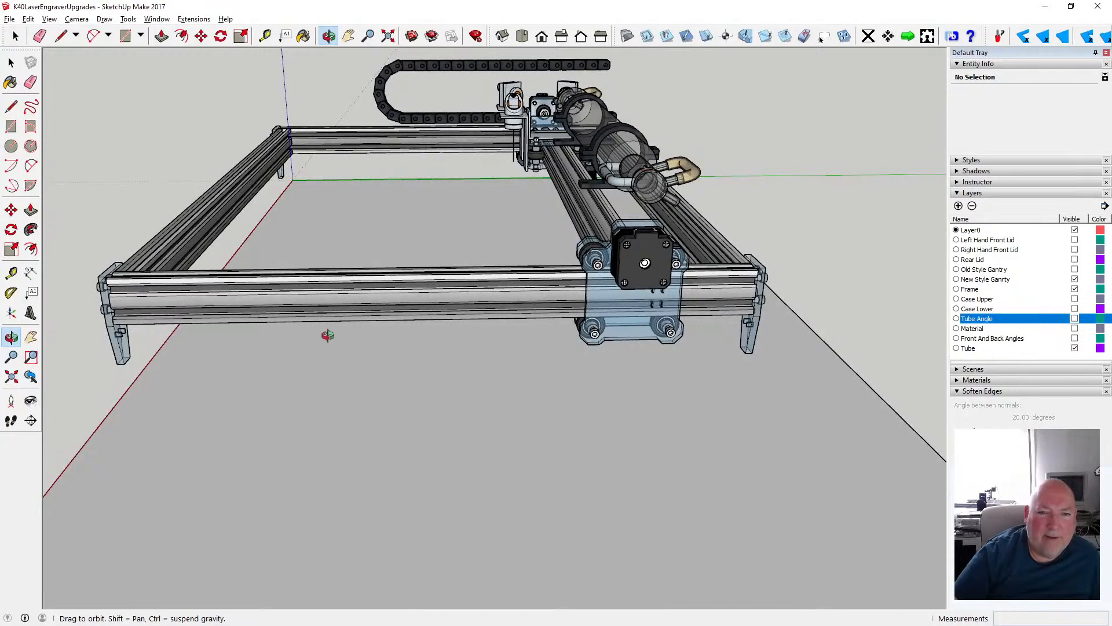
{"action": "scroll", "coordinate": [325, 332], "scroll_direction": "down", "scroll_amount": 1}
{"action": "scroll", "coordinate": [409, 322], "scroll_direction": "down", "scroll_amount": 2}
{"action": "mouse_move", "coordinate": [385, 325]}
{"action": "left_mouse_down"}
{"action": "mouse_move", "coordinate": [591, 322]}
{"action": "mouse_move", "coordinate": [556, 348]}
{"action": "mouse_move", "coordinate": [480, 367]}
{"action": "mouse_move", "coordinate": [430, 338]}
{"action": "mouse_move", "coordinate": [459, 319]}
{"action": "left_mouse_up"}
{"action": "scroll", "coordinate": [479, 365], "scroll_direction": "down", "scroll_amount": 1}
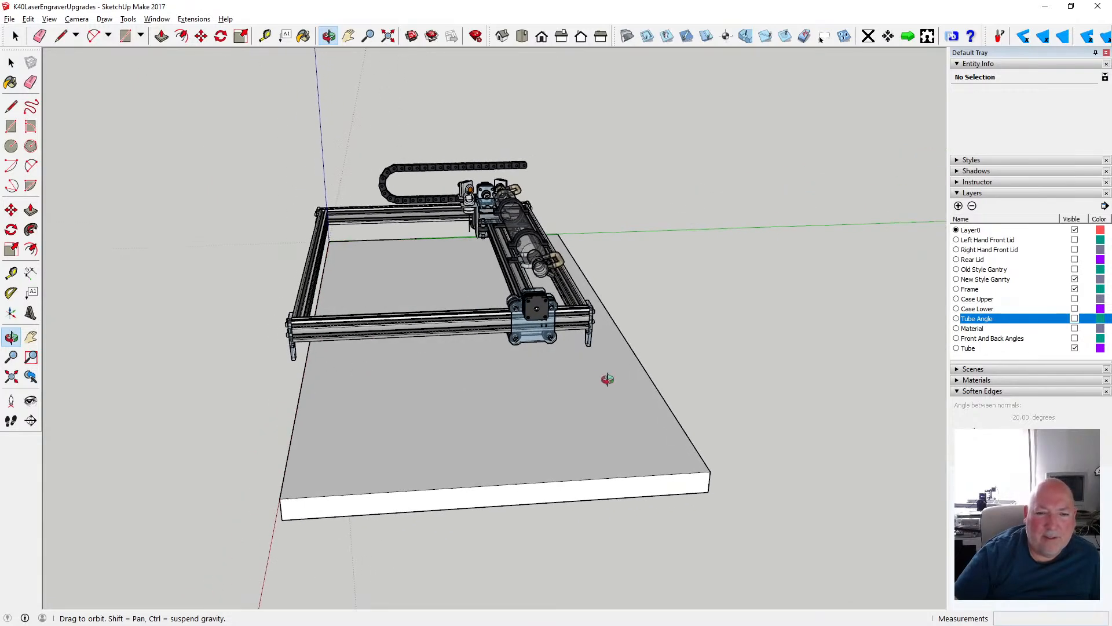
{"action": "scroll", "coordinate": [527, 366], "scroll_direction": "down", "scroll_amount": 2}
{"action": "scroll", "coordinate": [520, 364], "scroll_direction": "up", "scroll_amount": 4}
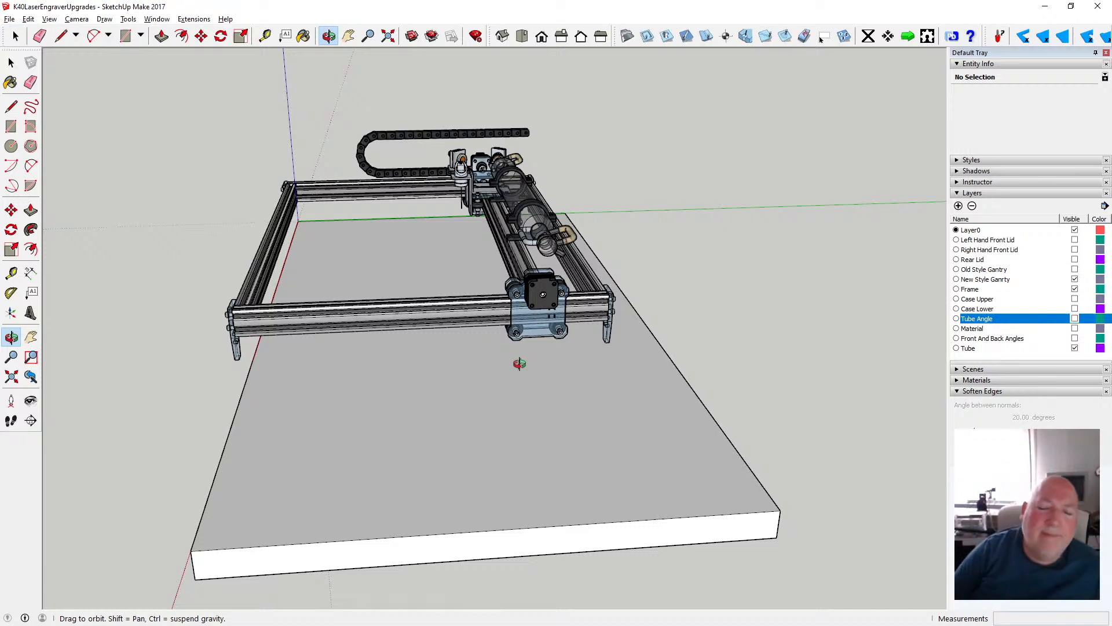
{"action": "scroll", "coordinate": [520, 363], "scroll_direction": "up", "scroll_amount": 2}
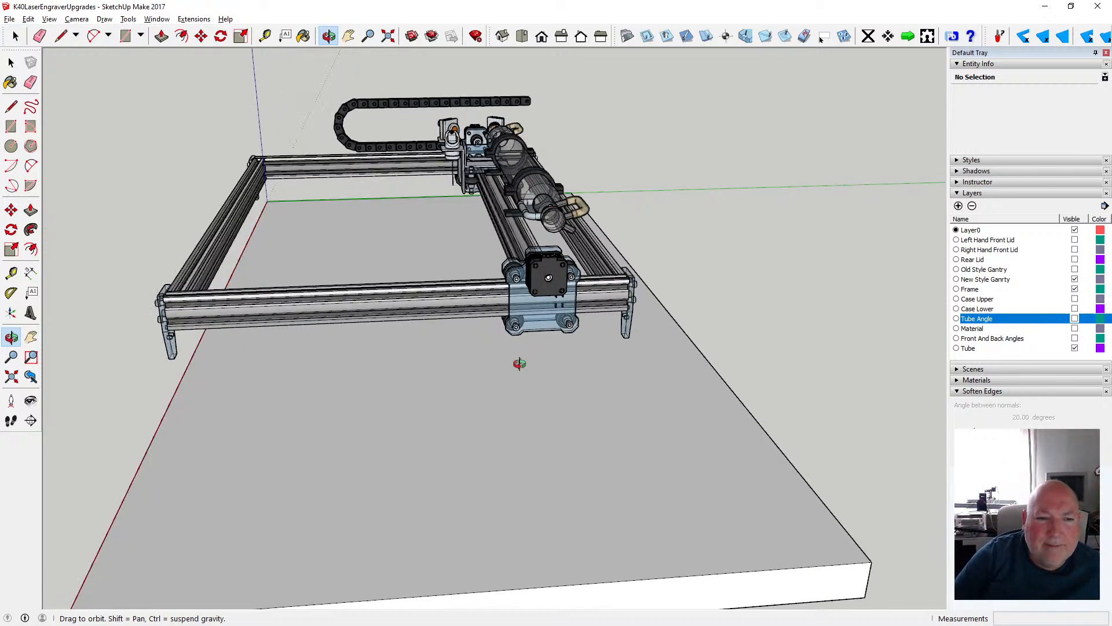
{"action": "left_click_drag", "start_coordinate": [437, 347], "coordinate": [780, 377]}
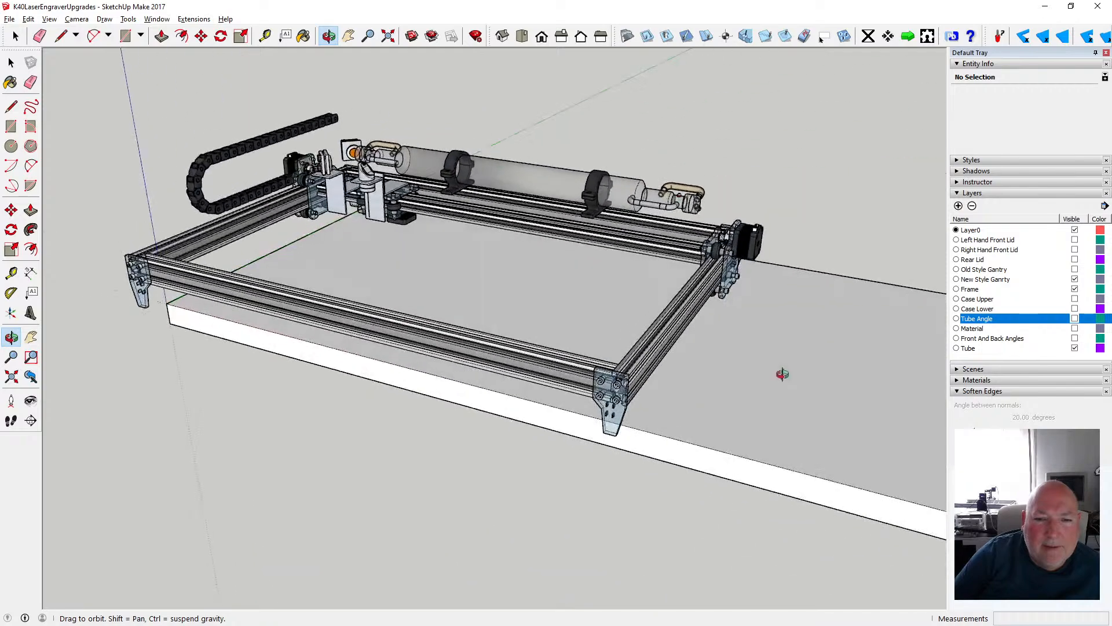
{"action": "left_click_drag", "start_coordinate": [439, 322], "coordinate": [623, 372]}
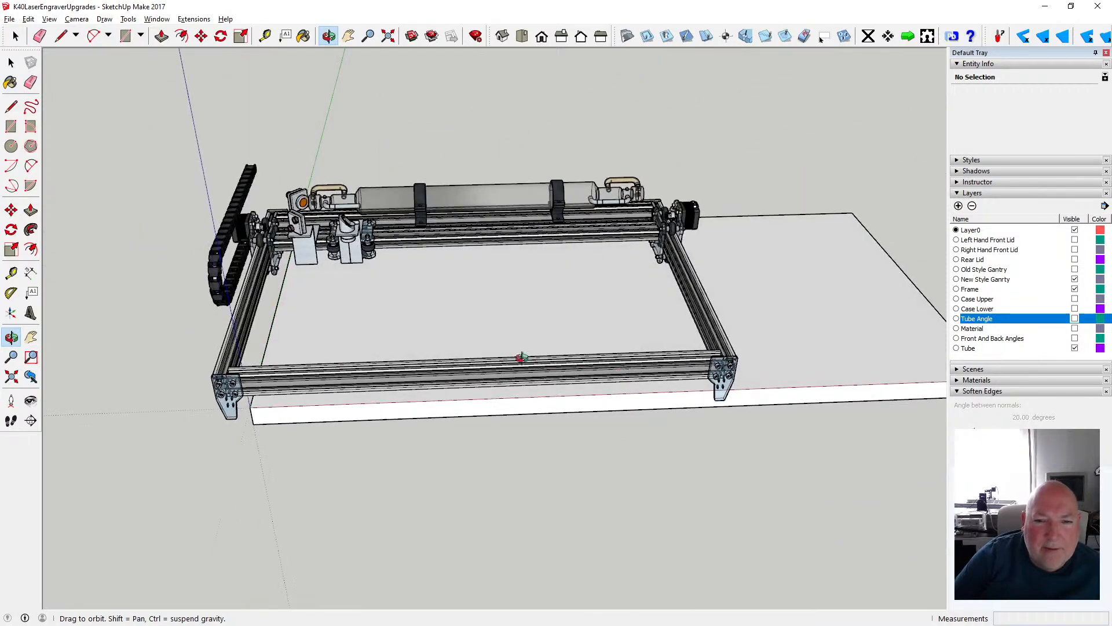
{"action": "scroll", "coordinate": [521, 355], "scroll_direction": "down", "scroll_amount": 2}
{"action": "scroll", "coordinate": [499, 329], "scroll_direction": "up", "scroll_amount": 4}
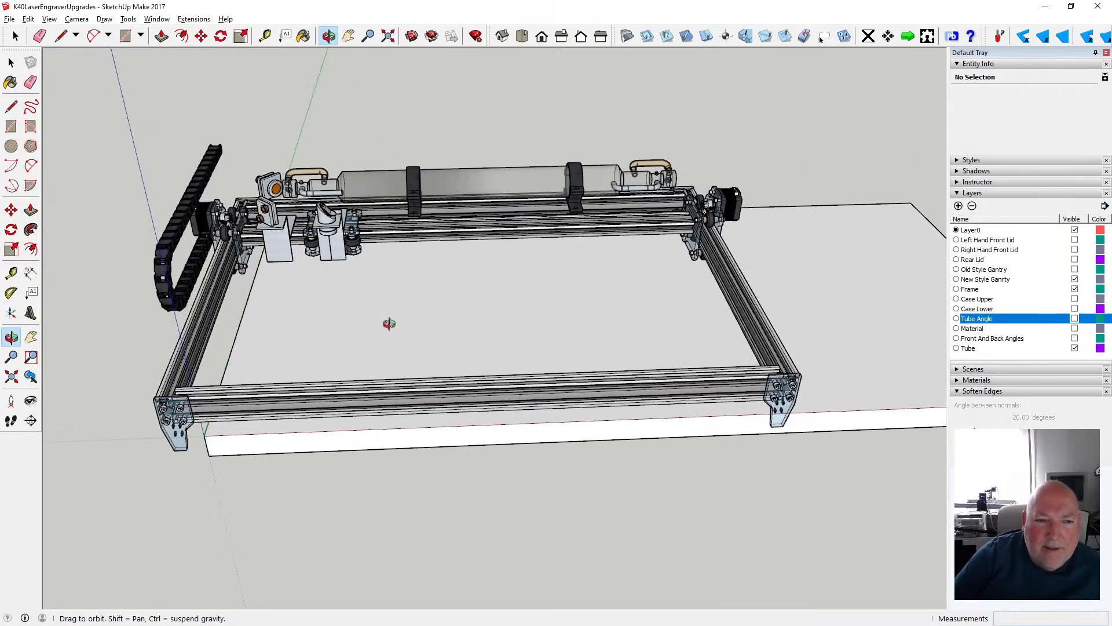
- Move the laser head carriage inside the gantry group about 537 mm along the red axis to the right end, and close the group
{"action": "left_click_drag", "start_coordinate": [389, 324], "coordinate": [353, 327]}
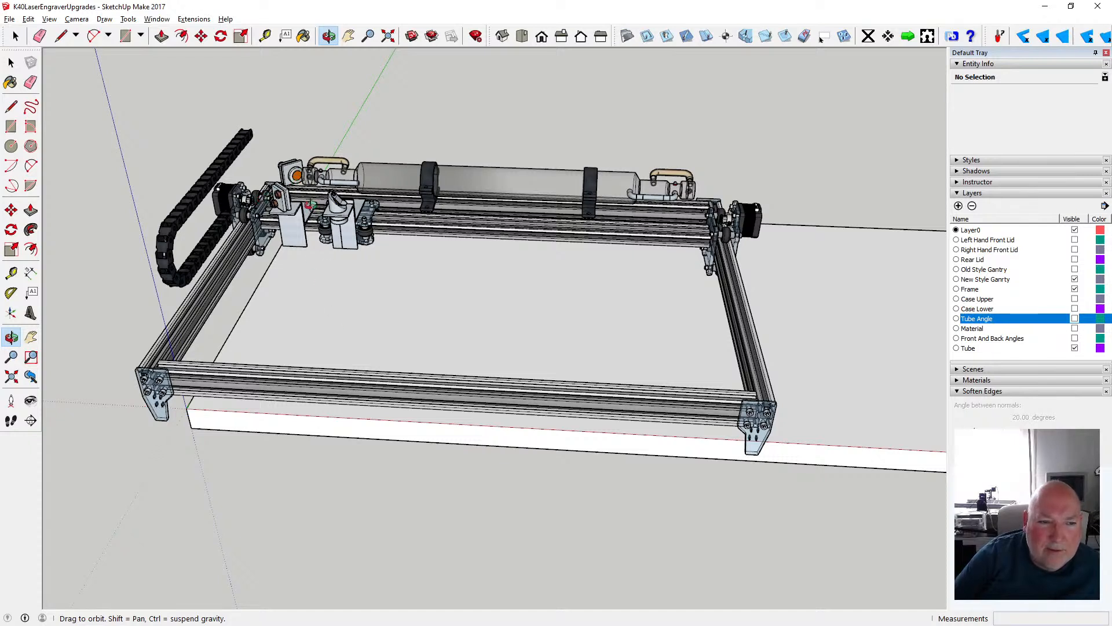
{"action": "left_click", "coordinate": [11, 62]}
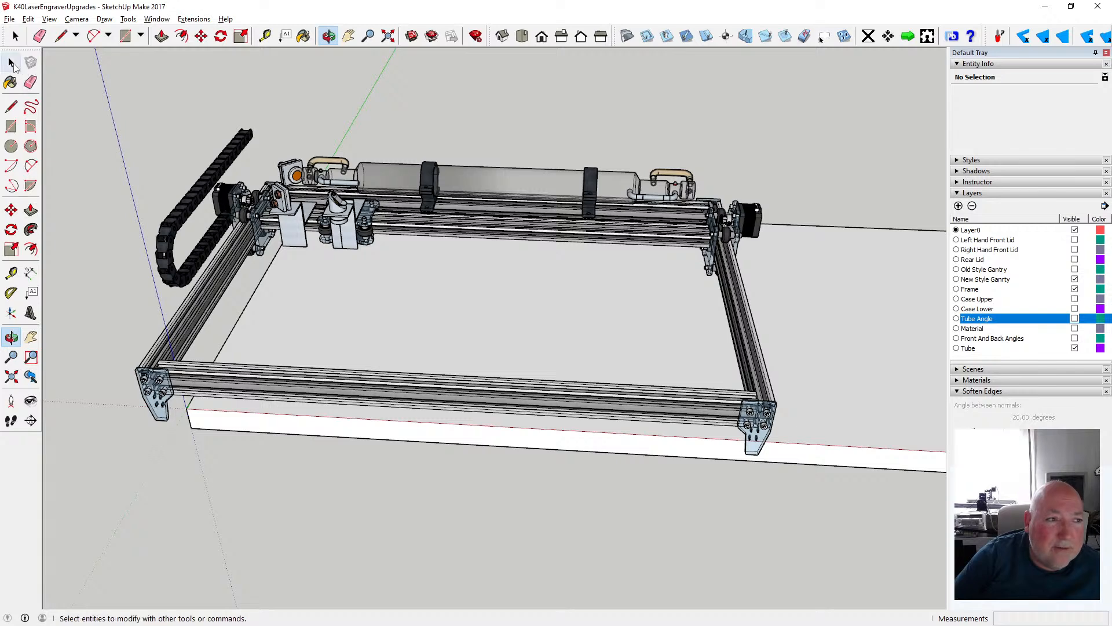
{"action": "left_click", "coordinate": [344, 232]}
{"action": "double_click", "coordinate": [344, 232]}
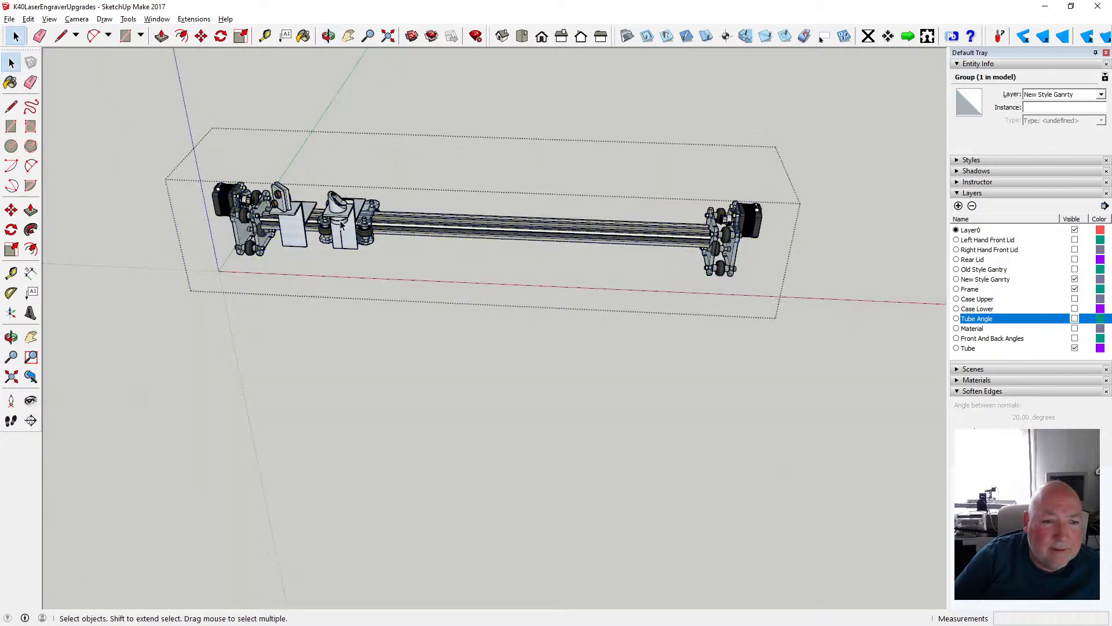
{"action": "left_click", "coordinate": [344, 232]}
{"action": "key", "text": "m"}
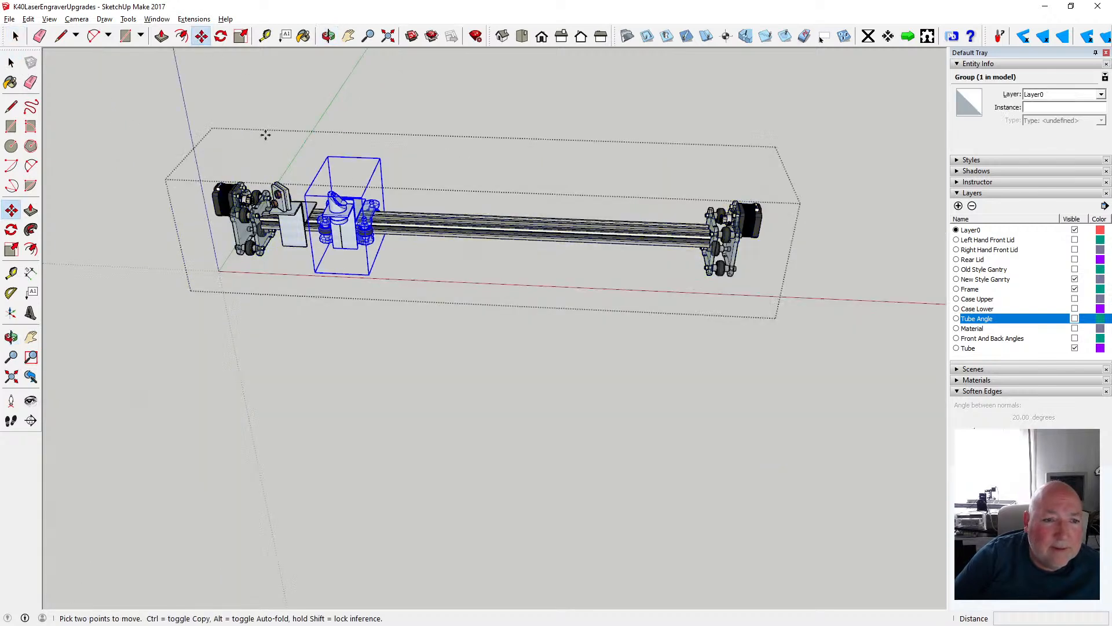
{"action": "left_click", "coordinate": [344, 227]}
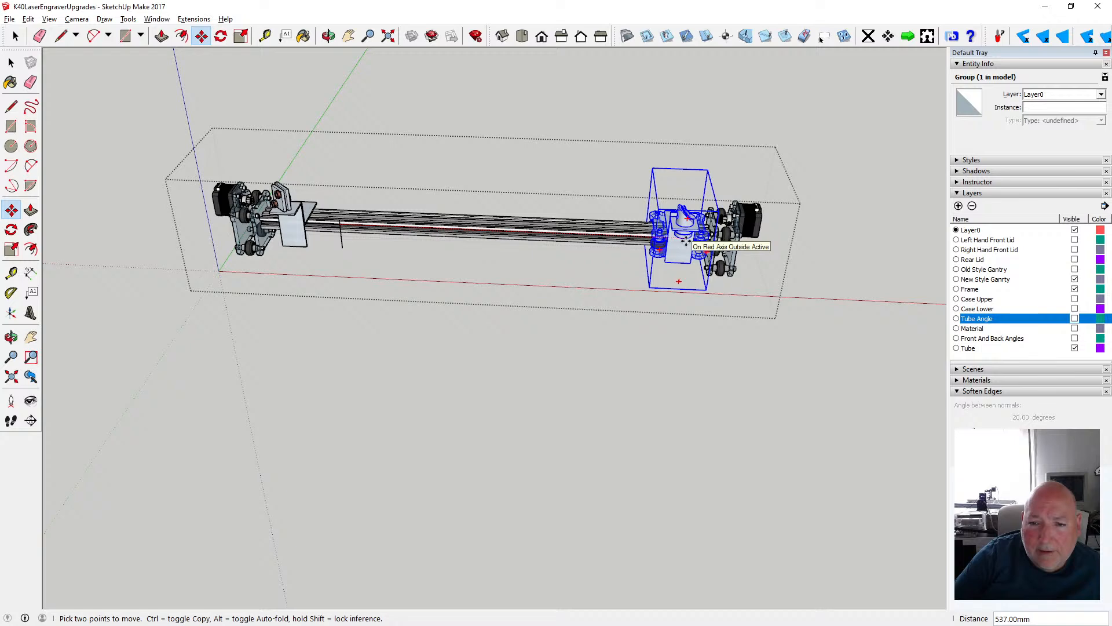
{"action": "left_click", "coordinate": [686, 241]}
{"action": "left_click", "coordinate": [11, 63]}
{"action": "left_click", "coordinate": [58, 102]}
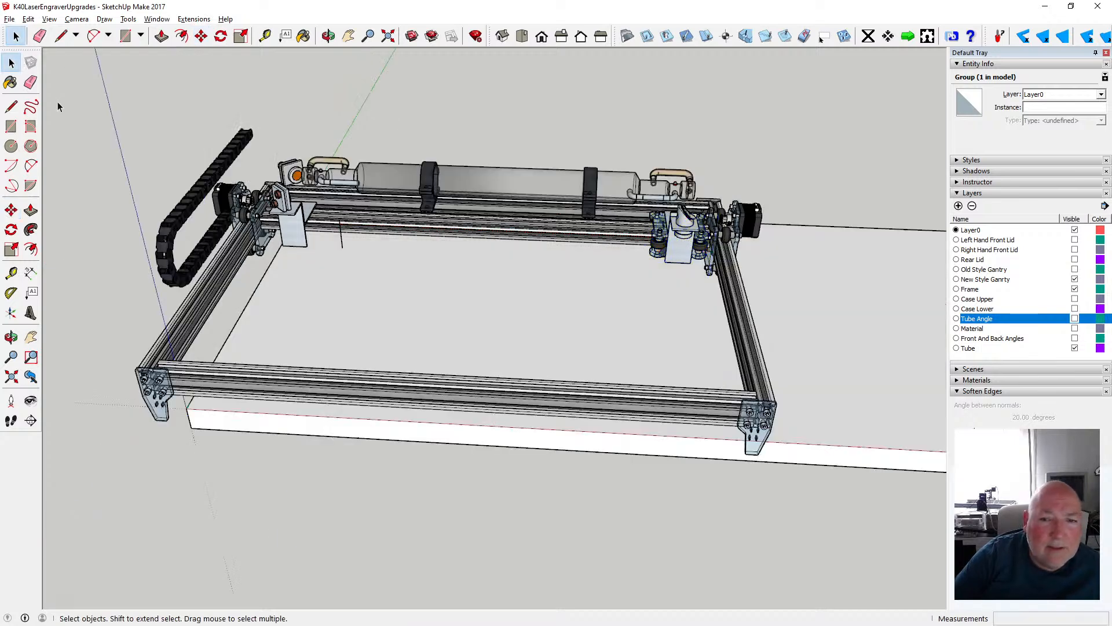
- Examine the laser head carriage at the right end of the gantry from the front corner
{"action": "left_click", "coordinate": [328, 36]}
{"action": "mouse_move", "coordinate": [371, 203]}
{"action": "left_mouse_down"}
{"action": "mouse_move", "coordinate": [397, 213]}
{"action": "mouse_move", "coordinate": [376, 213]}
{"action": "left_mouse_up"}
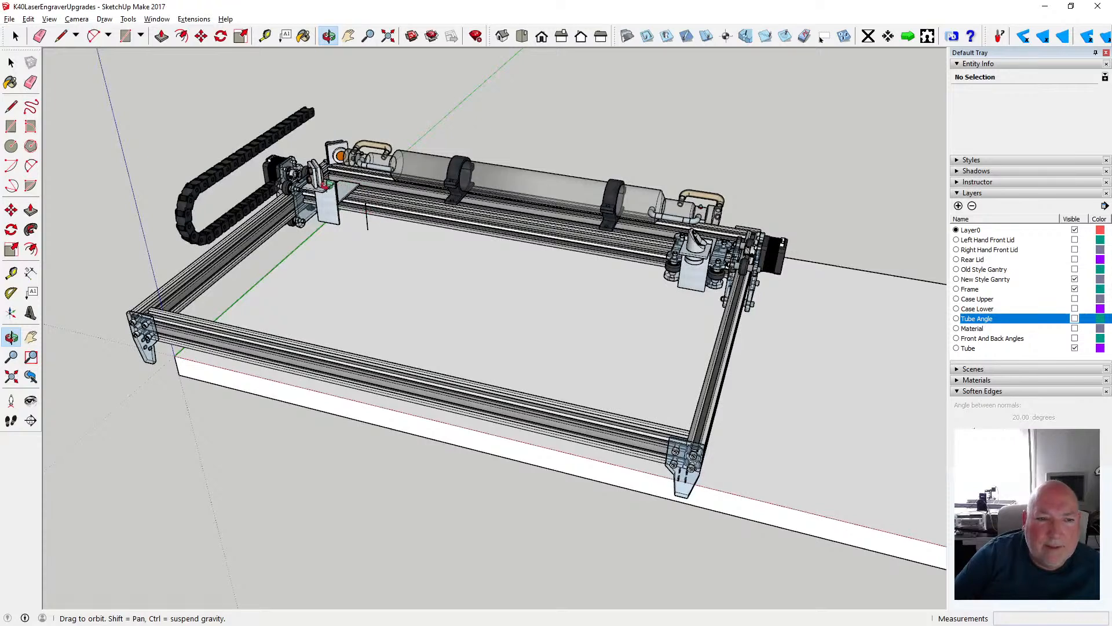
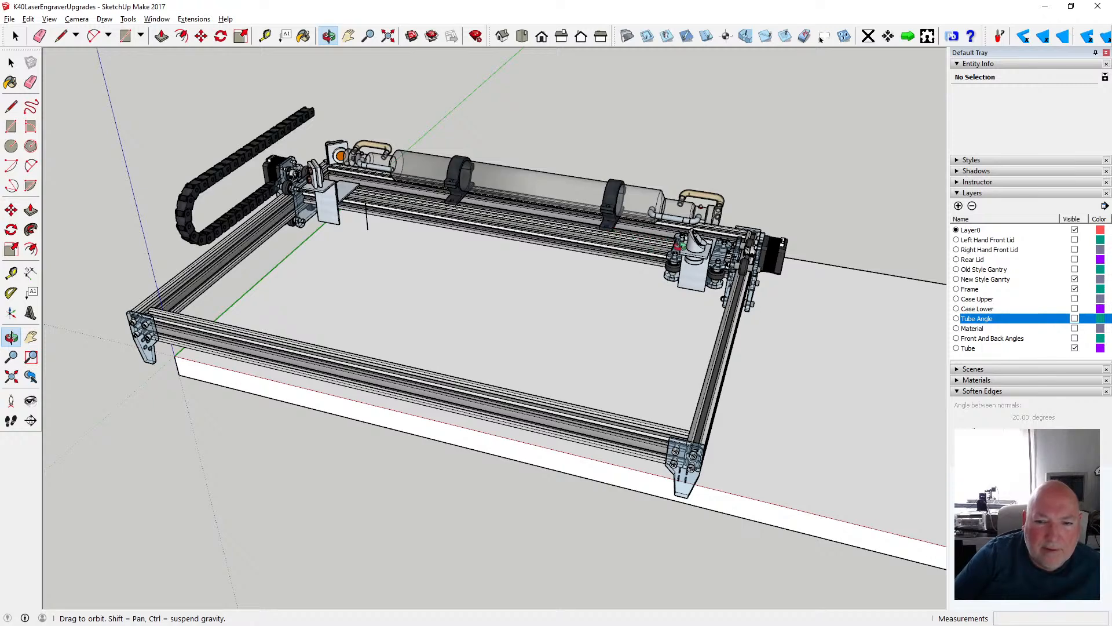
- Undo the last three operations: PhlatscripT Properties, Close and Set Insert Point
{"action": "left_click_drag", "start_coordinate": [707, 372], "coordinate": [289, 320]}
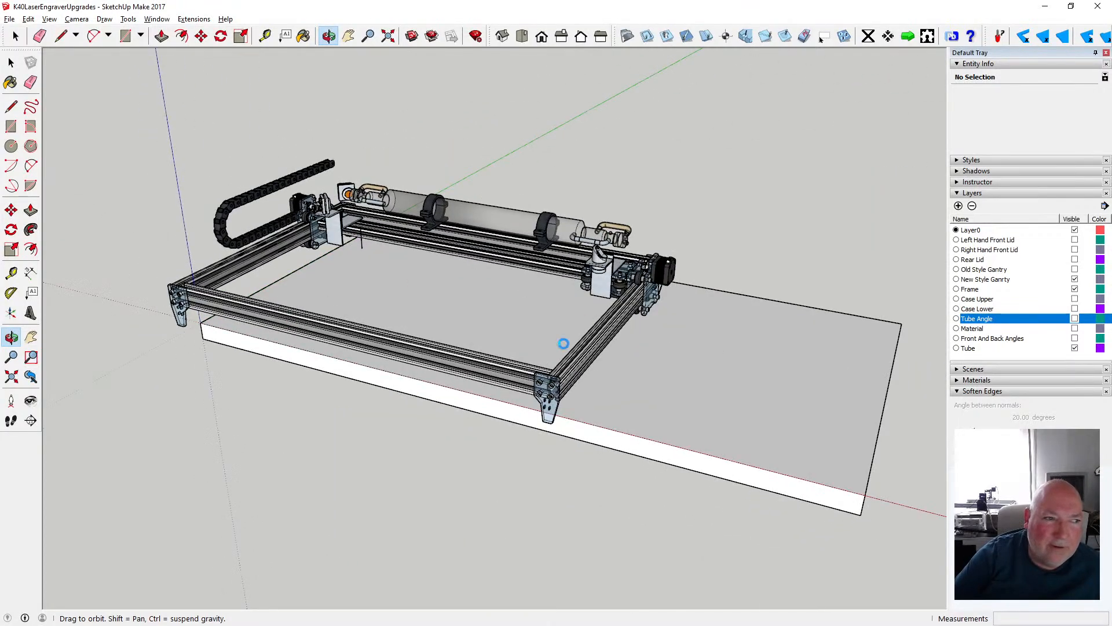
{"action": "left_click_drag", "start_coordinate": [627, 312], "coordinate": [730, 304]}
{"action": "left_click", "coordinate": [29, 19]}
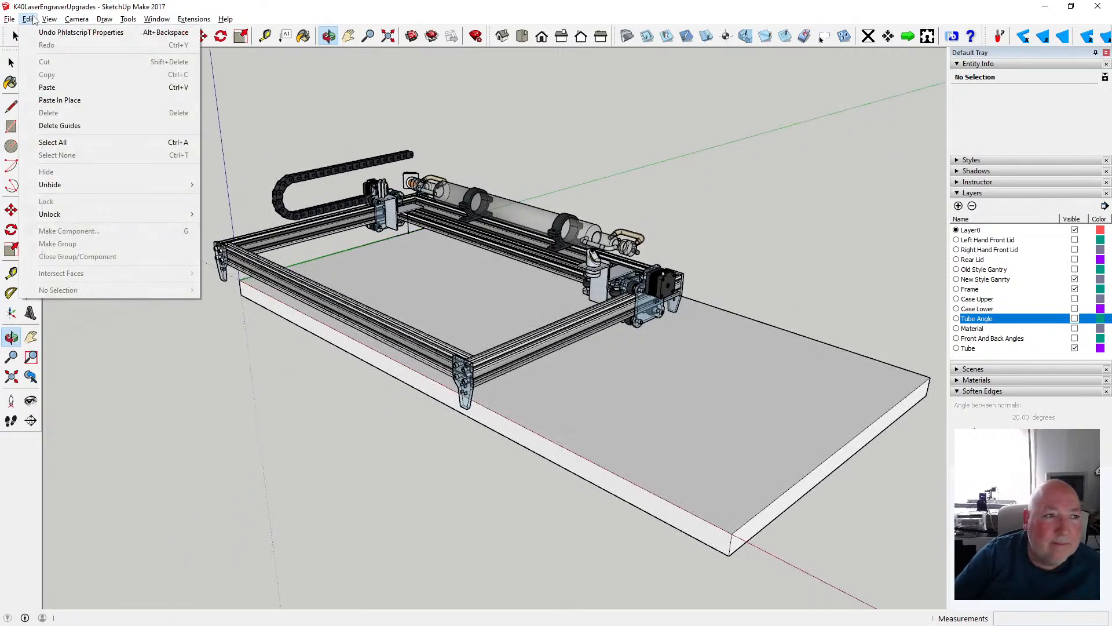
{"action": "left_click", "coordinate": [64, 32]}
{"action": "left_click", "coordinate": [29, 19]}
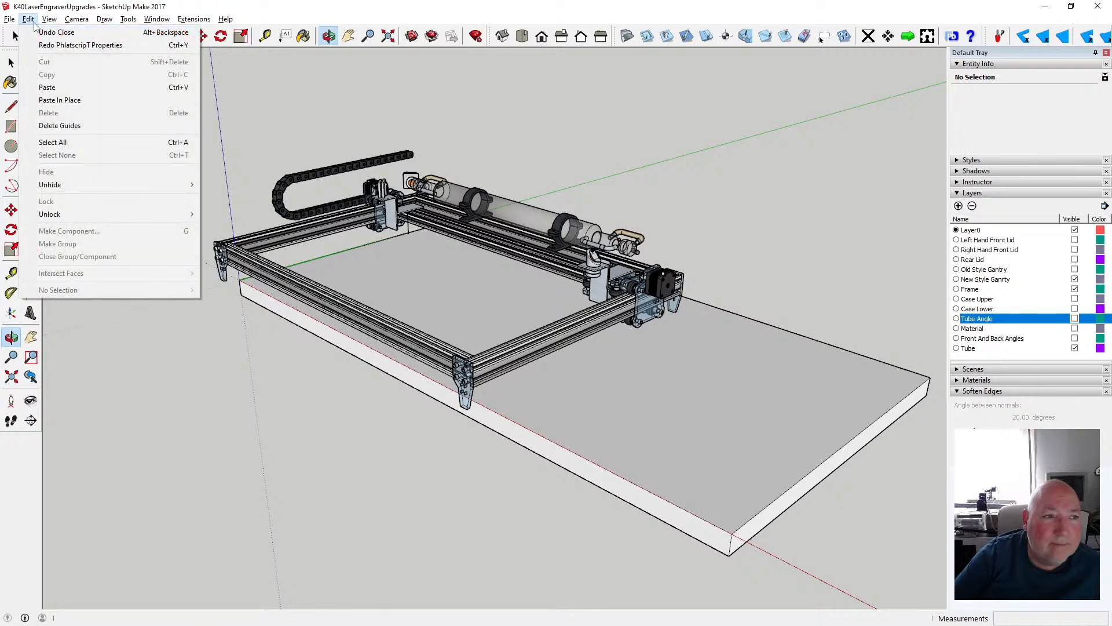
{"action": "left_click", "coordinate": [56, 33]}
{"action": "left_click", "coordinate": [28, 19]}
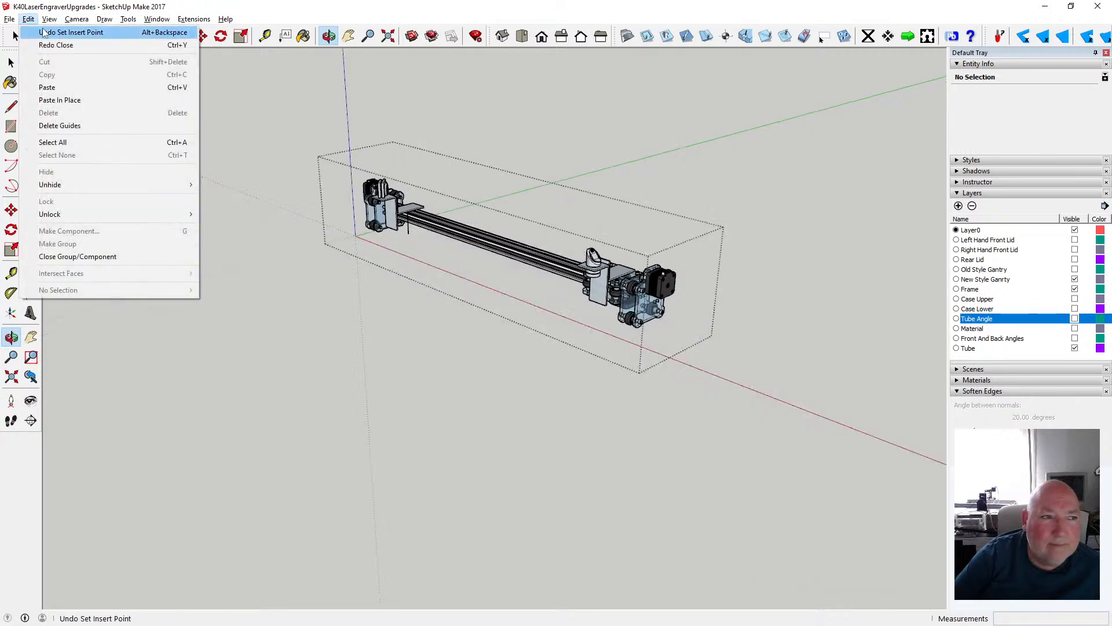
{"action": "left_click", "coordinate": [44, 32]}
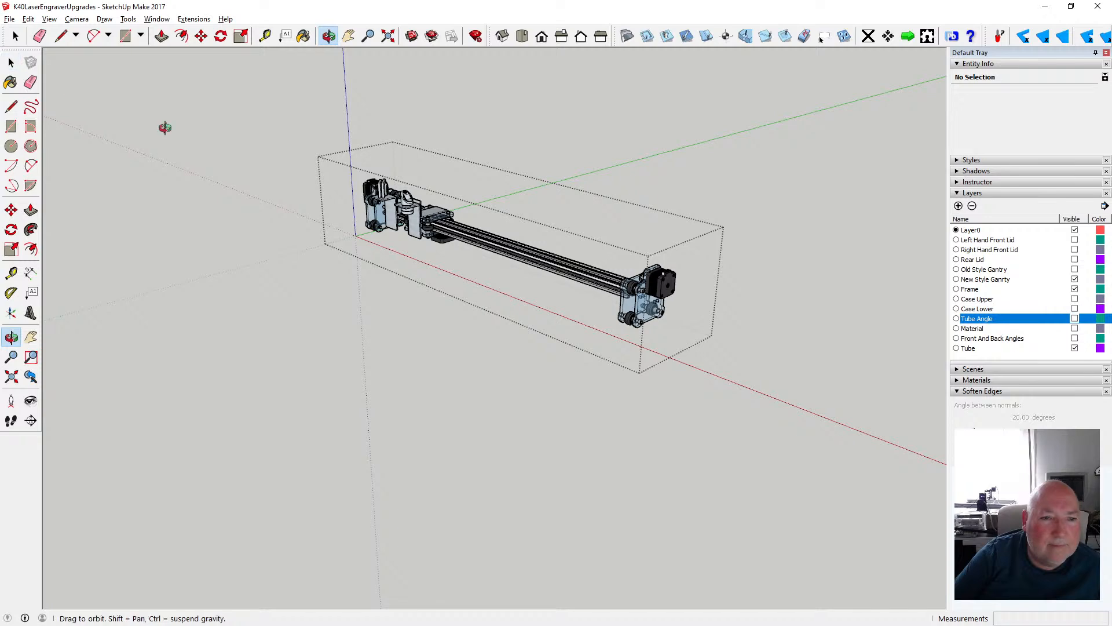
- Cut the vertical line beneath the mirror holder out of the open gantry group
{"action": "scroll", "coordinate": [417, 229], "scroll_direction": "up", "scroll_amount": 8}
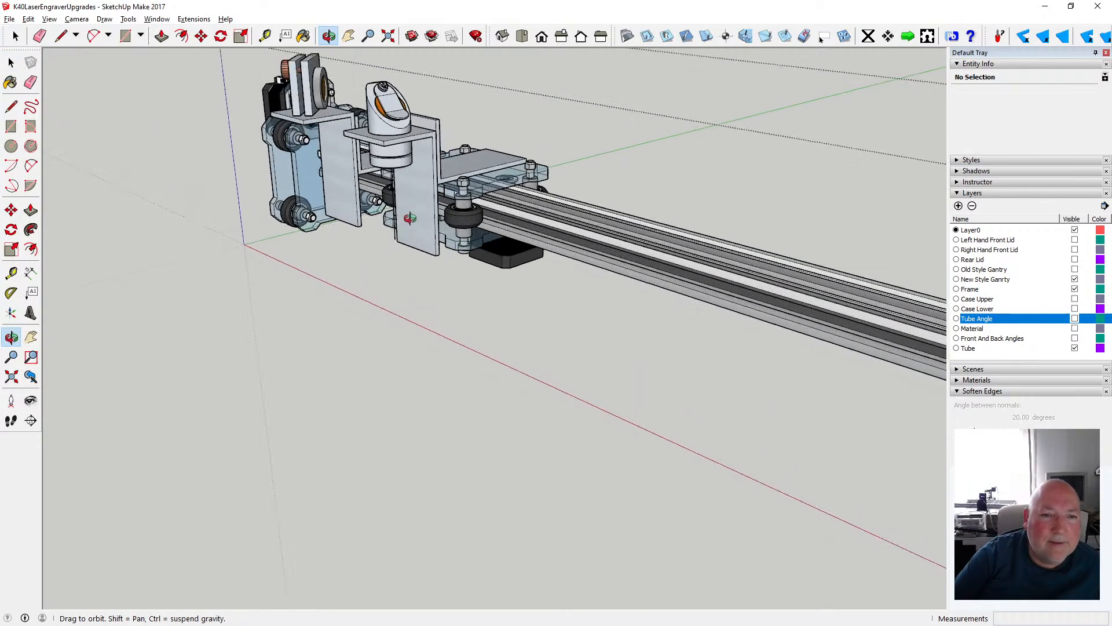
{"action": "scroll", "coordinate": [410, 218], "scroll_direction": "up", "scroll_amount": 5}
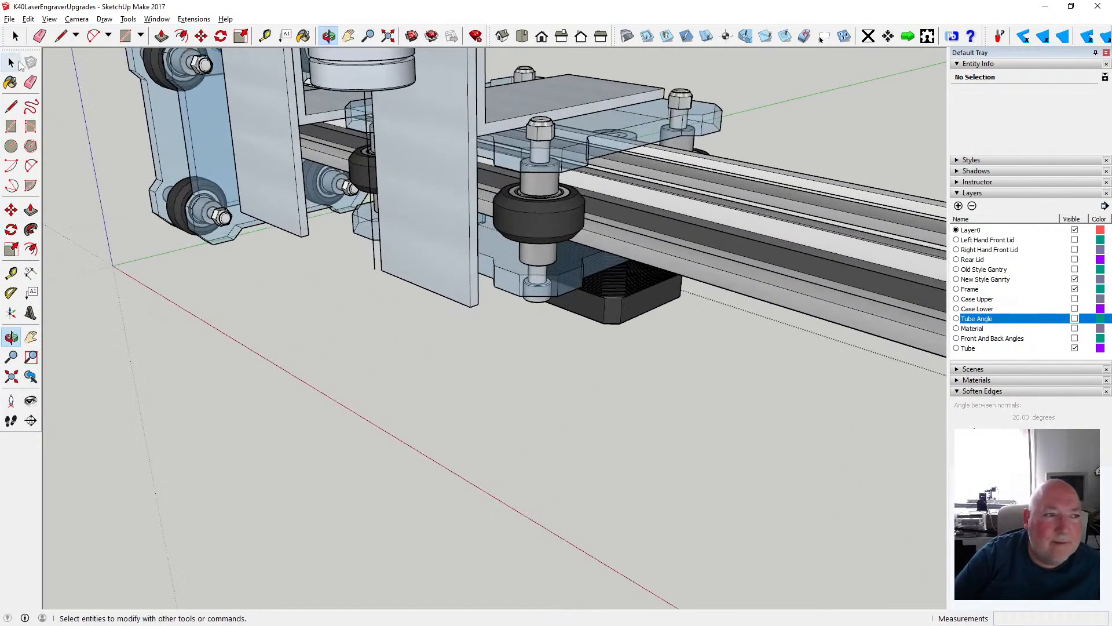
{"action": "left_click", "coordinate": [17, 64]}
{"action": "left_click", "coordinate": [374, 218]}
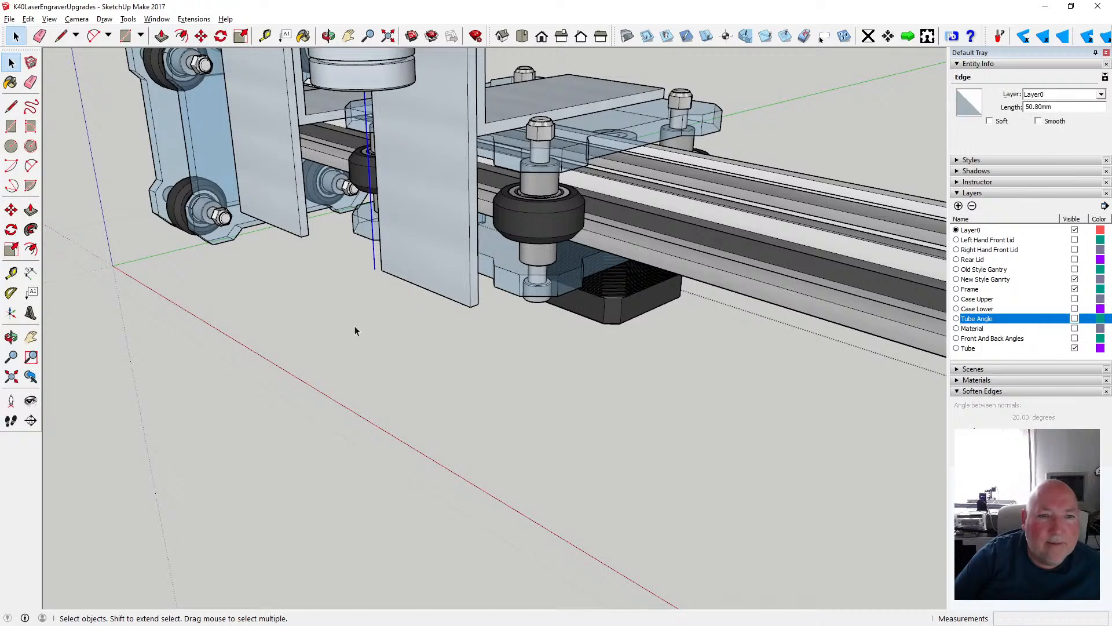
{"action": "scroll", "coordinate": [388, 277], "scroll_direction": "down", "scroll_amount": 2}
{"action": "scroll", "coordinate": [393, 274], "scroll_direction": "down", "scroll_amount": 1}
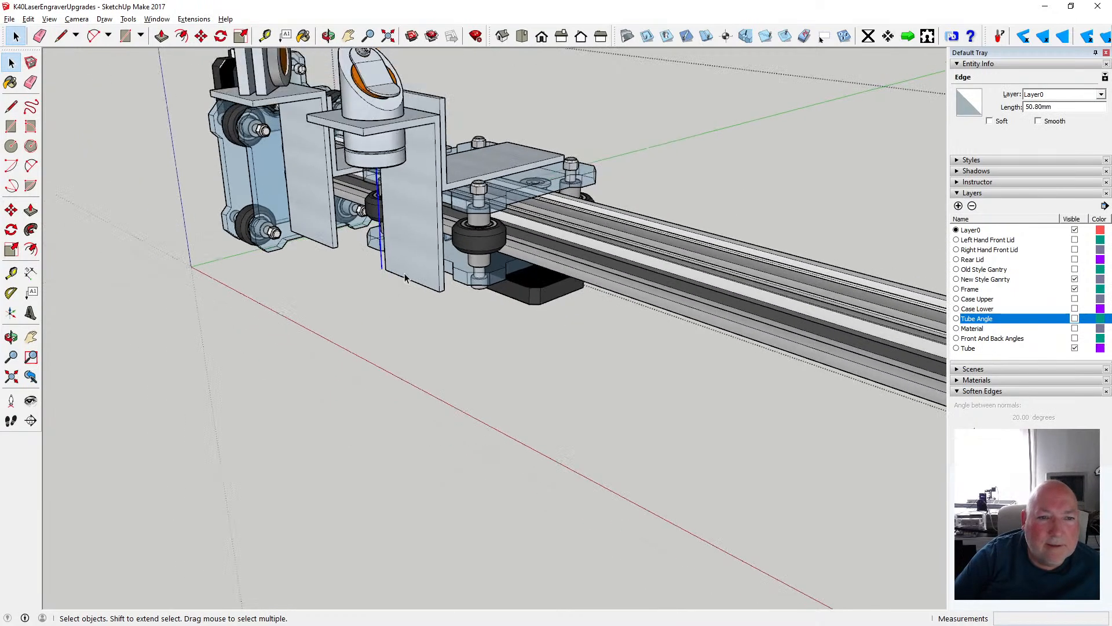
{"action": "left_click", "coordinate": [387, 154]}
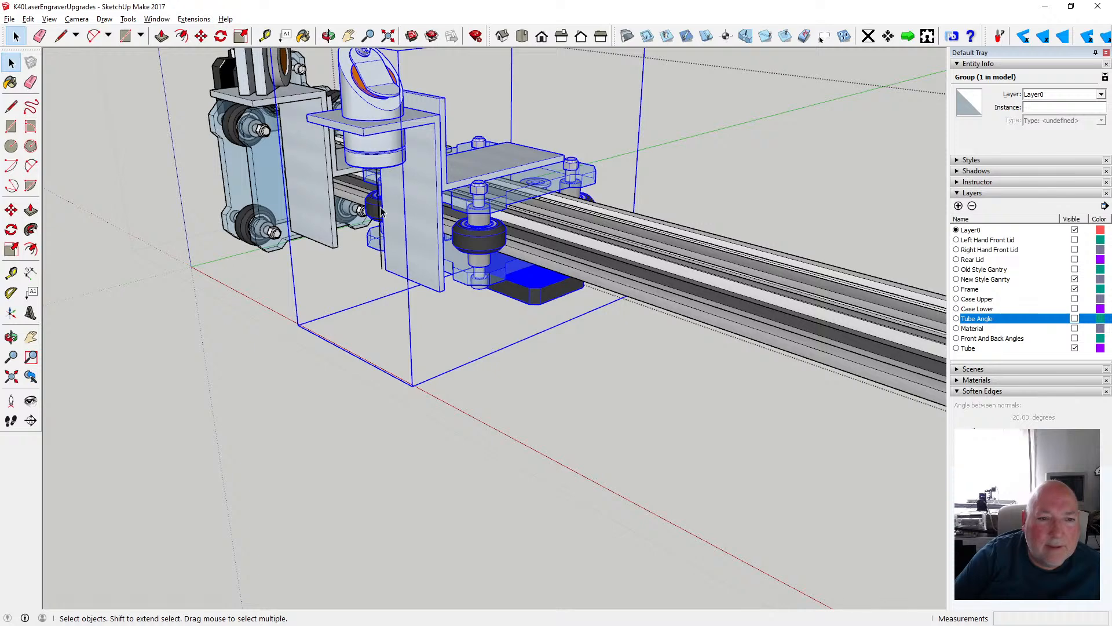
{"action": "left_click", "coordinate": [380, 212]}
{"action": "left_click", "coordinate": [28, 19]}
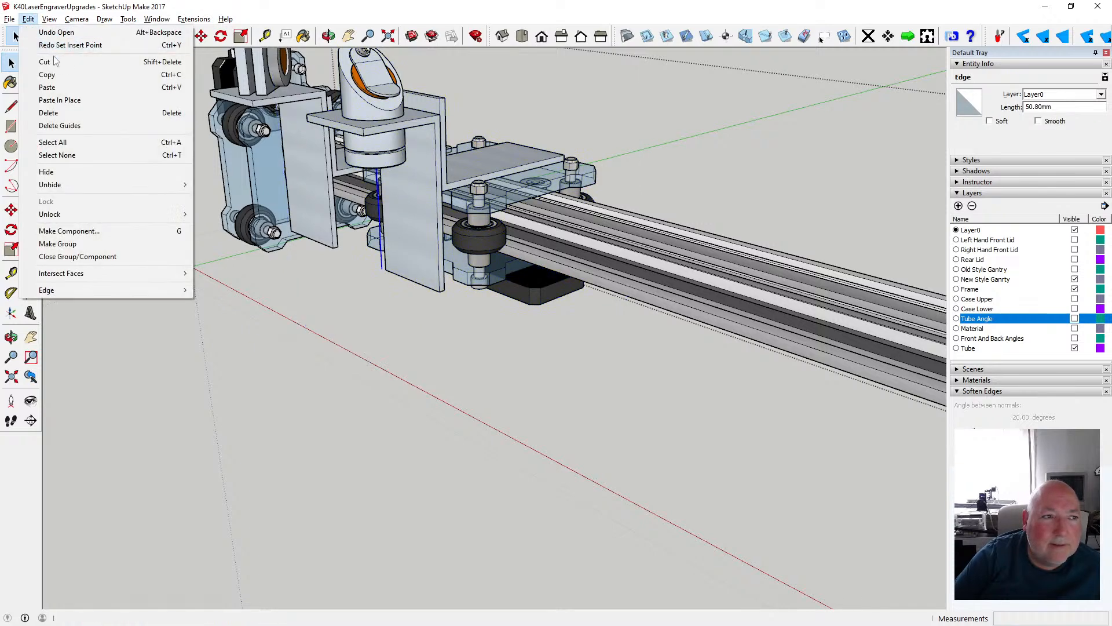
{"action": "left_click", "coordinate": [45, 62]}
- Open the carriage group carrying the mirror bracket and paste the cut line in place inside it
{"action": "left_click", "coordinate": [387, 154]}
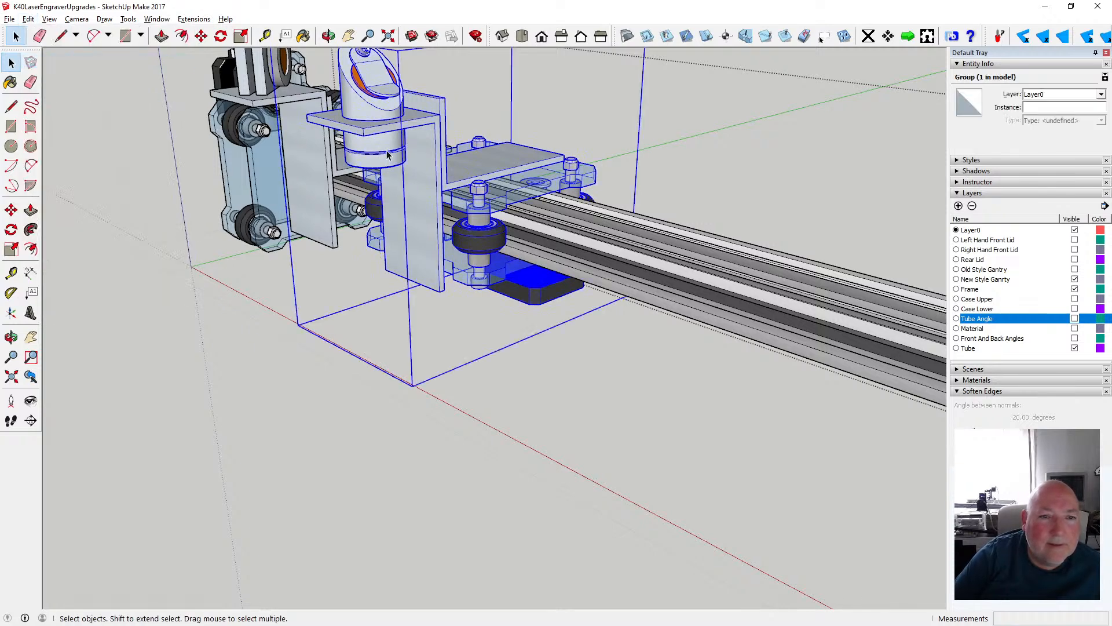
{"action": "double_click", "coordinate": [387, 153]}
{"action": "left_click", "coordinate": [380, 164]}
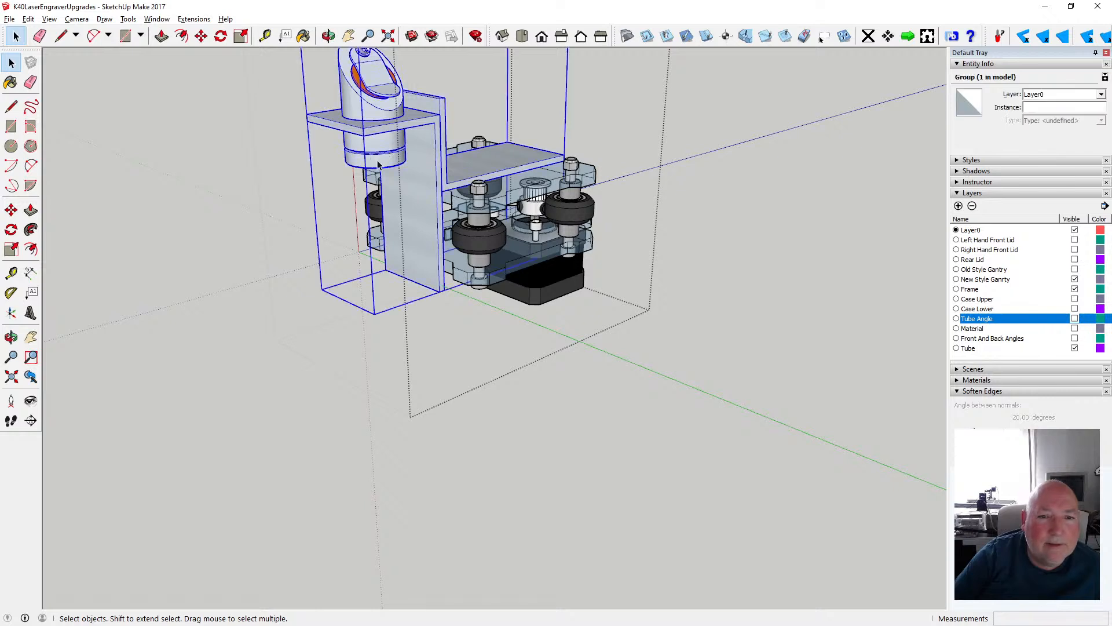
{"action": "scroll", "coordinate": [355, 168], "scroll_direction": "down", "scroll_amount": 1}
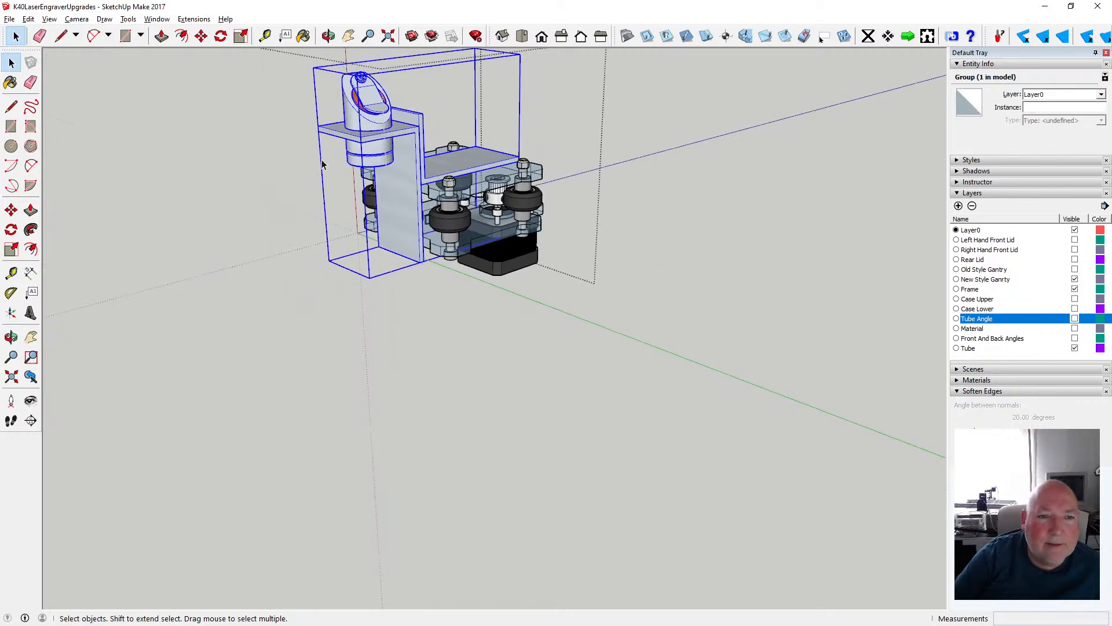
{"action": "left_click", "coordinate": [28, 19]}
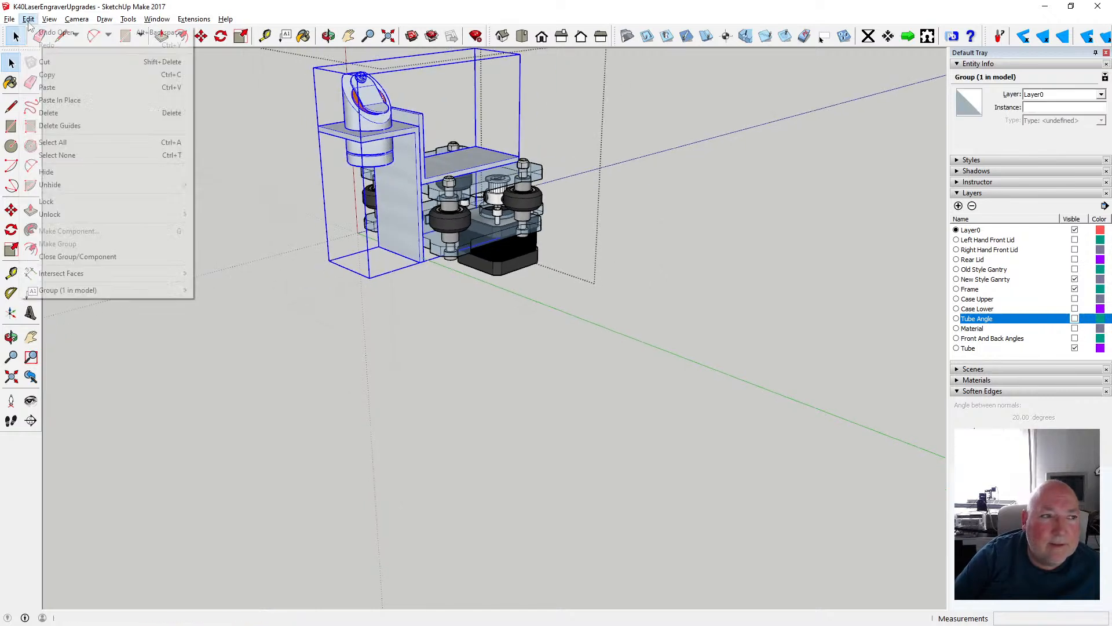
{"action": "left_click", "coordinate": [61, 102]}
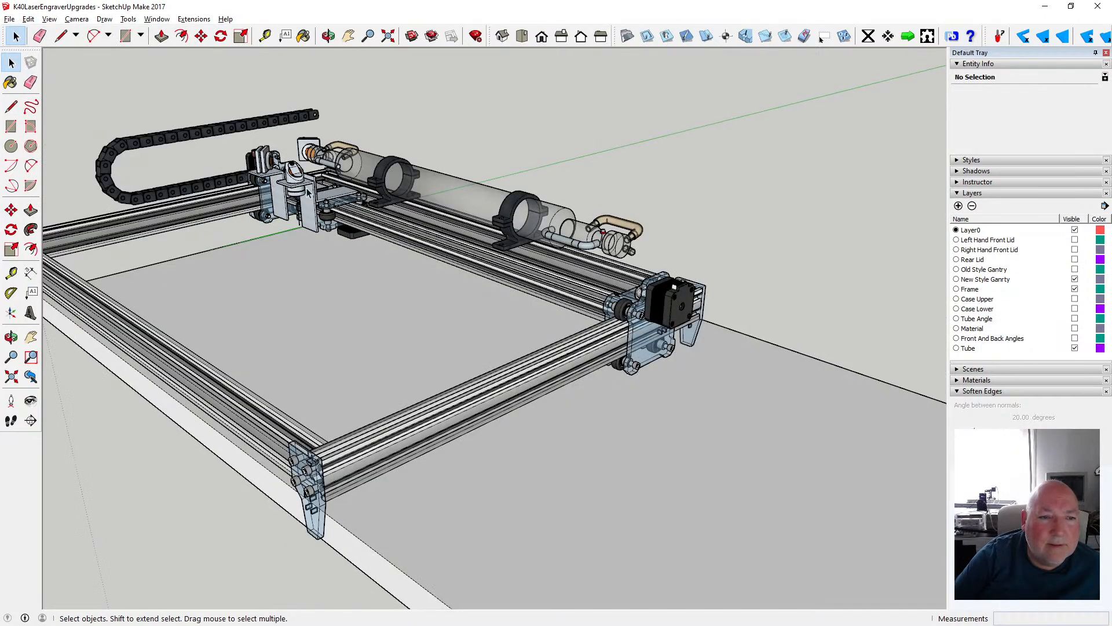
- Move the carriage group 528 mm along the red axis inside the gantry group, toward the far end, and close the gantry
{"action": "double_click", "coordinate": [307, 193]}
{"action": "key", "text": "o"}
{"action": "left_click_drag", "start_coordinate": [313, 141], "coordinate": [120, 89]}
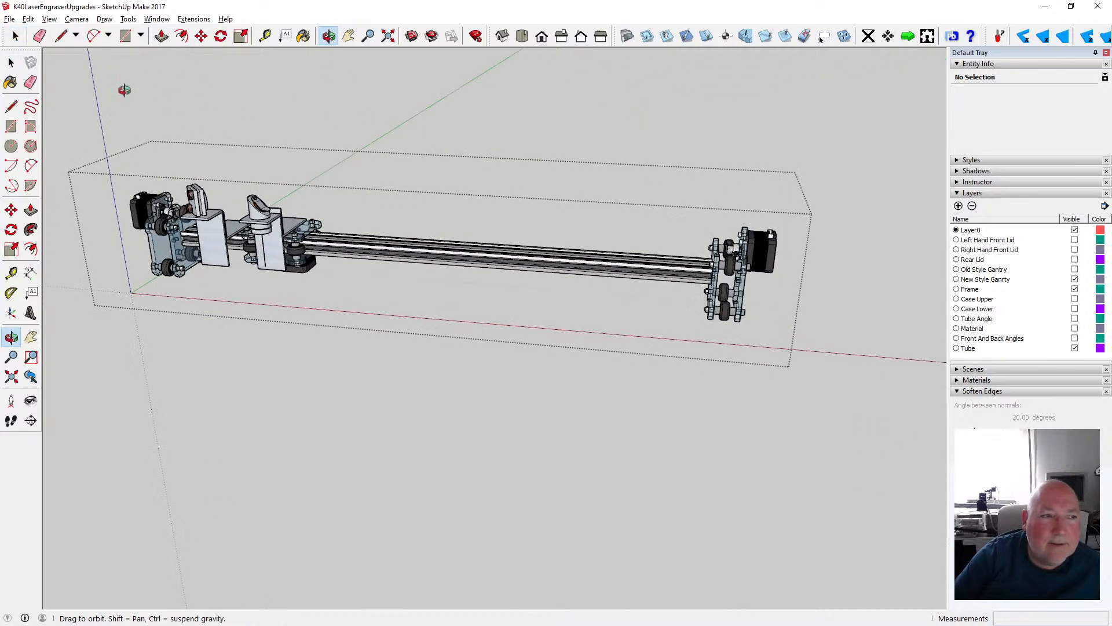
{"action": "left_click", "coordinate": [201, 36]}
{"action": "left_click", "coordinate": [263, 239]}
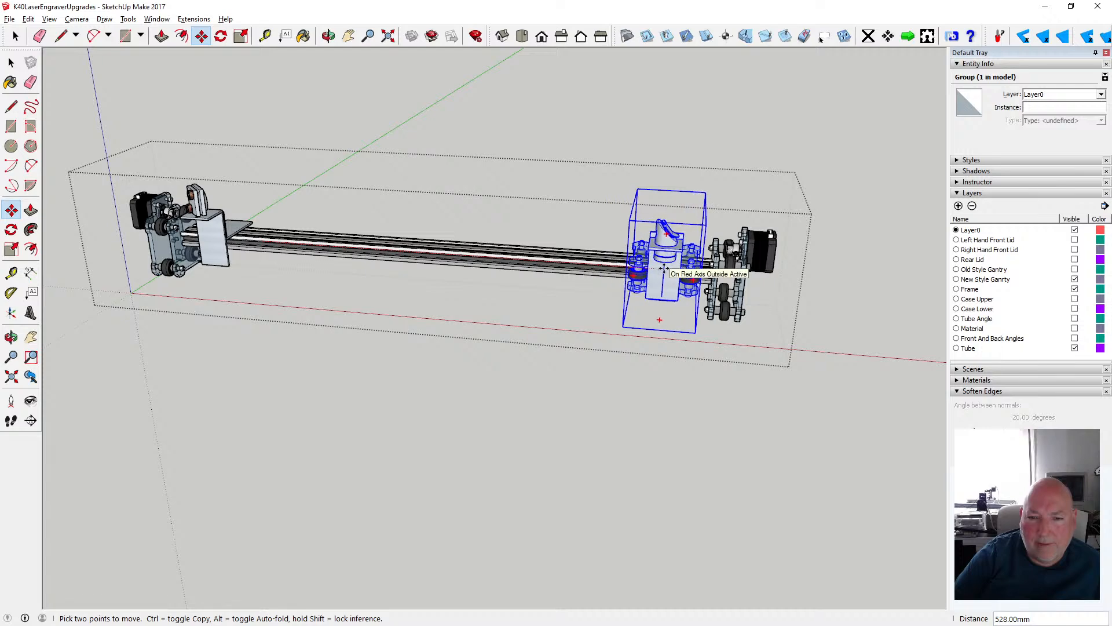
{"action": "left_click", "coordinate": [664, 268]}
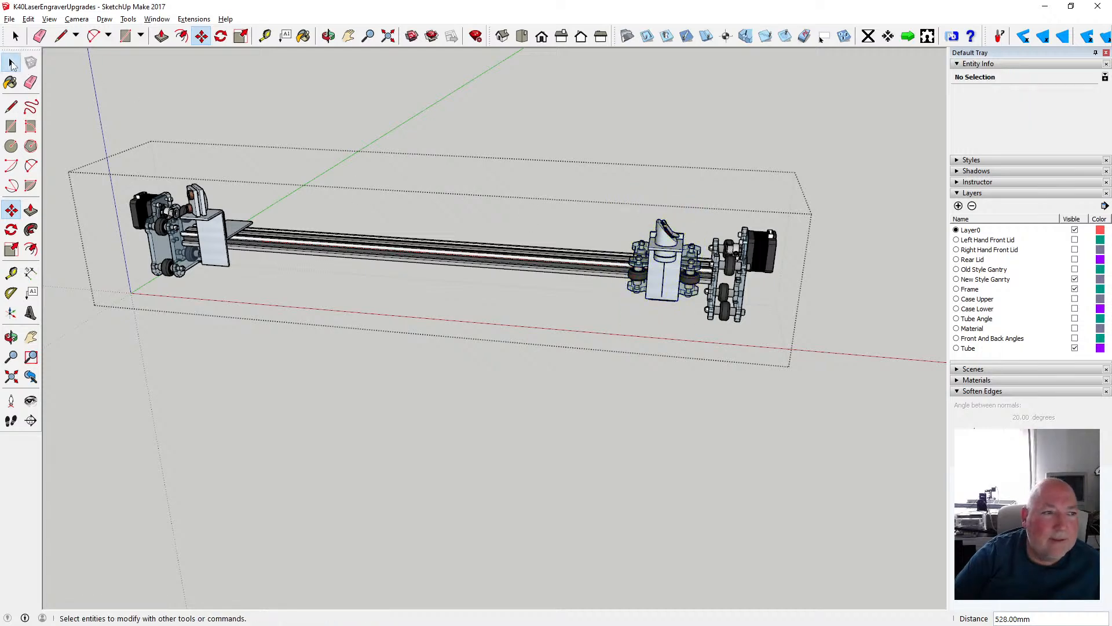
{"action": "left_click", "coordinate": [11, 63]}
{"action": "left_click", "coordinate": [291, 355]}
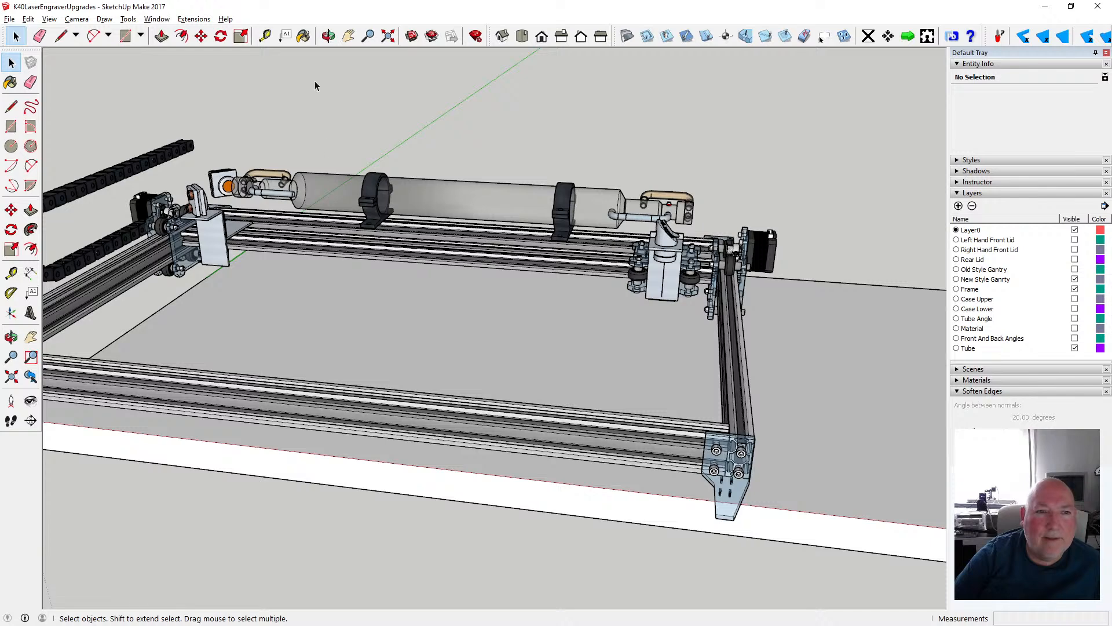
- Examine the repositioned carriage and its mirror relative to the laser tube, gantry and frame from several sides
{"action": "left_click", "coordinate": [328, 37]}
{"action": "scroll", "coordinate": [565, 225], "scroll_direction": "down", "scroll_amount": 2}
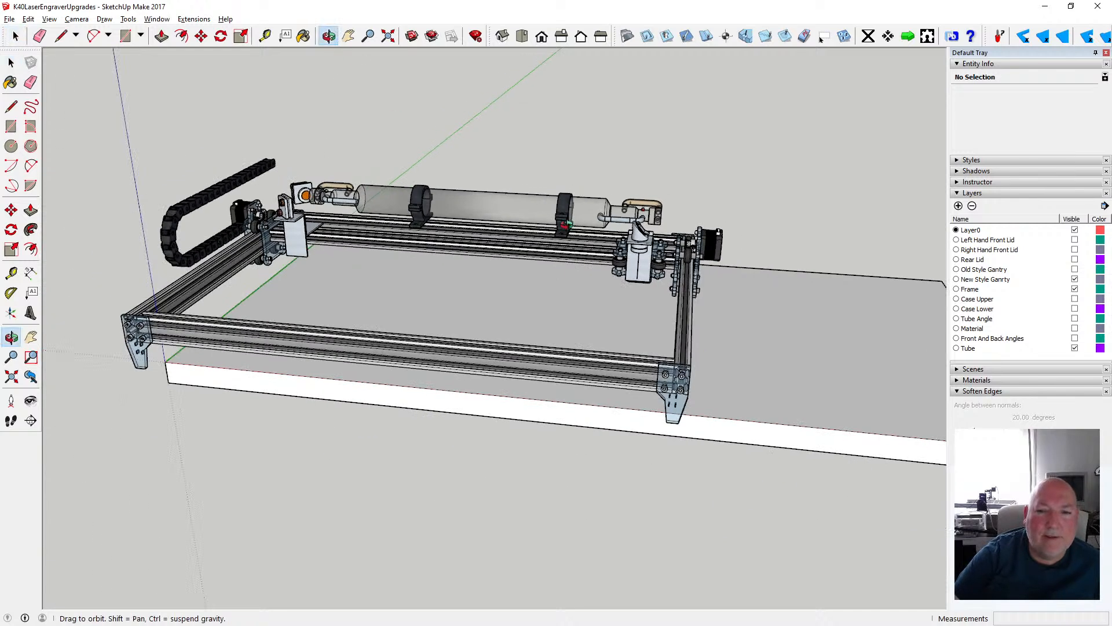
{"action": "scroll", "coordinate": [566, 225], "scroll_direction": "down", "scroll_amount": 2}
{"action": "left_click_drag", "start_coordinate": [633, 233], "coordinate": [324, 237]}
{"action": "left_click_drag", "start_coordinate": [573, 260], "coordinate": [339, 284]}
{"action": "scroll", "coordinate": [490, 282], "scroll_direction": "up", "scroll_amount": 3}
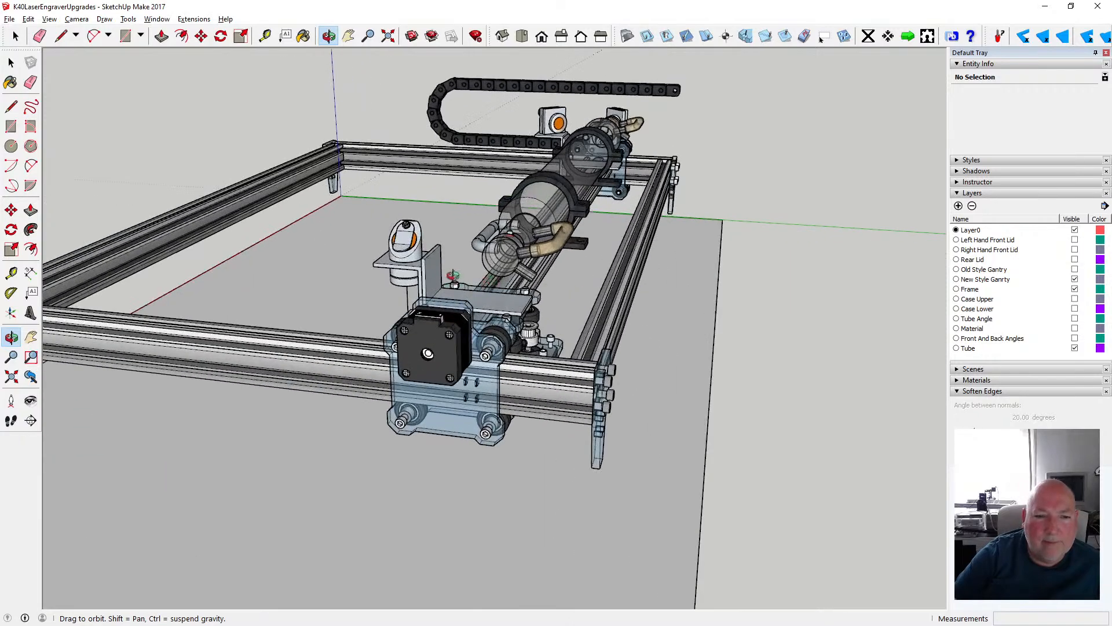
{"action": "left_click_drag", "start_coordinate": [454, 275], "coordinate": [585, 291]}
{"action": "scroll", "coordinate": [583, 290], "scroll_direction": "down", "scroll_amount": 3}
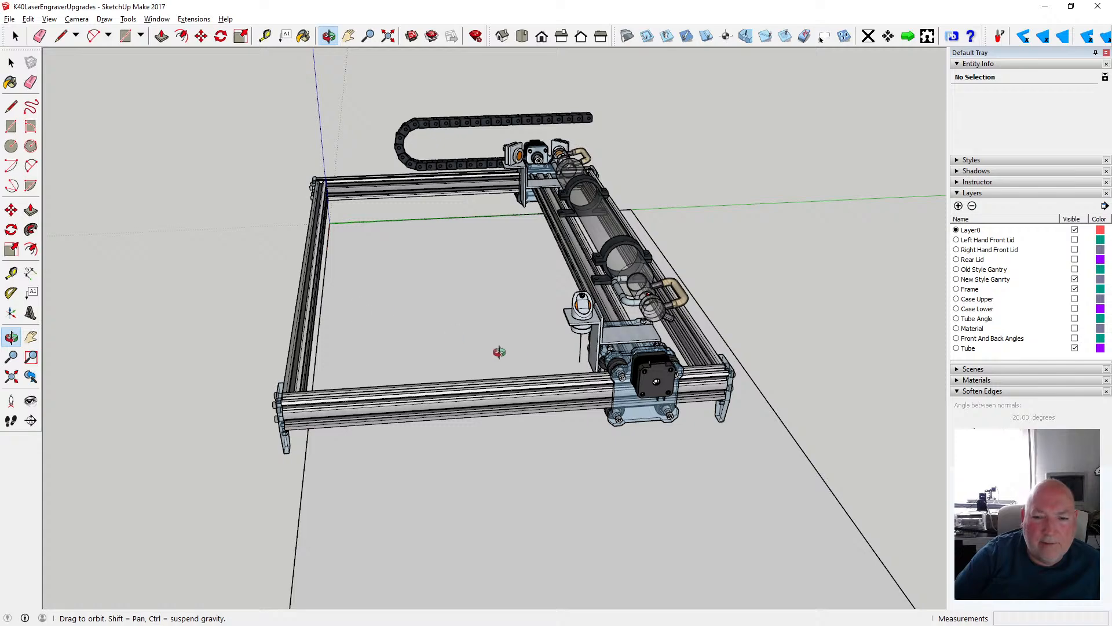
{"action": "scroll", "coordinate": [544, 364], "scroll_direction": "up", "scroll_amount": 4}
{"action": "left_click_drag", "start_coordinate": [553, 351], "coordinate": [377, 348]}
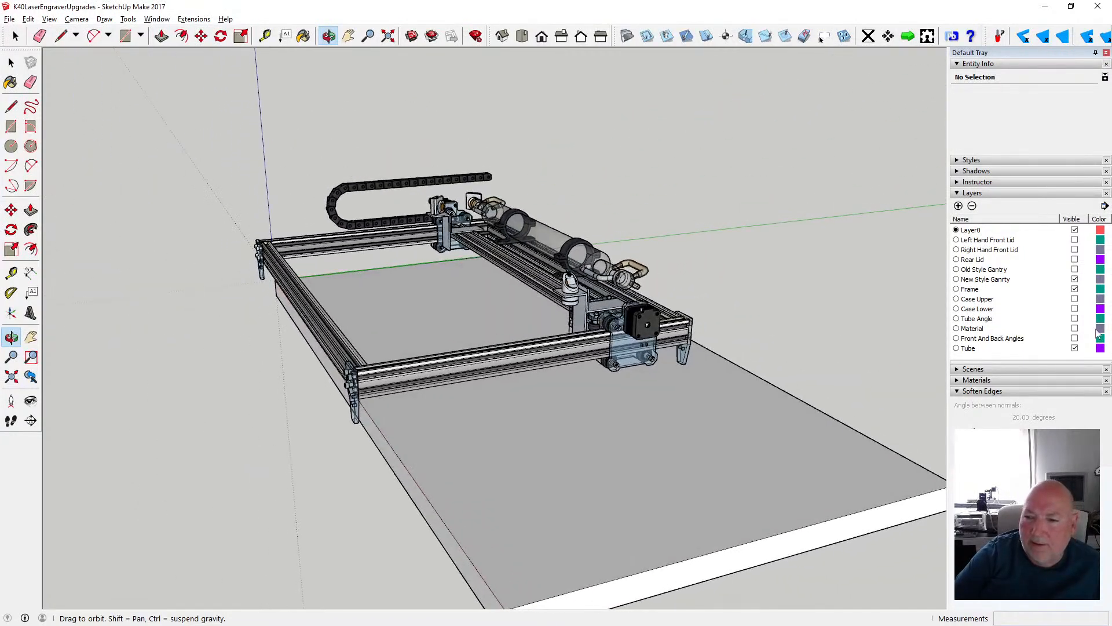
- Make the Case Lower and Case Upper layers visible around the frame
{"action": "left_click", "coordinate": [1075, 309]}
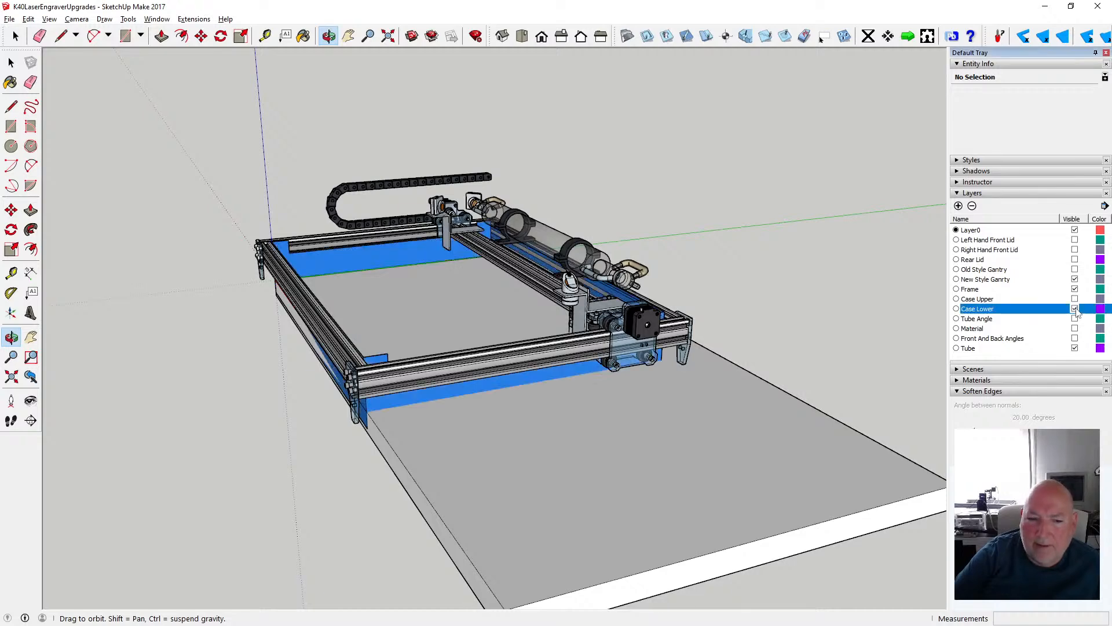
{"action": "left_click", "coordinate": [1075, 299]}
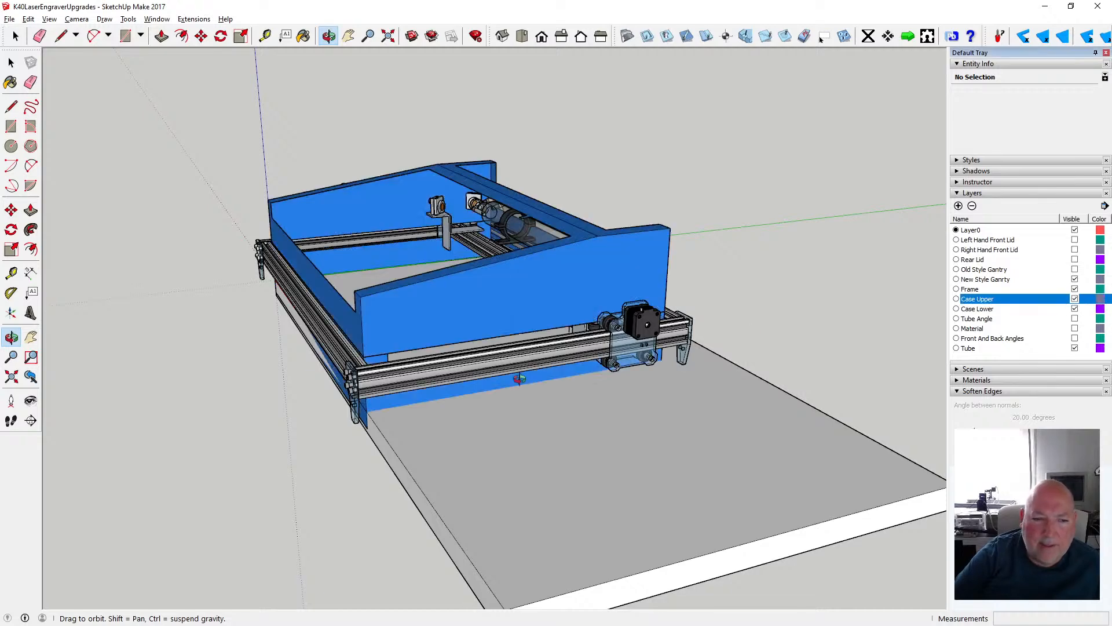
{"action": "left_click_drag", "start_coordinate": [520, 378], "coordinate": [374, 405]}
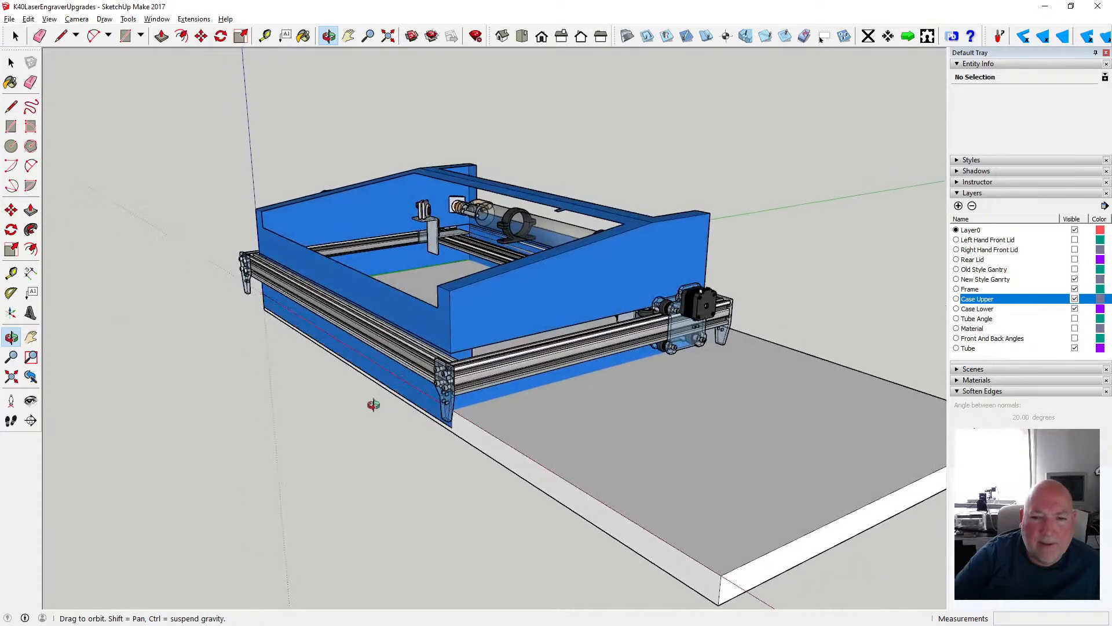
{"action": "scroll", "coordinate": [369, 400], "scroll_direction": "down", "scroll_amount": 2}
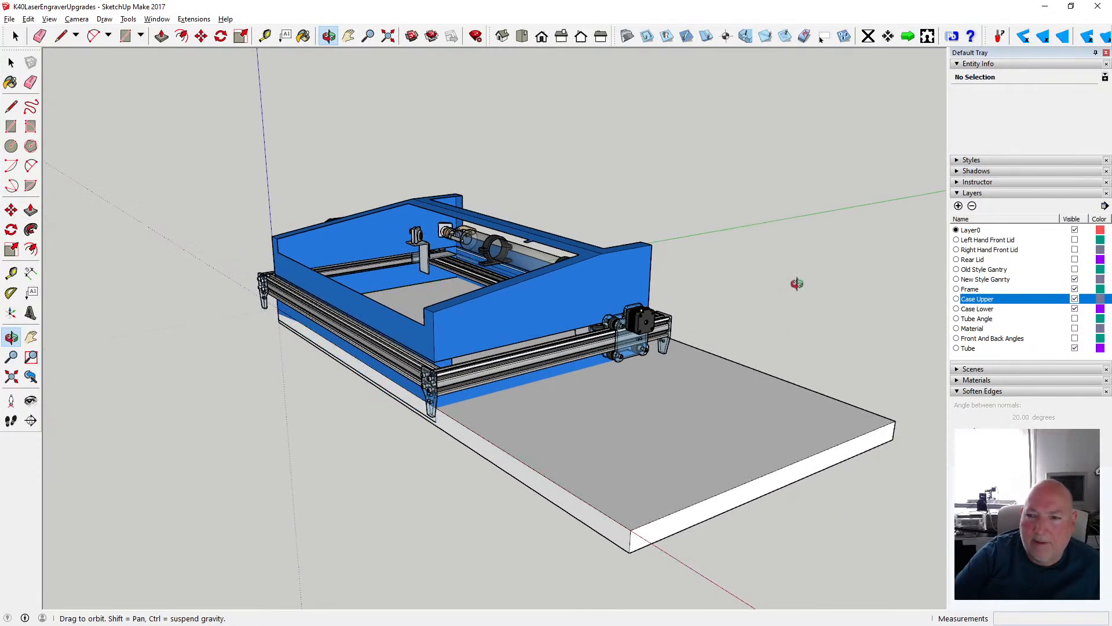
- Add a layer named "Ikea Table 120mm x 600mm x 32mm"
{"action": "left_click", "coordinate": [958, 206]}
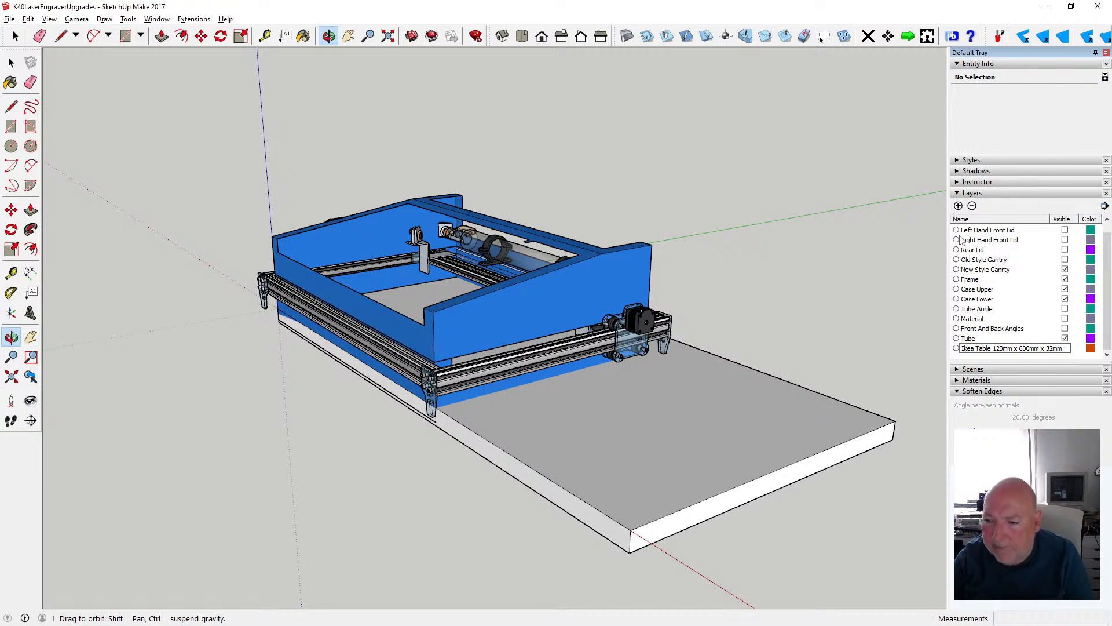
{"action": "key", "text": "Return"}
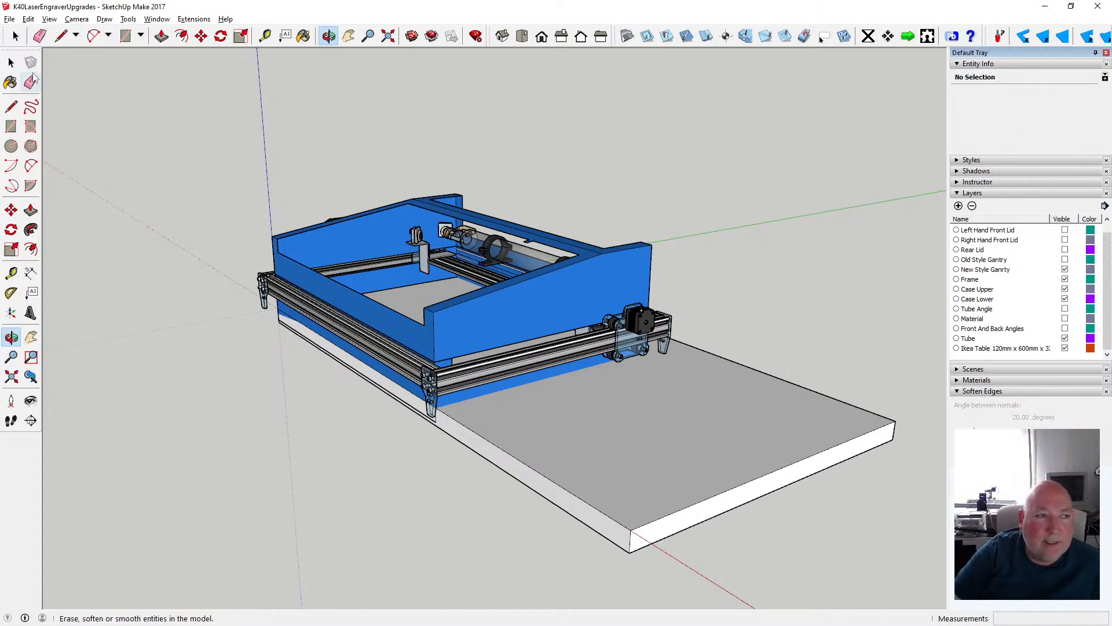
- Assign the tabletop slab beneath the machine to the Ikea Table layer and hide that layer
{"action": "left_click", "coordinate": [11, 62]}
{"action": "left_click", "coordinate": [620, 420]}
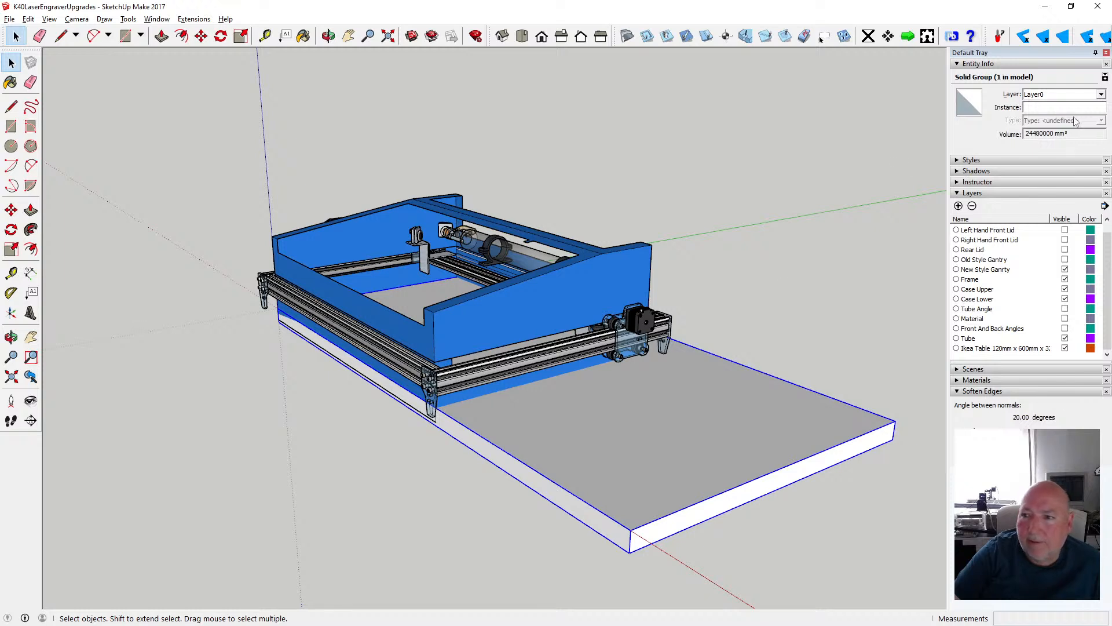
{"action": "left_click", "coordinate": [1102, 94]}
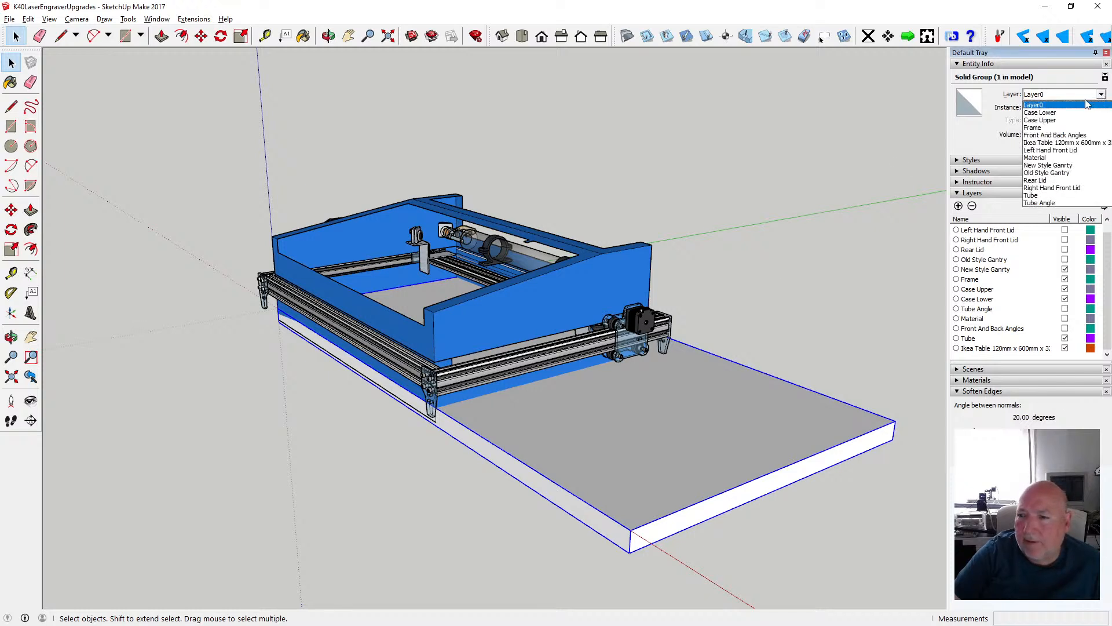
{"action": "left_click", "coordinate": [1058, 142]}
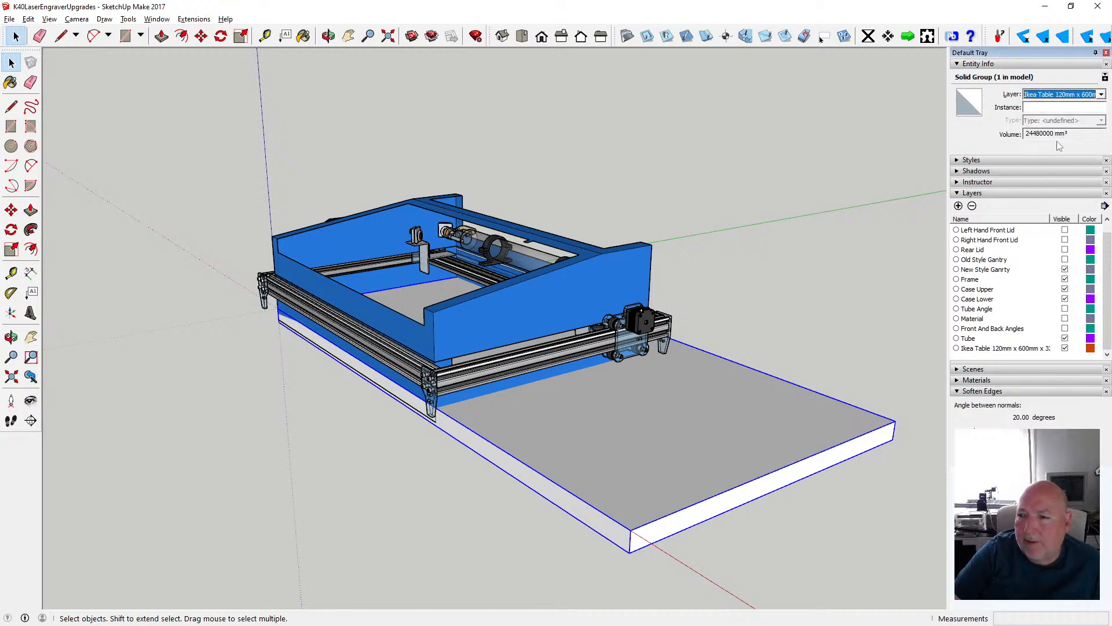
{"action": "left_click", "coordinate": [1065, 349]}
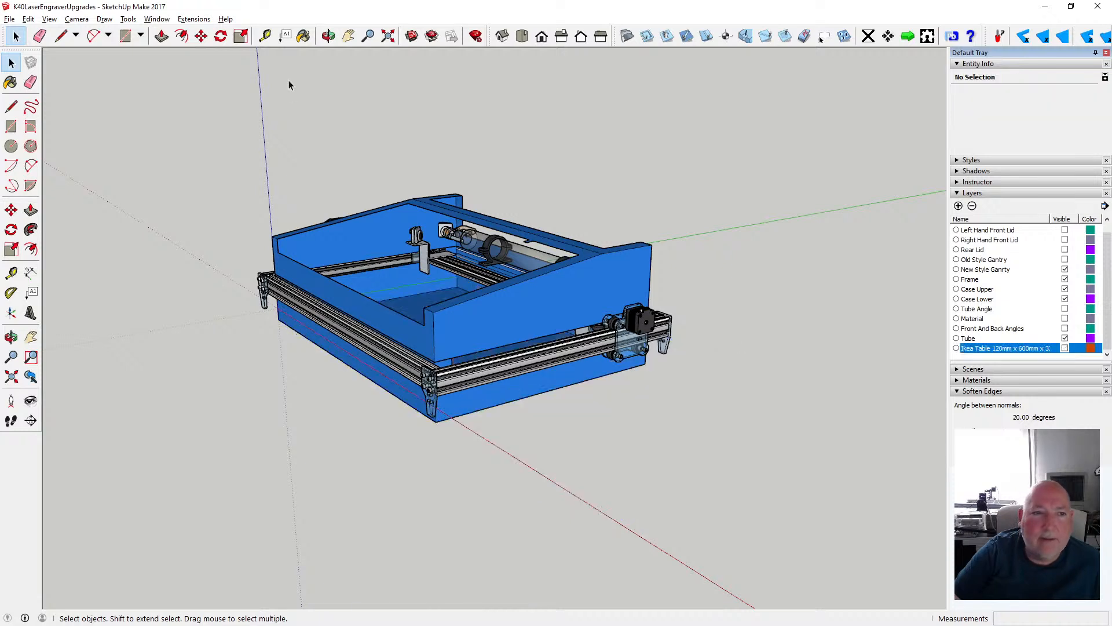
{"action": "left_click", "coordinate": [50, 19]}
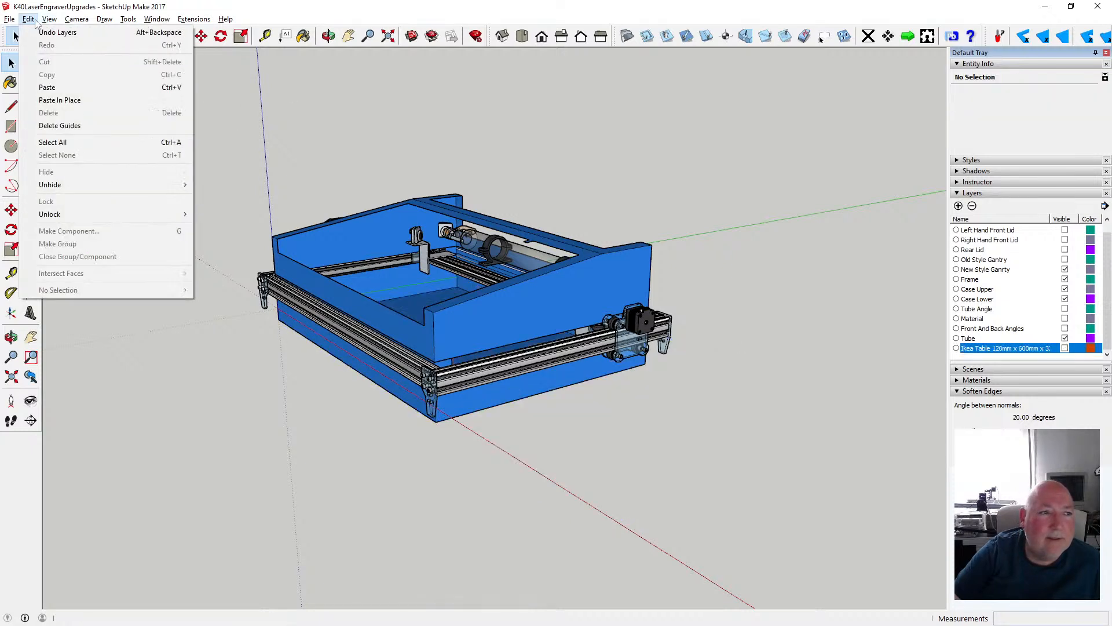
- Hide the drawing axes in the model view
{"action": "left_click", "coordinate": [66, 99]}
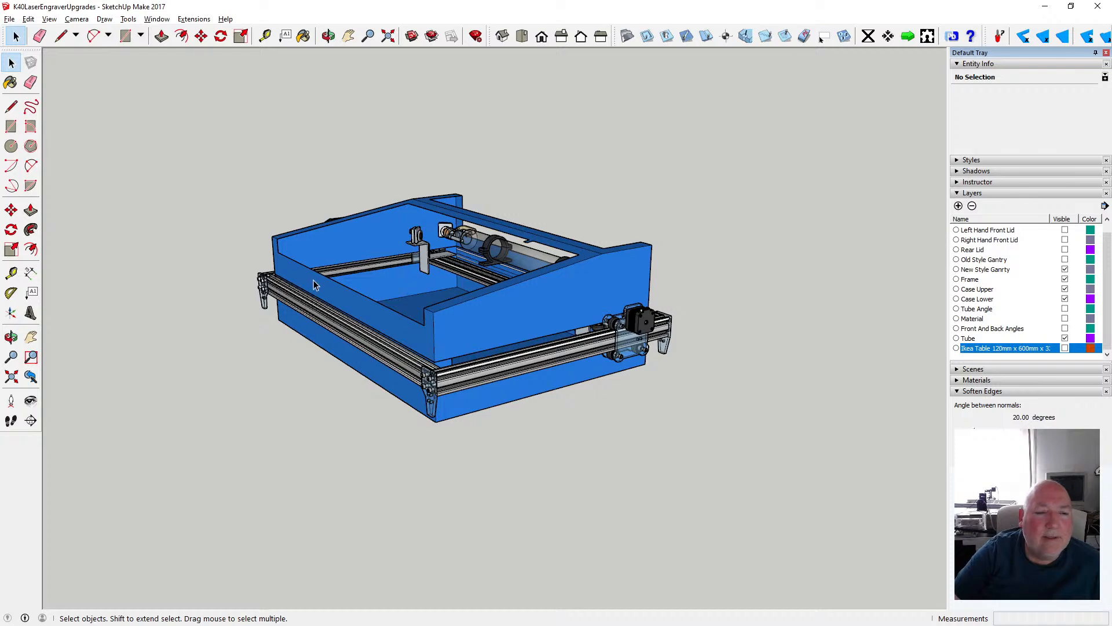
- Examine from the rear how the case fits around the frame and the laser tube
{"action": "left_click", "coordinate": [328, 36]}
{"action": "left_click_drag", "start_coordinate": [360, 368], "coordinate": [406, 360]}
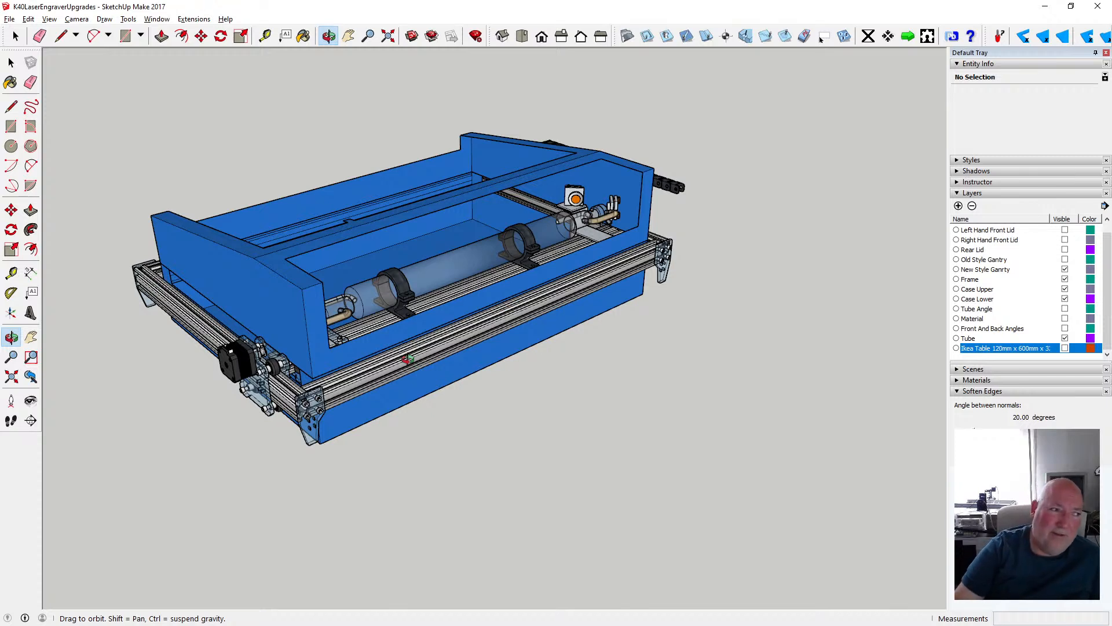
{"action": "scroll", "coordinate": [507, 389], "scroll_direction": "up", "scroll_amount": 5}
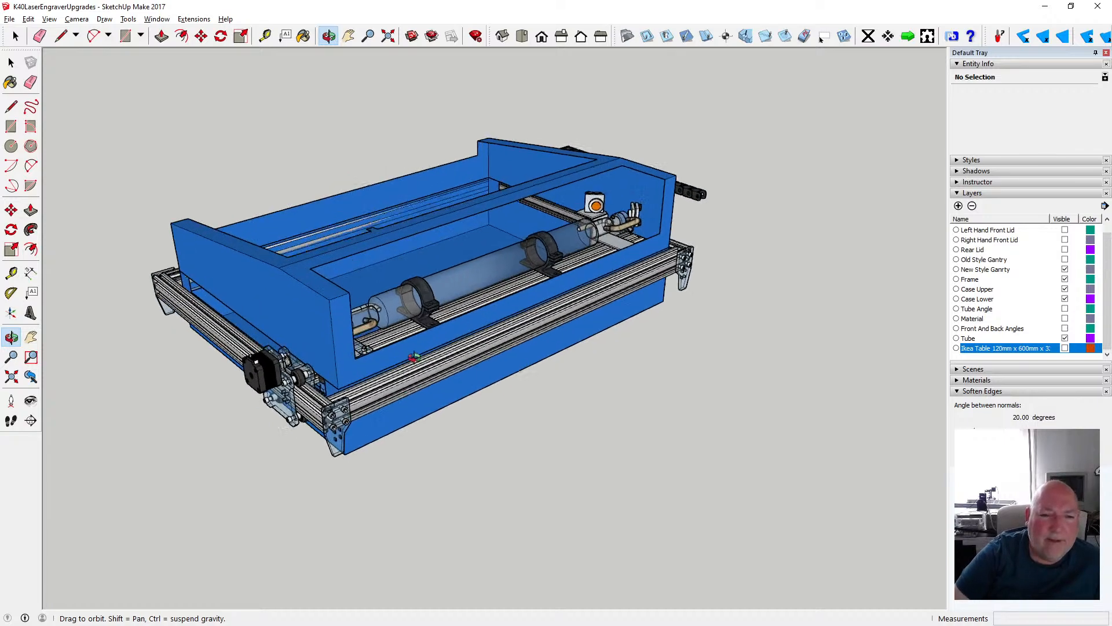
{"action": "mouse_move", "coordinate": [445, 367]}
{"action": "left_mouse_down"}
{"action": "mouse_move", "coordinate": [326, 368]}
{"action": "mouse_move", "coordinate": [326, 343]}
{"action": "mouse_move", "coordinate": [457, 335]}
{"action": "mouse_move", "coordinate": [437, 291]}
{"action": "mouse_move", "coordinate": [364, 354]}
{"action": "mouse_move", "coordinate": [380, 356]}
{"action": "left_mouse_up"}
{"action": "scroll", "coordinate": [423, 365], "scroll_direction": "down", "scroll_amount": 2}
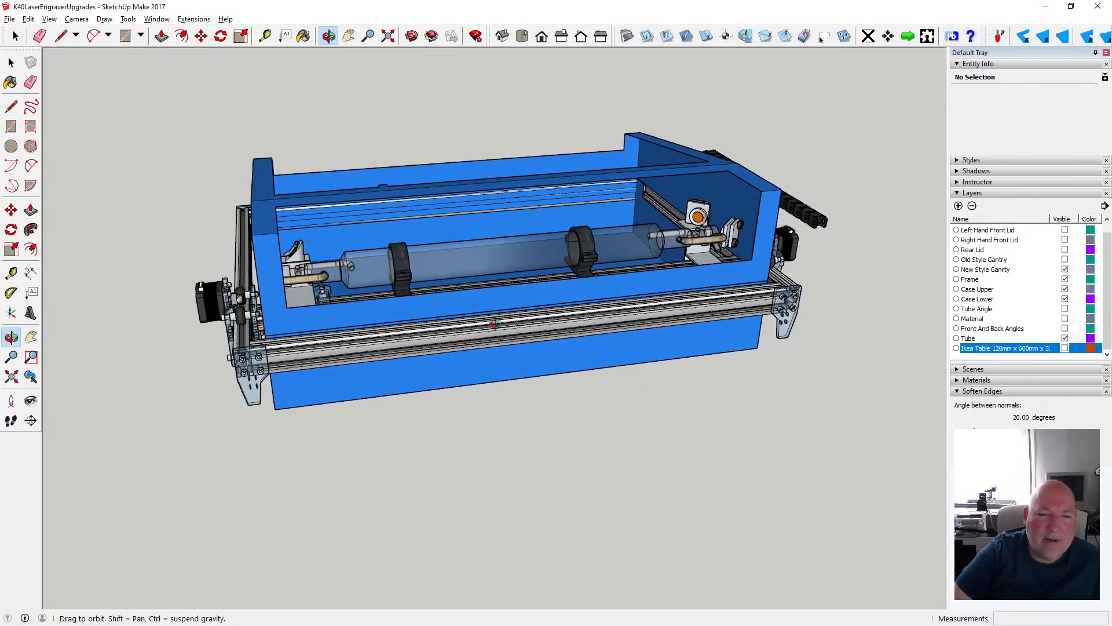
{"action": "left_click_drag", "start_coordinate": [493, 324], "coordinate": [445, 329]}
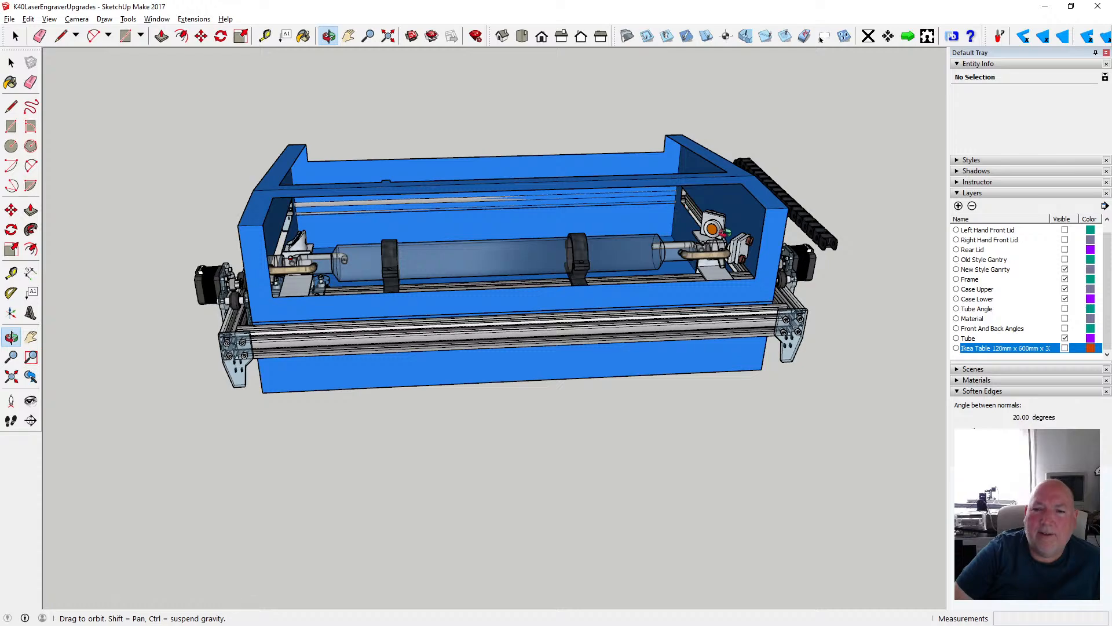
{"action": "left_click_drag", "start_coordinate": [479, 307], "coordinate": [671, 257]}
{"action": "scroll", "coordinate": [354, 268], "scroll_direction": "up", "scroll_amount": 5}
{"action": "scroll", "coordinate": [416, 257], "scroll_direction": "down", "scroll_amount": 6}
{"action": "scroll", "coordinate": [523, 261], "scroll_direction": "down", "scroll_amount": 2}
{"action": "scroll", "coordinate": [530, 259], "scroll_direction": "up", "scroll_amount": 4}
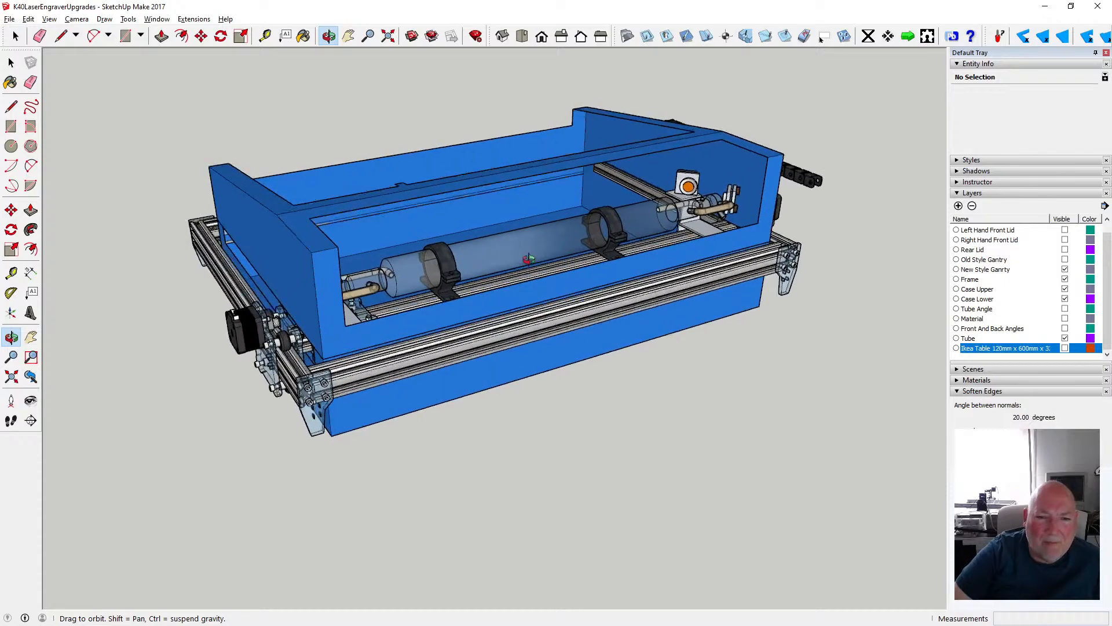
{"action": "mouse_move", "coordinate": [434, 273]}
{"action": "left_mouse_down"}
{"action": "mouse_move", "coordinate": [545, 266]}
{"action": "mouse_move", "coordinate": [435, 258]}
{"action": "left_mouse_up"}
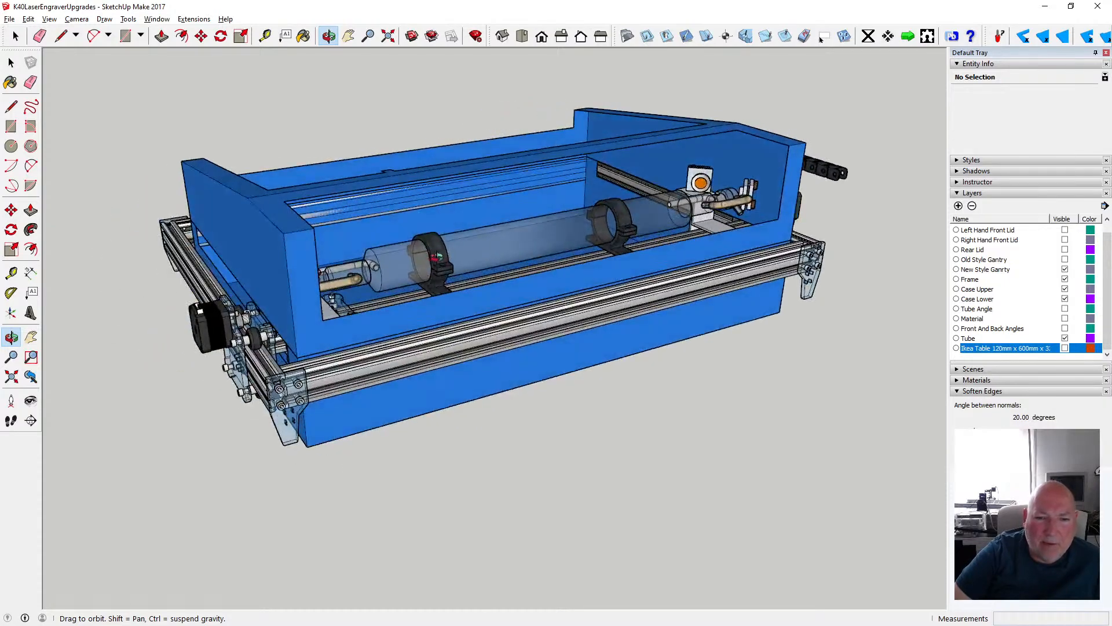
{"action": "scroll", "coordinate": [438, 255], "scroll_direction": "down", "scroll_amount": 2}
{"action": "scroll", "coordinate": [297, 322], "scroll_direction": "down", "scroll_amount": 2}
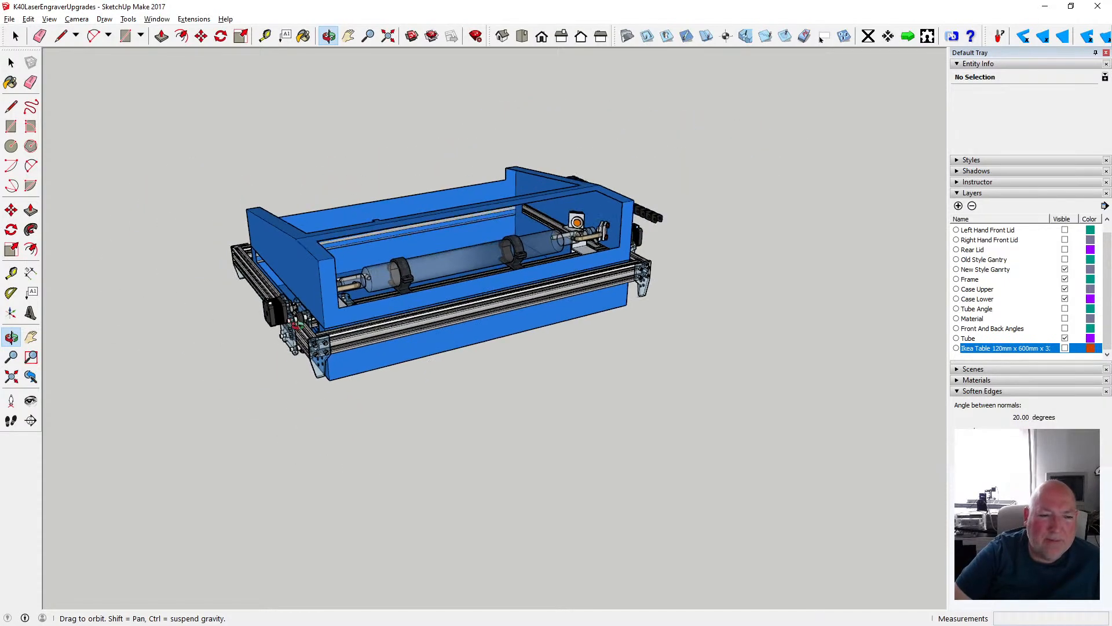
- Examine the gantry motor plate and the frame corner bracket beside the rear of the case
{"action": "left_click_drag", "start_coordinate": [297, 327], "coordinate": [276, 284]}
{"action": "scroll", "coordinate": [276, 284], "scroll_direction": "up", "scroll_amount": 2}
{"action": "scroll", "coordinate": [276, 284], "scroll_direction": "up", "scroll_amount": 10}
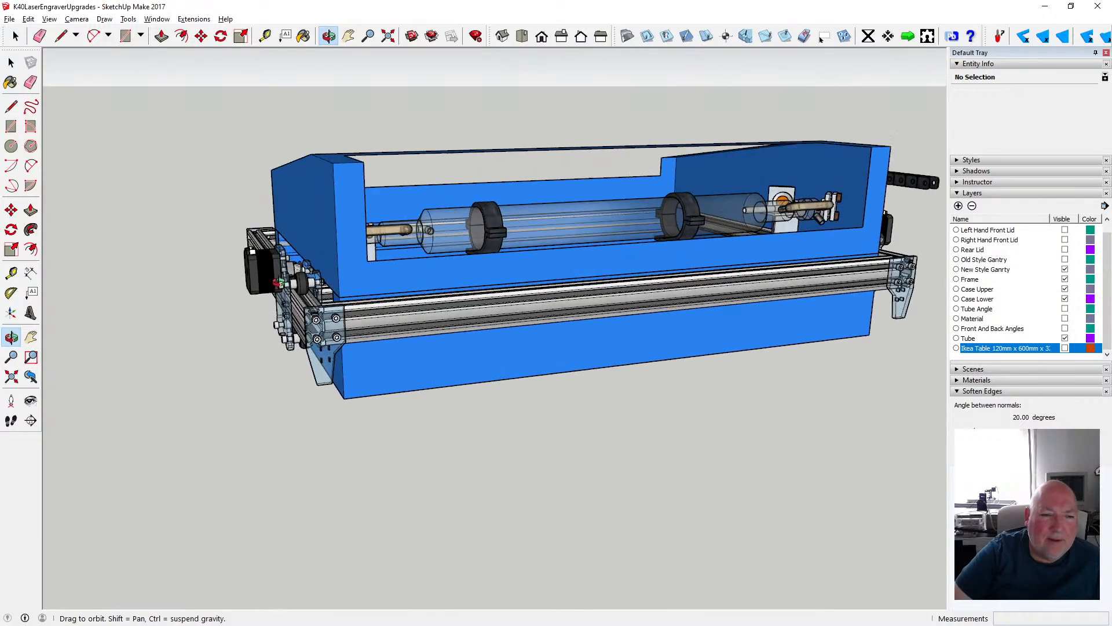
{"action": "left_click_drag", "start_coordinate": [243, 285], "coordinate": [272, 289]}
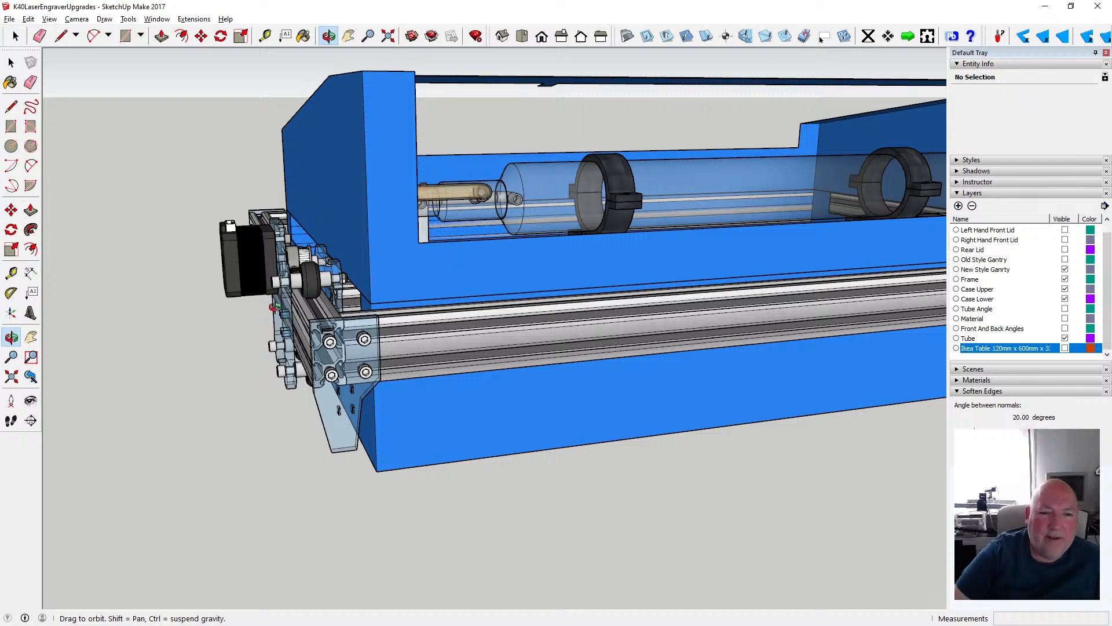
{"action": "scroll", "coordinate": [328, 317], "scroll_direction": "down", "scroll_amount": 2}
{"action": "left_click_drag", "start_coordinate": [442, 339], "coordinate": [371, 351]}
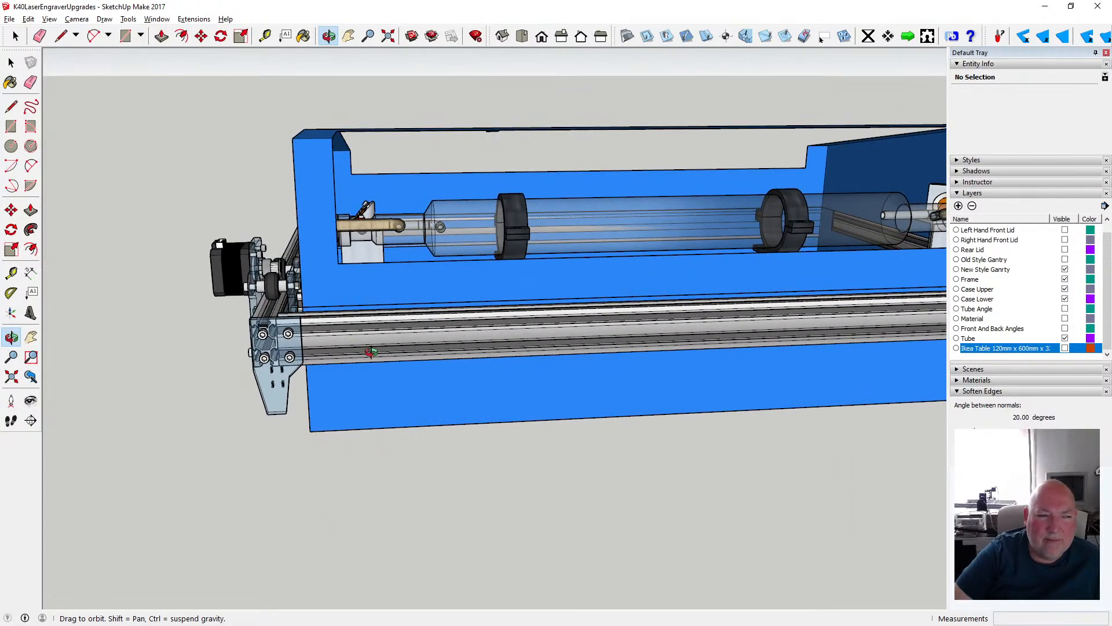
{"action": "left_click_drag", "start_coordinate": [371, 352], "coordinate": [472, 365]}
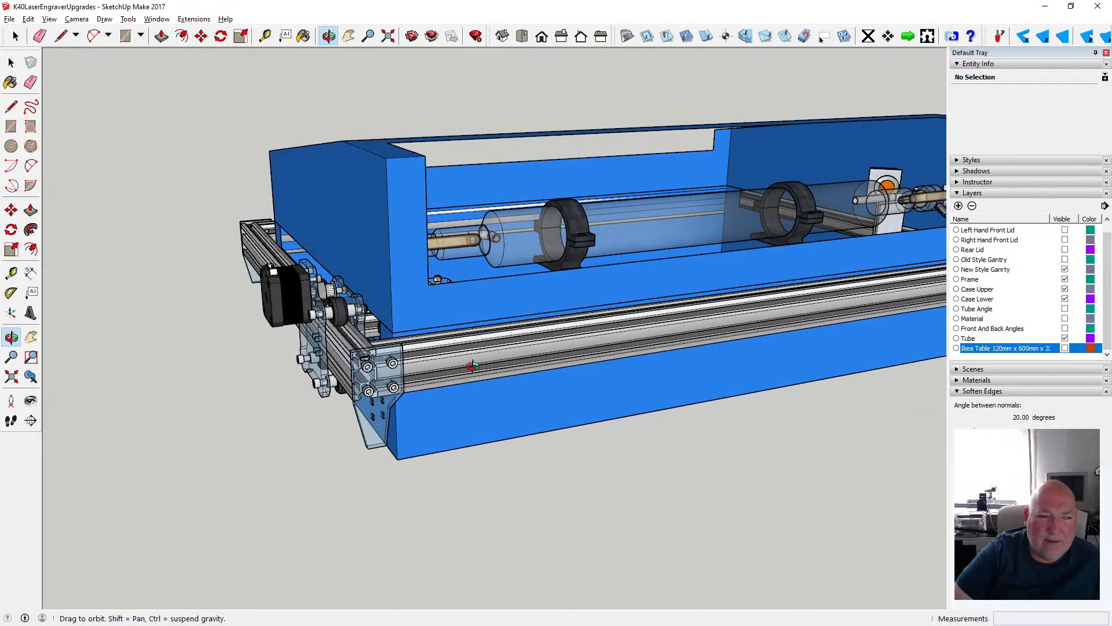
{"action": "scroll", "coordinate": [472, 365], "scroll_direction": "down", "scroll_amount": 1}
{"action": "scroll", "coordinate": [416, 355], "scroll_direction": "down", "scroll_amount": 2}
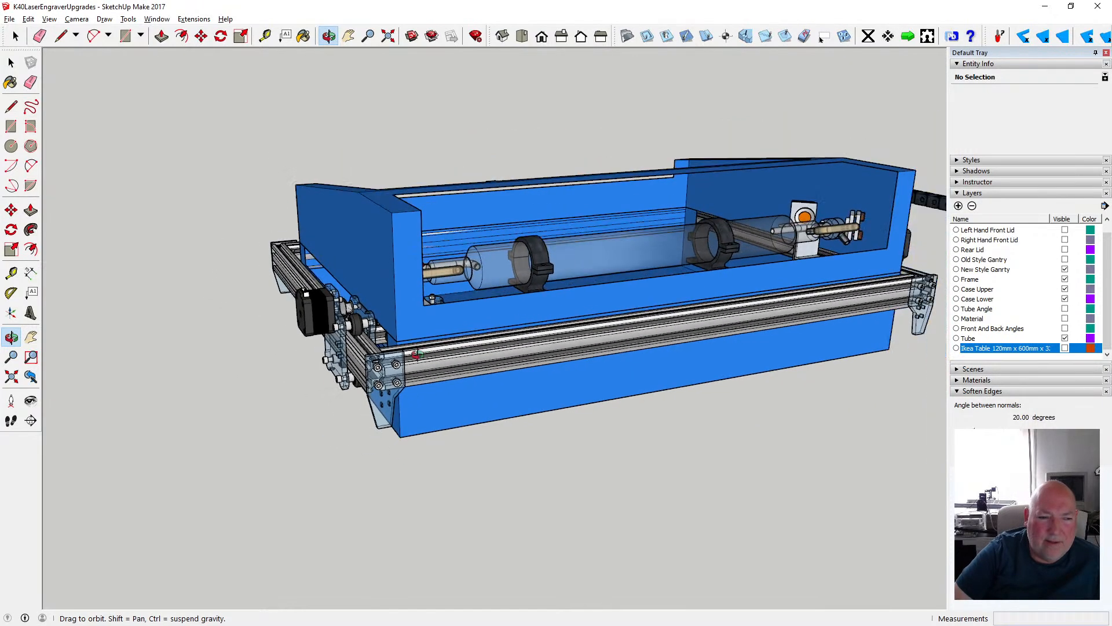
{"action": "left_click_drag", "start_coordinate": [499, 355], "coordinate": [632, 364]}
{"action": "left_click_drag", "start_coordinate": [600, 396], "coordinate": [499, 350]}
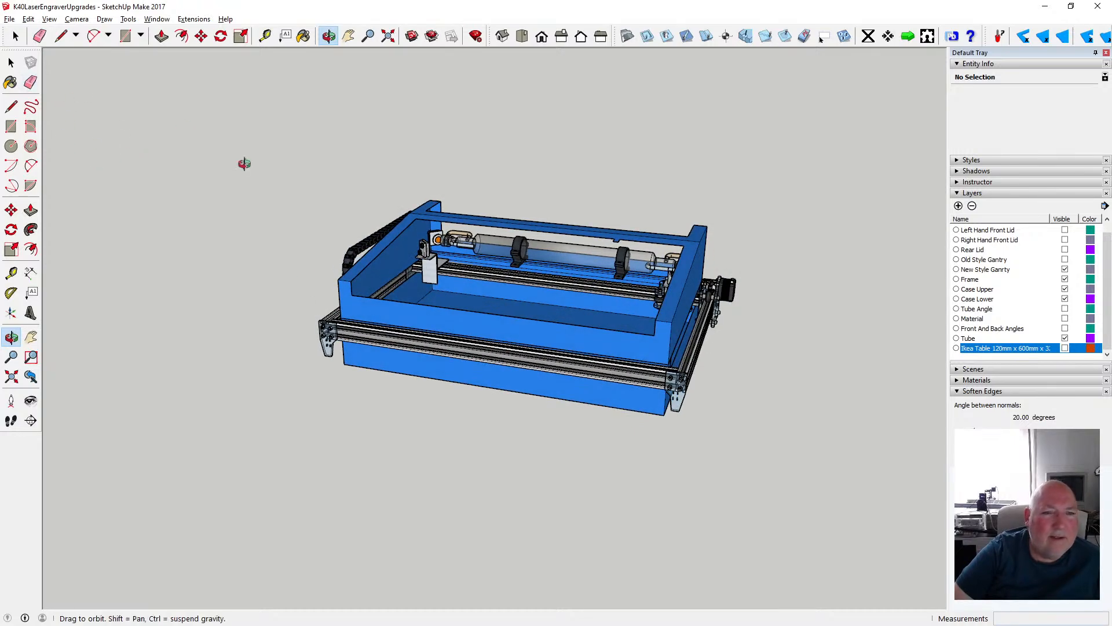
- Examine the mirrors inside the case from the front and the cable drag chain along its outer side
{"action": "left_click", "coordinate": [389, 37]}
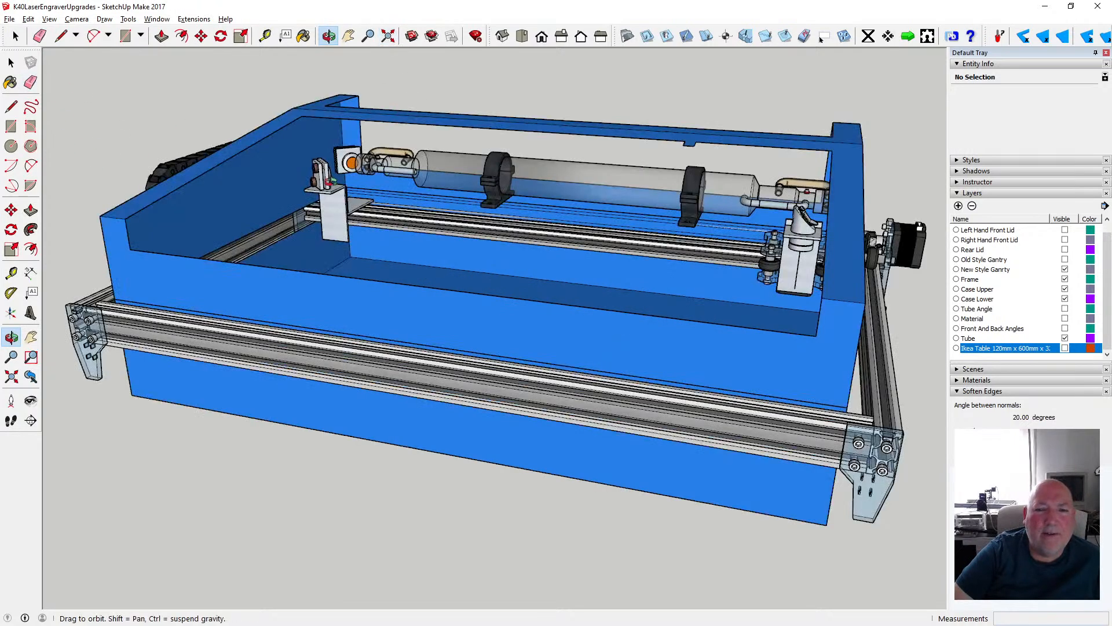
{"action": "left_click_drag", "start_coordinate": [441, 217], "coordinate": [577, 247]}
{"action": "scroll", "coordinate": [419, 247], "scroll_direction": "down", "scroll_amount": 3}
{"action": "scroll", "coordinate": [376, 206], "scroll_direction": "up", "scroll_amount": 3}
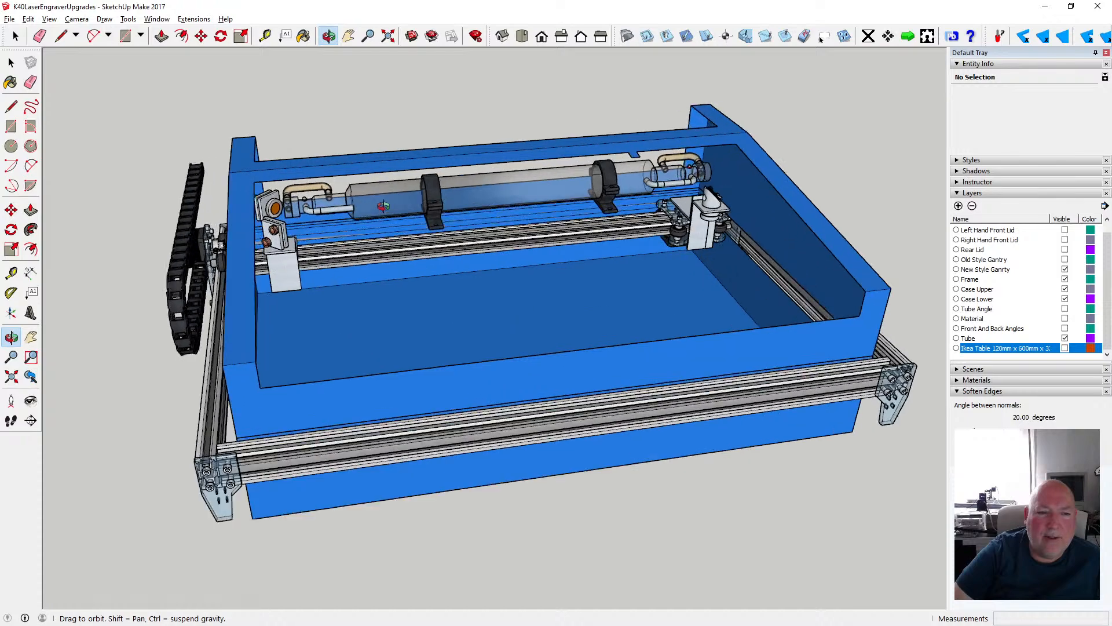
{"action": "left_click_drag", "start_coordinate": [377, 207], "coordinate": [676, 216]}
{"action": "scroll", "coordinate": [462, 314], "scroll_direction": "up", "scroll_amount": 5}
{"action": "scroll", "coordinate": [461, 312], "scroll_direction": "down", "scroll_amount": 3}
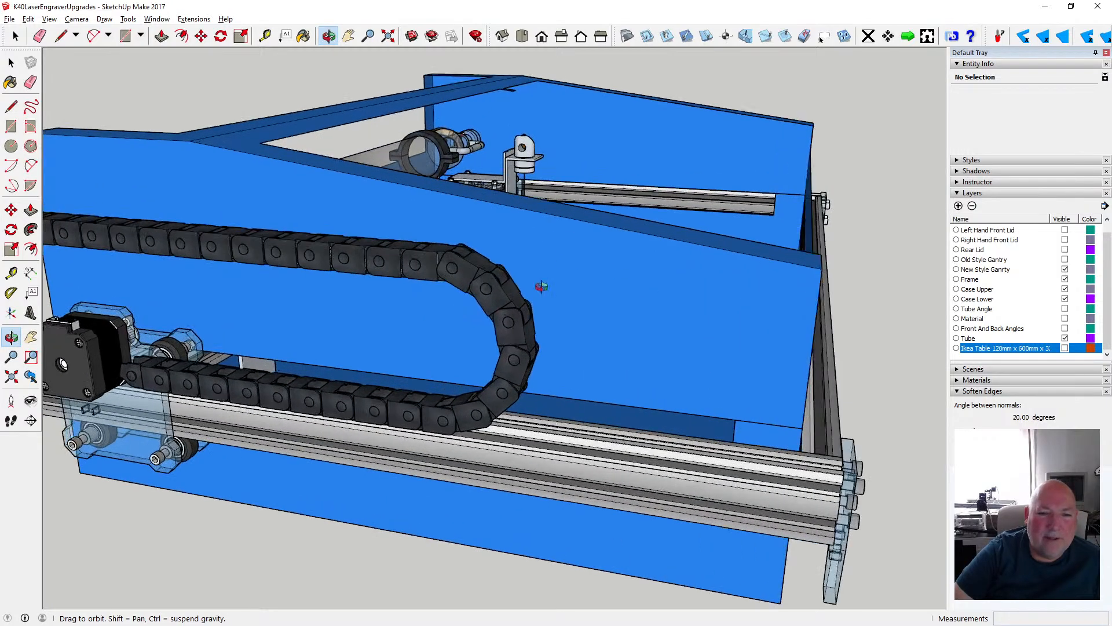
{"action": "scroll", "coordinate": [542, 287], "scroll_direction": "down", "scroll_amount": 3}
{"action": "left_click_drag", "start_coordinate": [455, 324], "coordinate": [536, 259]}
{"action": "scroll", "coordinate": [563, 306], "scroll_direction": "up", "scroll_amount": 2}
{"action": "scroll", "coordinate": [564, 306], "scroll_direction": "up", "scroll_amount": 2}
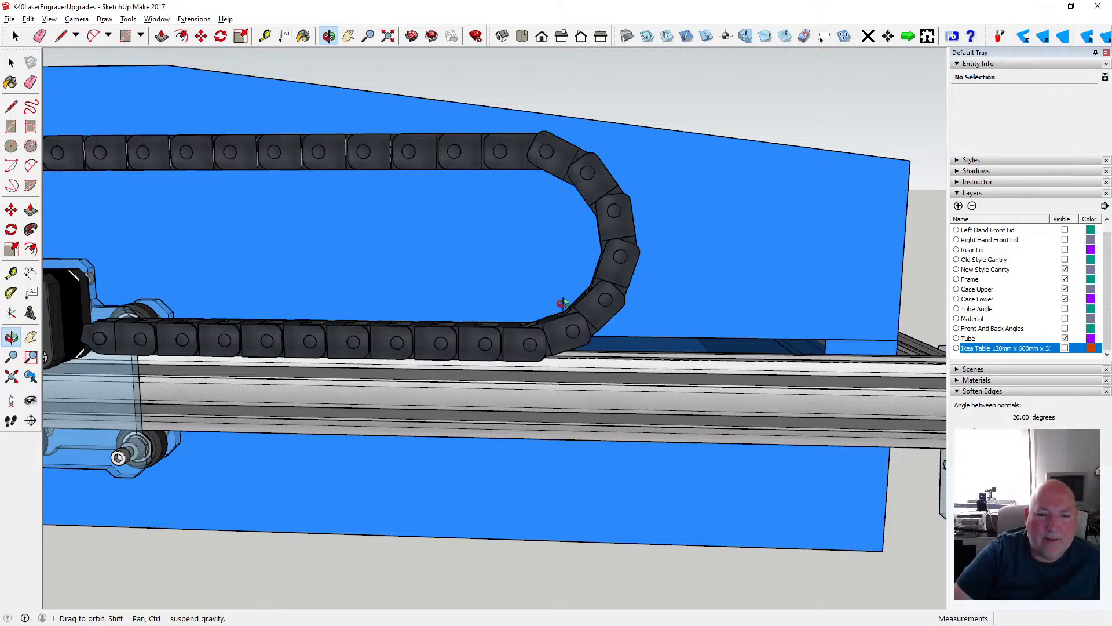
{"action": "scroll", "coordinate": [563, 304], "scroll_direction": "down", "scroll_amount": 4}
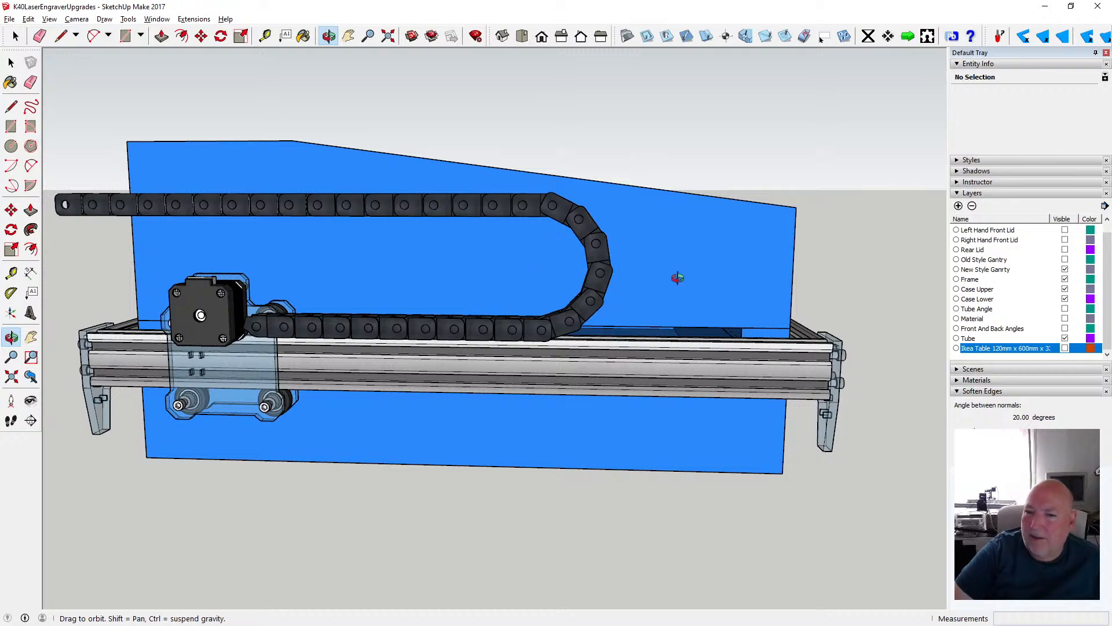
{"action": "left_click_drag", "start_coordinate": [676, 276], "coordinate": [493, 320]}
{"action": "scroll", "coordinate": [330, 327], "scroll_direction": "down", "scroll_amount": 6}
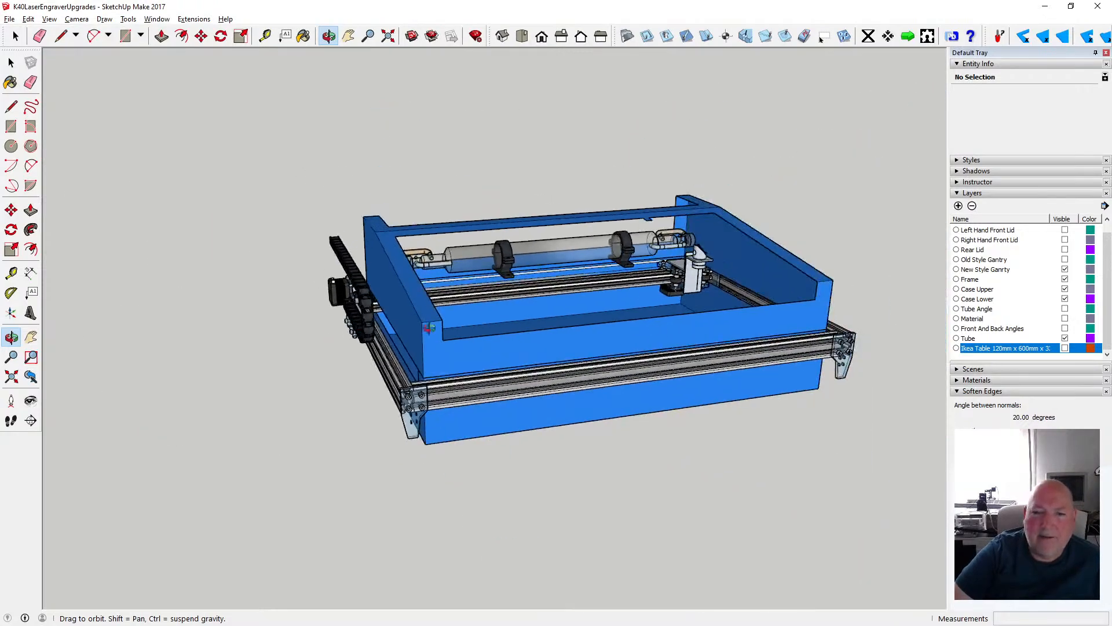
{"action": "scroll", "coordinate": [301, 346], "scroll_direction": "up", "scroll_amount": 5}
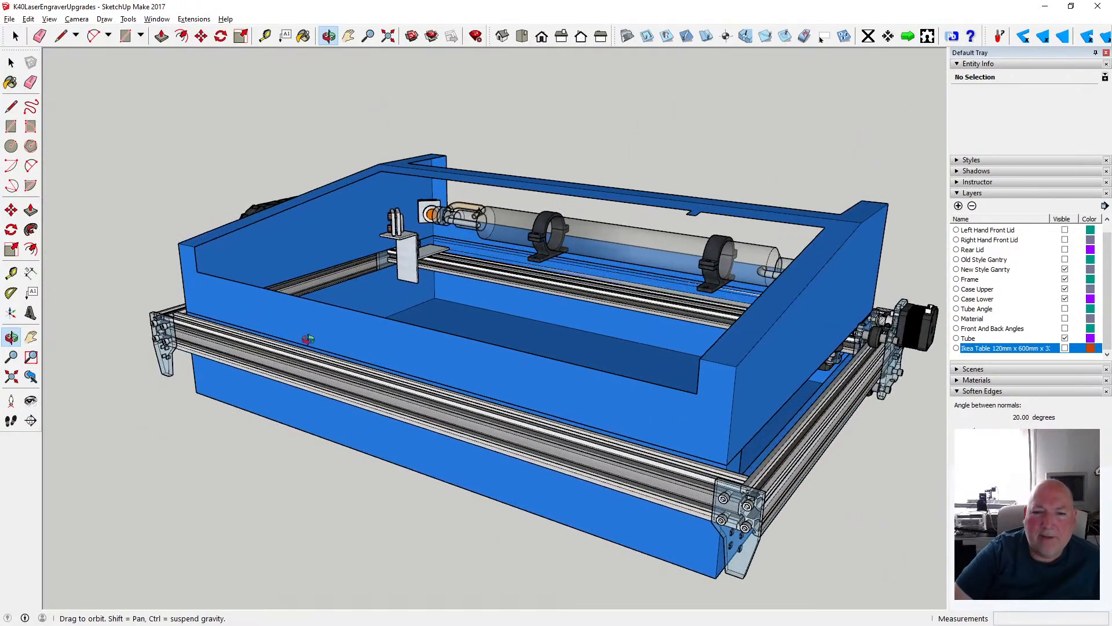
- Examine the laser tube, its holders and the mirror mounts inside the rear compartment of the case
{"action": "scroll", "coordinate": [274, 345], "scroll_direction": "down", "scroll_amount": 3}
{"action": "left_click_drag", "start_coordinate": [412, 359], "coordinate": [377, 351]}
{"action": "scroll", "coordinate": [377, 351], "scroll_direction": "up", "scroll_amount": 10}
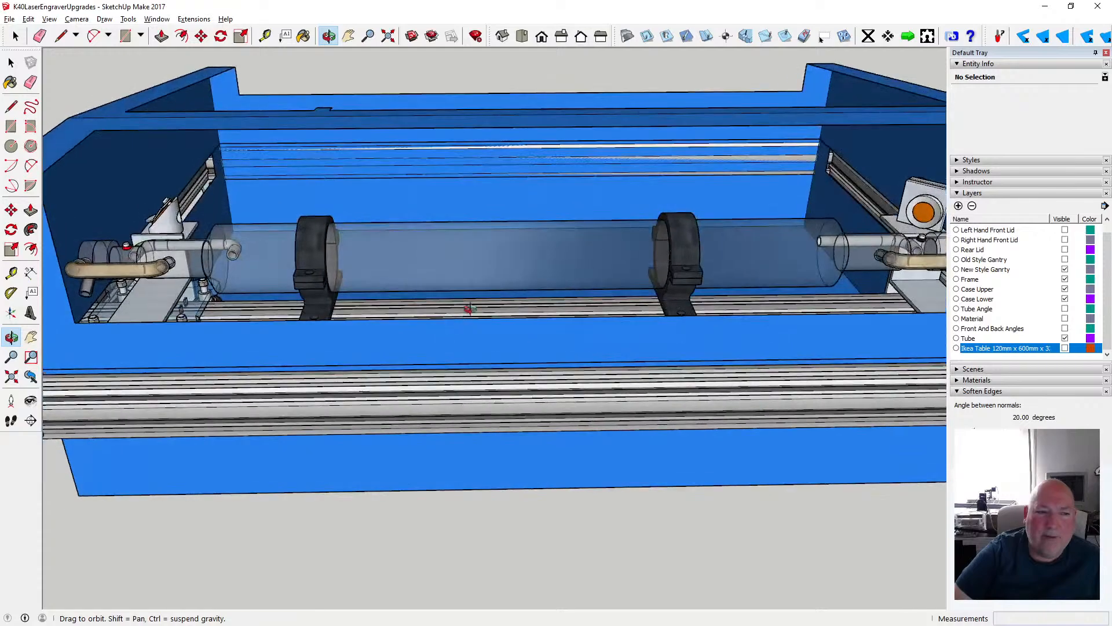
{"action": "scroll", "coordinate": [469, 309], "scroll_direction": "down", "scroll_amount": 10}
{"action": "left_click_drag", "start_coordinate": [469, 308], "coordinate": [521, 303]}
{"action": "scroll", "coordinate": [350, 332], "scroll_direction": "up", "scroll_amount": 10}
{"action": "scroll", "coordinate": [349, 332], "scroll_direction": "down", "scroll_amount": 5}
{"action": "scroll", "coordinate": [522, 303], "scroll_direction": "up", "scroll_amount": 4}
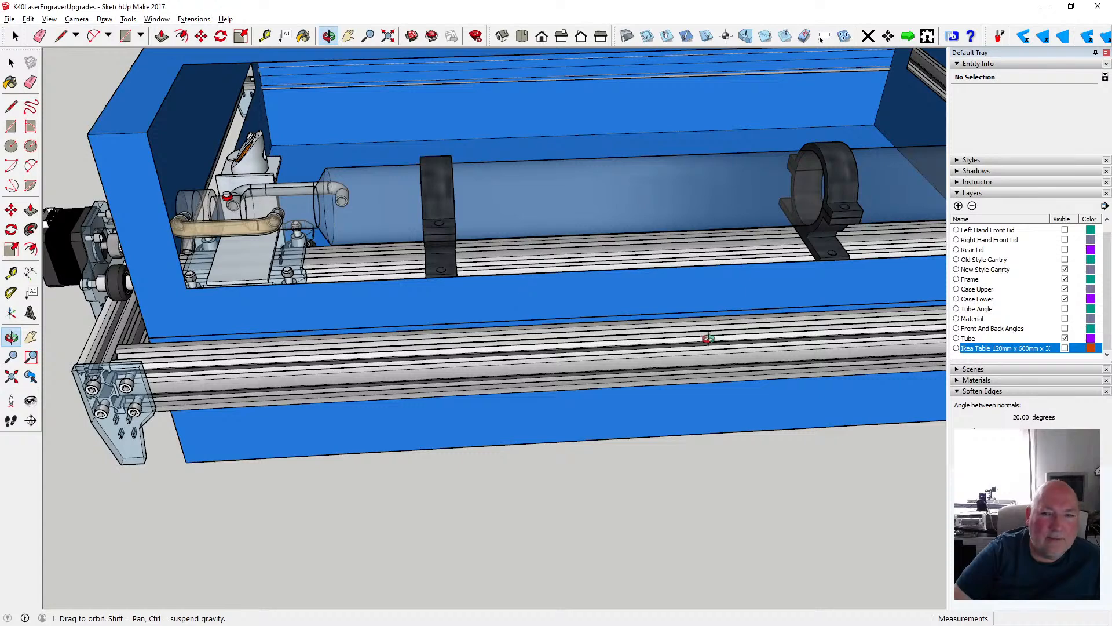
{"action": "scroll", "coordinate": [708, 337], "scroll_direction": "down", "scroll_amount": 1}
{"action": "scroll", "coordinate": [409, 285], "scroll_direction": "up", "scroll_amount": 1}
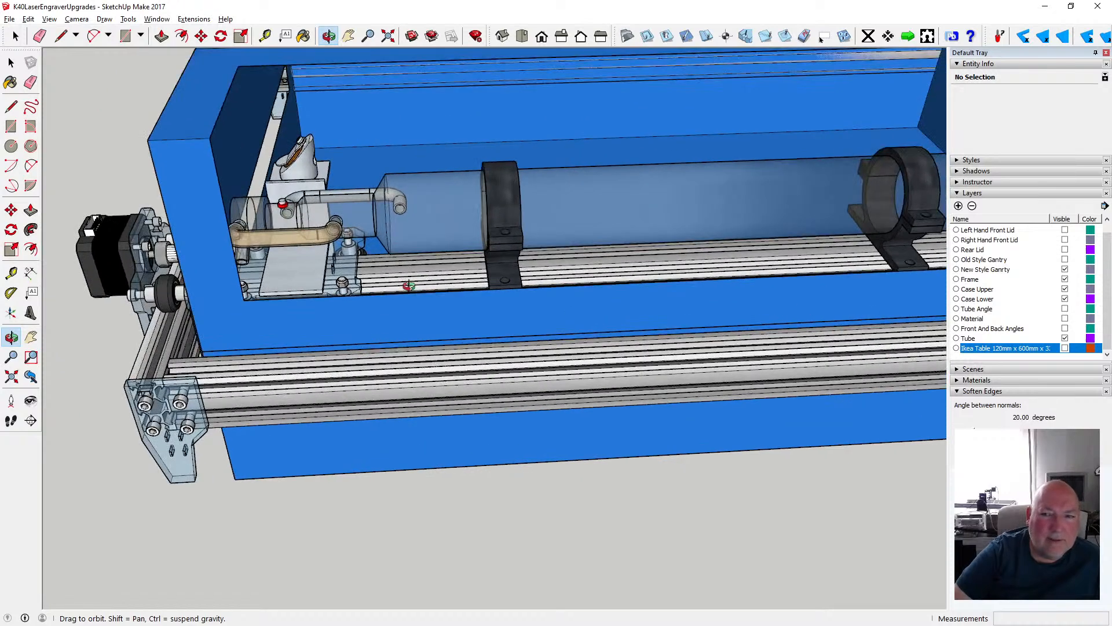
{"action": "scroll", "coordinate": [323, 311], "scroll_direction": "down", "scroll_amount": 2}
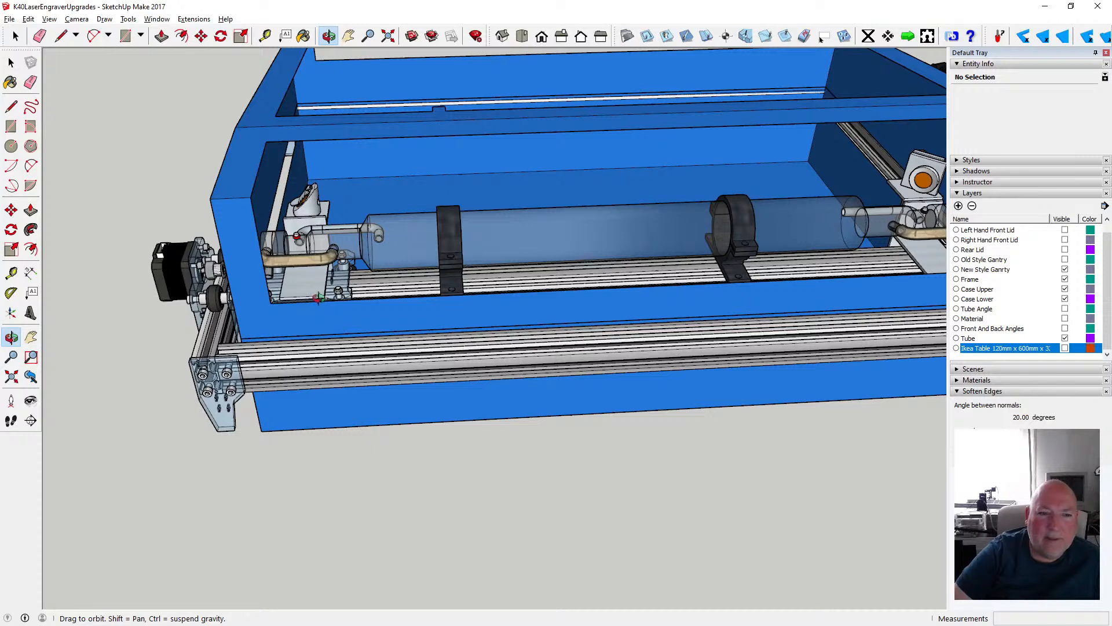
{"action": "left_click", "coordinate": [388, 36]}
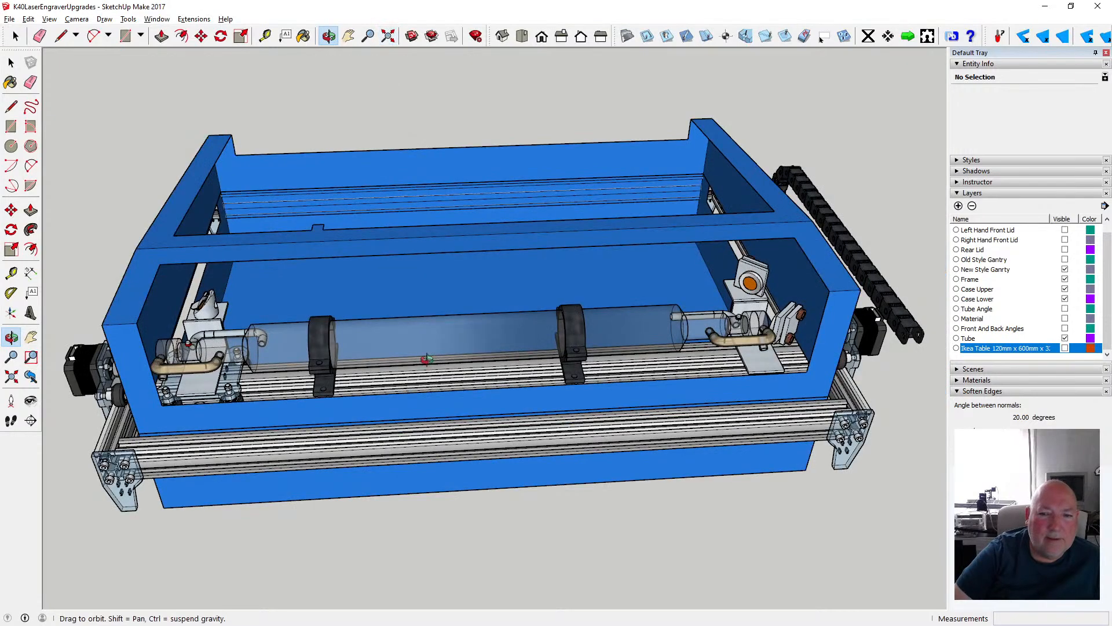
{"action": "left_click_drag", "start_coordinate": [428, 358], "coordinate": [400, 335]}
{"action": "scroll", "coordinate": [390, 356], "scroll_direction": "up", "scroll_amount": 1}
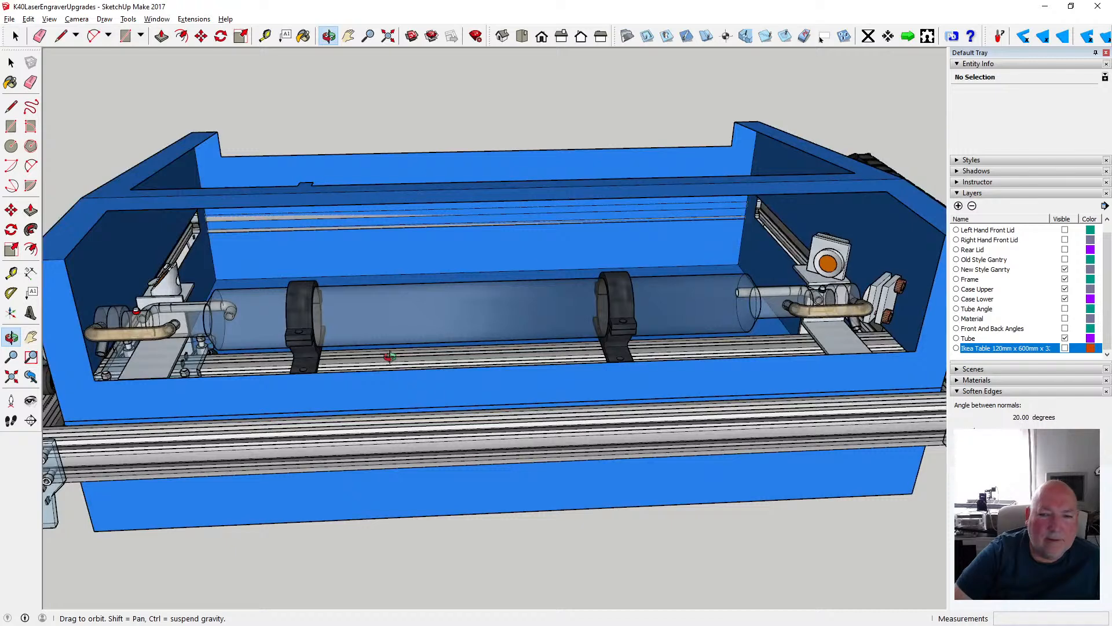
{"action": "scroll", "coordinate": [472, 369], "scroll_direction": "down", "scroll_amount": 1}
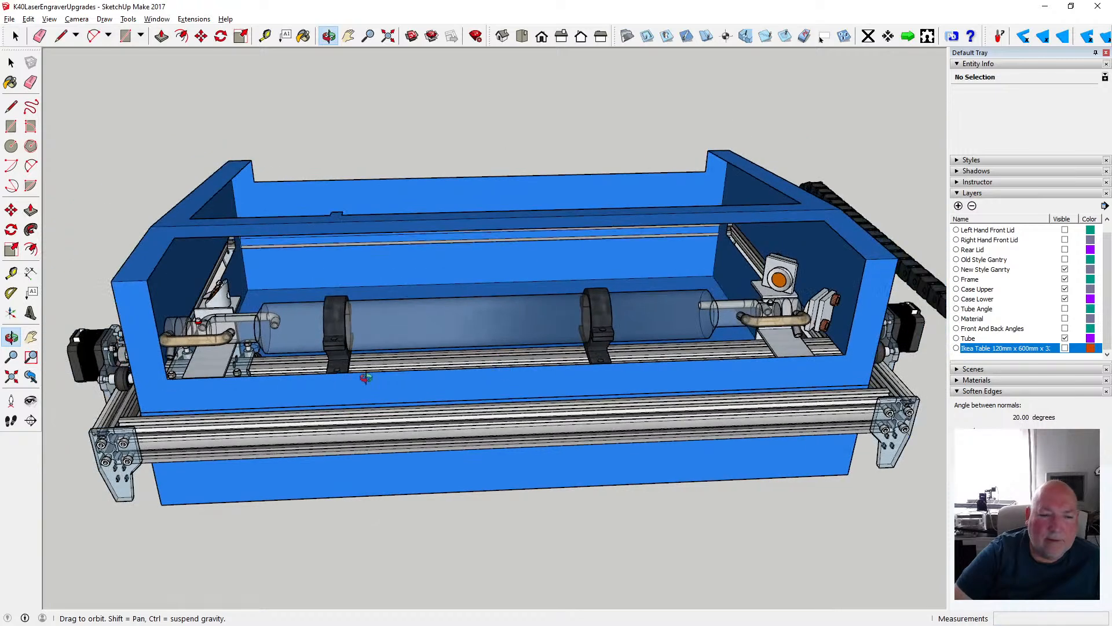
{"action": "scroll", "coordinate": [371, 377], "scroll_direction": "down", "scroll_amount": 1}
{"action": "scroll", "coordinate": [253, 373], "scroll_direction": "up", "scroll_amount": 1}
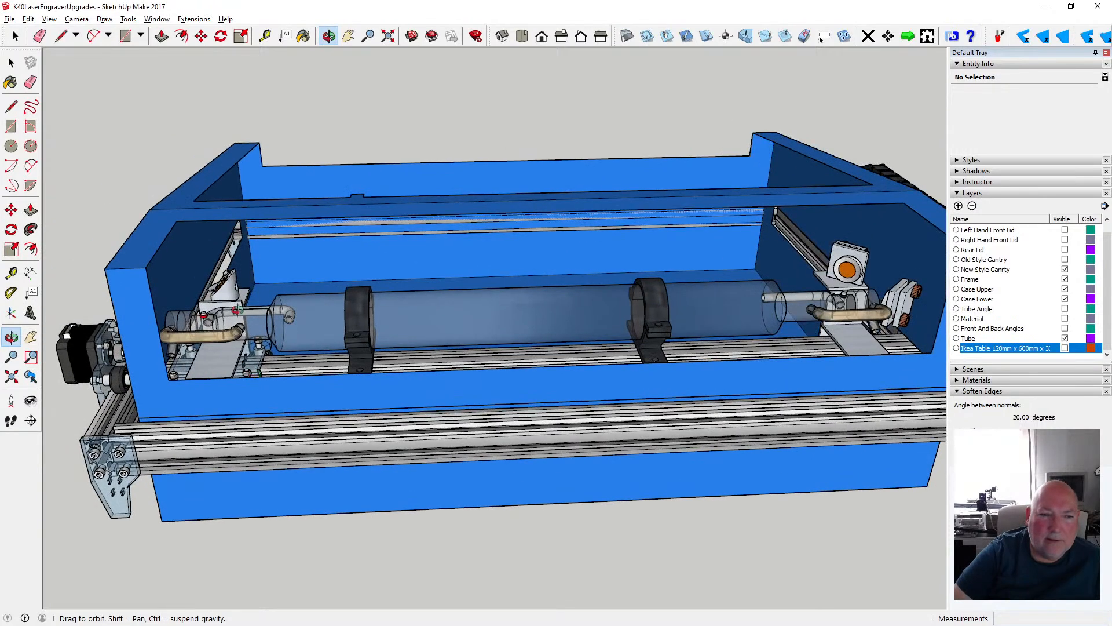
- Save the K40LaserEngraverUpgrades model under its existing name
{"action": "left_click", "coordinate": [9, 22]}
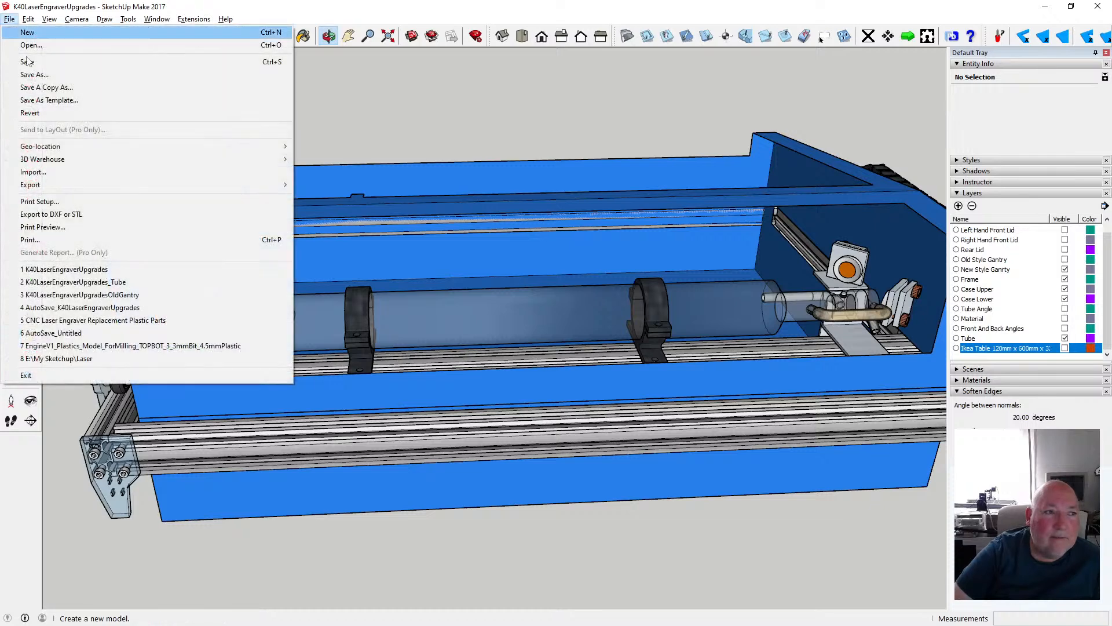
{"action": "left_click", "coordinate": [33, 63]}
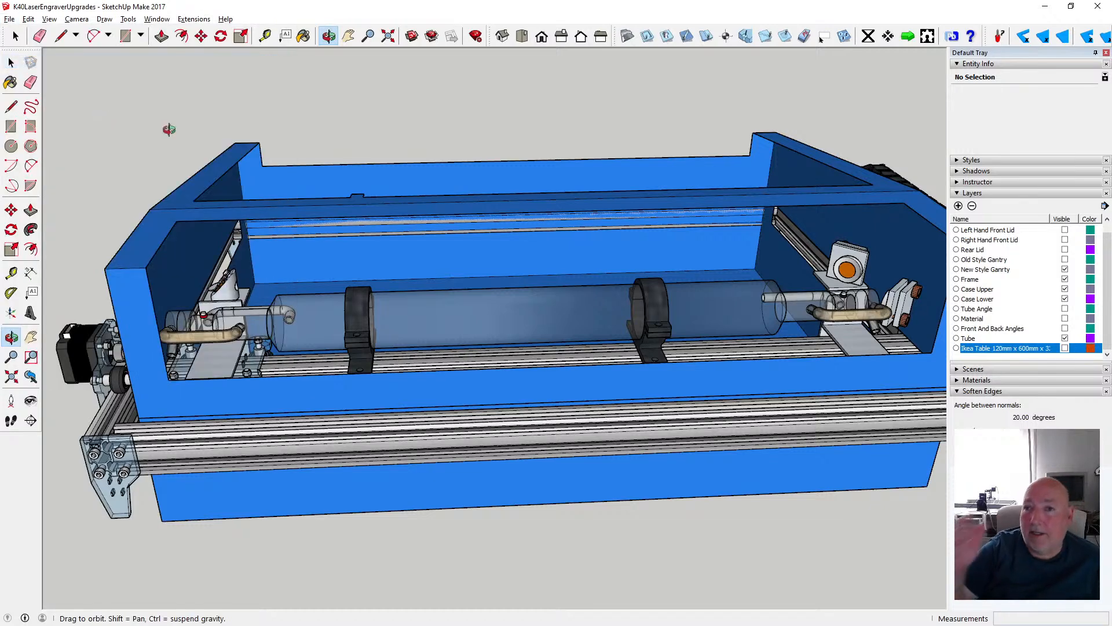